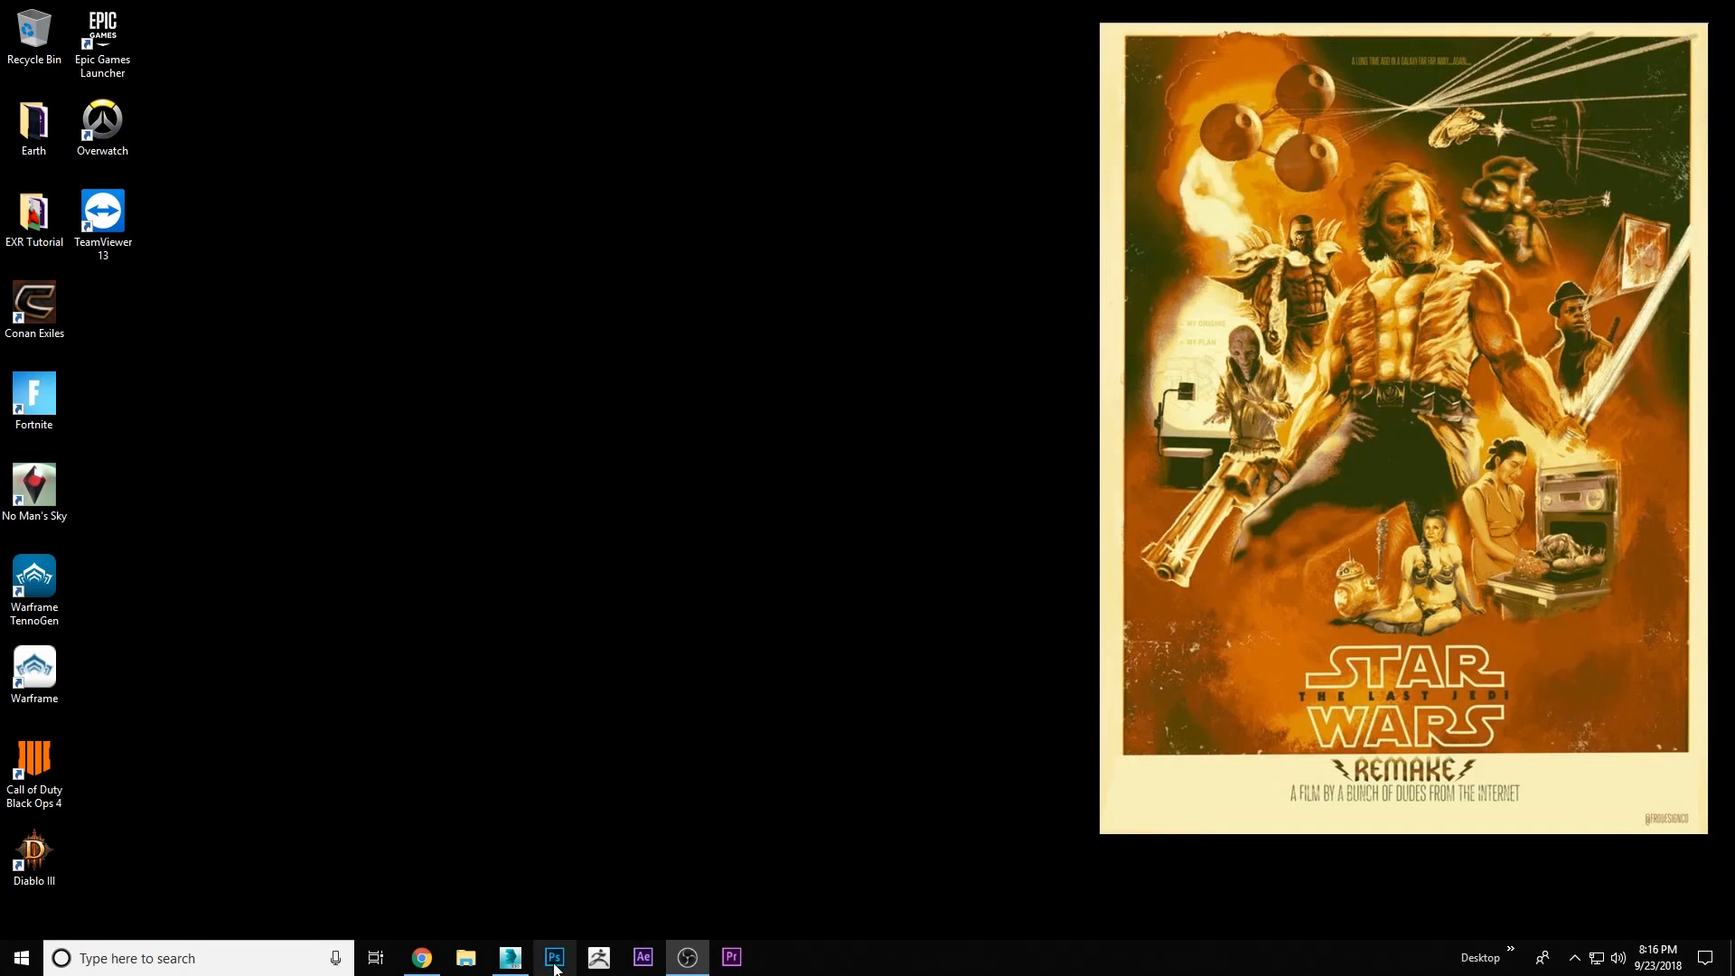
Switch to 3ds Max and maximize the Front viewport that uses Realistic shading
{"action": "left_click", "coordinate": [510, 958]}
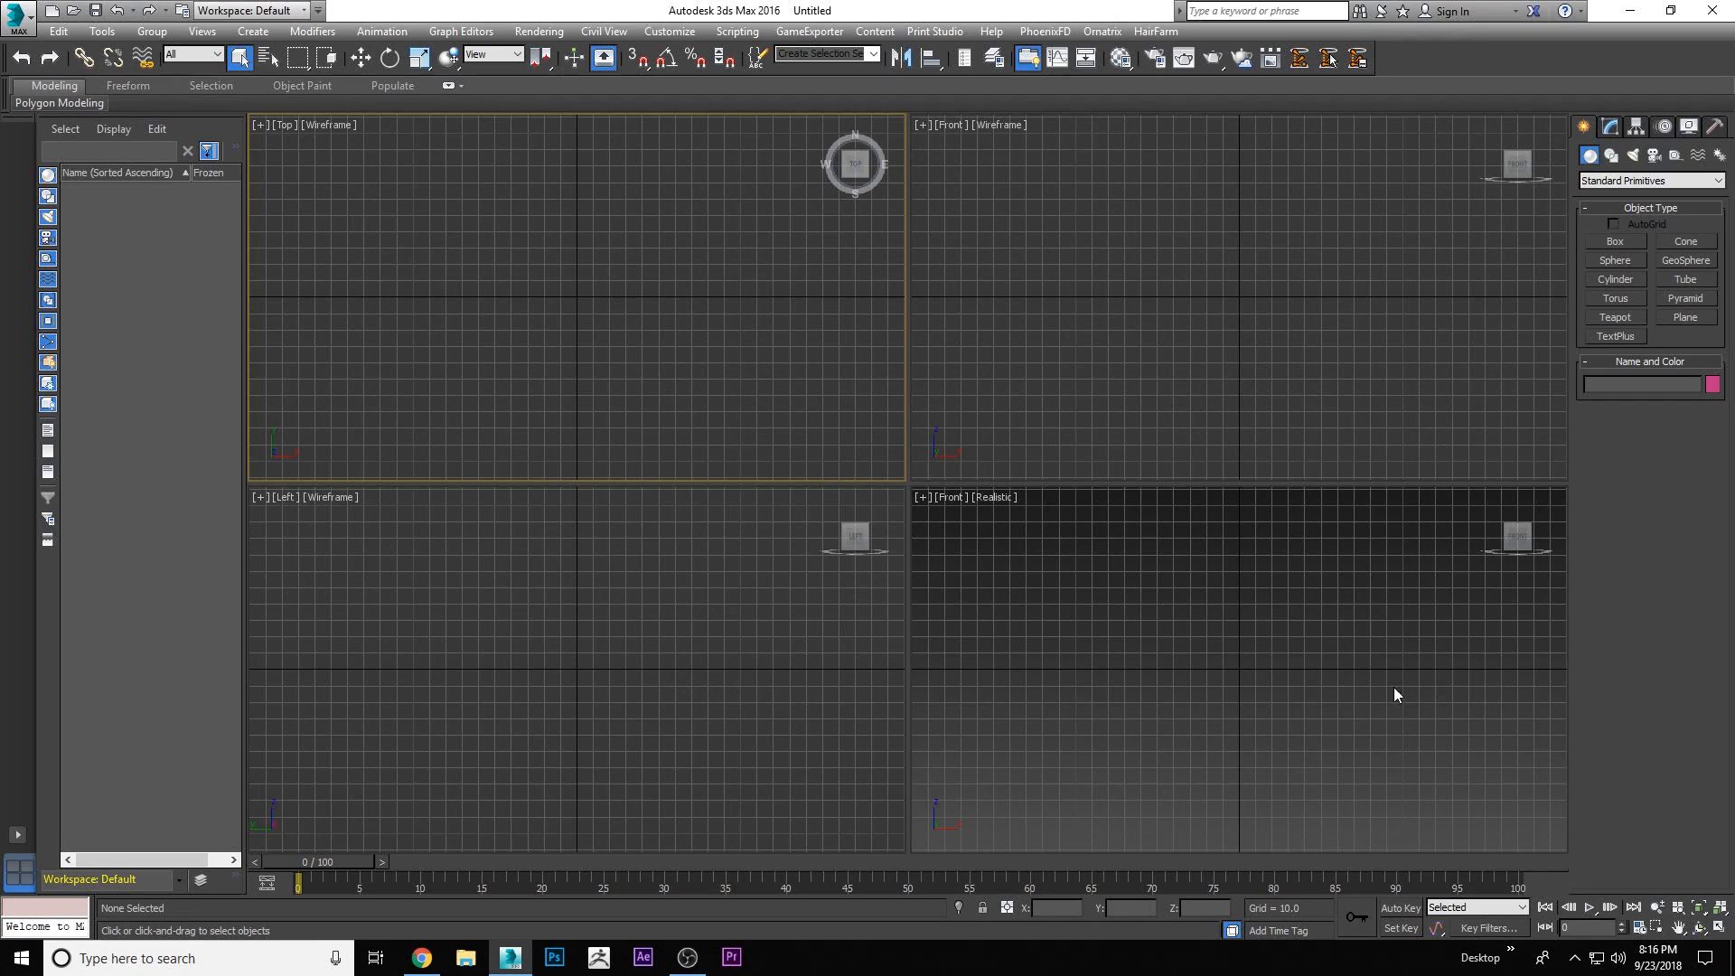
{"action": "left_click", "coordinate": [1216, 655]}
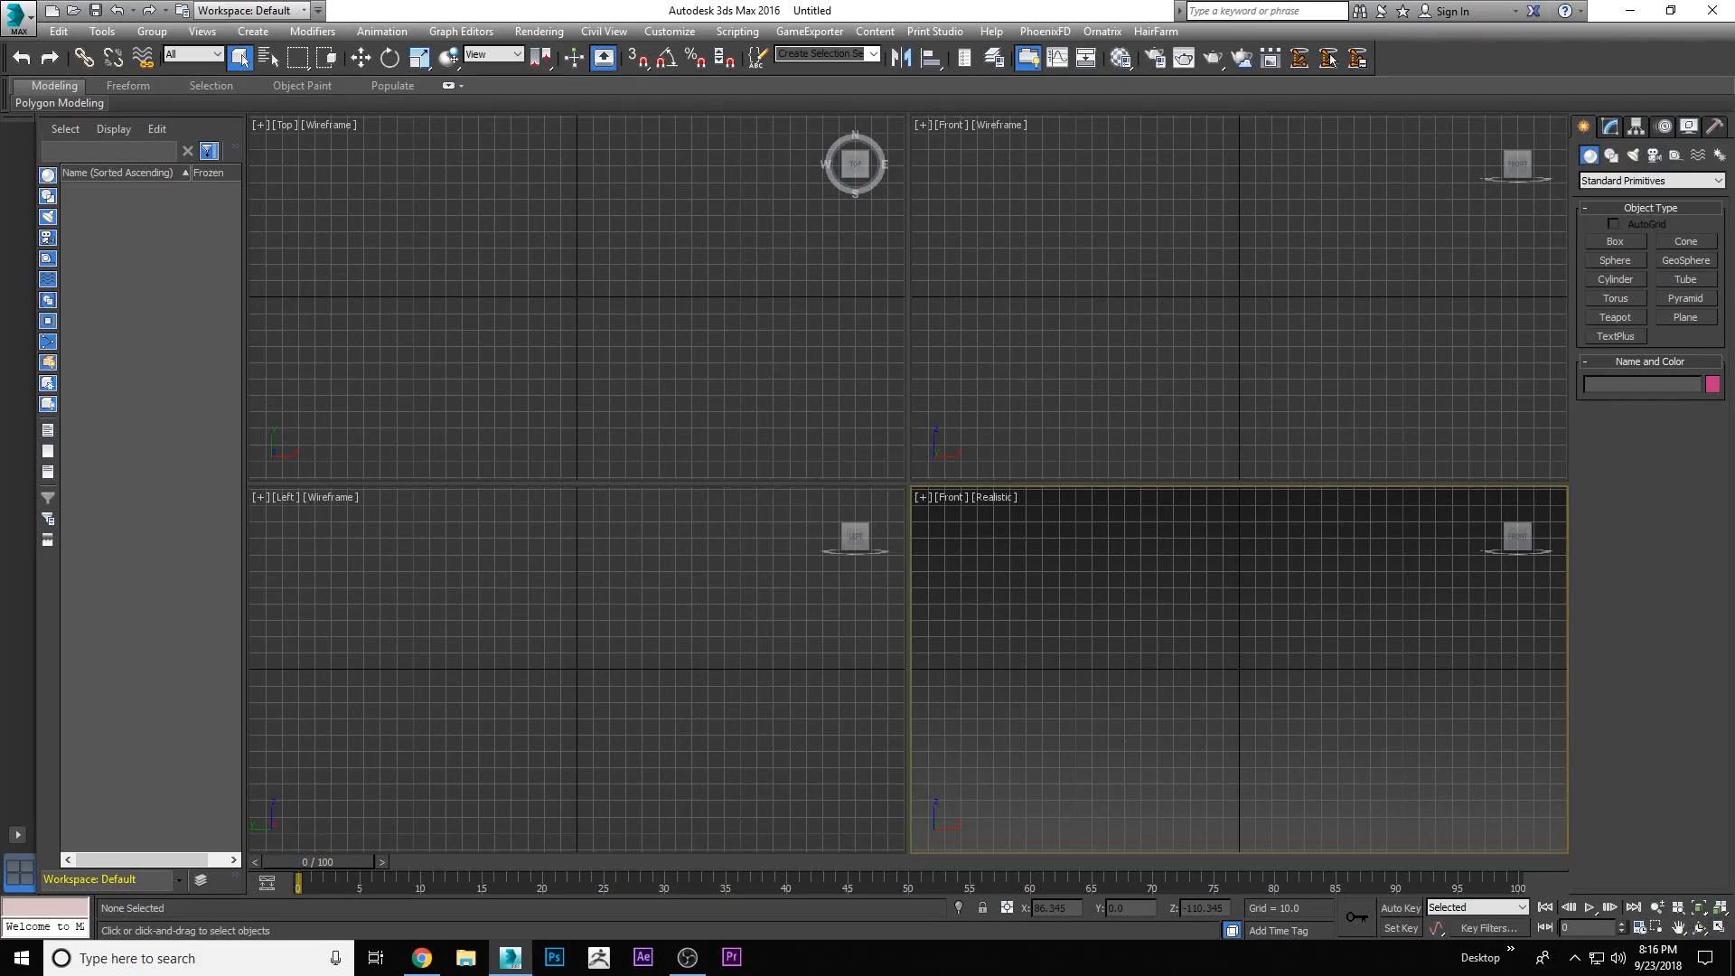
{"action": "key", "text": "alt+w"}
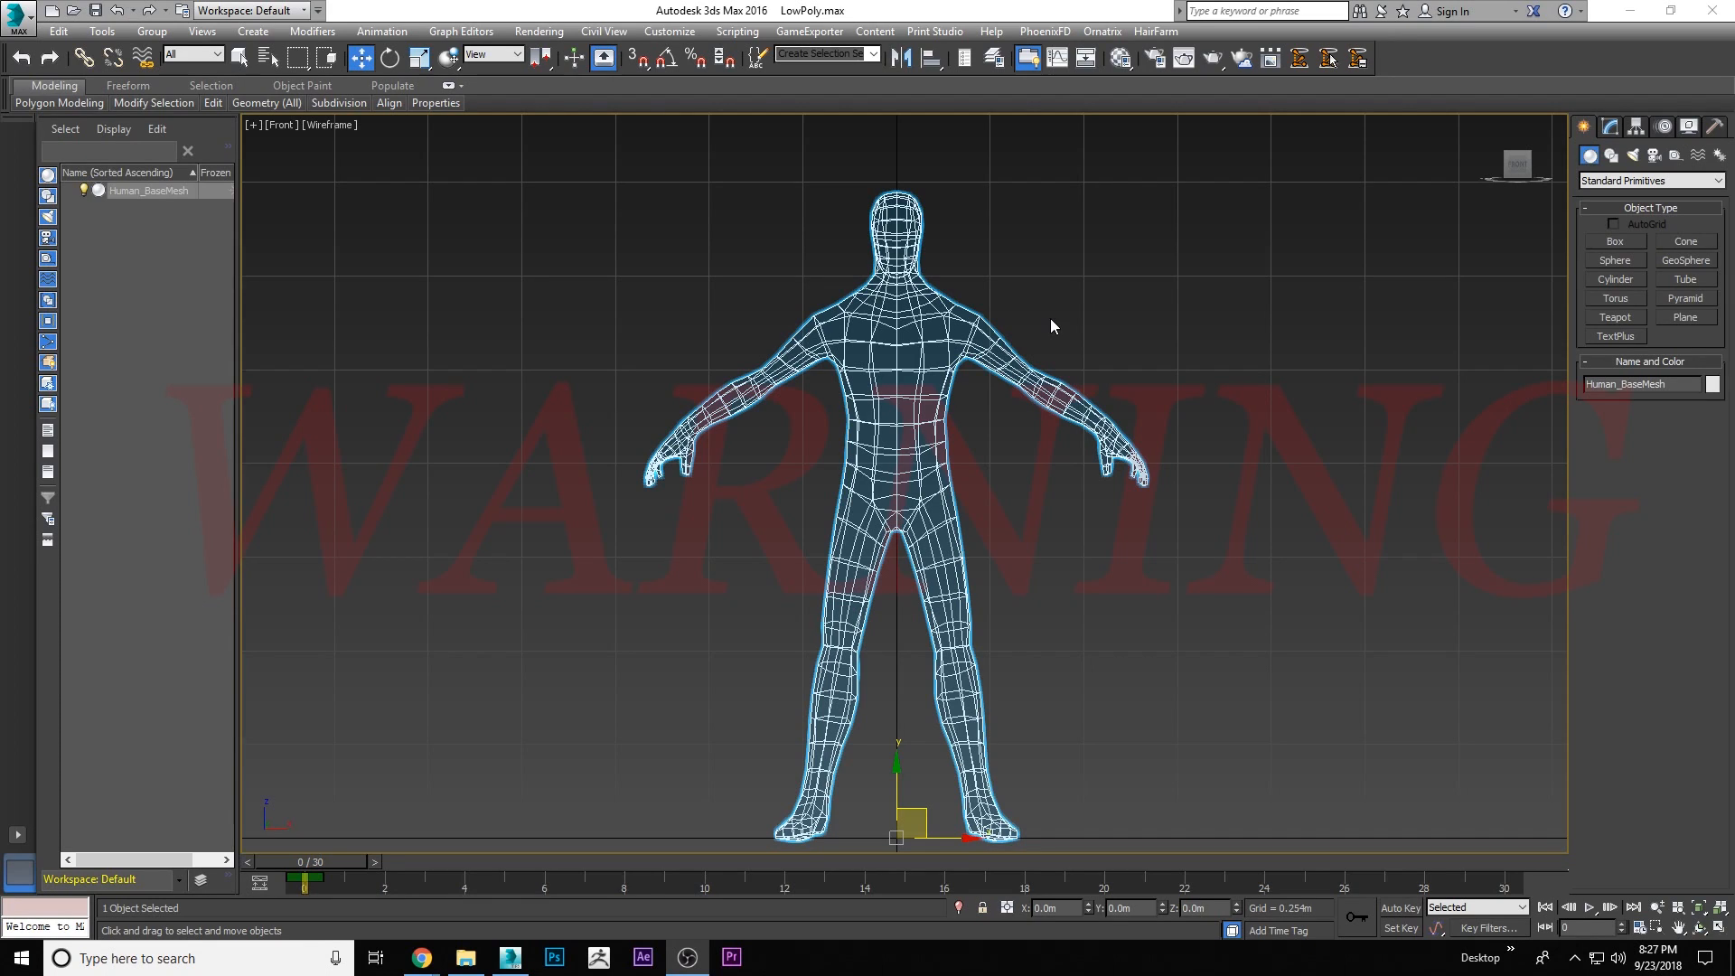
Freeze the human base mesh and draw a Biped about 1.75 m tall from its feet up to the top of its head
{"action": "right_click", "coordinate": [897, 340]}
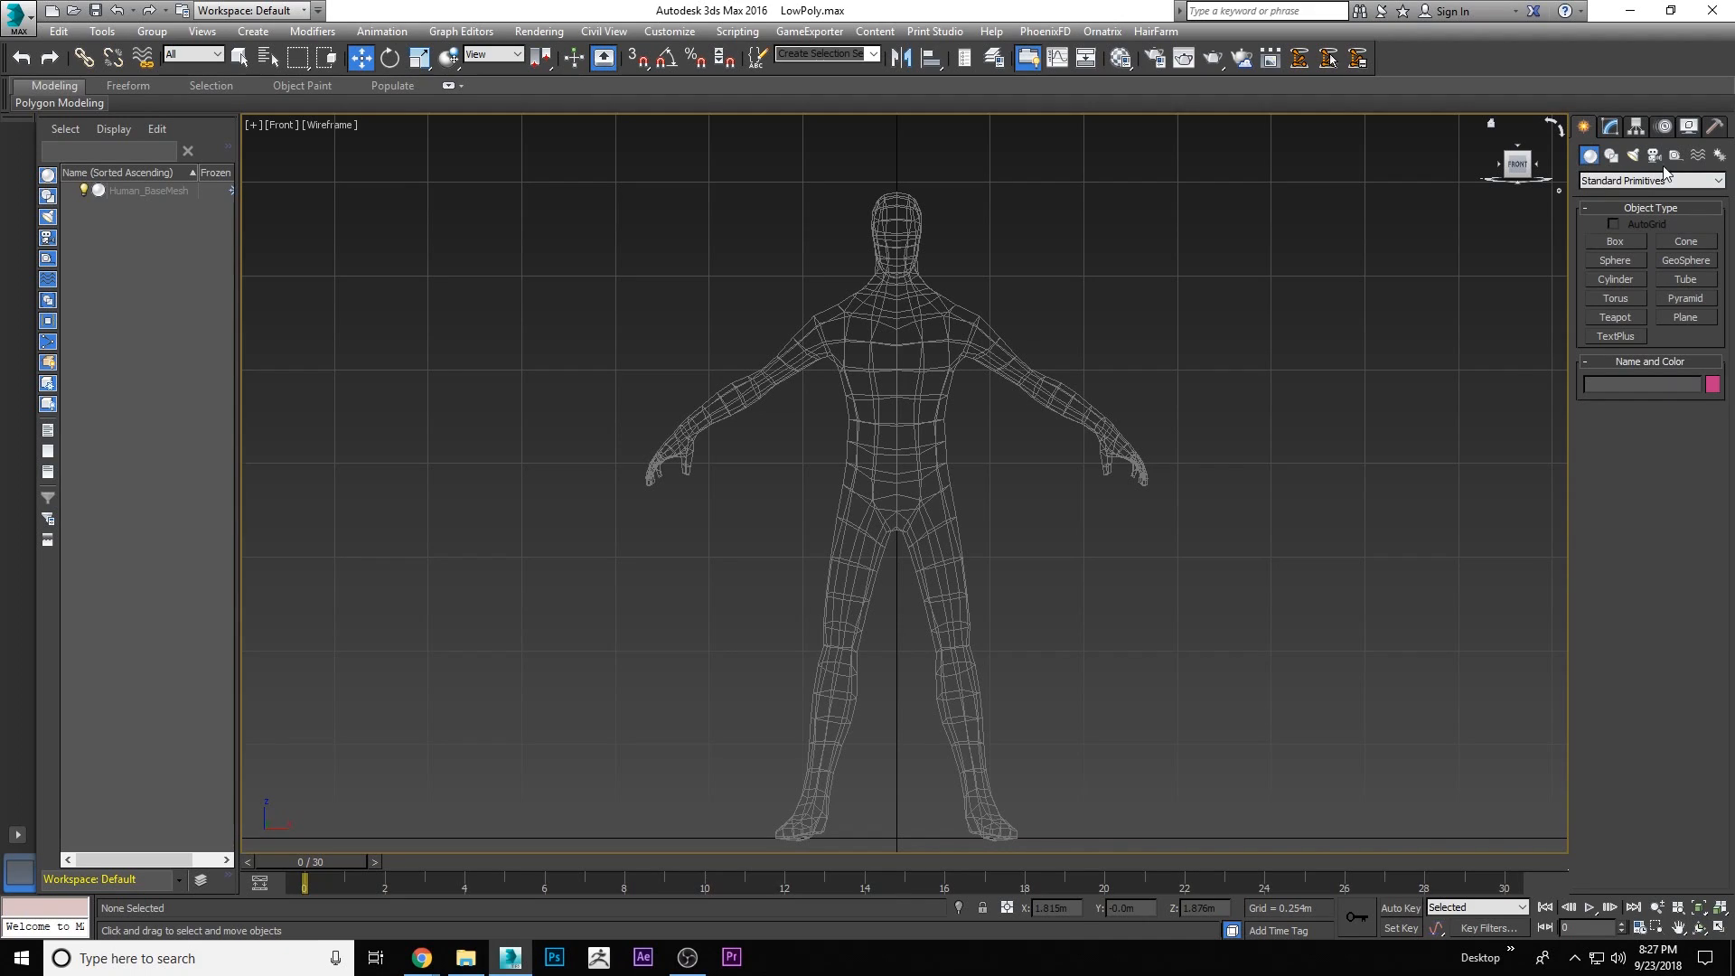
{"action": "left_click", "coordinate": [1720, 159]}
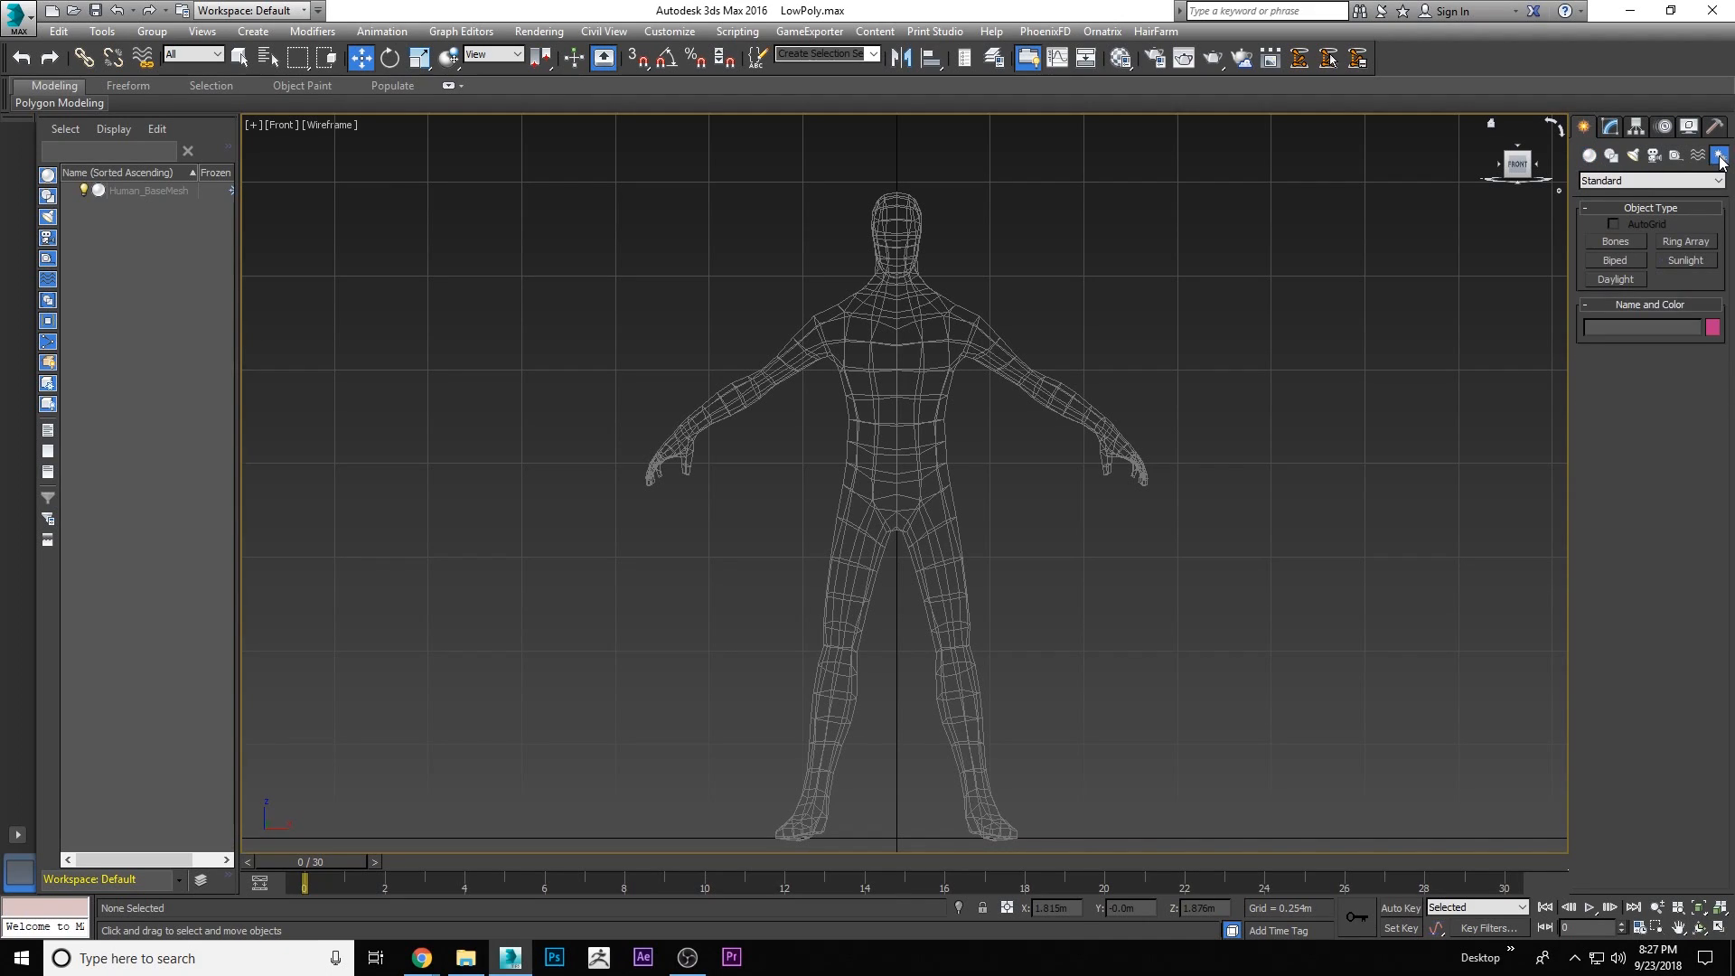
{"action": "left_click", "coordinate": [1618, 262]}
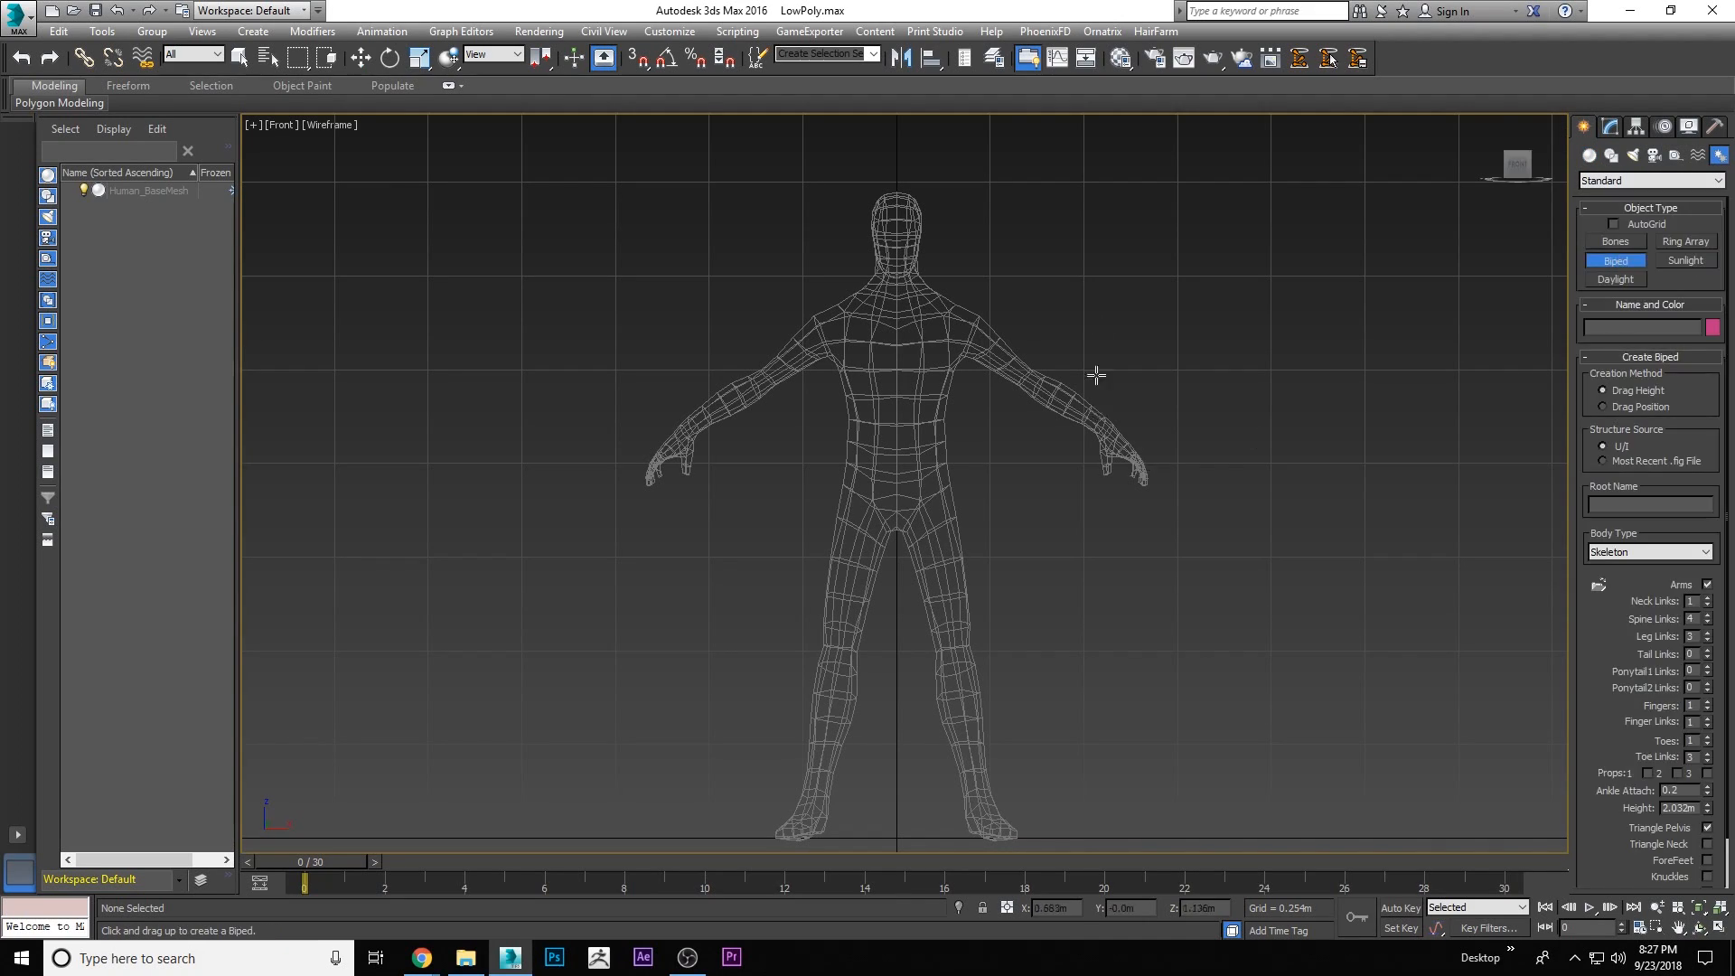
{"action": "scroll", "coordinate": [1624, 599], "scroll_direction": "down", "scroll_amount": 2}
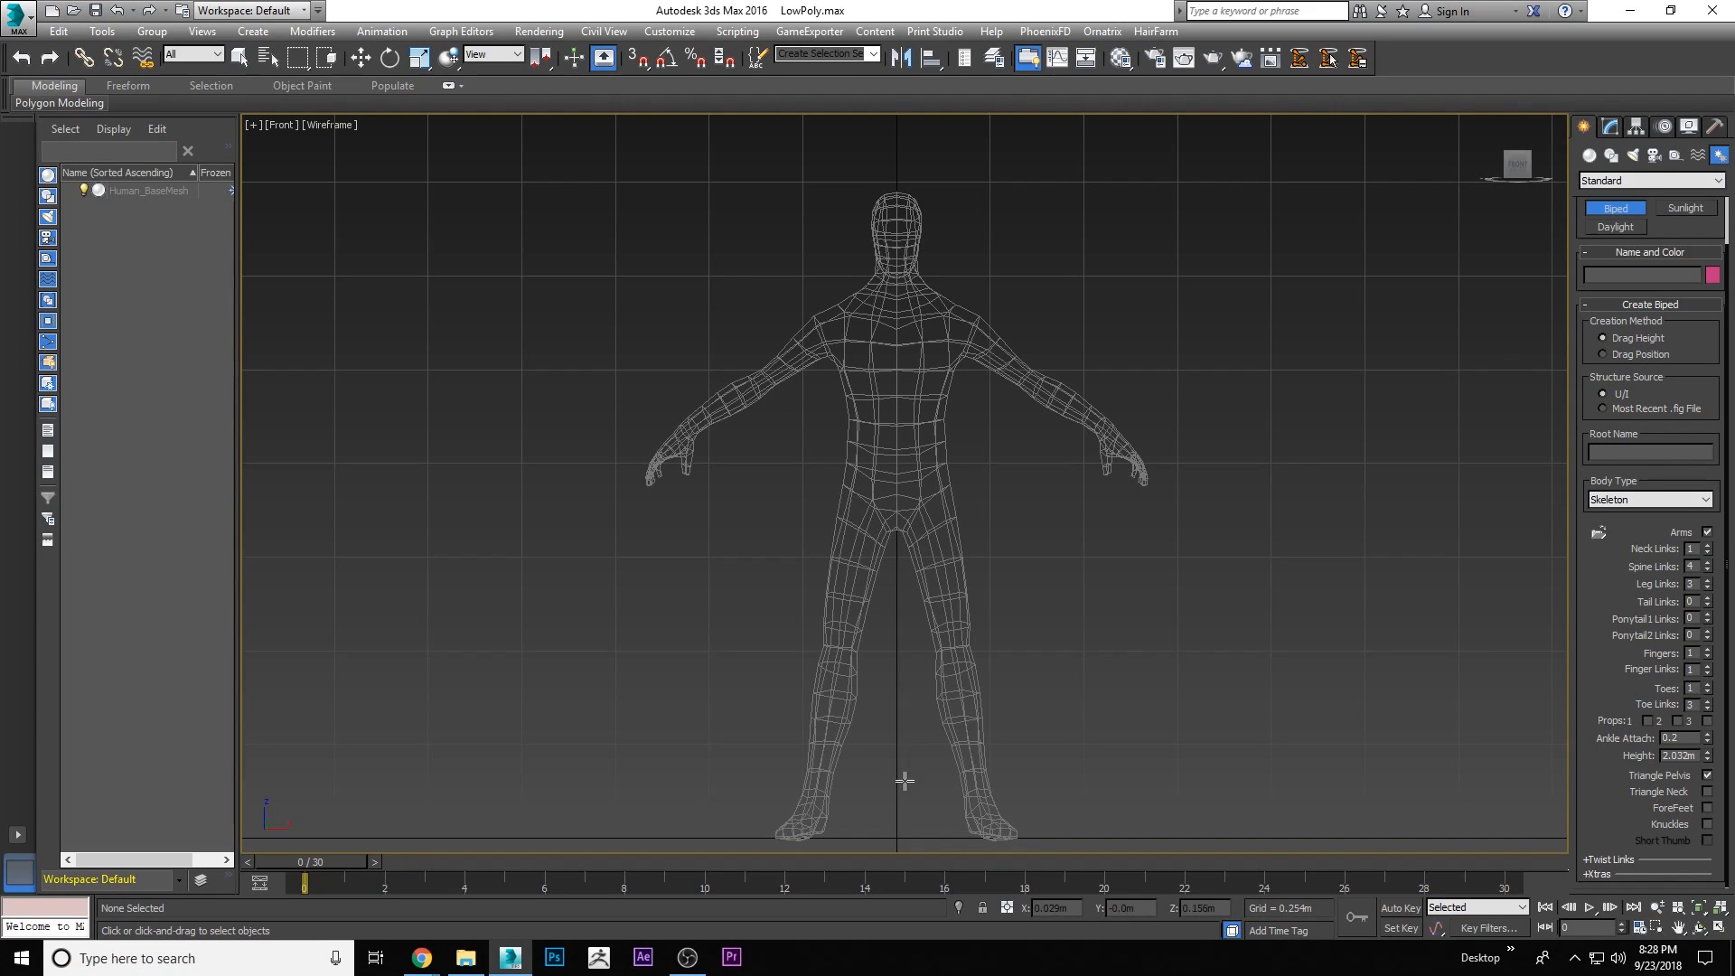
{"action": "middle_click_drag", "start_coordinate": [878, 542], "coordinate": [873, 526]}
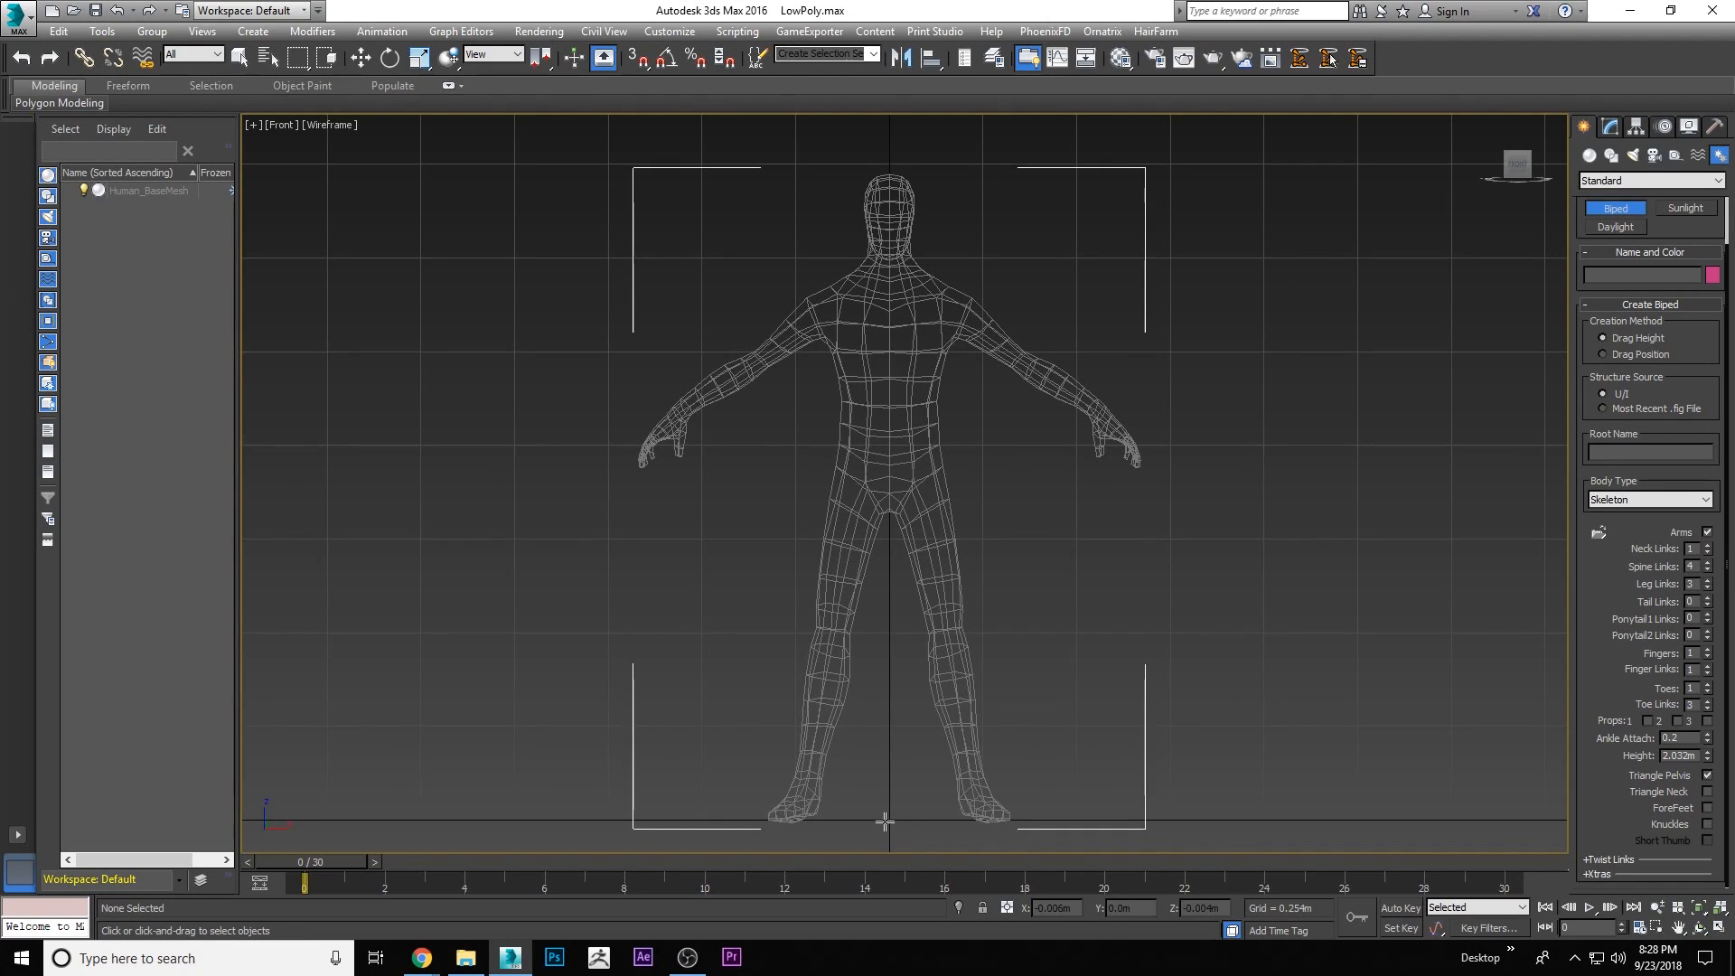
{"action": "left_click_drag", "start_coordinate": [887, 820], "coordinate": [878, 173]}
Move the biped's root sideways onto the mesh's centerline at X 0.0 m
{"action": "key", "text": "w"}
{"action": "right_click", "coordinate": [1113, 335]}
{"action": "left_click", "coordinate": [1130, 343]}
{"action": "key", "text": "z"}
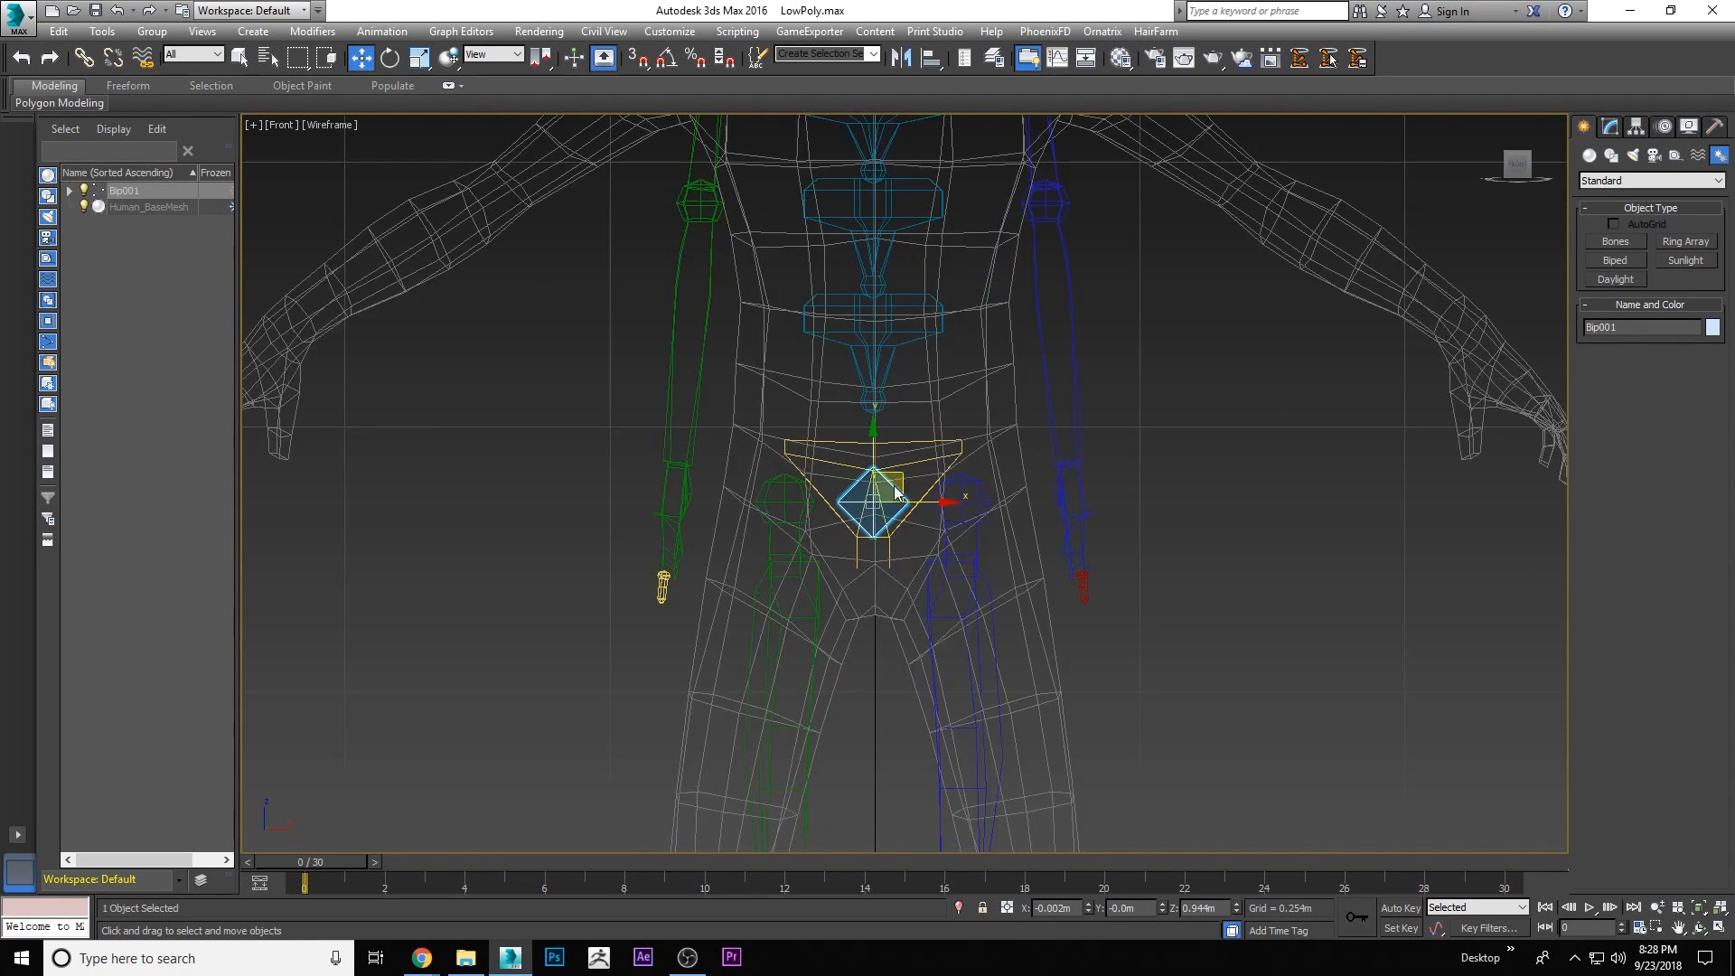
{"action": "scroll", "coordinate": [927, 541], "scroll_direction": "up", "scroll_amount": 4}
{"action": "left_click_drag", "start_coordinate": [865, 452], "coordinate": [879, 448]}
{"action": "scroll", "coordinate": [819, 470], "scroll_direction": "down", "scroll_amount": 9}
{"action": "scroll", "coordinate": [808, 555], "scroll_direction": "up", "scroll_amount": 1}
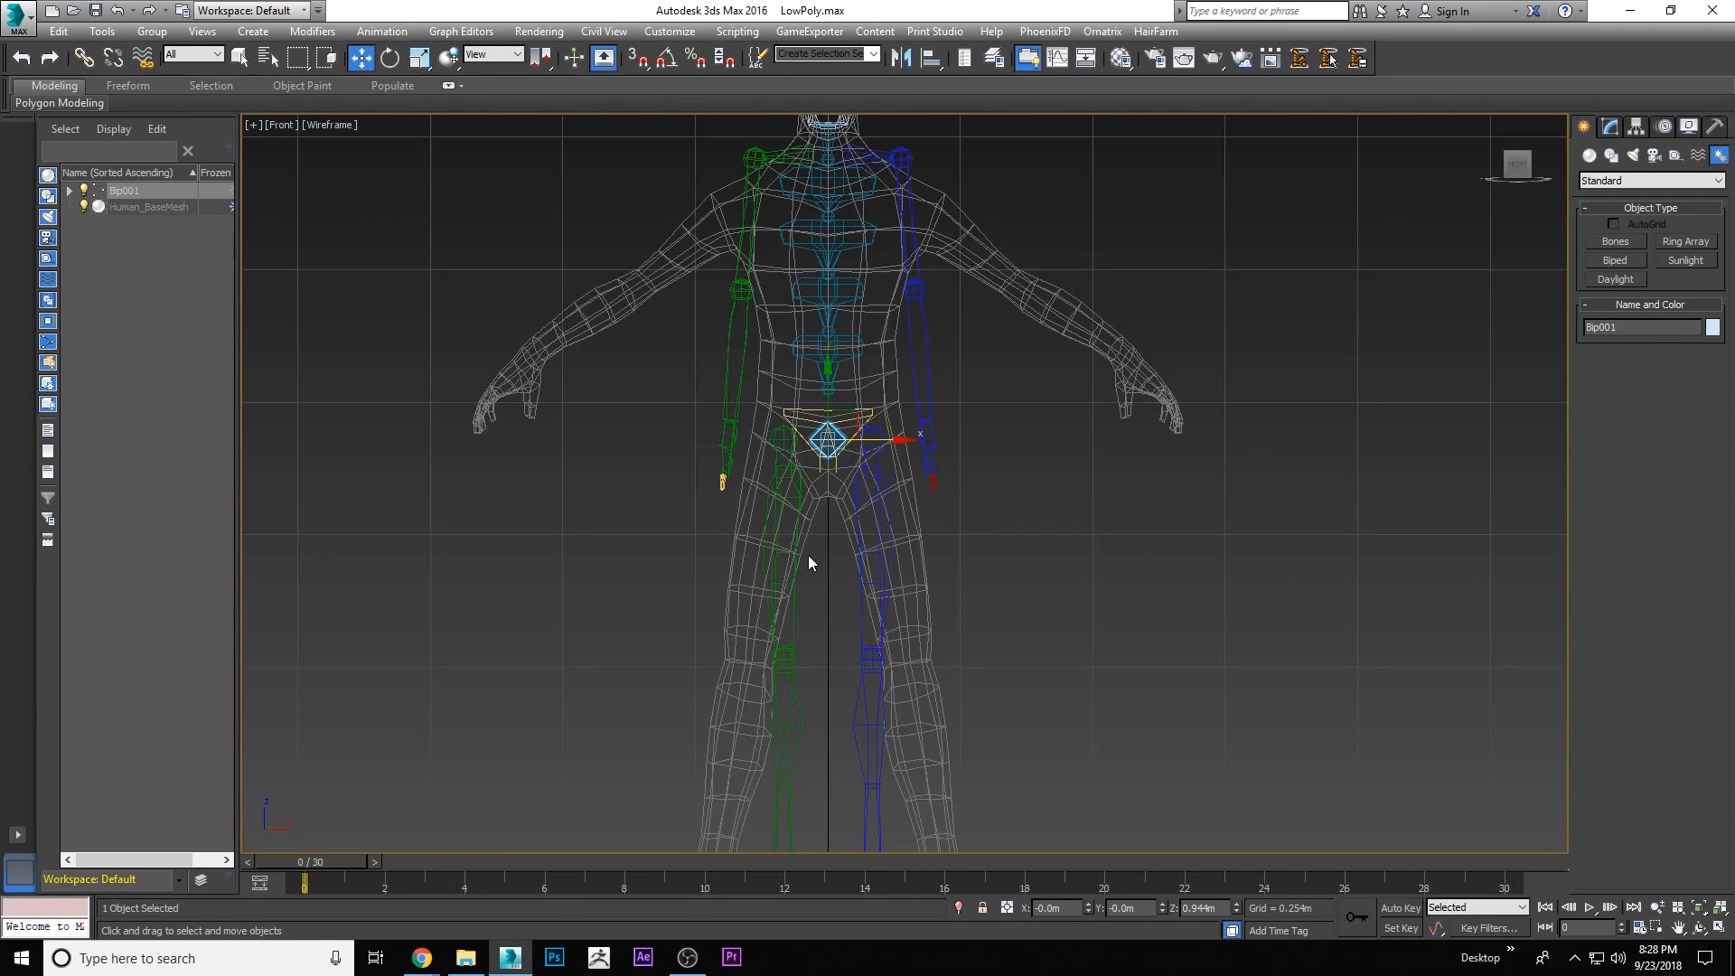
{"action": "scroll", "coordinate": [810, 551], "scroll_direction": "down", "scroll_amount": 1}
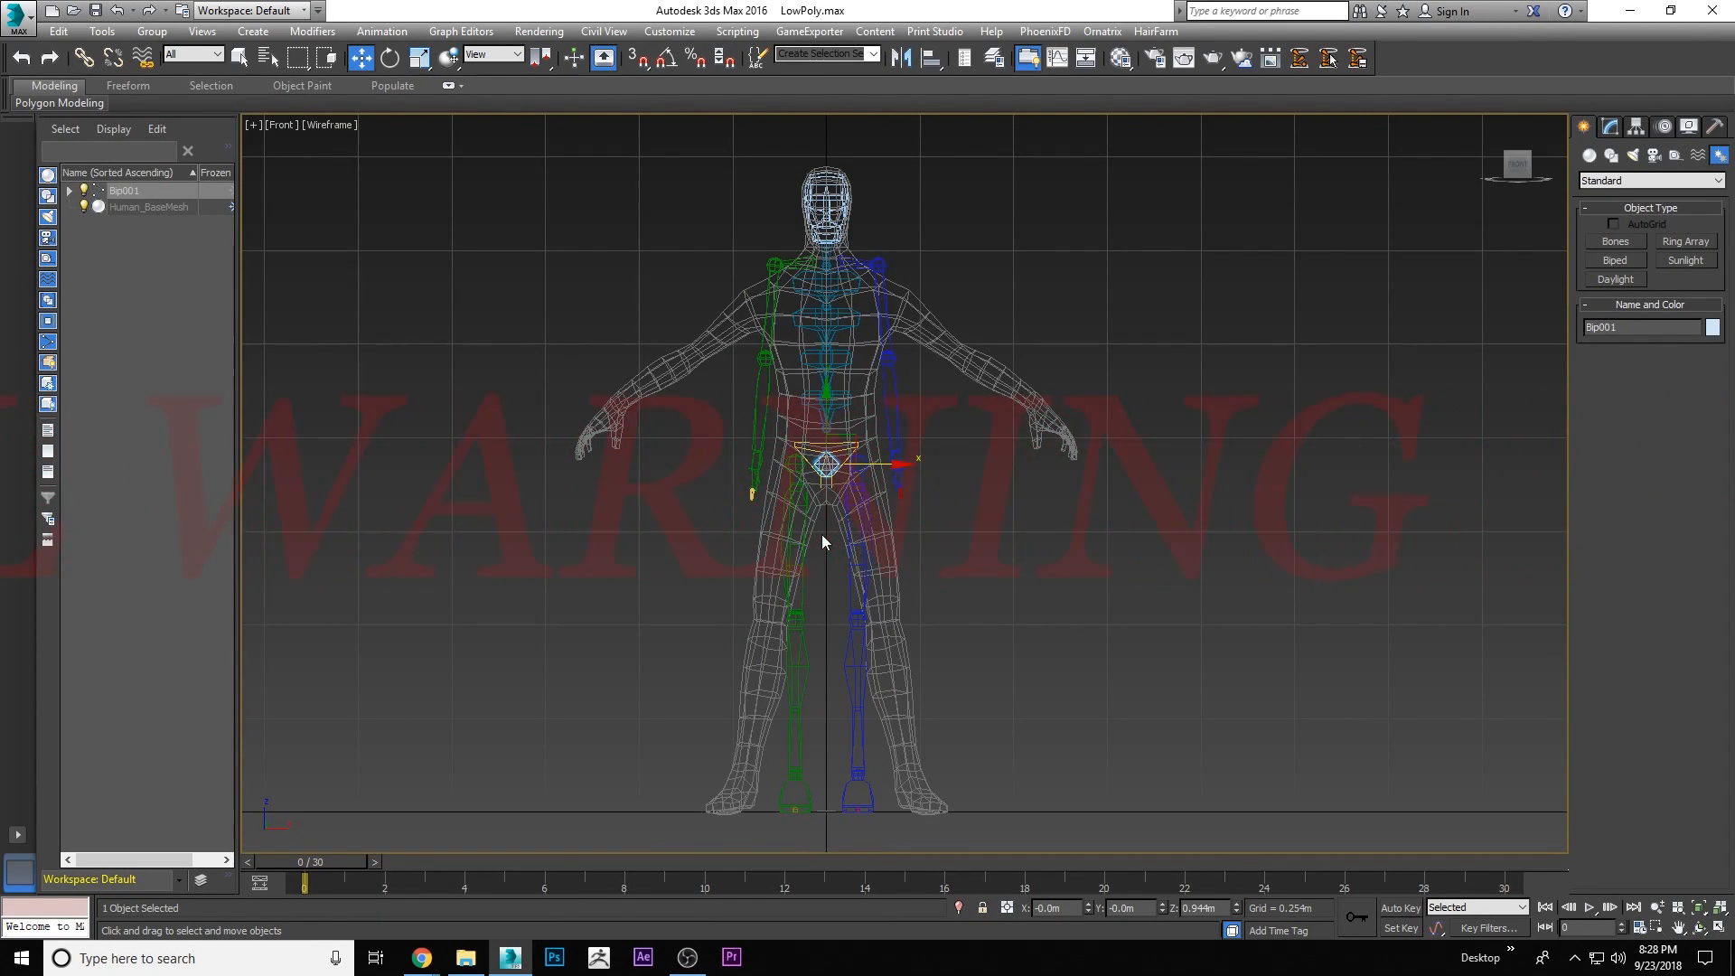
Turn on Figure Mode for the biped and expand its Structure settings
{"action": "left_click", "coordinate": [1611, 126]}
{"action": "left_click", "coordinate": [1664, 126]}
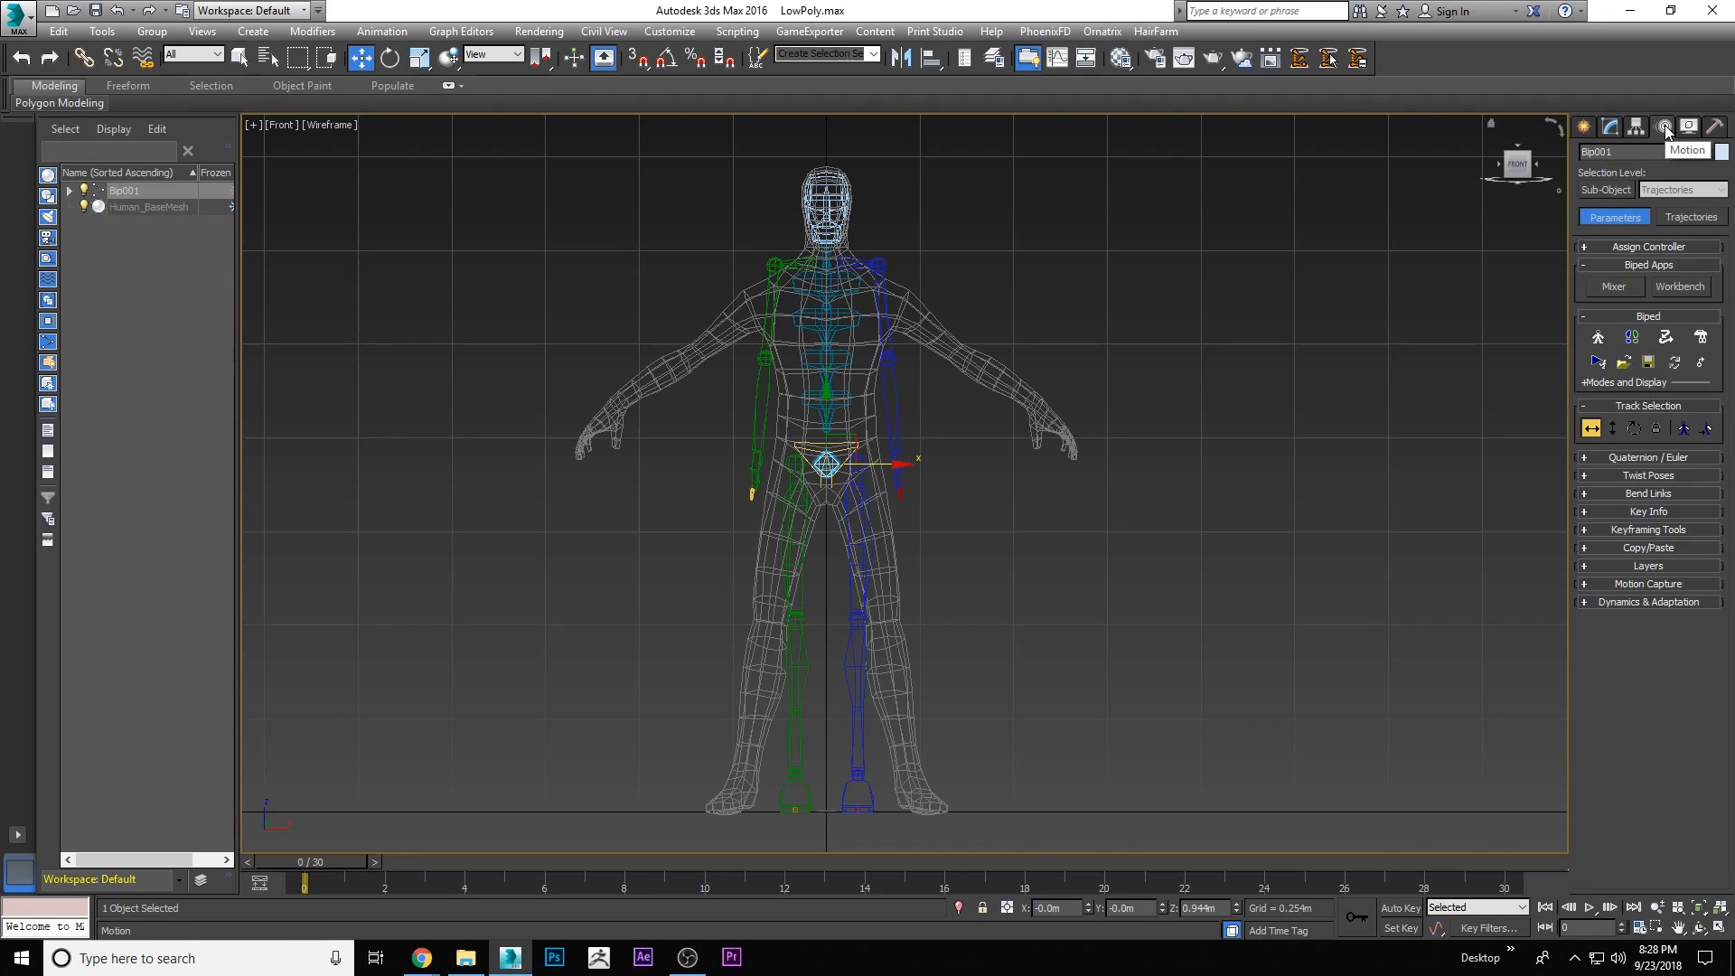
{"action": "left_click", "coordinate": [1583, 129]}
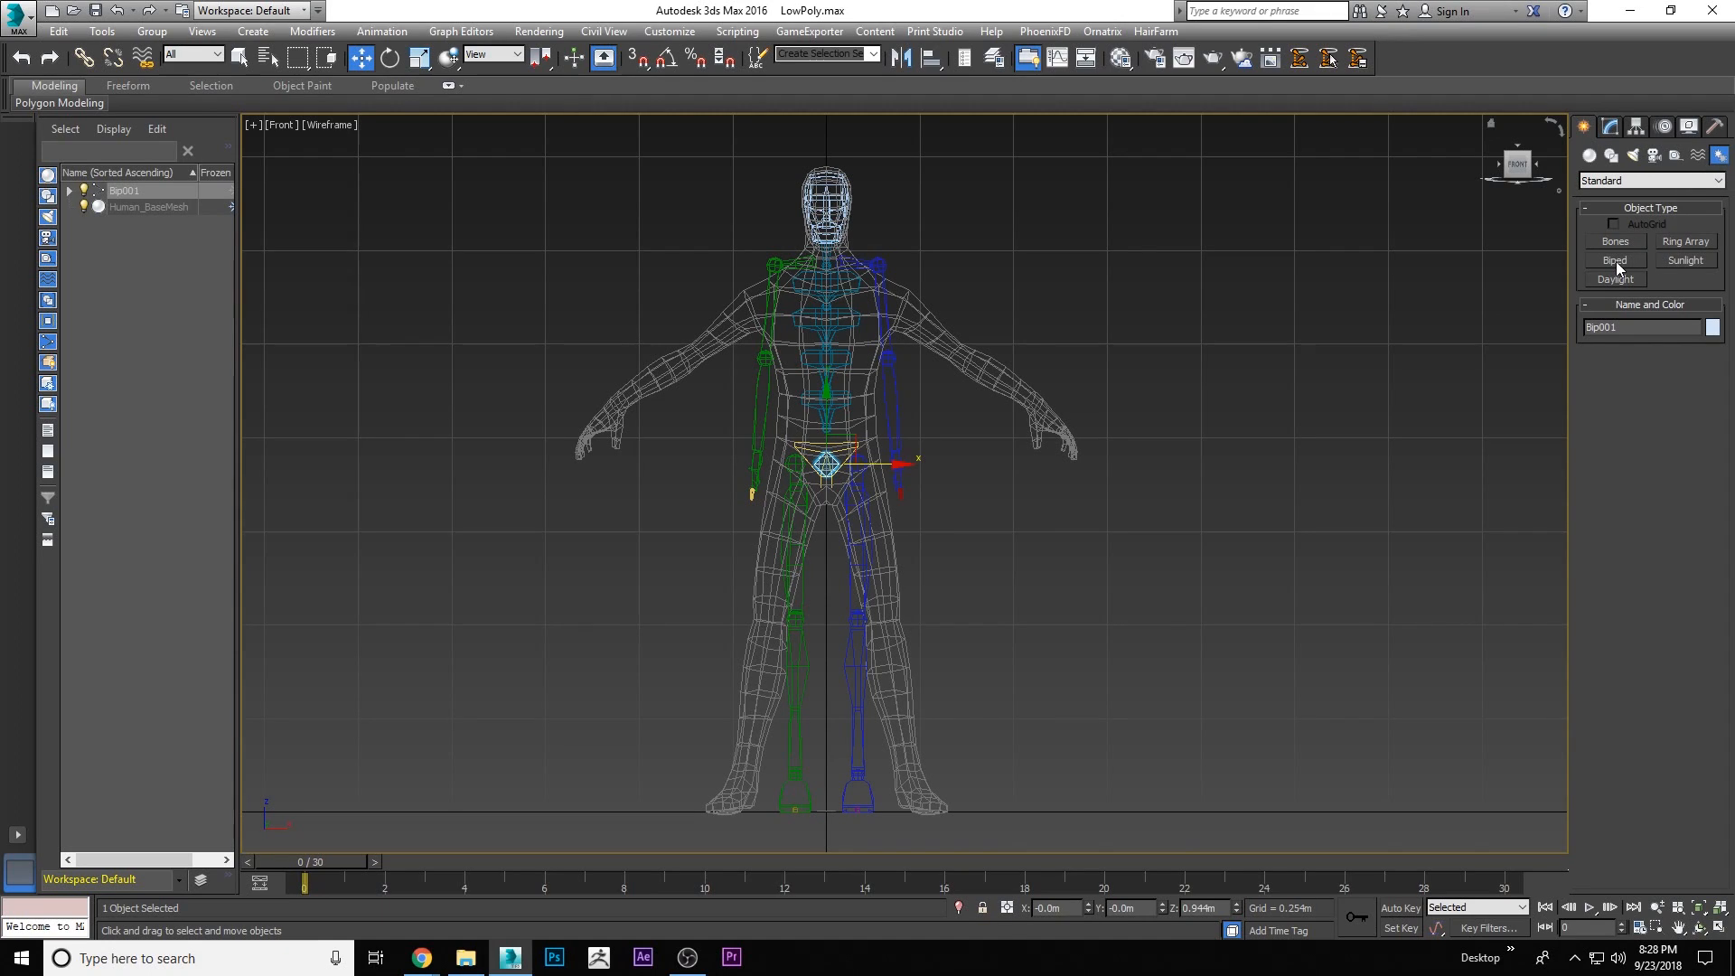
{"action": "left_click", "coordinate": [1664, 127]}
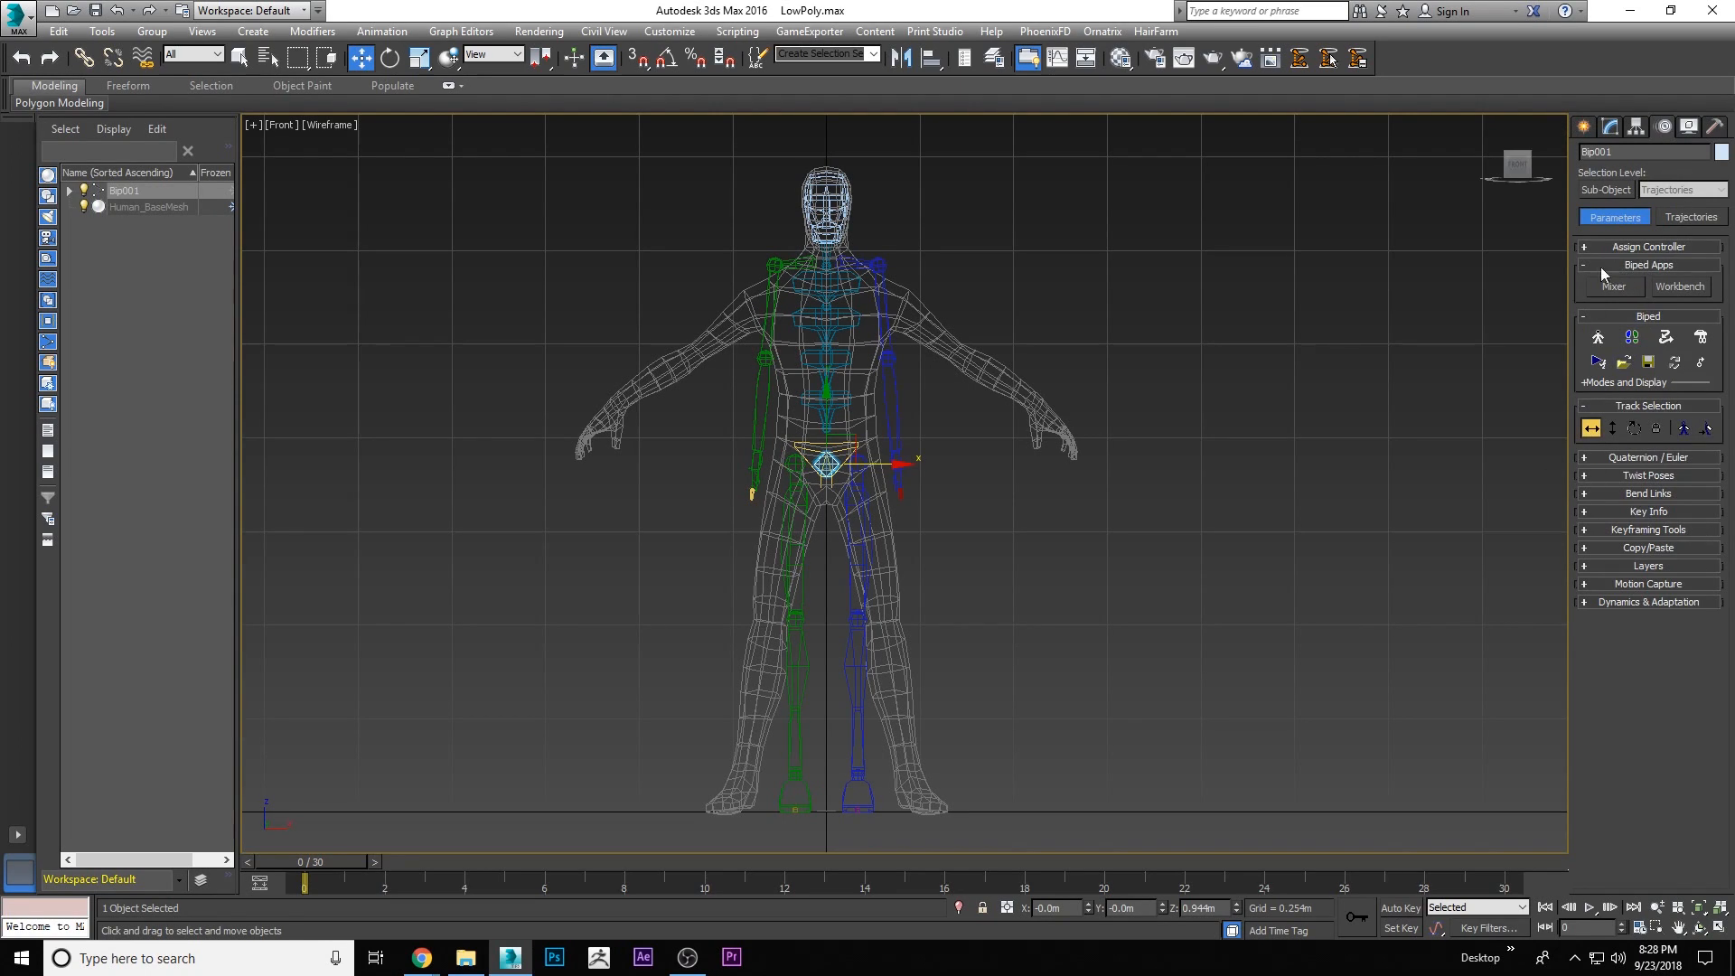
{"action": "left_click", "coordinate": [1599, 338]}
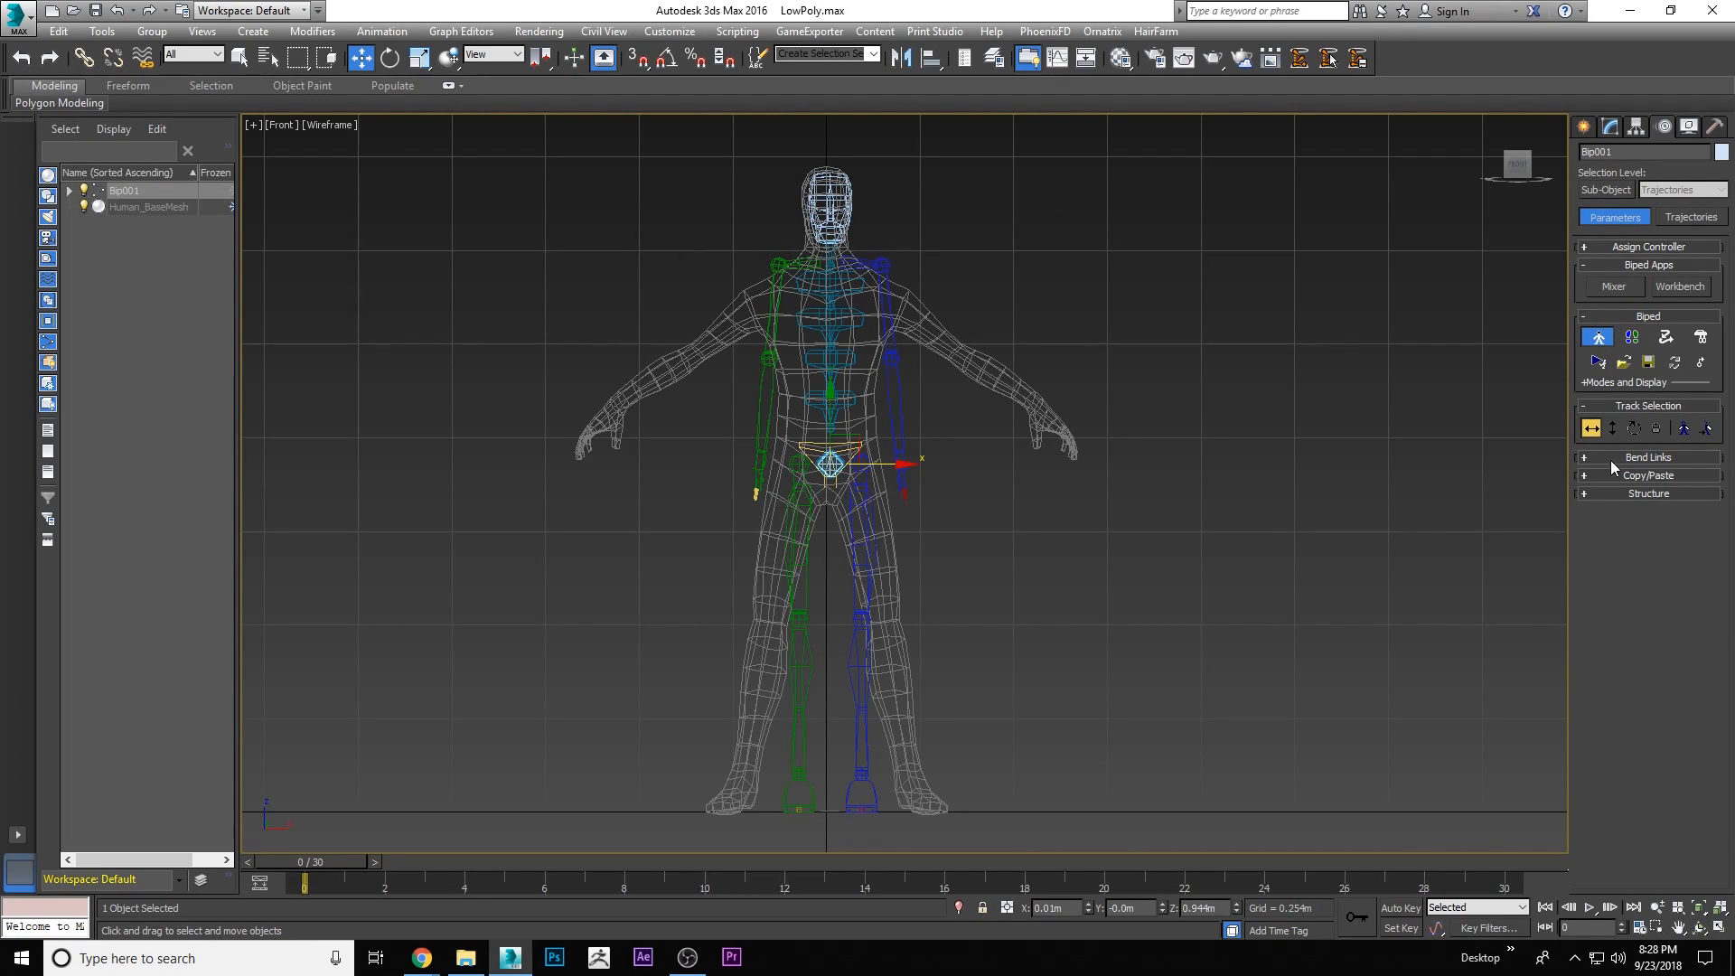
{"action": "left_click", "coordinate": [1631, 493]}
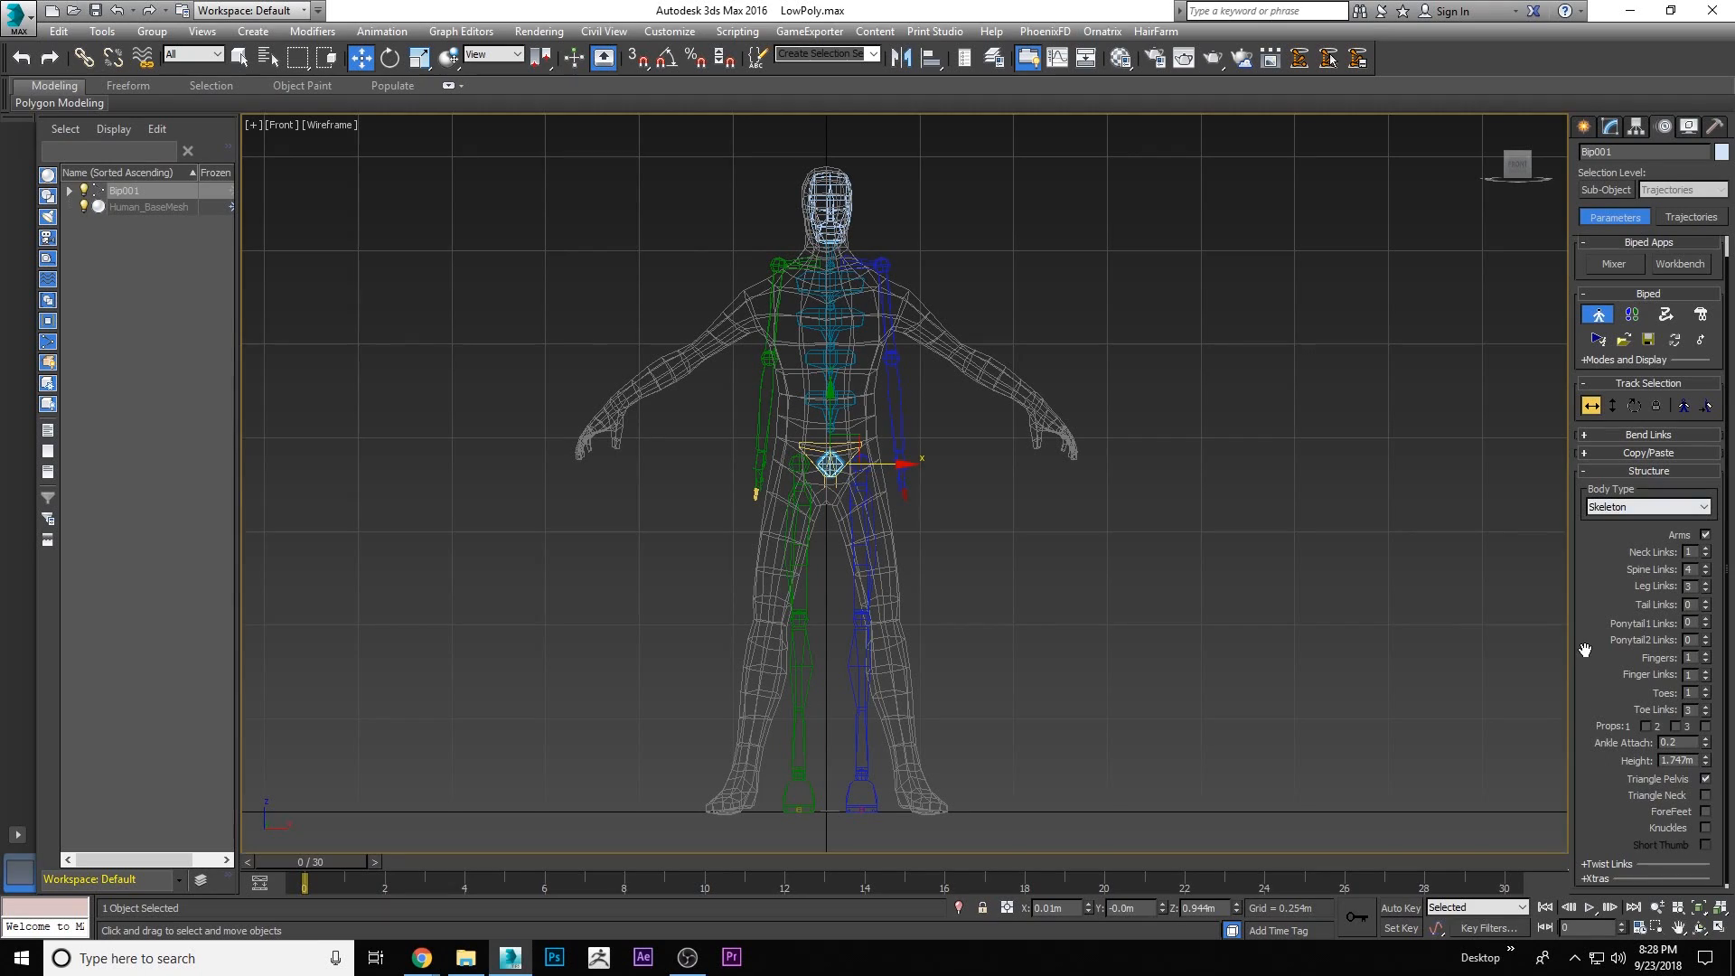
{"action": "left_click_drag", "start_coordinate": [1597, 609], "coordinate": [1628, 371]}
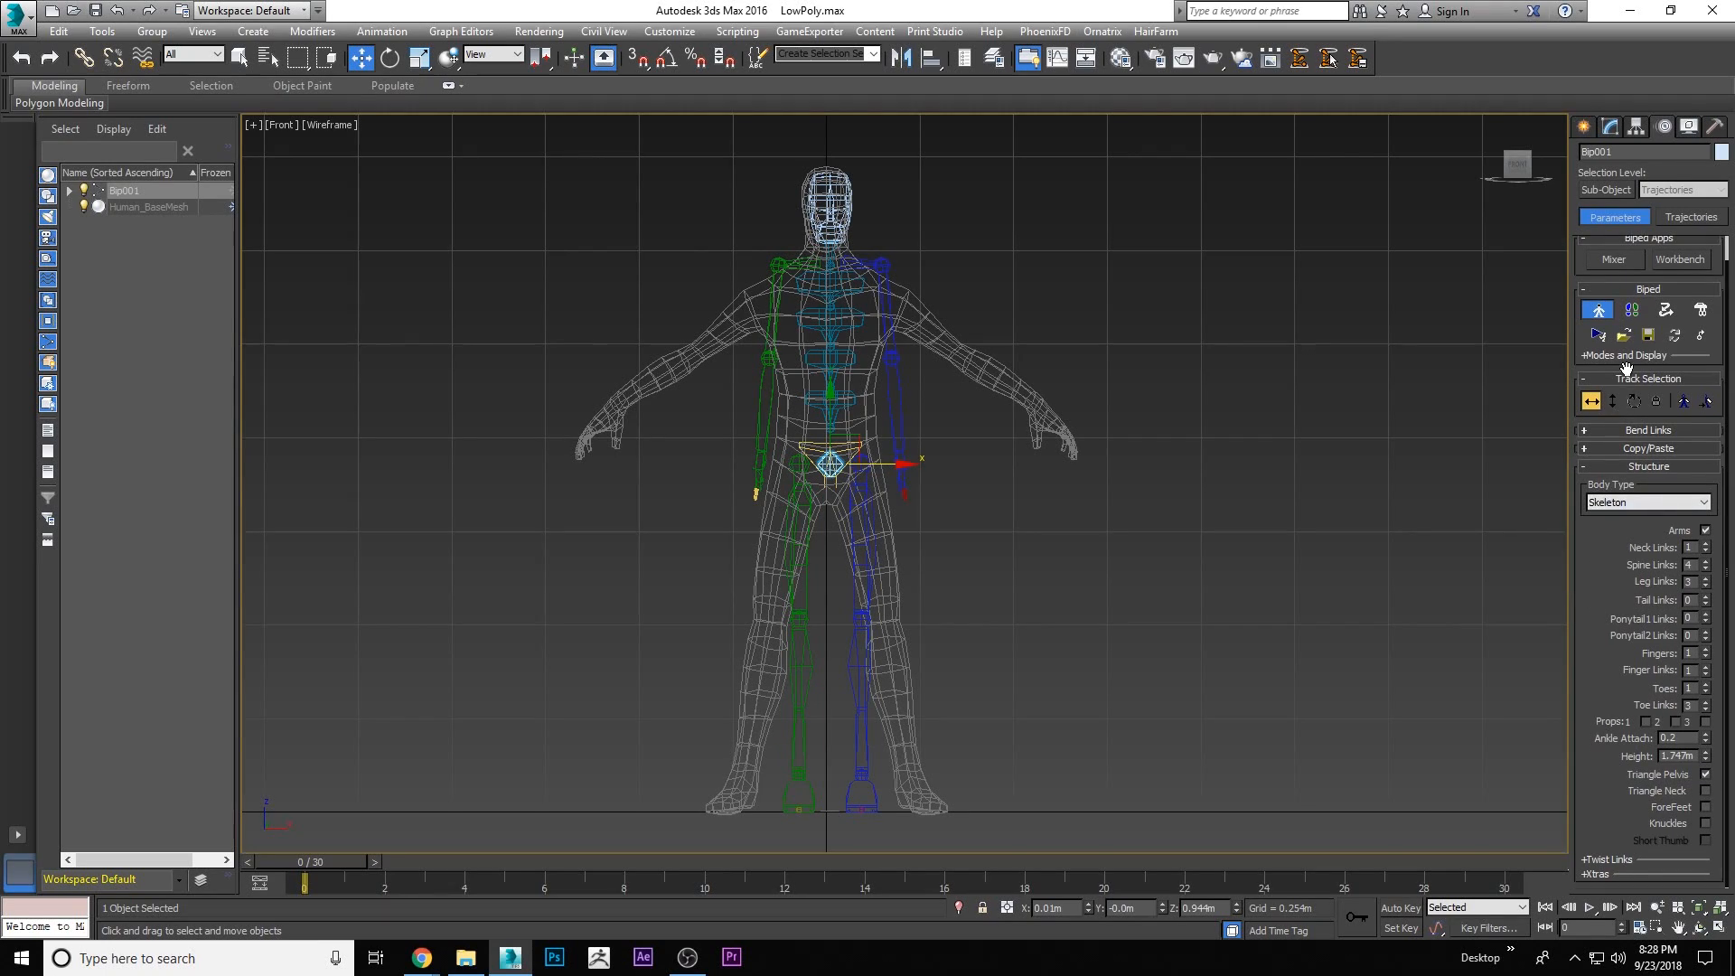
Try raising the biped's neck links to 5 and return them to 1
{"action": "left_click", "coordinate": [1707, 545]}
{"action": "left_click", "coordinate": [1706, 545]}
{"action": "left_click", "coordinate": [1707, 545]}
{"action": "left_click", "coordinate": [1707, 545]}
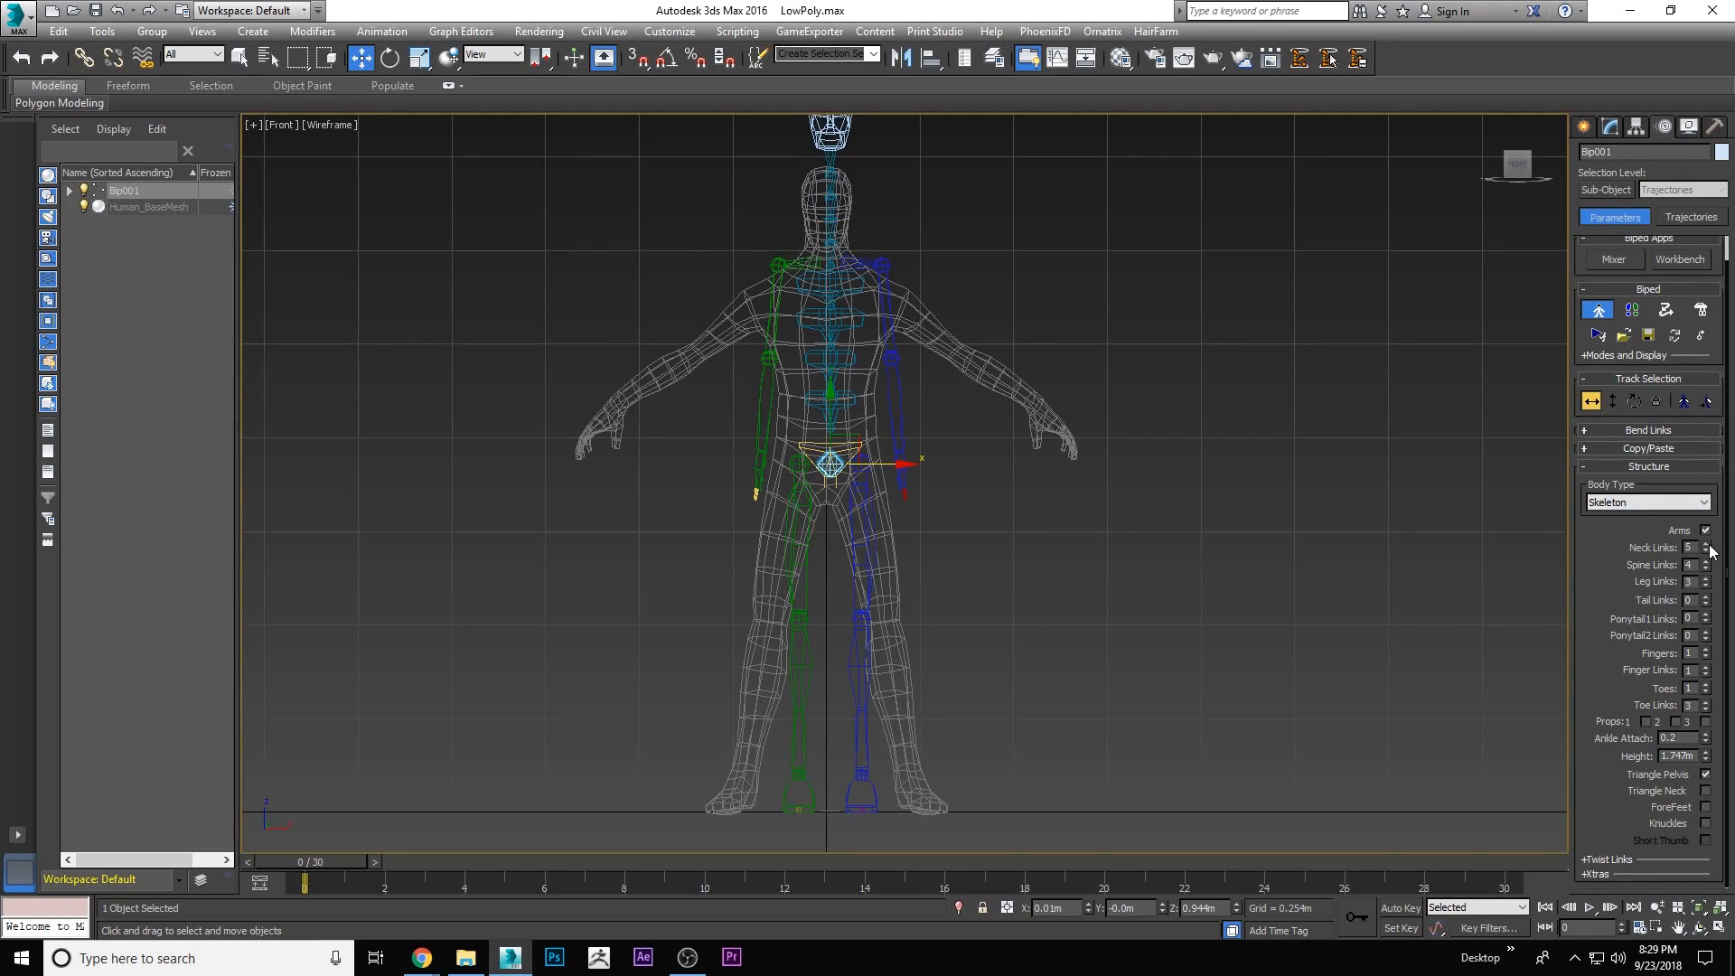
{"action": "left_click", "coordinate": [1707, 551]}
{"action": "left_click", "coordinate": [1707, 551]}
{"action": "left_click", "coordinate": [1706, 551]}
{"action": "left_click", "coordinate": [1706, 552]}
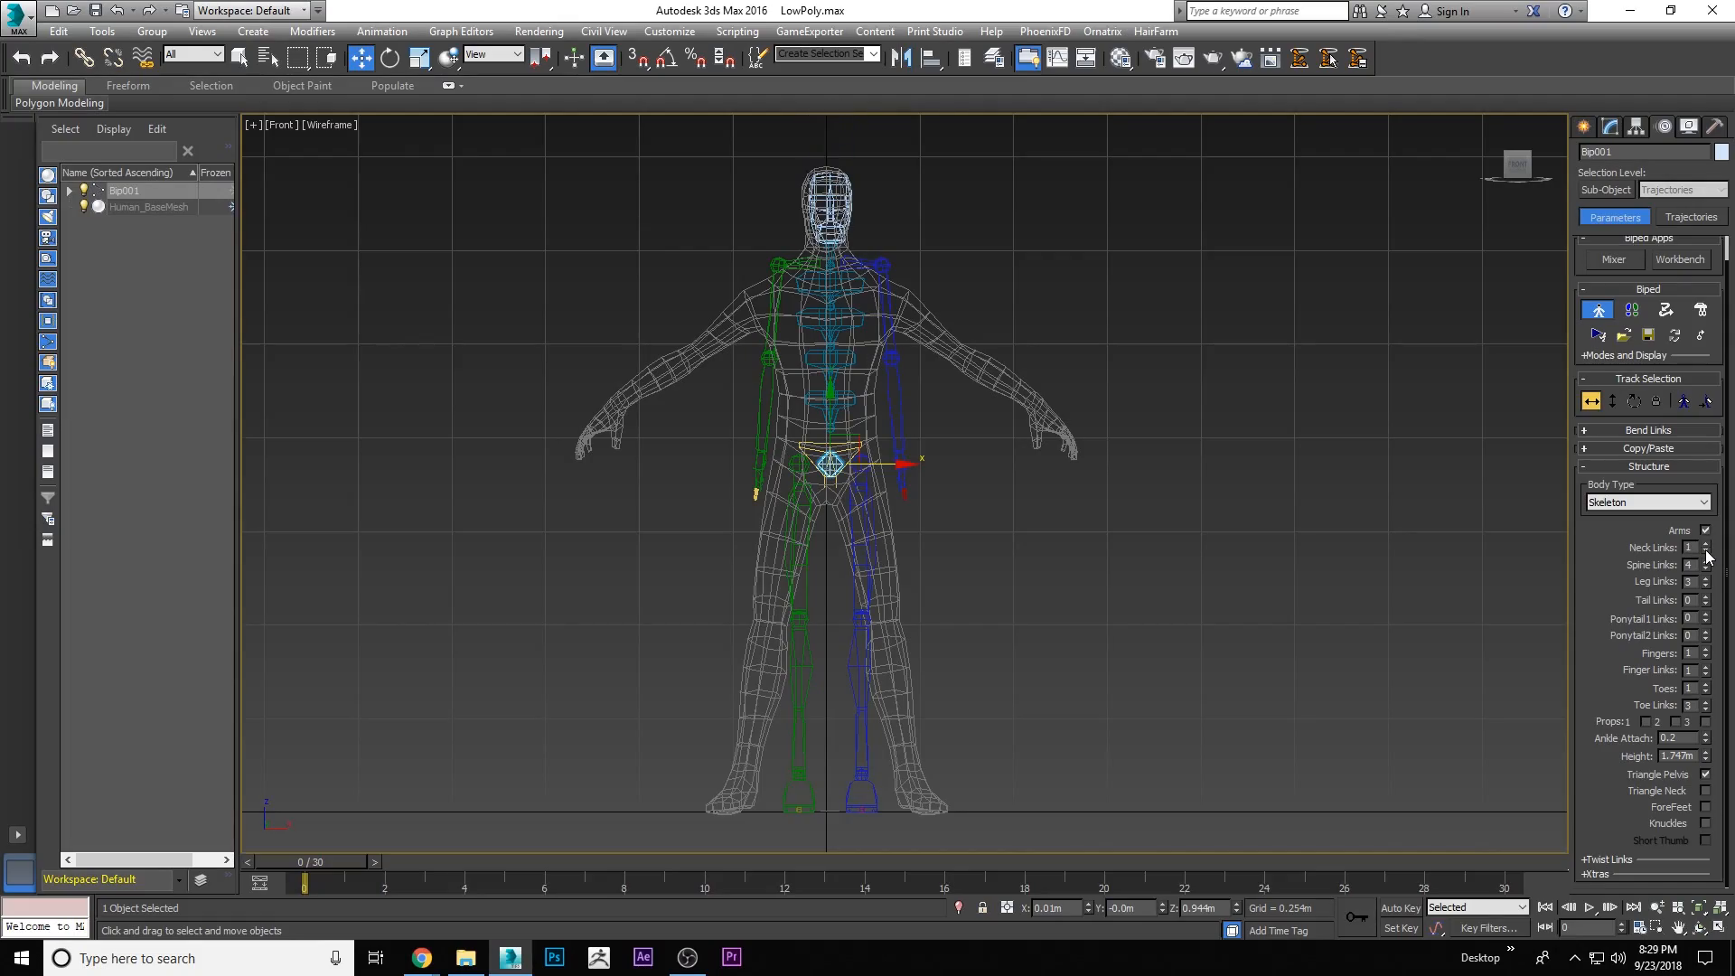
Examine from several angles how the biped skeleton sits inside the human mesh, and return to the front view
{"action": "left_click", "coordinate": [1698, 927]}
{"action": "left_click_drag", "start_coordinate": [1039, 488], "coordinate": [953, 469]}
{"action": "scroll", "coordinate": [940, 467], "scroll_direction": "up", "scroll_amount": 2}
{"action": "scroll", "coordinate": [801, 387], "scroll_direction": "up", "scroll_amount": 3}
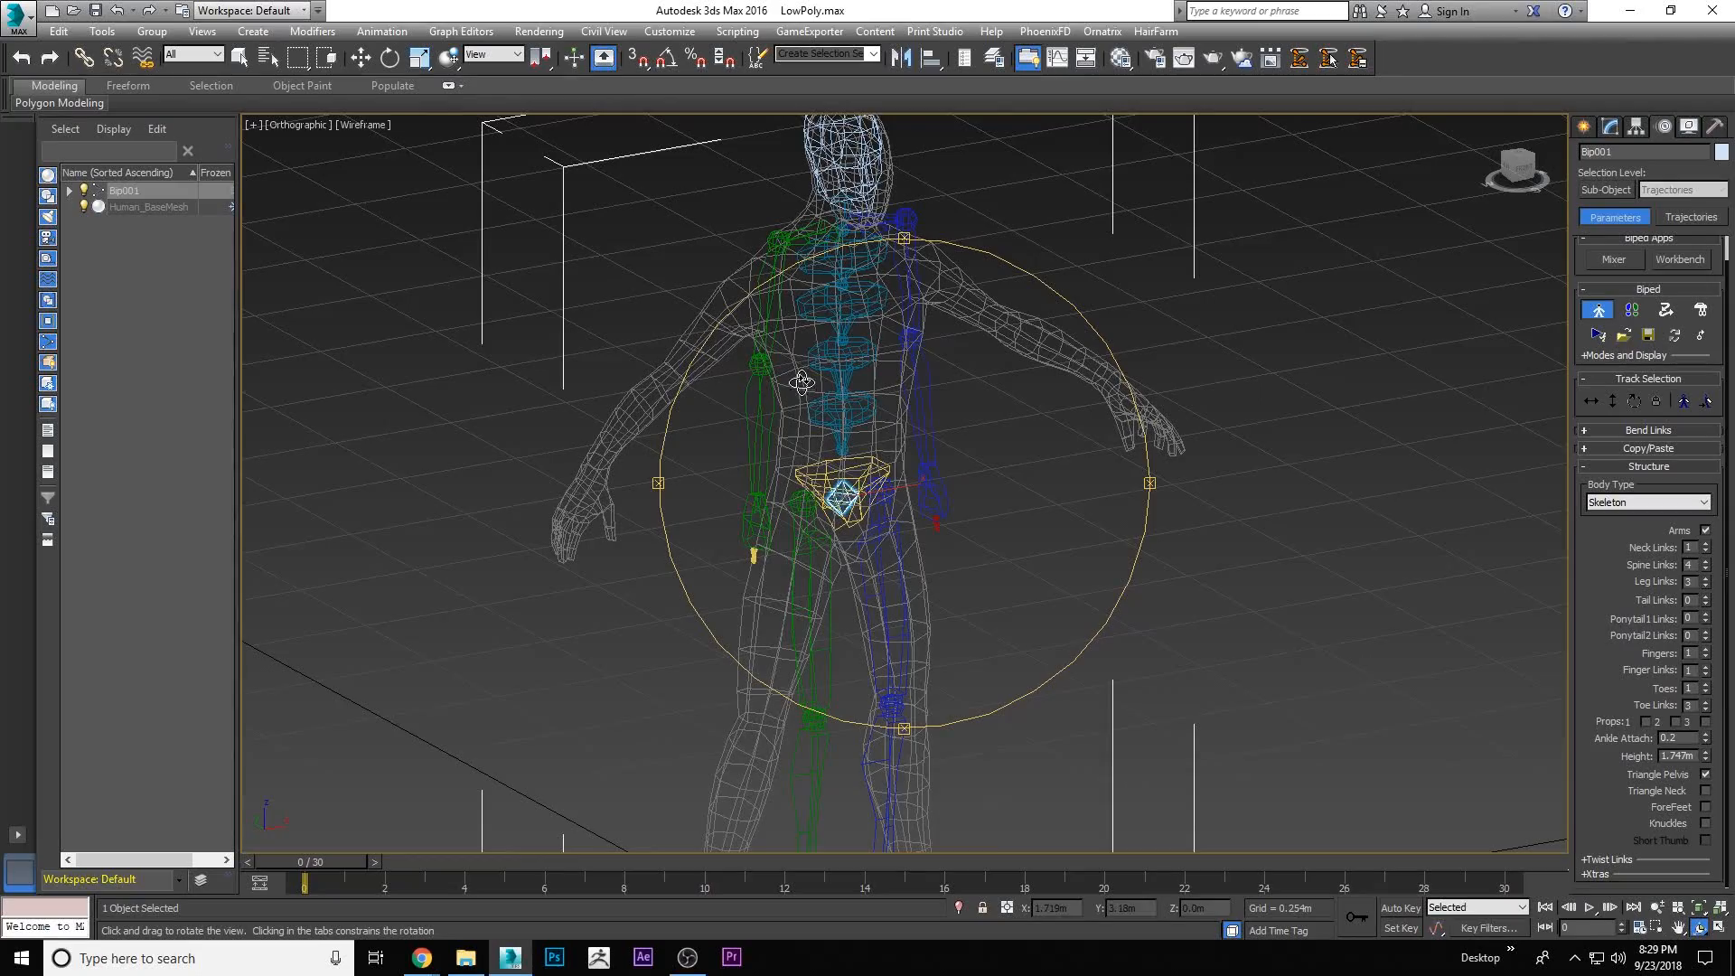
{"action": "key", "text": "F3"}
{"action": "mouse_move", "coordinate": [862, 373]}
{"action": "left_mouse_down"}
{"action": "mouse_move", "coordinate": [904, 375]}
{"action": "mouse_move", "coordinate": [849, 354]}
{"action": "left_mouse_up"}
{"action": "key", "text": "F3"}
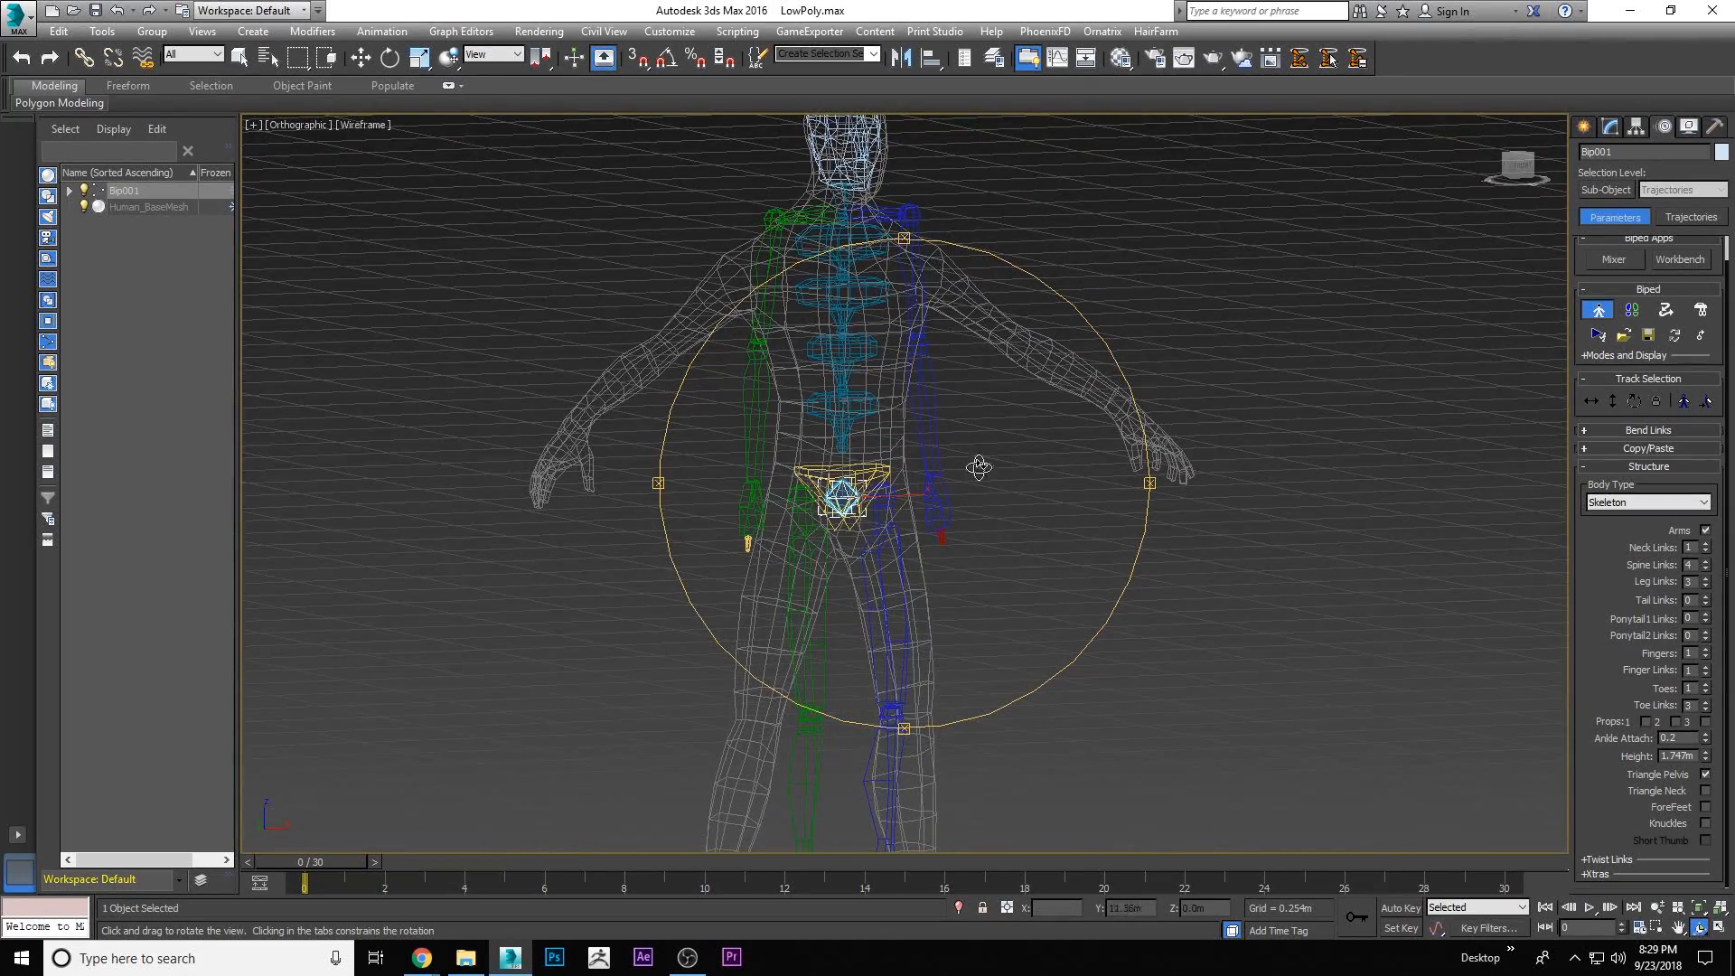
{"action": "left_click_drag", "start_coordinate": [949, 379], "coordinate": [908, 362]}
{"action": "key", "text": "f"}
Re-center the biped's root on the mesh's centerline at X 0.0 m in Figure Mode
{"action": "scroll", "coordinate": [919, 389], "scroll_direction": "up", "scroll_amount": 15}
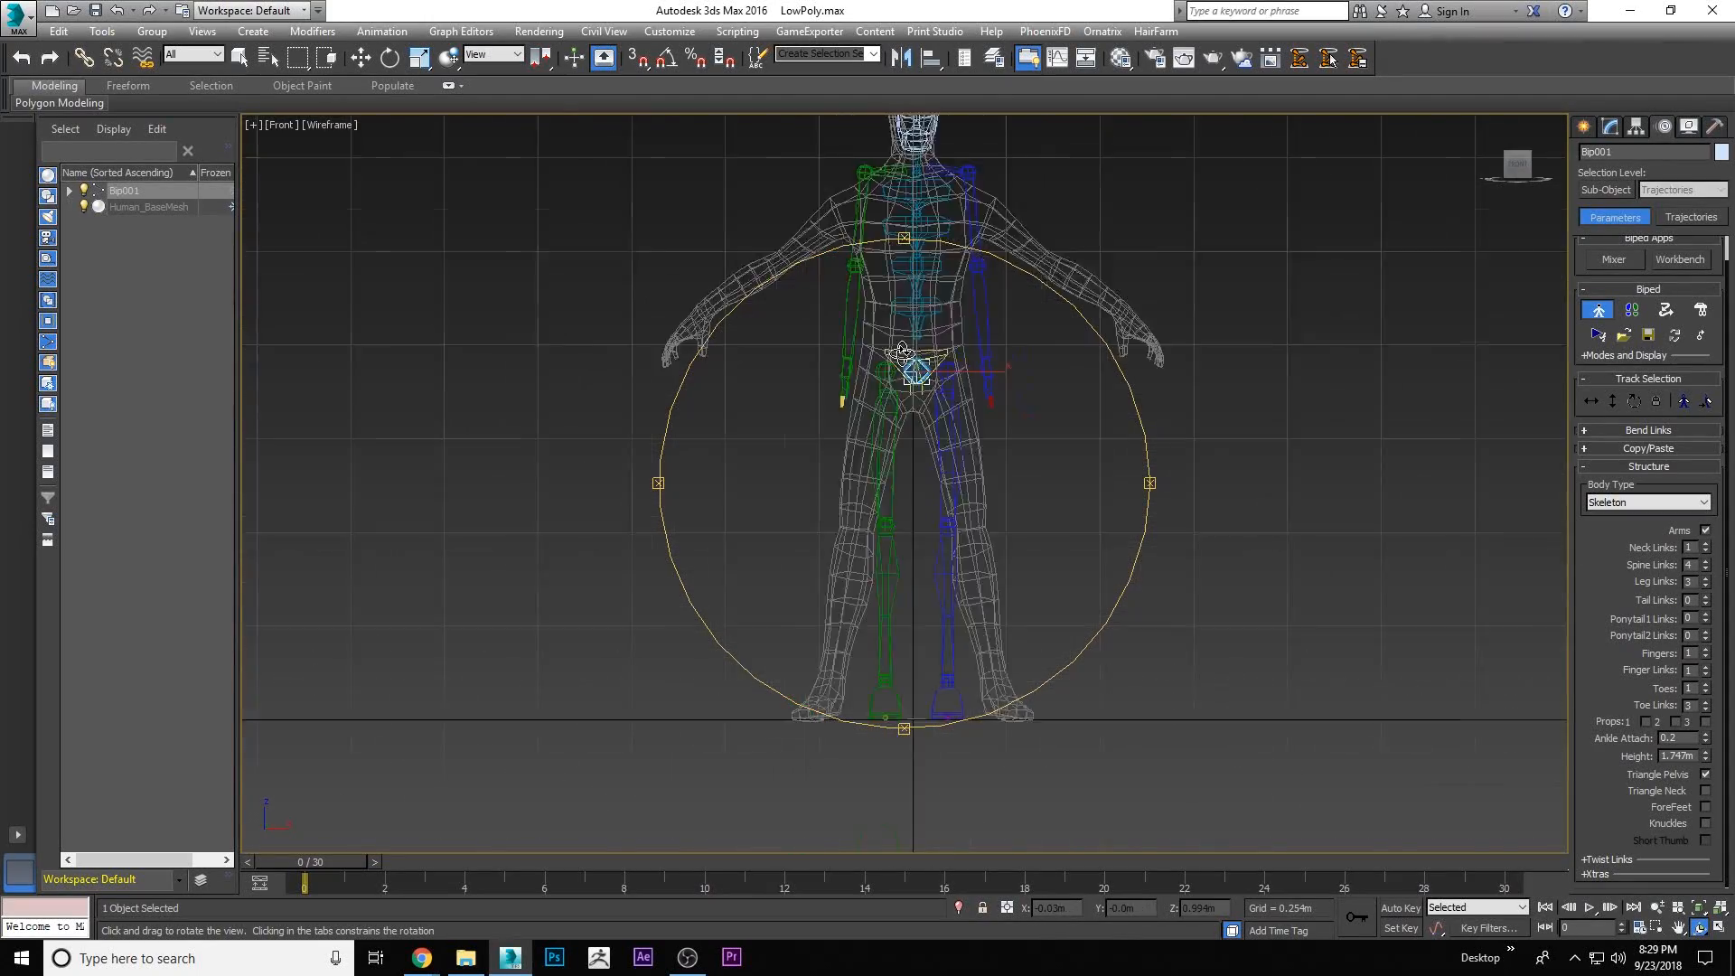
{"action": "key", "text": "w"}
{"action": "left_click_drag", "start_coordinate": [987, 353], "coordinate": [893, 354]}
{"action": "scroll", "coordinate": [877, 411], "scroll_direction": "down", "scroll_amount": 10}
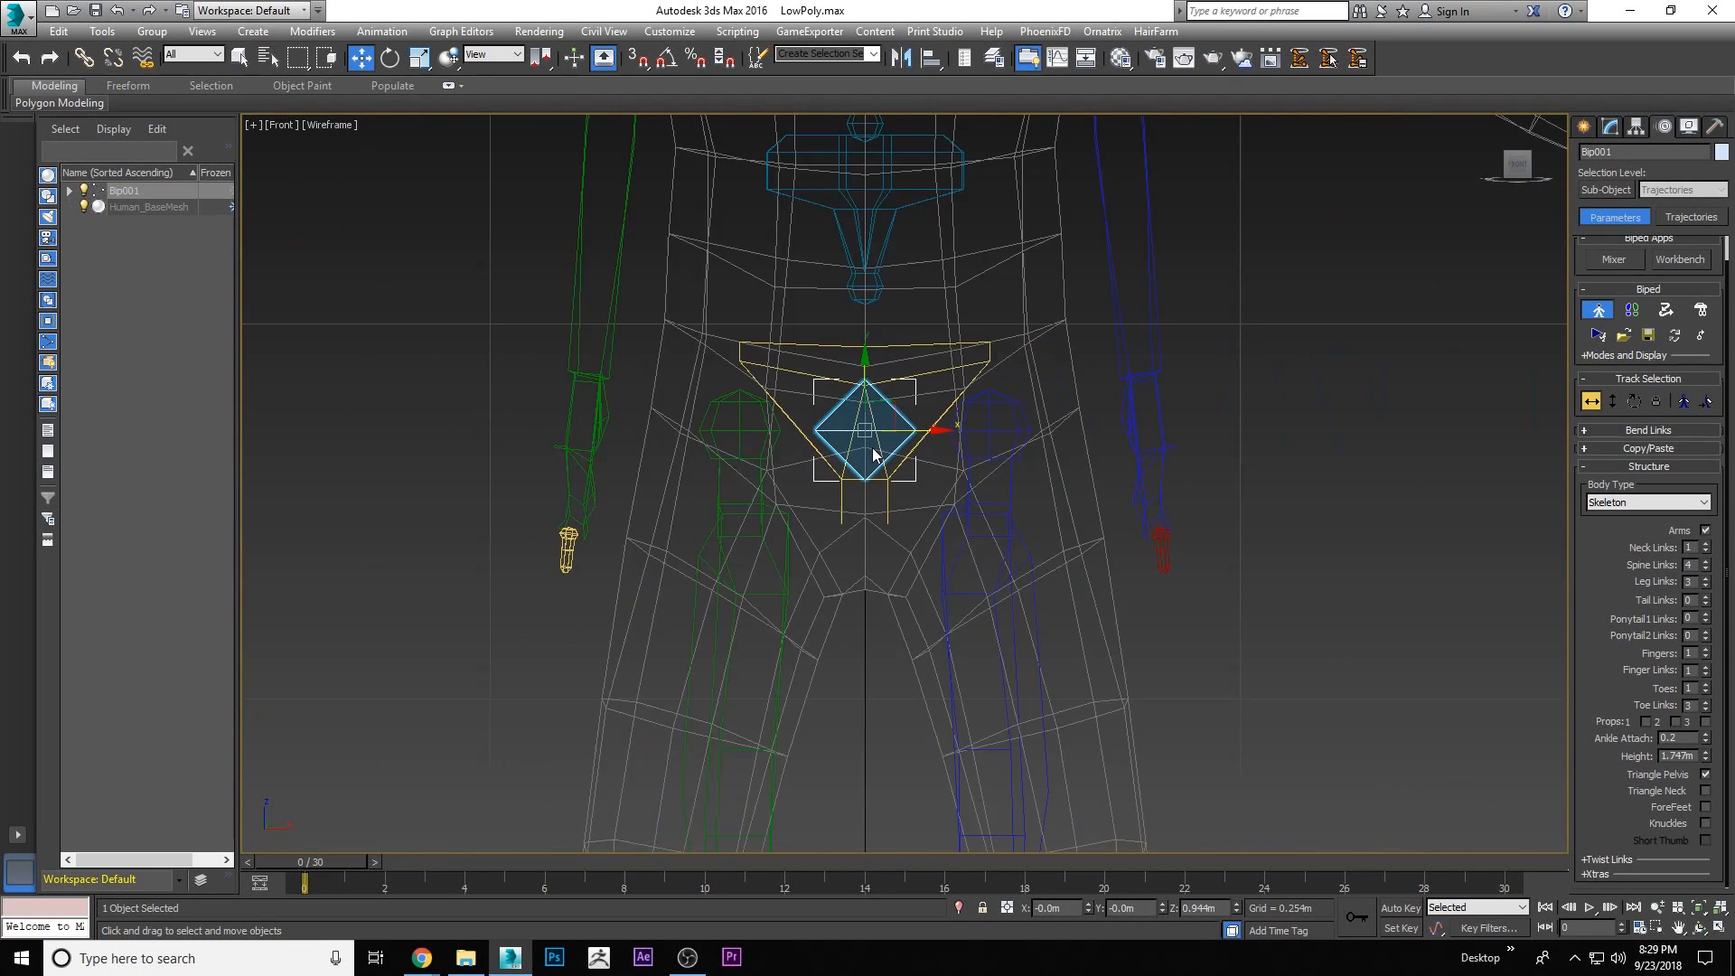
Try moving the biped sideways with Figure Mode off, and turn Figure Mode back on
{"action": "left_click", "coordinate": [1598, 310]}
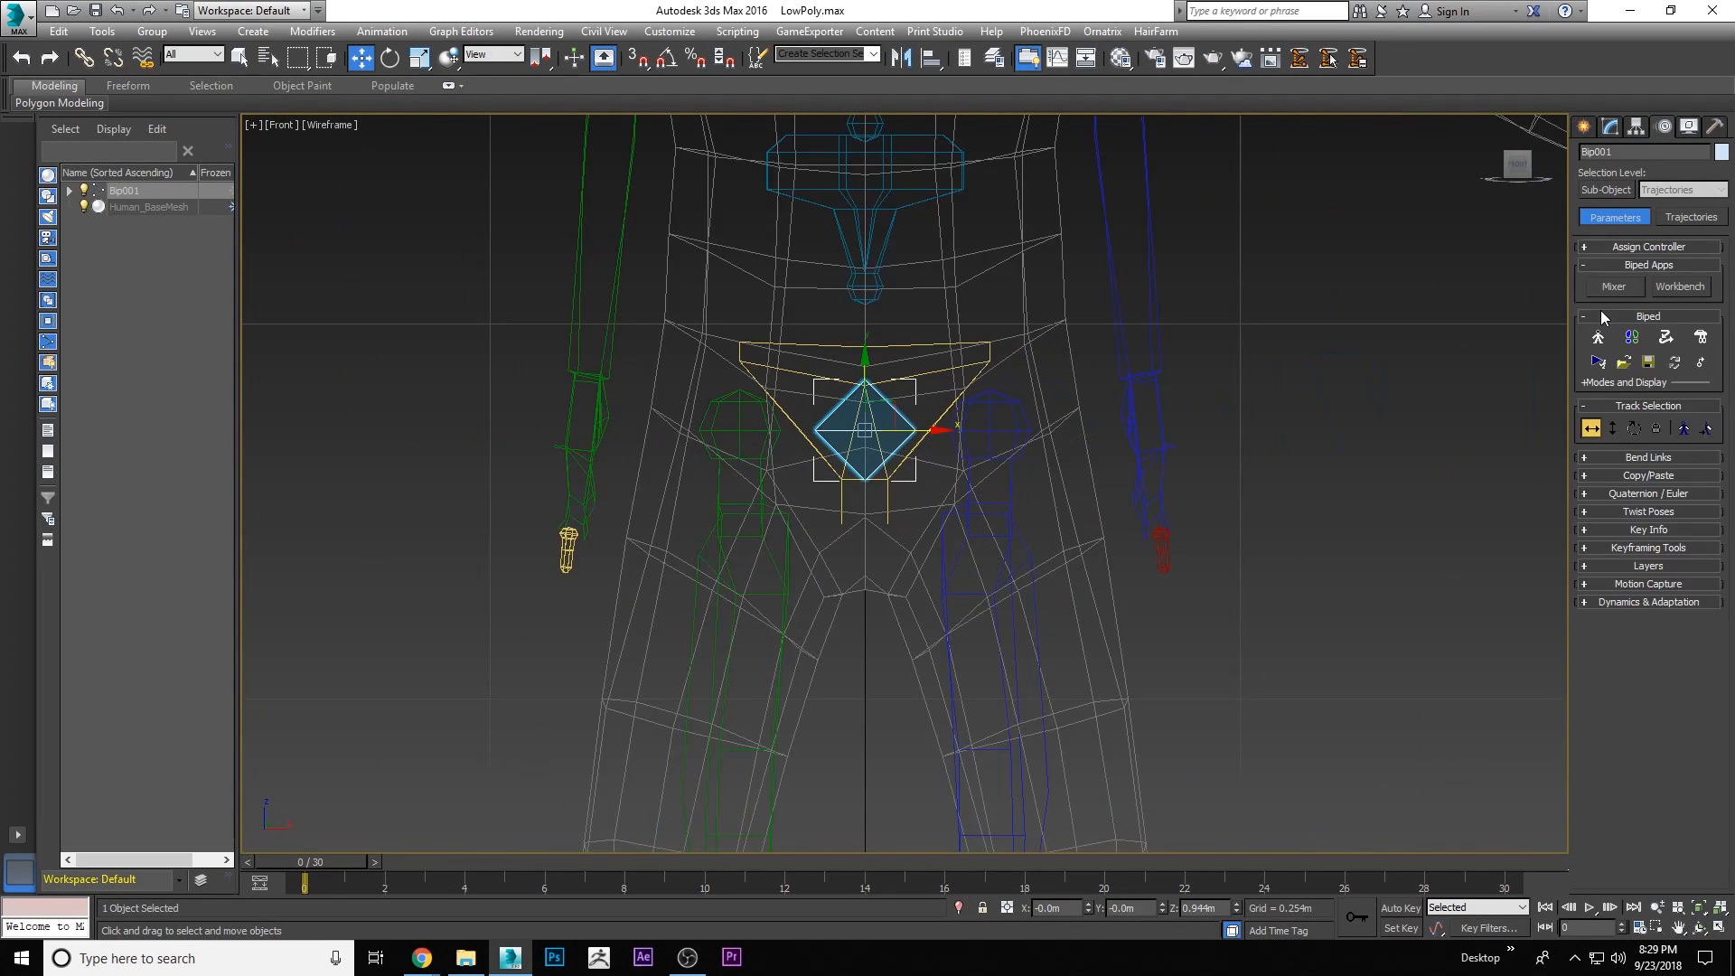
{"action": "left_click_drag", "start_coordinate": [922, 430], "coordinate": [1316, 430]}
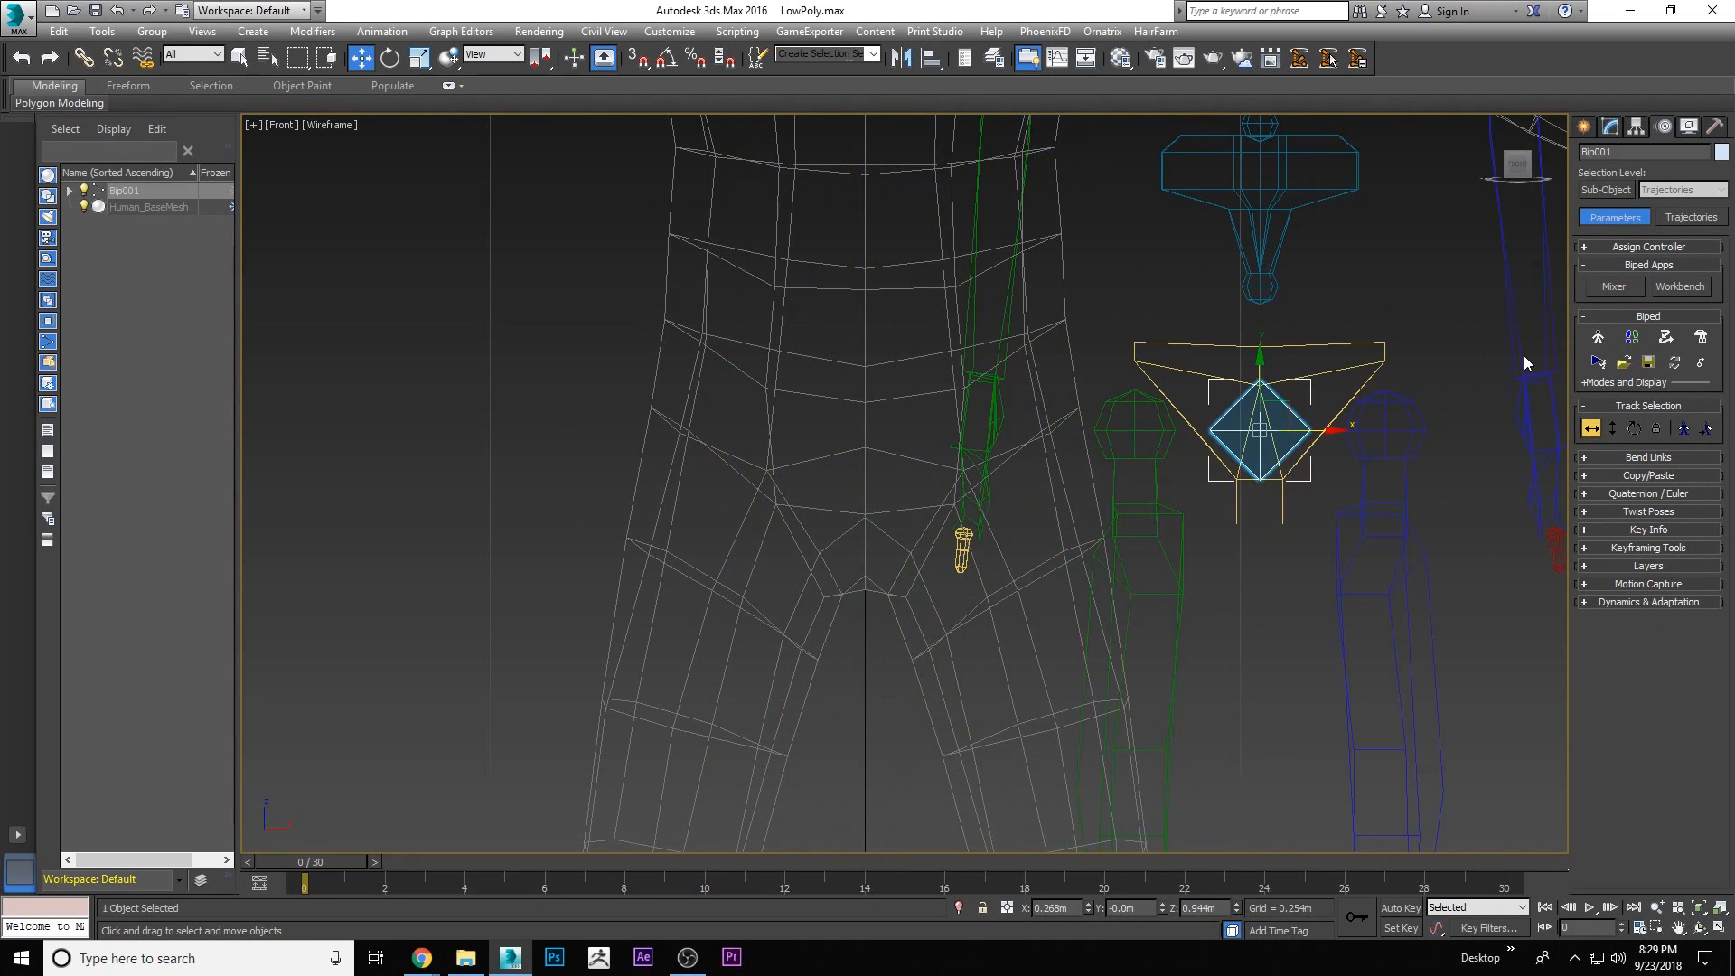
{"action": "left_click", "coordinate": [1599, 338]}
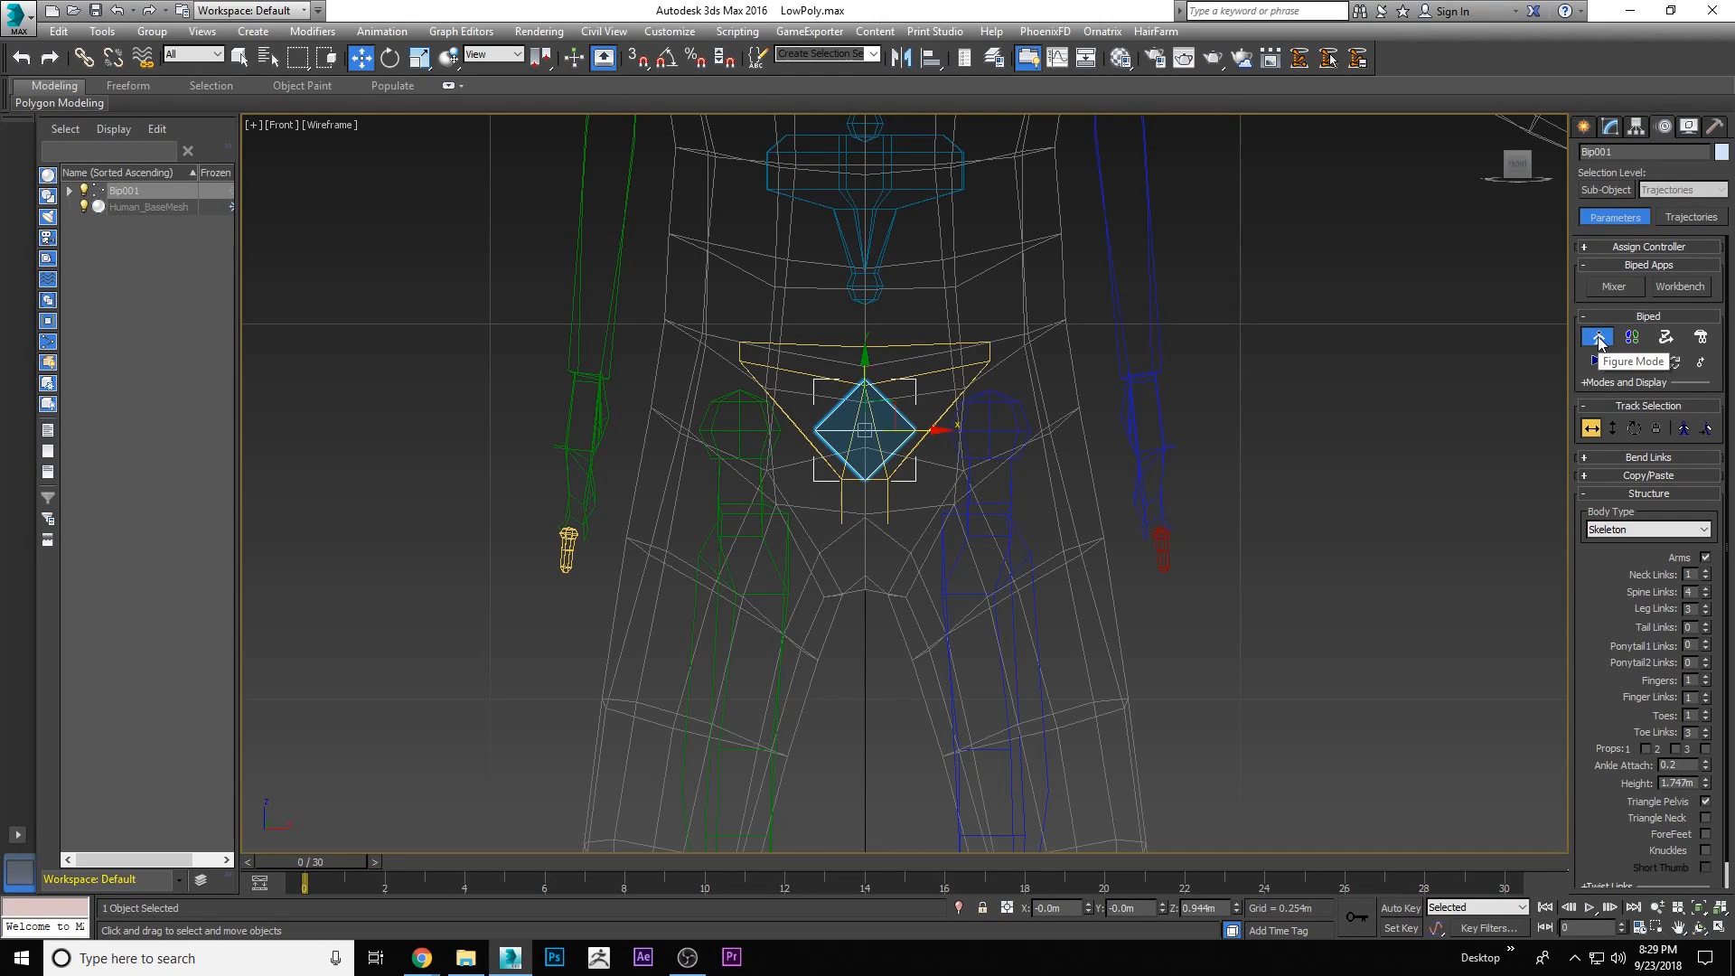
Set the biped's hands to 5 fingers with 3 finger links each
{"action": "scroll", "coordinate": [1600, 623], "scroll_direction": "down", "scroll_amount": 1}
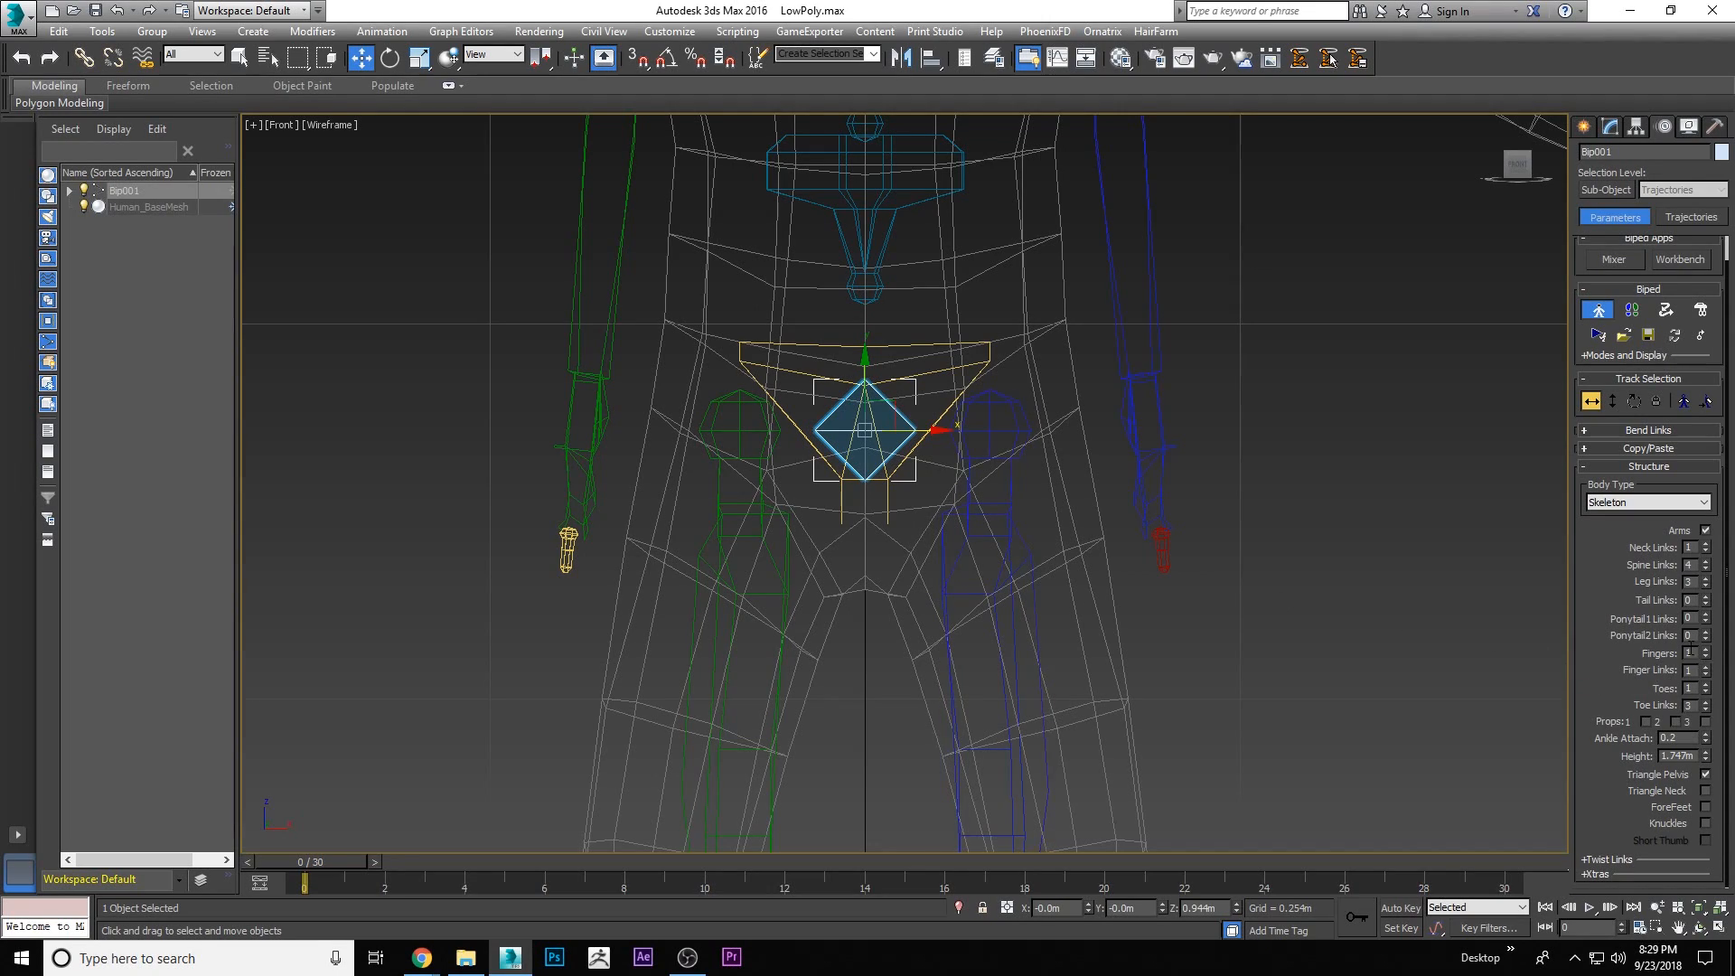
{"action": "left_click", "coordinate": [1708, 650]}
{"action": "left_click", "coordinate": [1707, 650]}
{"action": "left_click", "coordinate": [1707, 649]}
{"action": "left_click", "coordinate": [1707, 650]}
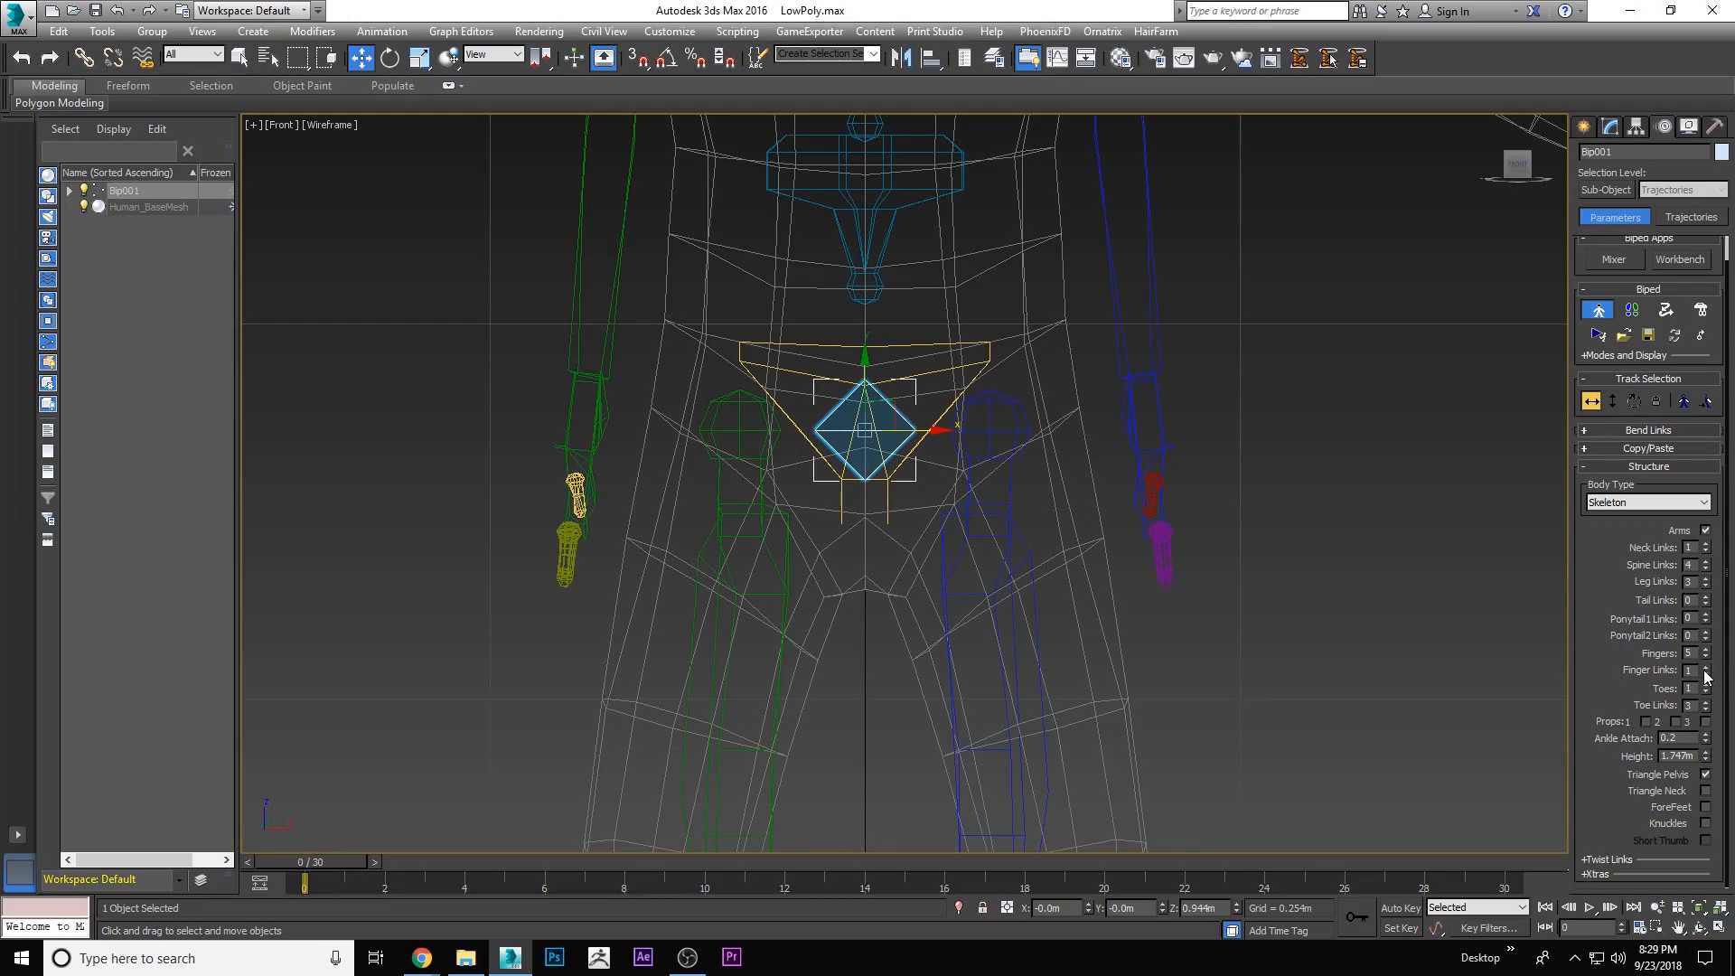
{"action": "left_click", "coordinate": [1707, 667]}
{"action": "left_click", "coordinate": [1707, 667]}
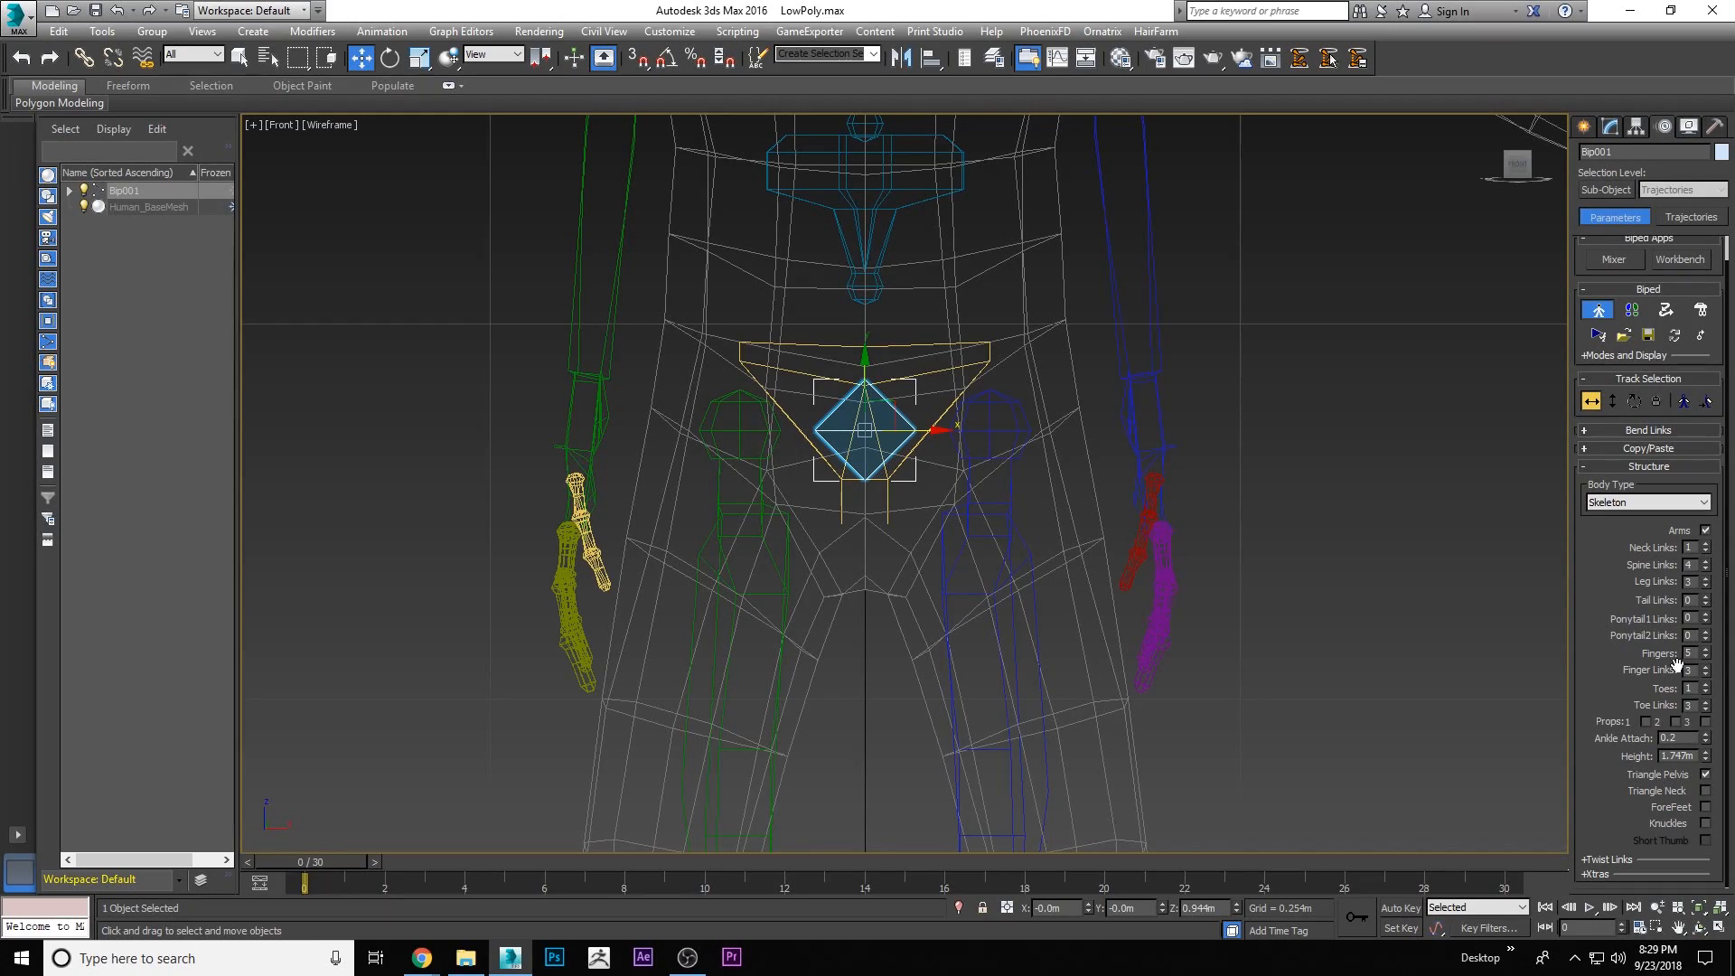
Inspect the biped's feet from above and set the toe links to 1
{"action": "left_click", "coordinate": [1700, 927]}
{"action": "left_click_drag", "start_coordinate": [802, 537], "coordinate": [892, 352]}
{"action": "left_click_drag", "start_coordinate": [1017, 612], "coordinate": [1212, 618]}
{"action": "left_click", "coordinate": [1706, 710]}
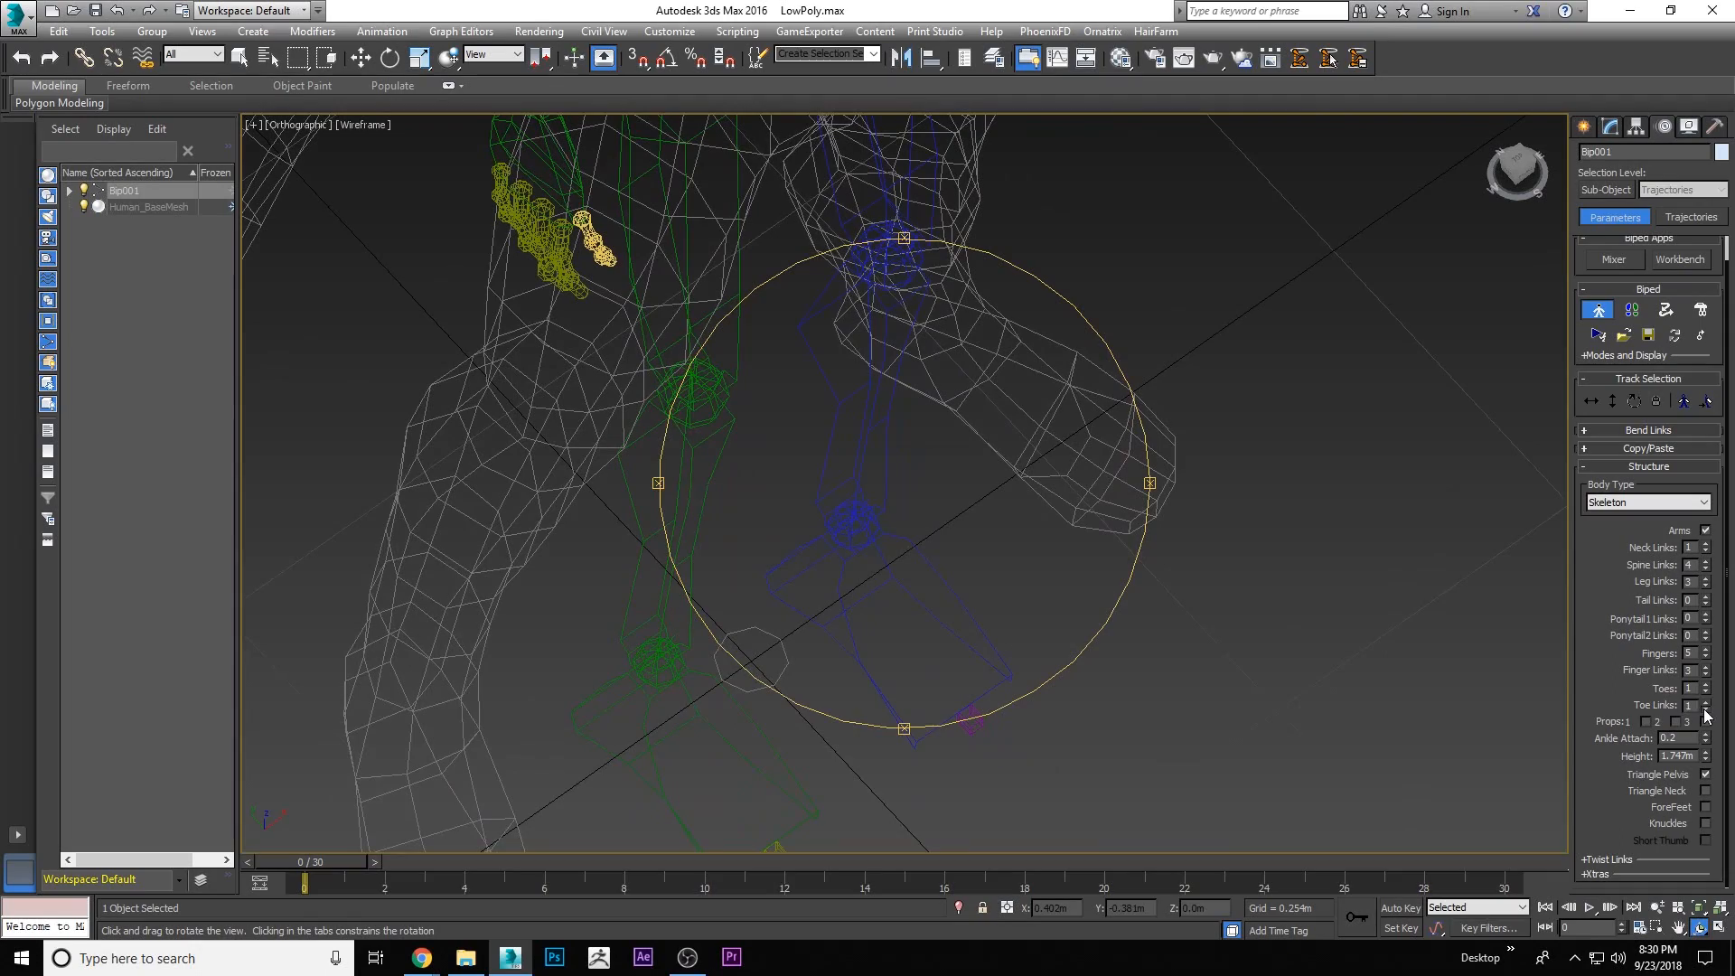
Inspect the biped's upper arms against the mesh from the front and review the available body types
{"action": "left_click_drag", "start_coordinate": [949, 565], "coordinate": [902, 481]}
{"action": "key", "text": "f"}
{"action": "scroll", "coordinate": [902, 412], "scroll_direction": "up", "scroll_amount": 8}
{"action": "middle_click_drag", "start_coordinate": [916, 348], "coordinate": [914, 395]}
{"action": "scroll", "coordinate": [922, 425], "scroll_direction": "down", "scroll_amount": 5}
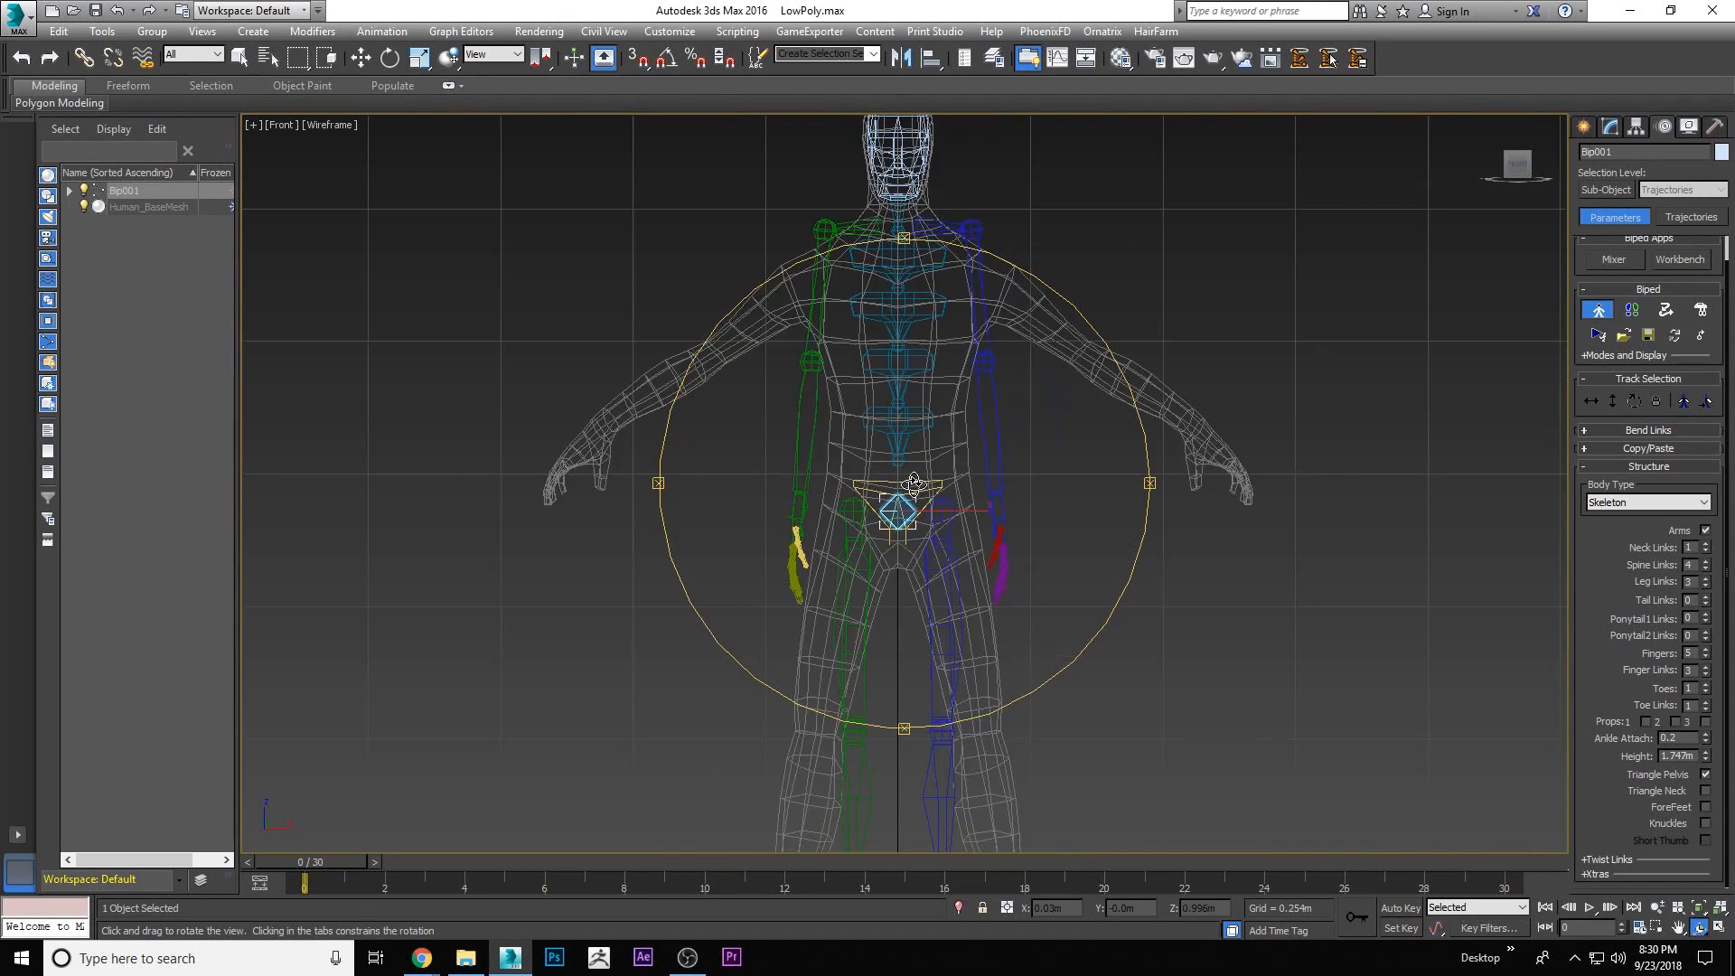
{"action": "key", "text": "w"}
{"action": "left_click", "coordinate": [816, 294]}
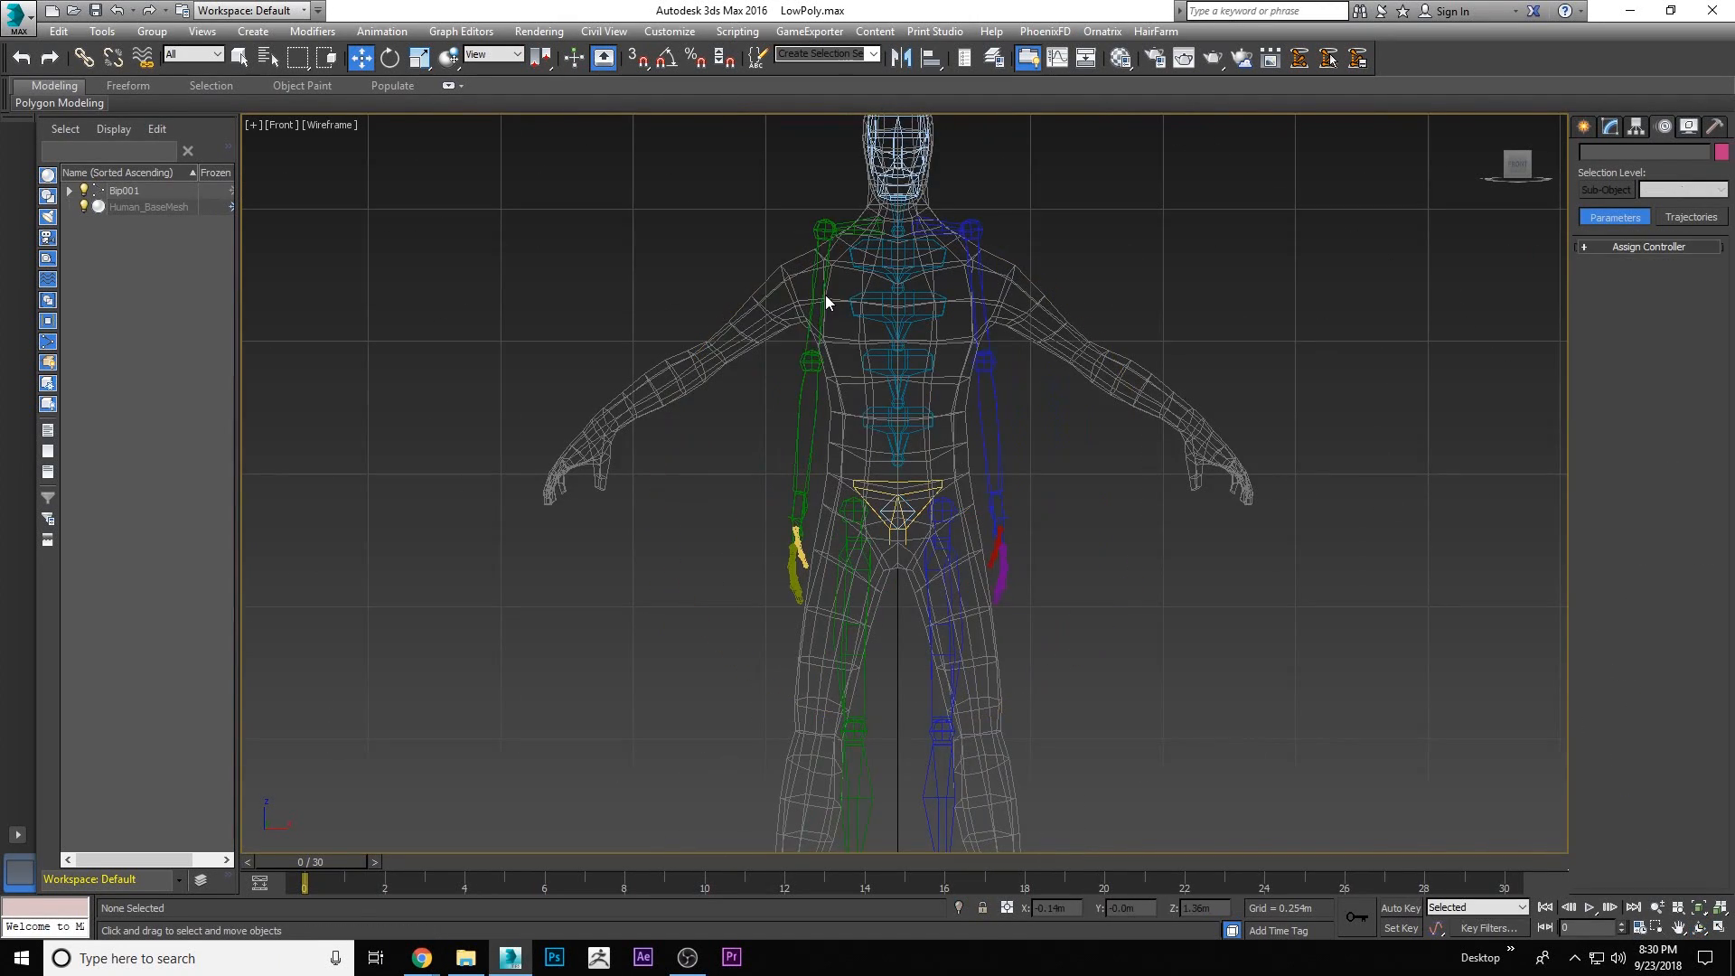
{"action": "left_click", "coordinate": [974, 285], "text": "ctrl"}
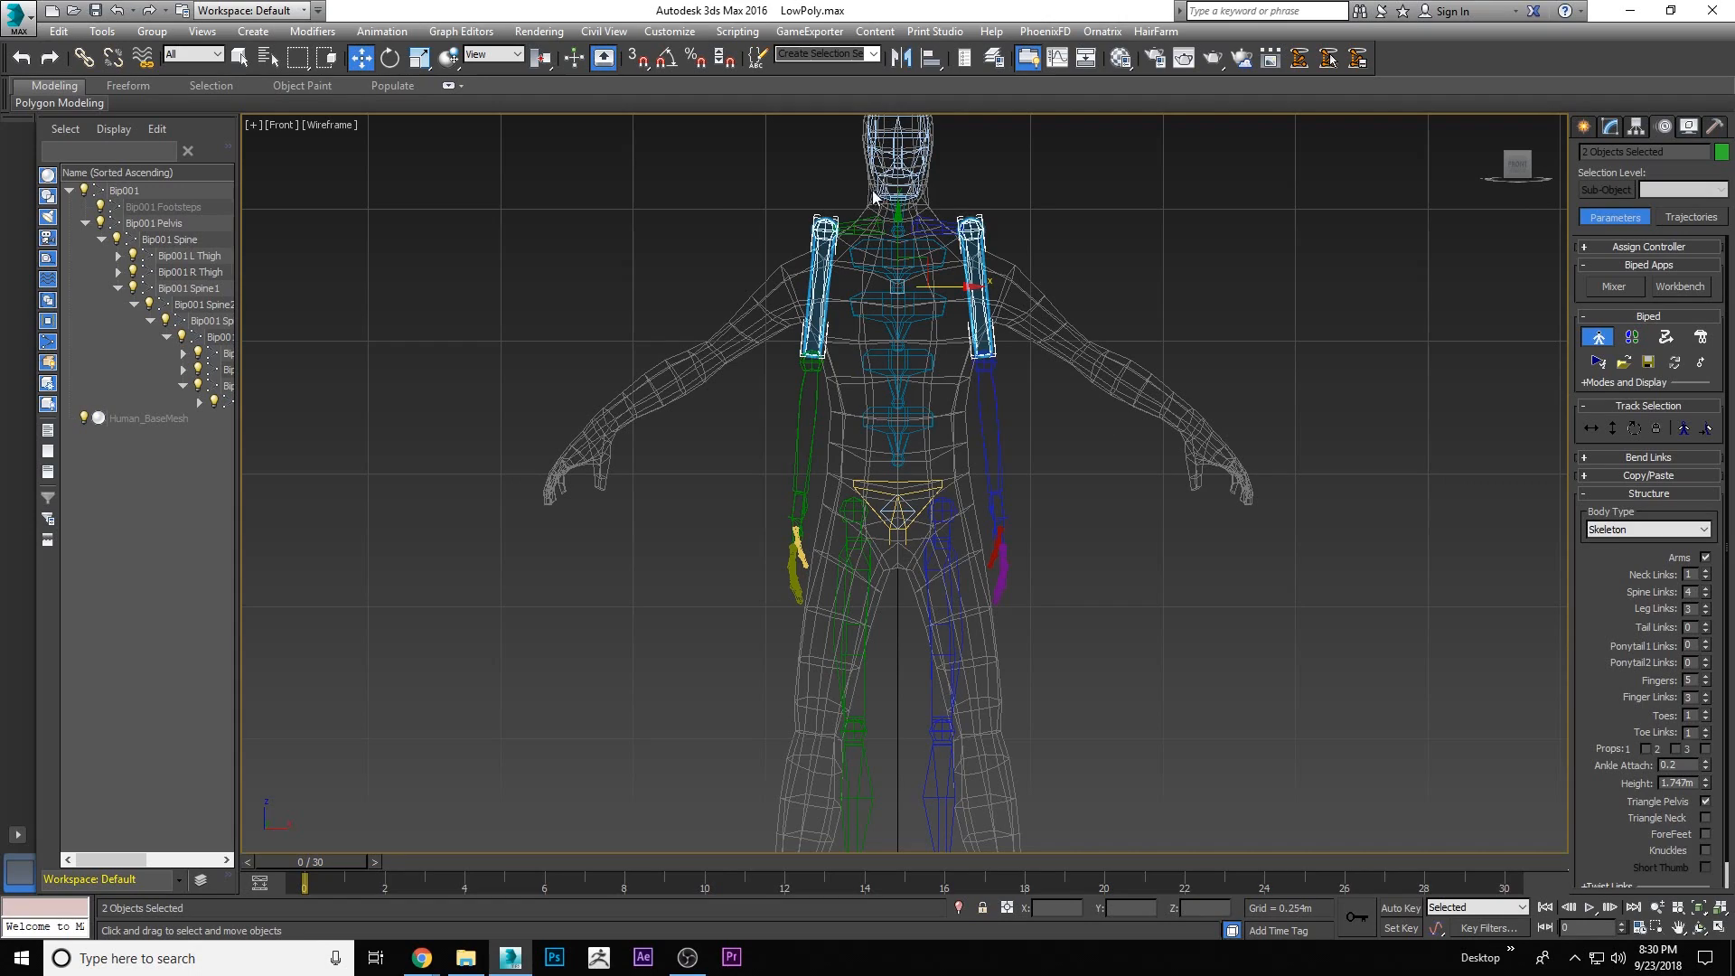
{"action": "left_click", "coordinate": [1613, 532]}
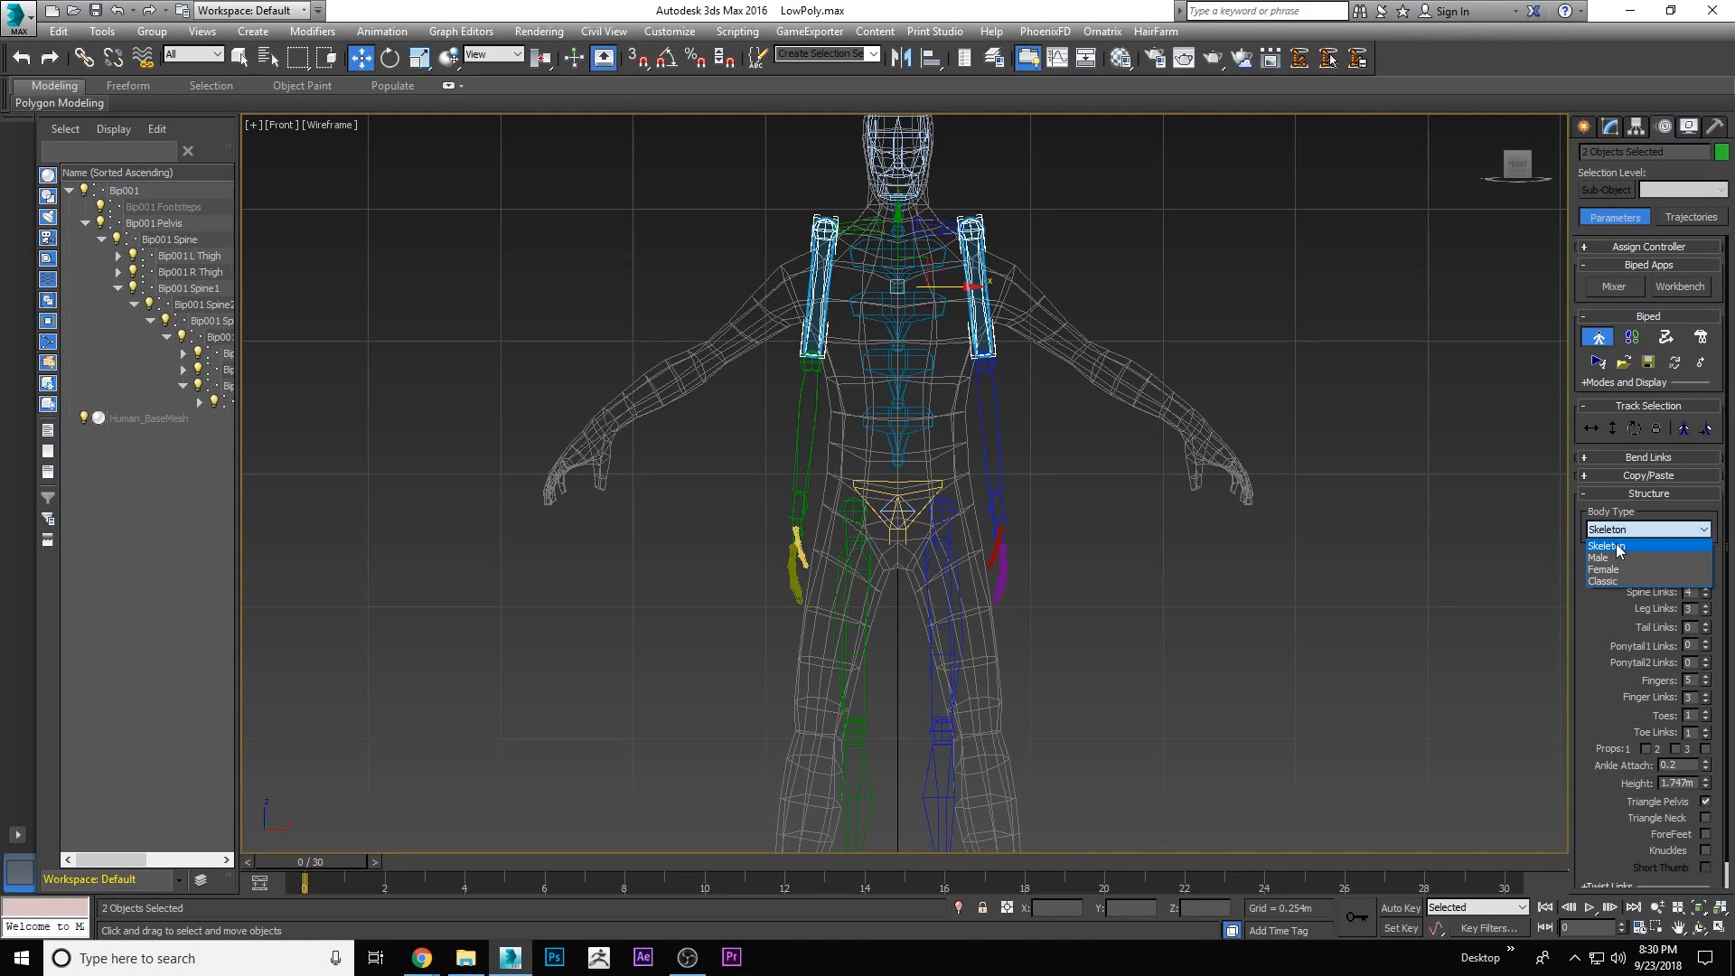
{"action": "scroll", "coordinate": [875, 236], "scroll_direction": "up", "scroll_amount": 3}
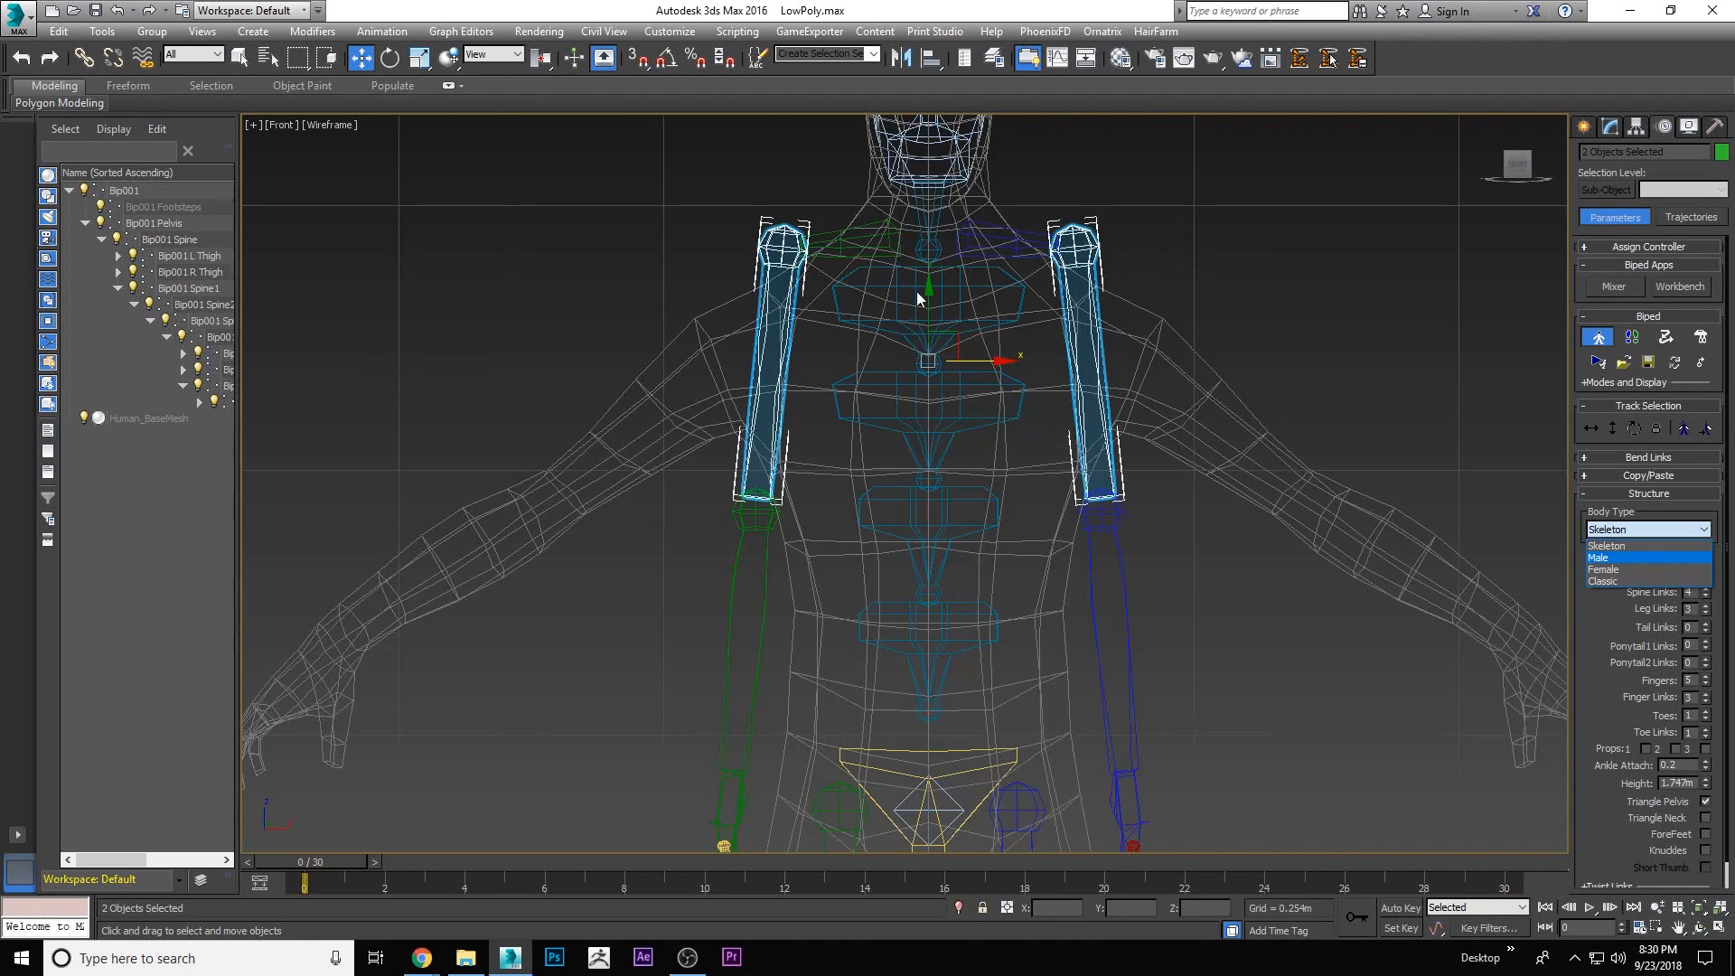
{"action": "left_click", "coordinate": [1215, 214]}
{"action": "right_click", "coordinate": [1215, 318]}
Move the biped's right clavicle down and outward so its end sits in the mesh's right shoulder
{"action": "left_click", "coordinate": [989, 239]}
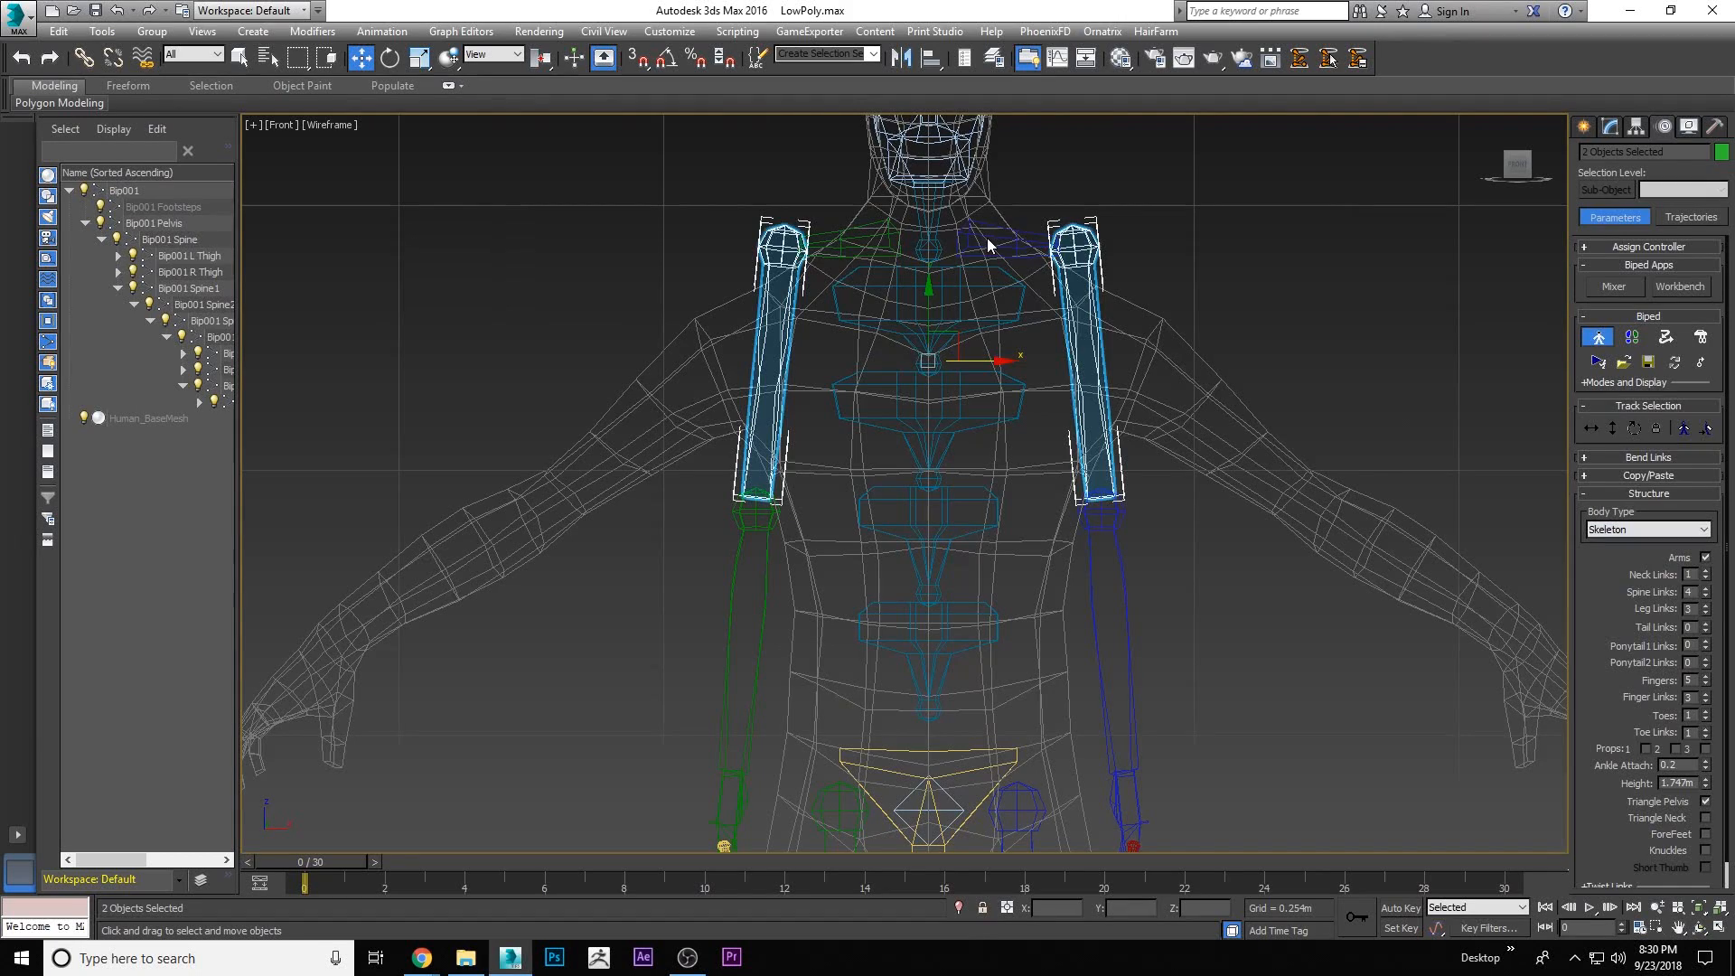
{"action": "left_click", "coordinate": [987, 237]}
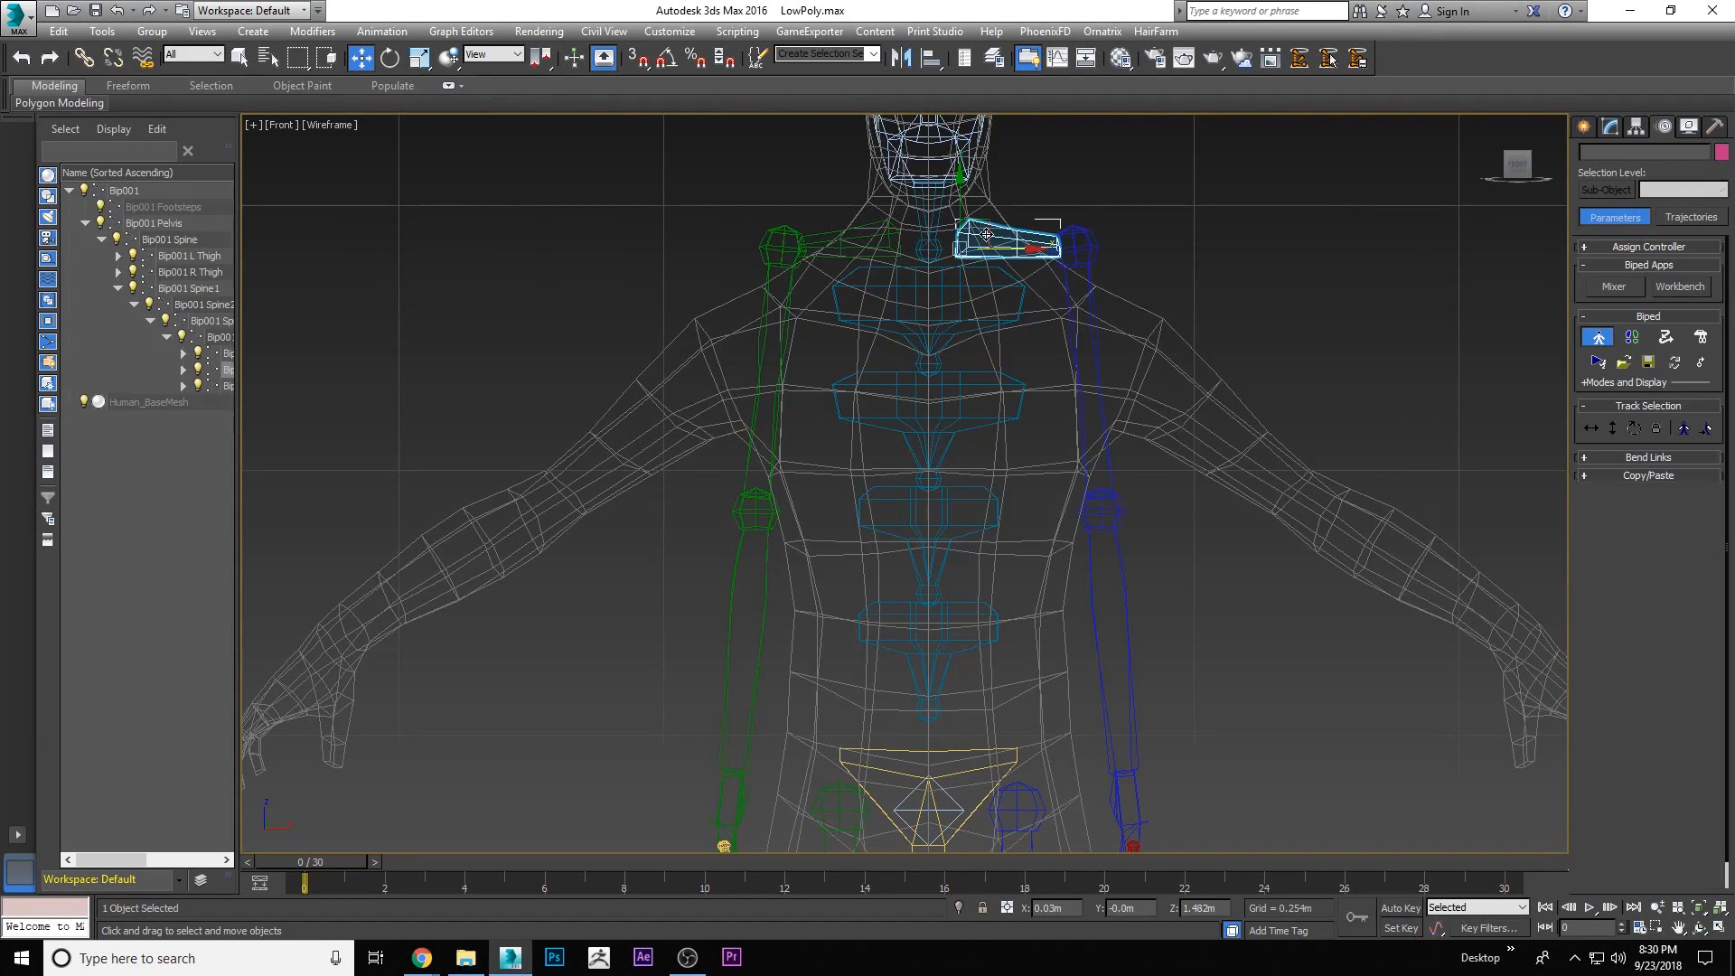
{"action": "left_click", "coordinate": [871, 232]}
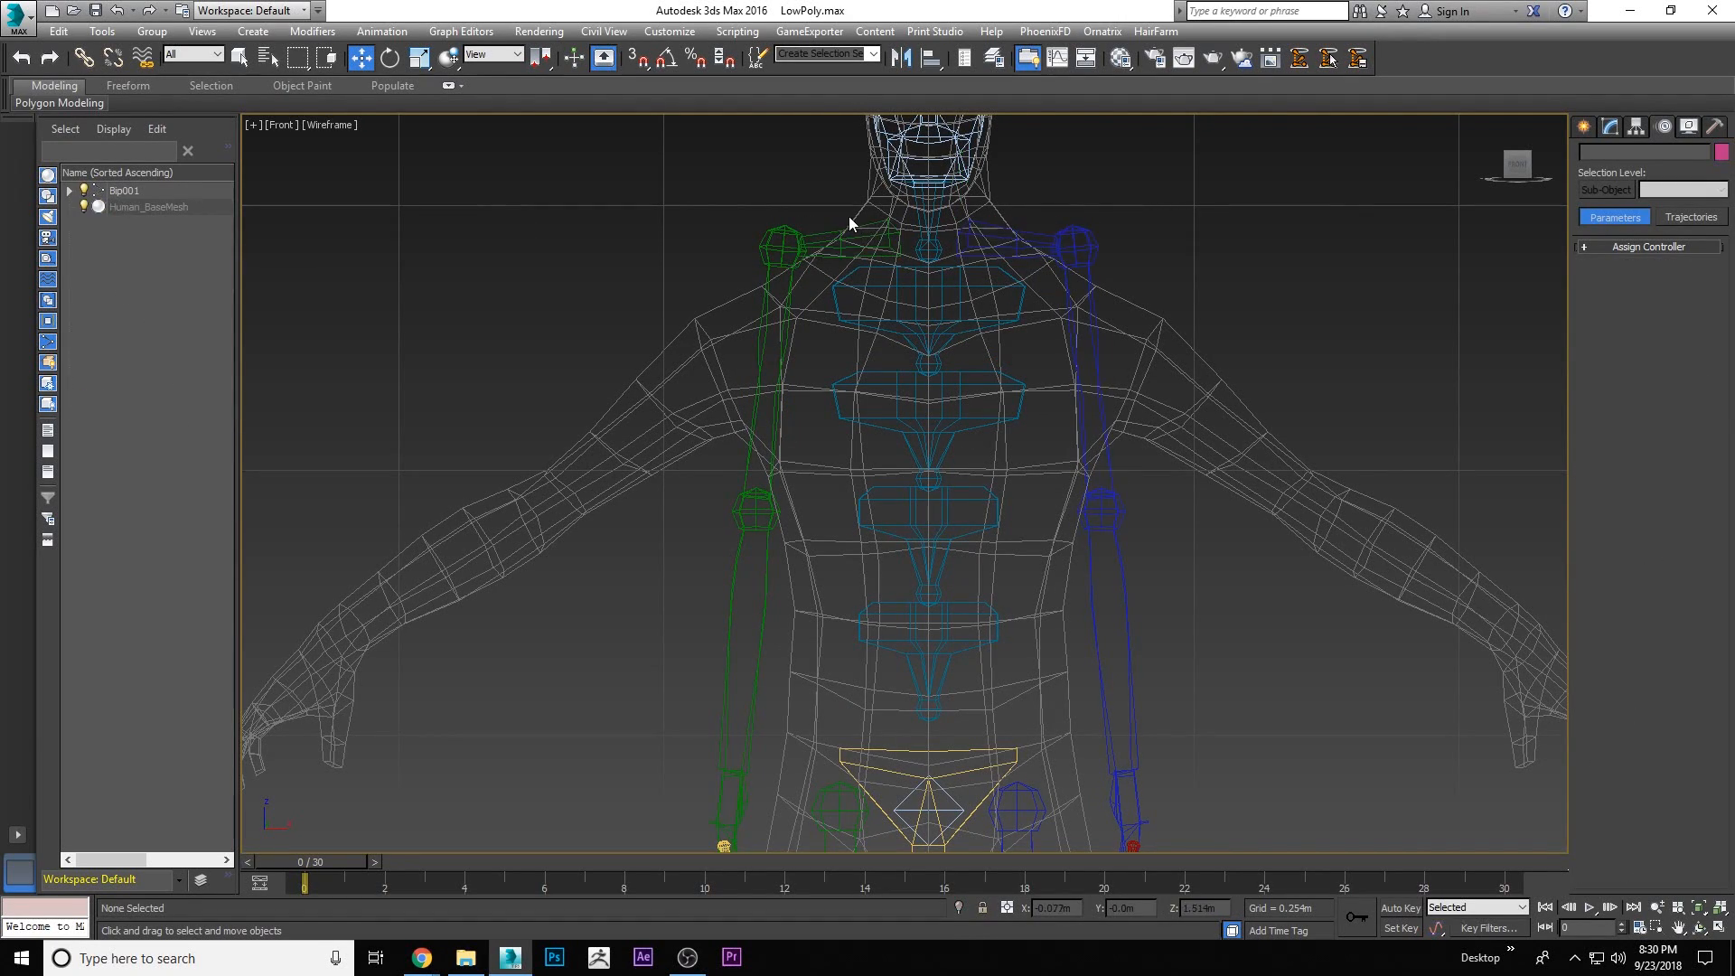
{"action": "left_click", "coordinate": [849, 237]}
{"action": "left_click_drag", "start_coordinate": [907, 225], "coordinate": [864, 314]}
Rotate the right upper arm outward to align it with the mesh's raised arm
{"action": "left_click", "coordinate": [734, 360]}
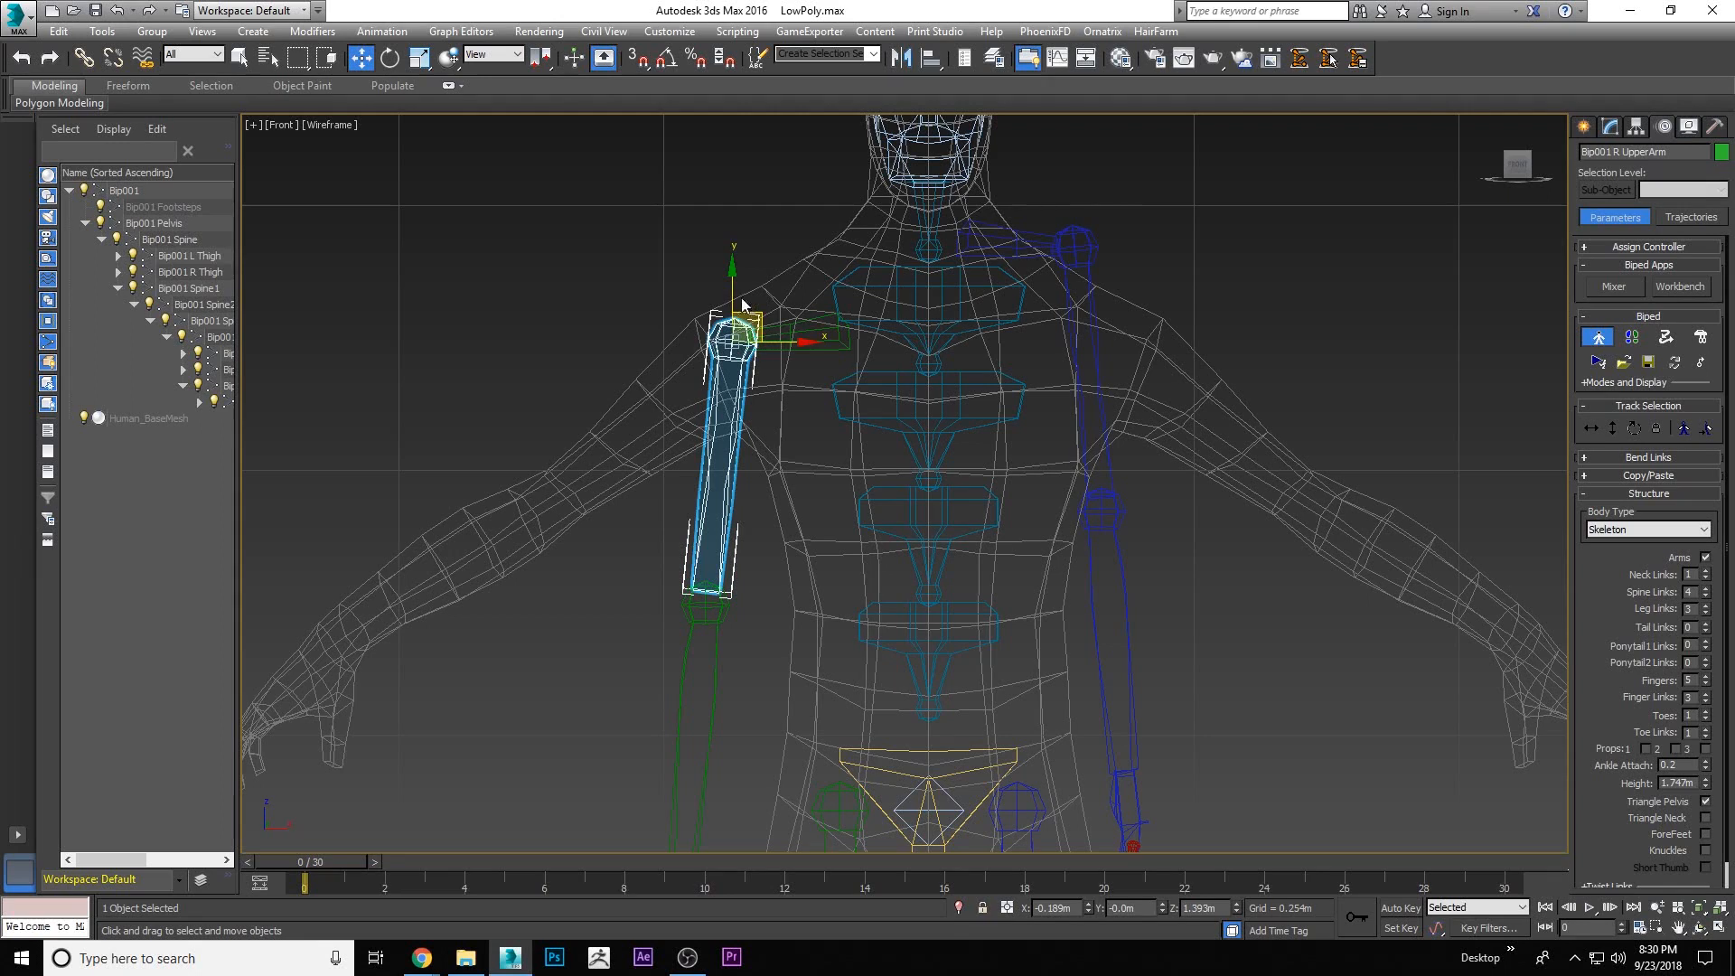
{"action": "left_click", "coordinate": [390, 58]}
{"action": "left_click_drag", "start_coordinate": [771, 290], "coordinate": [790, 414]}
Scale the right upper arm shorter along its length in the Local coordinate system to reach the mesh's elbow
{"action": "left_click", "coordinate": [420, 58]}
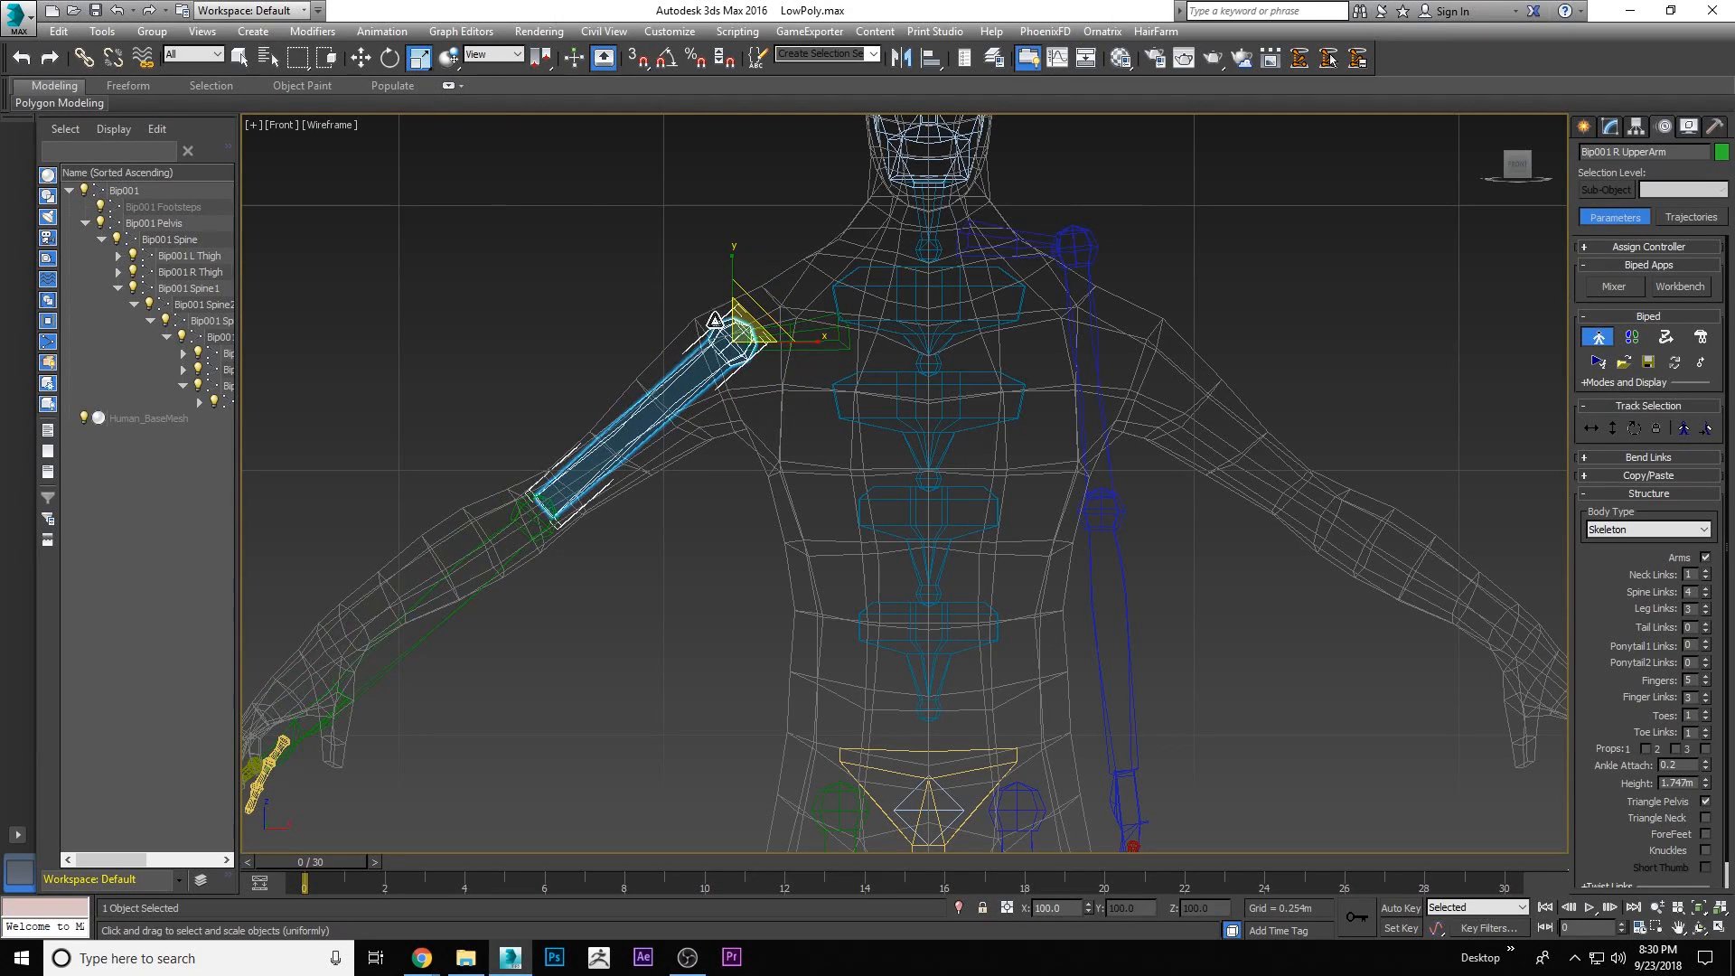
{"action": "left_click", "coordinate": [499, 52]}
{"action": "left_click", "coordinate": [495, 121]}
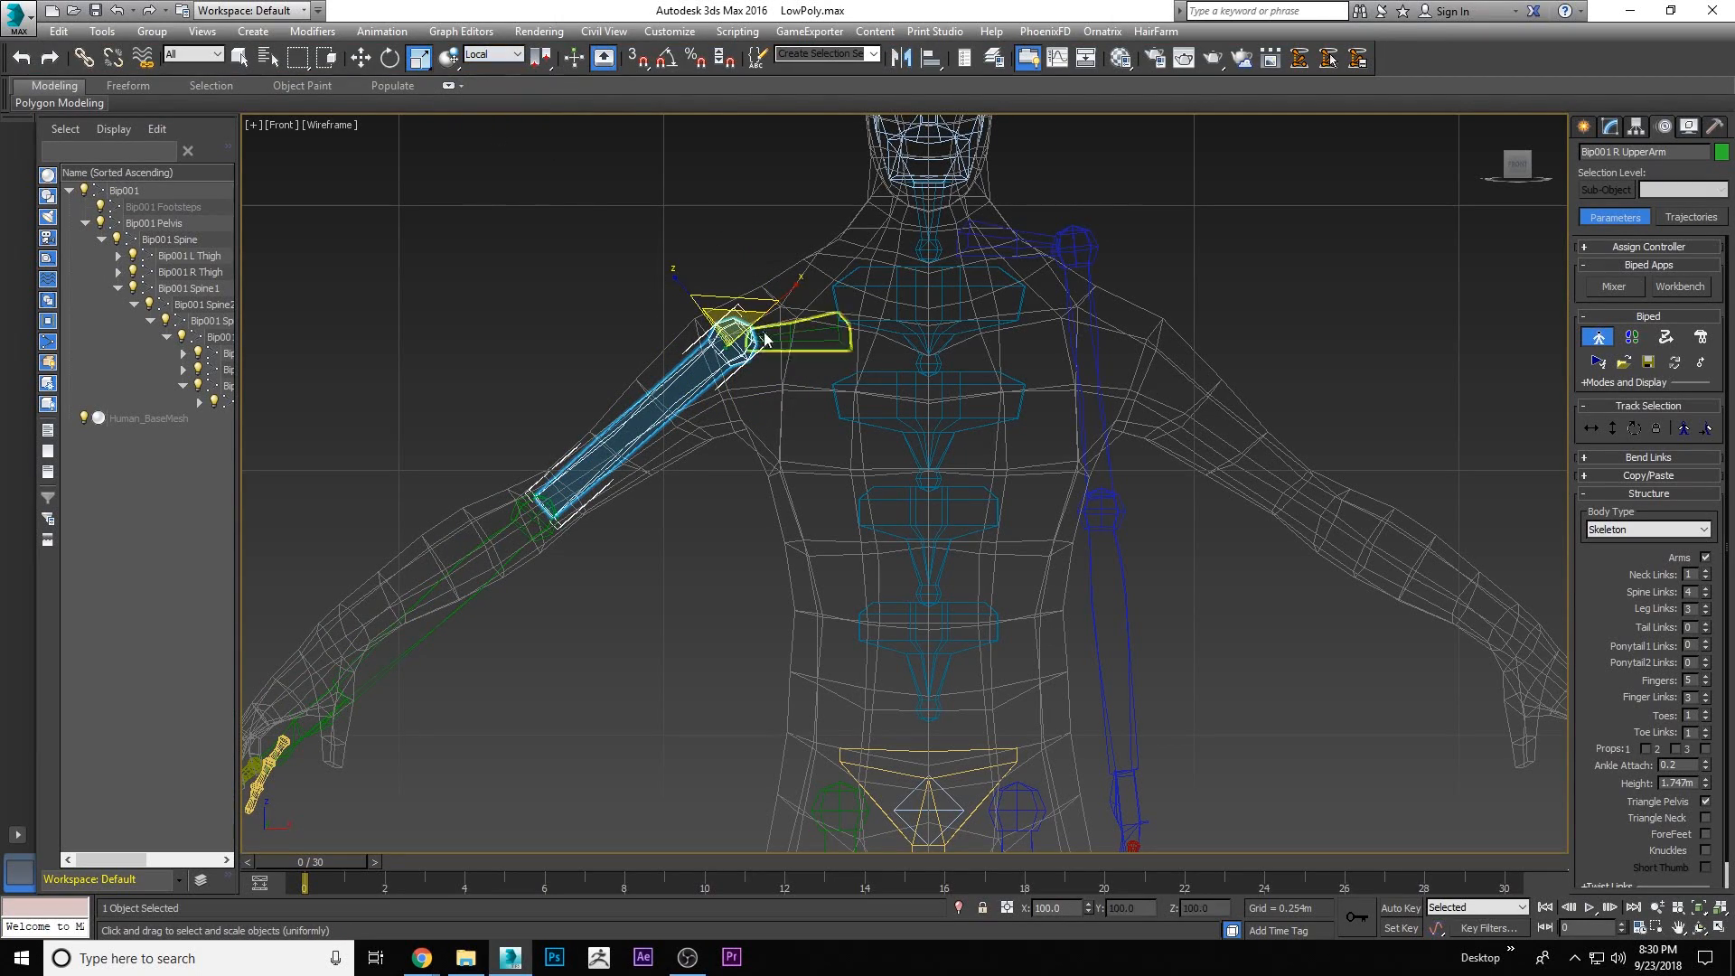
{"action": "left_click_drag", "start_coordinate": [735, 322], "coordinate": [776, 305]}
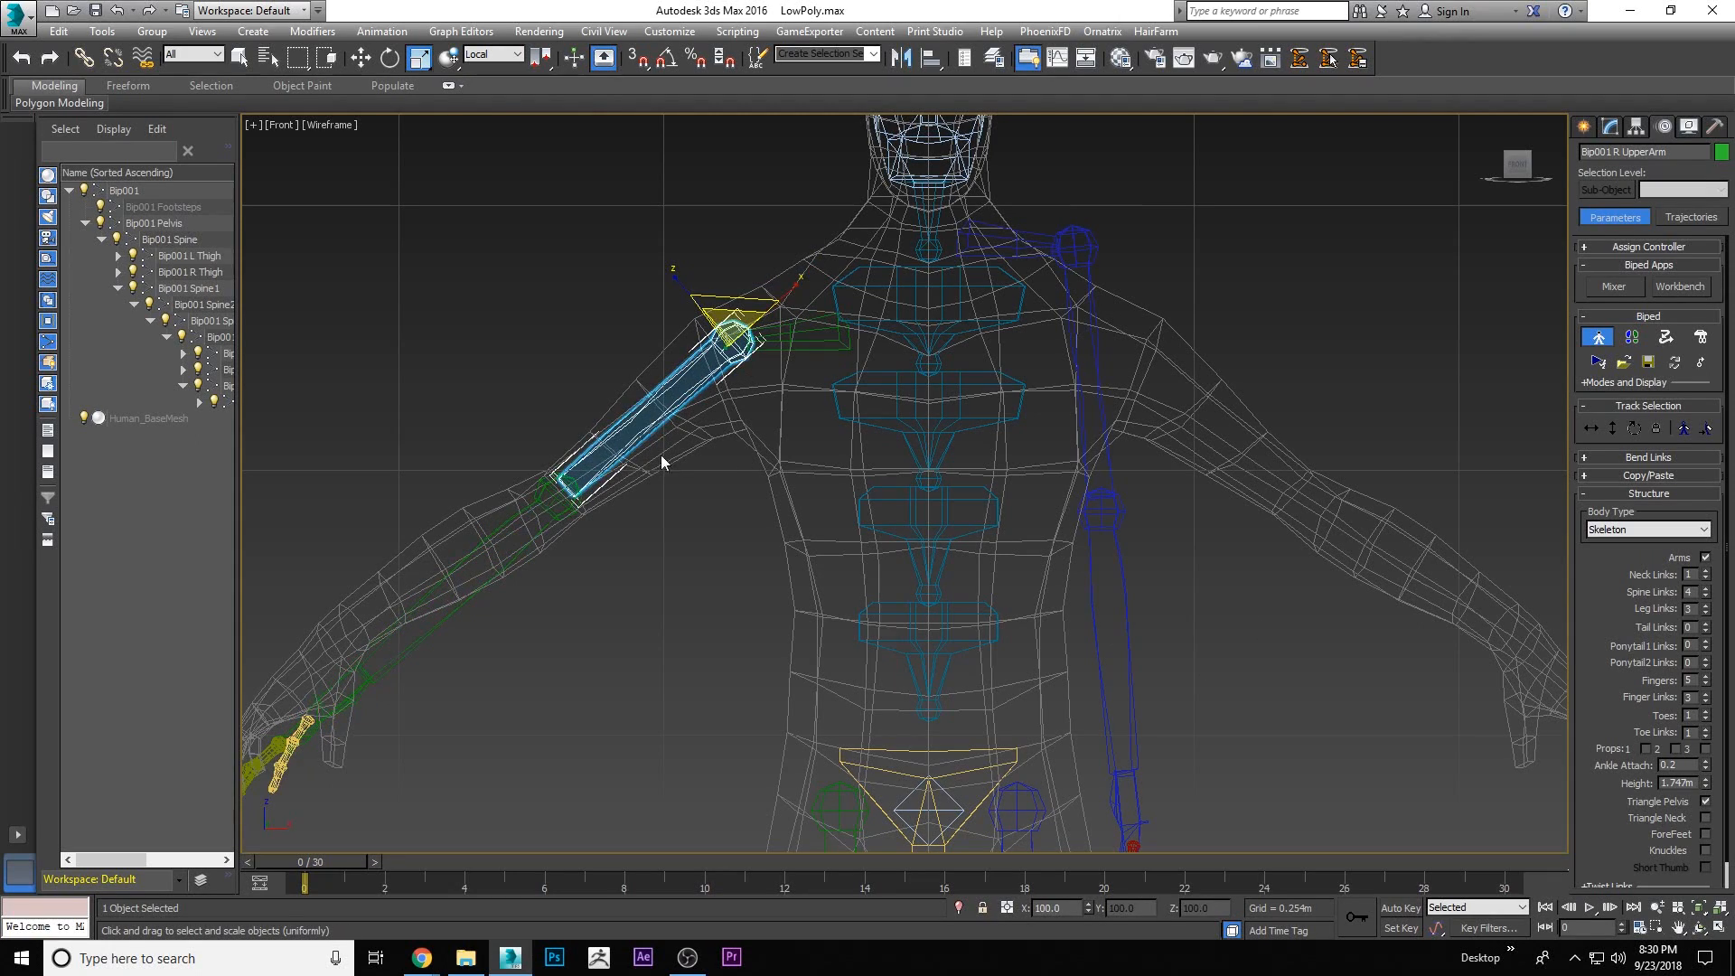
Try to rotate the right forearm to follow the mesh's lower arm
{"action": "left_click", "coordinate": [485, 551]}
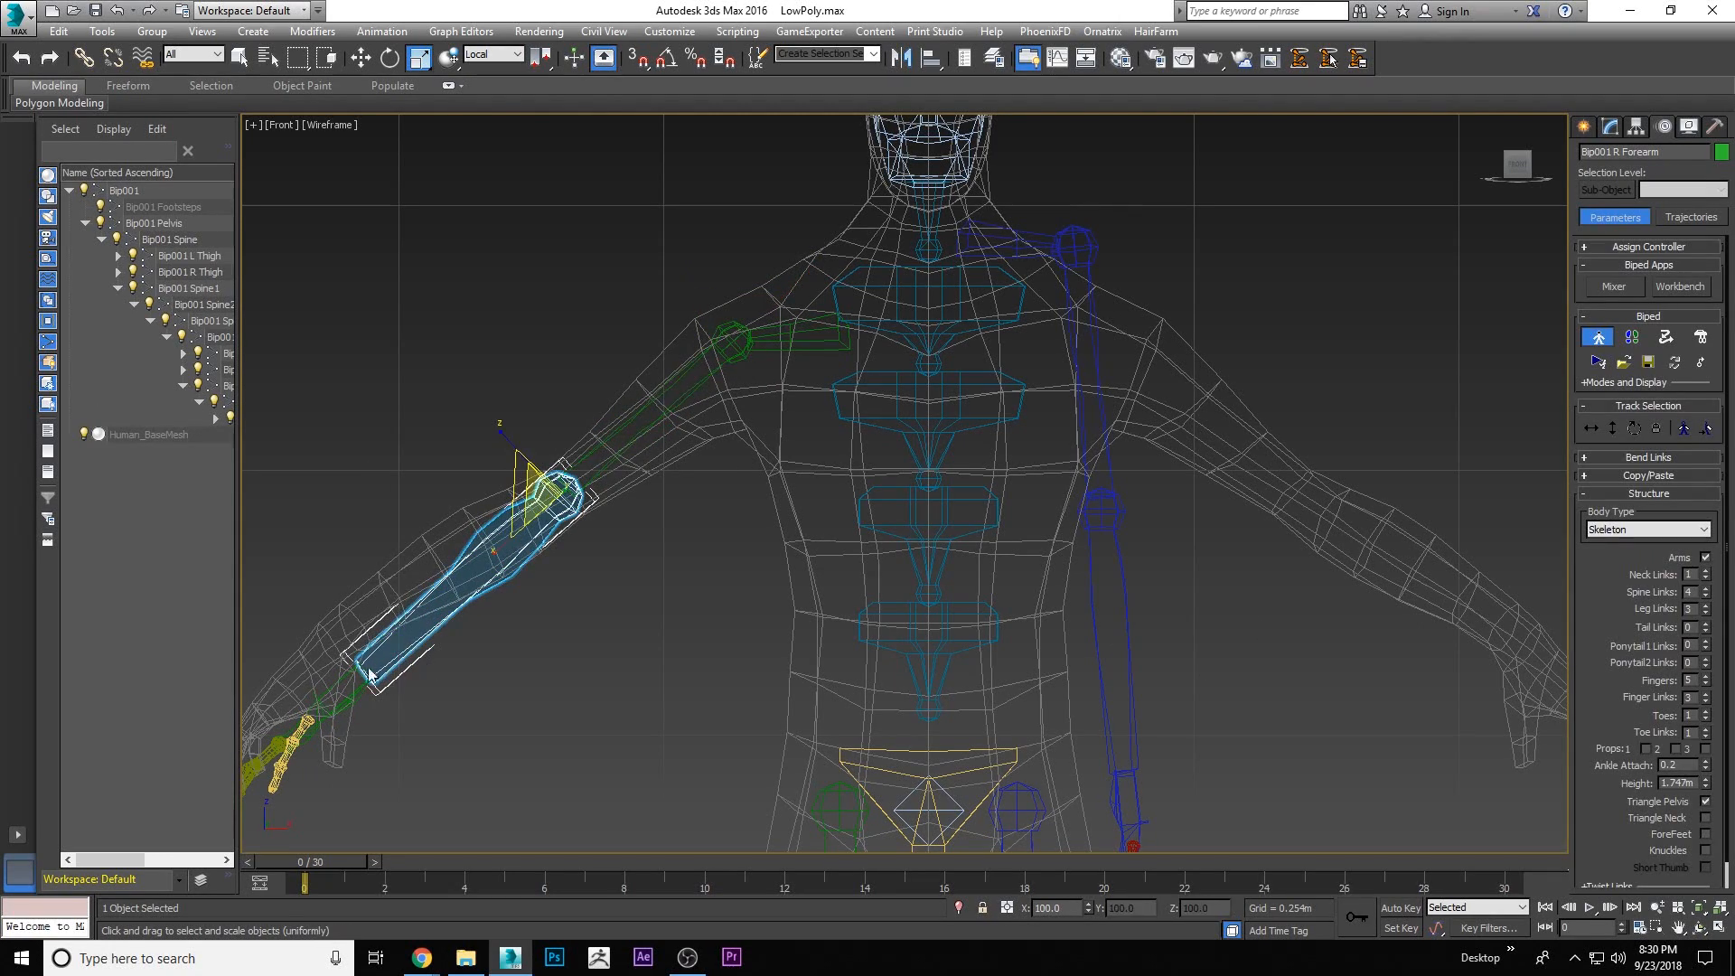
{"action": "left_click", "coordinate": [389, 59]}
{"action": "left_click_drag", "start_coordinate": [504, 459], "coordinate": [689, 574]}
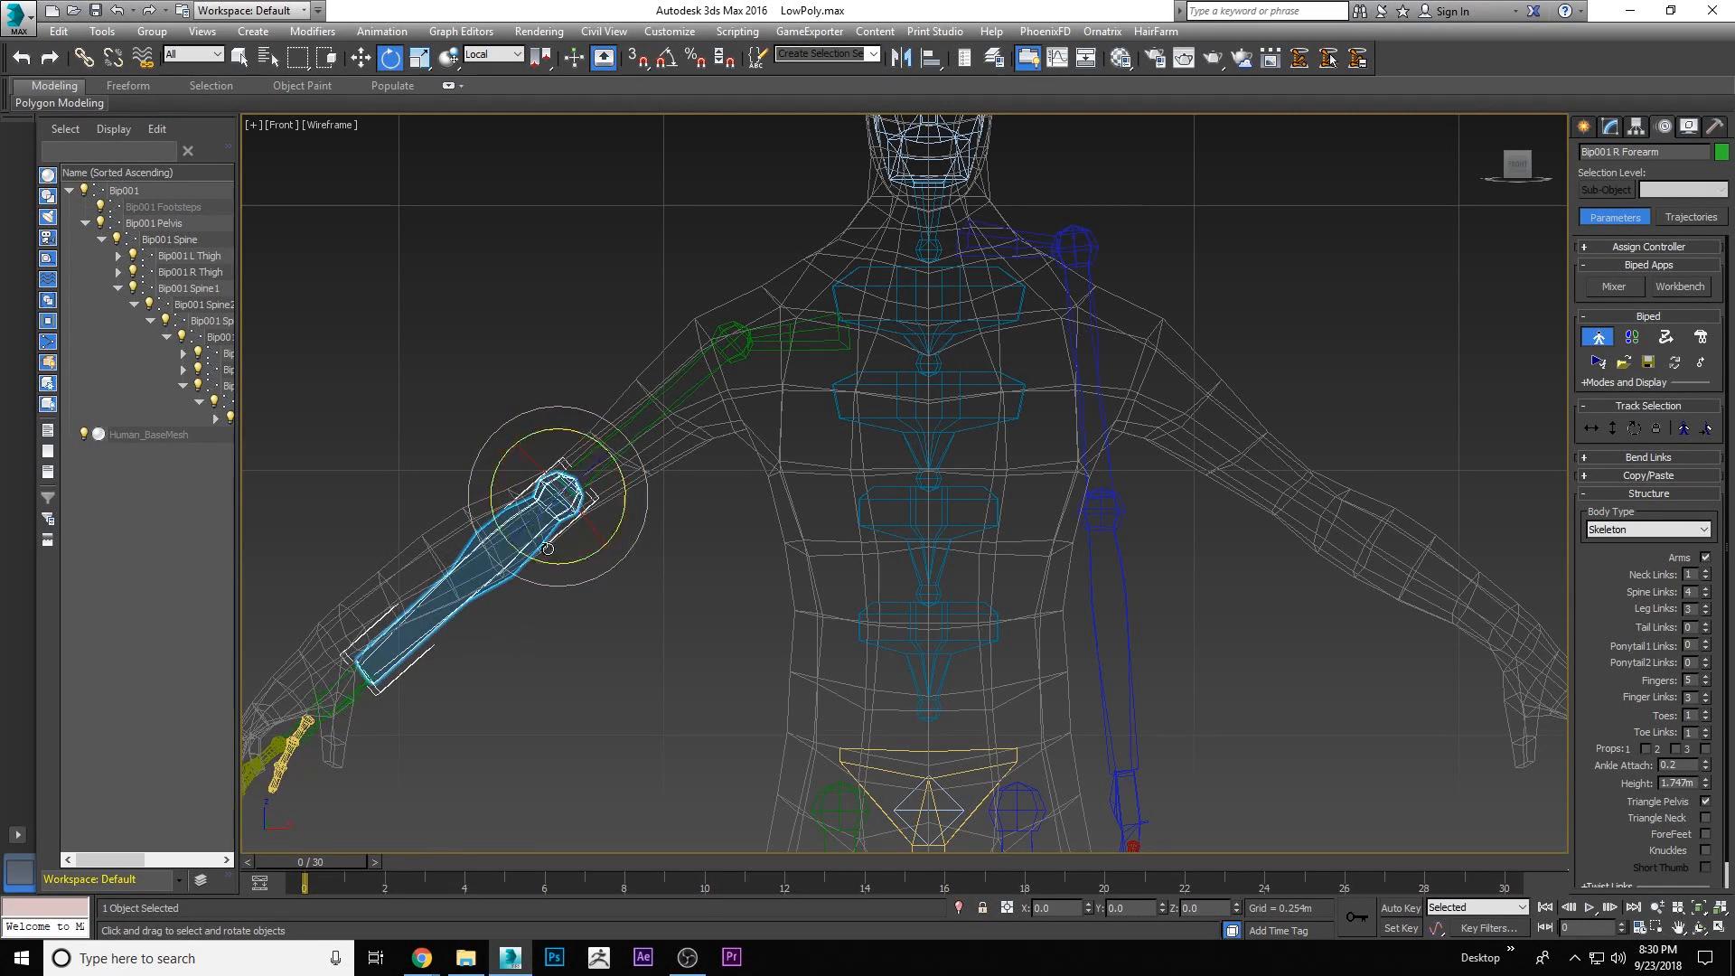
{"action": "left_click_drag", "start_coordinate": [523, 528], "coordinate": [483, 490]}
{"action": "right_click", "coordinate": [482, 490]}
{"action": "right_click", "coordinate": [341, 616]}
{"action": "left_click", "coordinate": [367, 637]}
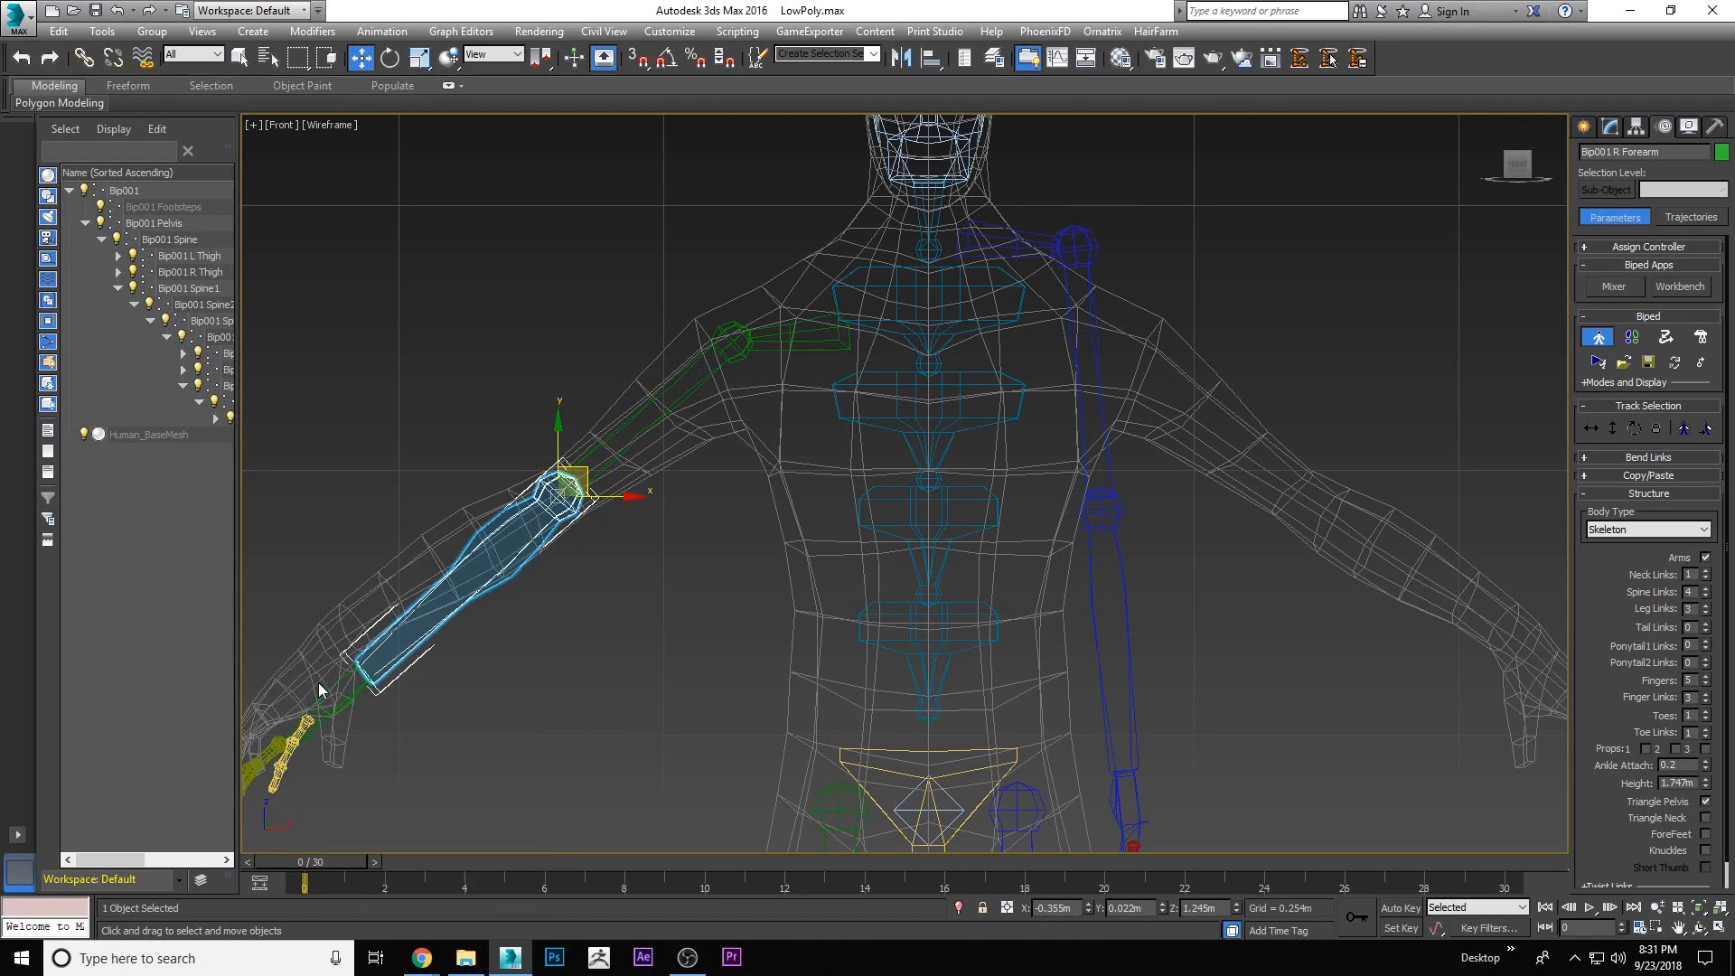
Move the right hand so the forearm follows the mesh and ends at its wrist
{"action": "left_click", "coordinate": [329, 700]}
{"action": "mouse_move", "coordinate": [385, 643]}
{"action": "left_mouse_down"}
{"action": "mouse_move", "coordinate": [348, 620]}
{"action": "mouse_move", "coordinate": [457, 515]}
{"action": "mouse_move", "coordinate": [357, 631]}
{"action": "left_mouse_up"}
{"action": "middle_click_drag", "start_coordinate": [627, 486], "coordinate": [764, 425]}
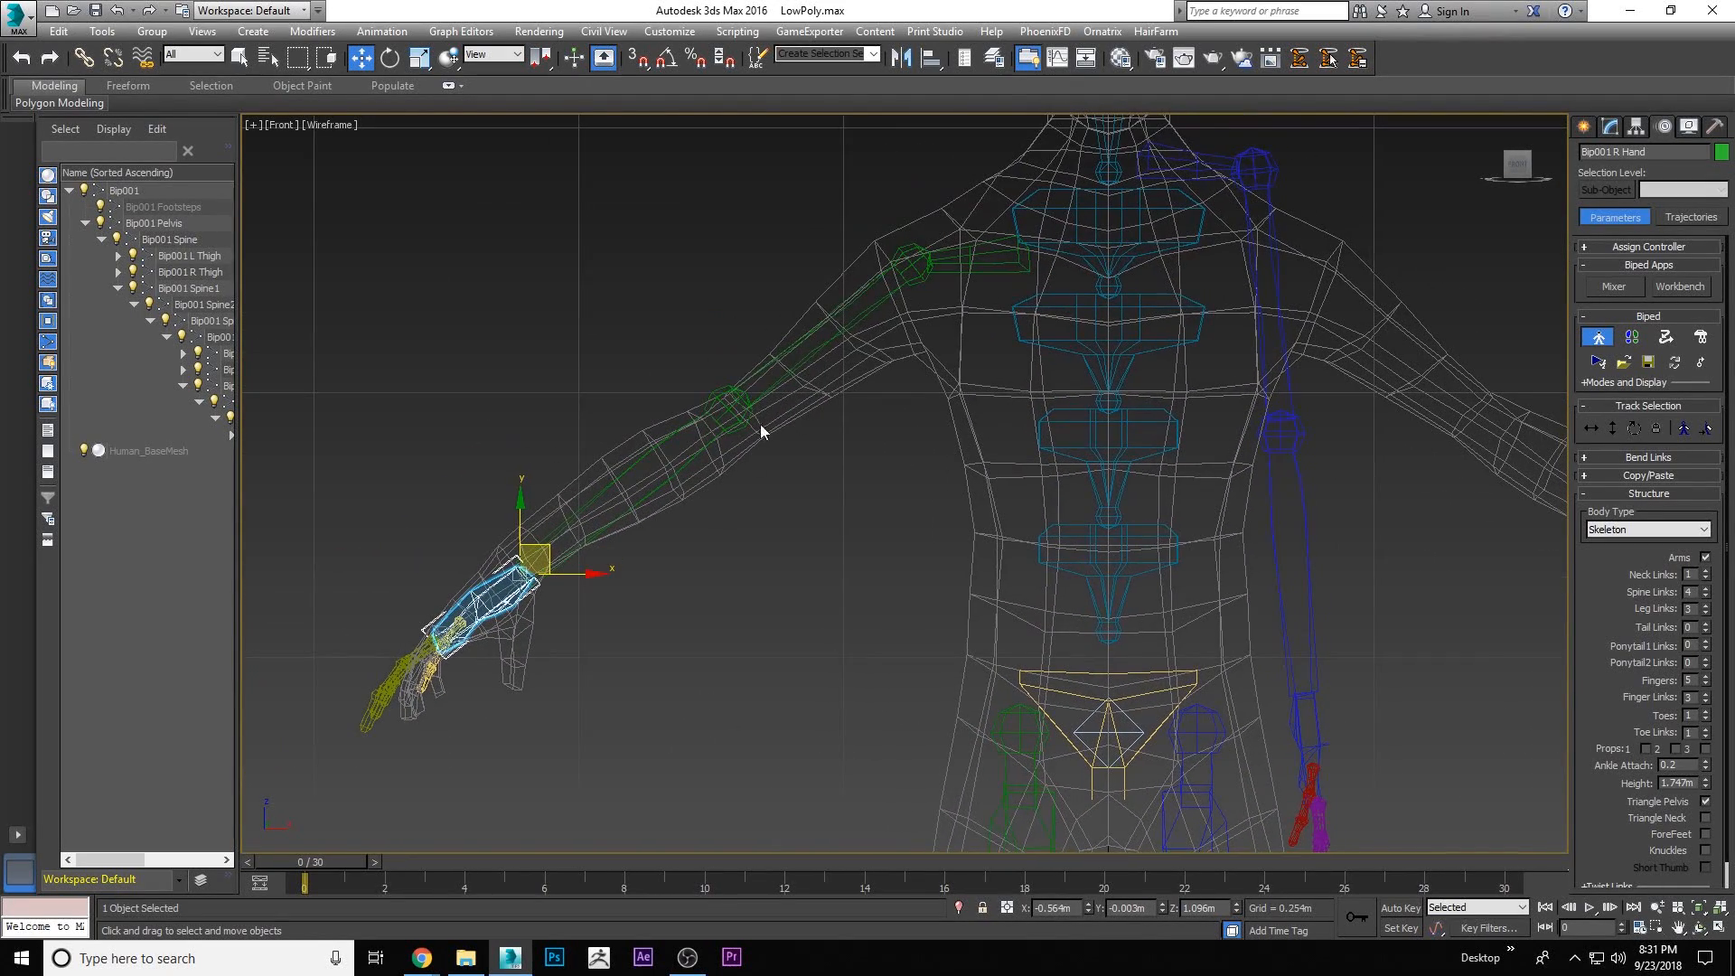
Twist the right upper arm about its own length to turn the elbow and forearm
{"action": "left_click", "coordinate": [809, 338]}
{"action": "left_click", "coordinate": [804, 329]}
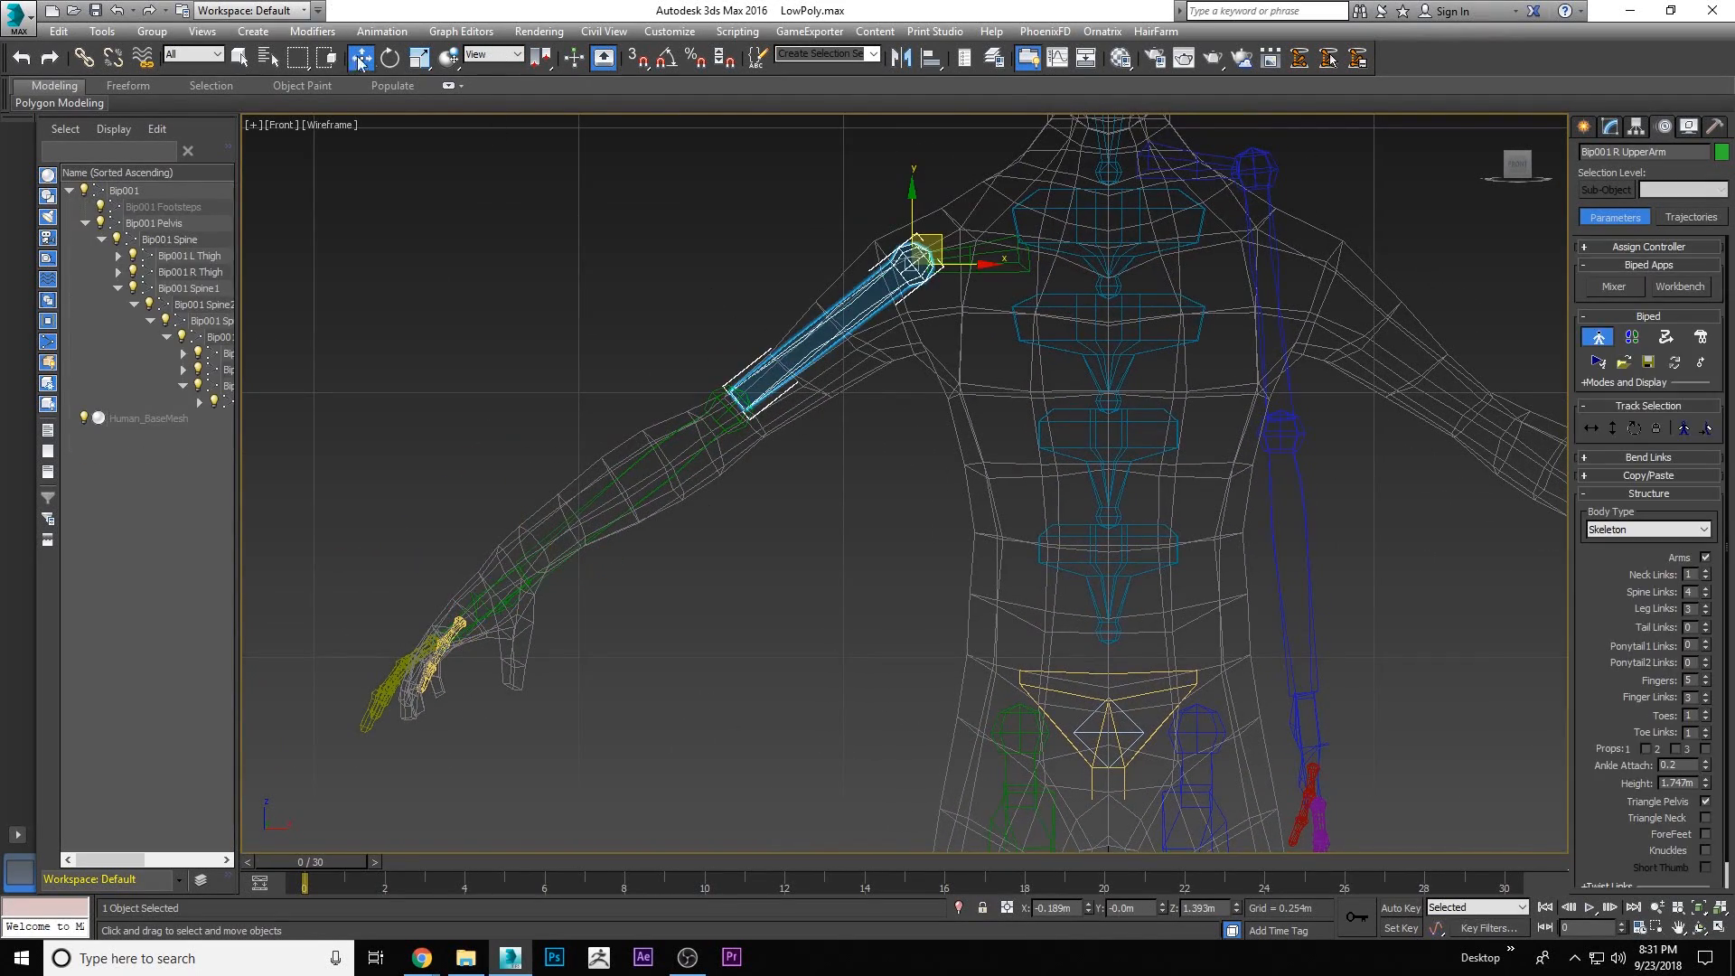
{"action": "left_click", "coordinate": [389, 58]}
{"action": "left_click_drag", "start_coordinate": [890, 236], "coordinate": [861, 198]}
Rotate the right forearm and hand so the palm and thumb follow the mesh's hand
{"action": "left_click", "coordinate": [670, 449]}
{"action": "left_click", "coordinate": [669, 449]}
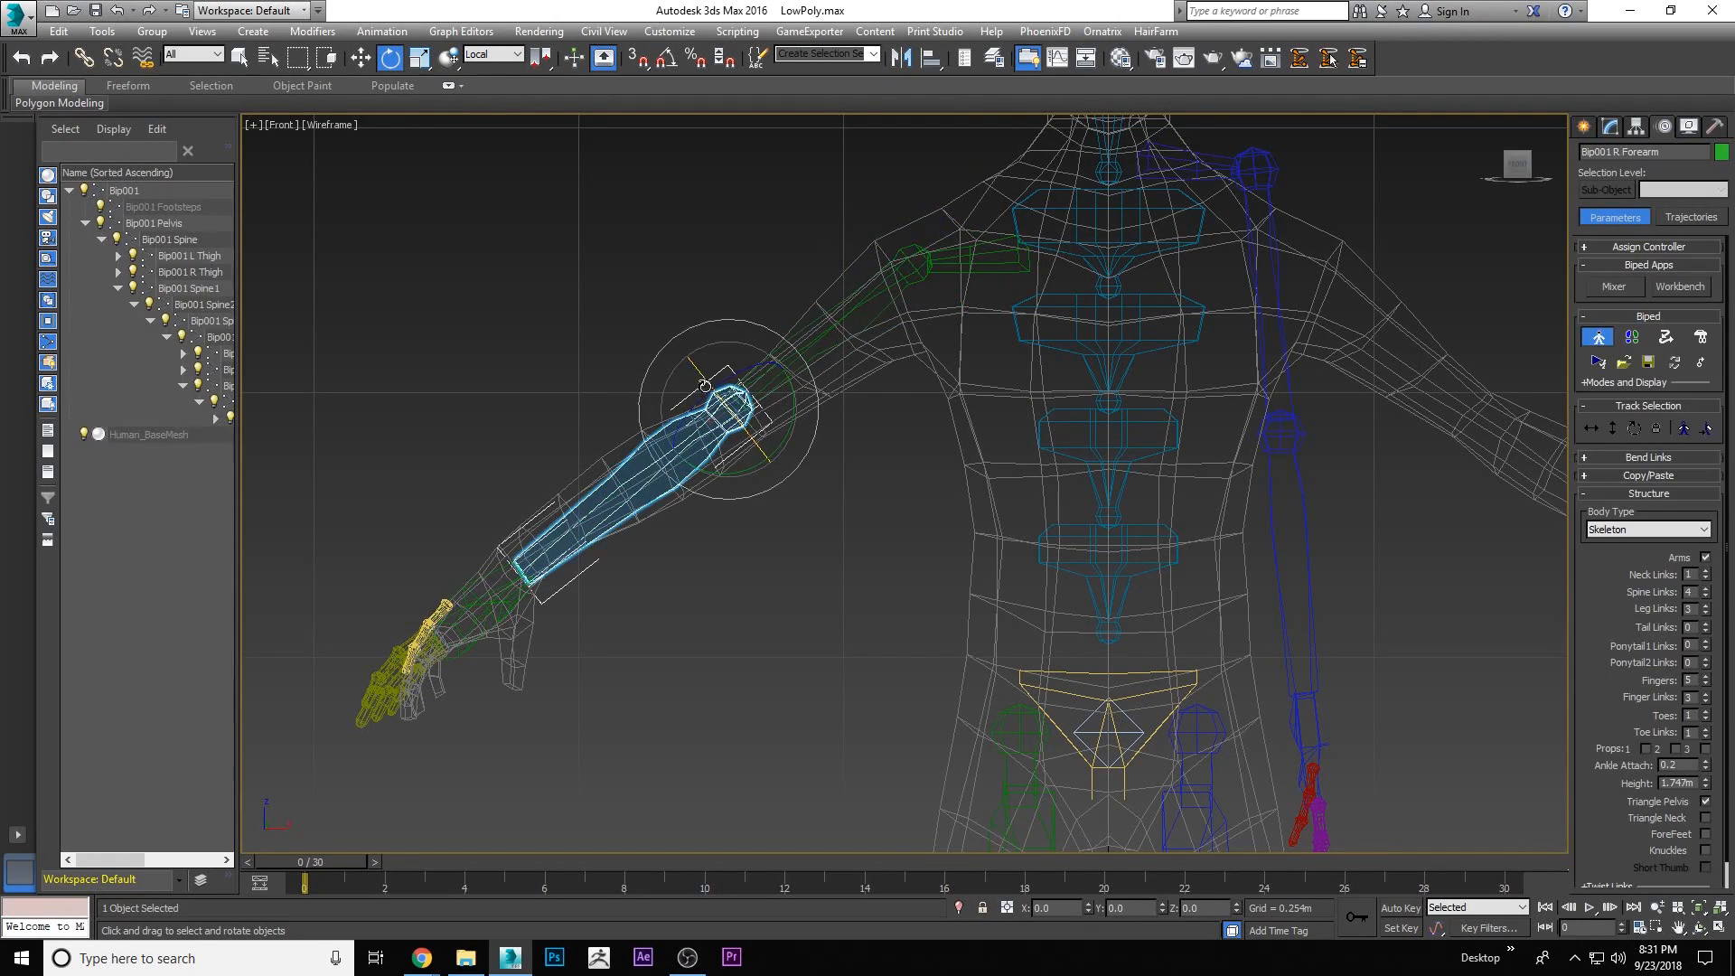
{"action": "left_click_drag", "start_coordinate": [728, 387], "coordinate": [738, 379]}
{"action": "left_click", "coordinate": [515, 583]}
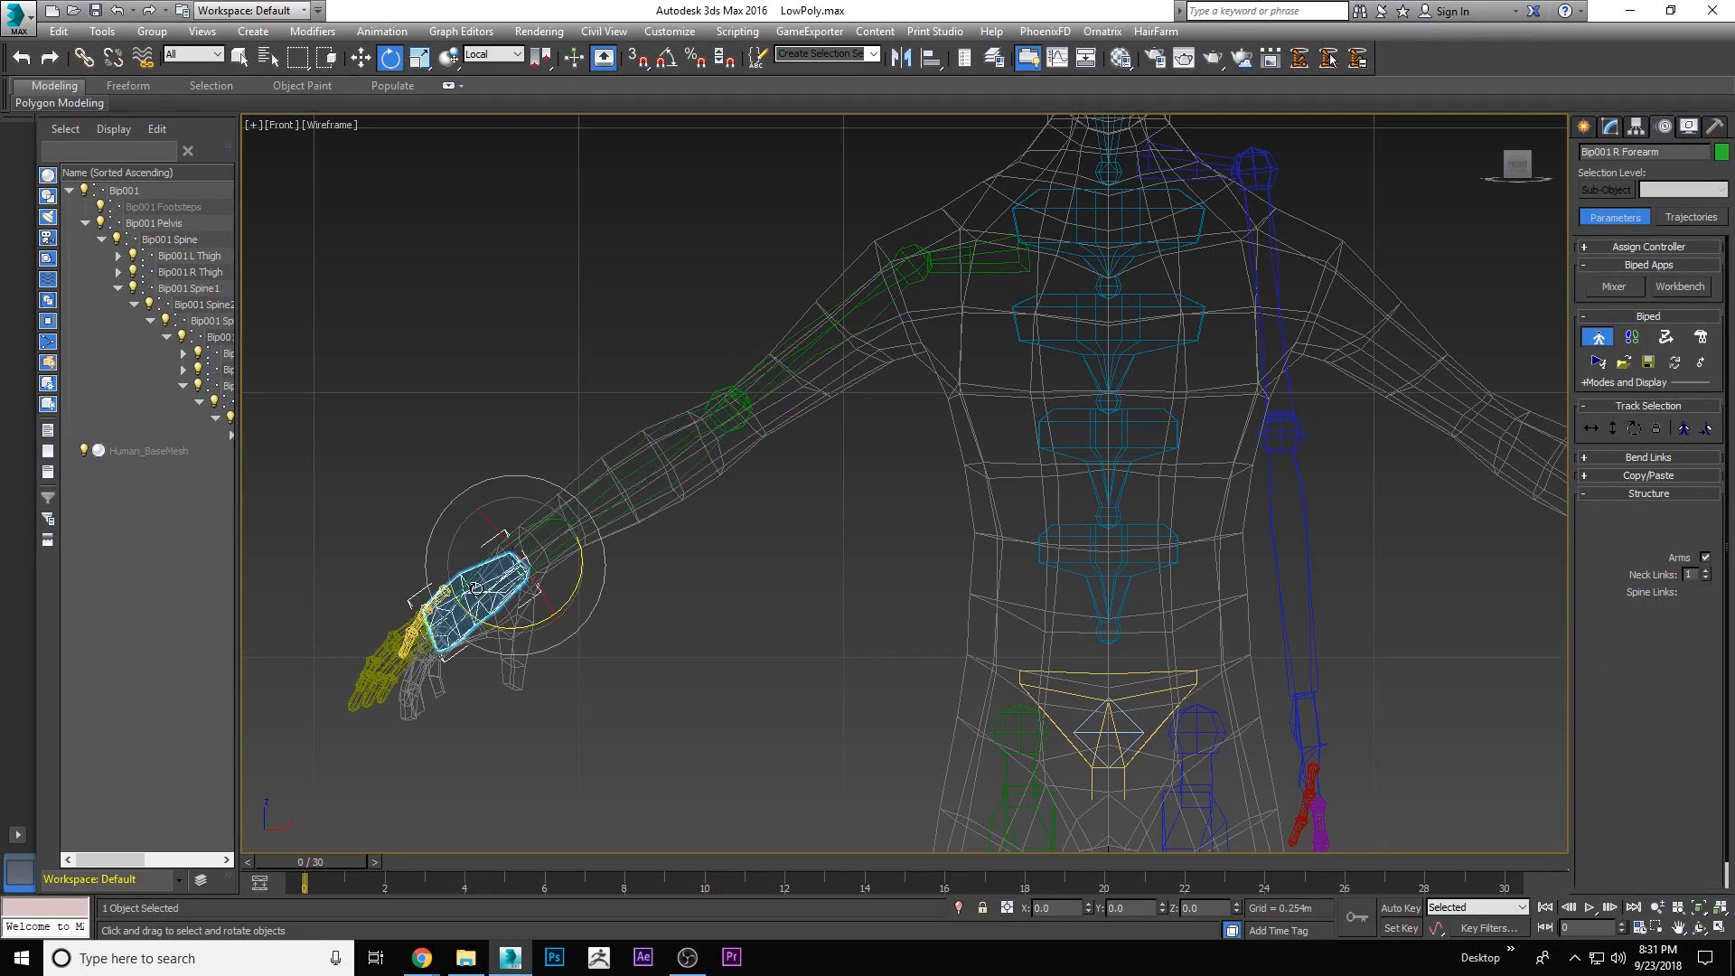
{"action": "mouse_move", "coordinate": [499, 532]}
{"action": "left_mouse_down"}
{"action": "mouse_move", "coordinate": [529, 586]}
{"action": "mouse_move", "coordinate": [455, 553]}
{"action": "left_mouse_up"}
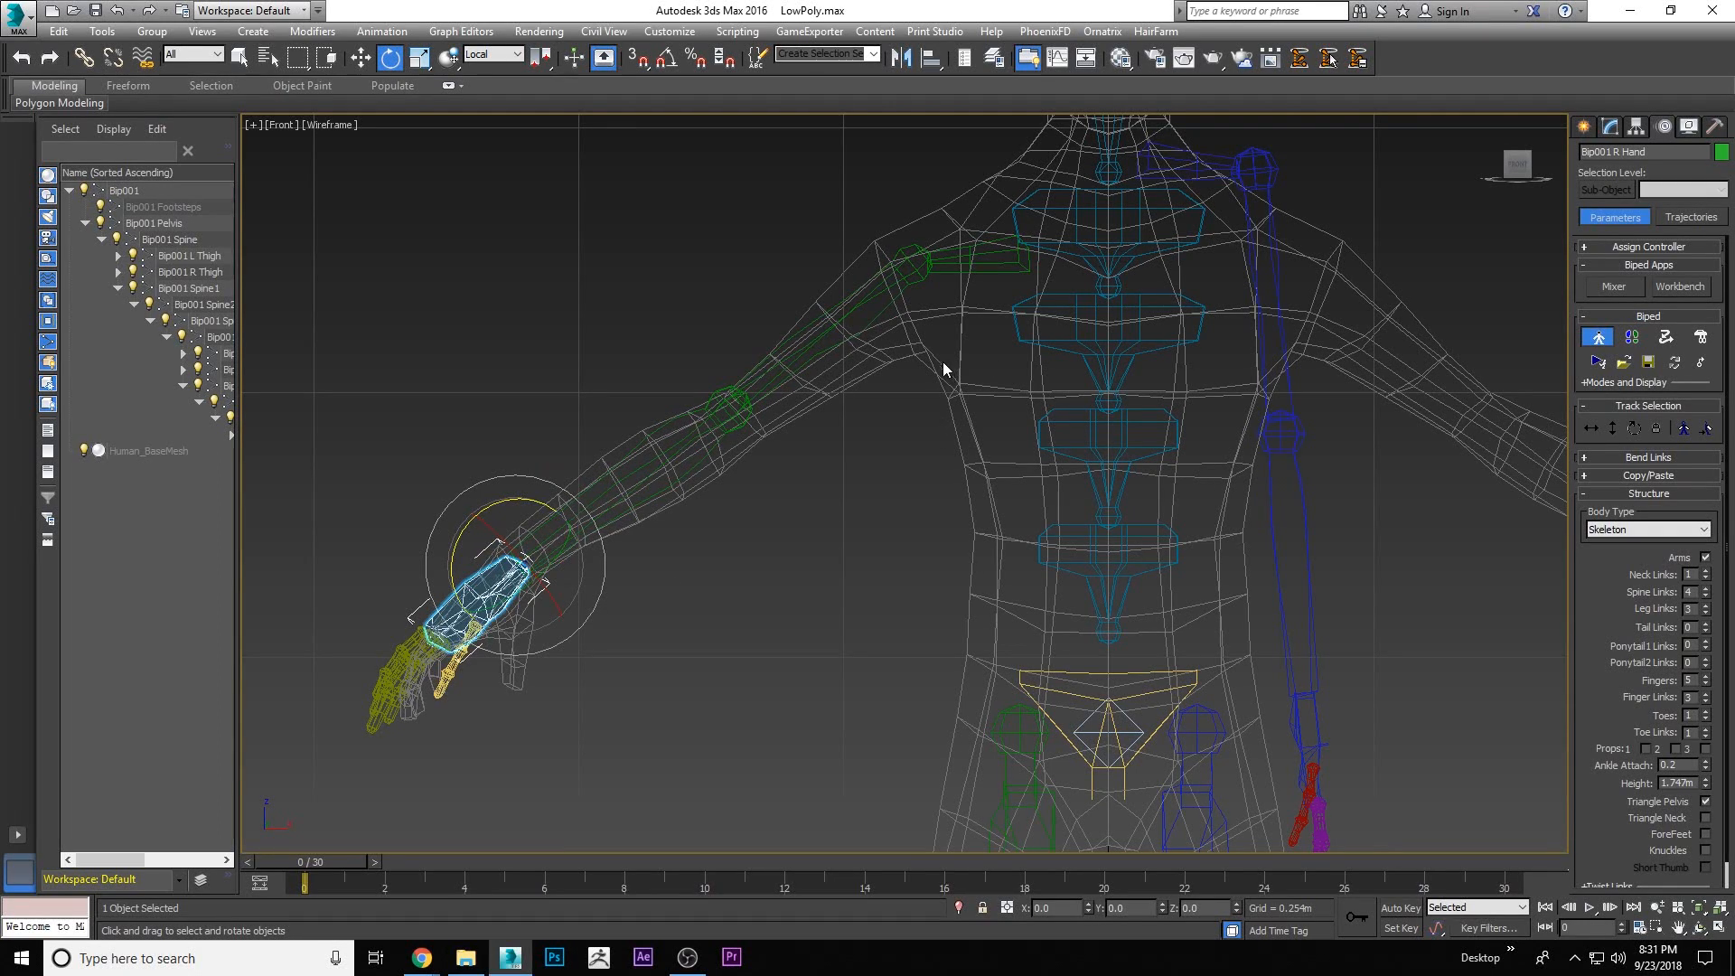
Shift the biped's right leg sideways toward the center of the mesh's right leg
{"action": "scroll", "coordinate": [909, 307], "scroll_direction": "down", "scroll_amount": 5}
{"action": "scroll", "coordinate": [1007, 355], "scroll_direction": "up", "scroll_amount": 8}
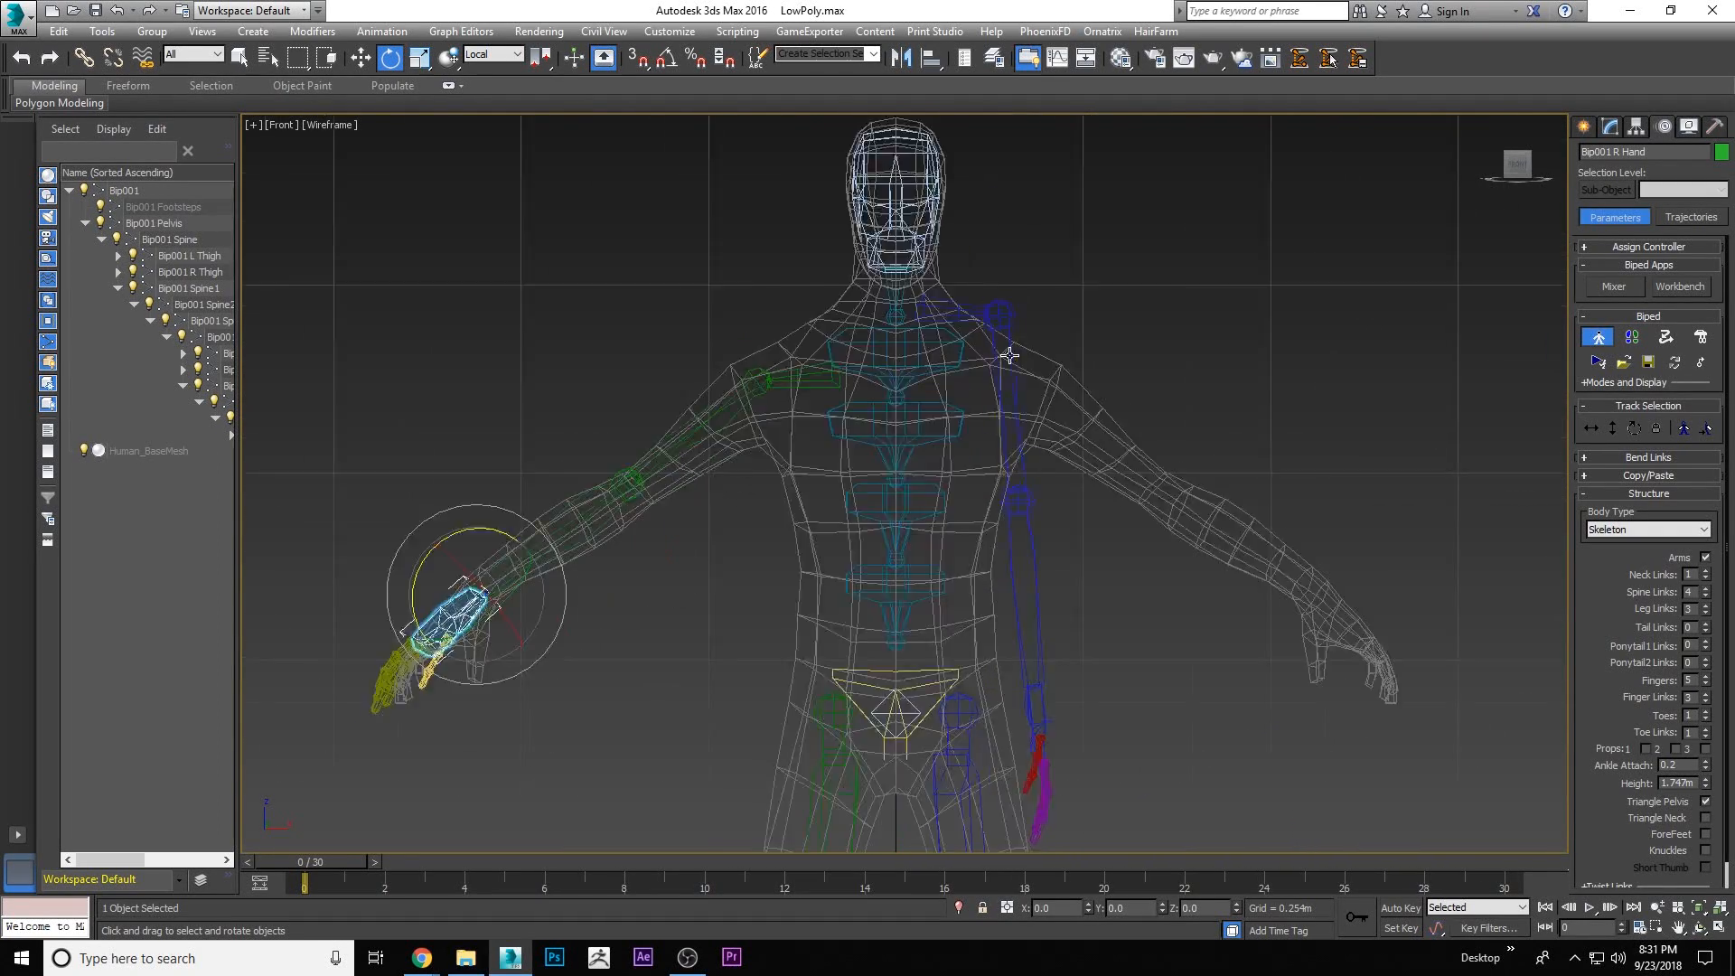
{"action": "key", "text": "w"}
{"action": "middle_click_drag", "start_coordinate": [921, 778], "coordinate": [1011, 190]}
{"action": "left_click", "coordinate": [854, 379]}
{"action": "left_click_drag", "start_coordinate": [883, 242], "coordinate": [818, 243]}
Move the right foot outward and backward to place its ankle inside the mesh's ankle
{"action": "middle_click_drag", "start_coordinate": [750, 795], "coordinate": [901, 133]}
{"action": "scroll", "coordinate": [894, 558], "scroll_direction": "down", "scroll_amount": 2}
{"action": "left_click", "coordinate": [807, 579]}
{"action": "left_click_drag", "start_coordinate": [866, 550], "coordinate": [834, 551]}
{"action": "key", "text": "l"}
{"action": "left_click_drag", "start_coordinate": [863, 415], "coordinate": [758, 415]}
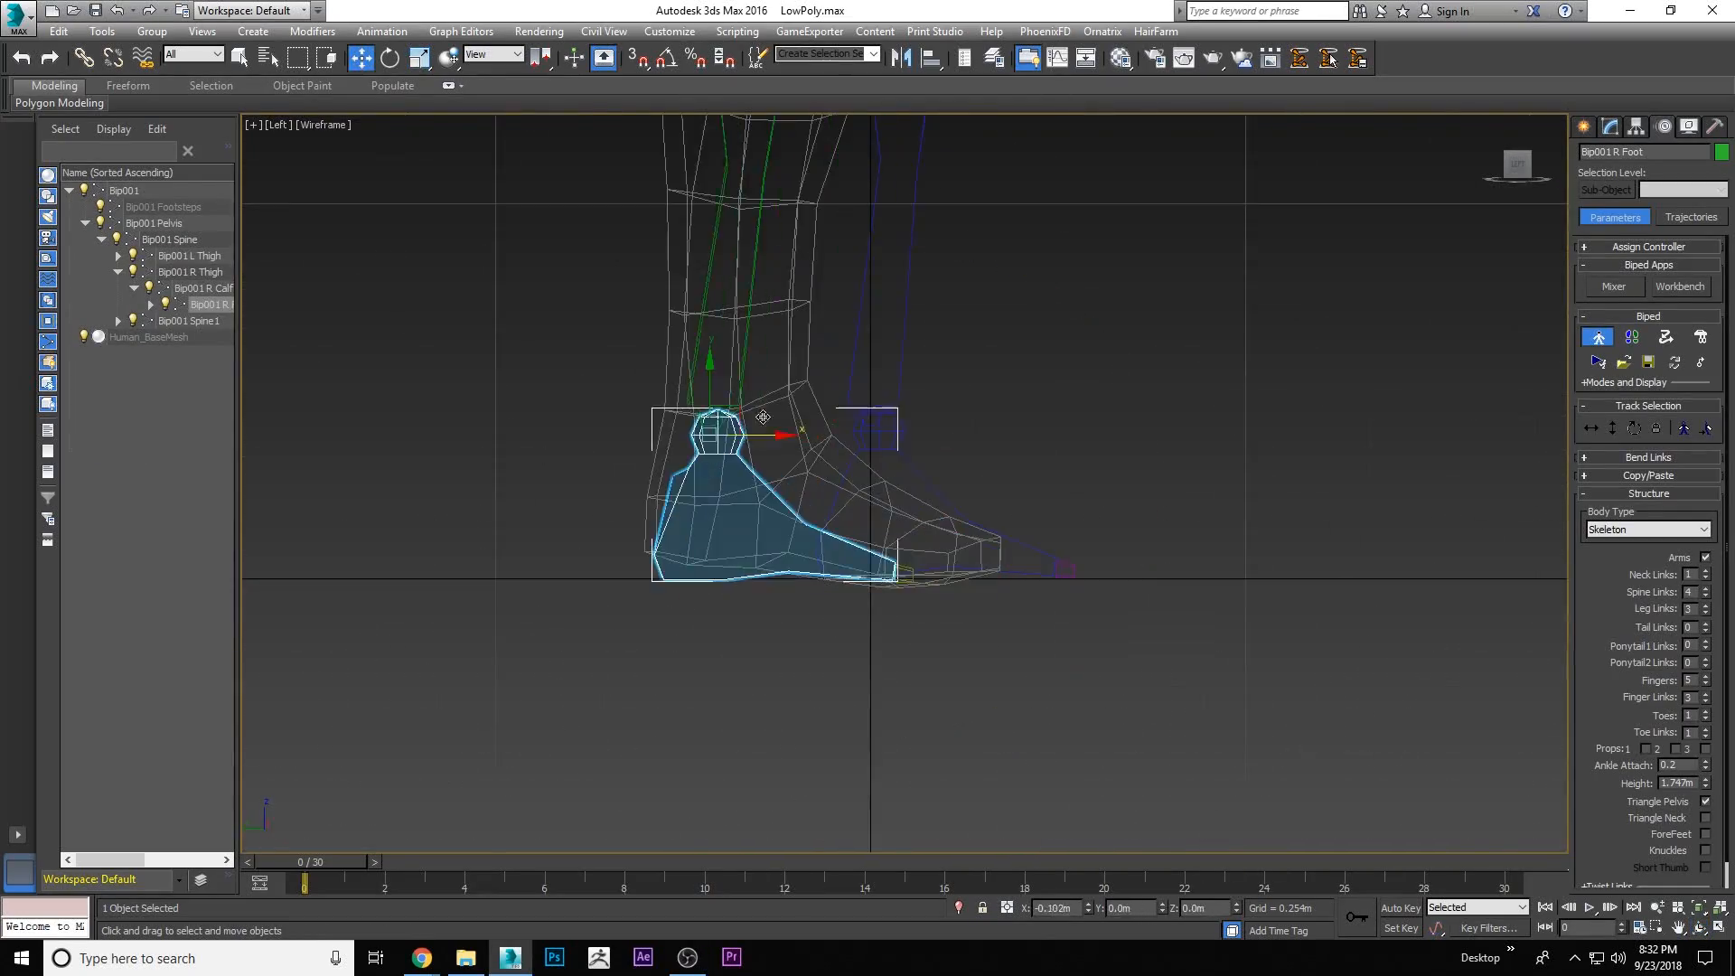
Scale the right foot bones to fit the mesh's foot
{"action": "scroll", "coordinate": [814, 433], "scroll_direction": "down", "scroll_amount": 2}
{"action": "left_click", "coordinate": [857, 422]}
{"action": "key", "text": "r"}
{"action": "left_click", "coordinate": [848, 376]}
{"action": "left_click", "coordinate": [832, 624]}
{"action": "left_click_drag", "start_coordinate": [922, 645], "coordinate": [986, 407]}
{"action": "left_click", "coordinate": [814, 623]}
{"action": "middle_click_drag", "start_coordinate": [986, 506], "coordinate": [768, 506], "text": "alt"}
Select the lowest spine bone and inspect its fit inside the mesh's torso at an angle
{"action": "left_click", "coordinate": [362, 59]}
{"action": "middle_click_drag", "start_coordinate": [814, 434], "coordinate": [904, 542], "text": "alt"}
{"action": "middle_click_drag", "start_coordinate": [912, 299], "coordinate": [818, 587]}
{"action": "left_click", "coordinate": [814, 475]}
{"action": "left_click", "coordinate": [817, 361]}
{"action": "middle_click_drag", "start_coordinate": [818, 415], "coordinate": [941, 444], "text": "alt"}
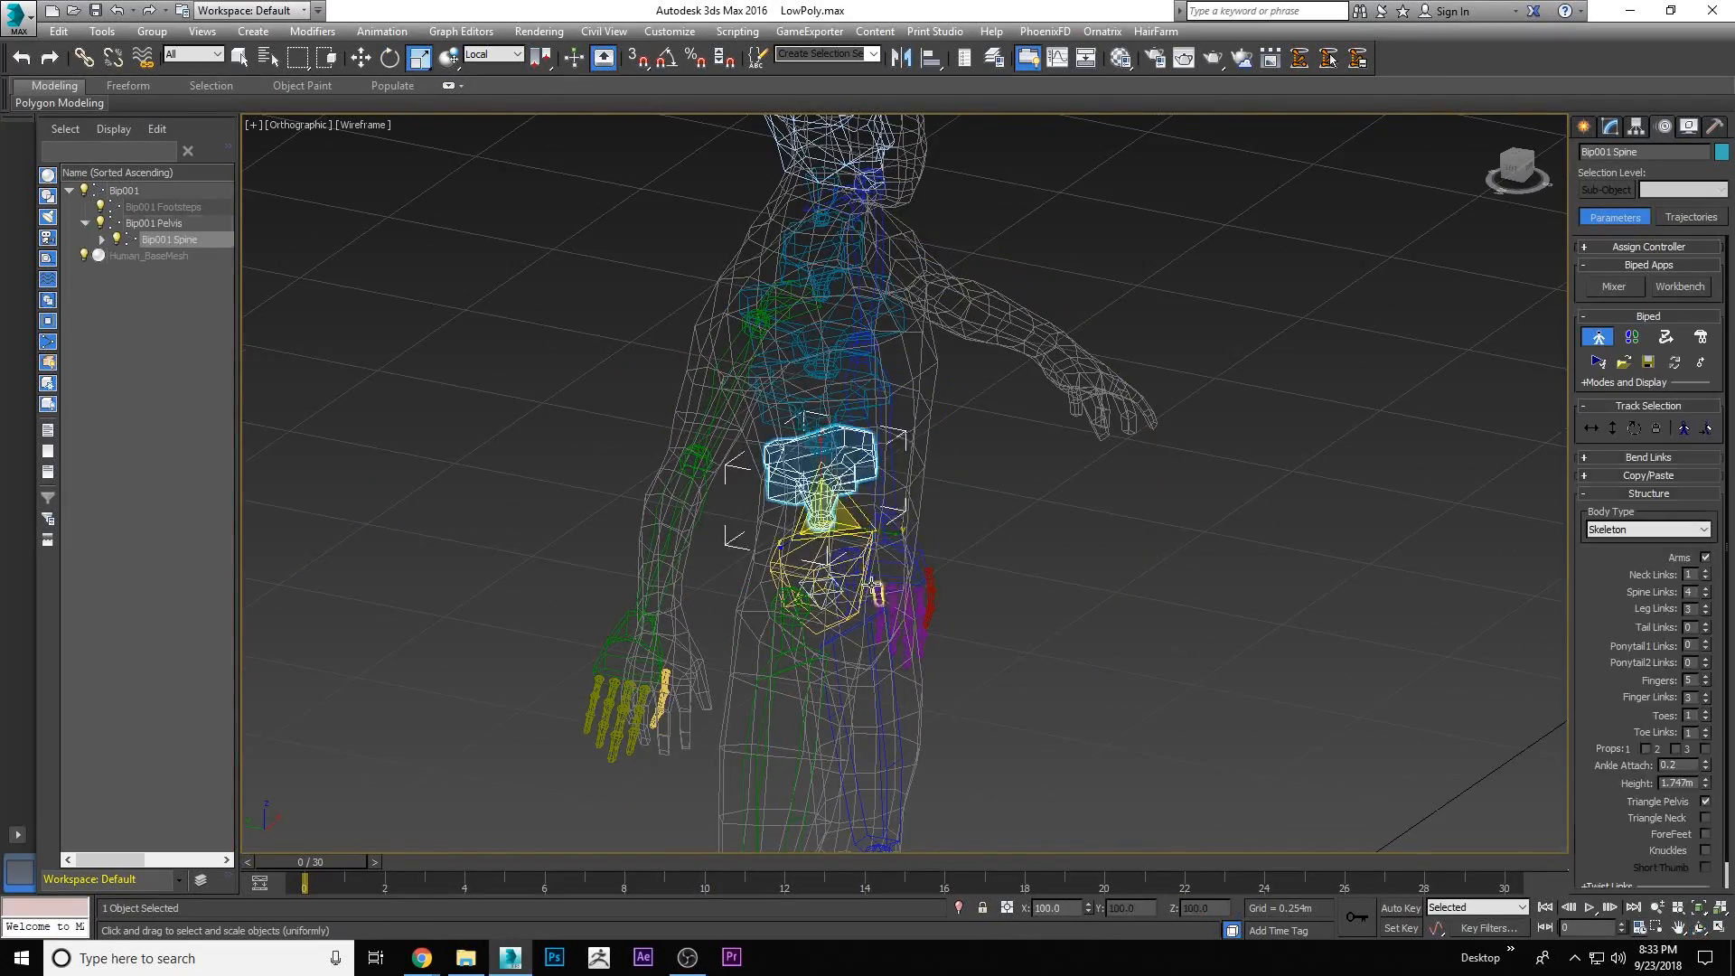
Create a copy collection in the front view and copy the entire biped's posture into it
{"action": "key", "text": "f"}
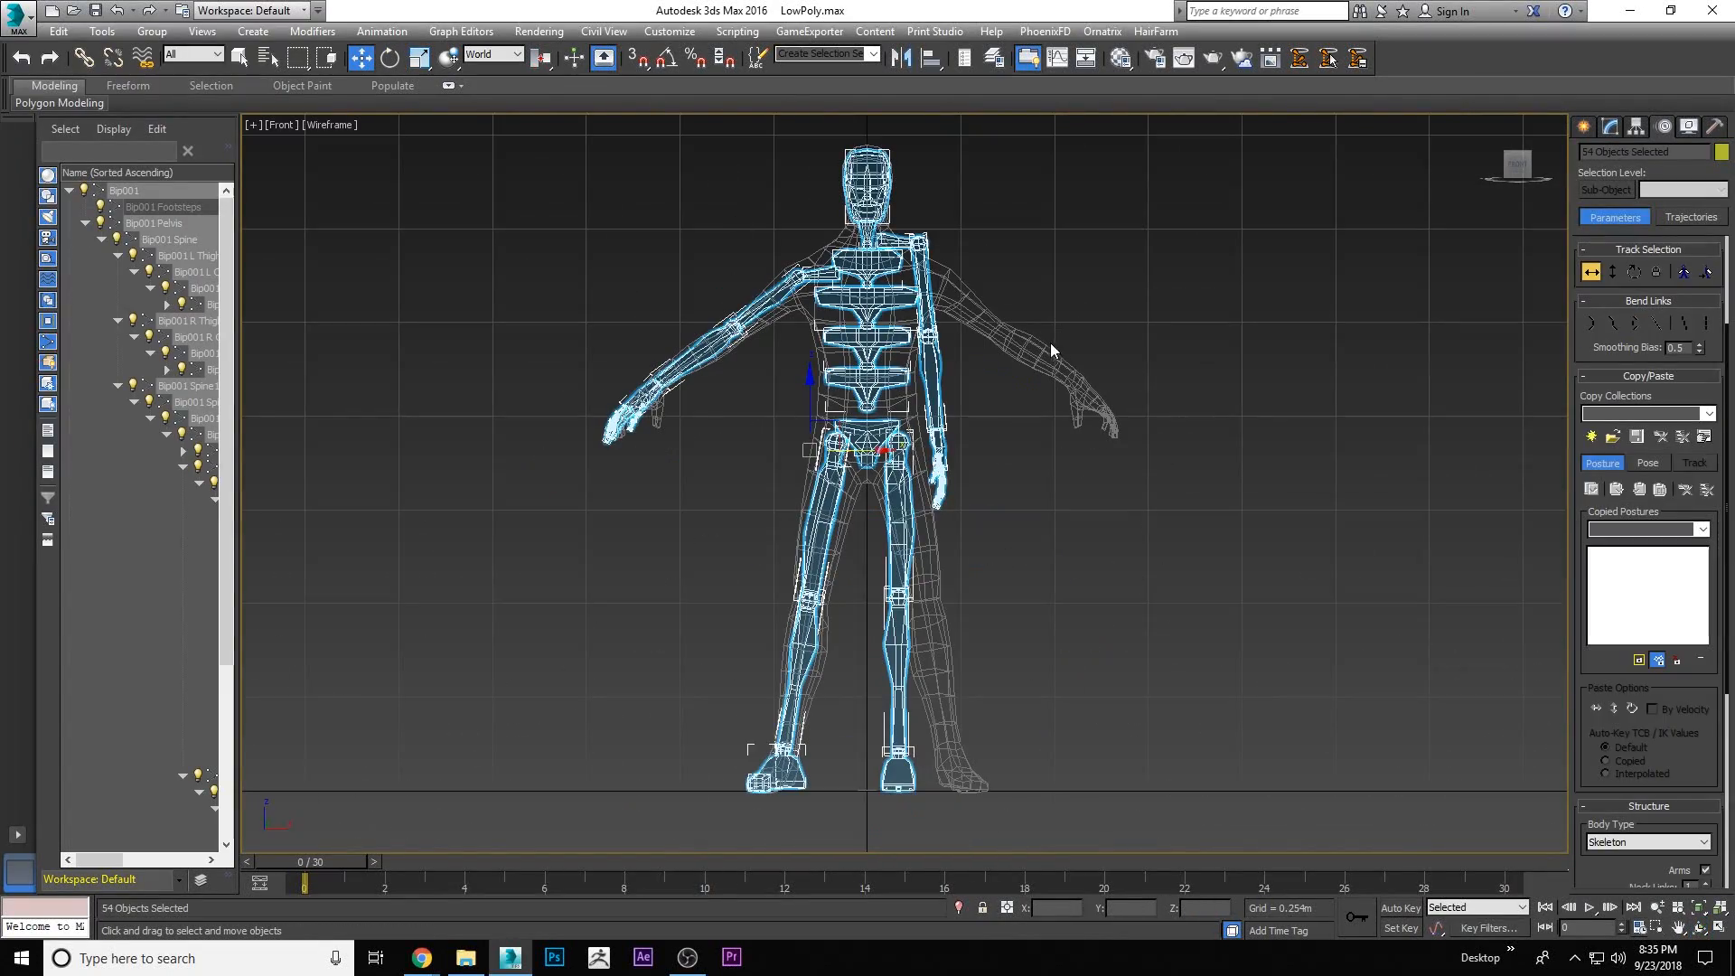
{"action": "left_click", "coordinate": [1037, 457]}
{"action": "left_click_drag", "start_coordinate": [1003, 529], "coordinate": [1005, 531]}
{"action": "left_click", "coordinate": [1592, 437]}
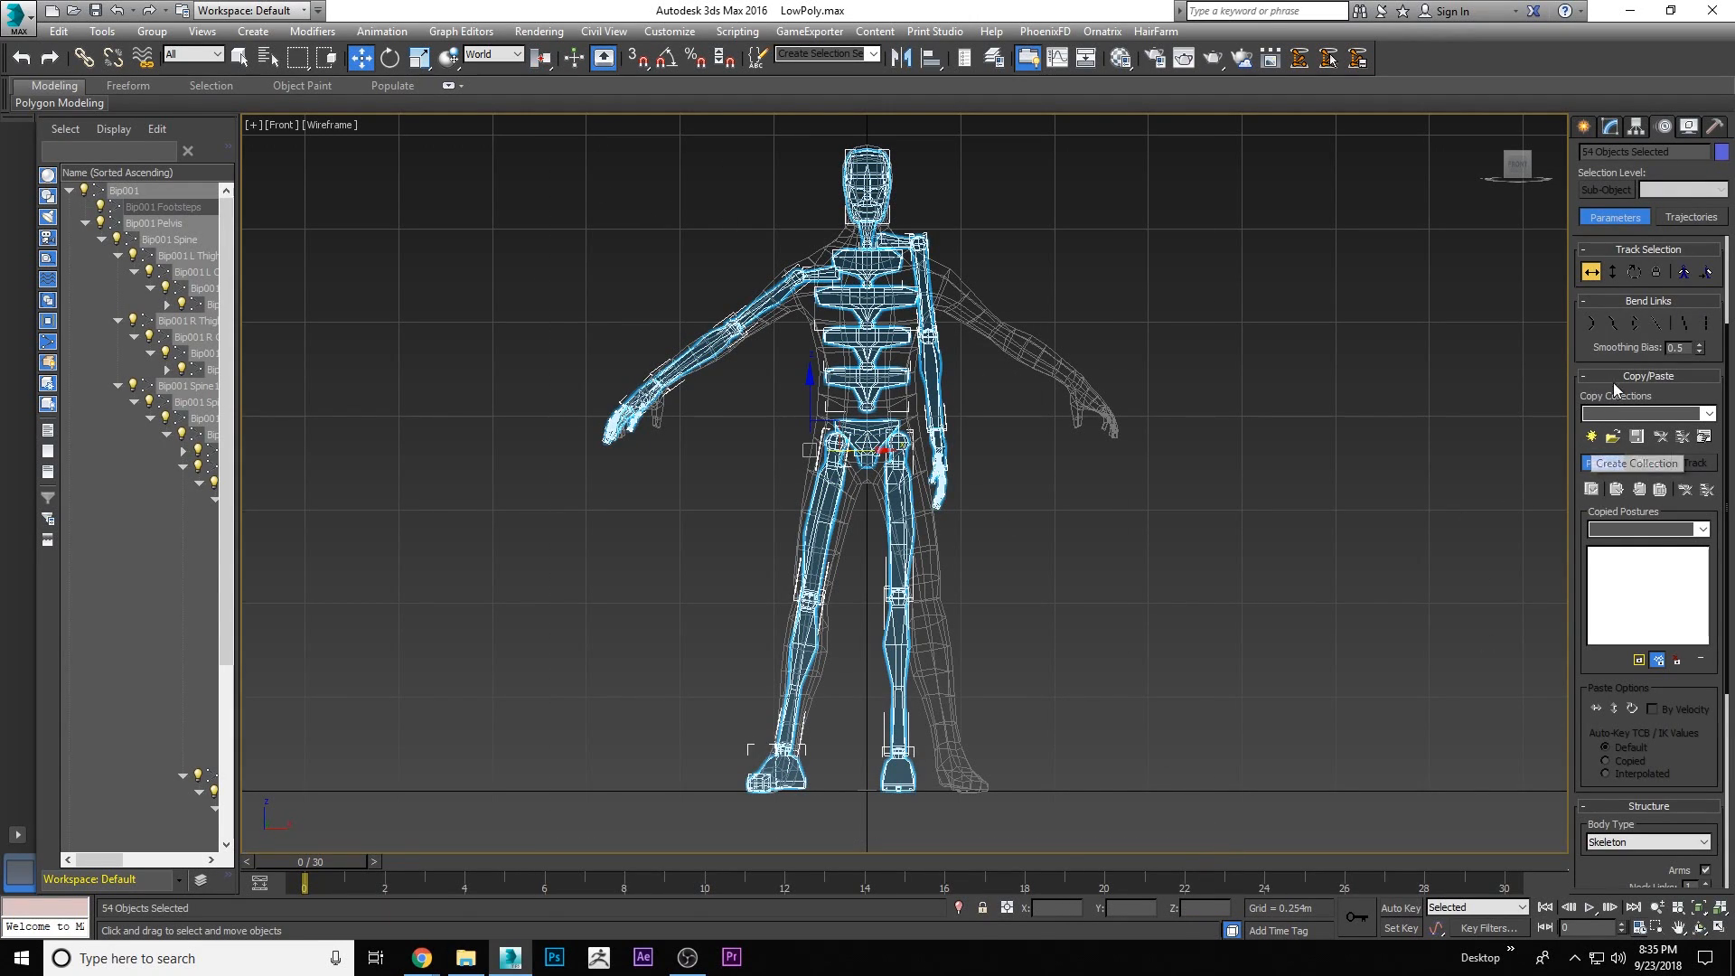
{"action": "left_click", "coordinate": [1591, 490]}
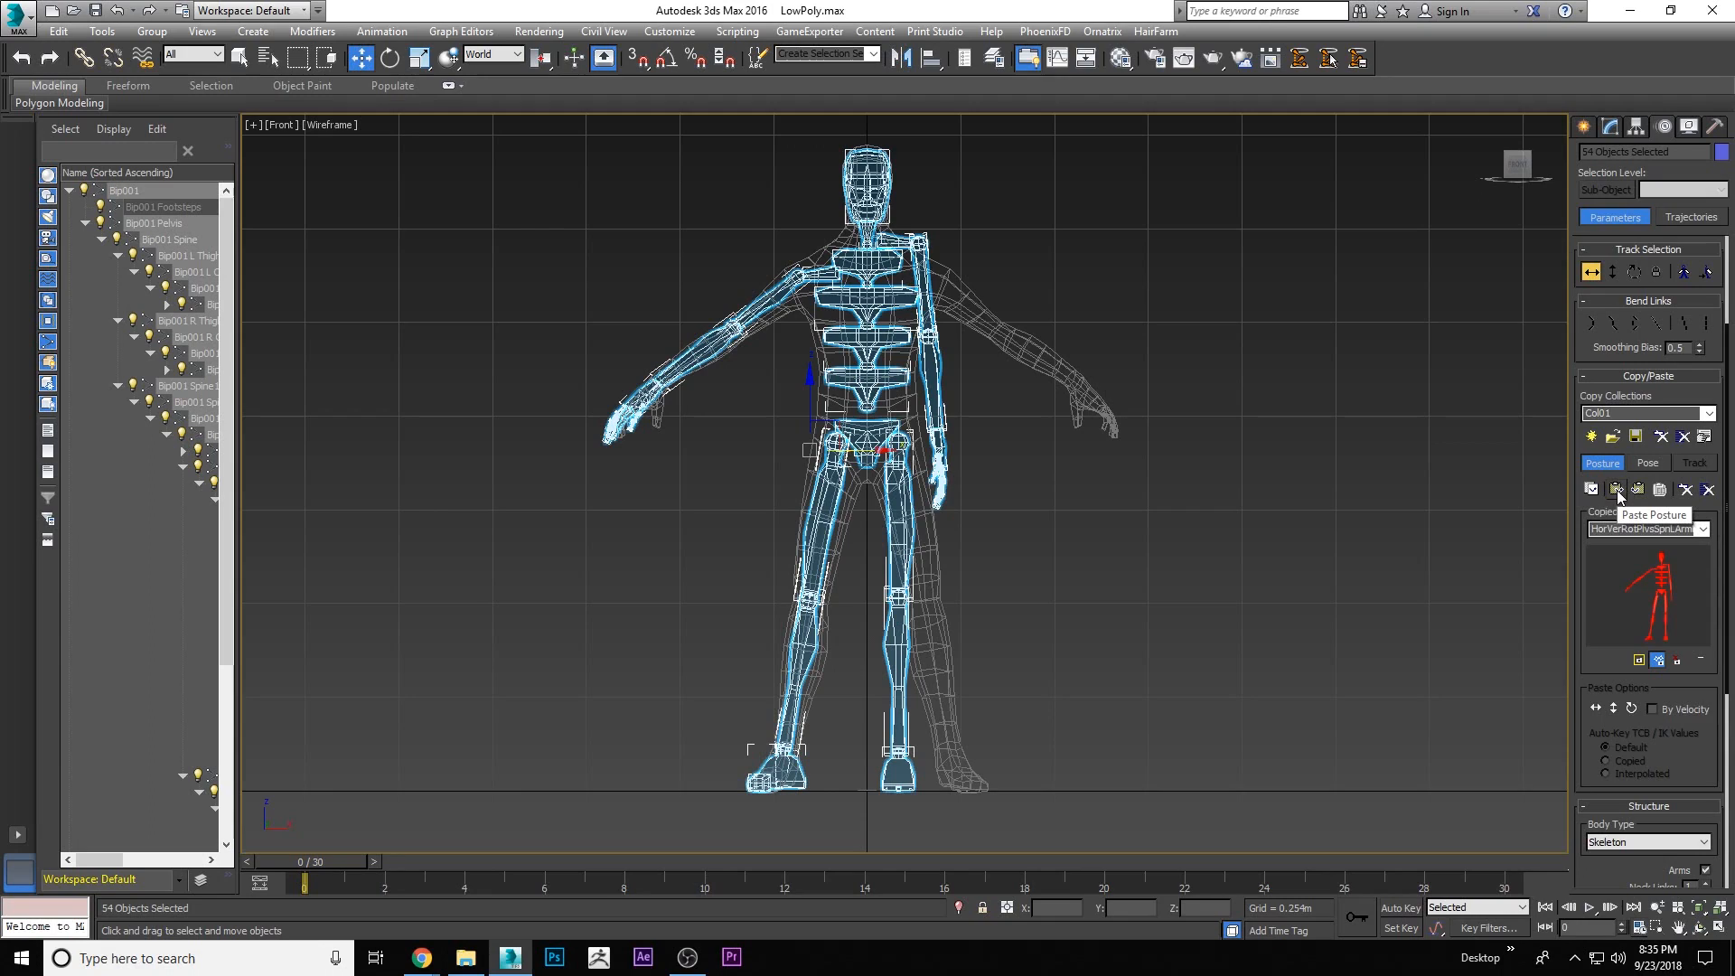
Try mirroring the copied right arm and leg posture onto the opposite side, and undo it
{"action": "left_click", "coordinate": [455, 274]}
{"action": "left_click_drag", "start_coordinate": [799, 782], "coordinate": [806, 785]}
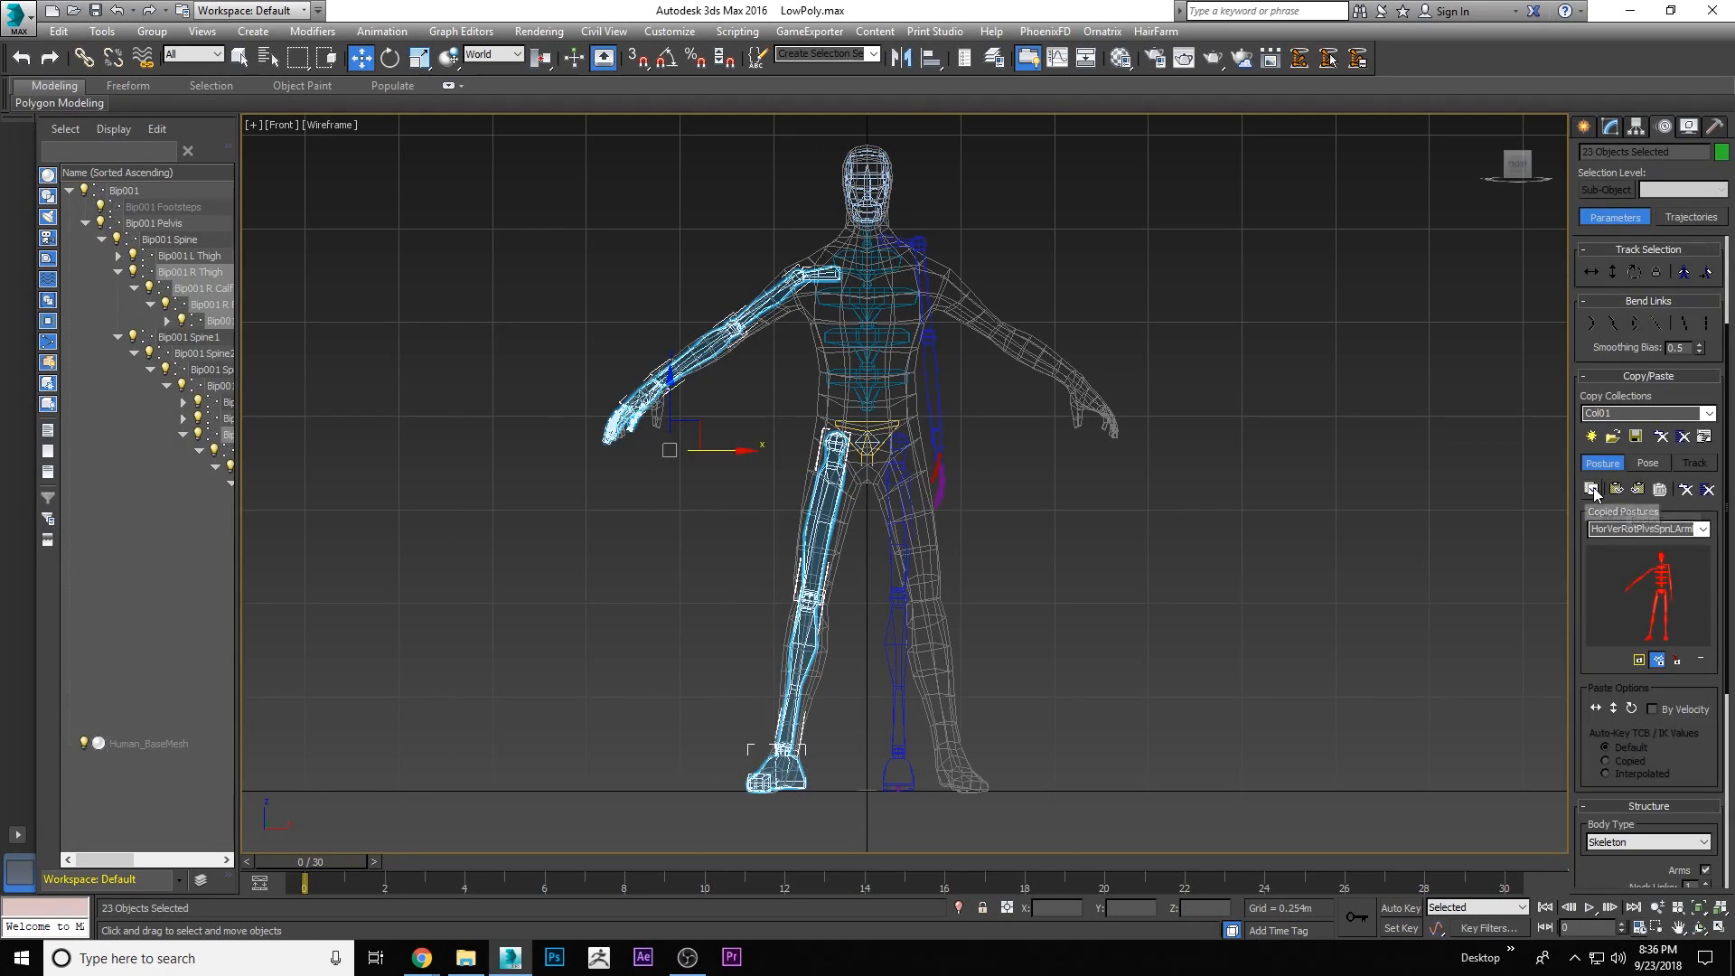
{"action": "left_click", "coordinate": [1639, 488]}
{"action": "left_click", "coordinate": [1639, 489]}
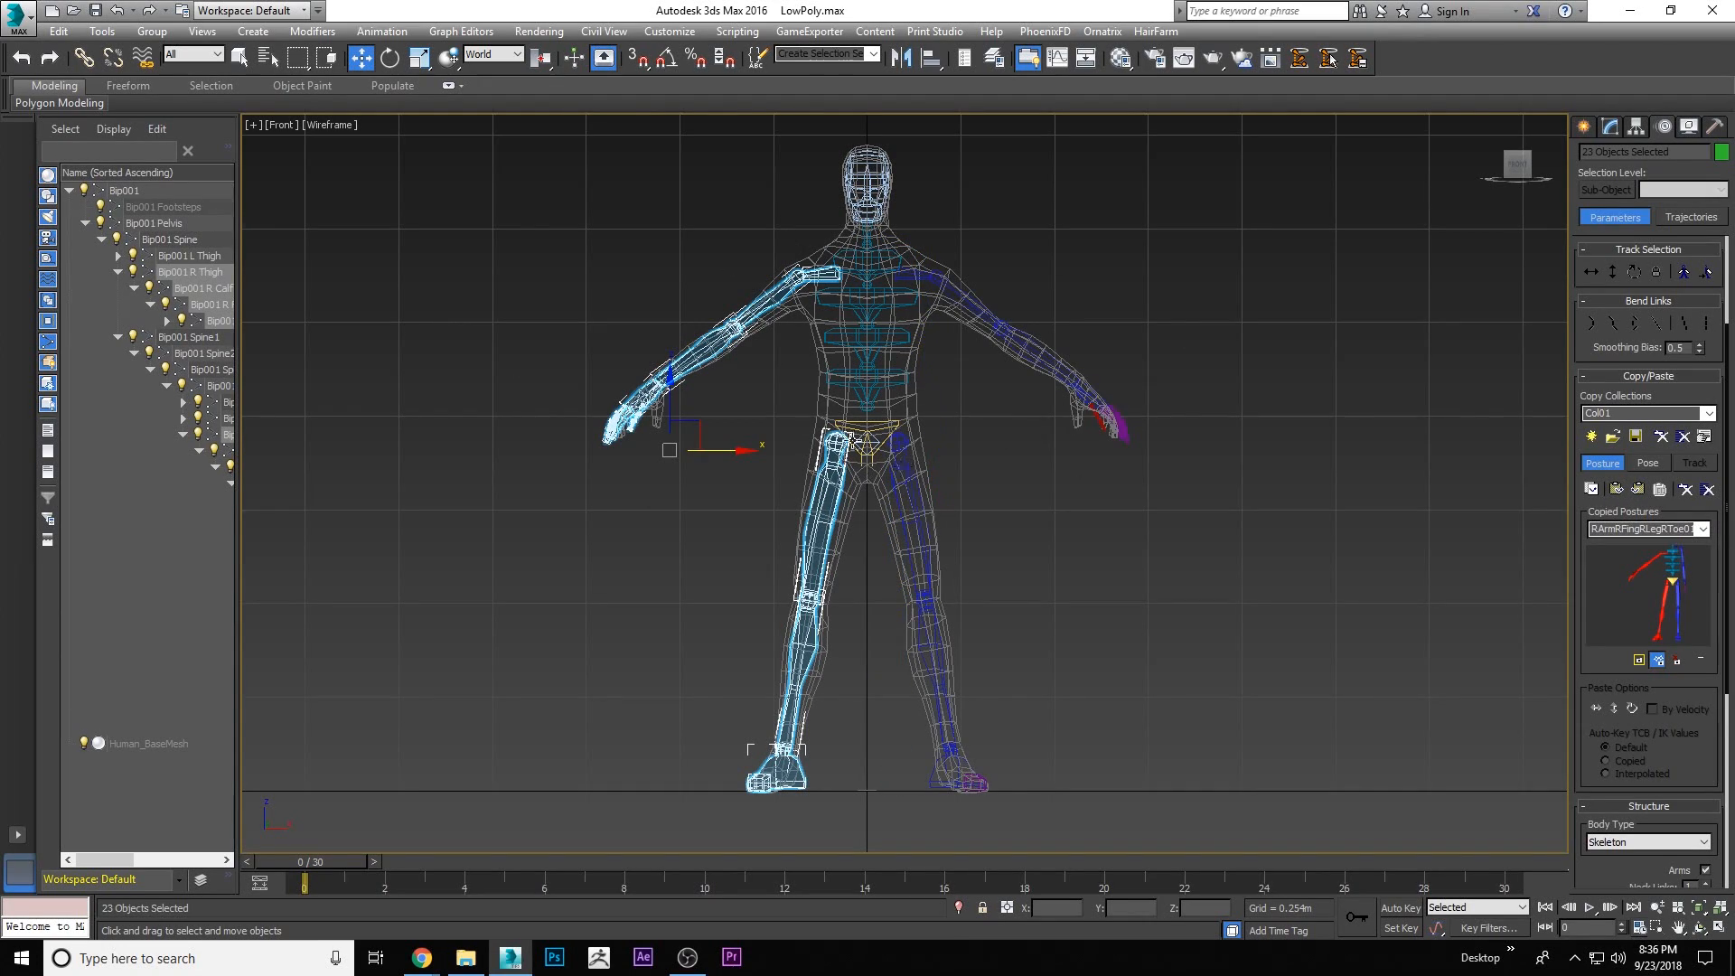
{"action": "key", "text": "ctrl+z"}
{"action": "key", "text": "ctrl+z"}
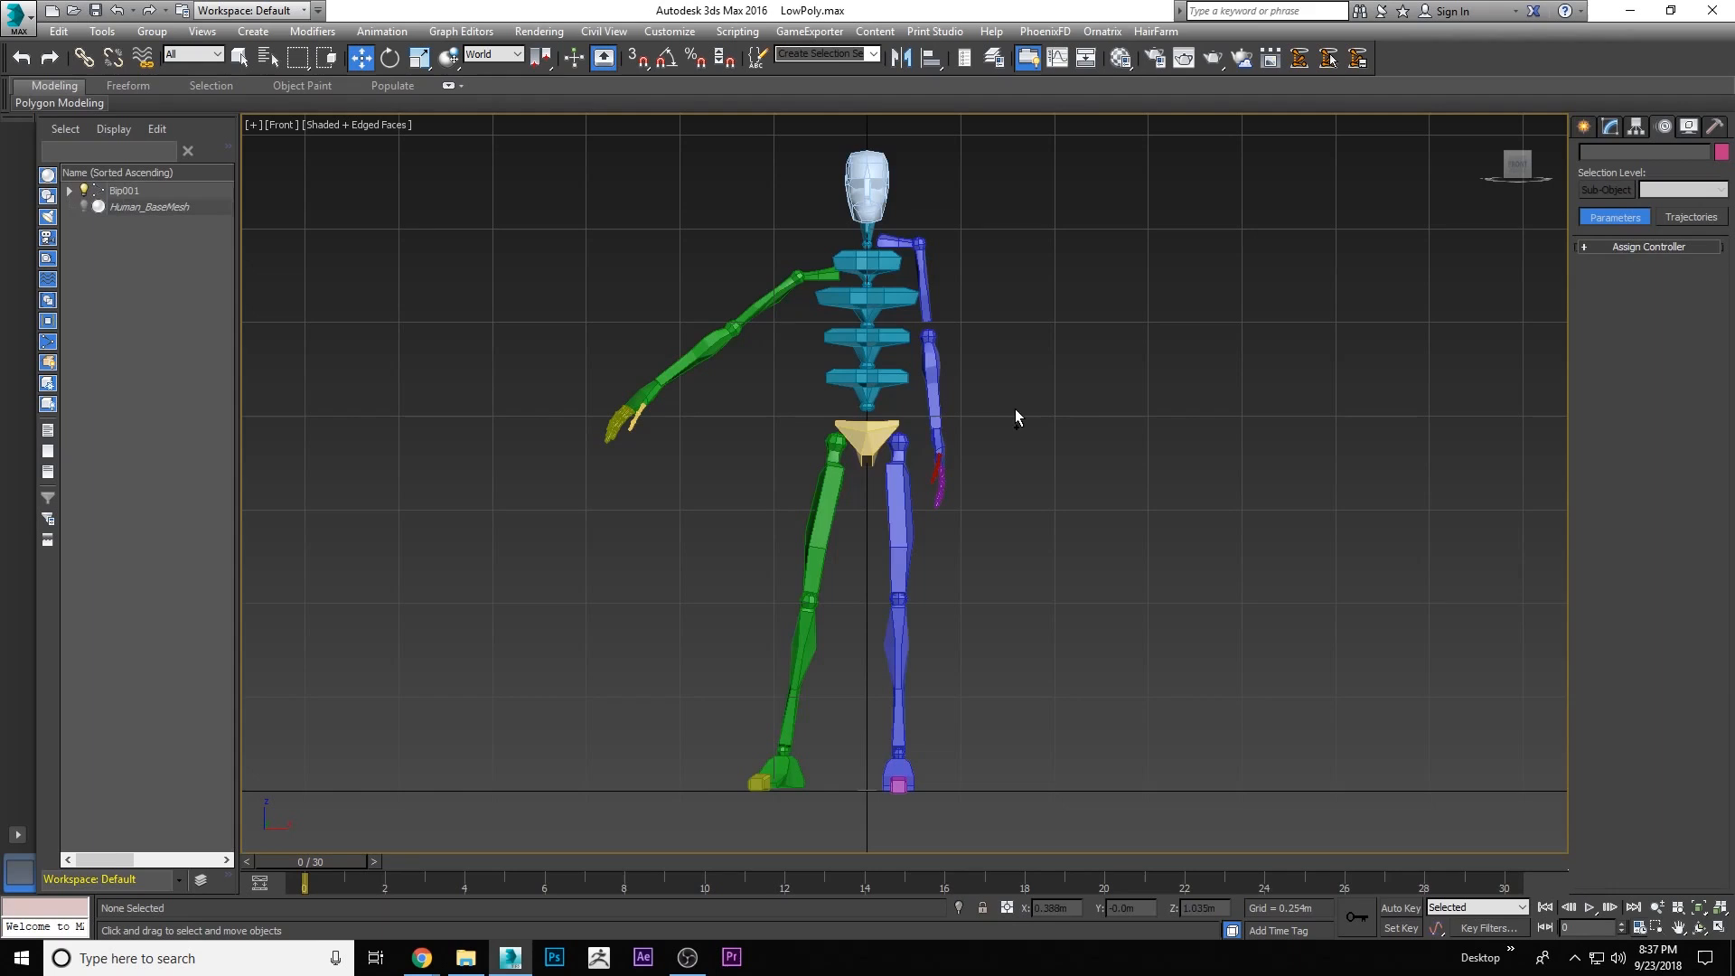
Select every bone of the biped
{"action": "key", "text": "ctrl+a"}
{"action": "left_click", "coordinate": [1223, 446]}
{"action": "key", "text": "ctrl+a"}
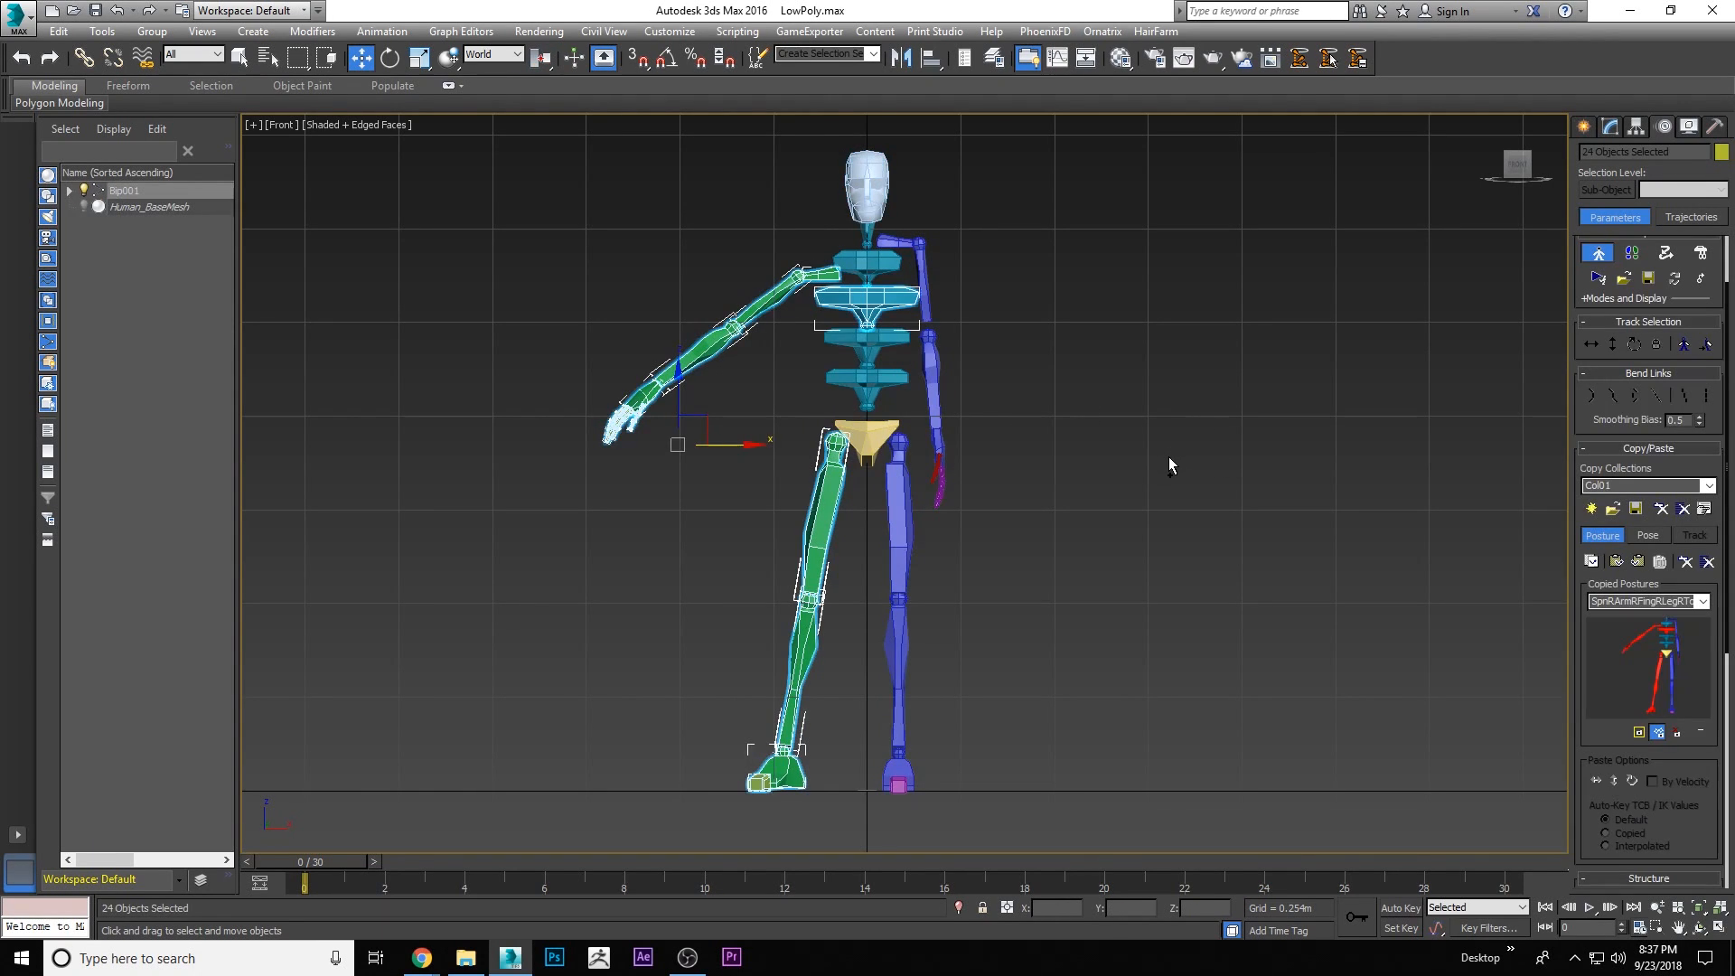
{"action": "left_click", "coordinate": [1166, 470]}
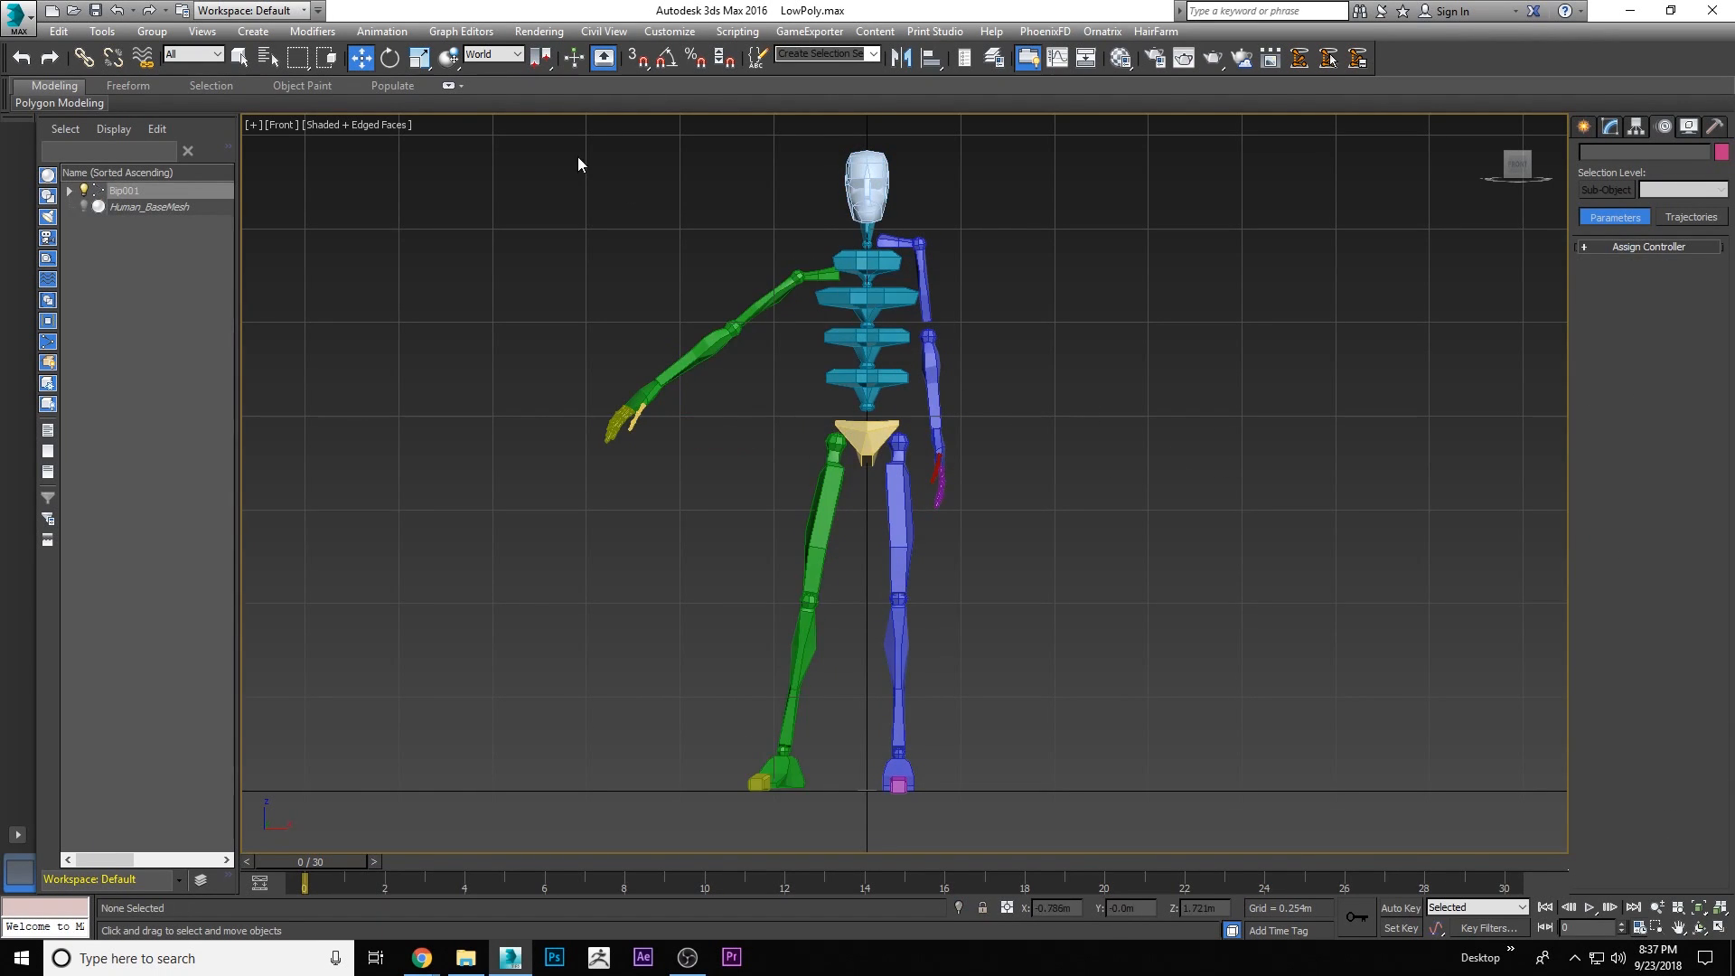
{"action": "left_click_drag", "start_coordinate": [578, 155], "coordinate": [1243, 784]}
{"action": "left_click", "coordinate": [1163, 629]}
{"action": "key", "text": "ctrl+a"}
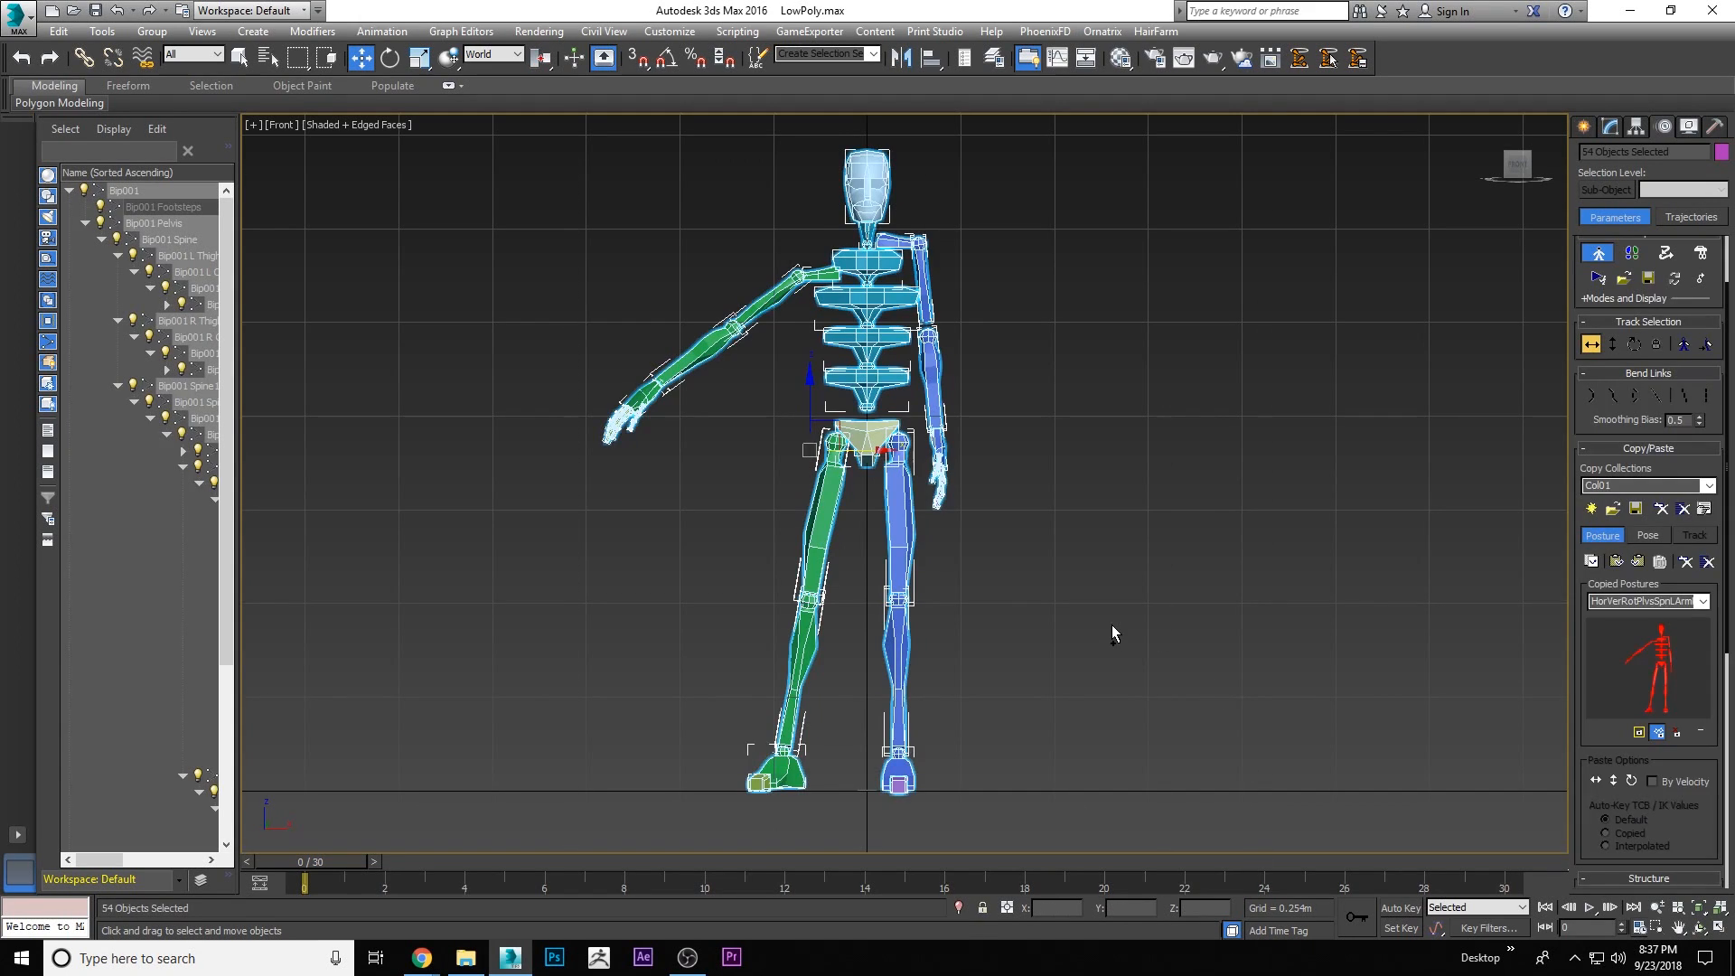
Delete the existing Col01 copy collection and create a new one with the whole biped selected
{"action": "left_click", "coordinate": [1584, 485]}
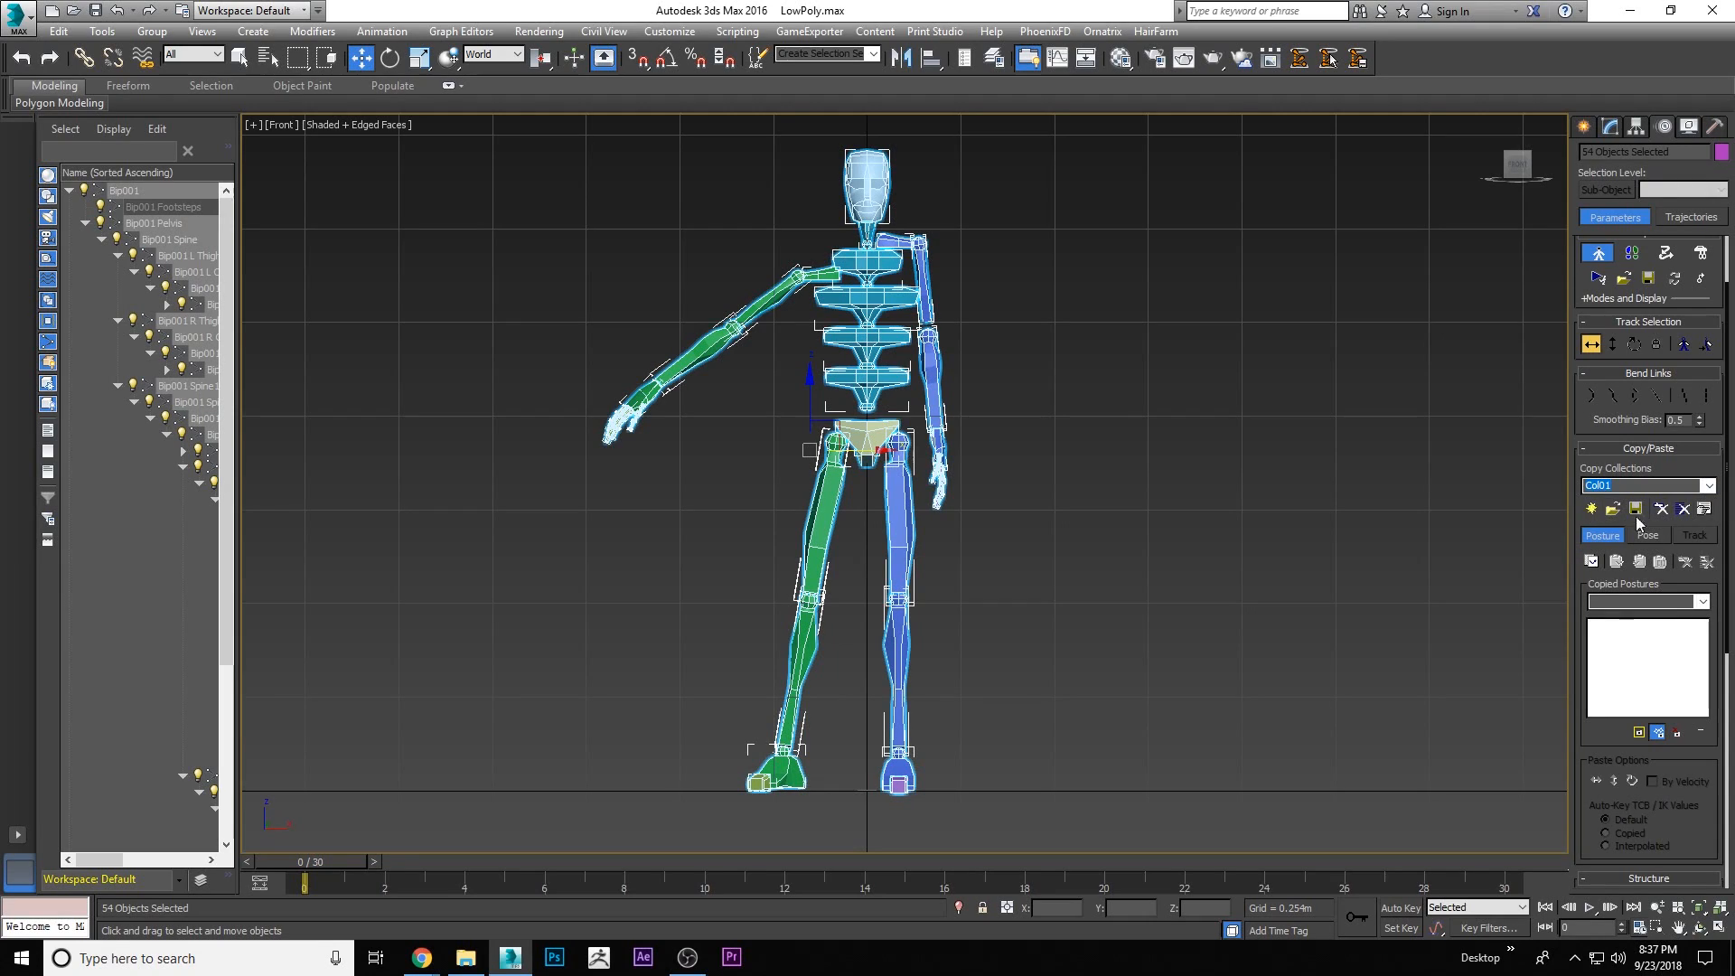
{"action": "left_click", "coordinate": [1681, 510]}
{"action": "left_click_drag", "start_coordinate": [506, 154], "coordinate": [1161, 829]}
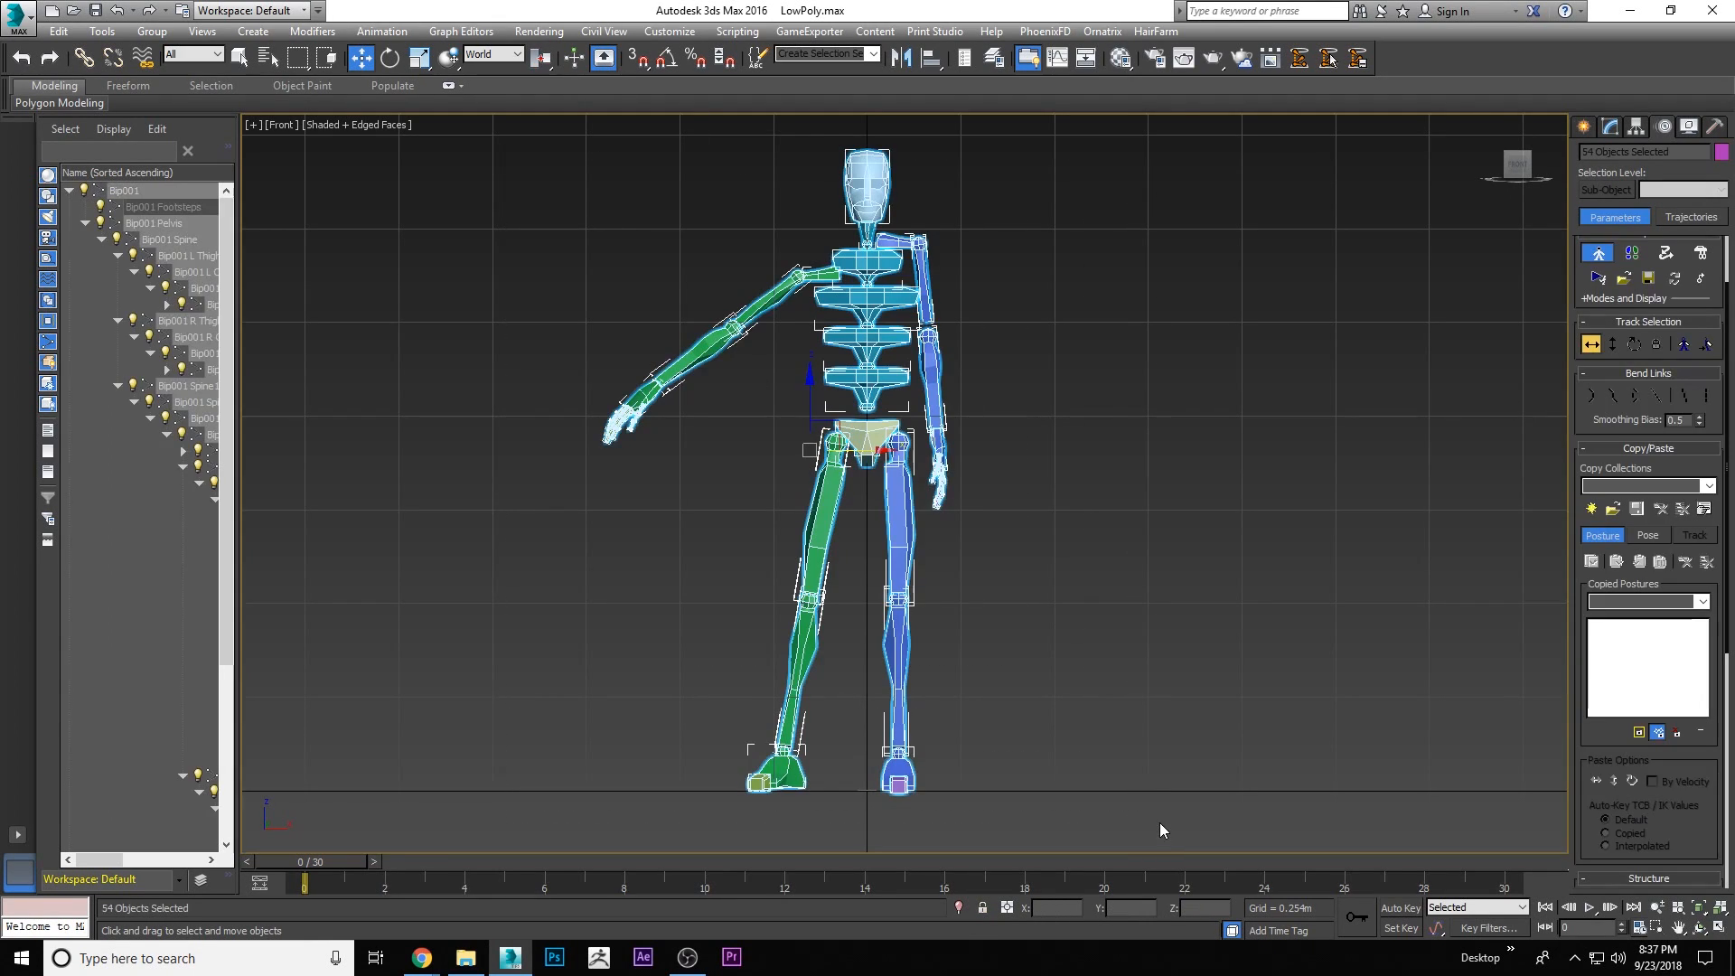
{"action": "left_click", "coordinate": [1589, 509]}
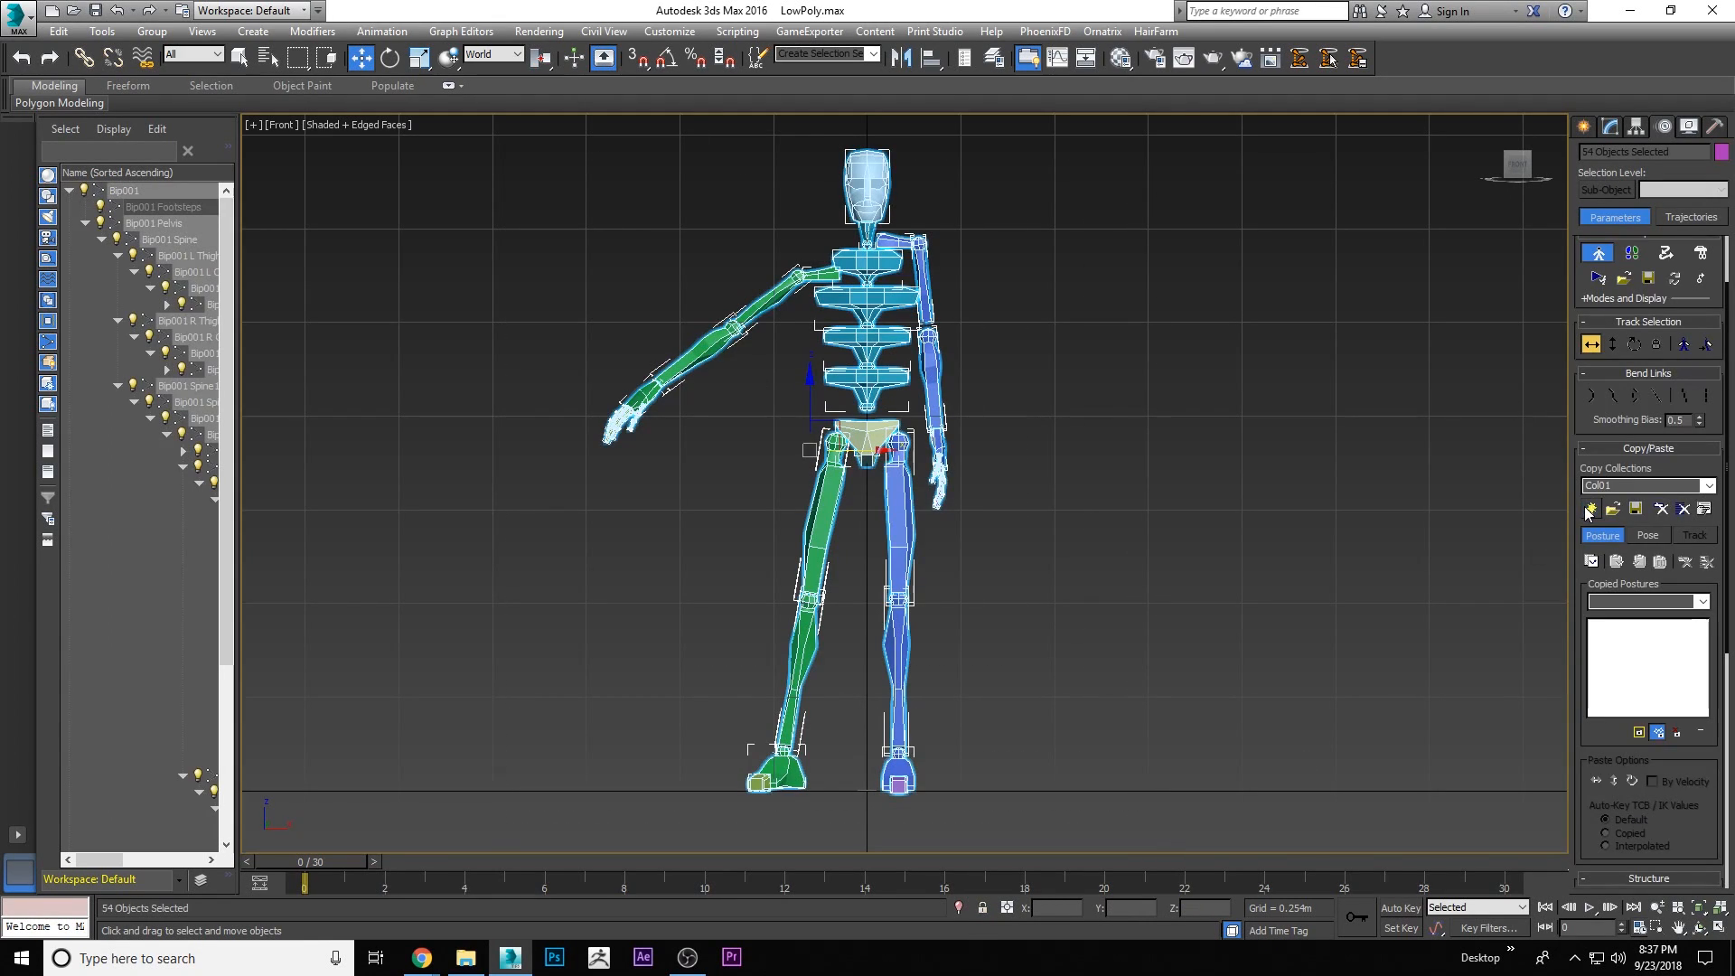
Copy the whole biped's posture, and copy the right arm and leg posture and paste it onto the opposite side
{"action": "left_click", "coordinate": [1593, 562]}
{"action": "left_click", "coordinate": [1014, 448]}
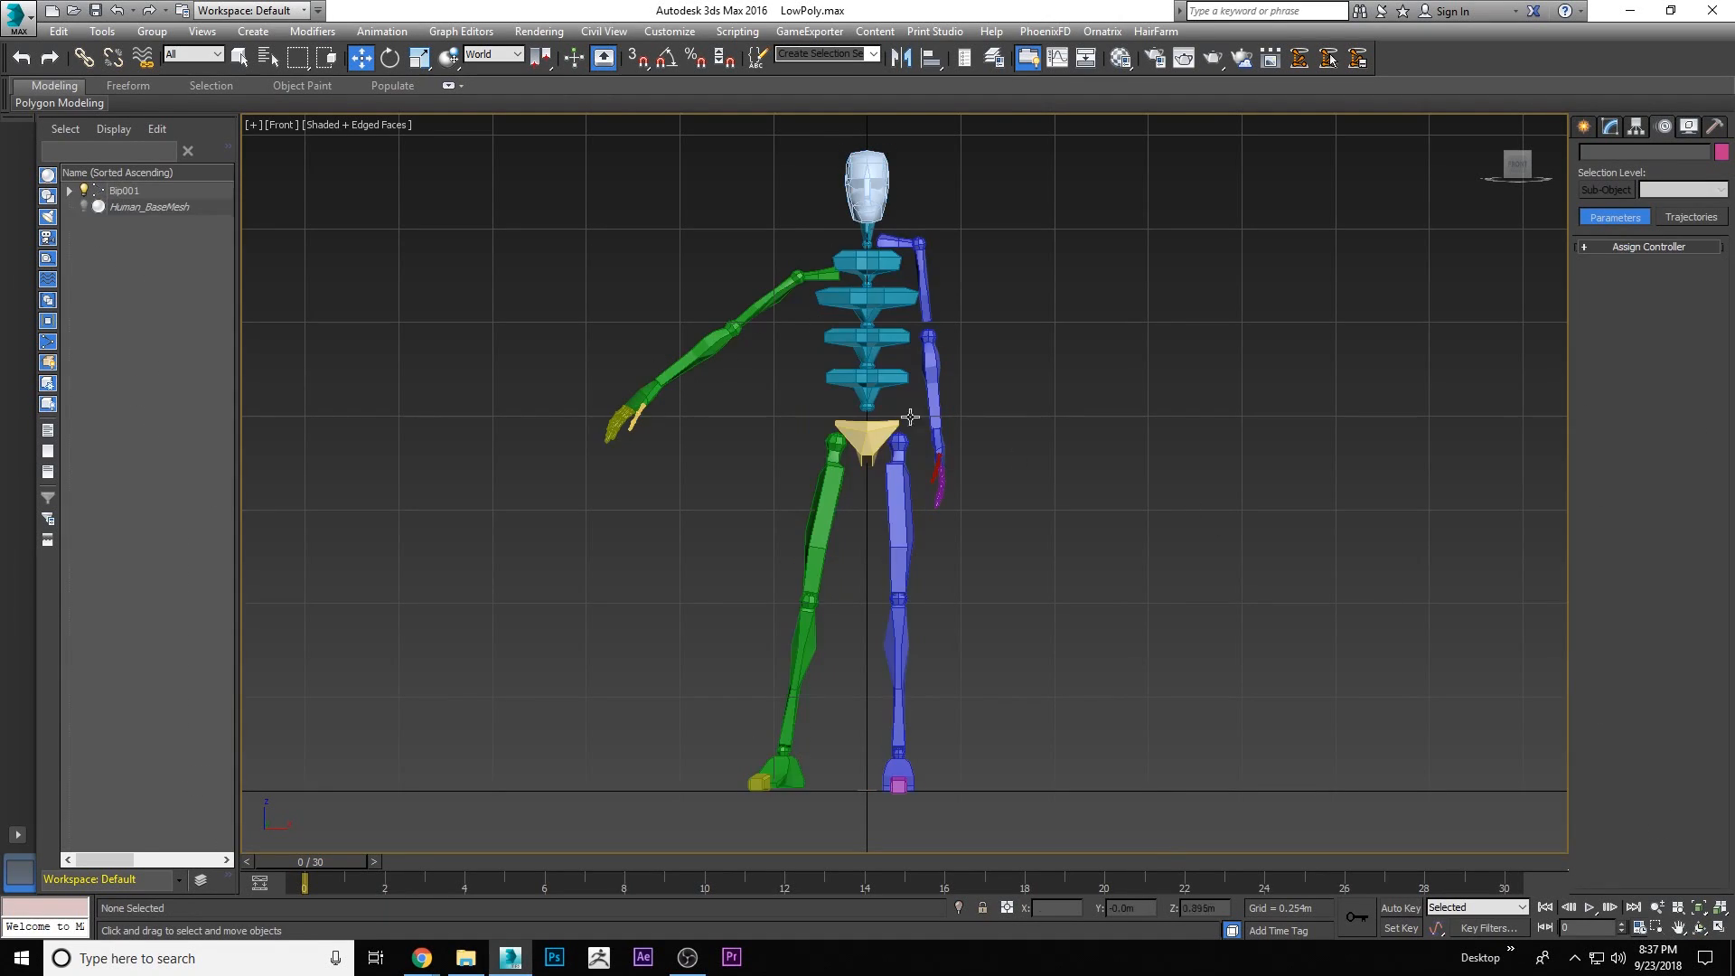
{"action": "left_click_drag", "start_coordinate": [801, 486], "coordinate": [804, 486]}
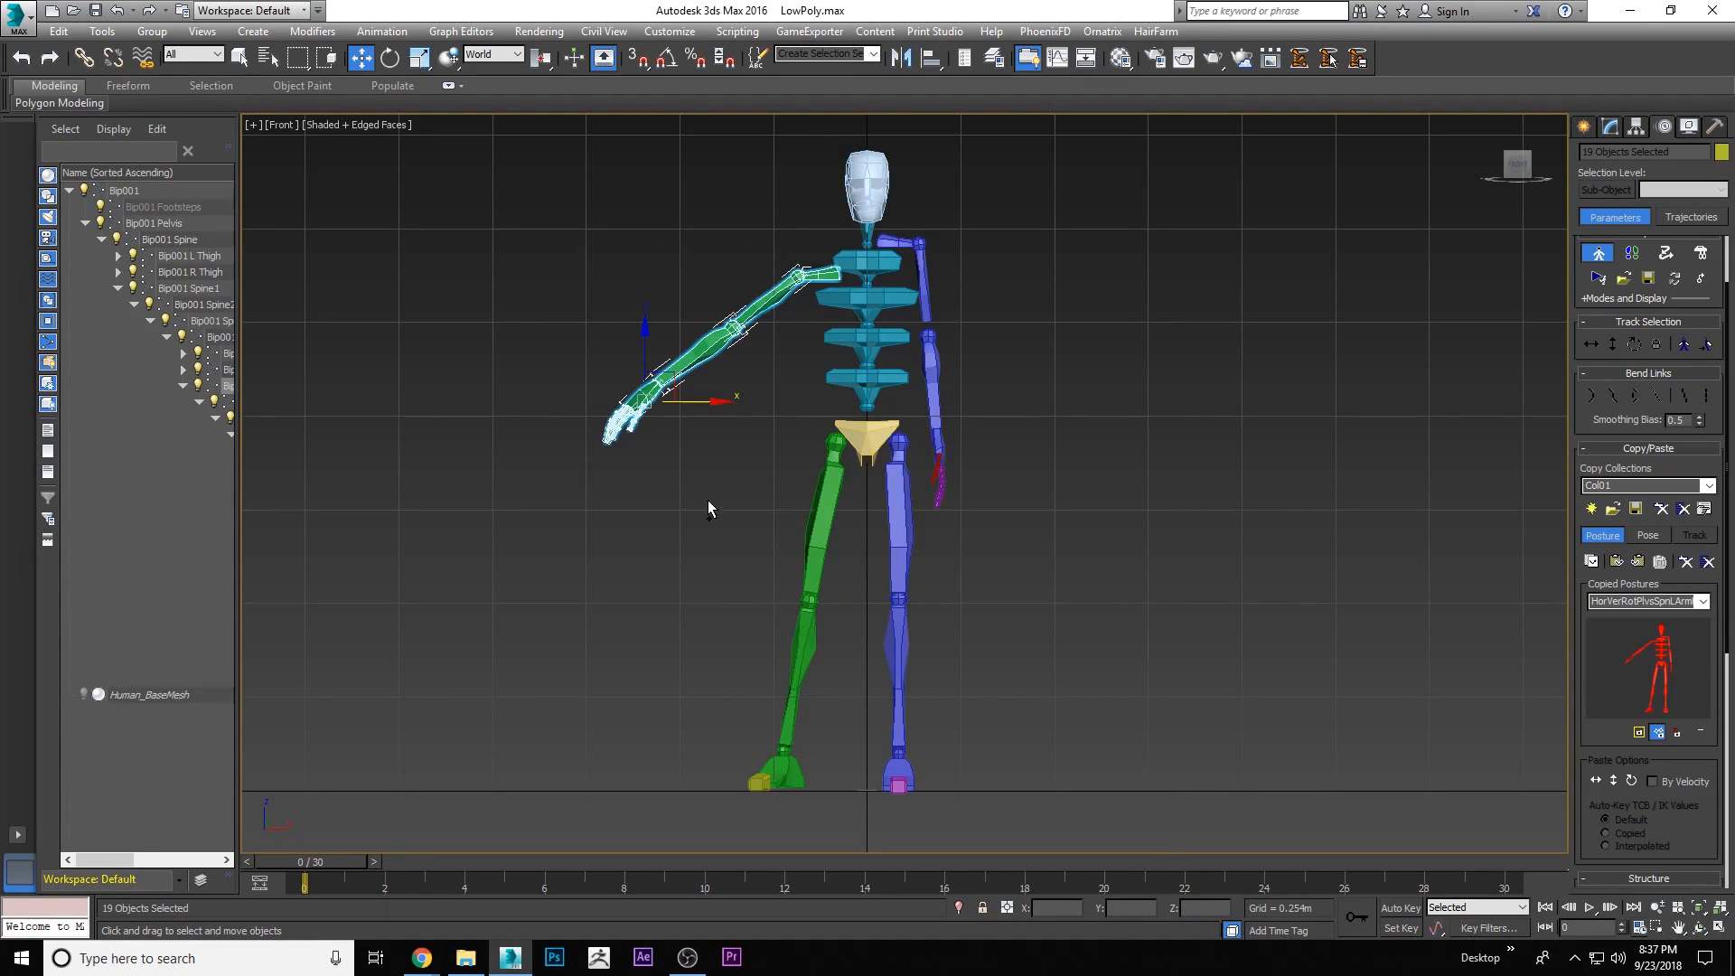
{"action": "left_click_drag", "start_coordinate": [853, 804], "coordinate": [851, 804], "text": "ctrl"}
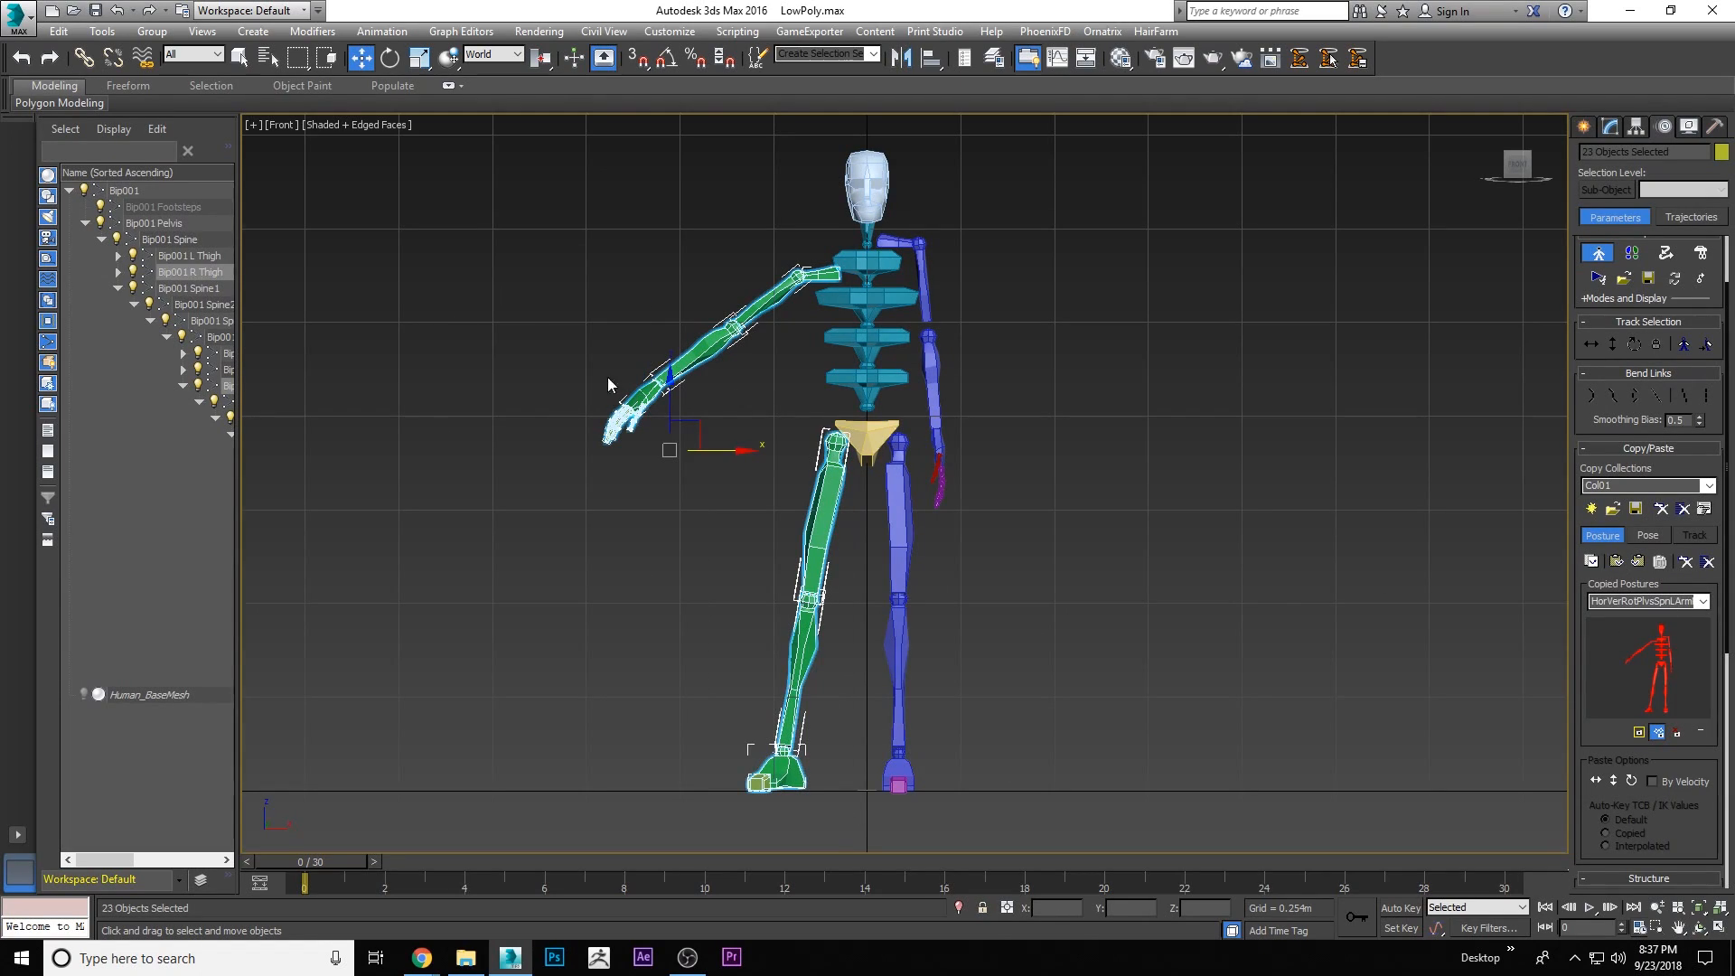
{"action": "left_click", "coordinate": [1593, 561]}
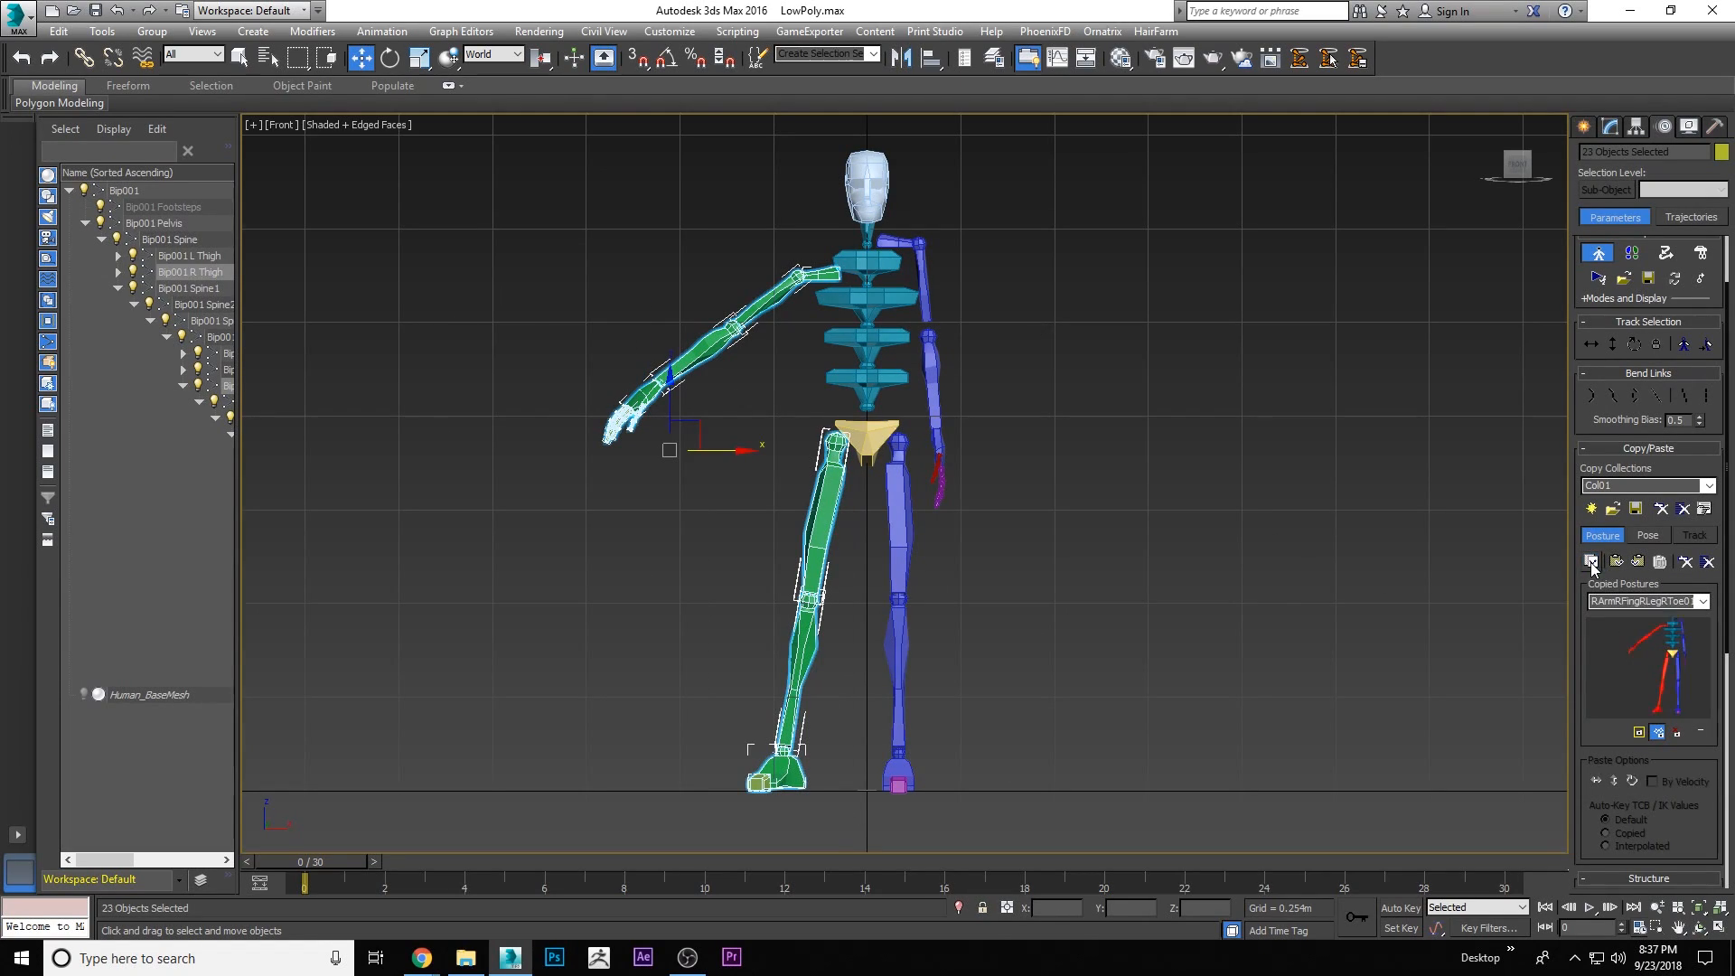
{"action": "left_click", "coordinate": [1638, 562]}
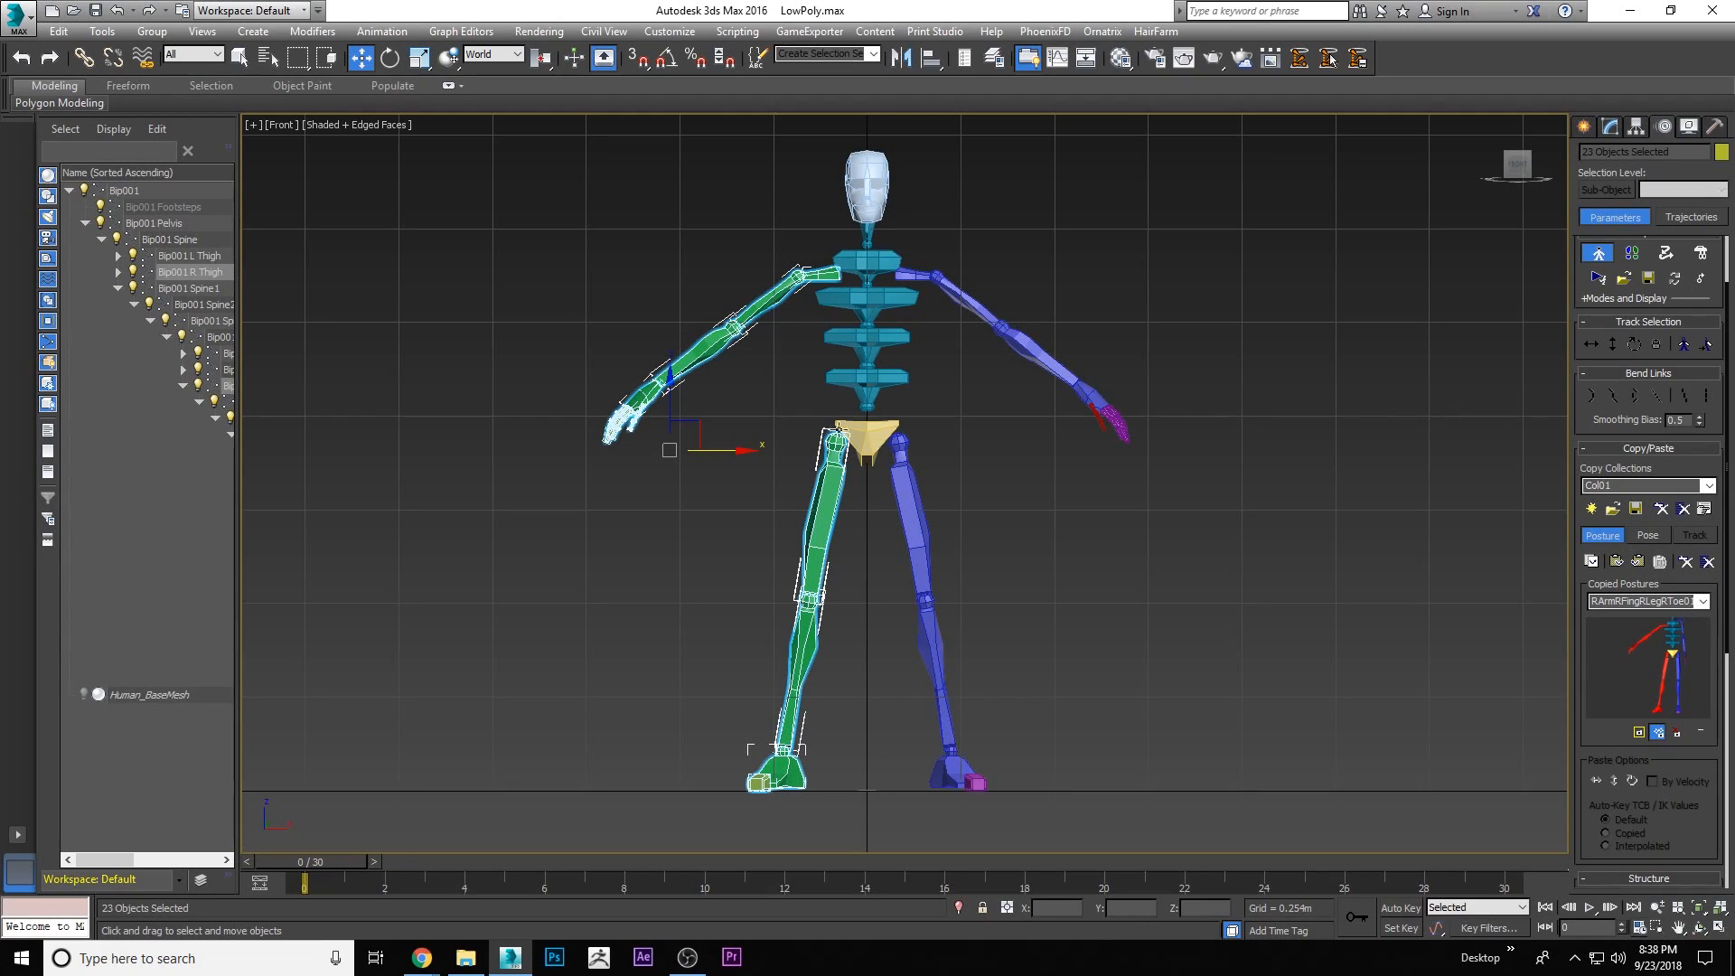
{"action": "left_click", "coordinate": [692, 414]}
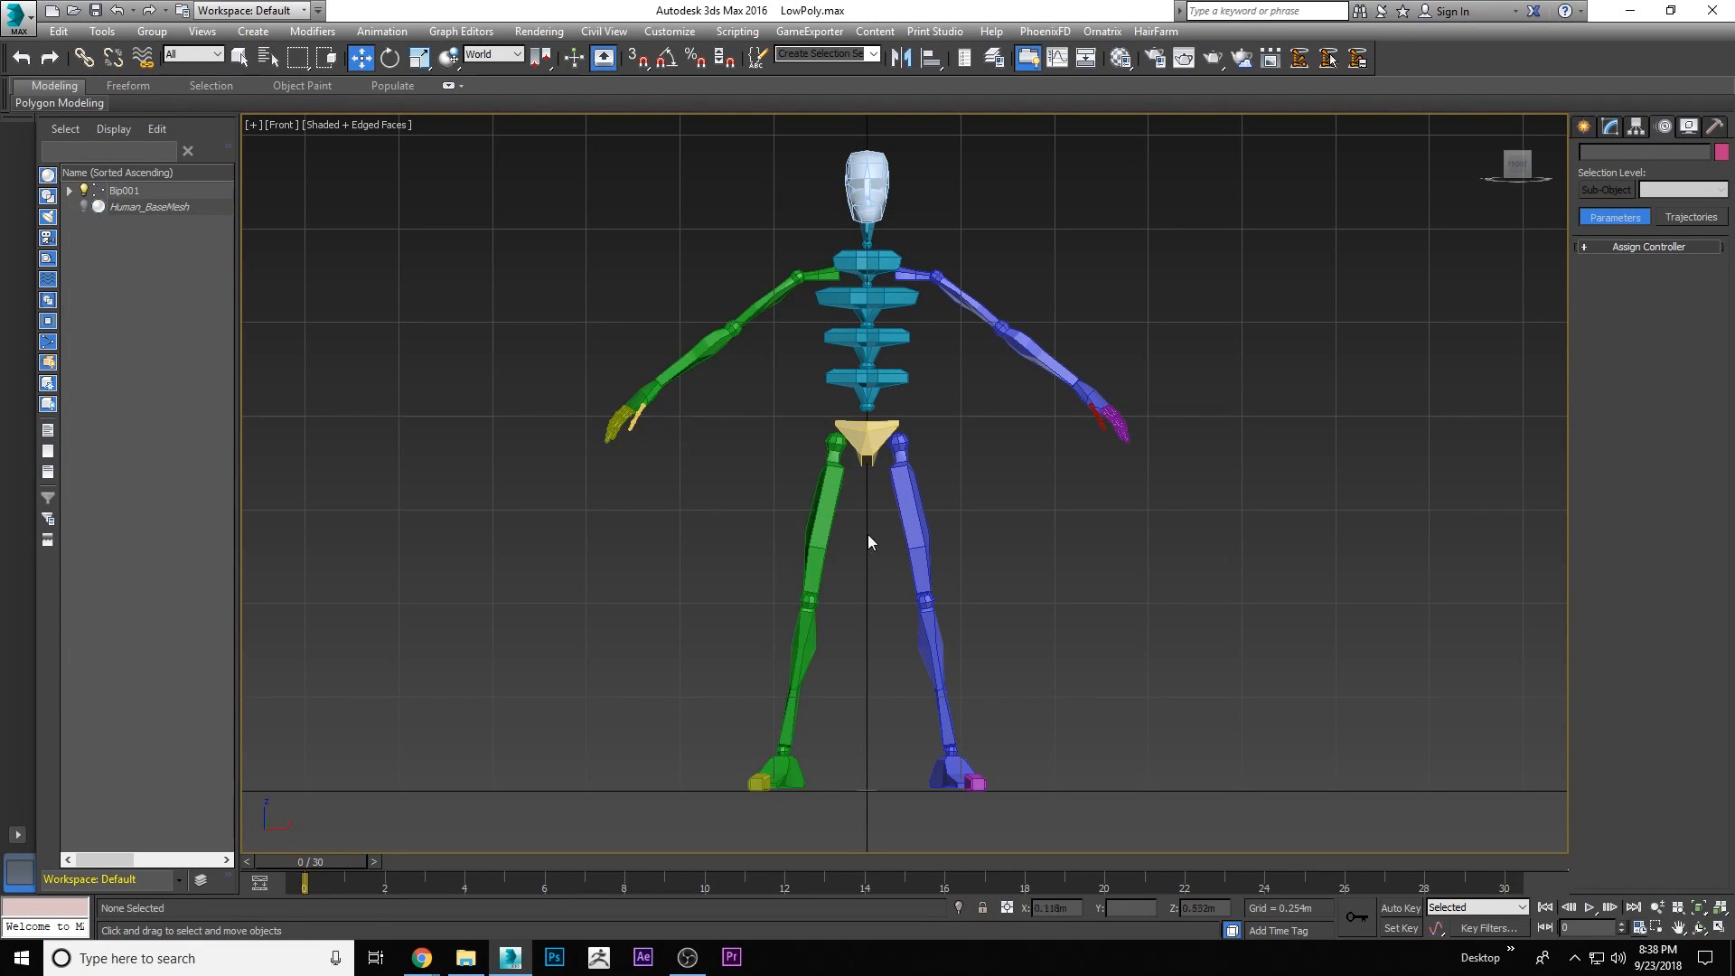
Unhide the human base mesh so it displays together with the biped
{"action": "left_click_drag", "start_coordinate": [485, 234], "coordinate": [1356, 819]}
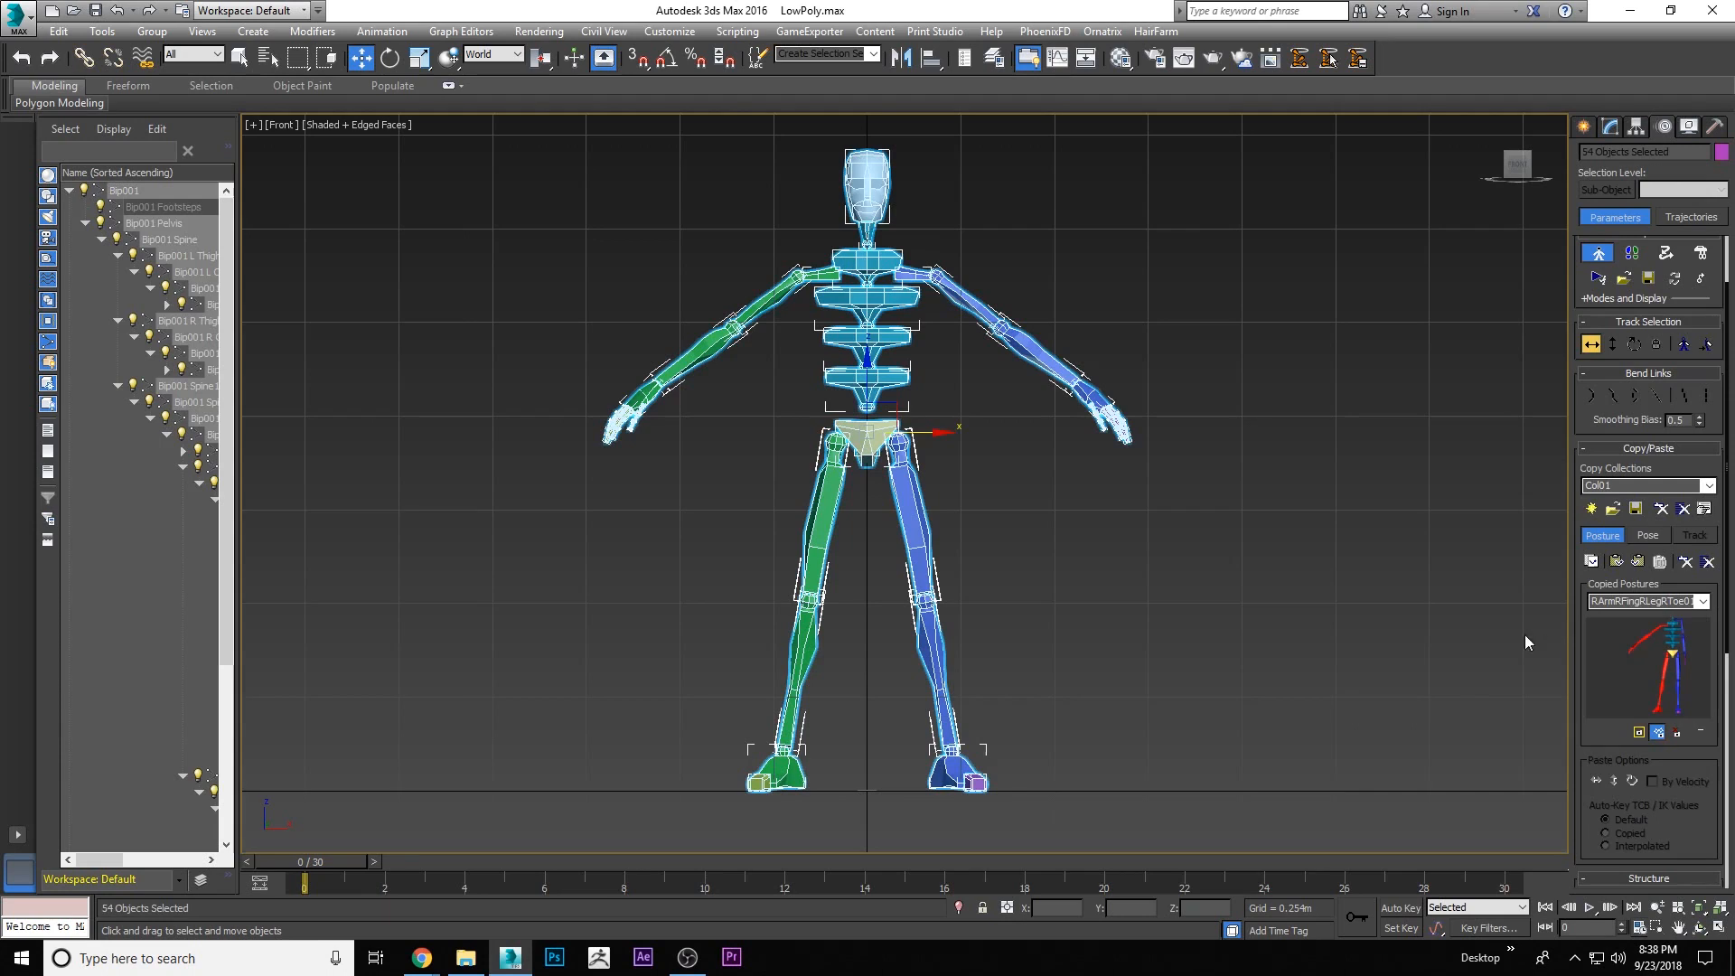
{"action": "right_click", "coordinate": [736, 492]}
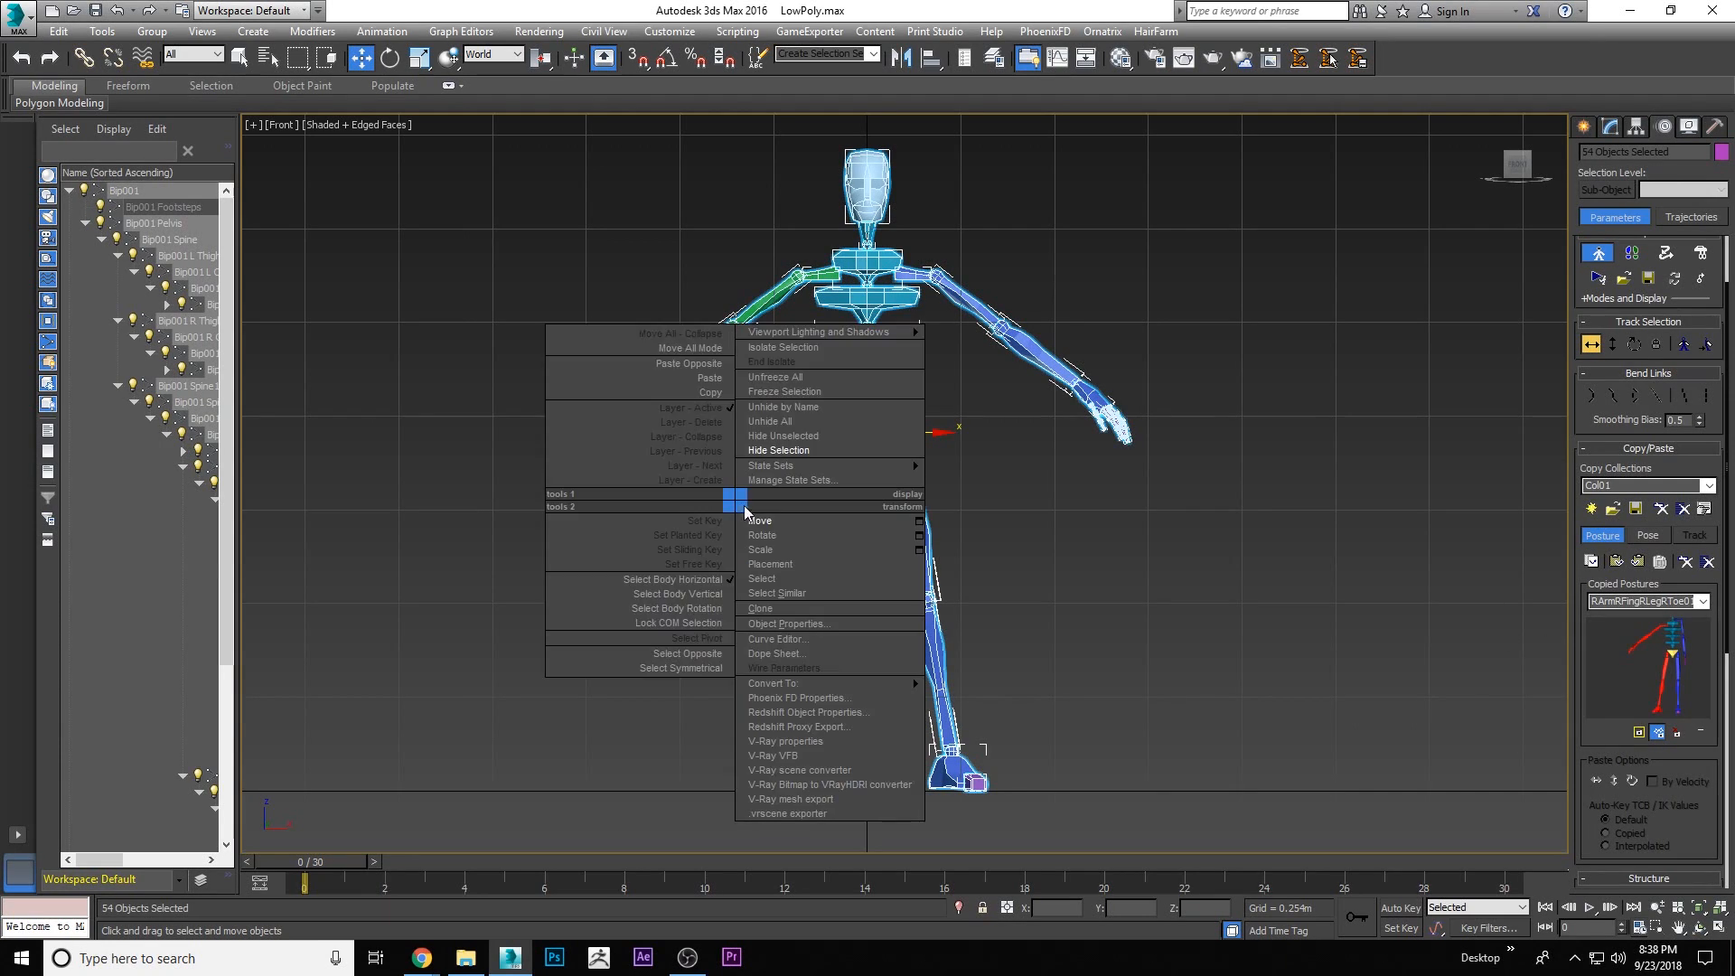
{"action": "left_click", "coordinate": [795, 418]}
{"action": "scroll", "coordinate": [630, 415], "scroll_direction": "up", "scroll_amount": 9}
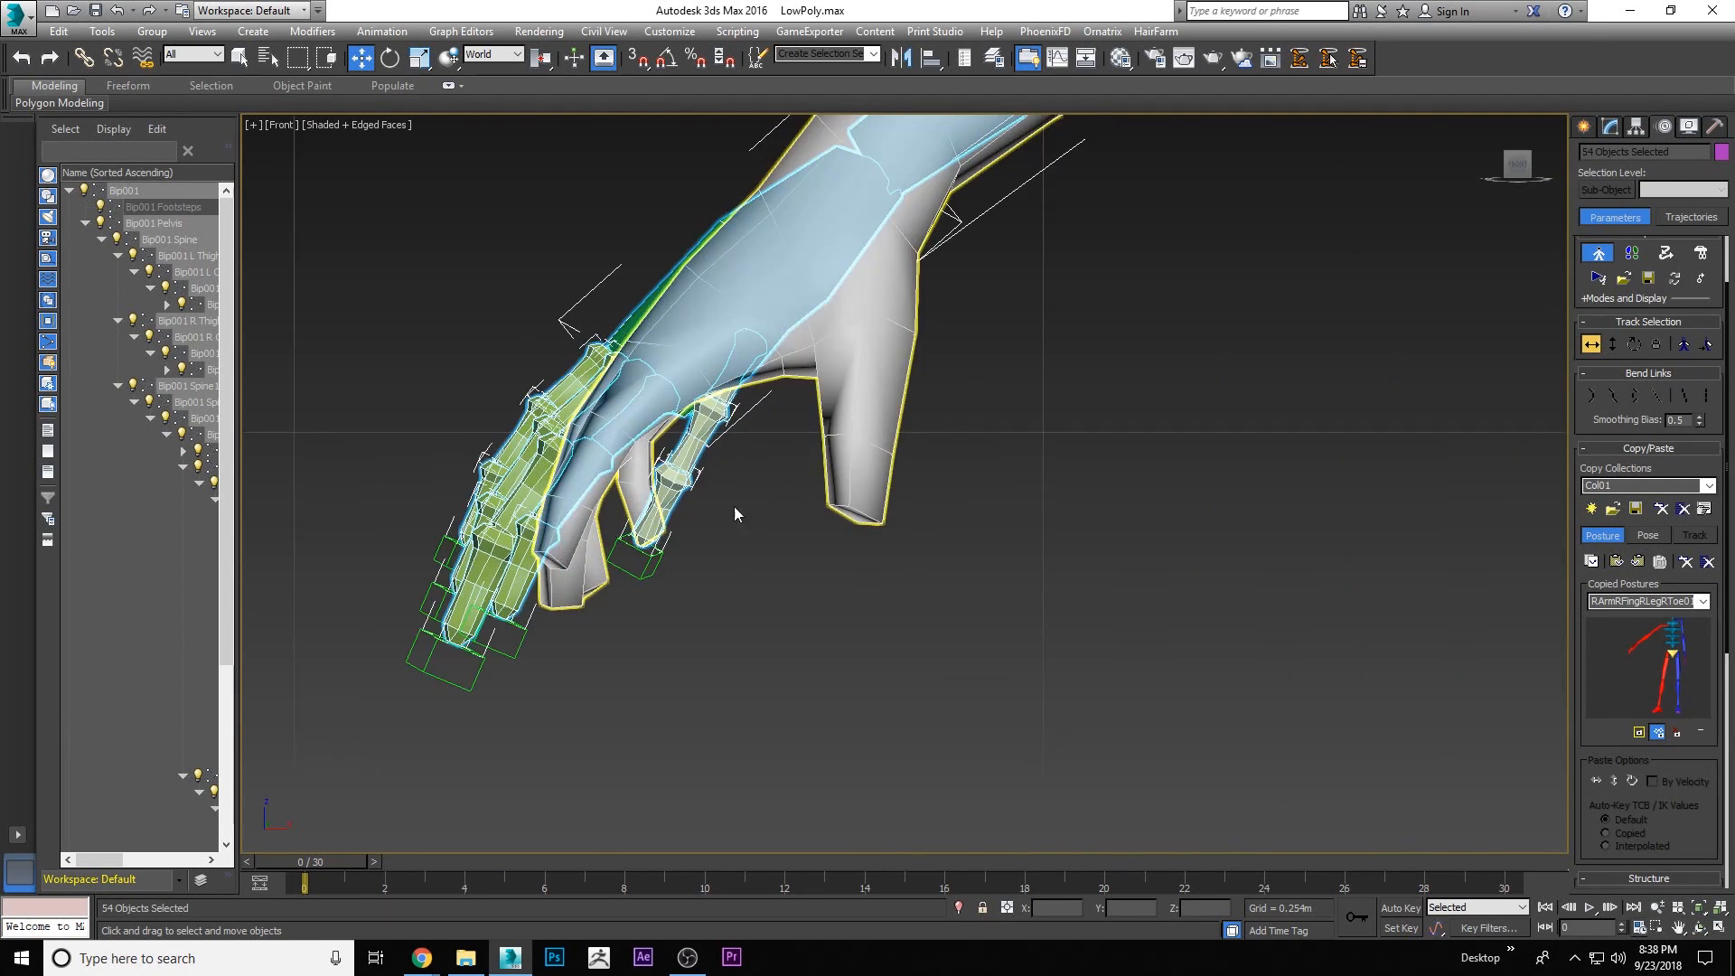
{"action": "left_click", "coordinate": [712, 550]}
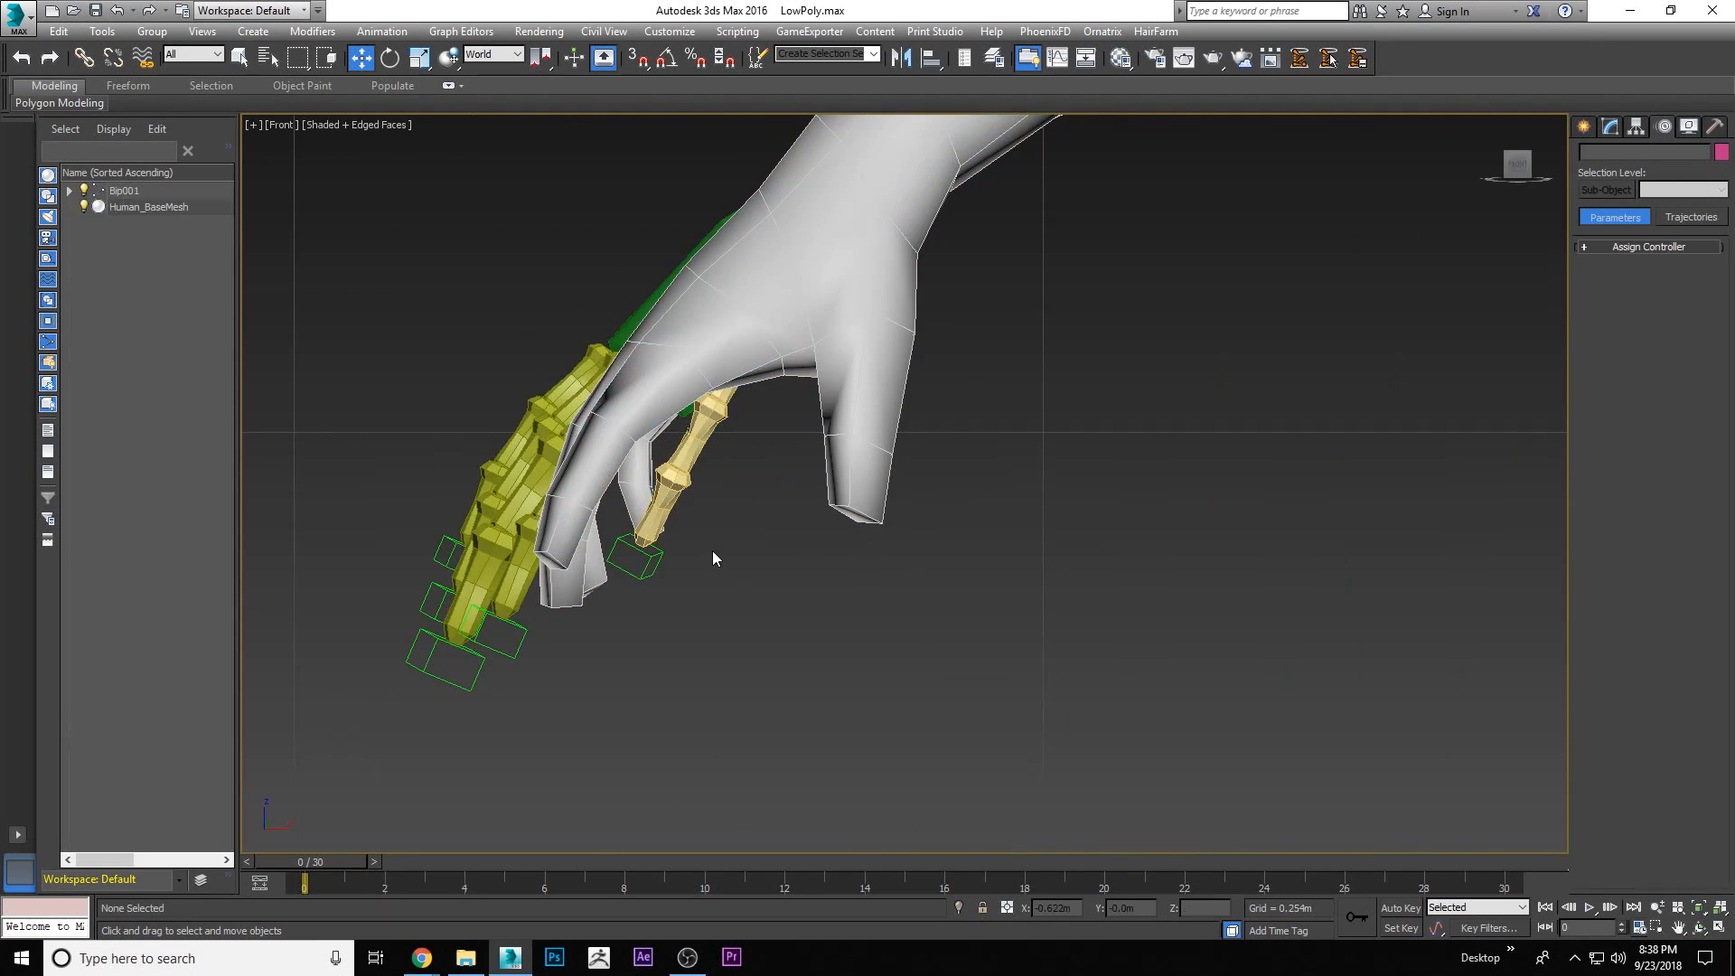
Assign the 01 - Default material to the human base mesh and set its opacity to 5
{"action": "left_click", "coordinate": [851, 369]}
{"action": "key", "text": "m"}
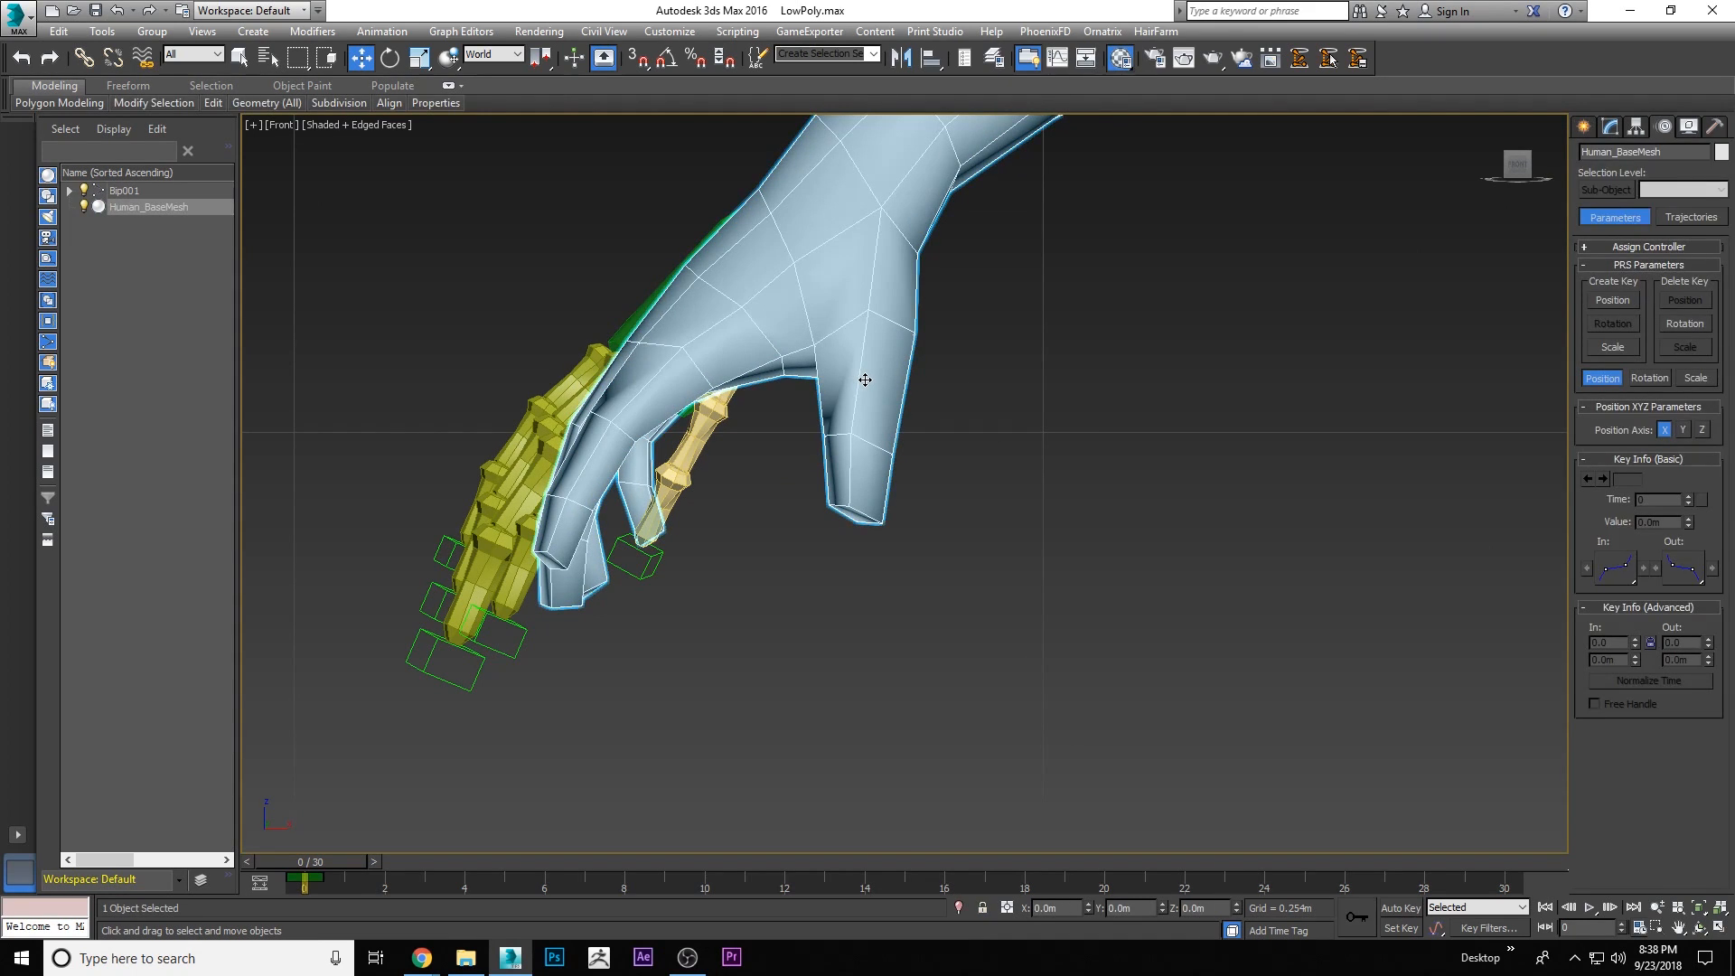
{"action": "left_click_drag", "start_coordinate": [1140, 195], "coordinate": [1141, 195]}
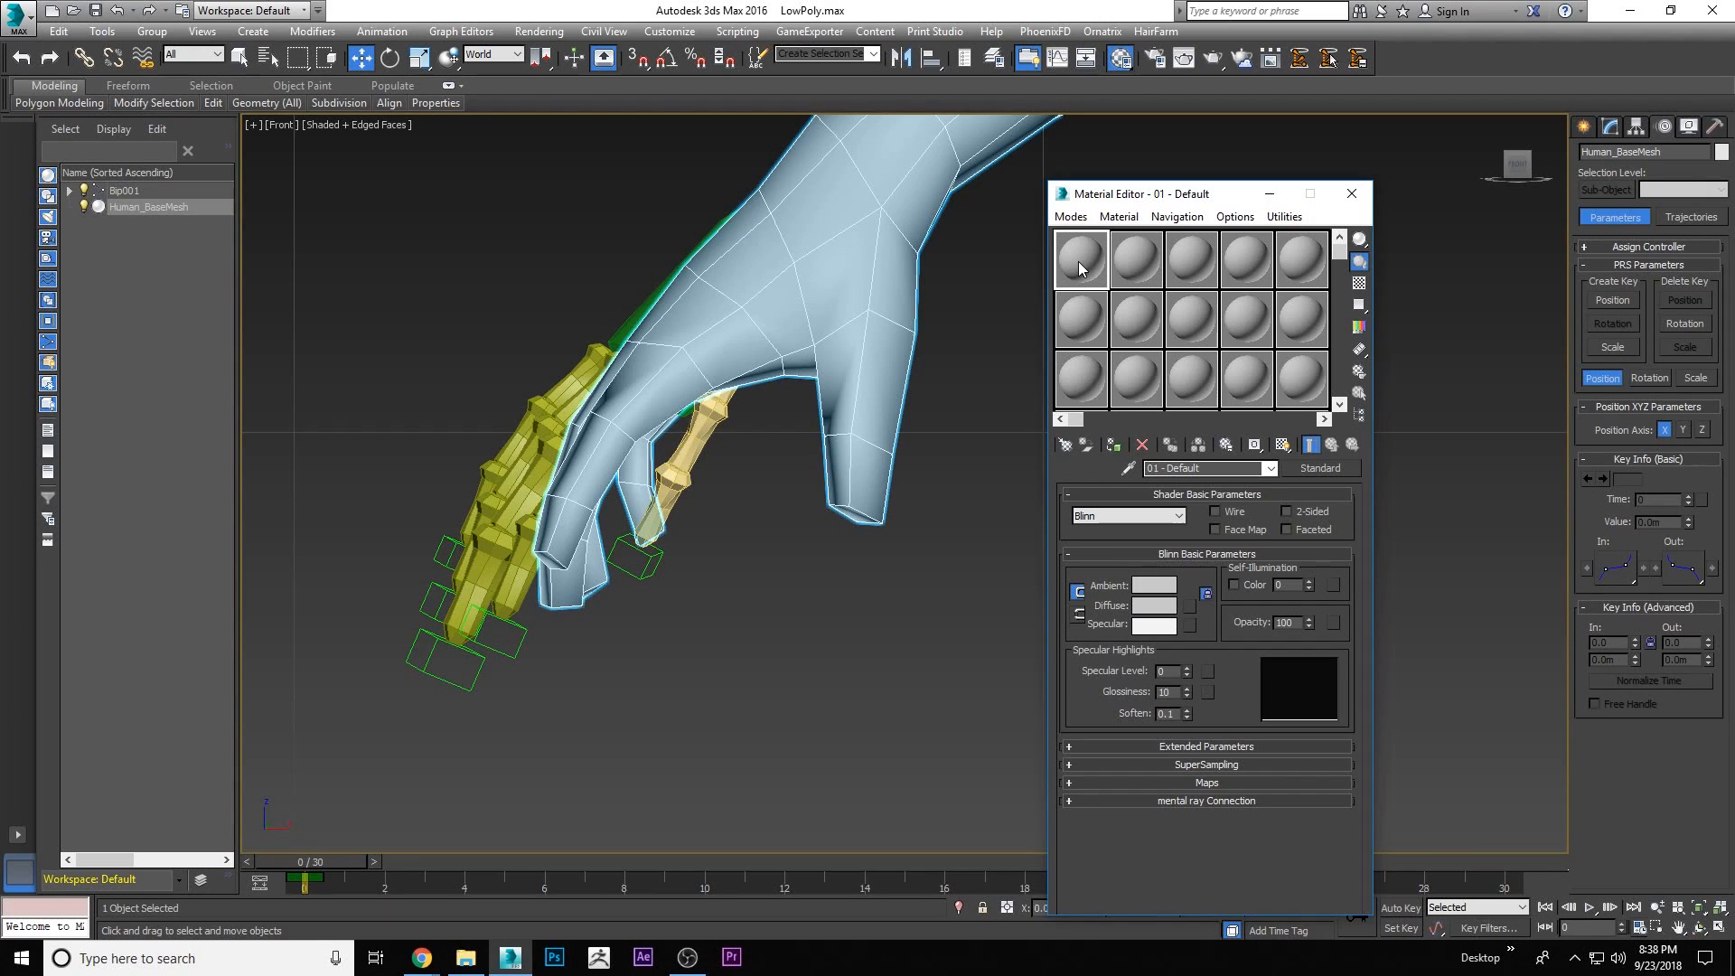
{"action": "left_click", "coordinate": [1114, 445]}
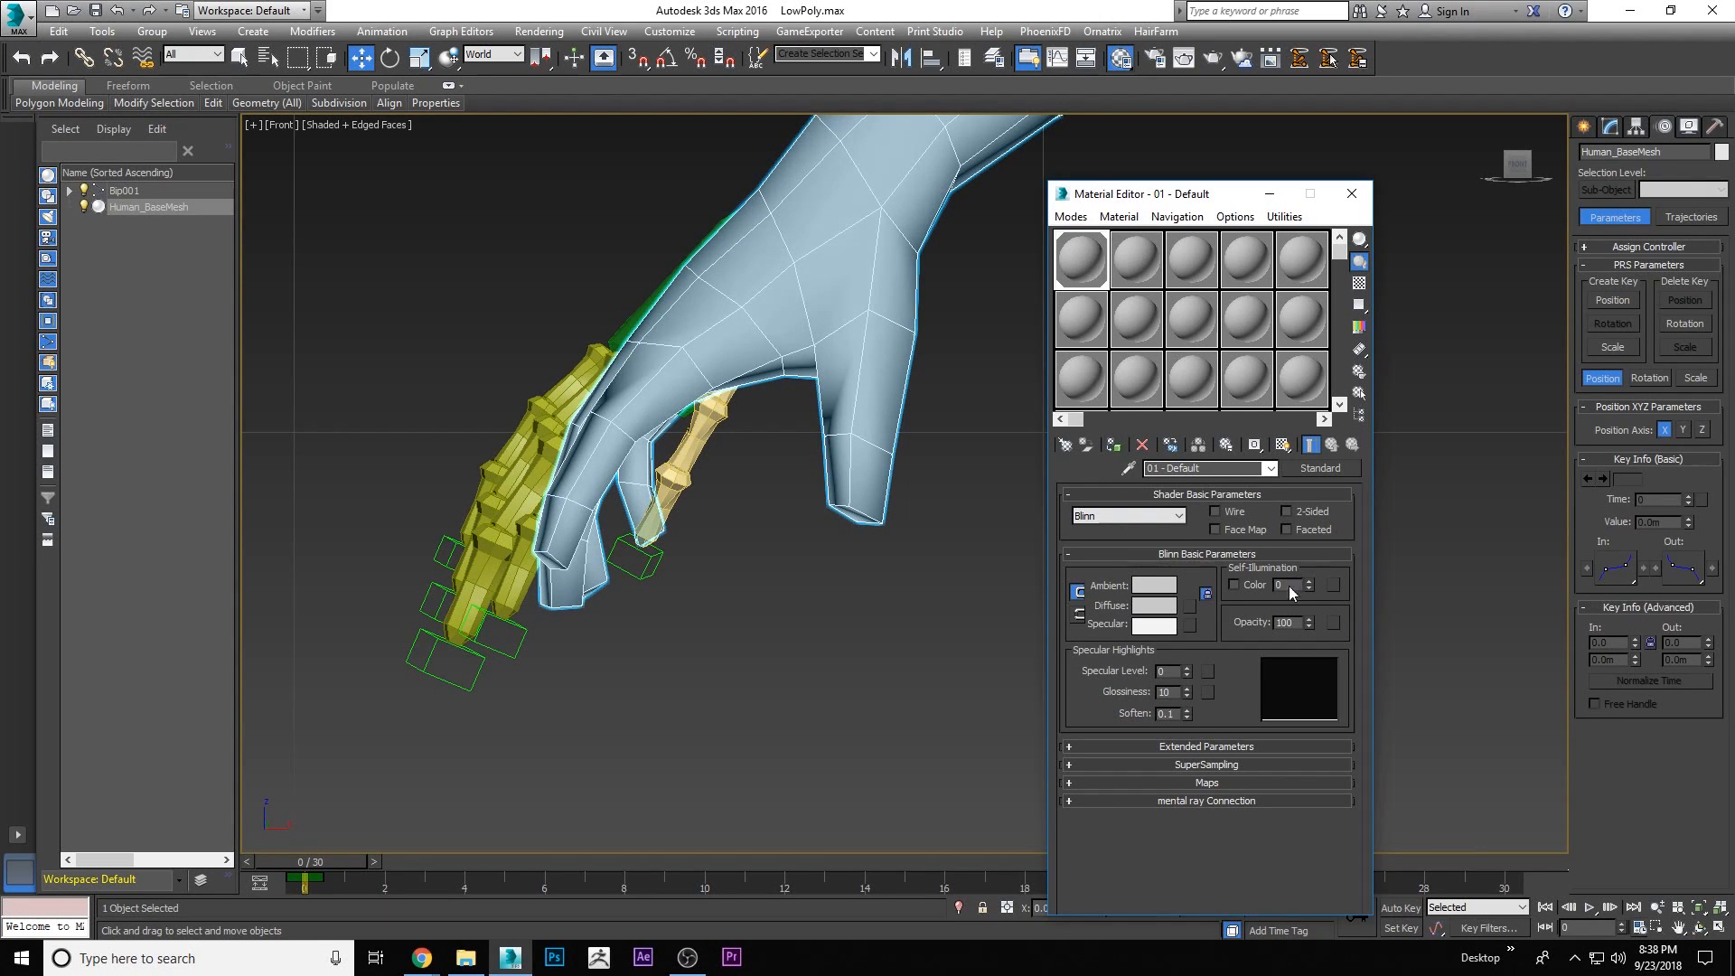
{"action": "type", "text": "5"}
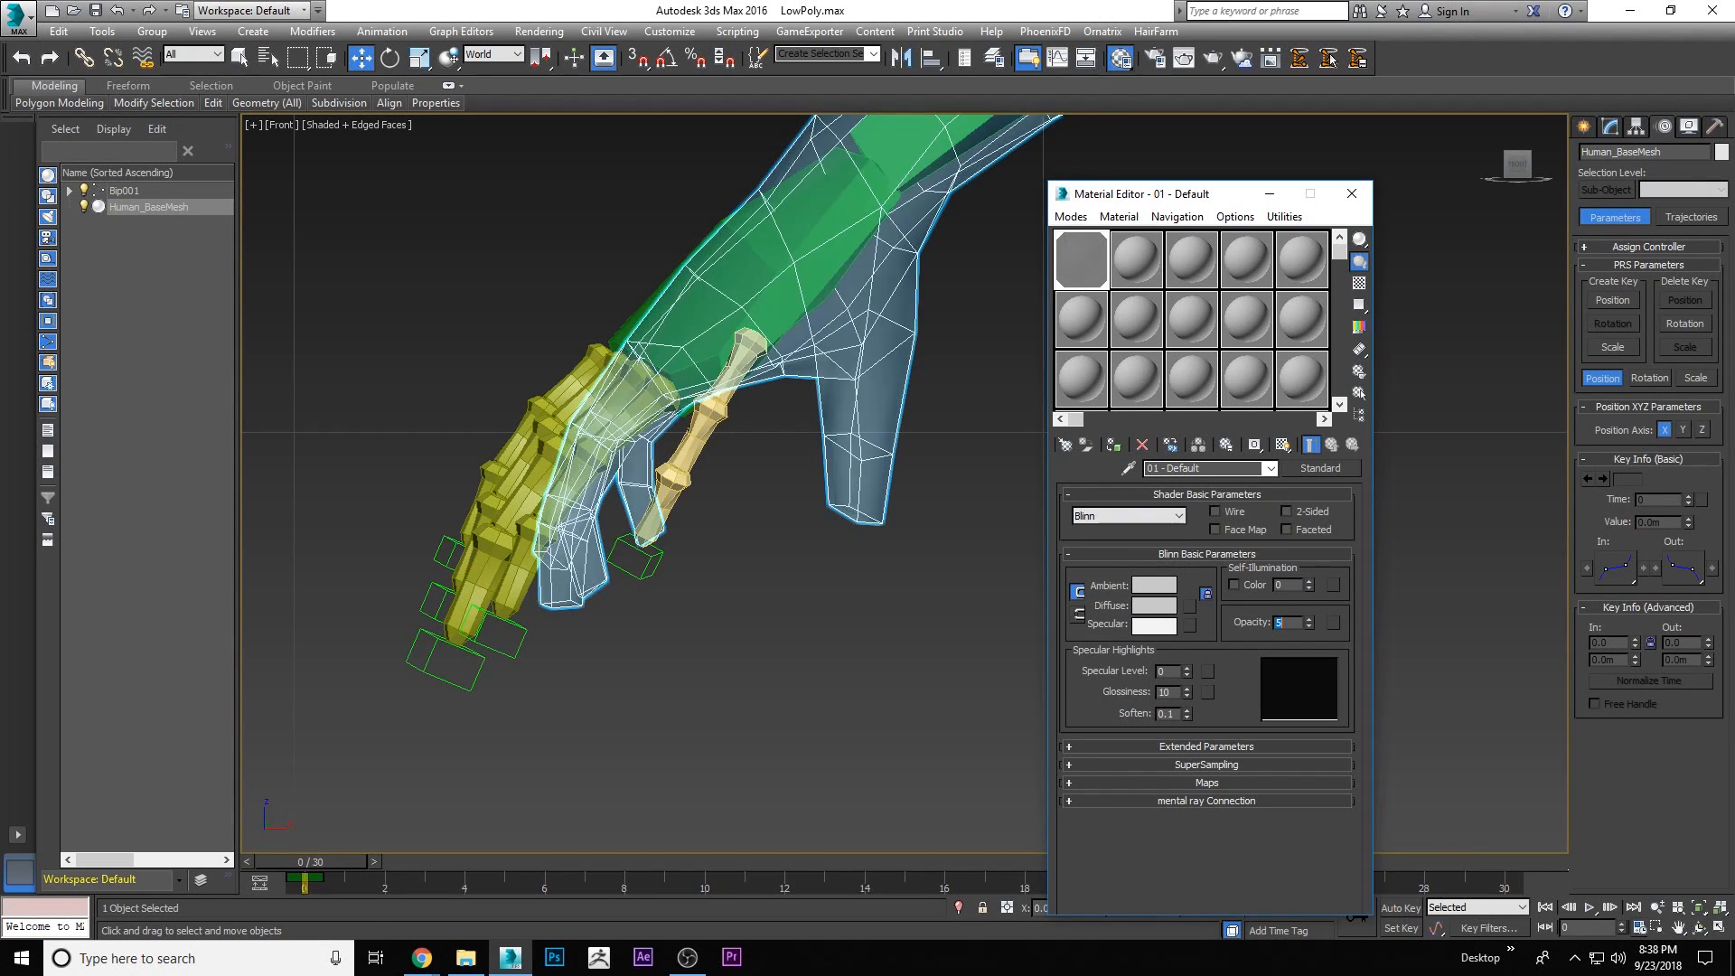
{"action": "left_click", "coordinate": [1352, 194]}
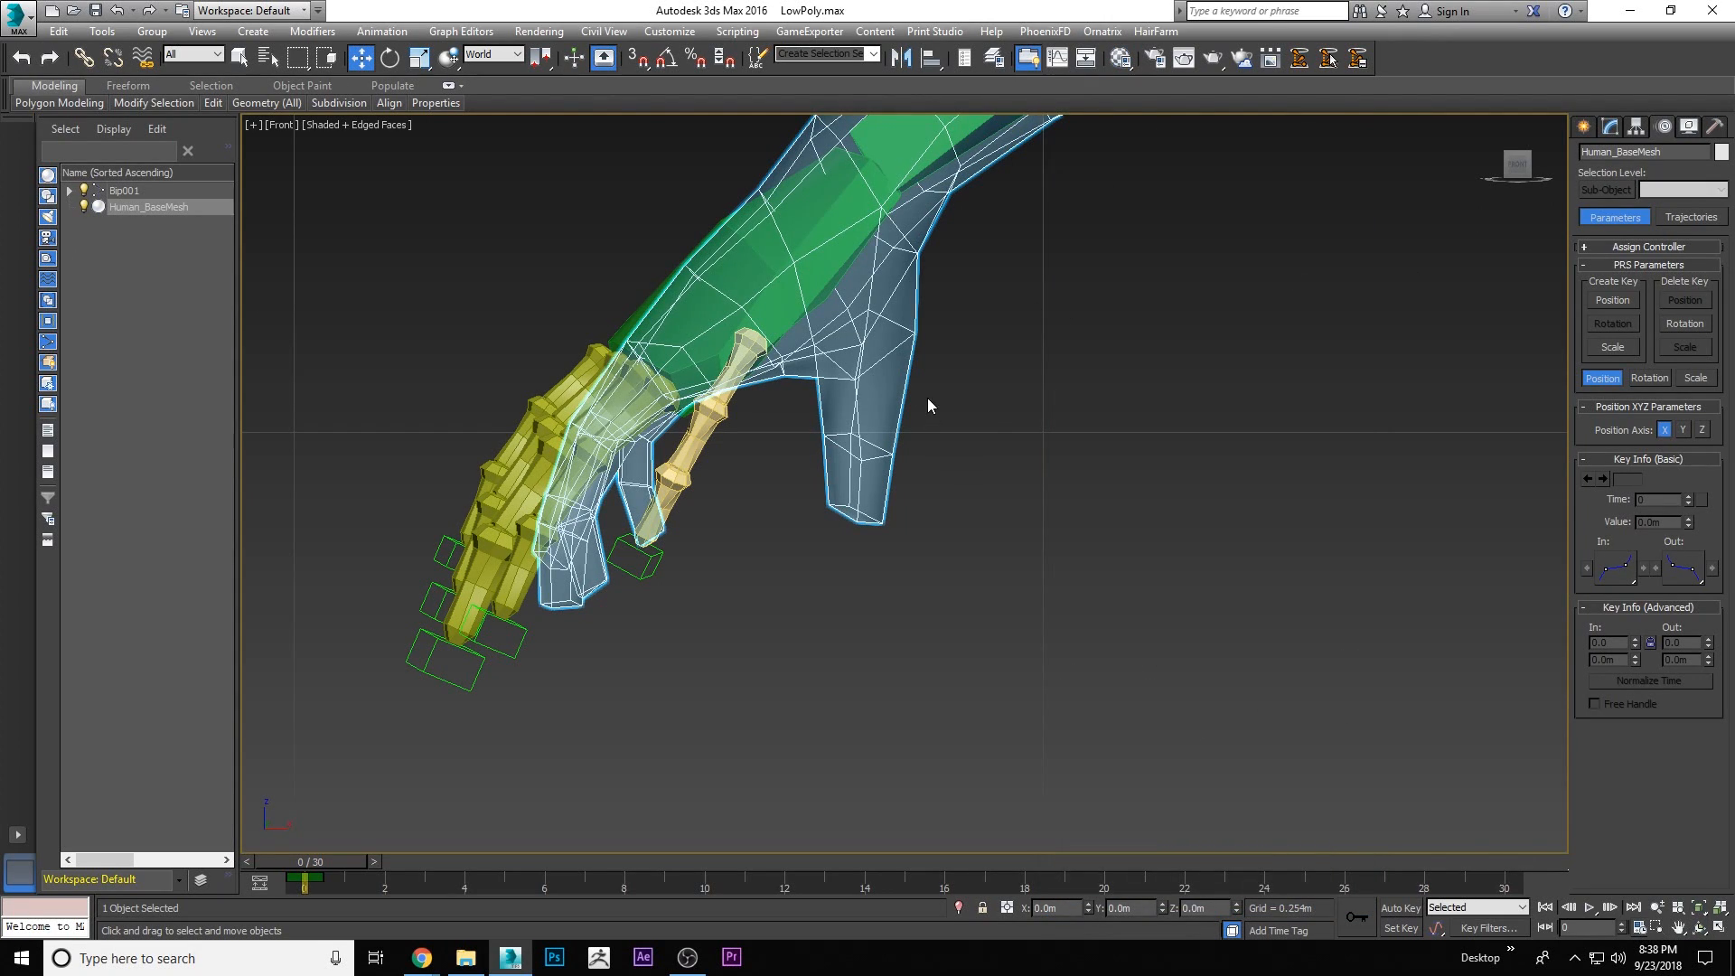
Try the 02 - Default material on the human base mesh with See-Through turned on in its object properties
{"action": "key", "text": "m"}
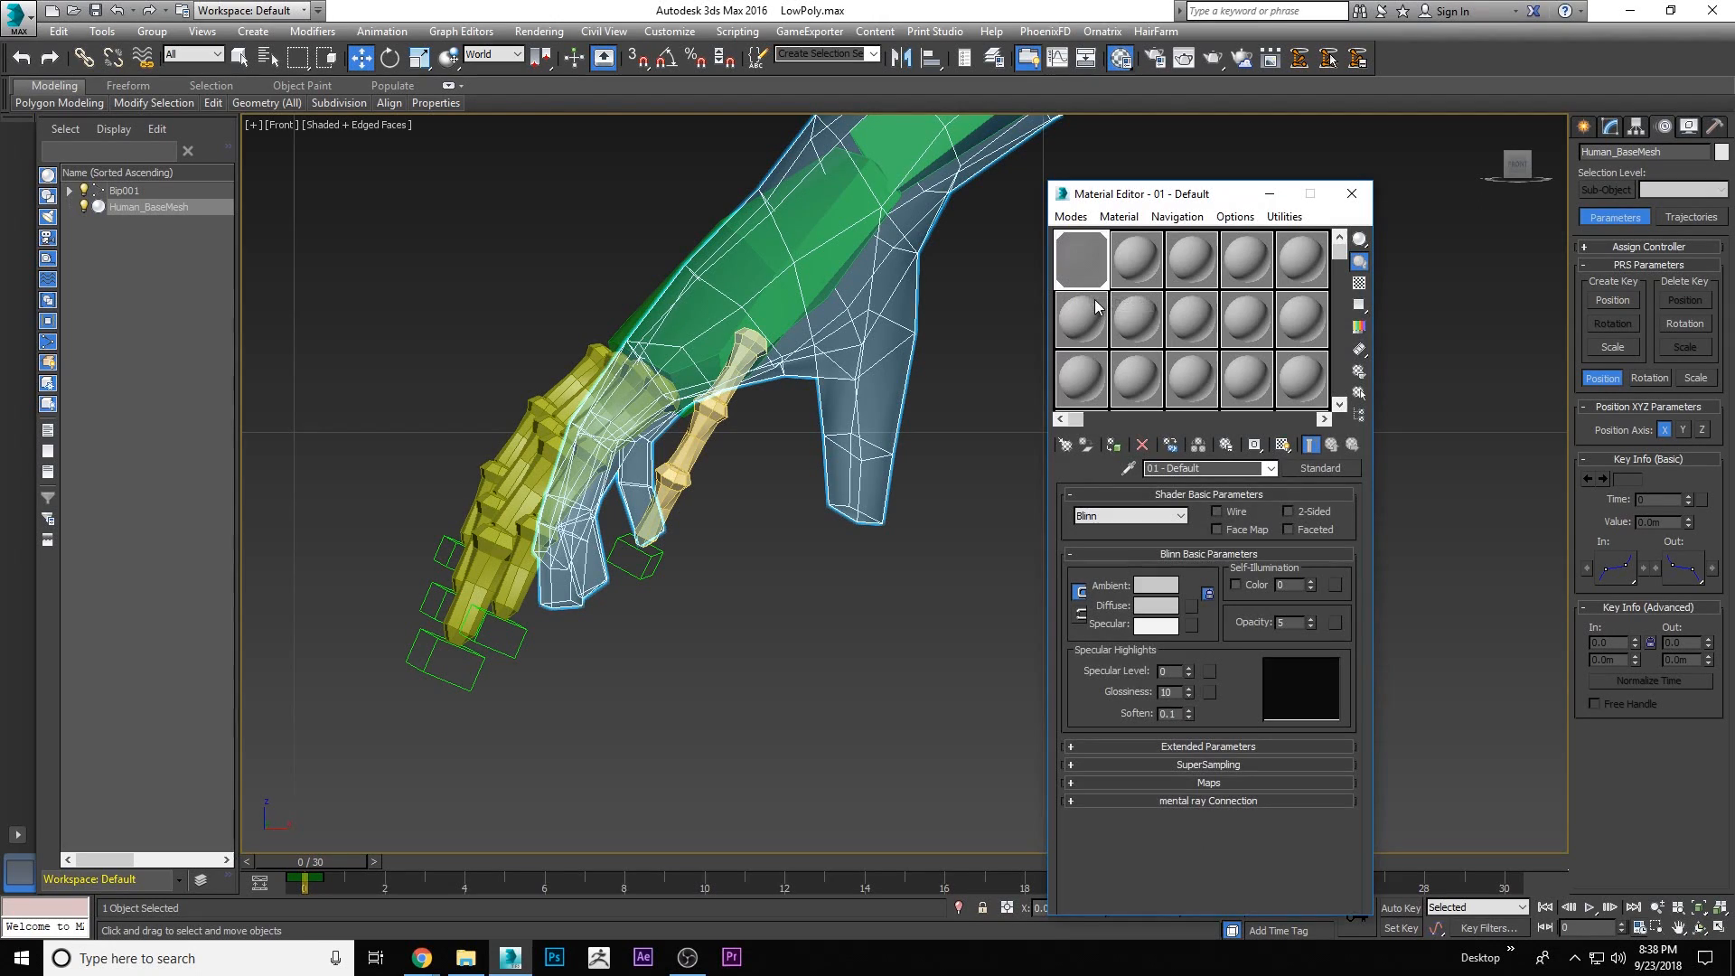
{"action": "left_click", "coordinate": [1139, 271]}
{"action": "left_click", "coordinate": [1115, 445]}
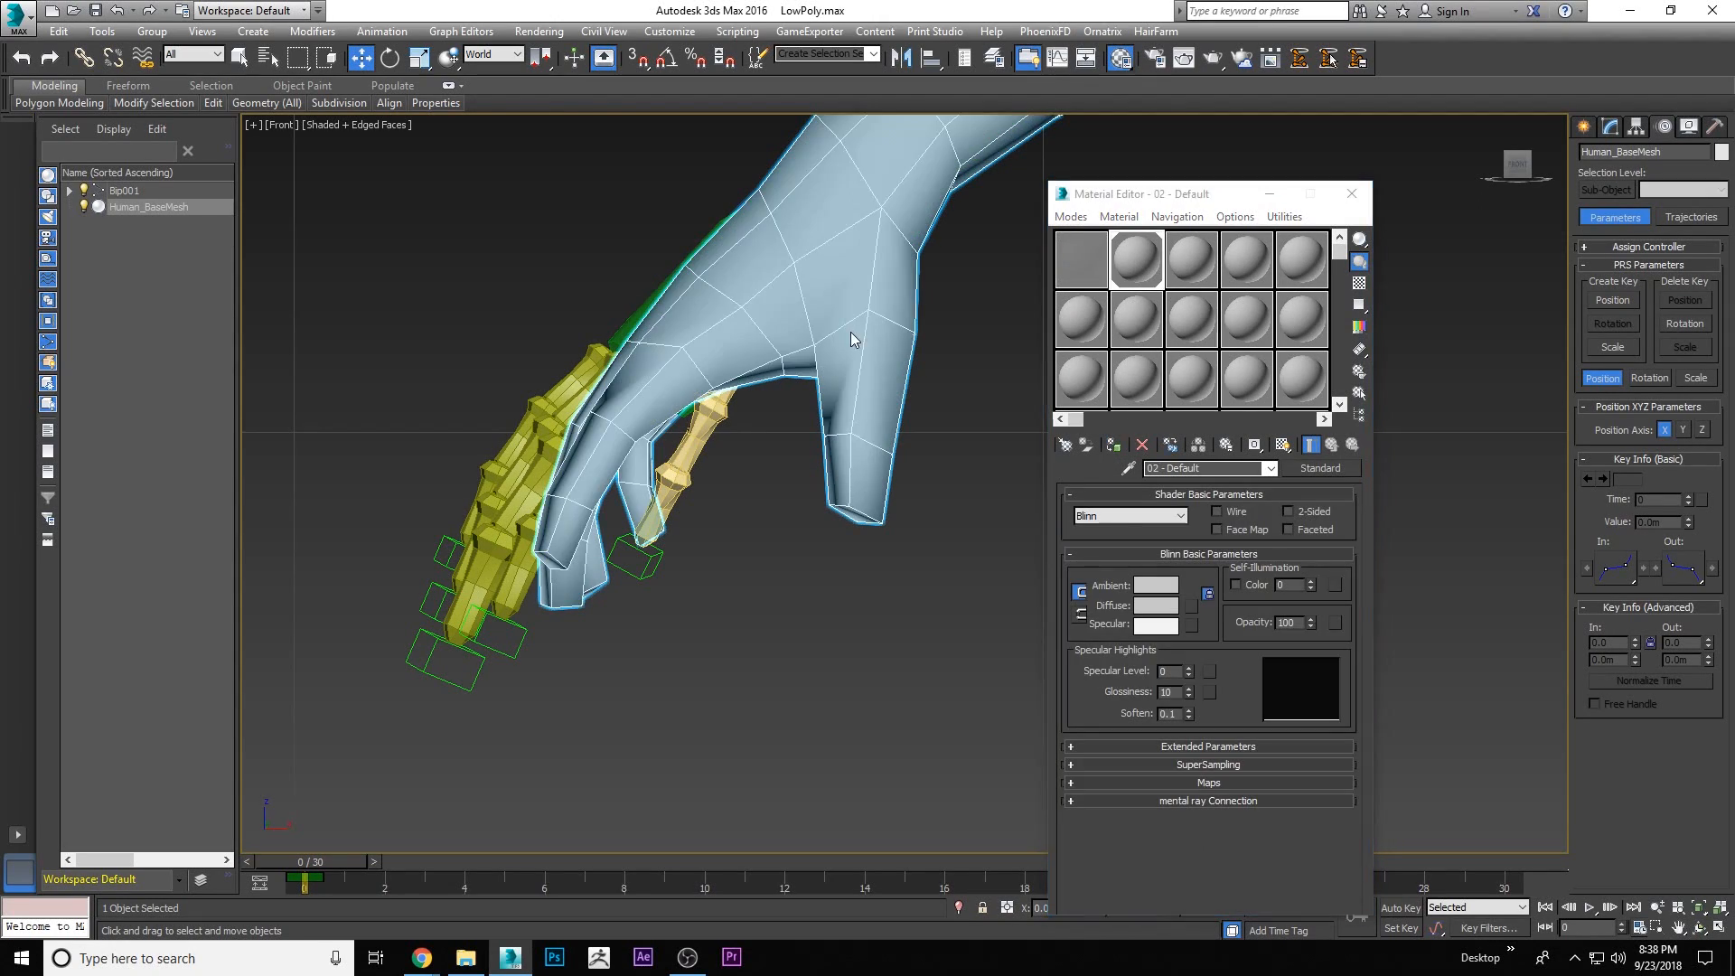
{"action": "right_click", "coordinate": [845, 328]}
{"action": "mouse_move", "coordinate": [908, 511]}
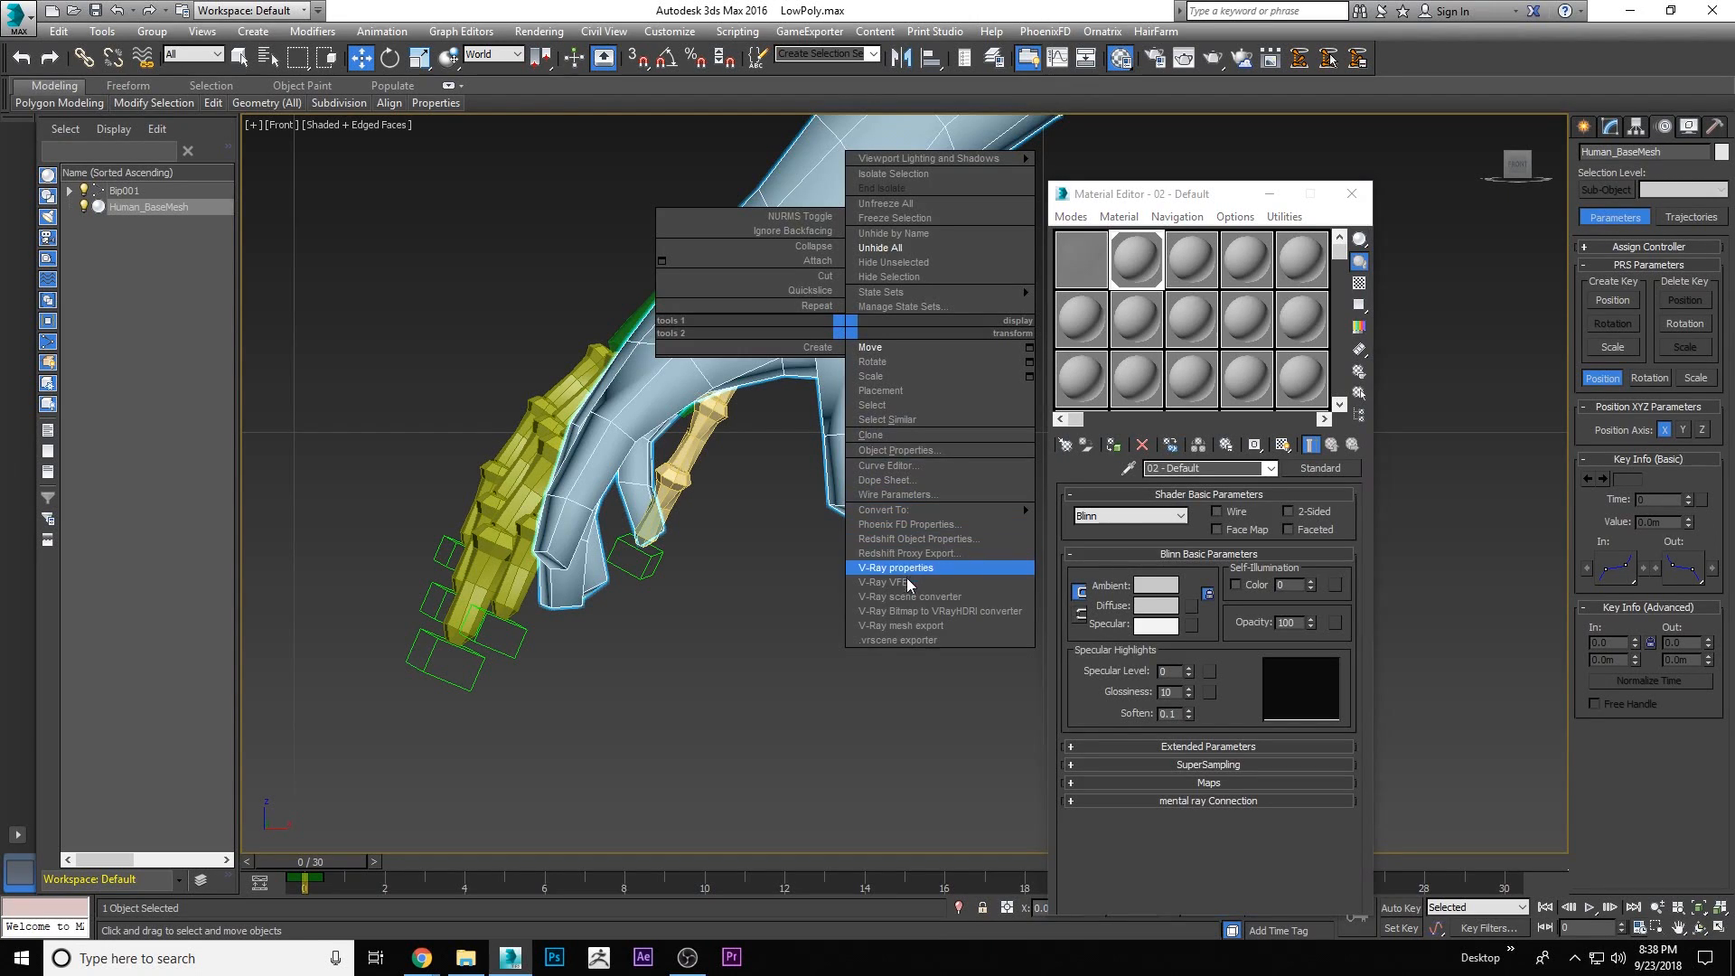
{"action": "left_click", "coordinate": [904, 450]}
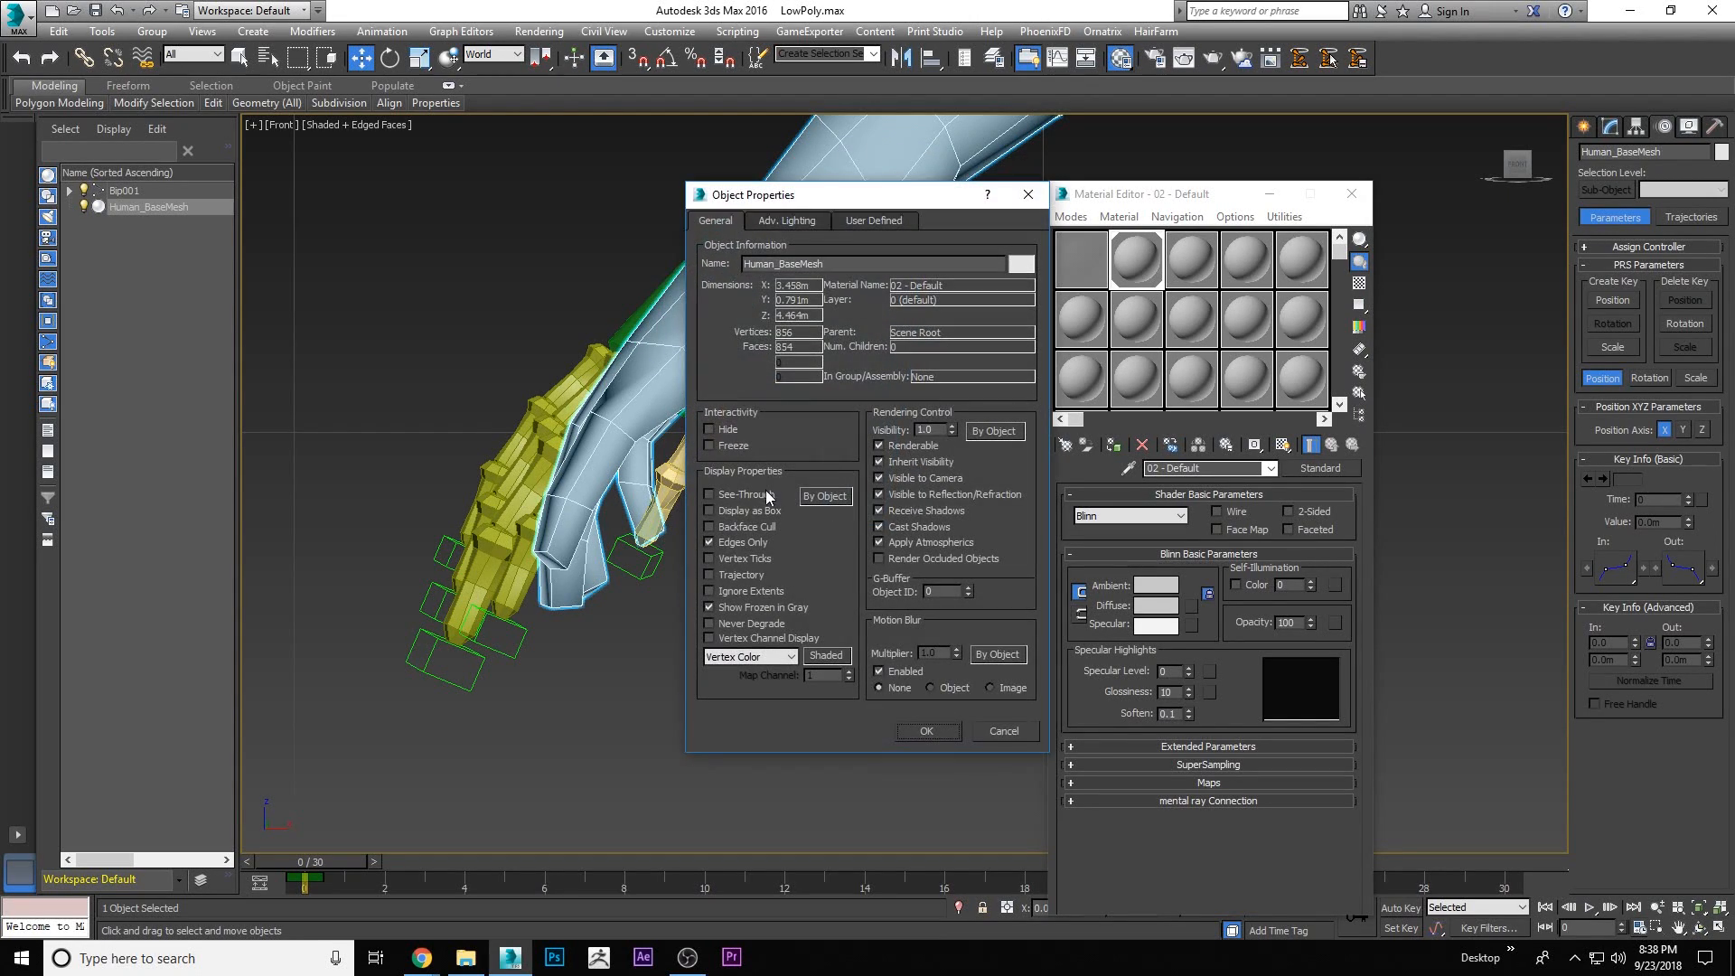
{"action": "left_click", "coordinate": [925, 731]}
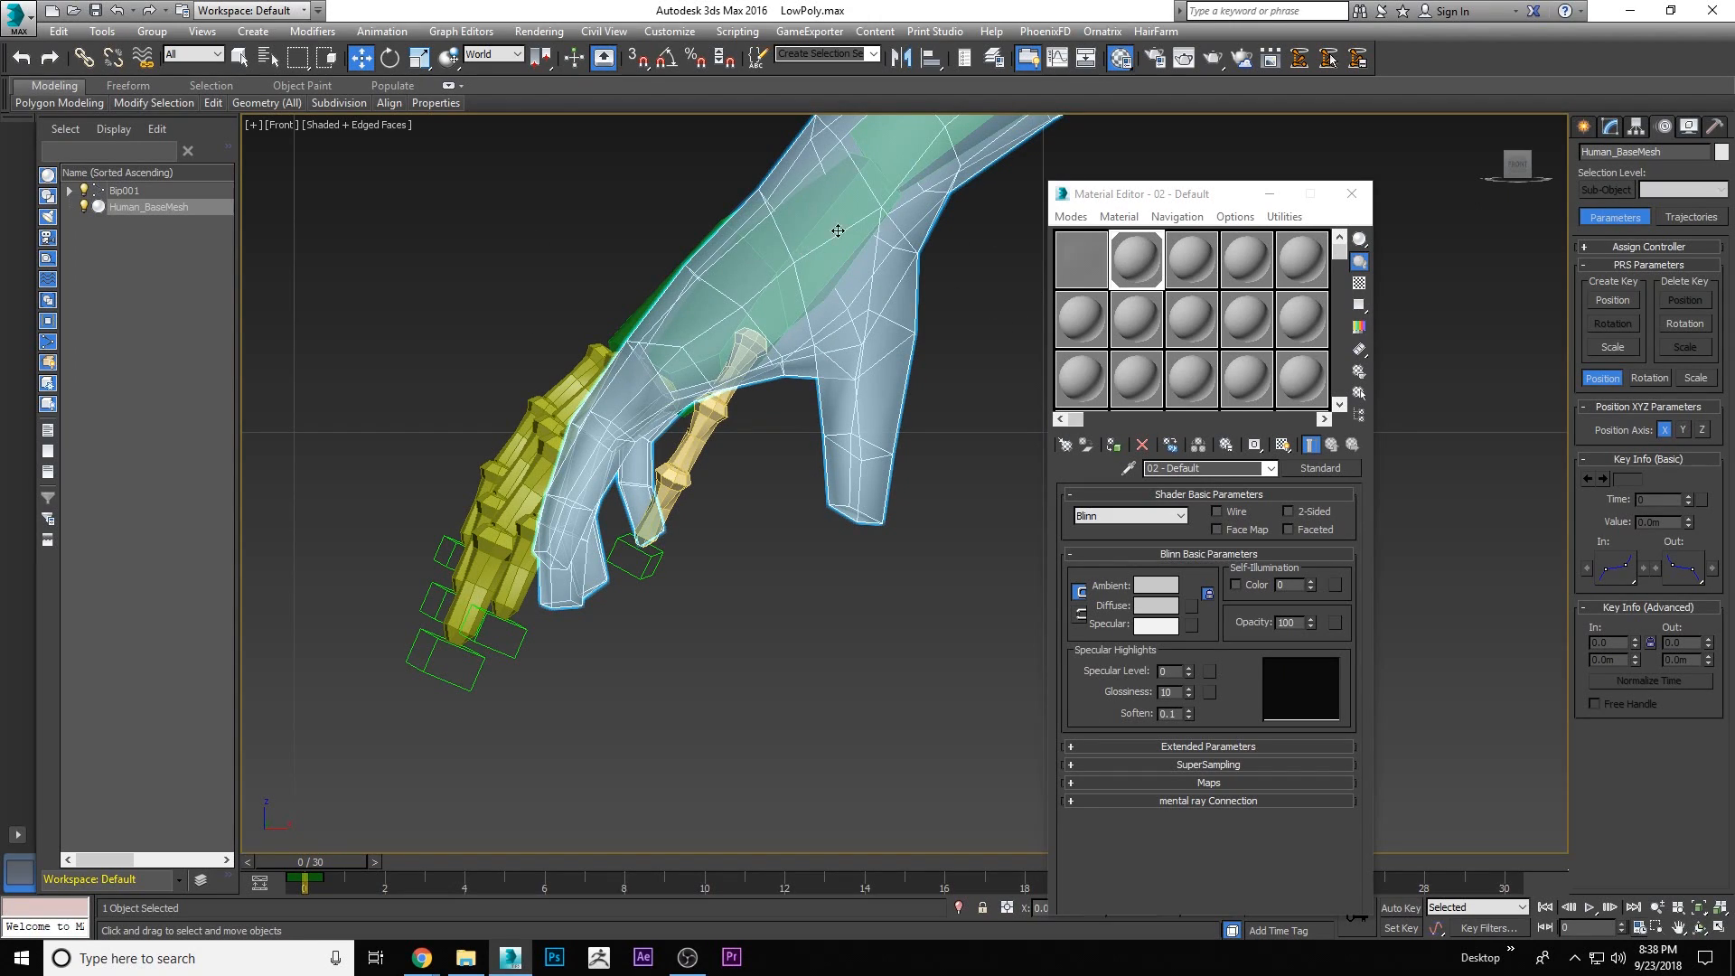
Turn off See-Through for the human base mesh and return to the 01 - Default material
{"action": "right_click", "coordinate": [878, 337]}
{"action": "left_click", "coordinate": [904, 452]}
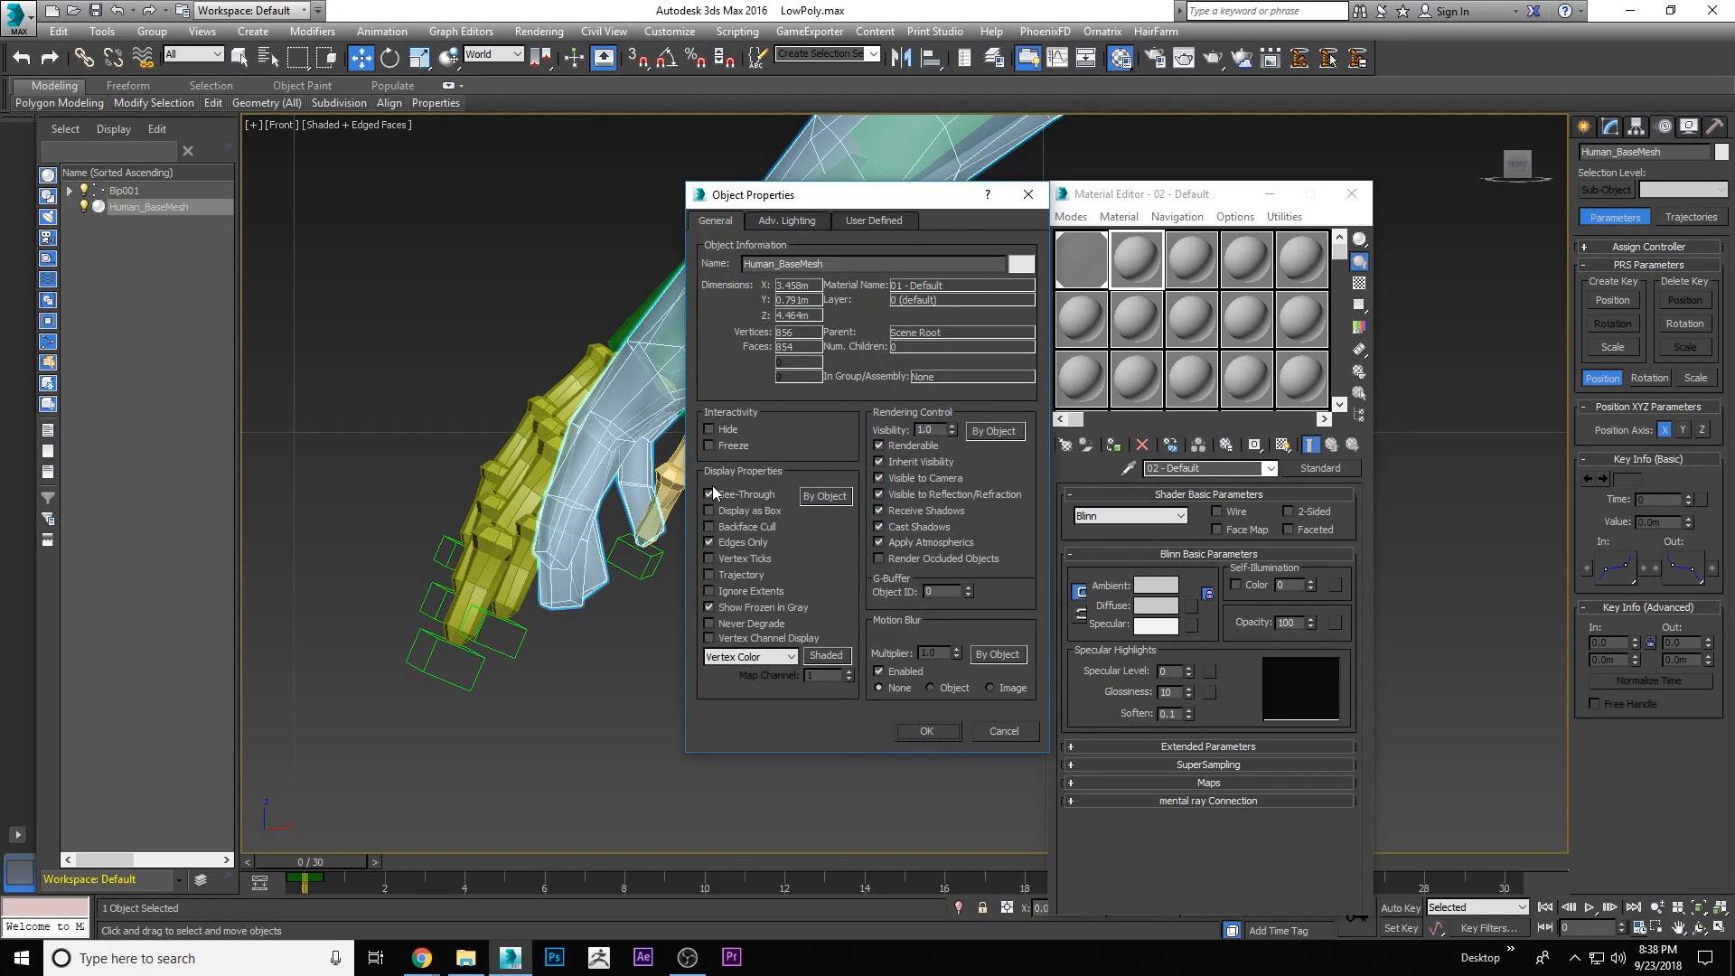
{"action": "left_click", "coordinate": [926, 731]}
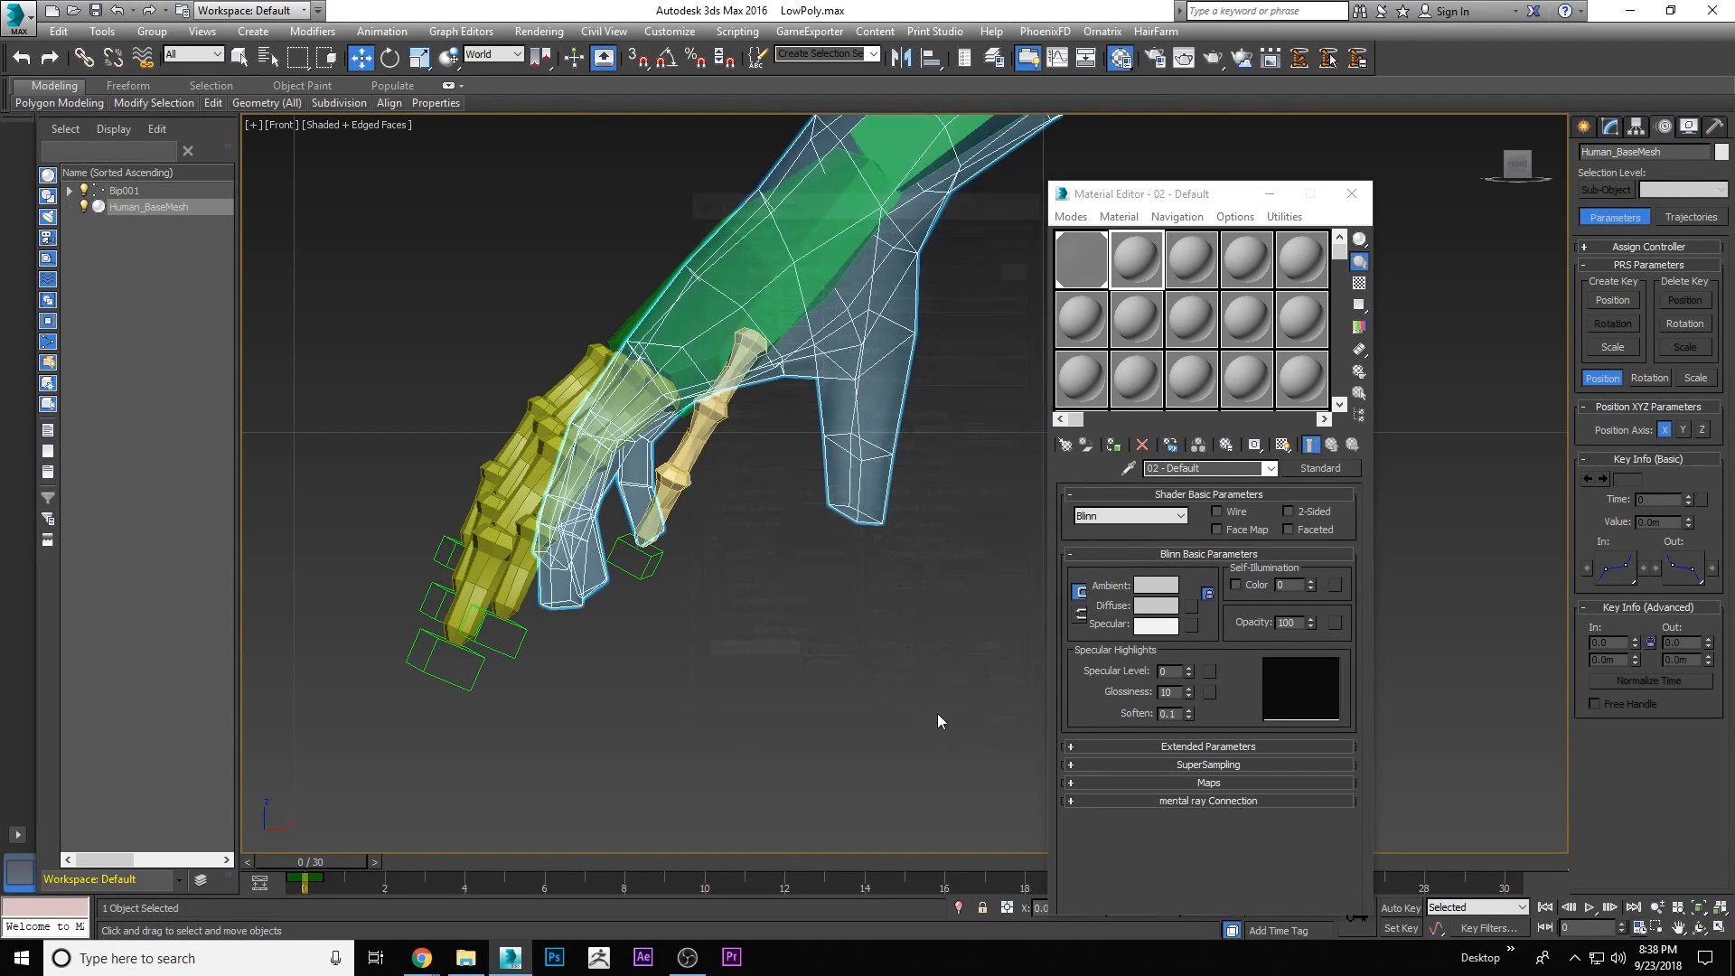
{"action": "left_click", "coordinate": [1128, 266]}
{"action": "left_click", "coordinate": [1092, 264]}
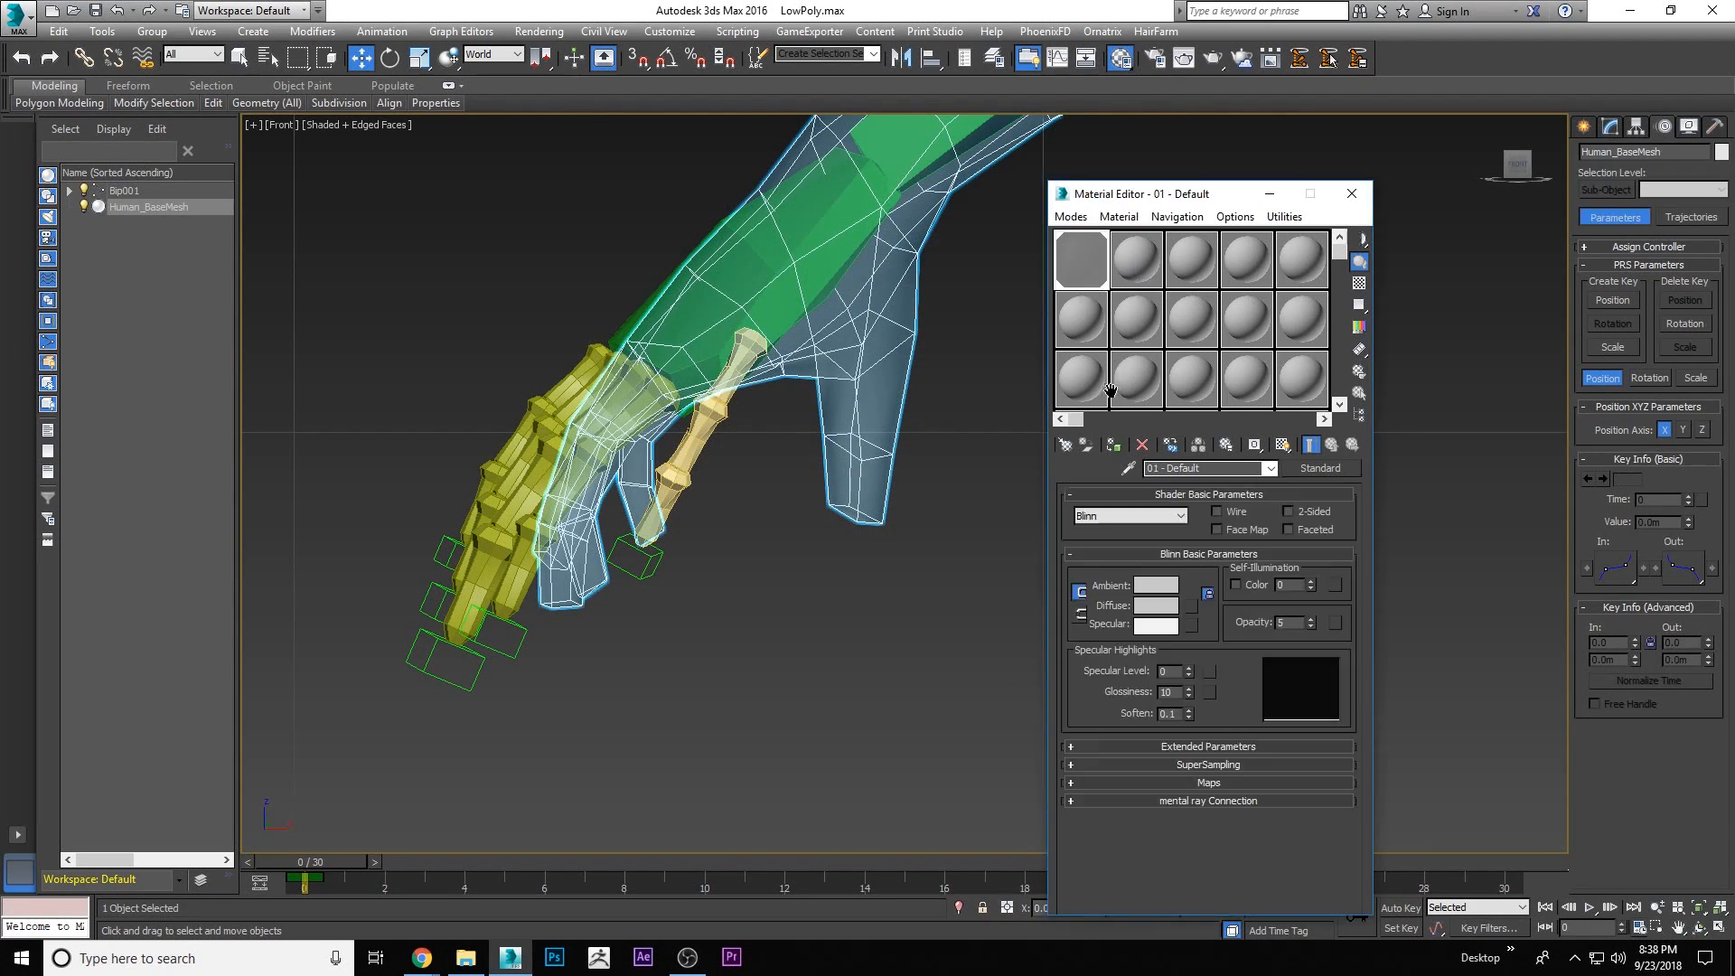
Deselect the mesh, close the Material Editor and turn off edged faces in the viewport
{"action": "left_click", "coordinate": [876, 627]}
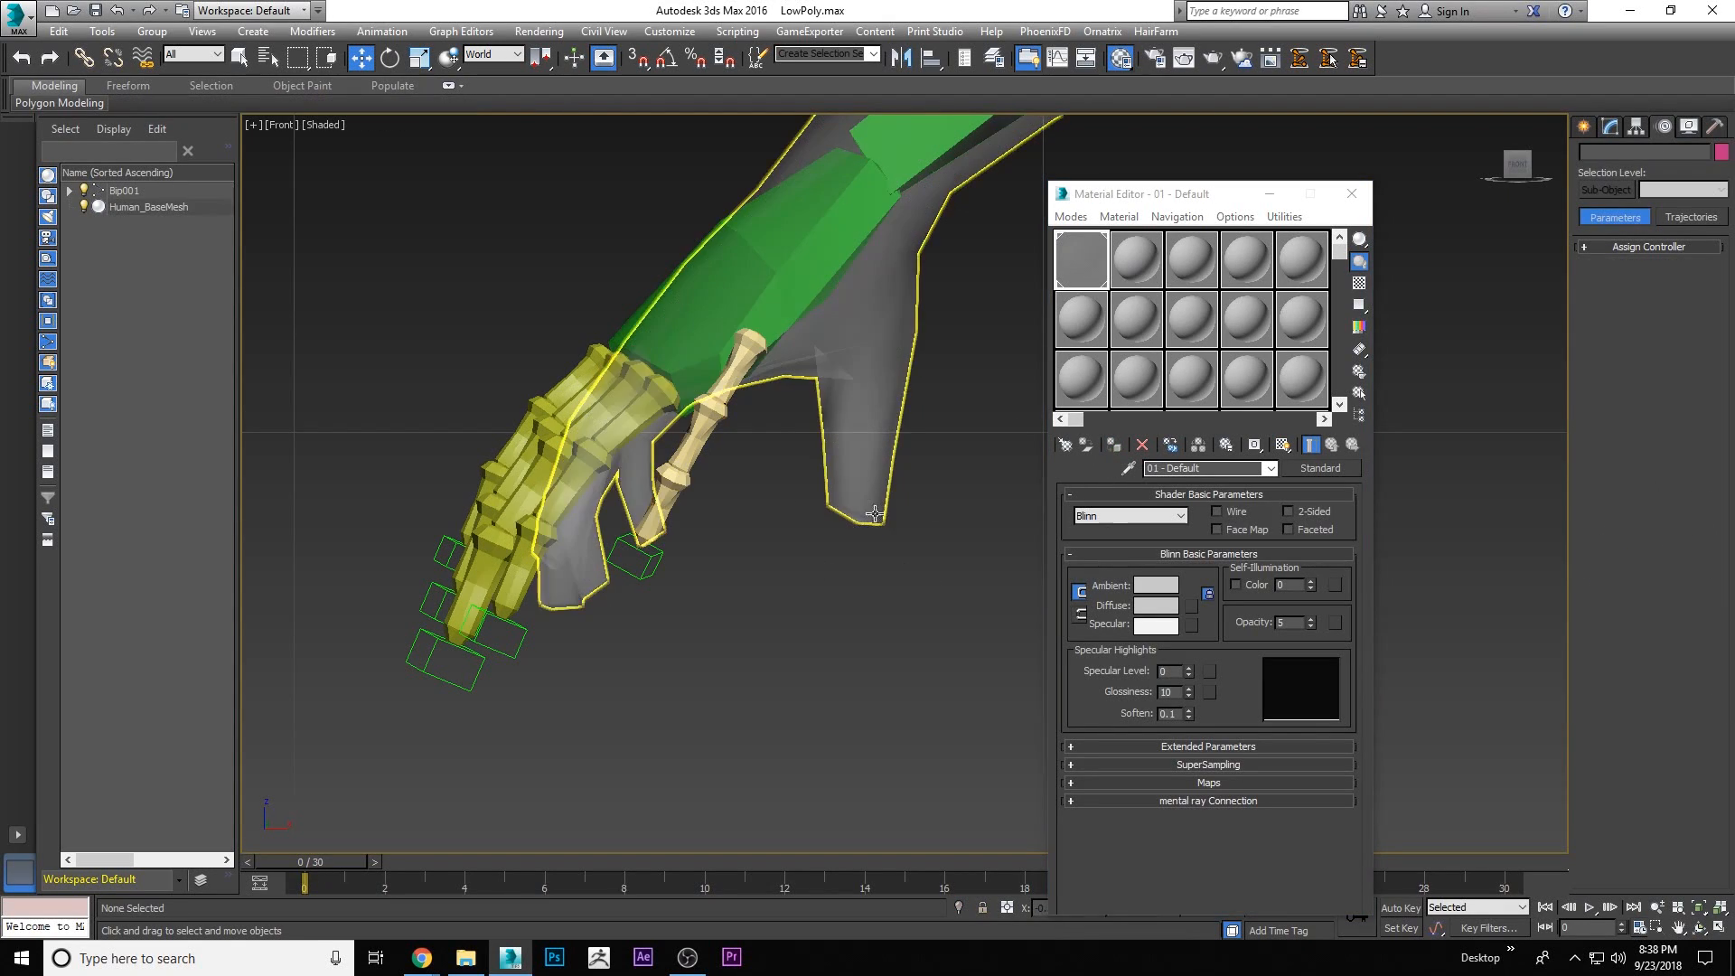
{"action": "left_click", "coordinate": [1363, 201]}
{"action": "key", "text": "F4"}
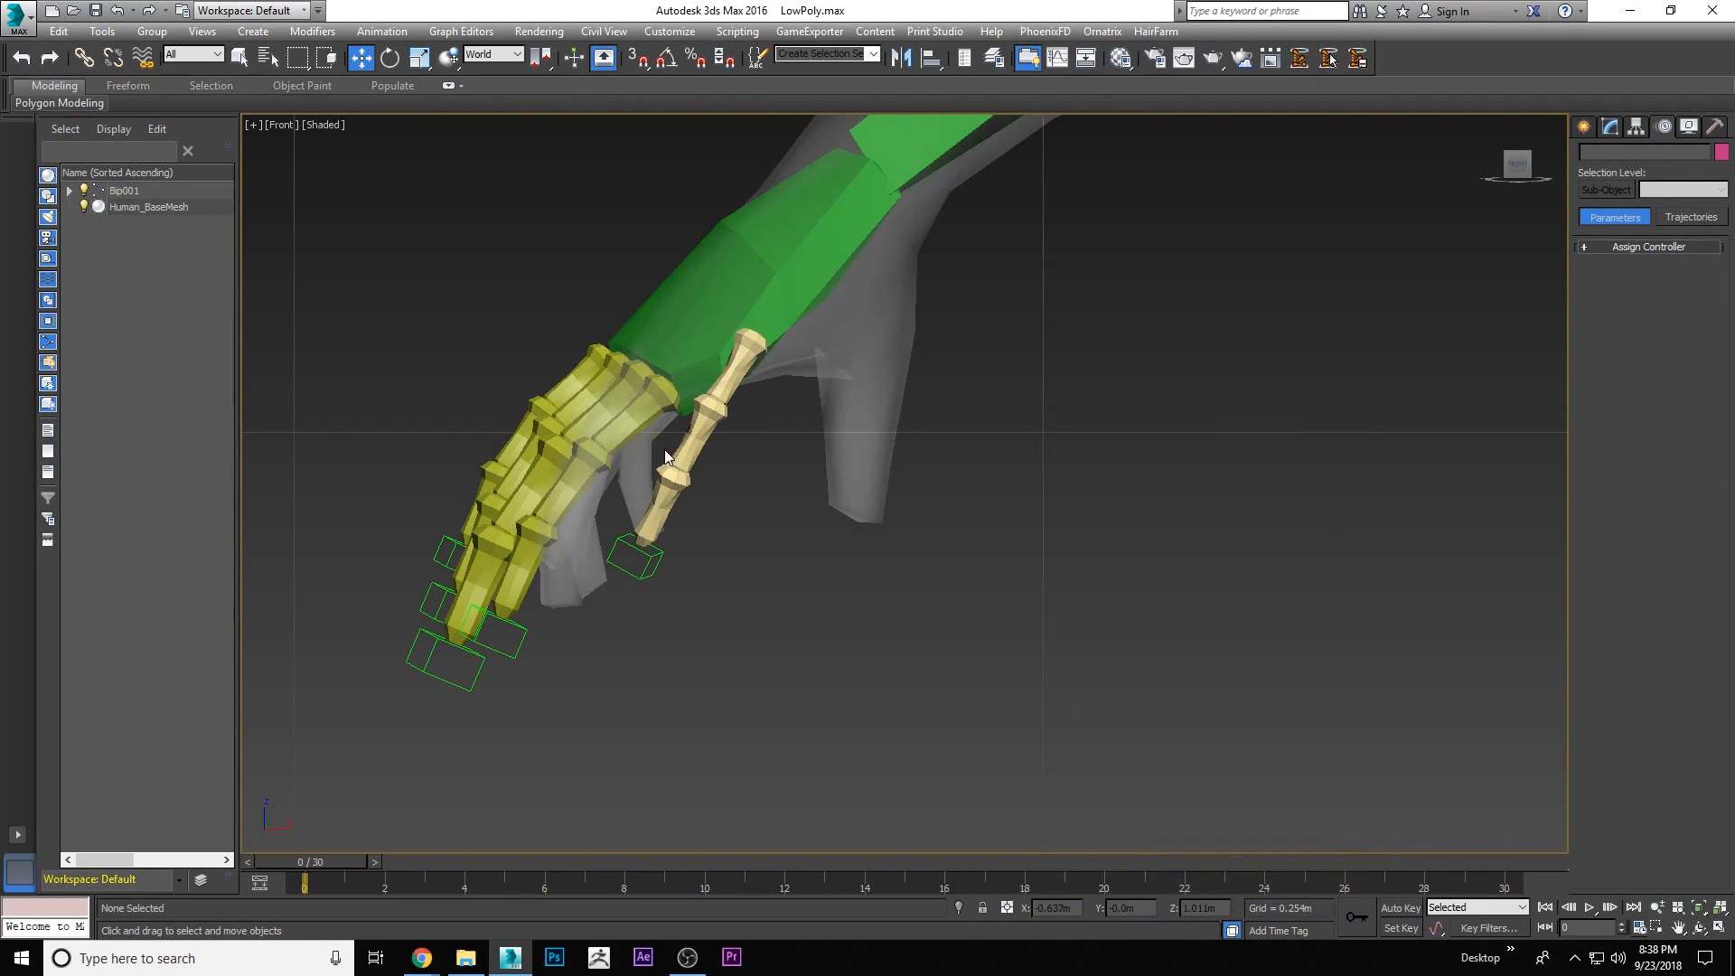
Rotate the biped's right hand in the top view to line it up with the mesh's hand
{"action": "left_click", "coordinate": [668, 452]}
{"action": "left_click", "coordinate": [570, 373]}
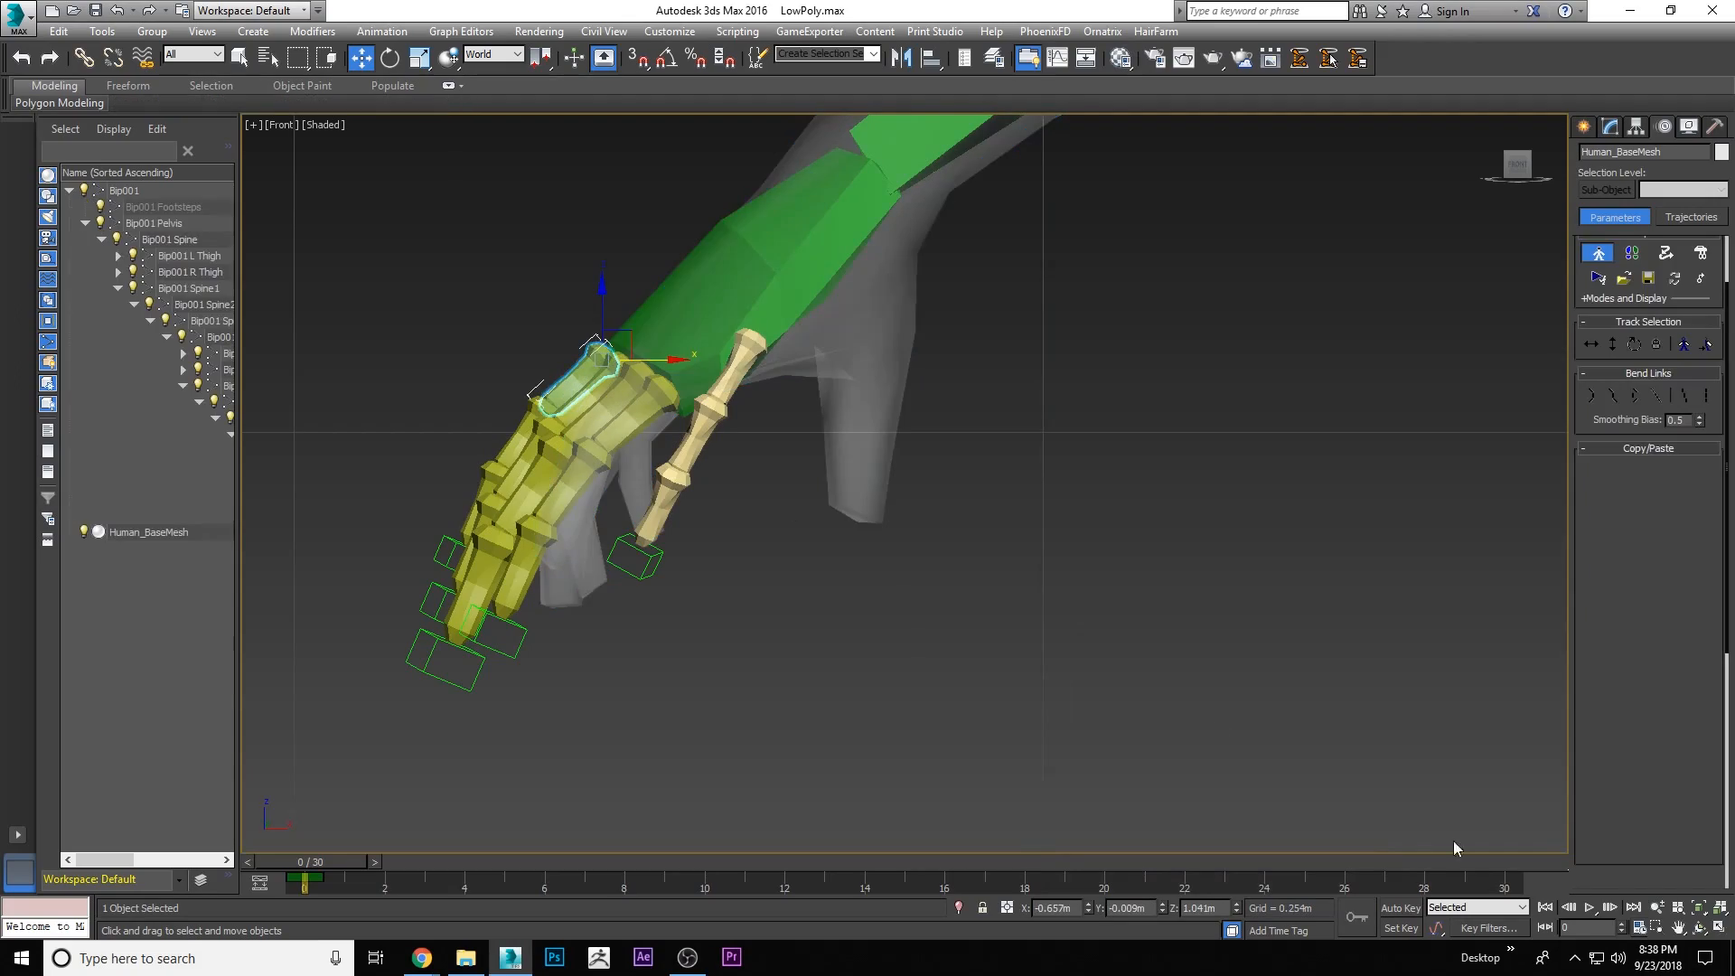
{"action": "left_click", "coordinate": [1699, 929]}
{"action": "left_click_drag", "start_coordinate": [843, 459], "coordinate": [909, 421]}
{"action": "scroll", "coordinate": [909, 420], "scroll_direction": "up", "scroll_amount": 2}
{"action": "key", "text": "w"}
{"action": "left_click", "coordinate": [696, 365]}
{"action": "key", "text": "t"}
{"action": "scroll", "coordinate": [802, 488], "scroll_direction": "up", "scroll_amount": 10}
{"action": "key", "text": "e"}
{"action": "left_click_drag", "start_coordinate": [943, 545], "coordinate": [994, 479]}
Turn edged faces back on and check the right hand's bones against the mesh from several angles
{"action": "left_click", "coordinate": [1699, 928]}
{"action": "key", "text": "w"}
{"action": "left_click", "coordinate": [867, 434]}
{"action": "key", "text": "F4"}
{"action": "left_click", "coordinate": [801, 214]}
{"action": "middle_click_drag", "start_coordinate": [801, 213], "coordinate": [837, 249]}
{"action": "left_click", "coordinate": [534, 719]}
{"action": "scroll", "coordinate": [533, 719], "scroll_direction": "up", "scroll_amount": 8}
{"action": "left_click", "coordinate": [1699, 928]}
{"action": "left_click_drag", "start_coordinate": [904, 488], "coordinate": [1067, 416]}
Move the right thumb's base bone so the thumb chain fits inside the mesh's thumb
{"action": "key", "text": "w"}
{"action": "left_click", "coordinate": [701, 416]}
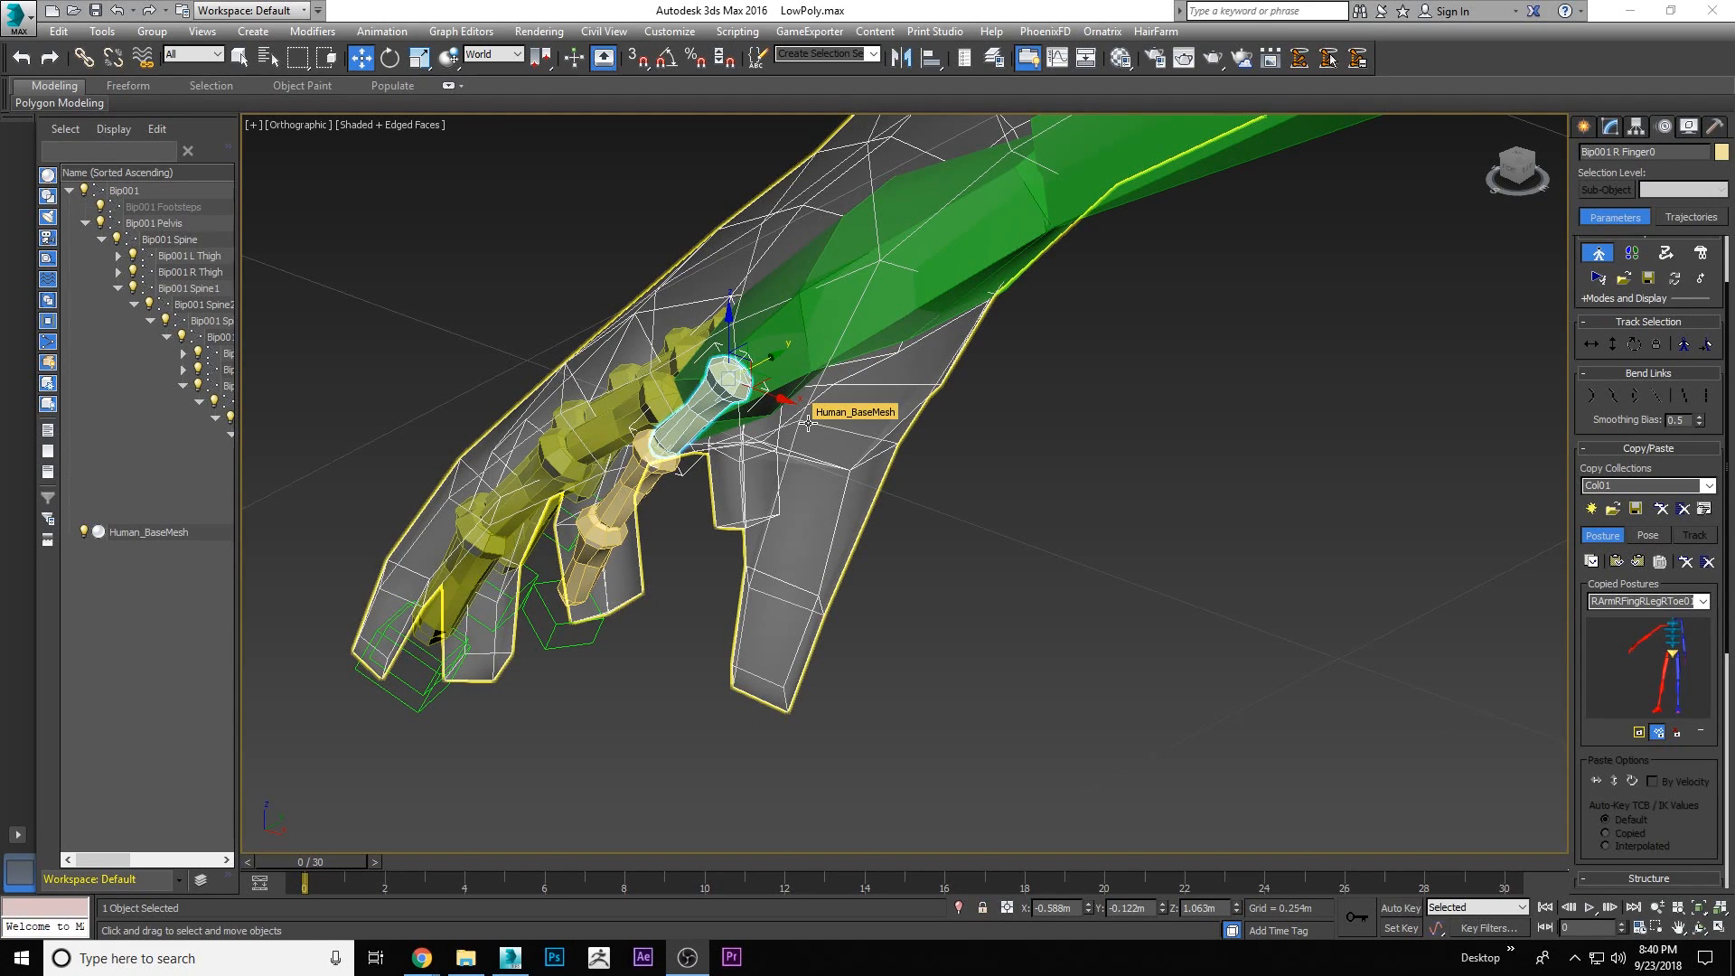
{"action": "left_click_drag", "start_coordinate": [777, 396], "coordinate": [891, 429]}
{"action": "key", "text": "e"}
{"action": "key", "text": "w"}
{"action": "middle_click_drag", "start_coordinate": [850, 424], "coordinate": [976, 429], "text": "alt"}
{"action": "left_click_drag", "start_coordinate": [792, 408], "coordinate": [723, 452]}
{"action": "key", "text": "e"}
{"action": "key", "text": "w"}
{"action": "left_click", "coordinate": [745, 533]}
{"action": "key", "text": "e"}
{"action": "middle_click_drag", "start_coordinate": [751, 543], "coordinate": [994, 425], "text": "alt"}
Try freezing the human base mesh, and unfreeze it
{"action": "left_click", "coordinate": [1000, 418]}
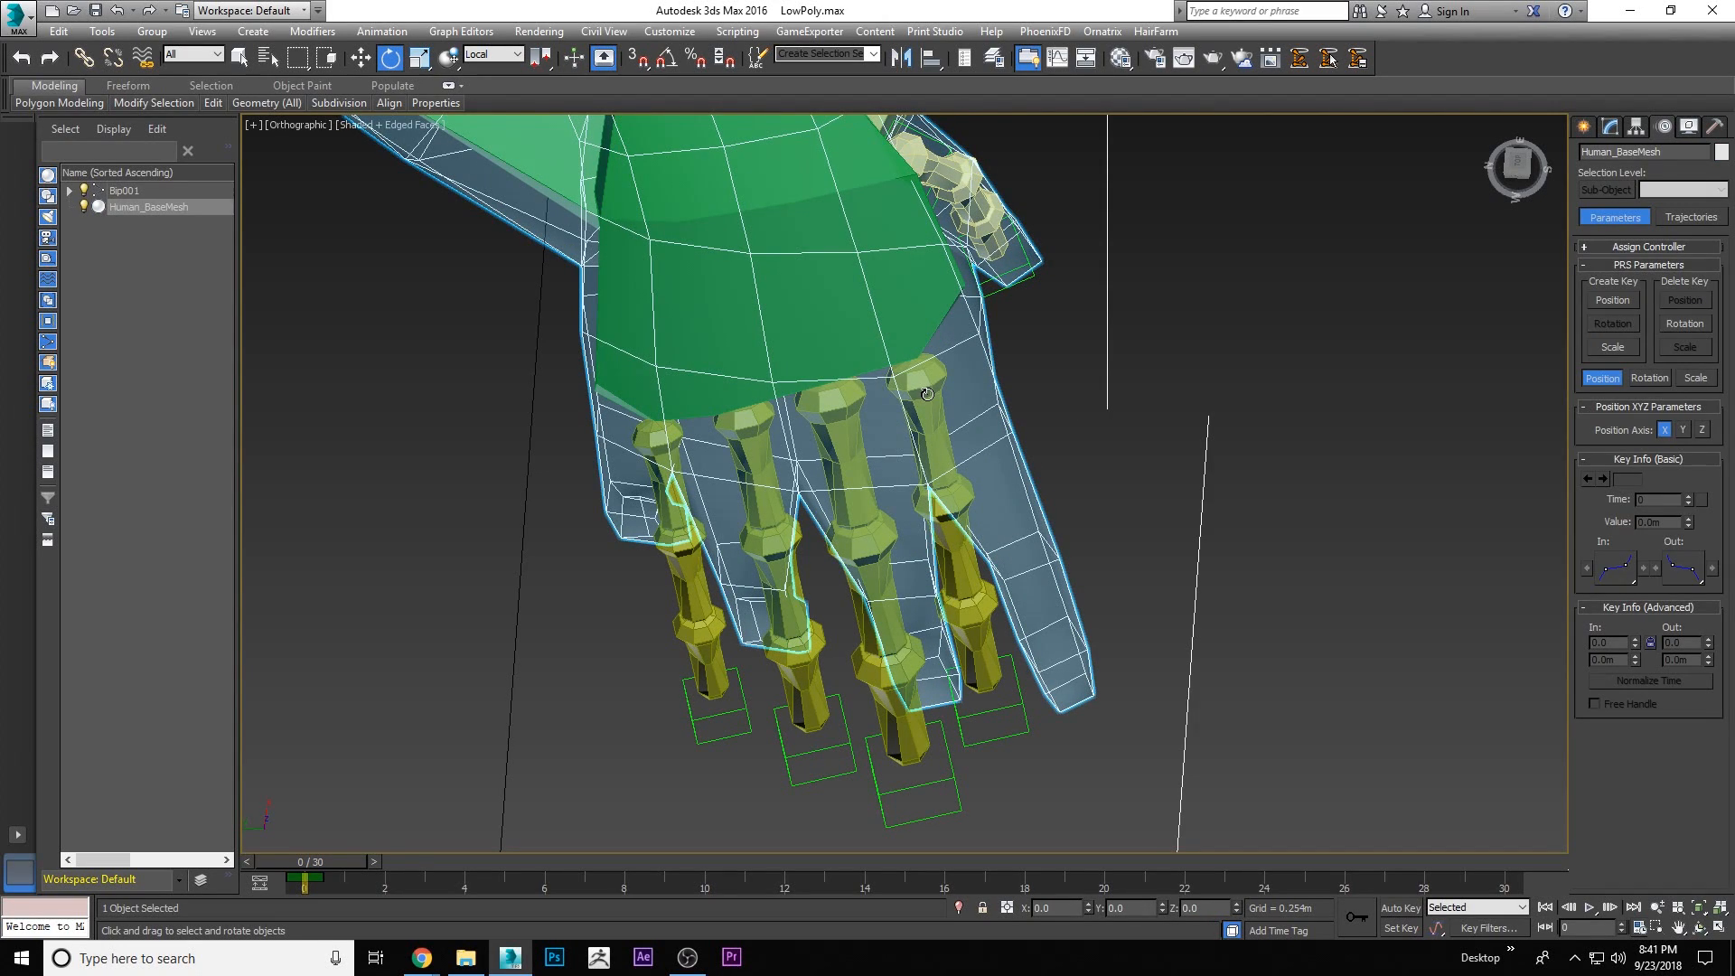
{"action": "right_click", "coordinate": [967, 356]}
{"action": "left_click", "coordinate": [1021, 241]}
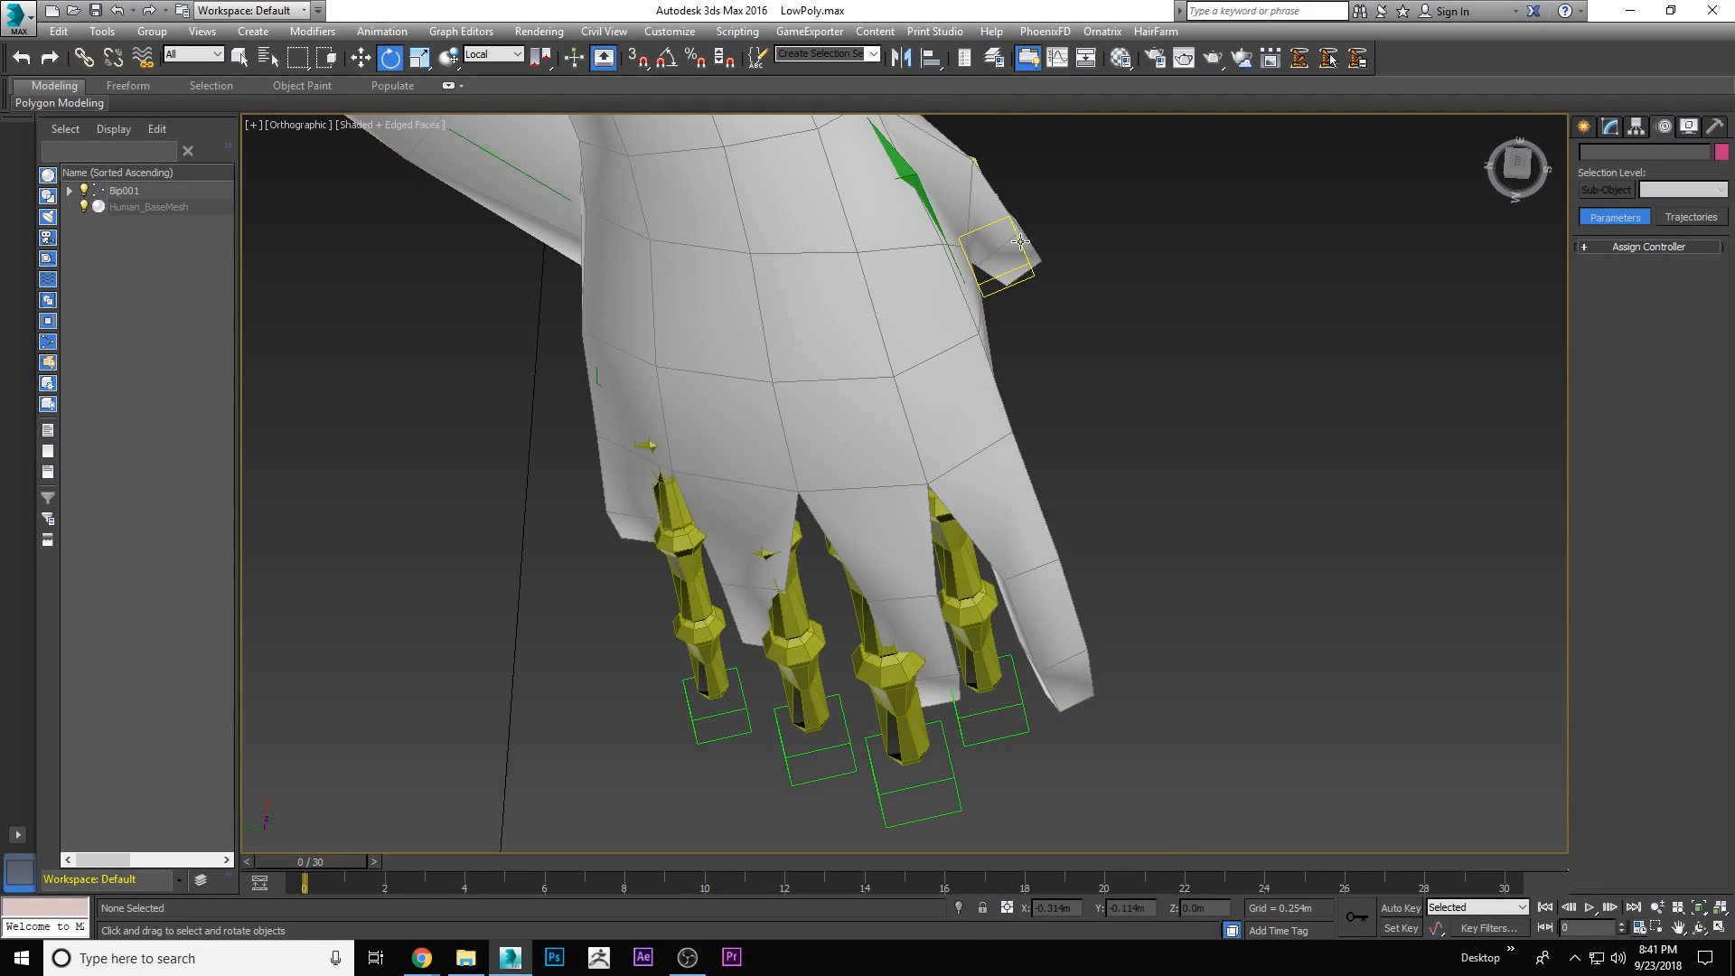
{"action": "right_click", "coordinate": [1056, 426]}
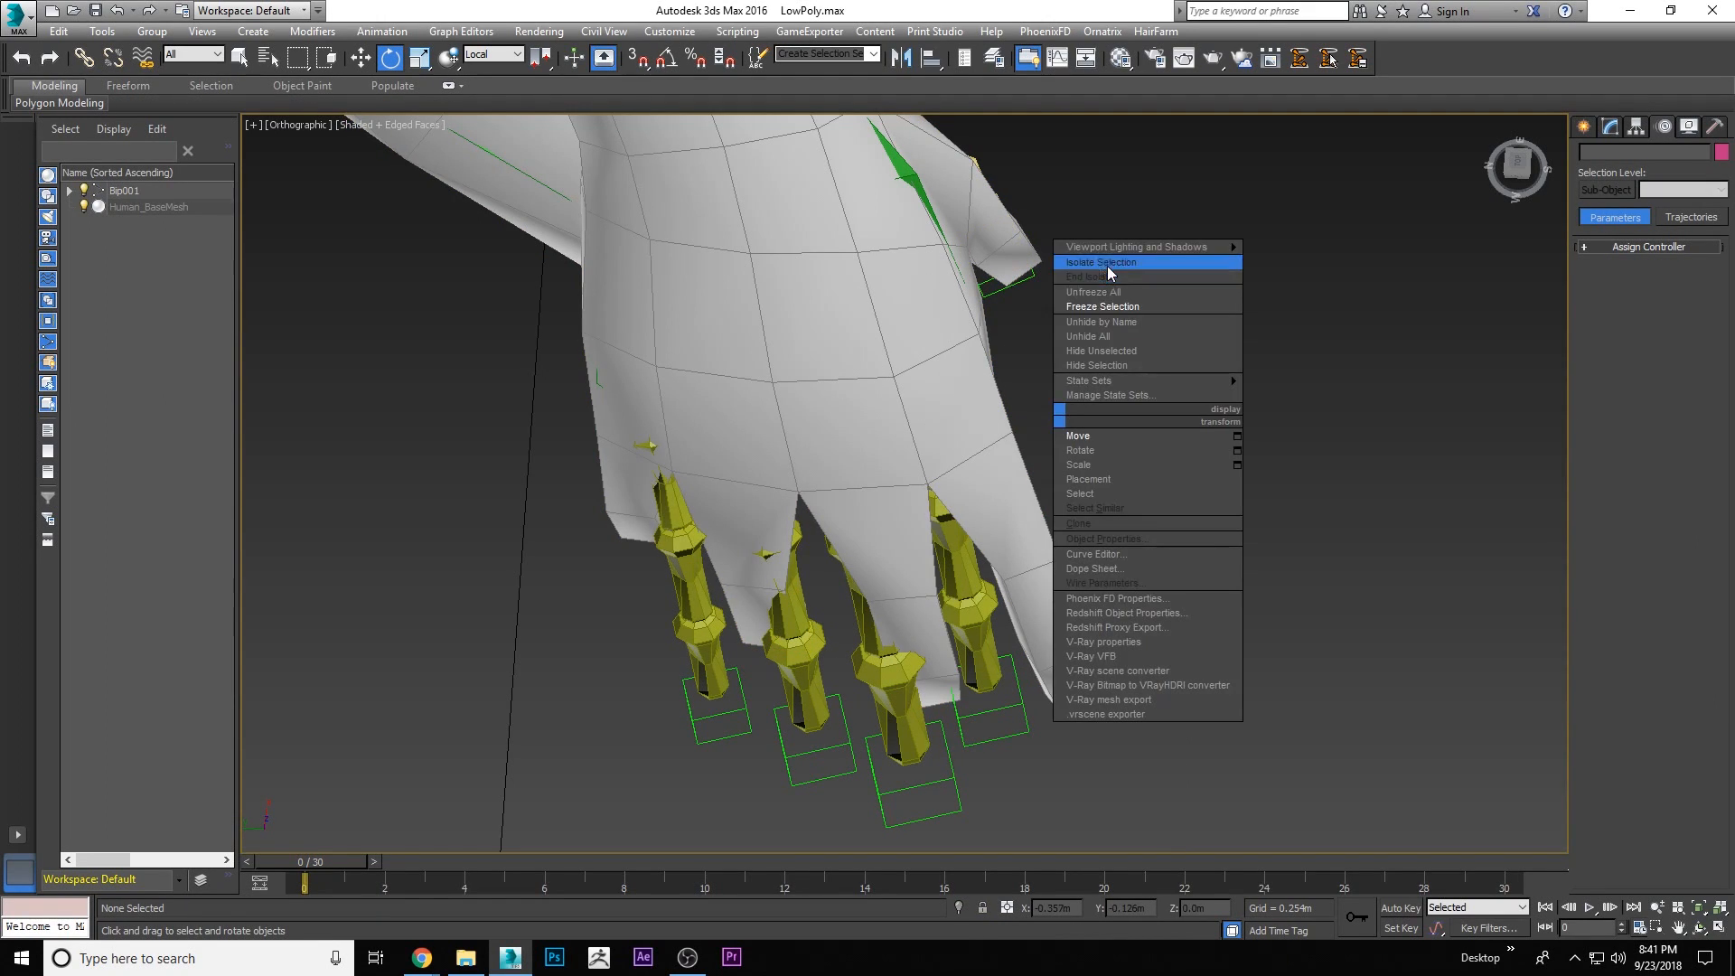
{"action": "left_click", "coordinate": [1119, 289]}
Turn off Show Frozen in Gray for the human base mesh and freeze the mesh
{"action": "left_click", "coordinate": [954, 350]}
{"action": "right_click", "coordinate": [955, 350]}
{"action": "left_click", "coordinate": [1035, 469]}
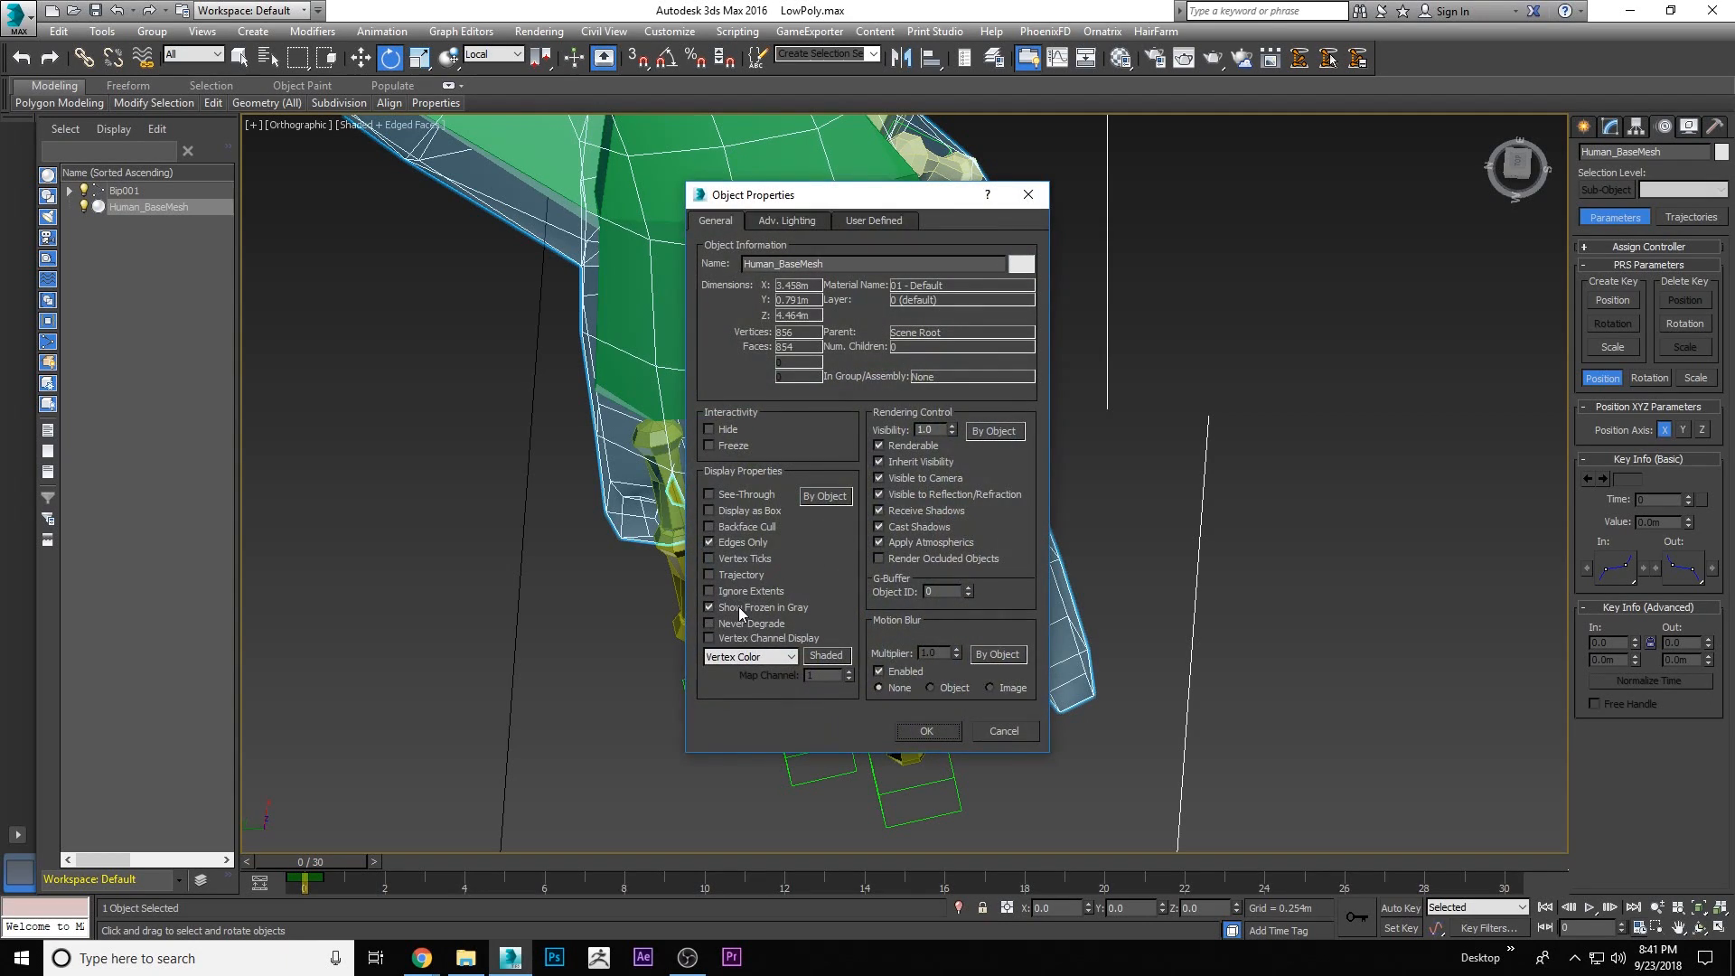
{"action": "left_click", "coordinate": [924, 729]}
{"action": "right_click", "coordinate": [990, 437]}
{"action": "left_click", "coordinate": [1045, 328]}
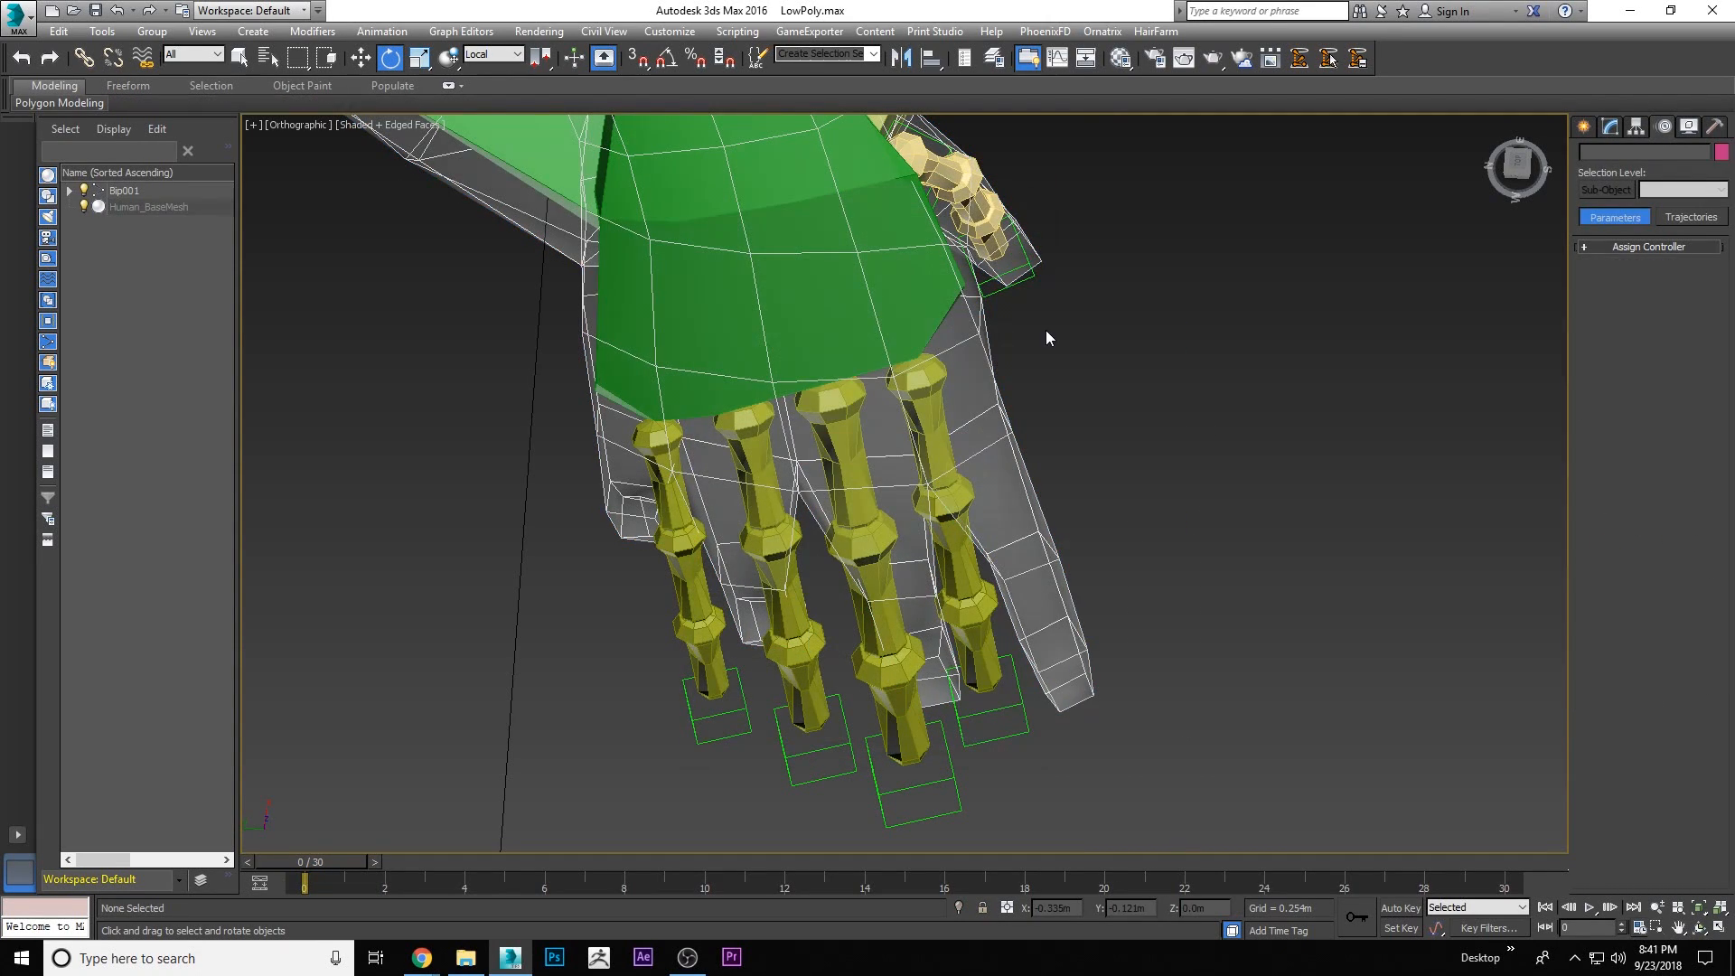
Set the reference coordinate system to Local and move the right hand's finger base bones sideways into the mesh's fingers
{"action": "left_click", "coordinate": [931, 411]}
{"action": "right_click", "coordinate": [949, 380]}
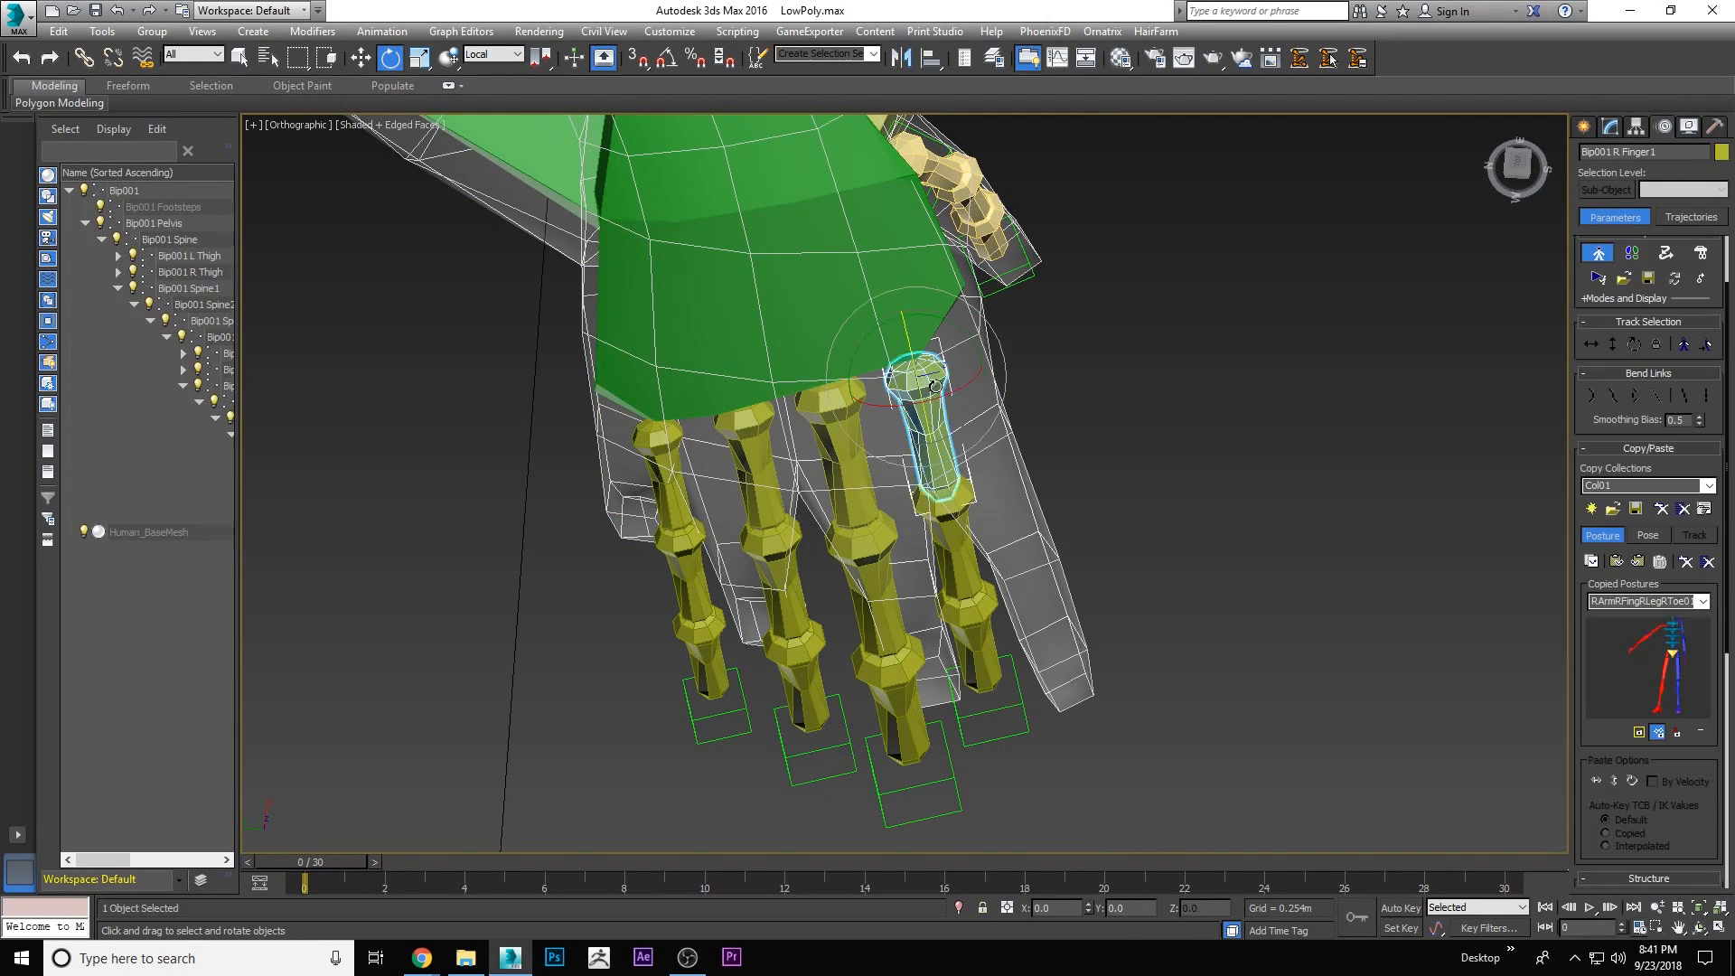
{"action": "left_click", "coordinate": [1030, 396]}
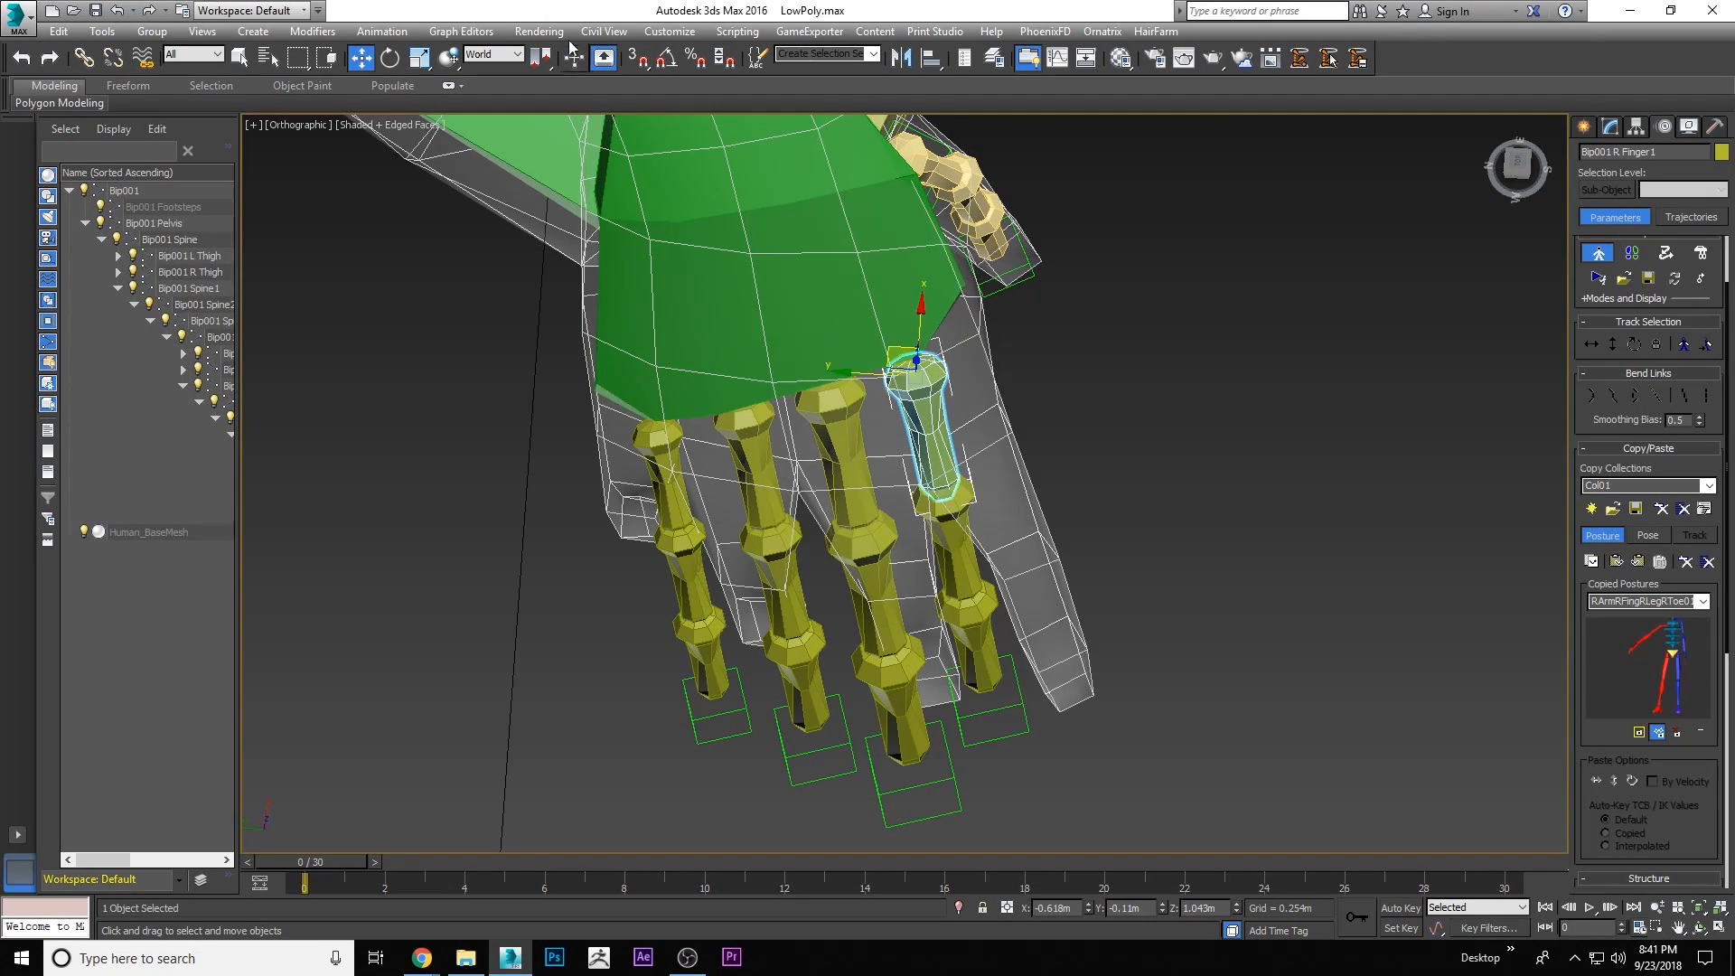
{"action": "left_click", "coordinate": [492, 54]}
{"action": "left_click", "coordinate": [479, 118]}
{"action": "left_click_drag", "start_coordinate": [954, 362], "coordinate": [990, 340]}
{"action": "left_click_drag", "start_coordinate": [834, 425], "coordinate": [863, 418]}
{"action": "left_click", "coordinate": [743, 447]}
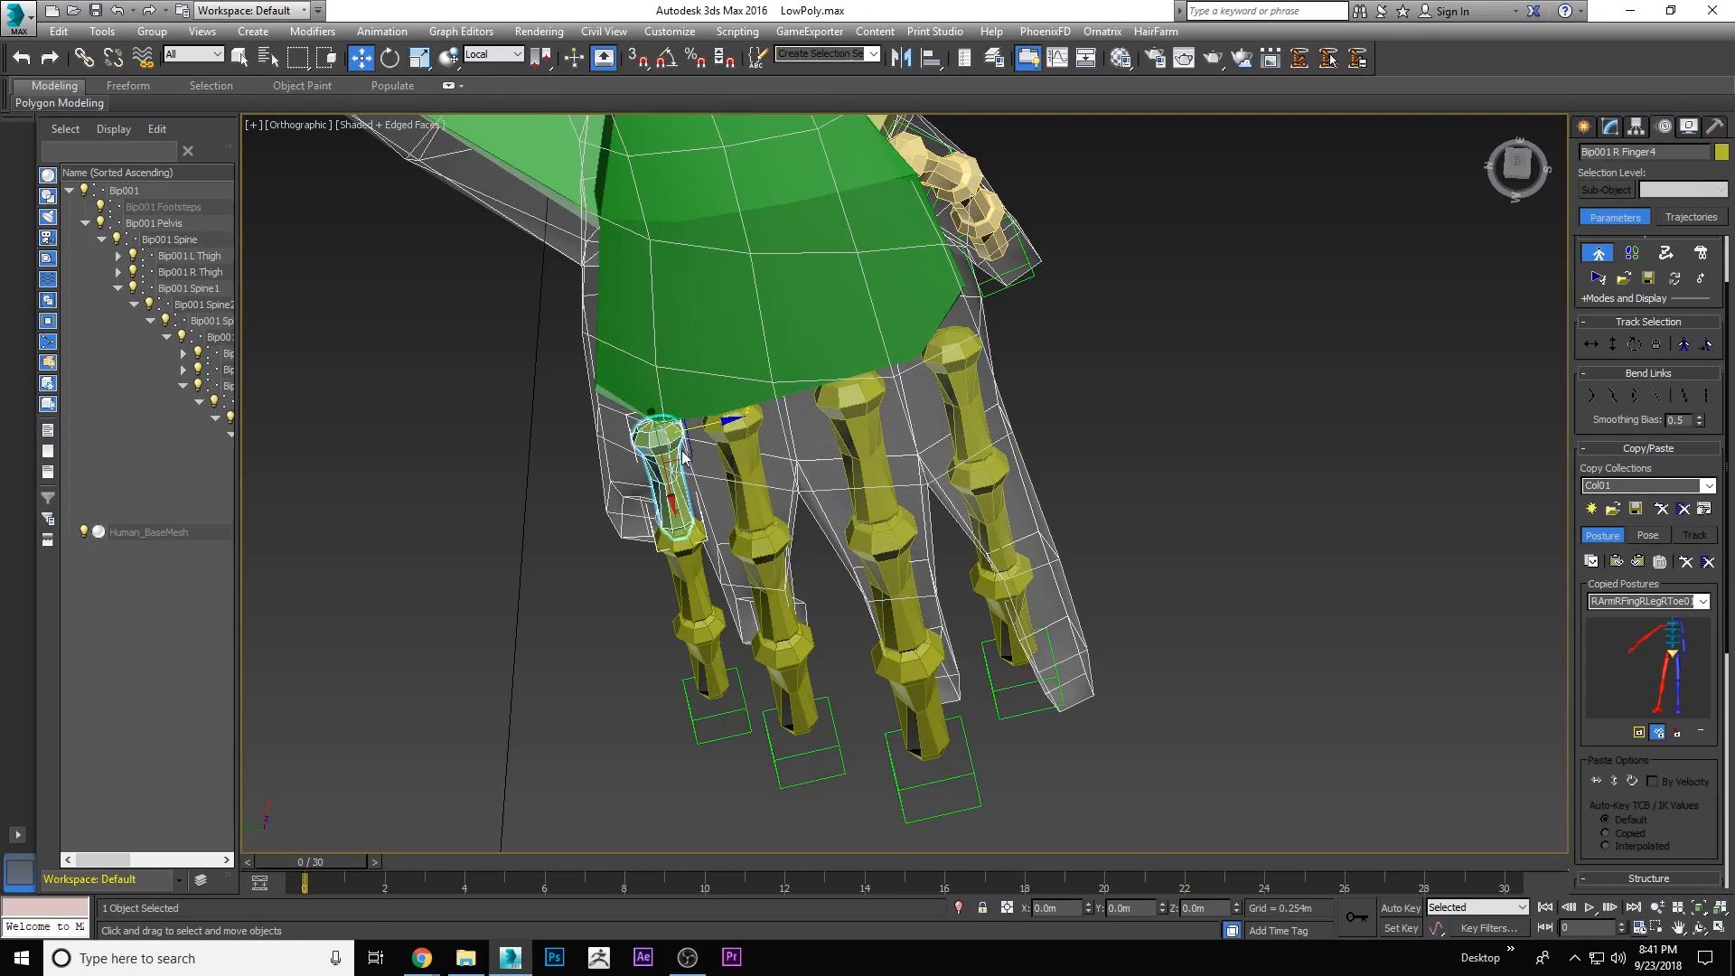
Rotate the right hand's finger bones so their joints bend along the mesh's fingers
{"action": "key", "text": "e"}
{"action": "middle_click_drag", "start_coordinate": [904, 507], "coordinate": [1040, 434], "text": "alt"}
{"action": "left_click", "coordinate": [952, 579]}
{"action": "middle_click_drag", "start_coordinate": [994, 506], "coordinate": [858, 543], "text": "alt"}
{"action": "left_click", "coordinate": [1215, 542]}
{"action": "left_click_drag", "start_coordinate": [1241, 479], "coordinate": [1235, 512]}
Scale the tip bone of the right middle finger to fit the mesh's fingertip
{"action": "left_click", "coordinate": [1267, 680]}
{"action": "key", "text": "r"}
{"action": "left_click_drag", "start_coordinate": [1270, 669], "coordinate": [1263, 646]}
{"action": "middle_click_drag", "start_coordinate": [1021, 570], "coordinate": [1015, 510], "text": "alt"}
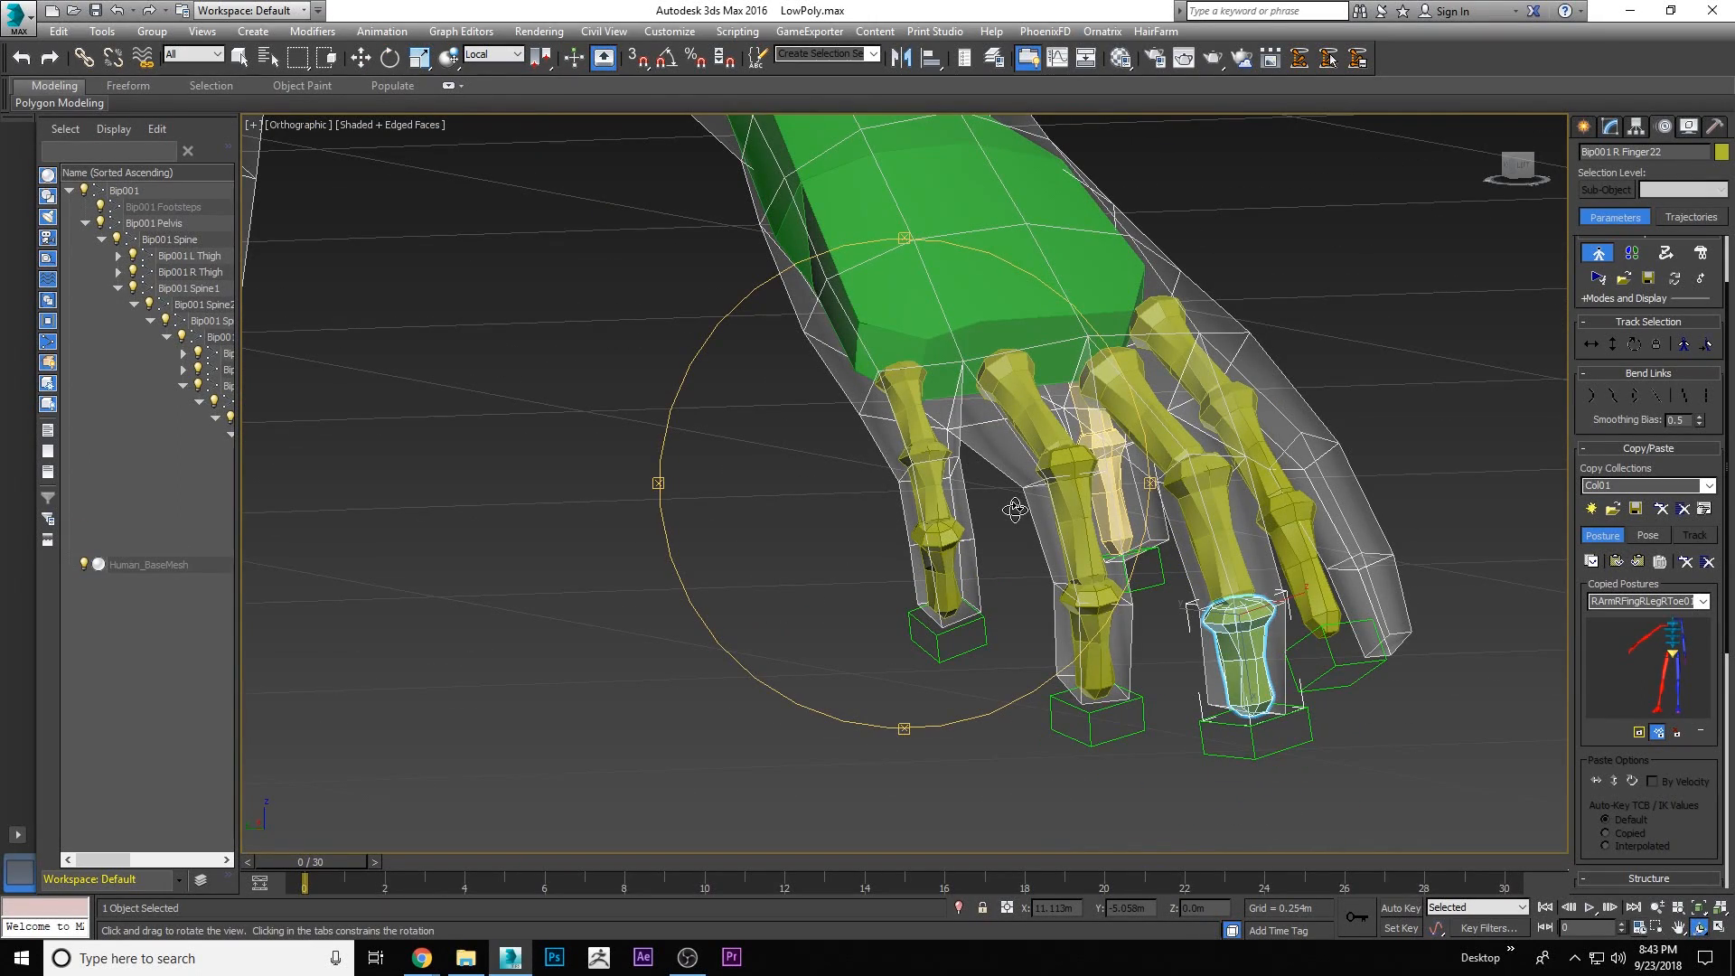
{"action": "middle_click_drag", "start_coordinate": [999, 506], "coordinate": [1036, 453], "text": "alt"}
{"action": "left_click", "coordinate": [1342, 470]}
{"action": "scroll", "coordinate": [794, 457], "scroll_direction": "down", "scroll_amount": 4}
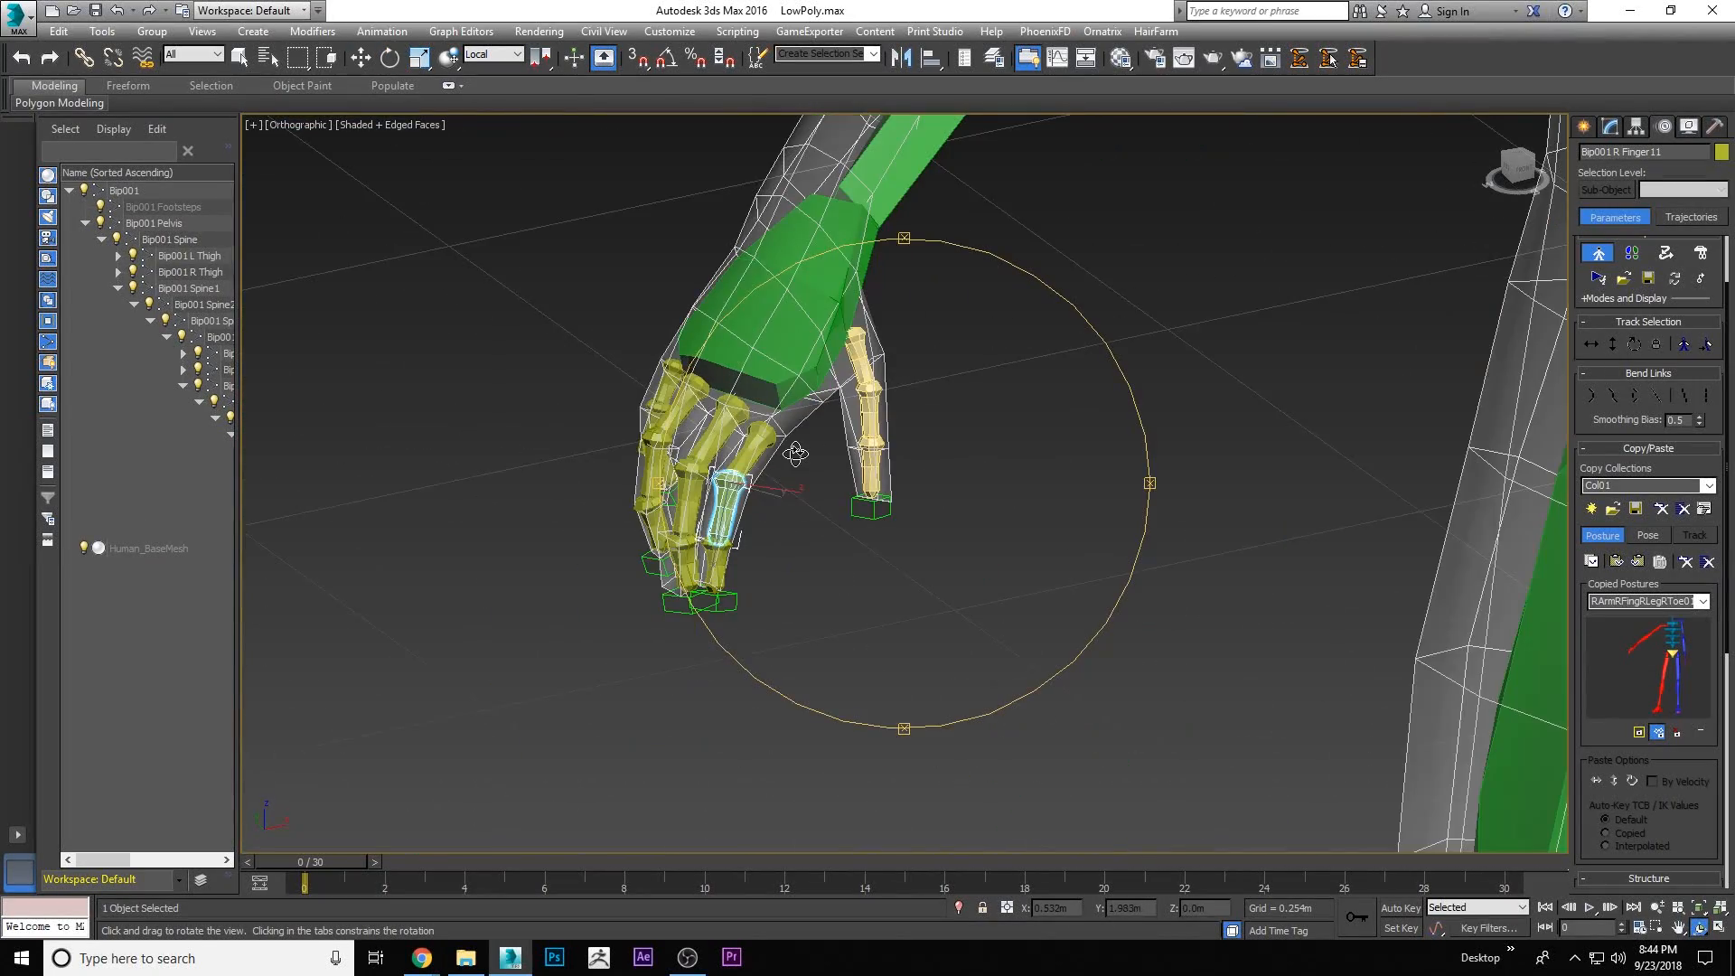
Copy the posture of the right clavicle, arm, hand and finger bones and paste it onto the opposite side
{"action": "key", "text": "e"}
{"action": "left_click_drag", "start_coordinate": [461, 242], "coordinate": [858, 549]}
{"action": "scroll", "coordinate": [865, 415], "scroll_direction": "down", "scroll_amount": 5}
{"action": "key", "text": "f"}
{"action": "scroll", "coordinate": [869, 326], "scroll_direction": "up", "scroll_amount": 10}
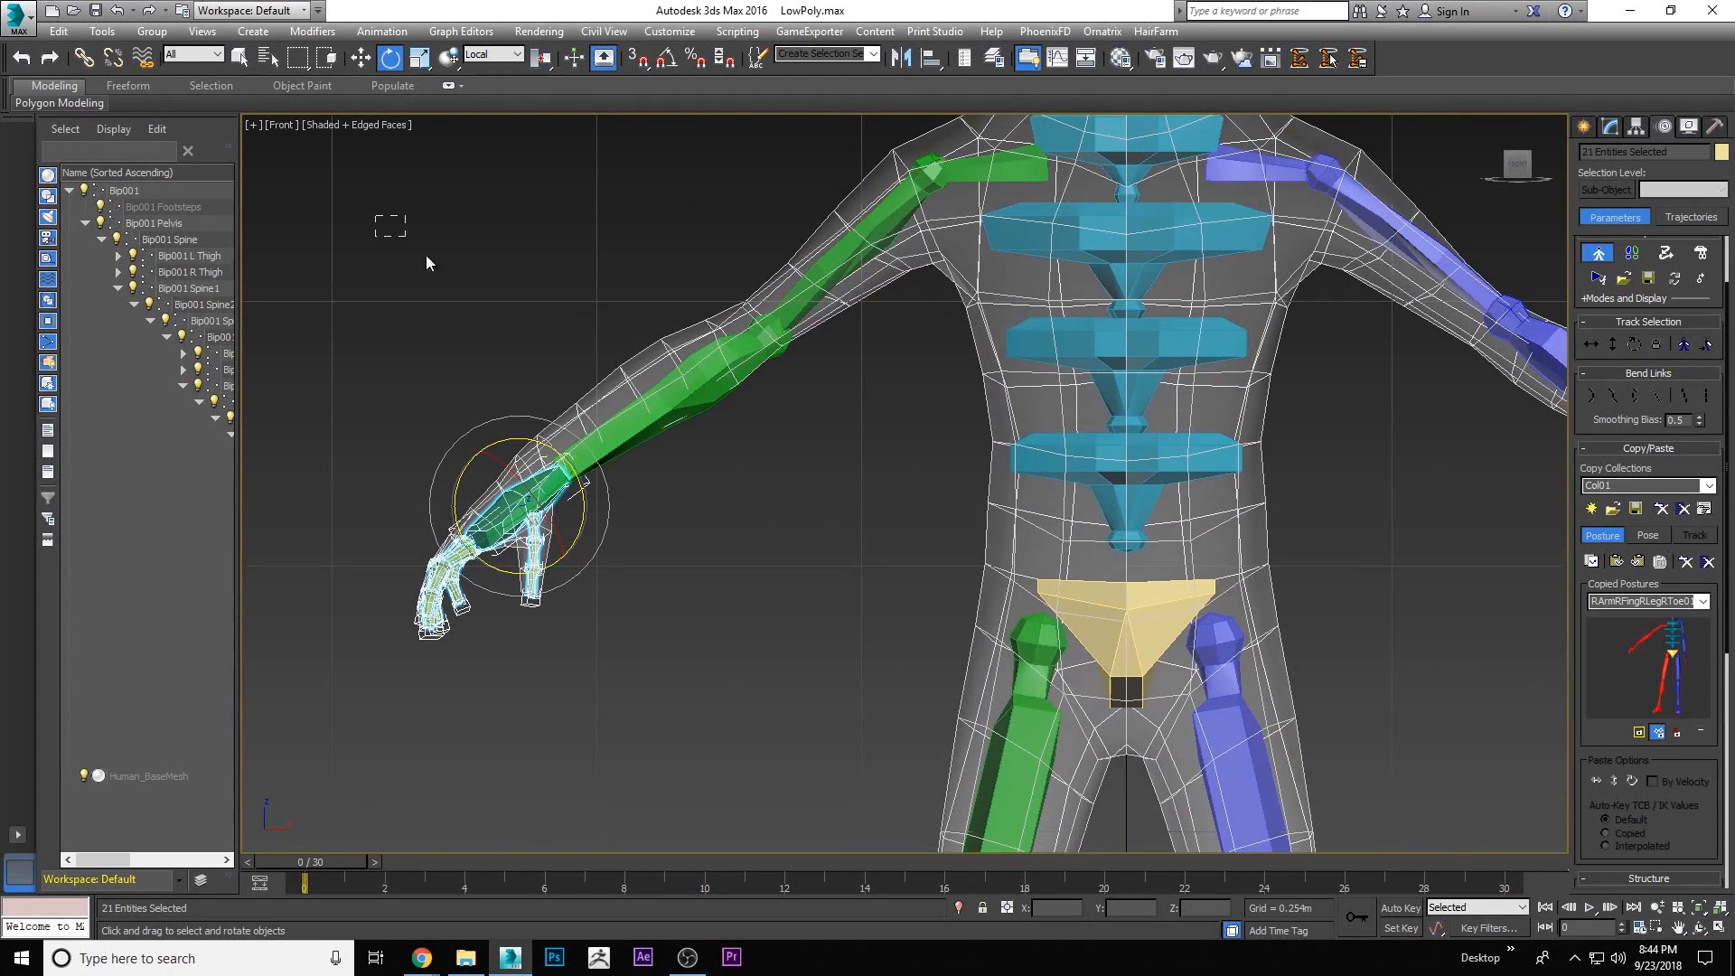
{"action": "left_click_drag", "start_coordinate": [395, 236], "coordinate": [802, 720], "text": "ctrl"}
{"action": "left_click", "coordinate": [979, 170], "text": "ctrl"}
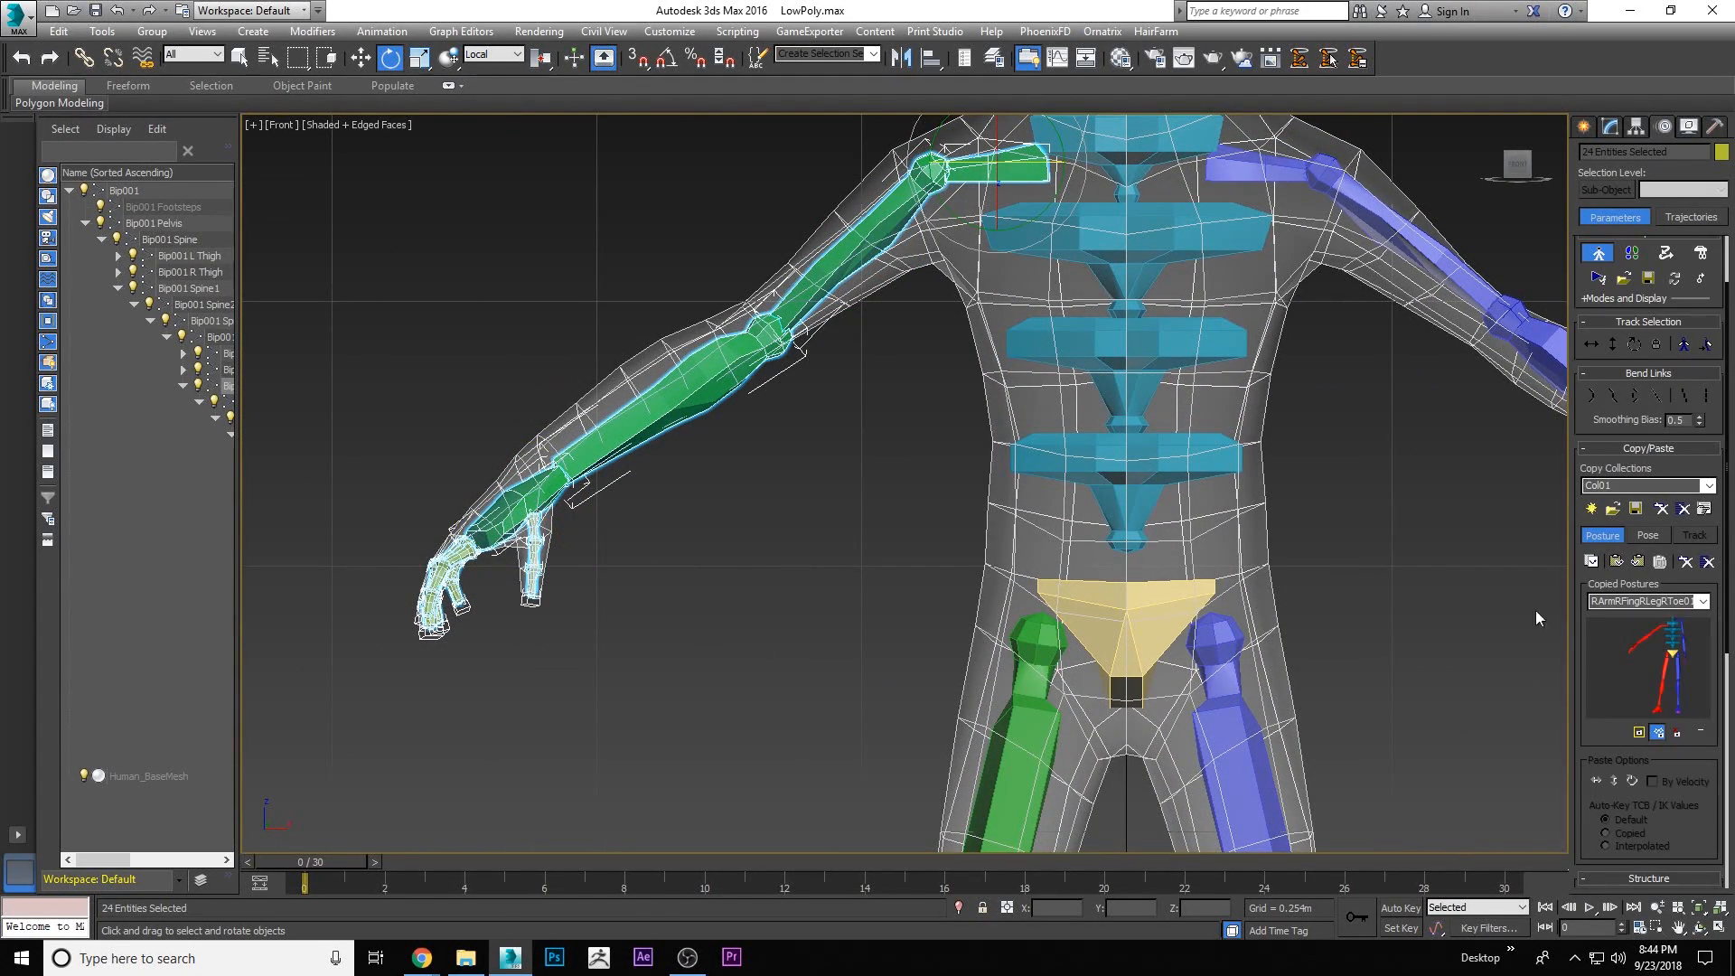
{"action": "left_click", "coordinate": [1591, 561]}
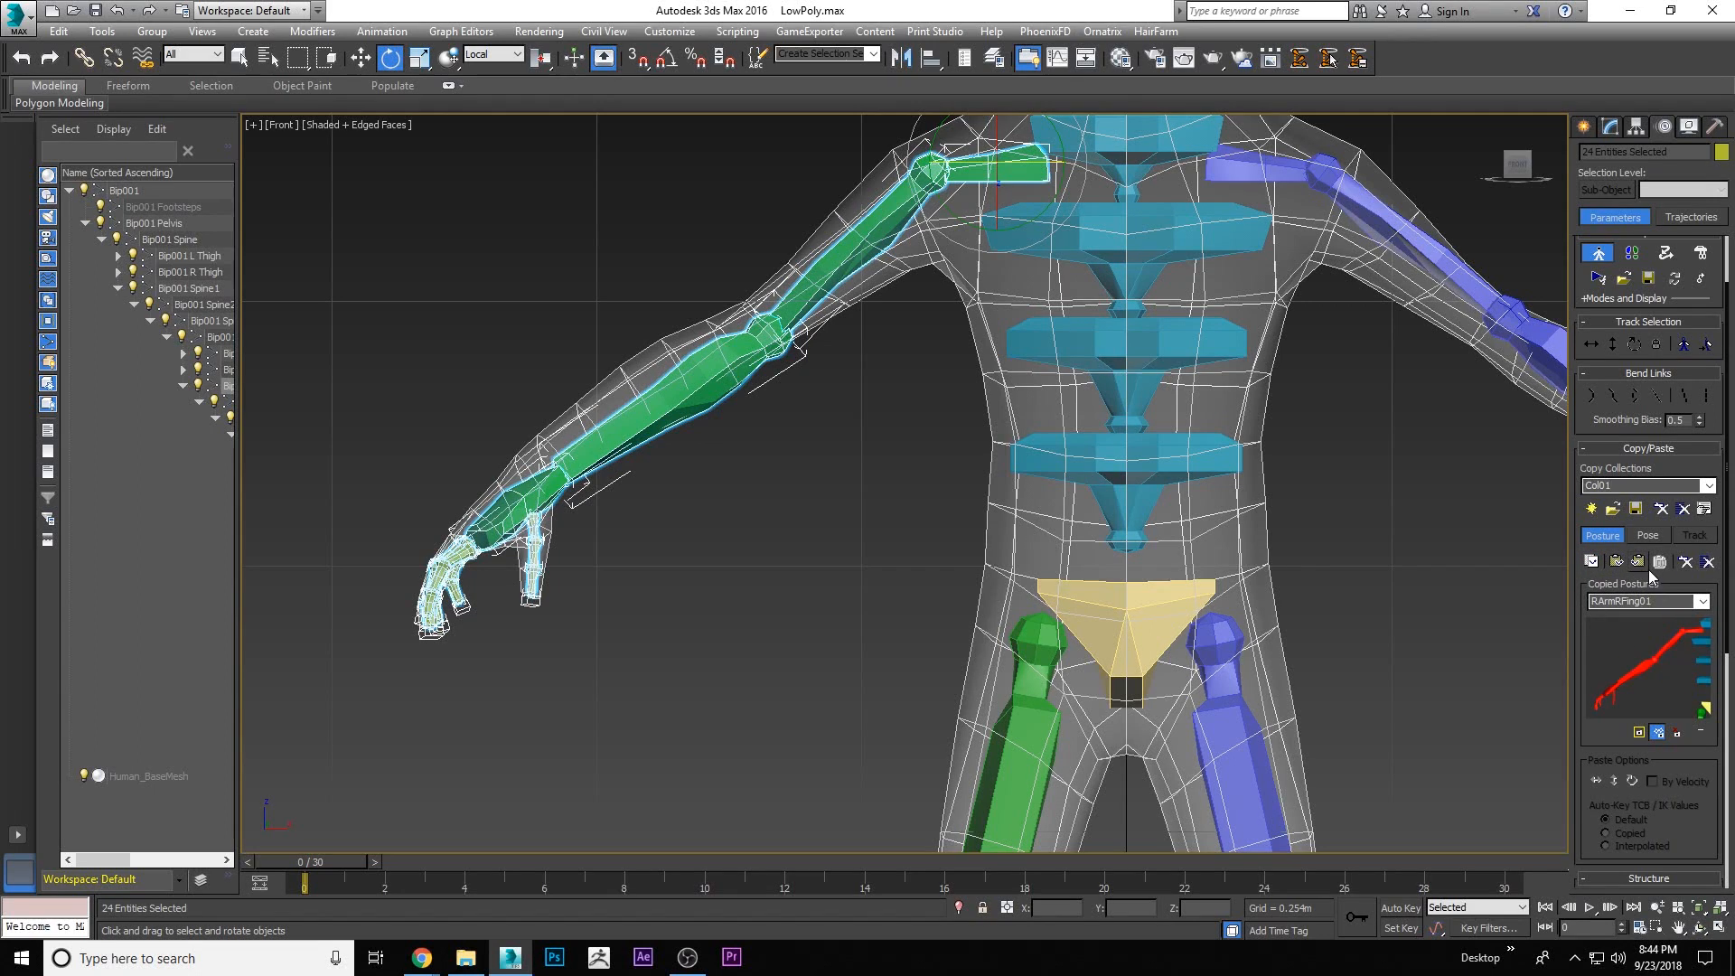
{"action": "left_click", "coordinate": [1638, 561]}
{"action": "scroll", "coordinate": [838, 502], "scroll_direction": "down", "scroll_amount": 5}
{"action": "scroll", "coordinate": [1053, 470], "scroll_direction": "up", "scroll_amount": 8}
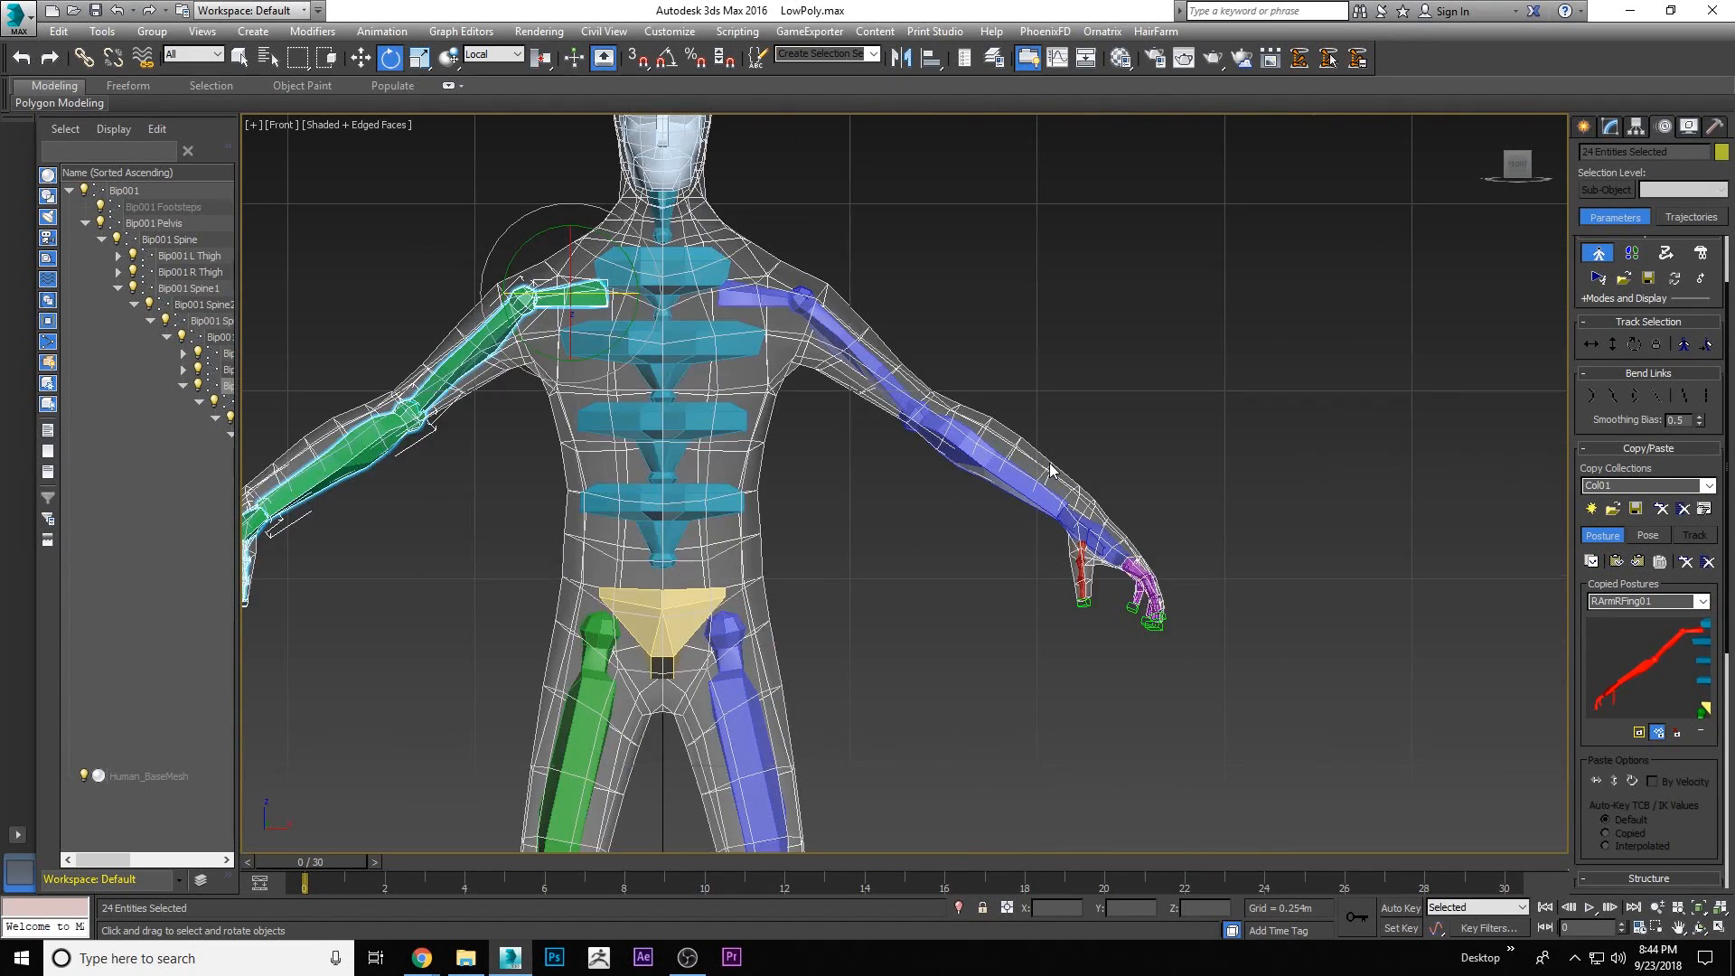
{"action": "scroll", "coordinate": [1052, 475], "scroll_direction": "down", "scroll_amount": 5}
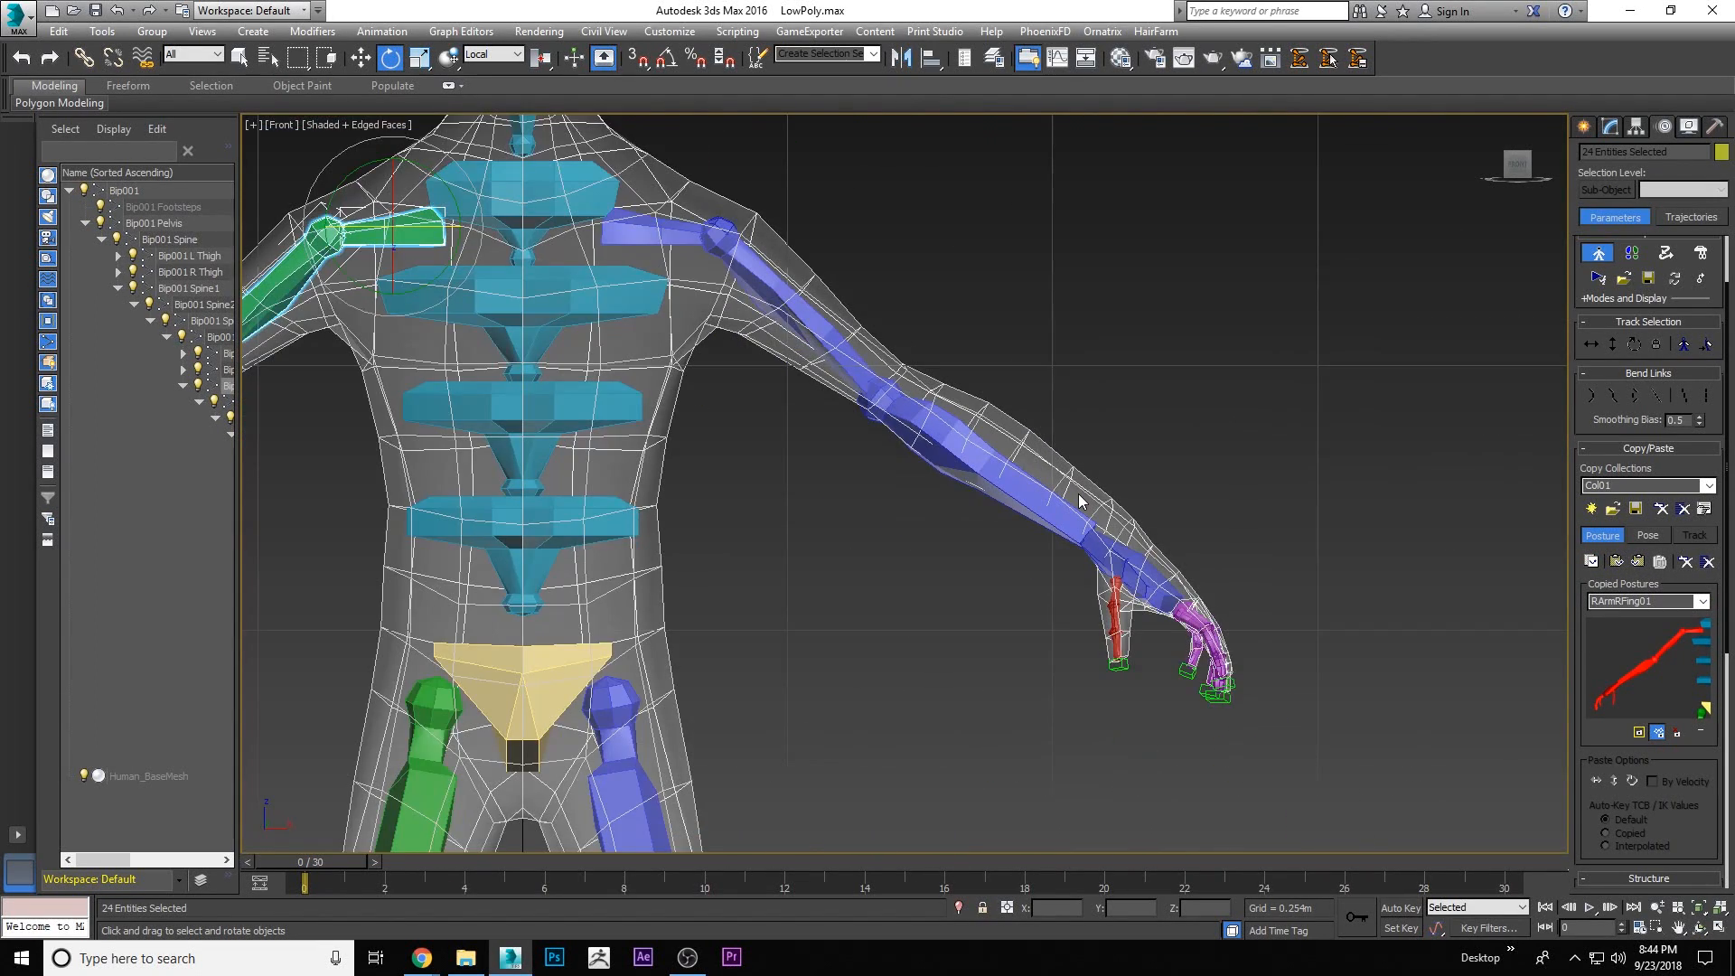
{"action": "scroll", "coordinate": [1080, 502], "scroll_direction": "down", "scroll_amount": 4}
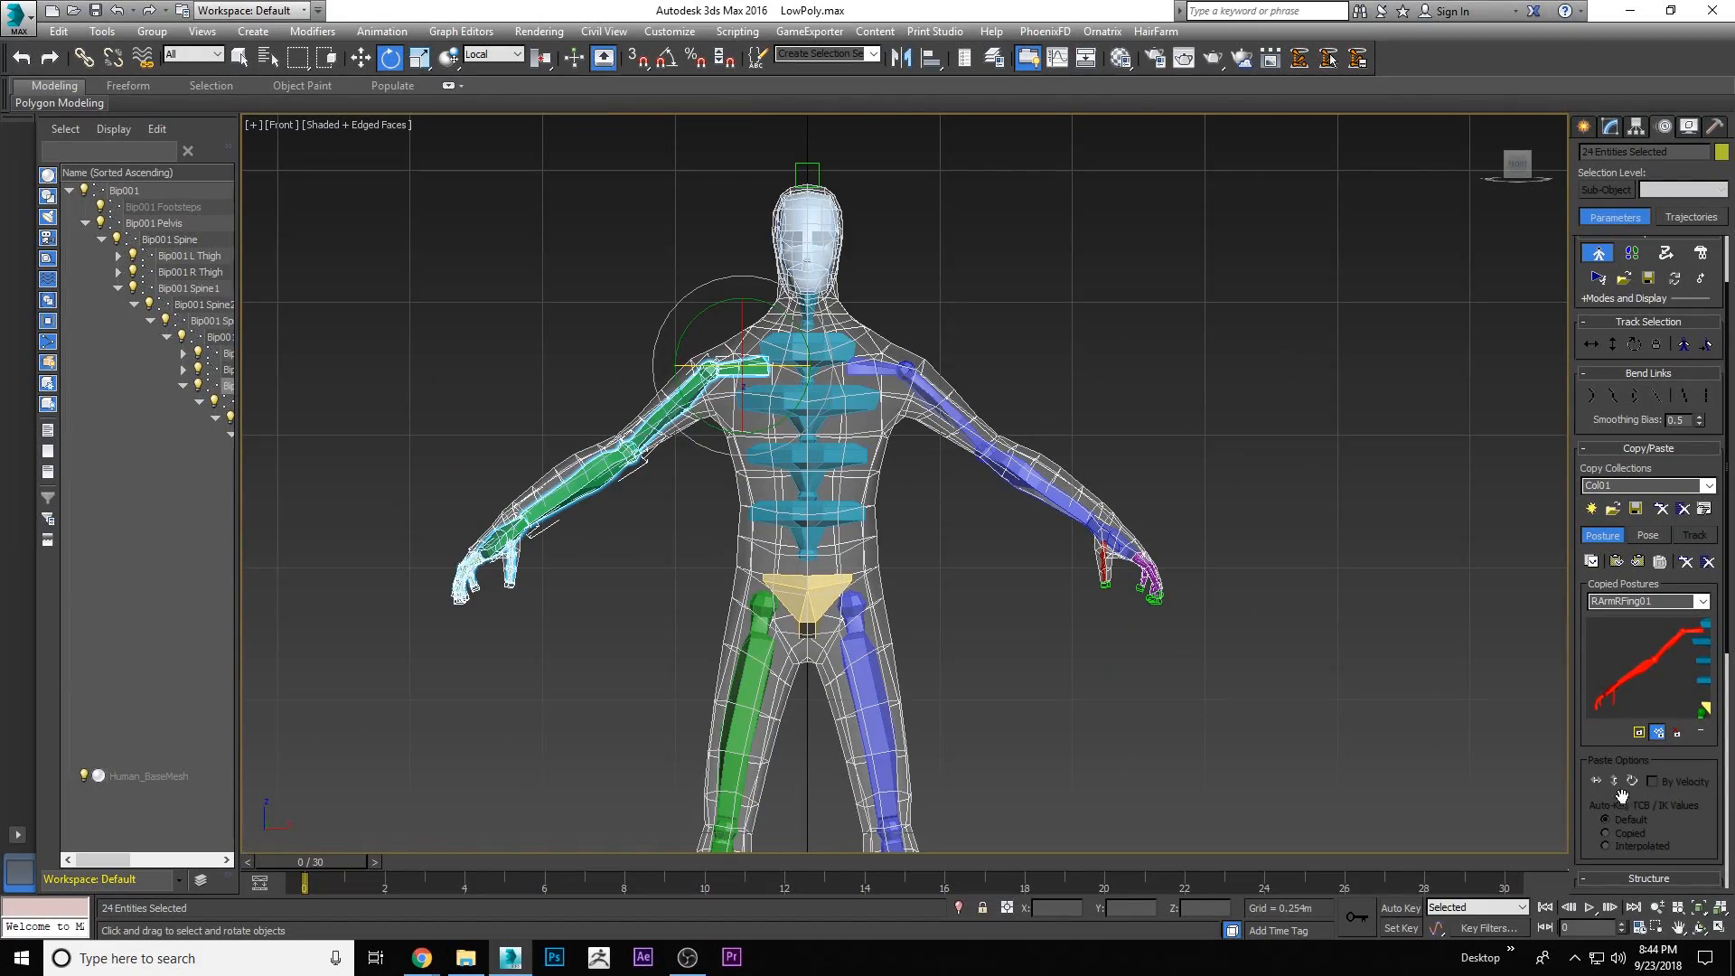
Rotate the neck bone forward in the Left view so the Biped's head sits inside the mesh's head
{"action": "left_click", "coordinate": [1699, 928]}
{"action": "mouse_move", "coordinate": [1055, 562]}
{"action": "left_mouse_down"}
{"action": "mouse_move", "coordinate": [941, 539]}
{"action": "mouse_move", "coordinate": [1069, 546]}
{"action": "left_mouse_up"}
{"action": "key", "text": "l"}
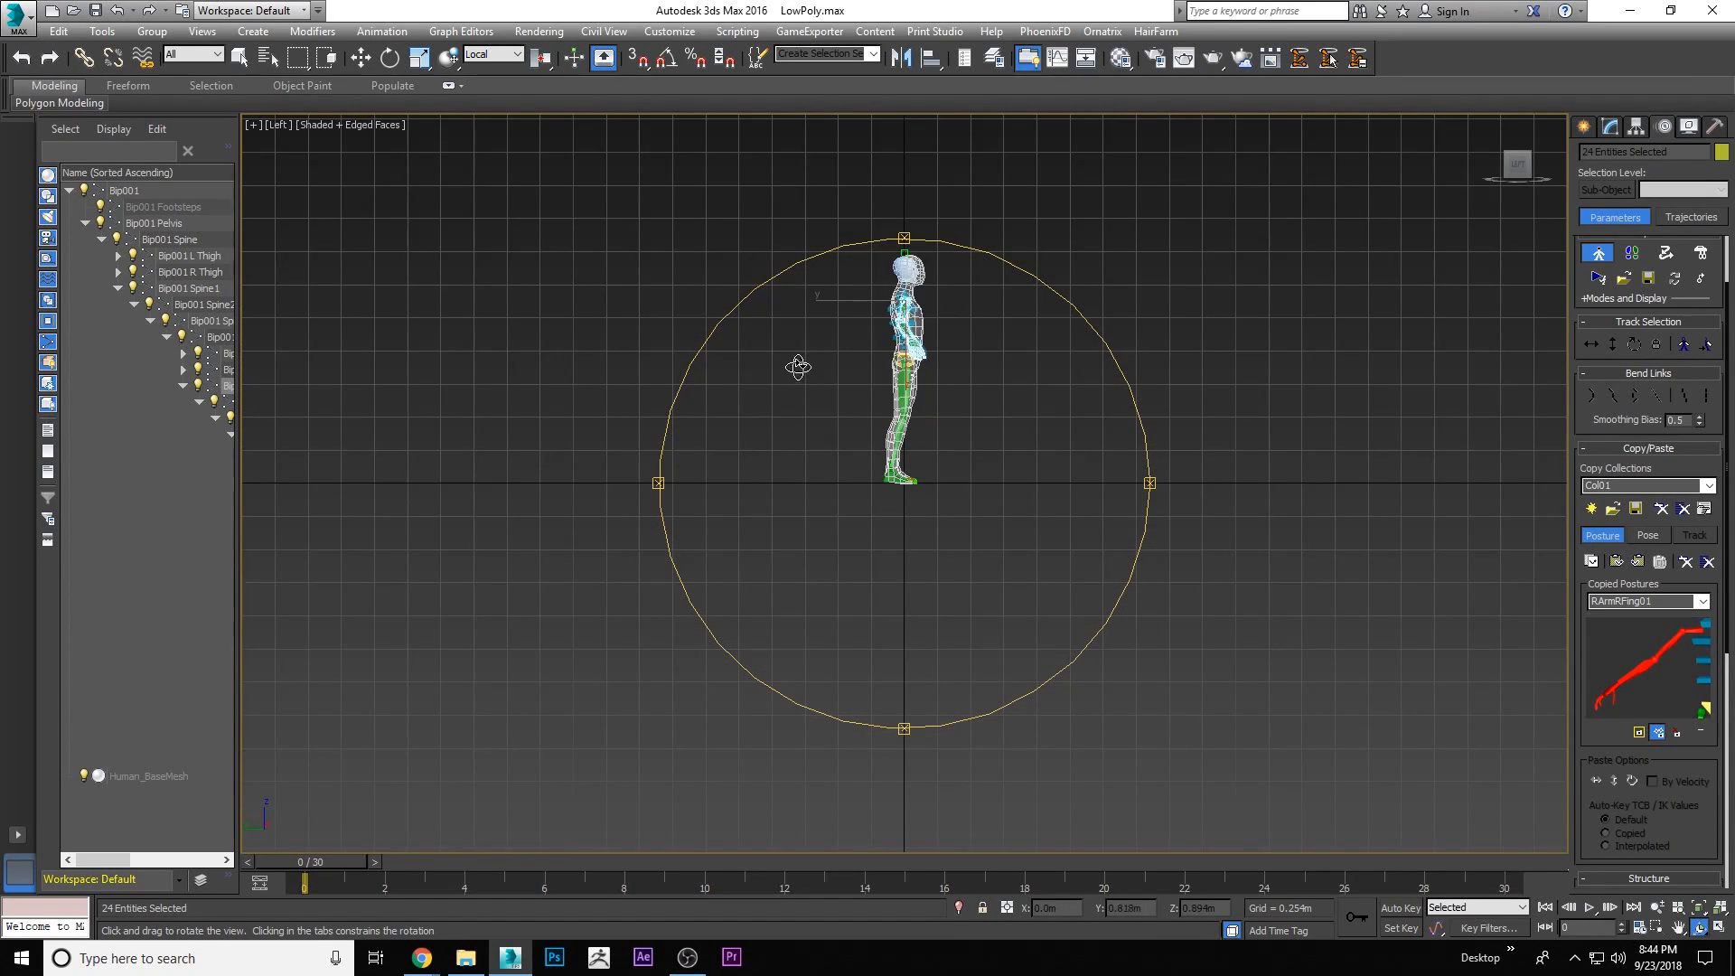
{"action": "scroll", "coordinate": [904, 298], "scroll_direction": "up", "scroll_amount": 5}
{"action": "scroll", "coordinate": [1008, 243], "scroll_direction": "up", "scroll_amount": 4}
{"action": "middle_click_drag", "start_coordinate": [994, 273], "coordinate": [898, 429]}
{"action": "key", "text": "e"}
{"action": "left_click", "coordinate": [830, 423]}
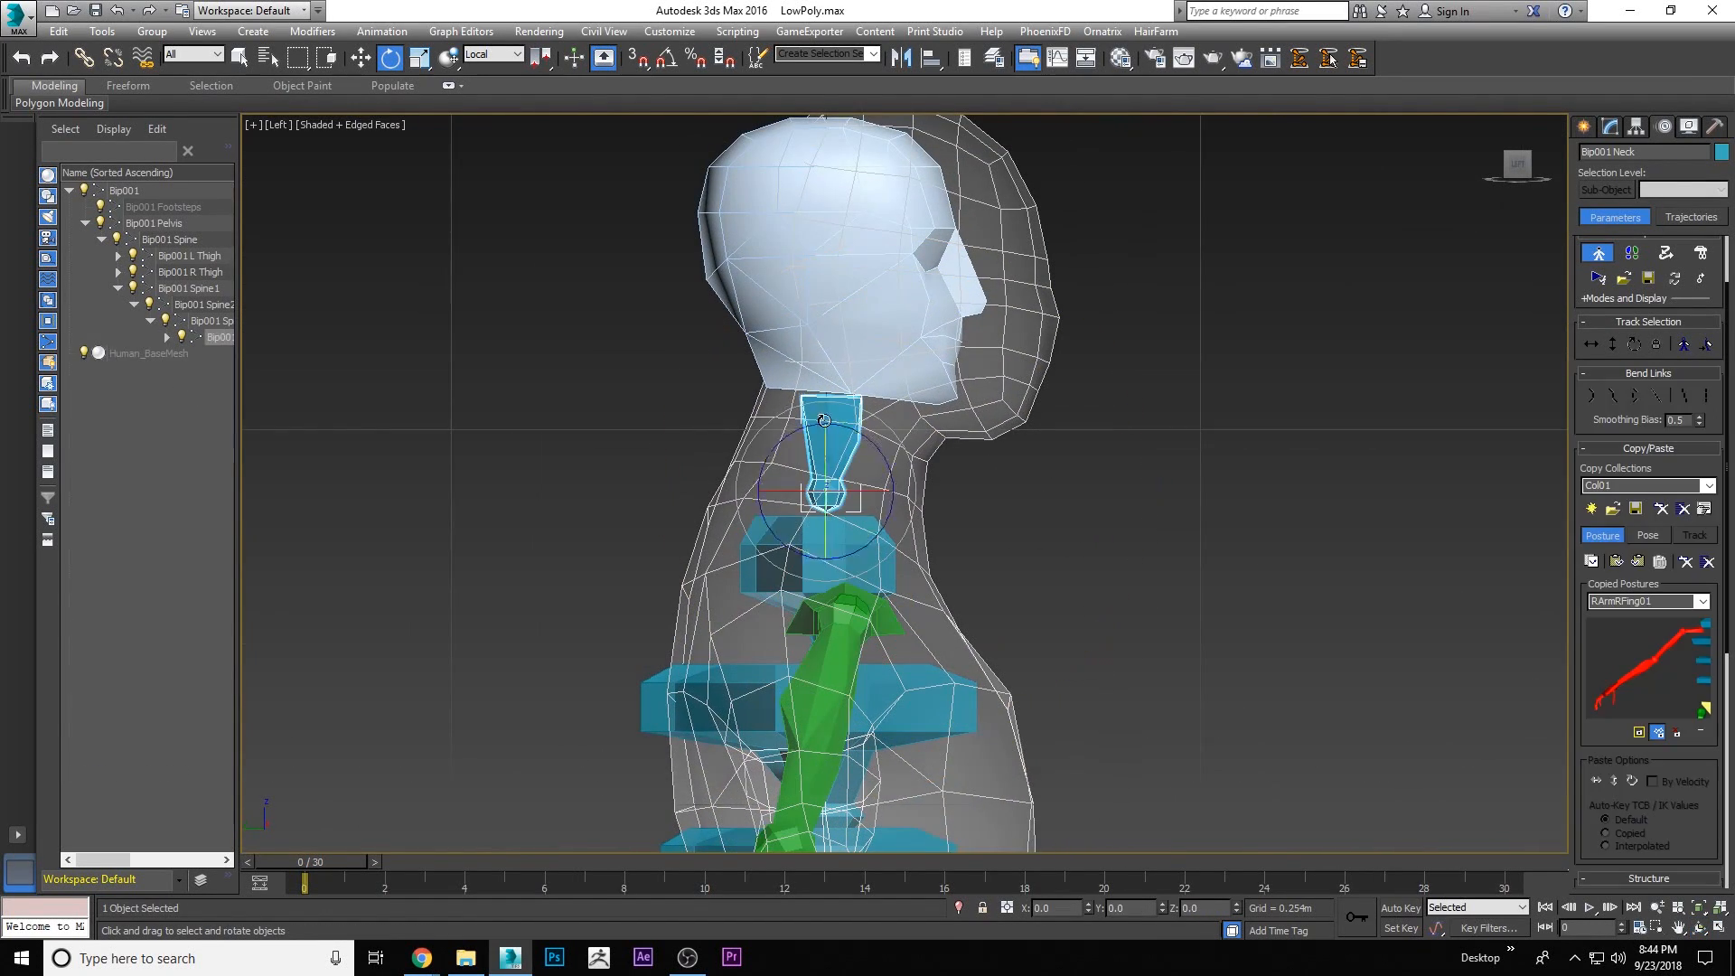
{"action": "left_click_drag", "start_coordinate": [859, 430], "coordinate": [950, 381]}
{"action": "left_click", "coordinate": [986, 245]}
Check the fit of the whole skeleton inside the mesh from the front and at an angle
{"action": "scroll", "coordinate": [881, 367], "scroll_direction": "down", "scroll_amount": 5}
{"action": "key", "text": "f"}
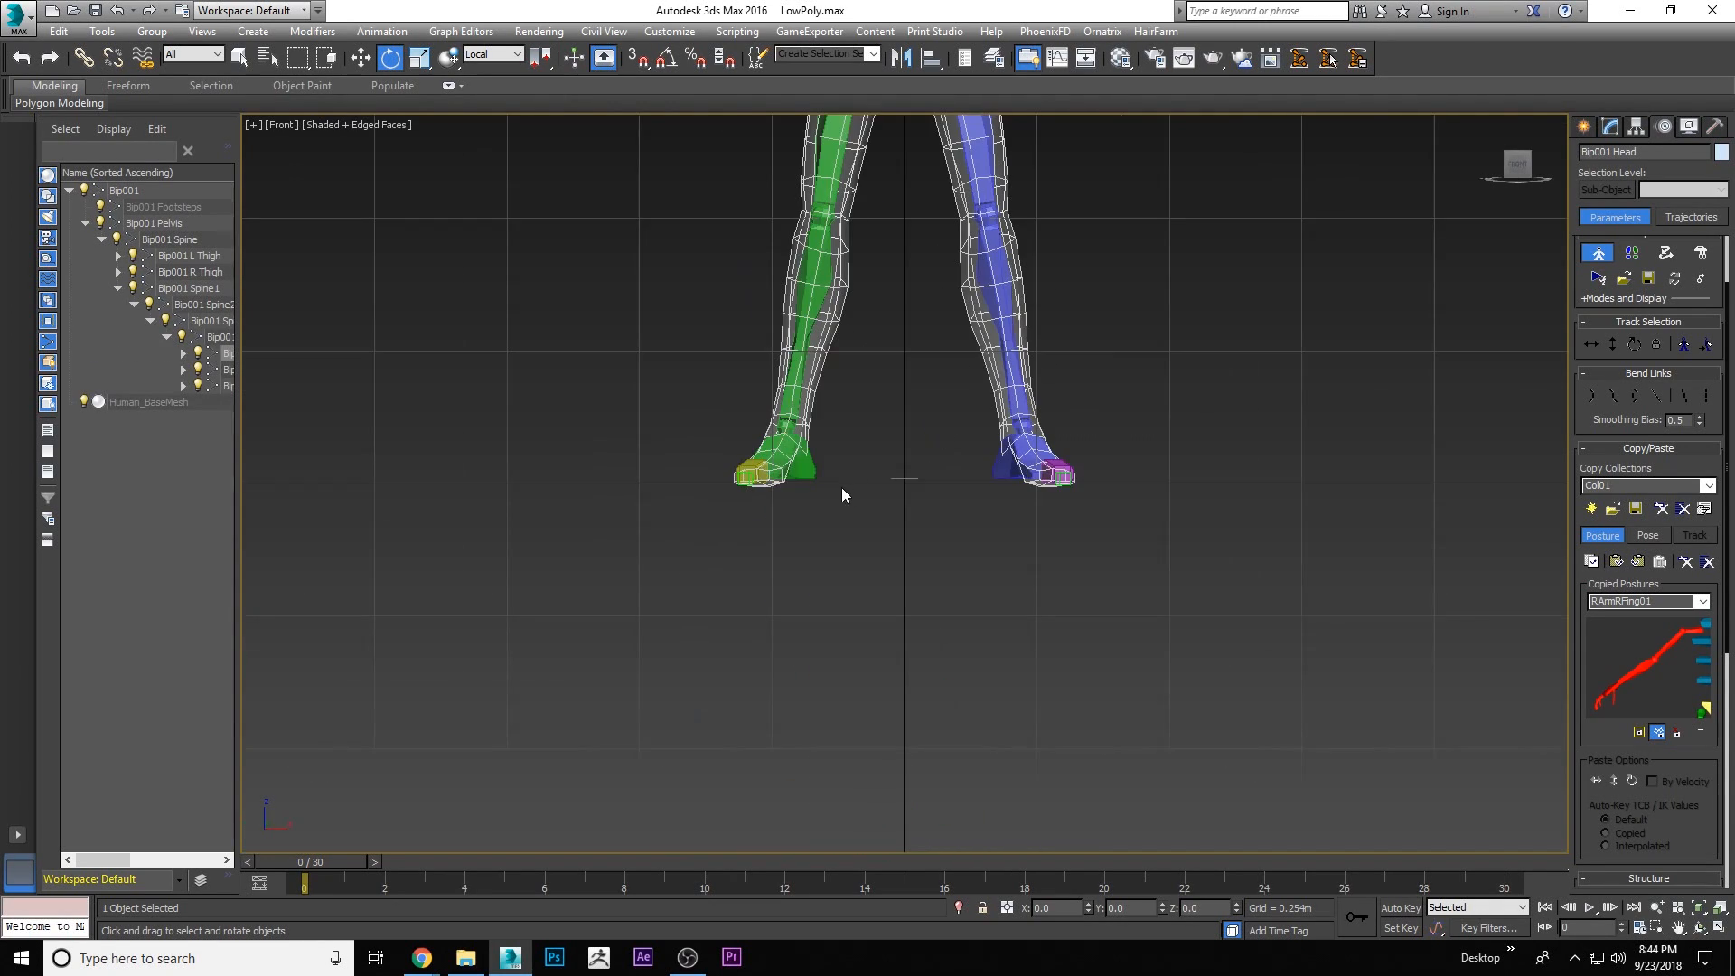
{"action": "middle_click_drag", "start_coordinate": [927, 317], "coordinate": [840, 604]}
{"action": "scroll", "coordinate": [833, 389], "scroll_direction": "down", "scroll_amount": 3}
{"action": "middle_click_drag", "start_coordinate": [836, 305], "coordinate": [837, 396]}
{"action": "scroll", "coordinate": [790, 275], "scroll_direction": "up", "scroll_amount": 3}
{"action": "scroll", "coordinate": [792, 285], "scroll_direction": "down", "scroll_amount": 3}
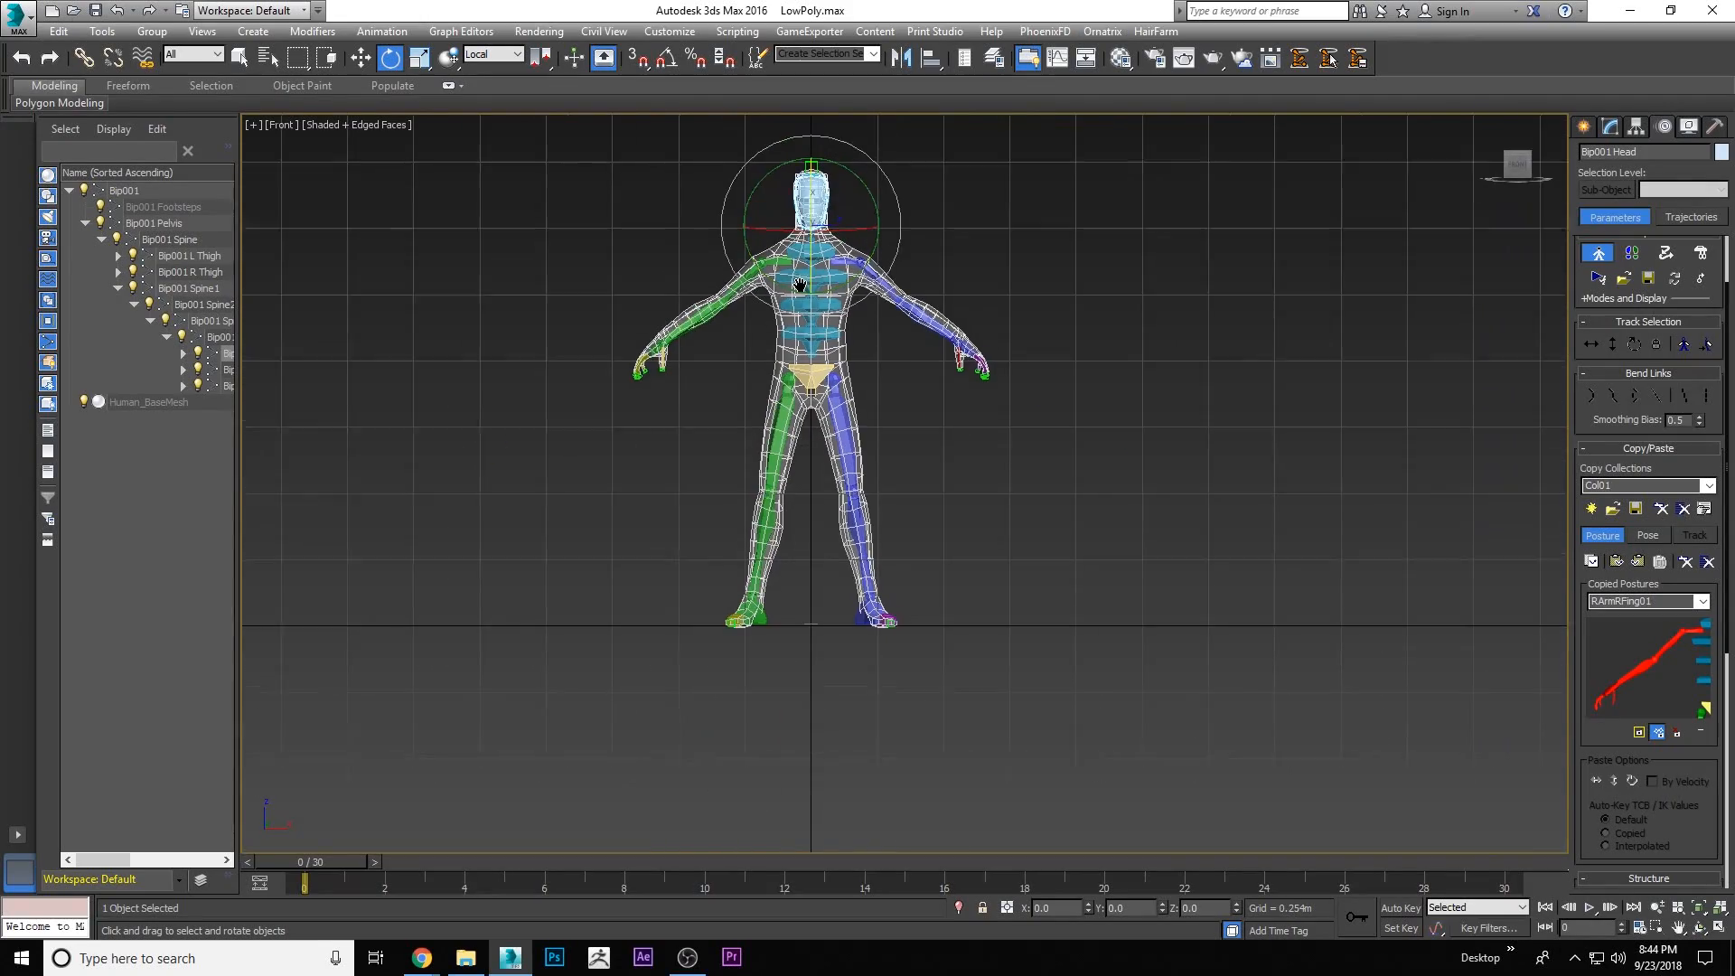
{"action": "left_click", "coordinate": [1698, 927]}
{"action": "left_click_drag", "start_coordinate": [974, 488], "coordinate": [850, 500]}
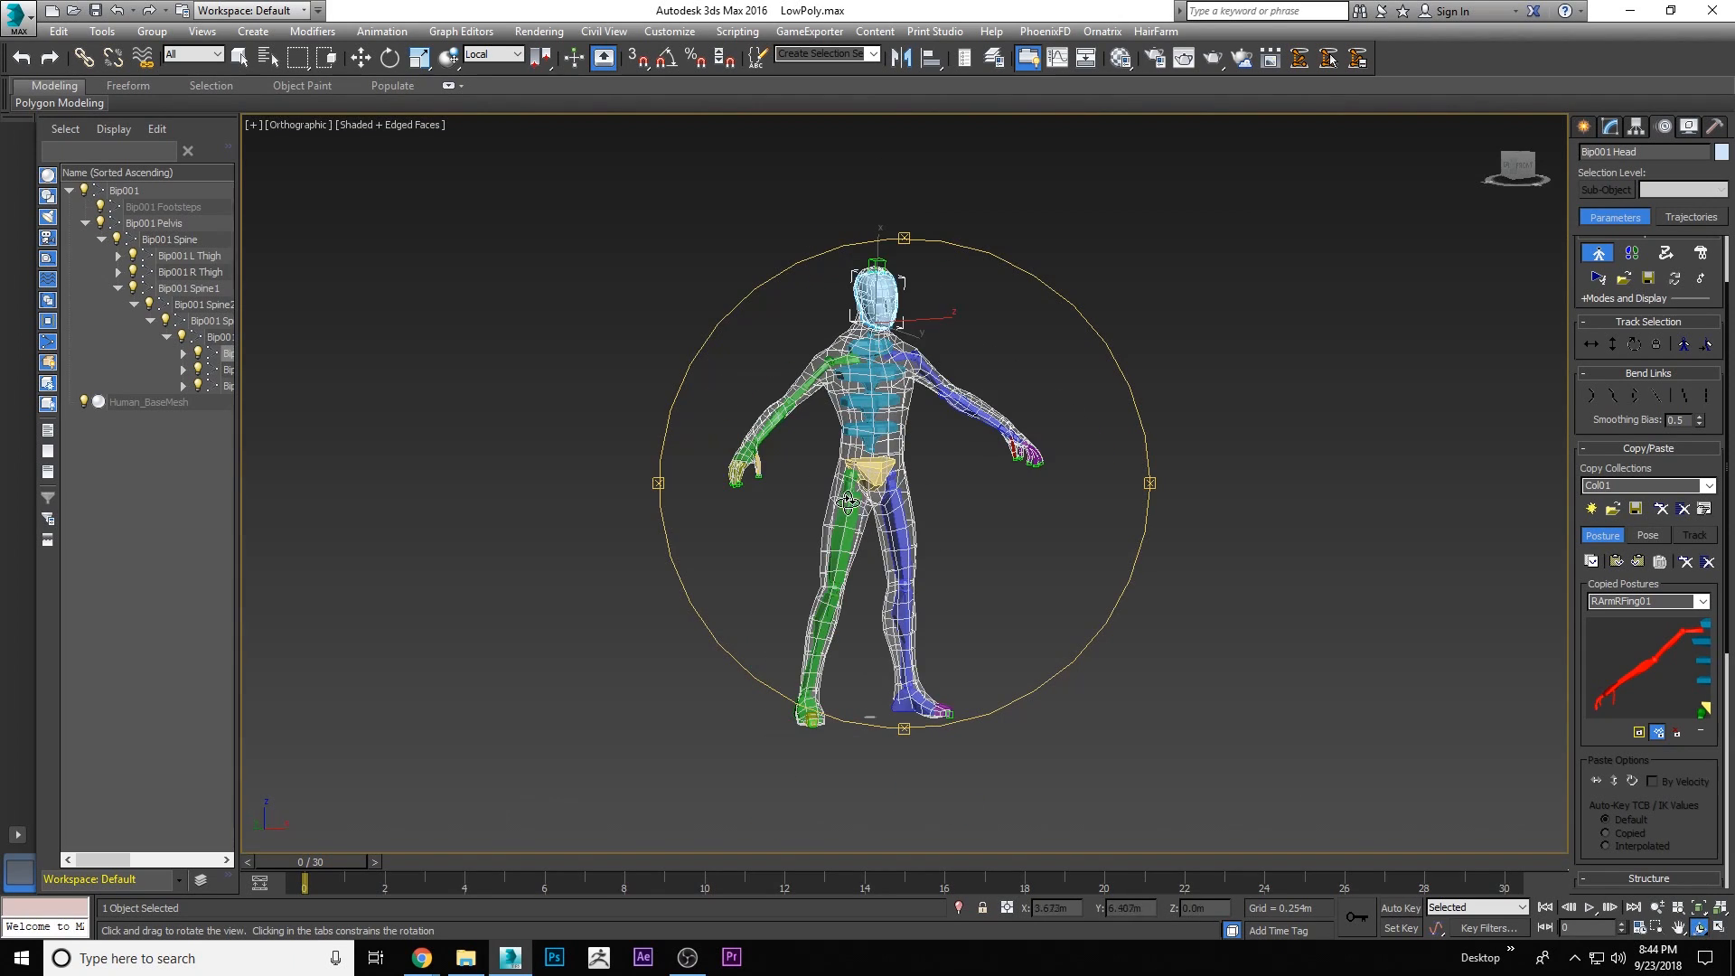
{"action": "key", "text": "e"}
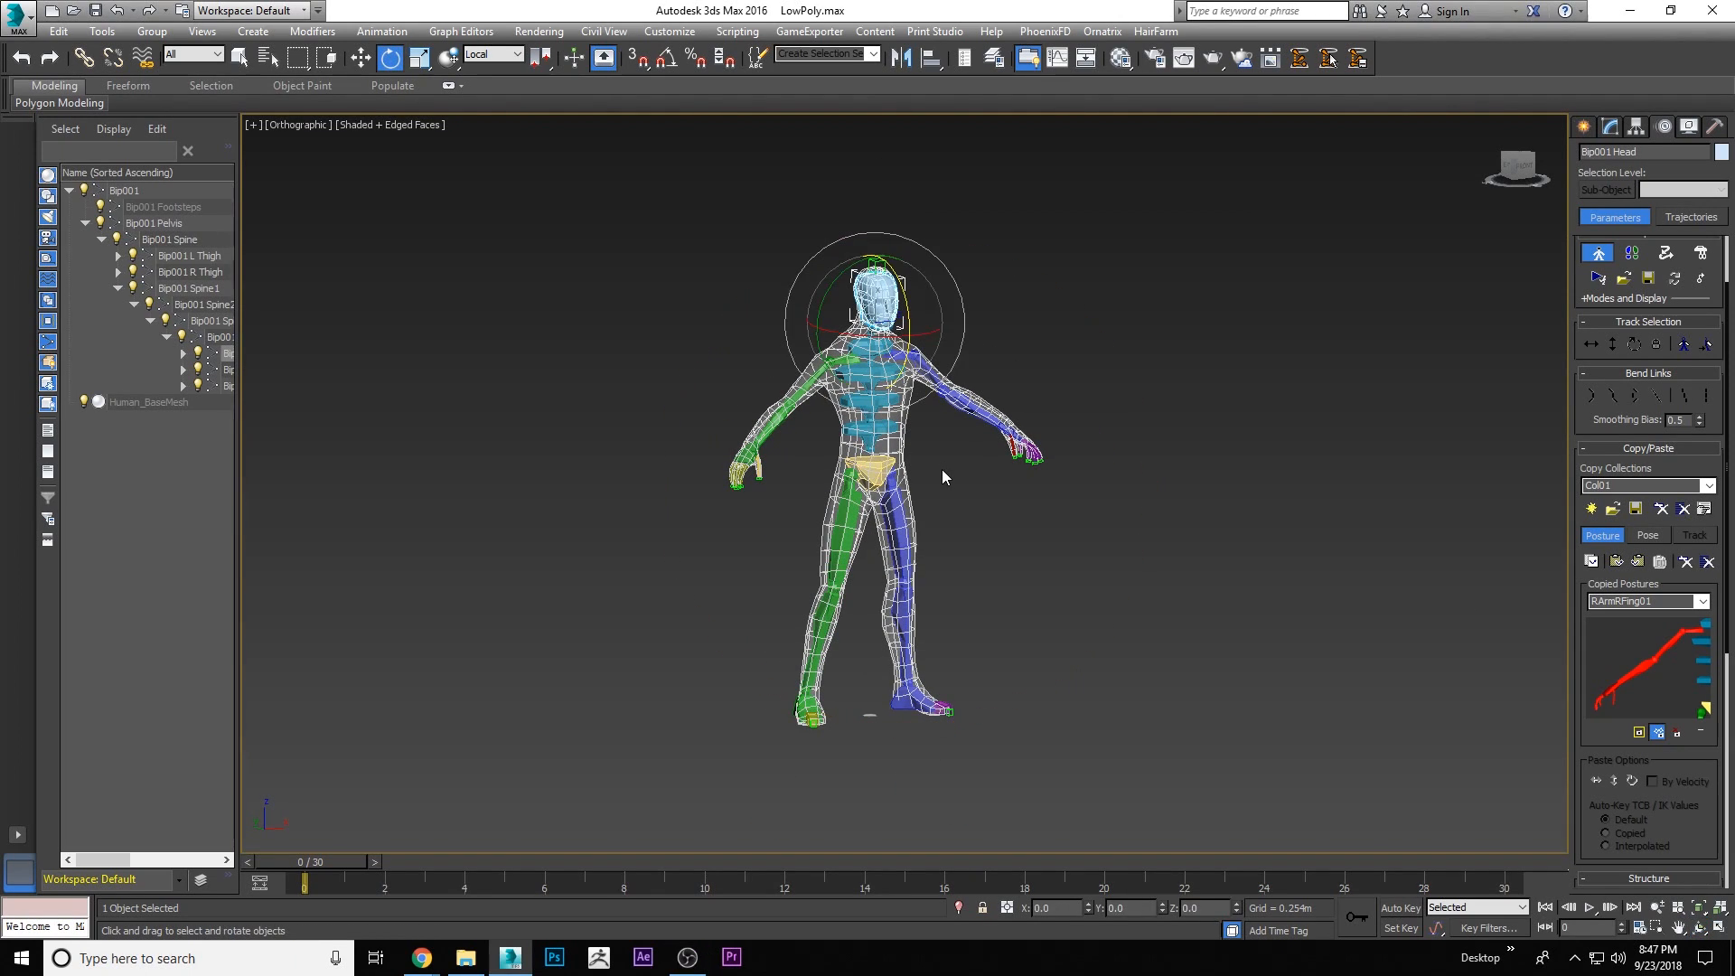
{"action": "key", "text": "f"}
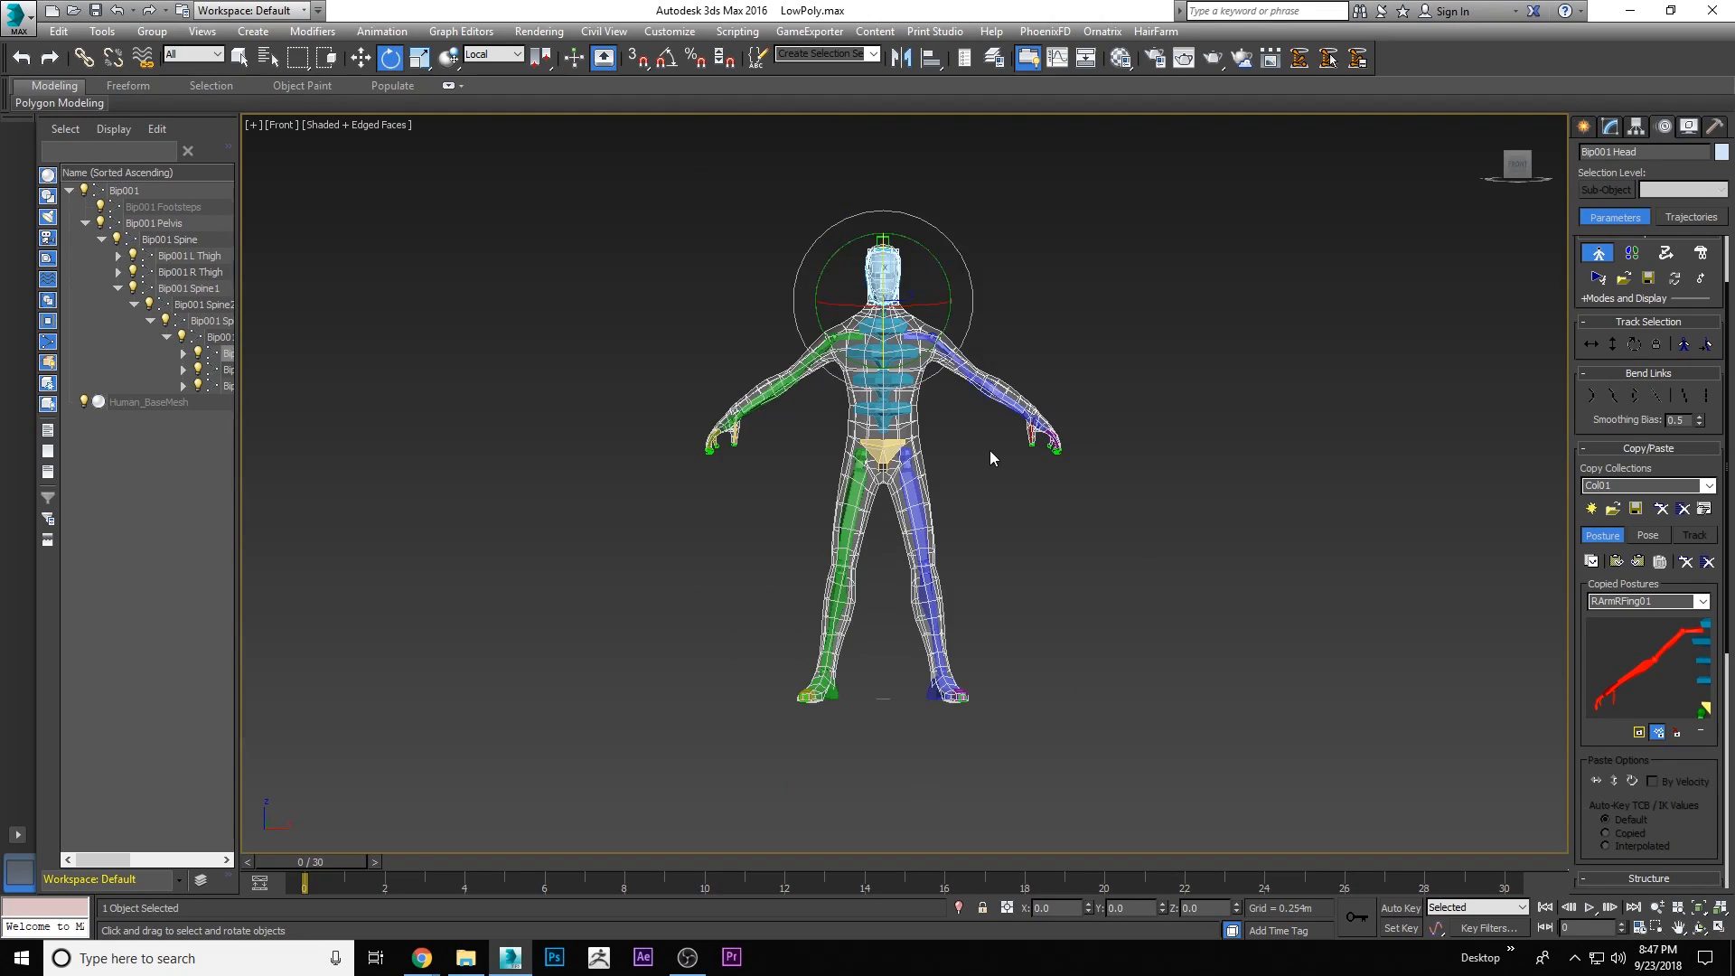
Unfreeze all objects and hide the human base mesh
{"action": "left_click", "coordinate": [990, 450]}
{"action": "left_click_drag", "start_coordinate": [570, 191], "coordinate": [1191, 757]}
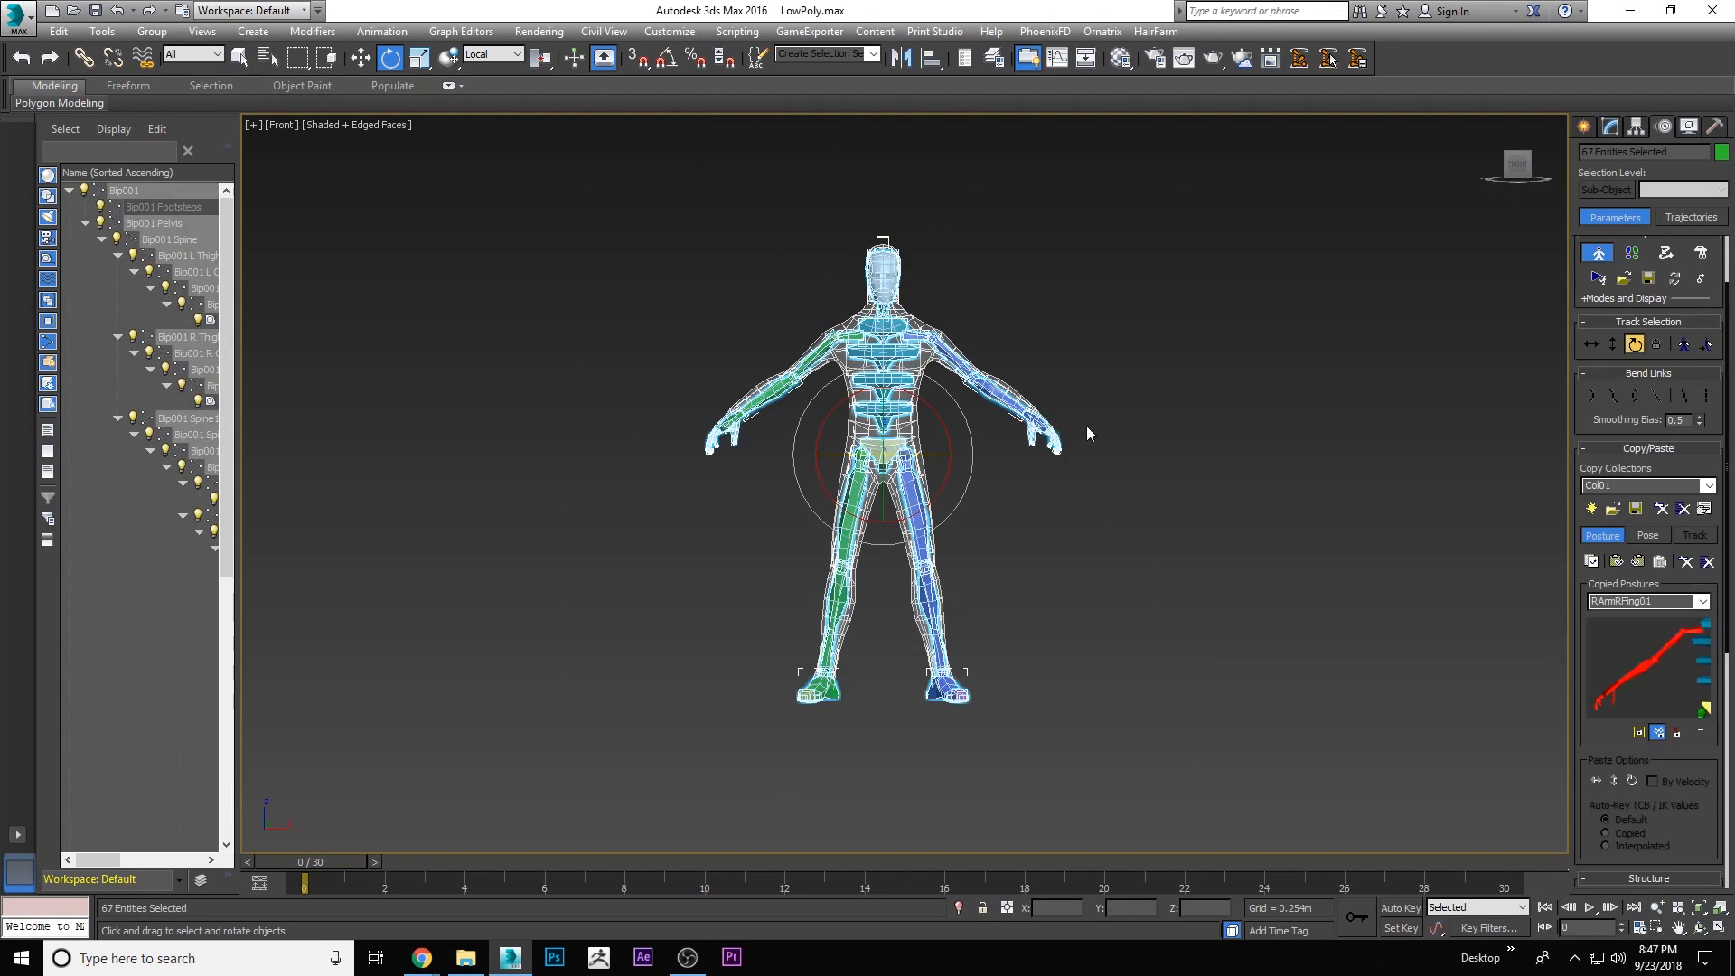
{"action": "key", "text": "w"}
{"action": "right_click", "coordinate": [949, 298]}
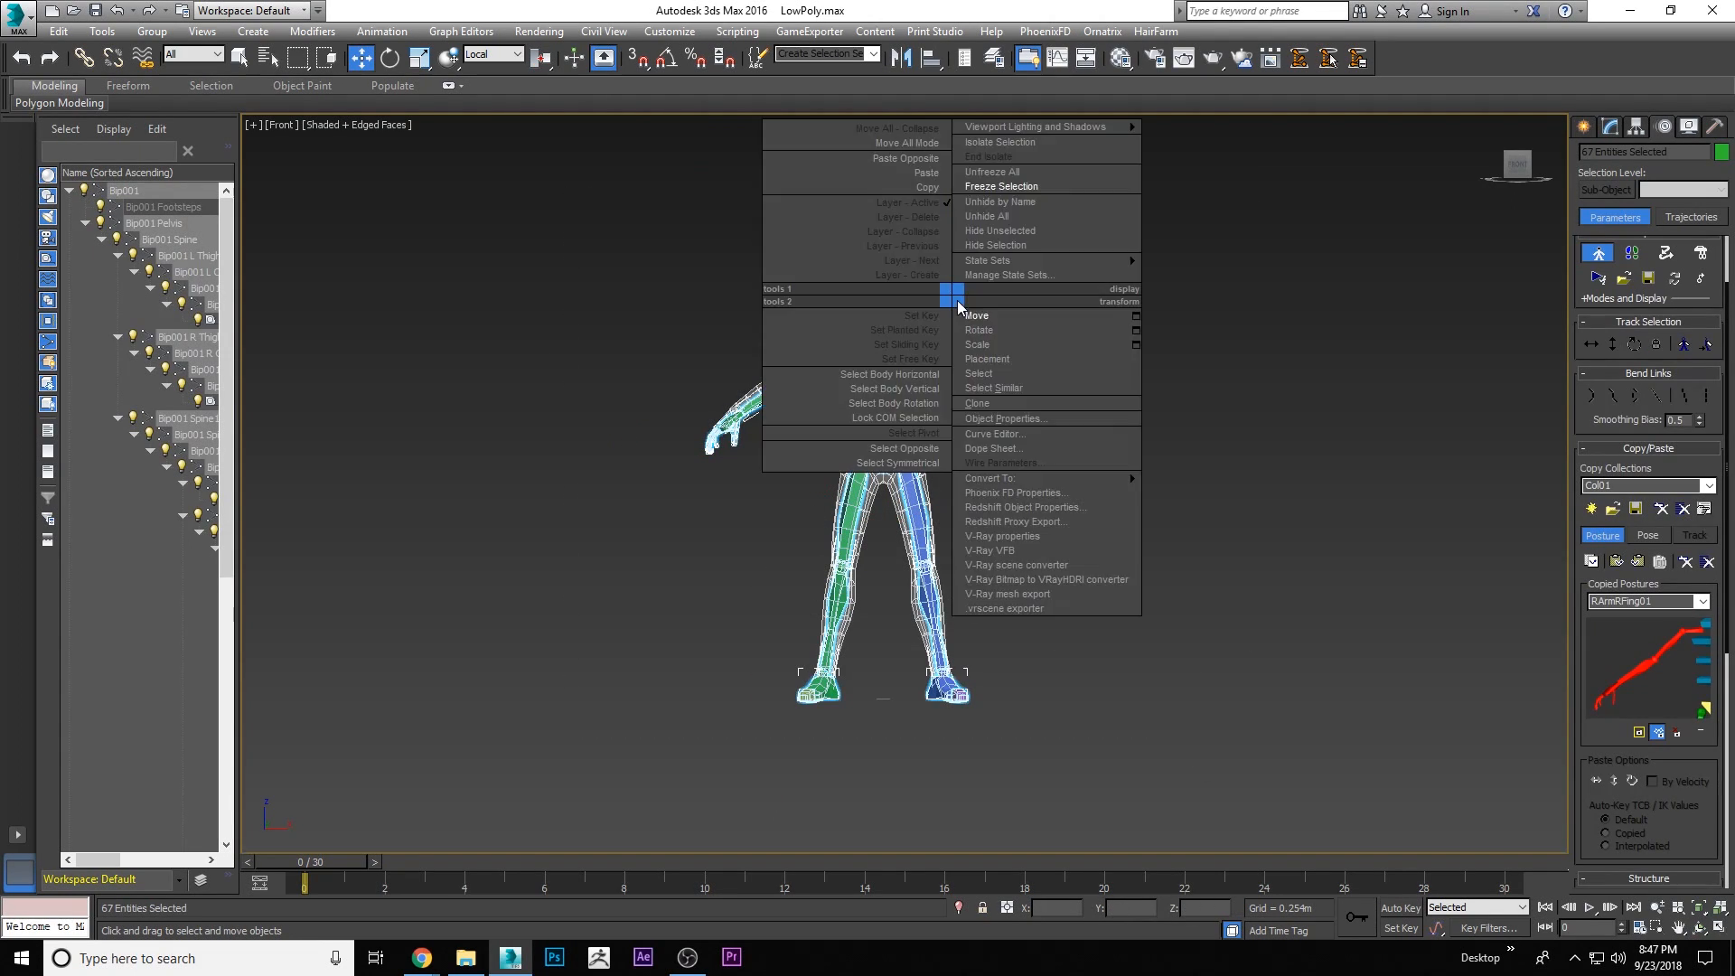
{"action": "left_click", "coordinate": [1039, 184]}
{"action": "left_click", "coordinate": [934, 328]}
{"action": "right_click", "coordinate": [934, 328]}
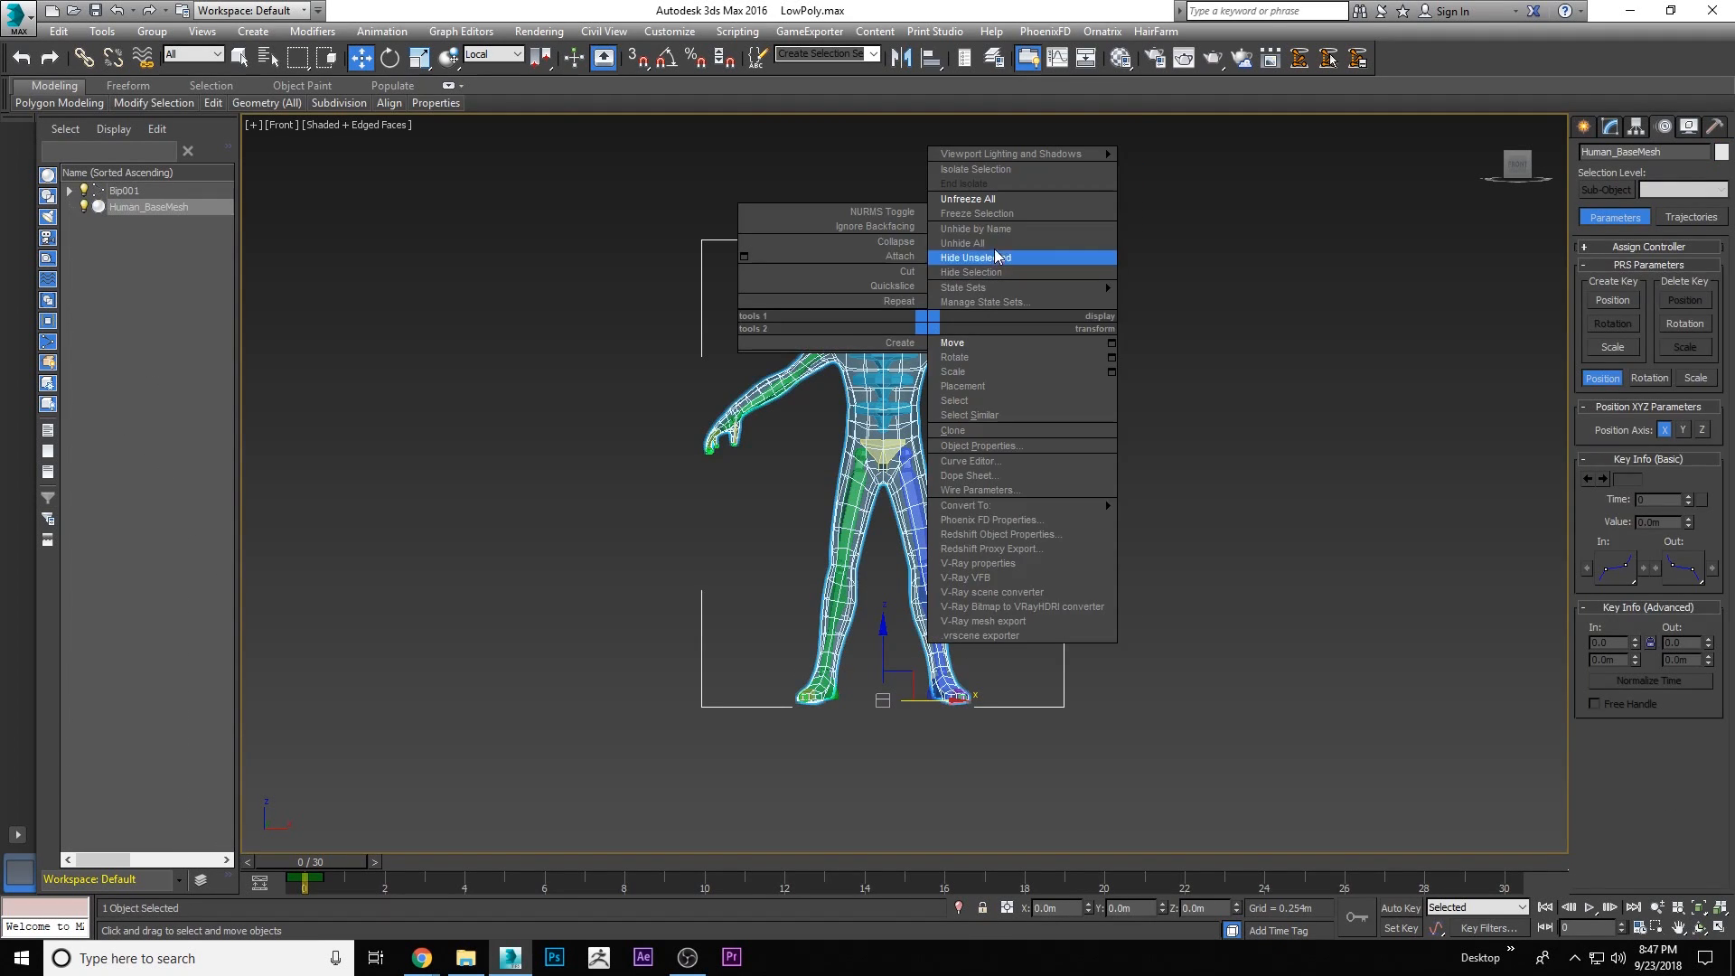
{"action": "left_click", "coordinate": [1104, 282]}
Snapshot the whole Biped as a Single clone with the Mesh method, and move the original skeleton aside
{"action": "left_click_drag", "start_coordinate": [620, 213], "coordinate": [1225, 694]}
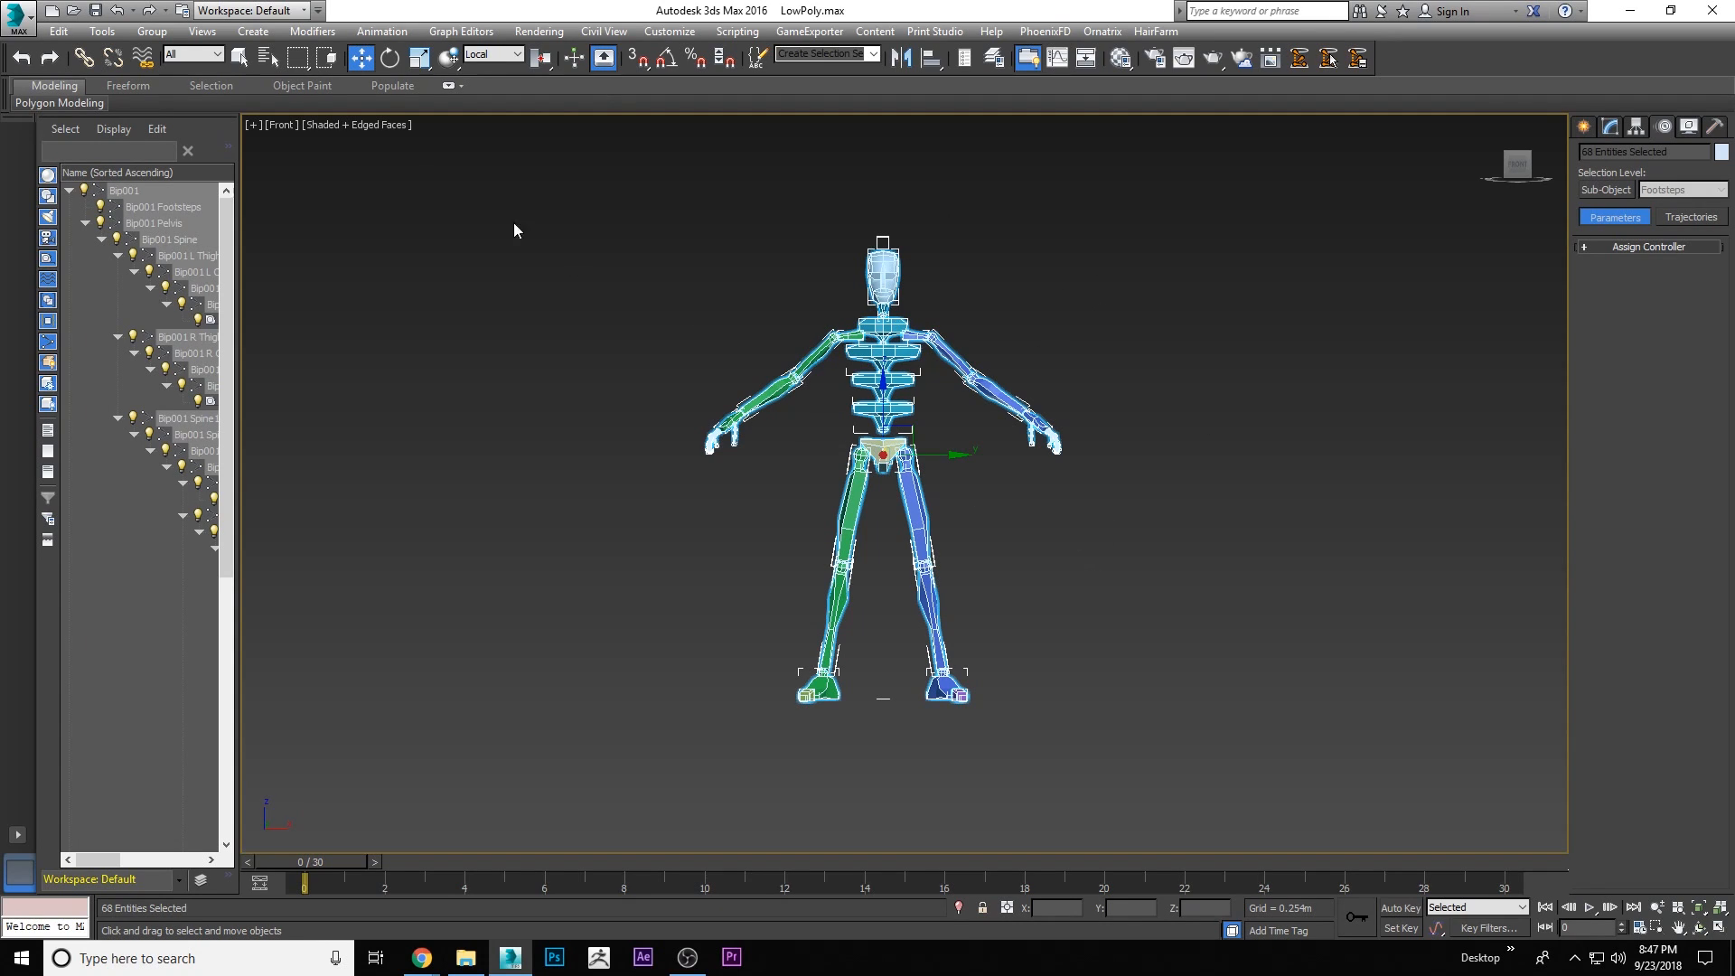
{"action": "left_click", "coordinate": [104, 33]}
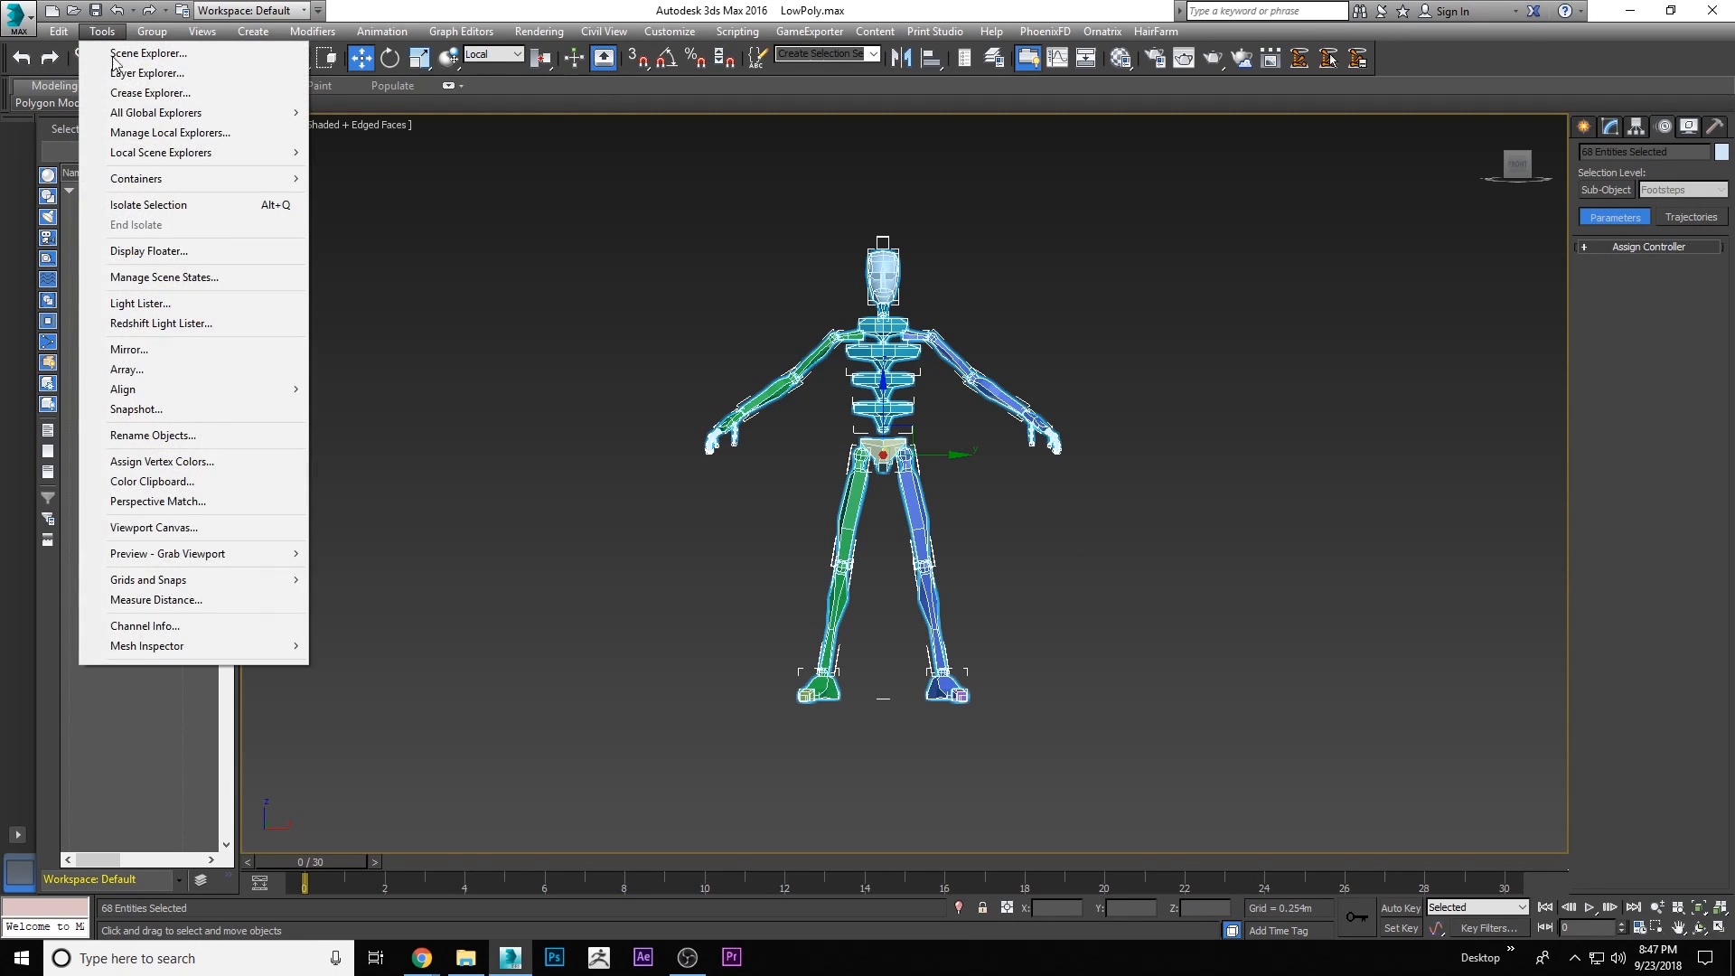
{"action": "left_click", "coordinate": [152, 409]}
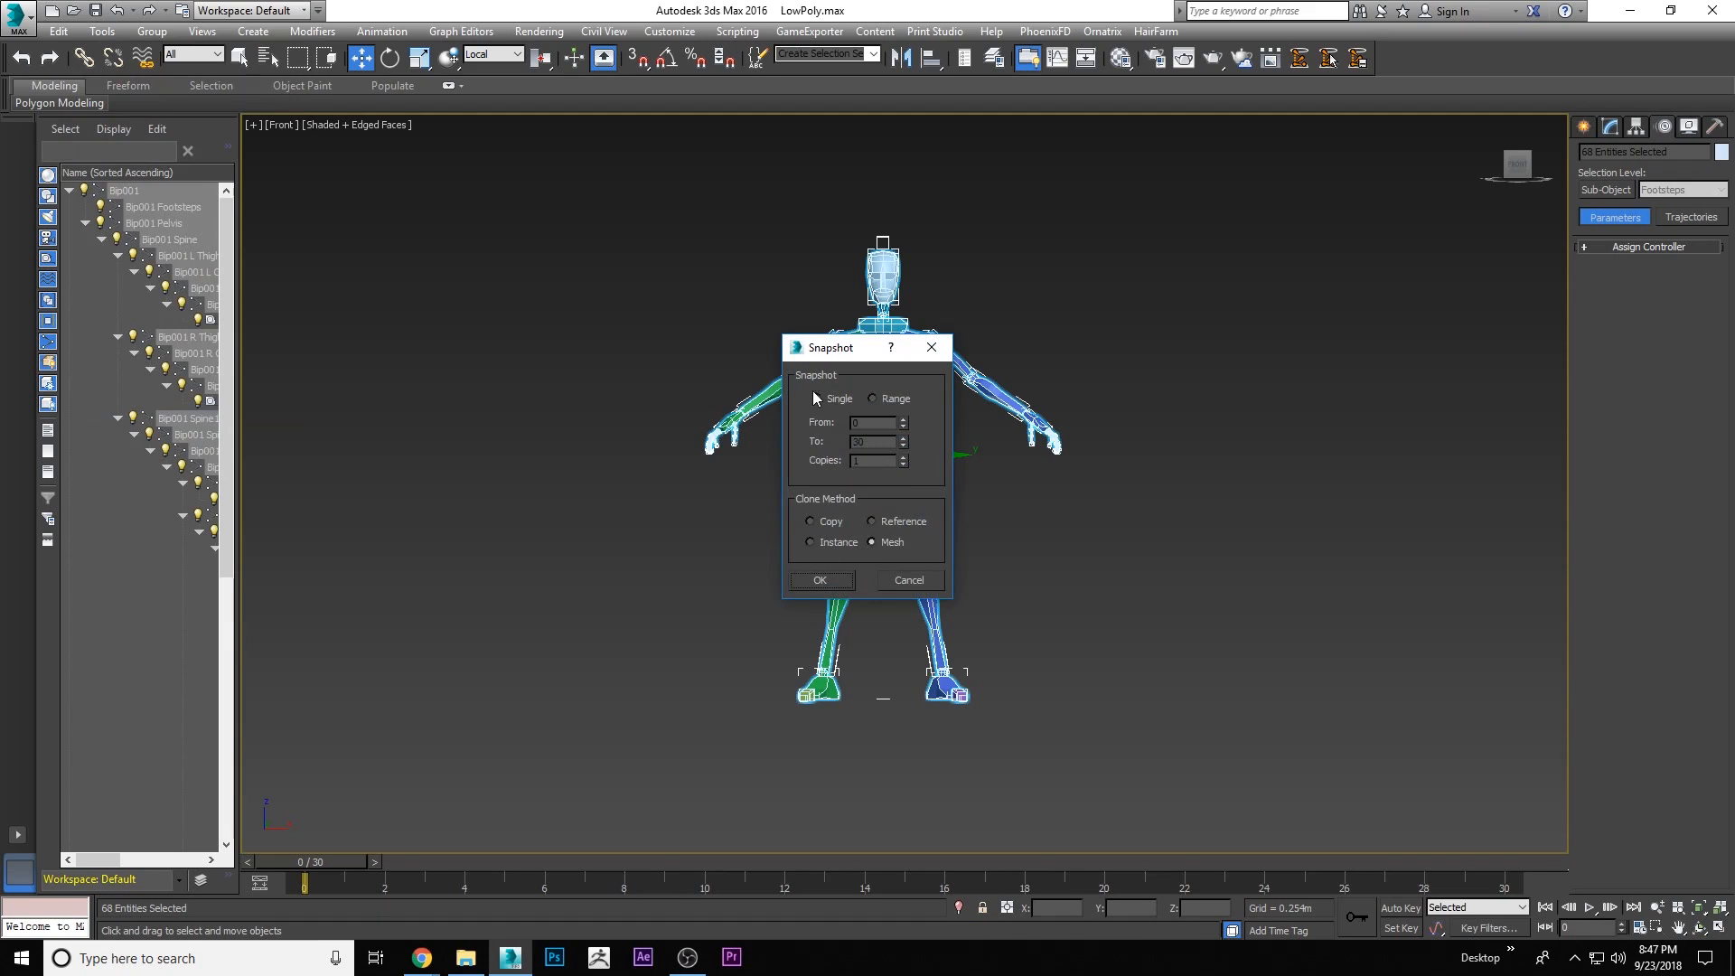
{"action": "left_click", "coordinate": [822, 579]}
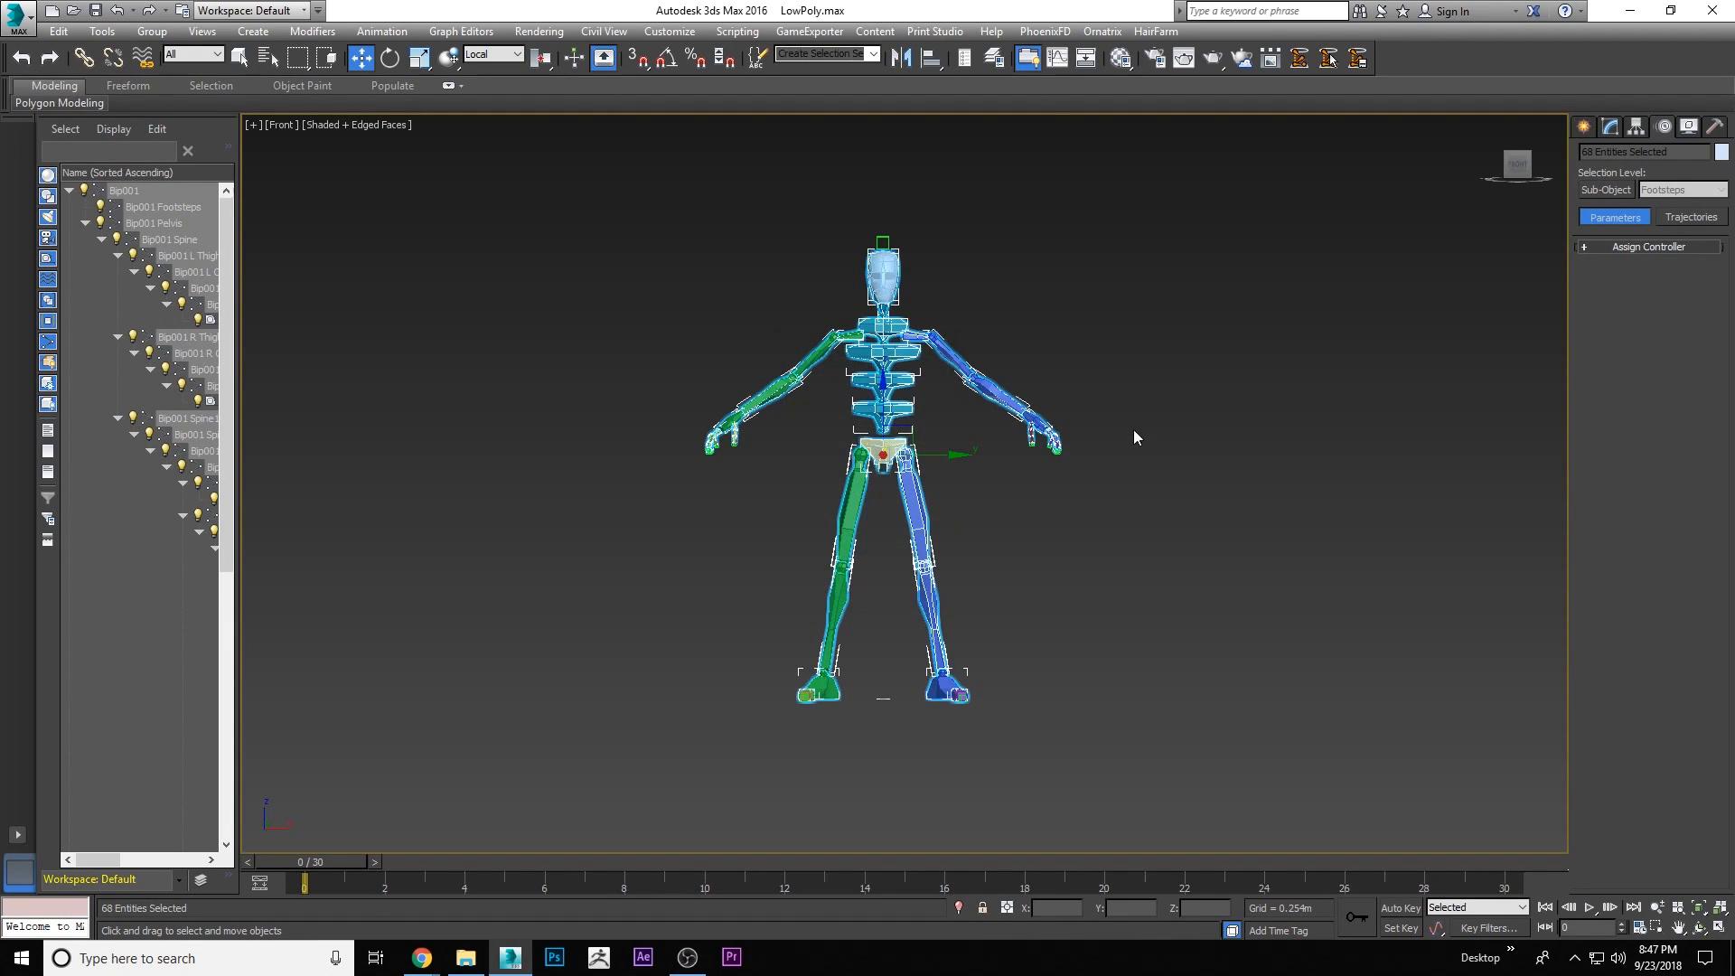
{"action": "left_click_drag", "start_coordinate": [943, 459], "coordinate": [464, 455]}
{"action": "left_click", "coordinate": [669, 289]}
Inspect the modifier stack of the snapshot's upper arm and forearm pieces to see their object type
{"action": "left_click", "coordinate": [809, 362]}
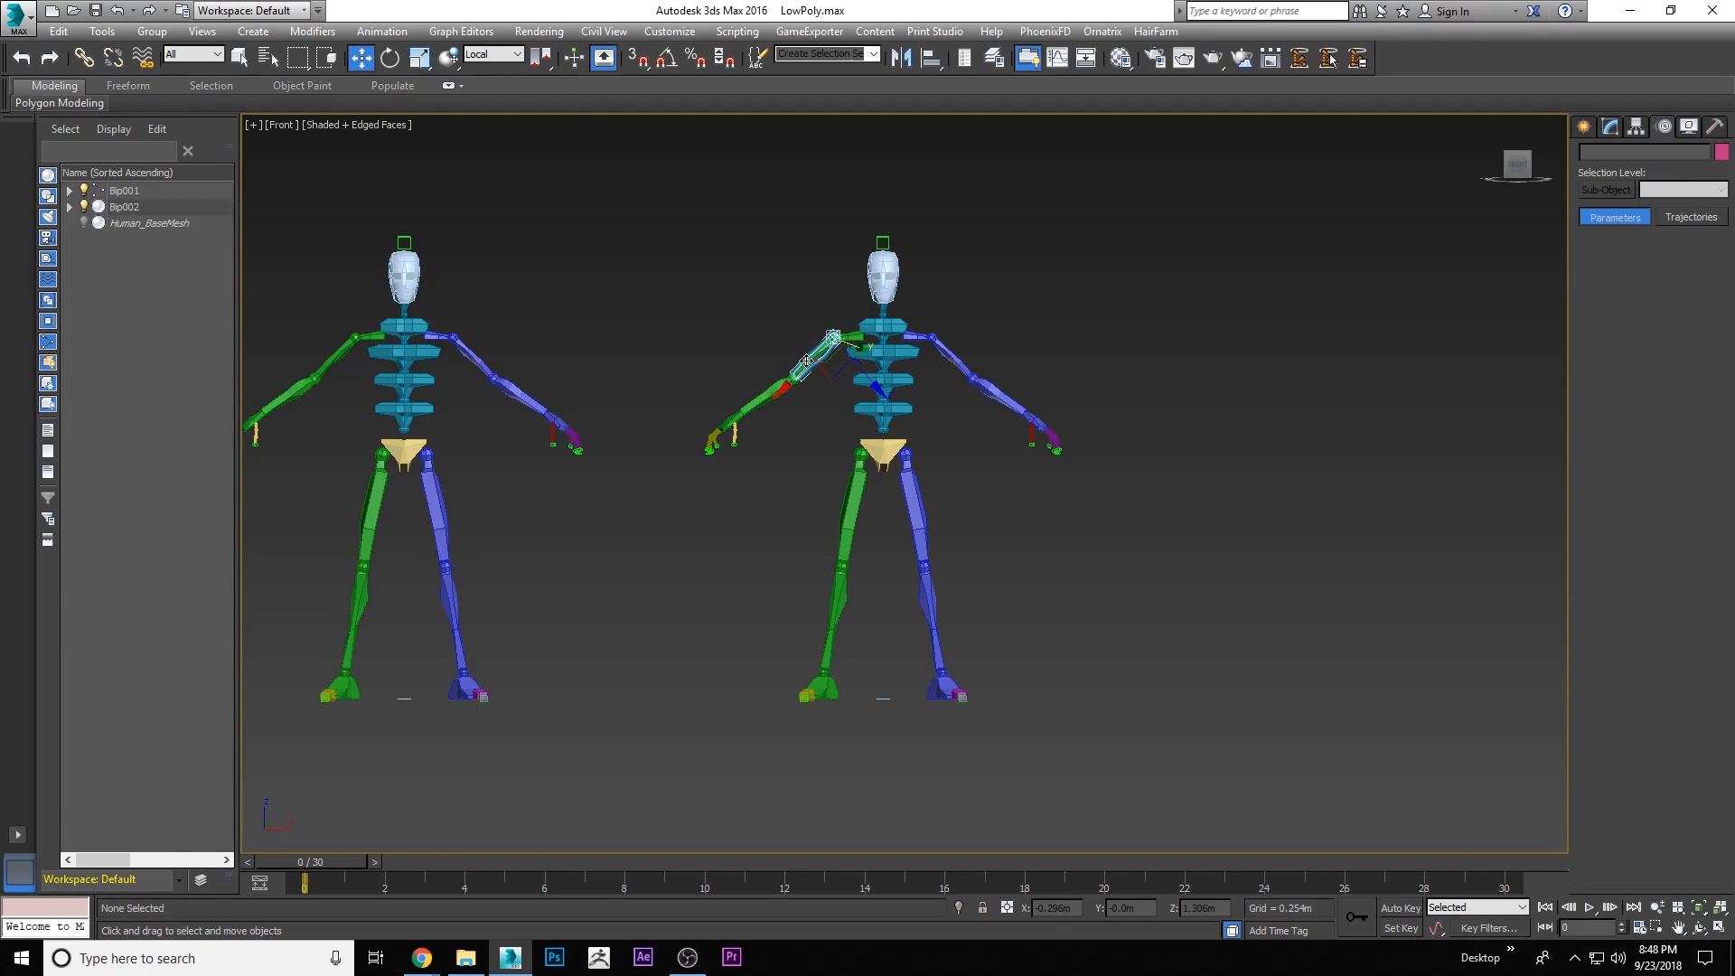
{"action": "left_click", "coordinate": [1610, 127]}
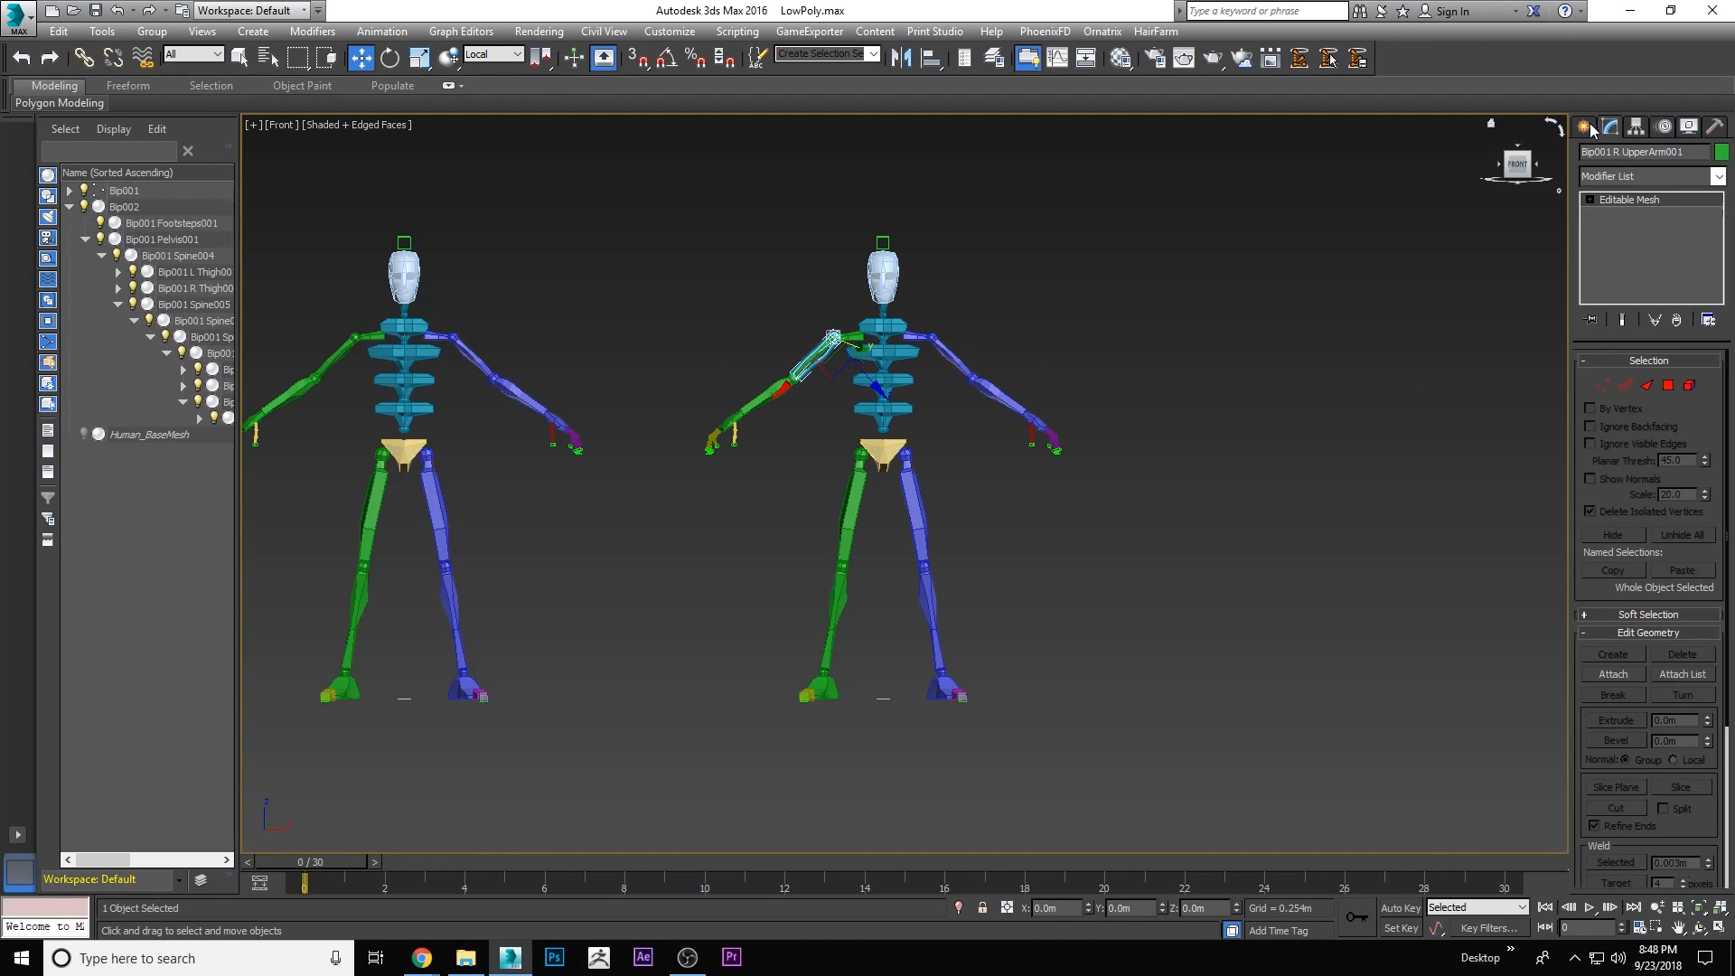
{"action": "left_click", "coordinate": [1584, 127]}
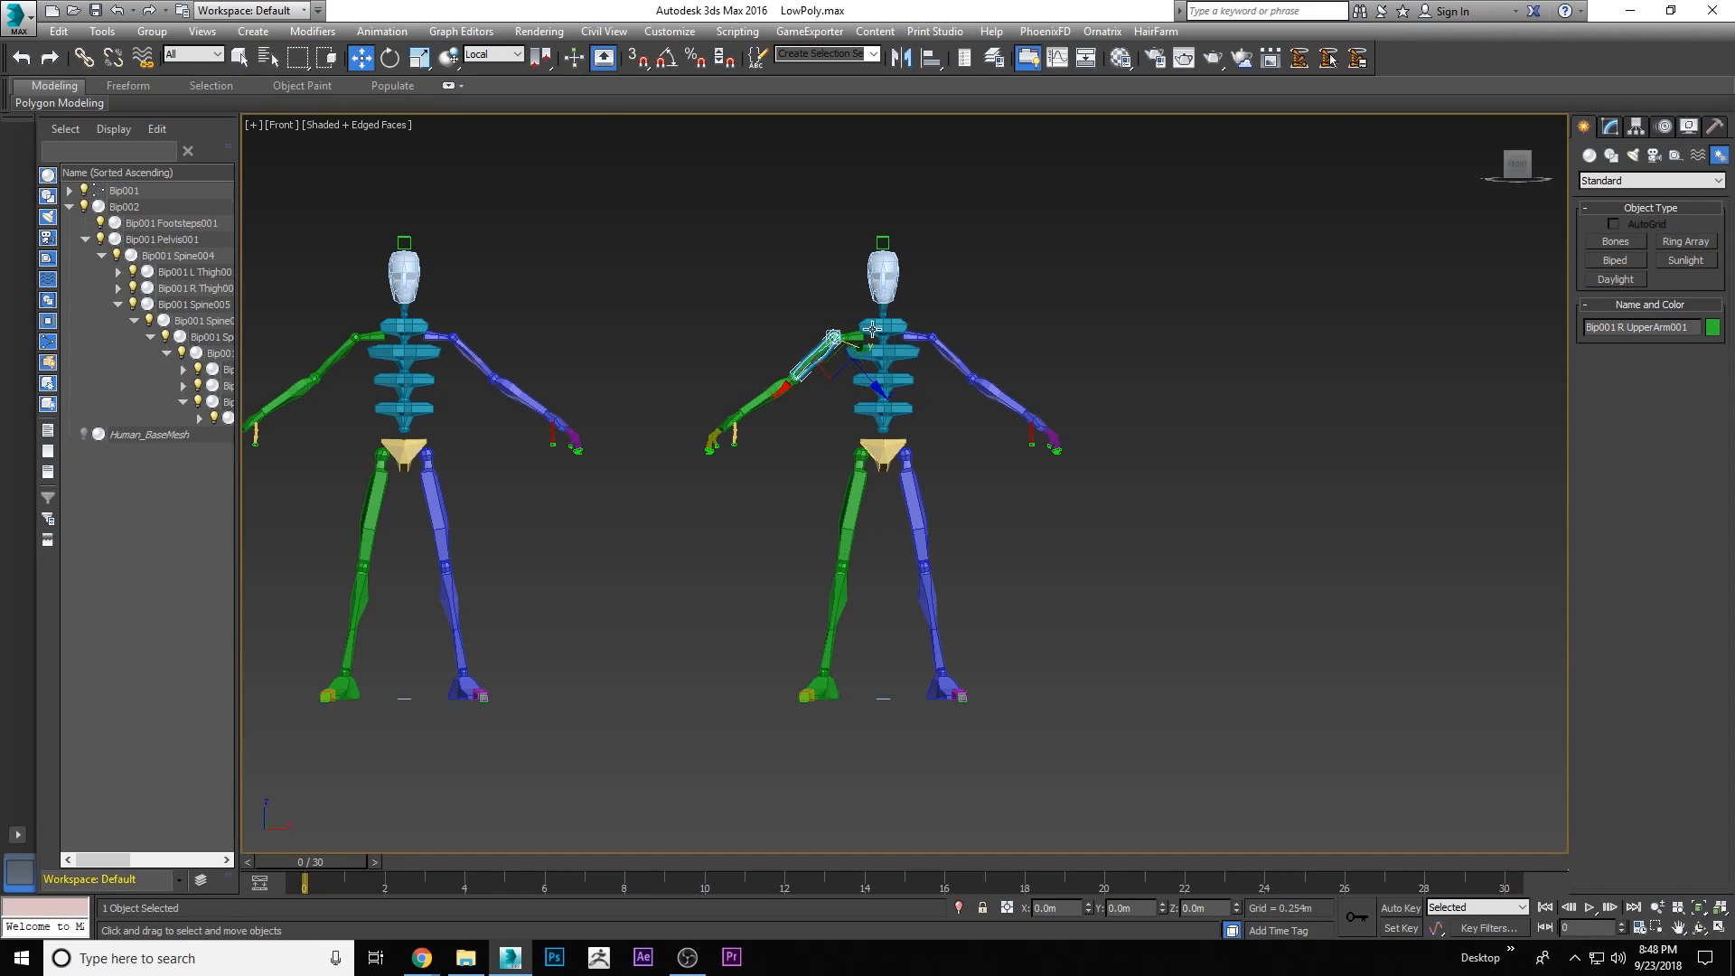
{"action": "left_click", "coordinate": [1616, 131]}
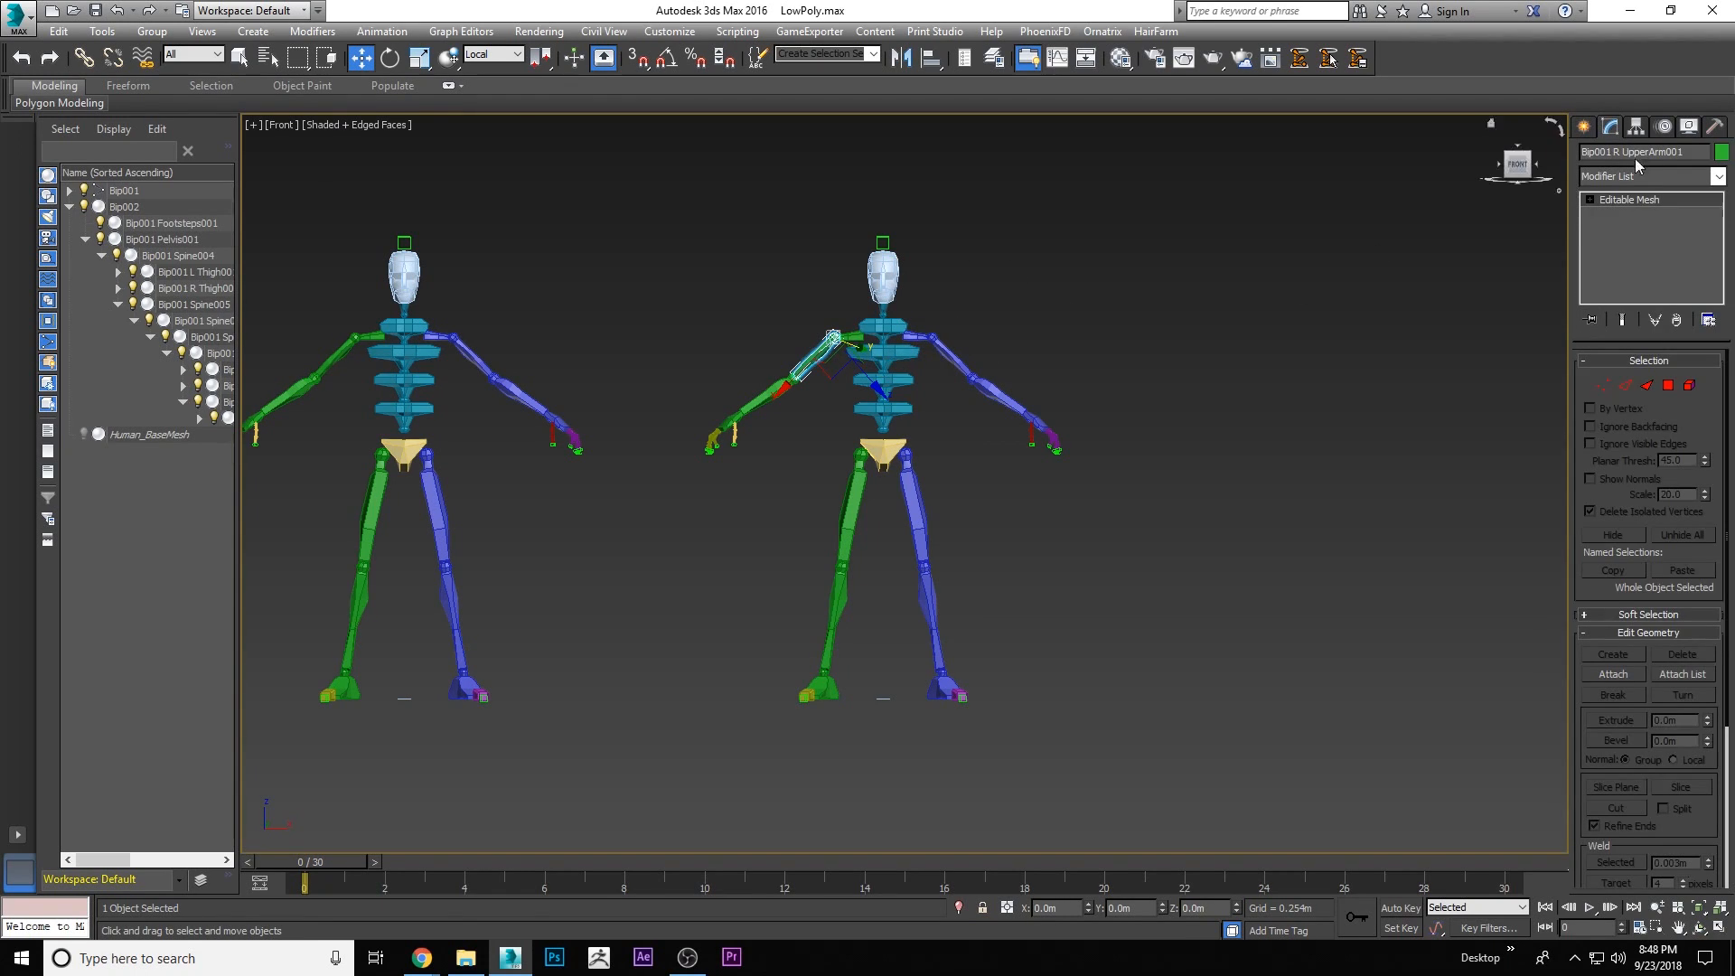
{"action": "left_click", "coordinate": [773, 393]}
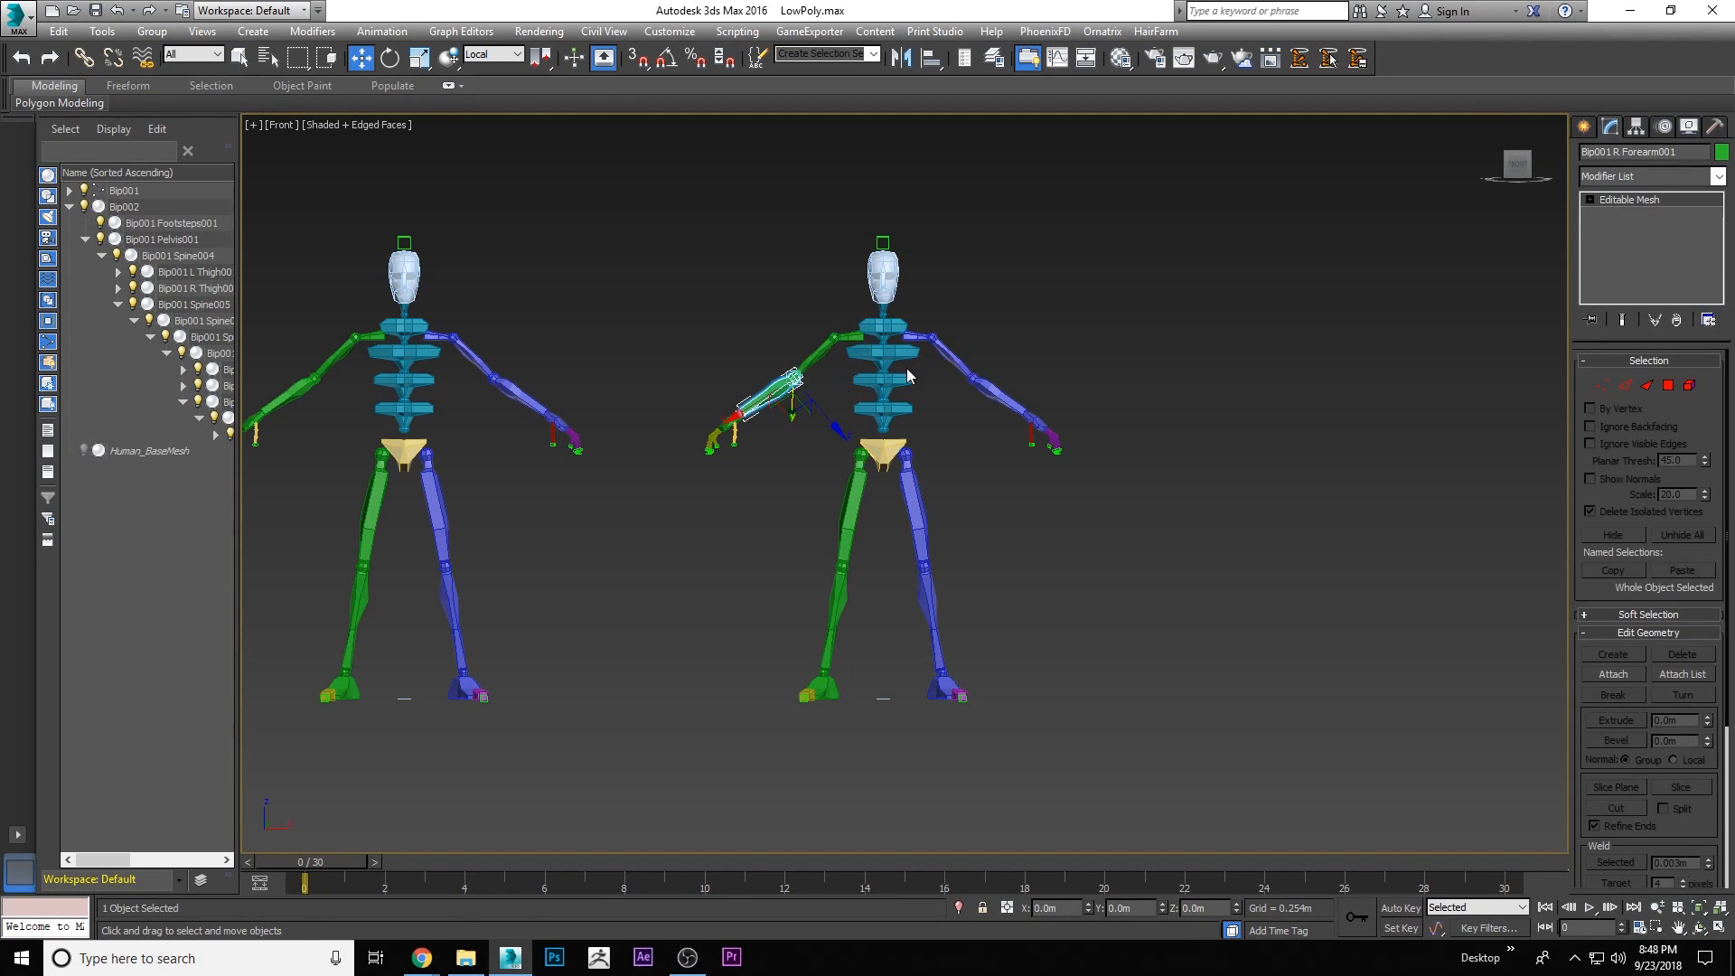
{"action": "left_click", "coordinate": [906, 354]}
{"action": "left_click", "coordinate": [956, 360]}
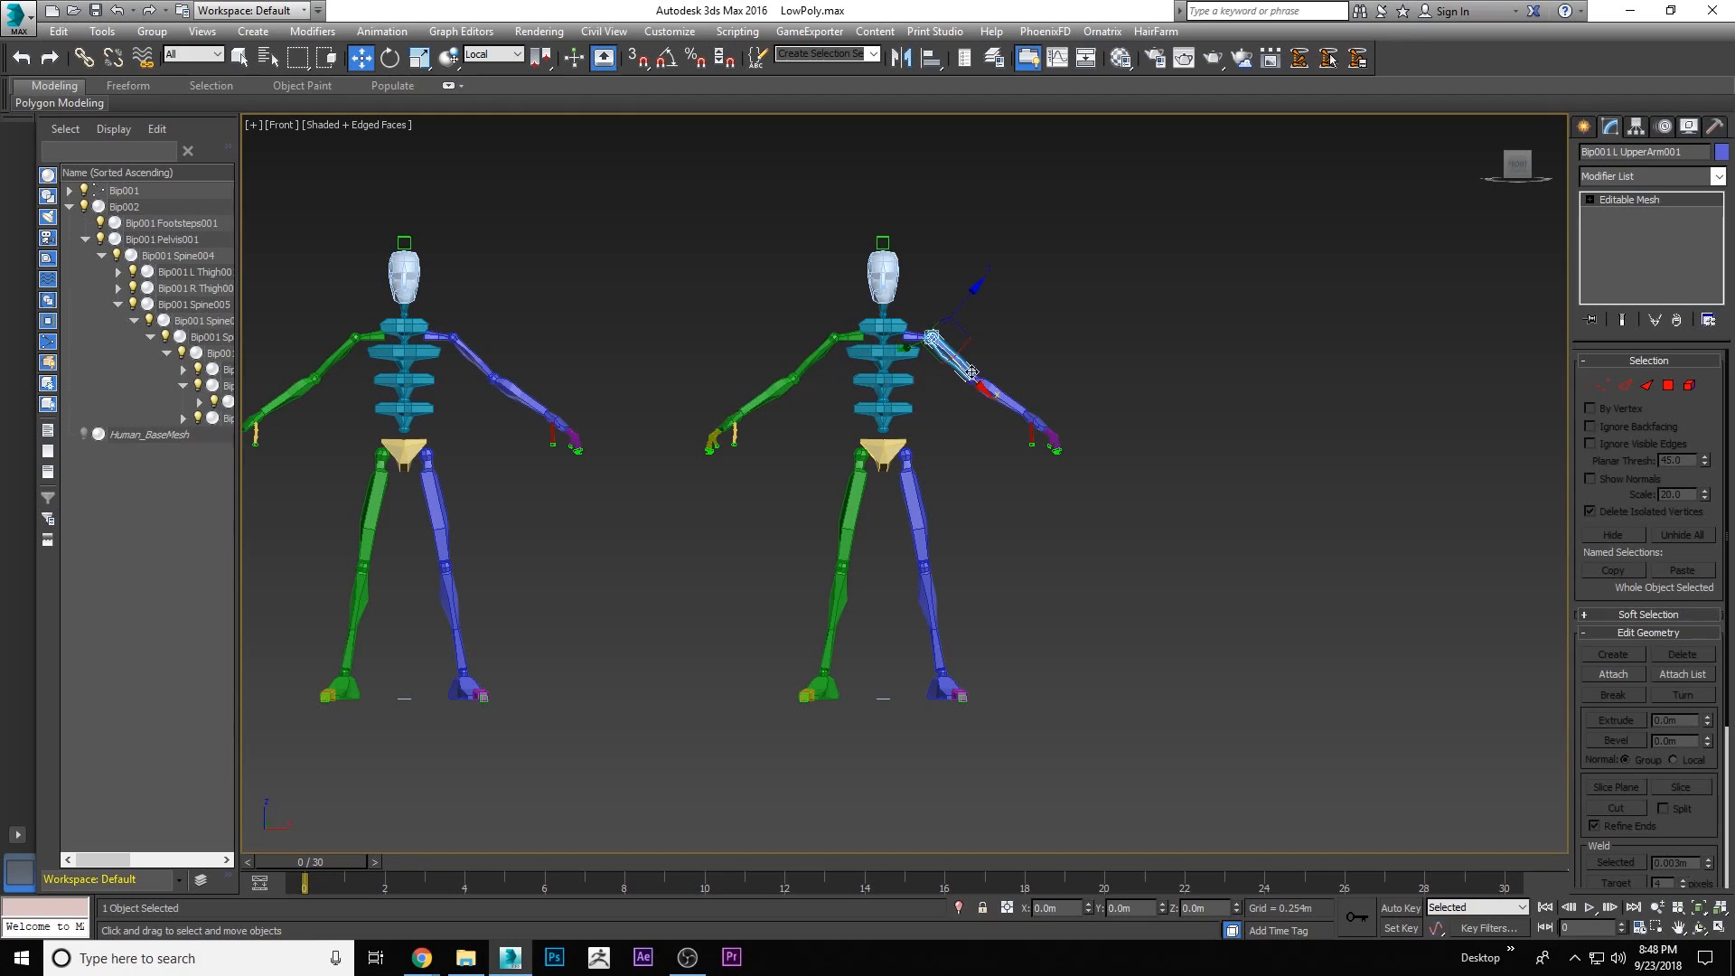
{"action": "left_click", "coordinate": [1119, 340]}
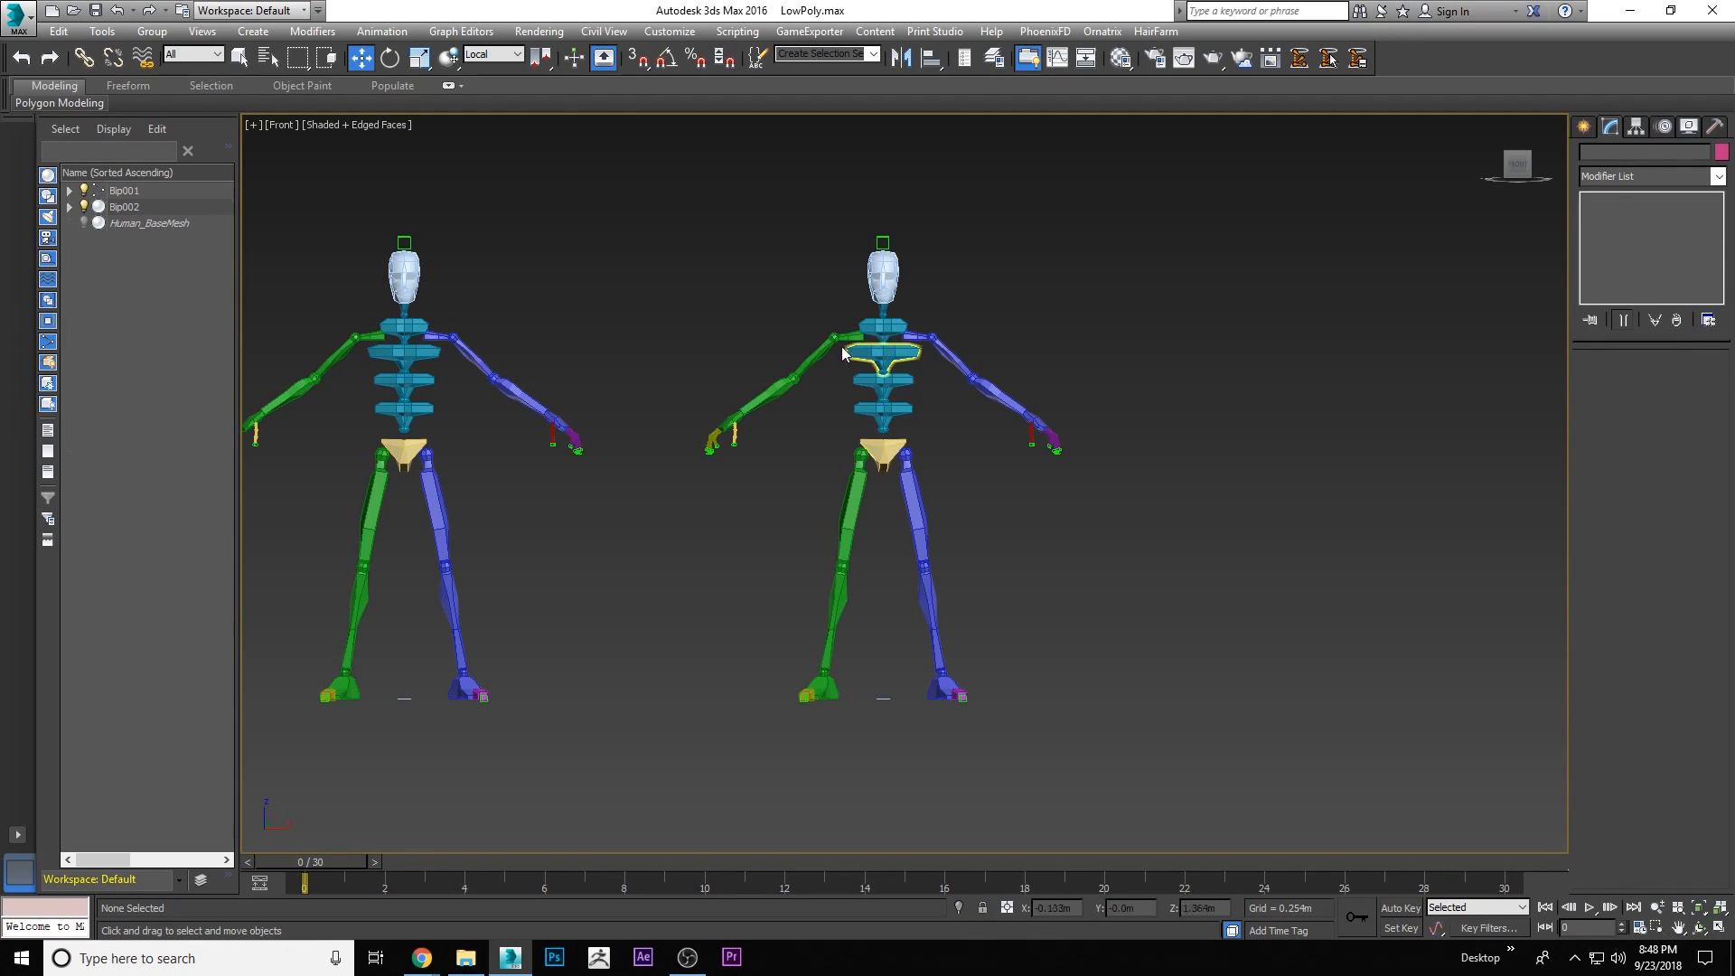
Select the entire original Biped and move it farther away from the snapshot skeleton
{"action": "scroll", "coordinate": [612, 274], "scroll_direction": "down", "scroll_amount": 3}
{"action": "left_click_drag", "start_coordinate": [335, 203], "coordinate": [628, 567]}
{"action": "scroll", "coordinate": [670, 414], "scroll_direction": "up", "scroll_amount": 4}
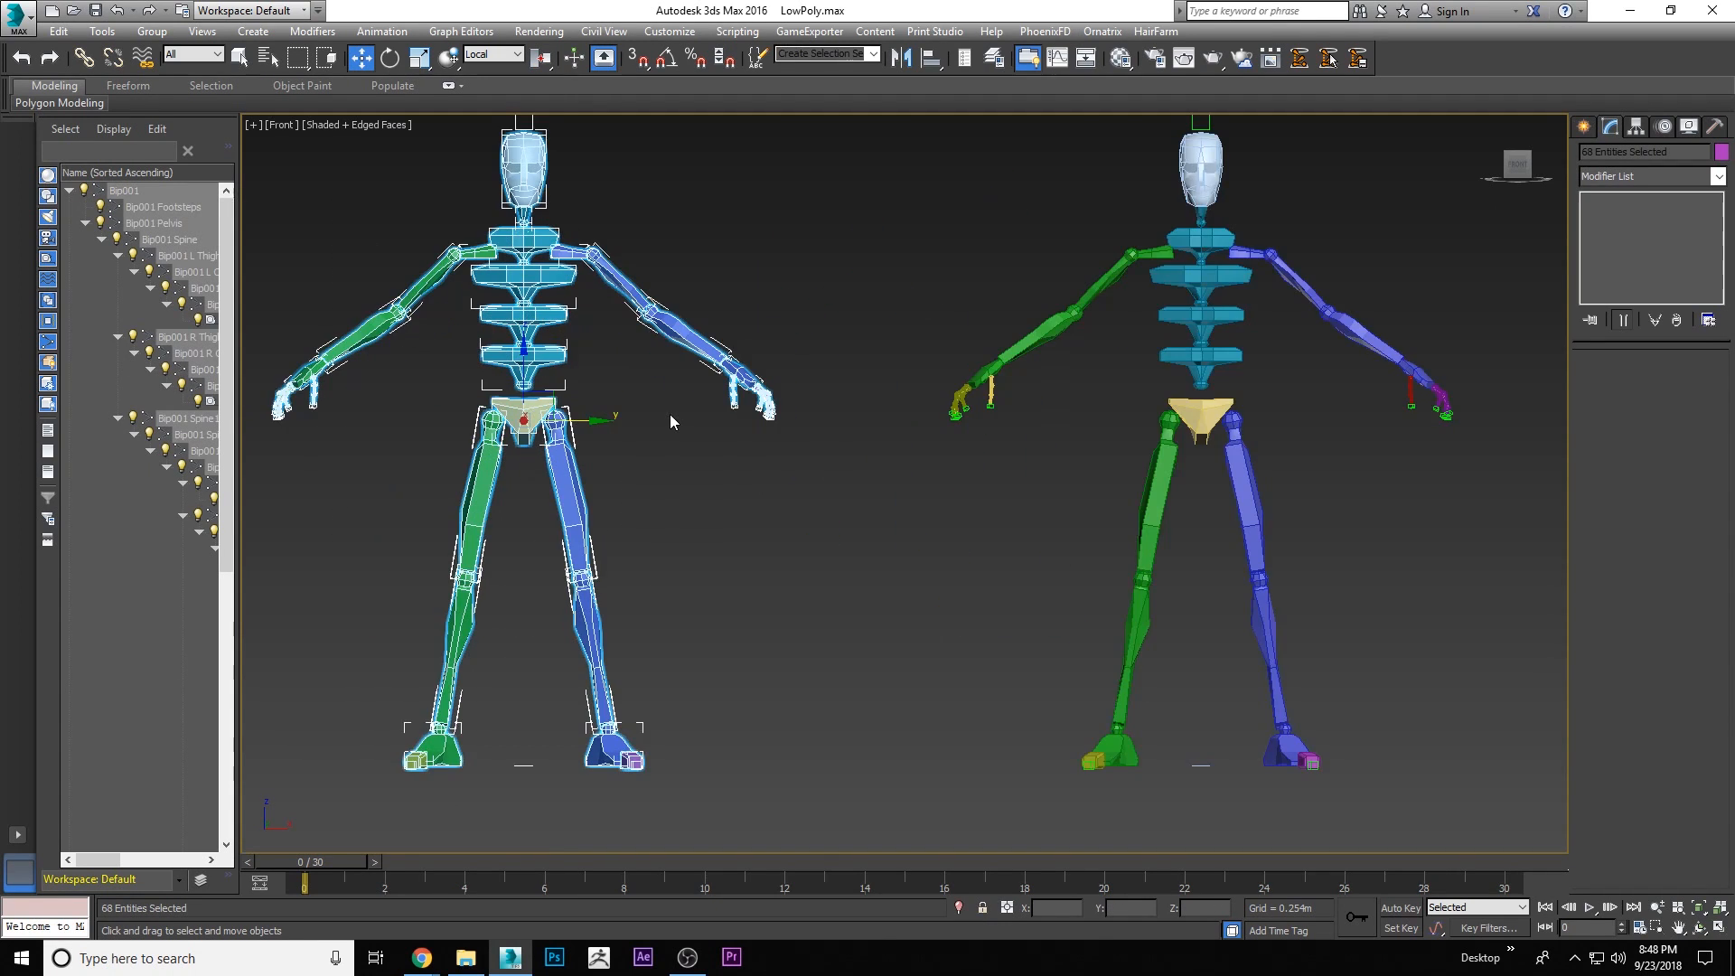
{"action": "scroll", "coordinate": [670, 414], "scroll_direction": "down", "scroll_amount": 4}
{"action": "left_click_drag", "start_coordinate": [649, 418], "coordinate": [525, 417]}
{"action": "scroll", "coordinate": [582, 346], "scroll_direction": "up", "scroll_amount": 2}
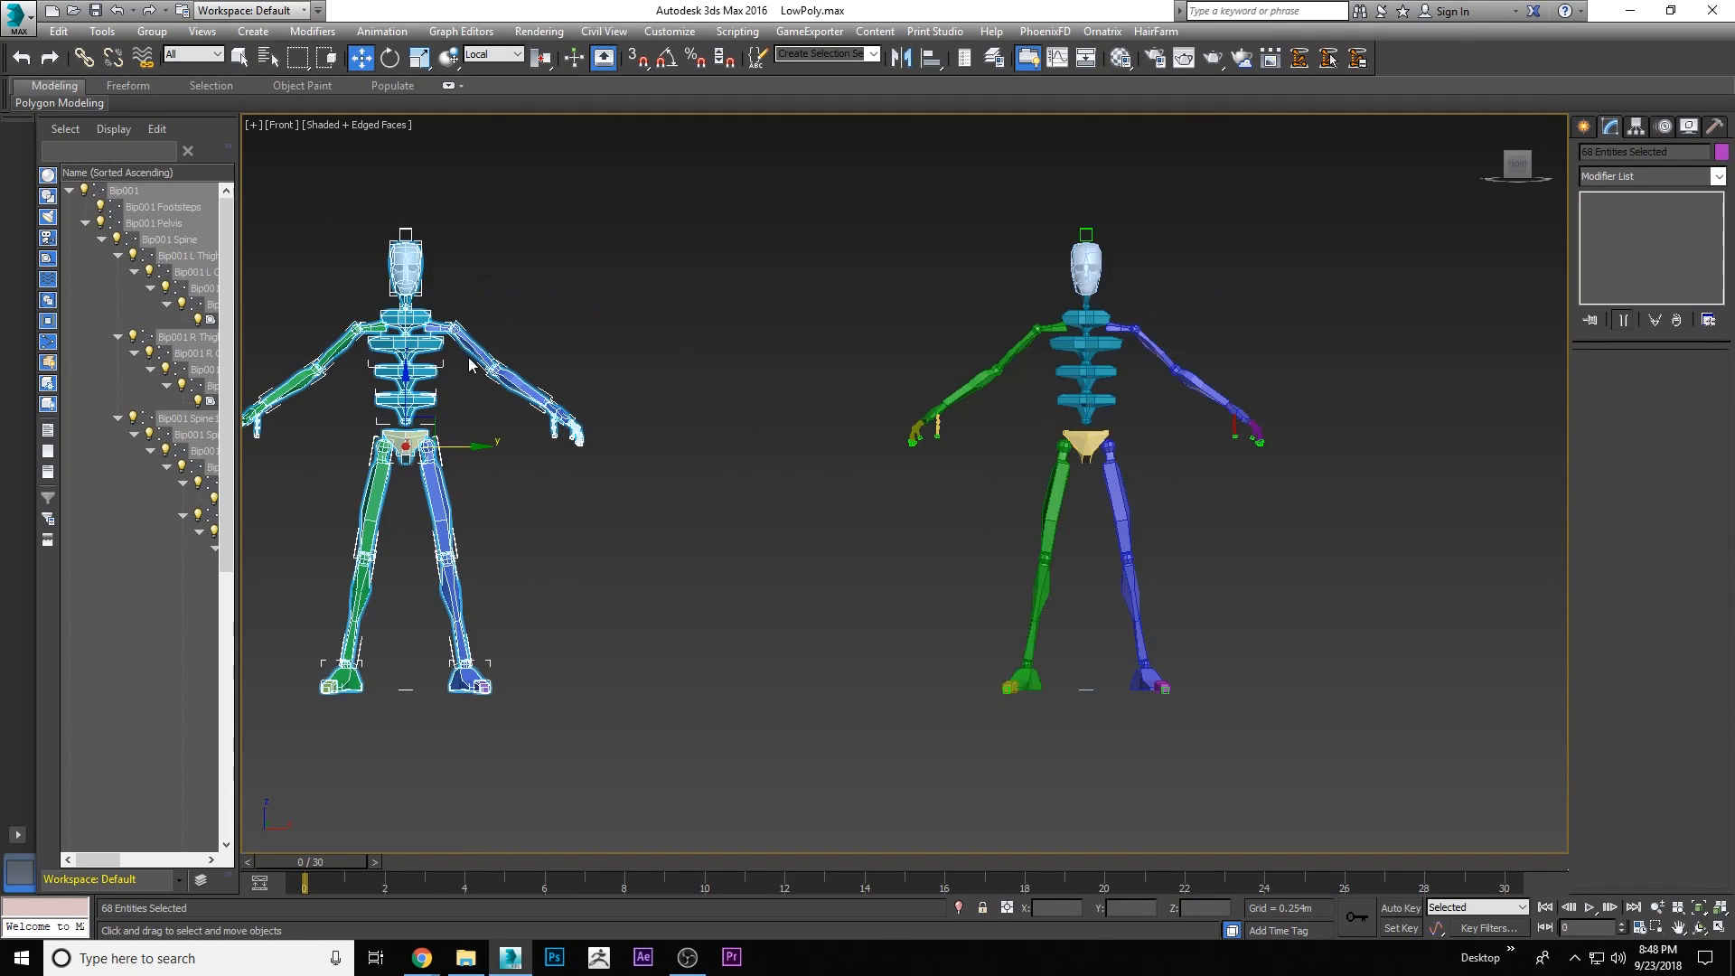
{"action": "scroll", "coordinate": [1181, 393], "scroll_direction": "up", "scroll_amount": 3}
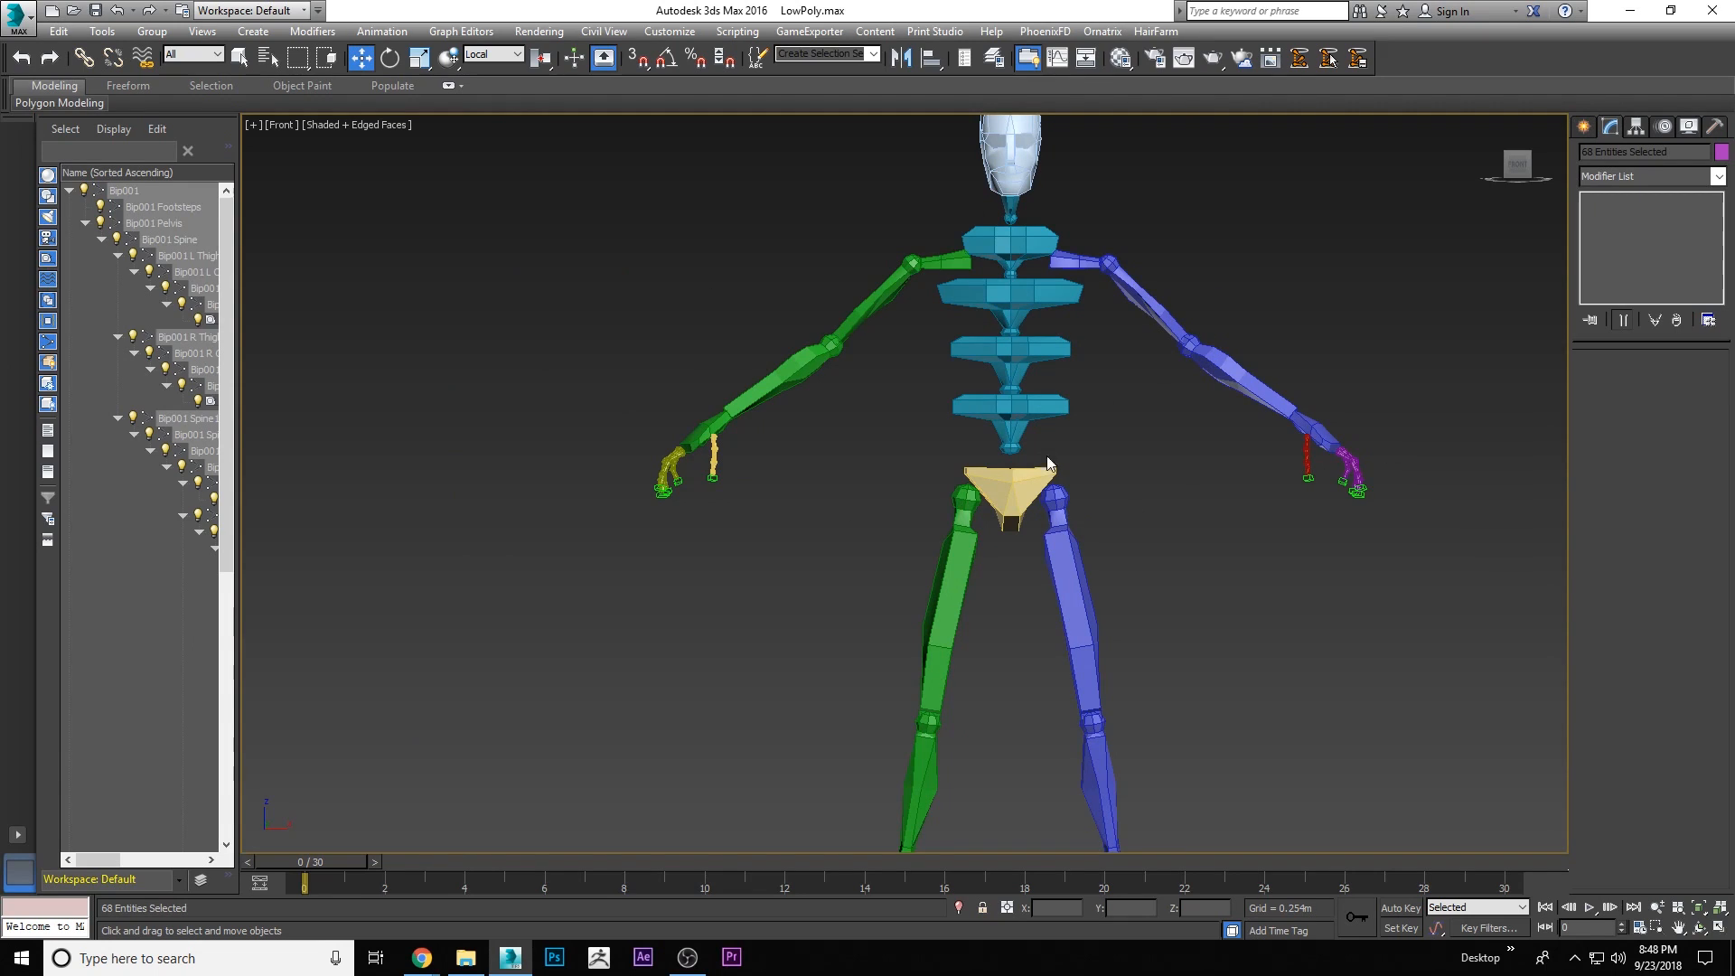
Select both clavicles of the snapshot skeleton and try to link them to a different parent bone
{"action": "scroll", "coordinate": [1045, 446], "scroll_direction": "down", "scroll_amount": 3}
{"action": "scroll", "coordinate": [988, 443], "scroll_direction": "up", "scroll_amount": 4}
{"action": "right_click", "coordinate": [1013, 428]}
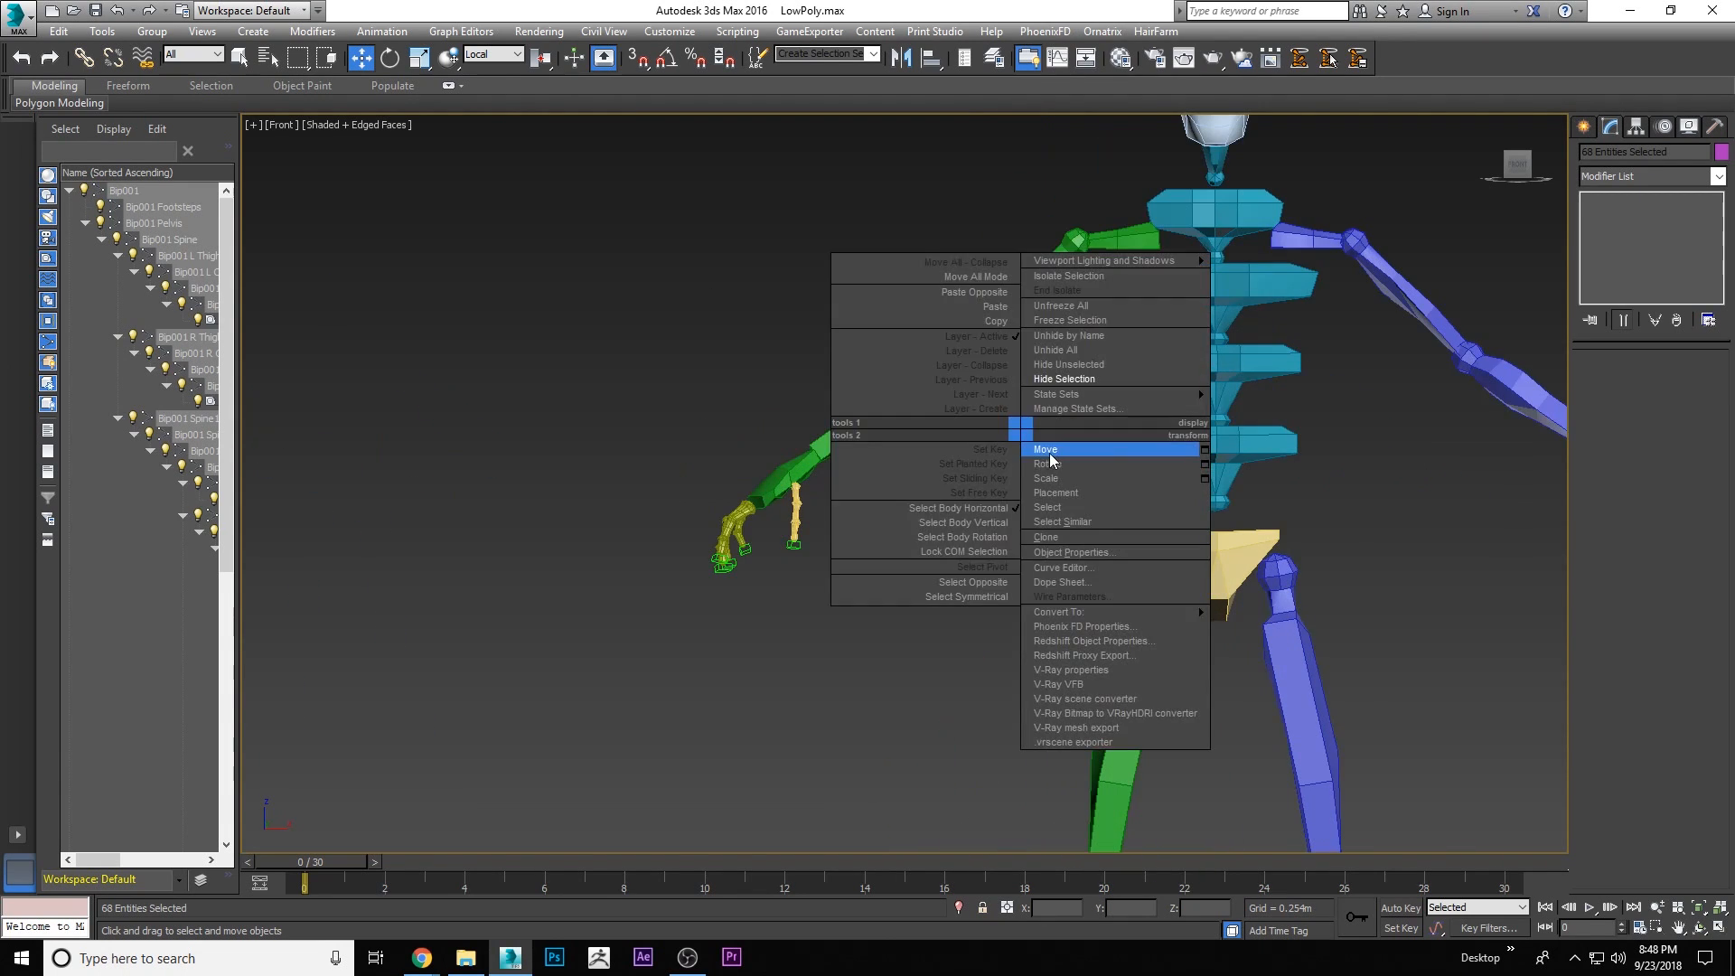
{"action": "scroll", "coordinate": [968, 382], "scroll_direction": "down", "scroll_amount": 3}
{"action": "scroll", "coordinate": [1043, 362], "scroll_direction": "up", "scroll_amount": 4}
{"action": "left_click", "coordinate": [818, 335]}
{"action": "left_click", "coordinate": [1043, 341], "text": "ctrl"}
{"action": "left_click", "coordinate": [84, 58]}
Test the hierarchy by moving the top spine link, the spine link below it and the neck, undoing each move
{"action": "key", "text": "w"}
{"action": "left_click", "coordinate": [919, 289]}
{"action": "mouse_move", "coordinate": [974, 343]}
{"action": "left_mouse_down"}
{"action": "mouse_move", "coordinate": [1097, 331]}
{"action": "mouse_move", "coordinate": [959, 332]}
{"action": "left_mouse_up"}
{"action": "key", "text": "ctrl+z"}
{"action": "left_click", "coordinate": [963, 388]}
{"action": "left_click_drag", "start_coordinate": [981, 452], "coordinate": [975, 396]}
{"action": "key", "text": "ctrl+z"}
{"action": "left_click", "coordinate": [951, 239]}
{"action": "left_click_drag", "start_coordinate": [977, 231], "coordinate": [943, 186]}
{"action": "key", "text": "ctrl+z"}
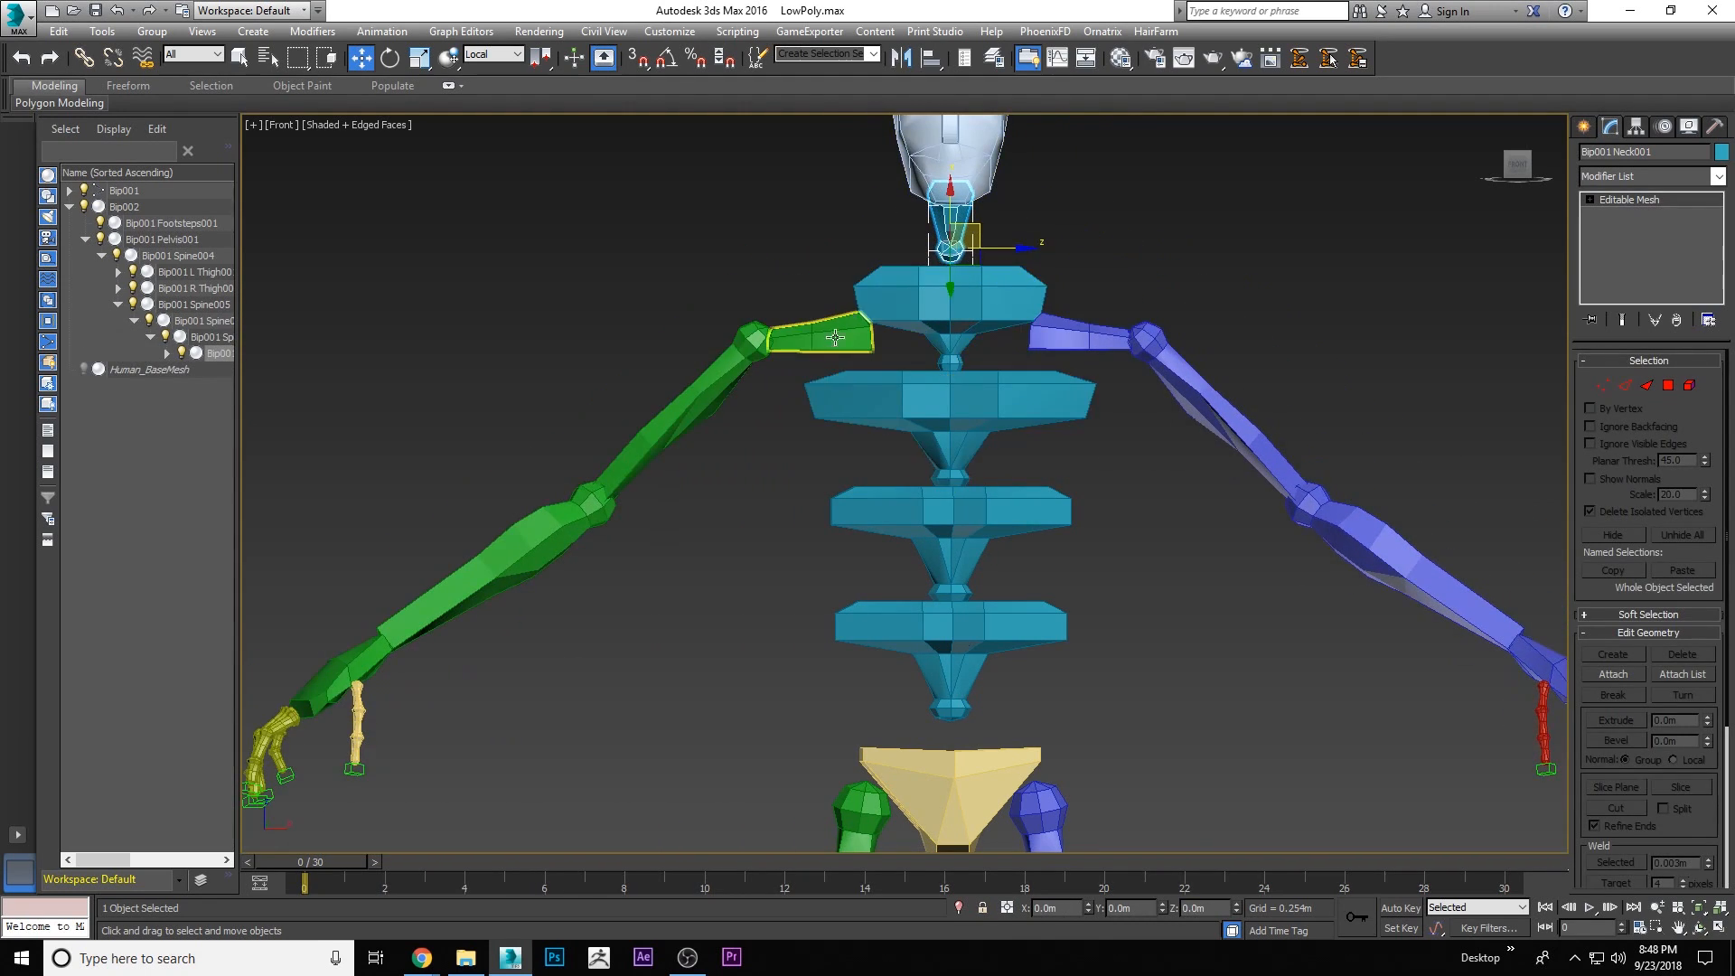
Test-rotate the top spine link of the snapshot skeleton and undo the rotation
{"action": "left_click", "coordinate": [914, 303]}
{"action": "left_click", "coordinate": [390, 58]}
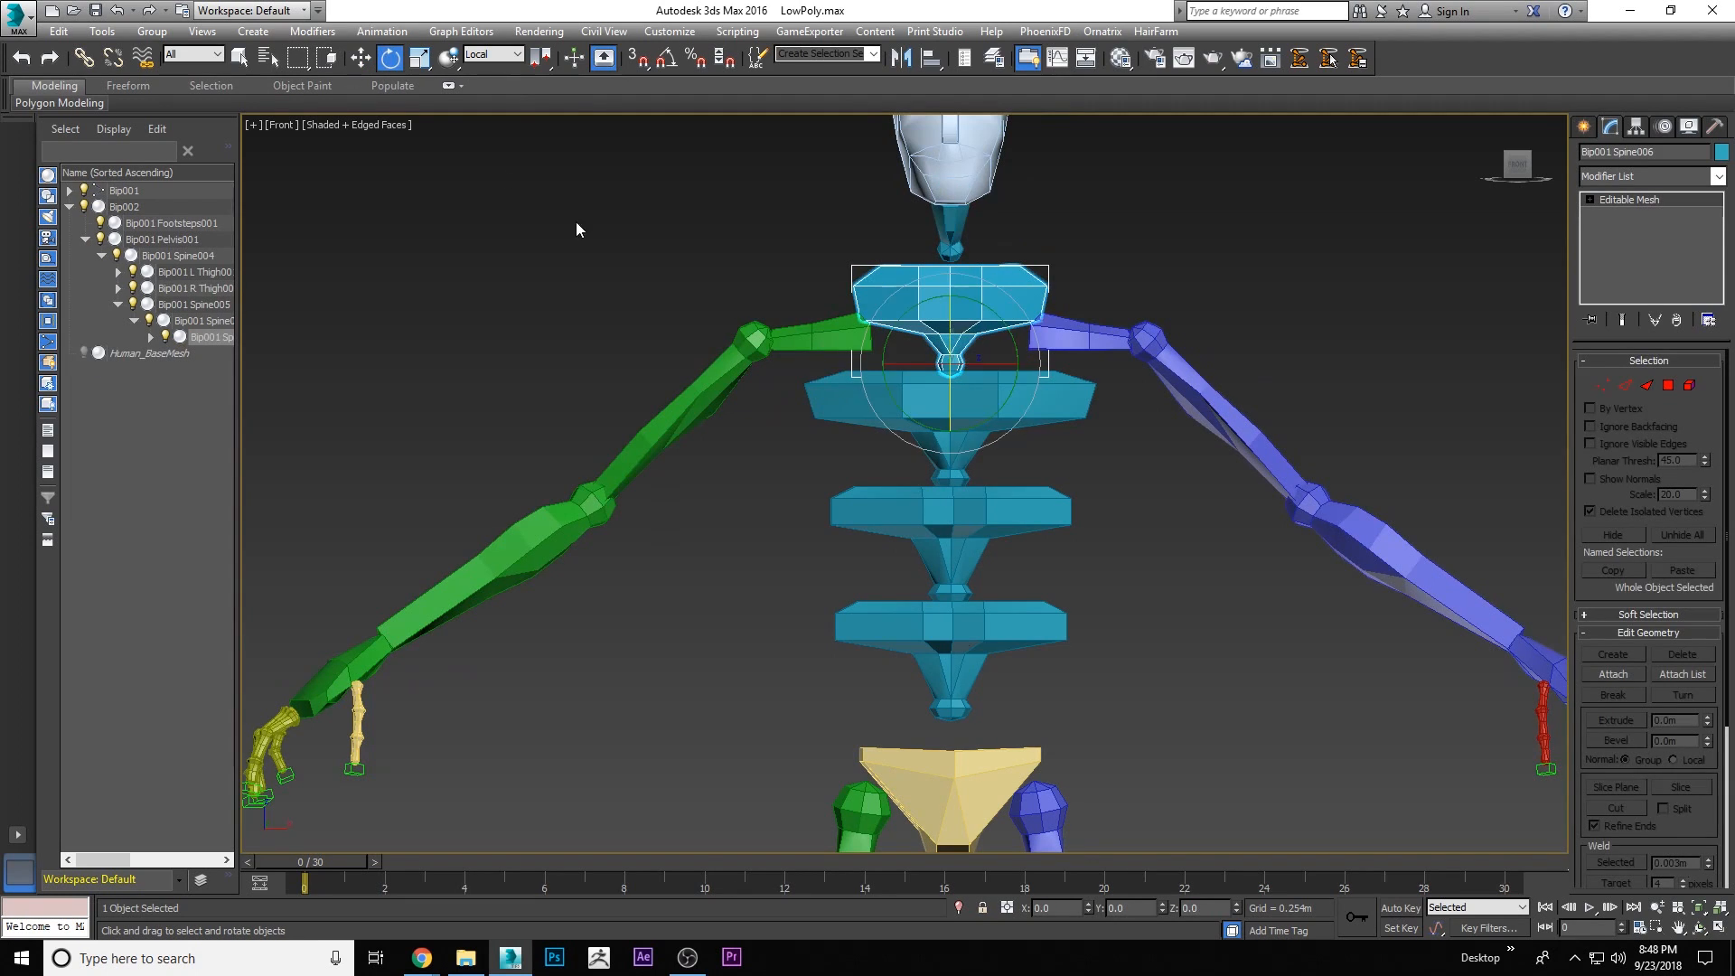
{"action": "left_click_drag", "start_coordinate": [978, 357], "coordinate": [921, 361]}
{"action": "key", "text": "ctrl+z"}
Inspect the lowest spine link and the root object inside the pelvis in a wireframe front view
{"action": "scroll", "coordinate": [914, 533], "scroll_direction": "down", "scroll_amount": 2}
{"action": "middle_click_drag", "start_coordinate": [931, 644], "coordinate": [968, 497]}
{"action": "scroll", "coordinate": [931, 517], "scroll_direction": "down", "scroll_amount": 2}
{"action": "middle_click_drag", "start_coordinate": [917, 477], "coordinate": [882, 581]}
{"action": "left_click", "coordinate": [887, 434]}
{"action": "middle_click_drag", "start_coordinate": [908, 450], "coordinate": [906, 499], "text": "alt"}
{"action": "key", "text": "f"}
{"action": "scroll", "coordinate": [902, 598], "scroll_direction": "up", "scroll_amount": 2}
{"action": "right_click", "coordinate": [823, 535]}
{"action": "left_click", "coordinate": [849, 559]}
{"action": "key", "text": "F3"}
{"action": "scroll", "coordinate": [904, 524], "scroll_direction": "up", "scroll_amount": 4}
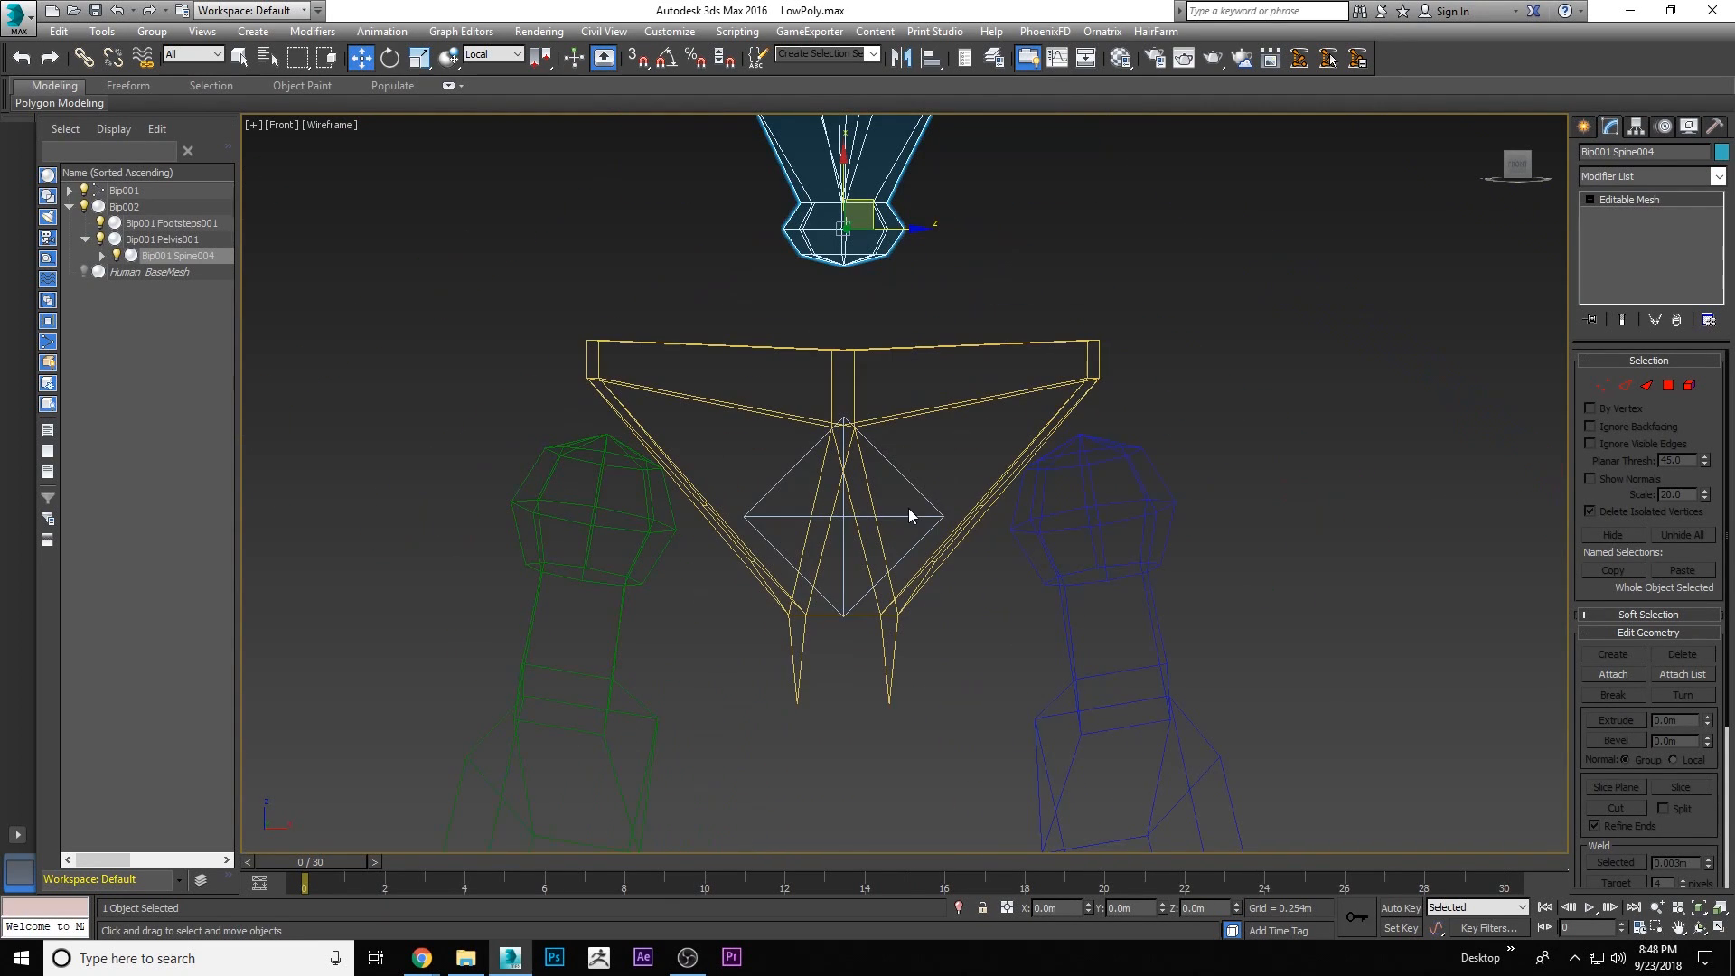
{"action": "left_click", "coordinate": [911, 485]}
{"action": "scroll", "coordinate": [834, 452], "scroll_direction": "down", "scroll_amount": 4}
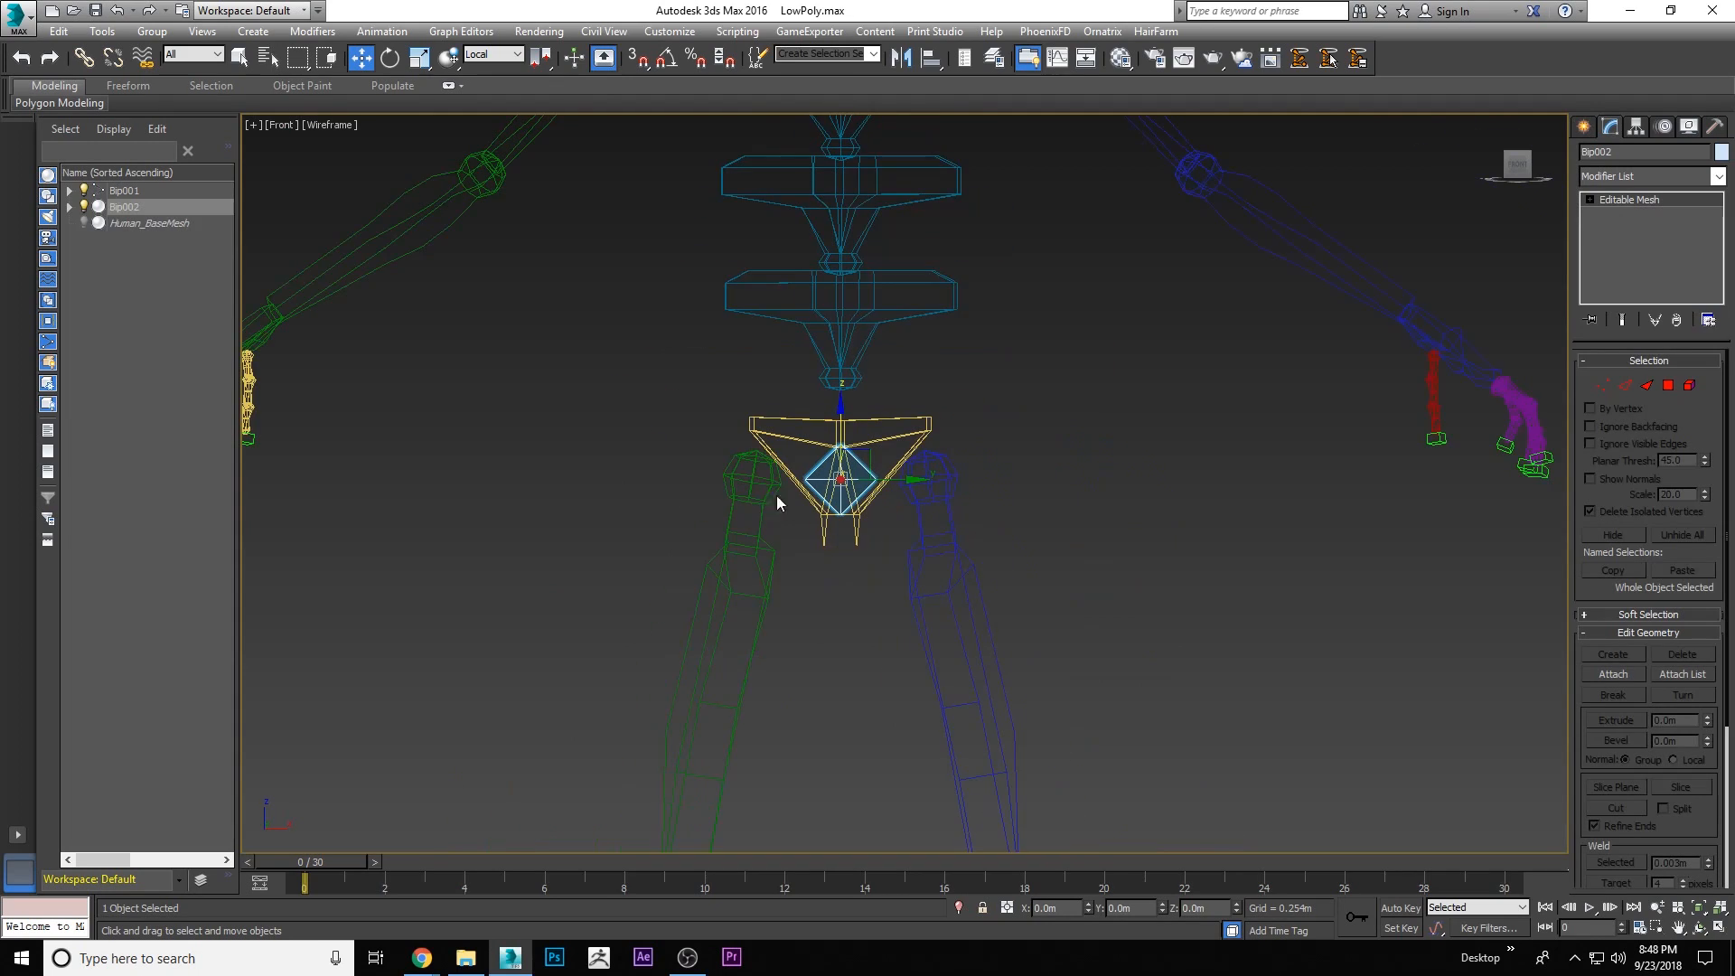
Link the left and right thigh bones of the snapshot skeleton to the pelvis
{"action": "left_click_drag", "start_coordinate": [658, 581], "coordinate": [1213, 722]}
{"action": "left_click", "coordinate": [83, 57]}
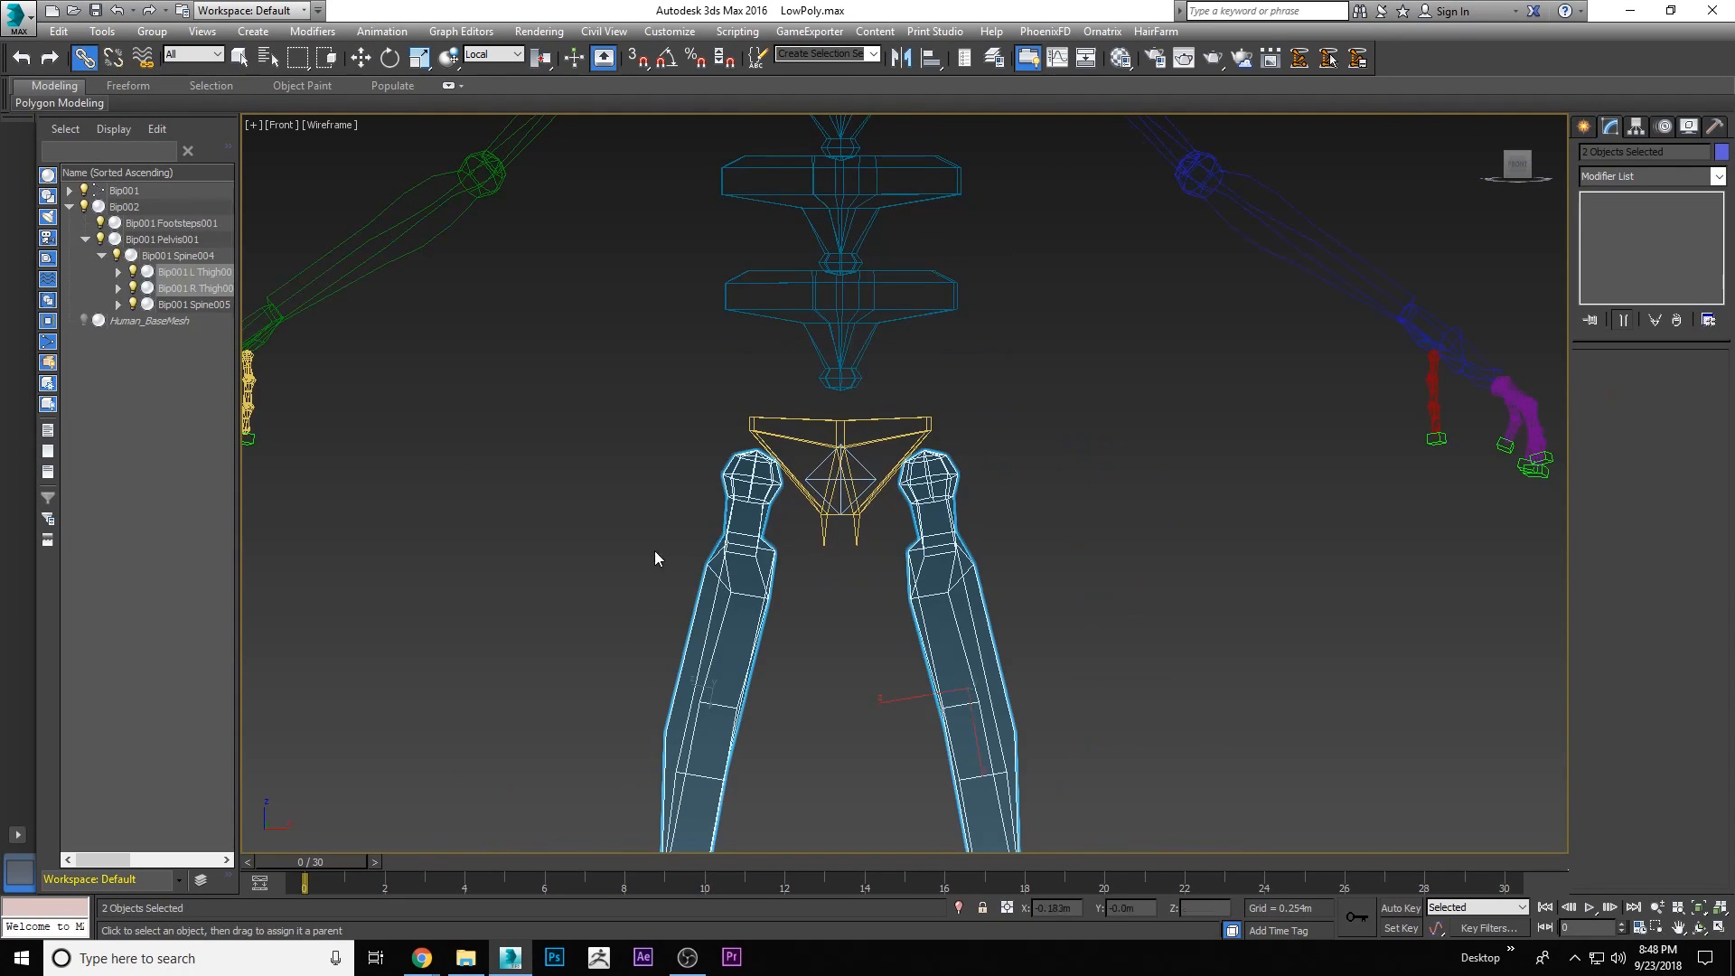
{"action": "scroll", "coordinate": [651, 549], "scroll_direction": "up", "scroll_amount": 4}
{"action": "left_click_drag", "start_coordinate": [870, 493], "coordinate": [917, 394]}
{"action": "scroll", "coordinate": [736, 347], "scroll_direction": "down", "scroll_amount": 5}
{"action": "right_click", "coordinate": [880, 312]}
{"action": "left_click", "coordinate": [925, 320]}
Test-rotate the pelvis to check the leg links, undo the rotation and return to the Move tool
{"action": "left_click", "coordinate": [895, 339]}
{"action": "left_click", "coordinate": [395, 63]}
{"action": "mouse_move", "coordinate": [881, 317]}
{"action": "left_mouse_down"}
{"action": "mouse_move", "coordinate": [854, 295]}
{"action": "mouse_move", "coordinate": [894, 327]}
{"action": "mouse_move", "coordinate": [868, 325]}
{"action": "left_mouse_up"}
{"action": "key", "text": "ctrl+z"}
{"action": "right_click", "coordinate": [988, 352]}
{"action": "left_click", "coordinate": [1014, 378]}
Display the whole skeleton shaded without edged faces and orbit to a slightly angled orthographic view
{"action": "scroll", "coordinate": [896, 401], "scroll_direction": "down", "scroll_amount": 5}
{"action": "middle_click_drag", "start_coordinate": [922, 373], "coordinate": [884, 437]}
{"action": "scroll", "coordinate": [882, 437], "scroll_direction": "up", "scroll_amount": 2}
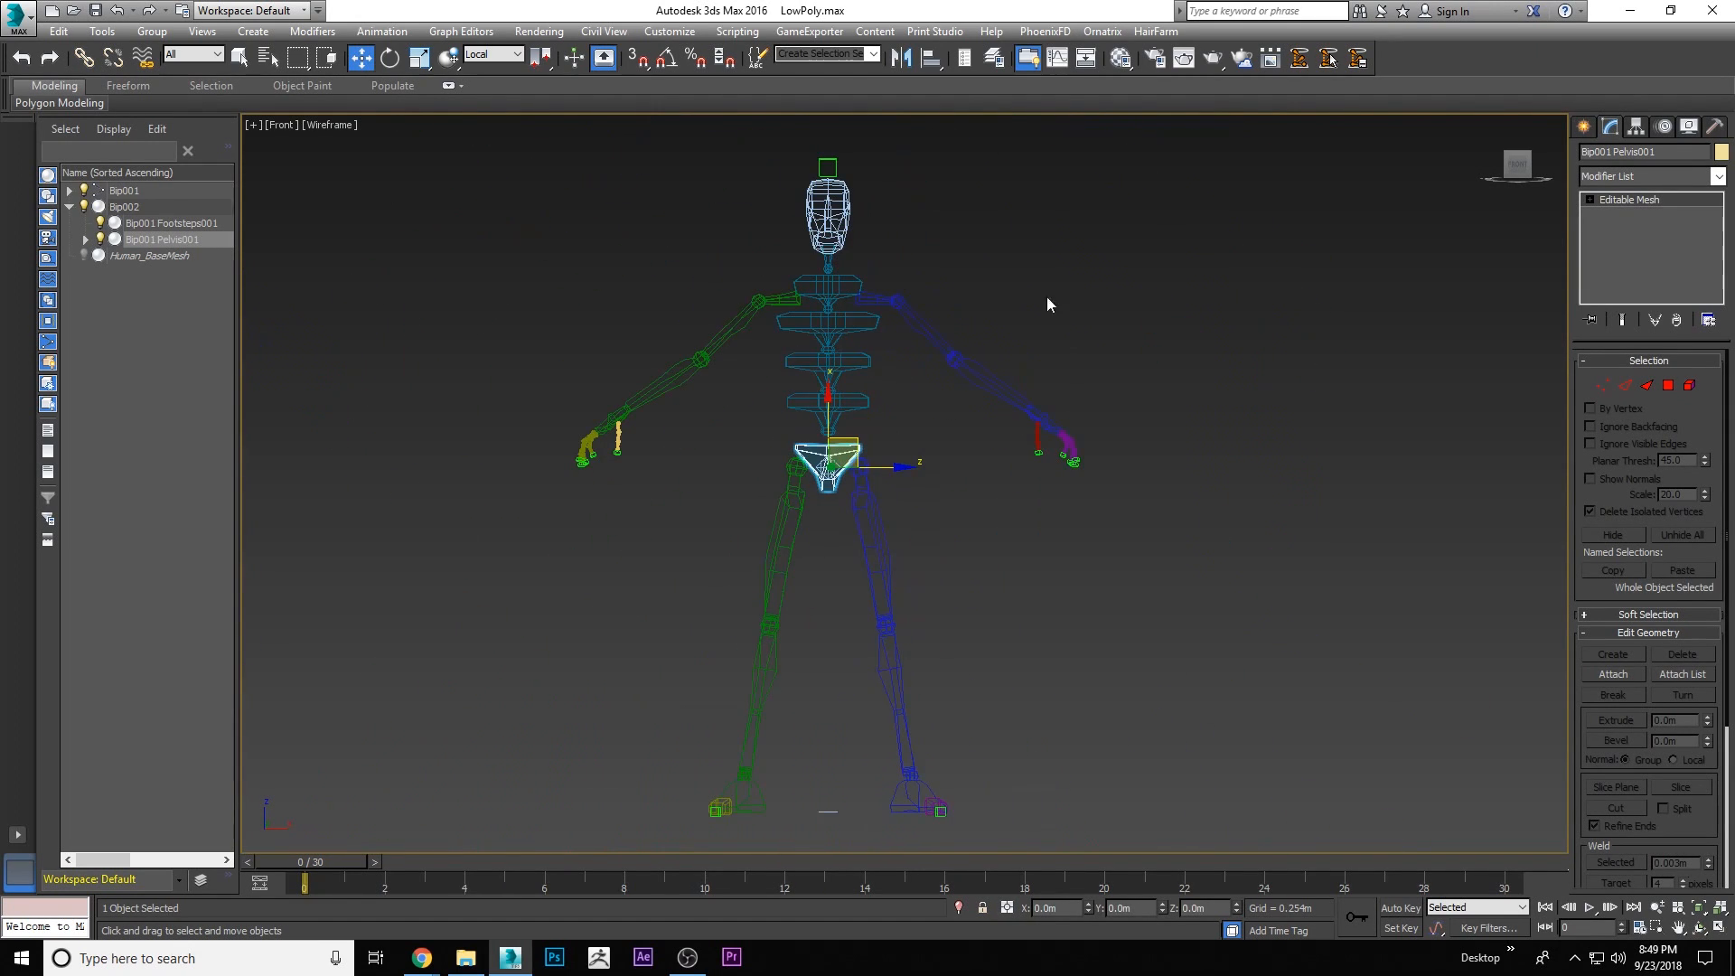
{"action": "key", "text": "F3"}
{"action": "key", "text": "F4"}
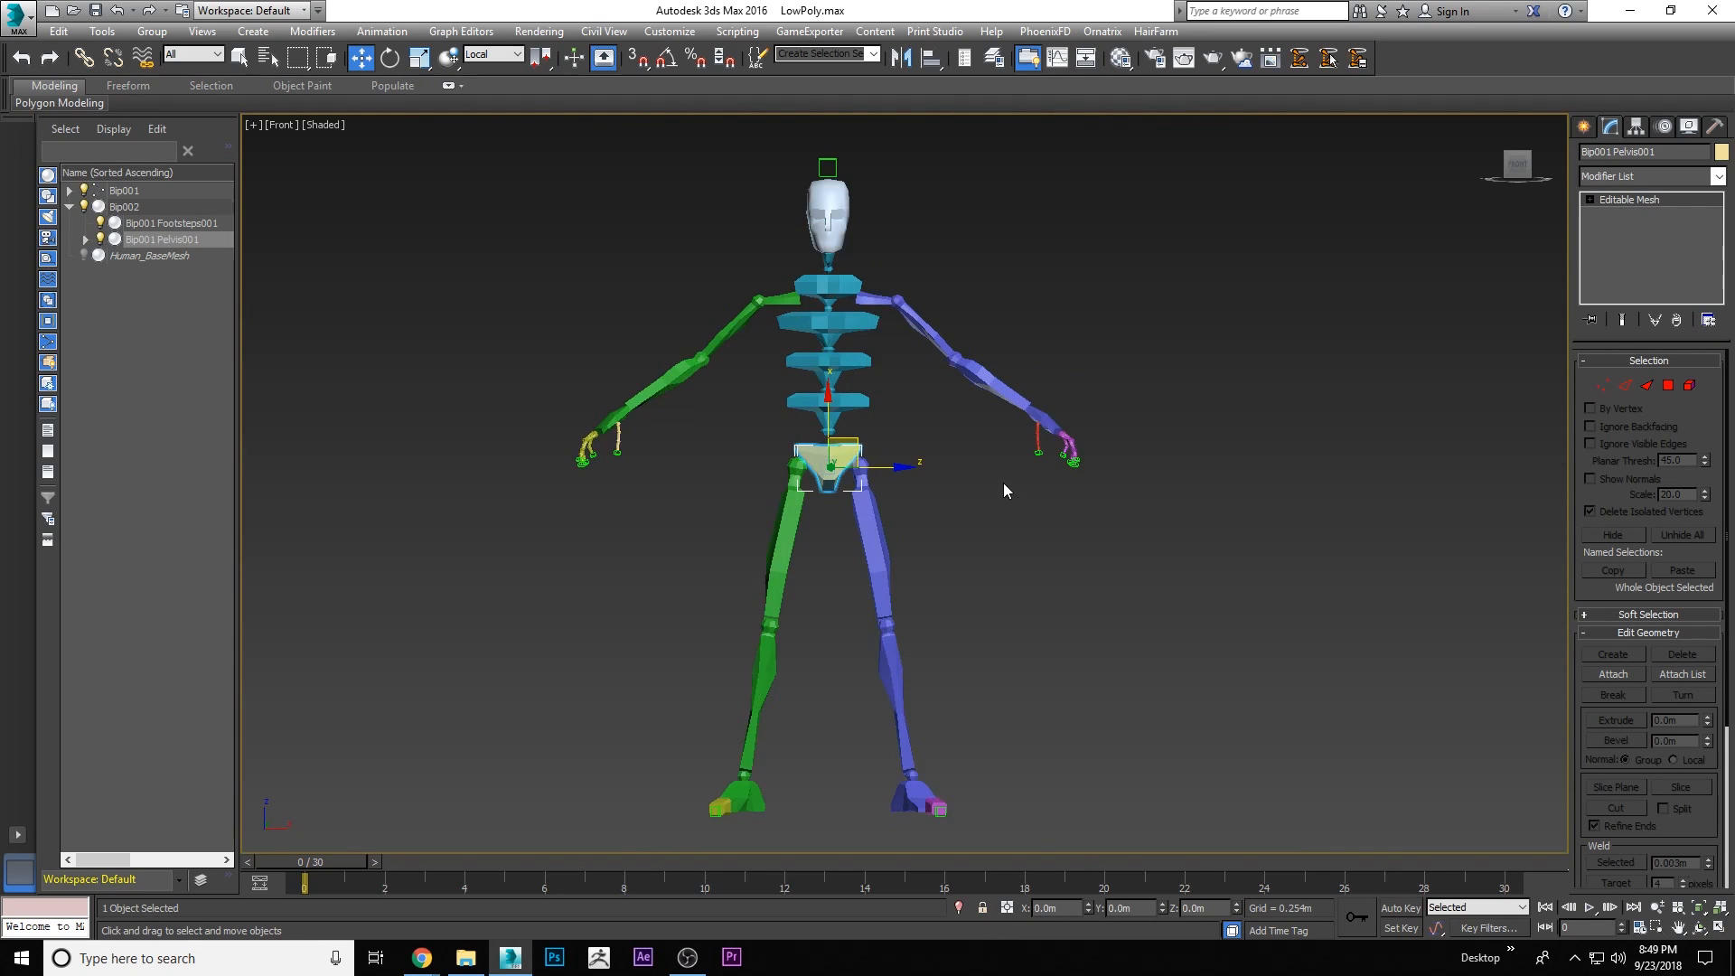
{"action": "left_click", "coordinate": [1699, 926]}
{"action": "mouse_move", "coordinate": [879, 512]}
{"action": "left_mouse_down"}
{"action": "mouse_move", "coordinate": [930, 515]}
{"action": "mouse_move", "coordinate": [879, 508]}
{"action": "left_mouse_up"}
{"action": "key", "text": "w"}
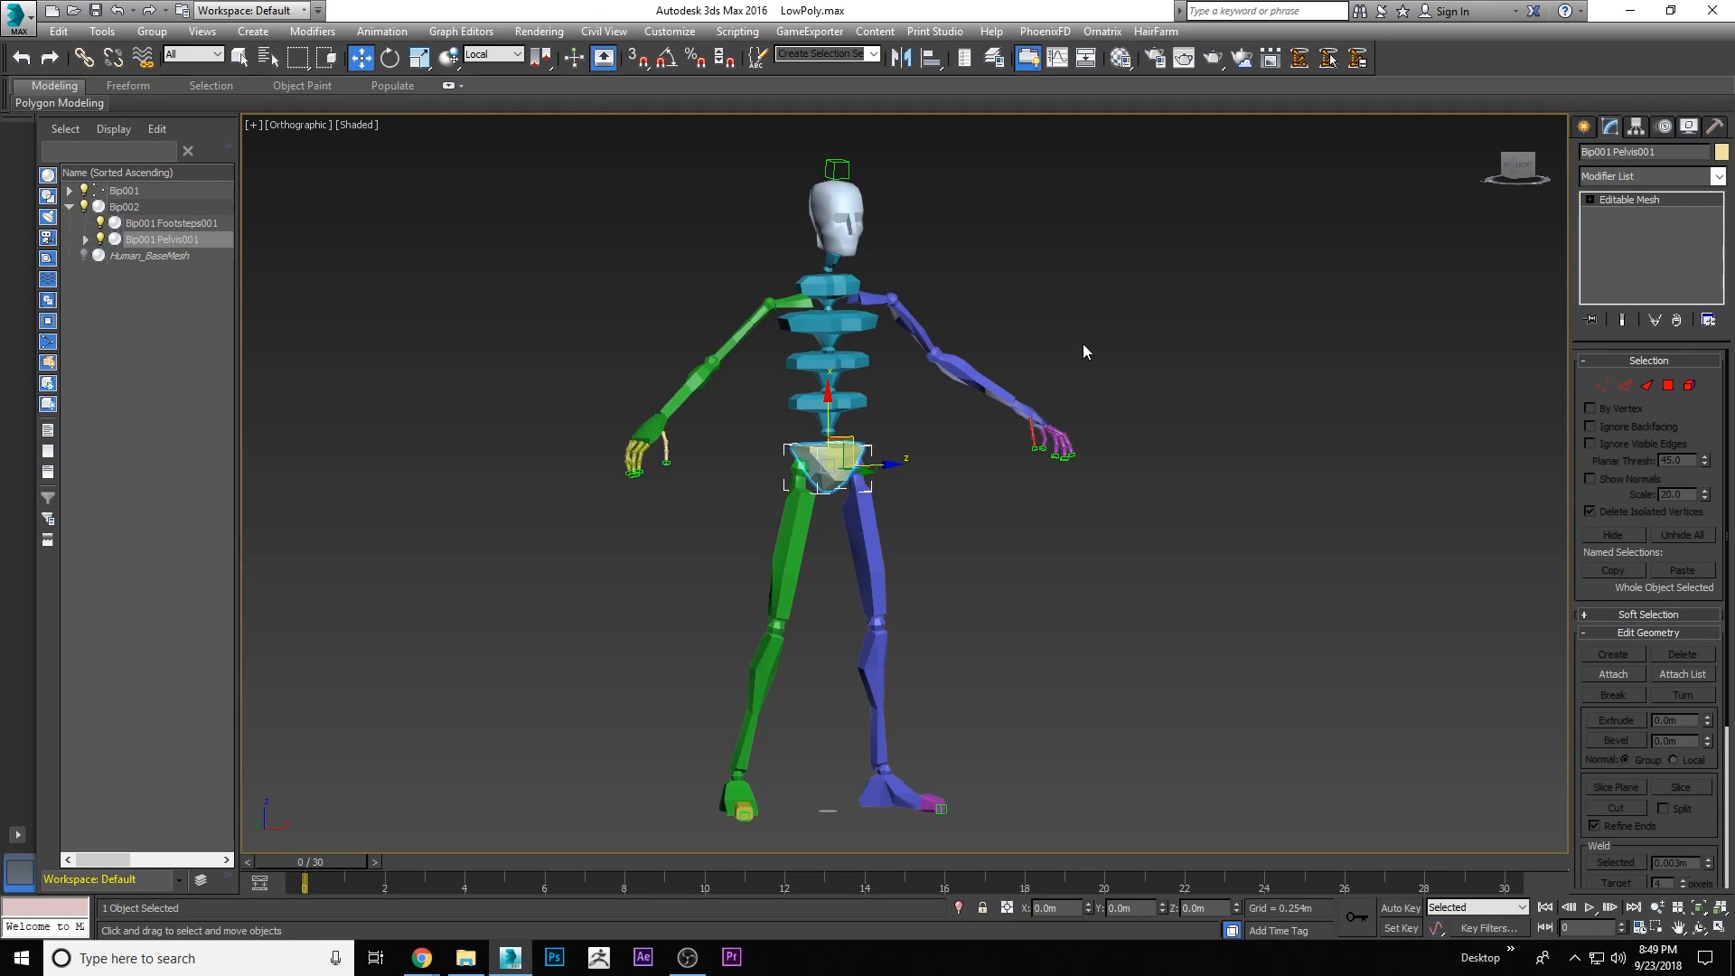
Clear the selection and look up the IK Solvers among the animation commands
{"action": "left_click", "coordinate": [1000, 226]}
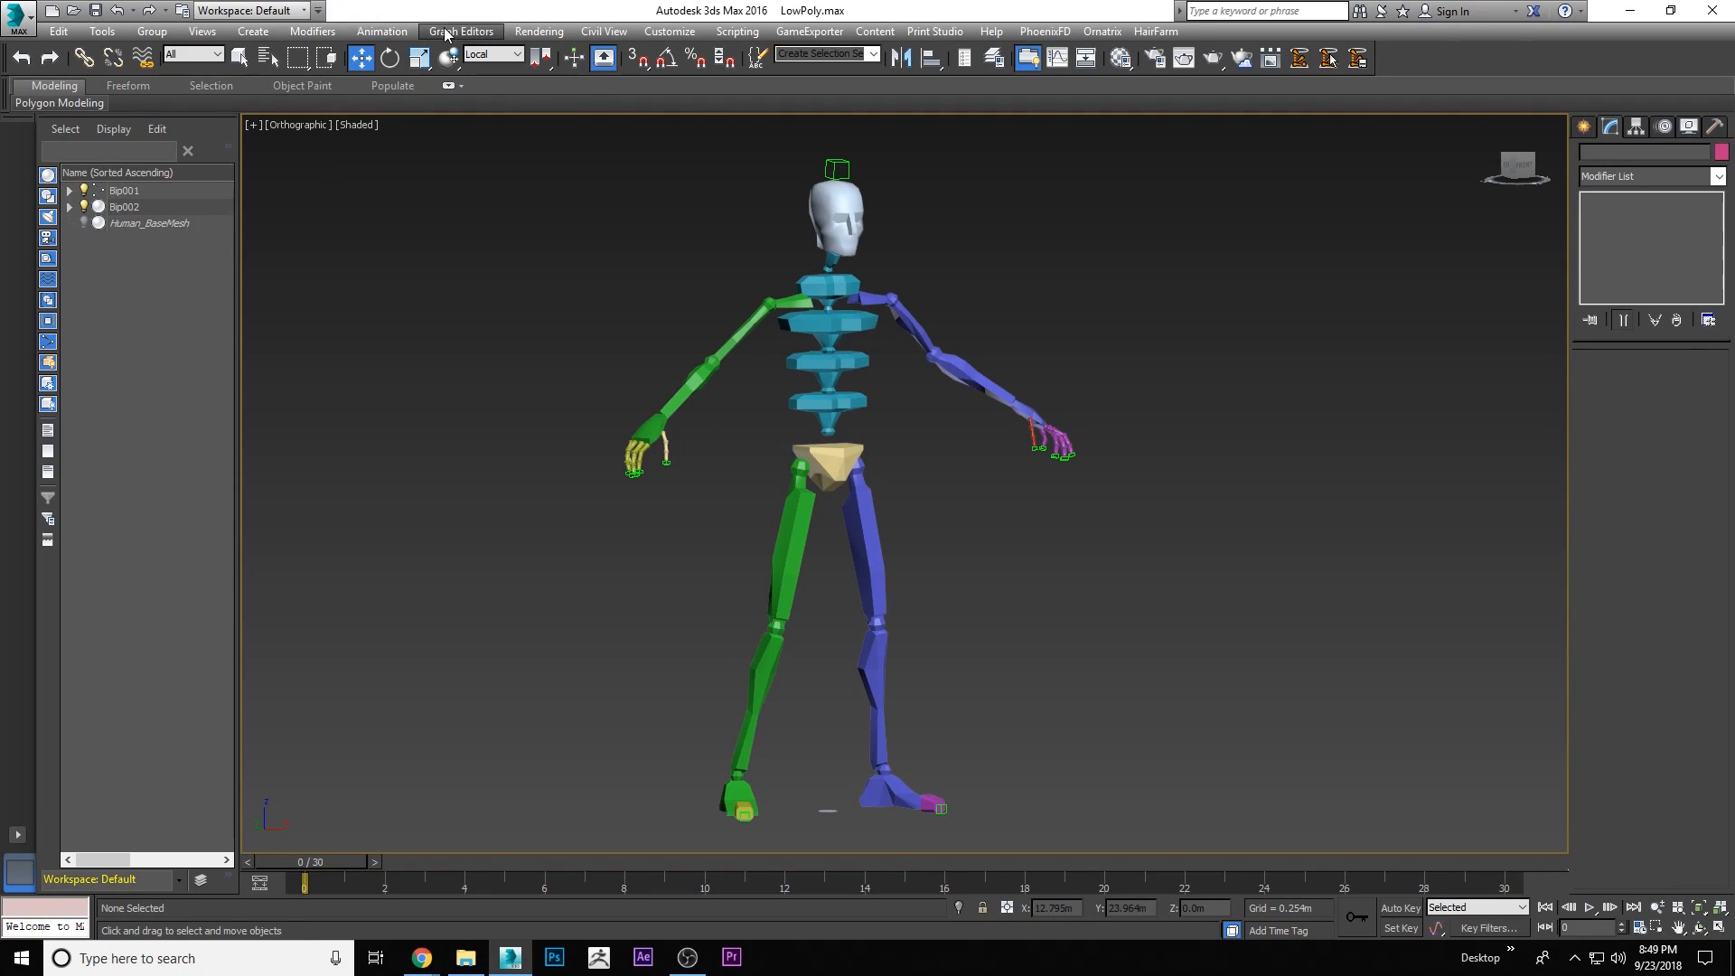
{"action": "left_click", "coordinate": [403, 33]}
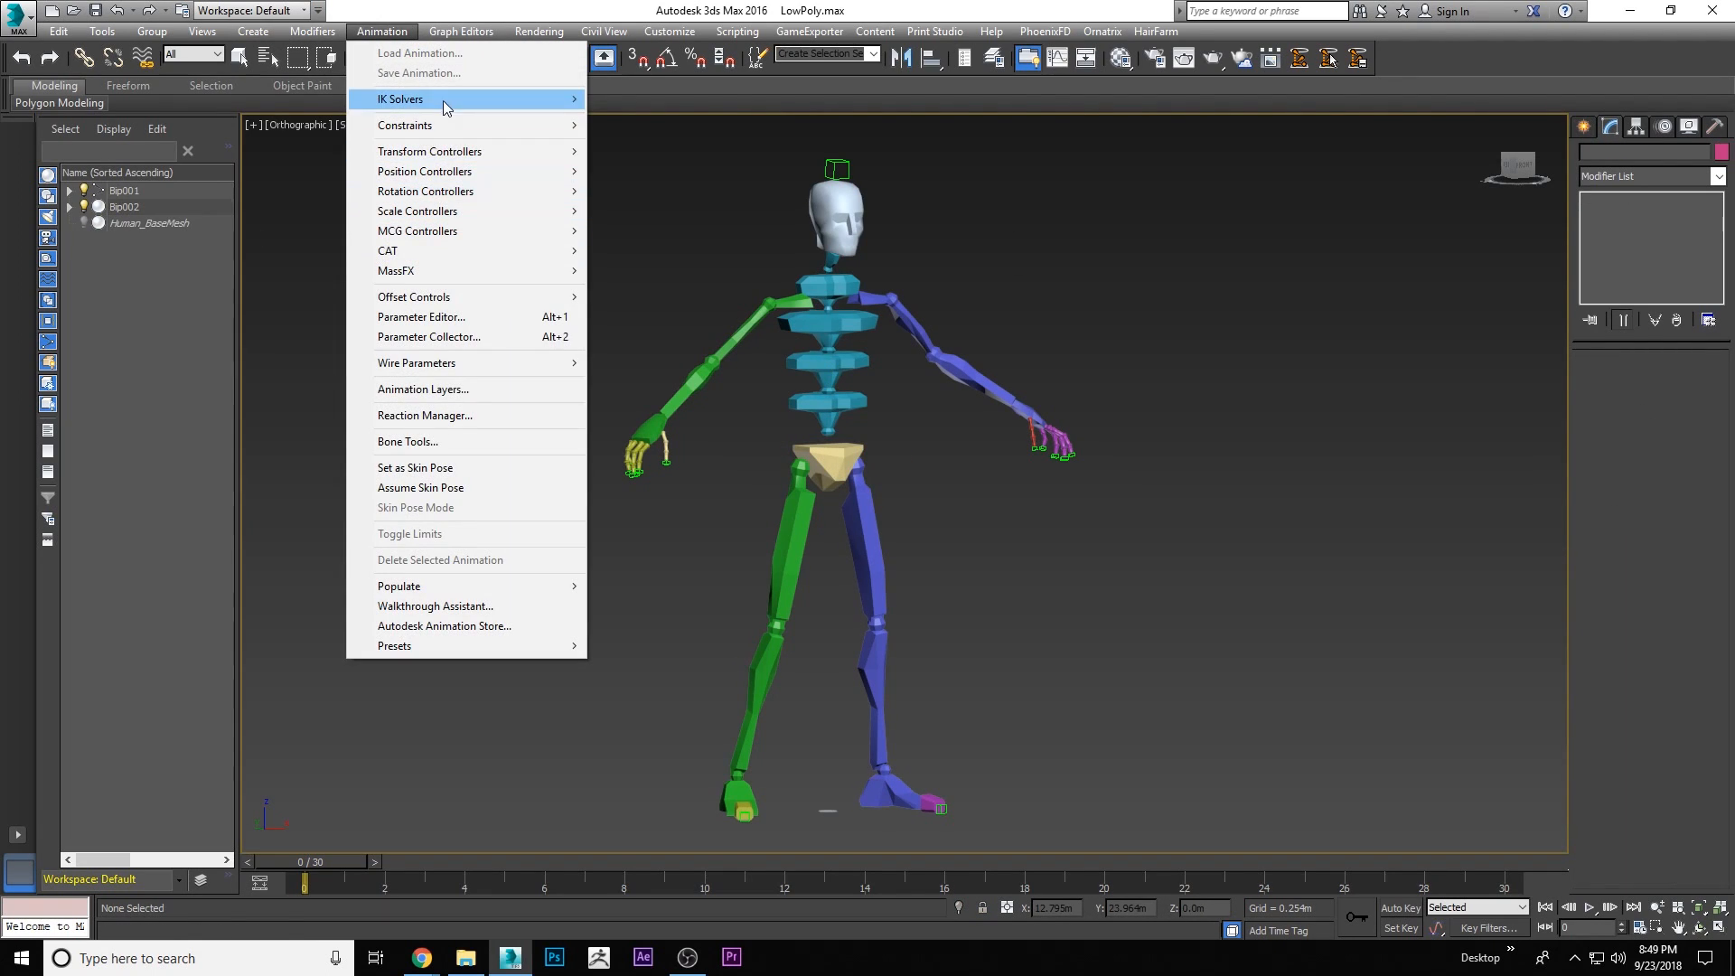
{"action": "mouse_move", "coordinate": [441, 107]}
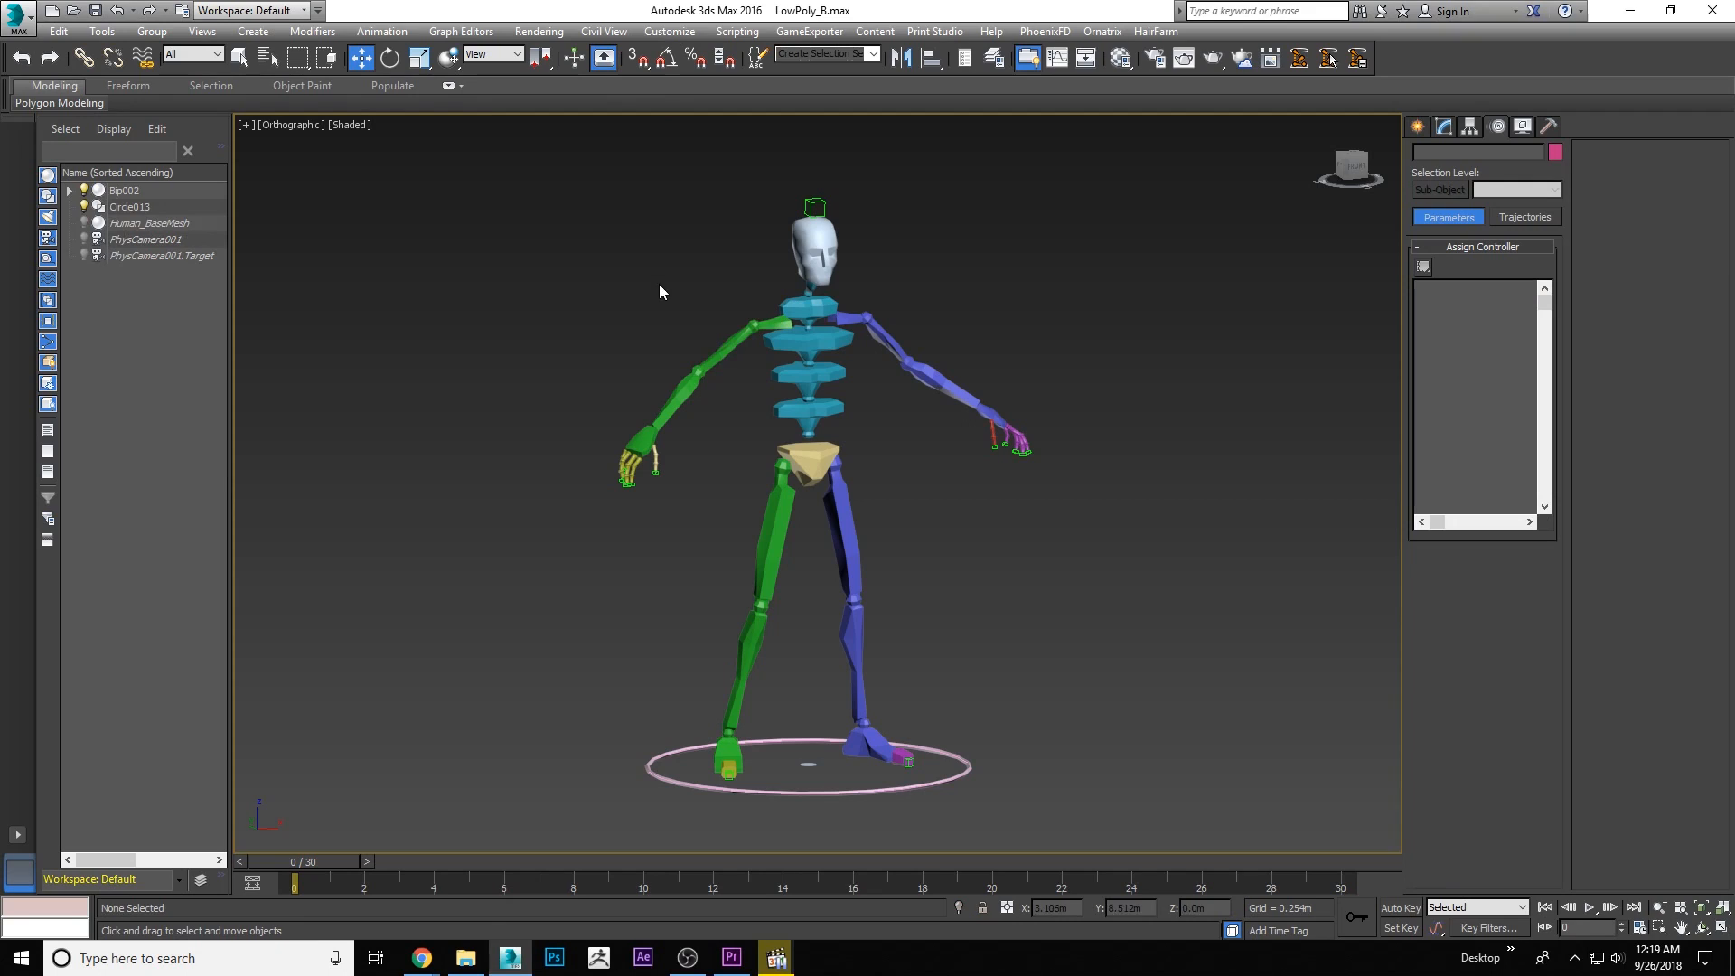
Examine the right upper arm and right hand as the two ends of the arm chain
{"action": "left_click", "coordinate": [707, 357]}
{"action": "left_click", "coordinate": [517, 184]}
{"action": "left_click", "coordinate": [727, 342]}
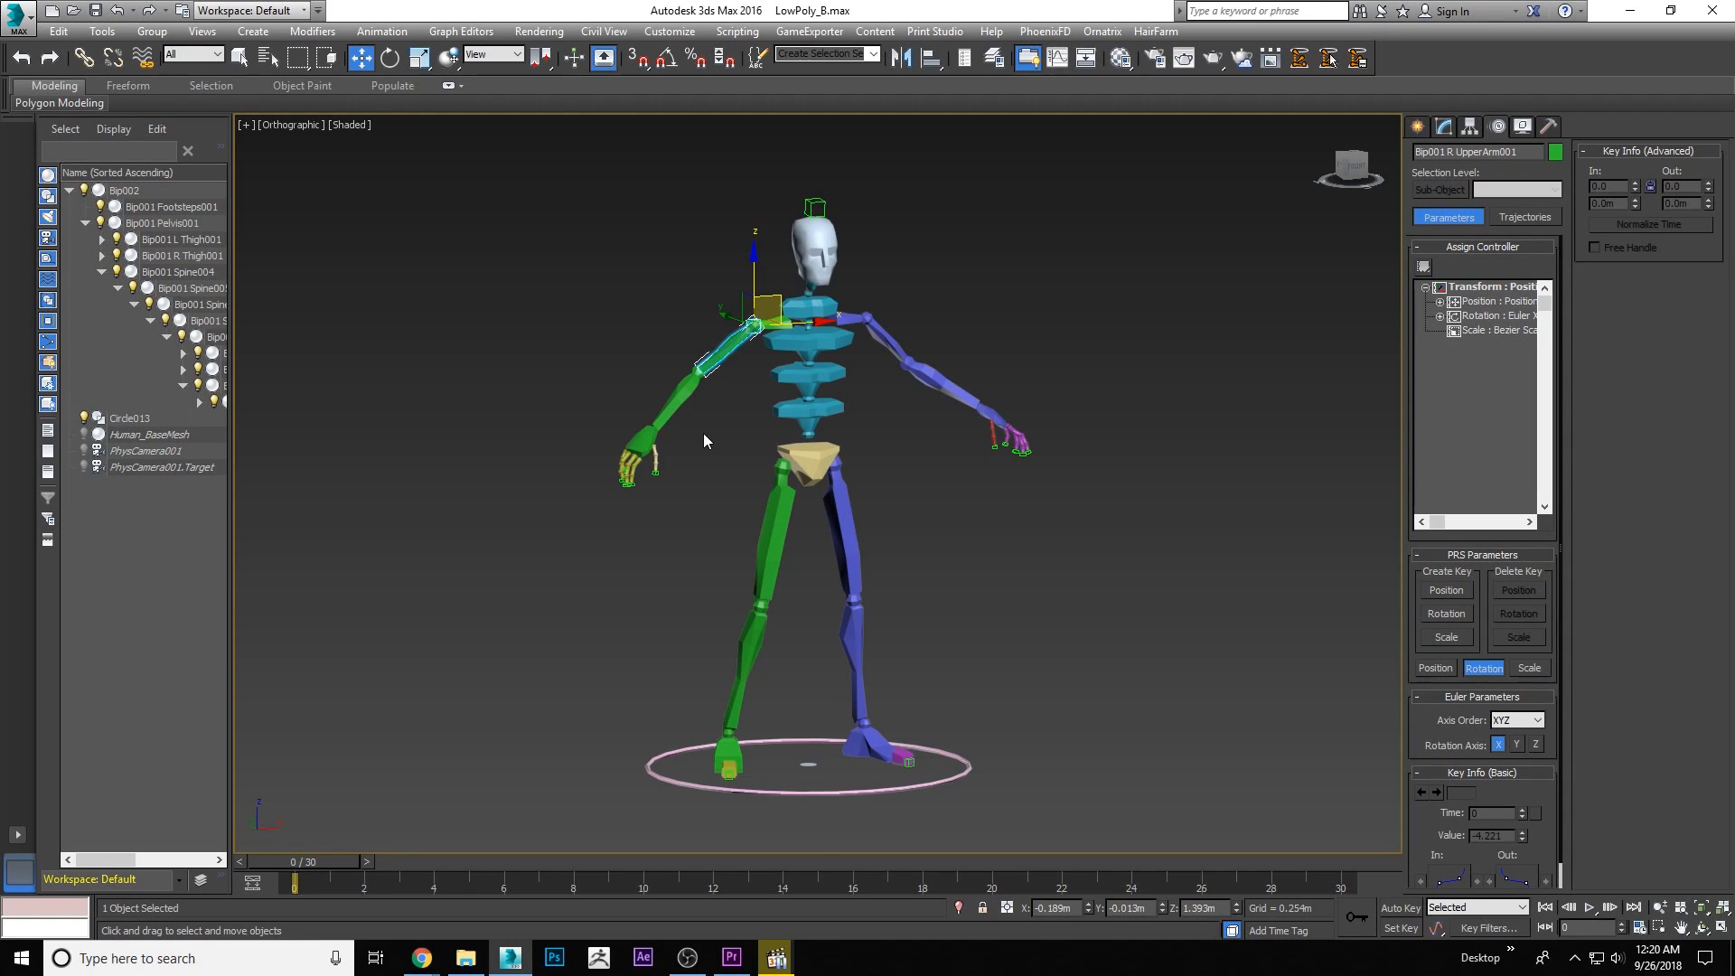
{"action": "left_click", "coordinate": [734, 354]}
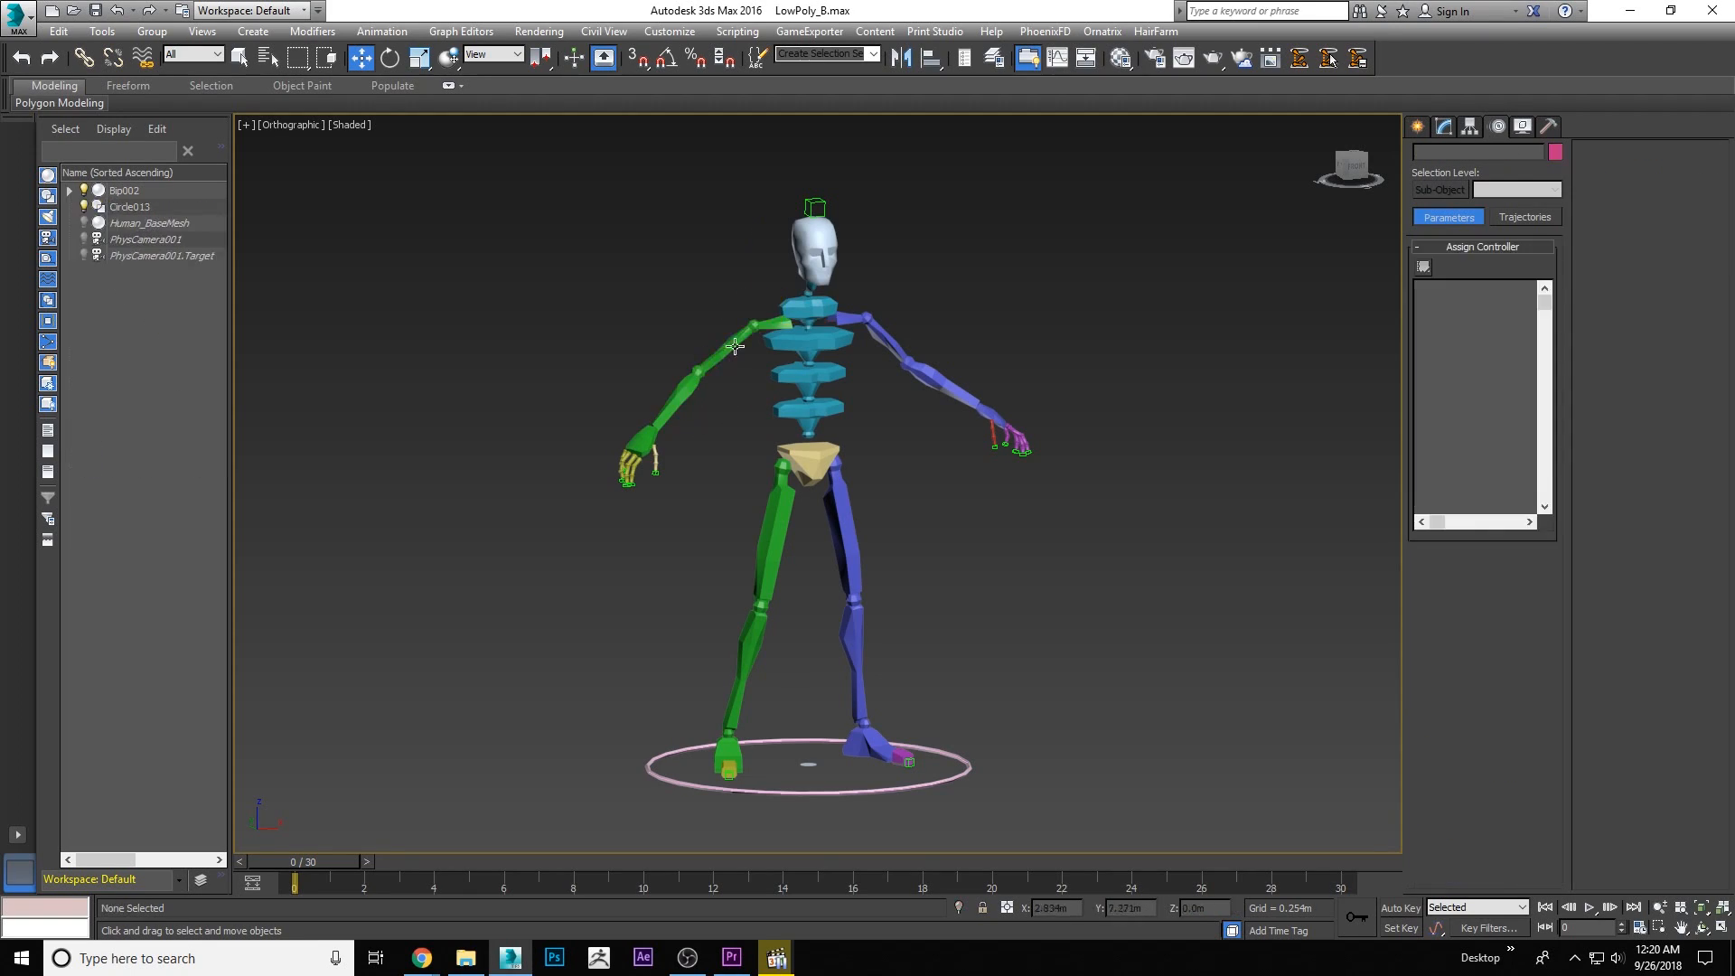
{"action": "left_click", "coordinate": [642, 440]}
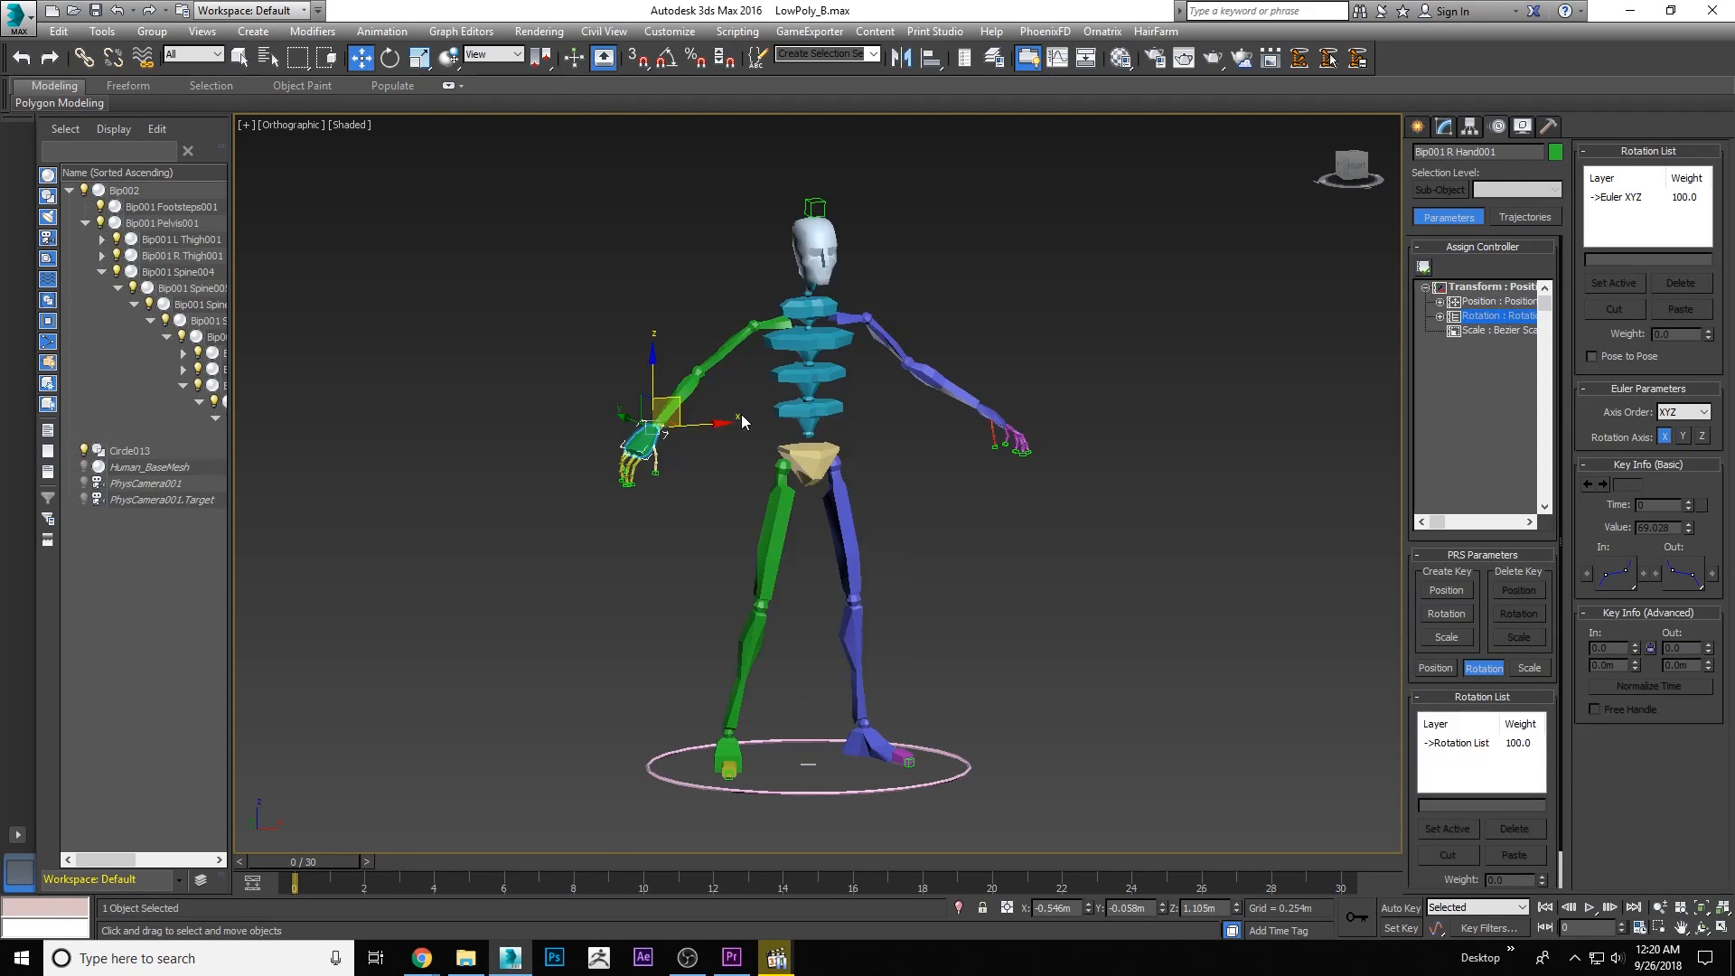
{"action": "left_click_drag", "start_coordinate": [630, 418], "coordinate": [739, 452]}
Select the right upper arm and bring up the list of IK solvers
{"action": "left_click", "coordinate": [735, 354]}
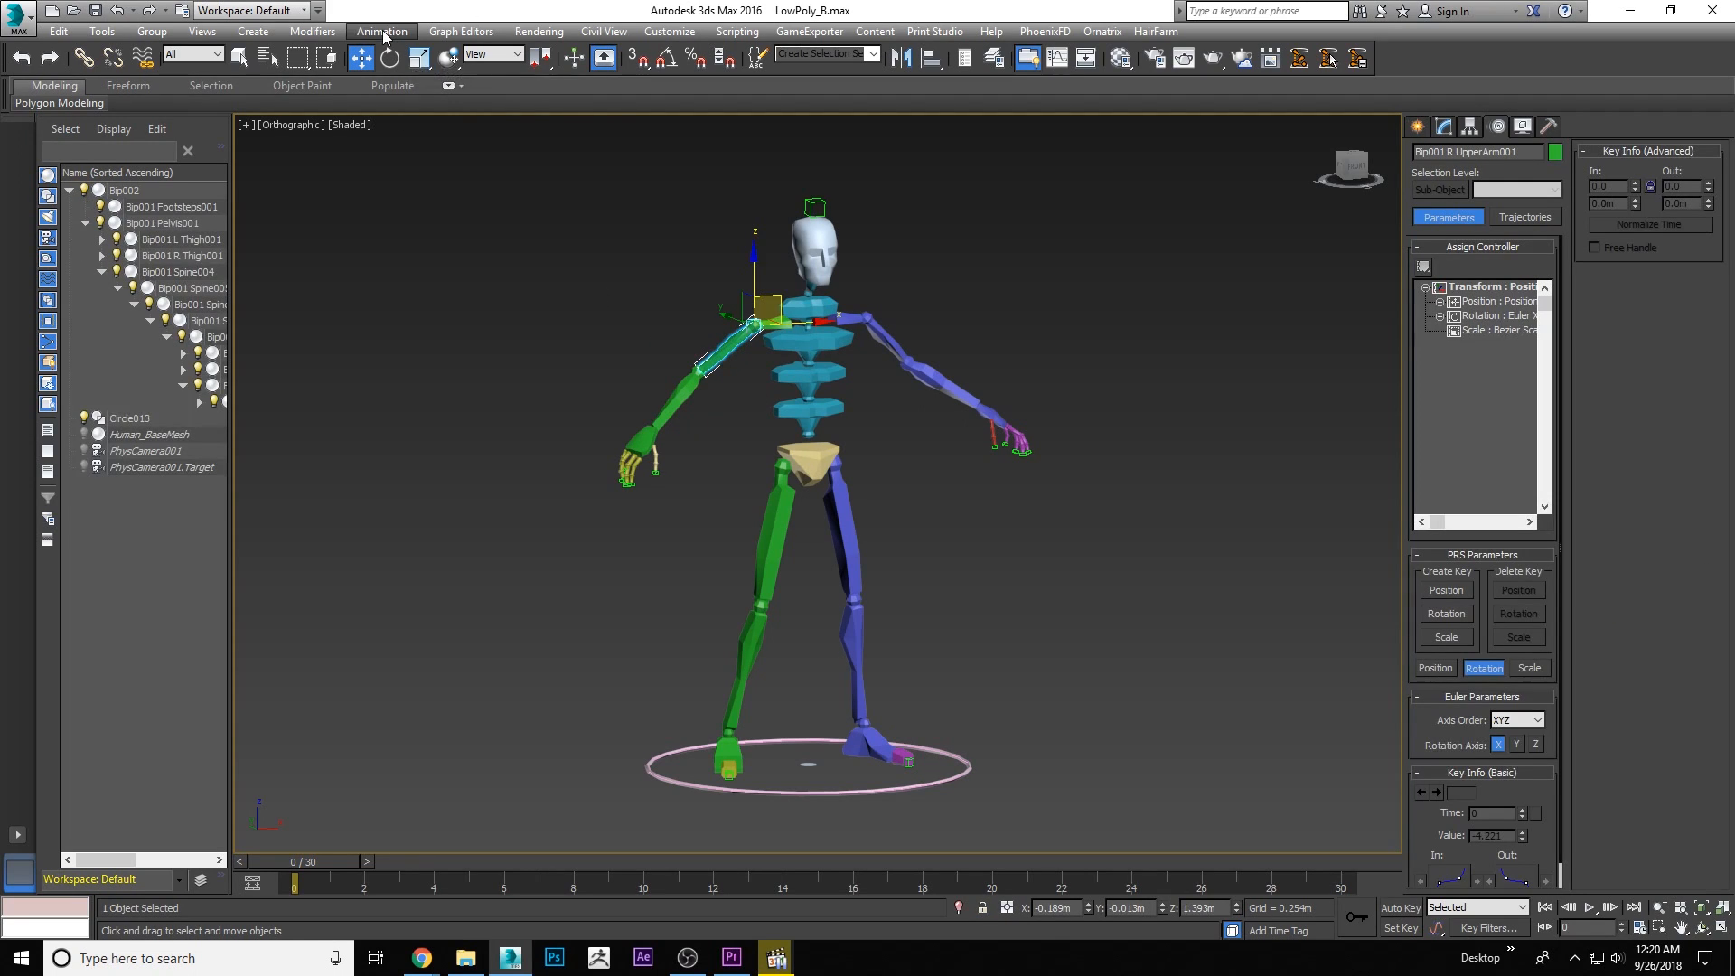
{"action": "left_click", "coordinate": [457, 33]}
{"action": "mouse_move", "coordinate": [386, 29]}
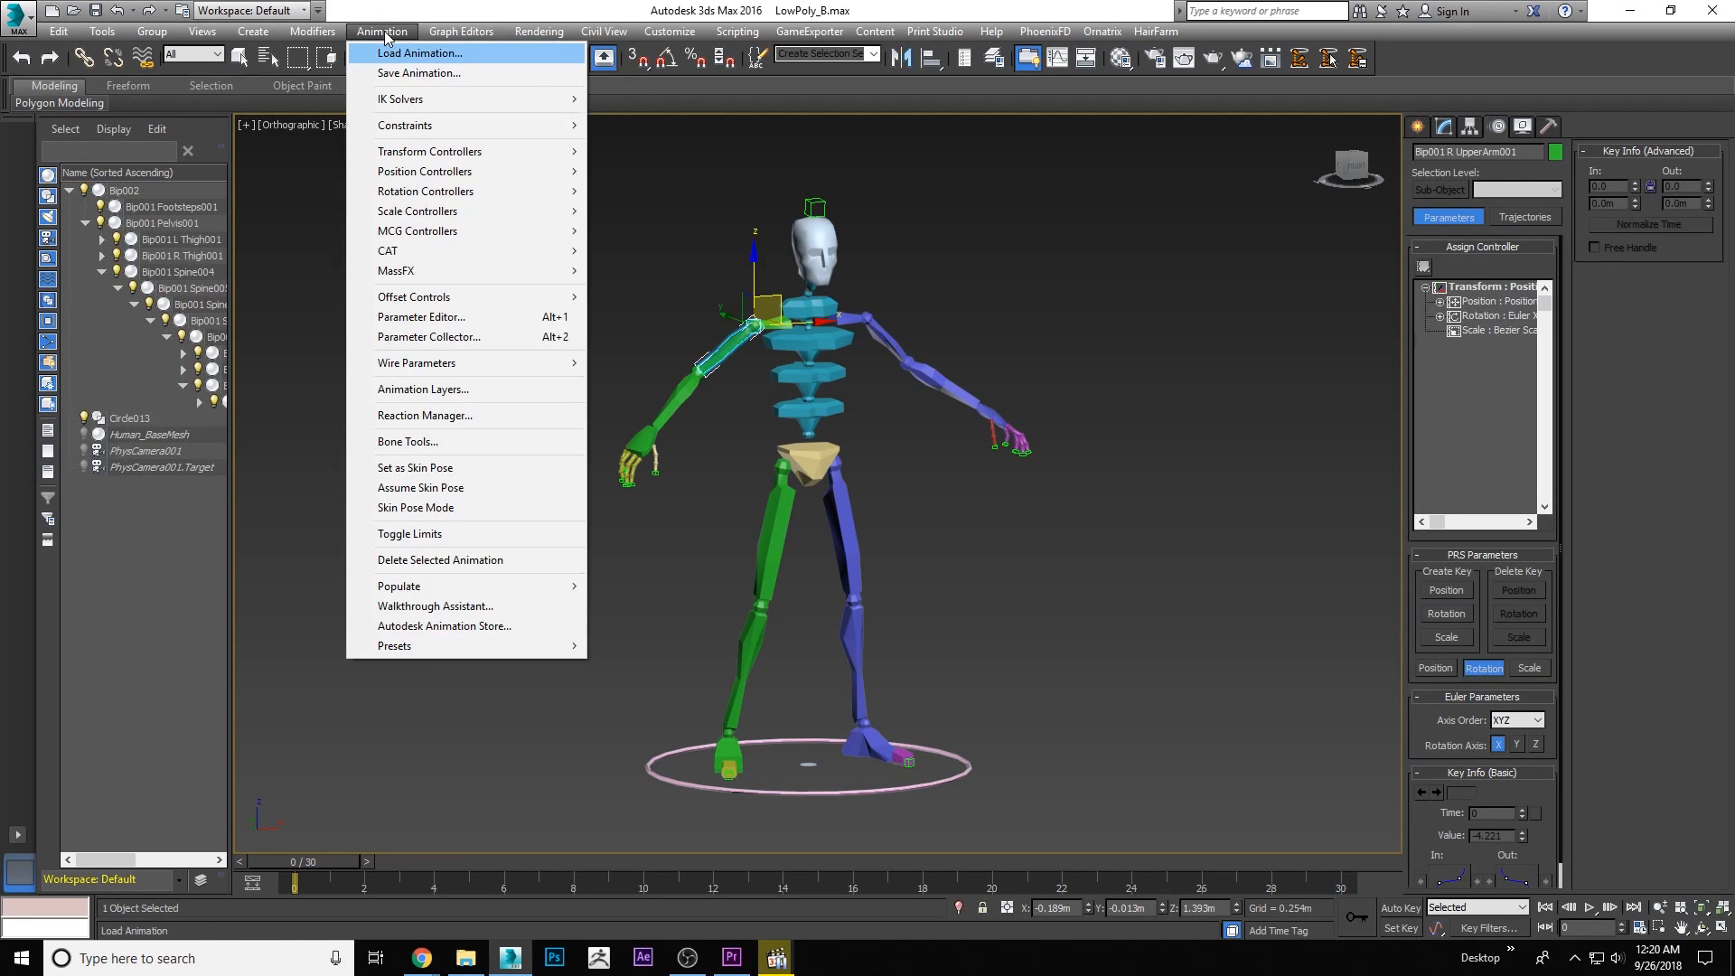
{"action": "mouse_move", "coordinate": [399, 102]}
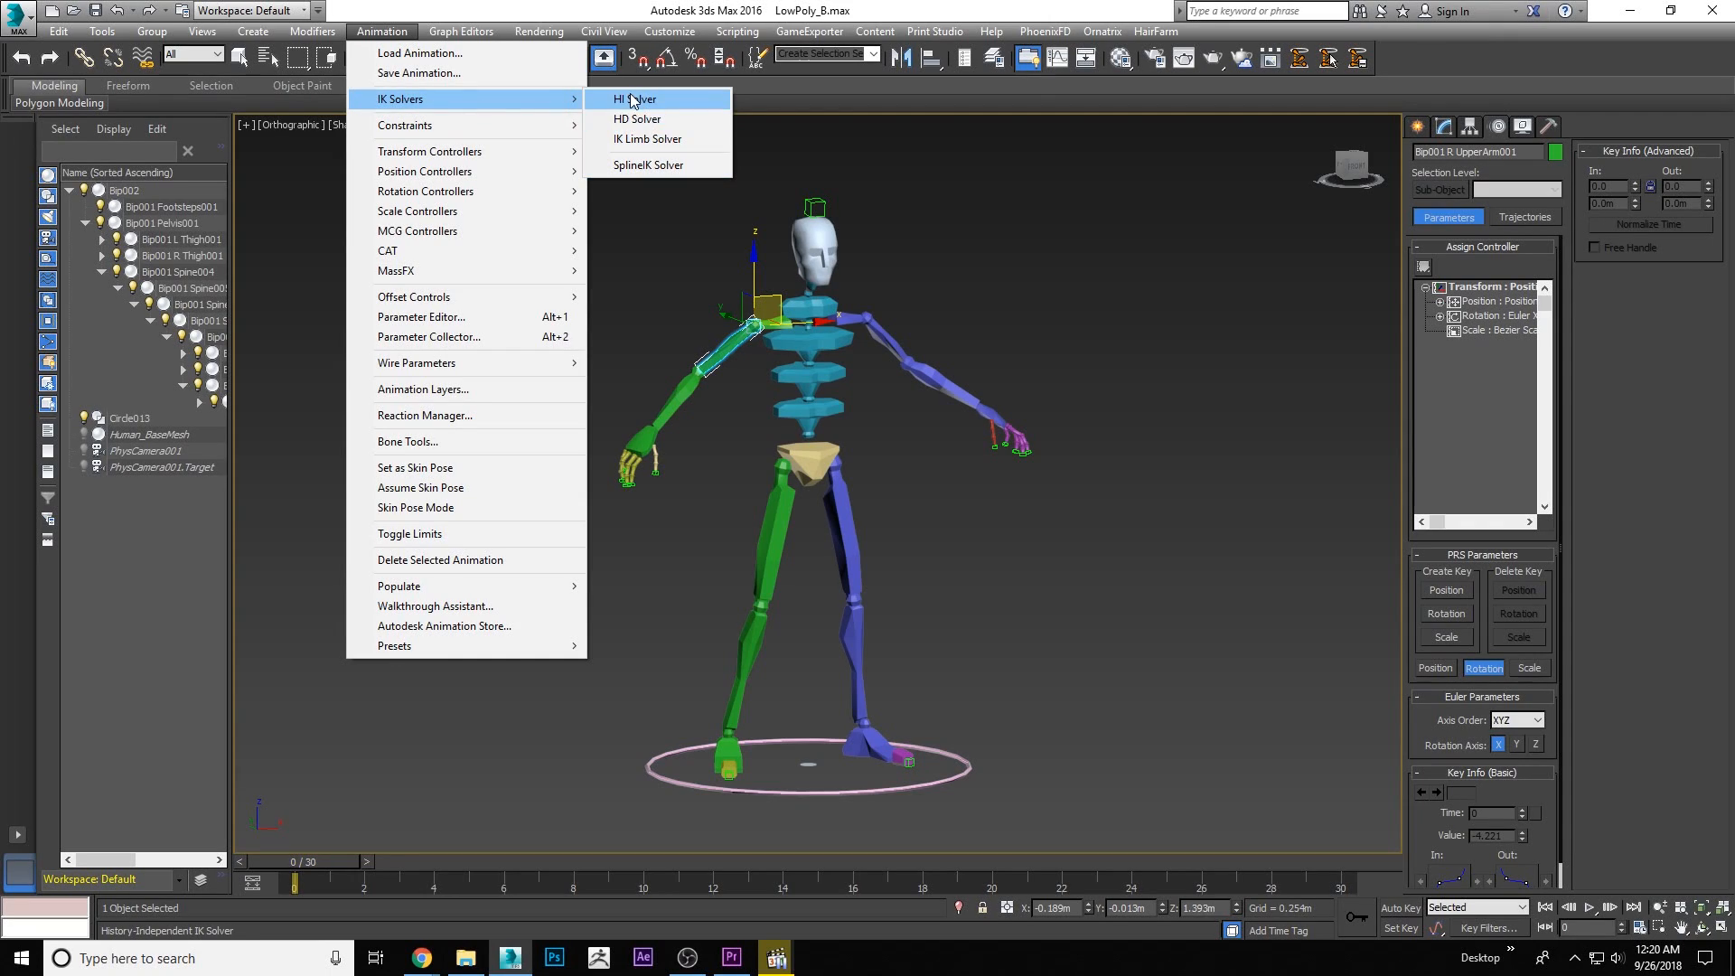
Switch to Chrome and read the HI Solver description on the Autodesk IK Solvers page, highlighting its recommended use for character animation
{"action": "left_click", "coordinate": [421, 958]}
{"action": "left_click", "coordinate": [591, 888]}
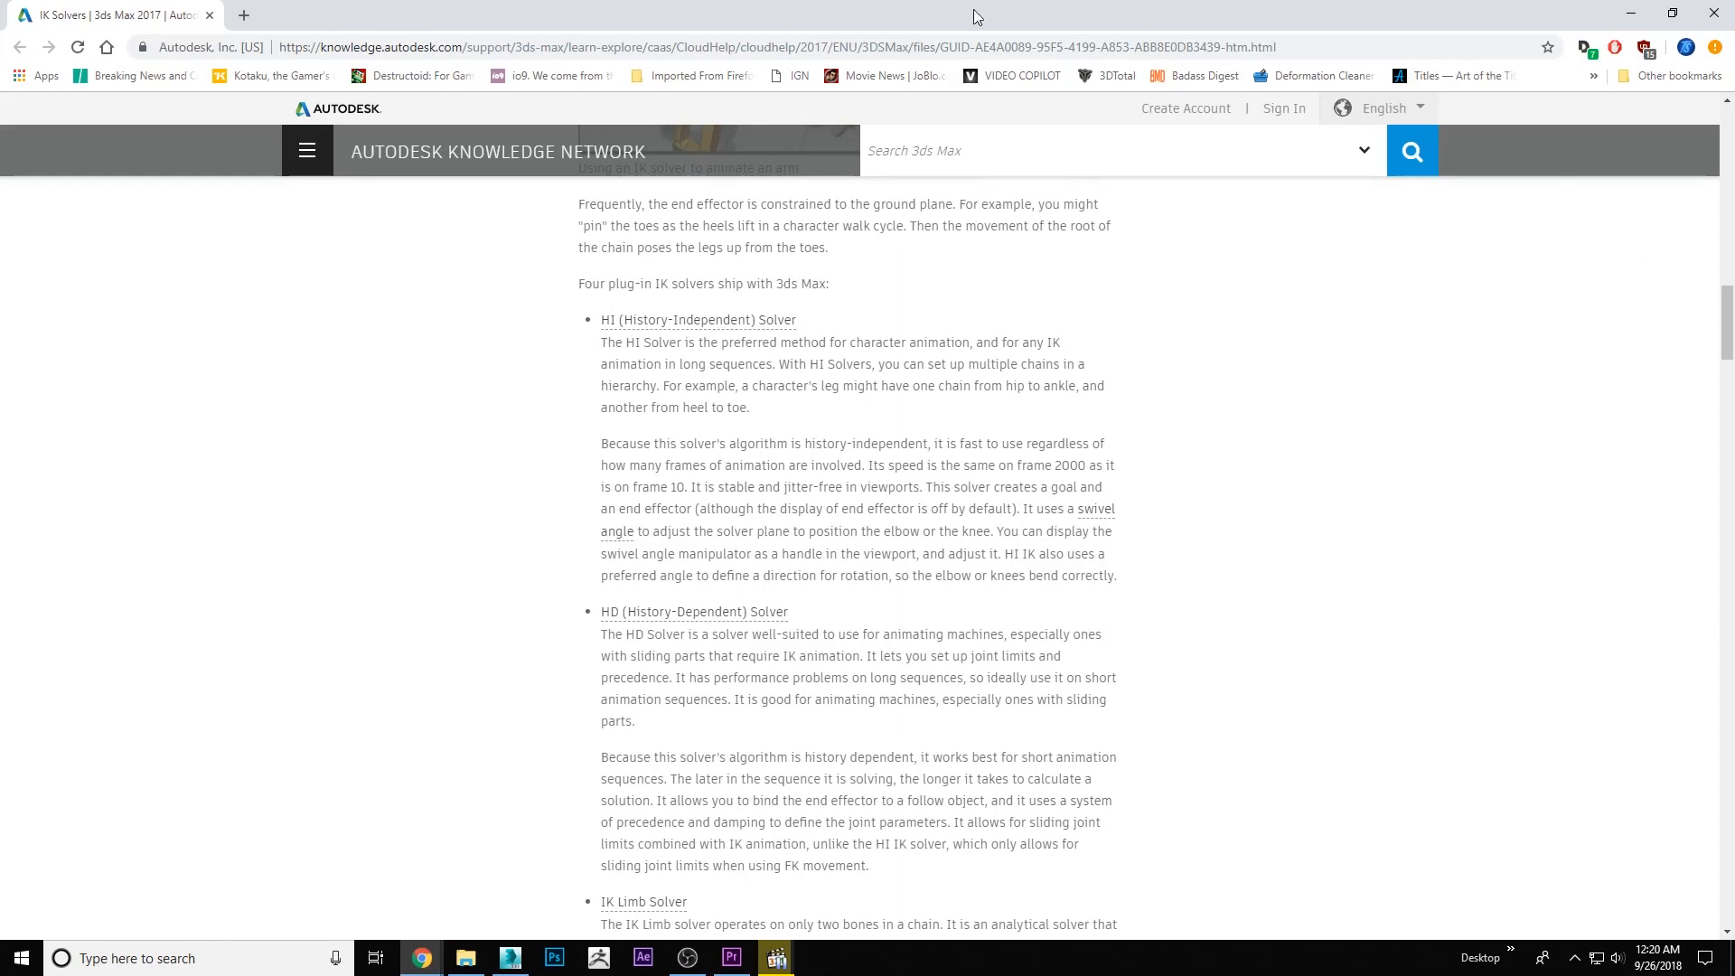
{"action": "left_click_drag", "start_coordinate": [723, 347], "coordinate": [773, 367]}
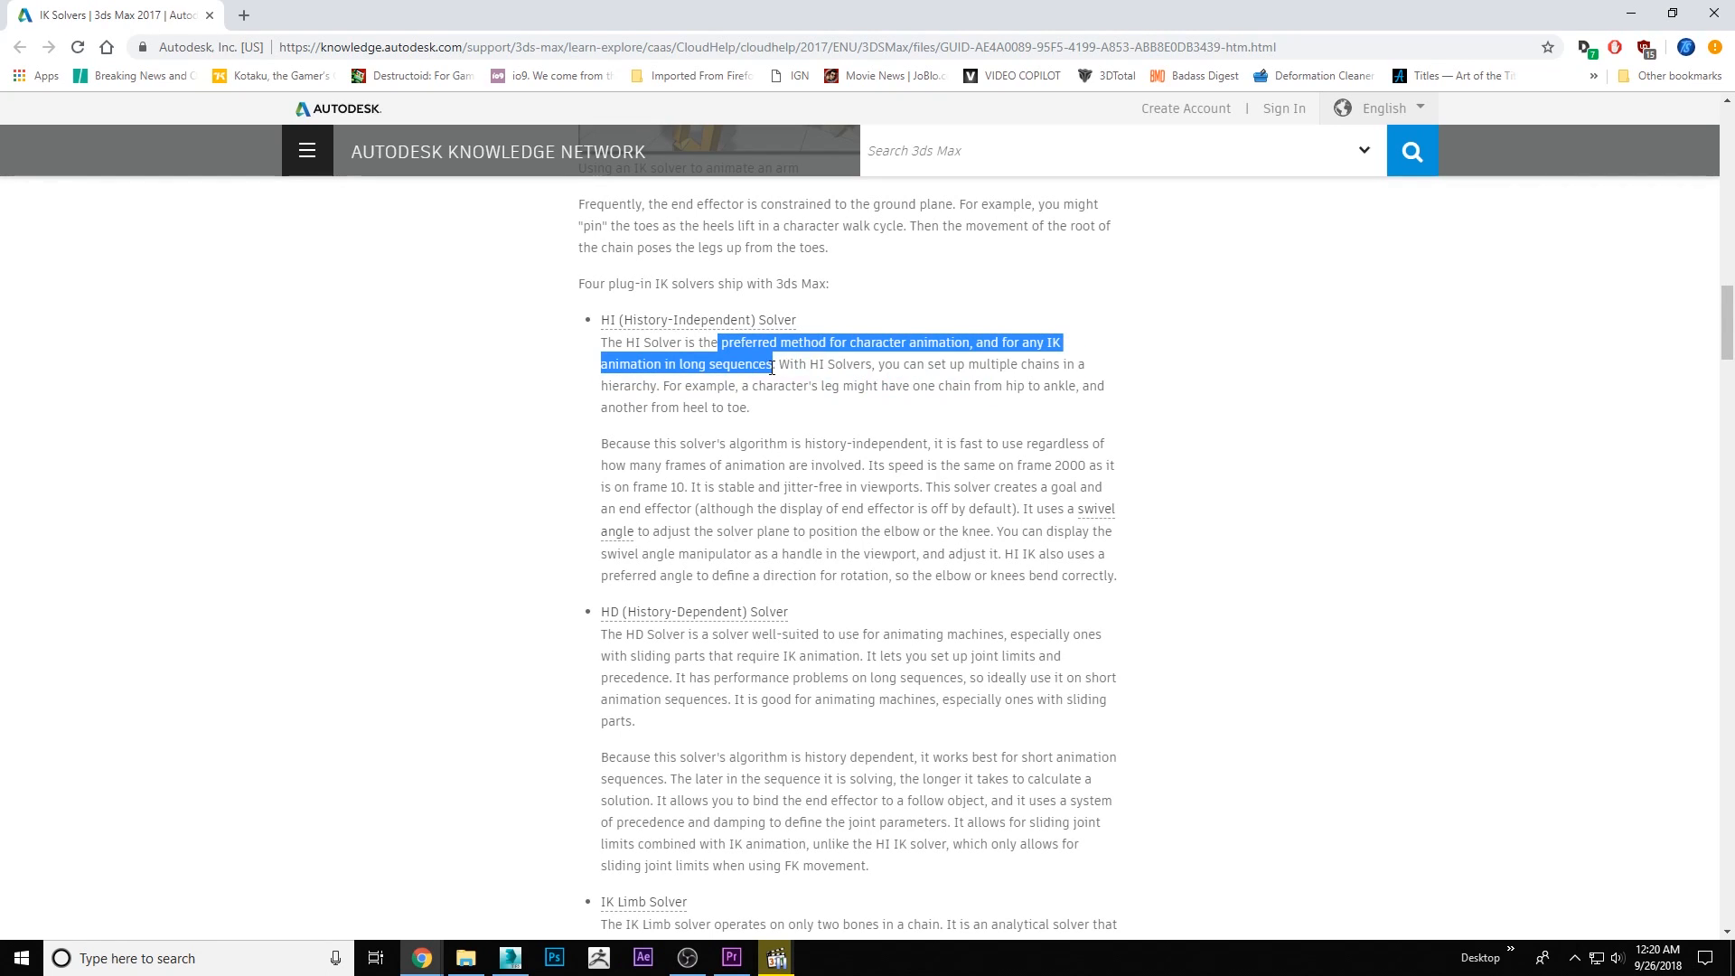
{"action": "left_click", "coordinate": [903, 408]}
{"action": "scroll", "coordinate": [875, 435], "scroll_direction": "down", "scroll_amount": 3}
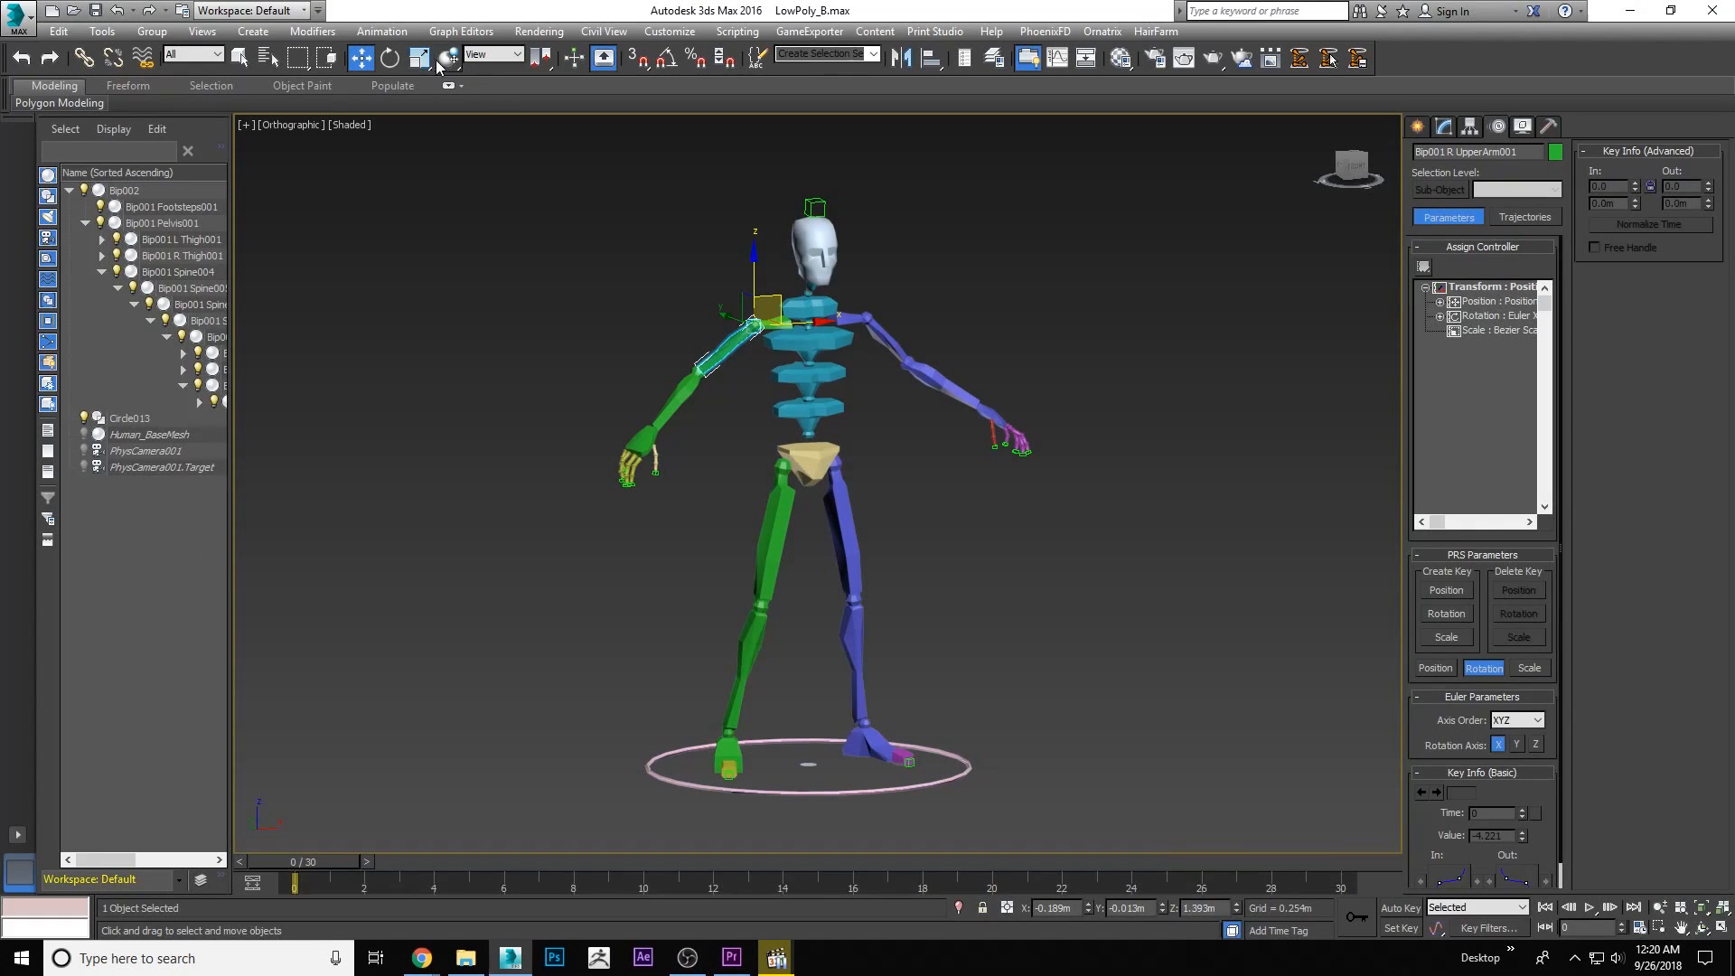
Return to 3ds Max and review the HI, HD, IK Limb and SplineIK entries in the solver list
{"action": "left_click", "coordinate": [381, 31]}
{"action": "mouse_move", "coordinate": [443, 100]}
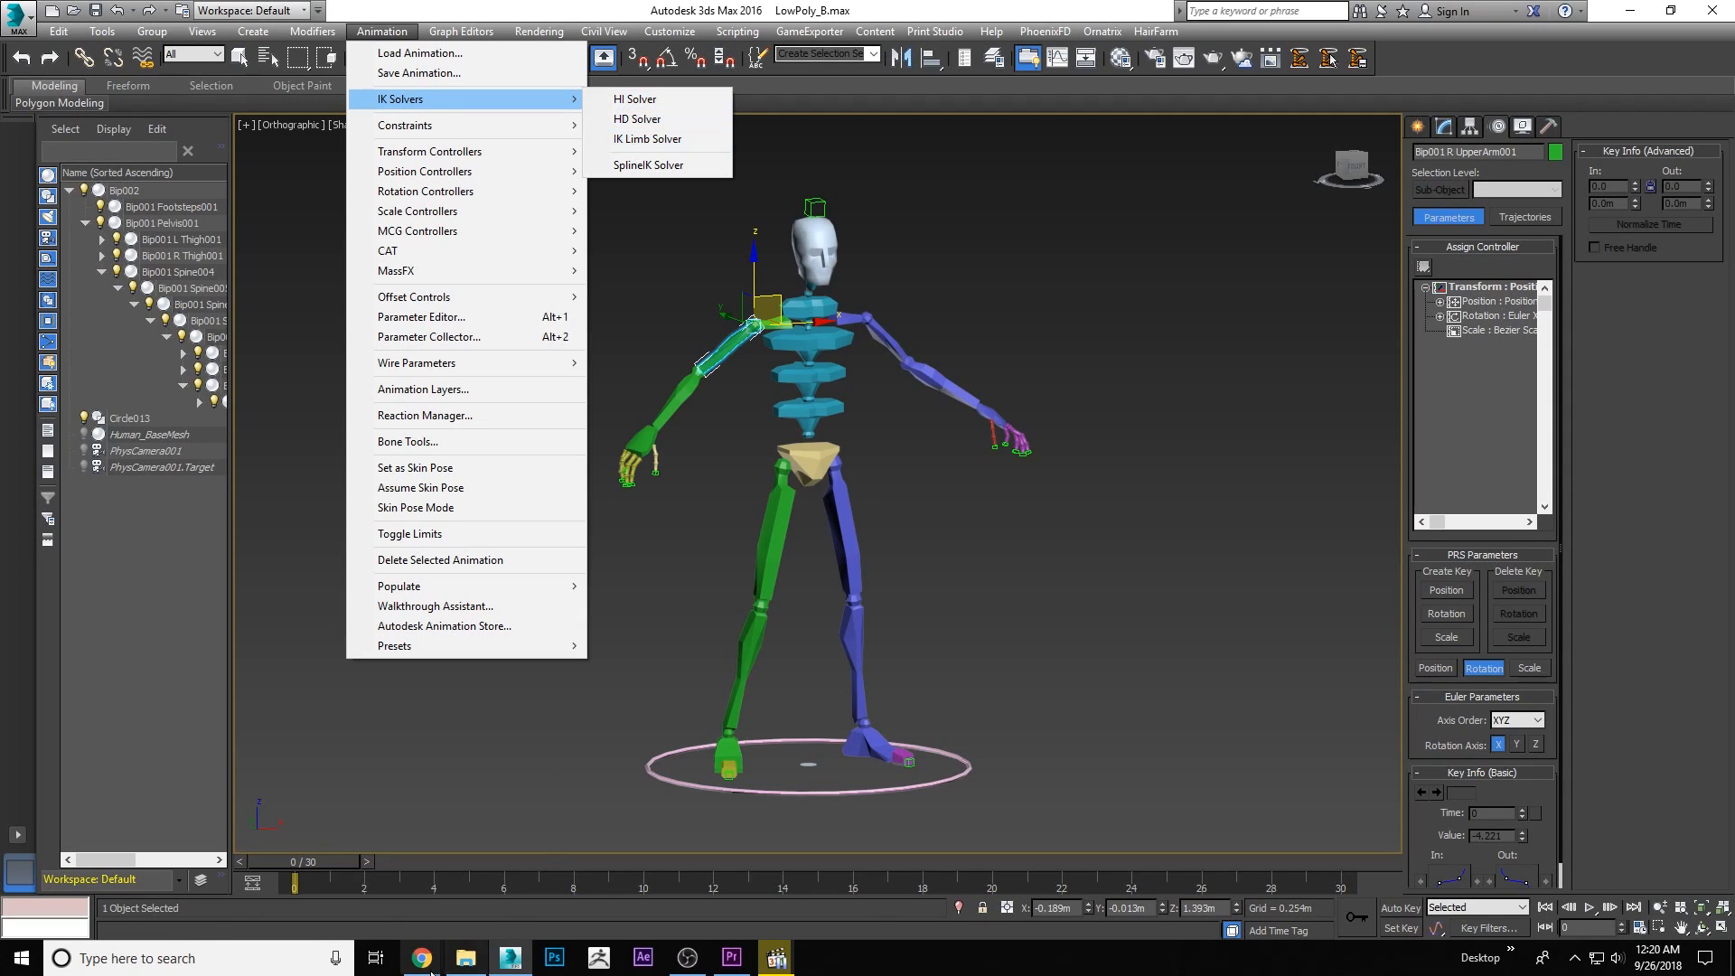
{"action": "mouse_move", "coordinate": [547, 102]}
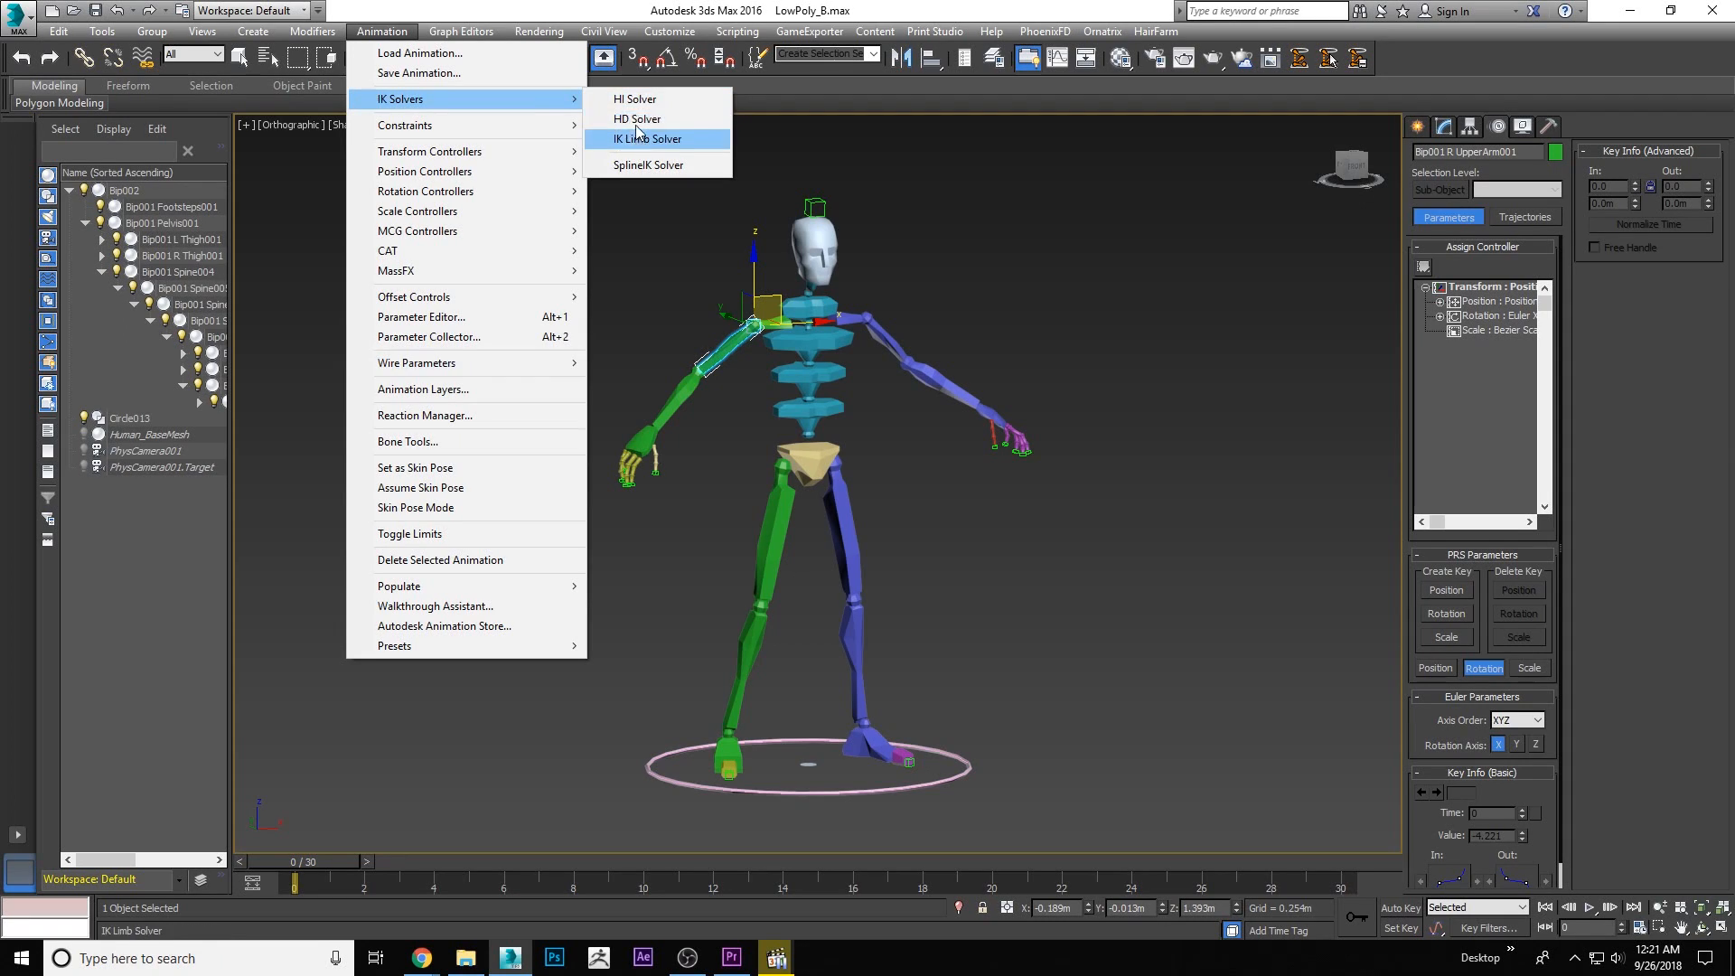
Switch back to the Autodesk help page in Chrome and read the HD Solver and IK Limb Solver descriptions
{"action": "left_click", "coordinate": [422, 958]}
{"action": "left_click", "coordinate": [523, 881]}
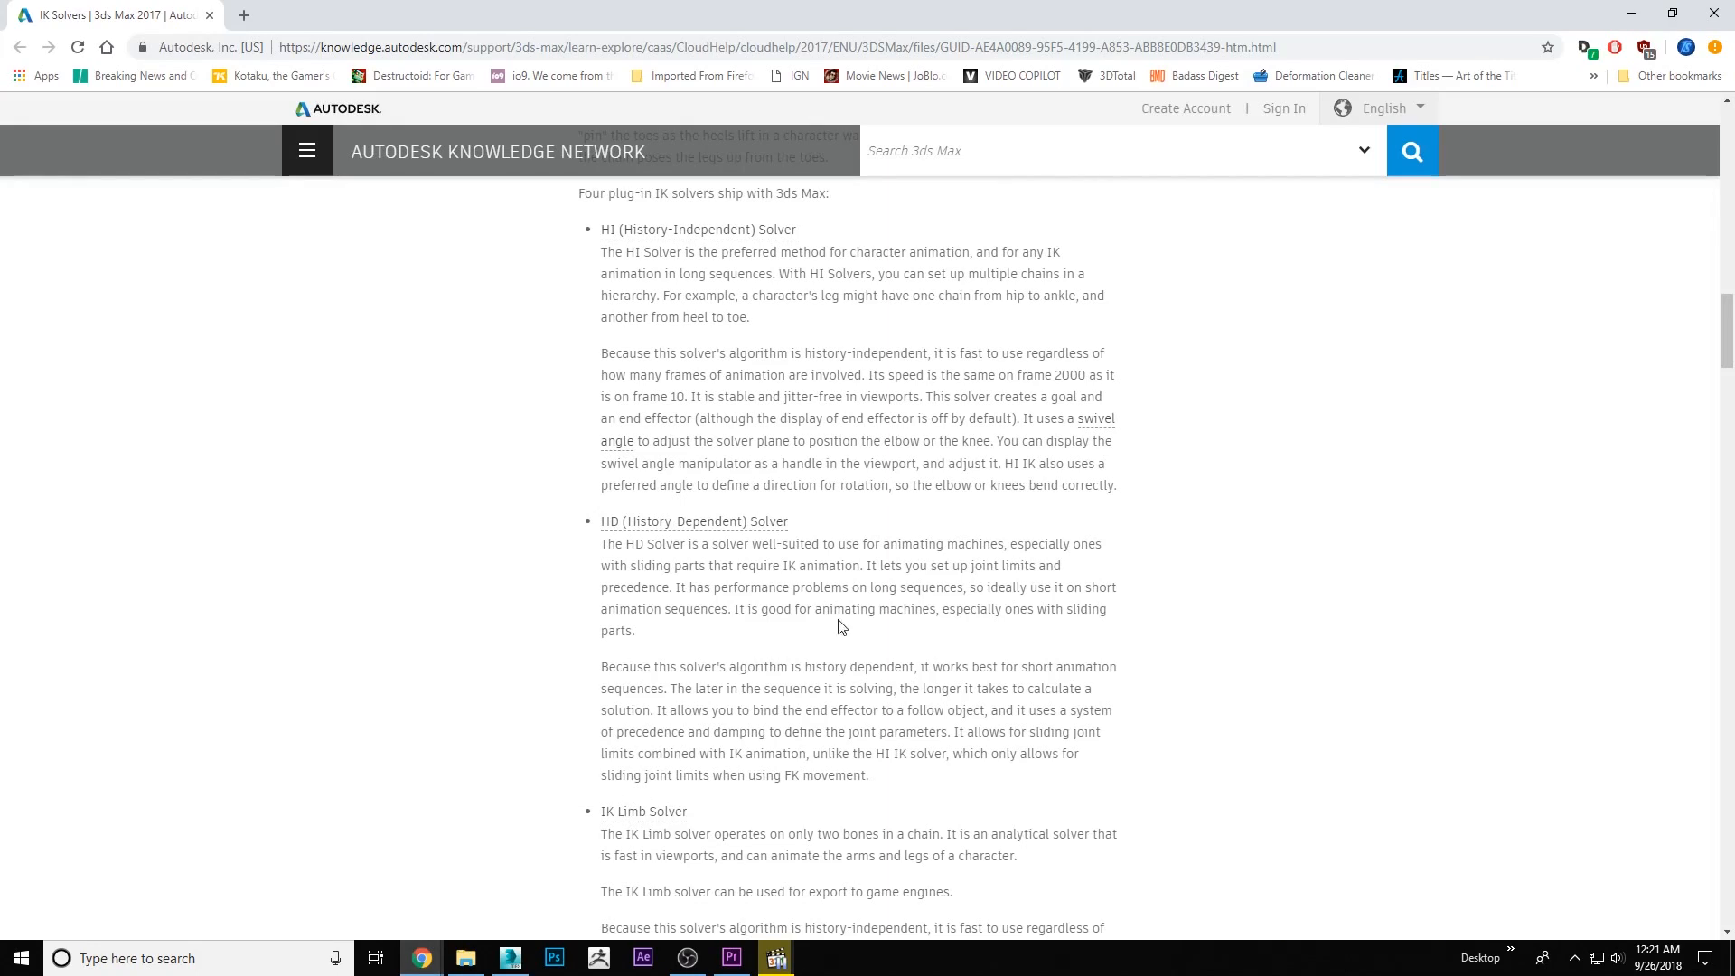
{"action": "scroll", "coordinate": [652, 350], "scroll_direction": "up", "scroll_amount": 3}
{"action": "scroll", "coordinate": [627, 371], "scroll_direction": "down", "scroll_amount": 4}
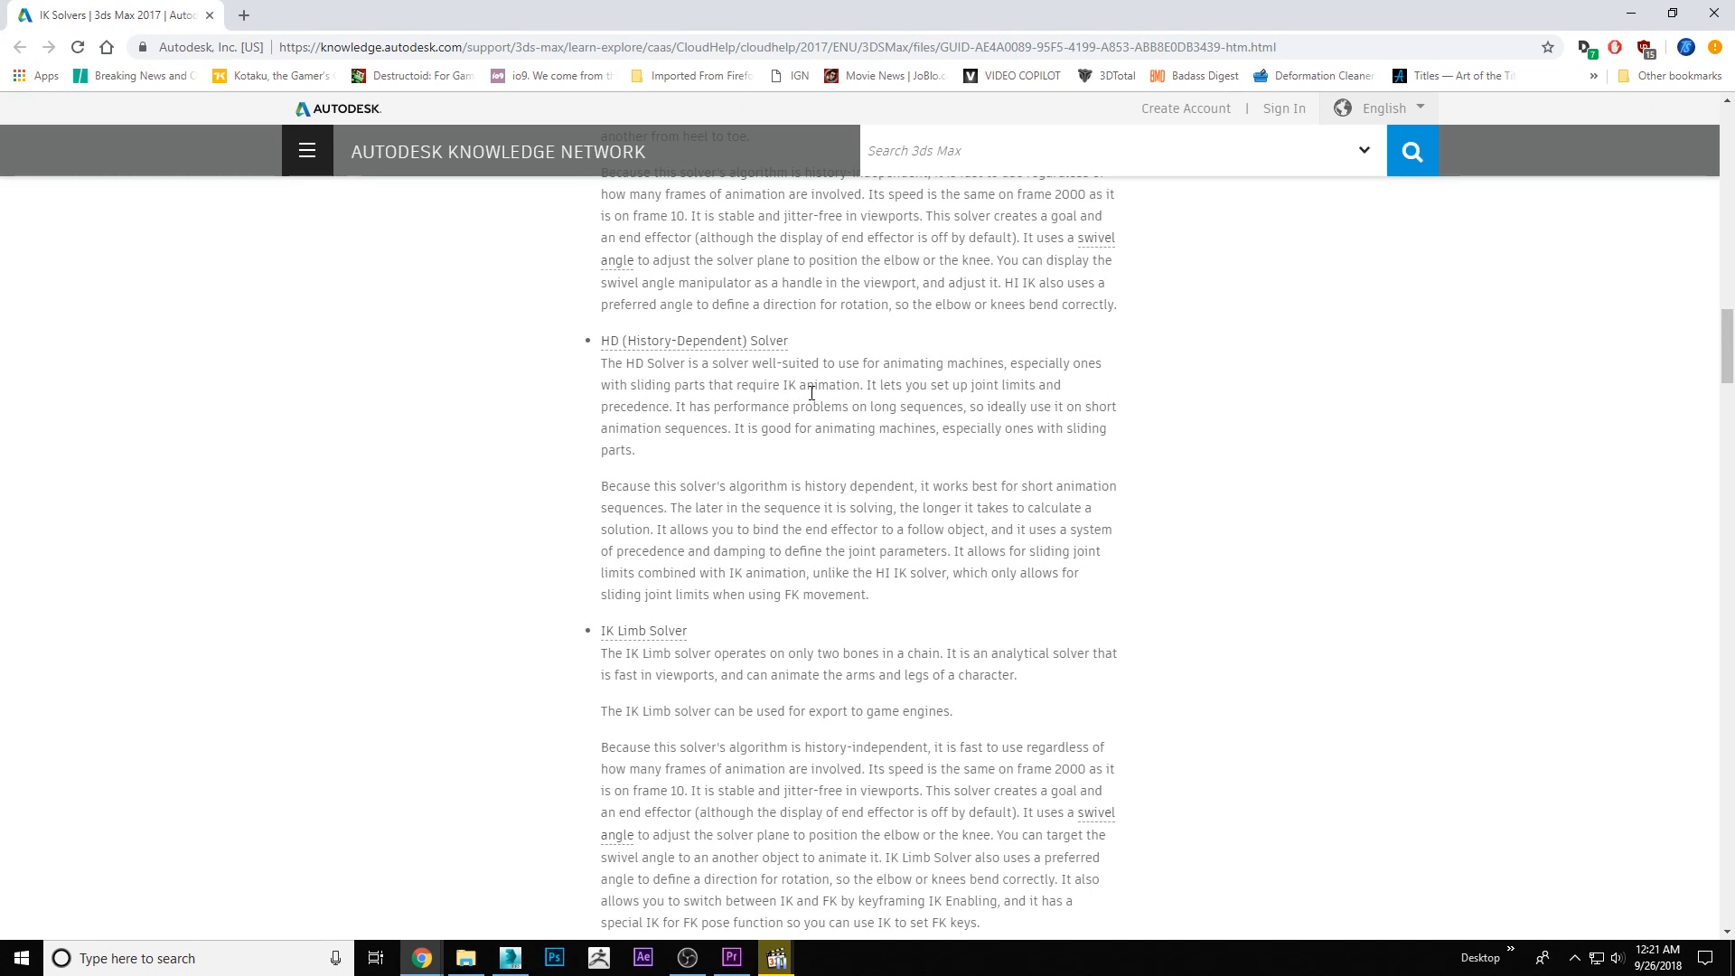
{"action": "scroll", "coordinate": [881, 508], "scroll_direction": "up", "scroll_amount": 2}
{"action": "scroll", "coordinate": [703, 501], "scroll_direction": "down", "scroll_amount": 2}
{"action": "scroll", "coordinate": [708, 449], "scroll_direction": "down", "scroll_amount": 3}
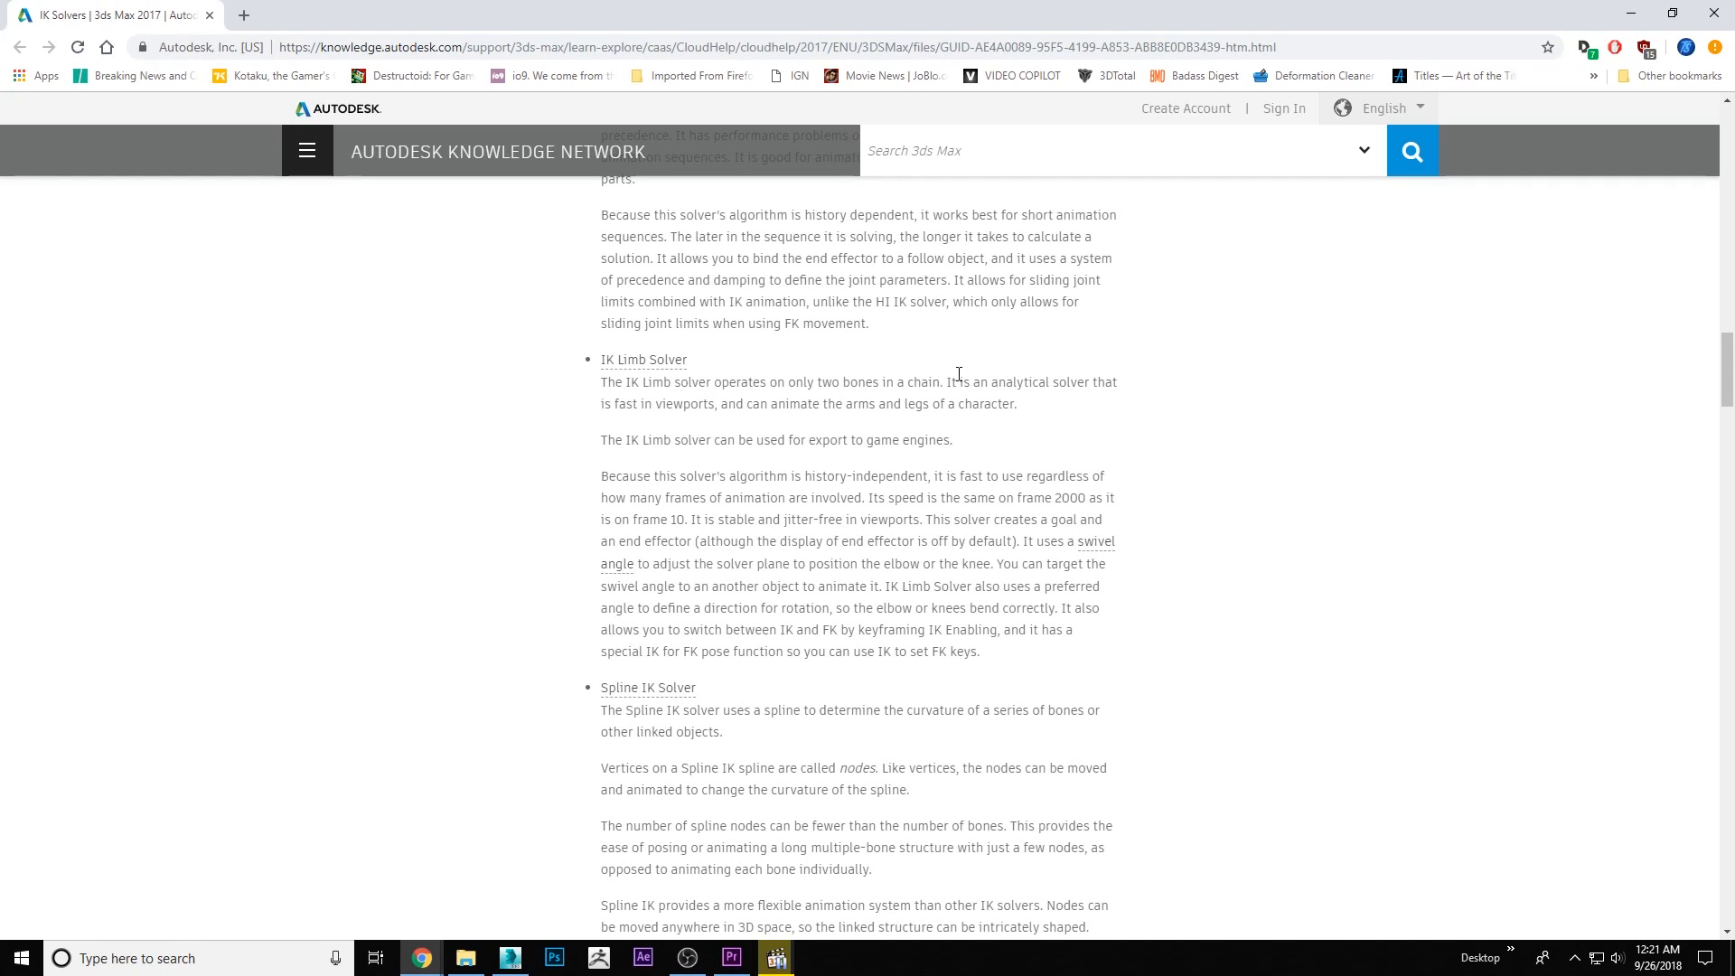
{"action": "scroll", "coordinate": [959, 373], "scroll_direction": "up", "scroll_amount": 1}
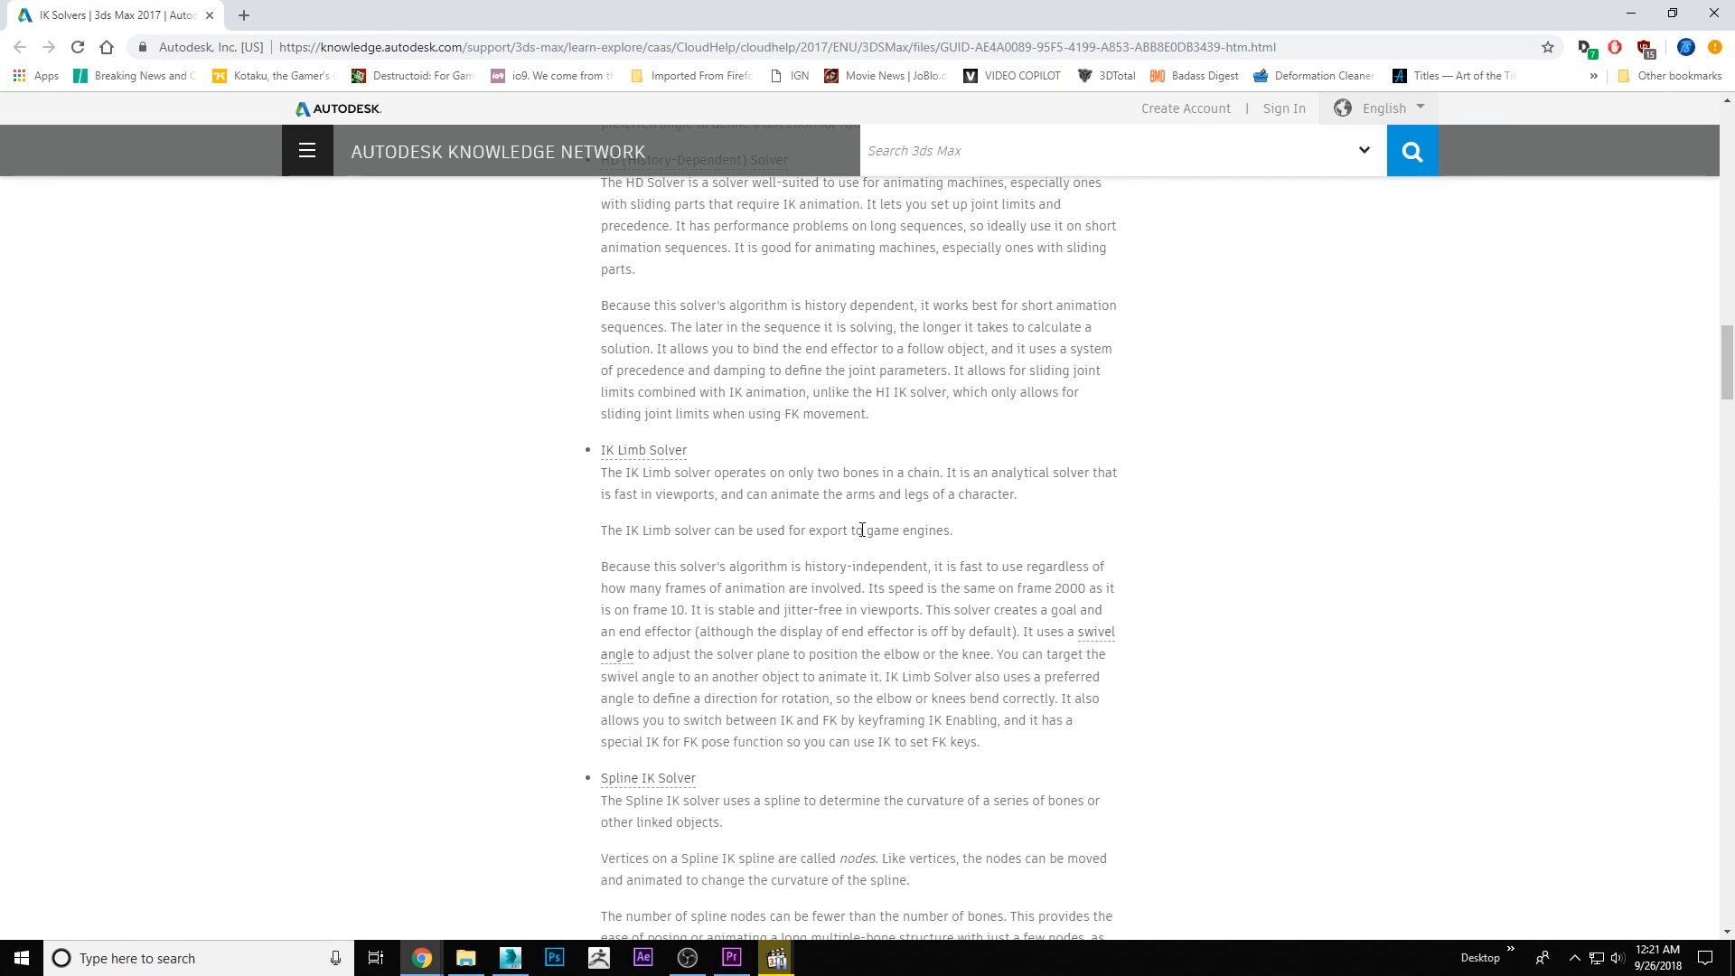
Compare the descriptions of the HI, HD, IK Limb and Spline IK solvers across the help page
{"action": "scroll", "coordinate": [977, 543], "scroll_direction": "up", "scroll_amount": 7}
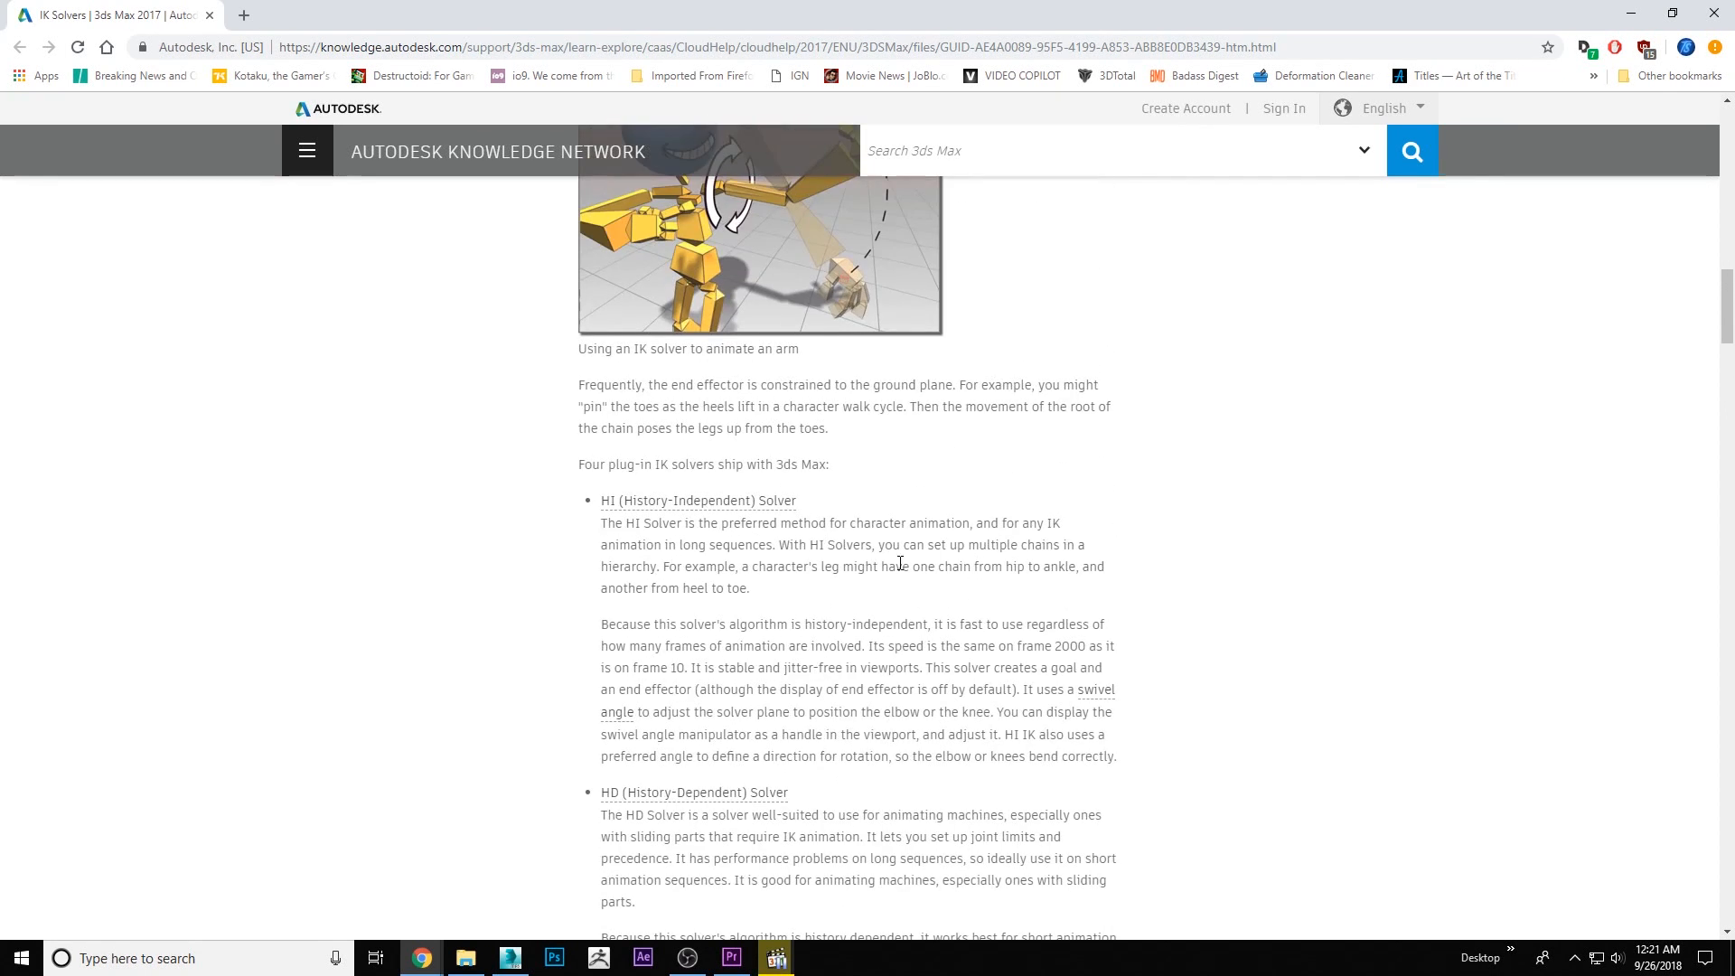
{"action": "scroll", "coordinate": [861, 474], "scroll_direction": "up", "scroll_amount": 3}
{"action": "scroll", "coordinate": [861, 474], "scroll_direction": "down", "scroll_amount": 7}
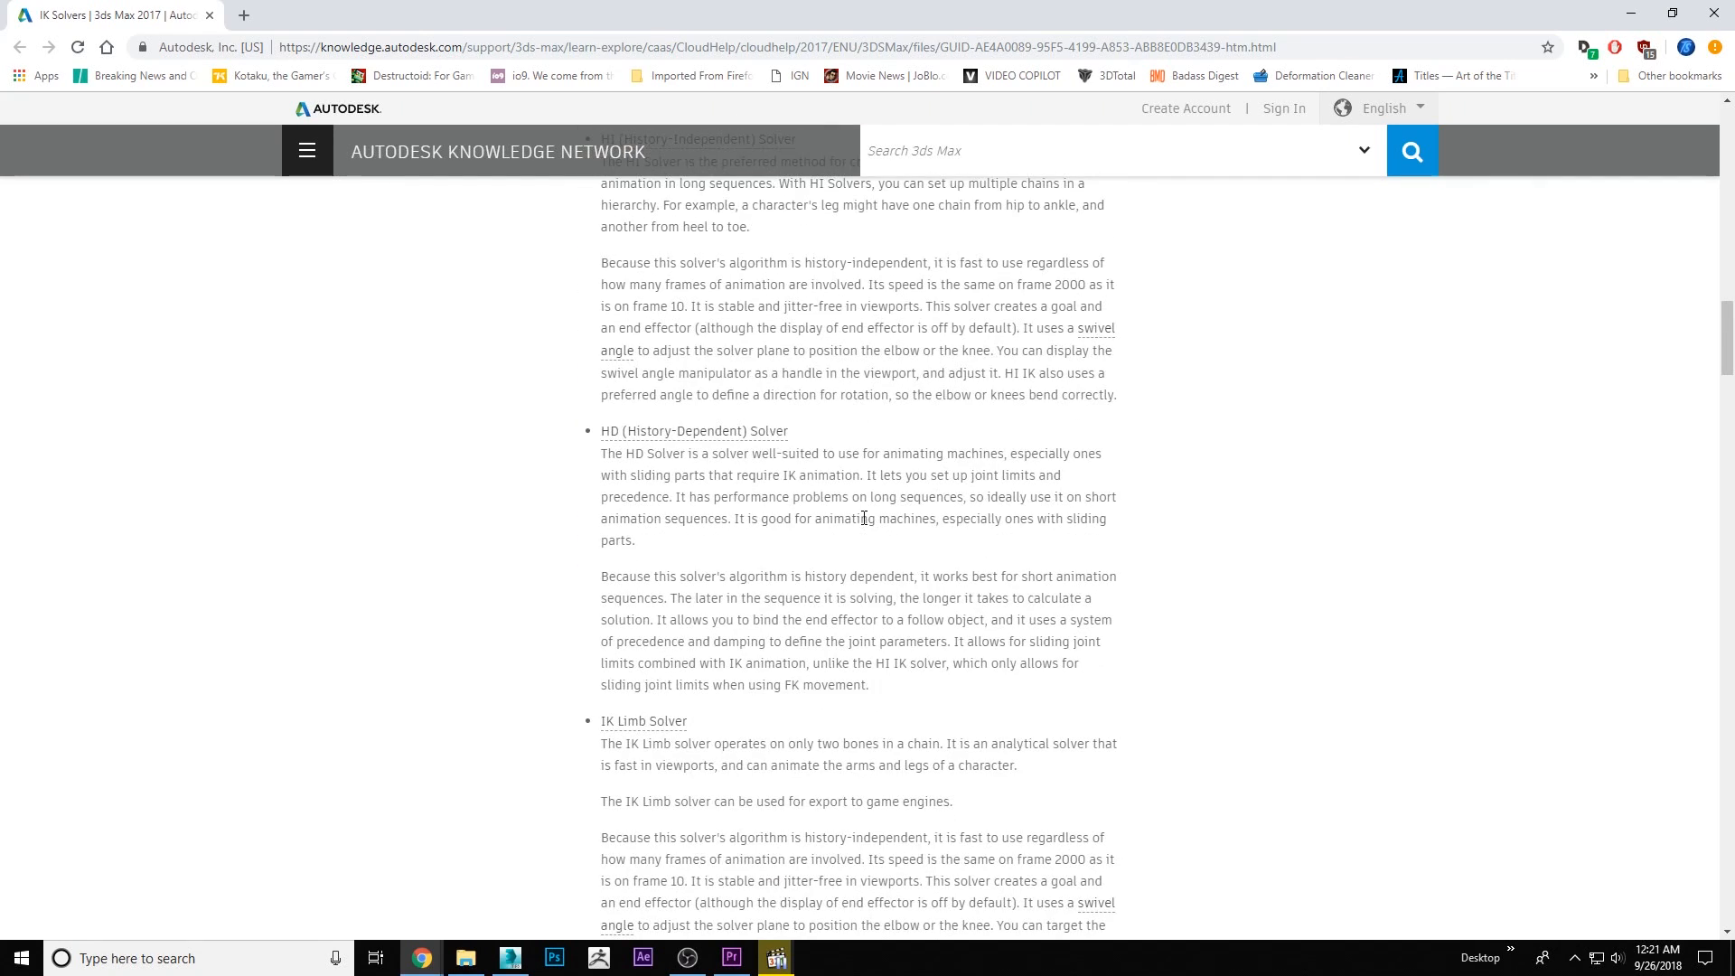
{"action": "scroll", "coordinate": [780, 480], "scroll_direction": "down", "scroll_amount": 4}
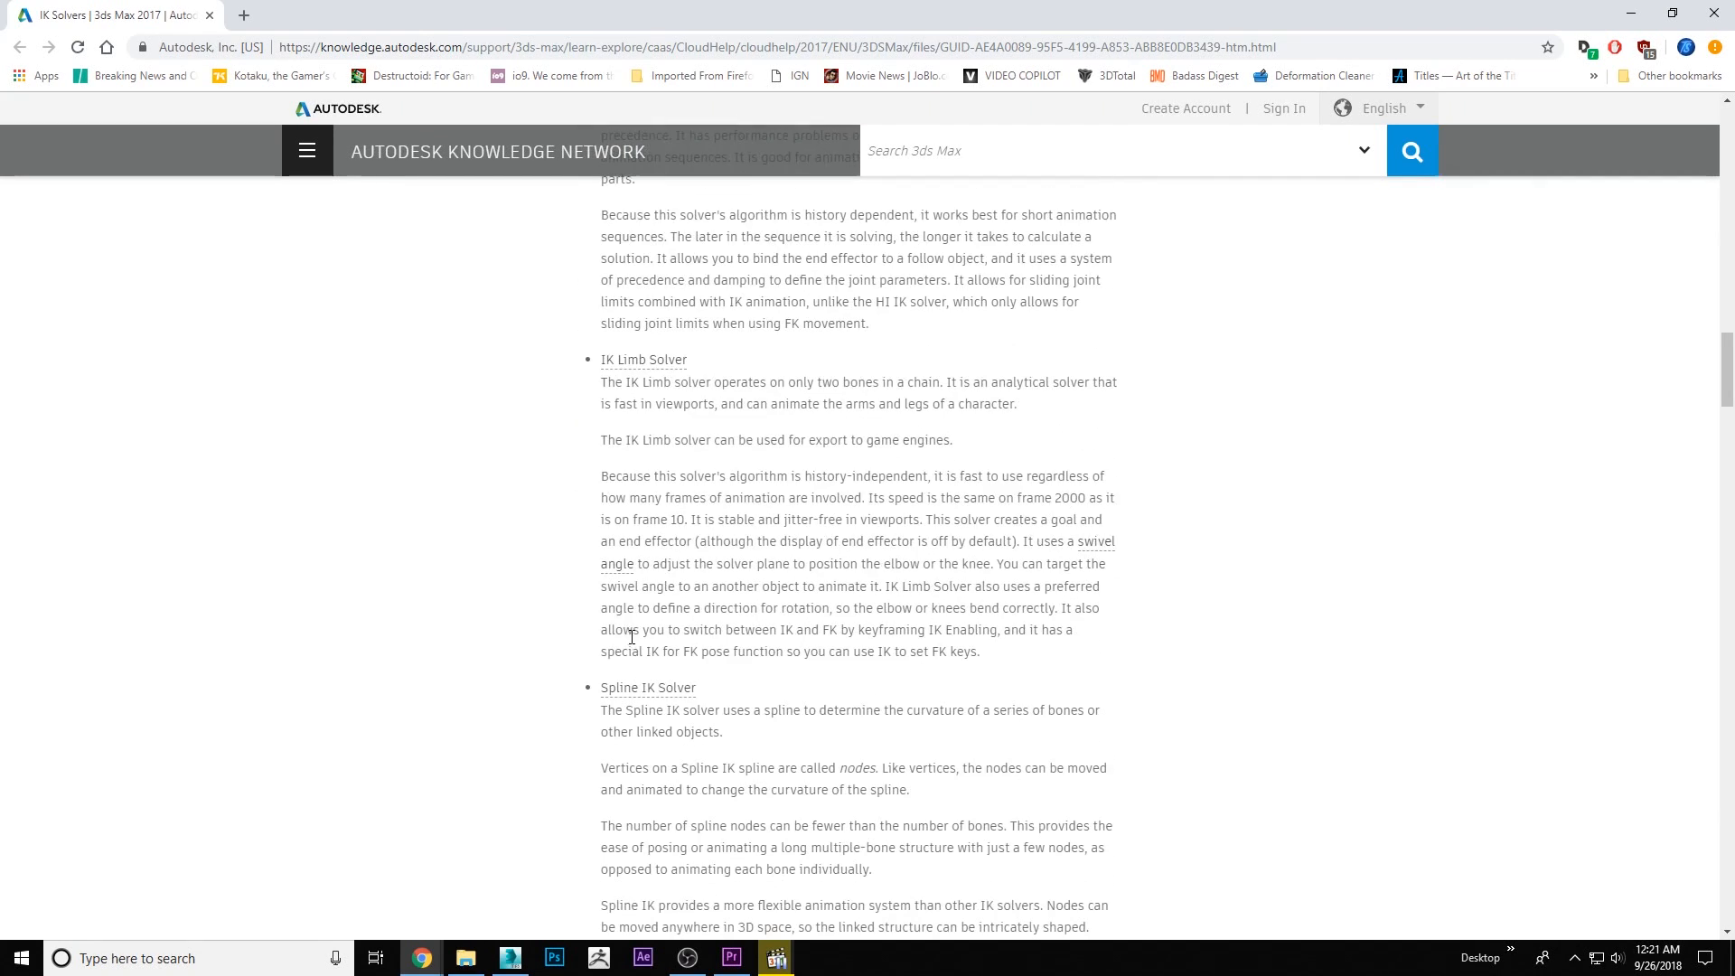
{"action": "scroll", "coordinate": [761, 614], "scroll_direction": "down", "scroll_amount": 1}
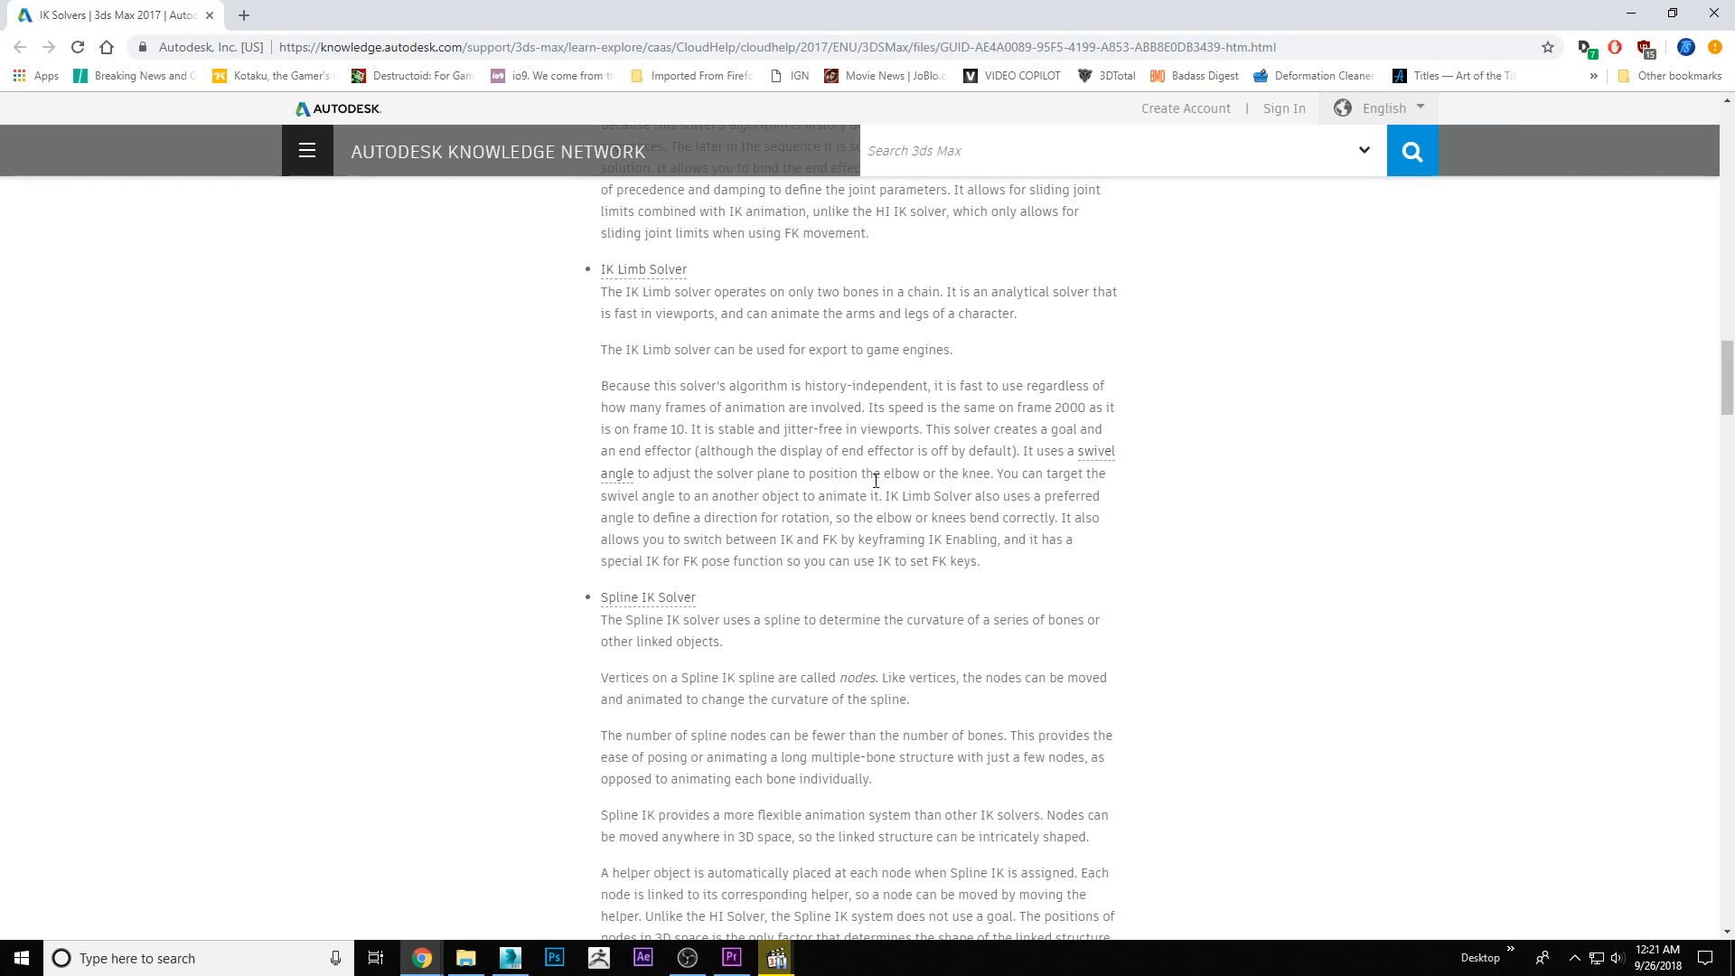
{"action": "scroll", "coordinate": [892, 457], "scroll_direction": "down", "scroll_amount": 3}
{"action": "scroll", "coordinate": [569, 515], "scroll_direction": "up", "scroll_amount": 5}
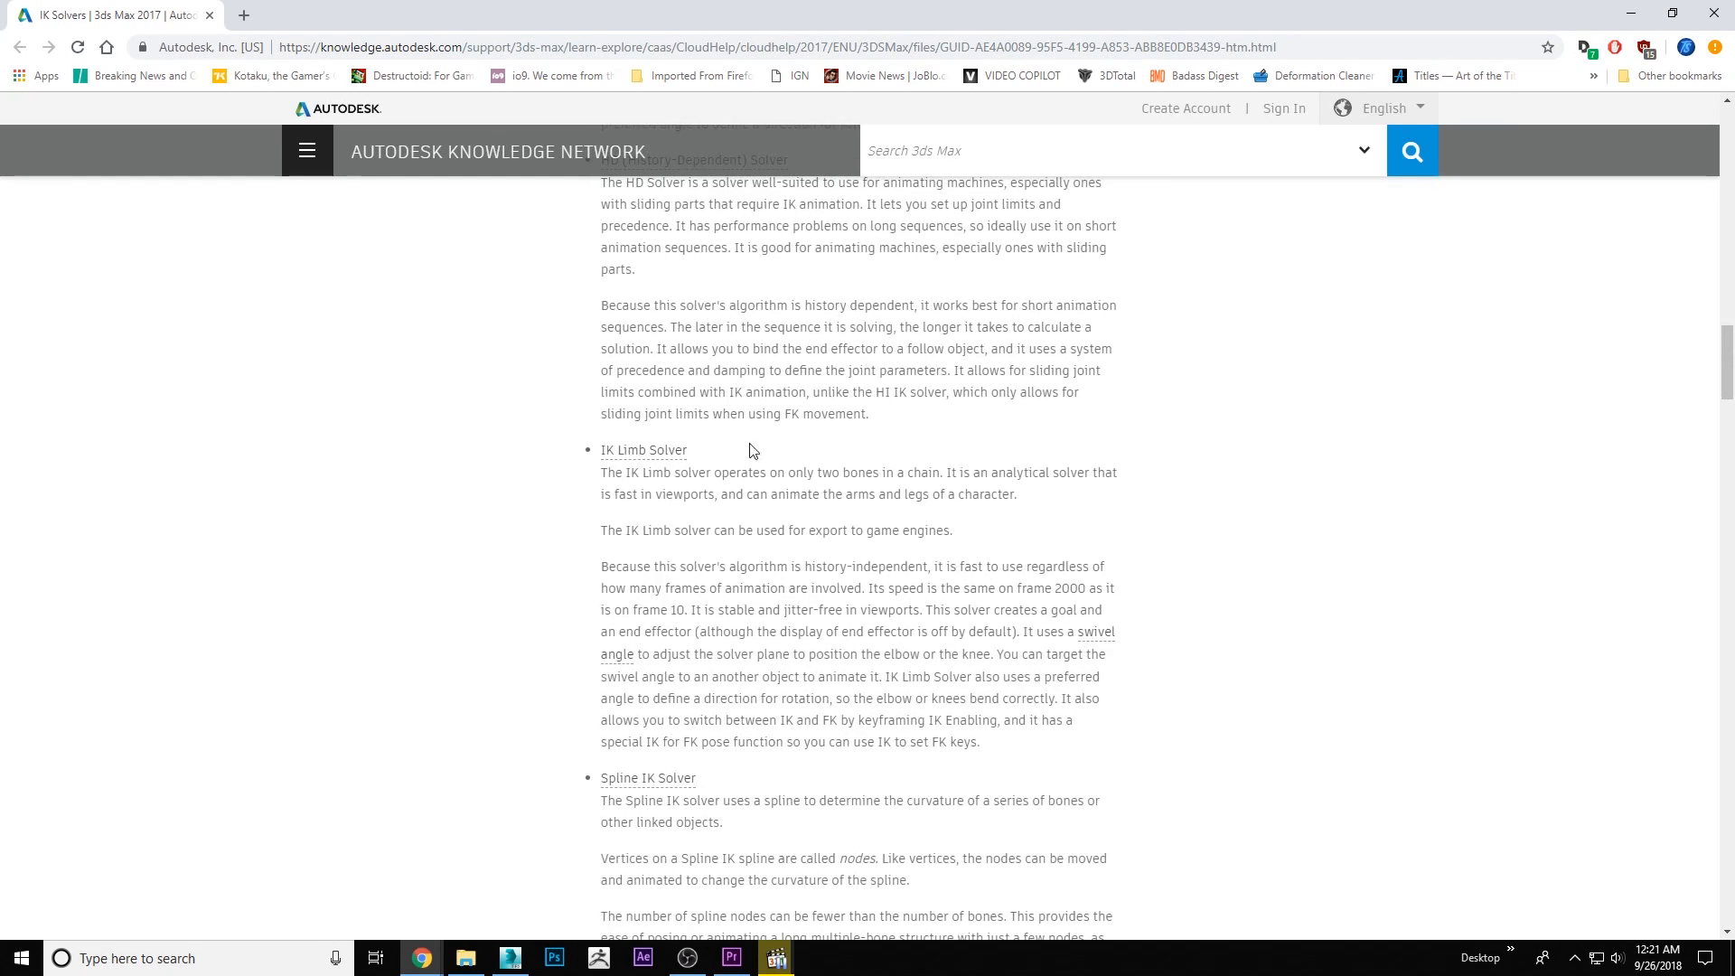
{"action": "scroll", "coordinate": [600, 517], "scroll_direction": "up", "scroll_amount": 3}
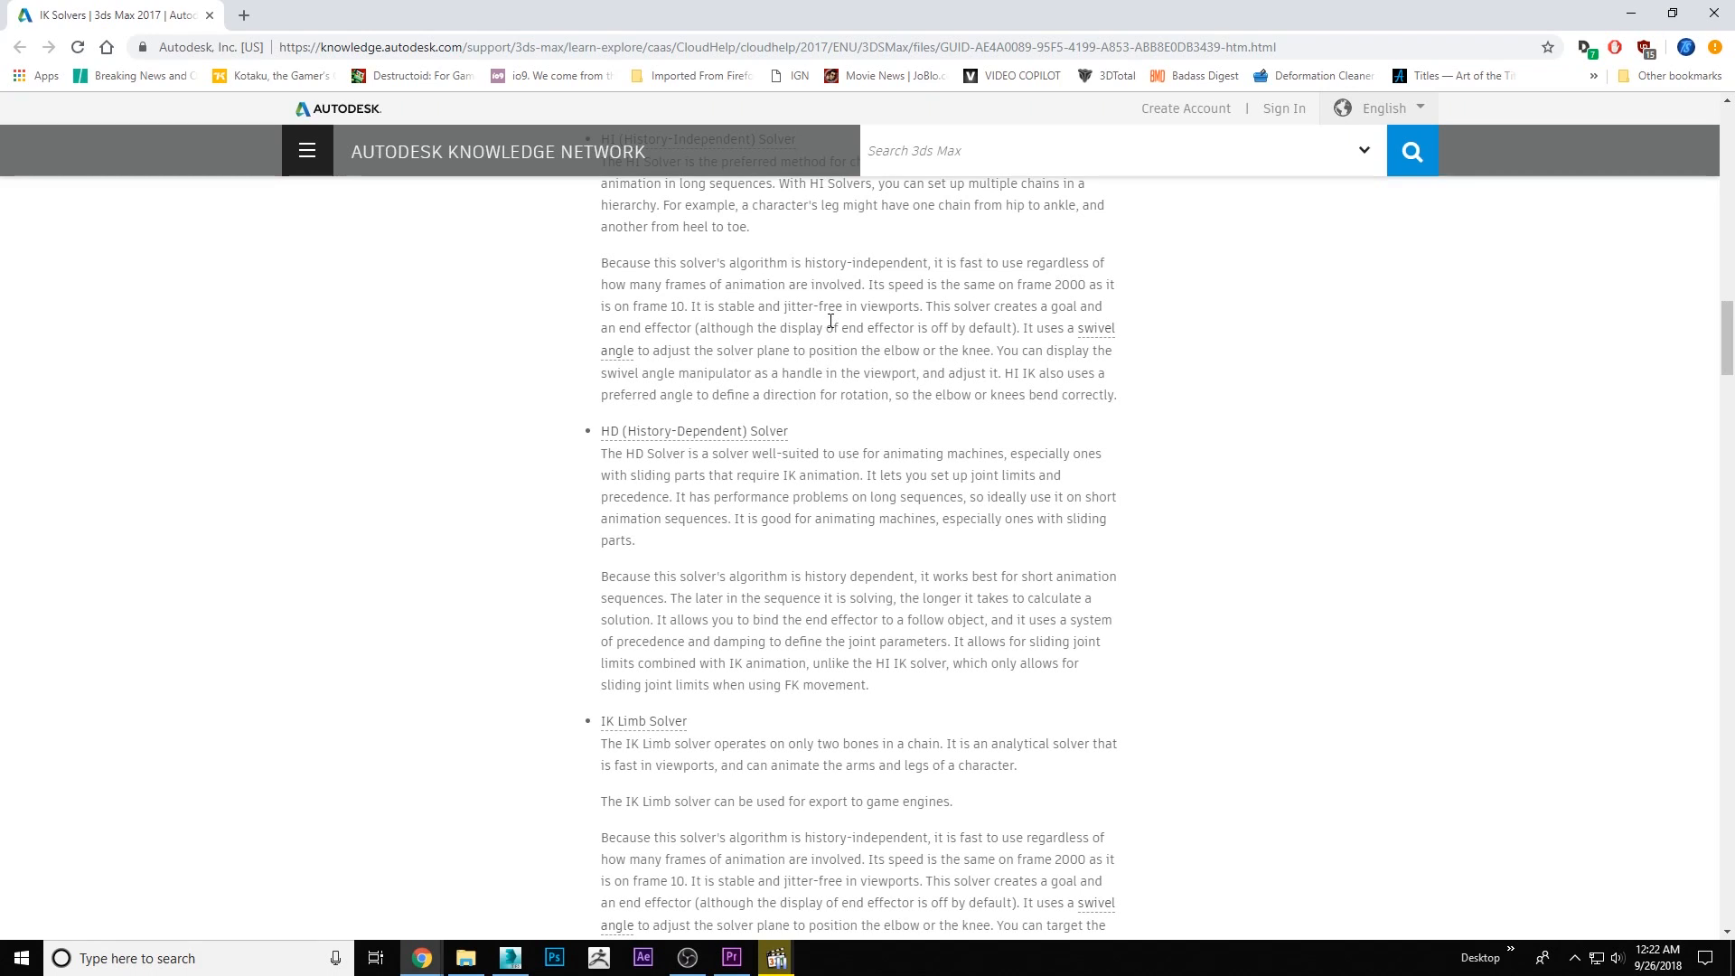
{"action": "scroll", "coordinate": [808, 446], "scroll_direction": "up", "scroll_amount": 2}
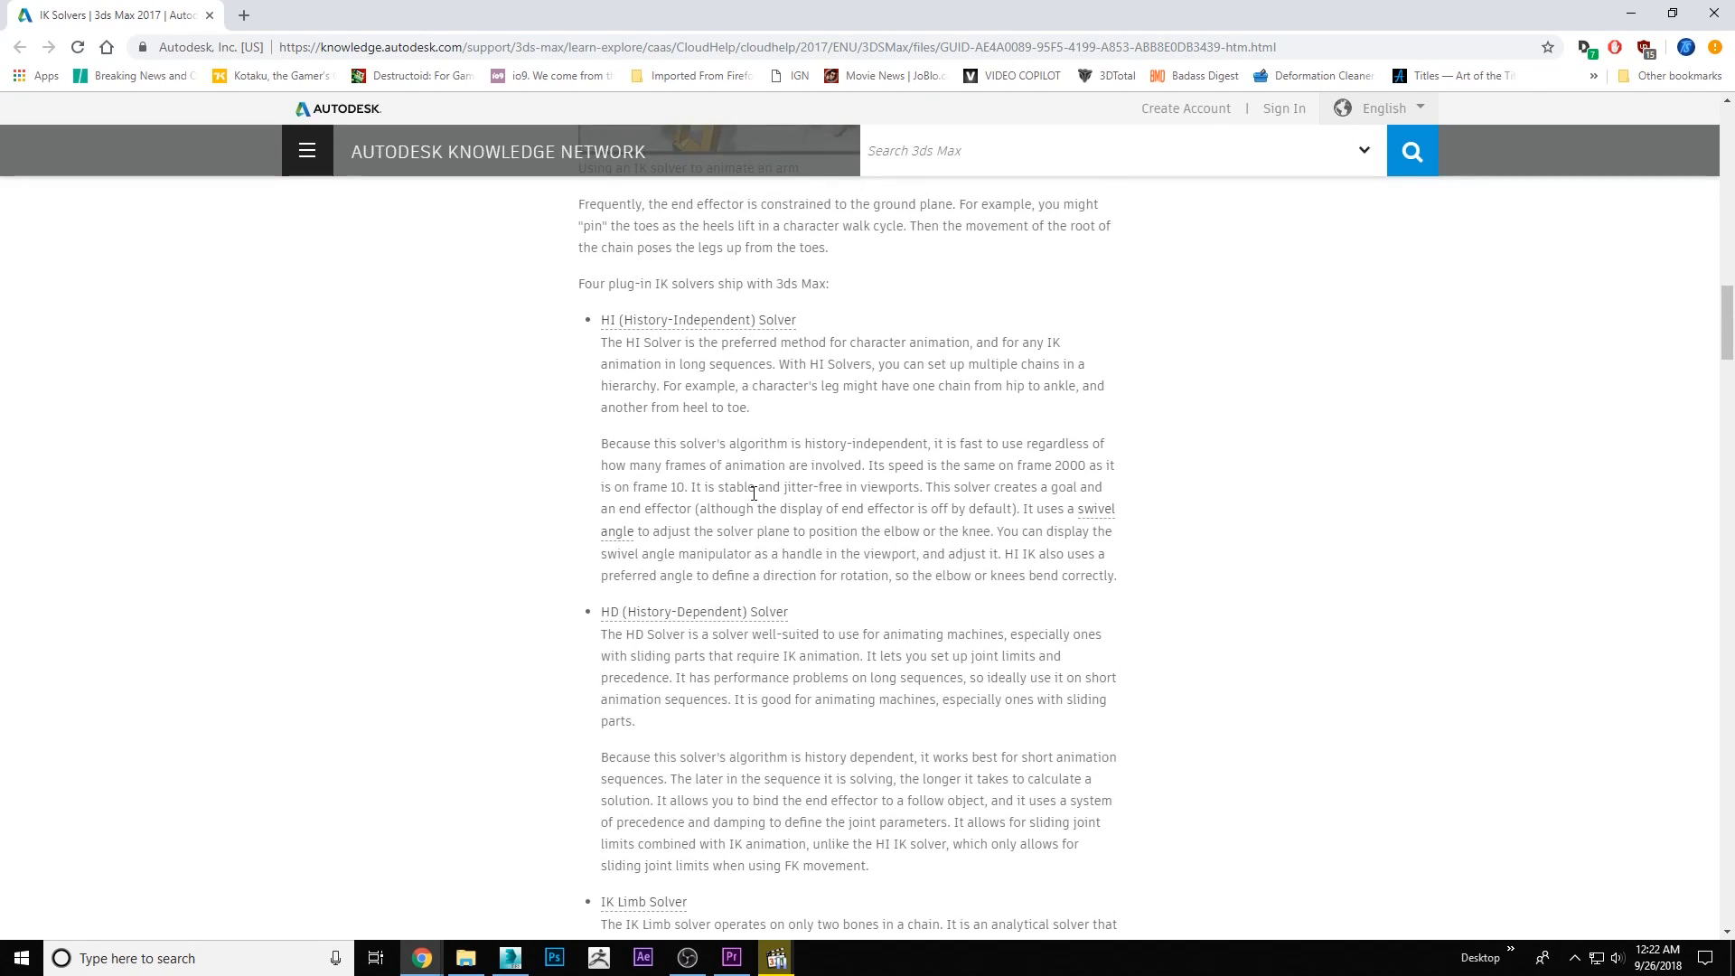
{"action": "scroll", "coordinate": [803, 631], "scroll_direction": "down", "scroll_amount": 2}
{"action": "scroll", "coordinate": [803, 480], "scroll_direction": "up", "scroll_amount": 2}
Return to 3ds Max and review the IK solver types available for the selected right upper arm bone
{"action": "left_click", "coordinate": [1631, 12]}
{"action": "left_click", "coordinate": [381, 30]}
{"action": "mouse_move", "coordinate": [443, 99]}
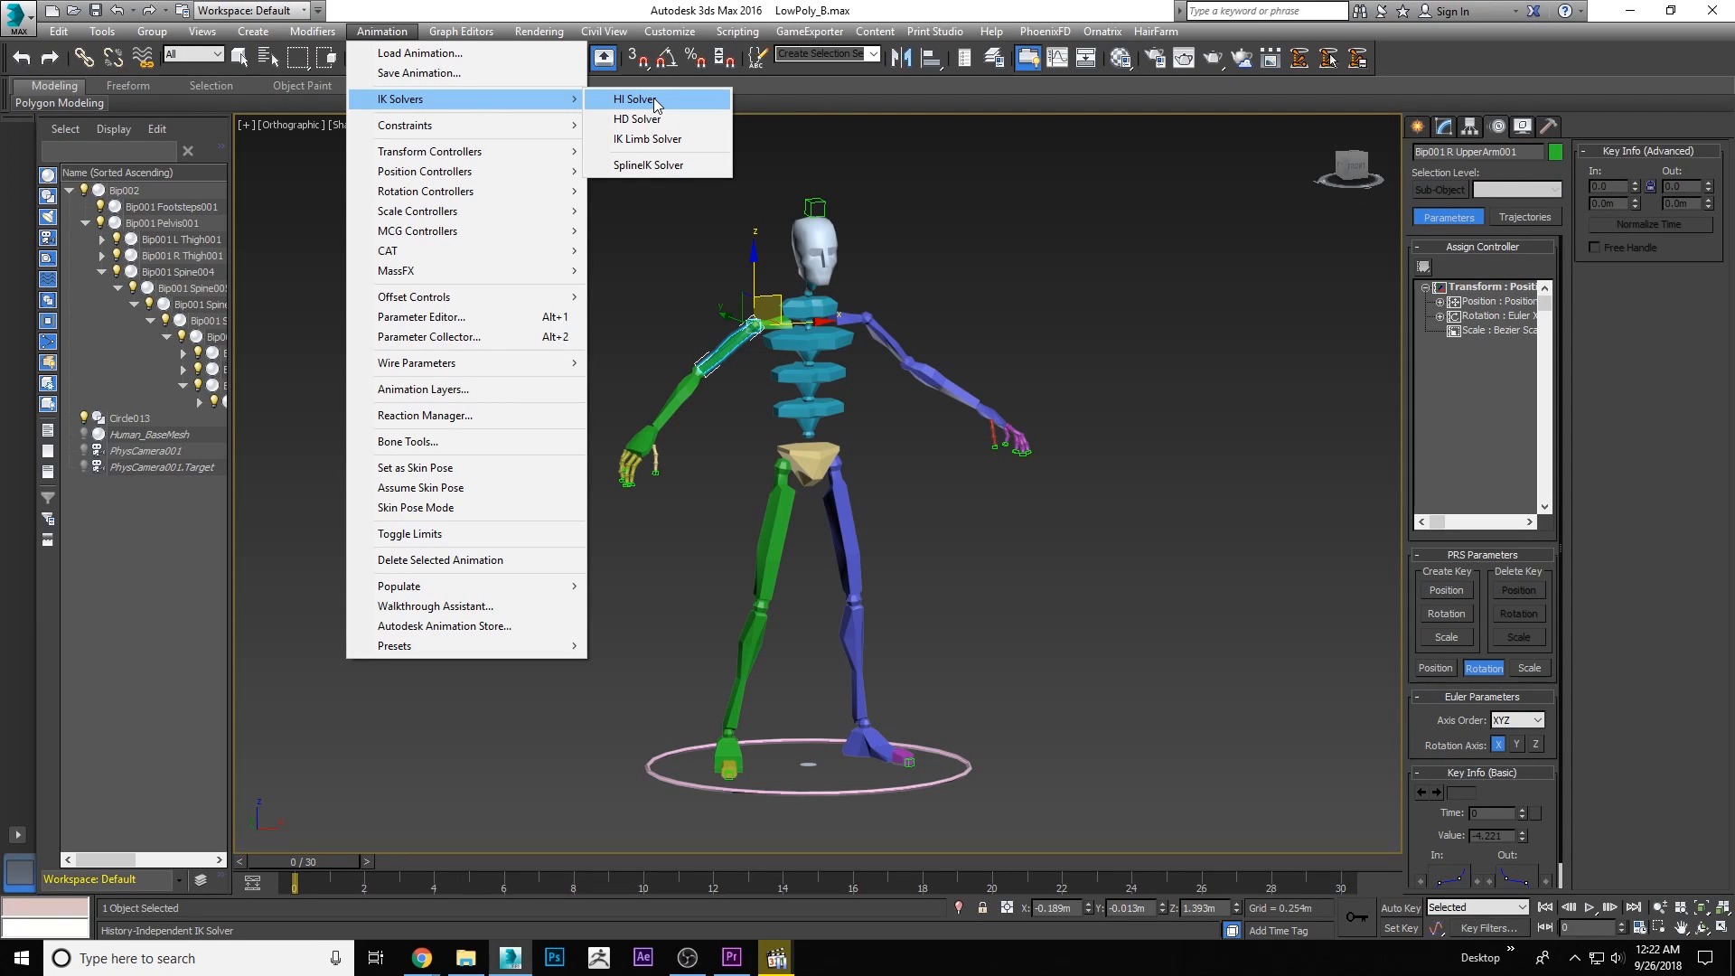
{"action": "left_click", "coordinate": [995, 188]}
{"action": "right_click", "coordinate": [705, 286]}
{"action": "left_click", "coordinate": [685, 313]}
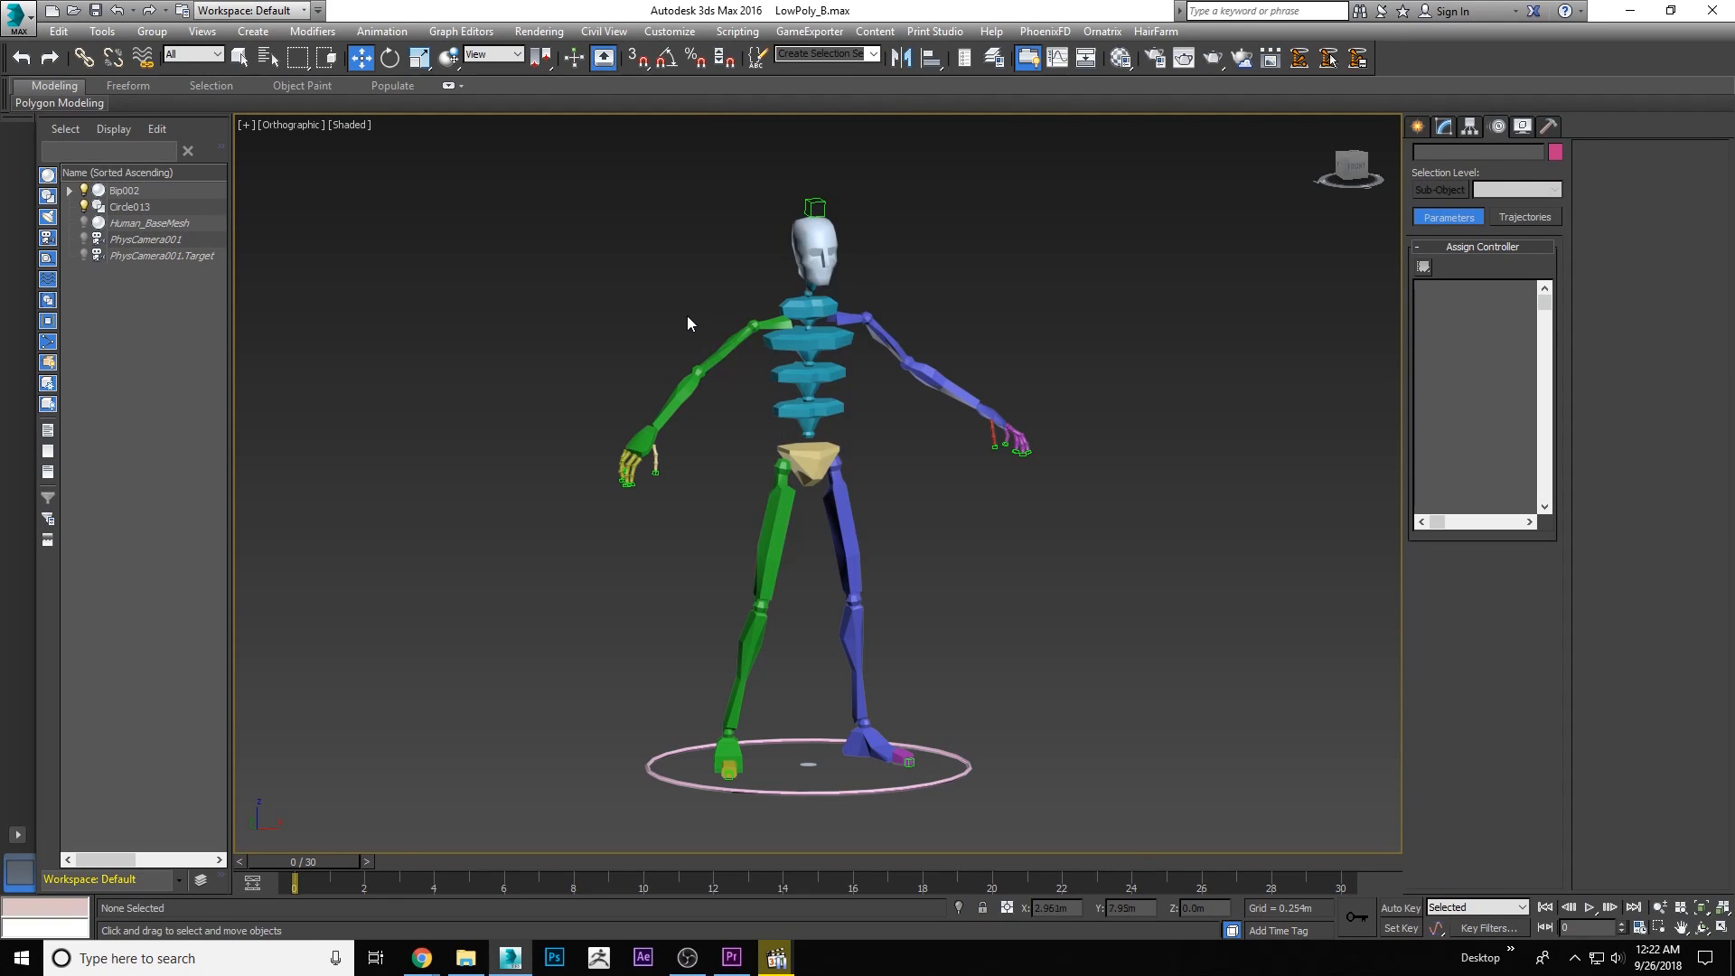
{"action": "left_click", "coordinate": [764, 325]}
{"action": "left_click", "coordinate": [727, 354]}
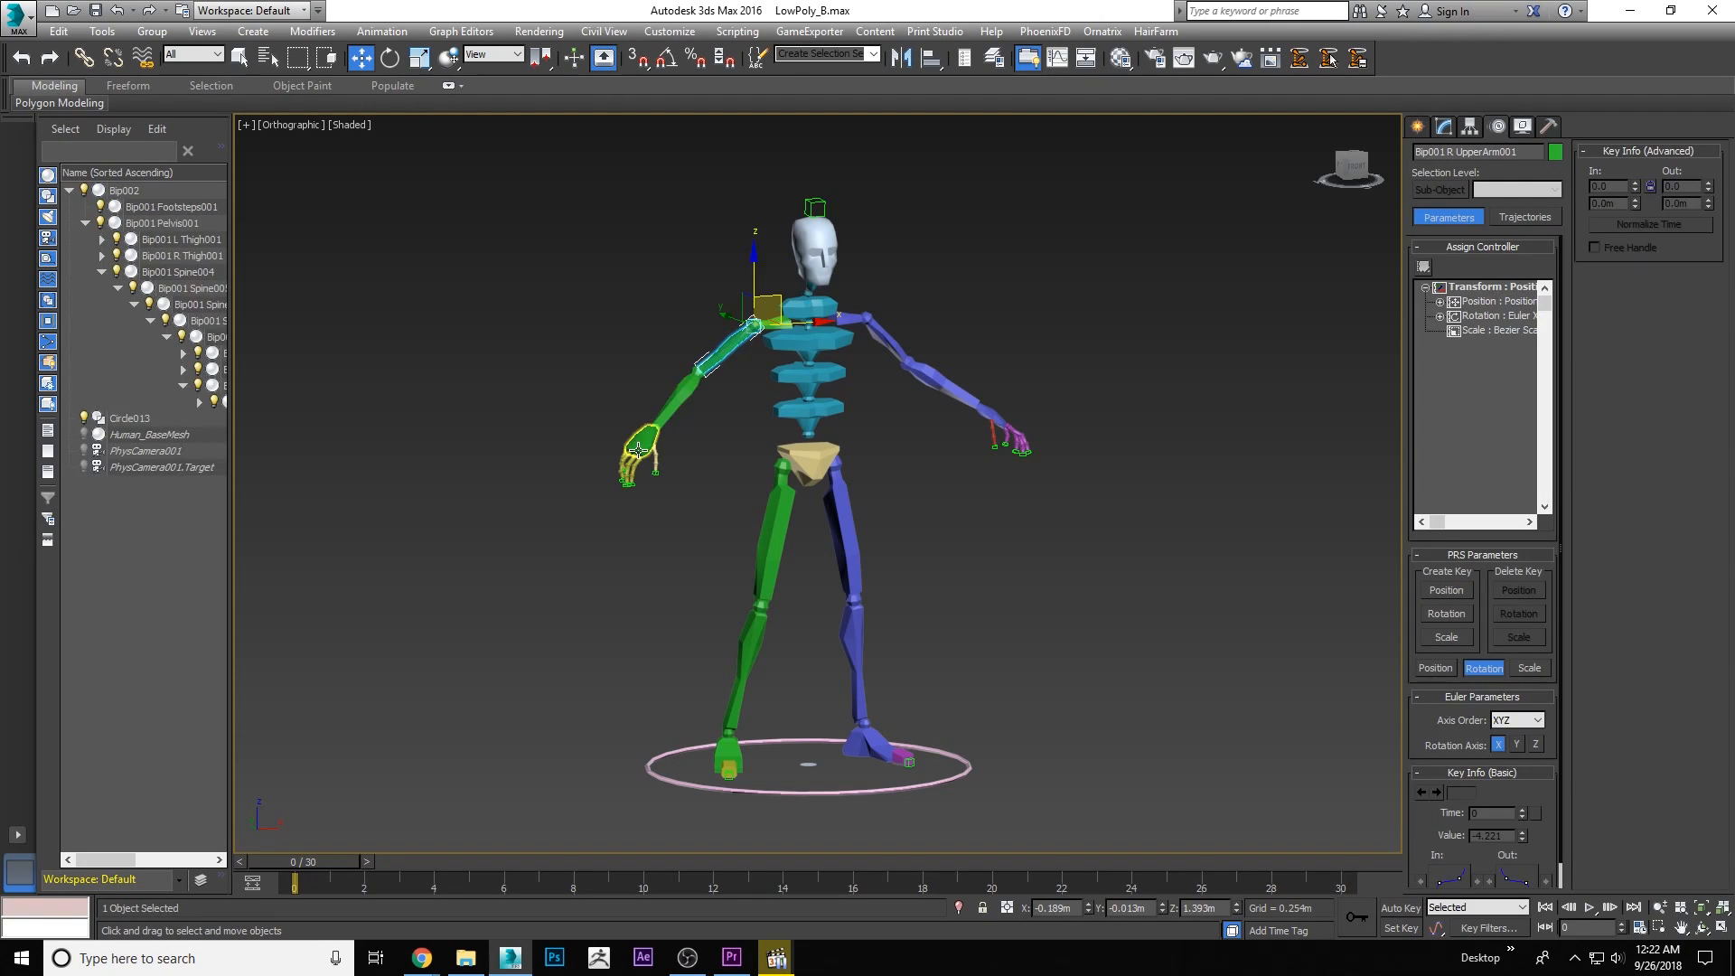
{"action": "left_click", "coordinate": [382, 32]}
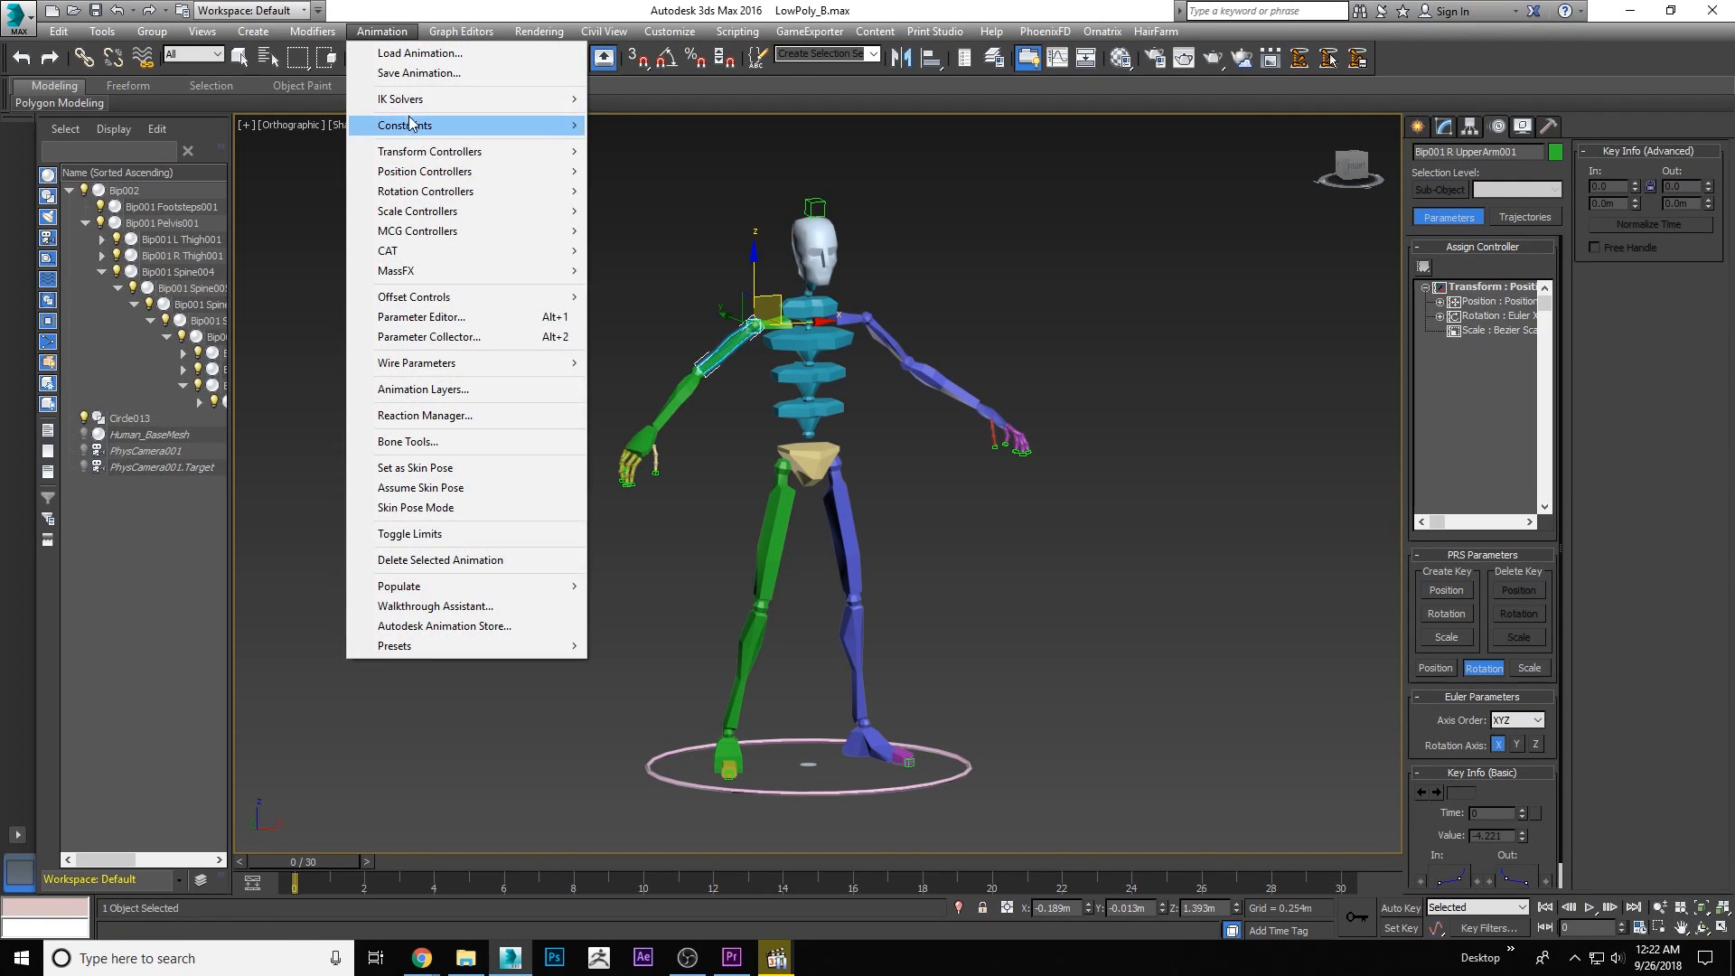
{"action": "mouse_move", "coordinate": [543, 99]}
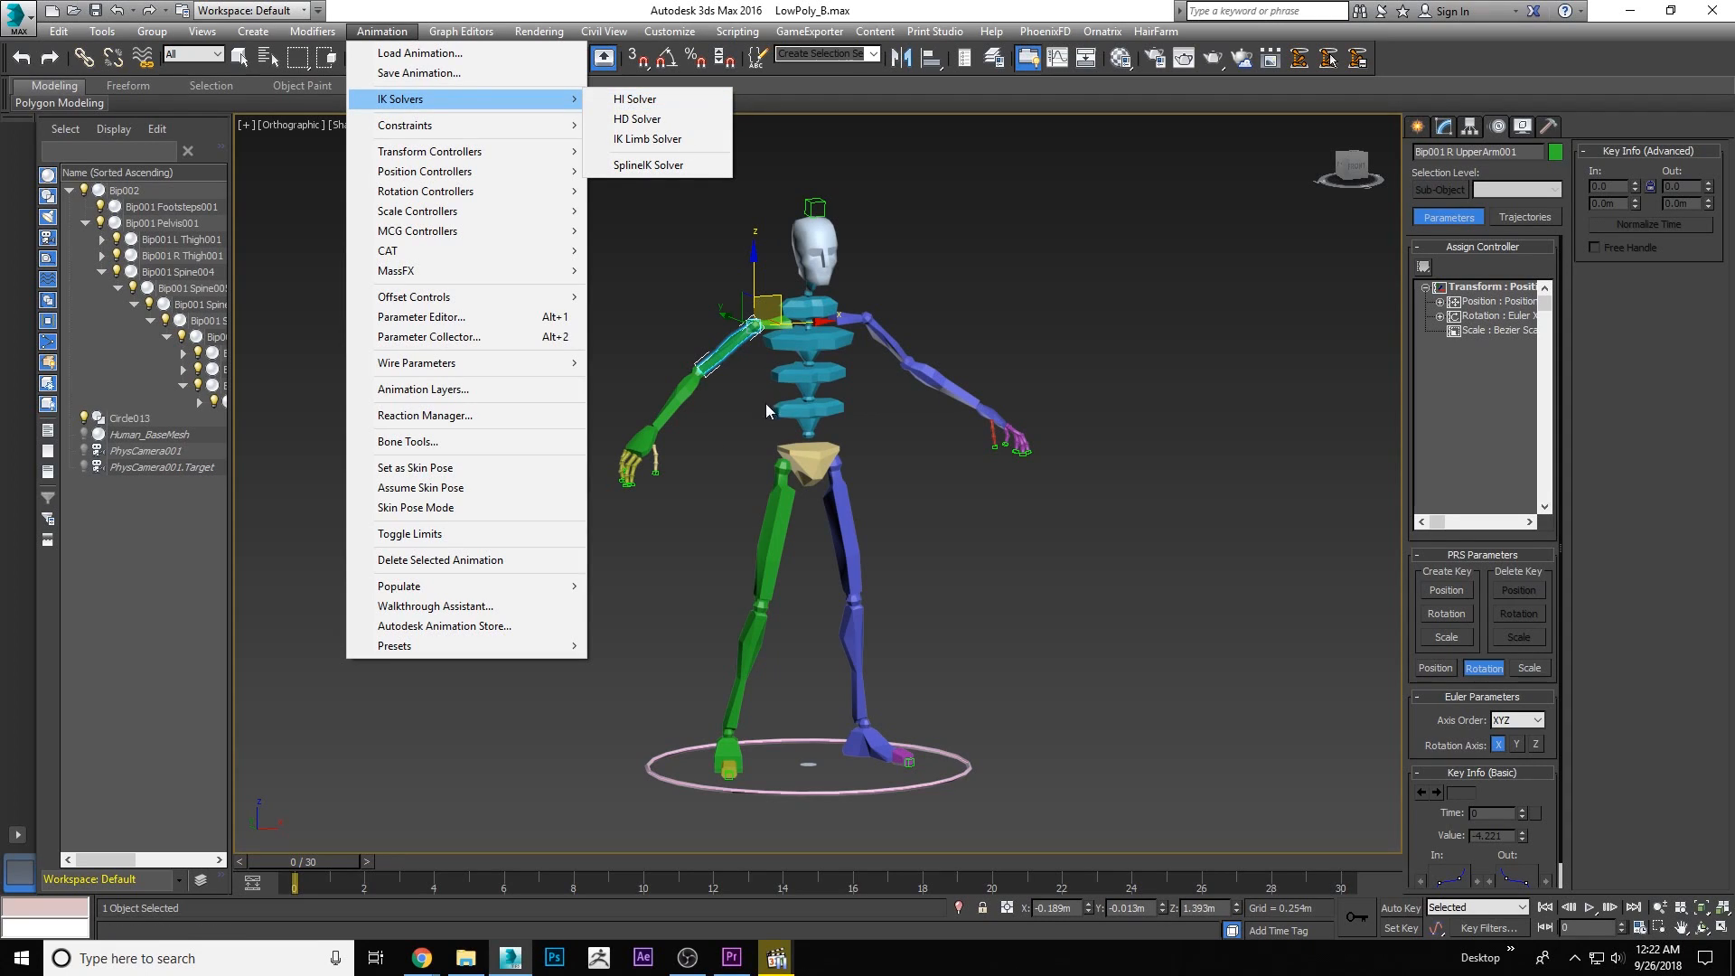
{"action": "left_click", "coordinate": [995, 192]}
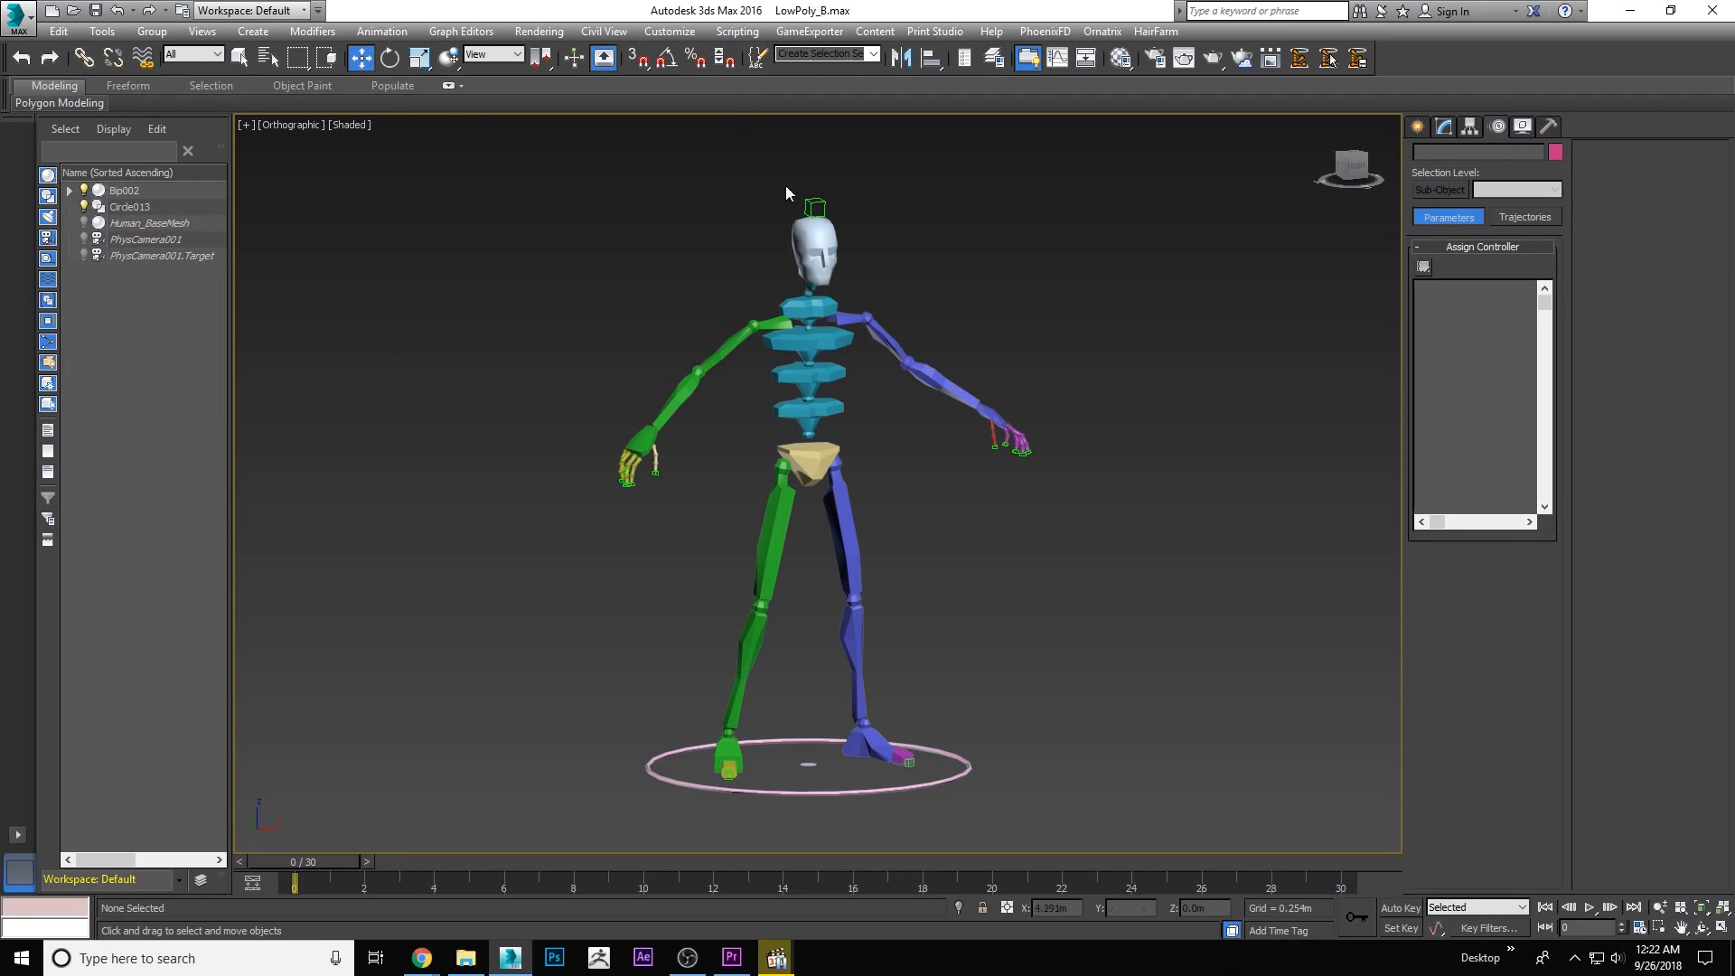
Try to apply an IK Limb solver from the right upper arm to the right hand
{"action": "right_click", "coordinate": [705, 288]}
{"action": "left_click", "coordinate": [682, 317]}
{"action": "left_click", "coordinate": [764, 323]}
{"action": "left_click", "coordinate": [726, 345]}
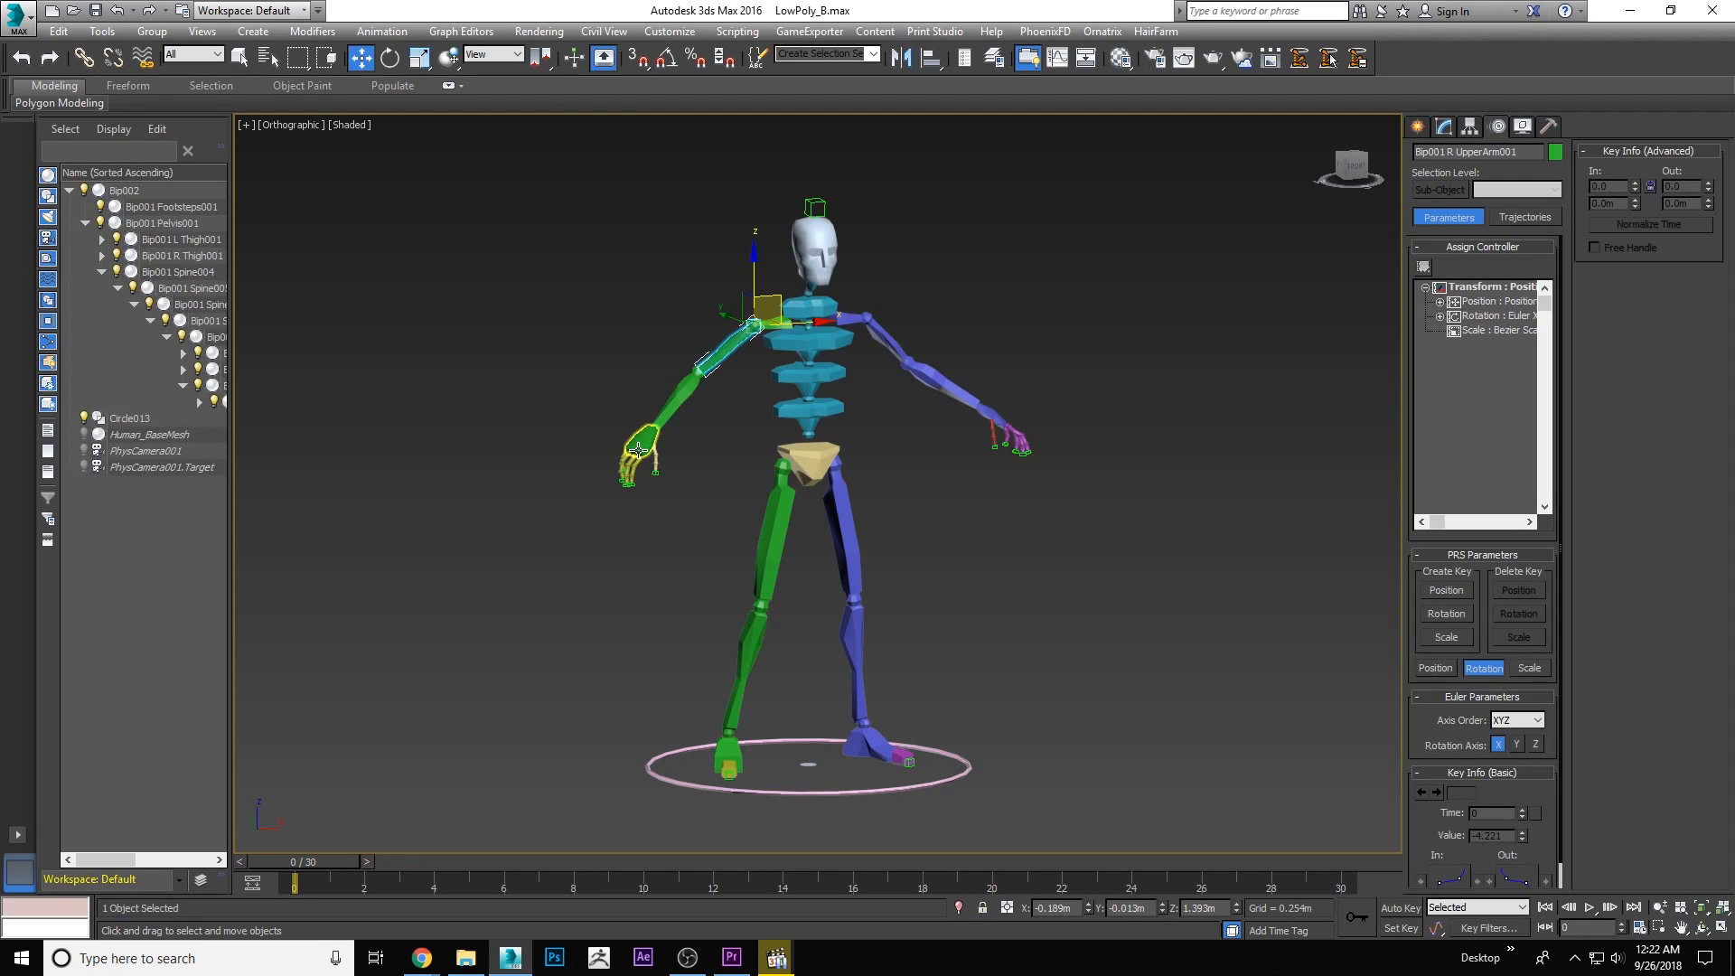
{"action": "left_click", "coordinate": [404, 33]}
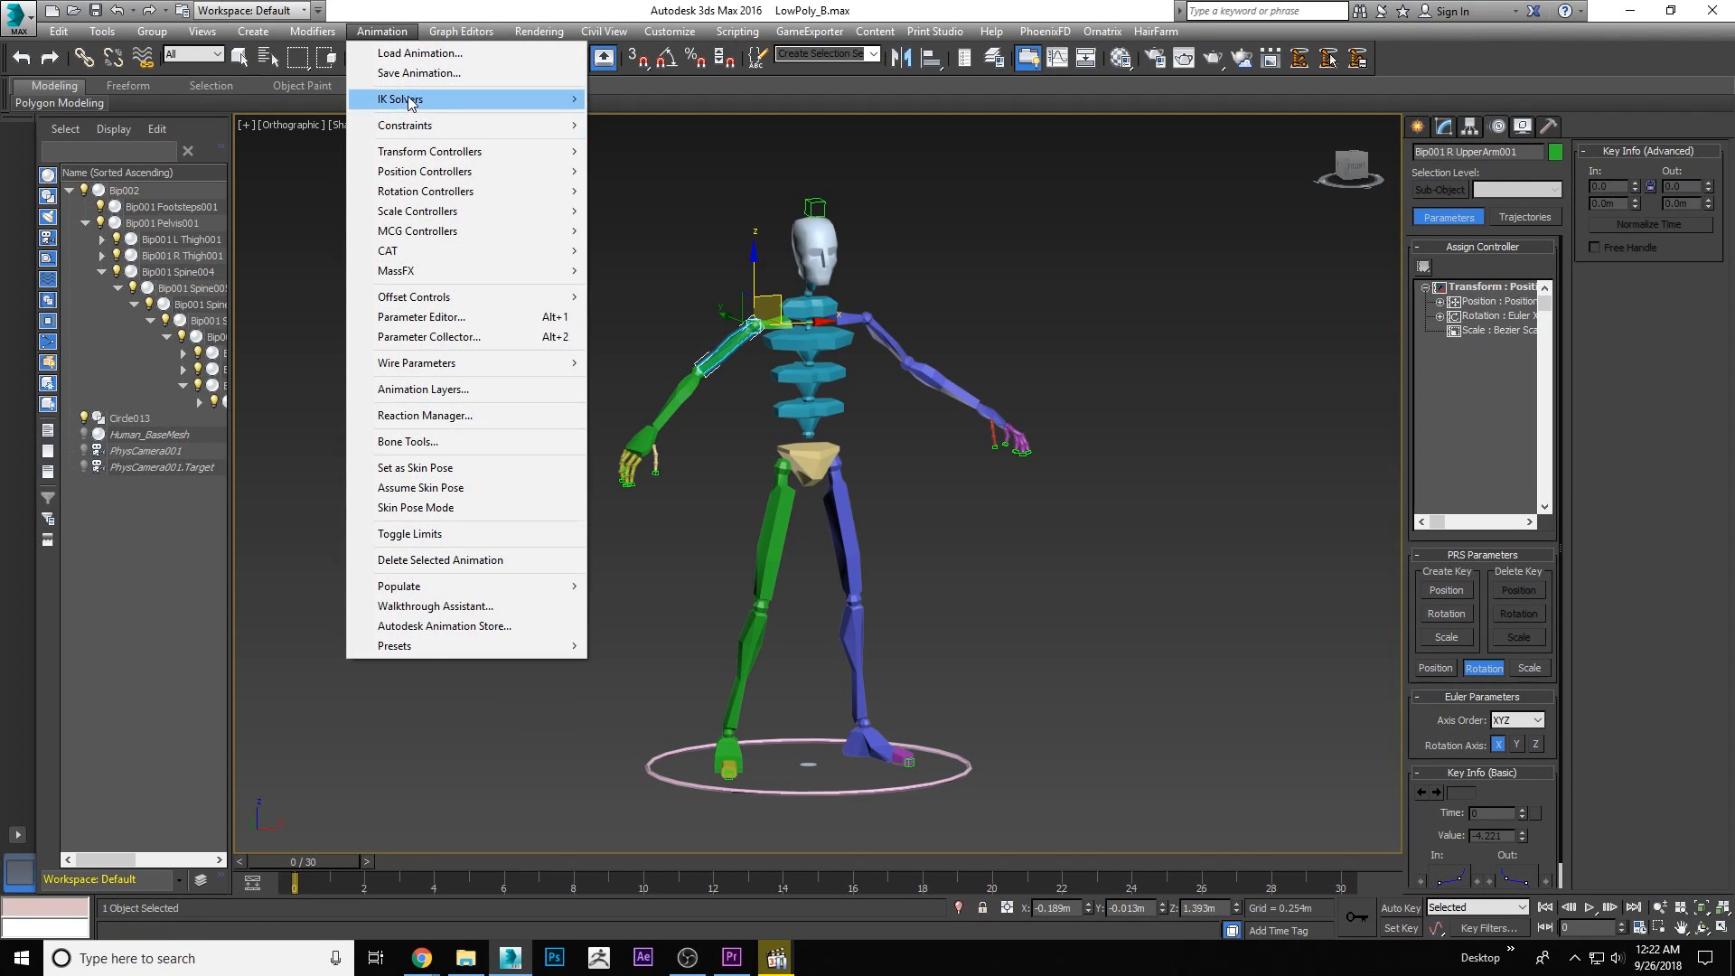
{"action": "left_click", "coordinate": [645, 139]}
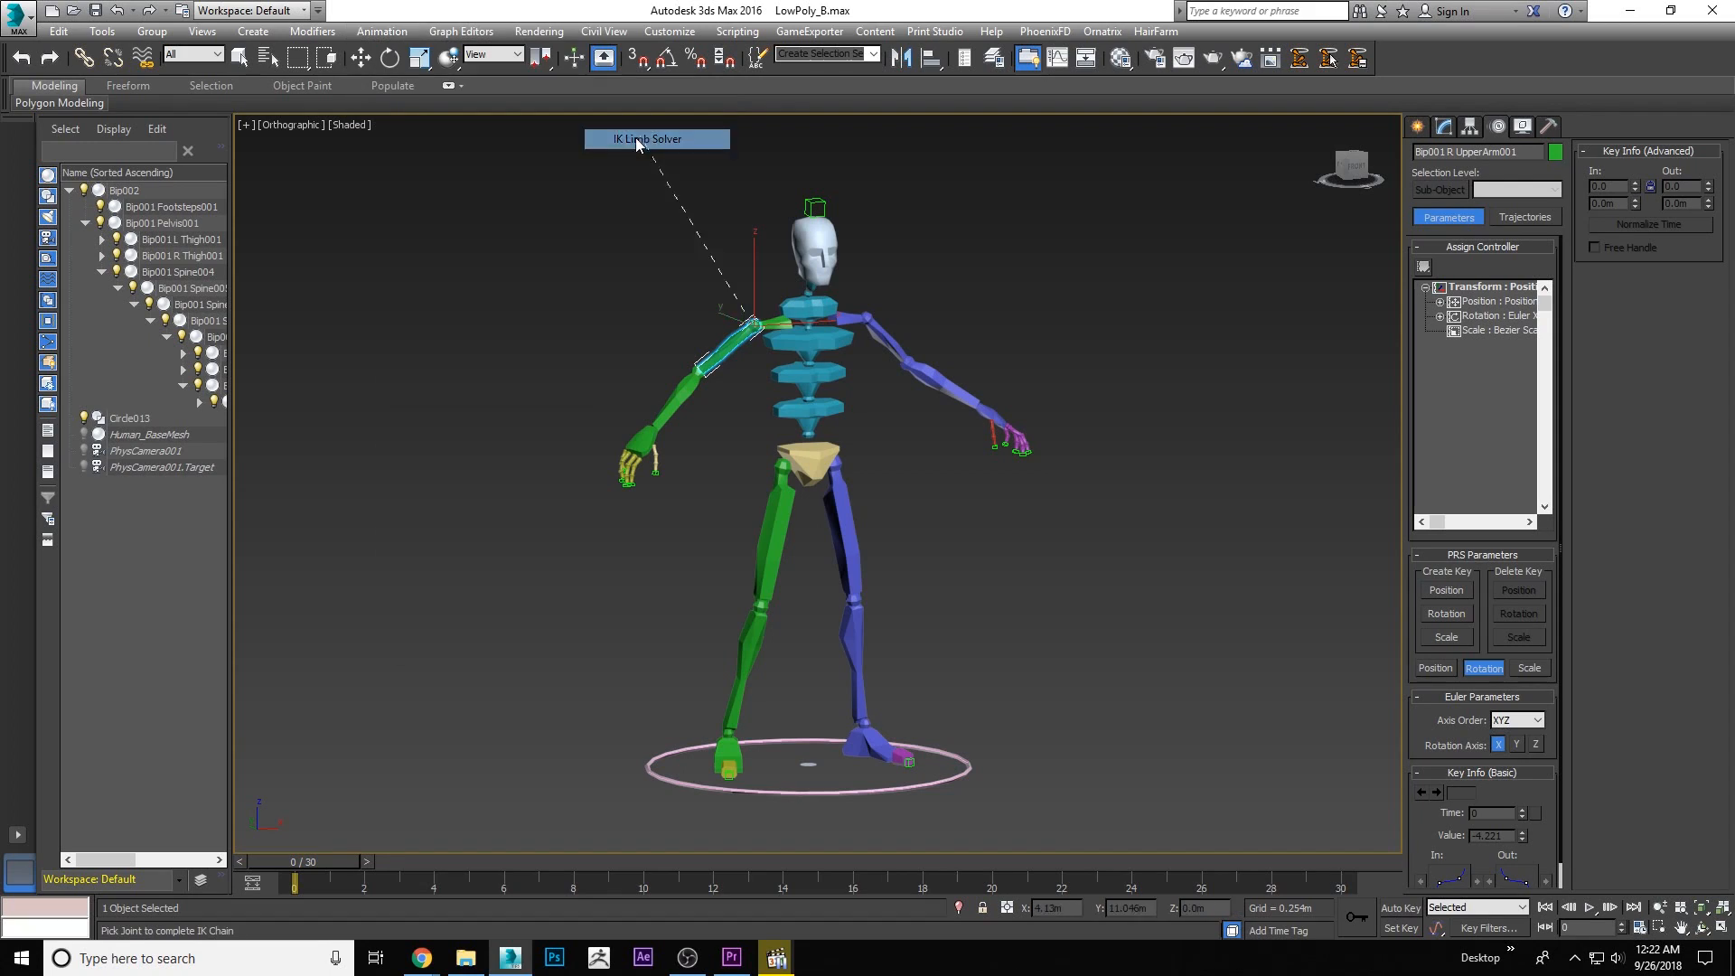
{"action": "left_click", "coordinate": [637, 435]}
{"action": "right_click", "coordinate": [705, 419]}
{"action": "left_click", "coordinate": [721, 437]}
{"action": "mouse_move", "coordinate": [675, 395]}
{"action": "left_mouse_down"}
{"action": "mouse_move", "coordinate": [719, 328]}
{"action": "mouse_move", "coordinate": [674, 395]}
{"action": "left_mouse_up"}
{"action": "left_click", "coordinate": [720, 372]}
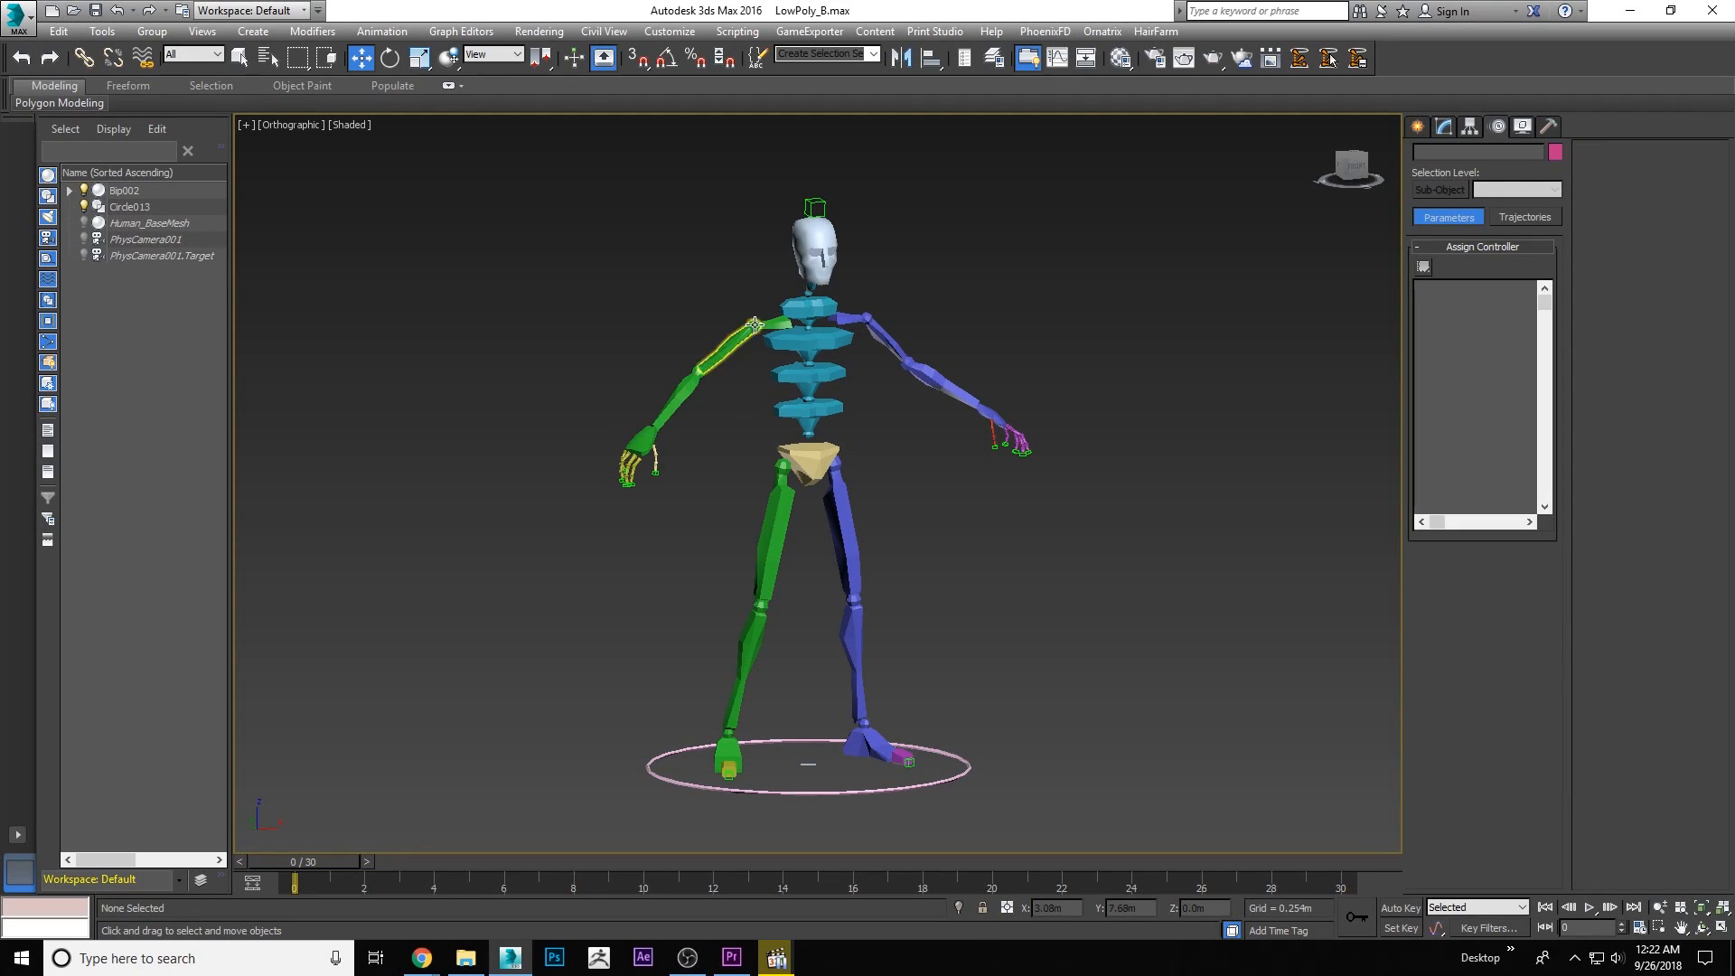
Try an IK Limb solver starting from the right clavicle, picking the right hand as the end joint
{"action": "left_click", "coordinate": [643, 440]}
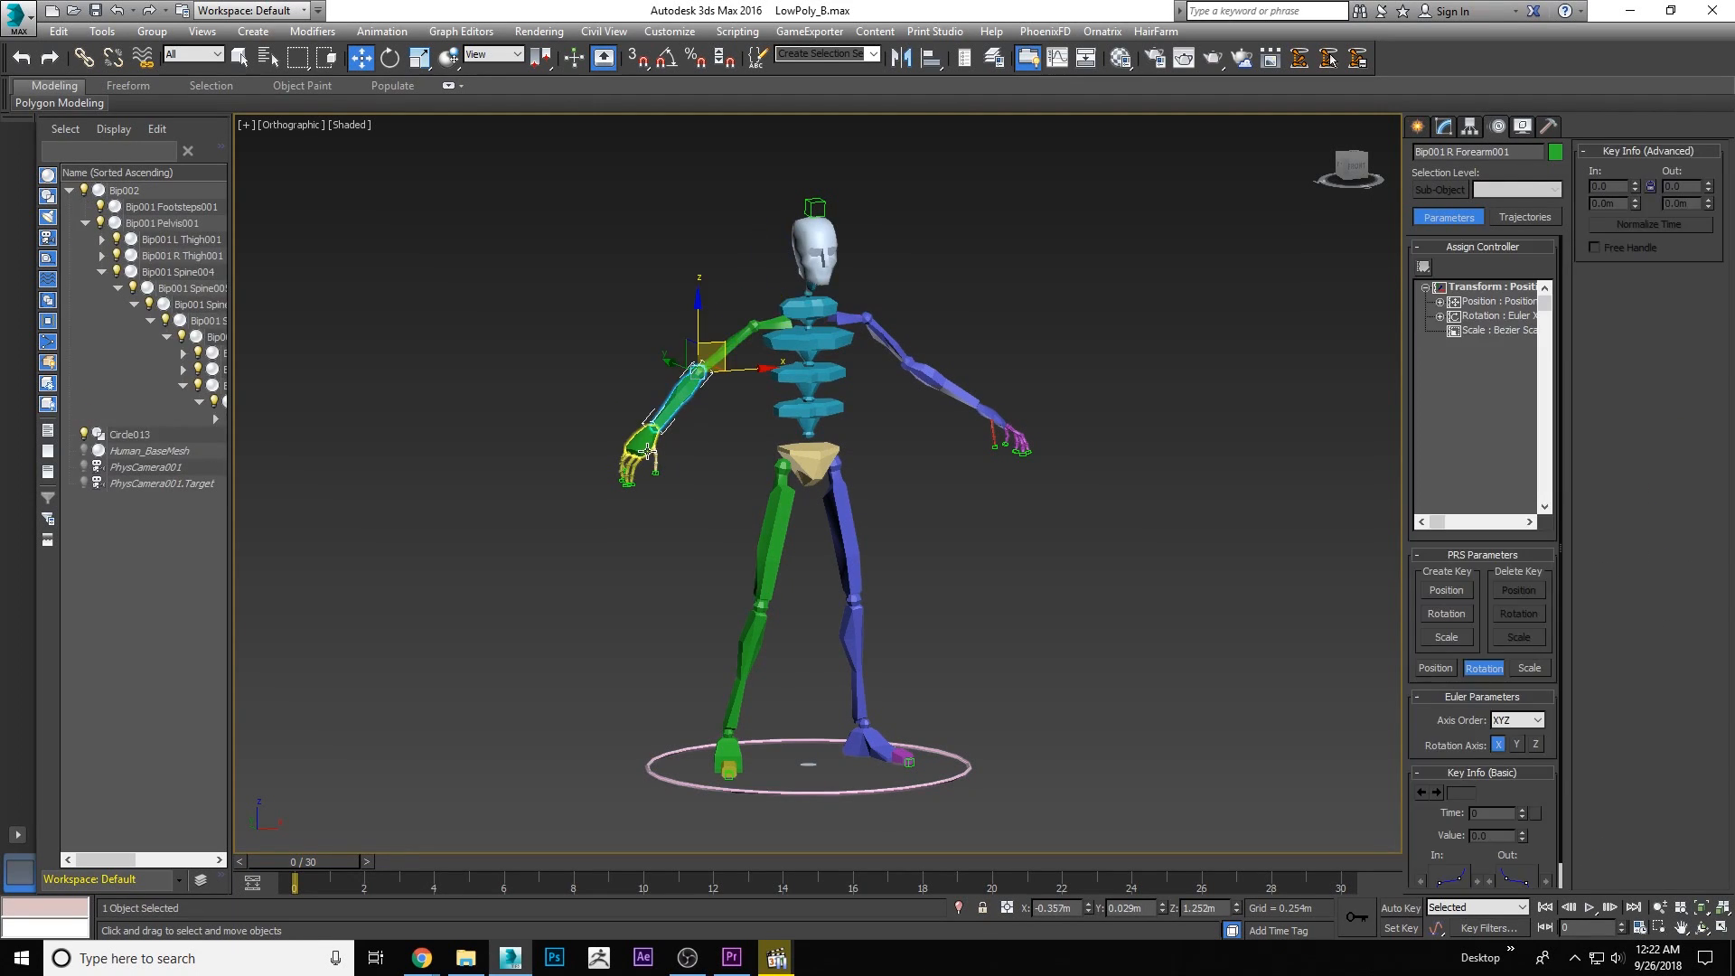
{"action": "left_click", "coordinate": [382, 31]}
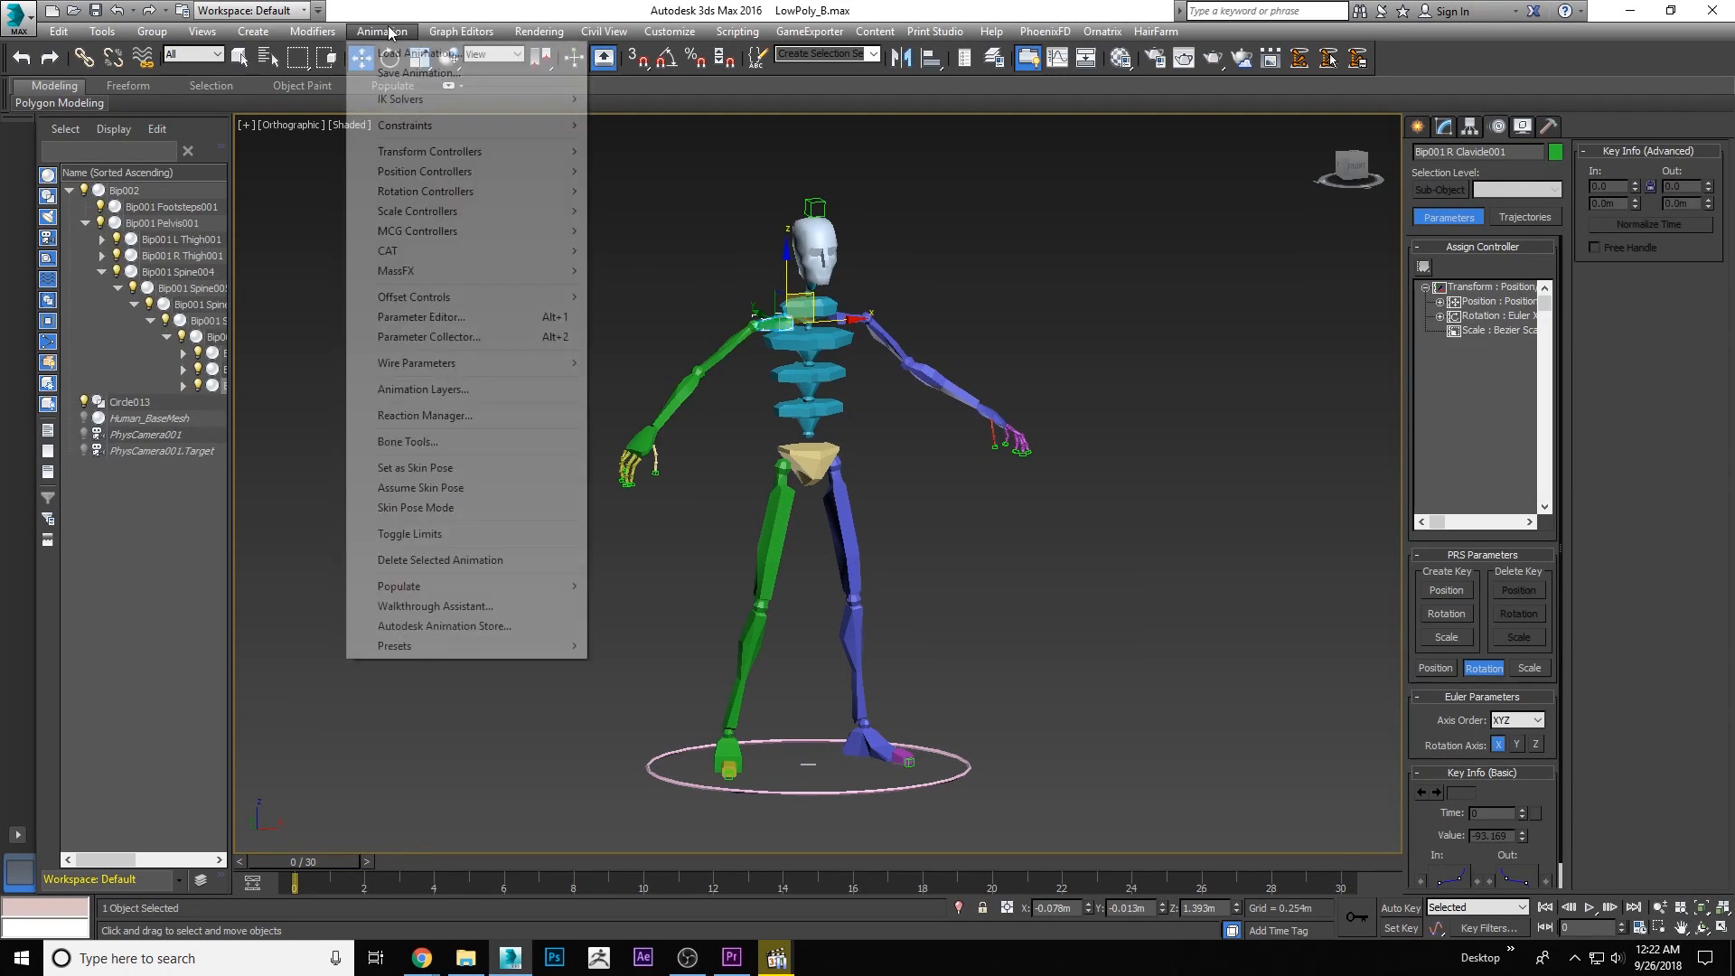
{"action": "mouse_move", "coordinate": [506, 94]}
{"action": "left_click", "coordinate": [661, 142]}
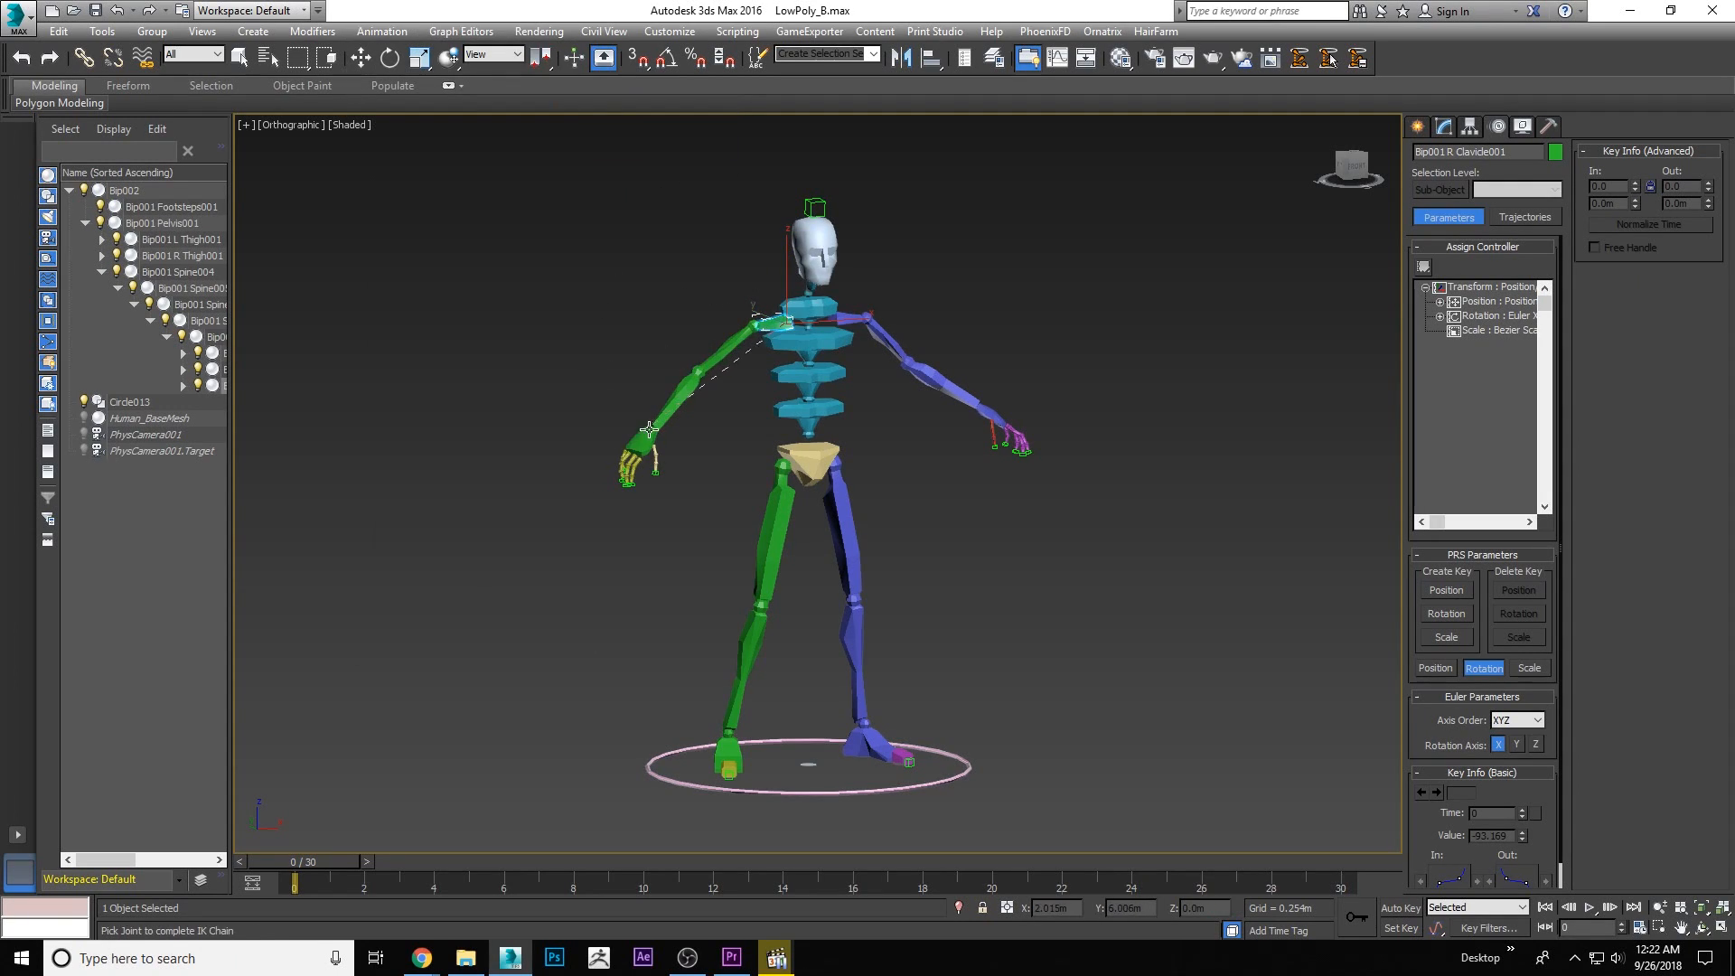
{"action": "left_click", "coordinate": [625, 462]}
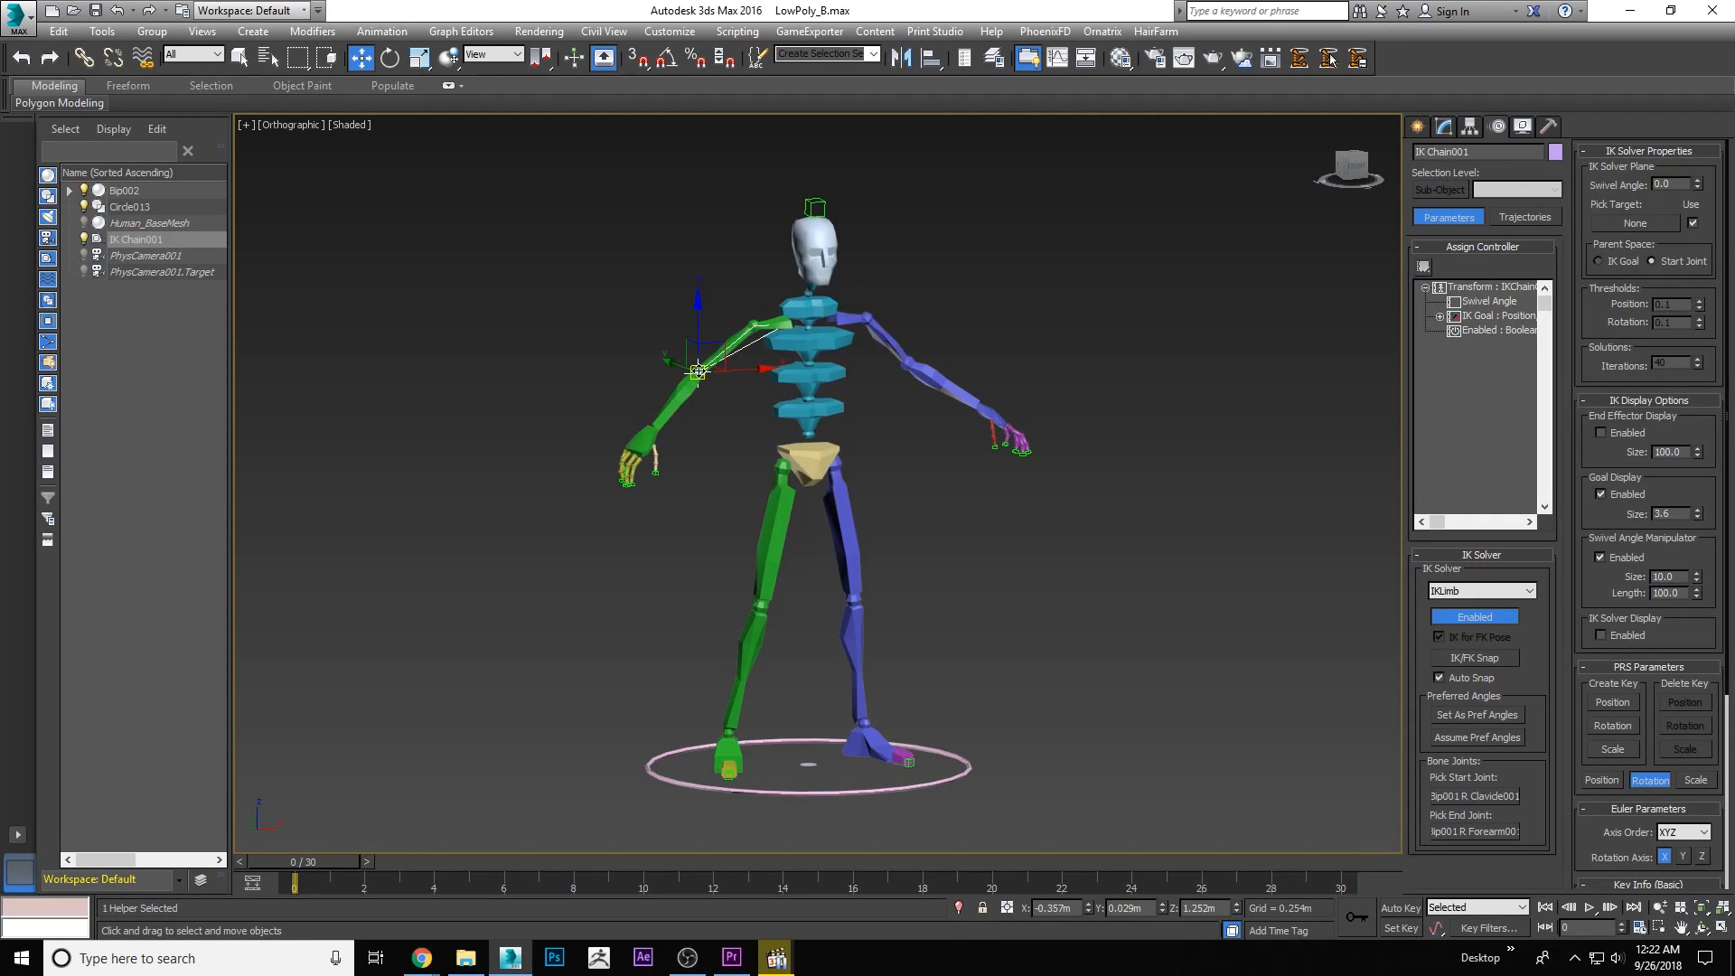
Apply an HI Solver from the right upper arm to the right hand
{"action": "left_click", "coordinate": [697, 371]}
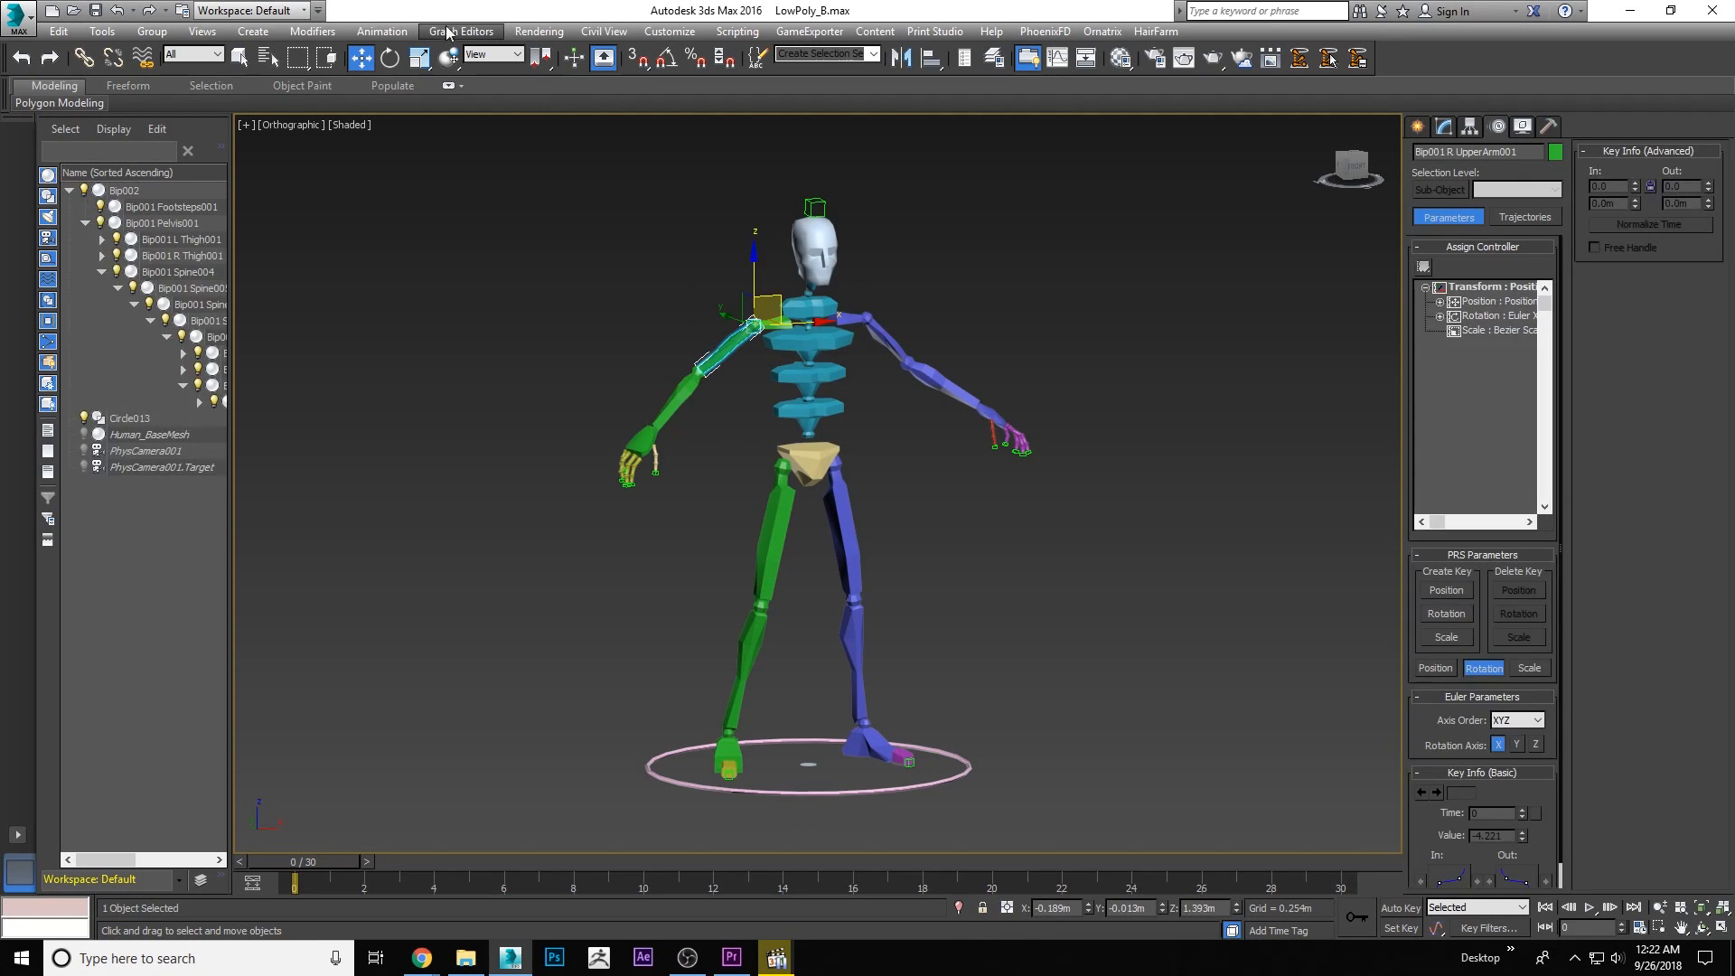
{"action": "left_click", "coordinate": [381, 32]}
{"action": "mouse_move", "coordinate": [421, 102]}
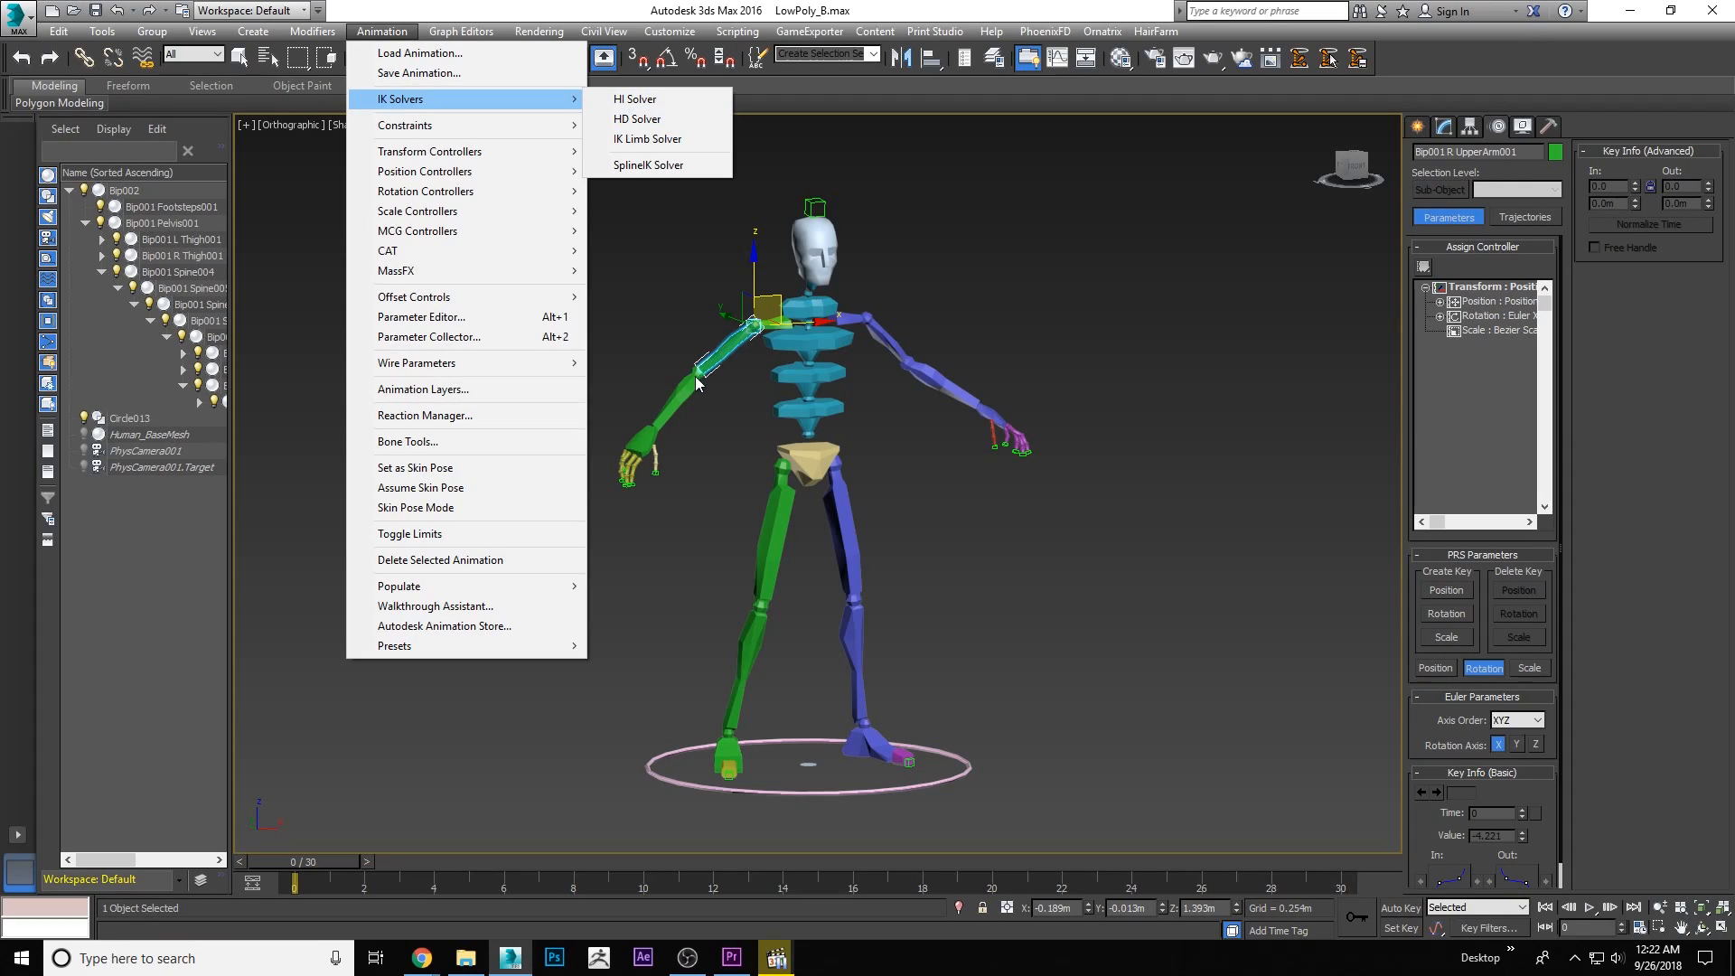
{"action": "left_click", "coordinate": [636, 99]}
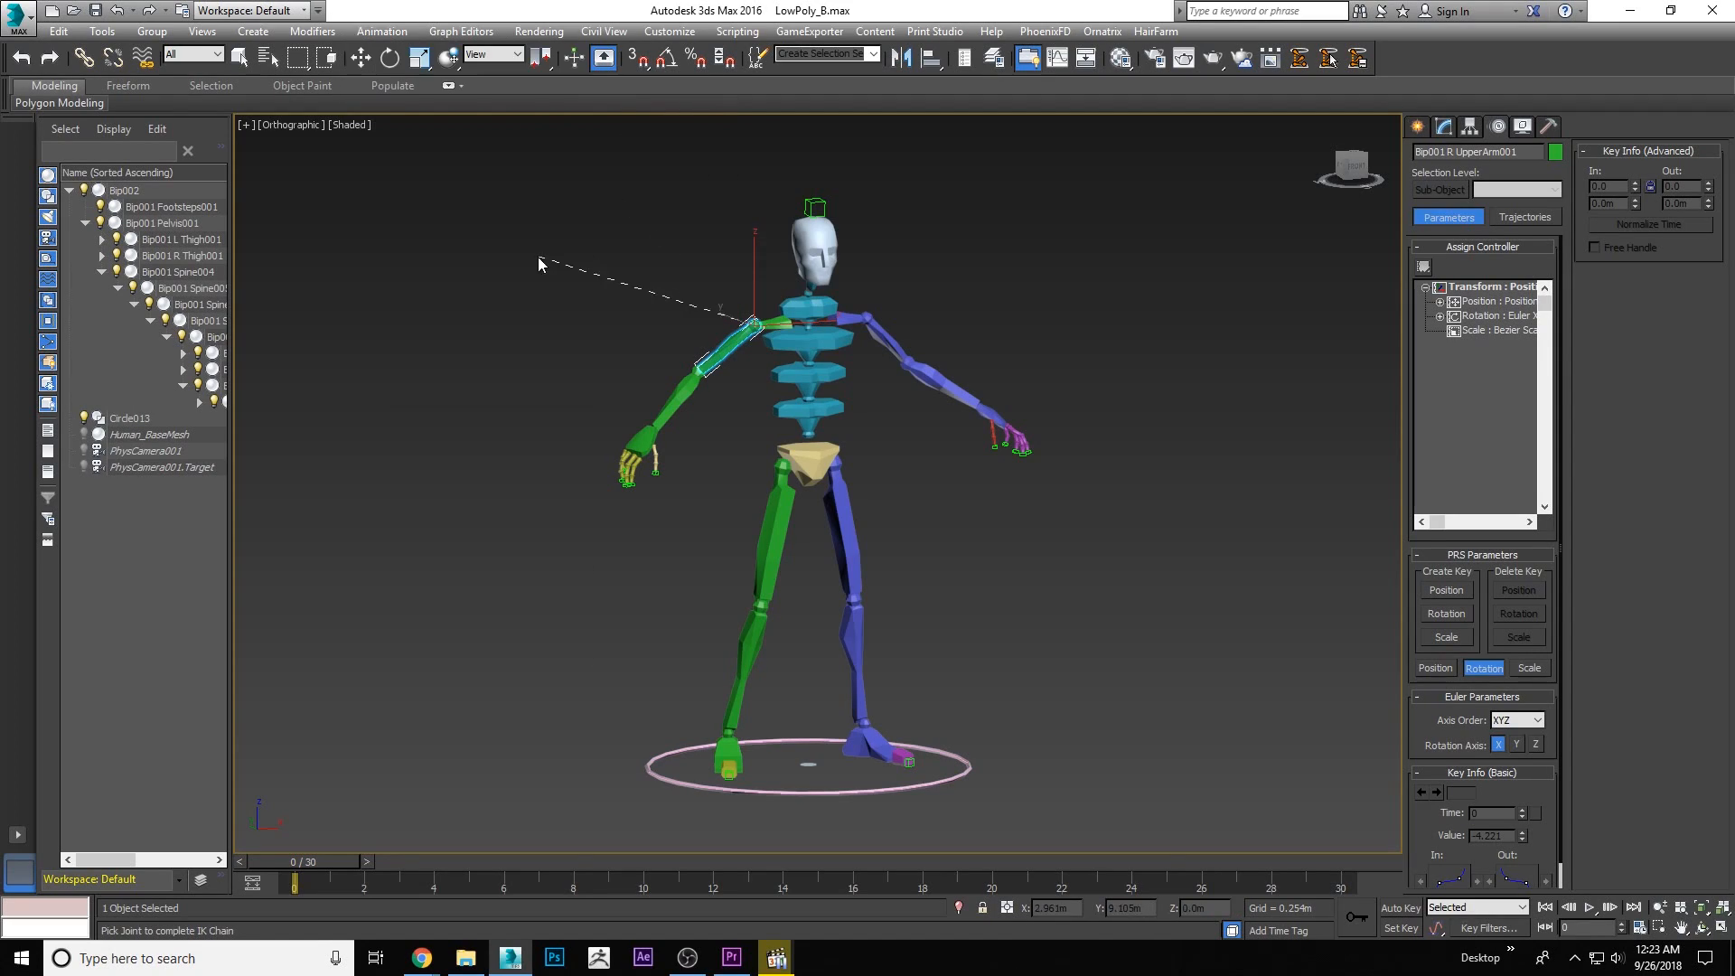
{"action": "left_click", "coordinate": [637, 444]}
{"action": "right_click", "coordinate": [599, 359]}
{"action": "left_click", "coordinate": [624, 370]}
{"action": "left_click_drag", "start_coordinate": [680, 399], "coordinate": [652, 425]}
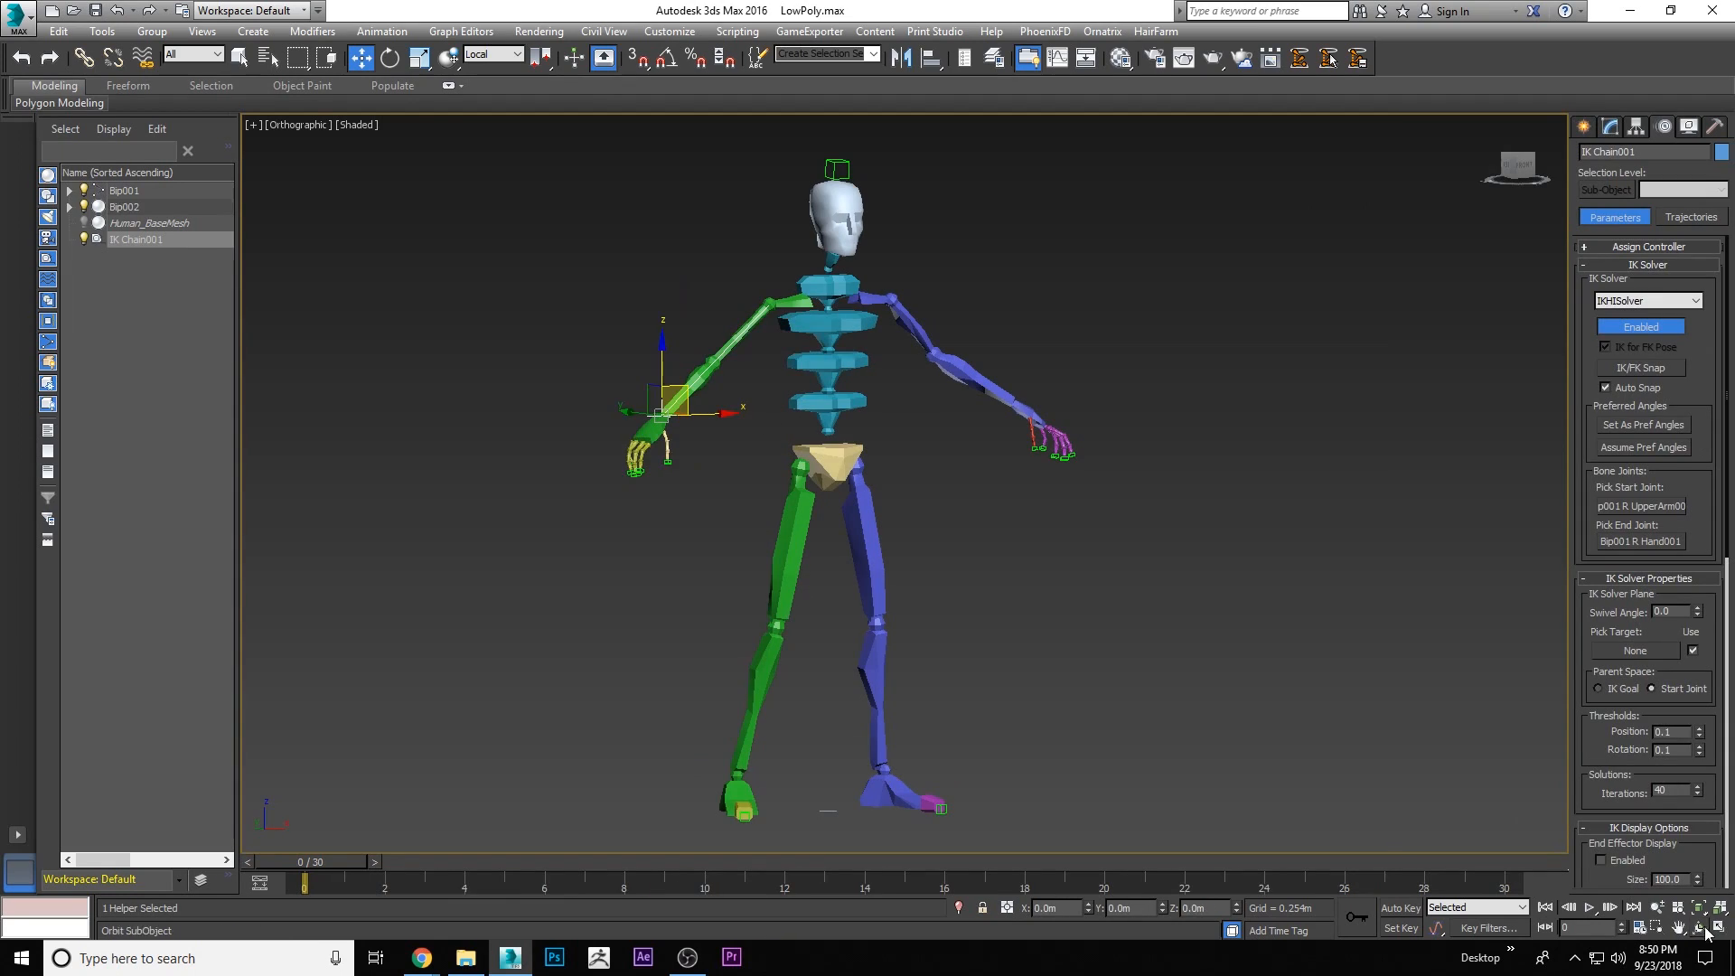
Test the right arm's IK chain from an orbited view by raising its goal, and cancel the move
{"action": "key", "text": "ctrl+r"}
{"action": "left_click_drag", "start_coordinate": [996, 464], "coordinate": [1017, 498]}
{"action": "key", "text": "w"}
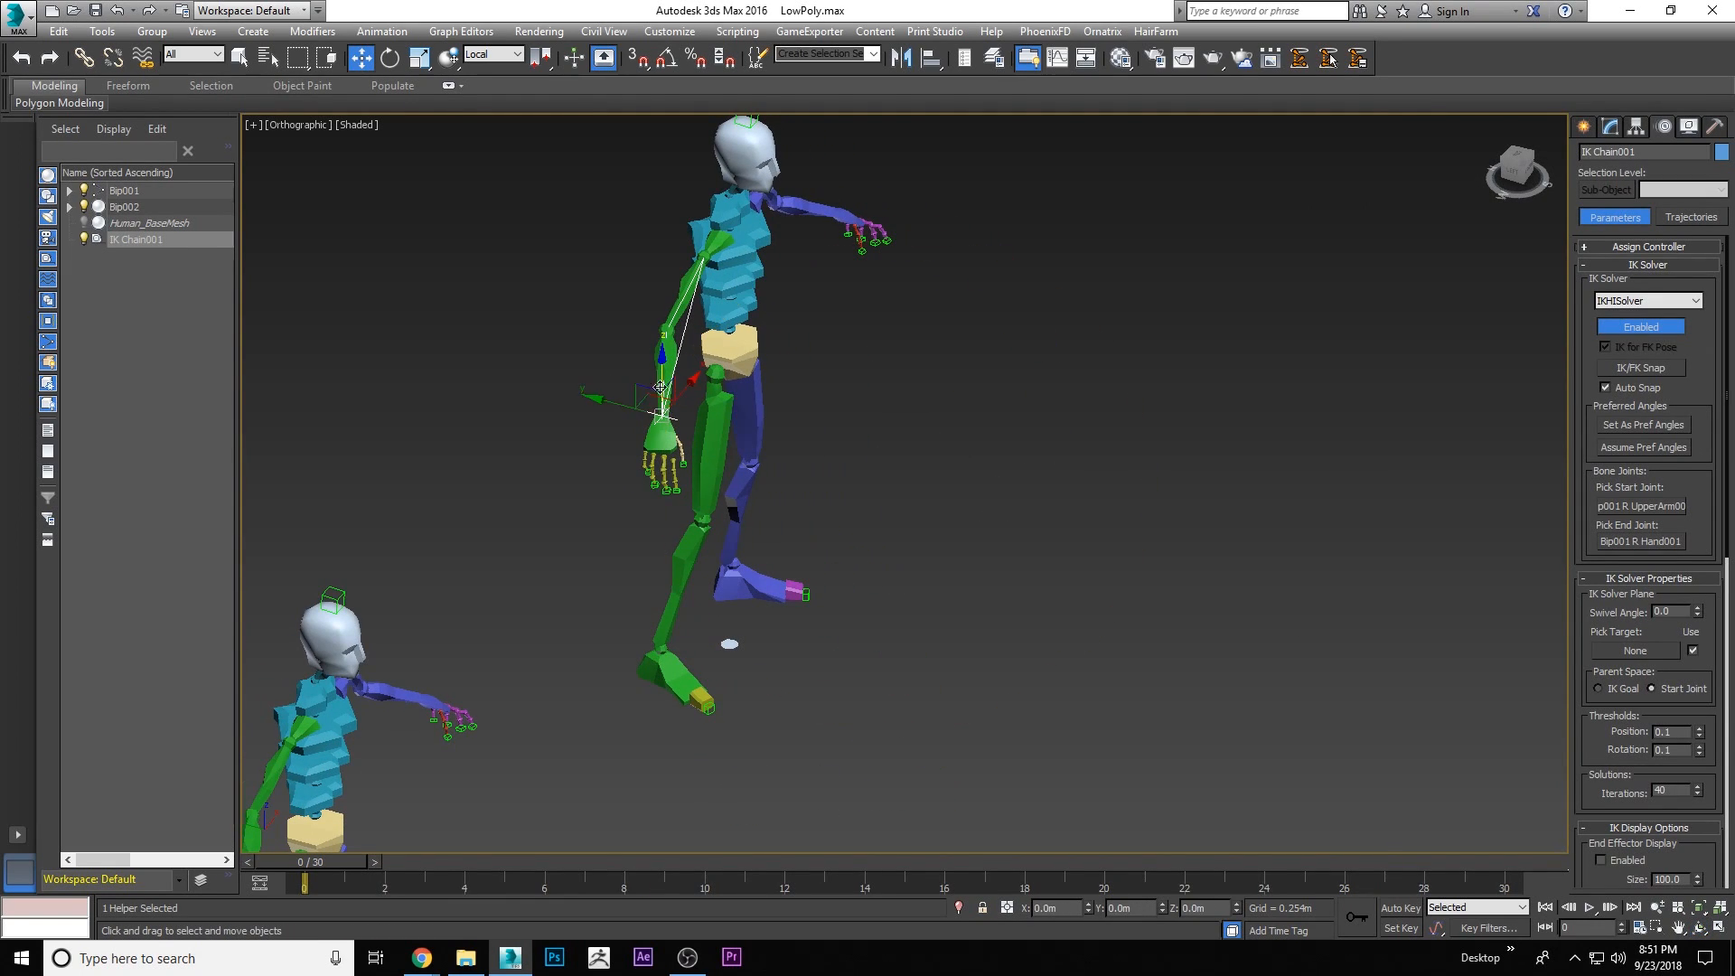
{"action": "left_click_drag", "start_coordinate": [667, 414], "coordinate": [688, 338]}
{"action": "right_click", "coordinate": [688, 338]}
Raise the right wrist's IK goal in the Front view to test the arm bend, and undo the move
{"action": "key", "text": "f"}
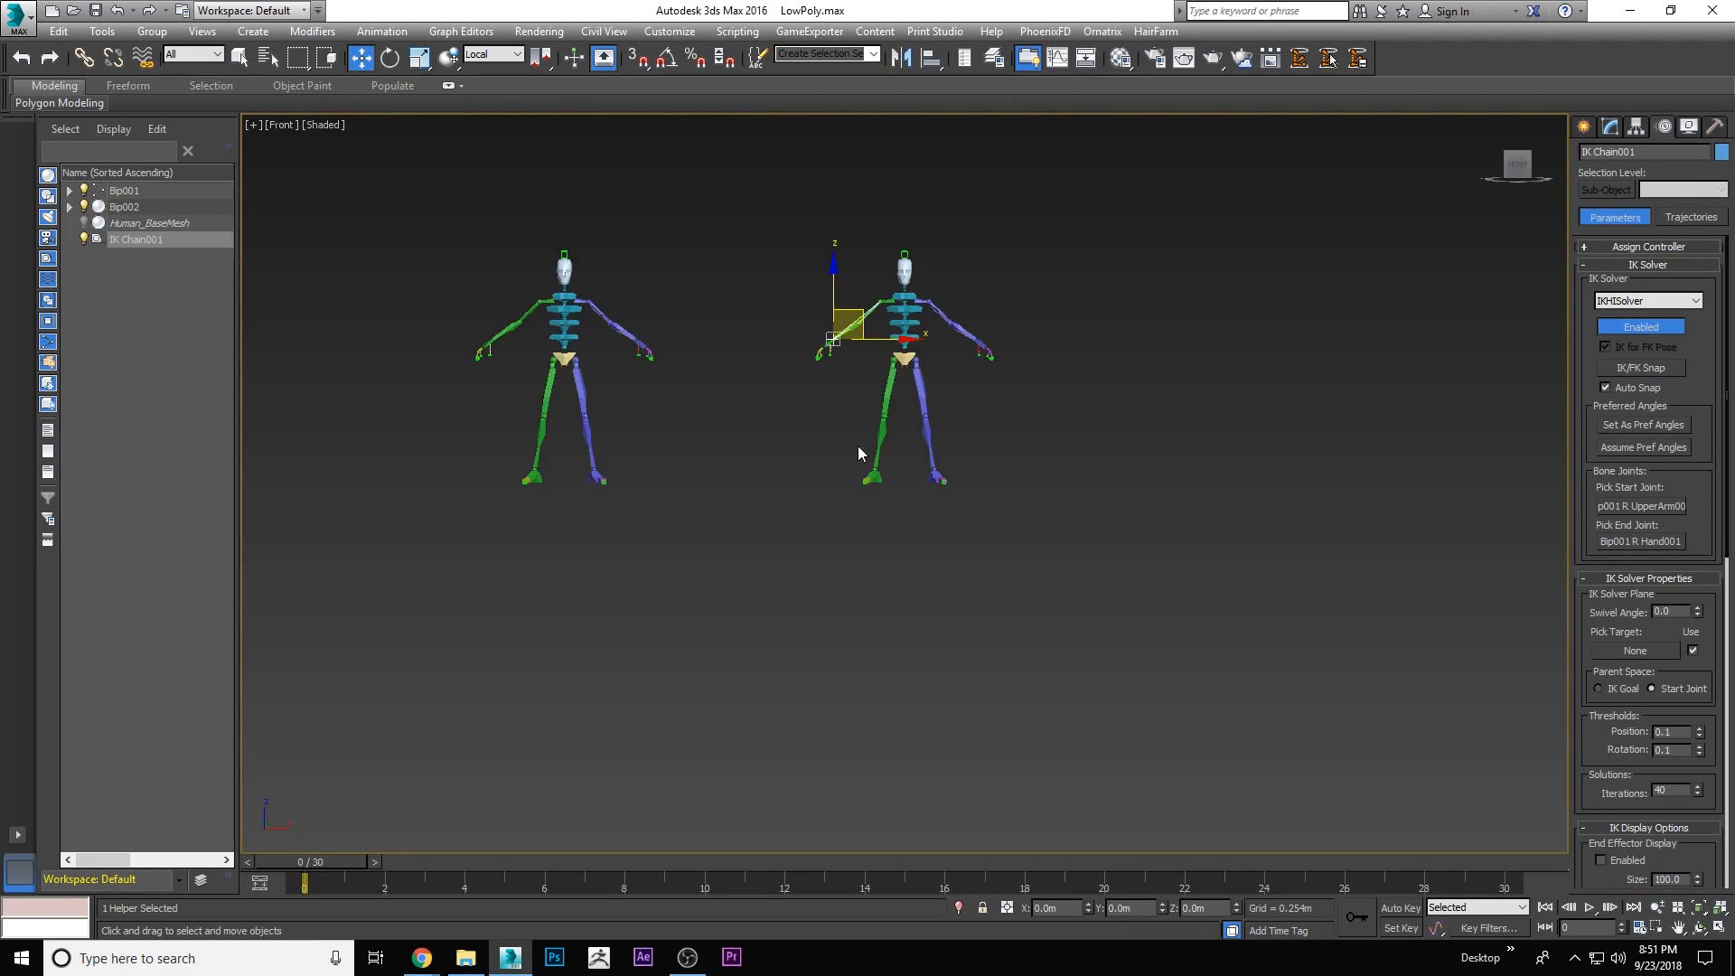
{"action": "scroll", "coordinate": [921, 317], "scroll_direction": "up", "scroll_amount": 8}
{"action": "left_click", "coordinate": [1016, 394]}
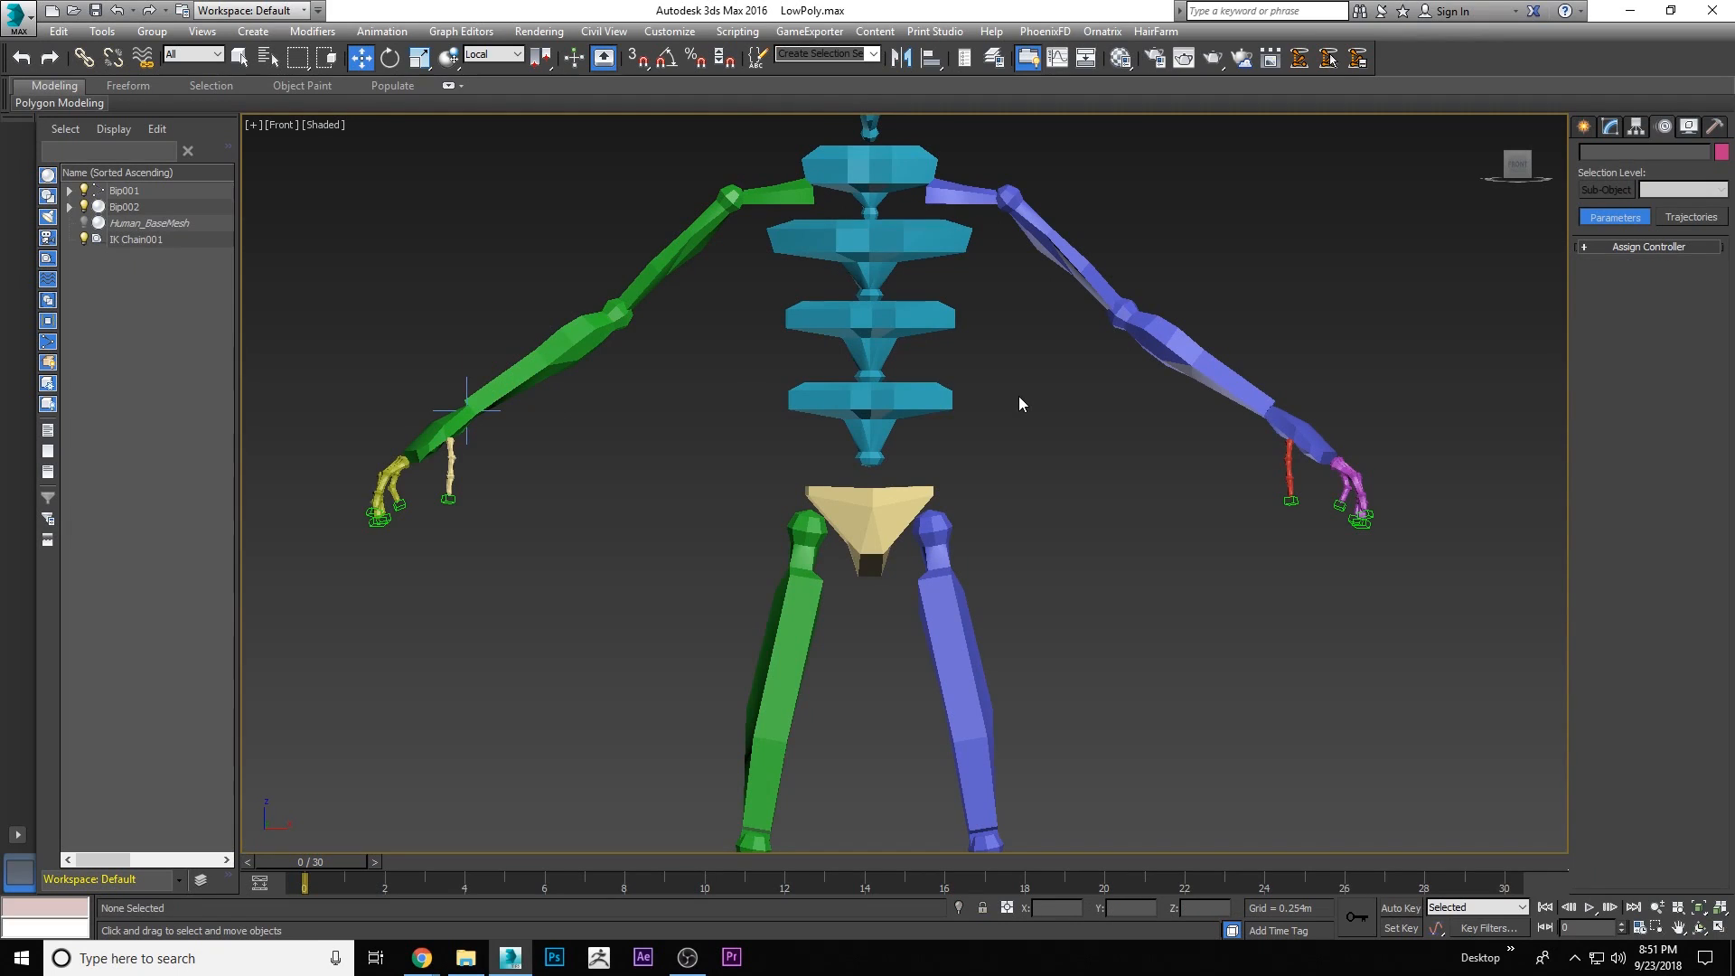
{"action": "scroll", "coordinate": [817, 349], "scroll_direction": "down", "scroll_amount": 10}
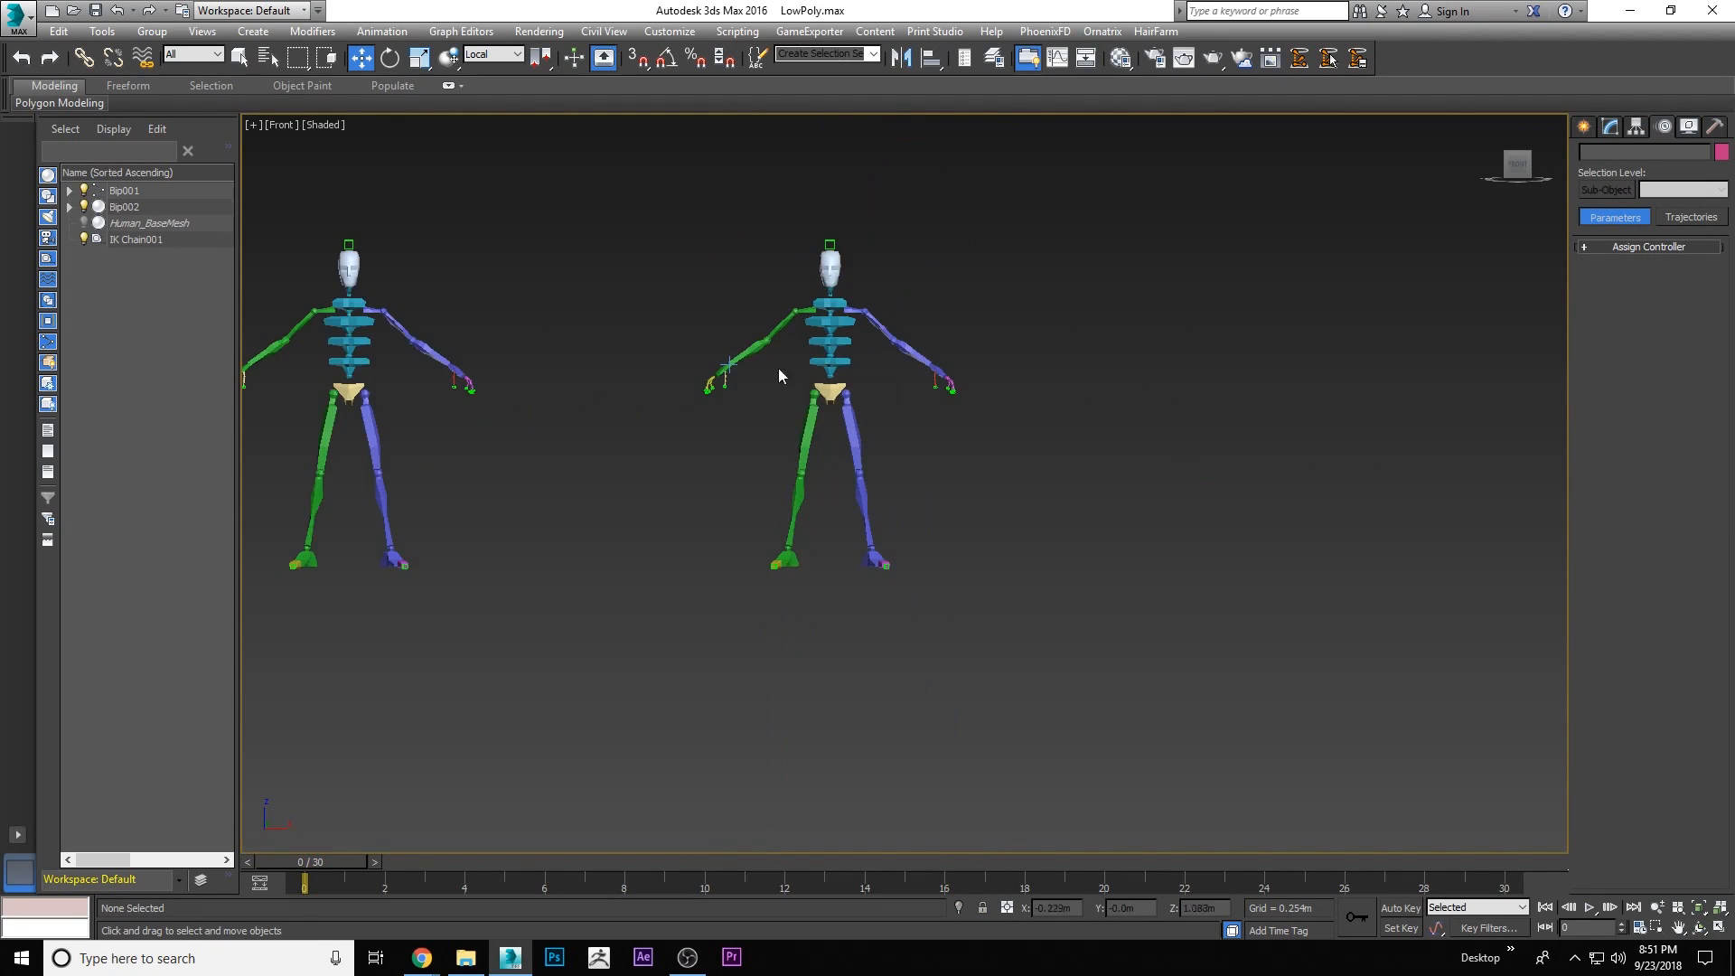
{"action": "scroll", "coordinate": [721, 340], "scroll_direction": "up", "scroll_amount": 6}
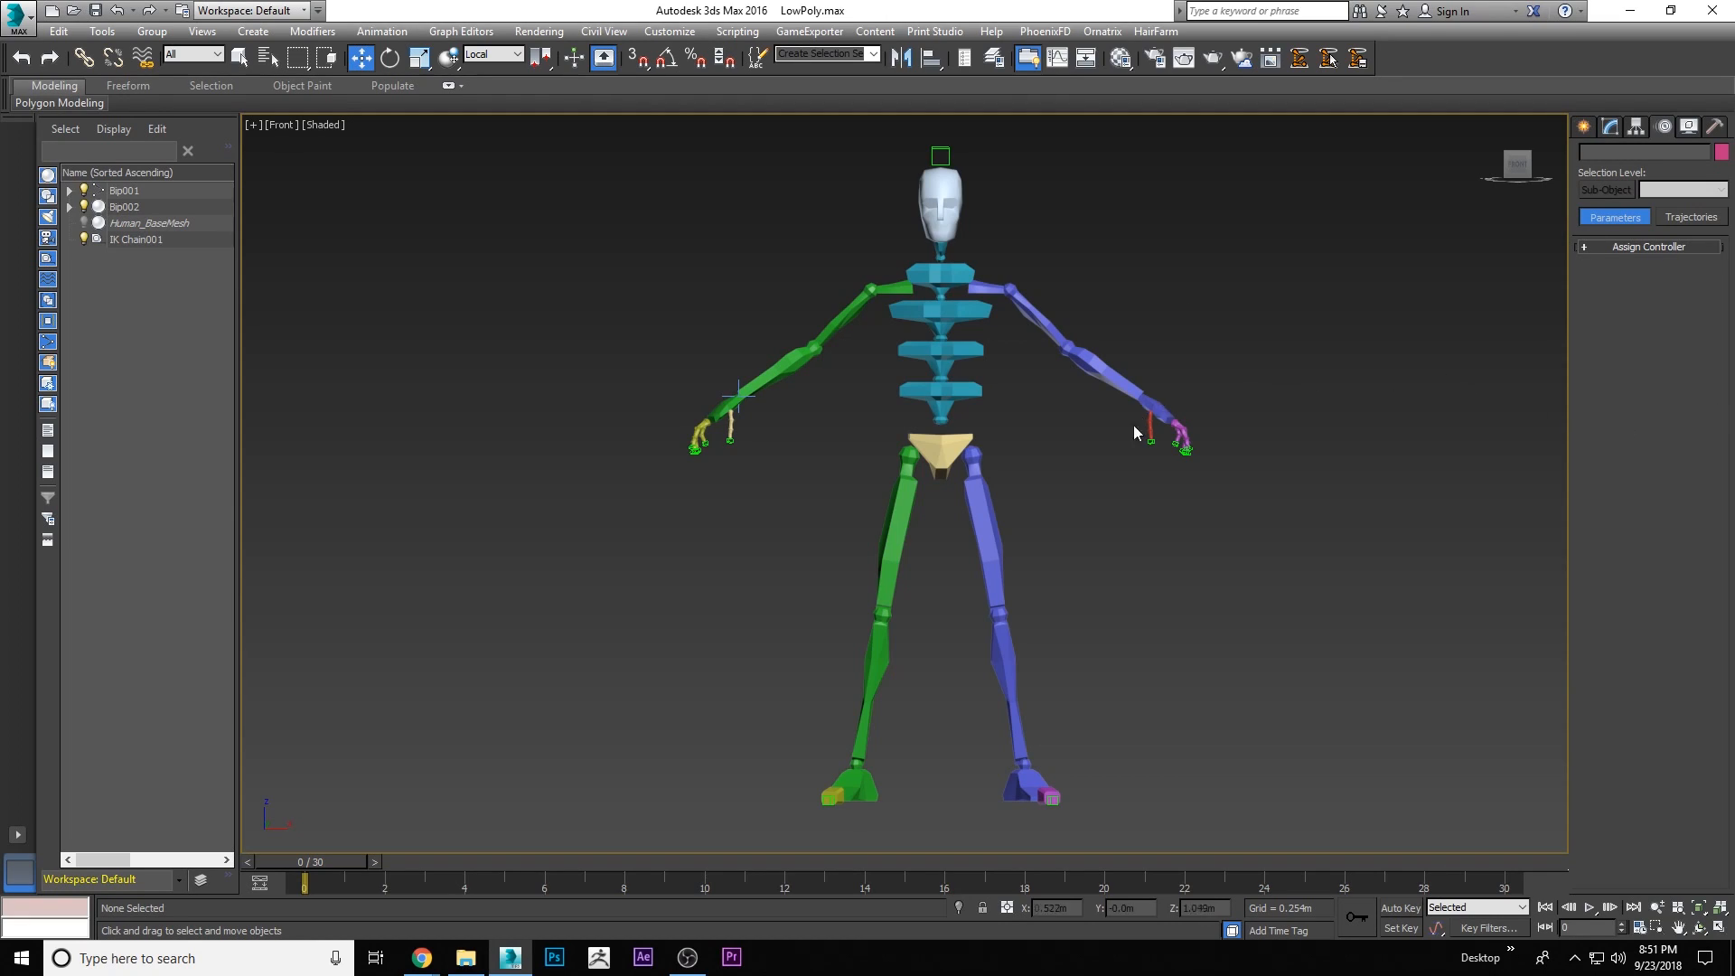
{"action": "right_click", "coordinate": [1032, 286]}
{"action": "left_click", "coordinate": [1051, 306]}
{"action": "scroll", "coordinate": [818, 397], "scroll_direction": "up", "scroll_amount": 3}
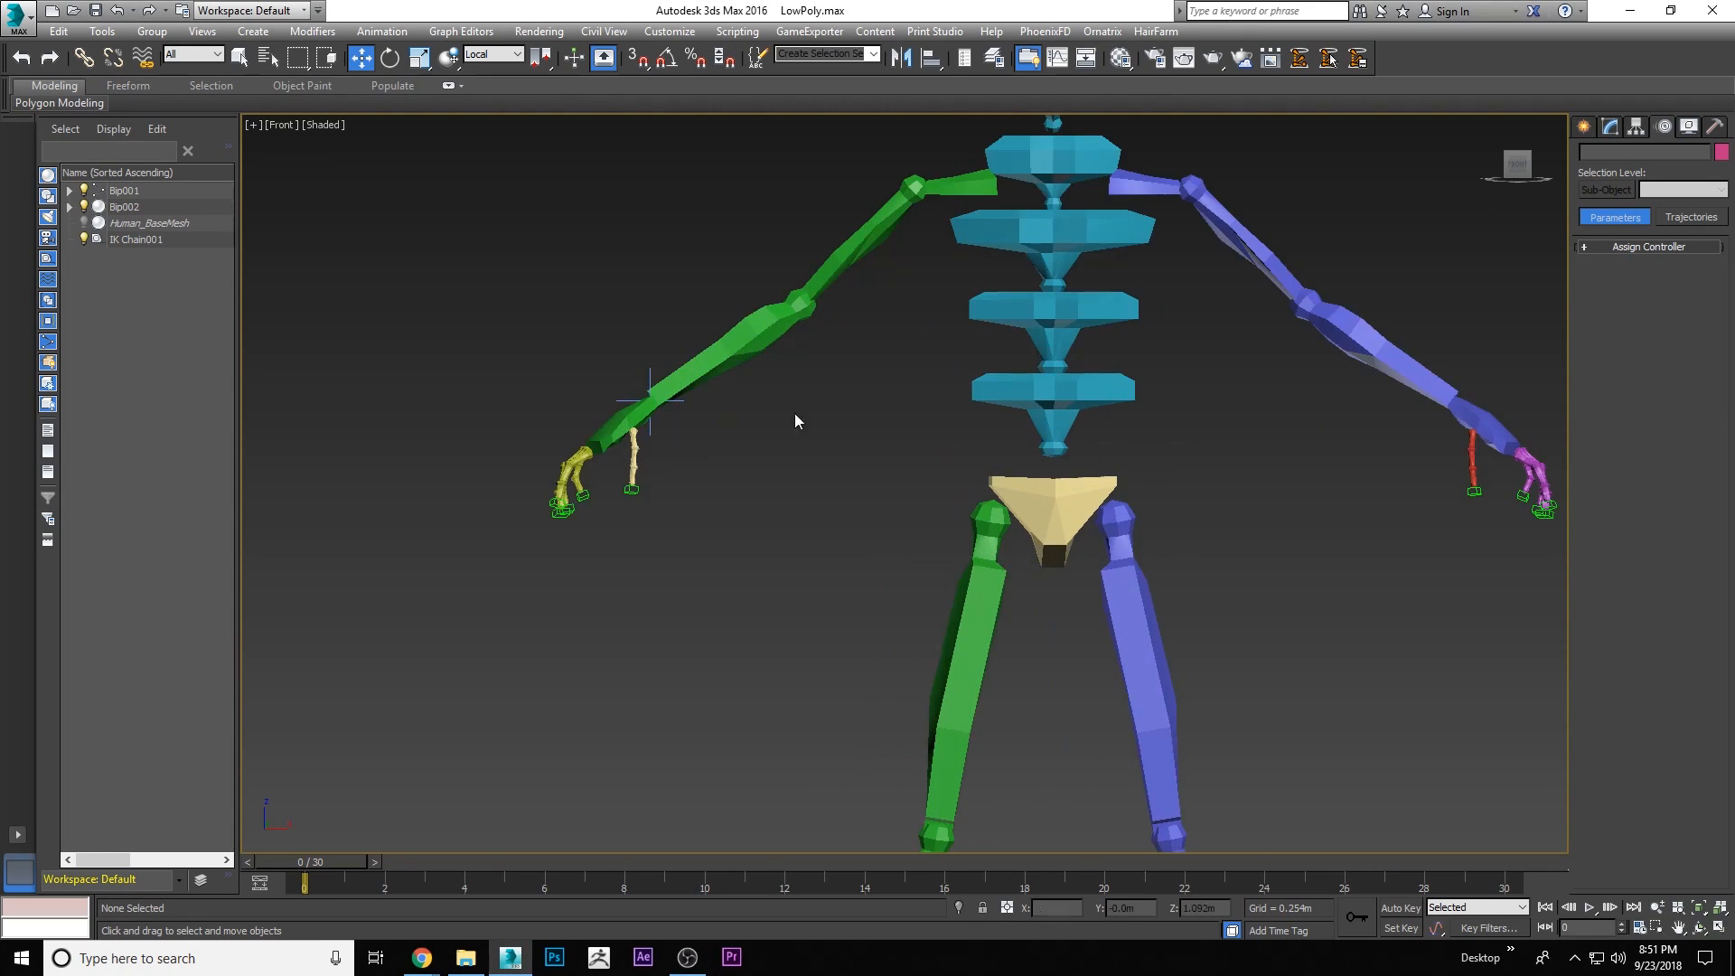
{"action": "left_click", "coordinate": [649, 401]}
{"action": "left_click_drag", "start_coordinate": [671, 384], "coordinate": [703, 348]}
{"action": "key", "text": "ctrl+z"}
Apply an HI Solver from the left upper arm to the left hand, and undo a test move of its goal
{"action": "middle_click_drag", "start_coordinate": [1230, 269], "coordinate": [1116, 307]}
{"action": "left_click", "coordinate": [1104, 254]}
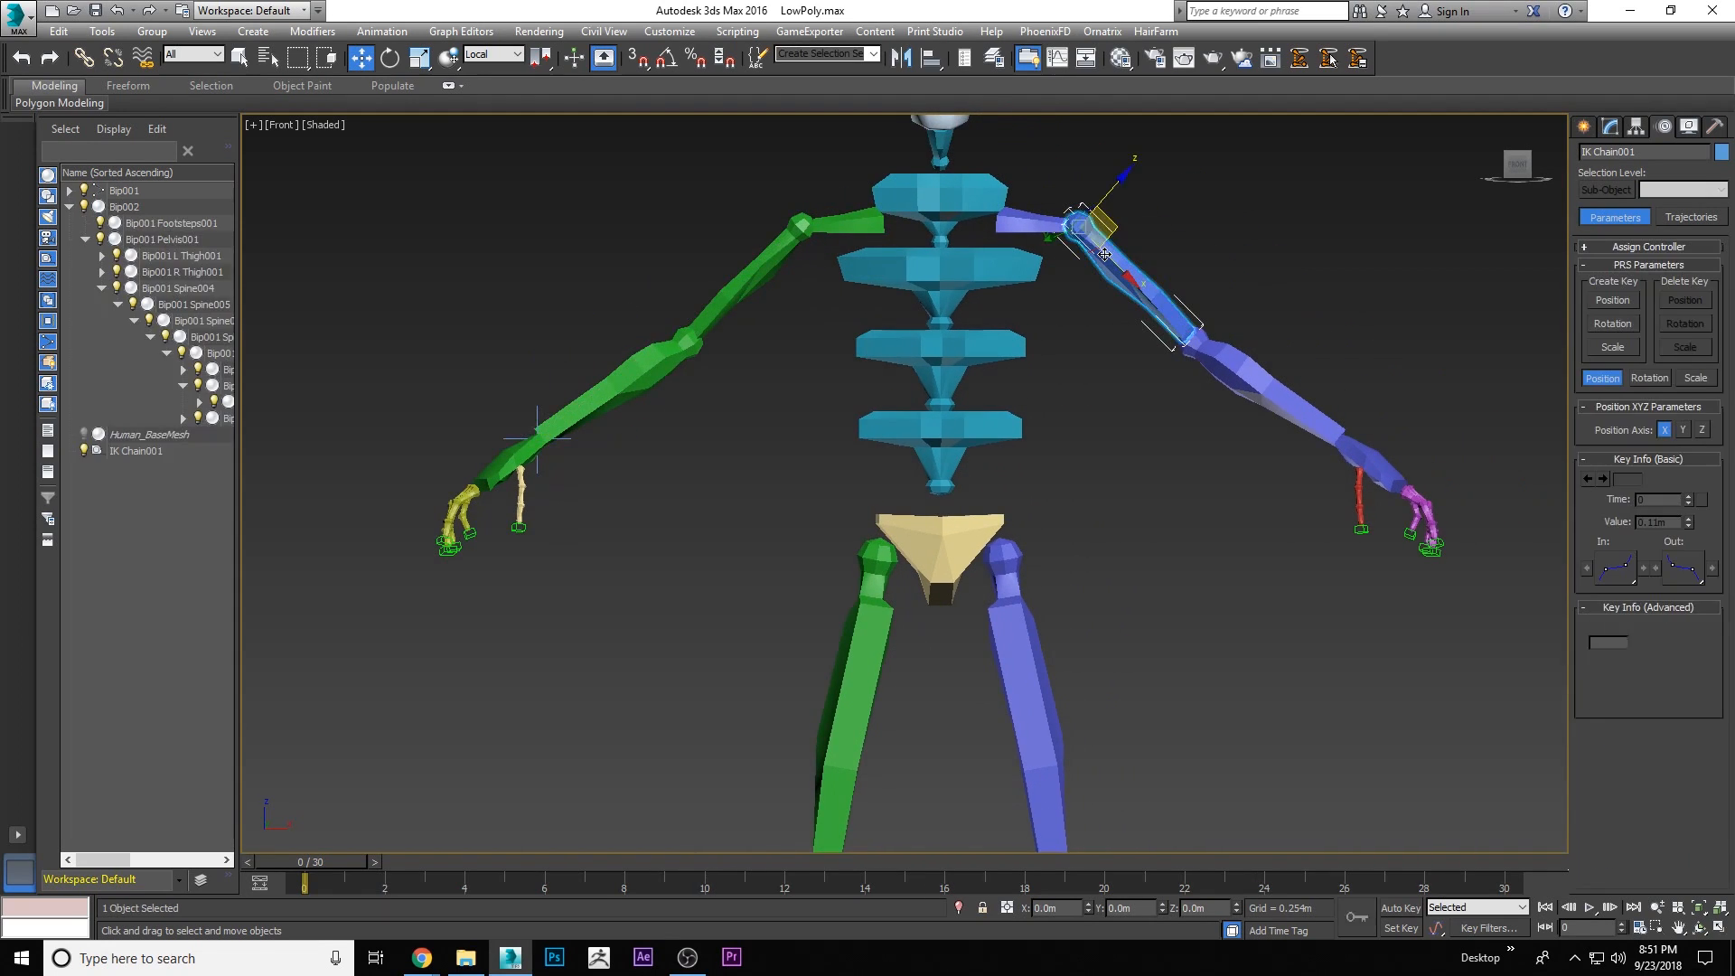
{"action": "left_click", "coordinate": [381, 31]}
{"action": "mouse_move", "coordinate": [469, 108]}
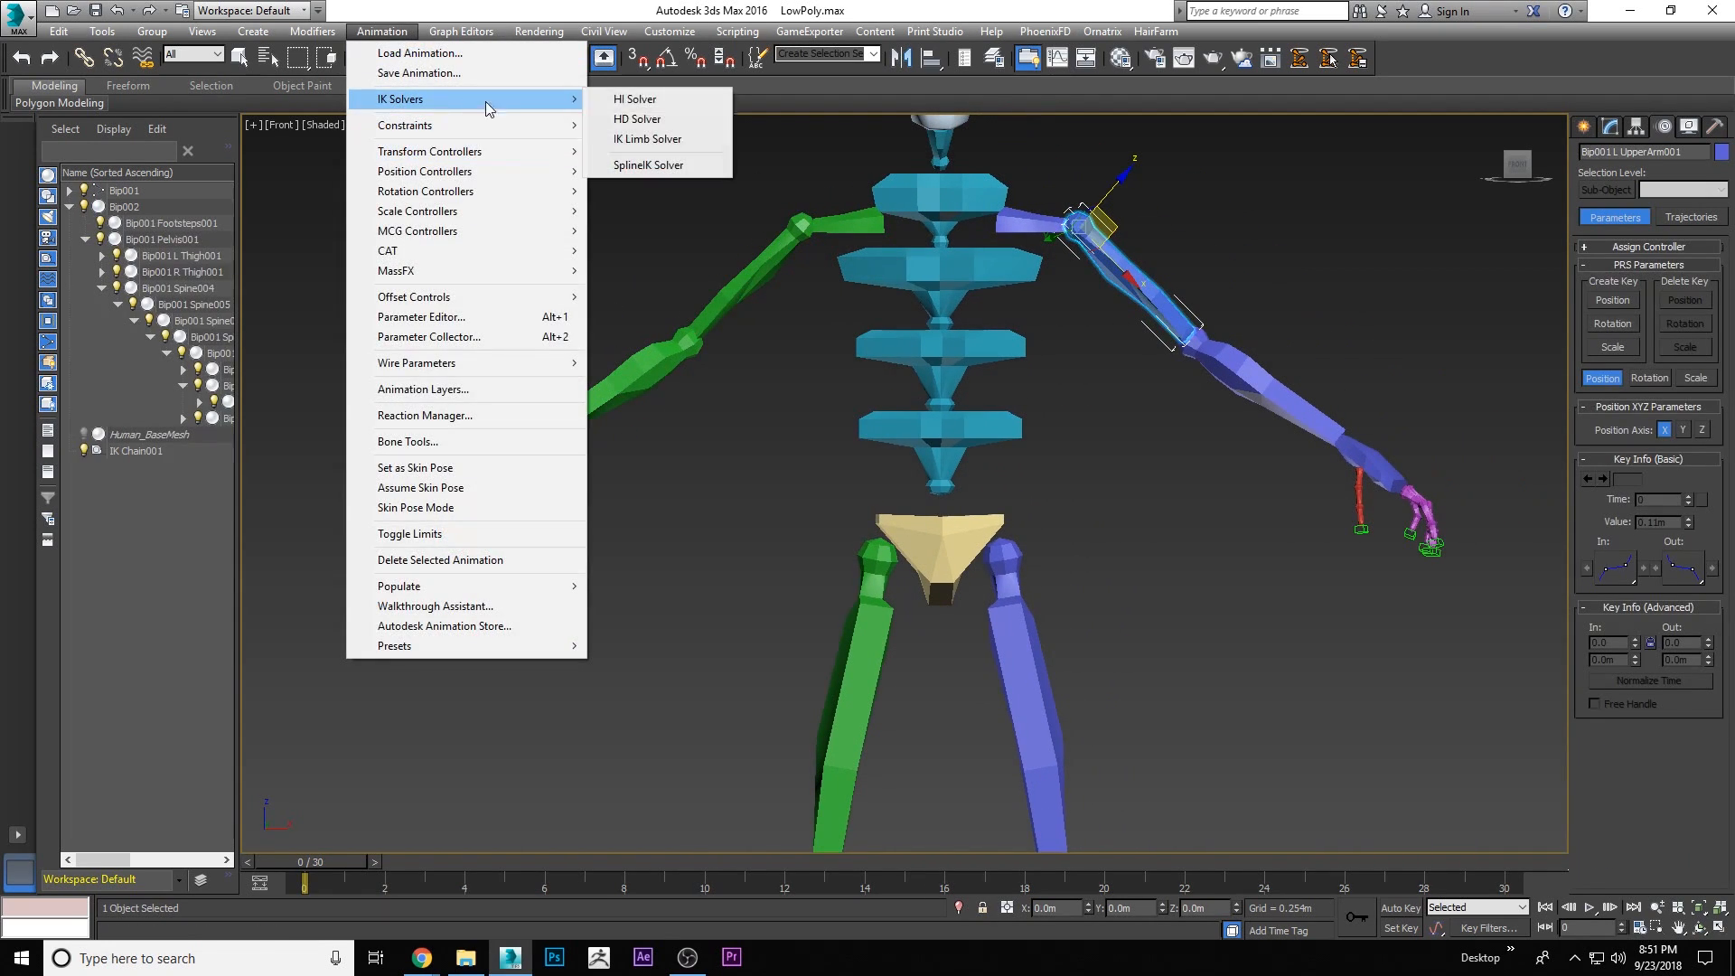
{"action": "left_click", "coordinate": [636, 100]}
{"action": "left_click", "coordinate": [1392, 458]}
{"action": "right_click", "coordinate": [1388, 316]}
{"action": "left_click", "coordinate": [1408, 338]}
{"action": "left_click_drag", "start_coordinate": [1368, 417], "coordinate": [1345, 340]}
{"action": "key", "text": "ctrl+z"}
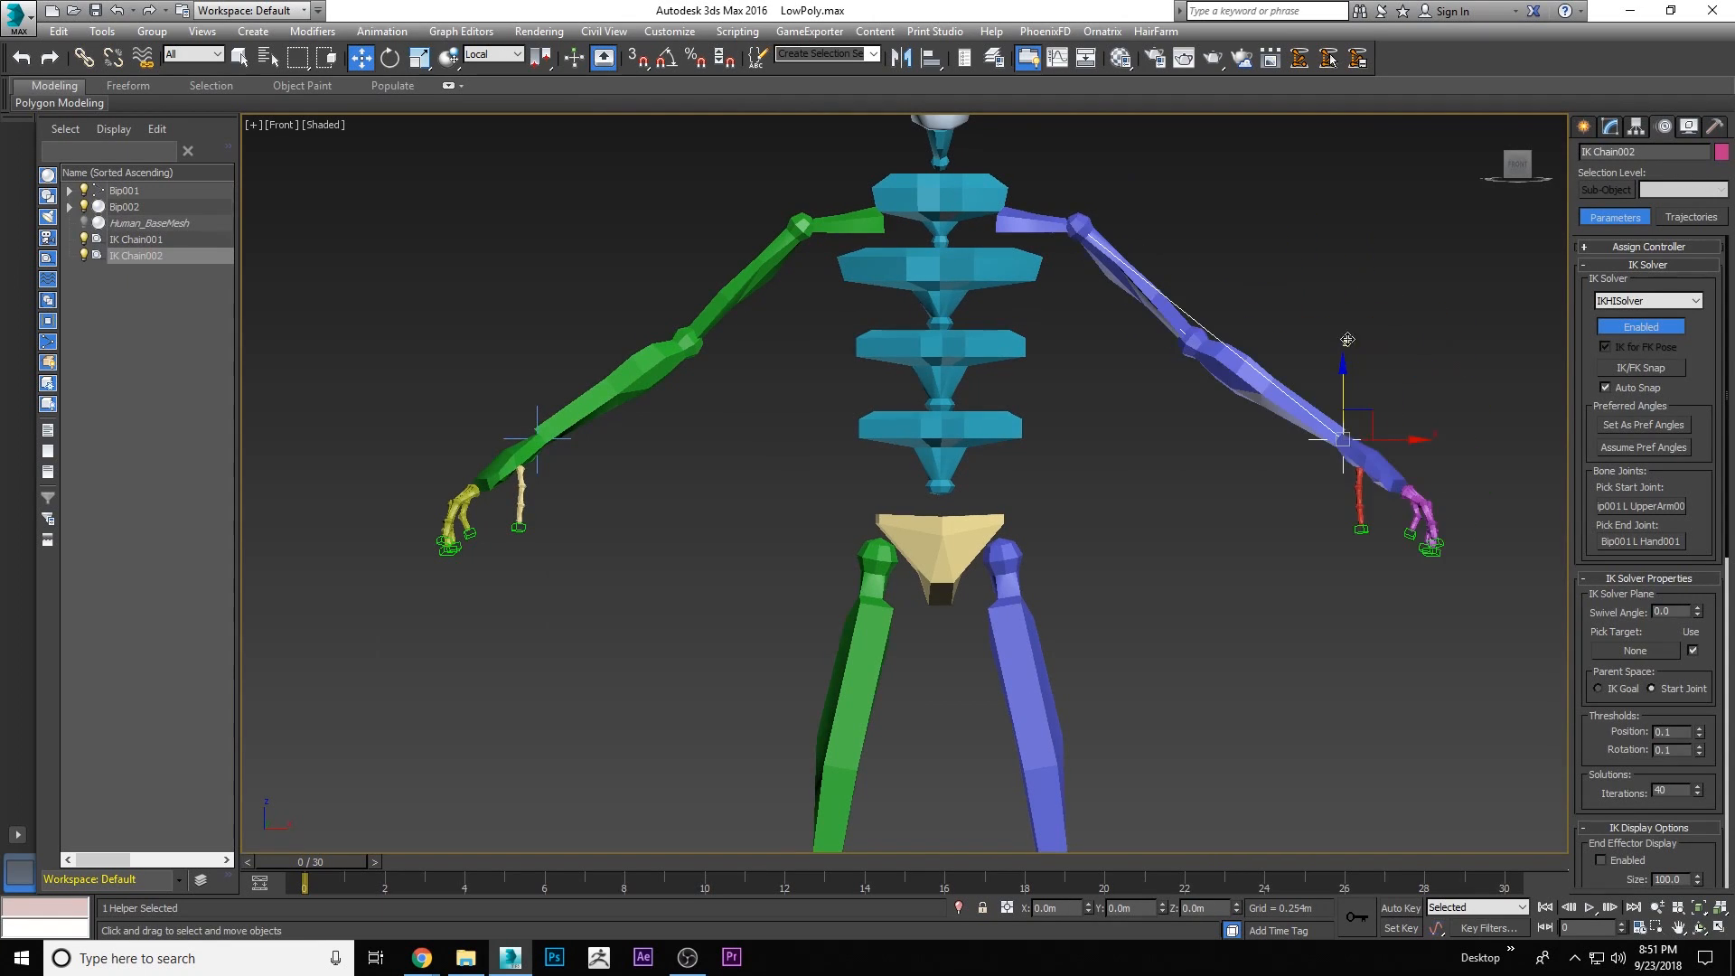
Apply an HI Solver from the right thigh to the right foot, and undo a test move of its goal
{"action": "scroll", "coordinate": [921, 470], "scroll_direction": "down", "scroll_amount": 4}
{"action": "scroll", "coordinate": [920, 469], "scroll_direction": "up", "scroll_amount": 2}
{"action": "middle_click_drag", "start_coordinate": [826, 436], "coordinate": [829, 273]}
{"action": "left_click", "coordinate": [870, 379]}
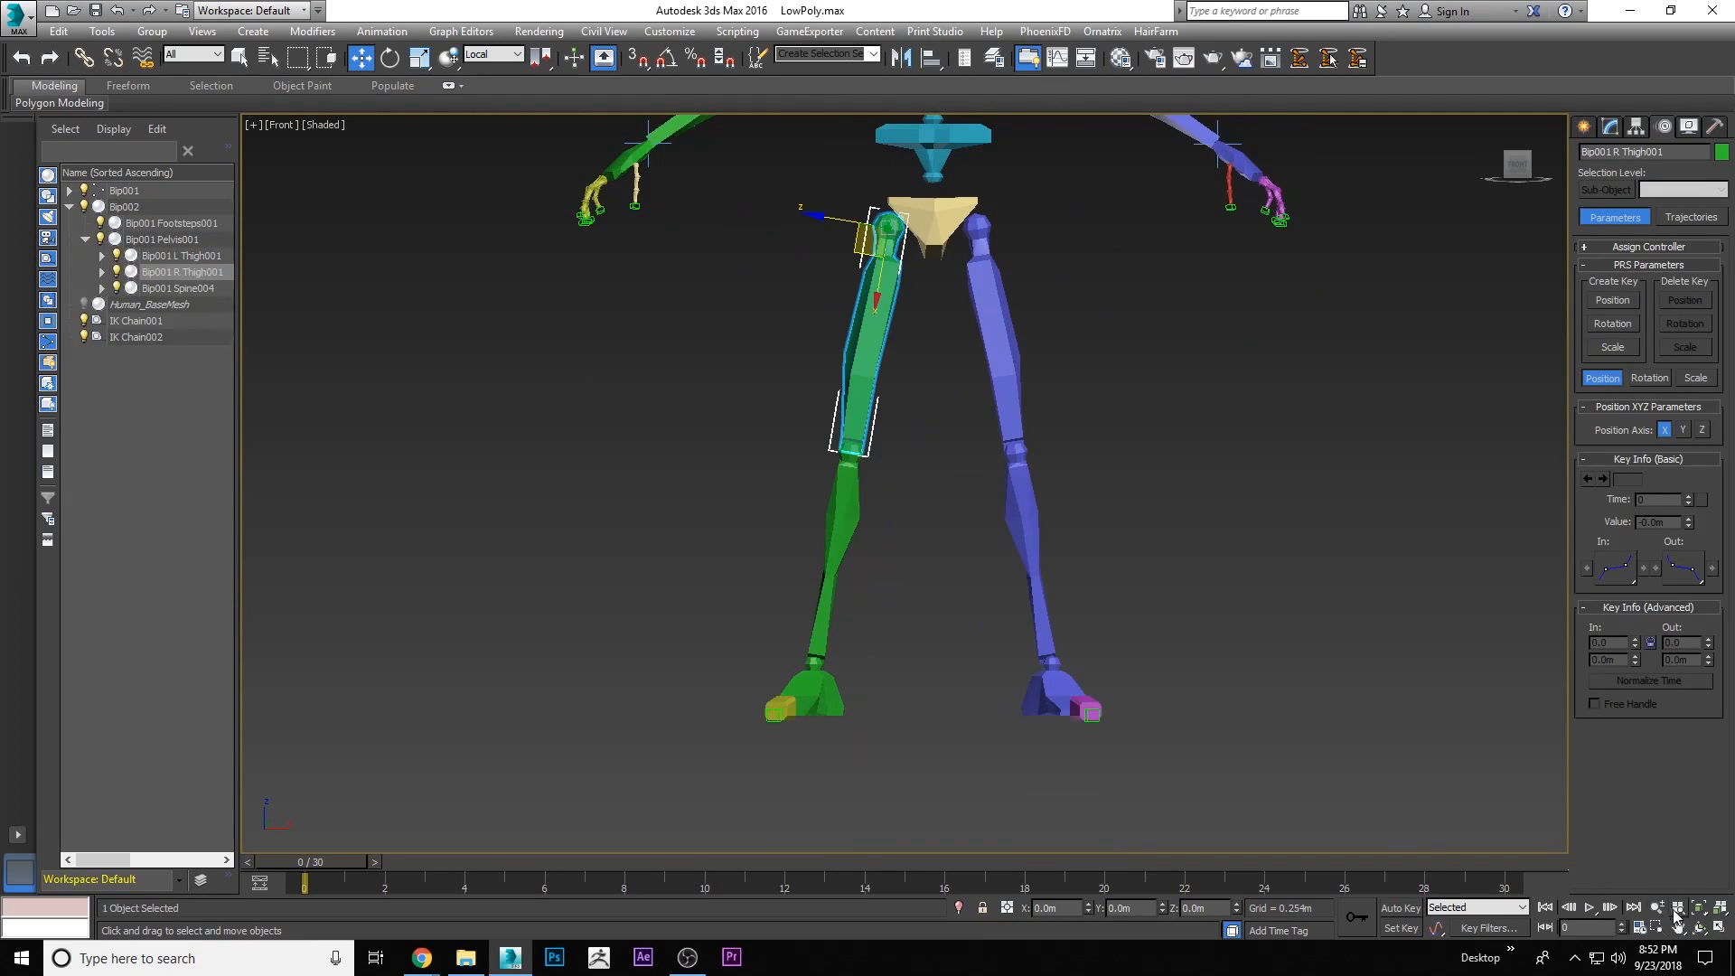
{"action": "left_click", "coordinate": [1700, 929]}
{"action": "left_click_drag", "start_coordinate": [907, 469], "coordinate": [944, 444]}
{"action": "right_click", "coordinate": [944, 444]}
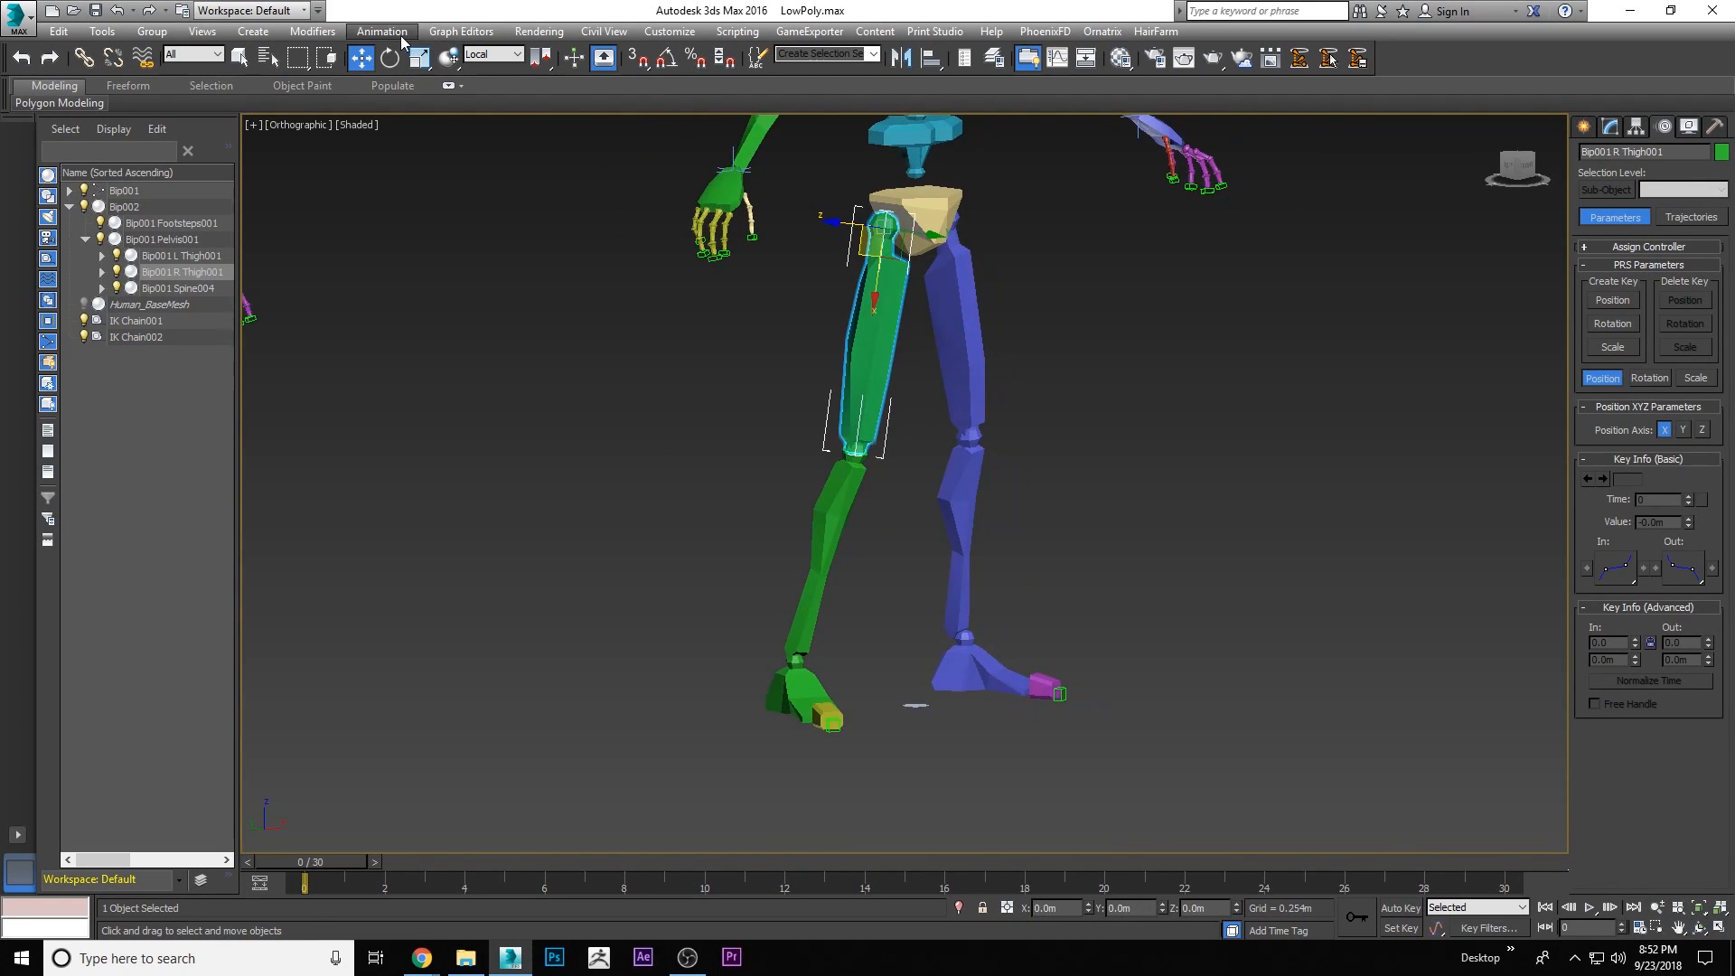
{"action": "left_click", "coordinate": [406, 40]}
{"action": "left_click", "coordinate": [637, 96]}
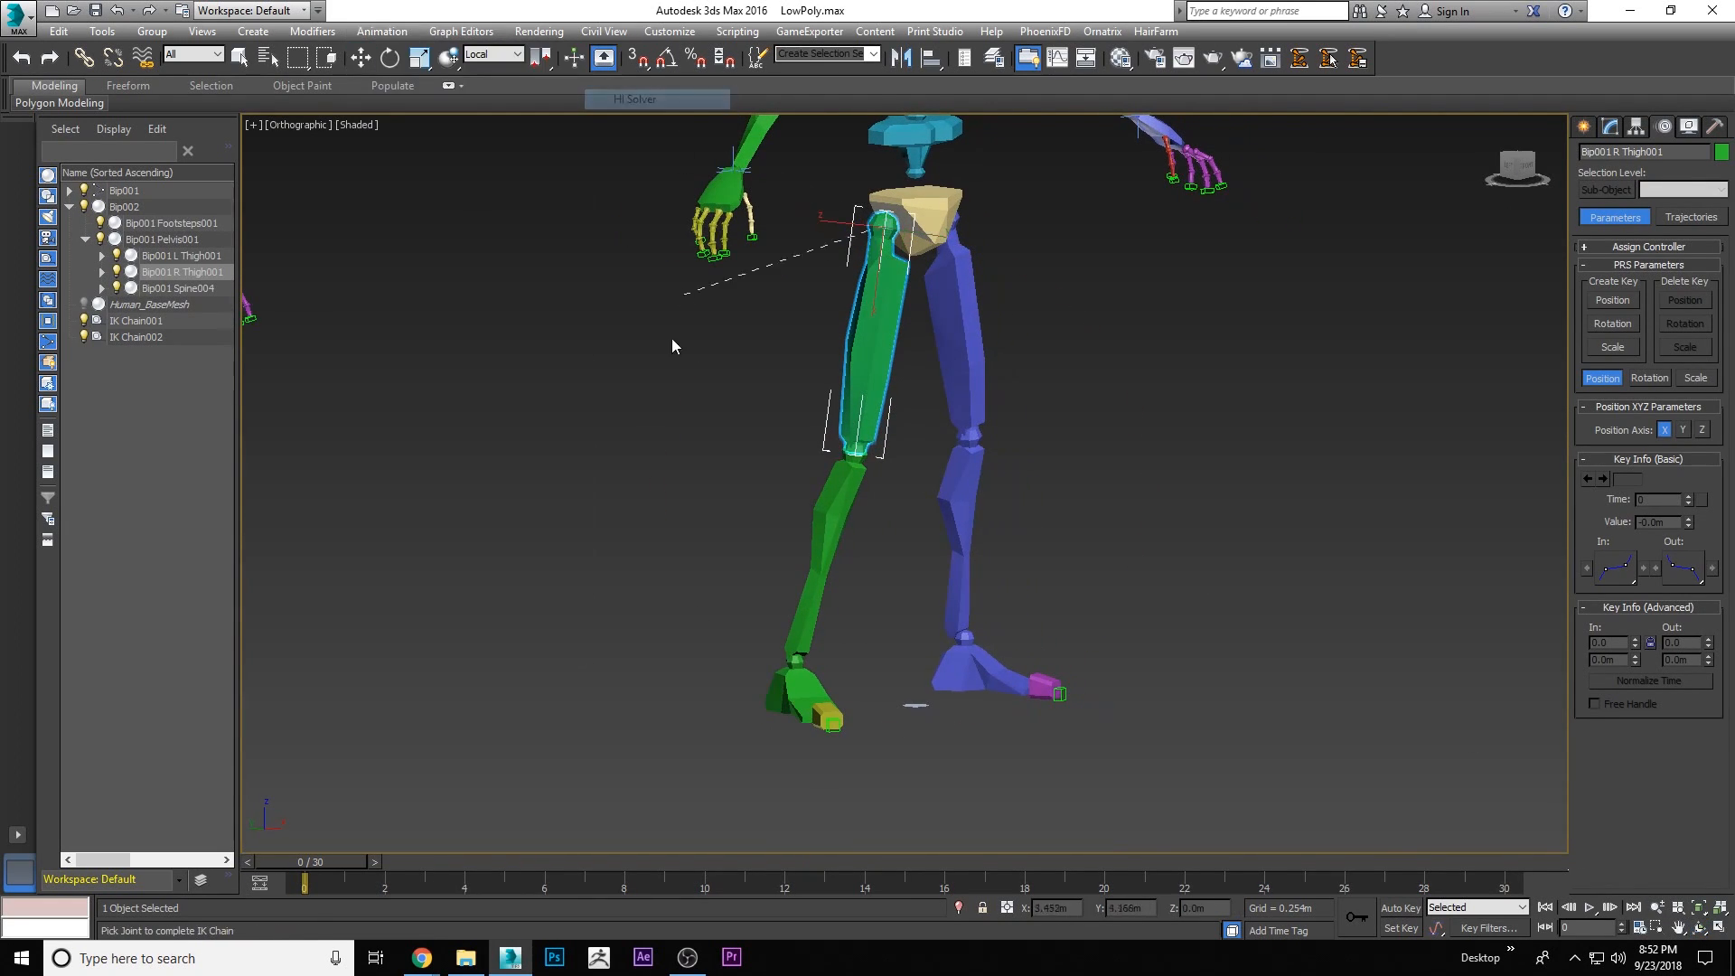
{"action": "left_click", "coordinate": [786, 691]}
{"action": "left_click_drag", "start_coordinate": [819, 629], "coordinate": [775, 476]}
{"action": "key", "text": "ctrl+z"}
Apply an HI Solver from the left thigh to the left foot, and undo a test move of its goal
{"action": "left_click", "coordinate": [958, 334]}
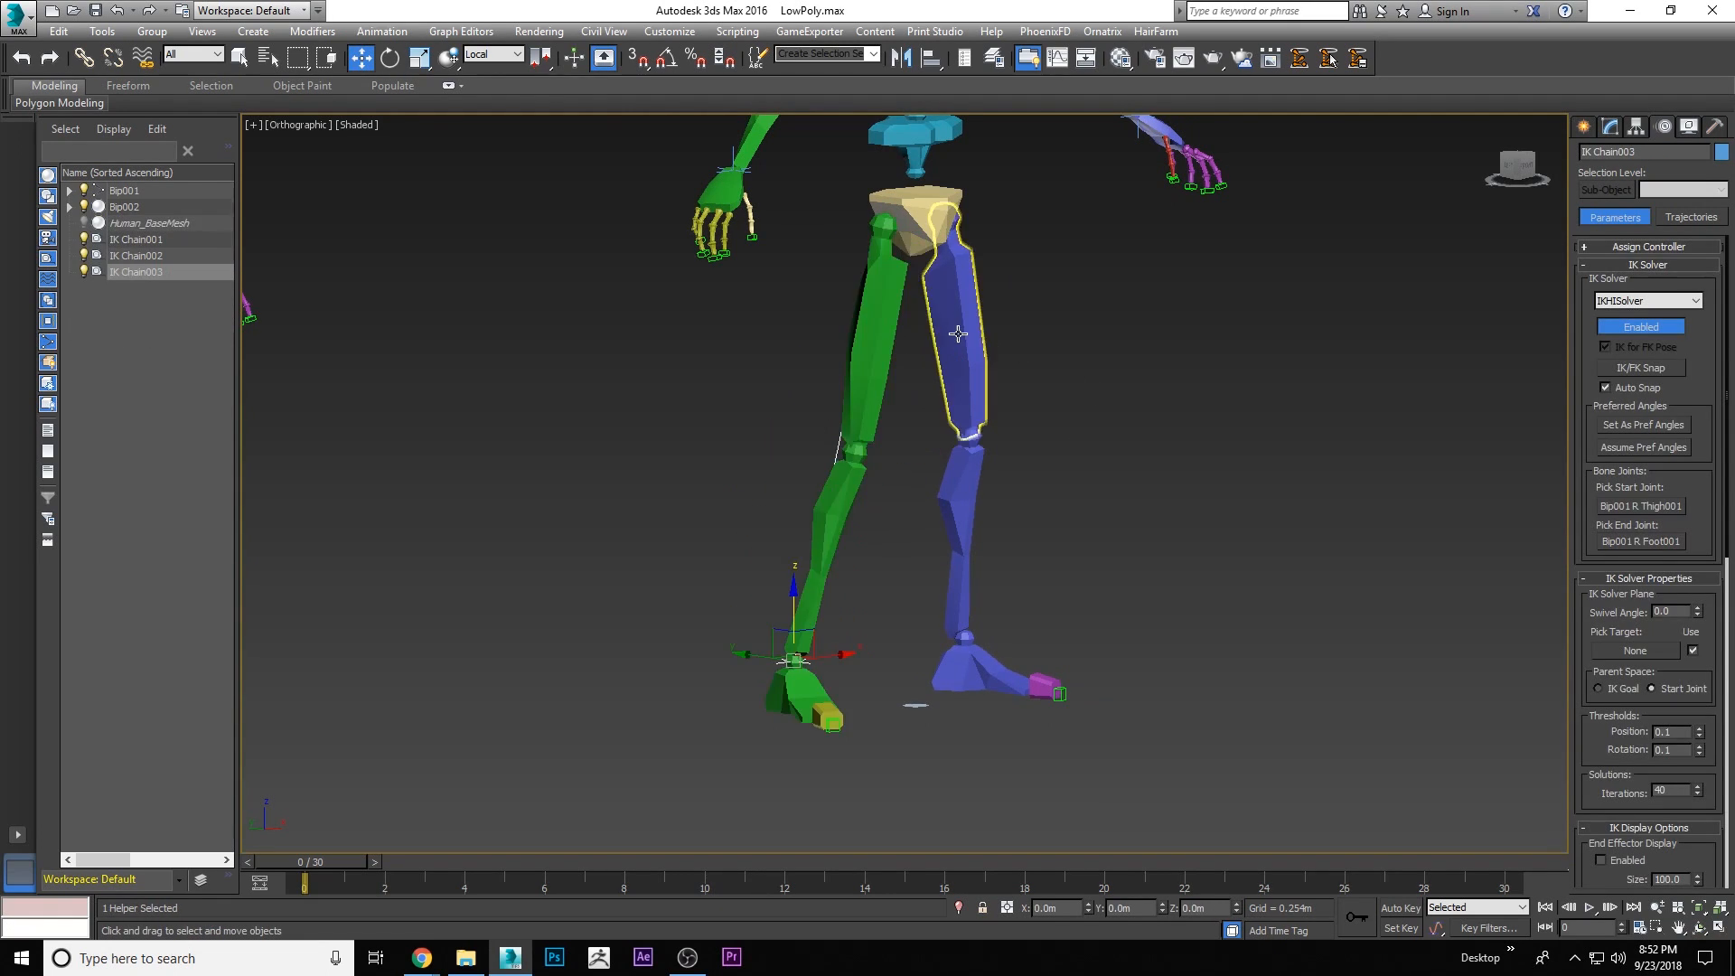
{"action": "left_click", "coordinate": [381, 32]}
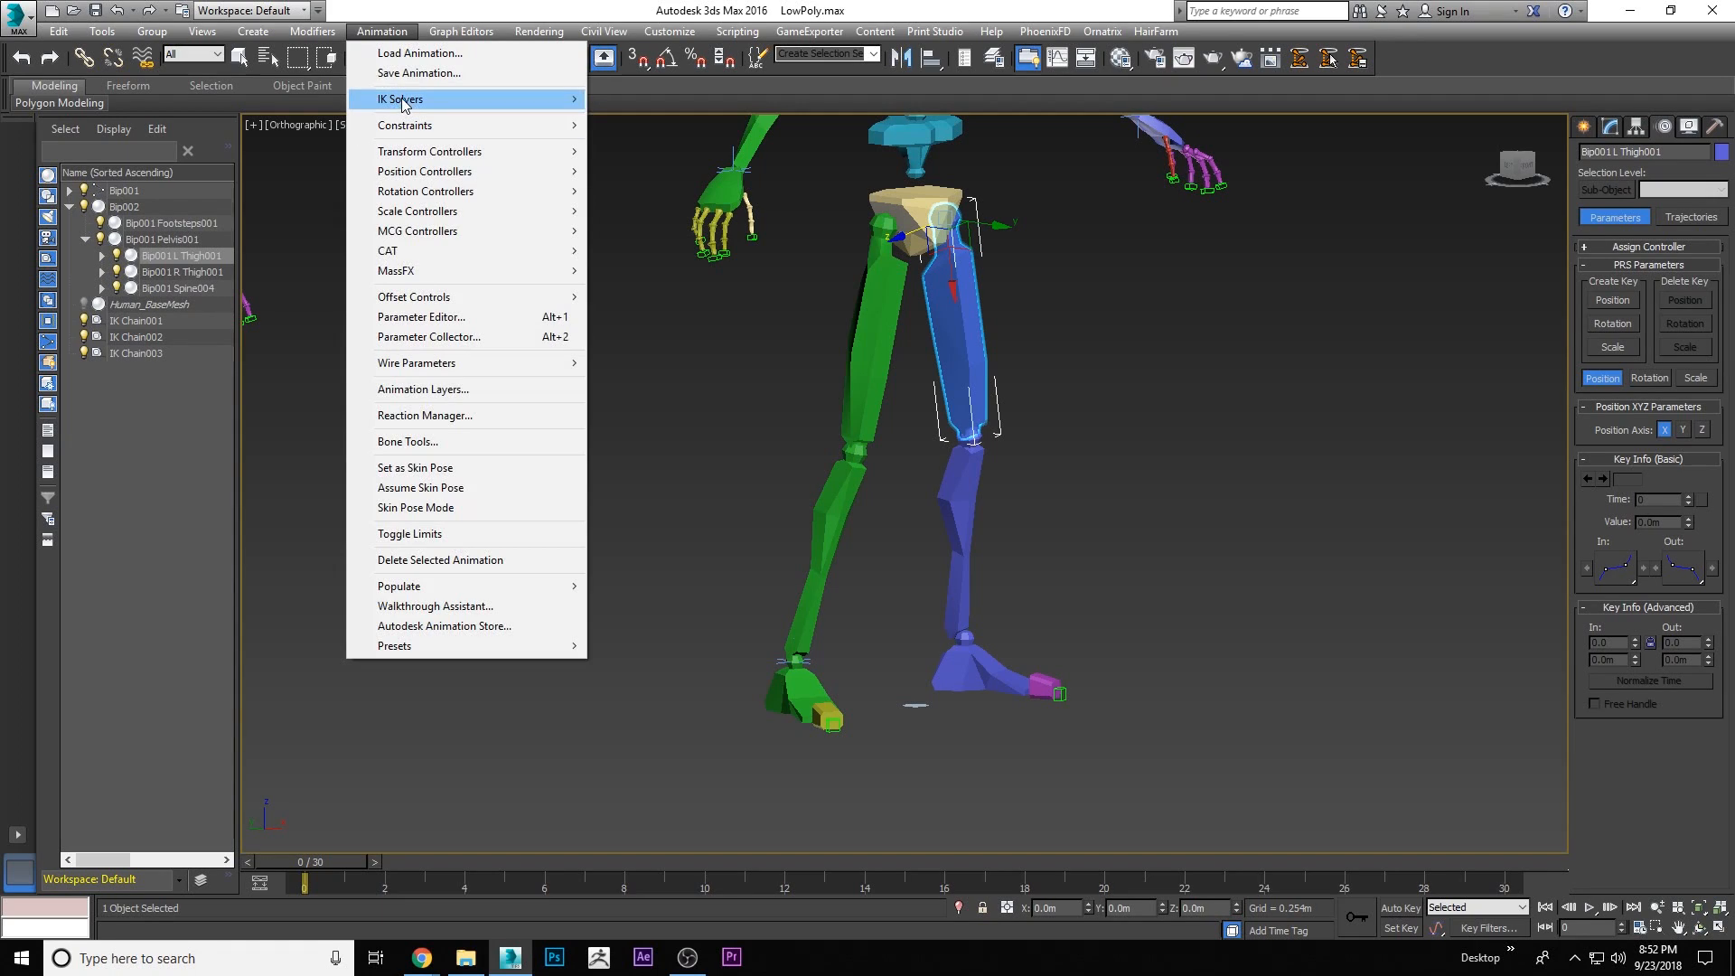
{"action": "mouse_move", "coordinate": [404, 100]}
{"action": "left_click", "coordinate": [644, 99]}
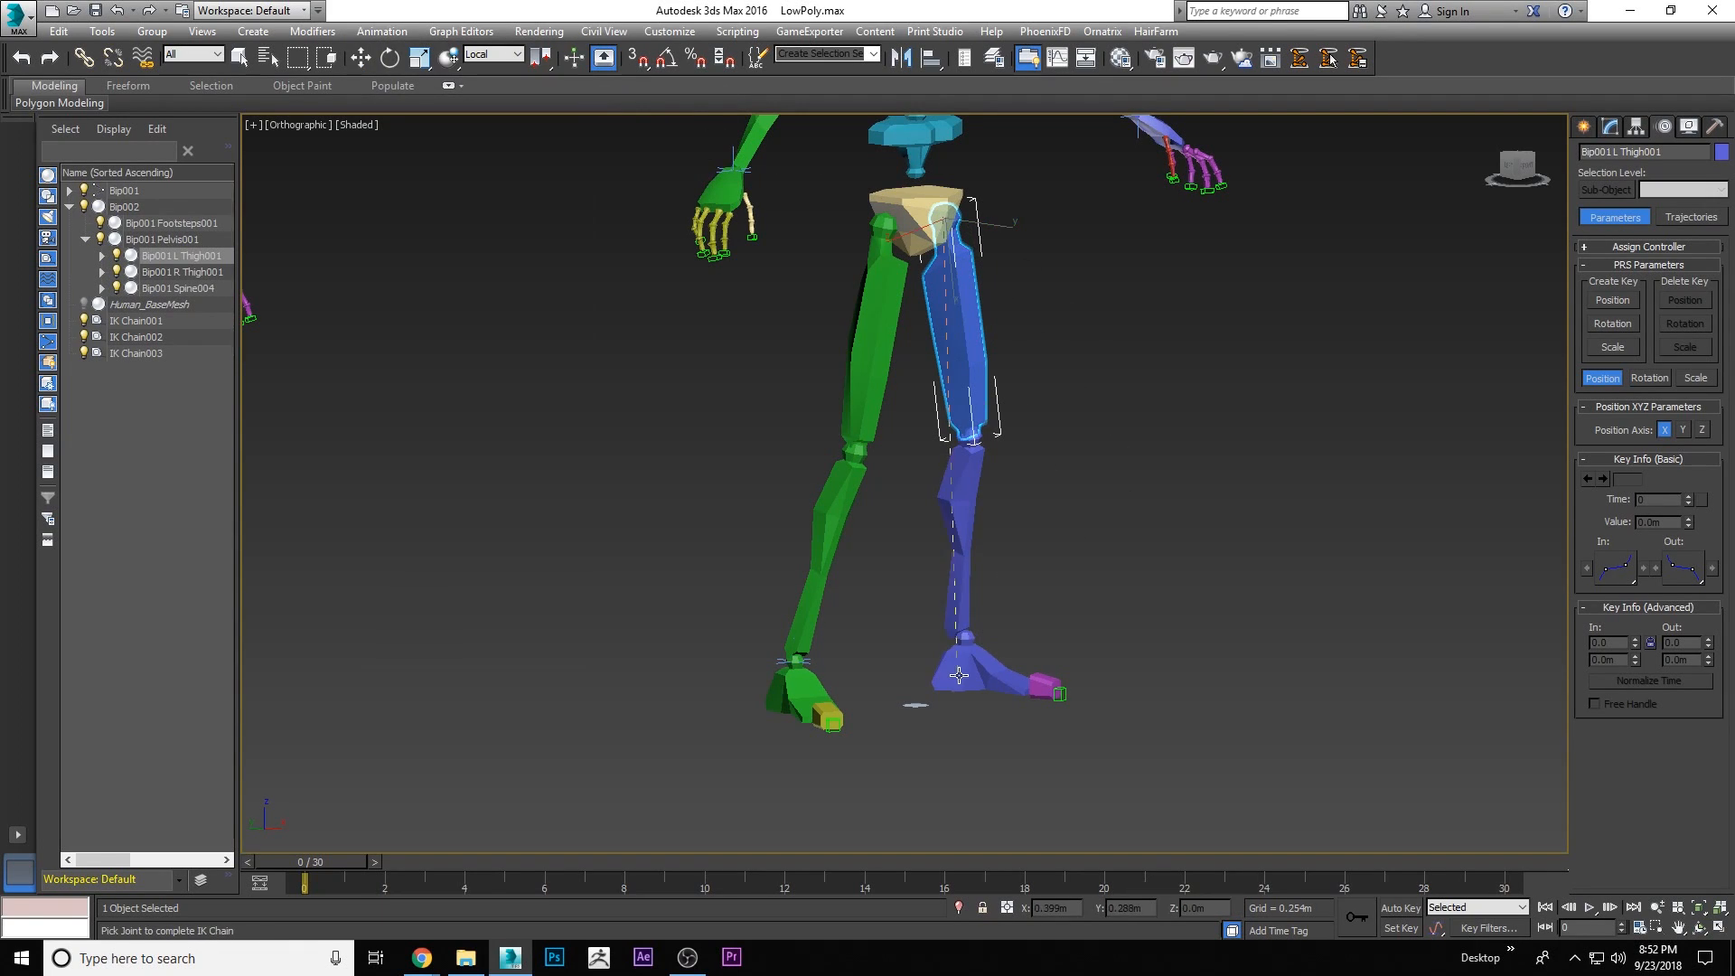
{"action": "left_click", "coordinate": [955, 674]}
{"action": "right_click", "coordinate": [1076, 565]}
{"action": "left_click", "coordinate": [1094, 585]}
{"action": "left_click_drag", "start_coordinate": [960, 576], "coordinate": [953, 531]}
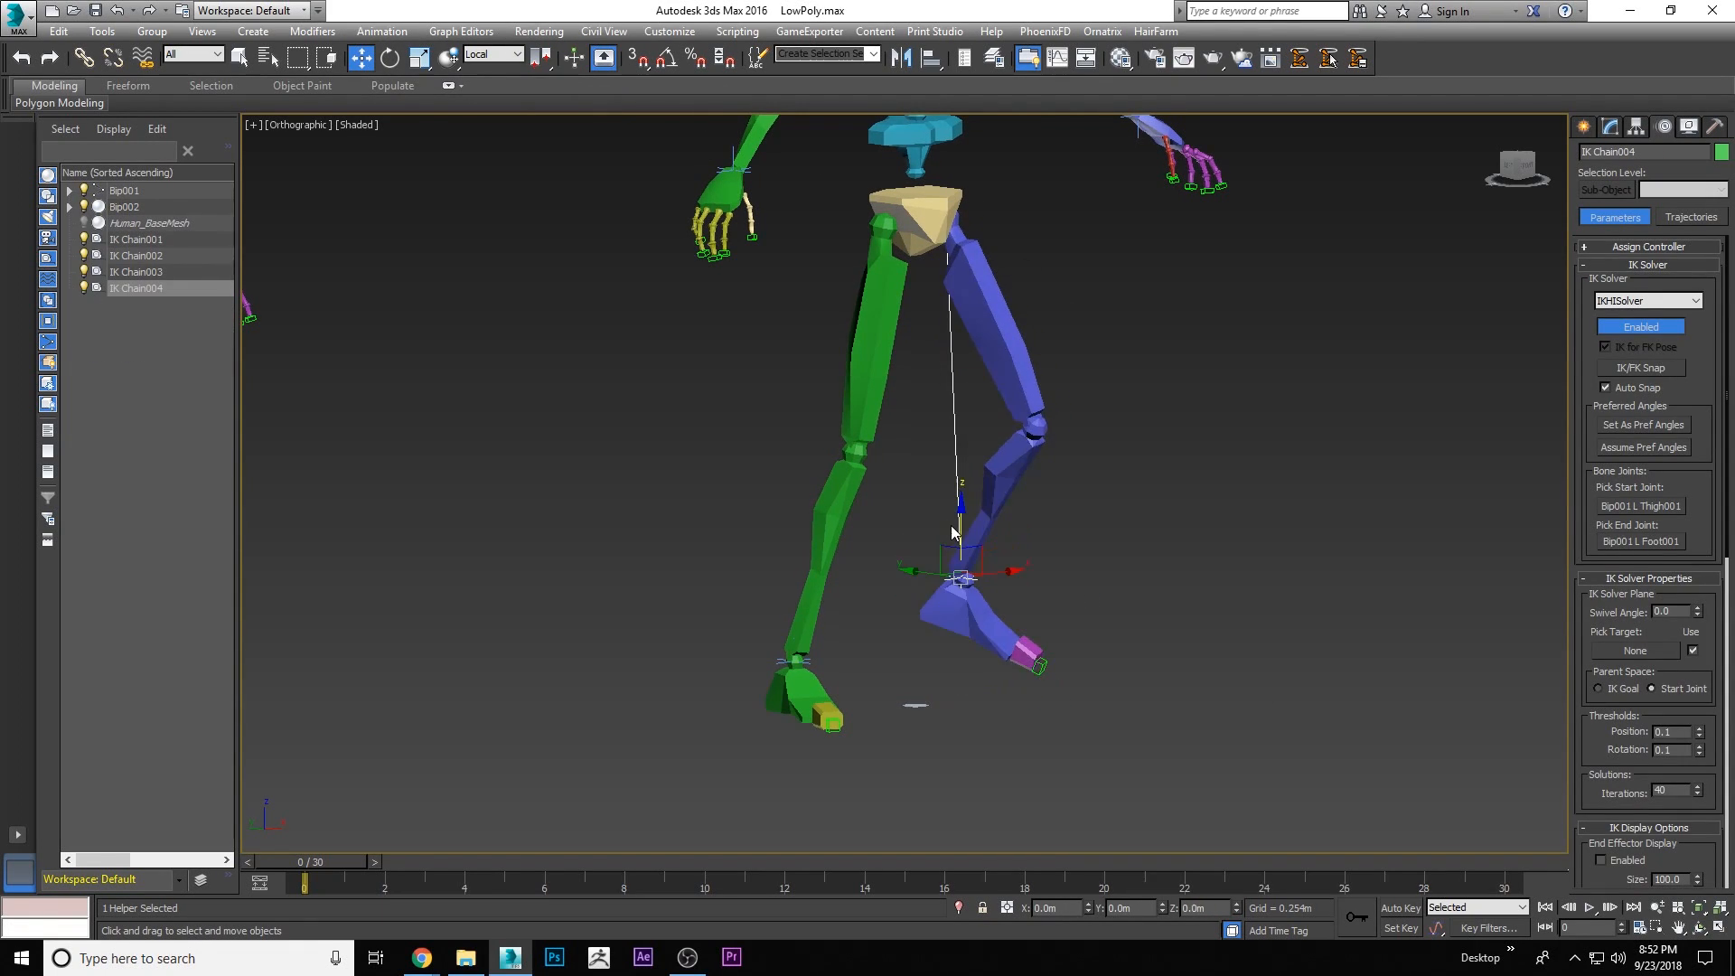
{"action": "key", "text": "ctrl+z"}
{"action": "right_click", "coordinate": [1121, 477]}
{"action": "left_click", "coordinate": [1139, 491]}
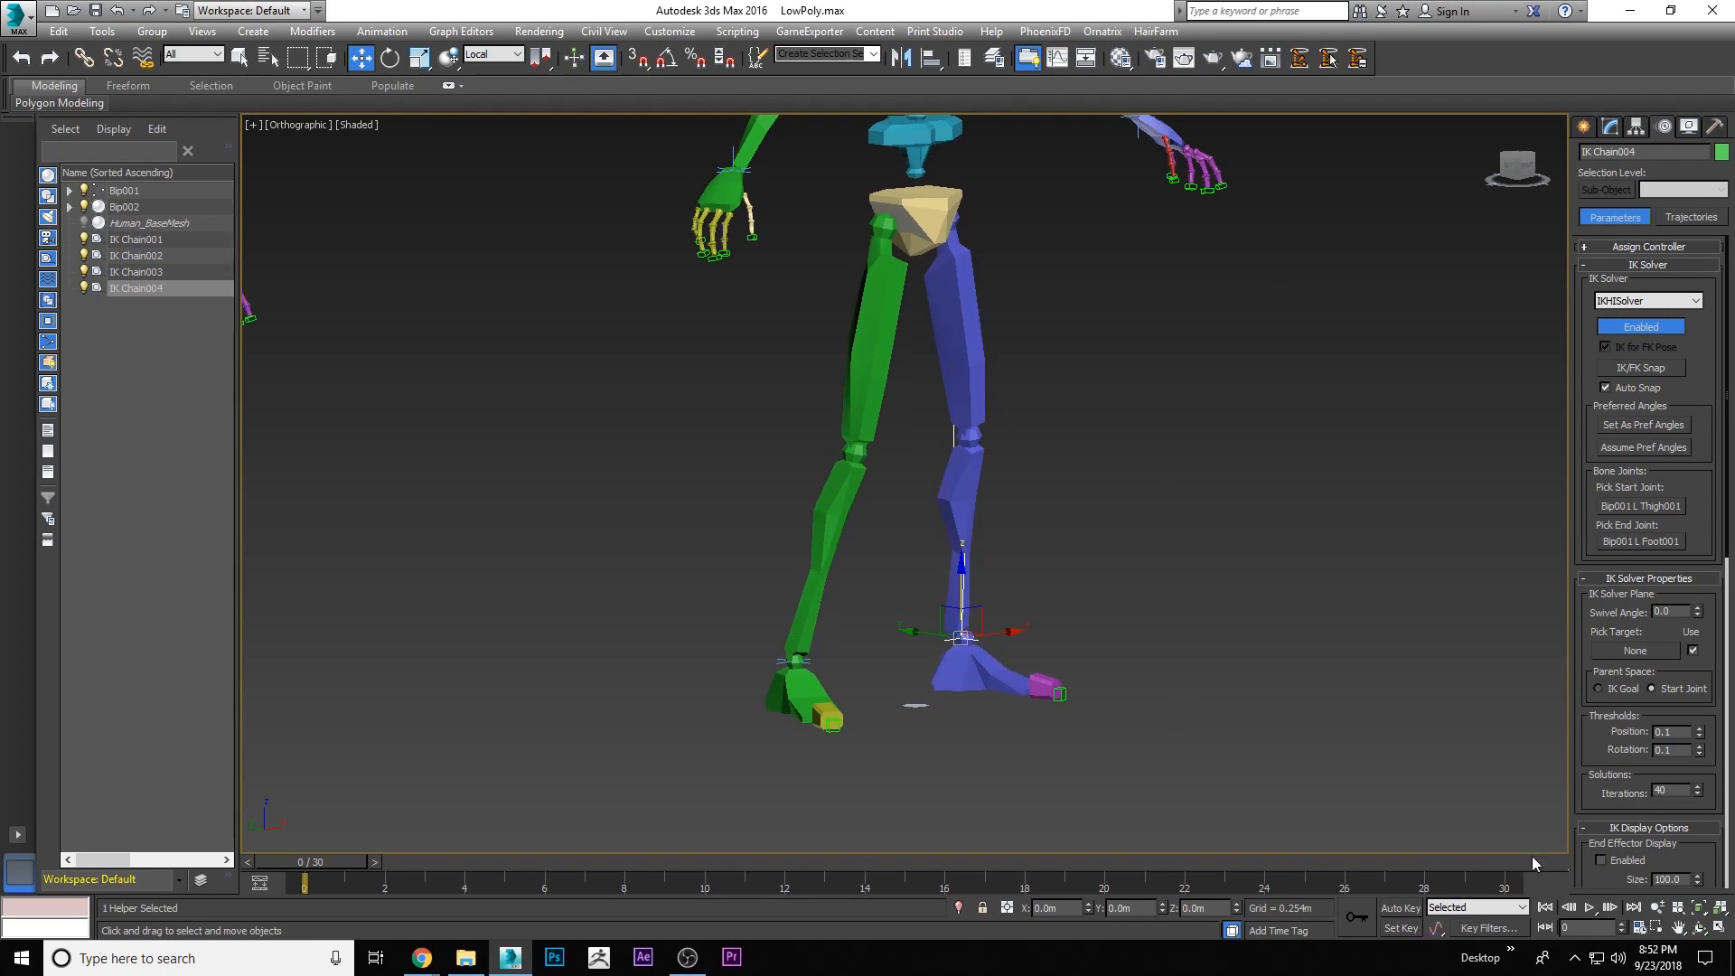
Test the right arm by raising the wrist's IK goal and rotating the hand, and undo both changes
{"action": "middle_click_drag", "start_coordinate": [1065, 398], "coordinate": [1067, 659]}
{"action": "scroll", "coordinate": [916, 297], "scroll_direction": "up", "scroll_amount": 2}
{"action": "middle_click_drag", "start_coordinate": [916, 297], "coordinate": [915, 318]}
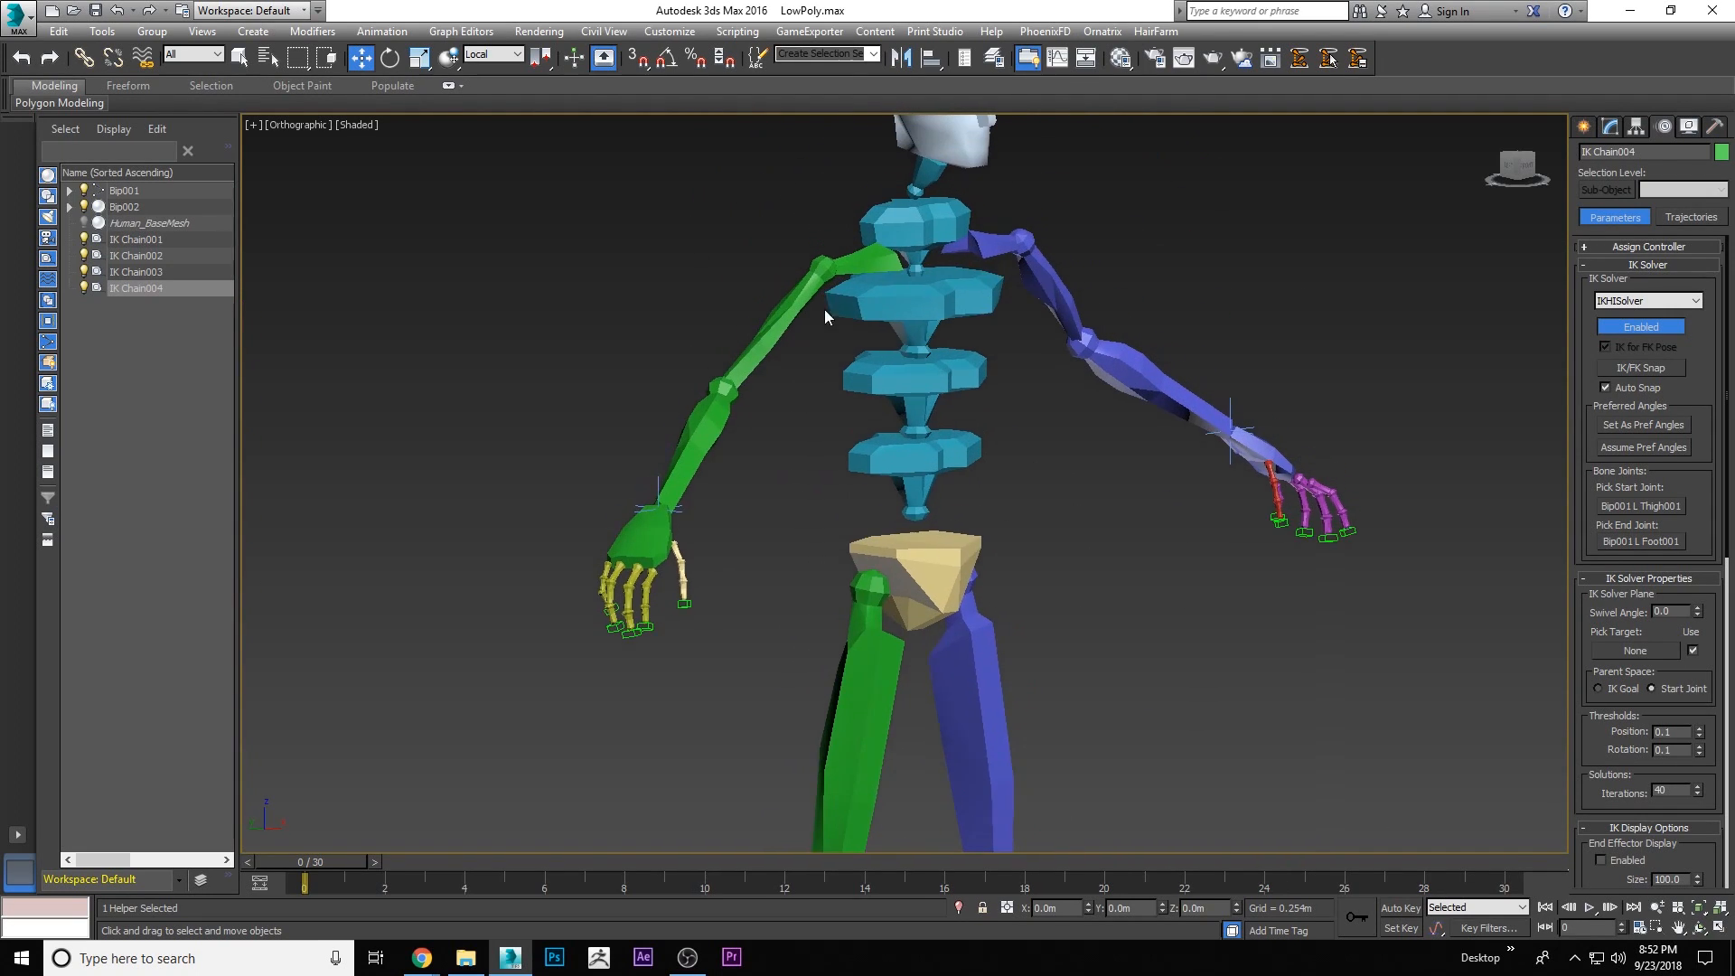
{"action": "left_click", "coordinate": [660, 499]}
{"action": "left_click_drag", "start_coordinate": [669, 472], "coordinate": [704, 431]}
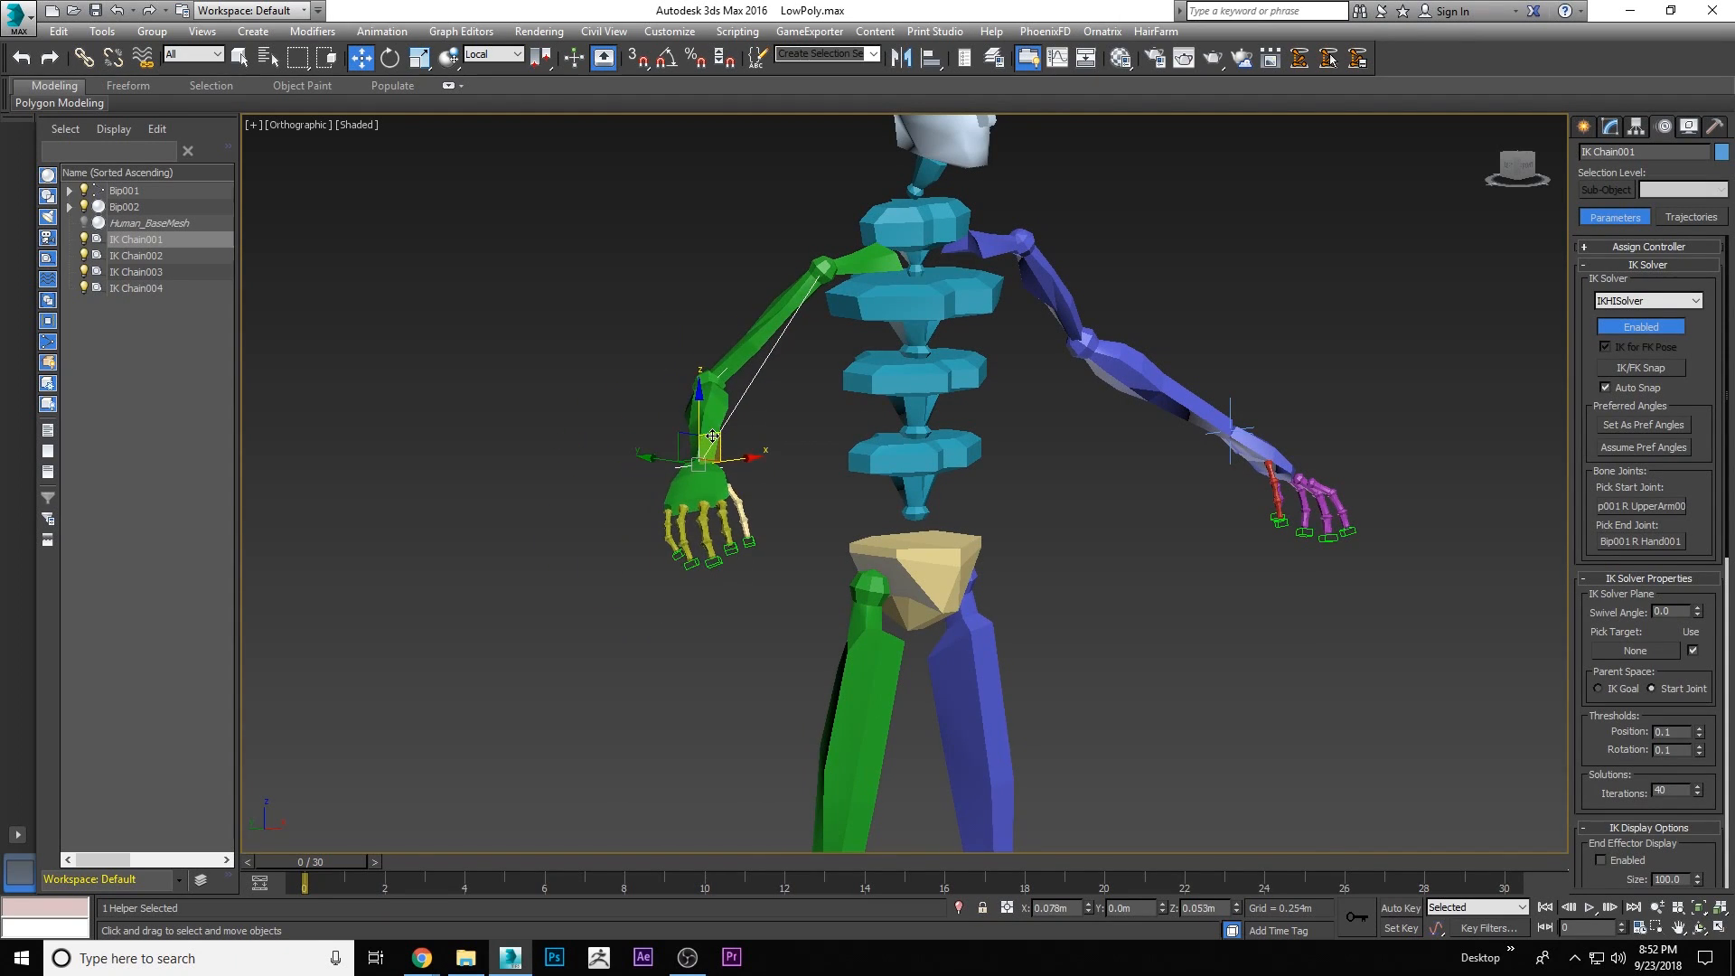
{"action": "left_click", "coordinate": [702, 492]}
{"action": "left_click", "coordinate": [389, 57]}
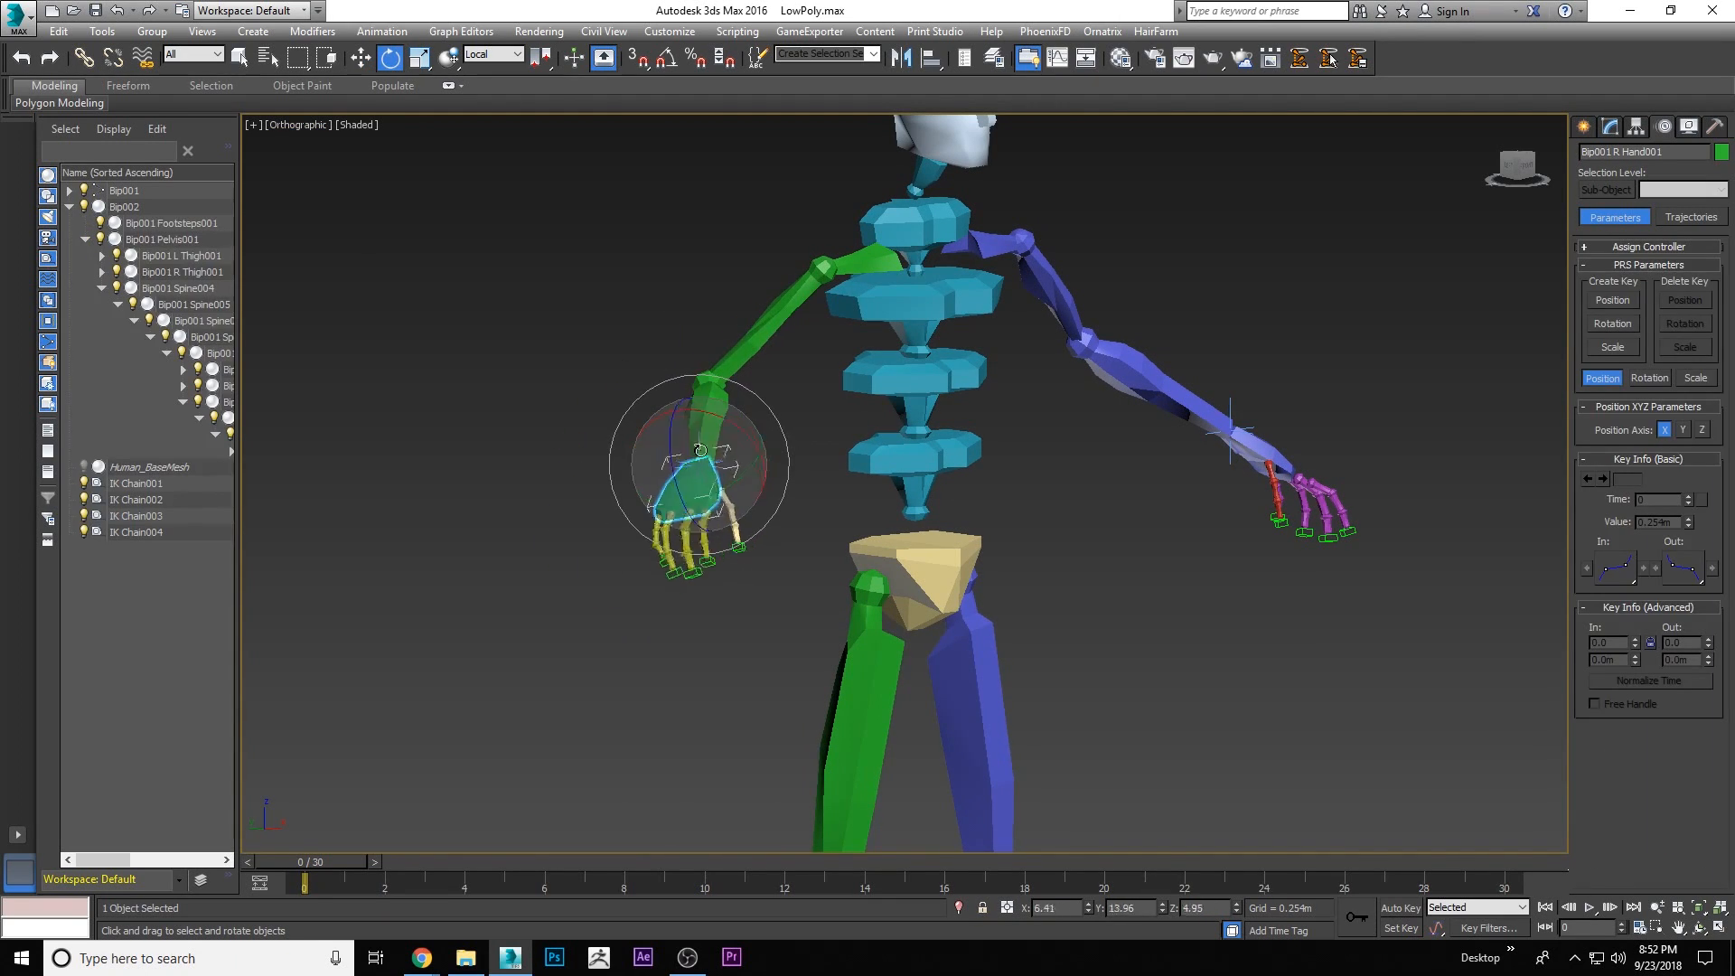
{"action": "key", "text": "ctrl+z"}
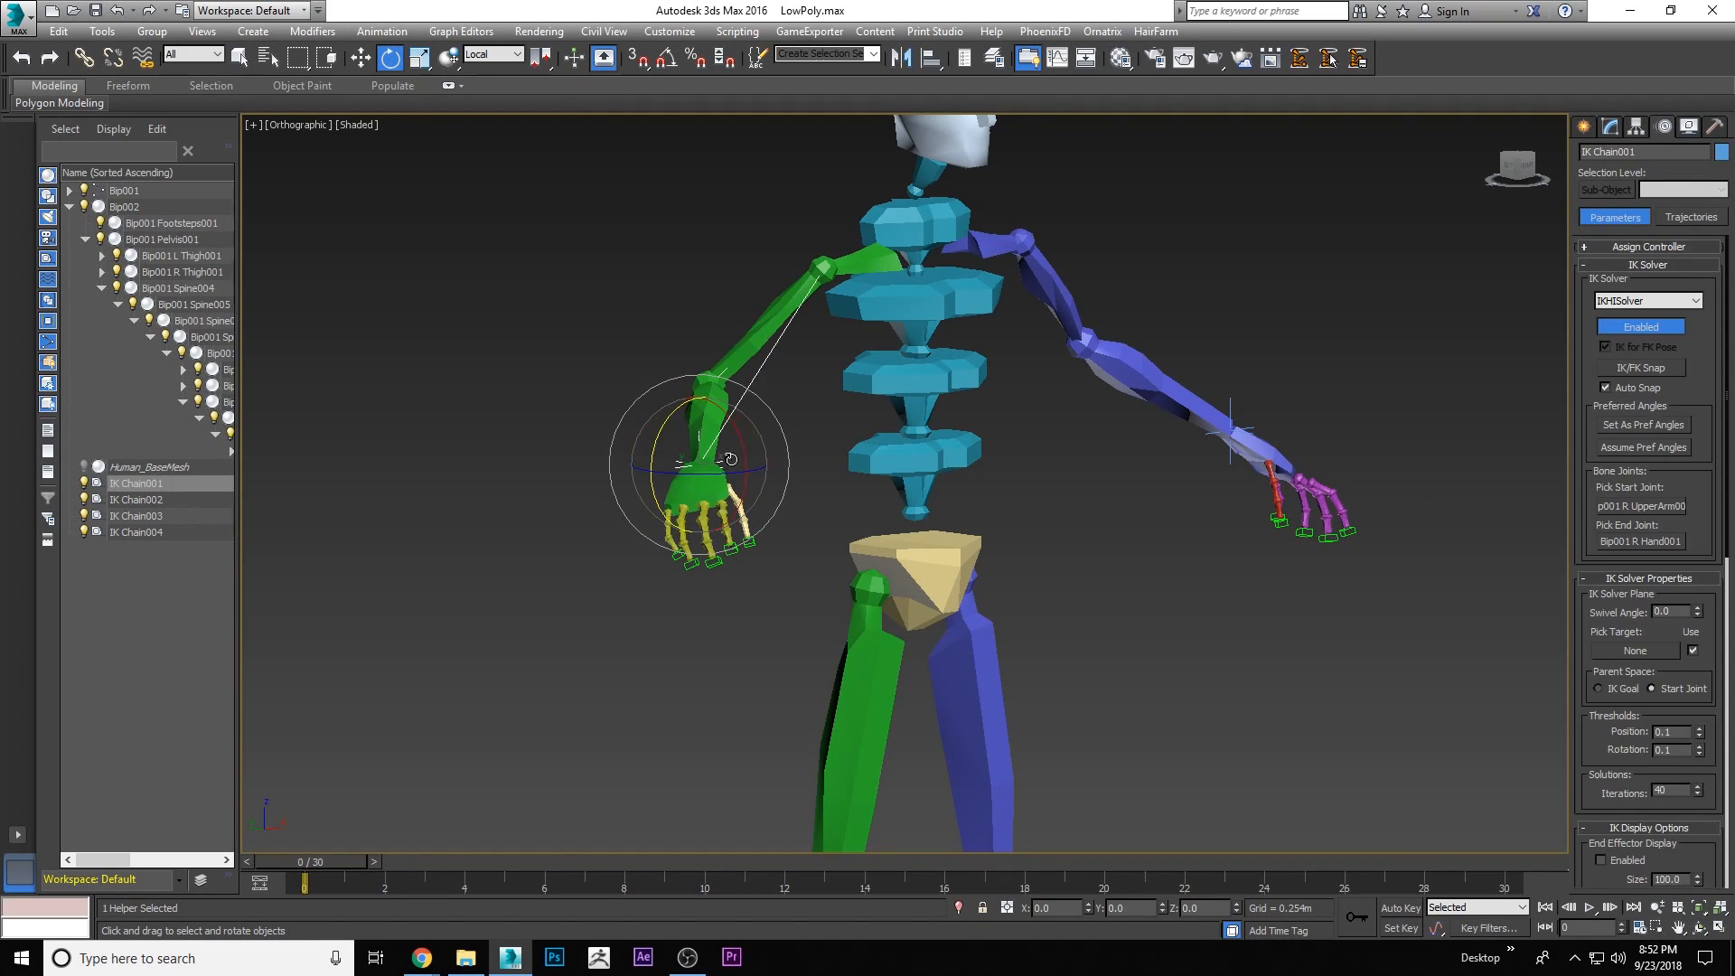
{"action": "key", "text": "ctrl+z"}
Test-move the right wrist's IK goal again, undo the move, and select the right hand bone for a closer look
{"action": "right_click", "coordinate": [759, 412]}
{"action": "left_click", "coordinate": [763, 416]}
{"action": "right_click", "coordinate": [773, 418]}
{"action": "left_click", "coordinate": [788, 434]}
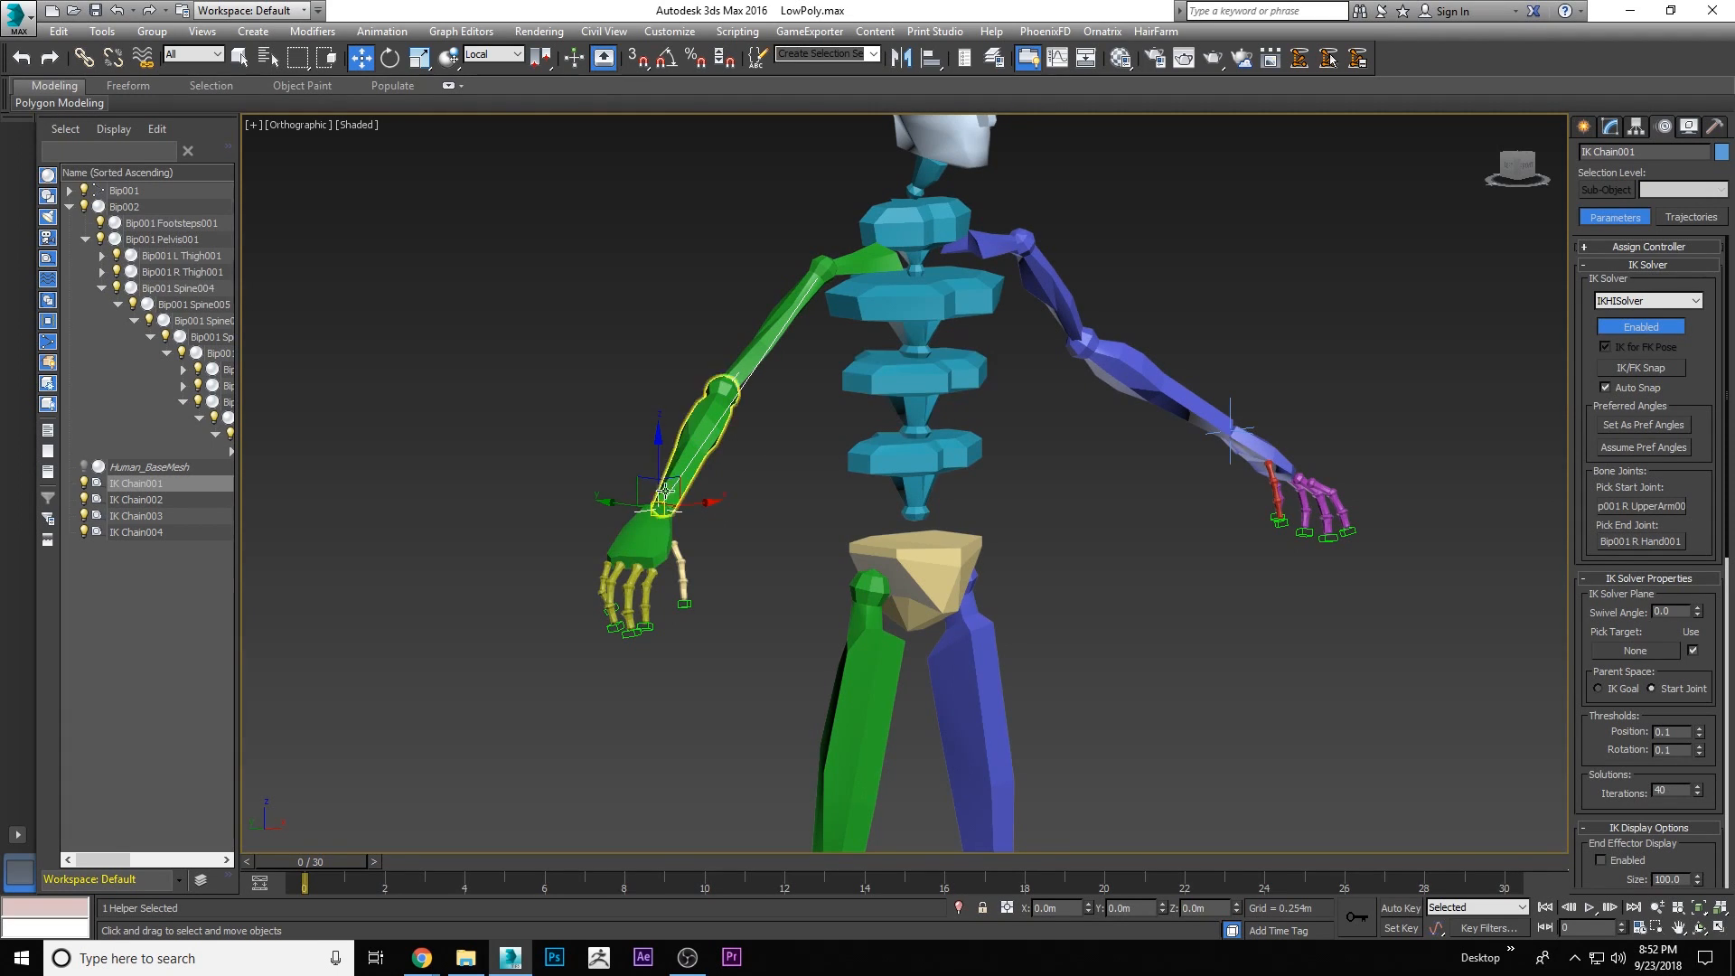
{"action": "left_click_drag", "start_coordinate": [682, 482], "coordinate": [718, 394]}
{"action": "key", "text": "ctrl+z"}
{"action": "right_click", "coordinate": [748, 422]}
{"action": "left_click", "coordinate": [761, 436]}
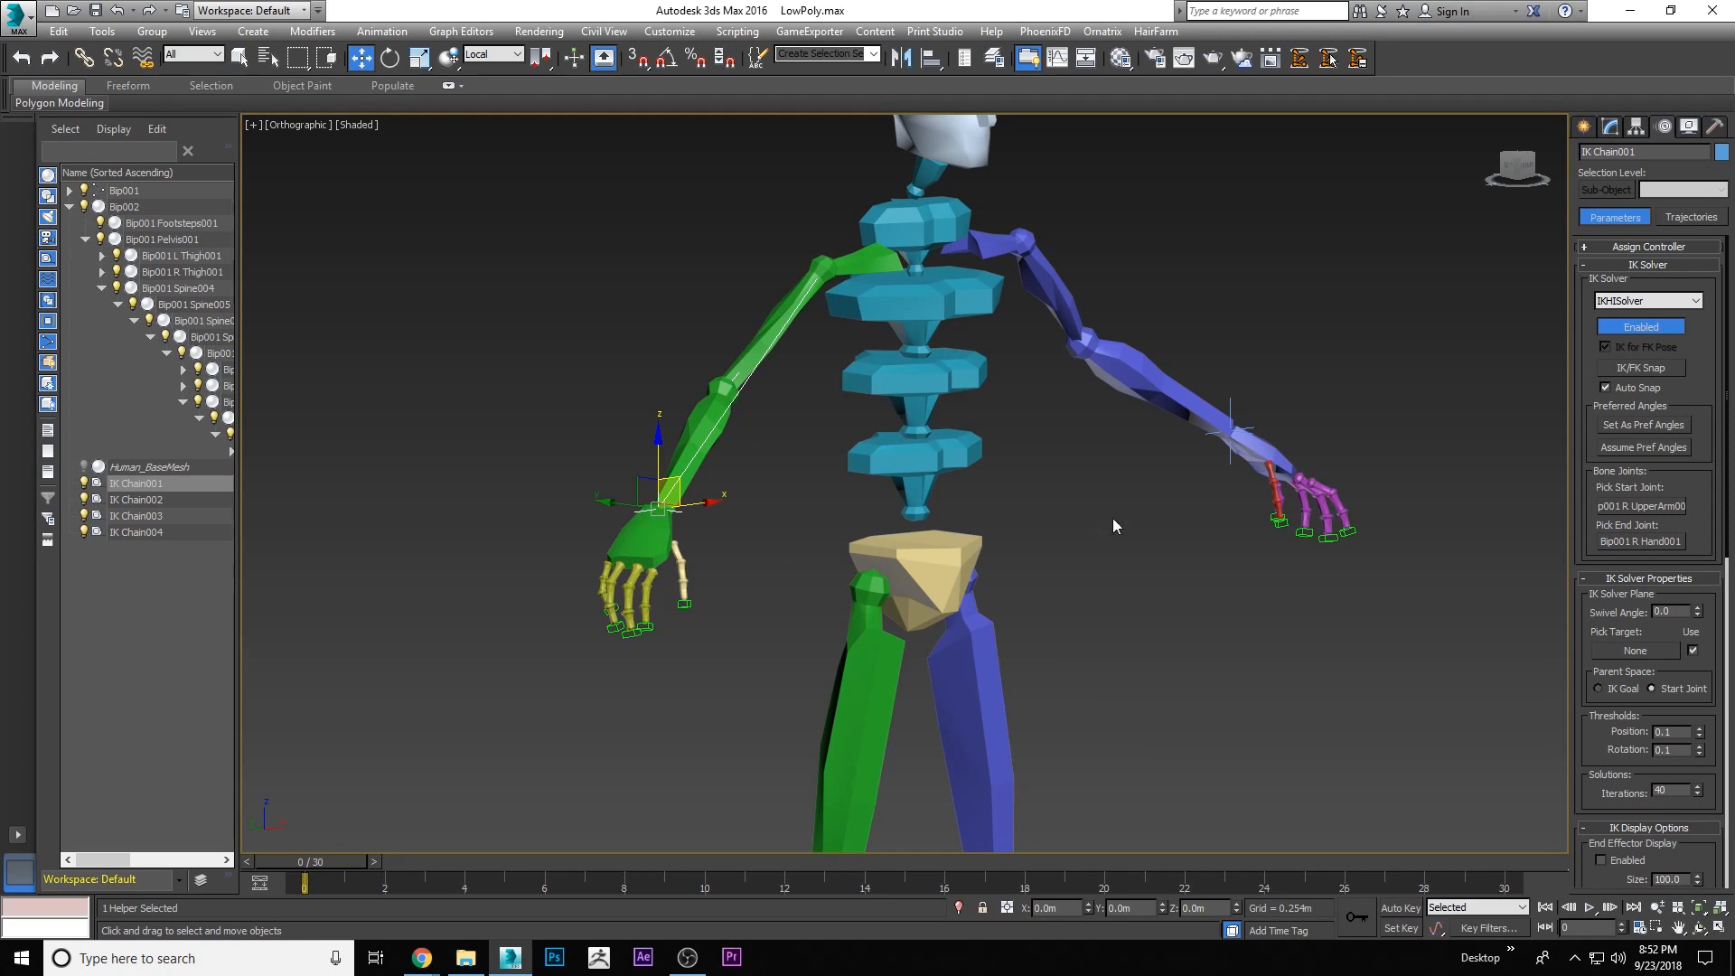
{"action": "left_click", "coordinate": [682, 535]}
{"action": "scroll", "coordinate": [633, 470], "scroll_direction": "up", "scroll_amount": 2}
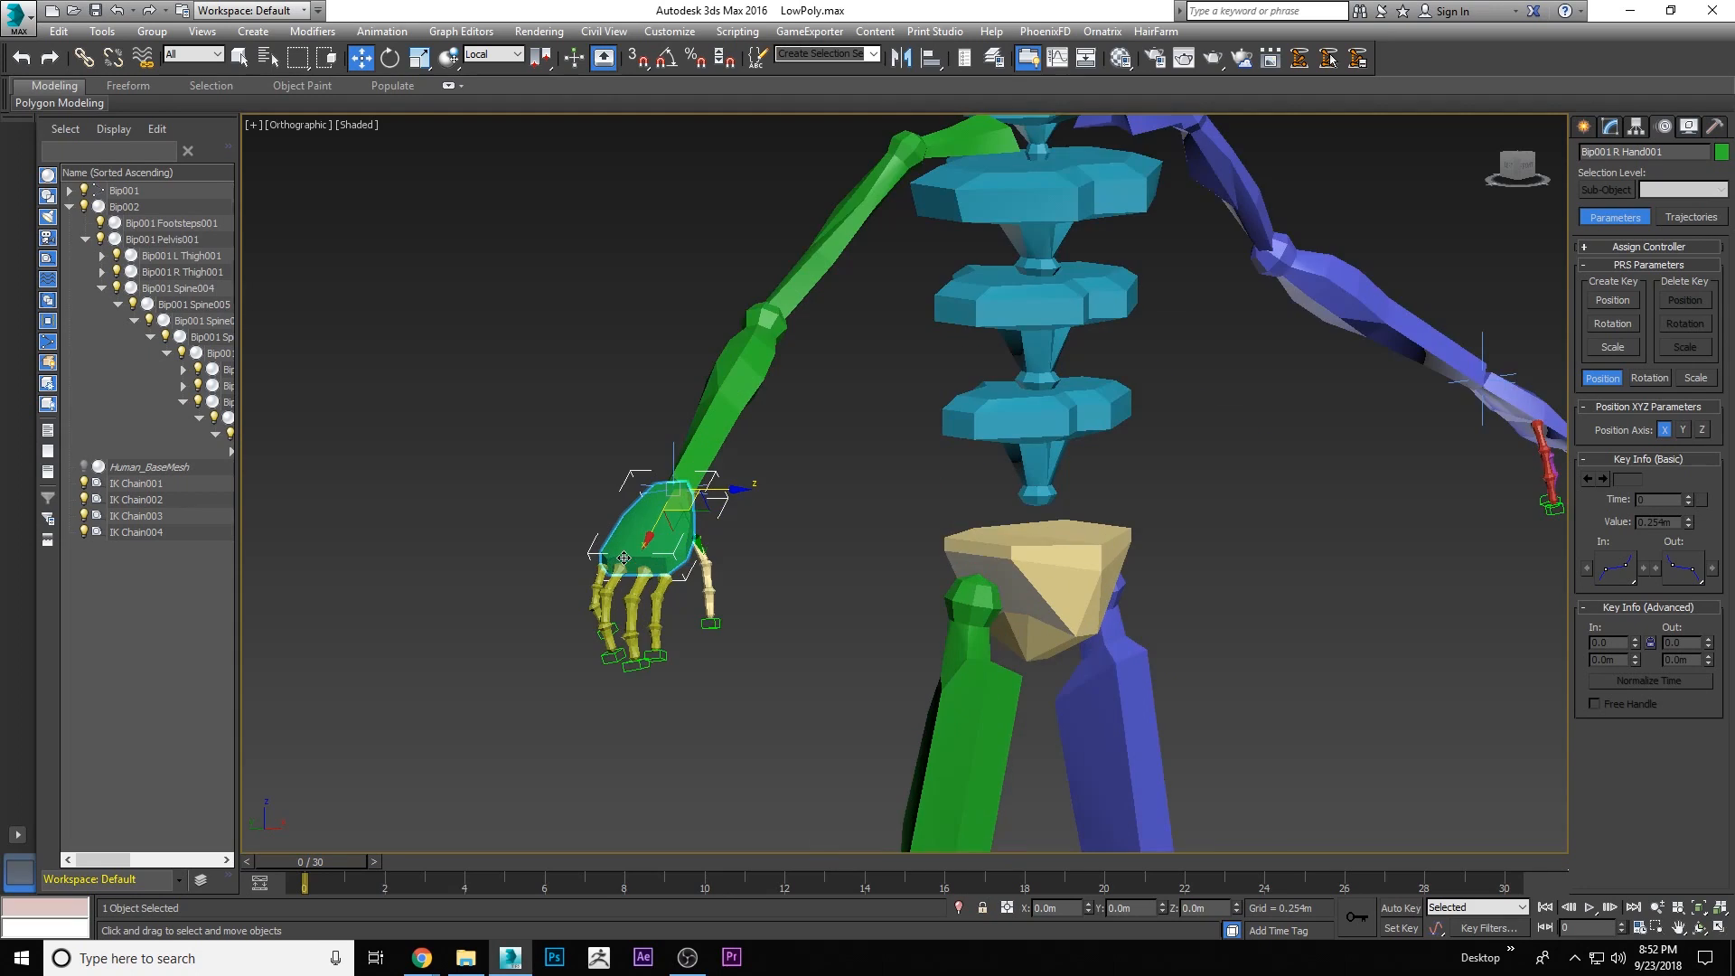
In the Front view, hide the original Biped skeleton beside the snapshot rig
{"action": "left_click", "coordinate": [474, 361]}
{"action": "key", "text": "f"}
{"action": "scroll", "coordinate": [429, 369], "scroll_direction": "up", "scroll_amount": 5}
{"action": "scroll", "coordinate": [601, 369], "scroll_direction": "down", "scroll_amount": 3}
{"action": "middle_click_drag", "start_coordinate": [1298, 300], "coordinate": [723, 343]}
{"action": "scroll", "coordinate": [961, 313], "scroll_direction": "down", "scroll_amount": 3}
{"action": "left_click_drag", "start_coordinate": [556, 217], "coordinate": [796, 498]}
{"action": "right_click", "coordinate": [719, 341]}
{"action": "left_click", "coordinate": [783, 345]}
{"action": "scroll", "coordinate": [931, 334], "scroll_direction": "up", "scroll_amount": 3}
Draw a circle spline beside the rig and clone it downward as six evenly spaced instances
{"action": "left_click", "coordinate": [1585, 127]}
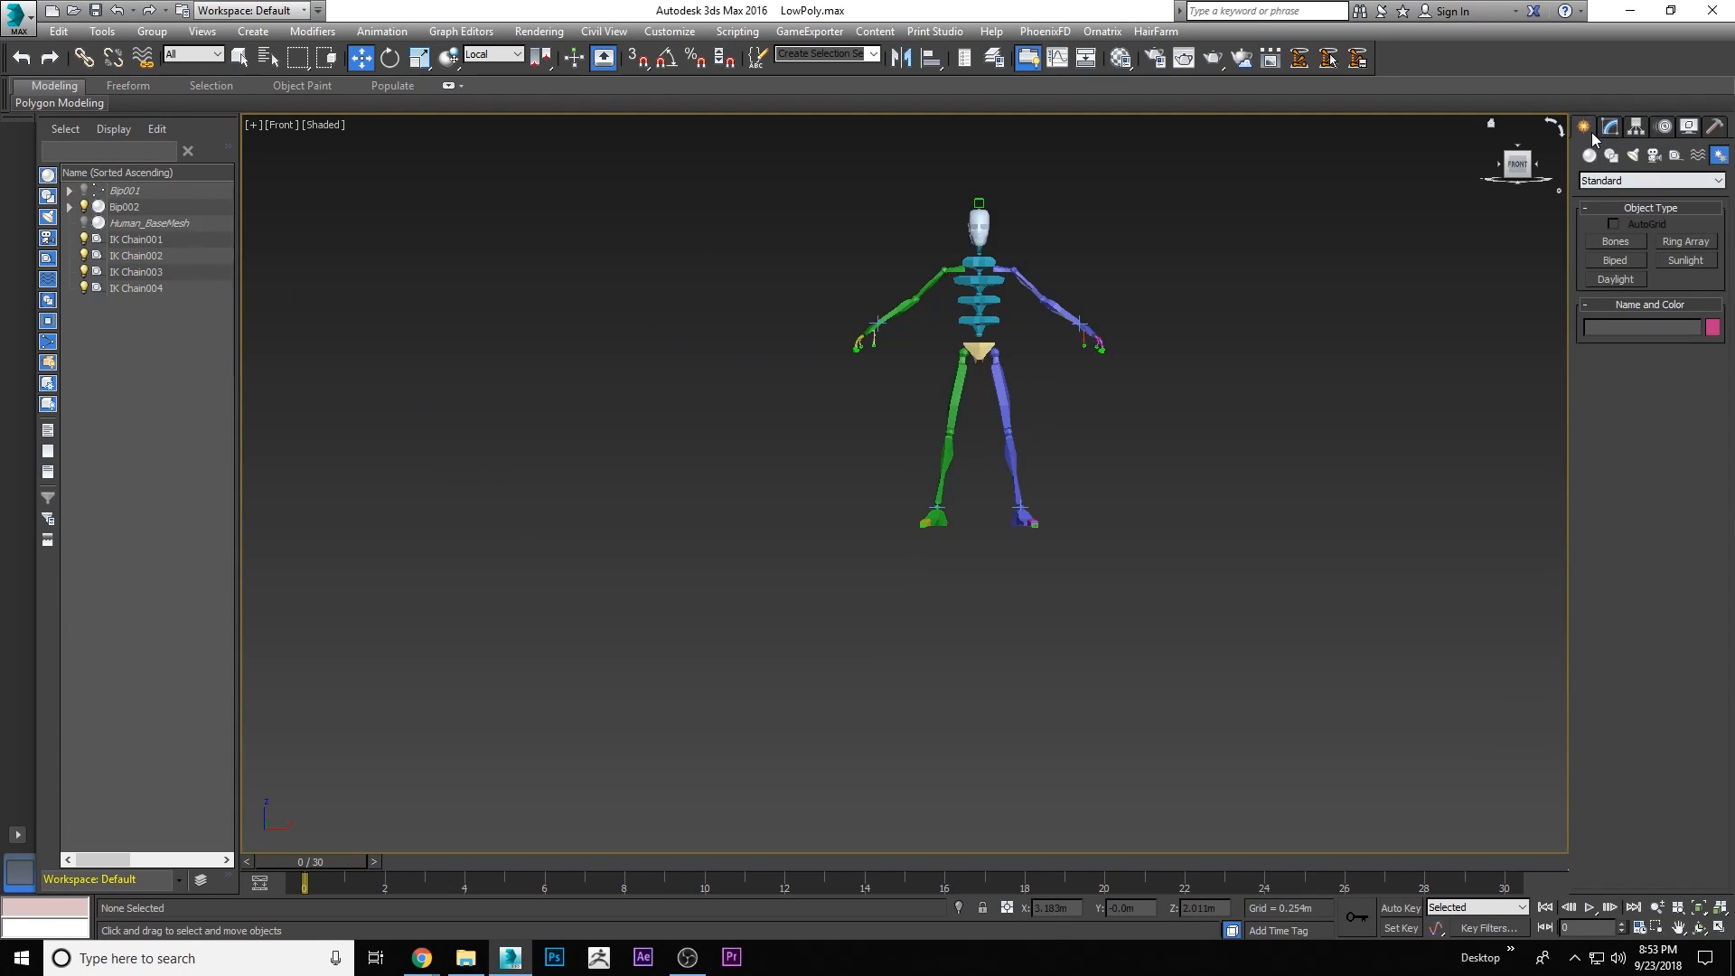
{"action": "left_click", "coordinate": [1612, 157]}
{"action": "left_click", "coordinate": [1617, 275]}
{"action": "left_click_drag", "start_coordinate": [661, 276], "coordinate": [670, 419]}
{"action": "scroll", "coordinate": [665, 275], "scroll_direction": "up", "scroll_amount": 5}
{"action": "key", "text": "w"}
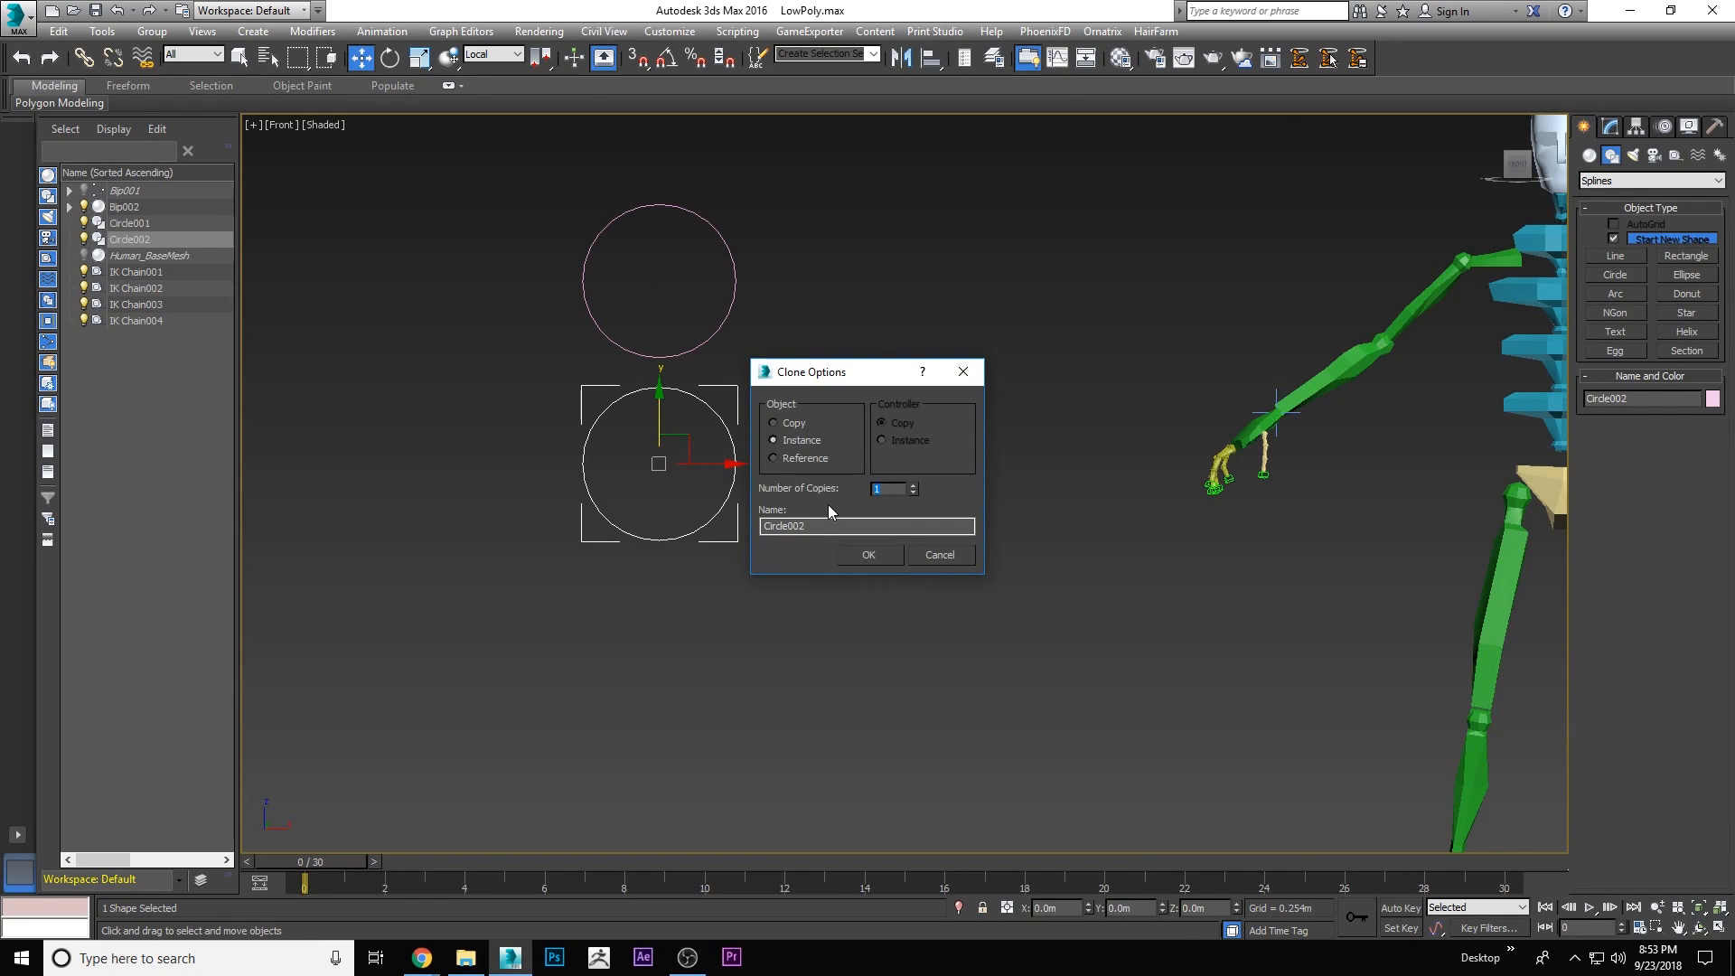
{"action": "type", "text": "5"}
{"action": "left_click", "coordinate": [867, 553]}
Clone the upper four circles sideways into a second column, away from the rig
{"action": "scroll", "coordinate": [734, 423], "scroll_direction": "down", "scroll_amount": 5}
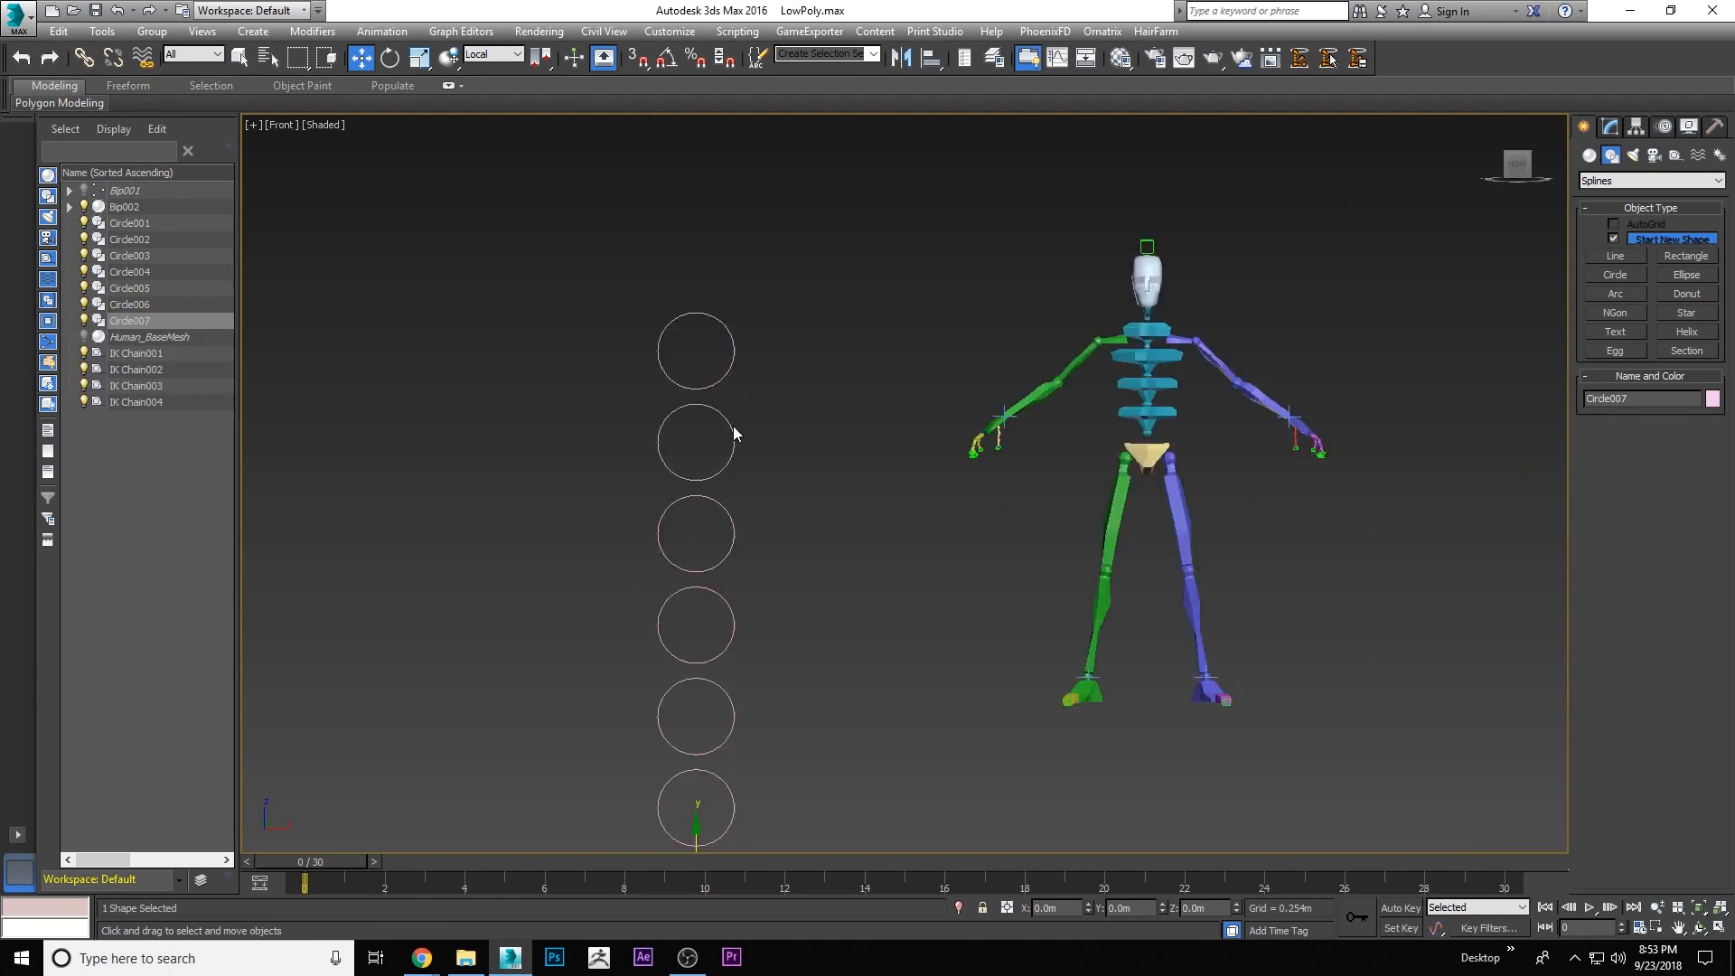
{"action": "left_click_drag", "start_coordinate": [736, 555], "coordinate": [737, 559]}
{"action": "left_click_drag", "start_coordinate": [765, 446], "coordinate": [664, 446], "text": "shift"}
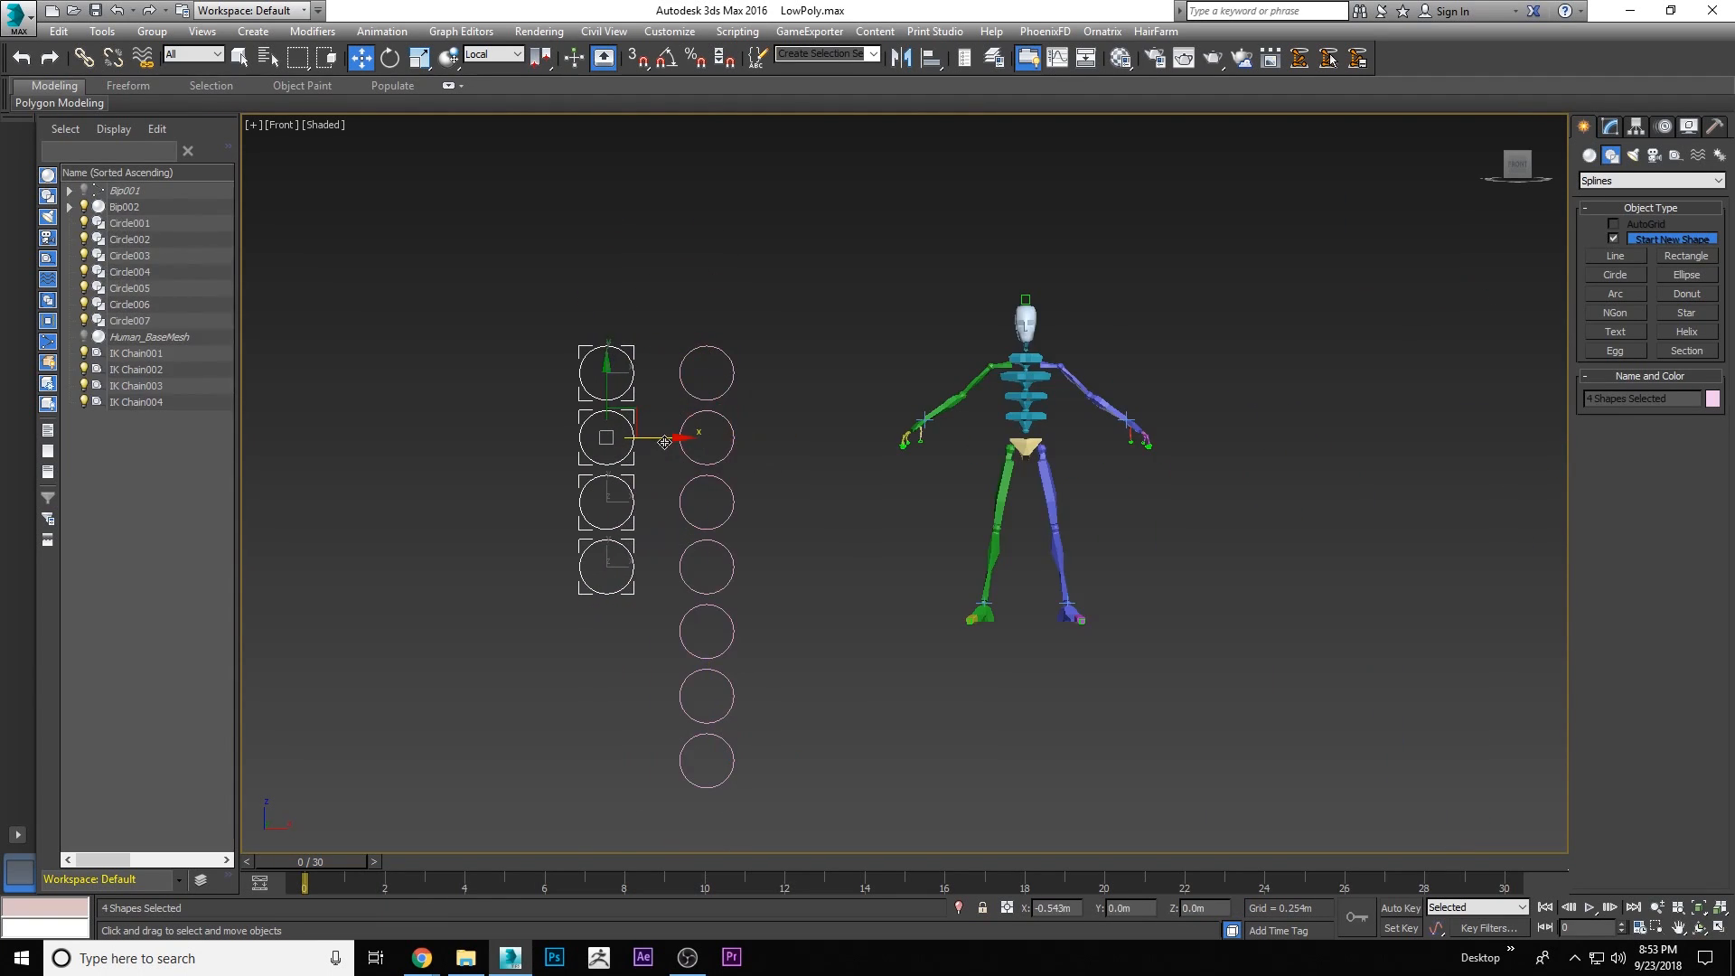
{"action": "left_click", "coordinate": [862, 550]}
Align the first circle to the right hand bone, pivot to pivot in X, Y and Z, matching orientation on all three axes
{"action": "left_click", "coordinate": [733, 370]}
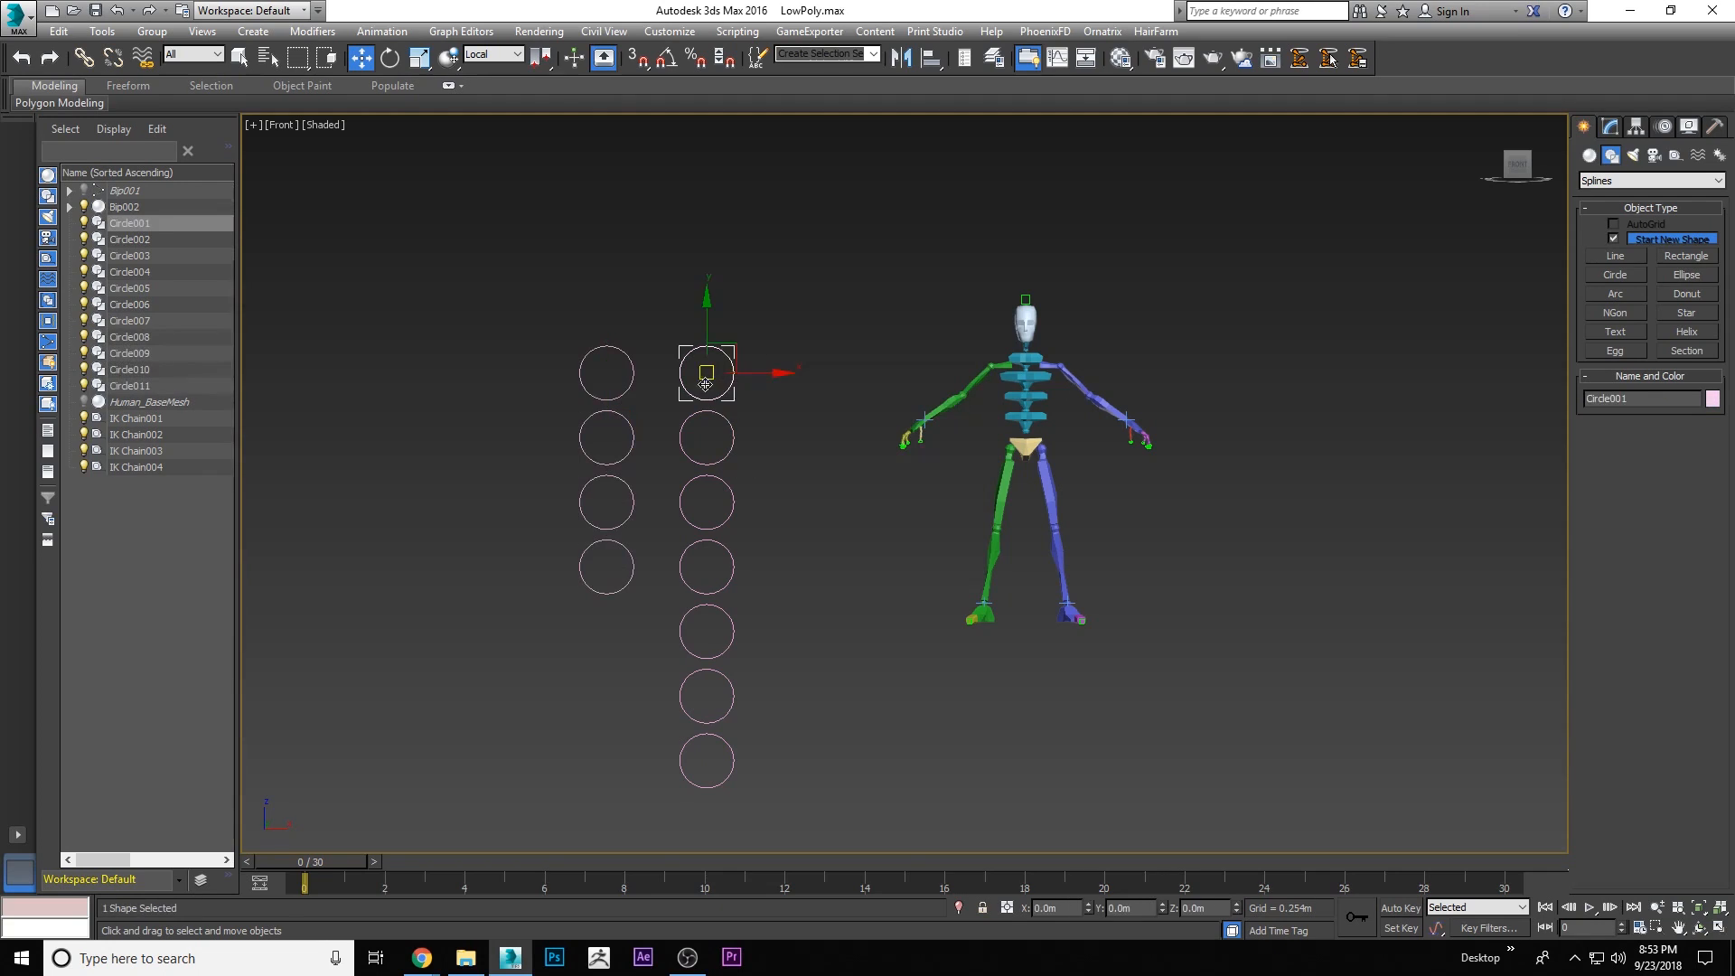
{"action": "scroll", "coordinate": [806, 361], "scroll_direction": "up", "scroll_amount": 5}
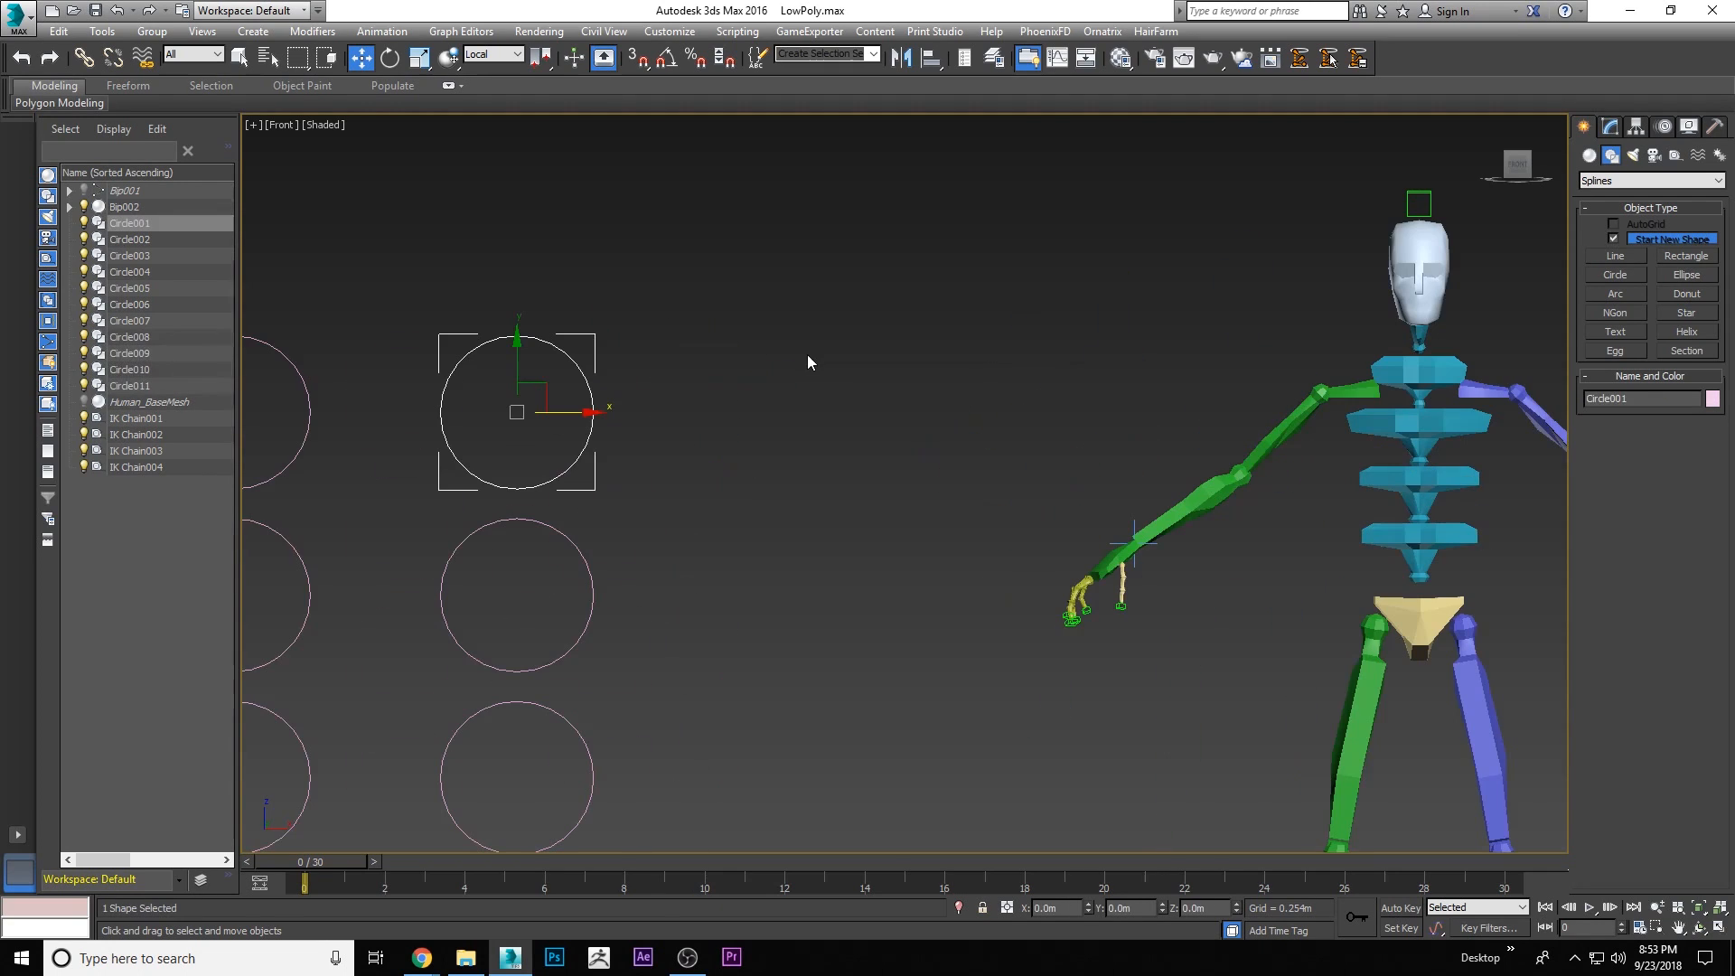
{"action": "left_click", "coordinate": [932, 62]}
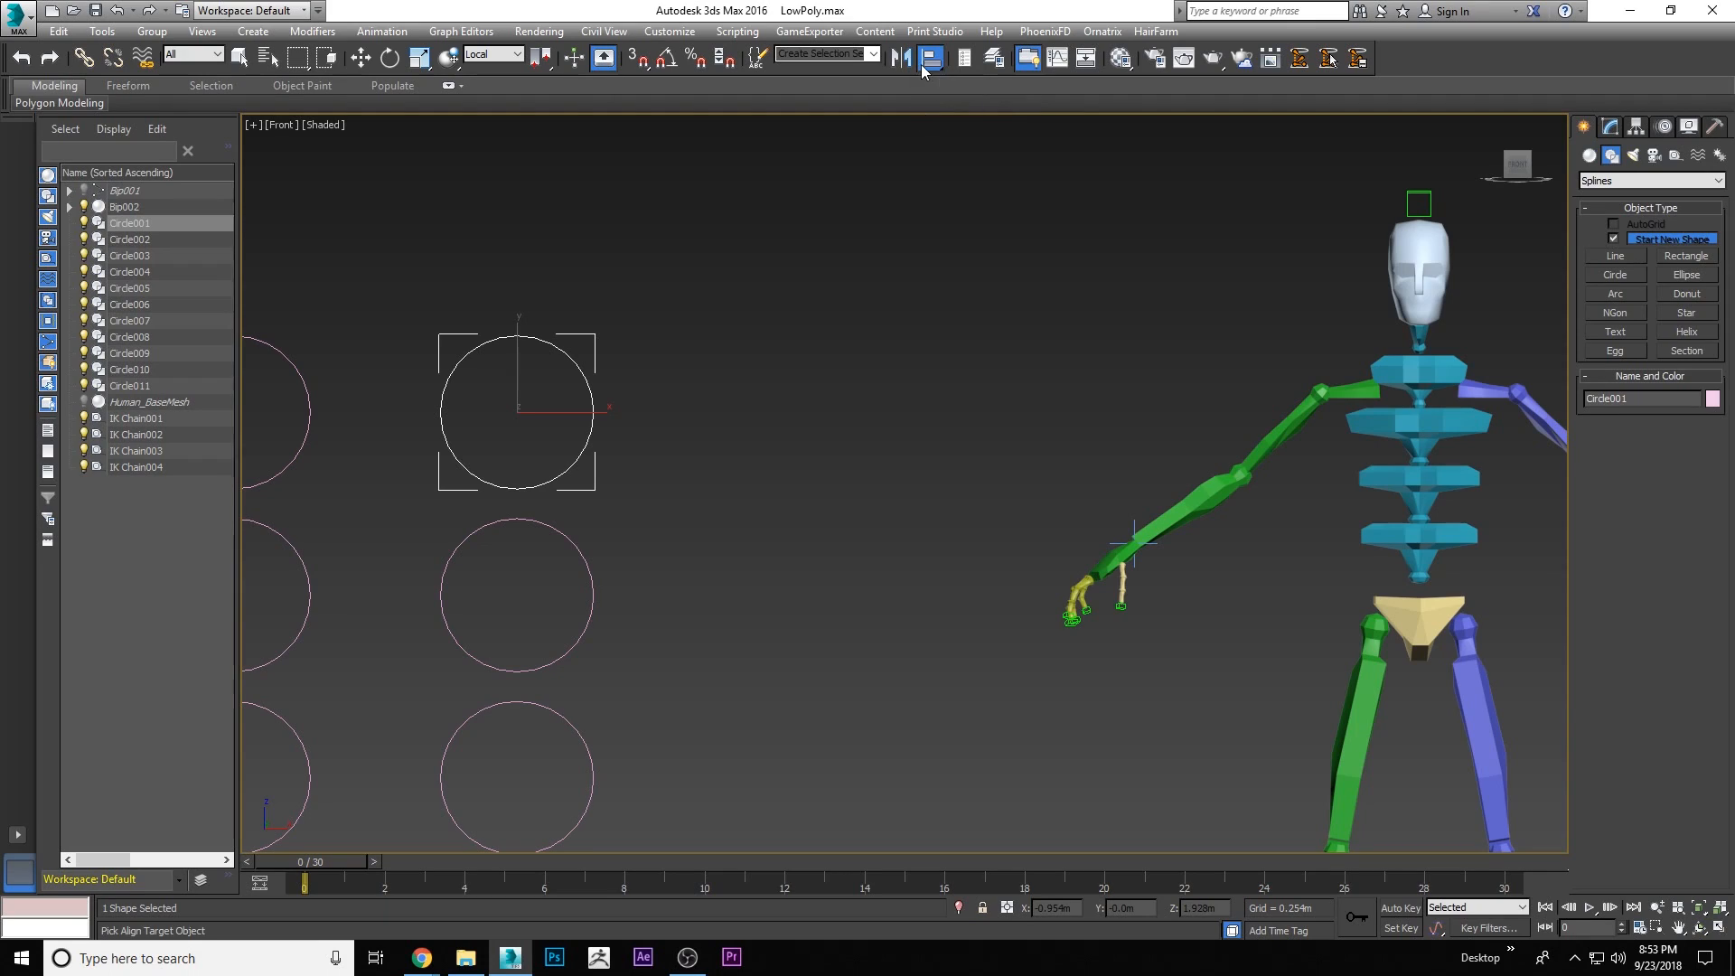
{"action": "left_click", "coordinate": [930, 63]}
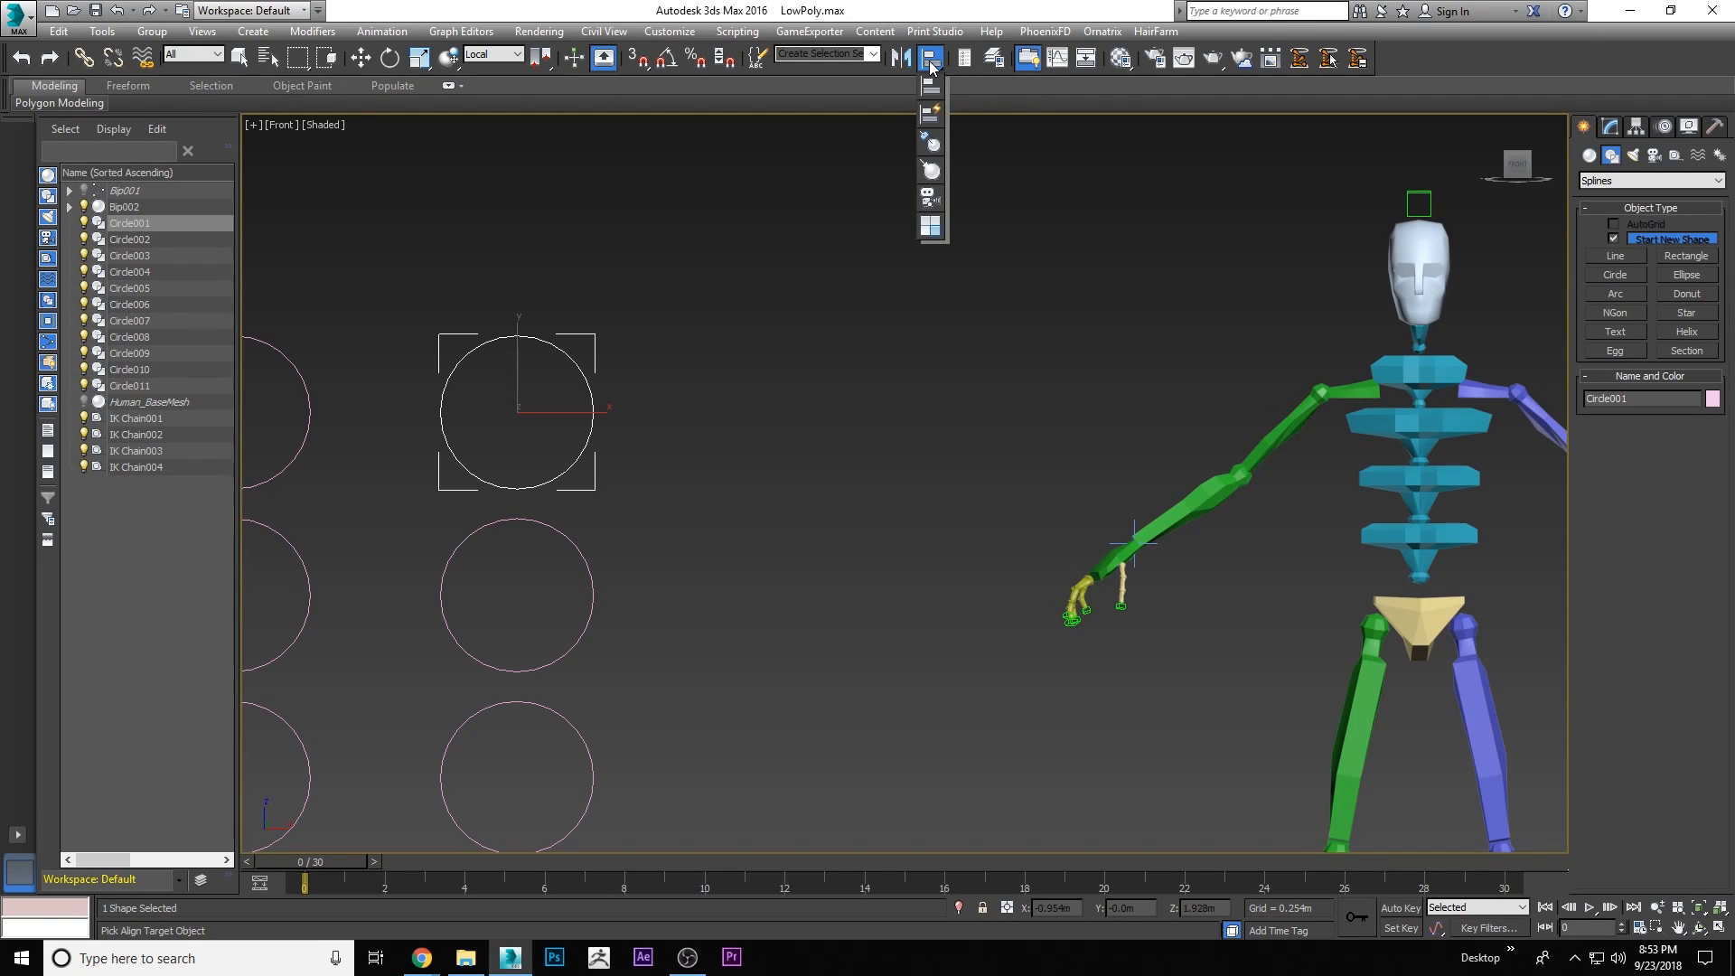
{"action": "left_click", "coordinate": [1111, 567]}
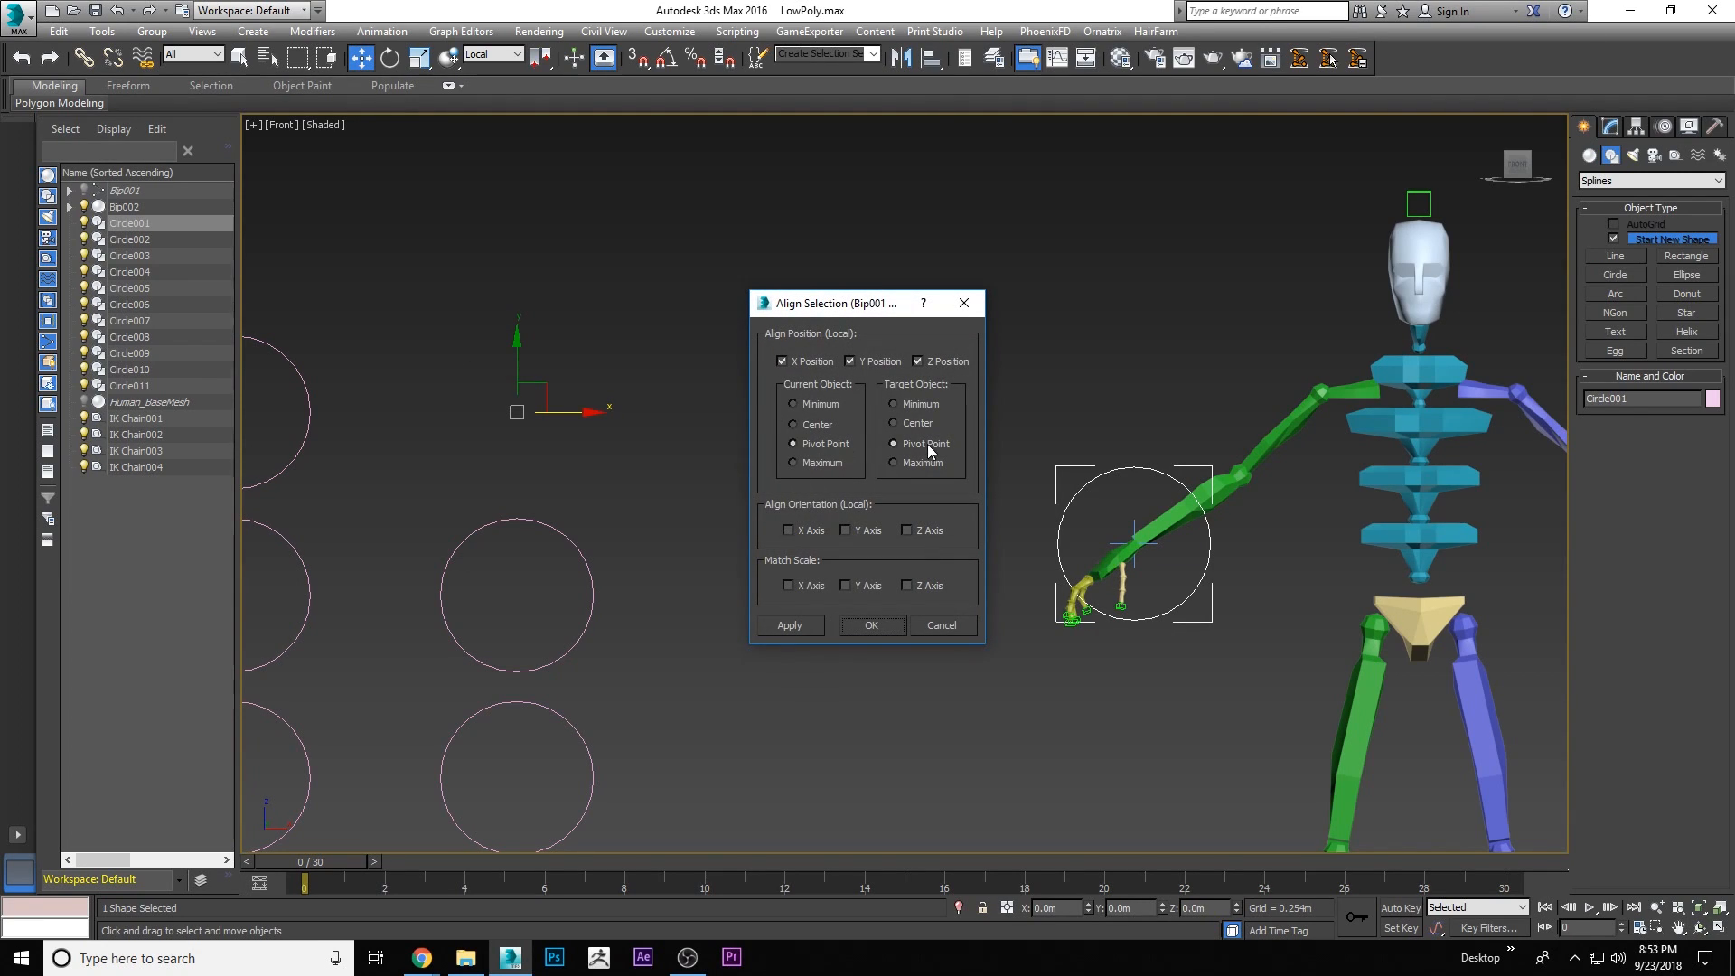
{"action": "left_click", "coordinate": [789, 530]}
{"action": "left_click", "coordinate": [909, 530]}
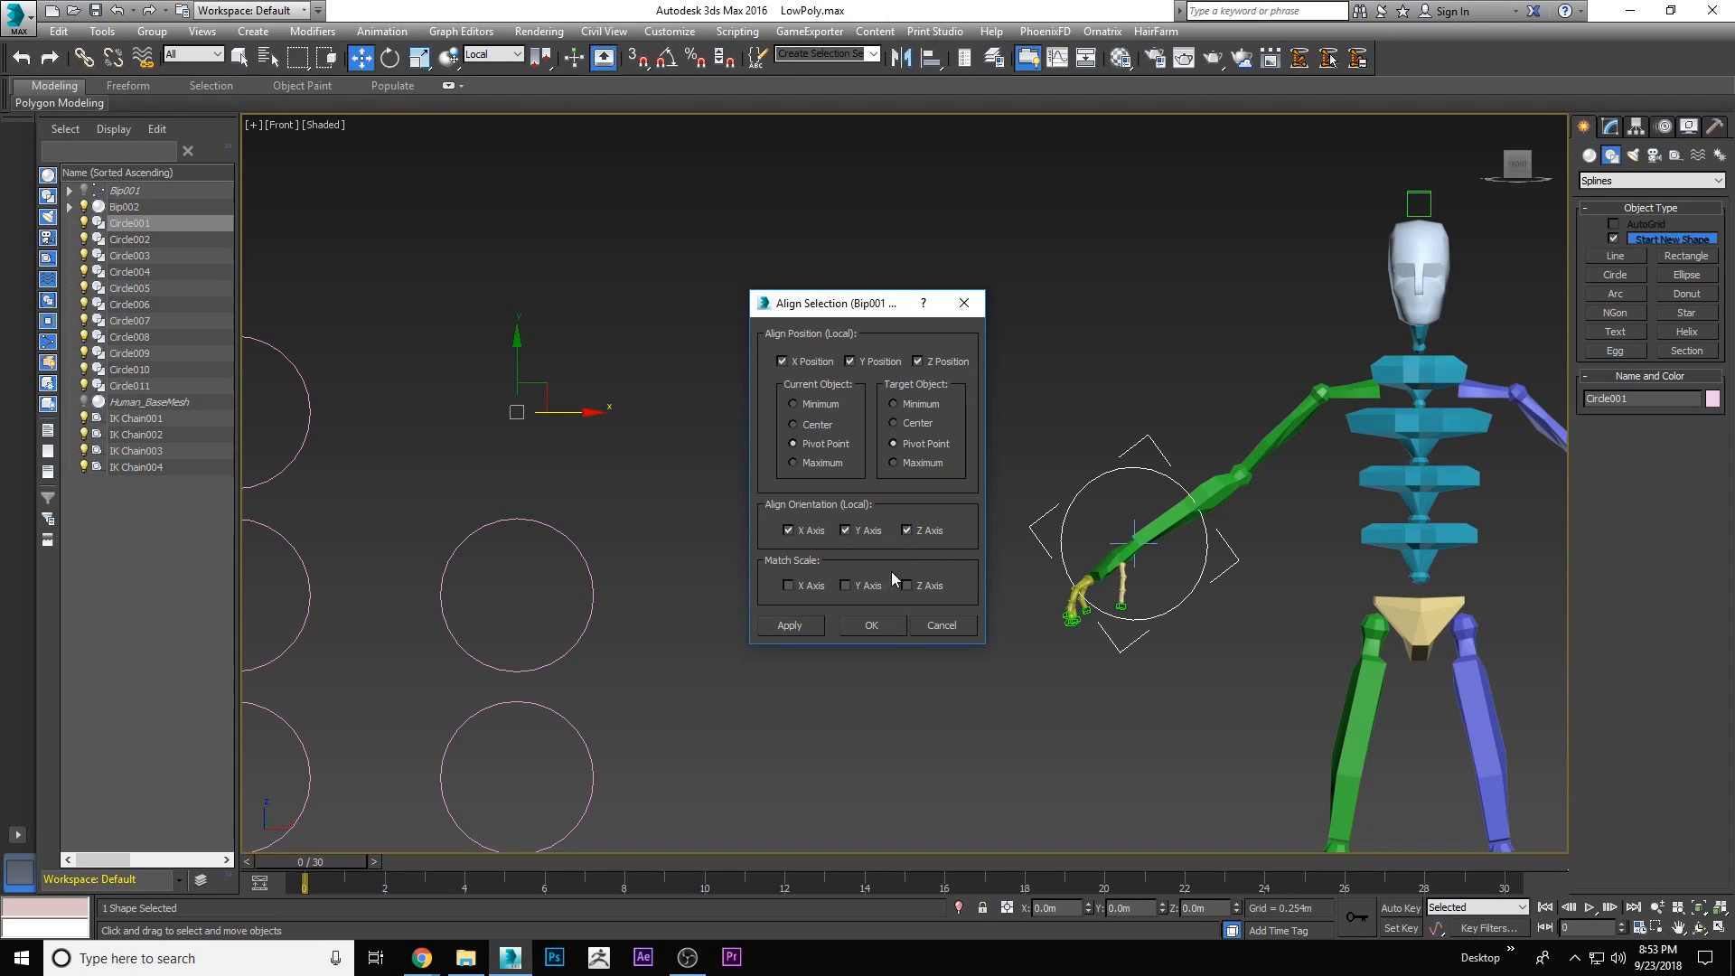
{"action": "left_click", "coordinate": [872, 626]}
Reduce the right wrist circle's radius to 0.082 m
{"action": "key", "text": "z"}
{"action": "left_click", "coordinate": [1701, 928]}
{"action": "left_click_drag", "start_coordinate": [966, 539], "coordinate": [1112, 492]}
{"action": "key", "text": "w"}
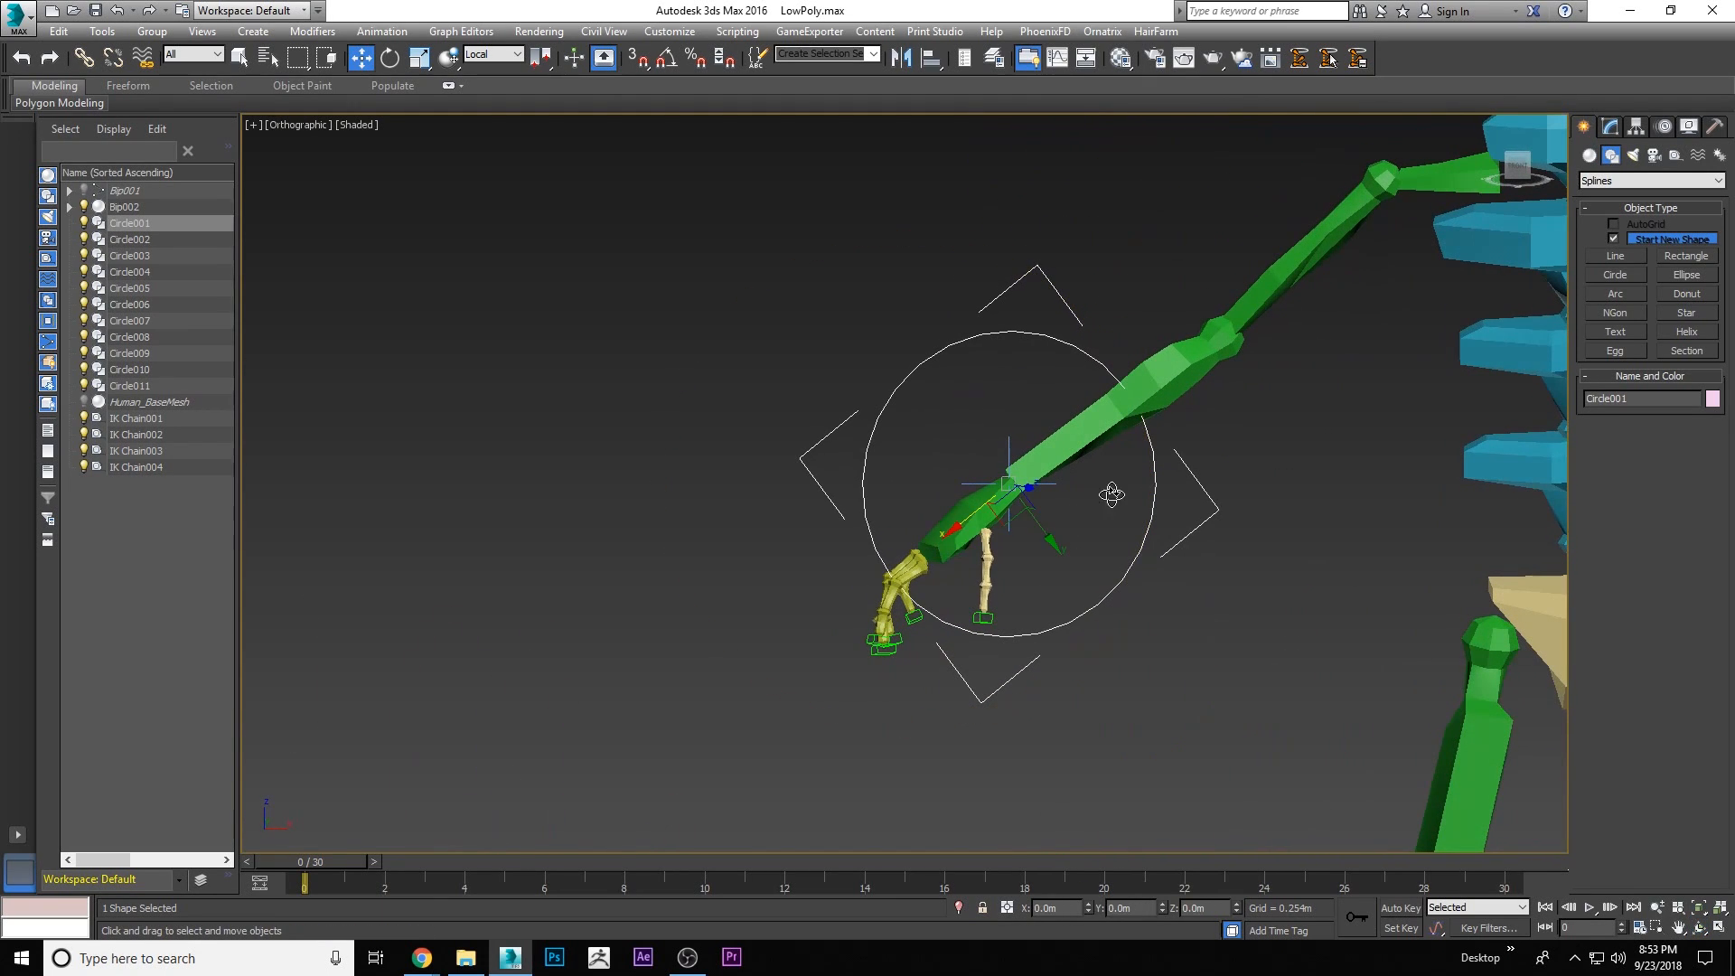
{"action": "left_click", "coordinate": [1611, 127]}
{"action": "scroll", "coordinate": [960, 329], "scroll_direction": "down", "scroll_amount": 2}
{"action": "left_click_drag", "start_coordinate": [1699, 422], "coordinate": [1690, 442]}
{"action": "left_click_drag", "start_coordinate": [1689, 445], "coordinate": [1688, 457]}
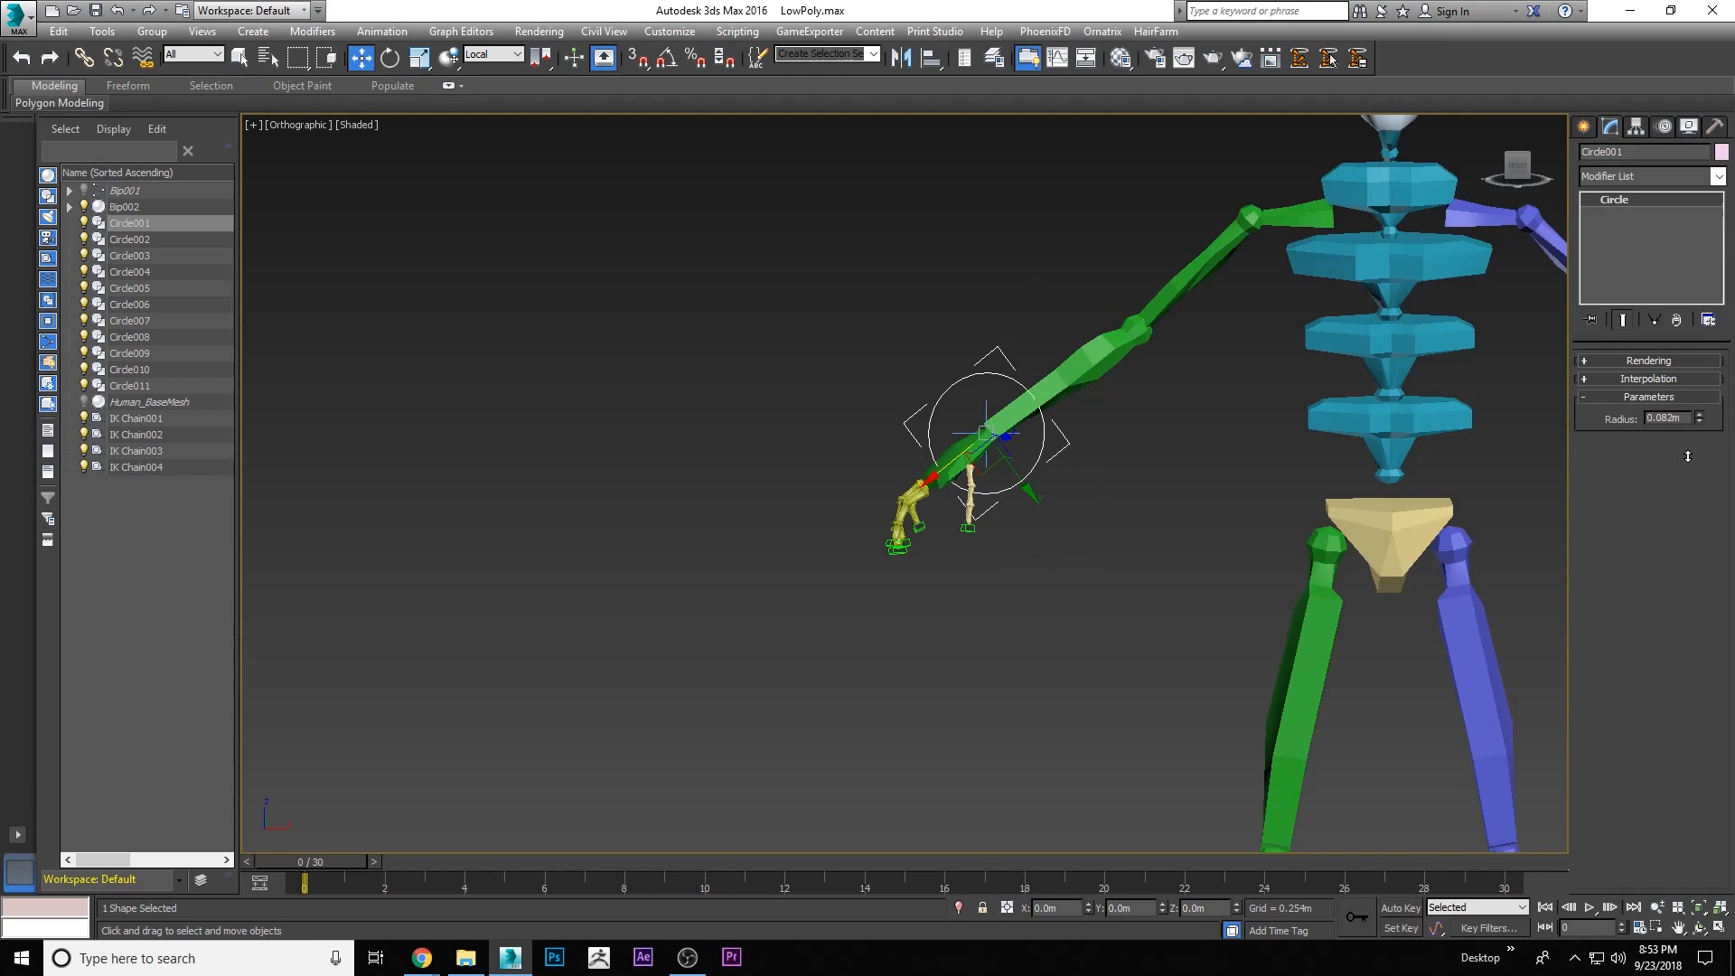
Enable the wrist circle in the viewport as a radial spline with 4 sides and a thickness of 0.012 m
{"action": "scroll", "coordinate": [1151, 409], "scroll_direction": "up", "scroll_amount": 2}
{"action": "left_click", "coordinate": [1631, 361]}
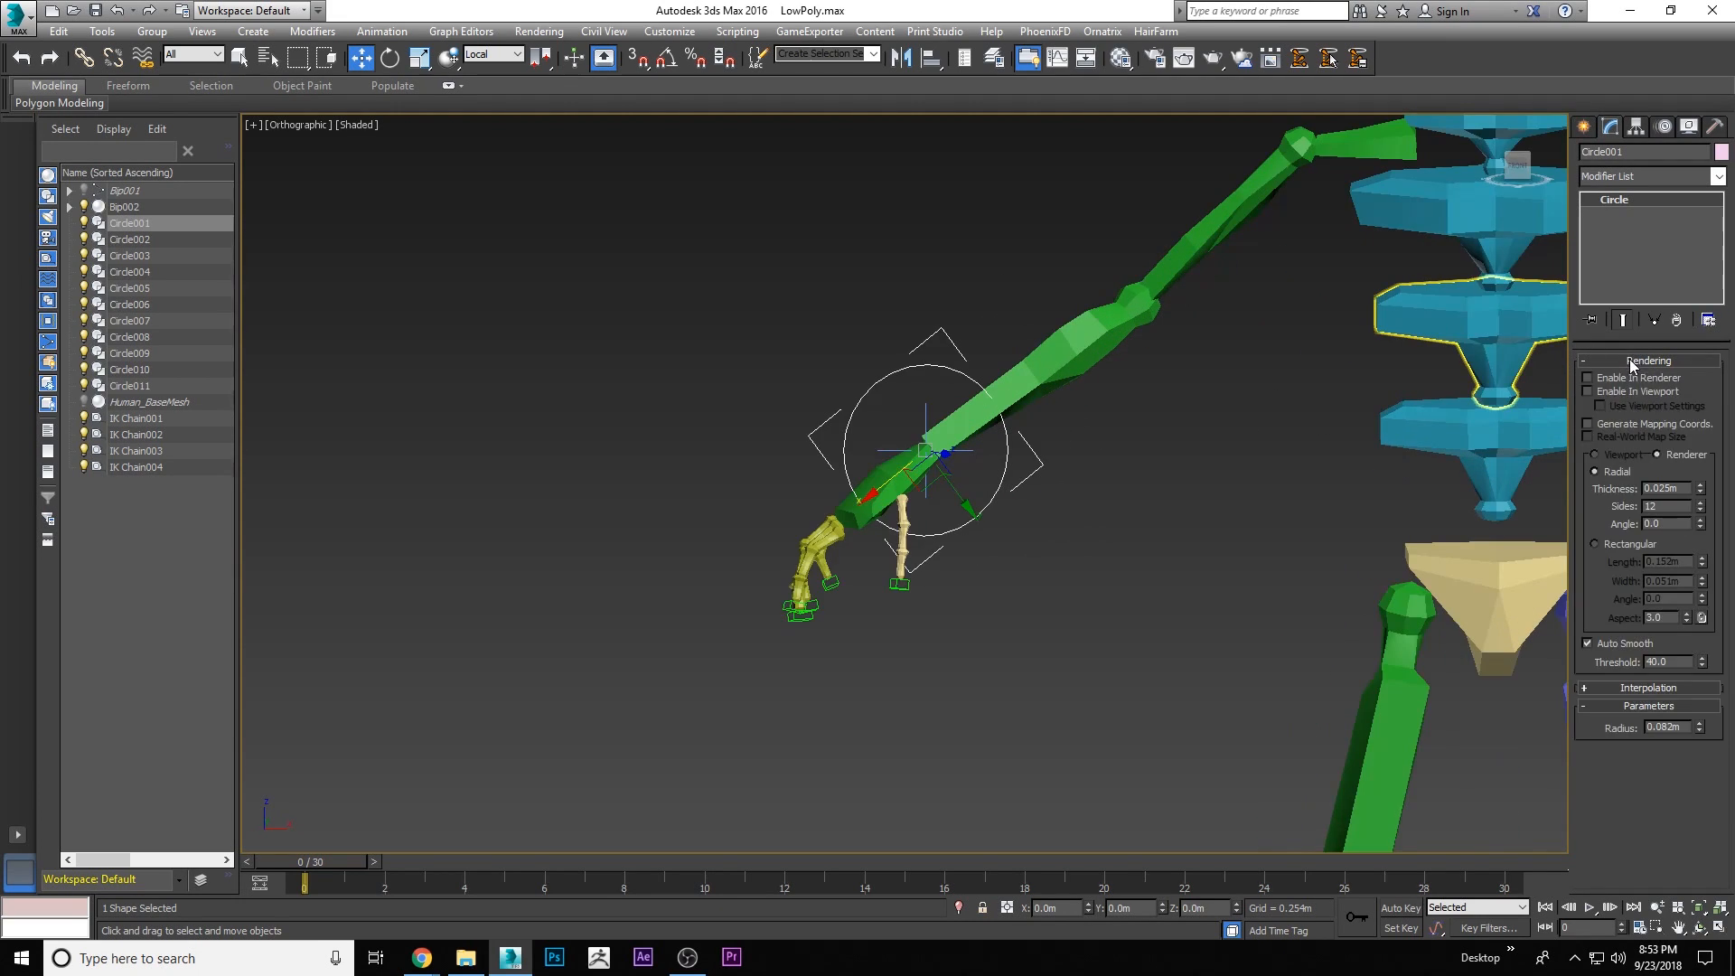
{"action": "left_click", "coordinate": [1587, 391]}
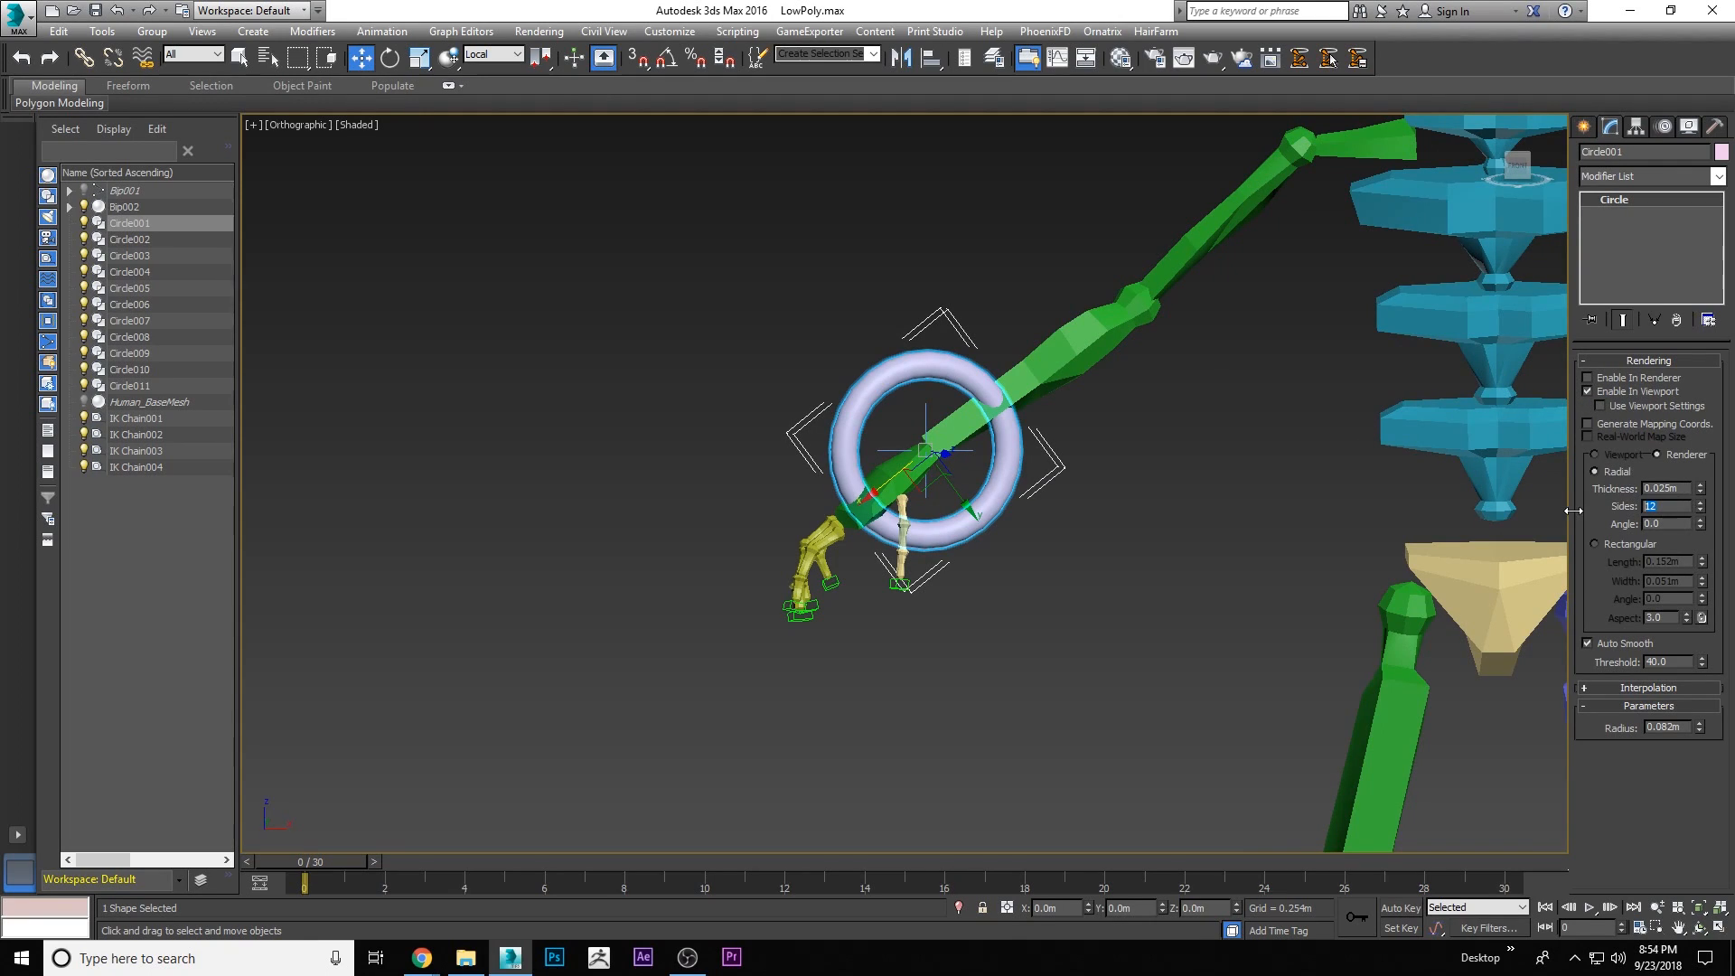
{"action": "key", "text": "Return"}
{"action": "left_click_drag", "start_coordinate": [1703, 493], "coordinate": [1703, 512]}
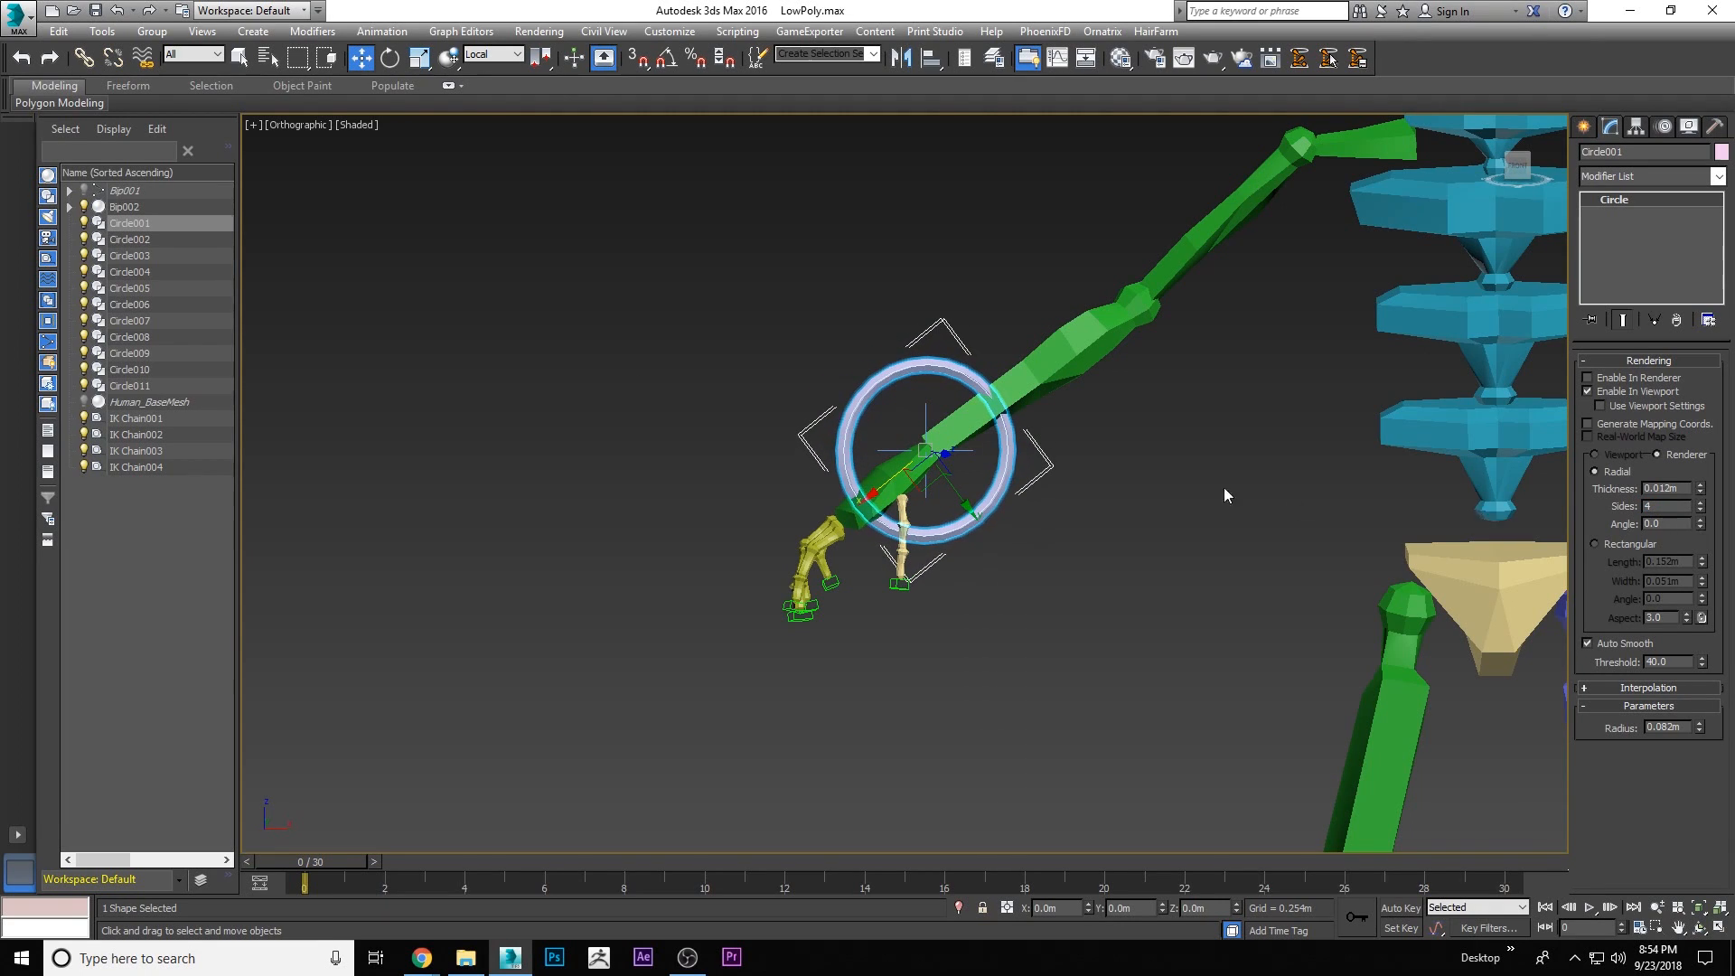
Link the right wrist's IK goal to the wrist control circle as its parent
{"action": "left_click", "coordinate": [736, 364]}
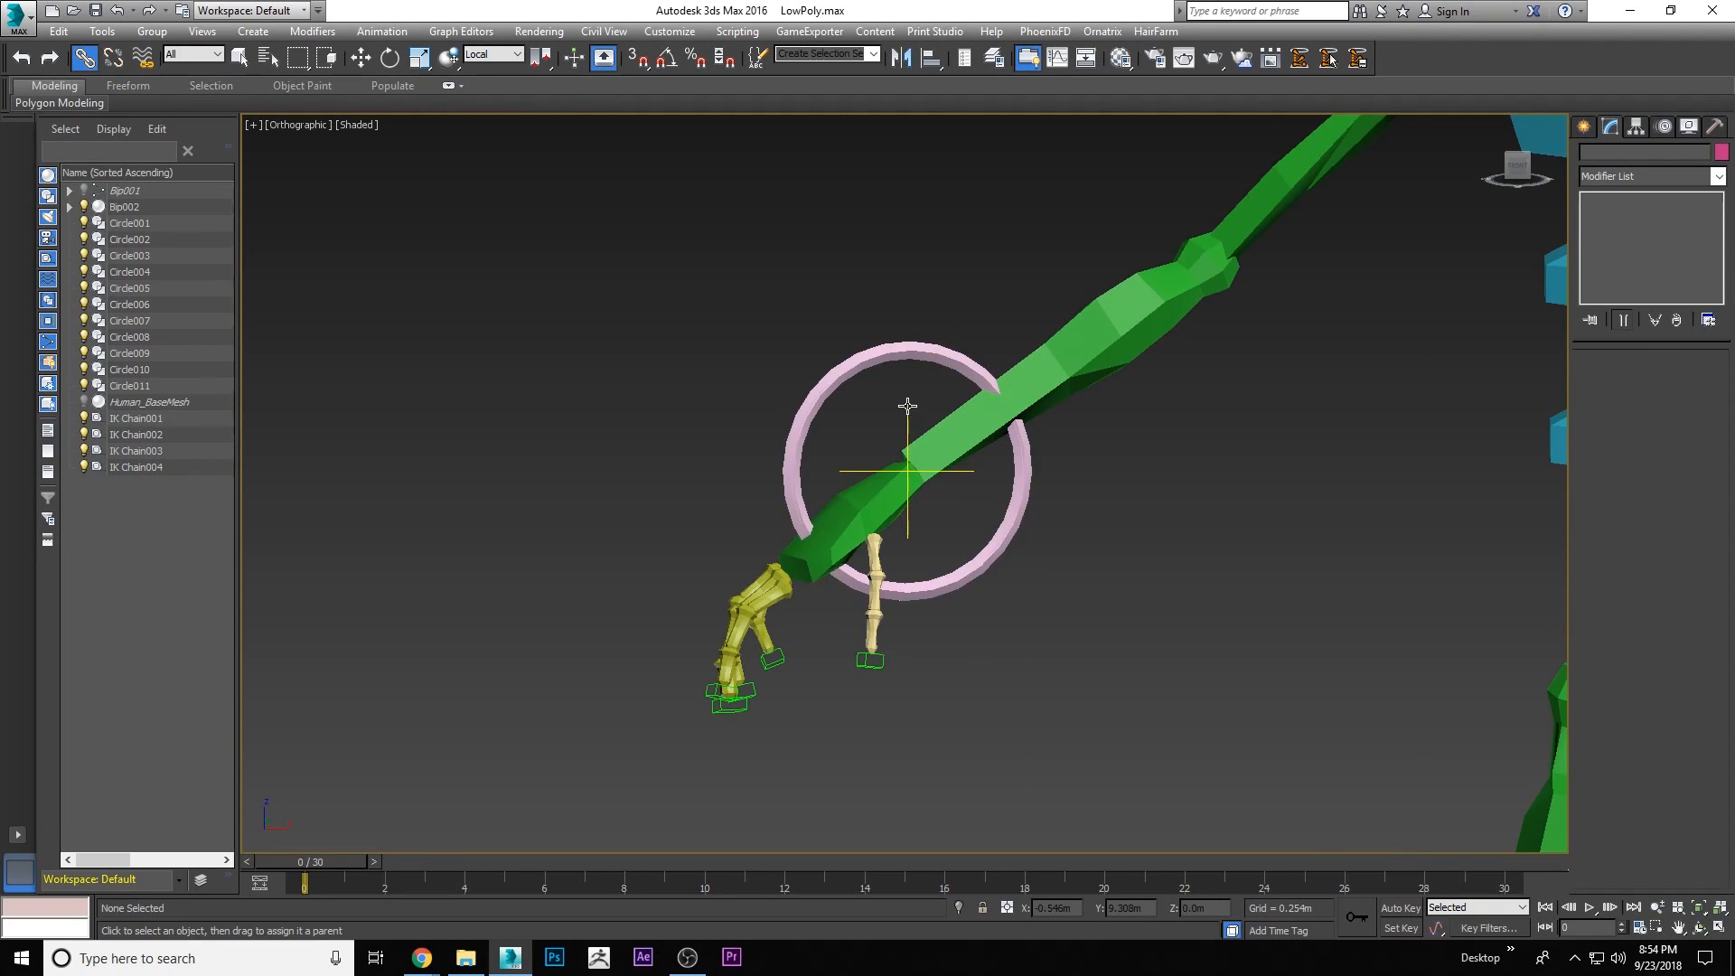
{"action": "left_click", "coordinate": [908, 406]}
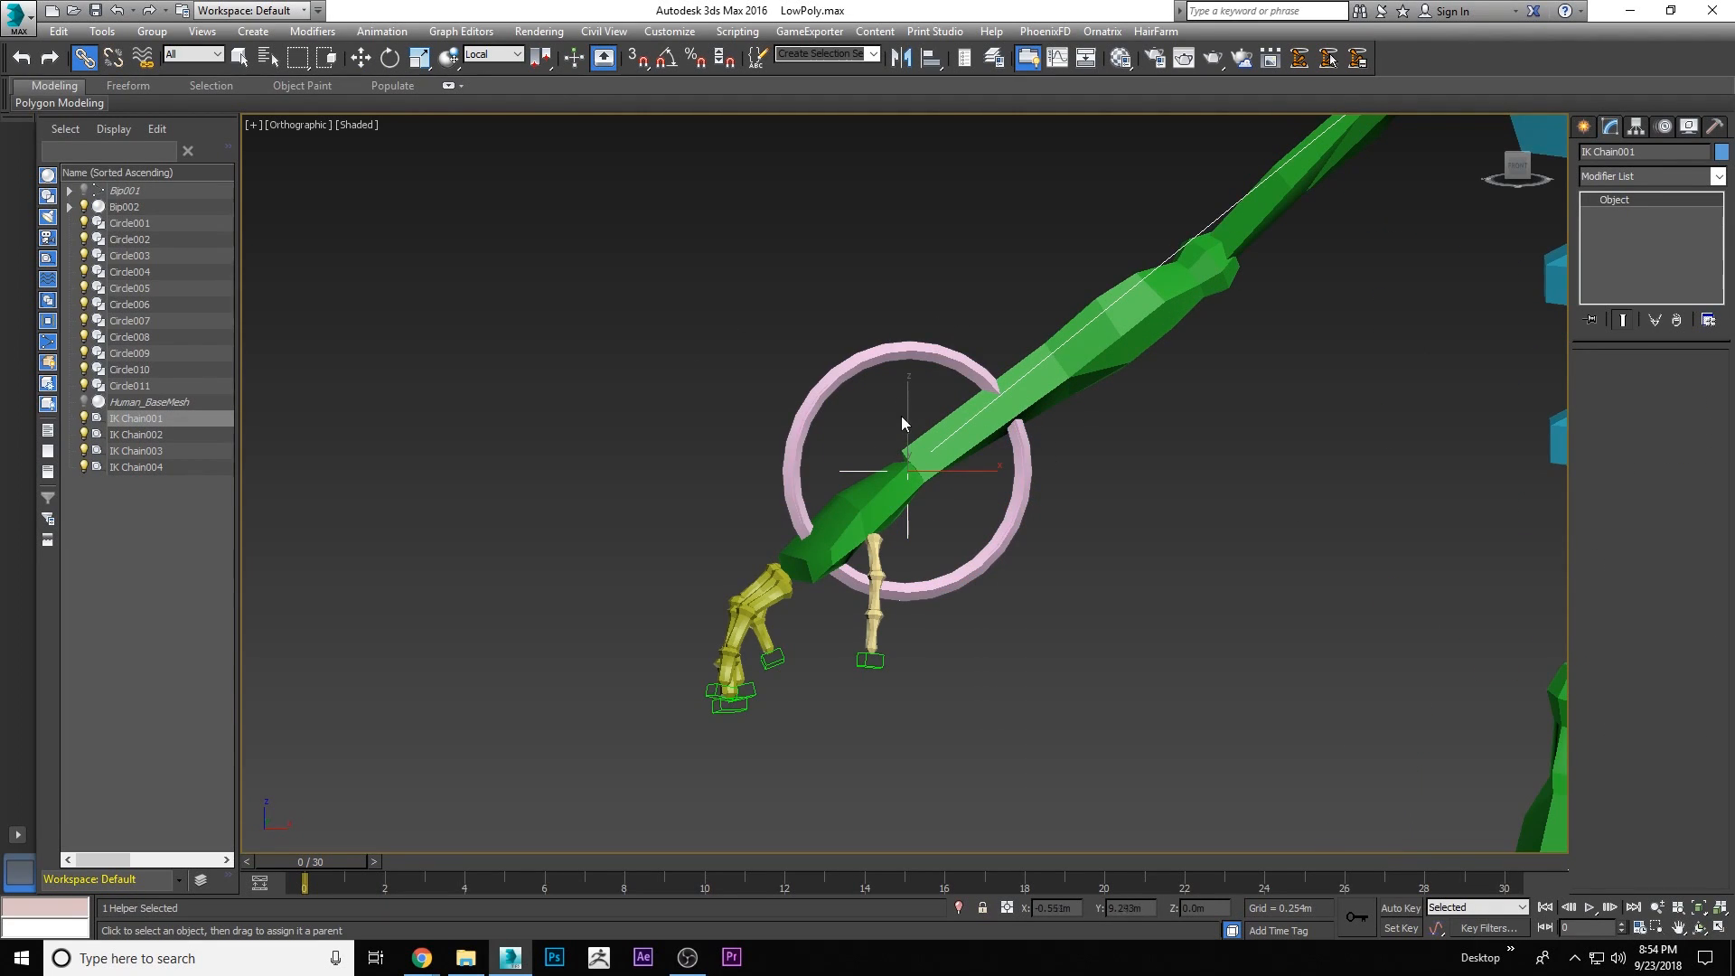
{"action": "left_click_drag", "start_coordinate": [841, 412], "coordinate": [823, 374]}
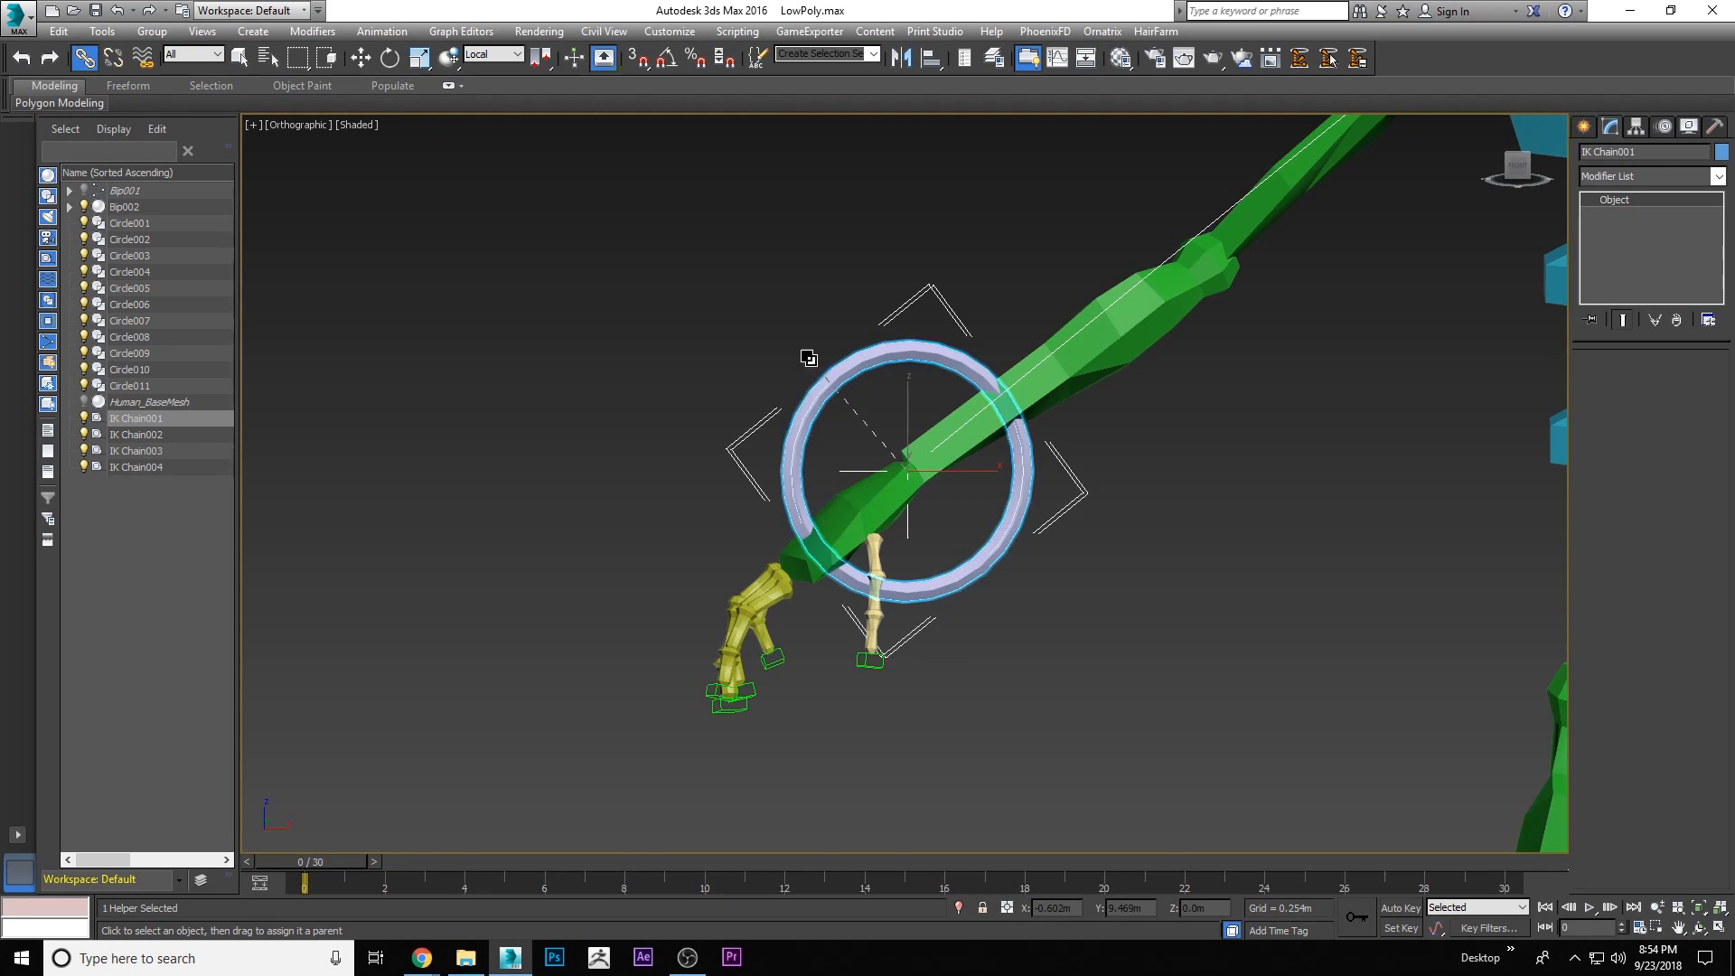
{"action": "right_click", "coordinate": [729, 306]}
{"action": "left_click", "coordinate": [754, 326]}
Move the wrist control circle to test that the right arm follows, and undo the test
{"action": "left_click_drag", "start_coordinate": [686, 317], "coordinate": [837, 410]}
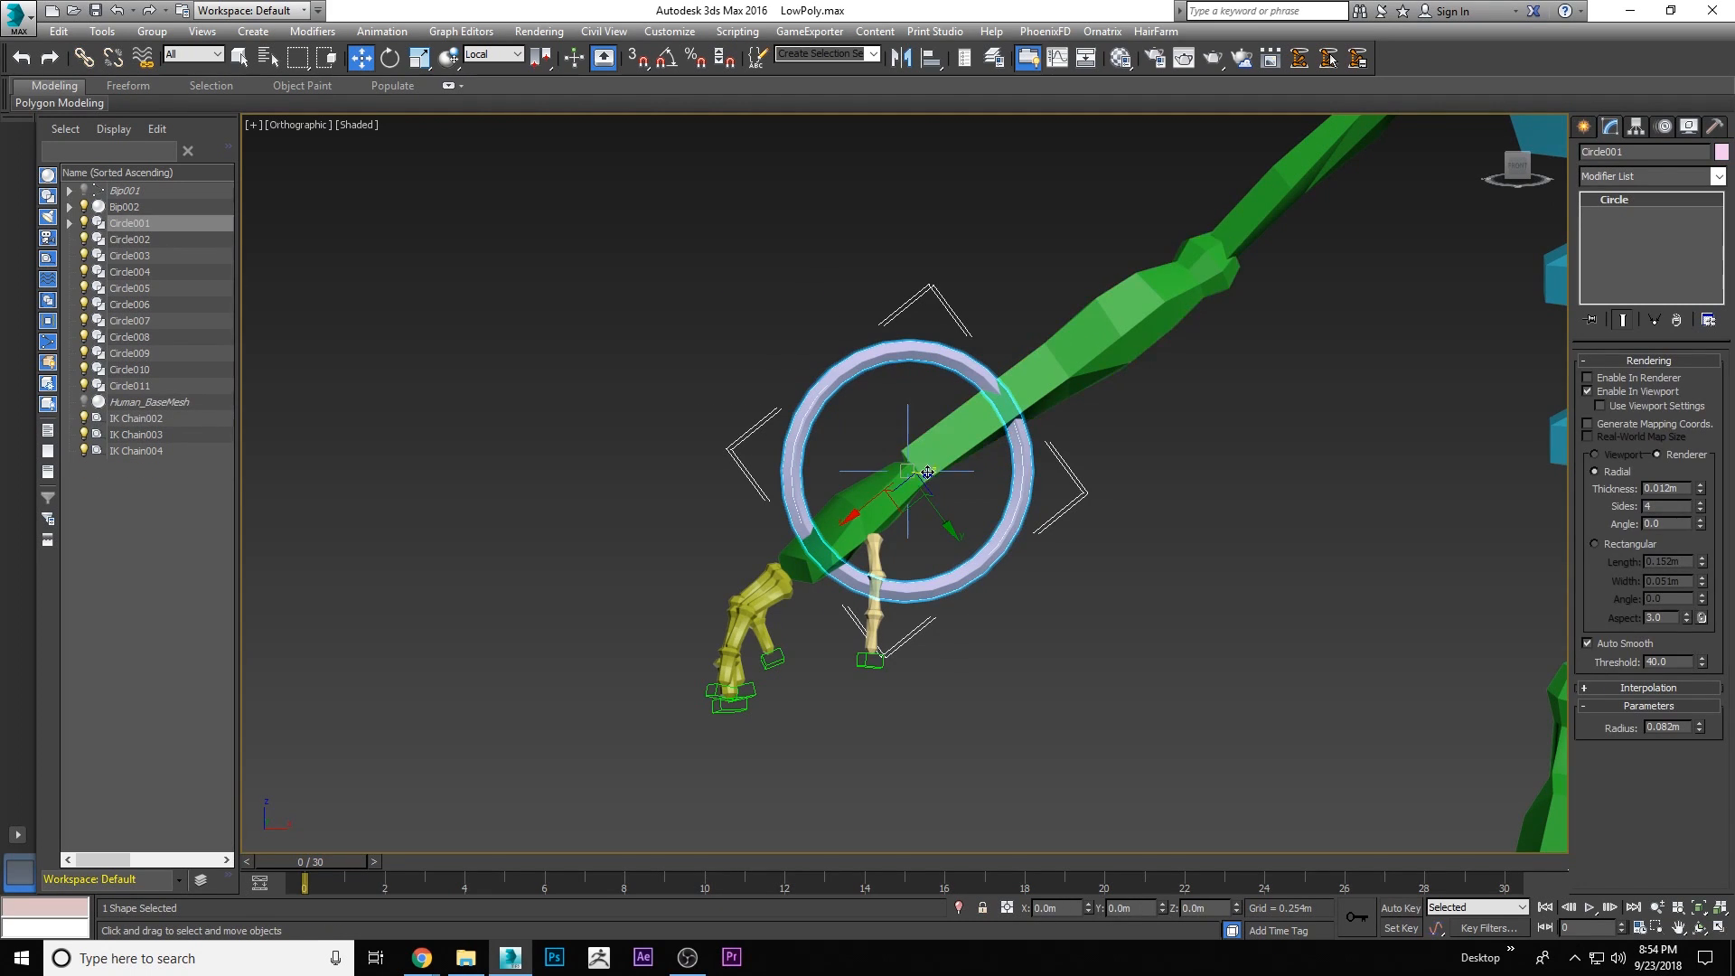
{"action": "left_click_drag", "start_coordinate": [900, 506], "coordinate": [929, 415]}
{"action": "left_click", "coordinate": [937, 337]}
{"action": "key", "text": "ctrl+z"}
{"action": "key", "text": "ctrl+z"}
{"action": "key", "text": "ctrl+z"}
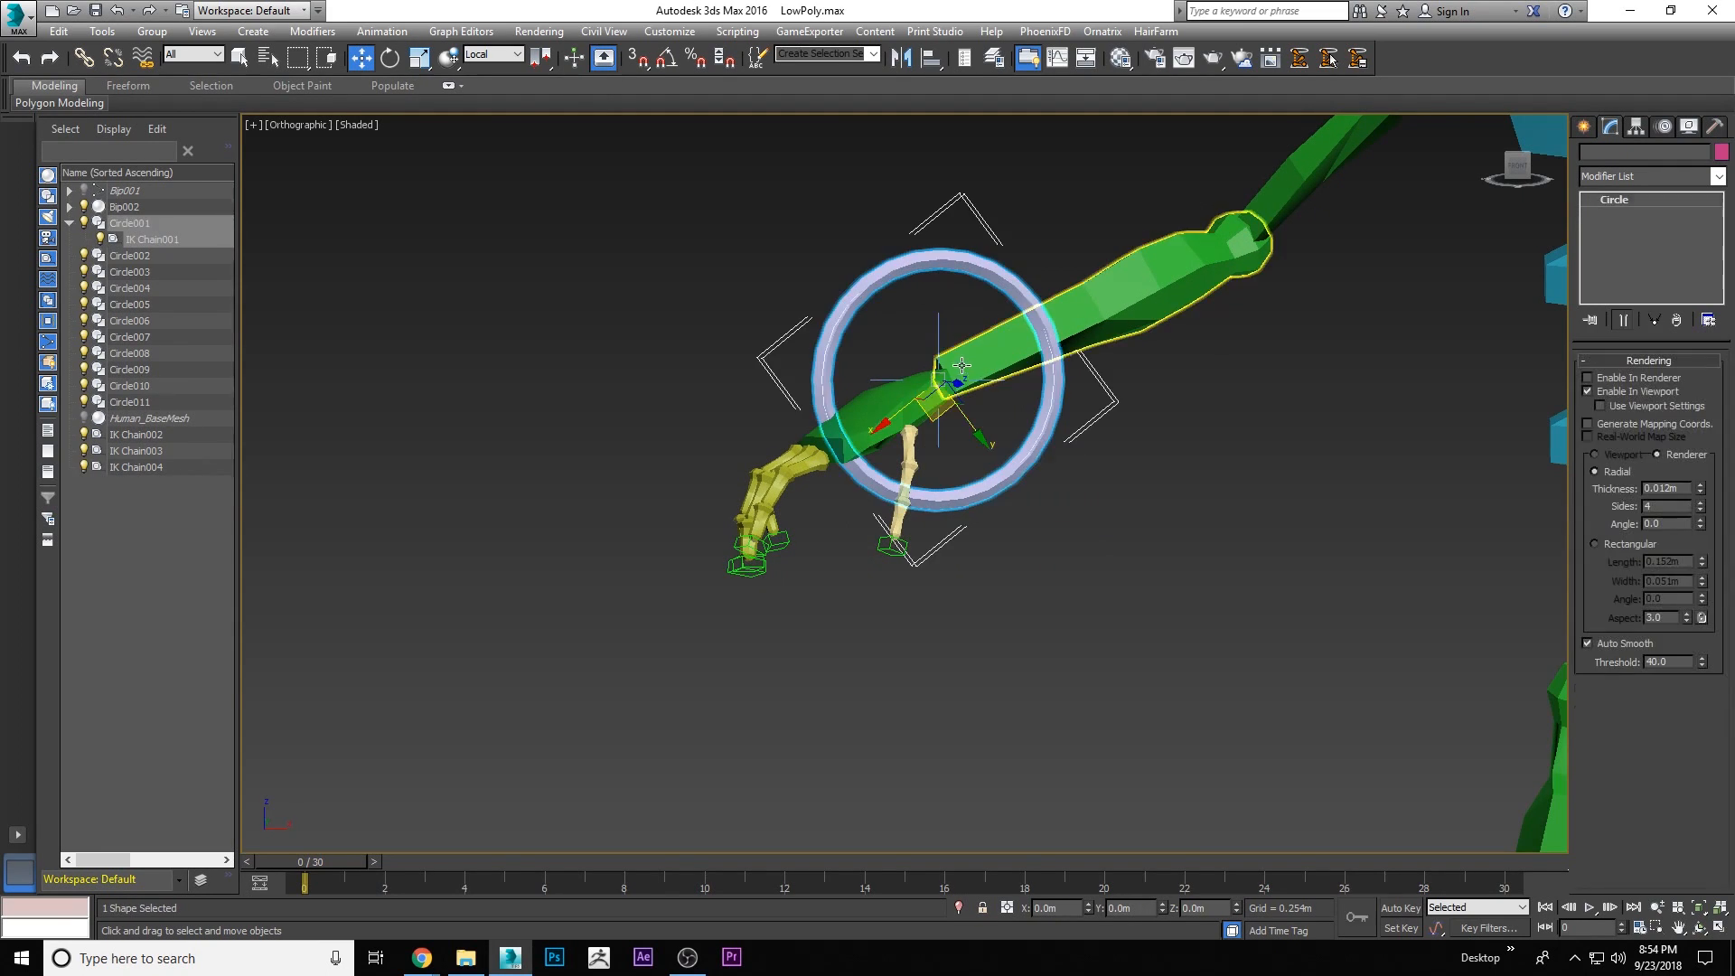
{"action": "middle_click_drag", "start_coordinate": [981, 459], "coordinate": [894, 415]}
{"action": "scroll", "coordinate": [895, 415], "scroll_direction": "up", "scroll_amount": 2}
Test the wrist control circle by moving and rotating it to check the hand's response, and undo the changes
{"action": "left_click", "coordinate": [891, 554]}
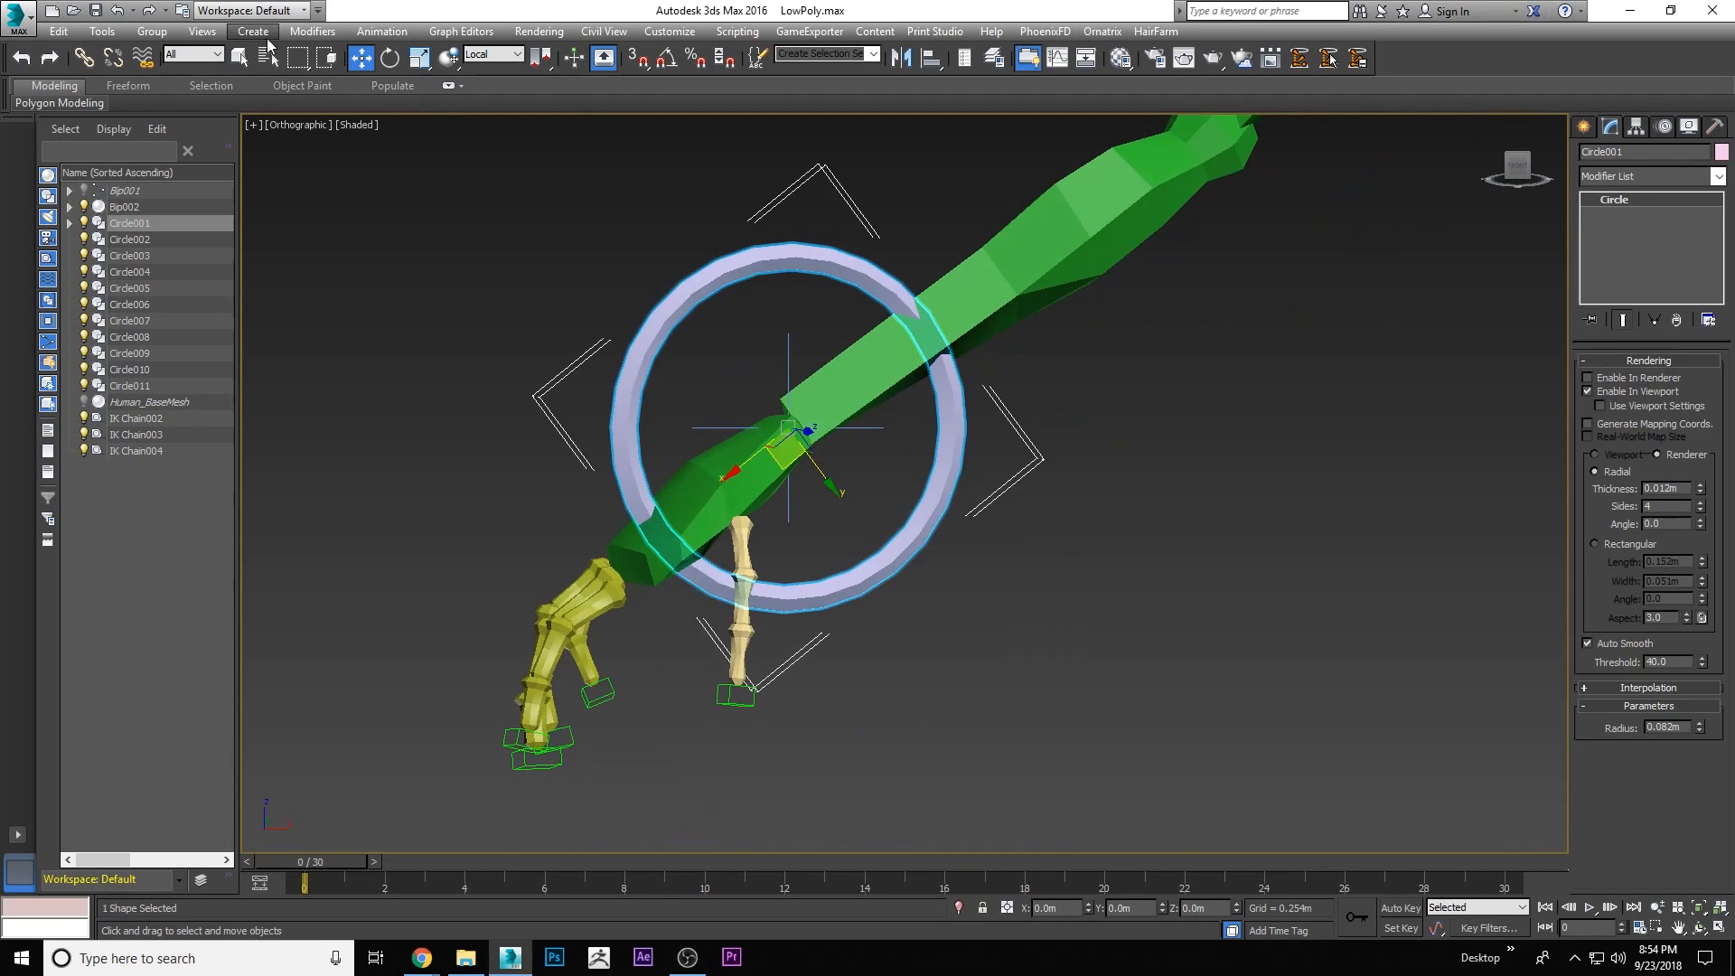
{"action": "left_click", "coordinate": [390, 57]}
{"action": "scroll", "coordinate": [738, 372], "scroll_direction": "down", "scroll_amount": 2}
{"action": "right_click", "coordinate": [766, 383]}
{"action": "left_click", "coordinate": [795, 393]}
{"action": "scroll", "coordinate": [847, 451], "scroll_direction": "down", "scroll_amount": 2}
{"action": "scroll", "coordinate": [847, 451], "scroll_direction": "down", "scroll_amount": 2}
{"action": "left_click_drag", "start_coordinate": [796, 467], "coordinate": [778, 416]}
{"action": "left_click", "coordinate": [393, 60]}
{"action": "key", "text": "ctrl+z"}
{"action": "key", "text": "ctrl+z"}
{"action": "right_click", "coordinate": [898, 489]}
{"action": "left_click", "coordinate": [920, 506]}
{"action": "scroll", "coordinate": [801, 498], "scroll_direction": "up", "scroll_amount": 3}
{"action": "scroll", "coordinate": [801, 497], "scroll_direction": "up", "scroll_amount": 2}
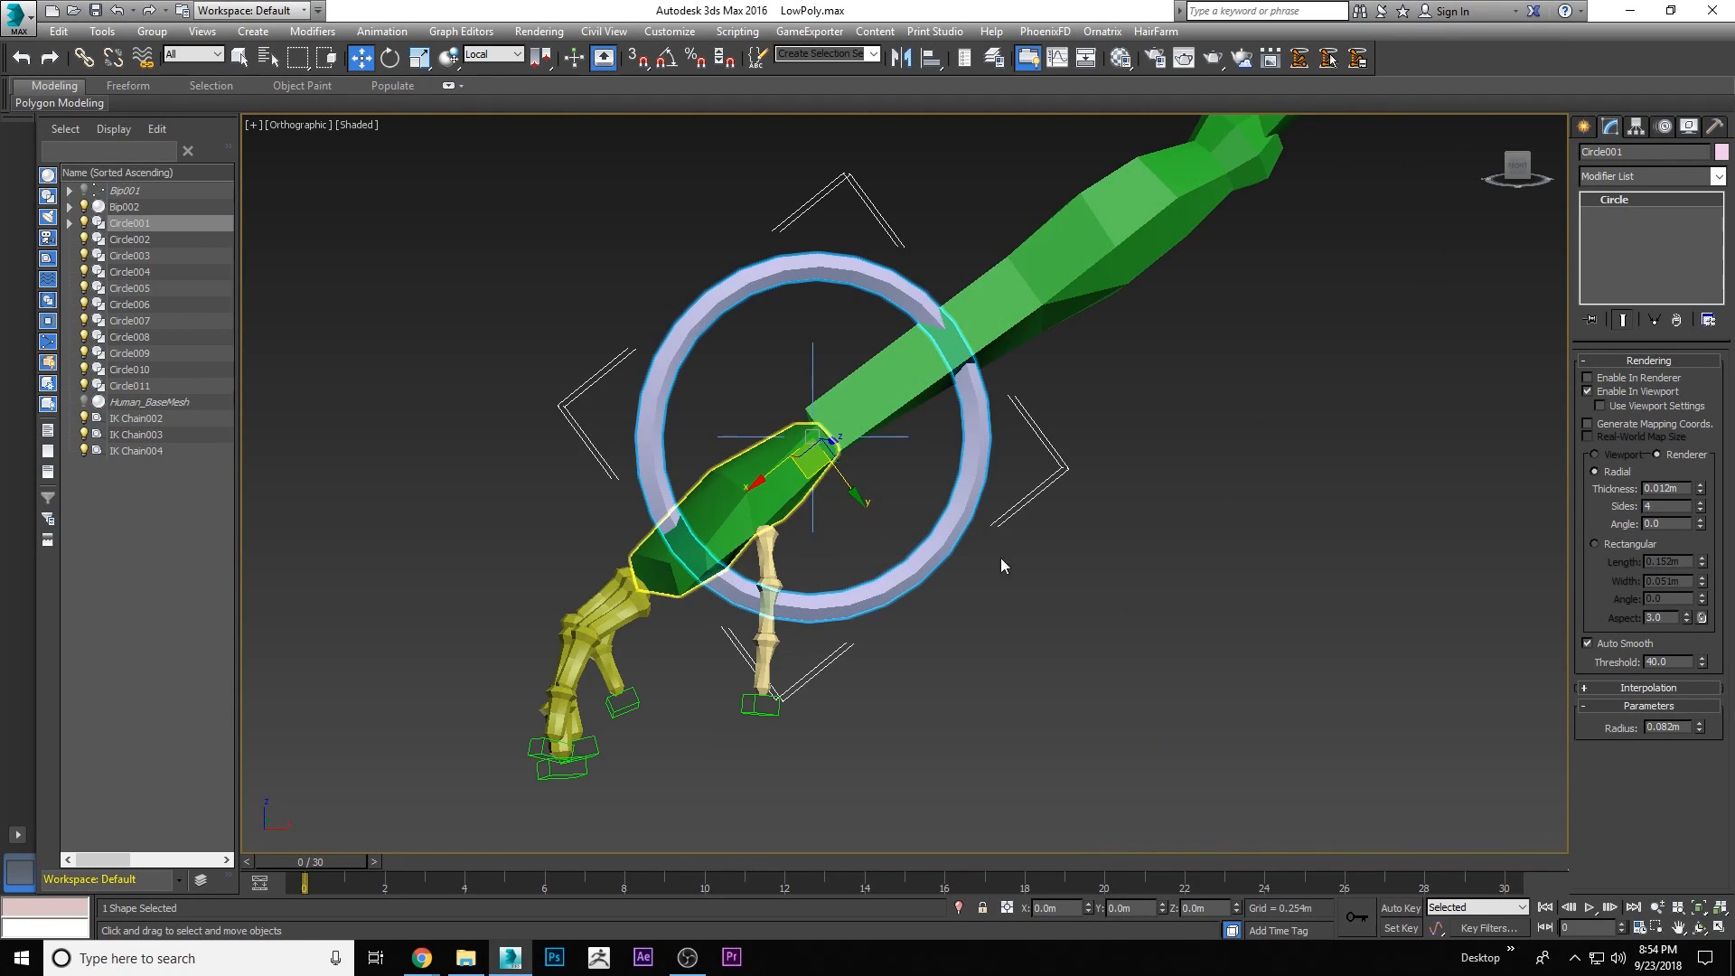
Apply an Orientation Constraint to the right hand bone with the wrist control circle as its target
{"action": "left_click", "coordinate": [1097, 542]}
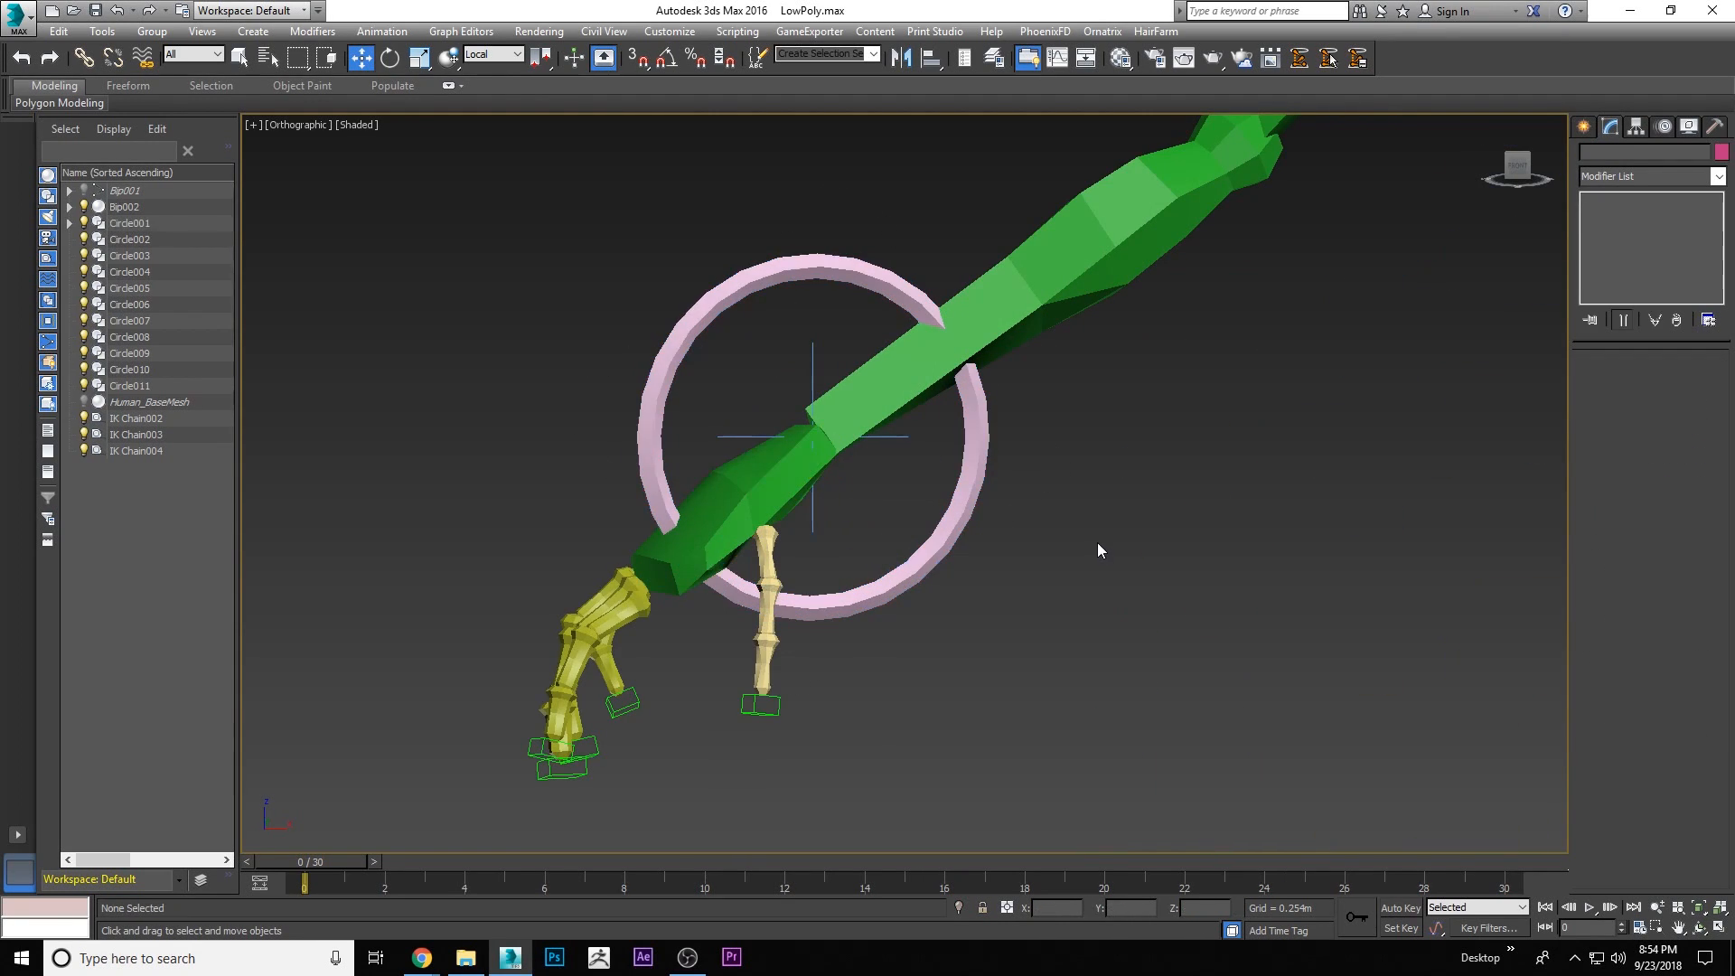
{"action": "left_click", "coordinate": [735, 499]}
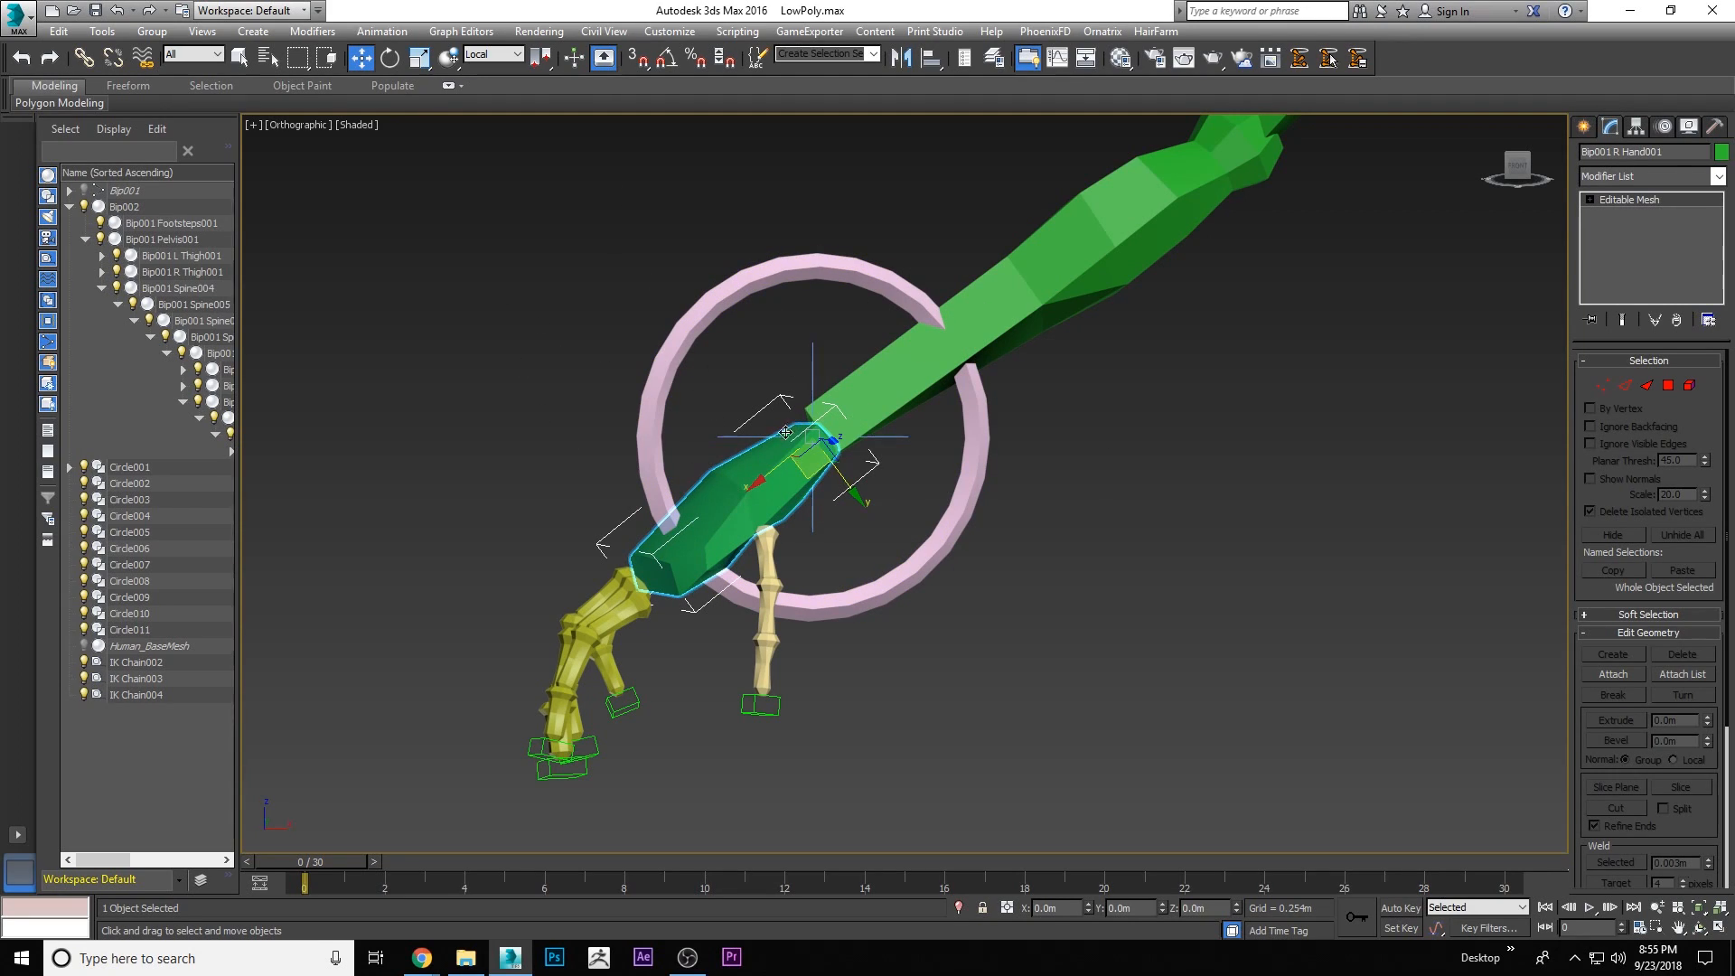
{"action": "left_click", "coordinate": [380, 31]}
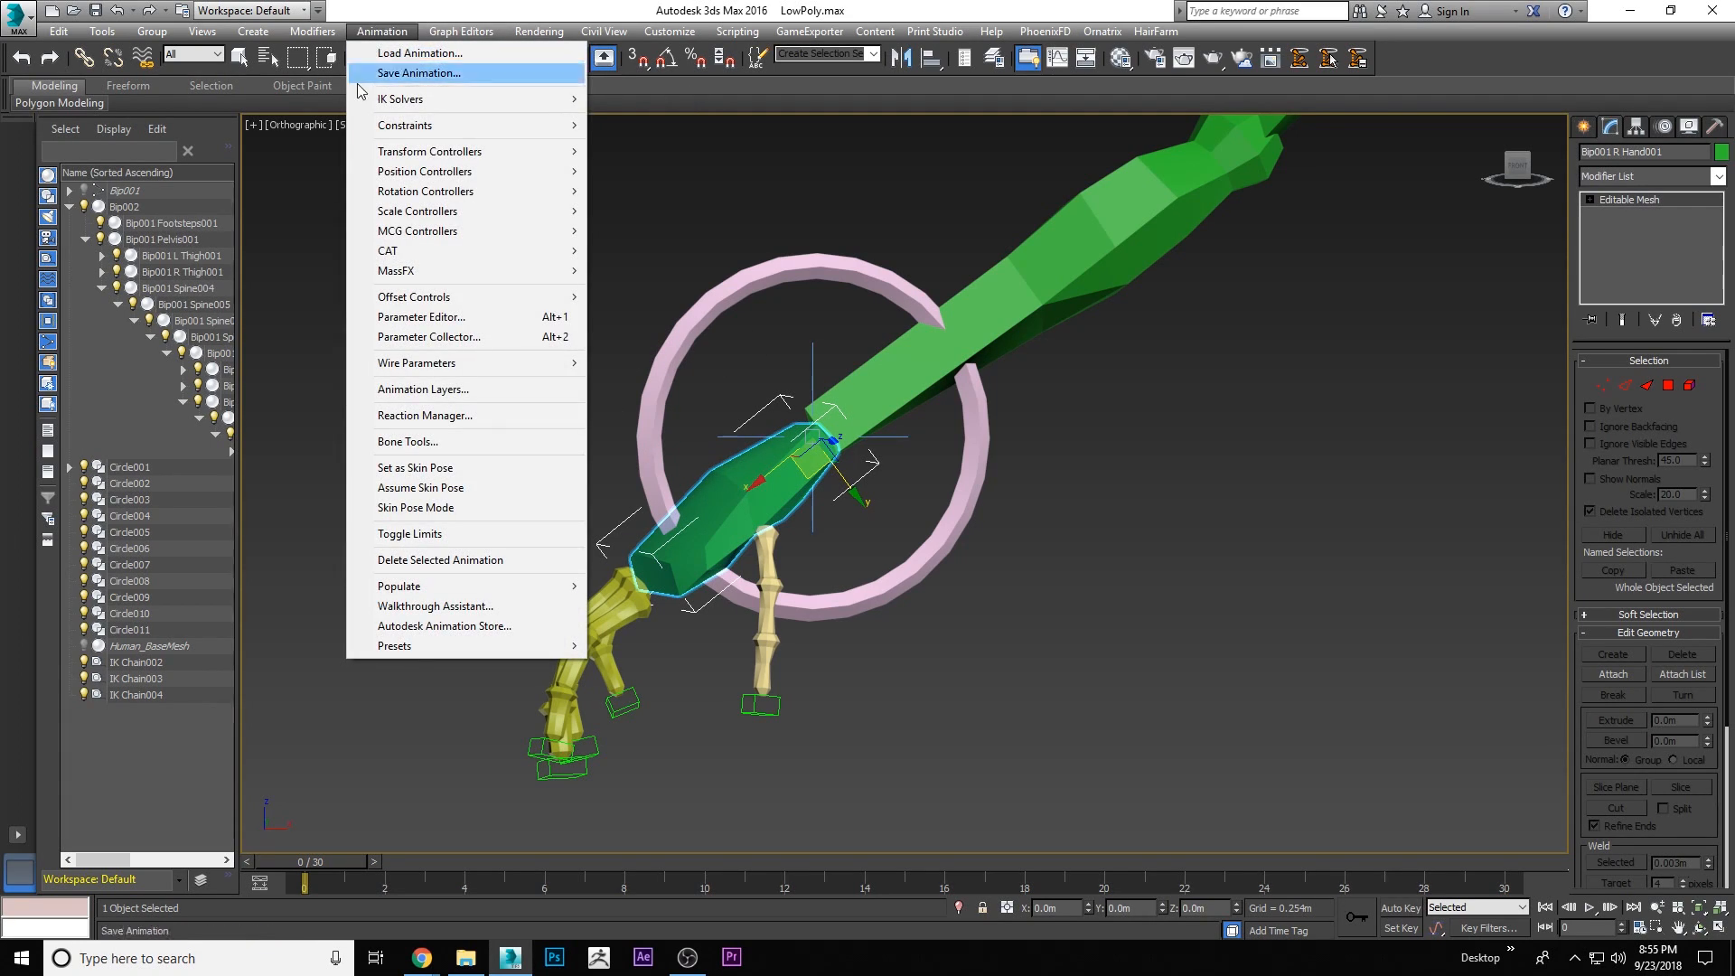
{"action": "mouse_move", "coordinate": [402, 126]}
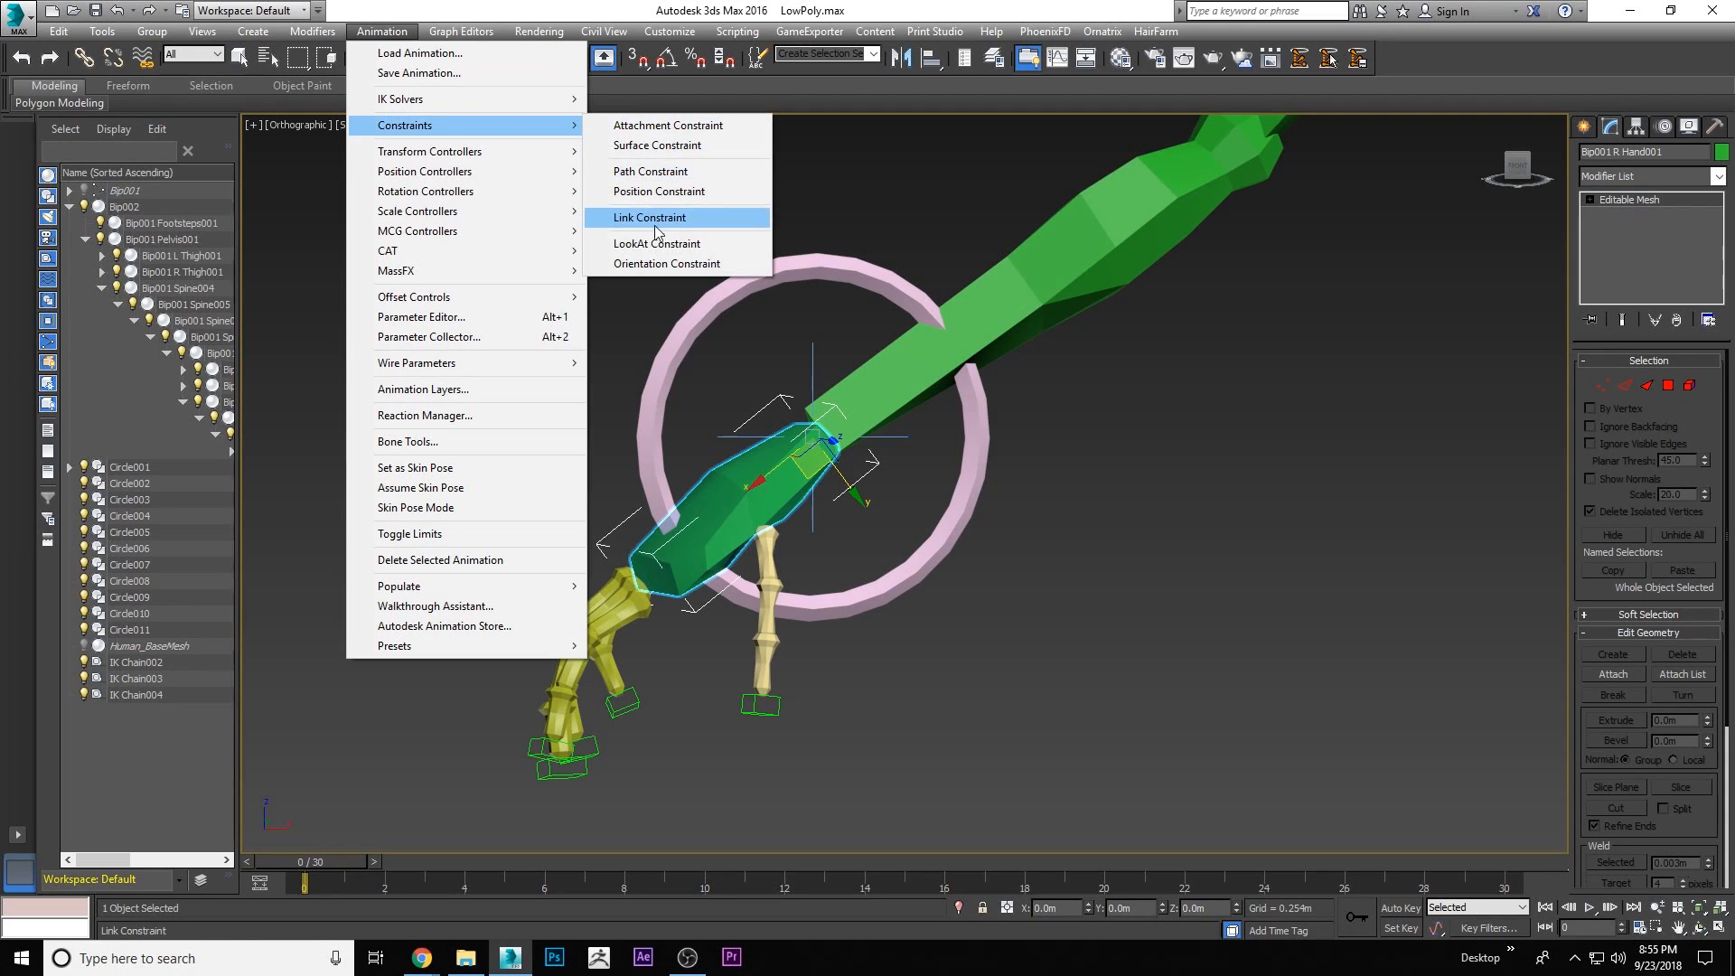
{"action": "left_click", "coordinate": [635, 268]}
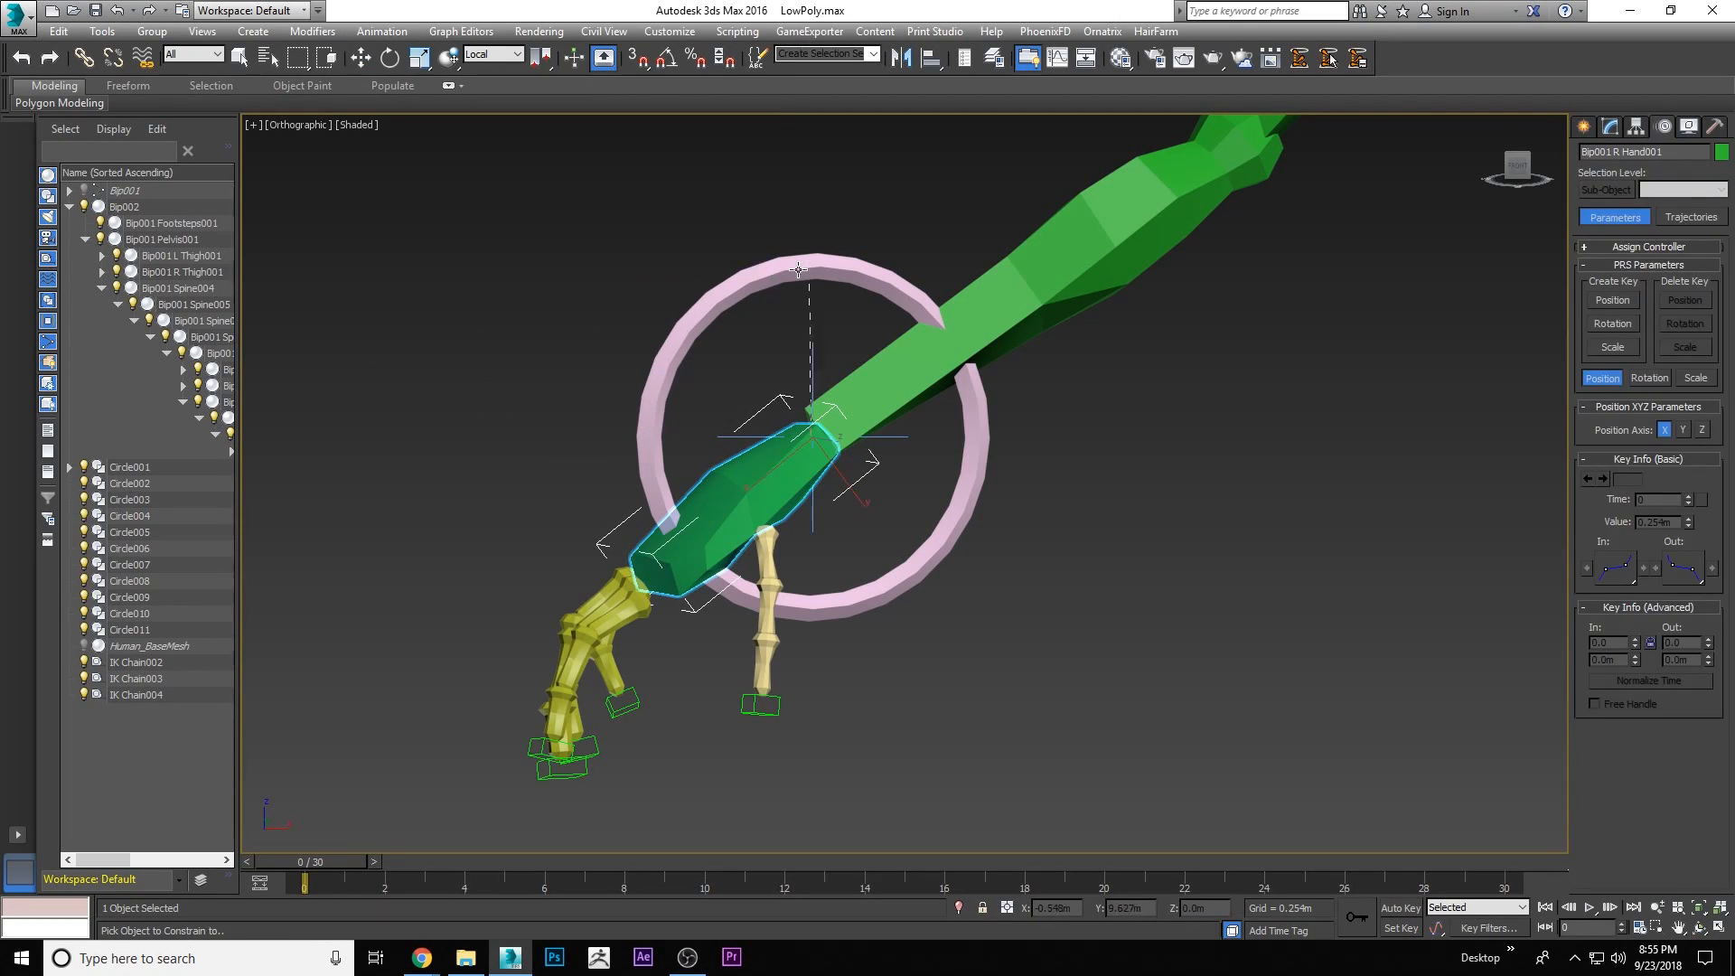
{"action": "left_click", "coordinate": [694, 324]}
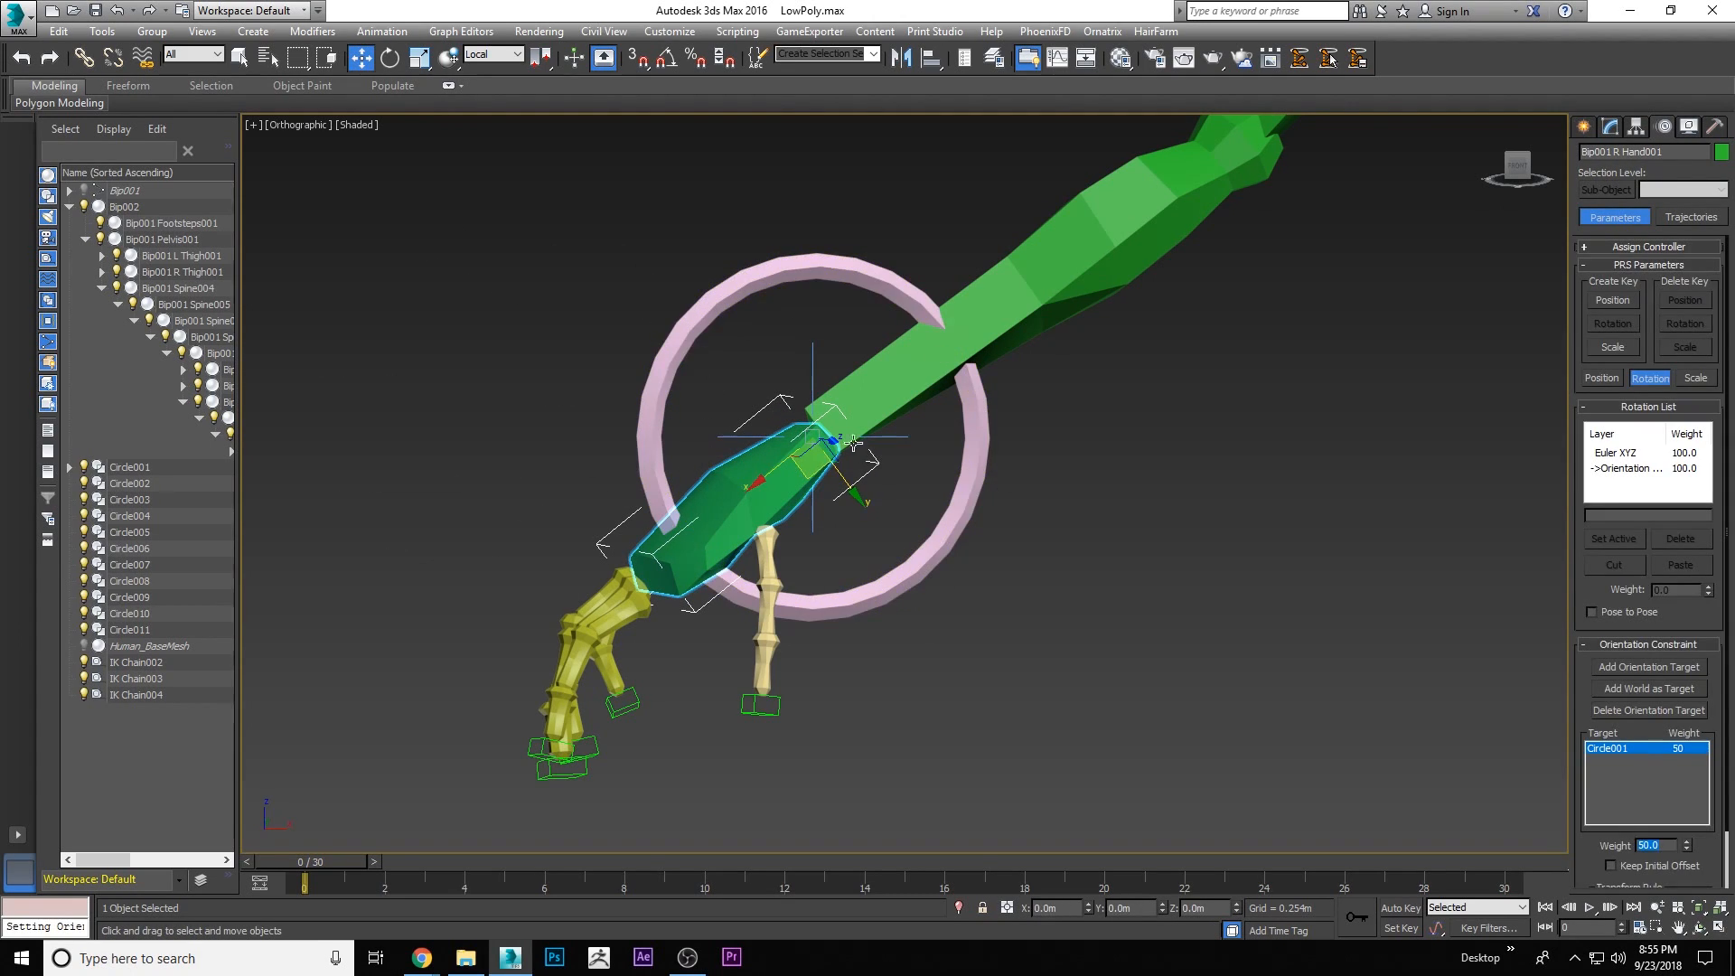
Rotate the right wrist control circle to test the constrained hand's response, and undo the test
{"action": "key", "text": "e"}
{"action": "left_click", "coordinate": [728, 279]}
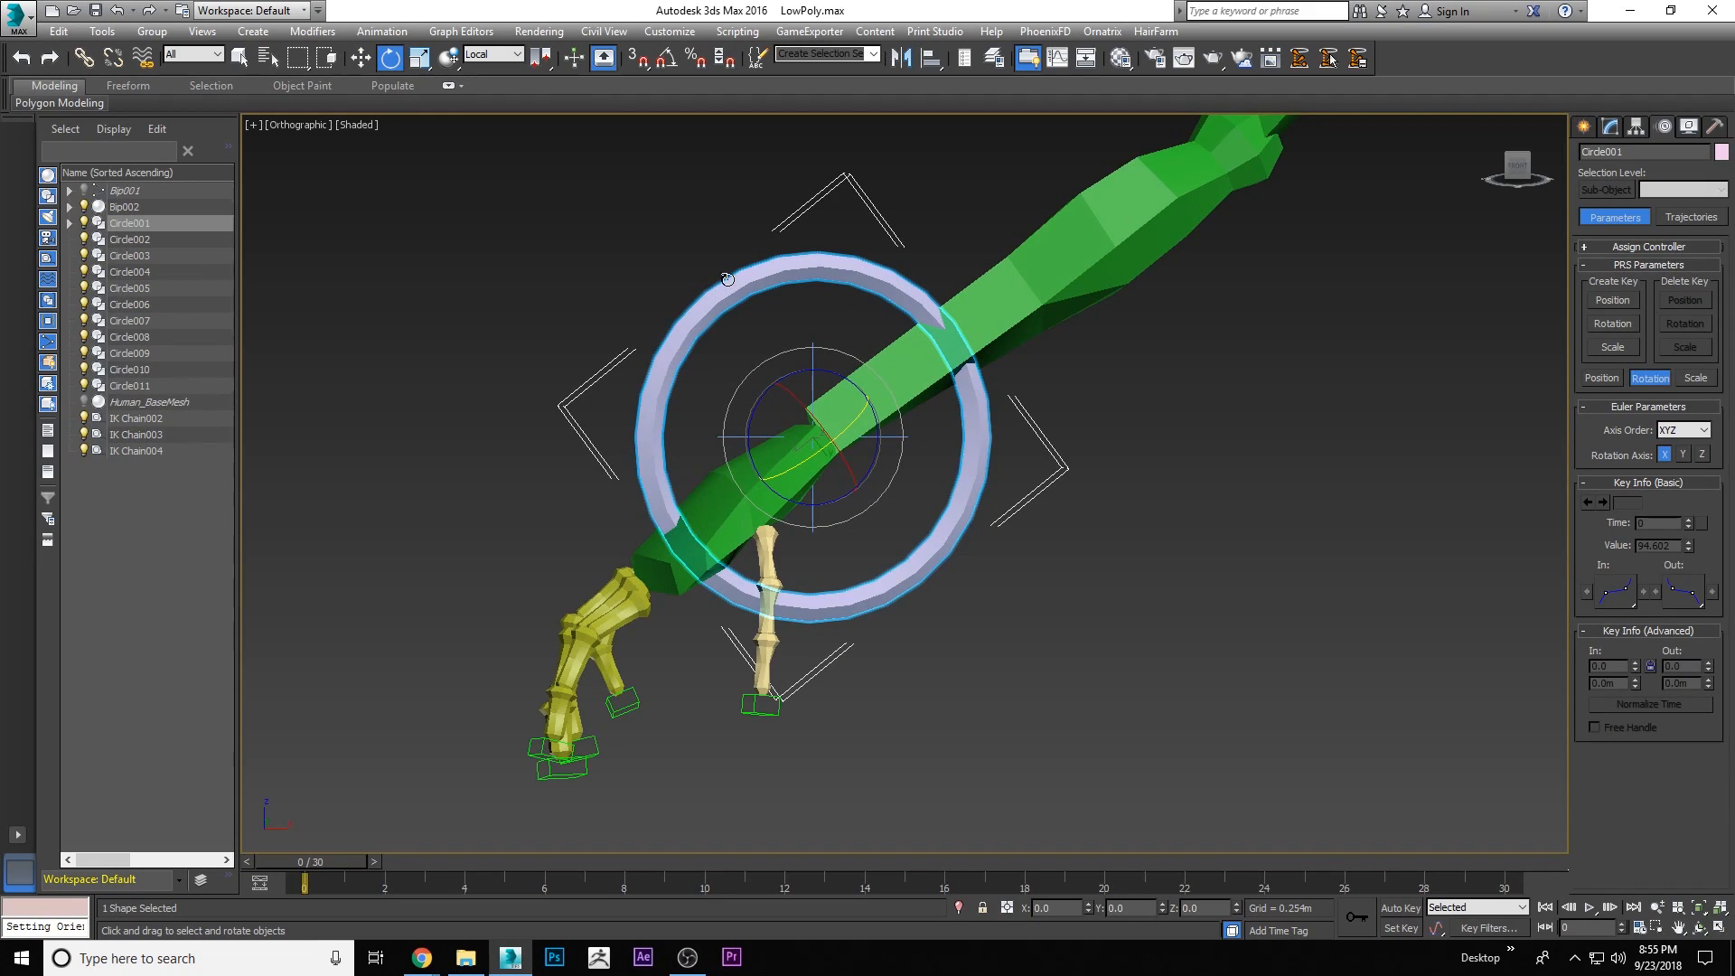
{"action": "left_click", "coordinate": [665, 566]}
{"action": "left_click", "coordinate": [709, 319]}
{"action": "left_click", "coordinate": [676, 547]}
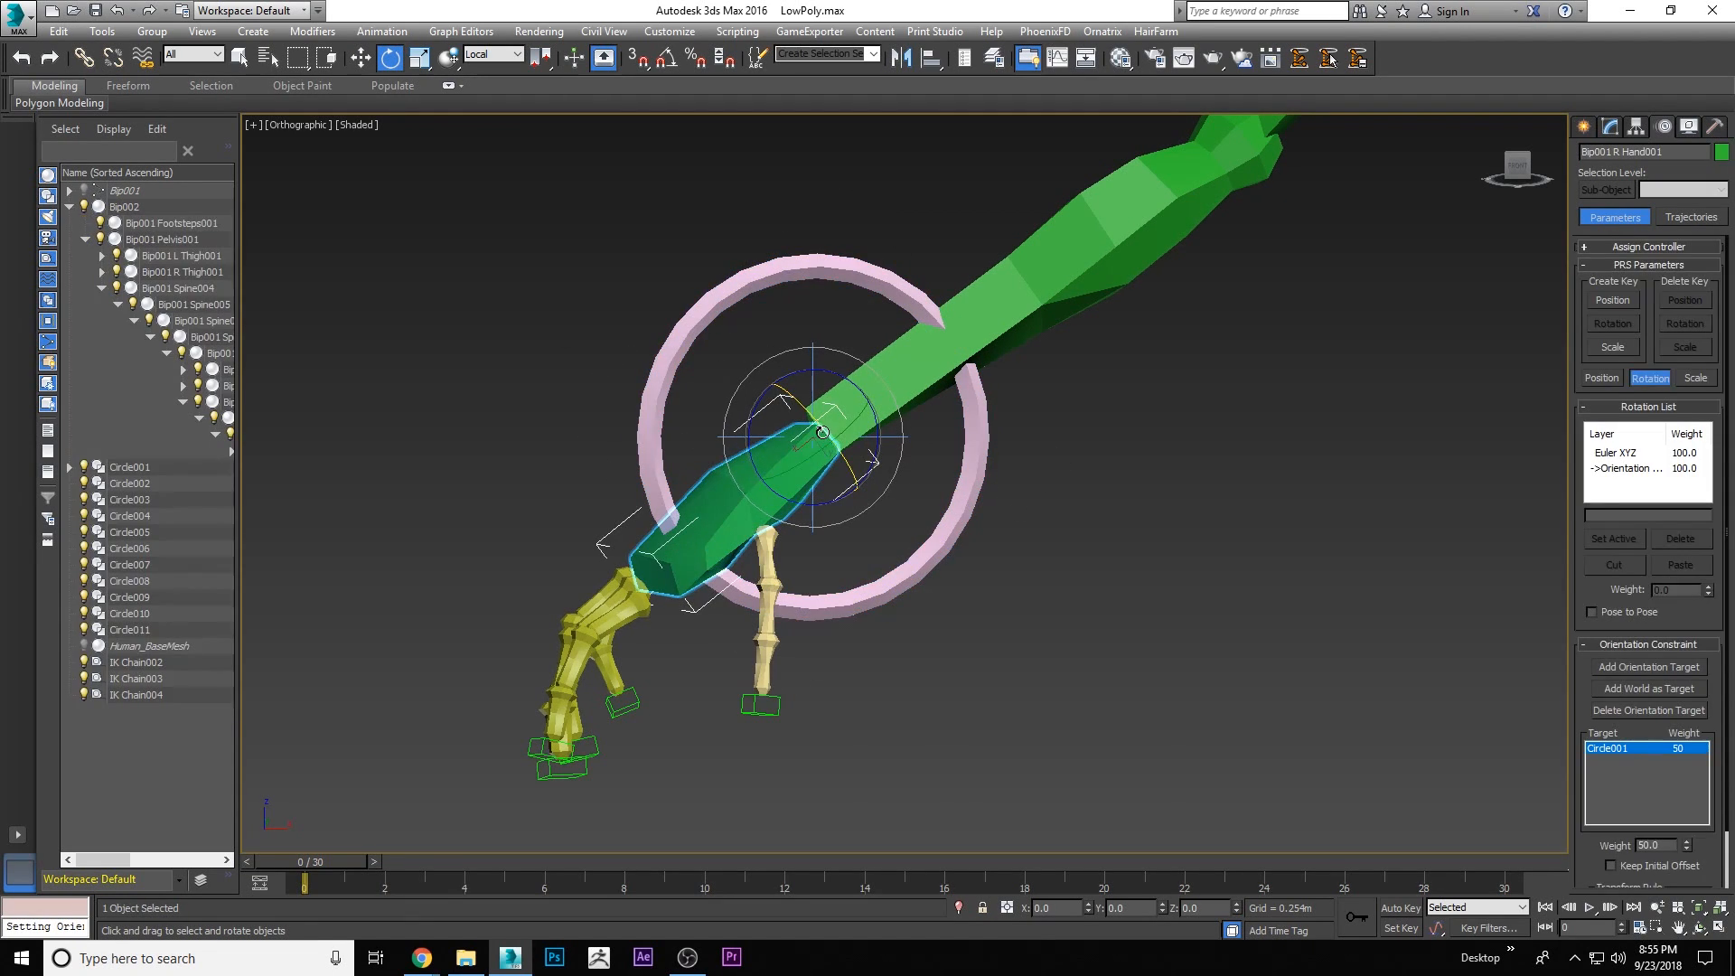
{"action": "left_click", "coordinate": [668, 366]}
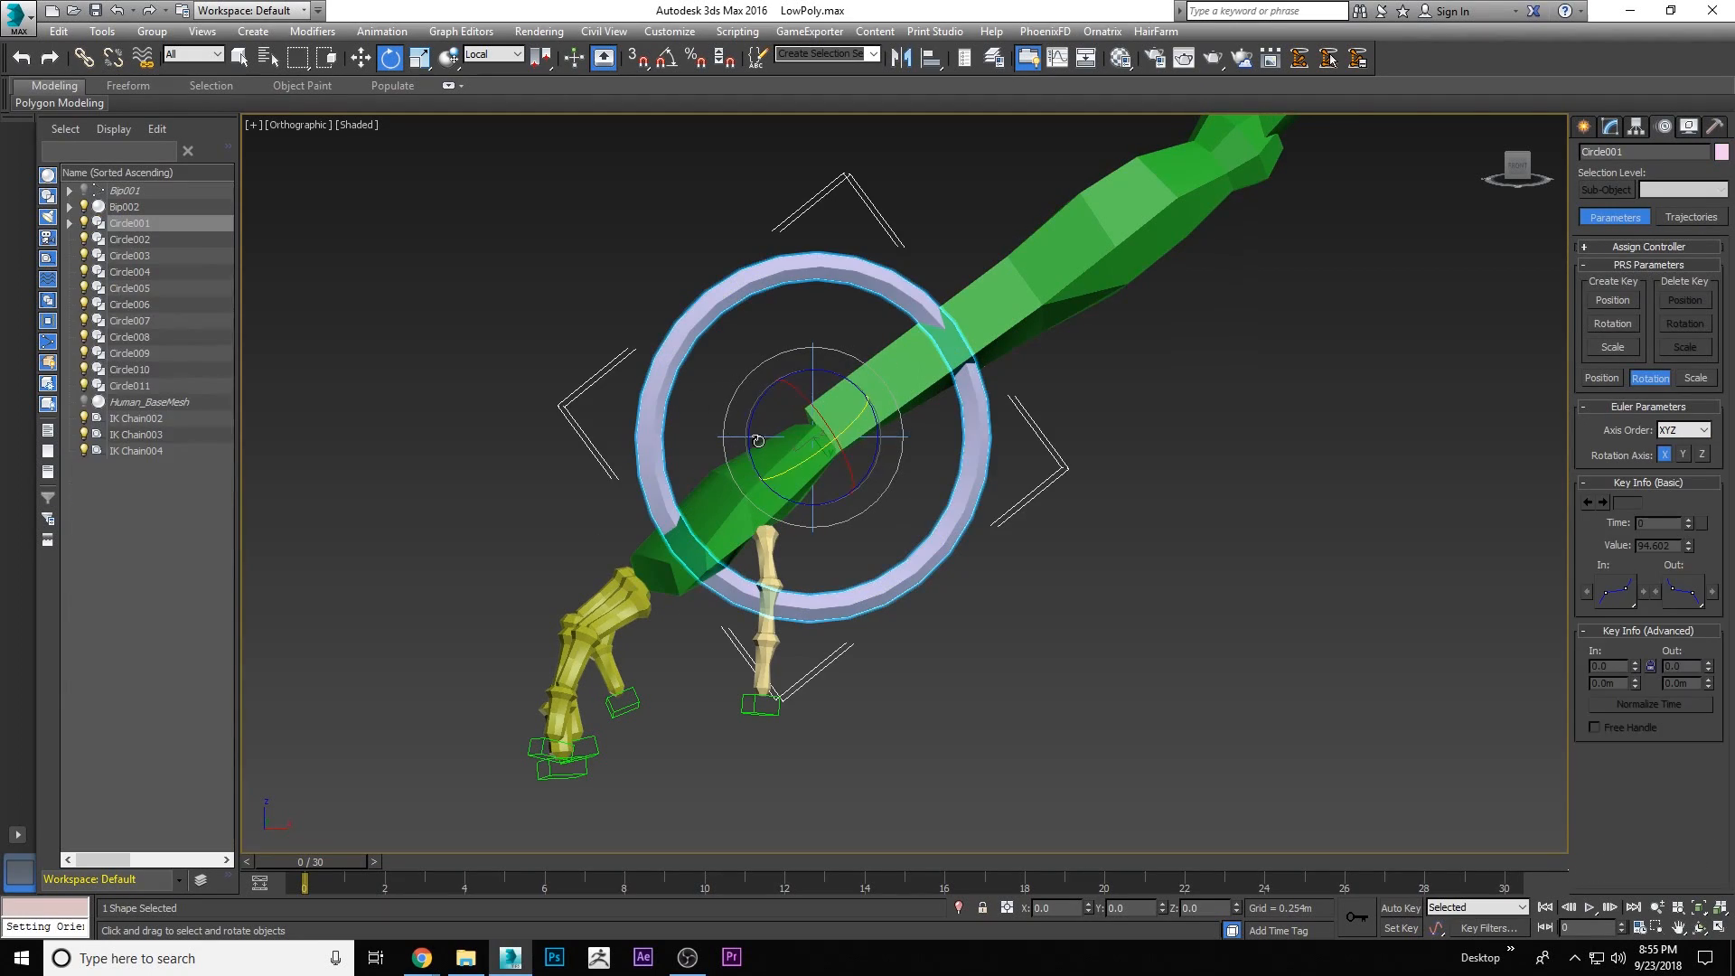
{"action": "left_click_drag", "start_coordinate": [749, 422], "coordinate": [676, 342]}
{"action": "scroll", "coordinate": [829, 444], "scroll_direction": "down", "scroll_amount": 6}
{"action": "key", "text": "w"}
{"action": "key", "text": "ctrl+z"}
In LowPoly_c.max, rotate the right wrist control circle to check the hand's orientation, and undo the rotation
{"action": "left_click", "coordinate": [390, 58]}
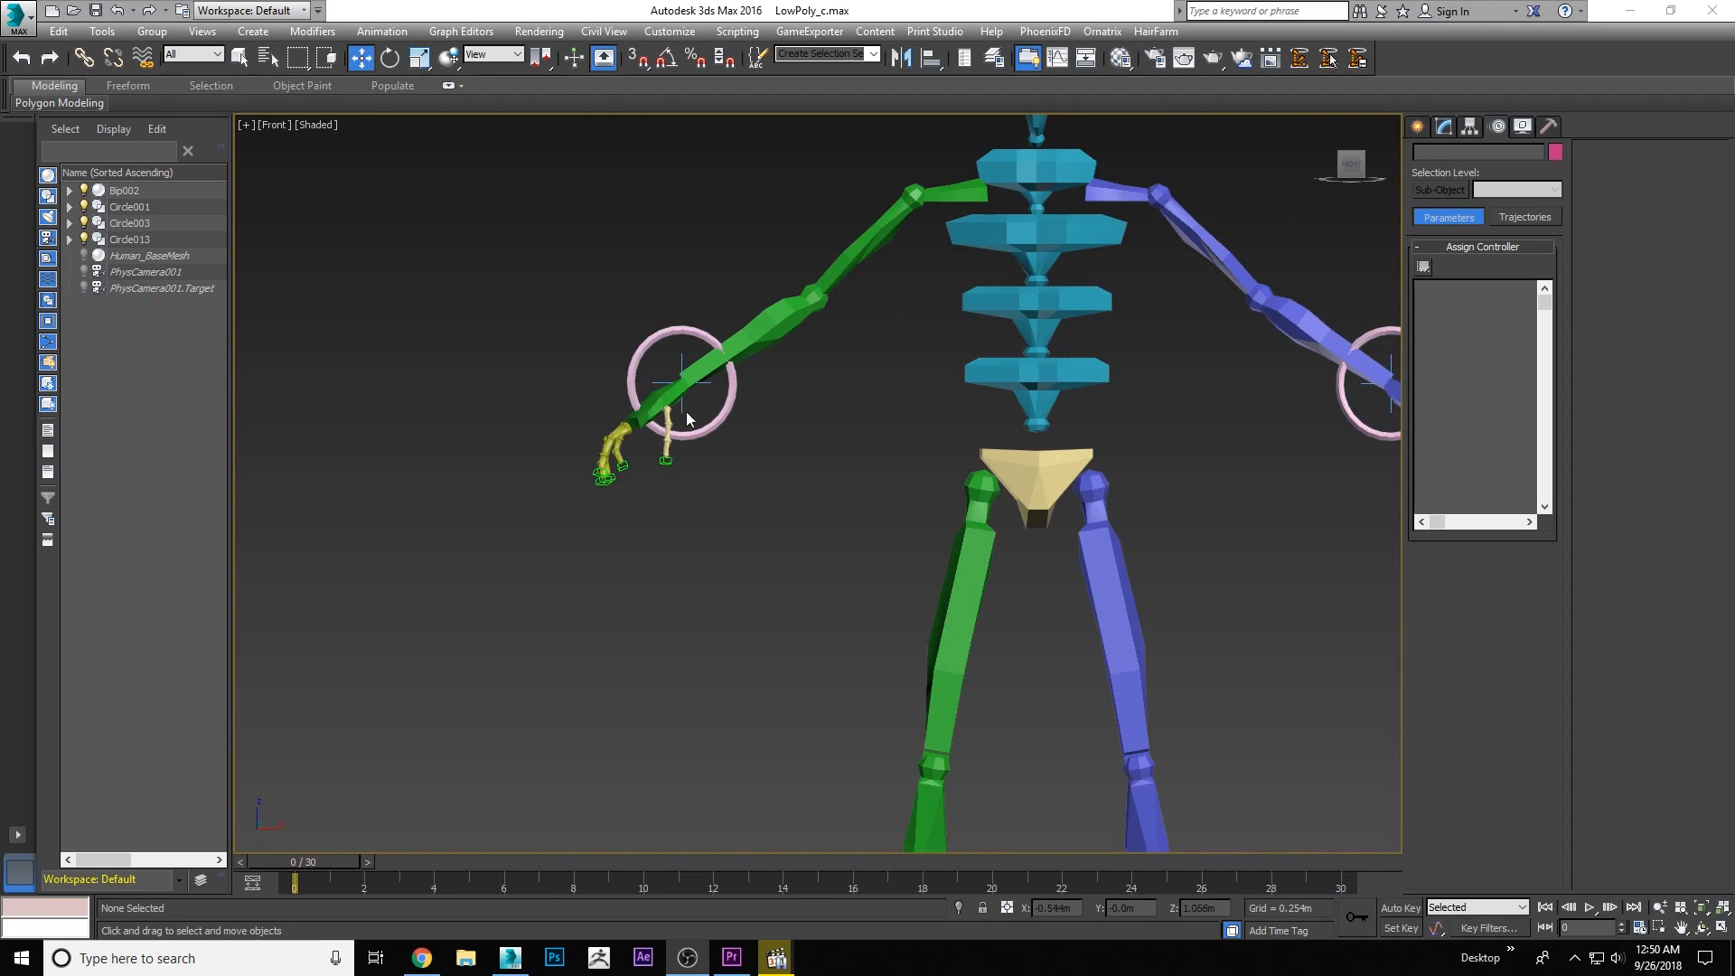
{"action": "right_click", "coordinate": [759, 402]}
{"action": "scroll", "coordinate": [674, 391], "scroll_direction": "up", "scroll_amount": 5}
{"action": "scroll", "coordinate": [684, 316], "scroll_direction": "down", "scroll_amount": 5}
{"action": "middle_click_drag", "start_coordinate": [685, 313], "coordinate": [710, 433]}
{"action": "left_click", "coordinate": [640, 334]}
{"action": "left_click", "coordinate": [390, 58]}
{"action": "left_click_drag", "start_coordinate": [701, 431], "coordinate": [745, 445]}
{"action": "key", "text": "ctrl+z"}
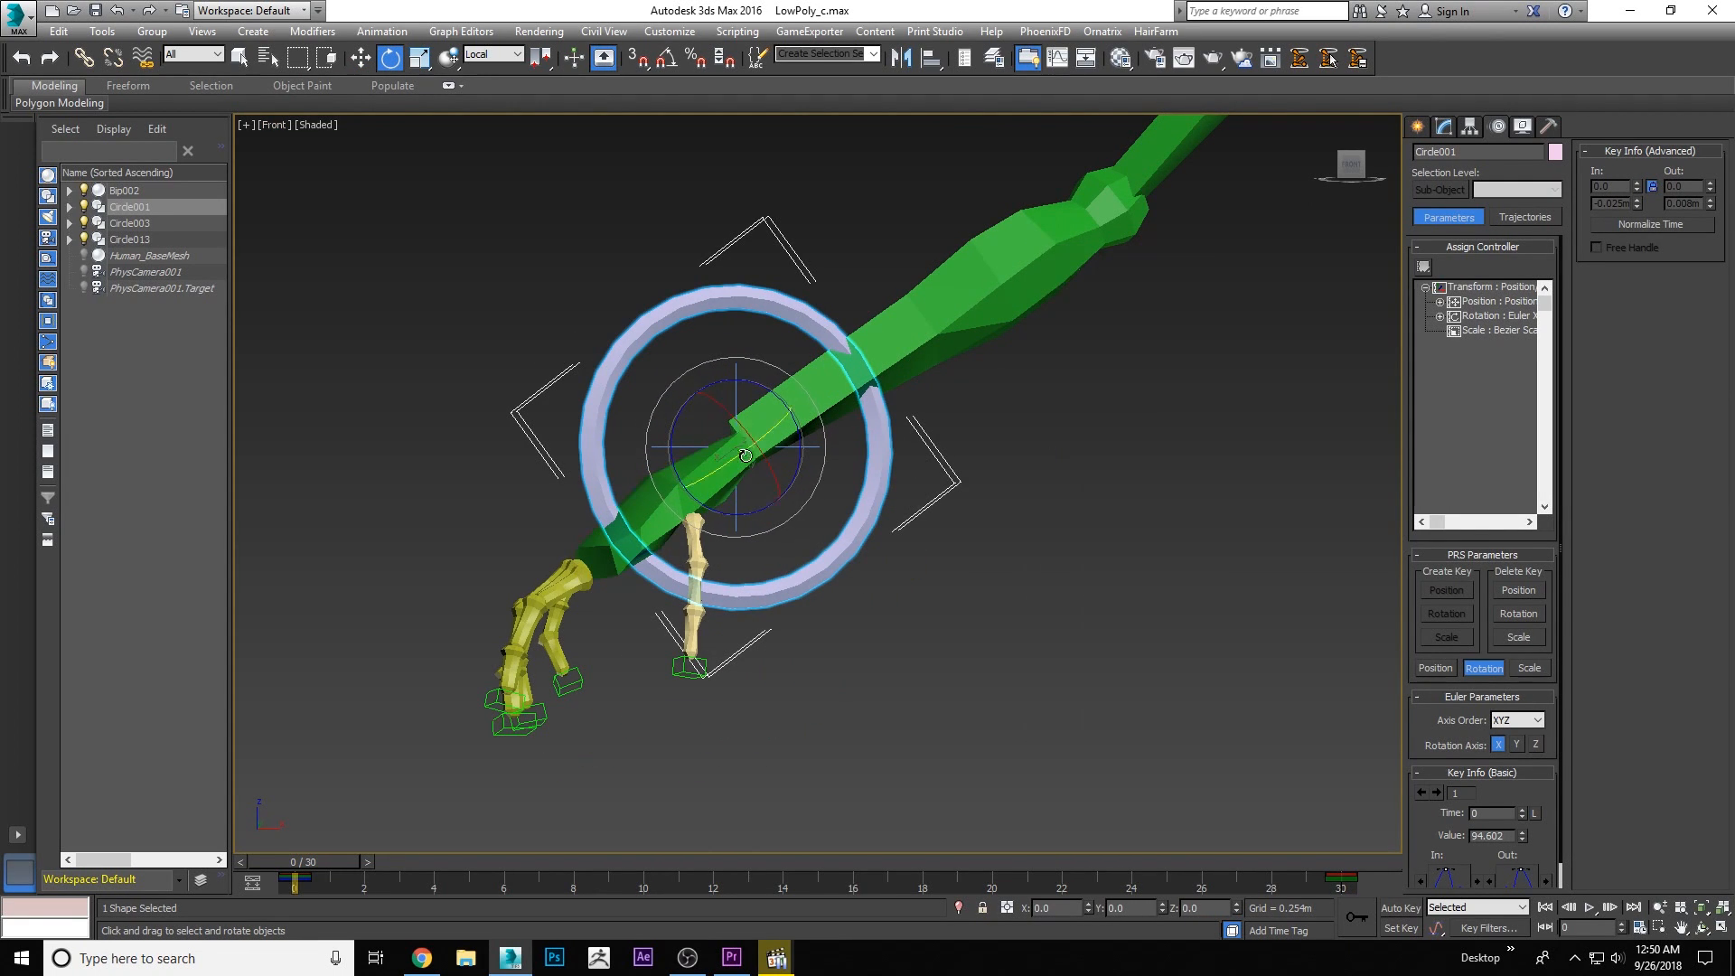
Delete the right wrist's control circle and the IK goal linked to it
{"action": "key", "text": "w"}
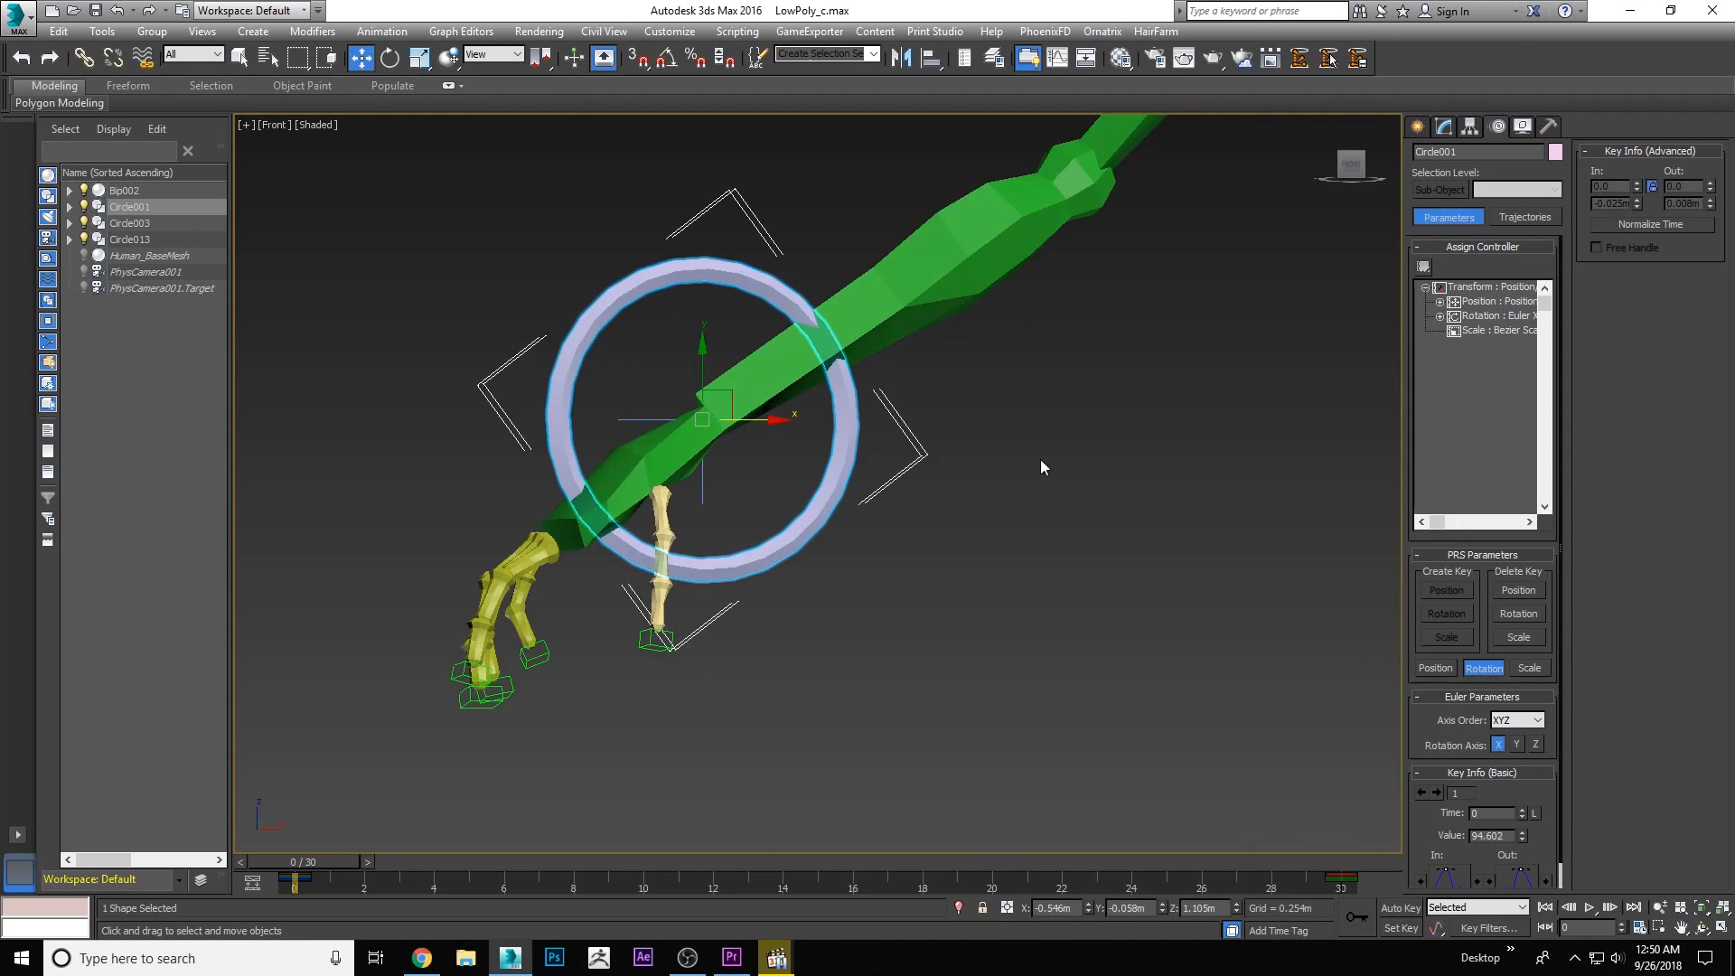
{"action": "left_click", "coordinate": [1040, 513]}
{"action": "left_click_drag", "start_coordinate": [548, 242], "coordinate": [709, 349]}
{"action": "key", "text": "Delete"}
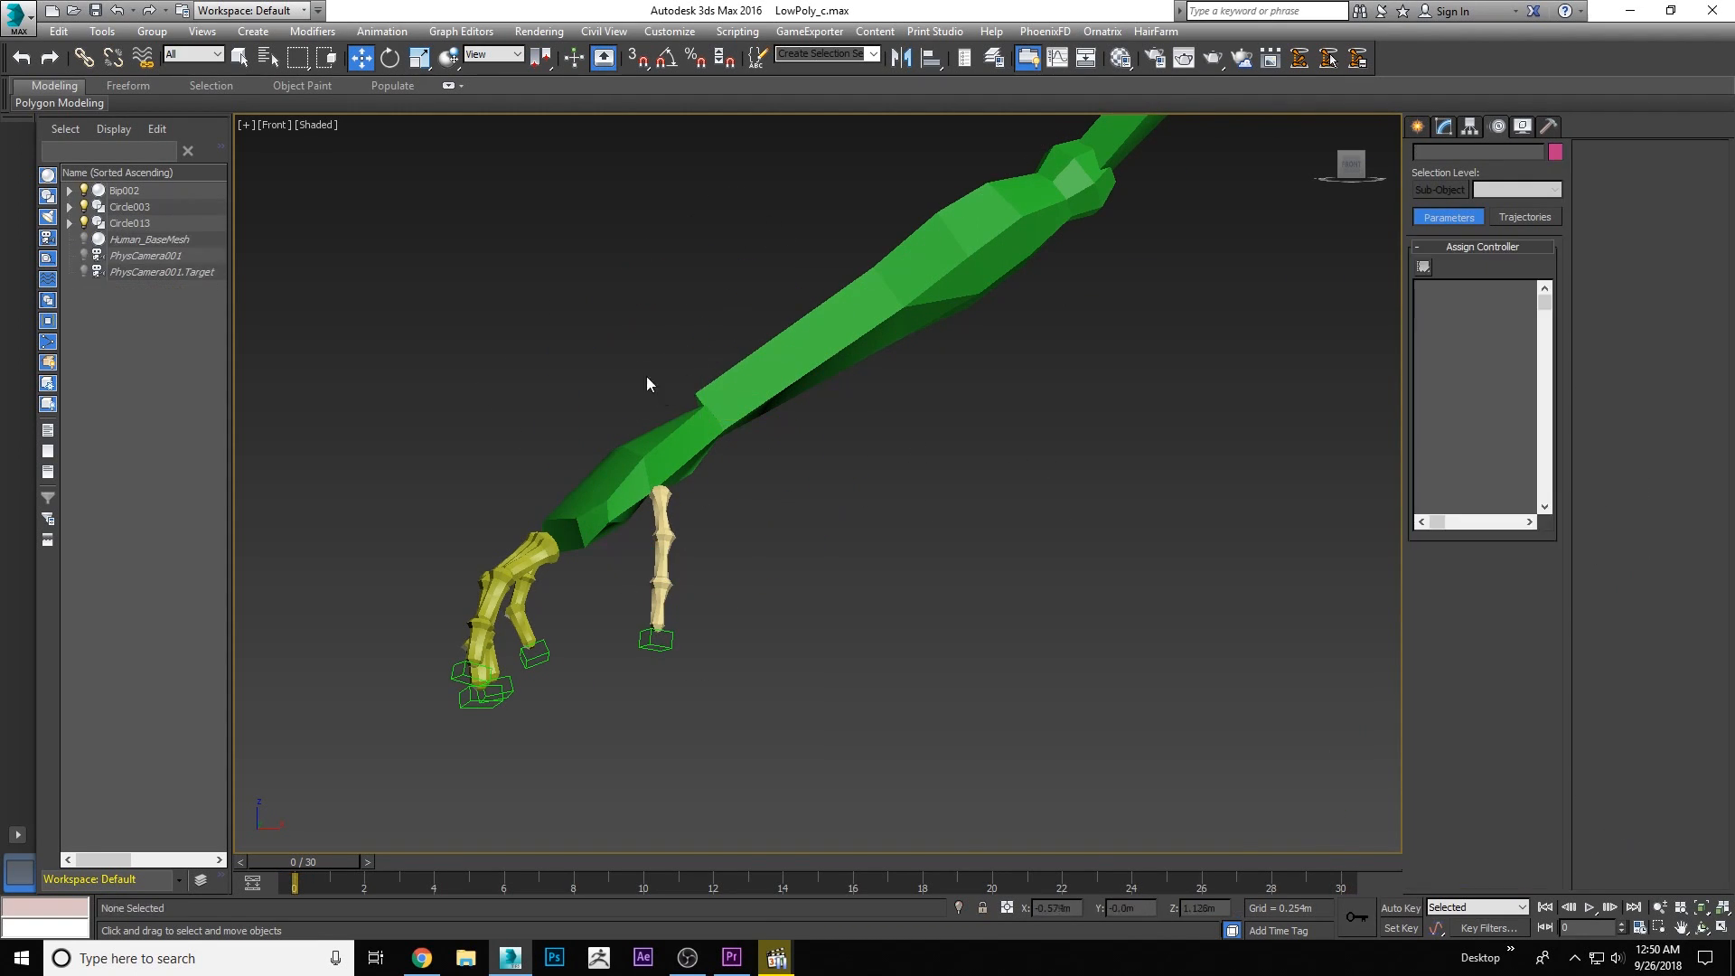
Try moving and rotating the right hand bone directly without its control circle, undoing the move
{"action": "left_click", "coordinate": [700, 417]}
{"action": "left_click_drag", "start_coordinate": [723, 411], "coordinate": [657, 327]}
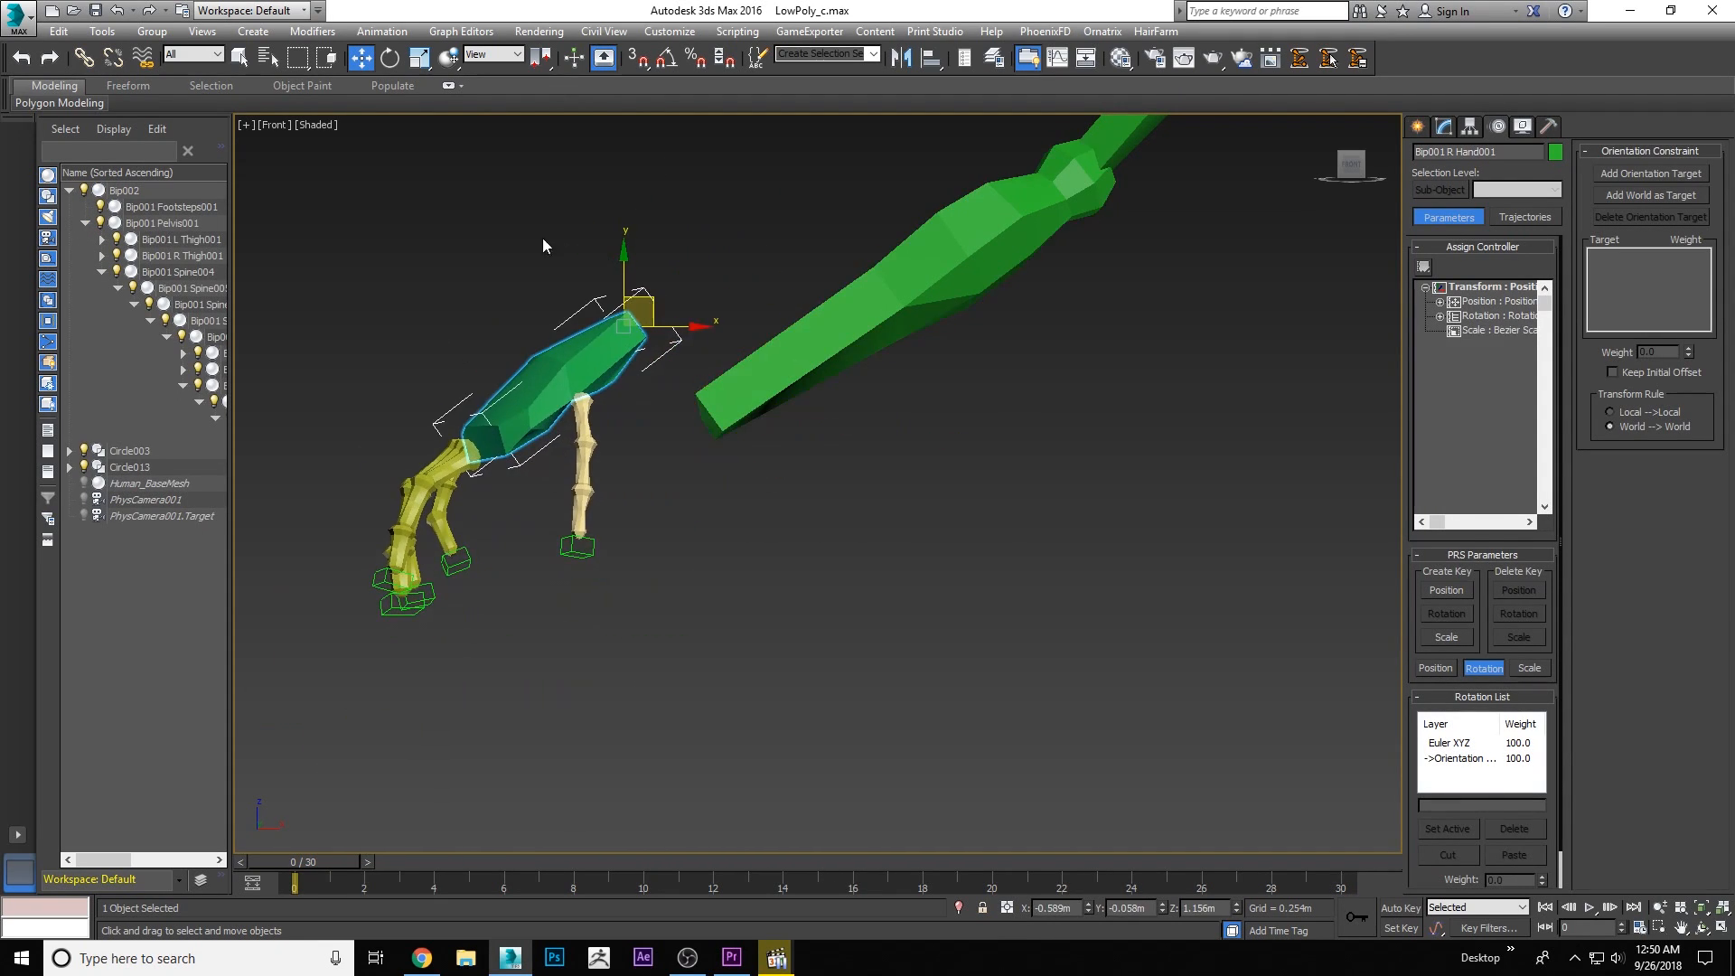
{"action": "key", "text": "ctrl+z"}
{"action": "left_click", "coordinate": [390, 65]}
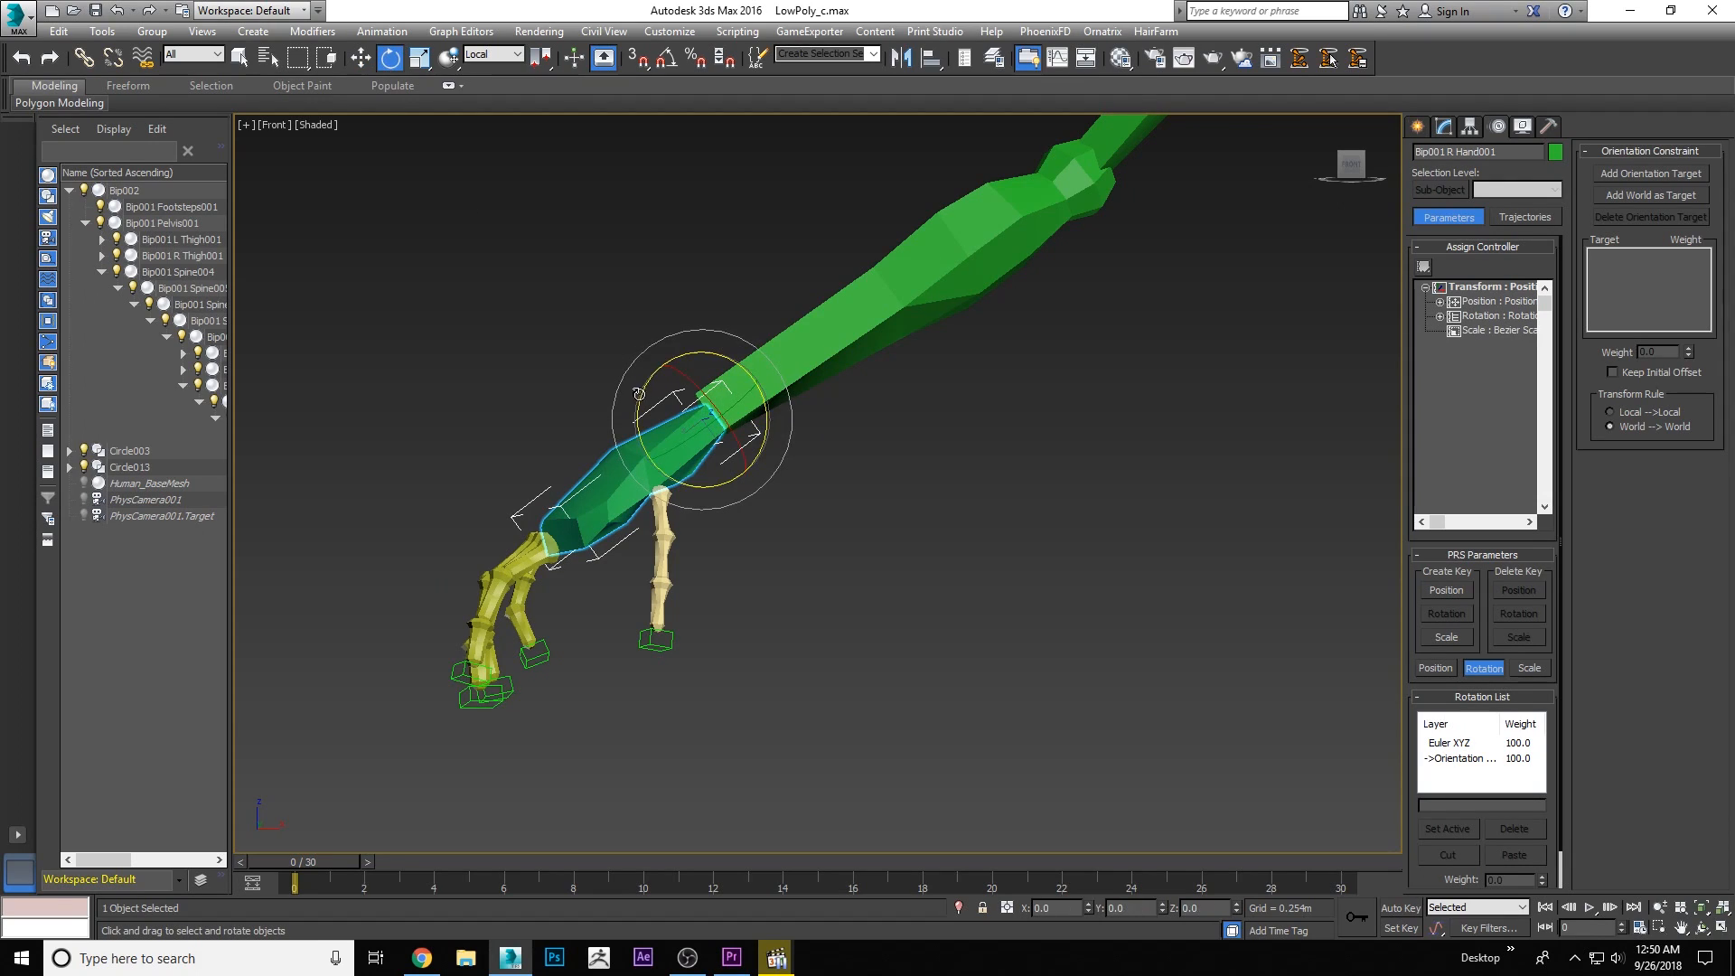
{"action": "left_click_drag", "start_coordinate": [763, 407], "coordinate": [619, 436]}
{"action": "scroll", "coordinate": [562, 452], "scroll_direction": "down", "scroll_amount": 4}
{"action": "scroll", "coordinate": [590, 403], "scroll_direction": "up", "scroll_amount": 4}
{"action": "scroll", "coordinate": [729, 465], "scroll_direction": "down", "scroll_amount": 2}
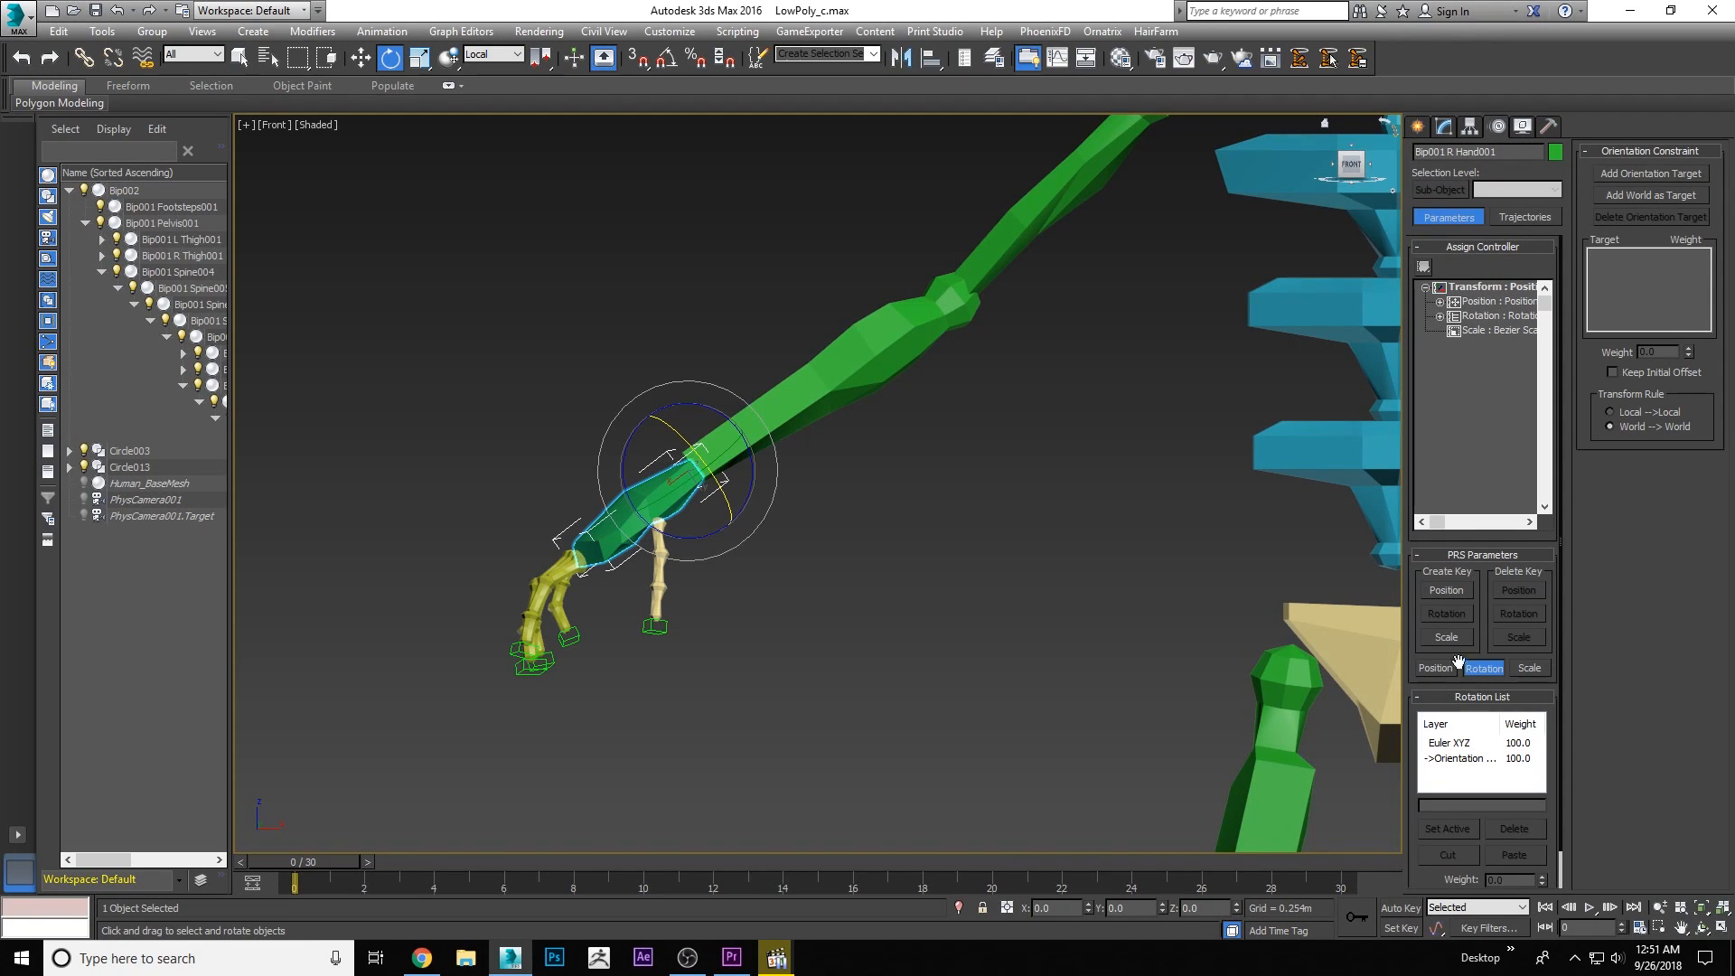
Delete the Orientation Constraint from the right hand bone's rotation list, leaving only the Euler XYZ layer
{"action": "left_click", "coordinate": [1488, 317]}
{"action": "scroll", "coordinate": [1452, 652], "scroll_direction": "down", "scroll_amount": 1}
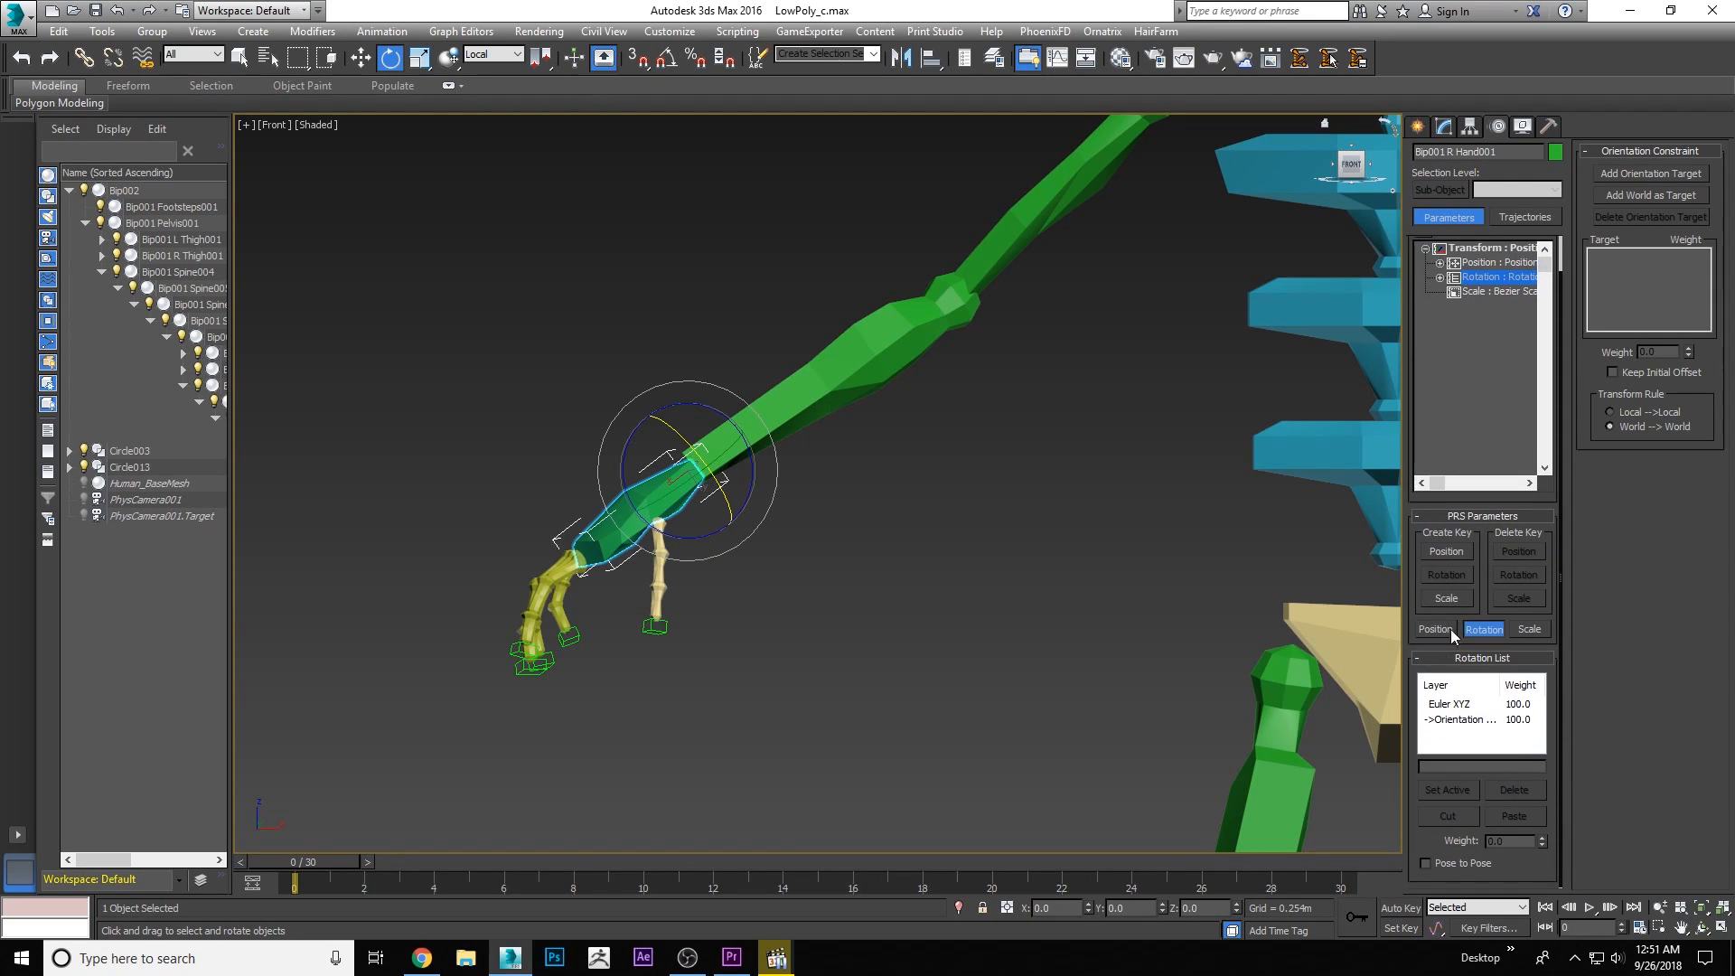
{"action": "left_click", "coordinate": [1447, 637]}
{"action": "left_click", "coordinate": [1477, 667]}
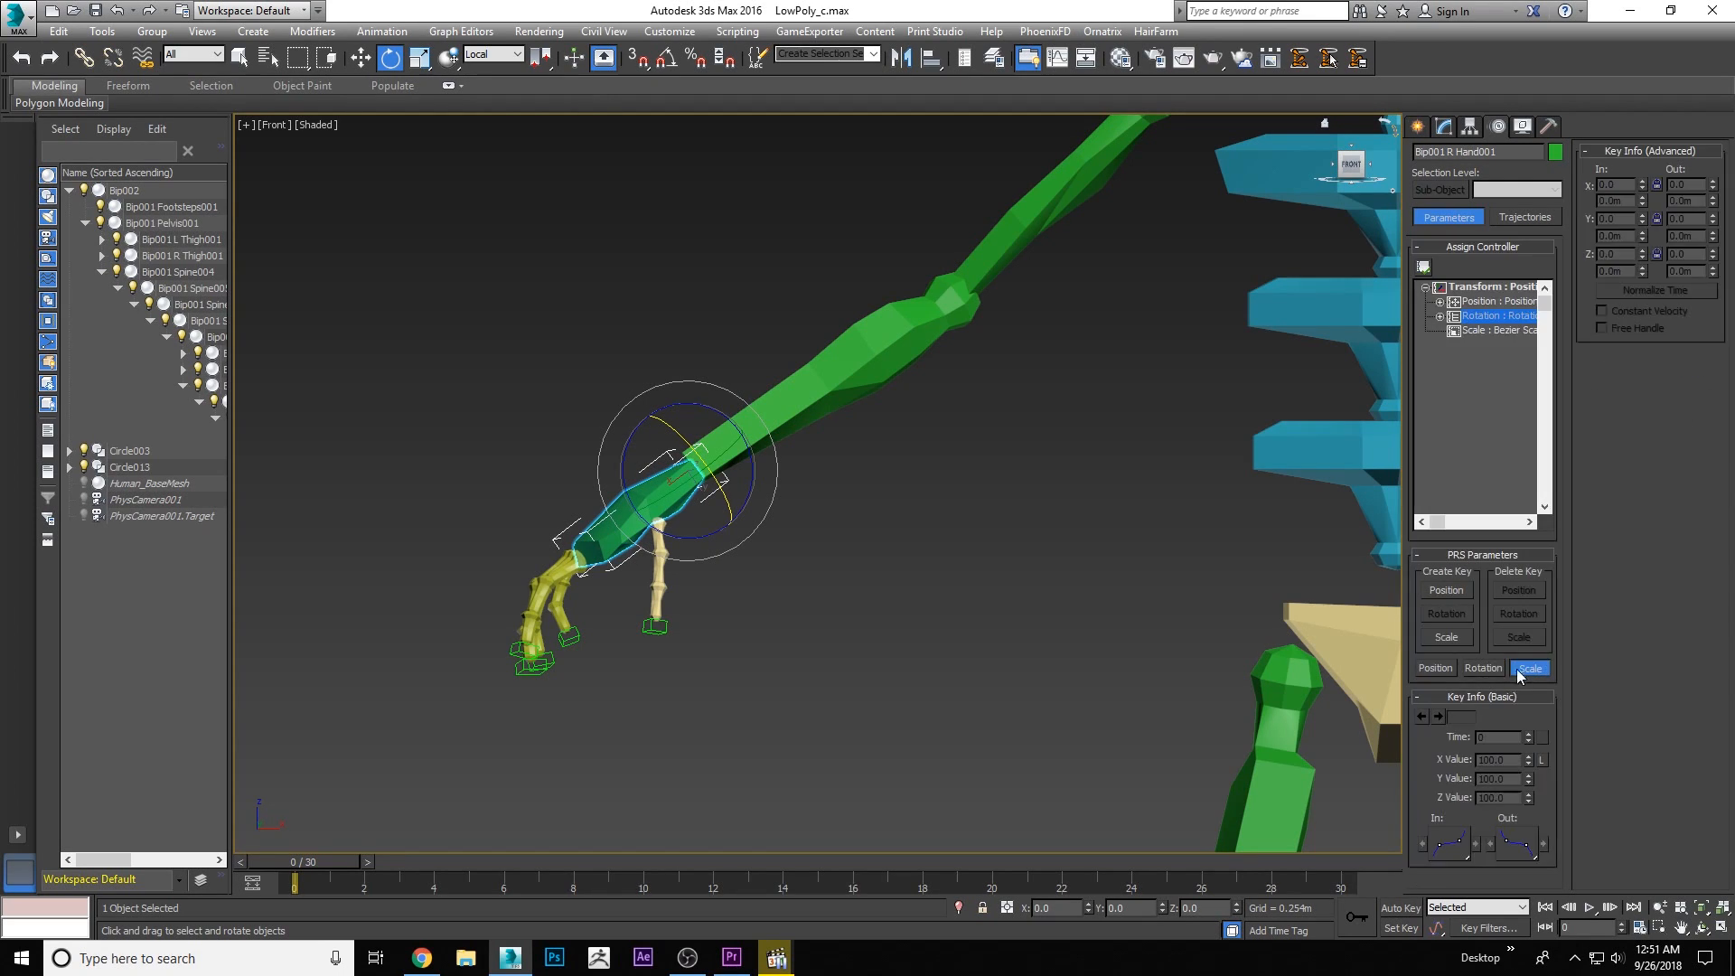
{"action": "left_click", "coordinate": [1457, 759]}
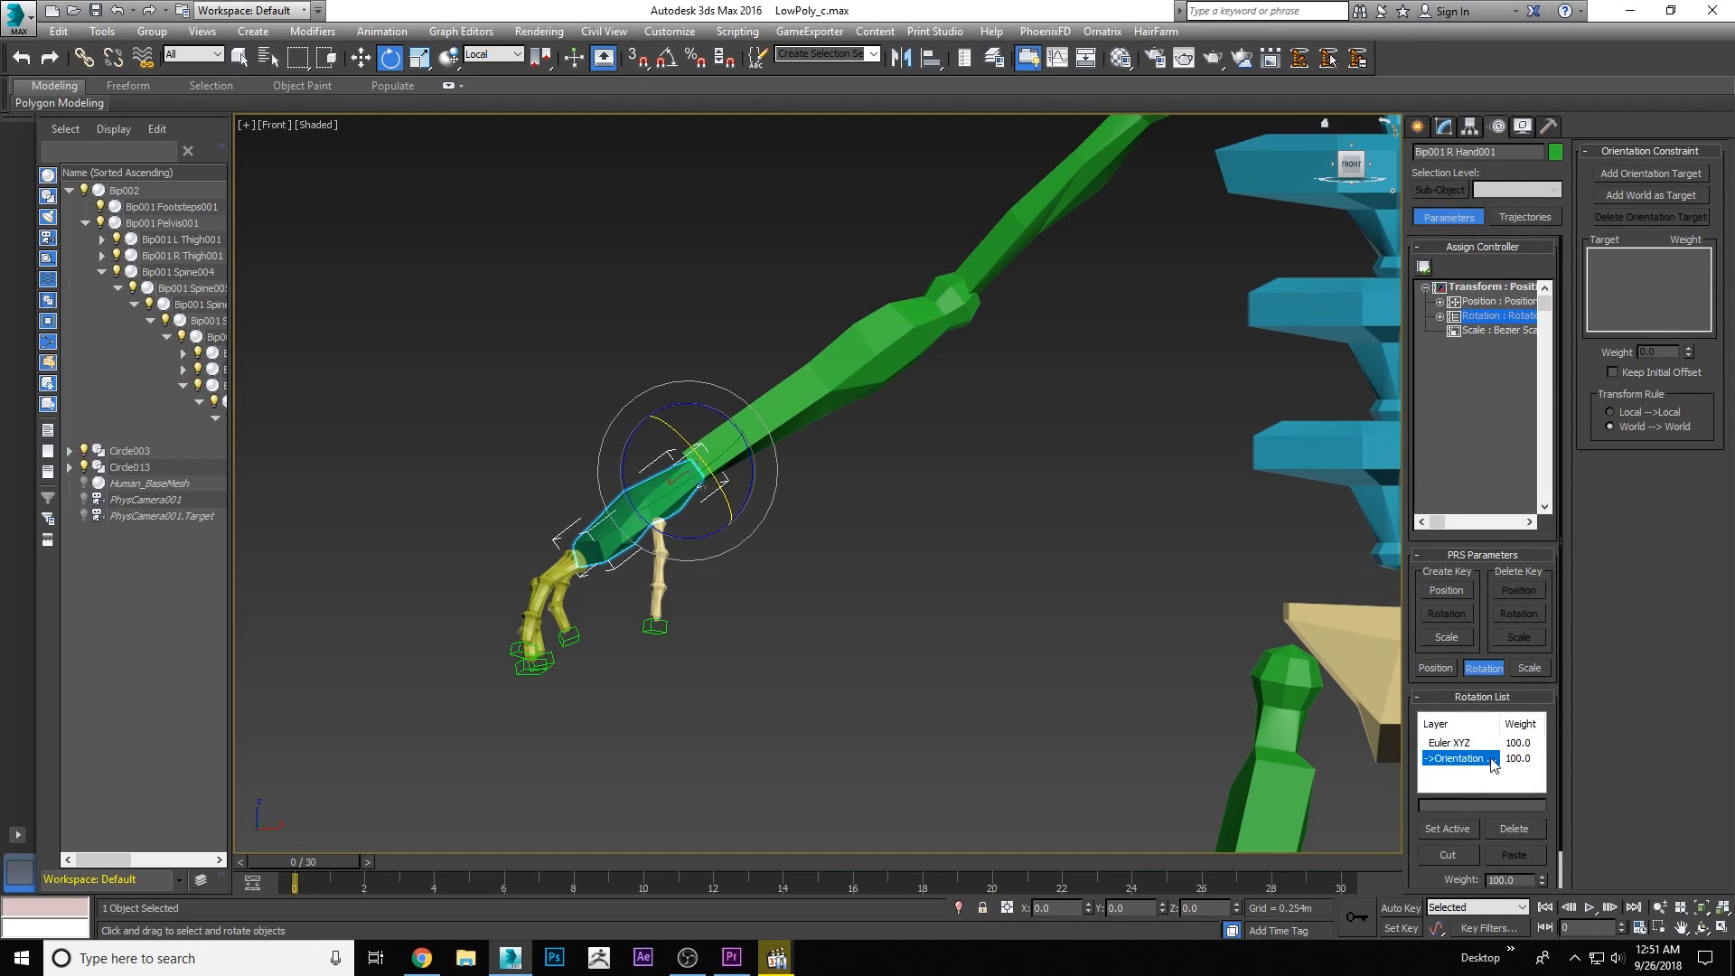
{"action": "left_click", "coordinate": [1509, 828]}
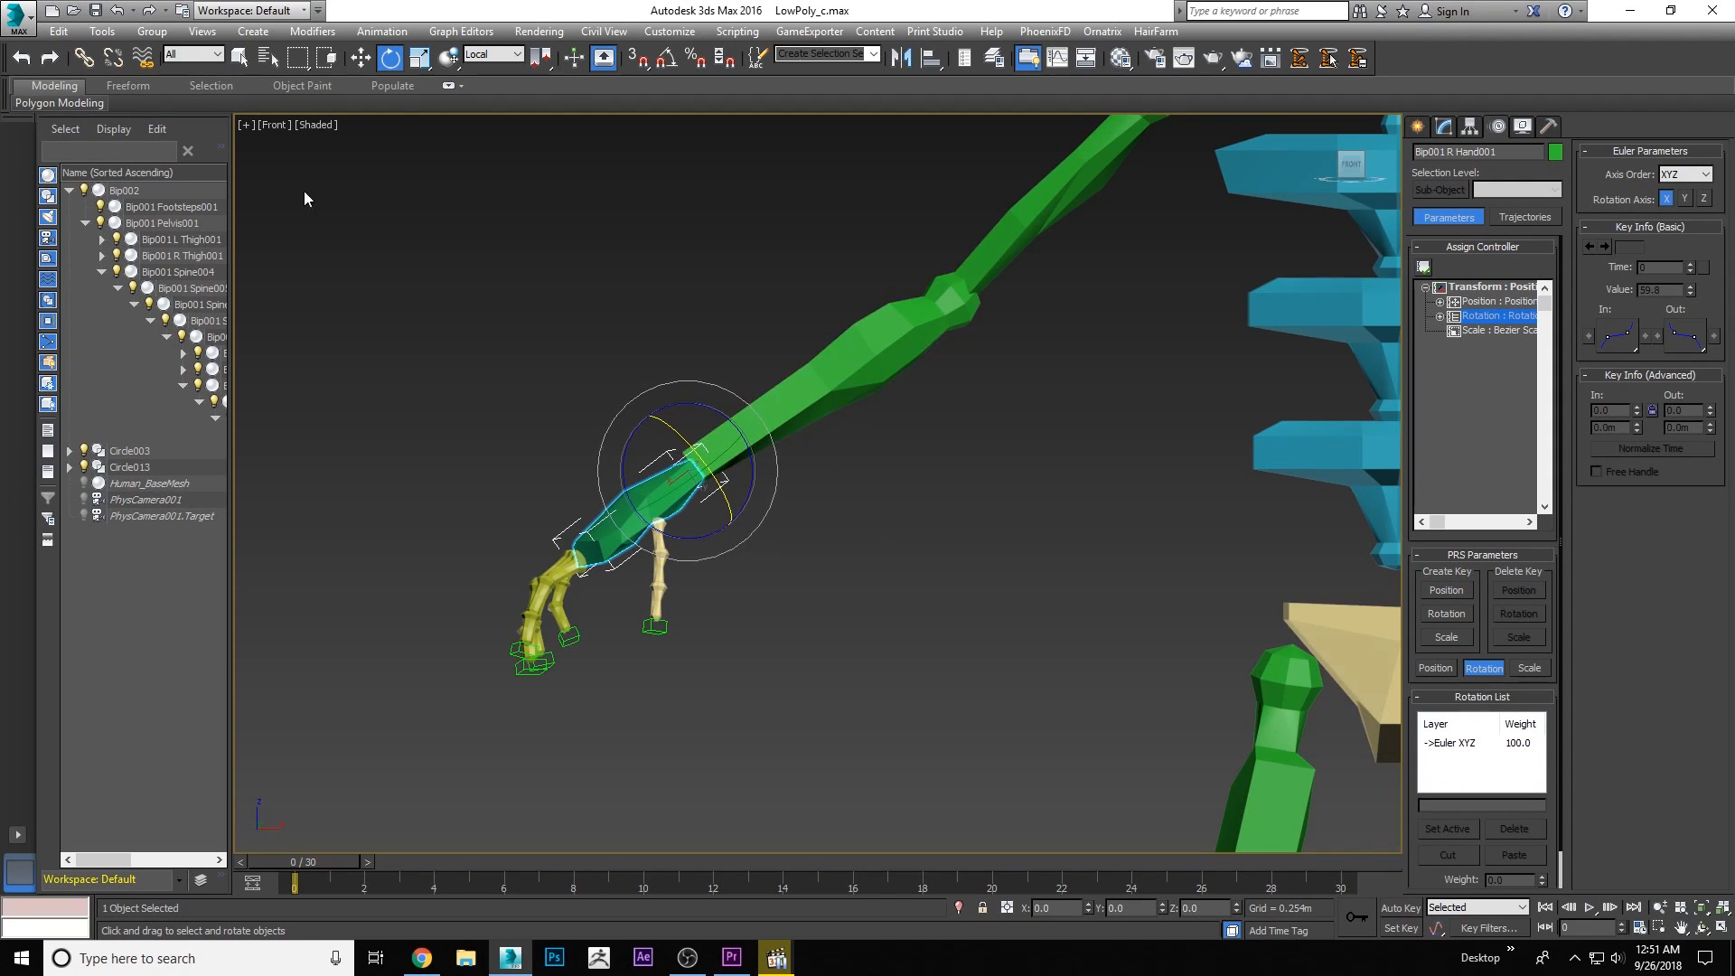
Rotate the right hand bone to test its freedom without the constraint, and cancel the test
{"action": "left_click_drag", "start_coordinate": [640, 459], "coordinate": [714, 448]}
{"action": "scroll", "coordinate": [575, 438], "scroll_direction": "down", "scroll_amount": 5}
{"action": "right_click", "coordinate": [817, 458]}
{"action": "left_click", "coordinate": [904, 469]}
{"action": "scroll", "coordinate": [620, 446], "scroll_direction": "up", "scroll_amount": 5}
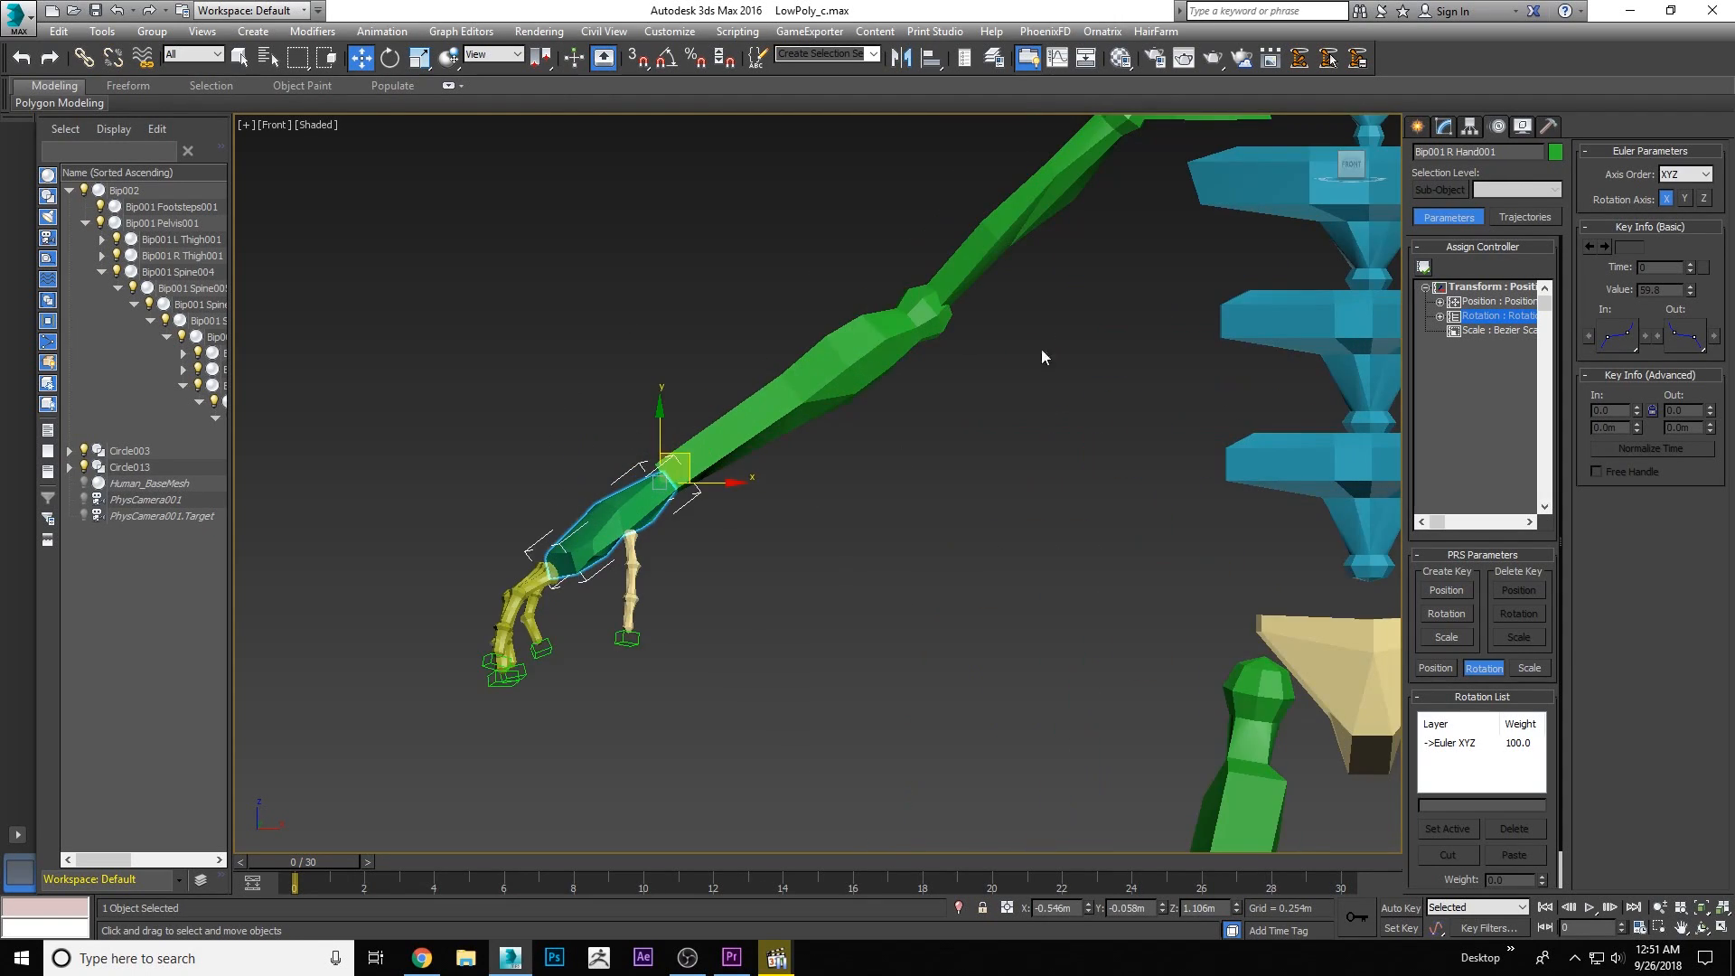
{"action": "scroll", "coordinate": [777, 397], "scroll_direction": "down", "scroll_amount": 5}
{"action": "scroll", "coordinate": [769, 404], "scroll_direction": "up", "scroll_amount": 3}
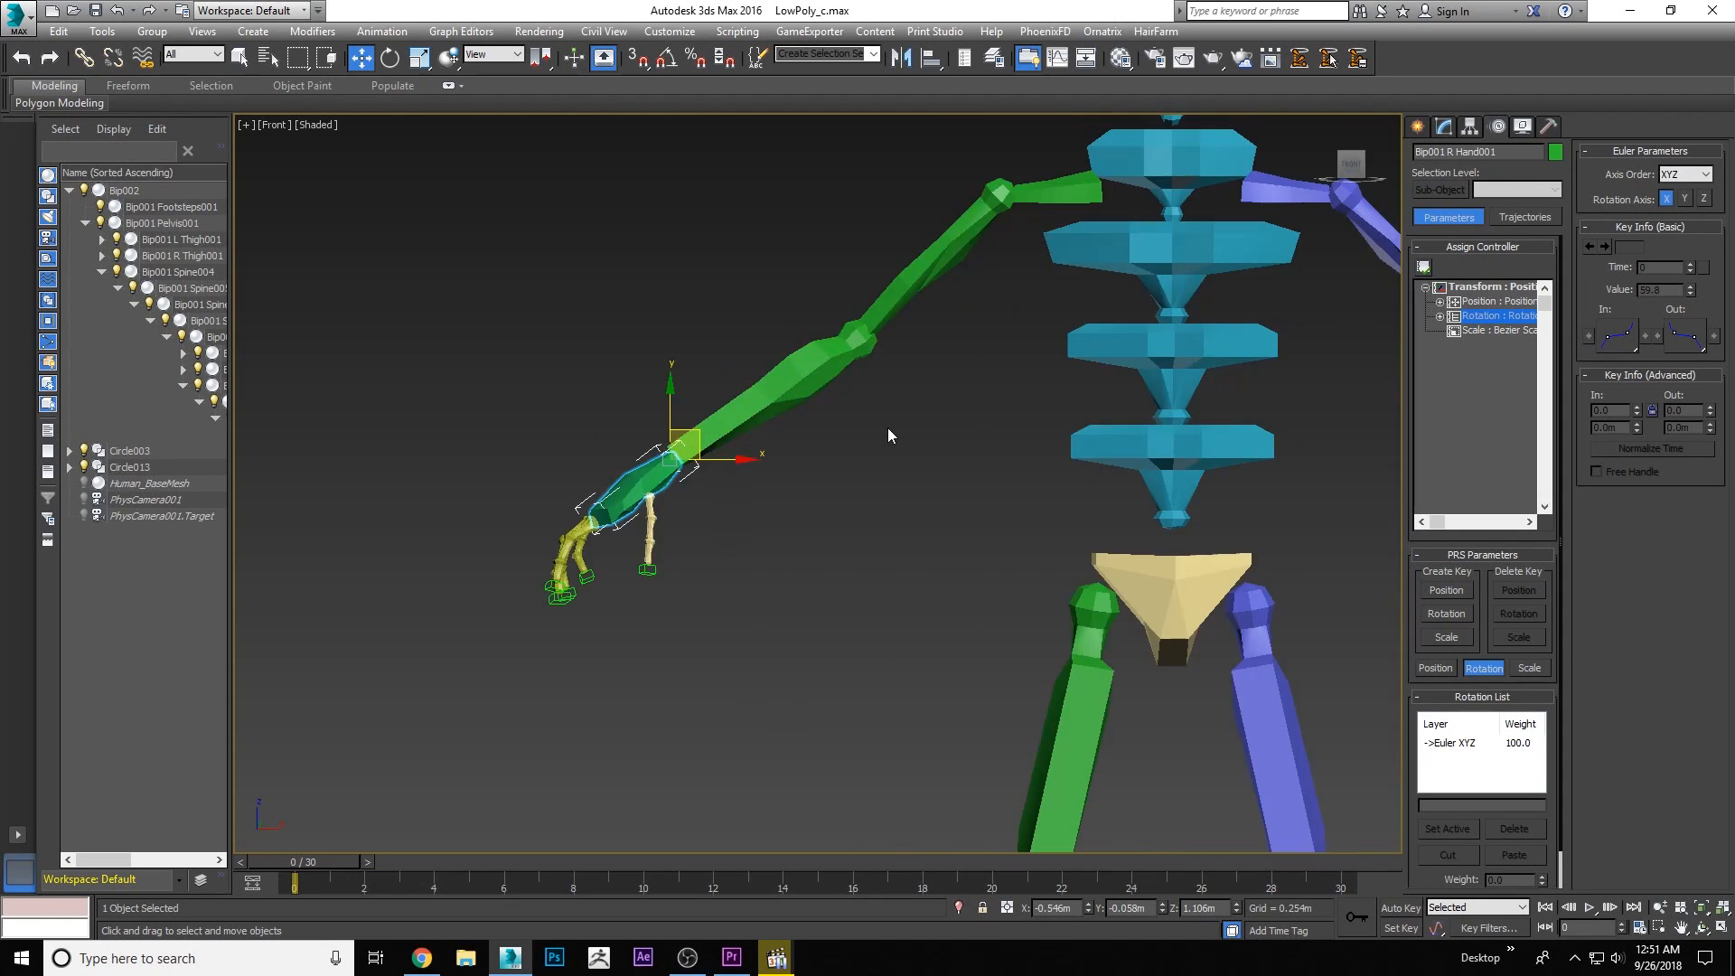
{"action": "middle_click_drag", "start_coordinate": [888, 435], "coordinate": [859, 525]}
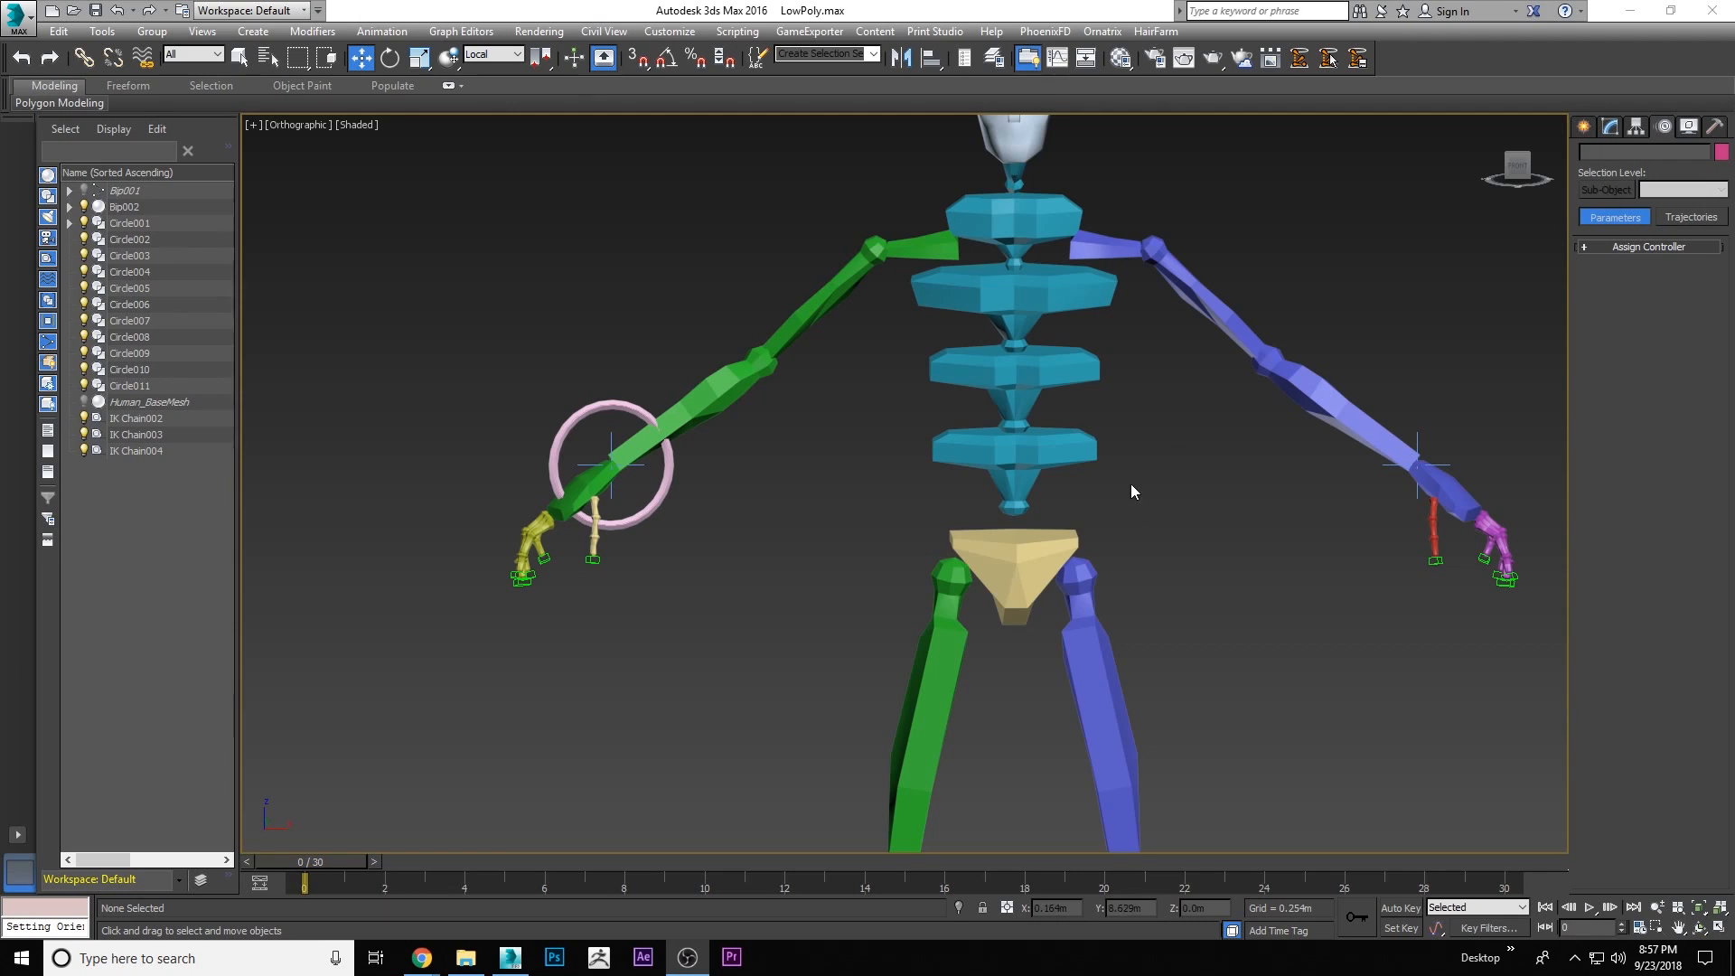
In LowPoly.max, clone one spare control circle as a Copy and set its radius to 0.261 m
{"action": "right_click", "coordinate": [1133, 492]}
{"action": "scroll", "coordinate": [676, 640], "scroll_direction": "down", "scroll_amount": 5}
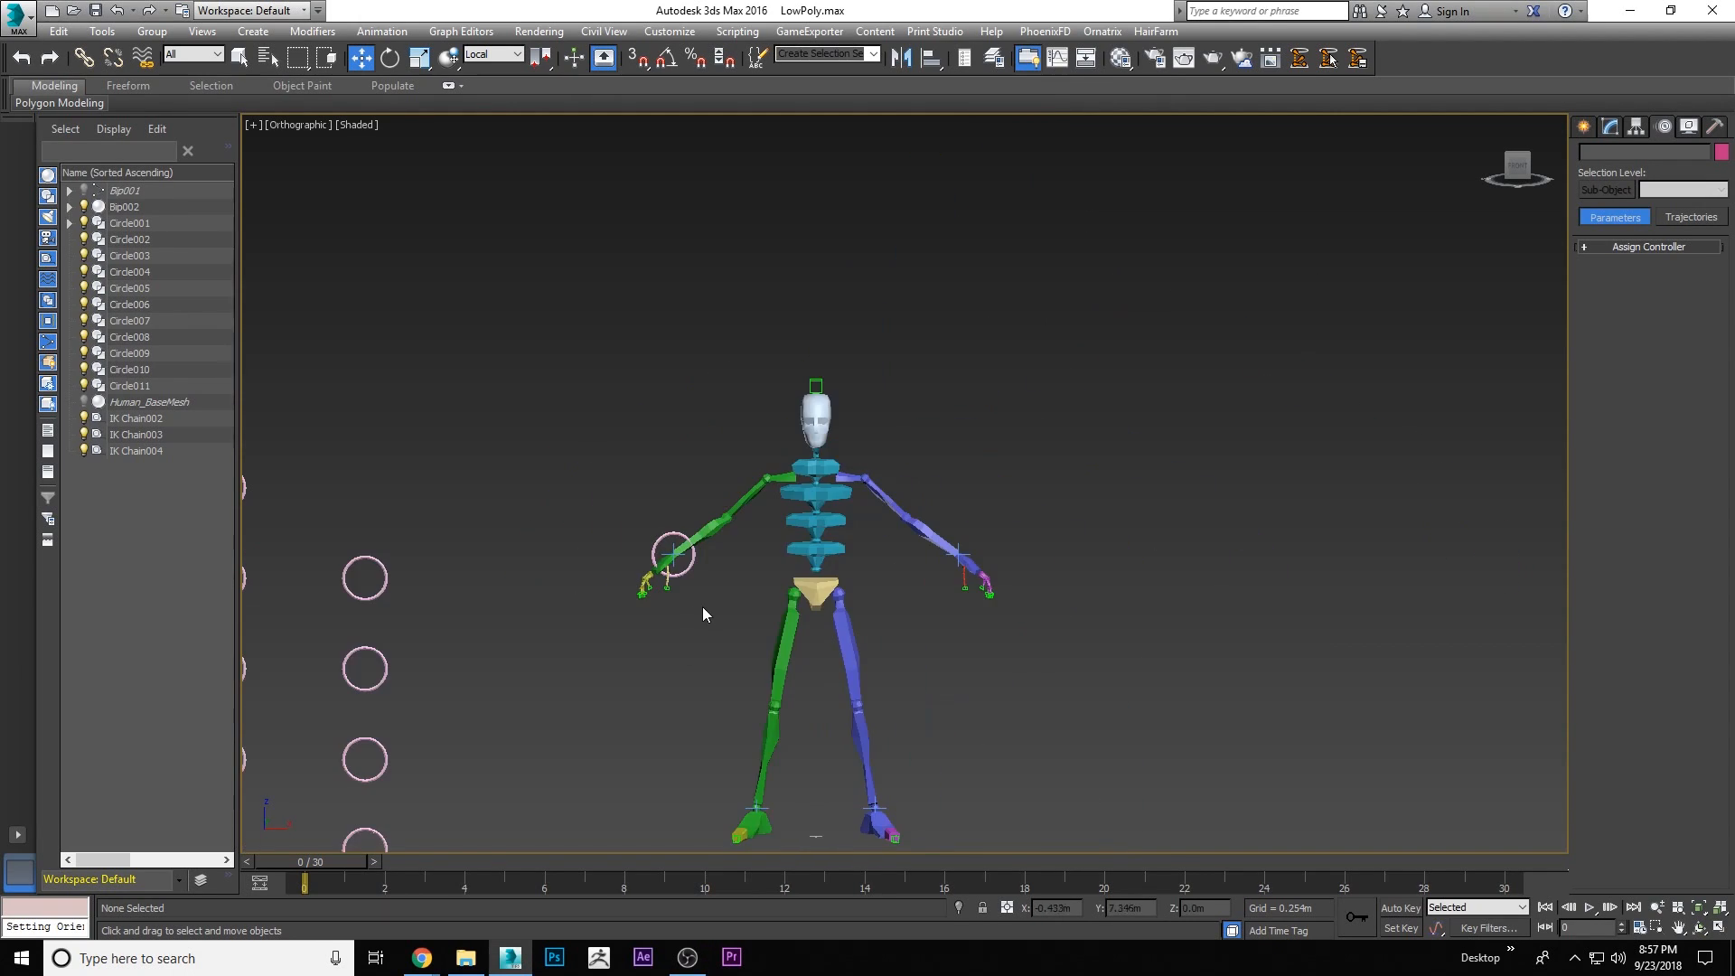
{"action": "left_click", "coordinate": [352, 564]}
{"action": "left_click_drag", "start_coordinate": [390, 565], "coordinate": [564, 454]}
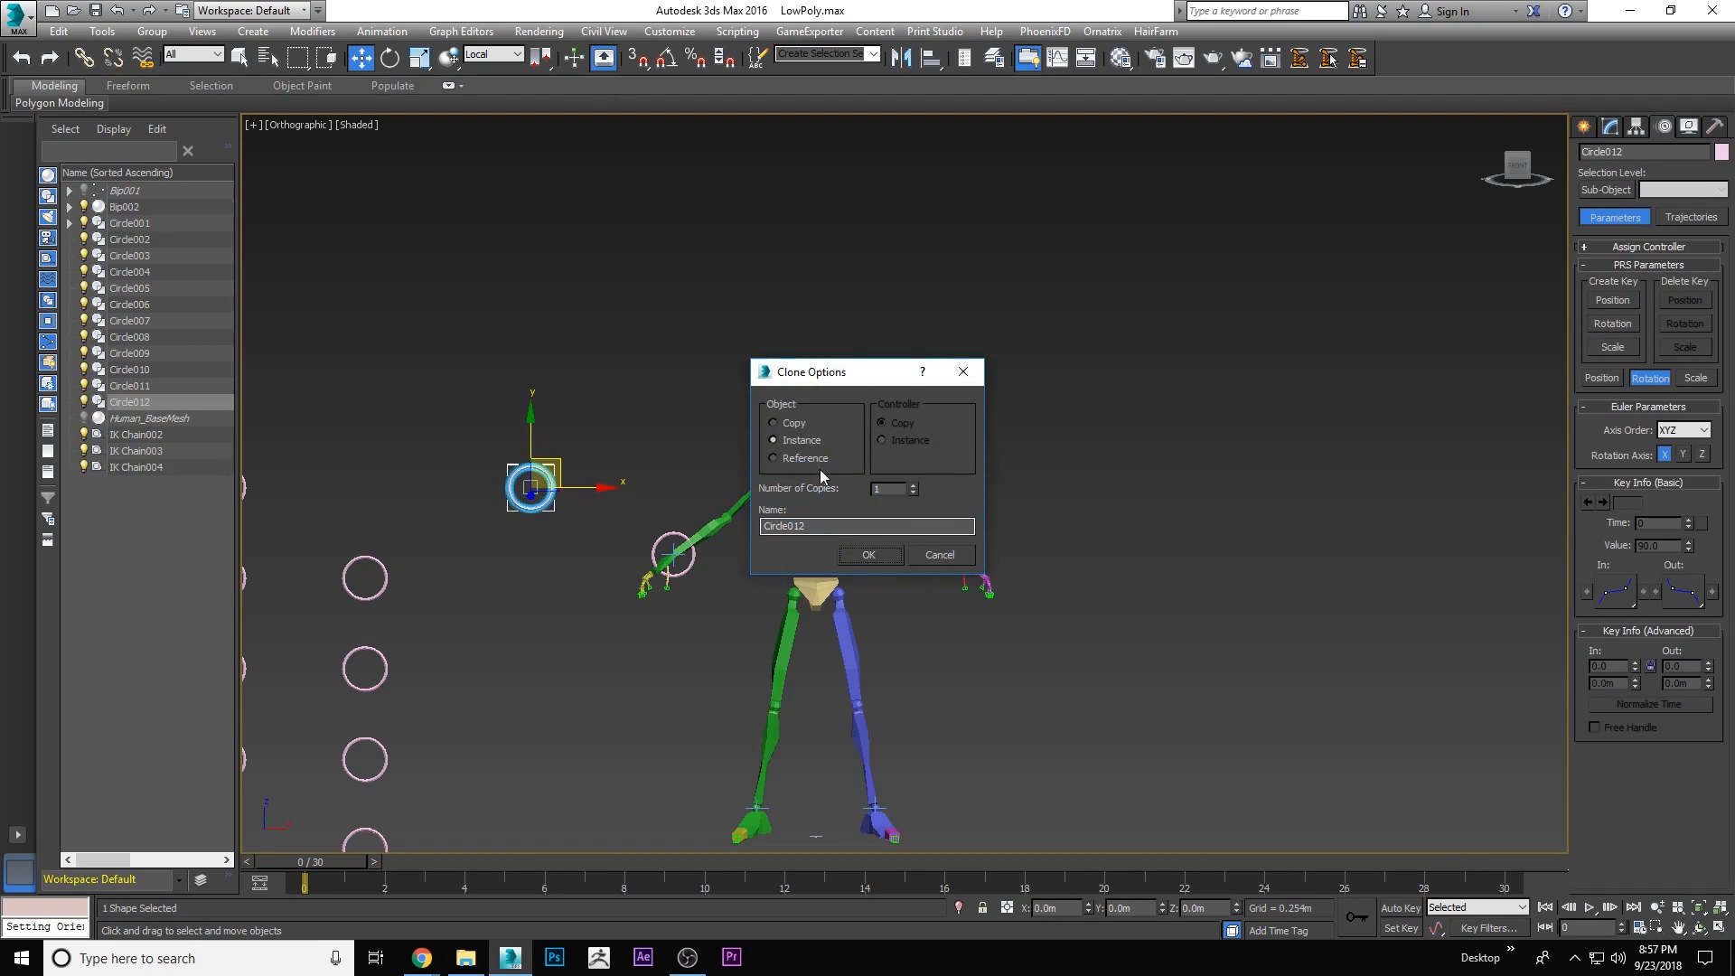
{"action": "left_click", "coordinate": [778, 425]}
{"action": "left_click", "coordinate": [866, 557]}
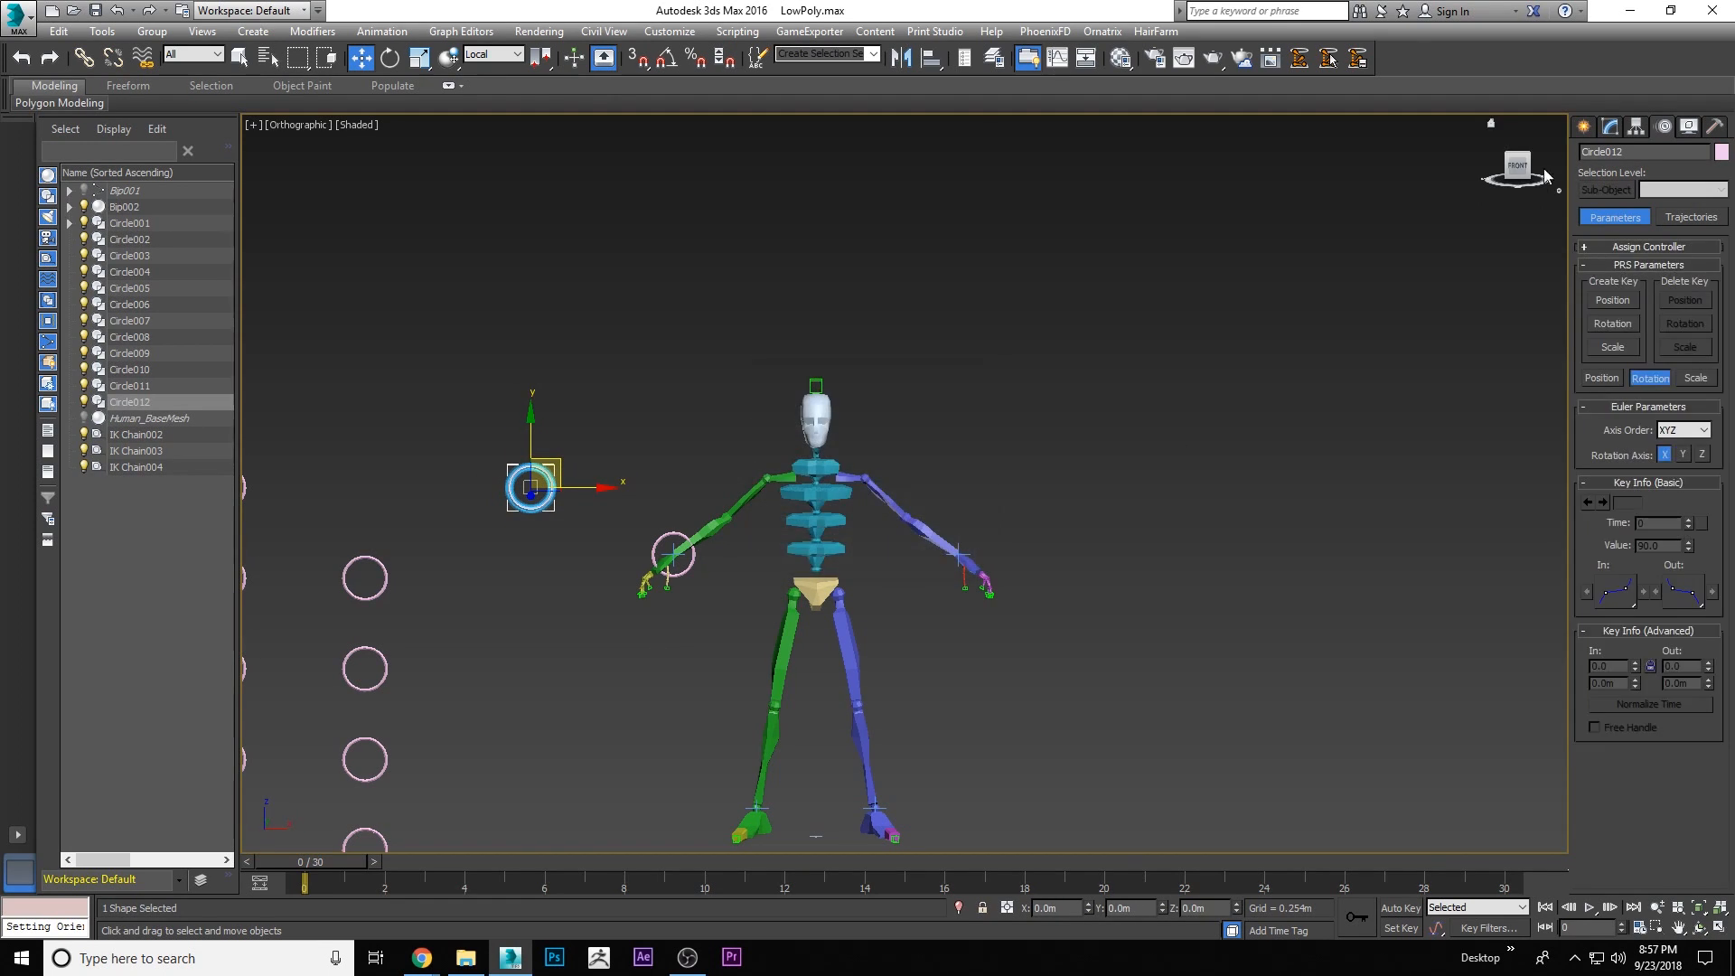
{"action": "left_click", "coordinate": [1611, 126]}
{"action": "left_click_drag", "start_coordinate": [1699, 729], "coordinate": [1614, 551]}
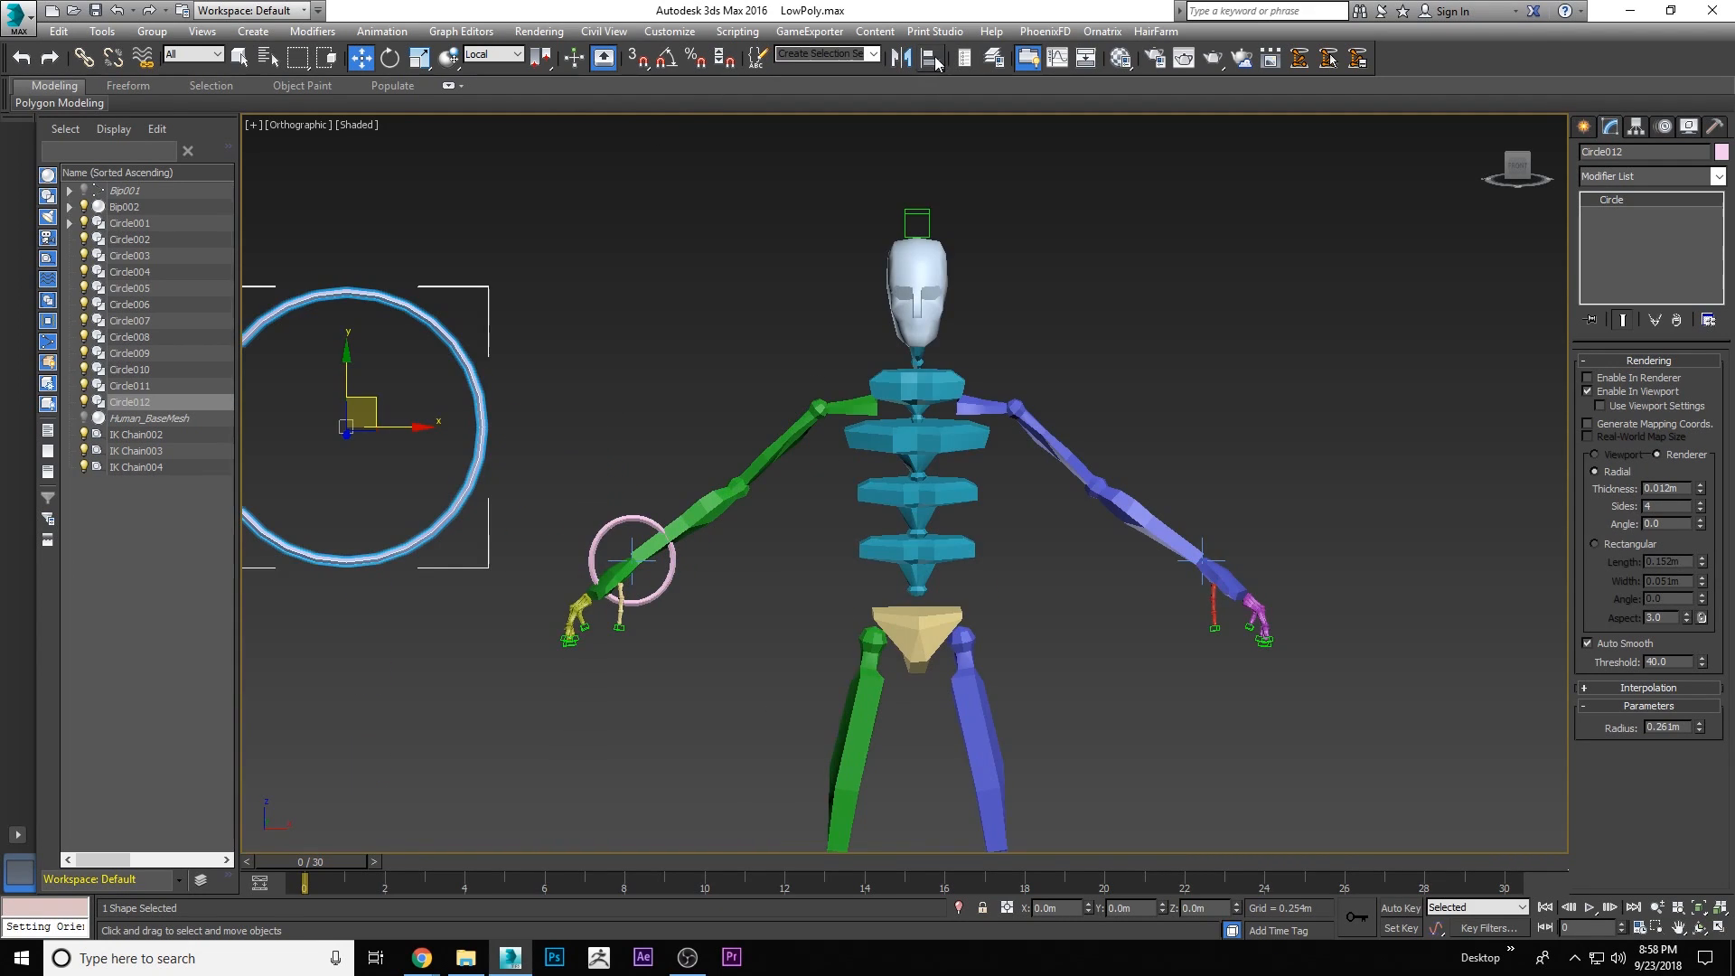
Align the large circle to the Bip002 root, pivot to pivot, in X, Y and Z position and orientation
{"action": "left_click", "coordinate": [934, 60]}
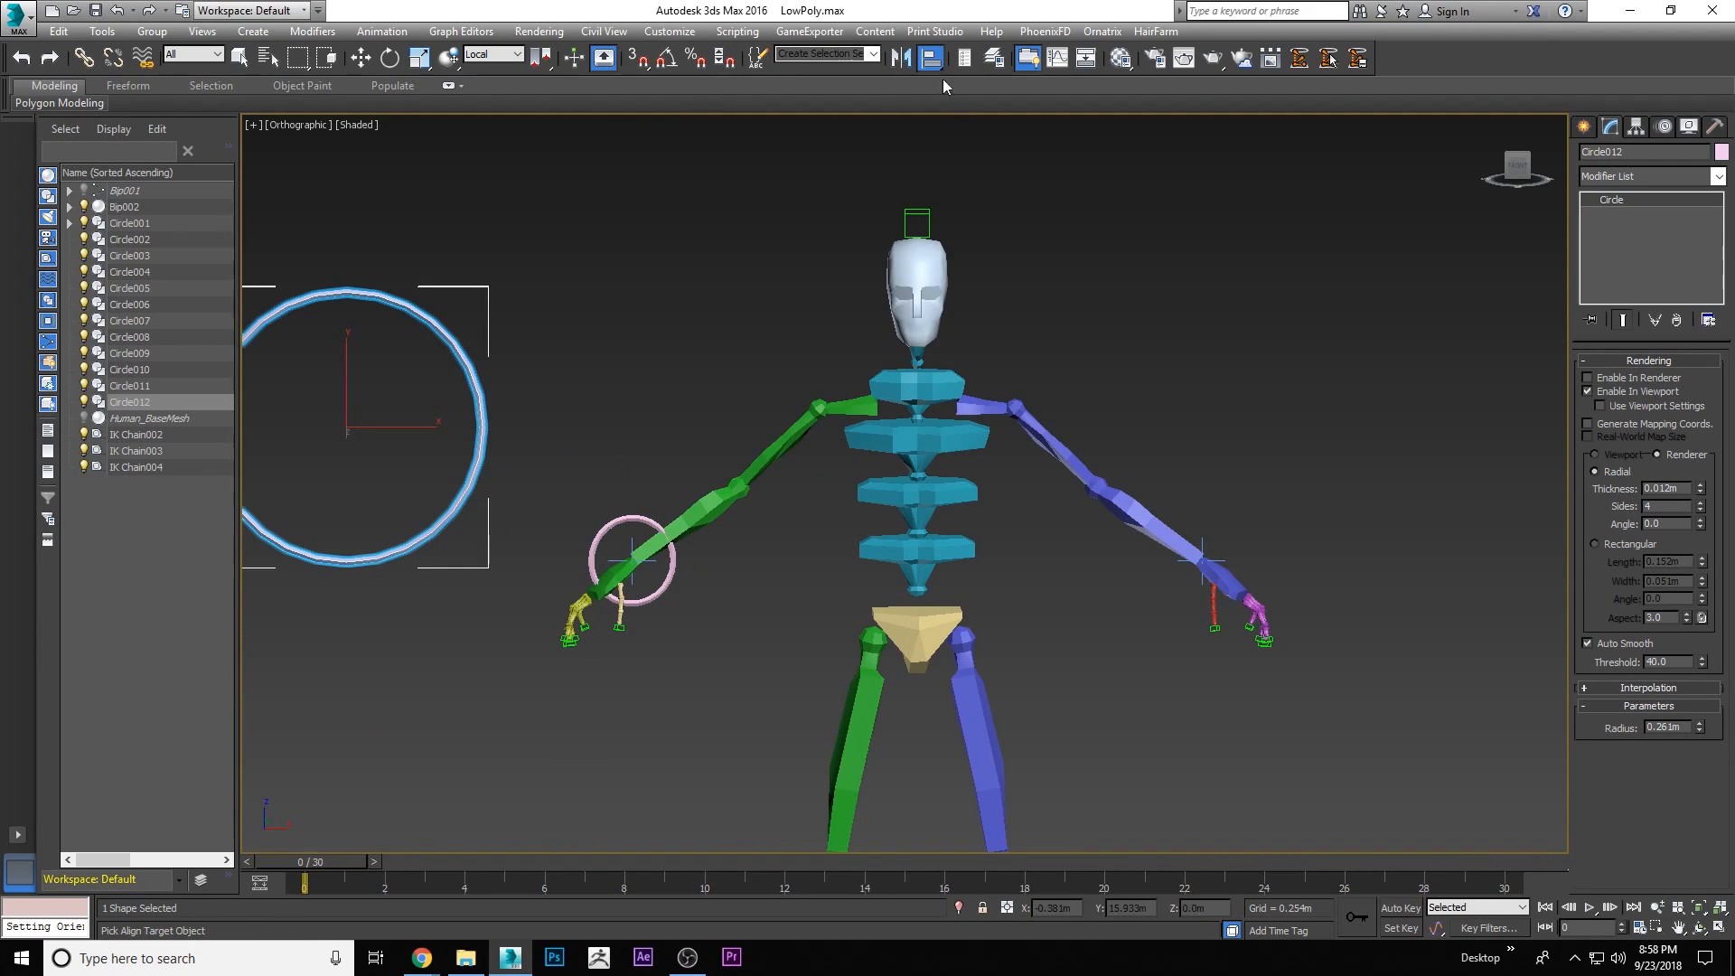
{"action": "key", "text": "F3"}
{"action": "scroll", "coordinate": [970, 577], "scroll_direction": "up", "scroll_amount": 6}
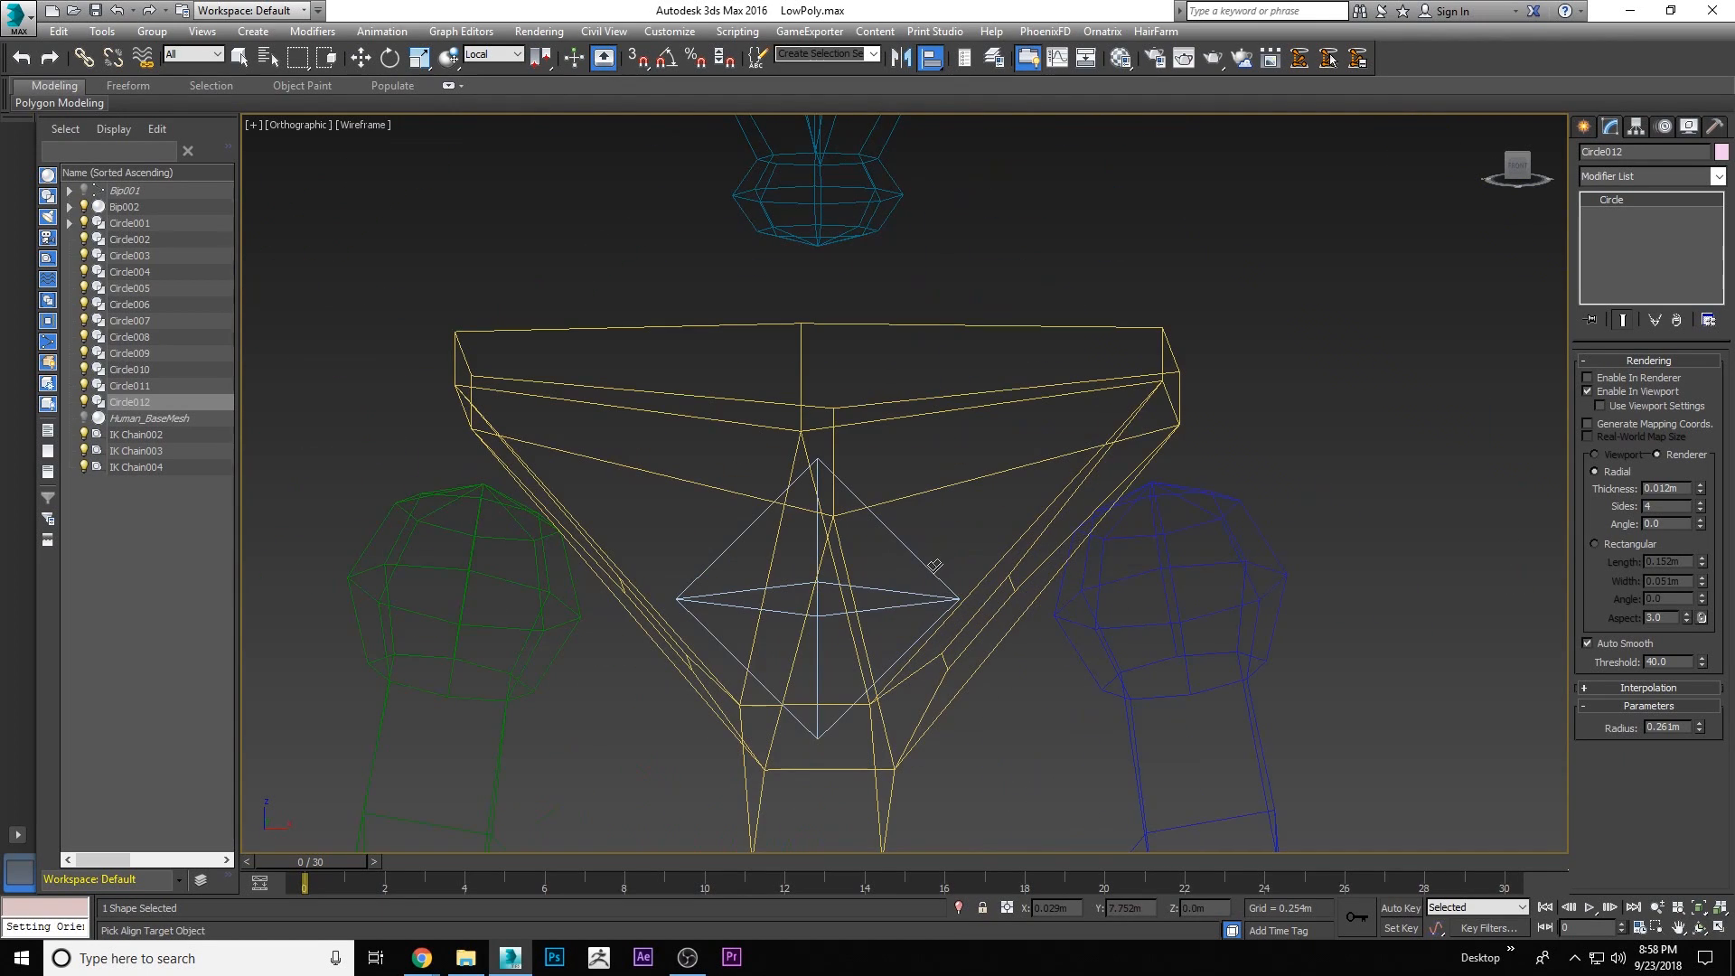
{"action": "left_click", "coordinate": [930, 570]}
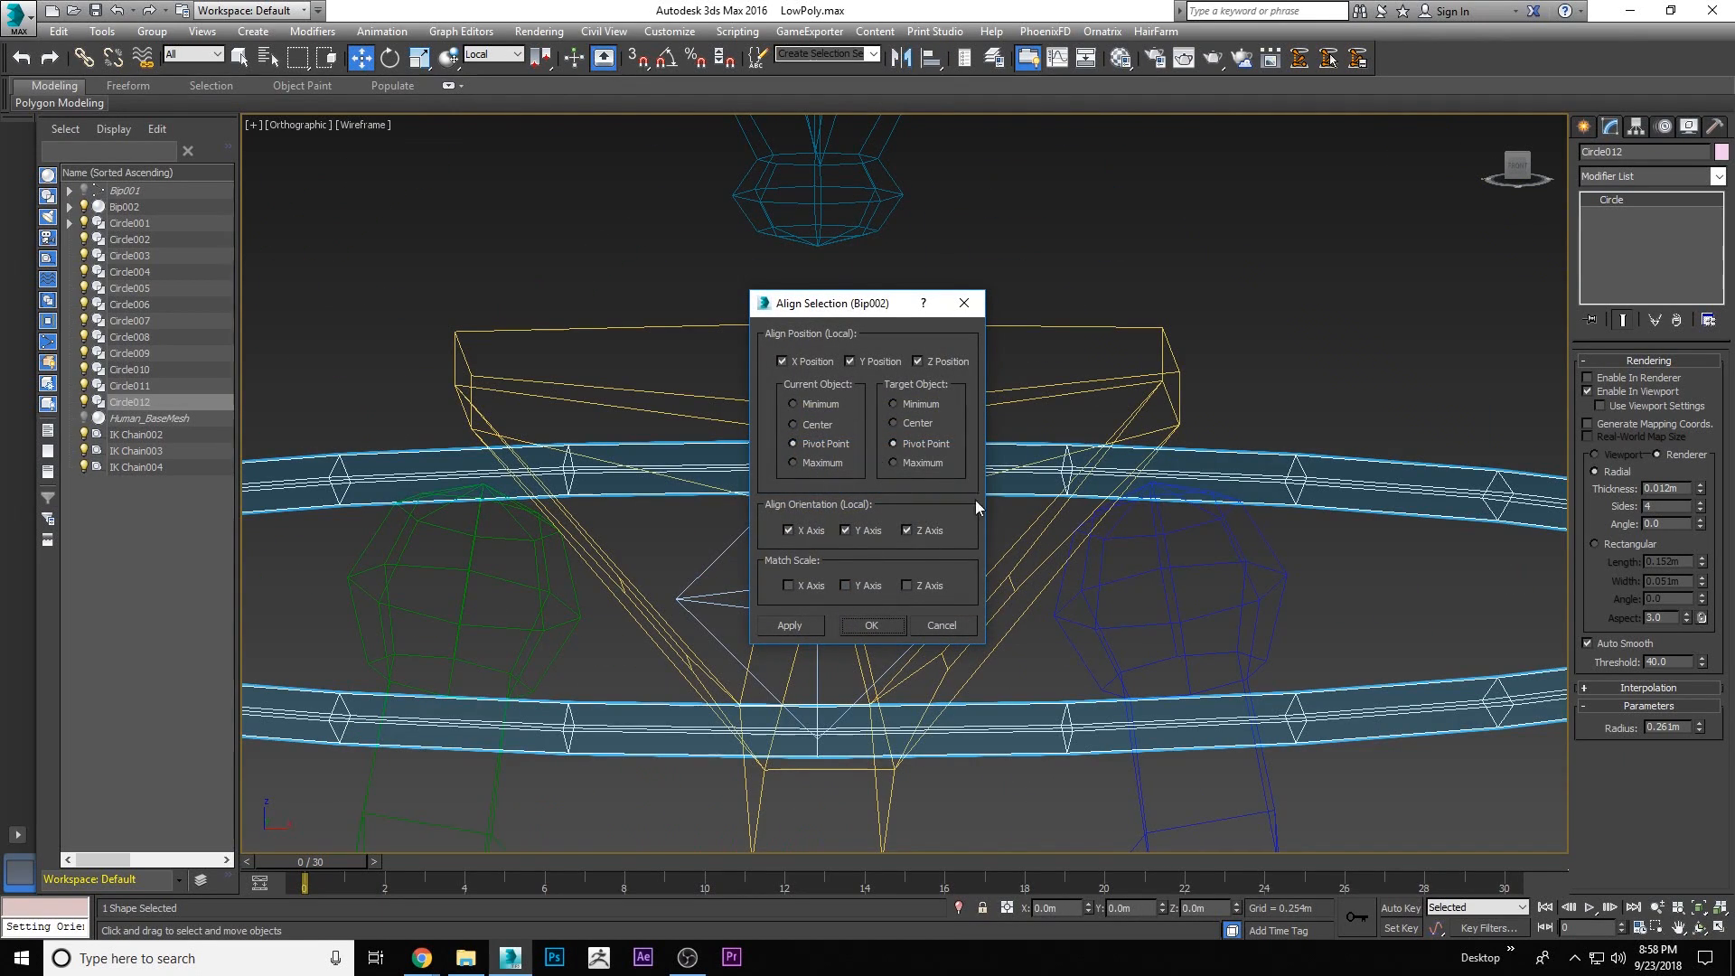
{"action": "left_click", "coordinate": [871, 626]}
{"action": "scroll", "coordinate": [755, 531], "scroll_direction": "down", "scroll_amount": 6}
{"action": "scroll", "coordinate": [926, 612], "scroll_direction": "up", "scroll_amount": 8}
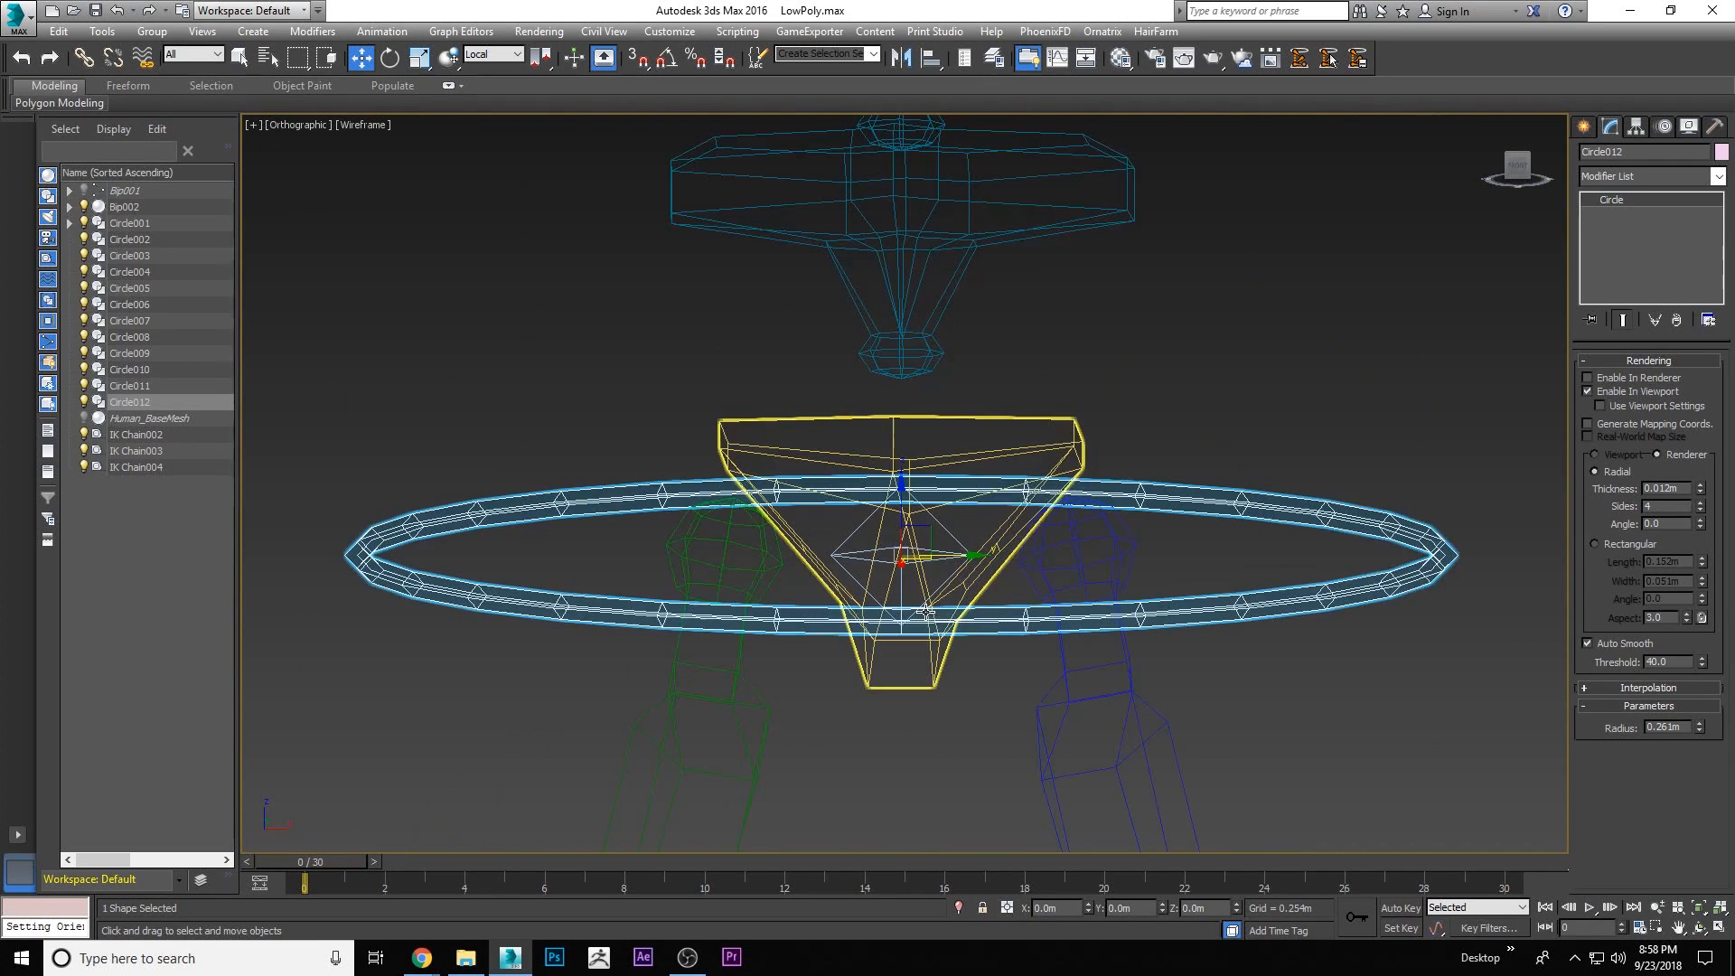
Link the Bip002 root to the large hip circle as its parent
{"action": "left_click", "coordinate": [84, 57]}
{"action": "left_click", "coordinate": [837, 522]}
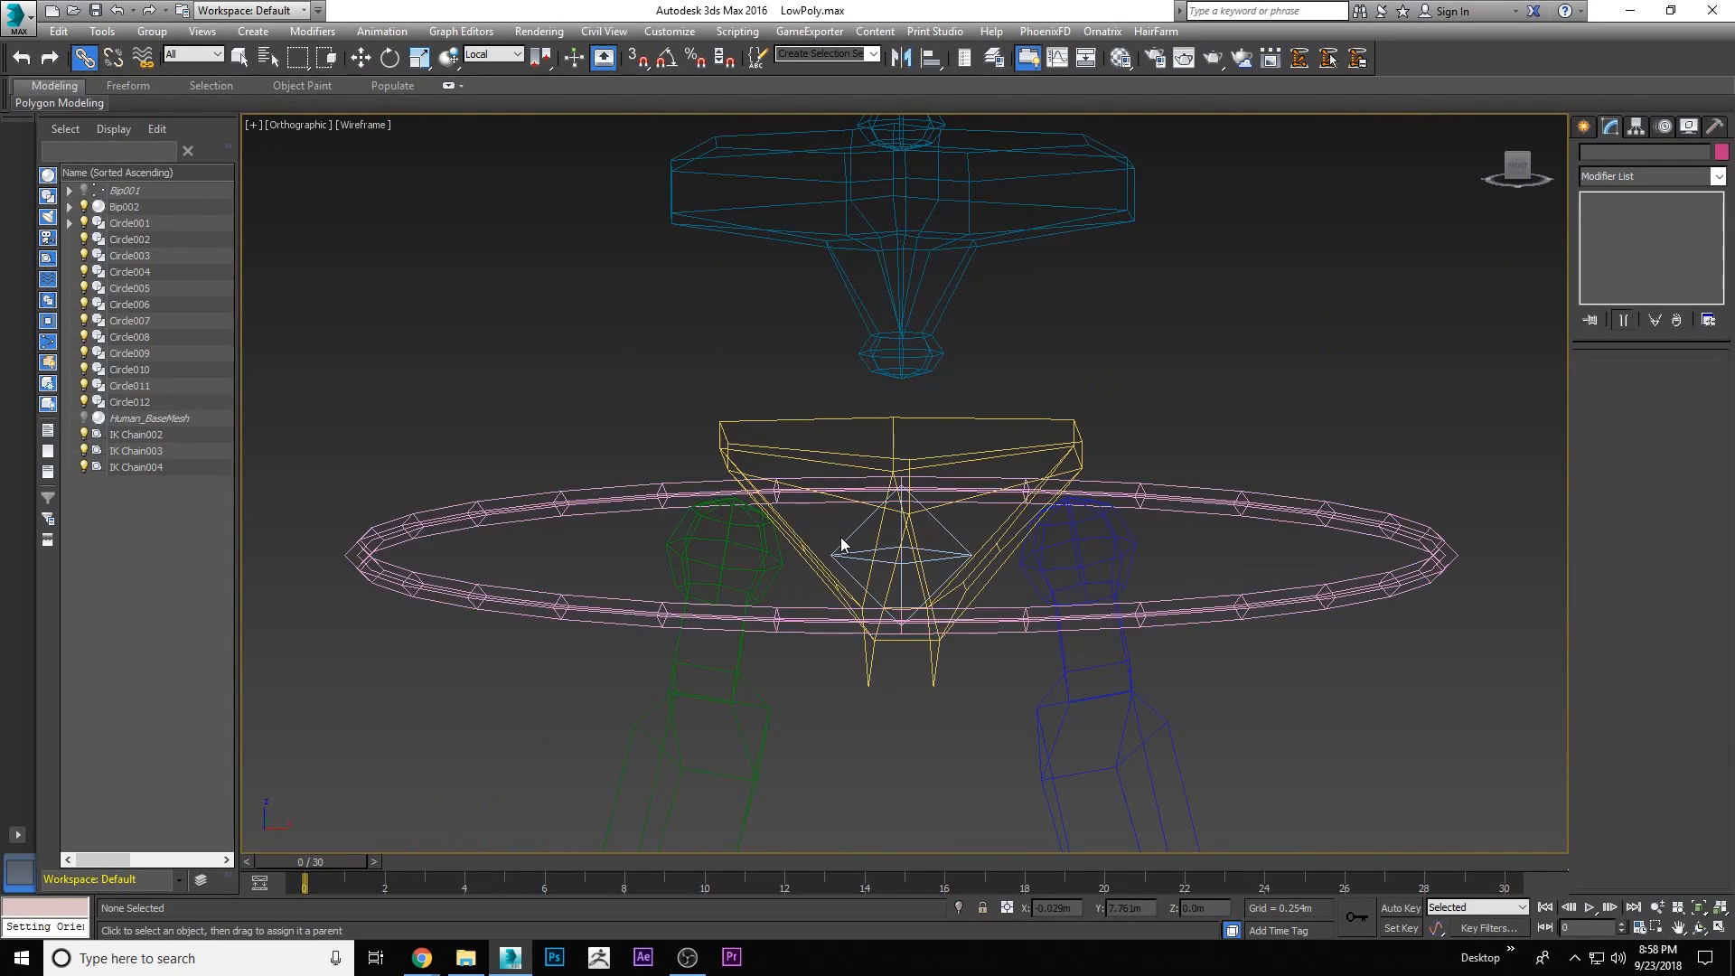
{"action": "left_click", "coordinate": [840, 537]}
{"action": "left_click_drag", "start_coordinate": [553, 493], "coordinate": [560, 495]}
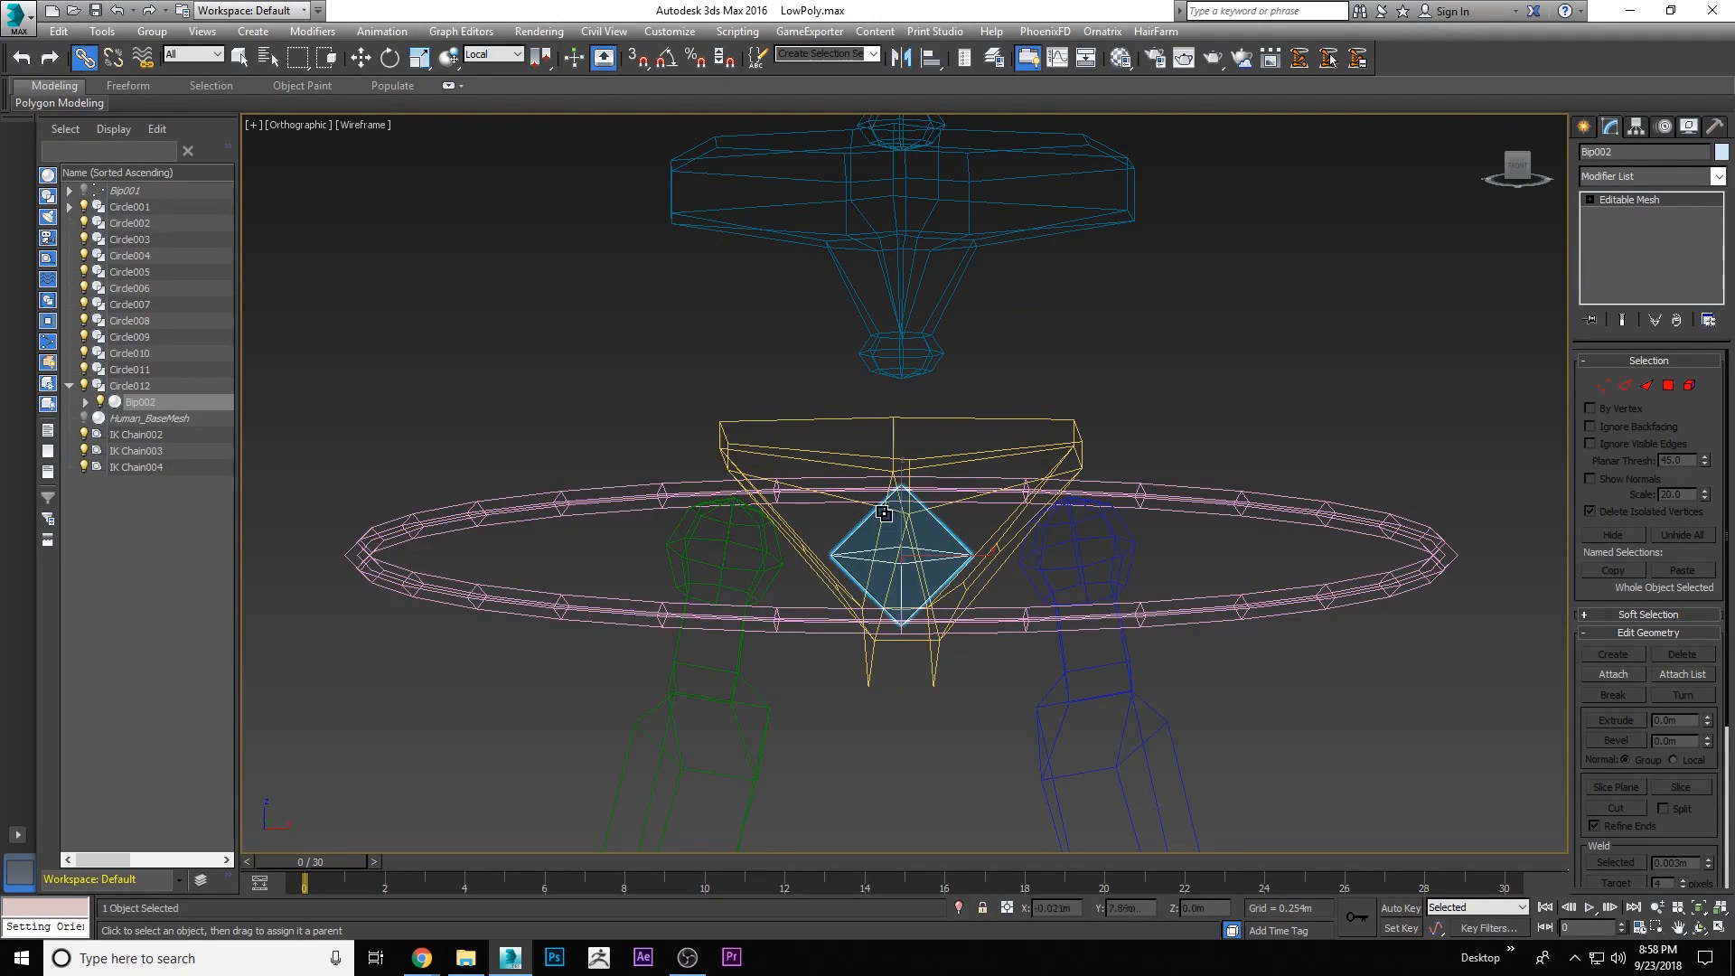
{"action": "left_click", "coordinate": [452, 601]}
{"action": "key", "text": "F3"}
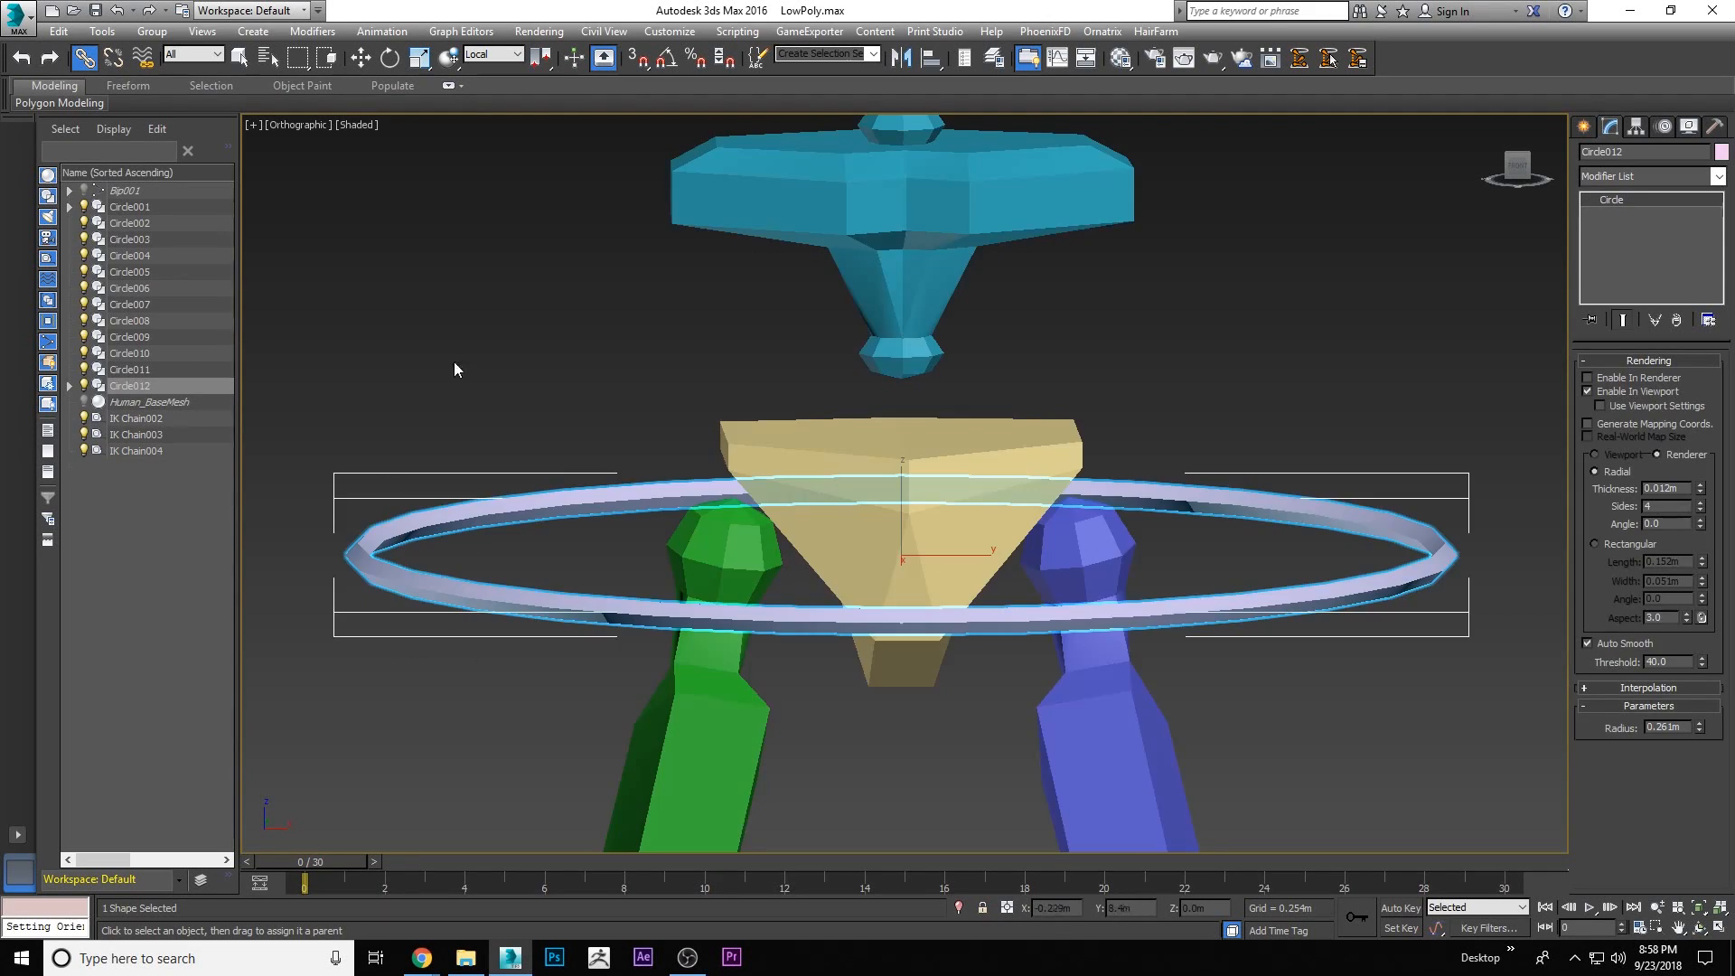
Move the hip control circle to test how the body follows, restore its position and deselect it
{"action": "scroll", "coordinate": [622, 500], "scroll_direction": "down", "scroll_amount": 5}
{"action": "scroll", "coordinate": [578, 466], "scroll_direction": "up", "scroll_amount": 3}
{"action": "scroll", "coordinate": [605, 511], "scroll_direction": "down", "scroll_amount": 2}
{"action": "scroll", "coordinate": [654, 626], "scroll_direction": "up", "scroll_amount": 2}
{"action": "middle_click_drag", "start_coordinate": [688, 567], "coordinate": [725, 481]}
{"action": "key", "text": "w"}
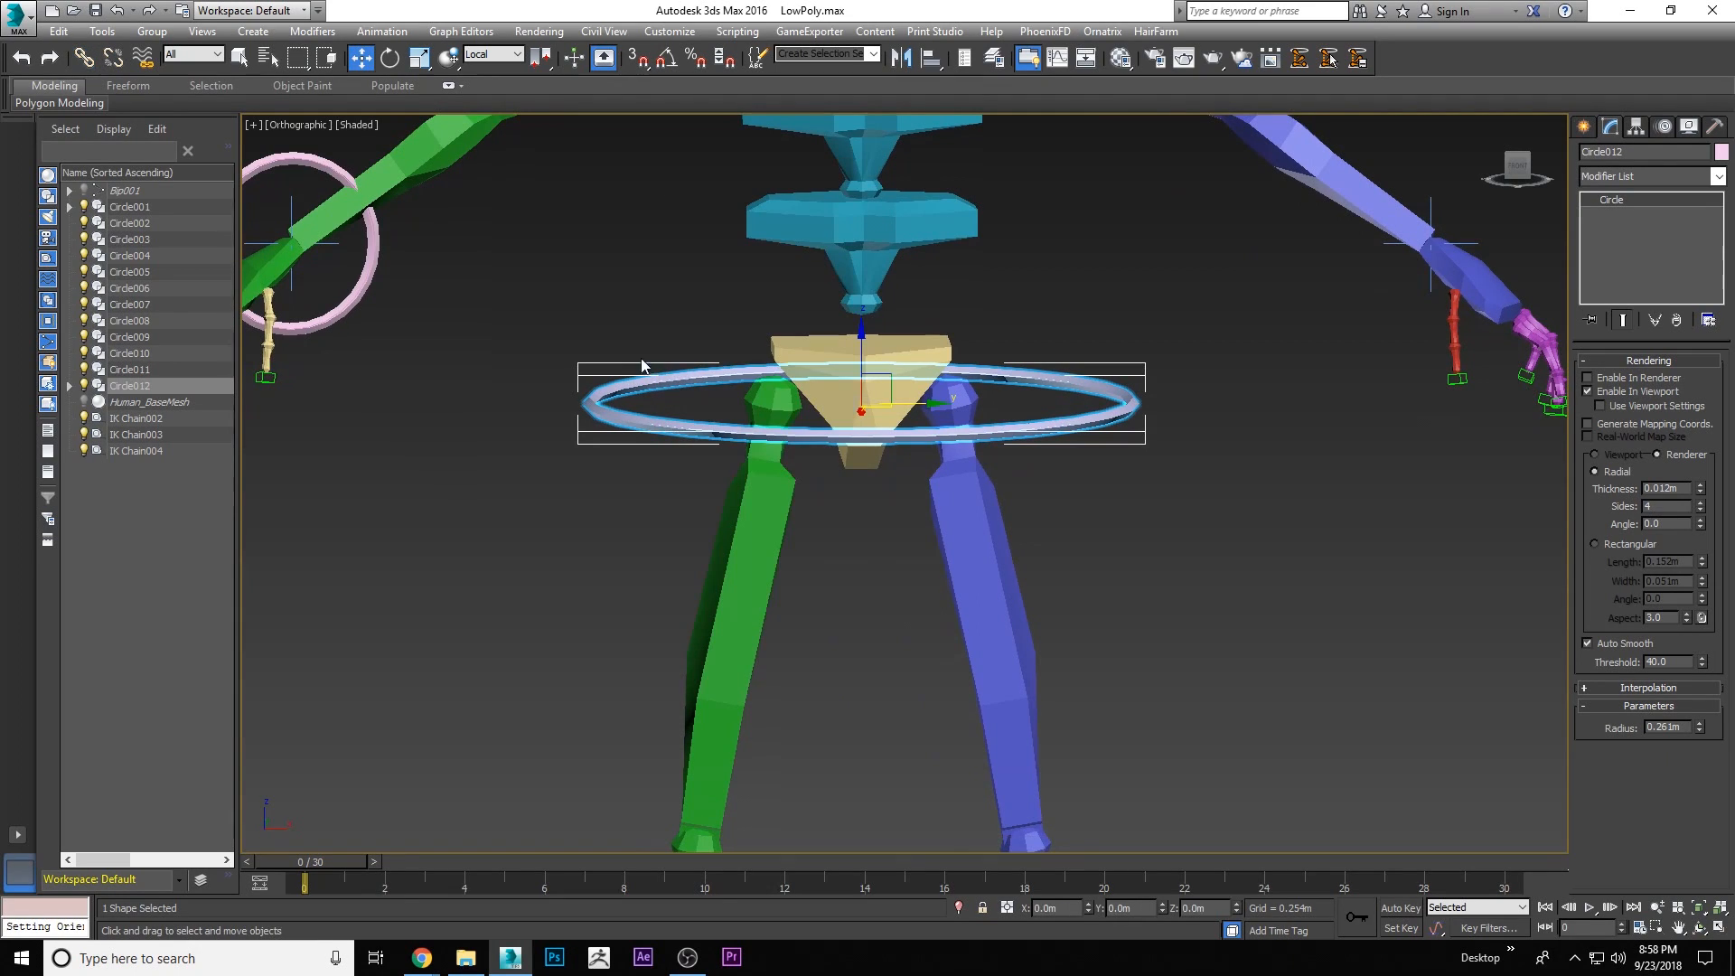
{"action": "scroll", "coordinate": [843, 401], "scroll_direction": "down", "scroll_amount": 3}
{"action": "mouse_move", "coordinate": [871, 376]}
{"action": "left_mouse_down"}
{"action": "mouse_move", "coordinate": [884, 386]}
{"action": "mouse_move", "coordinate": [825, 407]}
{"action": "mouse_move", "coordinate": [870, 362]}
{"action": "left_mouse_up"}
{"action": "scroll", "coordinate": [921, 415], "scroll_direction": "down", "scroll_amount": 4}
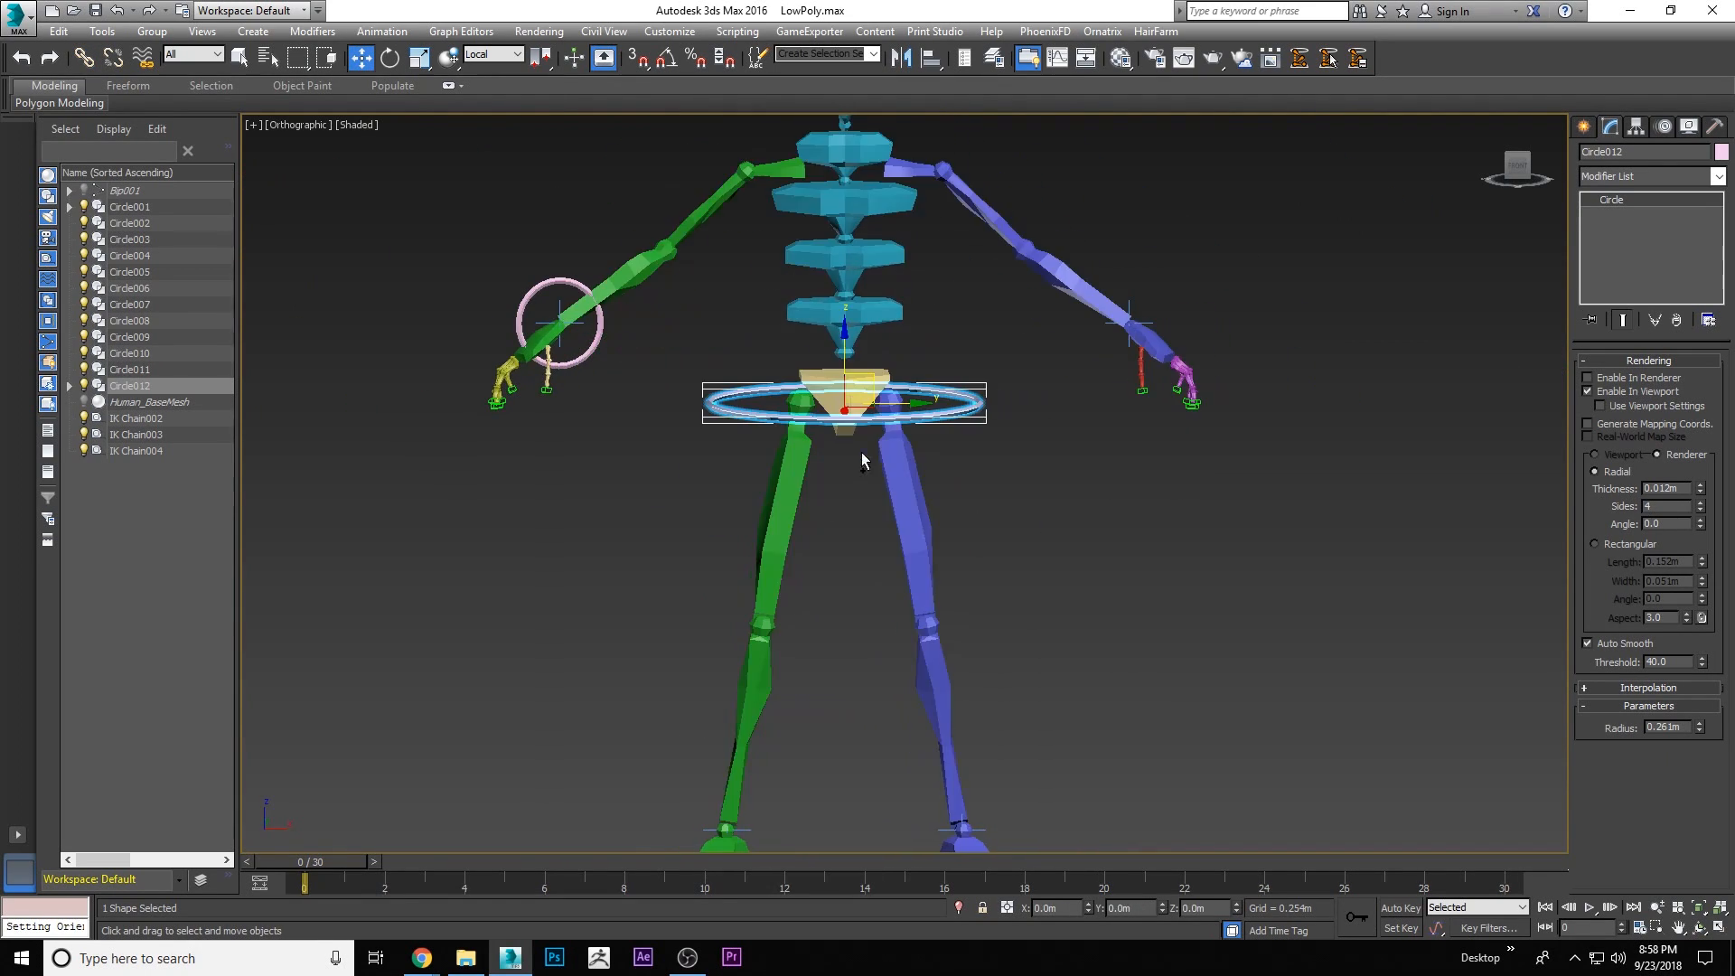
{"action": "left_click_drag", "start_coordinate": [873, 416], "coordinate": [896, 447]}
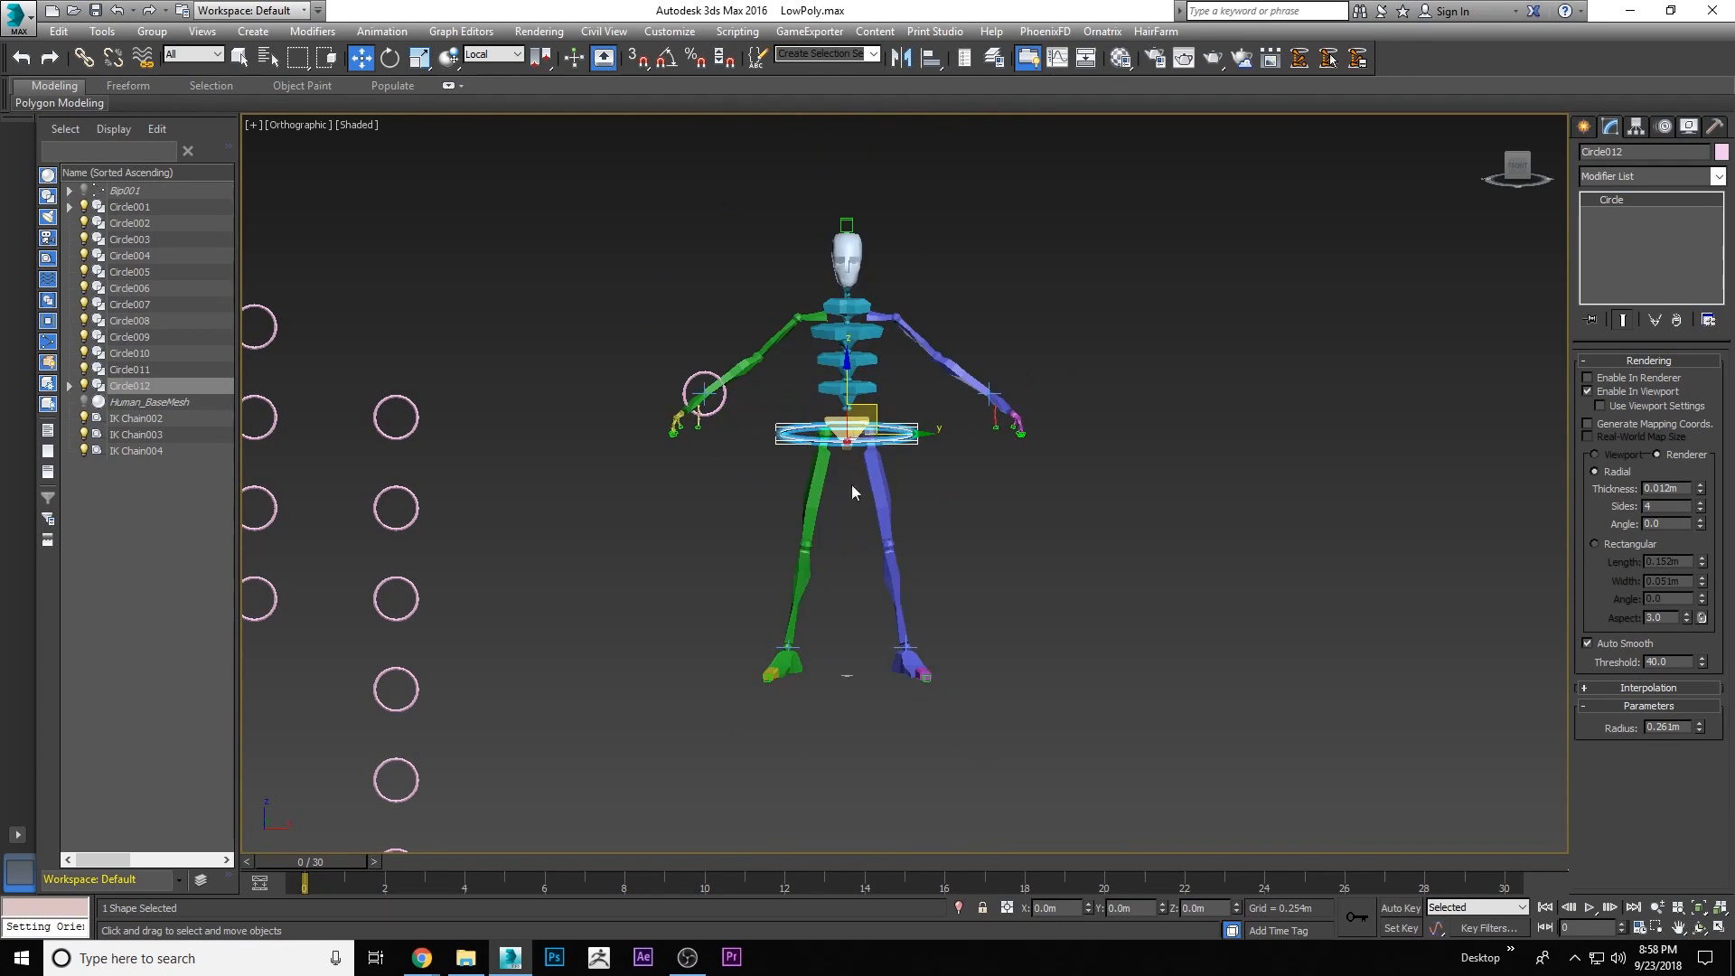
{"action": "scroll", "coordinate": [934, 422], "scroll_direction": "up", "scroll_amount": 4}
{"action": "right_click", "coordinate": [940, 321]}
{"action": "left_click", "coordinate": [840, 558]}
Align a spare control circle to the pivot of the right foot, at the ankle
{"action": "scroll", "coordinate": [837, 561], "scroll_direction": "down", "scroll_amount": 2}
{"action": "middle_click_drag", "start_coordinate": [837, 562], "coordinate": [794, 500]}
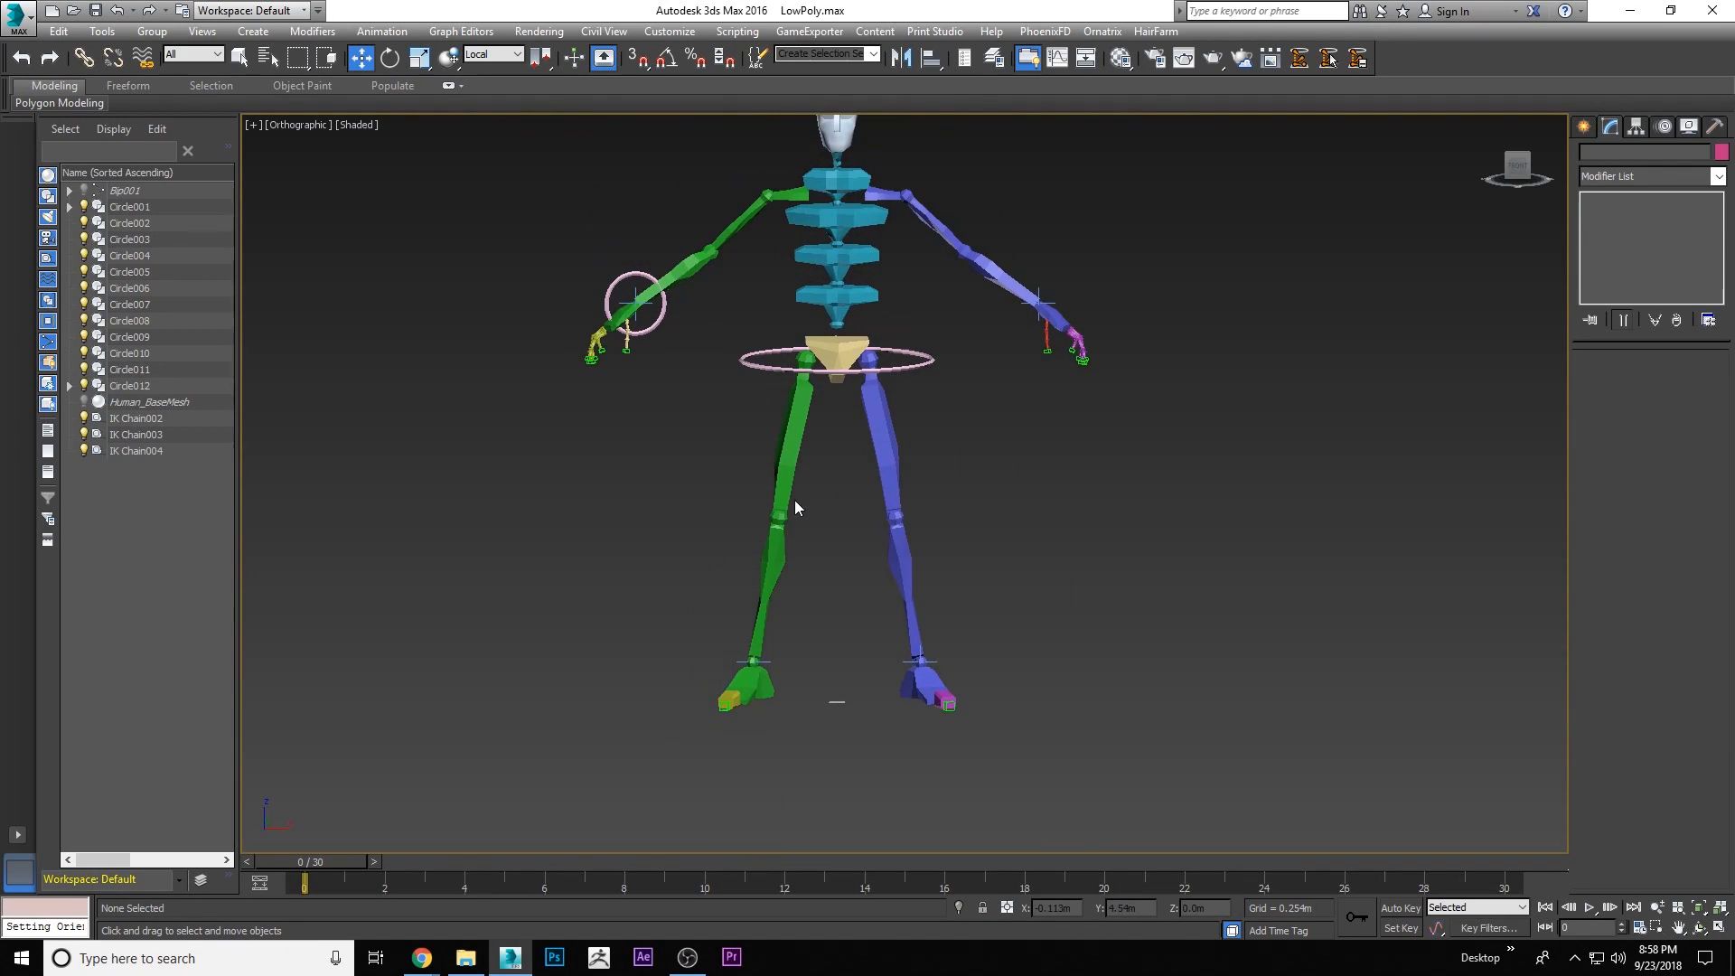
{"action": "left_click", "coordinate": [737, 684]}
{"action": "left_click", "coordinate": [794, 439]}
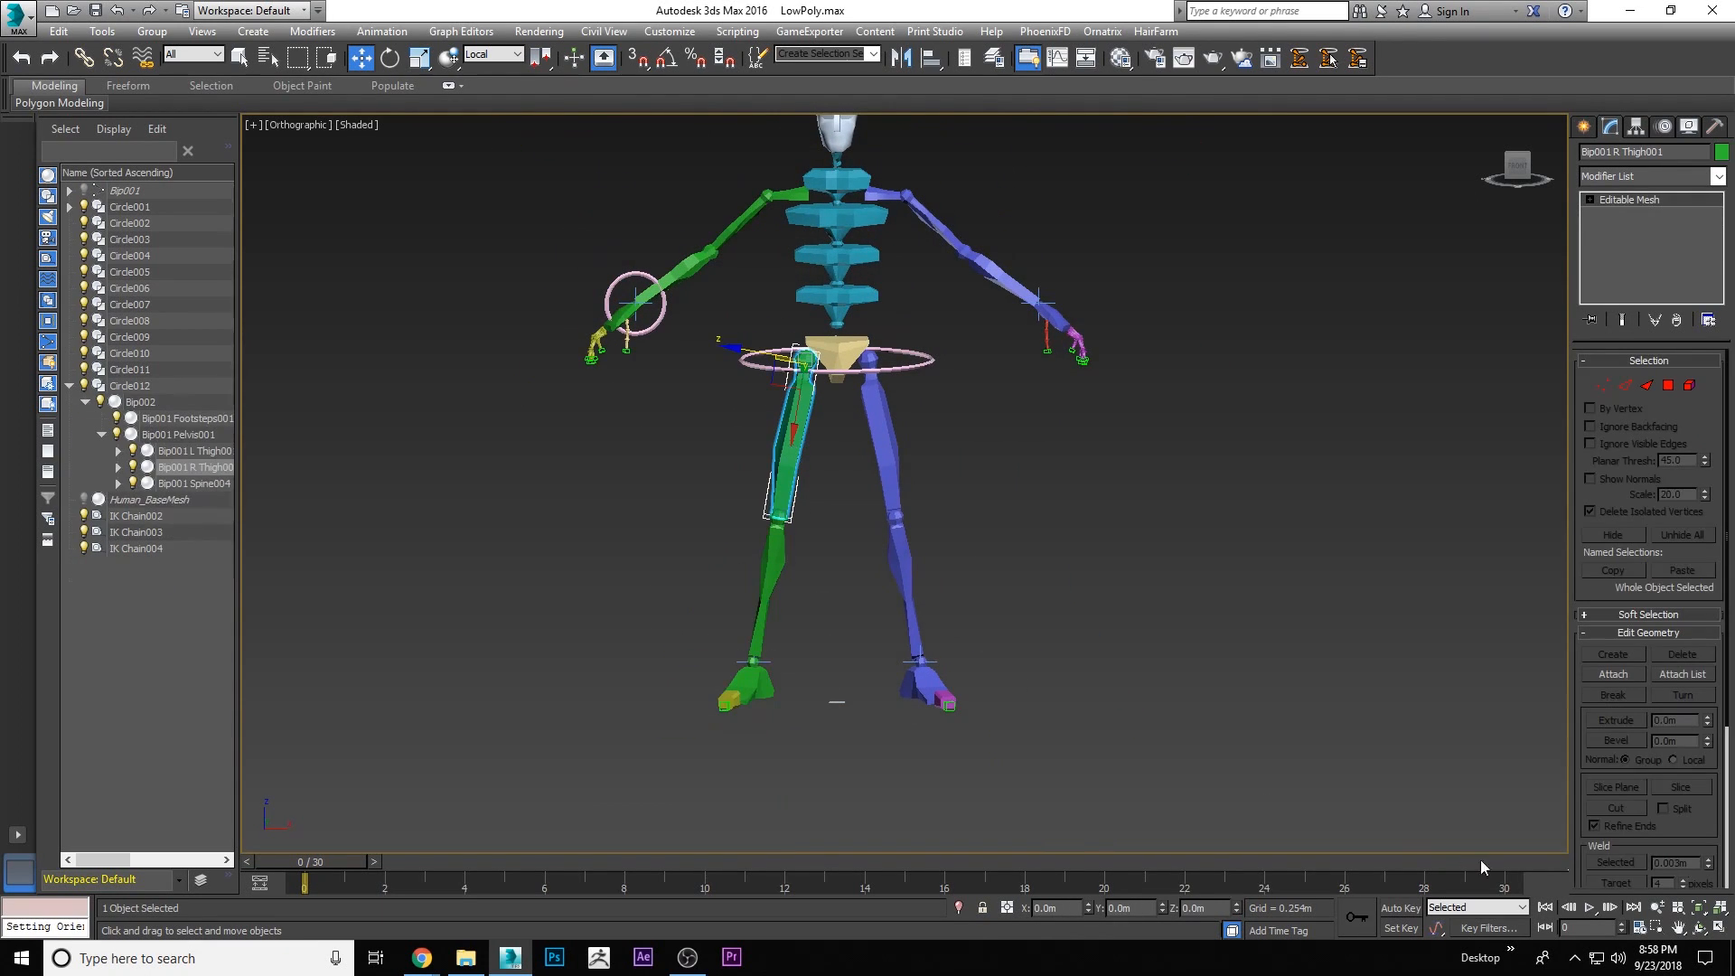
{"action": "left_click", "coordinate": [1699, 928]}
{"action": "left_click_drag", "start_coordinate": [903, 493], "coordinate": [585, 512]}
{"action": "key", "text": "w"}
{"action": "left_click", "coordinate": [416, 434]}
{"action": "scroll", "coordinate": [658, 582], "scroll_direction": "up", "scroll_amount": 6}
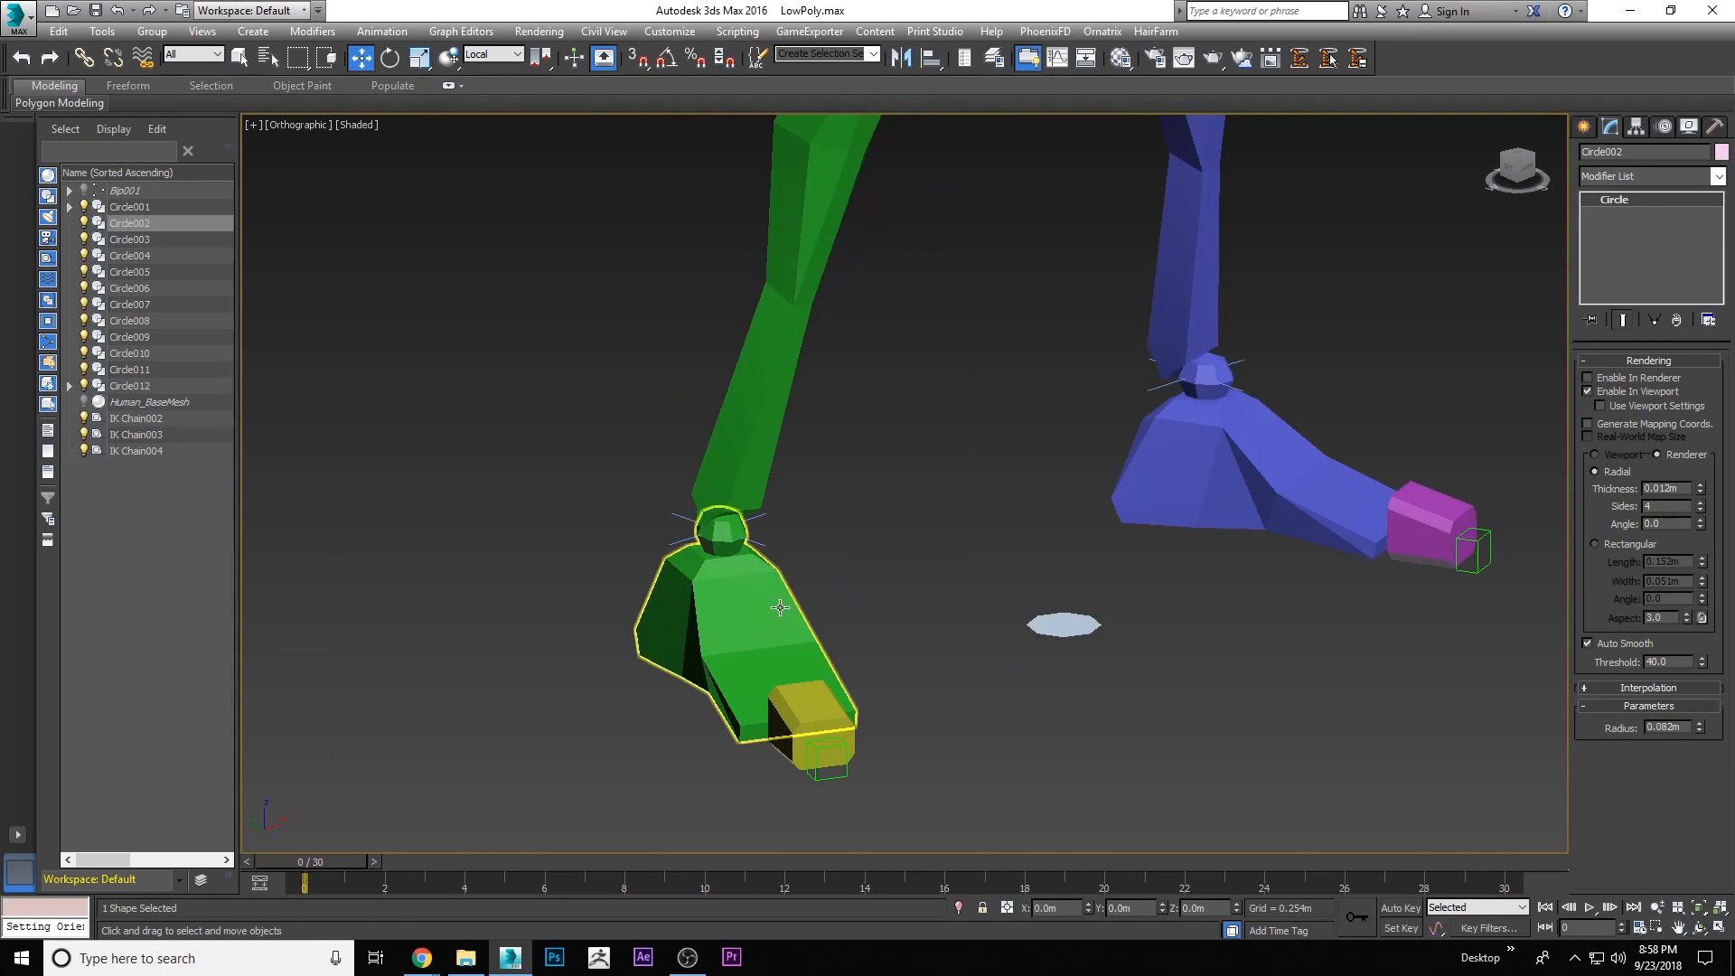
{"action": "left_click", "coordinate": [929, 60]}
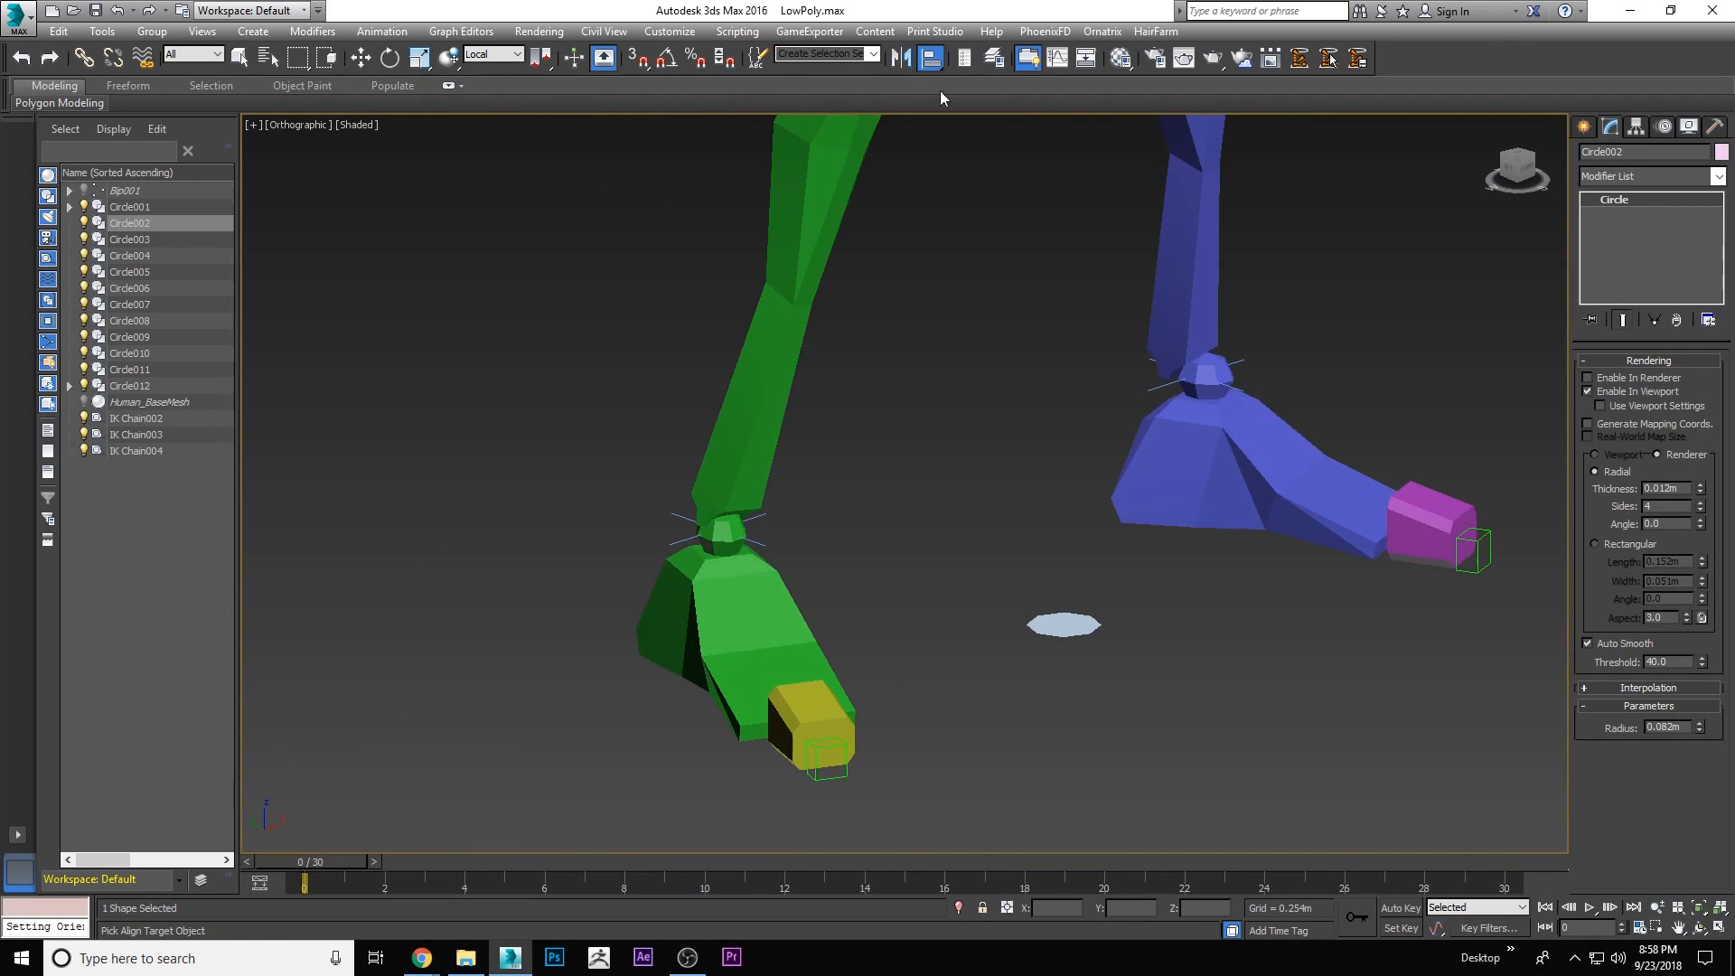
{"action": "left_click", "coordinate": [772, 608]}
{"action": "left_click", "coordinate": [864, 619]}
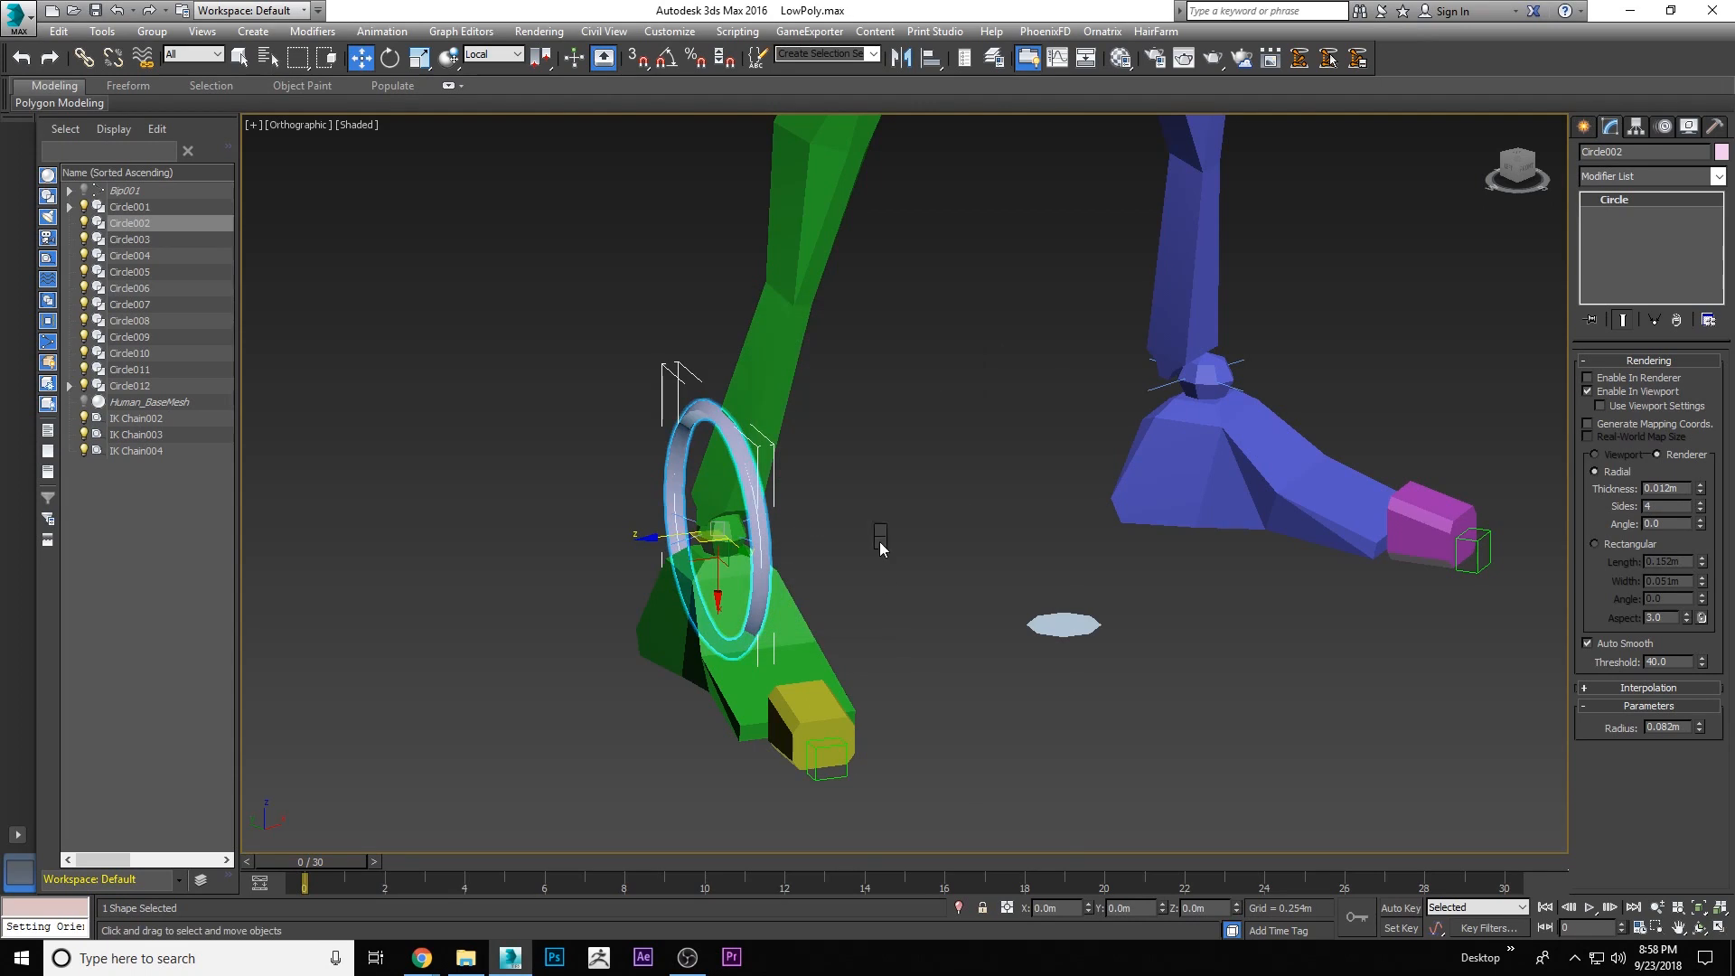
Add an Orientation Constraint to the right foot with the ankle circle as its target
{"action": "left_click", "coordinate": [778, 651]}
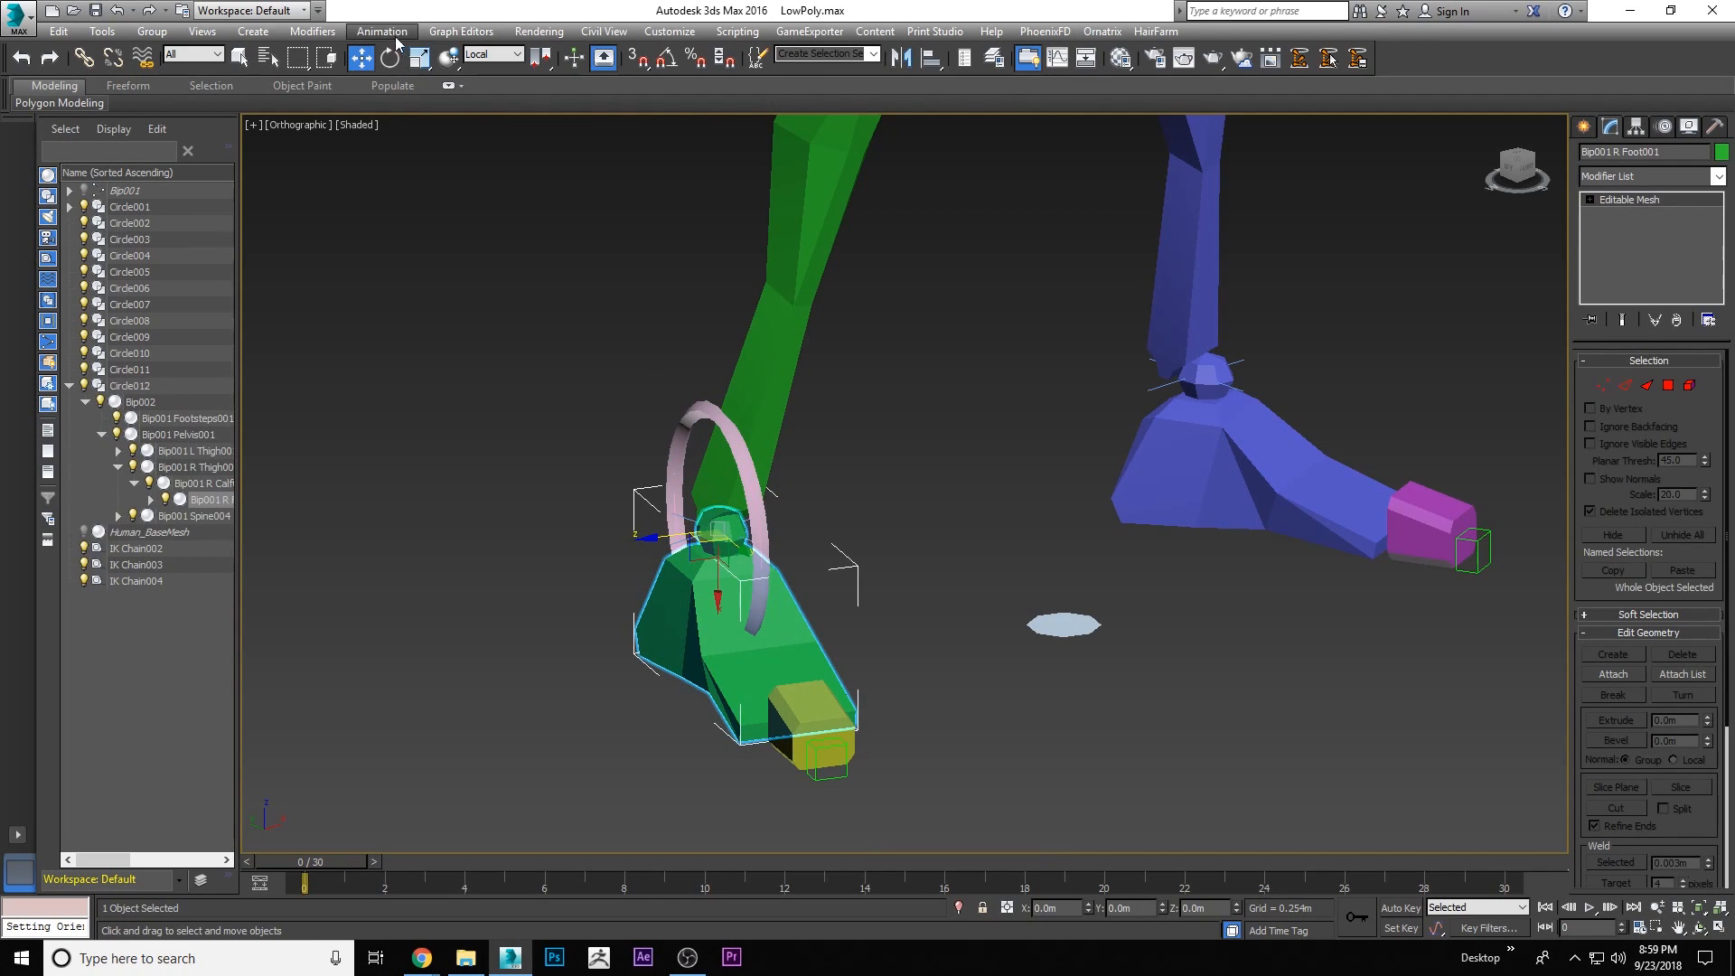
{"action": "left_click", "coordinate": [397, 35]}
{"action": "mouse_move", "coordinate": [459, 129]}
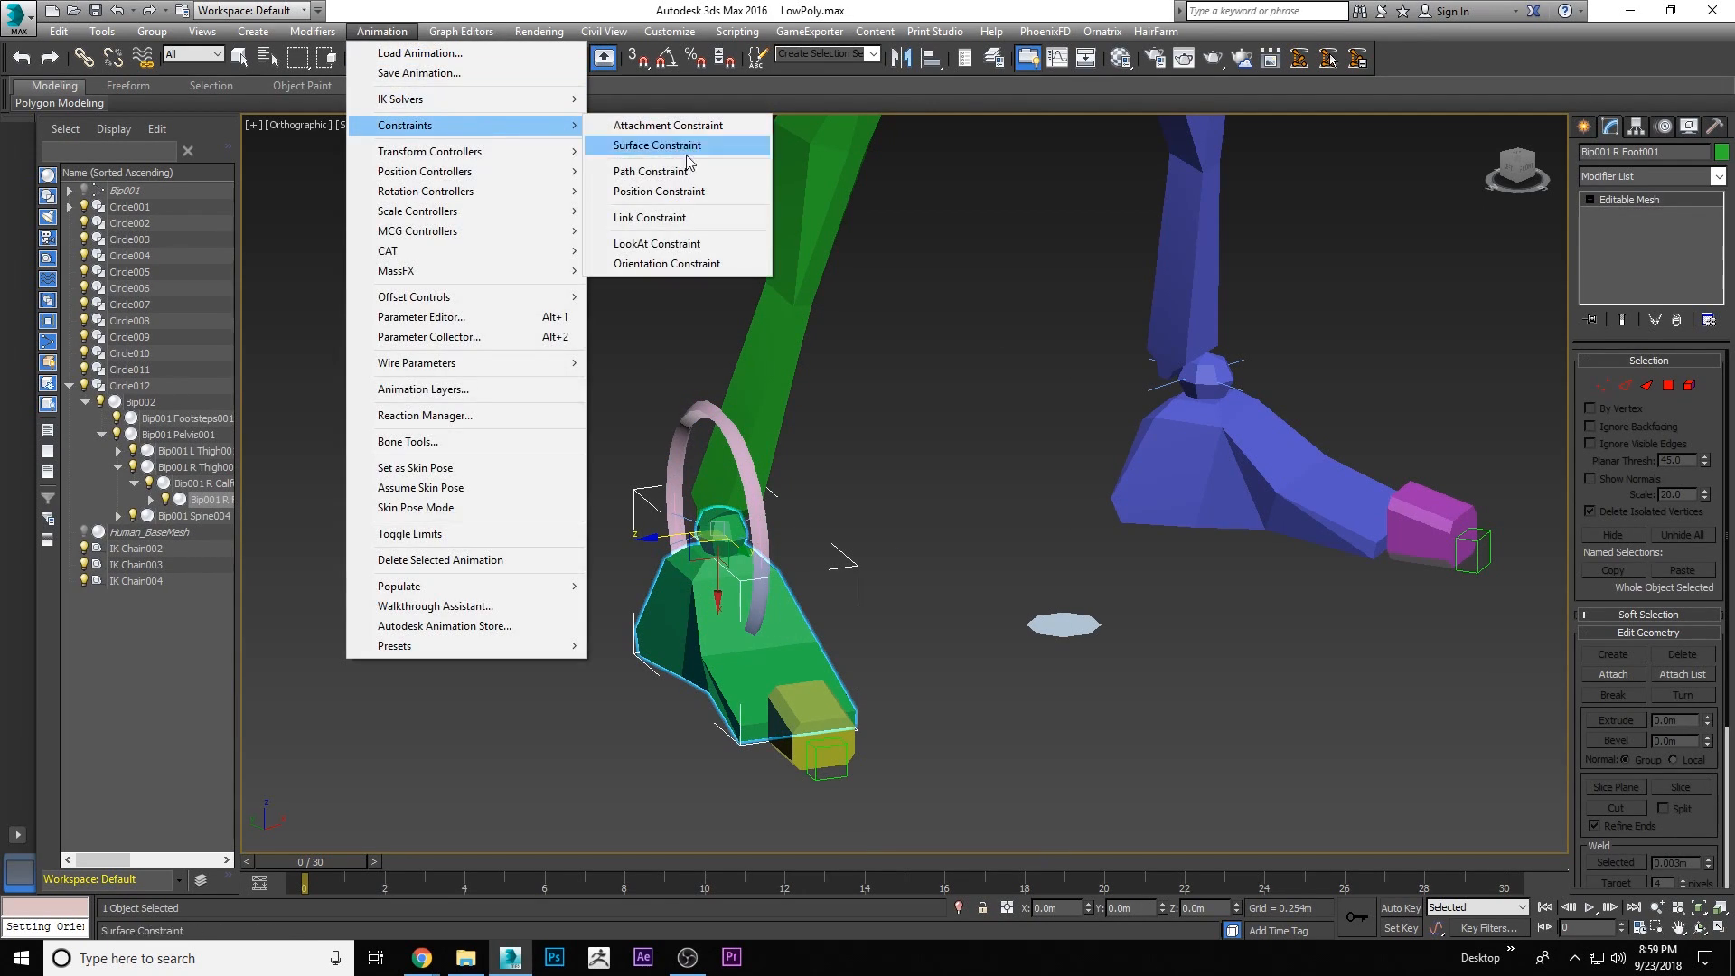
{"action": "left_click", "coordinate": [672, 267]}
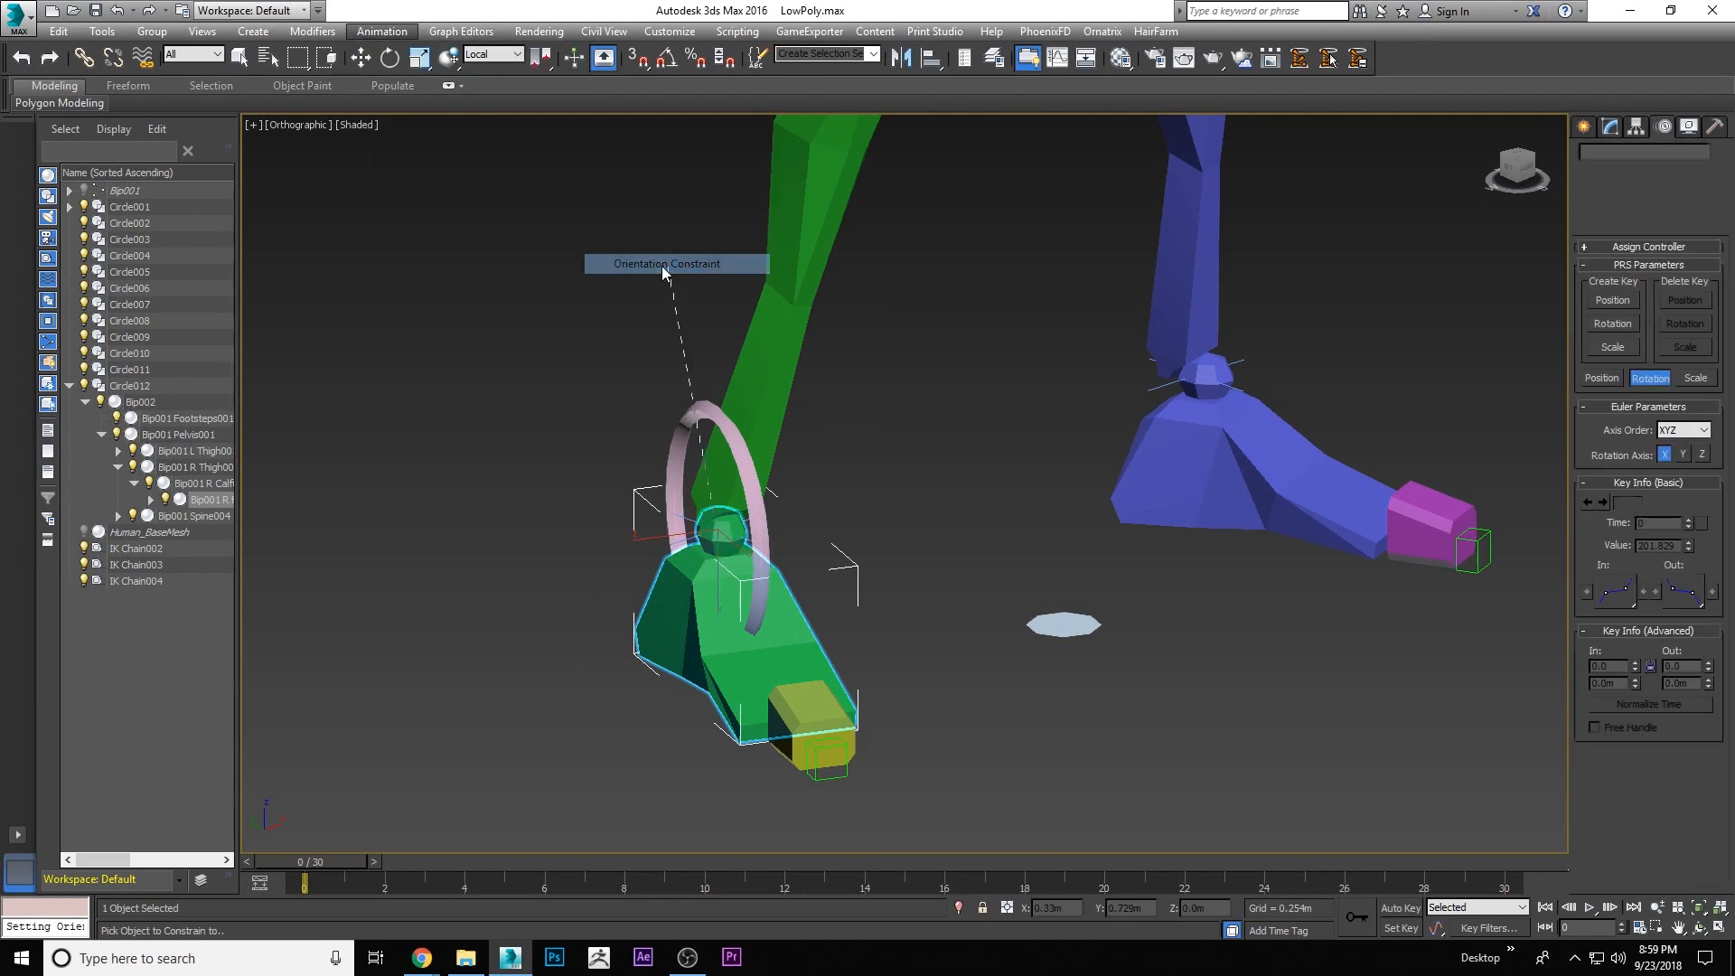
{"action": "left_click", "coordinate": [679, 425]}
{"action": "right_click", "coordinate": [832, 437]}
{"action": "left_click", "coordinate": [853, 456]}
Link the right ankle's IK chain to the right foot control circle as its parent
{"action": "left_click", "coordinate": [689, 415]}
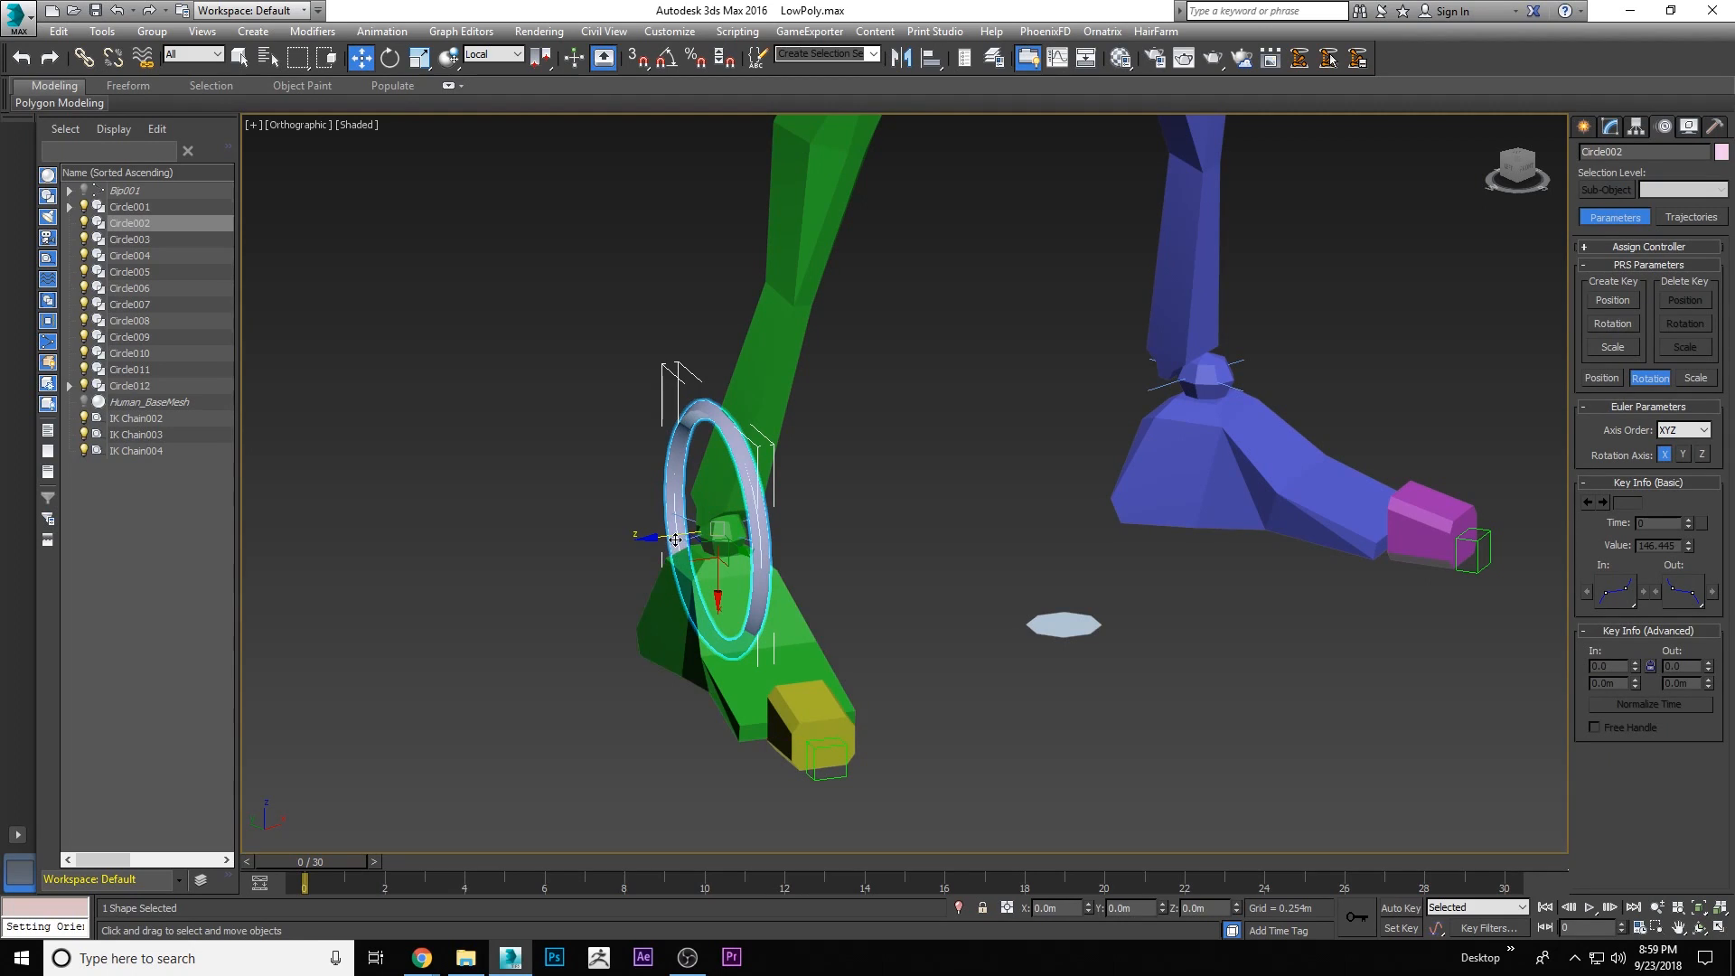
{"action": "left_click", "coordinate": [691, 516]}
{"action": "left_click", "coordinate": [1695, 933]}
{"action": "left_click_drag", "start_coordinate": [857, 513], "coordinate": [969, 488]}
{"action": "right_click", "coordinate": [963, 490]}
{"action": "left_click", "coordinate": [584, 494]}
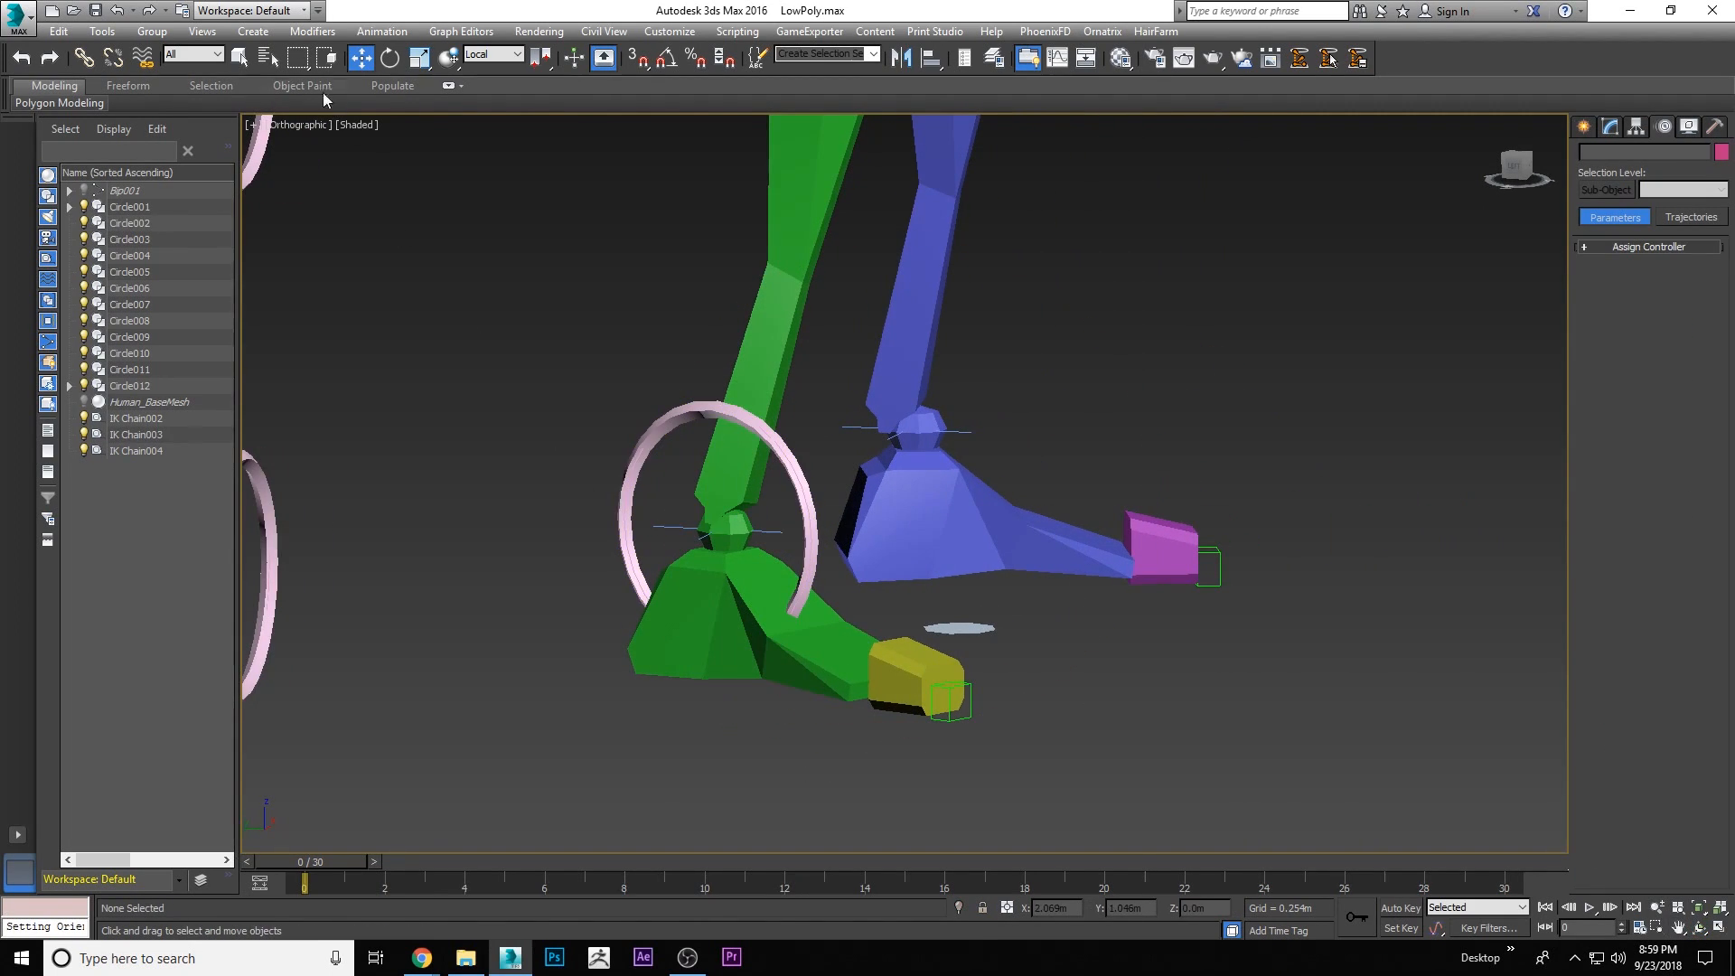
{"action": "left_click", "coordinate": [84, 56]}
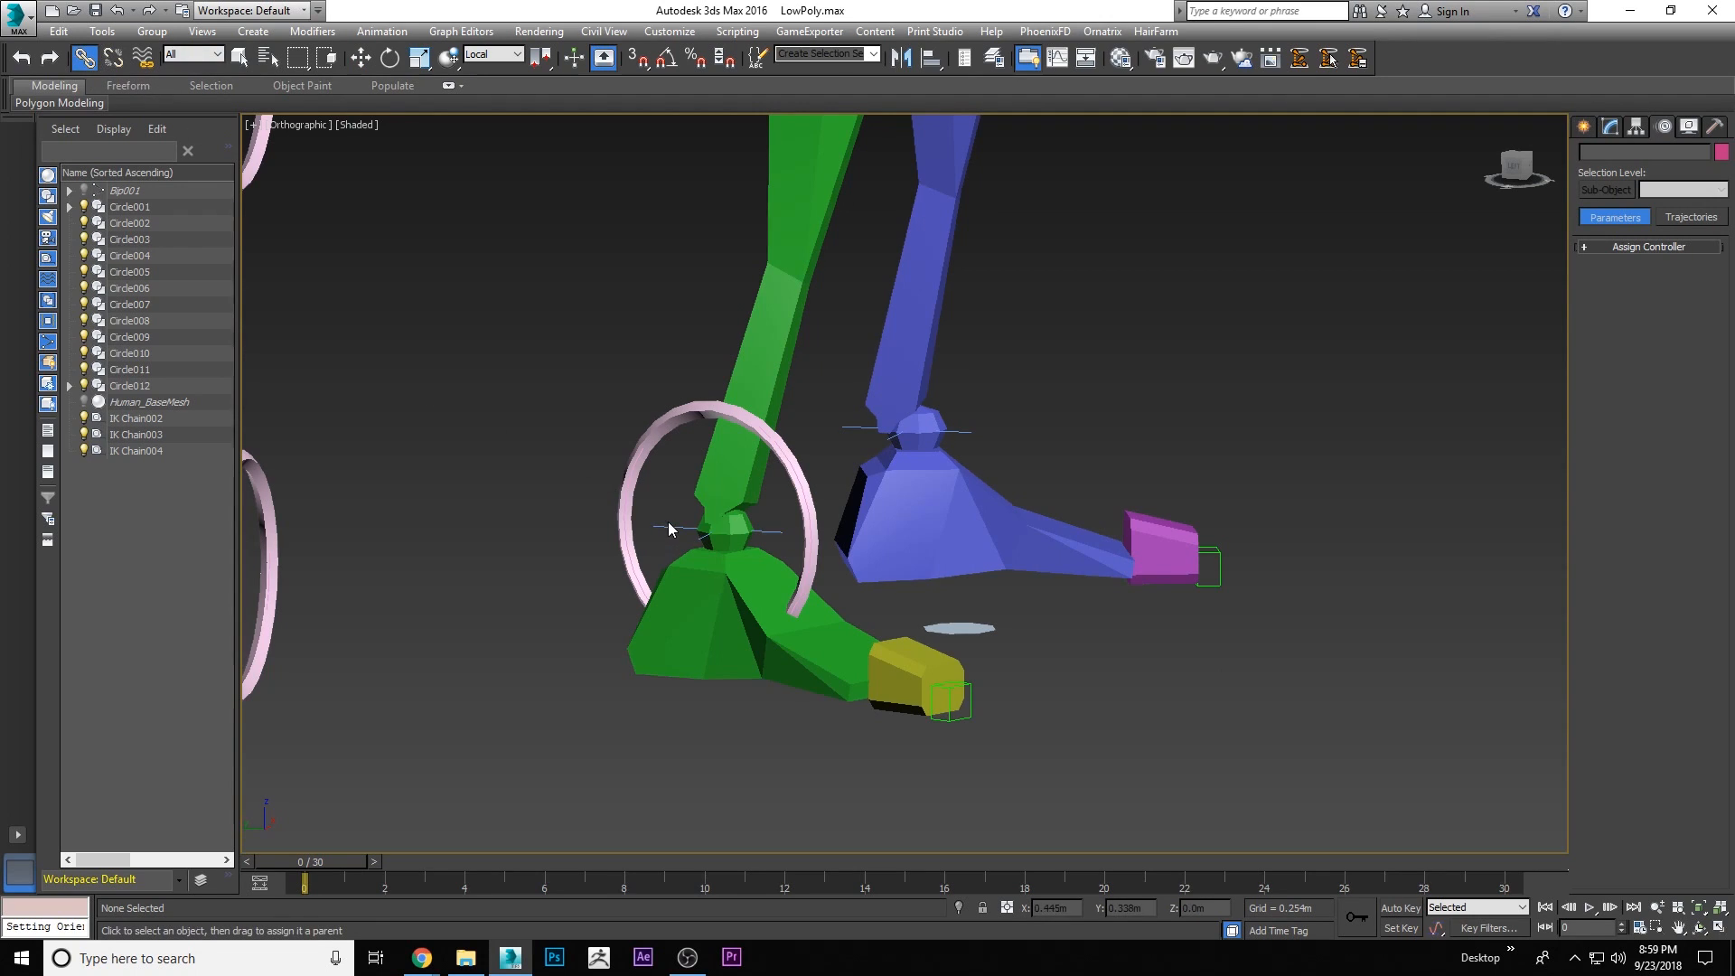
{"action": "left_click_drag", "start_coordinate": [674, 526], "coordinate": [618, 578]}
{"action": "left_click_drag", "start_coordinate": [630, 442], "coordinate": [632, 443]}
{"action": "right_click", "coordinate": [591, 394]}
{"action": "left_click", "coordinate": [599, 400]}
Move the right foot circle and the hip circle to test how the leg follows, restoring each position
{"action": "left_click", "coordinate": [637, 461]}
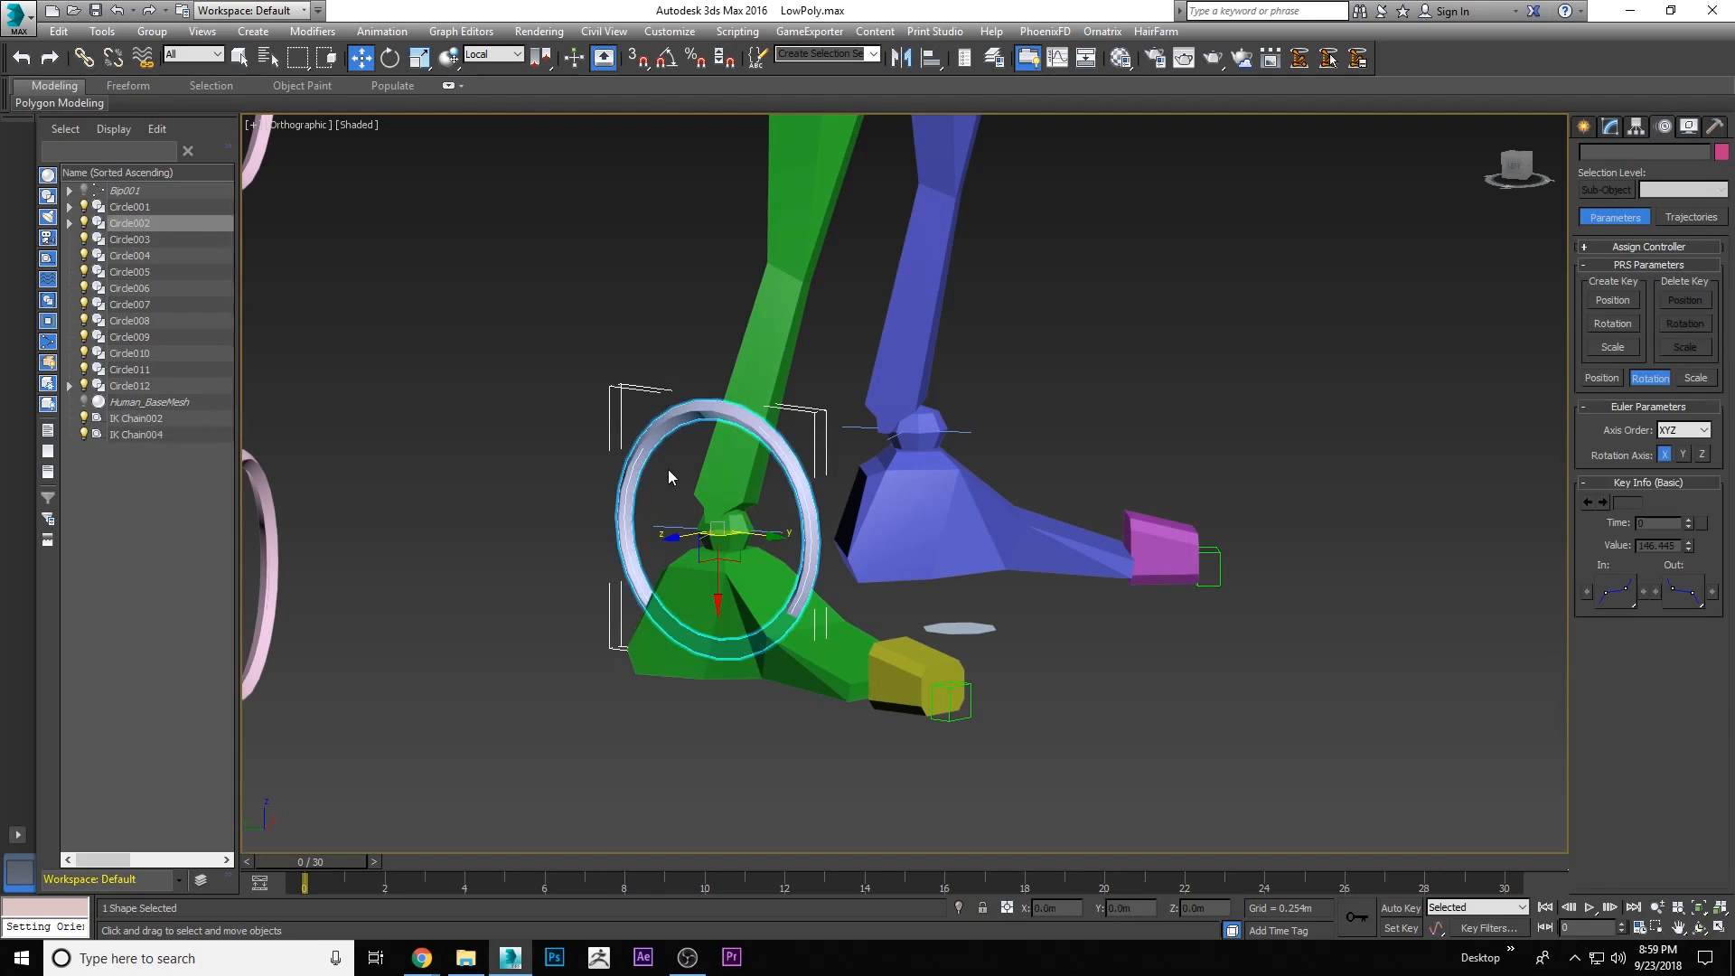
{"action": "left_click_drag", "start_coordinate": [719, 585], "coordinate": [712, 407]}
{"action": "right_click", "coordinate": [713, 406]}
{"action": "scroll", "coordinate": [633, 528], "scroll_direction": "down", "scroll_amount": 3}
{"action": "middle_click_drag", "start_coordinate": [748, 237], "coordinate": [844, 407]}
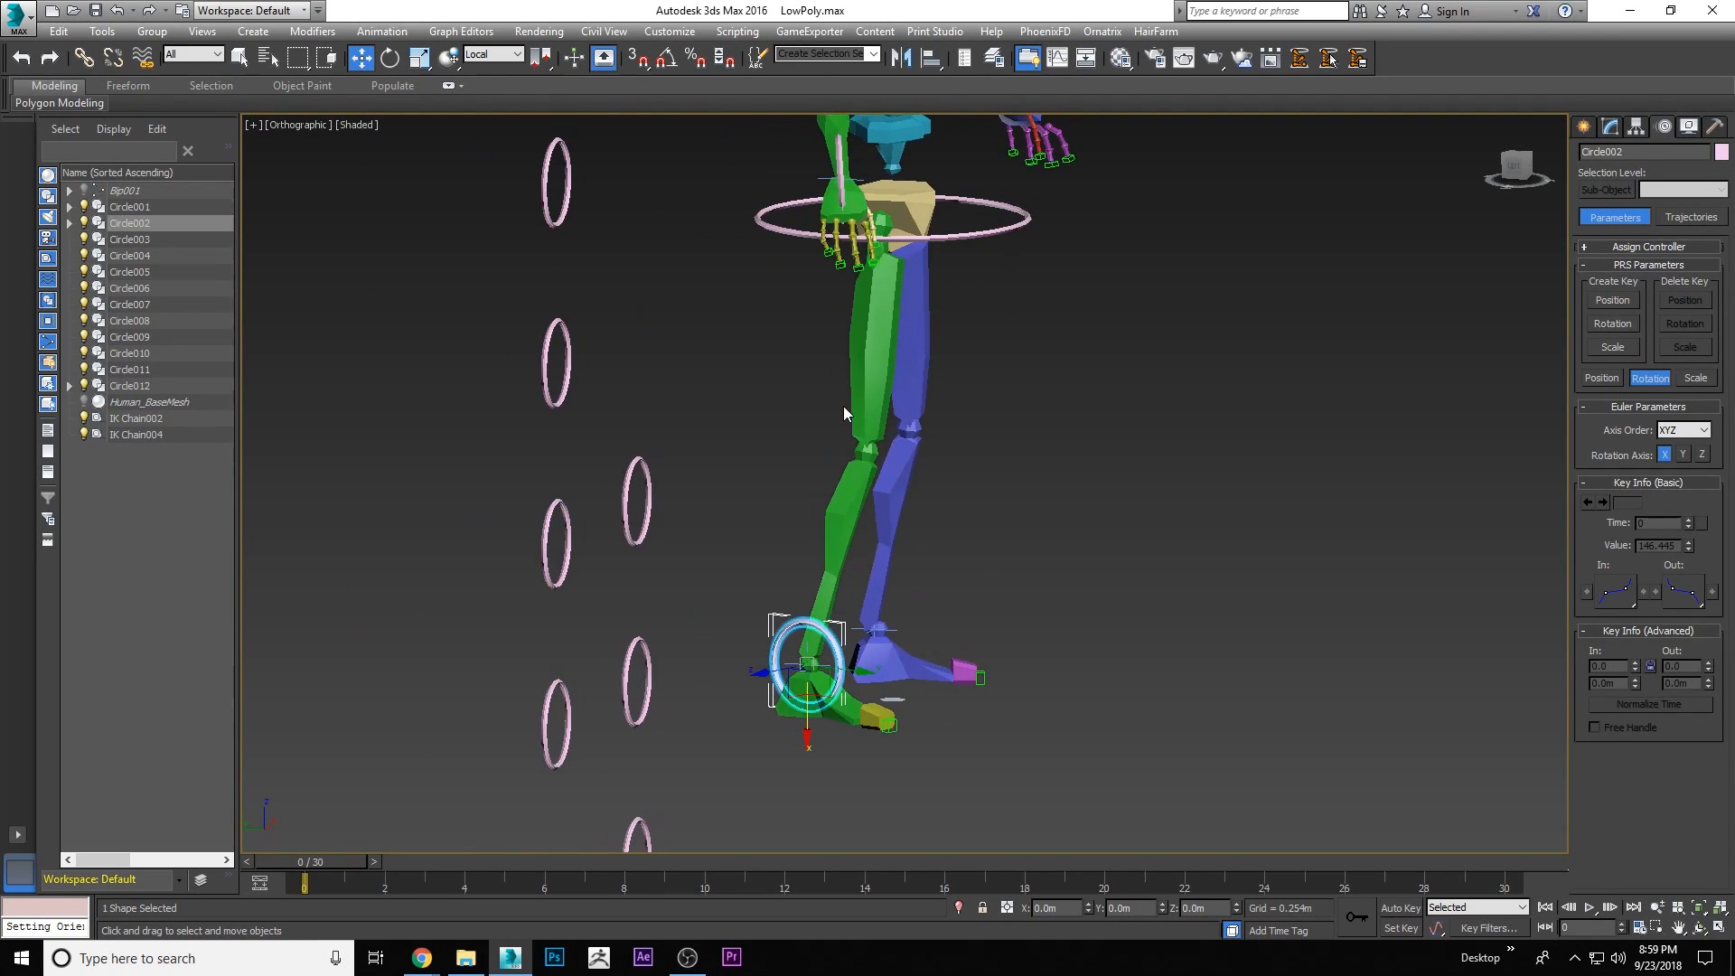
{"action": "left_click", "coordinate": [958, 237]}
{"action": "left_click_drag", "start_coordinate": [891, 166], "coordinate": [805, 224]}
{"action": "key", "text": "ctrl+z"}
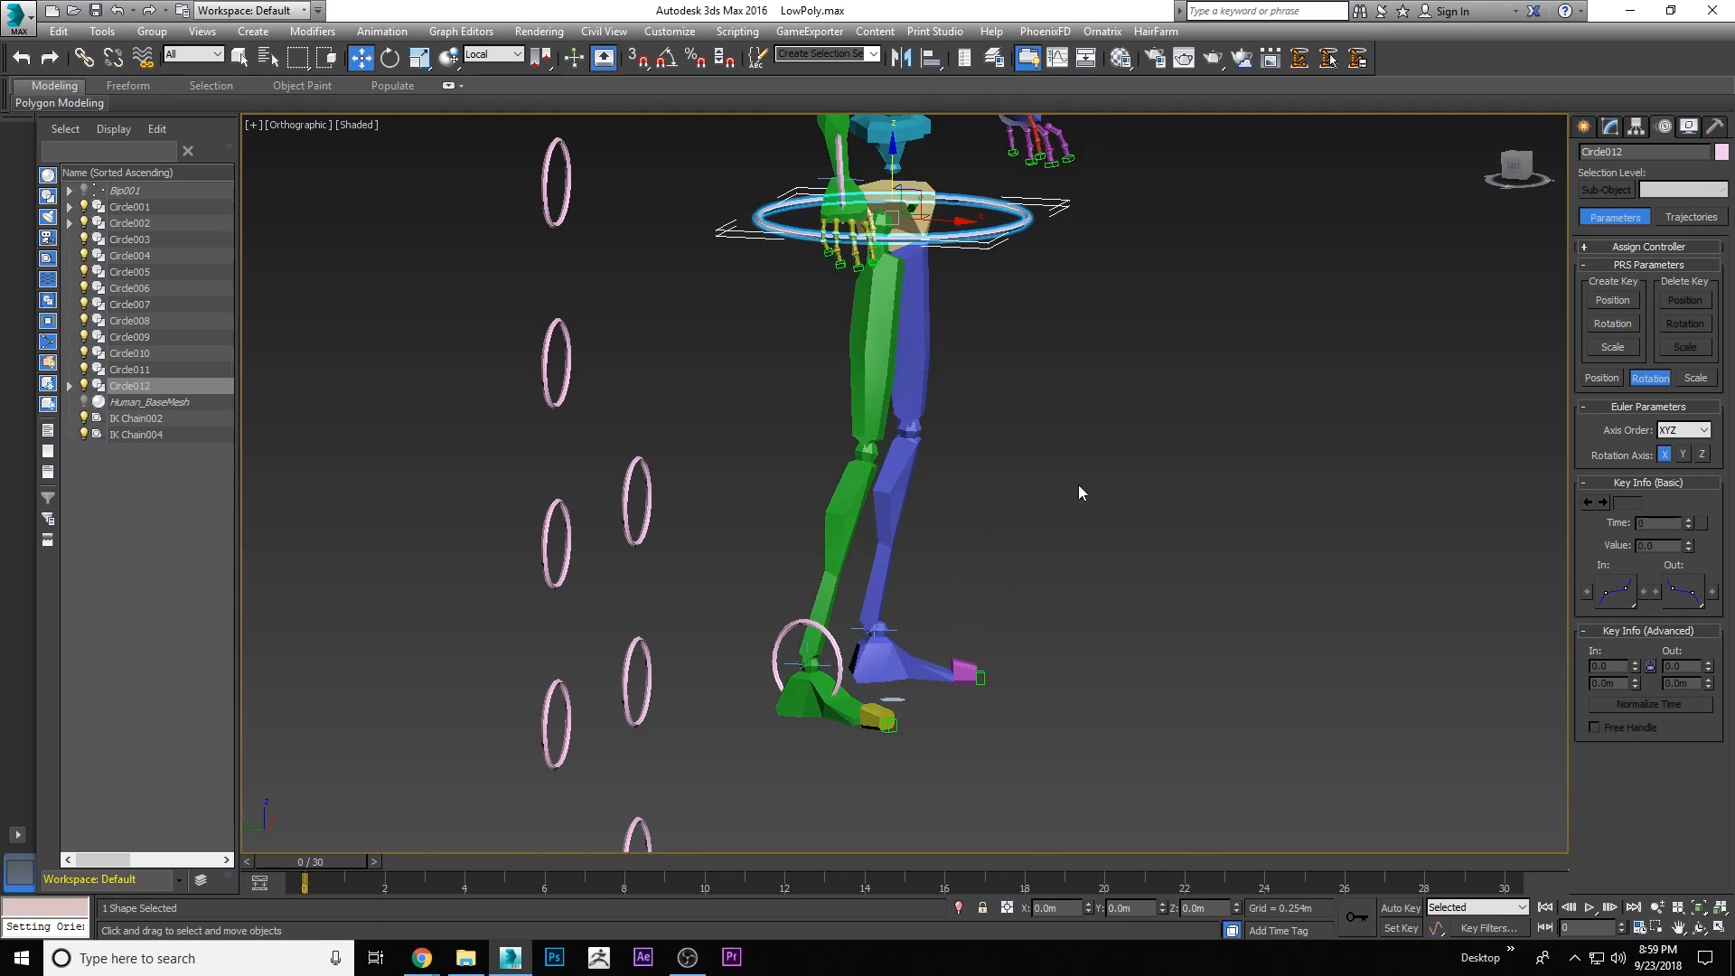
Align the next spare control circle to the left hand at the wrist
{"action": "left_click", "coordinate": [1701, 929]}
{"action": "left_click_drag", "start_coordinate": [960, 491], "coordinate": [848, 492]}
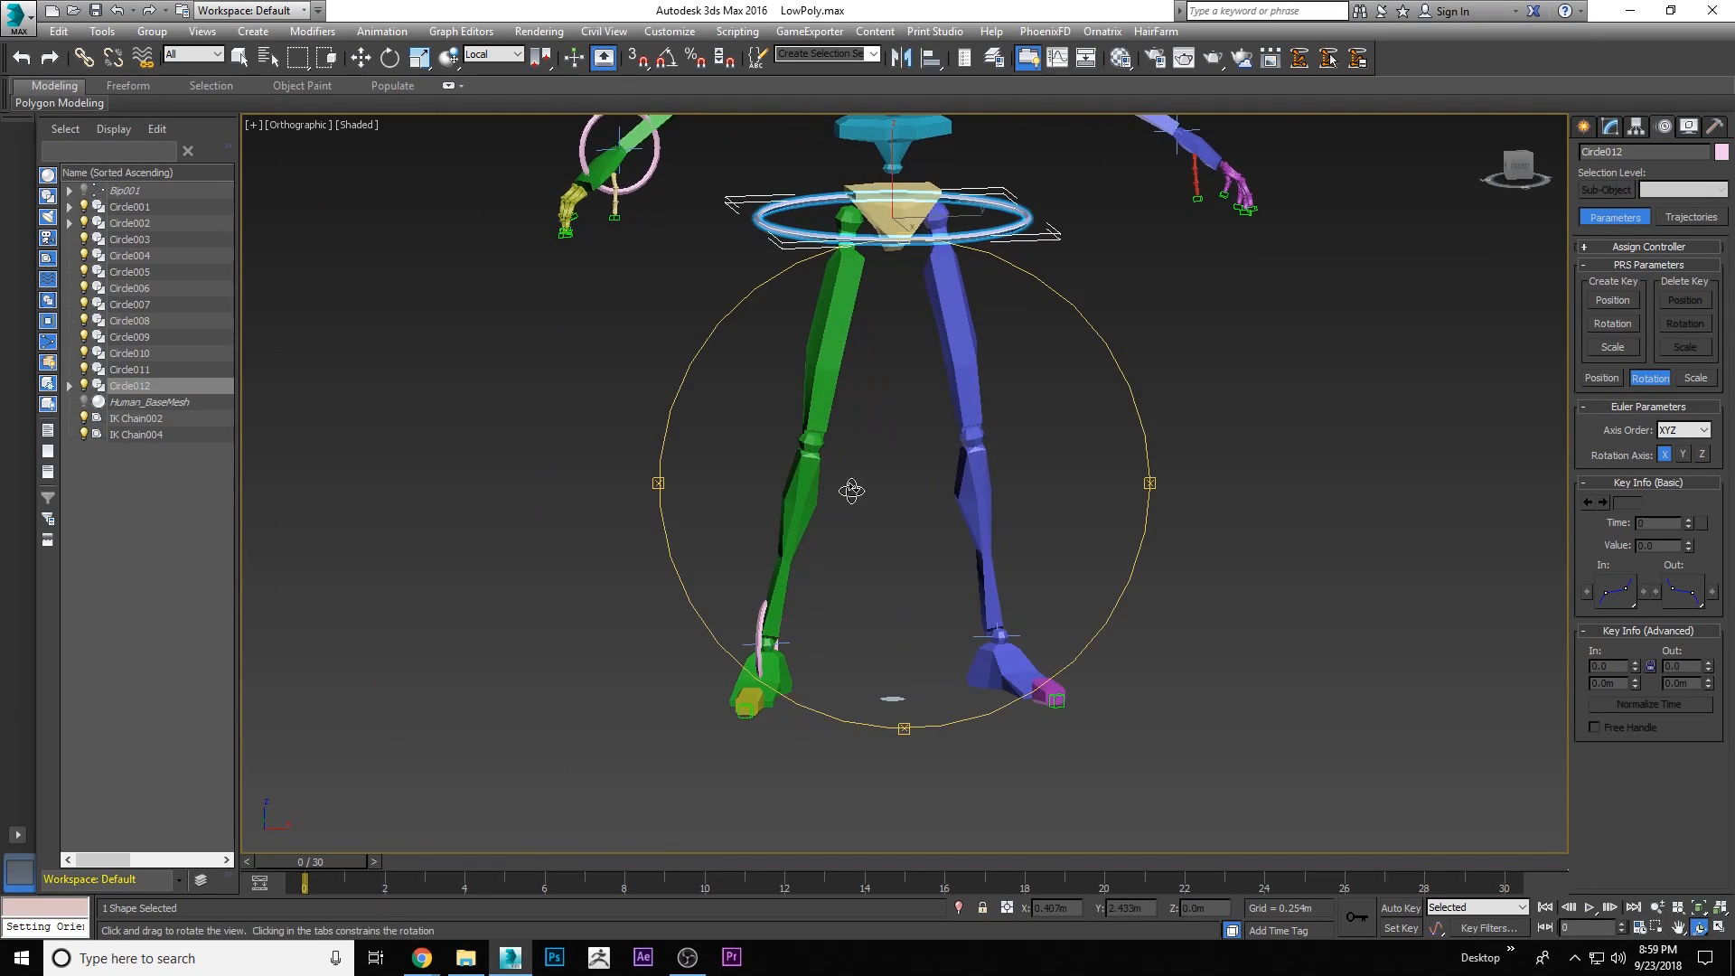
{"action": "right_click", "coordinate": [852, 490]}
{"action": "scroll", "coordinate": [842, 352], "scroll_direction": "down", "scroll_amount": 5}
{"action": "scroll", "coordinate": [878, 338], "scroll_direction": "up", "scroll_amount": 4}
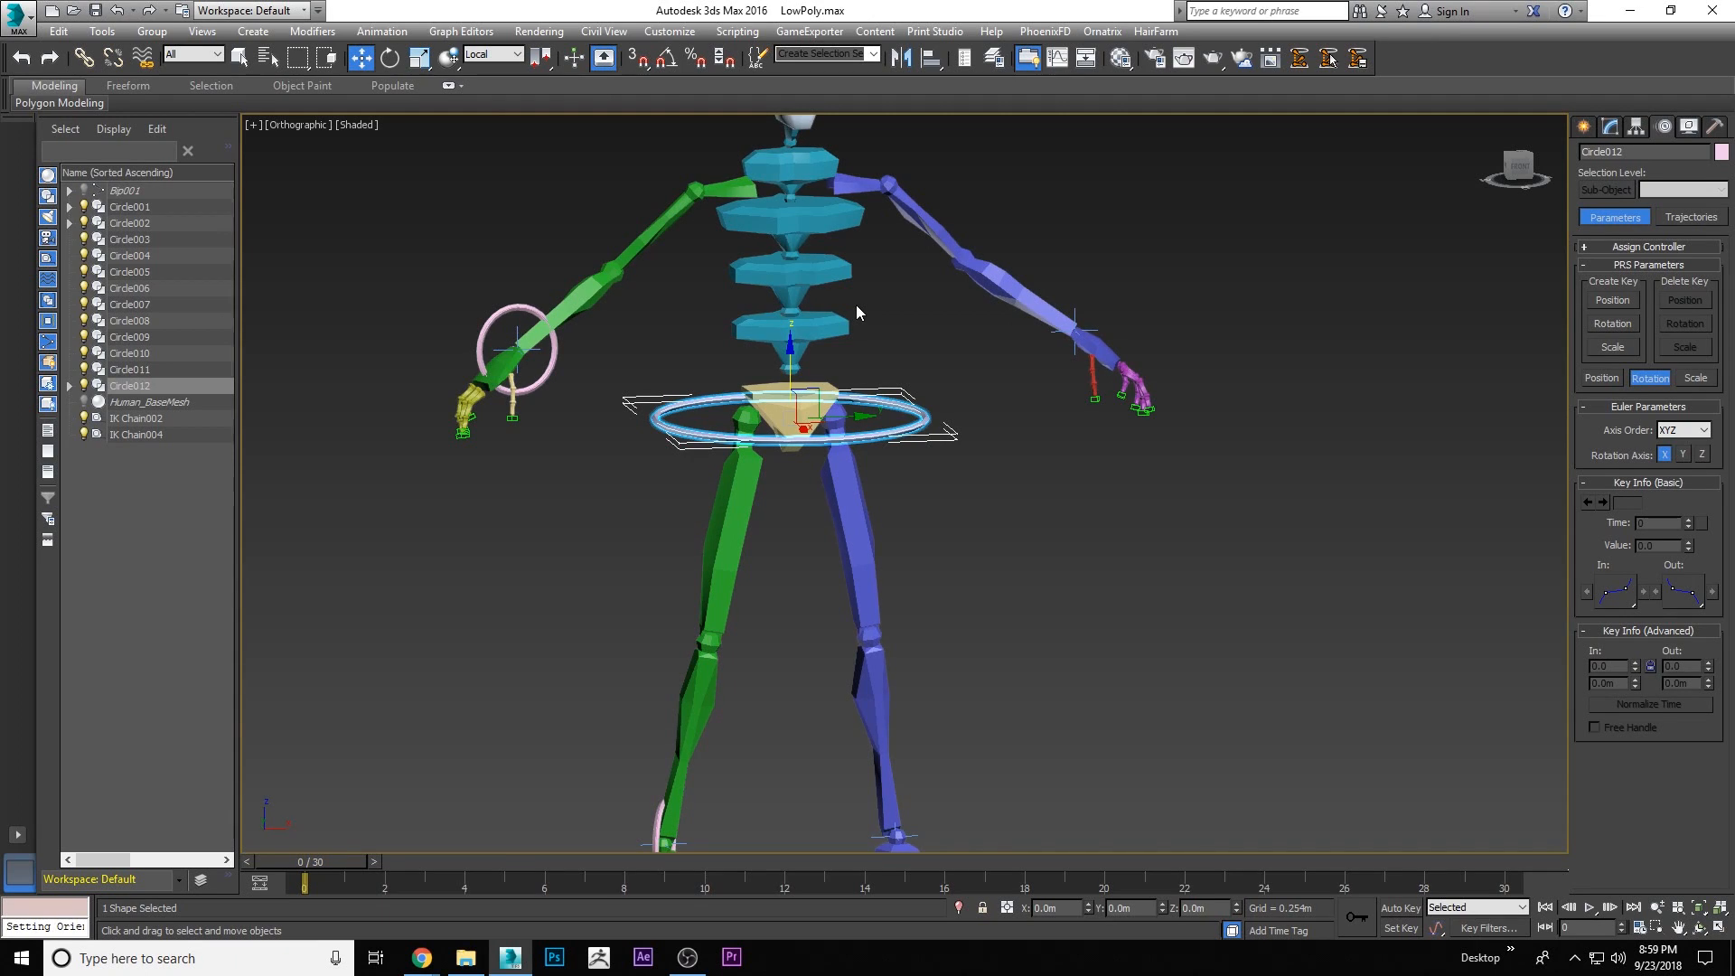
{"action": "scroll", "coordinate": [650, 381], "scroll_direction": "down", "scroll_amount": 4}
{"action": "left_click", "coordinate": [285, 504]}
{"action": "left_click", "coordinate": [931, 58]}
{"action": "left_click", "coordinate": [866, 366]}
{"action": "left_click", "coordinate": [886, 630]}
Align another spare control circle to the left foot at the ankle
{"action": "left_click", "coordinate": [285, 594]}
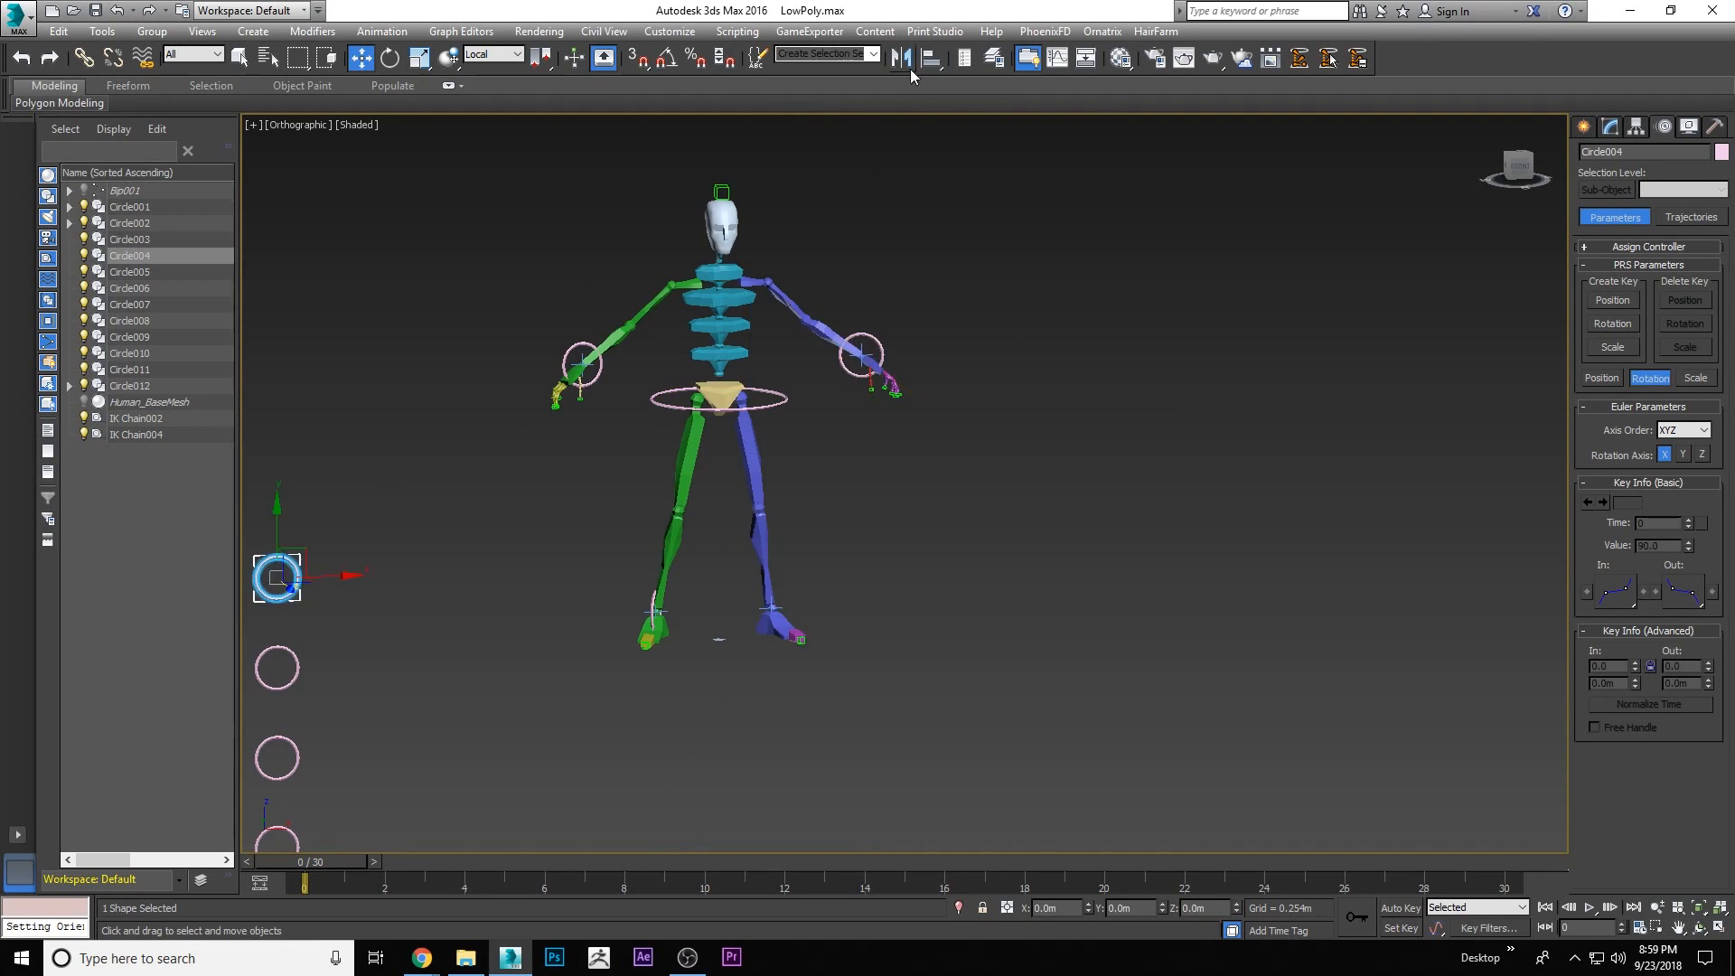
{"action": "left_click", "coordinate": [931, 58]}
{"action": "left_click", "coordinate": [868, 470]}
Orientation-constrain the left hand and left foot to their control circles and link both left IK chains to the matching circles
{"action": "left_click", "coordinate": [377, 32]}
{"action": "left_click", "coordinate": [809, 419]}
{"action": "left_click", "coordinate": [84, 57]}
{"action": "left_click_drag", "start_coordinate": [809, 419], "coordinate": [933, 416]}
{"action": "left_click_drag", "start_coordinate": [693, 317], "coordinate": [807, 362]}
{"action": "left_click", "coordinate": [362, 57]}
{"action": "left_click", "coordinate": [827, 389]}
{"action": "left_click", "coordinate": [380, 31]}
{"action": "left_click", "coordinate": [857, 285]}
{"action": "left_click", "coordinate": [857, 285]}
Move the hip circle to test how all four limbs respond, and cancel the move
{"action": "scroll", "coordinate": [831, 388], "scroll_direction": "down", "scroll_amount": 5}
{"action": "left_click", "coordinate": [886, 456]}
{"action": "scroll", "coordinate": [889, 479], "scroll_direction": "up", "scroll_amount": 2}
{"action": "middle_click_drag", "start_coordinate": [881, 495], "coordinate": [963, 503]}
{"action": "left_click", "coordinate": [964, 448]}
{"action": "mouse_move", "coordinate": [890, 383]}
{"action": "left_mouse_down"}
{"action": "mouse_move", "coordinate": [895, 486]}
{"action": "mouse_move", "coordinate": [899, 399]}
{"action": "left_mouse_up"}
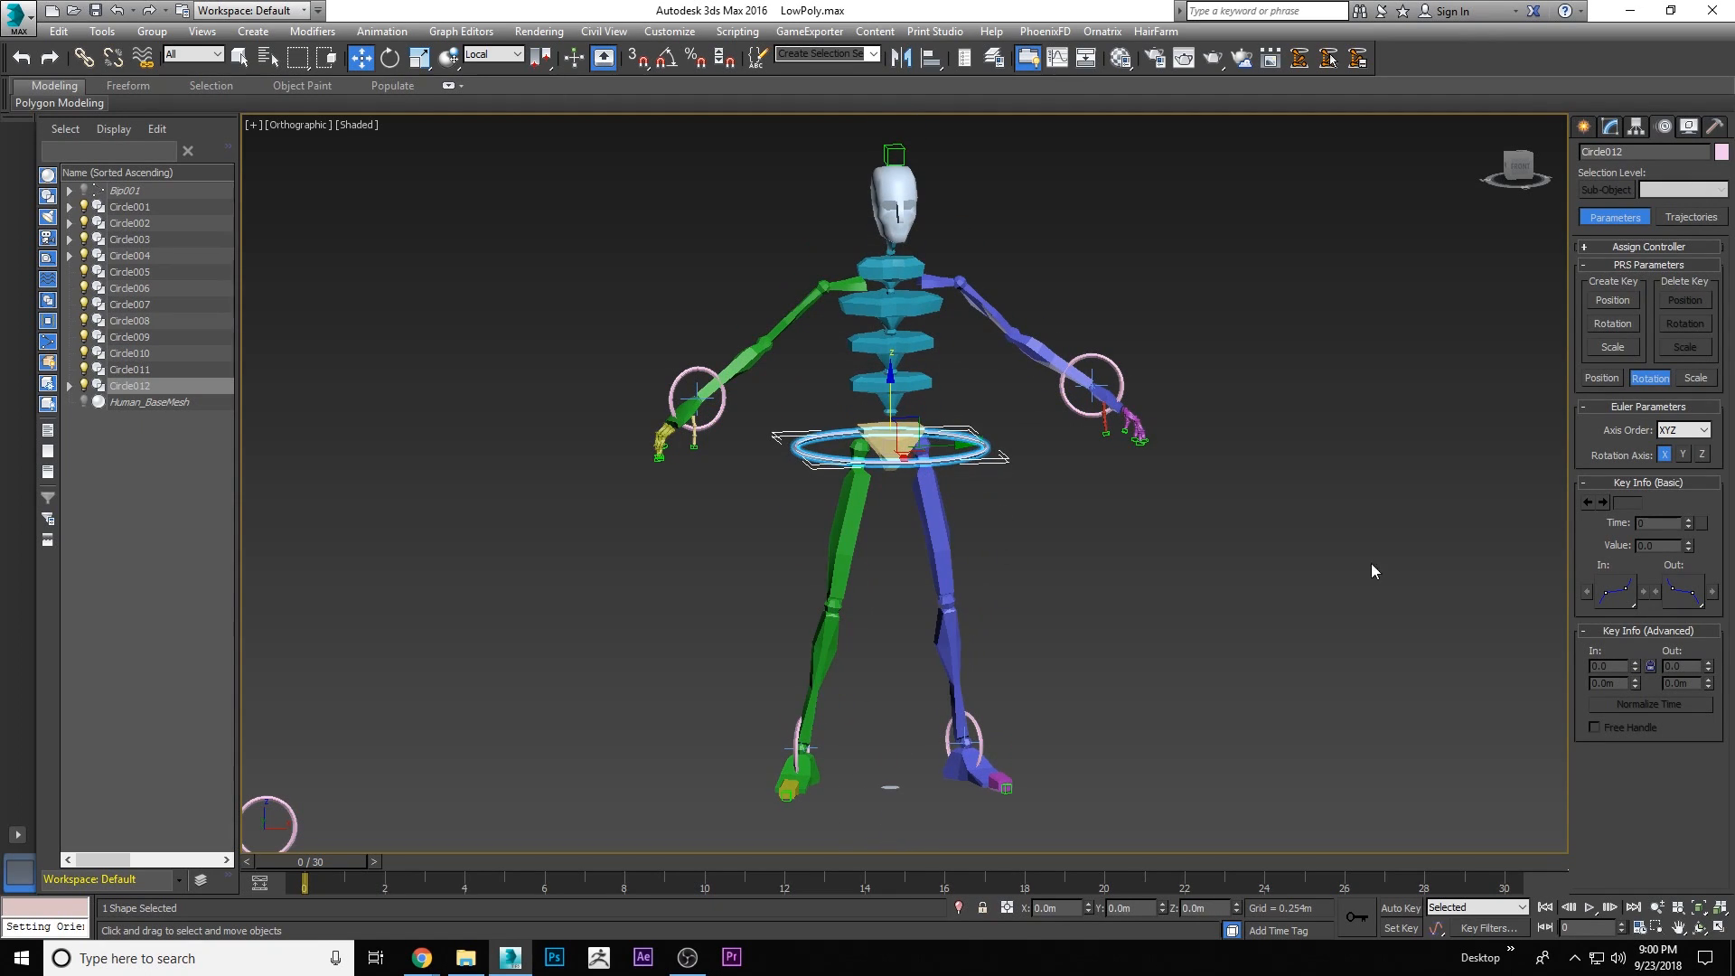
{"action": "right_click", "coordinate": [1007, 309]}
Clone the hip control circle straight down to the feet as one Copy
{"action": "left_click", "coordinate": [1658, 907]}
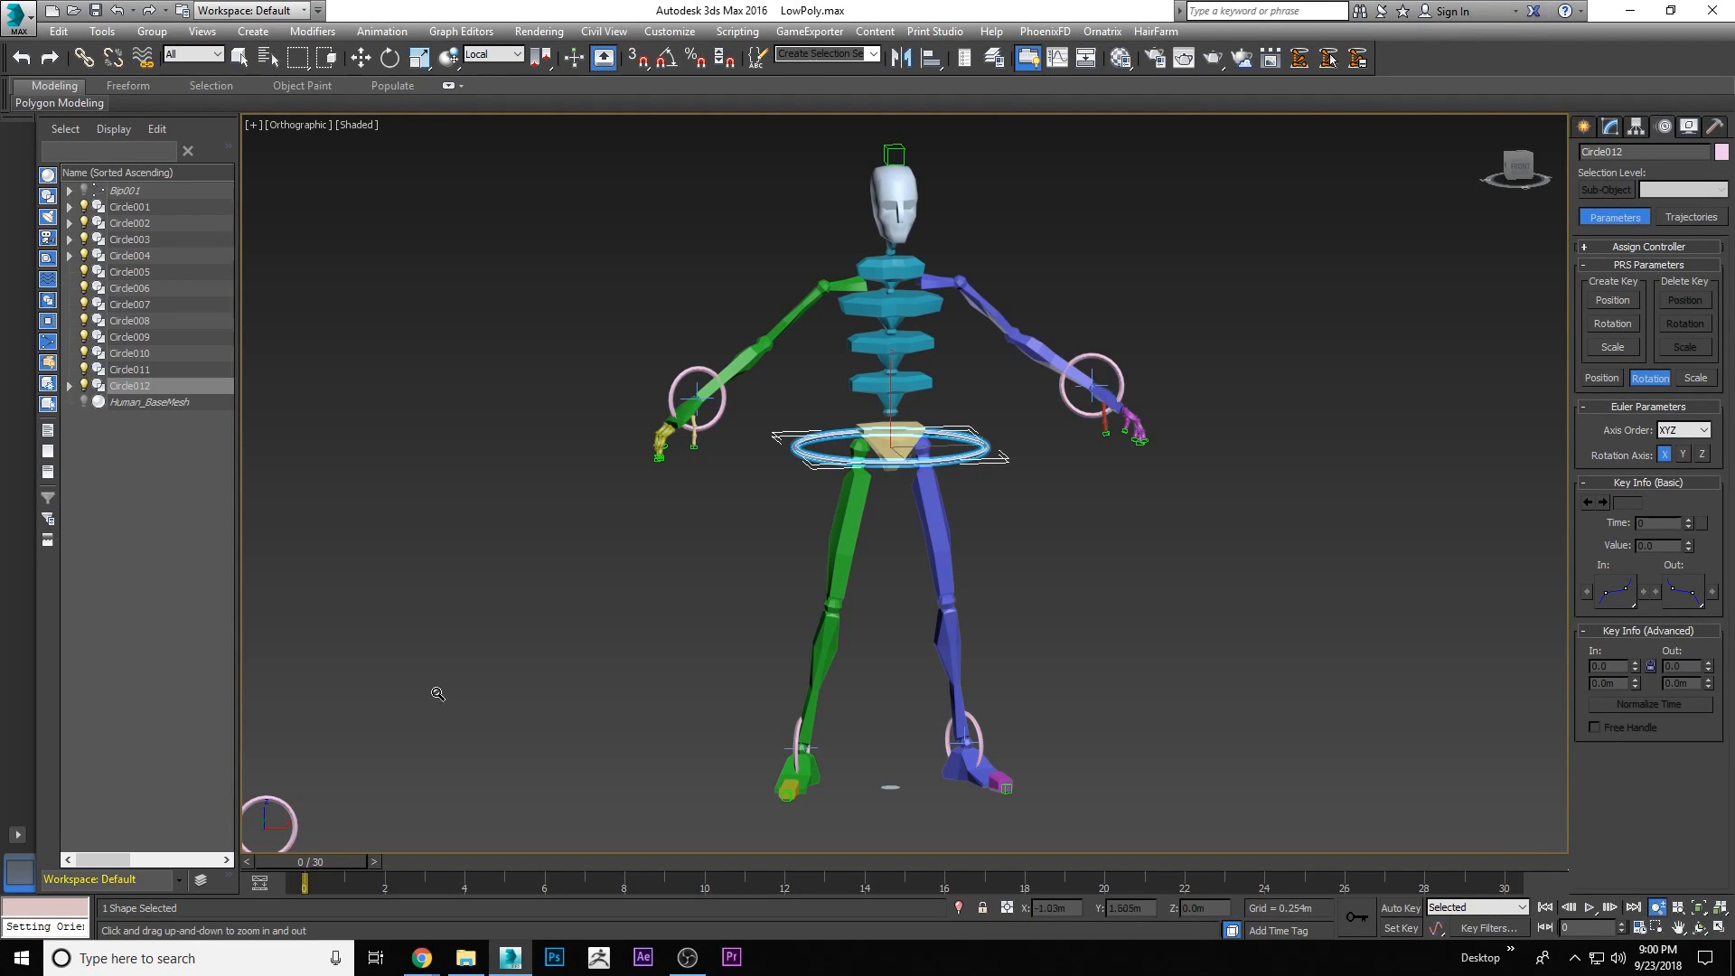
{"action": "left_click_drag", "start_coordinate": [838, 455], "coordinate": [931, 459]}
{"action": "right_click", "coordinate": [931, 459]}
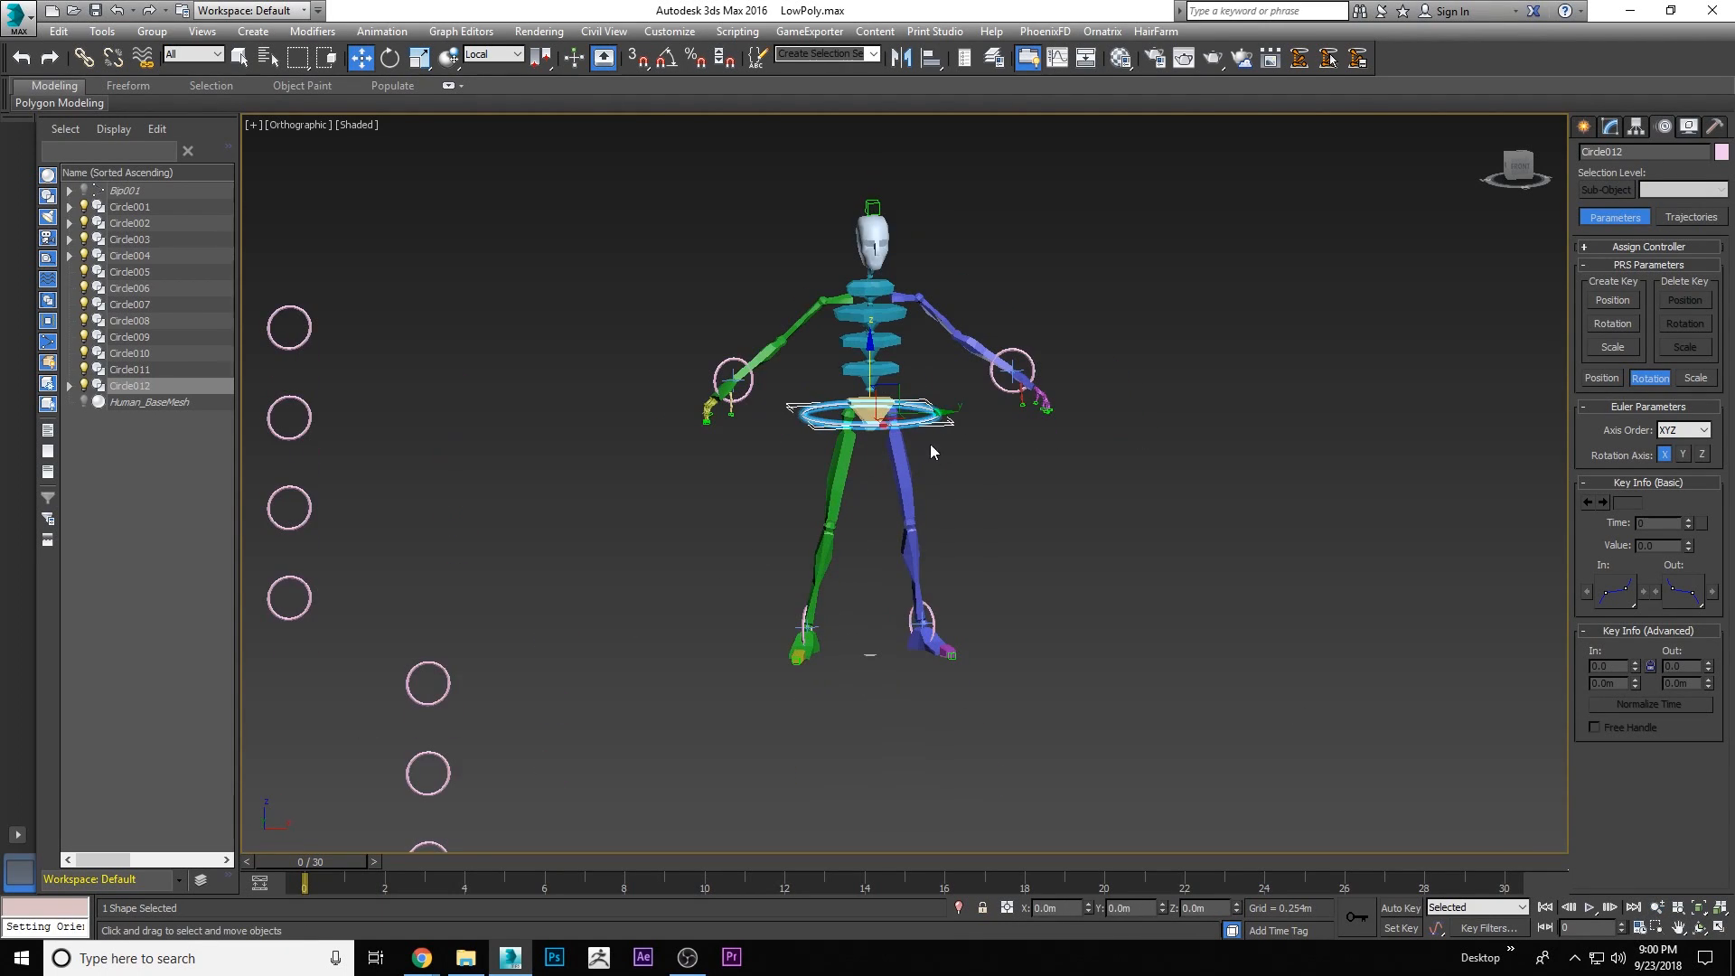
{"action": "scroll", "coordinate": [881, 502], "scroll_direction": "up", "scroll_amount": 4}
{"action": "scroll", "coordinate": [915, 392], "scroll_direction": "down", "scroll_amount": 2}
{"action": "right_click", "coordinate": [970, 378]}
{"action": "left_click", "coordinate": [986, 399]}
{"action": "left_click_drag", "start_coordinate": [882, 308], "coordinate": [883, 649], "text": "shift"}
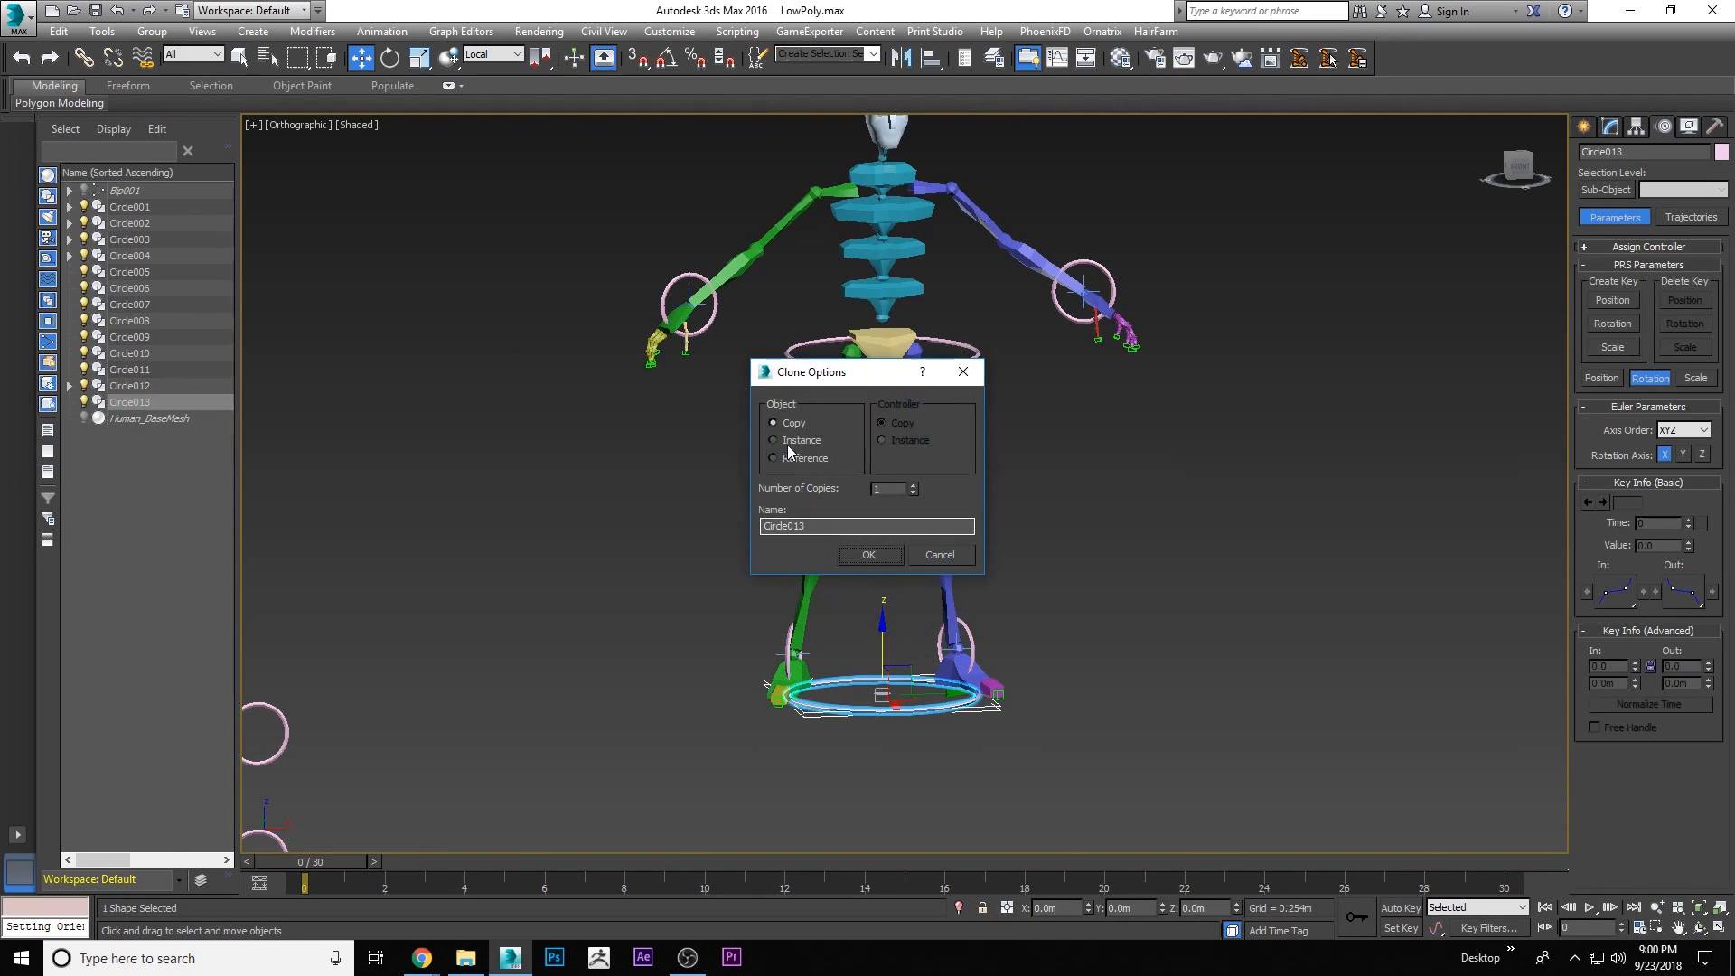
{"action": "left_click", "coordinate": [868, 553]}
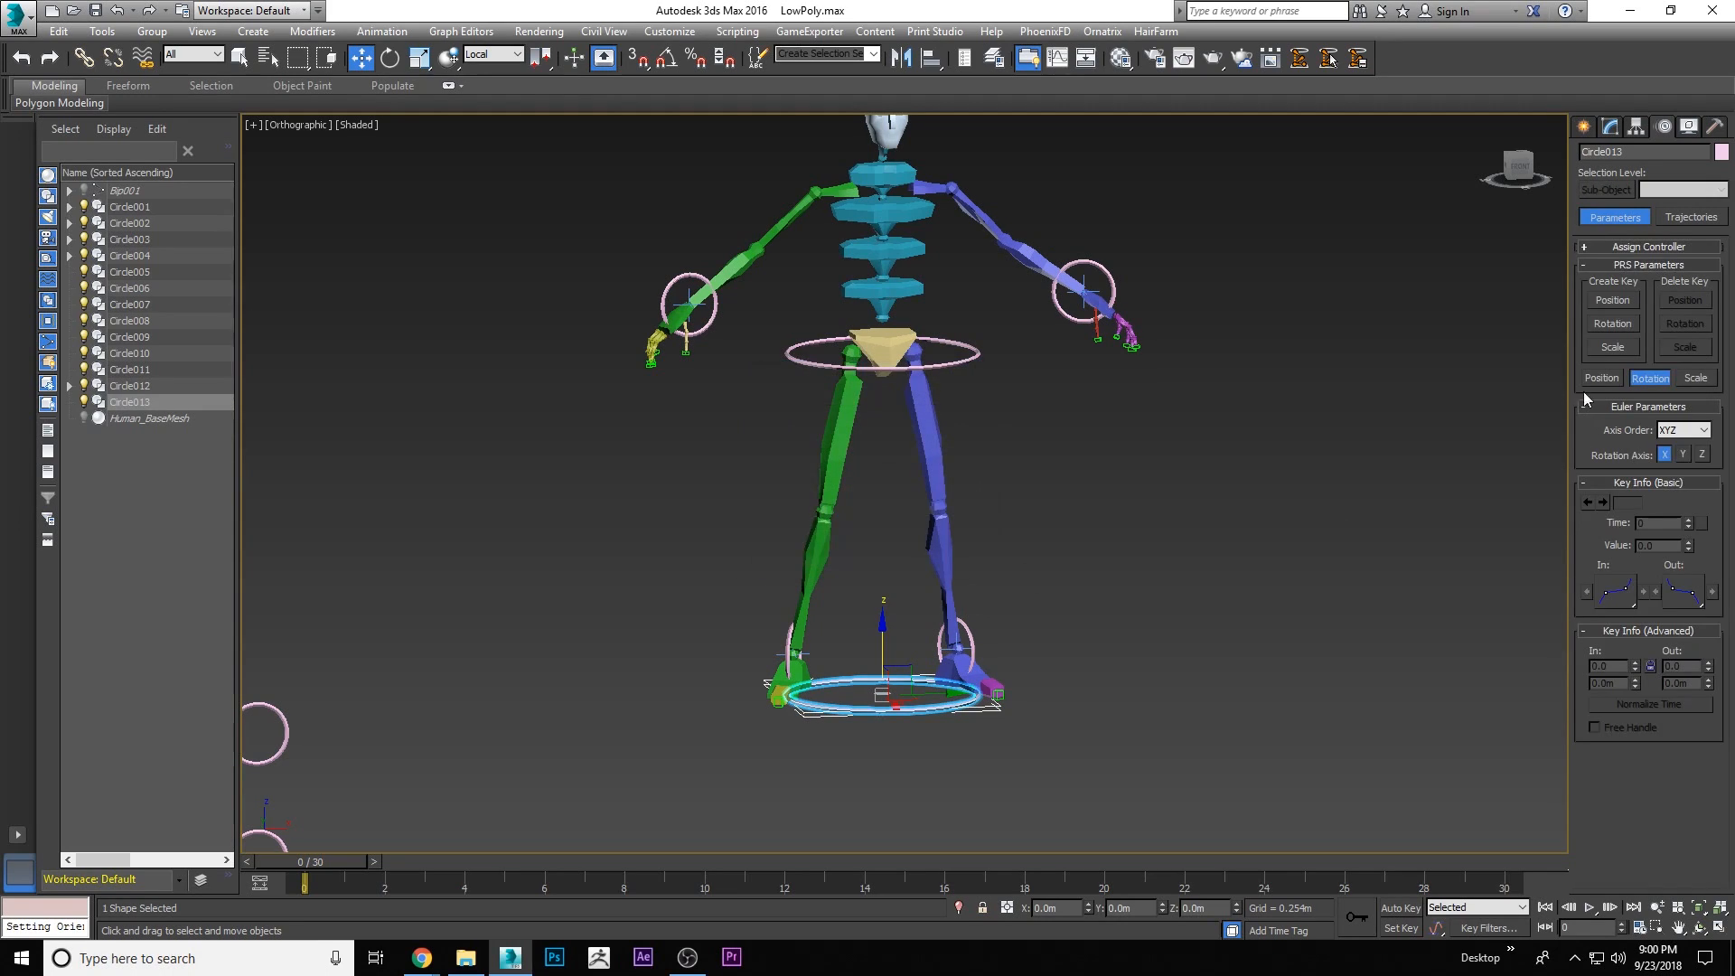
Set the radius of the circle at the feet to 0.498 m
{"action": "left_click", "coordinate": [1583, 125]}
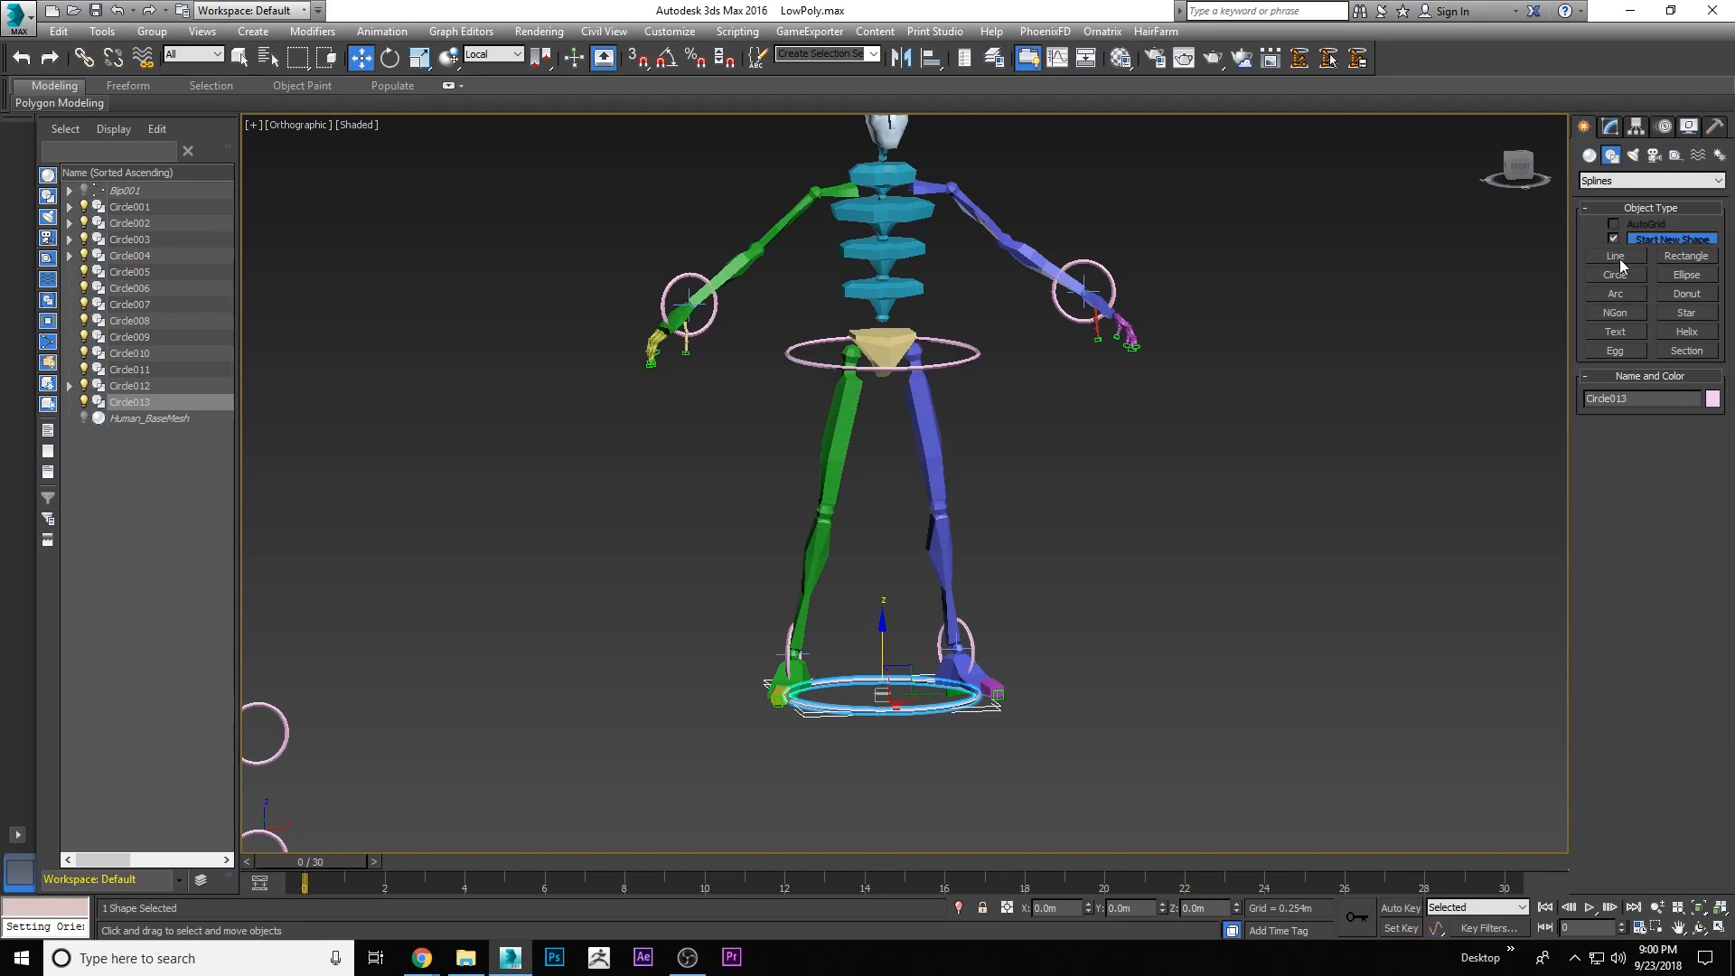
{"action": "left_click", "coordinate": [1611, 125]}
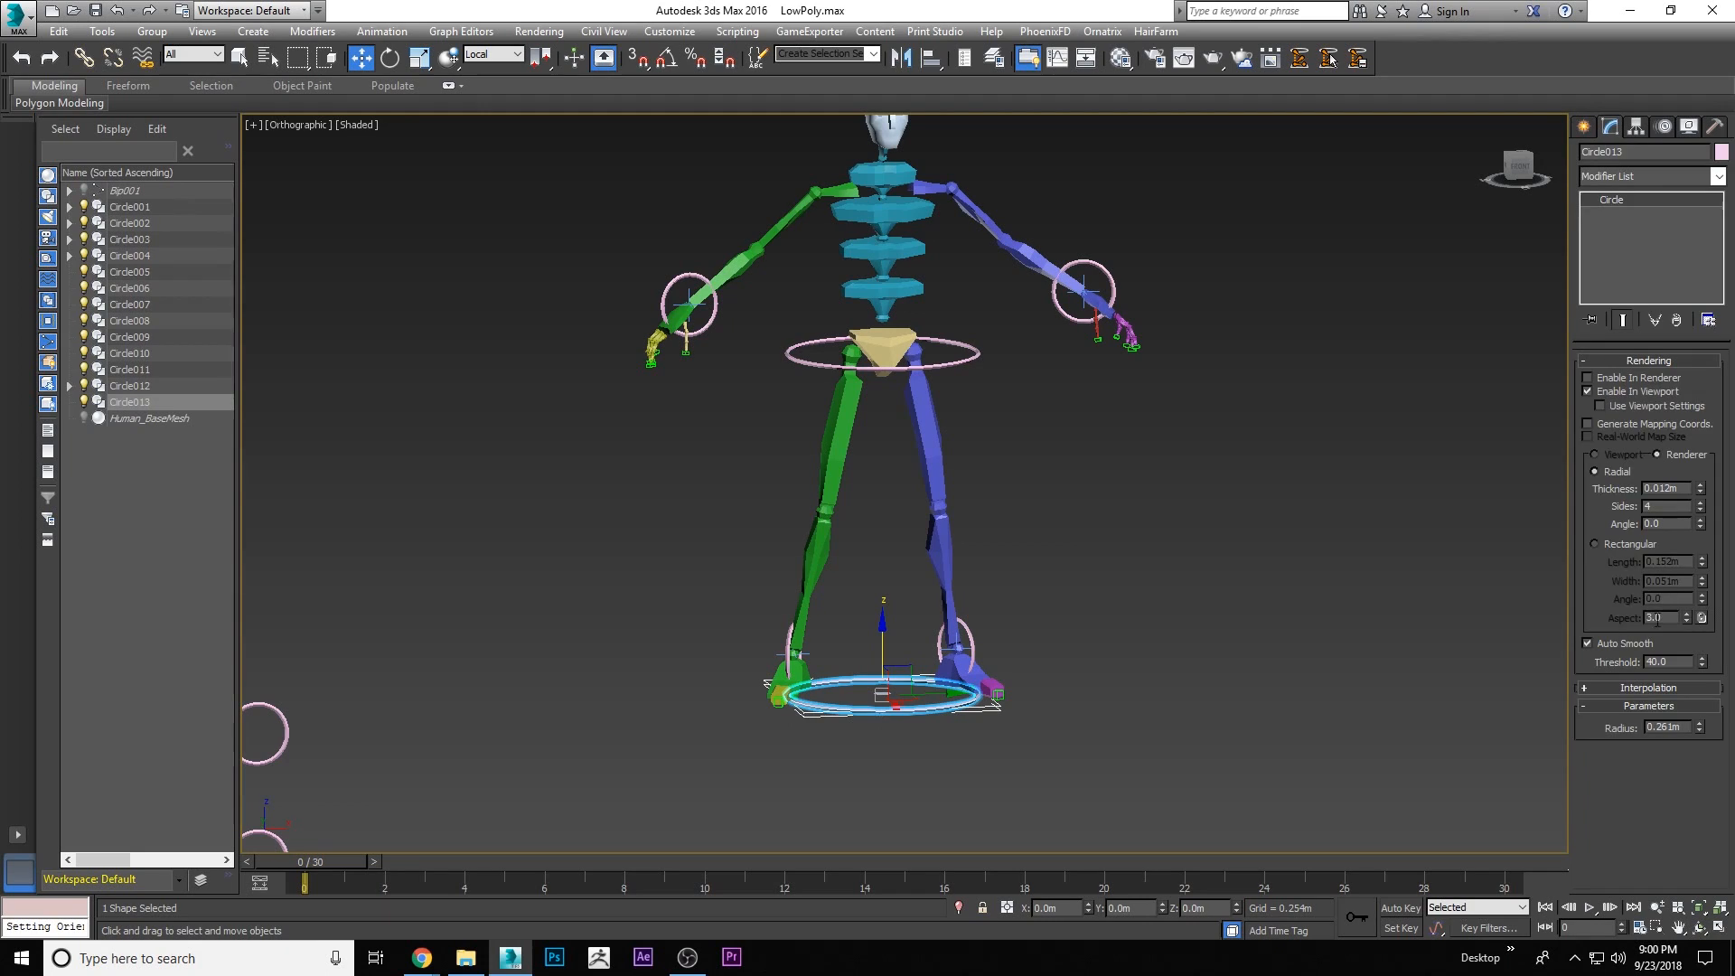
{"action": "left_click_drag", "start_coordinate": [1700, 727], "coordinate": [1676, 643]}
Fine-tune the large circle's height in the wireframe Front view so that it lies just beneath the feet
{"action": "right_click", "coordinate": [1115, 514]}
{"action": "left_click", "coordinate": [1131, 536]}
{"action": "key", "text": "f"}
{"action": "key", "text": "z"}
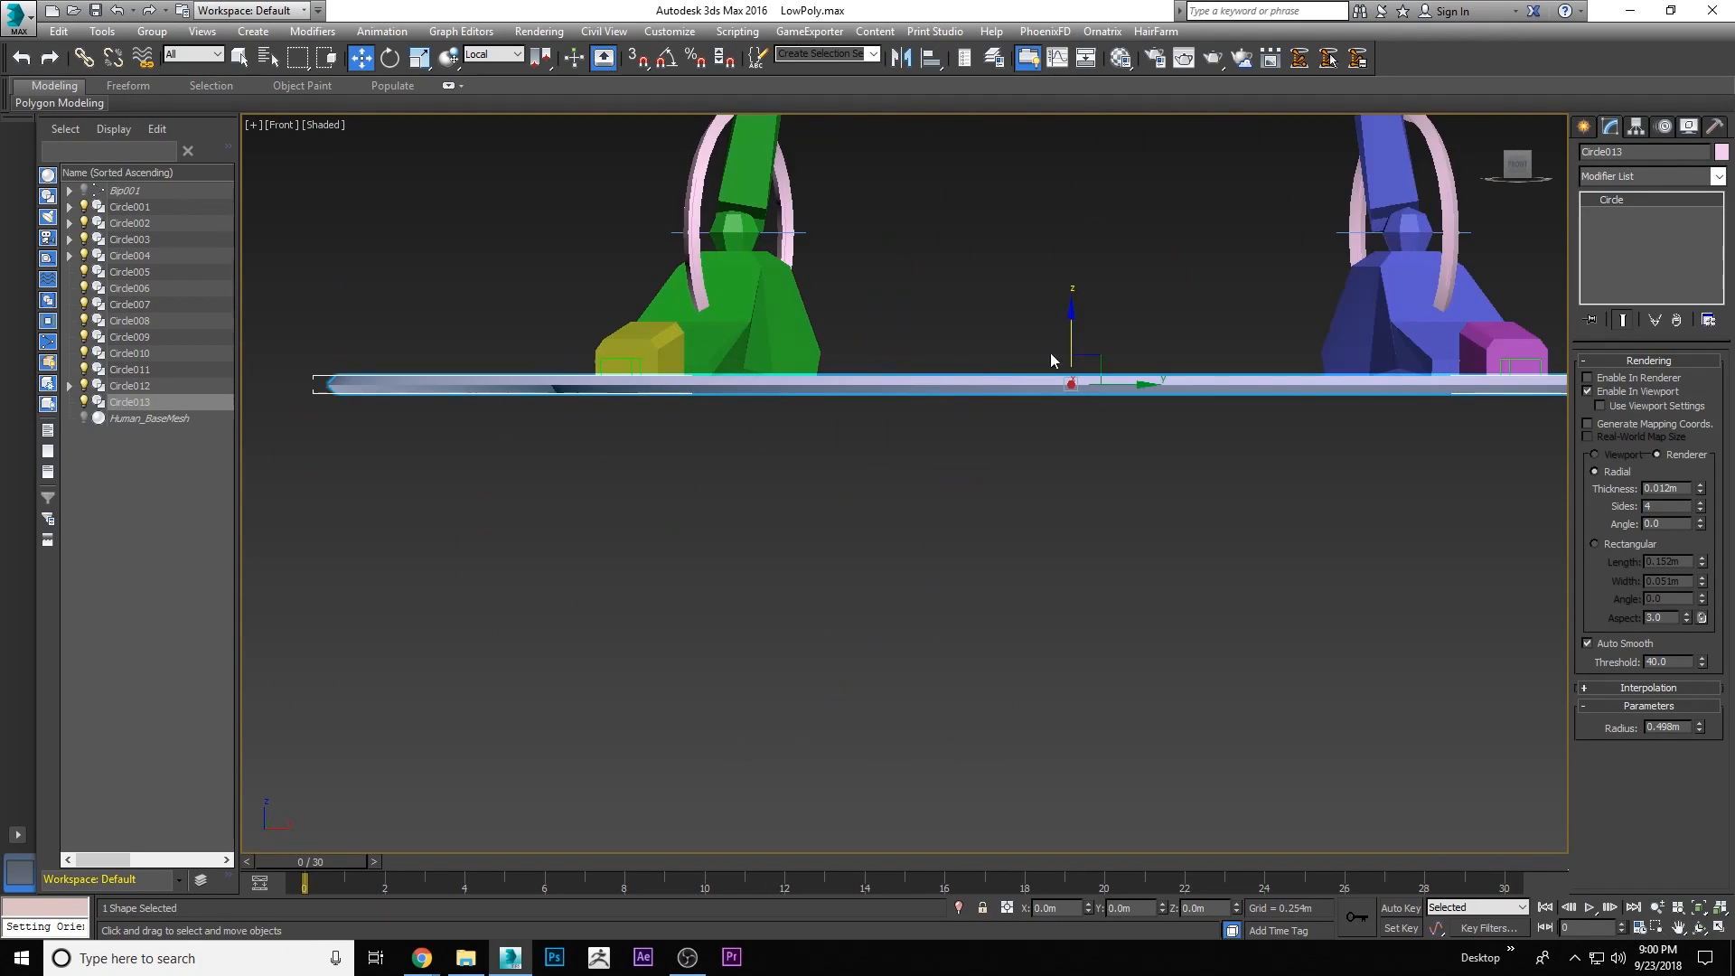
{"action": "key", "text": "F3"}
{"action": "left_click_drag", "start_coordinate": [1066, 335], "coordinate": [1073, 339]}
{"action": "scroll", "coordinate": [936, 485], "scroll_direction": "down", "scroll_amount": 10}
Link both foot circles, both hand circles and the hip circle to the large ground circle as their parent
{"action": "right_click", "coordinate": [966, 357]}
{"action": "left_click", "coordinate": [980, 364]}
{"action": "left_click", "coordinate": [1051, 545]}
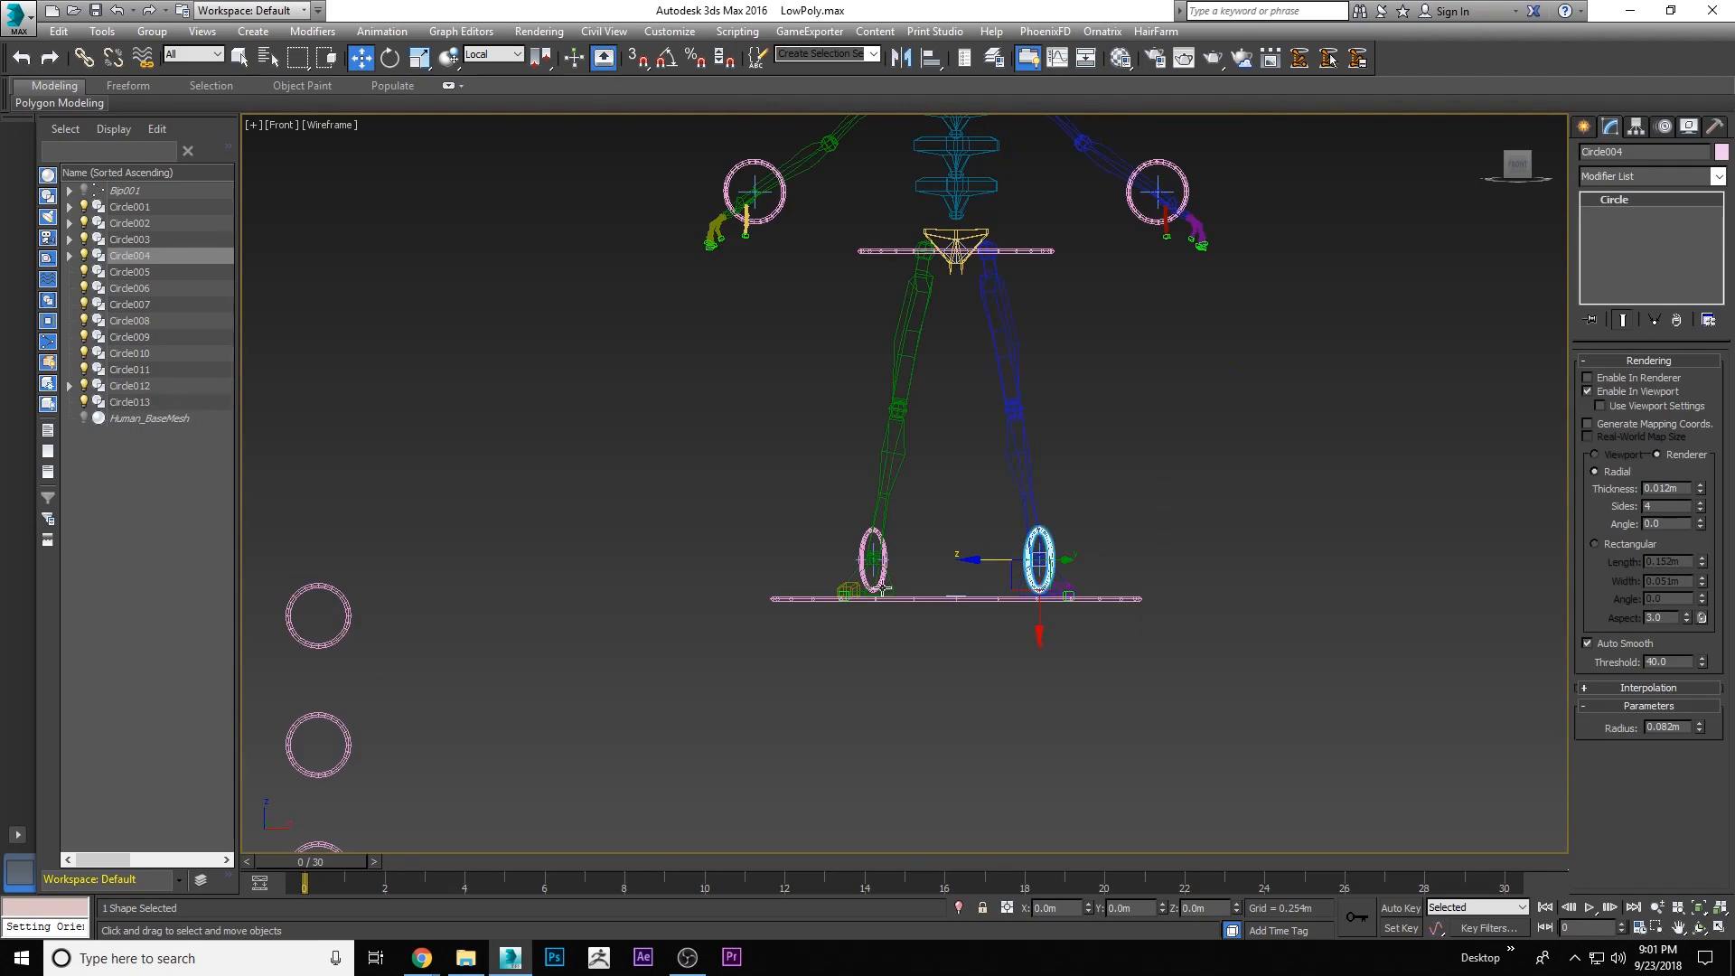
{"action": "left_click", "coordinate": [858, 544], "text": "ctrl"}
{"action": "middle_click_drag", "start_coordinate": [860, 389], "coordinate": [806, 541]}
{"action": "left_click", "coordinate": [805, 402], "text": "ctrl"}
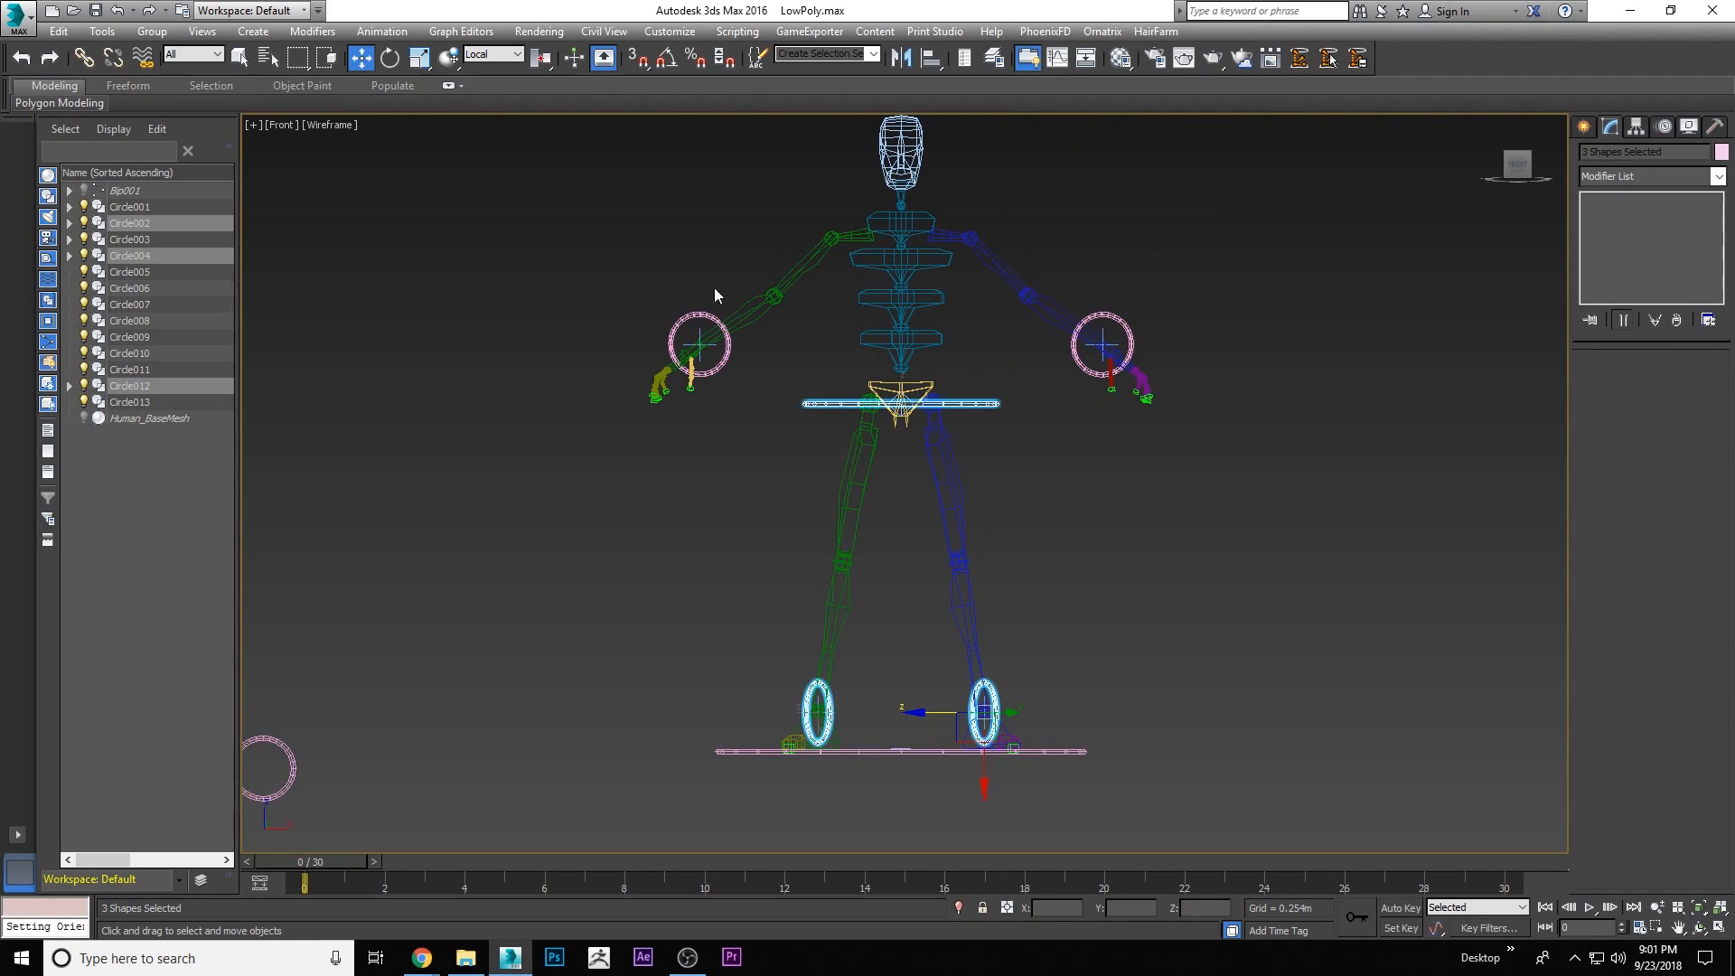
{"action": "left_click_drag", "start_coordinate": [676, 334], "coordinate": [676, 335], "text": "ctrl"}
{"action": "left_click", "coordinate": [1128, 339], "text": "ctrl"}
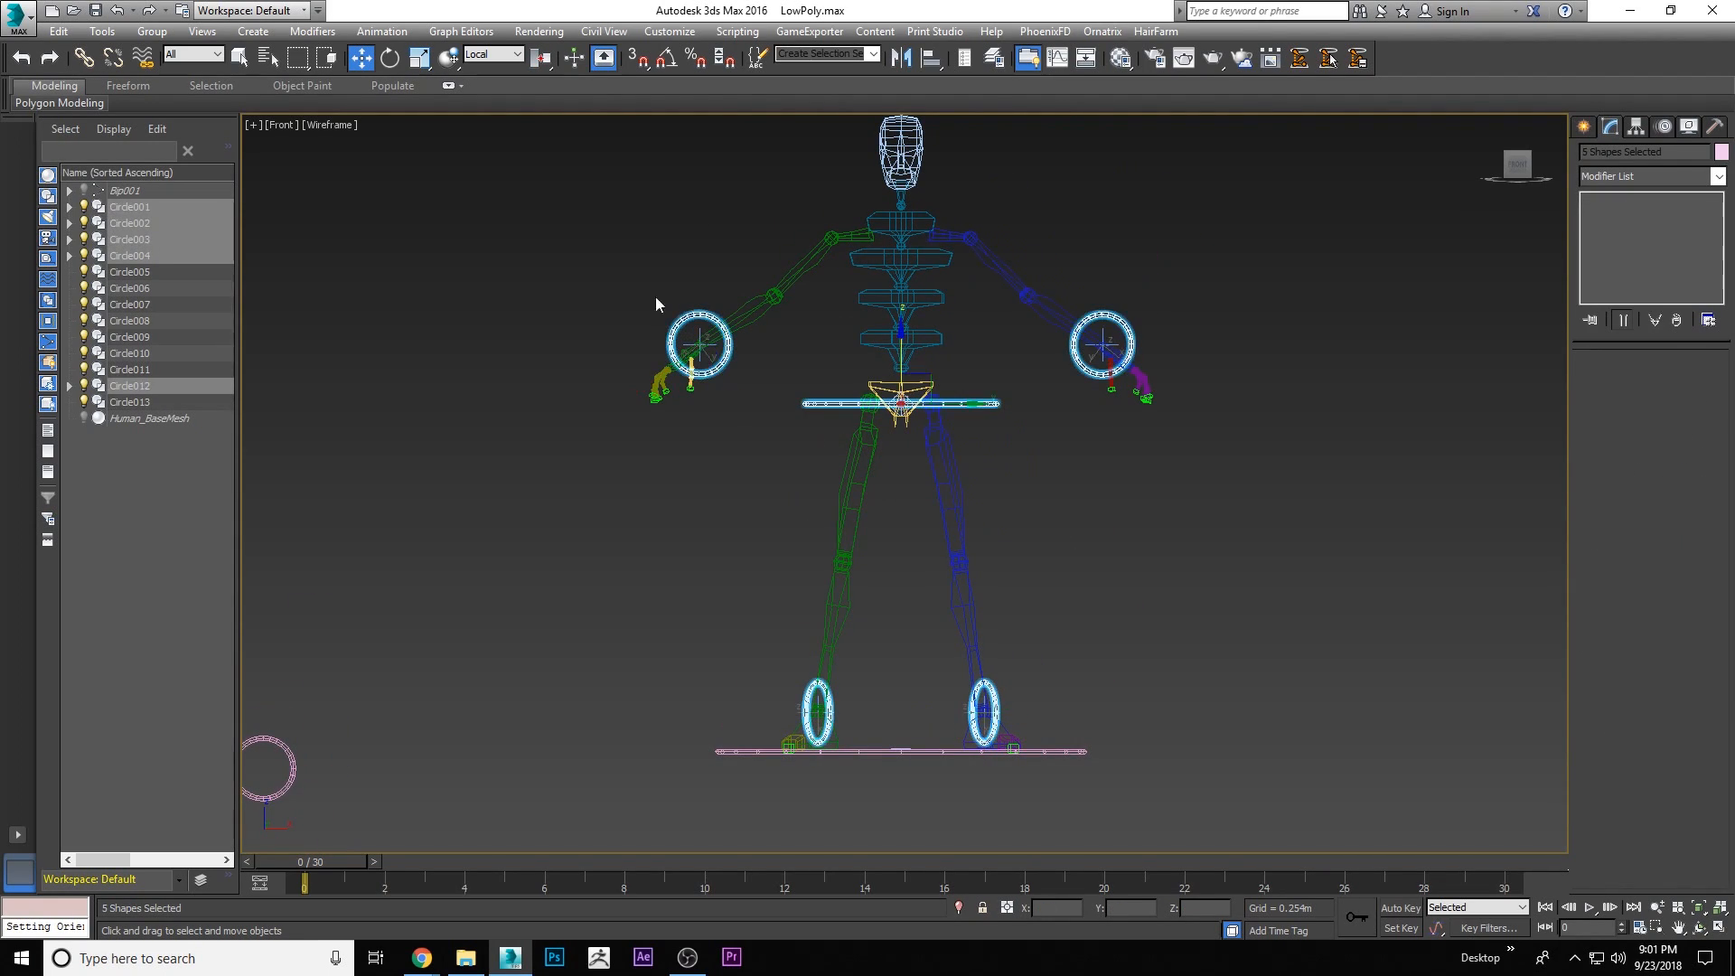
{"action": "left_click", "coordinate": [84, 58]}
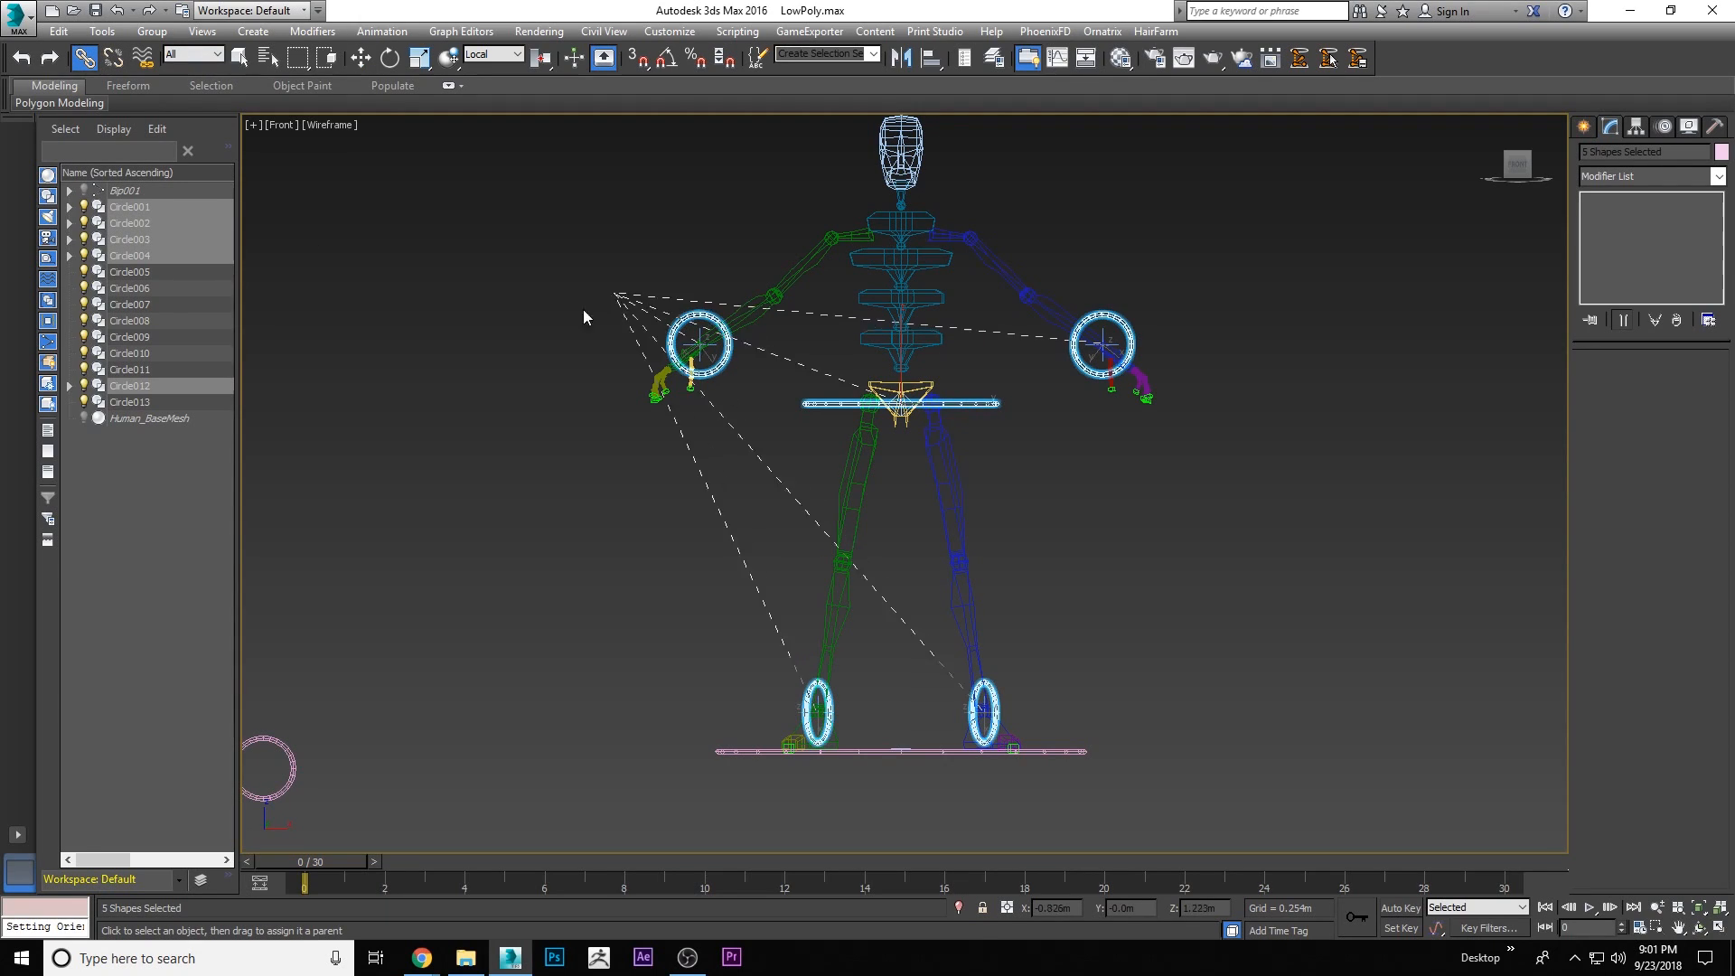
{"action": "left_click_drag", "start_coordinate": [723, 751], "coordinate": [721, 748]}
Scale the ground circle to test the whole rig, undo the scaling and return to the Move tool
{"action": "left_click", "coordinate": [909, 763]}
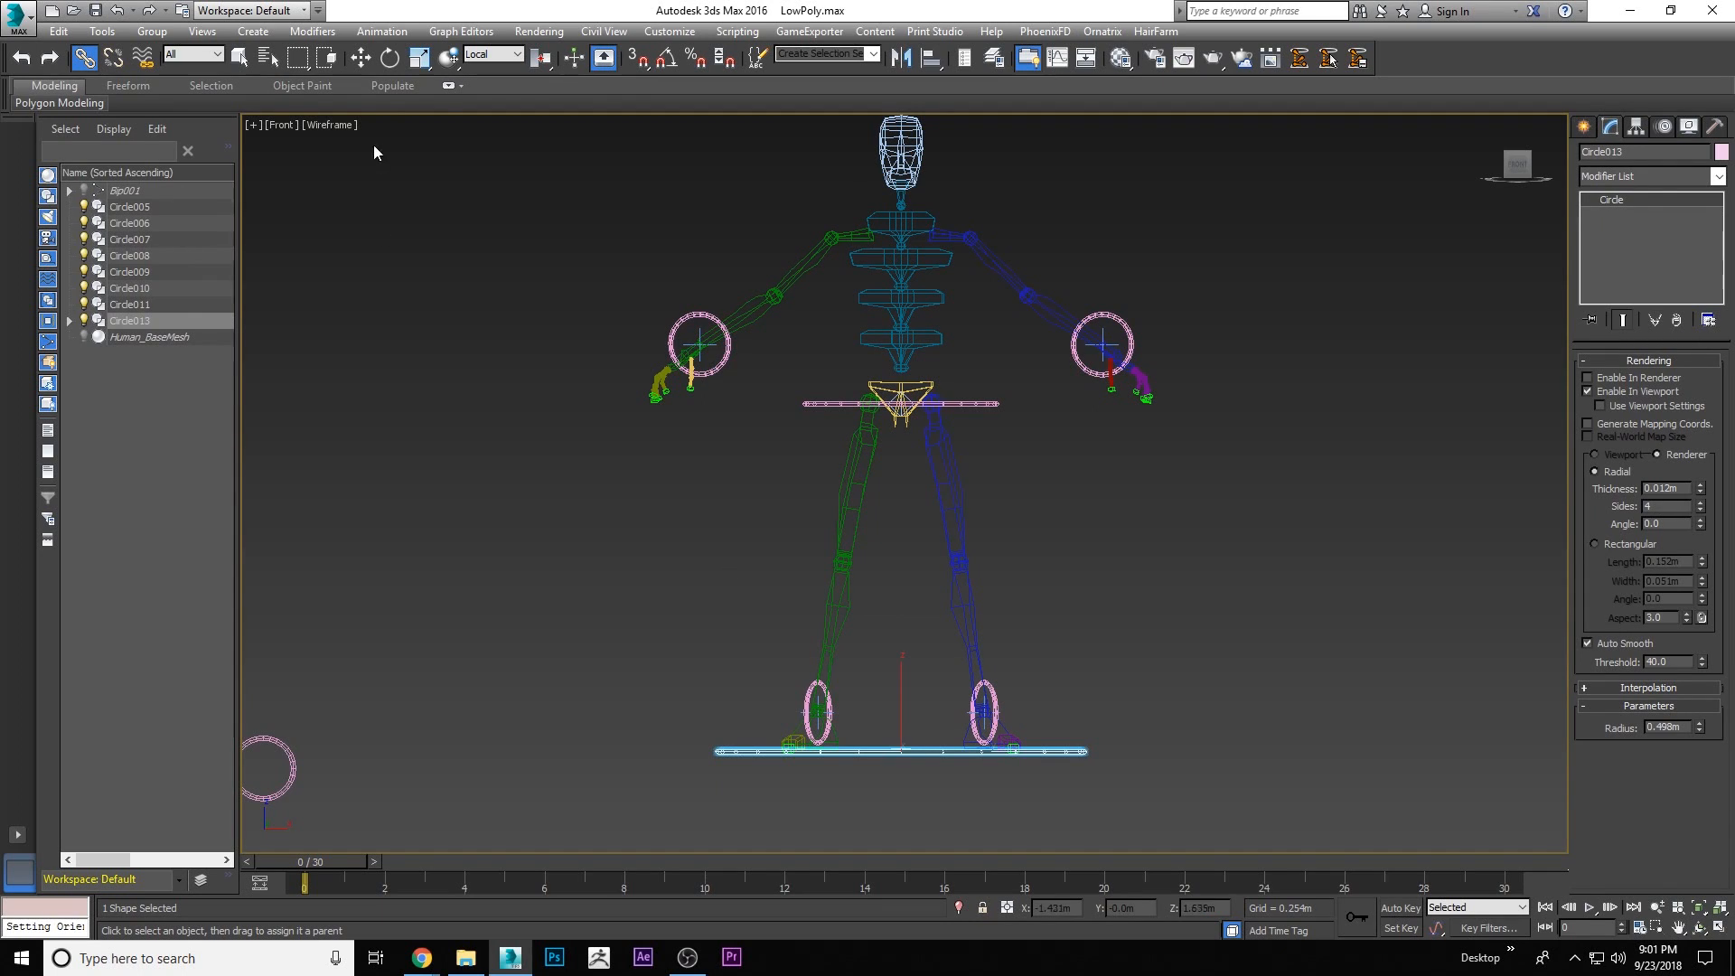
{"action": "left_click", "coordinate": [418, 61]}
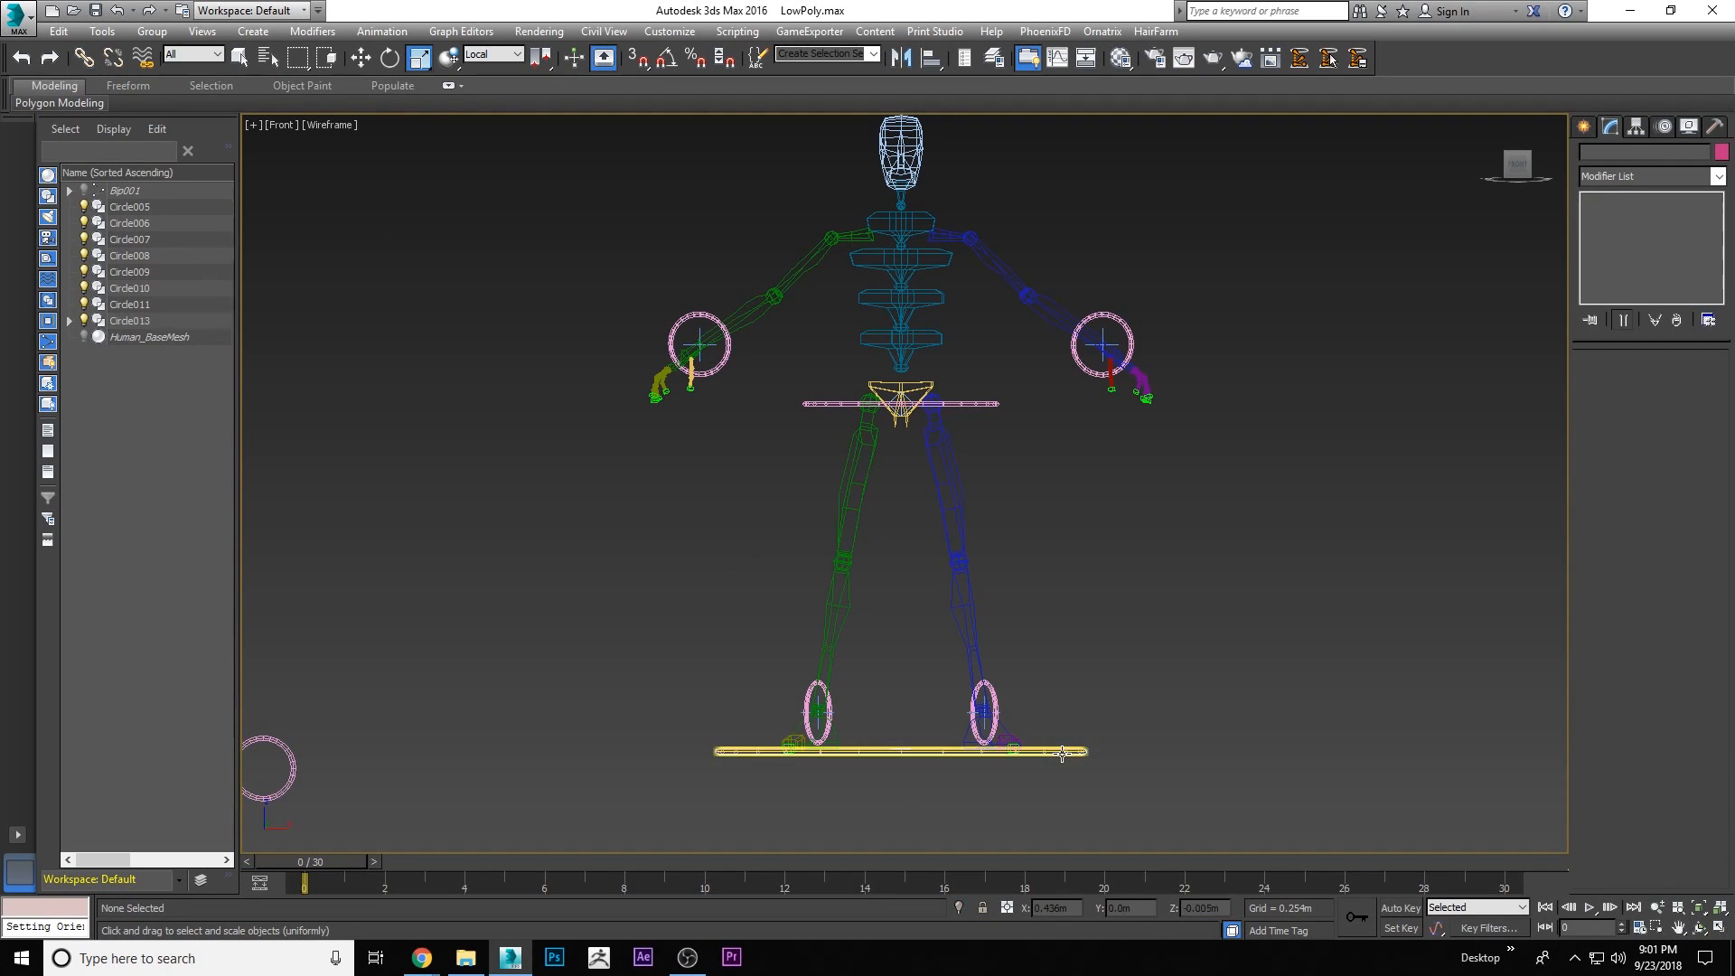
{"action": "left_click_drag", "start_coordinate": [884, 767], "coordinate": [763, 633]}
{"action": "key", "text": "ctrl+z"}
{"action": "right_click", "coordinate": [1040, 437]}
{"action": "left_click", "coordinate": [1061, 463]}
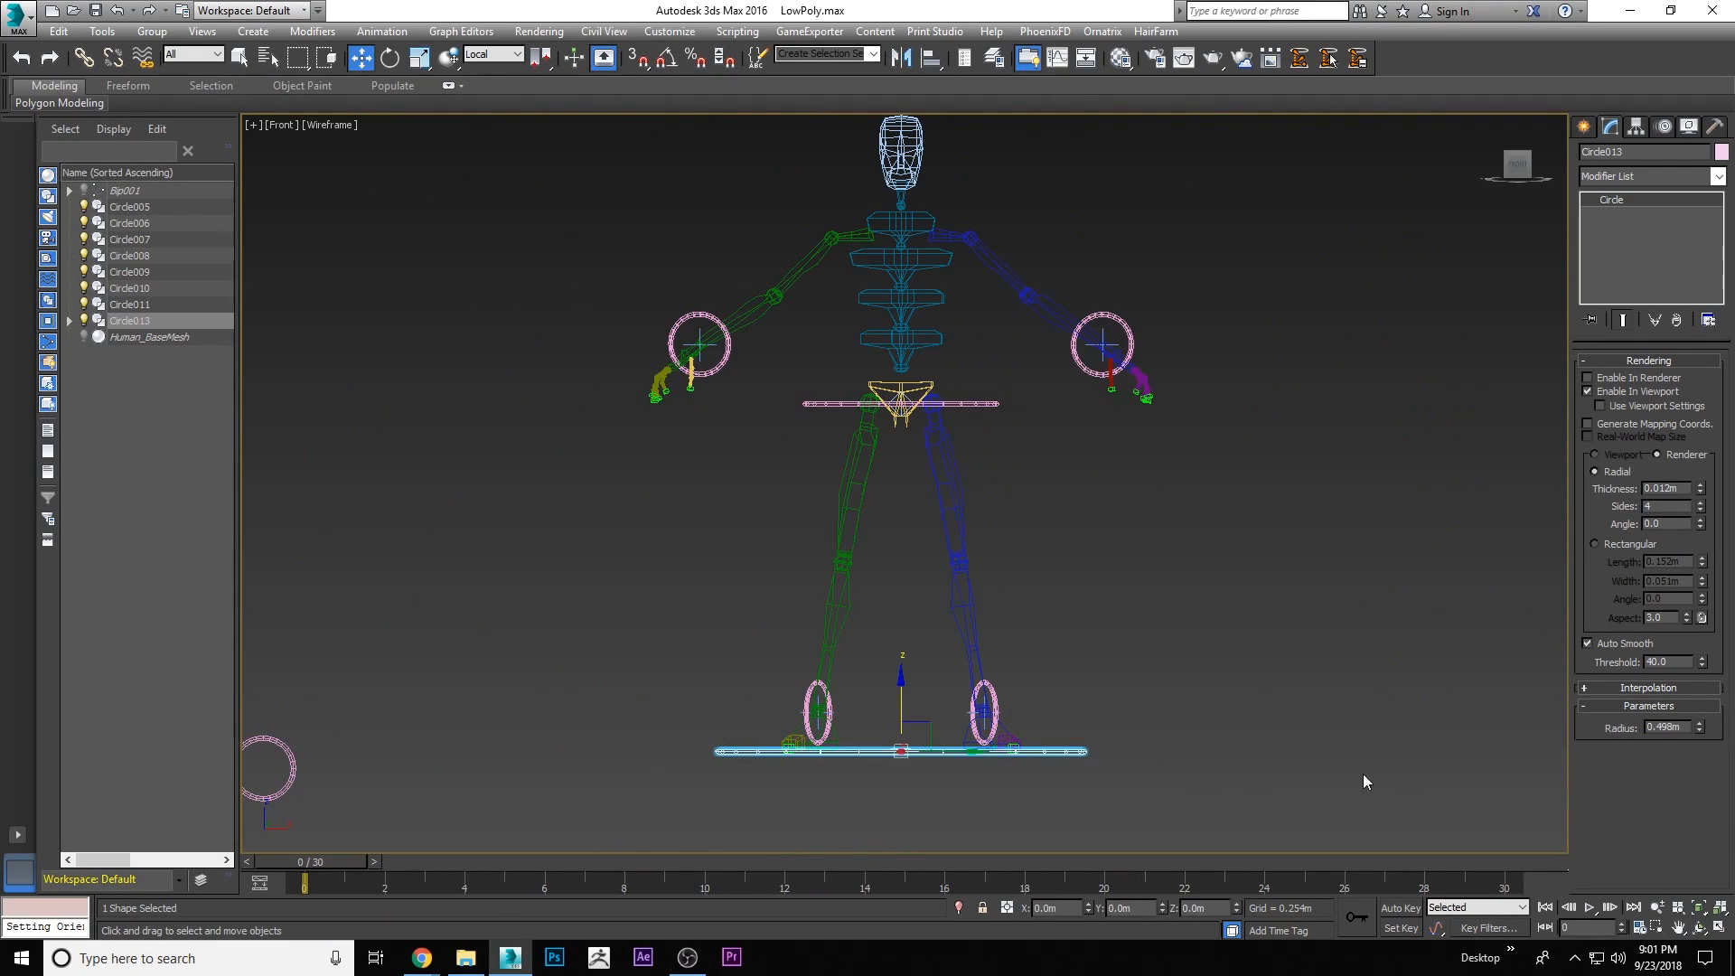
Turn the wireframe Front view into an angled orthographic view of the rig with shaded display
{"action": "left_click", "coordinate": [1702, 929]}
{"action": "left_click_drag", "start_coordinate": [1065, 503], "coordinate": [972, 489]}
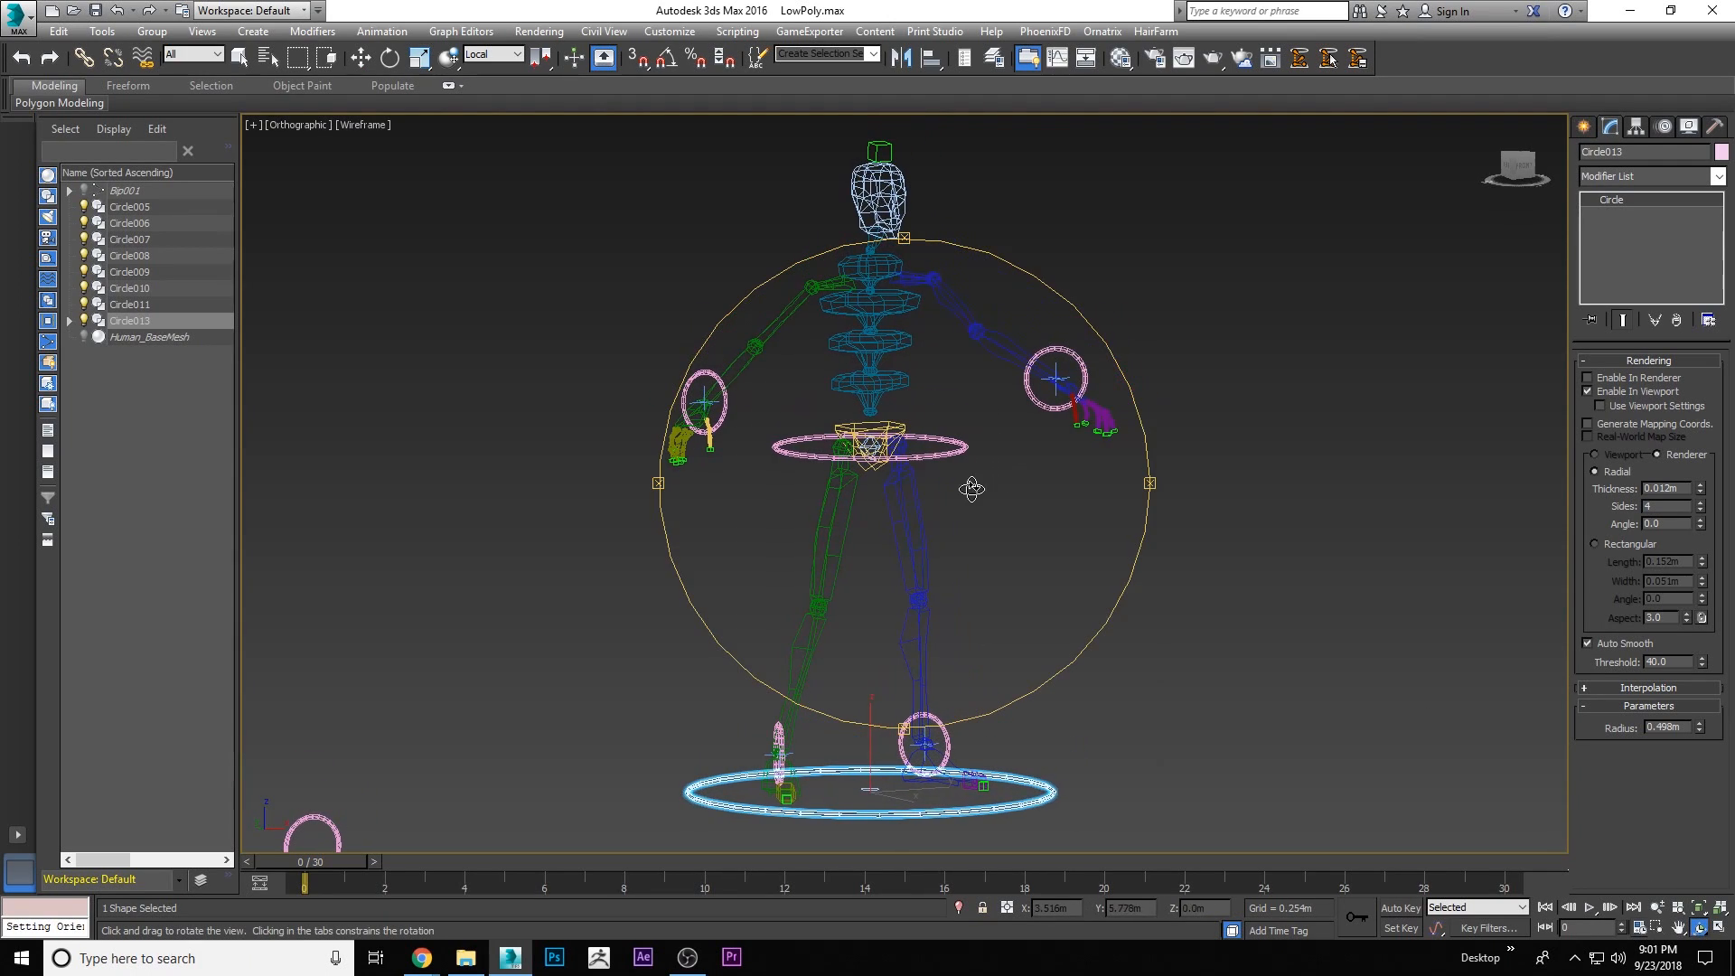
{"action": "key", "text": "F3"}
{"action": "right_click", "coordinate": [992, 273]}
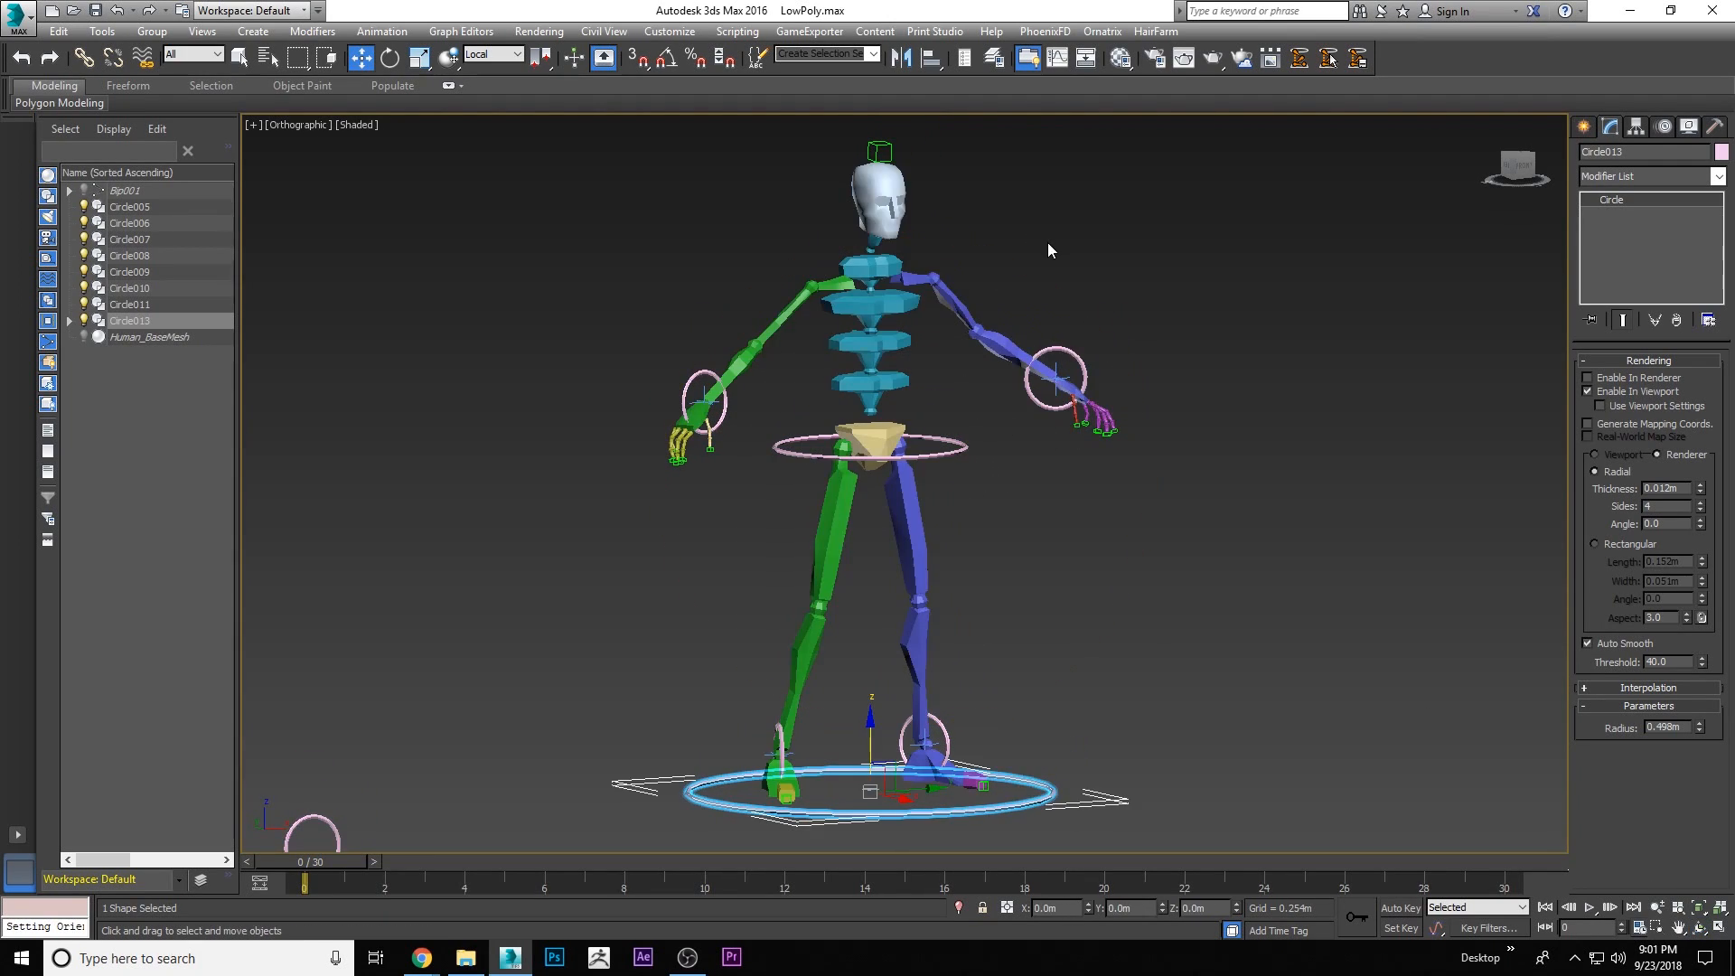
{"action": "left_click", "coordinate": [907, 220]}
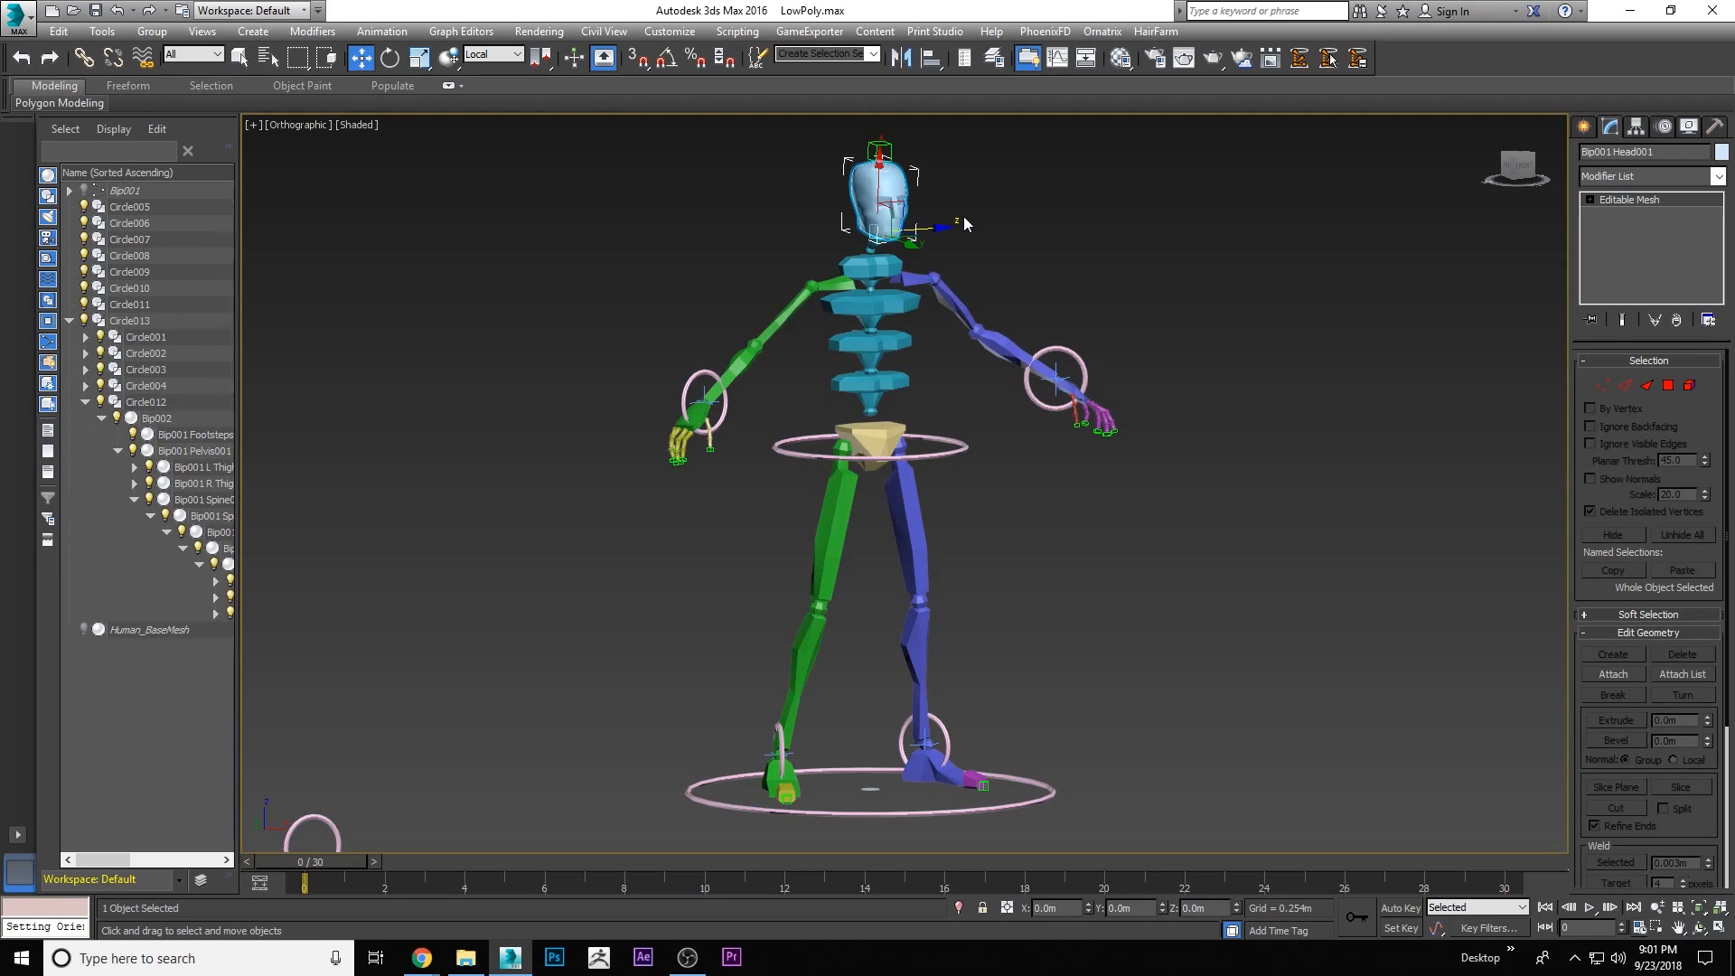
{"action": "scroll", "coordinate": [692, 542], "scroll_direction": "up", "scroll_amount": 5}
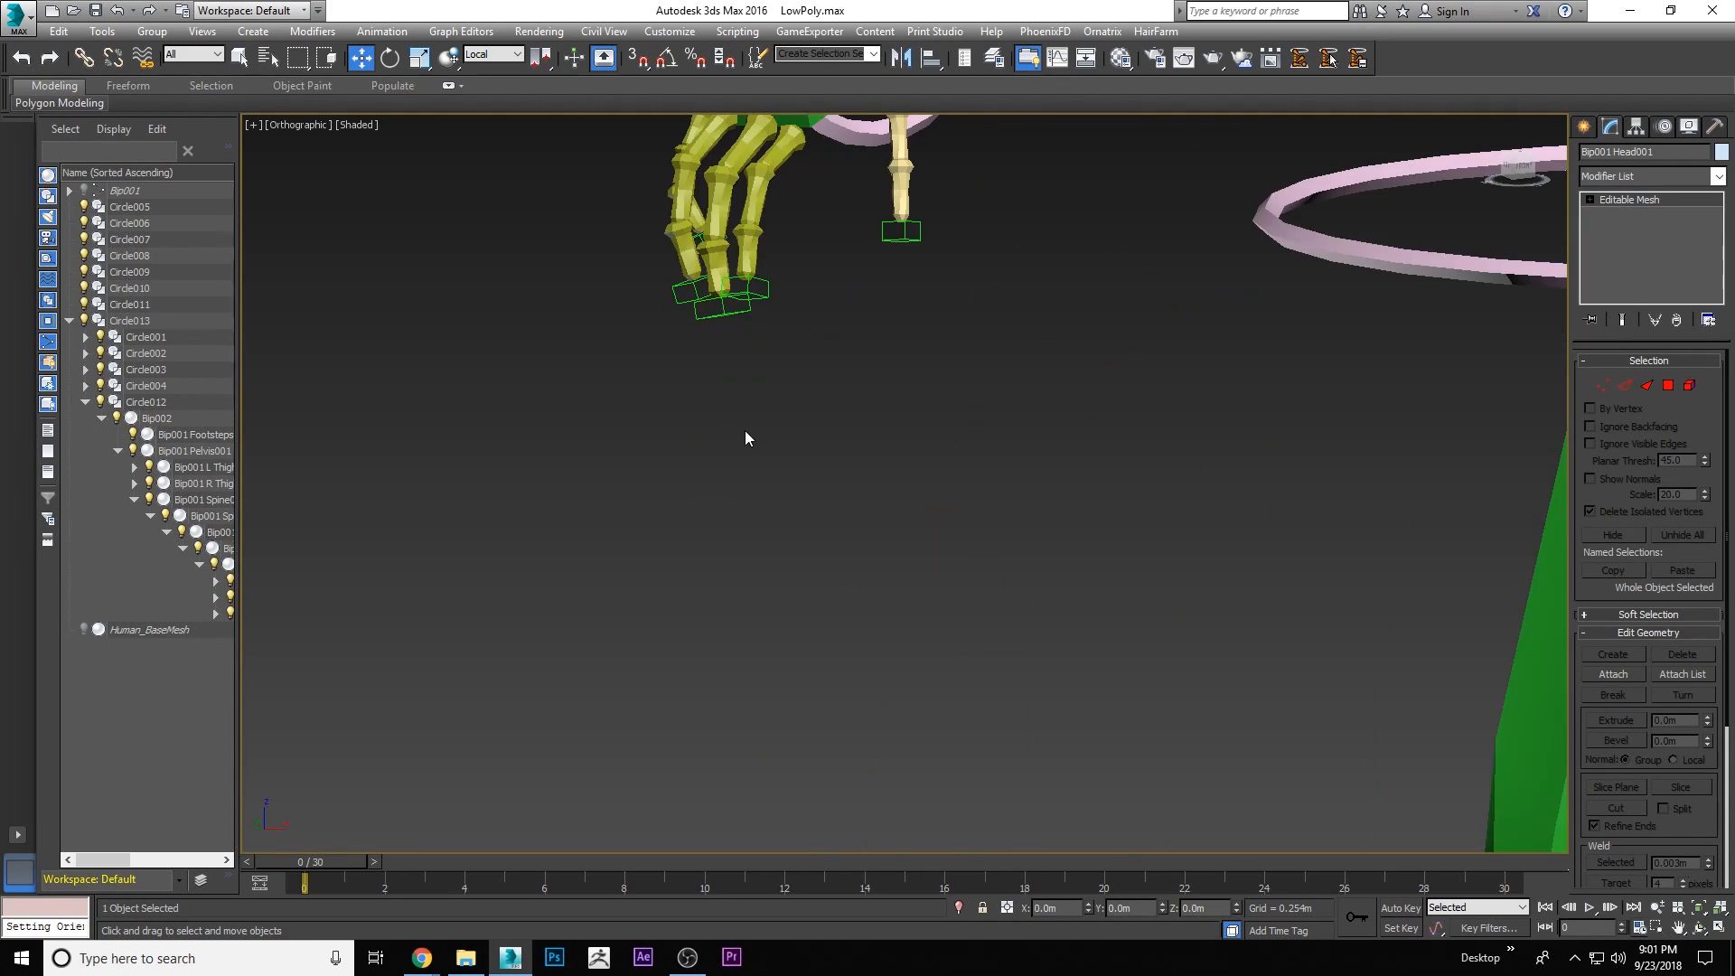
{"action": "scroll", "coordinate": [744, 438], "scroll_direction": "down", "scroll_amount": 5}
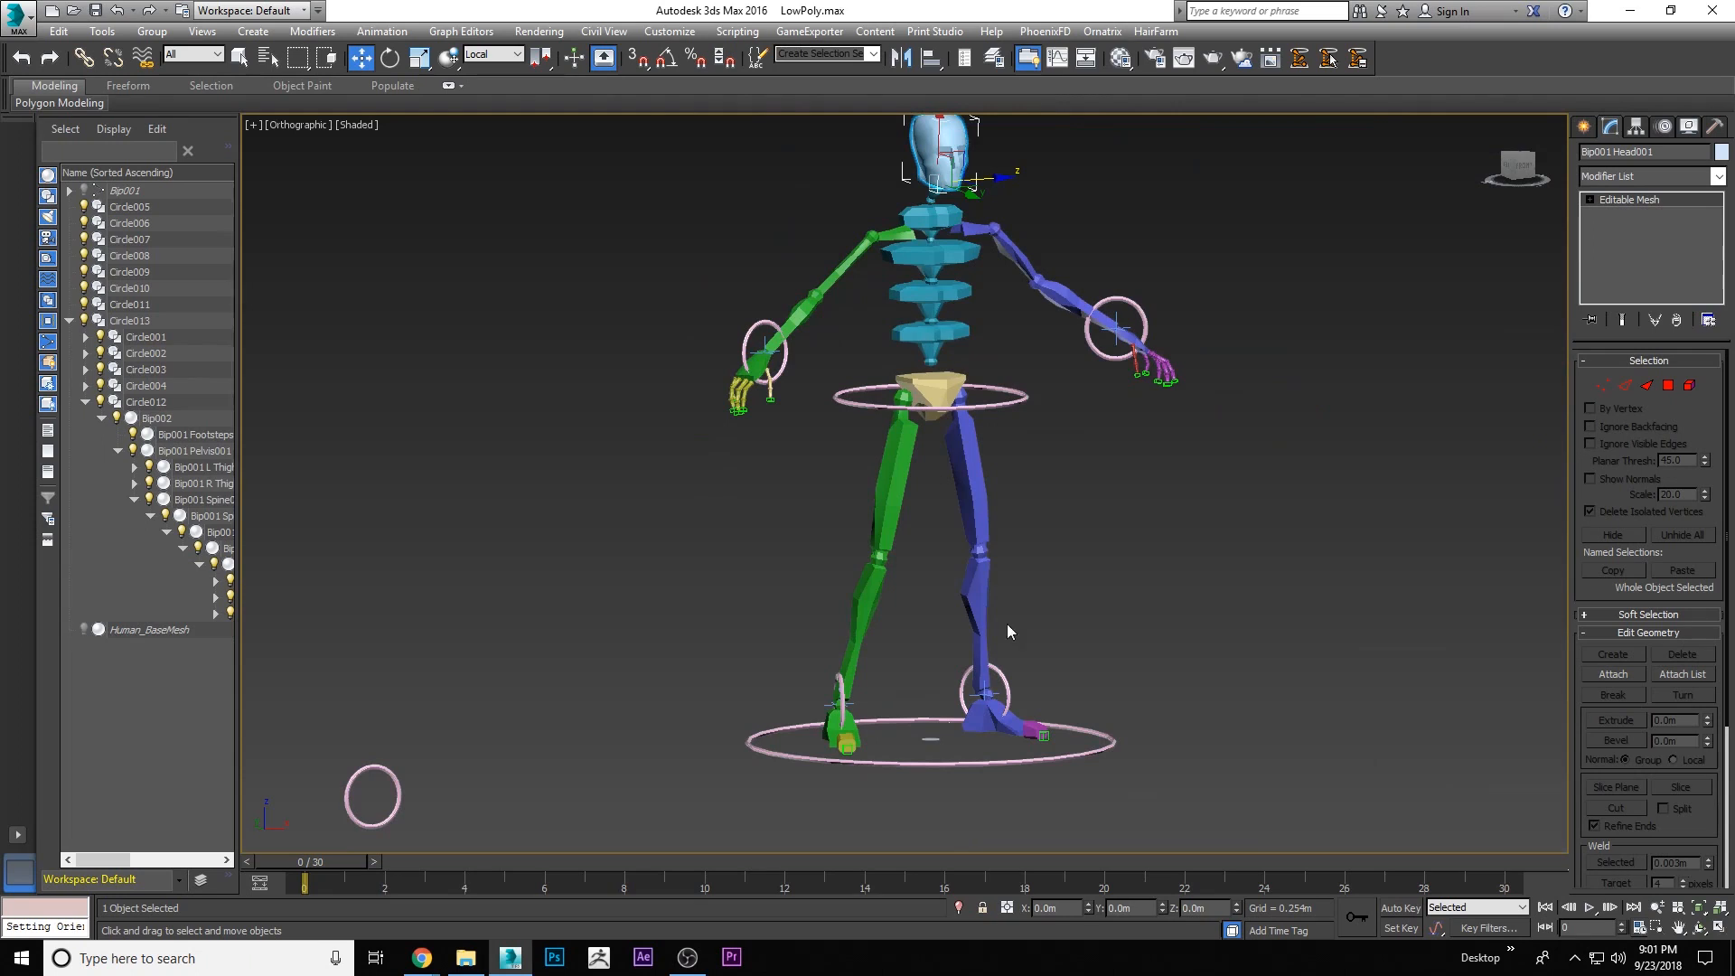
Move the hip circle downward to test its control of the body, and undo the move
{"action": "left_click", "coordinate": [962, 386]}
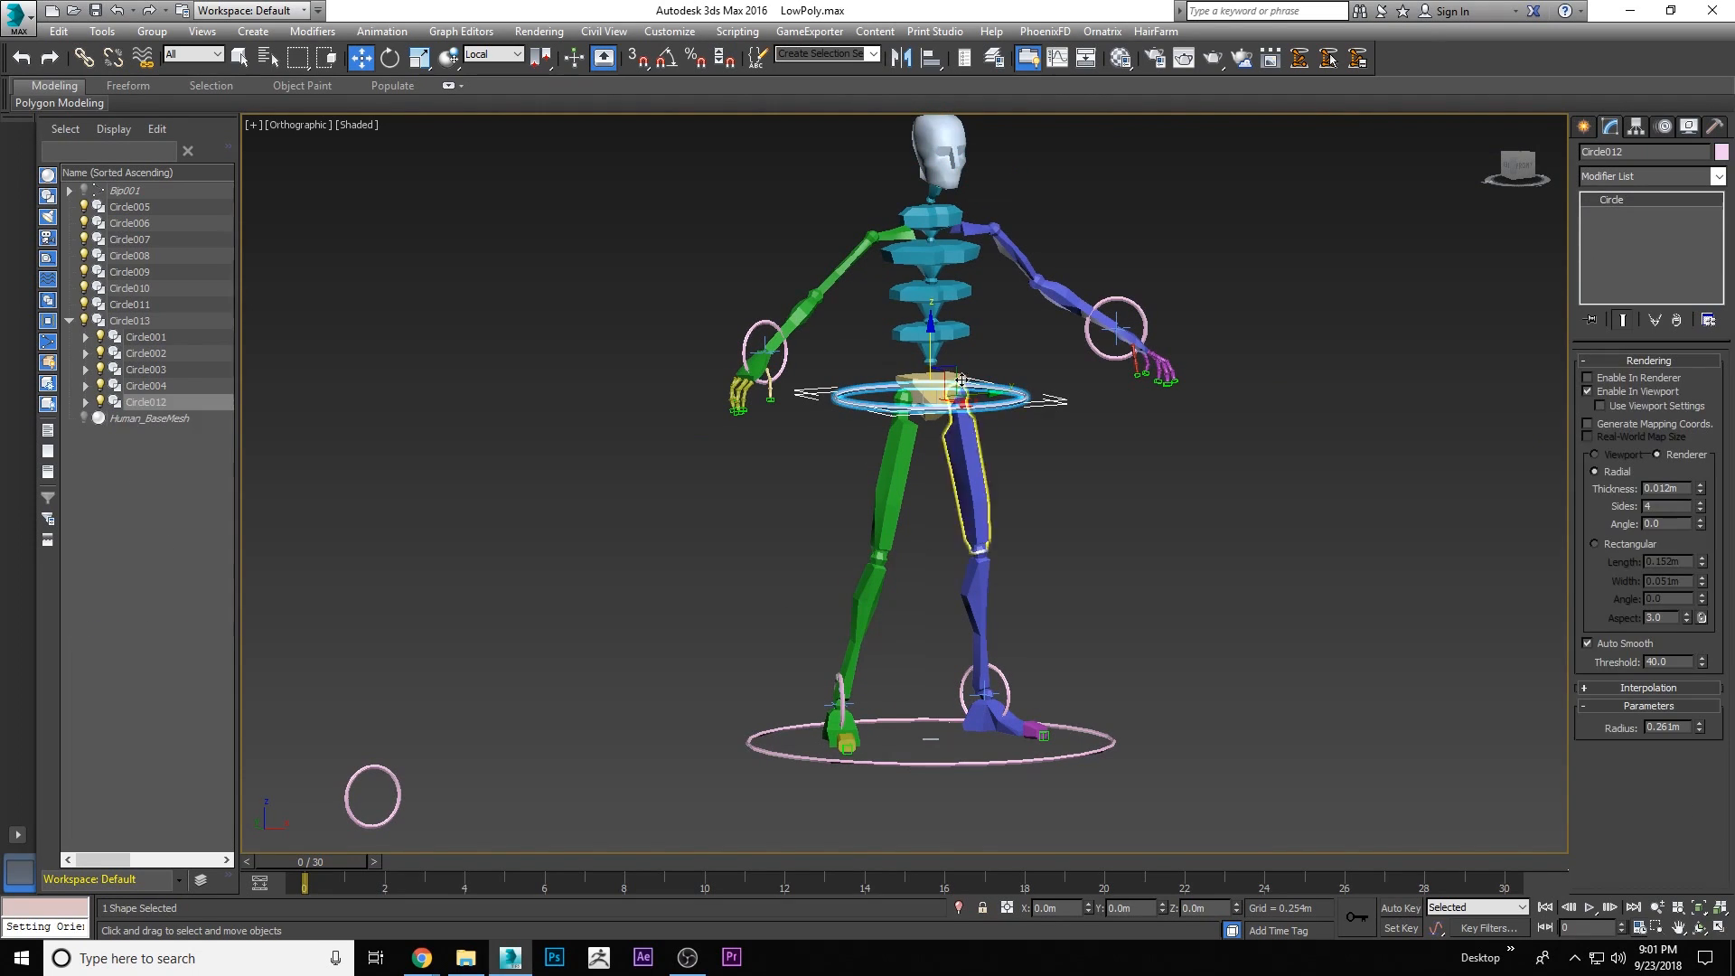
{"action": "left_click_drag", "start_coordinate": [963, 368], "coordinate": [947, 440]}
{"action": "key", "text": "ctrl+z"}
Link both hand circles to the hip circle as their parent
{"action": "left_click", "coordinate": [757, 323]}
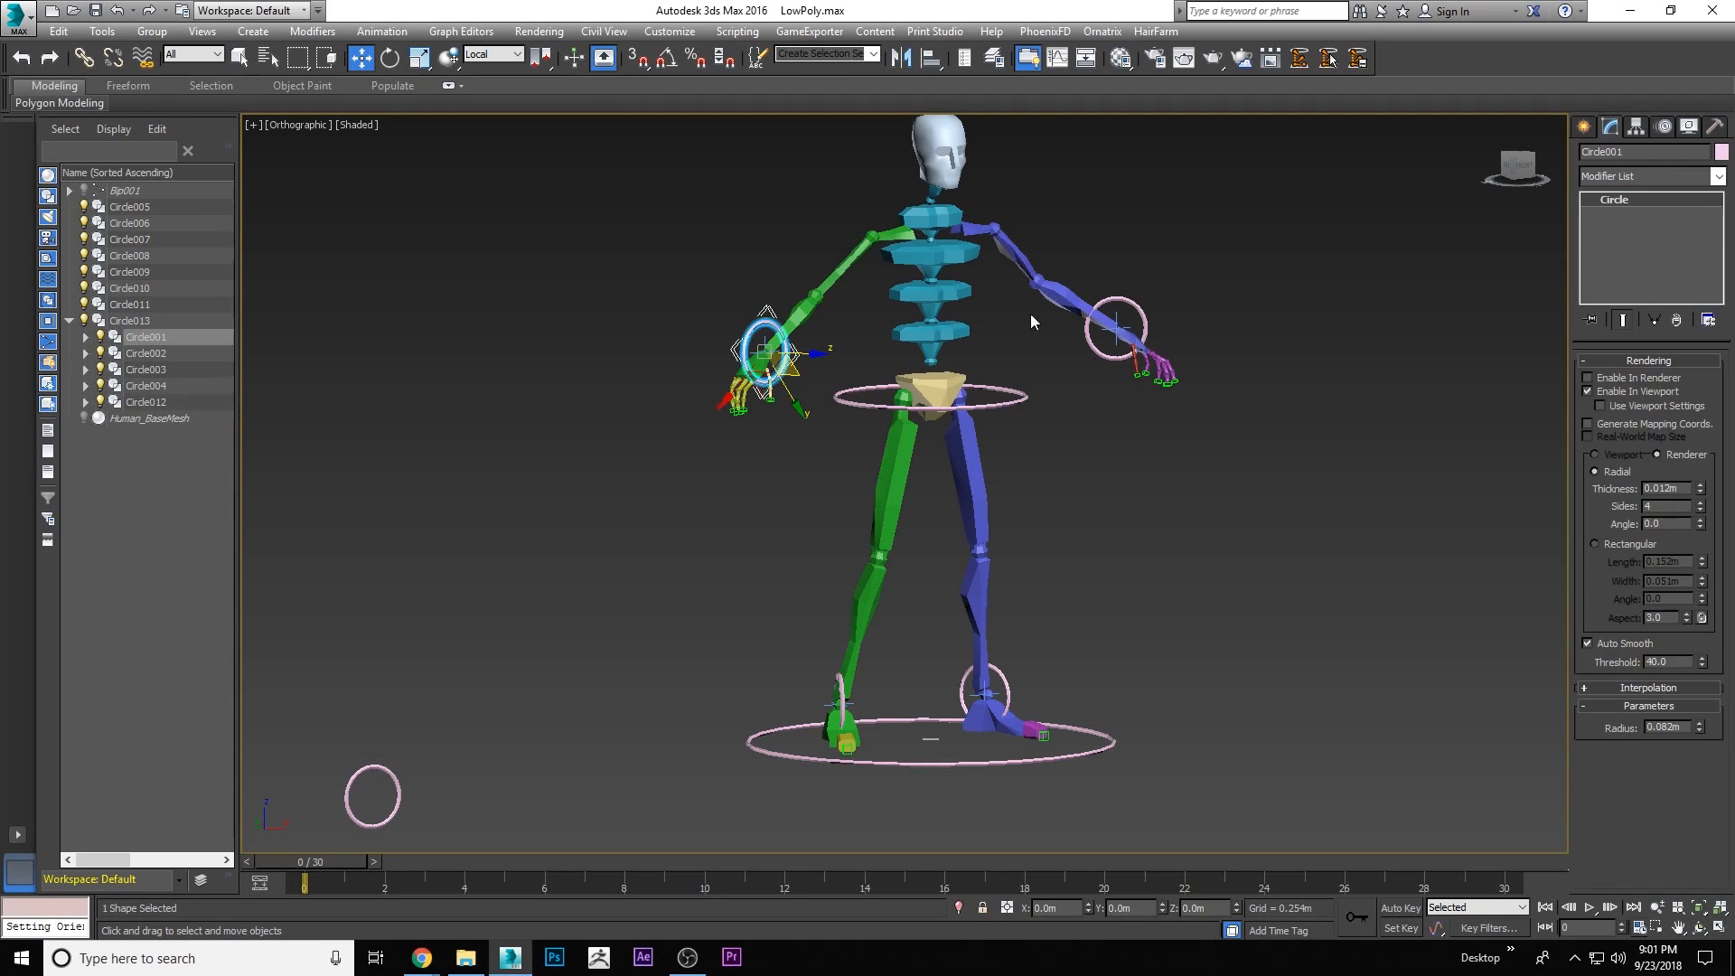
{"action": "left_click", "coordinate": [1137, 305], "text": "ctrl"}
{"action": "left_click", "coordinate": [85, 56]}
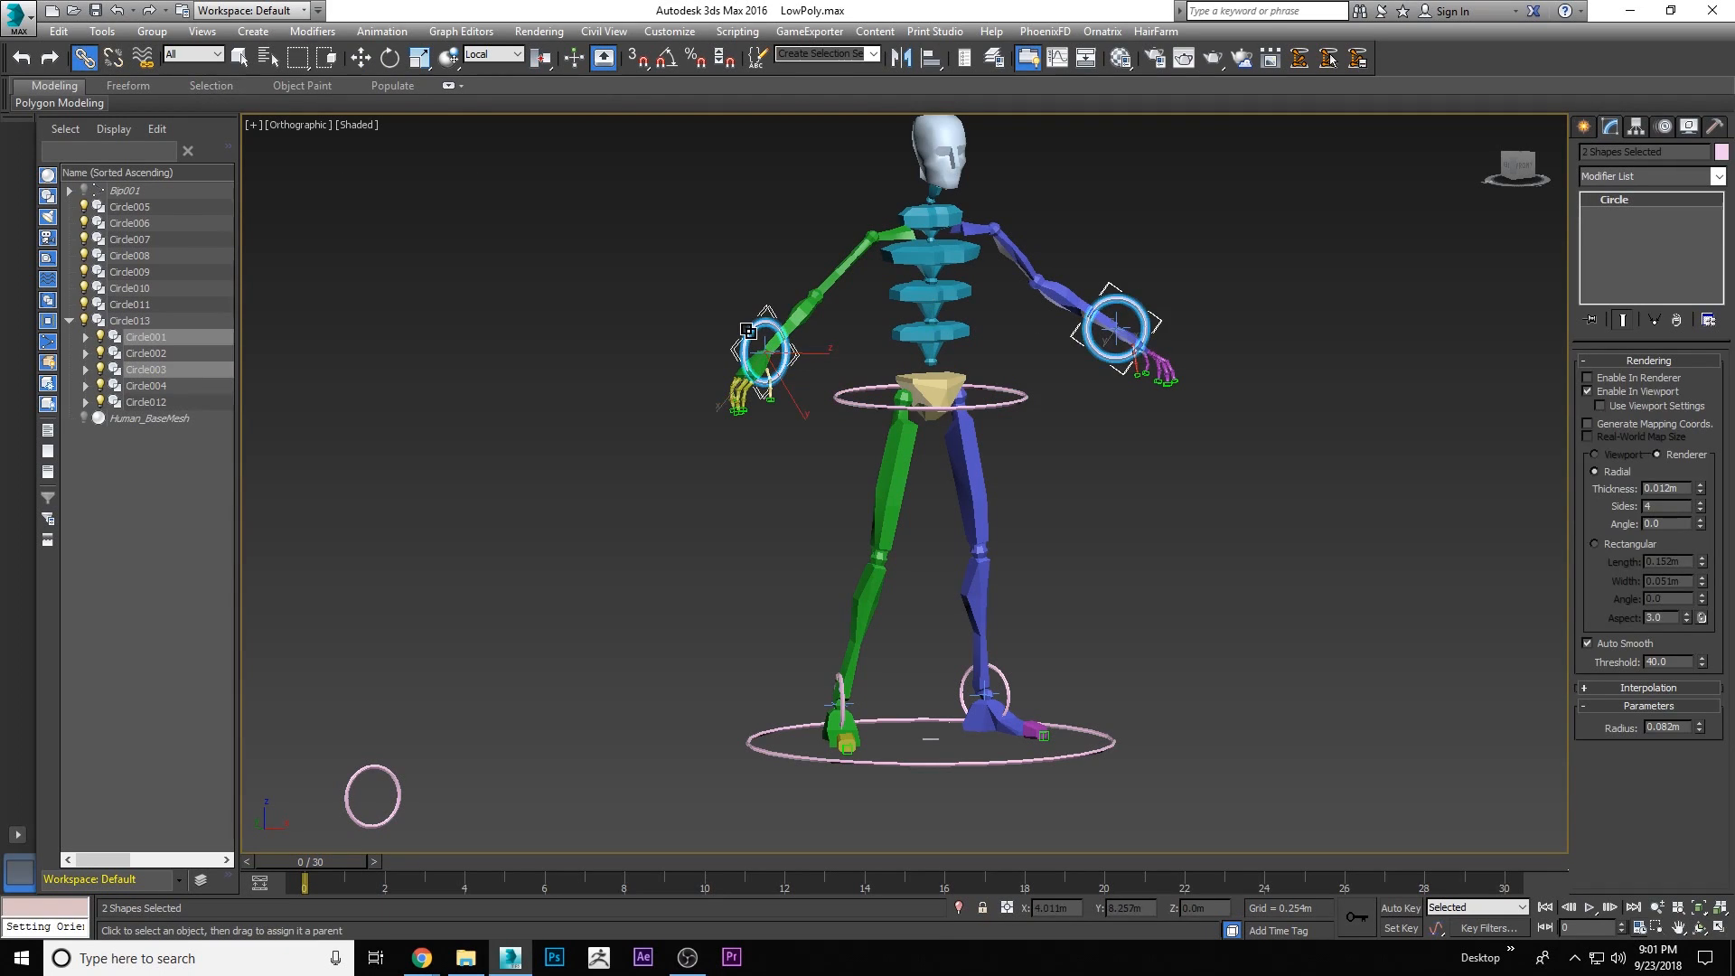
{"action": "left_click_drag", "start_coordinate": [849, 384], "coordinate": [855, 403]}
{"action": "right_click", "coordinate": [1069, 431]}
{"action": "left_click", "coordinate": [1091, 450]}
Test the new hierarchy by rotating the hip circle and moving the green arm's hand circle, cancelling both transforms
{"action": "left_click", "coordinate": [1022, 404]}
{"action": "left_click", "coordinate": [390, 57]}
{"action": "mouse_move", "coordinate": [906, 349]}
{"action": "left_mouse_down"}
{"action": "mouse_move", "coordinate": [905, 302]}
{"action": "mouse_move", "coordinate": [885, 376]}
{"action": "left_mouse_up"}
{"action": "right_click", "coordinate": [885, 376]}
{"action": "left_click", "coordinate": [757, 342]}
{"action": "key", "text": "w"}
{"action": "mouse_move", "coordinate": [763, 368]}
{"action": "left_mouse_down"}
{"action": "mouse_move", "coordinate": [756, 295]}
{"action": "mouse_move", "coordinate": [775, 344]}
{"action": "left_mouse_up"}
{"action": "right_click", "coordinate": [776, 343]}
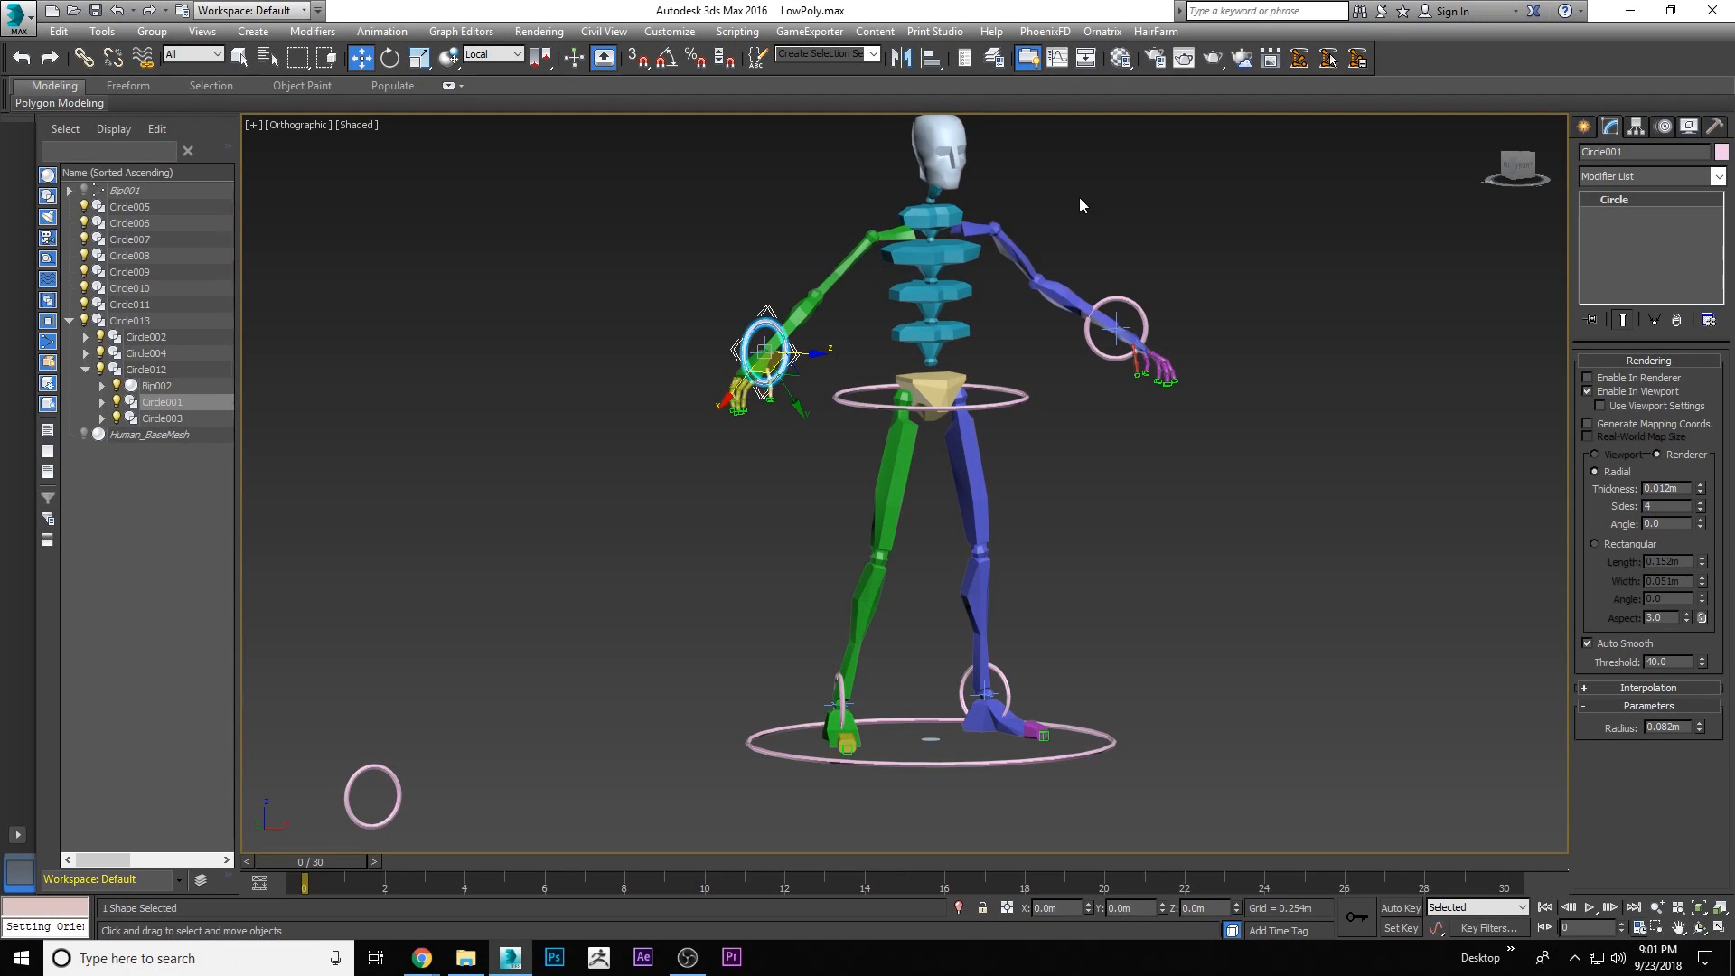
Unhide all objects in the scene, including the Human_BaseMesh body and the original Biped
{"action": "scroll", "coordinate": [1012, 317], "scroll_direction": "up", "scroll_amount": 5}
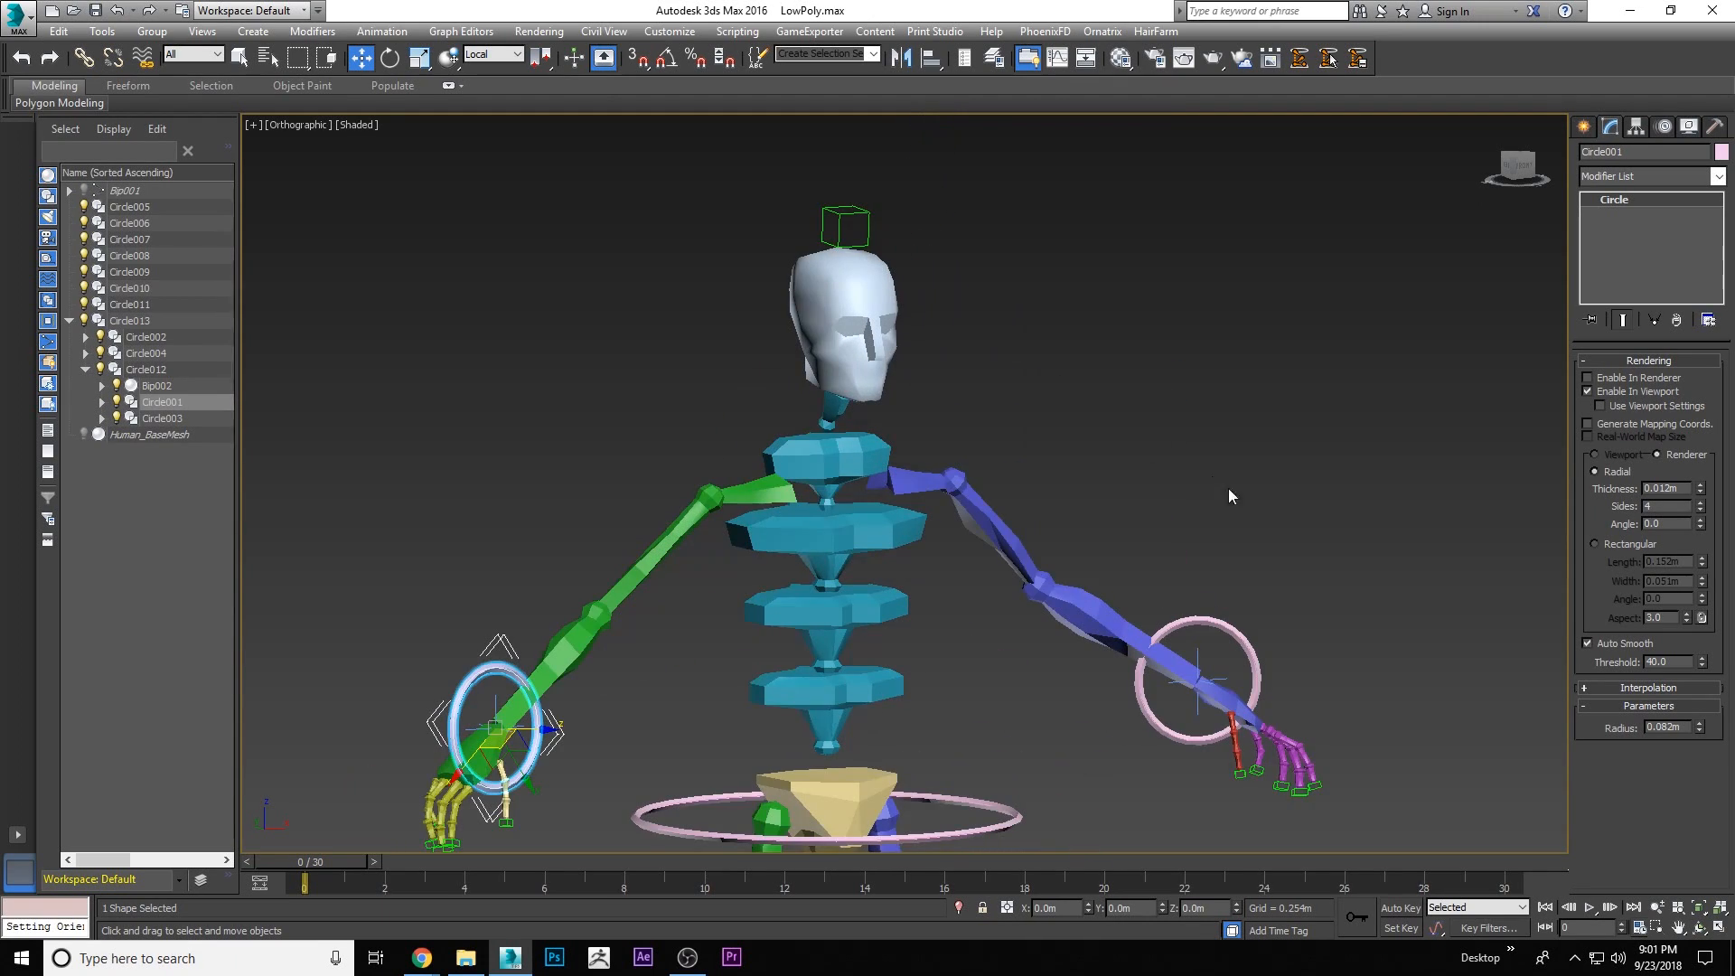
{"action": "scroll", "coordinate": [1017, 365], "scroll_direction": "down", "scroll_amount": 5}
{"action": "middle_click_drag", "start_coordinate": [1005, 464], "coordinate": [978, 404]}
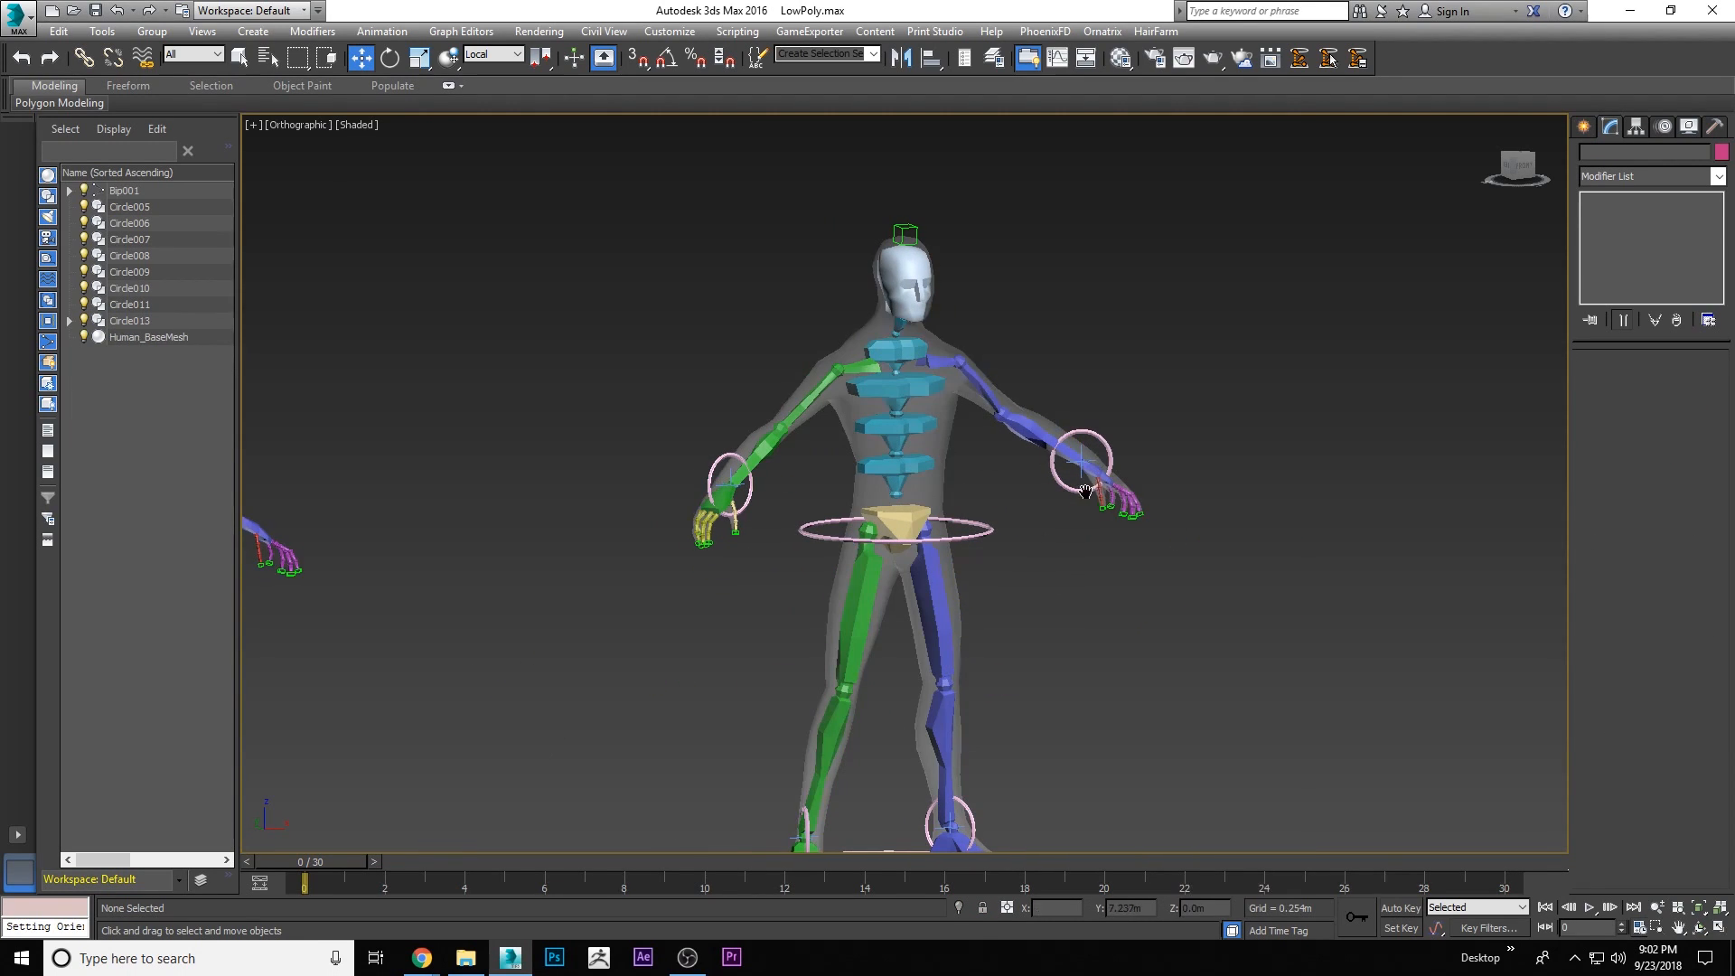
{"action": "middle_click_drag", "start_coordinate": [1086, 491], "coordinate": [1027, 318]}
{"action": "right_click", "coordinate": [1033, 466]}
{"action": "left_click", "coordinate": [1151, 343]}
{"action": "middle_click_drag", "start_coordinate": [1094, 406], "coordinate": [1130, 533]}
Move the hip circle downward to test the rig against the body mesh, and undo the move
{"action": "left_click", "coordinate": [927, 392]}
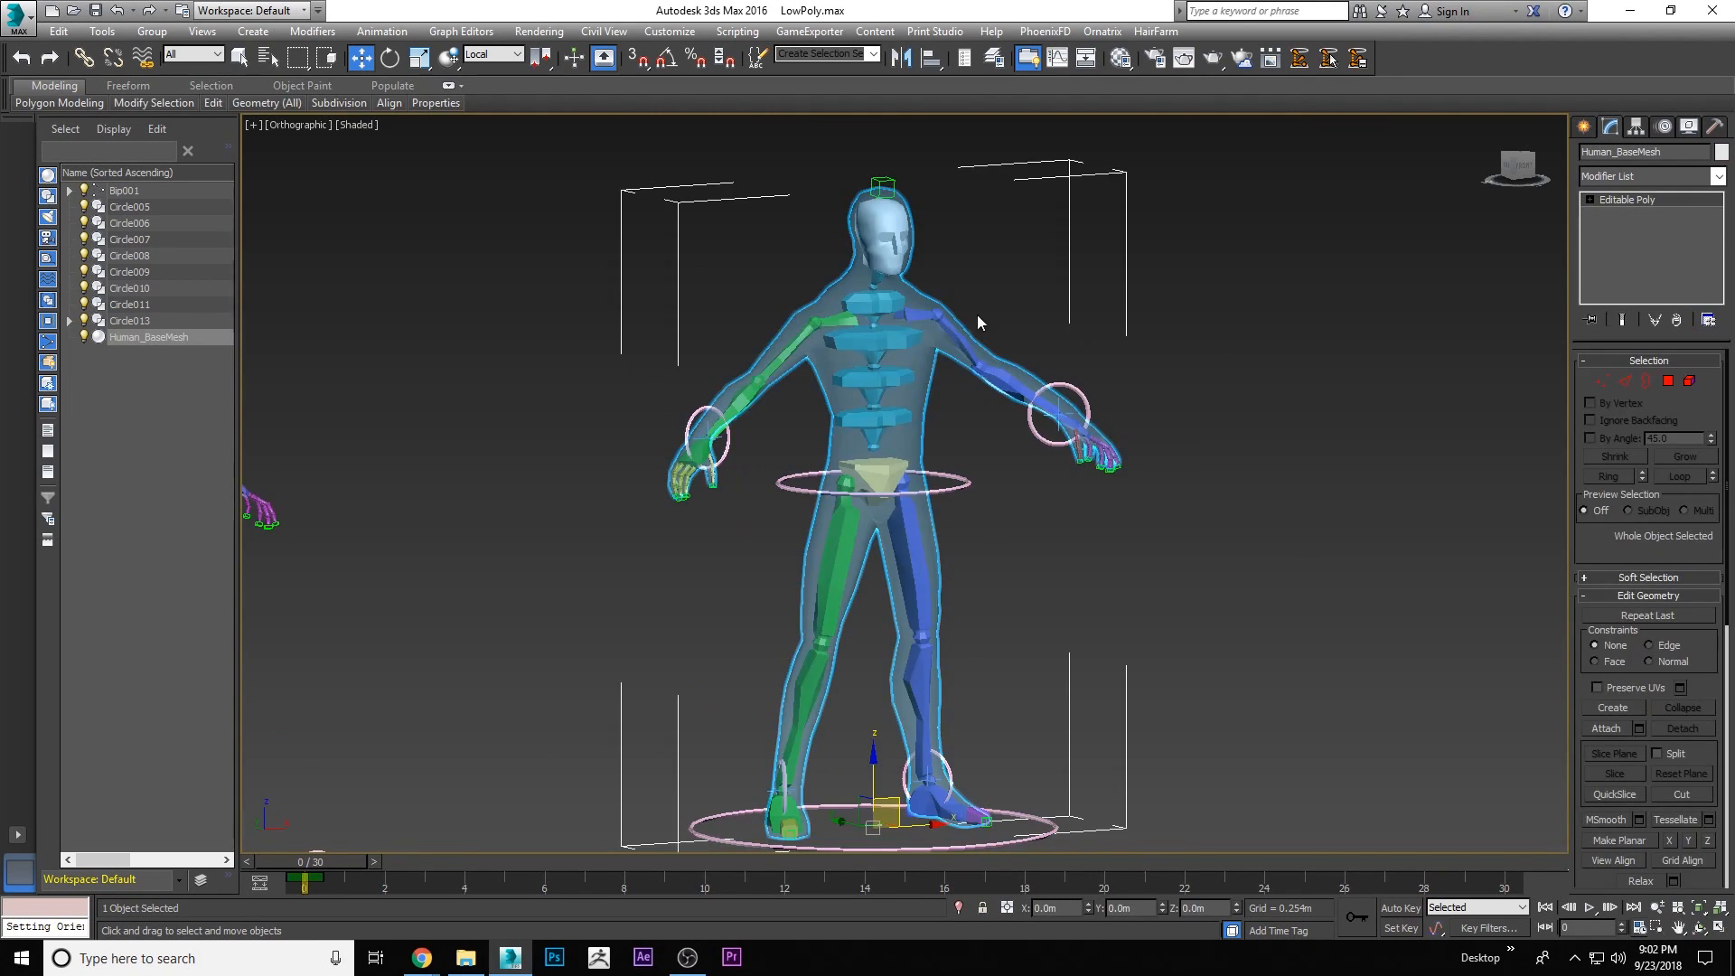
{"action": "left_click", "coordinate": [1700, 927]}
{"action": "mouse_move", "coordinate": [814, 445]}
{"action": "left_mouse_down"}
{"action": "mouse_move", "coordinate": [940, 443]}
{"action": "mouse_move", "coordinate": [713, 436]}
{"action": "mouse_move", "coordinate": [827, 433]}
{"action": "left_mouse_up"}
{"action": "scroll", "coordinate": [741, 423], "scroll_direction": "up", "scroll_amount": 4}
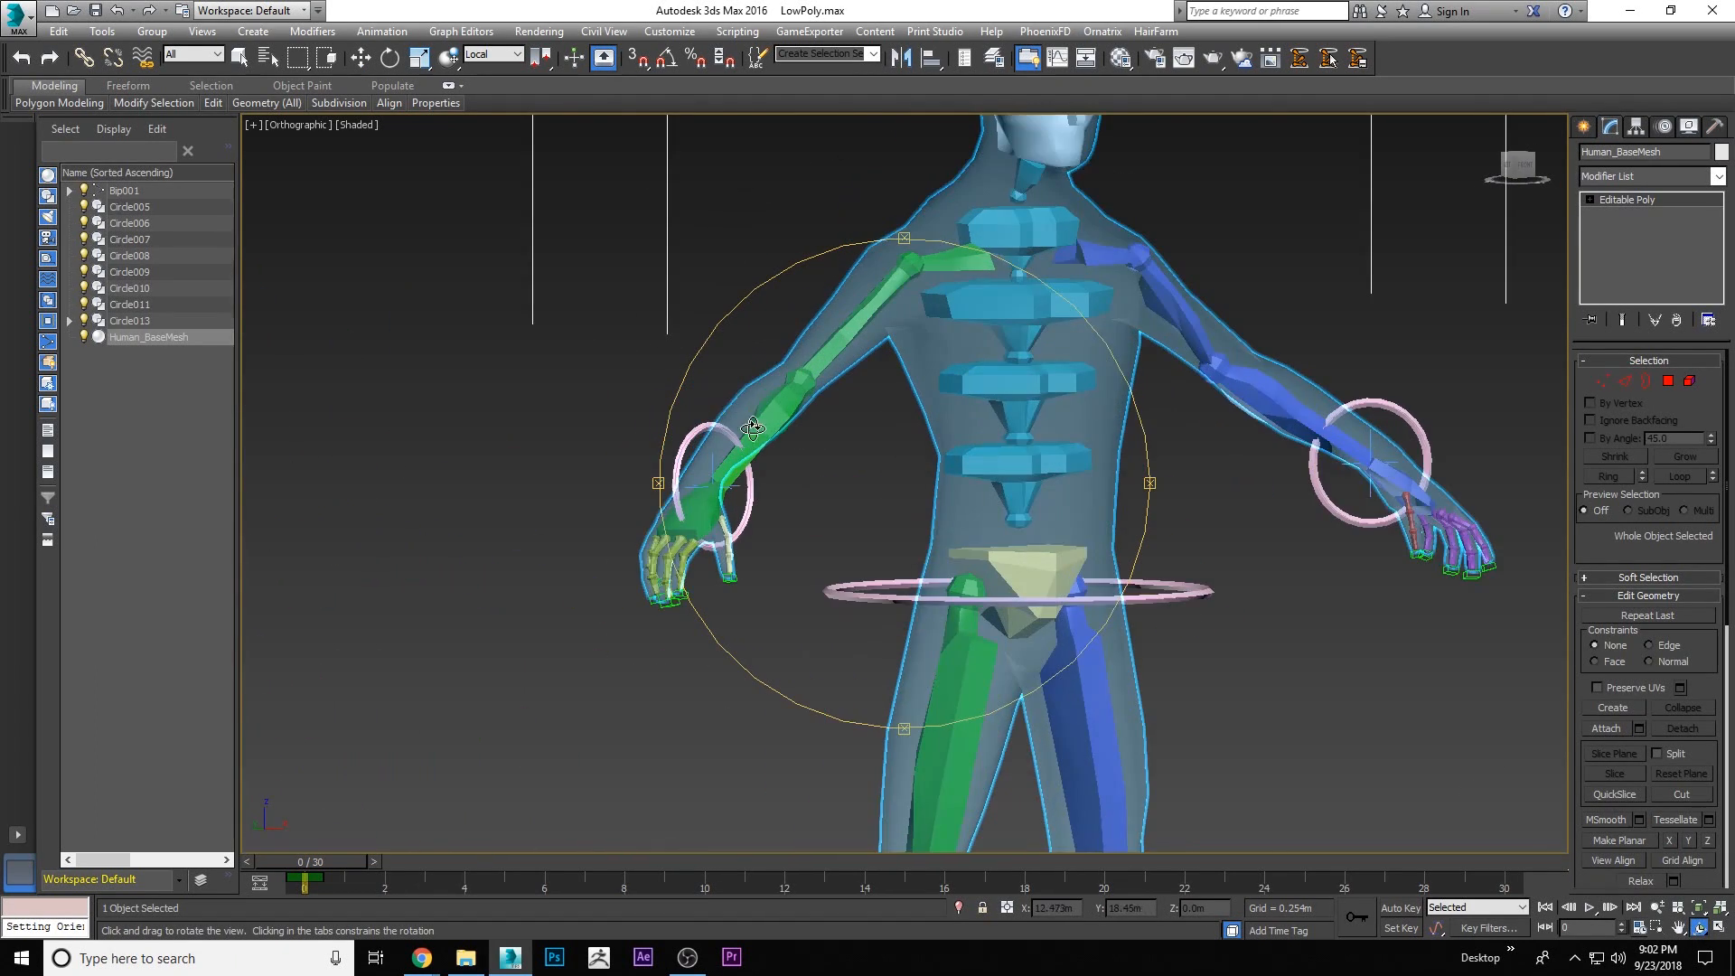
{"action": "scroll", "coordinate": [728, 312], "scroll_direction": "down", "scroll_amount": 2}
{"action": "key", "text": "w"}
{"action": "left_click", "coordinate": [1065, 513]}
{"action": "scroll", "coordinate": [1014, 427], "scroll_direction": "down", "scroll_amount": 3}
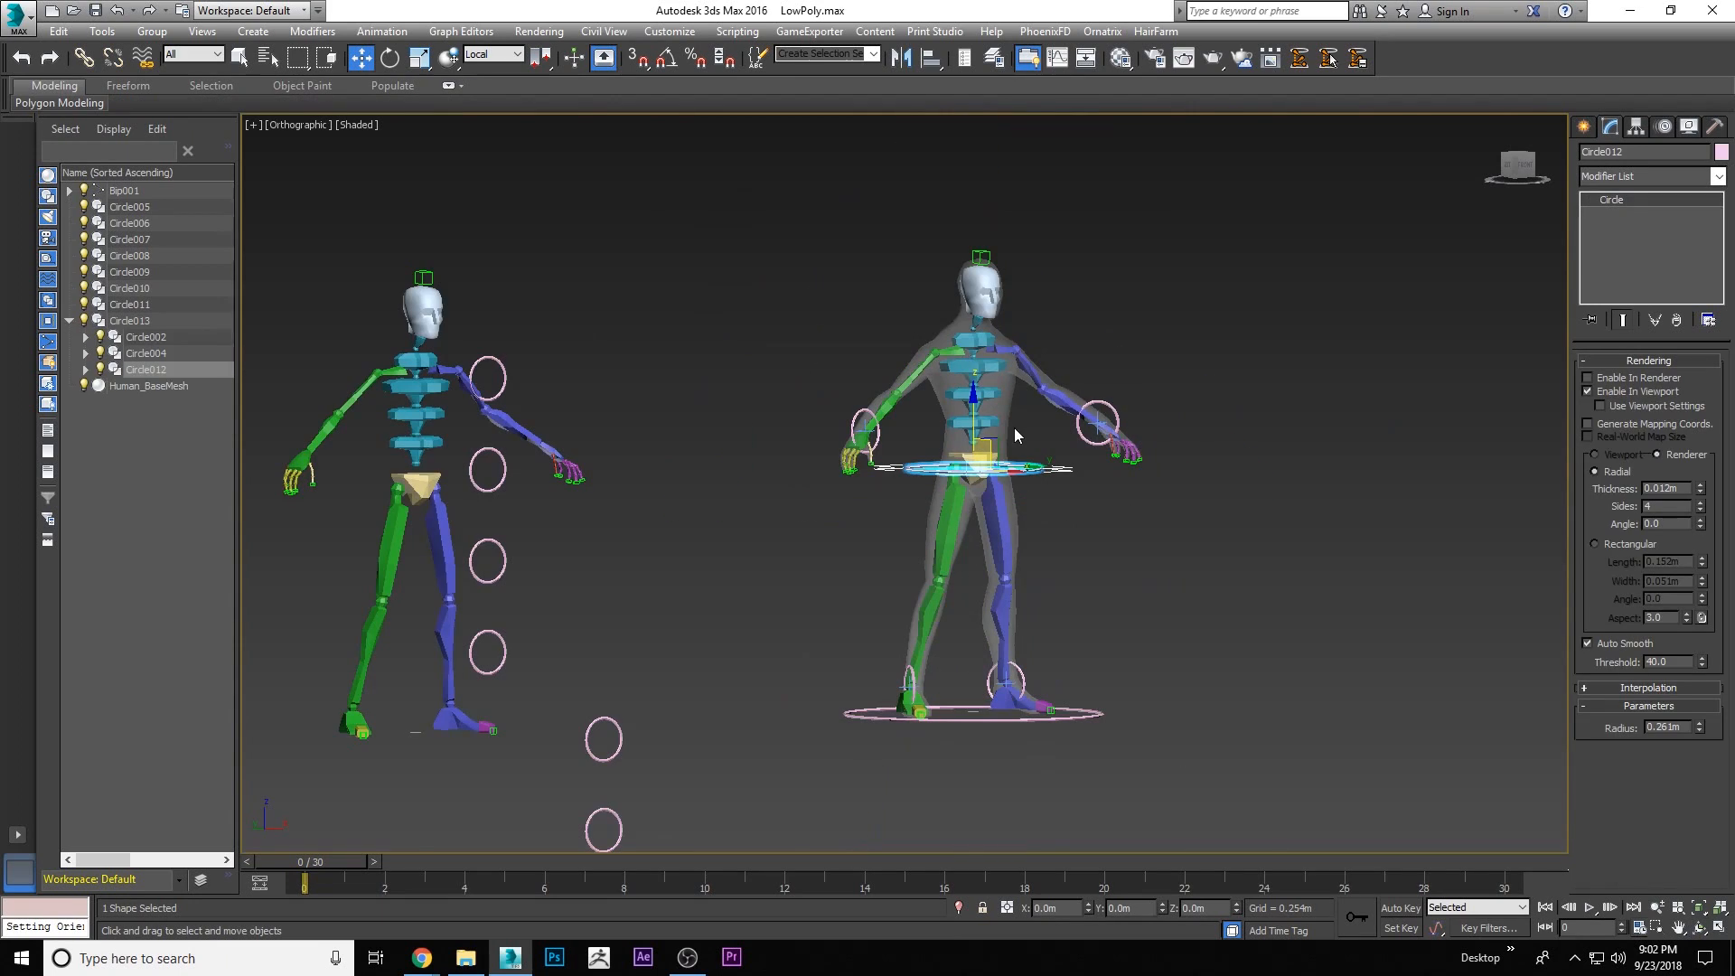
{"action": "left_click_drag", "start_coordinate": [973, 423], "coordinate": [973, 478]}
{"action": "key", "text": "ctrl+z"}
{"action": "scroll", "coordinate": [979, 404], "scroll_direction": "up", "scroll_amount": 2}
{"action": "scroll", "coordinate": [1011, 494], "scroll_direction": "up", "scroll_amount": 2}
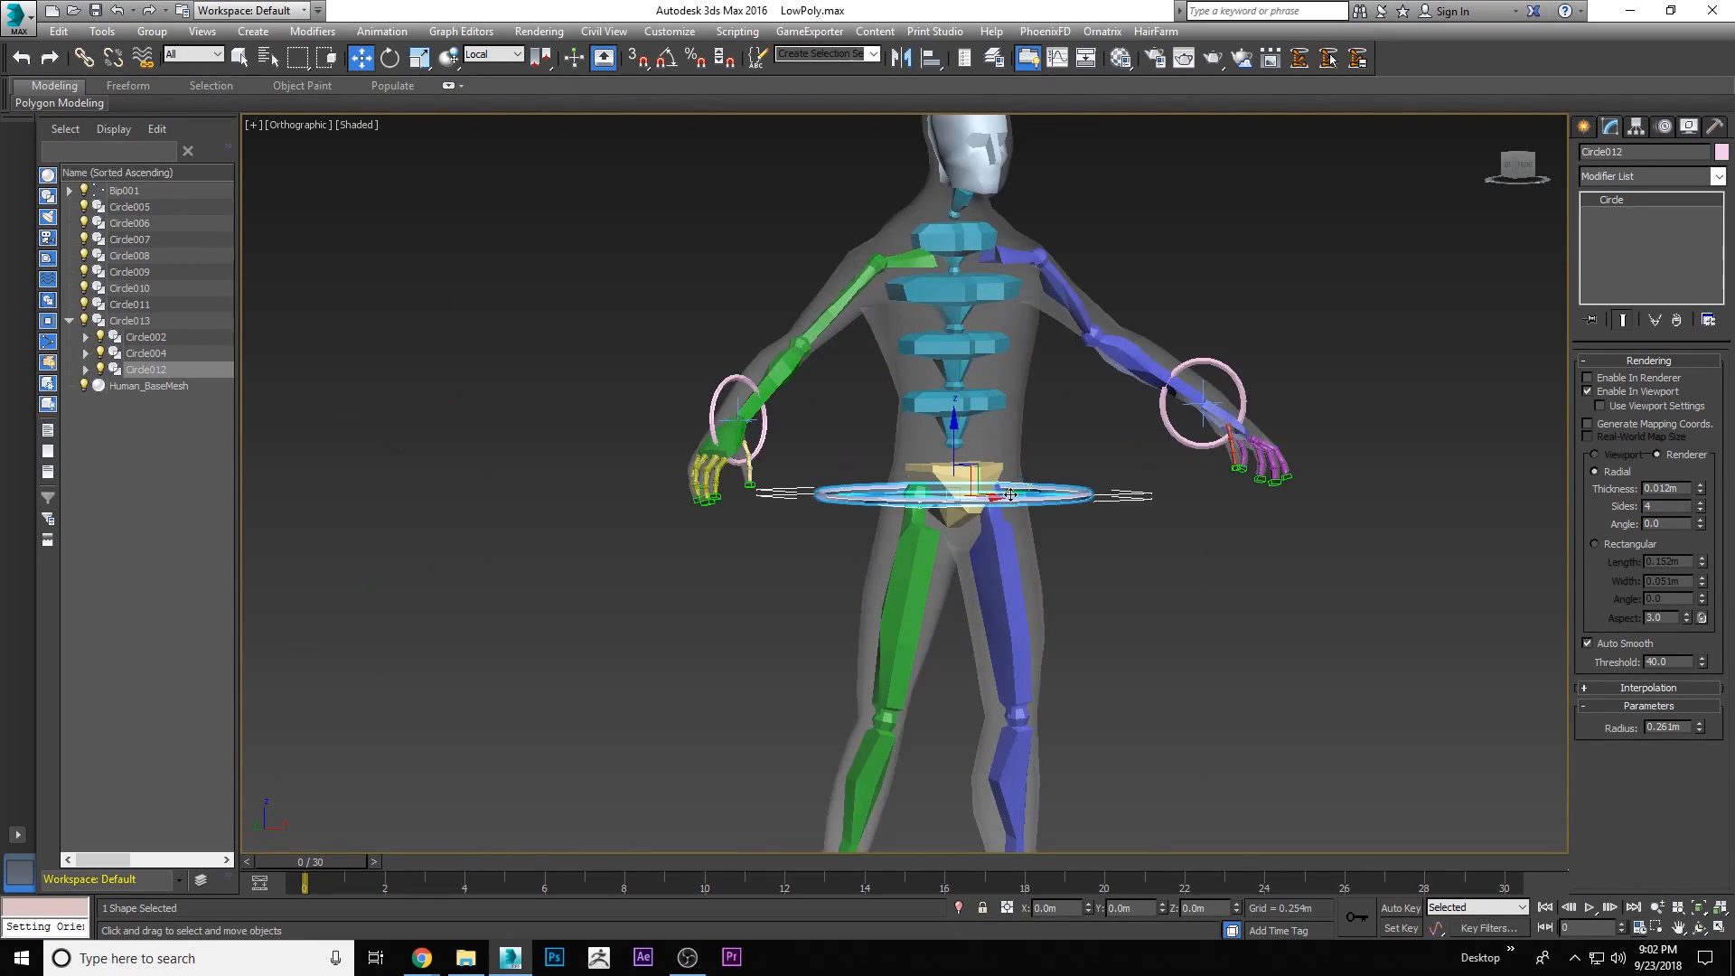
Apply the Skin modifier to the Human_BaseMesh body
{"action": "left_click", "coordinate": [1125, 390]}
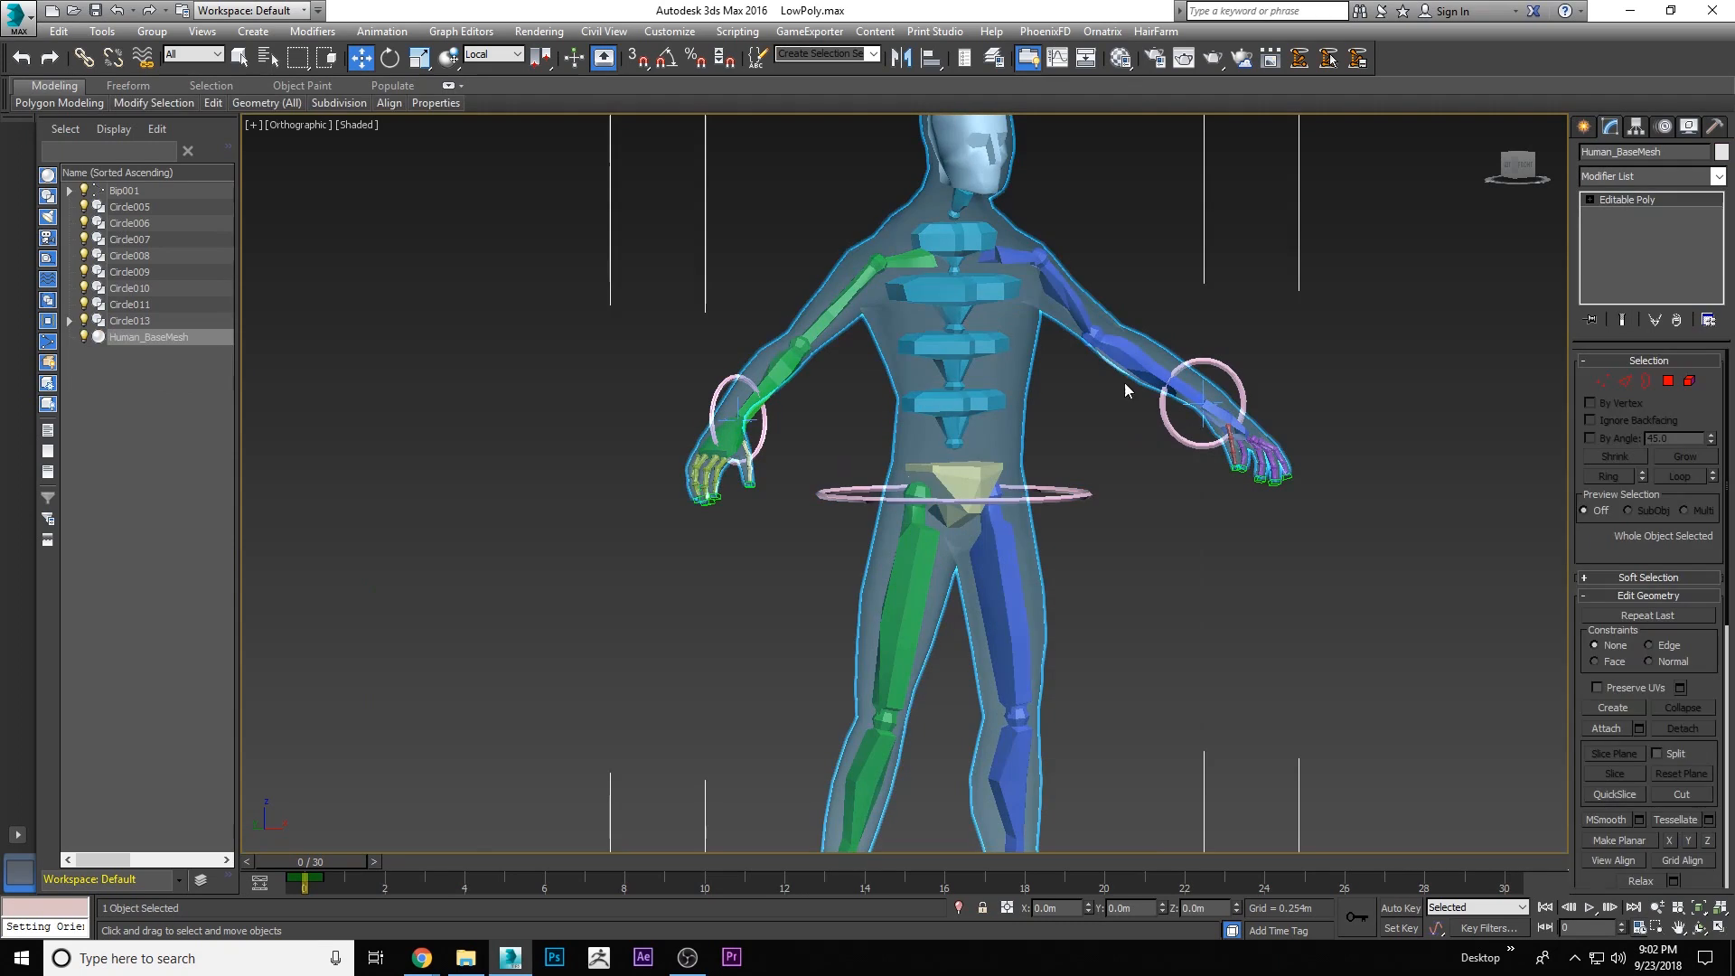
{"action": "left_click", "coordinate": [1717, 178]}
{"action": "left_click", "coordinate": [1369, 274]}
{"action": "left_click", "coordinate": [1717, 178]}
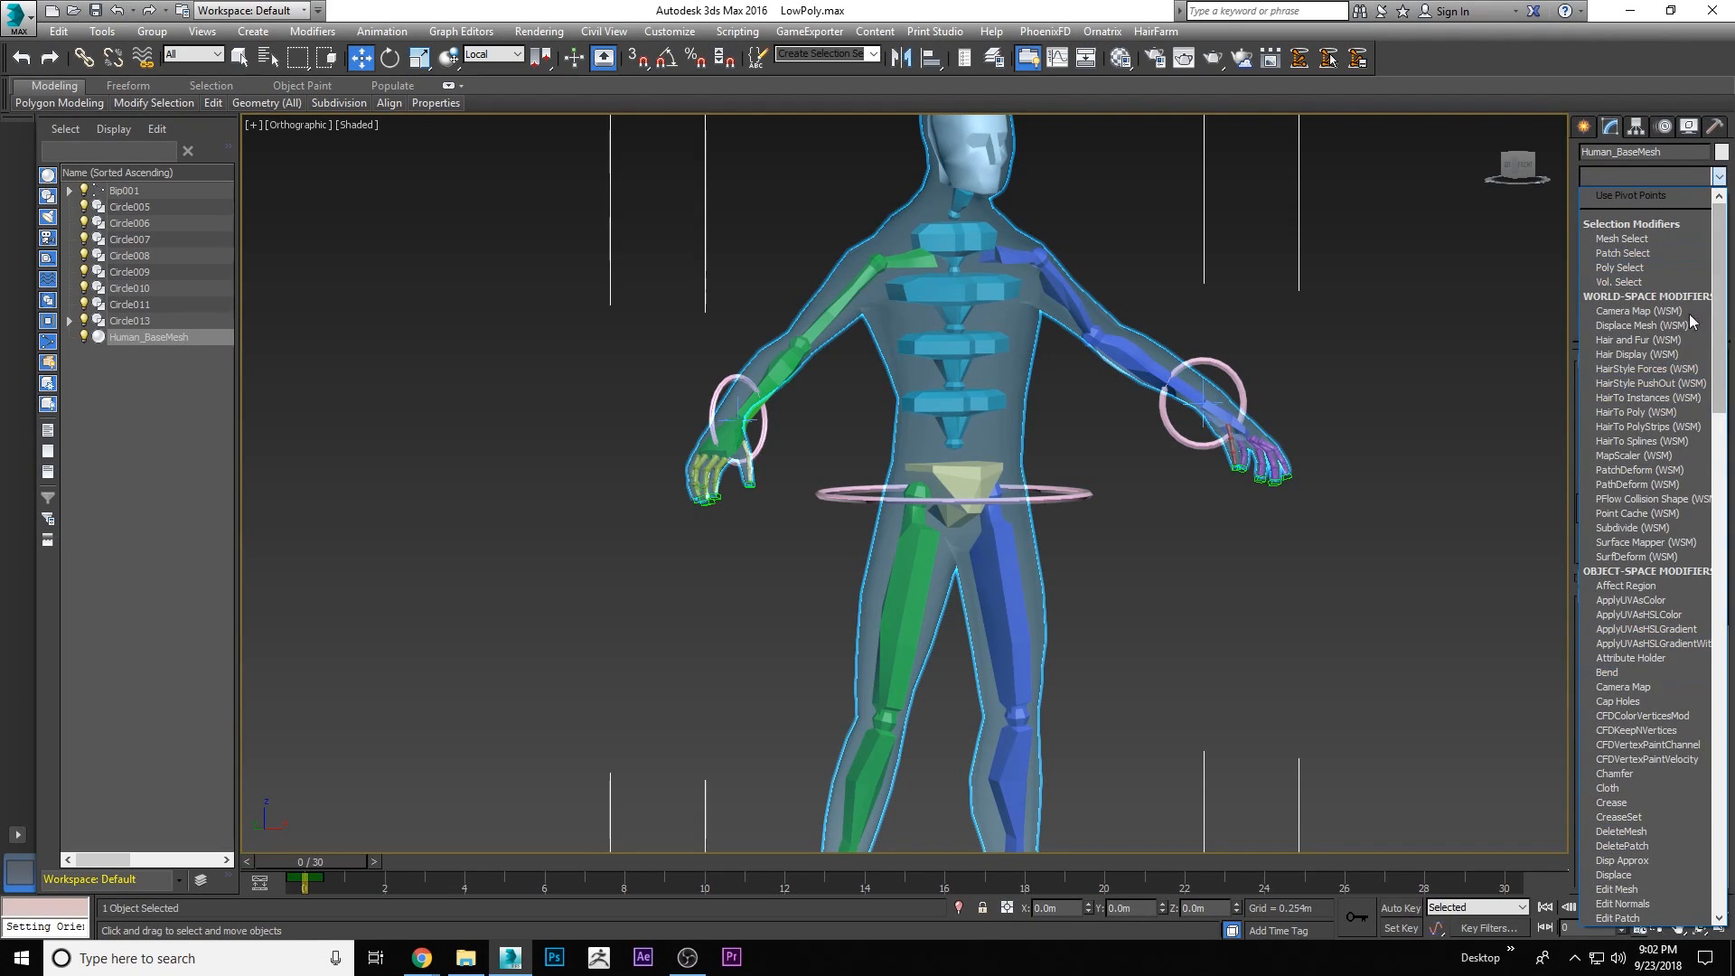
{"action": "mouse_move", "coordinate": [1726, 305]}
{"action": "left_mouse_down"}
{"action": "mouse_move", "coordinate": [1693, 806]}
{"action": "mouse_move", "coordinate": [1731, 307]}
{"action": "left_mouse_up"}
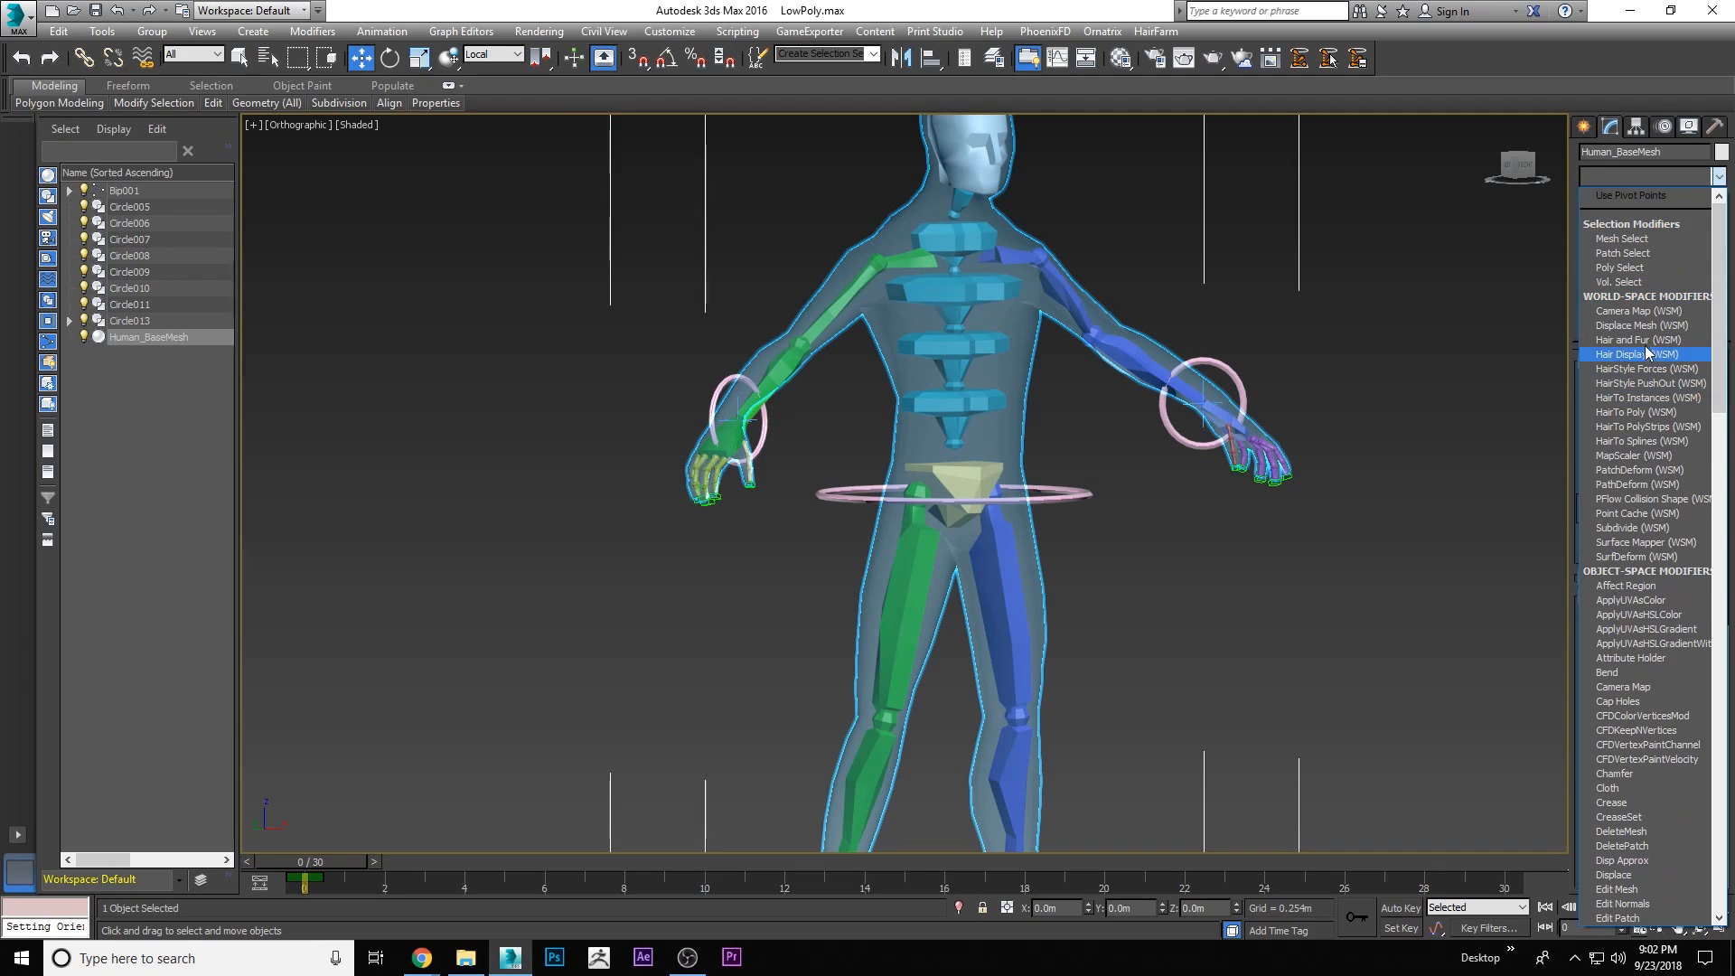
{"action": "left_click", "coordinate": [1731, 488]}
{"action": "left_click_drag", "start_coordinate": [1731, 488], "coordinate": [1723, 239]}
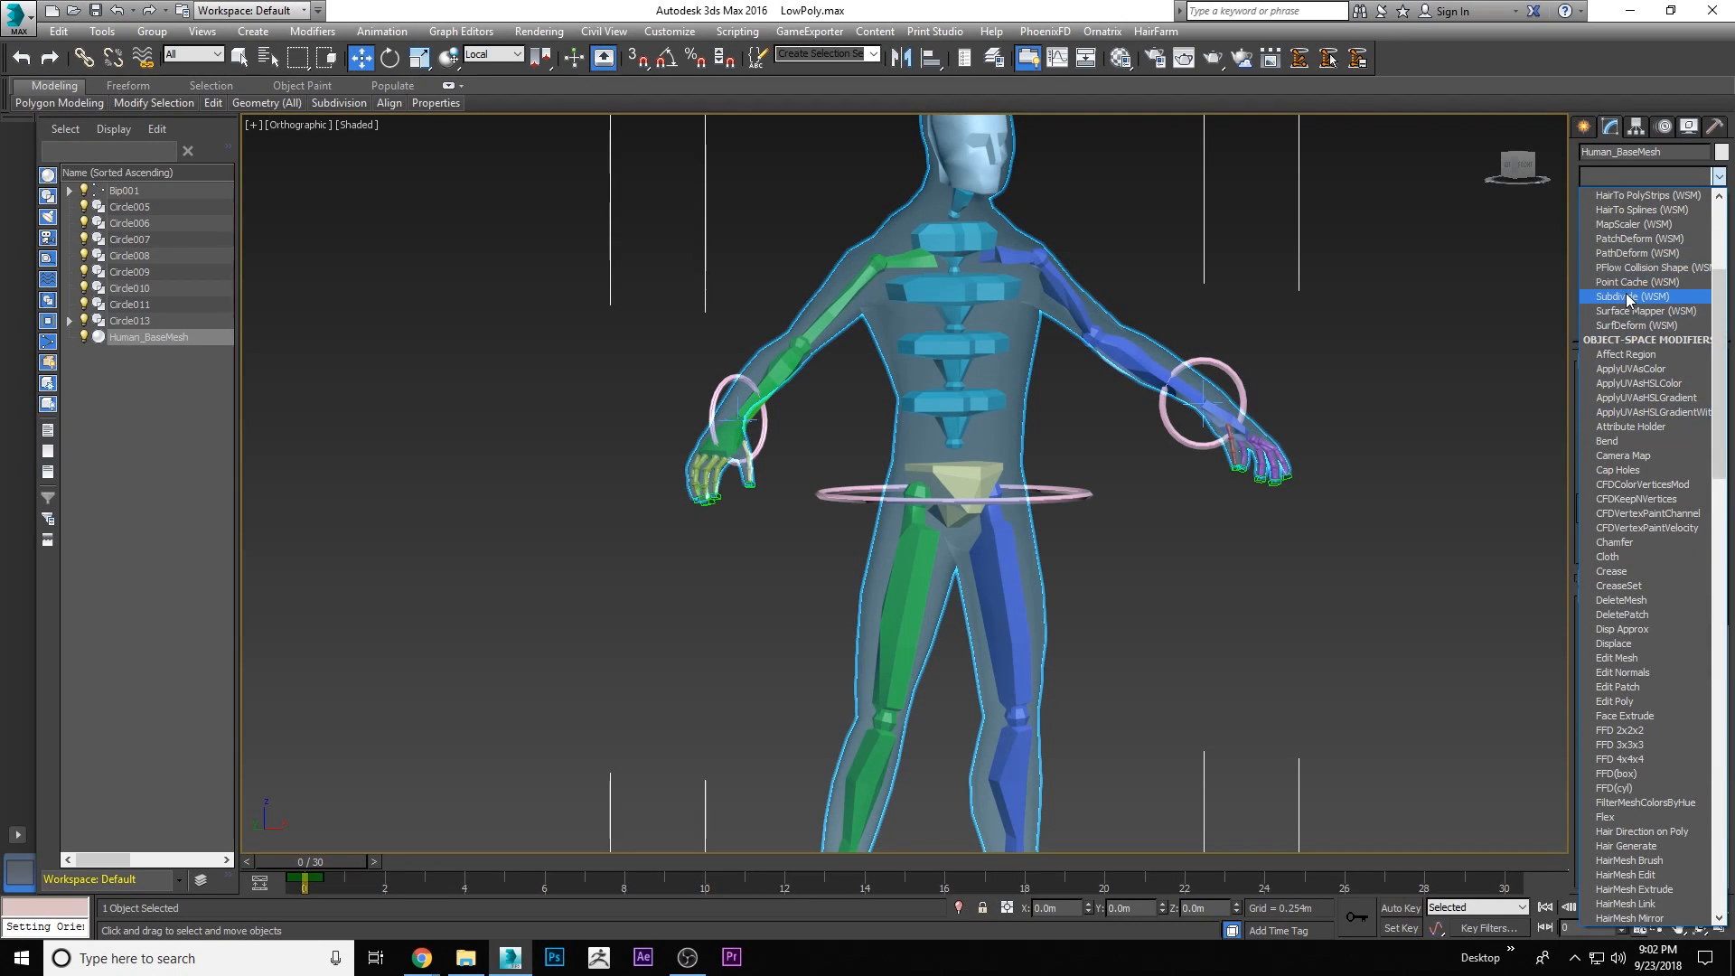
{"action": "type", "text": "shell"}
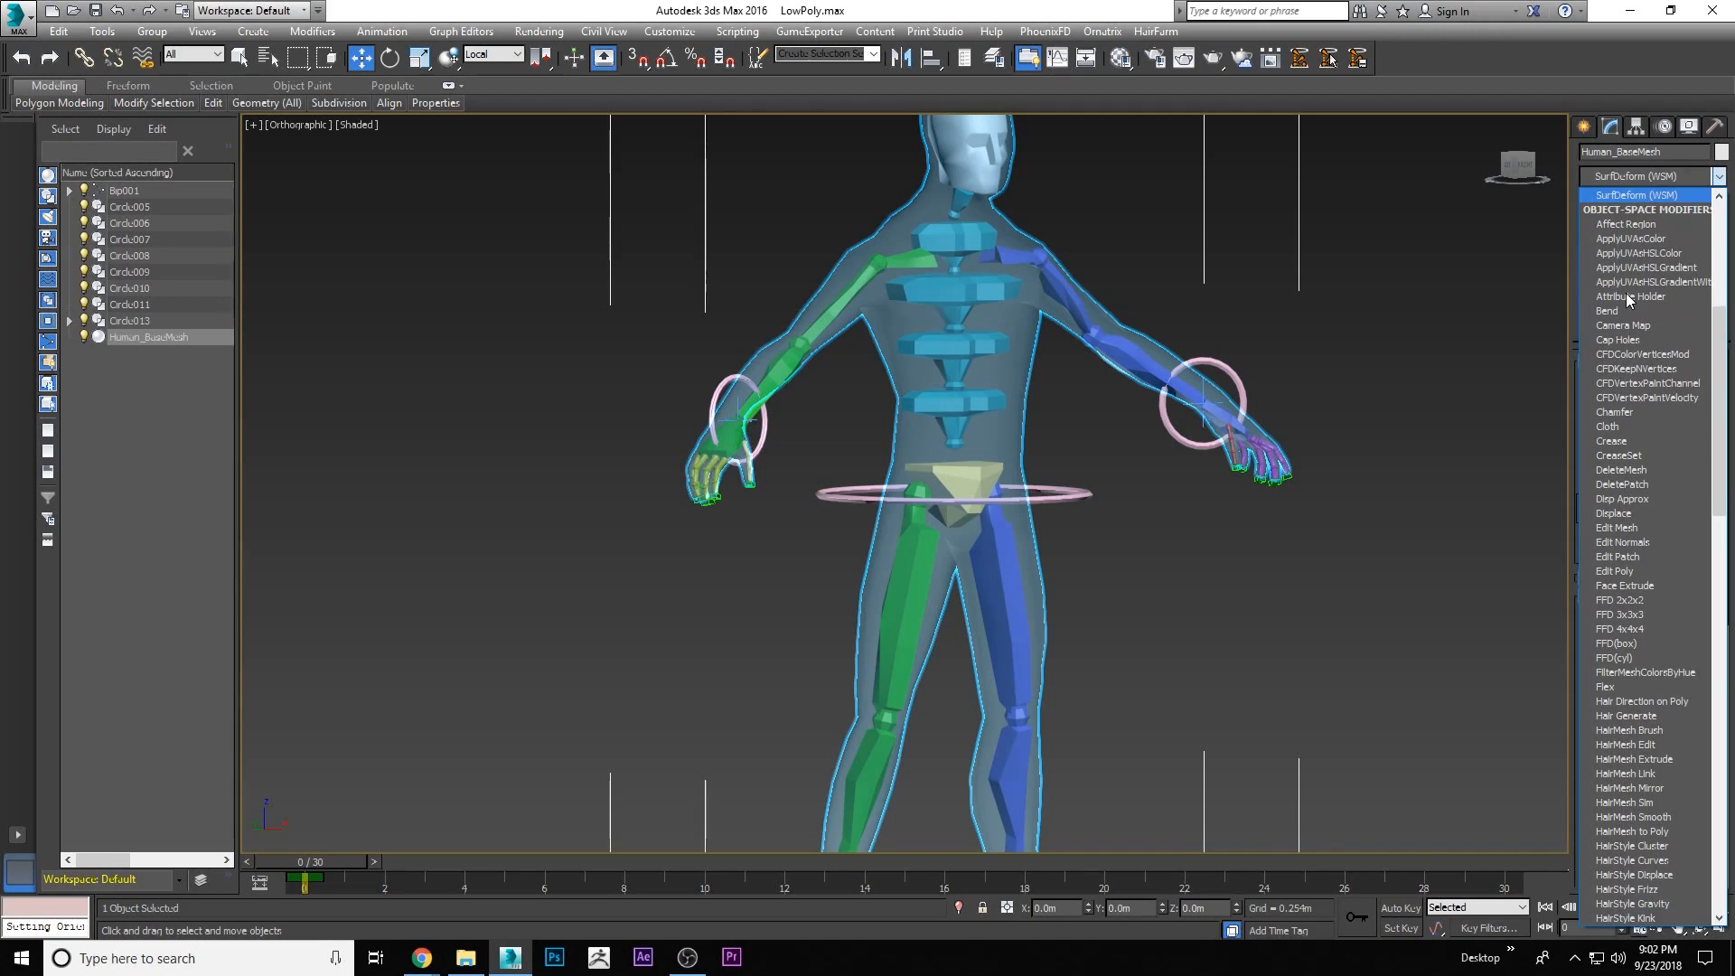
{"action": "key", "text": "Down"}
{"action": "key", "text": "Down"}
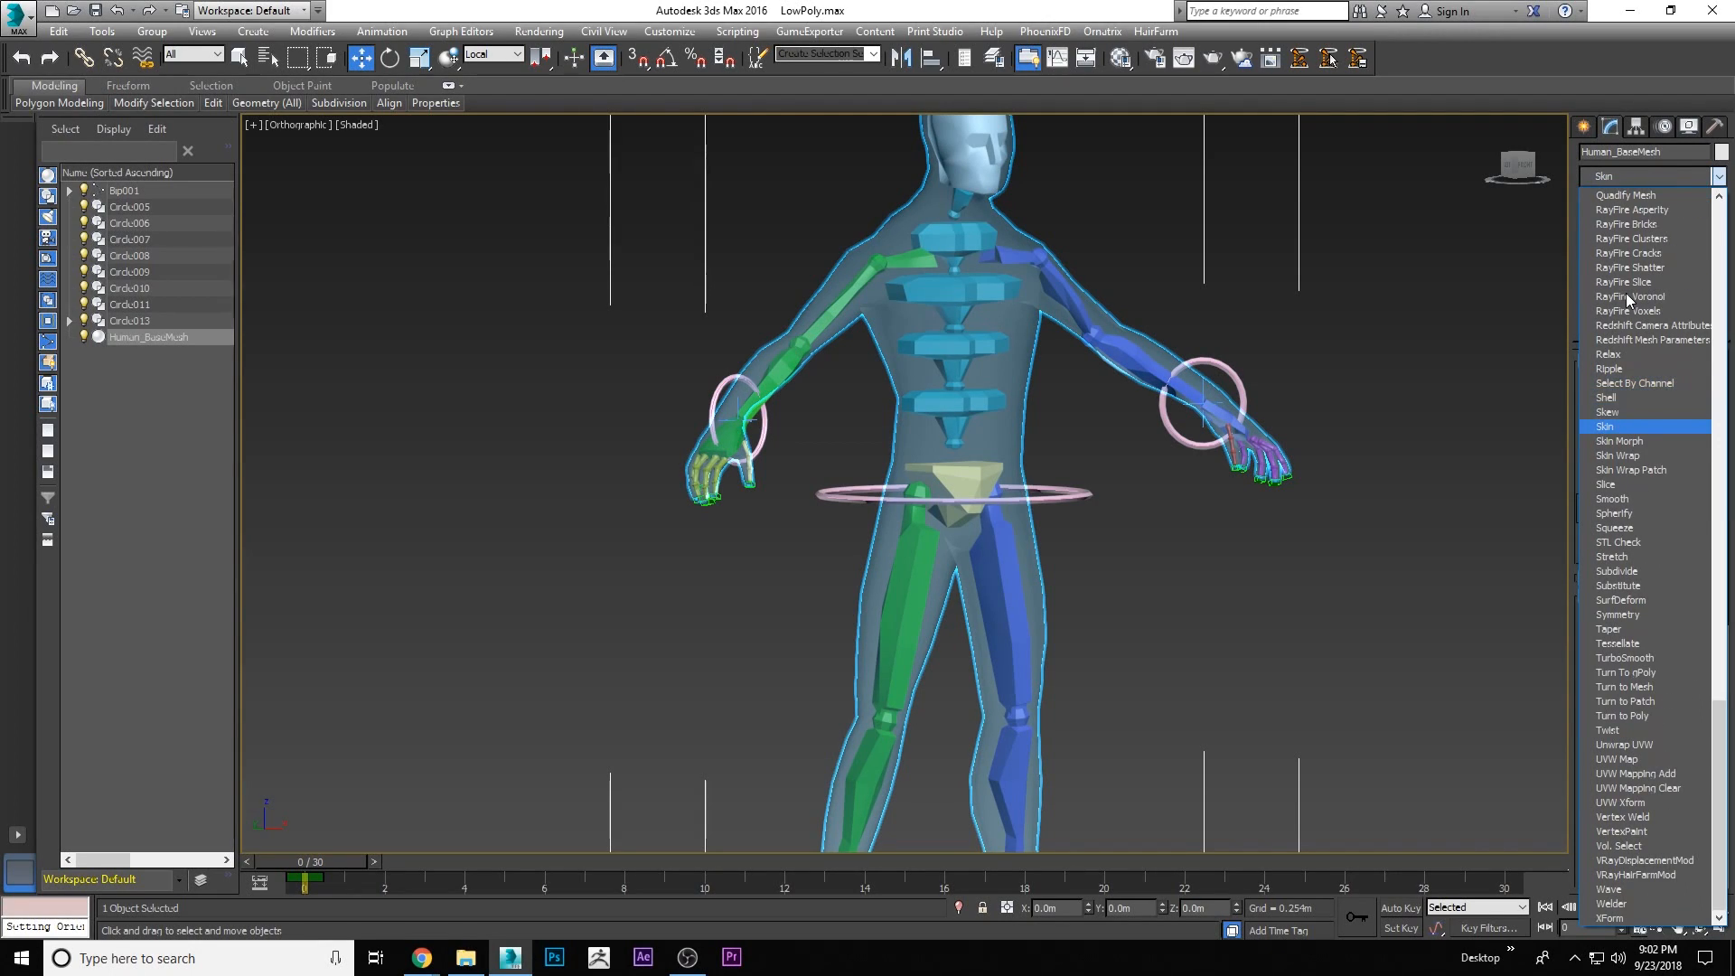
{"action": "key", "text": "Return"}
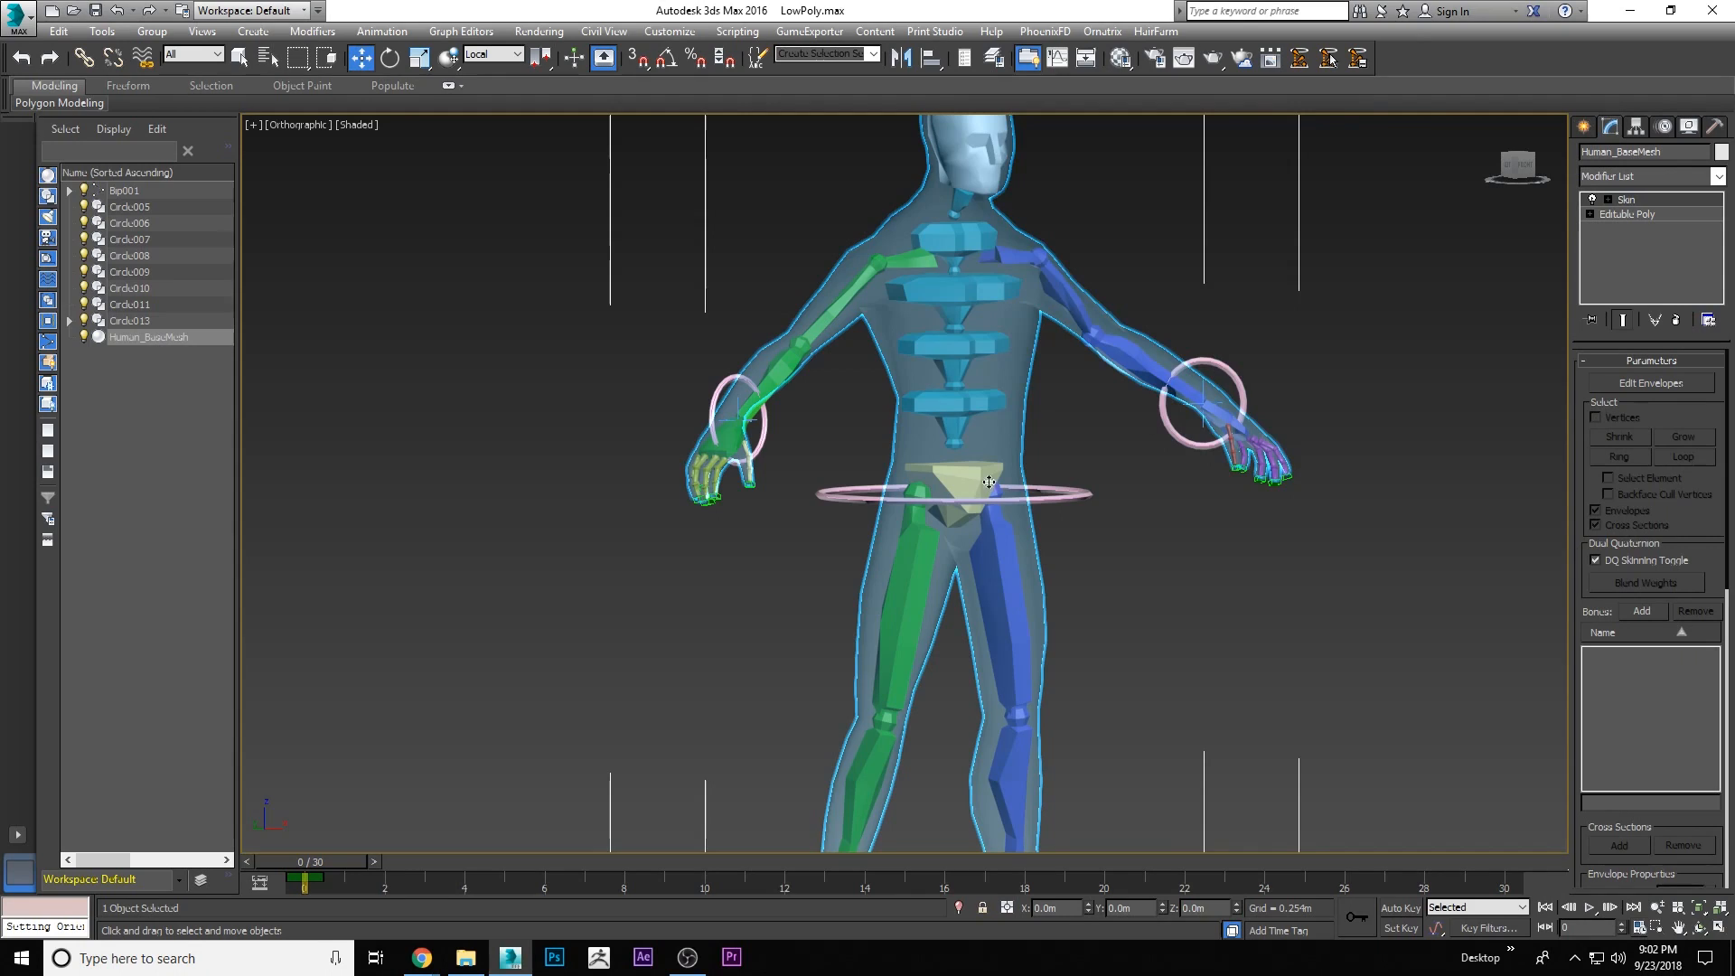
Hide the original Biped and the unused circles standing beside the rigged figure
{"action": "scroll", "coordinate": [1038, 467], "scroll_direction": "down", "scroll_amount": 10}
{"action": "left_click", "coordinate": [602, 307]}
{"action": "left_click_drag", "start_coordinate": [760, 615], "coordinate": [760, 614]}
{"action": "right_click", "coordinate": [795, 369]}
{"action": "left_click", "coordinate": [784, 349]}
{"action": "key", "text": "z"}
{"action": "middle_click_drag", "start_coordinate": [907, 432], "coordinate": [902, 484]}
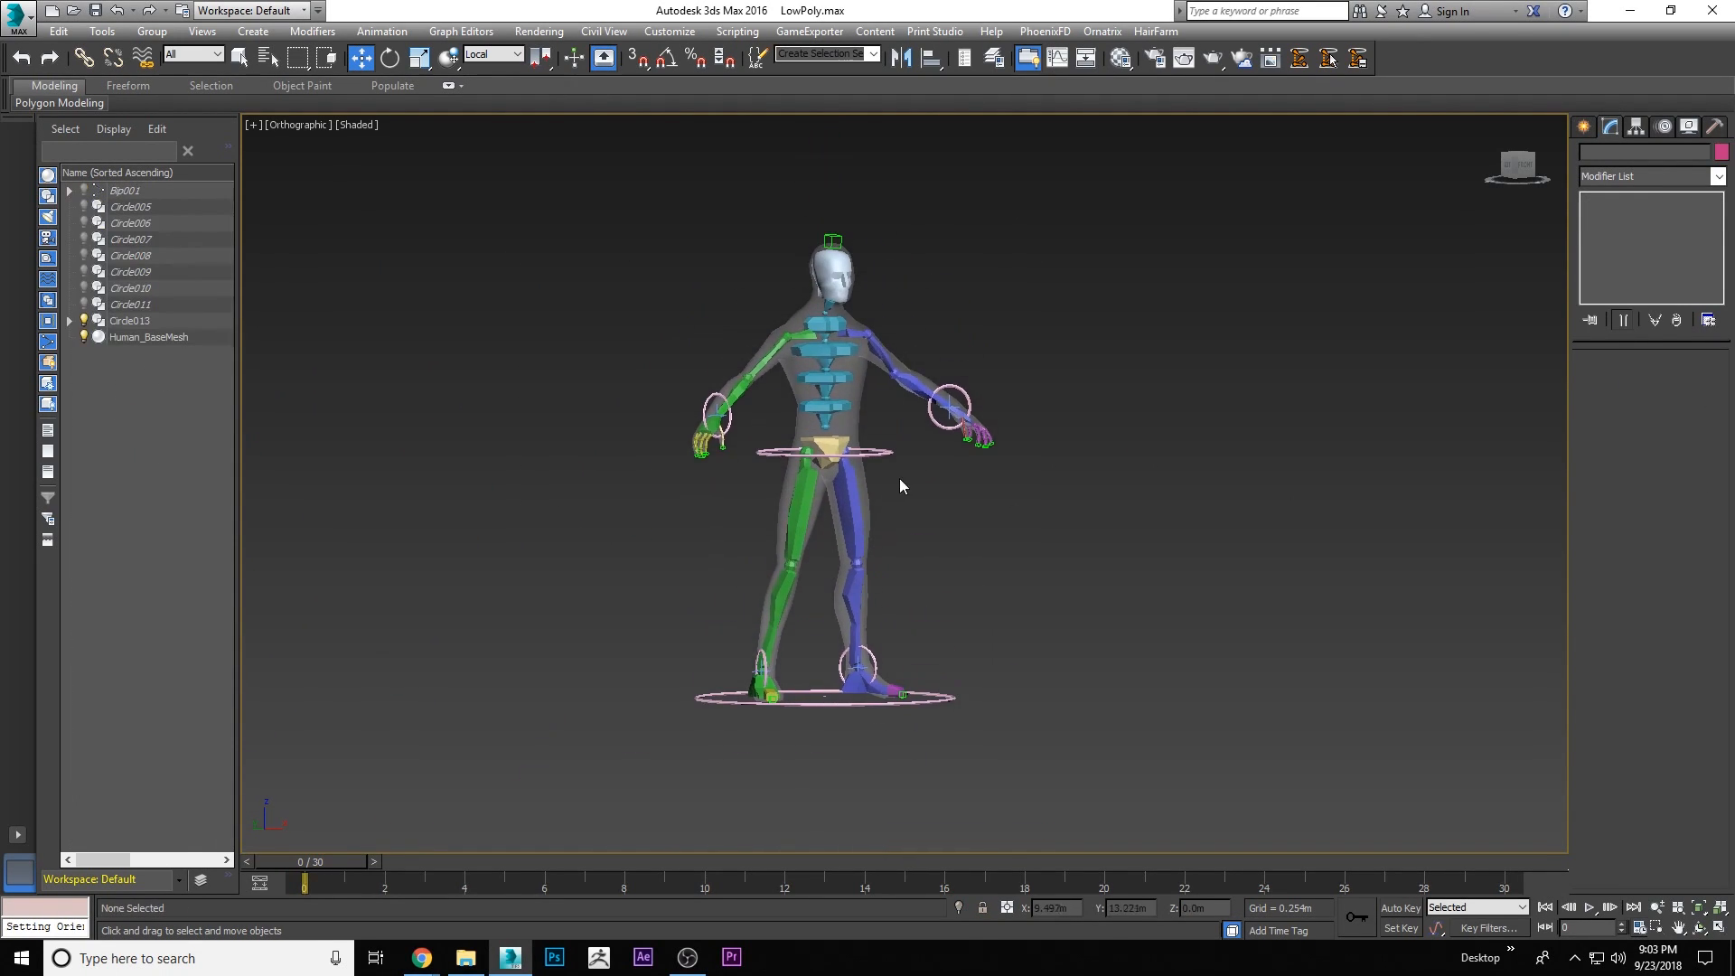
{"action": "scroll", "coordinate": [919, 477], "scroll_direction": "up", "scroll_amount": 3}
{"action": "scroll", "coordinate": [770, 409], "scroll_direction": "down", "scroll_amount": 3}
{"action": "right_click", "coordinate": [840, 405]}
{"action": "left_click", "coordinate": [860, 426]}
Open the Skin modifier's bone selection for the body mesh and enable the object-type filters so that all candidates are listed
{"action": "left_click", "coordinate": [772, 391]}
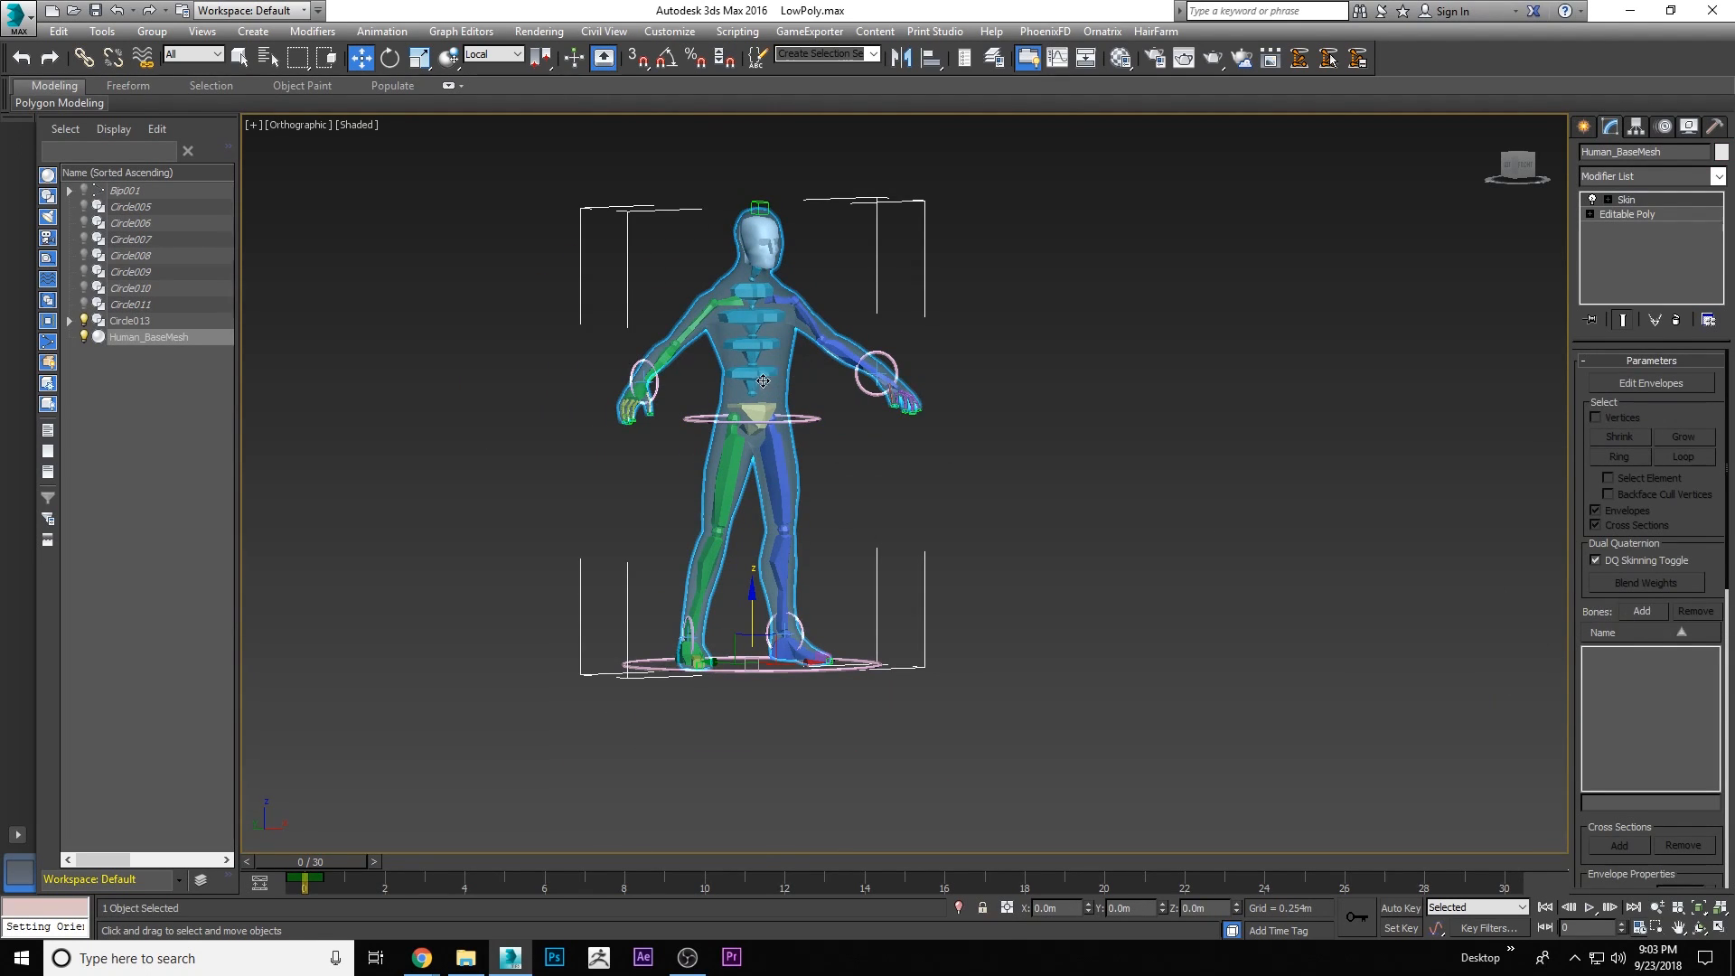
{"action": "left_click", "coordinate": [1644, 611]}
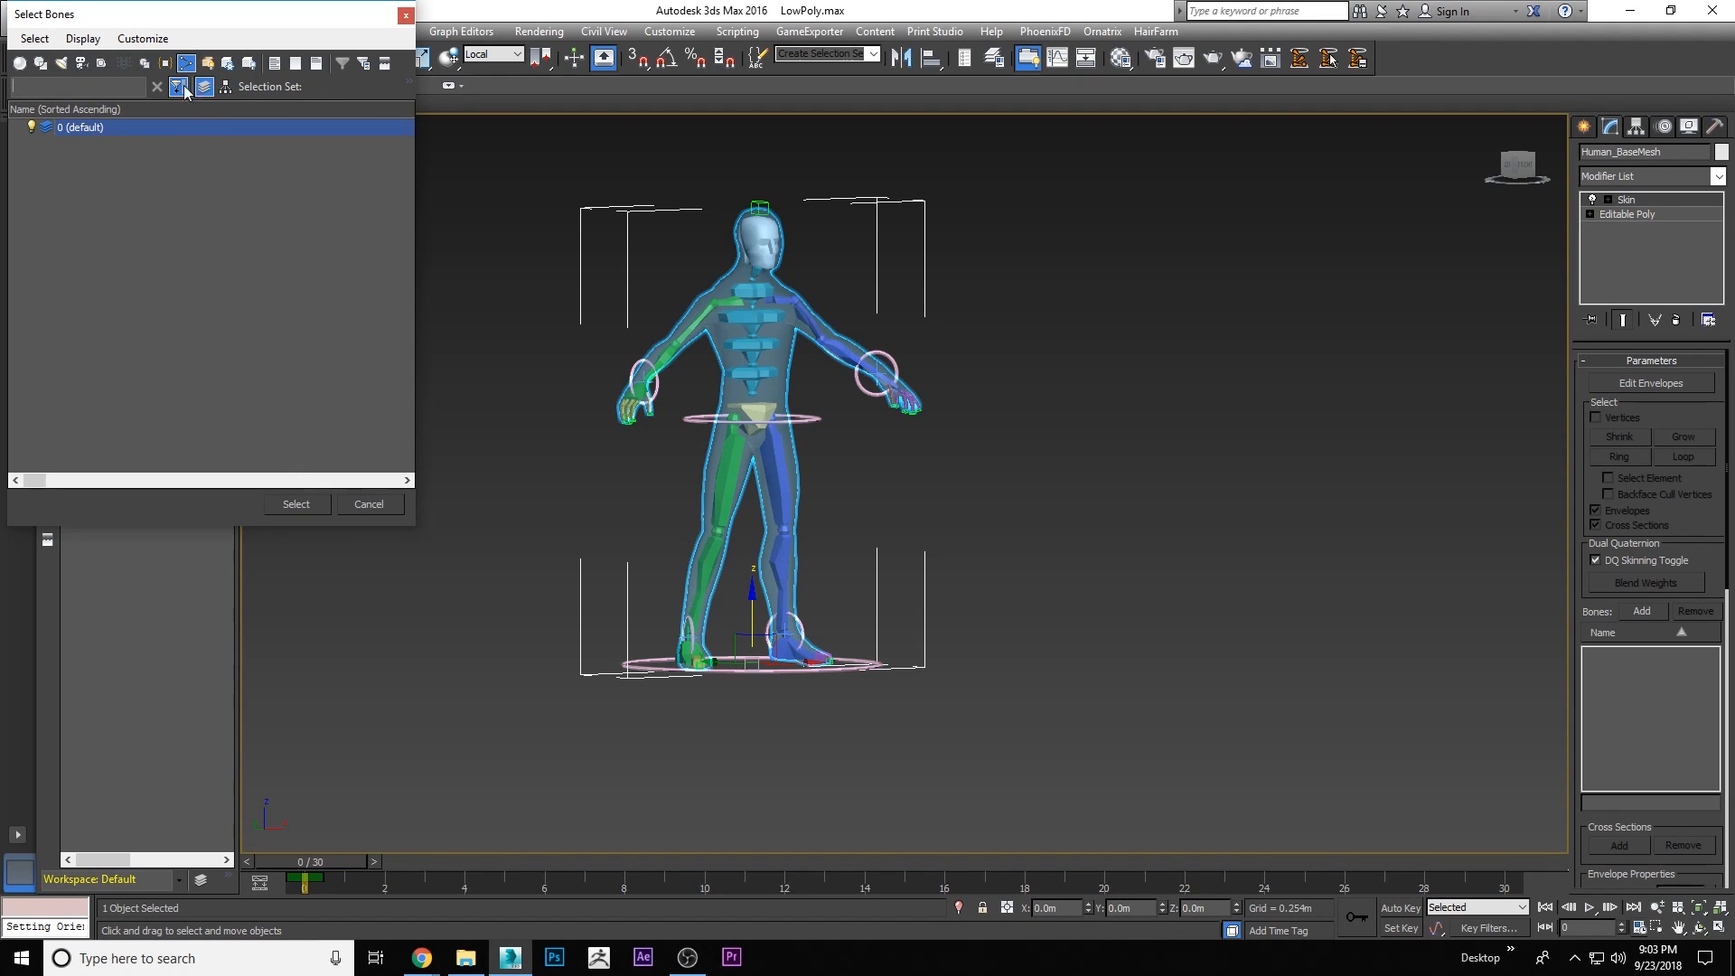
{"action": "left_click", "coordinate": [19, 62]}
{"action": "left_click", "coordinate": [39, 62]}
{"action": "left_click", "coordinate": [61, 63]}
{"action": "left_click", "coordinate": [81, 62]}
{"action": "left_click", "coordinate": [101, 62]}
{"action": "left_click", "coordinate": [144, 62]}
{"action": "left_click", "coordinate": [166, 62]}
{"action": "left_click", "coordinate": [207, 63]}
{"action": "left_click", "coordinate": [228, 62]}
{"action": "left_click", "coordinate": [248, 63]}
Examine the entries of the 0 (default) layer in the bone list and cancel without adding any bones
{"action": "left_click", "coordinate": [17, 129]}
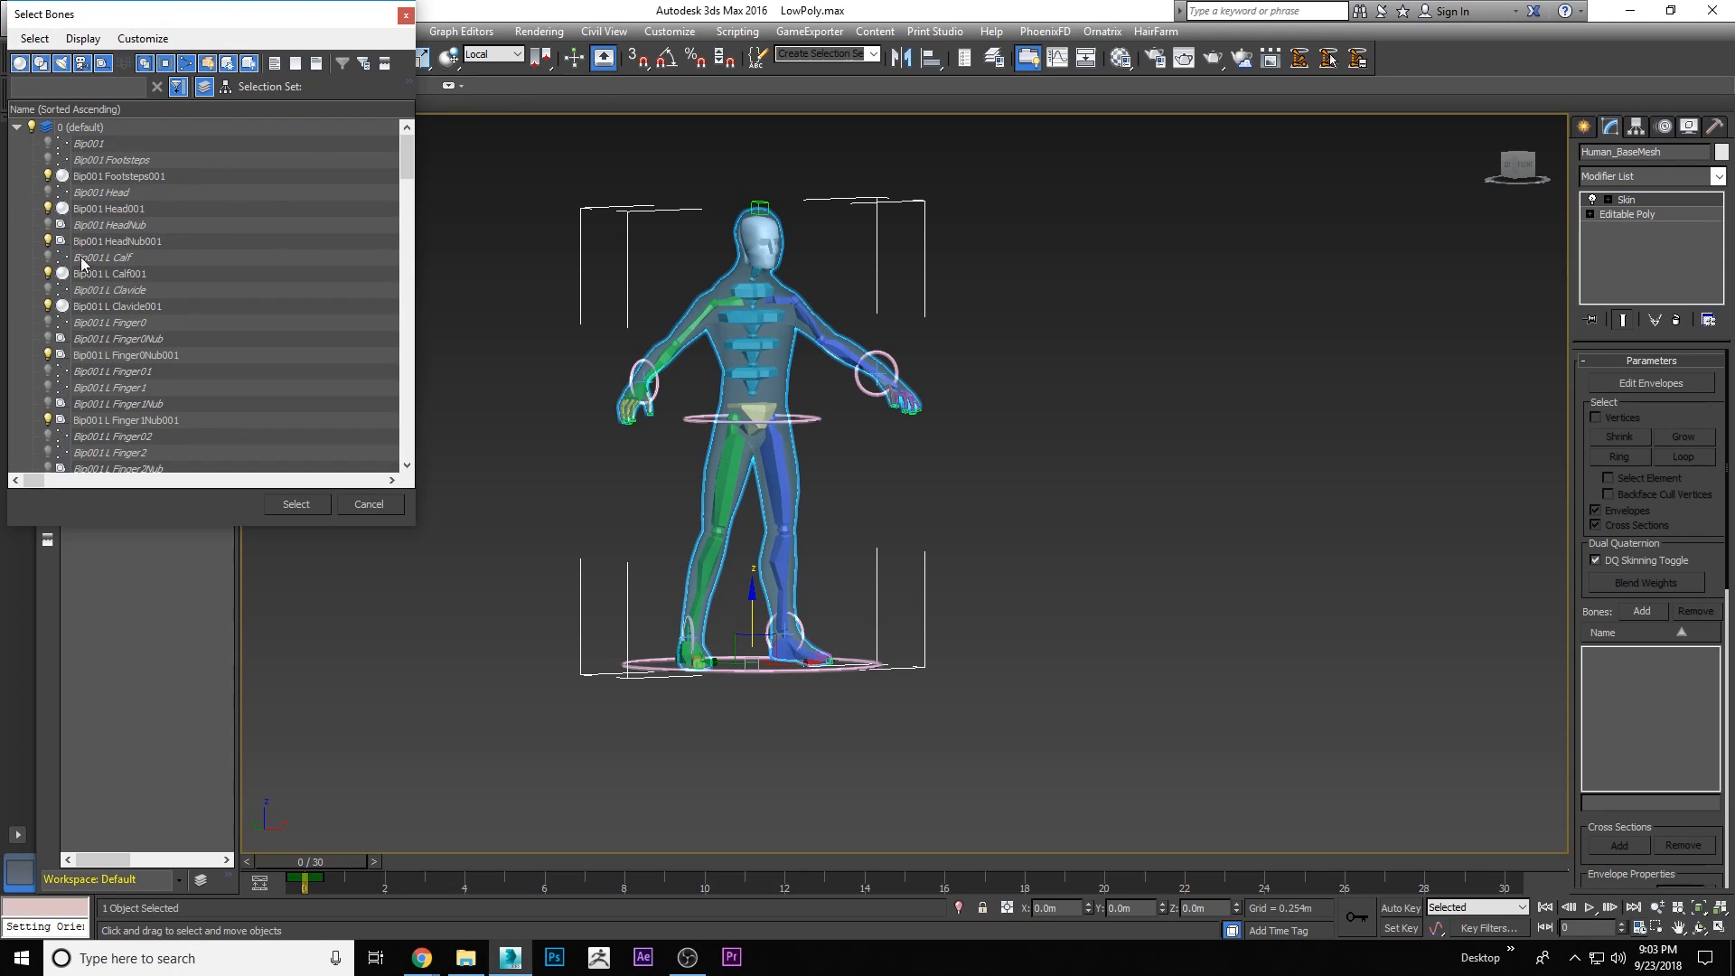
{"action": "left_click", "coordinate": [172, 225]}
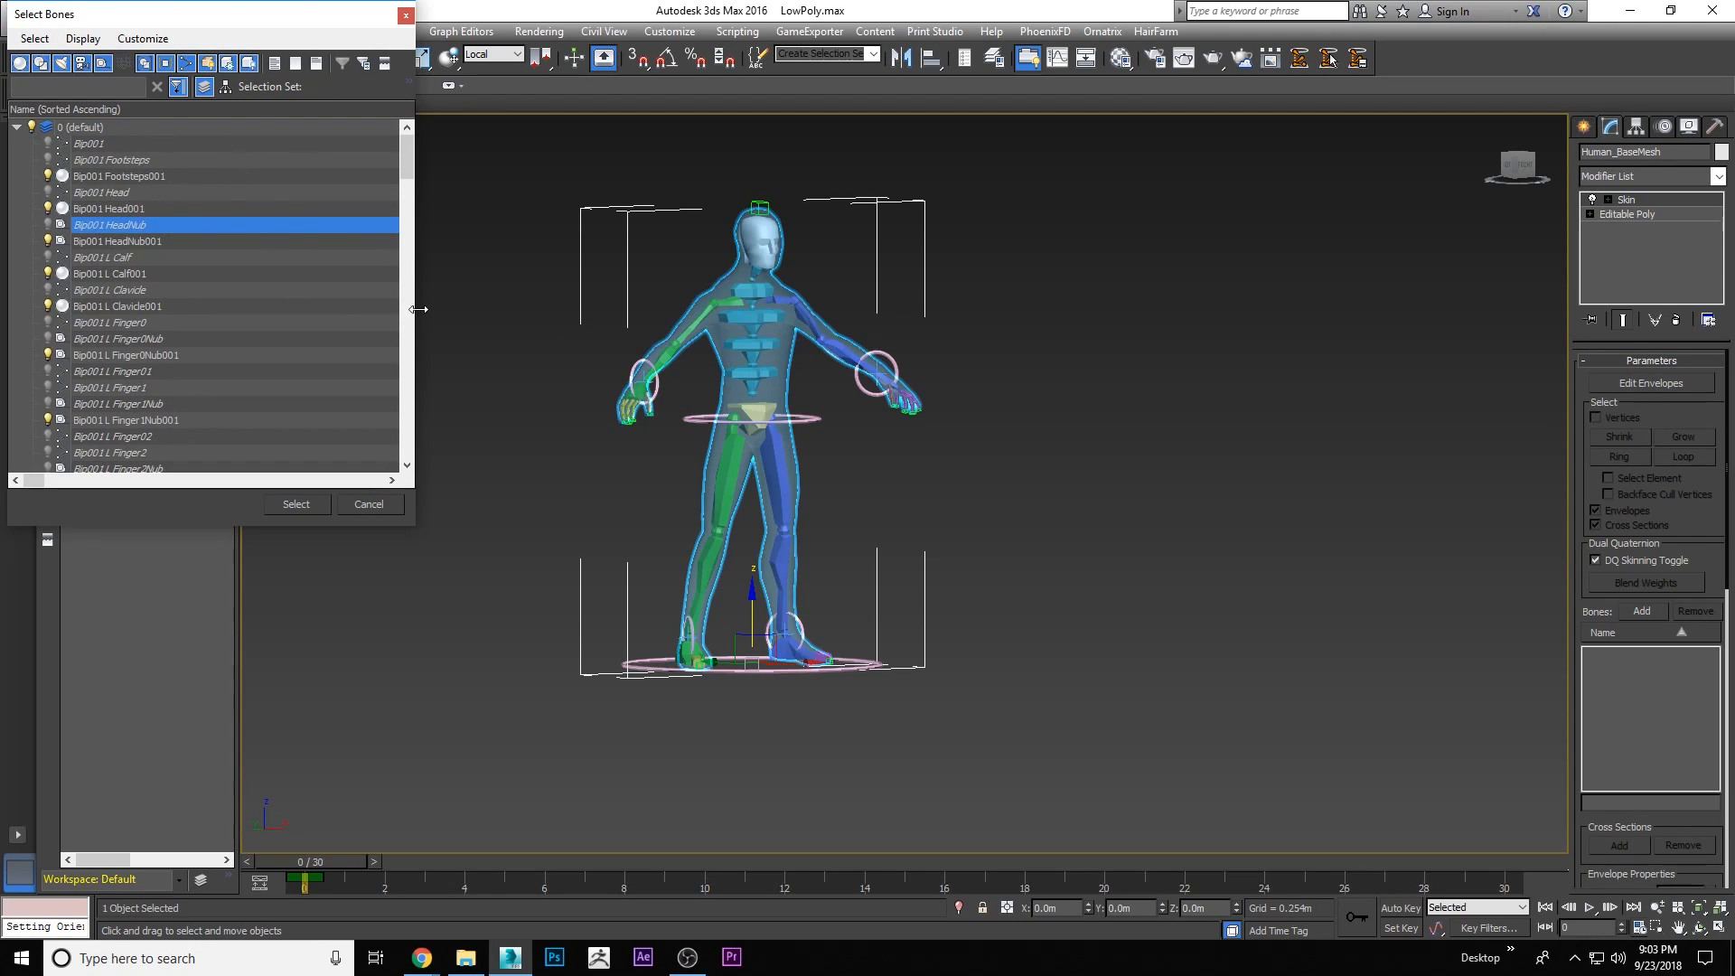
{"action": "left_click", "coordinate": [100, 178]}
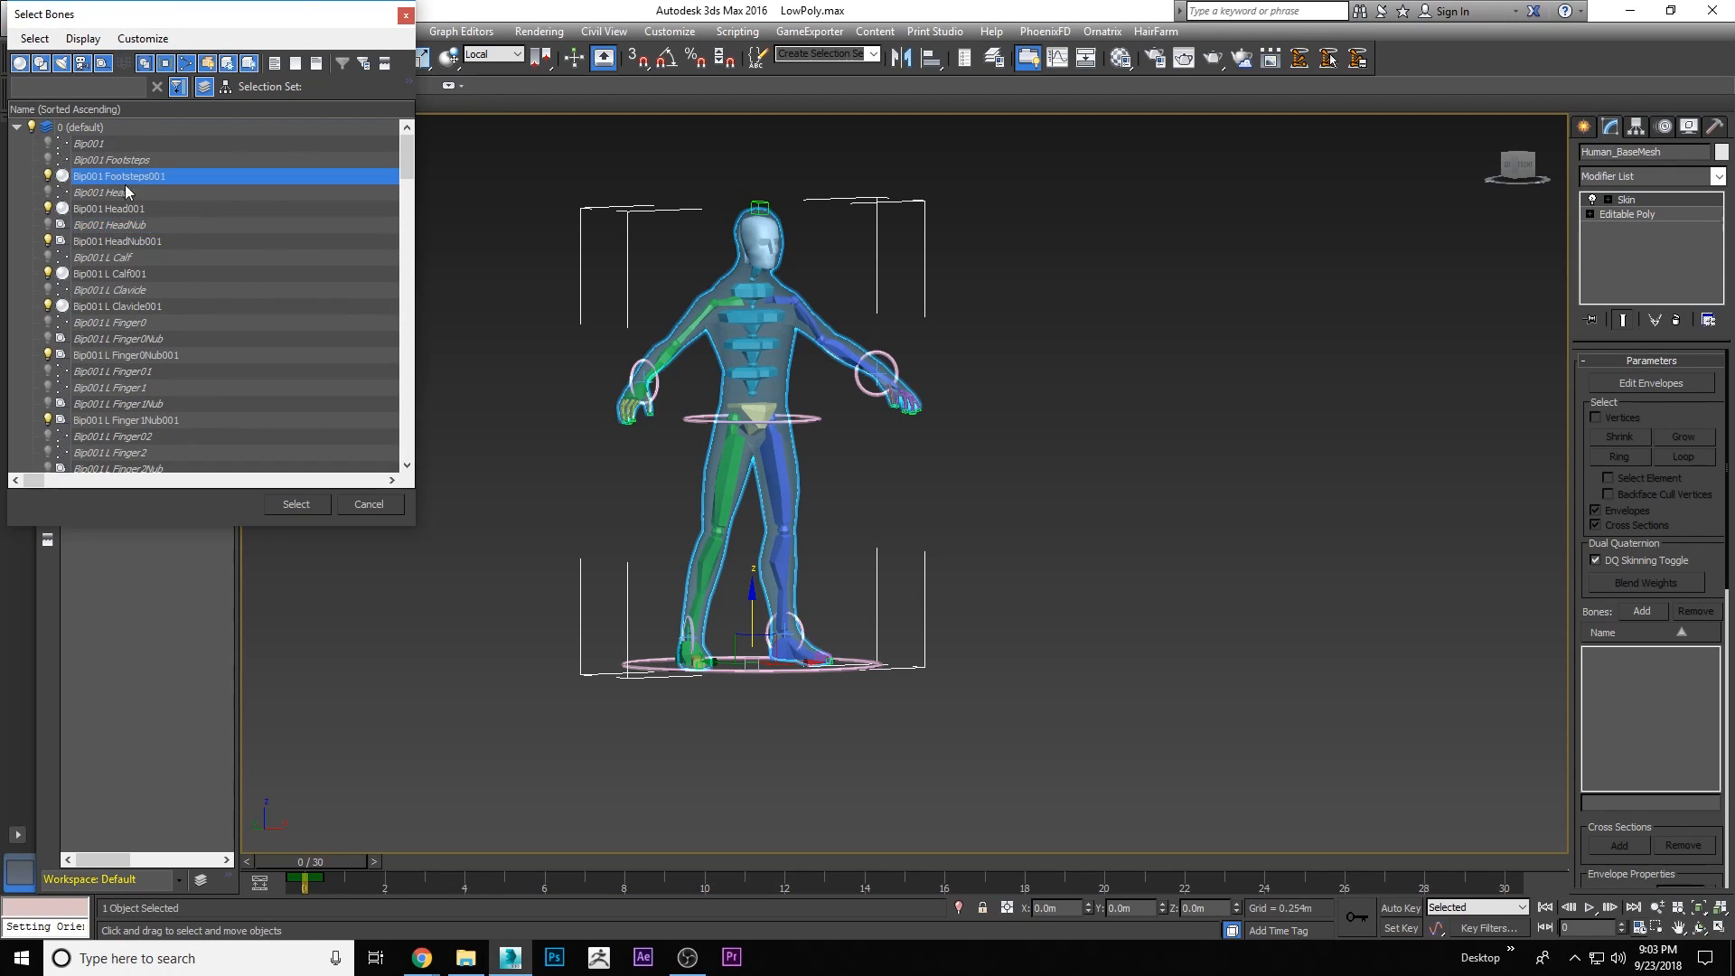
{"action": "left_click", "coordinate": [367, 504]}
Unhide all objects and delete the original Biped together with the nearest unused circles beside the rigged figure
{"action": "left_click", "coordinate": [900, 522]}
{"action": "right_click", "coordinate": [930, 578]}
{"action": "left_click", "coordinate": [1040, 503]}
{"action": "scroll", "coordinate": [1061, 486], "scroll_direction": "down", "scroll_amount": 3}
{"action": "left_click_drag", "start_coordinate": [529, 290], "coordinate": [568, 310]}
{"action": "left_click_drag", "start_coordinate": [667, 586], "coordinate": [754, 508]}
{"action": "key", "text": "Delete"}
Delete the three remaining loose circles beside the rigged figure
{"action": "scroll", "coordinate": [1077, 398], "scroll_direction": "up", "scroll_amount": 4}
{"action": "middle_click_drag", "start_coordinate": [891, 425], "coordinate": [999, 381]}
{"action": "scroll", "coordinate": [1000, 381], "scroll_direction": "up", "scroll_amount": 5}
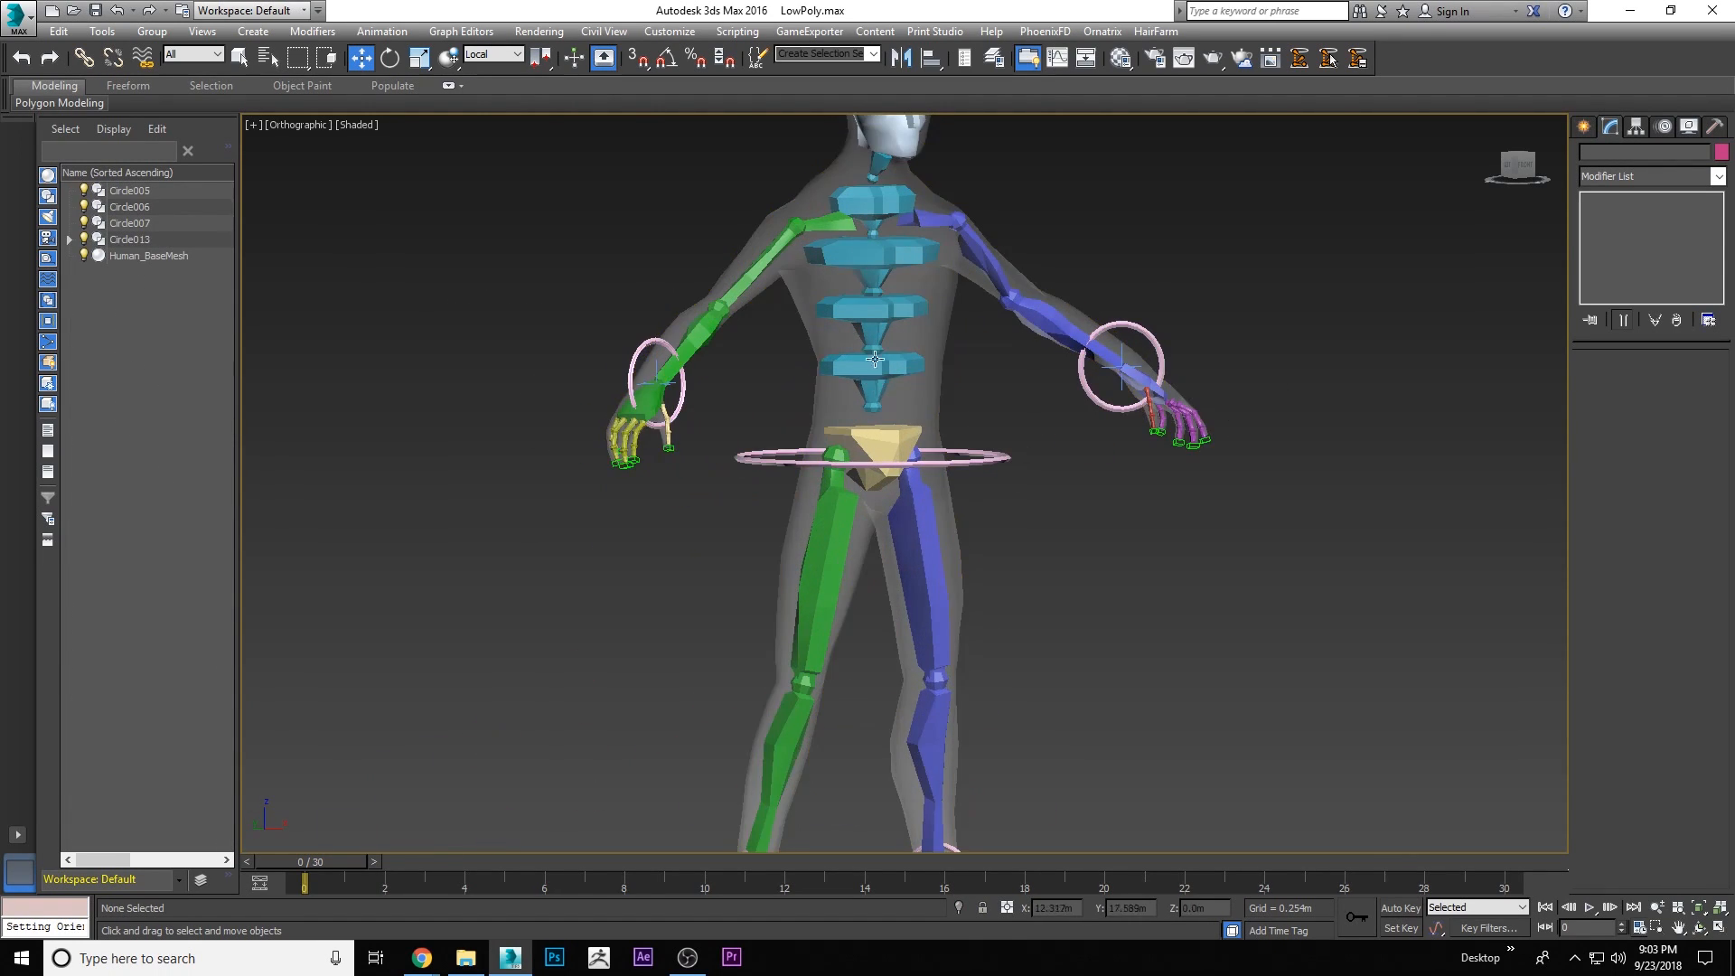
{"action": "scroll", "coordinate": [1038, 298], "scroll_direction": "down", "scroll_amount": 8}
{"action": "left_click_drag", "start_coordinate": [431, 388], "coordinate": [592, 636]}
{"action": "key", "text": "Delete"}
{"action": "scroll", "coordinate": [714, 394], "scroll_direction": "up", "scroll_amount": 5}
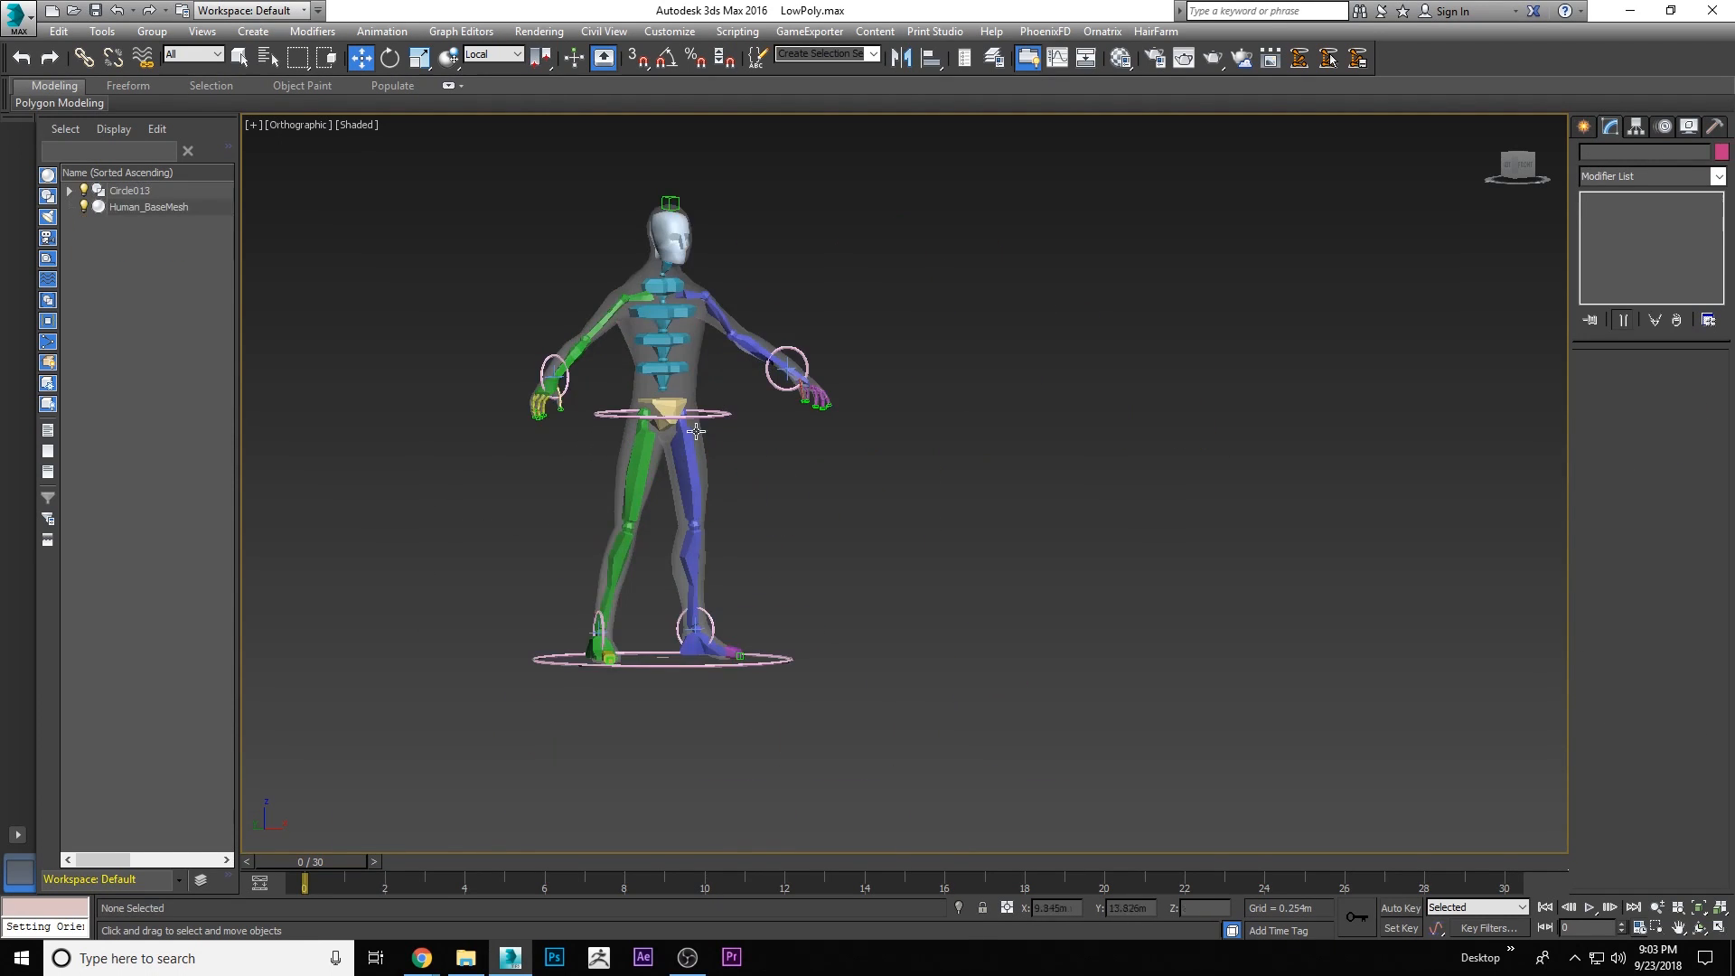
{"action": "scroll", "coordinate": [822, 493], "scroll_direction": "up", "scroll_amount": 3}
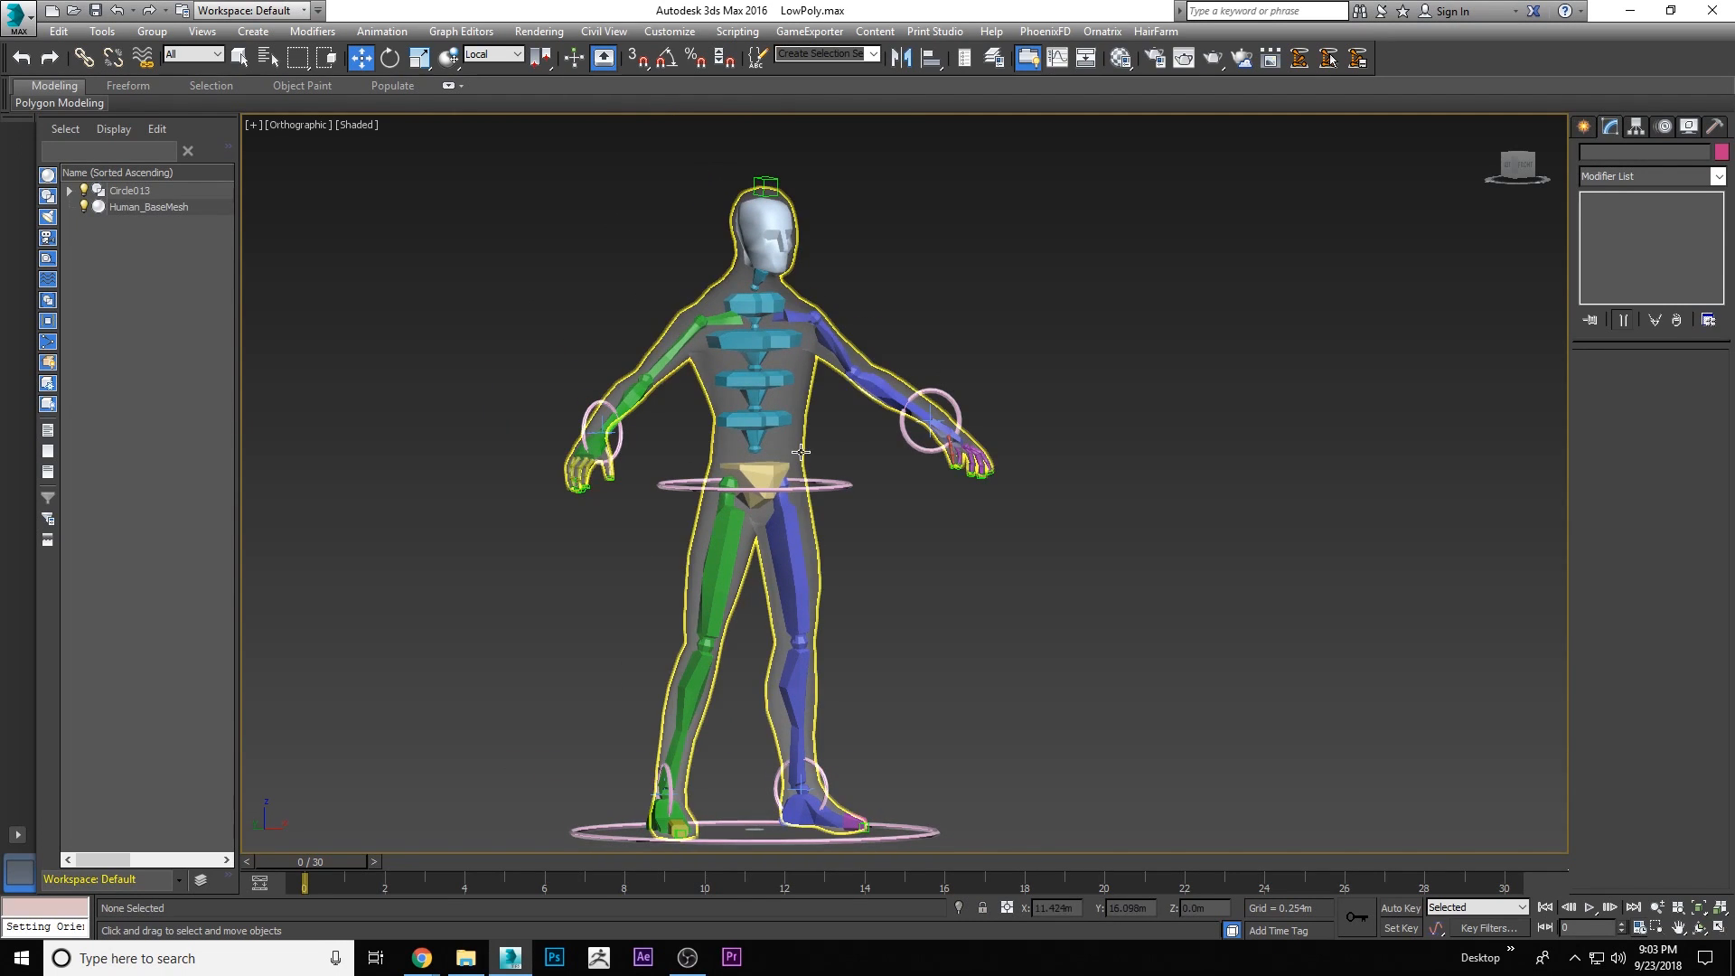
Add every bone from Bip001 Footsteps001 through Bip002 to the body mesh's Skin modifier, leaving out the circles
{"action": "left_click", "coordinate": [809, 468]}
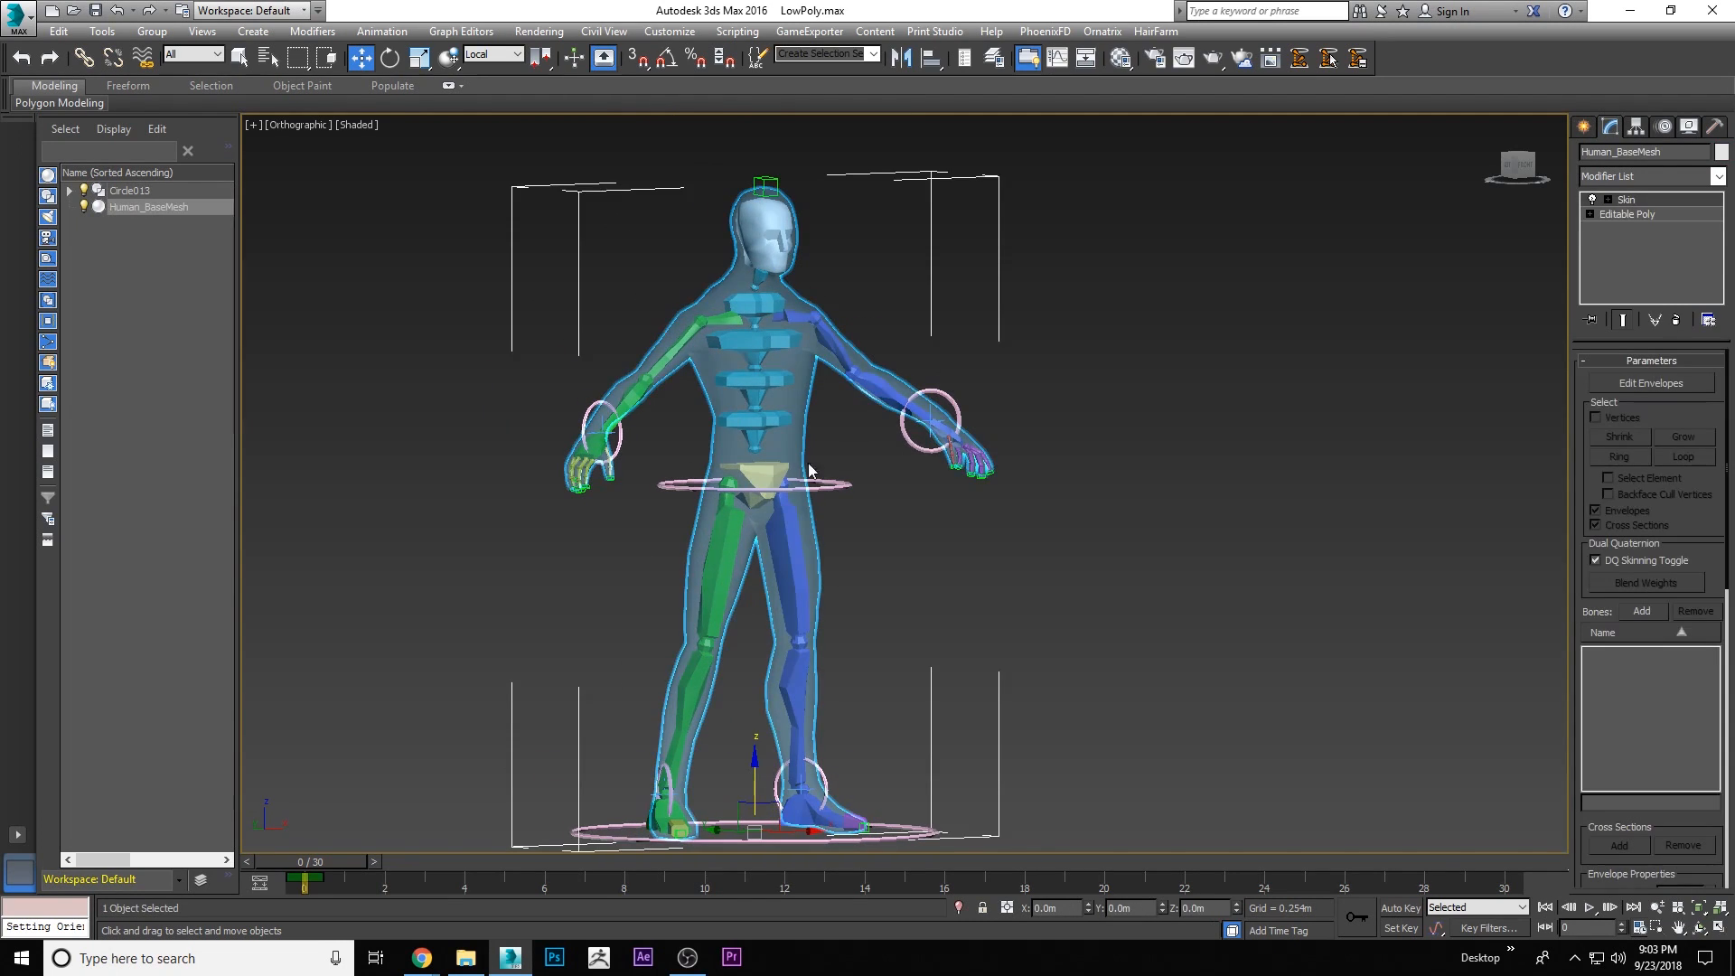
{"action": "left_click", "coordinate": [1643, 615]}
{"action": "left_click", "coordinate": [17, 129]}
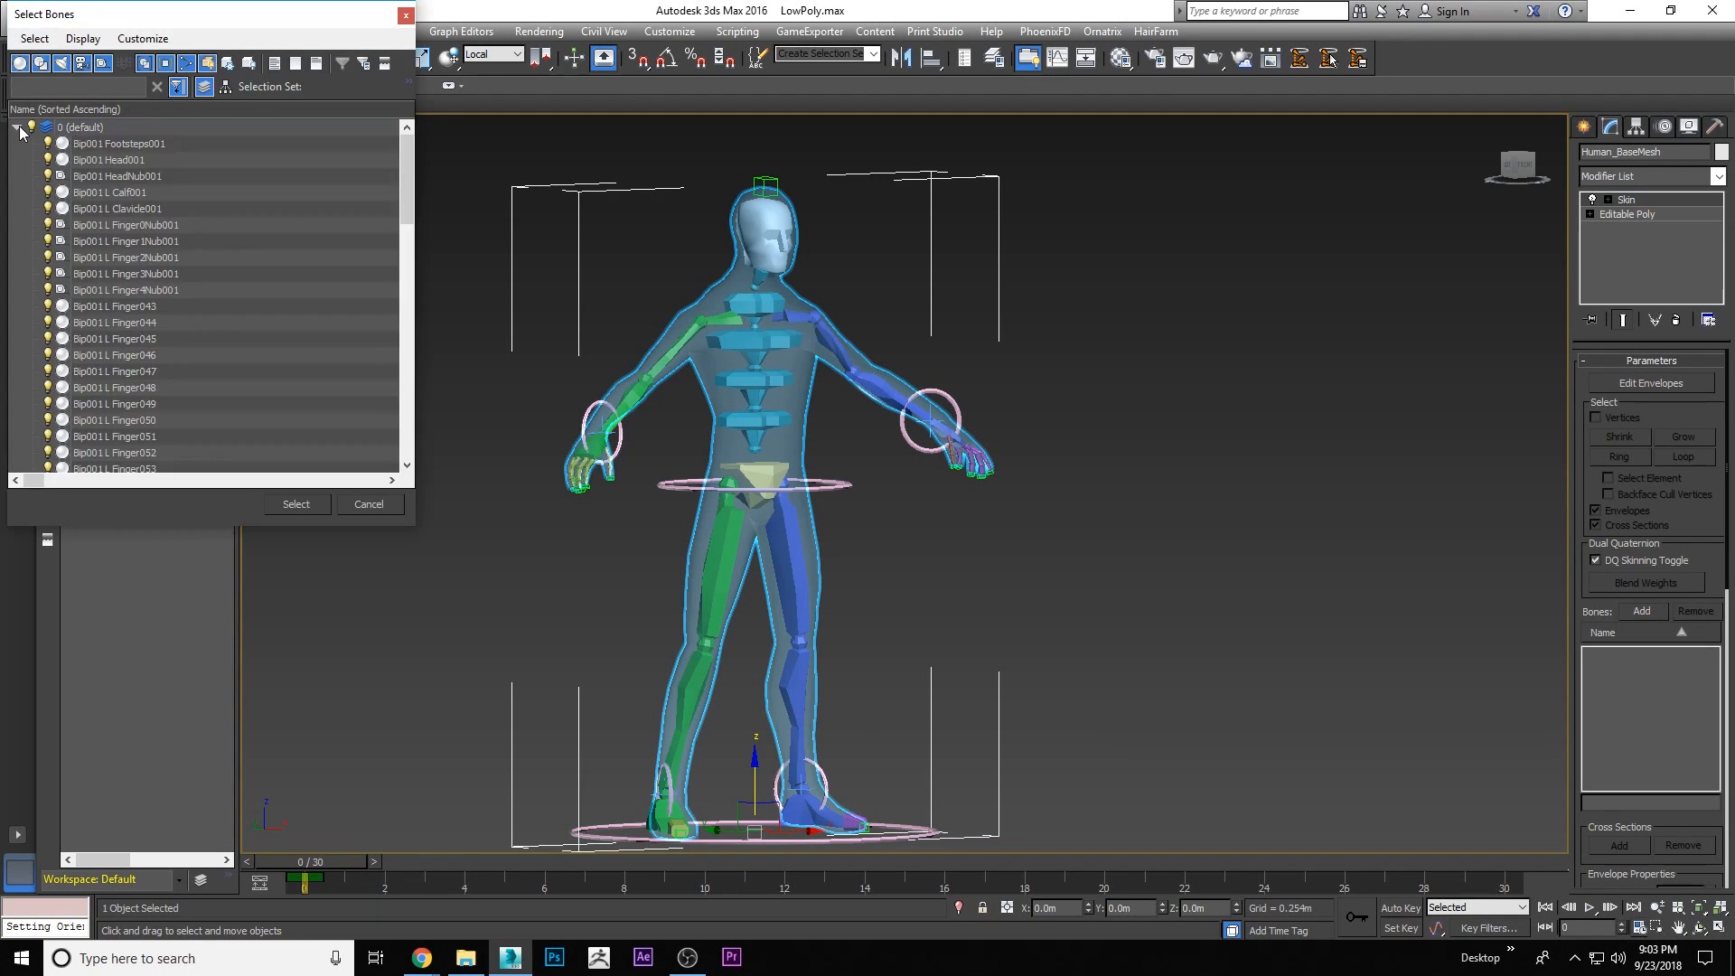
{"action": "scroll", "coordinate": [143, 253], "scroll_direction": "down", "scroll_amount": 13}
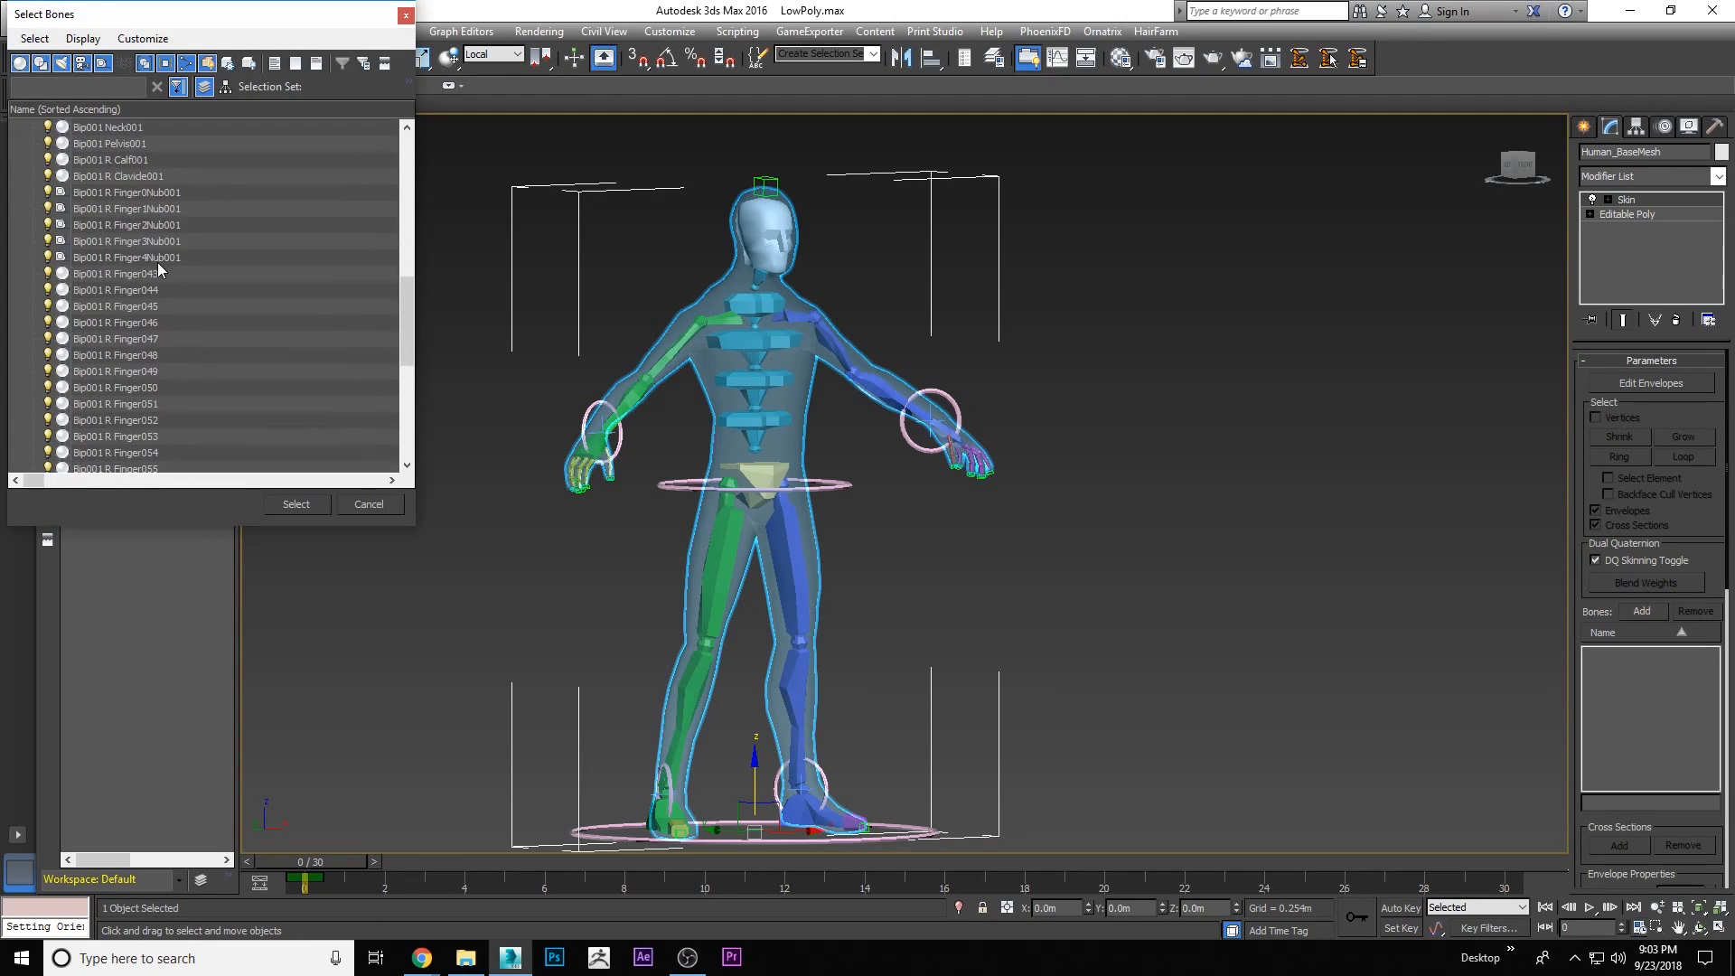
{"action": "scroll", "coordinate": [157, 263], "scroll_direction": "down", "scroll_amount": 4}
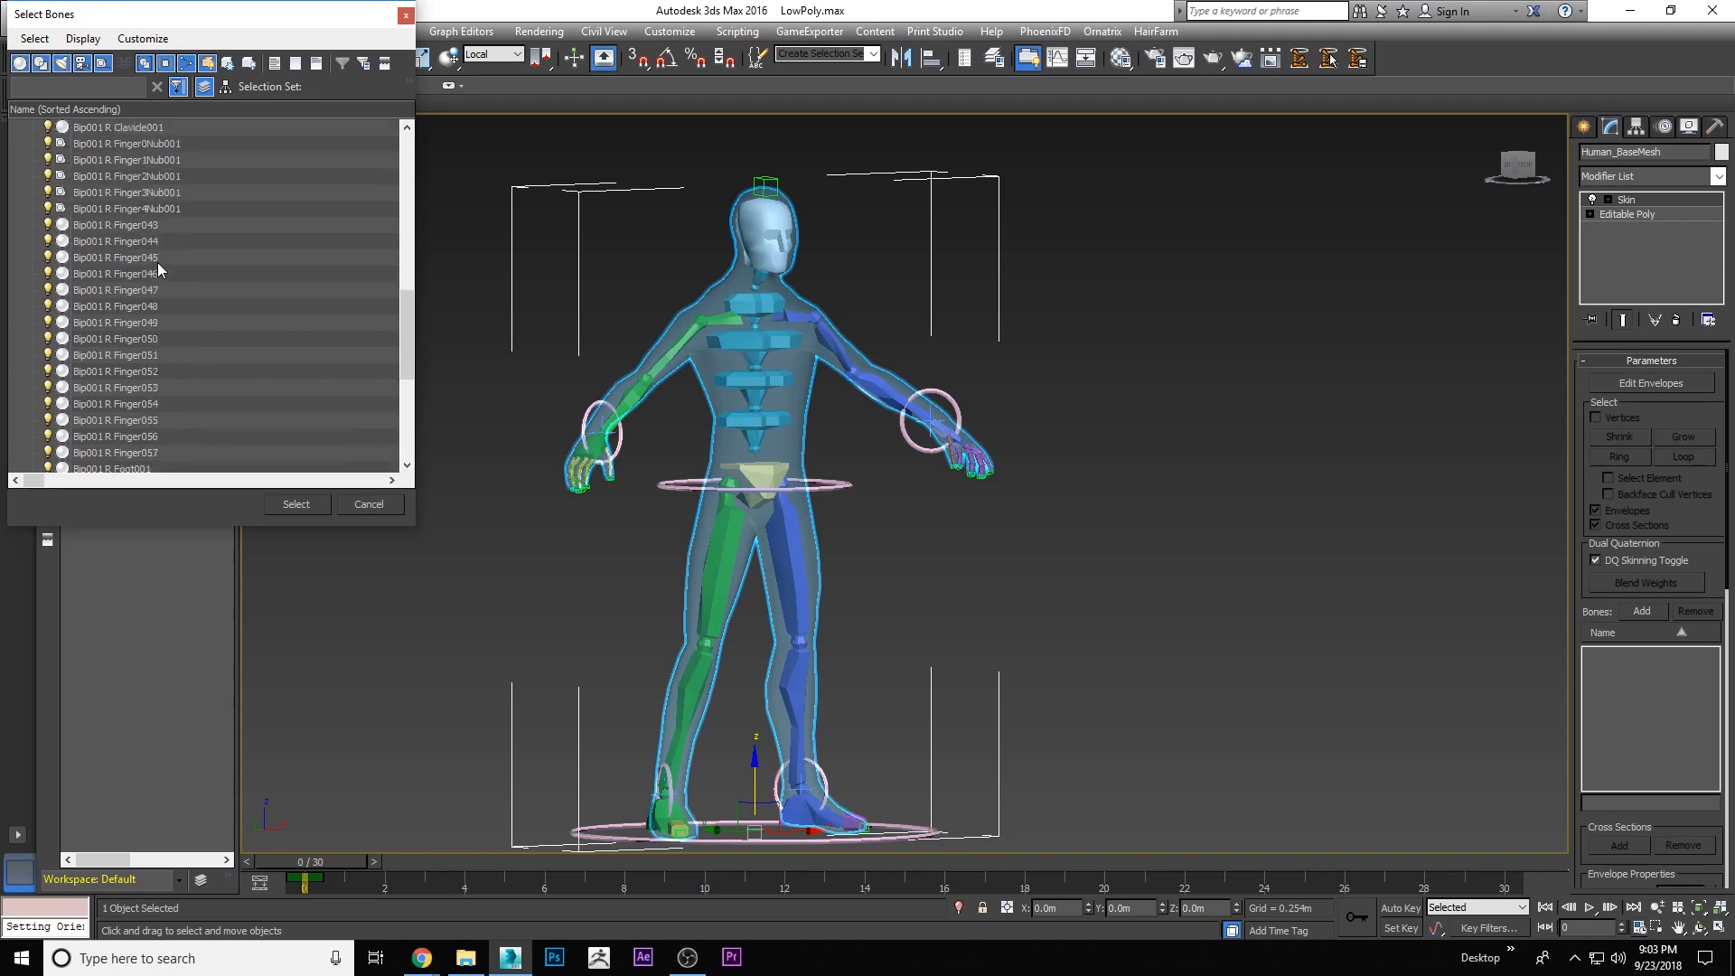
{"action": "scroll", "coordinate": [157, 262], "scroll_direction": "down", "scroll_amount": 3}
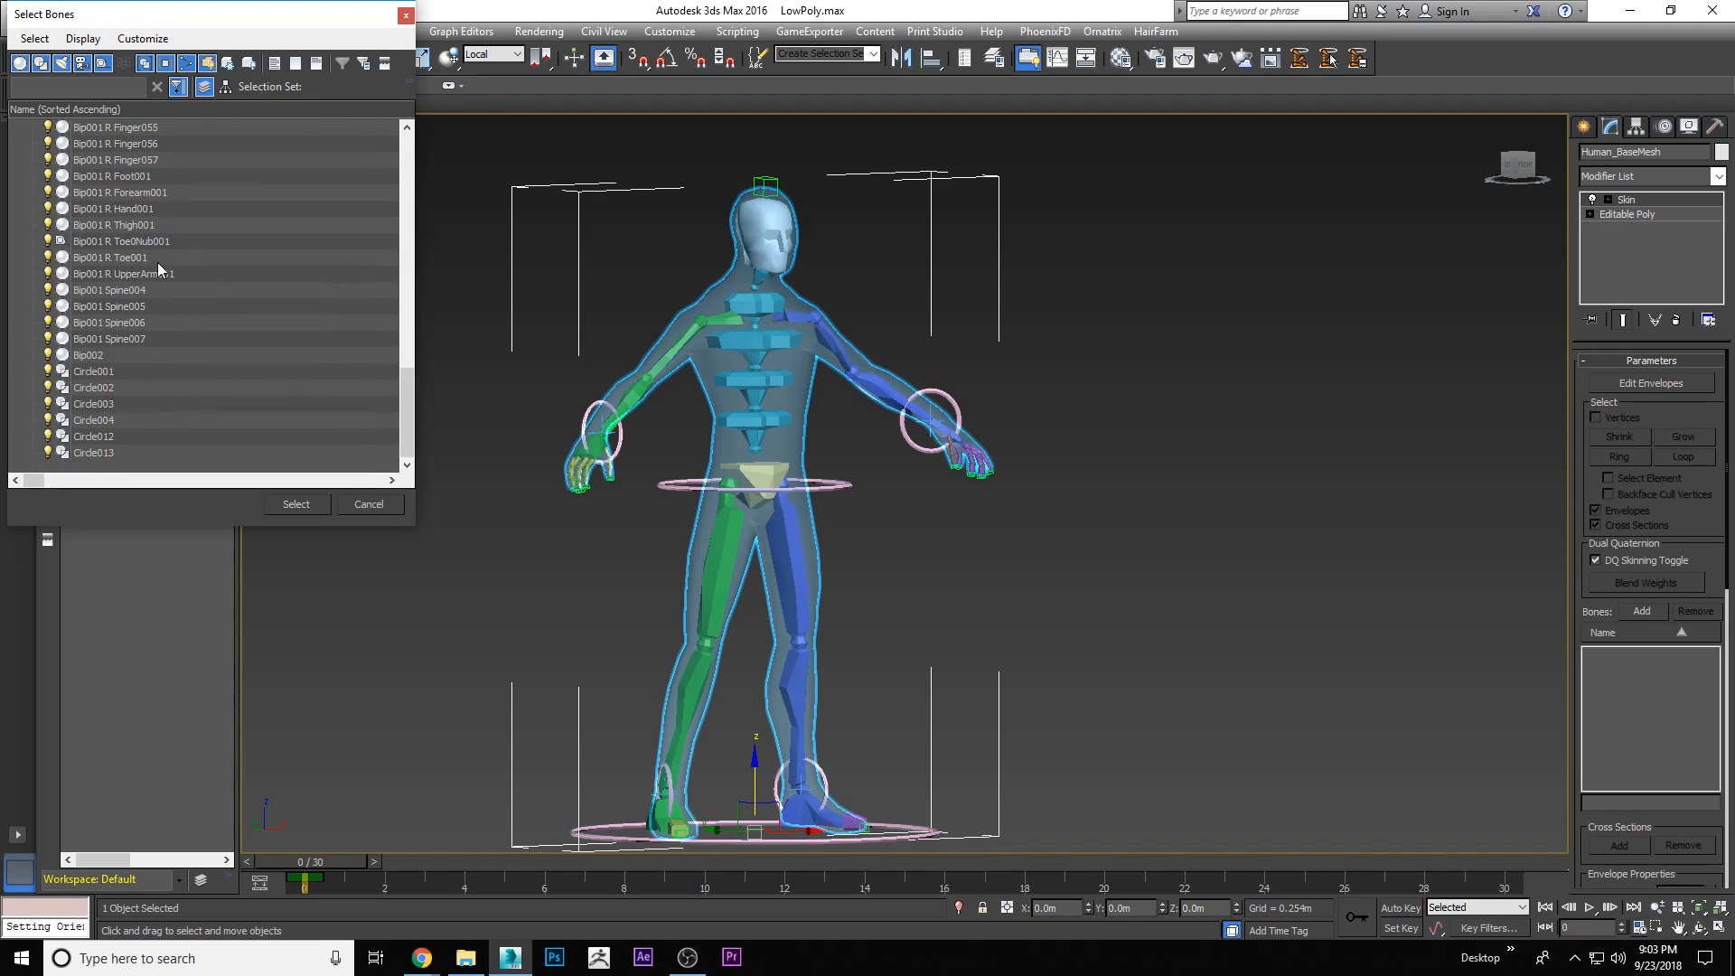
{"action": "left_click", "coordinate": [87, 356], "text": "shift"}
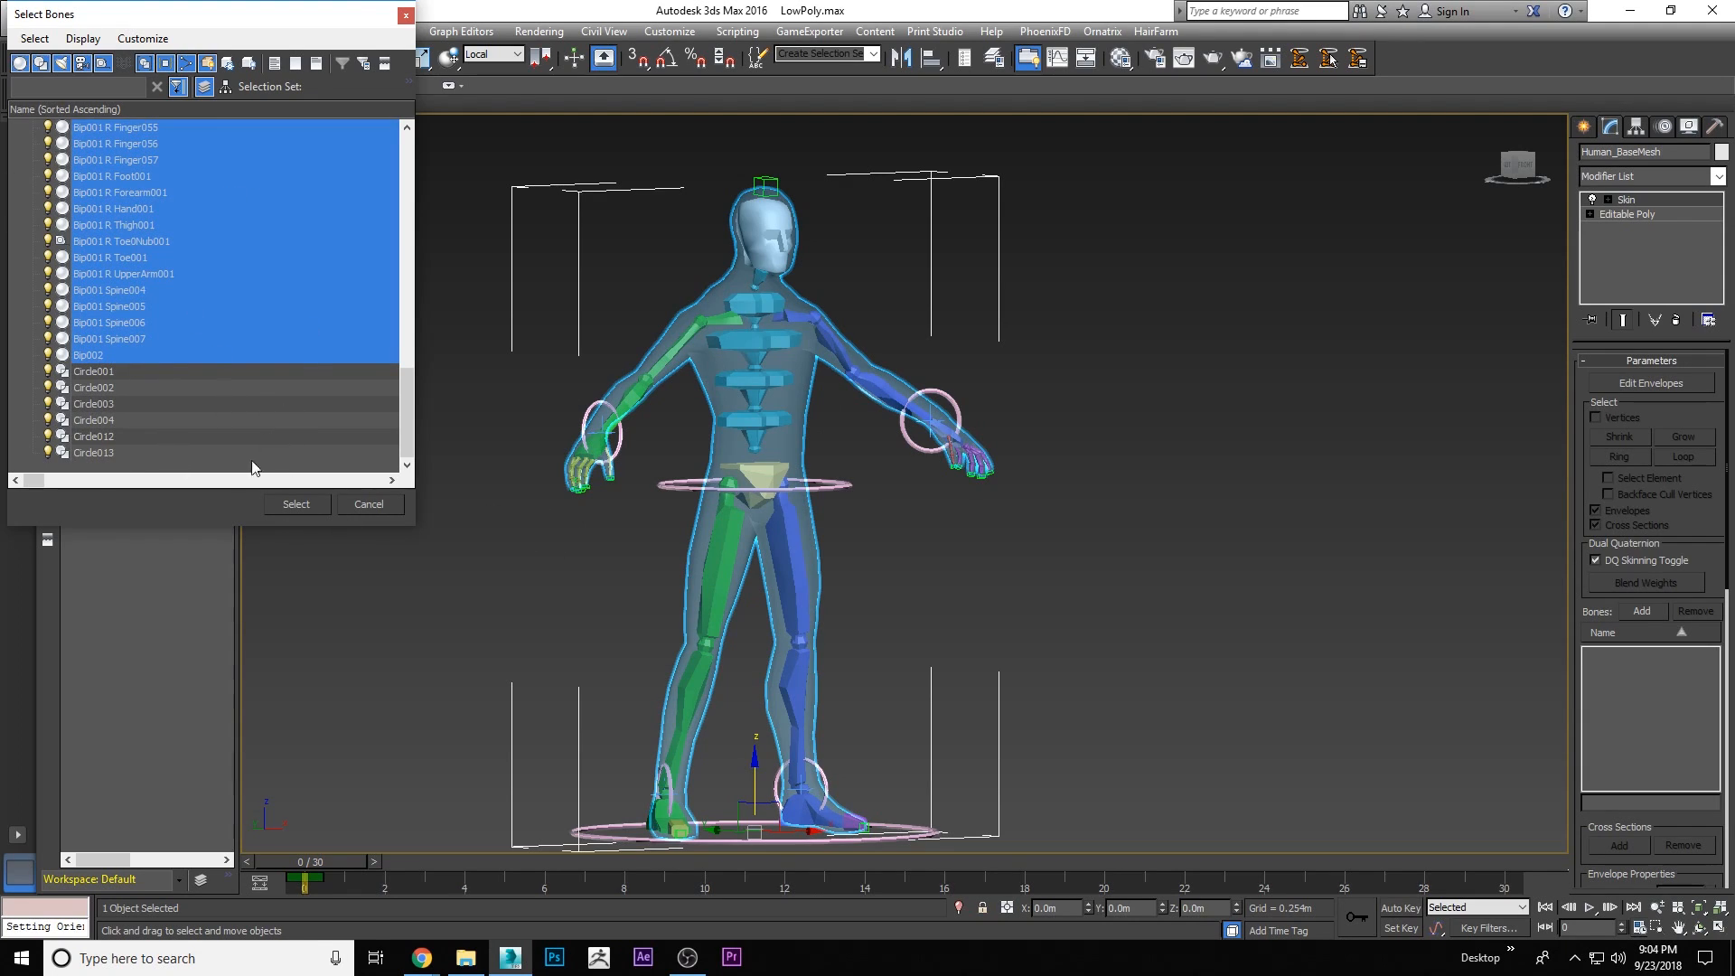
{"action": "left_click", "coordinate": [295, 504]}
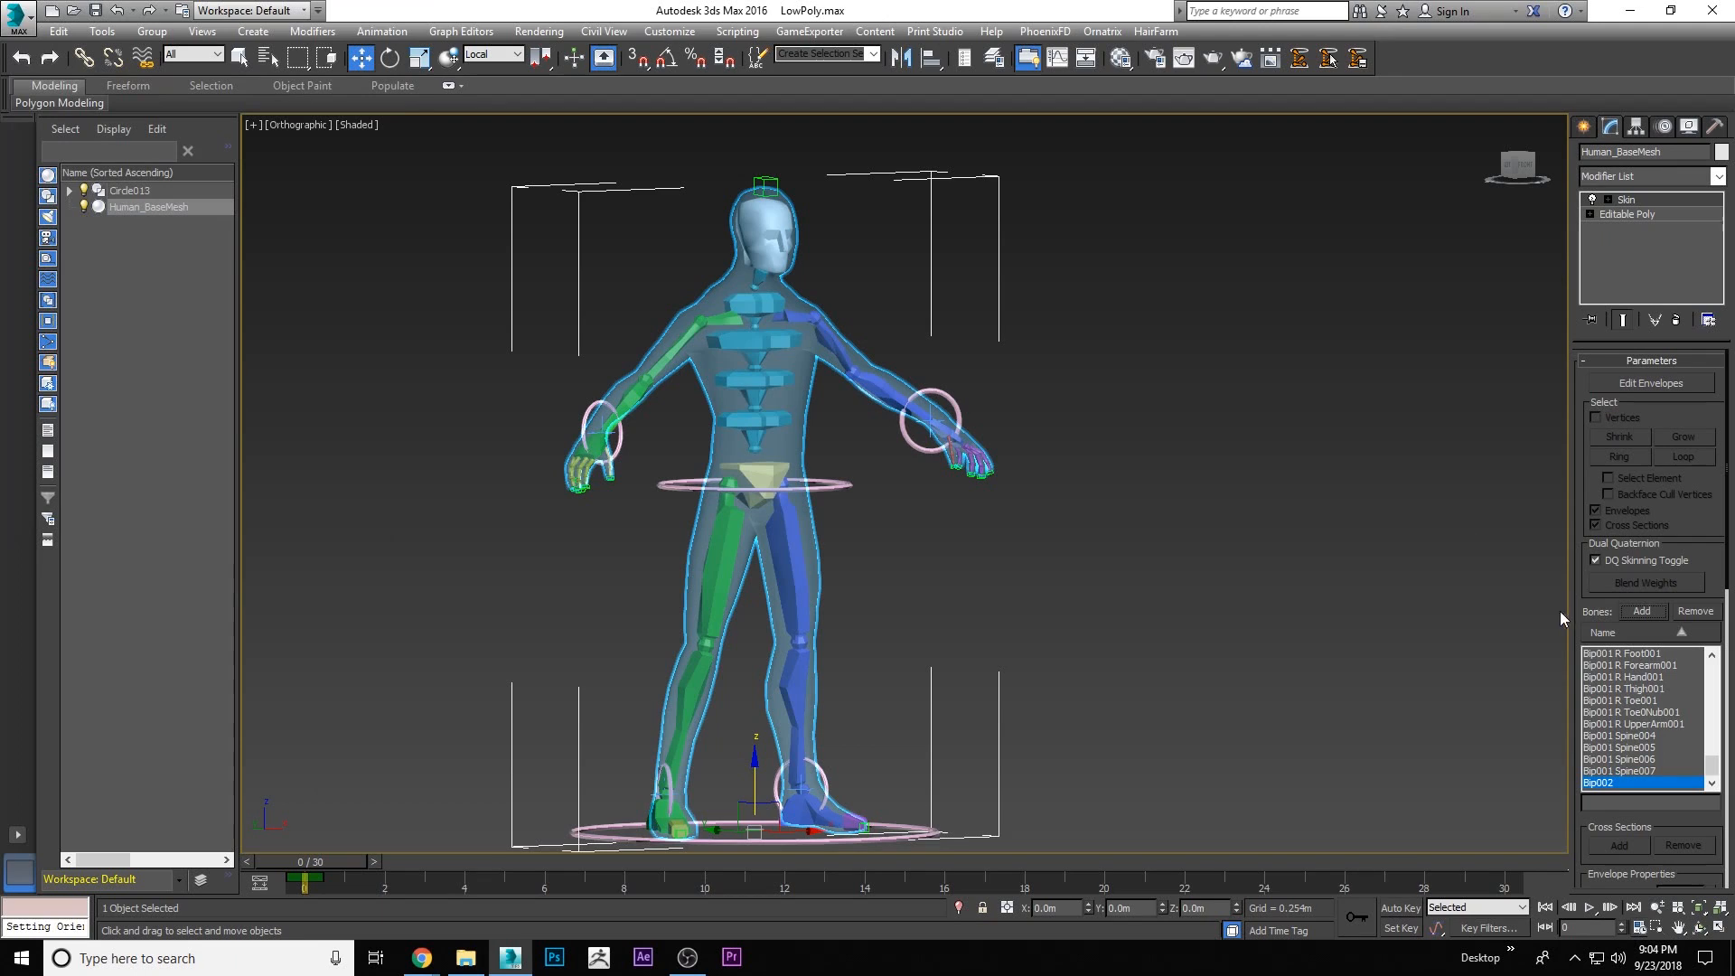
Try lowering the waist control circle to test how the skinned body follows, and undo the move
{"action": "right_click", "coordinate": [1056, 486]}
{"action": "left_click", "coordinate": [1251, 360]}
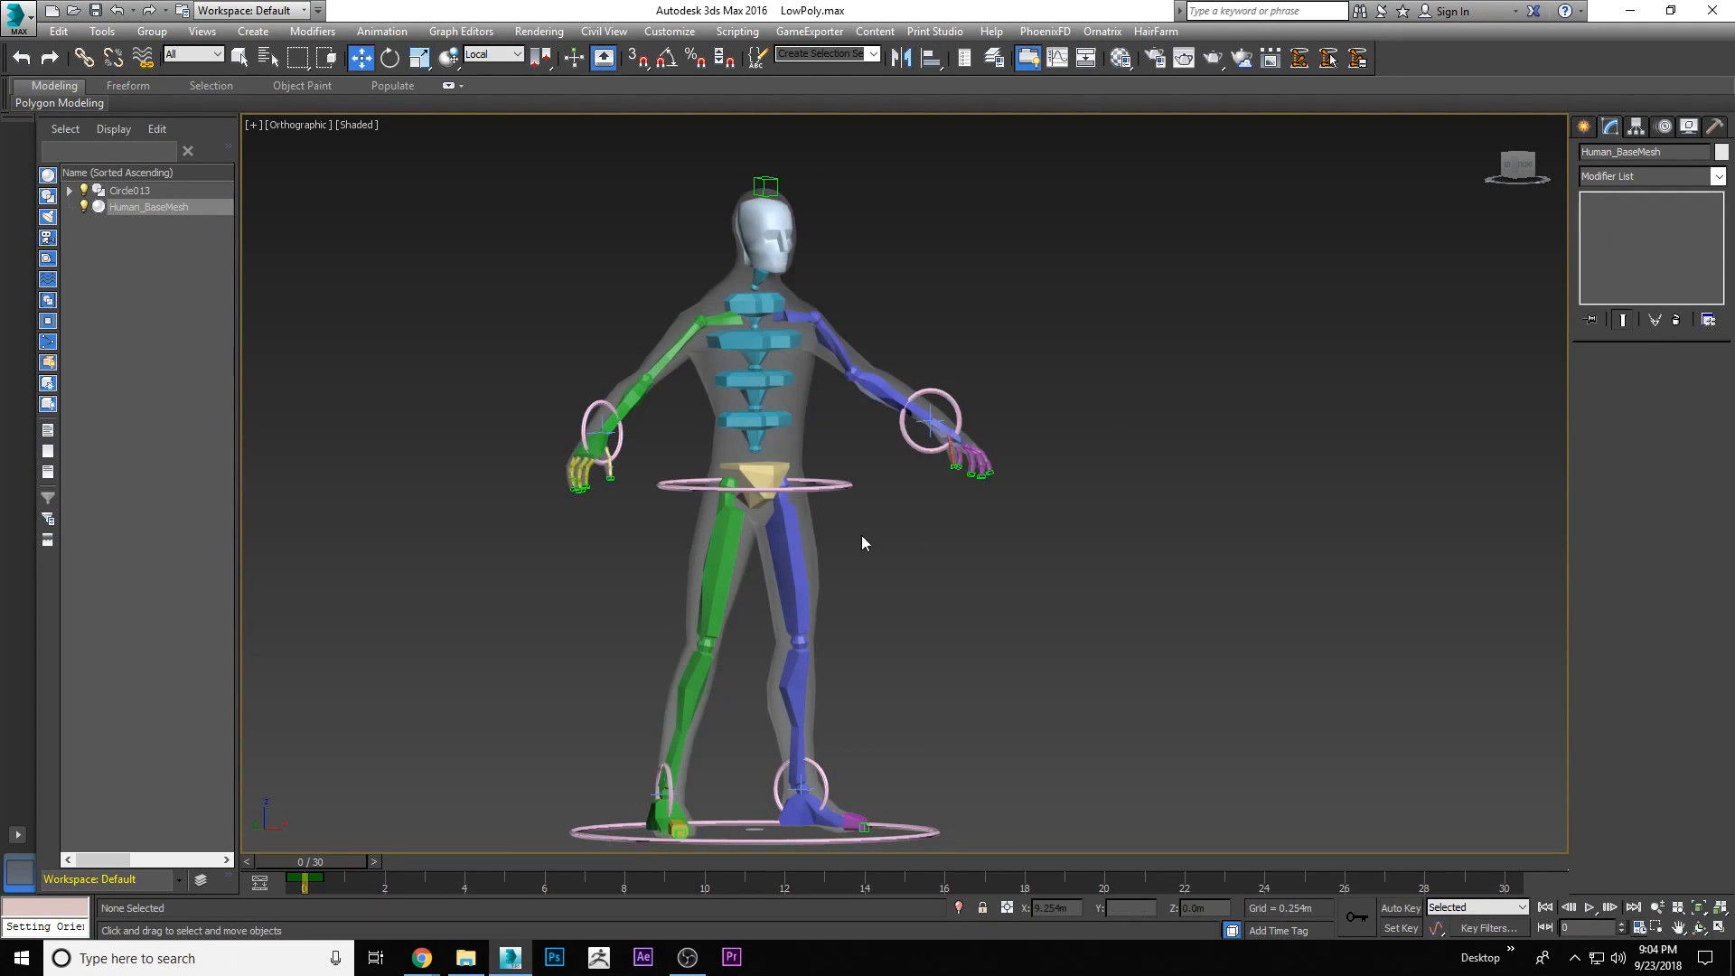
{"action": "left_click", "coordinate": [840, 490]}
{"action": "right_click", "coordinate": [1033, 331]}
{"action": "left_click", "coordinate": [1042, 351]}
{"action": "left_click_drag", "start_coordinate": [776, 463], "coordinate": [781, 544]}
{"action": "key", "text": "ctrl+z"}
{"action": "key", "text": "ctrl+z"}
Display edged faces over the shaded model and clear the selection
{"action": "right_click", "coordinate": [1207, 482]}
{"action": "left_click", "coordinate": [1232, 501]}
{"action": "key", "text": "F3"}
{"action": "key", "text": "F3"}
{"action": "key", "text": "F4"}
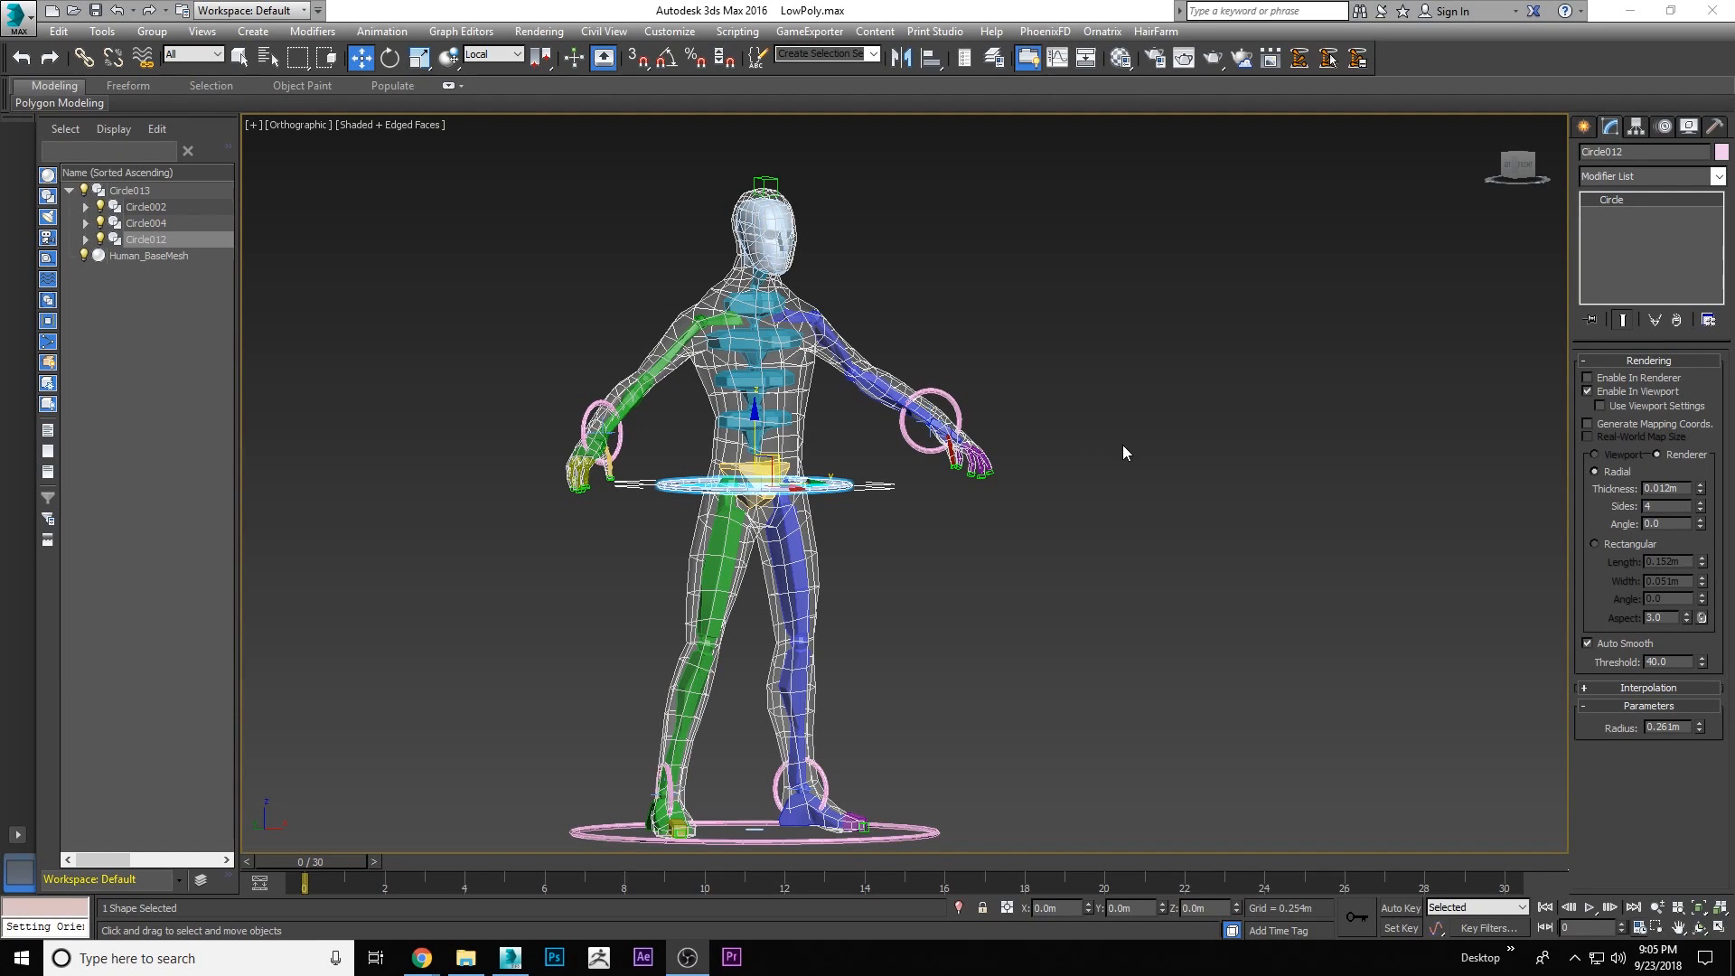
{"action": "middle_click_drag", "start_coordinate": [1049, 476], "coordinate": [1081, 442]}
{"action": "left_click", "coordinate": [1061, 450]}
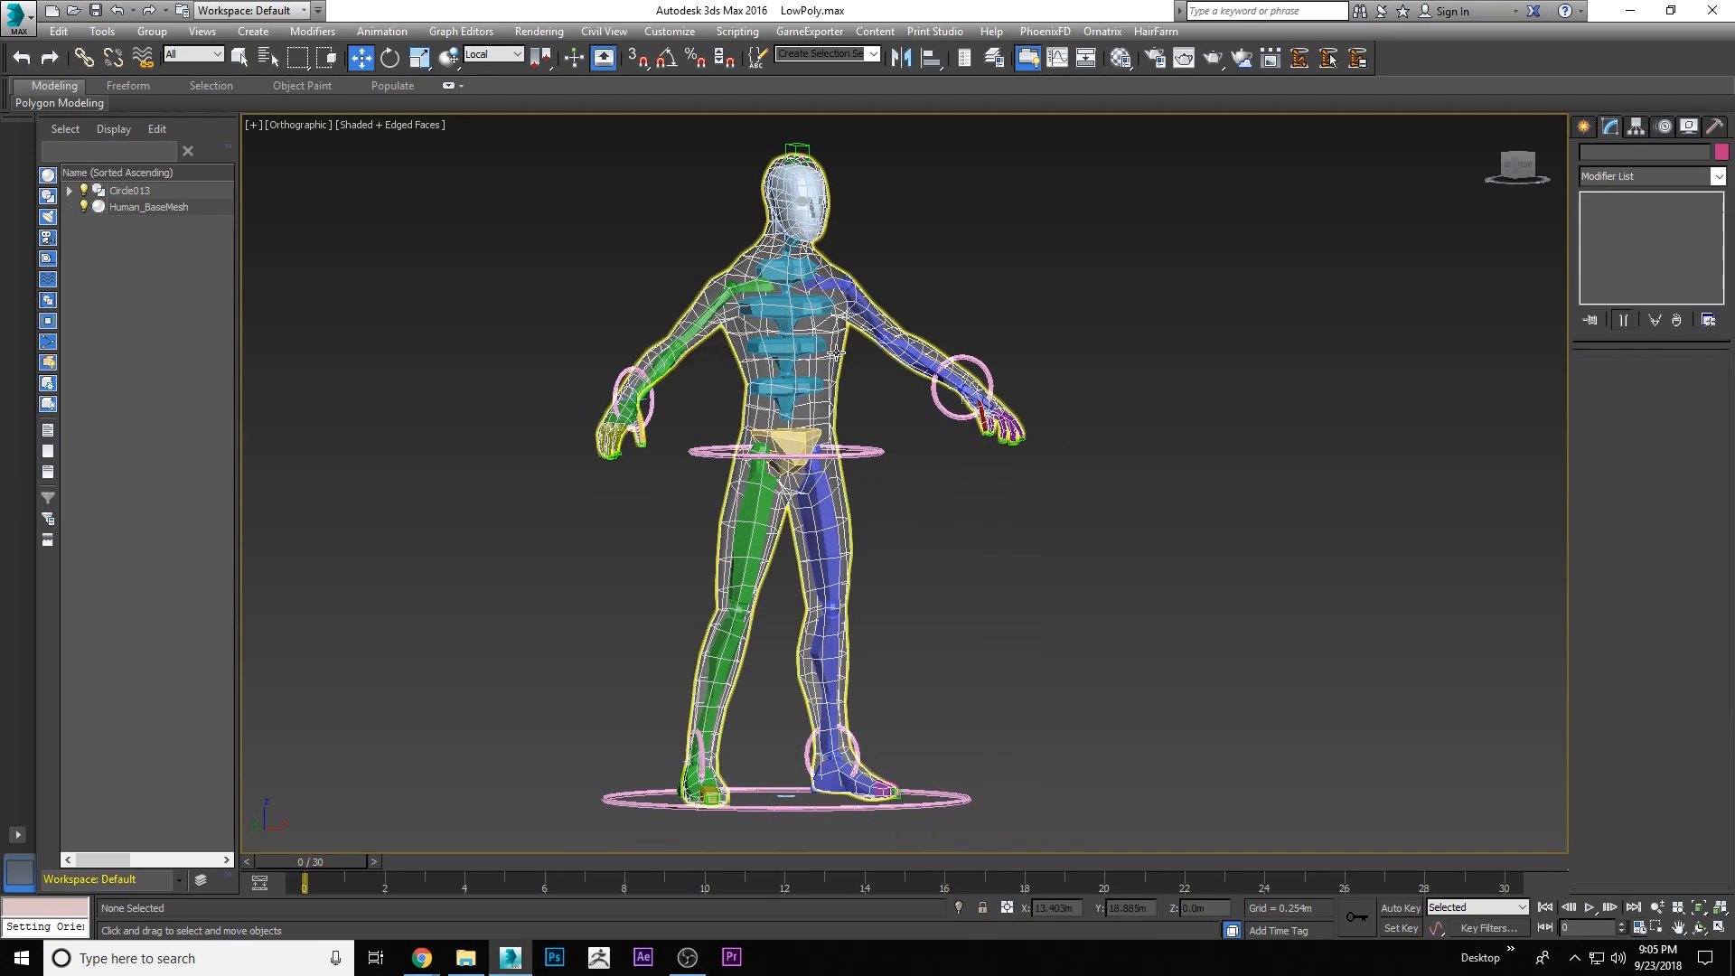
Select the body mesh and highlight Bip001 Head001 among the Skin modifier's bones
{"action": "left_click", "coordinate": [837, 353]}
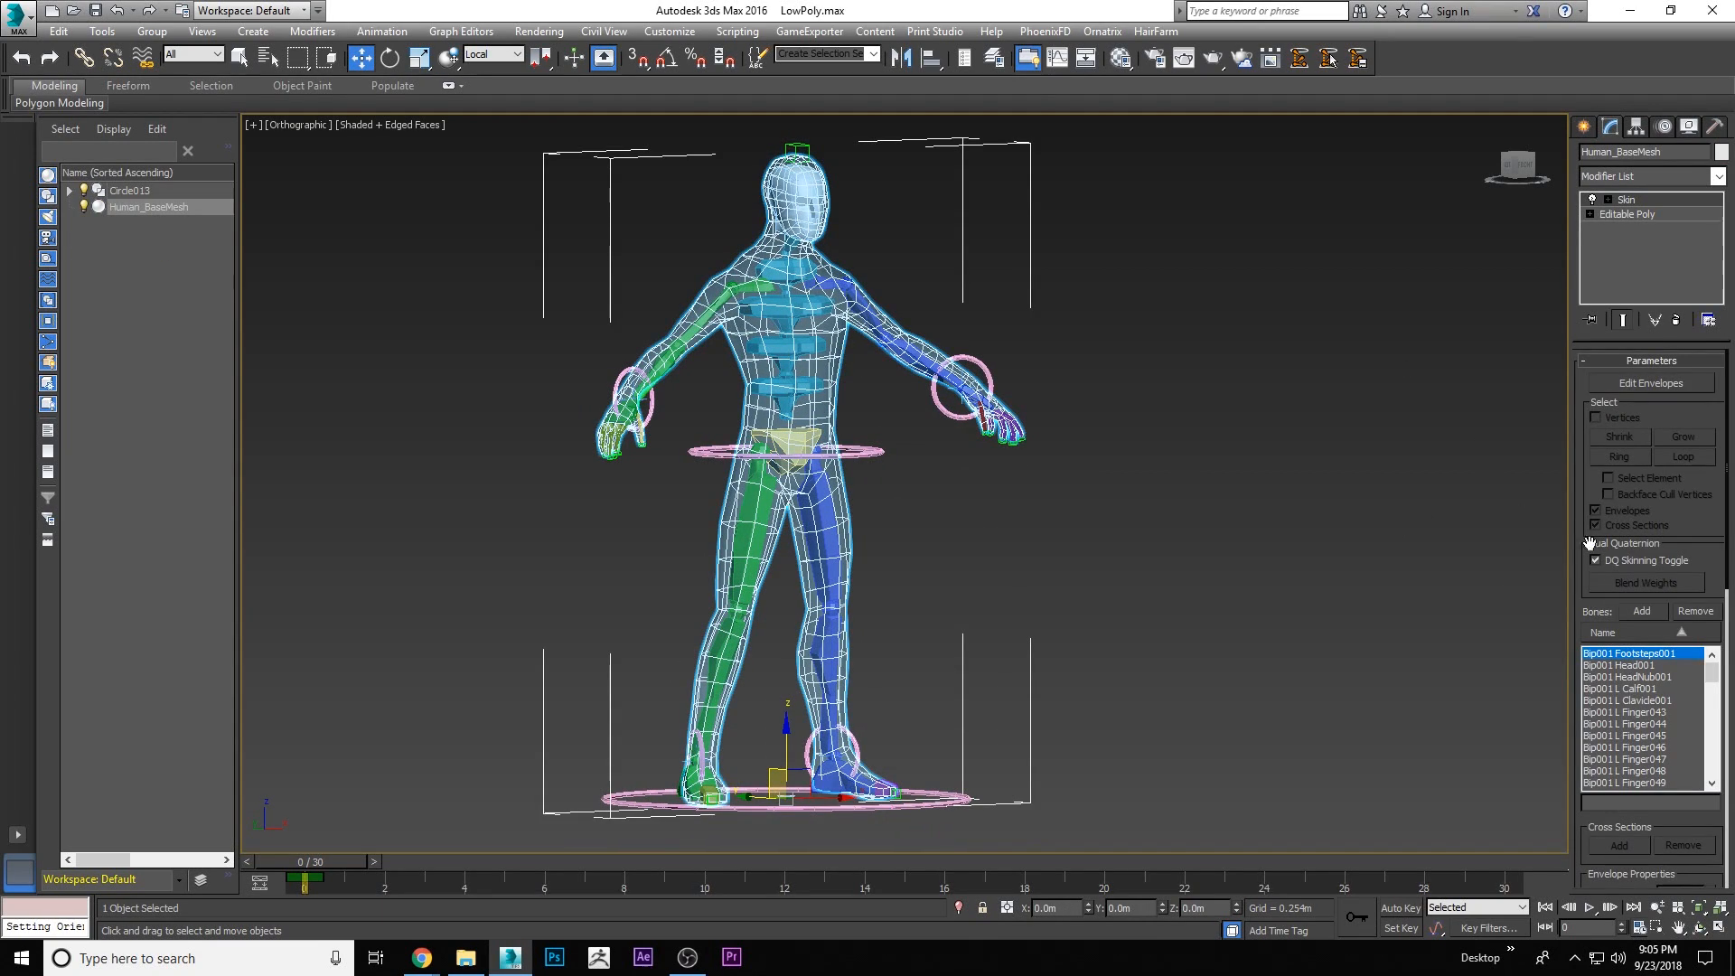
{"action": "left_click_drag", "start_coordinate": [1578, 531], "coordinate": [1576, 359]}
{"action": "left_click", "coordinate": [1631, 498]}
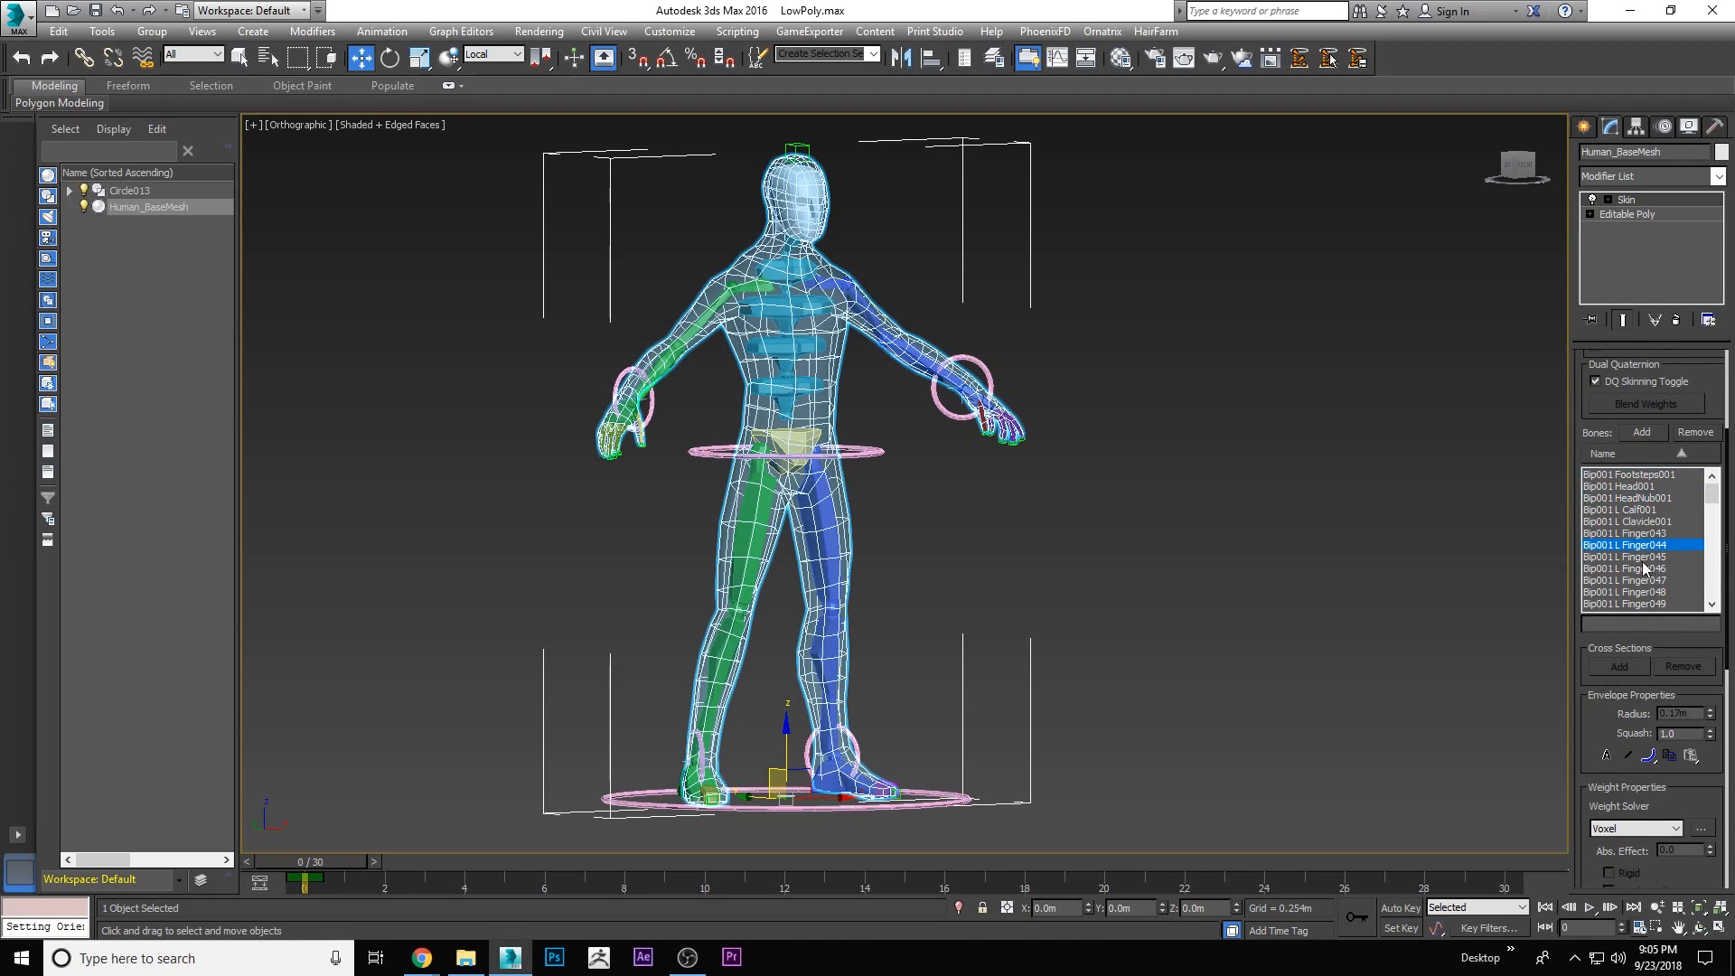
{"action": "left_click", "coordinate": [1618, 486]}
{"action": "left_click_drag", "start_coordinate": [1591, 409], "coordinate": [1573, 703]}
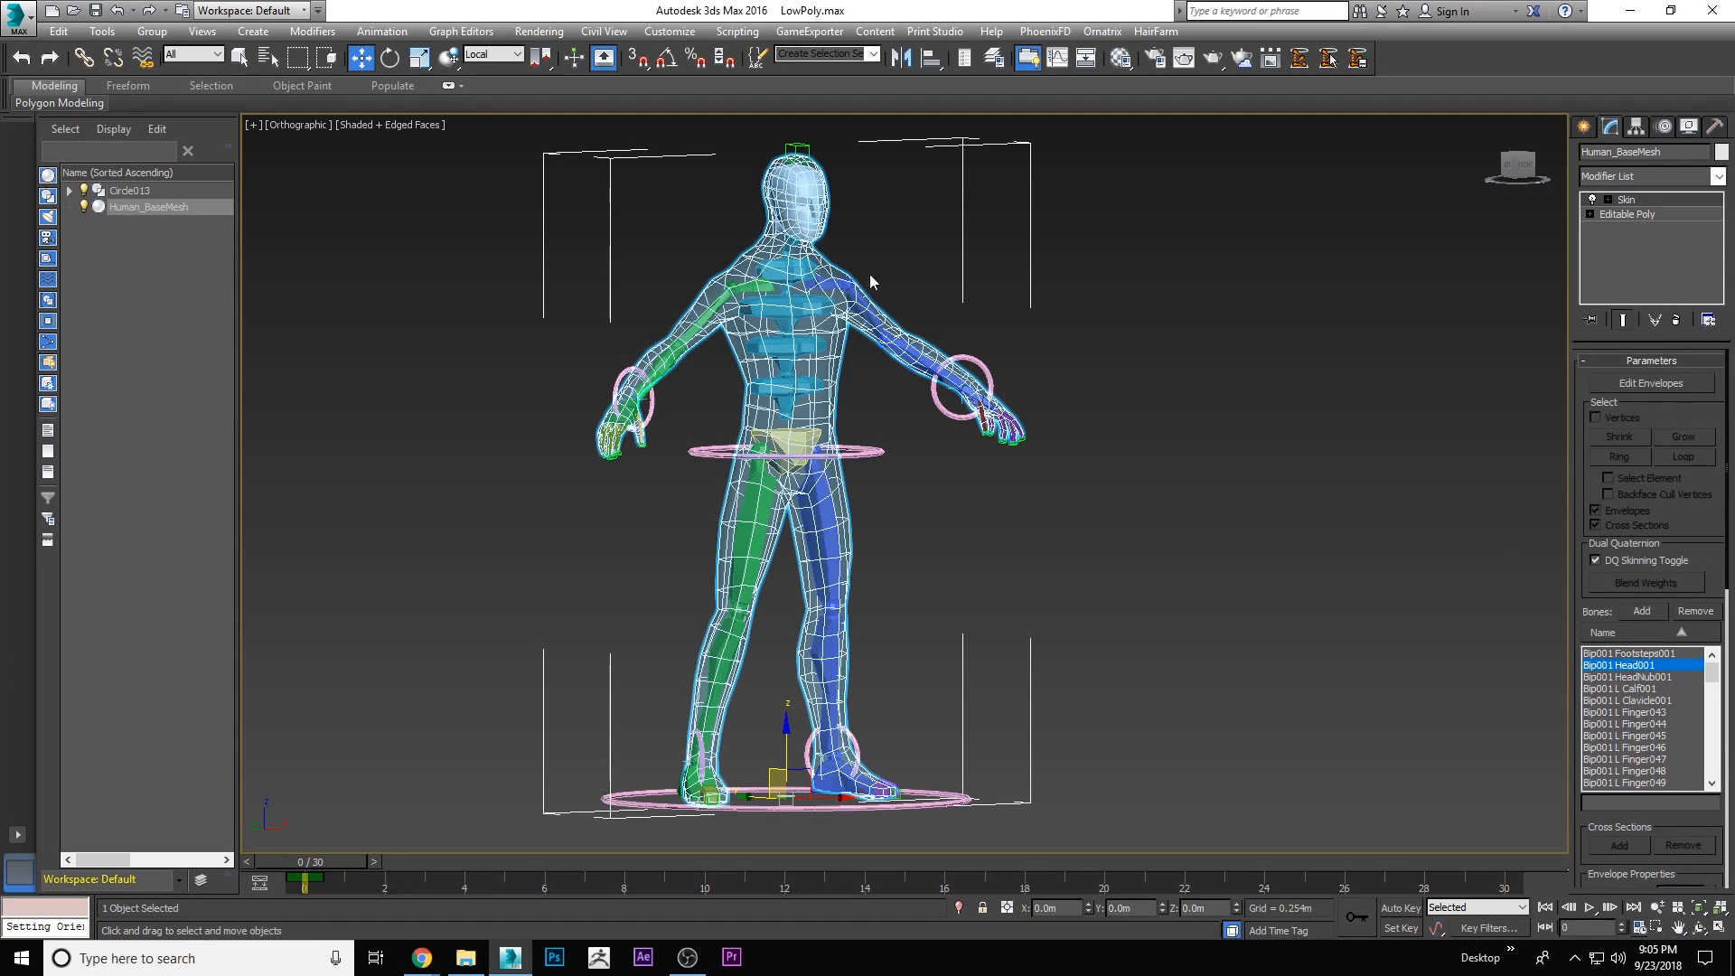
Switch to the Front view and hide all objects except the body mesh
{"action": "key", "text": "f"}
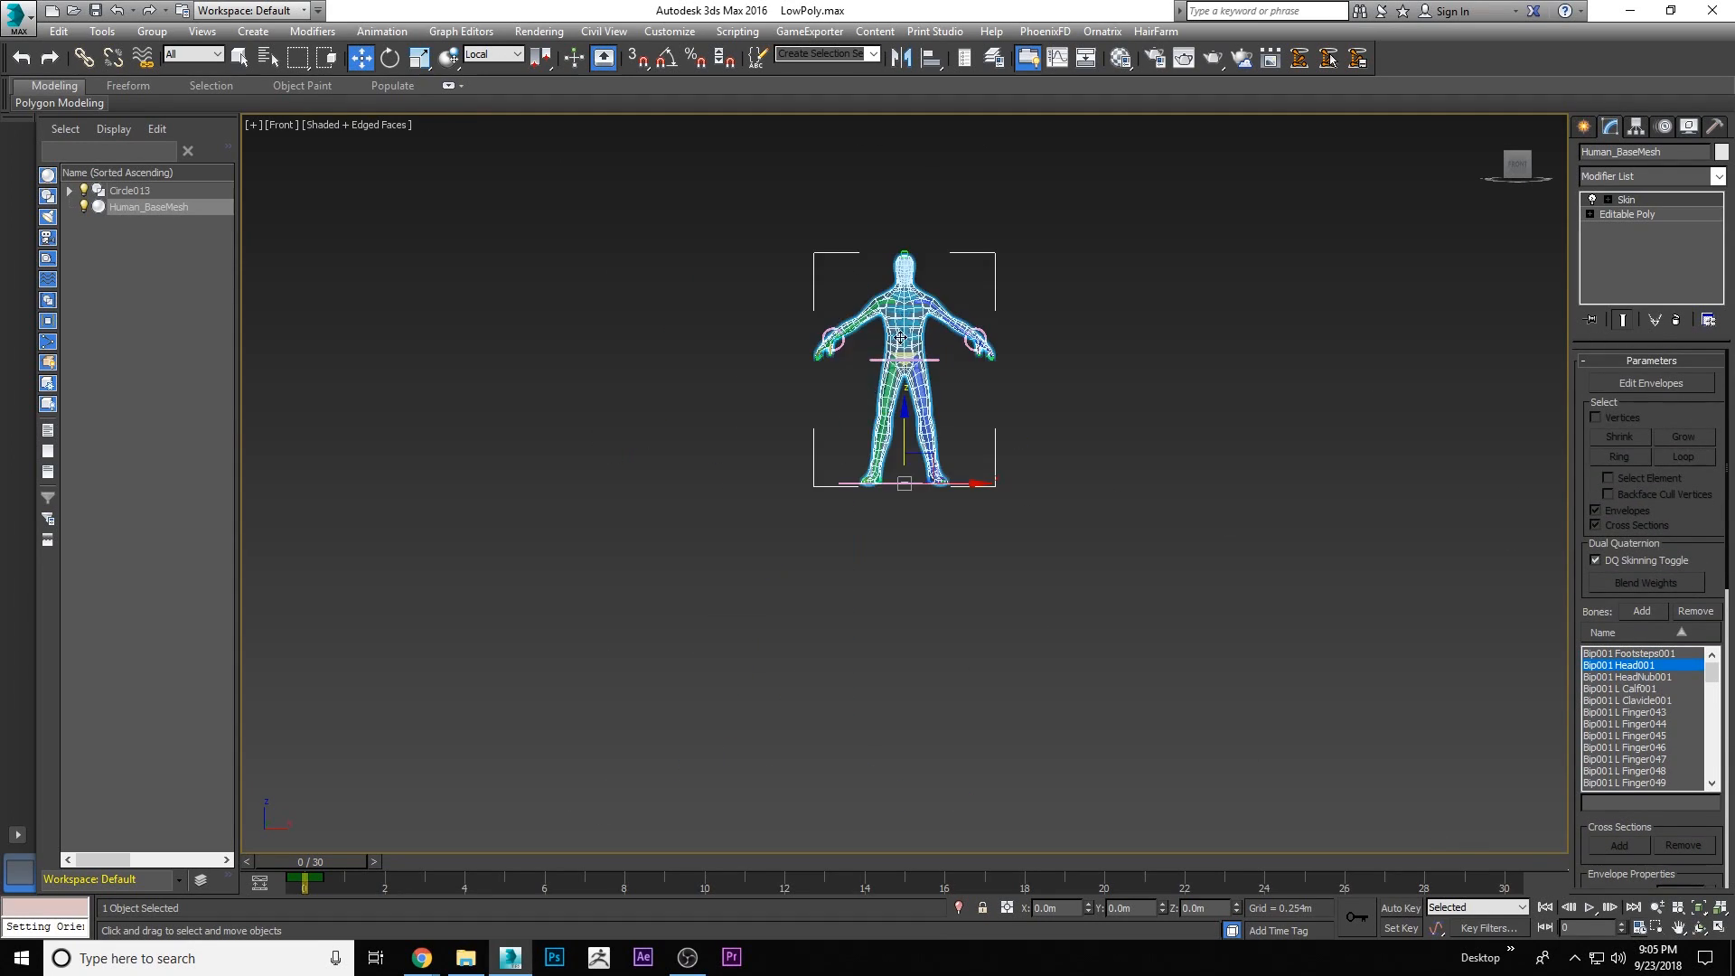
{"action": "scroll", "coordinate": [1034, 418], "scroll_direction": "up", "scroll_amount": 5}
{"action": "right_click", "coordinate": [1130, 246]}
{"action": "left_click", "coordinate": [1156, 266]}
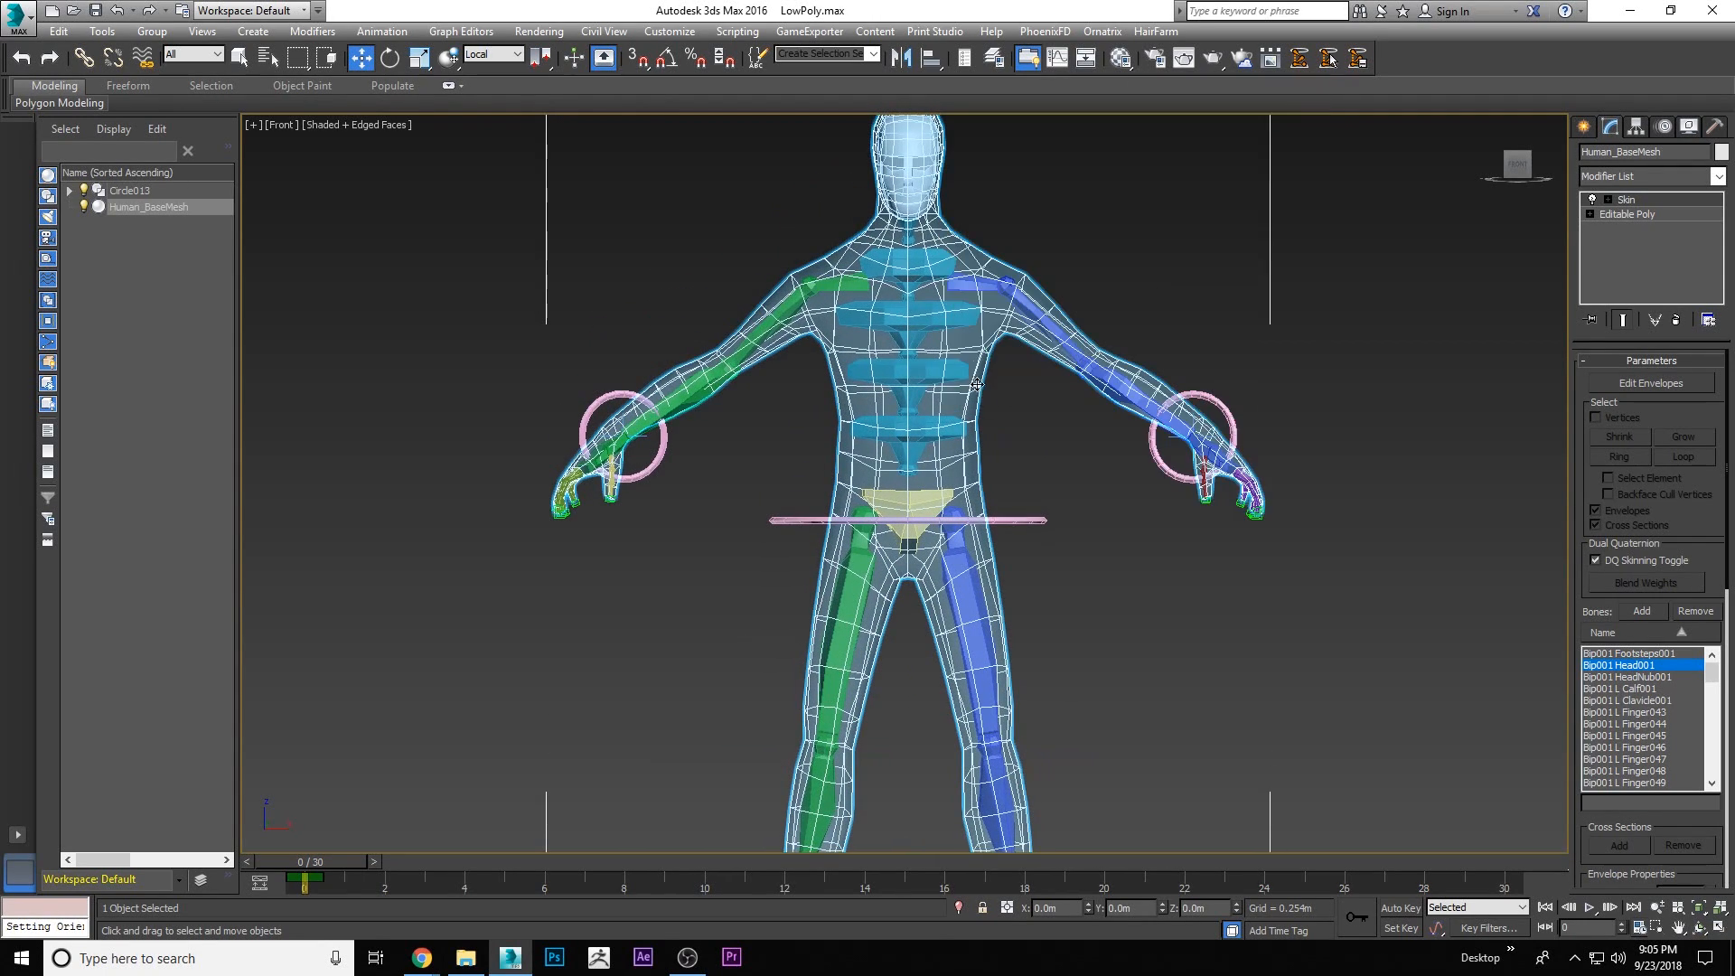
{"action": "right_click", "coordinate": [967, 364]}
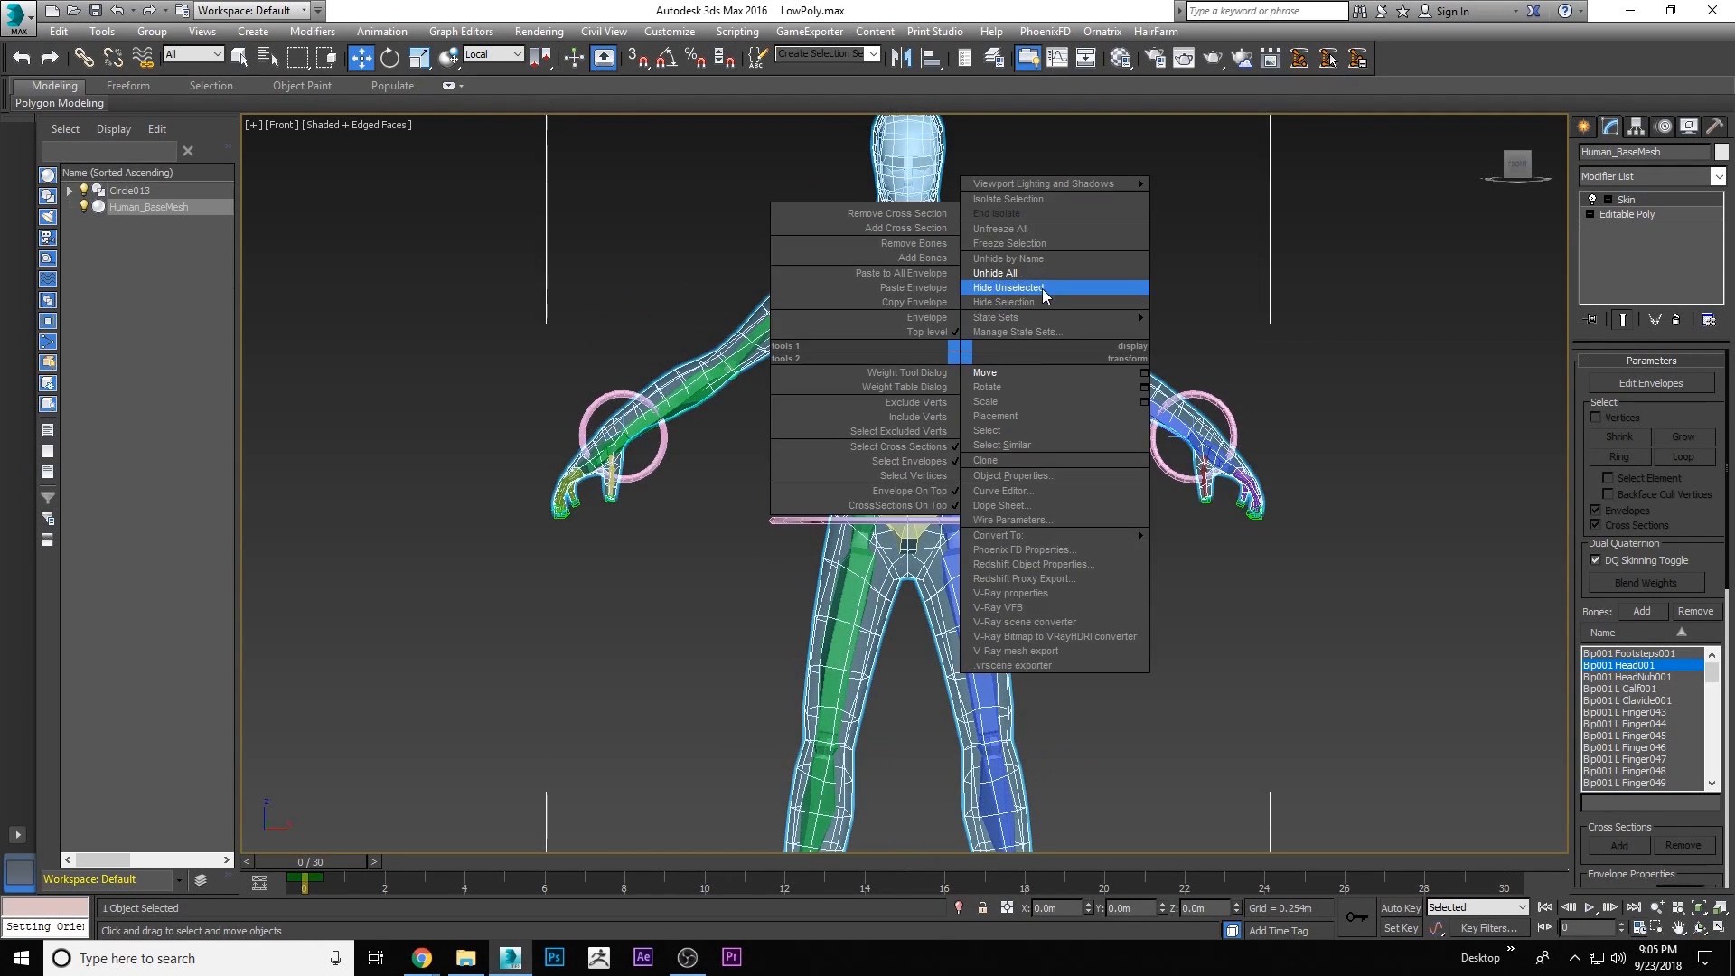
{"action": "left_click", "coordinate": [1046, 288]}
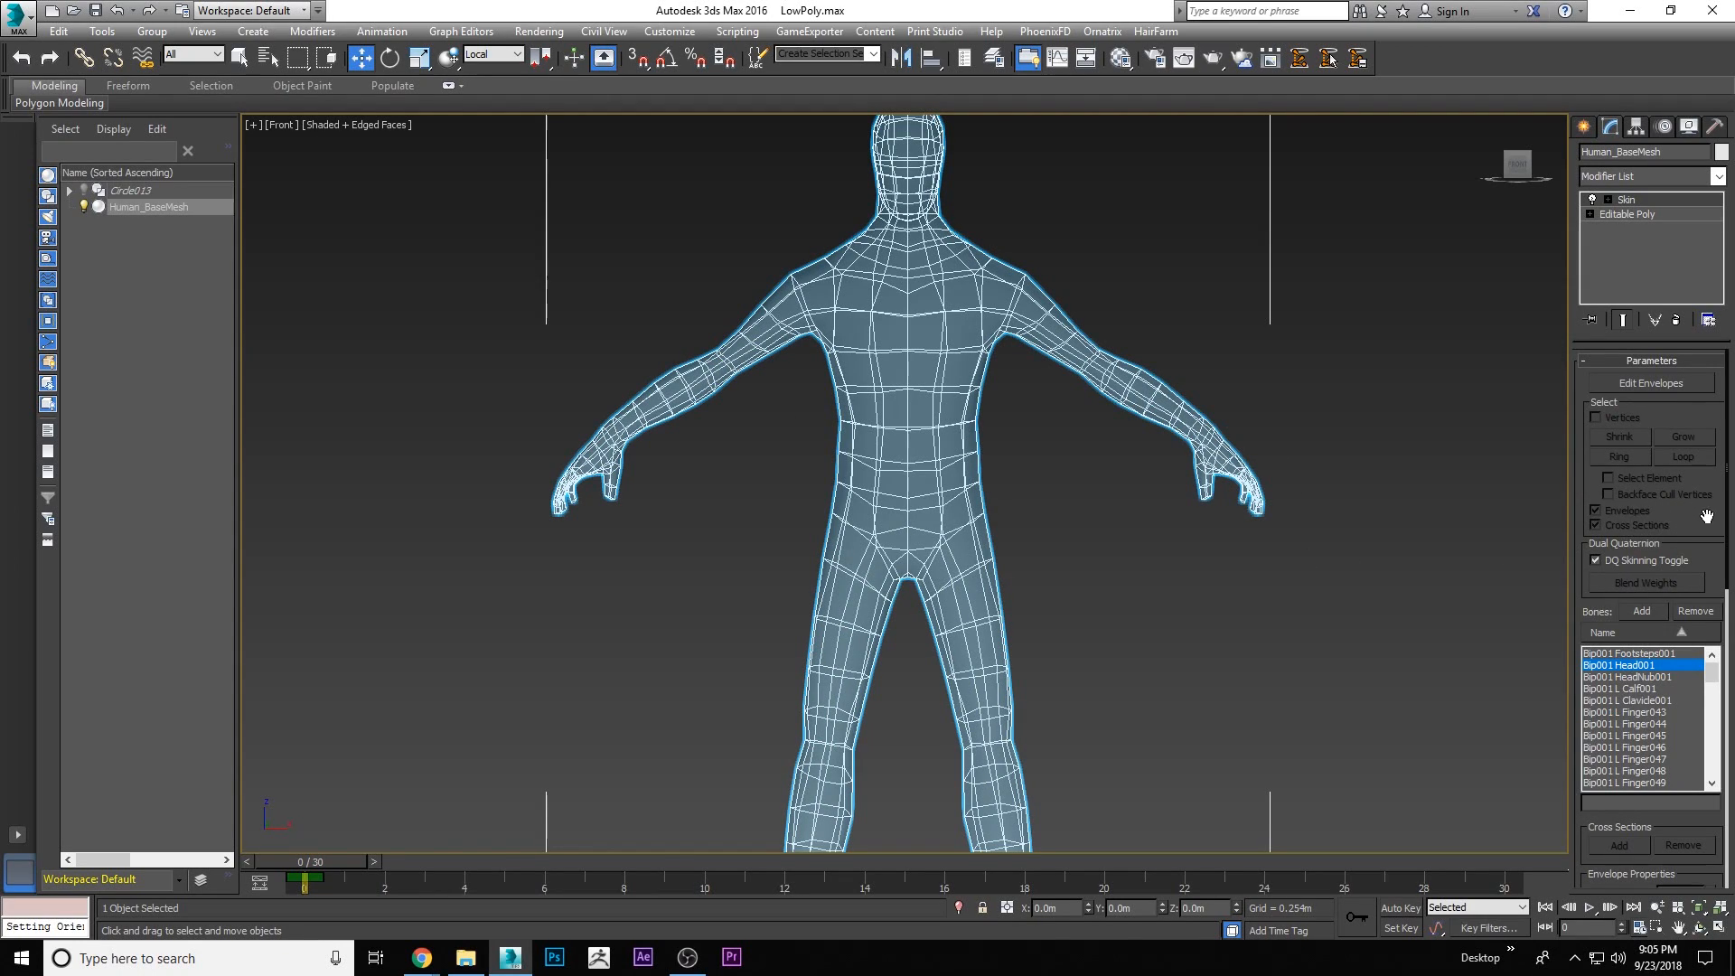
Start editing the Skin envelopes and select the upper chest bone Bip001 Spine007 to show its influence
{"action": "left_click", "coordinate": [1656, 385]}
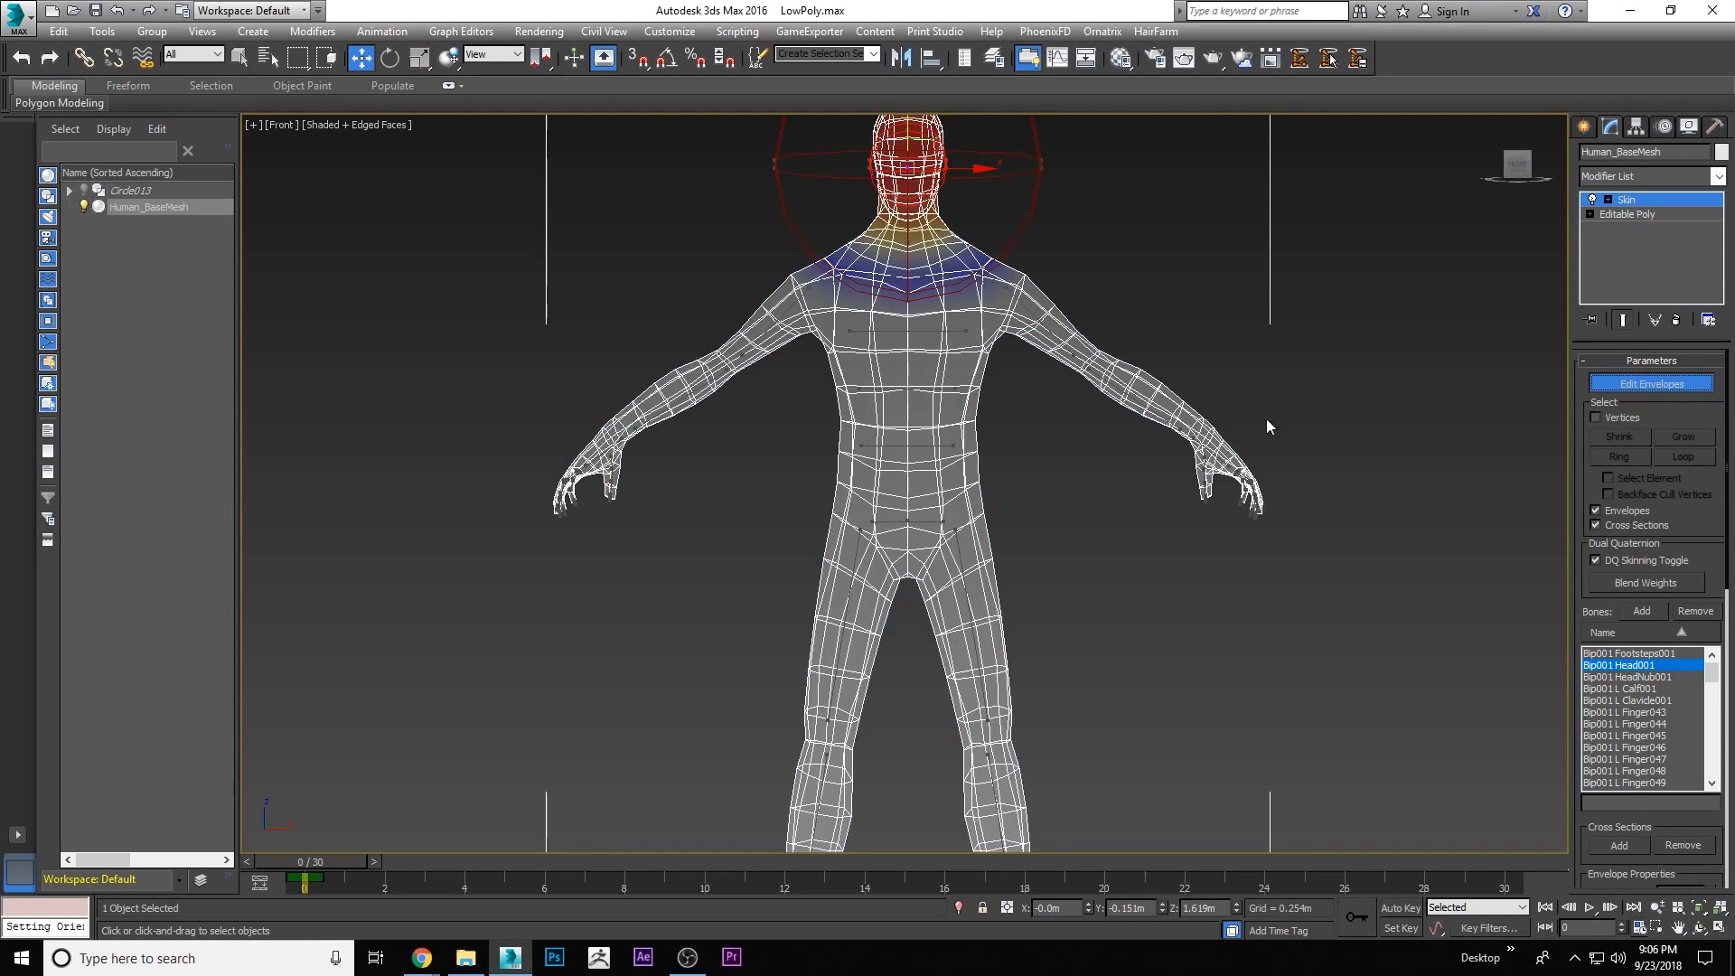
{"action": "left_click", "coordinate": [966, 329]}
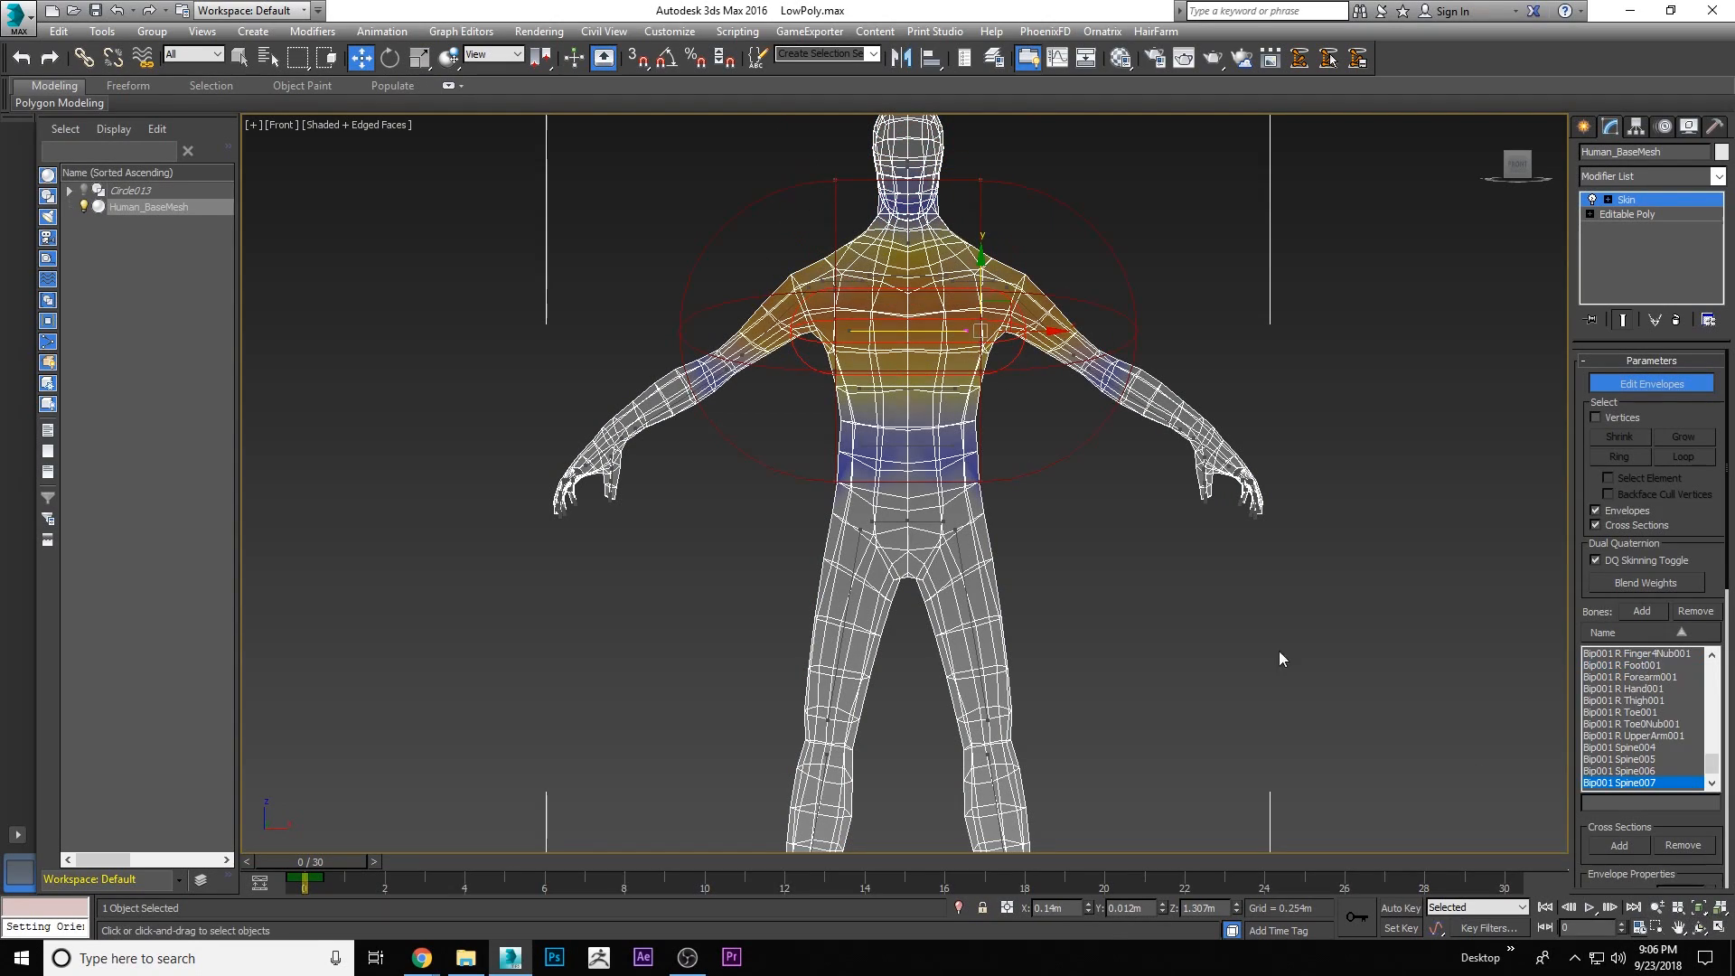
{"action": "left_click", "coordinate": [1700, 928]}
{"action": "left_click_drag", "start_coordinate": [807, 412], "coordinate": [849, 438]}
{"action": "scroll", "coordinate": [1003, 244], "scroll_direction": "up", "scroll_amount": 3}
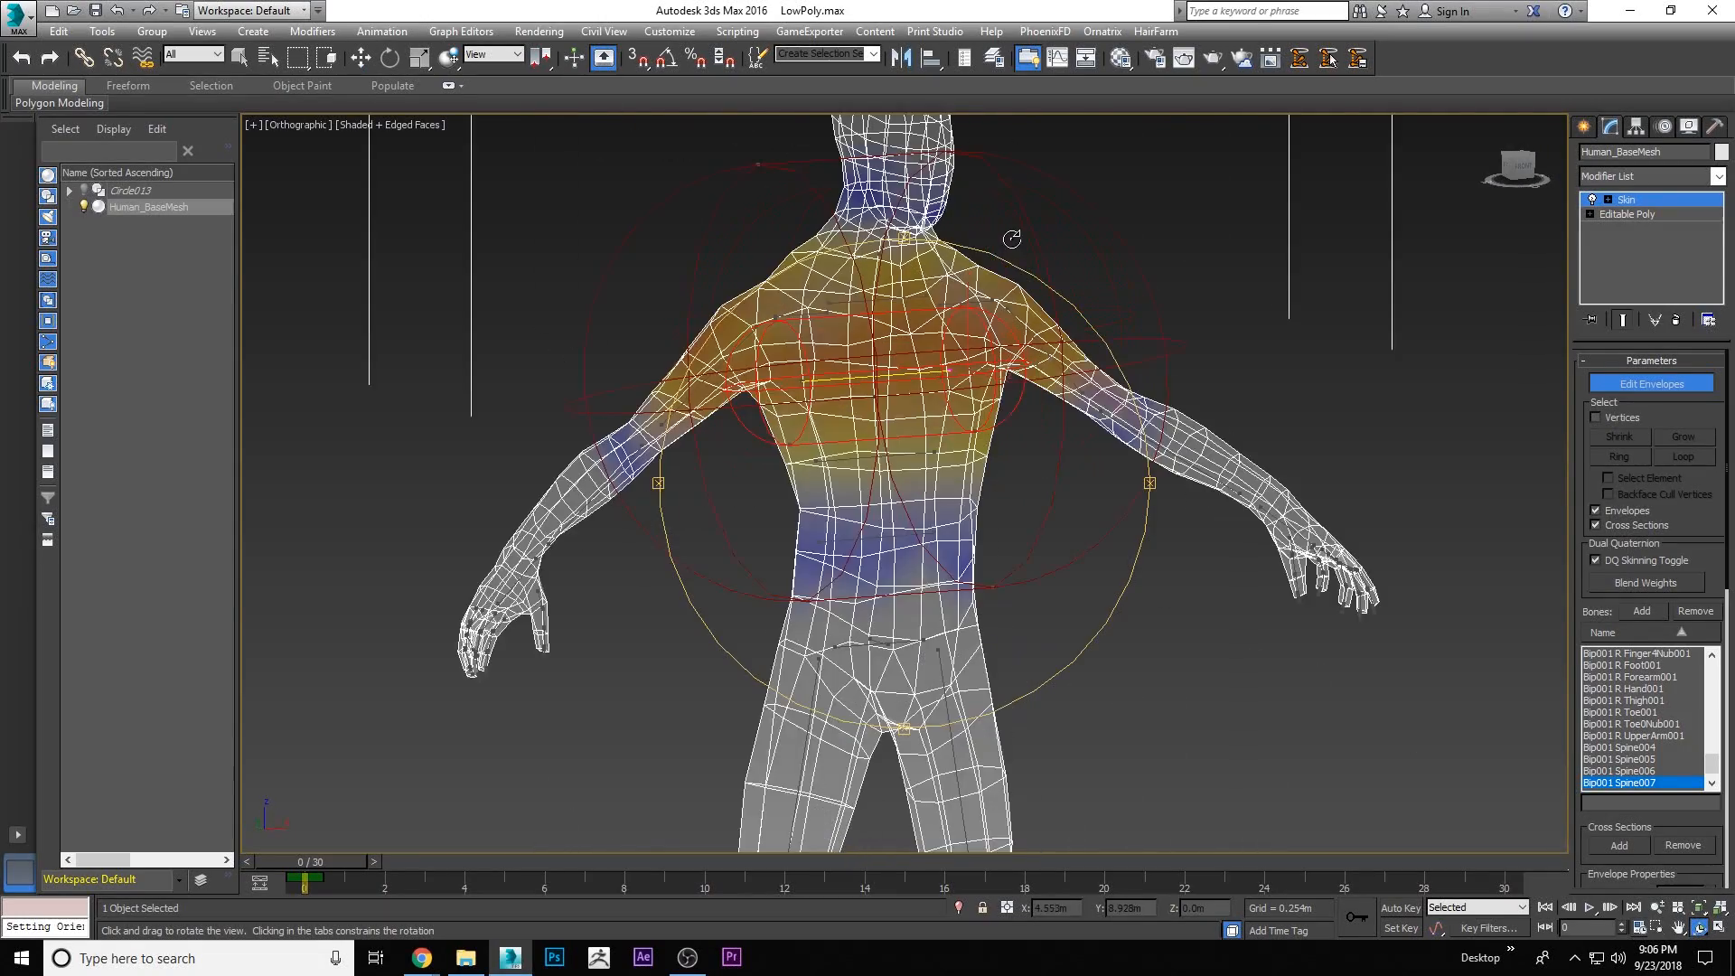
Select the head bone's envelope, Bip001 Head001, on the body mesh
{"action": "middle_click_drag", "start_coordinate": [884, 324], "coordinate": [900, 510]}
{"action": "right_click", "coordinate": [968, 385]}
{"action": "left_click", "coordinate": [976, 340]}
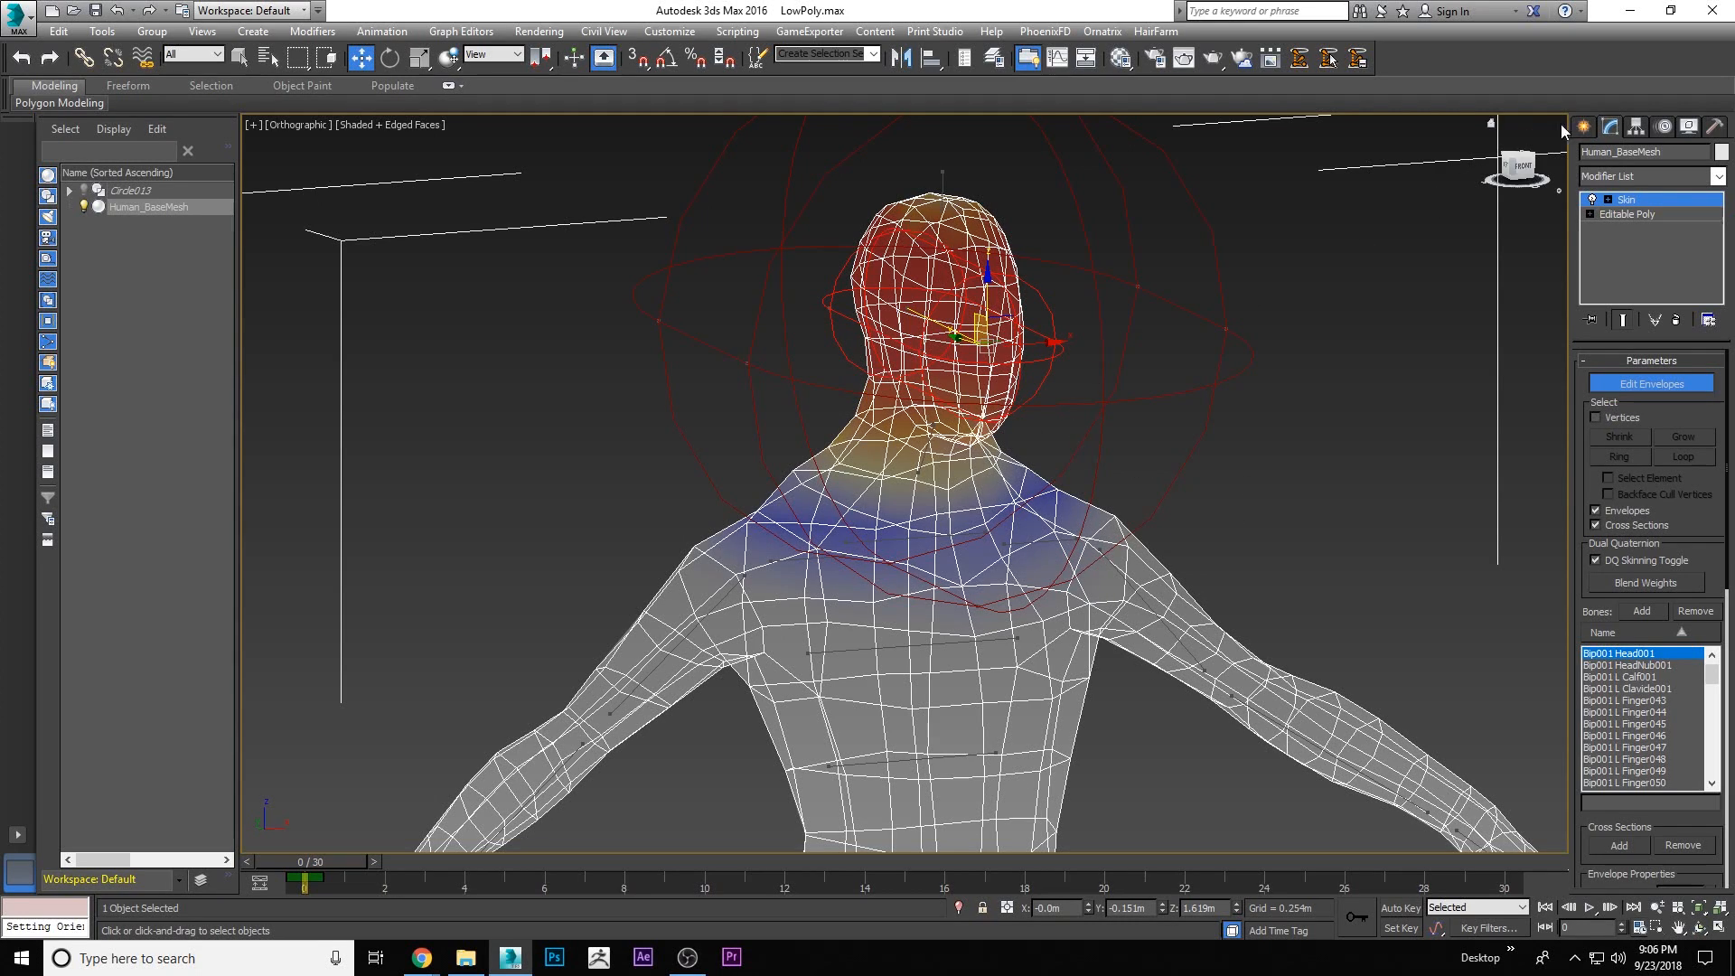
{"action": "scroll", "coordinate": [947, 398], "scroll_direction": "down", "scroll_amount": 3}
{"action": "middle_click_drag", "start_coordinate": [960, 647], "coordinate": [962, 539]}
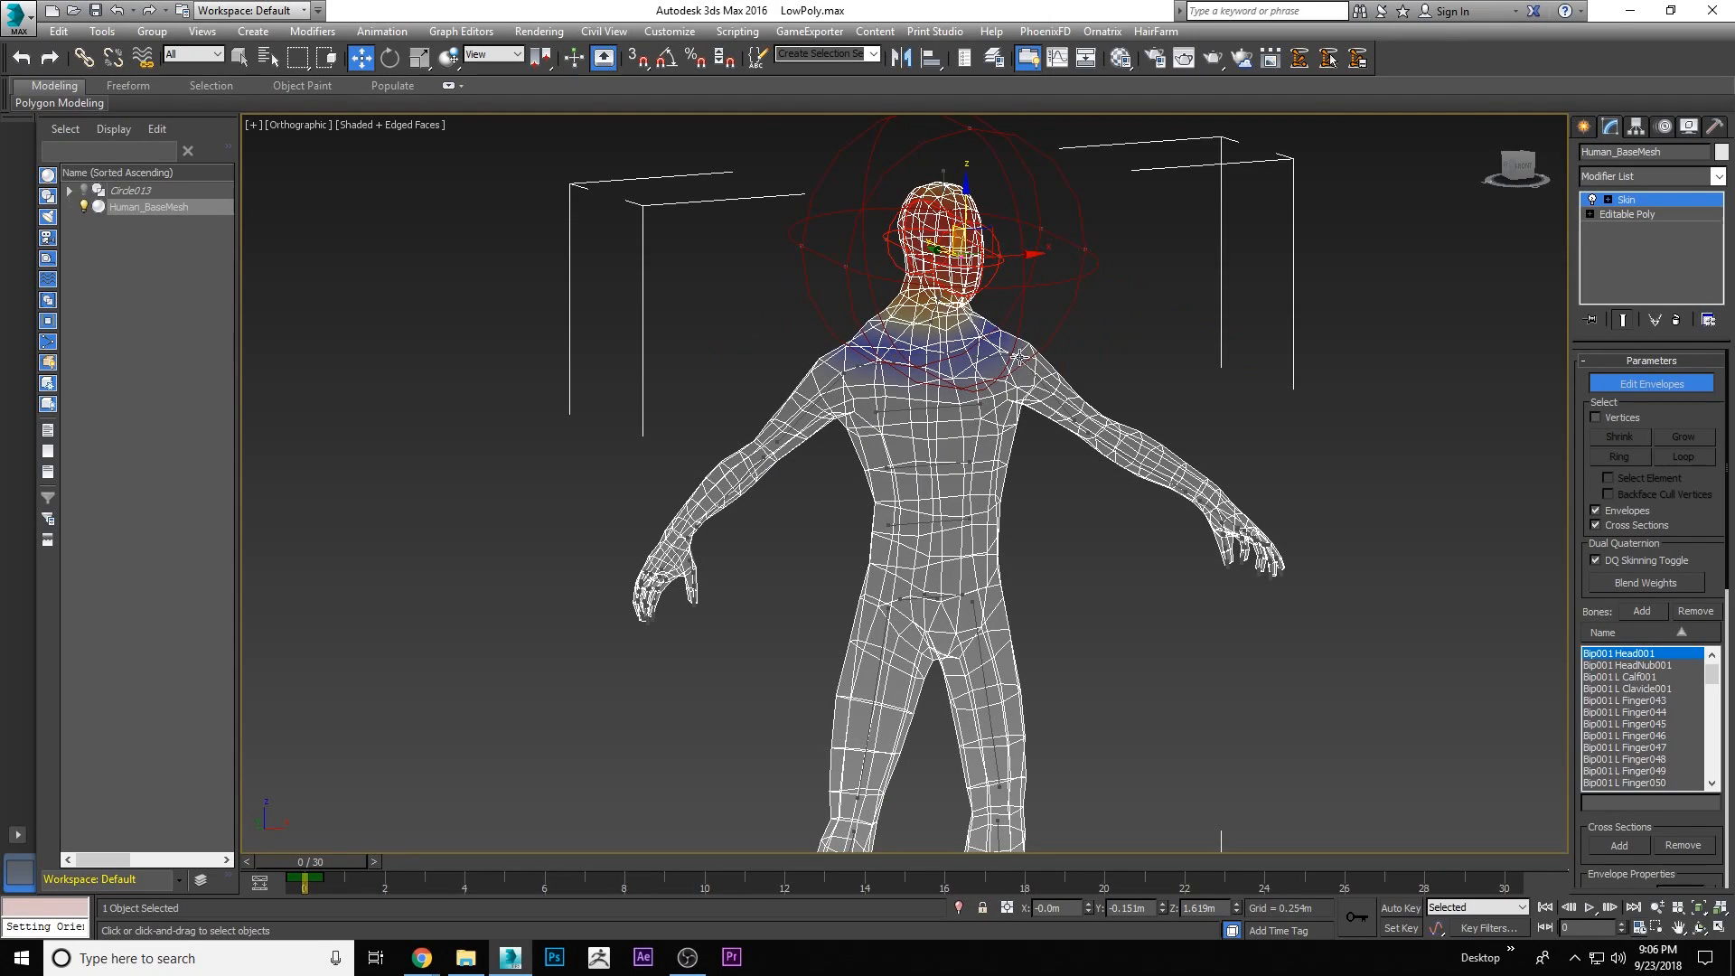
{"action": "scroll", "coordinate": [923, 307], "scroll_direction": "up", "scroll_amount": 2}
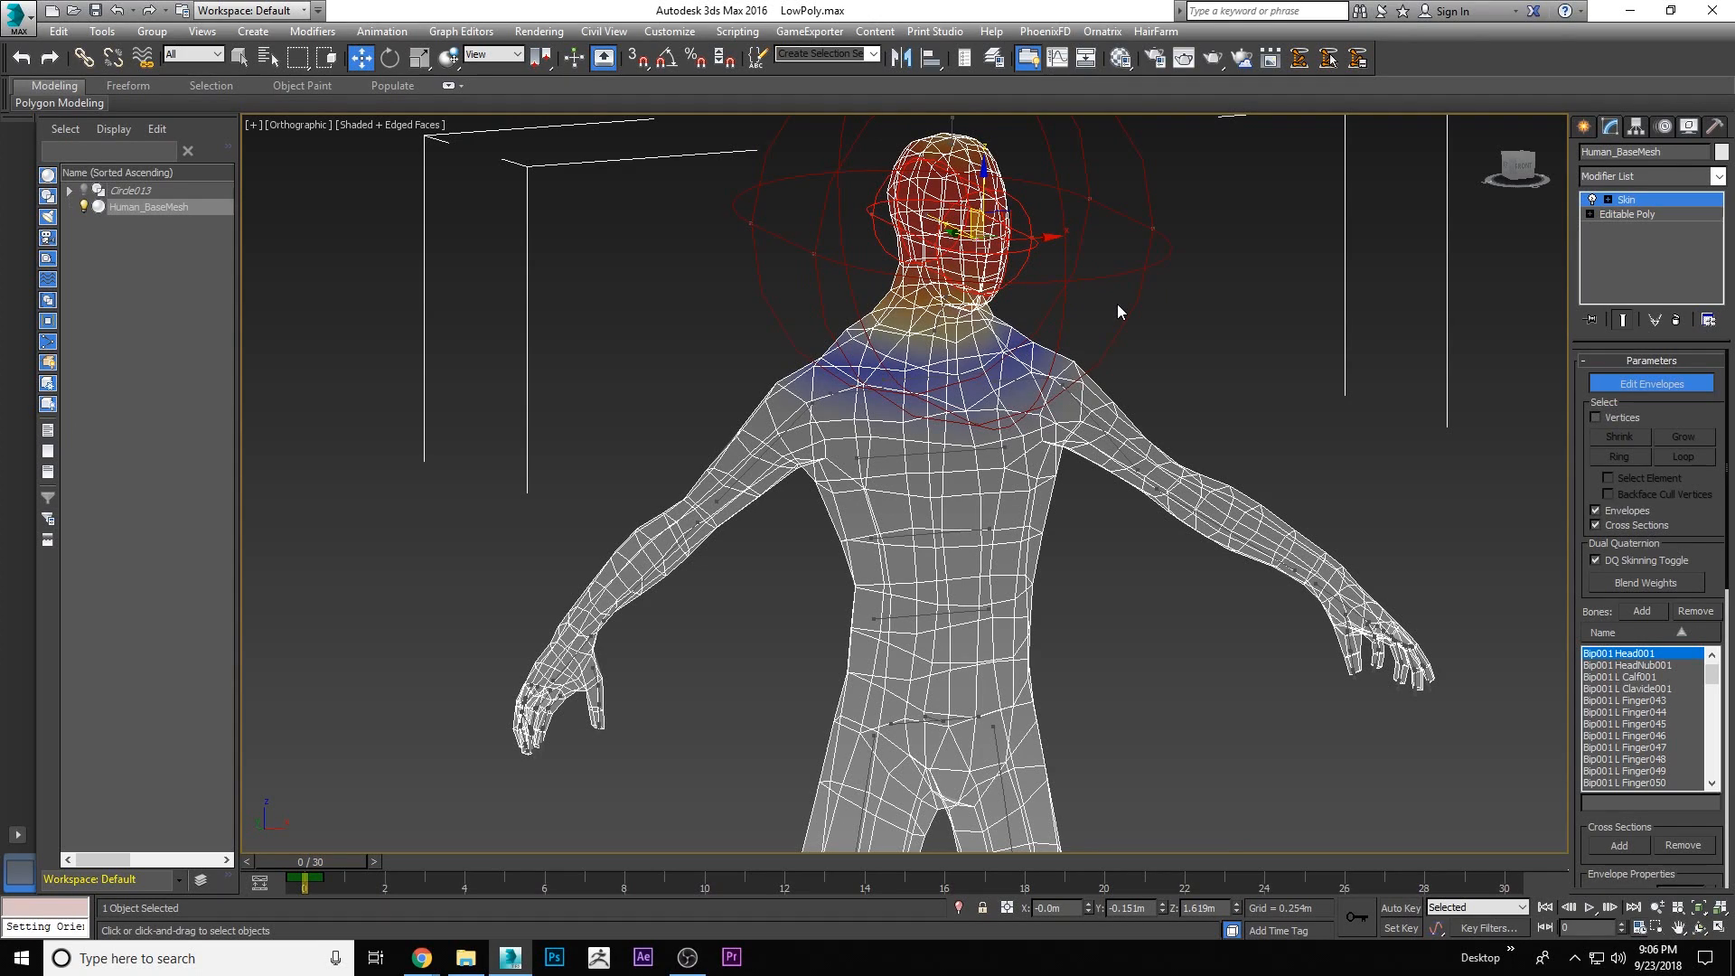
Switch to the Left view of the head and enable vertex selection for the Skin envelopes
{"action": "key", "text": "l"}
{"action": "scroll", "coordinate": [998, 366], "scroll_direction": "up", "scroll_amount": 5}
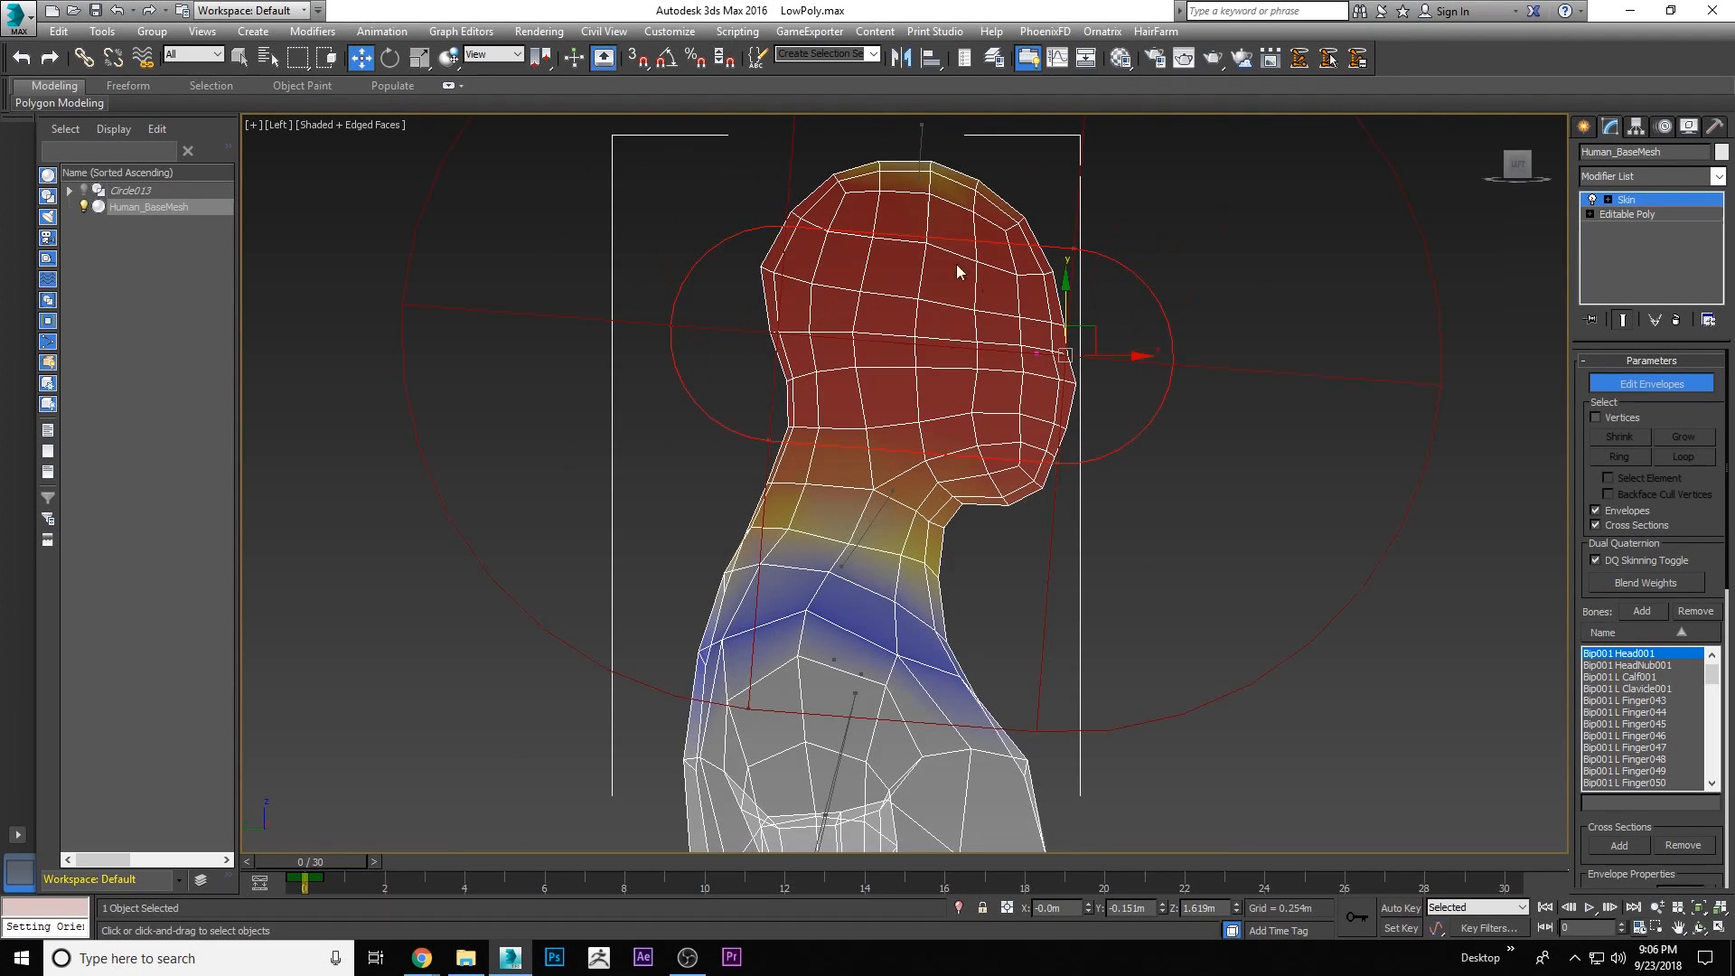
{"action": "middle_click_drag", "start_coordinate": [914, 133], "coordinate": [893, 333]}
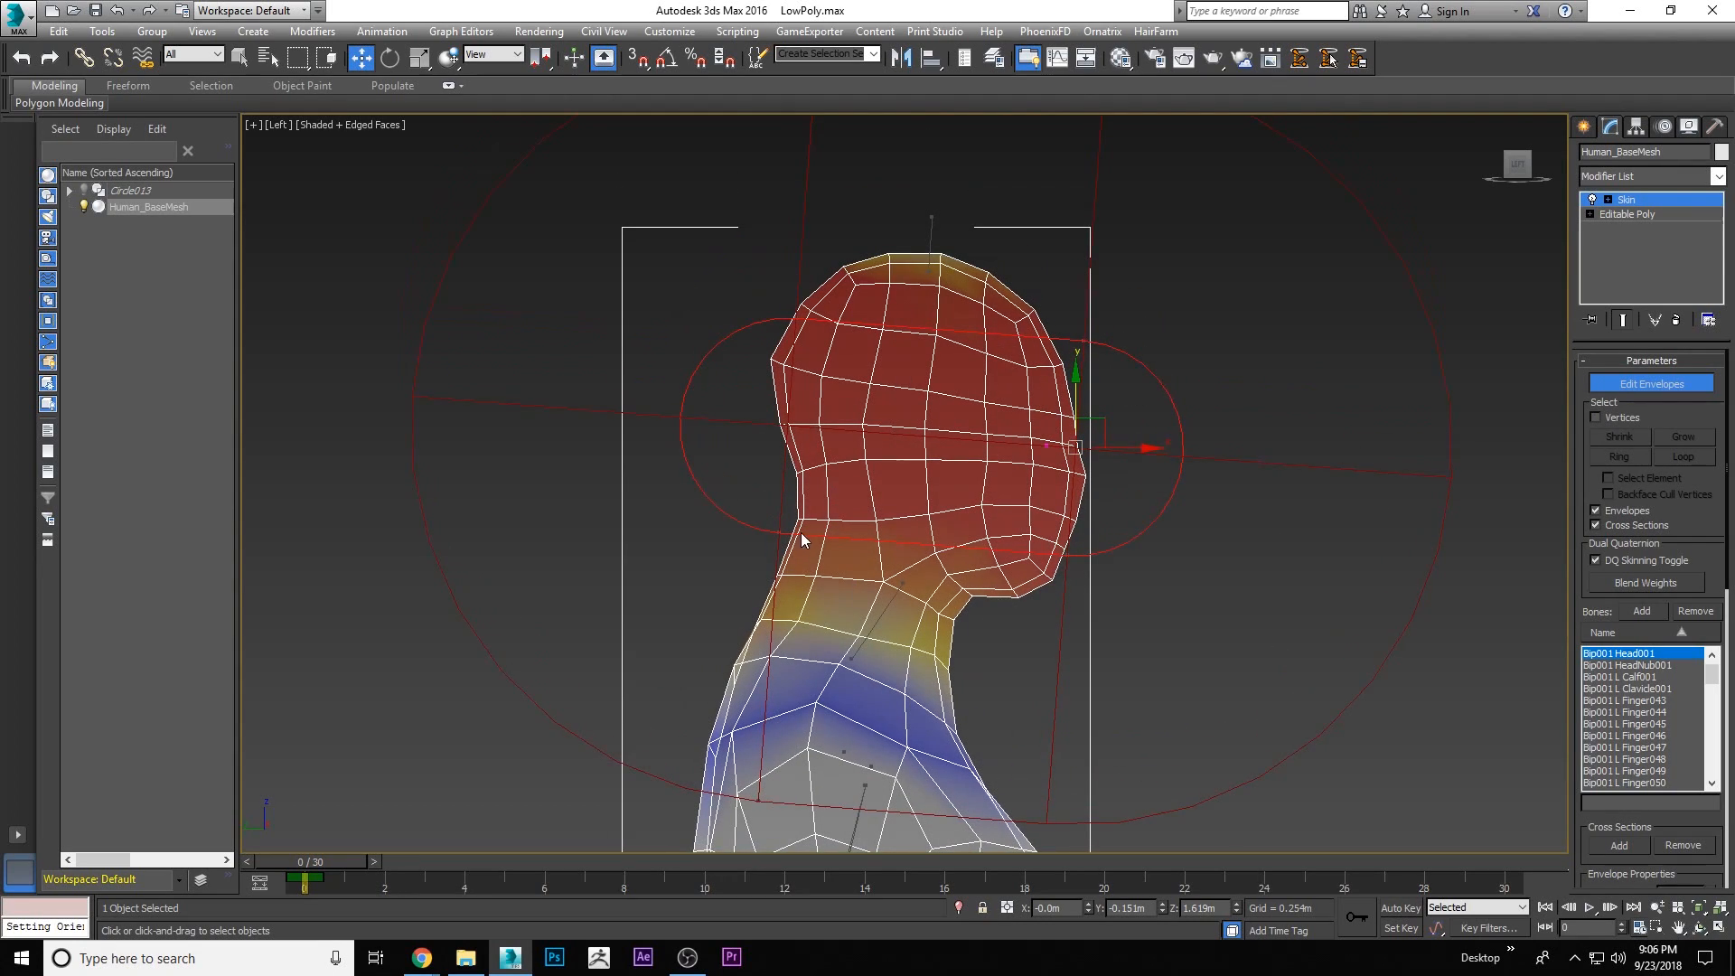
{"action": "left_click", "coordinate": [1596, 417]}
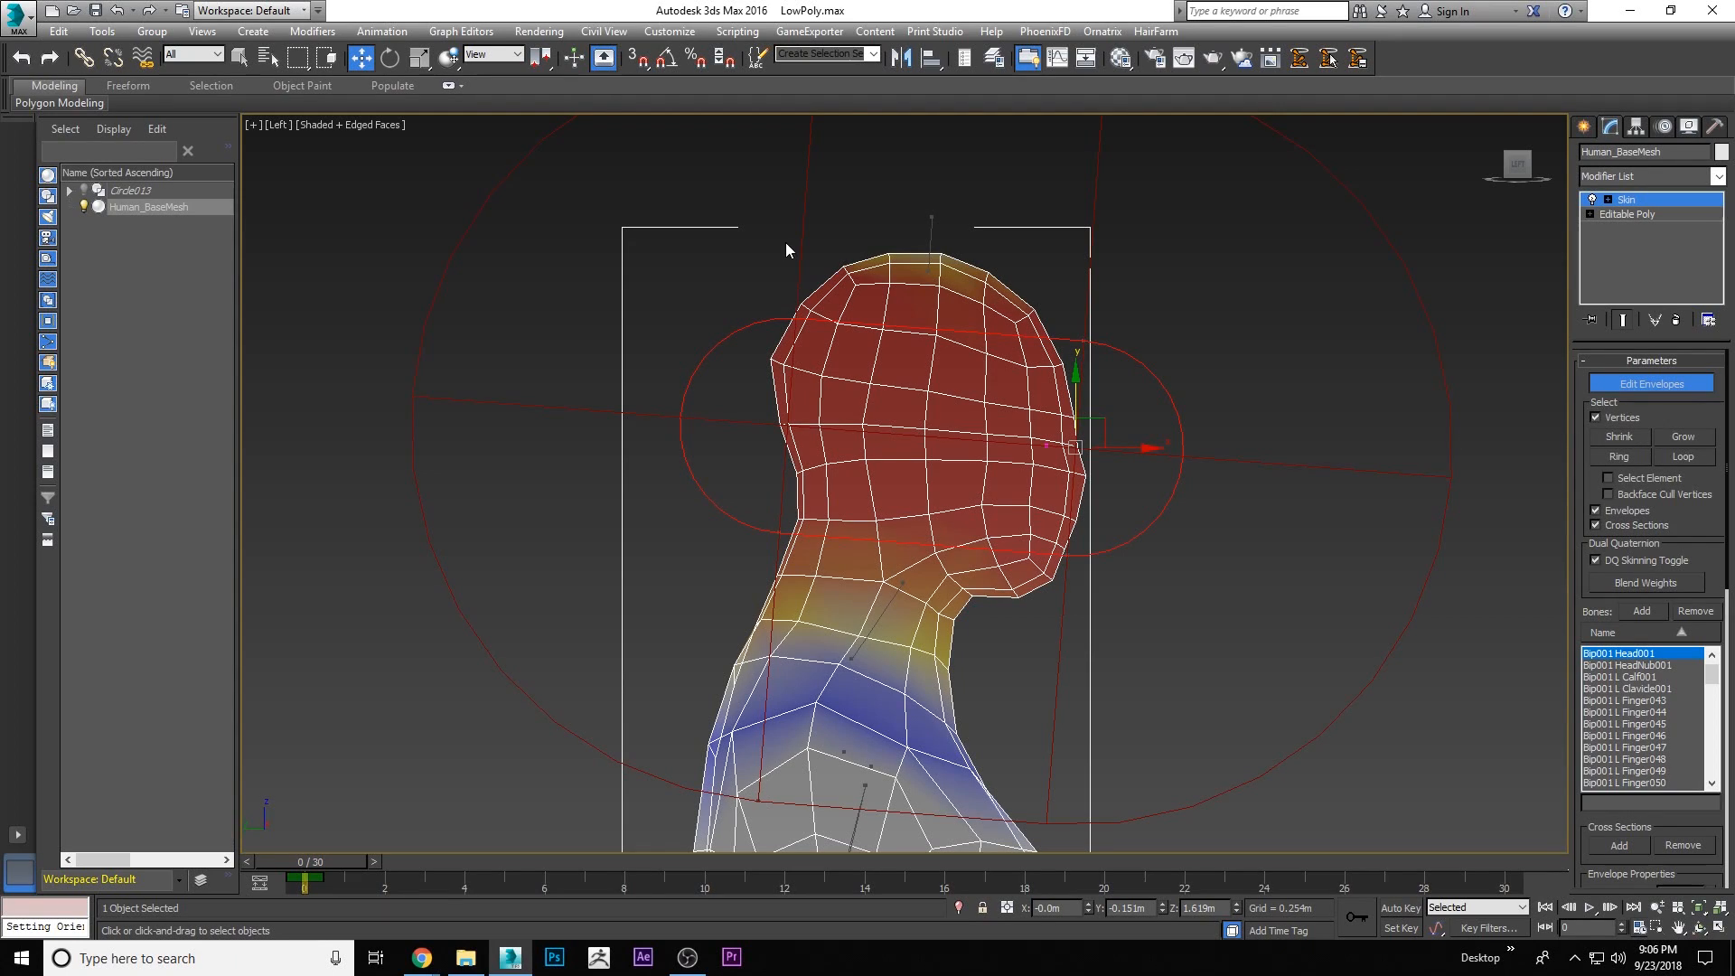
Select all the head vertices and set their absolute weight for Bip001 Head001 to 1.0
{"action": "left_click_drag", "start_coordinate": [1220, 518], "coordinate": [1227, 496]}
{"action": "left_click_drag", "start_coordinate": [994, 619], "coordinate": [992, 619]}
{"action": "left_click_drag", "start_coordinate": [1591, 602], "coordinate": [1567, 169]}
{"action": "left_click_drag", "start_coordinate": [1710, 598], "coordinate": [1695, 337]}
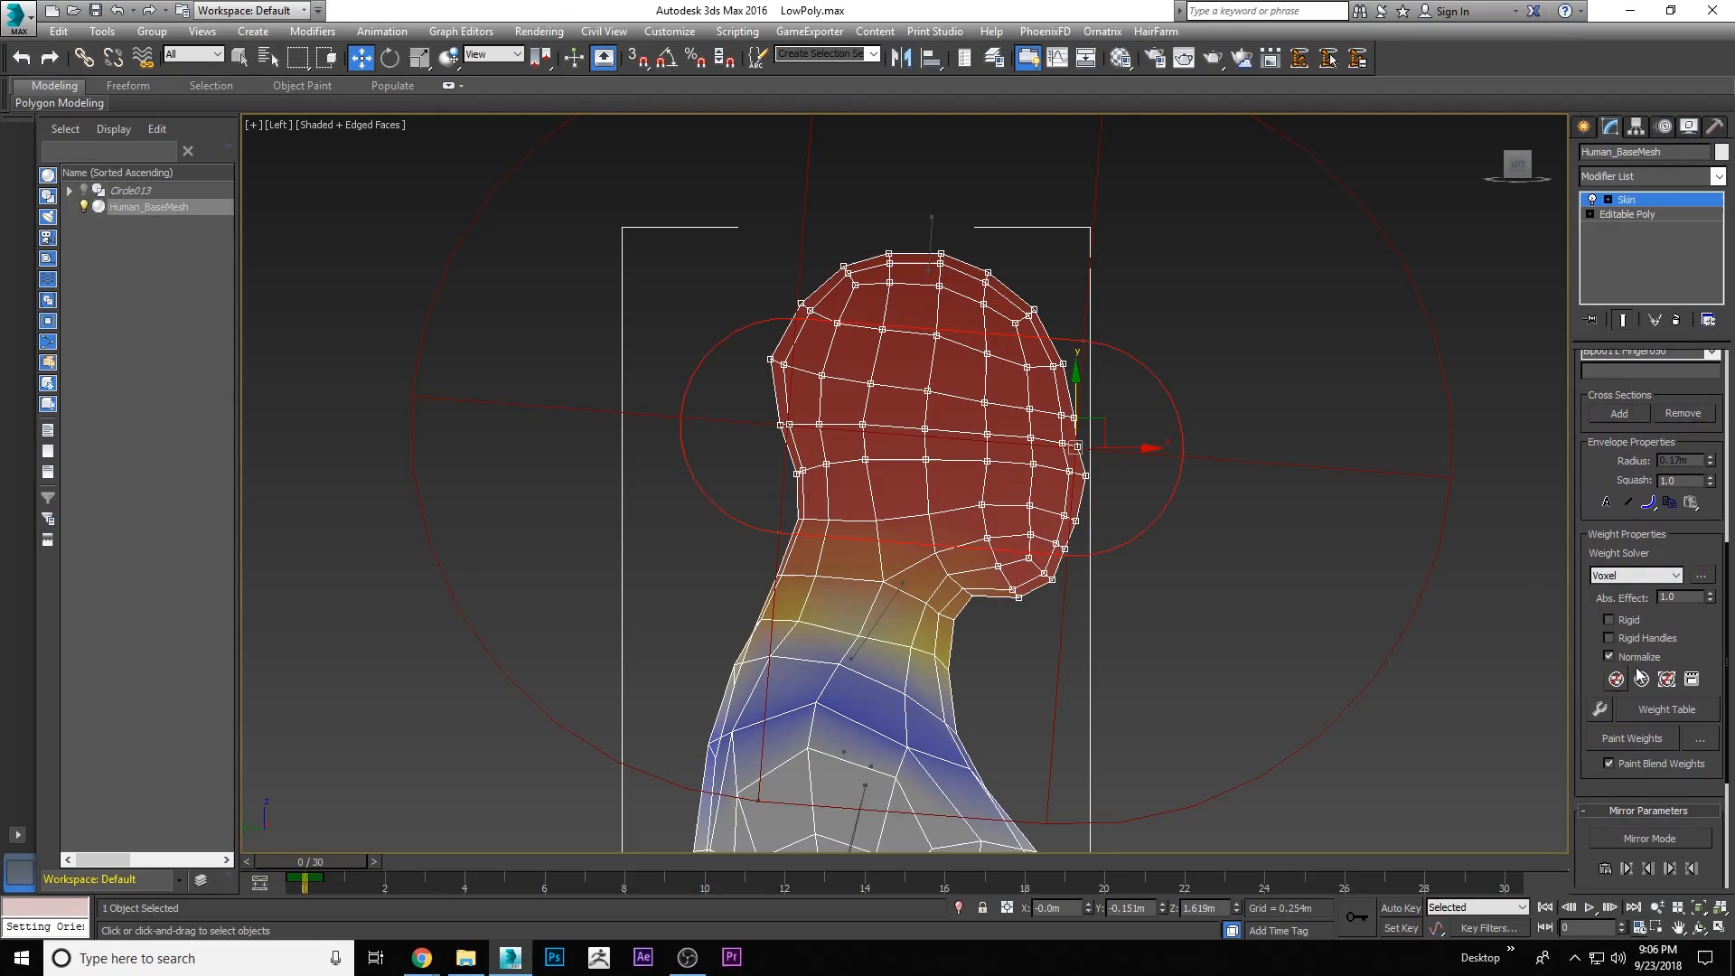
Try an absolute effect of 0.0 on the head vertices and return it to 1.0
{"action": "left_click", "coordinate": [1699, 927]}
{"action": "mouse_move", "coordinate": [1021, 445]}
{"action": "left_mouse_down"}
{"action": "mouse_move", "coordinate": [979, 477]}
{"action": "mouse_move", "coordinate": [1024, 423]}
{"action": "left_mouse_up"}
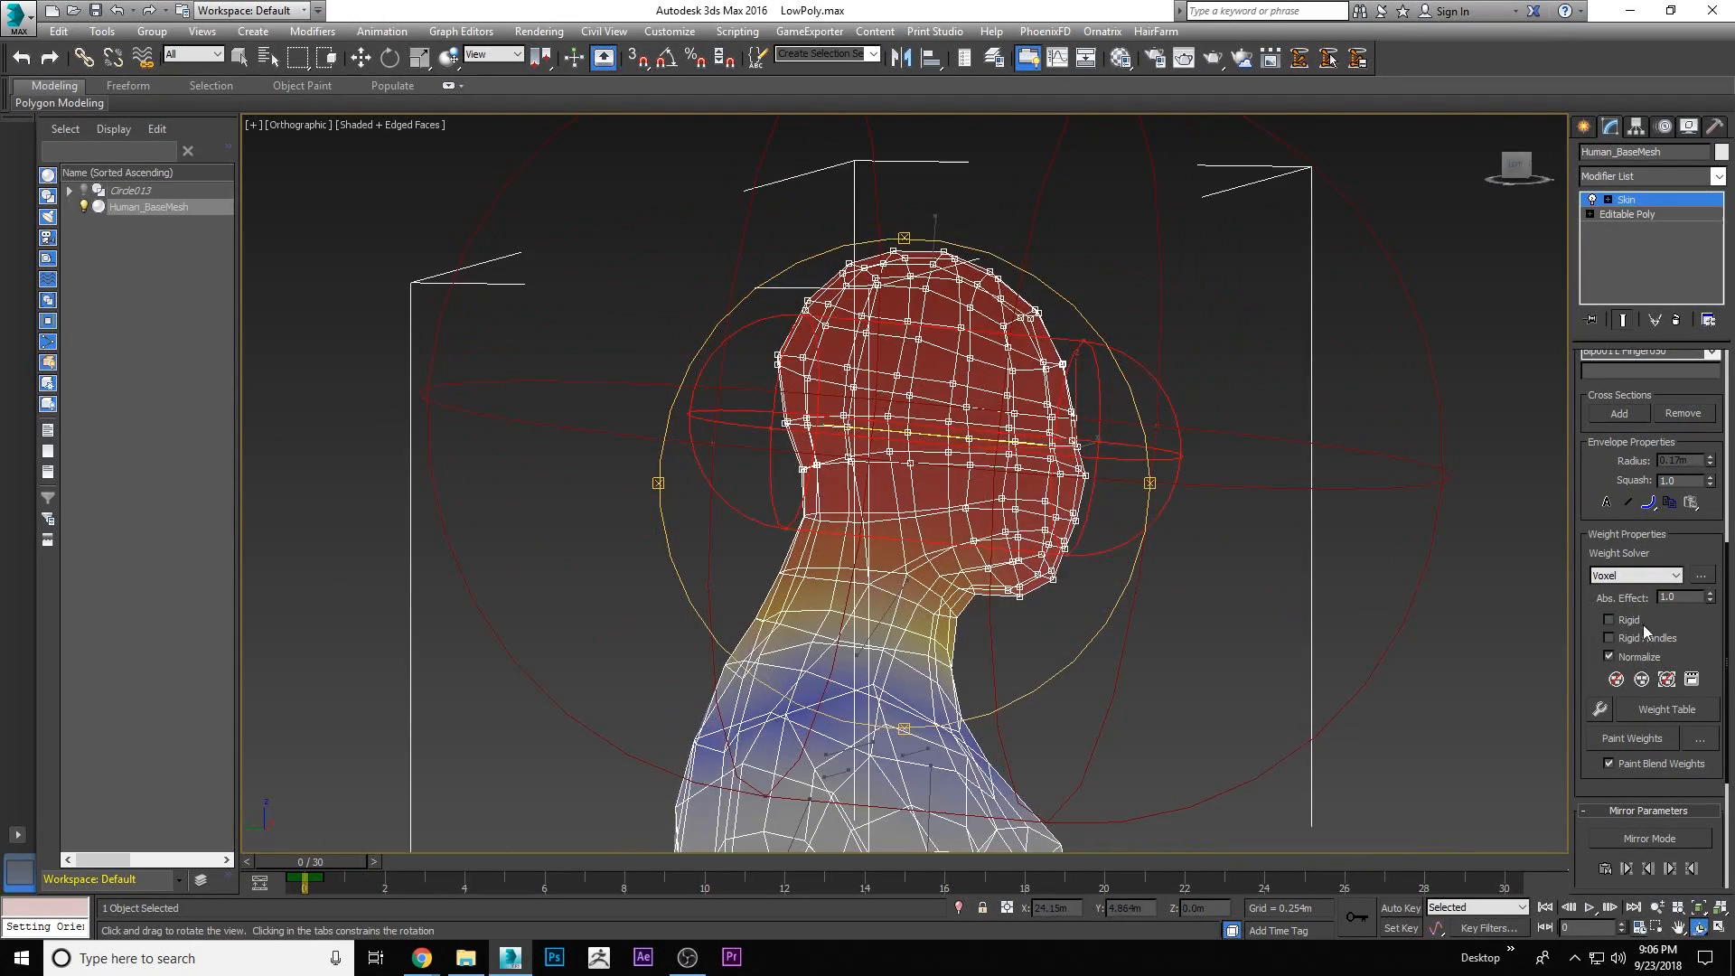
{"action": "left_click_drag", "start_coordinate": [1715, 597], "coordinate": [1710, 612]}
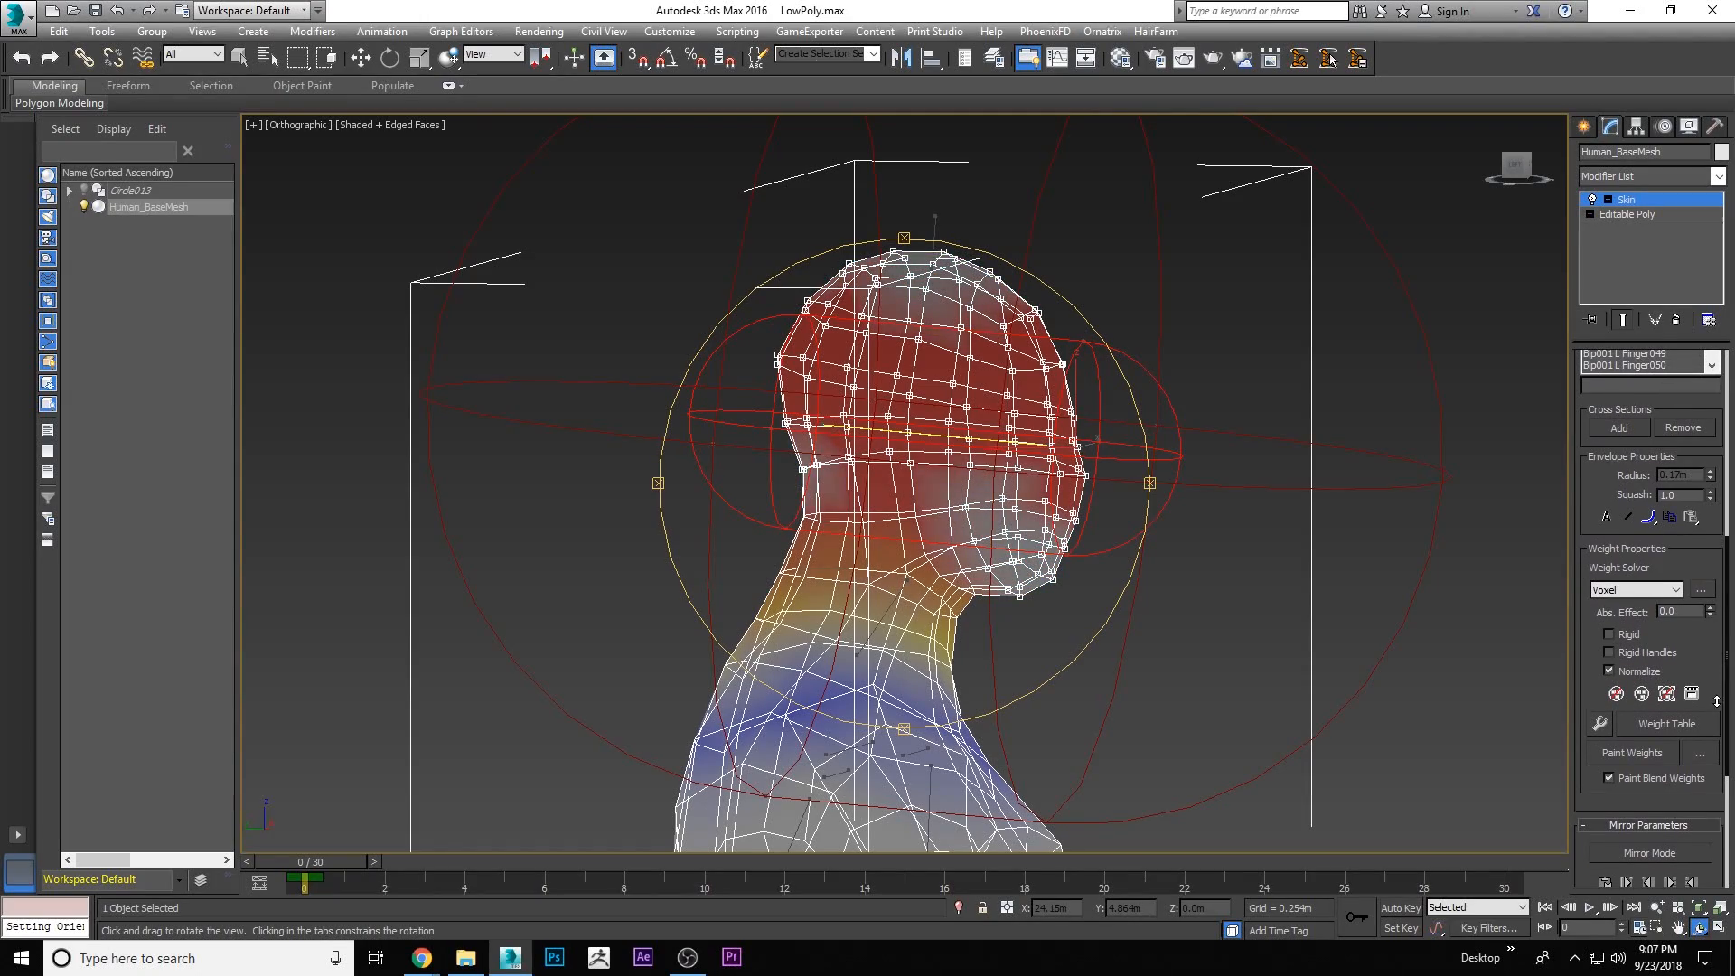
{"action": "left_click_drag", "start_coordinate": [968, 443], "coordinate": [971, 438]}
{"action": "key", "text": "w"}
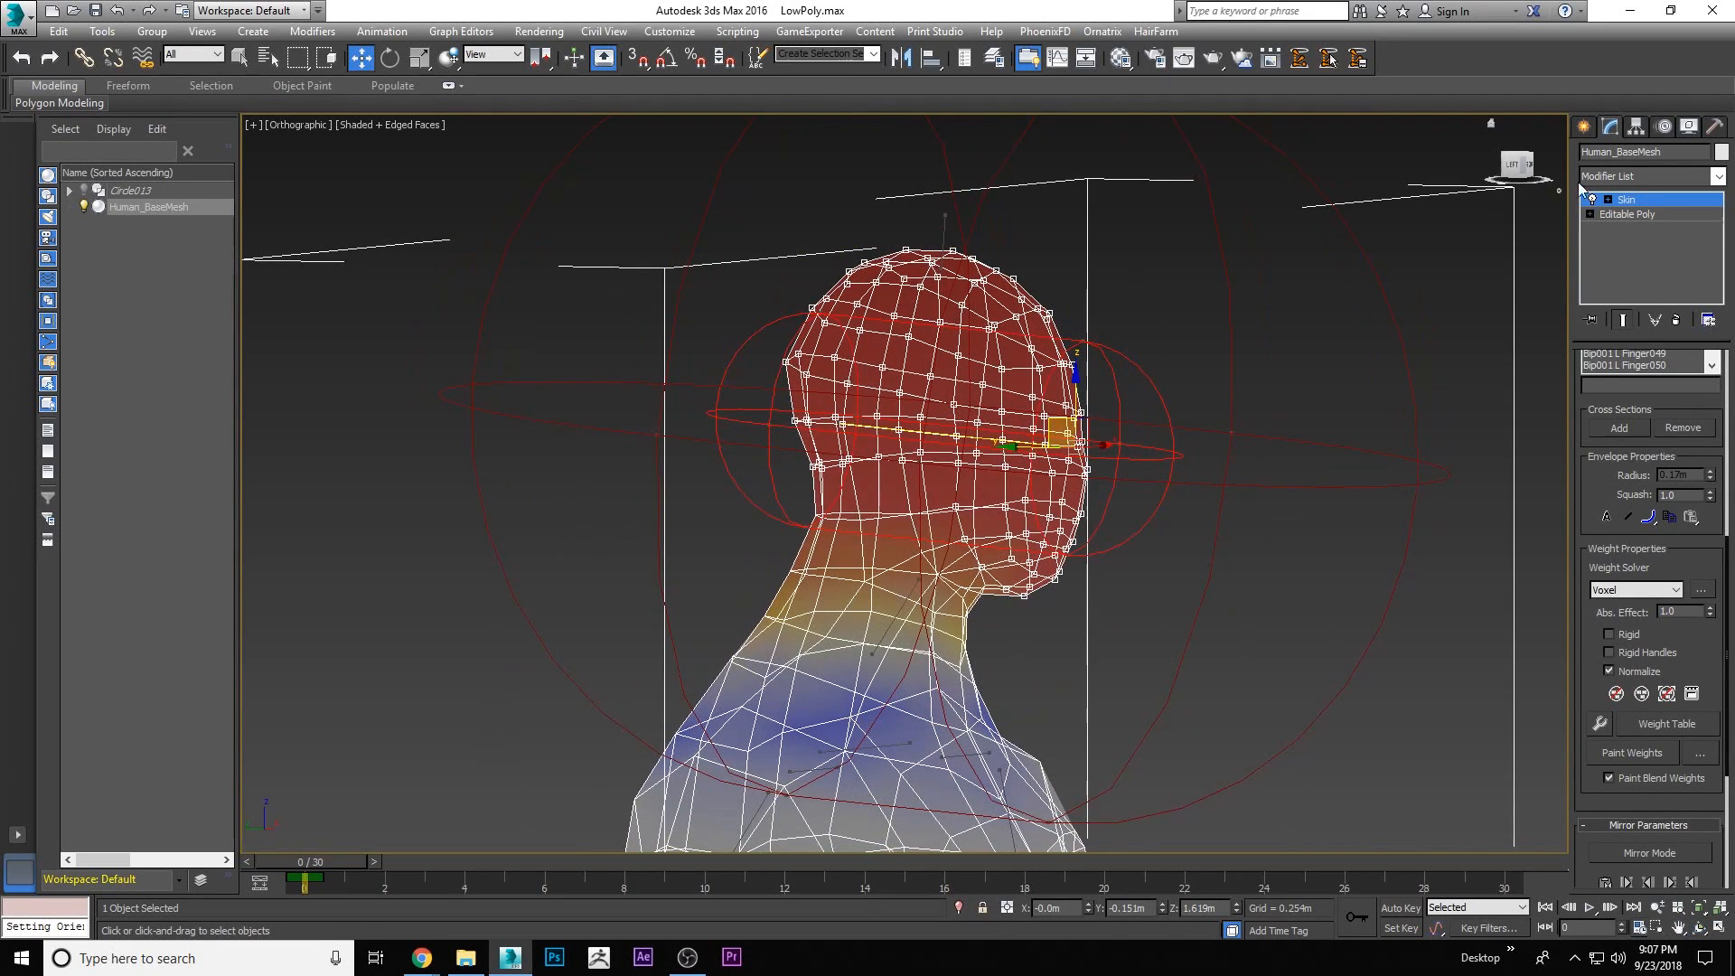
Unhide all objects and freeze the Human_BaseMesh so the bones inside it can be selected
{"action": "left_click", "coordinate": [1583, 127]}
{"action": "left_click", "coordinate": [1307, 394]}
{"action": "right_click", "coordinate": [1104, 503]}
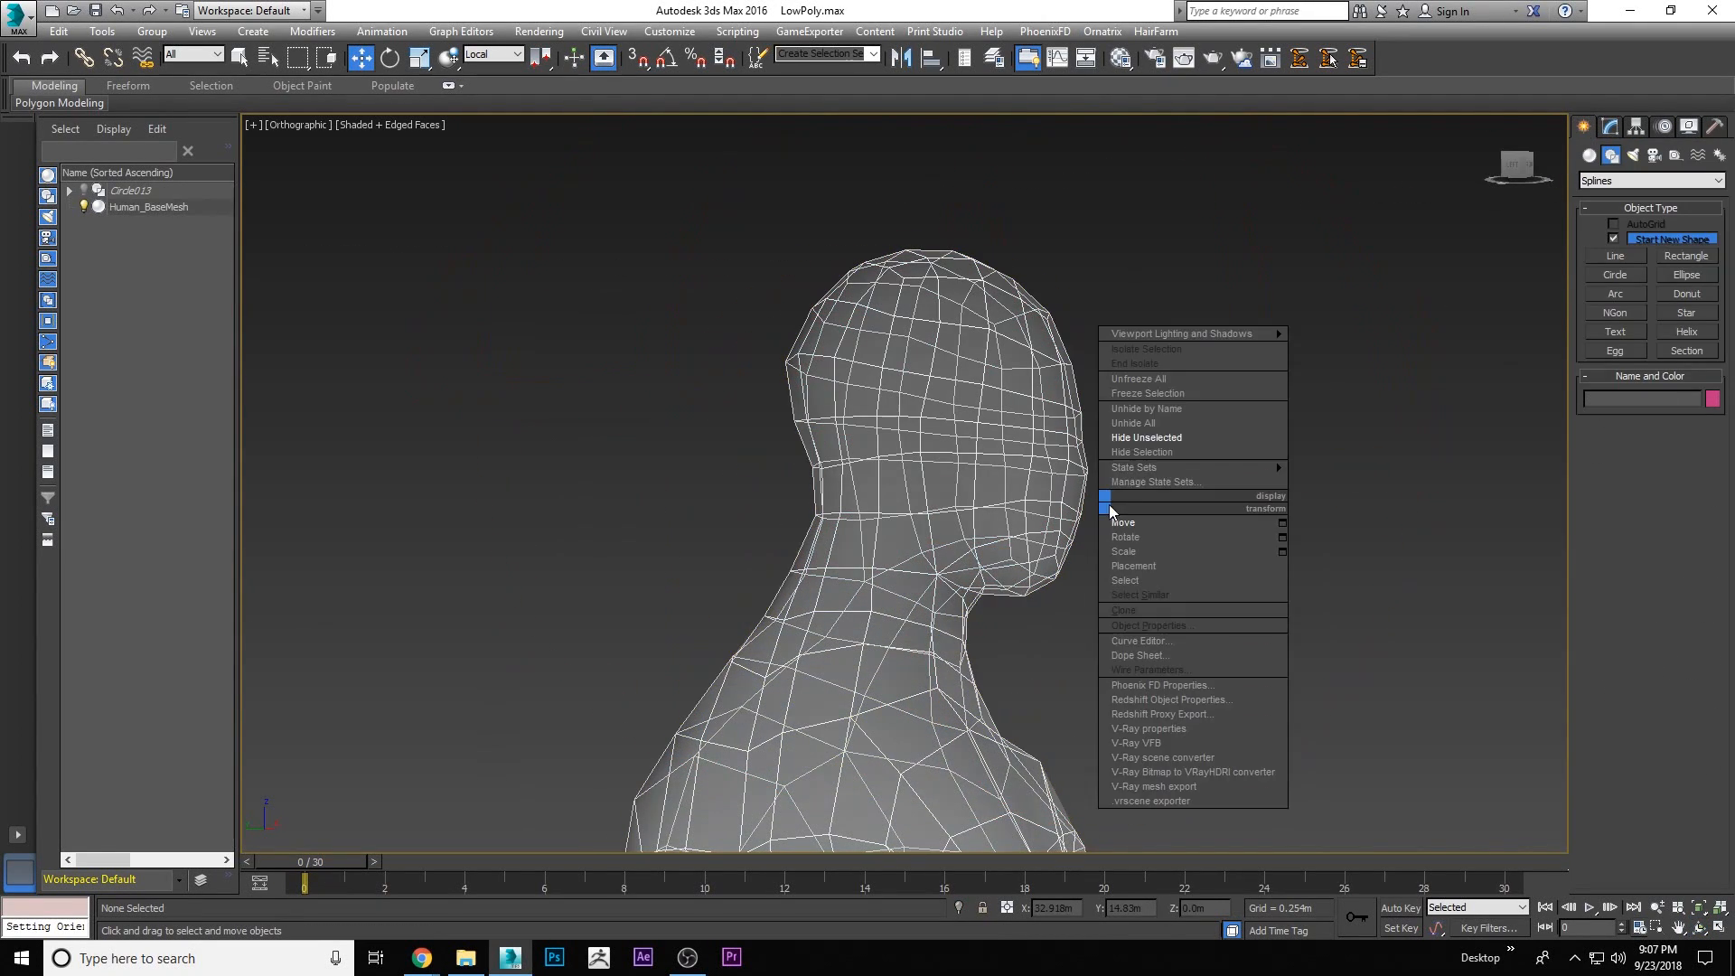
{"action": "left_click", "coordinate": [1135, 423]}
{"action": "left_click", "coordinate": [945, 408]}
{"action": "right_click", "coordinate": [945, 409]}
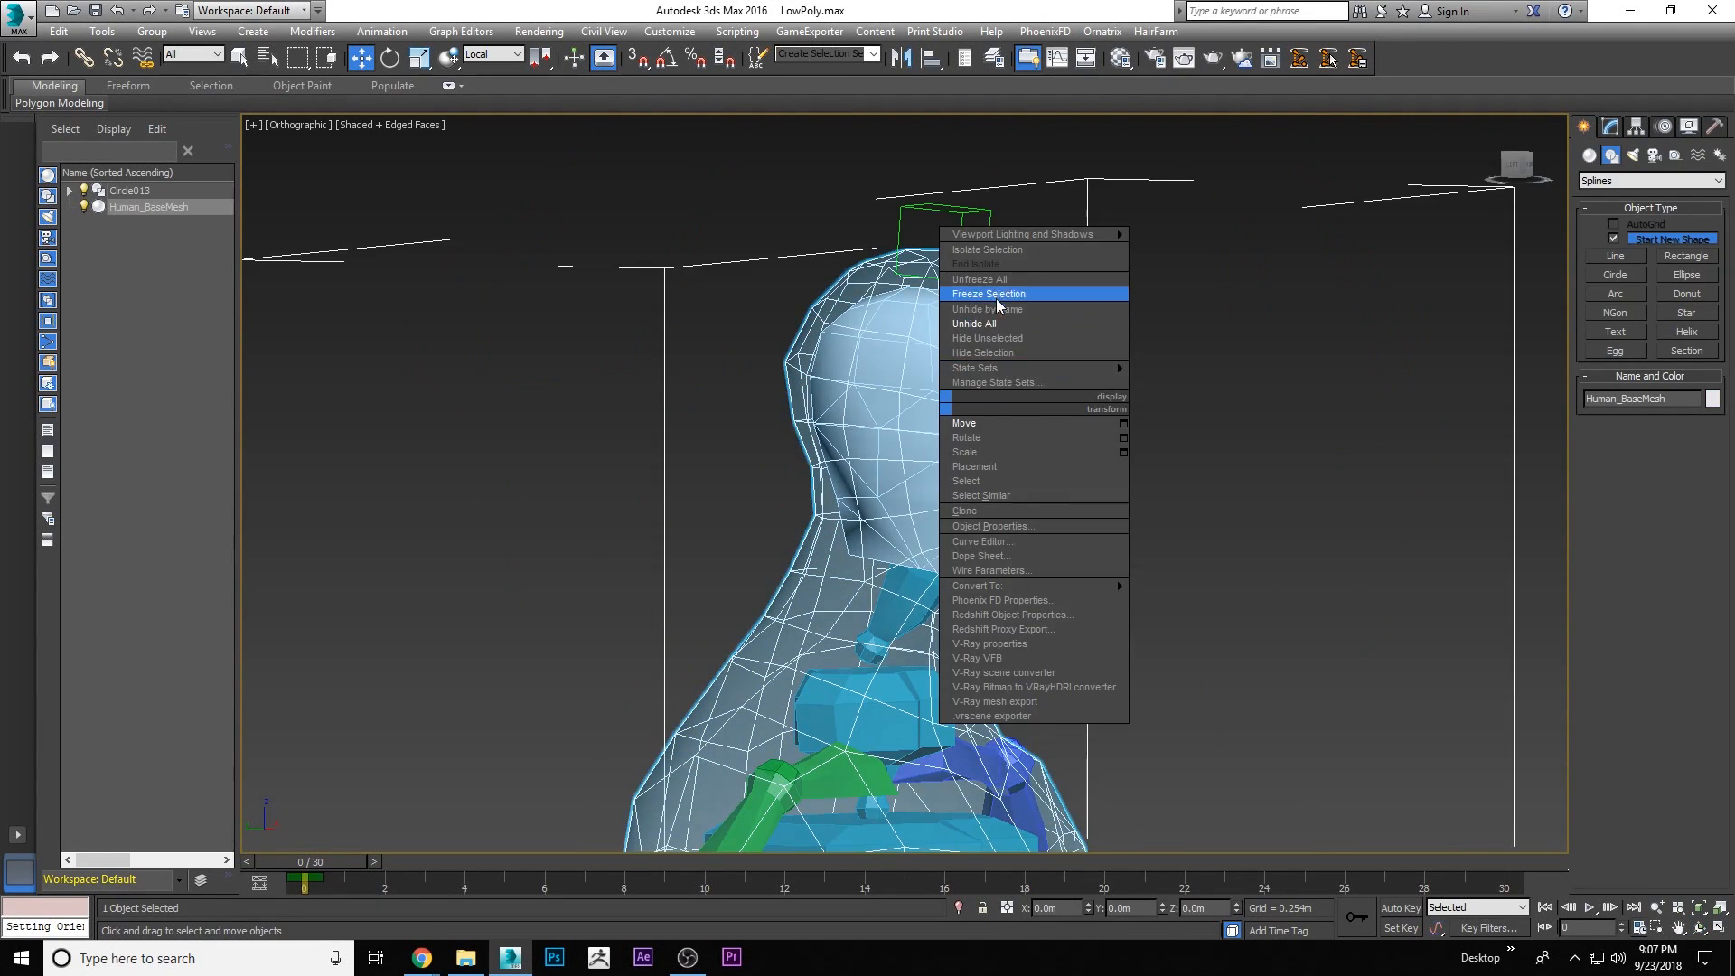
{"action": "left_click", "coordinate": [1030, 310]}
Test-rotate the Bip001 Head001 bone to check how the head mesh follows it
{"action": "left_click", "coordinate": [960, 399]}
{"action": "left_click", "coordinate": [390, 58]}
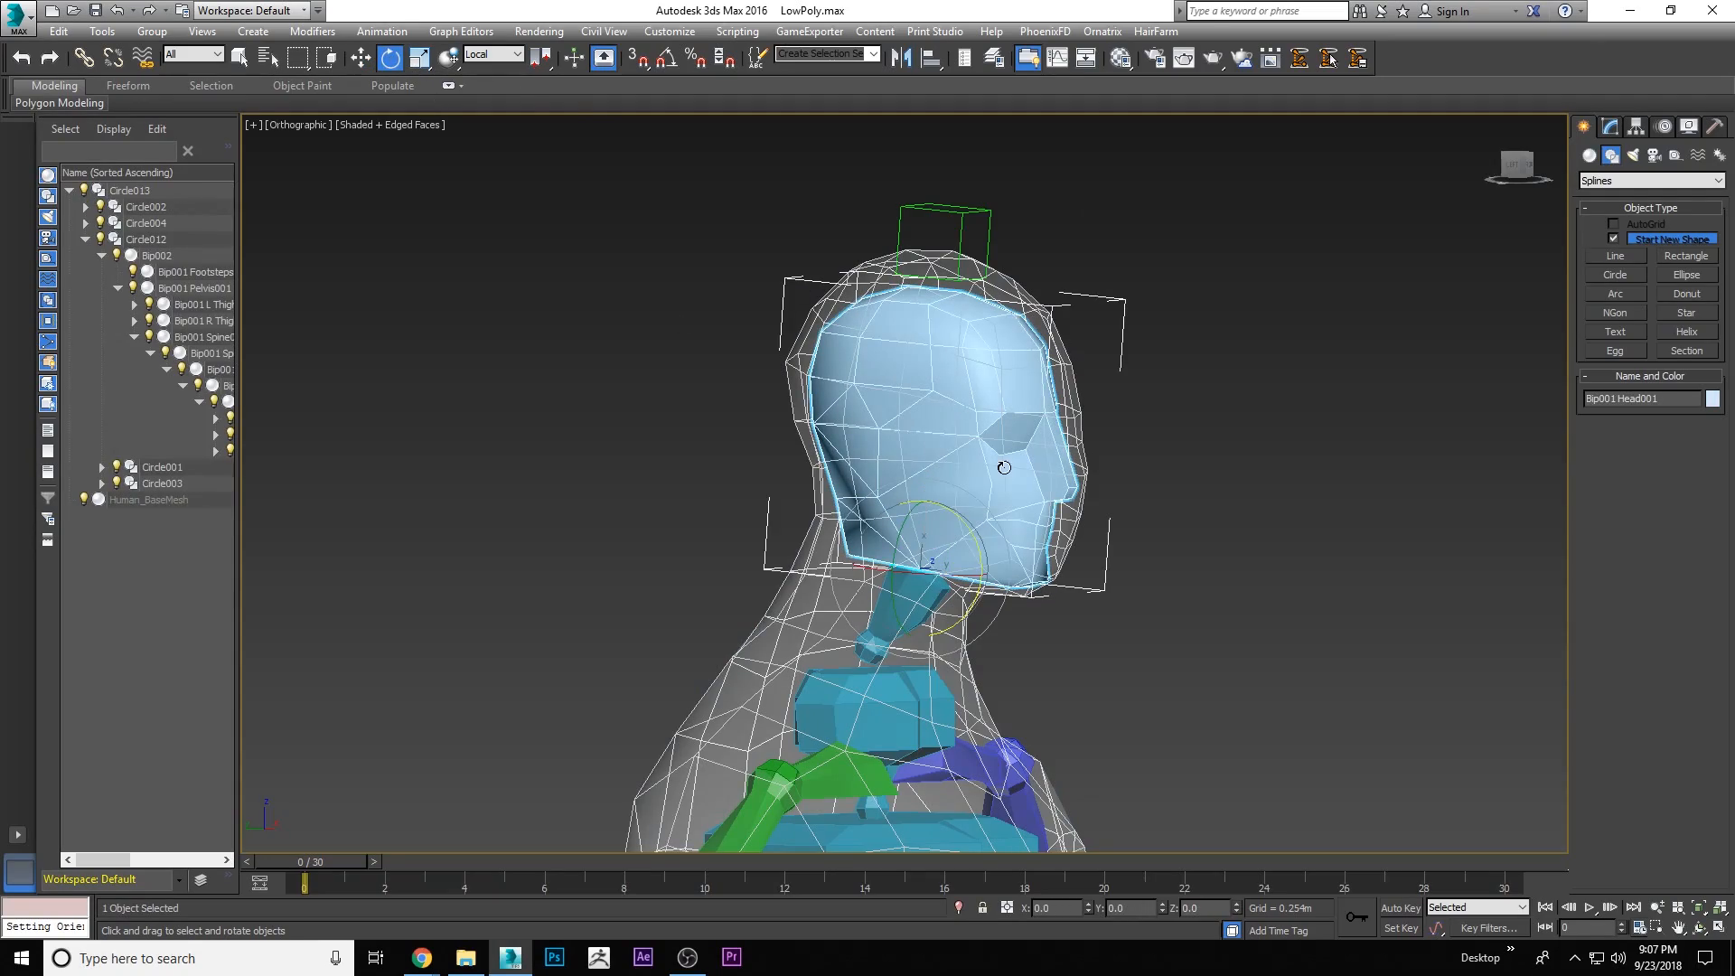
{"action": "left_click_drag", "start_coordinate": [954, 539], "coordinate": [1135, 536]}
{"action": "right_click", "coordinate": [1129, 522]}
{"action": "left_click", "coordinate": [1191, 446]}
Unfreeze all objects and hide everything except the Human_BaseMesh
{"action": "right_click", "coordinate": [1114, 484]}
{"action": "left_click", "coordinate": [1170, 355]}
{"action": "key", "text": "w"}
{"action": "right_click", "coordinate": [1015, 294]}
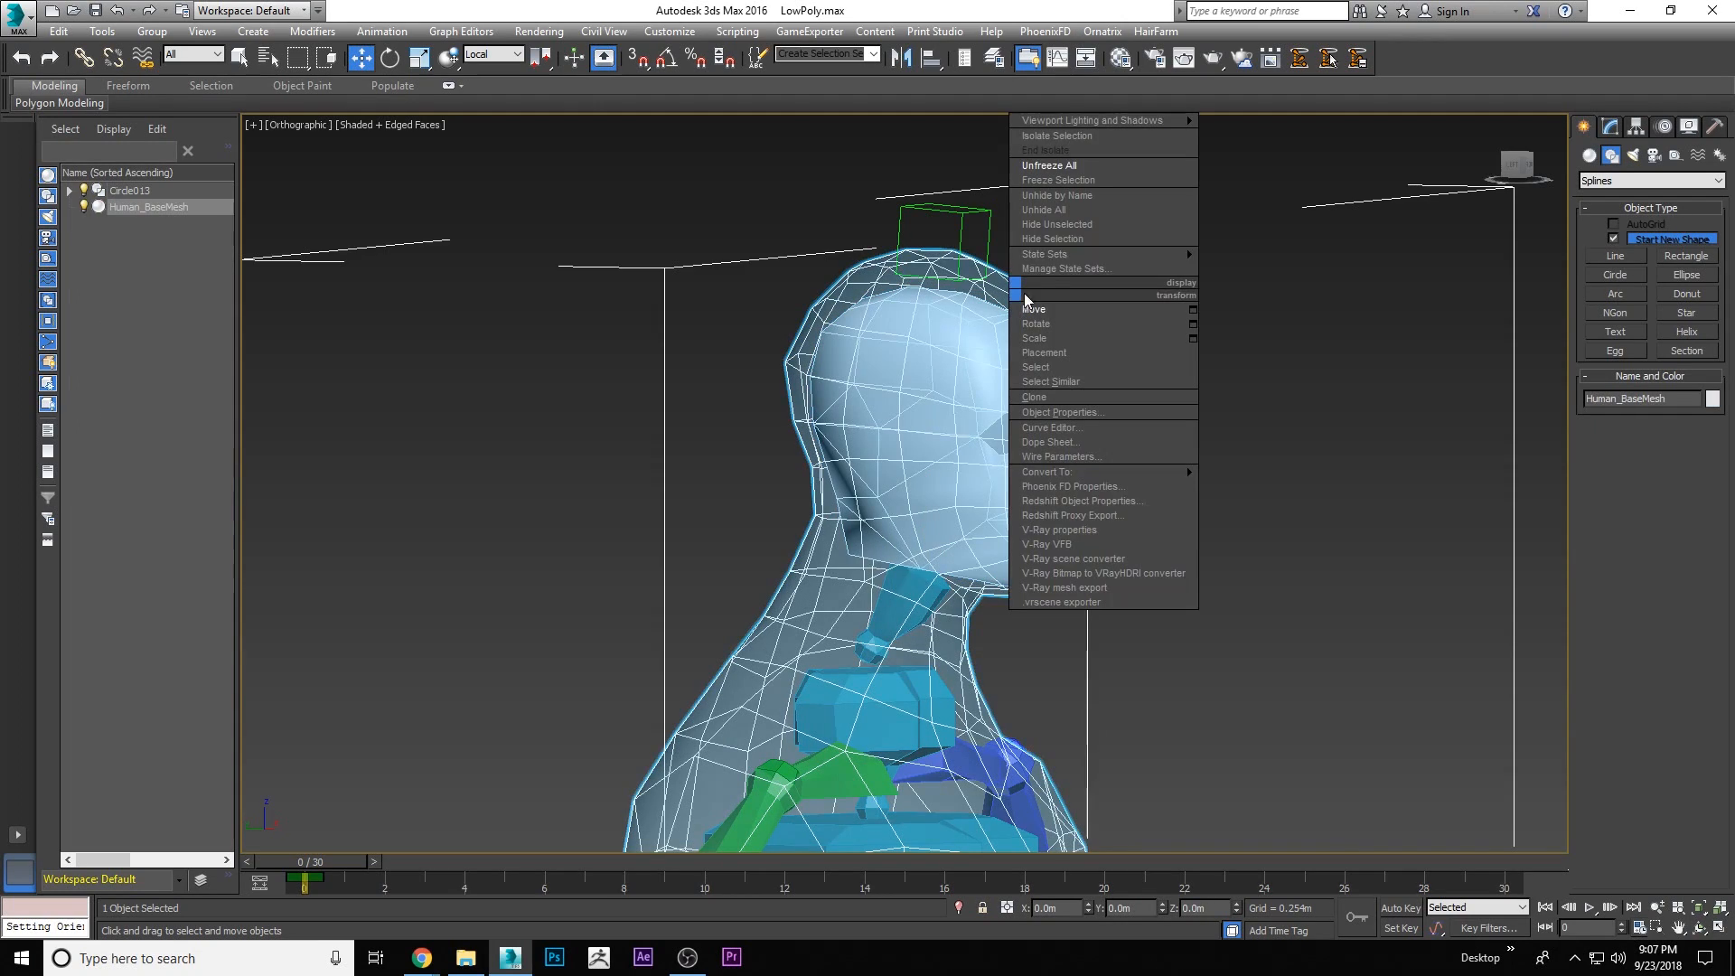
{"action": "left_click", "coordinate": [1074, 222]}
{"action": "left_click", "coordinate": [1615, 126]}
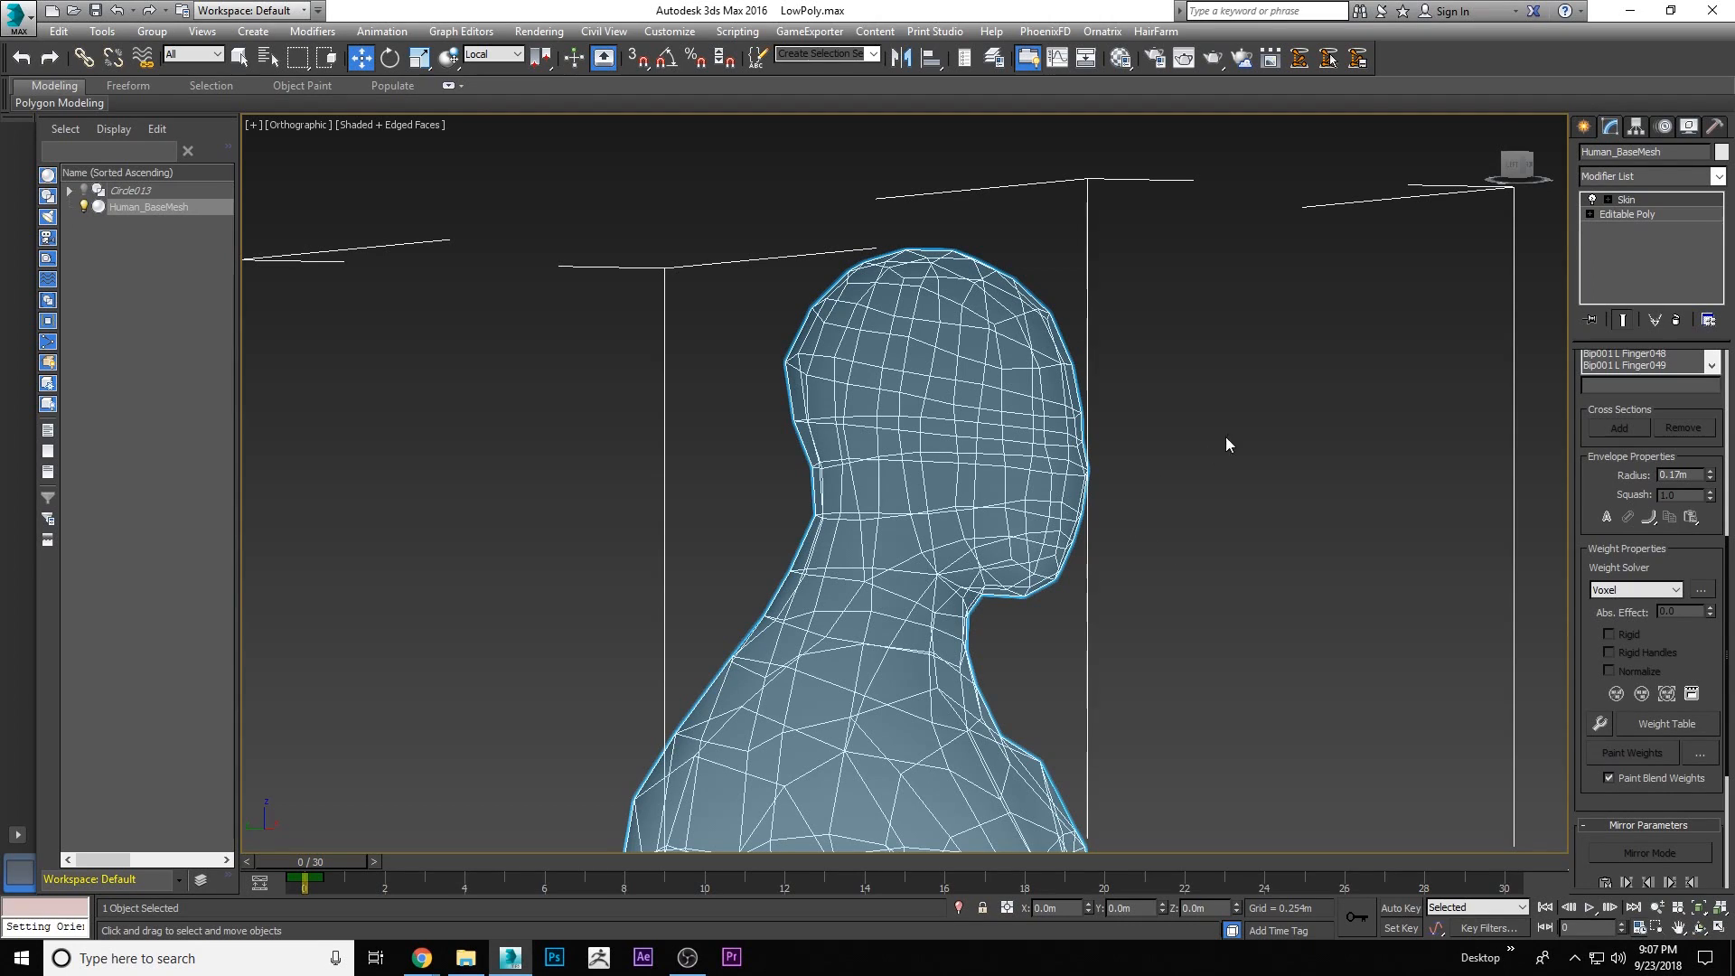
Switch the viewport to the front view and unhide all objects
{"action": "left_click", "coordinate": [1586, 127]}
{"action": "left_click", "coordinate": [1245, 426]}
{"action": "key", "text": "f"}
{"action": "right_click", "coordinate": [1028, 412]}
{"action": "left_click", "coordinate": [1098, 318]}
With Auto Key on, select the hip, hand, foot and ground control circles and move to frame 30
{"action": "left_click", "coordinate": [981, 418]}
{"action": "key", "text": "n"}
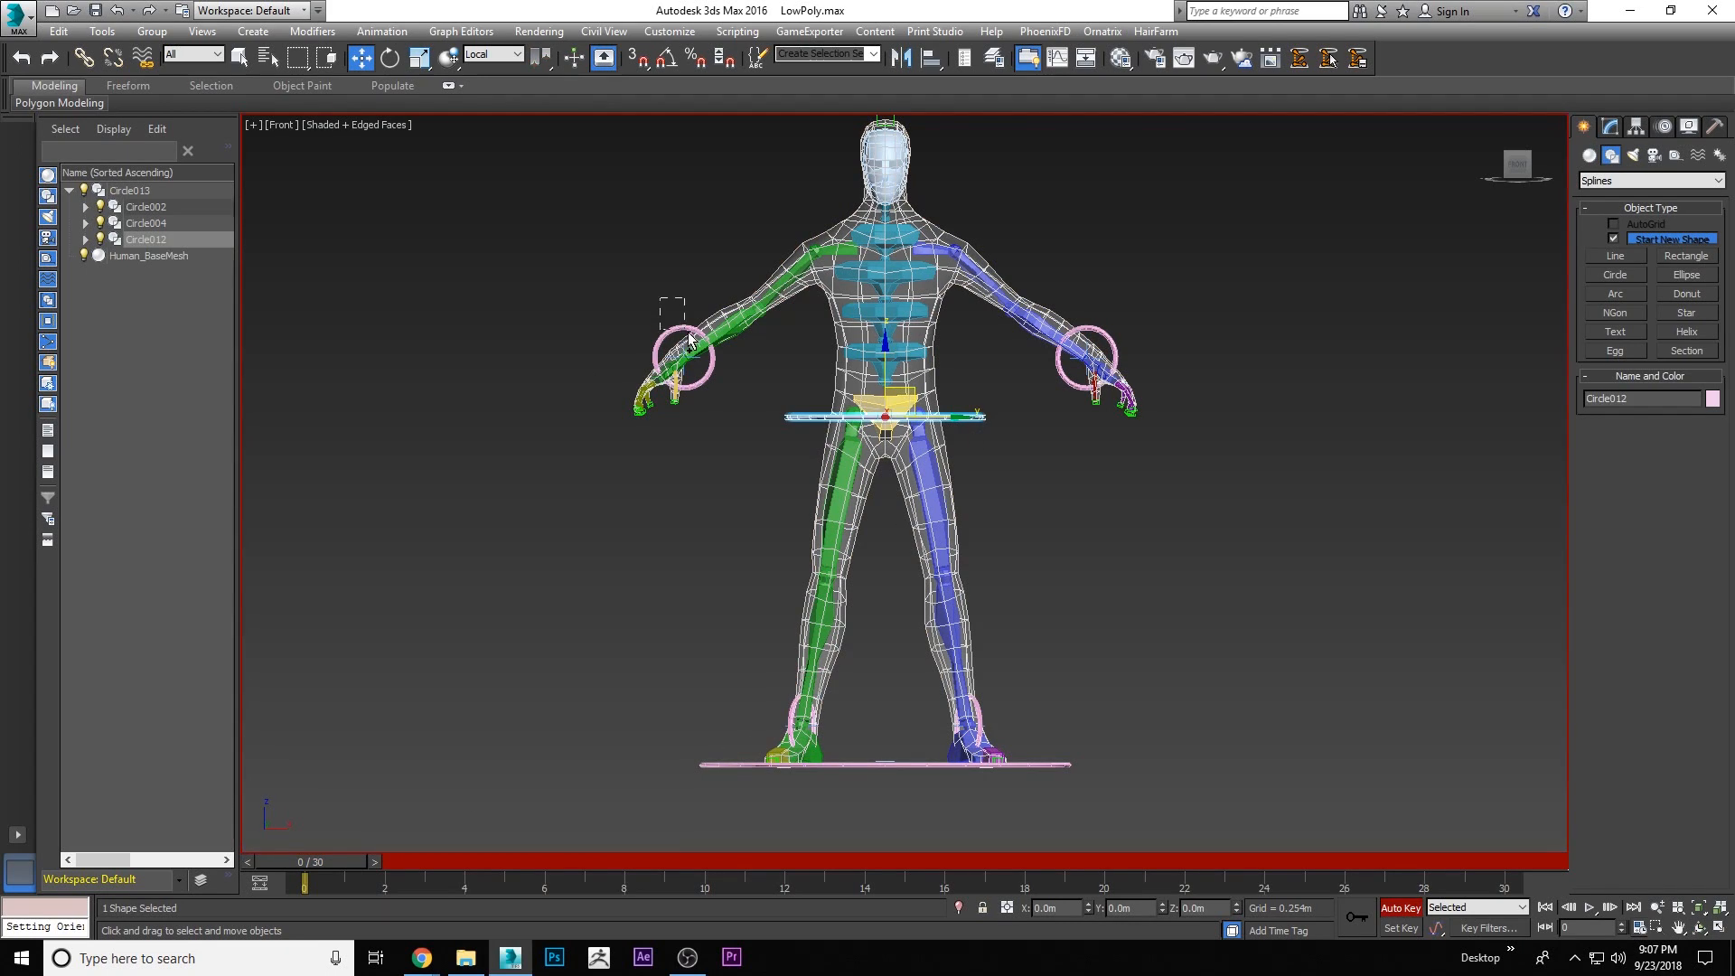
{"action": "left_click_drag", "start_coordinate": [688, 334], "coordinate": [690, 339], "text": "ctrl"}
{"action": "left_click", "coordinate": [1109, 333], "text": "ctrl"}
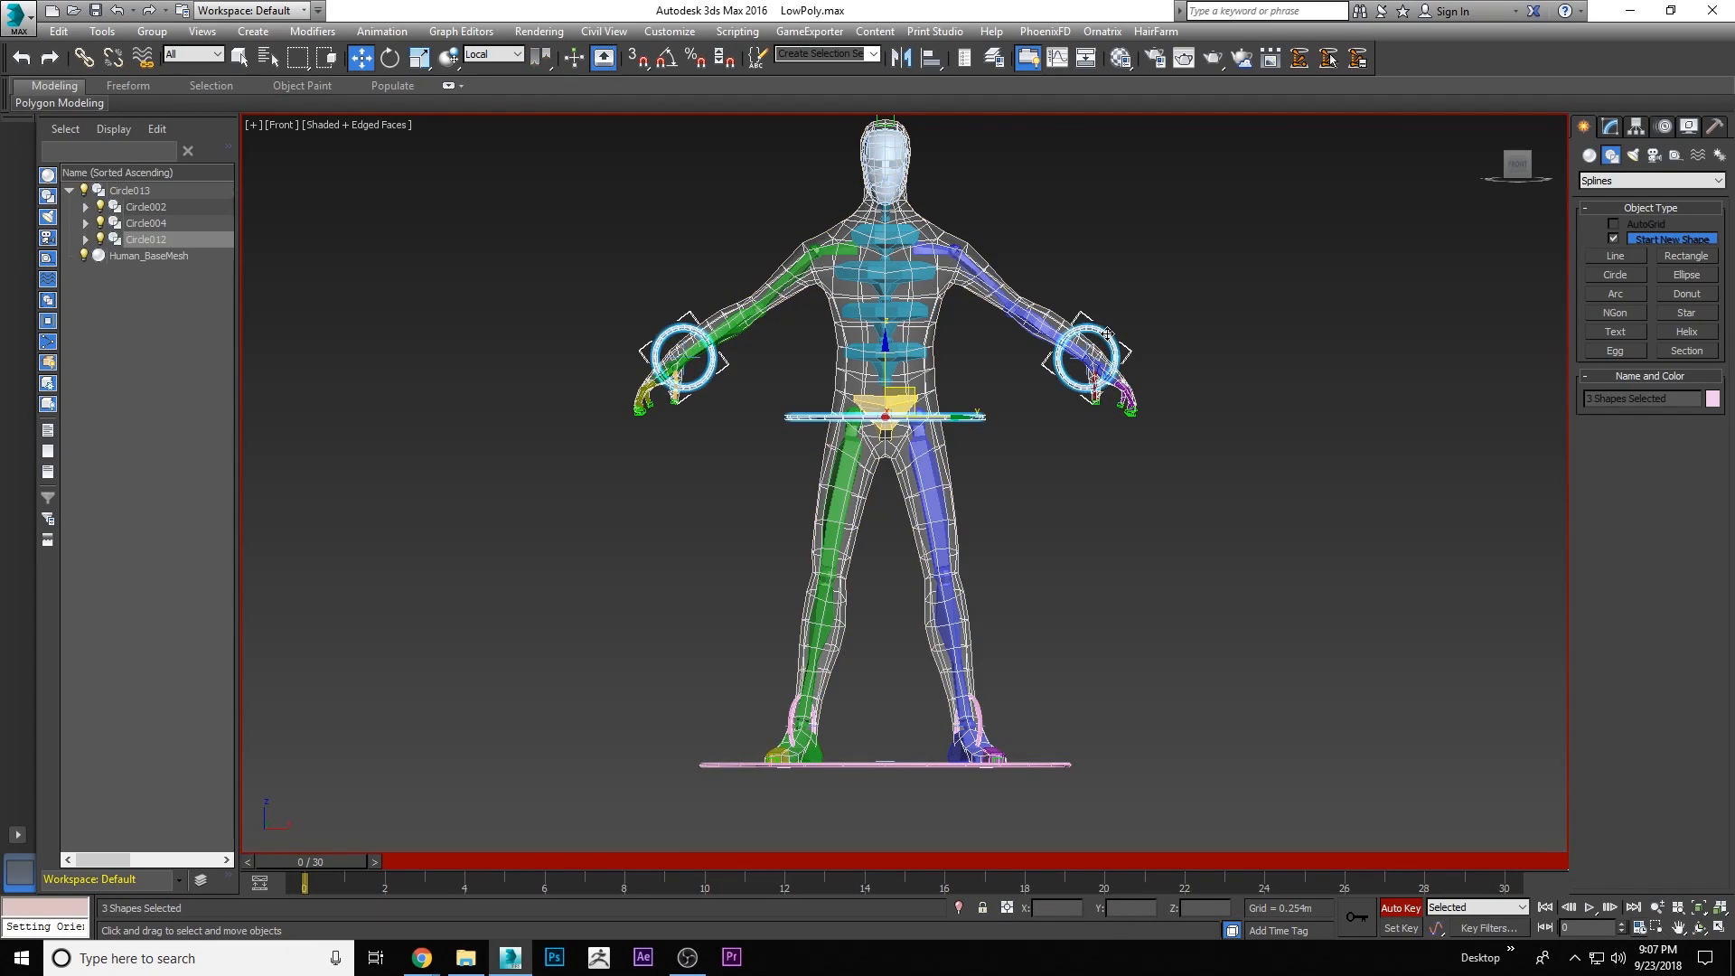
{"action": "left_click", "coordinate": [1055, 763], "text": "ctrl"}
{"action": "left_click", "coordinate": [968, 714], "text": "ctrl"}
{"action": "left_click", "coordinate": [801, 723], "text": "ctrl"}
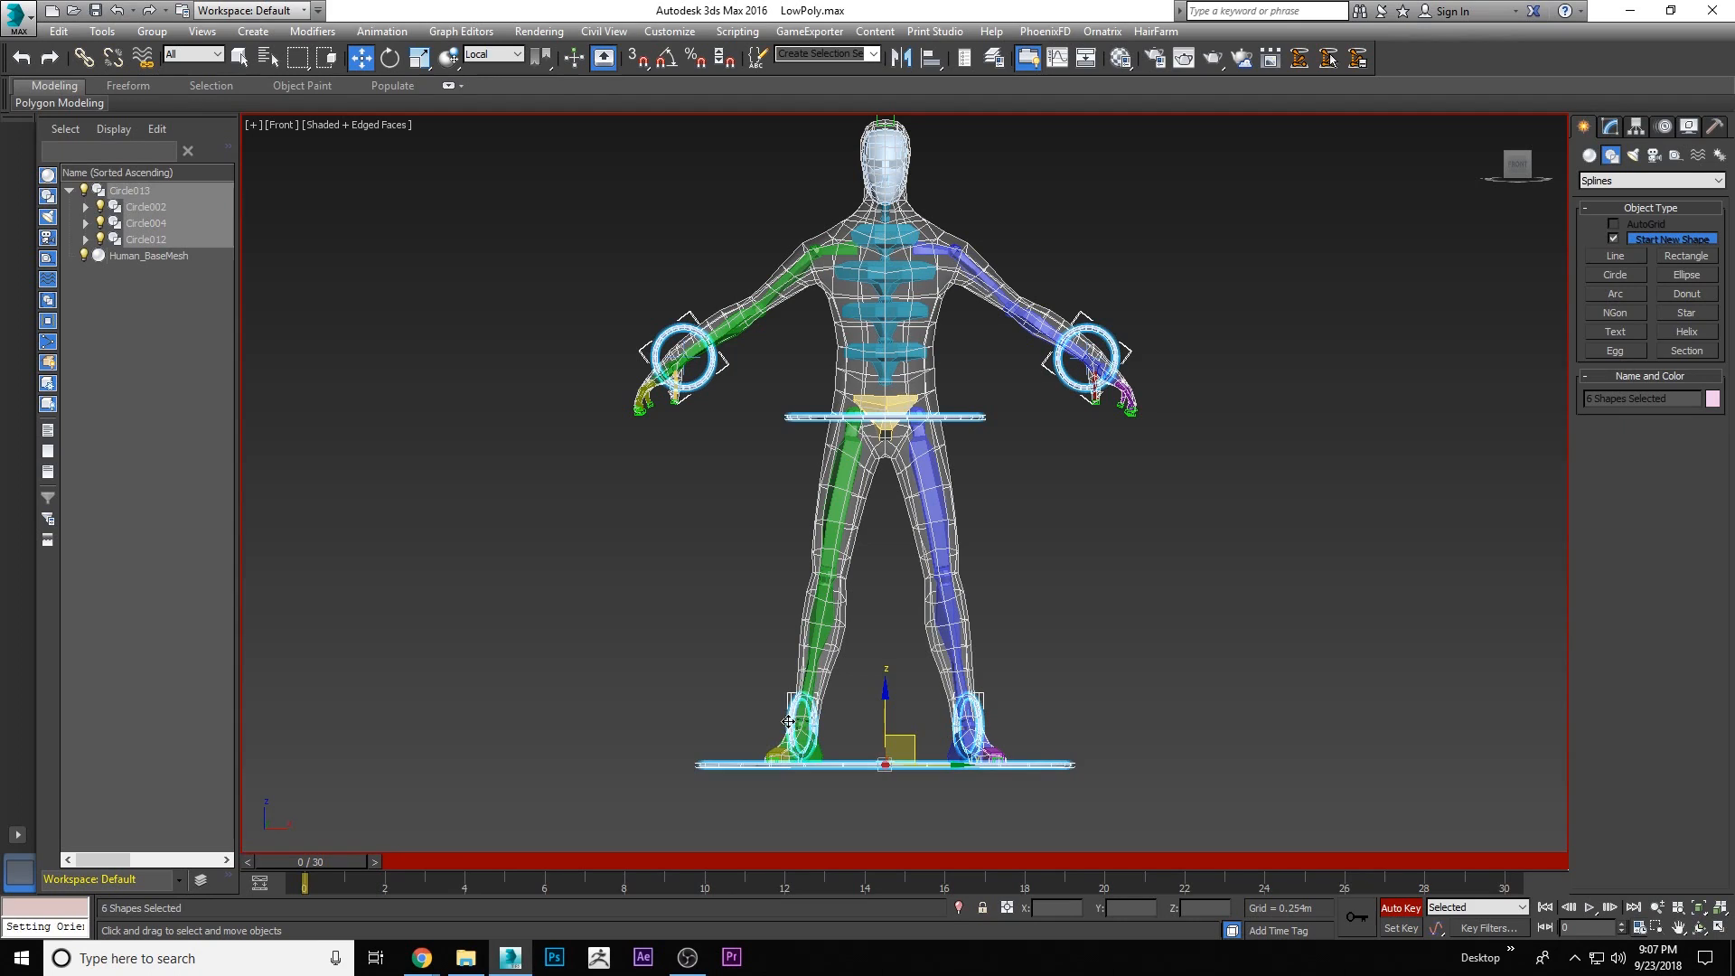
{"action": "left_click_drag", "start_coordinate": [363, 862], "coordinate": [1576, 837]}
Key a crouching pose at frame 30 by lowering the hip control and raising both hand controls, and turn Auto Key off
{"action": "left_click", "coordinate": [983, 419]}
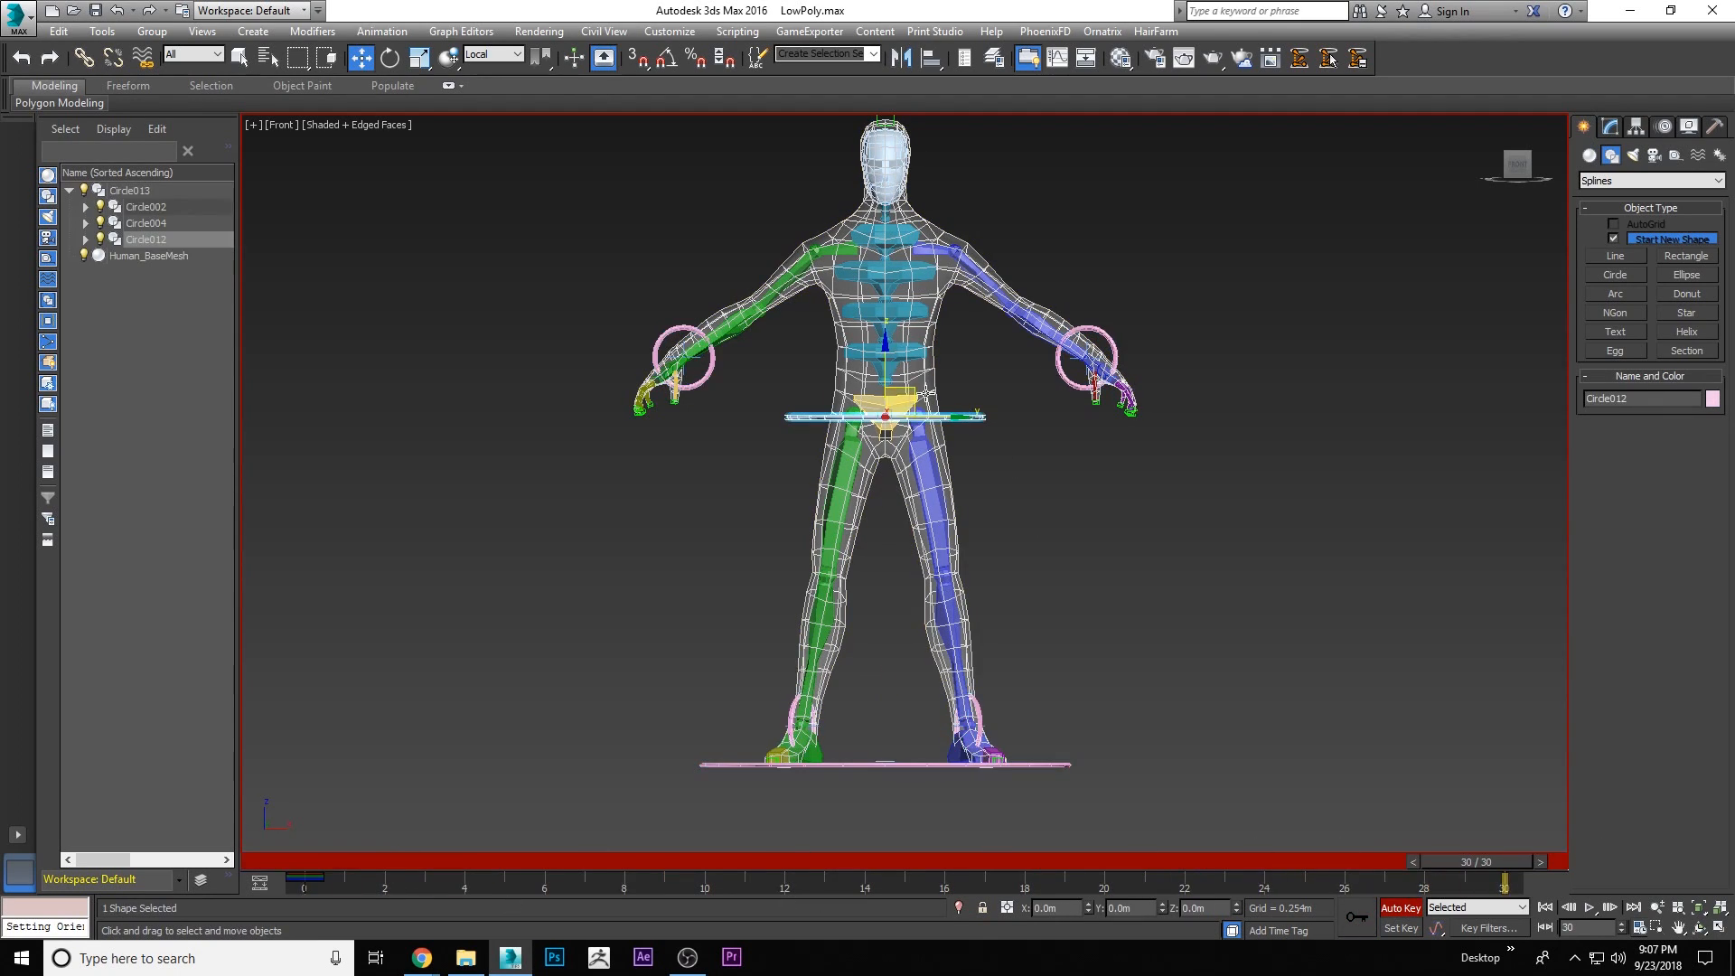
{"action": "left_click_drag", "start_coordinate": [886, 366], "coordinate": [893, 504]}
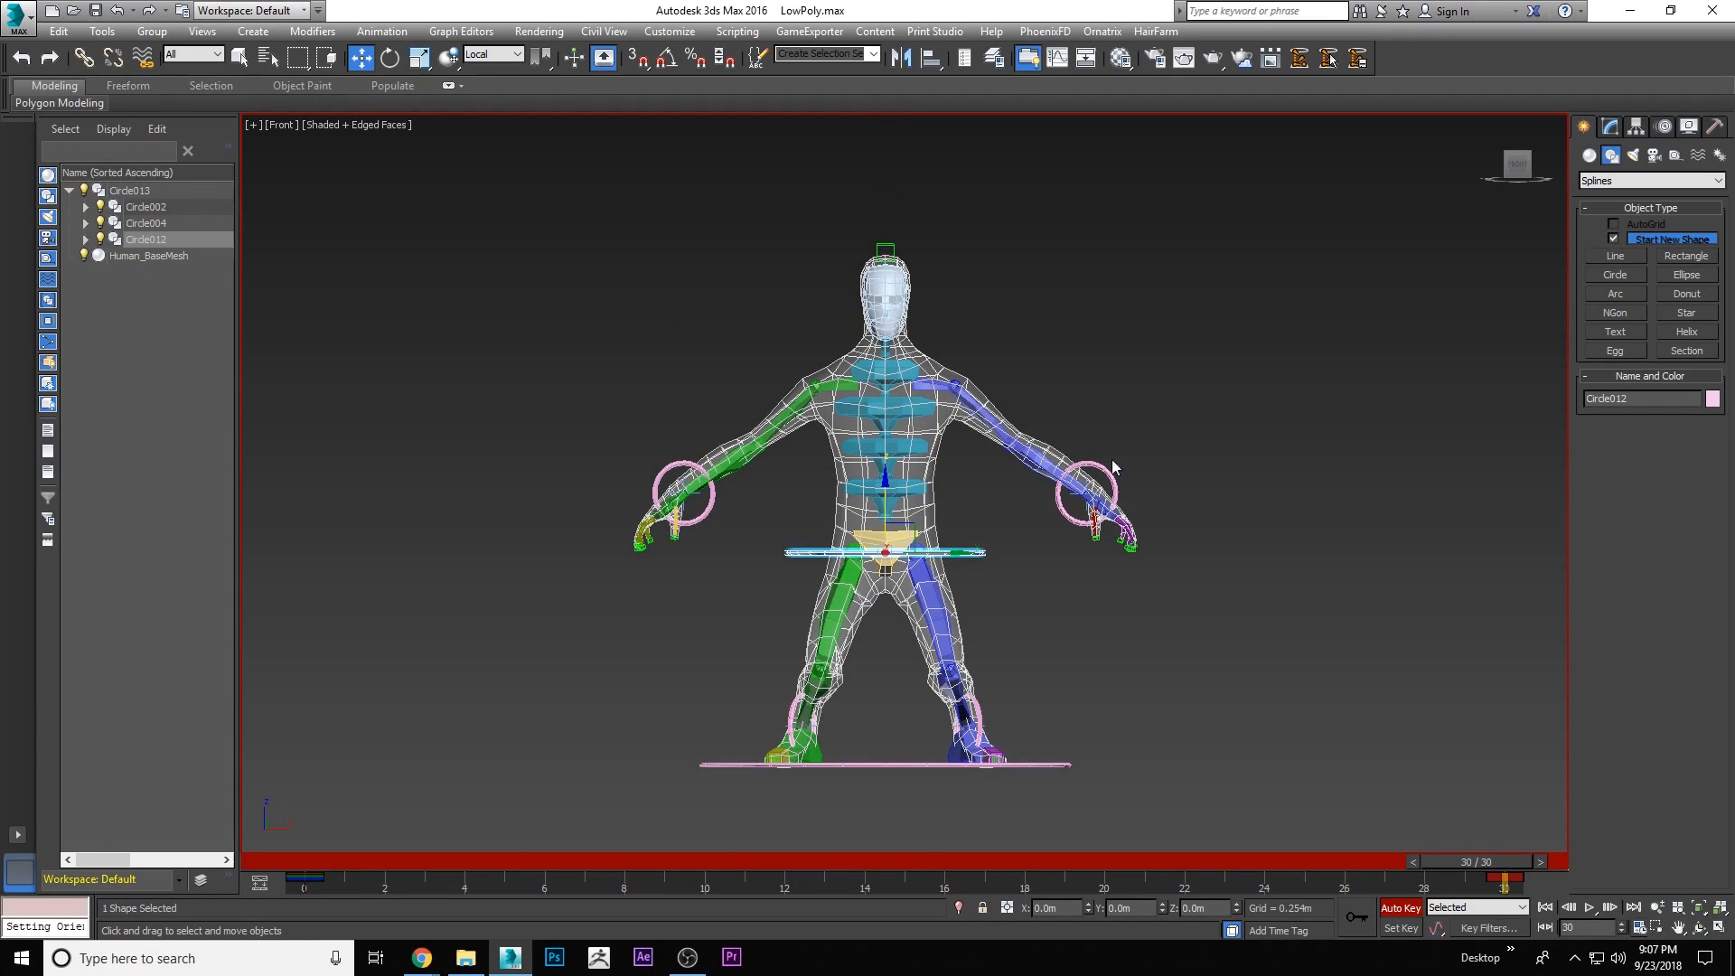
{"action": "left_click", "coordinate": [1086, 496]}
{"action": "left_click_drag", "start_coordinate": [1086, 496], "coordinate": [1054, 417]}
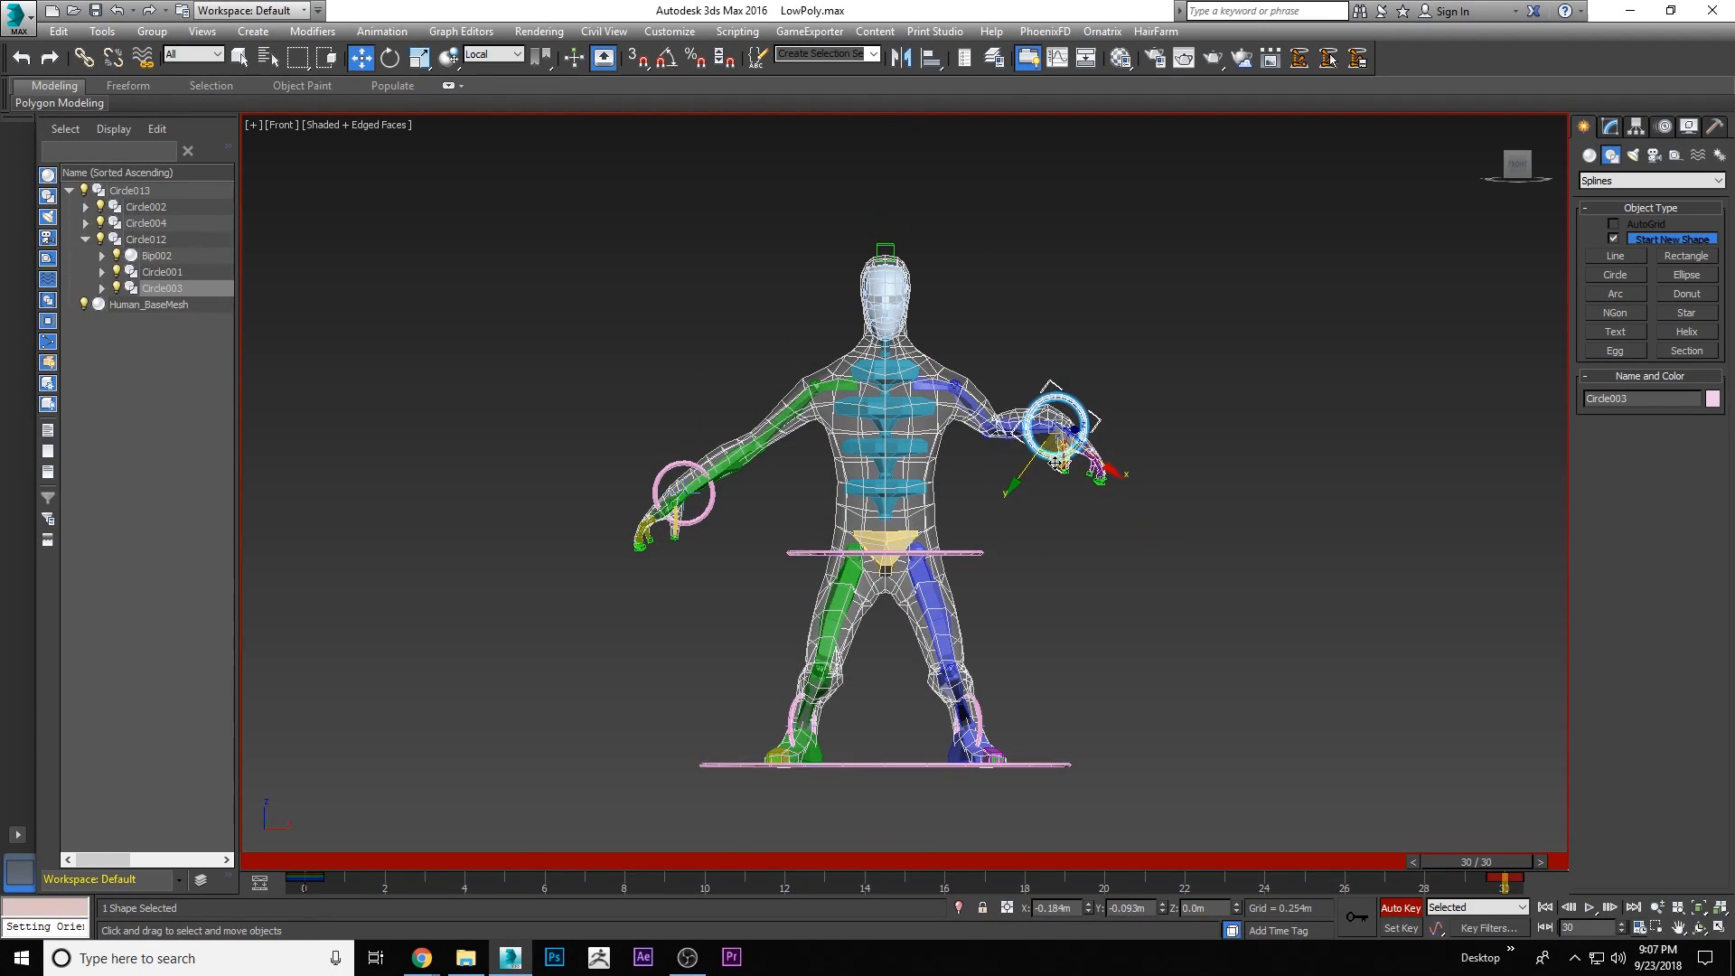
{"action": "left_click", "coordinate": [672, 463]}
{"action": "left_click_drag", "start_coordinate": [671, 464], "coordinate": [701, 359]}
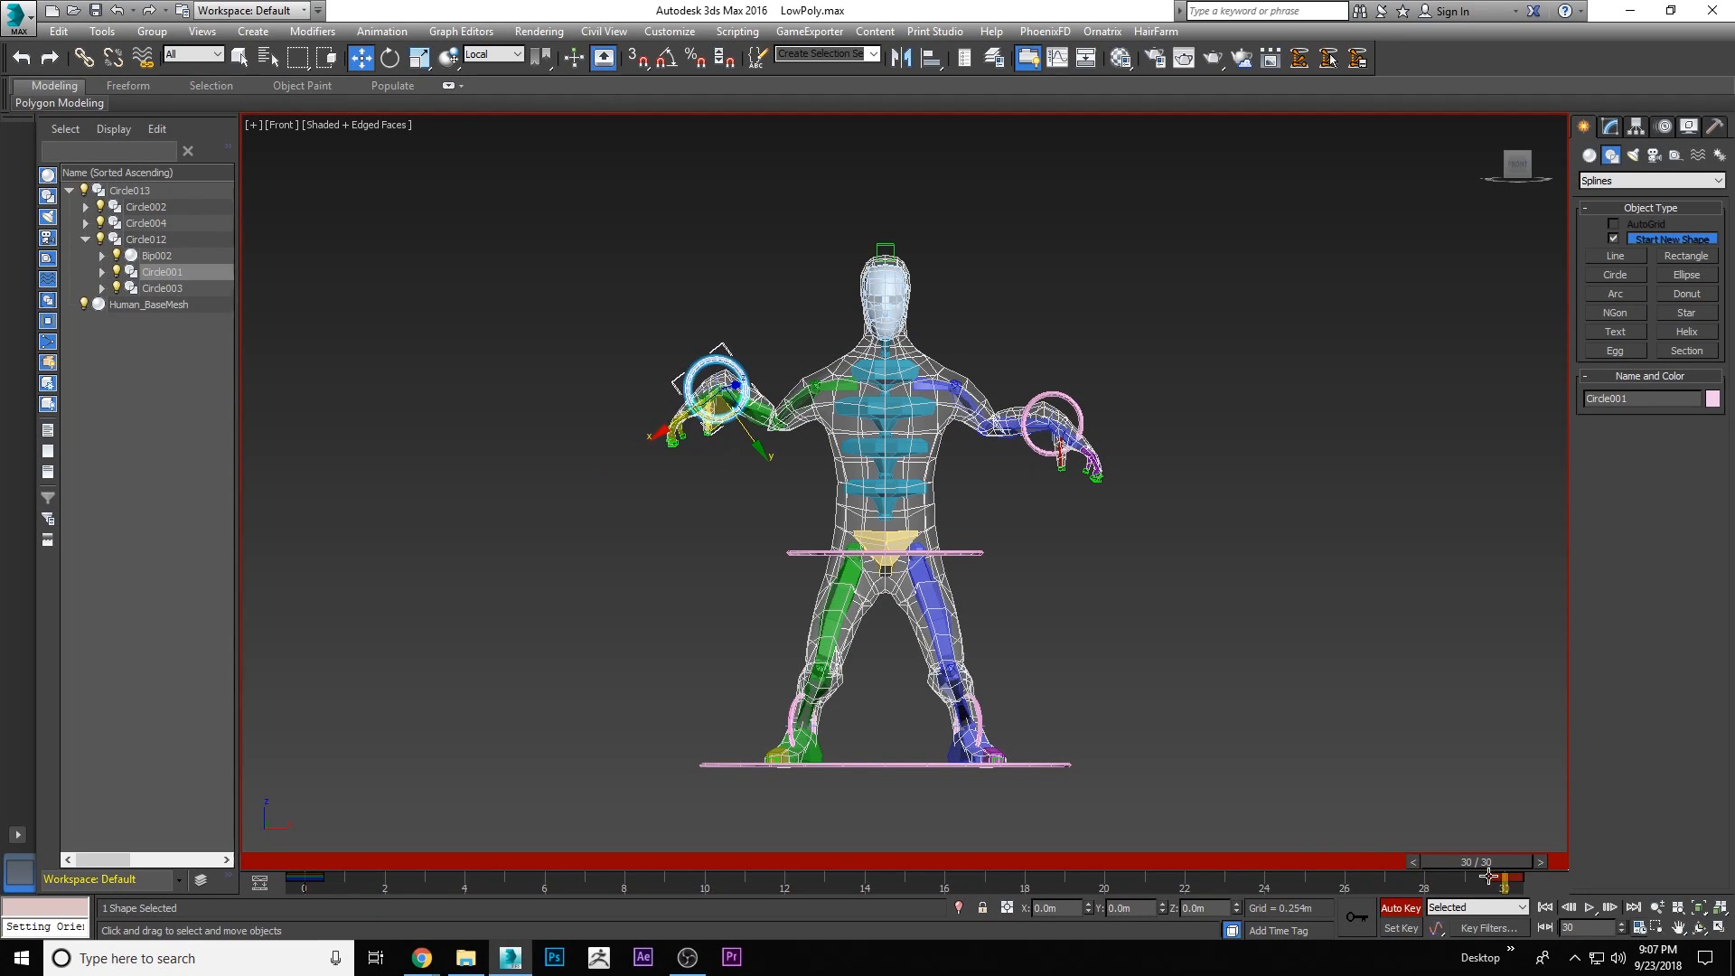
{"action": "key", "text": "n"}
Scrub through the crouch animation and display the viewport as wireframe from an angled view
{"action": "left_click_drag", "start_coordinate": [1475, 864], "coordinate": [1552, 787]}
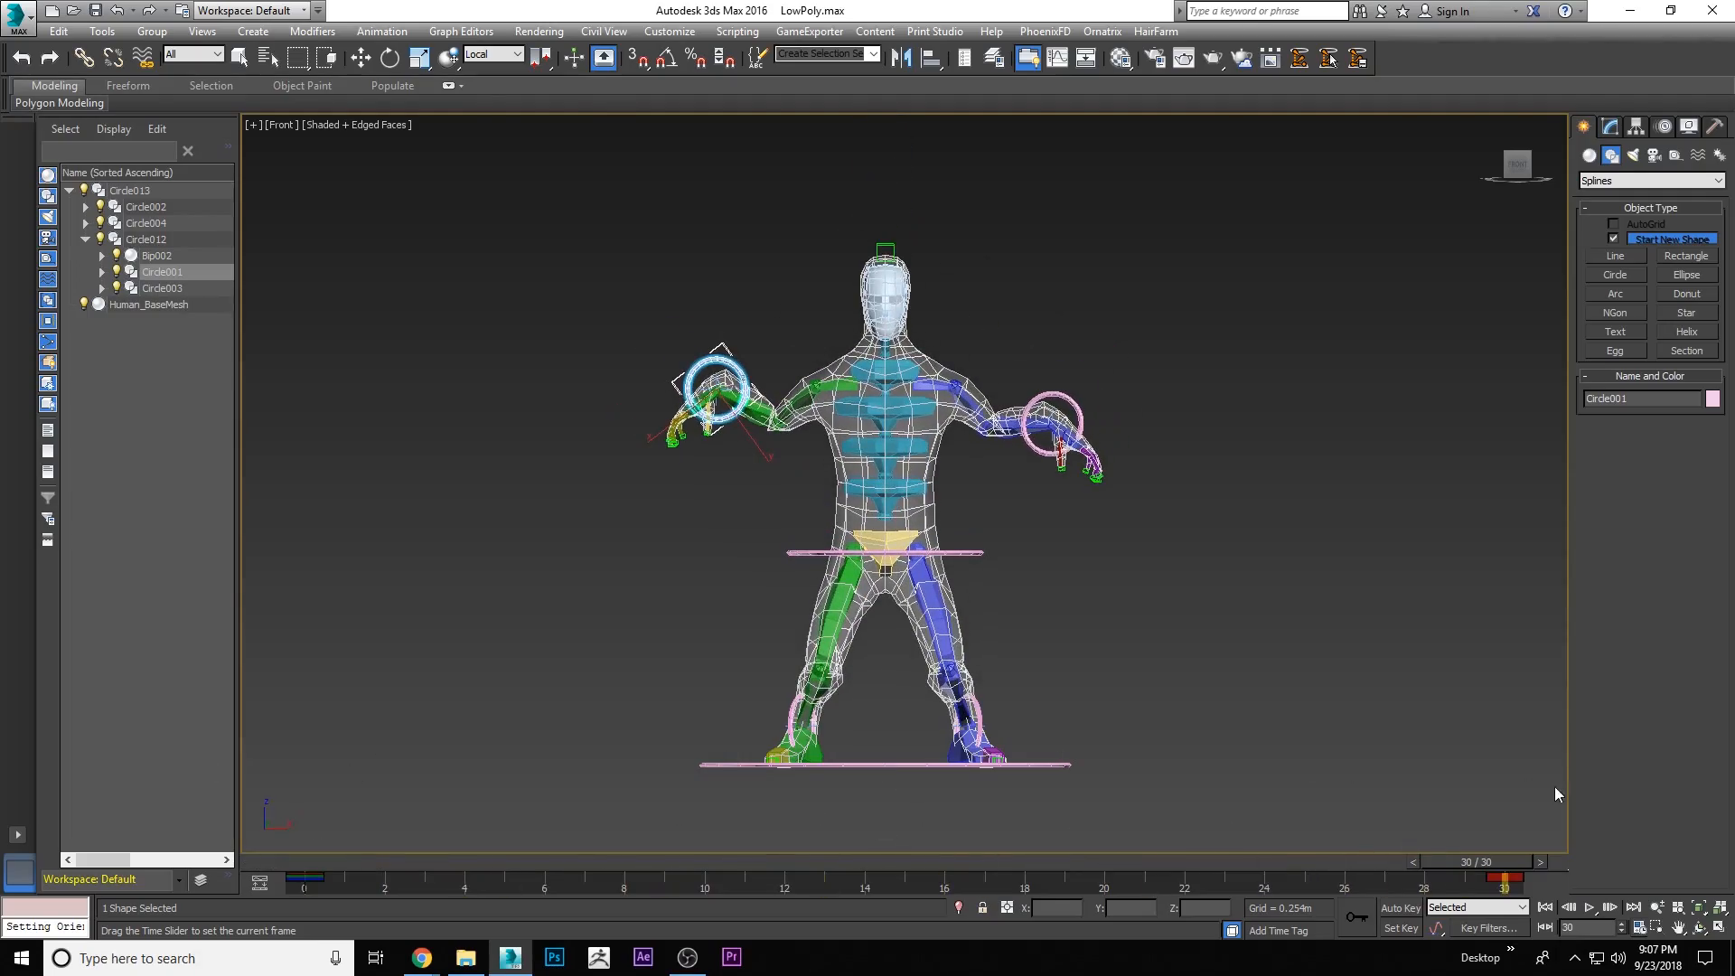
{"action": "left_click", "coordinate": [1699, 928]}
{"action": "left_click_drag", "start_coordinate": [804, 480], "coordinate": [958, 528]}
{"action": "key", "text": "F3"}
{"action": "key", "text": "w"}
{"action": "left_click", "coordinate": [833, 418]}
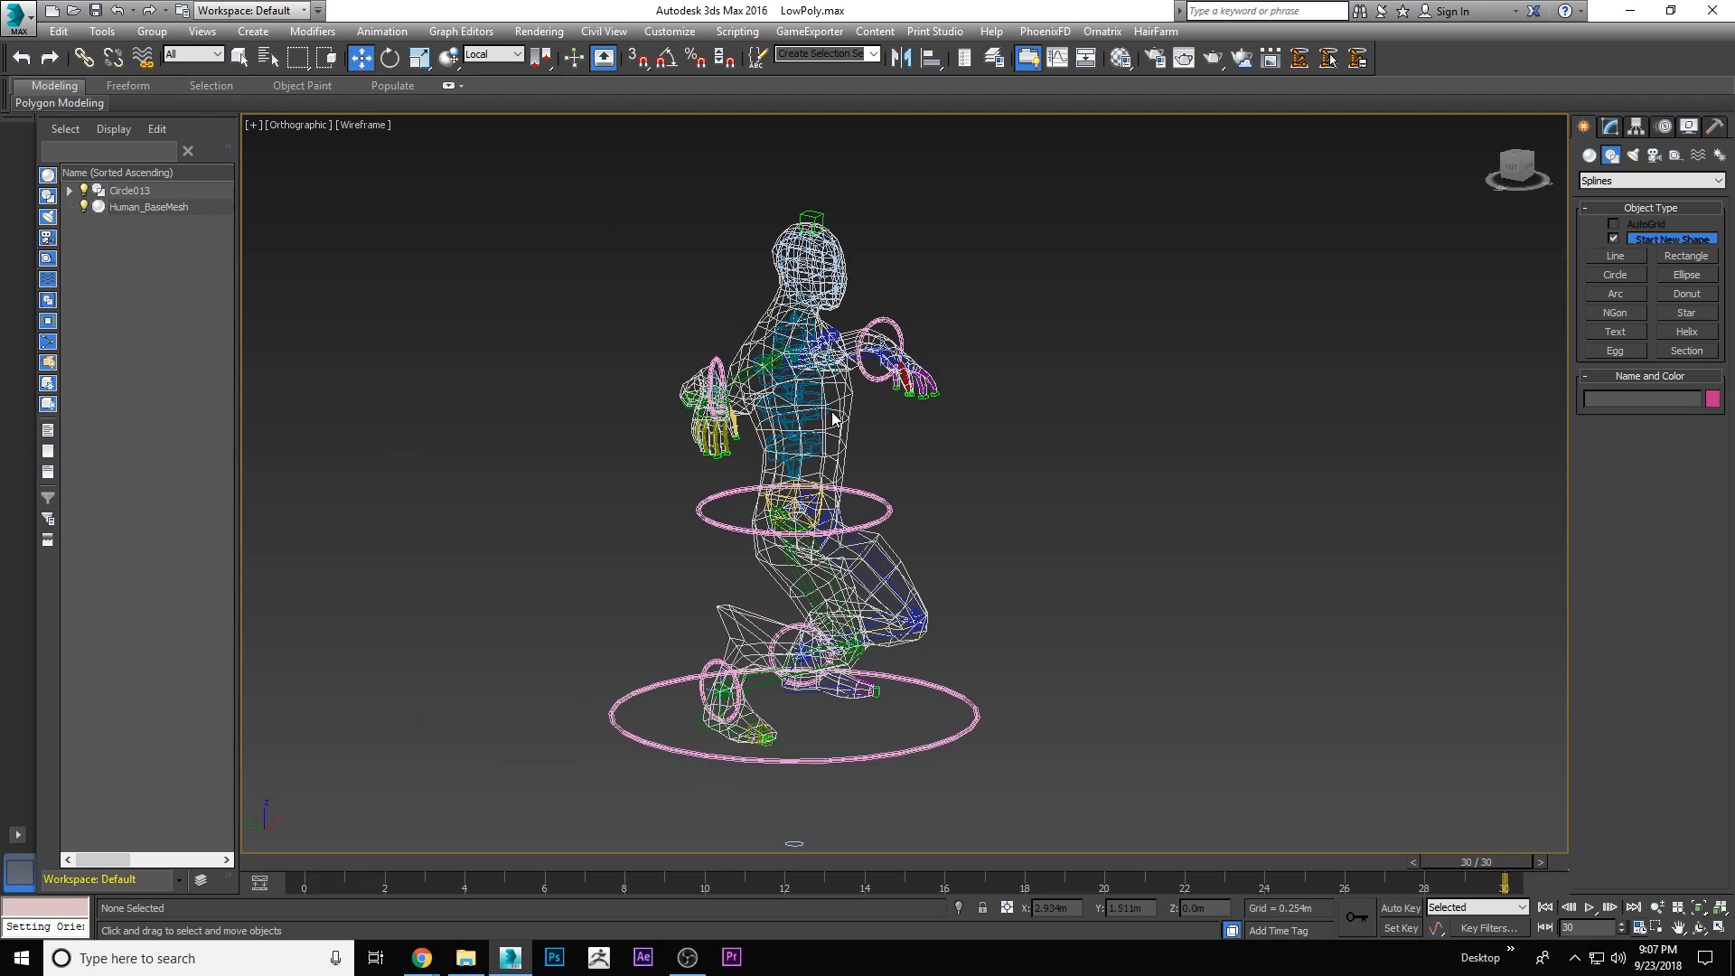
Clear any frozen state and hide every object except the Human_BaseMesh
{"action": "right_click", "coordinate": [895, 428]}
{"action": "left_click", "coordinate": [936, 301]}
{"action": "left_click", "coordinate": [853, 398]}
{"action": "right_click", "coordinate": [853, 399]}
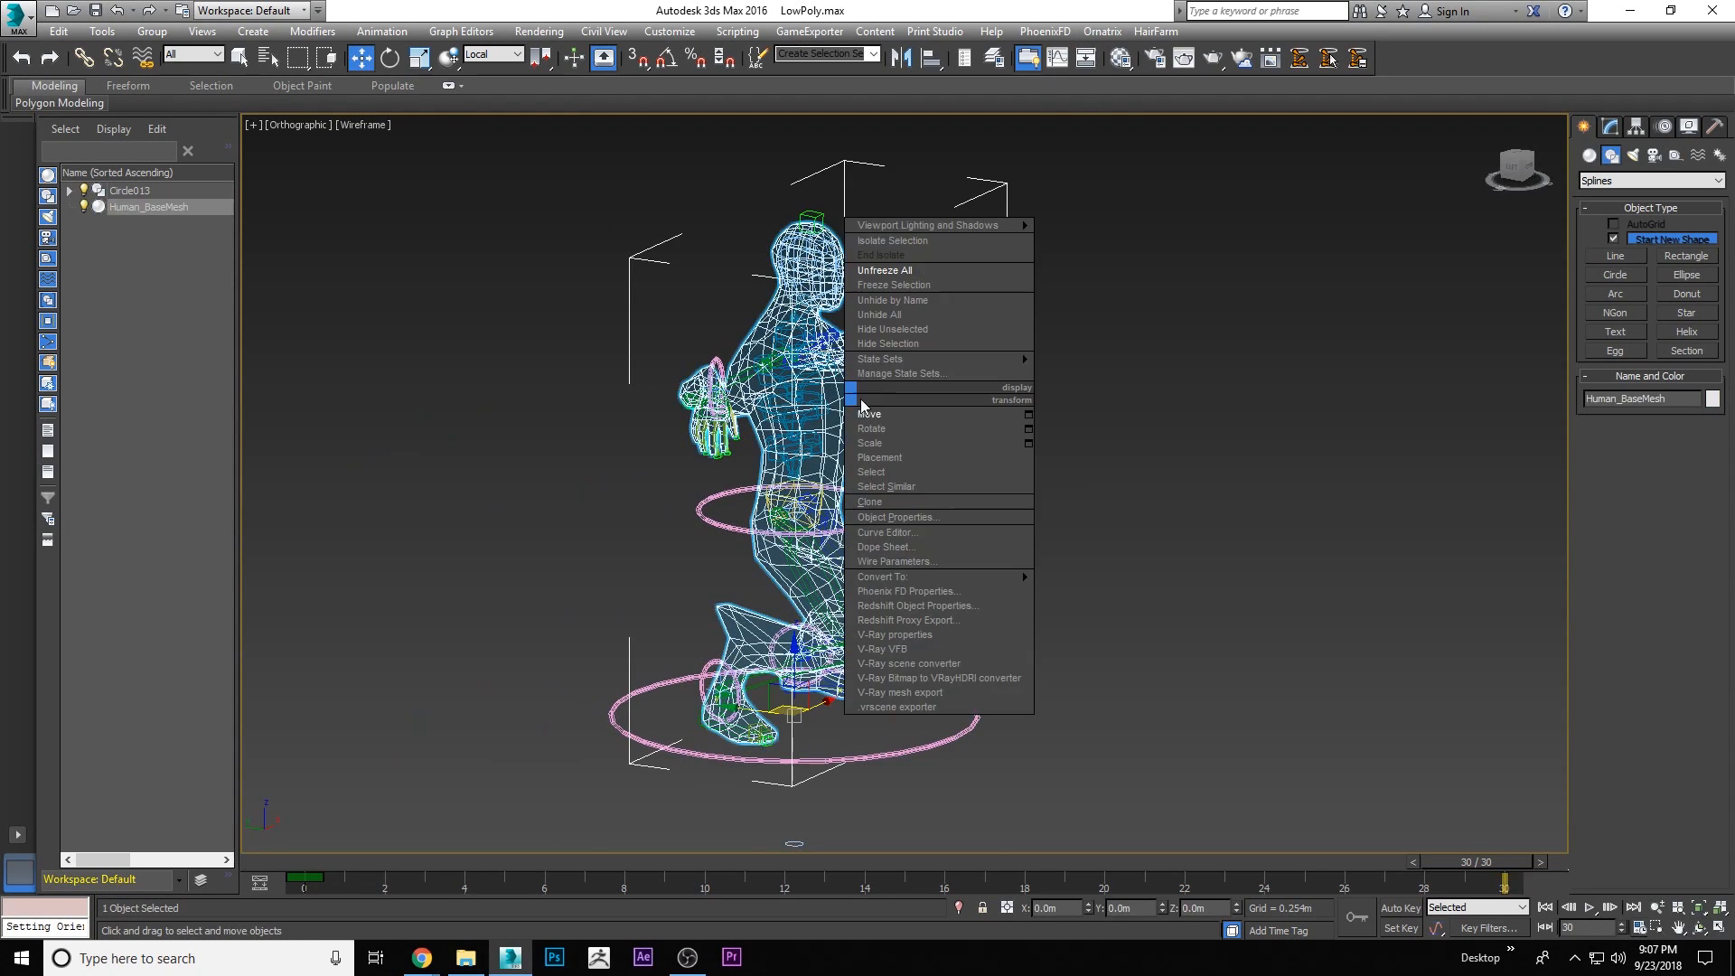
{"action": "left_click", "coordinate": [930, 327]}
Examine the torso and arm deformation up close while scrubbing the animation back to frame 0
{"action": "scroll", "coordinate": [692, 463], "scroll_direction": "up", "scroll_amount": 5}
{"action": "left_click", "coordinate": [694, 464]}
{"action": "left_click", "coordinate": [792, 497]}
{"action": "left_click", "coordinate": [1698, 926]}
{"action": "mouse_move", "coordinate": [850, 493]}
{"action": "left_mouse_down"}
{"action": "mouse_move", "coordinate": [795, 512]}
{"action": "mouse_move", "coordinate": [900, 507]}
{"action": "mouse_move", "coordinate": [873, 496]}
{"action": "left_mouse_up"}
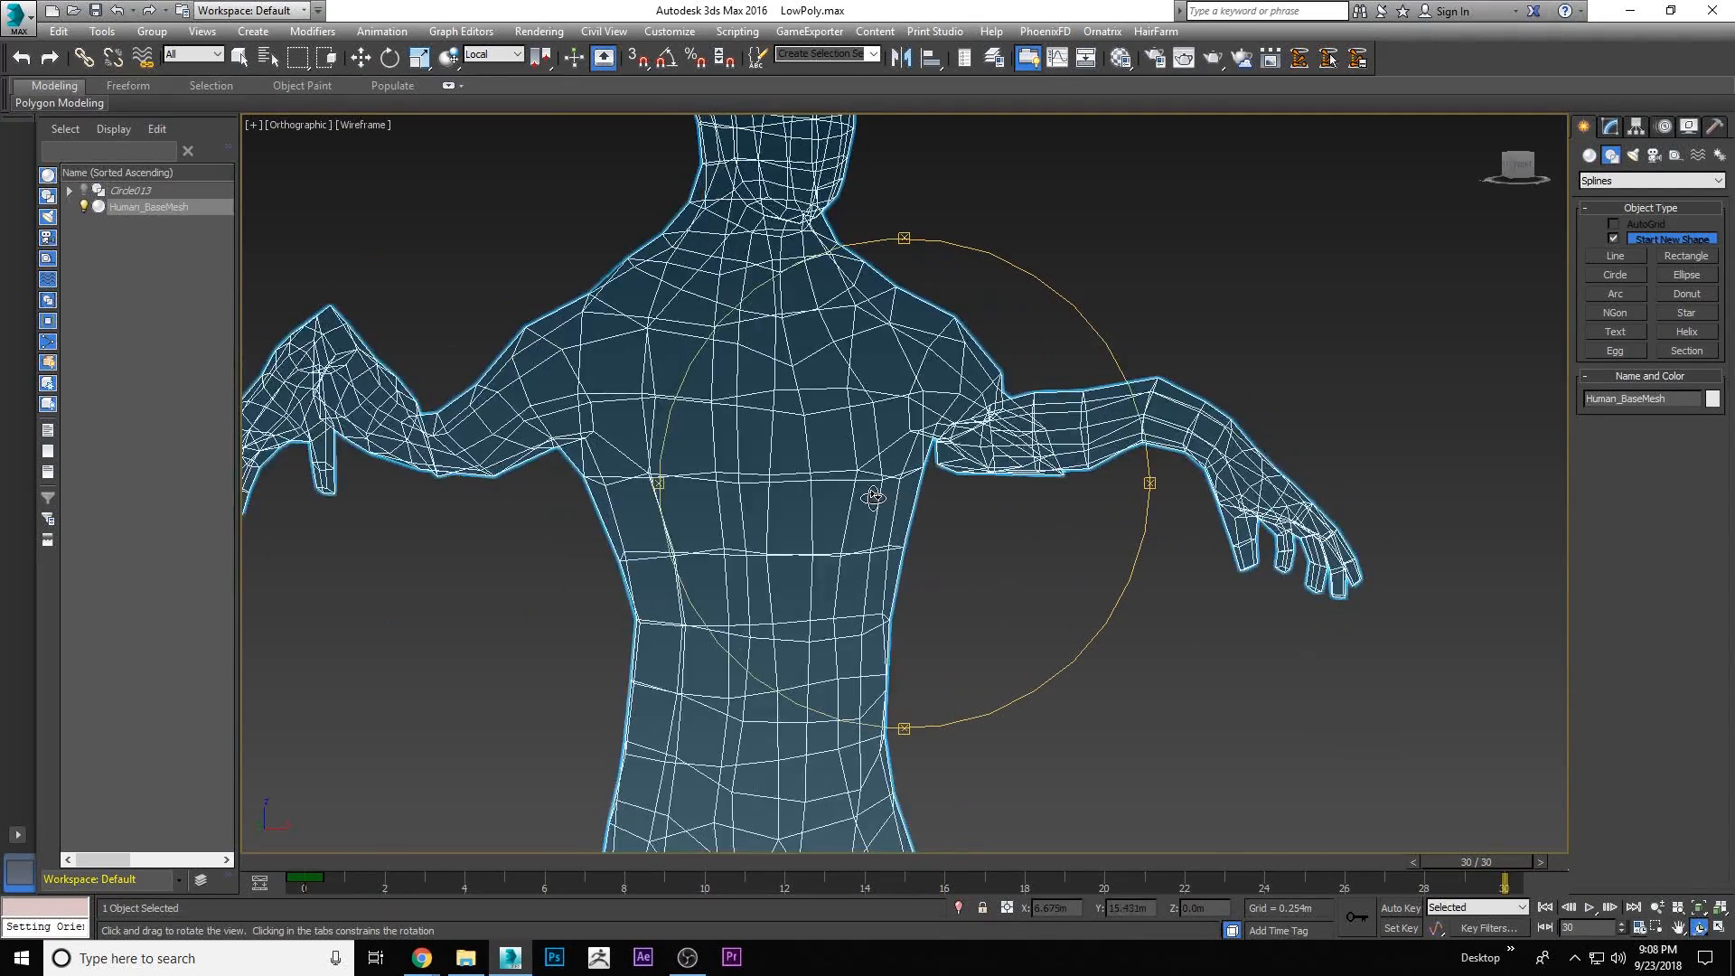
{"action": "left_click_drag", "start_coordinate": [1504, 862], "coordinate": [270, 668]}
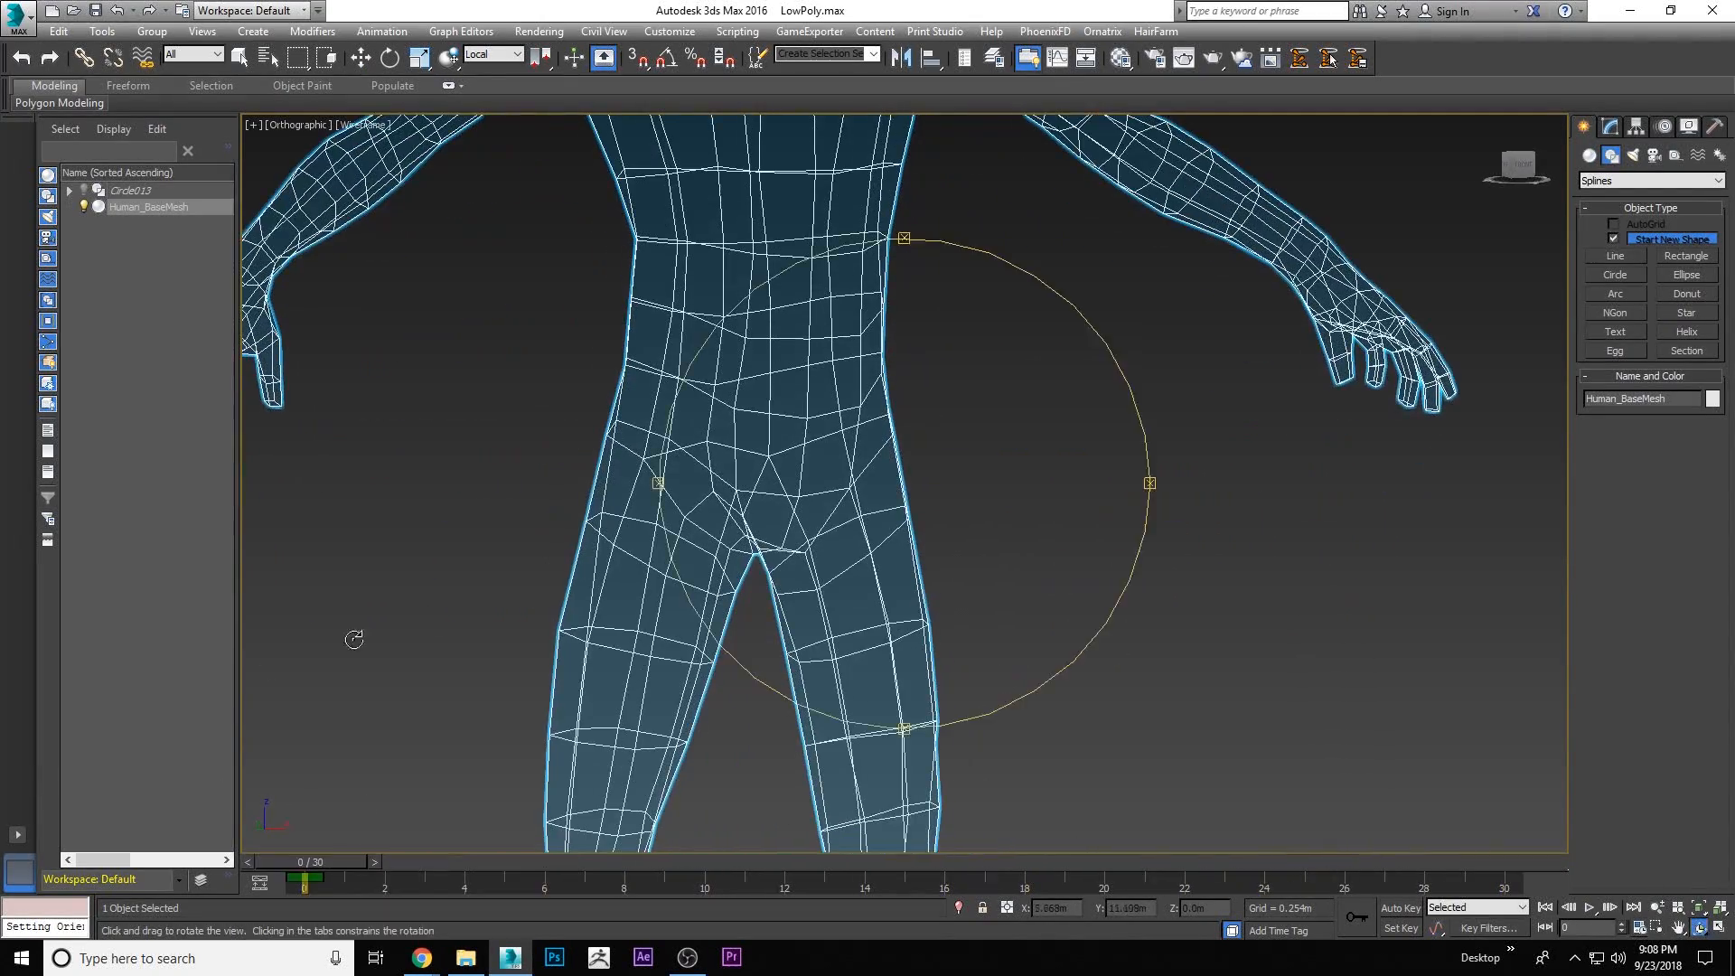
Activate the Skin modifier on the Human_BaseMesh for envelope editing and review its weight properties
{"action": "left_click", "coordinate": [1608, 127]}
{"action": "scroll", "coordinate": [1572, 384], "scroll_direction": "down", "scroll_amount": 5}
{"action": "scroll", "coordinate": [1573, 383], "scroll_direction": "down", "scroll_amount": 2}
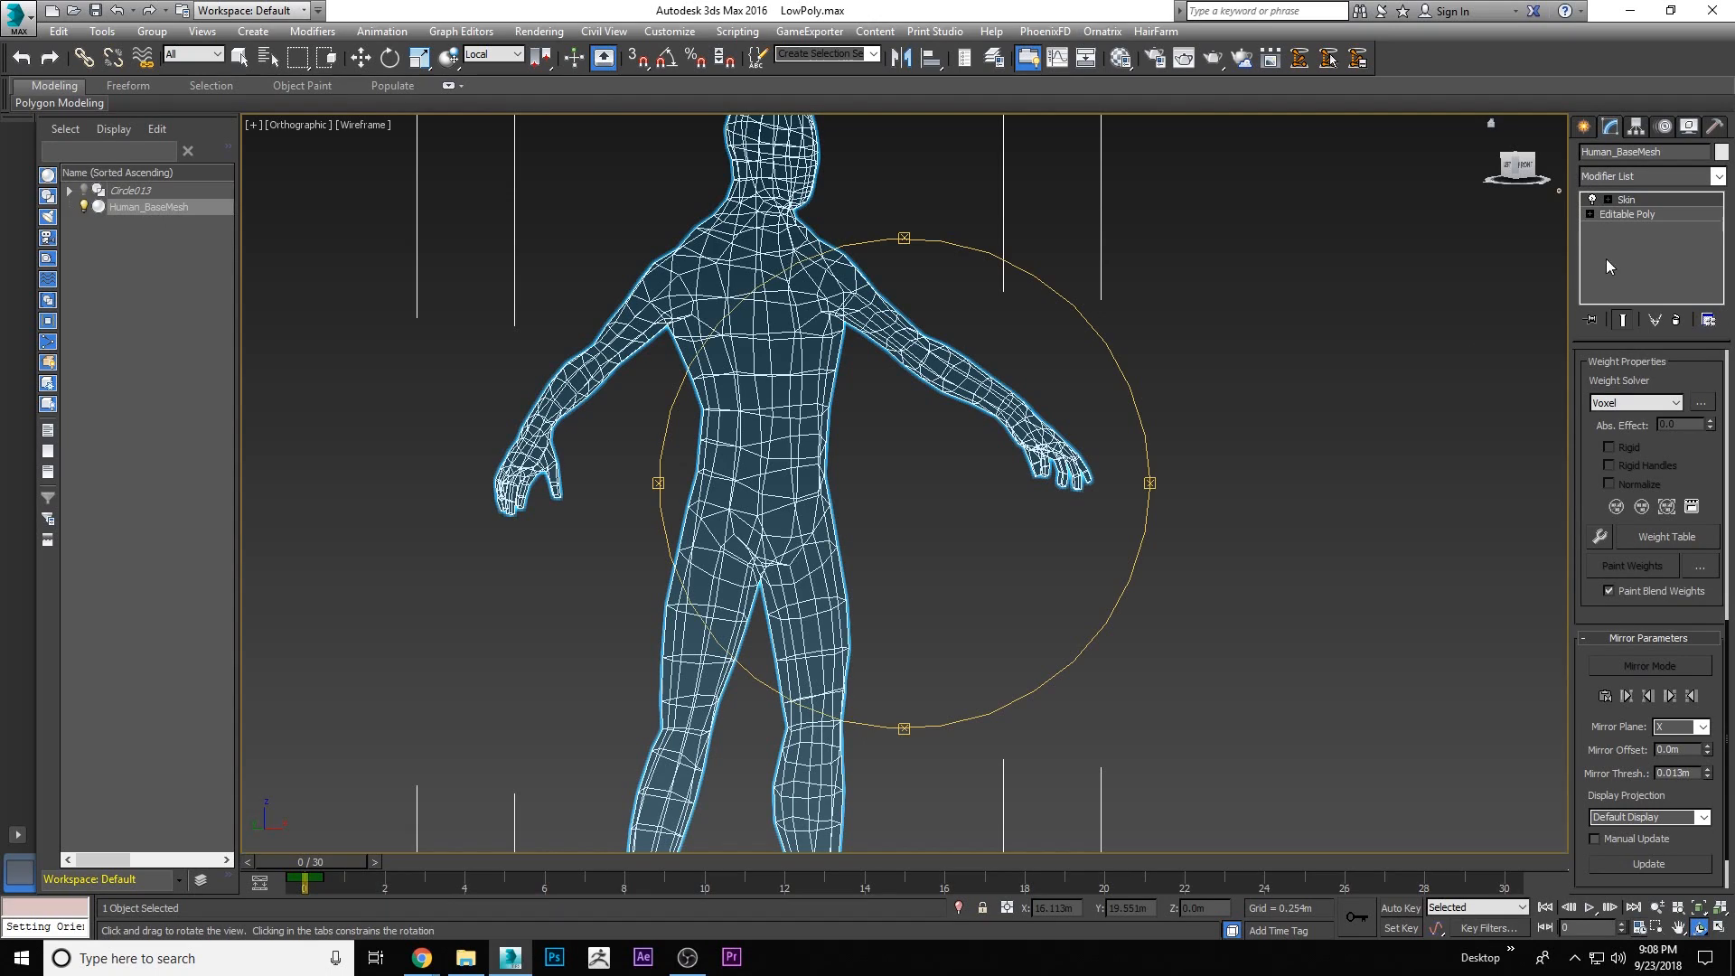
{"action": "left_click", "coordinate": [1626, 199]}
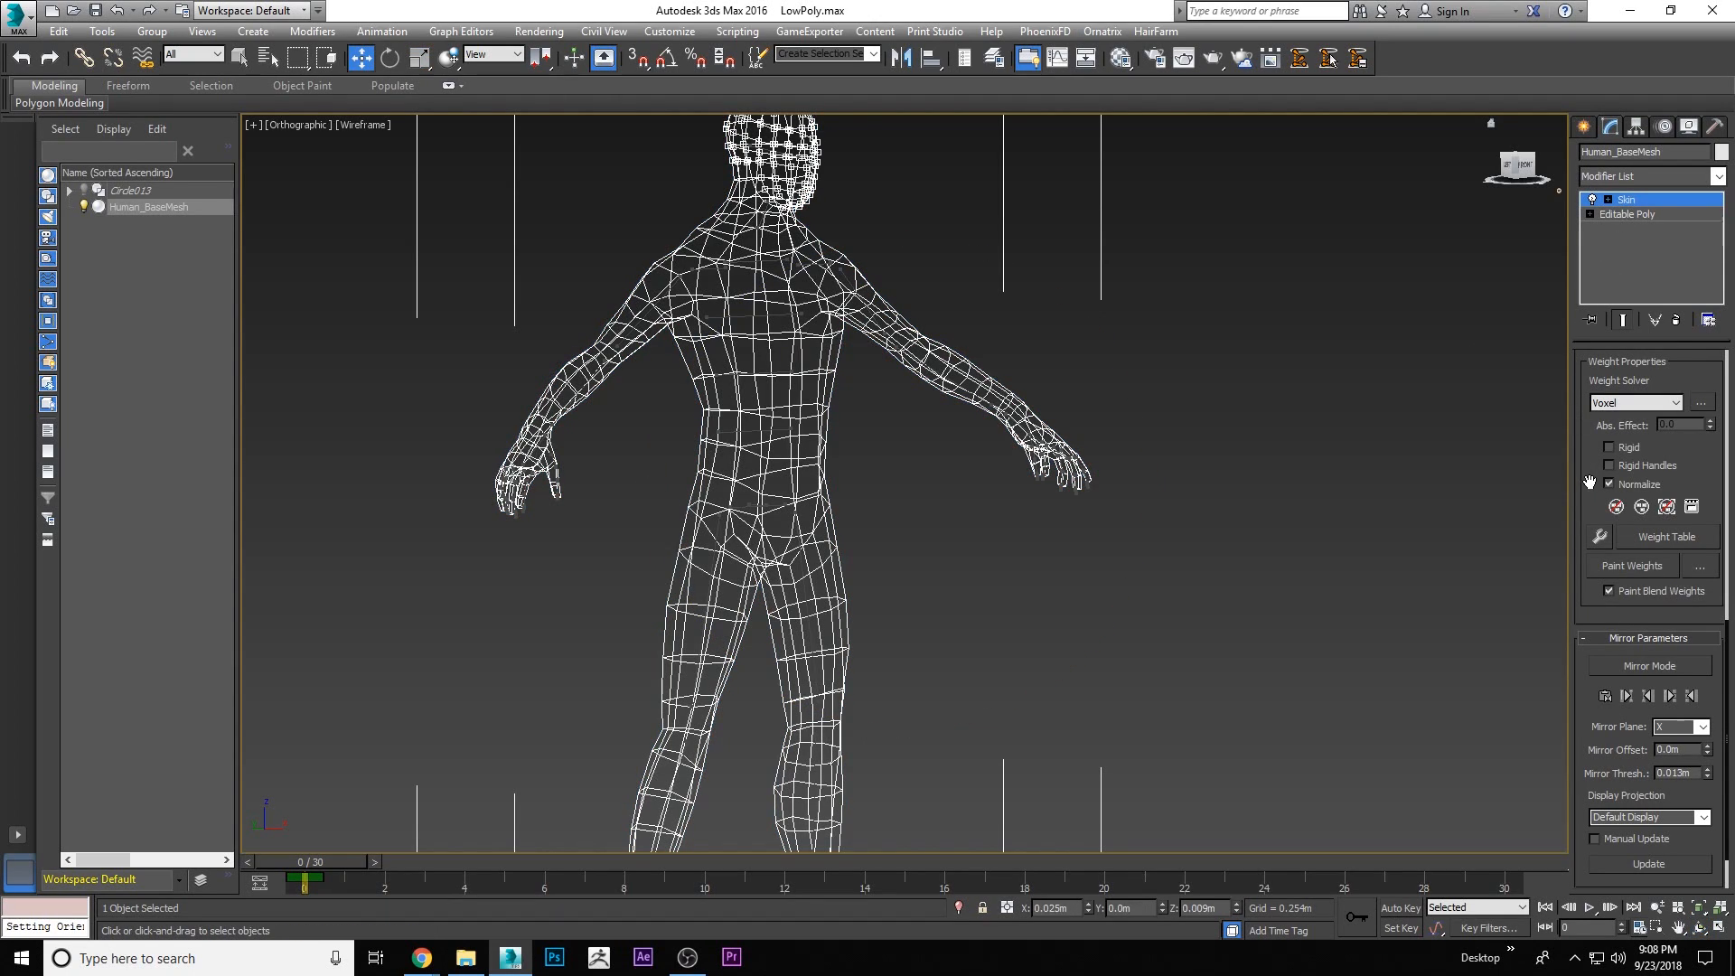
{"action": "scroll", "coordinate": [1583, 646], "scroll_direction": "up", "scroll_amount": 4}
{"action": "left_click_drag", "start_coordinate": [1583, 646], "coordinate": [1644, 417]}
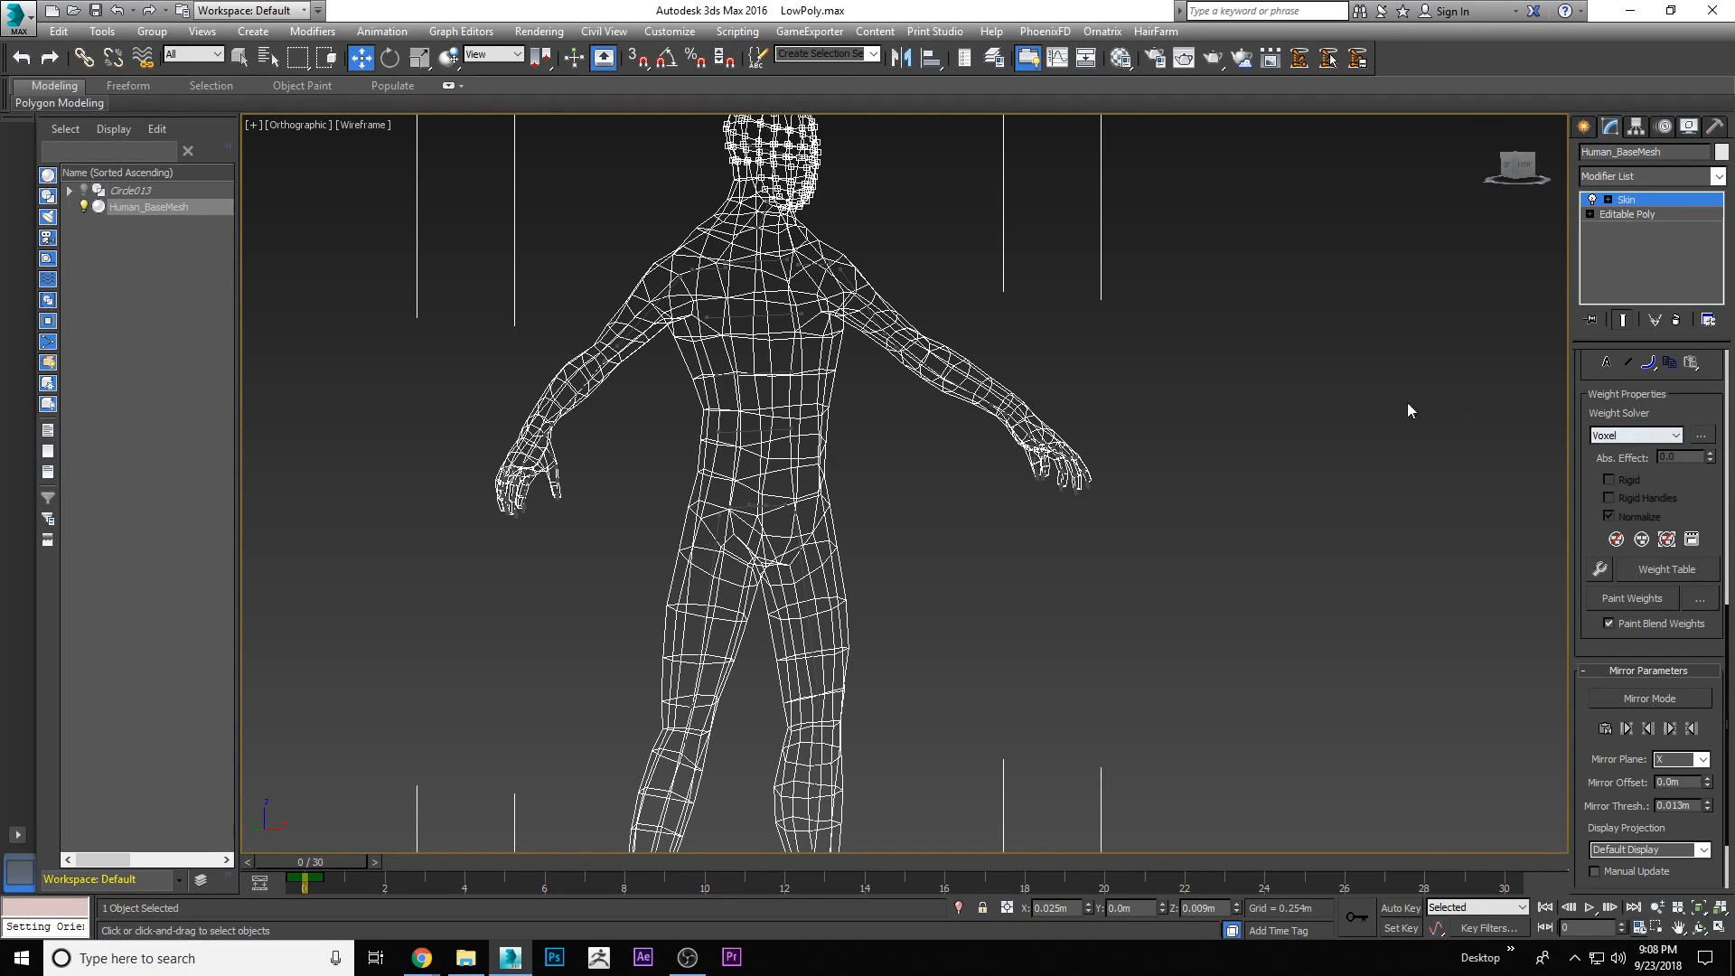
Select the Bip001 Spine006 bone in the skin's bone list sorted by descending name
{"action": "scroll", "coordinate": [972, 261], "scroll_direction": "down", "scroll_amount": 4}
{"action": "scroll", "coordinate": [1654, 389], "scroll_direction": "up", "scroll_amount": 5}
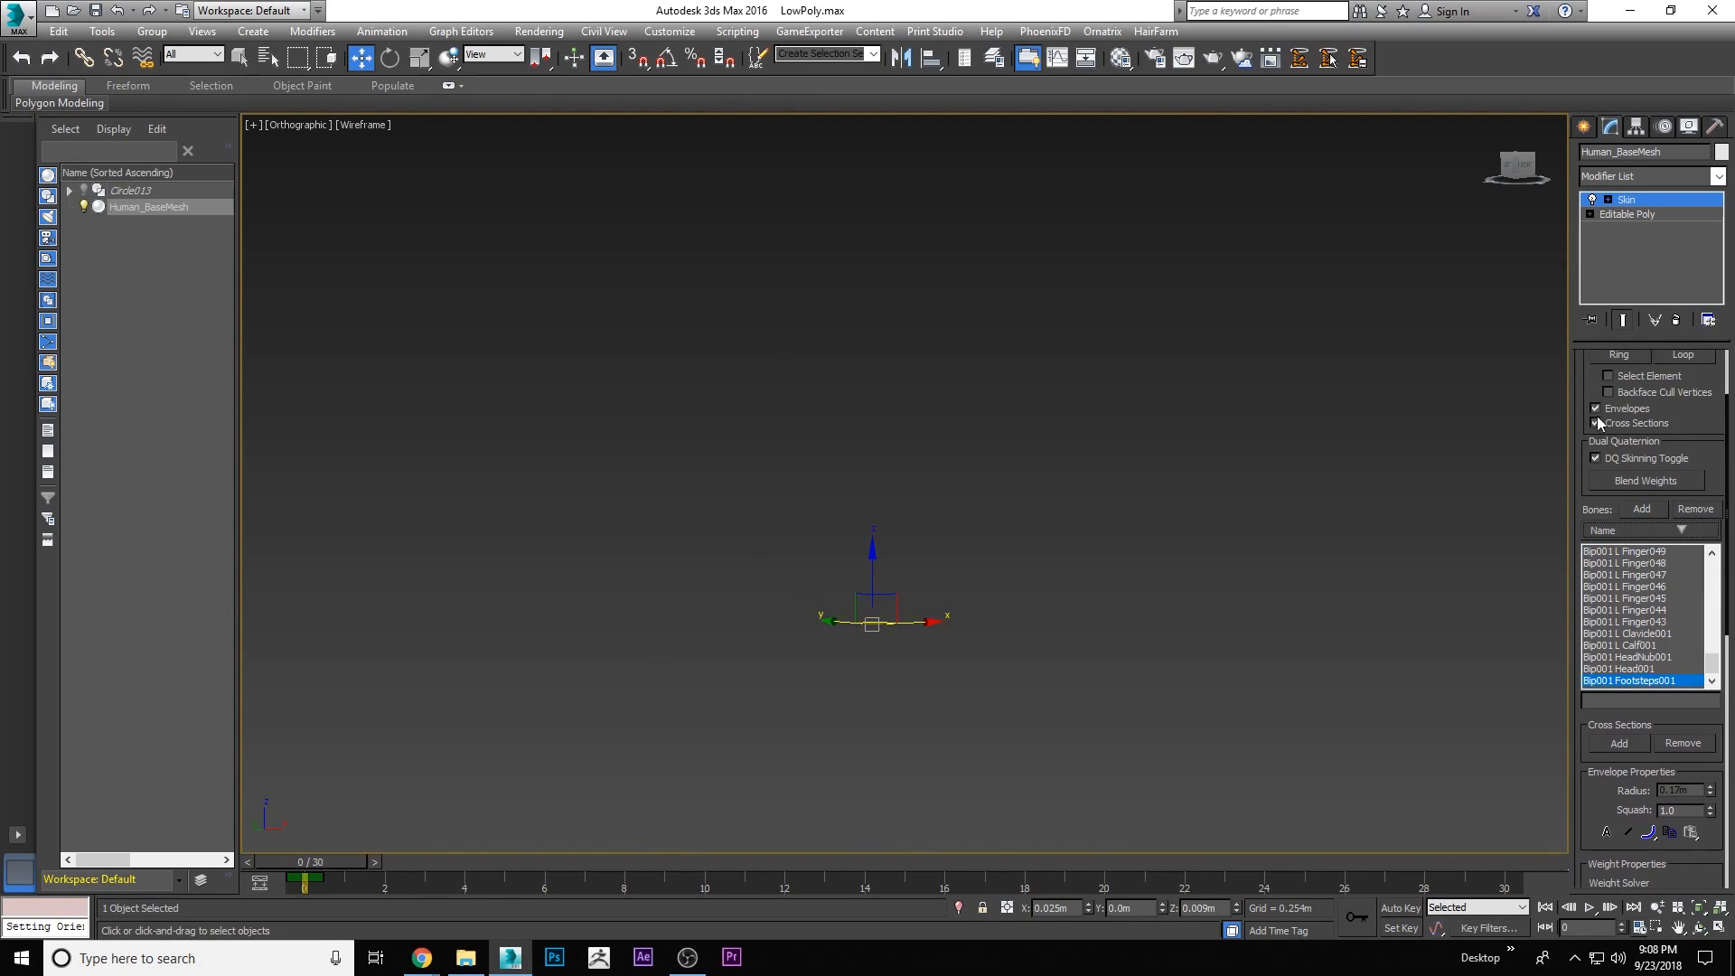
{"action": "scroll", "coordinate": [1059, 486], "scroll_direction": "up", "scroll_amount": 4}
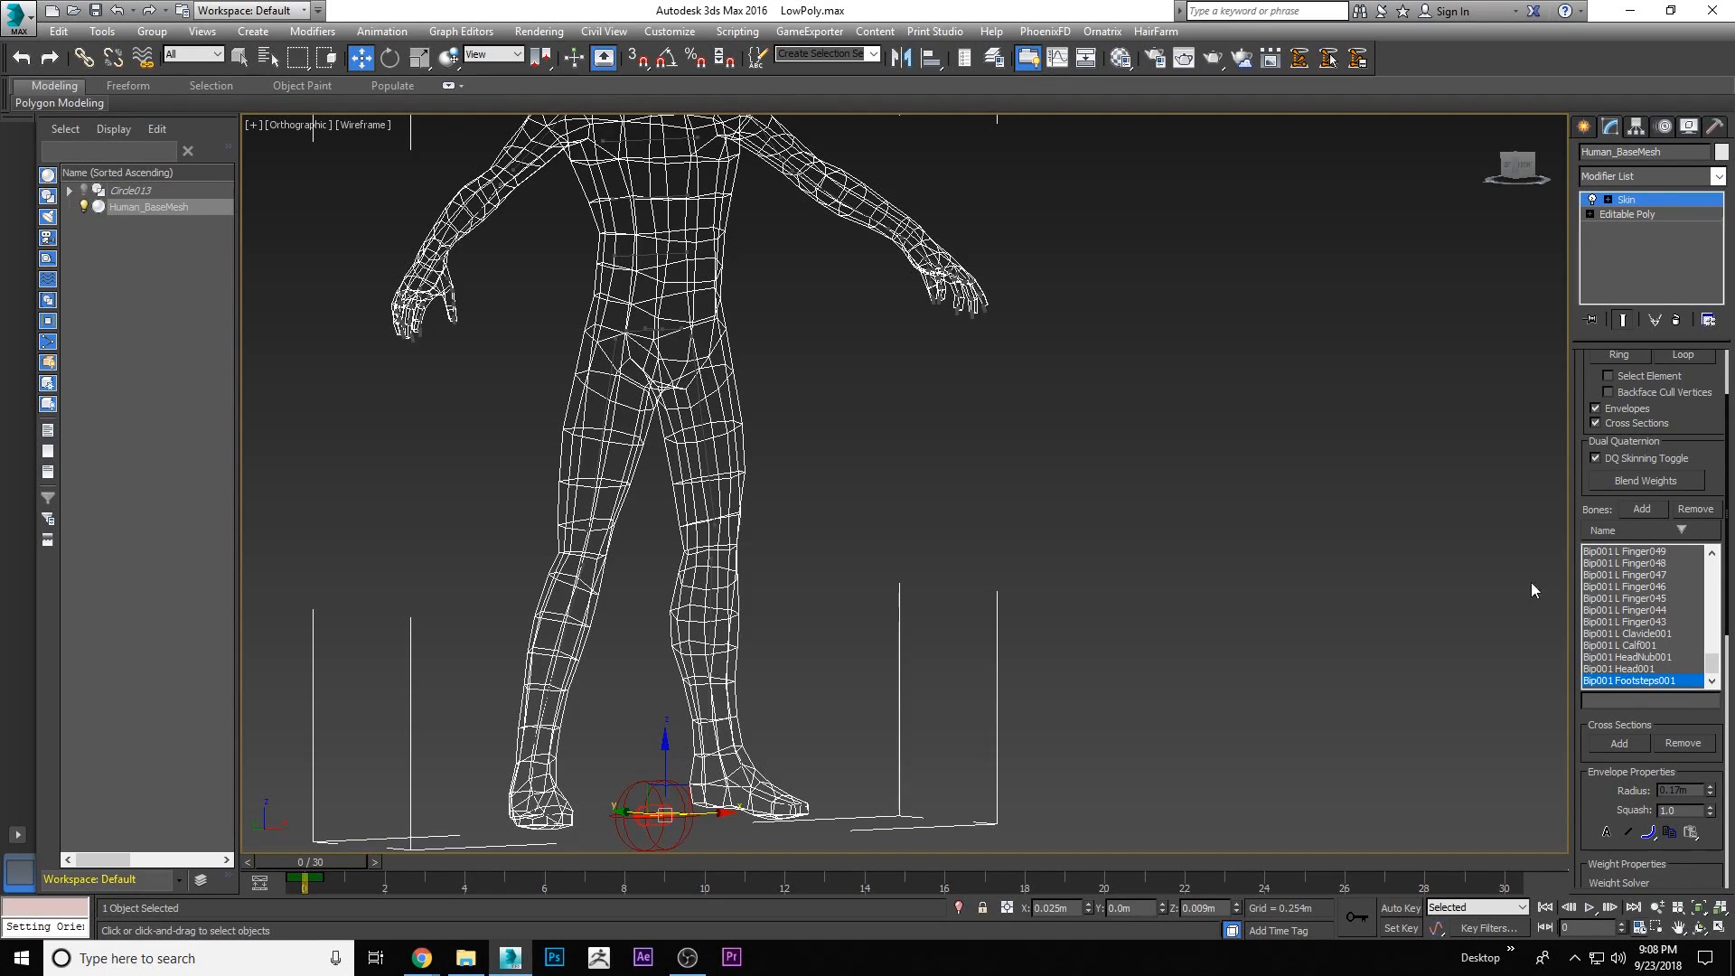
{"action": "scroll", "coordinate": [1627, 600], "scroll_direction": "up", "scroll_amount": 2}
{"action": "scroll", "coordinate": [1634, 611], "scroll_direction": "up", "scroll_amount": 15}
{"action": "left_click", "coordinate": [1622, 552]}
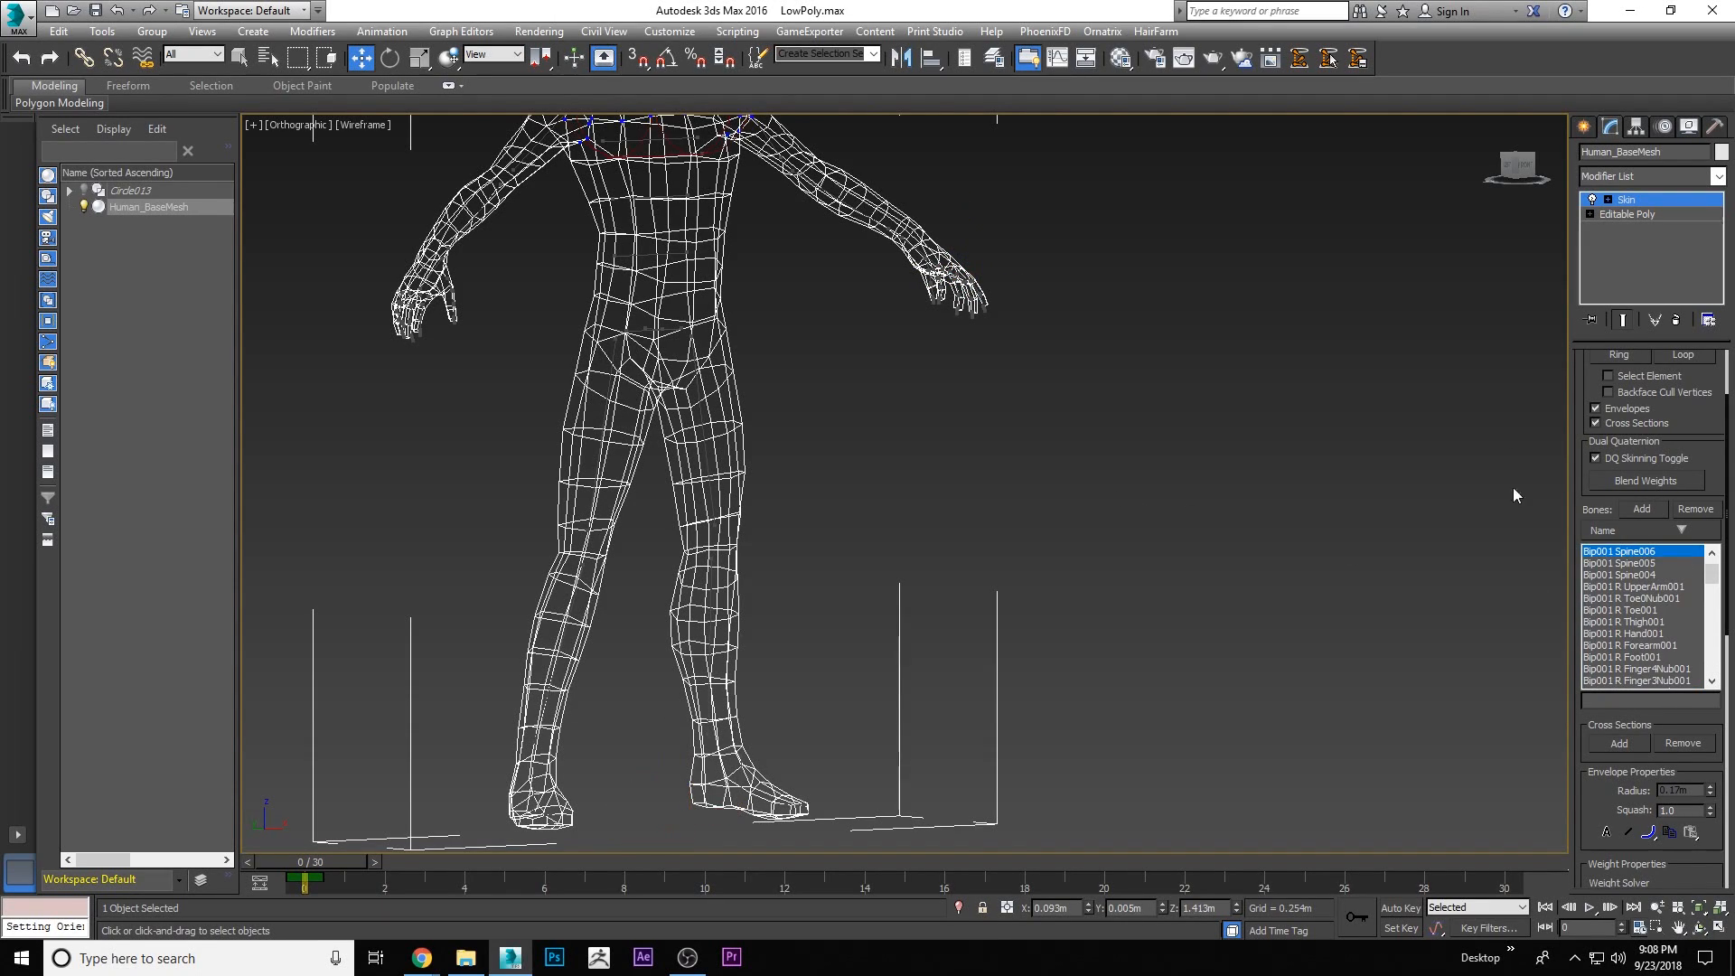
Leave envelope editing and bring the whole figure into view
{"action": "left_click_drag", "start_coordinate": [1585, 403], "coordinate": [1568, 679]}
{"action": "scroll", "coordinate": [952, 465], "scroll_direction": "down", "scroll_amount": 5}
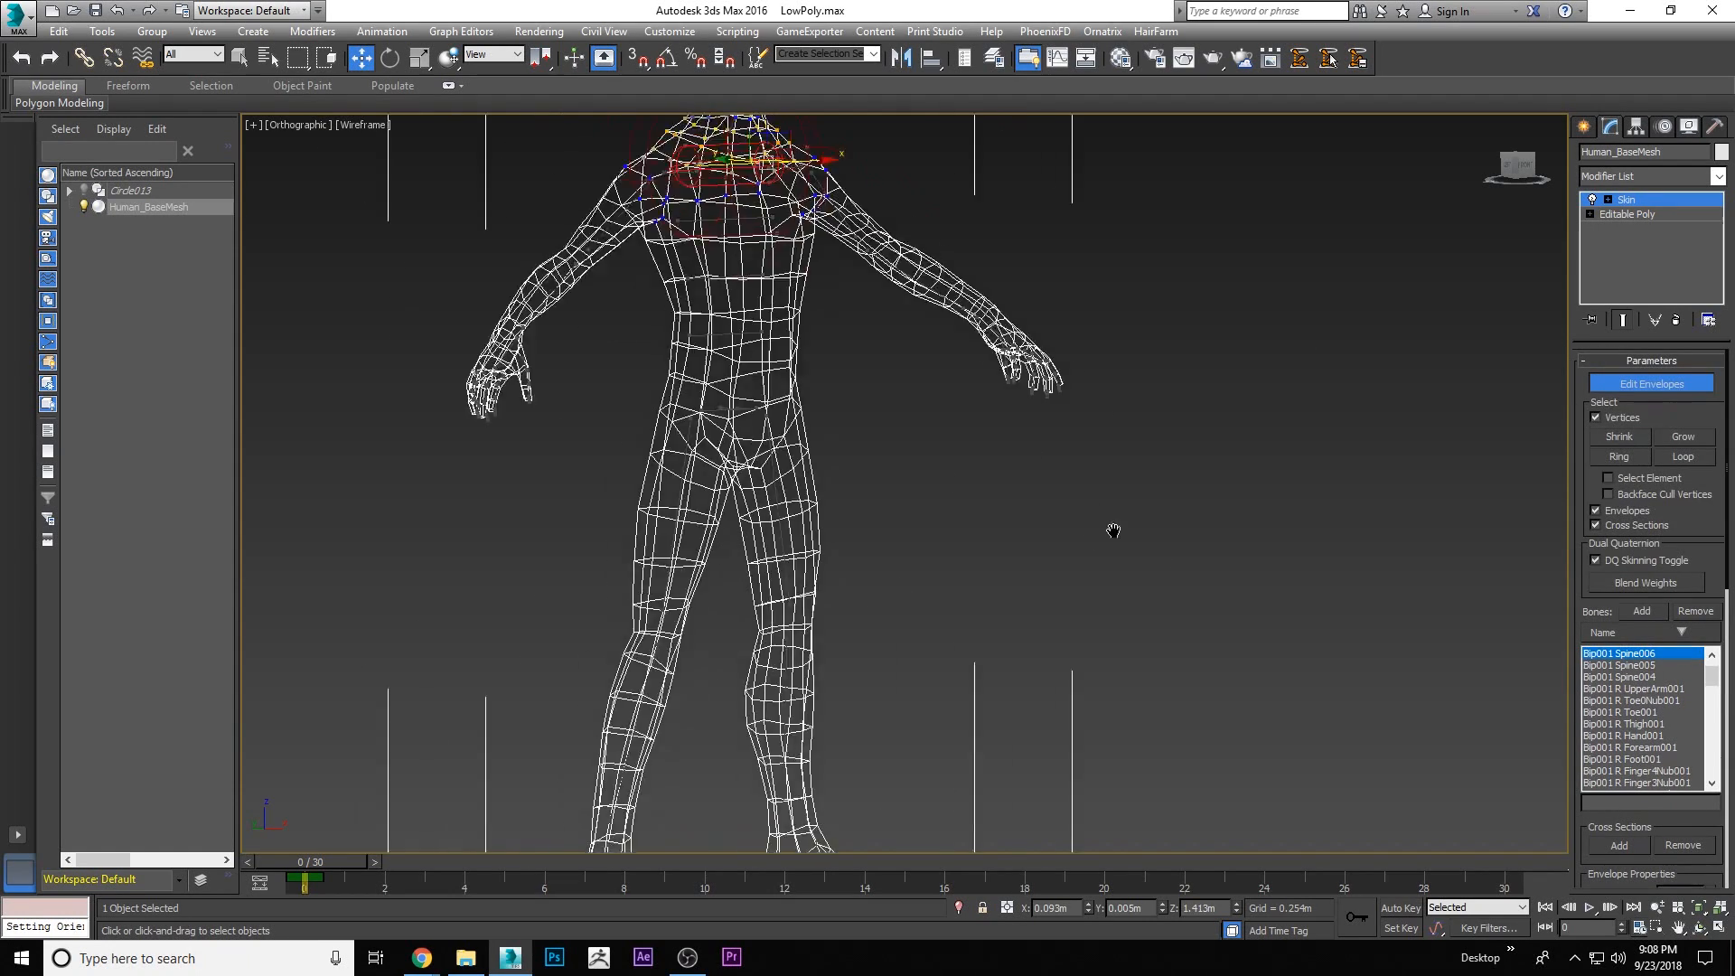
{"action": "left_click", "coordinate": [1630, 385]}
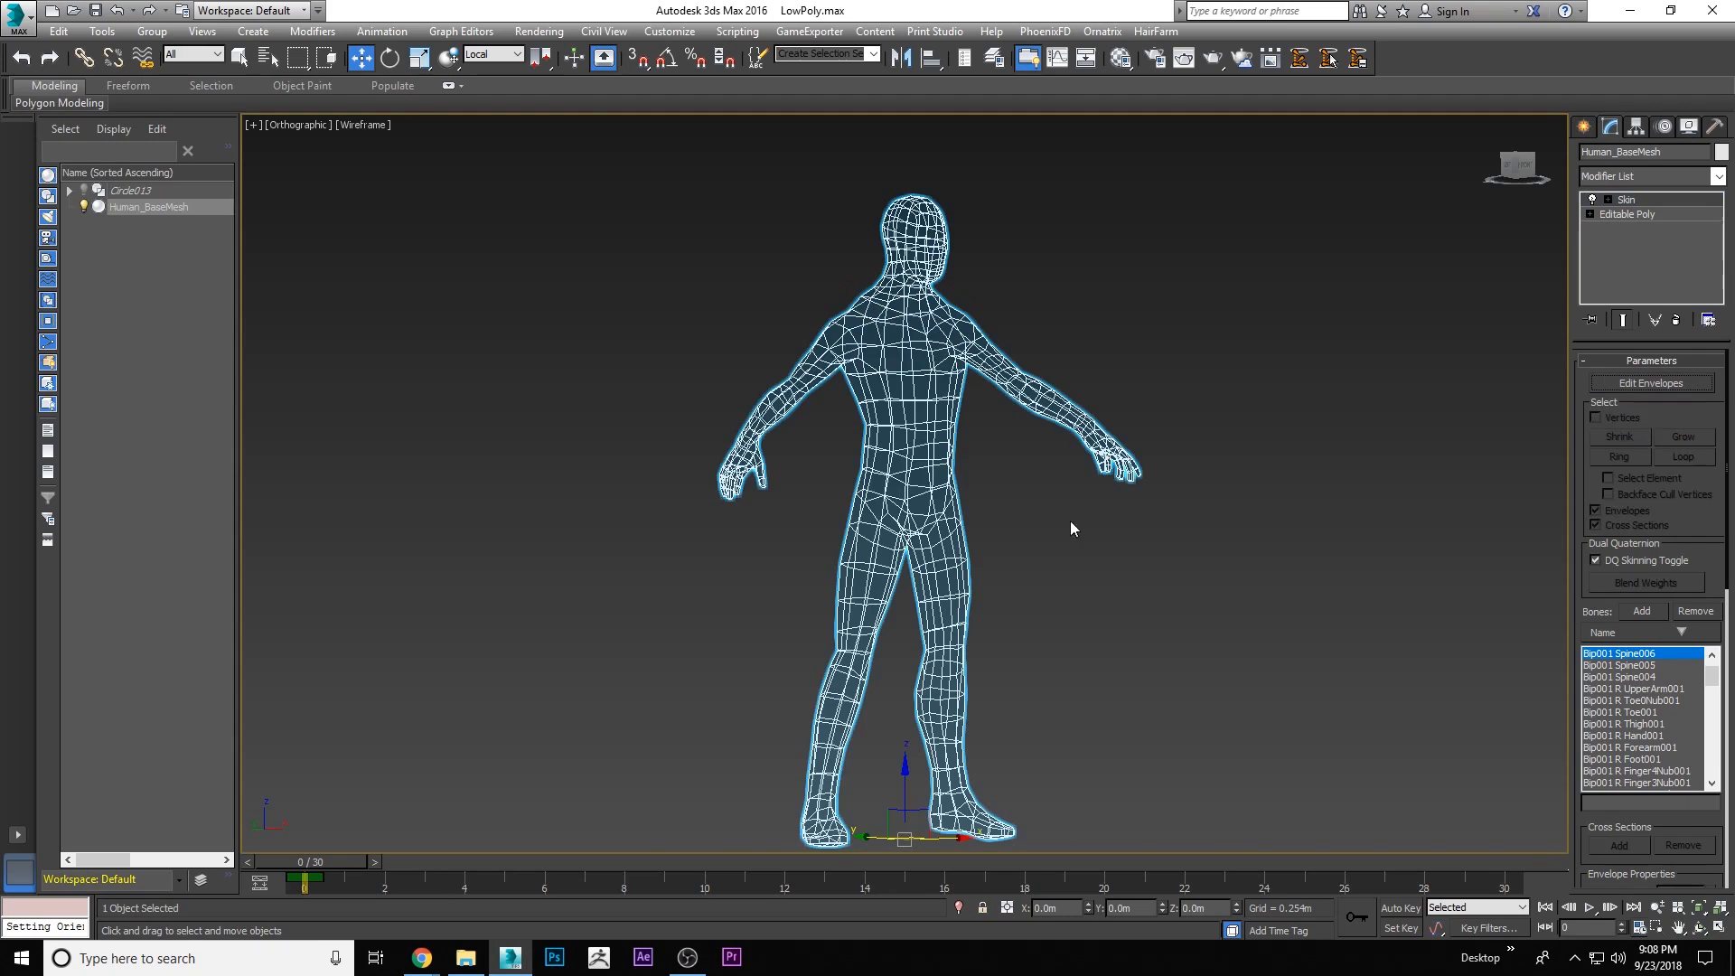
Open the settings of the skin's Voxel weight solver and place the dialog beside the figure
{"action": "scroll", "coordinate": [1590, 587], "scroll_direction": "down", "scroll_amount": 4}
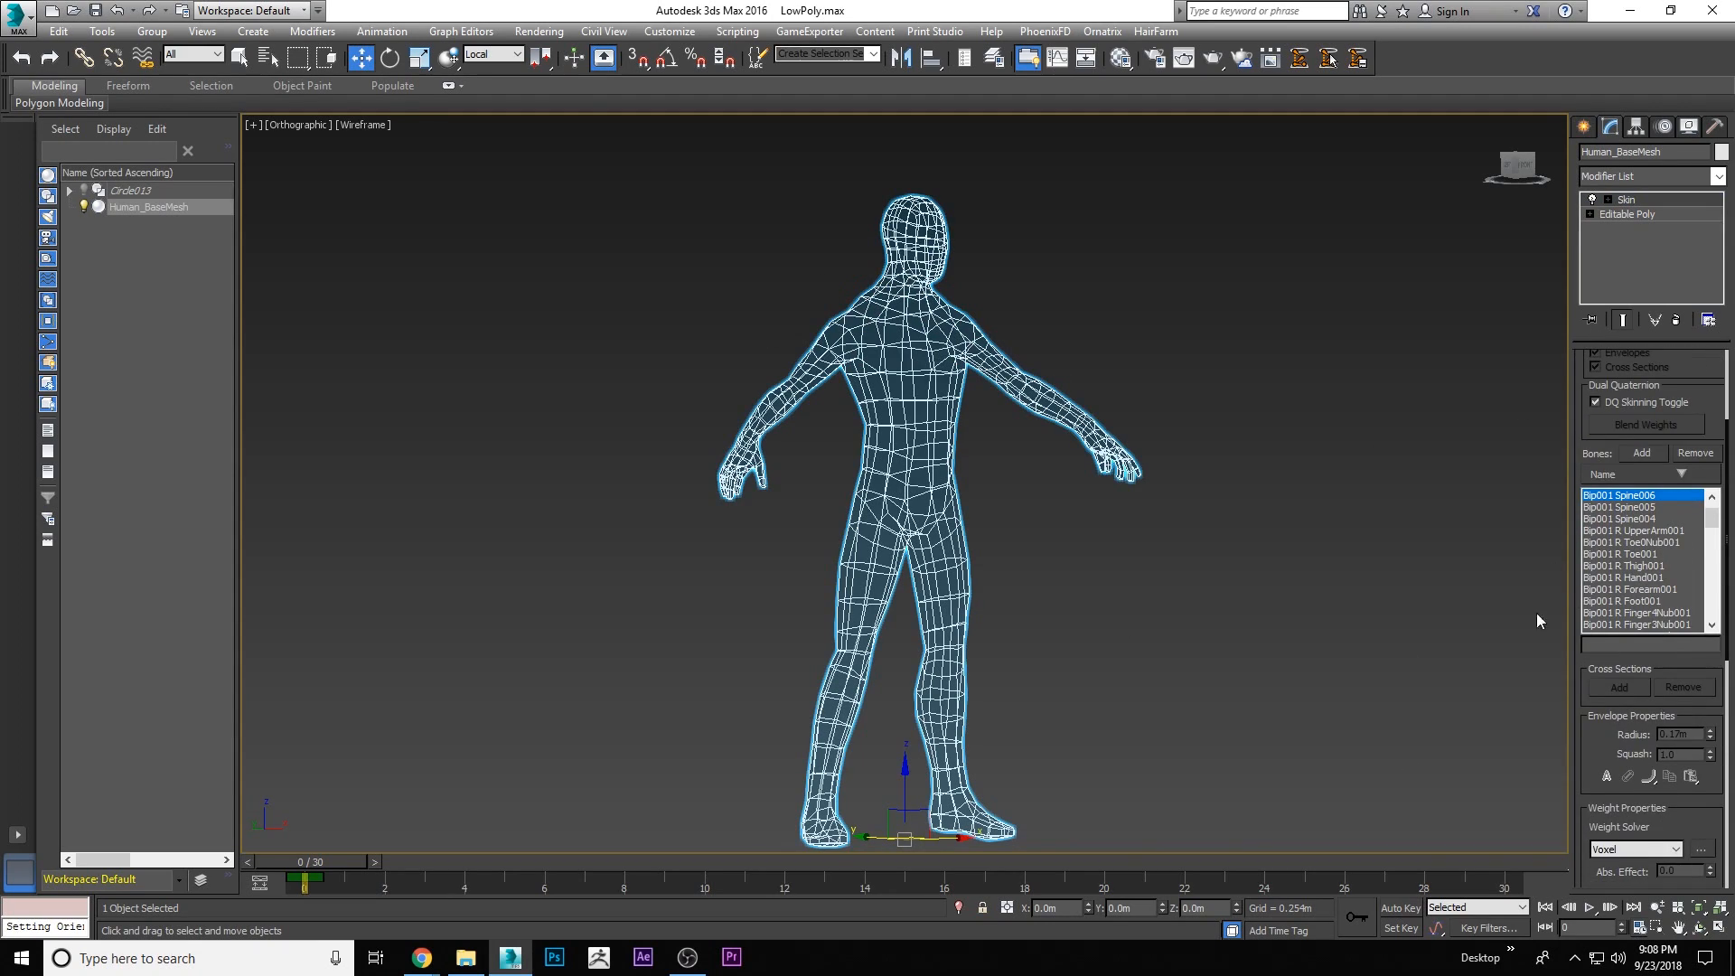
{"action": "scroll", "coordinate": [1582, 669], "scroll_direction": "down", "scroll_amount": 8}
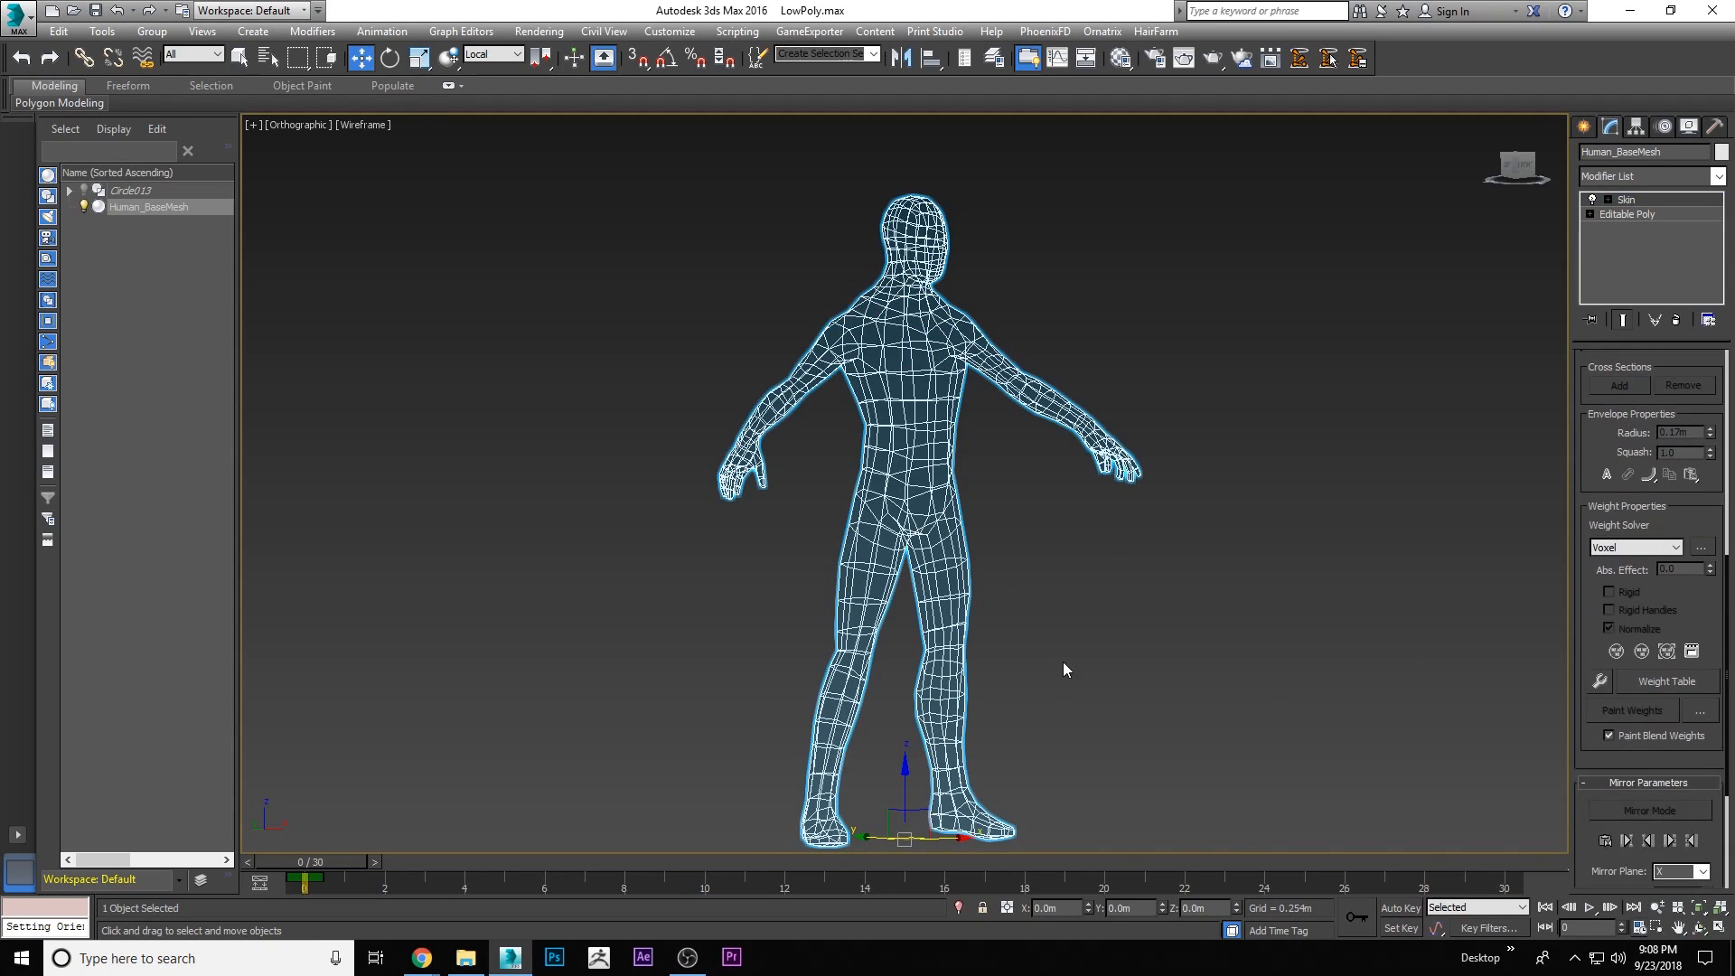
{"action": "scroll", "coordinate": [1636, 542], "scroll_direction": "down", "scroll_amount": 2}
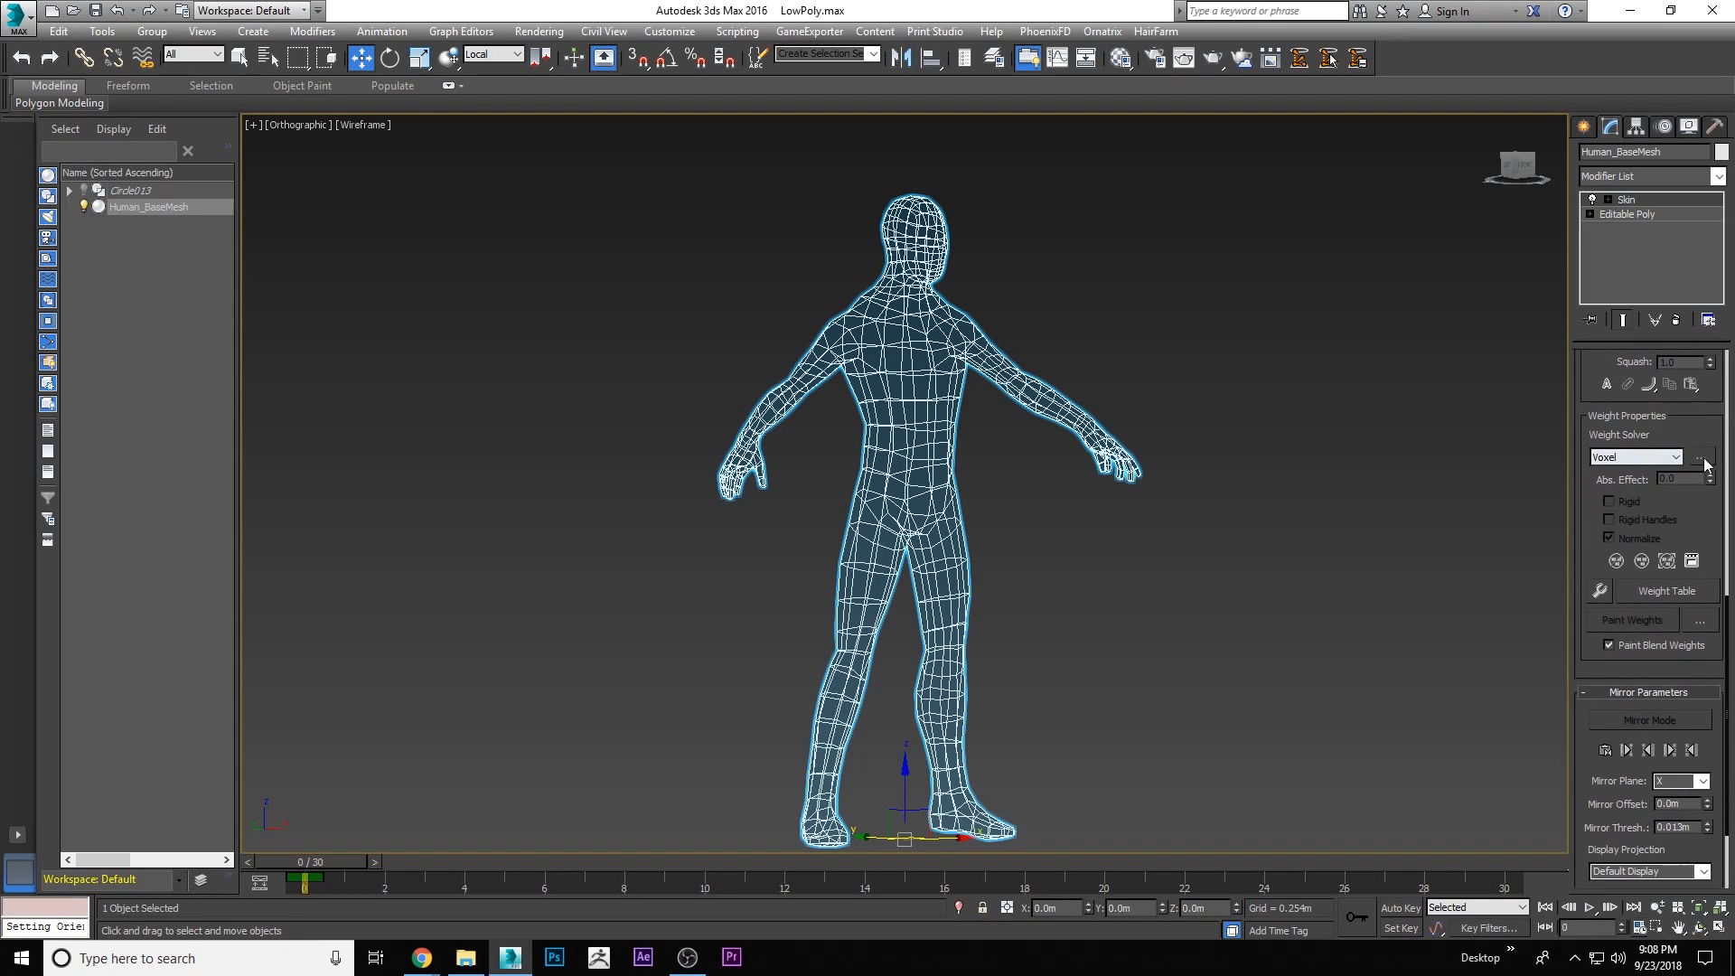
{"action": "left_click", "coordinate": [1701, 459]}
{"action": "left_click_drag", "start_coordinate": [842, 380], "coordinate": [441, 299]}
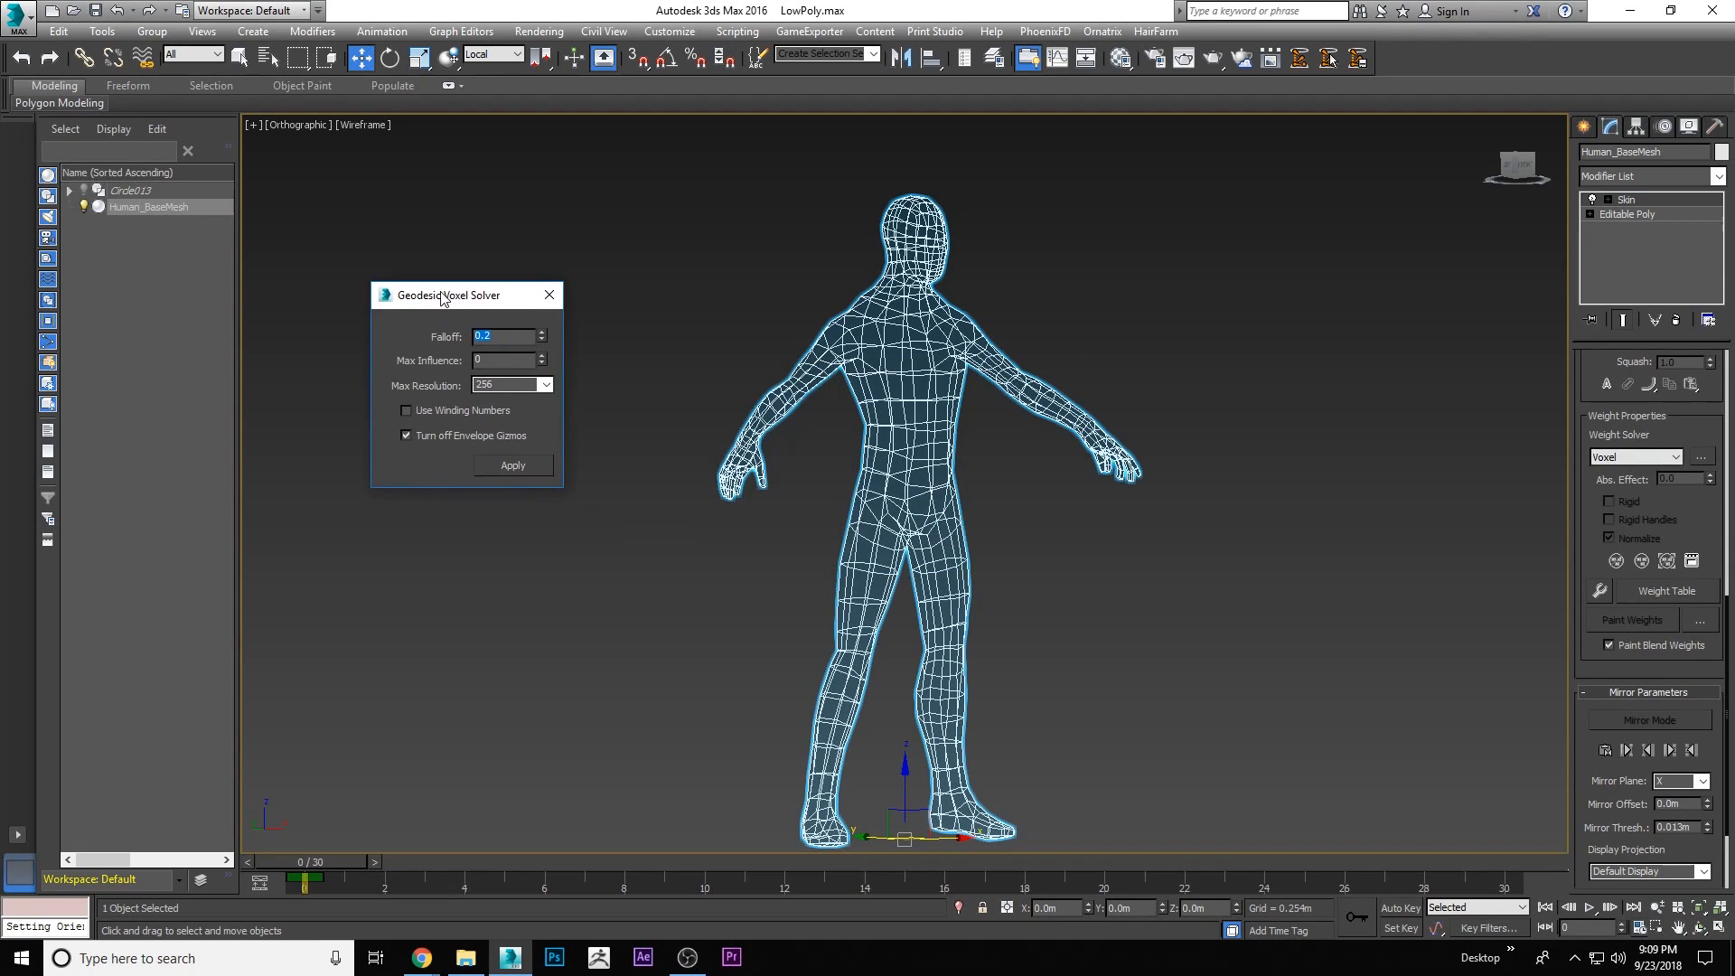
{"action": "right_click", "coordinate": [506, 362]}
{"action": "left_click", "coordinate": [425, 359]}
{"action": "left_click", "coordinate": [737, 31]}
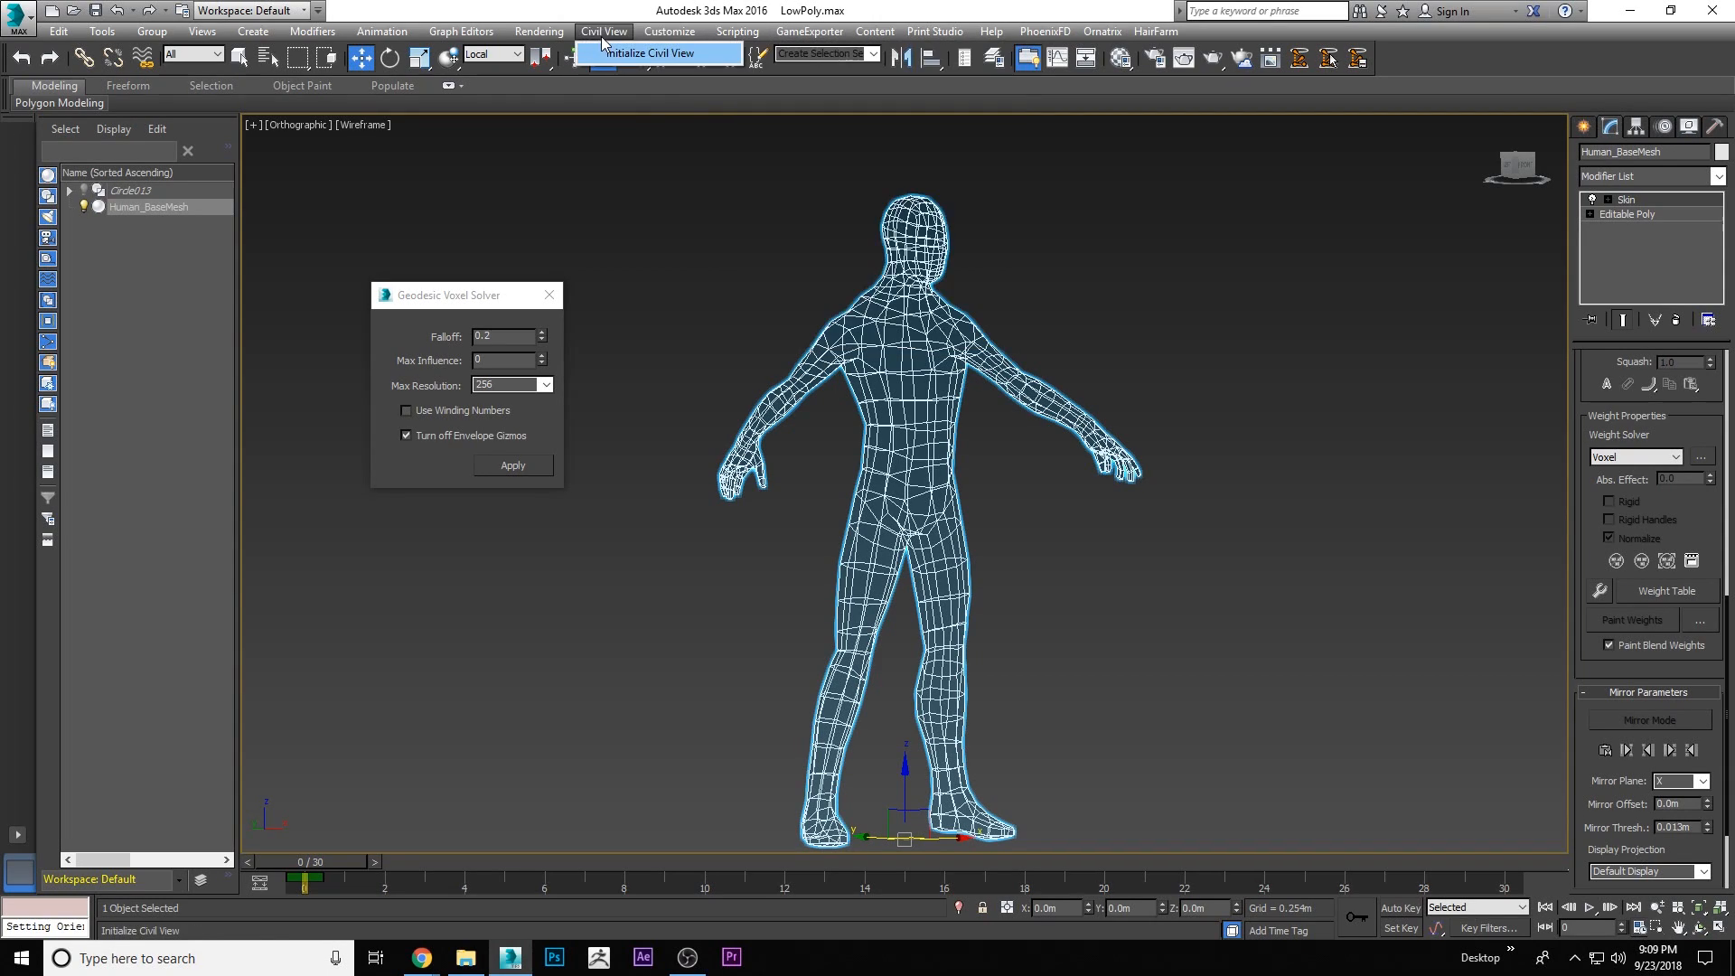
{"action": "left_click", "coordinate": [538, 31]}
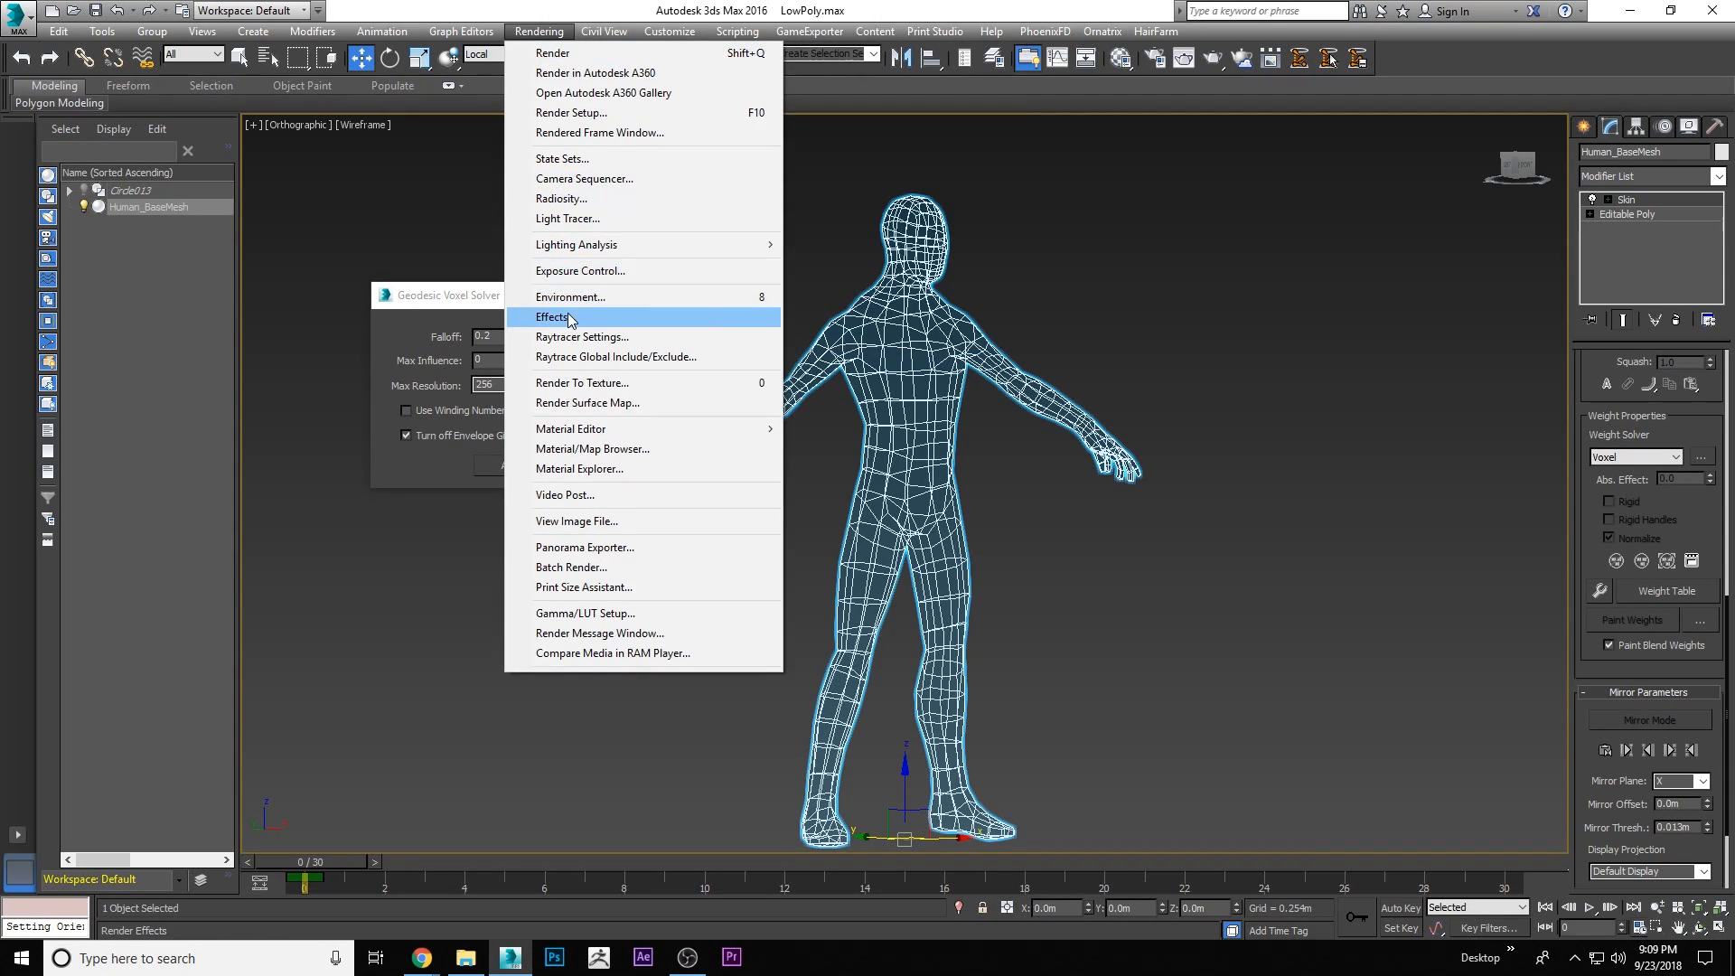
{"action": "left_click", "coordinate": [426, 4]}
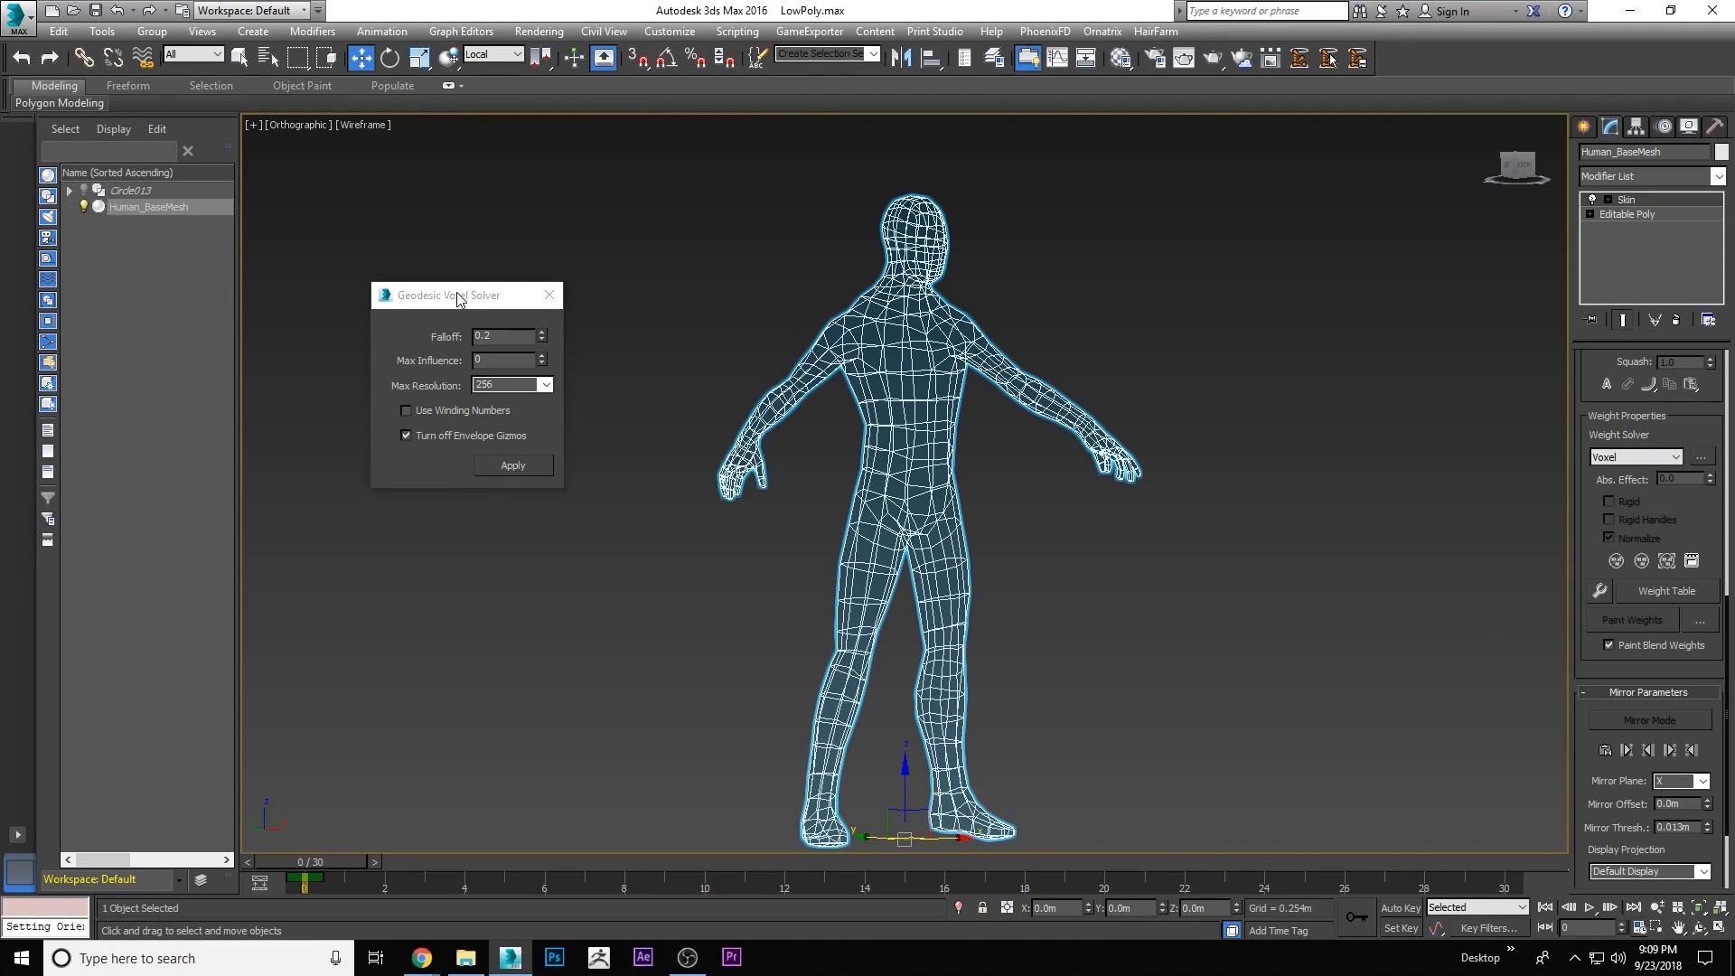
Try voxel solver settings with max resolution 512 and Use Winding Numbers enabled, closing the dialog without applying them
{"action": "left_click_drag", "start_coordinate": [463, 298], "coordinate": [461, 310]}
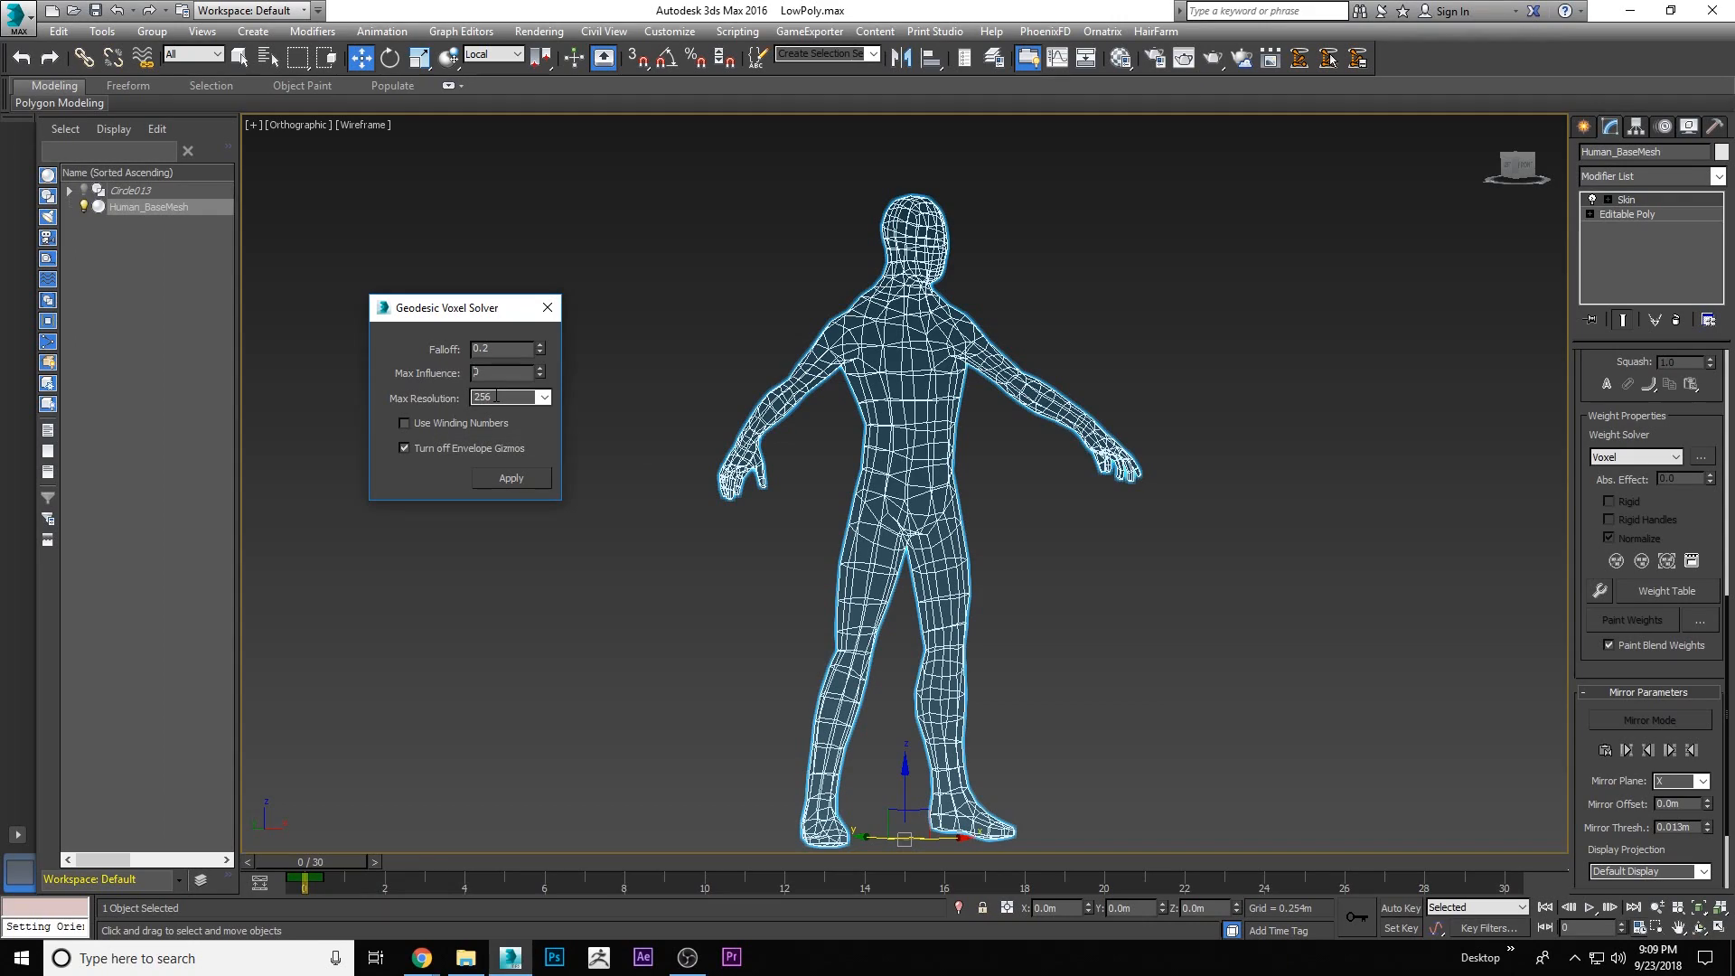
{"action": "mouse_move", "coordinate": [436, 400]}
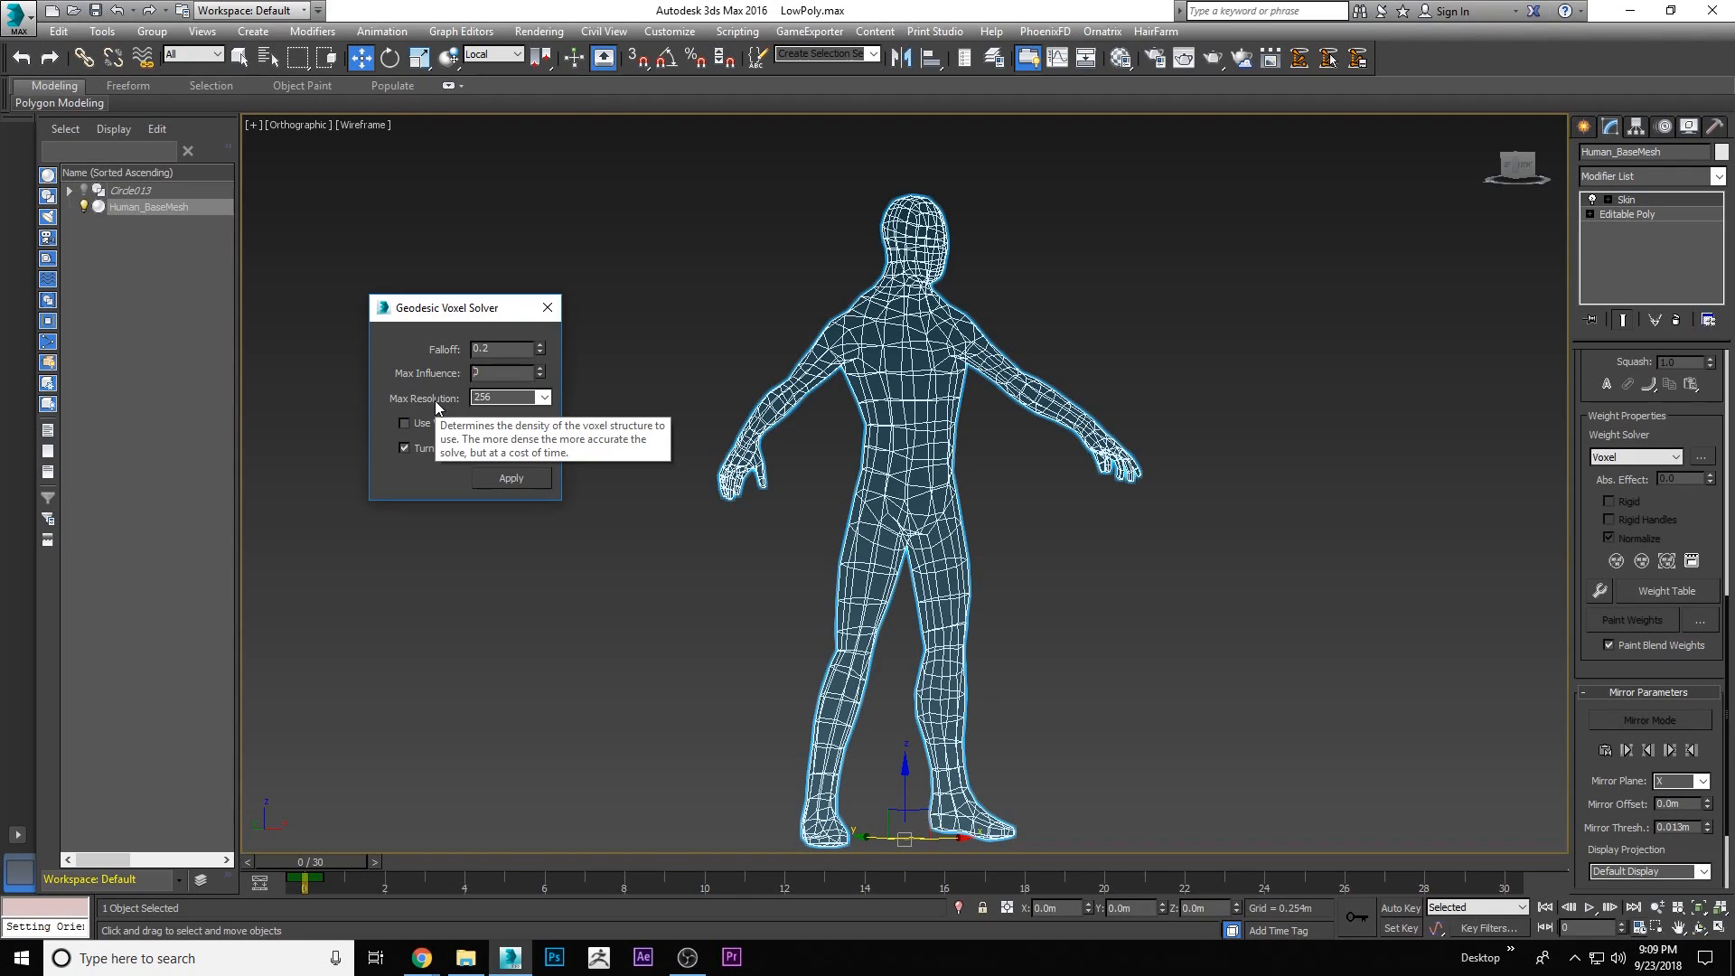
{"action": "double_click", "coordinate": [498, 398]}
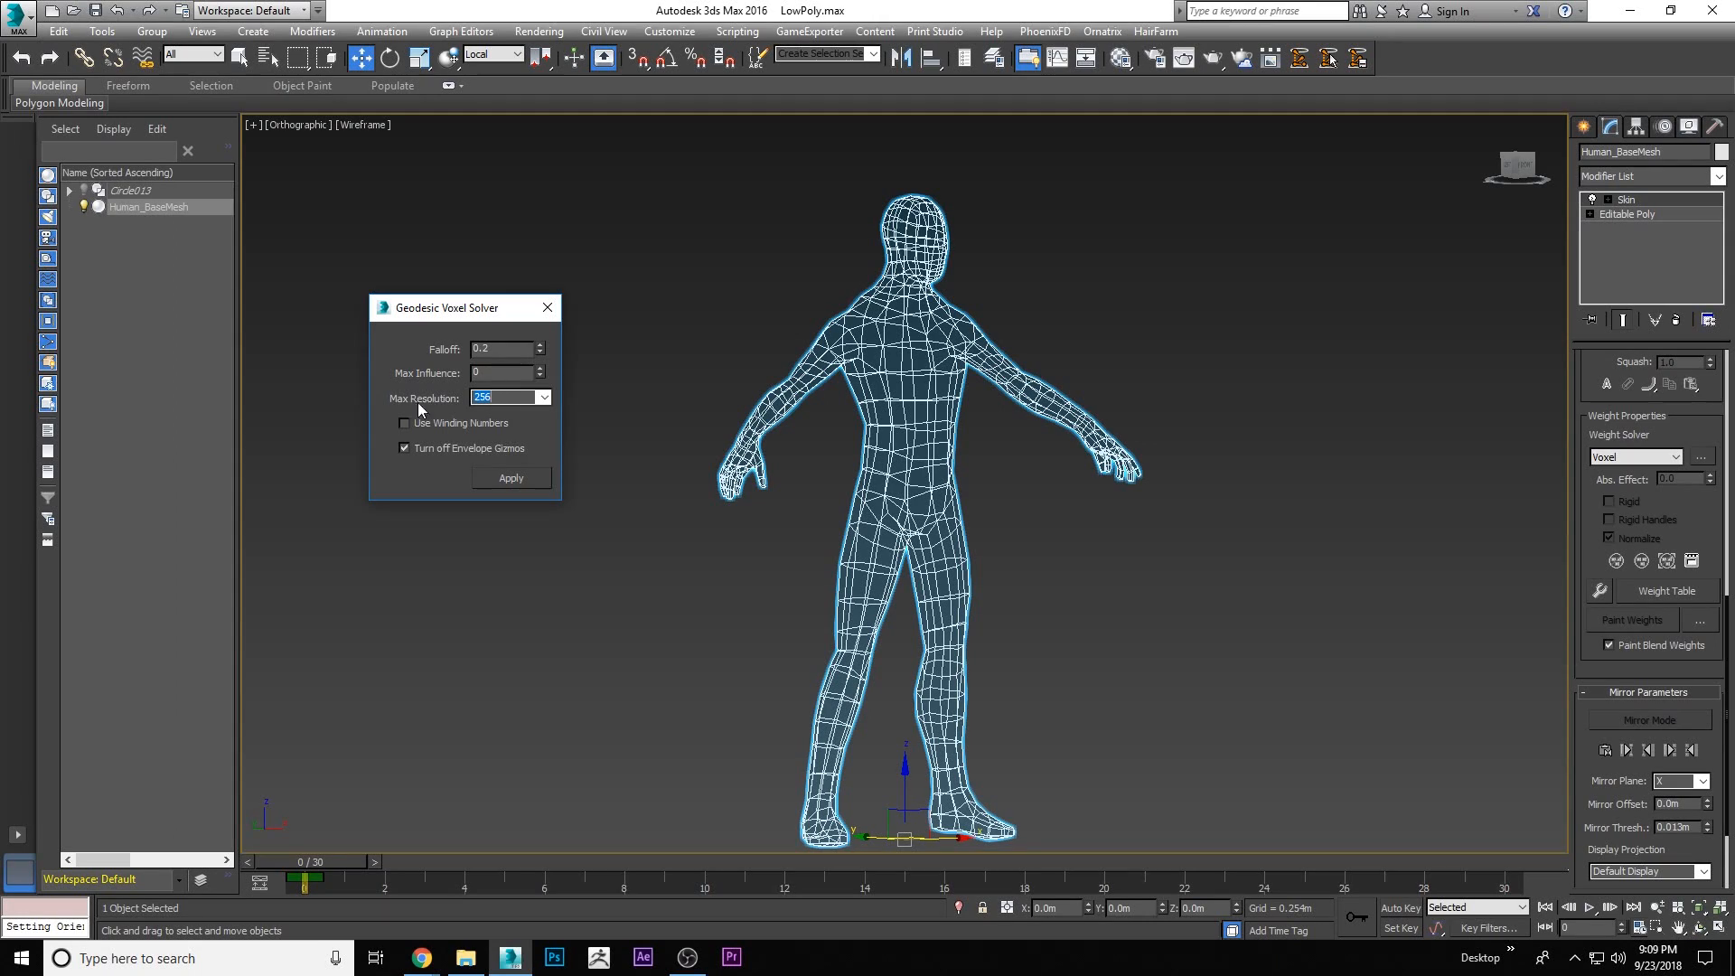
{"action": "left_click", "coordinate": [545, 398]}
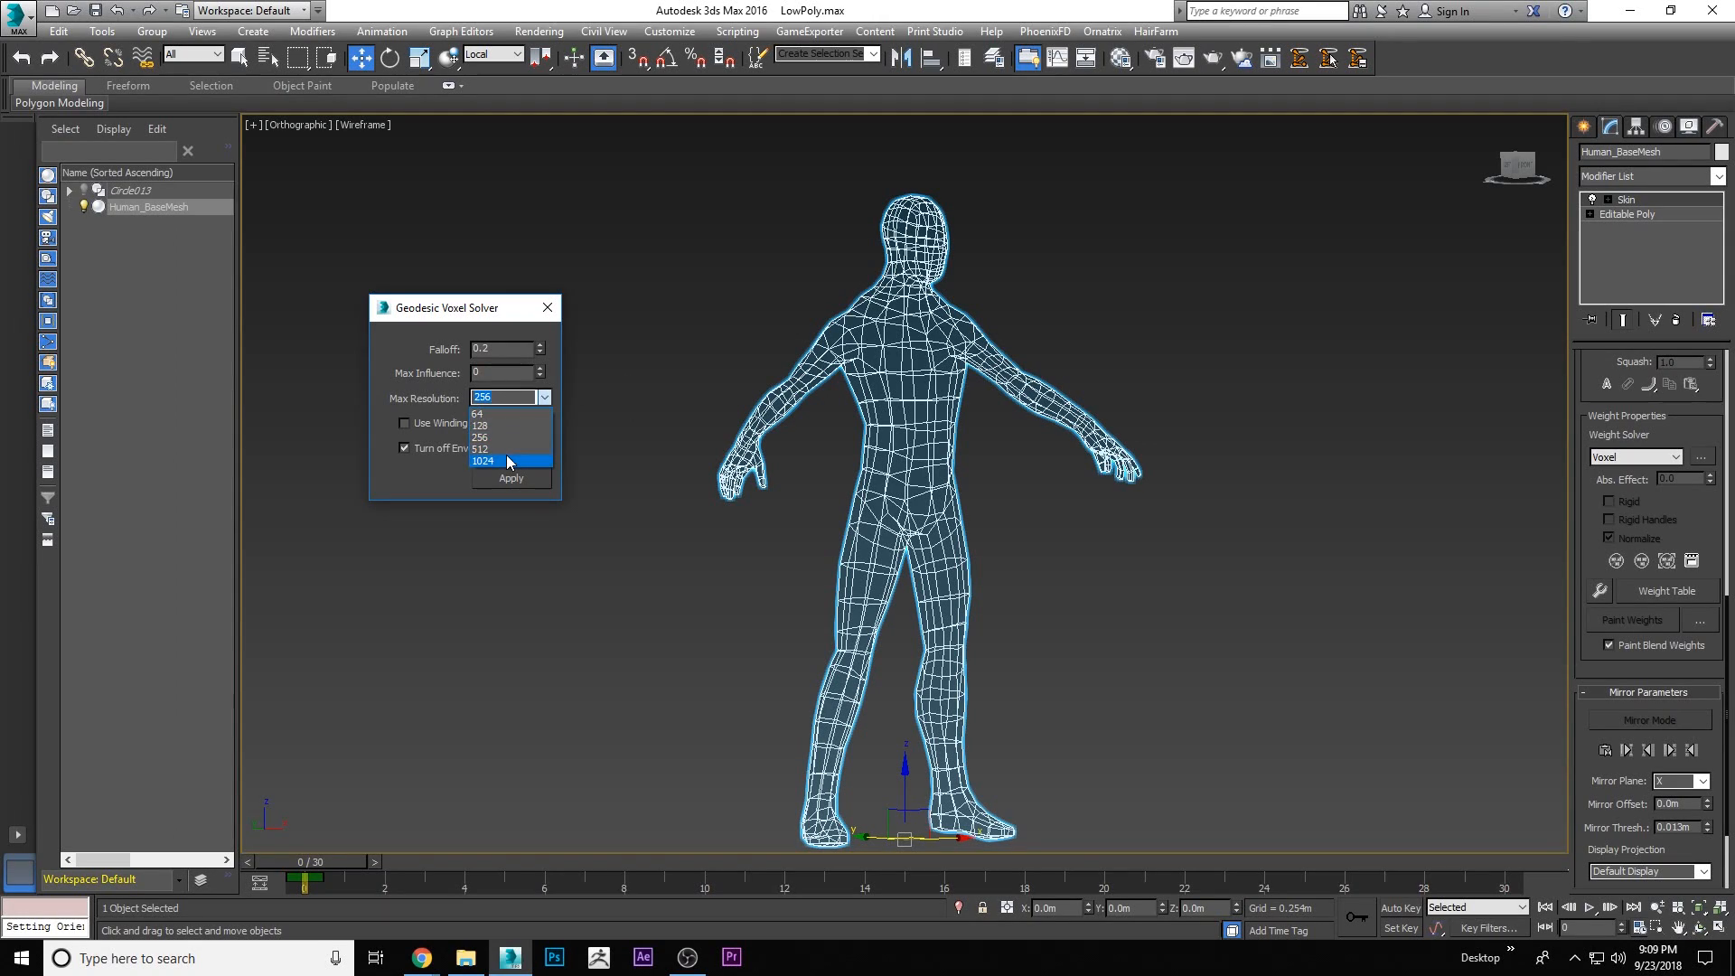
{"action": "left_click", "coordinate": [544, 398]}
{"action": "left_click", "coordinate": [520, 459]}
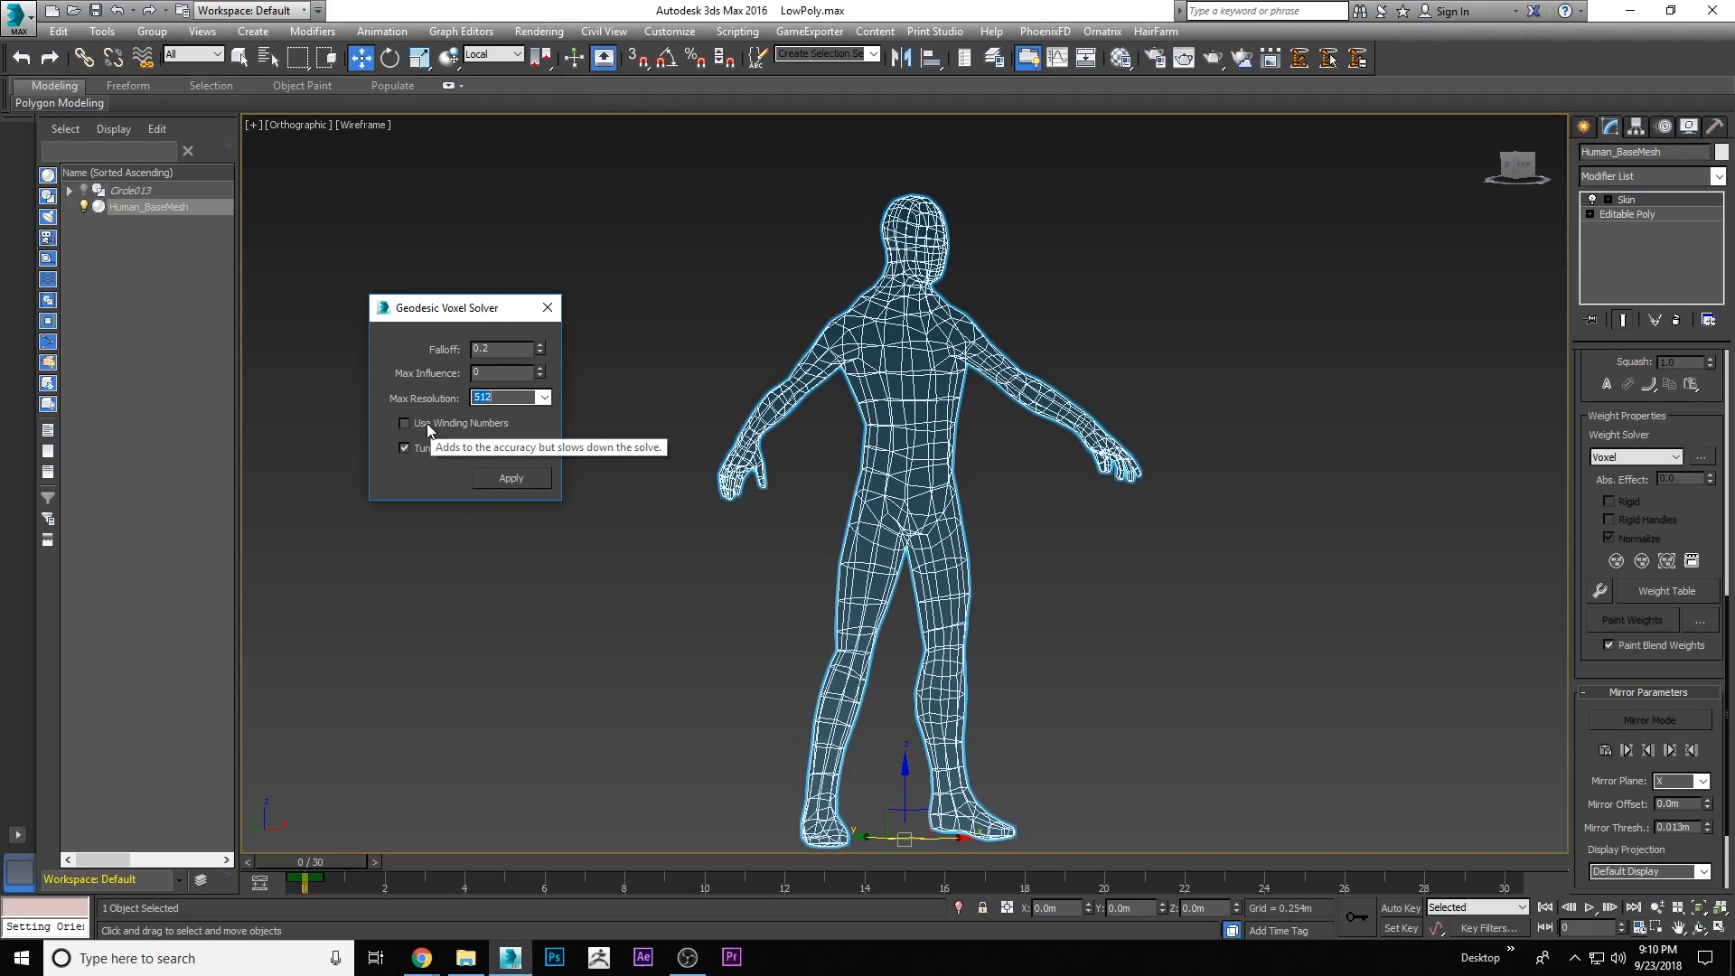
{"action": "left_click", "coordinate": [404, 424]}
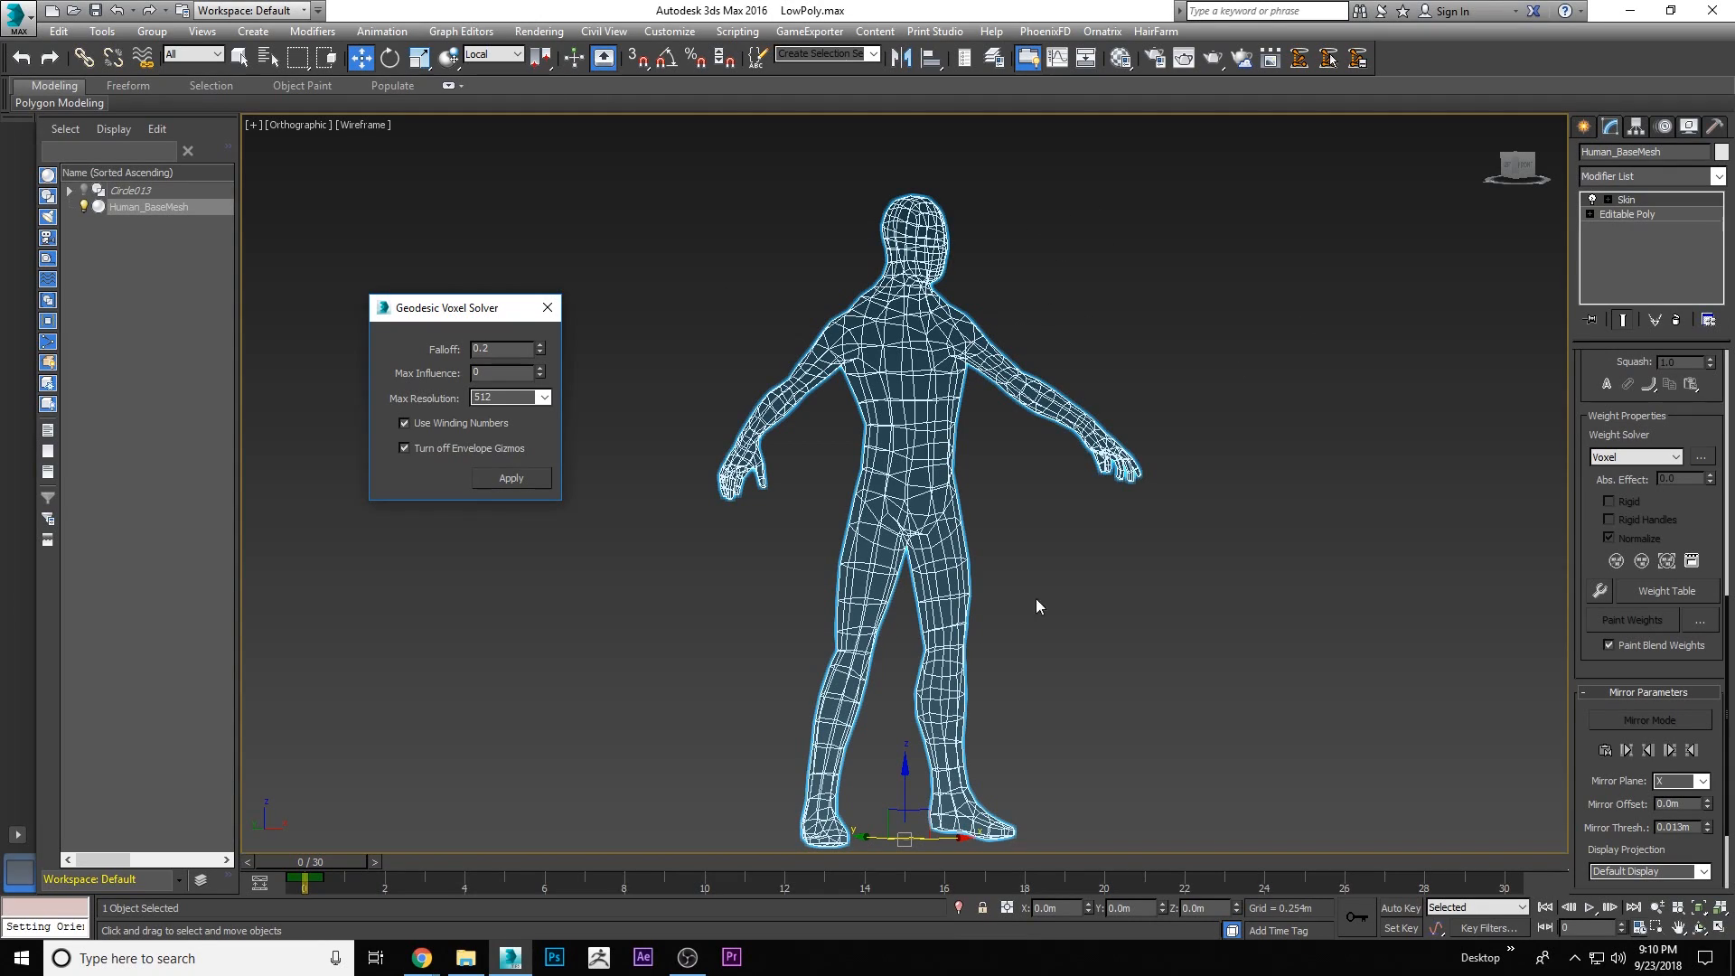
{"action": "left_click", "coordinate": [549, 307]}
Enable vertex selection in the skin's envelope editing, pick the Bip001 HeadNub001 bone, and leave envelope editing
{"action": "left_click", "coordinate": [1434, 411]}
{"action": "left_click", "coordinate": [990, 410]}
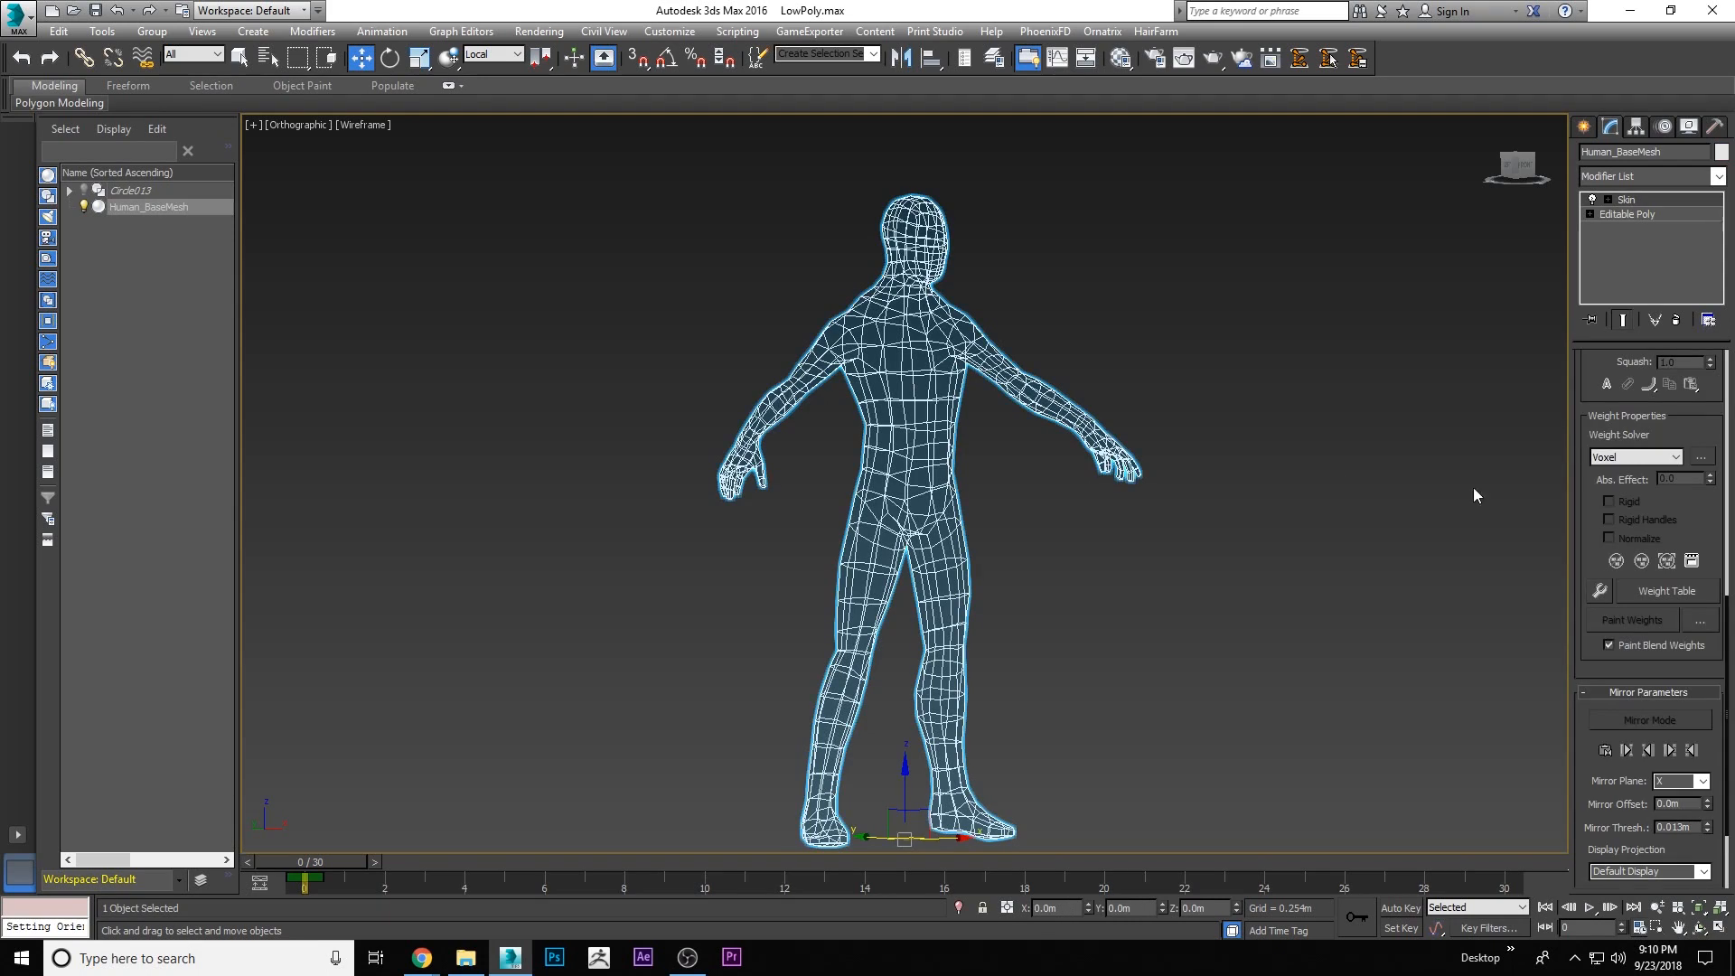
{"action": "scroll", "coordinate": [1600, 413], "scroll_direction": "up", "scroll_amount": 10}
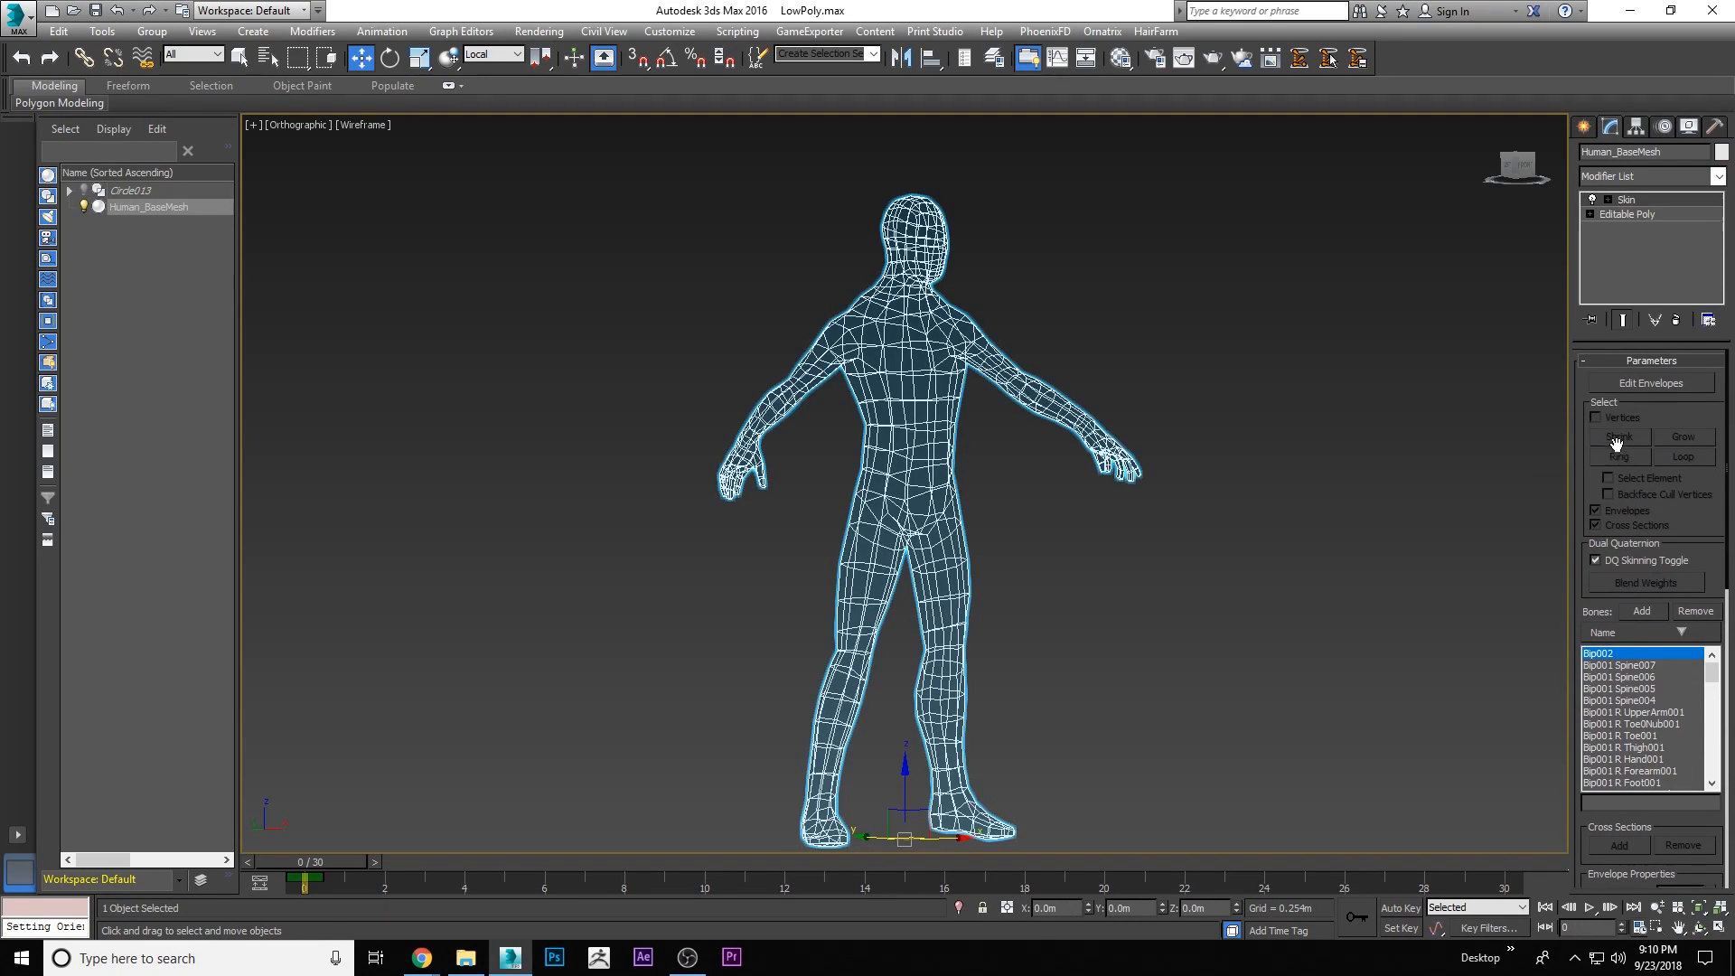
{"action": "left_click", "coordinate": [1625, 383]}
{"action": "left_click", "coordinate": [1595, 418]}
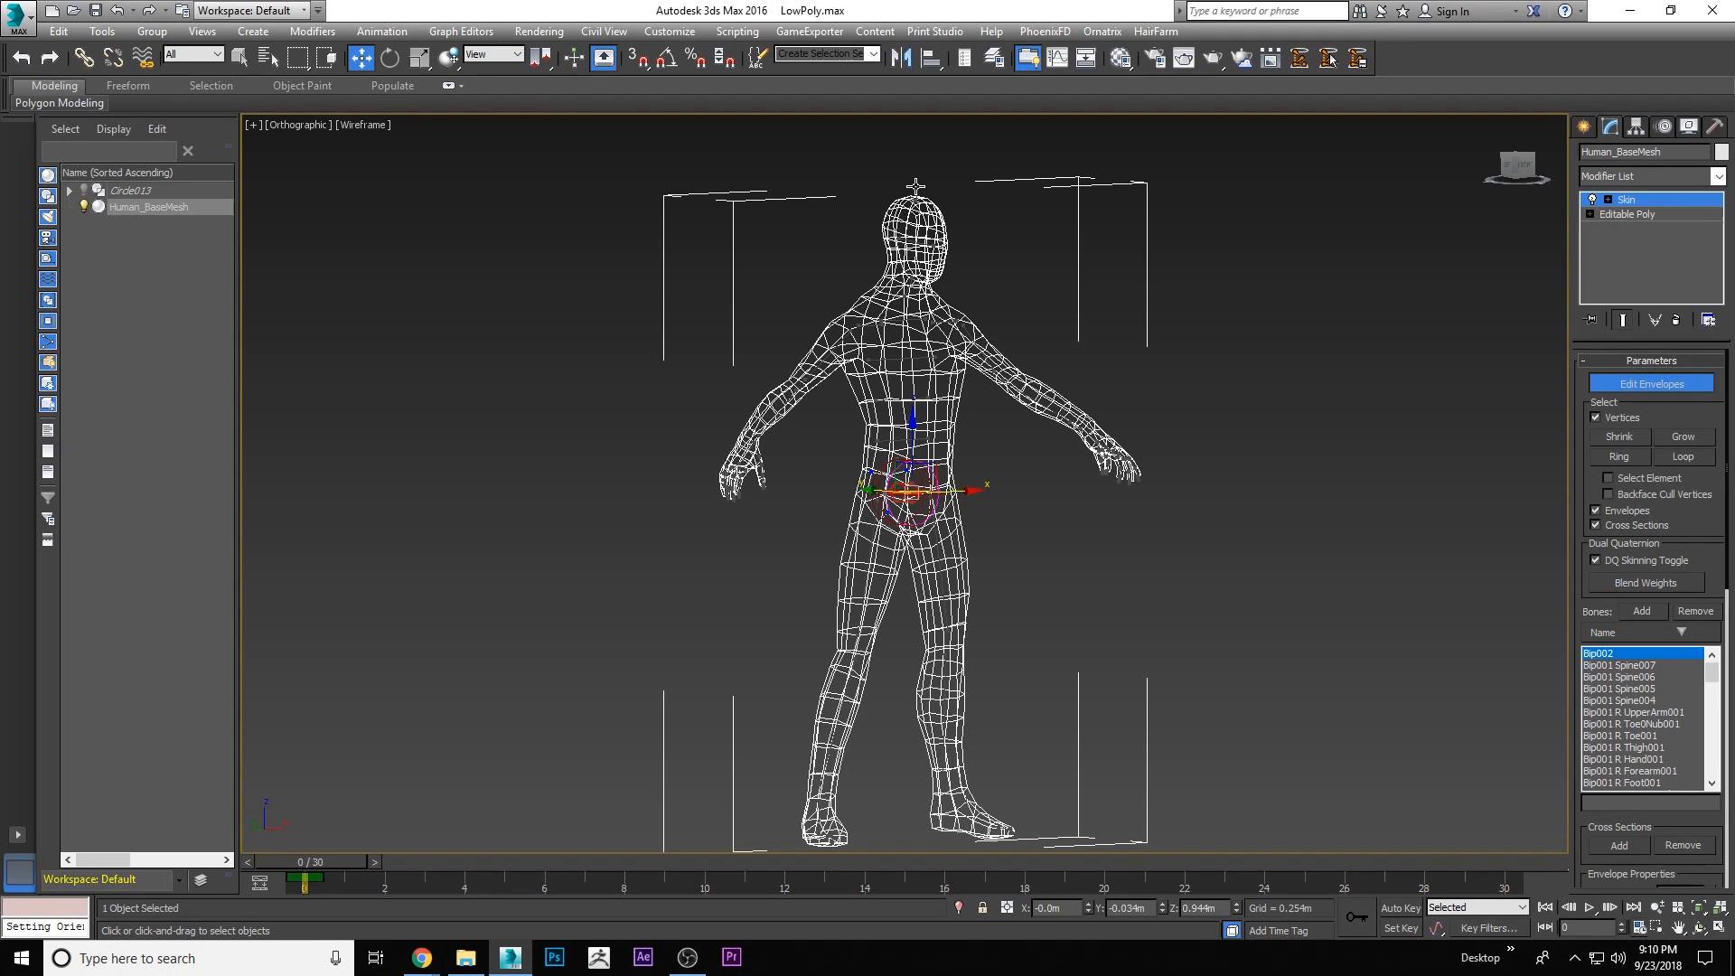
{"action": "left_click", "coordinate": [933, 198]}
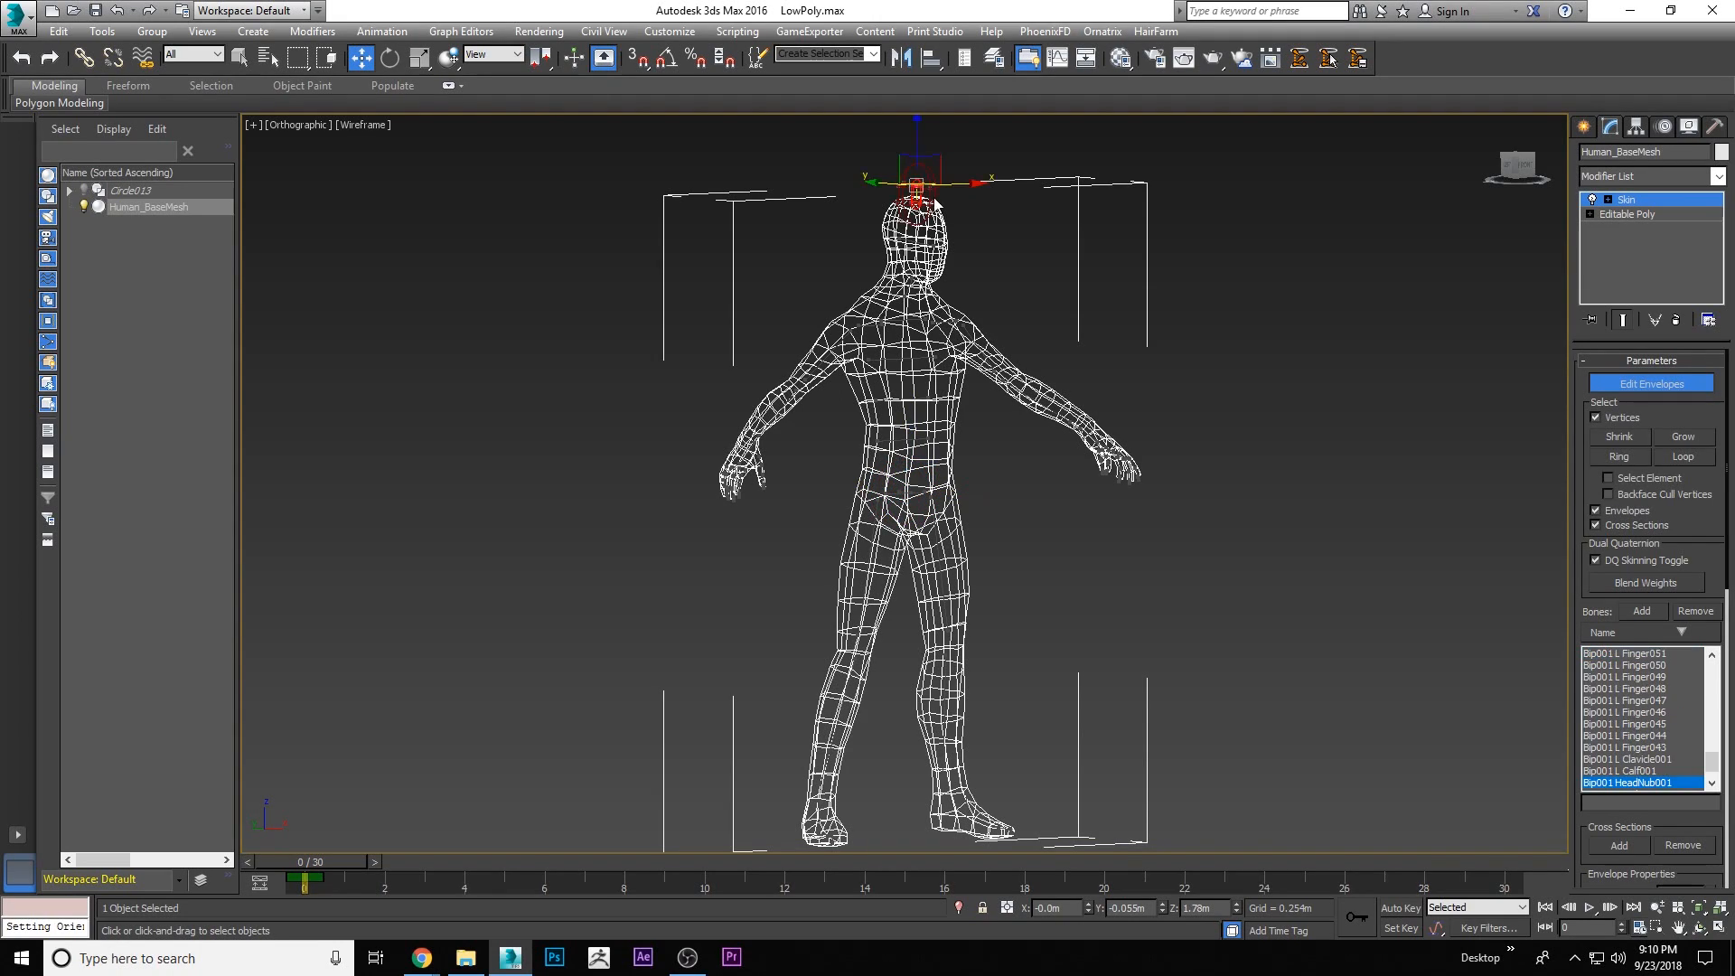
{"action": "left_click", "coordinate": [1618, 383]}
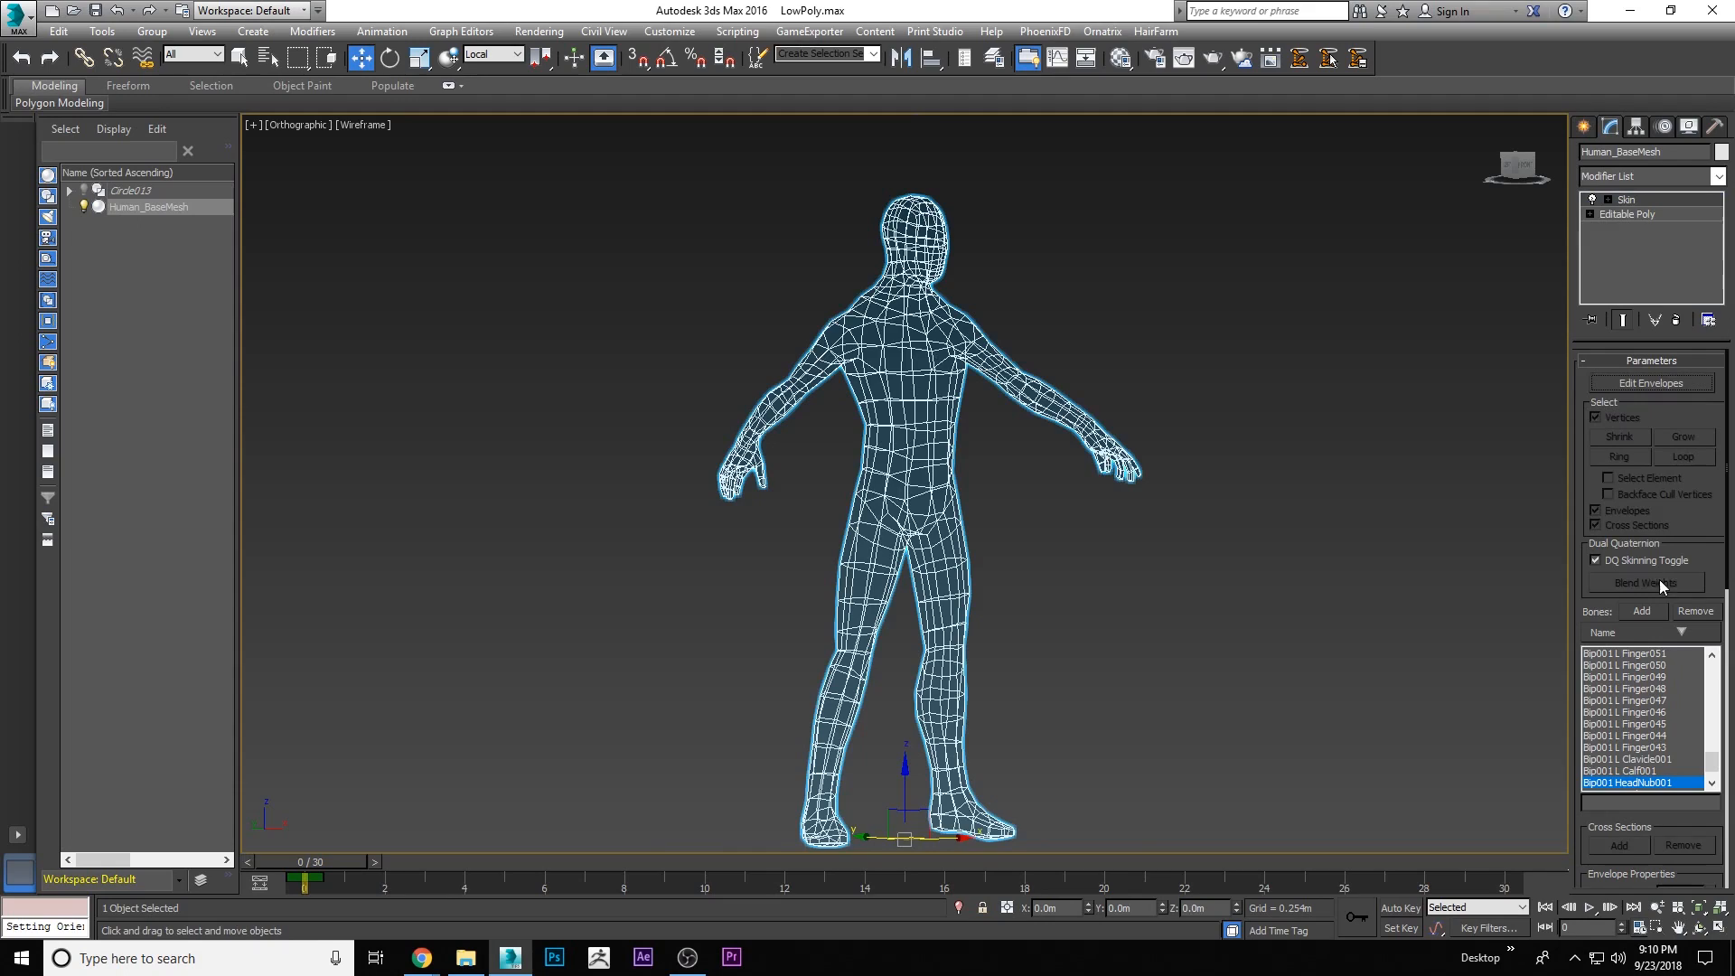
Apply the Geodesic Voxel Solver to the skin with max resolution 512 and Use Winding Numbers enabled
{"action": "scroll", "coordinate": [1577, 554], "scroll_direction": "down", "scroll_amount": 5}
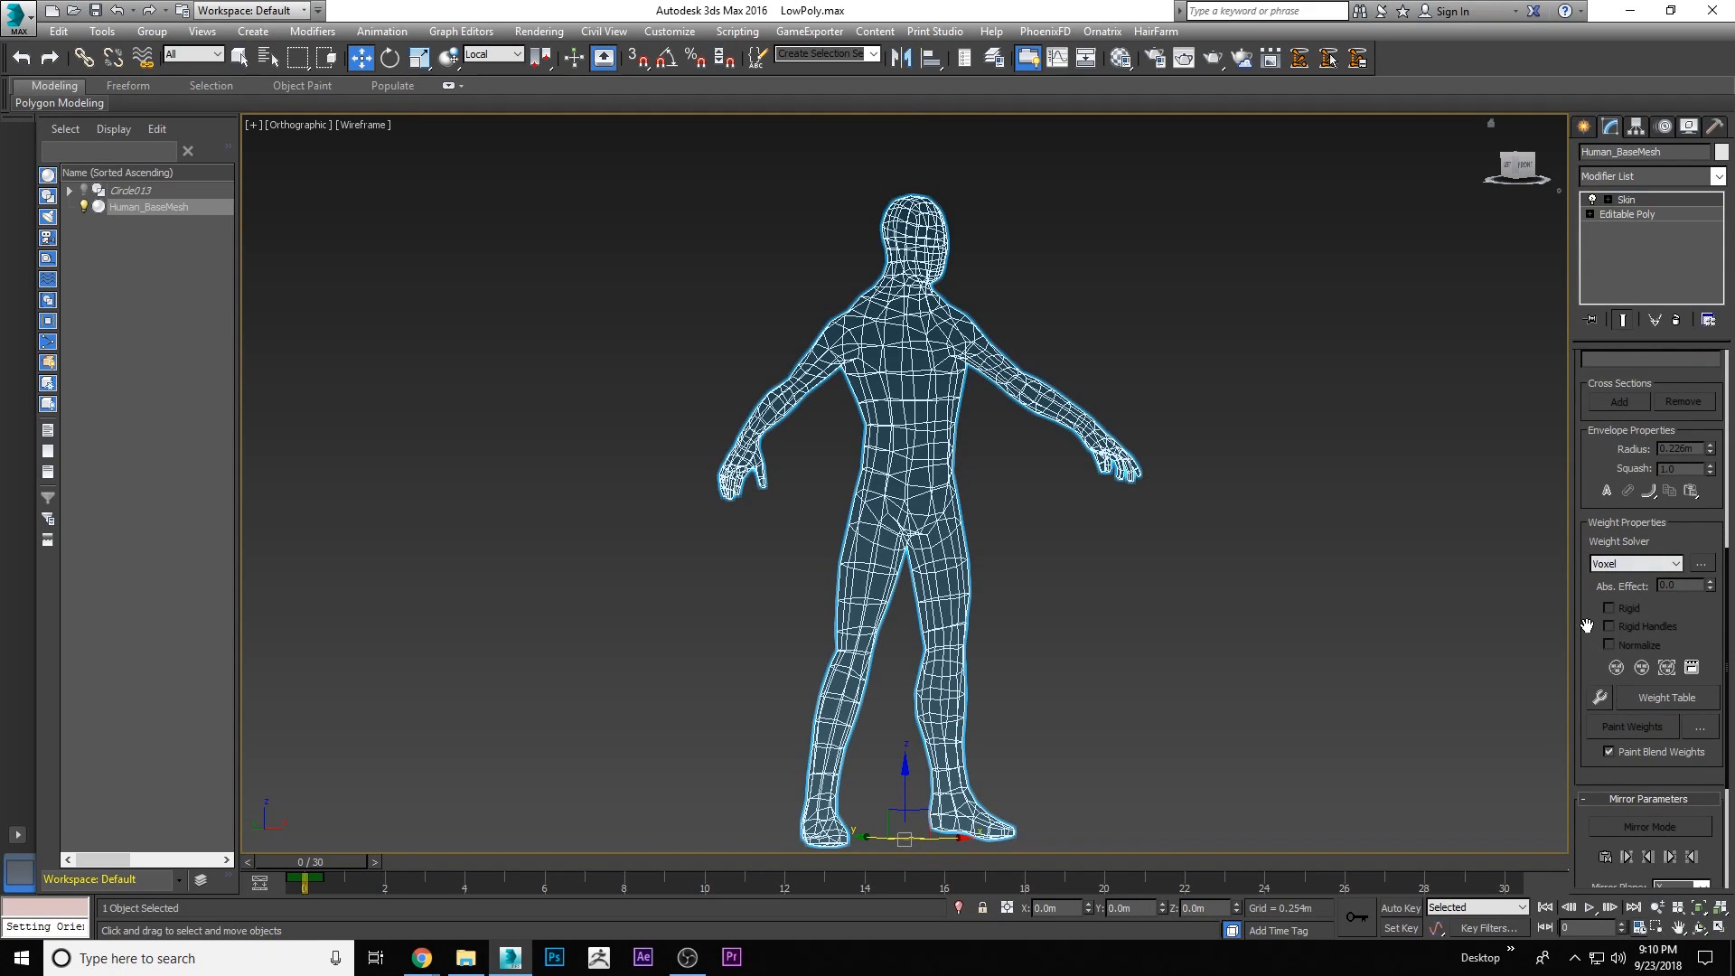
{"action": "left_click", "coordinate": [1701, 564]}
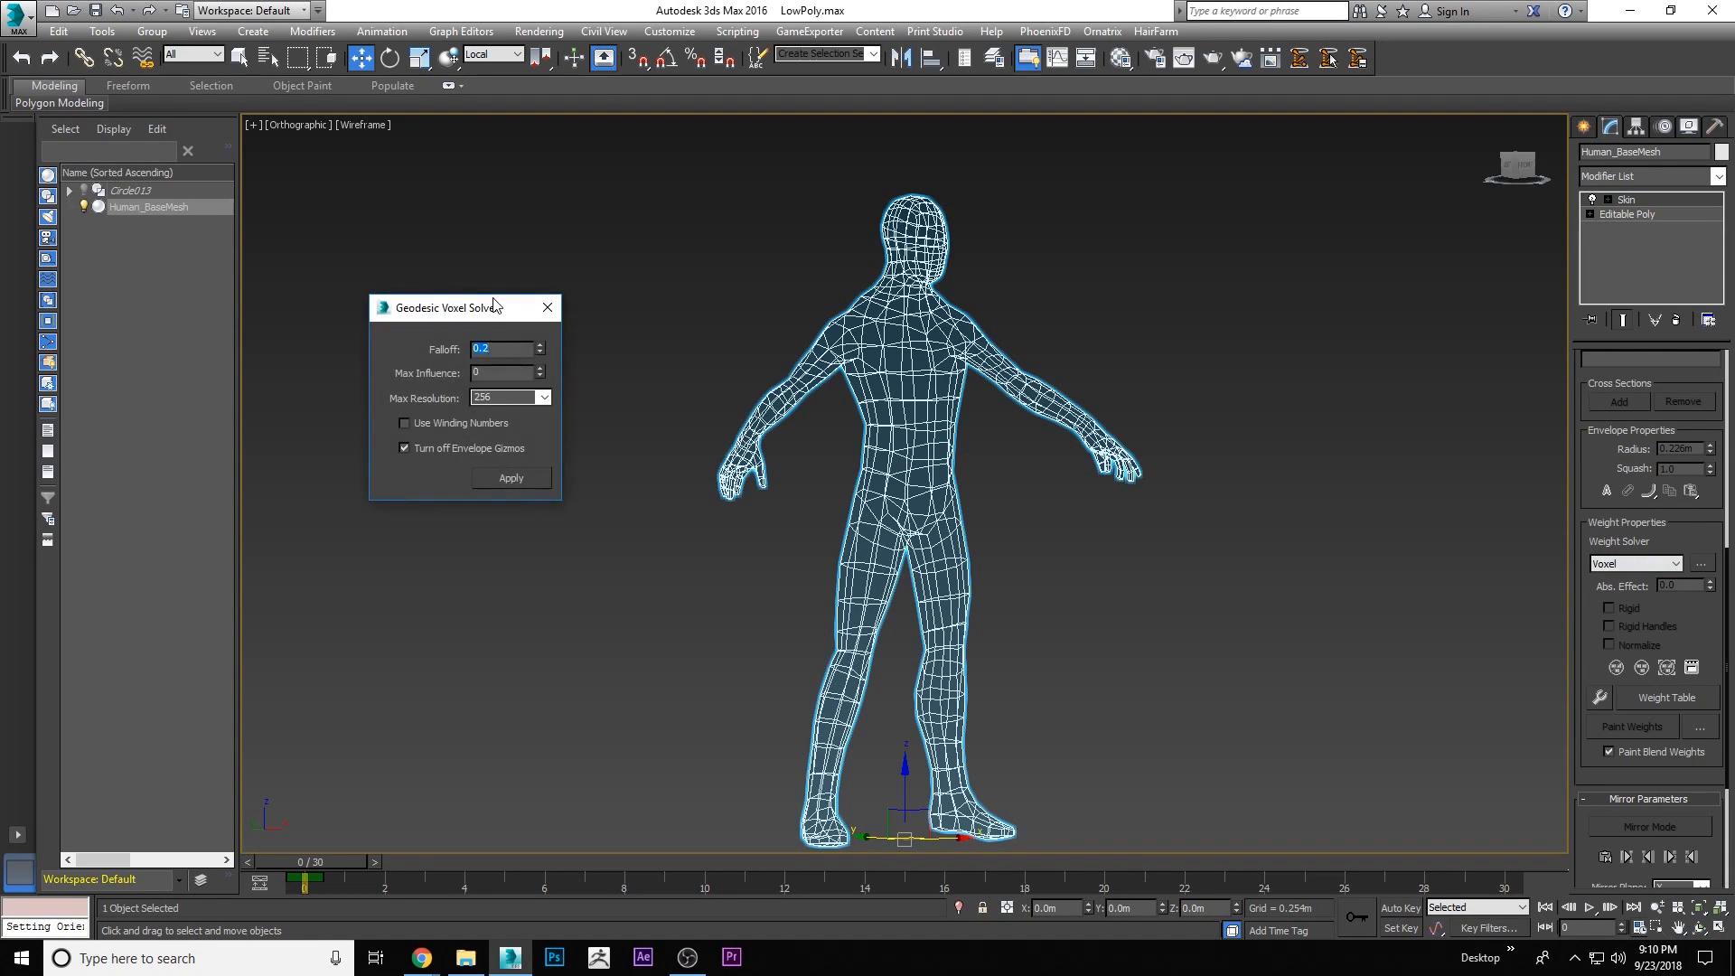
{"action": "left_click", "coordinate": [405, 421]}
{"action": "left_click", "coordinate": [544, 398]}
{"action": "left_click", "coordinate": [503, 448]}
{"action": "left_click_drag", "start_coordinate": [430, 319], "coordinate": [357, 278]}
{"action": "left_click", "coordinate": [421, 437]}
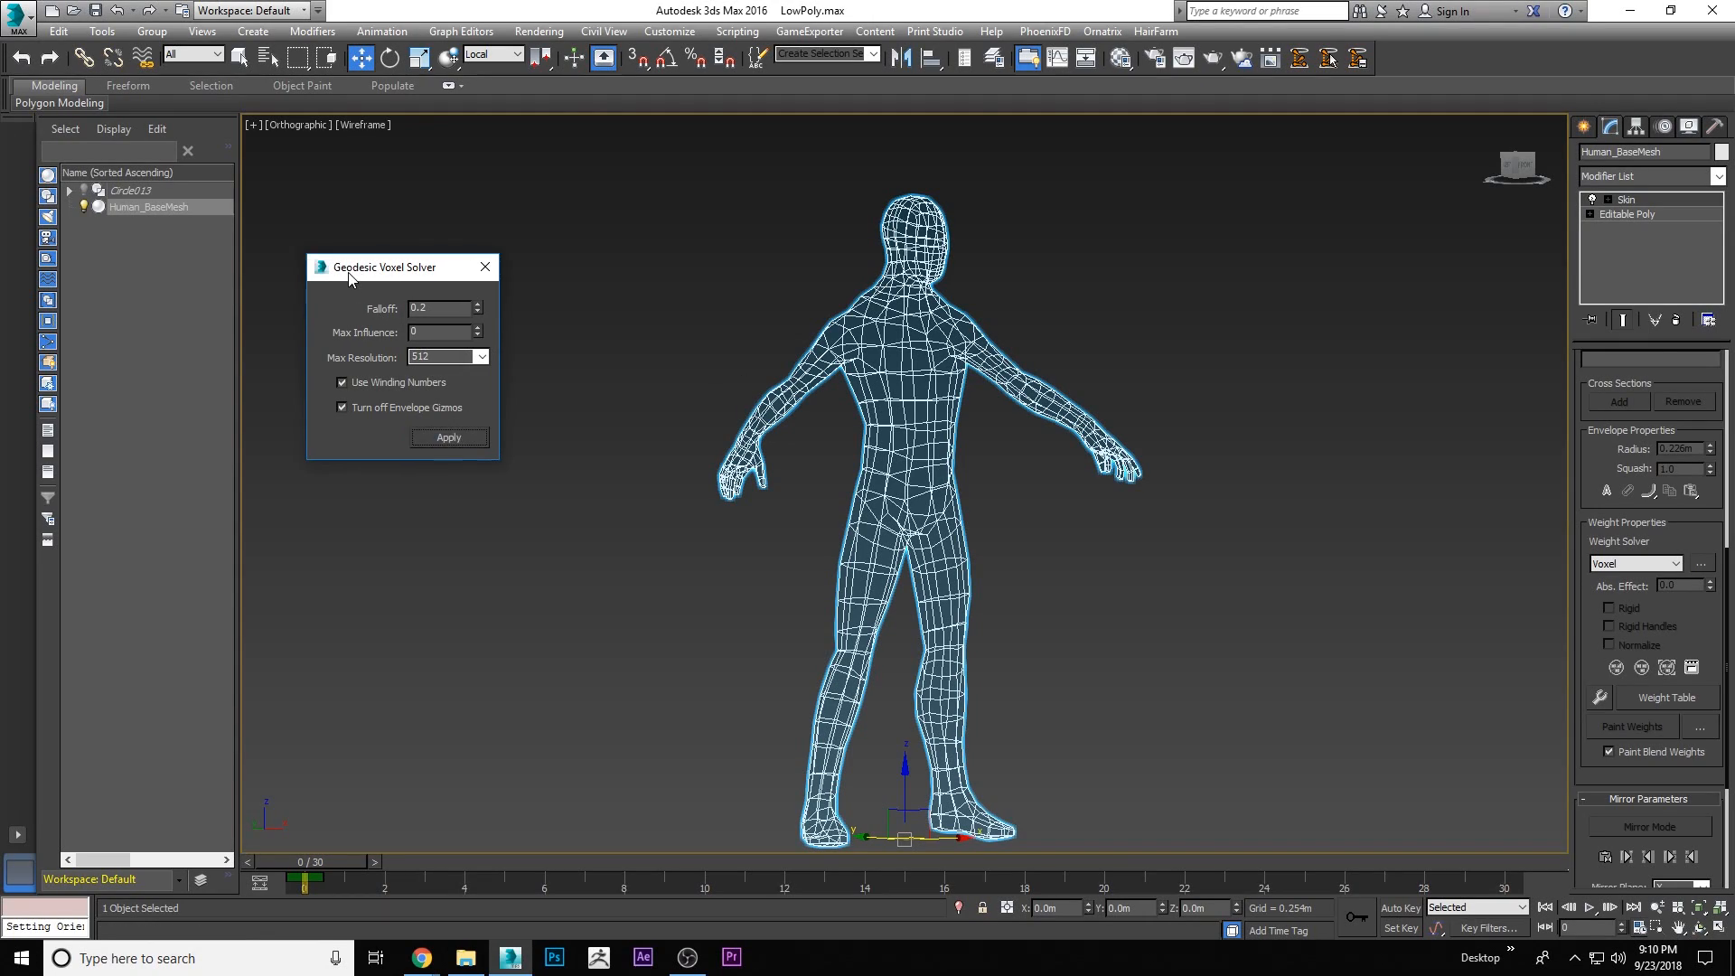
Unhide all rig objects and move the animation to frame 30
{"action": "left_click", "coordinate": [1585, 126]}
{"action": "right_click", "coordinate": [1179, 512]}
{"action": "left_click", "coordinate": [1265, 415]}
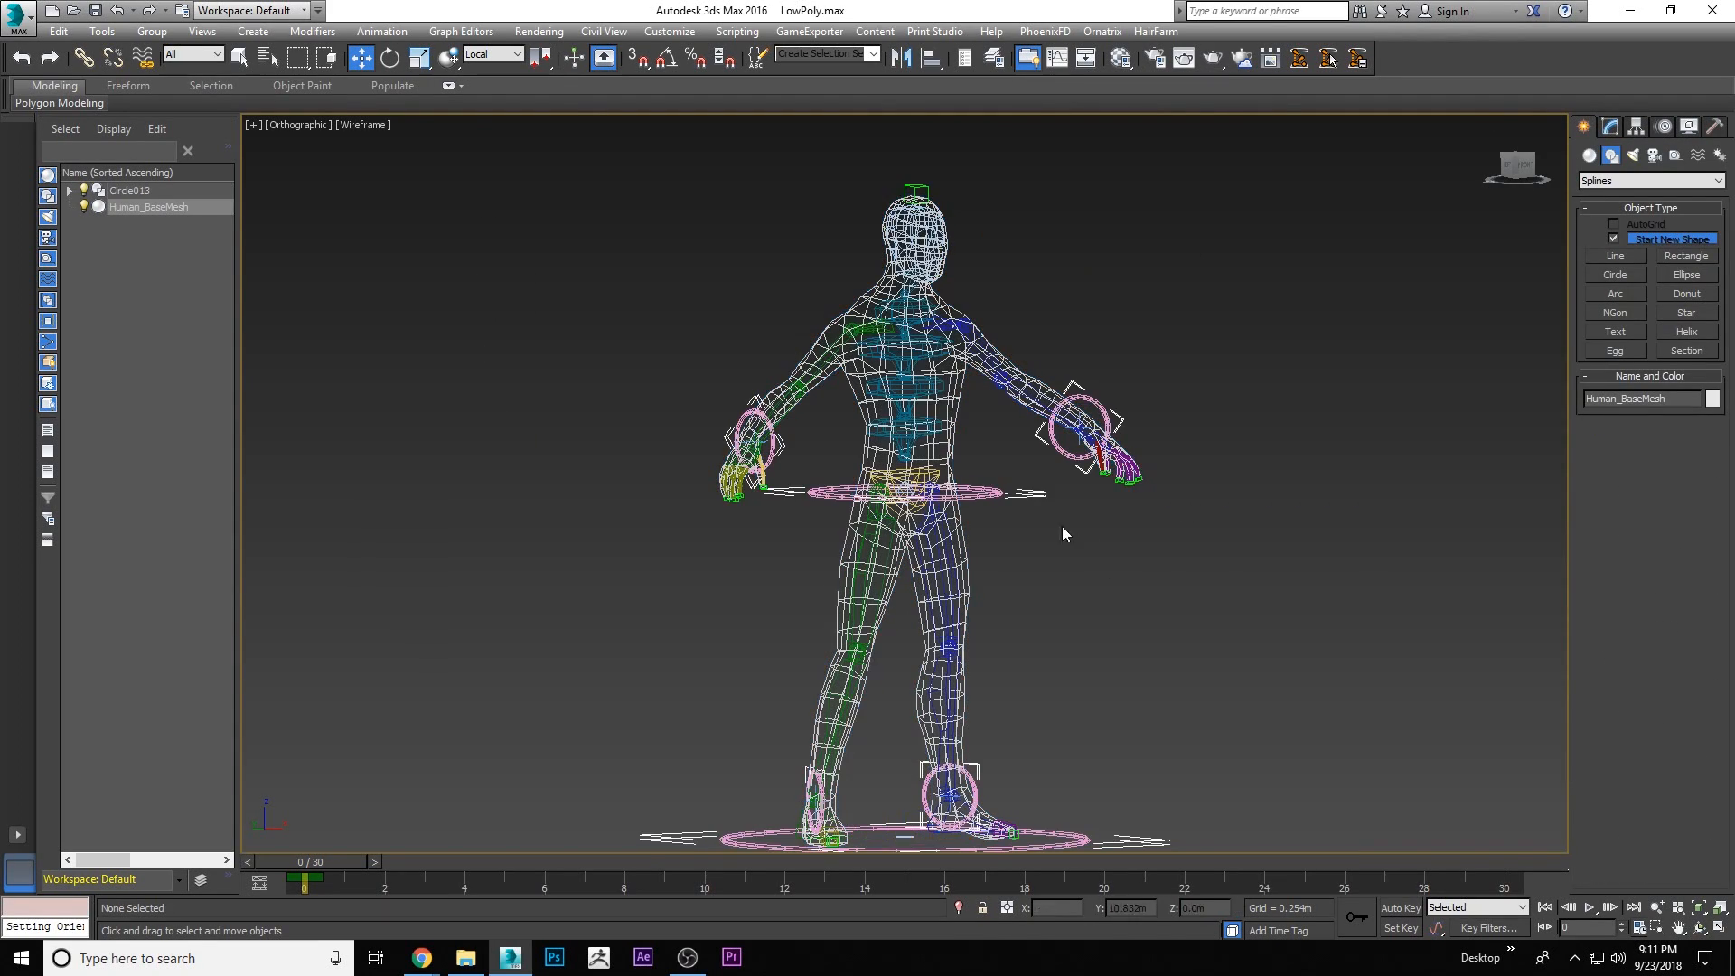
{"action": "left_click_drag", "start_coordinate": [341, 860], "coordinate": [1540, 805]}
Hide everything except the Human_BaseMesh and clear the selection
{"action": "left_click", "coordinate": [1009, 716]}
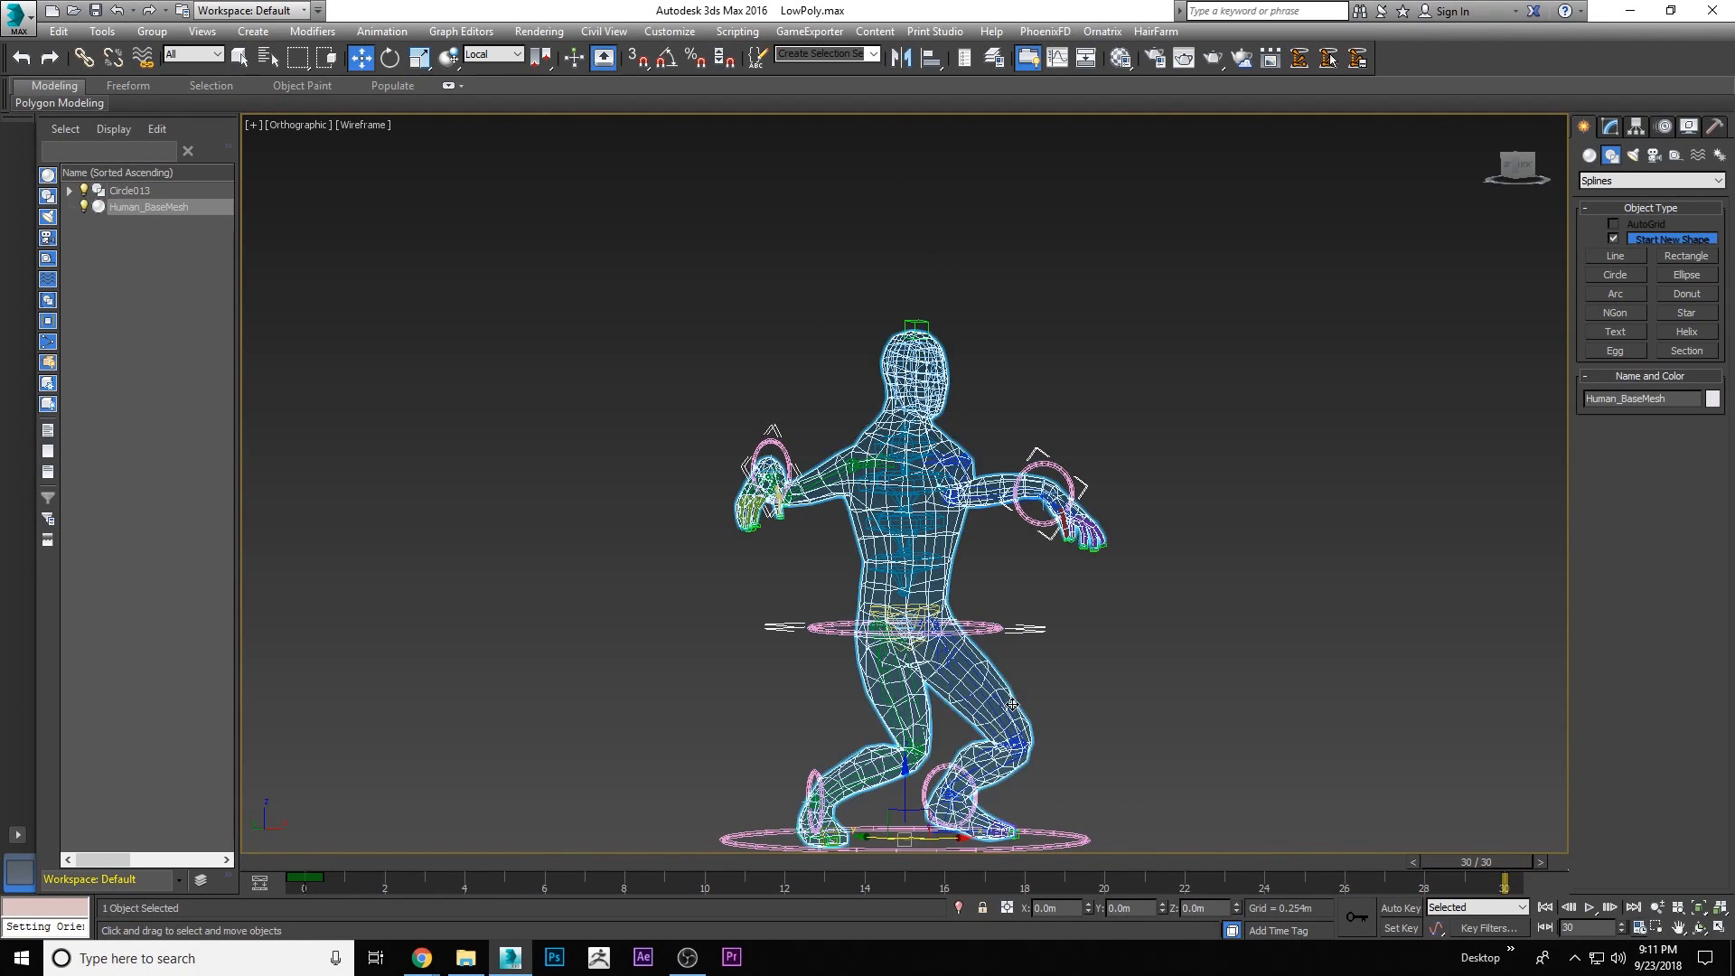
{"action": "right_click", "coordinate": [1010, 622]}
{"action": "left_click", "coordinate": [1077, 553]}
{"action": "left_click", "coordinate": [1122, 632]}
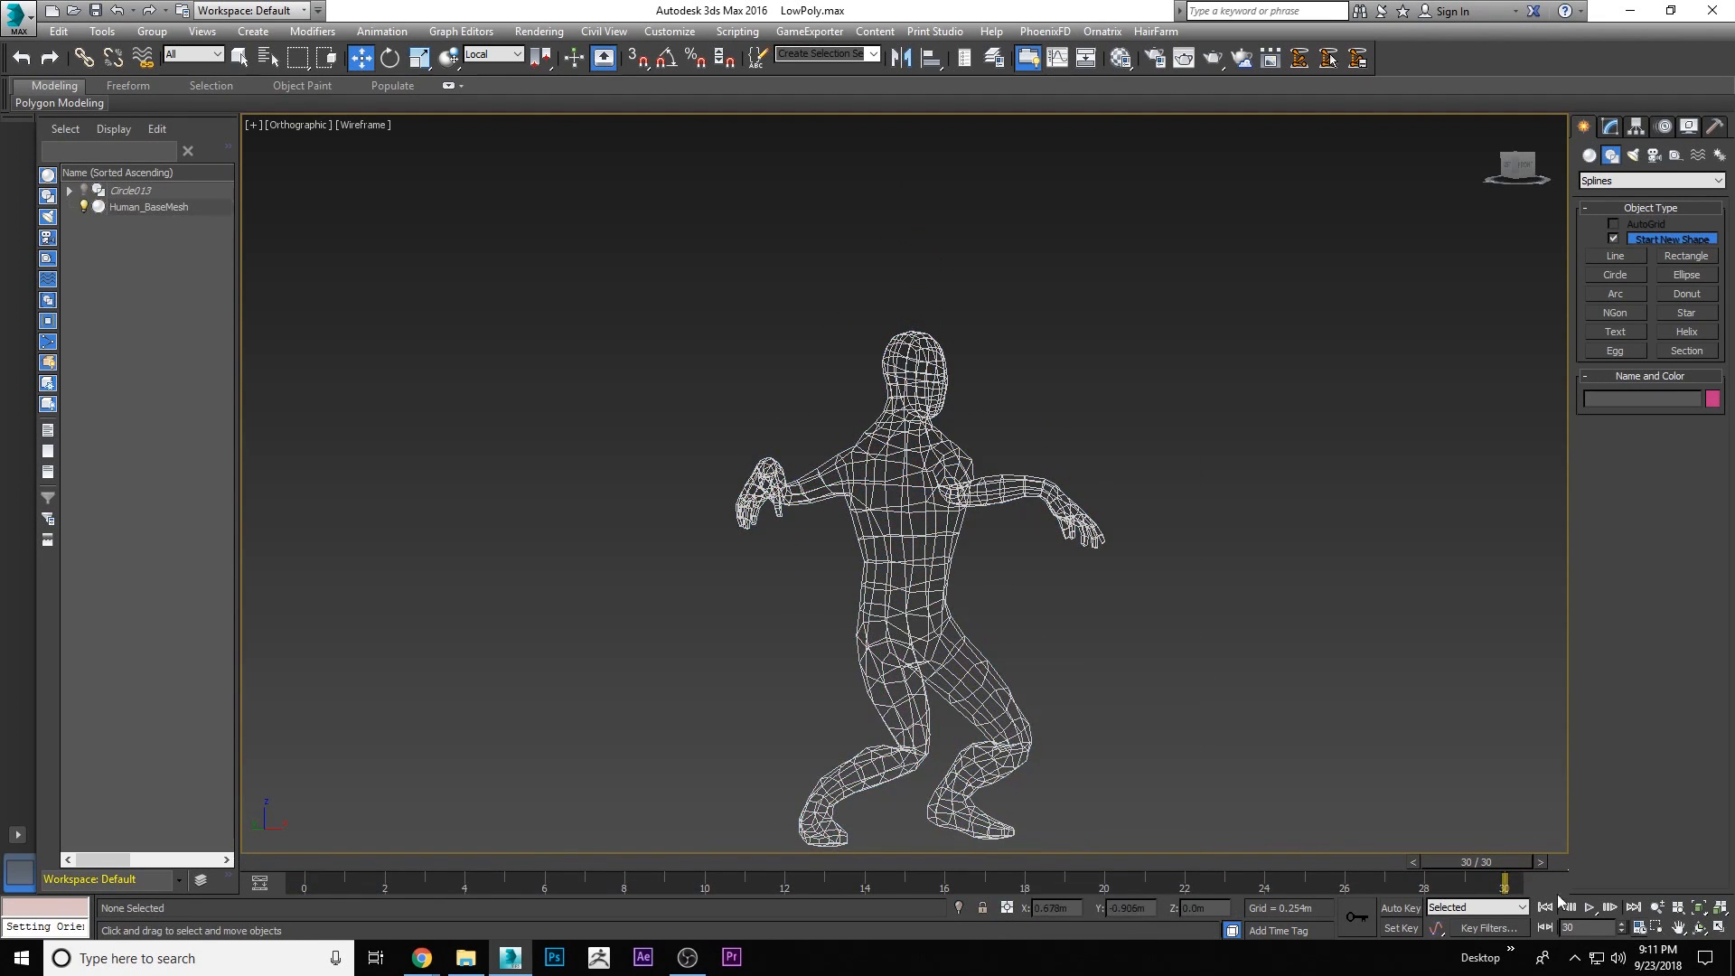
Examine the crouched mesh's deformation from another angle and return the animation to frame 0
{"action": "left_click", "coordinate": [1700, 929]}
{"action": "mouse_move", "coordinate": [971, 546]}
{"action": "left_mouse_down"}
{"action": "mouse_move", "coordinate": [943, 553]}
{"action": "mouse_move", "coordinate": [960, 542]}
{"action": "left_mouse_up"}
{"action": "key", "text": "f"}
{"action": "scroll", "coordinate": [890, 397], "scroll_direction": "up", "scroll_amount": 6}
{"action": "left_click_drag", "start_coordinate": [914, 404], "coordinate": [1107, 507]}
{"action": "key", "text": "w"}
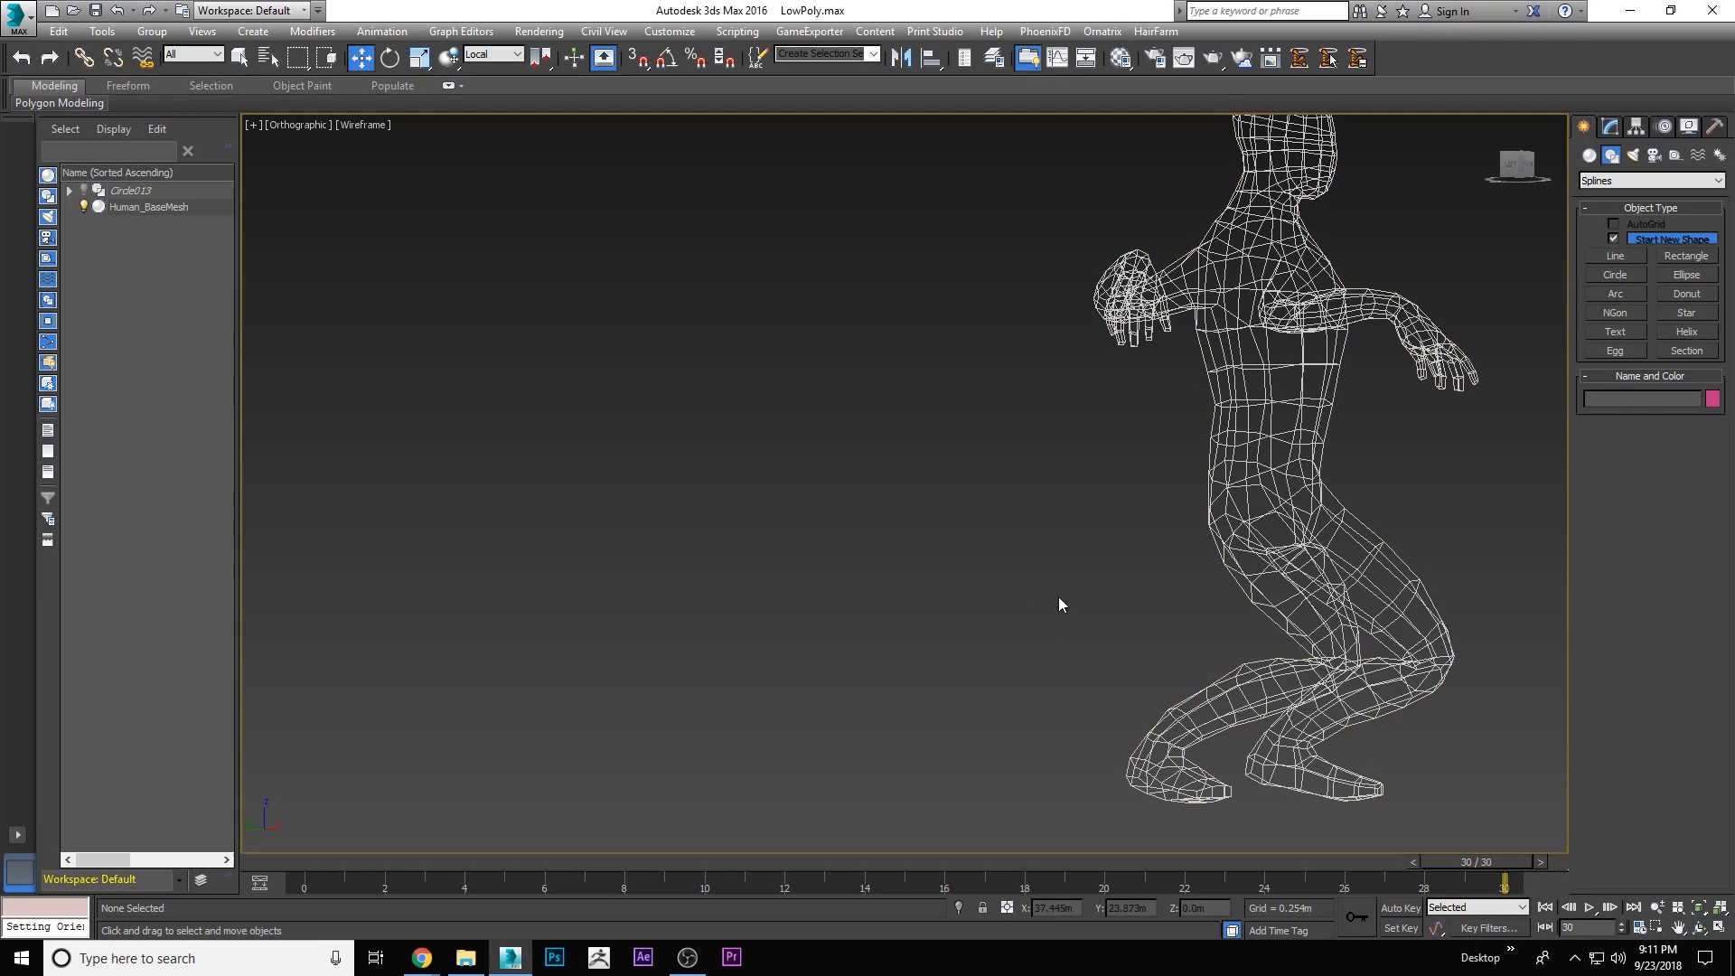
{"action": "key", "text": "Home"}
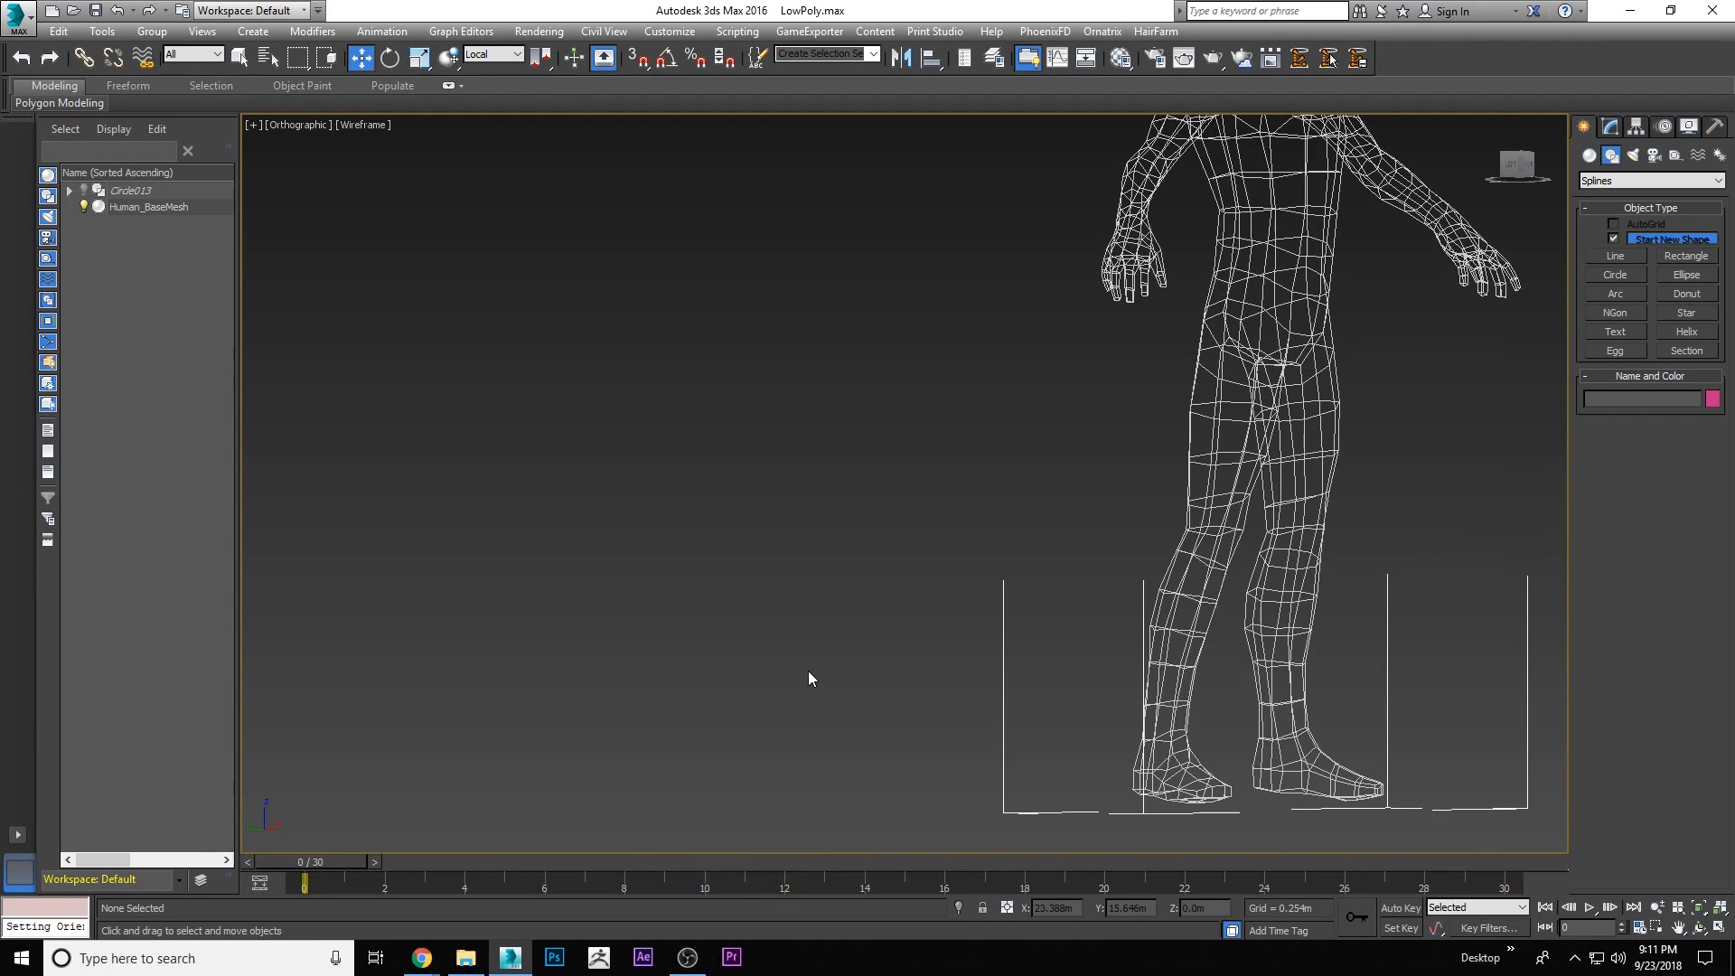
Select the Human_BaseMesh with its legs in view and start envelope editing on its Skin modifier
{"action": "key", "text": "l"}
{"action": "scroll", "coordinate": [926, 545], "scroll_direction": "down", "scroll_amount": 5}
{"action": "middle_click_drag", "start_coordinate": [915, 692], "coordinate": [940, 531]}
{"action": "scroll", "coordinate": [922, 599], "scroll_direction": "up", "scroll_amount": 6}
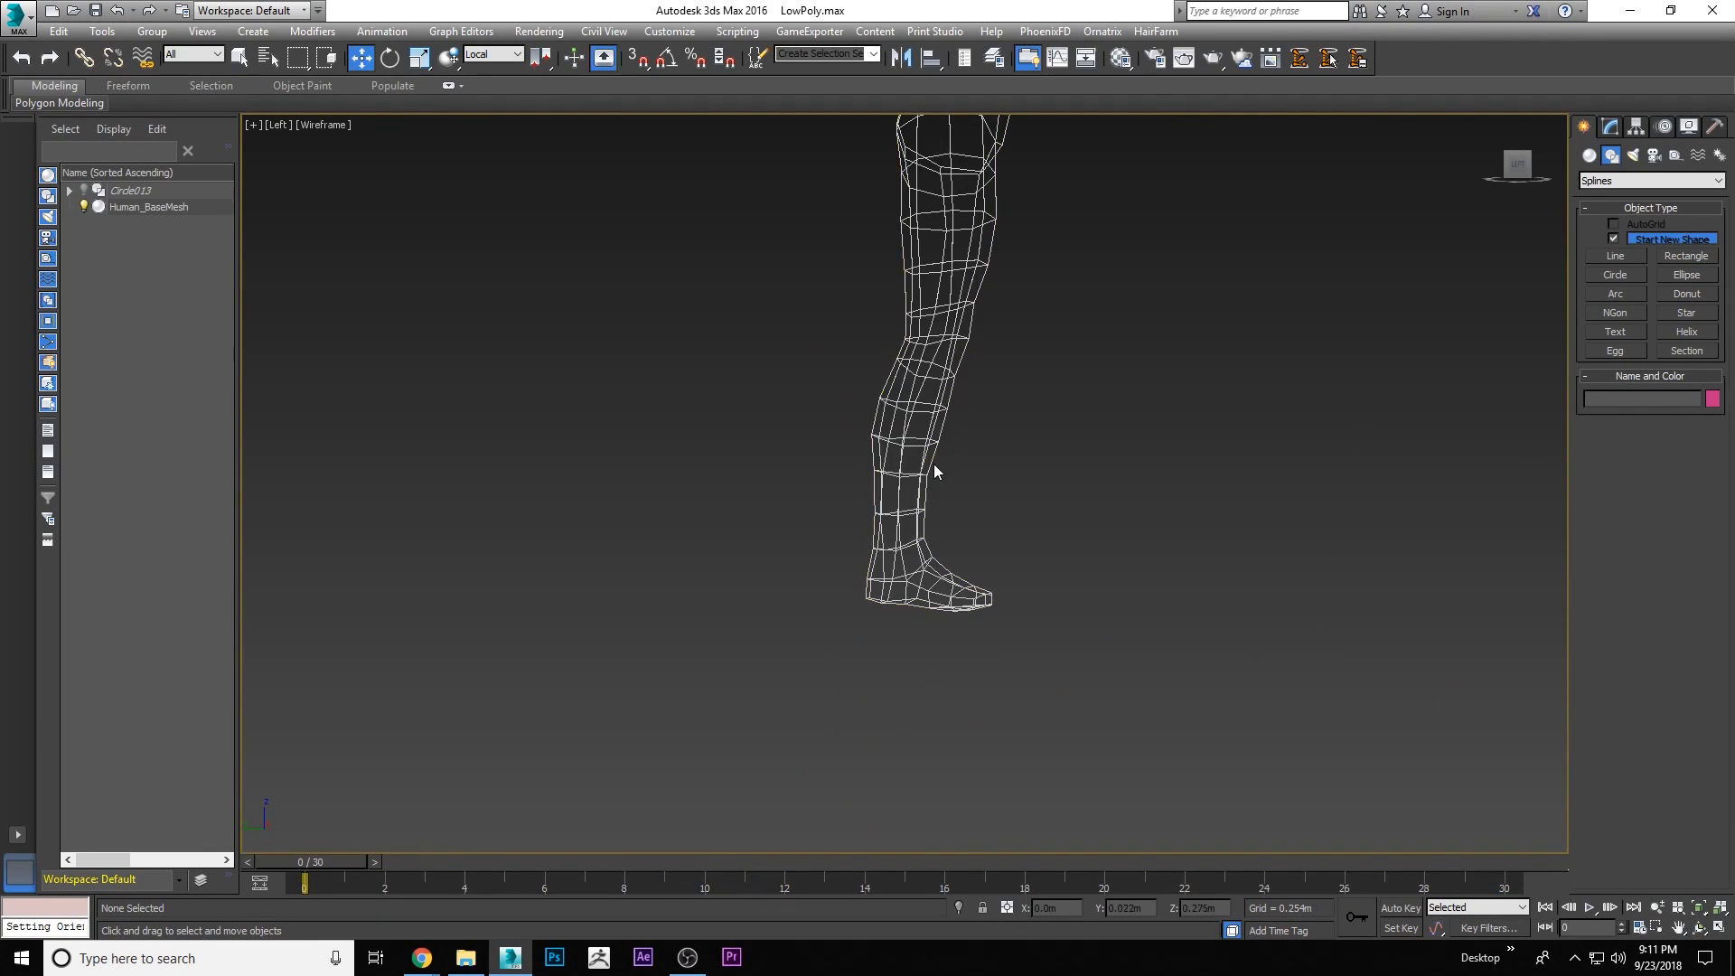
{"action": "left_click", "coordinate": [925, 459]}
{"action": "left_click", "coordinate": [1699, 928]}
{"action": "left_click_drag", "start_coordinate": [1070, 511], "coordinate": [960, 496]}
{"action": "left_click", "coordinate": [1611, 127]}
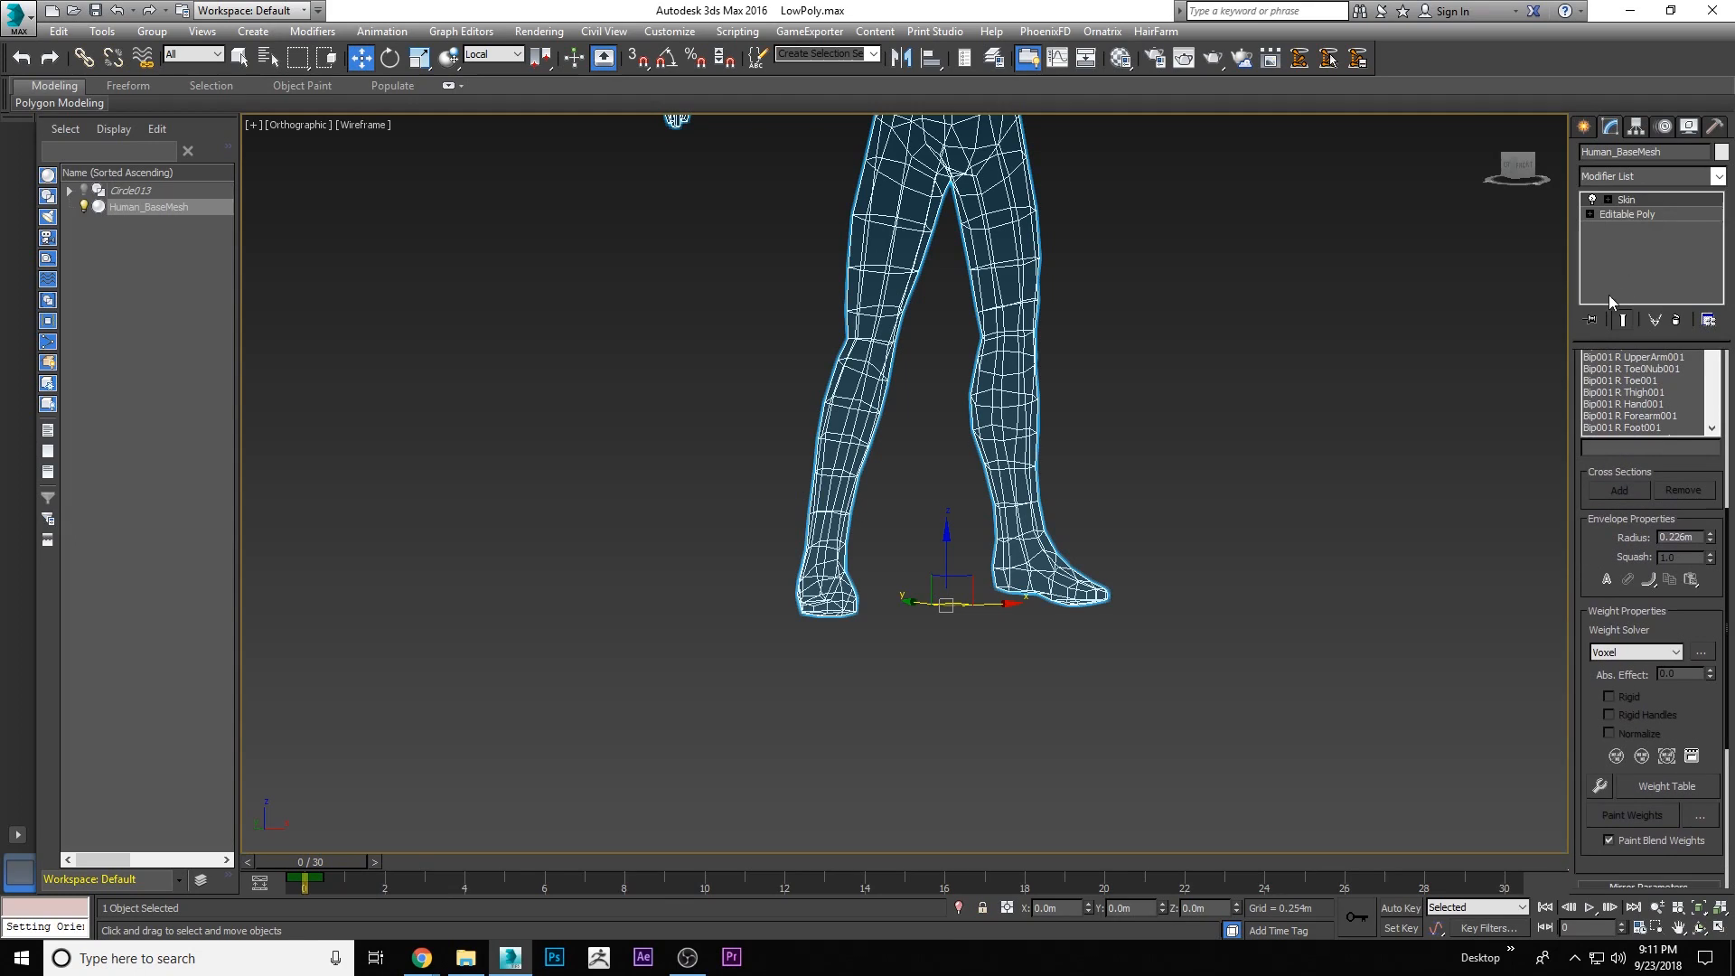
{"action": "scroll", "coordinate": [1587, 479], "scroll_direction": "up", "scroll_amount": 5}
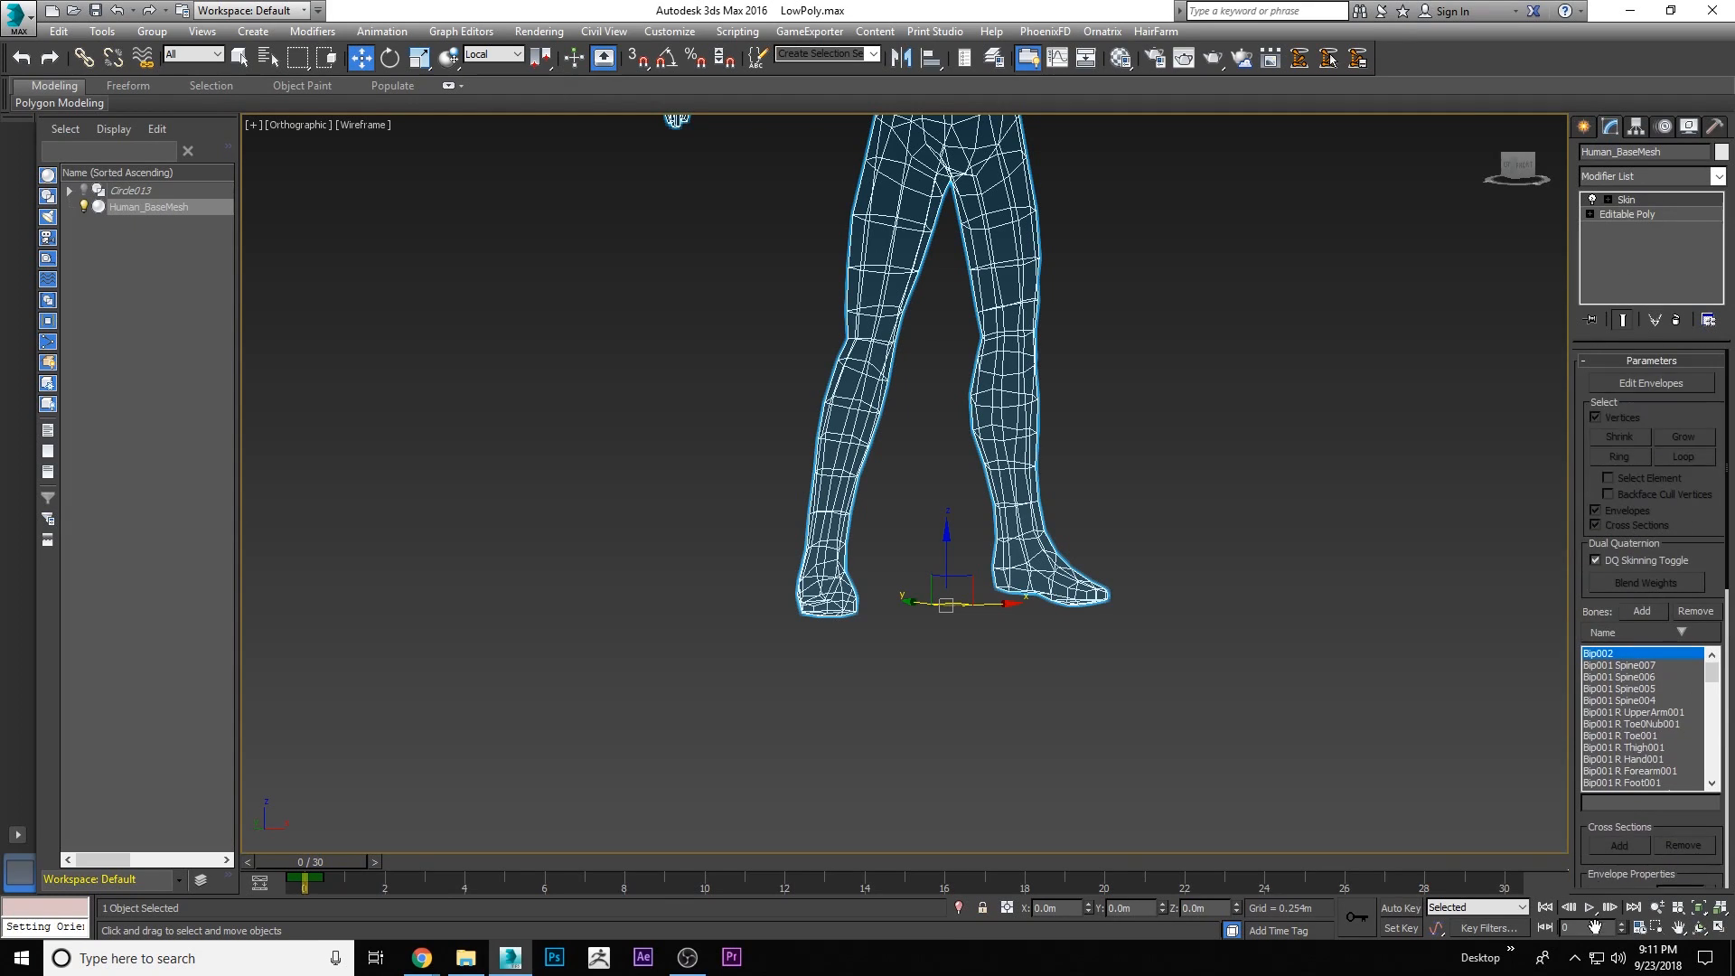
{"action": "left_click", "coordinate": [1630, 387]}
Select the Bip001 R Calf001 bone's envelope on the lower leg
{"action": "scroll", "coordinate": [884, 426], "scroll_direction": "up", "scroll_amount": 2}
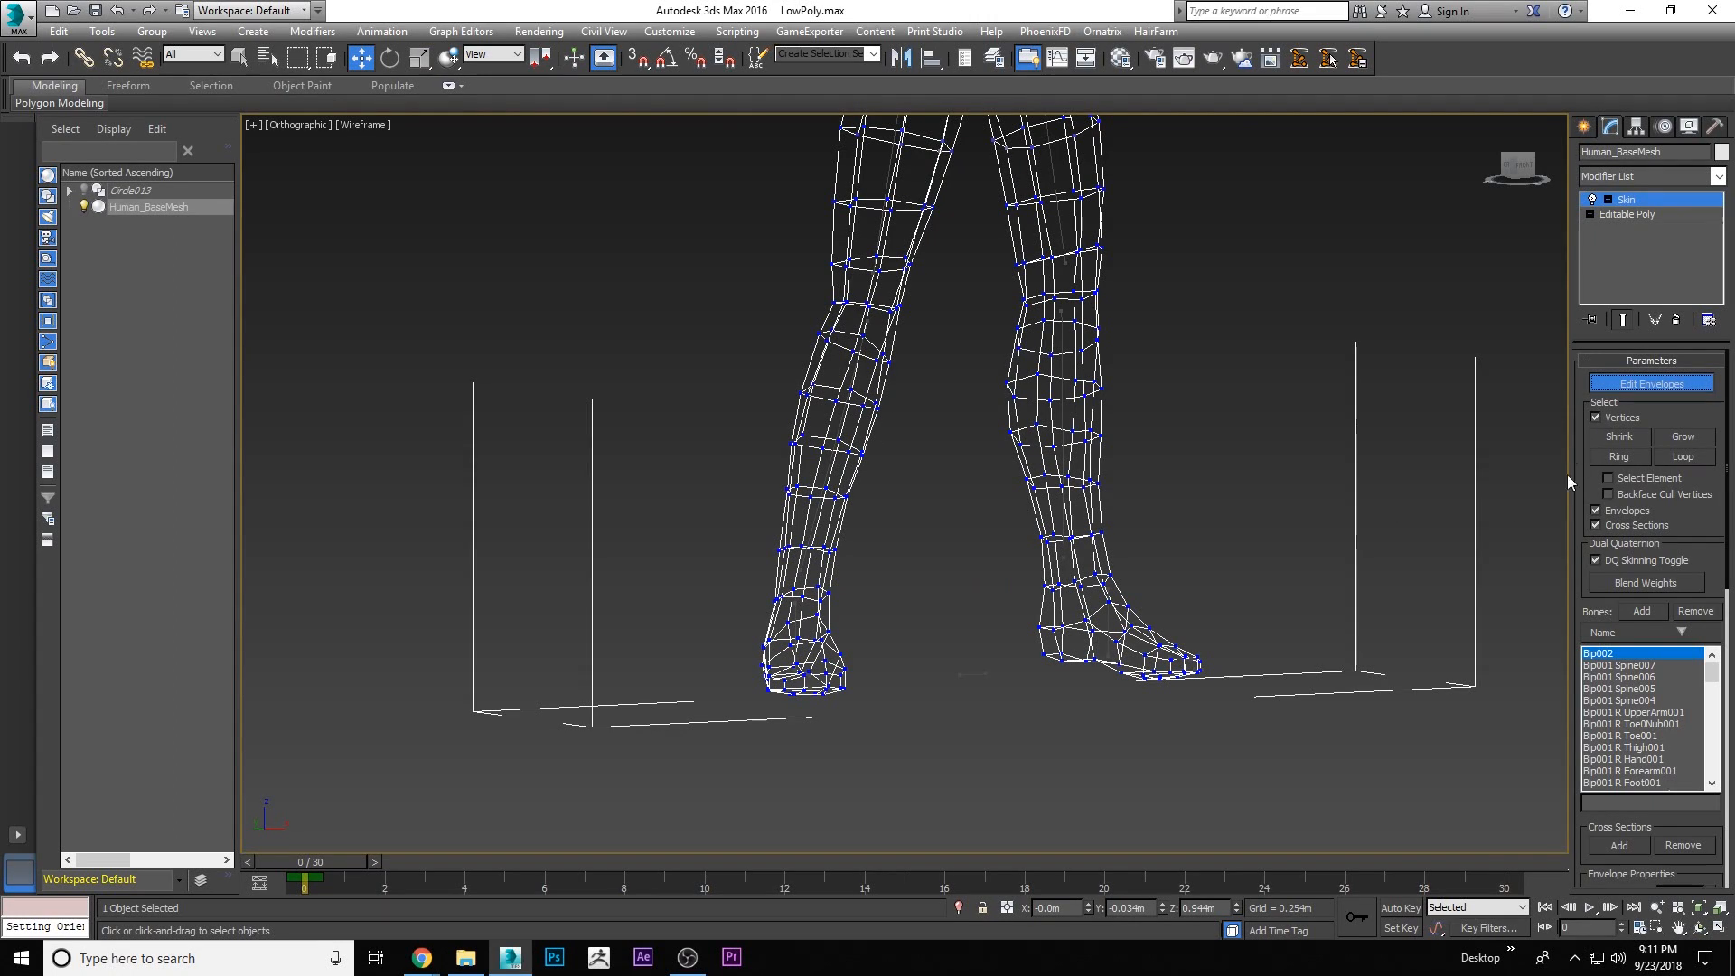
{"action": "scroll", "coordinate": [883, 387], "scroll_direction": "up", "scroll_amount": 5}
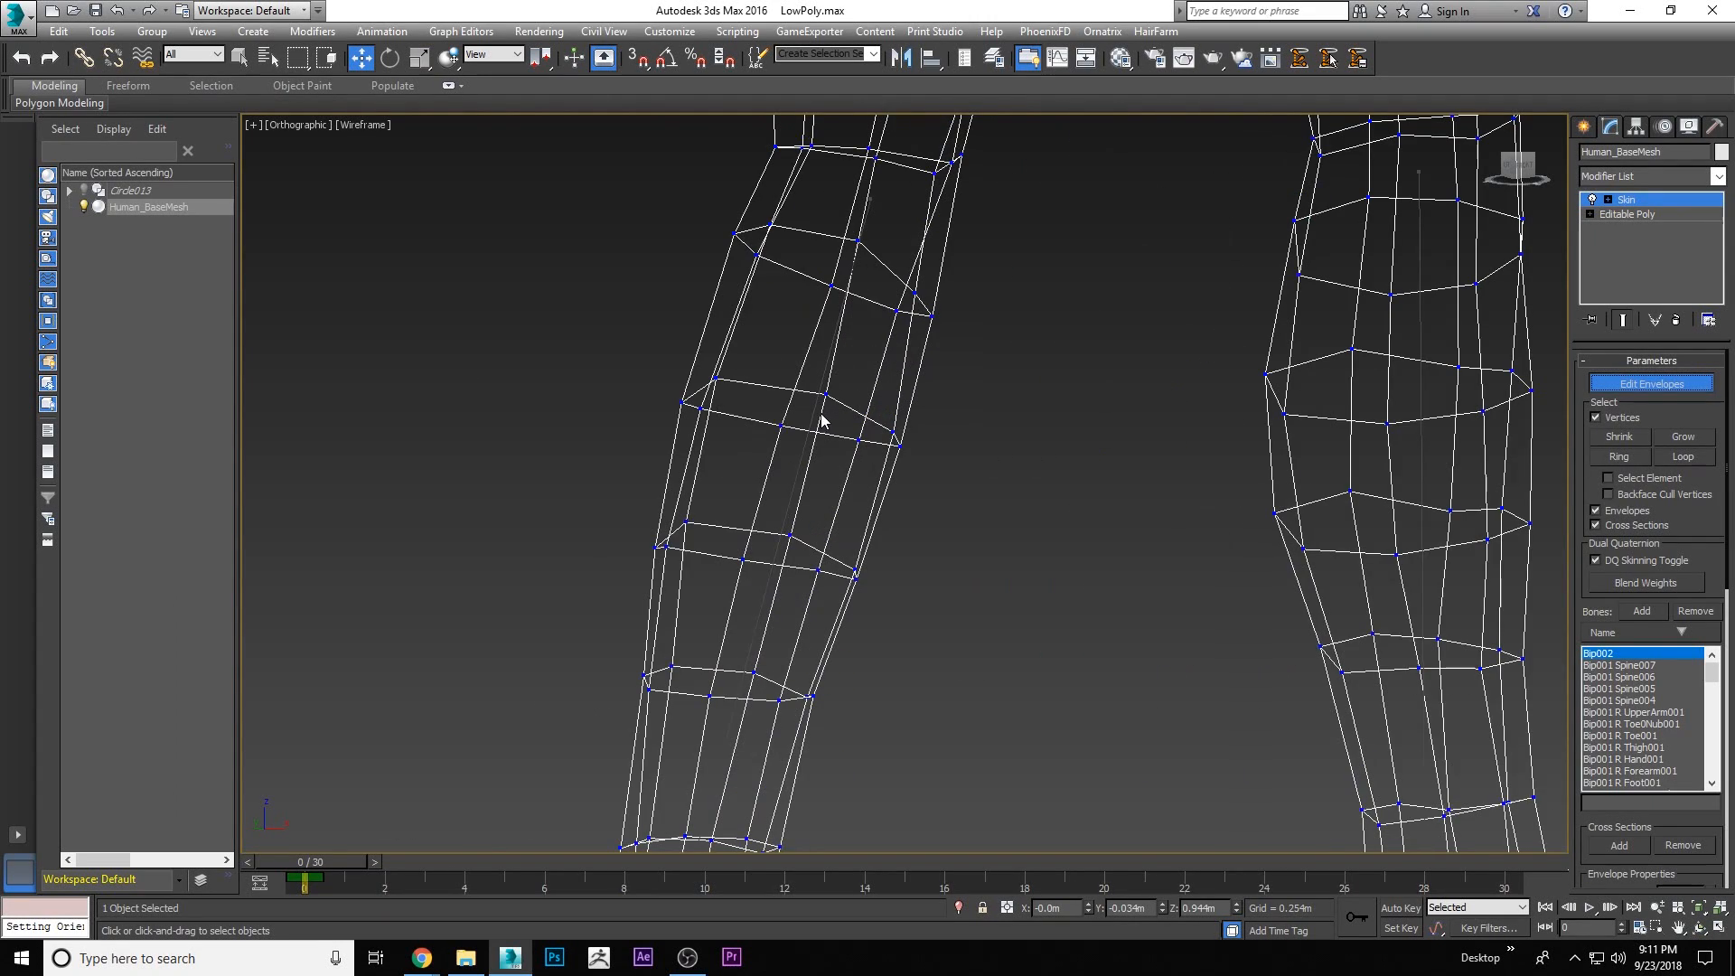
{"action": "scroll", "coordinate": [825, 367], "scroll_direction": "up", "scroll_amount": 6}
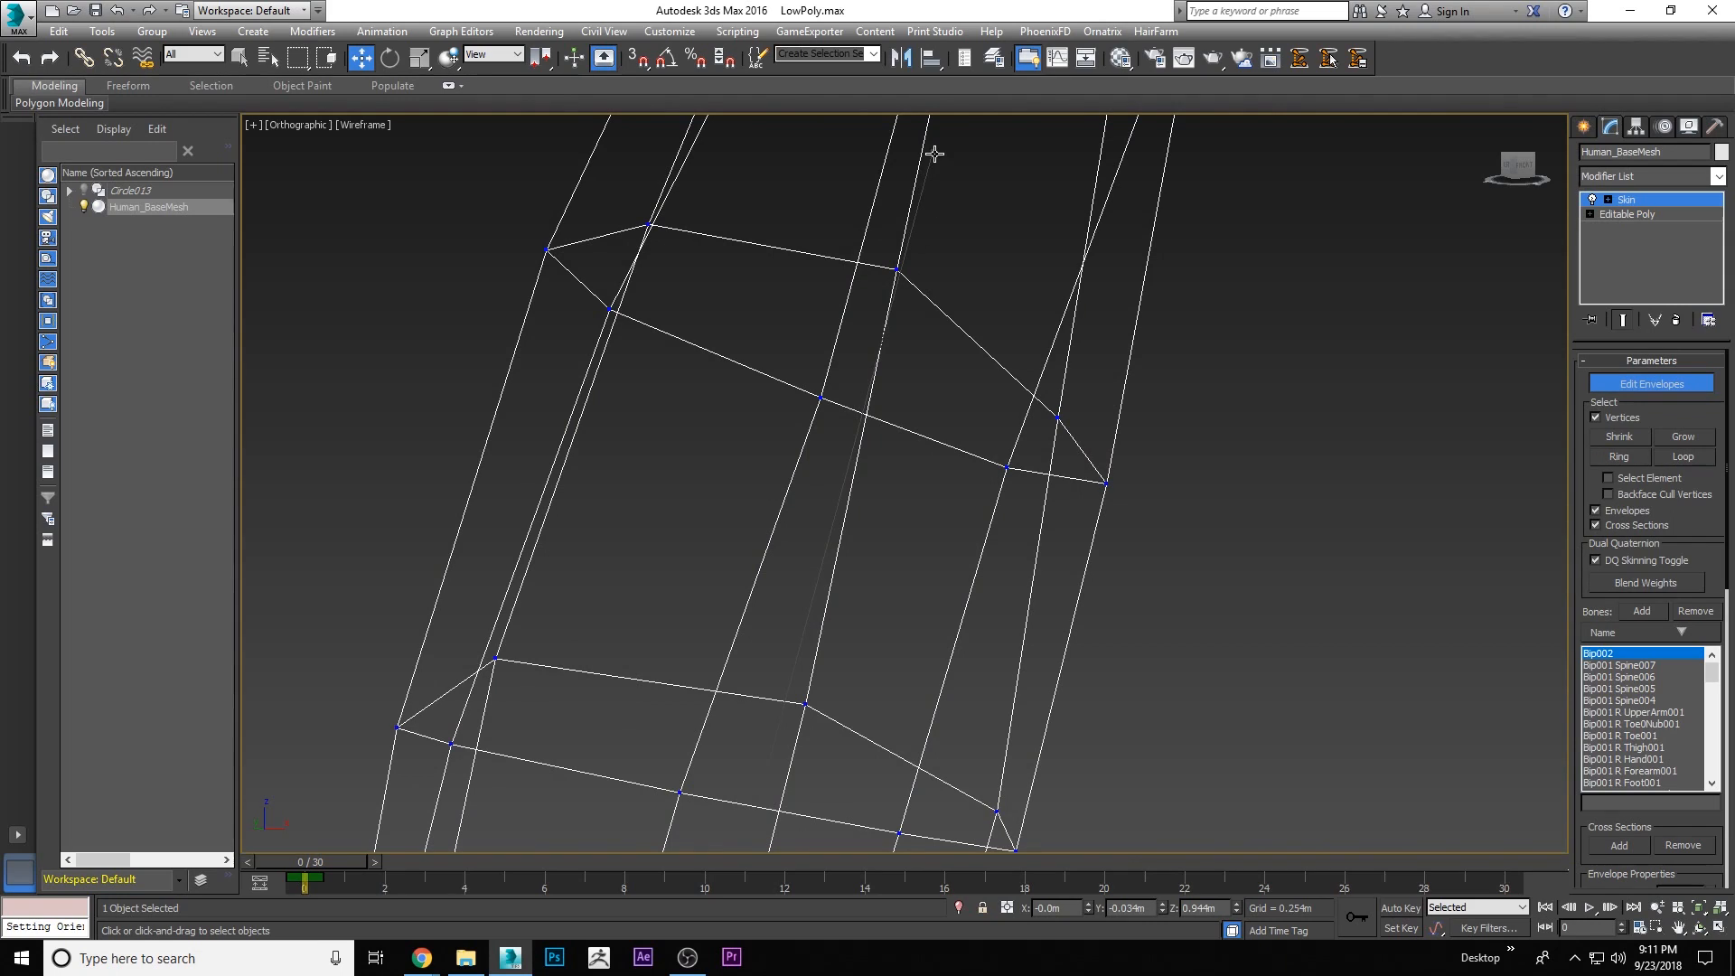
{"action": "left_click", "coordinate": [935, 154]}
Select the right calf's vertices from below the knee to the ankle in front view, and show the weight properties
{"action": "scroll", "coordinate": [818, 422], "scroll_direction": "down", "scroll_amount": 6}
{"action": "scroll", "coordinate": [804, 469], "scroll_direction": "up", "scroll_amount": 2}
{"action": "key", "text": "f"}
{"action": "scroll", "coordinate": [906, 461], "scroll_direction": "up", "scroll_amount": 8}
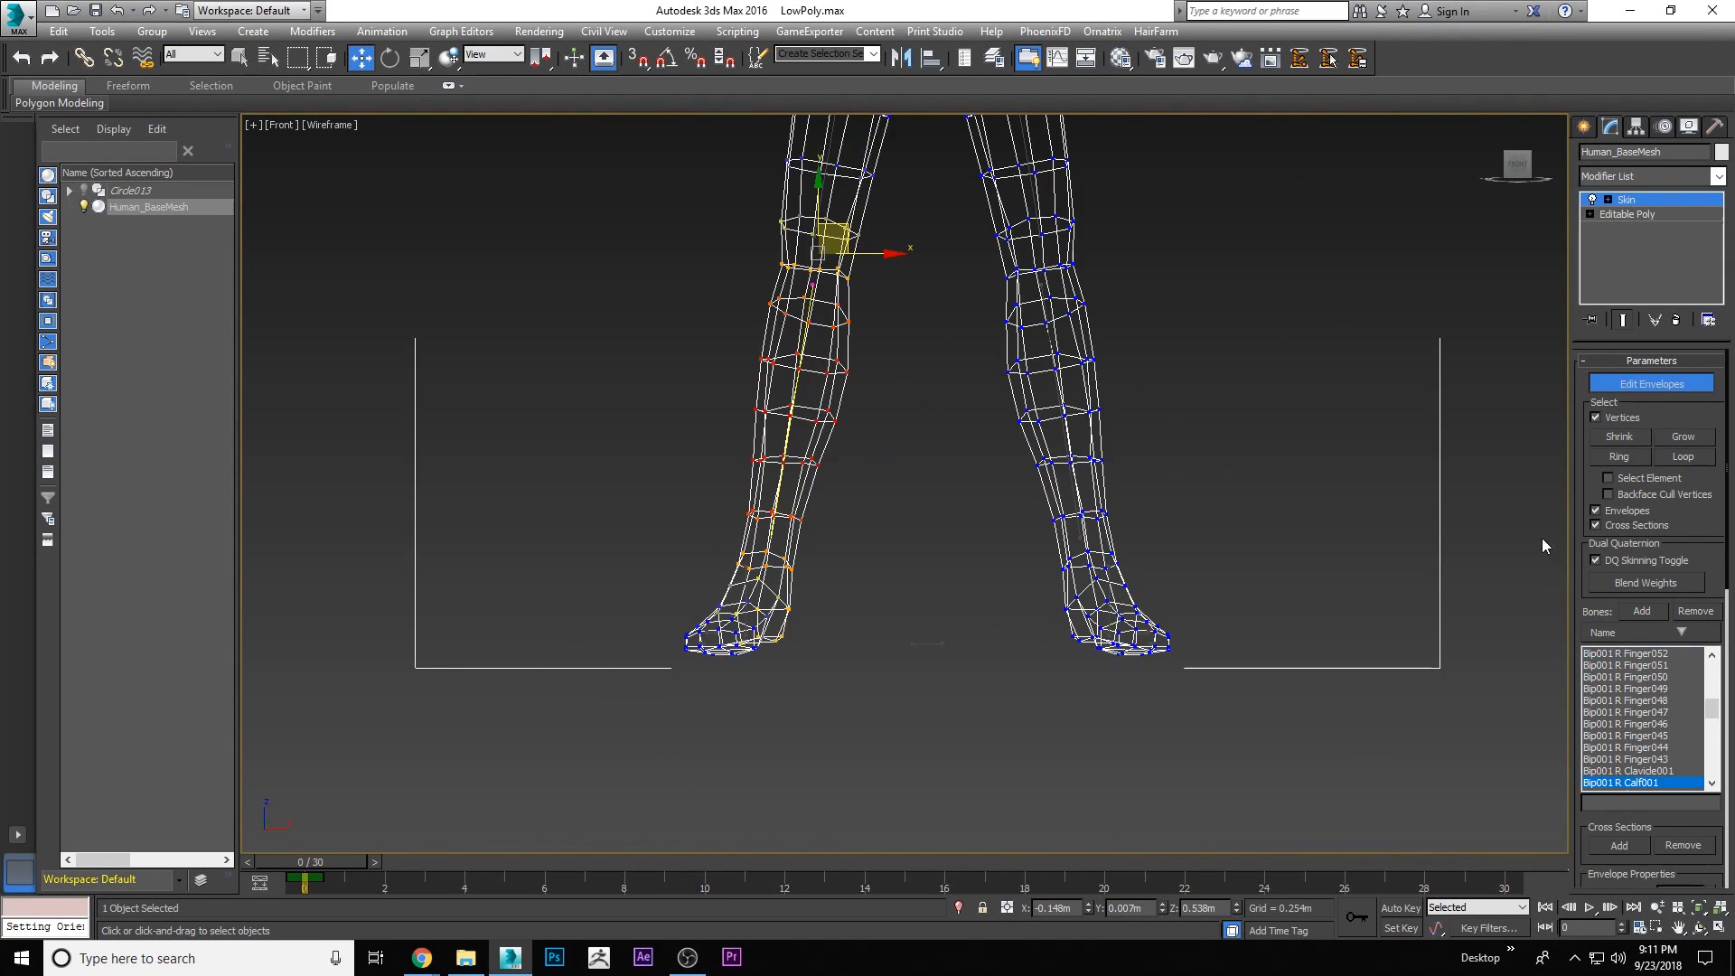
{"action": "left_click_drag", "start_coordinate": [737, 287], "coordinate": [909, 455]}
{"action": "left_click_drag", "start_coordinate": [908, 549], "coordinate": [907, 549]}
{"action": "left_click_drag", "start_coordinate": [705, 531], "coordinate": [837, 577], "text": "ctrl"}
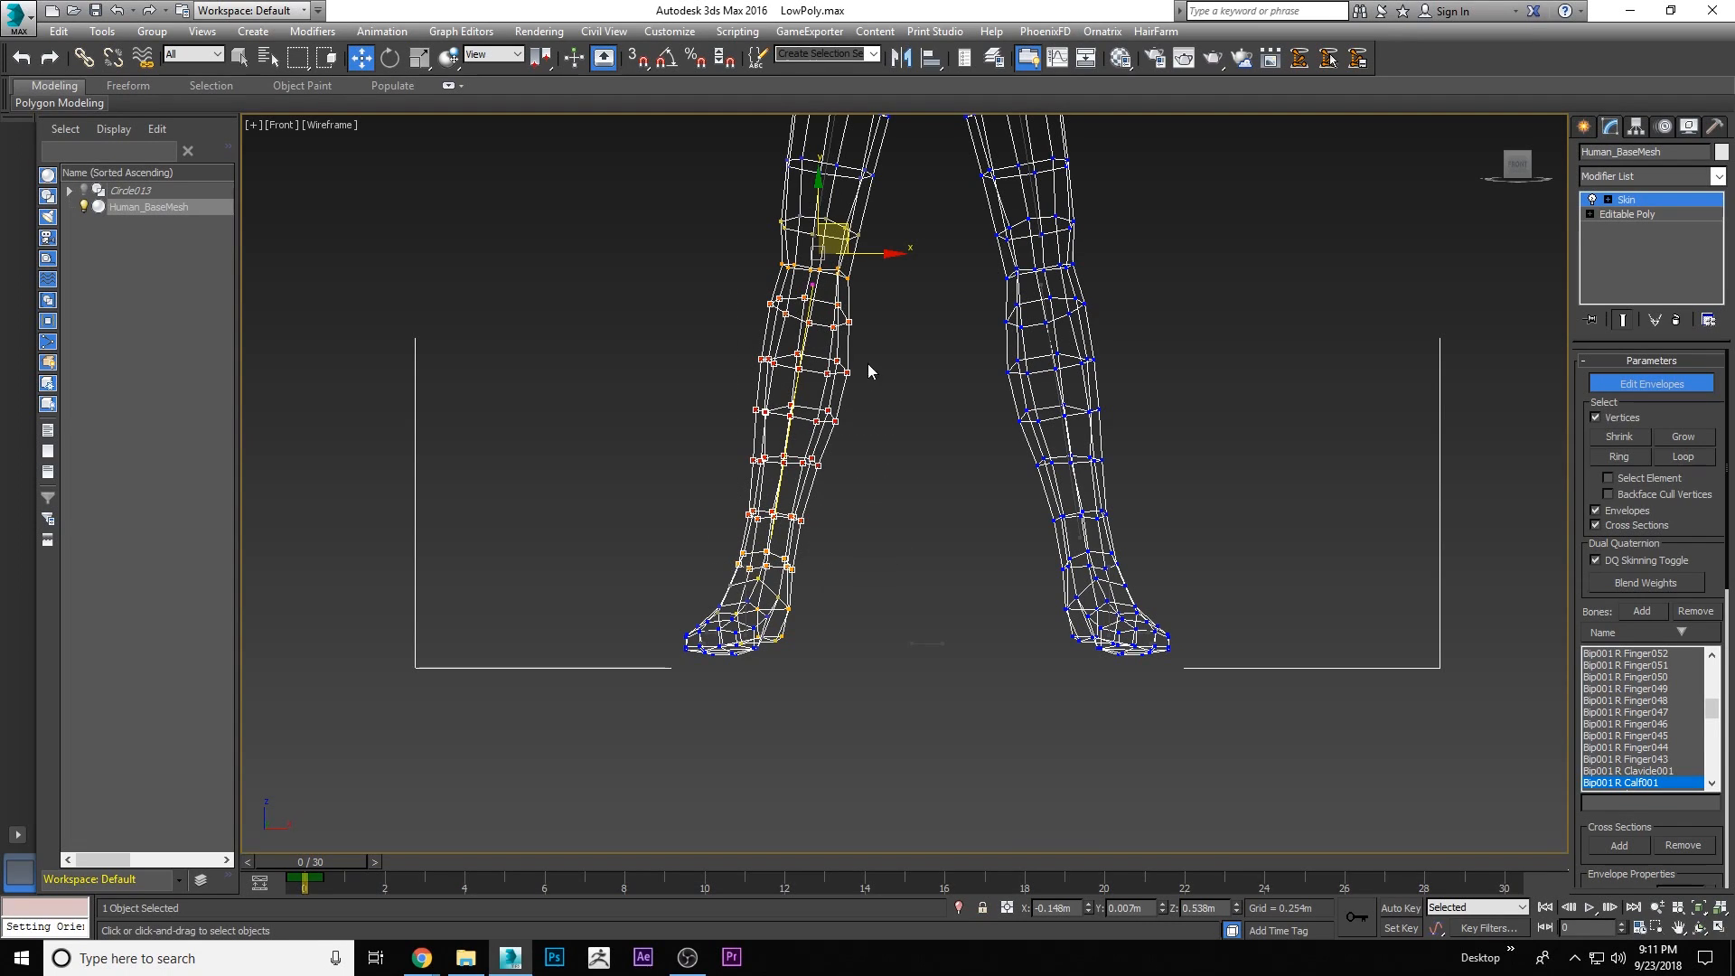
{"action": "left_click_drag", "start_coordinate": [1575, 592], "coordinate": [1599, 304]}
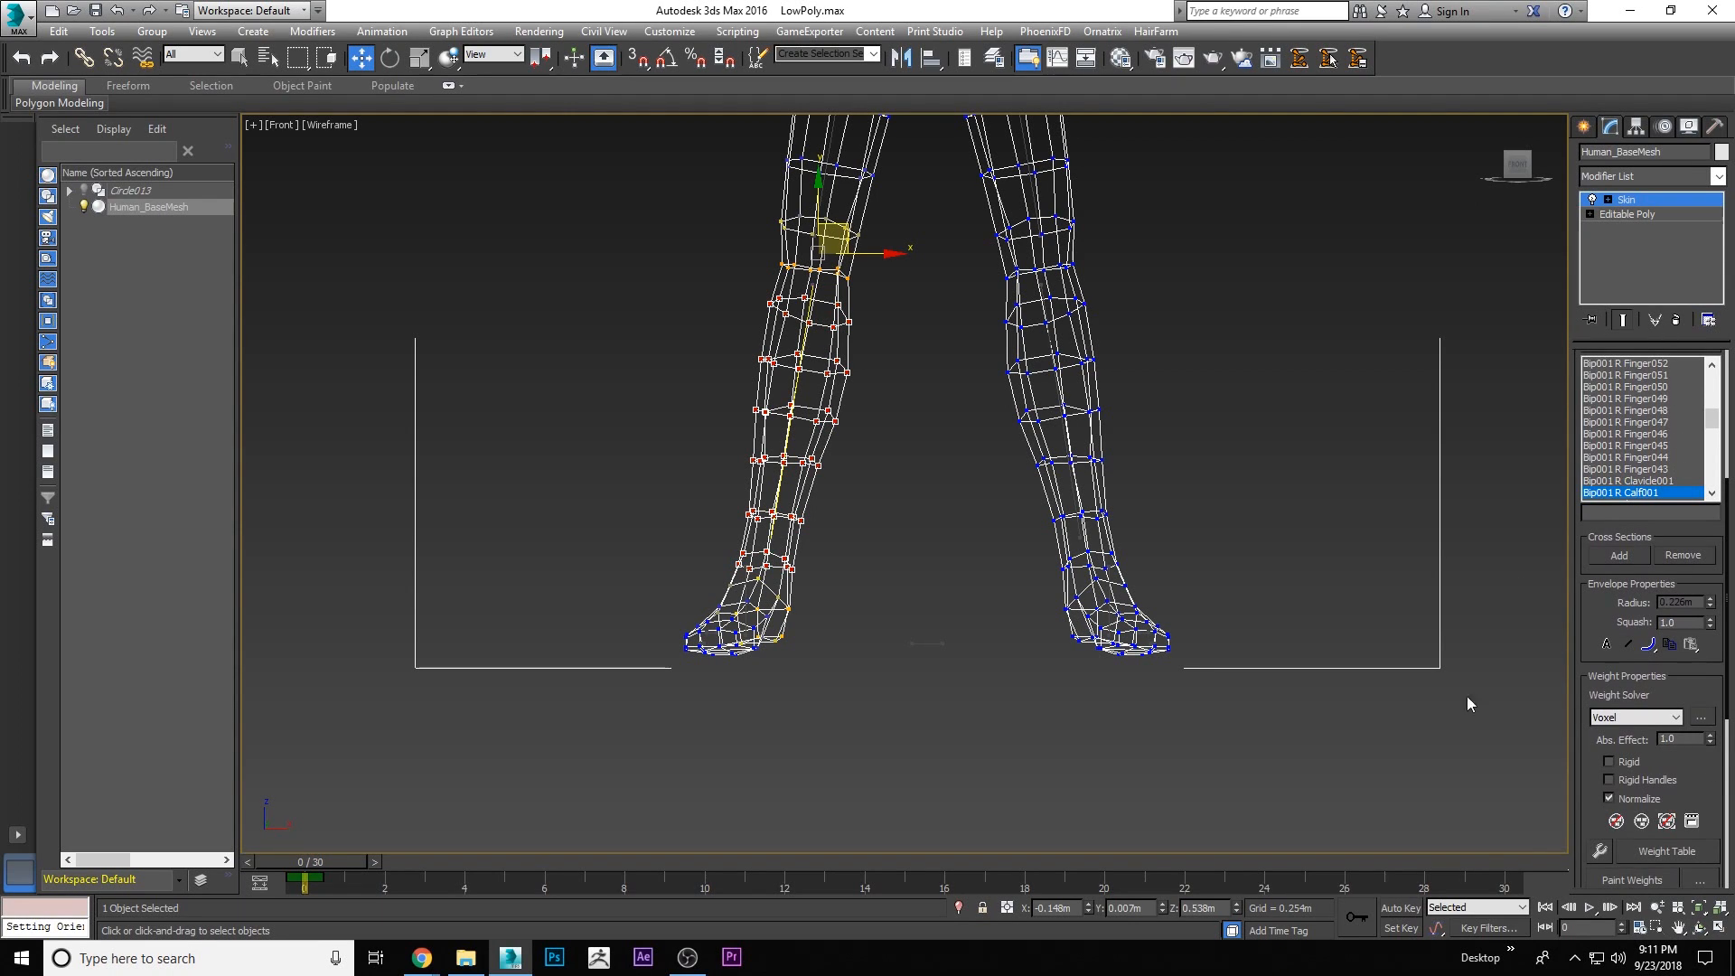
Select the Bip001 R Thigh001 bone's envelope and show the thighs in front view
{"action": "left_click", "coordinate": [1702, 932]}
{"action": "left_click_drag", "start_coordinate": [939, 480], "coordinate": [999, 504]}
{"action": "right_click", "coordinate": [946, 408]}
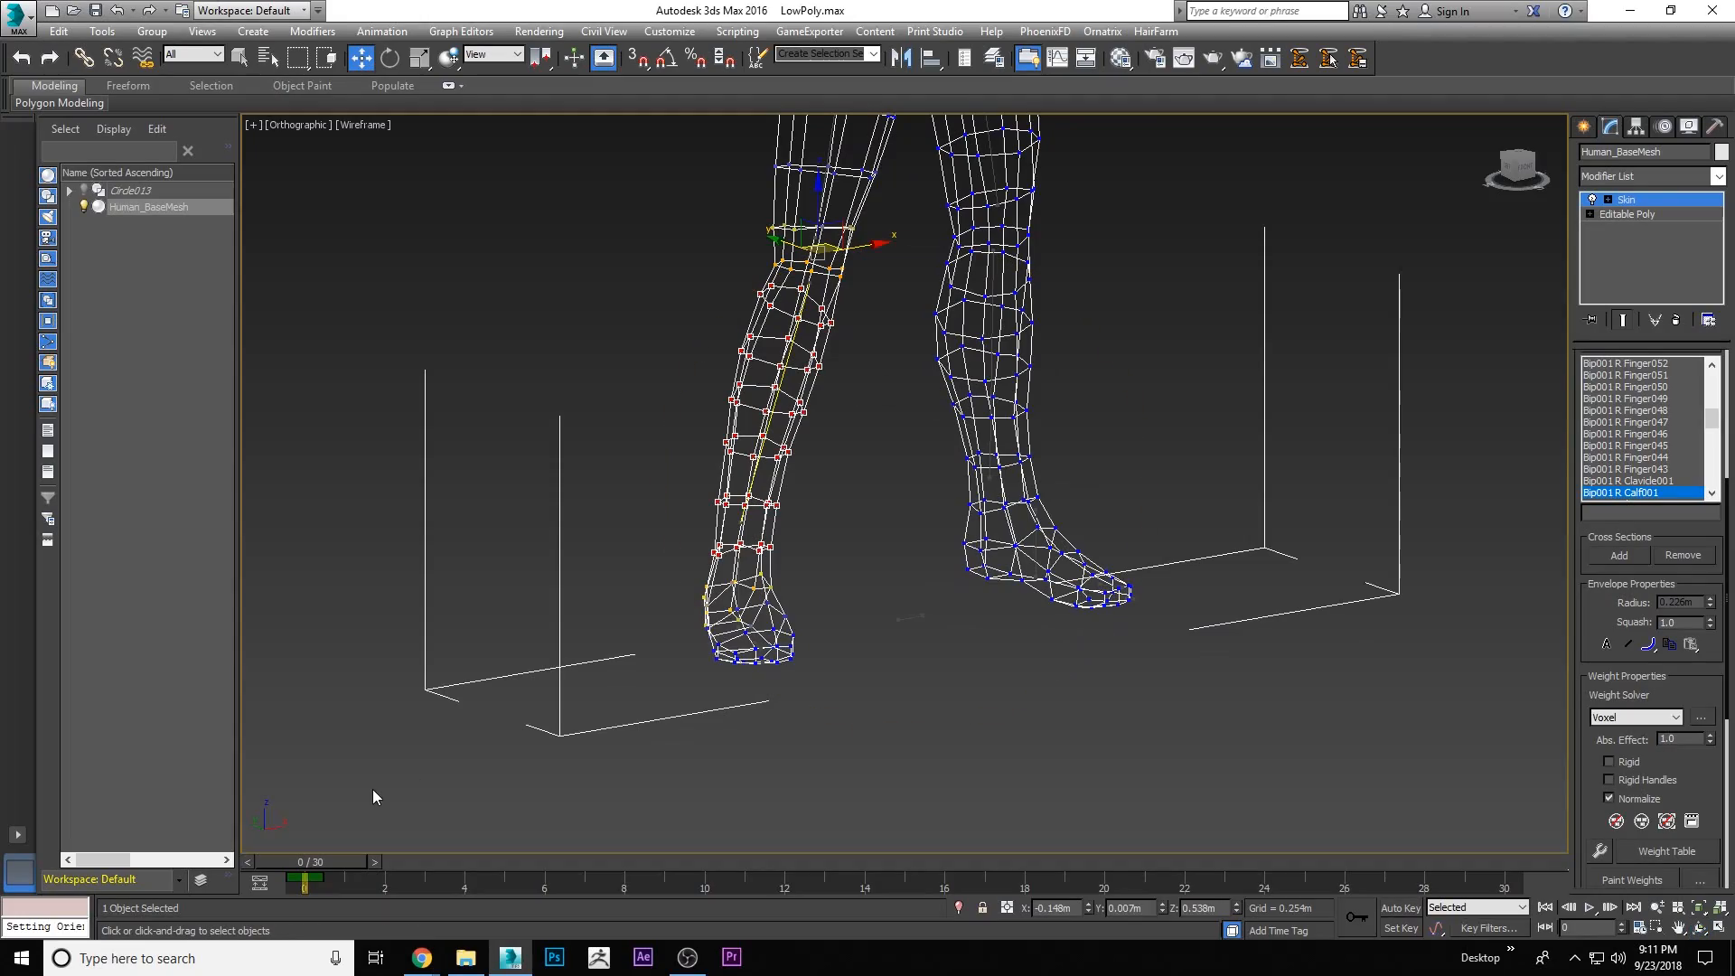
{"action": "left_click_drag", "start_coordinate": [333, 855], "coordinate": [123, 795]}
{"action": "key", "text": "w"}
{"action": "middle_click_drag", "start_coordinate": [1064, 355], "coordinate": [1168, 661]}
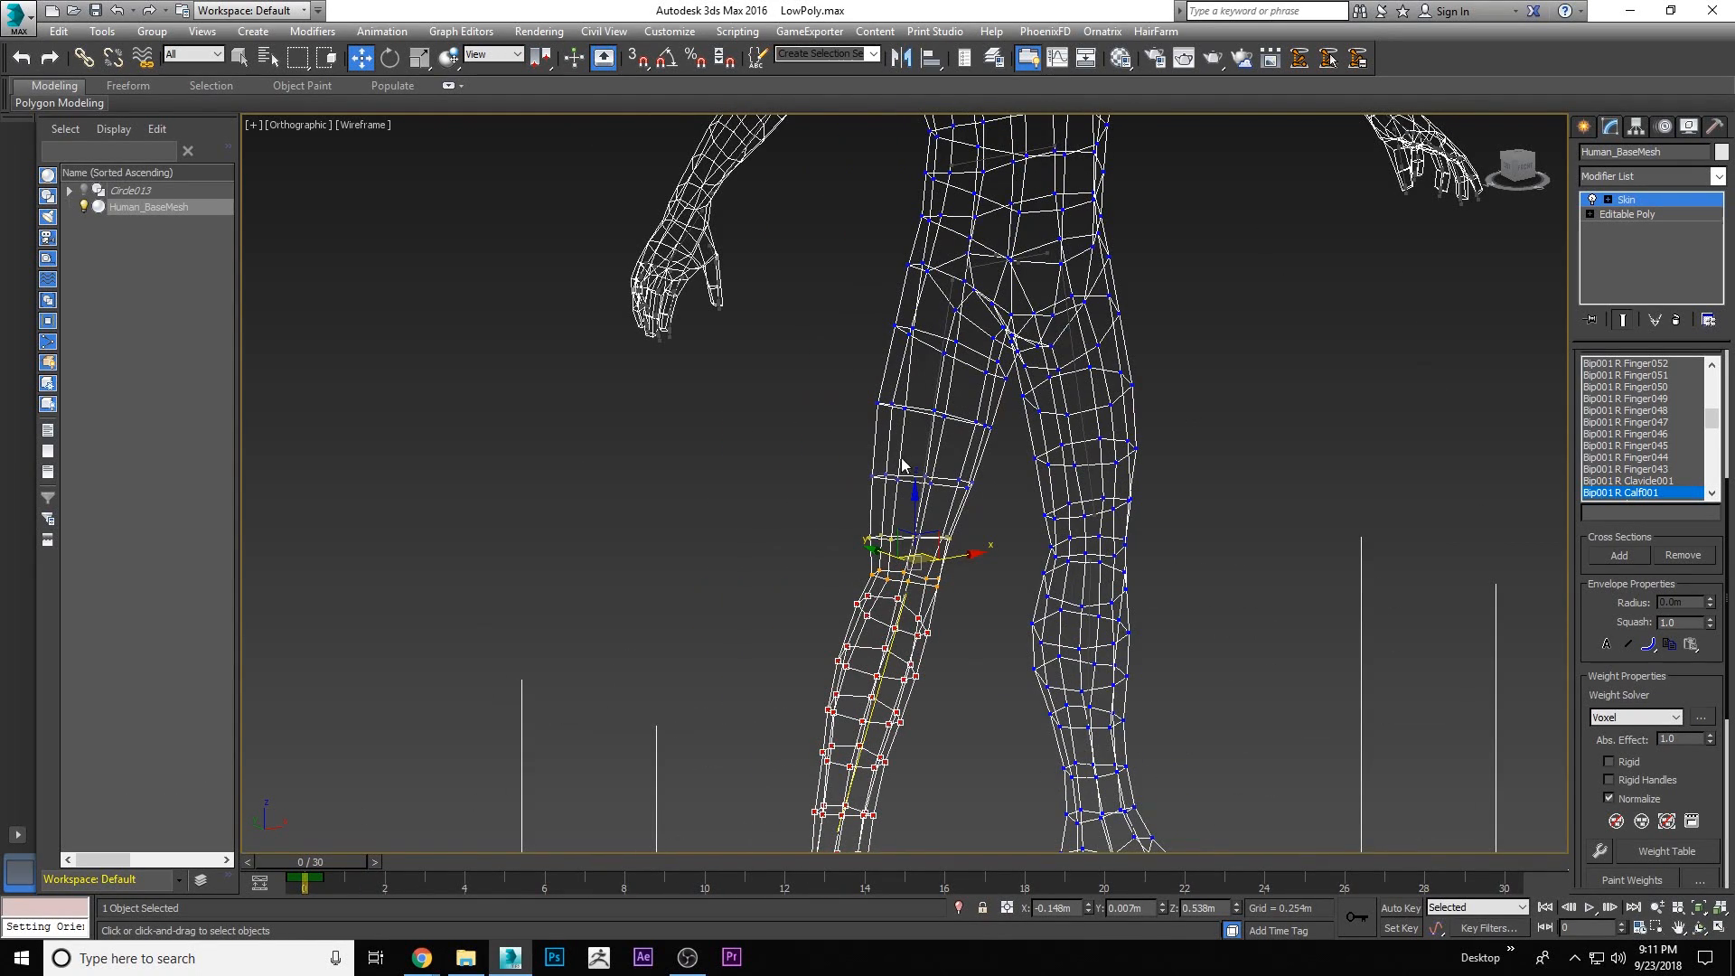
{"action": "left_click", "coordinate": [949, 284]}
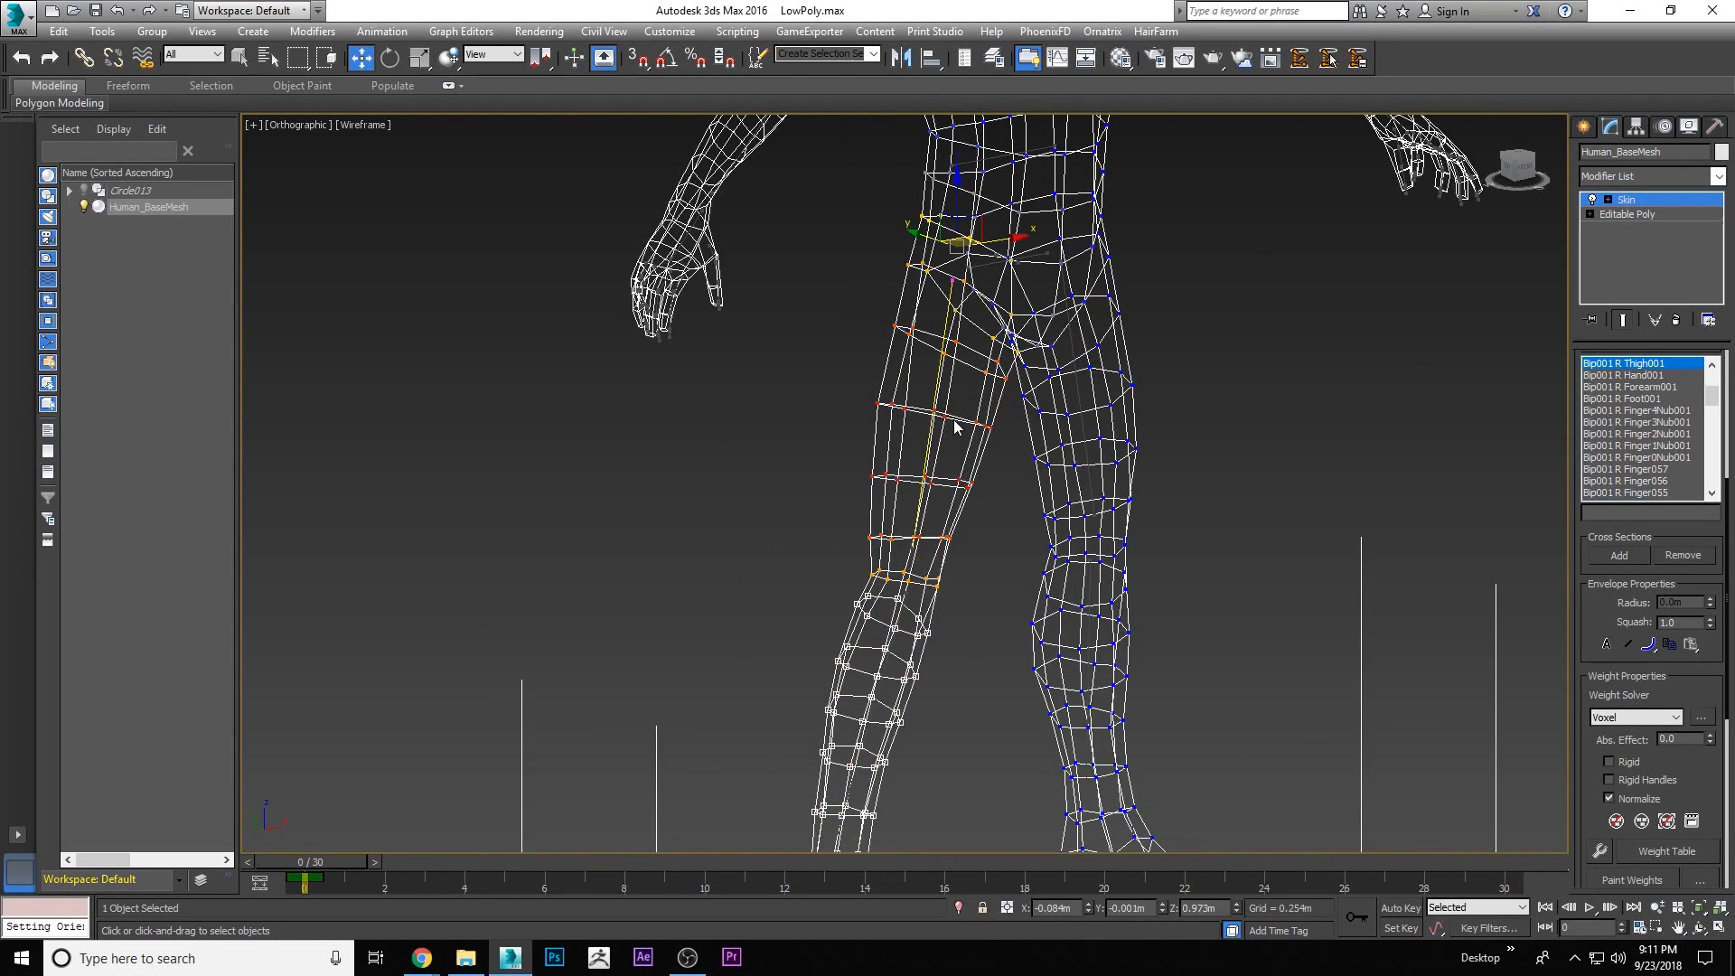
{"action": "key", "text": "f"}
{"action": "scroll", "coordinate": [931, 334], "scroll_direction": "up", "scroll_amount": 6}
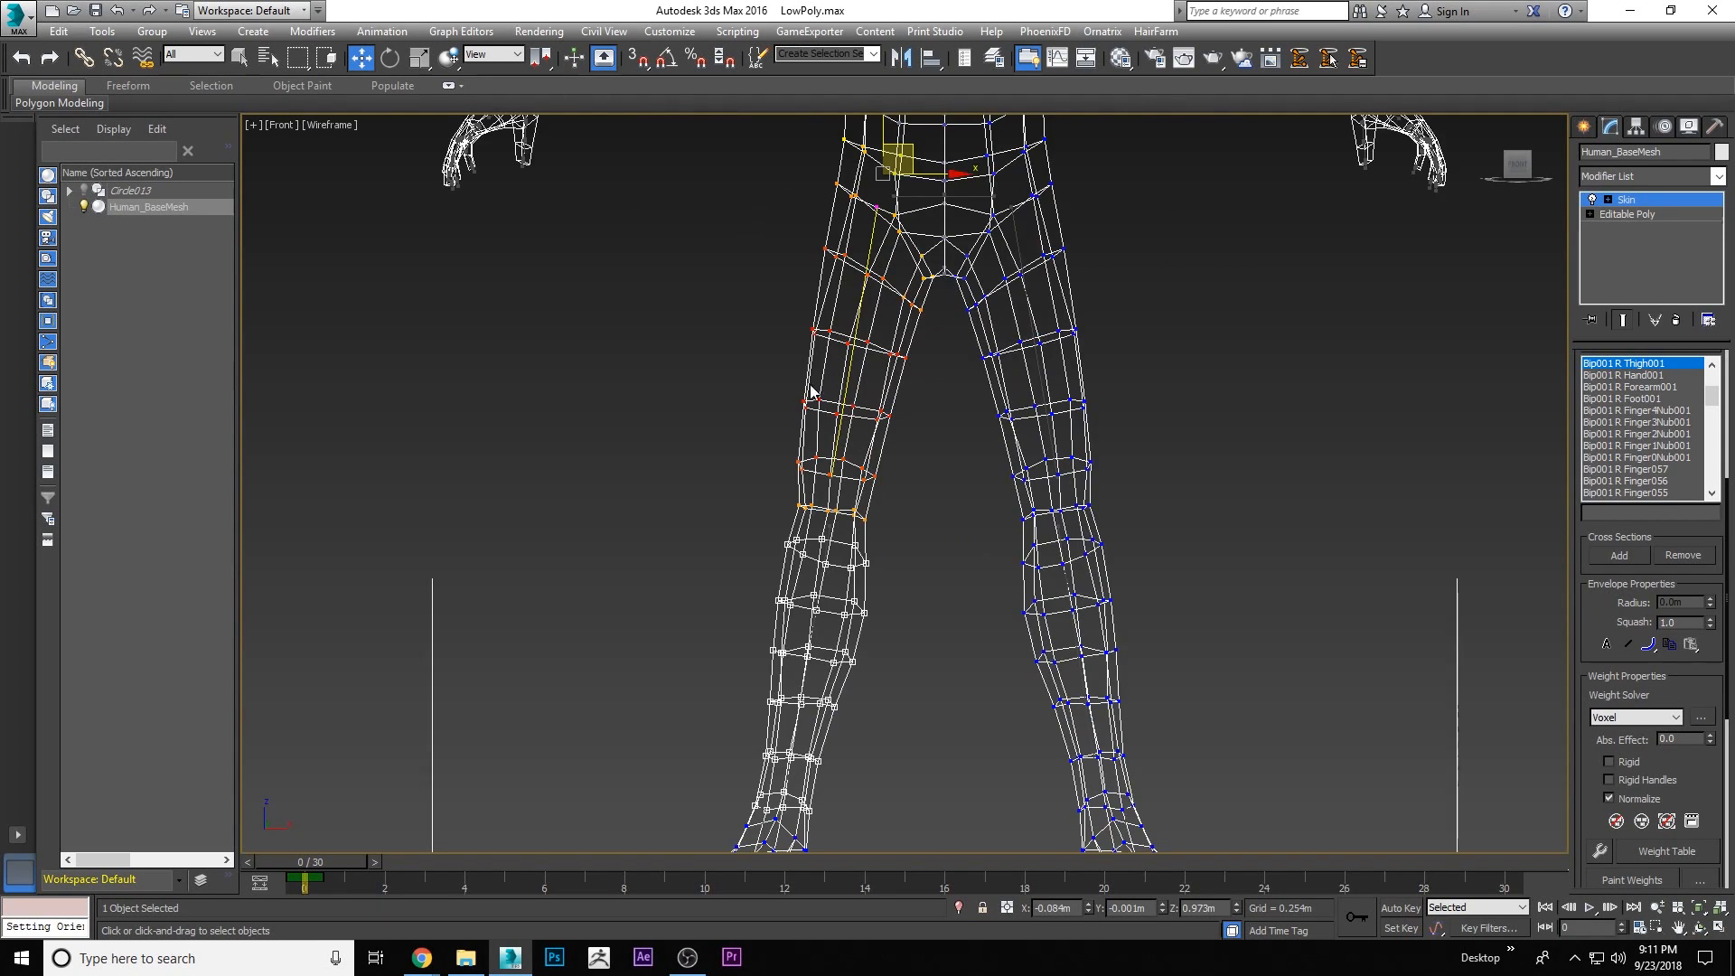
Select the right thigh's vertices down to just above the knee and set their absolute effect to 1.0
{"action": "left_click_drag", "start_coordinate": [893, 453], "coordinate": [865, 428]}
{"action": "scroll", "coordinate": [909, 439], "scroll_direction": "down", "scroll_amount": 2}
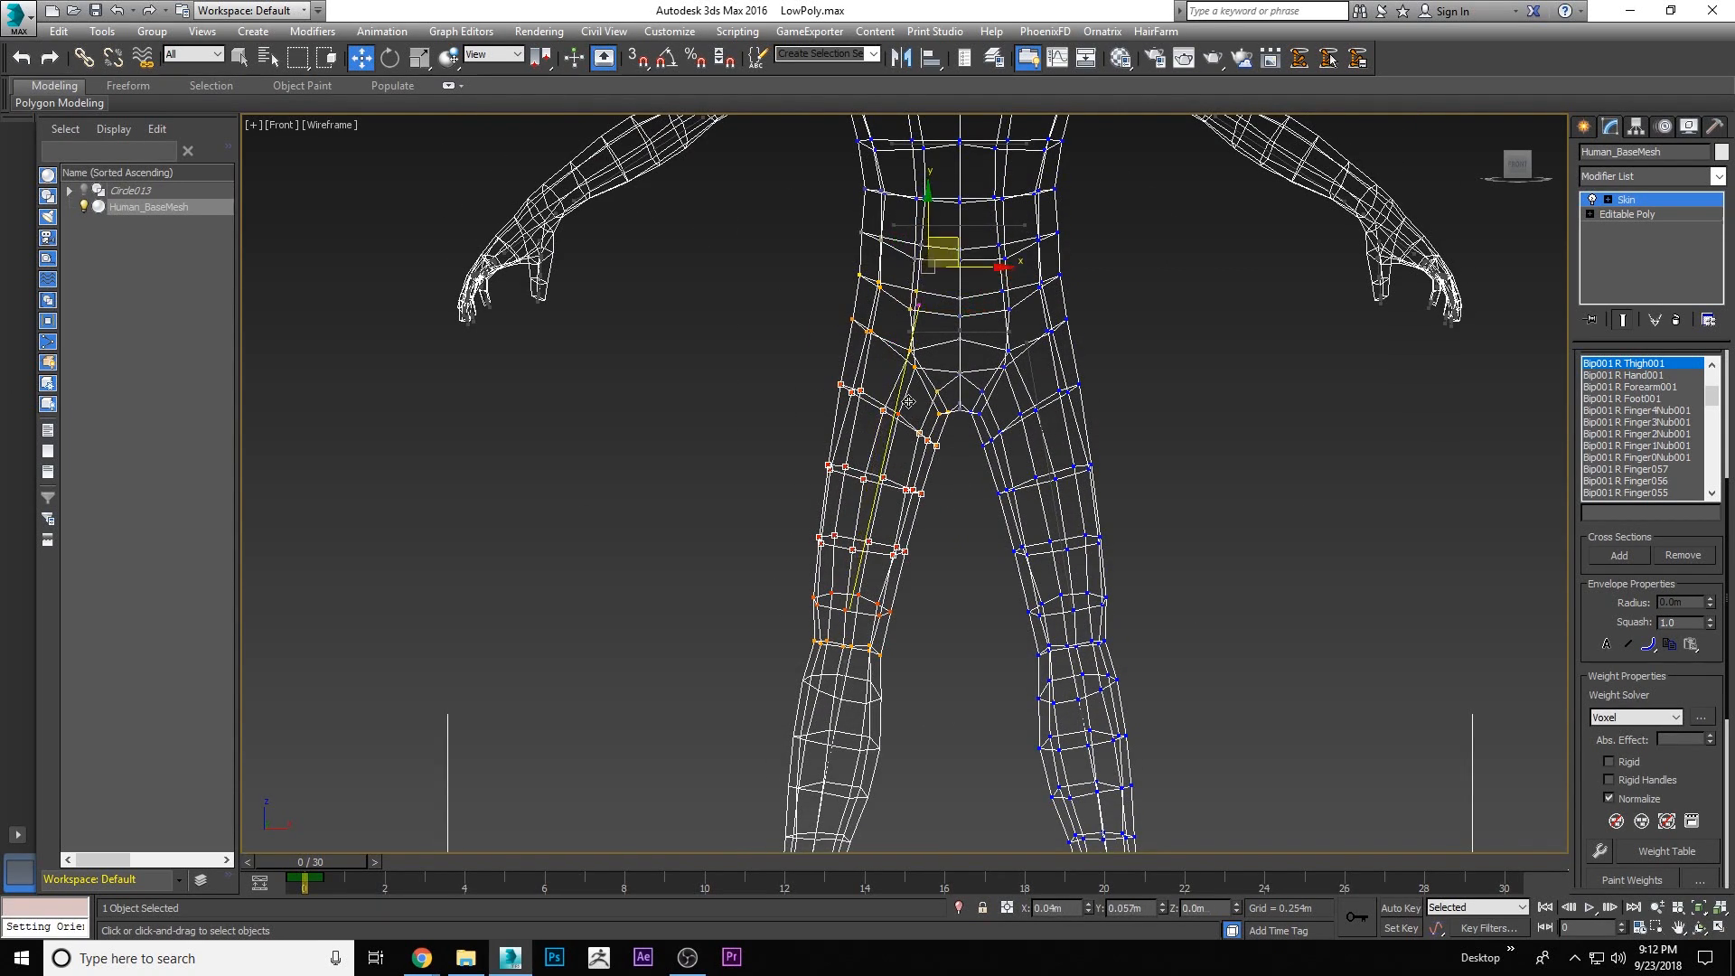
{"action": "left_click_drag", "start_coordinate": [764, 445], "coordinate": [908, 400], "text": "ctrl"}
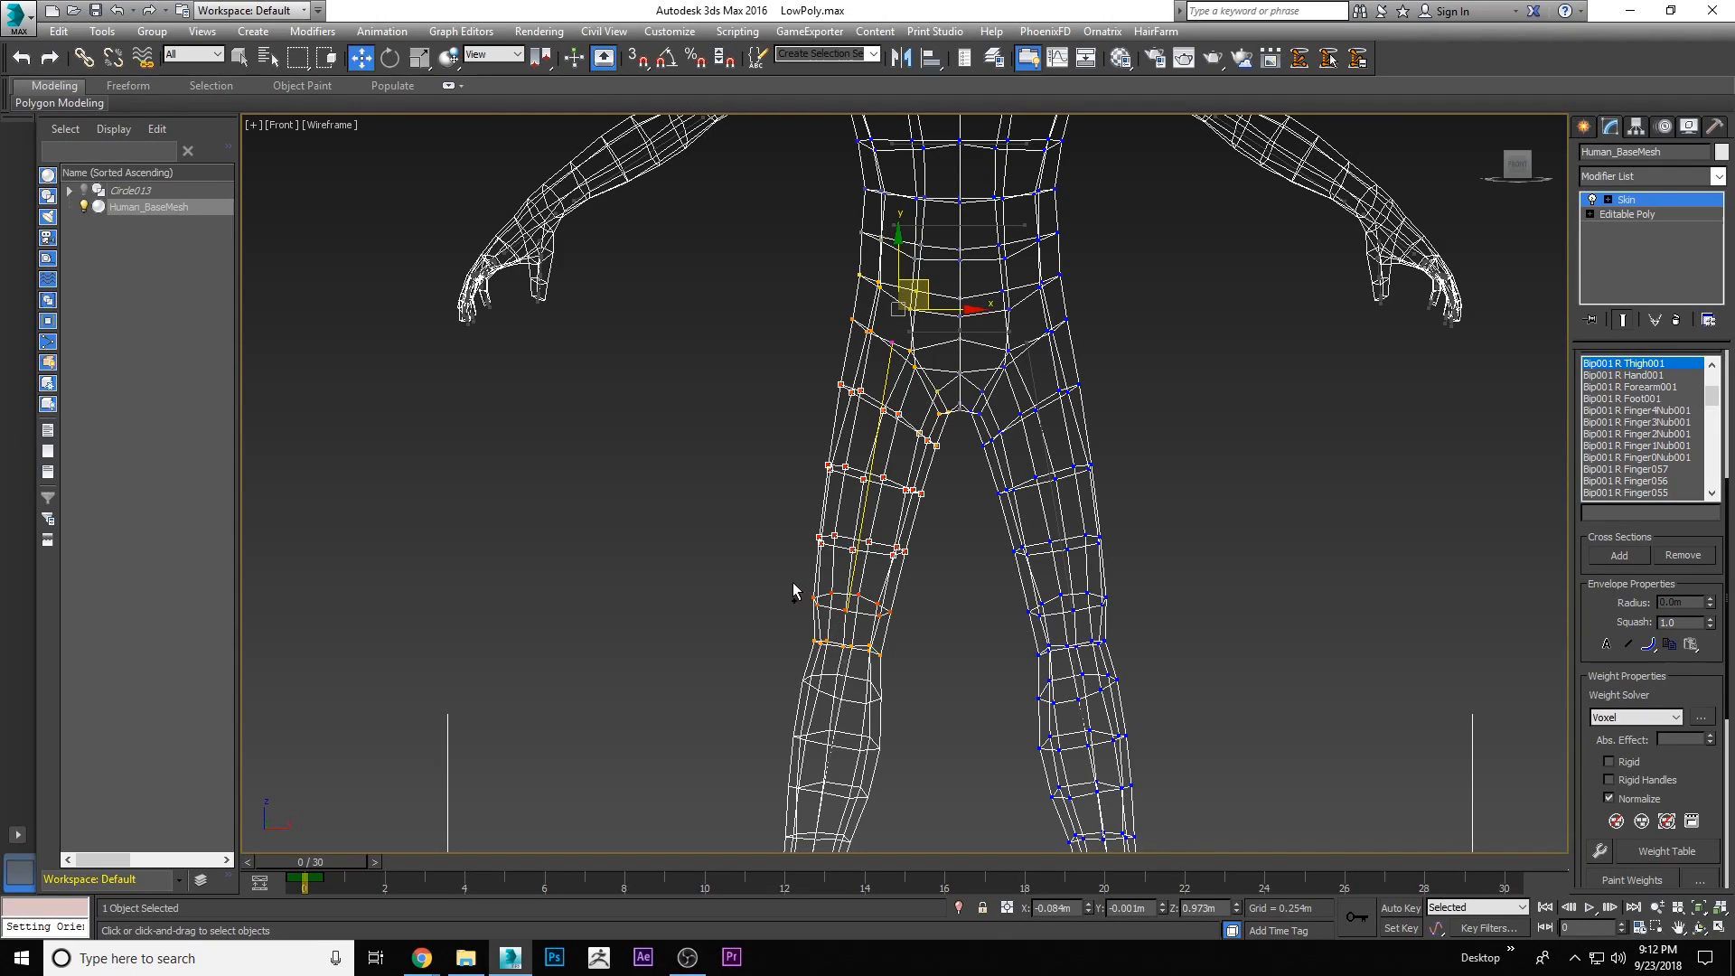
{"action": "left_click_drag", "start_coordinate": [925, 630], "coordinate": [943, 630], "text": "ctrl"}
{"action": "left_click_drag", "start_coordinate": [1585, 620], "coordinate": [1627, 508]}
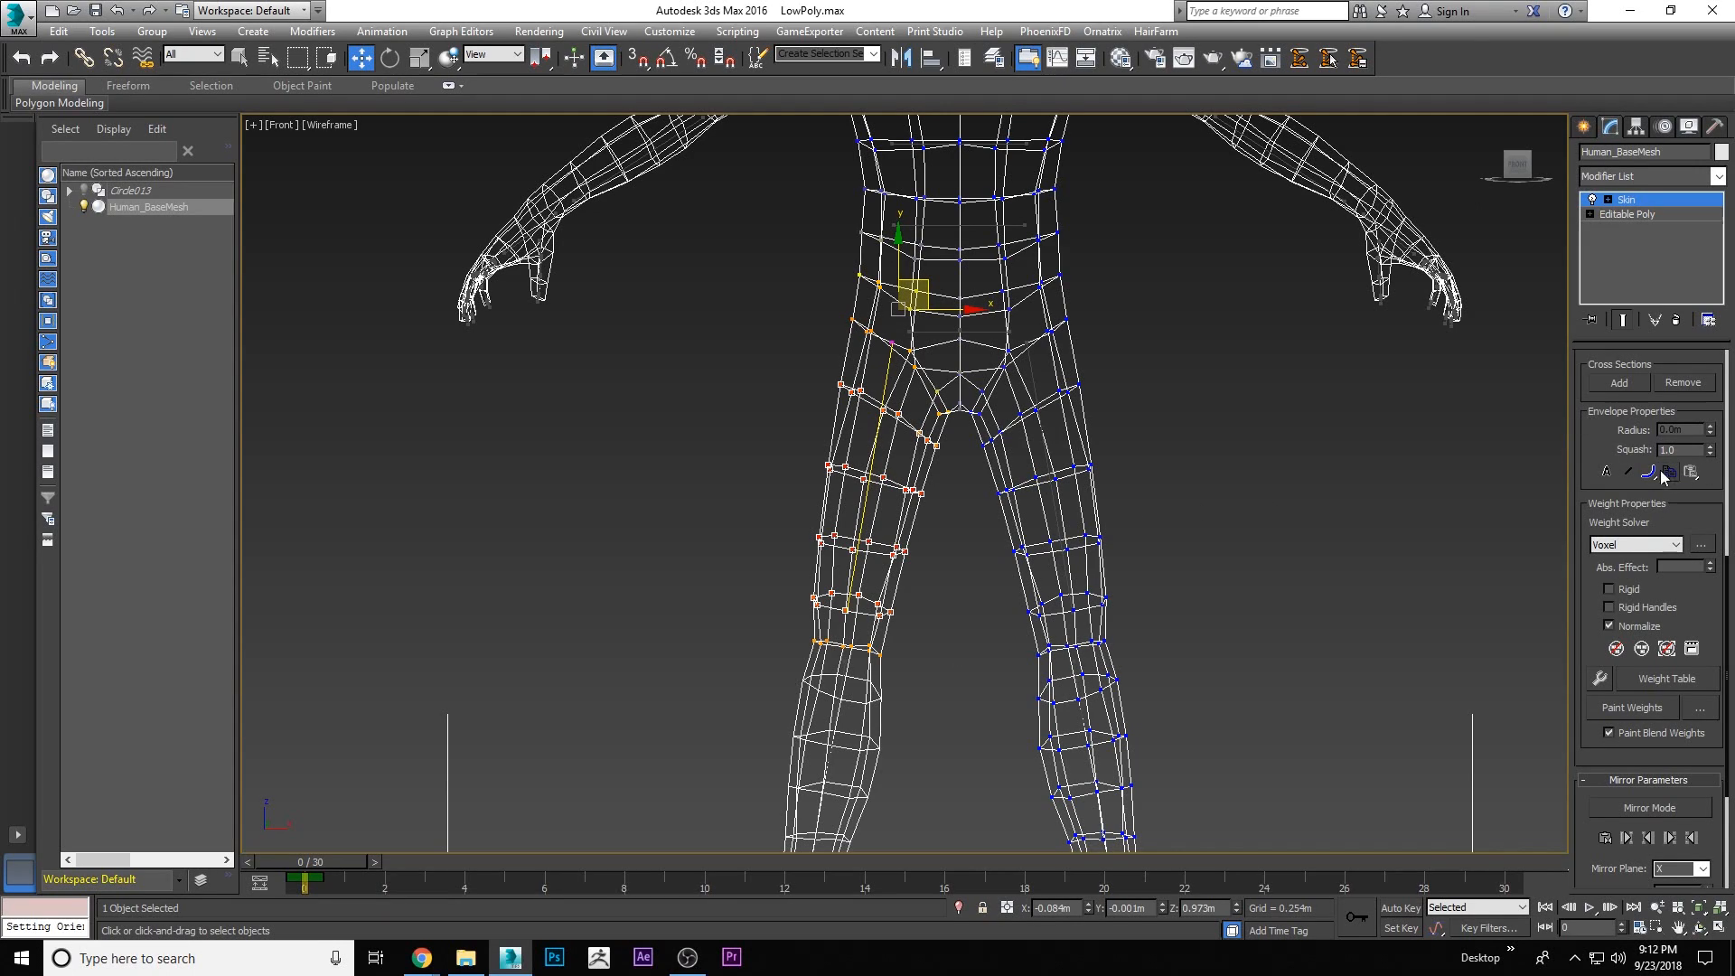
{"action": "mouse_move", "coordinate": [1587, 434]}
{"action": "left_mouse_down"}
{"action": "mouse_move", "coordinate": [1577, 610]}
{"action": "mouse_move", "coordinate": [1592, 466]}
{"action": "left_mouse_up"}
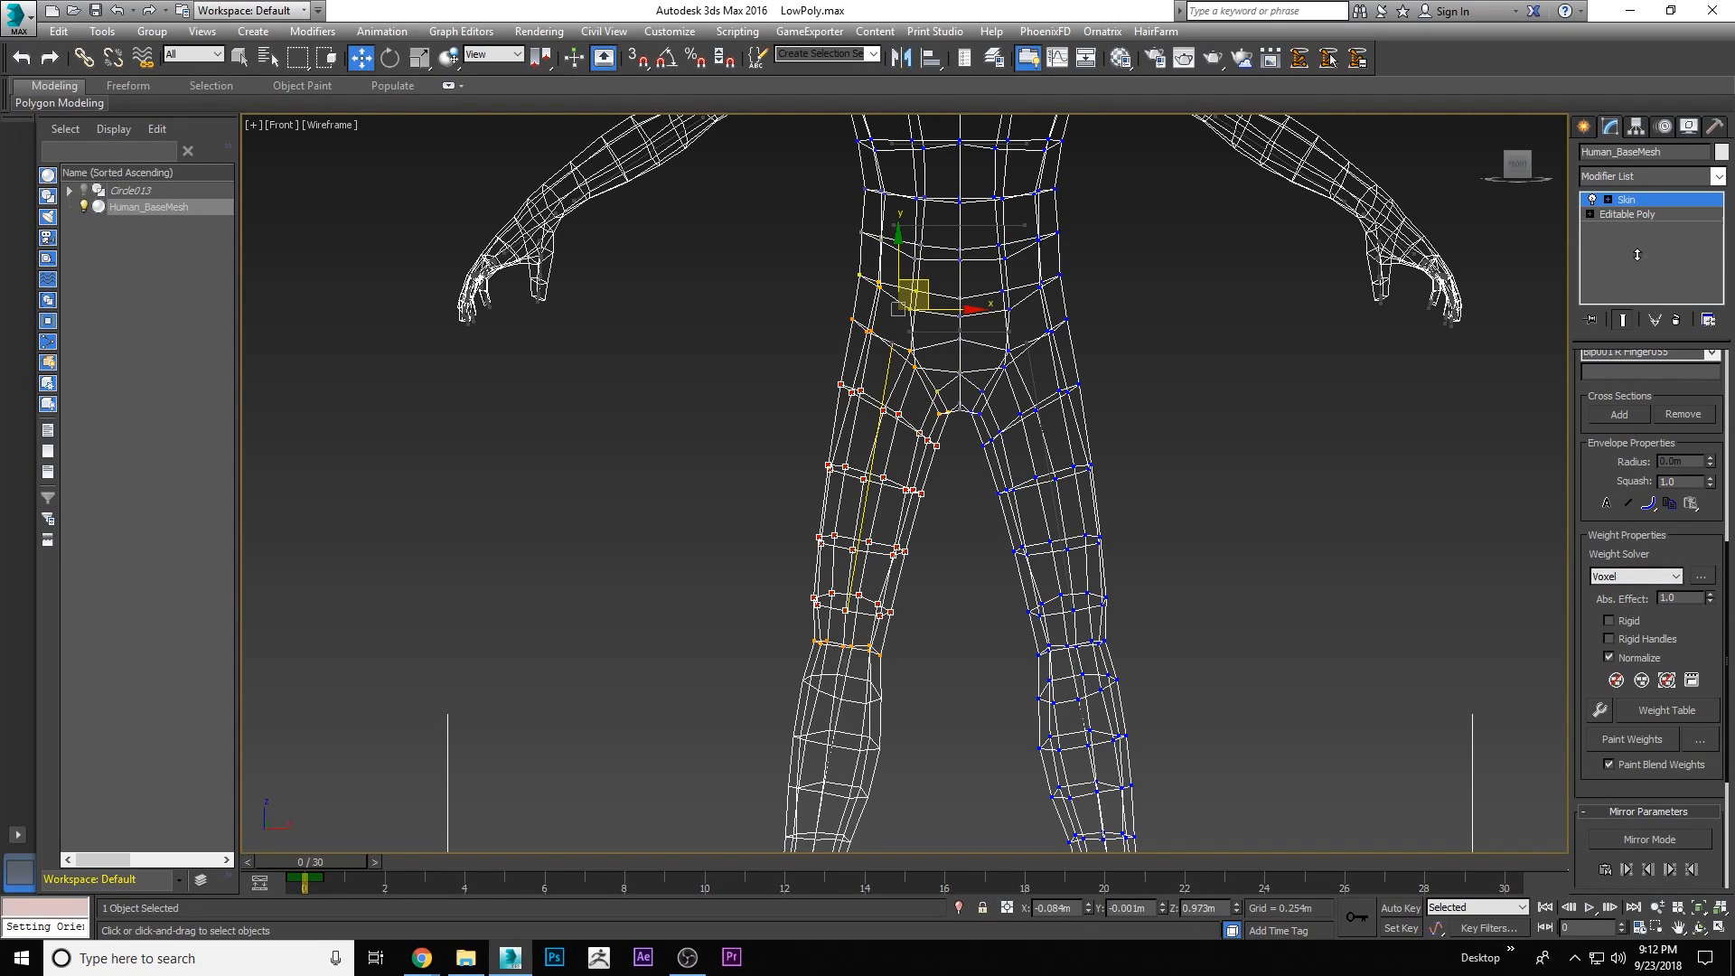
Select the right forearm bone's envelope in front view
{"action": "left_click", "coordinate": [1692, 931]}
{"action": "left_click_drag", "start_coordinate": [924, 480], "coordinate": [973, 489]}
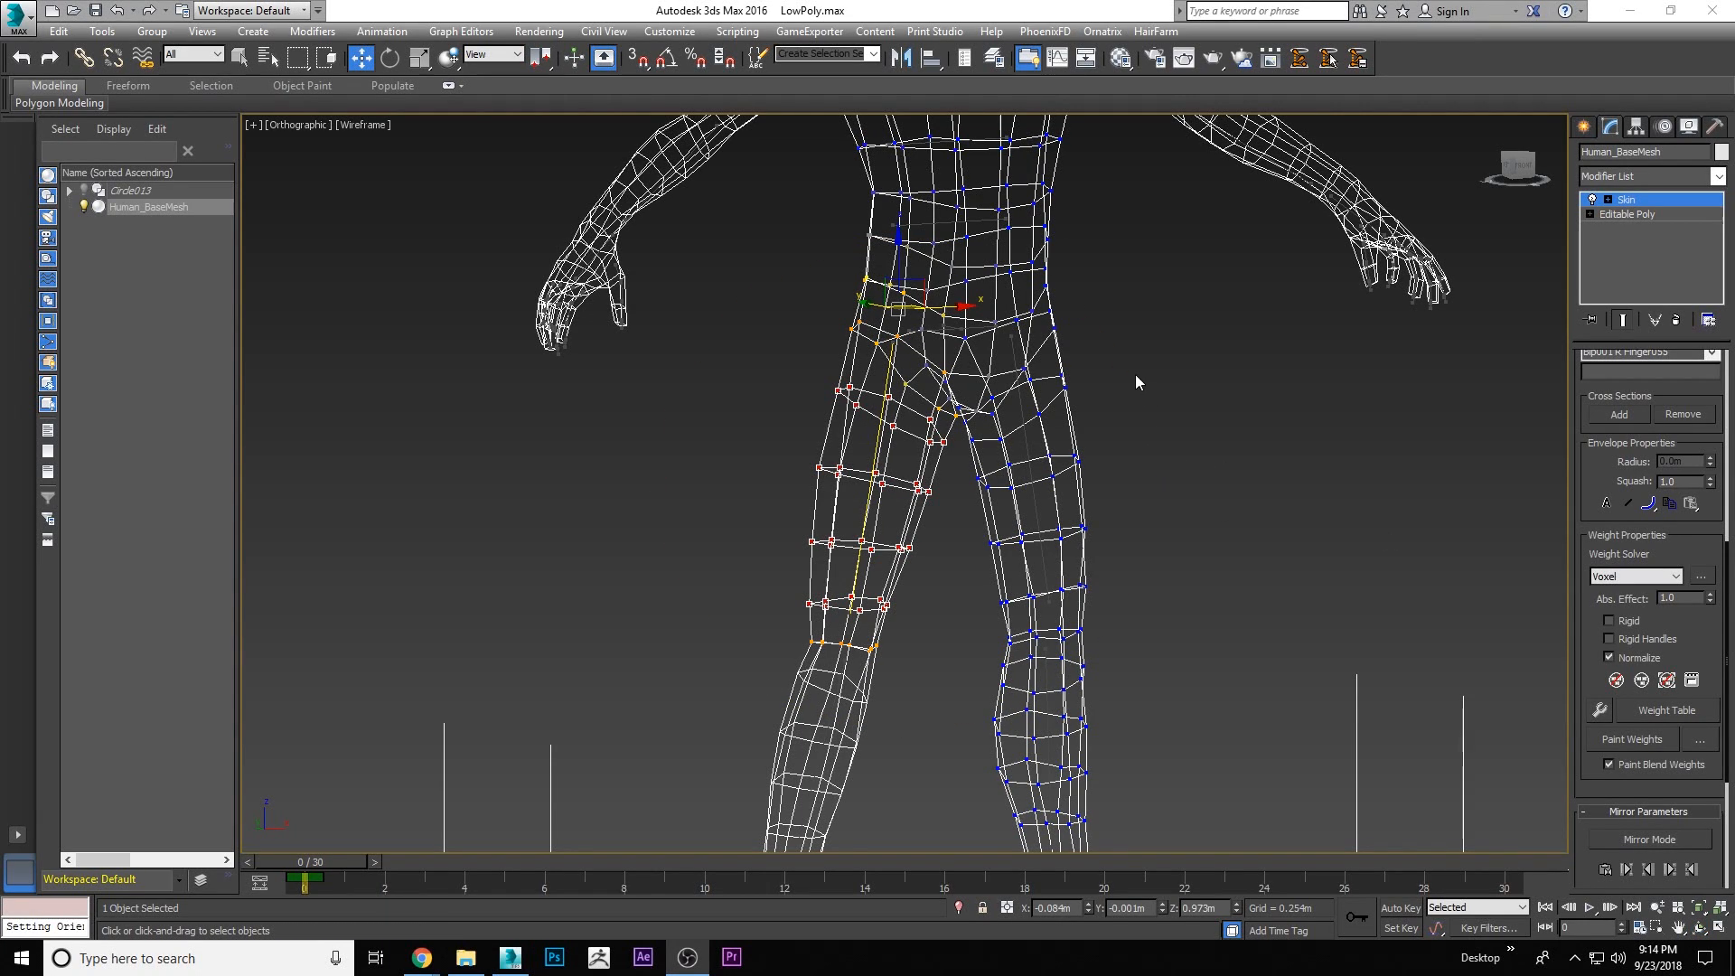
{"action": "middle_click_drag", "start_coordinate": [1140, 347], "coordinate": [1171, 686]}
{"action": "key", "text": "f"}
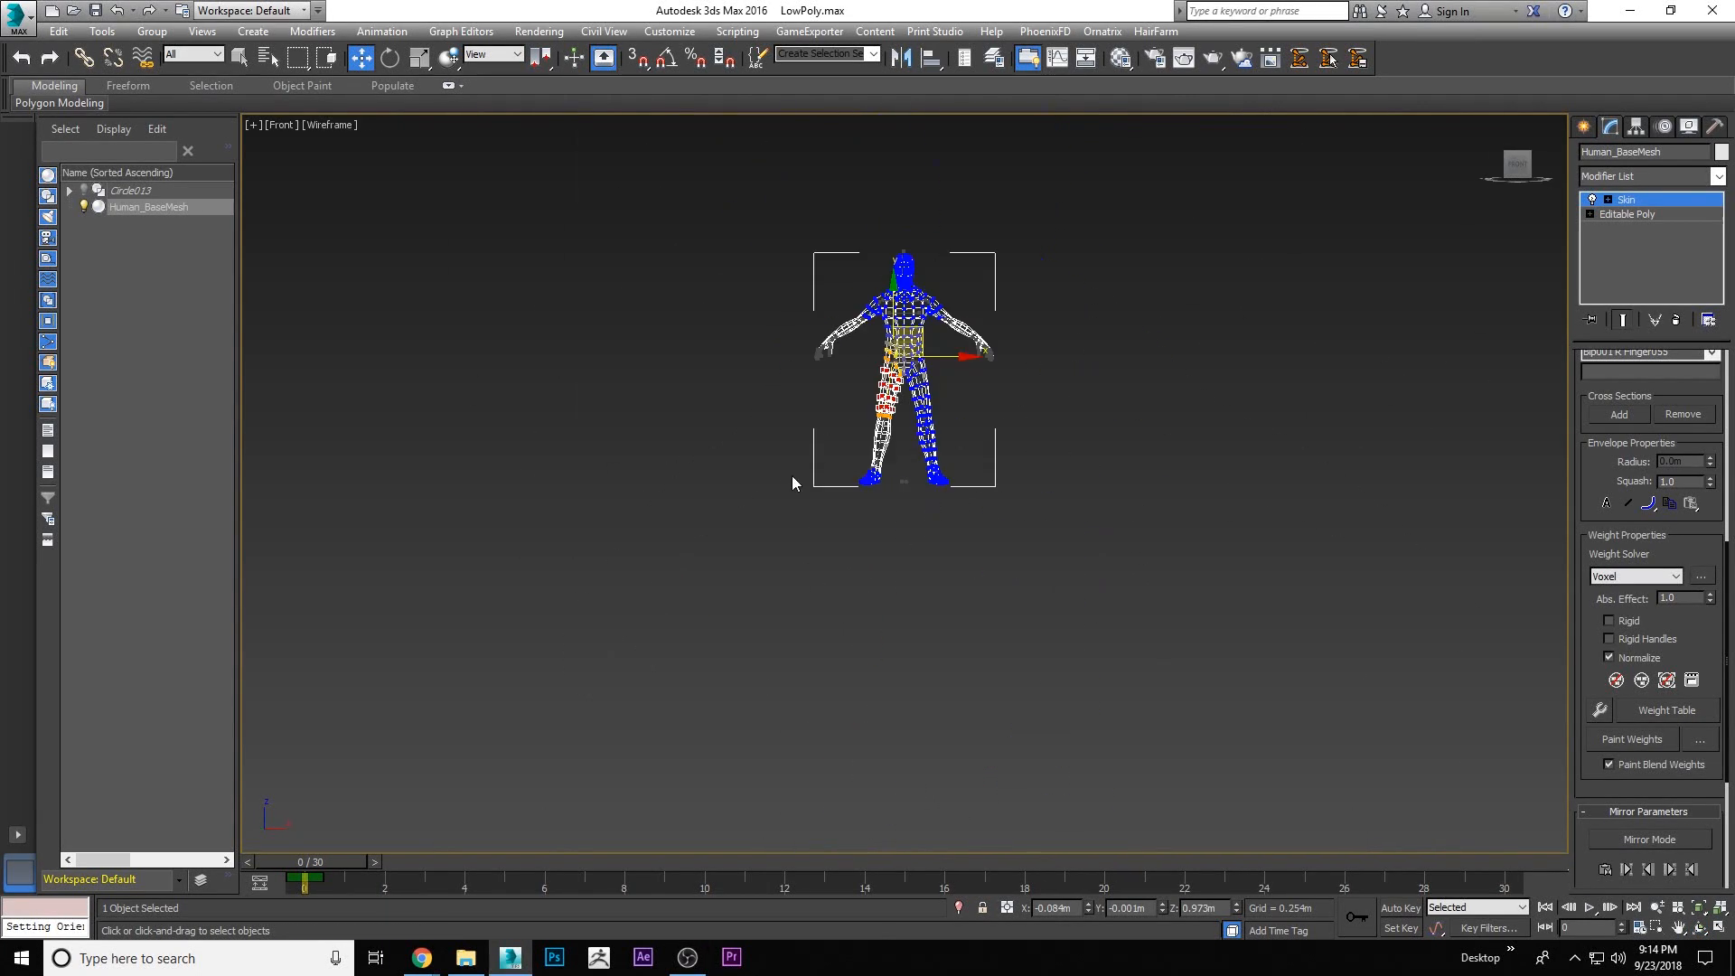
{"action": "scroll", "coordinate": [1044, 499], "scroll_direction": "up", "scroll_amount": 10}
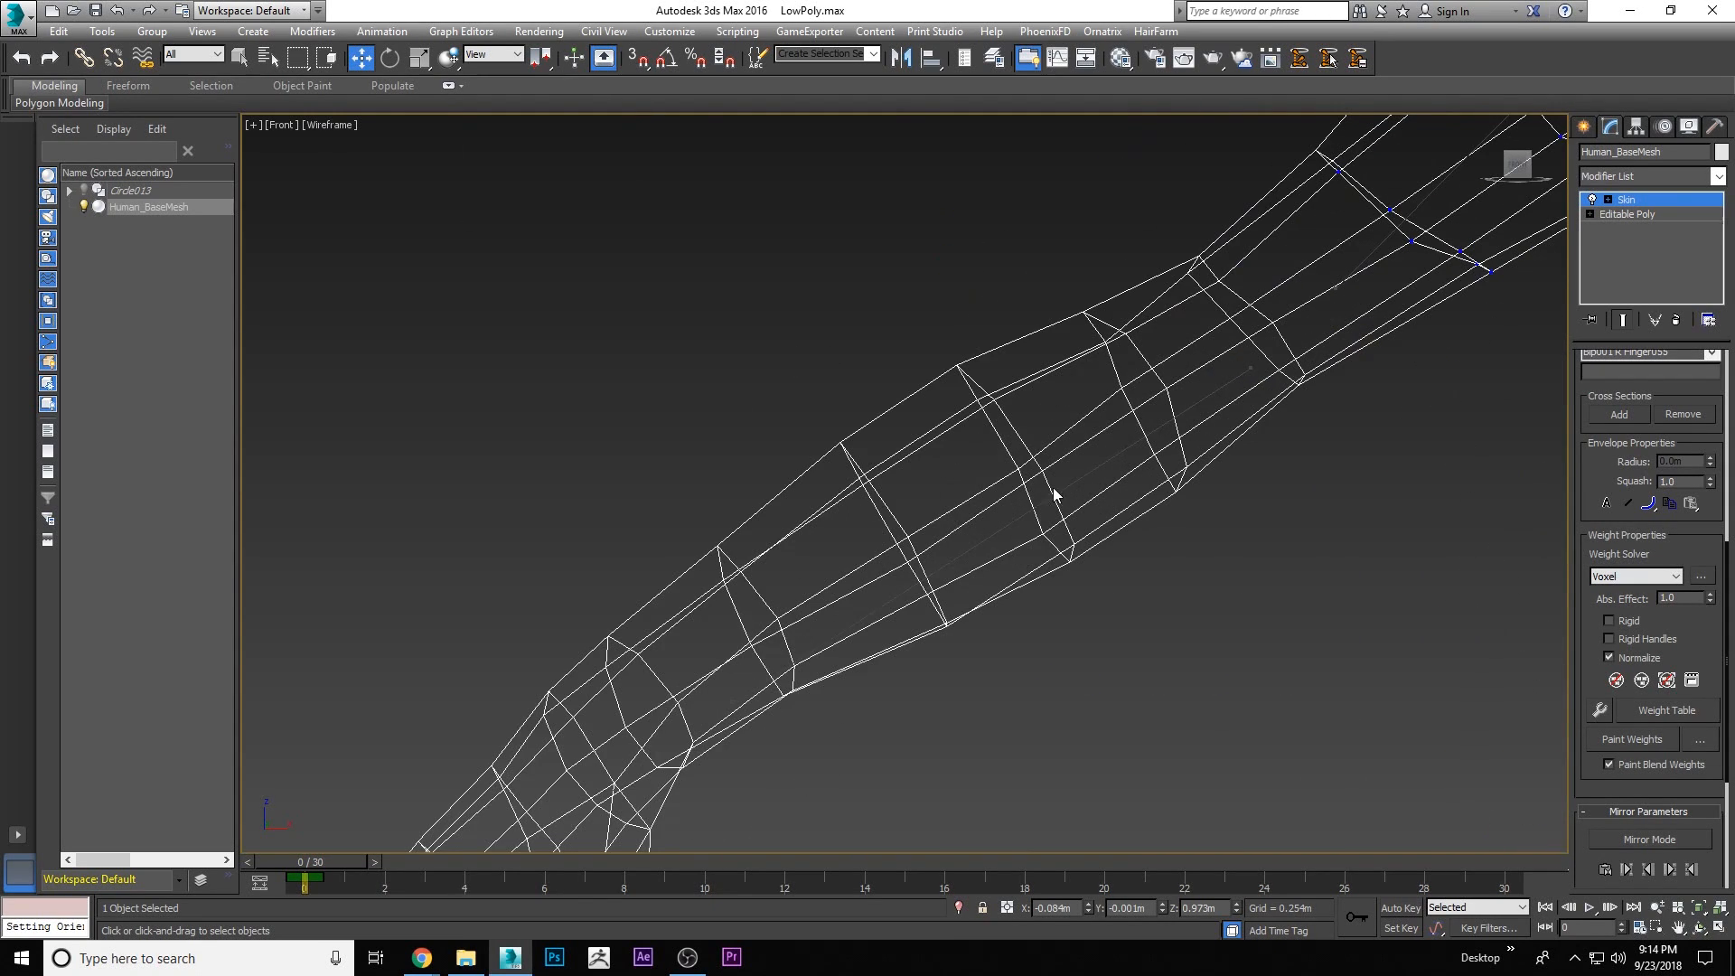
{"action": "left_click", "coordinate": [1256, 371]}
{"action": "scroll", "coordinate": [952, 398], "scroll_direction": "down", "scroll_amount": 5}
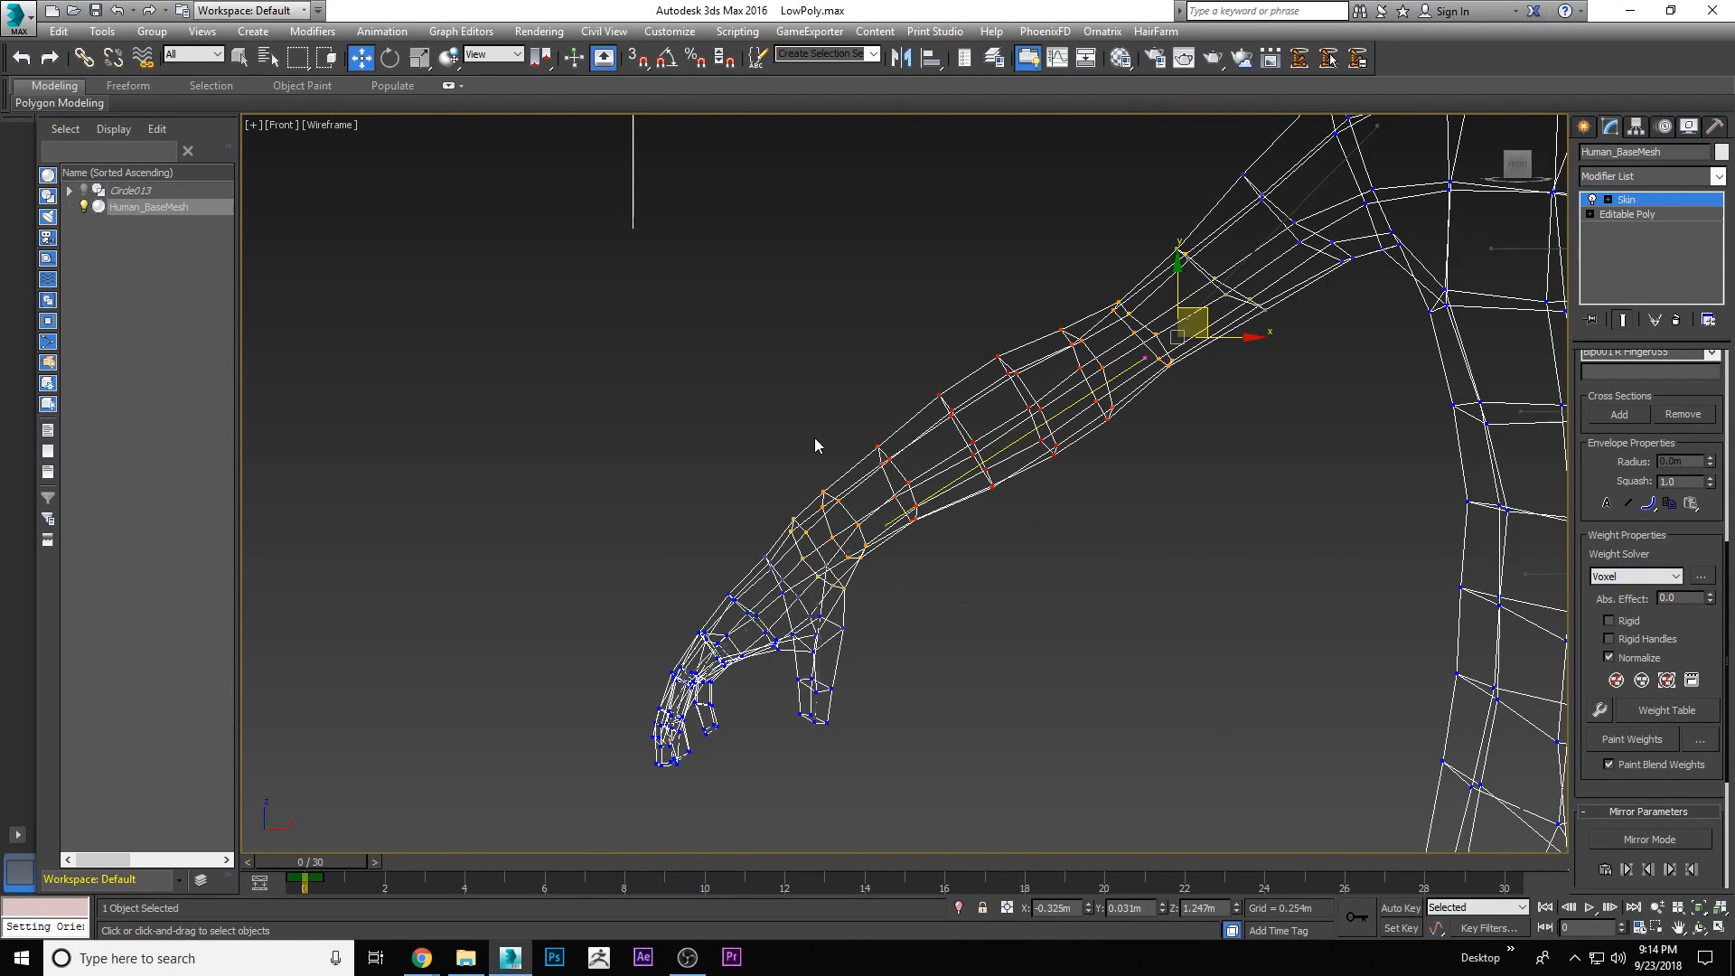
Select the right forearm's vertices between elbow and wrist and raise their absolute effect for the forearm bone
{"action": "left_click_drag", "start_coordinate": [886, 535], "coordinate": [884, 524]}
{"action": "left_click_drag", "start_coordinate": [832, 442], "coordinate": [827, 541], "text": "ctrl"}
{"action": "left_click_drag", "start_coordinate": [869, 359], "coordinate": [873, 382], "text": "ctrl"}
{"action": "left_click_drag", "start_coordinate": [1013, 443], "coordinate": [1135, 359], "text": "ctrl"}
{"action": "left_click_drag", "start_coordinate": [1711, 601], "coordinate": [1705, 543]}
Leave envelope editing, deselect the mesh, and scrub the animation to its end and back to frame 0 to check the deformation
{"action": "left_click", "coordinate": [1585, 127]}
{"action": "right_click", "coordinate": [1156, 485]}
{"action": "left_click", "coordinate": [1177, 504]}
{"action": "left_click", "coordinate": [1049, 511]}
{"action": "key", "text": "r"}
{"action": "scroll", "coordinate": [825, 495], "scroll_direction": "down", "scroll_amount": 5}
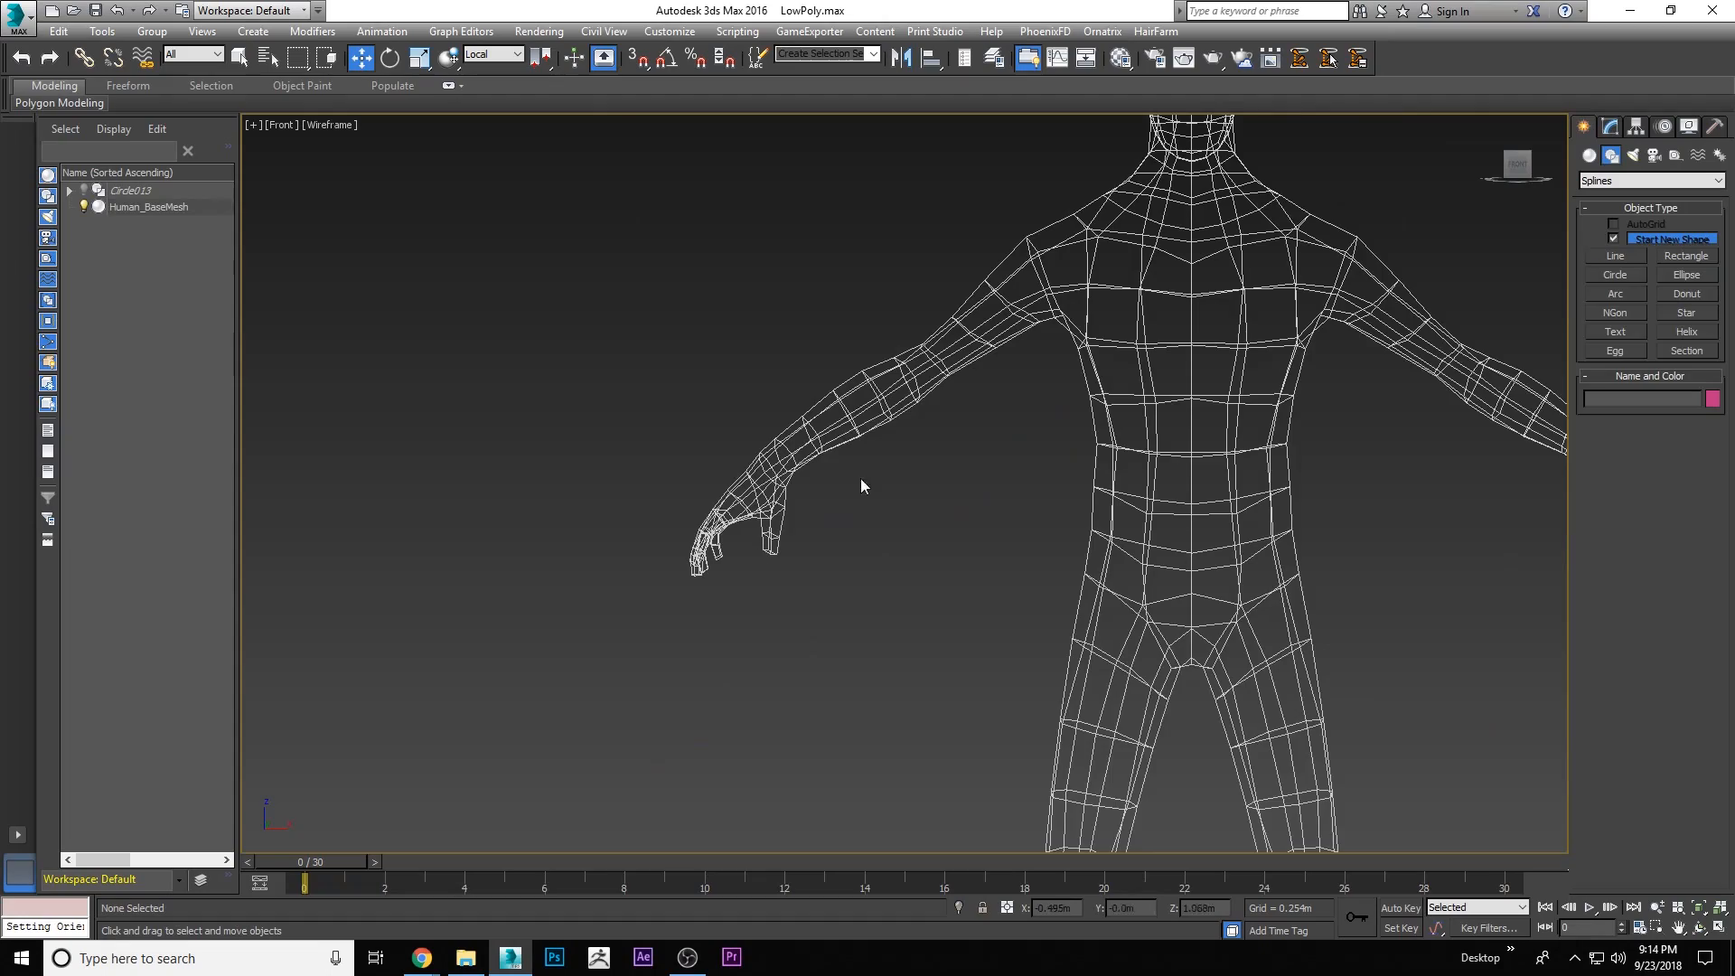
{"action": "scroll", "coordinate": [786, 488], "scroll_direction": "up", "scroll_amount": 3}
{"action": "left_click_drag", "start_coordinate": [334, 864], "coordinate": [1510, 863]}
{"action": "left_click_drag", "start_coordinate": [1032, 863], "coordinate": [311, 834]}
Select Human_BaseMesh, start envelope editing on its Skin modifier, and select the Bip001 R UpperArm001 bone's envelope
{"action": "scroll", "coordinate": [897, 232], "scroll_direction": "up", "scroll_amount": 2}
{"action": "left_click_drag", "start_coordinate": [981, 224], "coordinate": [1046, 327]}
{"action": "left_click", "coordinate": [1610, 126]}
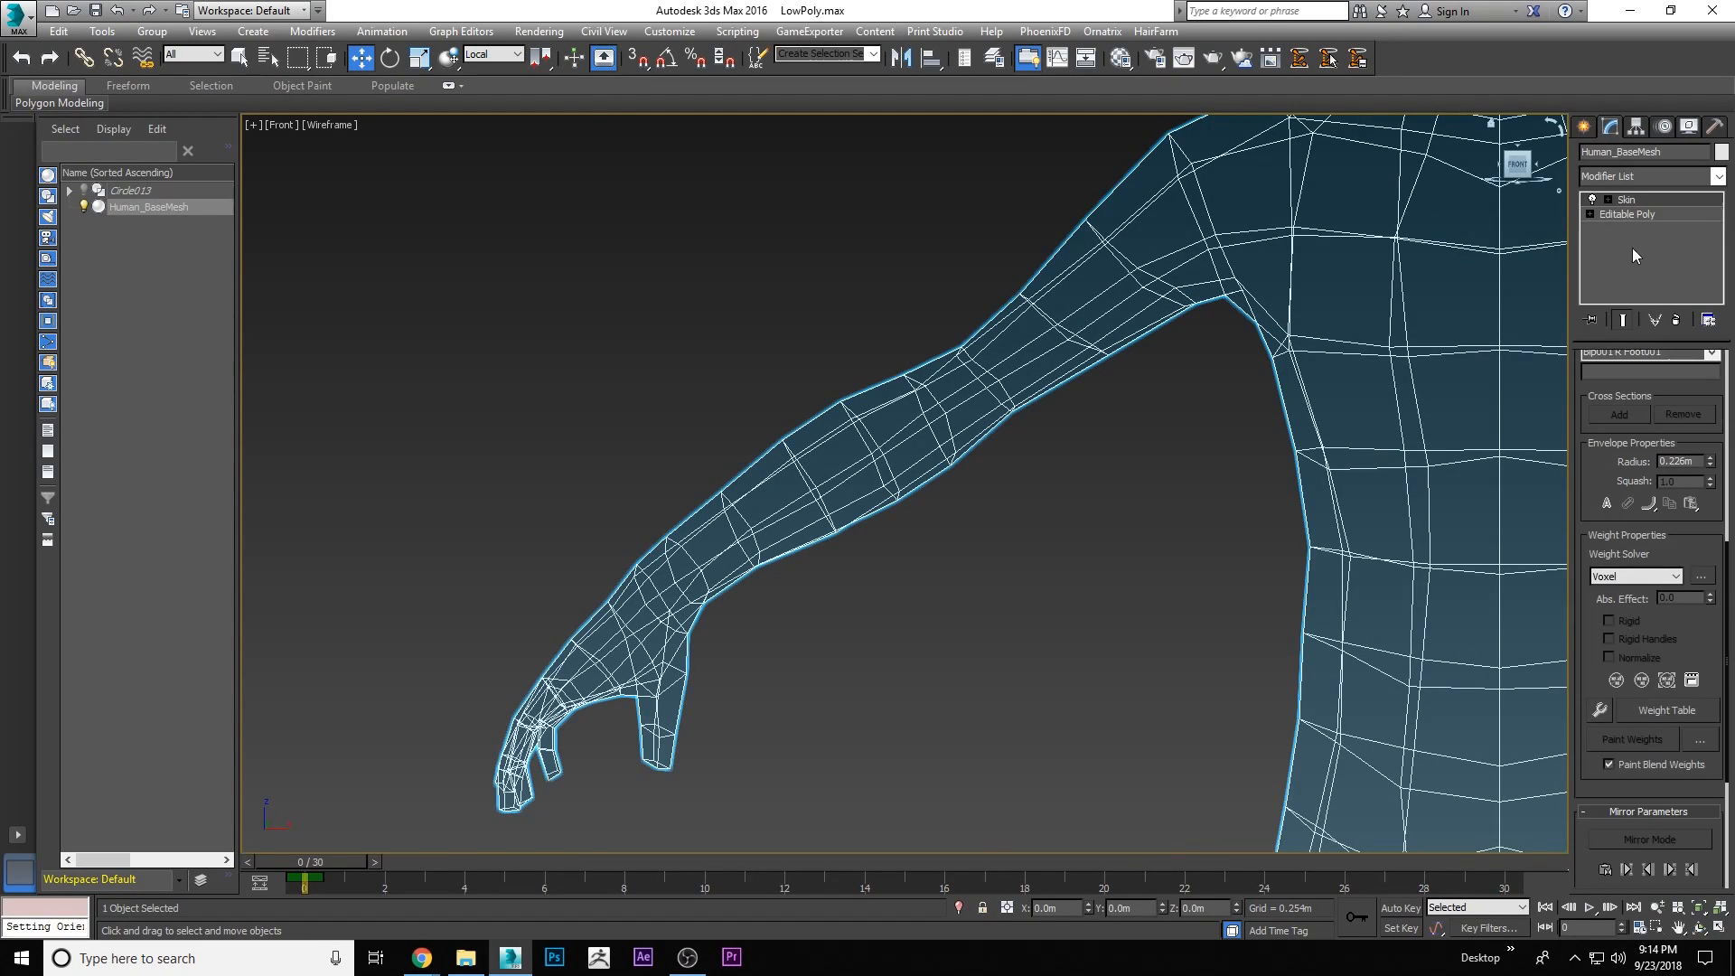
{"action": "scroll", "coordinate": [1594, 448], "scroll_direction": "up", "scroll_amount": 5}
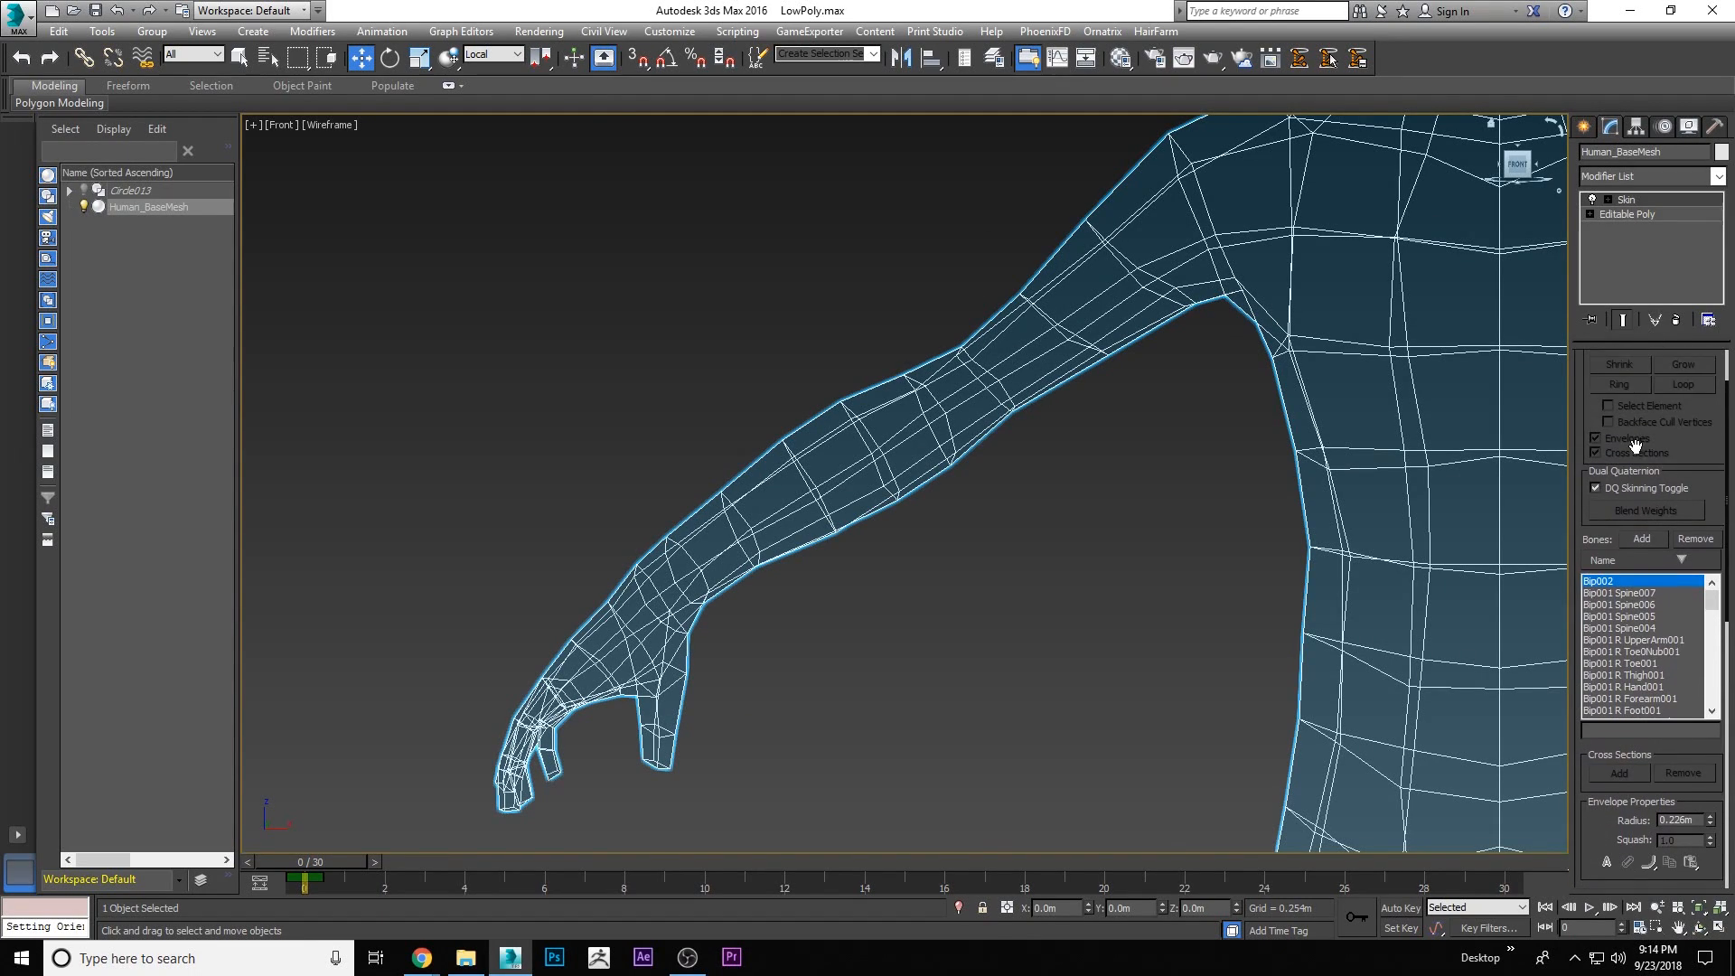
{"action": "scroll", "coordinate": [1656, 364], "scroll_direction": "up", "scroll_amount": 1}
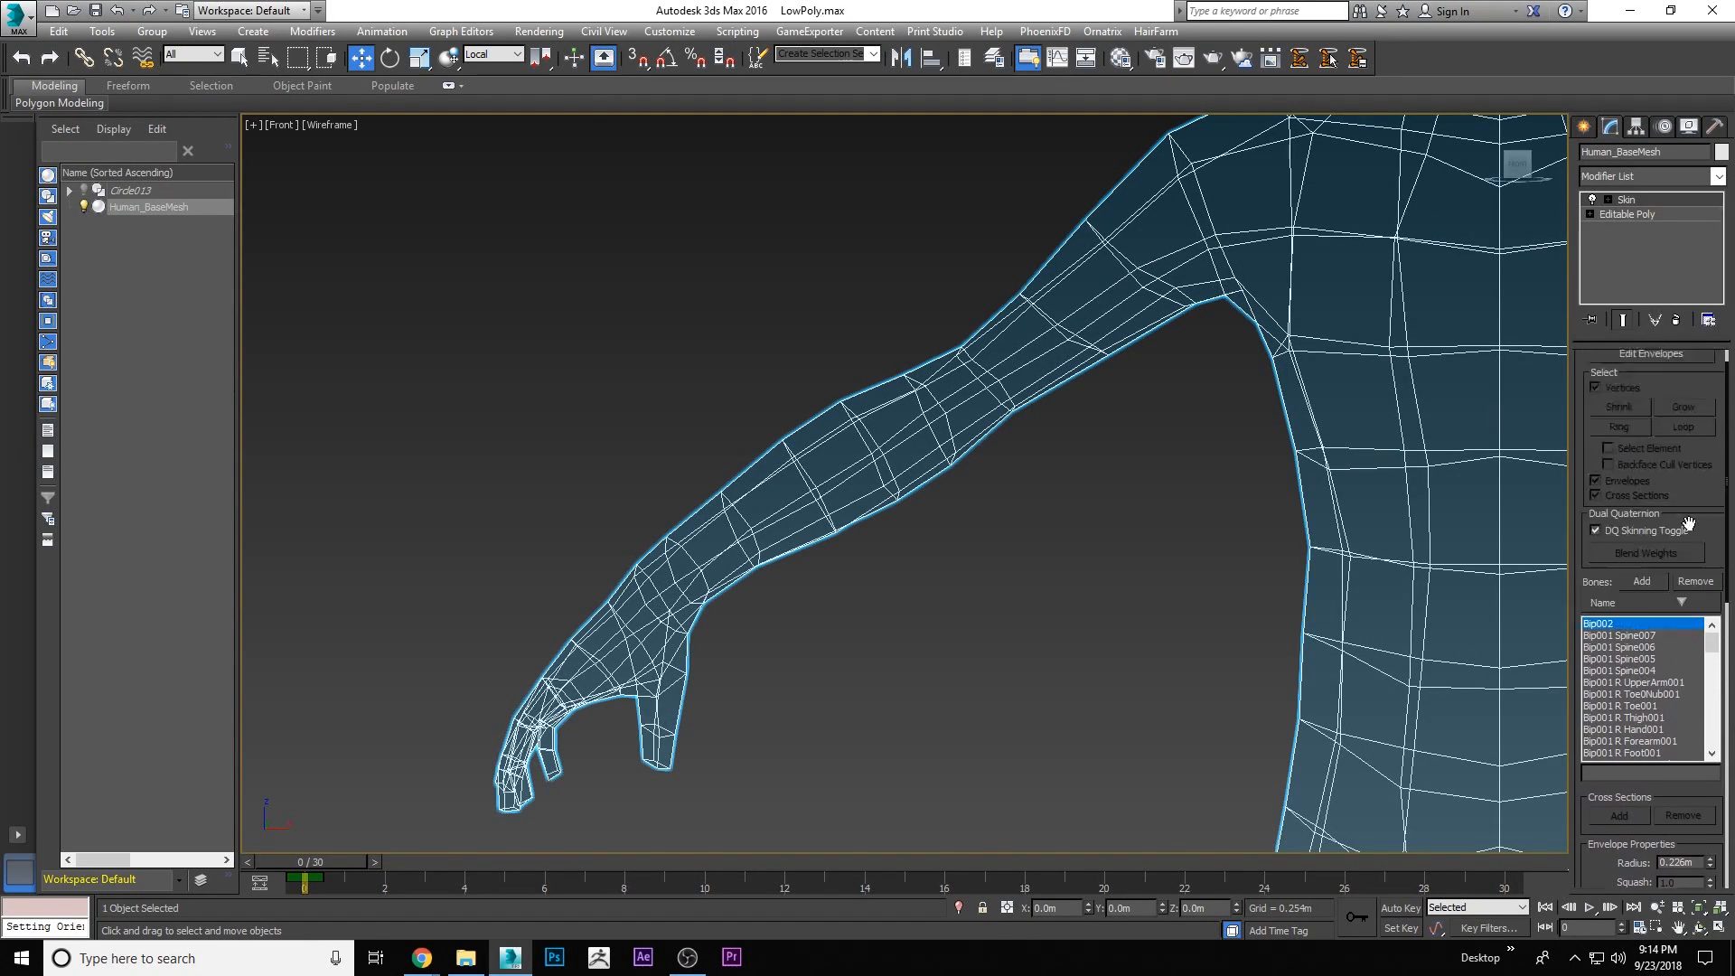
{"action": "left_click", "coordinate": [1654, 384]}
{"action": "left_click", "coordinate": [1222, 169]}
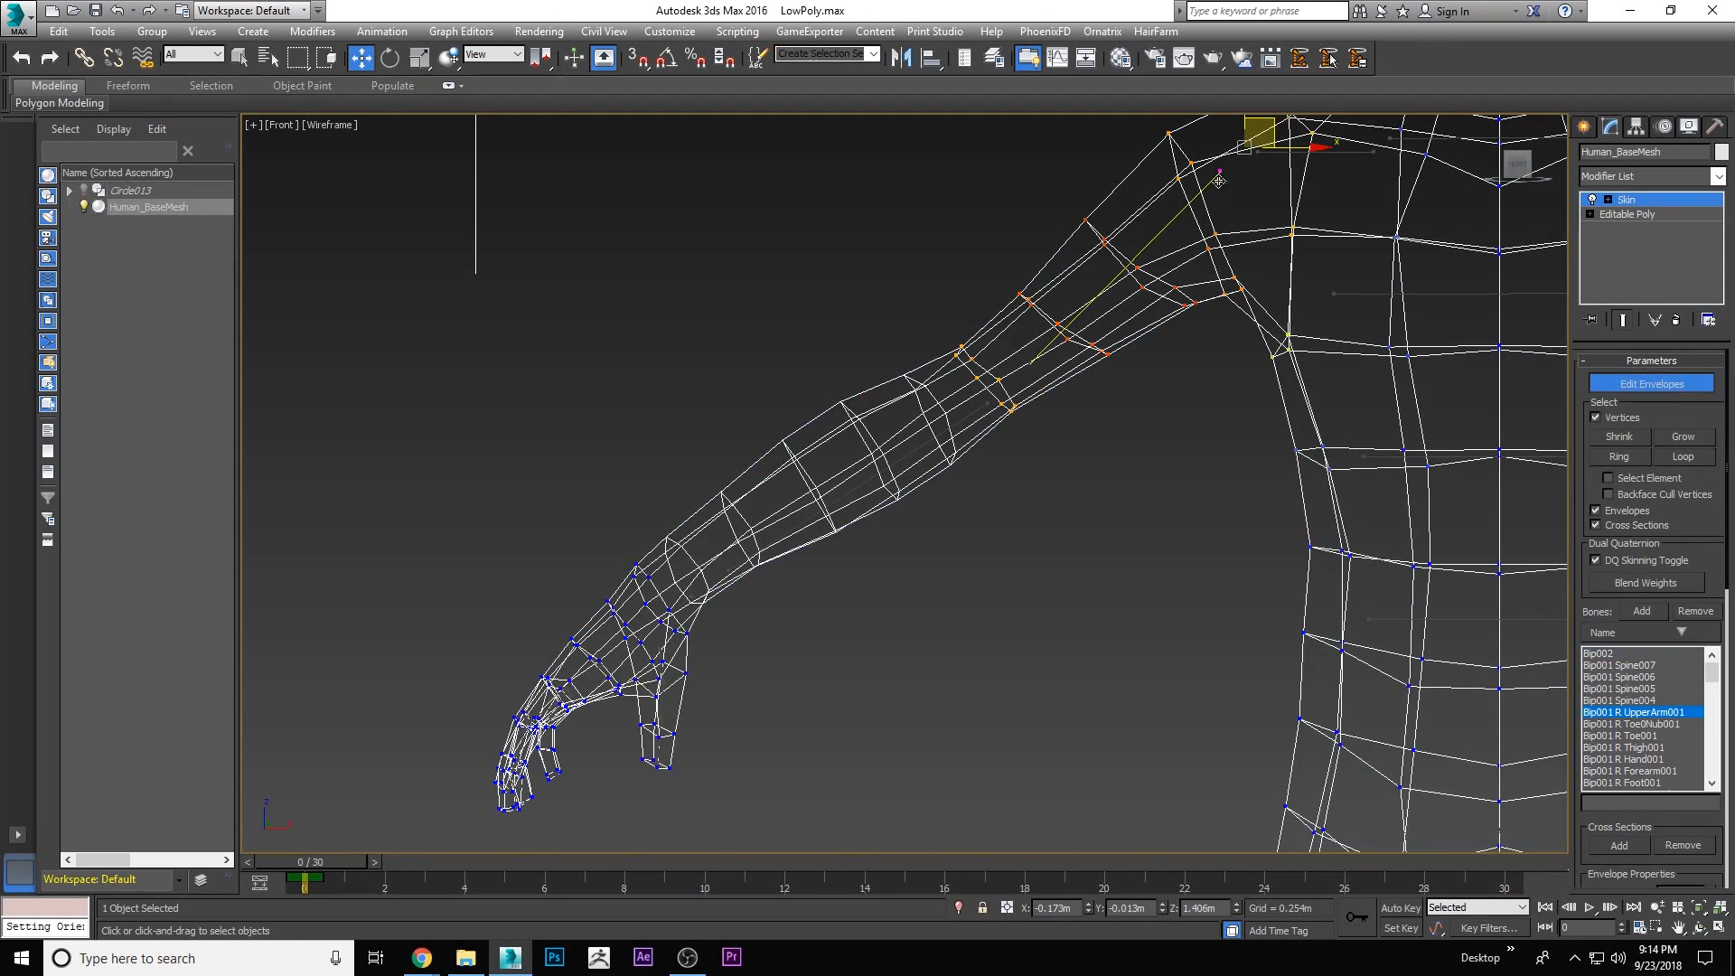
Select the right upper arm's vertices from above the elbow to the shoulder and set their absolute effect to 1.0
{"action": "left_click_drag", "start_coordinate": [1001, 272], "coordinate": [1180, 372]}
{"action": "left_click_drag", "start_coordinate": [984, 183], "coordinate": [1146, 310], "text": "ctrl"}
{"action": "middle_click_drag", "start_coordinate": [1210, 383], "coordinate": [997, 461]}
{"action": "left_click_drag", "start_coordinate": [959, 458], "coordinate": [958, 479]}
{"action": "left_click_drag", "start_coordinate": [894, 570], "coordinate": [983, 440]}
{"action": "left_click_drag", "start_coordinate": [940, 533], "coordinate": [1000, 439]}
{"action": "left_click_drag", "start_coordinate": [950, 569], "coordinate": [788, 397]}
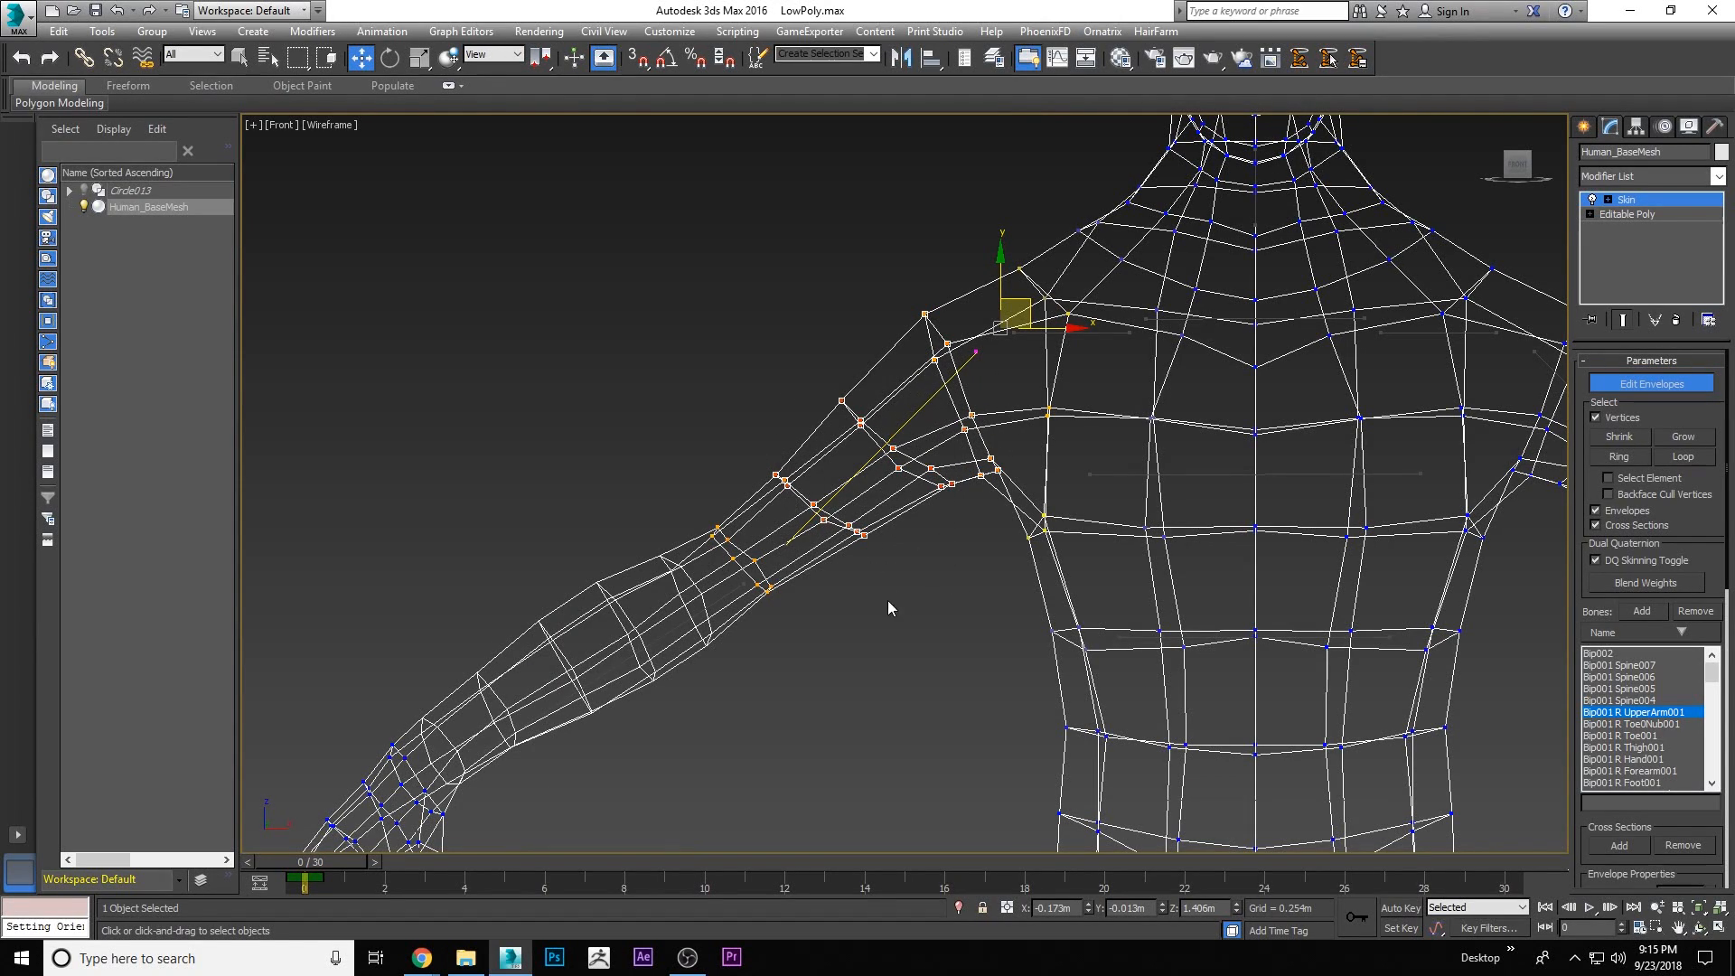
{"action": "middle_click_drag", "start_coordinate": [887, 601], "coordinate": [875, 494]}
{"action": "scroll", "coordinate": [1579, 595], "scroll_direction": "down", "scroll_amount": 4}
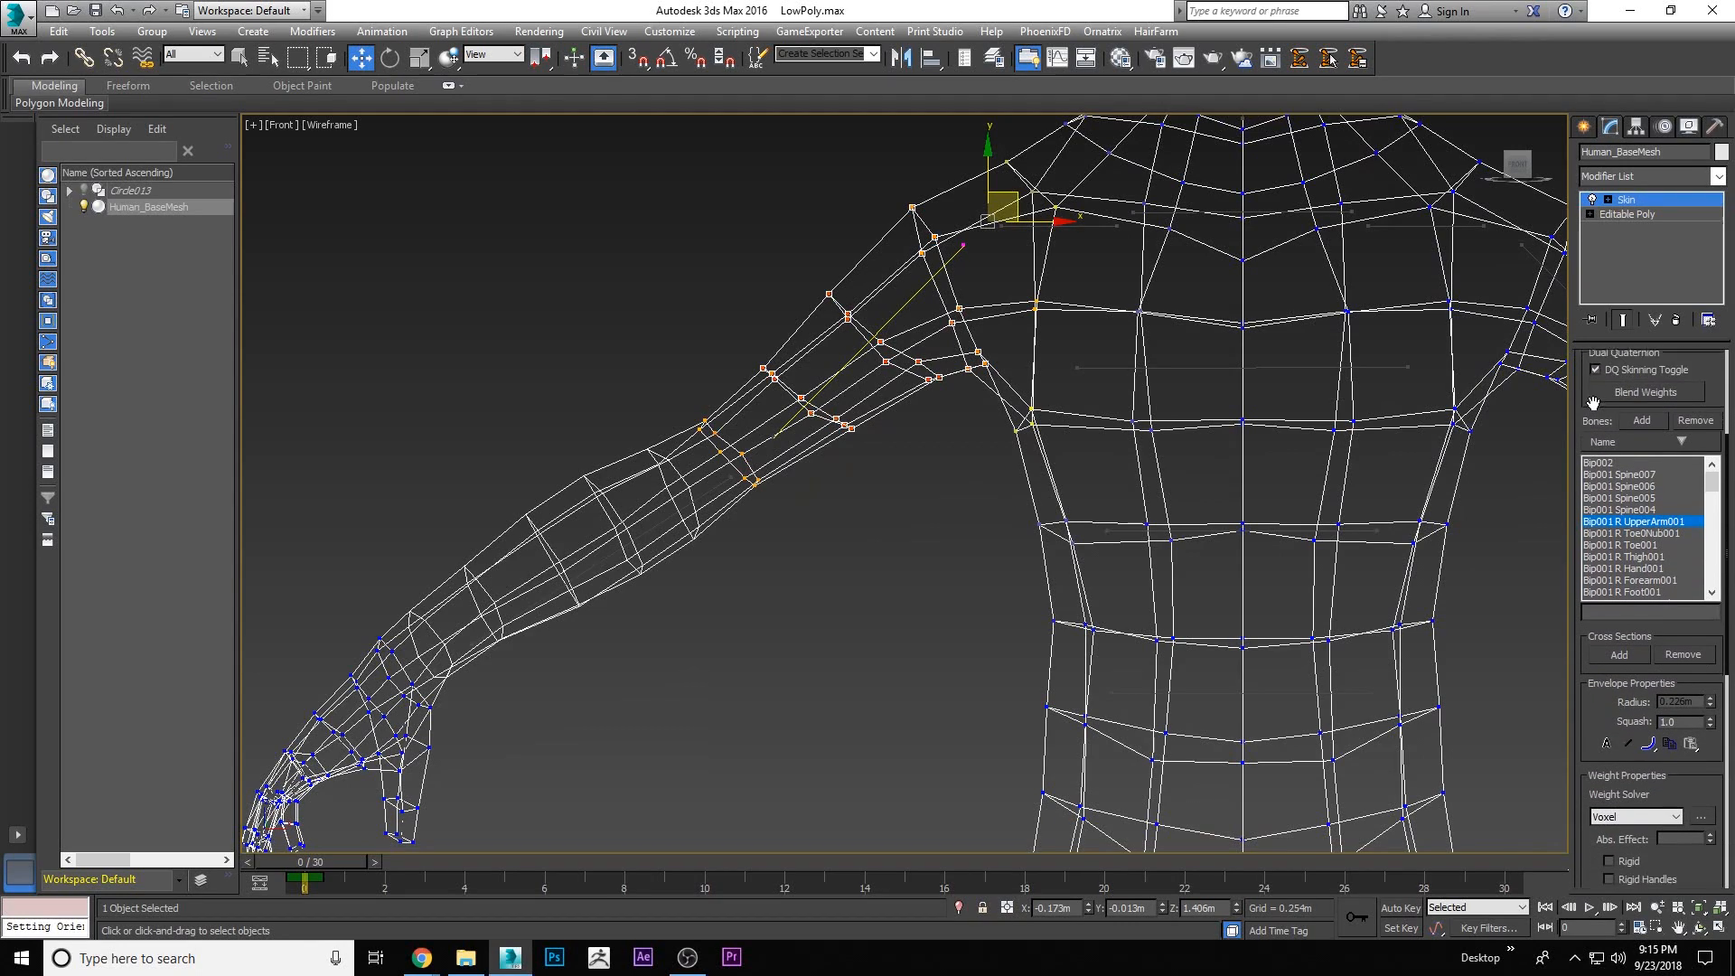
{"action": "scroll", "coordinate": [1620, 740], "scroll_direction": "down", "scroll_amount": 3}
{"action": "left_click_drag", "start_coordinate": [1710, 690], "coordinate": [1696, 422]}
{"action": "scroll", "coordinate": [817, 466], "scroll_direction": "down", "scroll_amount": 3}
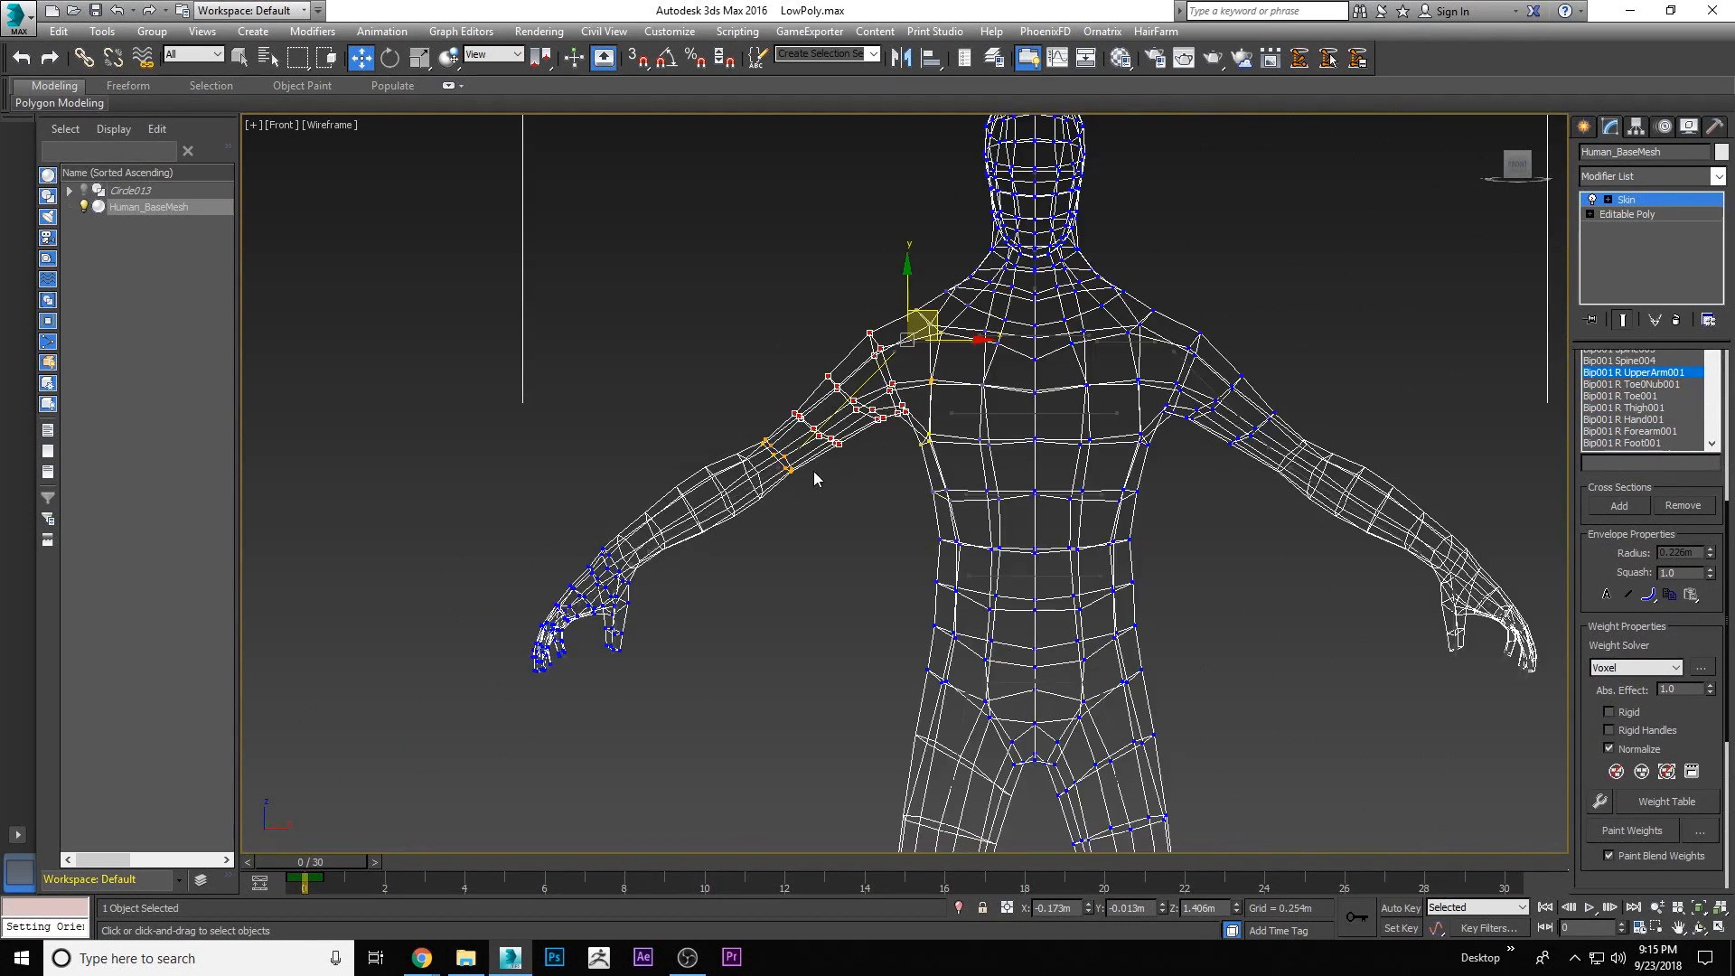
Go to frame 14 and select the Bip001 R Hand001 bone's envelope
{"action": "mouse_move", "coordinate": [307, 861]}
{"action": "left_mouse_down"}
{"action": "mouse_move", "coordinate": [724, 844]}
{"action": "mouse_move", "coordinate": [1284, 861]}
{"action": "left_mouse_up"}
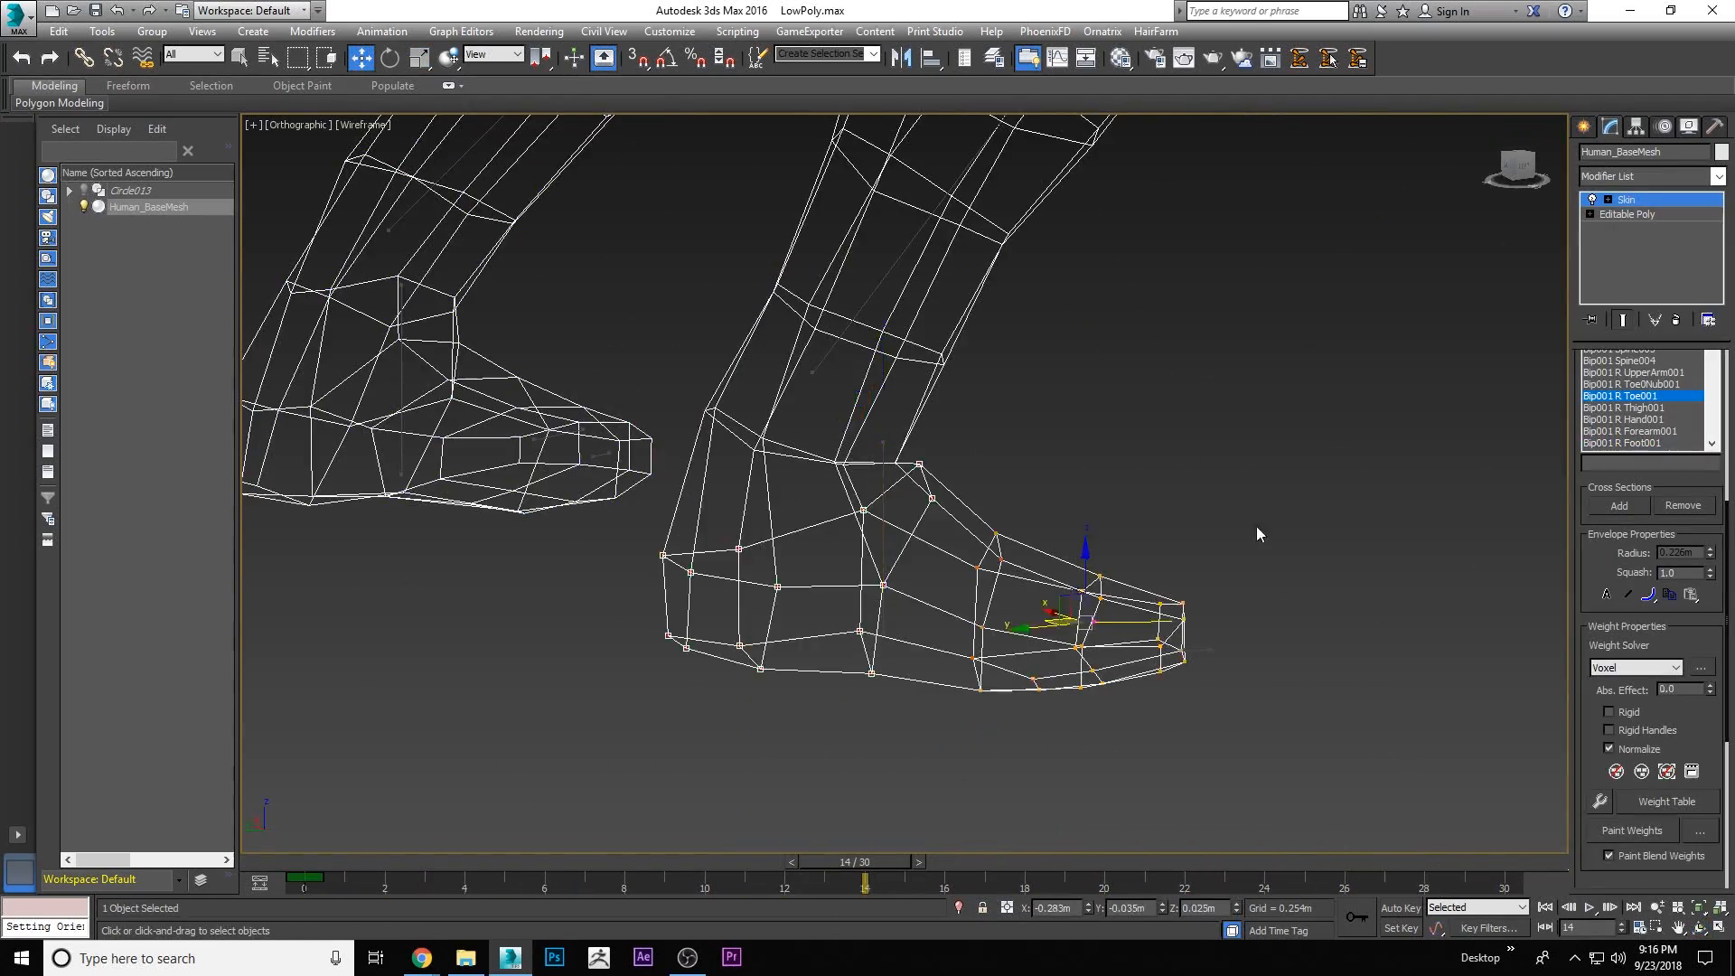
{"action": "left_click_drag", "start_coordinate": [819, 447], "coordinate": [1095, 440]}
{"action": "scroll", "coordinate": [1257, 358], "scroll_direction": "up", "scroll_amount": 5}
{"action": "scroll", "coordinate": [1115, 499], "scroll_direction": "up", "scroll_amount": 4}
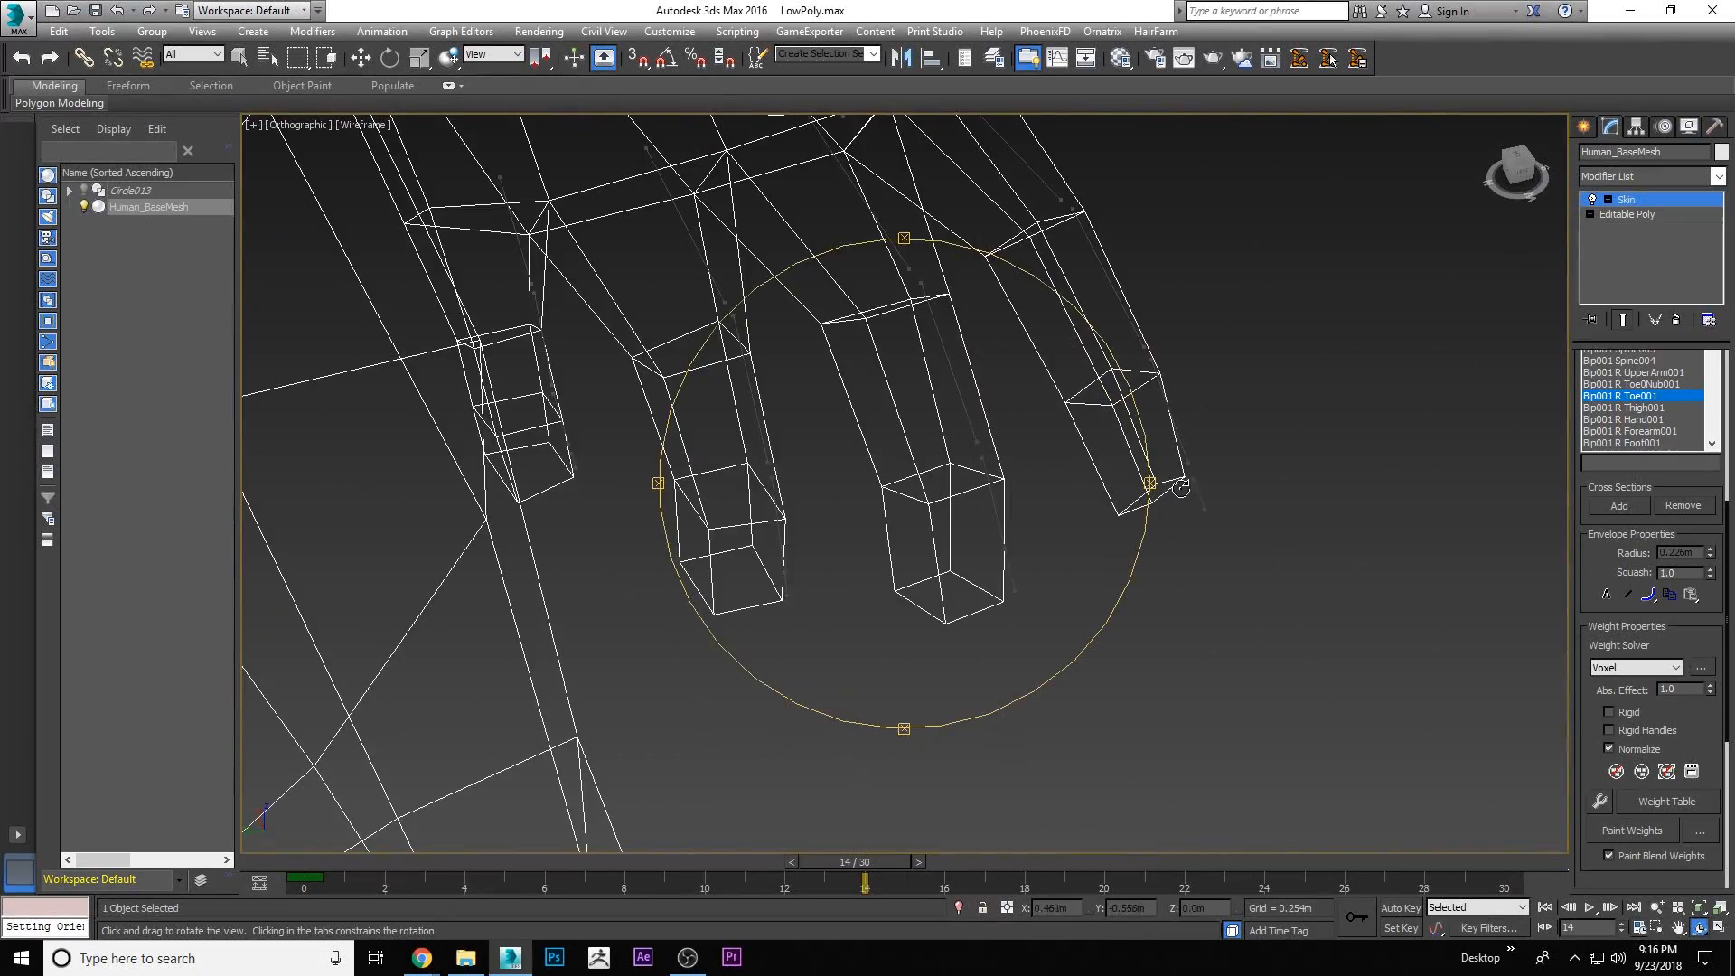
{"action": "right_click", "coordinate": [1183, 491]}
{"action": "scroll", "coordinate": [1217, 572], "scroll_direction": "down", "scroll_amount": 8}
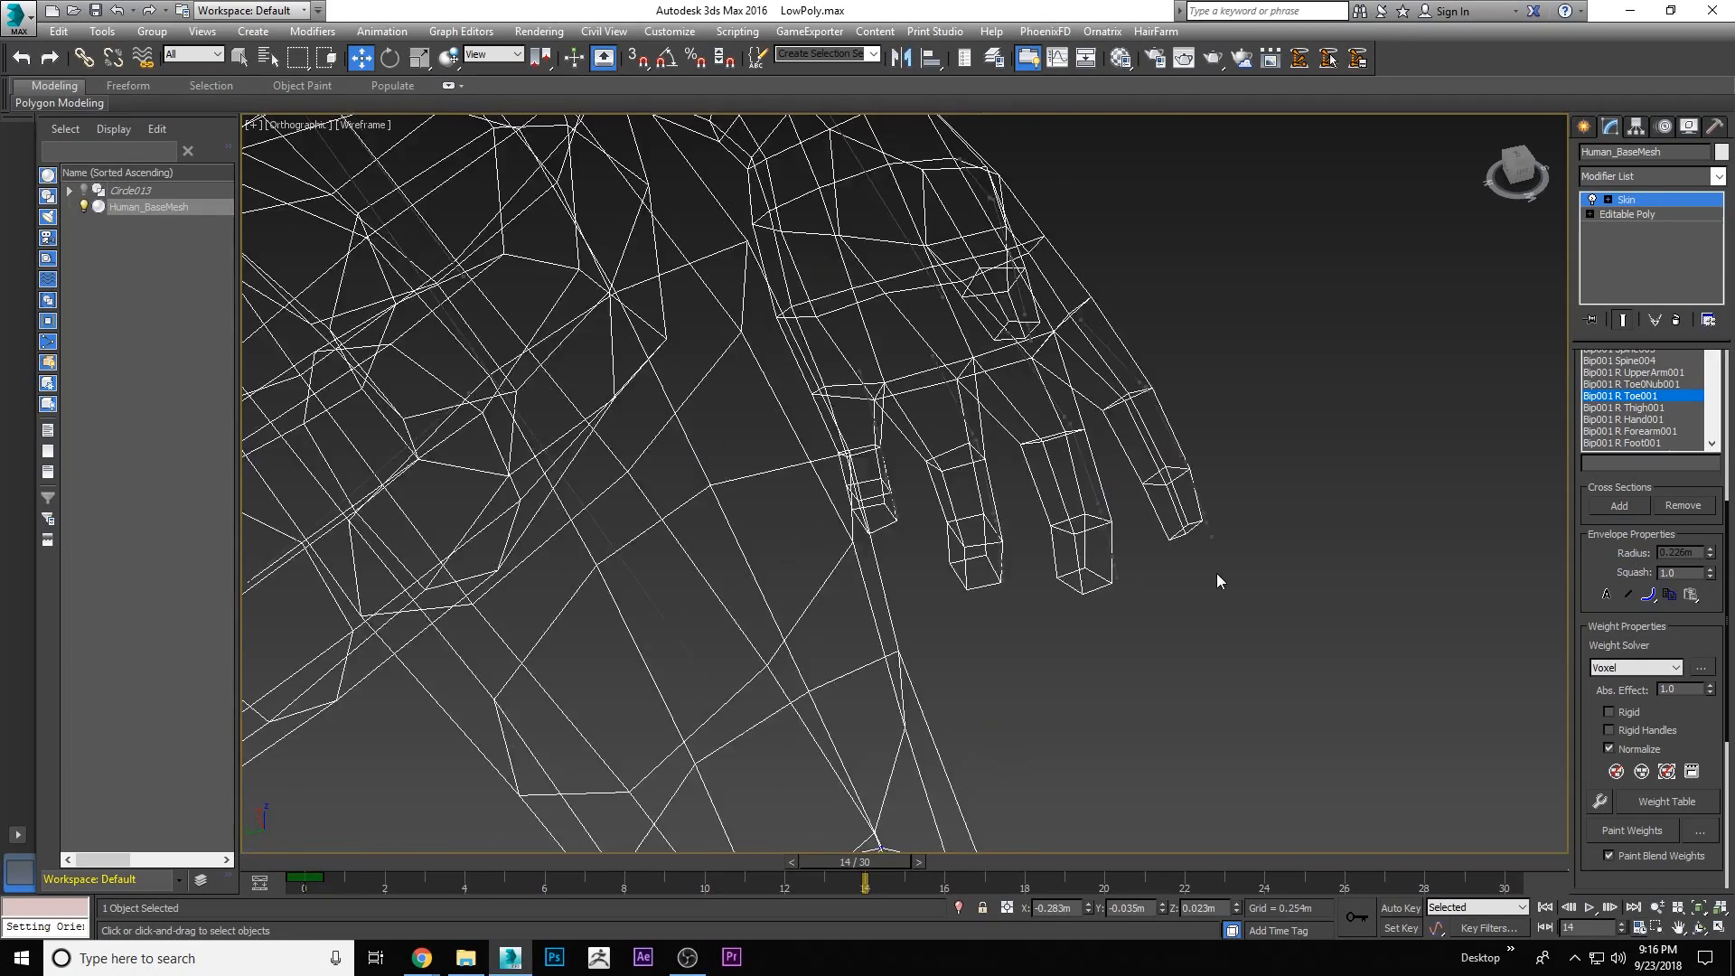
{"action": "scroll", "coordinate": [972, 344], "scroll_direction": "up", "scroll_amount": 5}
{"action": "left_click", "coordinate": [960, 363]}
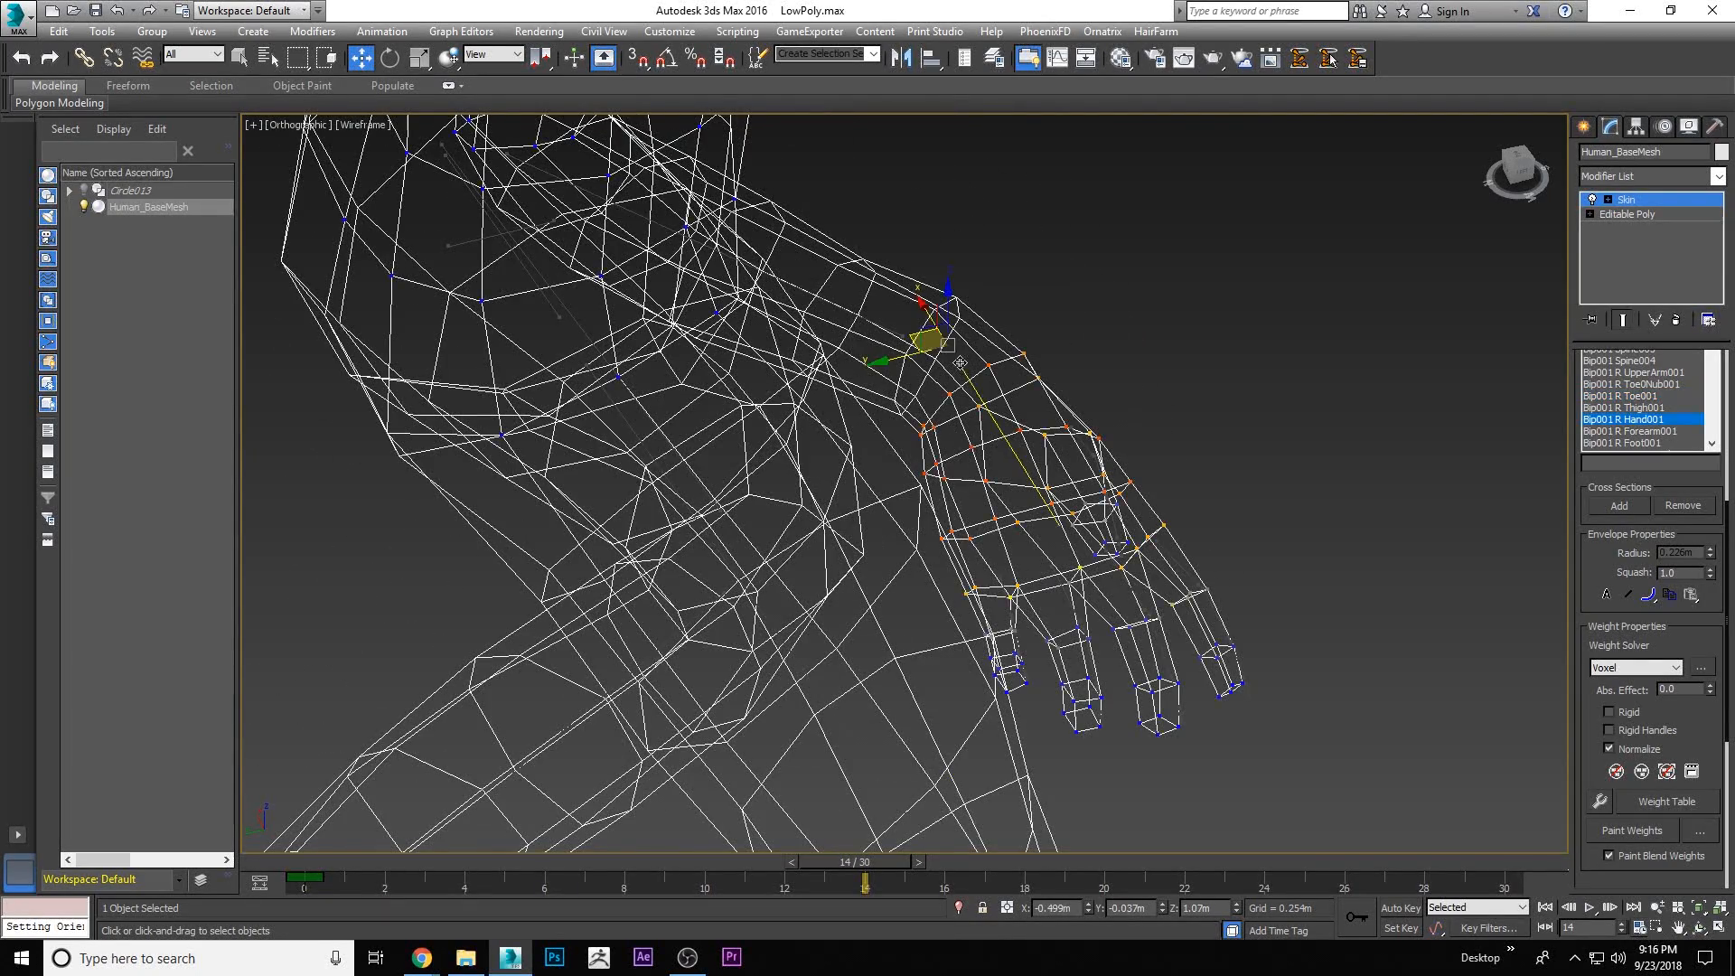
Select the right hand's palm vertices from the wrist to the finger bases and set their absolute effect to 1.0
{"action": "left_click", "coordinate": [1700, 929]}
{"action": "left_click_drag", "start_coordinate": [1075, 470], "coordinate": [943, 364]}
{"action": "scroll", "coordinate": [1100, 320], "scroll_direction": "up", "scroll_amount": 3}
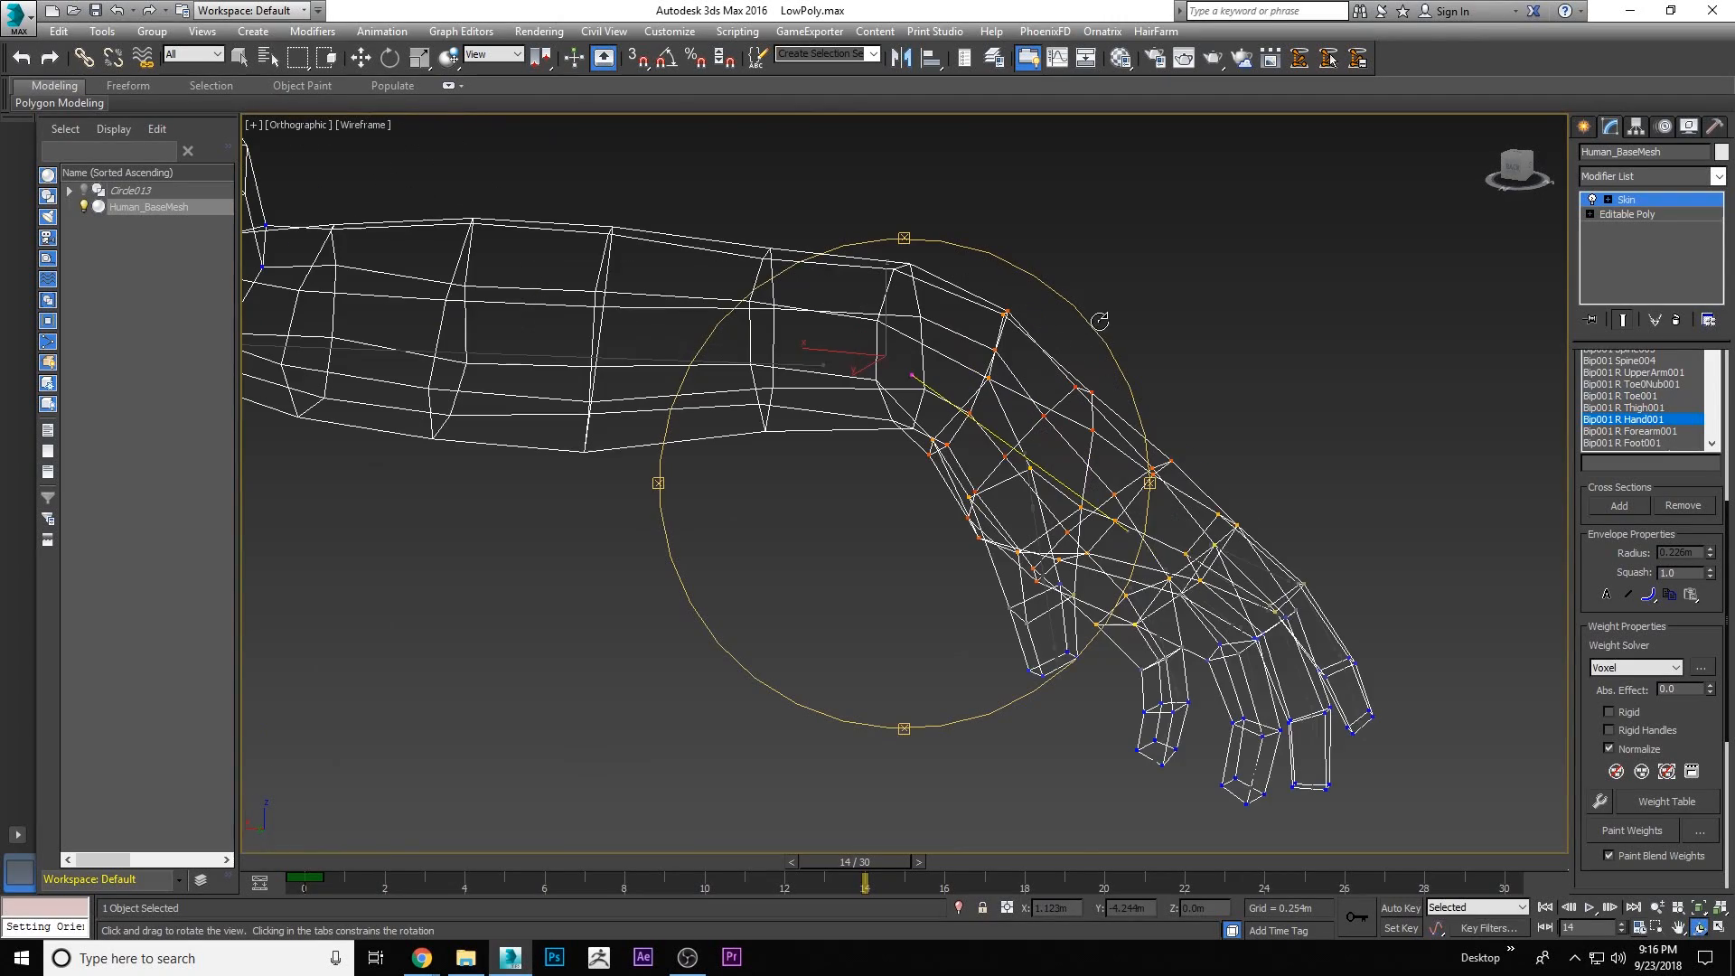
{"action": "right_click", "coordinate": [1144, 304]}
{"action": "mouse_move", "coordinate": [919, 475]}
{"action": "left_mouse_down"}
{"action": "mouse_move", "coordinate": [1001, 558]}
{"action": "mouse_move", "coordinate": [1075, 488]}
{"action": "mouse_move", "coordinate": [1036, 514]}
{"action": "mouse_move", "coordinate": [929, 404]}
{"action": "left_mouse_up"}
{"action": "left_click", "coordinate": [1698, 928]}
{"action": "right_click", "coordinate": [1084, 506]}
{"action": "left_click", "coordinate": [1112, 530]}
{"action": "key", "text": "ctrl+r"}
{"action": "right_click", "coordinate": [930, 404]}
{"action": "left_click_drag", "start_coordinate": [1137, 487], "coordinate": [1137, 487]}
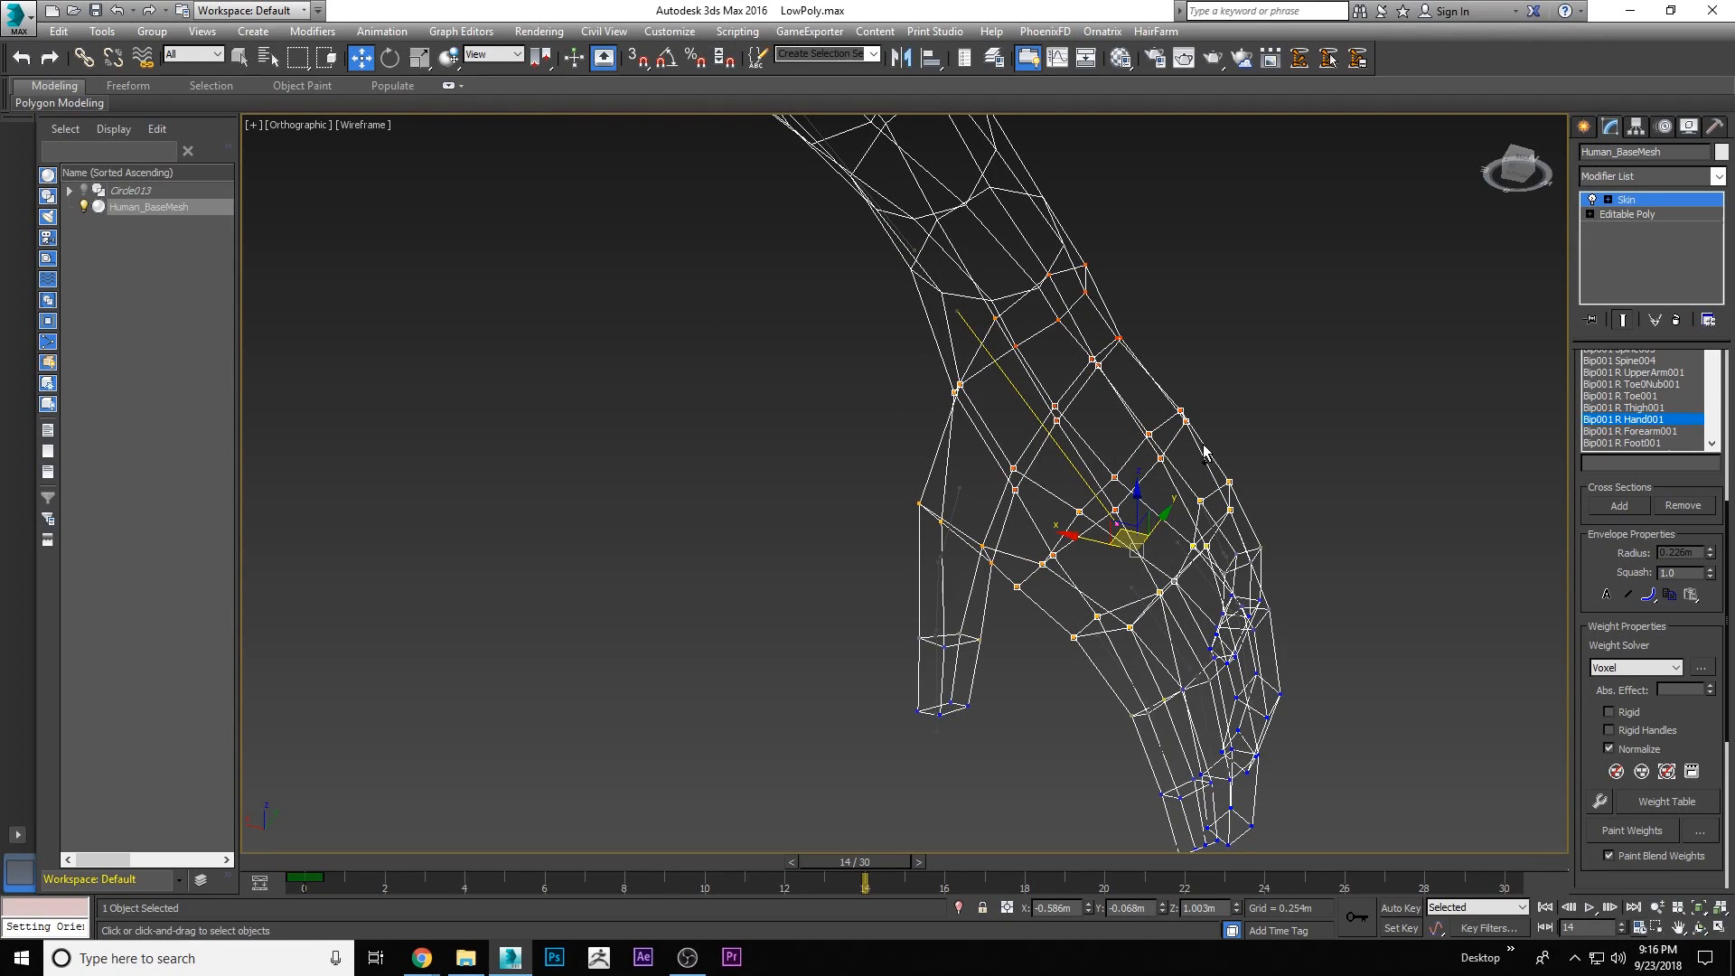
{"action": "left_click_drag", "start_coordinate": [1118, 373], "coordinate": [1088, 336]}
{"action": "left_click_drag", "start_coordinate": [1033, 535], "coordinate": [1093, 571]}
{"action": "left_click_drag", "start_coordinate": [1711, 687], "coordinate": [1674, 406]}
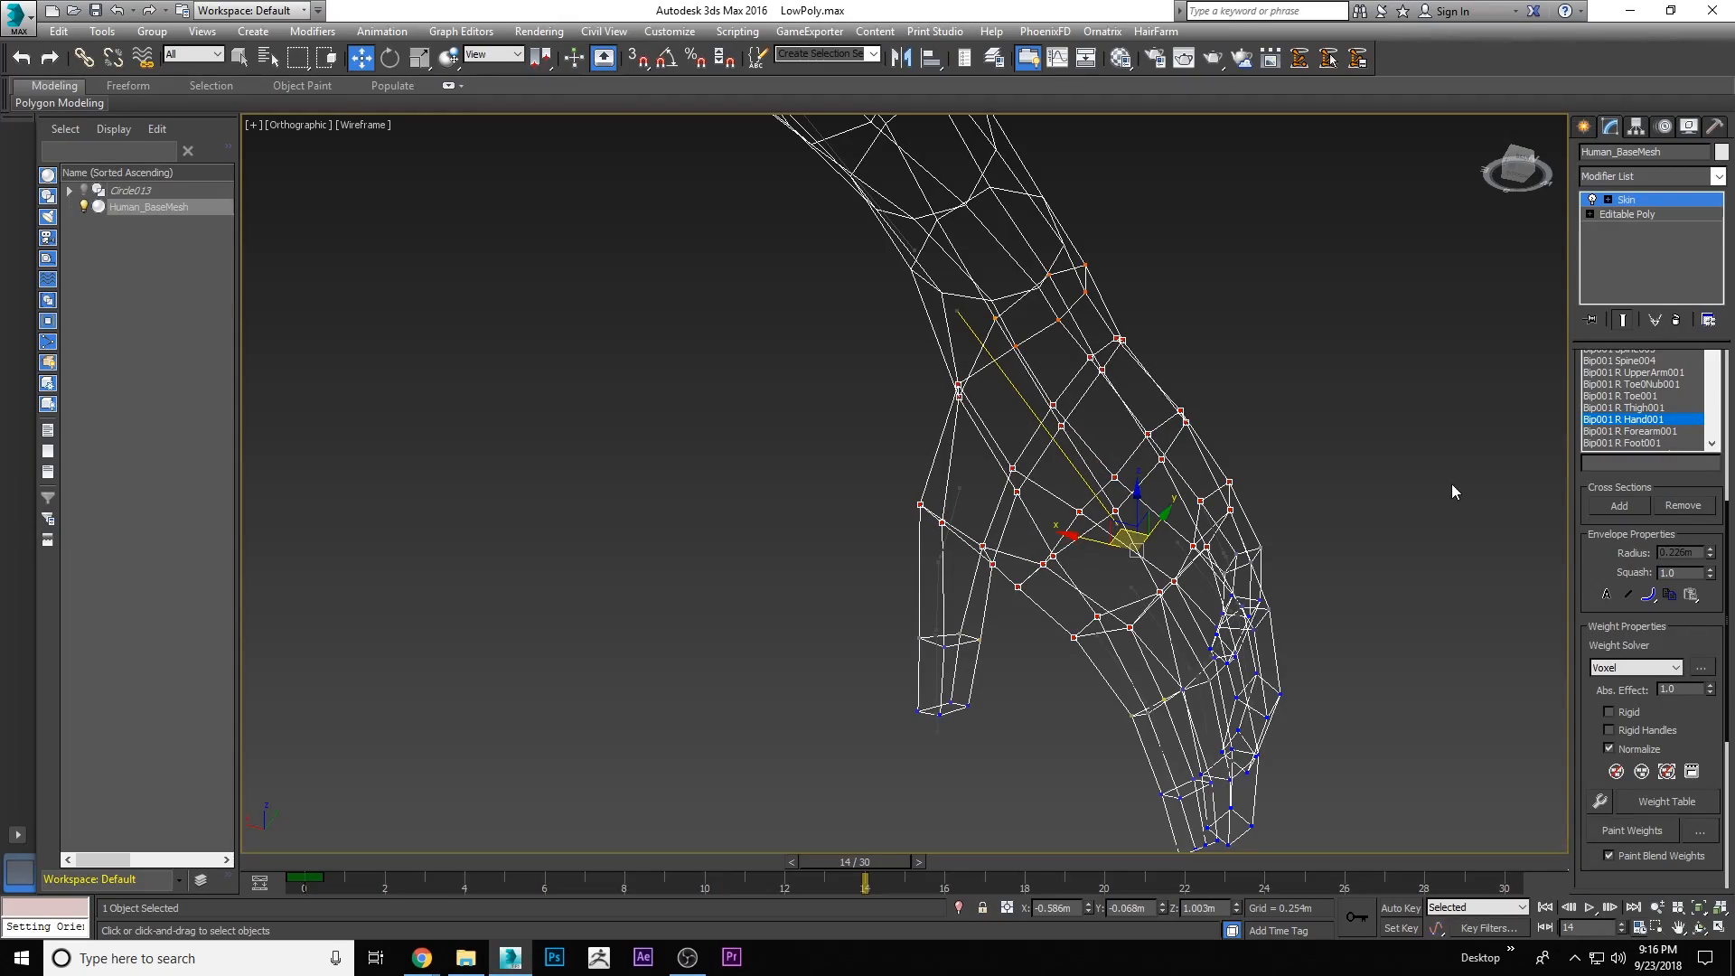
Select the chin and jaw vertices in left view and set their absolute effect for the Bip001 Neck001 bone to 0.0
{"action": "left_click", "coordinate": [1700, 928]}
{"action": "left_click_drag", "start_coordinate": [1124, 440], "coordinate": [1256, 569]}
{"action": "left_click", "coordinate": [1456, 590]}
{"action": "scroll", "coordinate": [973, 443], "scroll_direction": "down", "scroll_amount": 3}
{"action": "middle_click_drag", "start_coordinate": [1150, 524], "coordinate": [1134, 510]}
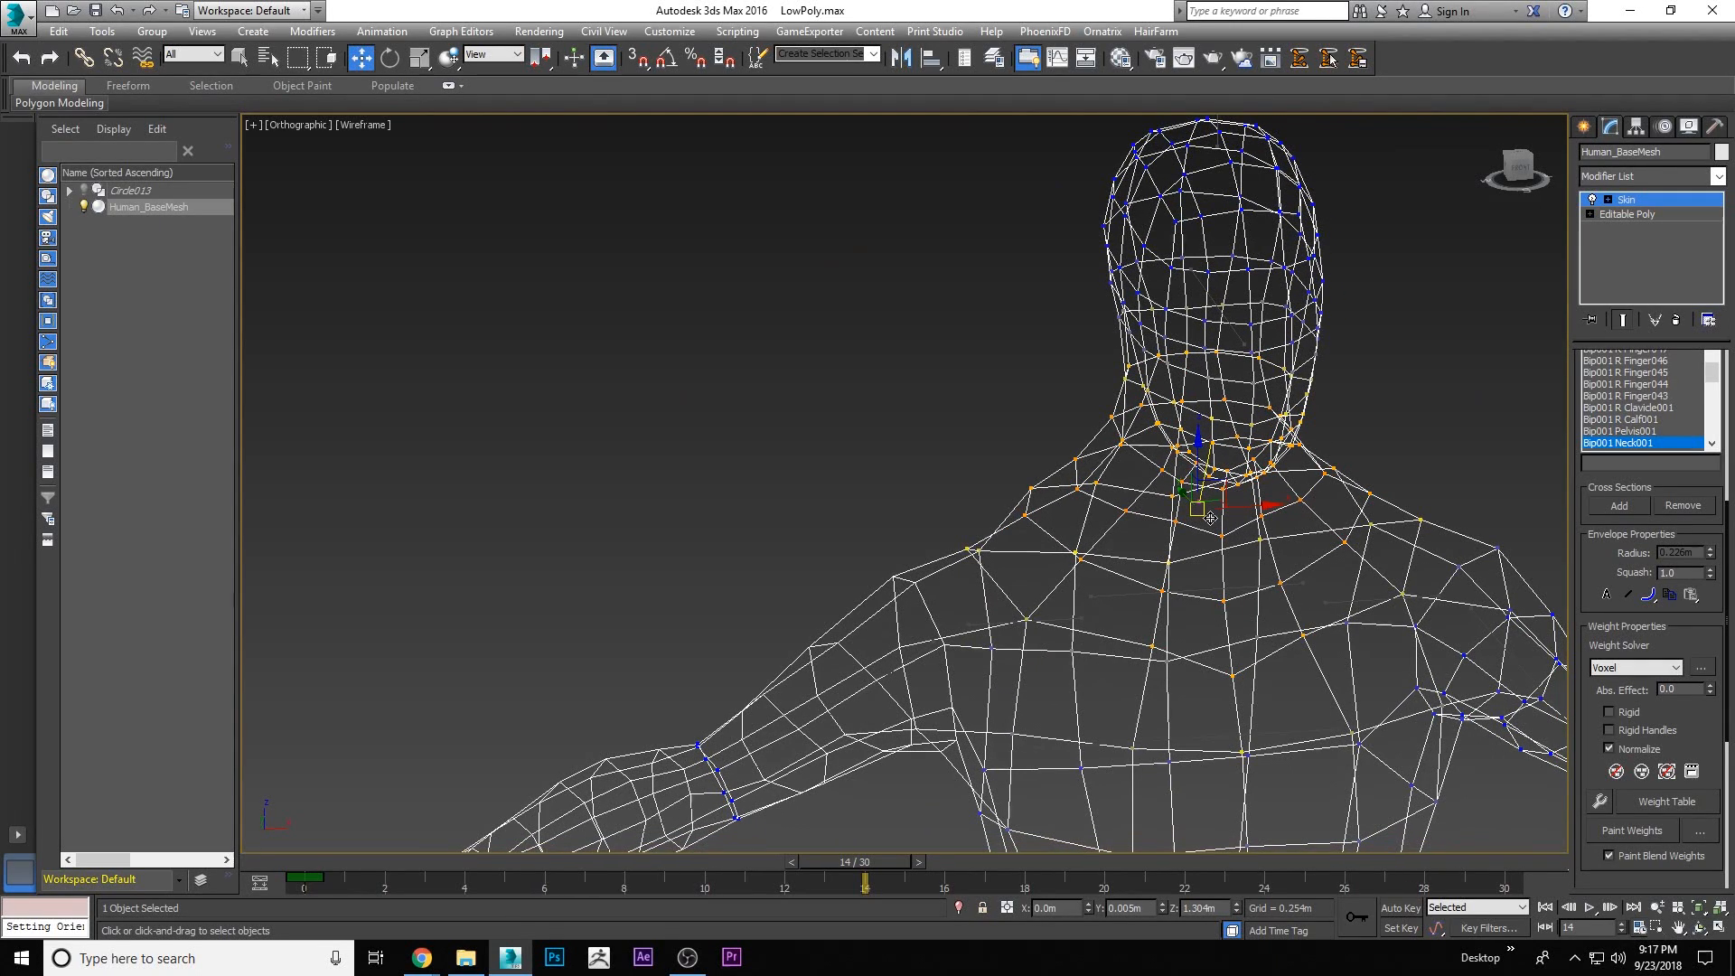
{"action": "key", "text": "l"}
{"action": "scroll", "coordinate": [910, 480], "scroll_direction": "up", "scroll_amount": 5}
{"action": "scroll", "coordinate": [1004, 475], "scroll_direction": "down", "scroll_amount": 2}
{"action": "left_click_drag", "start_coordinate": [1293, 579], "coordinate": [996, 287]}
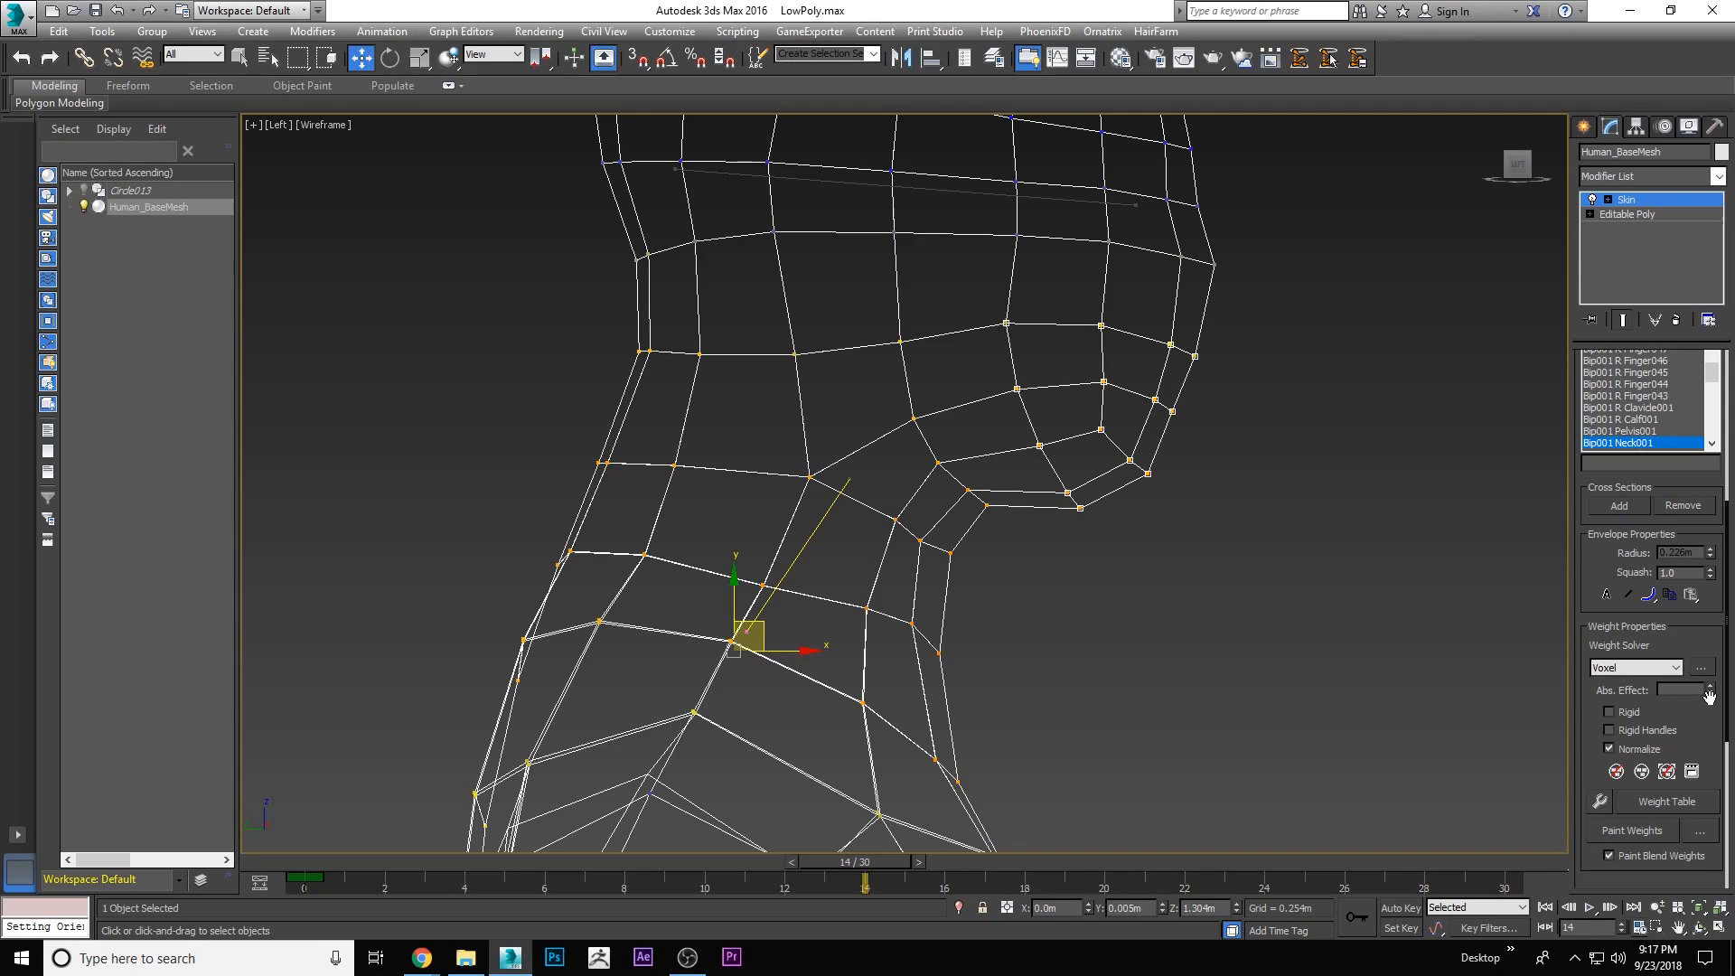
{"action": "left_click_drag", "start_coordinate": [1719, 688], "coordinate": [1719, 695]}
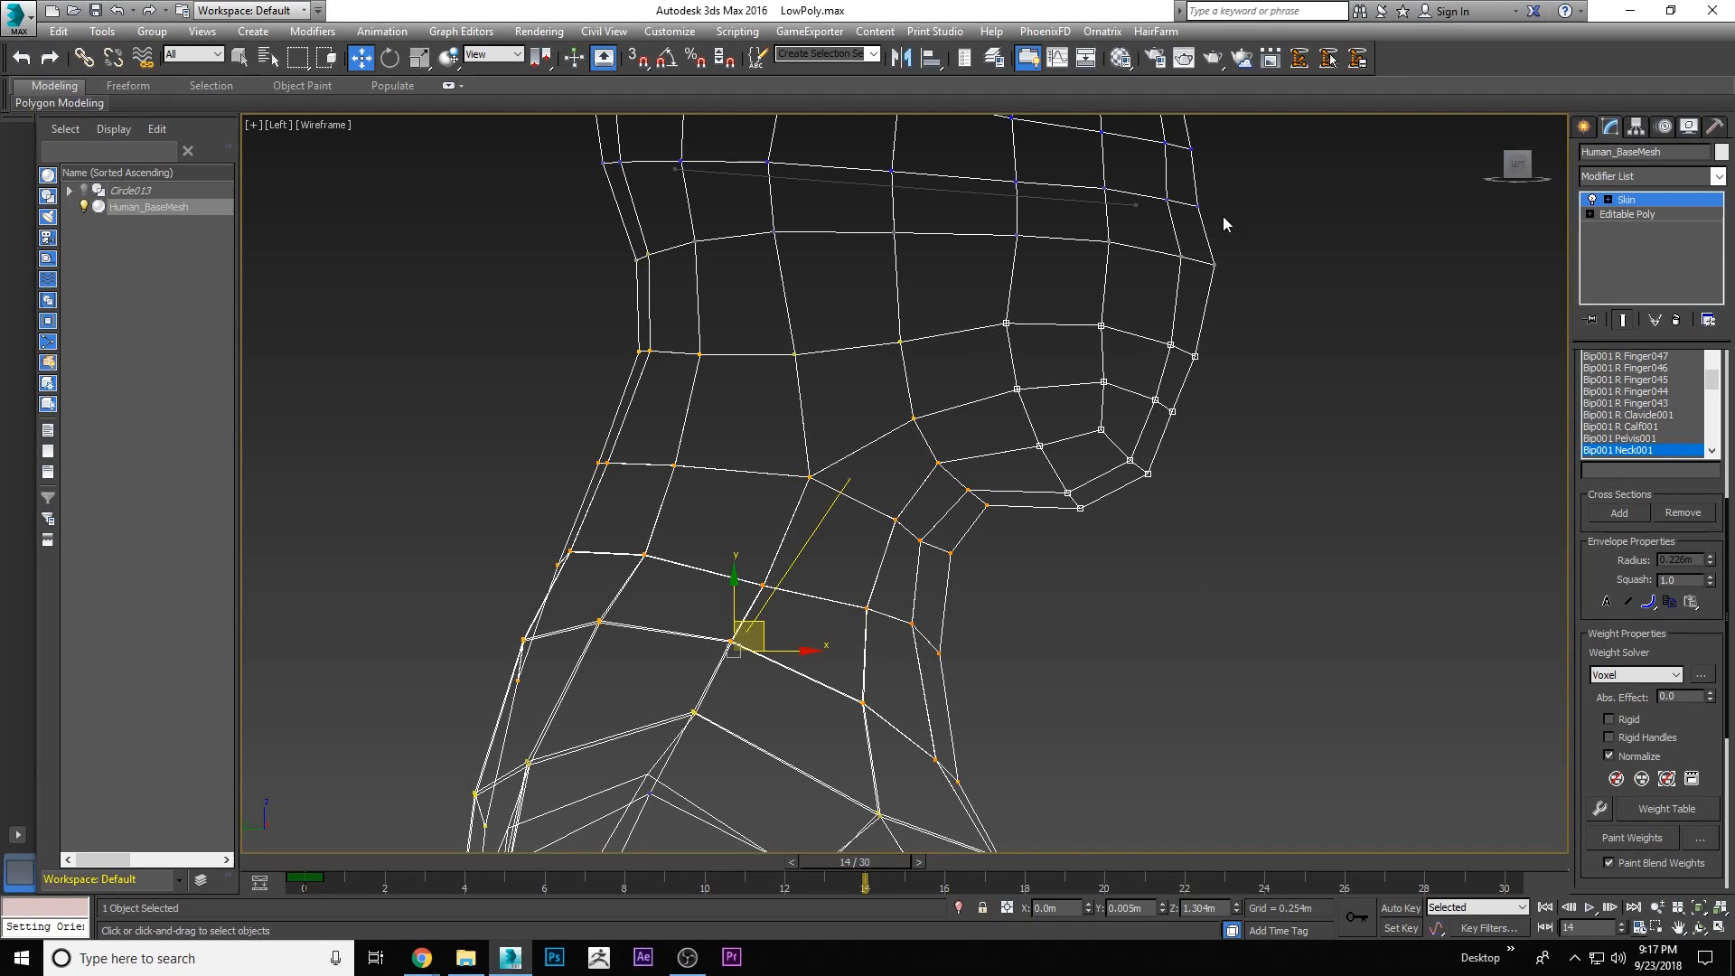
Leave envelope editing, unhide the rig, return to frame 0, and deselect the mesh
{"action": "scroll", "coordinate": [1224, 215], "scroll_direction": "down", "scroll_amount": 4}
{"action": "left_click", "coordinate": [1583, 126]}
{"action": "right_click", "coordinate": [1283, 481]}
{"action": "left_click", "coordinate": [1345, 397]}
{"action": "scroll", "coordinate": [1173, 430], "scroll_direction": "down", "scroll_amount": 3}
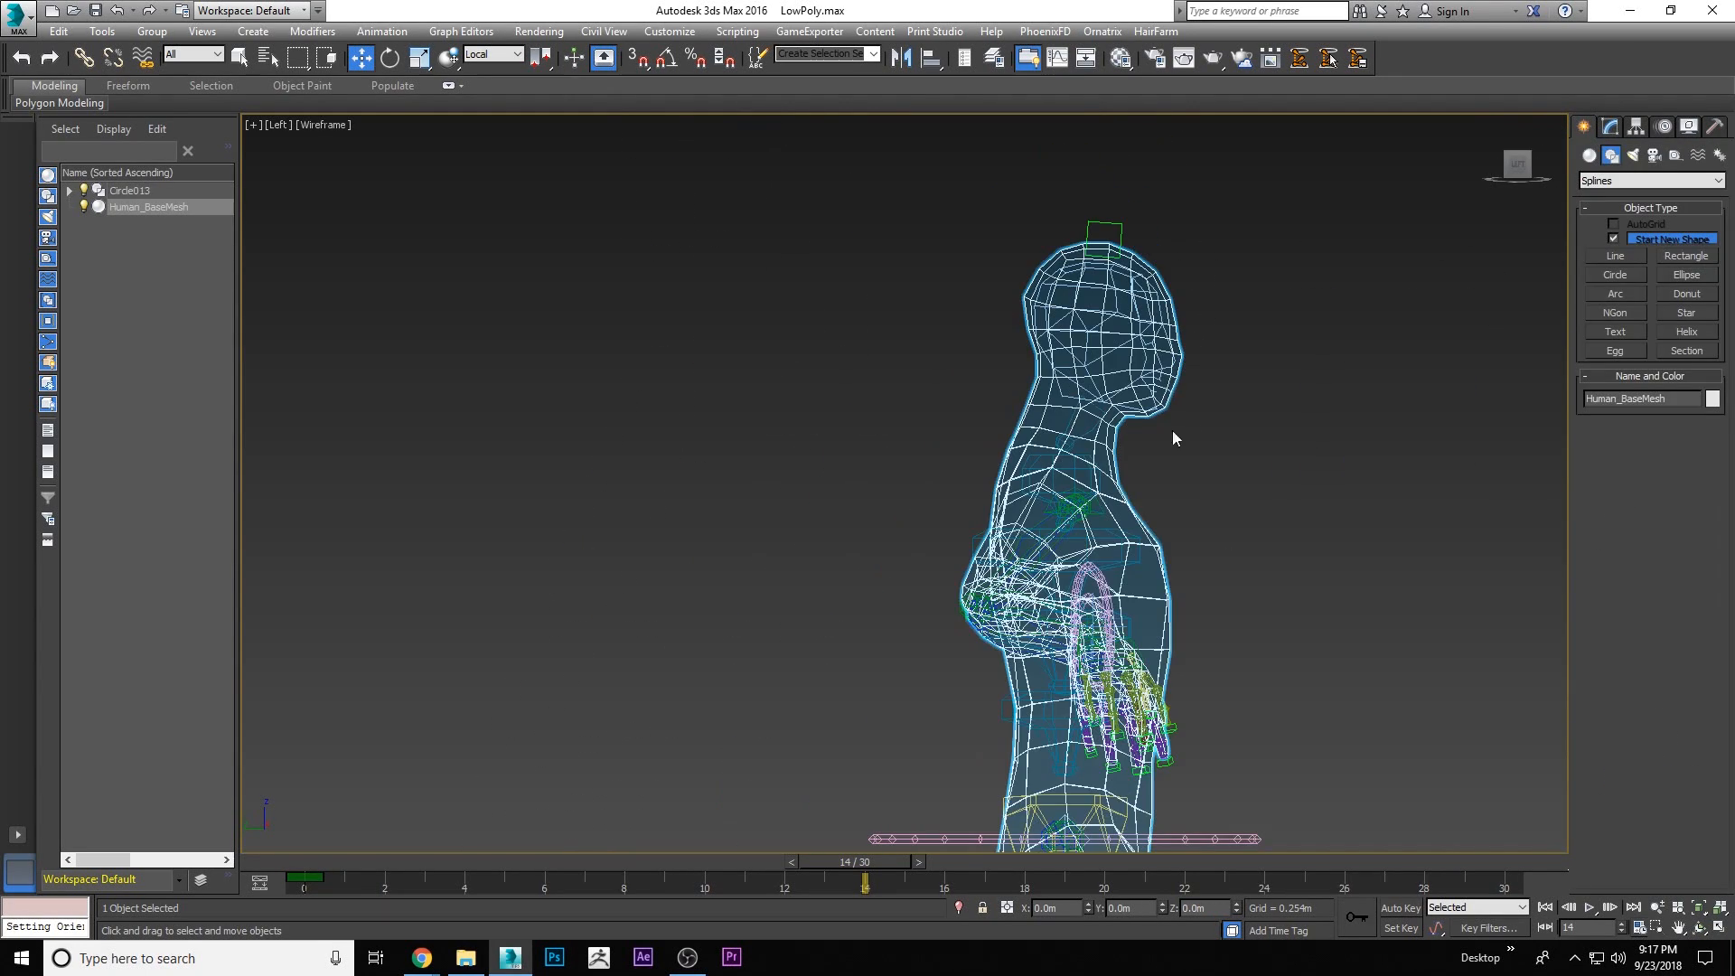
{"action": "left_click", "coordinate": [1699, 928]}
{"action": "left_click_drag", "start_coordinate": [945, 430], "coordinate": [832, 439]}
{"action": "left_click_drag", "start_coordinate": [873, 863], "coordinate": [280, 701]}
{"action": "key", "text": "w"}
{"action": "left_click", "coordinate": [796, 357]}
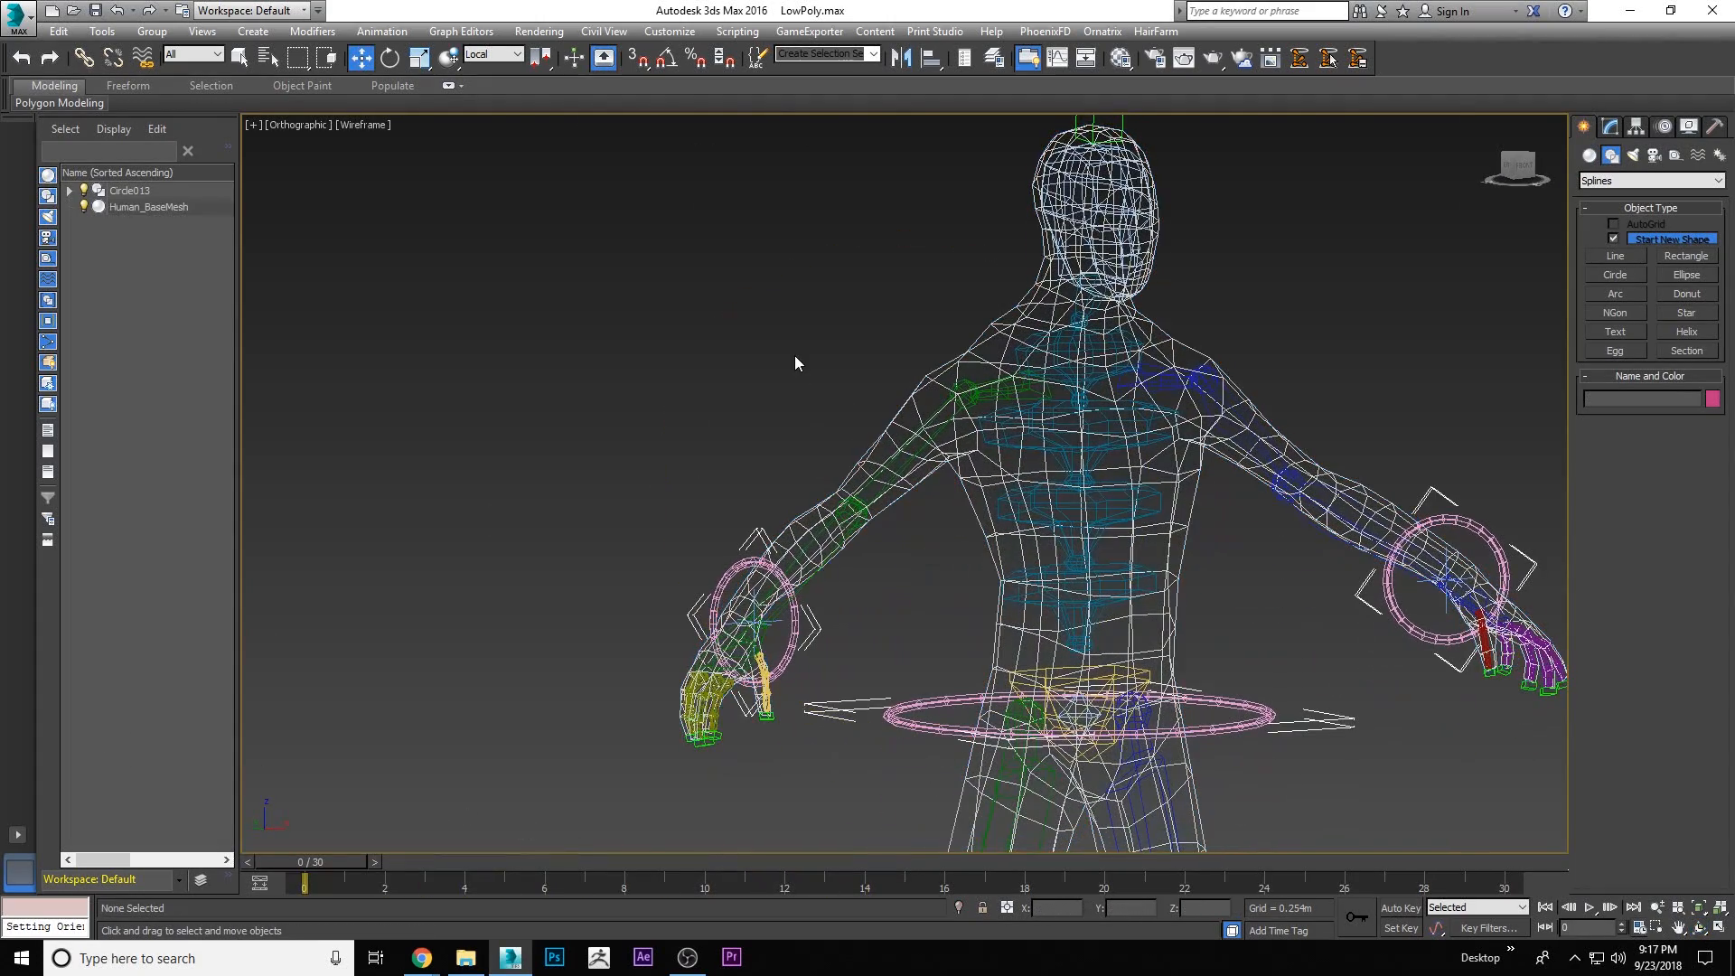
Unhide all objects and switch the viewport to shaded display
{"action": "right_click", "coordinate": [1137, 429]}
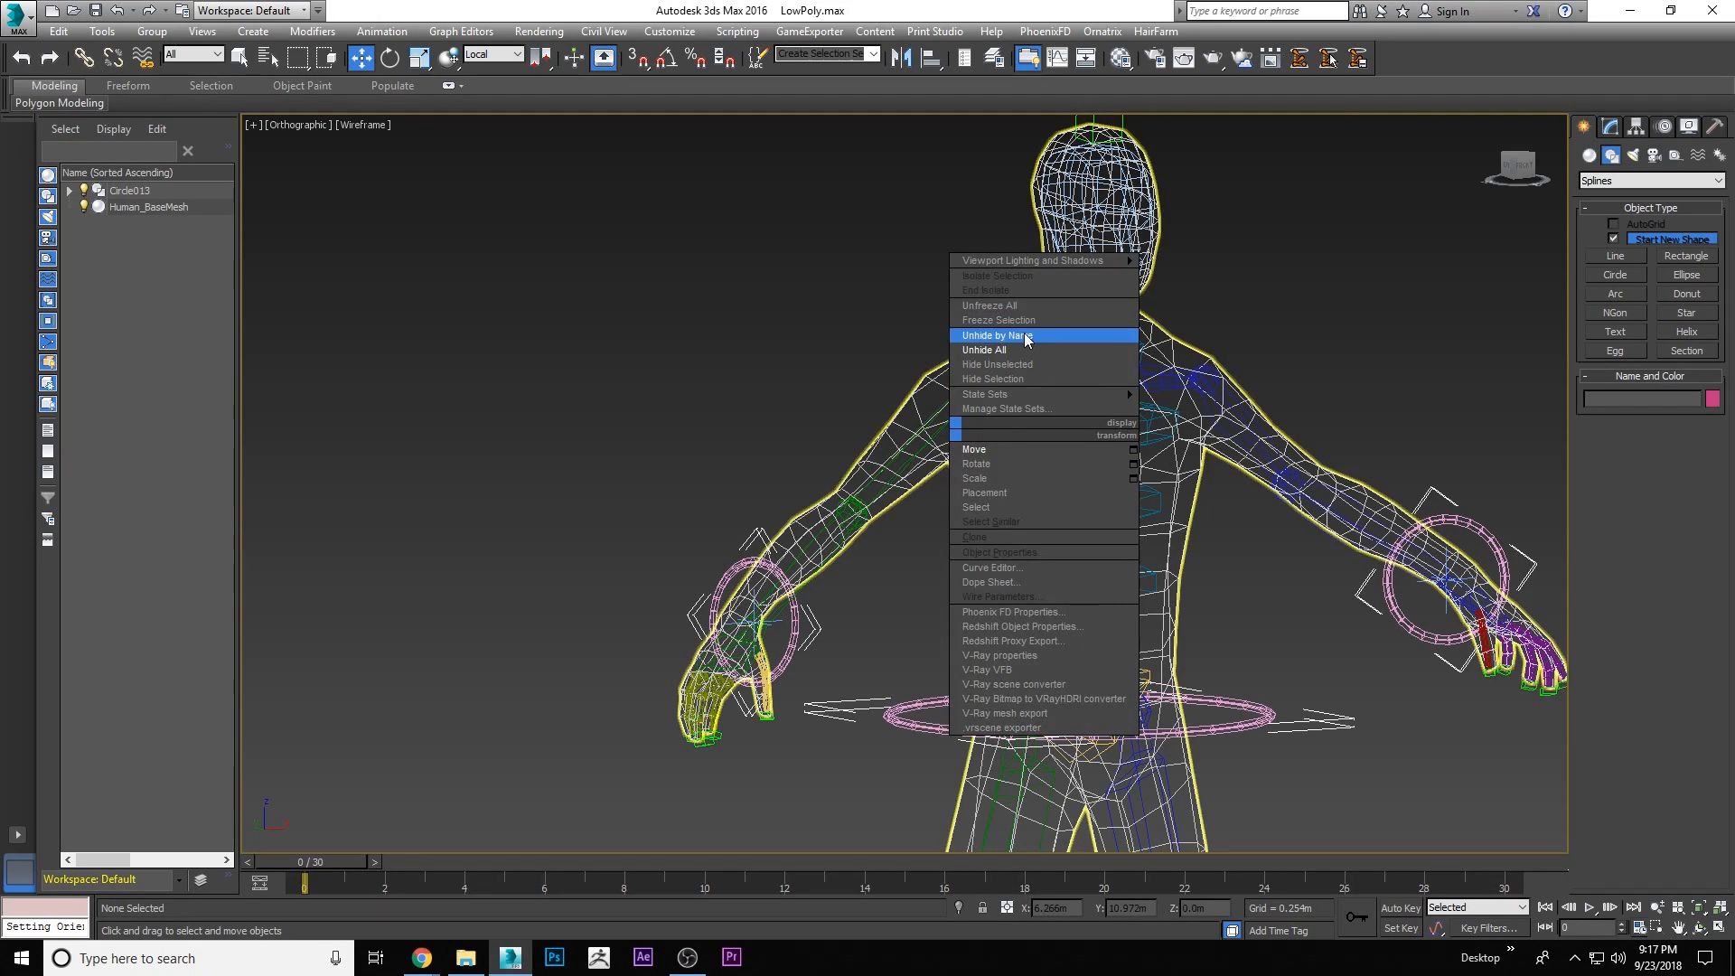
{"action": "left_click", "coordinate": [1003, 350]}
{"action": "left_click", "coordinate": [1187, 350]}
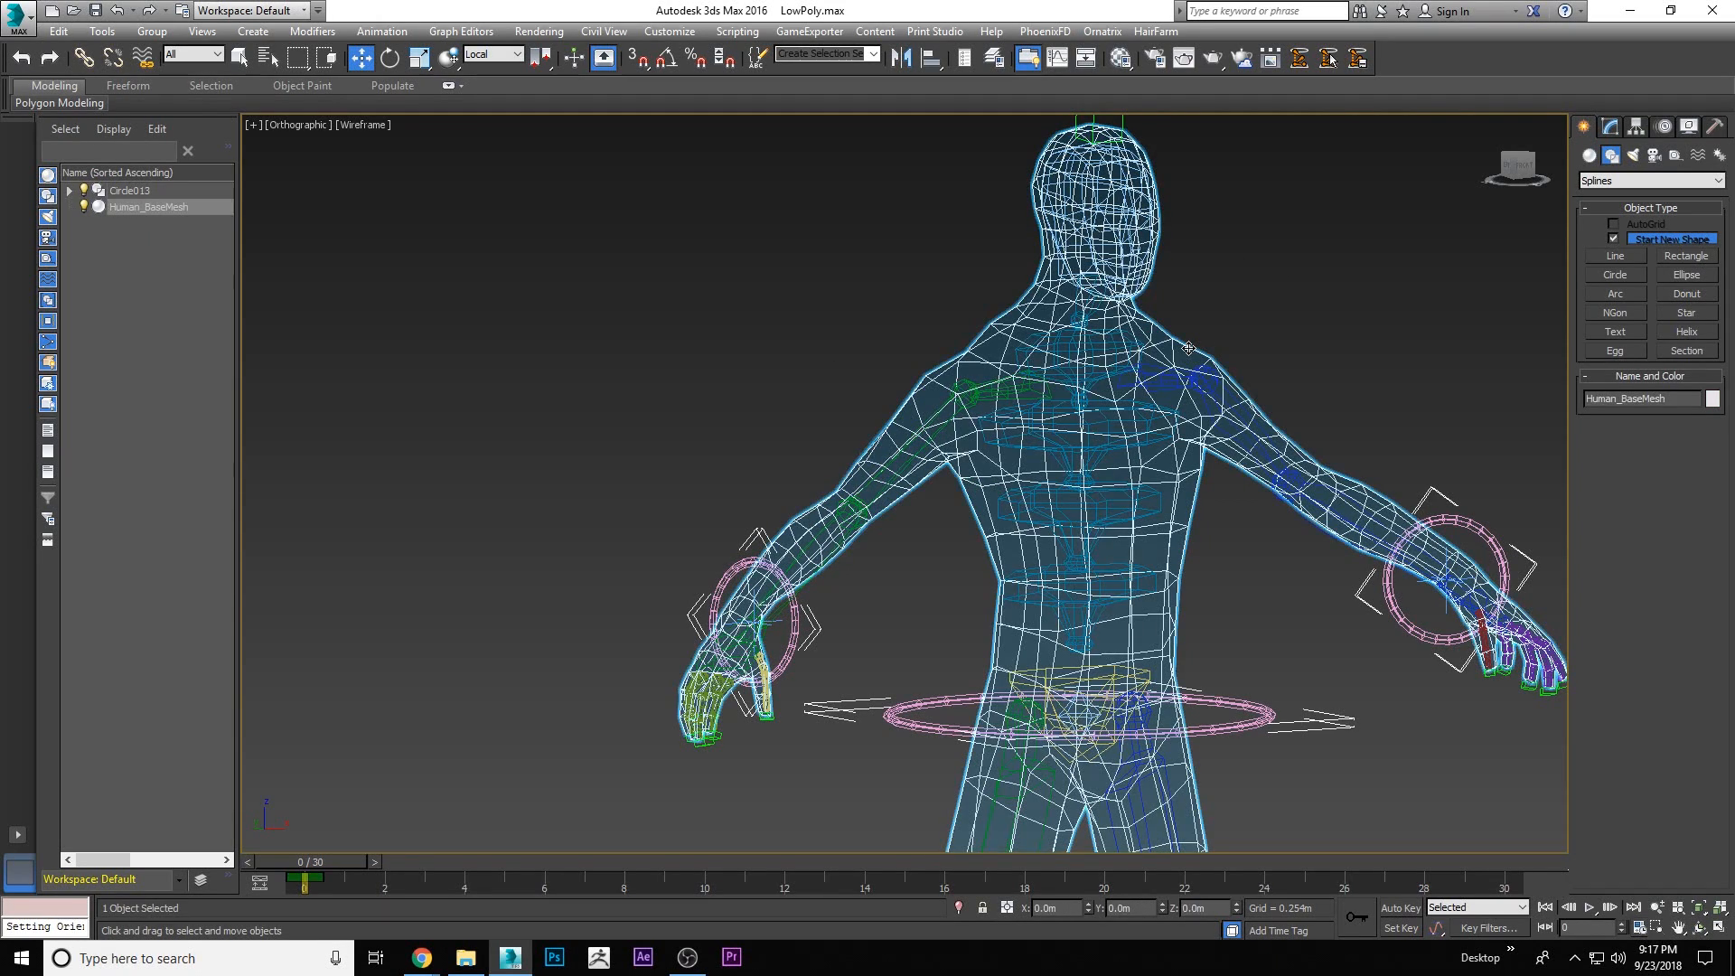
{"action": "left_click", "coordinate": [1239, 292]}
{"action": "left_click", "coordinate": [784, 576]}
{"action": "key", "text": "F3"}
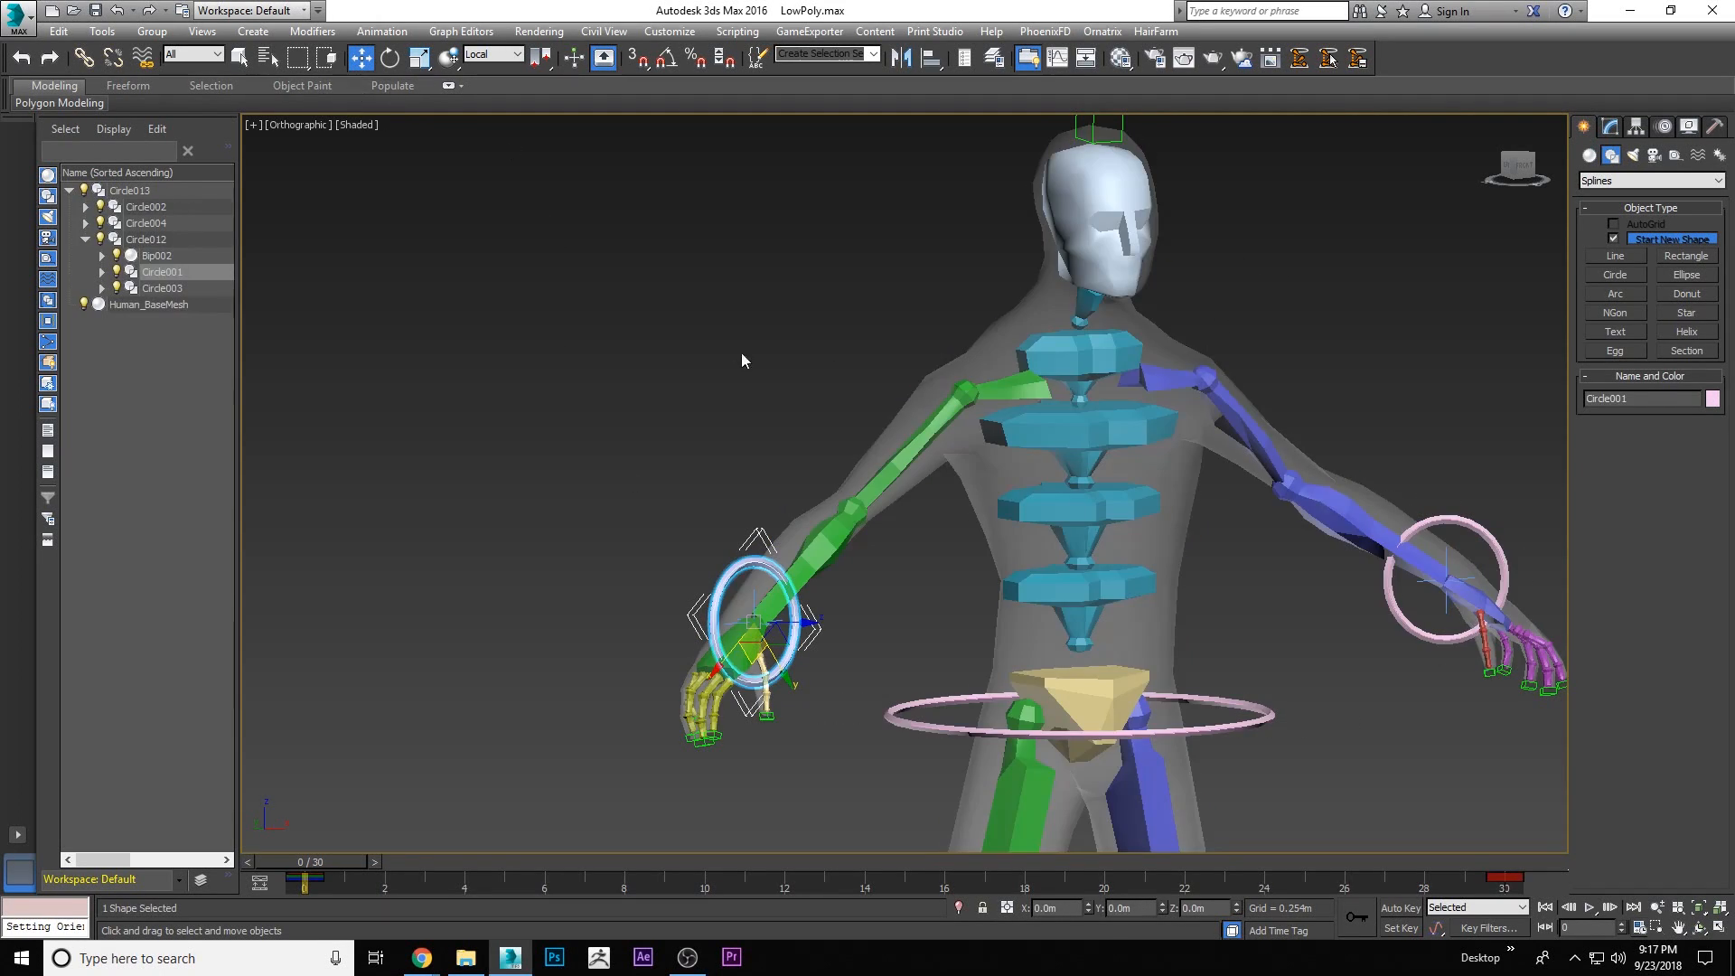
Raise the opacity of the Human_BaseMesh material in the Material Editor until the body is solid, and deselect the mesh
{"action": "left_click", "coordinate": [935, 380]}
{"action": "key", "text": "m"}
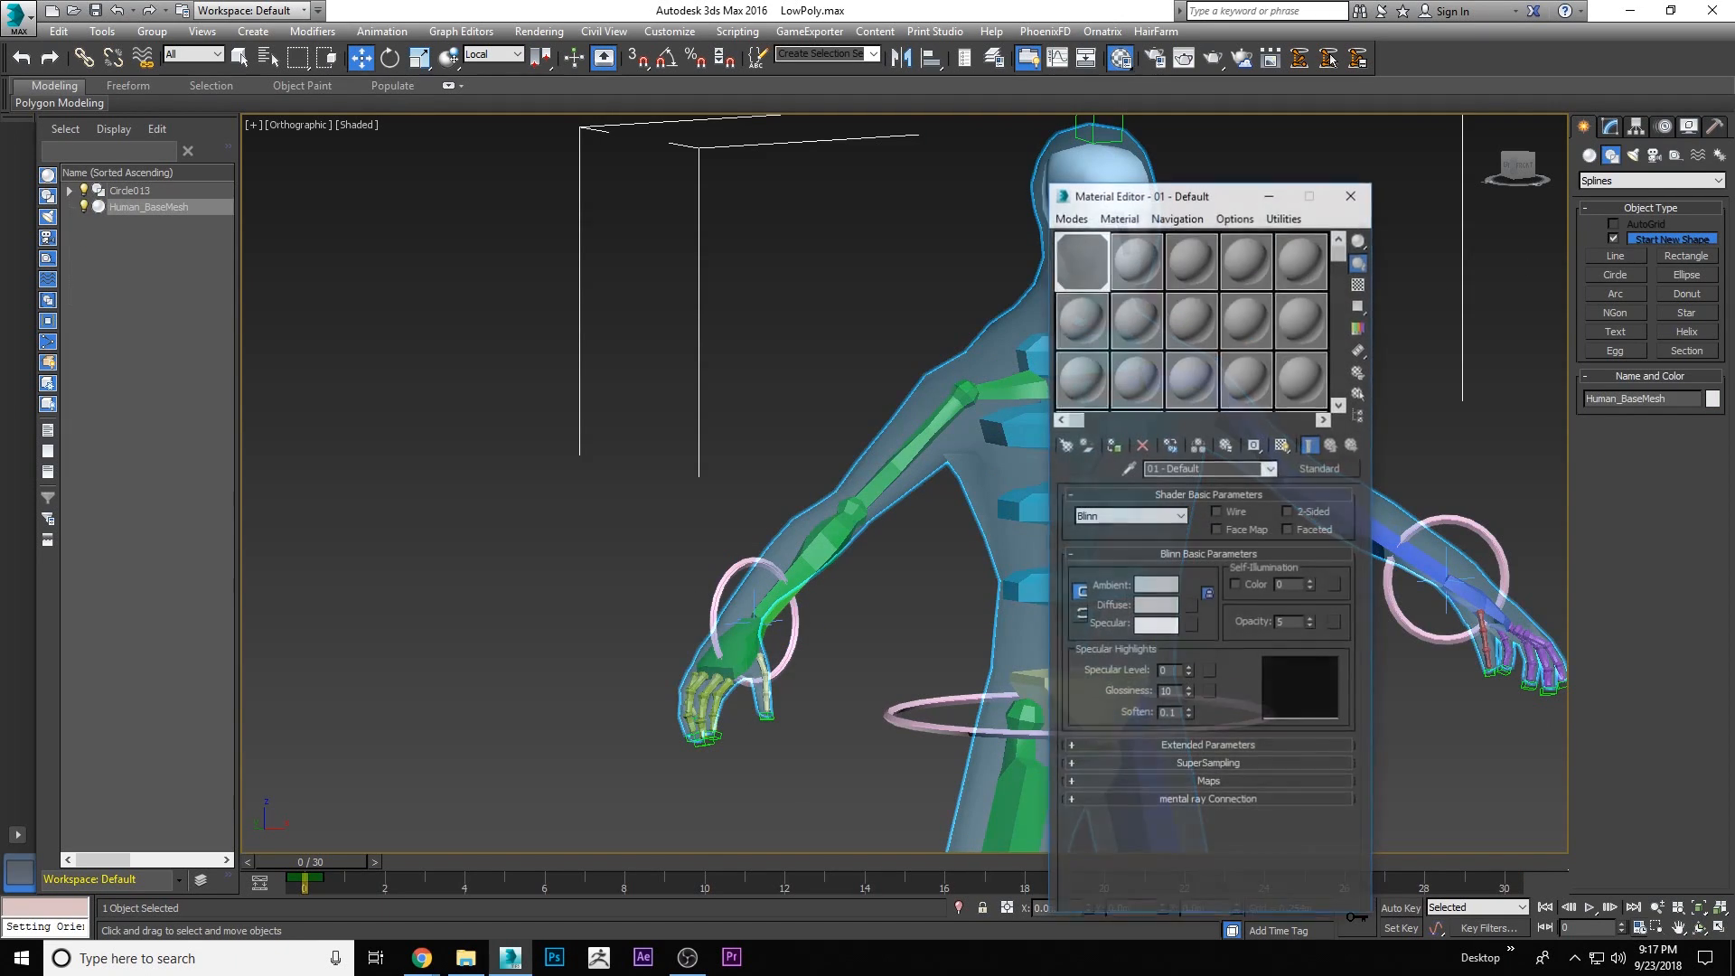
{"action": "left_click_drag", "start_coordinate": [1310, 622], "coordinate": [1307, 345]}
{"action": "left_click", "coordinate": [1366, 194]}
{"action": "left_click", "coordinate": [746, 540]}
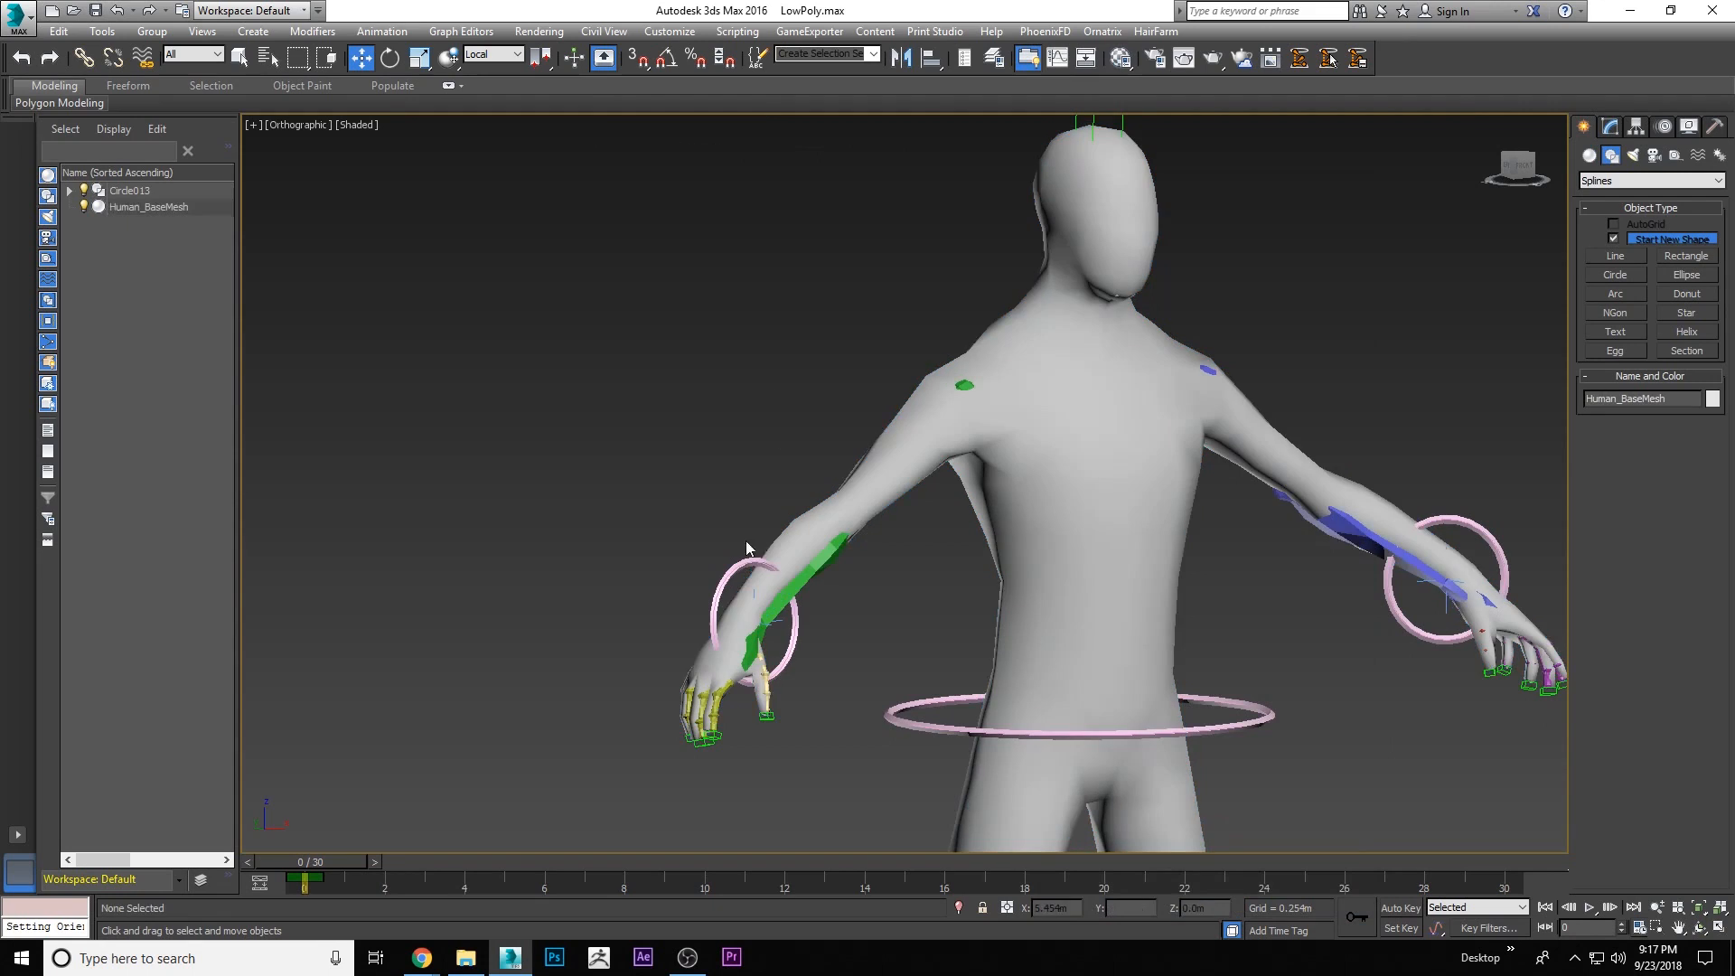
Select the six rig control circles together: both wrists, the waist, the ground ring and both ankles
{"action": "left_click", "coordinate": [714, 597]}
{"action": "left_click", "coordinate": [887, 718], "text": "ctrl"}
{"action": "left_click", "coordinate": [1451, 521], "text": "ctrl"}
{"action": "middle_click_drag", "start_coordinate": [1154, 683], "coordinate": [1146, 289]}
{"action": "scroll", "coordinate": [1113, 555], "scroll_direction": "down", "scroll_amount": 3}
{"action": "middle_click_drag", "start_coordinate": [1100, 618], "coordinate": [1065, 520]}
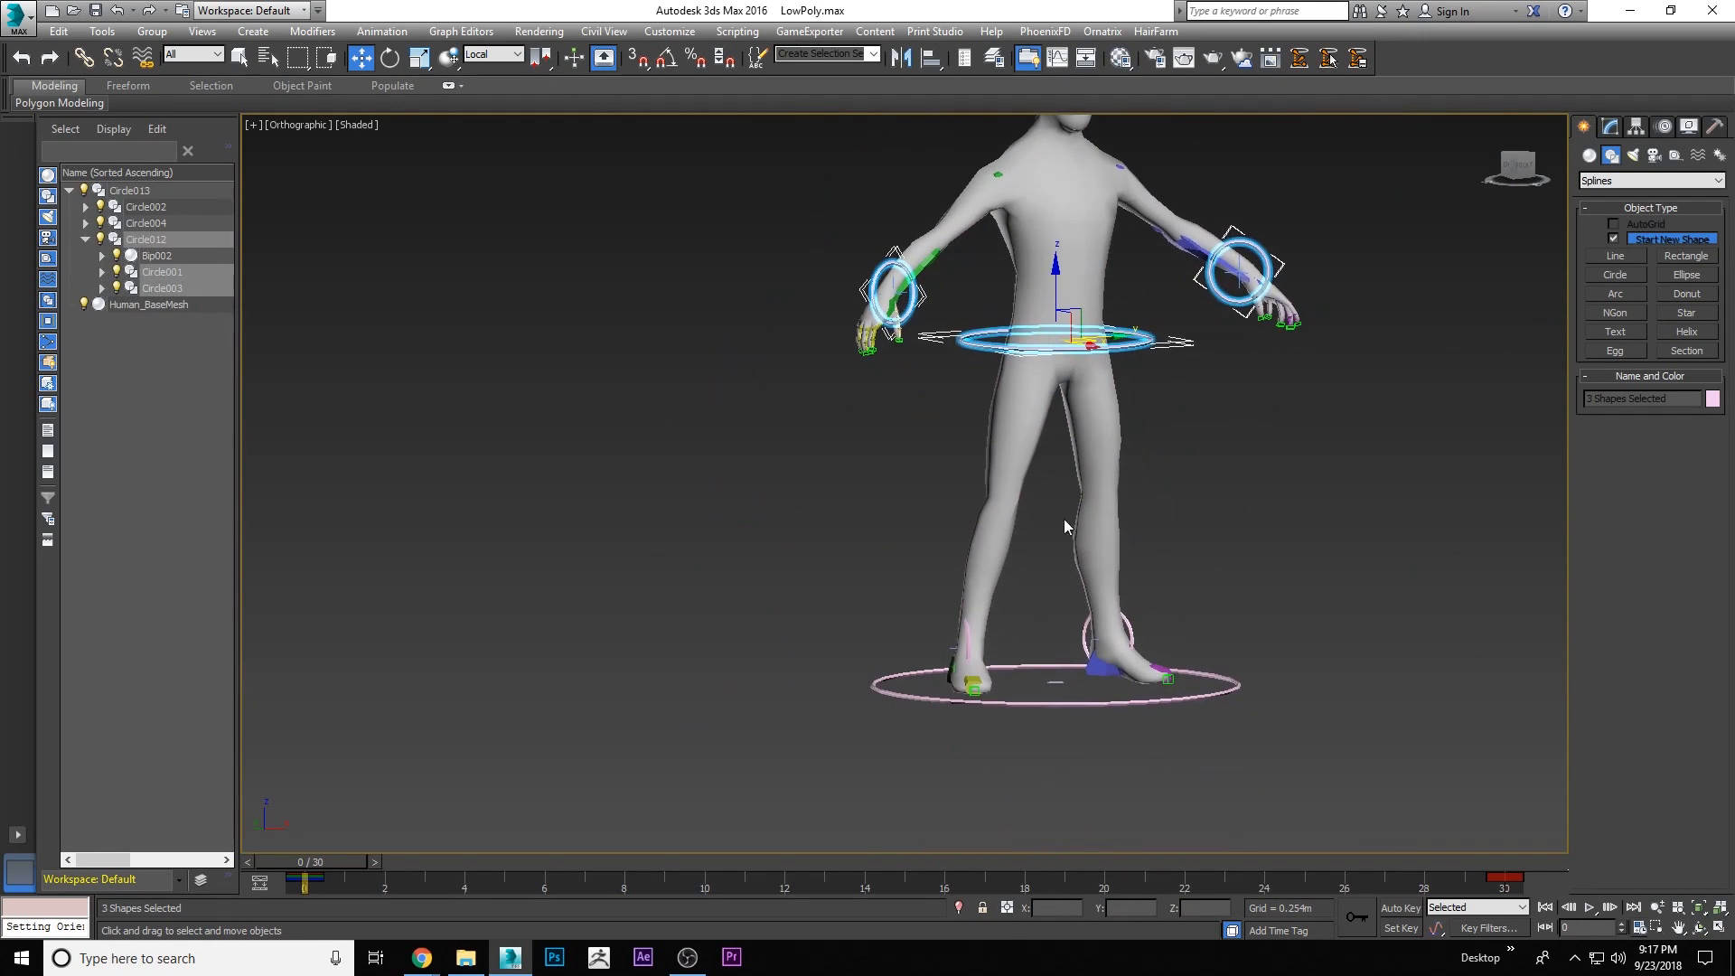
{"action": "left_click", "coordinate": [1071, 705], "text": "ctrl"}
{"action": "scroll", "coordinate": [994, 687], "scroll_direction": "up", "scroll_amount": 3}
{"action": "left_click", "coordinate": [969, 614], "text": "ctrl"}
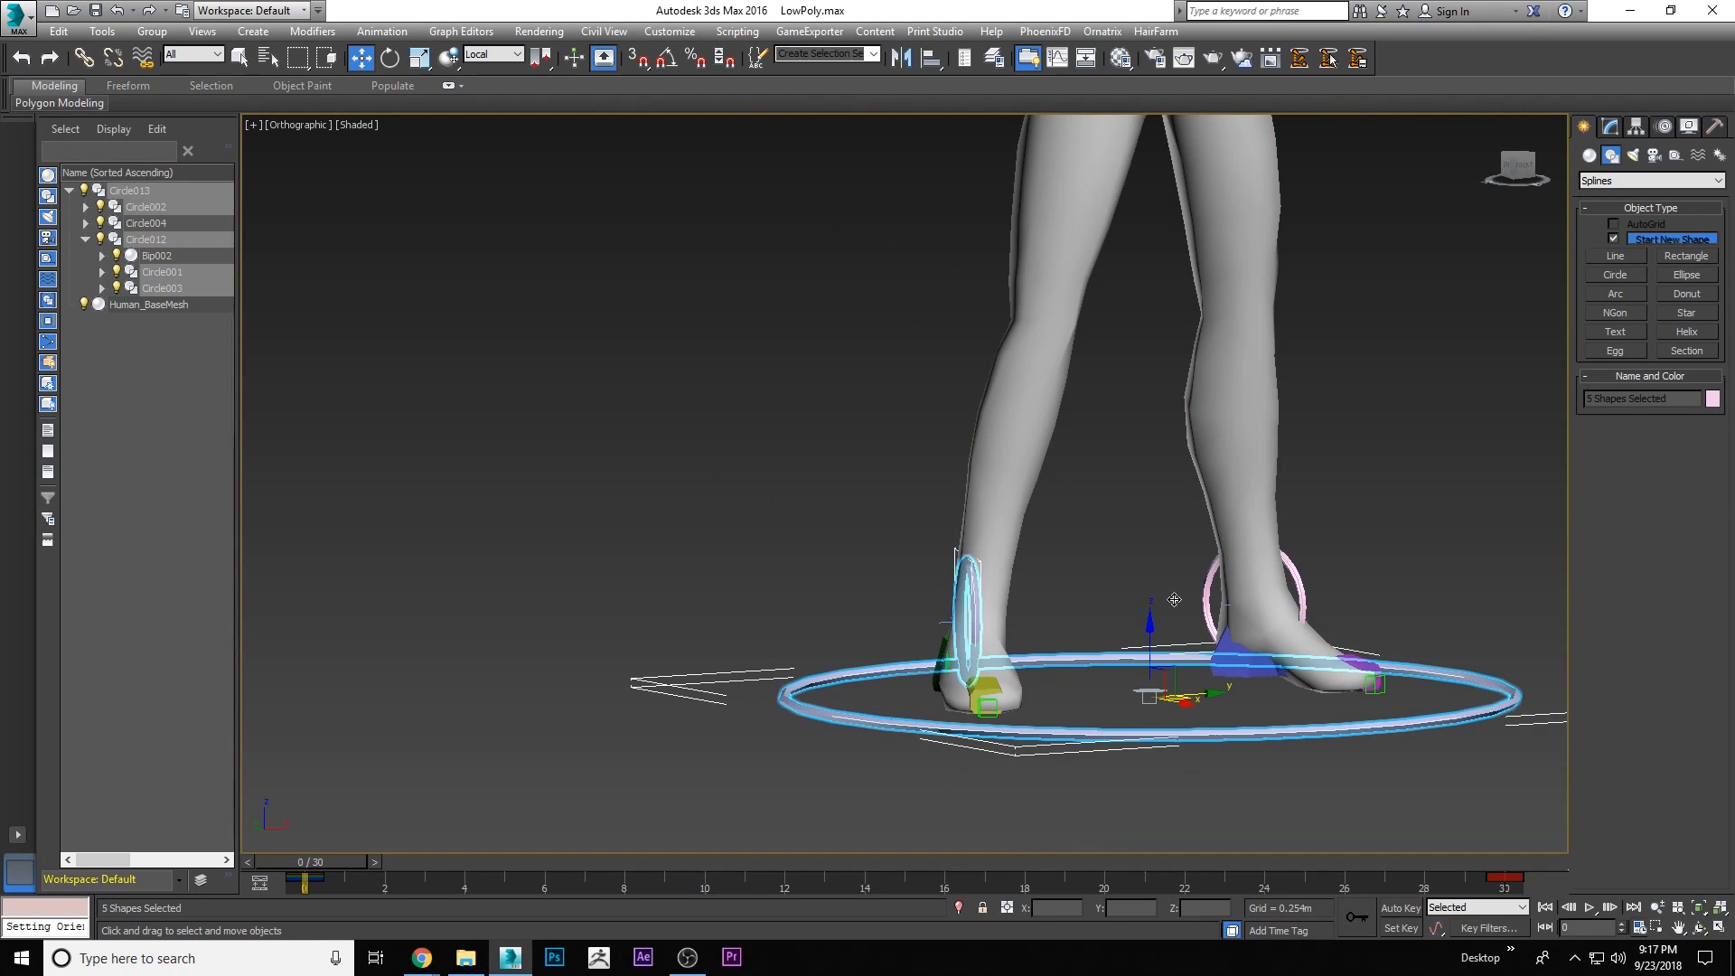
{"action": "left_click", "coordinate": [1301, 582], "text": "ctrl"}
Put the selected control circles on a new layer named Controllers in the Layer Explorer
{"action": "scroll", "coordinate": [1058, 443], "scroll_direction": "down", "scroll_amount": 4}
{"action": "middle_click_drag", "start_coordinate": [1013, 235], "coordinate": [946, 535]}
{"action": "scroll", "coordinate": [885, 263], "scroll_direction": "up", "scroll_amount": 2}
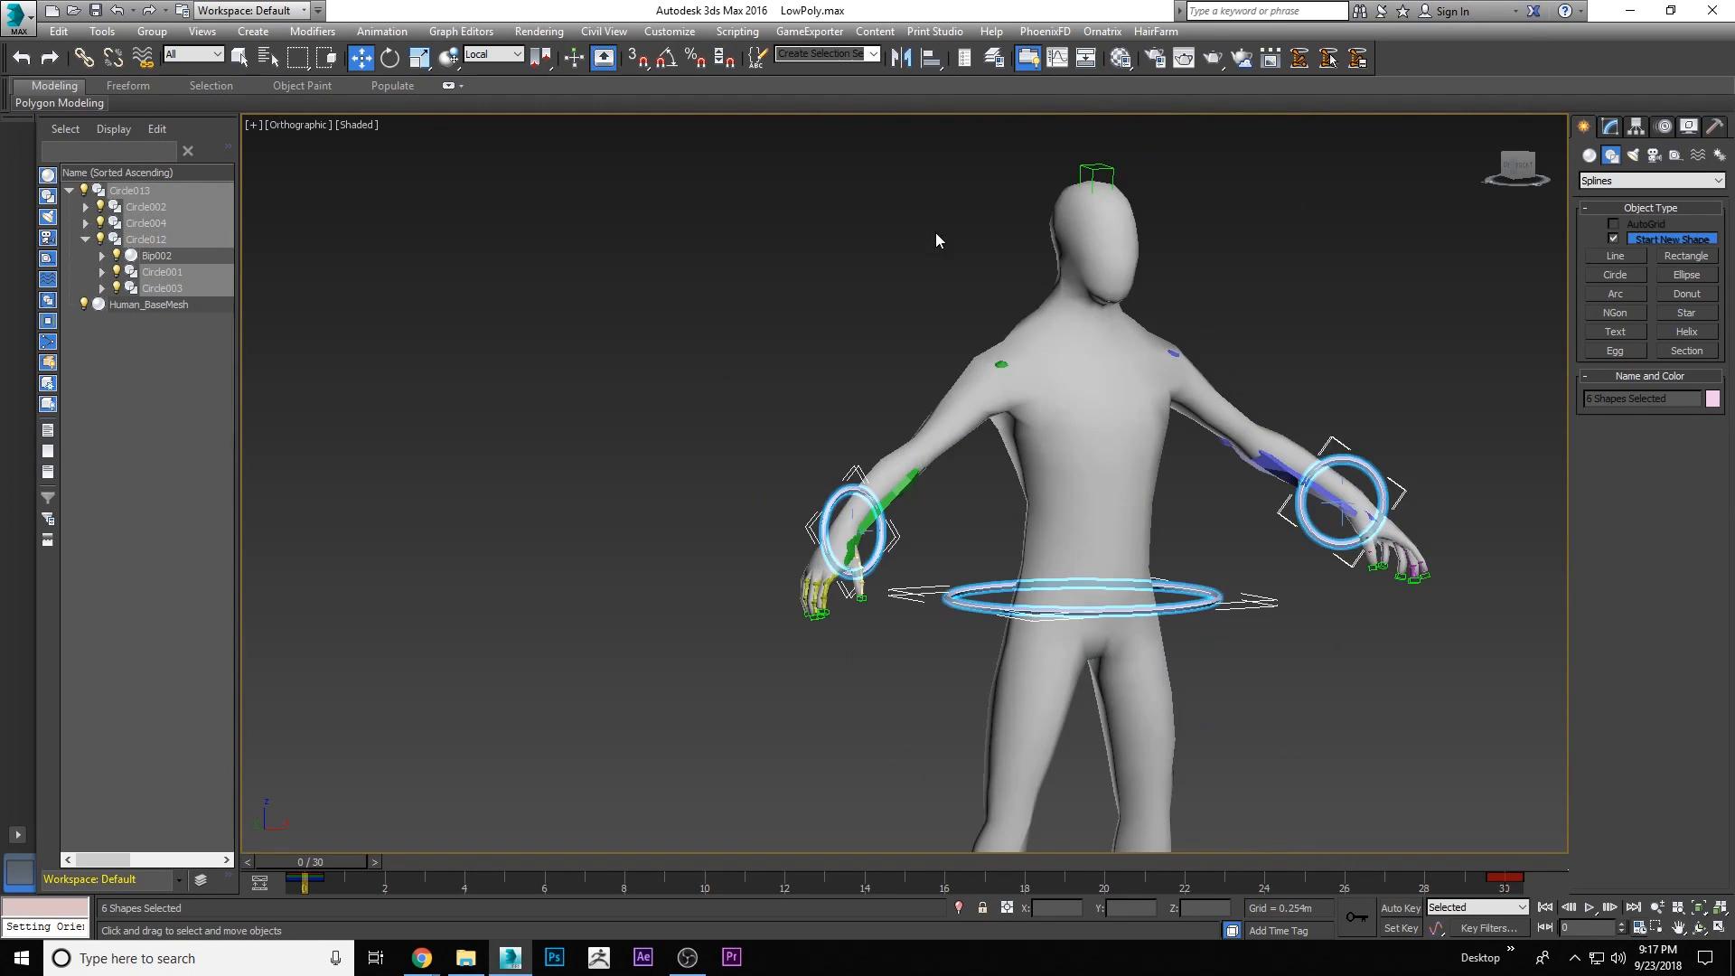
{"action": "middle_click_drag", "start_coordinate": [937, 234], "coordinate": [873, 179]}
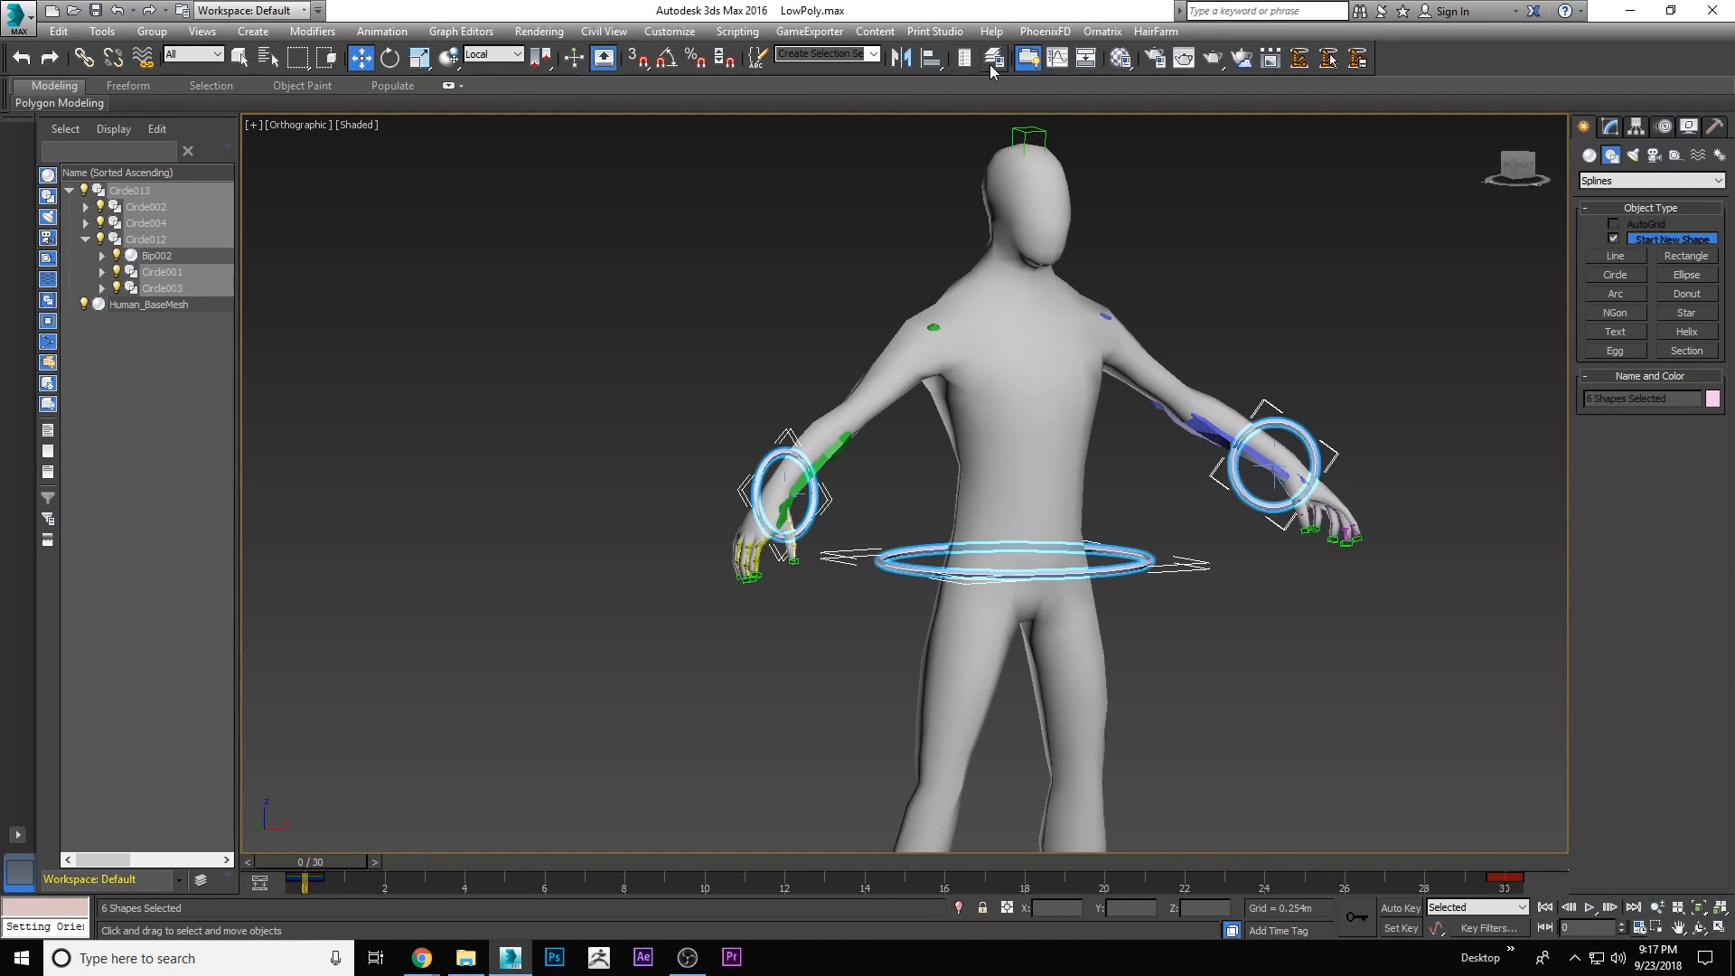
{"action": "left_click", "coordinate": [993, 59]}
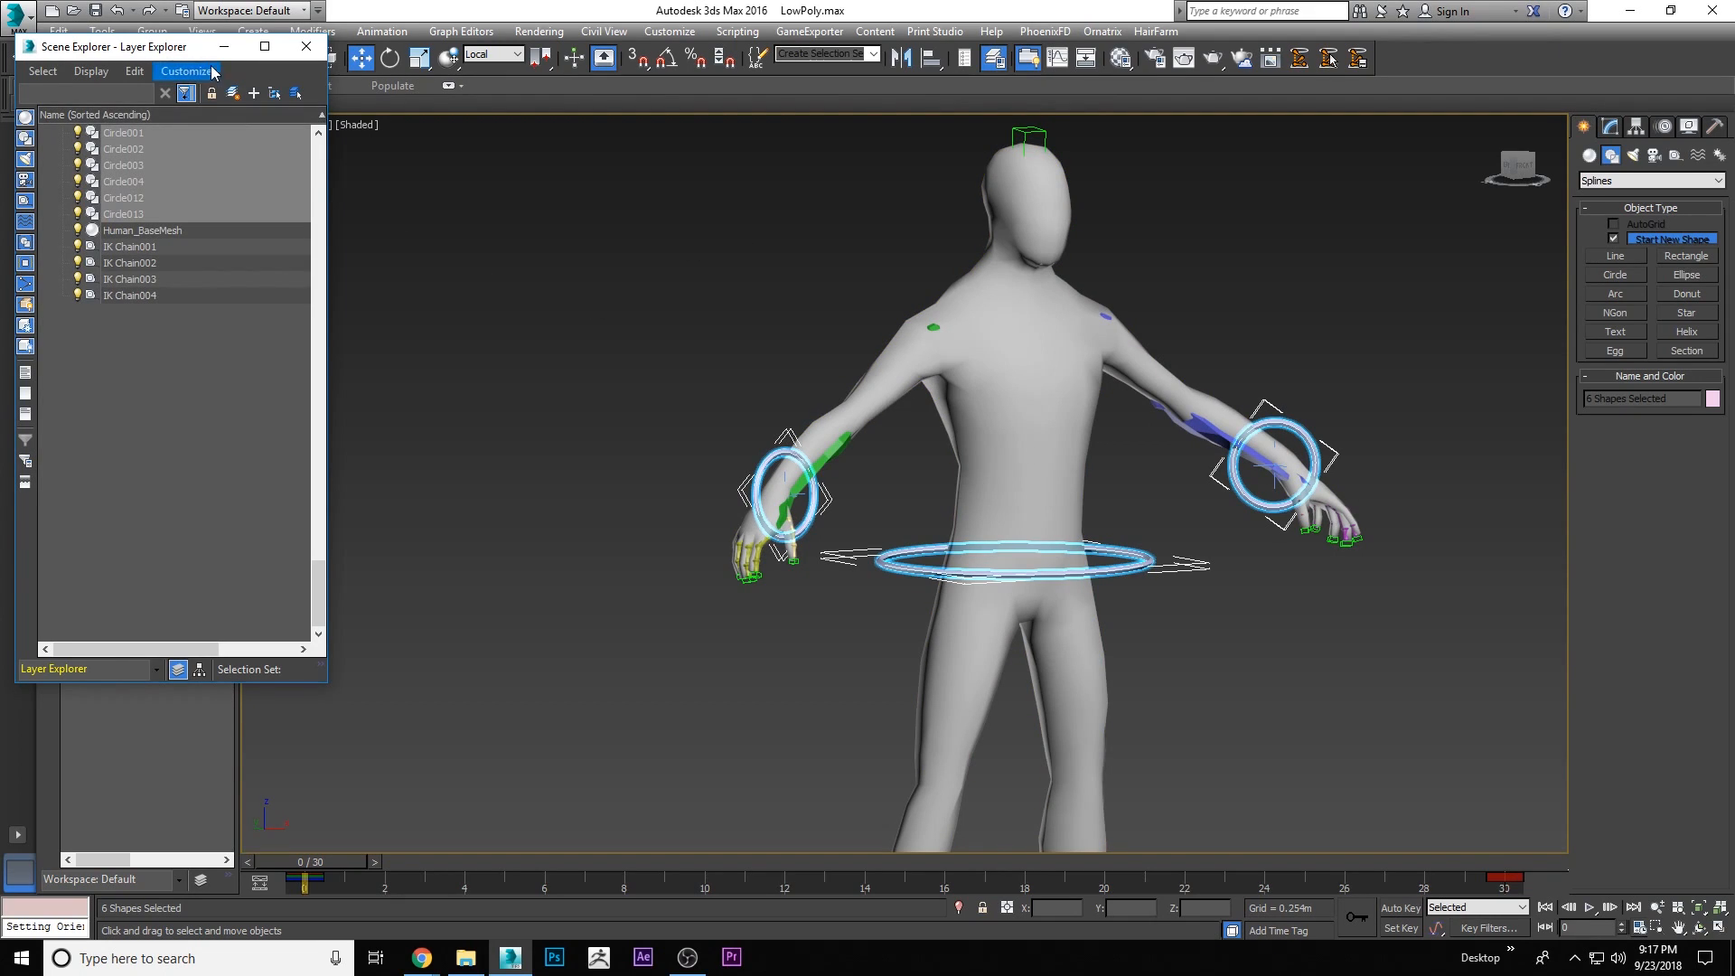
{"action": "left_click", "coordinate": [307, 46]}
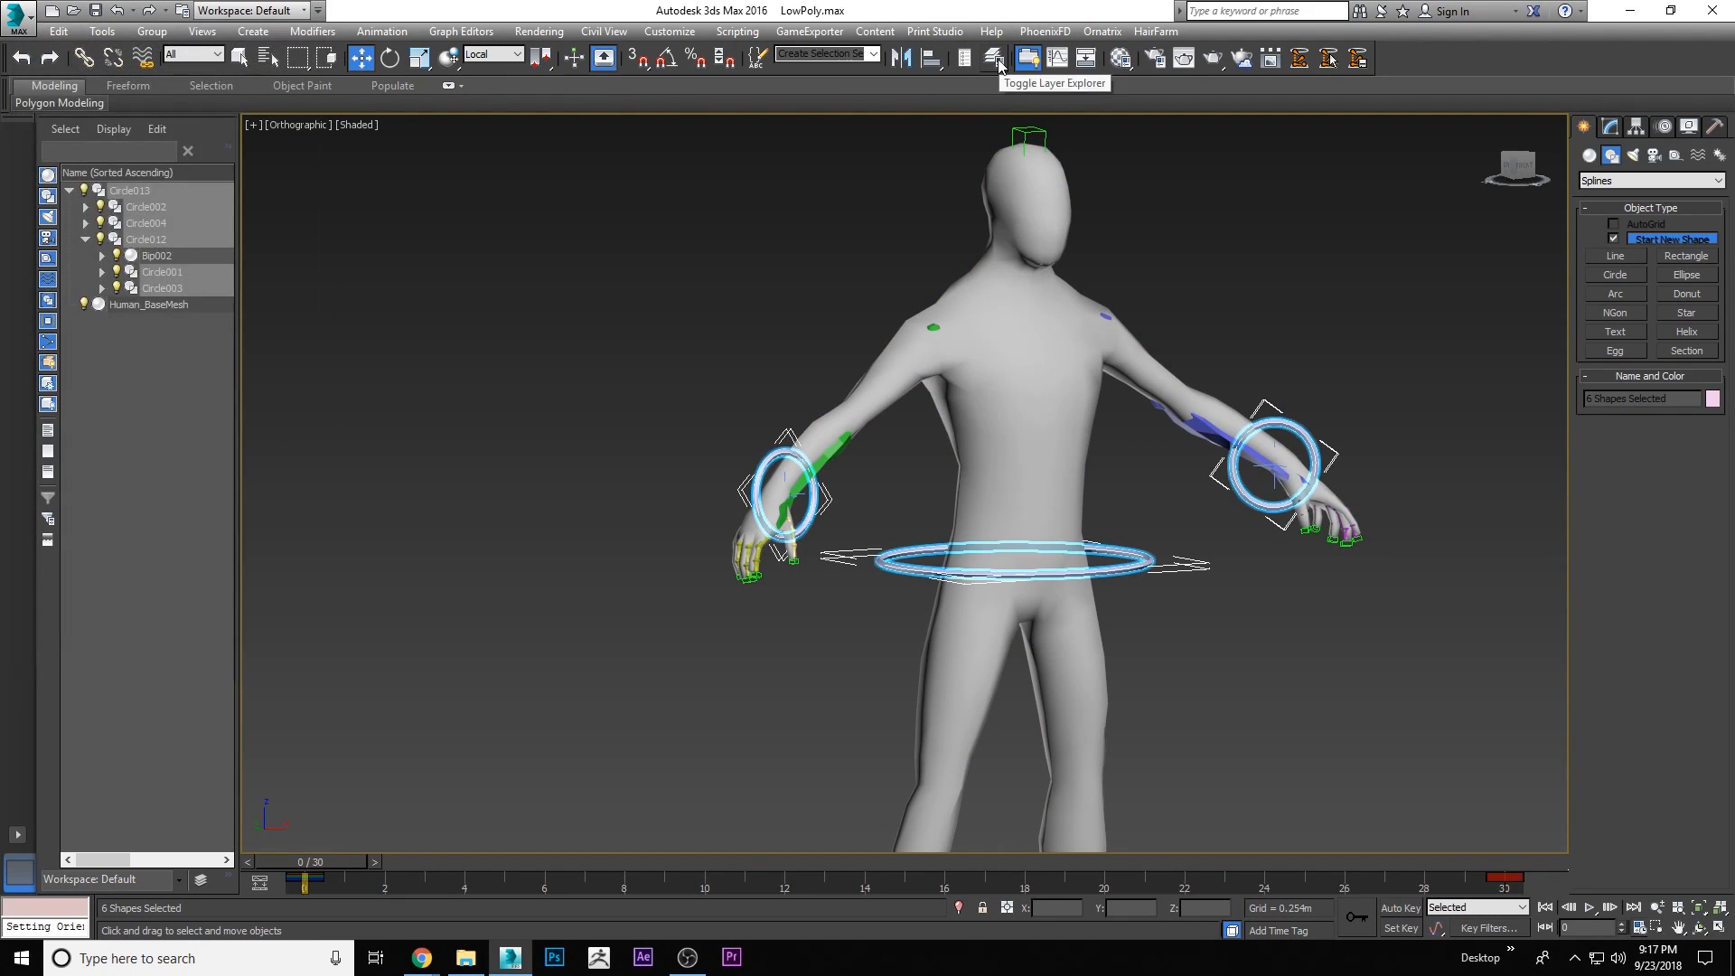
{"action": "left_click", "coordinate": [998, 60]}
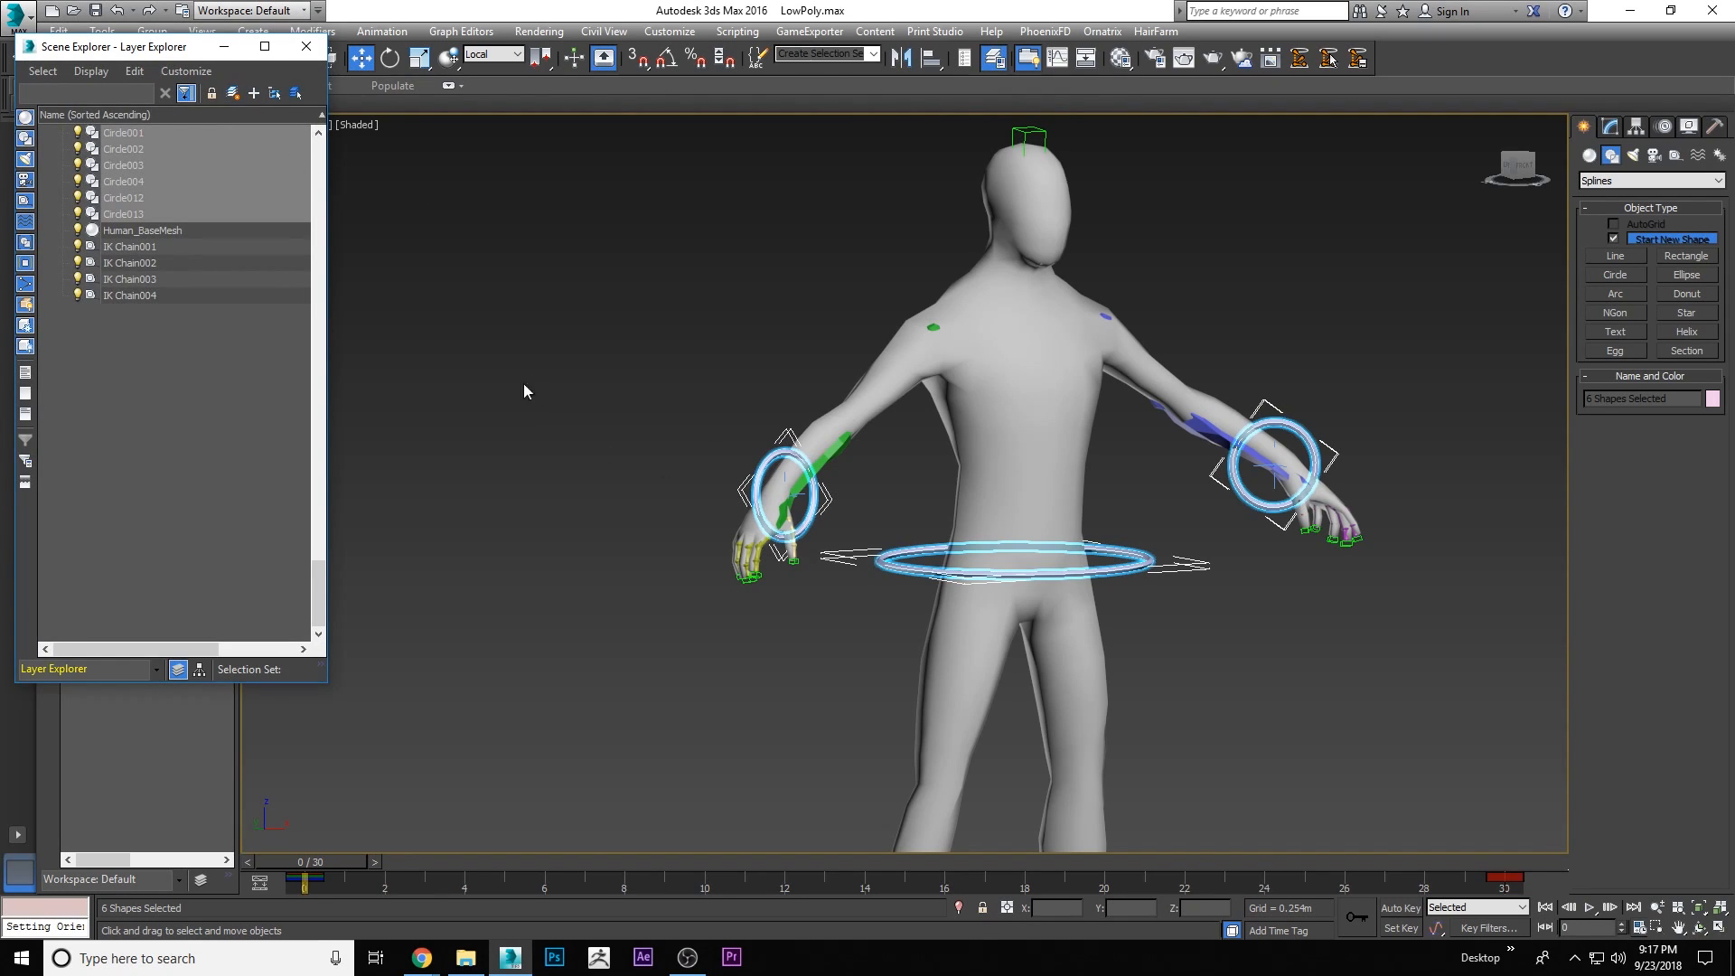
{"action": "left_click", "coordinate": [232, 94]}
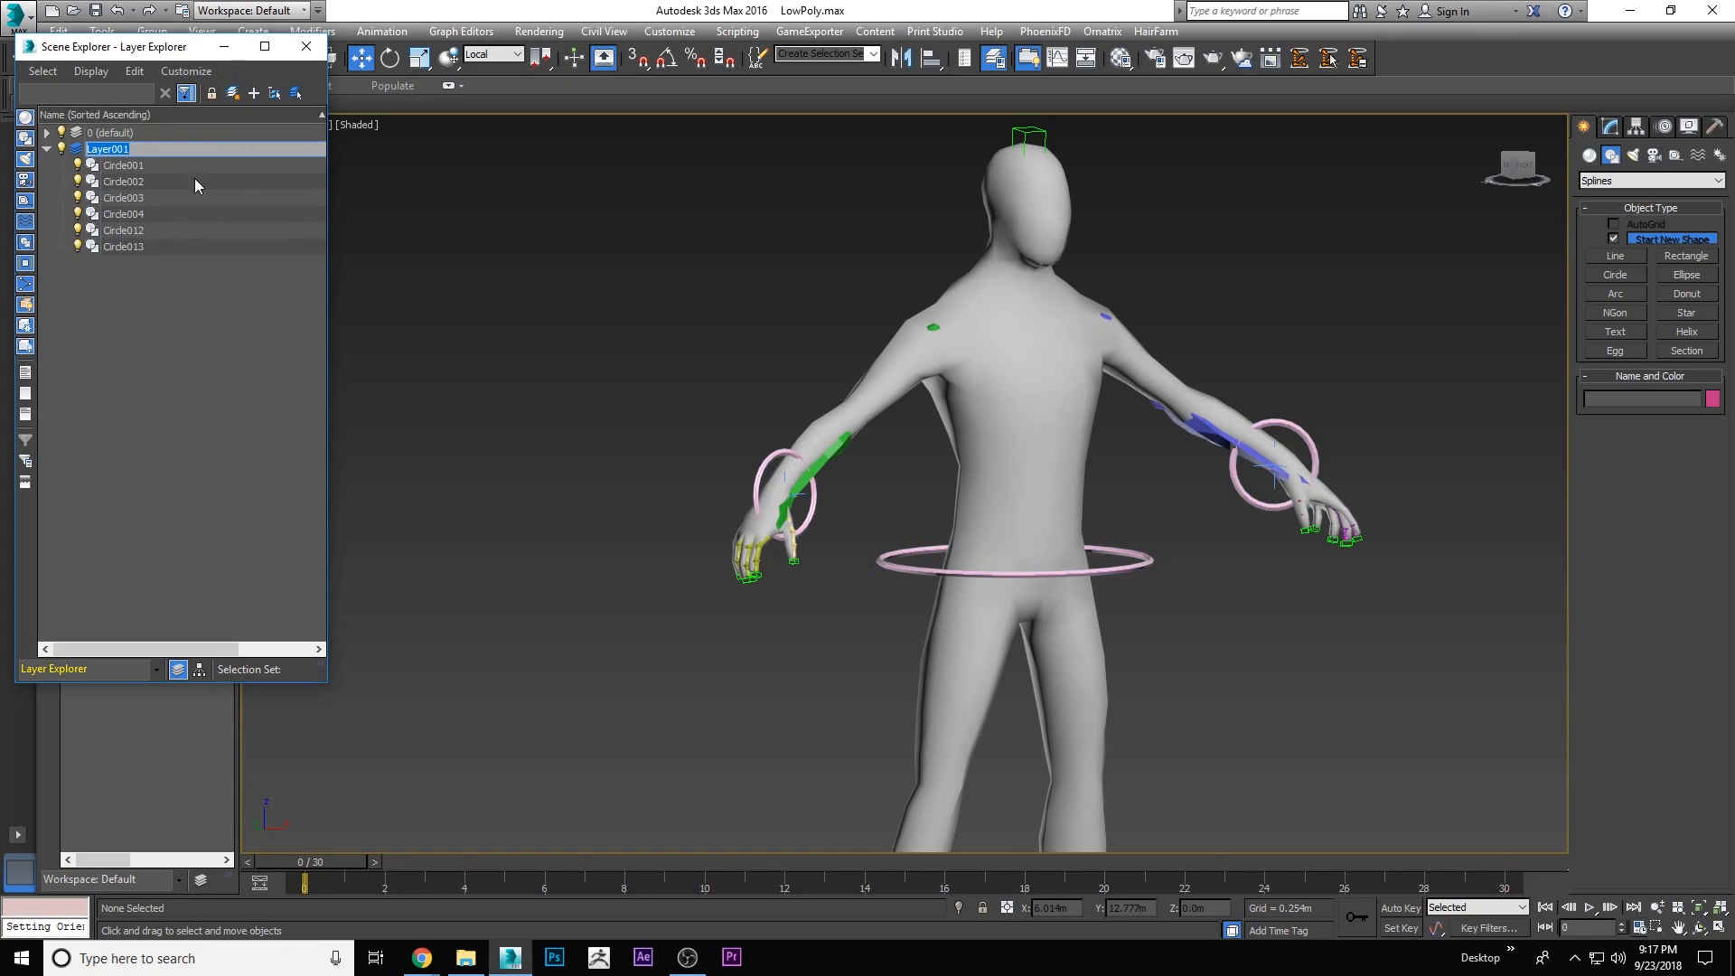
{"action": "type", "text": "Controllers"}
{"action": "left_click", "coordinate": [231, 303]}
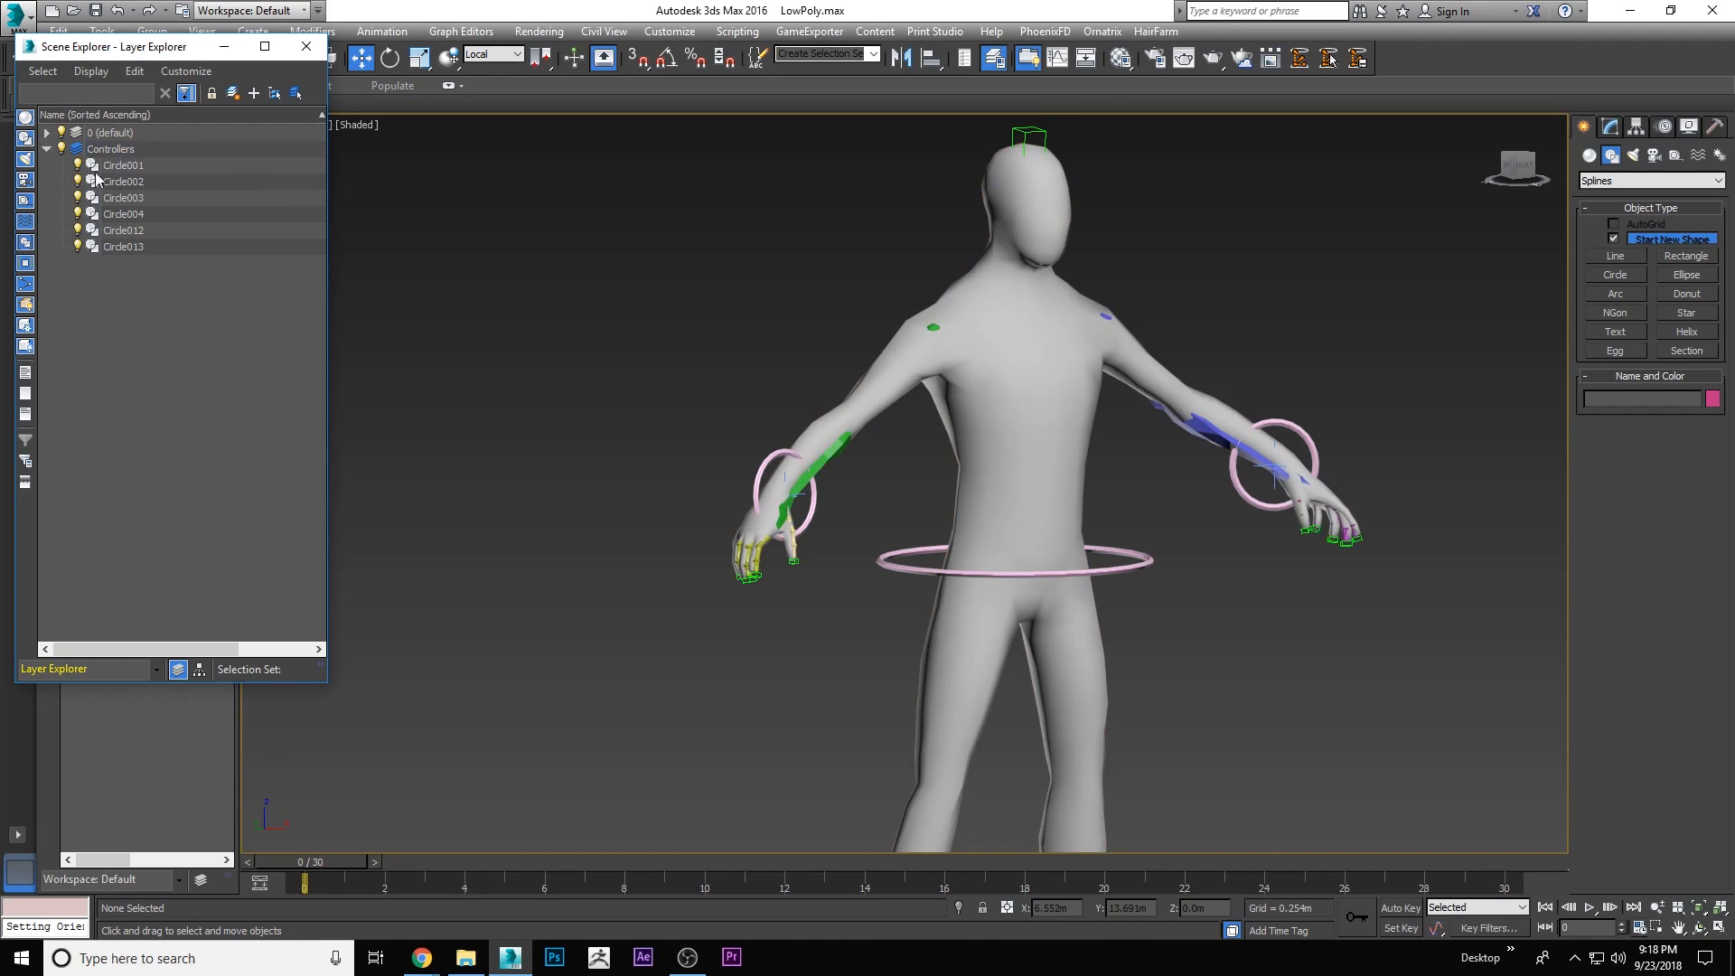
Toggle the Controllers layer's visibility several times and leave the layer hidden
{"action": "left_click", "coordinate": [61, 149]}
{"action": "left_click", "coordinate": [61, 149]}
{"action": "left_click", "coordinate": [62, 149]}
{"action": "left_click", "coordinate": [61, 150]}
{"action": "left_click", "coordinate": [61, 149]}
{"action": "left_click", "coordinate": [61, 149]}
{"action": "left_click", "coordinate": [62, 150]}
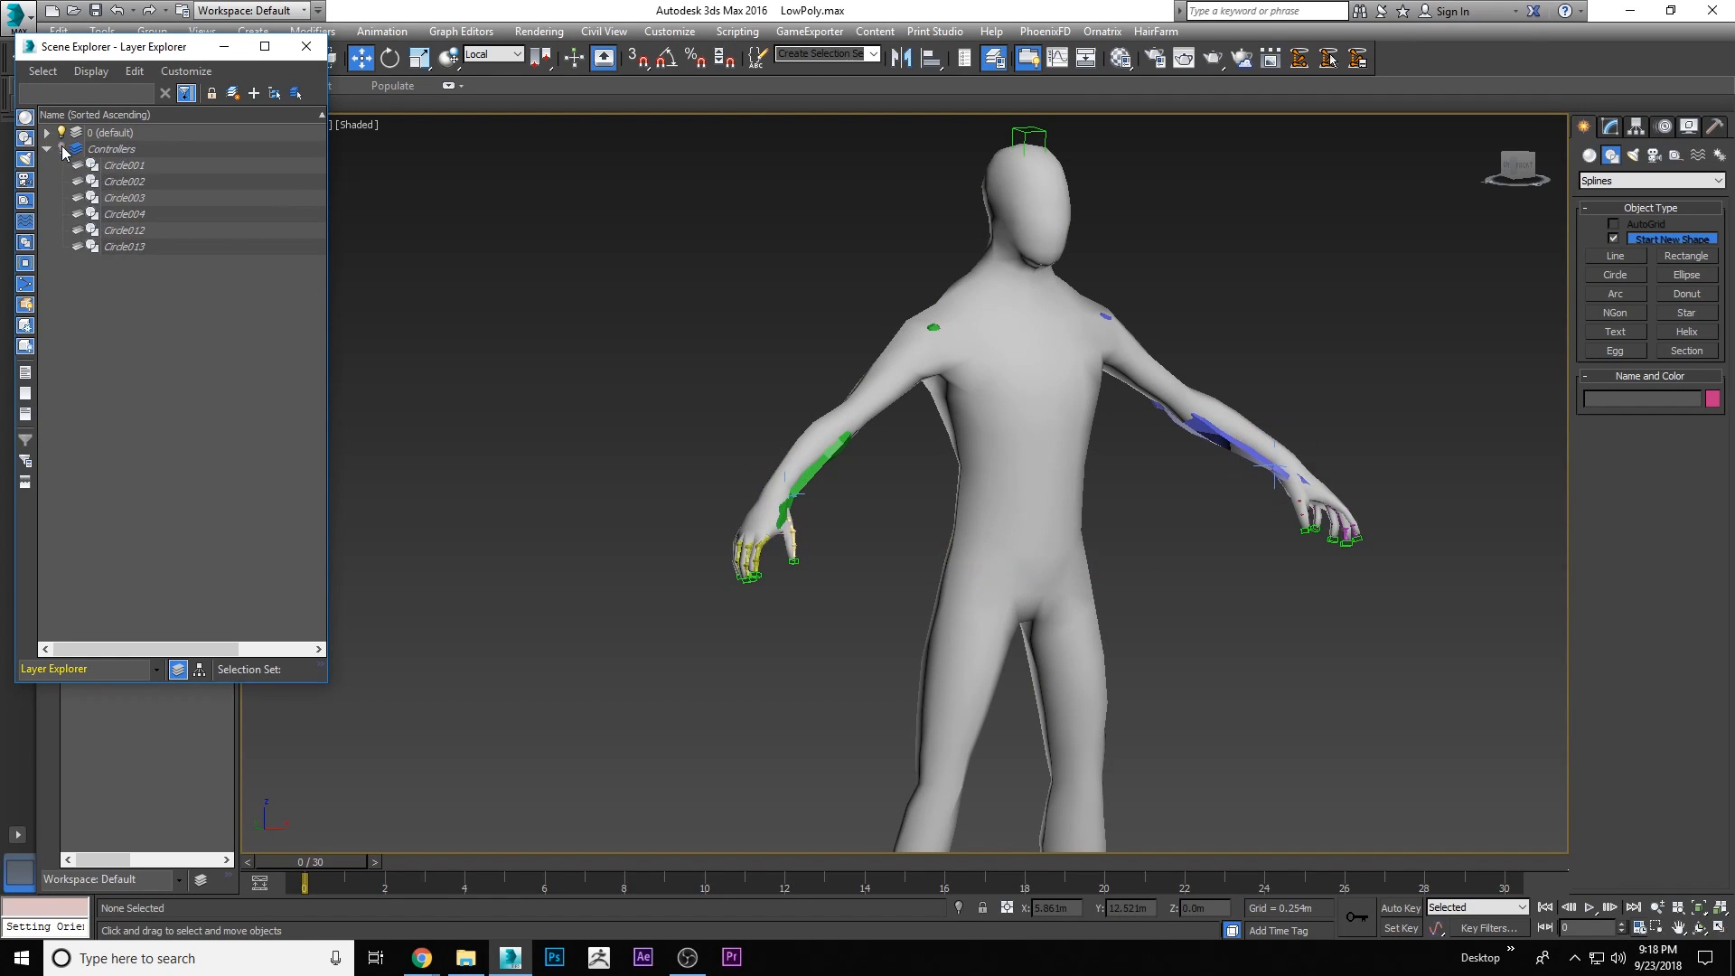
Select the body mesh and put it on a new layer named Body
{"action": "left_click", "coordinate": [938, 418]}
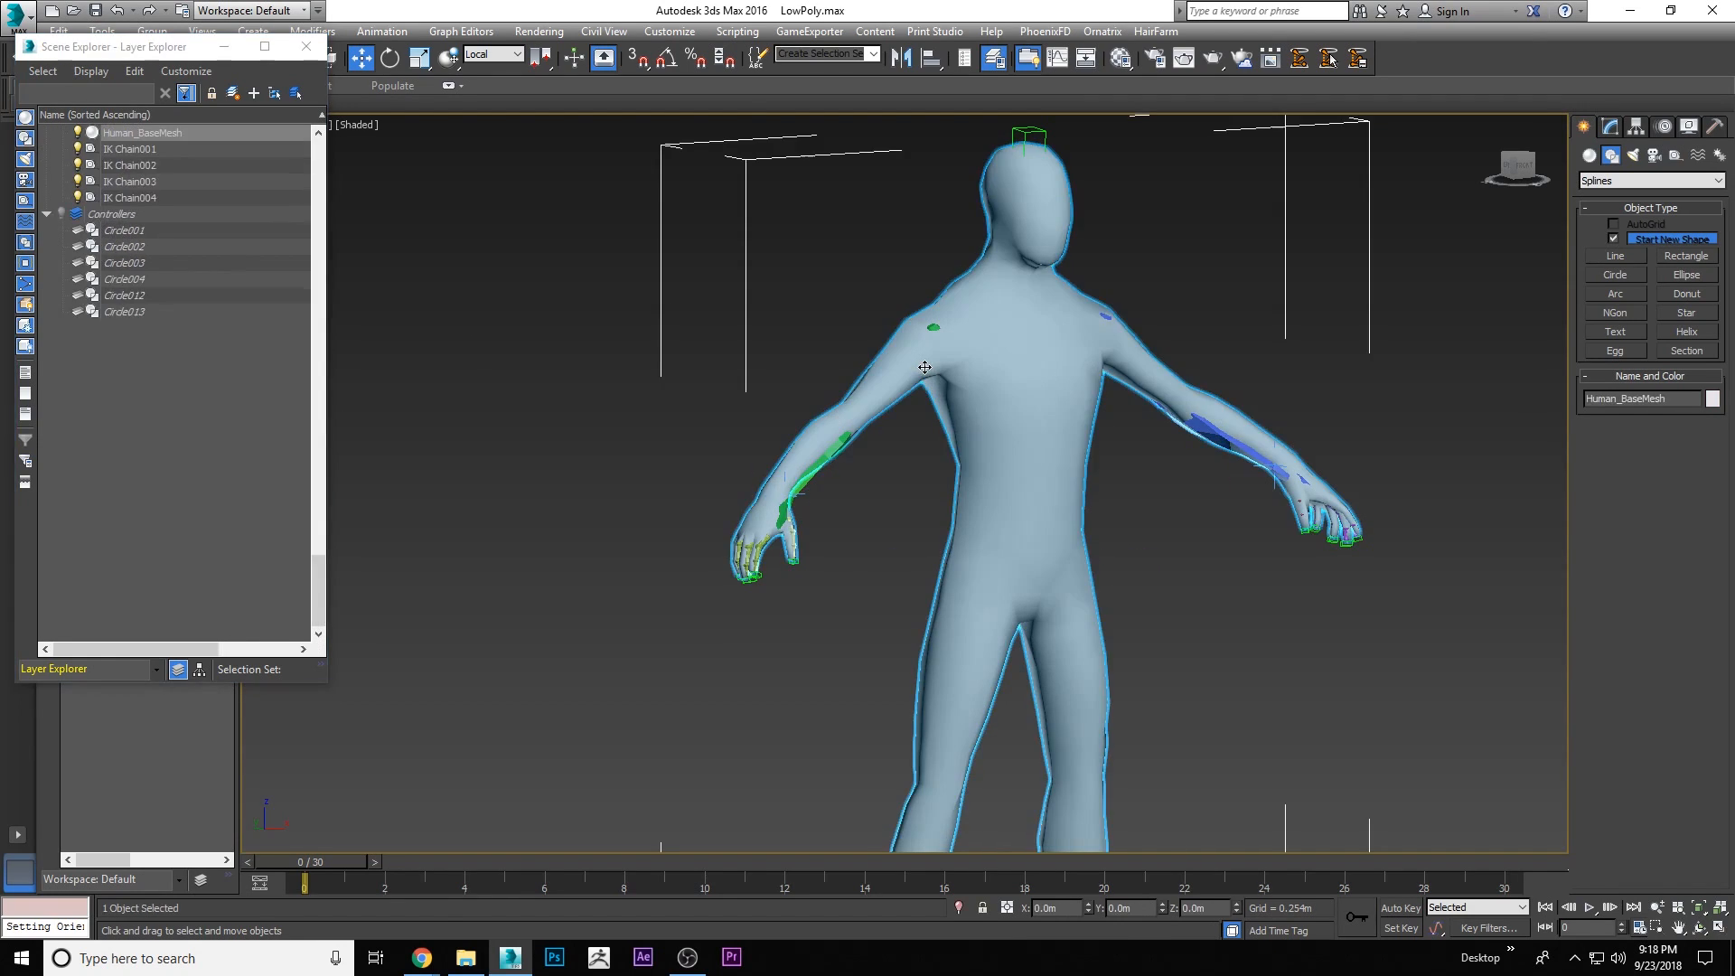
{"action": "left_click", "coordinate": [233, 93]}
{"action": "type", "text": "Body"}
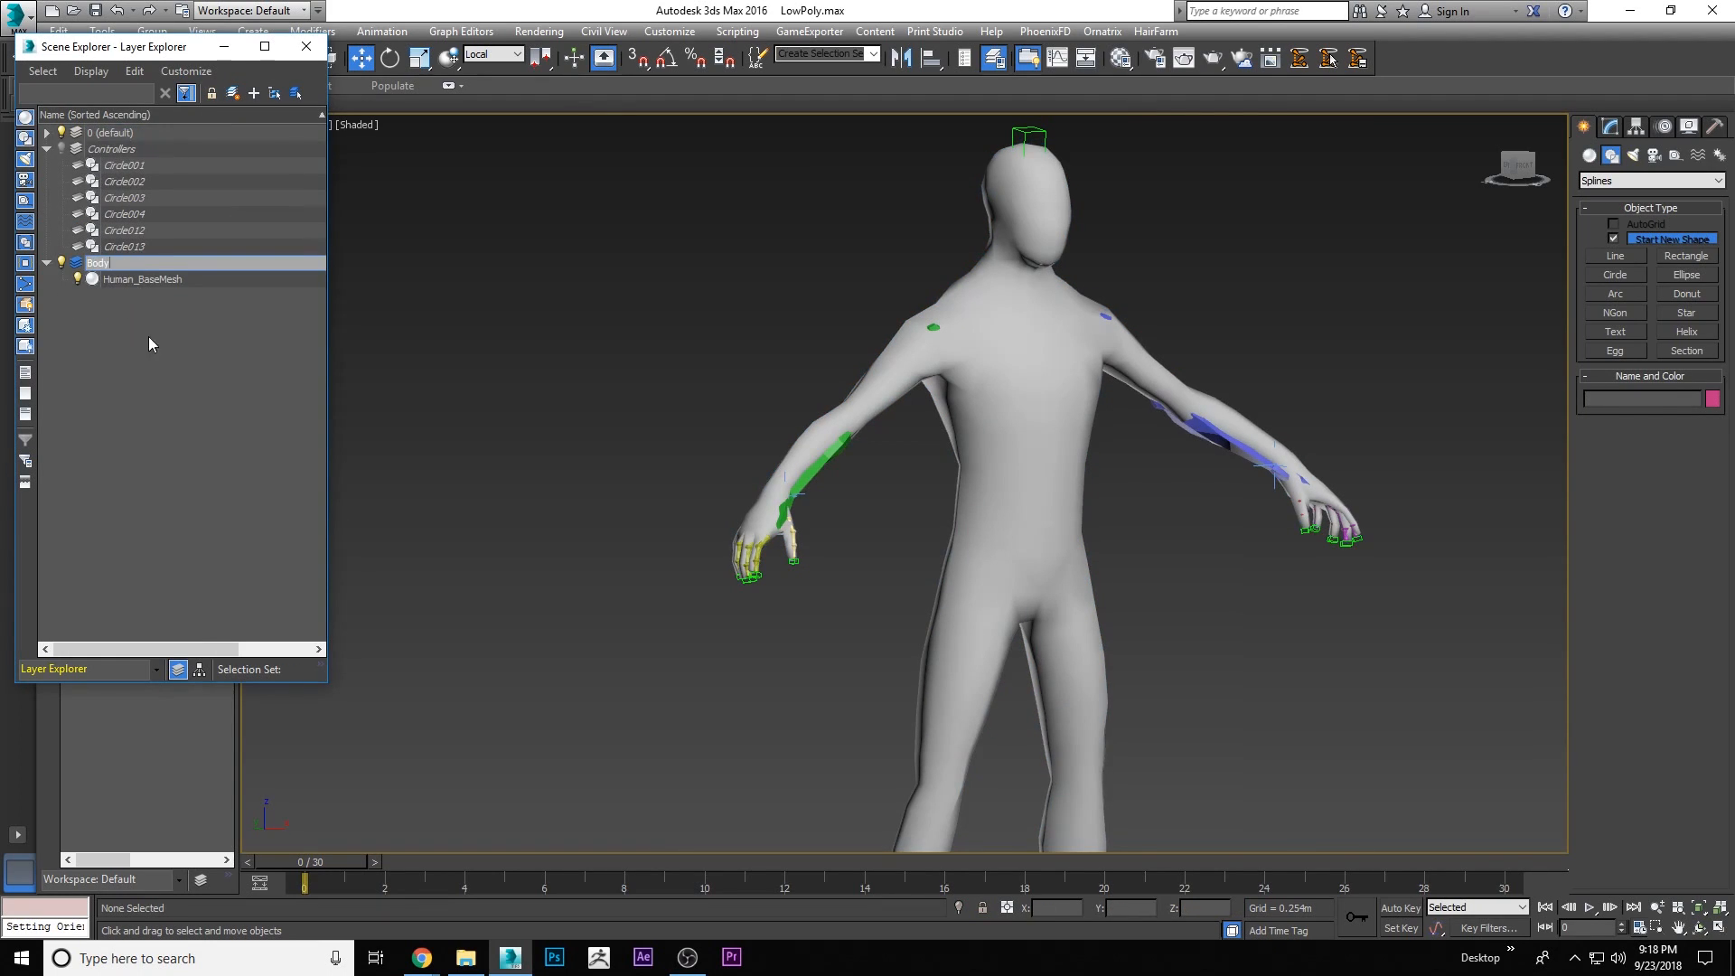
{"action": "key", "text": "Return"}
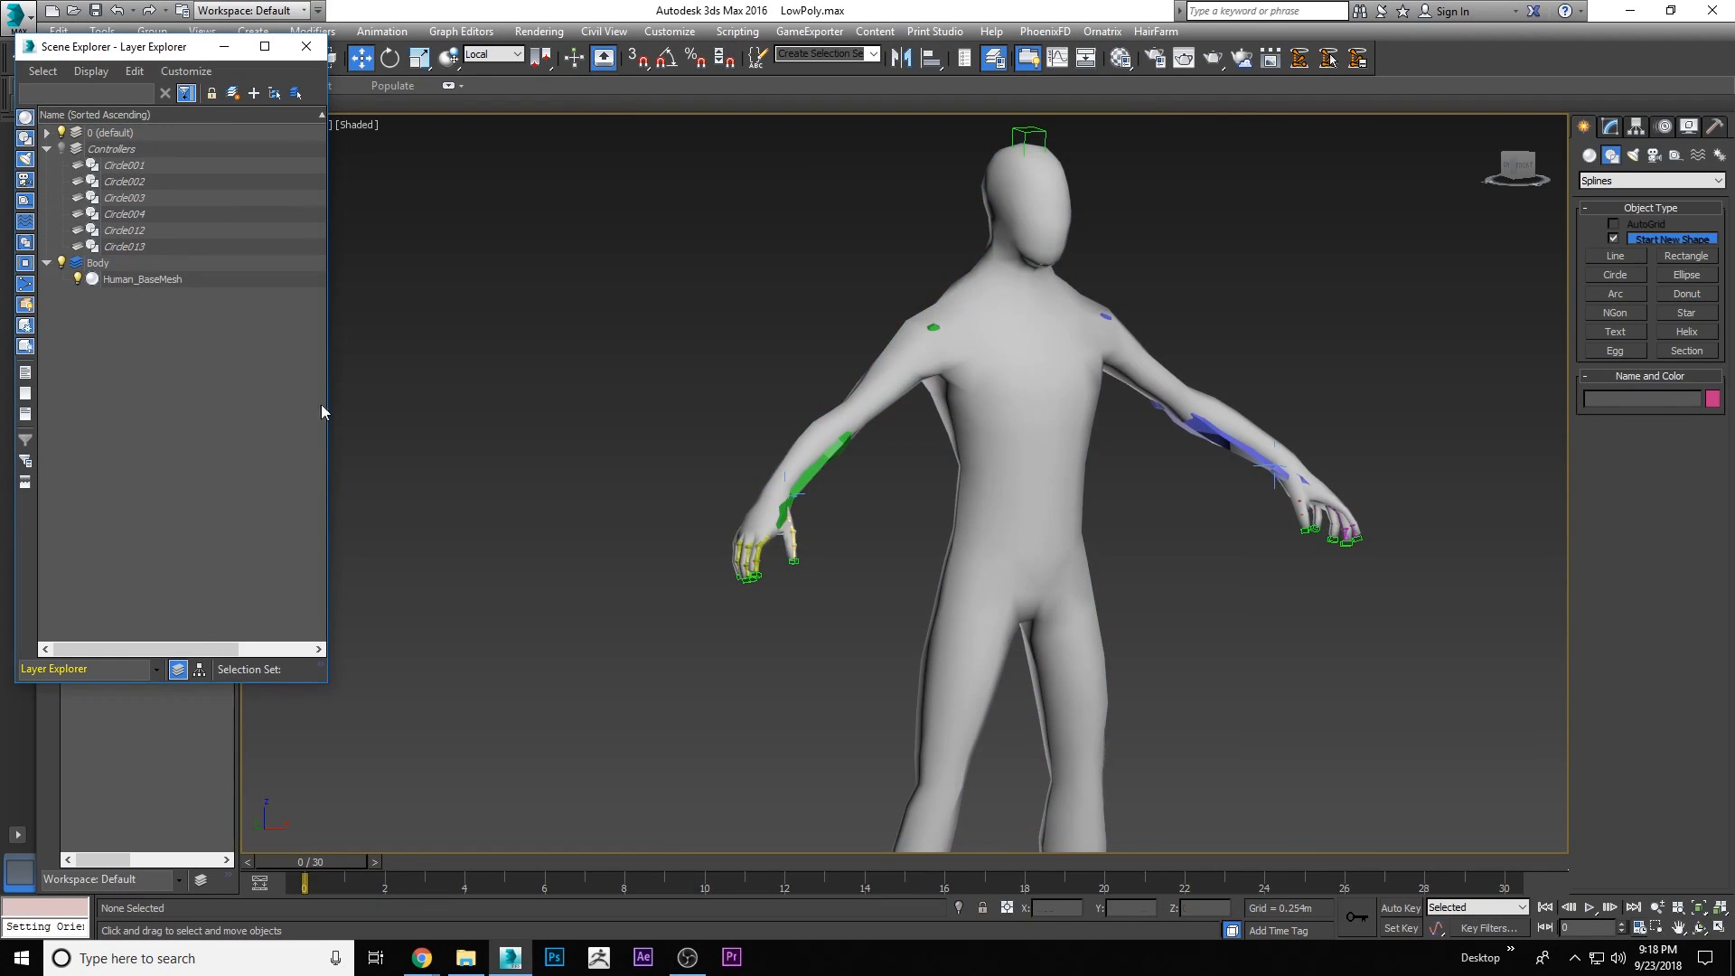
Toggle the Body layer's visibility and leave it hidden so only the Biped remains in the viewport
{"action": "left_click", "coordinate": [61, 263]}
{"action": "left_click", "coordinate": [62, 263]}
{"action": "left_click", "coordinate": [62, 263]}
{"action": "left_click", "coordinate": [61, 263]}
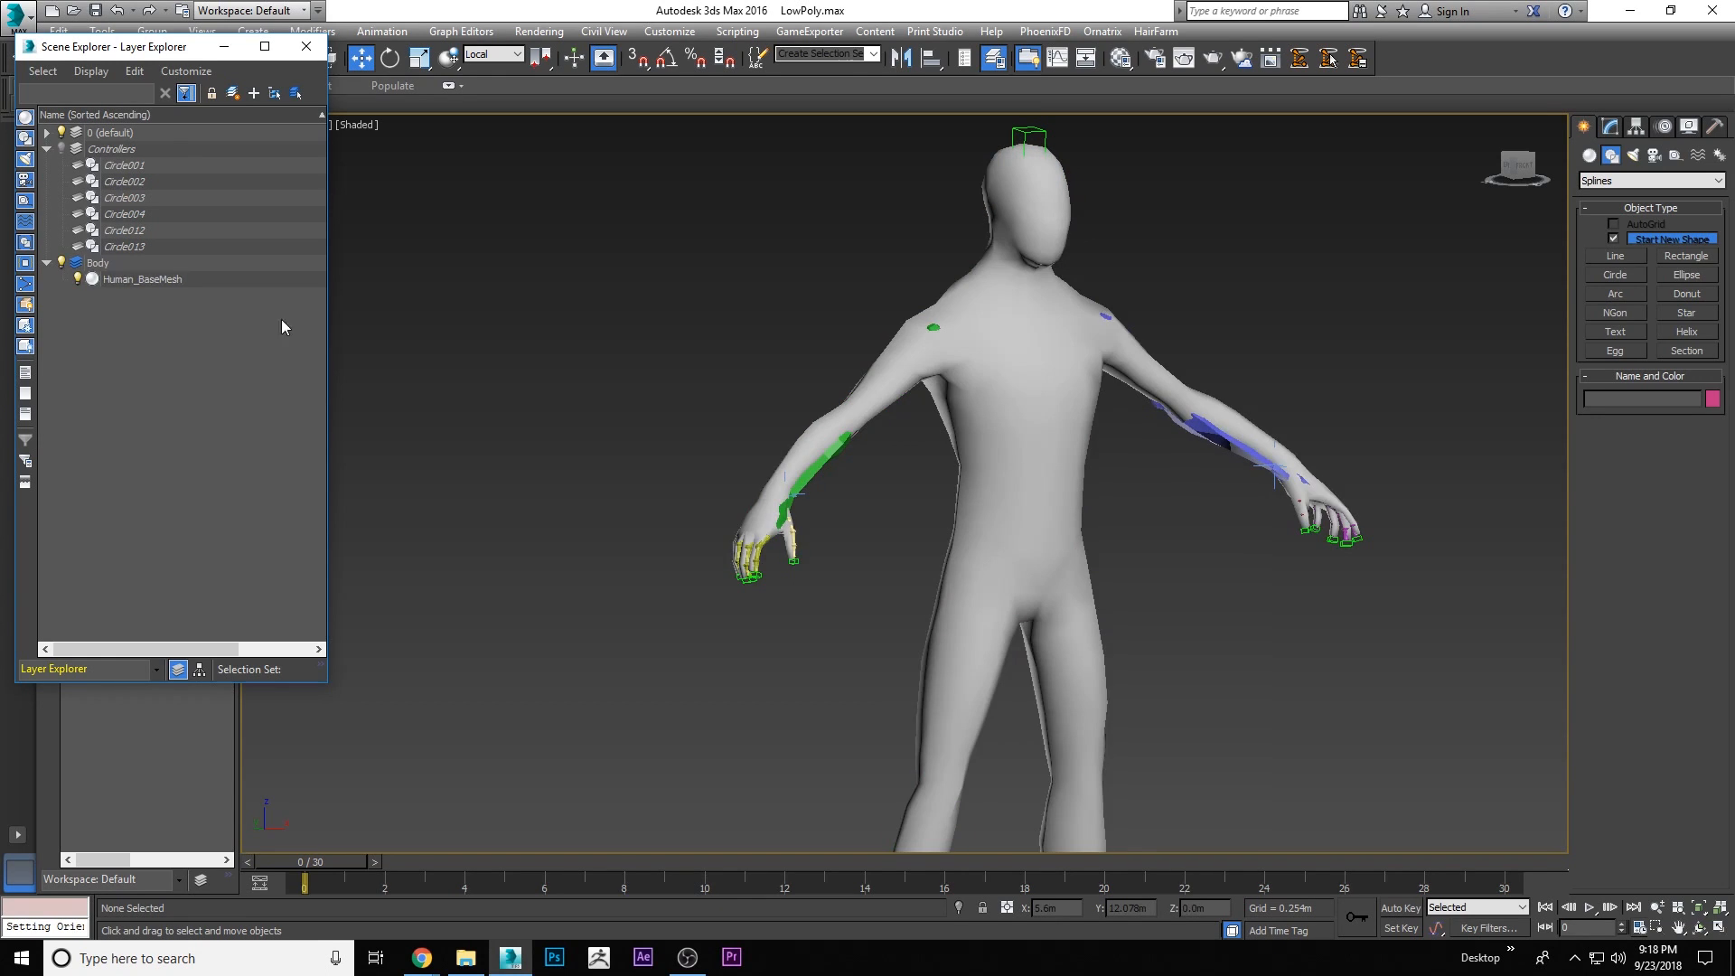
{"action": "left_click", "coordinate": [61, 264]}
Select the entire Biped skeleton and put it on a new layer named Rig
{"action": "left_click", "coordinate": [871, 345]}
{"action": "scroll", "coordinate": [768, 280], "scroll_direction": "down", "scroll_amount": 5}
{"action": "left_click_drag", "start_coordinate": [620, 182], "coordinate": [1108, 544]}
{"action": "left_click", "coordinate": [227, 97]}
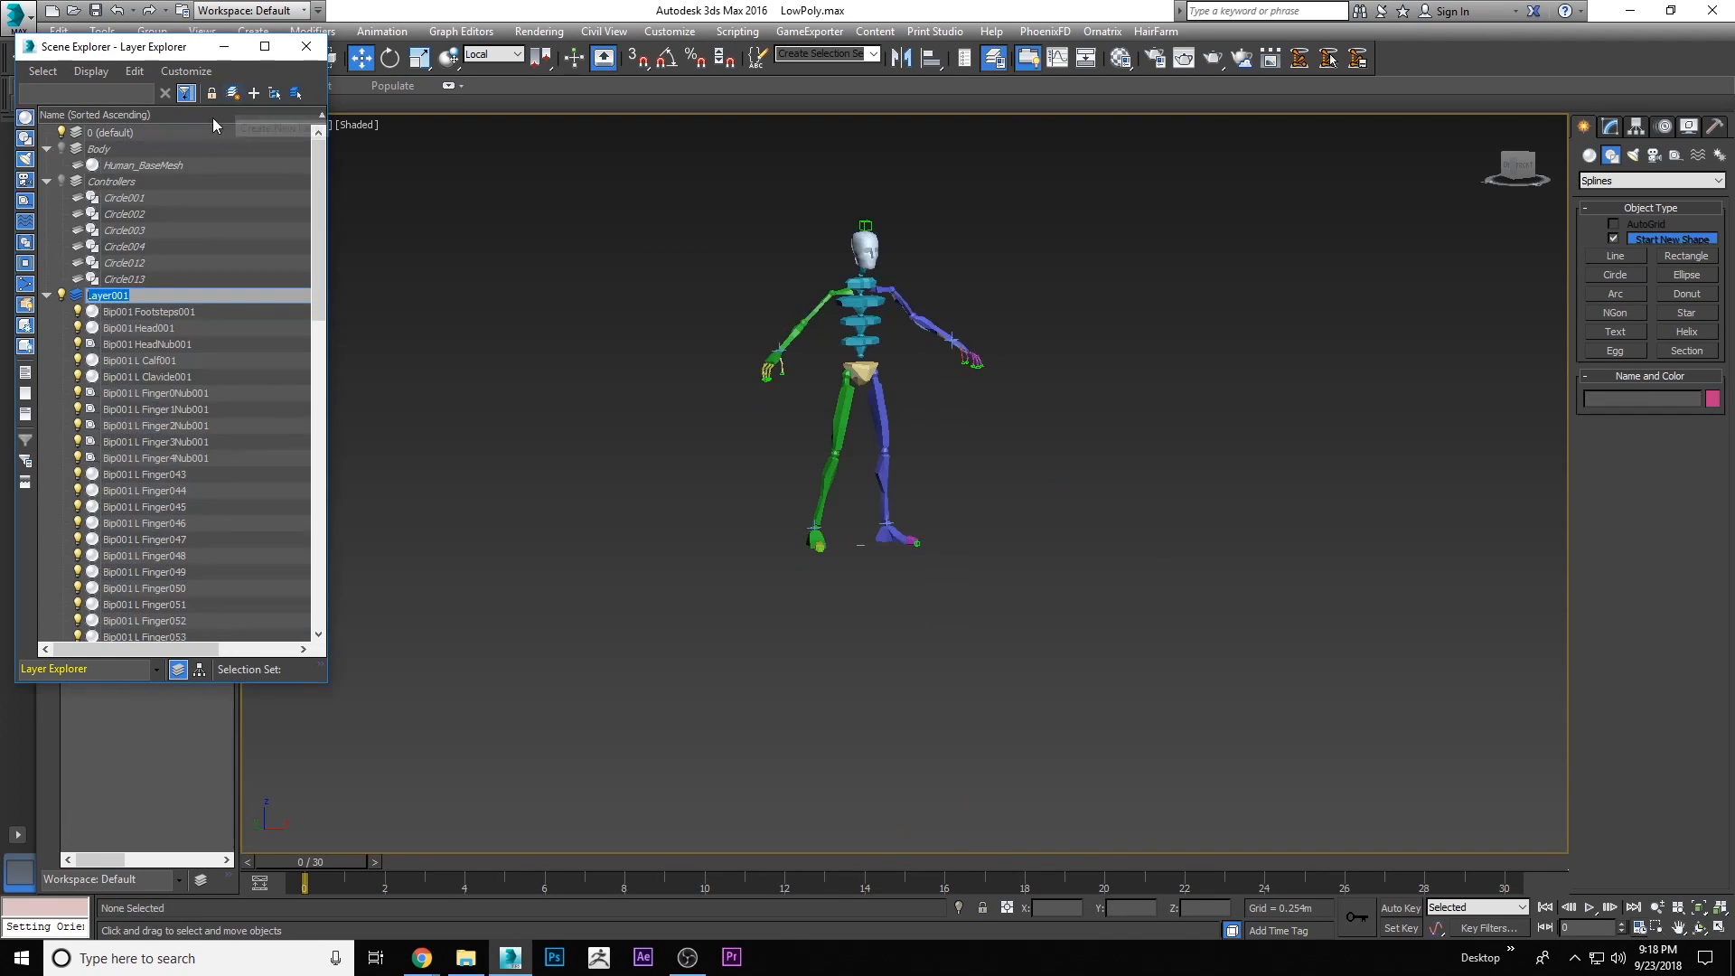
{"action": "type", "text": "Rig"}
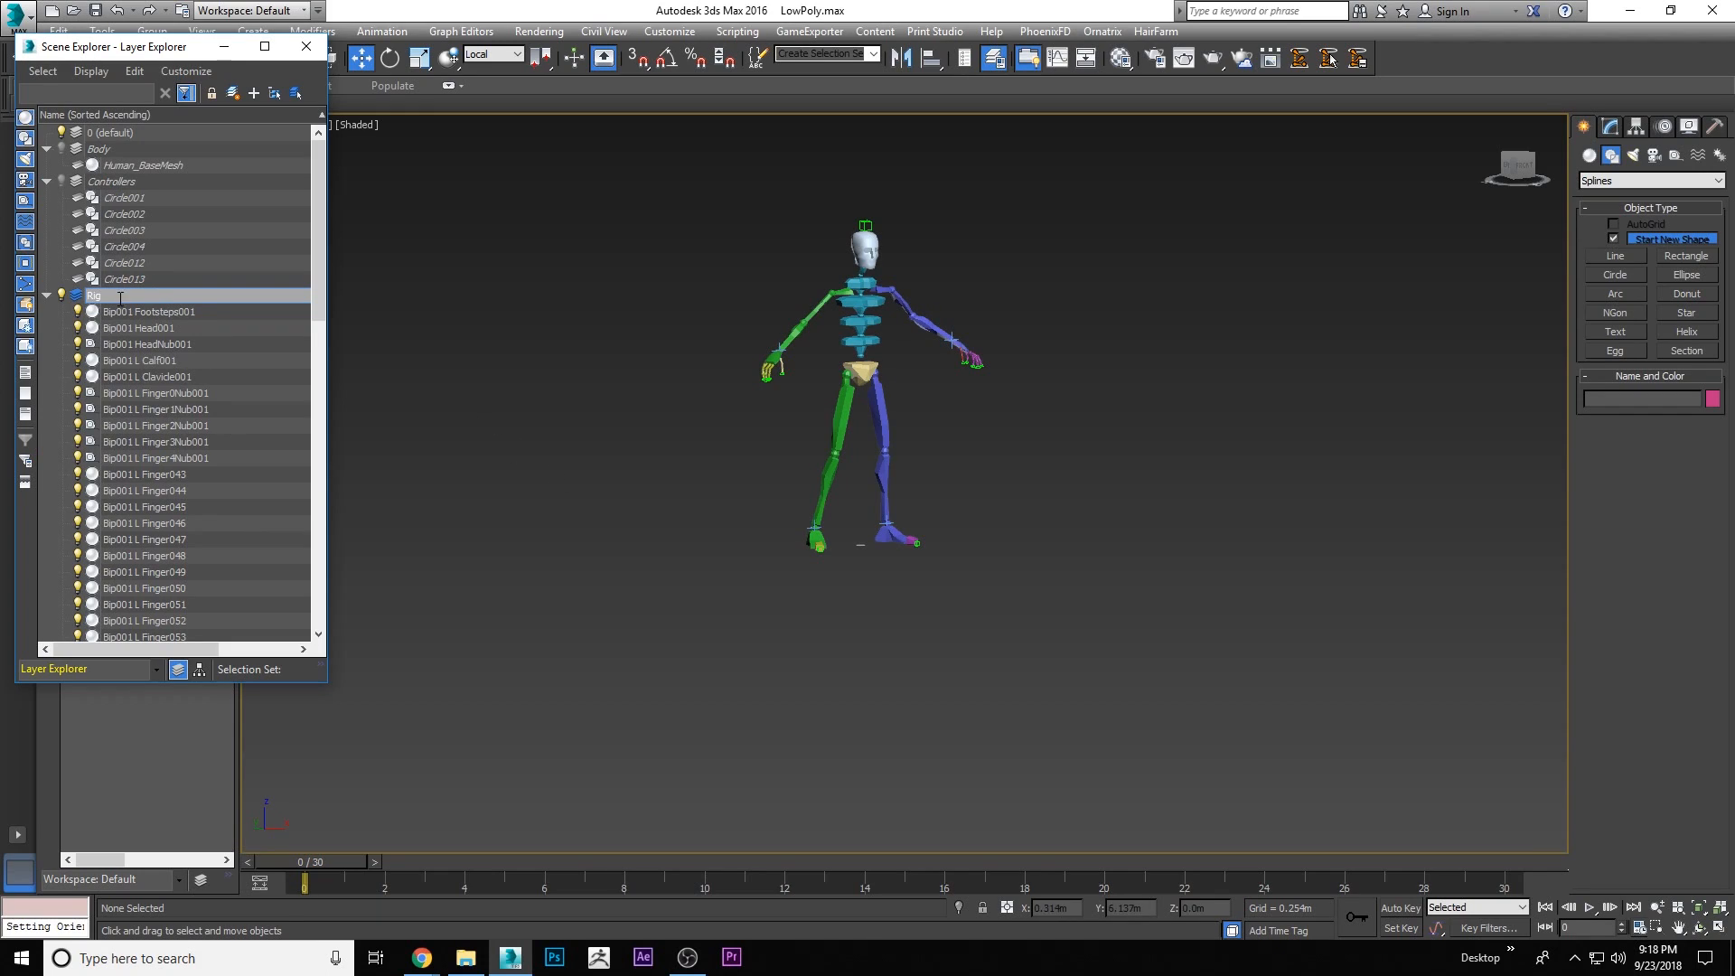
Collapse the Rig layer and test its visibility by hiding and showing it
{"action": "left_click", "coordinate": [46, 295]}
{"action": "left_click", "coordinate": [60, 295]}
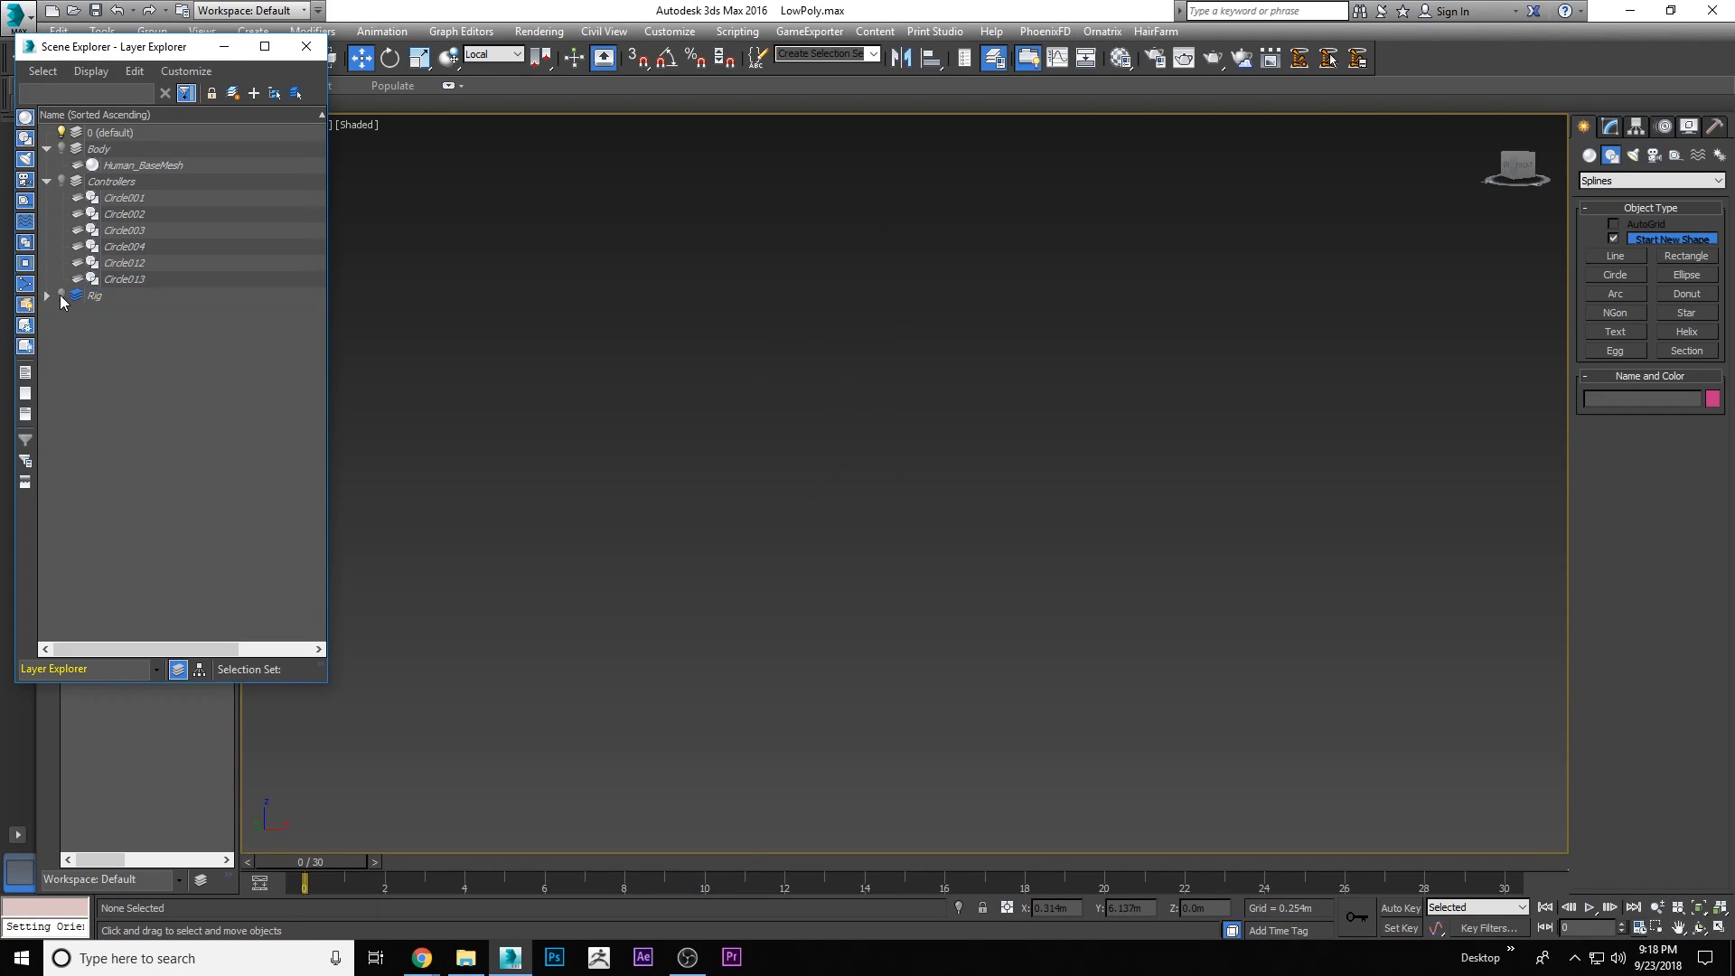
{"action": "left_click", "coordinate": [60, 295]}
Unhide all objects including all layers, and hide only the Rig layer
{"action": "right_click", "coordinate": [723, 466]}
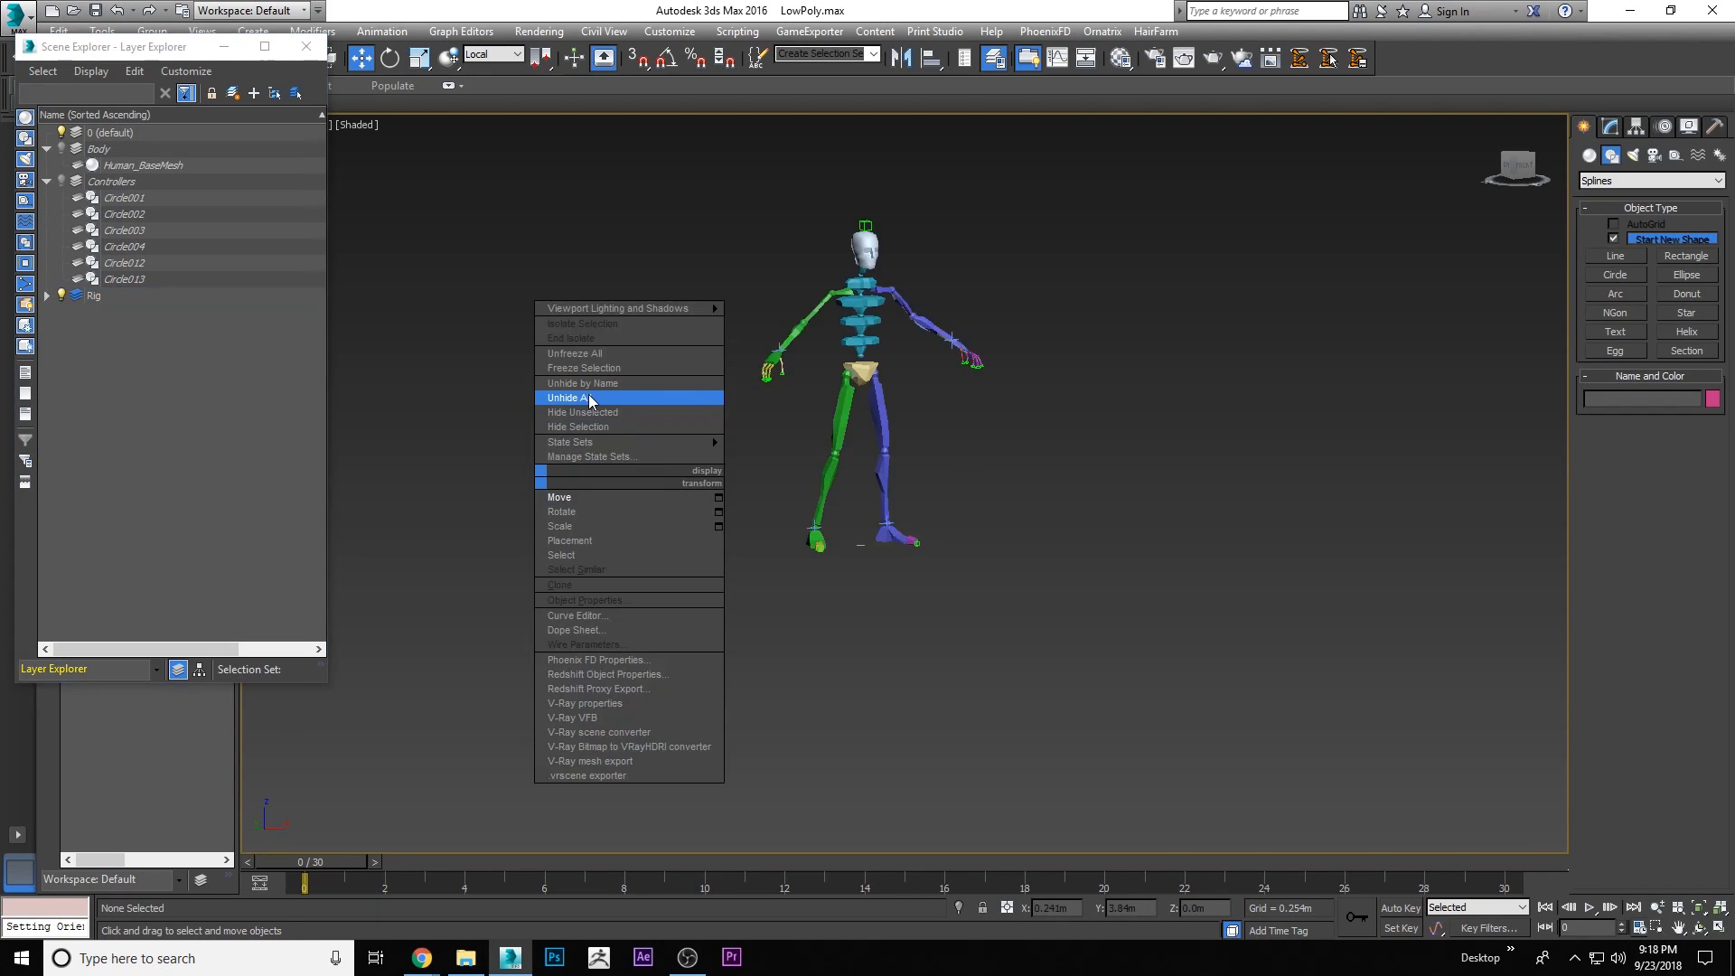
{"action": "left_click", "coordinate": [705, 399]}
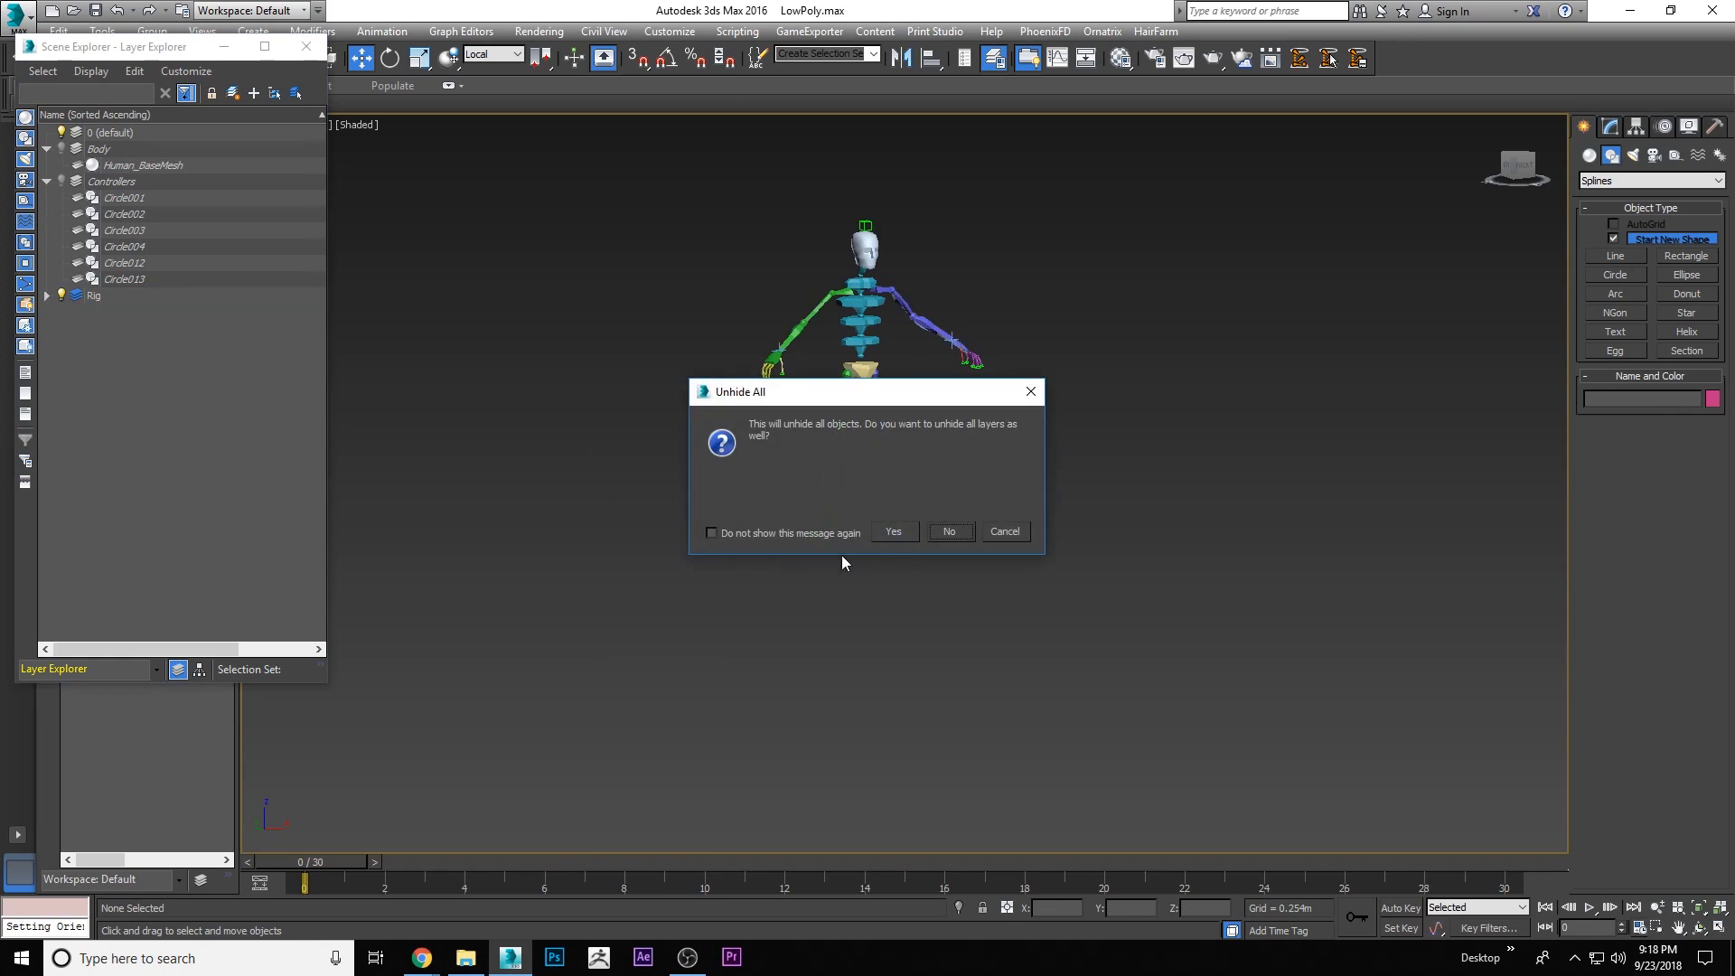
{"action": "left_click", "coordinate": [893, 532]}
{"action": "scroll", "coordinate": [1014, 408], "scroll_direction": "up", "scroll_amount": 8}
{"action": "right_click", "coordinate": [1089, 270]}
{"action": "scroll", "coordinate": [1065, 304], "scroll_direction": "down", "scroll_amount": 6}
{"action": "left_click", "coordinate": [60, 295]}
Select the body mesh and move the timeline to frame 30 to view the test pose
{"action": "left_click", "coordinate": [903, 434]}
{"action": "middle_click_drag", "start_coordinate": [1002, 462], "coordinate": [1008, 263]}
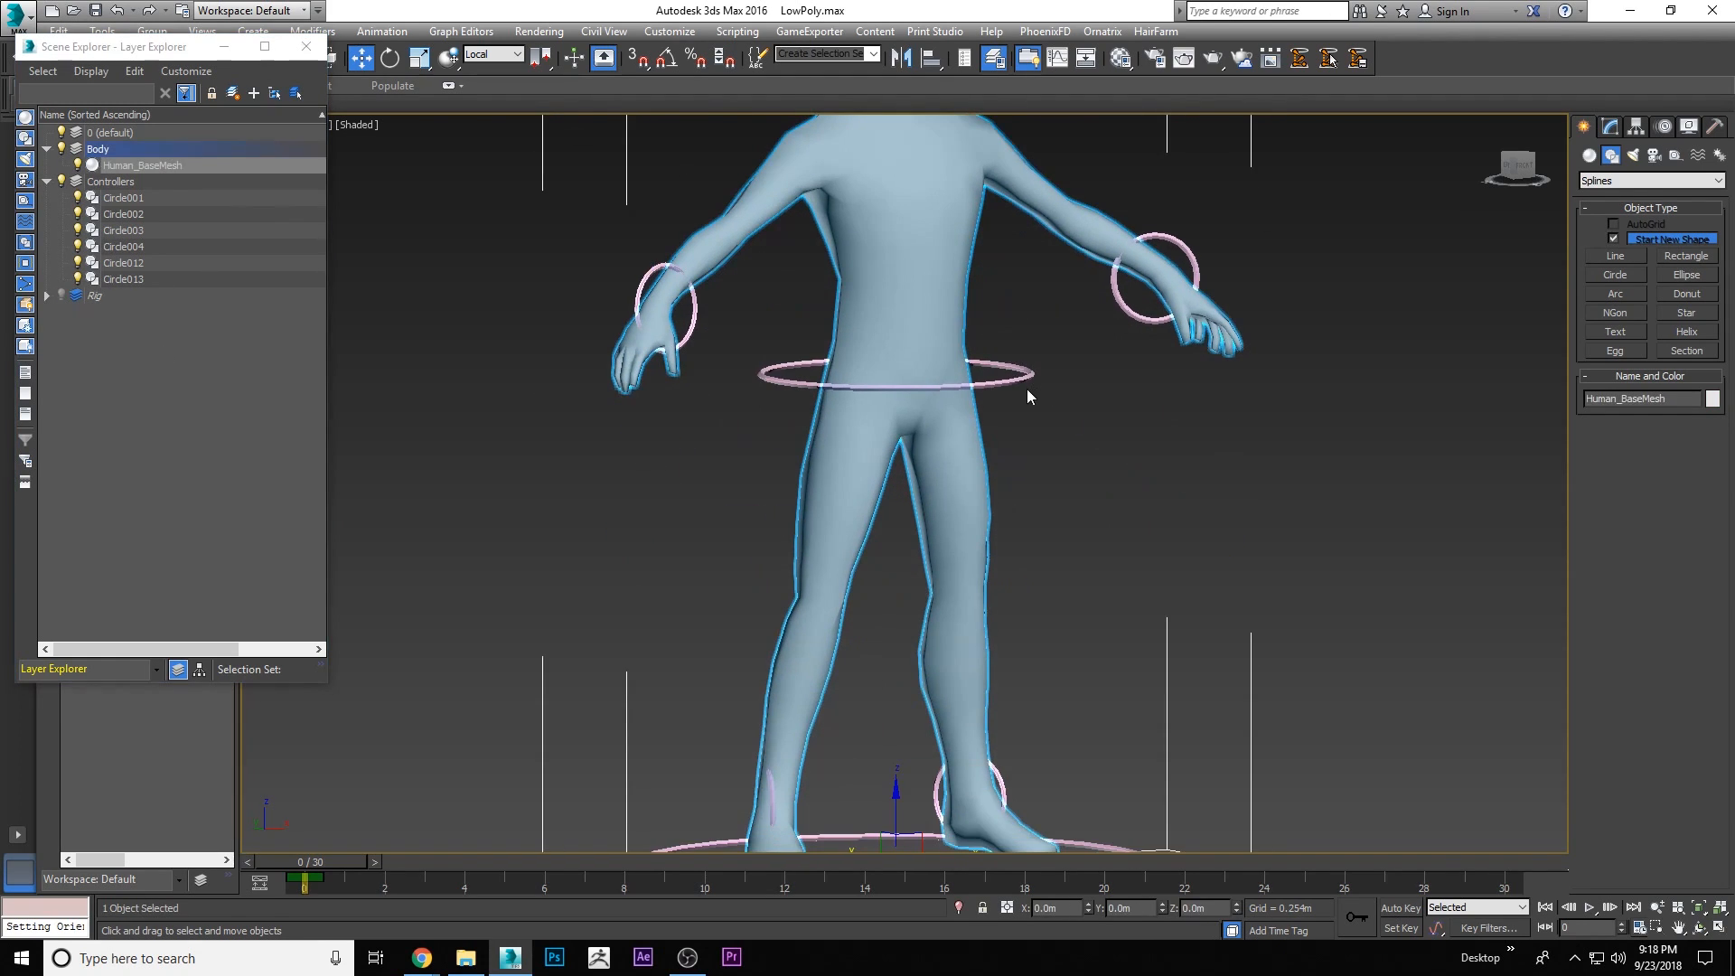
{"action": "scroll", "coordinate": [1033, 394], "scroll_direction": "down", "scroll_amount": 3}
{"action": "left_click_drag", "start_coordinate": [359, 862], "coordinate": [1575, 935]}
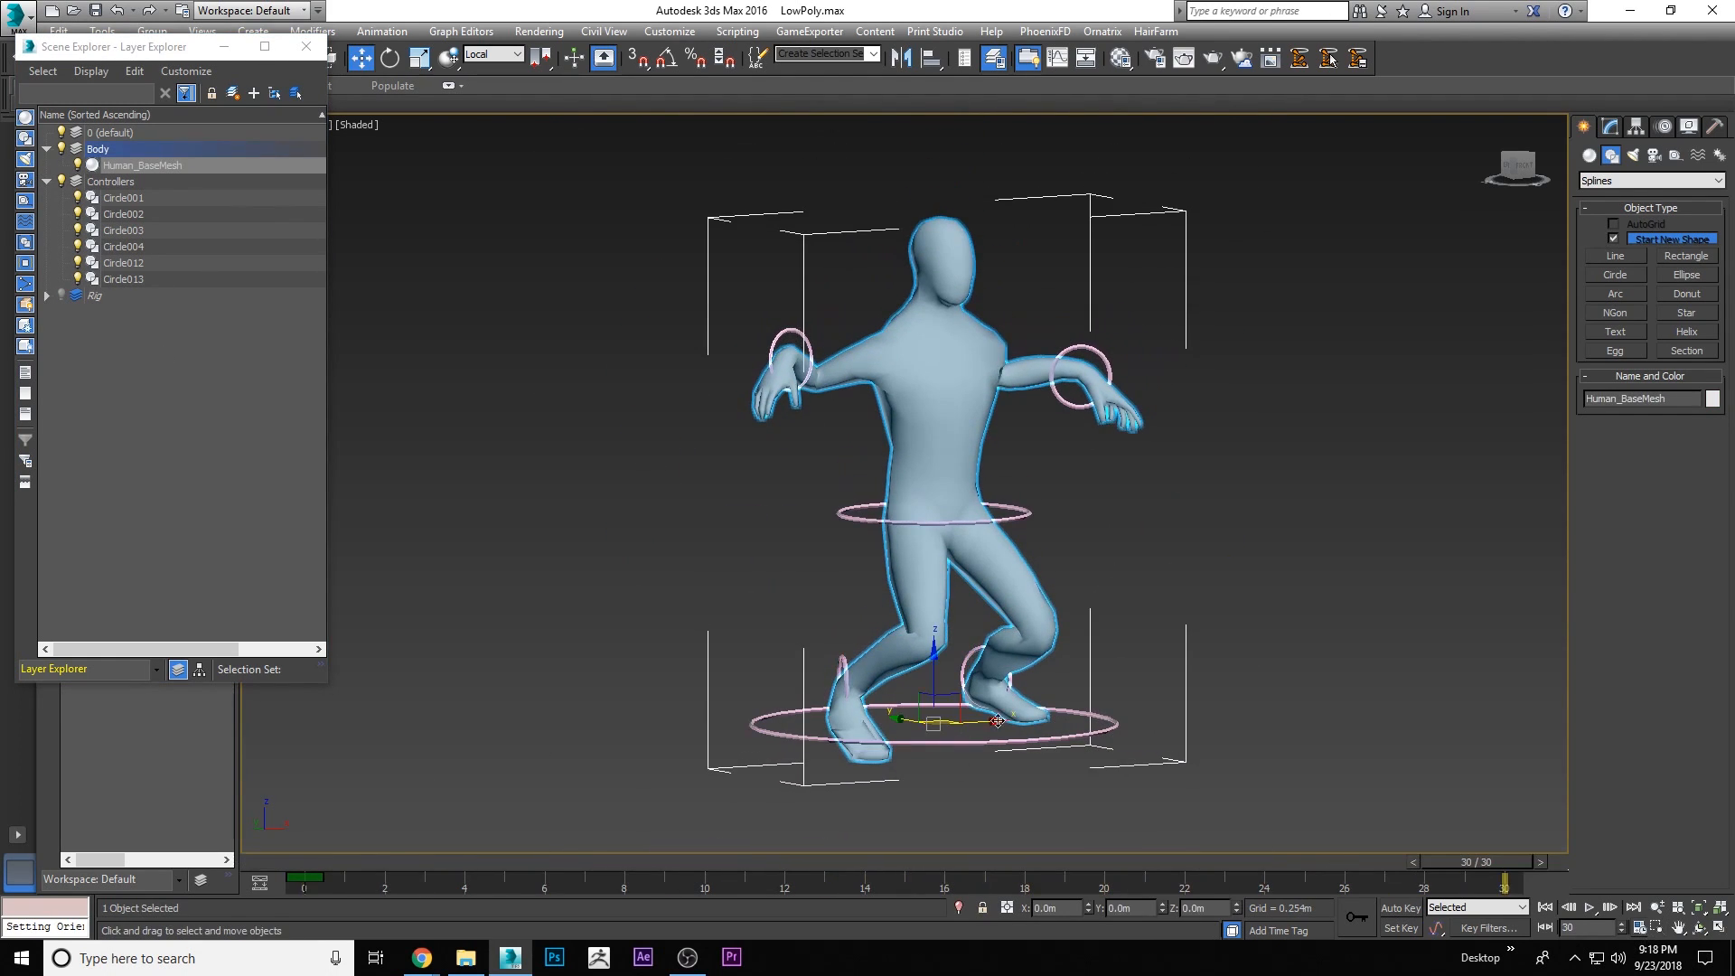
Turn on Auto Key and test the leg deformation by trying to lower the waist control circle
{"action": "left_click", "coordinate": [1006, 515]}
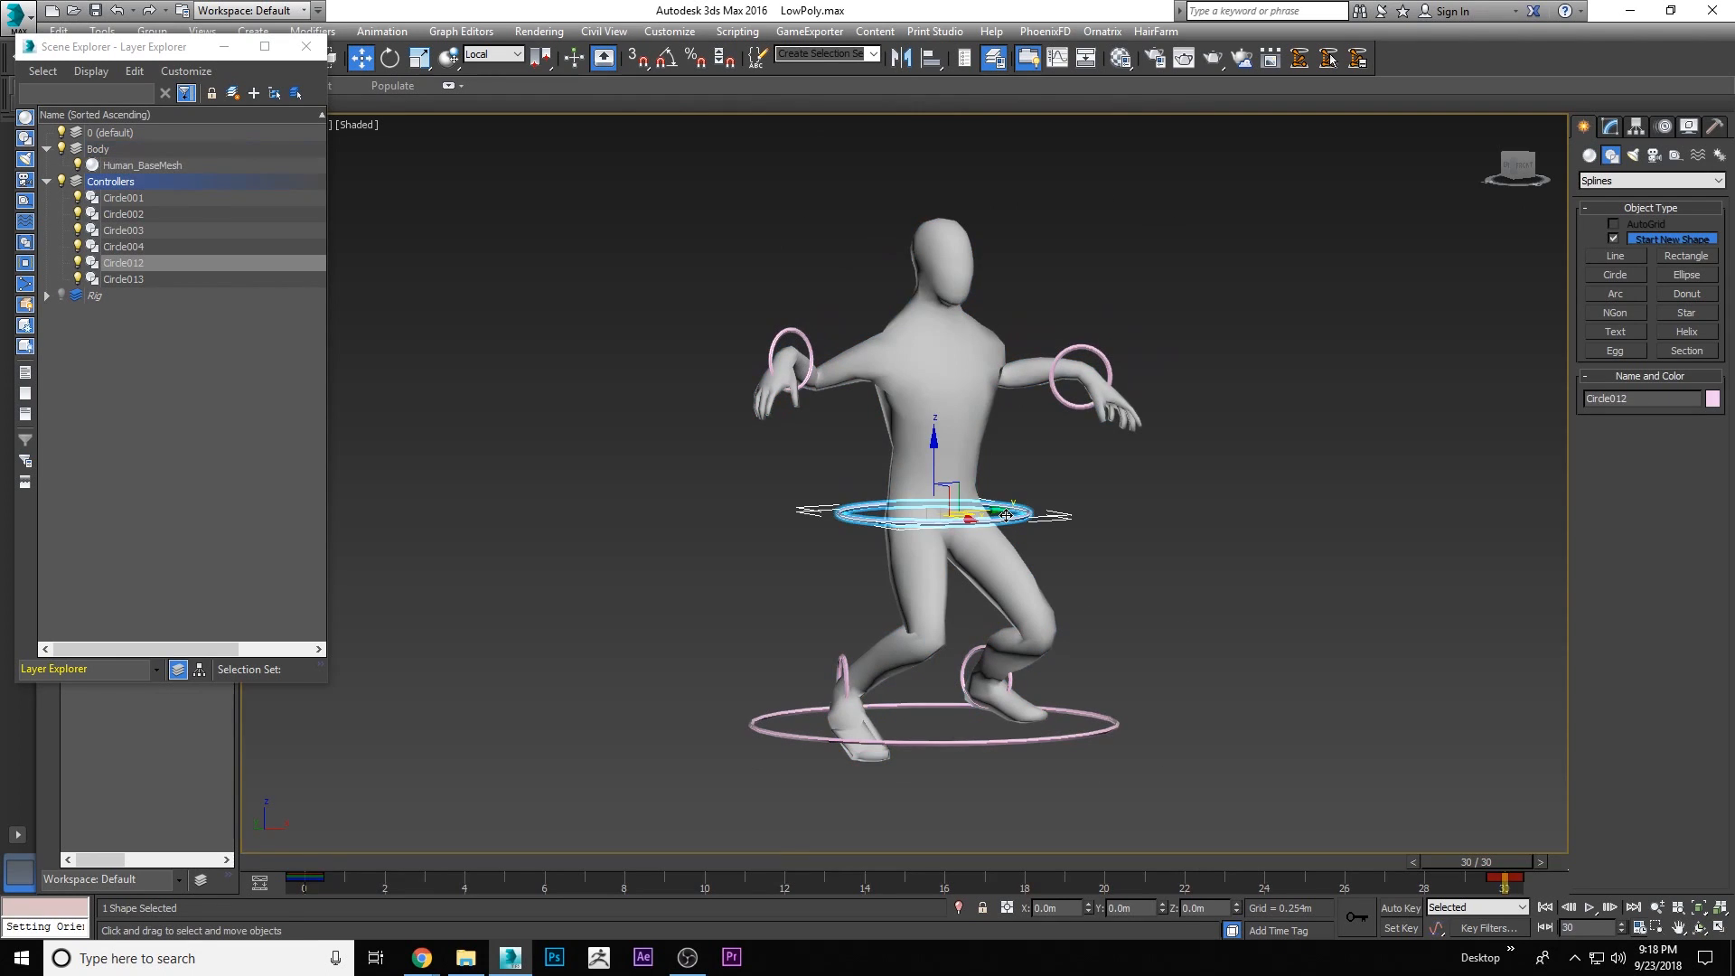
{"action": "key", "text": "n"}
{"action": "left_click_drag", "start_coordinate": [933, 460], "coordinate": [934, 730]}
{"action": "right_click", "coordinate": [935, 729]}
{"action": "scroll", "coordinate": [934, 729], "scroll_direction": "up", "scroll_amount": 3}
{"action": "left_click_drag", "start_coordinate": [1479, 861], "coordinate": [1629, 890]}
{"action": "key", "text": "w"}
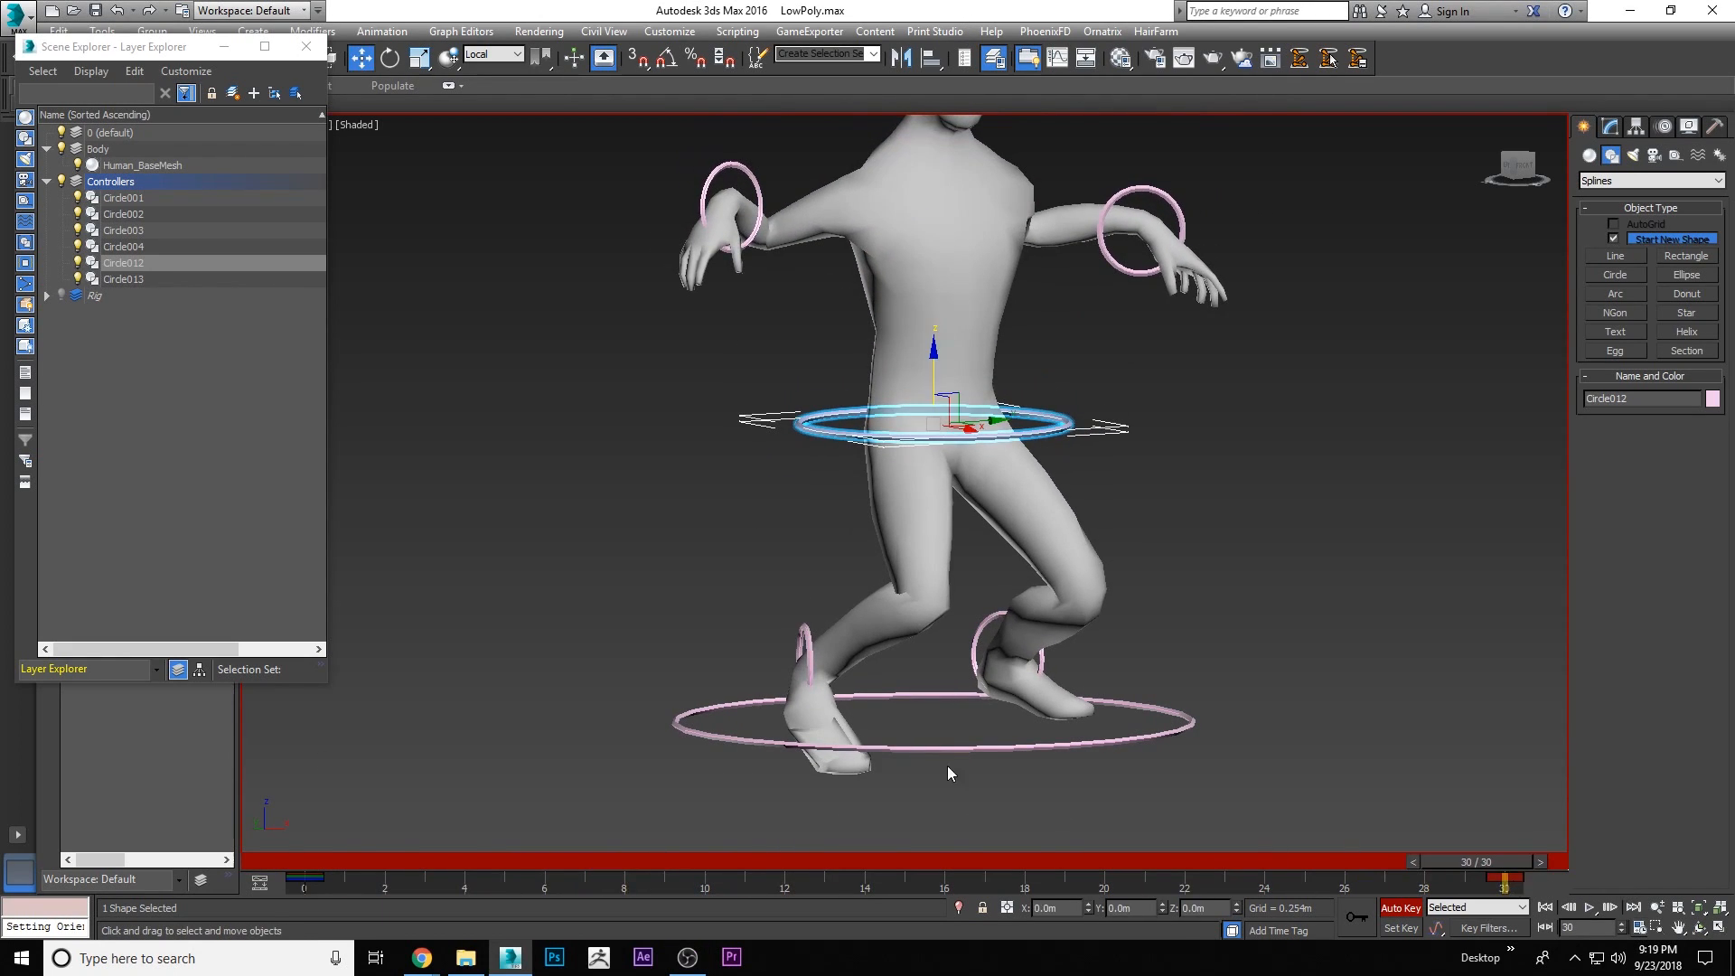
Select the body mesh and switch the viewport to wireframe display
{"action": "scroll", "coordinate": [876, 775], "scroll_direction": "up", "scroll_amount": 5}
{"action": "left_click", "coordinate": [838, 754]}
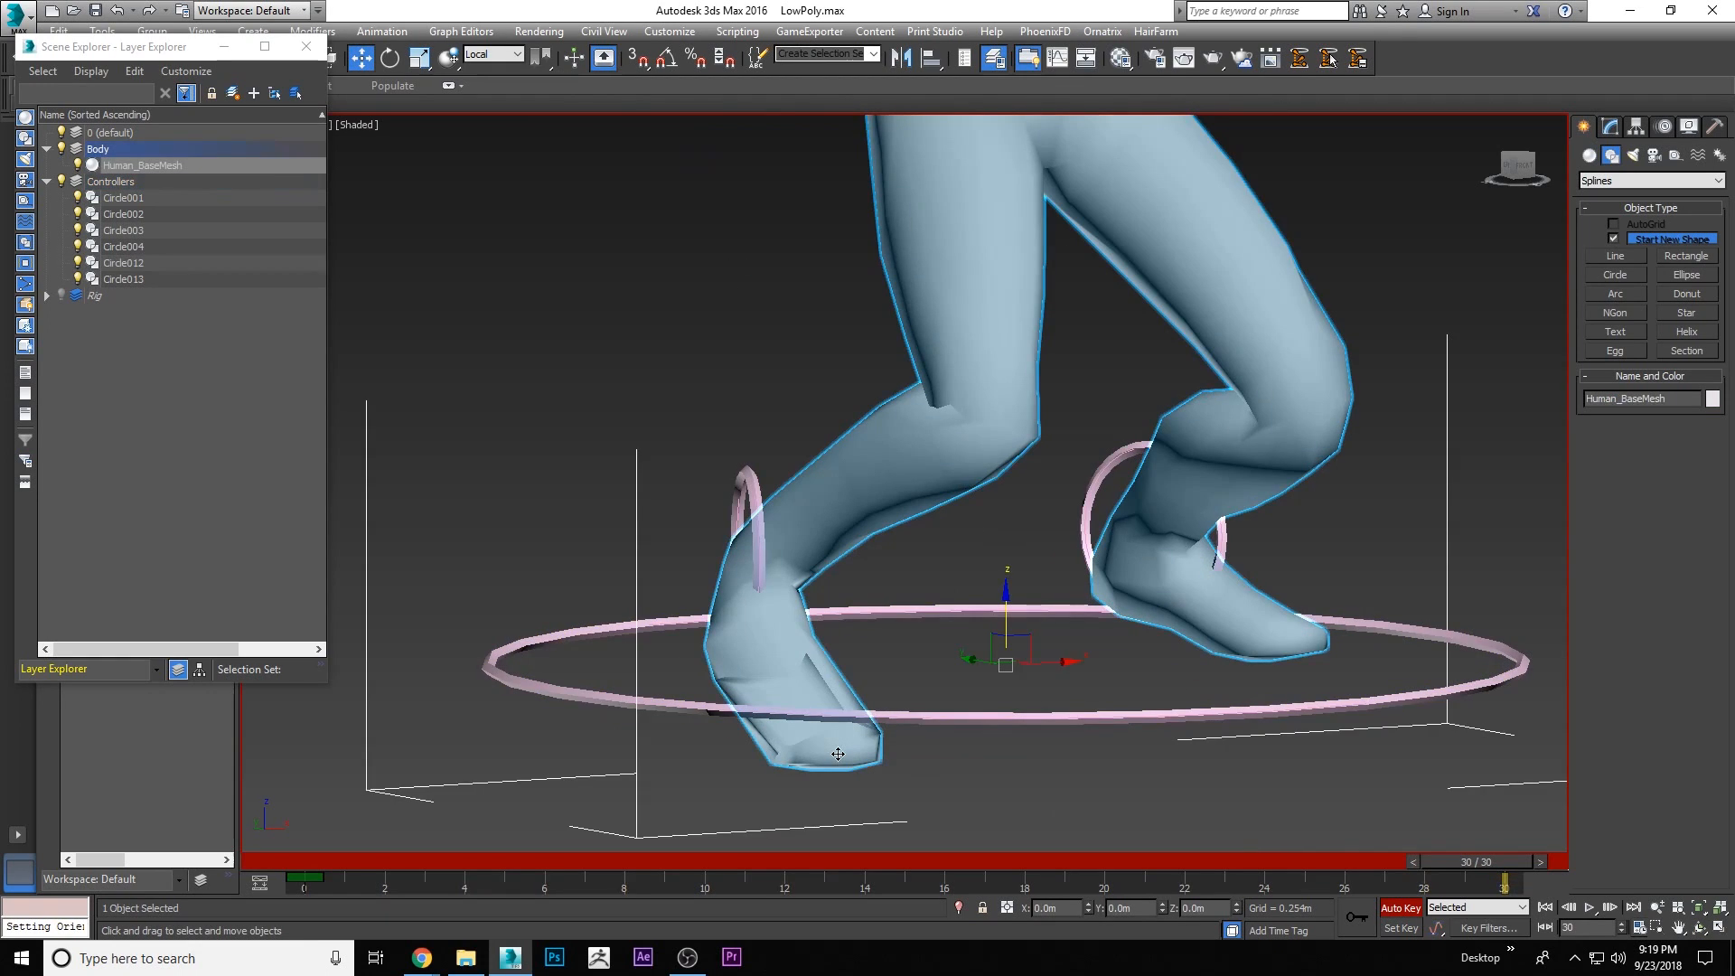
{"action": "key", "text": "F3"}
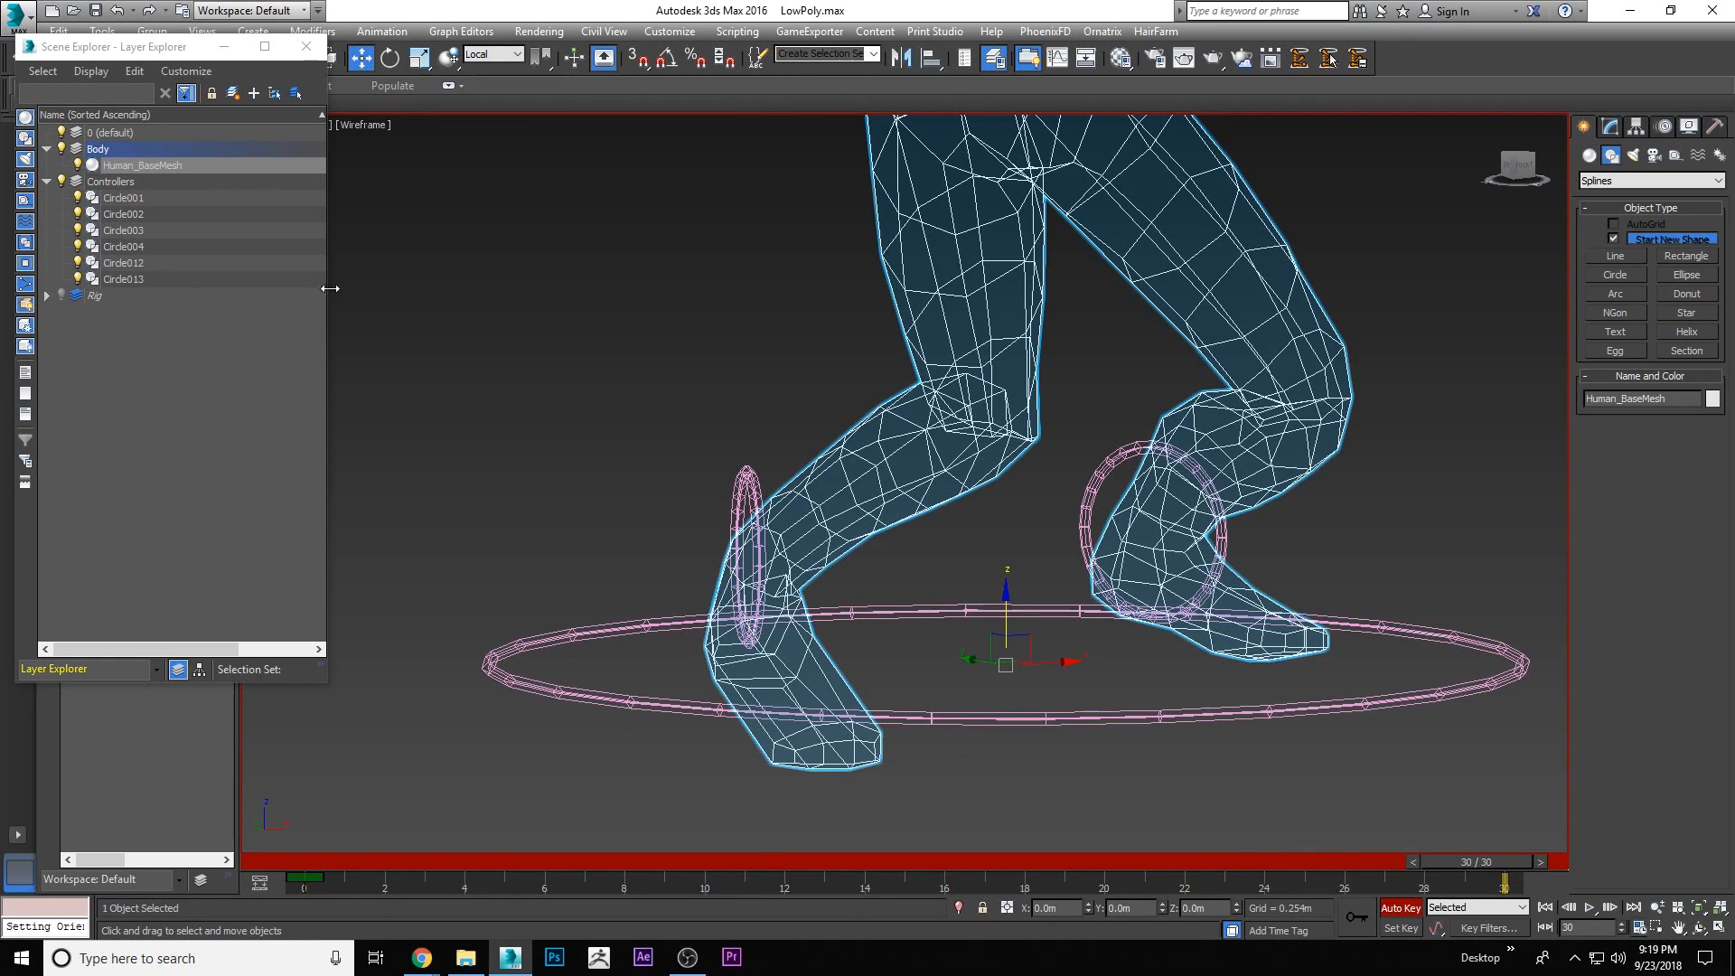
{"action": "scroll", "coordinate": [792, 533], "scroll_direction": "down", "scroll_amount": 3}
{"action": "scroll", "coordinate": [885, 395], "scroll_direction": "up", "scroll_amount": 1}
{"action": "middle_click_drag", "start_coordinate": [879, 414], "coordinate": [928, 572]}
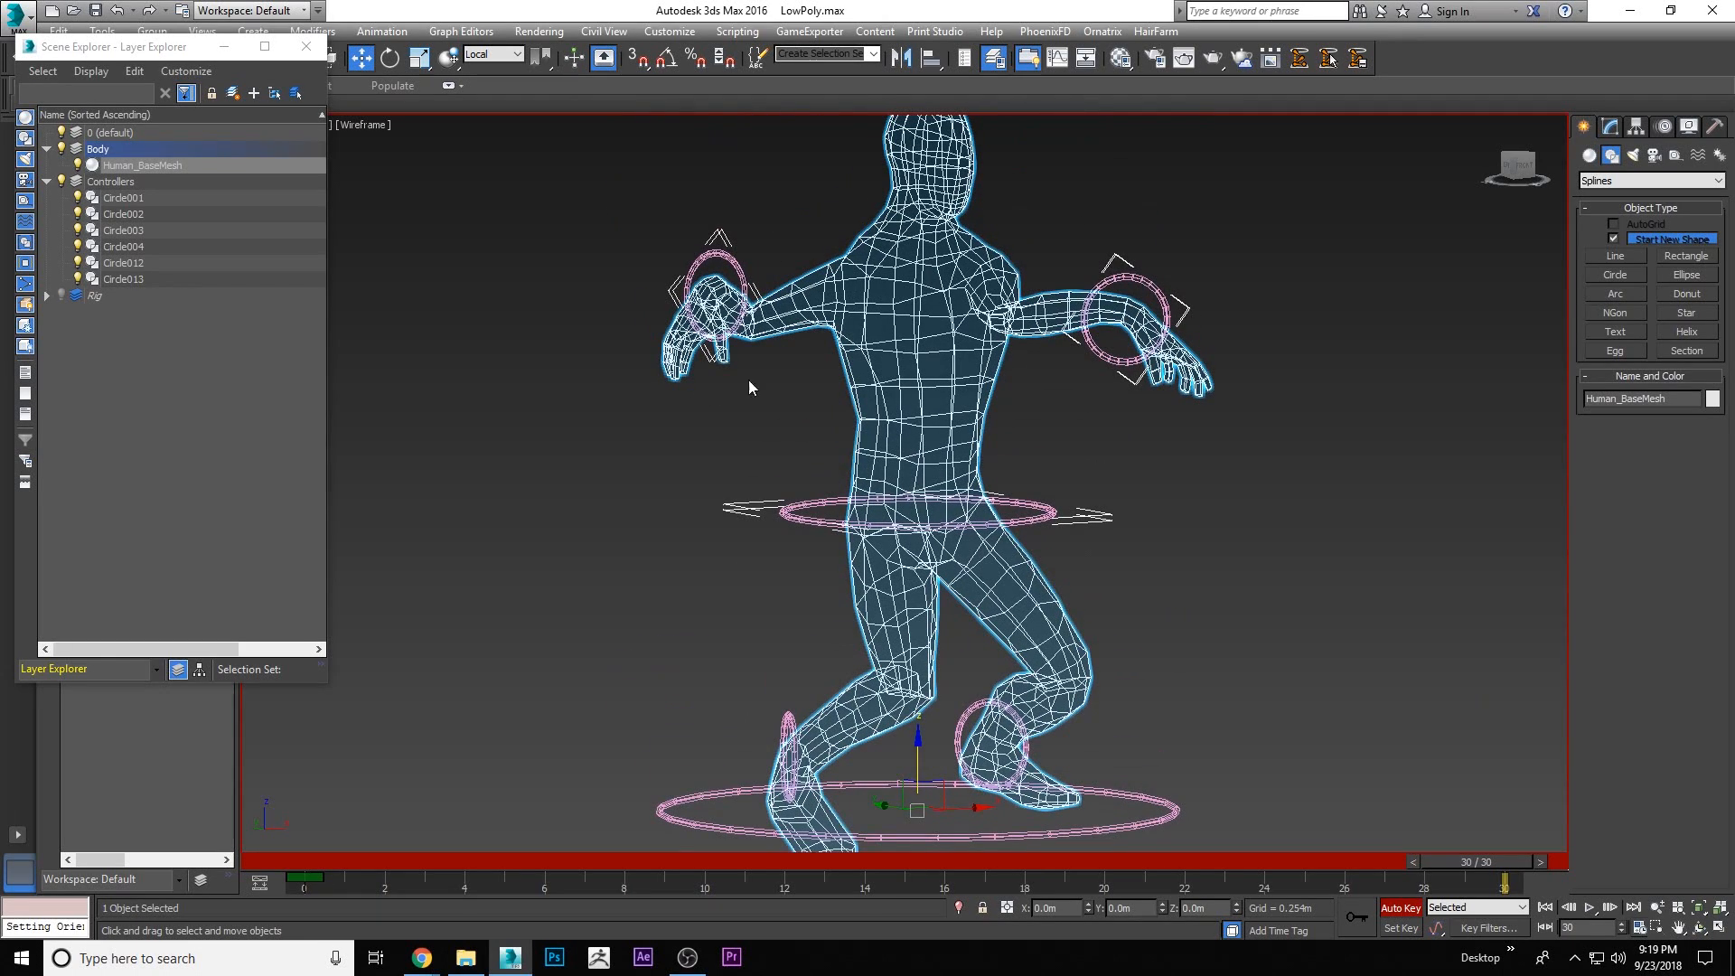
{"action": "middle_click_drag", "start_coordinate": [840, 751], "coordinate": [881, 609]}
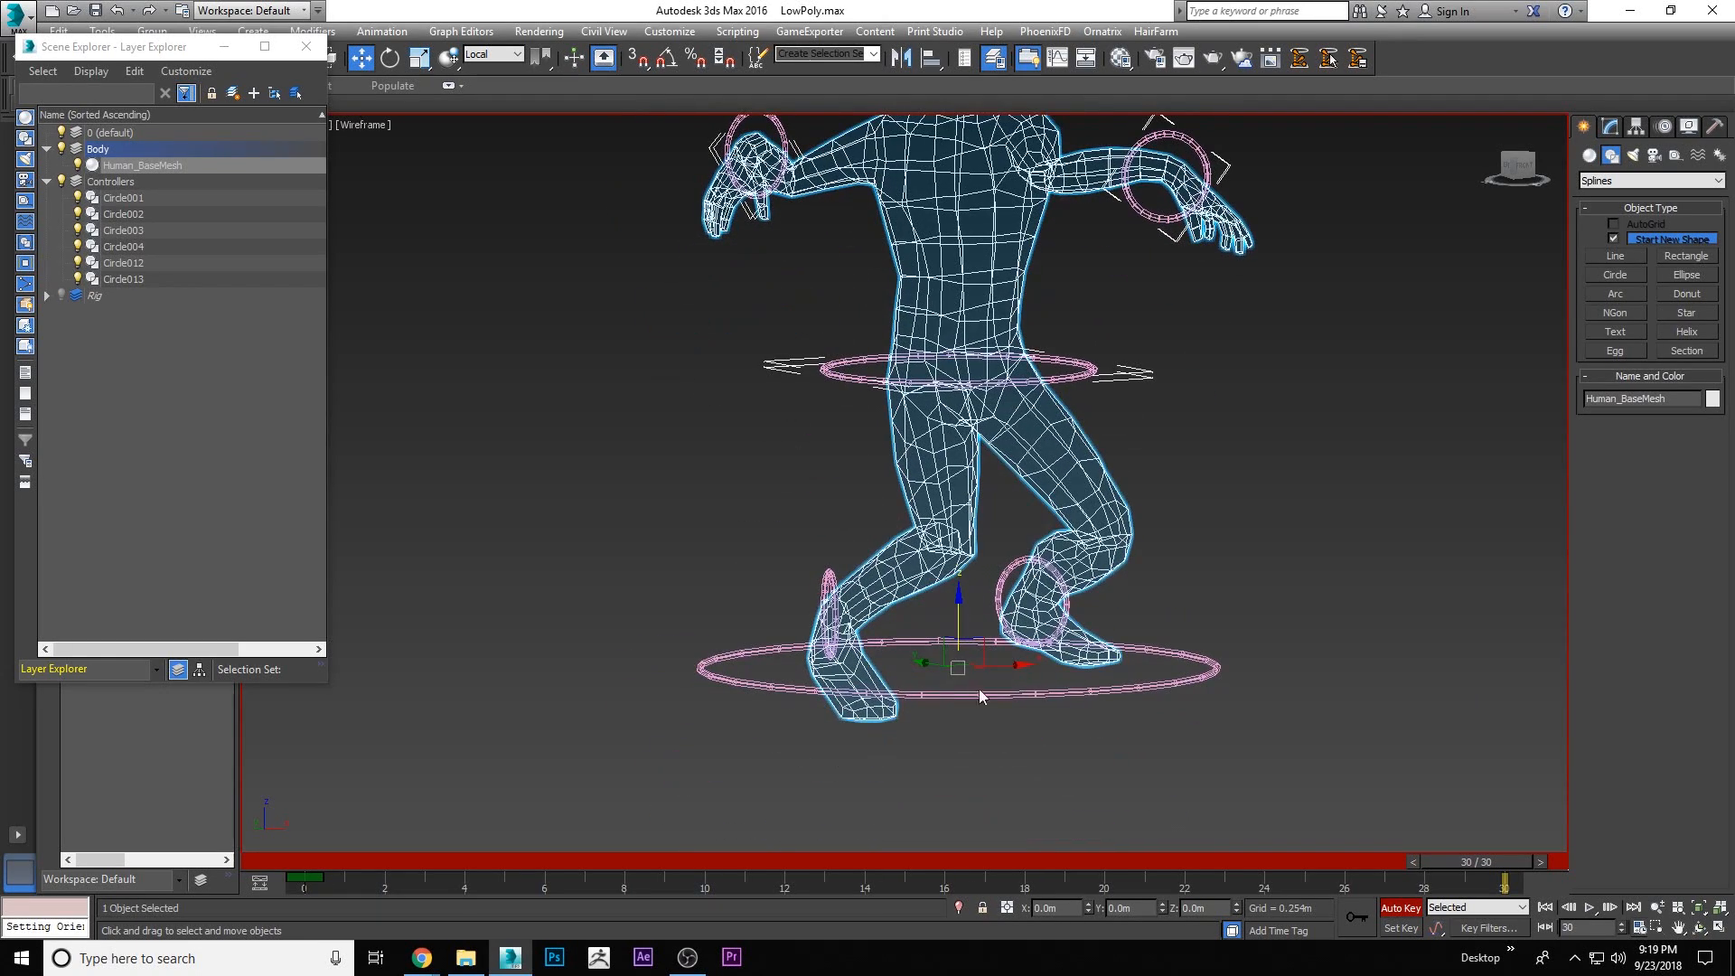
Enter the Skin modifier's envelope editing and select the Bip001 R Toe0Nub001 bone at the right foot
{"action": "left_click", "coordinate": [1609, 127]}
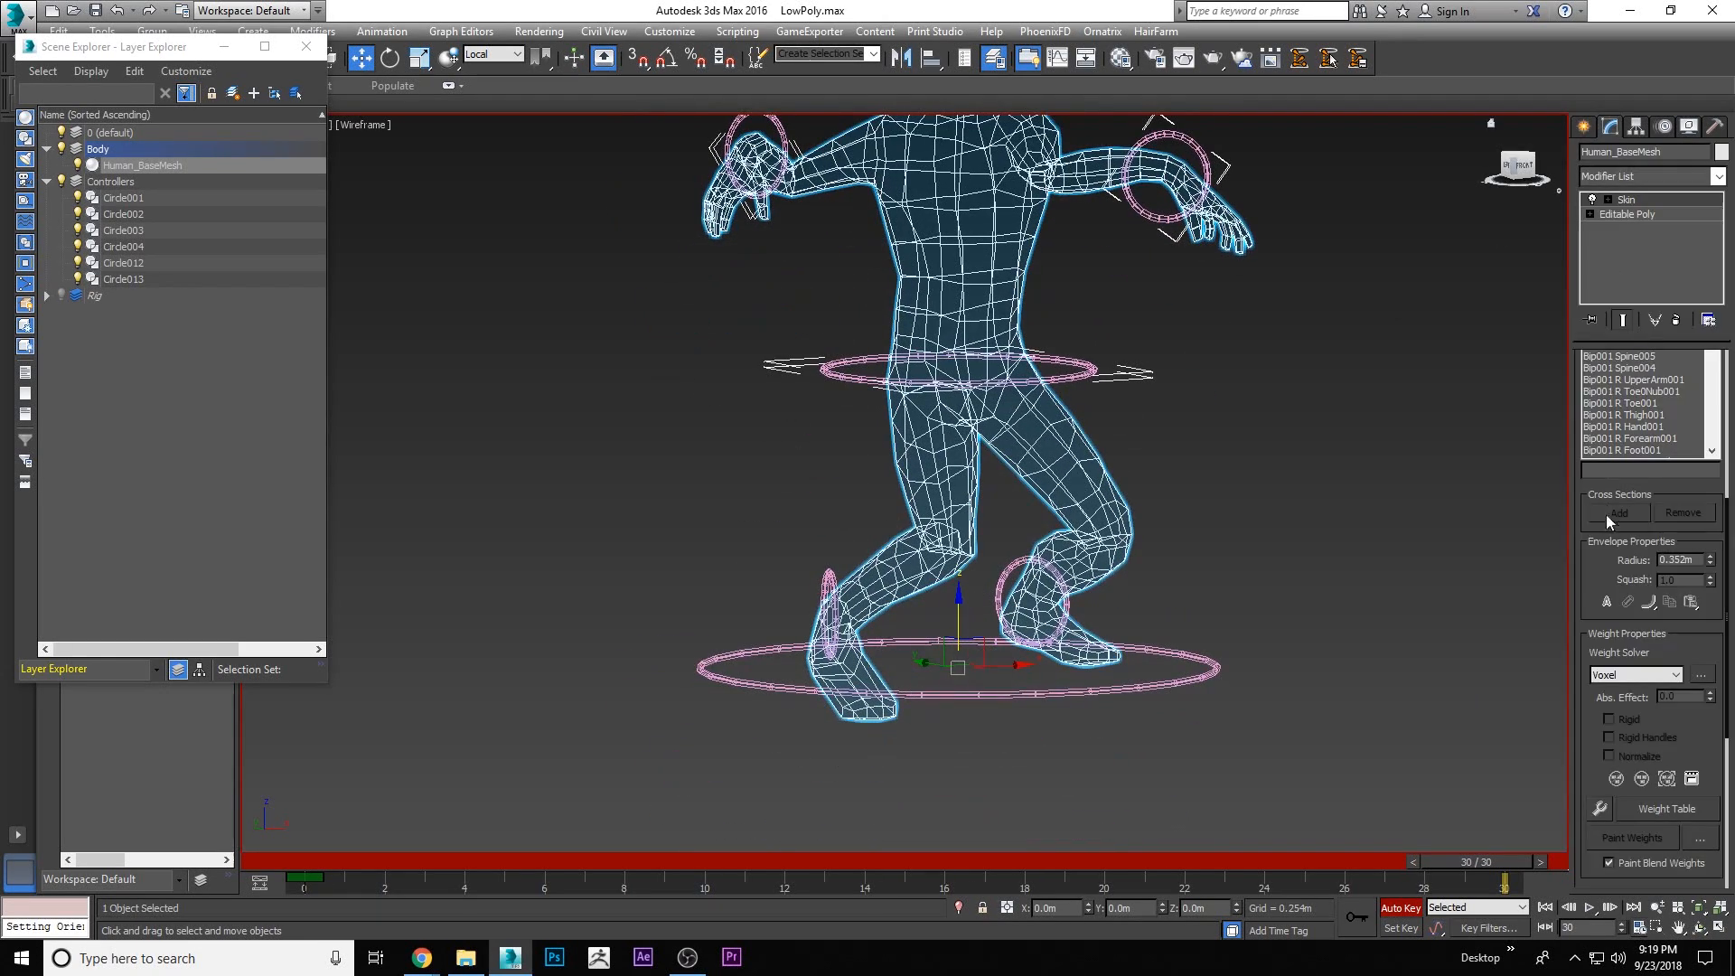
{"action": "scroll", "coordinate": [1653, 542], "scroll_direction": "up", "scroll_amount": 5}
{"action": "left_click", "coordinate": [1651, 383]}
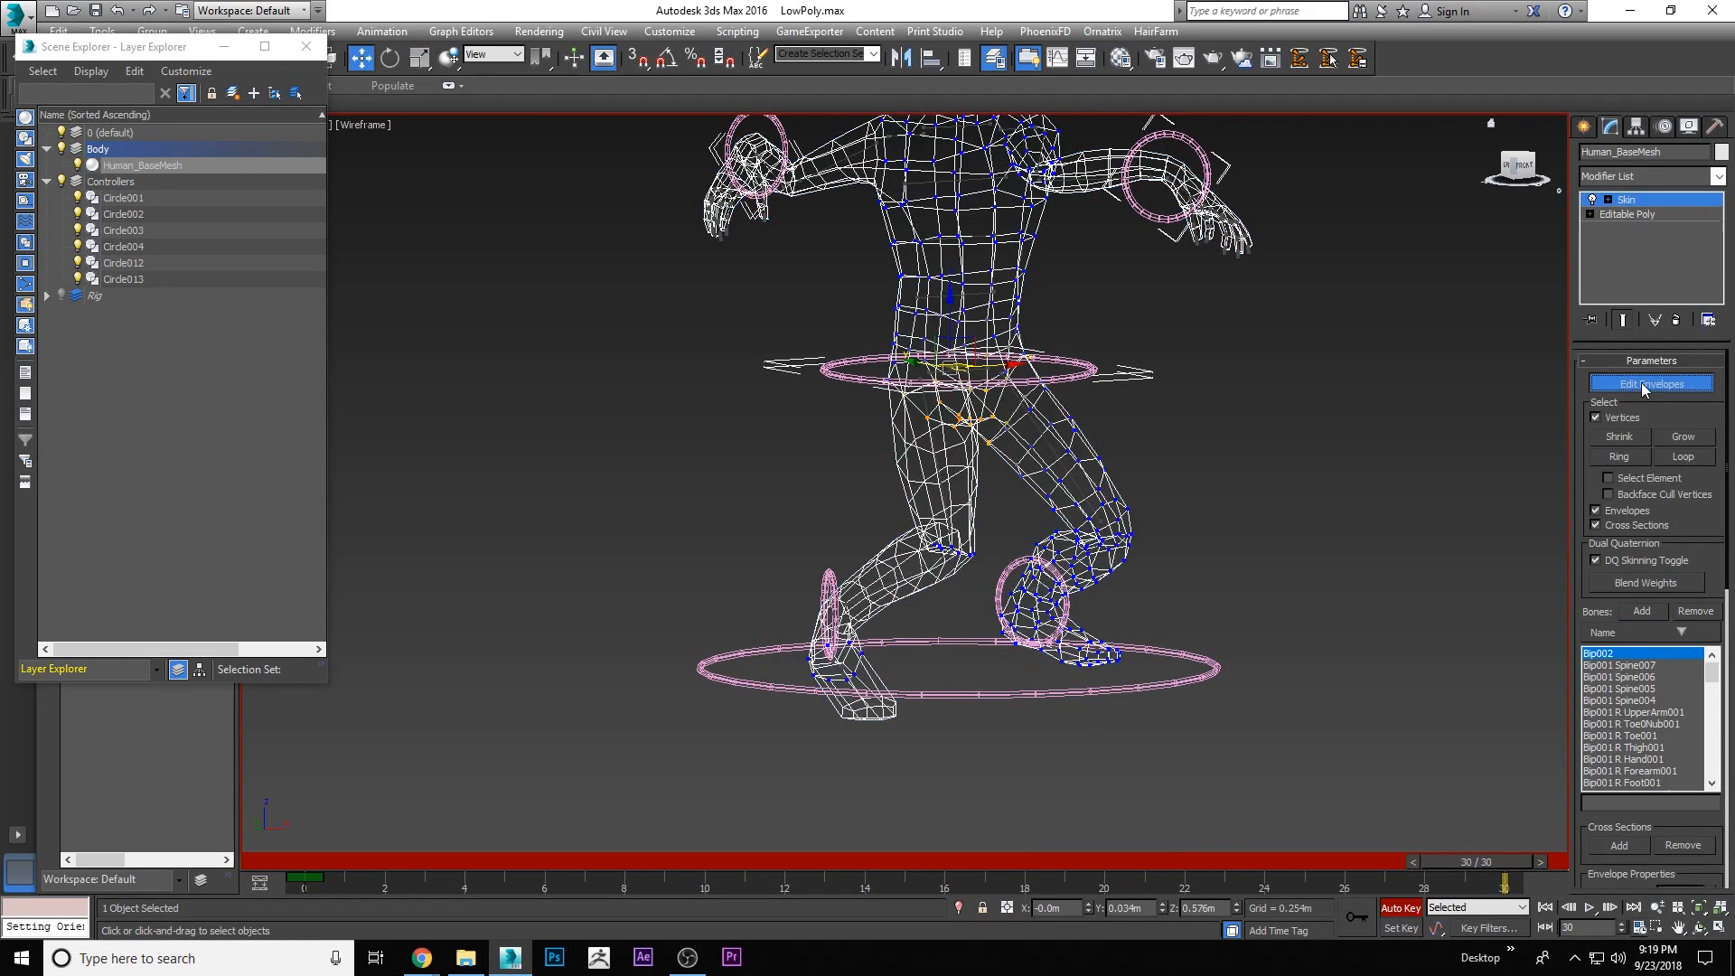
{"action": "scroll", "coordinate": [766, 740], "scroll_direction": "up", "scroll_amount": 2}
{"action": "scroll", "coordinate": [766, 739], "scroll_direction": "up", "scroll_amount": 3}
{"action": "scroll", "coordinate": [1015, 600], "scroll_direction": "up", "scroll_amount": 3}
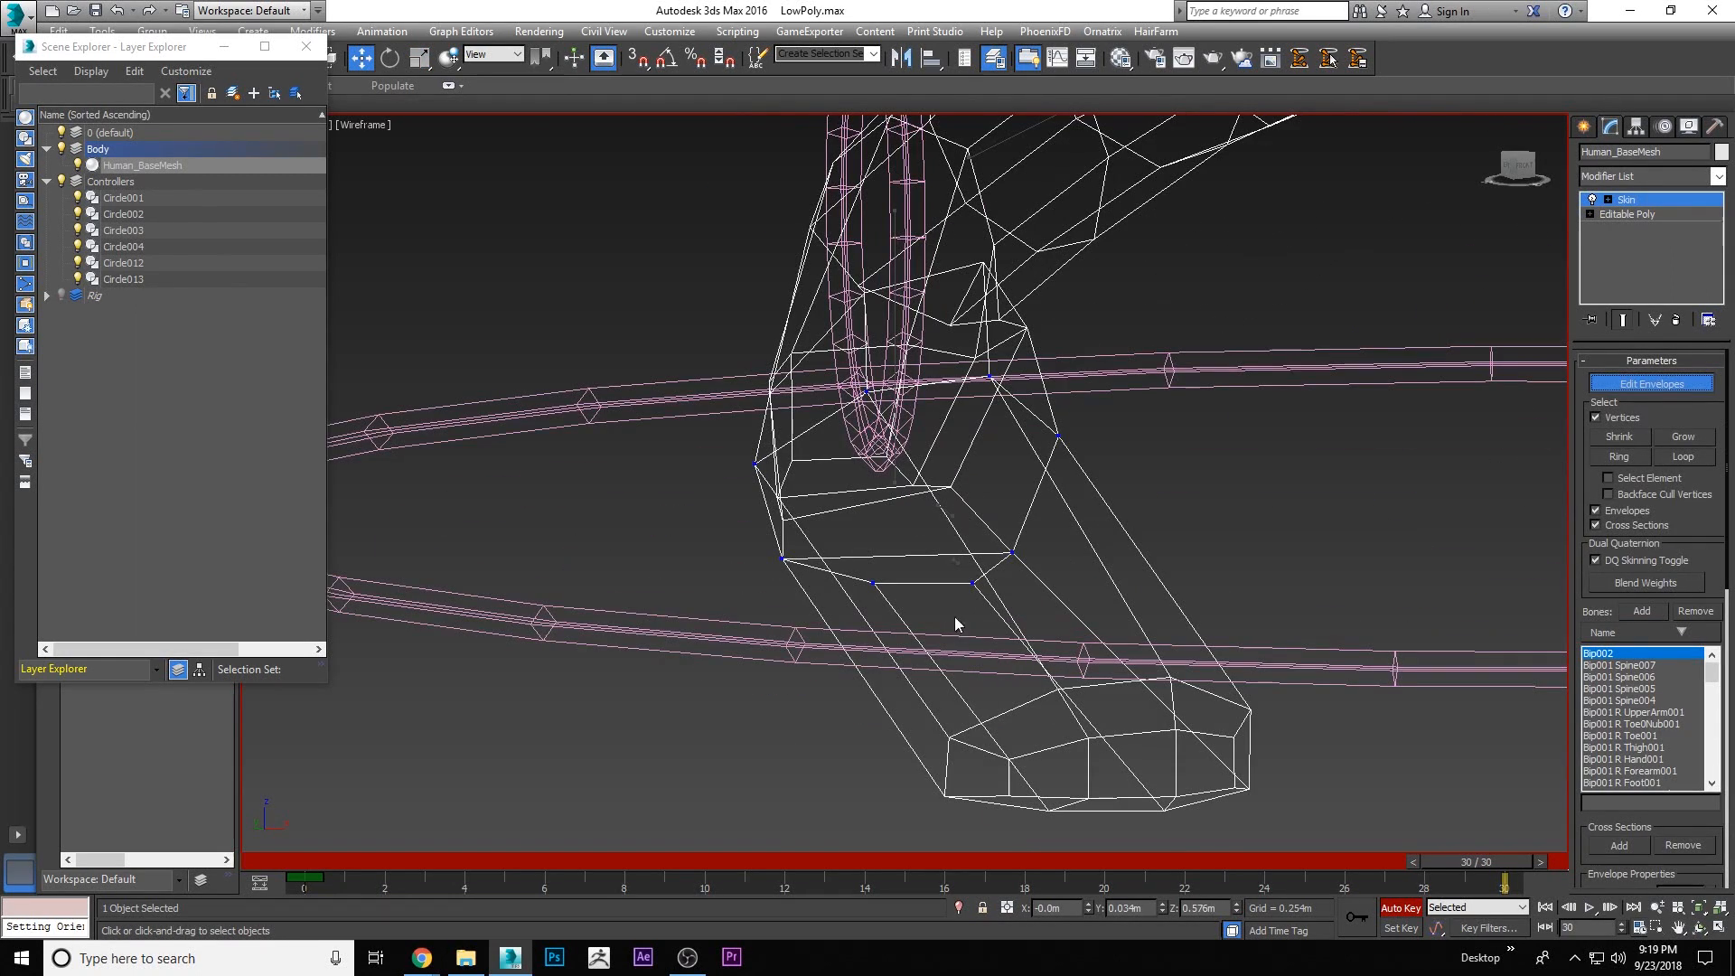
{"action": "left_click", "coordinate": [955, 566]}
{"action": "left_click", "coordinate": [1700, 928]}
{"action": "left_click_drag", "start_coordinate": [850, 562], "coordinate": [818, 599]}
{"action": "right_click", "coordinate": [950, 598]}
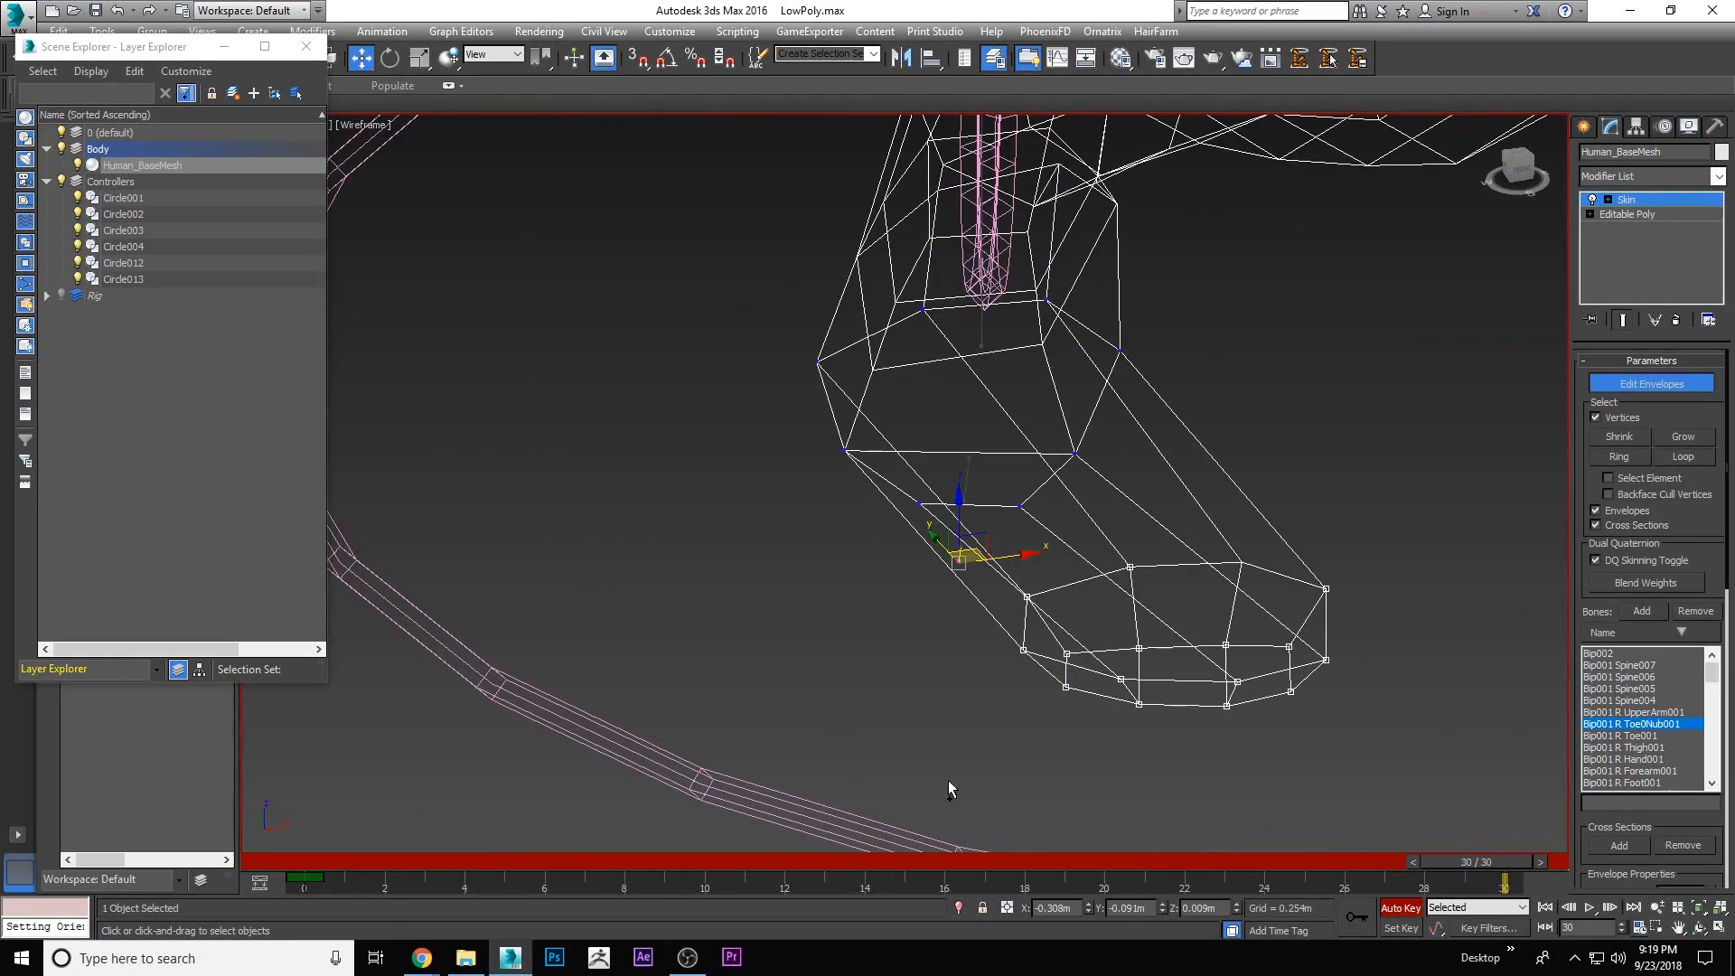
{"action": "scroll", "coordinate": [1083, 737], "scroll_direction": "down", "scroll_amount": 10}
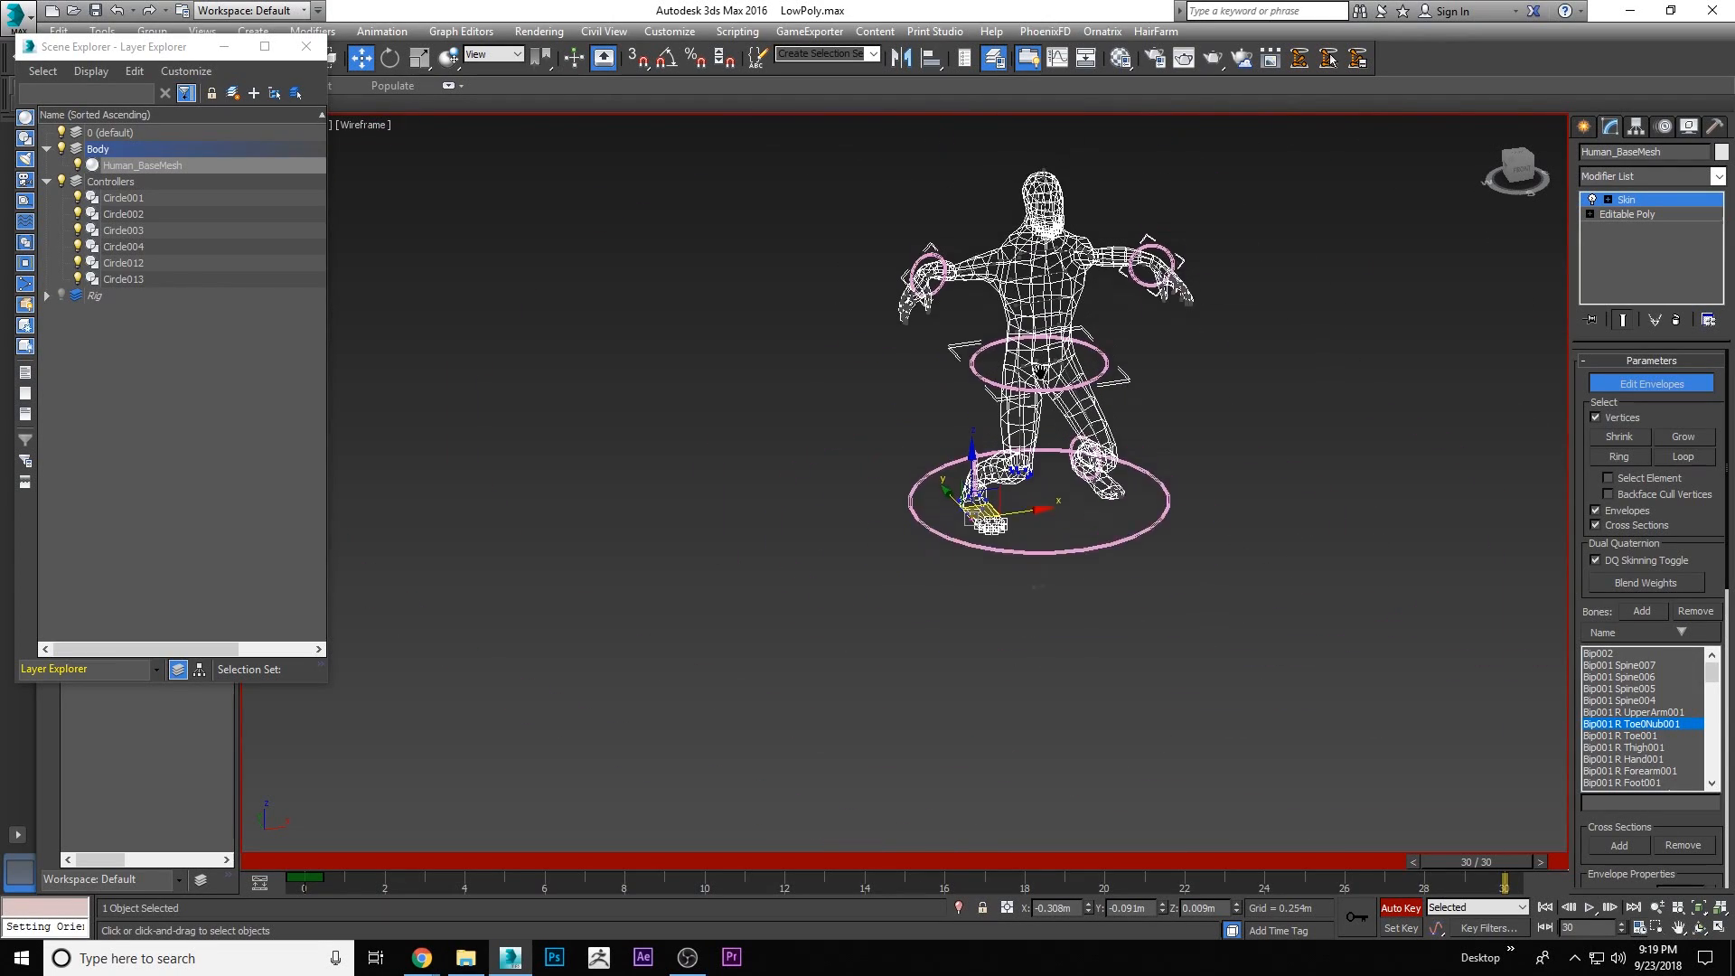
{"action": "left_click_drag", "start_coordinate": [1202, 490], "coordinate": [1202, 490]}
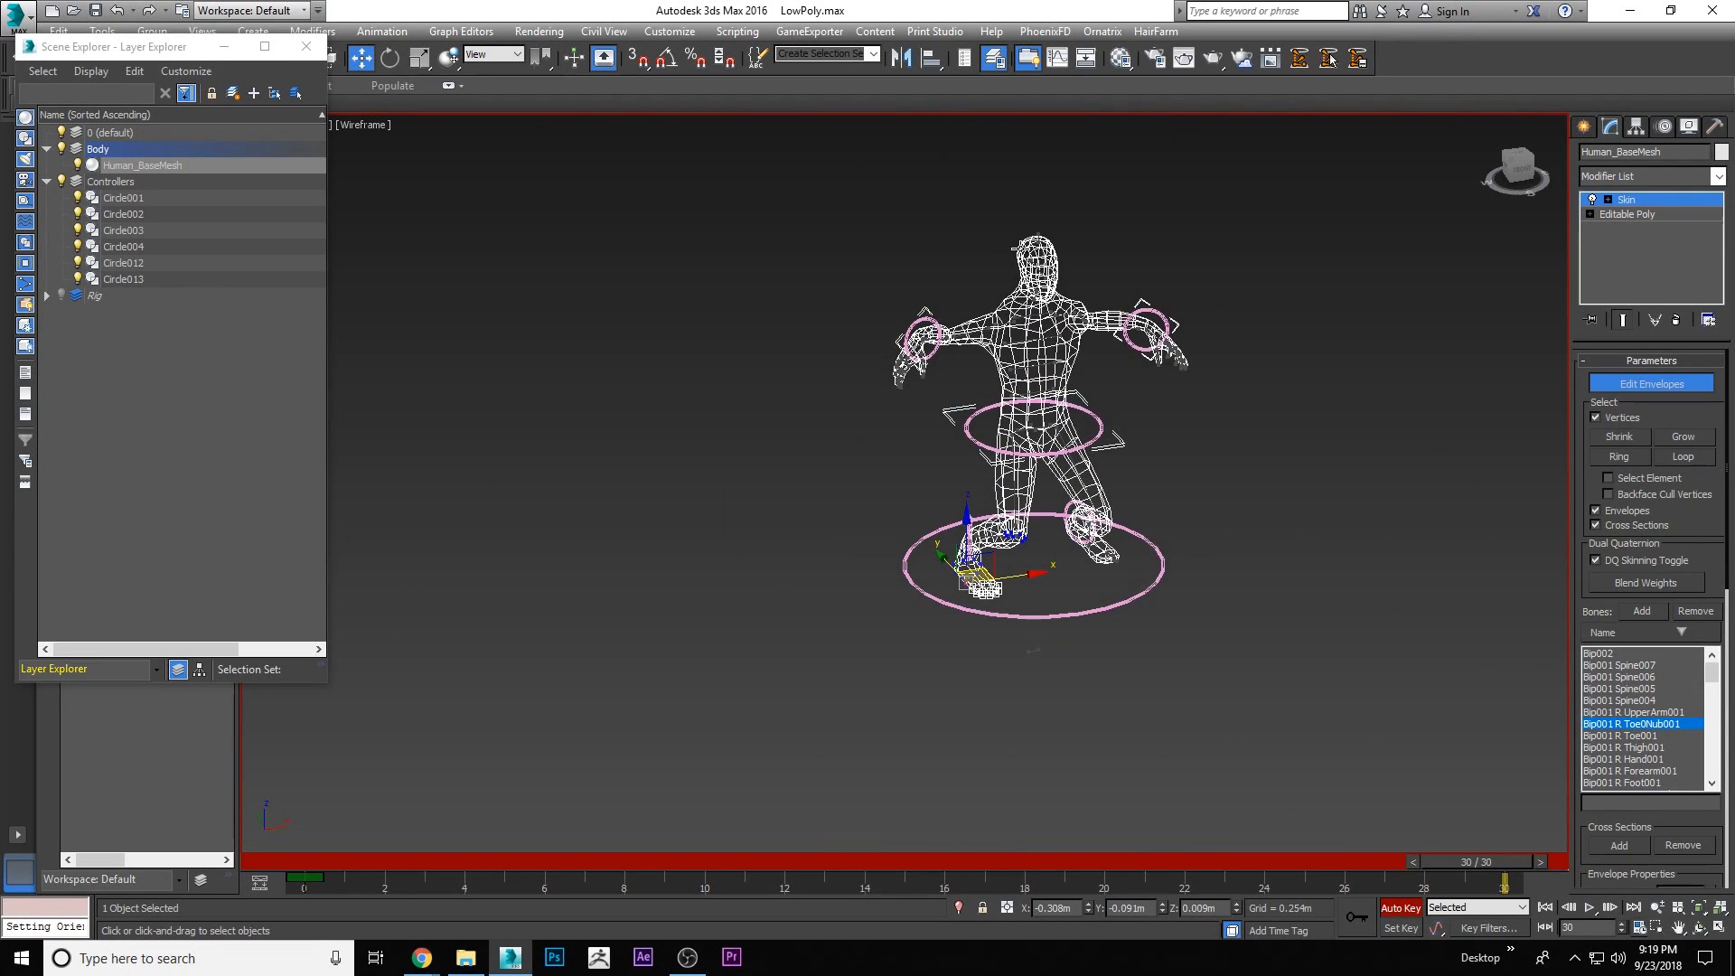
{"action": "scroll", "coordinate": [1034, 285], "scroll_direction": "up", "scroll_amount": 10}
{"action": "scroll", "coordinate": [1070, 310], "scroll_direction": "down", "scroll_amount": 10}
{"action": "scroll", "coordinate": [1070, 676], "scroll_direction": "up", "scroll_amount": 12}
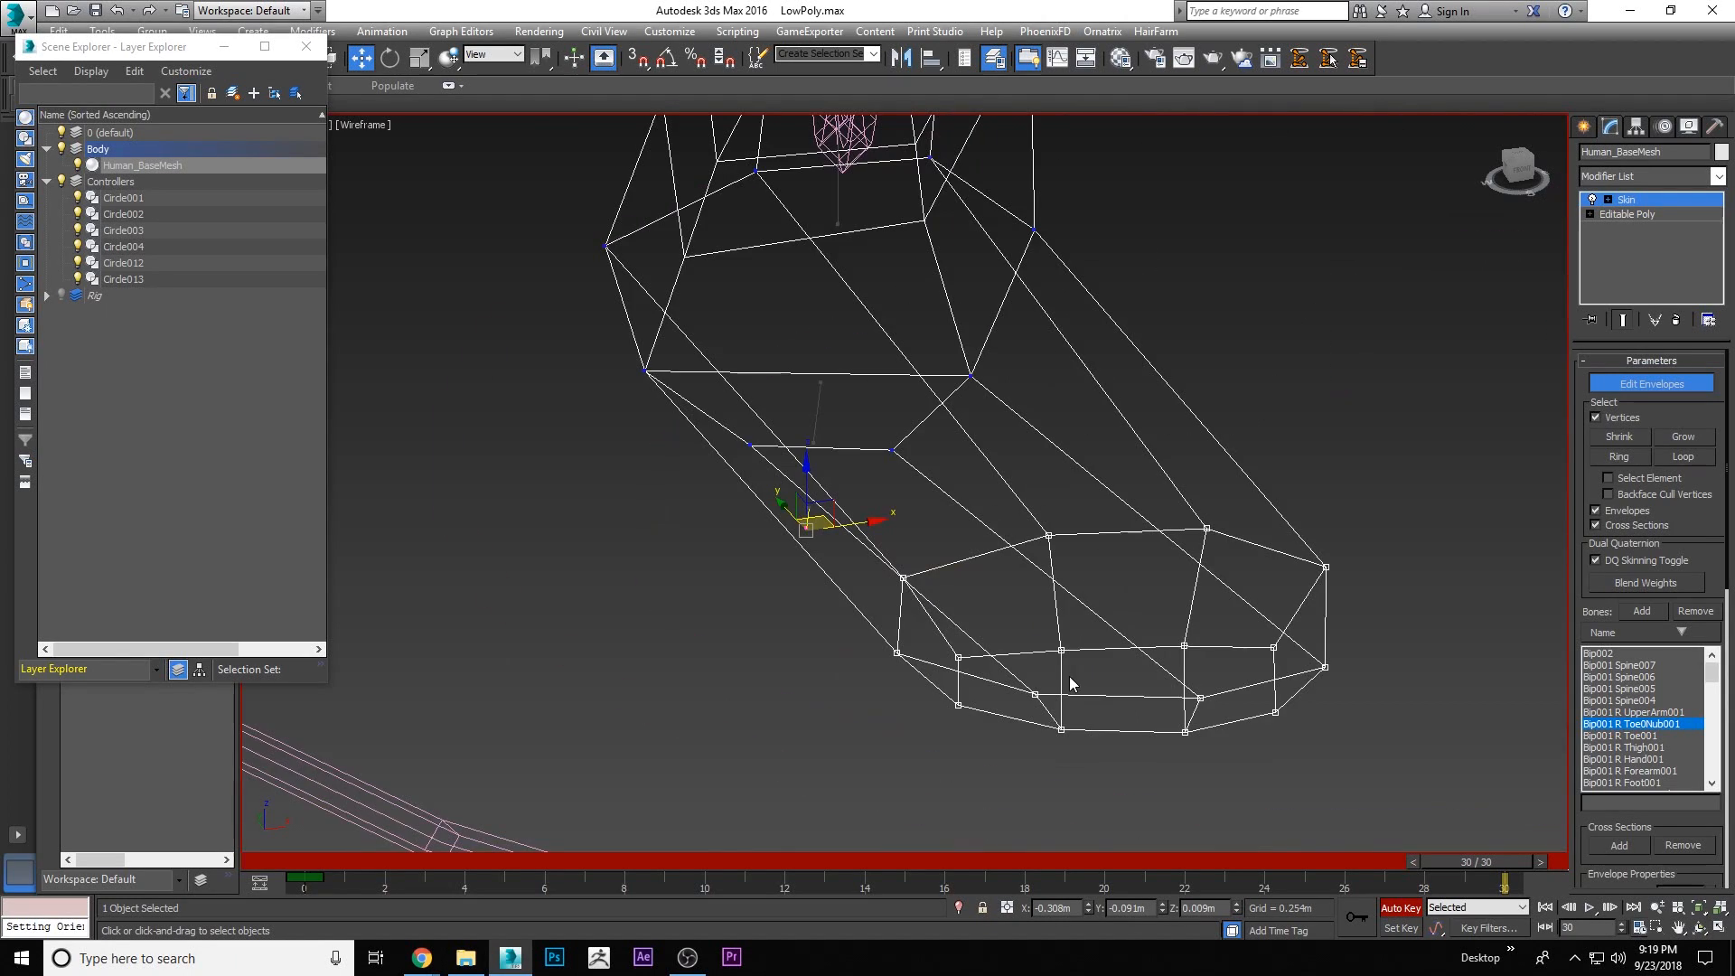
{"action": "scroll", "coordinate": [1070, 676], "scroll_direction": "down", "scroll_amount": 3}
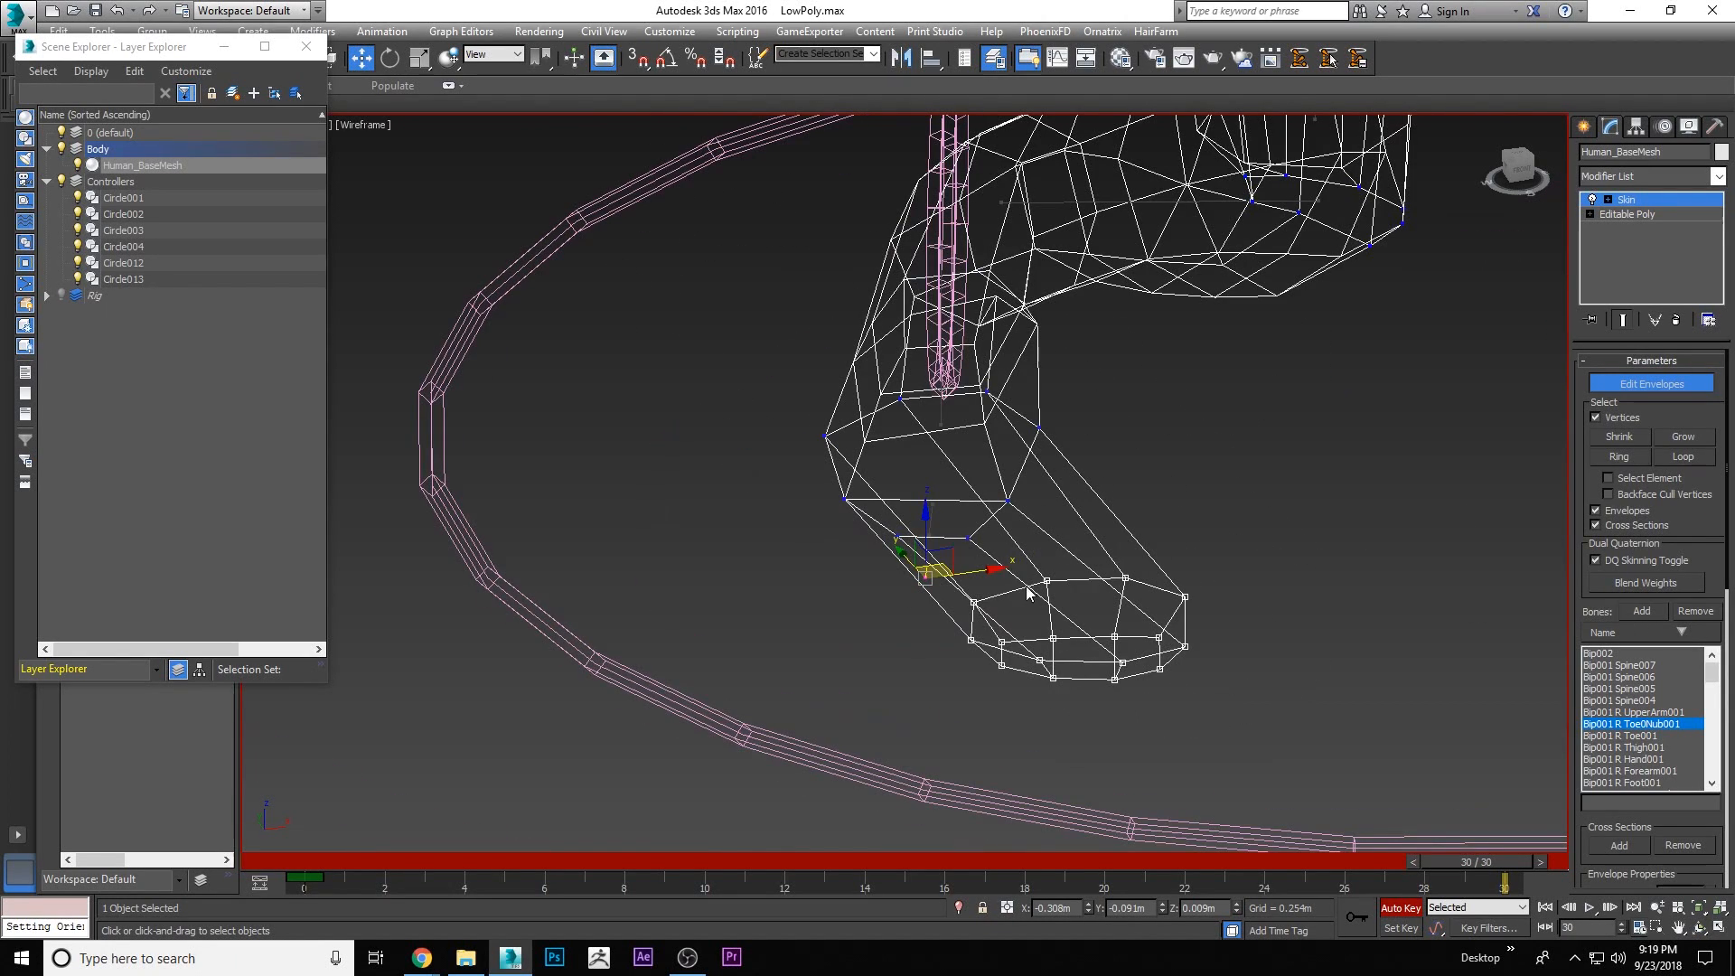
Select the Bip001 R Toe001 bone and give the right toe vertices an absolute effect of 1.0
{"action": "scroll", "coordinate": [1025, 586], "scroll_direction": "up", "scroll_amount": 8}
{"action": "left_click", "coordinate": [624, 251]}
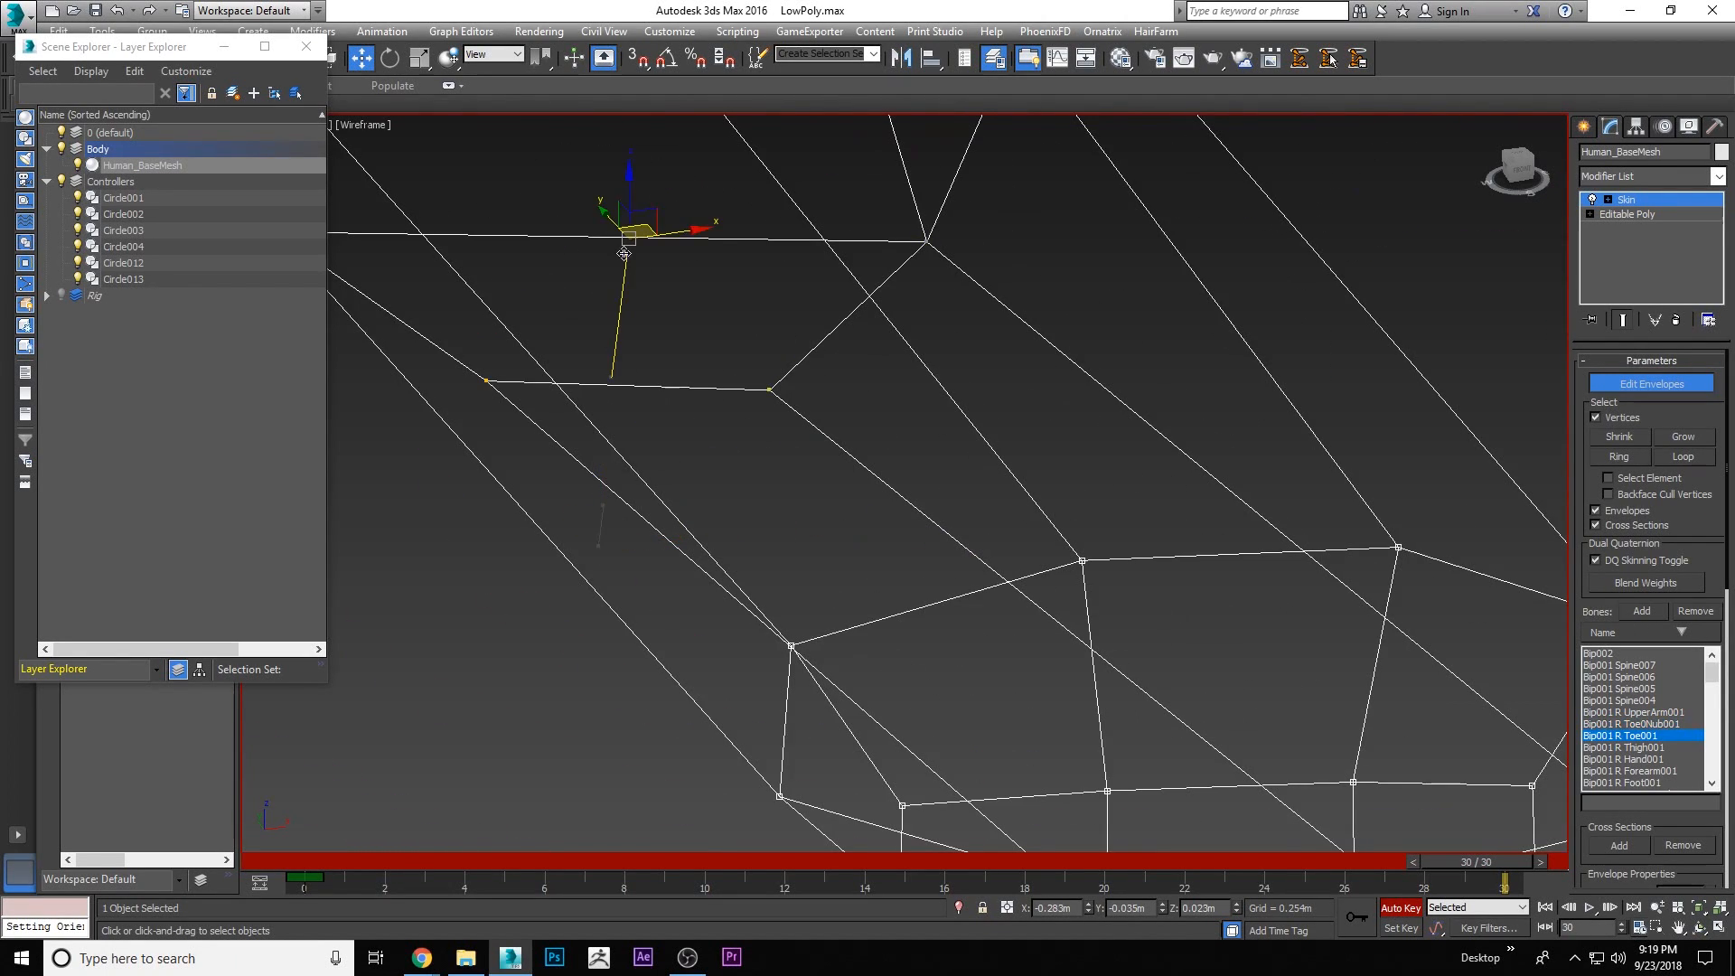
{"action": "scroll", "coordinate": [832, 502], "scroll_direction": "down", "scroll_amount": 4}
{"action": "left_click", "coordinate": [748, 516]}
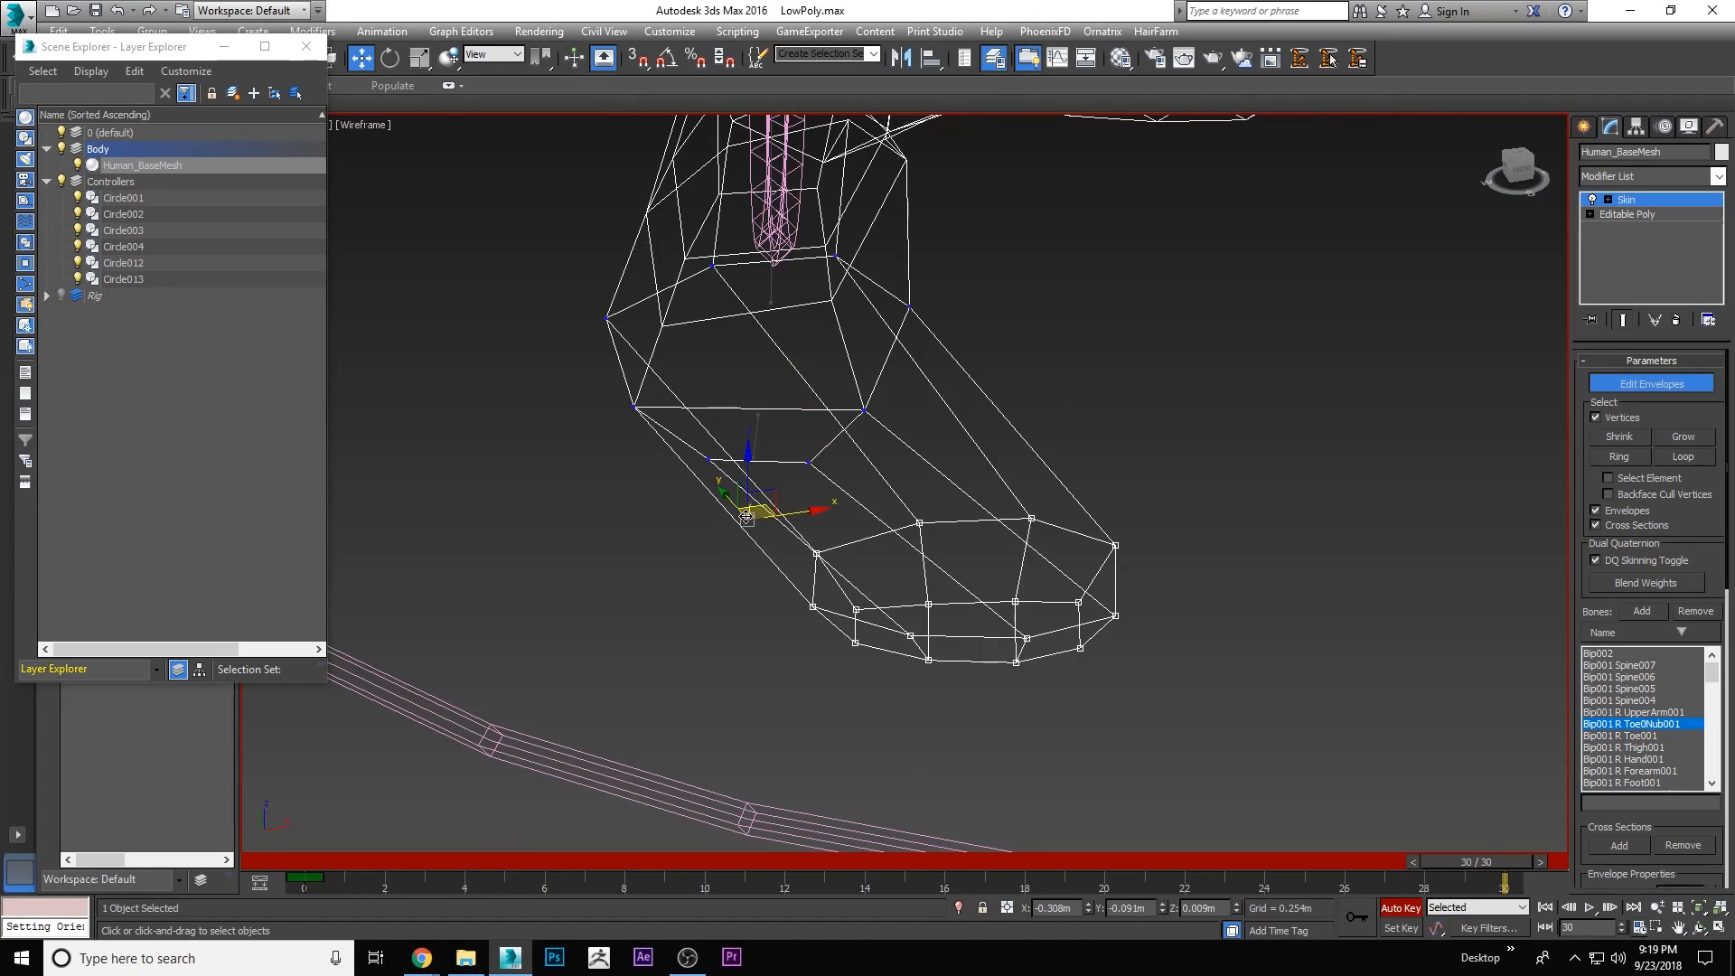
{"action": "left_click", "coordinate": [1699, 928]}
{"action": "left_click_drag", "start_coordinate": [868, 503], "coordinate": [821, 518]}
{"action": "scroll", "coordinate": [822, 518], "scroll_direction": "up", "scroll_amount": 3}
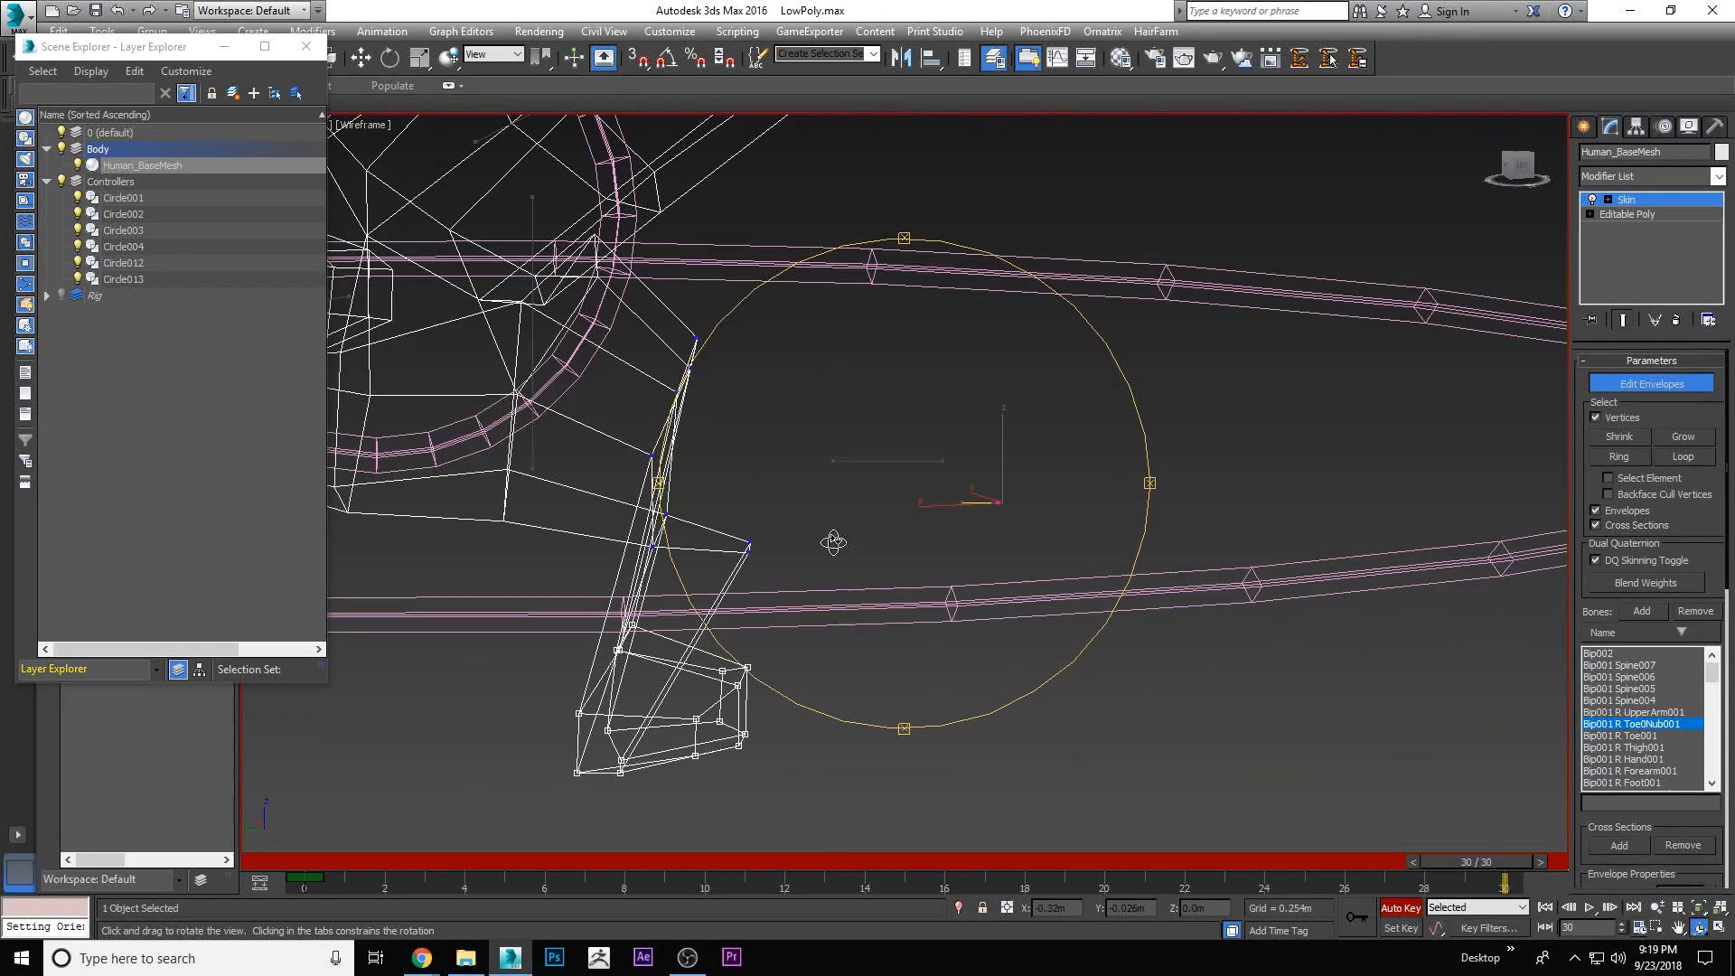
{"action": "right_click", "coordinate": [821, 479]}
{"action": "left_click", "coordinate": [833, 462]}
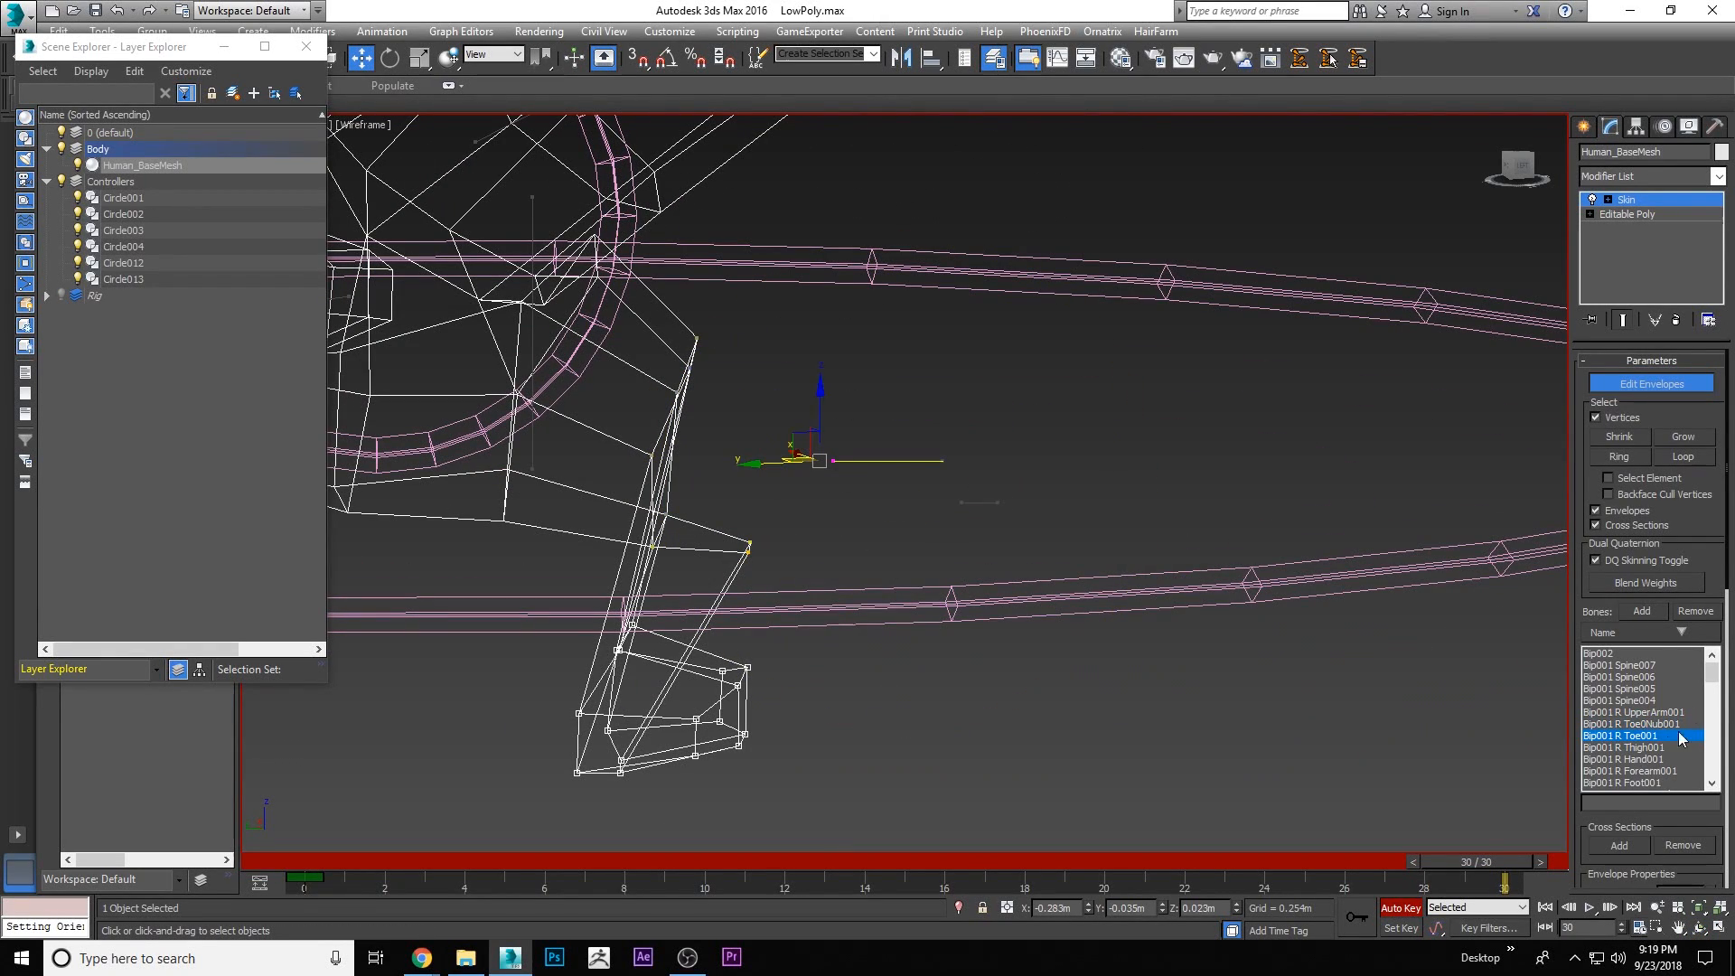
{"action": "scroll", "coordinate": [1577, 578], "scroll_direction": "down", "scroll_amount": 5}
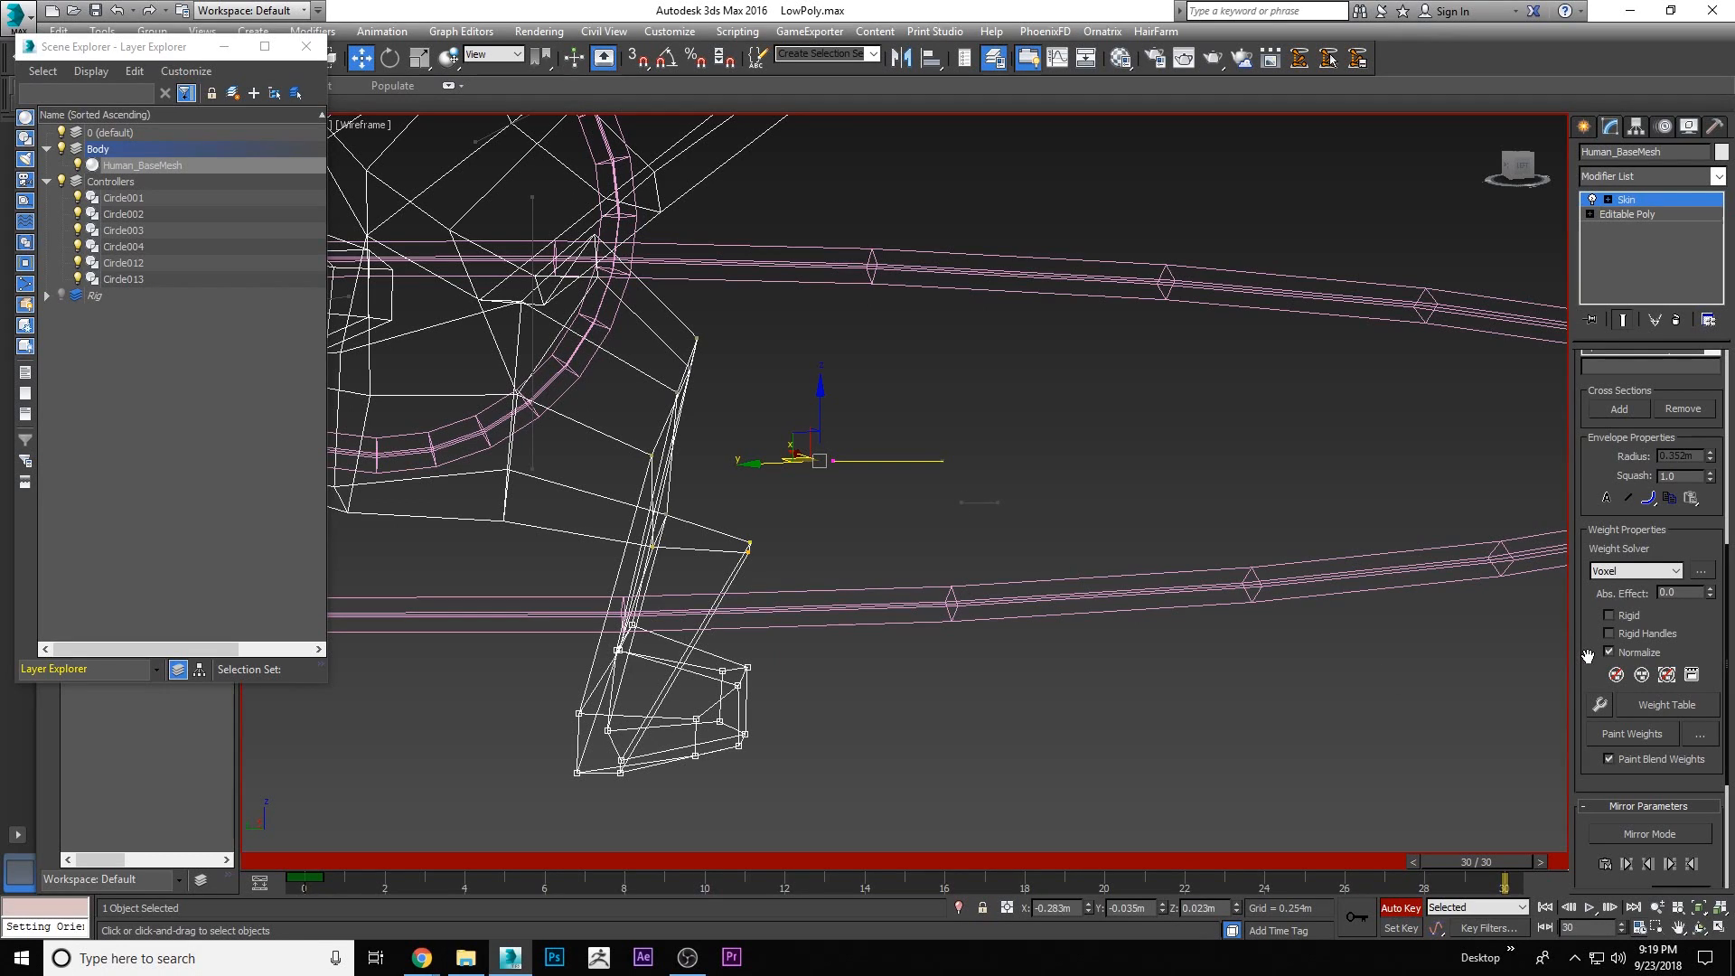
{"action": "left_click_drag", "start_coordinate": [1710, 596], "coordinate": [1650, 383]}
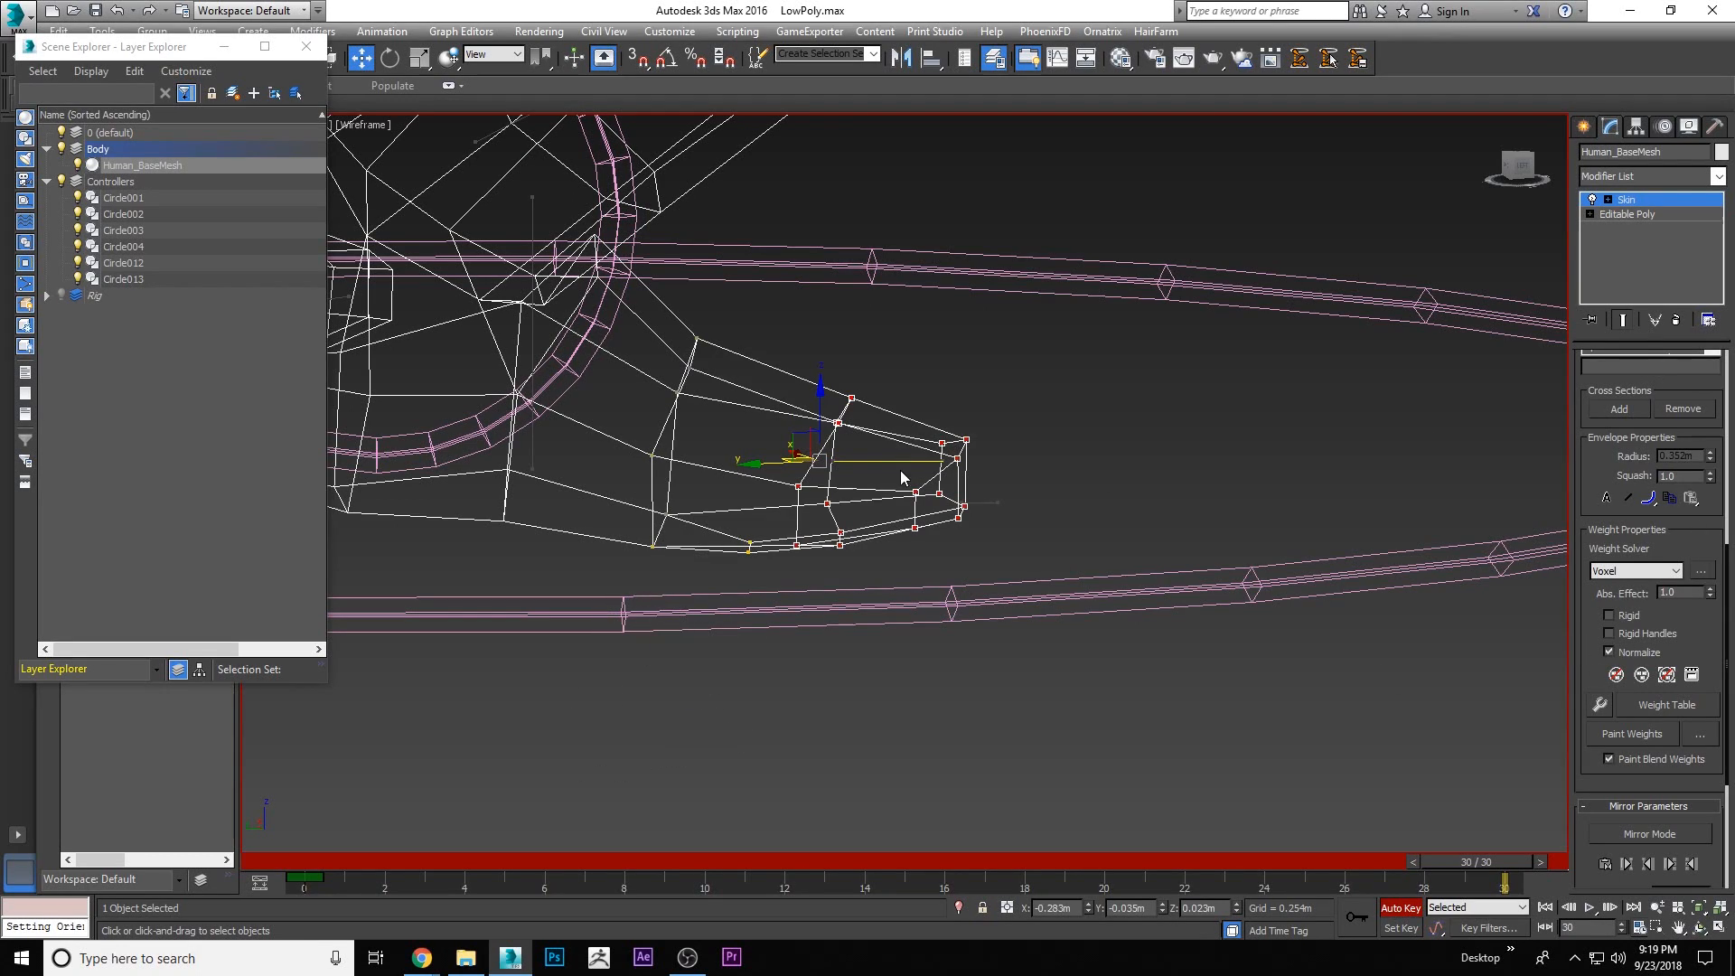
Leave the Skin modifier's envelope editing and switch the viewport back to shaded display
{"action": "left_click", "coordinate": [1699, 928]}
{"action": "left_click_drag", "start_coordinate": [687, 488], "coordinate": [859, 470]}
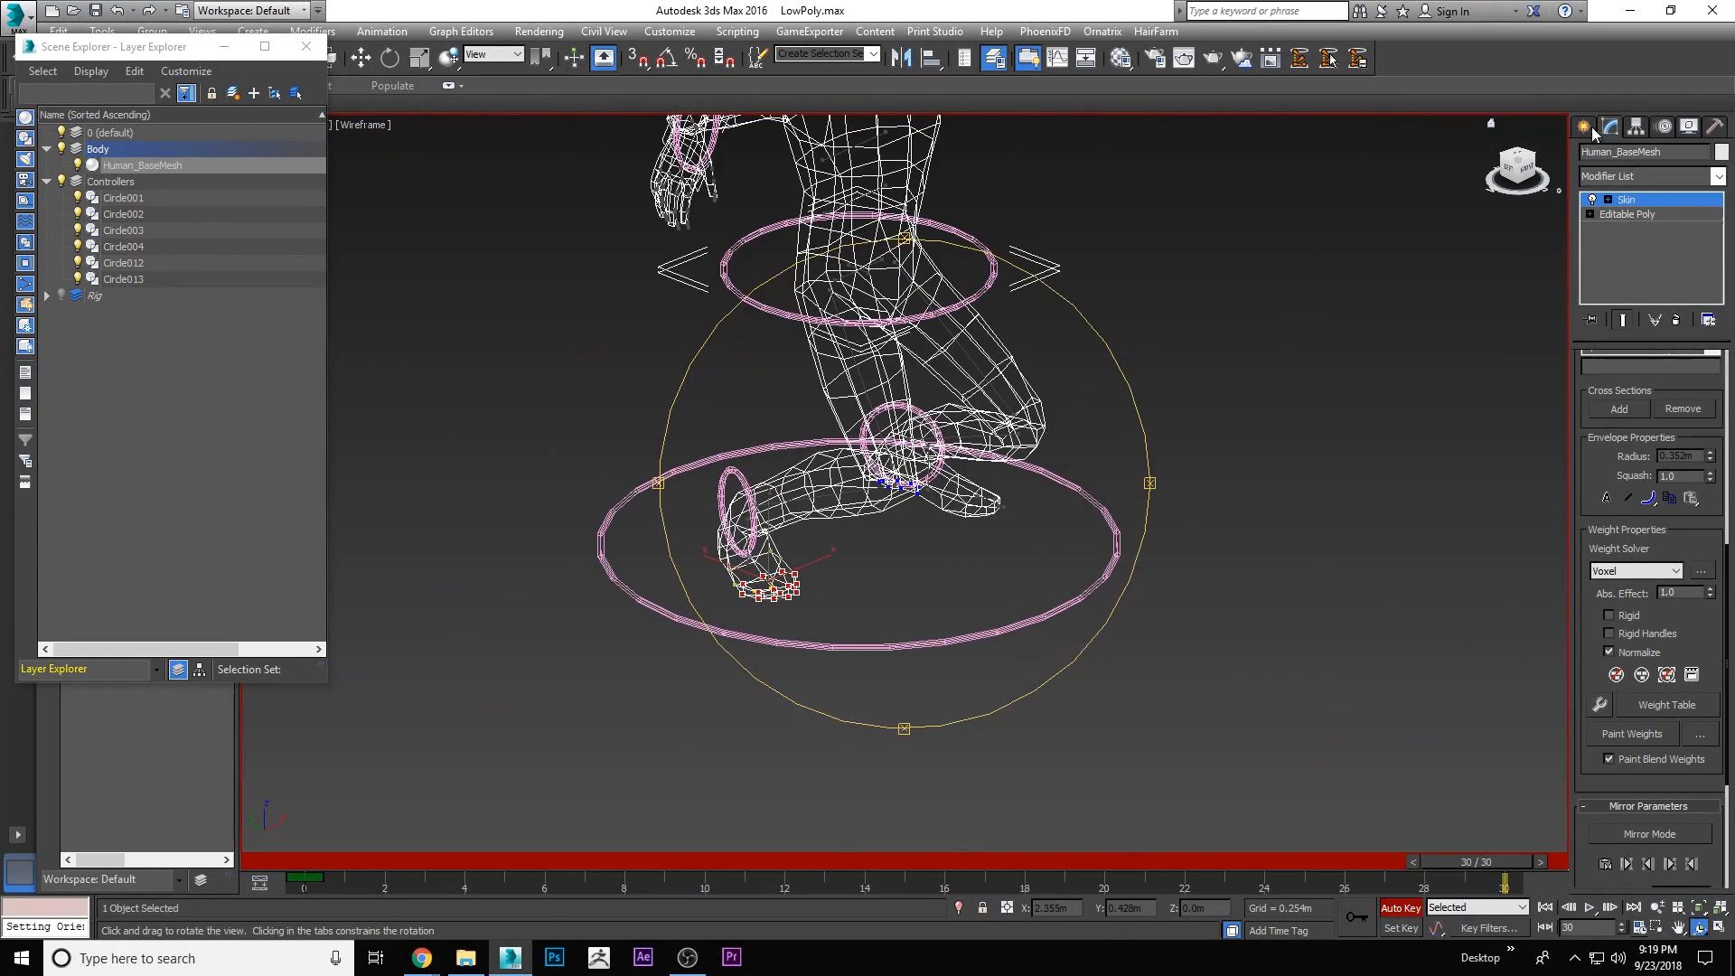
{"action": "left_click", "coordinate": [1587, 128]}
{"action": "middle_click_drag", "start_coordinate": [979, 305], "coordinate": [1046, 388]}
{"action": "right_click", "coordinate": [1104, 372]}
{"action": "left_click", "coordinate": [1134, 391]}
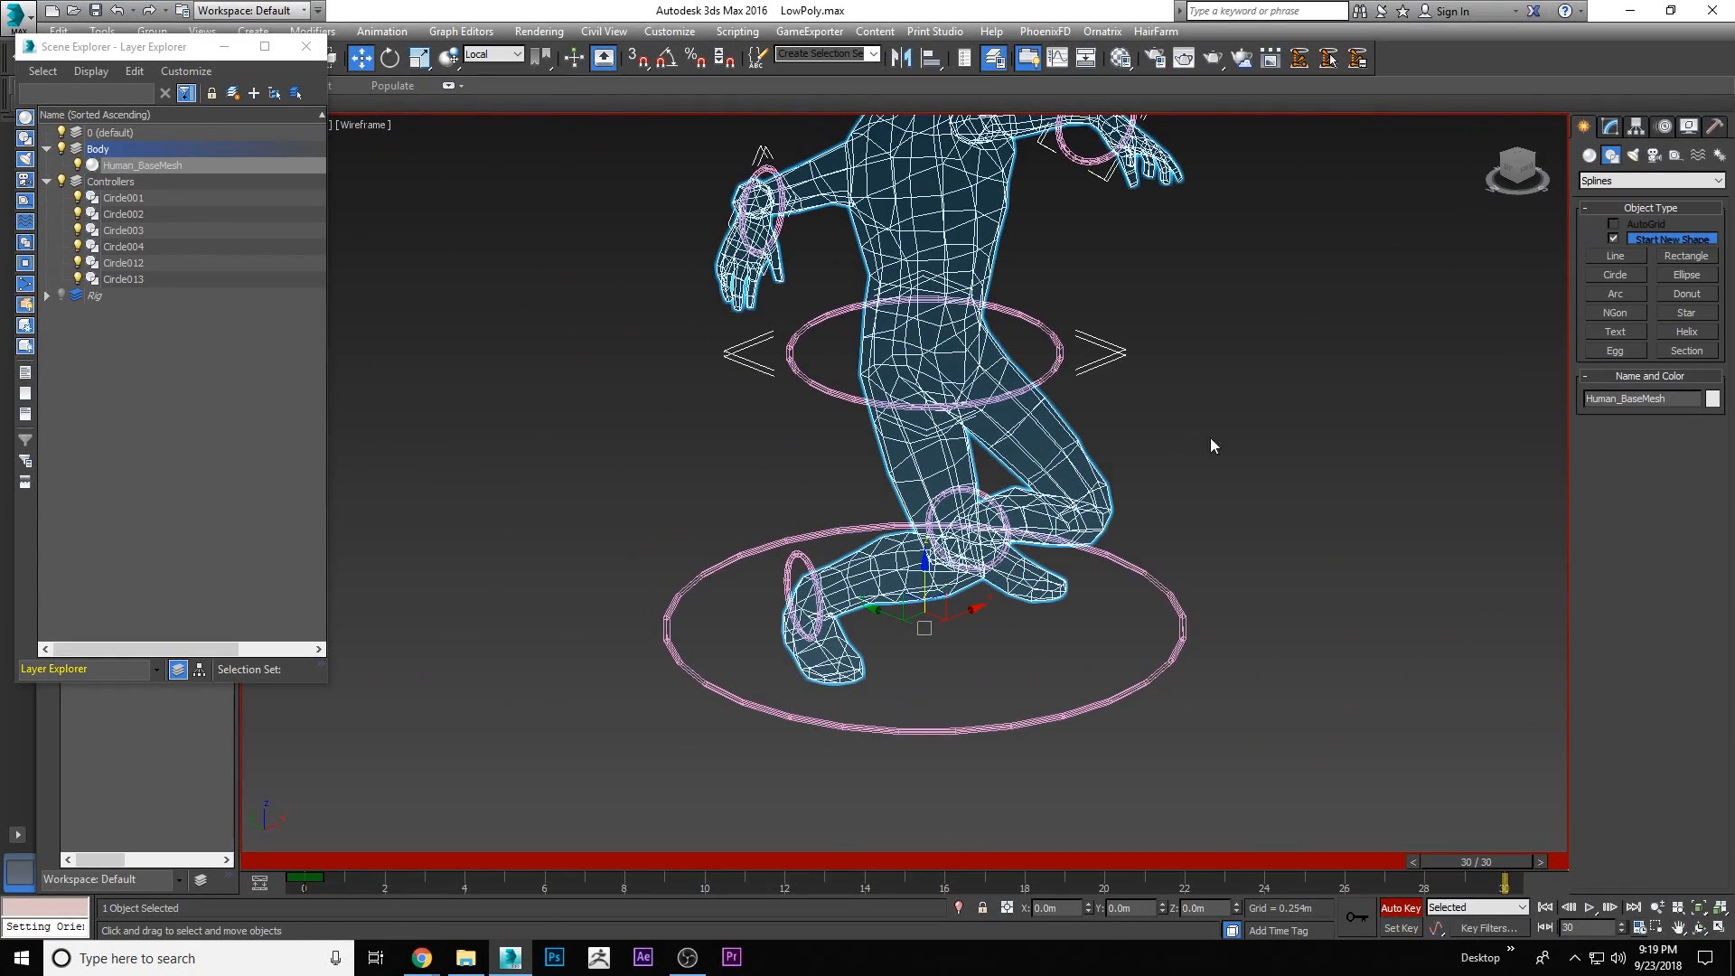
{"action": "left_click", "coordinate": [1187, 442]}
{"action": "key", "text": "F3"}
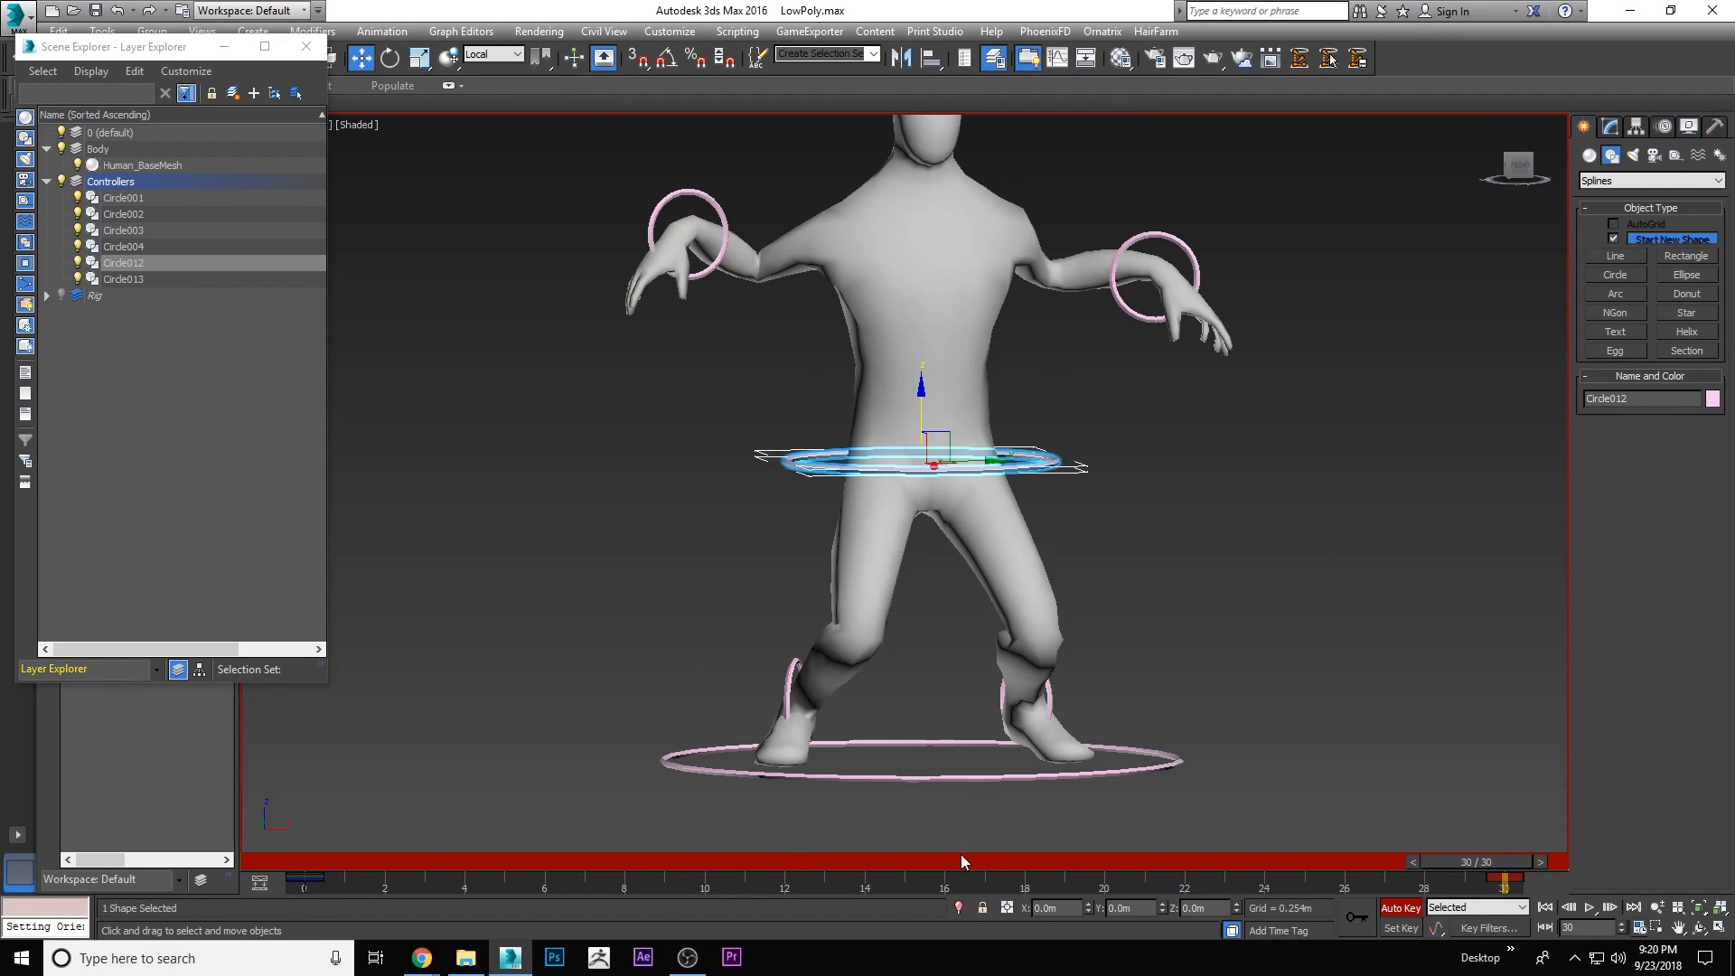
Return the timeline to frame 0 and deselect the waist control circle
{"action": "left_click_drag", "start_coordinate": [962, 854], "coordinate": [253, 855]}
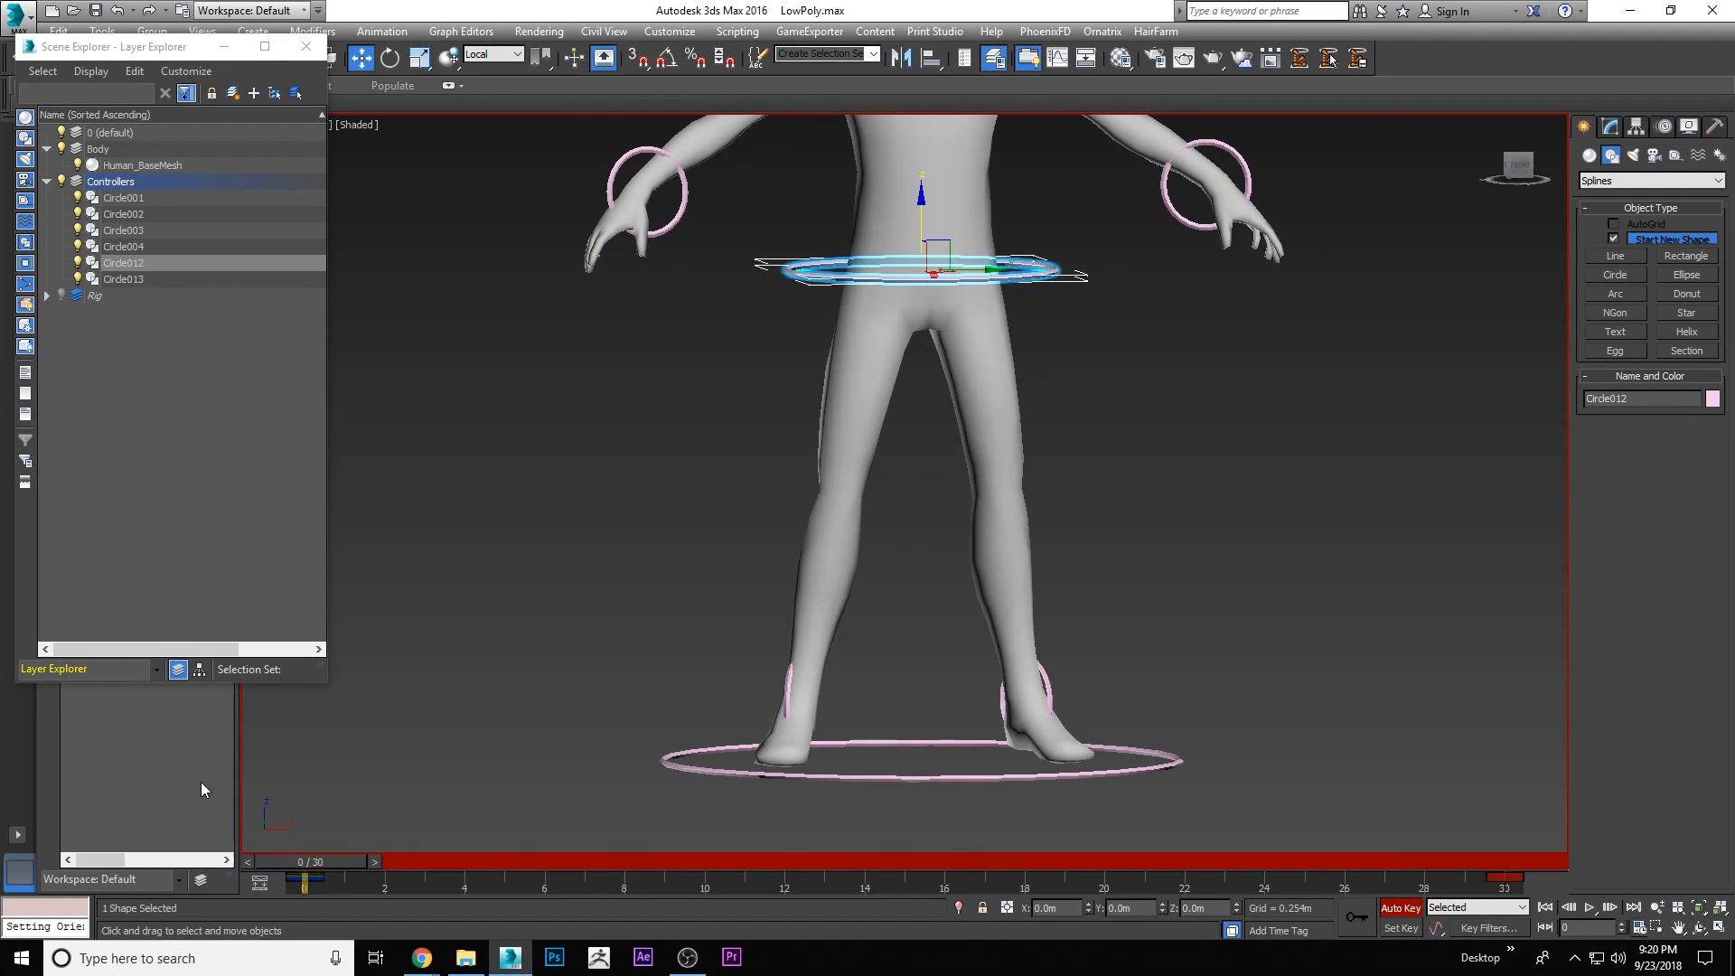
{"action": "left_click", "coordinate": [1128, 502]}
{"action": "right_click", "coordinate": [1128, 493]}
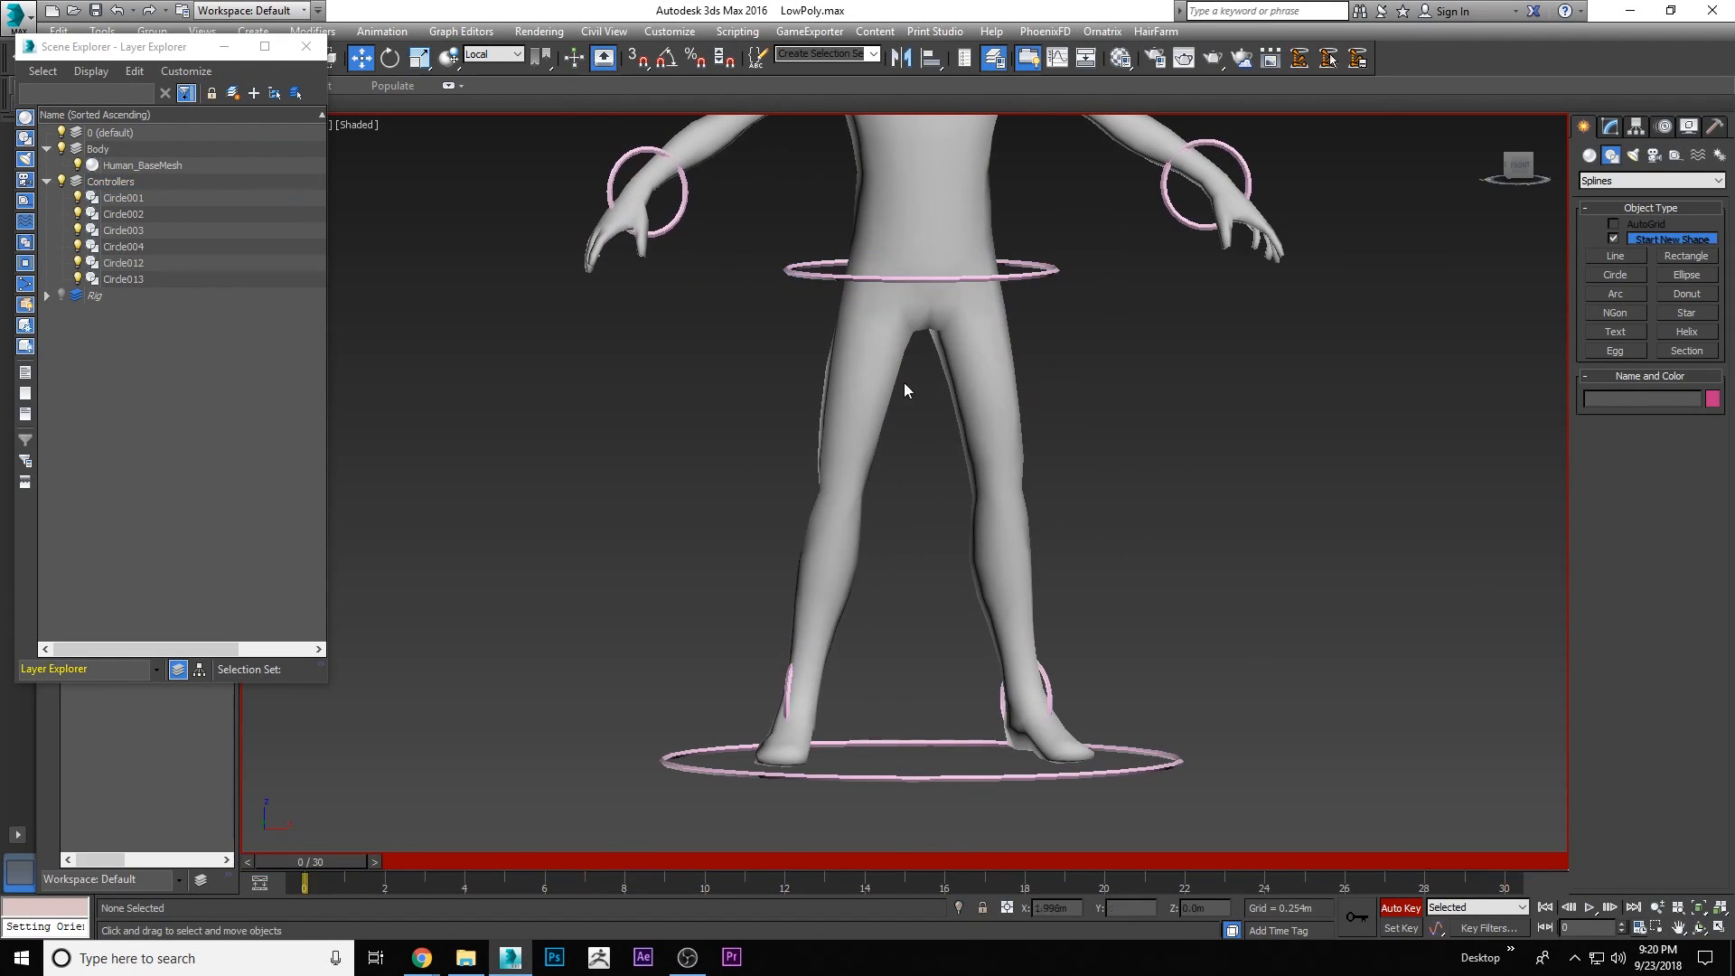
{"action": "scroll", "coordinate": [826, 576], "scroll_direction": "down", "scroll_amount": 5}
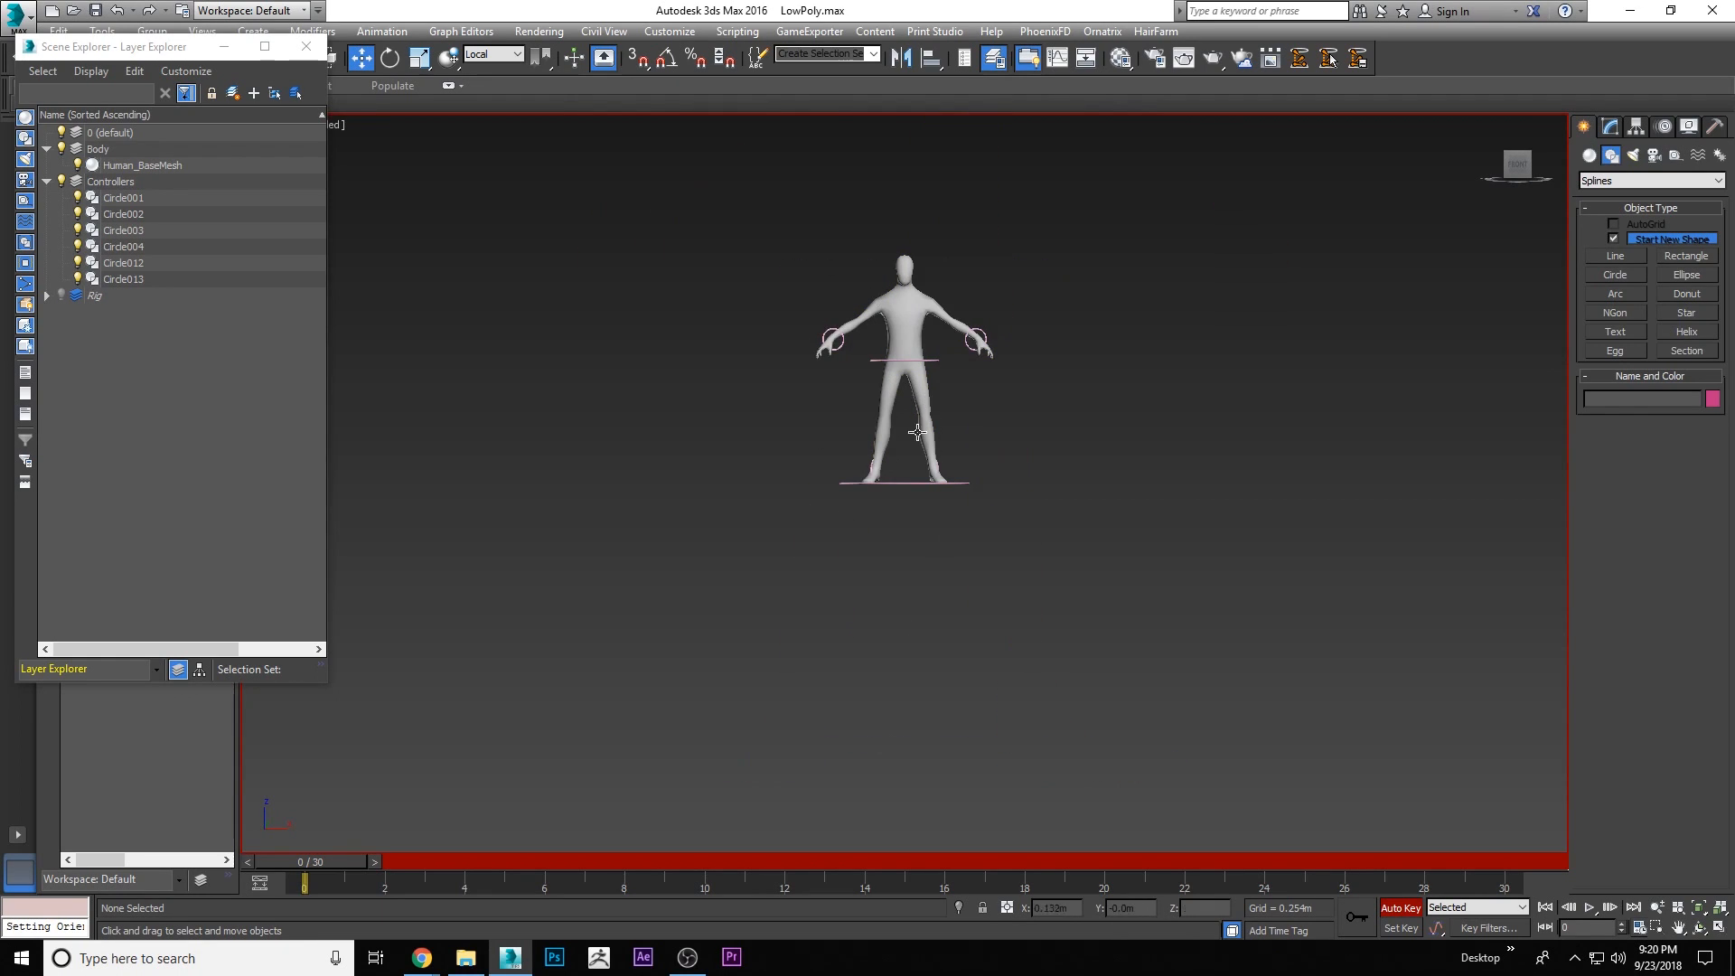
{"action": "scroll", "coordinate": [850, 318], "scroll_direction": "up", "scroll_amount": 5}
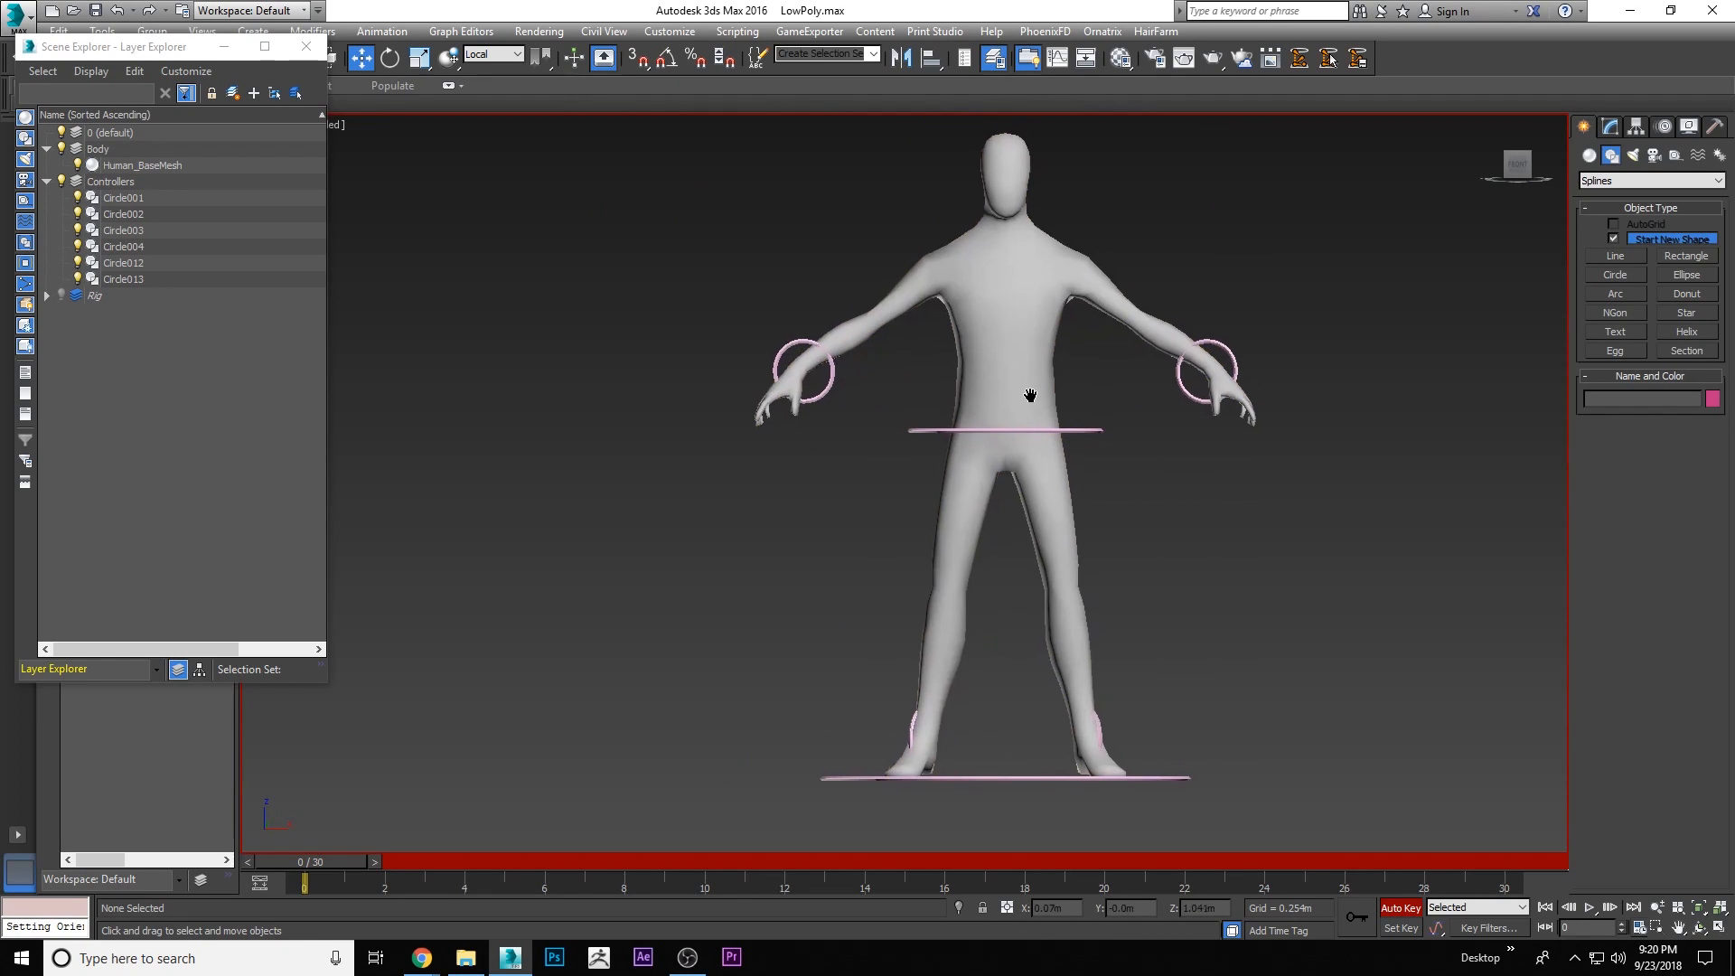
Turn off Auto Key and enter envelope editing in the body mesh's Skin modifier
{"action": "left_click", "coordinate": [996, 389]}
{"action": "left_click", "coordinate": [1611, 127]}
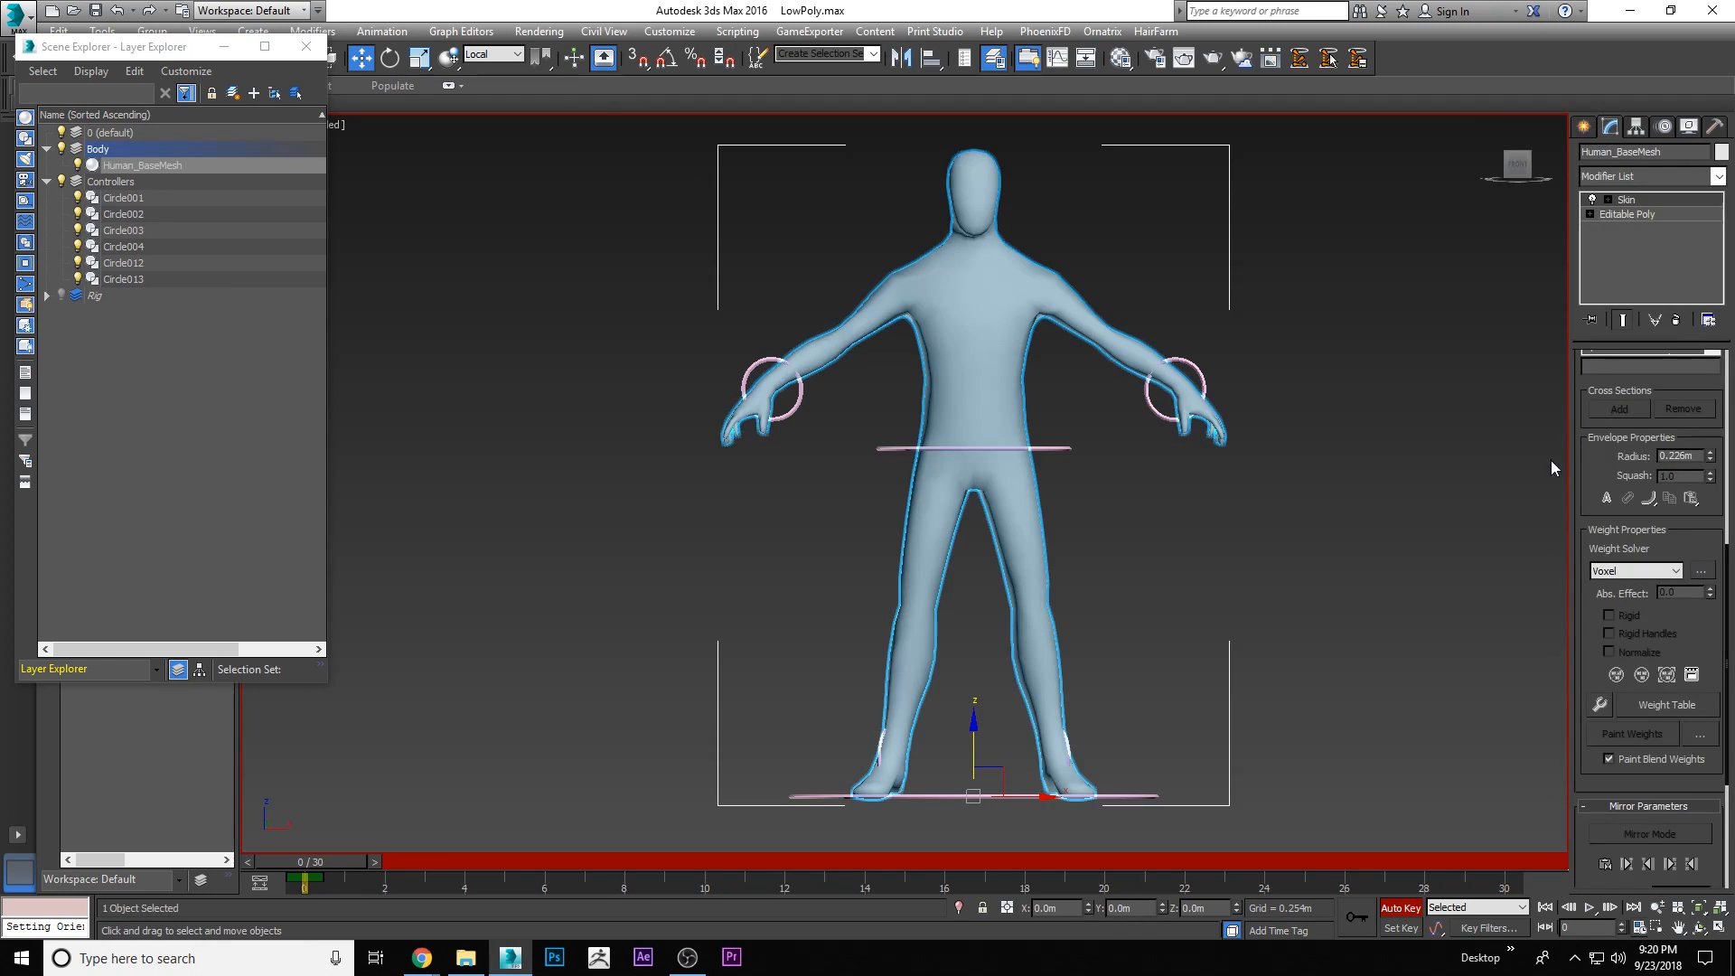
{"action": "key", "text": "n"}
{"action": "key", "text": "1"}
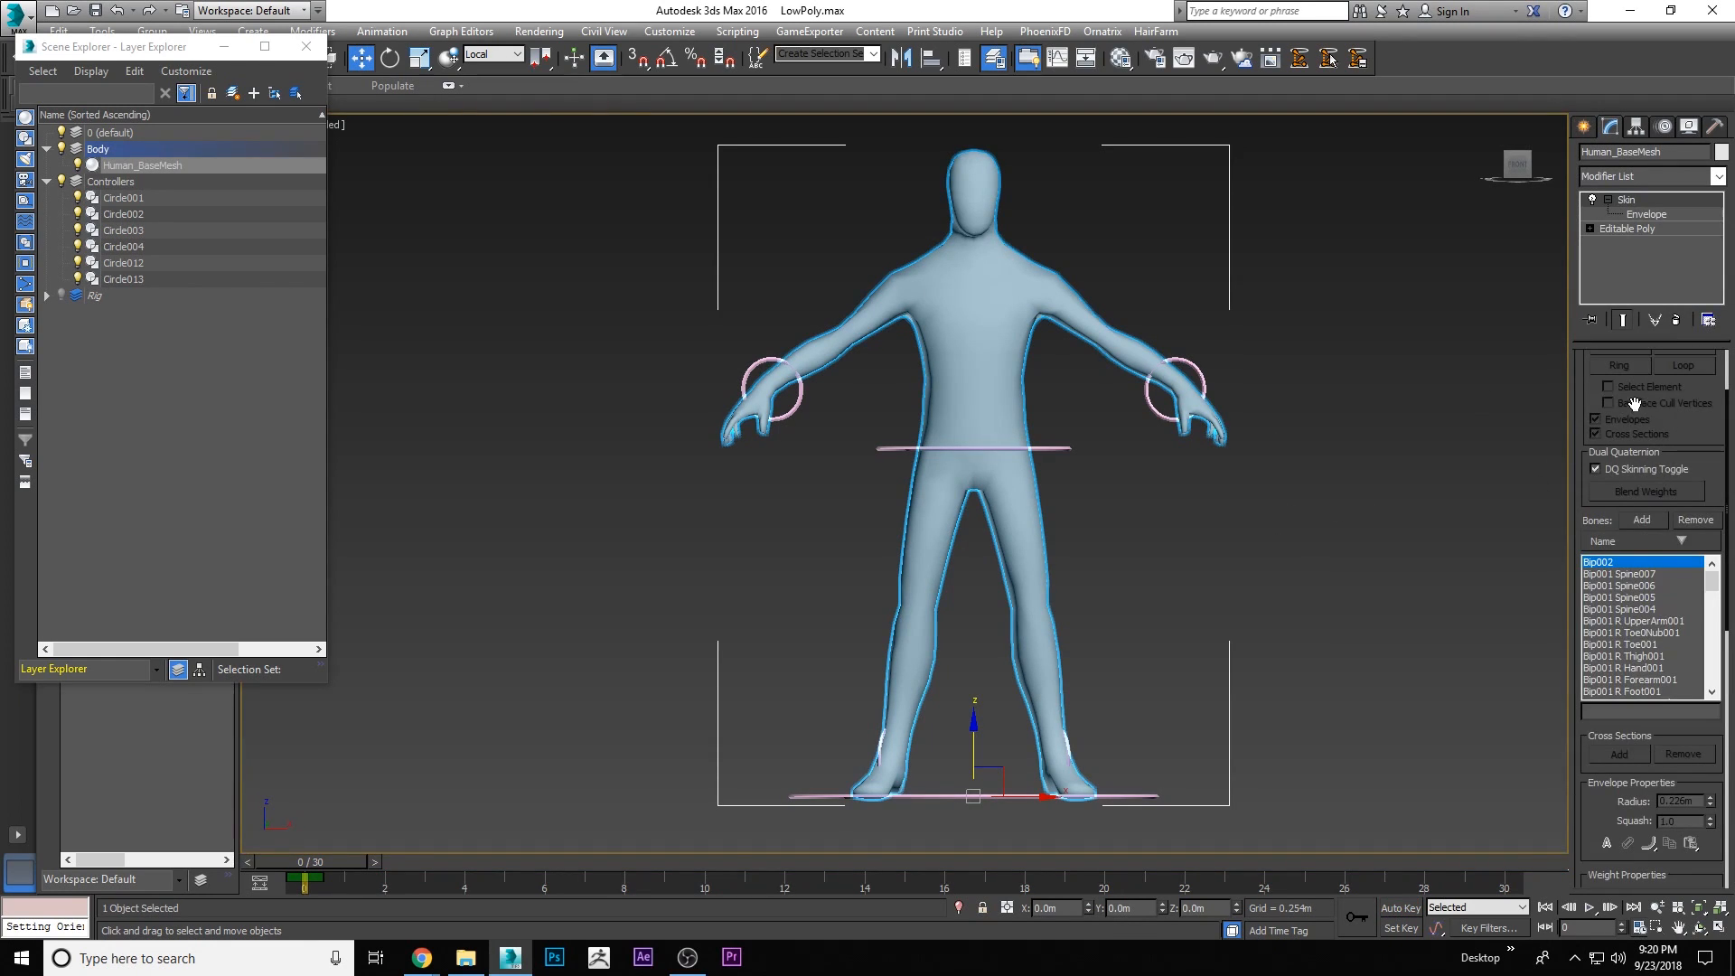
{"action": "scroll", "coordinate": [1586, 390], "scroll_direction": "up", "scroll_amount": 3}
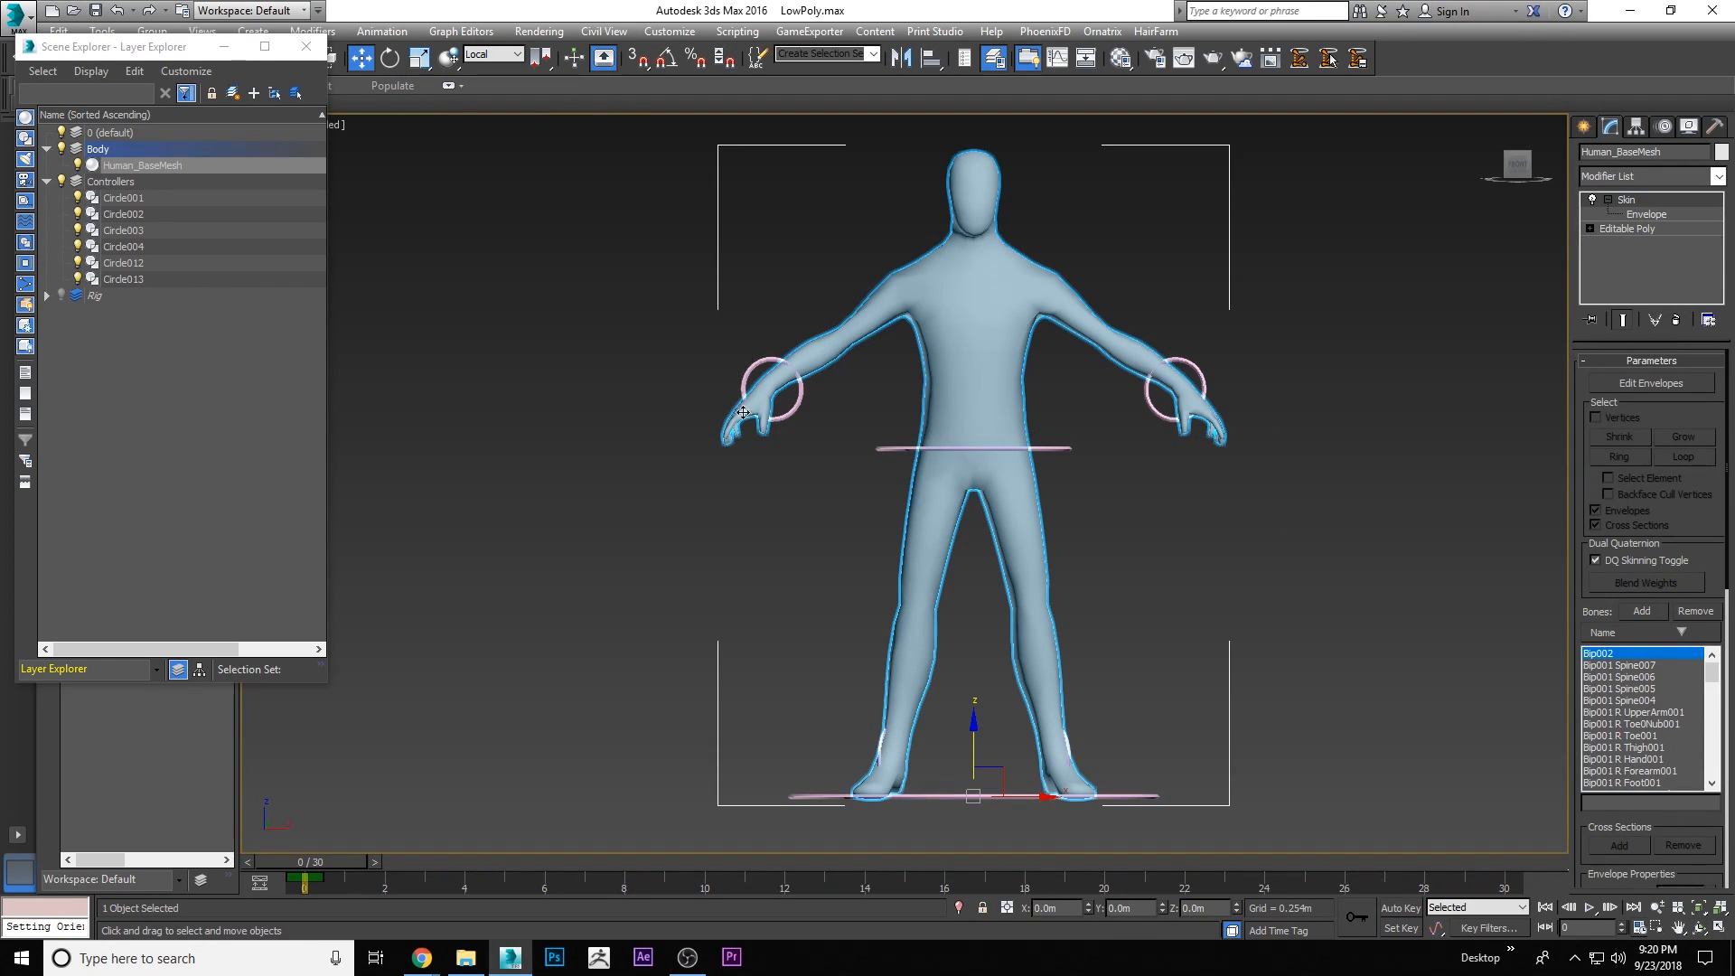
{"action": "left_click", "coordinate": [1643, 383]}
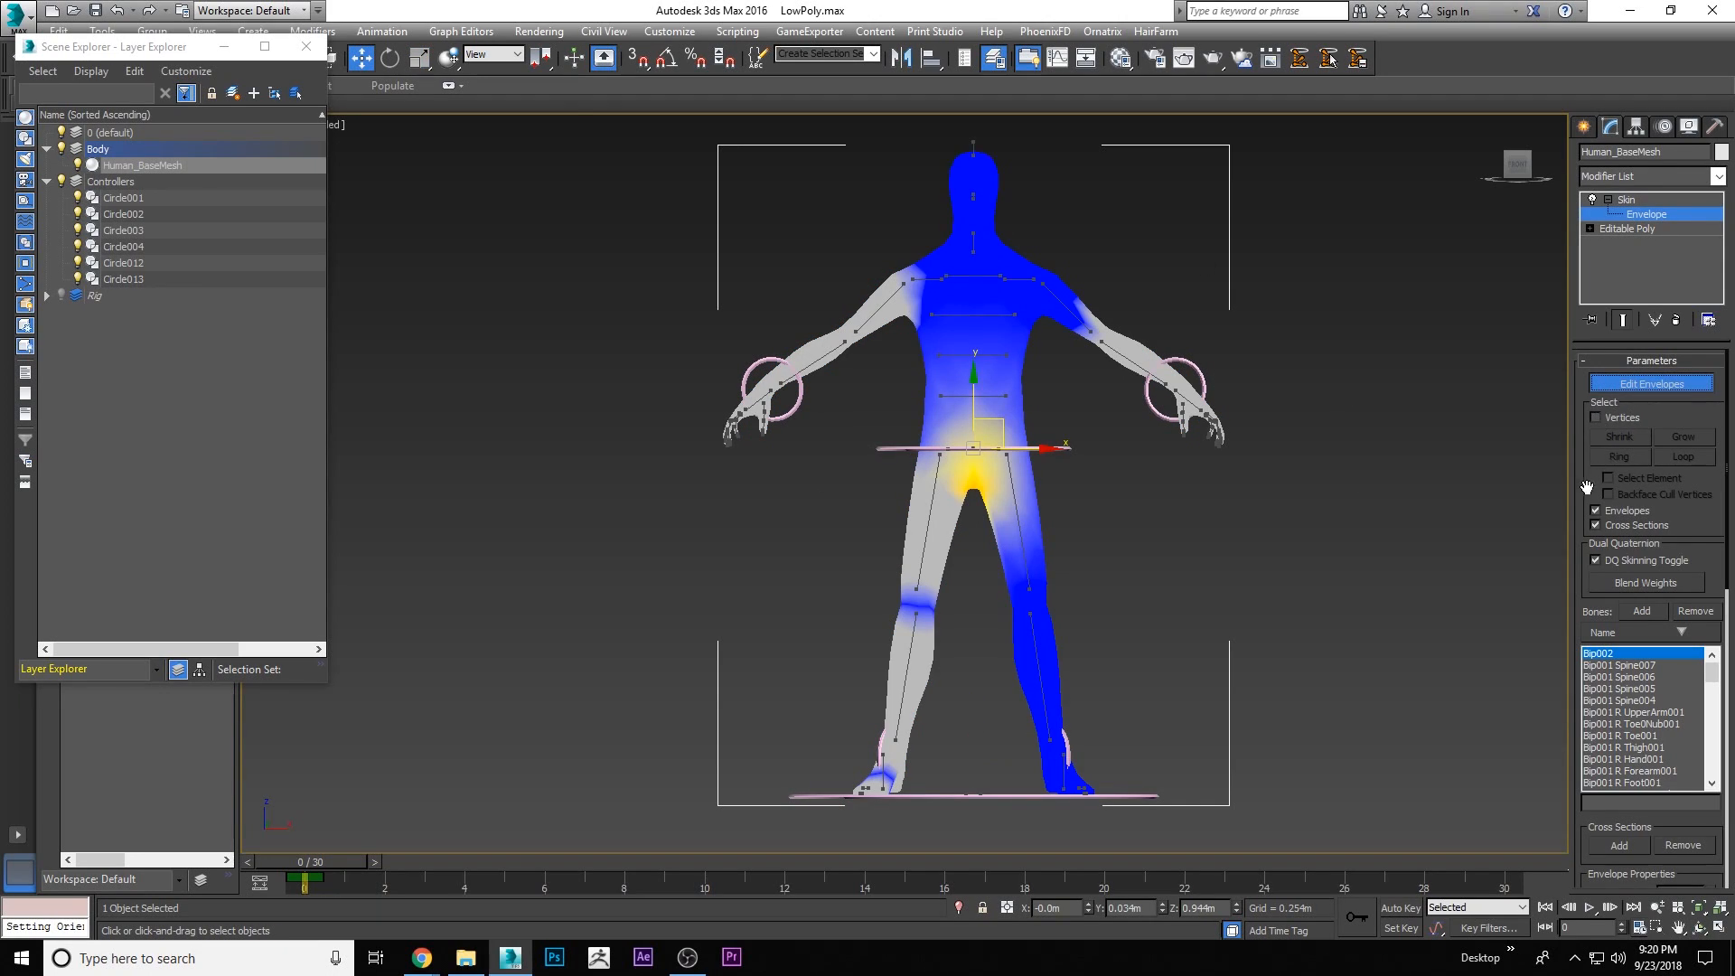
Turn on Mirror Mode for the Skin modifier with the mirror plane on X
{"action": "scroll", "coordinate": [1580, 506], "scroll_direction": "down", "scroll_amount": 5}
{"action": "scroll", "coordinate": [1583, 612], "scroll_direction": "down", "scroll_amount": 5}
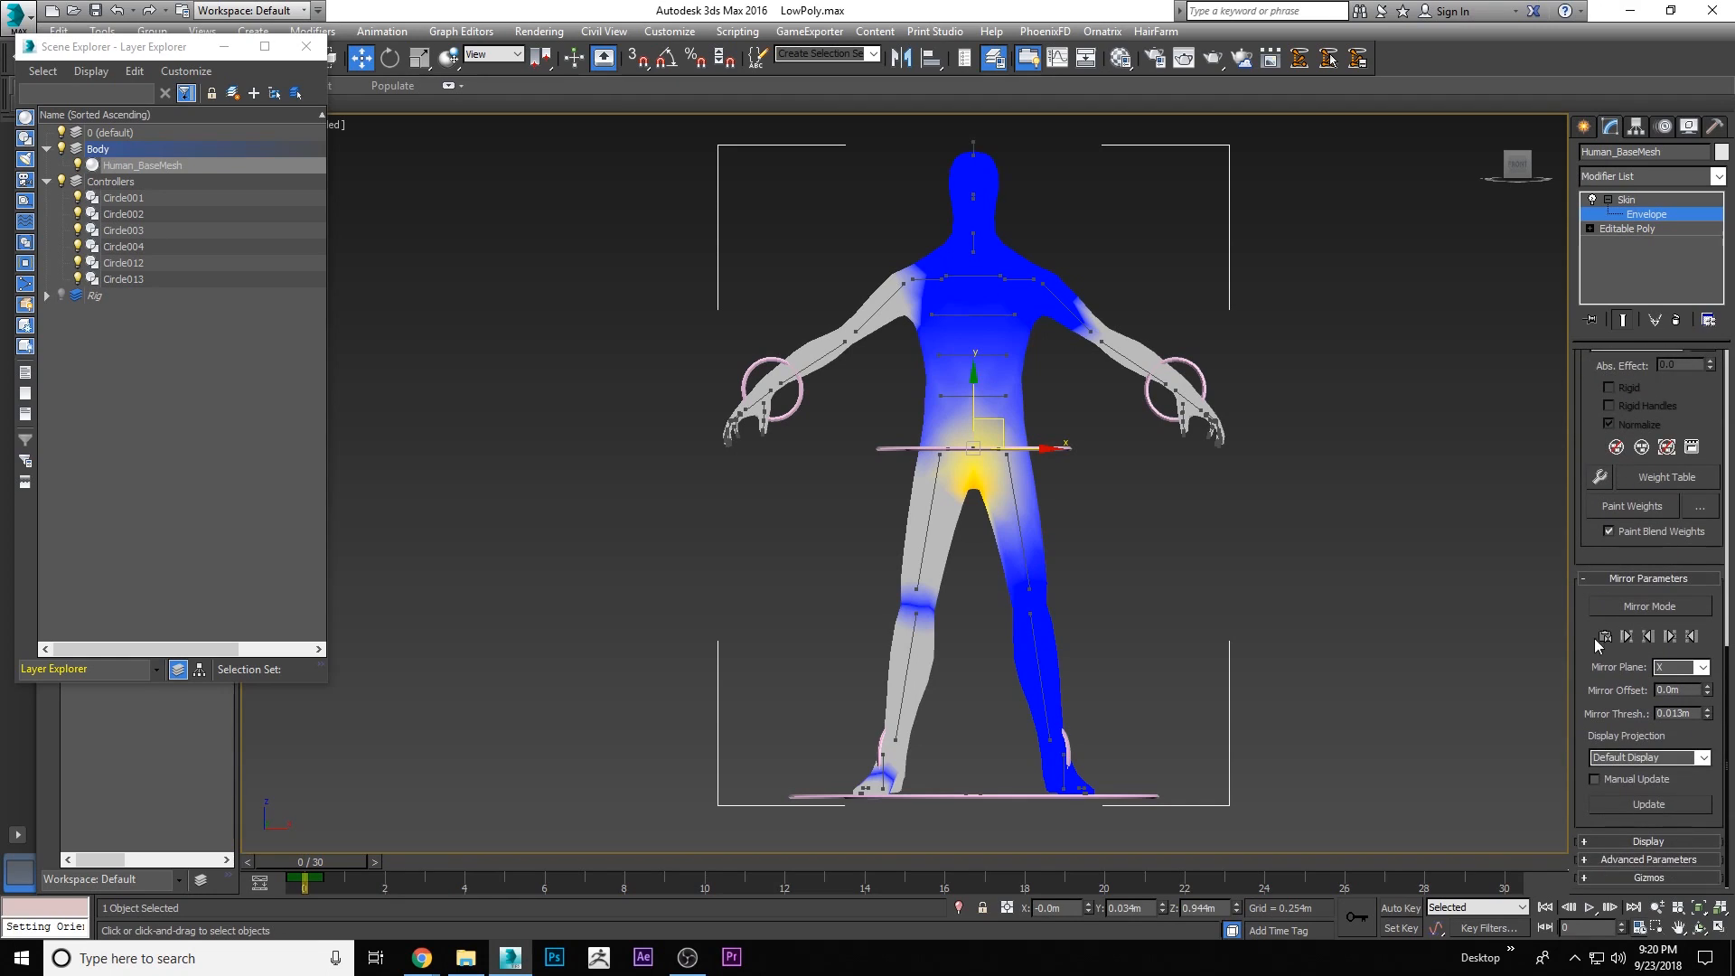
{"action": "left_click", "coordinate": [1645, 607]}
Examine the mirror matching of bones on both sides of the body, from the torso to the arms and legs
{"action": "scroll", "coordinate": [944, 389], "scroll_direction": "up", "scroll_amount": 2}
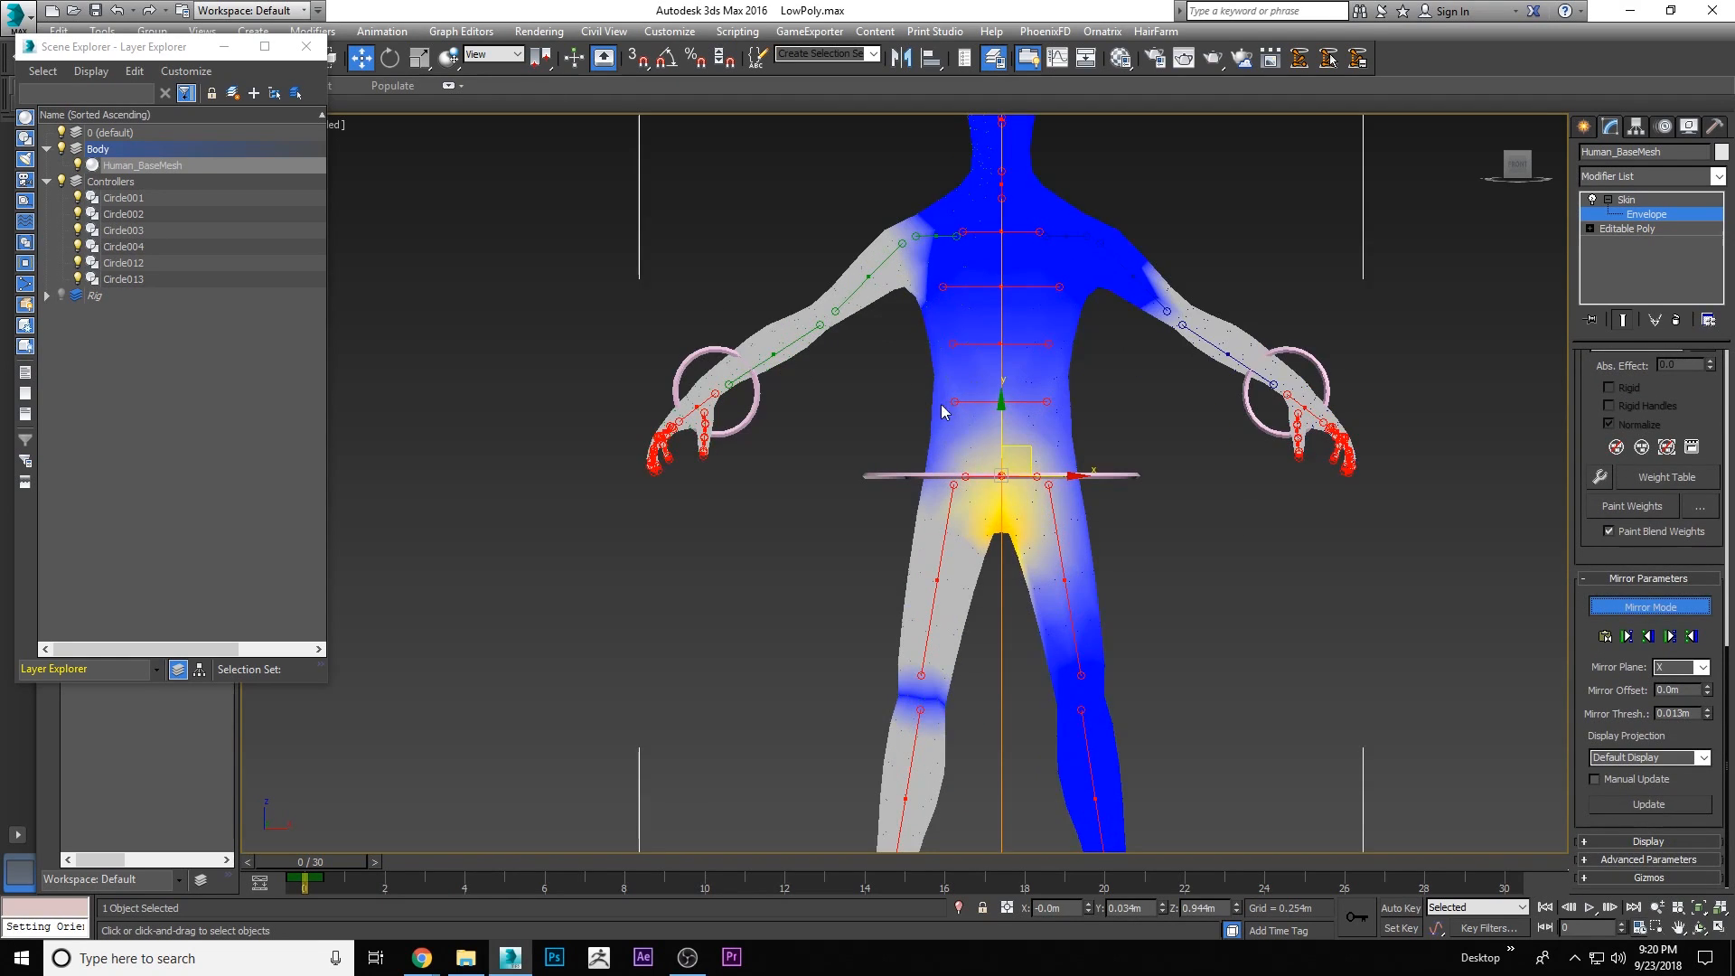
{"action": "scroll", "coordinate": [849, 322], "scroll_direction": "down", "scroll_amount": 2}
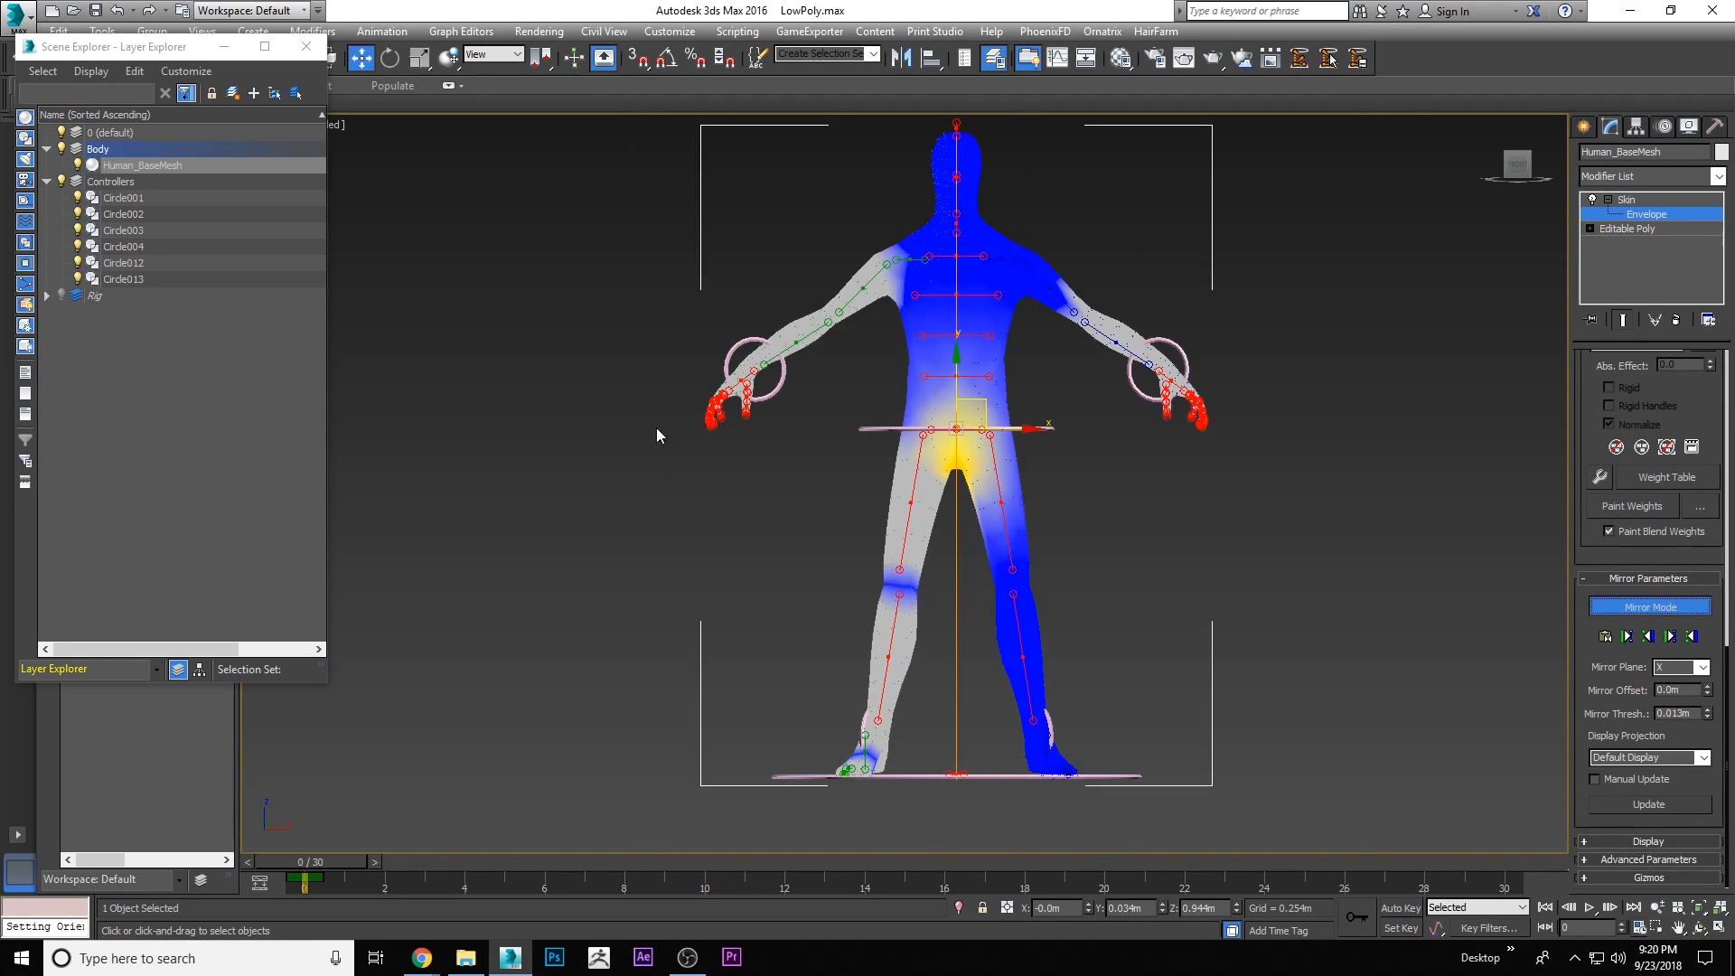
{"action": "scroll", "coordinate": [1076, 461], "scroll_direction": "up", "scroll_amount": 2}
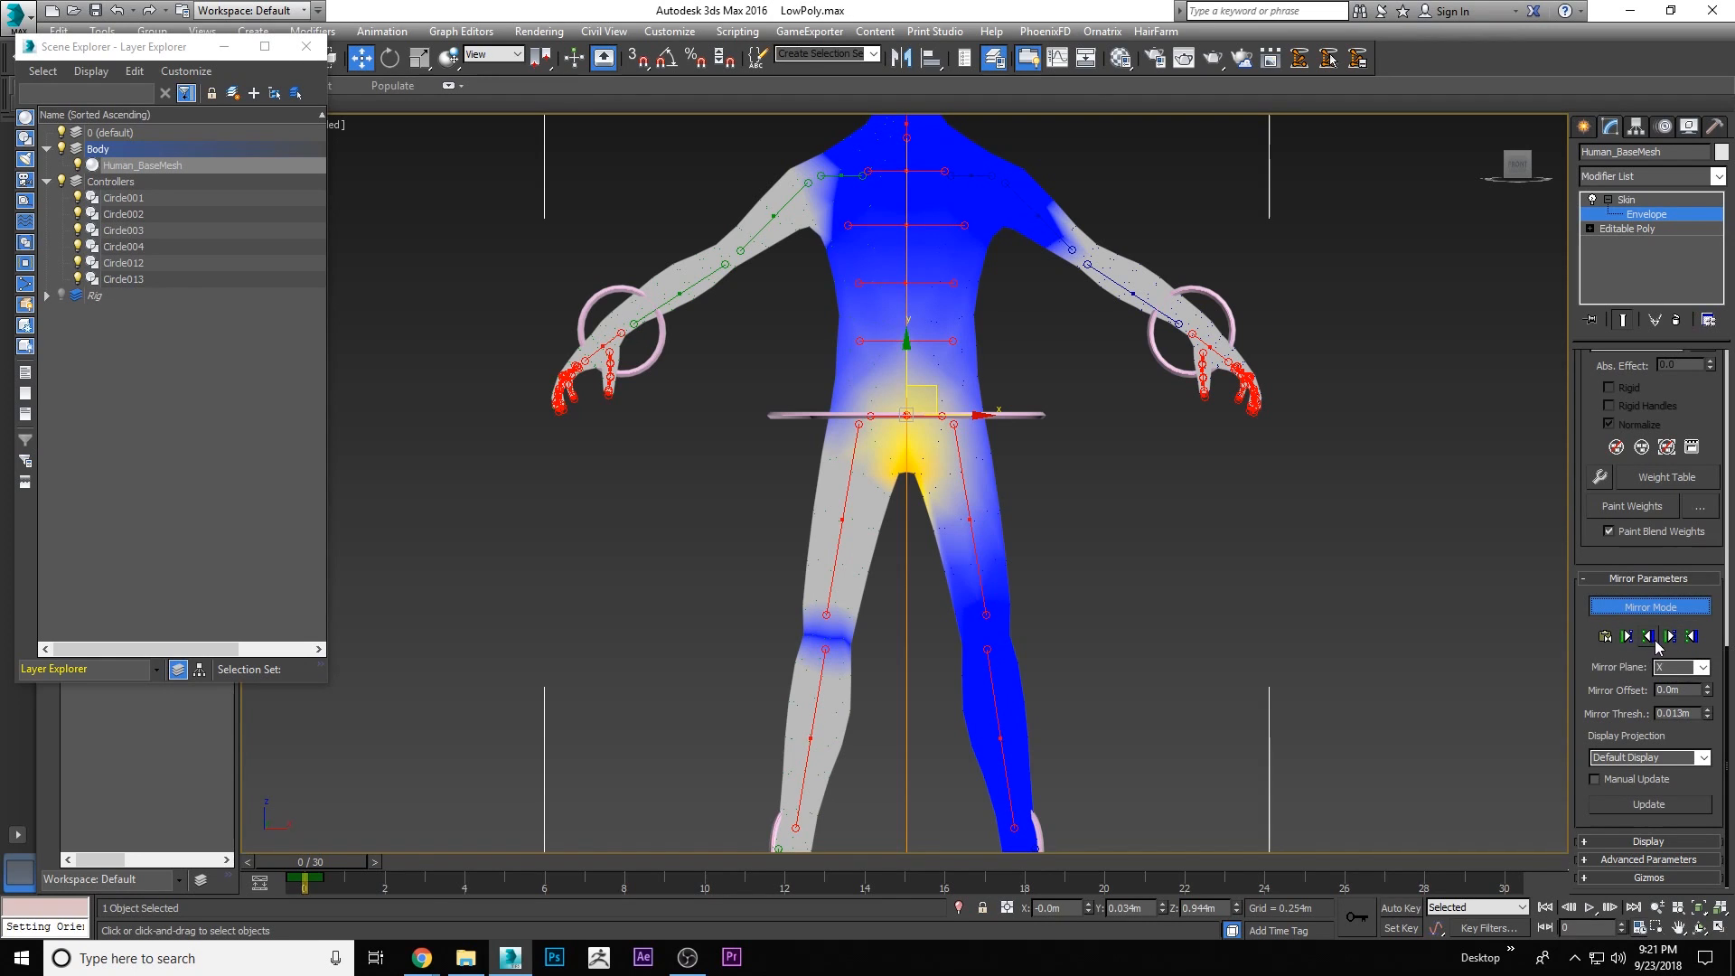
{"action": "scroll", "coordinate": [1144, 501], "scroll_direction": "down", "scroll_amount": 1}
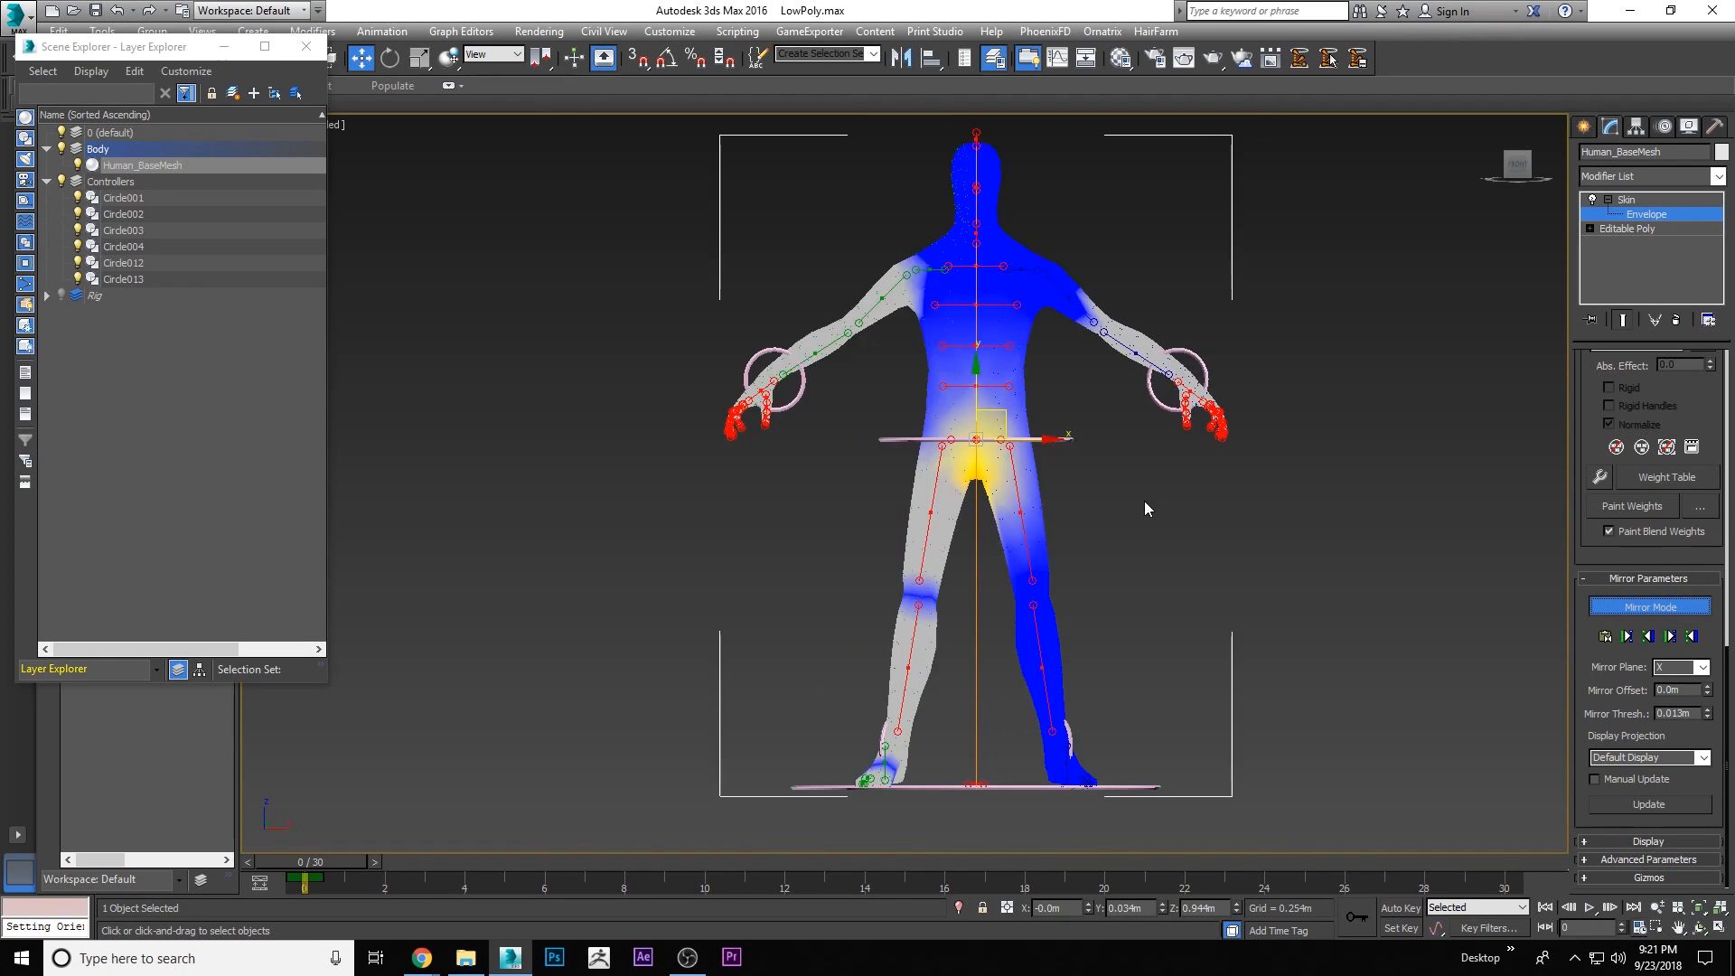
{"action": "scroll", "coordinate": [967, 384], "scroll_direction": "up", "scroll_amount": 3}
{"action": "middle_click_drag", "start_coordinate": [1065, 302], "coordinate": [1030, 596]}
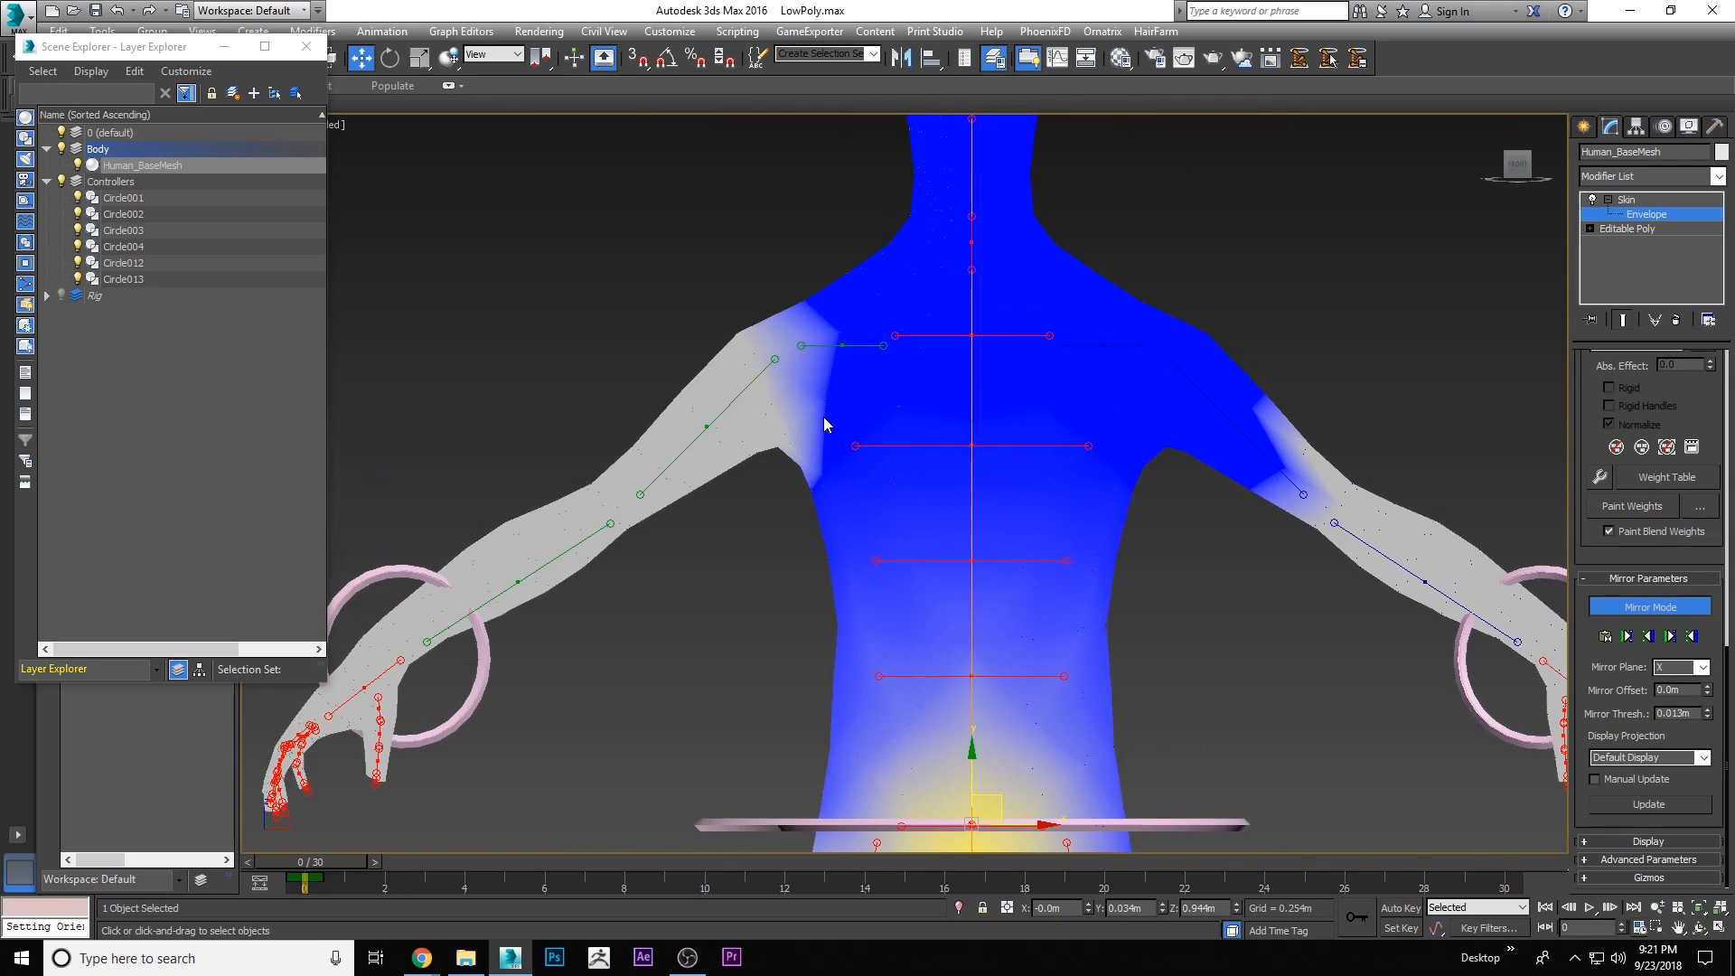
{"action": "scroll", "coordinate": [826, 425], "scroll_direction": "down", "scroll_amount": 4}
{"action": "scroll", "coordinate": [866, 452], "scroll_direction": "up", "scroll_amount": 4}
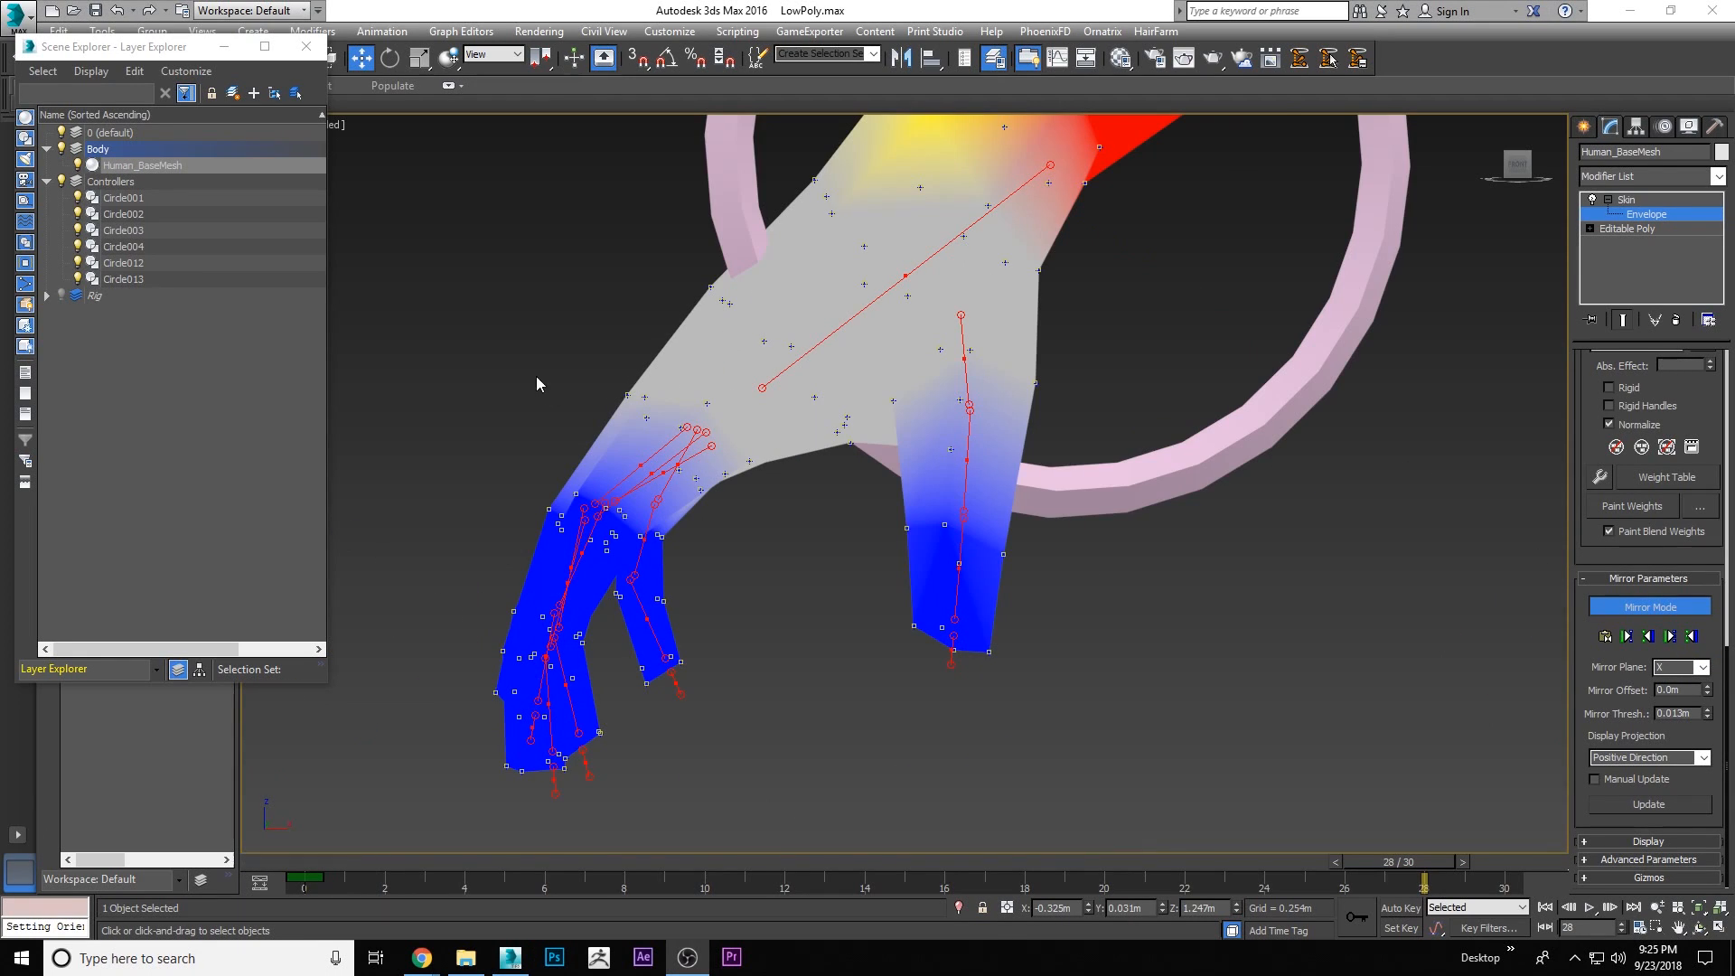
Examine the colour-coded bones and vertices of the right forearm, hand and fingers in Mirror Mode
{"action": "scroll", "coordinate": [550, 388], "scroll_direction": "down", "scroll_amount": 6}
{"action": "scroll", "coordinate": [837, 457], "scroll_direction": "up", "scroll_amount": 6}
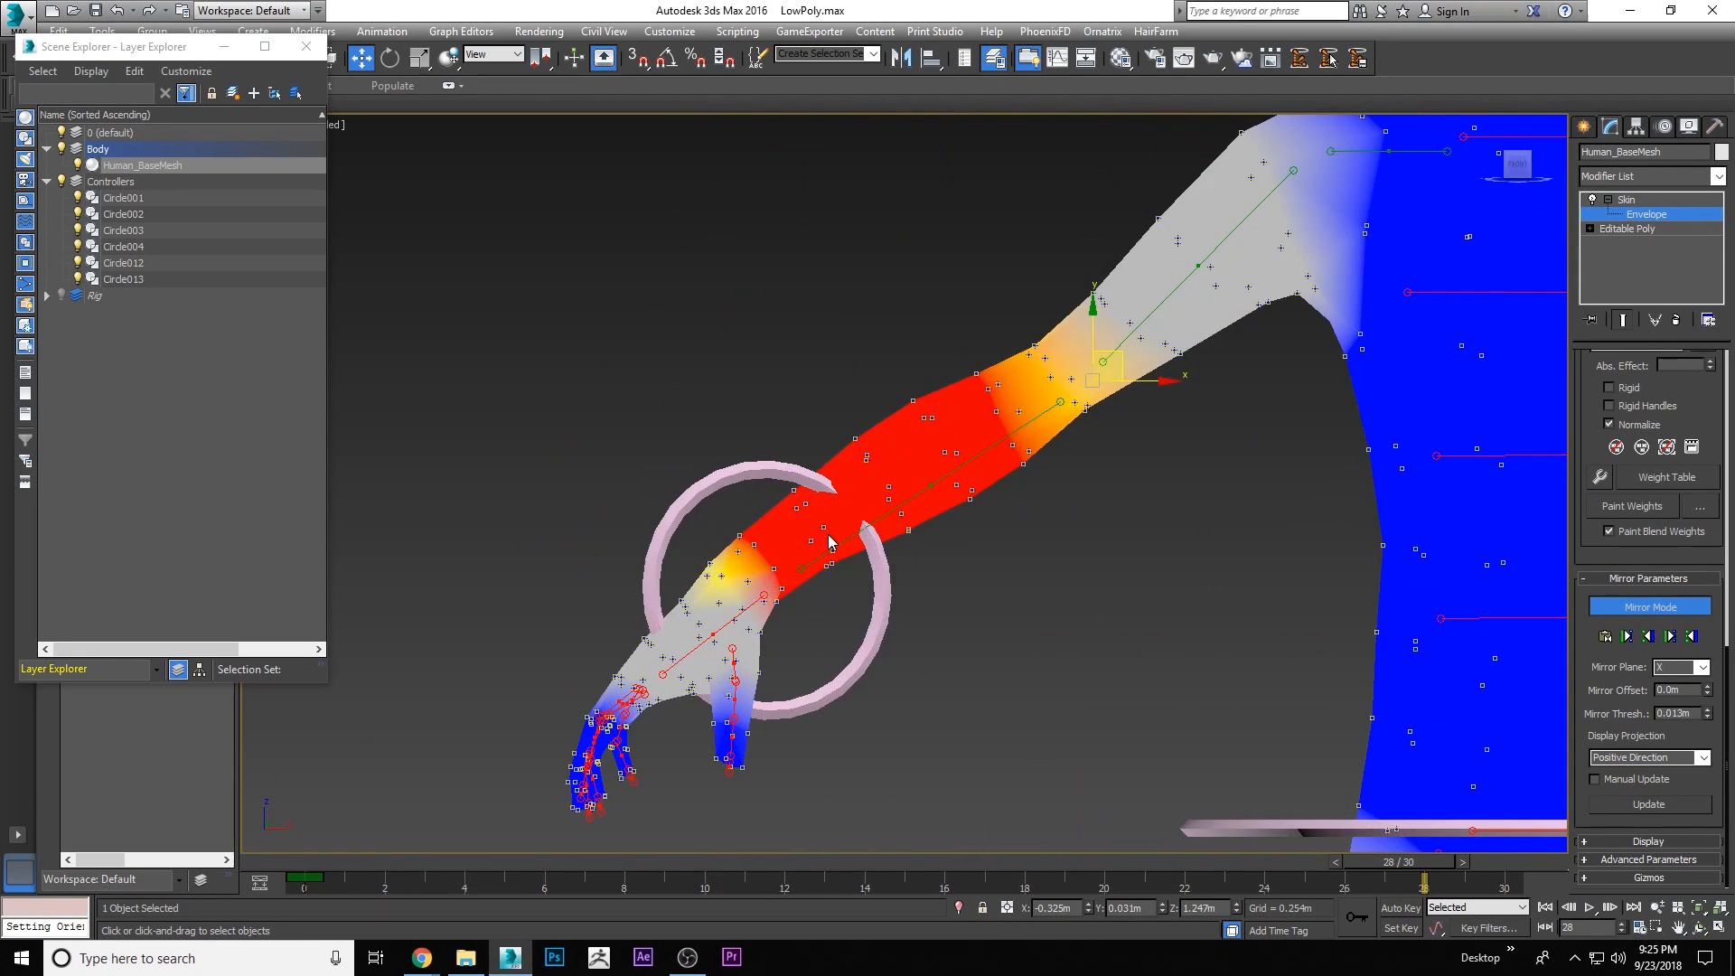
{"action": "scroll", "coordinate": [830, 543], "scroll_direction": "up", "scroll_amount": 5}
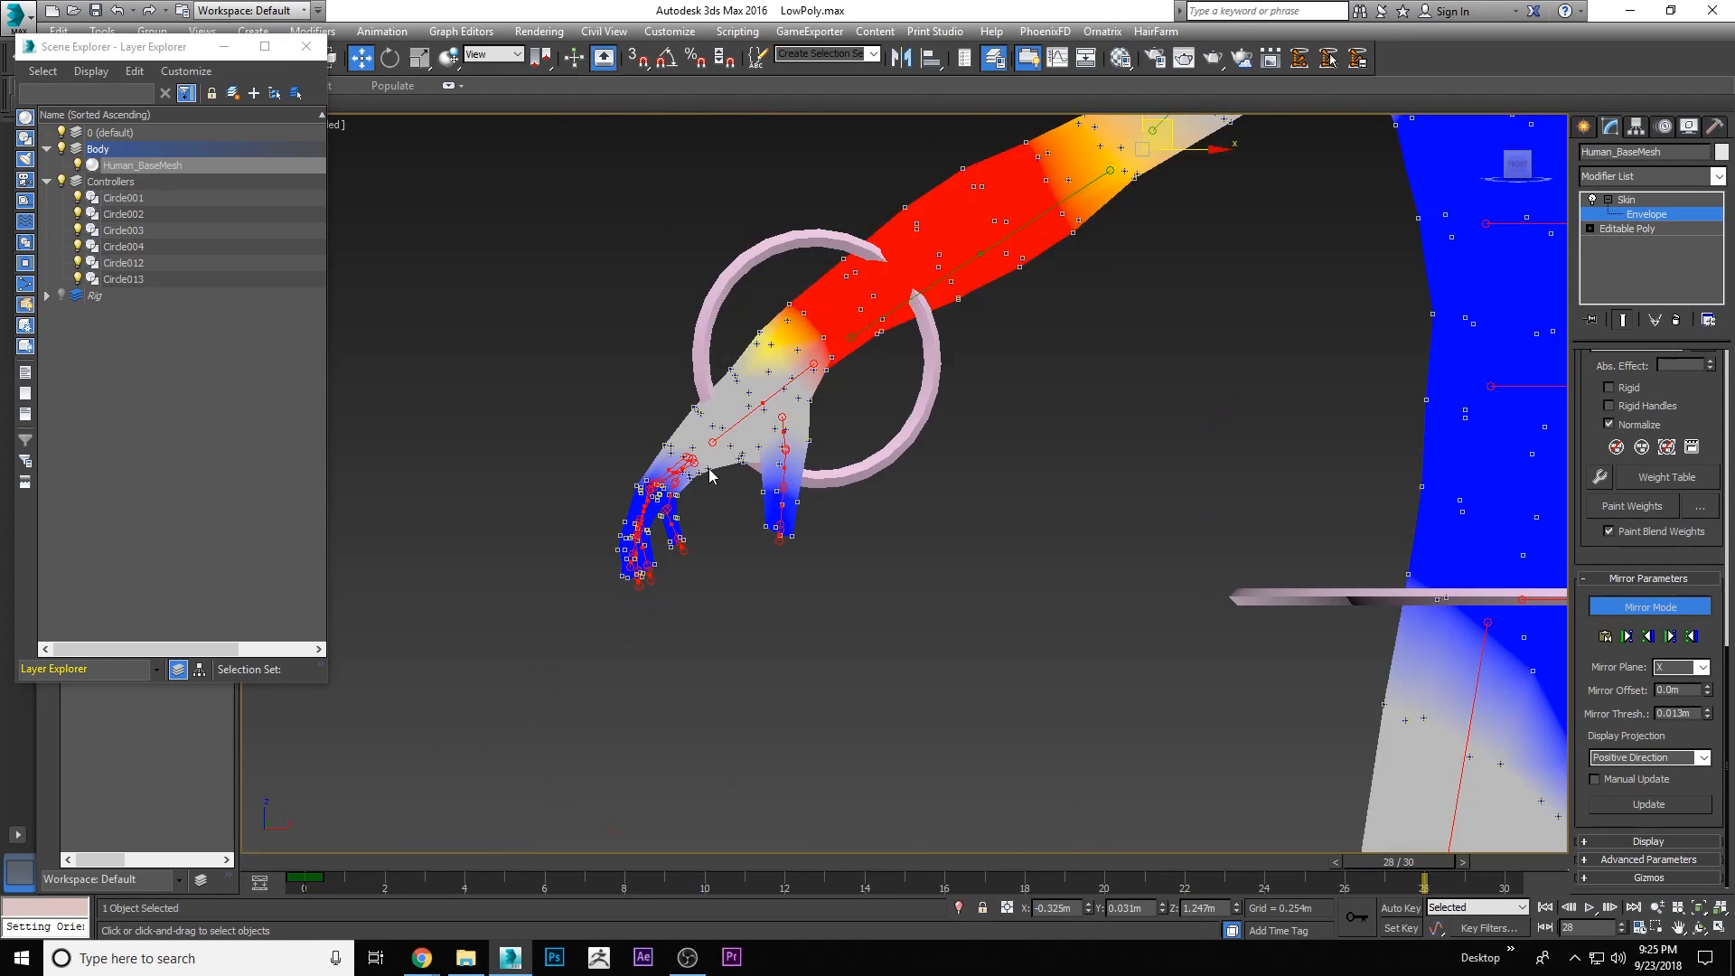
{"action": "scroll", "coordinate": [774, 515], "scroll_direction": "up", "scroll_amount": 6}
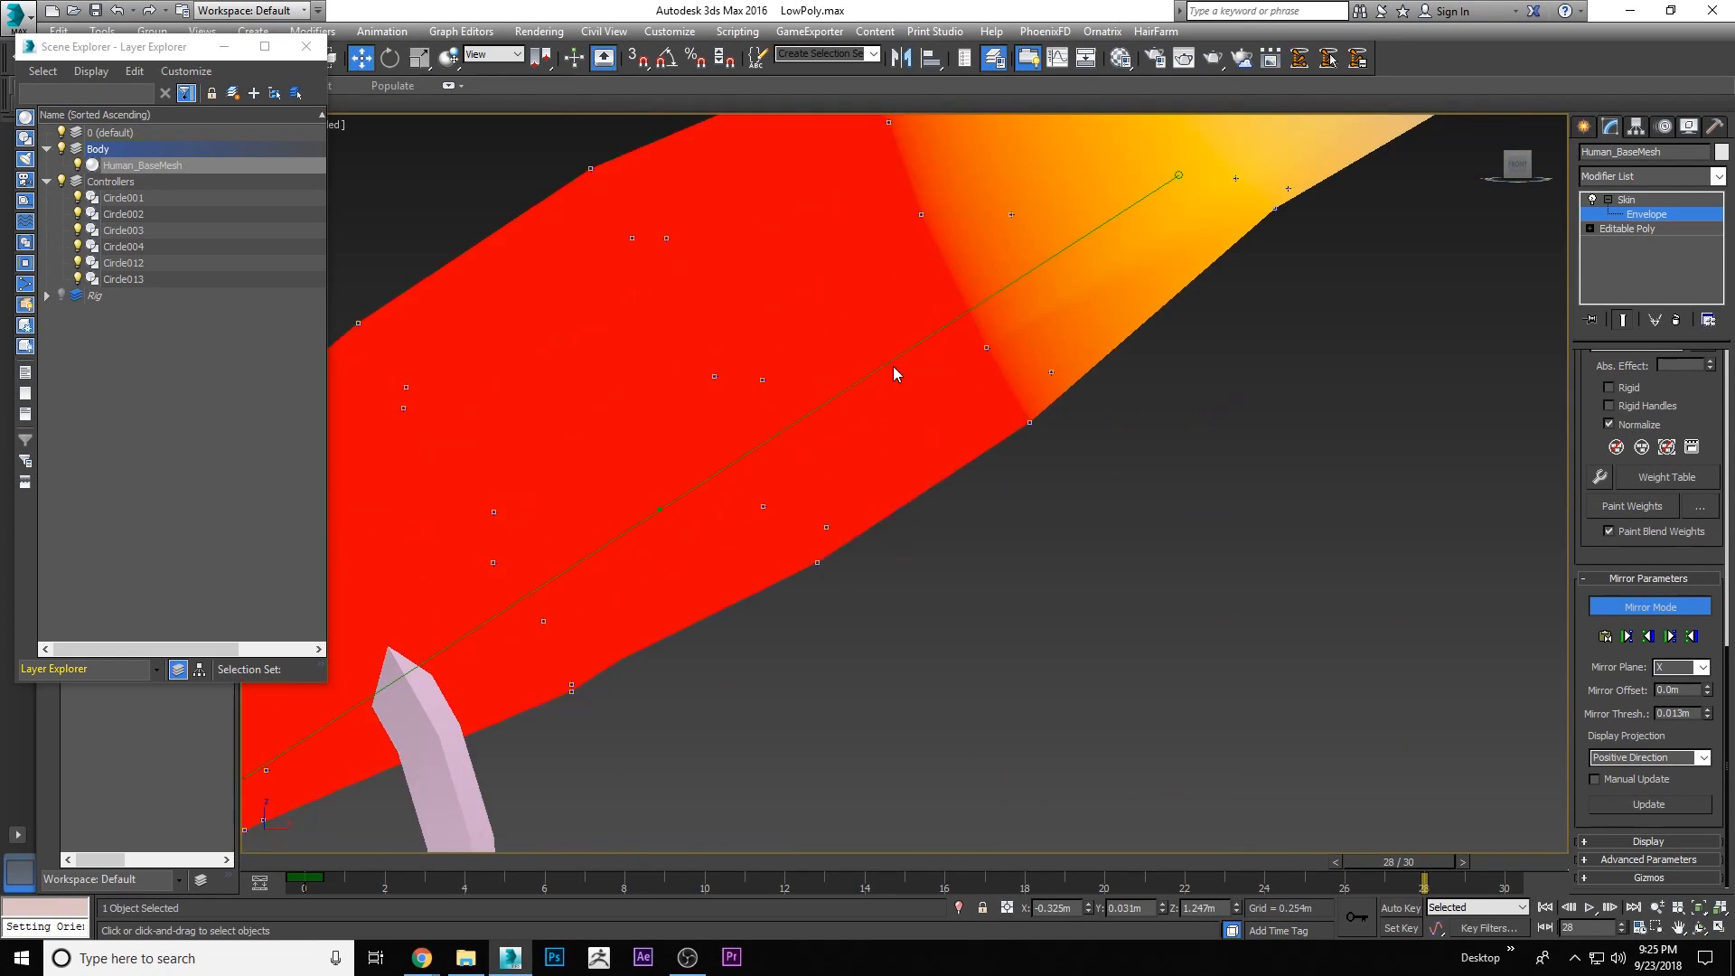
{"action": "scroll", "coordinate": [795, 475], "scroll_direction": "down", "scroll_amount": 8}
{"action": "scroll", "coordinate": [1026, 434], "scroll_direction": "up", "scroll_amount": 3}
{"action": "scroll", "coordinate": [1003, 452], "scroll_direction": "down", "scroll_amount": 3}
{"action": "middle_click_drag", "start_coordinate": [863, 463], "coordinate": [816, 447]}
{"action": "scroll", "coordinate": [832, 435], "scroll_direction": "up", "scroll_amount": 5}
{"action": "scroll", "coordinate": [647, 557], "scroll_direction": "up", "scroll_amount": 2}
{"action": "scroll", "coordinate": [635, 495], "scroll_direction": "down", "scroll_amount": 7}
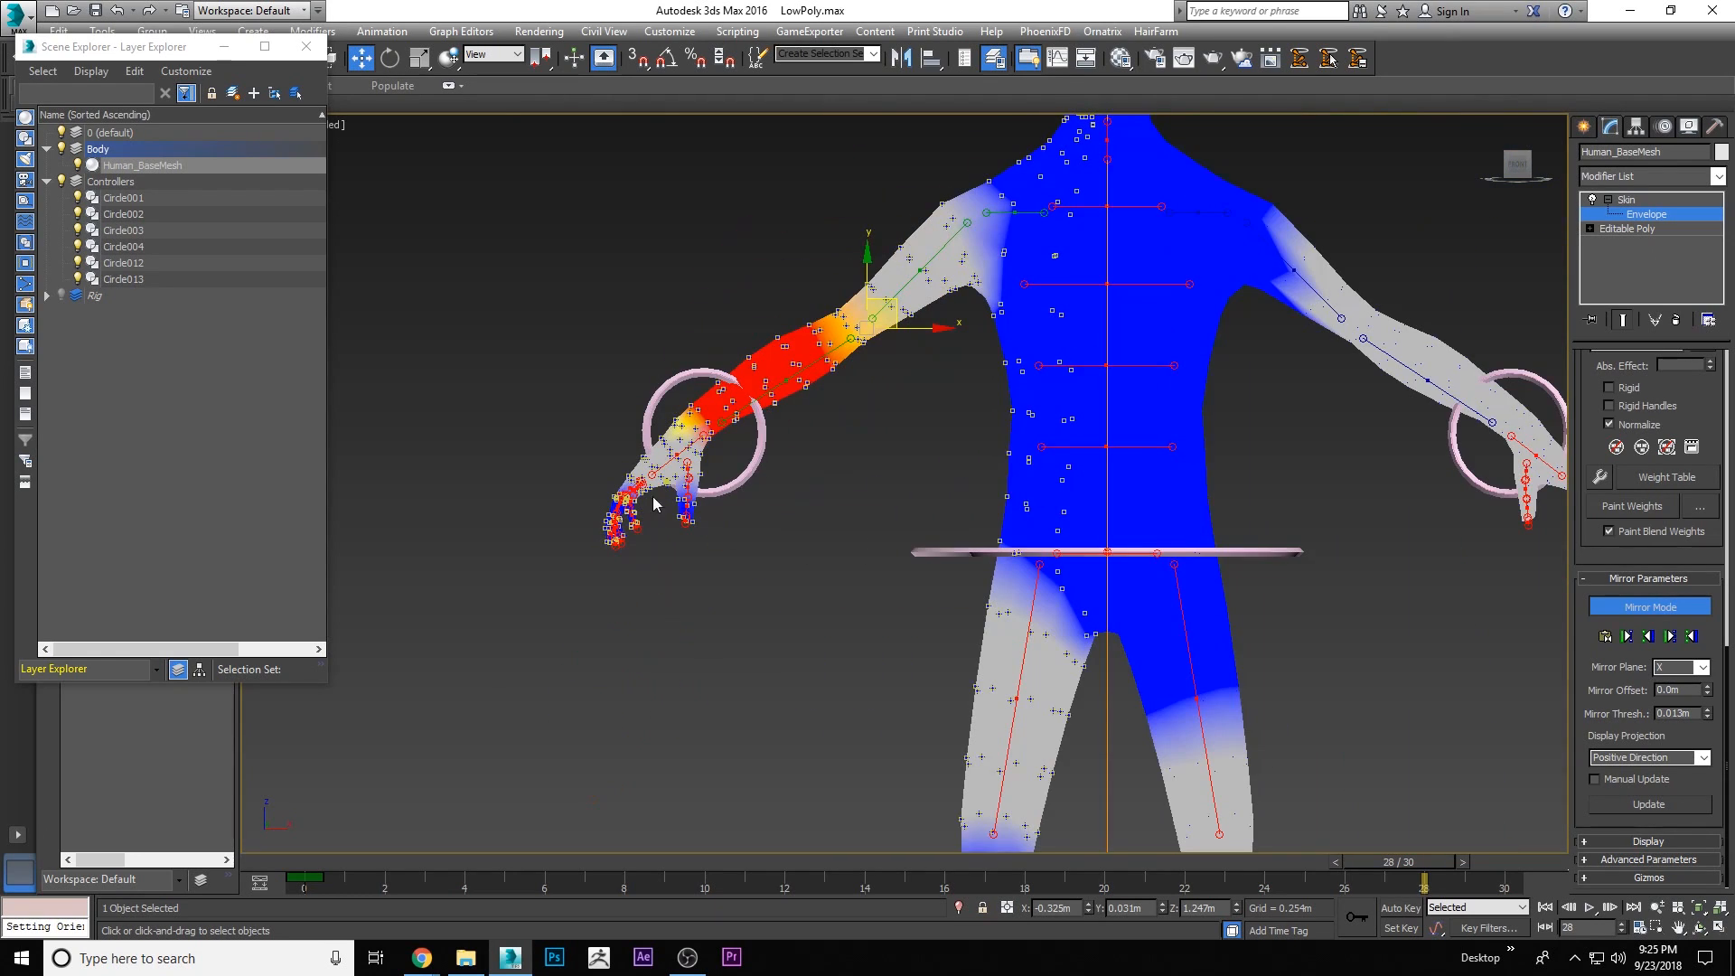
{"action": "middle_click_drag", "start_coordinate": [1375, 399], "coordinate": [1291, 388]}
{"action": "scroll", "coordinate": [579, 453], "scroll_direction": "up", "scroll_amount": 6}
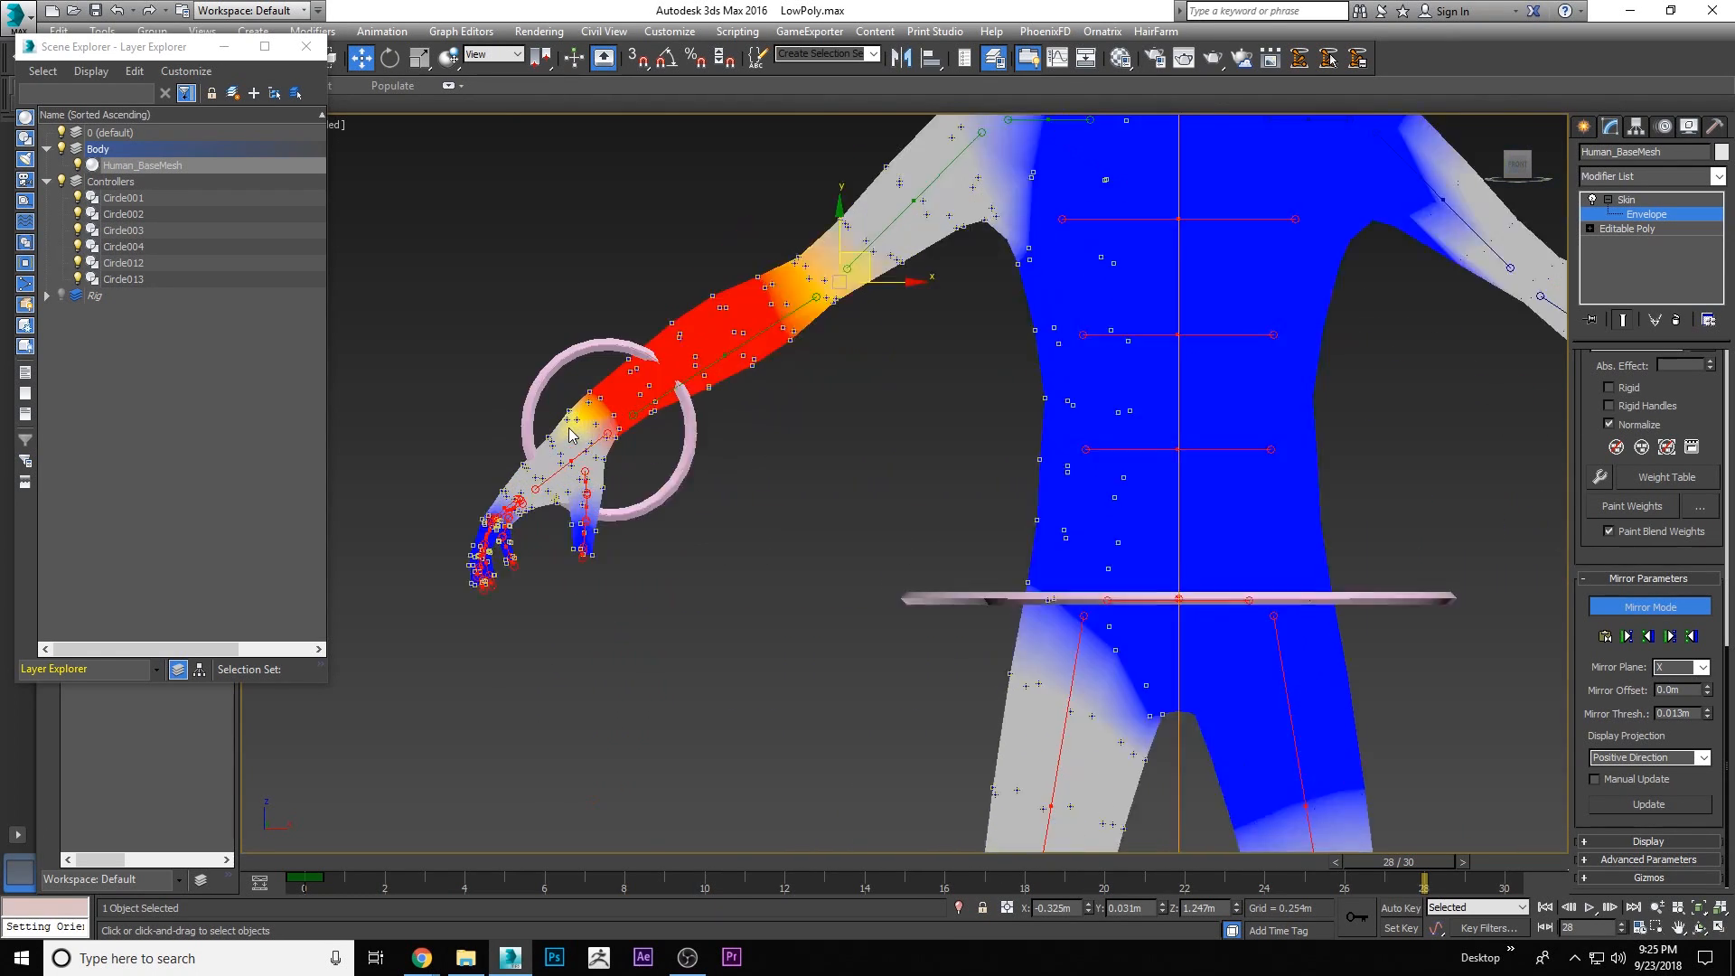
{"action": "middle_click_drag", "start_coordinate": [669, 583], "coordinate": [778, 527]}
{"action": "scroll", "coordinate": [717, 530], "scroll_direction": "up", "scroll_amount": 2}
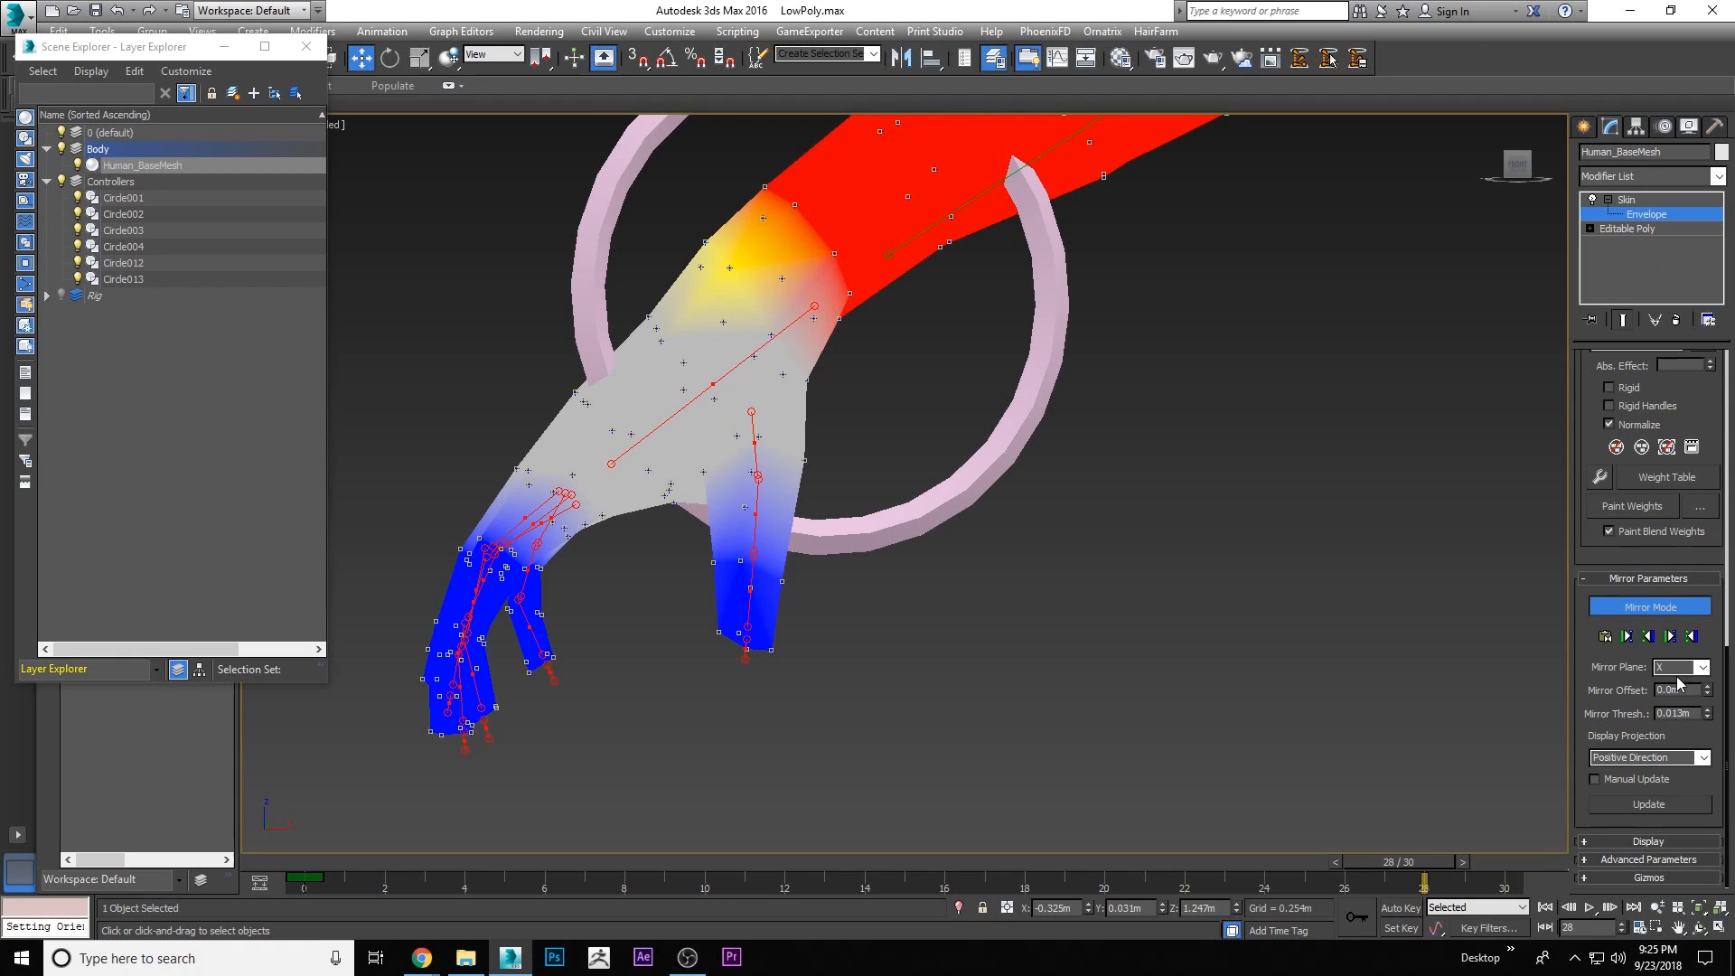
Try a mirror offset of -0.005 m, return it to 0 m, and set the mirror threshold to 0.024 m
{"action": "mouse_move", "coordinate": [1709, 694]}
{"action": "left_mouse_down"}
{"action": "mouse_move", "coordinate": [1713, 717]}
{"action": "mouse_move", "coordinate": [1713, 700]}
{"action": "left_mouse_up"}
{"action": "key", "text": "super+x"}
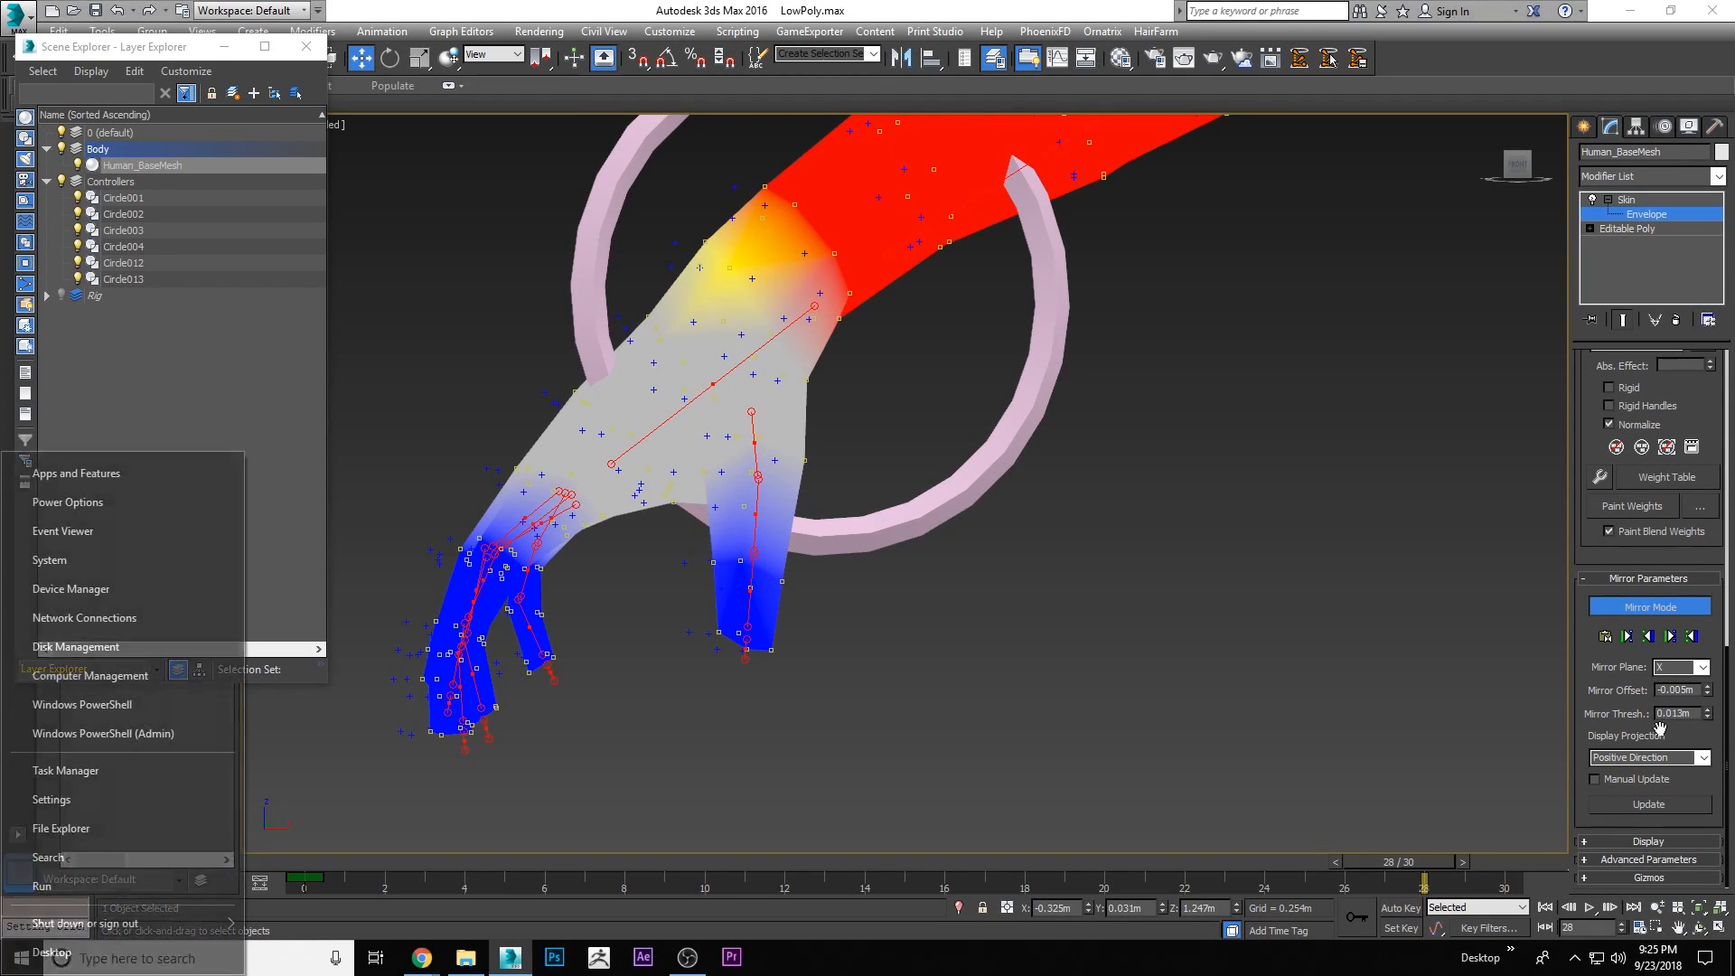
{"action": "key", "text": "Escape"}
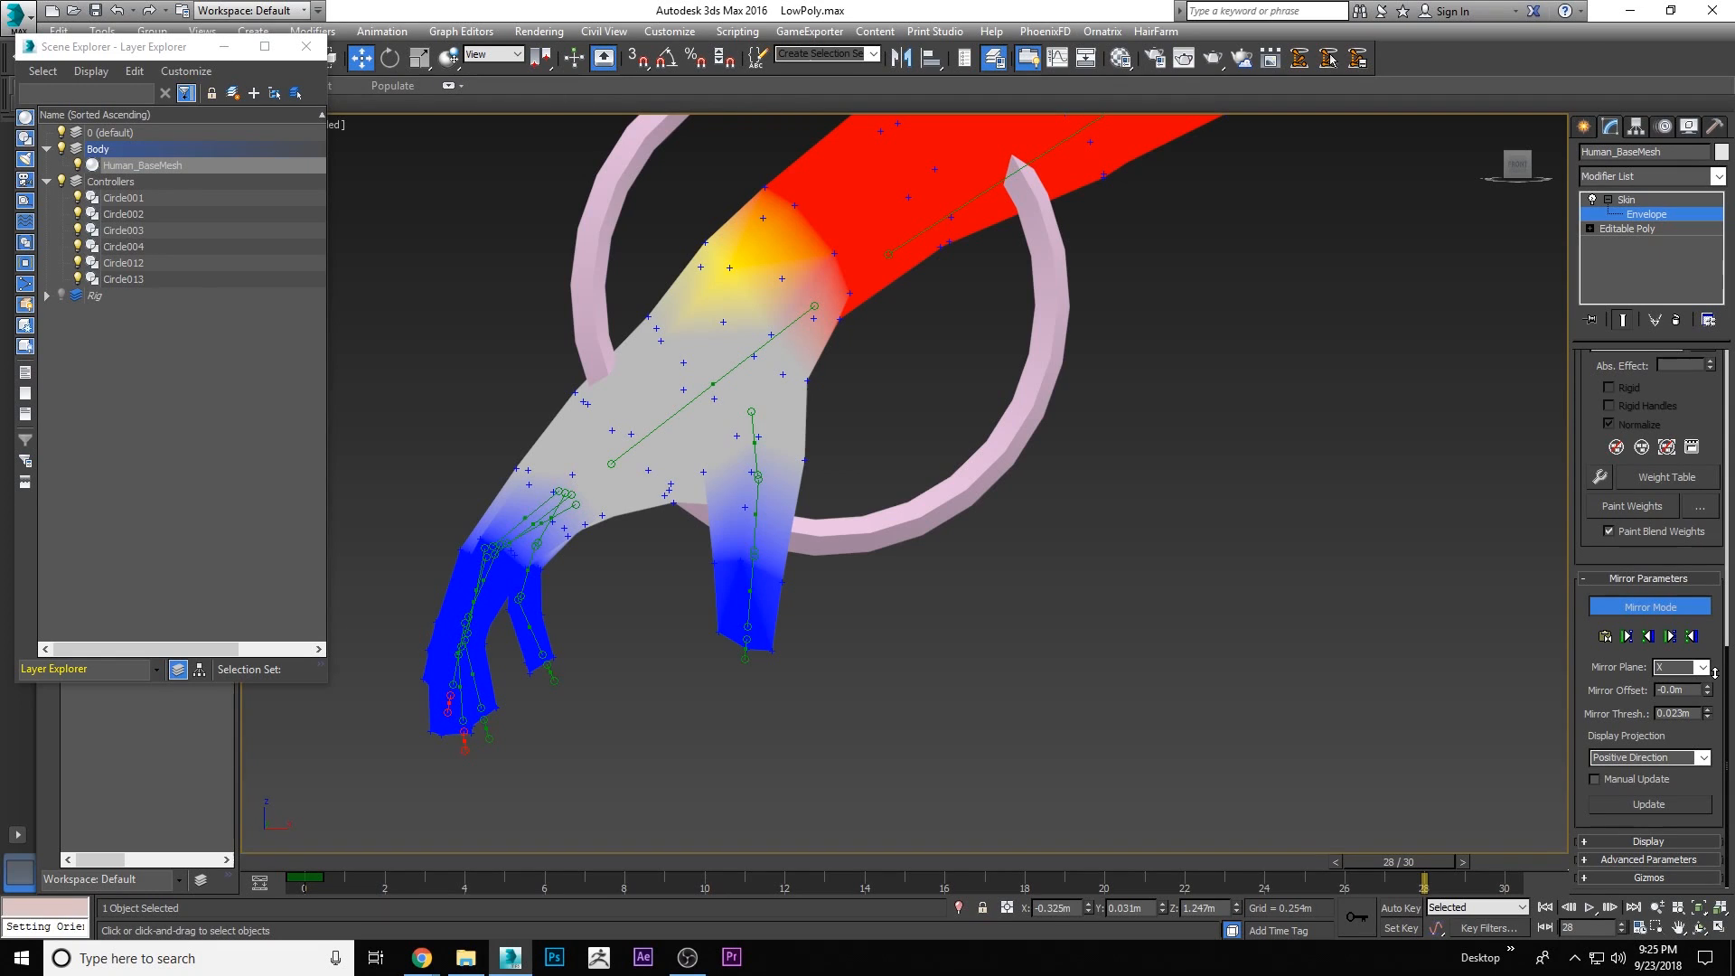
{"action": "scroll", "coordinate": [933, 501], "scroll_direction": "down", "scroll_amount": 8}
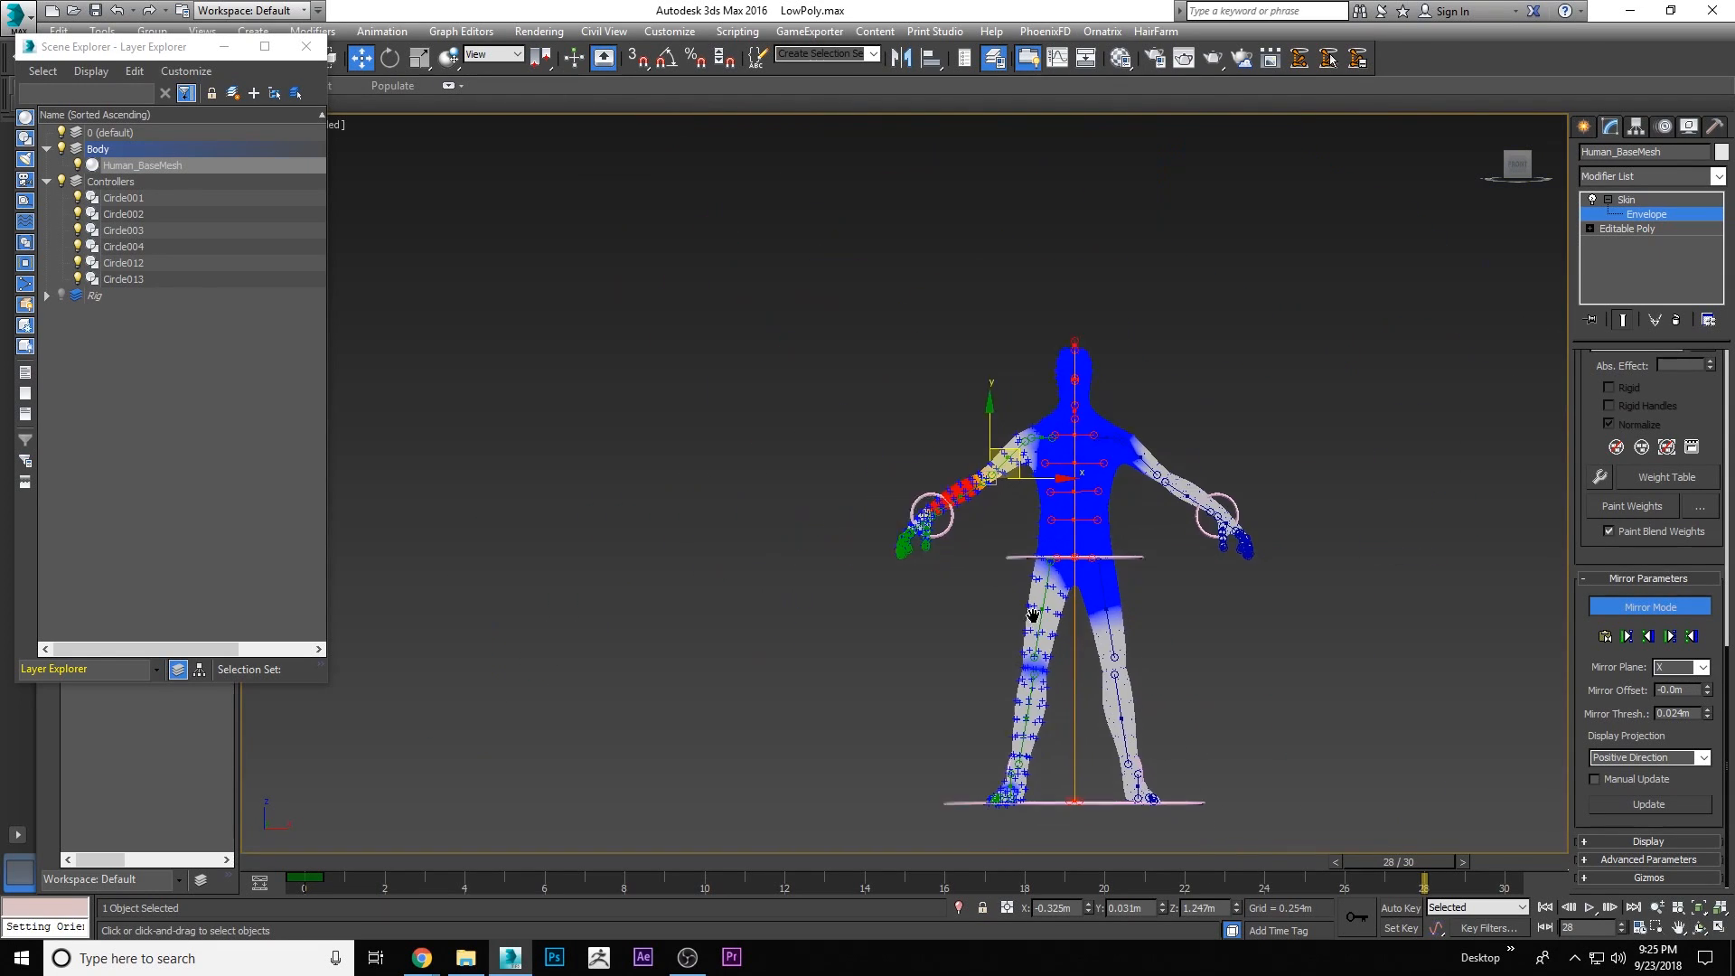
{"action": "scroll", "coordinate": [954, 719], "scroll_direction": "up", "scroll_amount": 10}
{"action": "scroll", "coordinate": [953, 718], "scroll_direction": "down", "scroll_amount": 8}
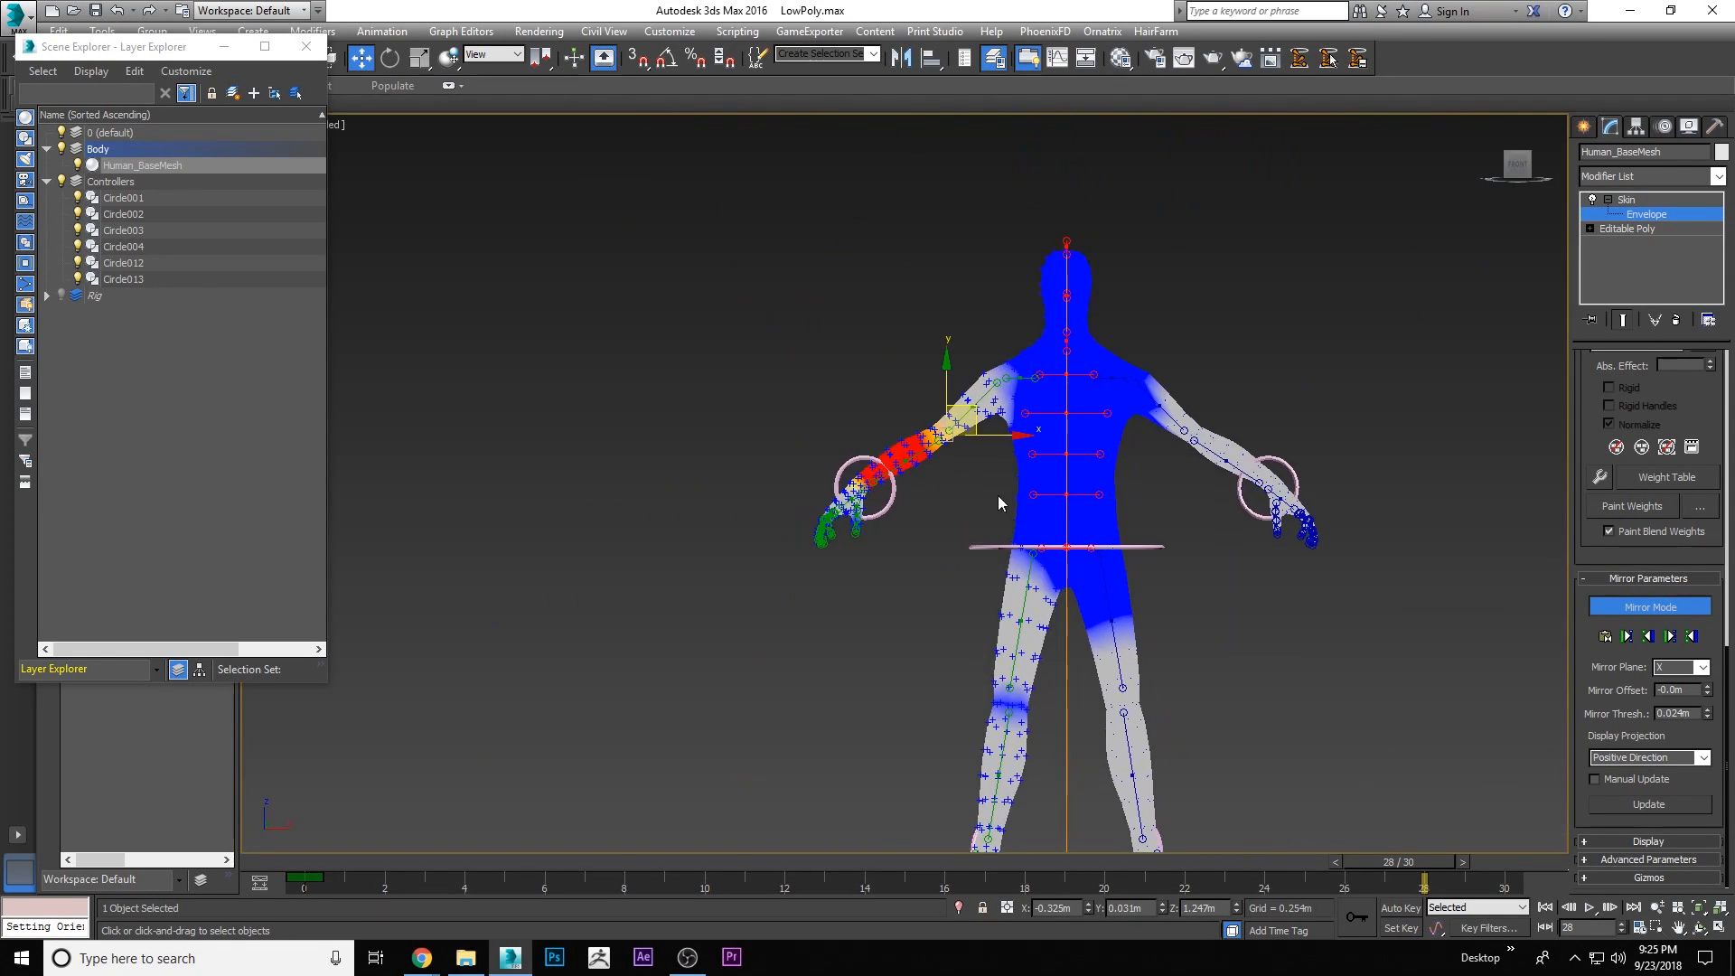
{"action": "scroll", "coordinate": [1003, 407], "scroll_direction": "up", "scroll_amount": 6}
{"action": "scroll", "coordinate": [1054, 383], "scroll_direction": "up", "scroll_amount": 2}
{"action": "scroll", "coordinate": [1054, 383], "scroll_direction": "down", "scroll_amount": 7}
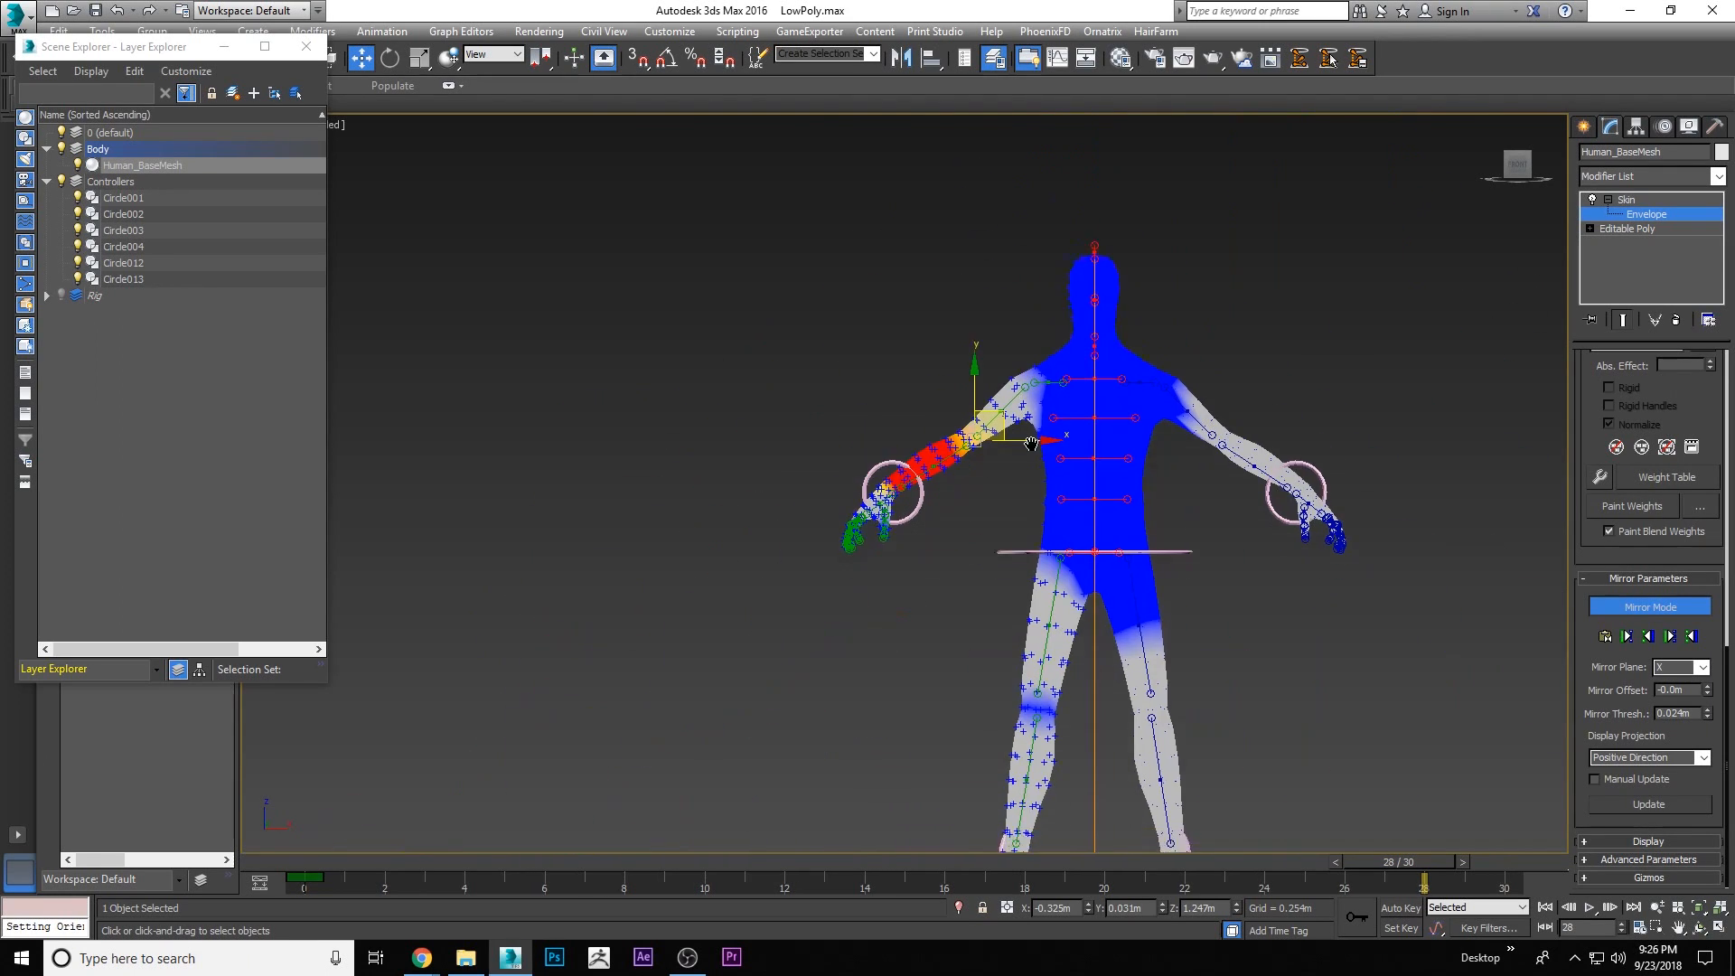
Mirror the skin weights by pasting green to blue vertices, scrub to frame 15, and turn off Mirror Mode
{"action": "scroll", "coordinate": [1179, 611], "scroll_direction": "up", "scroll_amount": 2}
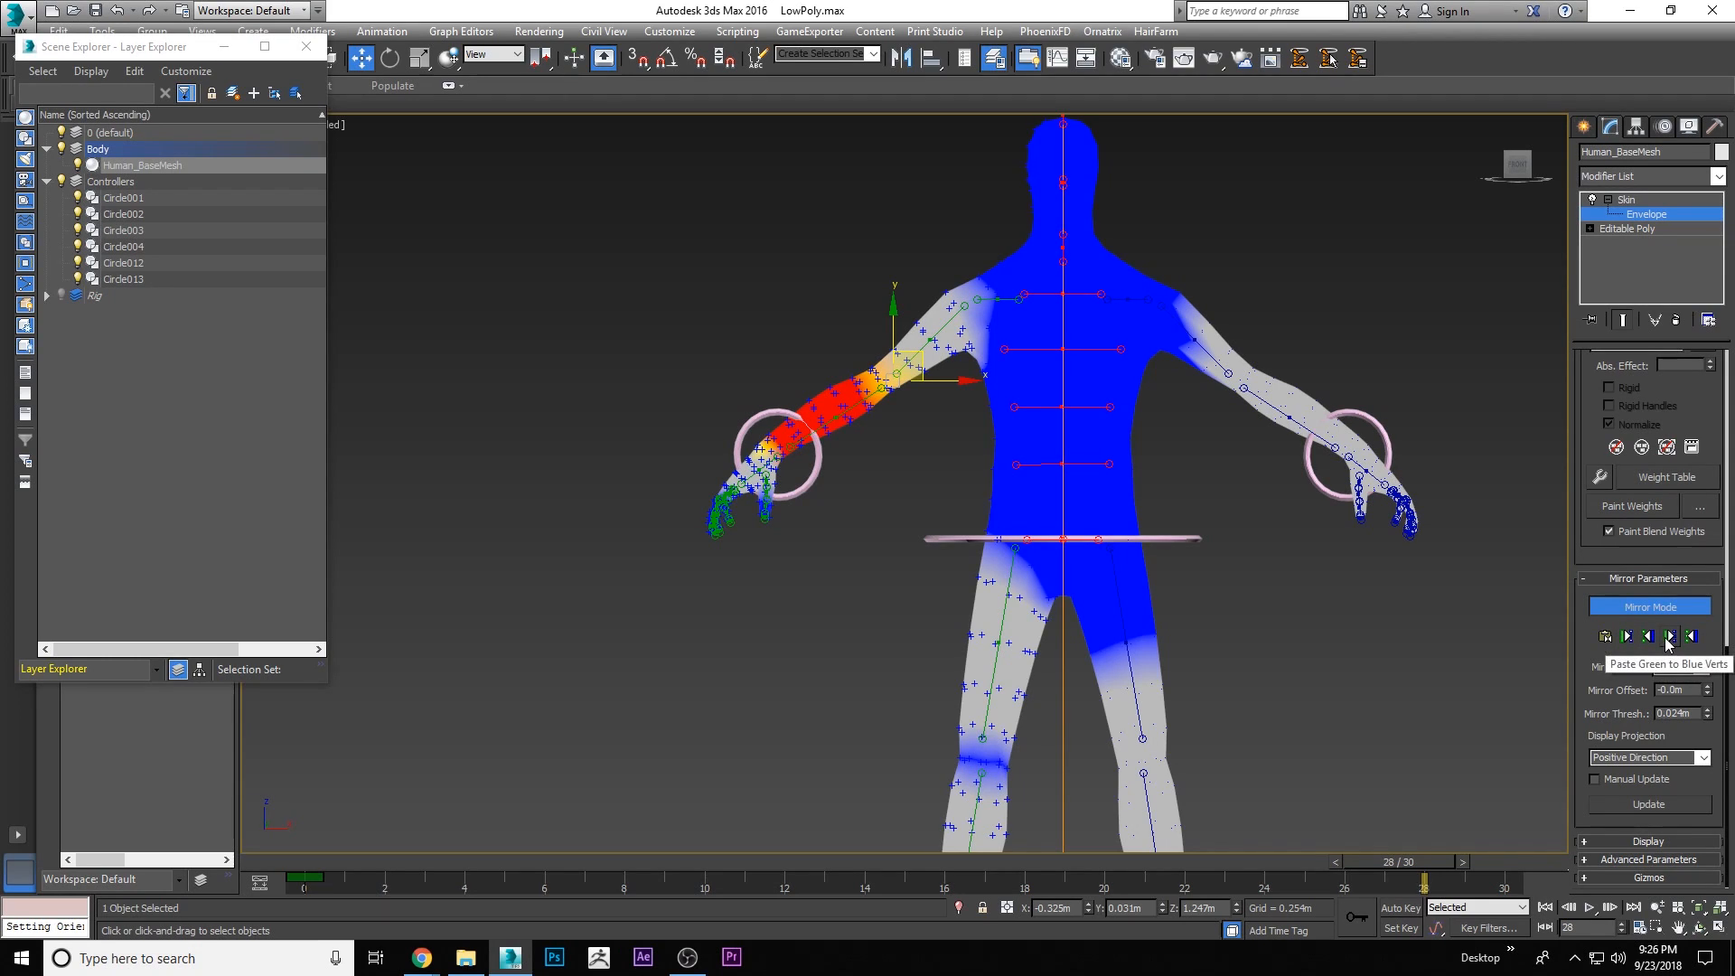
{"action": "left_click", "coordinate": [1670, 638]}
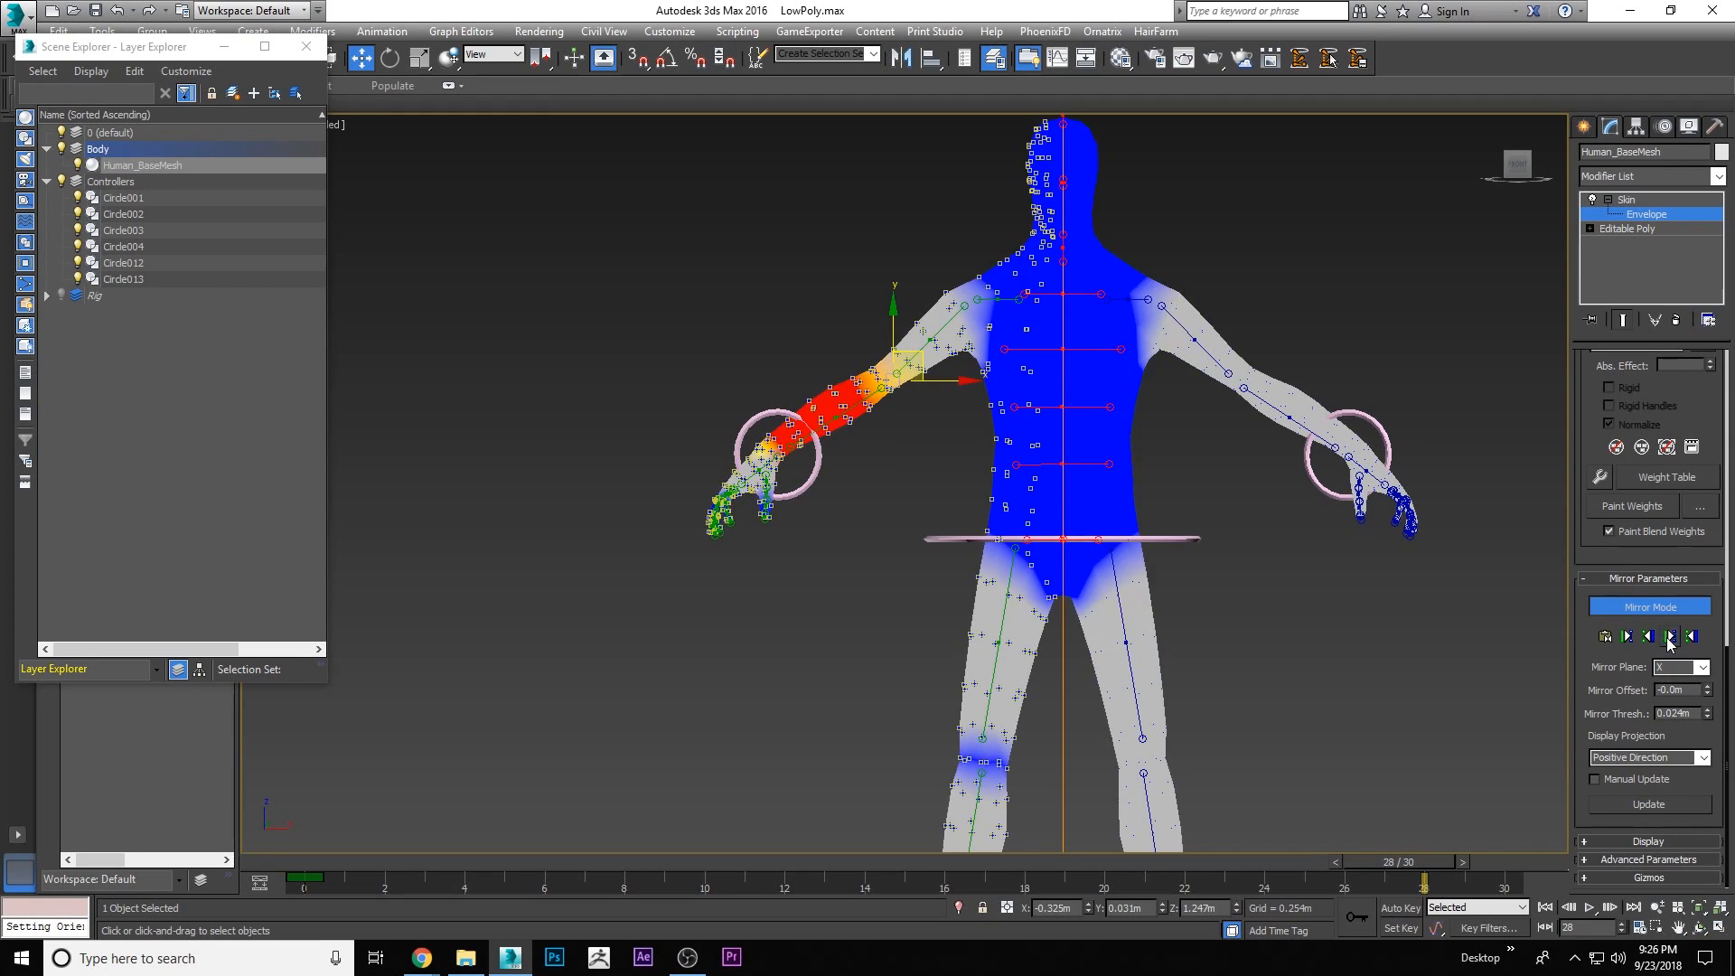
{"action": "left_click_drag", "start_coordinate": [554, 863], "coordinate": [909, 836]}
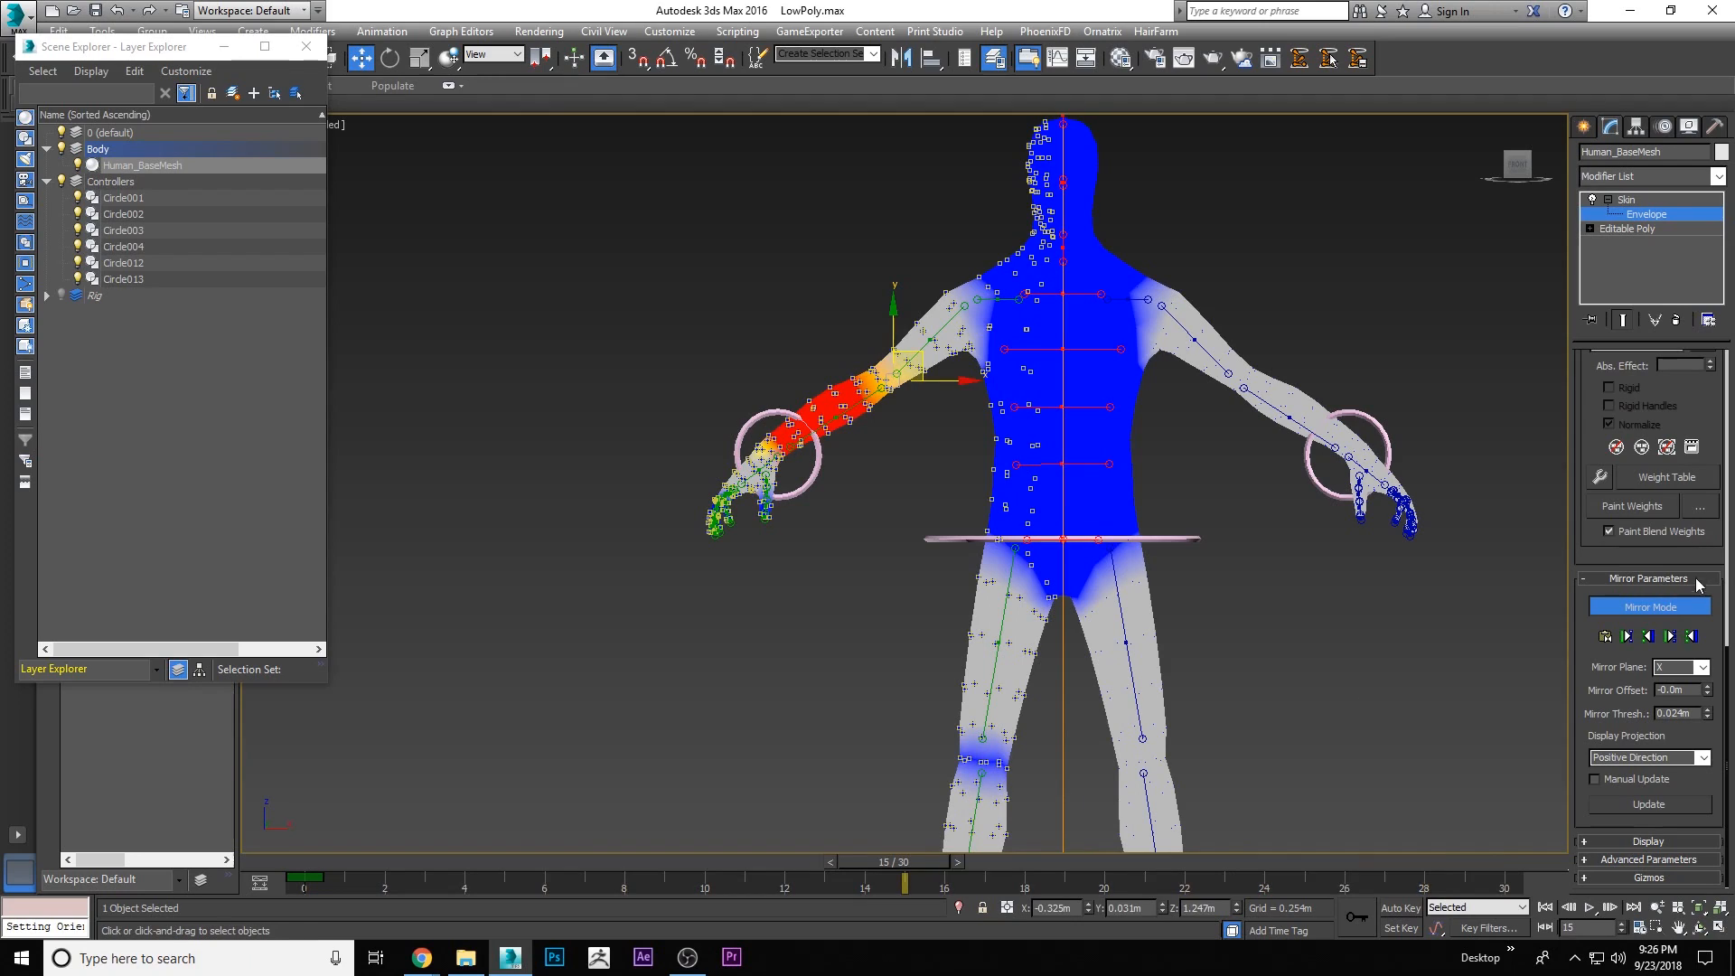
{"action": "left_click", "coordinate": [1660, 609]}
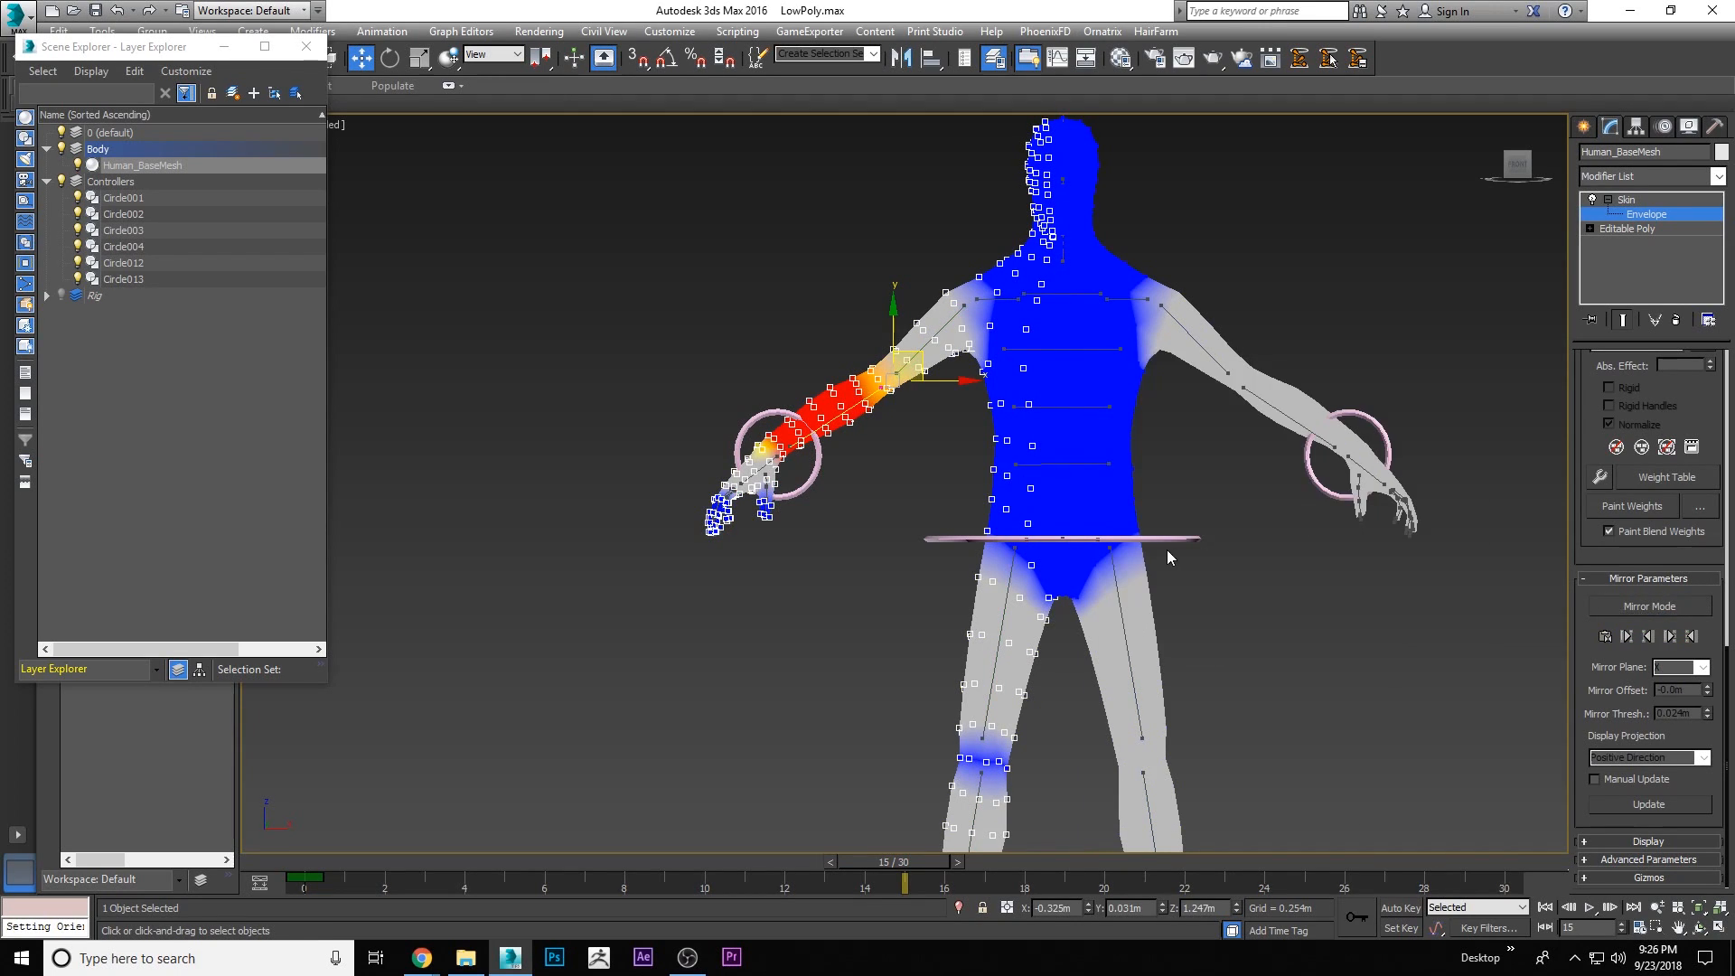
{"action": "left_click", "coordinate": [1583, 125]}
Try lowering the hip controller circle to test how the mesh bends at the legs, and undo the last move
{"action": "left_click", "coordinate": [1195, 539]}
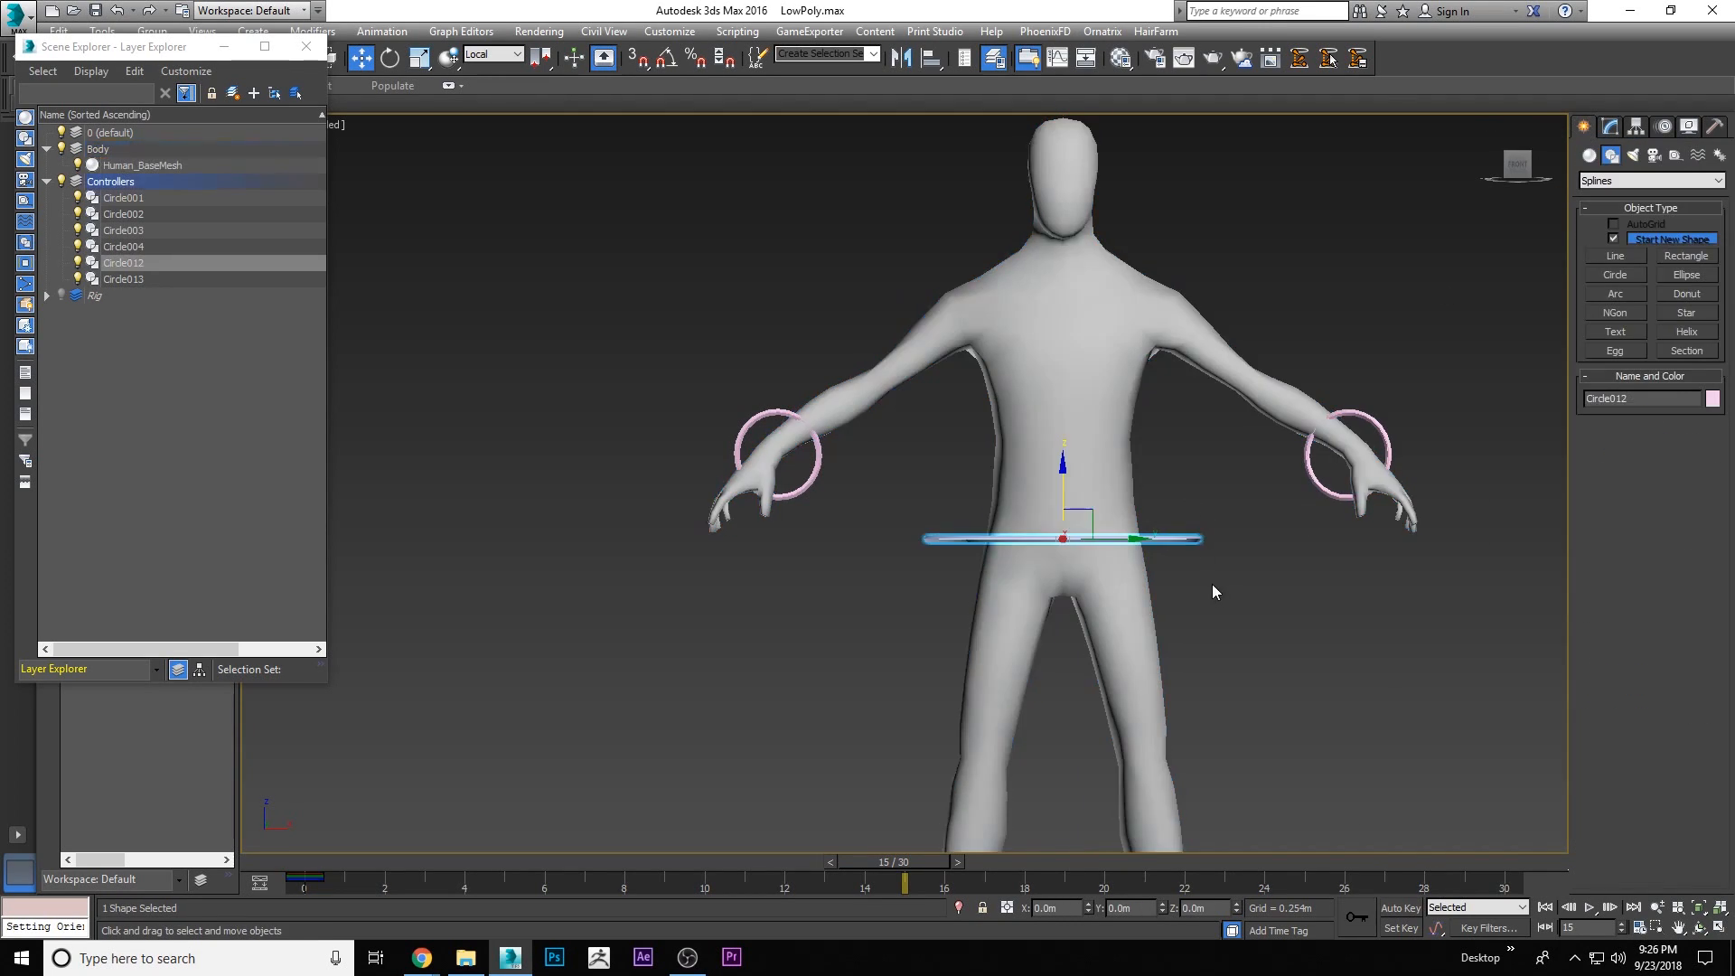
{"action": "left_click_drag", "start_coordinate": [1089, 514], "coordinate": [1072, 641]}
{"action": "middle_click_drag", "start_coordinate": [1411, 832], "coordinate": [1399, 656]}
{"action": "left_click", "coordinate": [1703, 927]}
{"action": "left_click_drag", "start_coordinate": [949, 439], "coordinate": [1214, 464]}
{"action": "right_click", "coordinate": [1214, 464]}
{"action": "left_click_drag", "start_coordinate": [1004, 312], "coordinate": [1001, 401]}
{"action": "key", "text": "ctrl+z"}
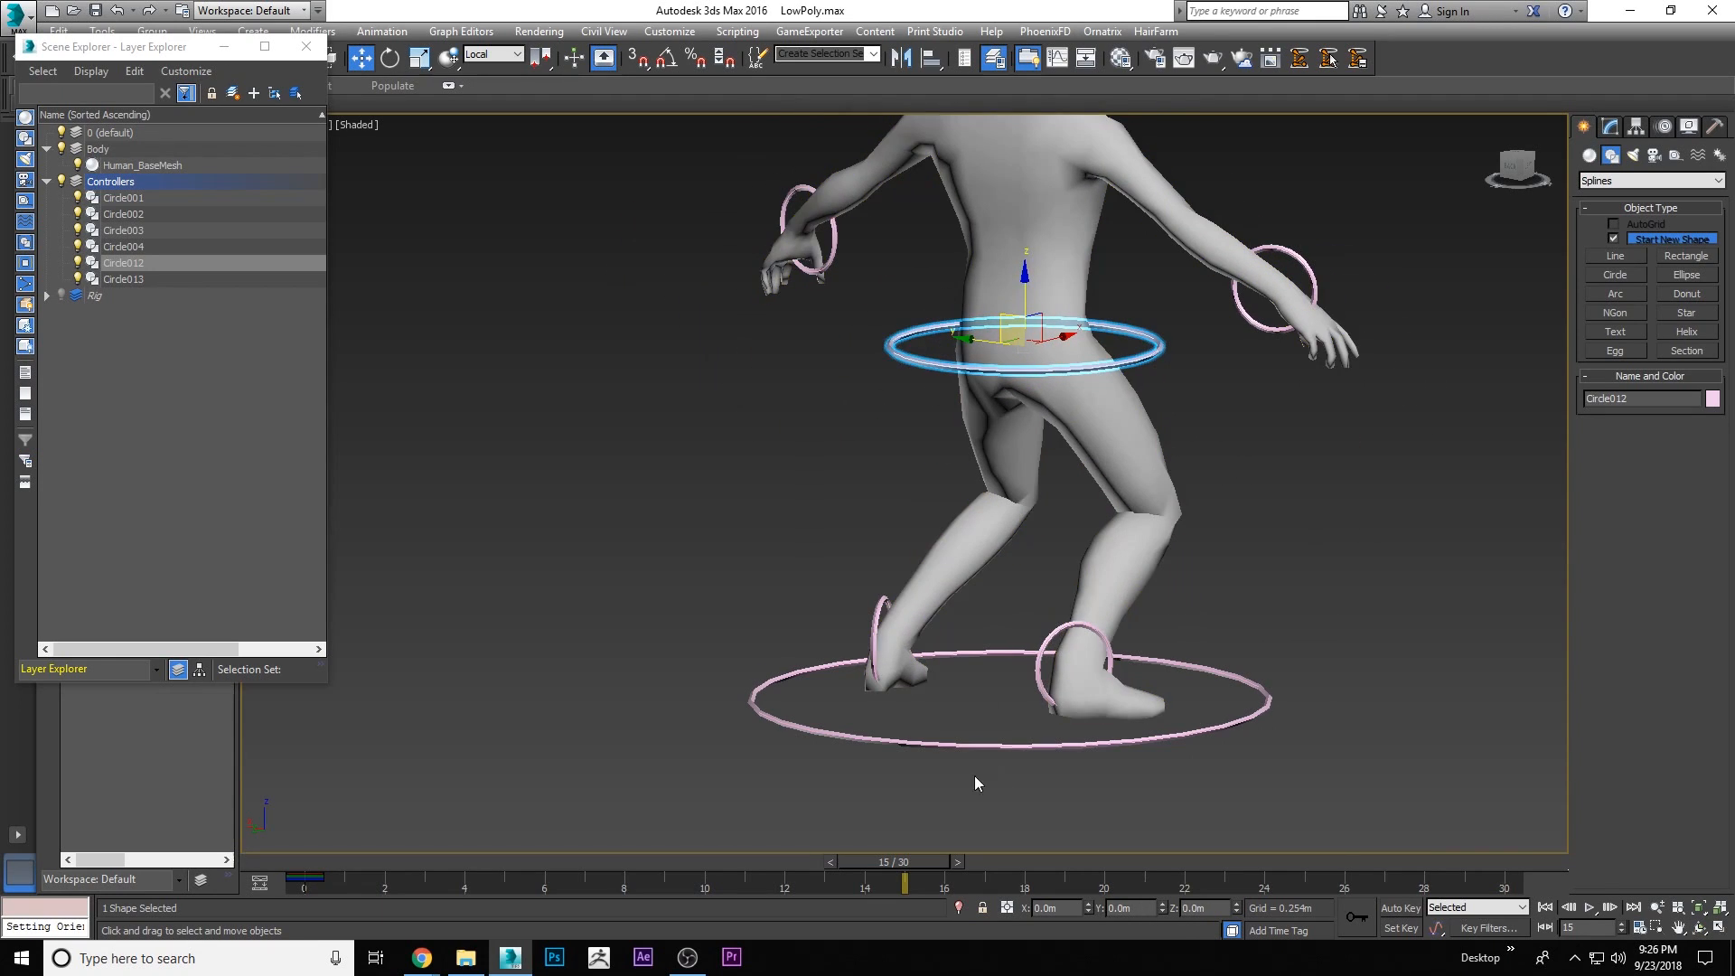
{"action": "middle_click_drag", "start_coordinate": [1215, 470], "coordinate": [1155, 539]}
{"action": "key", "text": "f"}
{"action": "scroll", "coordinate": [1141, 550], "scroll_direction": "down", "scroll_amount": 6}
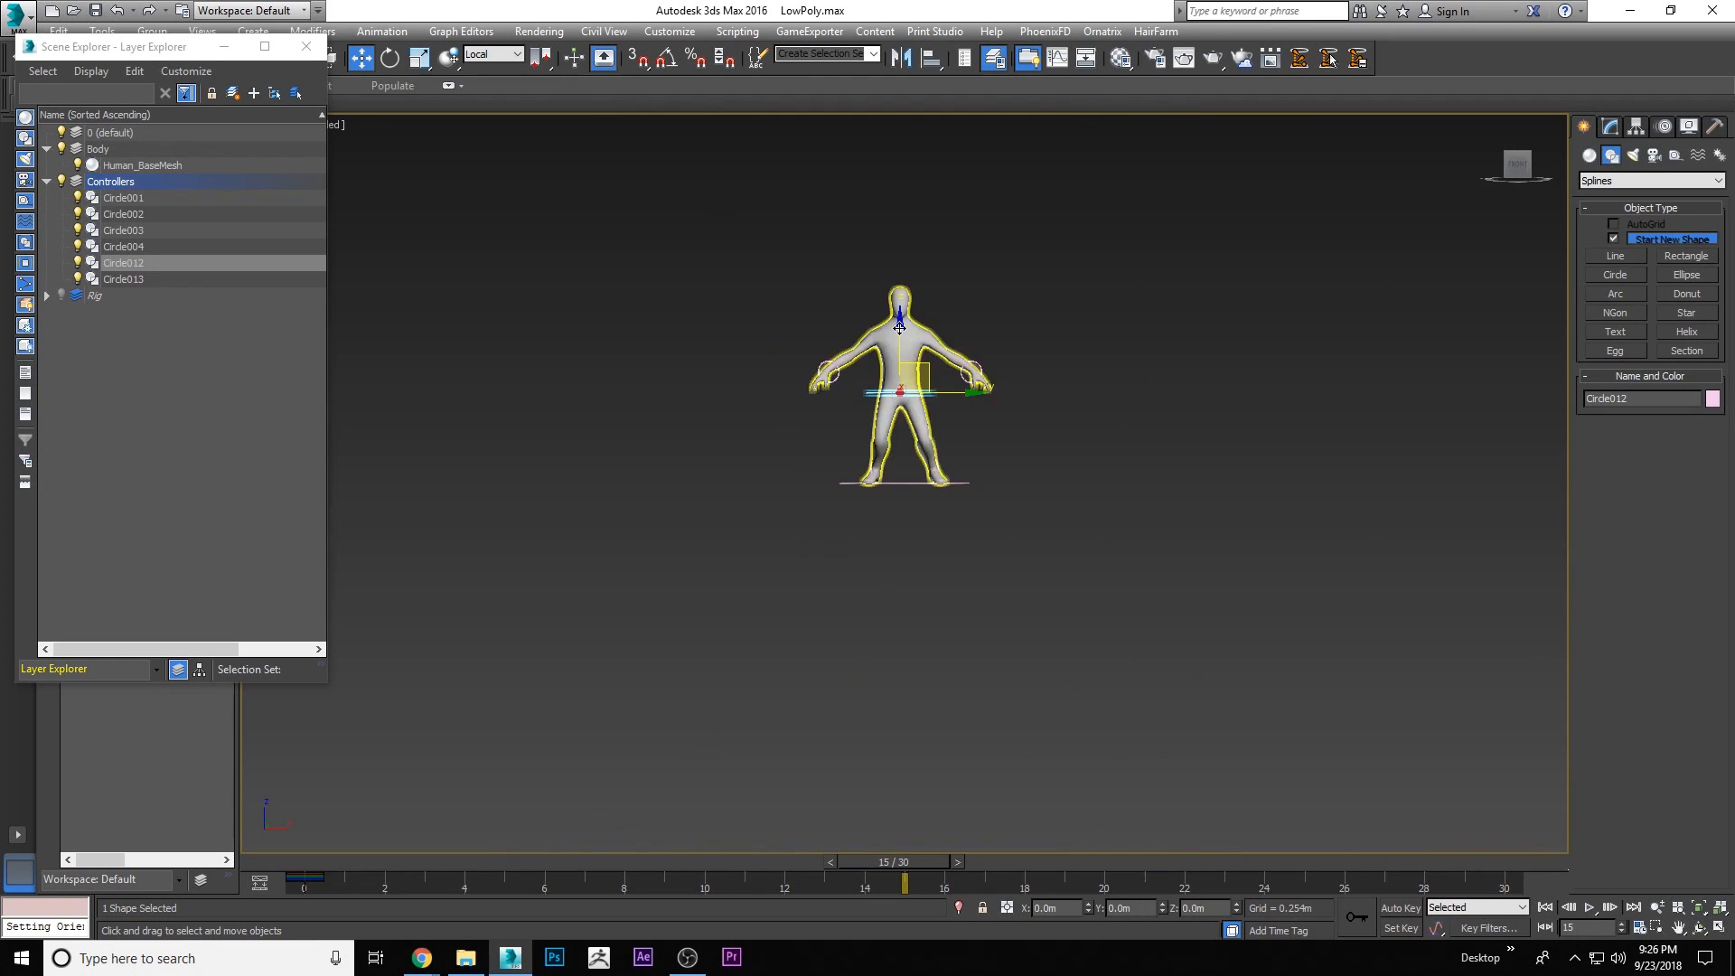
Try moving the controller circles at both wrists to test the arms, and undo the controller moves
{"action": "scroll", "coordinate": [902, 336], "scroll_direction": "up", "scroll_amount": 4}
{"action": "left_click", "coordinate": [730, 438]}
{"action": "mouse_move", "coordinate": [705, 483]}
{"action": "left_mouse_down"}
{"action": "mouse_move", "coordinate": [750, 443]}
{"action": "mouse_move", "coordinate": [732, 397]}
{"action": "mouse_move", "coordinate": [762, 498]}
{"action": "mouse_move", "coordinate": [691, 493]}
{"action": "left_mouse_up"}
{"action": "left_click", "coordinate": [1130, 443]}
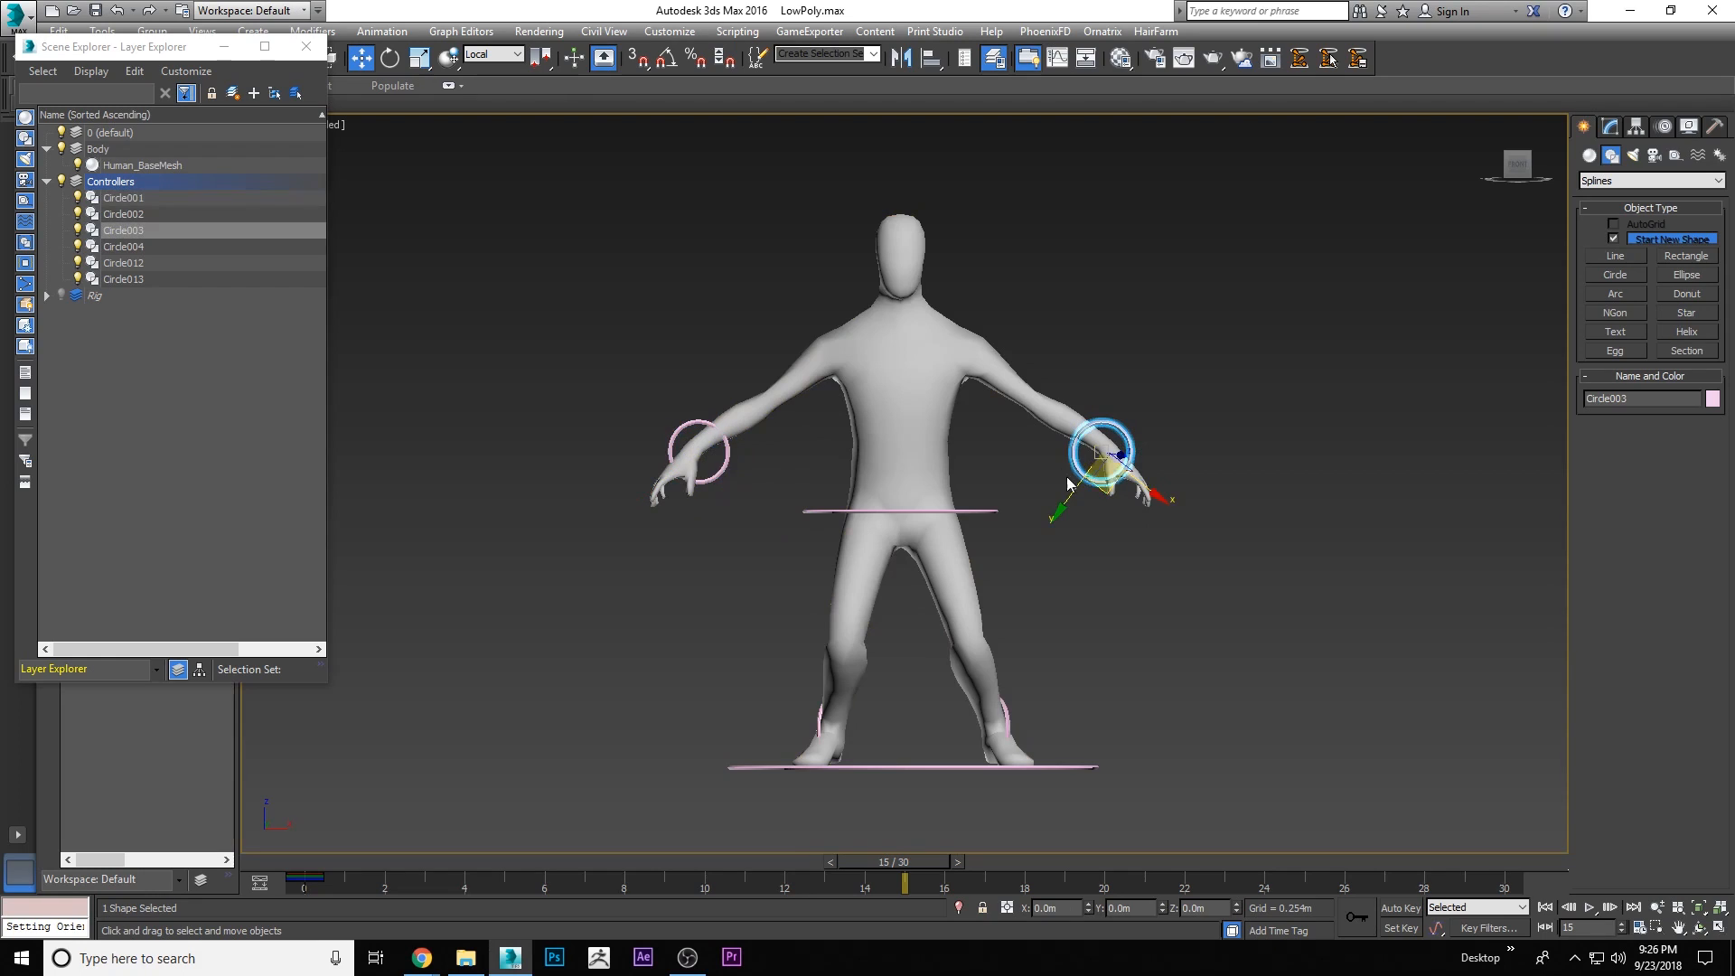
{"action": "left_click_drag", "start_coordinate": [1104, 489], "coordinate": [1071, 427]}
{"action": "key", "text": "ctrl+z"}
{"action": "key", "text": "ctrl+z"}
{"action": "key", "text": "ctrl+z"}
{"action": "key", "text": "ctrl+z"}
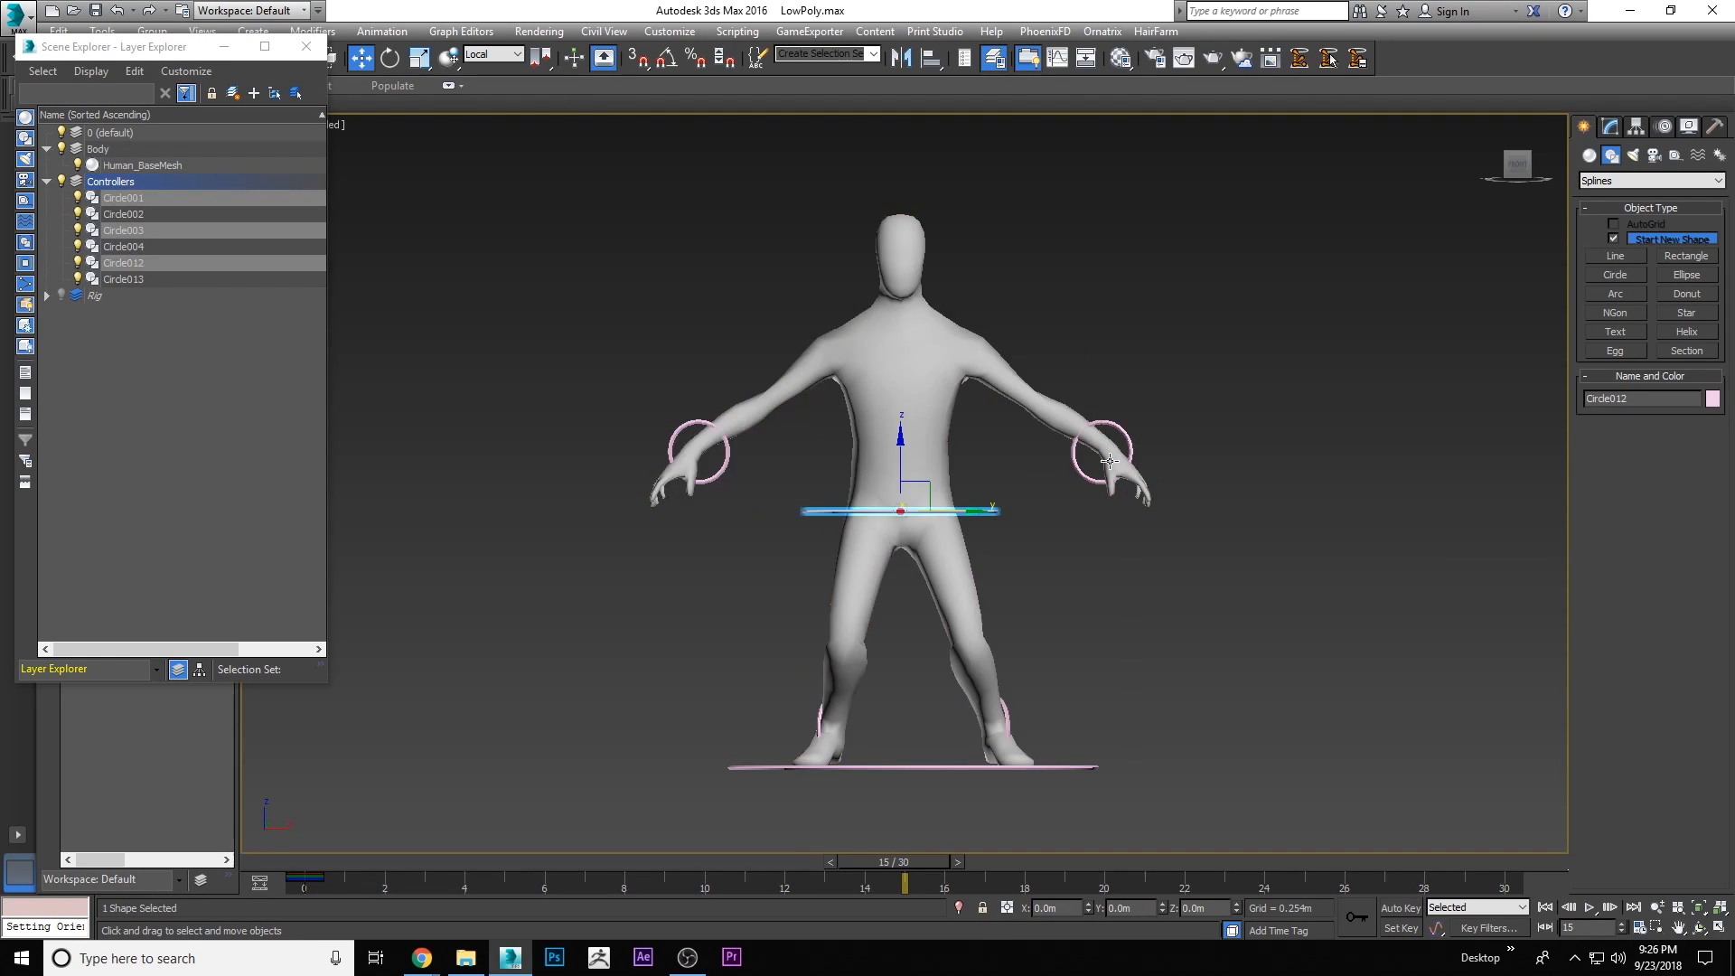
Turn on Auto Key at frame 30 and lower the hip controller circle to bend the legs
{"action": "left_click_drag", "start_coordinate": [1265, 865], "coordinate": [1534, 771]}
{"action": "key", "text": "w"}
{"action": "key", "text": "n"}
{"action": "left_click", "coordinate": [1699, 928]}
{"action": "left_click_drag", "start_coordinate": [918, 472], "coordinate": [911, 377]}
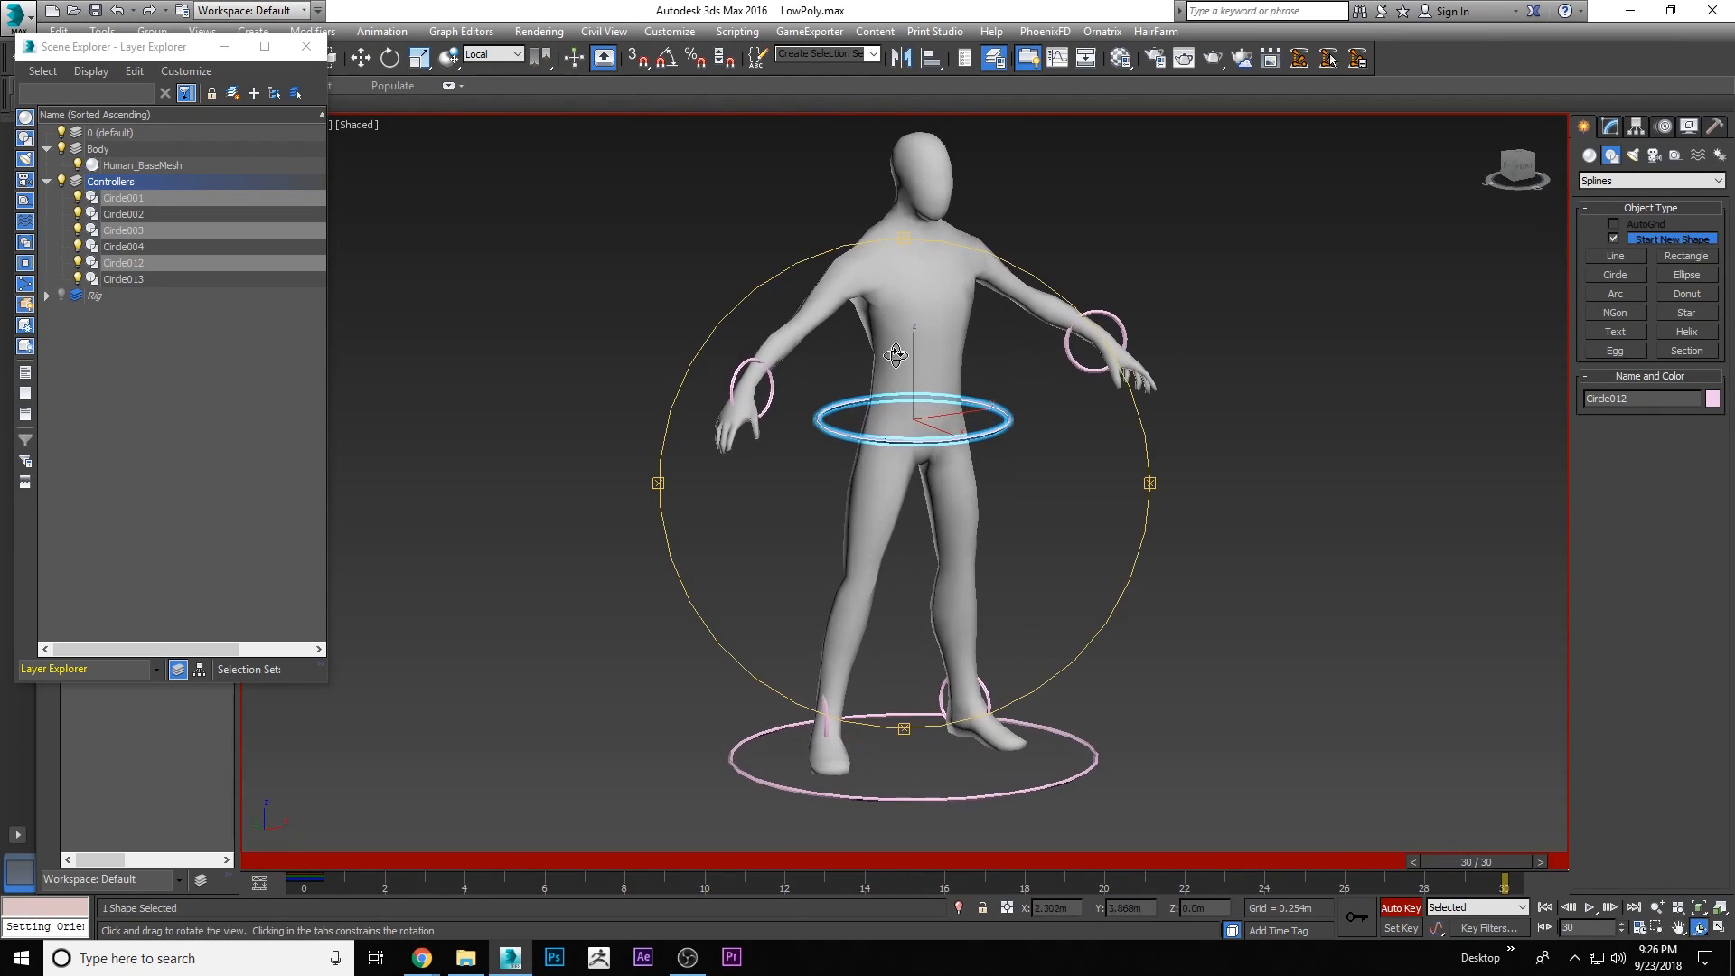
{"action": "right_click", "coordinate": [945, 443]}
{"action": "scroll", "coordinate": [943, 439], "scroll_direction": "up", "scroll_amount": 2}
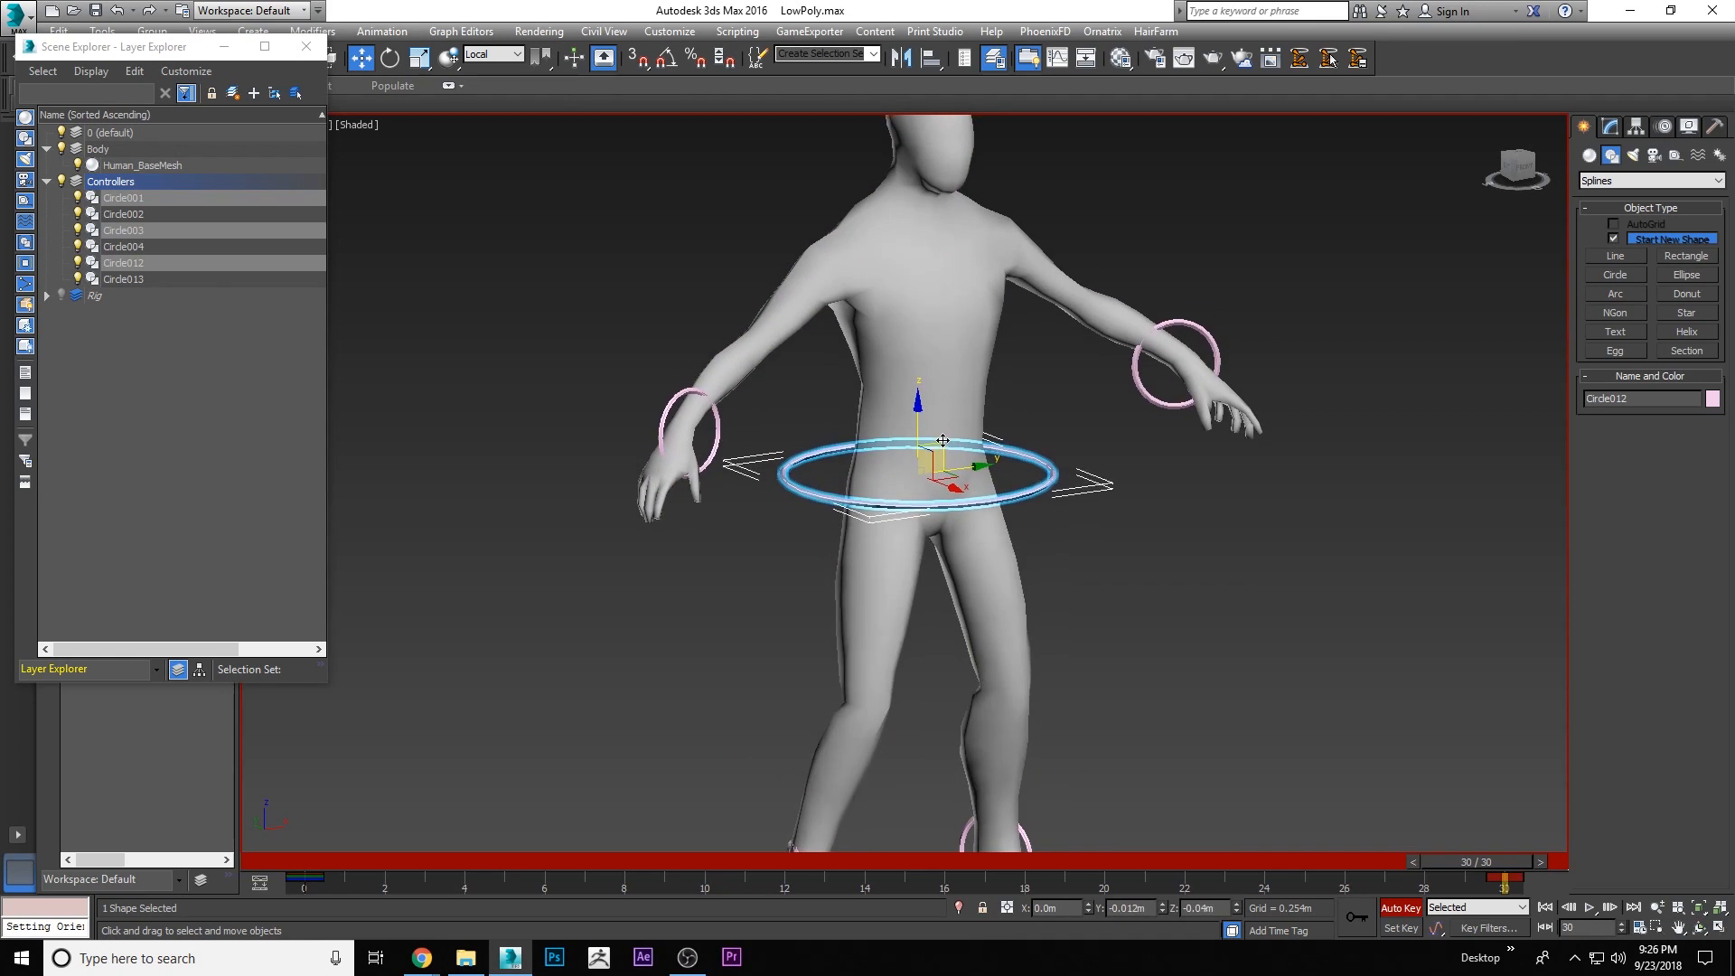
{"action": "scroll", "coordinate": [942, 439], "scroll_direction": "down", "scroll_amount": 4}
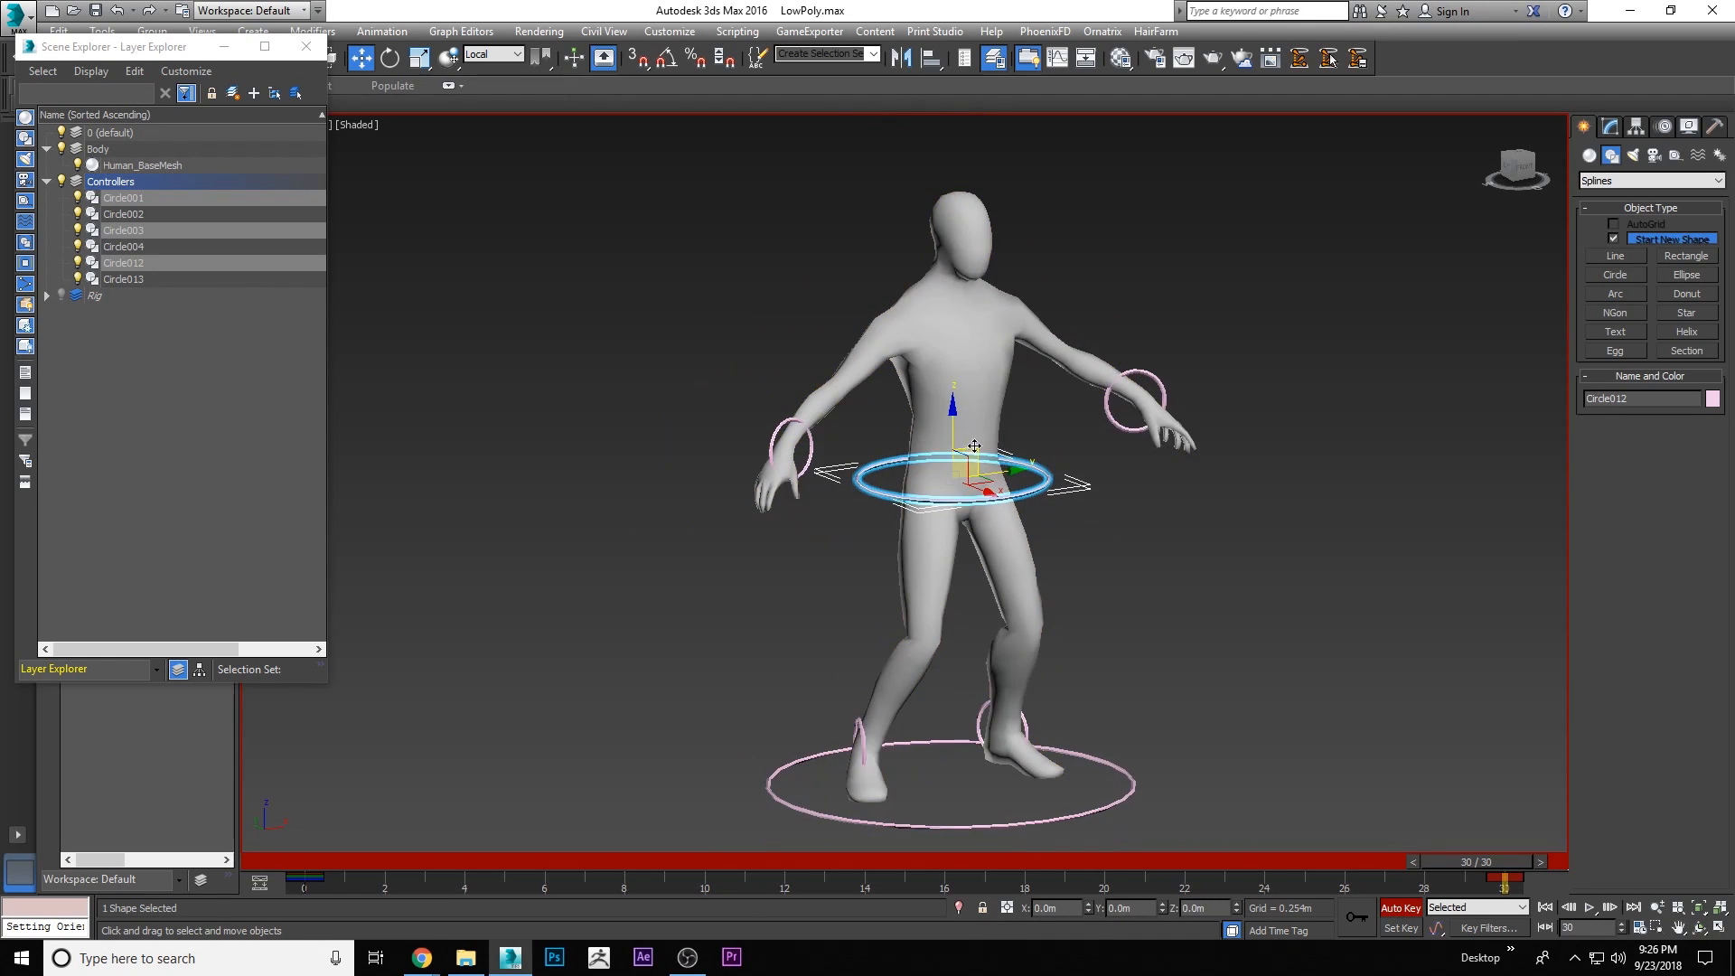
{"action": "mouse_move", "coordinate": [994, 479]}
{"action": "left_mouse_down"}
{"action": "mouse_move", "coordinate": [1009, 481]}
{"action": "mouse_move", "coordinate": [990, 484]}
{"action": "left_mouse_up"}
Rotate the controller circle at the character's right ankle on frame 30 and turn off Auto Key
{"action": "left_click", "coordinate": [863, 780]}
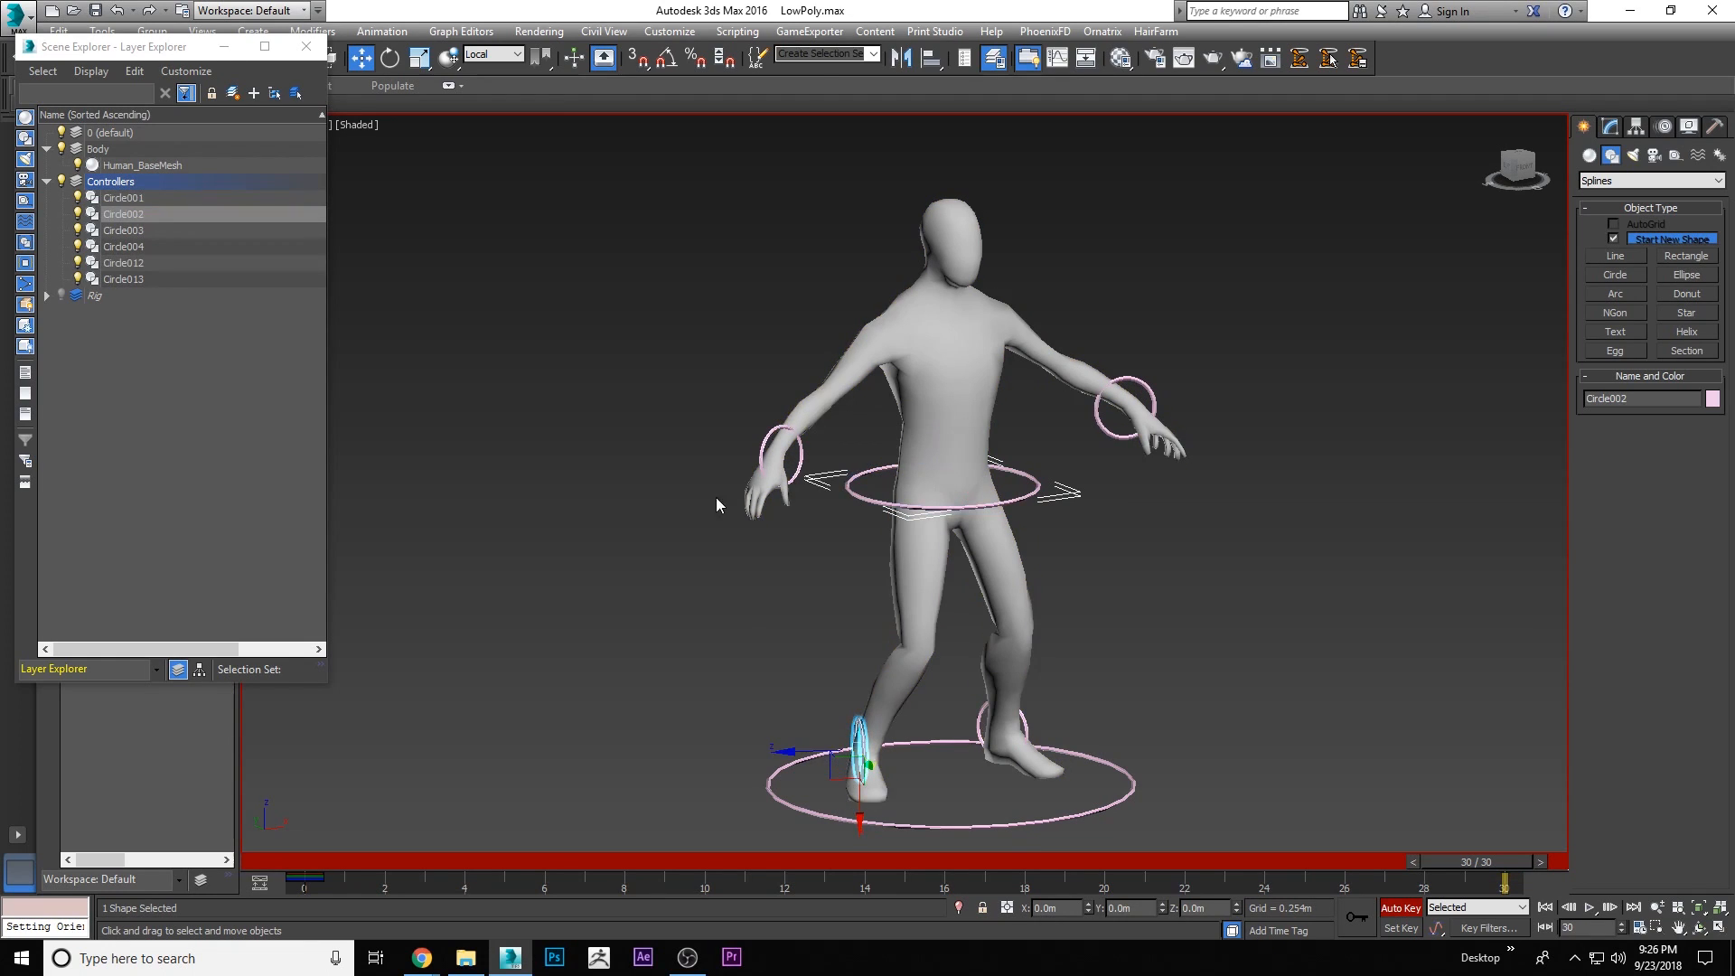
{"action": "left_click", "coordinate": [390, 58]}
{"action": "left_click_drag", "start_coordinate": [833, 728], "coordinate": [840, 768]}
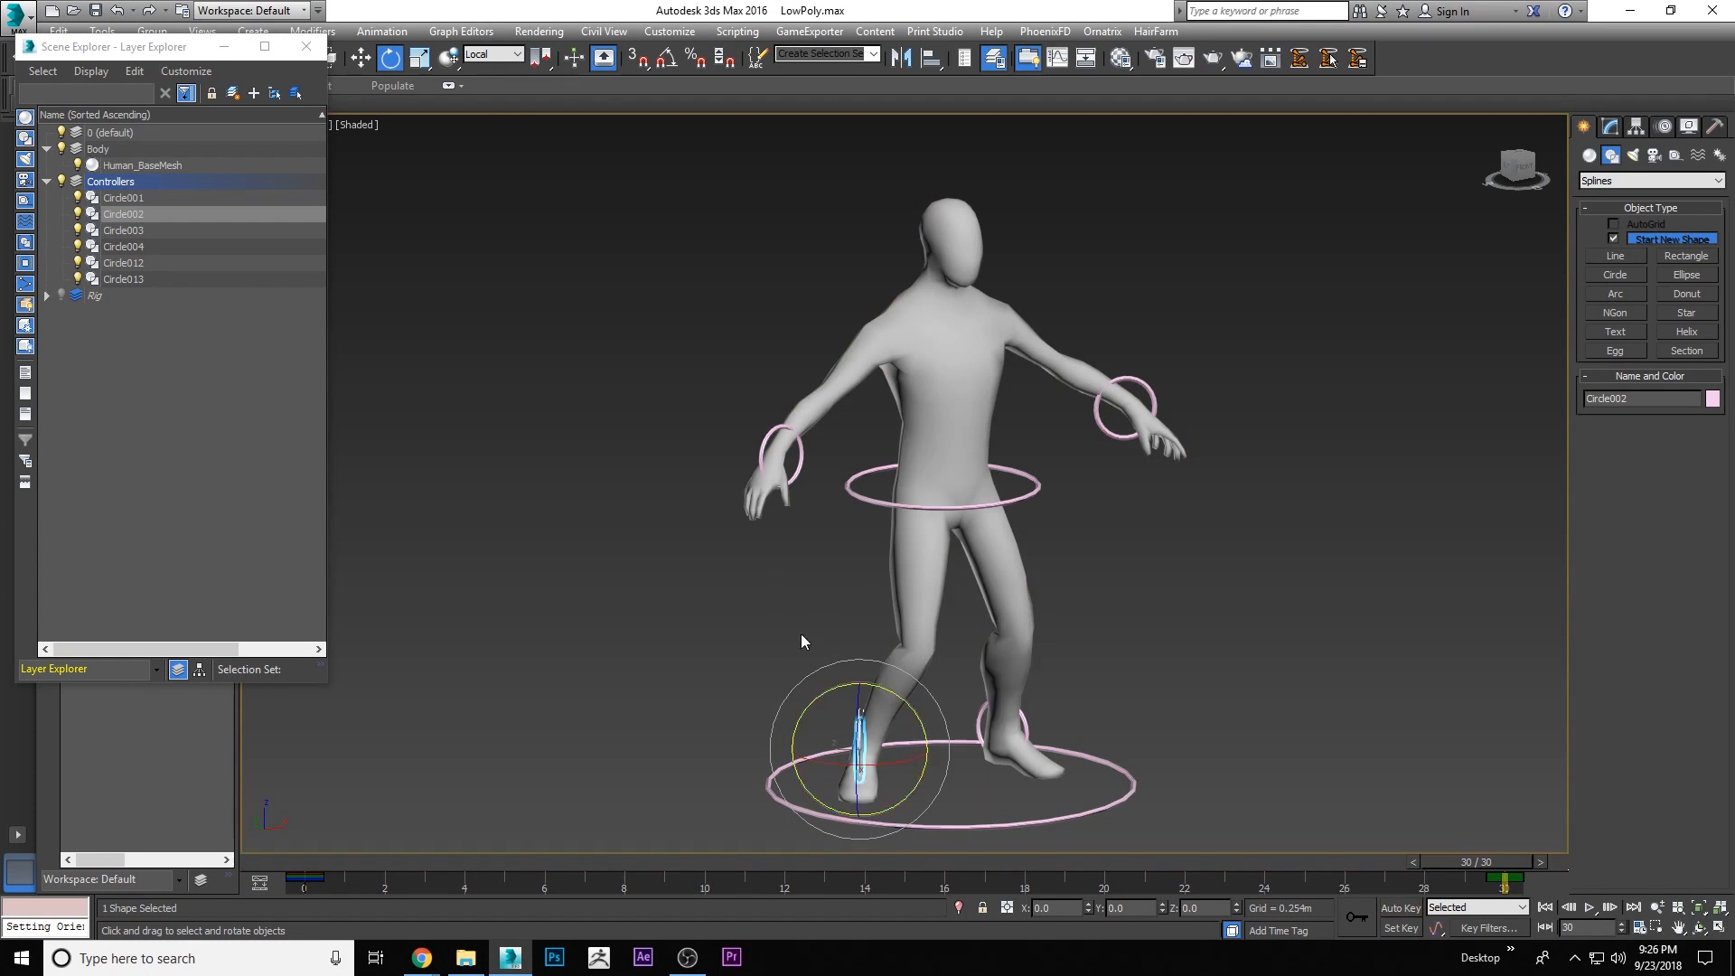
{"action": "key", "text": "f"}
{"action": "scroll", "coordinate": [891, 477], "scroll_direction": "up", "scroll_amount": 5}
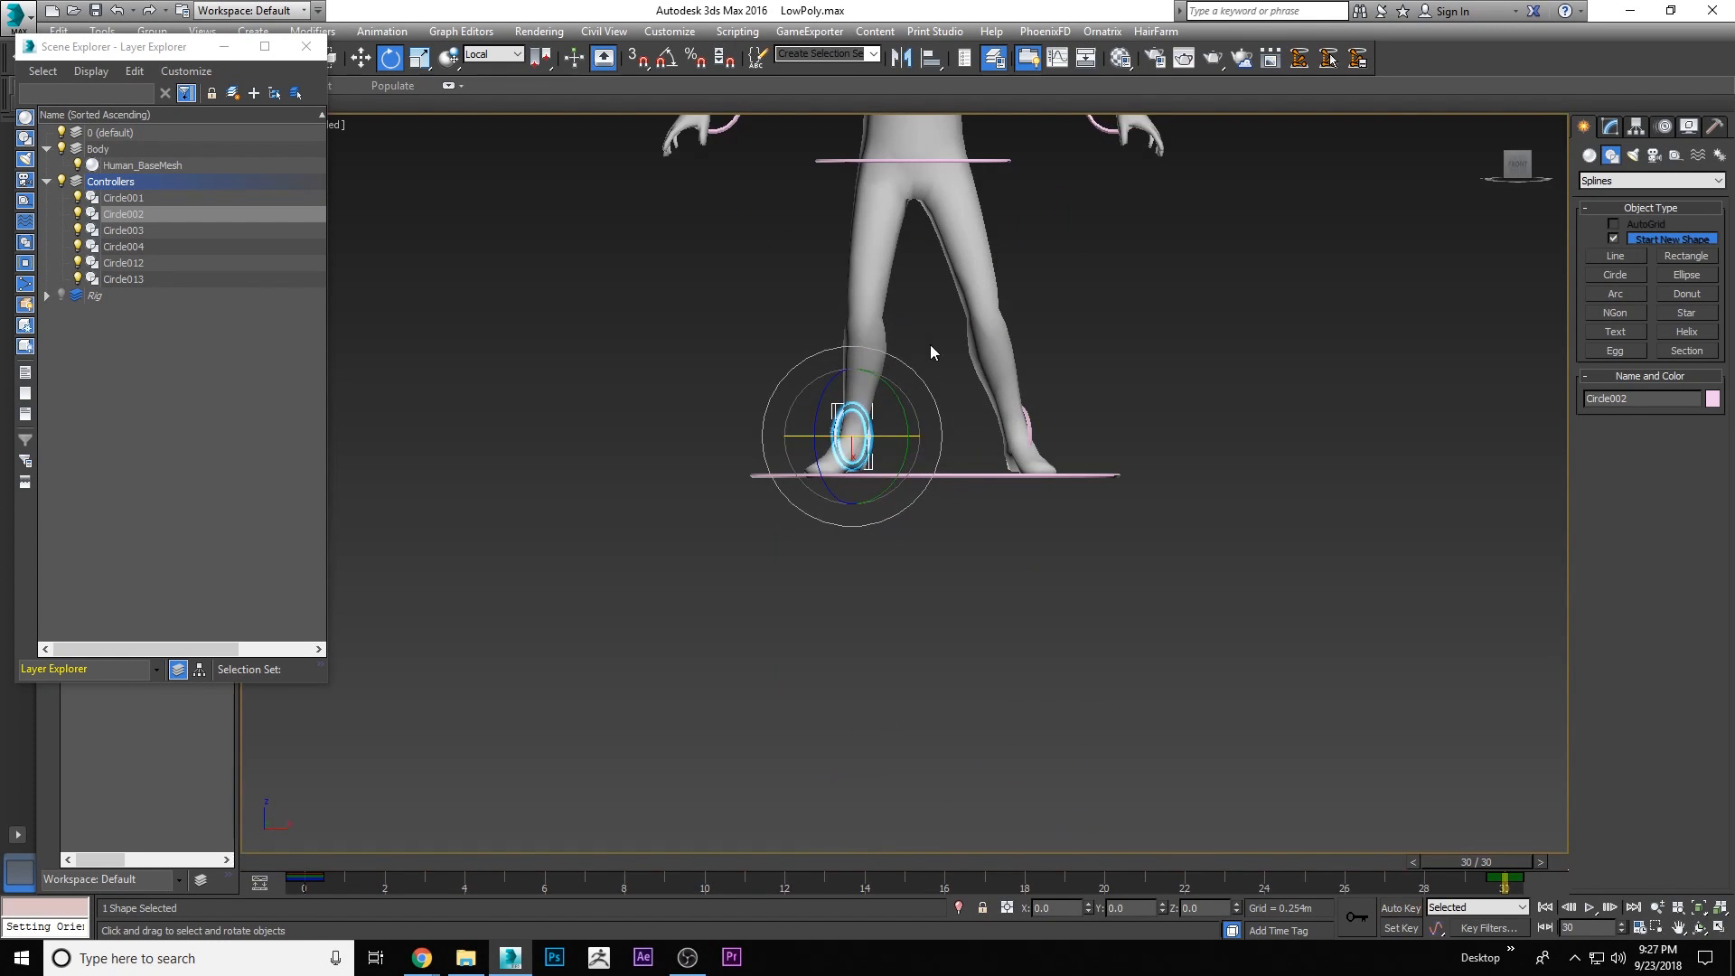
{"action": "middle_click_drag", "start_coordinate": [829, 312], "coordinate": [891, 454]}
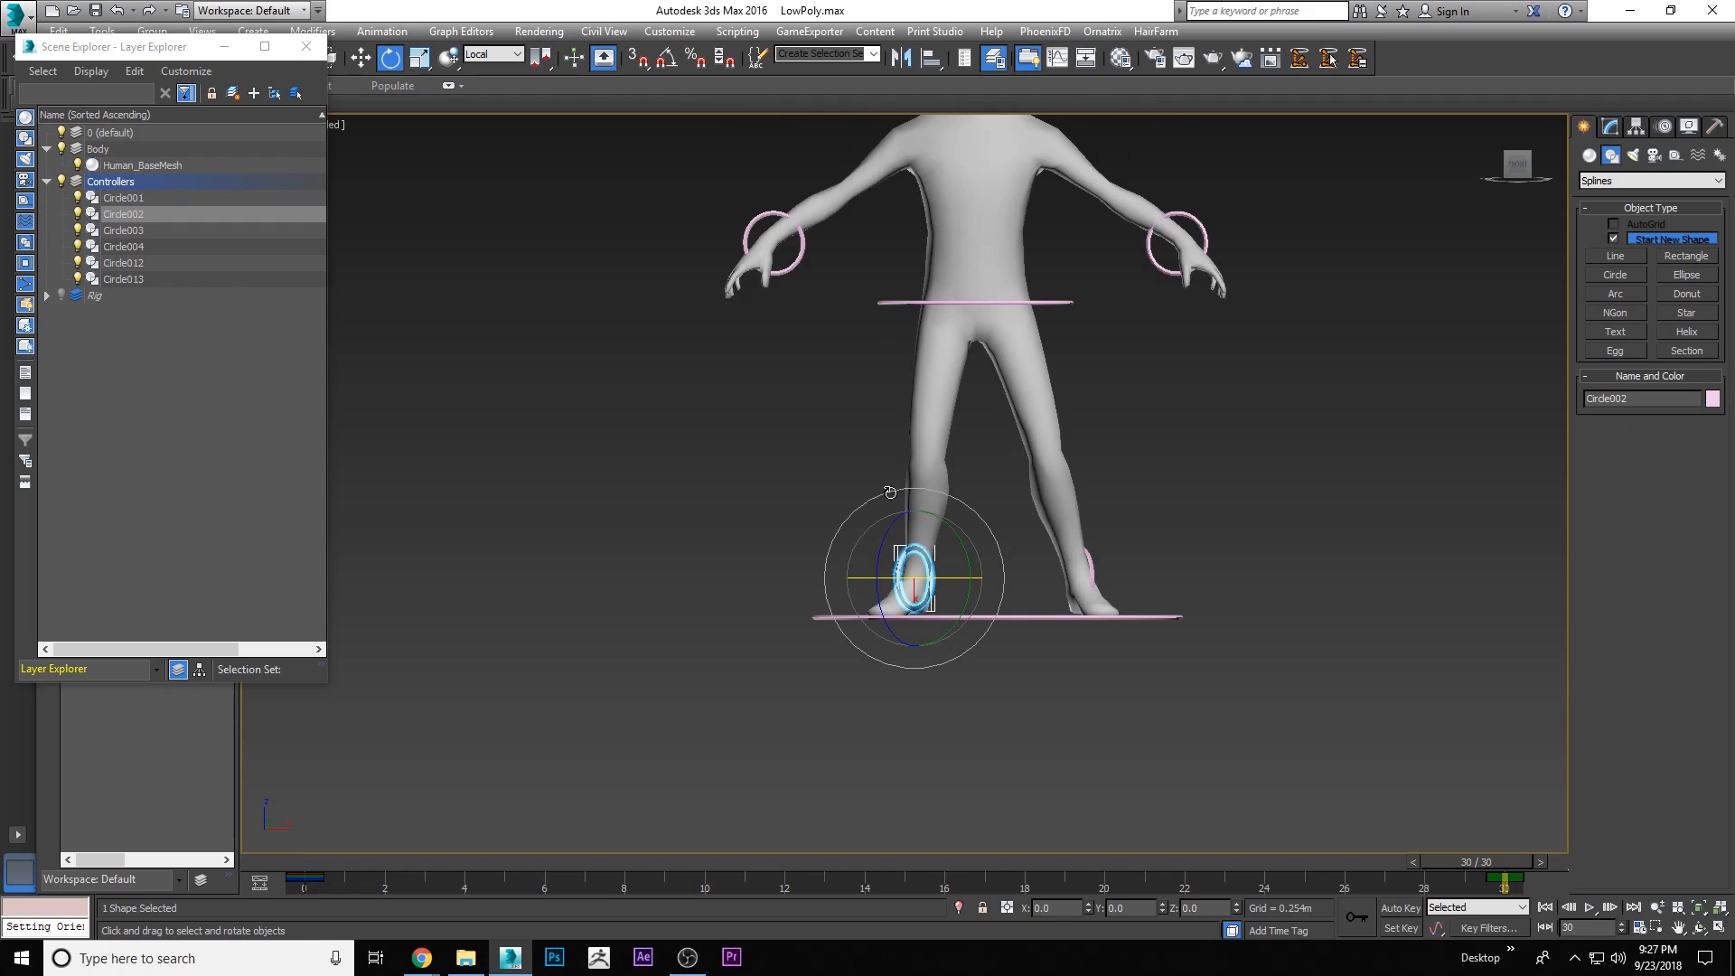
Return to frame 0 and unhide the Biped rig with the viewport in wireframe display
{"action": "left_click_drag", "start_coordinate": [1337, 864], "coordinate": [3, 779]}
{"action": "left_click", "coordinate": [1184, 457]}
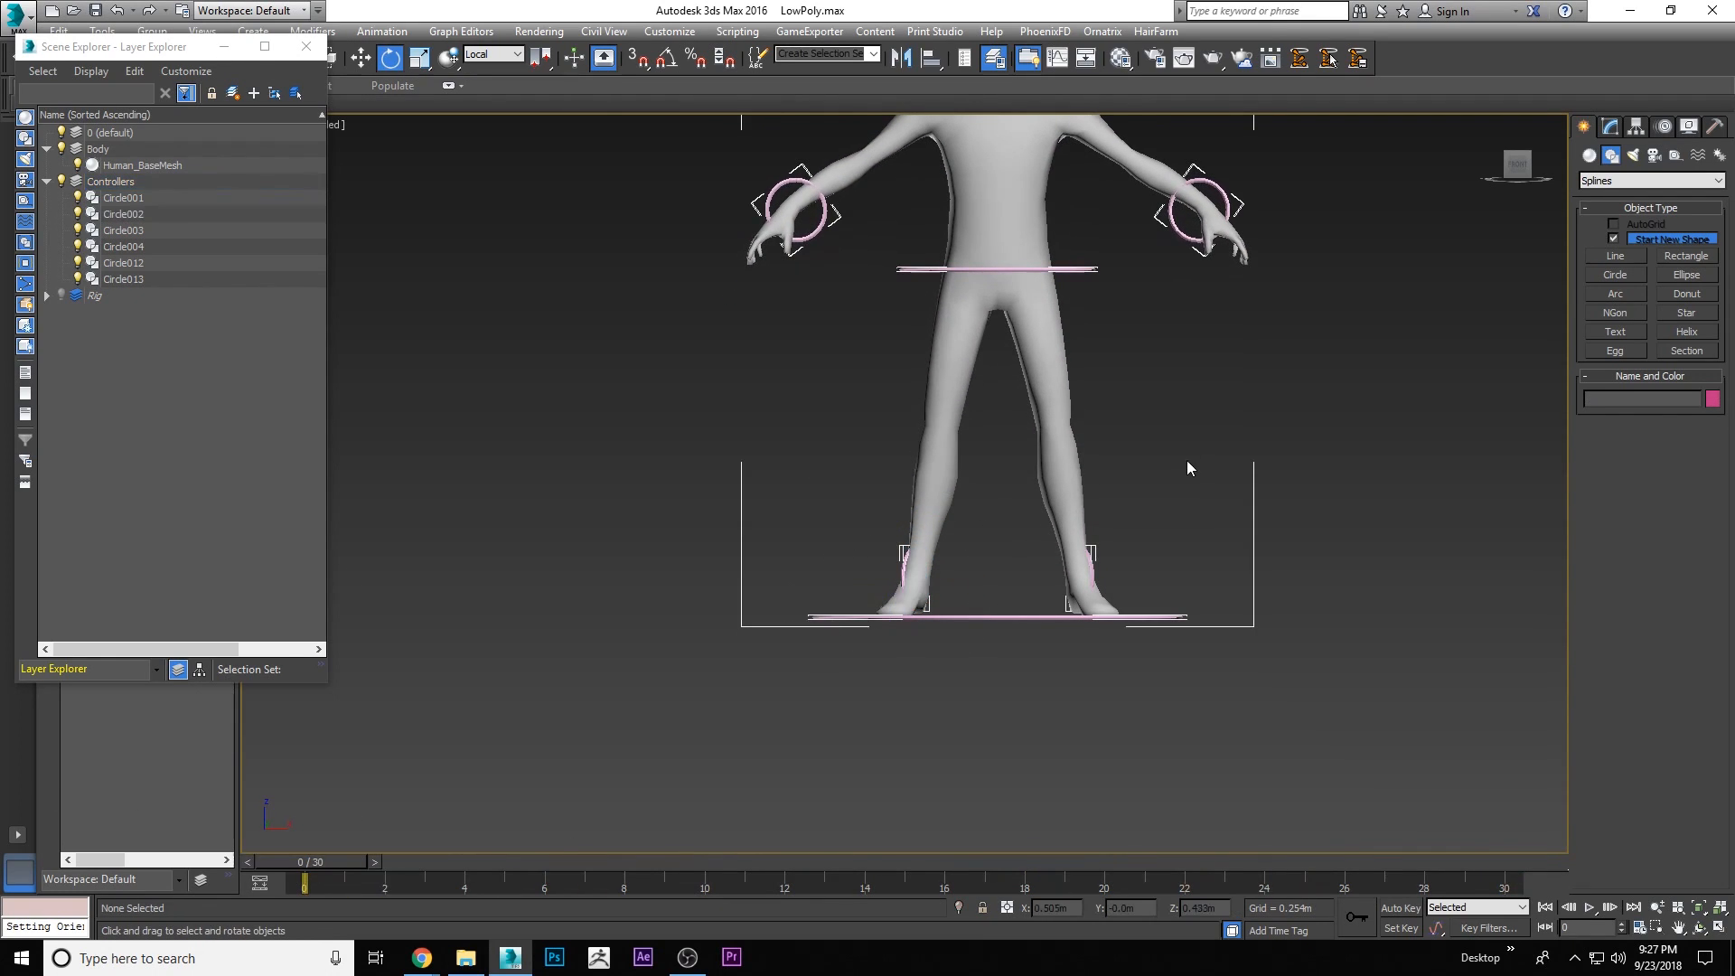
{"action": "key", "text": "F3"}
{"action": "right_click", "coordinate": [1193, 540]}
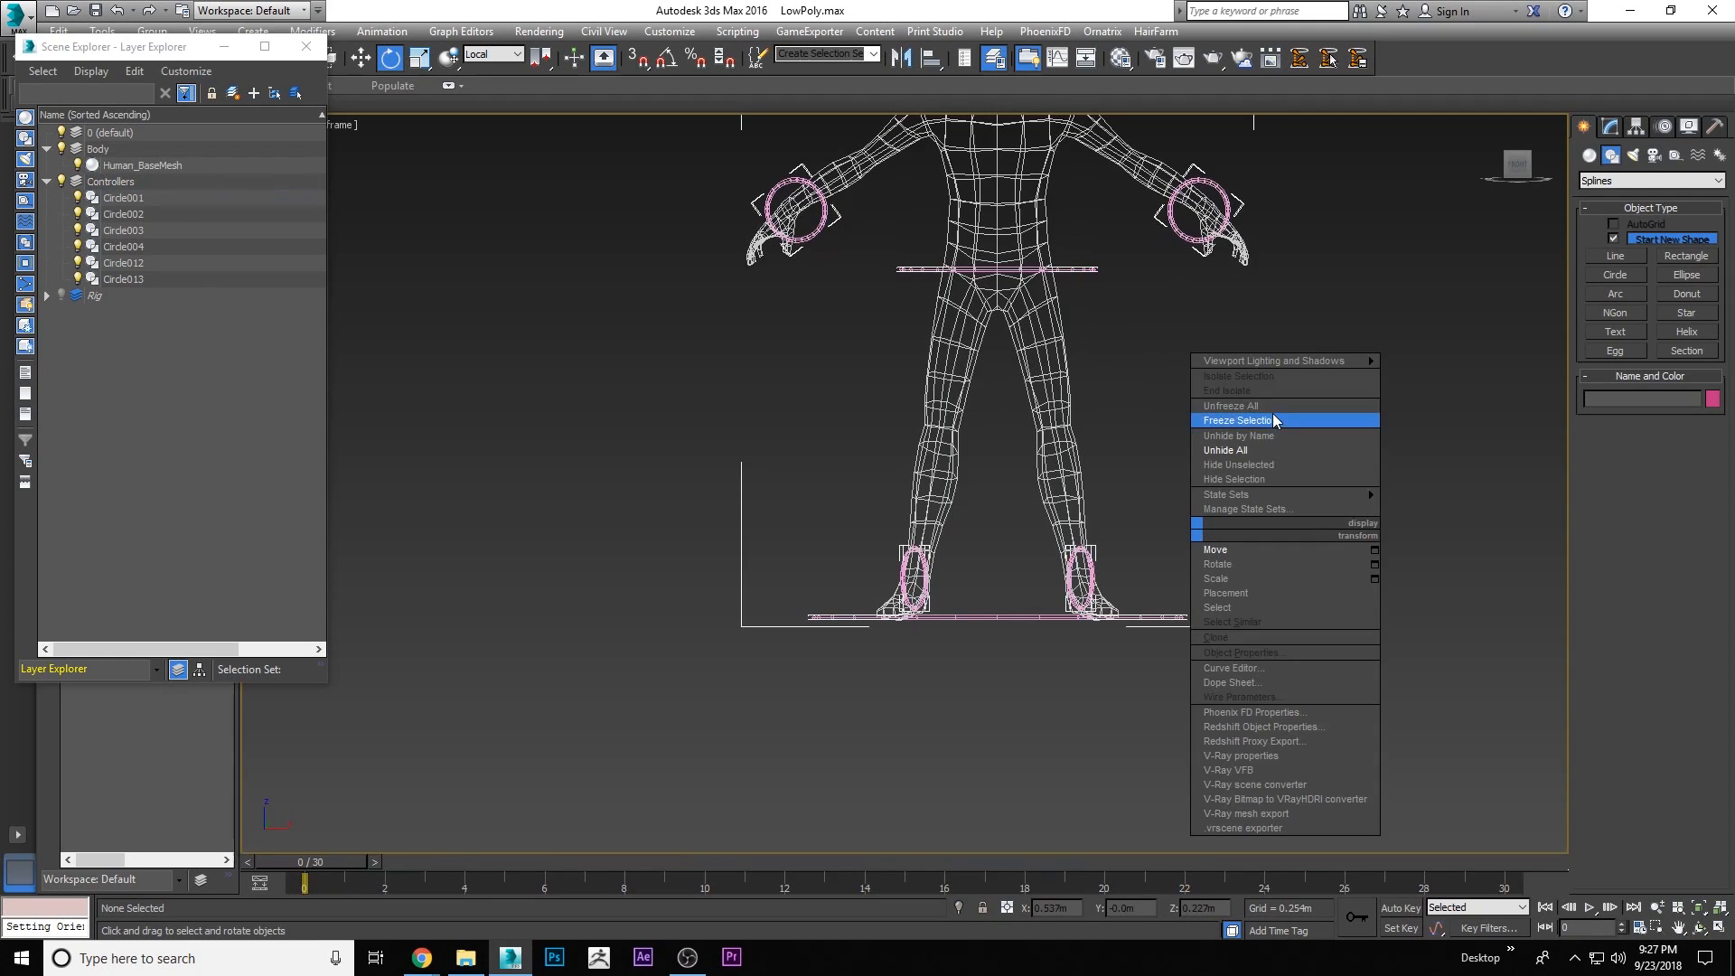
{"action": "left_click", "coordinate": [1266, 414]}
{"action": "scroll", "coordinate": [1266, 417], "scroll_direction": "down", "scroll_amount": 2}
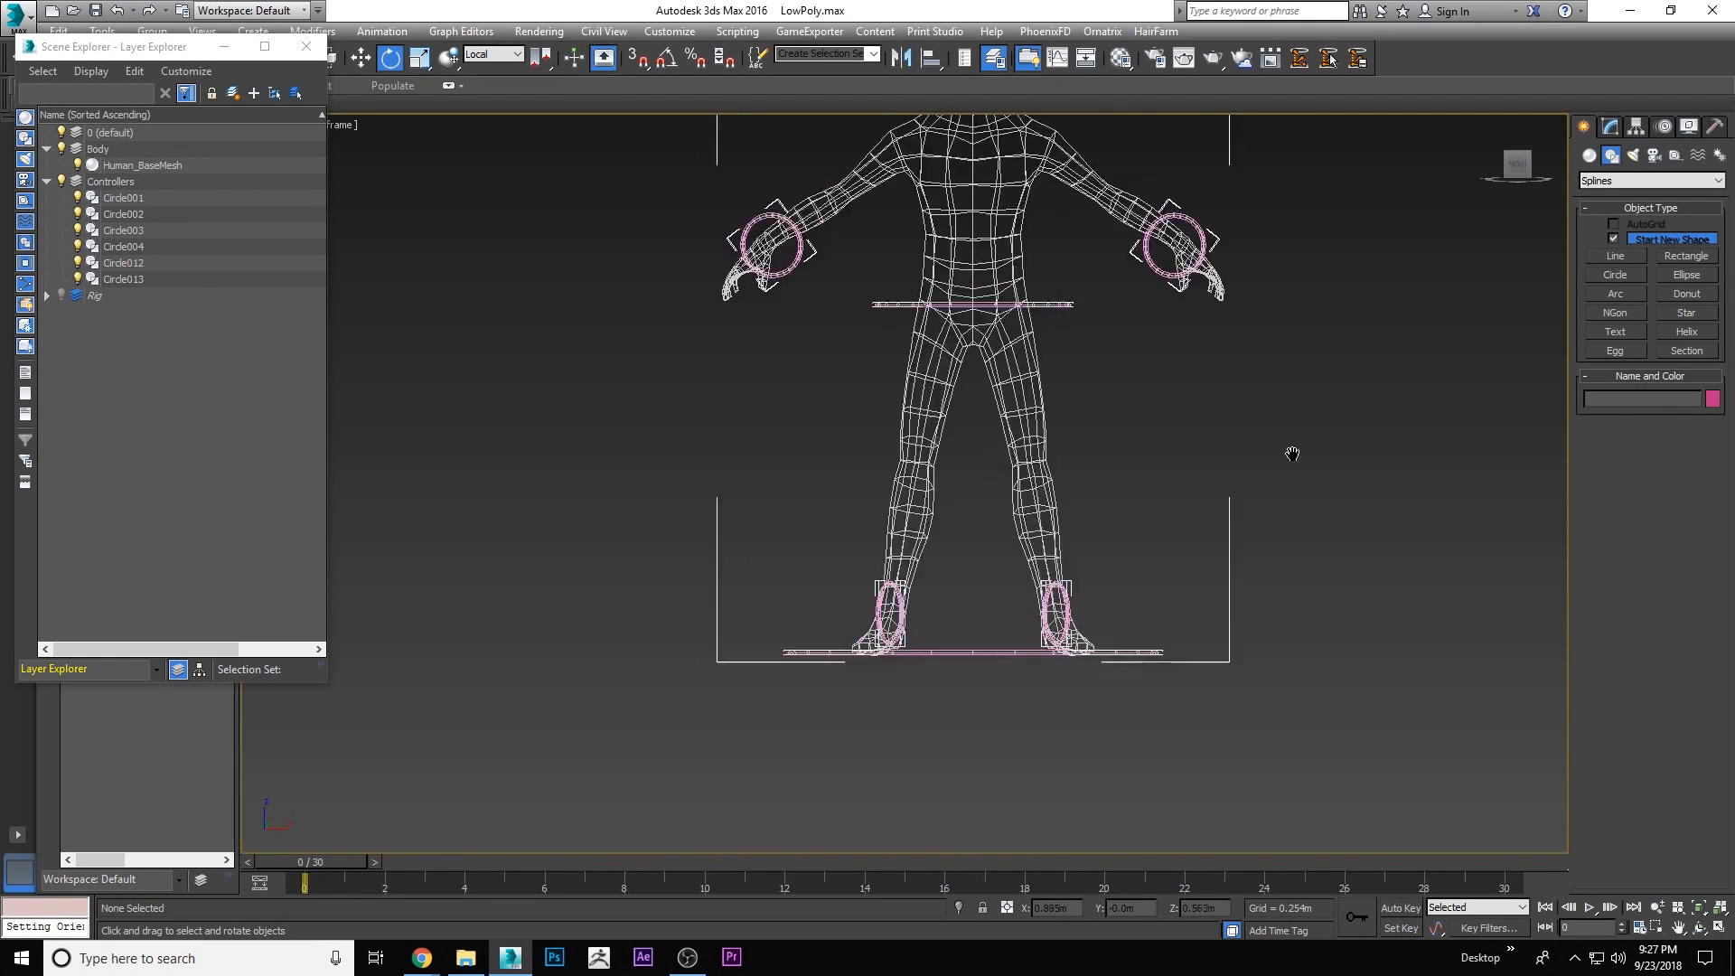
{"action": "right_click", "coordinate": [1274, 528]}
{"action": "left_click", "coordinate": [1371, 457]}
{"action": "scroll", "coordinate": [1081, 473], "scroll_direction": "up", "scroll_amount": 2}
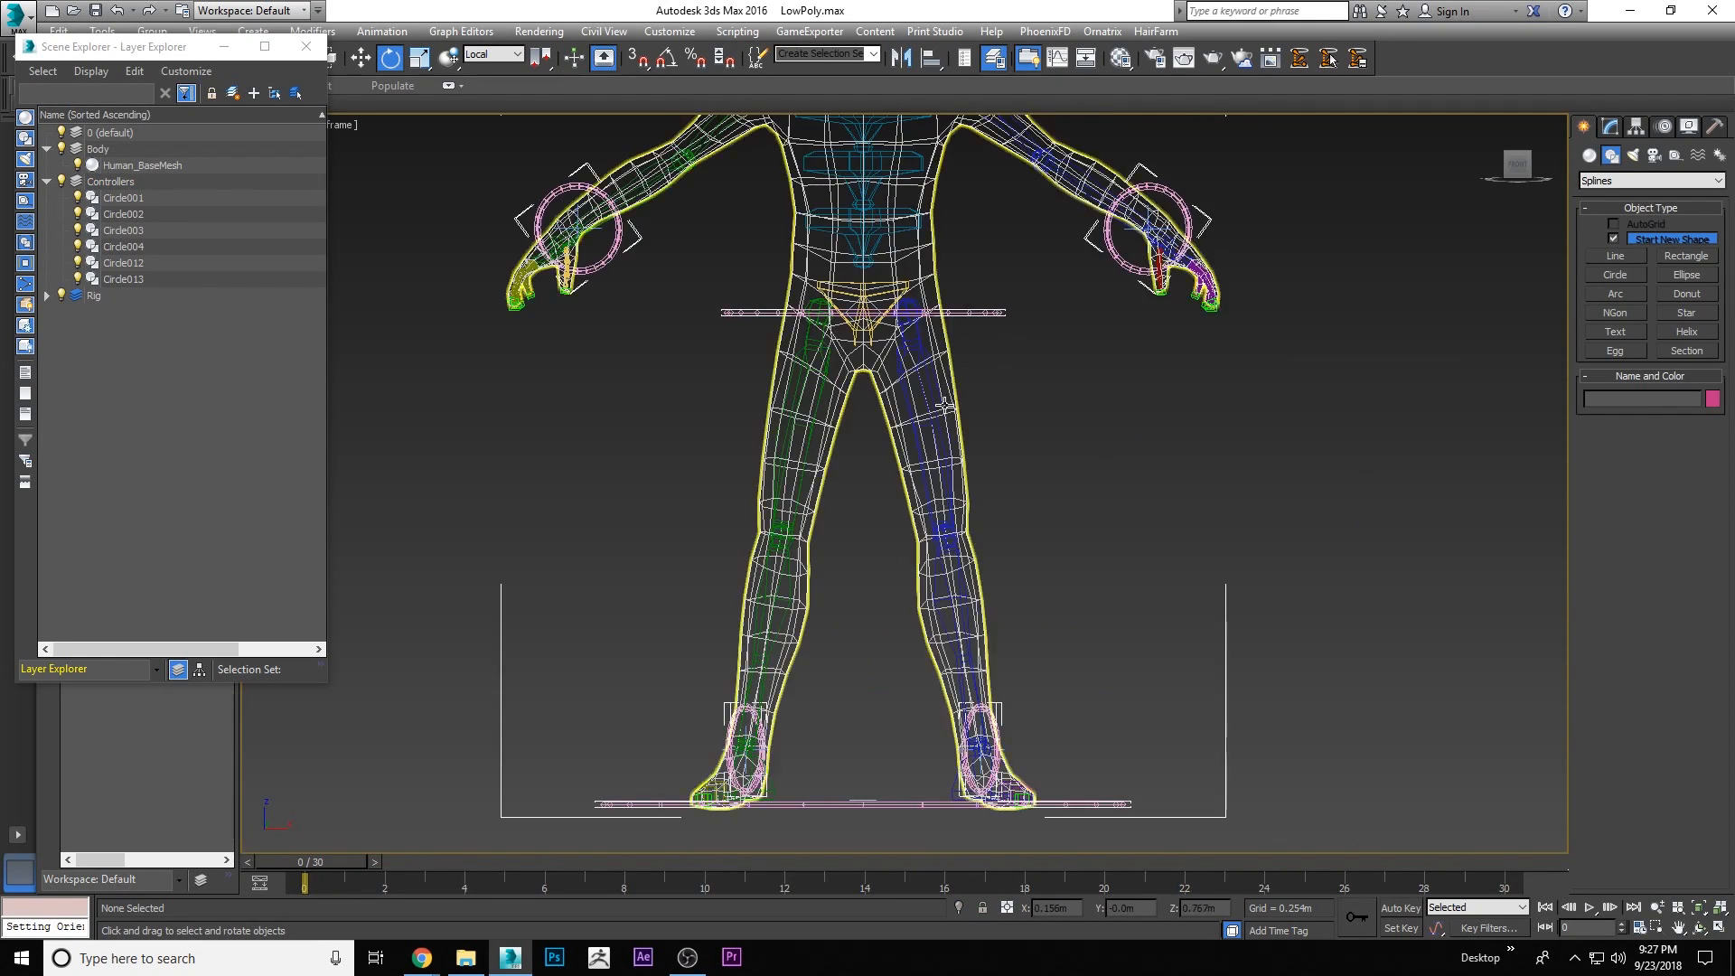
Hide the human base mesh so only the Biped rig and its controllers are displayed
{"action": "left_click", "coordinate": [949, 403]}
{"action": "right_click", "coordinate": [949, 402]}
{"action": "left_click", "coordinate": [1017, 351]}
{"action": "middle_click_drag", "start_coordinate": [998, 467], "coordinate": [1038, 412]}
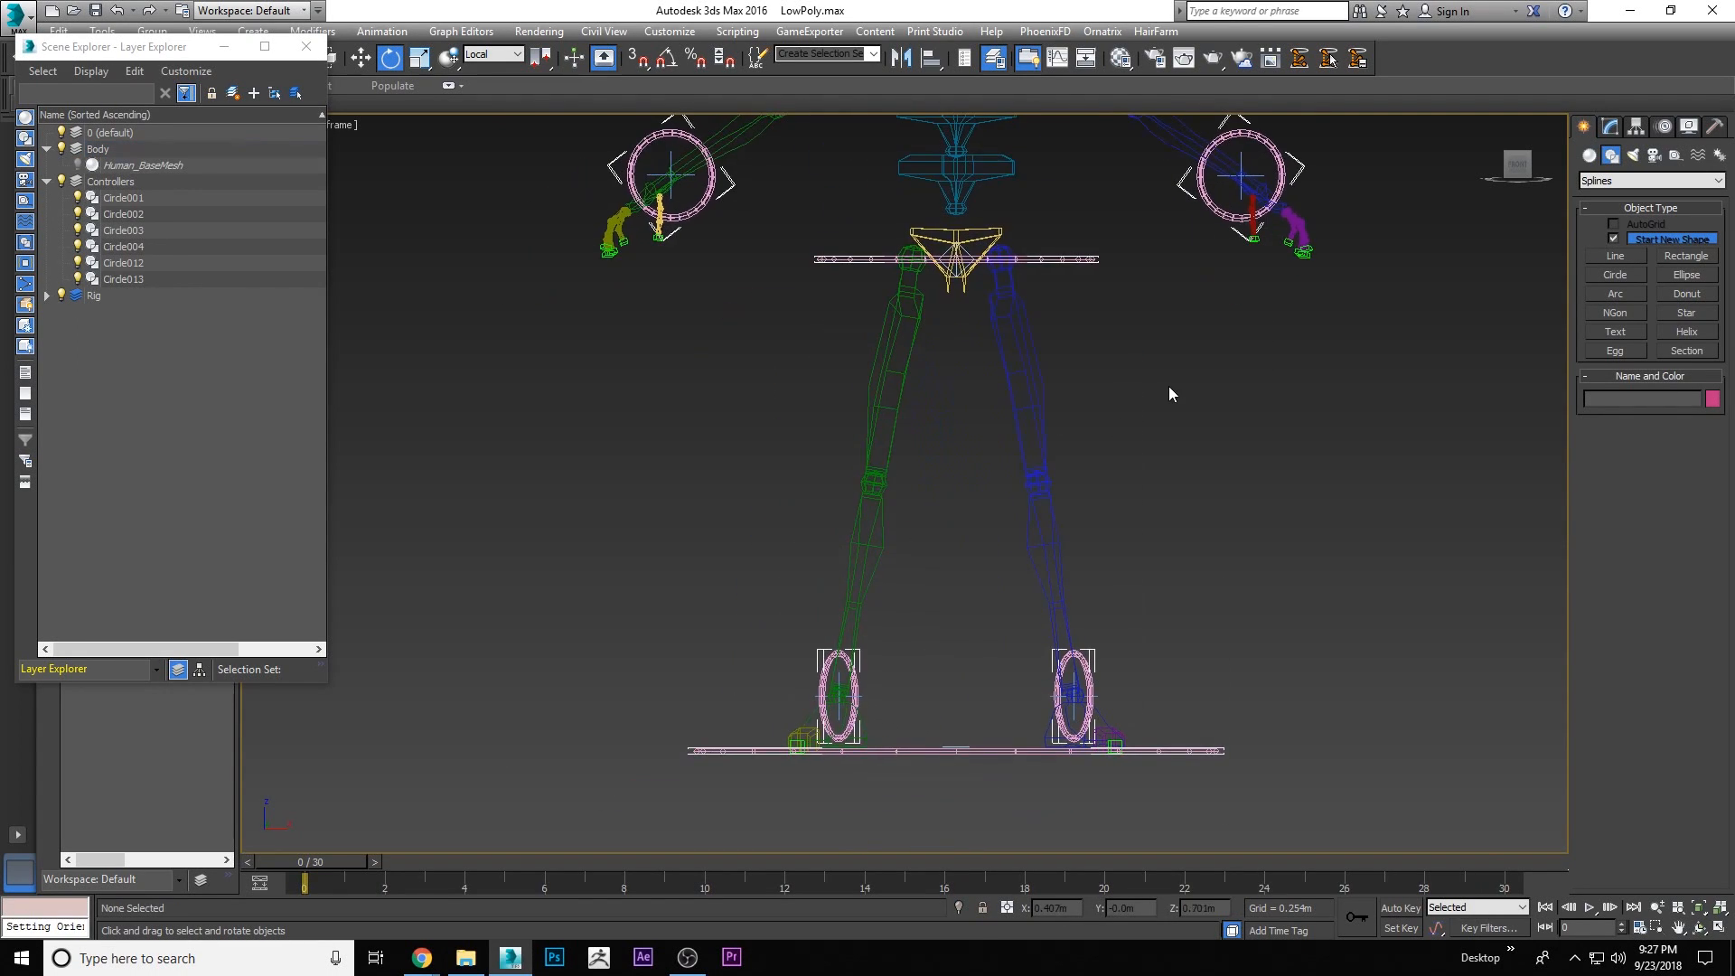
Draw a small circle spline beside the rig's legs and clone it into 3 copies in a column below
{"action": "scroll", "coordinate": [1168, 387], "scroll_direction": "down", "scroll_amount": 2}
{"action": "left_click", "coordinate": [1615, 275]}
{"action": "mouse_move", "coordinate": [1368, 473]}
{"action": "left_mouse_down"}
{"action": "mouse_move", "coordinate": [1395, 473]}
{"action": "mouse_move", "coordinate": [1360, 465]}
{"action": "mouse_move", "coordinate": [1353, 499]}
{"action": "left_mouse_up"}
{"action": "right_click", "coordinate": [1415, 450]}
{"action": "right_click", "coordinate": [1410, 452]}
{"action": "left_click", "coordinate": [1433, 458]}
{"action": "left_click", "coordinate": [773, 437]}
{"action": "double_click", "coordinate": [895, 490]}
{"action": "type", "text": "3"}
{"action": "left_click", "coordinate": [870, 555]}
{"action": "left_click", "coordinate": [1223, 440]}
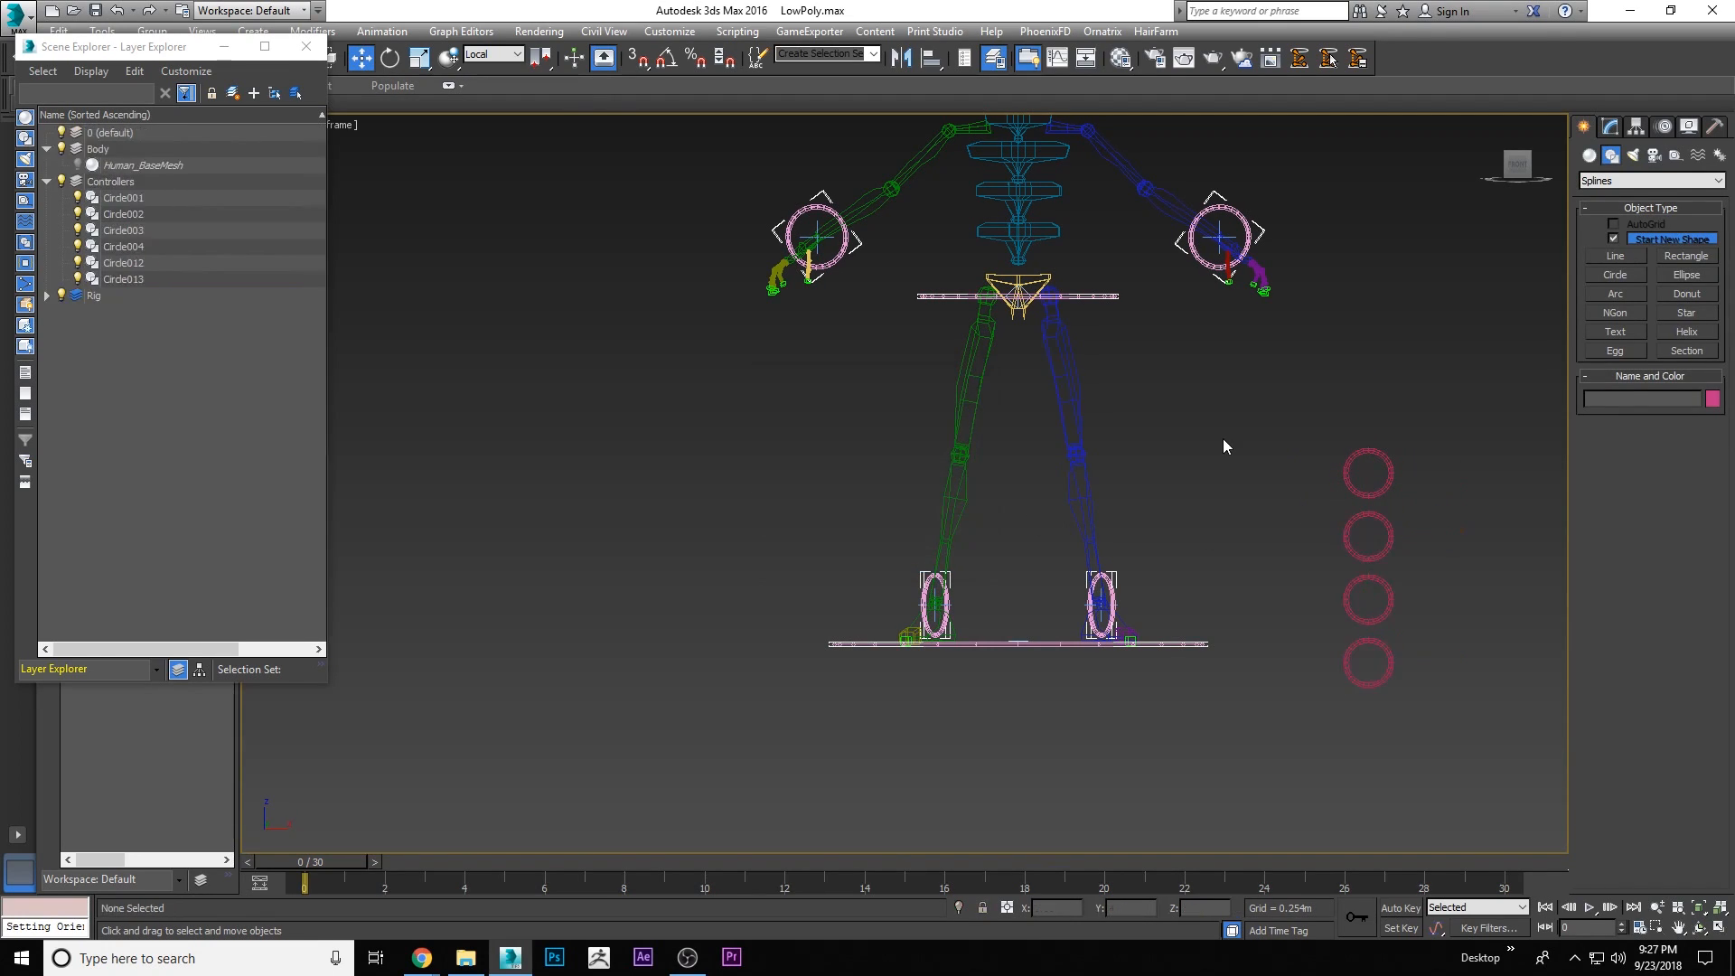
Select the topmost new circle beside the rig and close the Layer Explorer
{"action": "middle_click_drag", "start_coordinate": [1223, 439], "coordinate": [1186, 493]}
{"action": "left_click", "coordinate": [1309, 527]}
{"action": "left_click", "coordinate": [1700, 929]}
{"action": "left_click_drag", "start_coordinate": [962, 481], "coordinate": [996, 500]}
{"action": "right_click", "coordinate": [996, 499]}
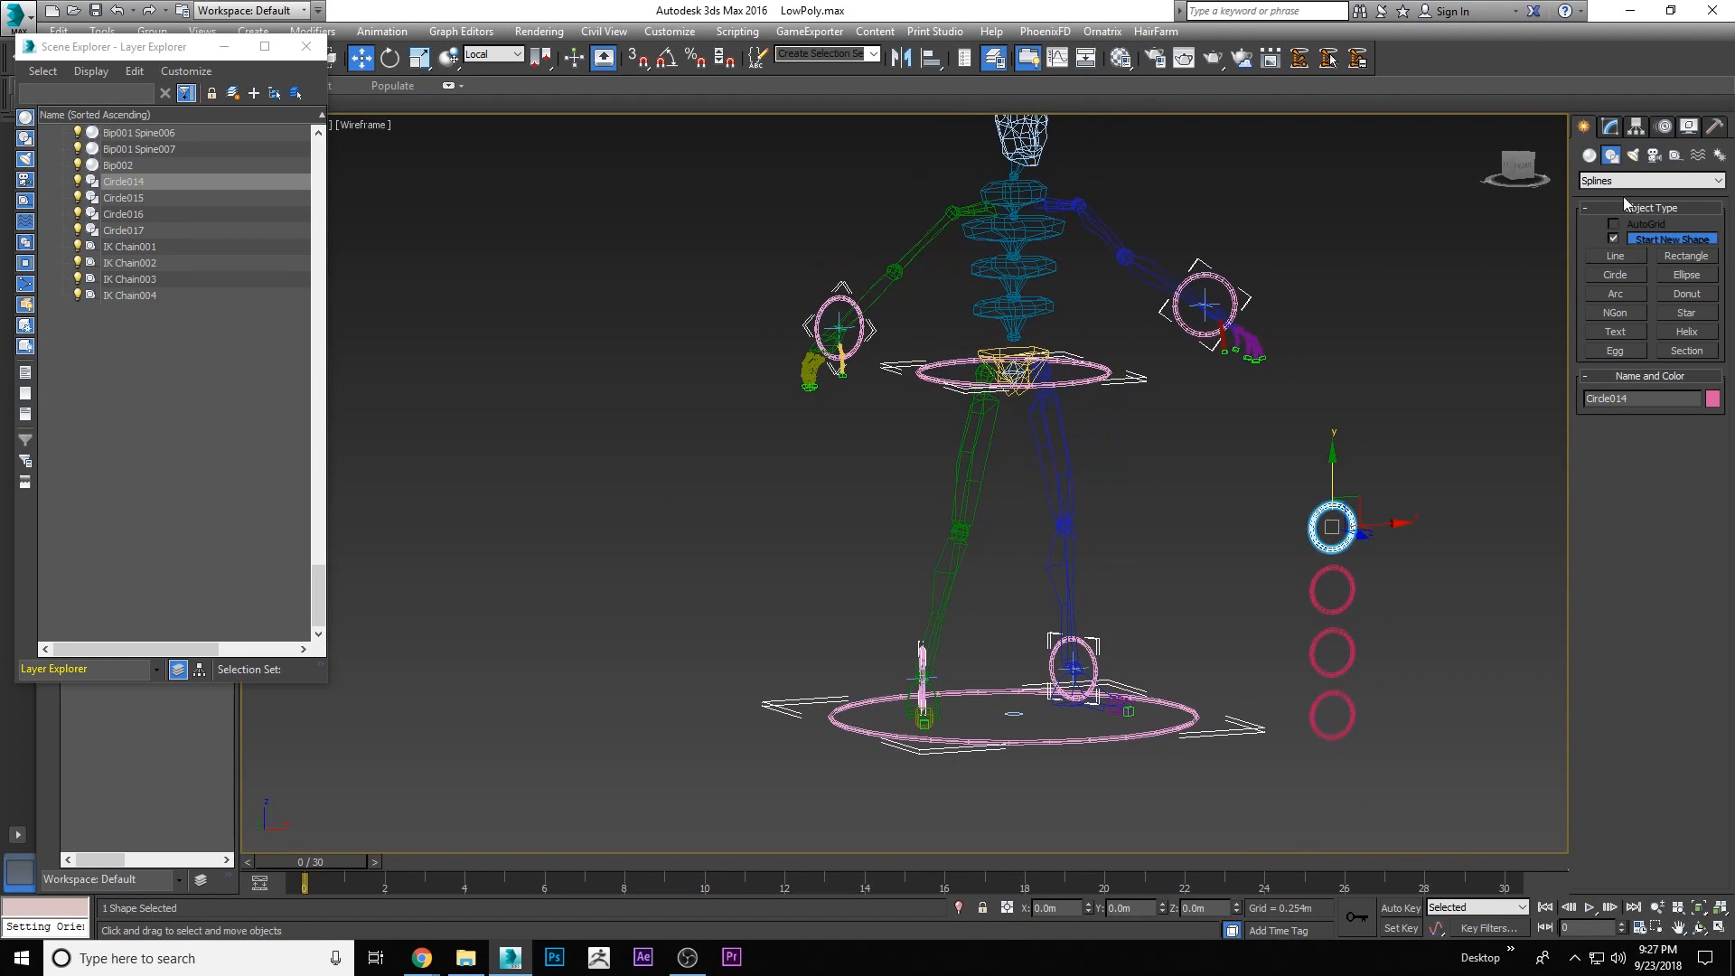
{"action": "left_click", "coordinate": [1612, 126]}
{"action": "left_click", "coordinate": [1582, 128]}
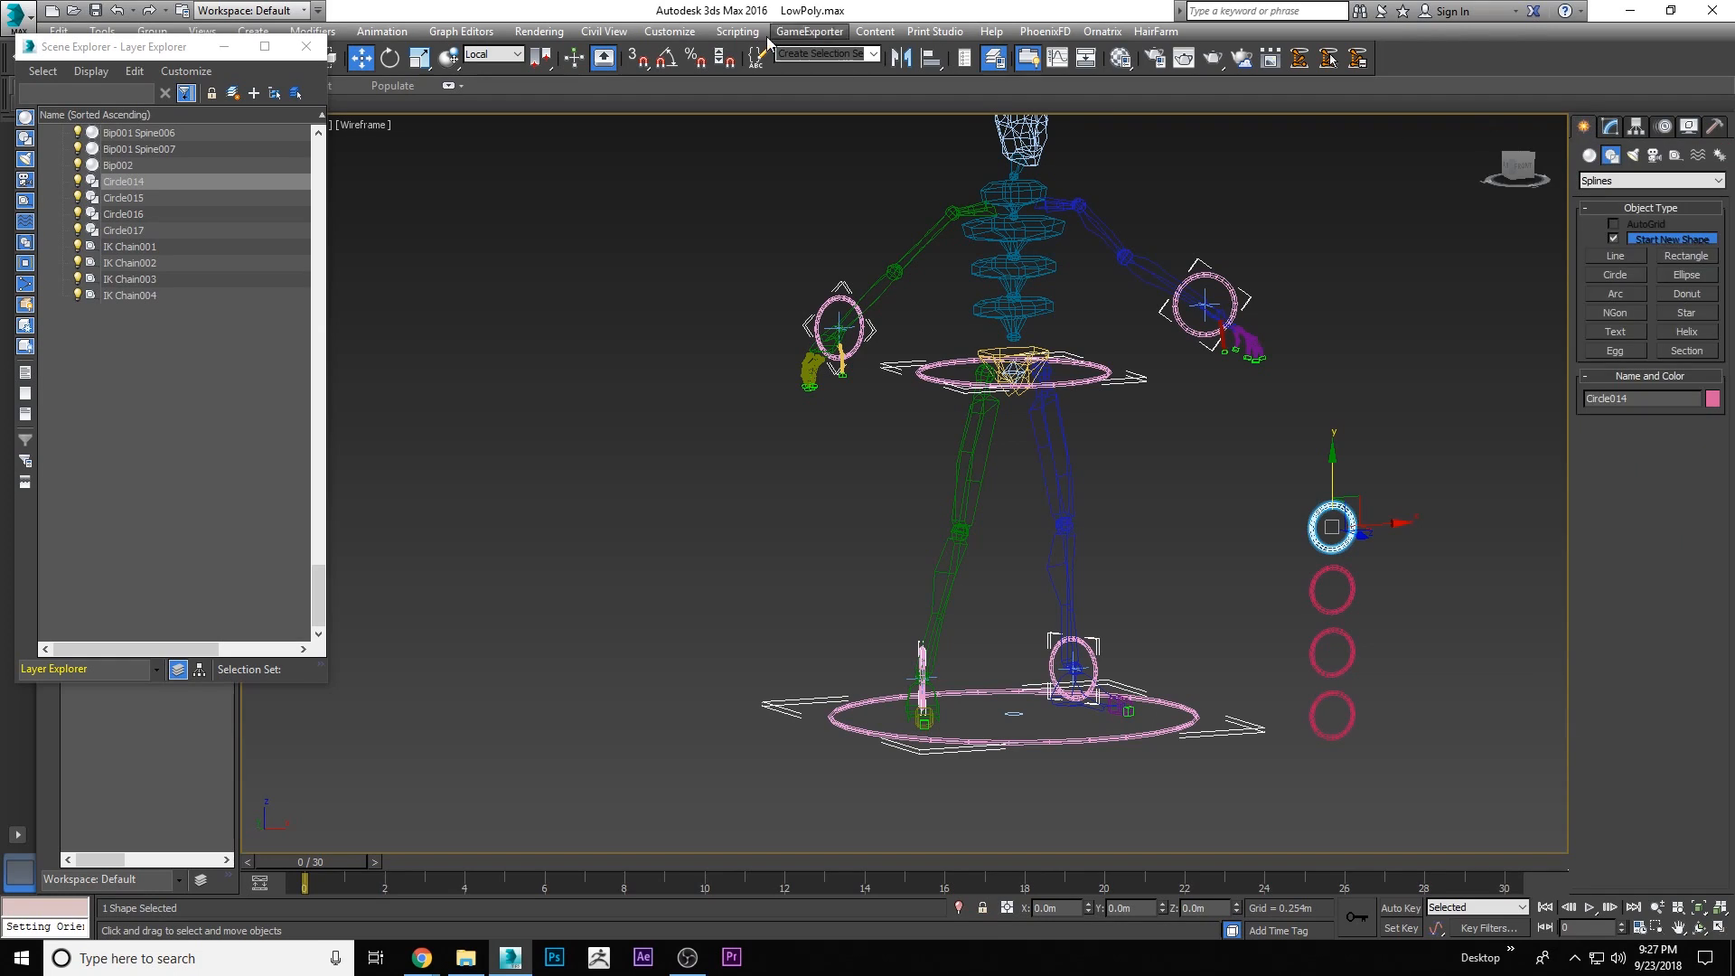
{"action": "left_click", "coordinate": [994, 57]}
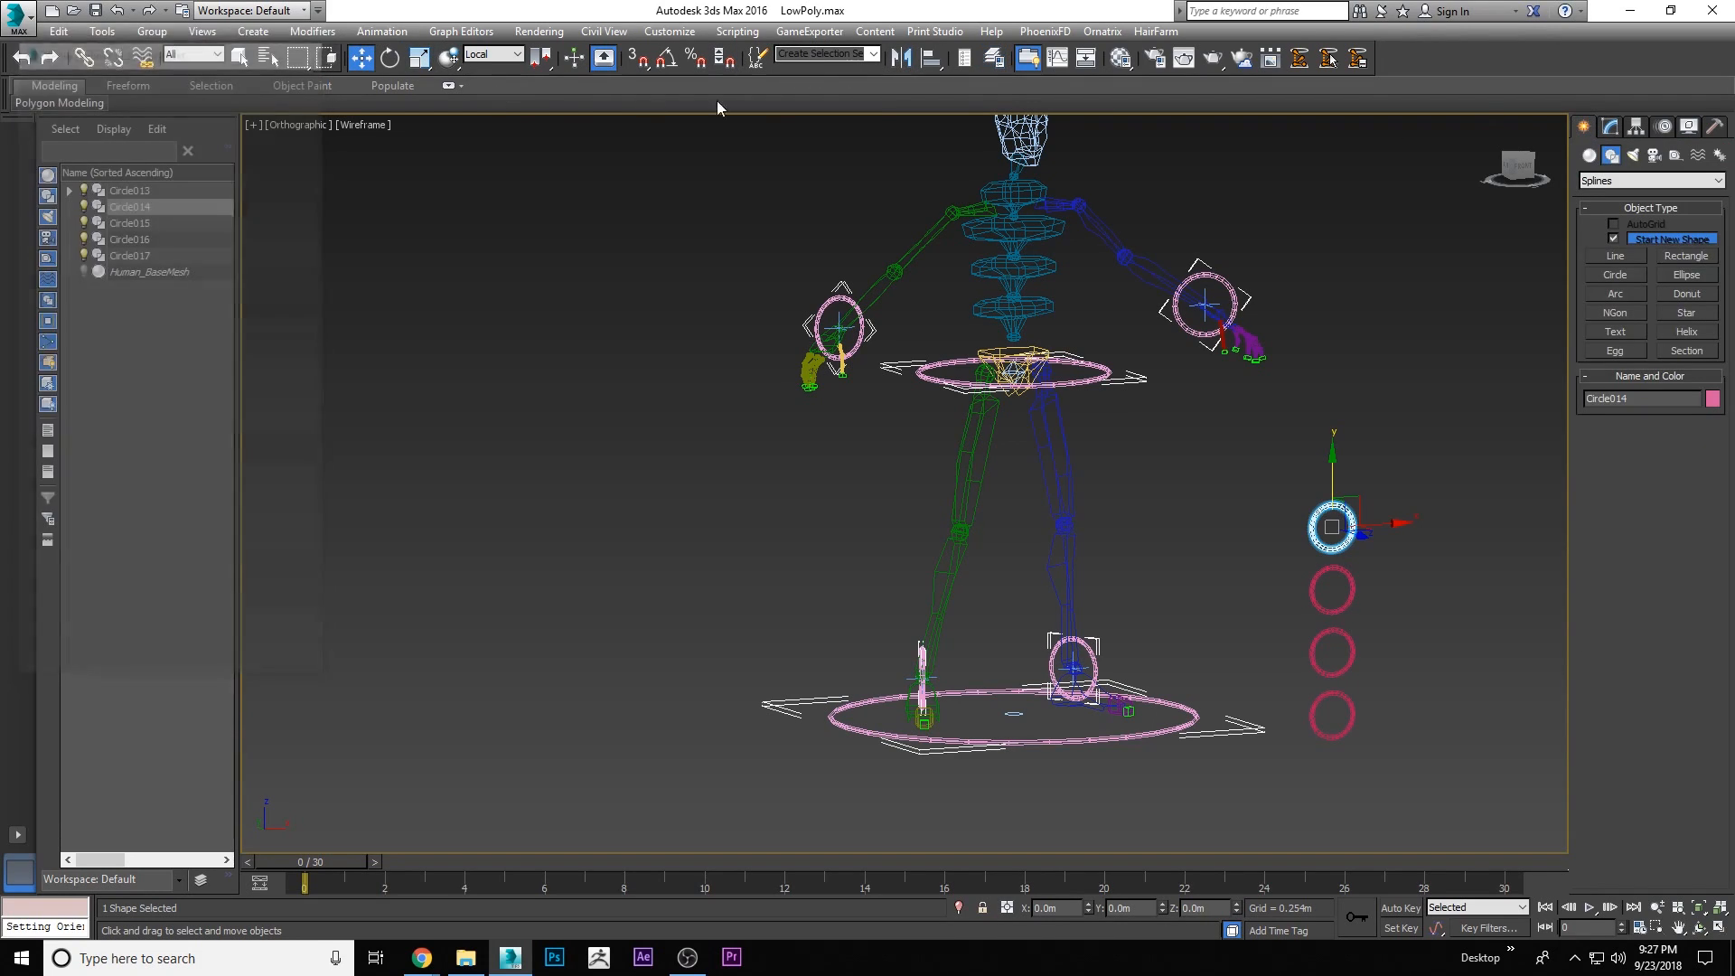
Try aligning the topmost circle to the blue lower leg bone in both position and orientation, and undo it
{"action": "left_click", "coordinate": [931, 58]}
{"action": "left_click", "coordinate": [1070, 545]}
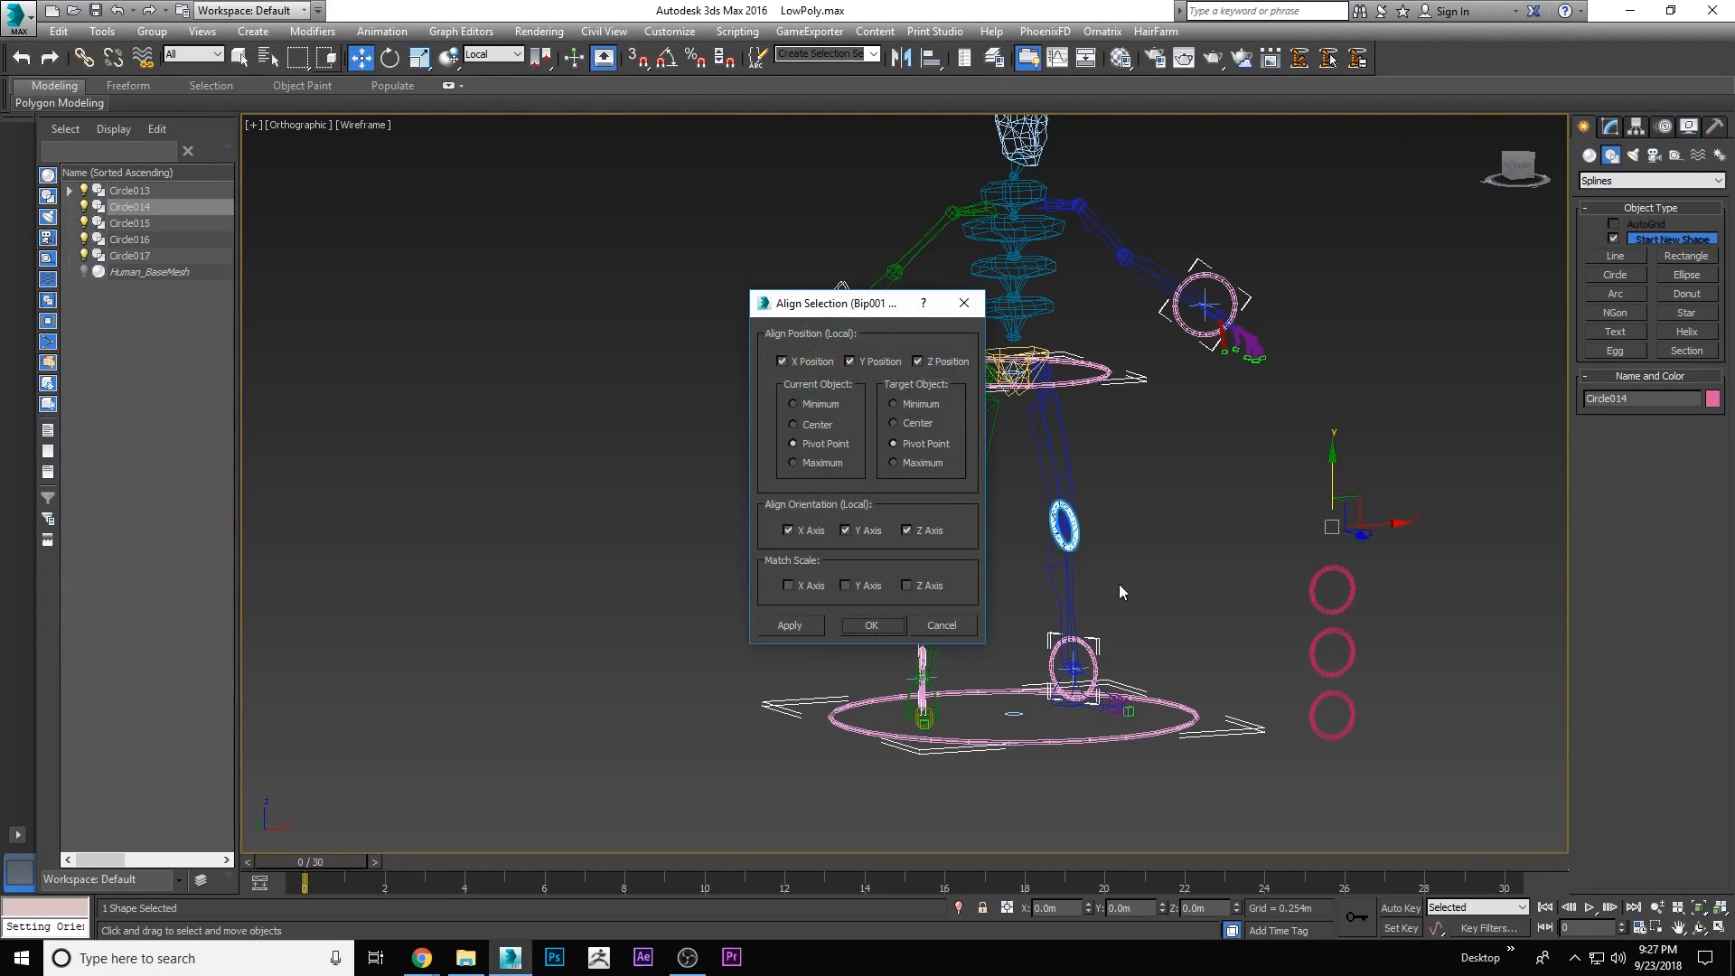
{"action": "left_click", "coordinate": [871, 626]}
{"action": "key", "text": "ctrl+z"}
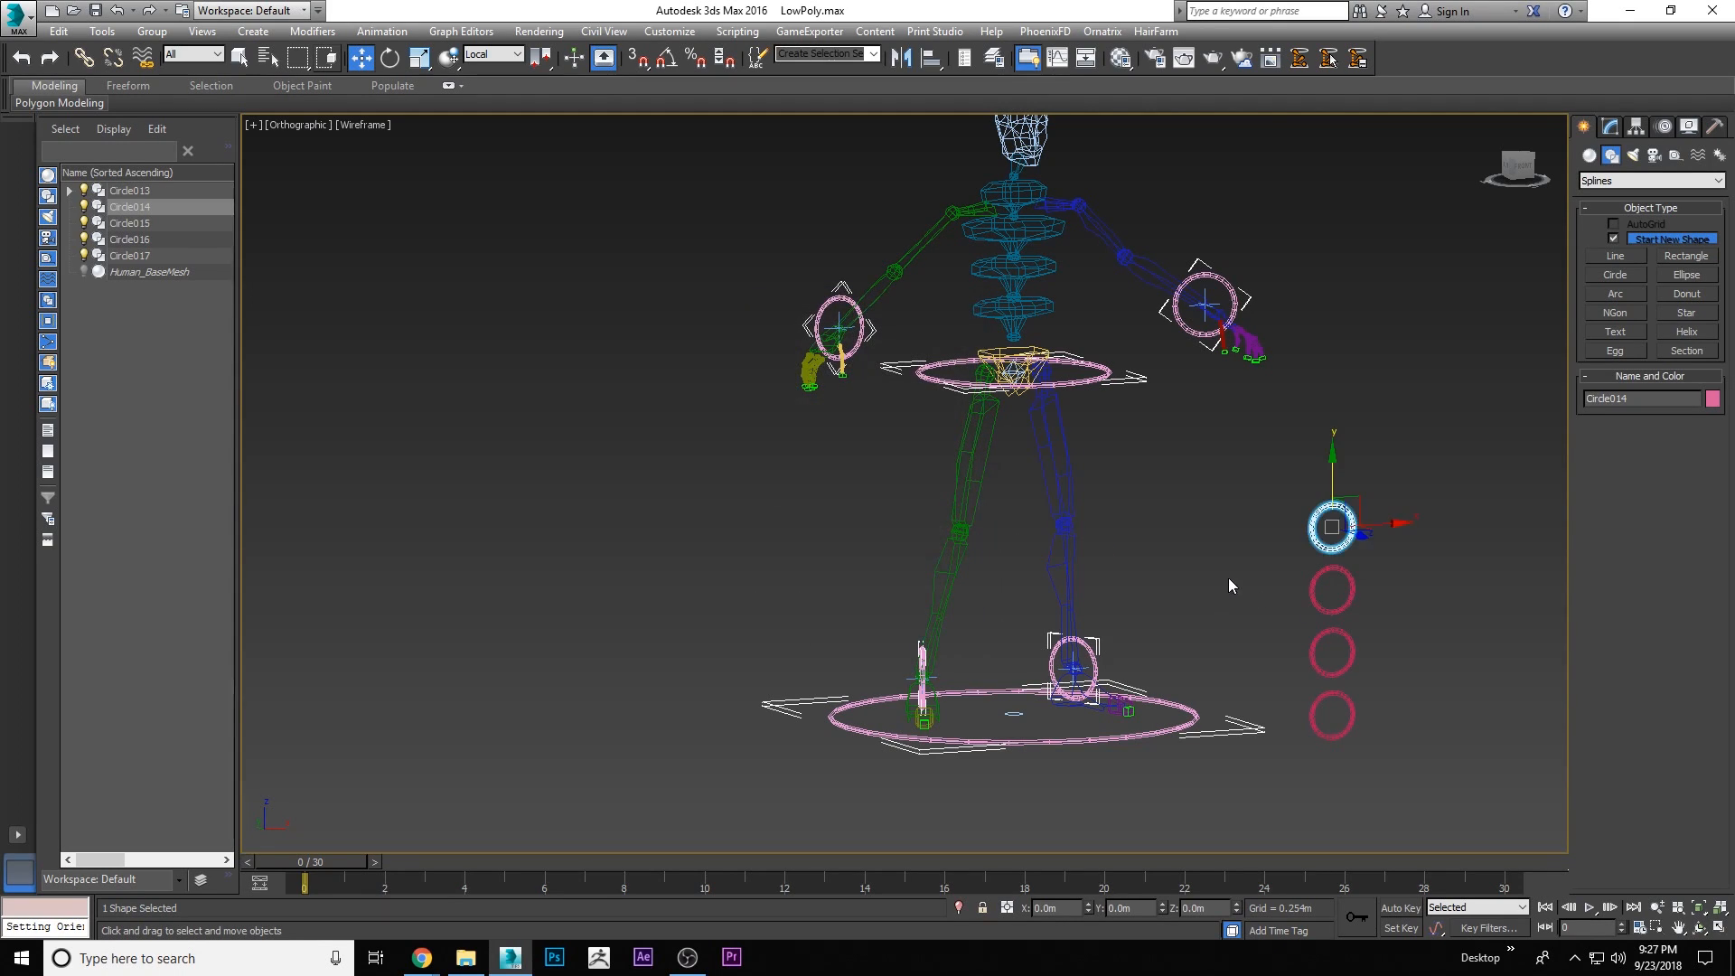
Align the topmost circle to the blue lower leg bone by X, Y and Z position, pivot to pivot, without orientation
{"action": "left_click", "coordinate": [931, 58]}
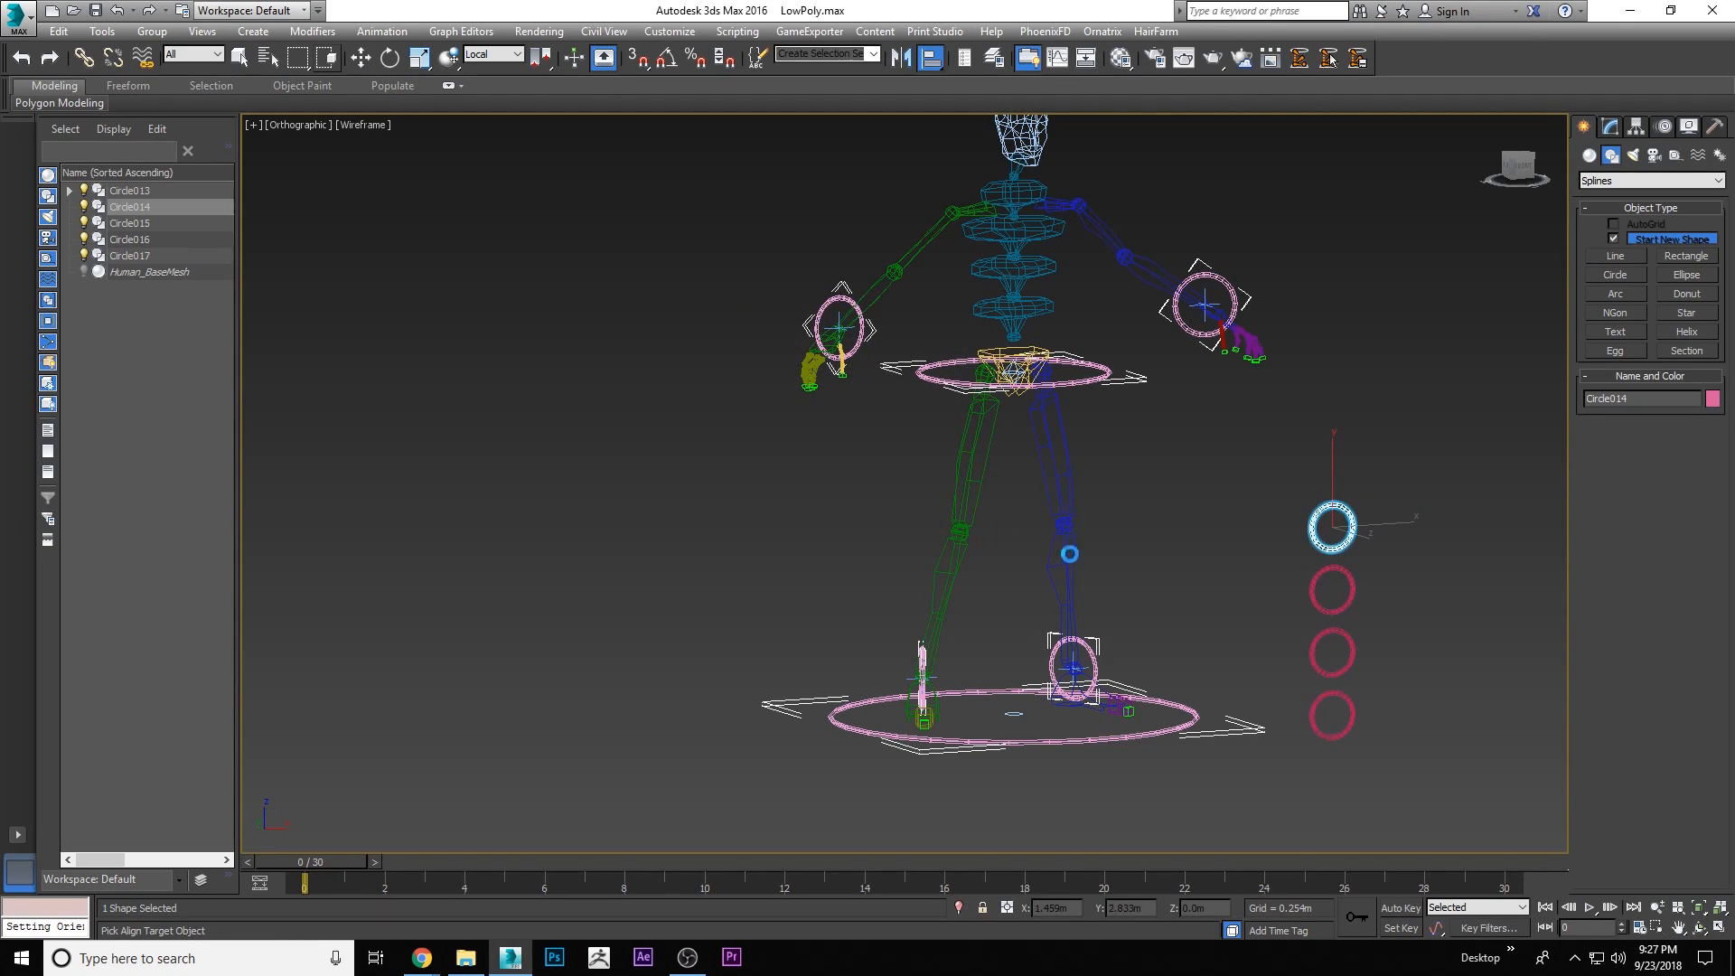
{"action": "left_click", "coordinate": [1070, 547]}
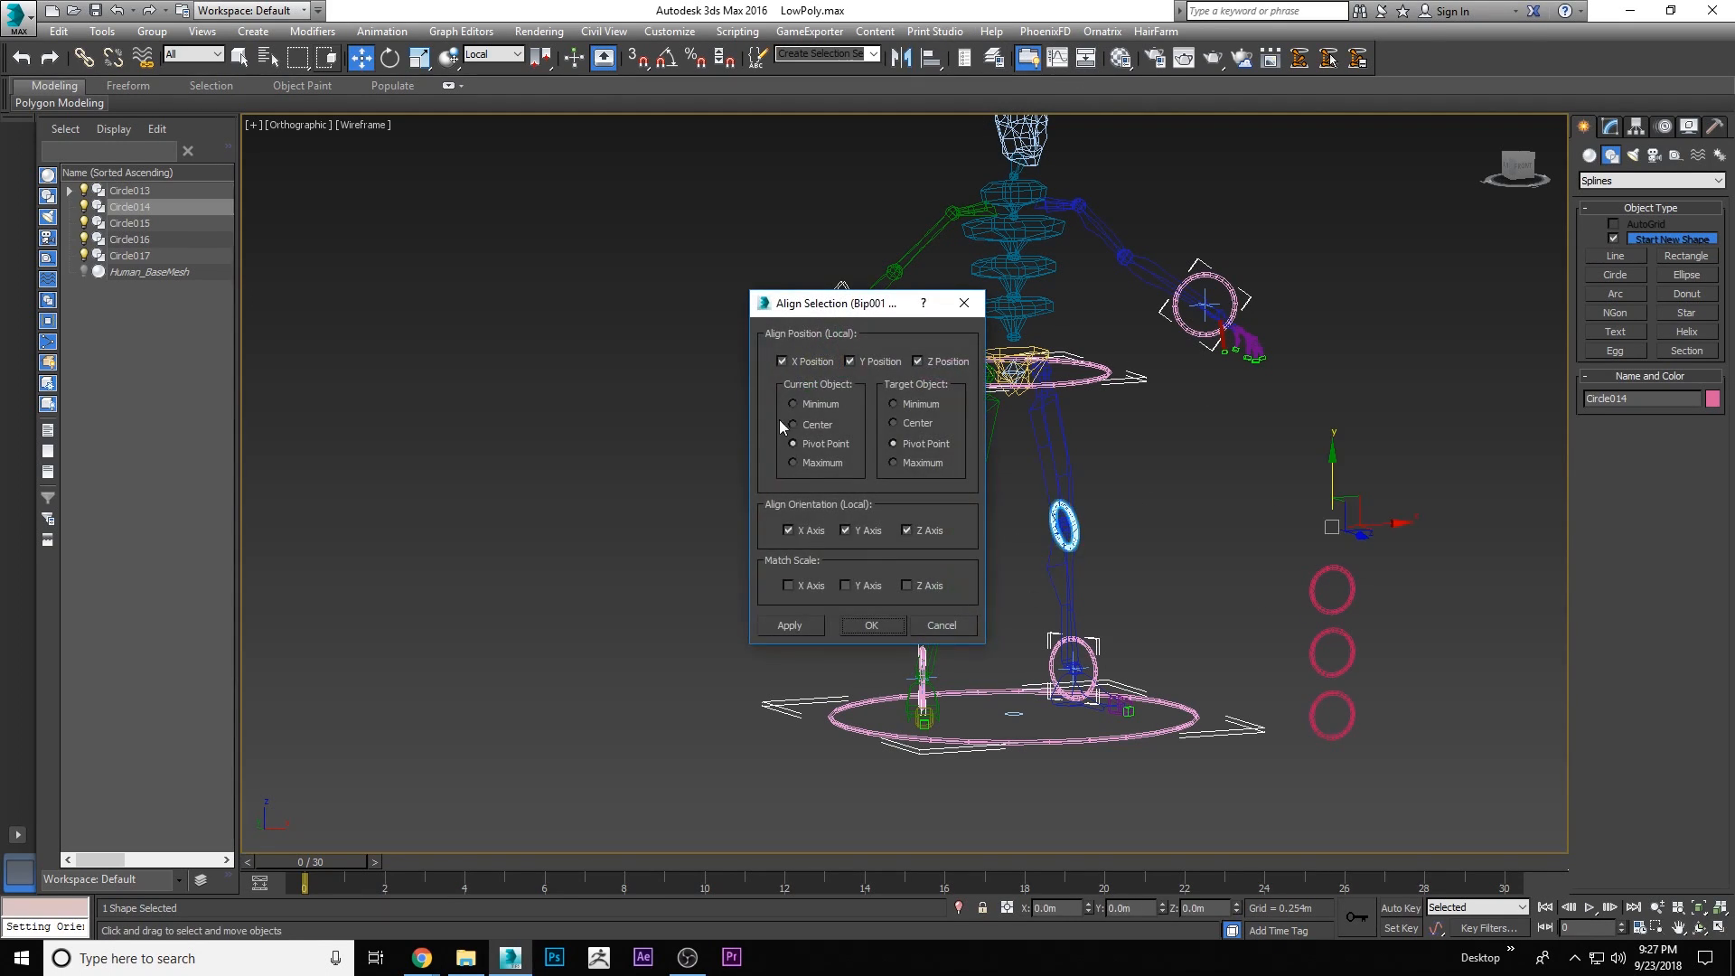
{"action": "left_click", "coordinate": [918, 529]}
{"action": "left_click", "coordinate": [872, 625]}
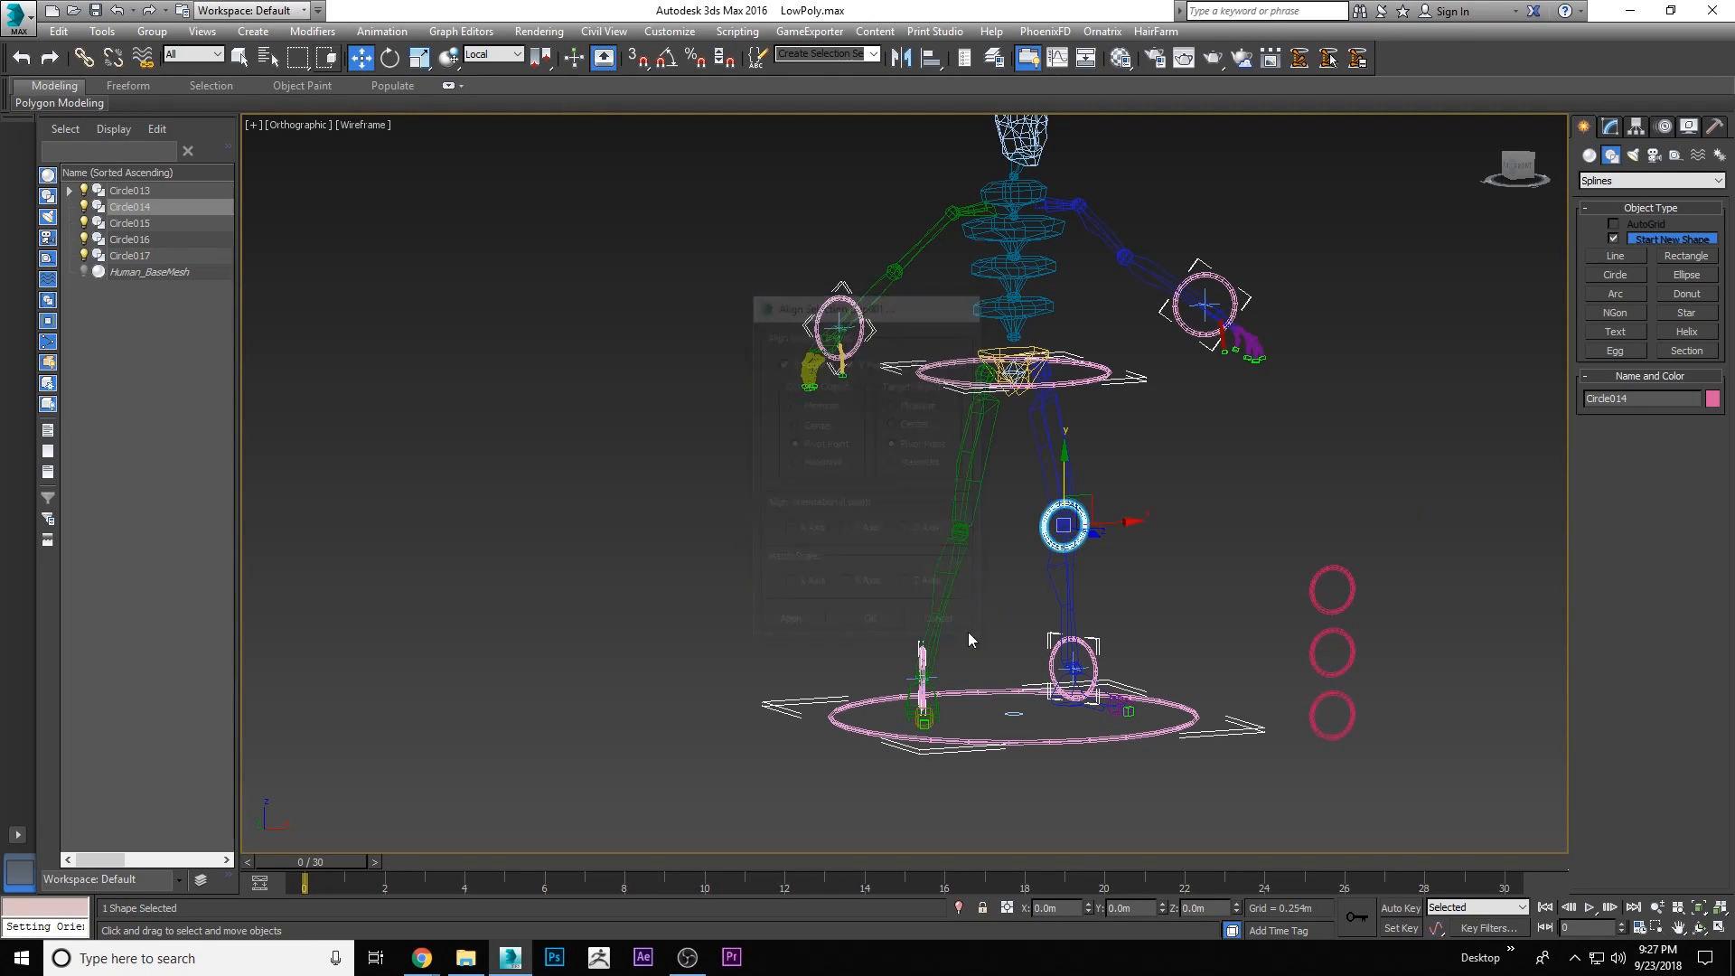
Align the second circle to the green lower leg bone by position so it sits at the knee
{"action": "left_click", "coordinate": [1332, 568]}
{"action": "left_click", "coordinate": [931, 58]}
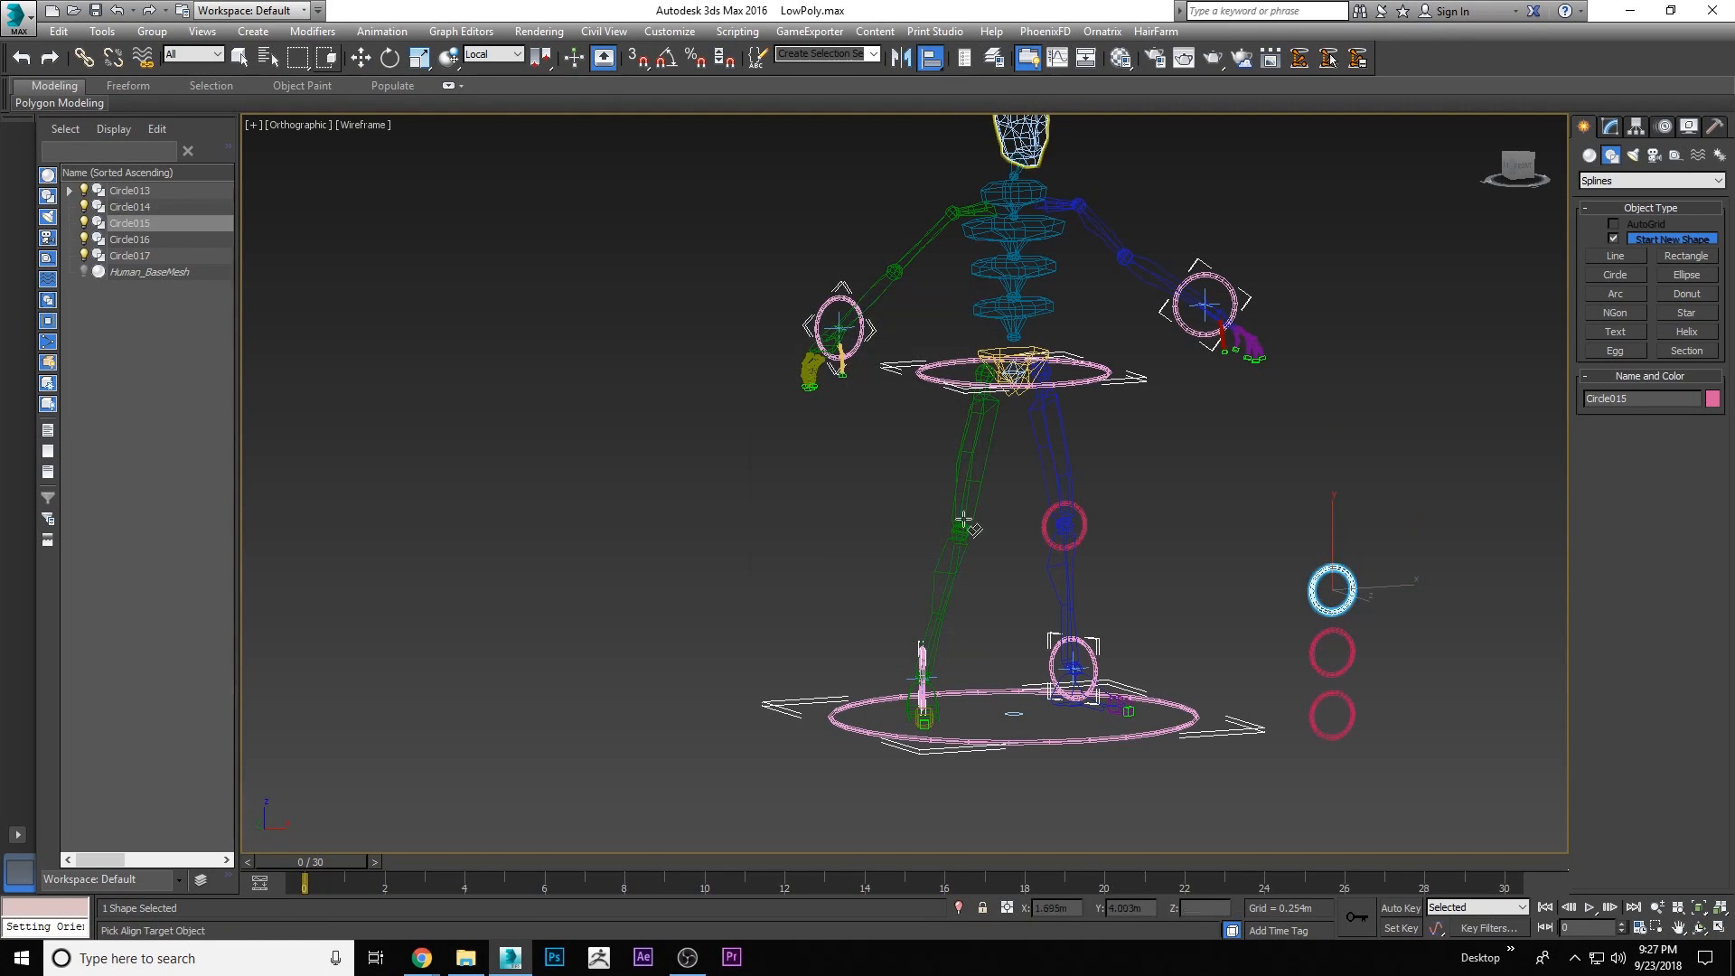
{"action": "left_click", "coordinate": [957, 566]}
{"action": "left_click", "coordinate": [871, 625]}
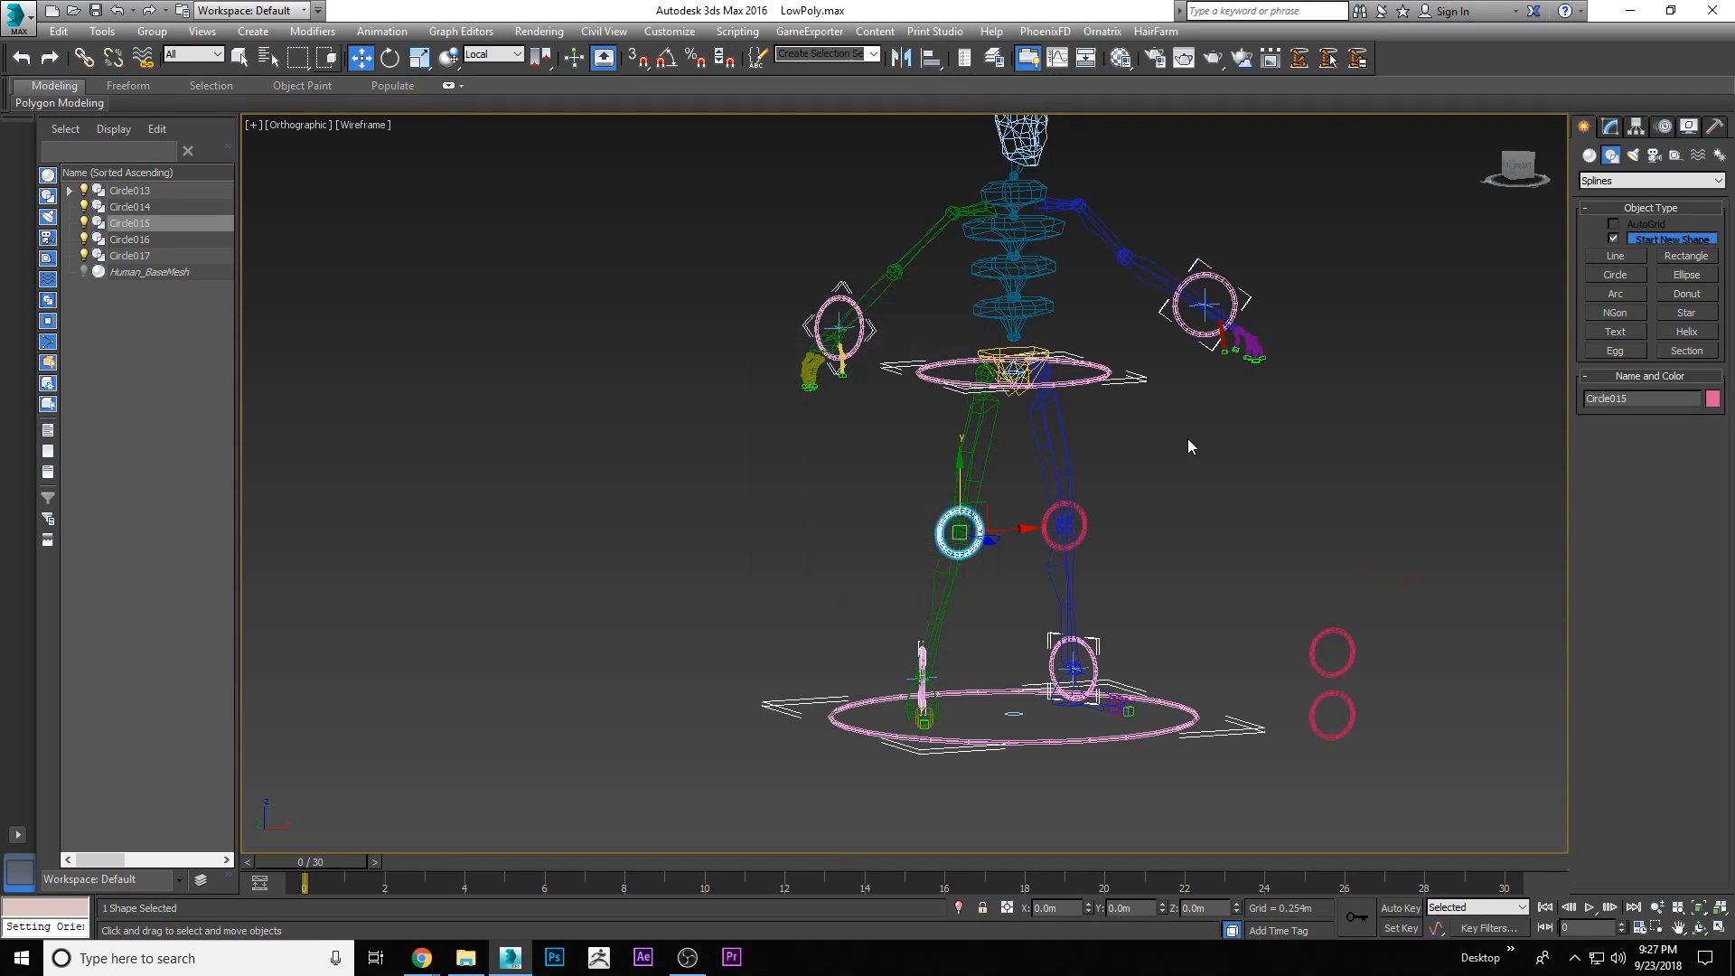
Align the third circle to the blue forearm bone by position so it sits at the elbow
{"action": "left_click", "coordinate": [1343, 652]}
{"action": "left_click", "coordinate": [931, 58]}
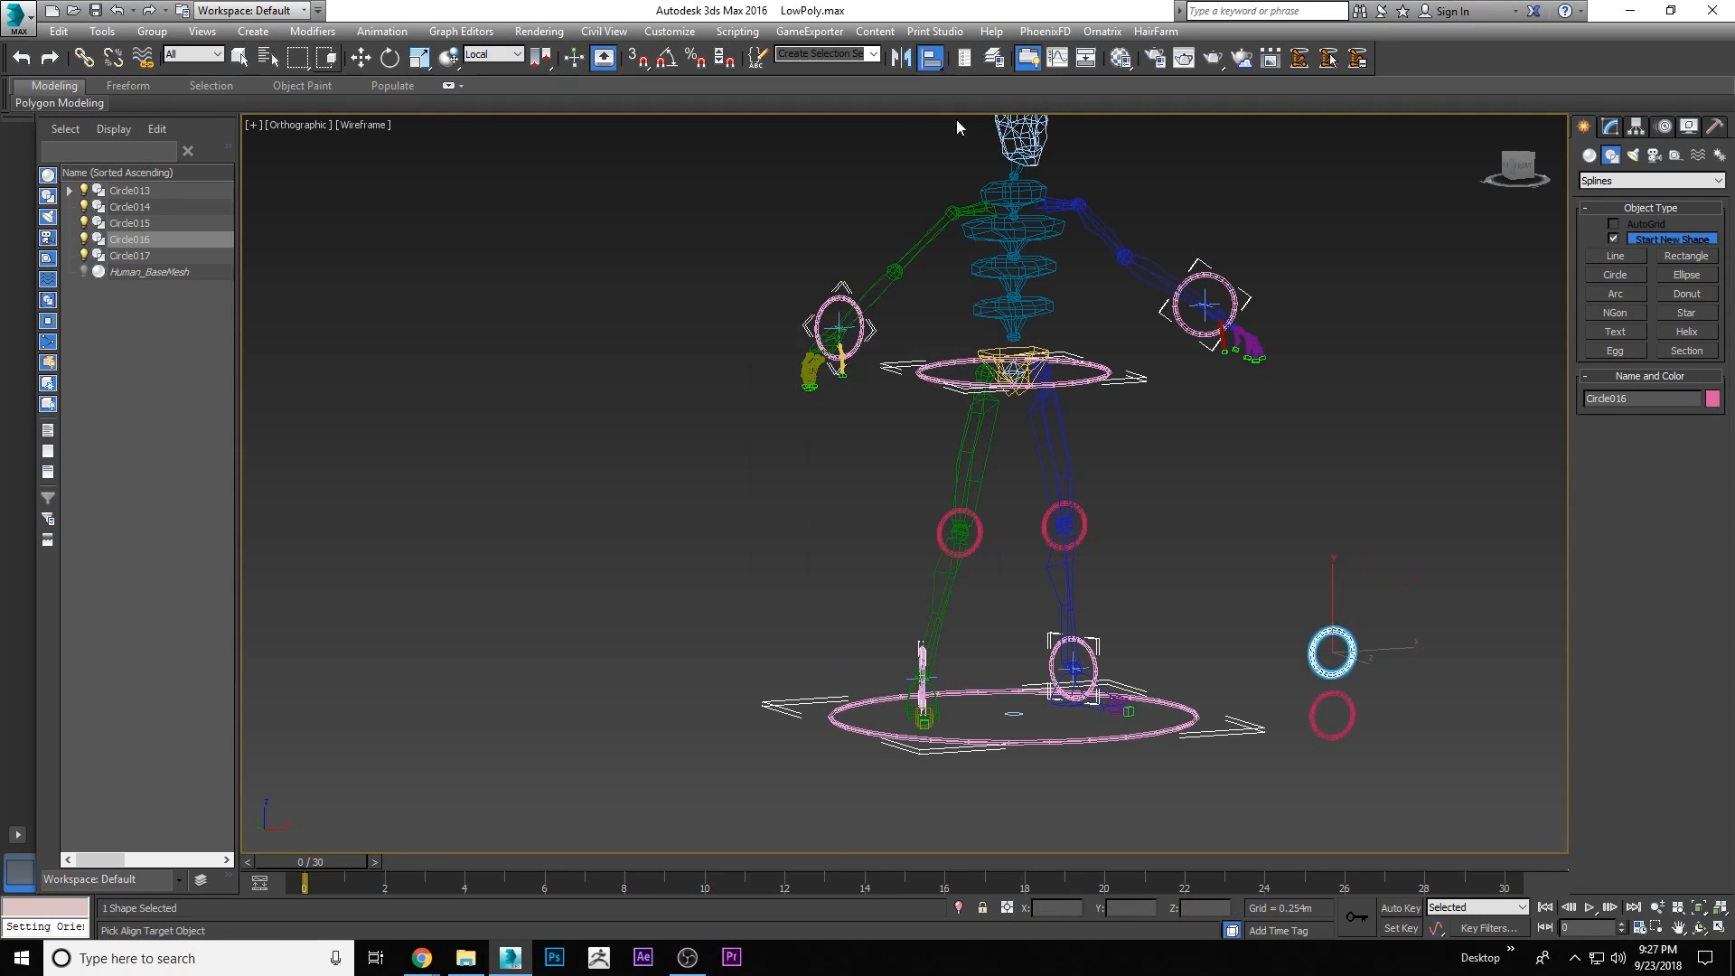
{"action": "left_click", "coordinate": [1145, 270]}
{"action": "left_click", "coordinate": [885, 623]}
Align the remaining circle to the green forearm bone by position so it sits at the elbow
{"action": "left_click", "coordinate": [1346, 705]}
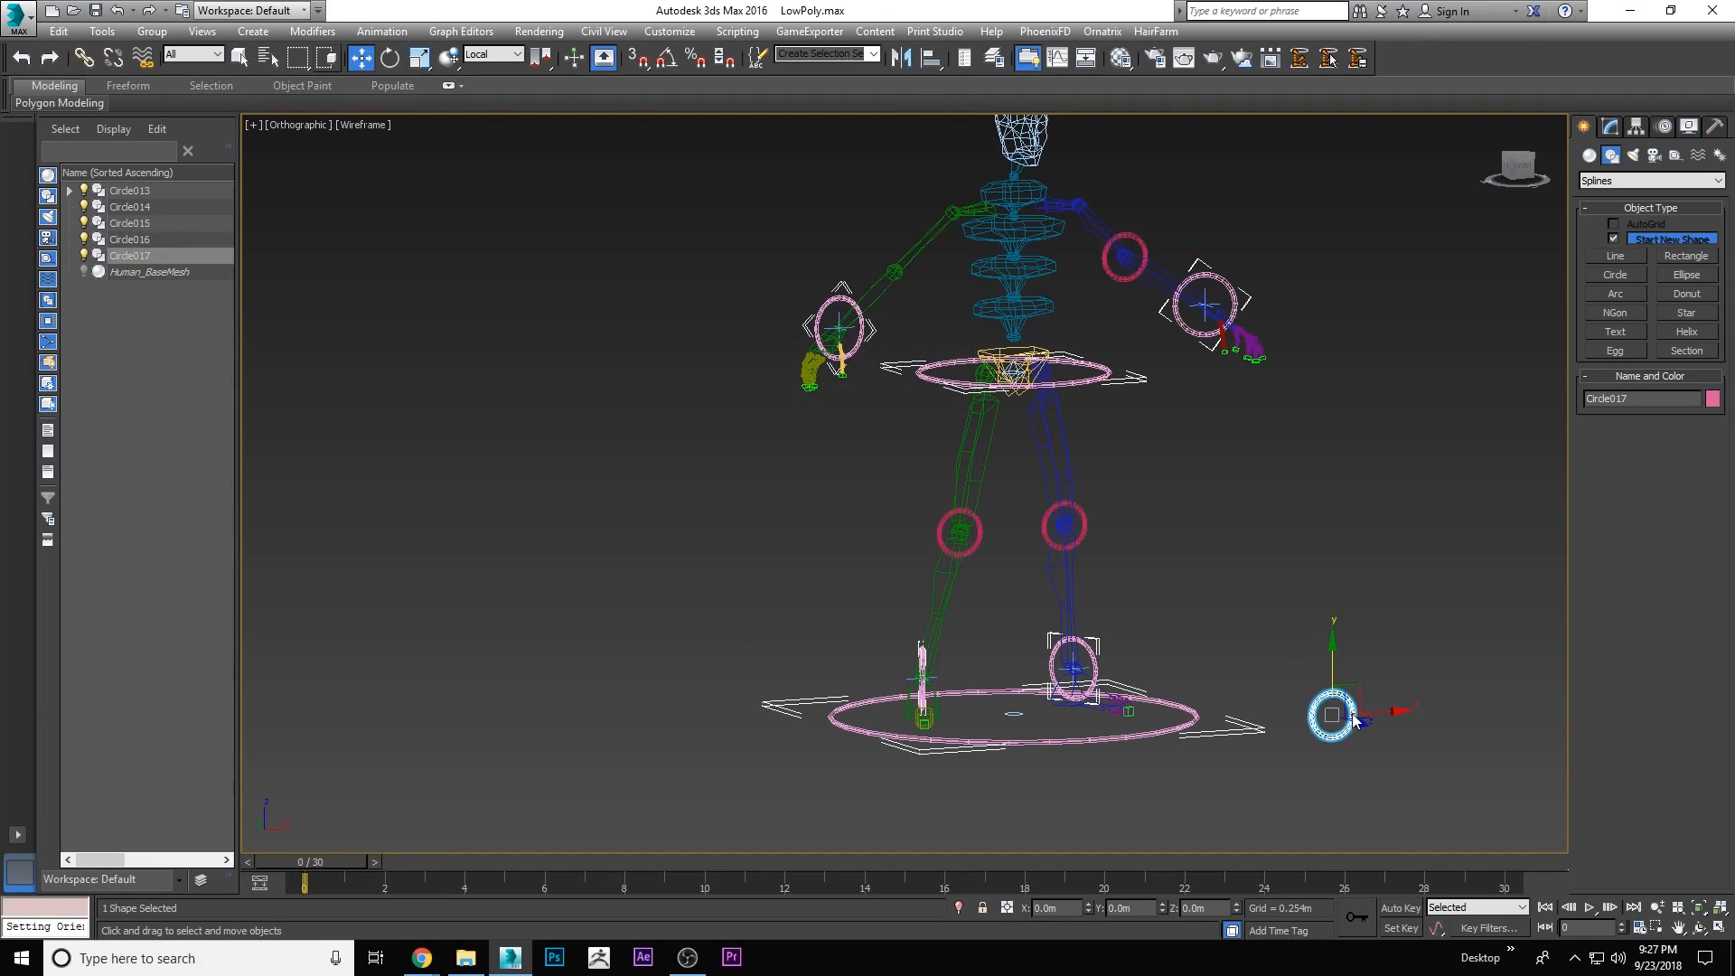
{"action": "left_click", "coordinate": [931, 58]}
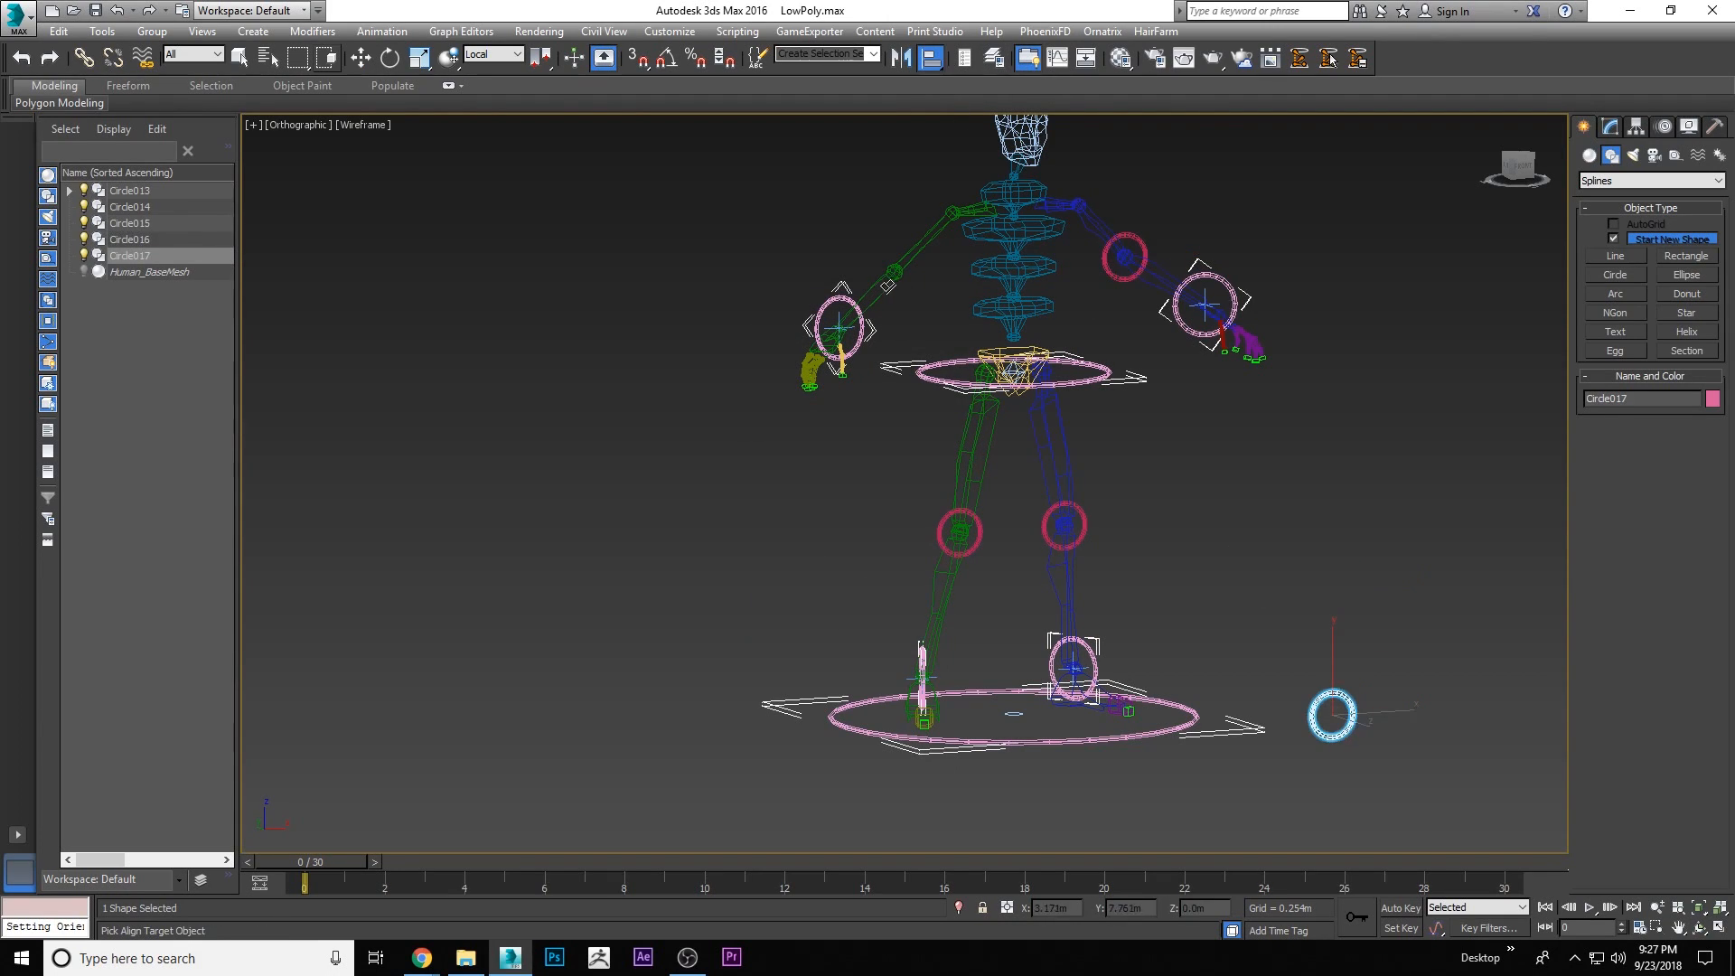
{"action": "left_click", "coordinate": [890, 284]}
{"action": "left_click", "coordinate": [875, 623]}
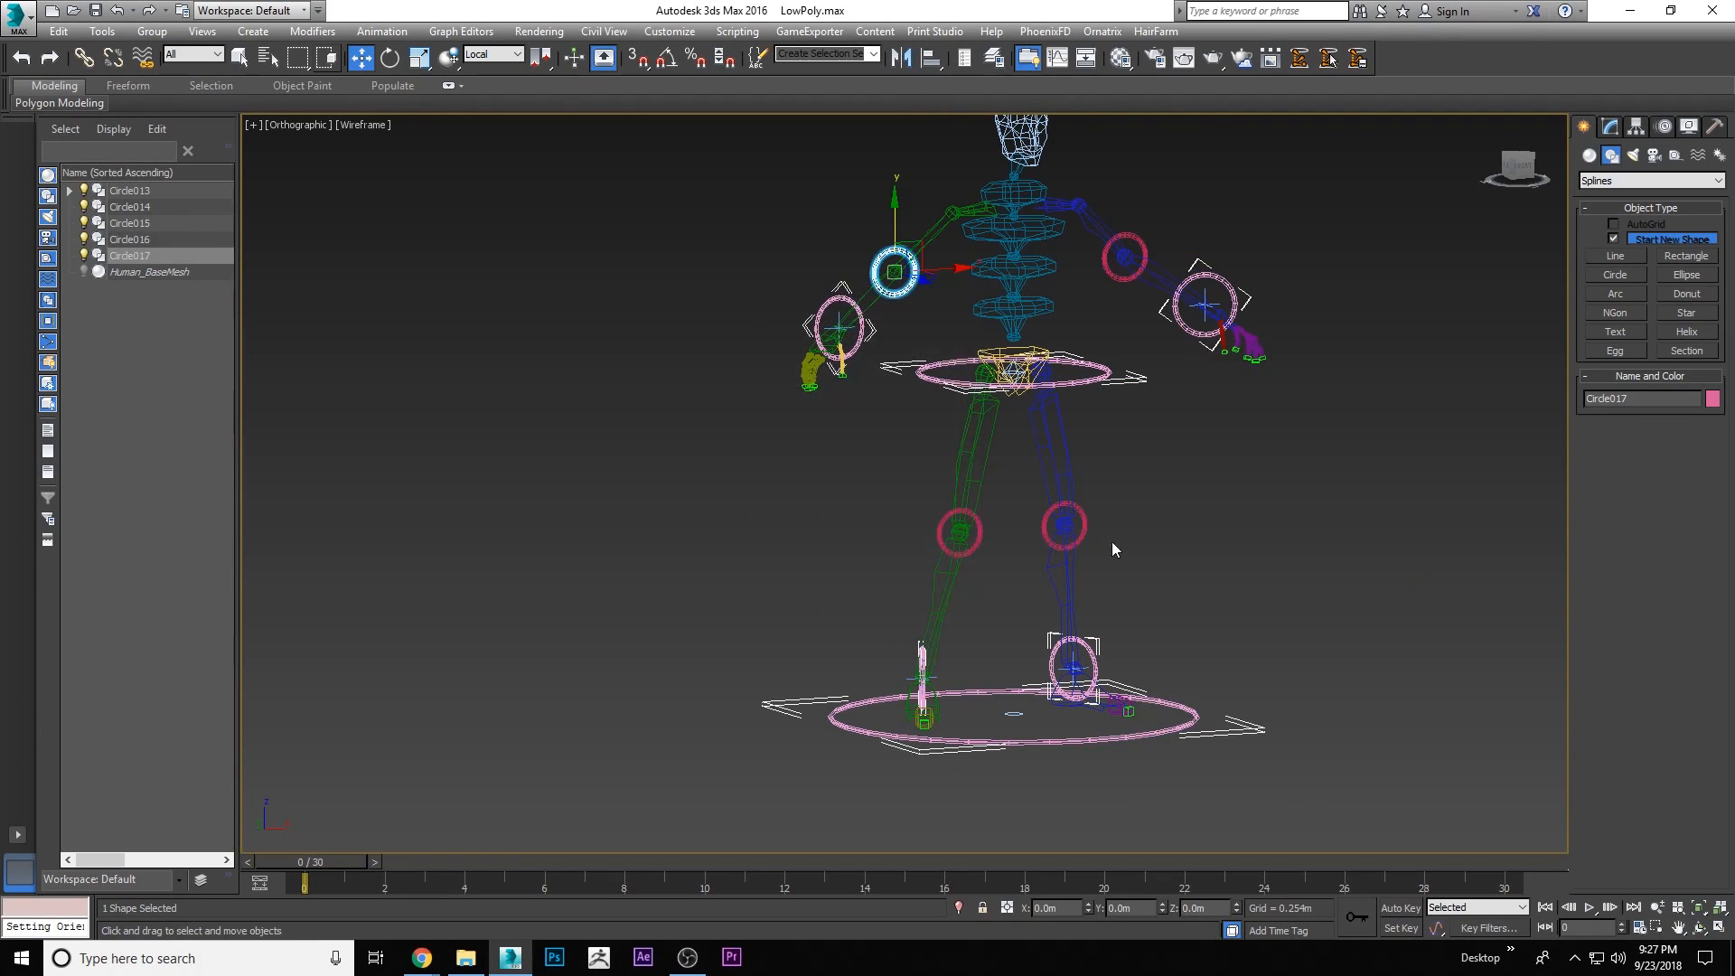
Move both knee circles together about 0.273 m along their local Z axis so they sit in front of the legs
{"action": "left_click", "coordinate": [1085, 522]}
{"action": "left_click", "coordinate": [940, 534], "text": "ctrl"}
{"action": "left_click", "coordinate": [1696, 933]}
{"action": "left_click_drag", "start_coordinate": [958, 396], "coordinate": [1020, 446]}
{"action": "right_click", "coordinate": [1021, 447]}
{"action": "left_click_drag", "start_coordinate": [1093, 519], "coordinate": [1185, 529]}
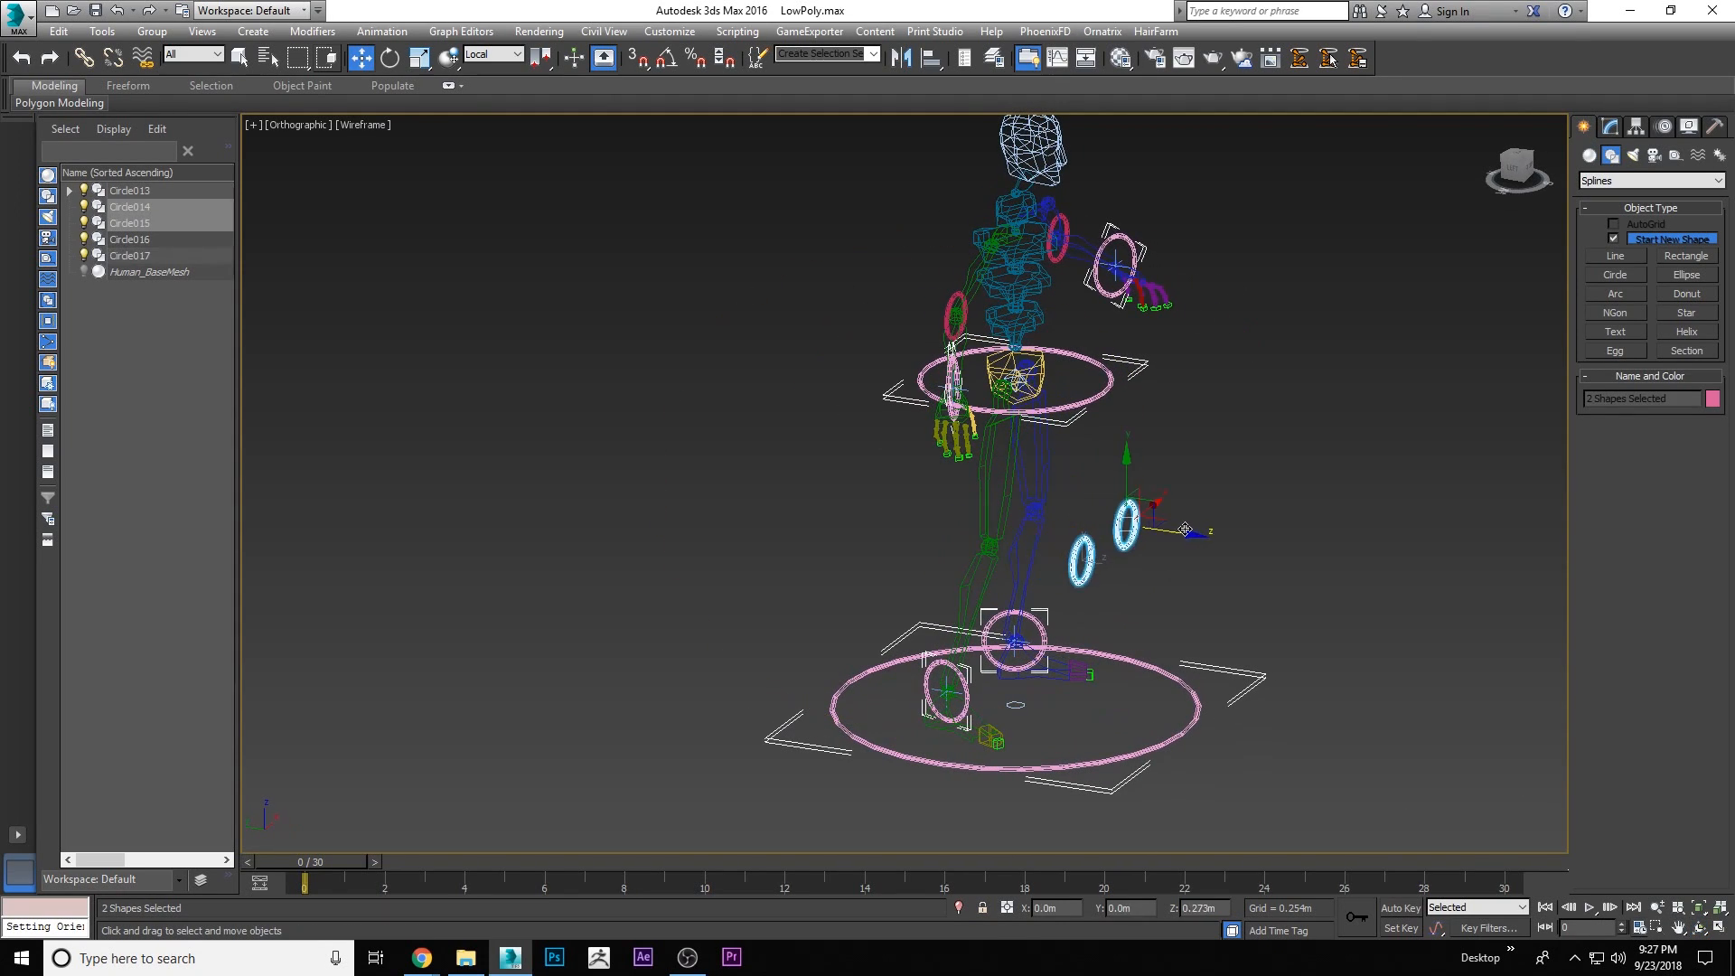
Move both elbow circles together about -0.335 m along their local Z axis so they sit behind the arms
{"action": "left_click", "coordinate": [951, 308]}
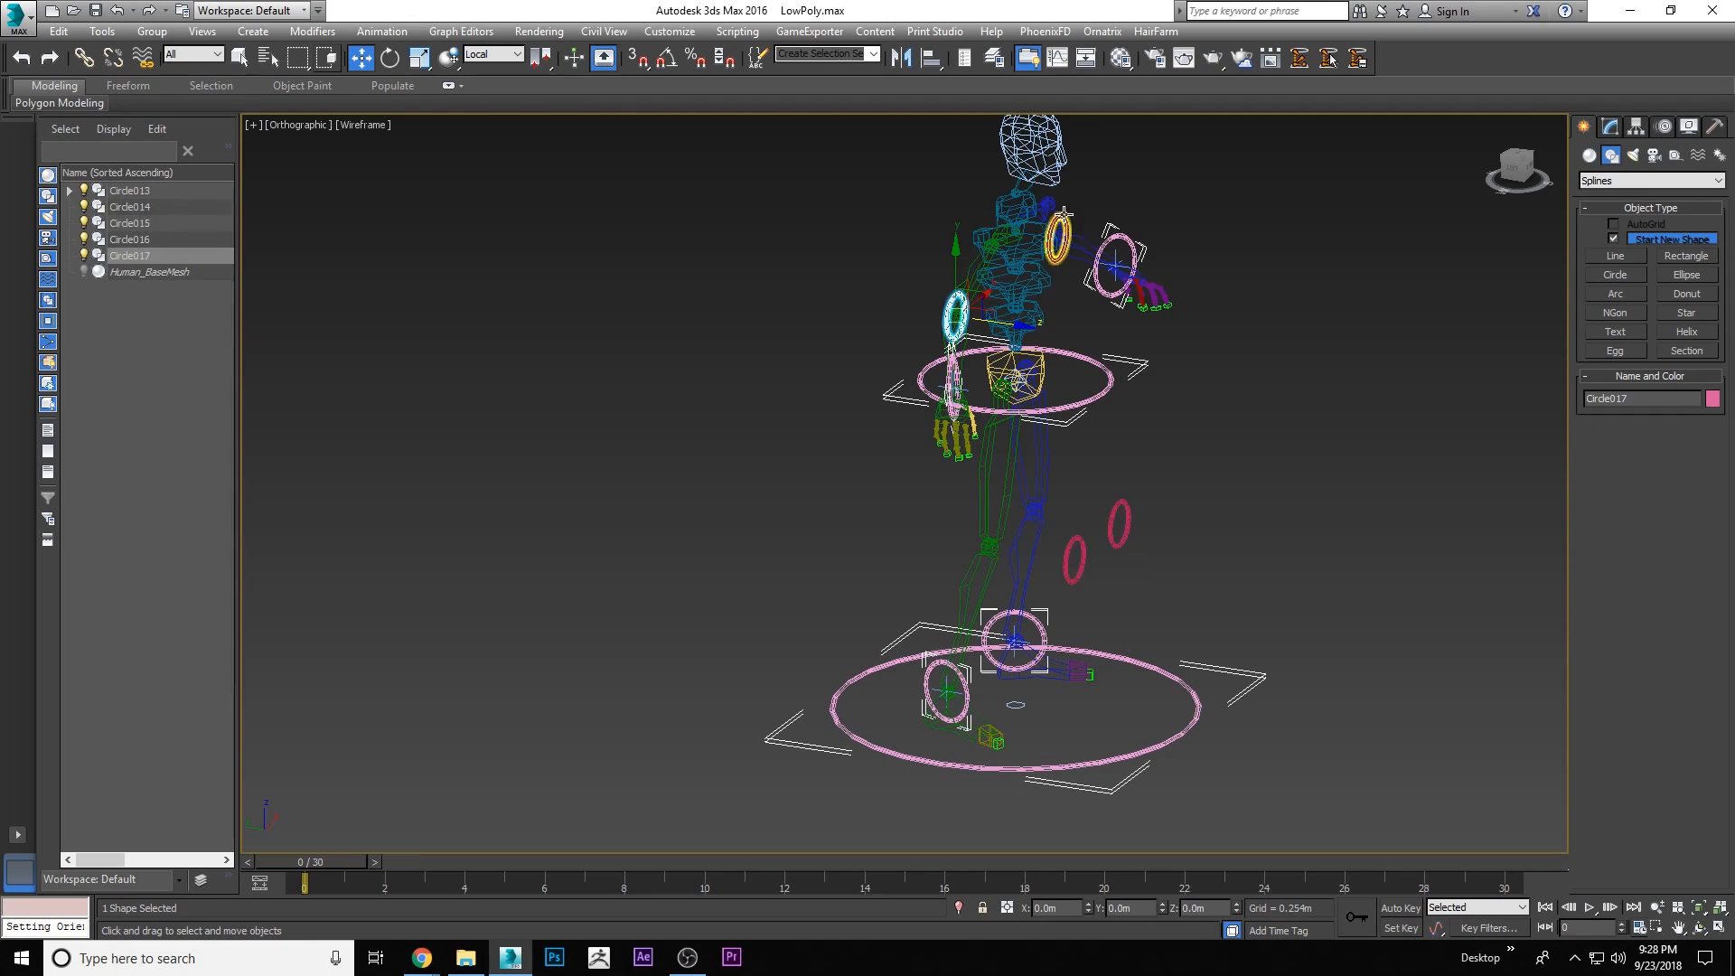
{"action": "left_click", "coordinate": [1062, 219], "text": "ctrl"}
{"action": "left_click_drag", "start_coordinate": [1001, 315], "coordinate": [890, 307]}
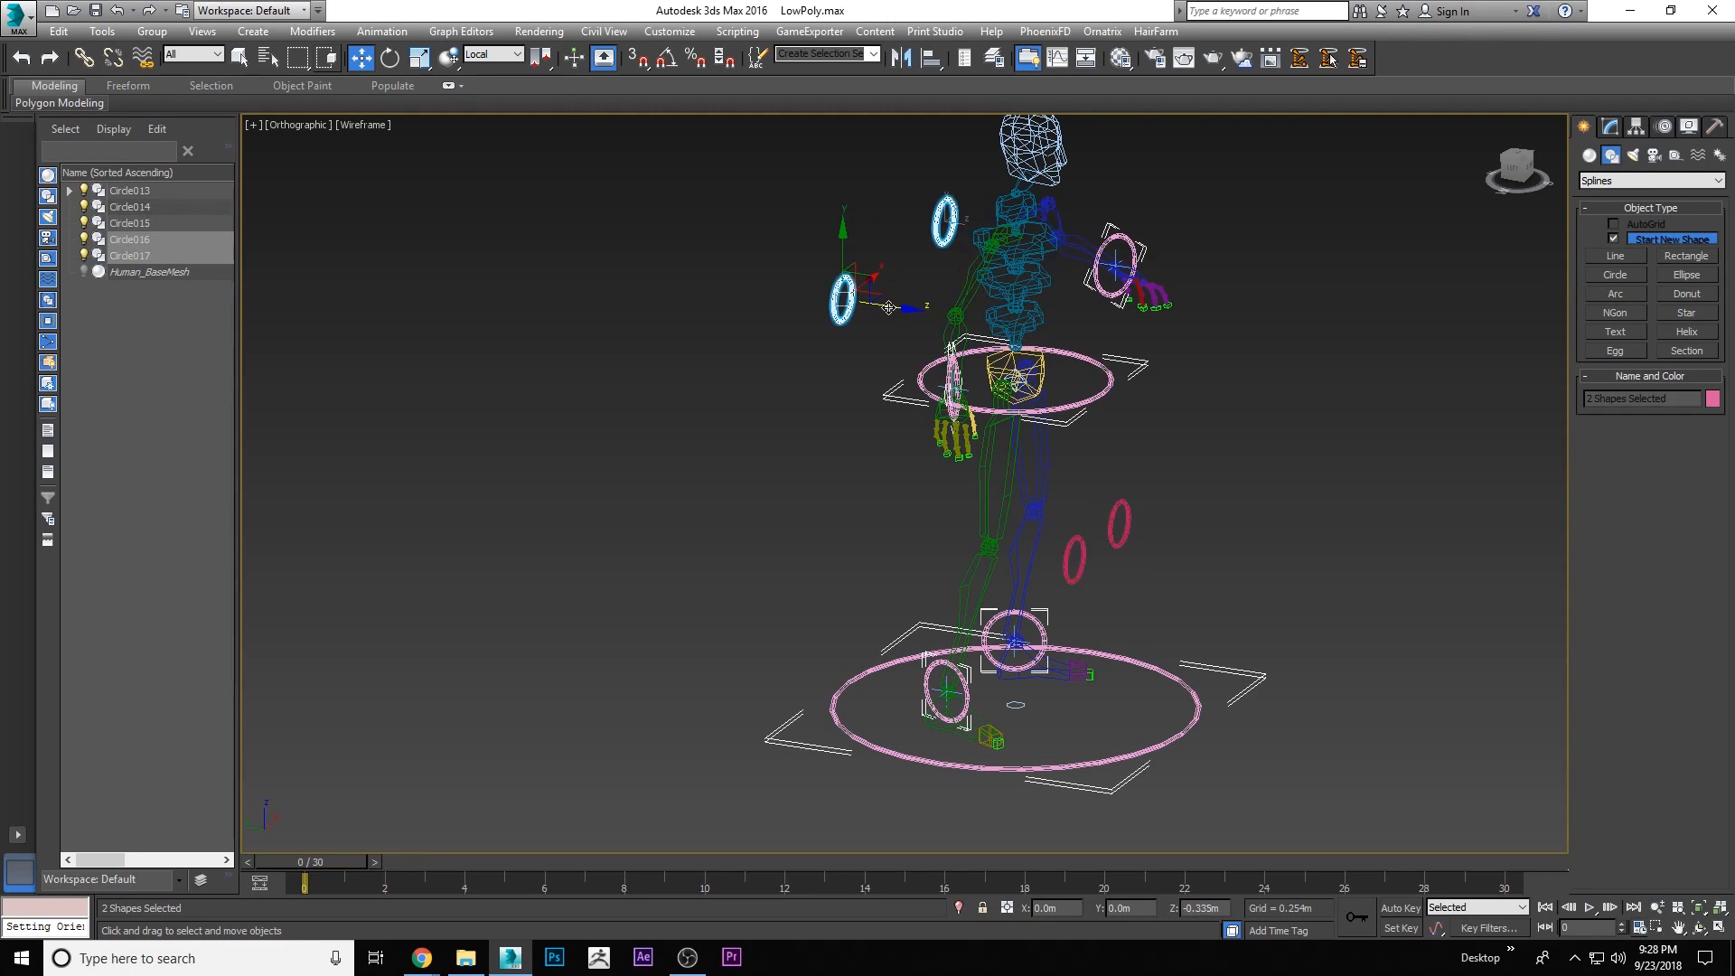
{"action": "left_click", "coordinate": [1194, 380]}
Select the IK chain at the blue ankle and show its IK solver properties in the motion parameters
{"action": "scroll", "coordinate": [976, 696], "scroll_direction": "up", "scroll_amount": 5}
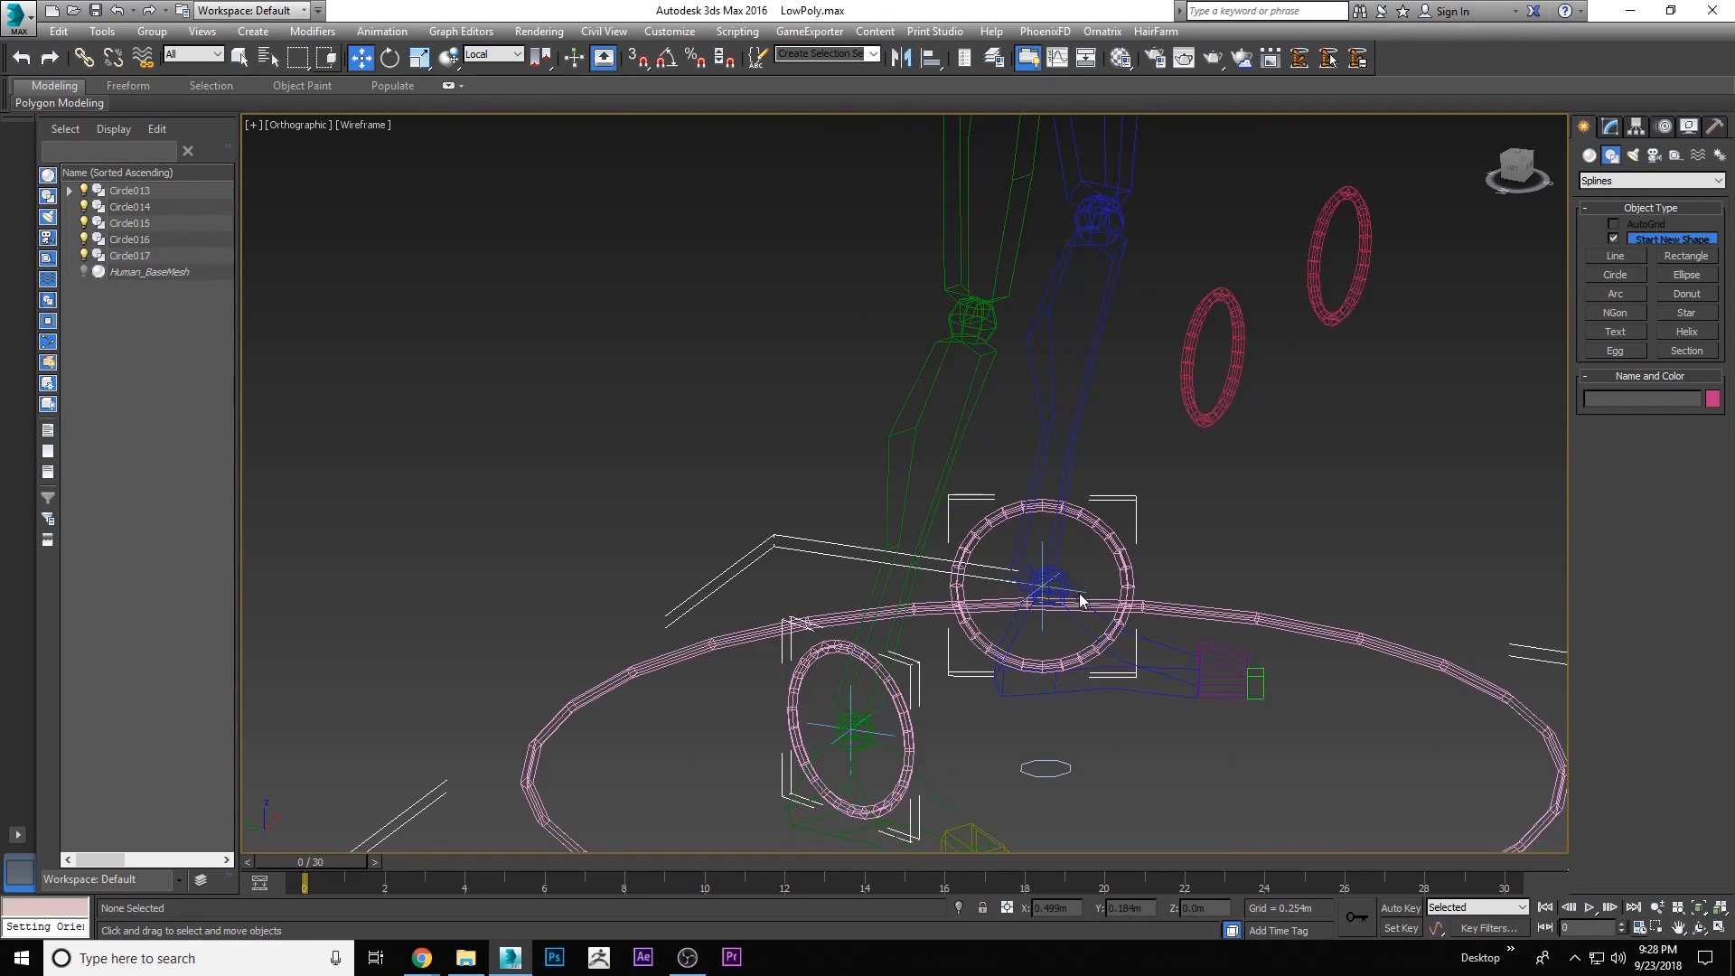
{"action": "left_click", "coordinate": [1046, 561]}
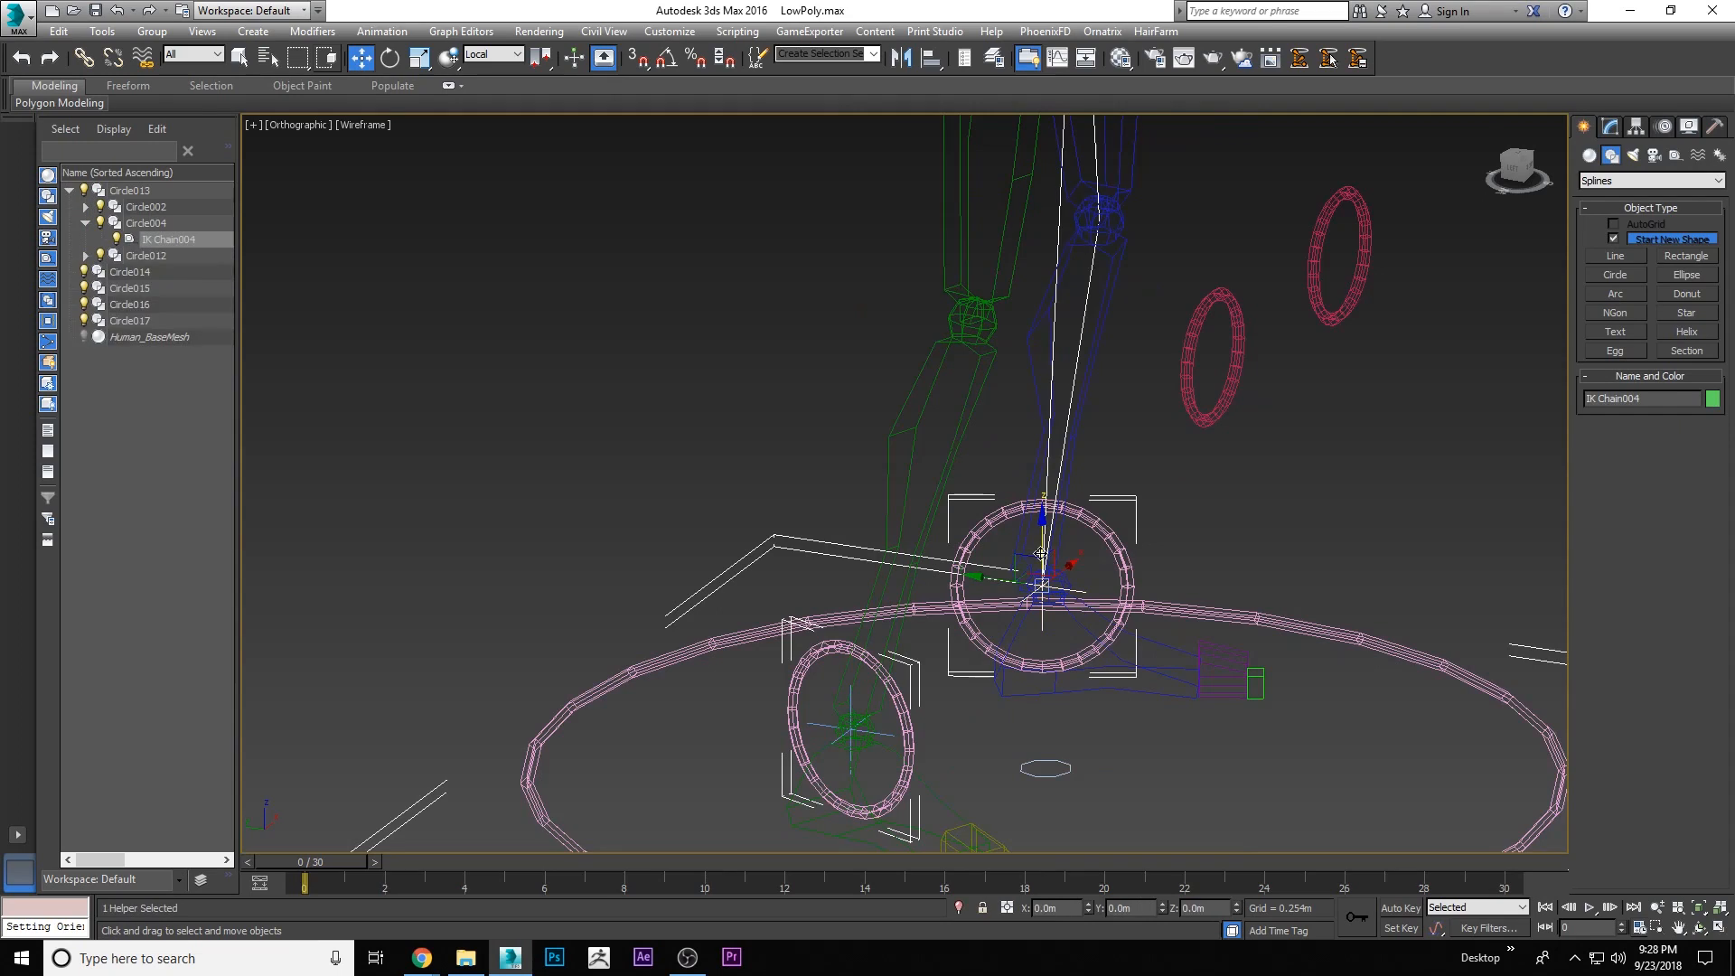
{"action": "left_click", "coordinate": [1636, 127]}
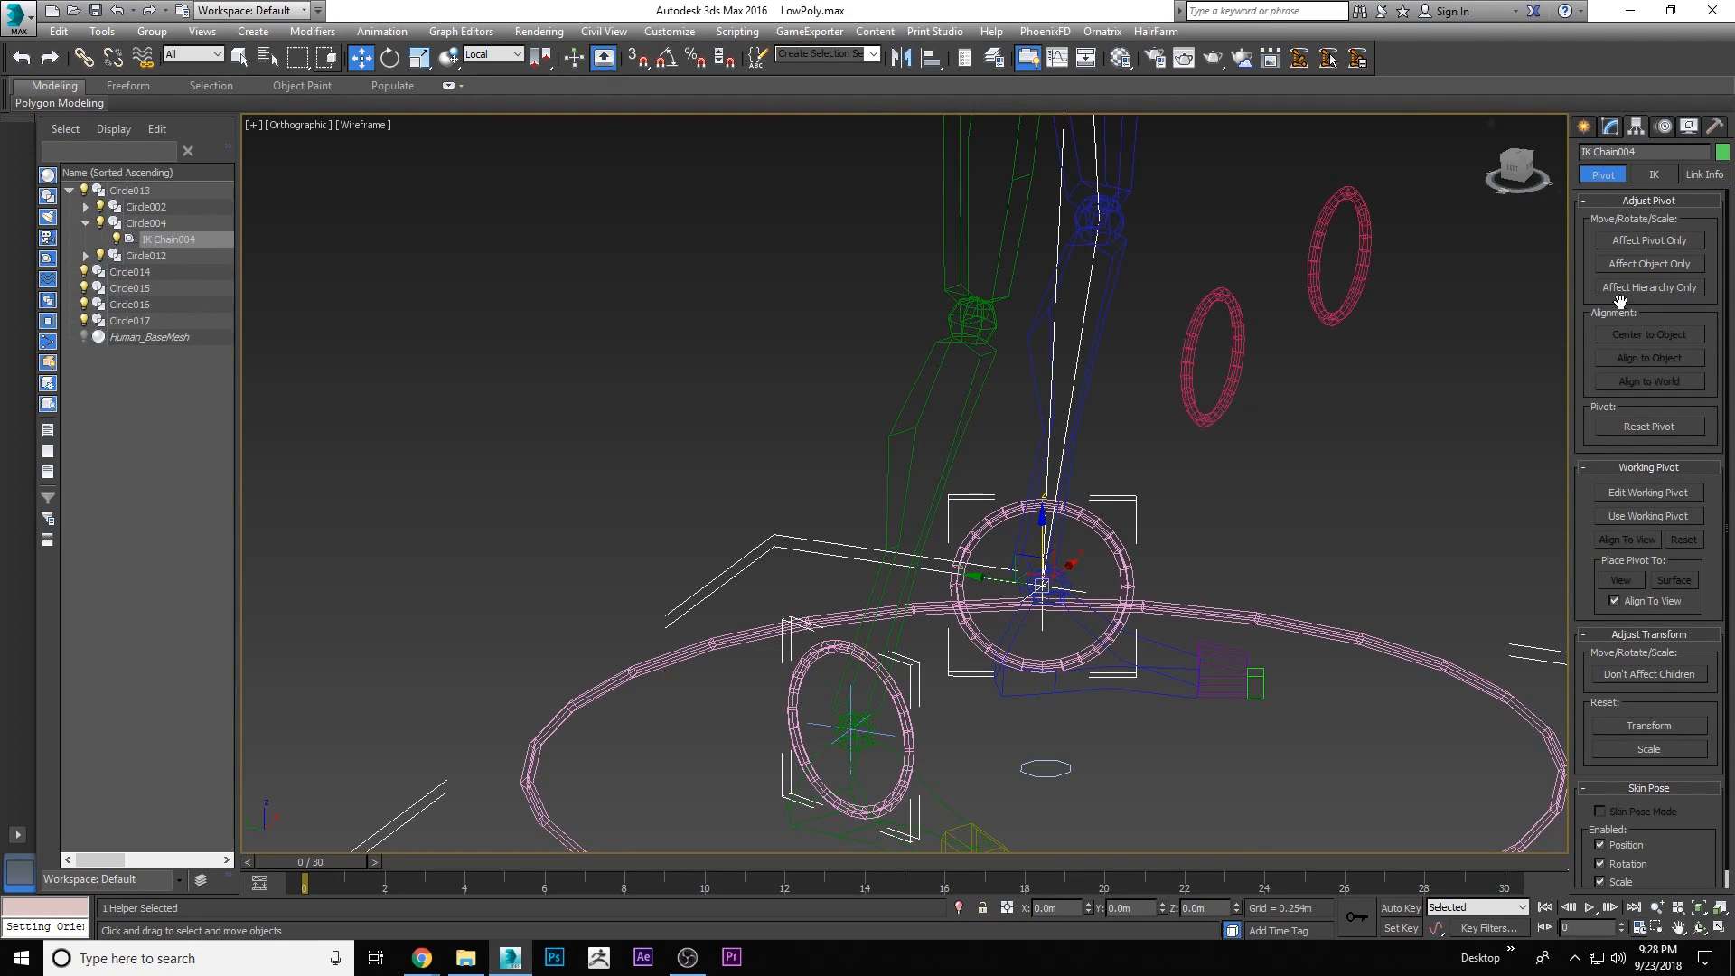
{"action": "left_click", "coordinate": [1663, 126]}
{"action": "left_click_drag", "start_coordinate": [1589, 399], "coordinate": [1598, 202]}
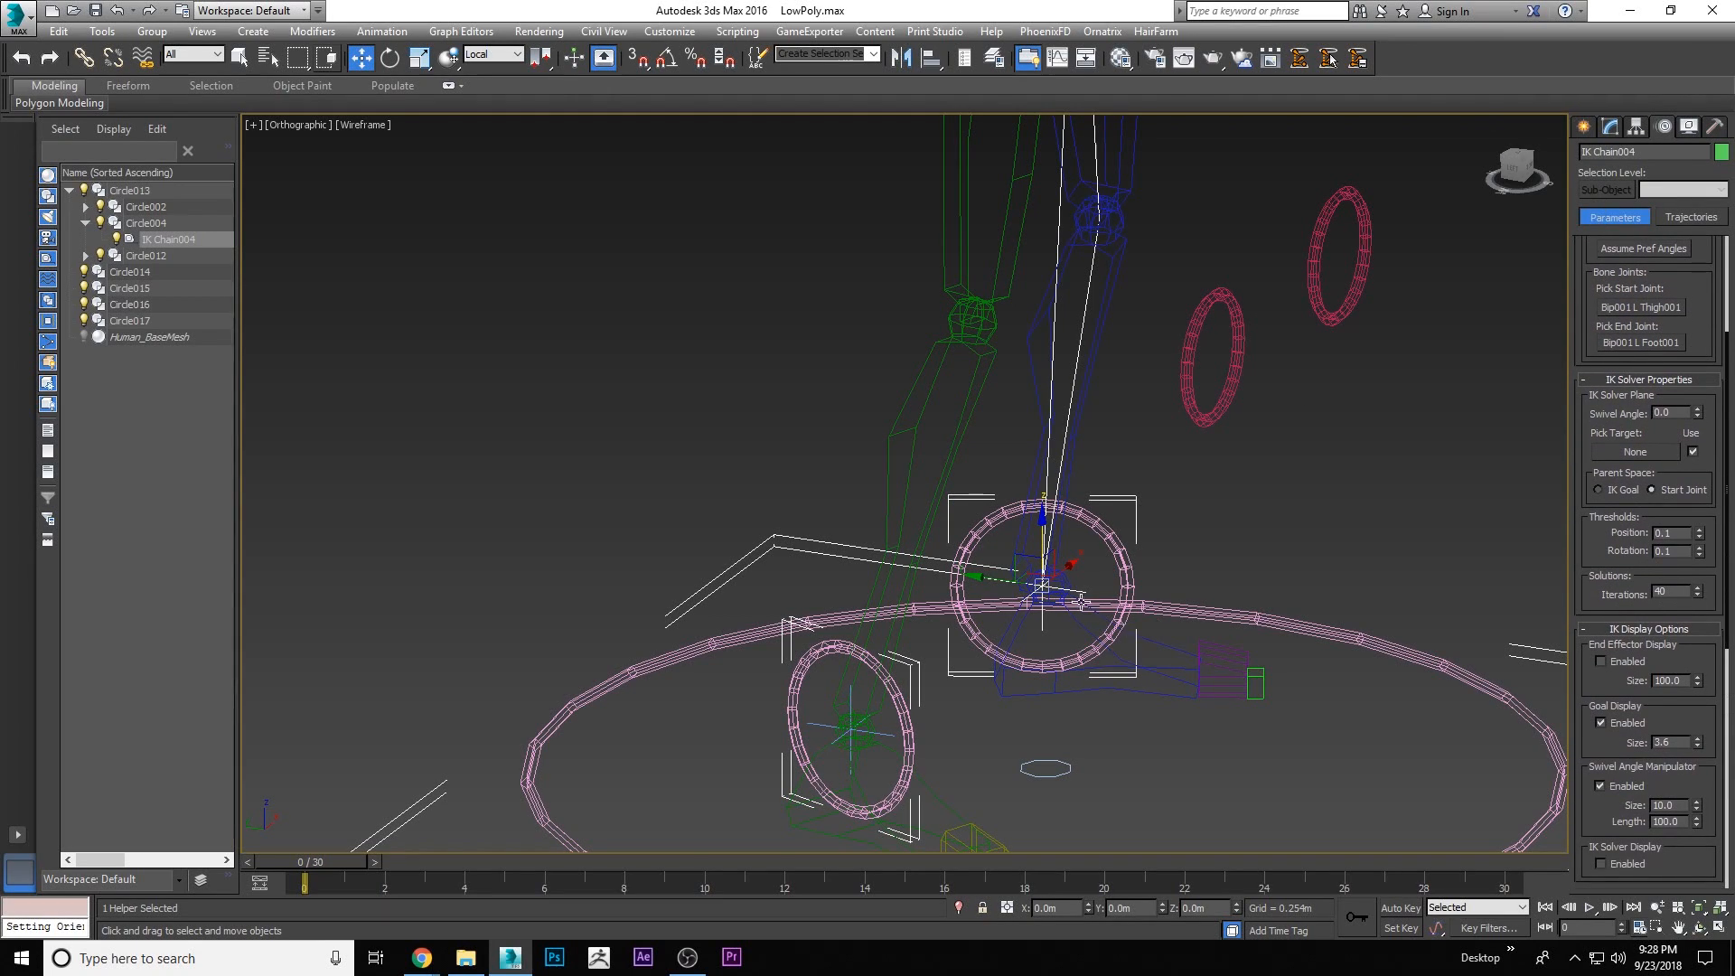
Assign the knee circle in front of the blue leg as the swivel target of that leg's IK chain
{"action": "scroll", "coordinate": [1038, 574], "scroll_direction": "up", "scroll_amount": 3}
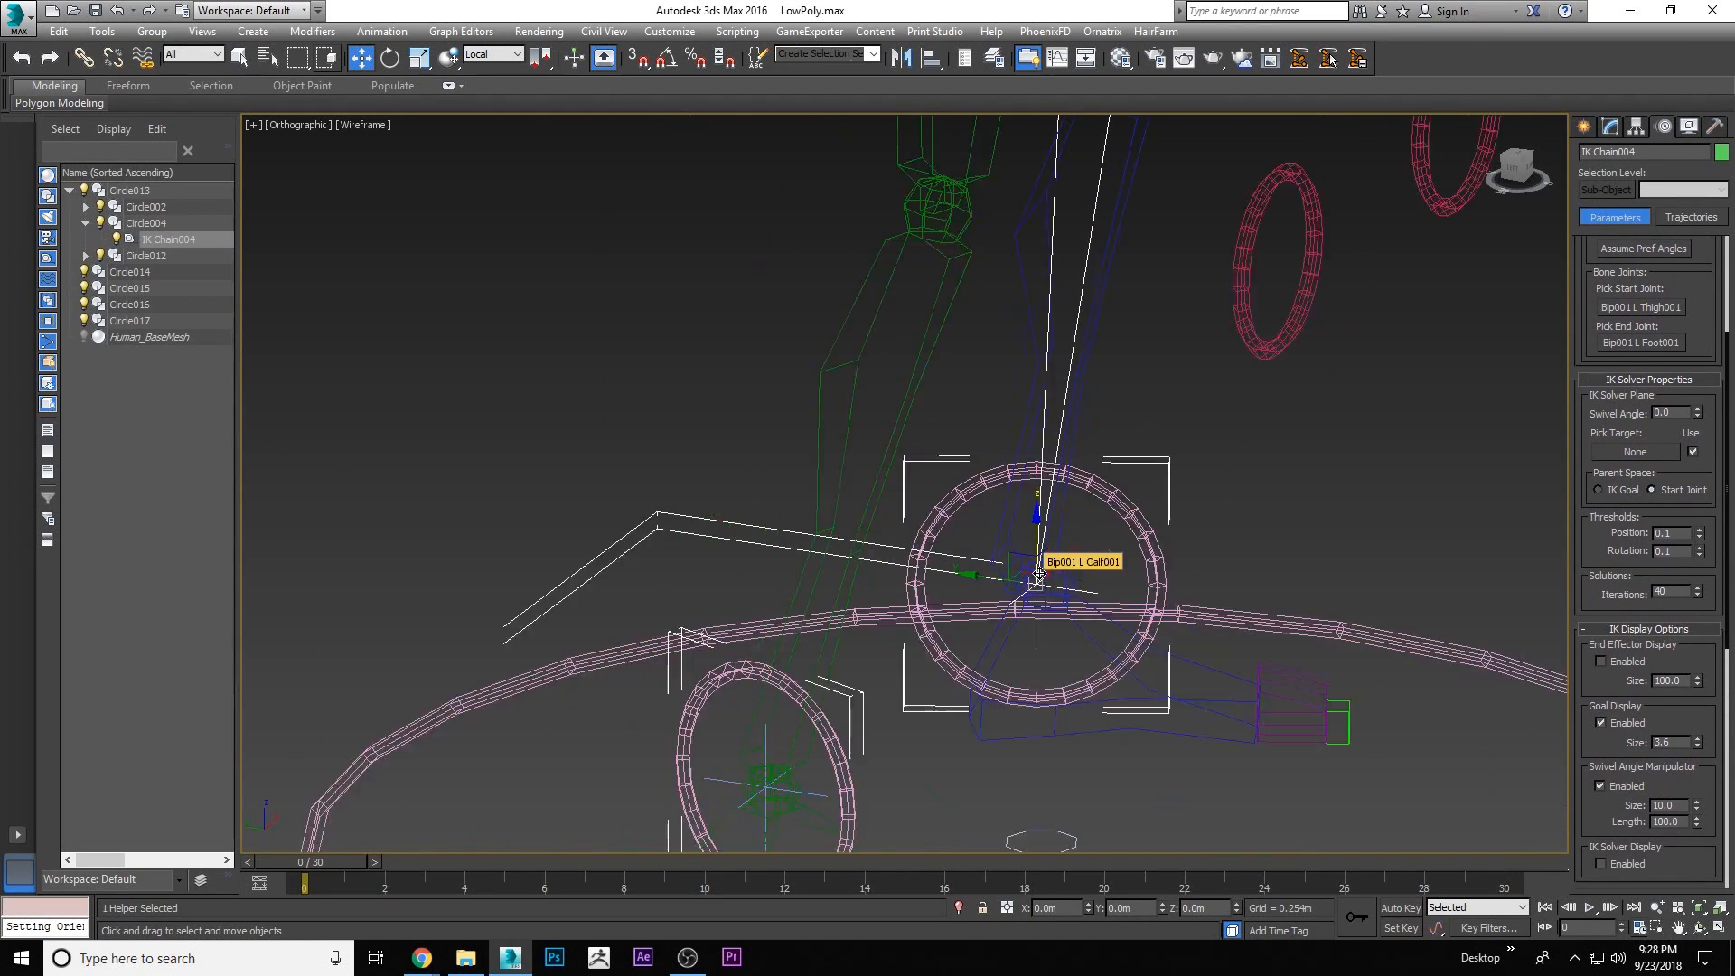
{"action": "scroll", "coordinate": [1038, 575], "scroll_direction": "down", "scroll_amount": 2}
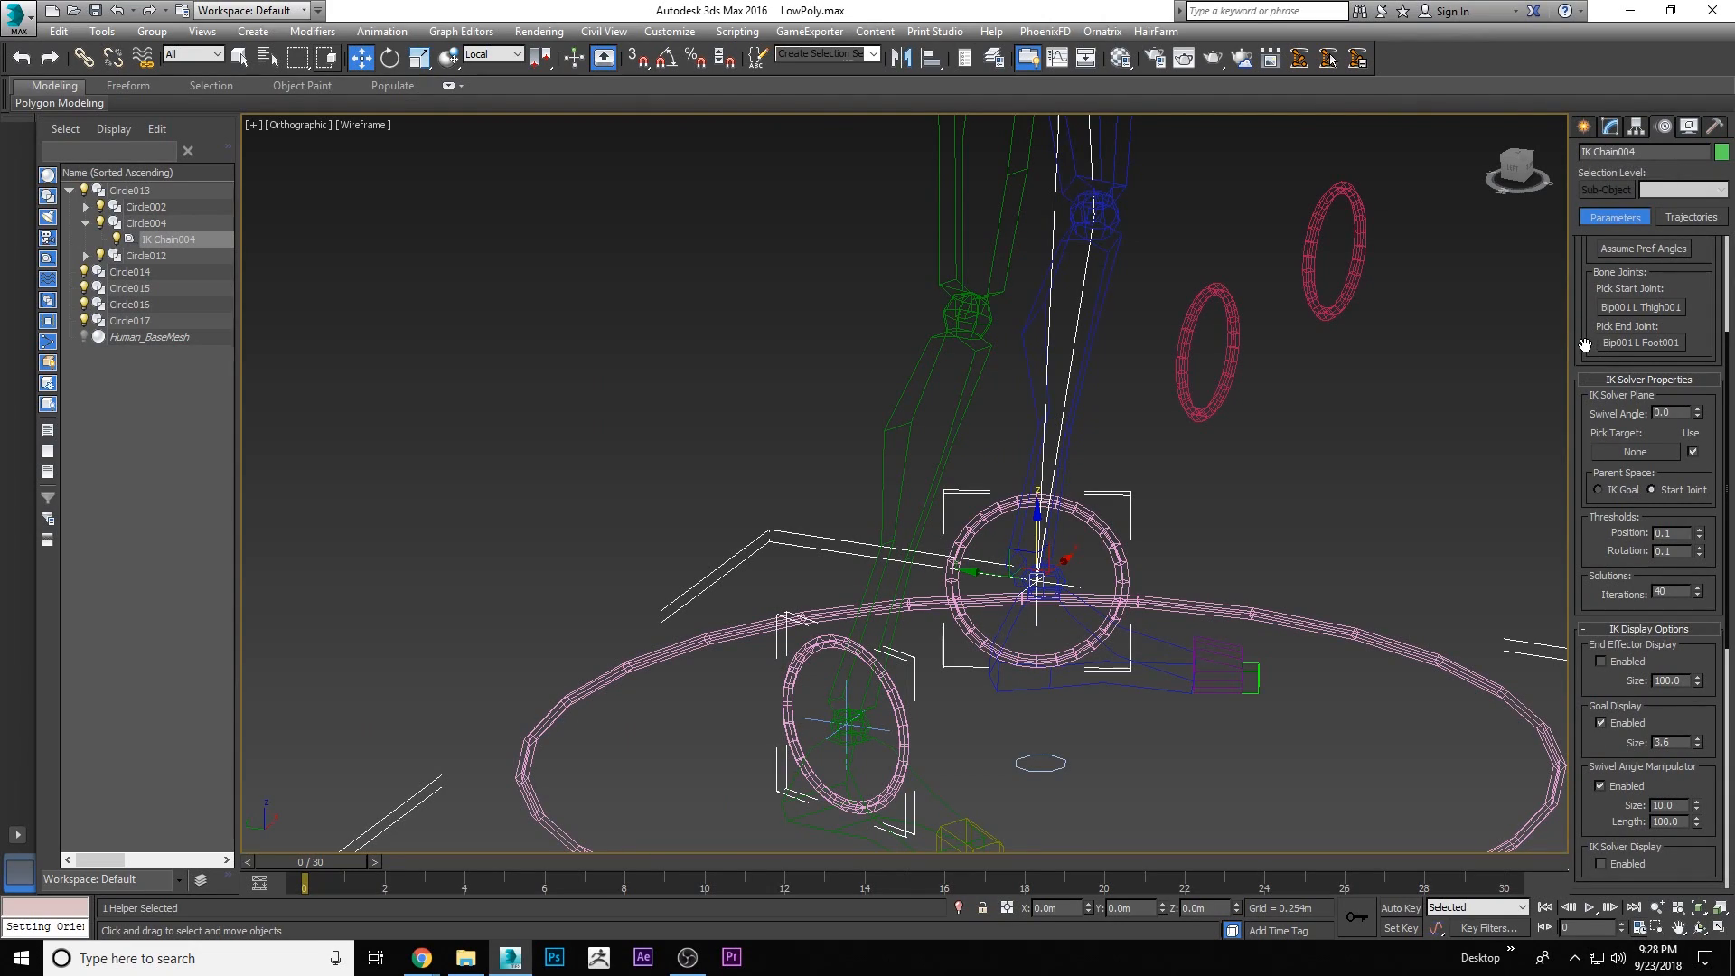
{"action": "left_click_drag", "start_coordinate": [1585, 345], "coordinate": [1589, 254]}
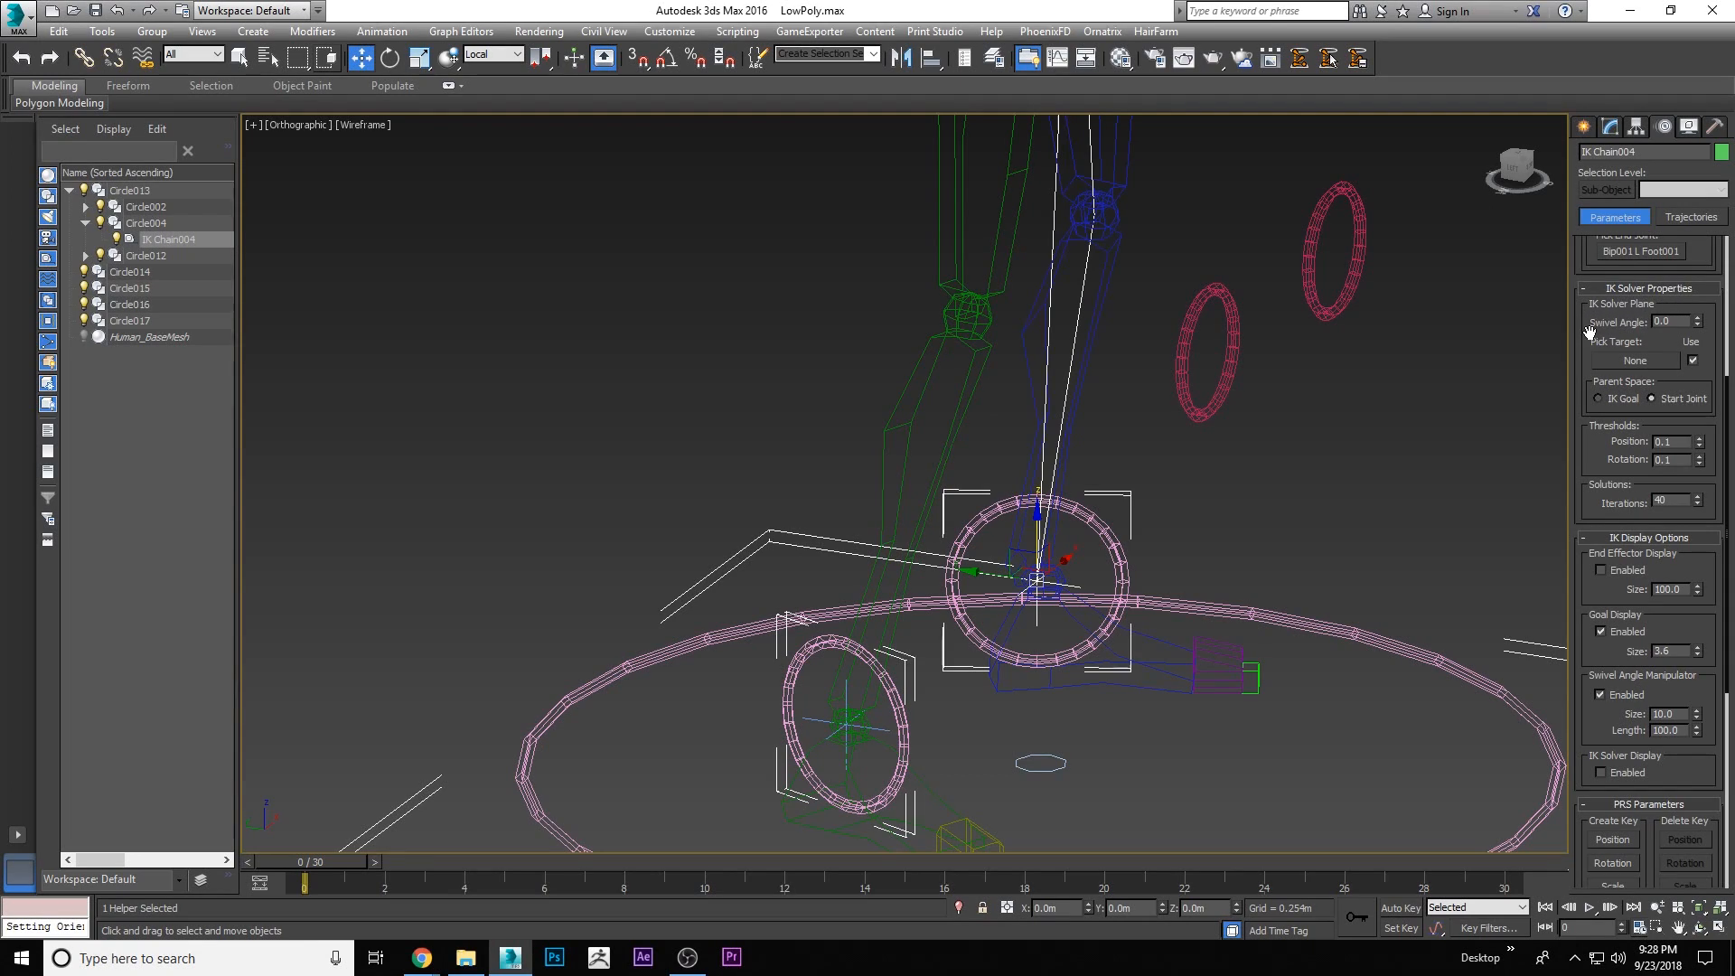
{"action": "mouse_move", "coordinate": [1698, 325]}
{"action": "left_mouse_down"}
{"action": "mouse_move", "coordinate": [1682, 300]}
{"action": "mouse_move", "coordinate": [1676, 346]}
{"action": "left_mouse_up"}
{"action": "left_click", "coordinate": [1634, 361]}
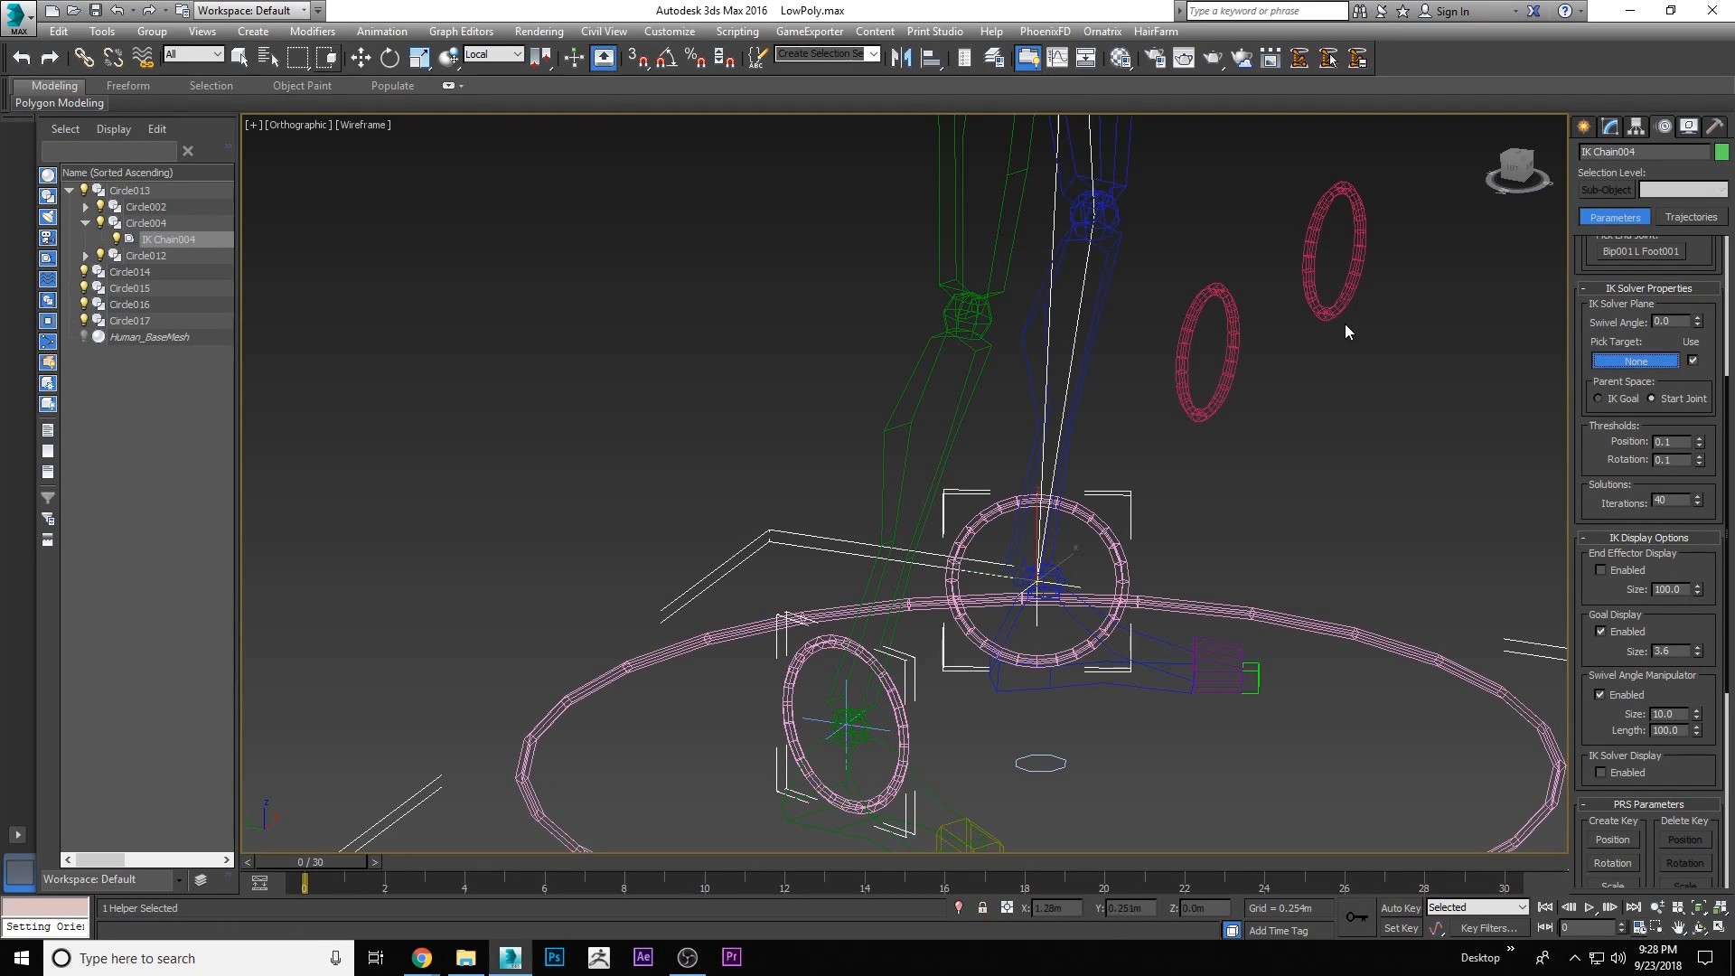
{"action": "left_click", "coordinate": [1356, 275]}
Test the blue leg's swivel by moving its knee circle around, then restore the circle's position
{"action": "right_click", "coordinate": [1398, 295]}
{"action": "left_click", "coordinate": [1407, 295]}
{"action": "left_click_drag", "start_coordinate": [1286, 210], "coordinate": [1278, 303]}
{"action": "left_click_drag", "start_coordinate": [1274, 360], "coordinate": [1362, 294]}
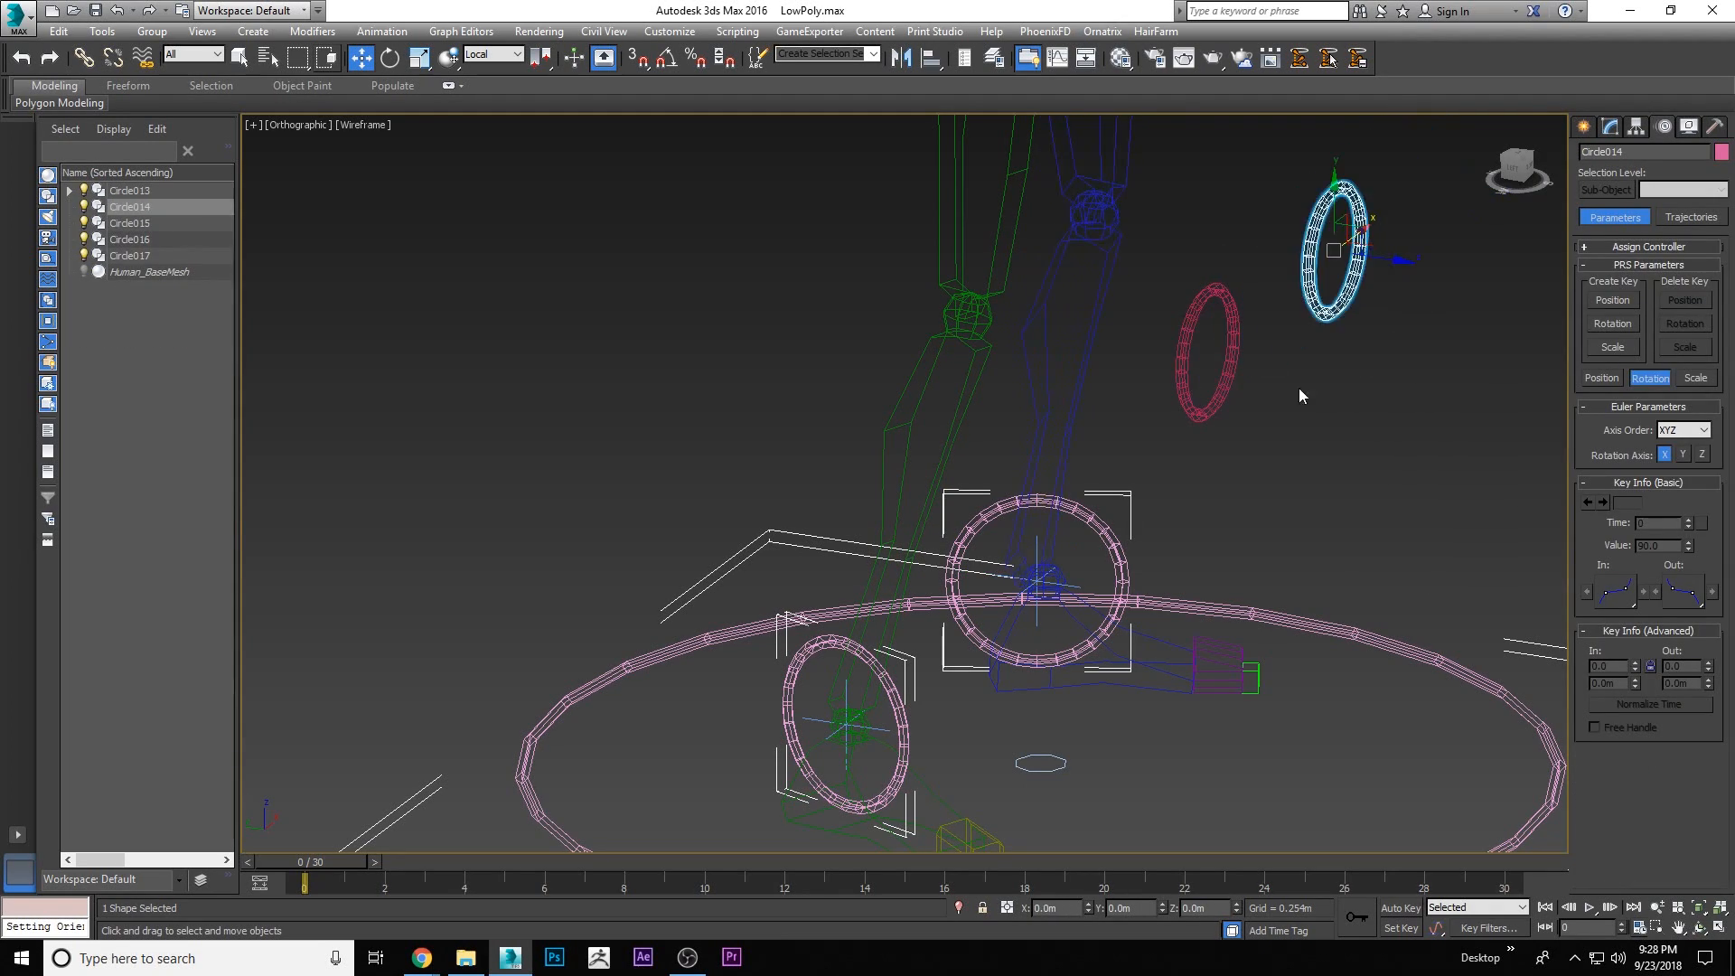
Assign the knee circle in front of the green leg as the swivel target of the green ankle's IK chain
{"action": "left_click", "coordinate": [846, 694]}
{"action": "left_click", "coordinate": [1636, 361]}
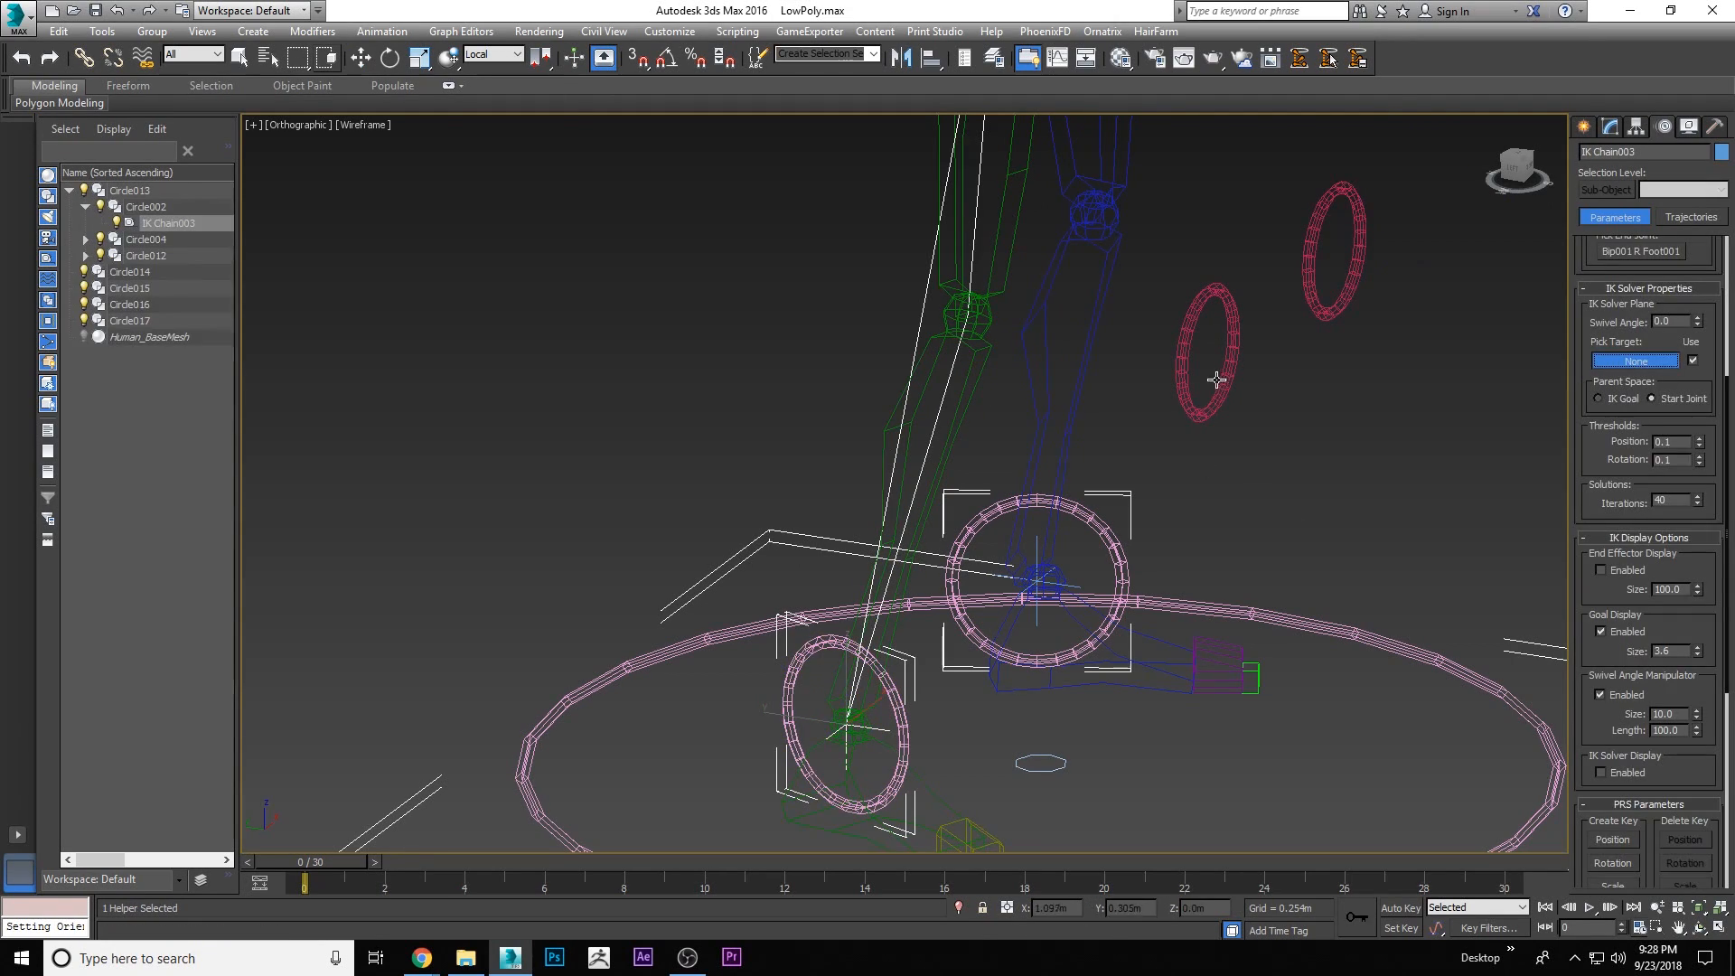
{"action": "left_click", "coordinate": [1225, 393]}
{"action": "right_click", "coordinate": [1299, 386]}
{"action": "left_click", "coordinate": [1265, 357]}
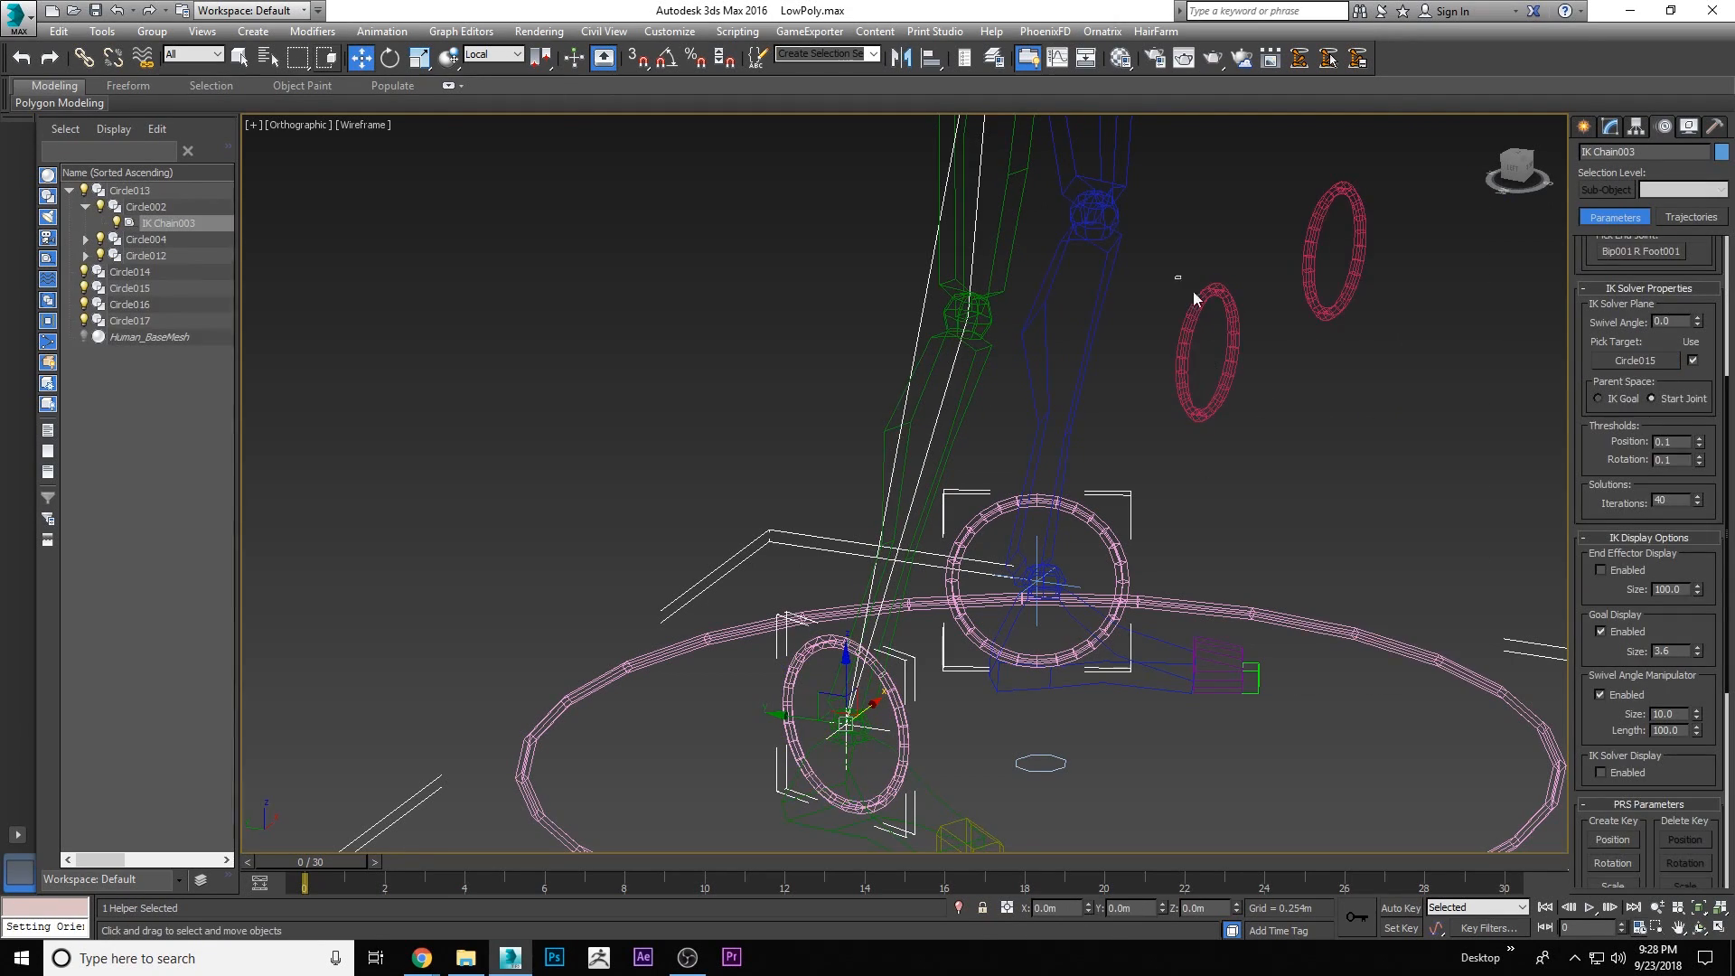
Test the green leg's swivel by moving its knee circle around, and cancel the move
{"action": "left_click", "coordinate": [1236, 347]}
{"action": "left_click_drag", "start_coordinate": [1239, 330], "coordinate": [1044, 498]}
{"action": "right_click", "coordinate": [1044, 498]}
Link both knee circles to the large ground circle as their parent
{"action": "scroll", "coordinate": [1044, 498], "scroll_direction": "down", "scroll_amount": 5}
{"action": "middle_click_drag", "start_coordinate": [1173, 371], "coordinate": [1165, 423]}
{"action": "left_click", "coordinate": [1132, 447], "text": "ctrl"}
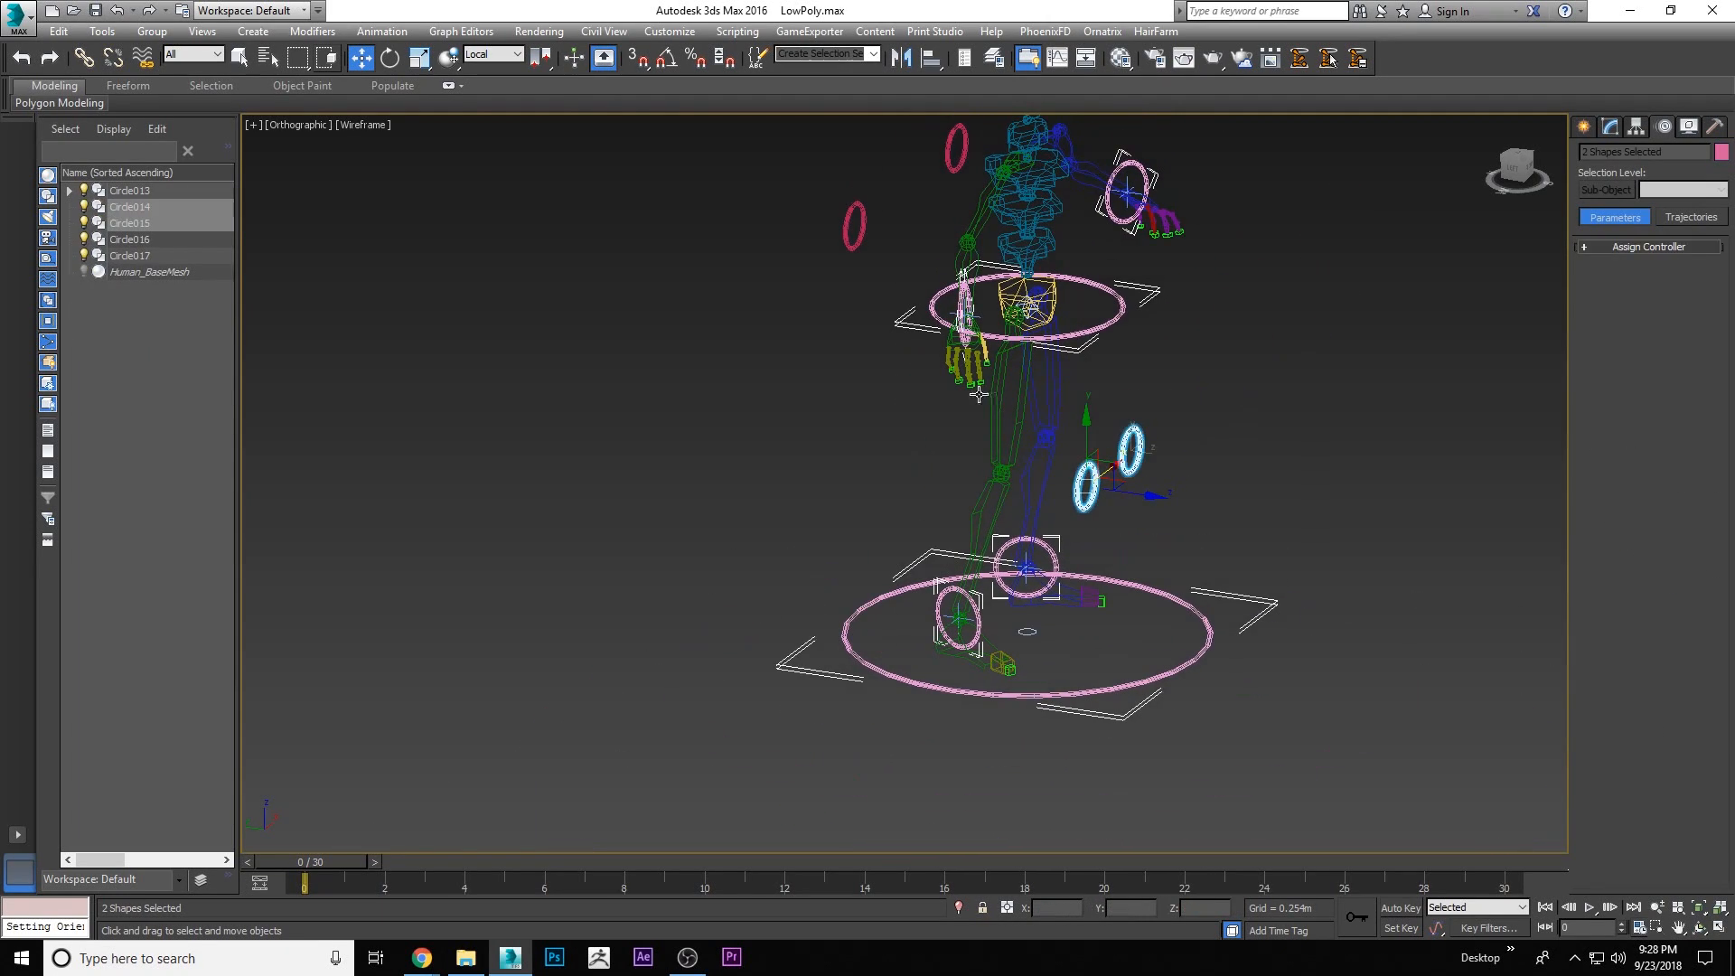
{"action": "left_click", "coordinate": [83, 58]}
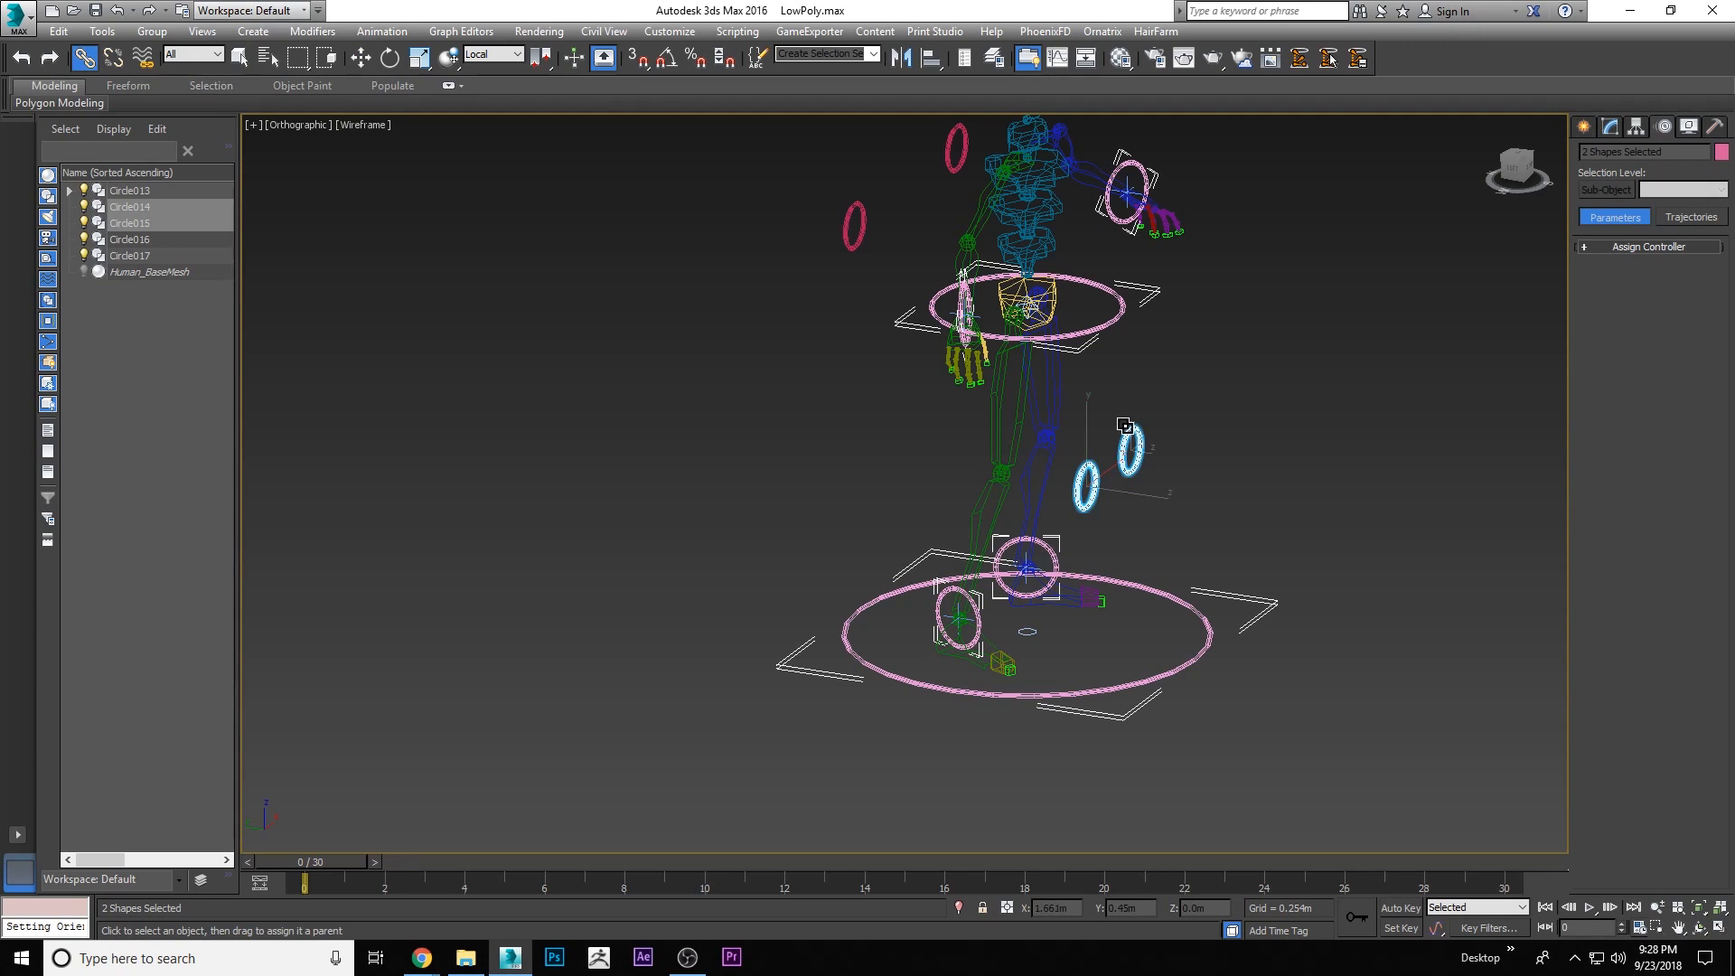
{"action": "left_click_drag", "start_coordinate": [1124, 429], "coordinate": [1208, 641]}
Assign the elbow circle behind the green arm as the swivel target of the green hand's IK chain
{"action": "middle_click_drag", "start_coordinate": [933, 236], "coordinate": [965, 353]}
{"action": "scroll", "coordinate": [966, 352], "scroll_direction": "up", "scroll_amount": 5}
{"action": "right_click", "coordinate": [895, 328]}
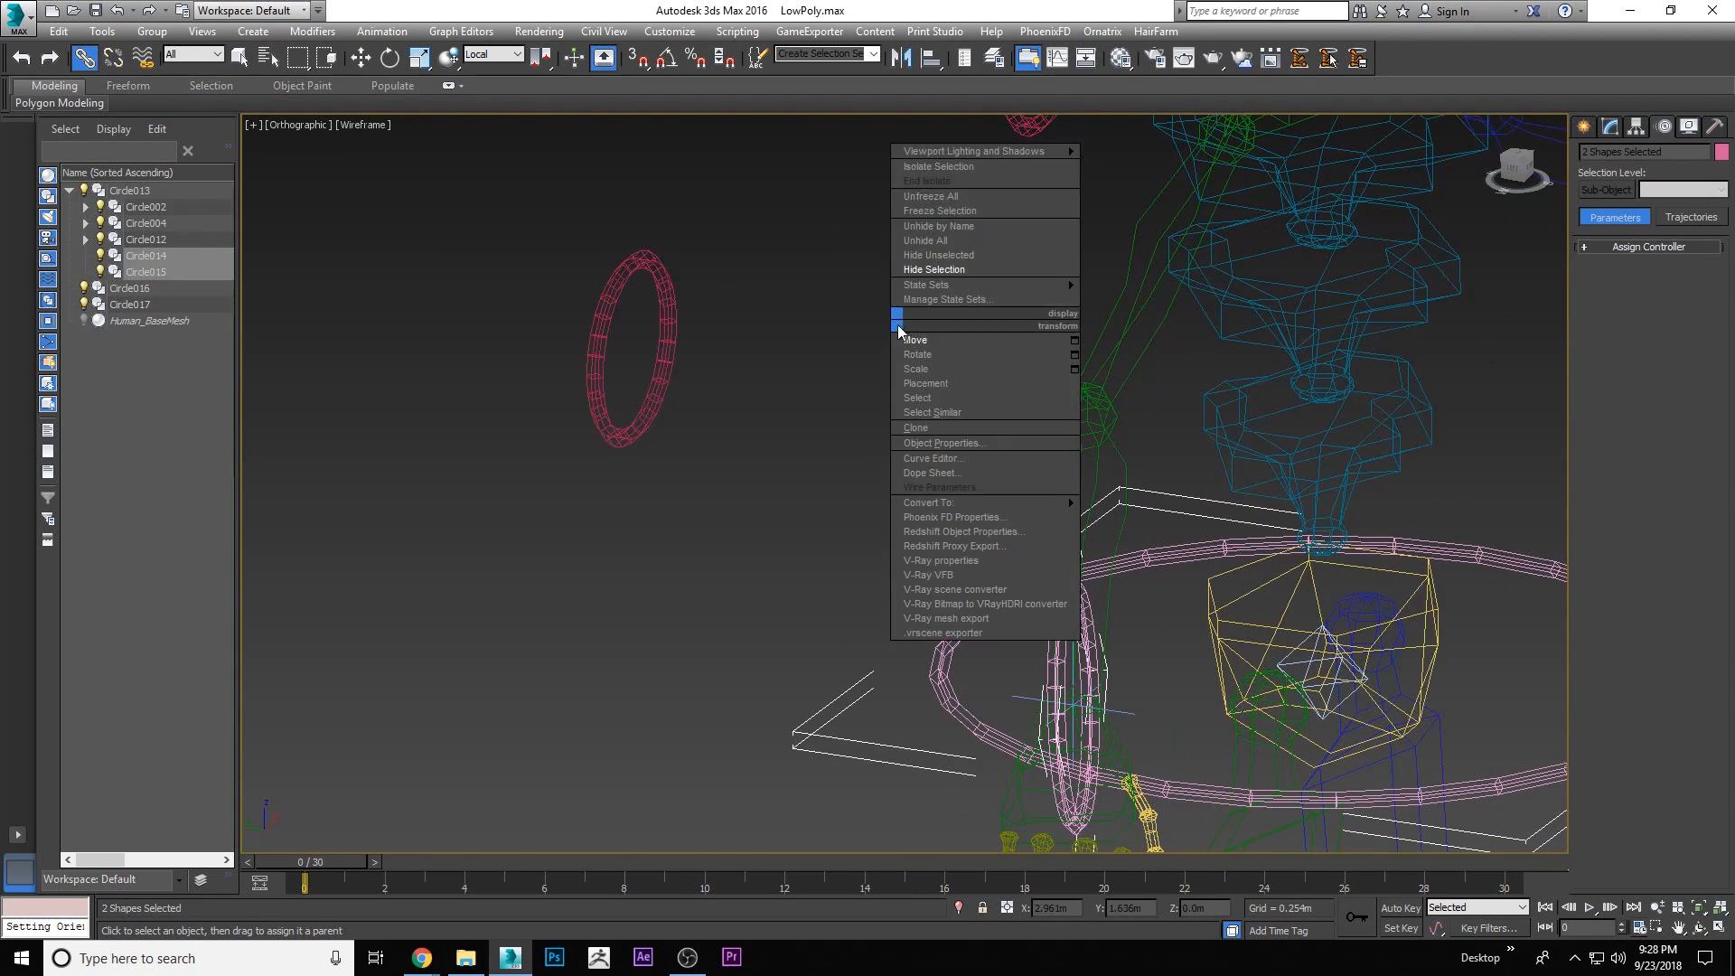
{"action": "left_click", "coordinate": [1008, 339]}
{"action": "left_click", "coordinate": [1107, 696]}
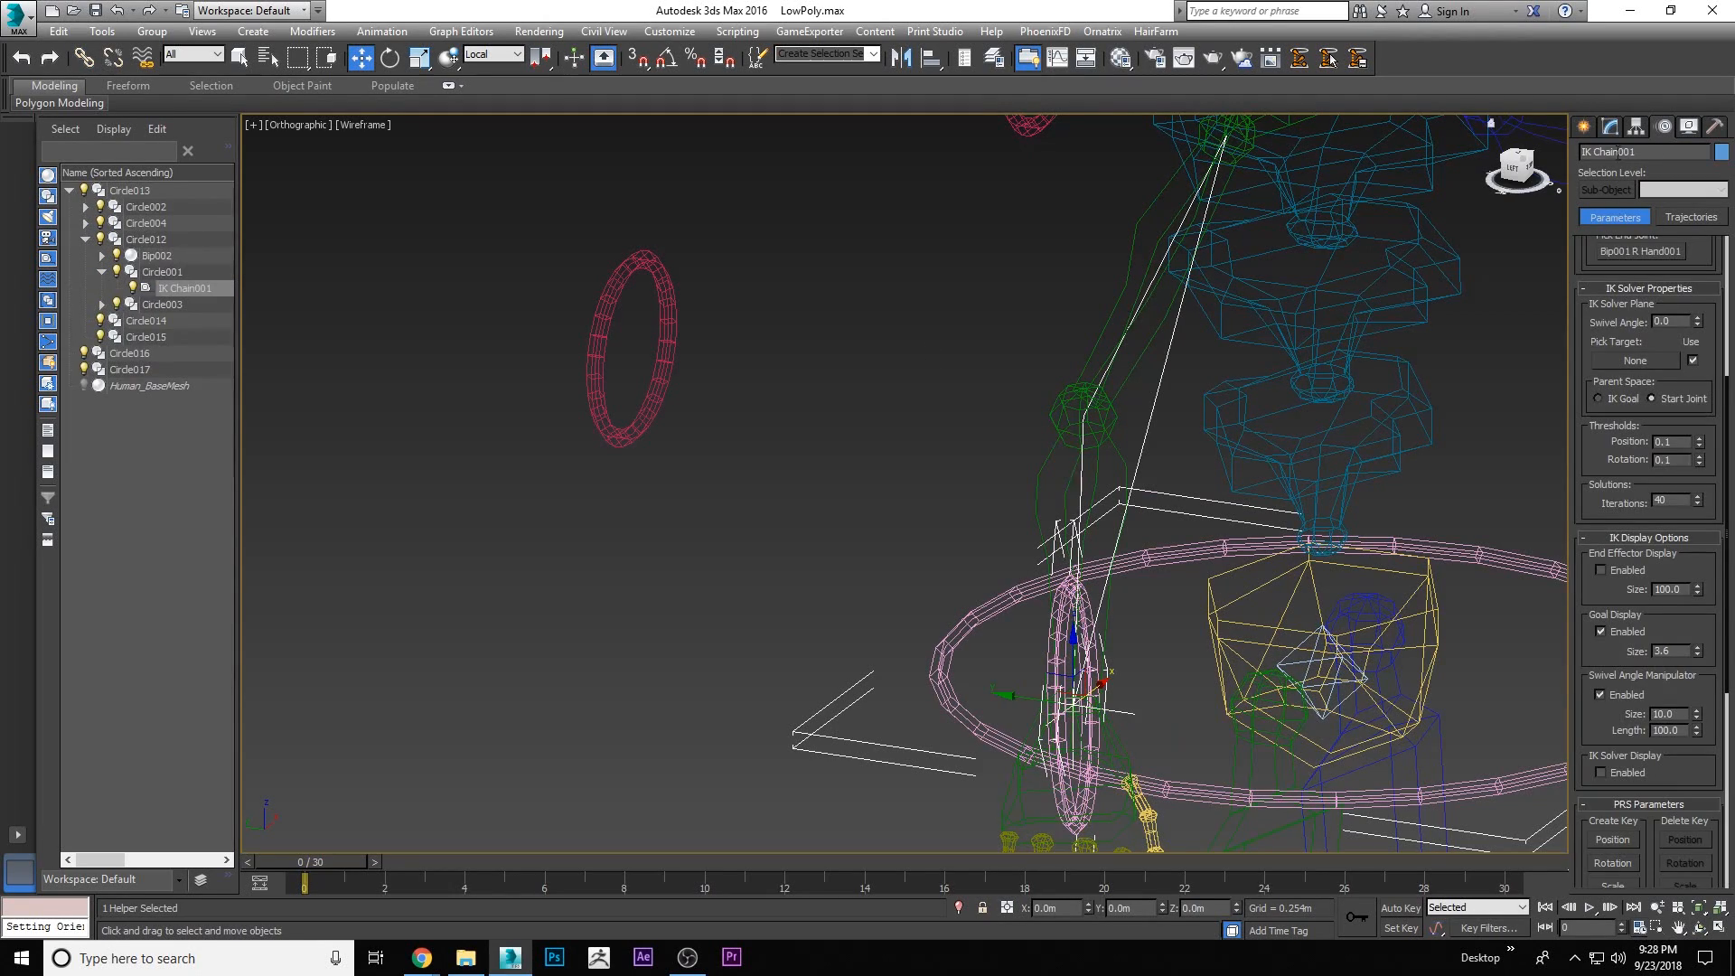
{"action": "left_click", "coordinate": [1637, 362]}
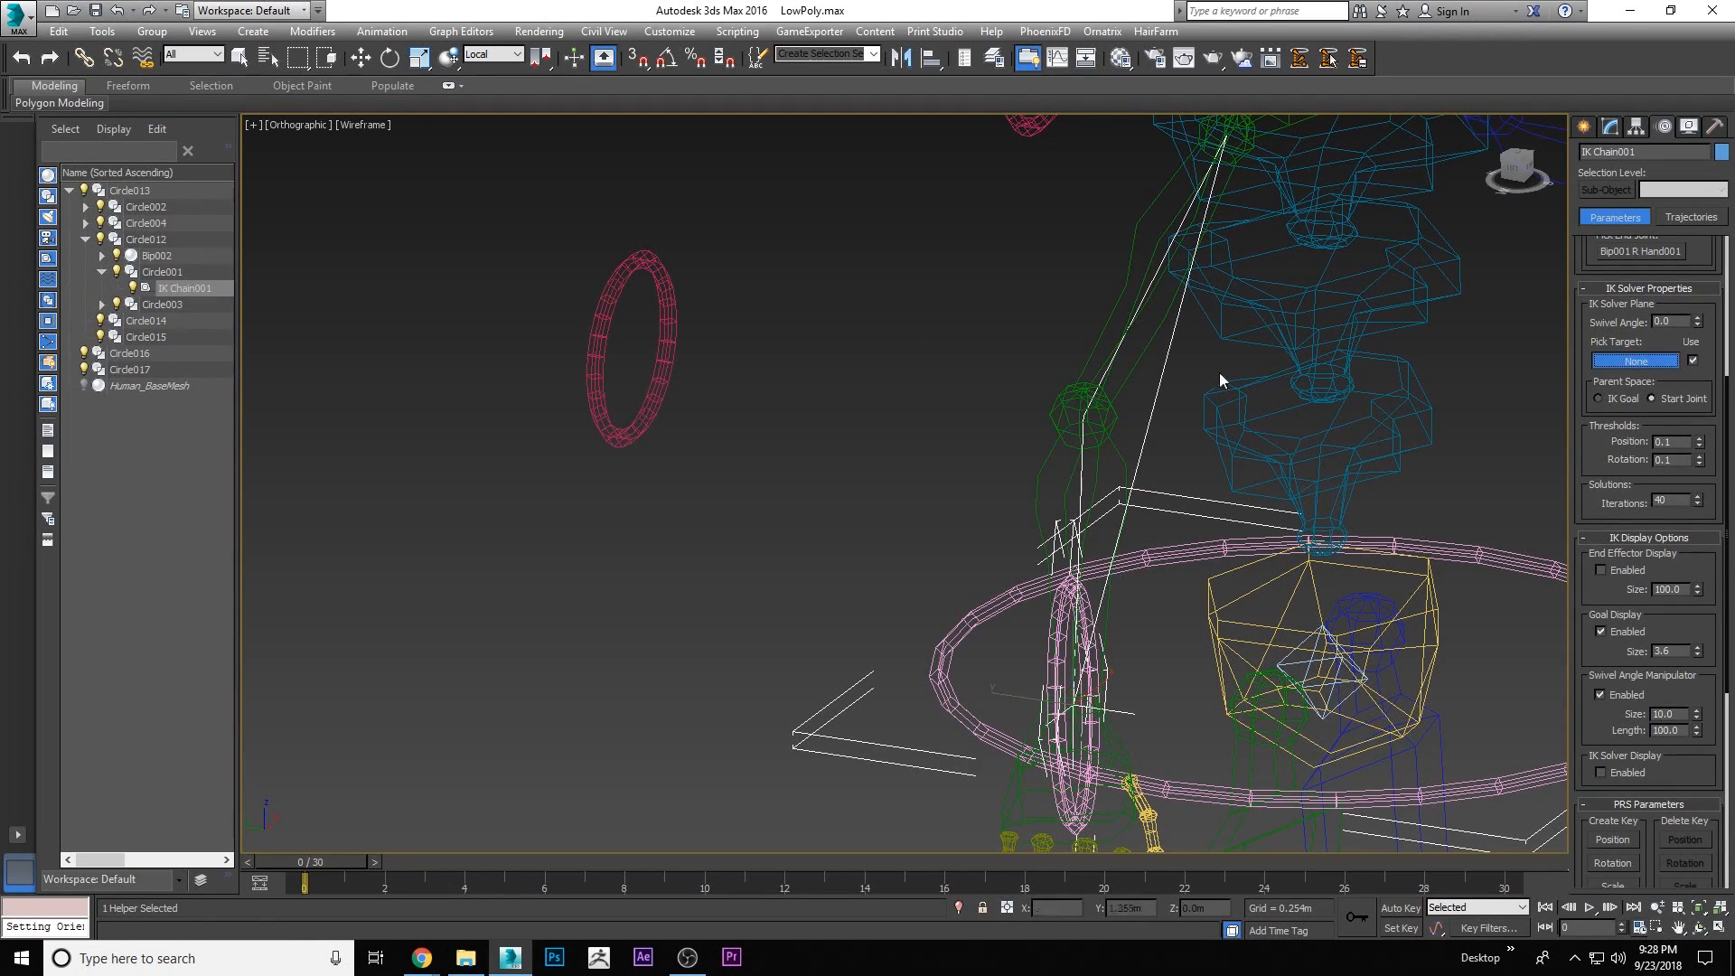
{"action": "left_click", "coordinate": [652, 272]}
Test the green arm's swivel by moving its elbow circle, and undo the move
{"action": "scroll", "coordinate": [897, 313], "scroll_direction": "down", "scroll_amount": 3}
{"action": "middle_click_drag", "start_coordinate": [897, 313], "coordinate": [949, 398]}
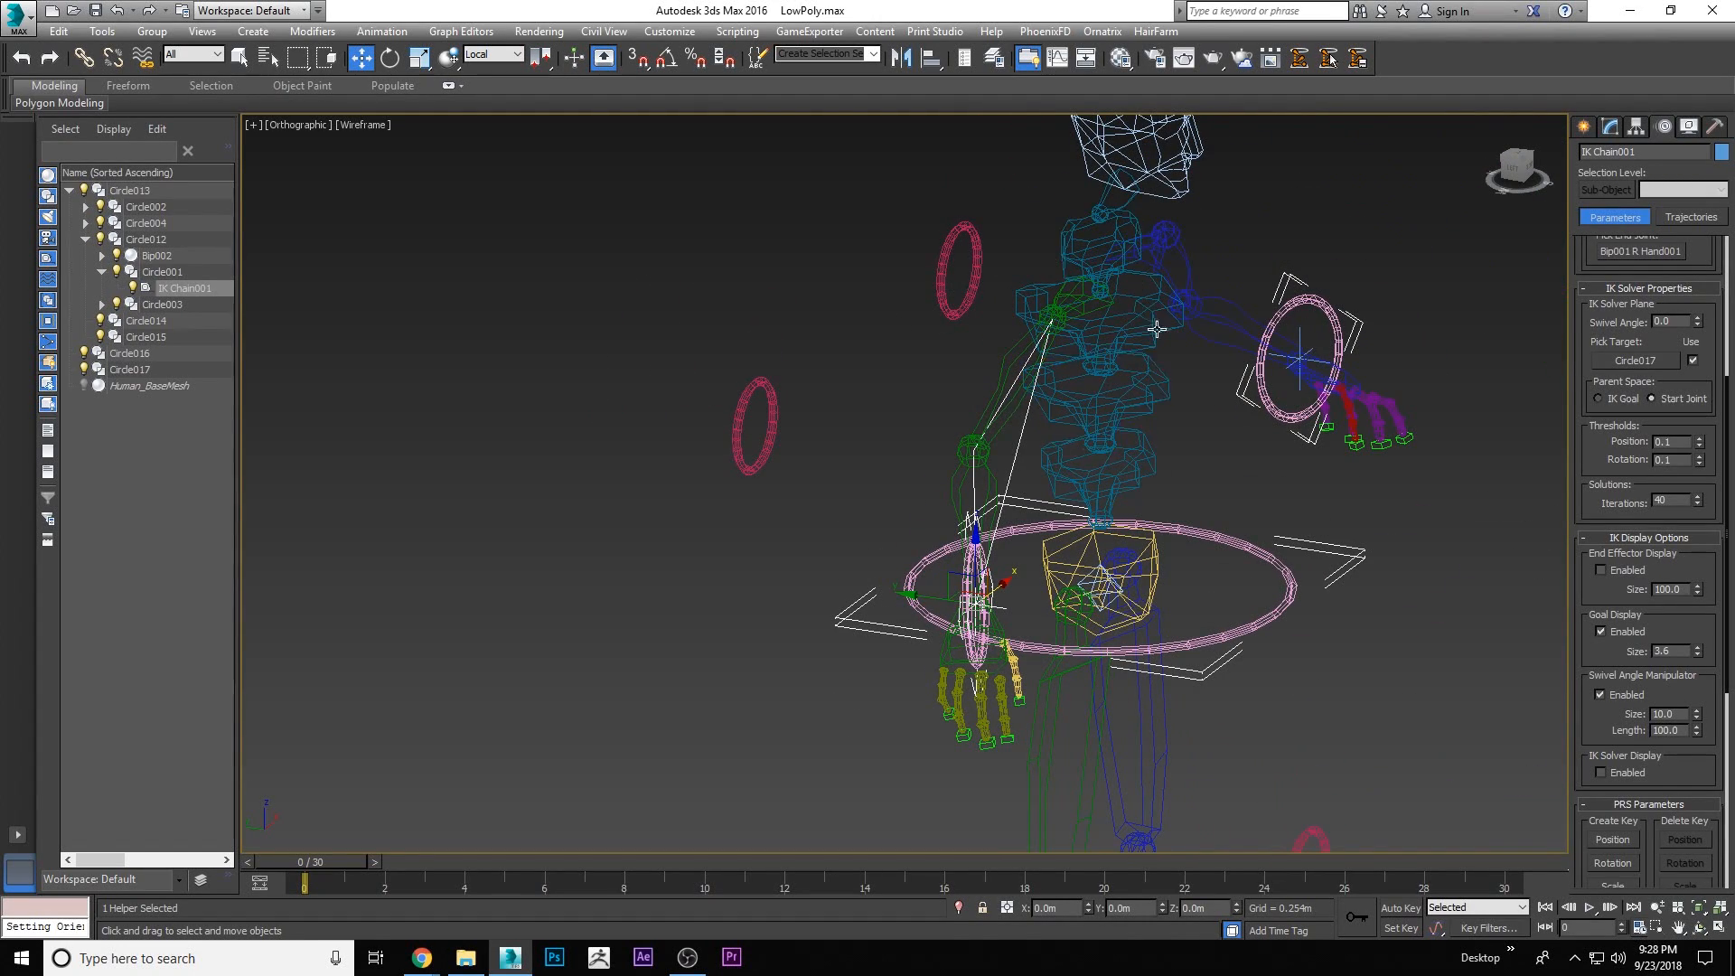
{"action": "scroll", "coordinate": [1206, 291], "scroll_direction": "up", "scroll_amount": 2}
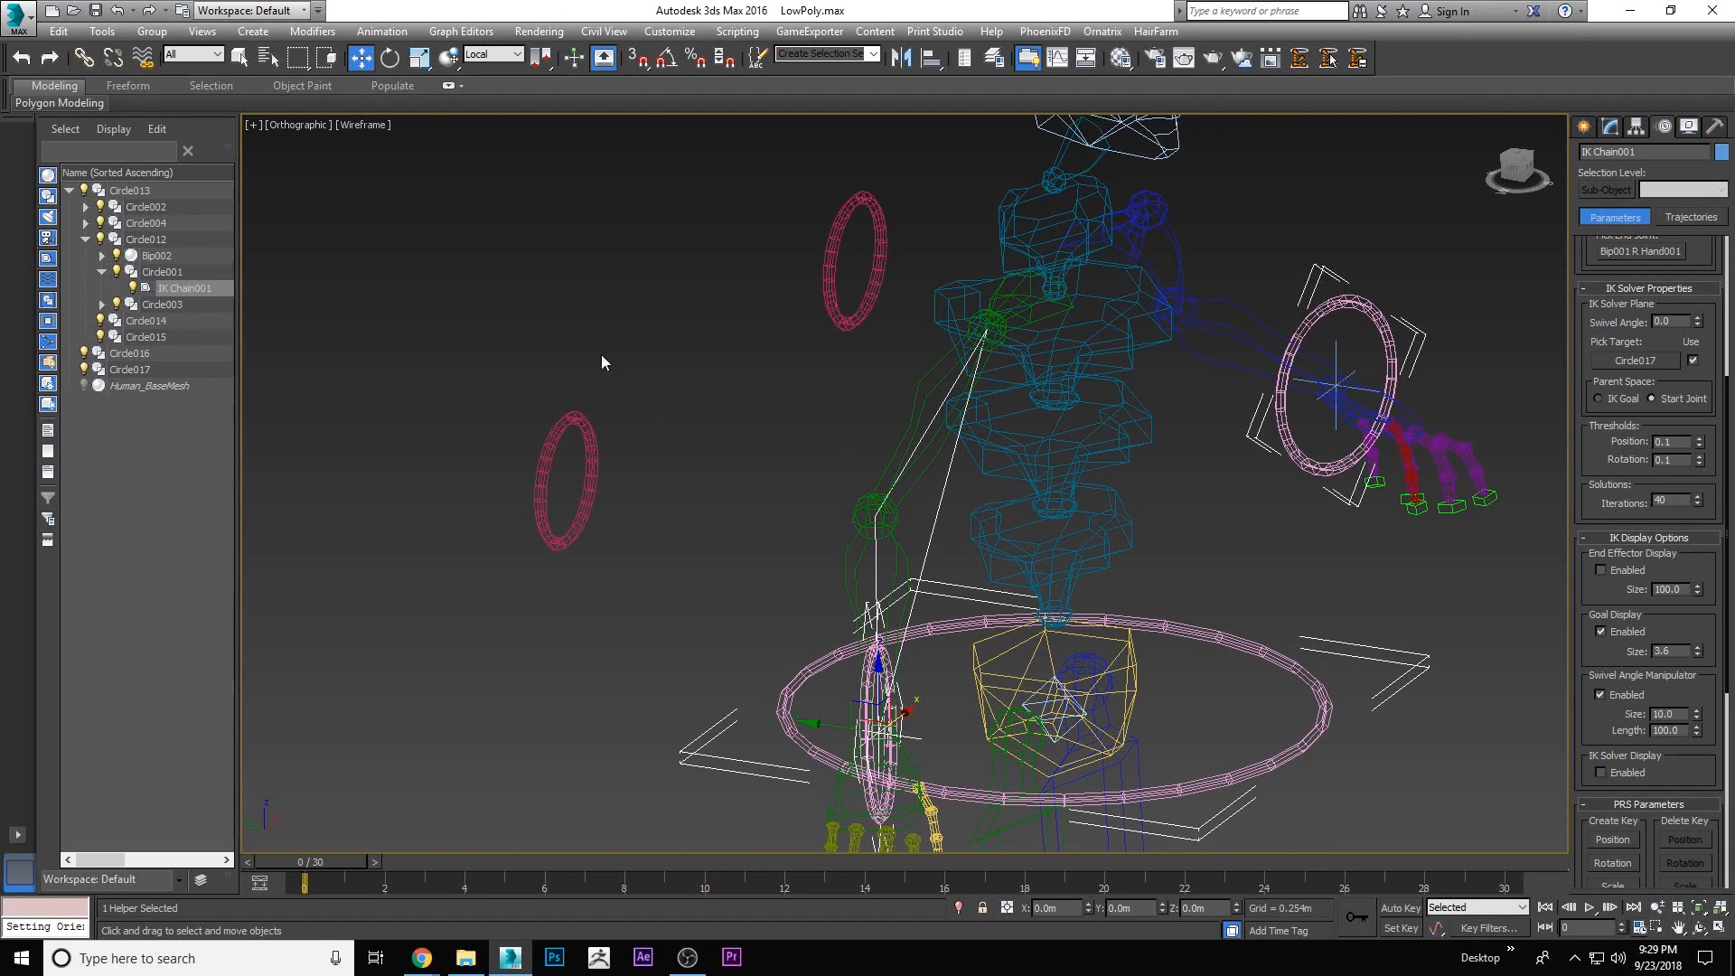
{"action": "left_click", "coordinate": [542, 471]}
{"action": "left_click_drag", "start_coordinate": [542, 472], "coordinate": [656, 526]}
{"action": "key", "text": "ctrl+z"}
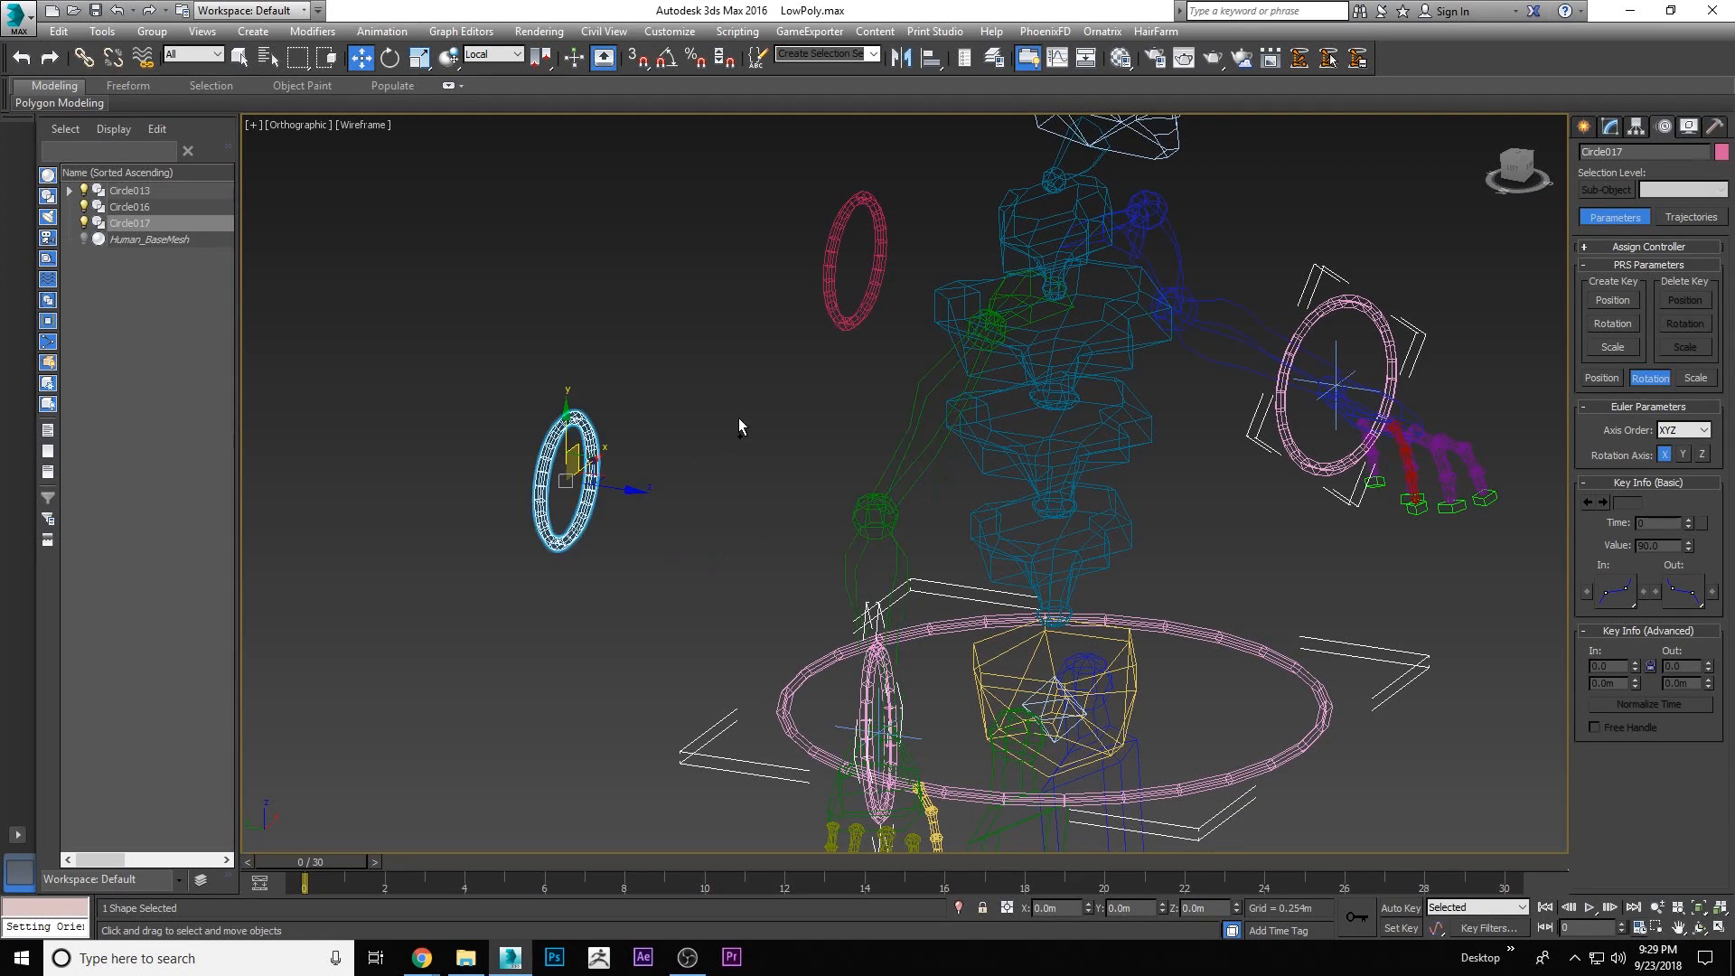
Assign the elbow circle behind the blue arm as the swivel target of the blue hand's IK chain
{"action": "left_click", "coordinate": [1336, 387]}
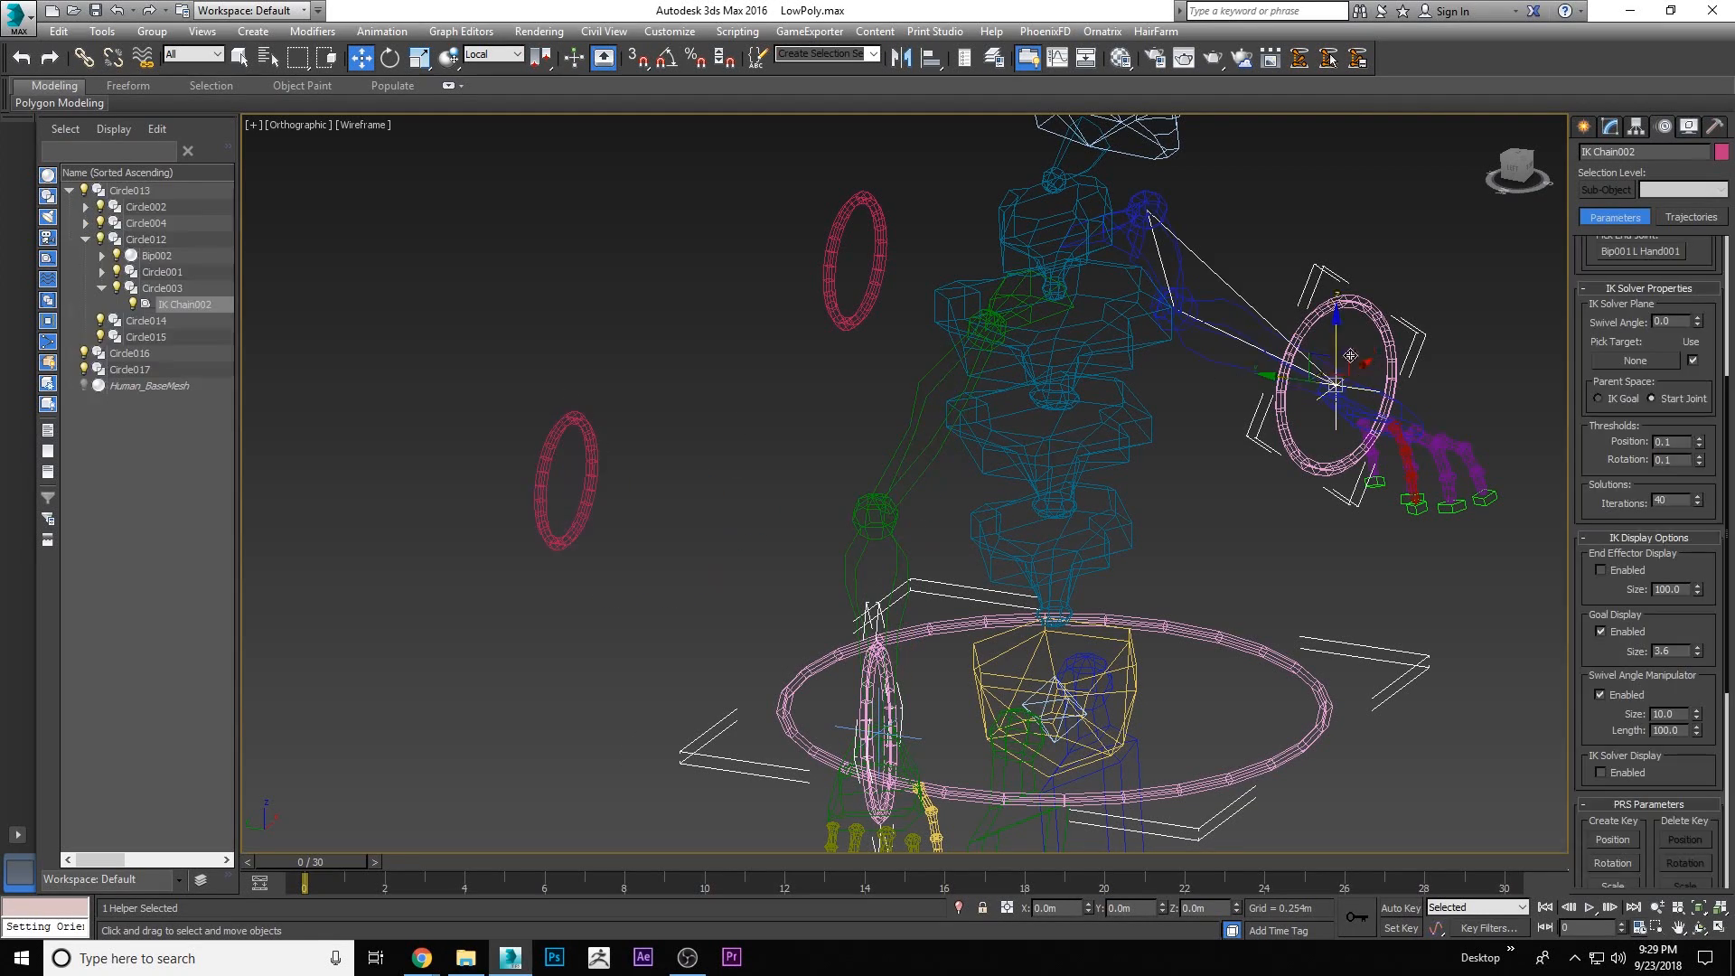
{"action": "left_click", "coordinate": [1630, 360]}
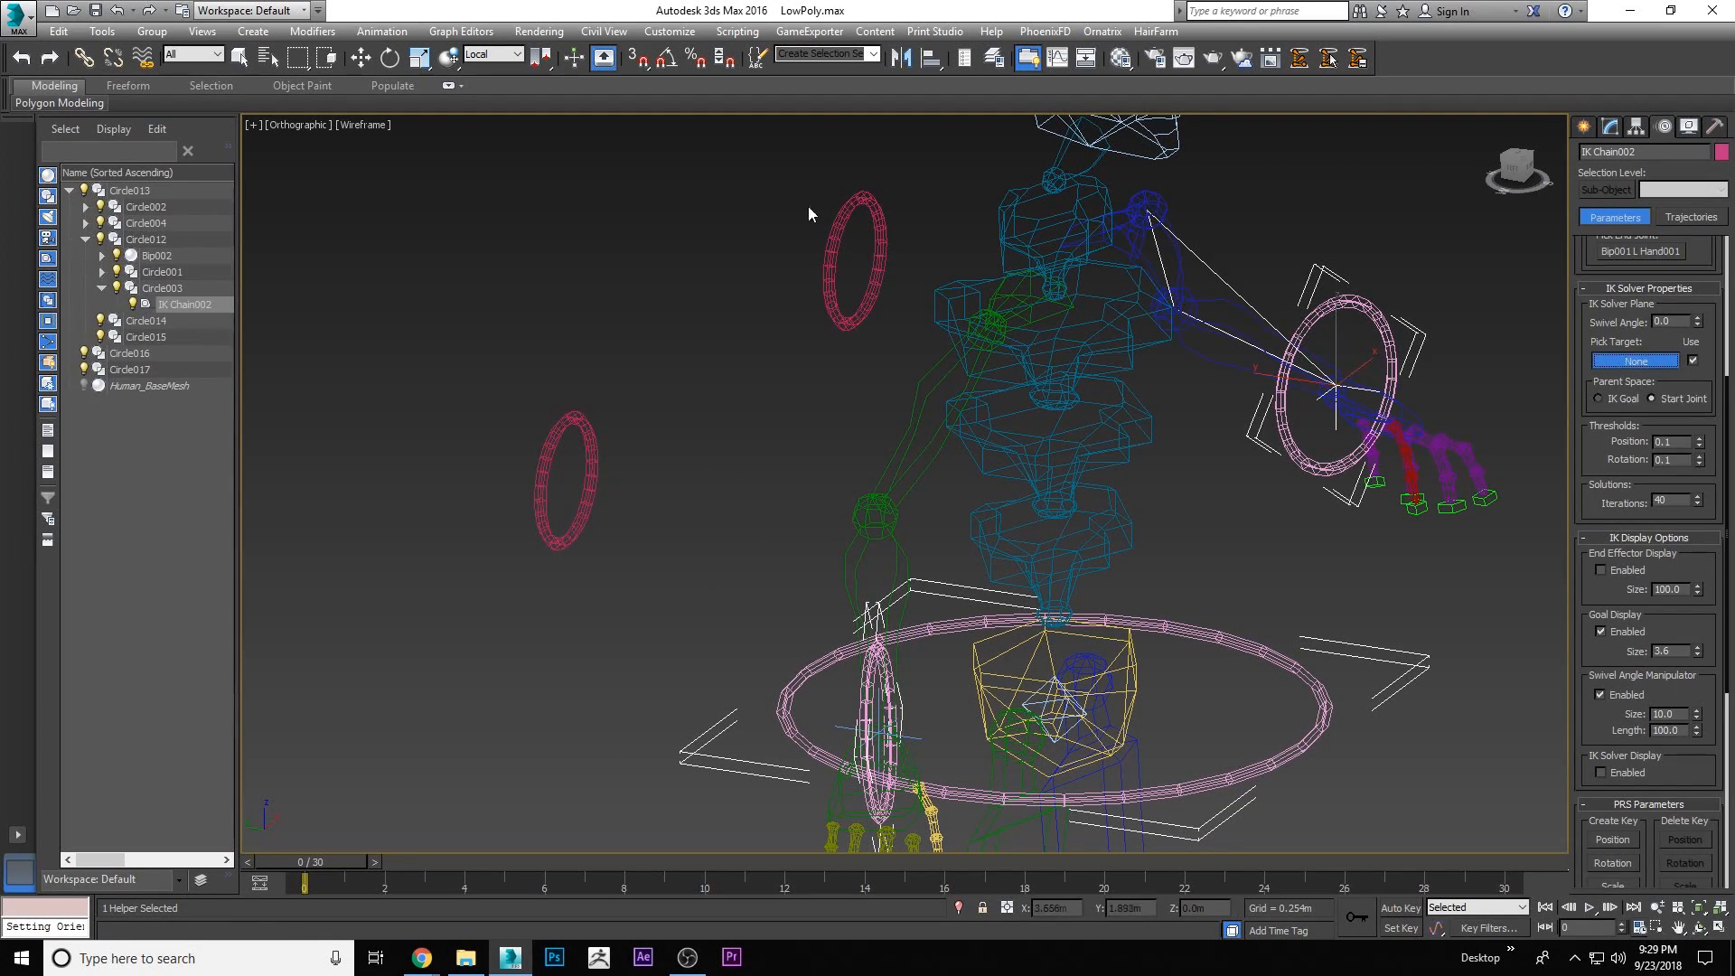
{"action": "left_click", "coordinate": [839, 219]}
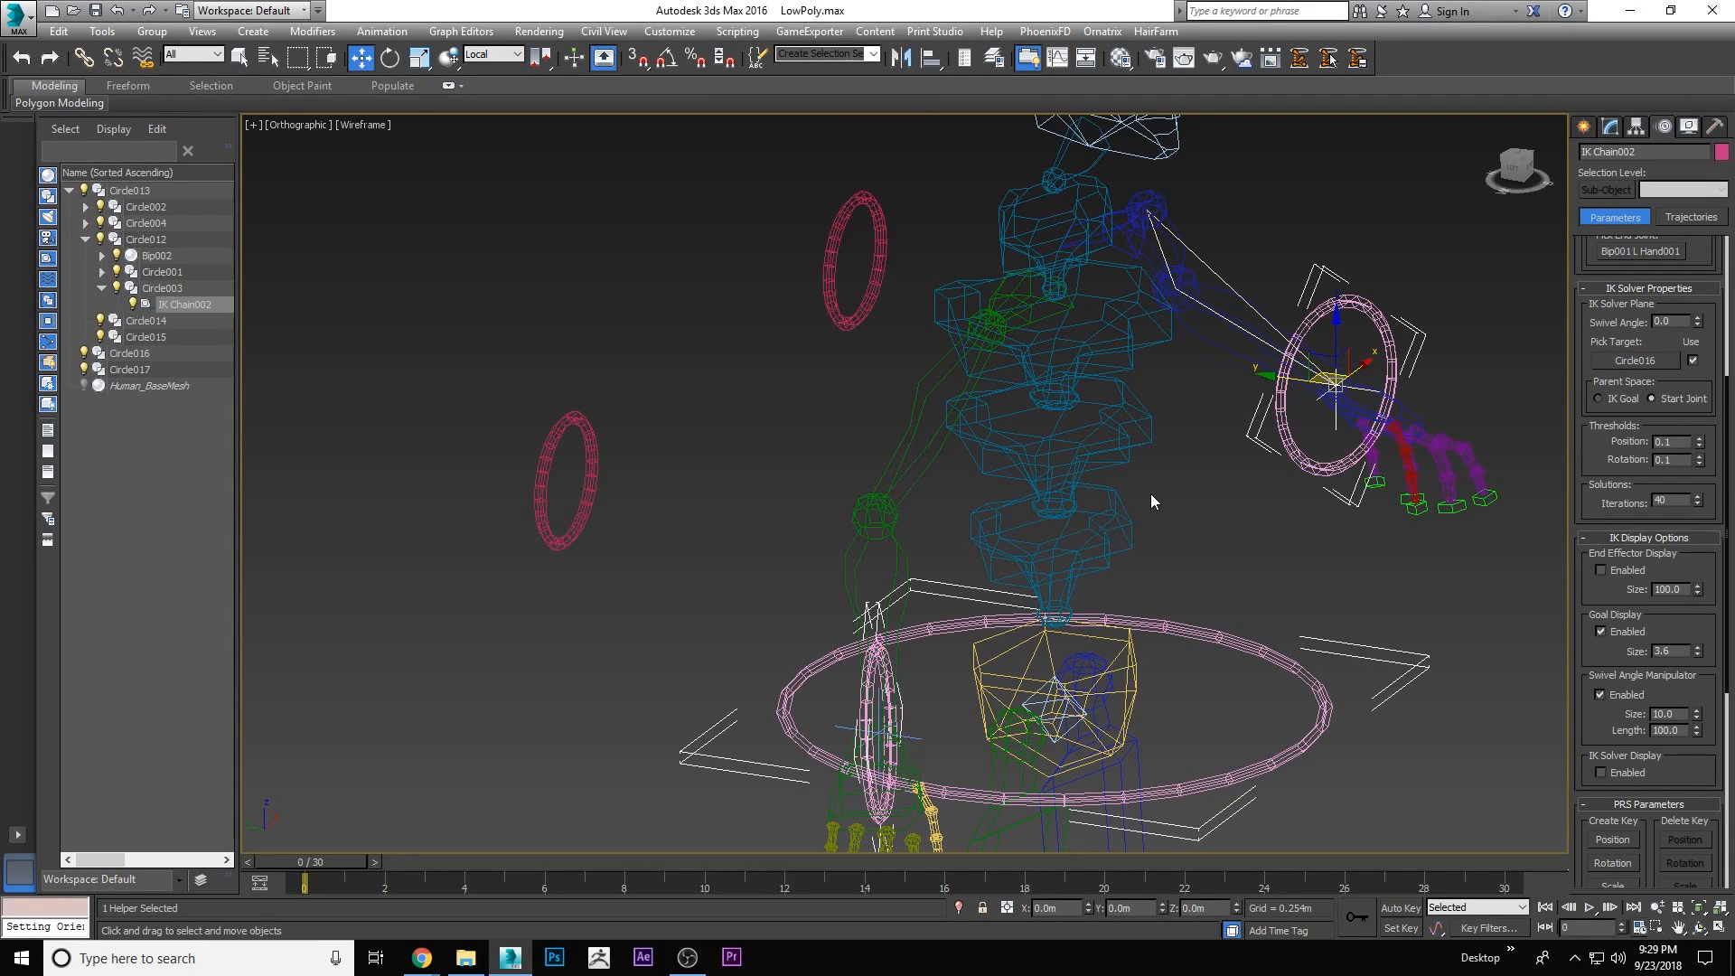
Link both elbow circles to the hip circle as their parent, working in the front view
{"action": "key", "text": "f"}
{"action": "scroll", "coordinate": [908, 366], "scroll_direction": "up", "scroll_amount": 5}
{"action": "left_click", "coordinate": [673, 318]}
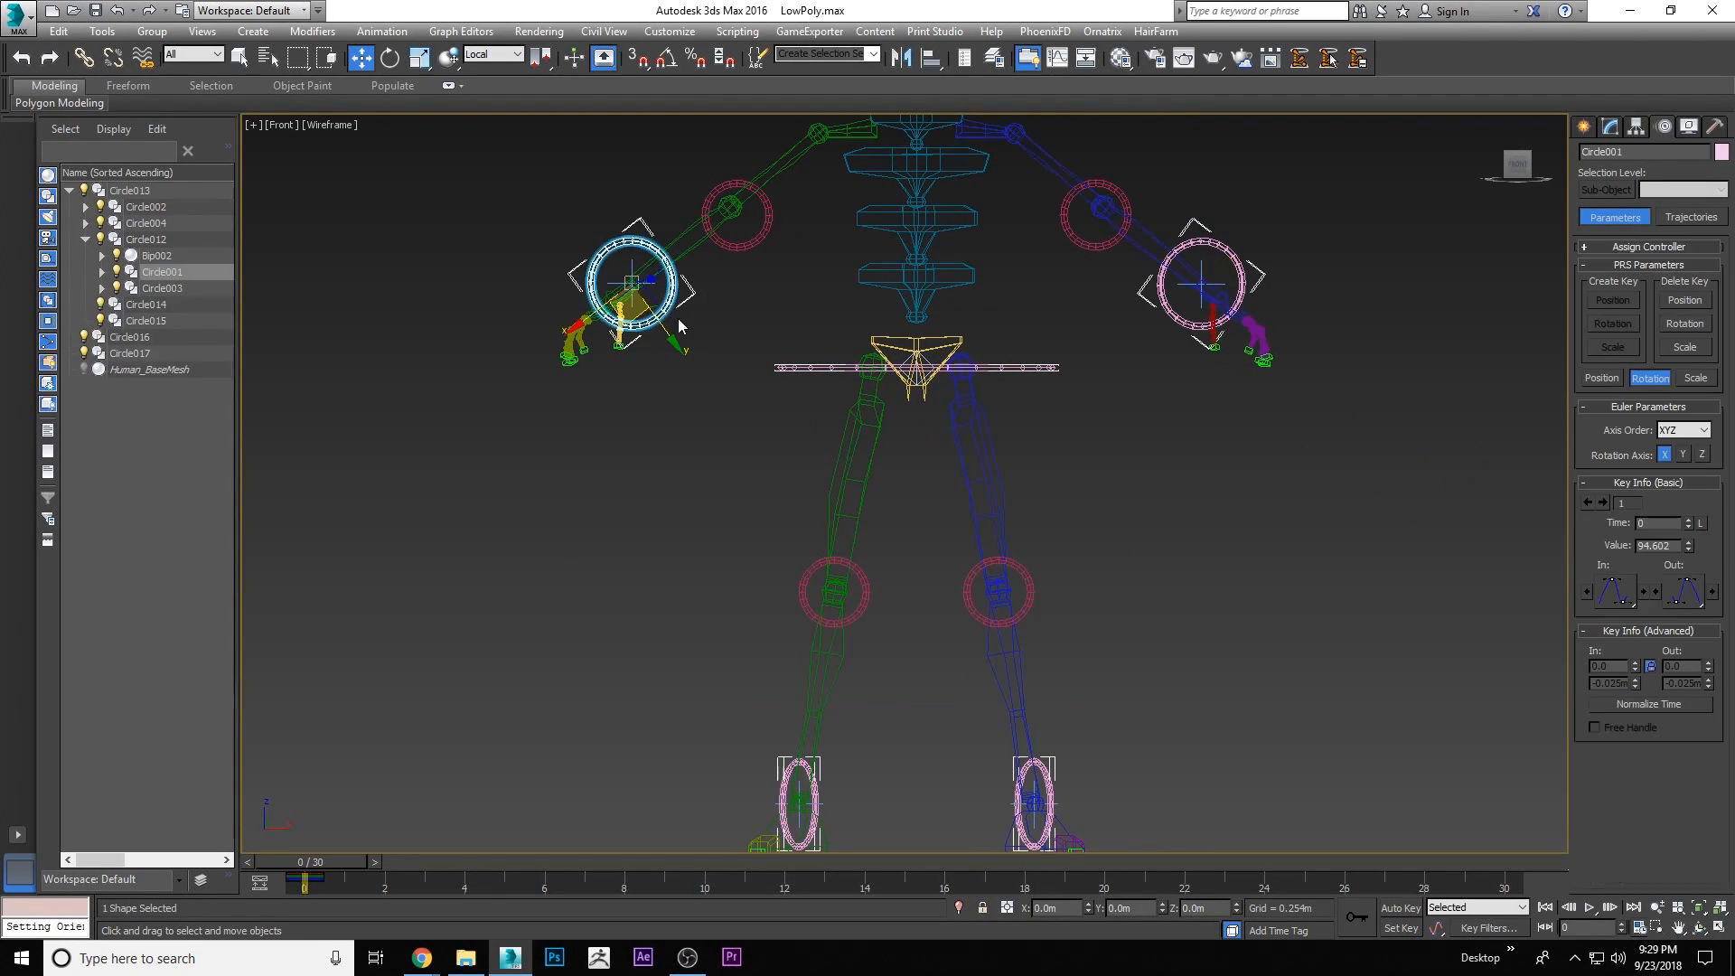
{"action": "left_click", "coordinate": [759, 240]}
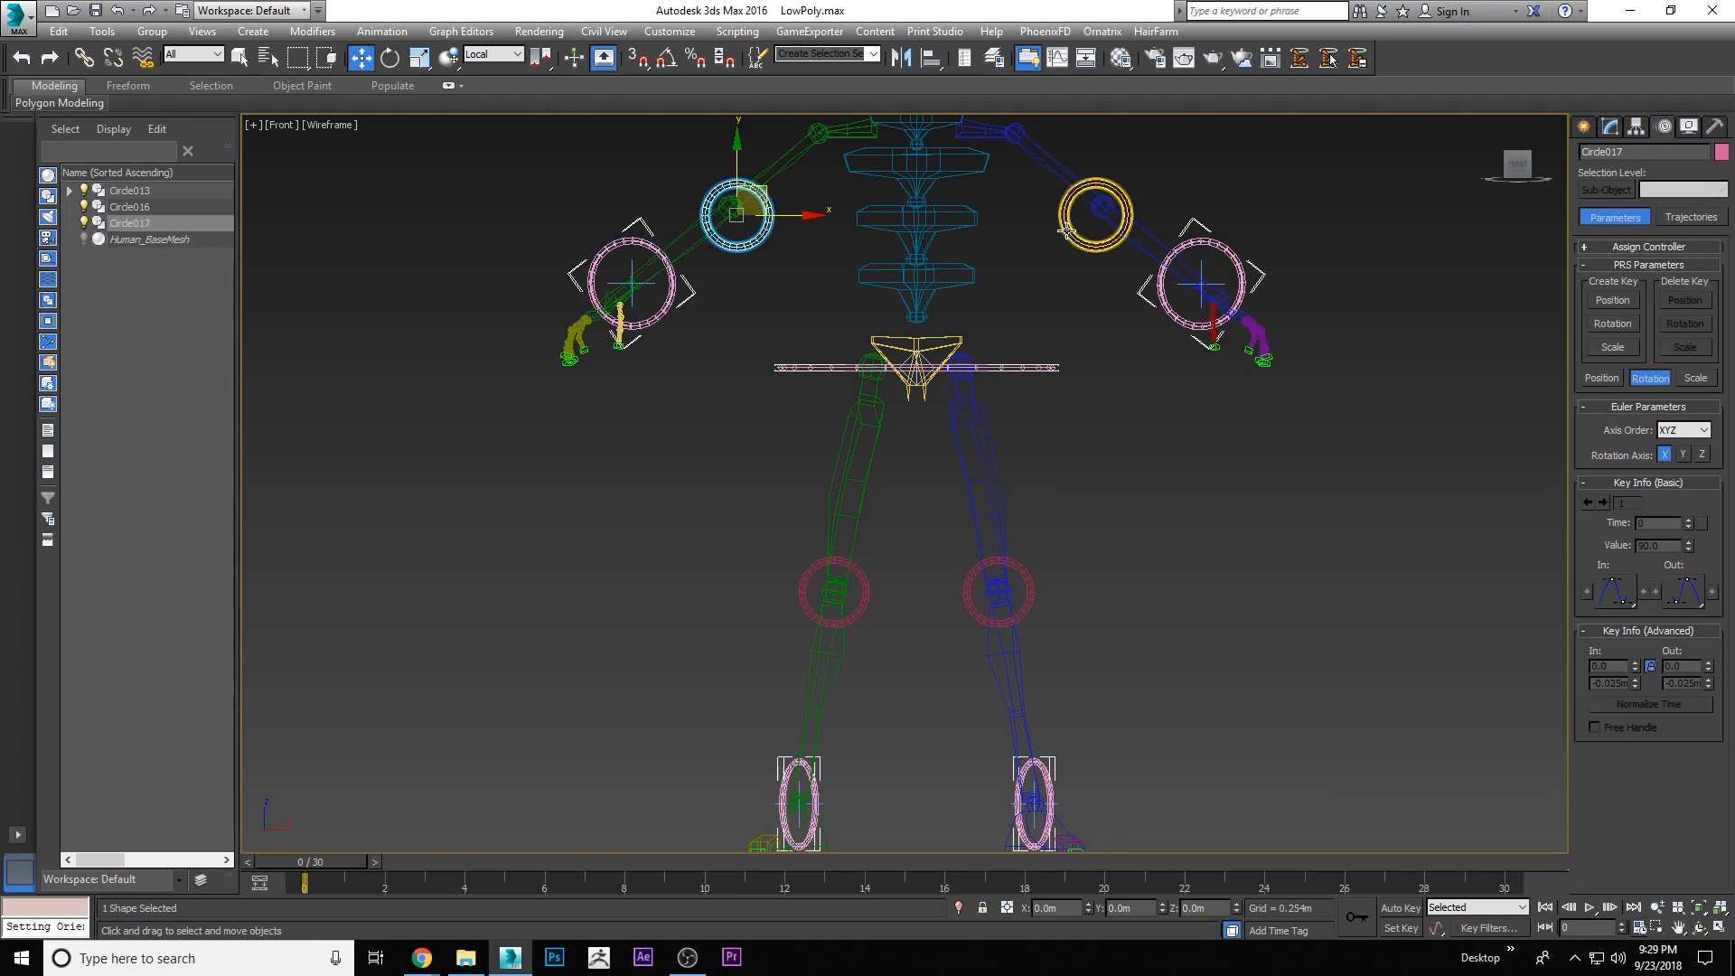
{"action": "left_click", "coordinate": [1067, 231], "text": "ctrl"}
{"action": "left_click", "coordinate": [84, 58]}
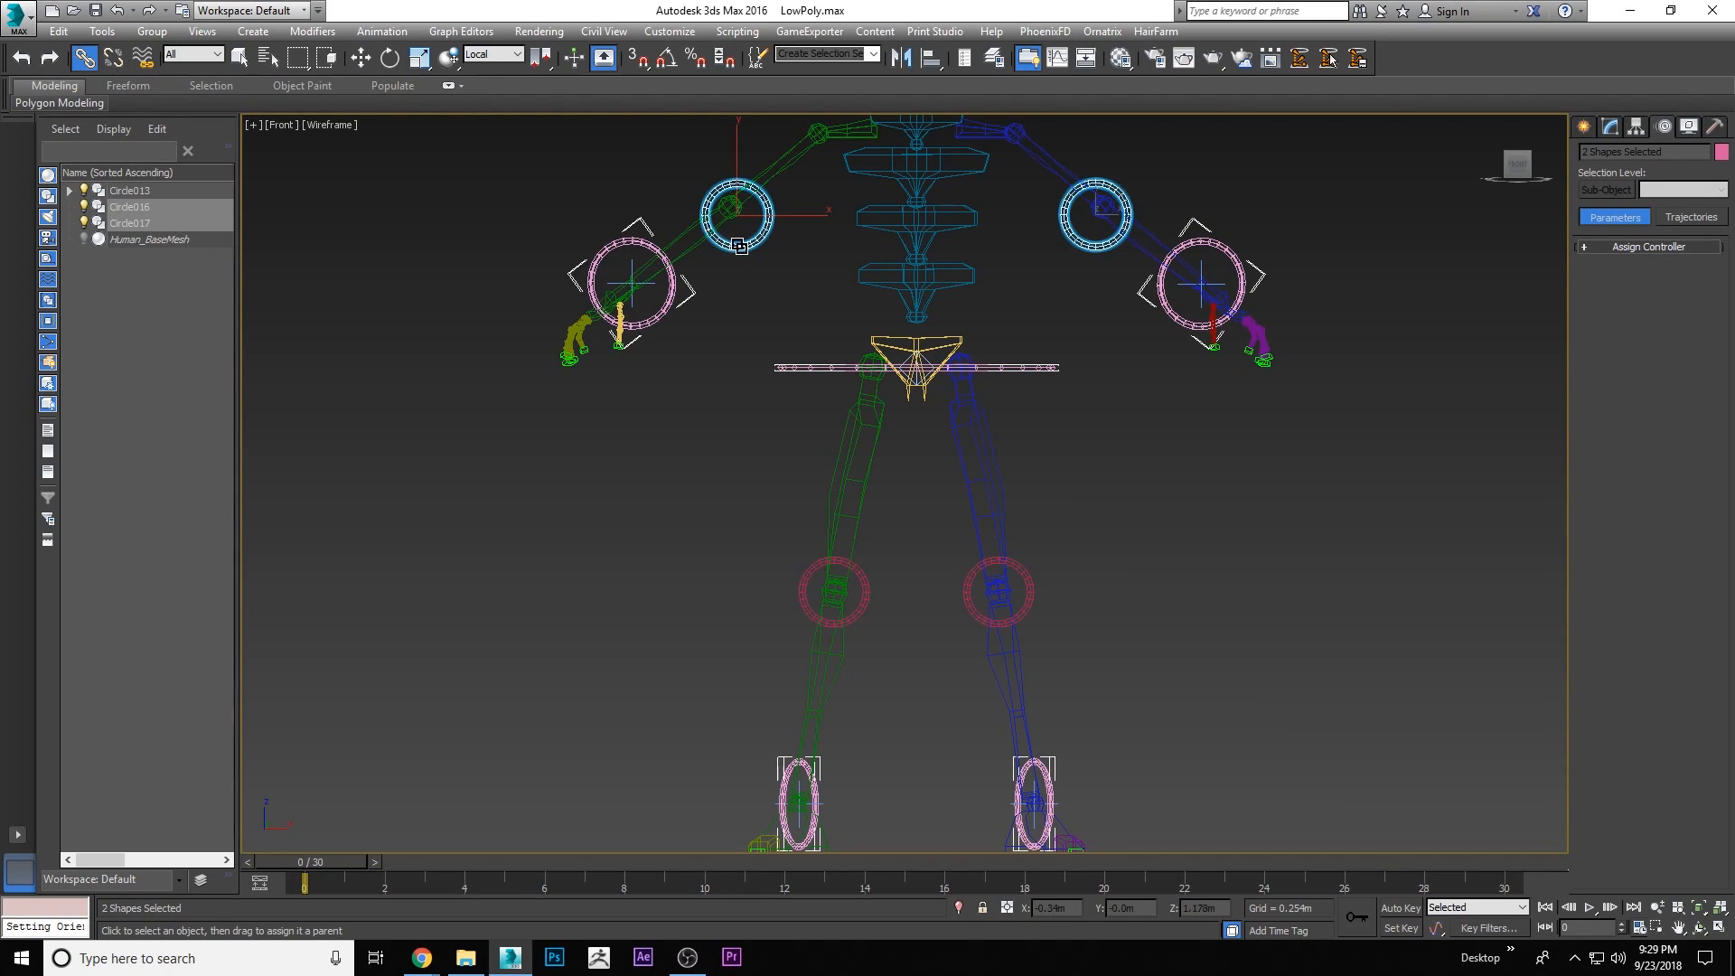
{"action": "left_click_drag", "start_coordinate": [764, 365], "coordinate": [779, 365]}
{"action": "right_click", "coordinate": [1076, 373]}
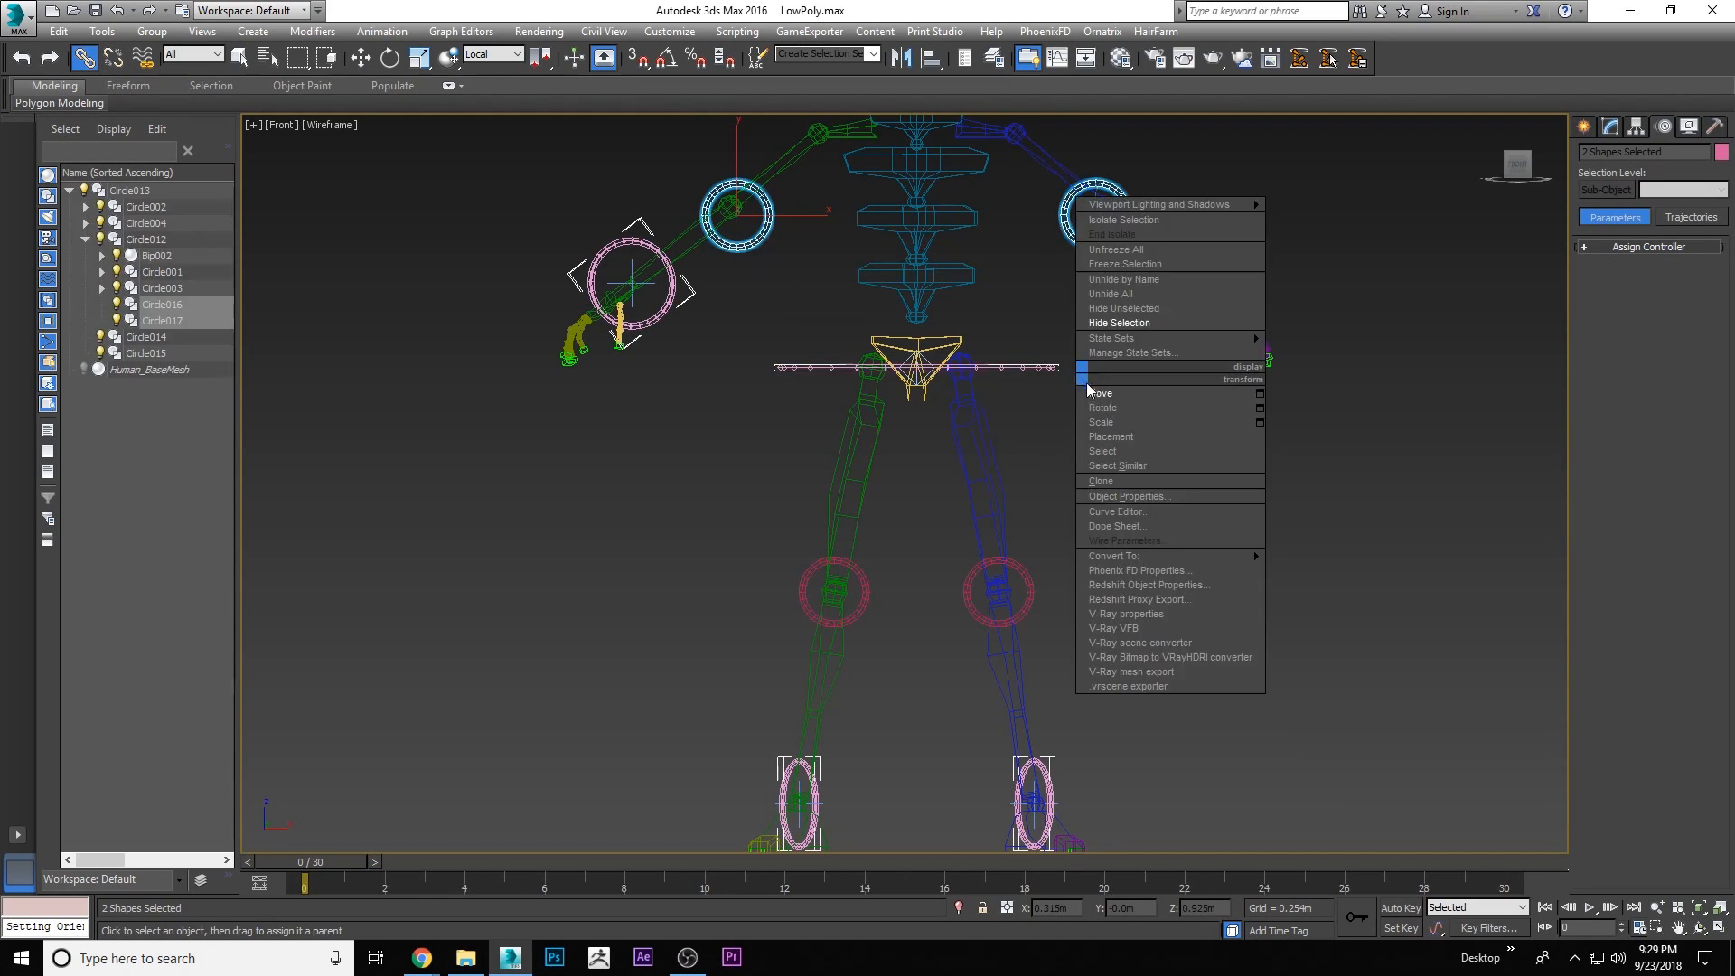
{"action": "left_click", "coordinate": [1092, 392]}
Test scaling the whole rig uniformly with the large ground circle, and cancel the scale
{"action": "scroll", "coordinate": [858, 407], "scroll_direction": "down", "scroll_amount": 3}
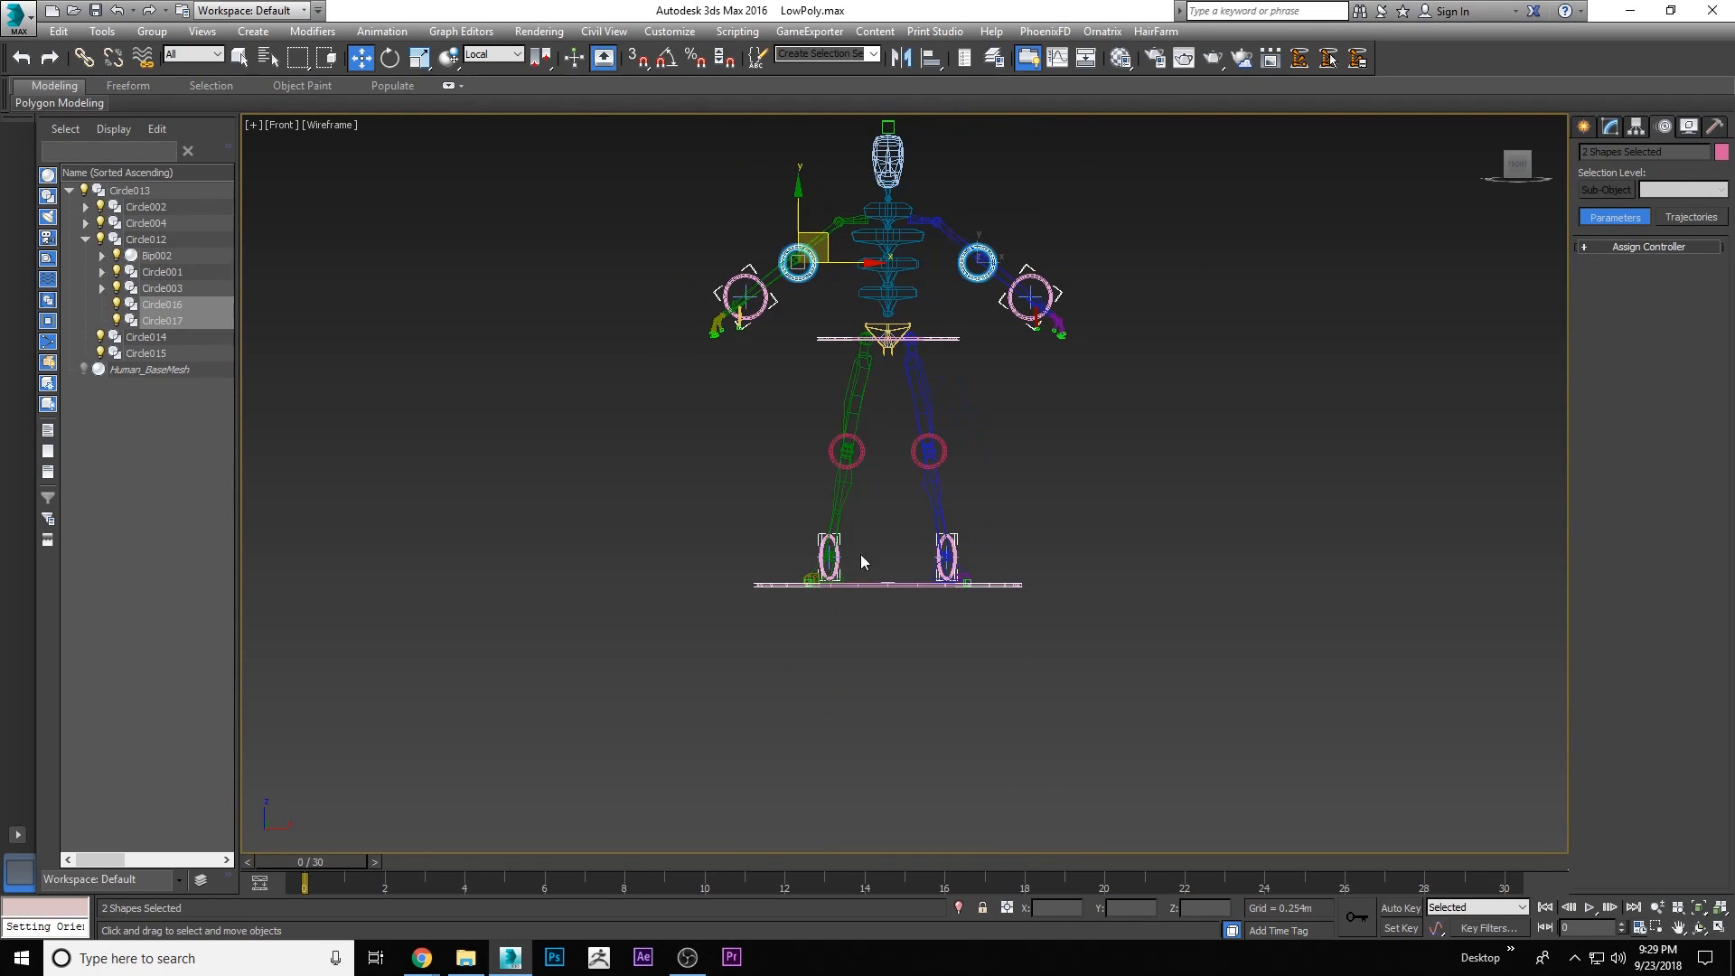
{"action": "left_click", "coordinate": [887, 588]}
{"action": "left_click", "coordinate": [888, 588]}
{"action": "middle_click_drag", "start_coordinate": [881, 522], "coordinate": [889, 564]}
{"action": "left_click", "coordinate": [420, 59]}
{"action": "left_click_drag", "start_coordinate": [881, 645], "coordinate": [906, 380]}
{"action": "right_click", "coordinate": [906, 380]}
Unhide all objects to bring back the human base mesh around the rig
{"action": "right_click", "coordinate": [1175, 465]}
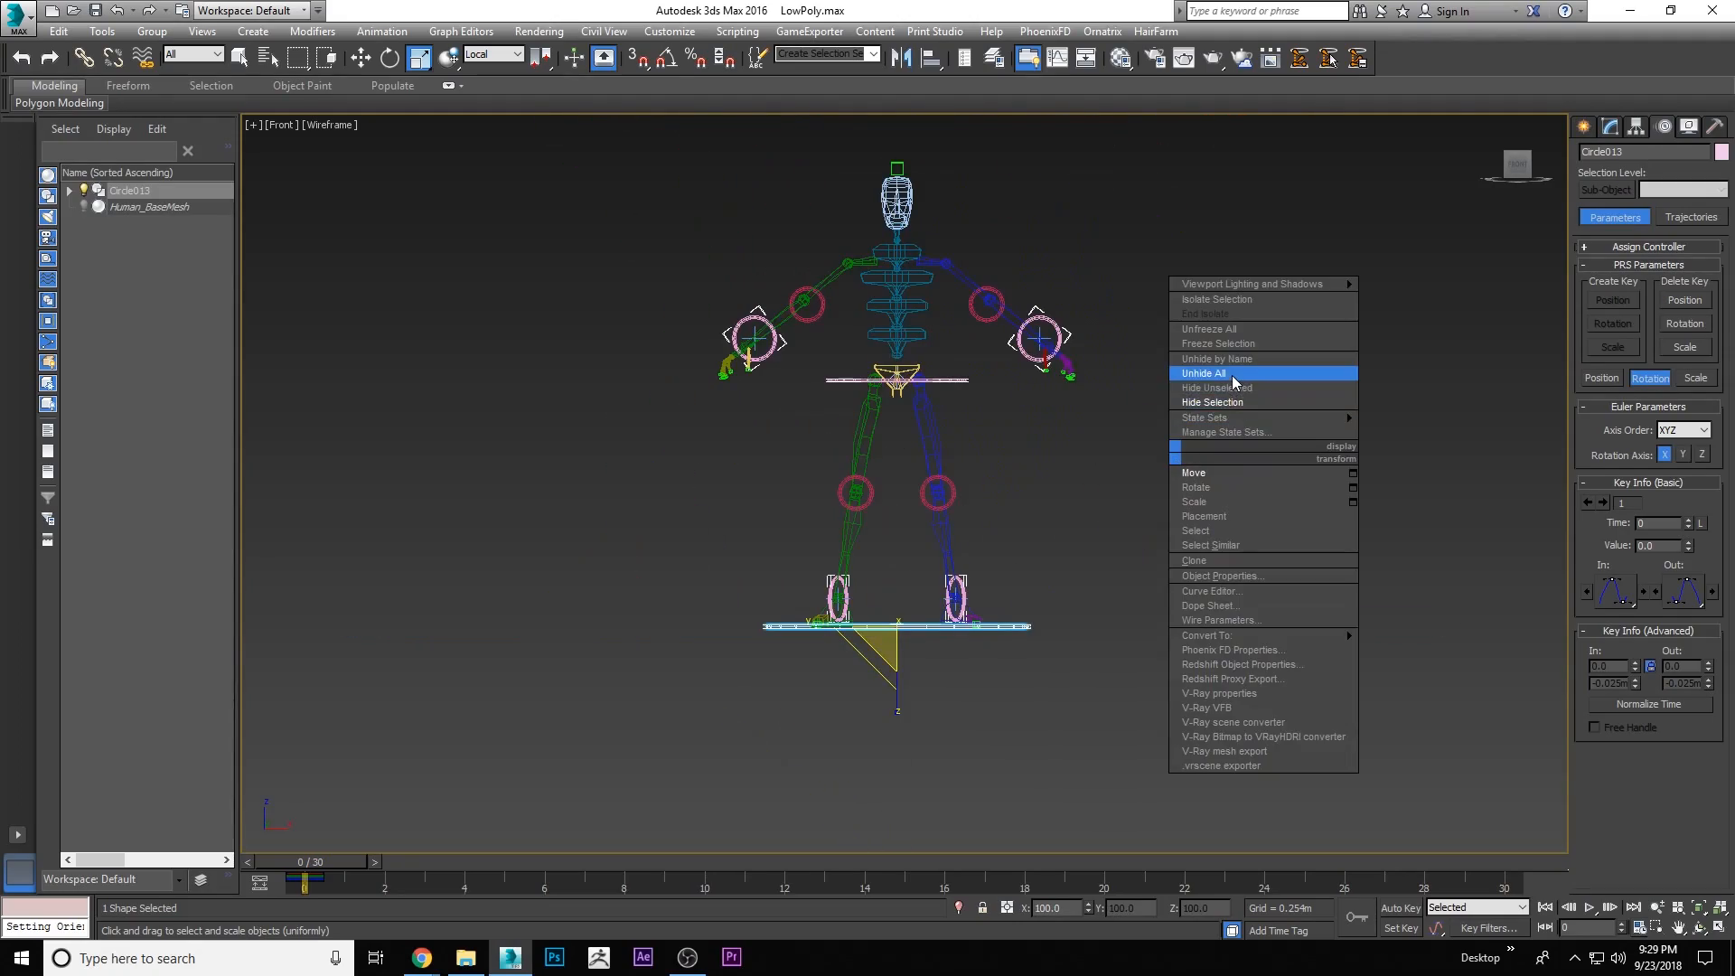
{"action": "left_click", "coordinate": [1191, 373]}
{"action": "scroll", "coordinate": [891, 484], "scroll_direction": "up", "scroll_amount": 5}
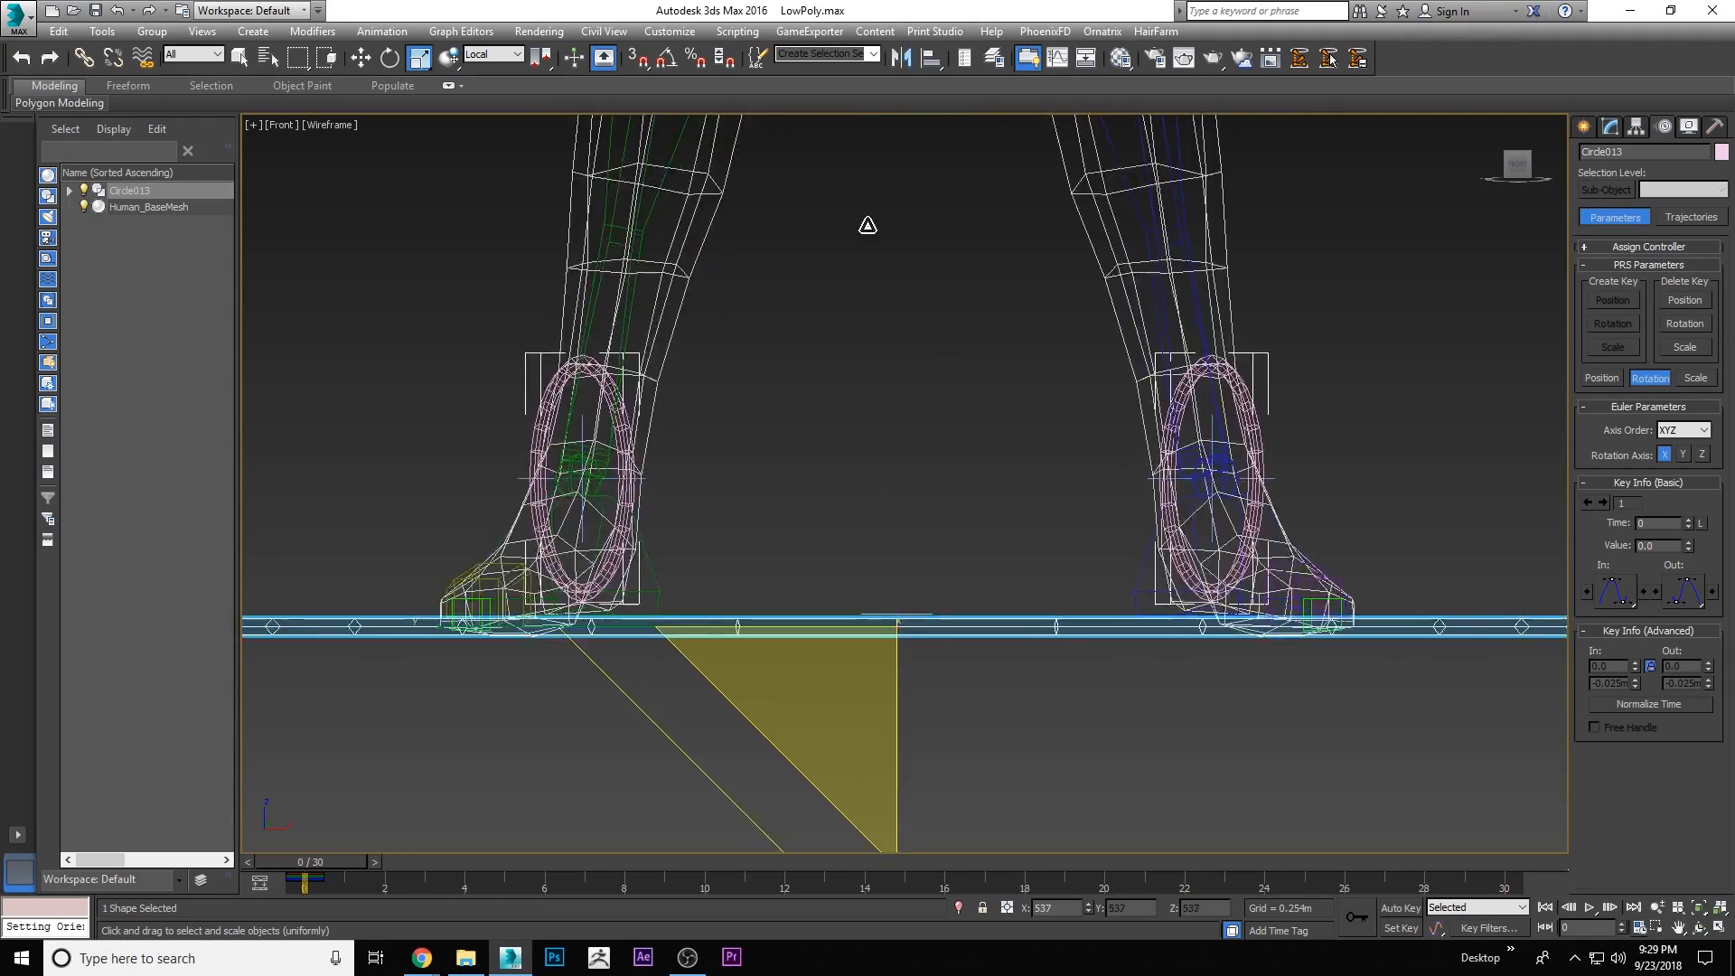
Show the whole character from an orbited angle with the mesh shaded instead of wireframe
{"action": "scroll", "coordinate": [842, 764], "scroll_direction": "down", "scroll_amount": 8}
{"action": "key", "text": "z"}
{"action": "left_click", "coordinate": [1699, 928]}
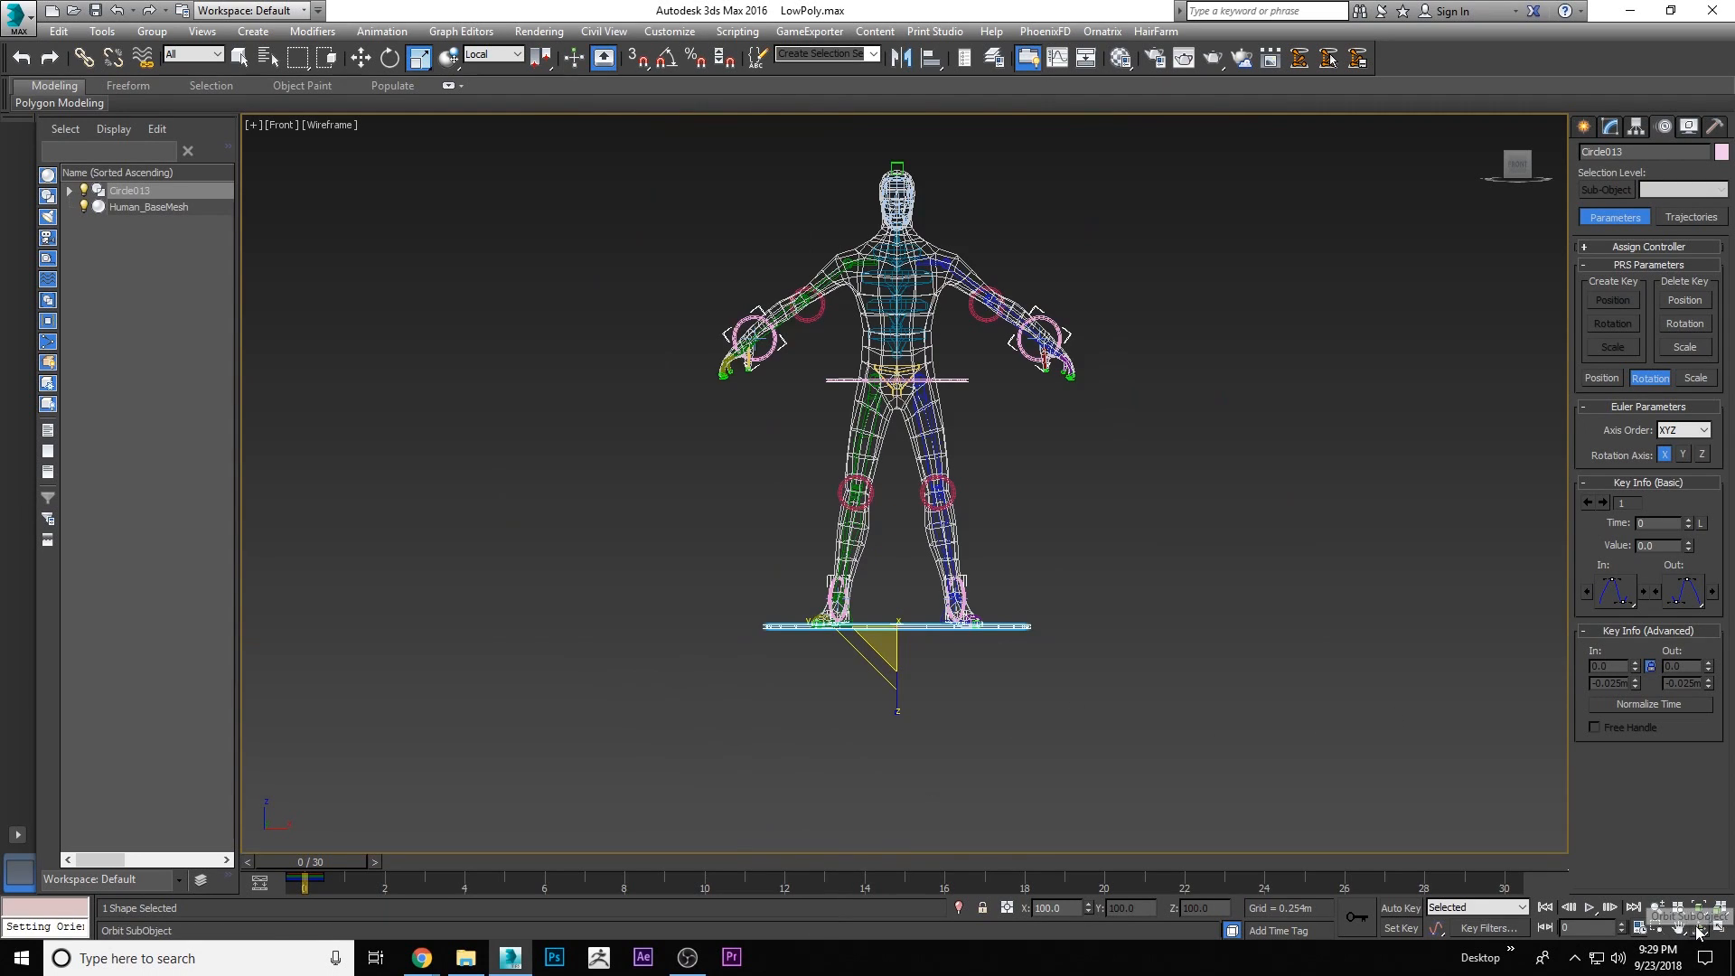
{"action": "left_click_drag", "start_coordinate": [886, 462], "coordinate": [940, 474]}
{"action": "key", "text": "F3"}
{"action": "scroll", "coordinate": [999, 249], "scroll_direction": "up", "scroll_amount": 2}
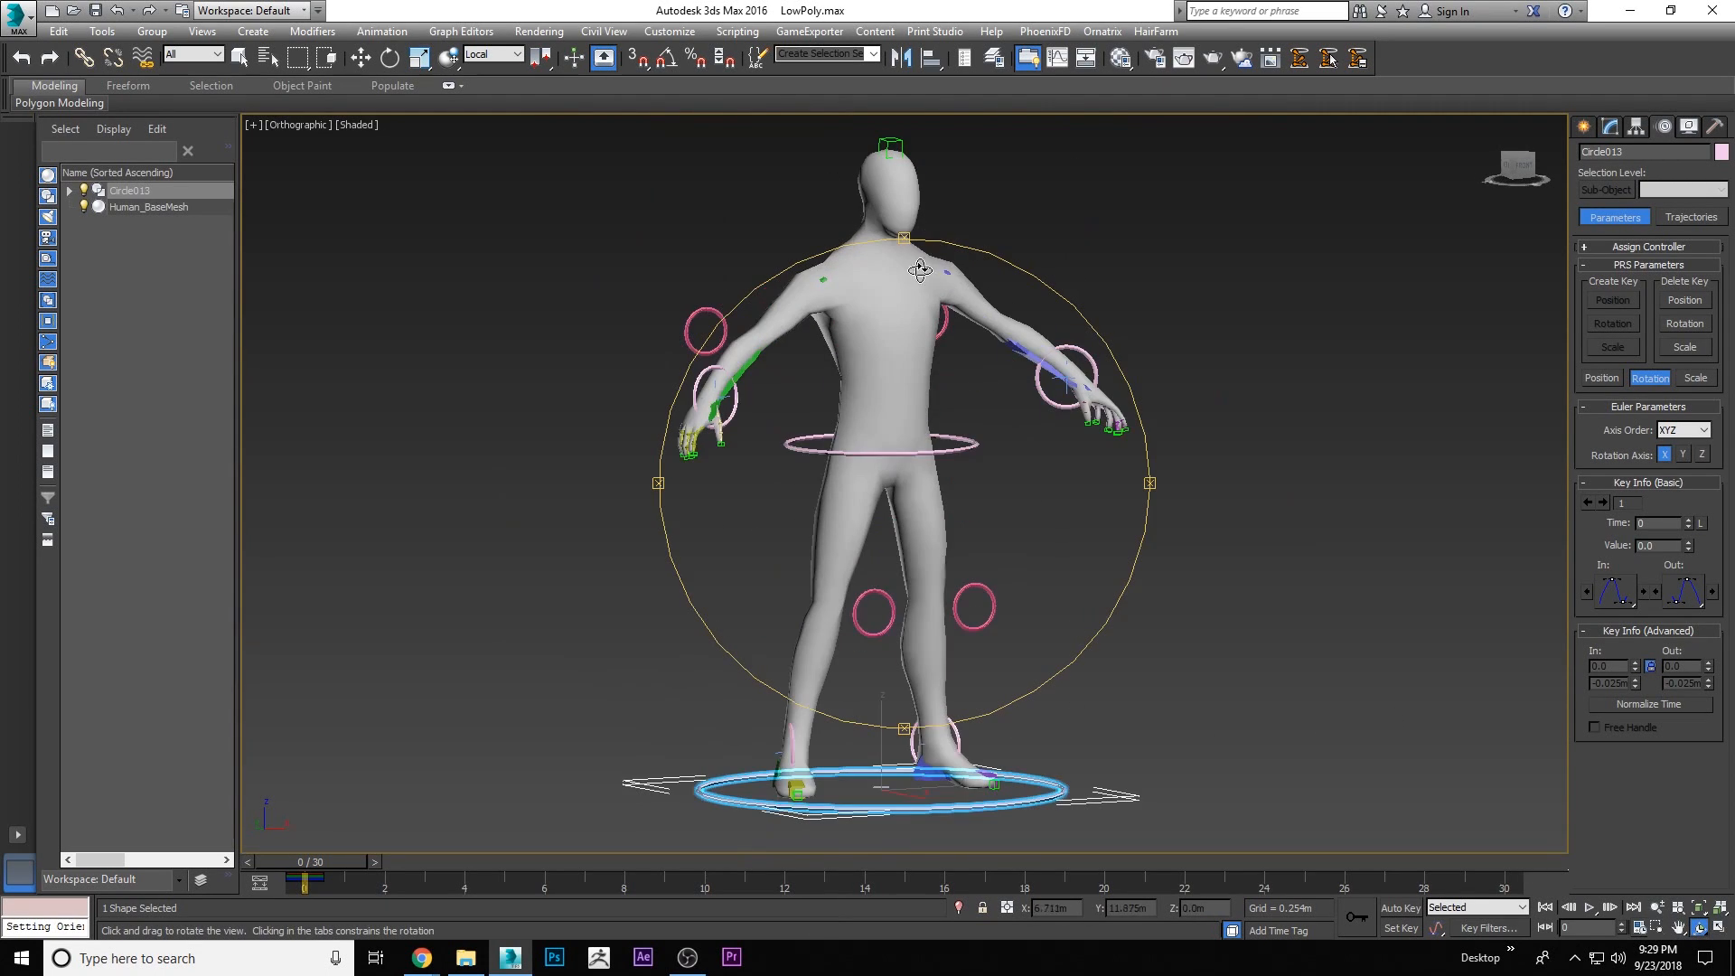
Go to frame 30 and turn on Auto Key to record a test pose
{"action": "key", "text": "r"}
{"action": "right_click", "coordinate": [1003, 249]}
{"action": "left_click", "coordinate": [1024, 265]}
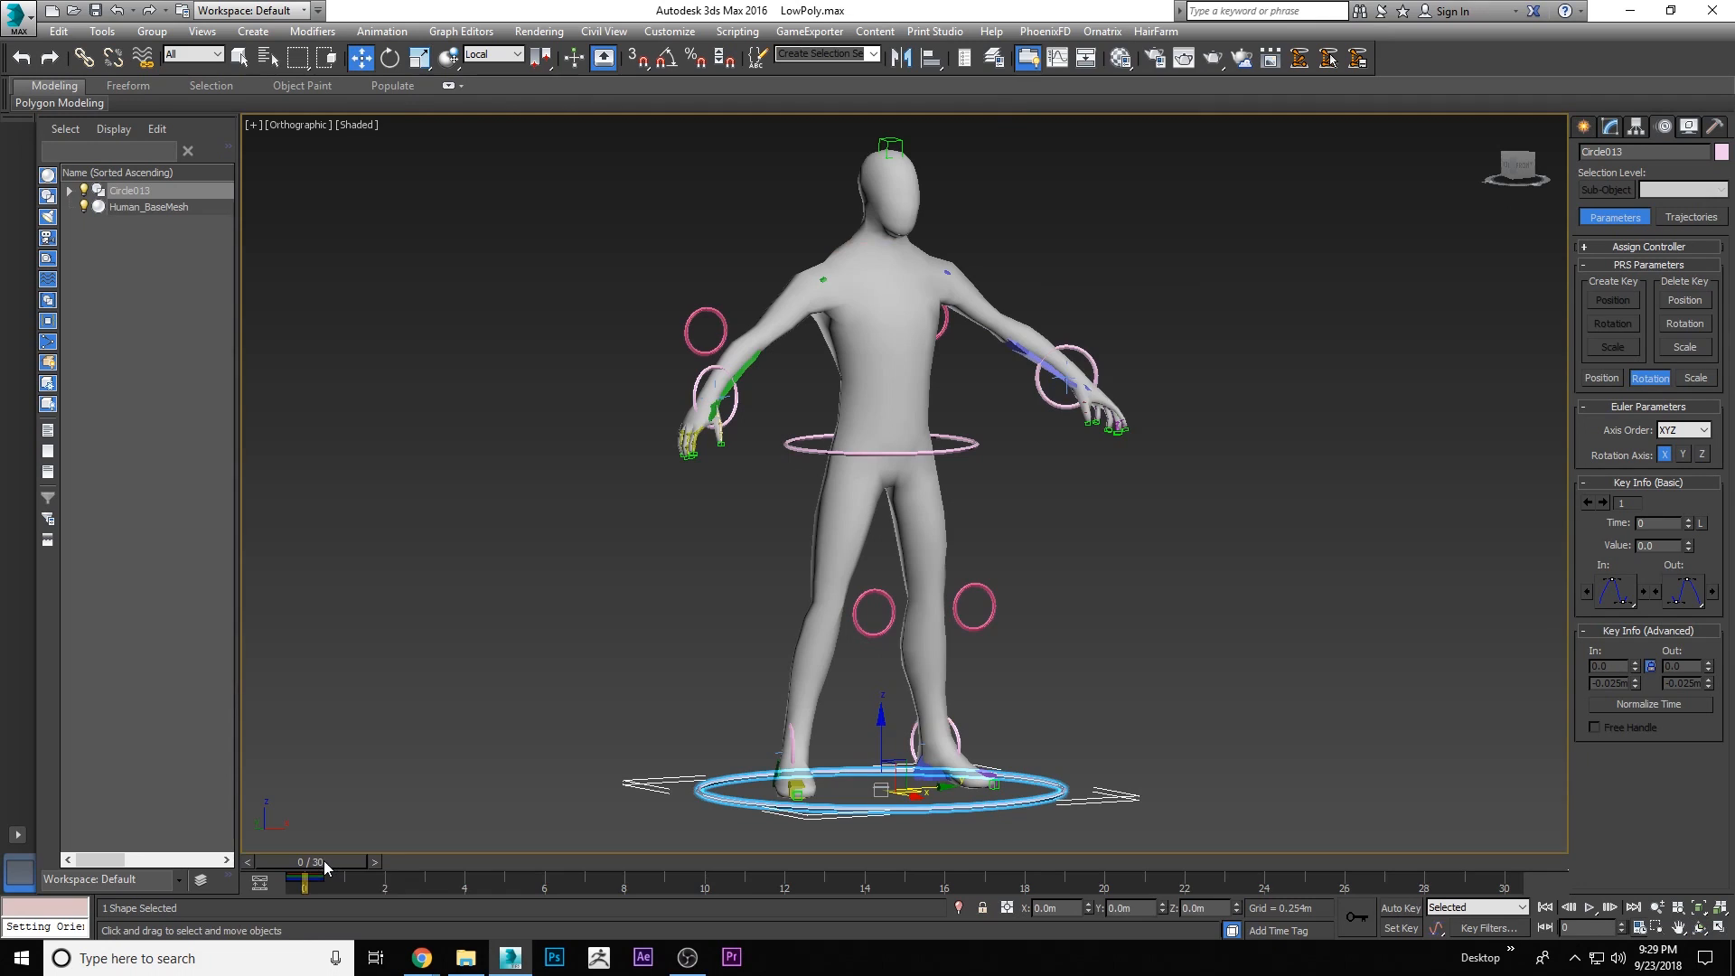
{"action": "key", "text": "/"}
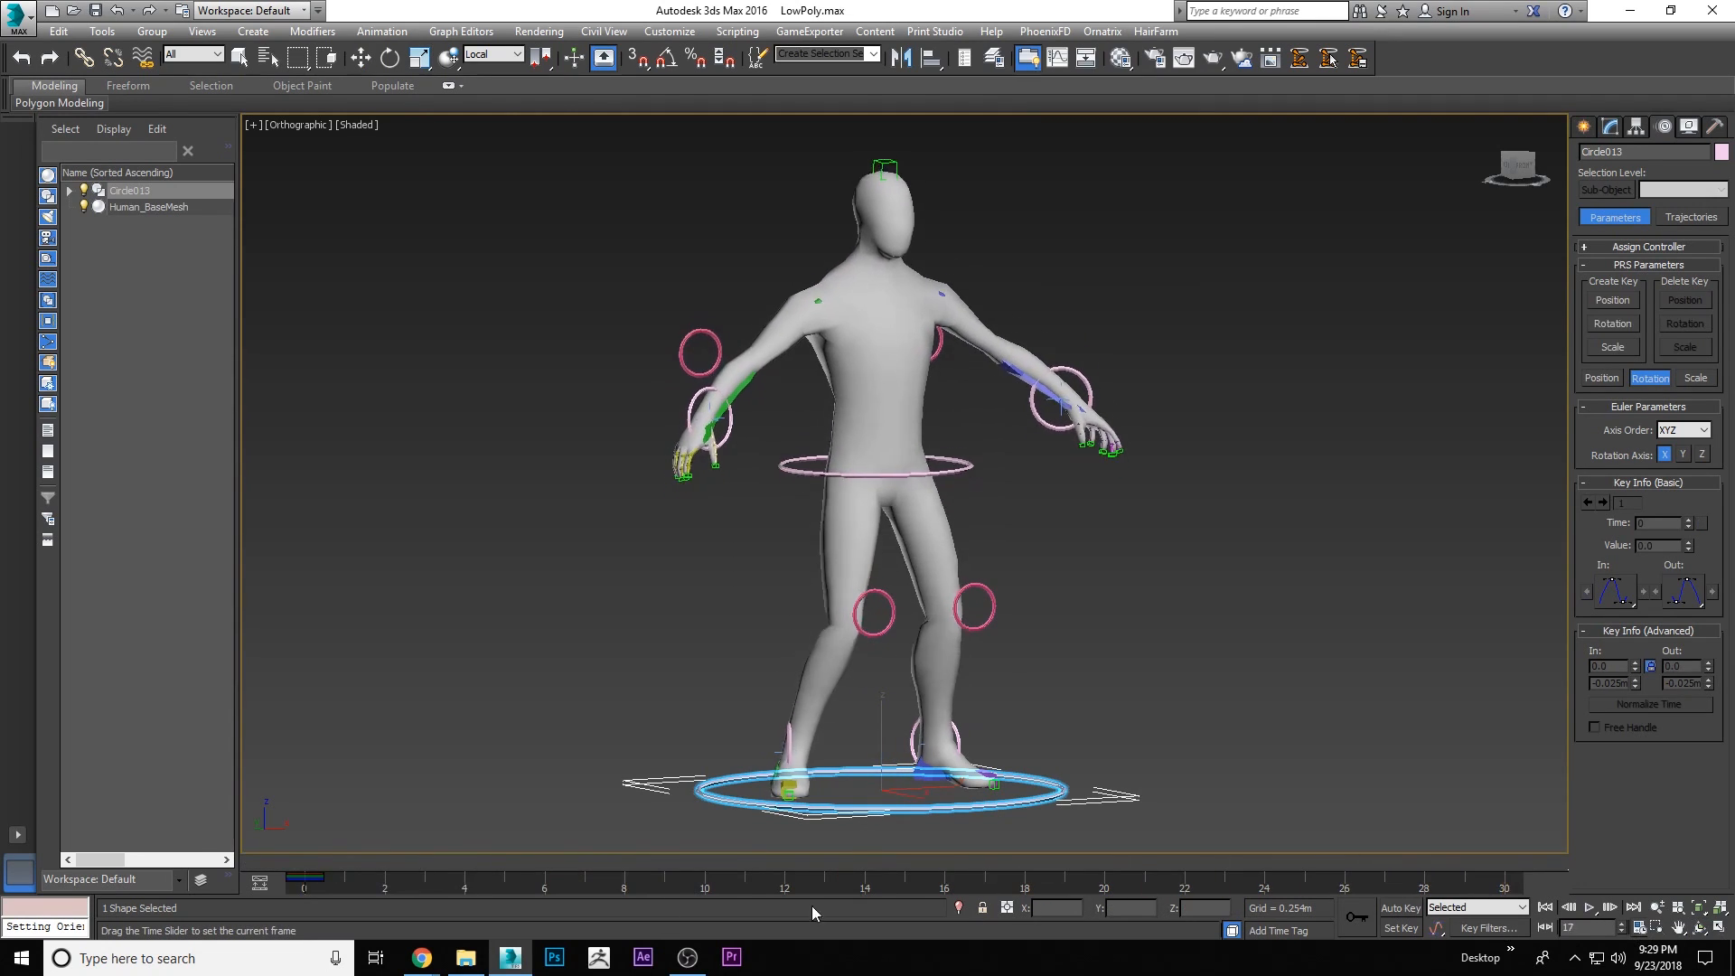
{"action": "key", "text": "/"}
{"action": "key", "text": "n"}
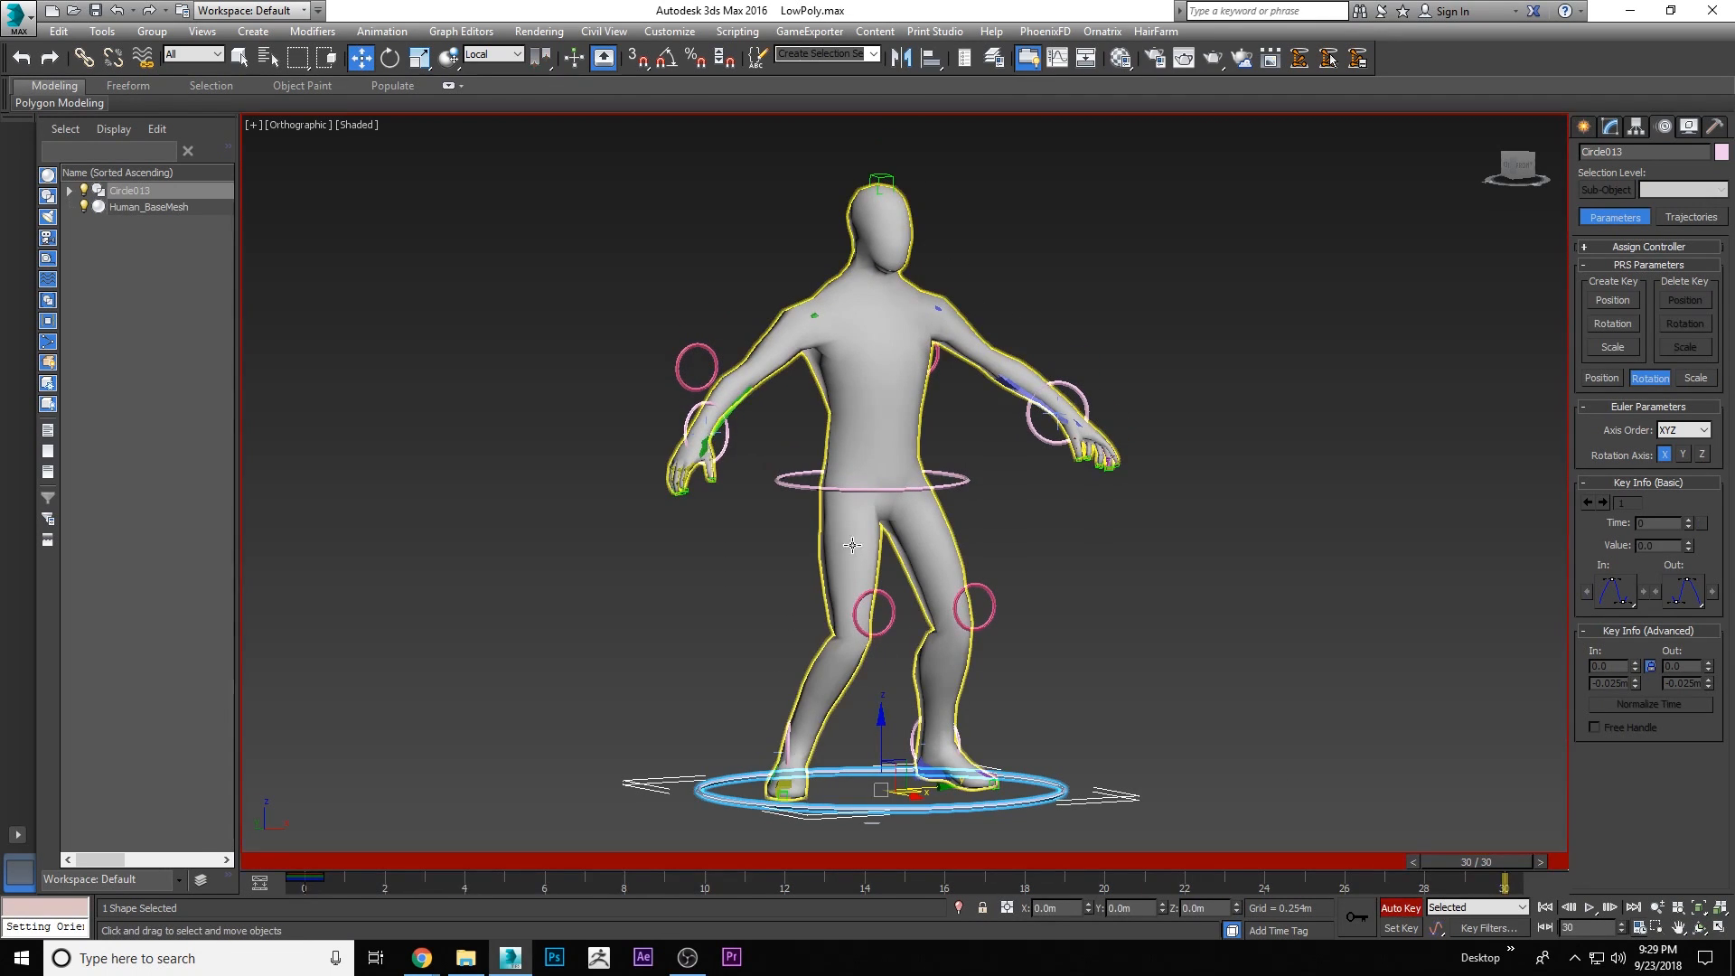
Bend the torso at frame 30 by rotating the Biped spine from the left view
{"action": "key", "text": "l"}
{"action": "left_click", "coordinate": [898, 701]}
{"action": "key", "text": "e"}
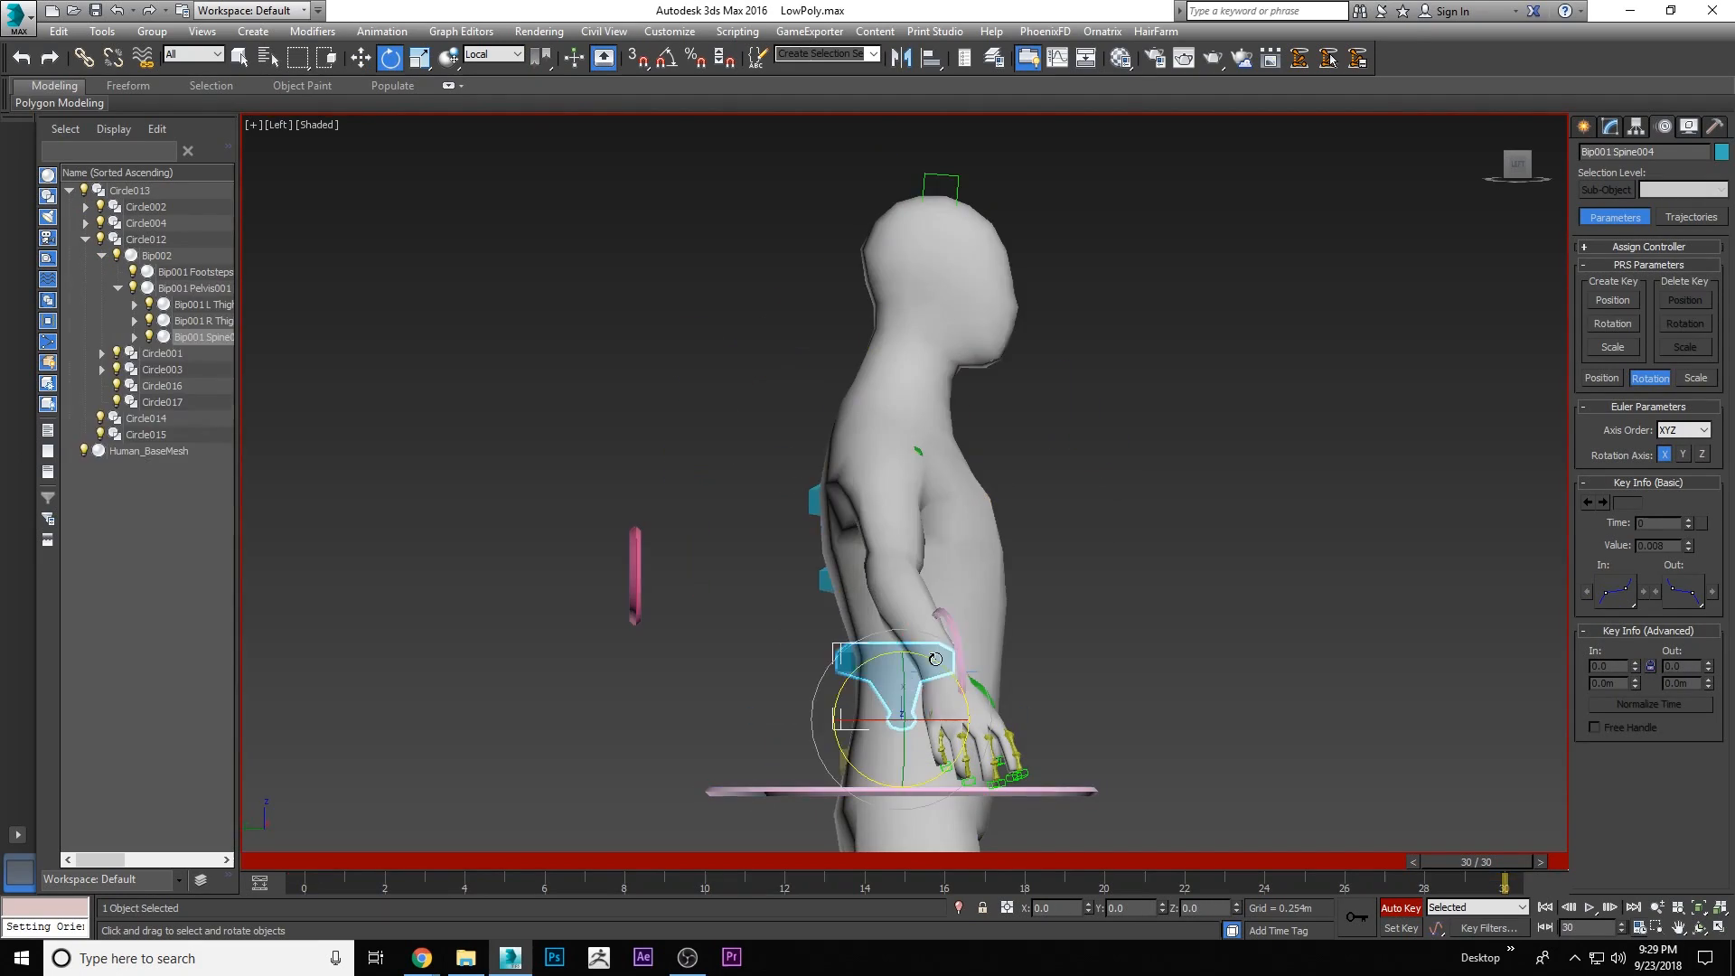
{"action": "left_click", "coordinate": [967, 506]}
{"action": "middle_click_drag", "start_coordinate": [868, 552], "coordinate": [967, 579], "text": "alt"}
{"action": "left_click", "coordinate": [748, 600]}
Pose the blue hand at frame 30 by moving and rotating its circle in the front and top views
{"action": "key", "text": "f"}
{"action": "left_click", "coordinate": [1383, 566]}
{"action": "key", "text": "w"}
{"action": "key", "text": "t"}
{"action": "key", "text": "e"}
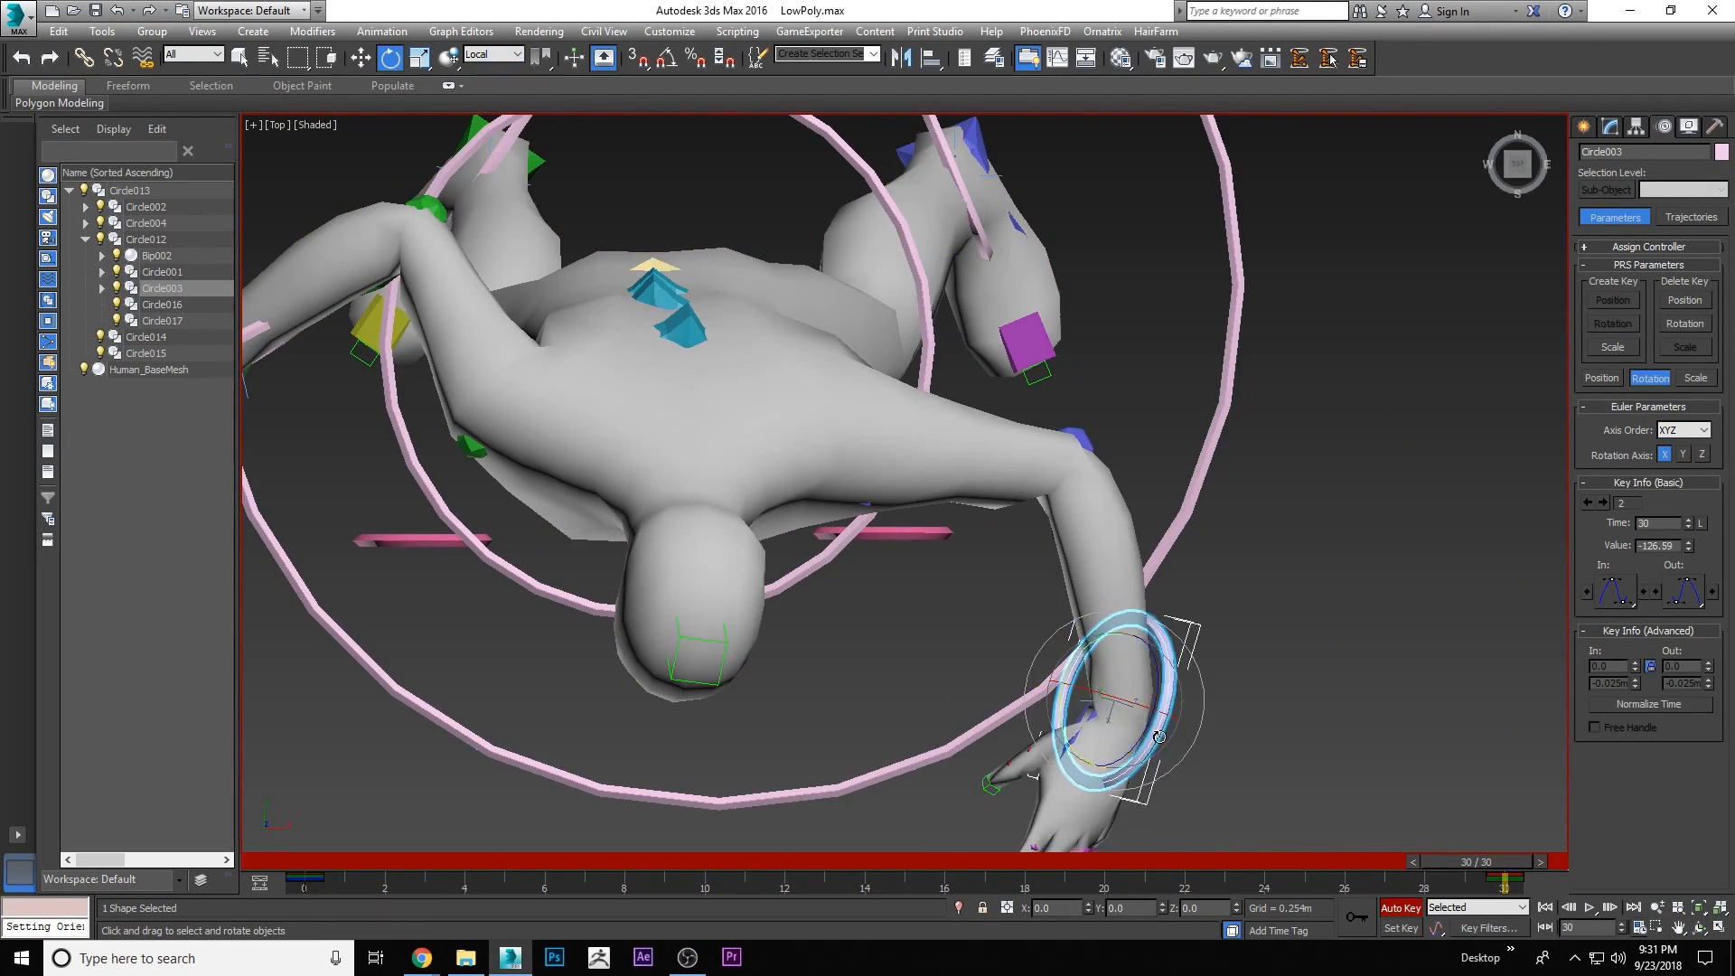
Create a physical camera from the perspective view, frame the whole character with it, and play the animation through to frame 30
{"action": "key", "text": "p"}
{"action": "key", "text": "ctrl+c"}
{"action": "middle_click_drag", "start_coordinate": [1184, 551], "coordinate": [1214, 659]}
{"action": "left_click_drag", "start_coordinate": [1474, 862], "coordinate": [308, 822]}
{"action": "left_click", "coordinate": [1702, 928]}
{"action": "left_click_drag", "start_coordinate": [1096, 547], "coordinate": [1067, 737]}
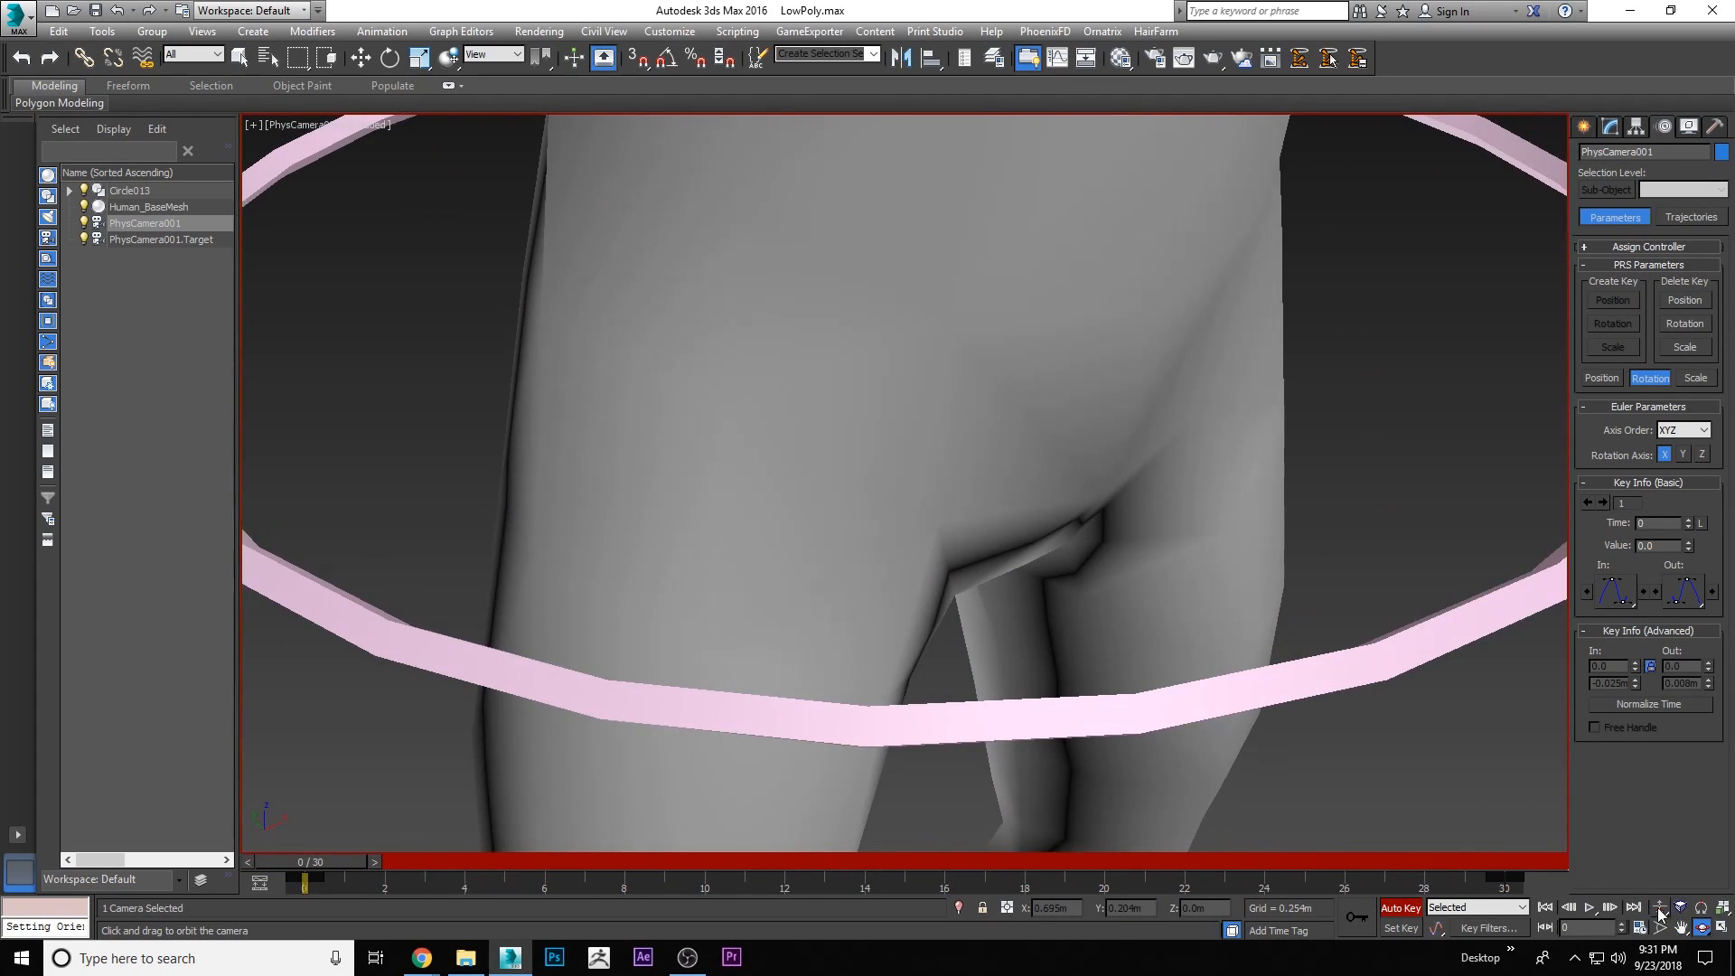
{"action": "left_click_drag", "start_coordinate": [979, 508], "coordinate": [483, 745]}
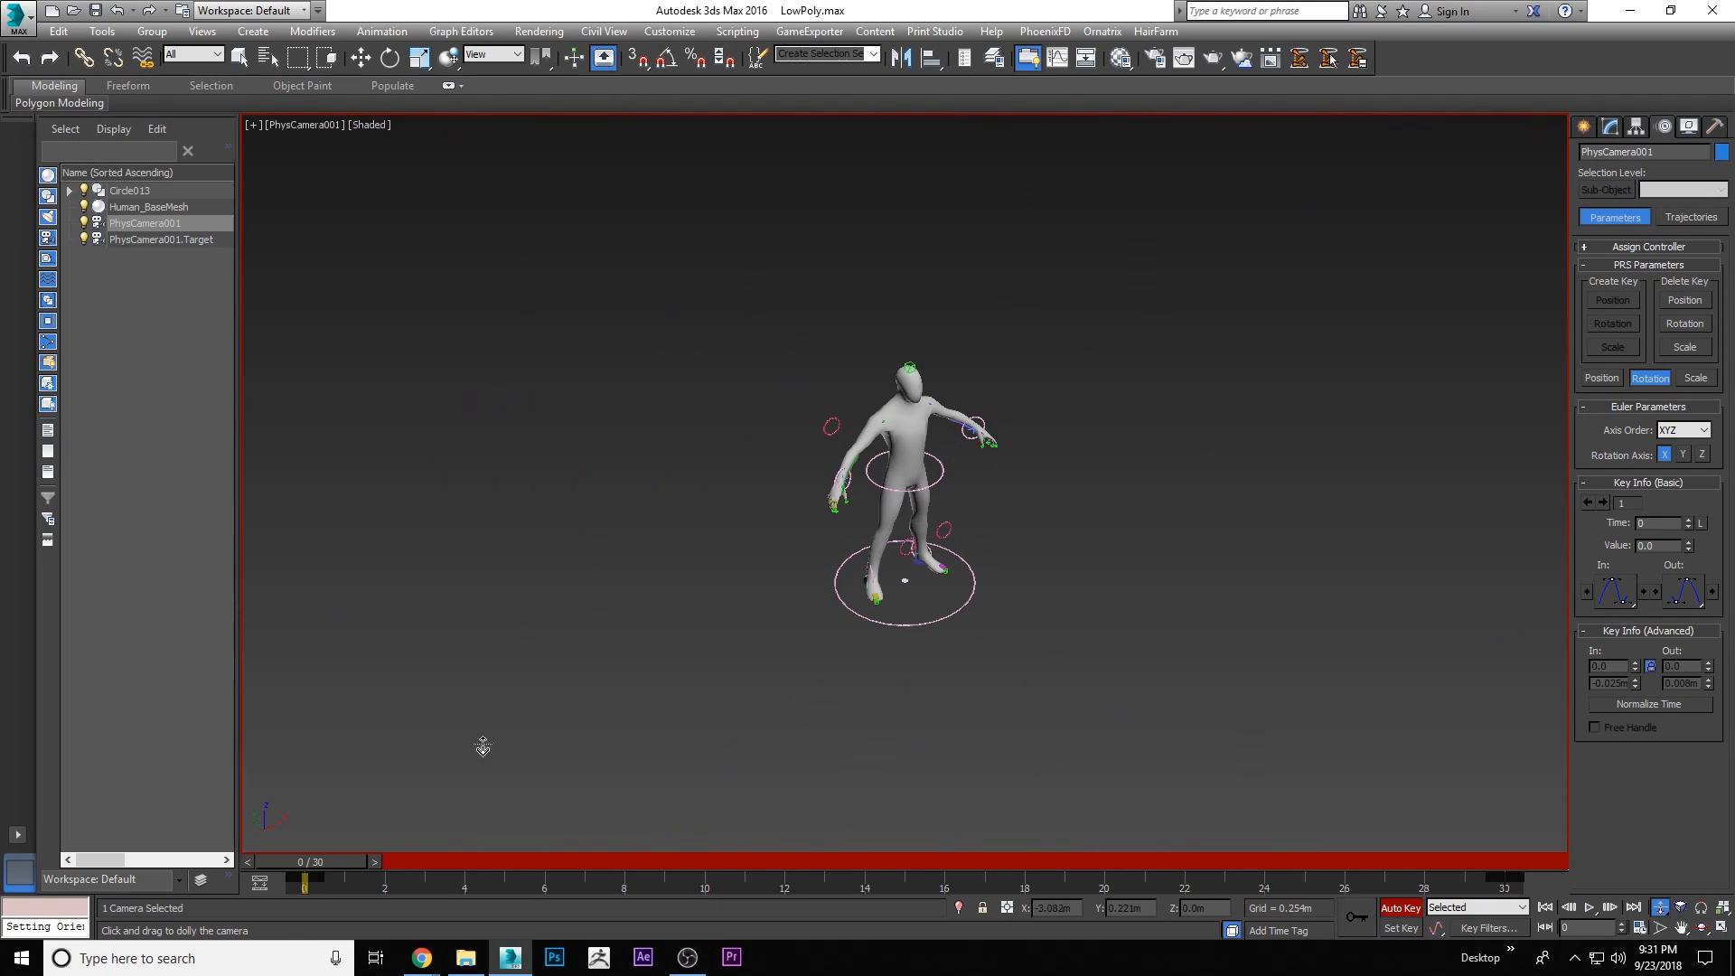
{"action": "left_click_drag", "start_coordinate": [314, 866], "coordinate": [1731, 791]}
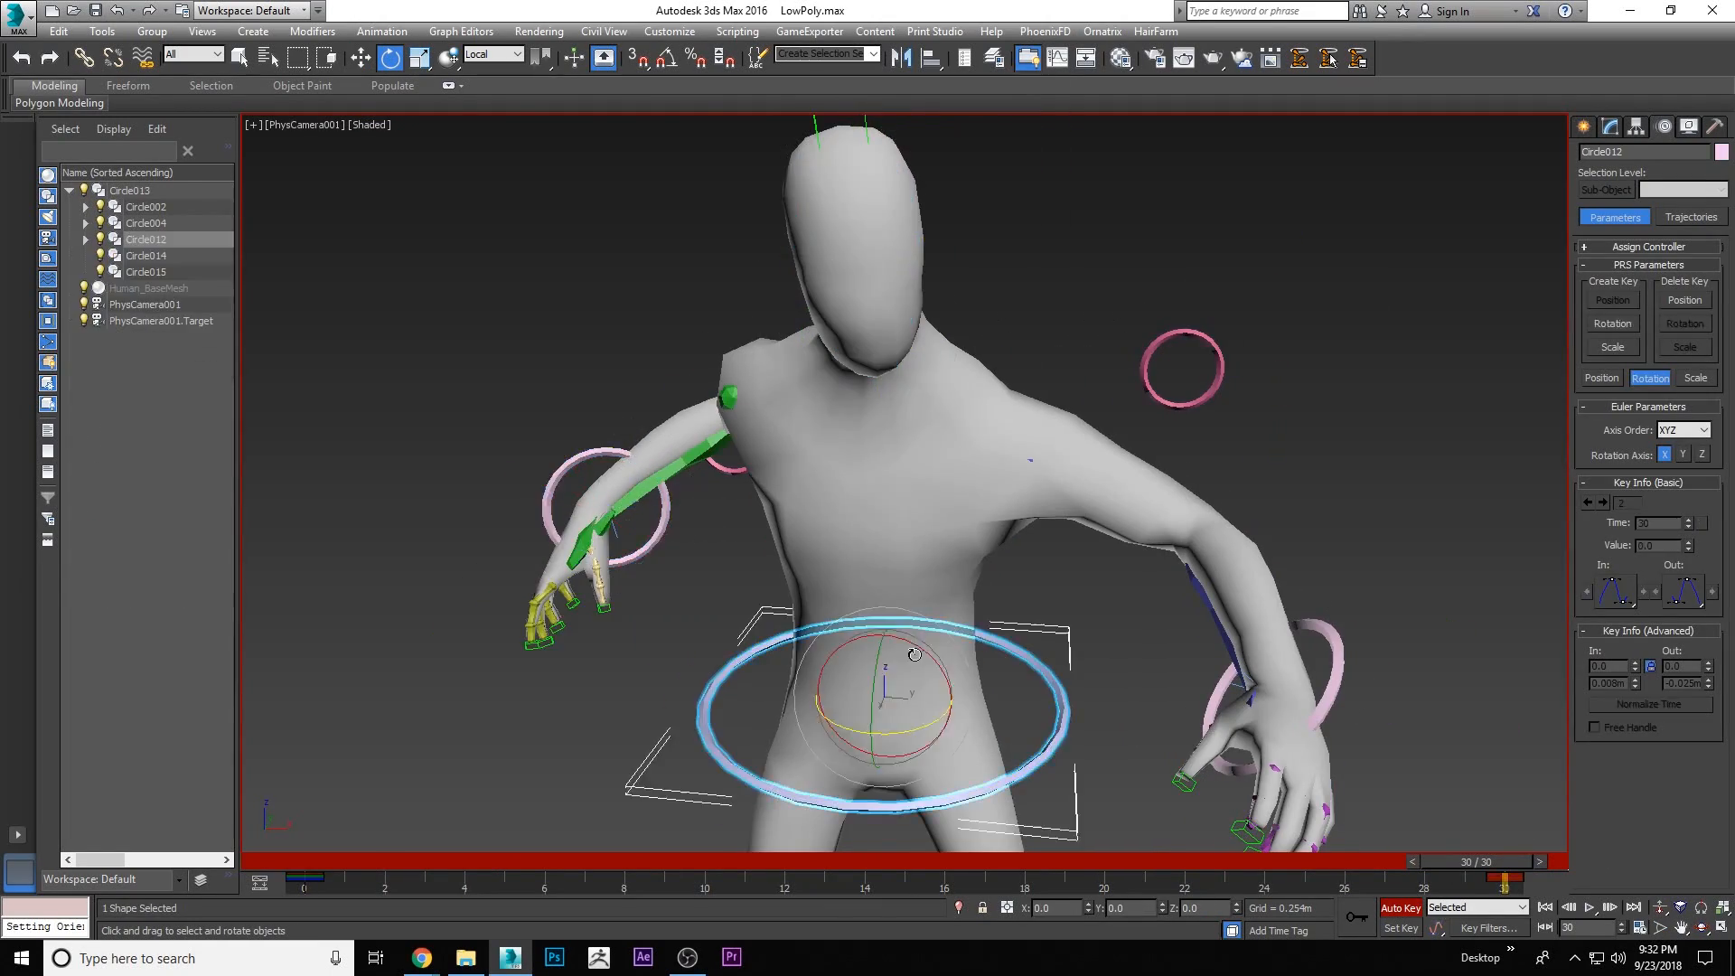
Refine the pose of both hands at frame 30 by adjusting the blue and green hand circles
{"action": "left_click", "coordinate": [1030, 460]}
{"action": "left_click", "coordinate": [360, 58]}
{"action": "left_click", "coordinate": [1216, 632]}
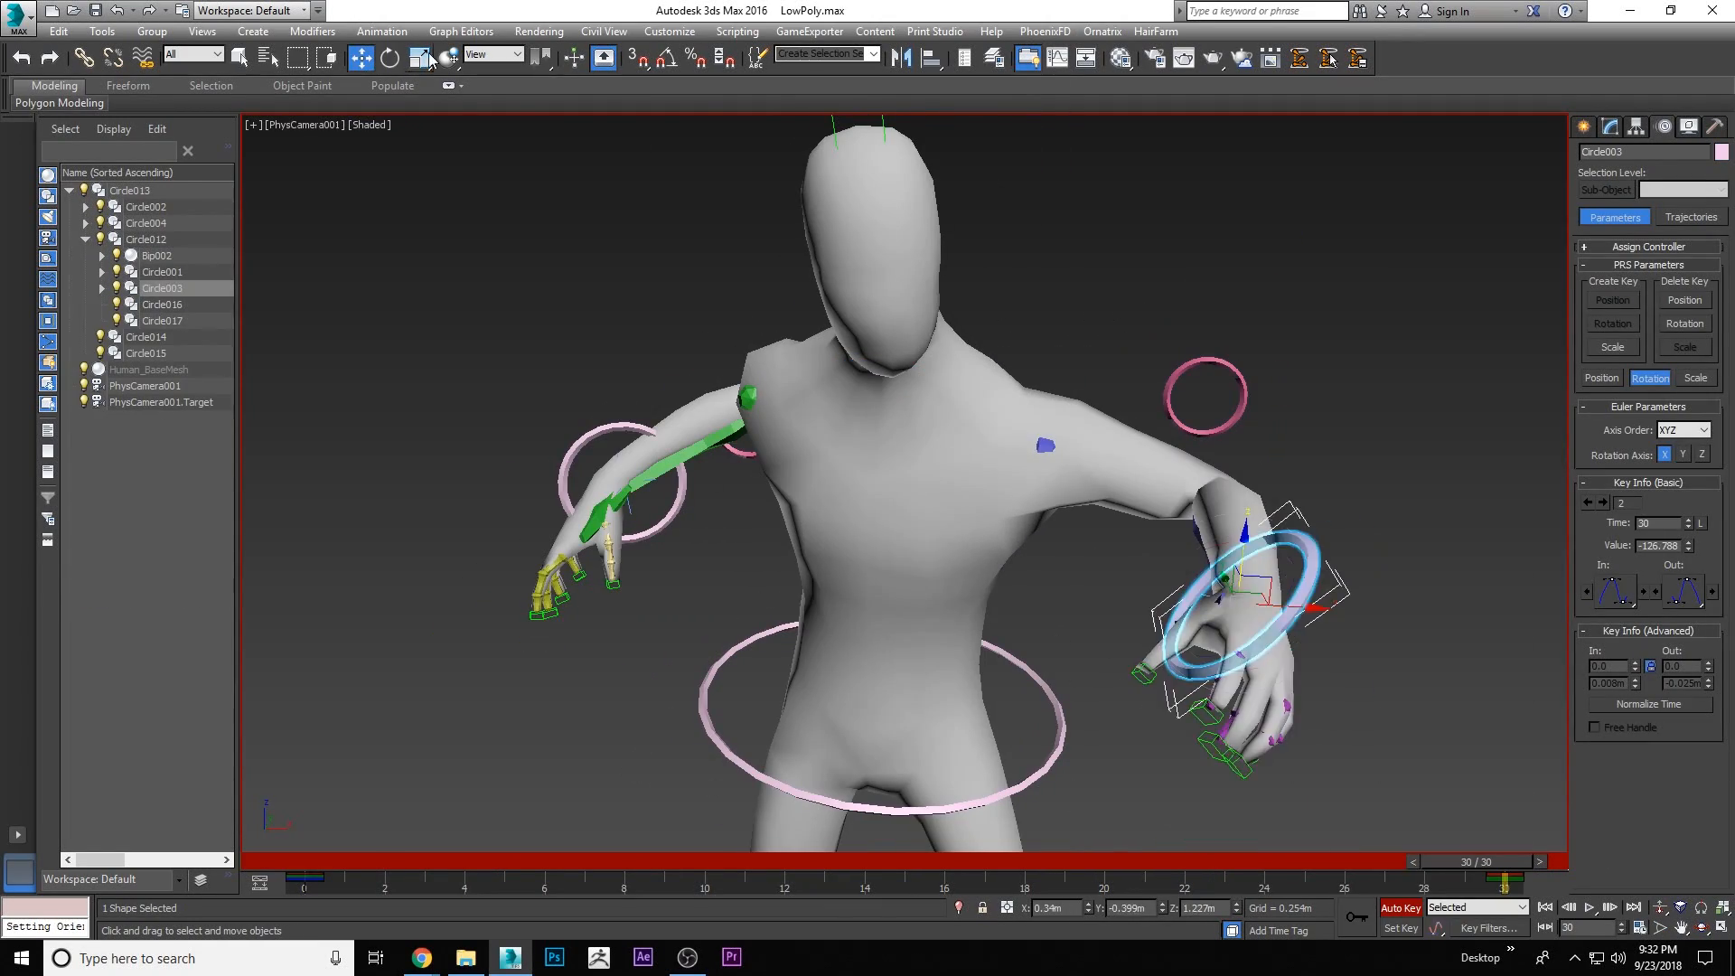
{"action": "left_click", "coordinate": [391, 58]}
{"action": "left_click", "coordinate": [666, 453]}
{"action": "left_click_drag", "start_coordinate": [1179, 857], "coordinate": [1585, 803]}
Dolly and pan the camera onto the upper body, and turn off Auto Key
{"action": "left_click", "coordinate": [1660, 907]}
{"action": "left_click_drag", "start_coordinate": [930, 455], "coordinate": [1046, 378]}
{"action": "middle_click_drag", "start_coordinate": [1047, 378], "coordinate": [1015, 453]}
{"action": "left_click_drag", "start_coordinate": [1476, 863], "coordinate": [1528, 859]}
{"action": "left_click", "coordinate": [1401, 908]}
Switch to the Move tool and review the hand poses by scrubbing the timeline near frame 30
{"action": "right_click", "coordinate": [1215, 746]}
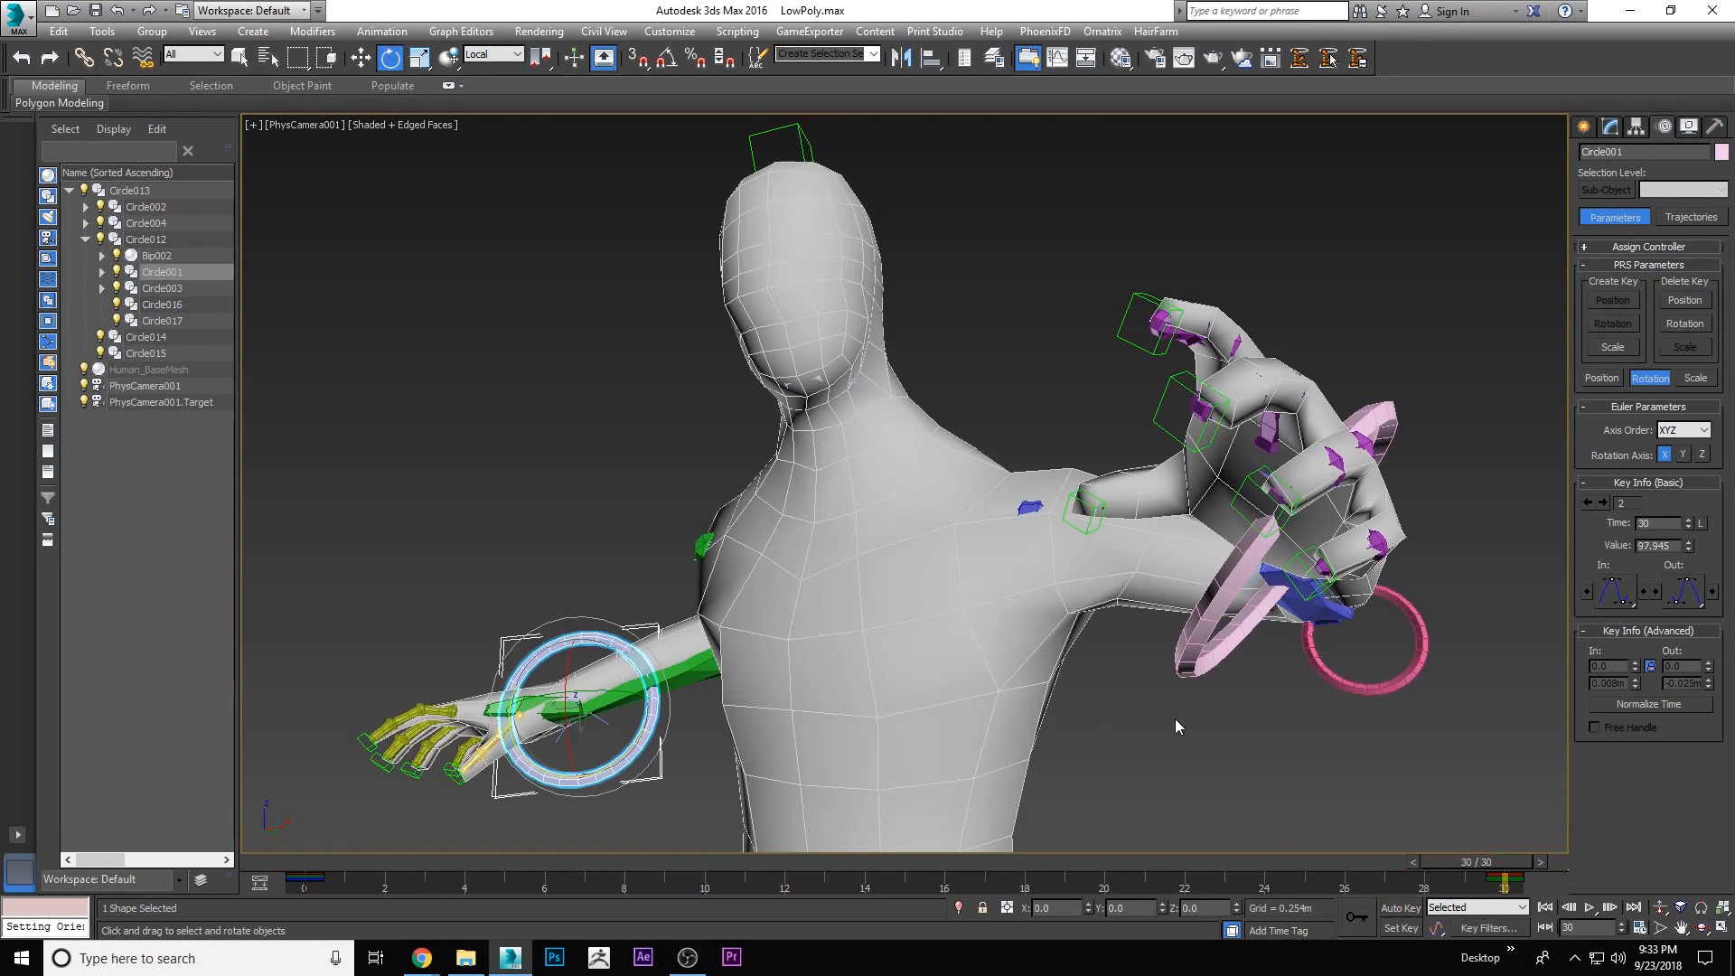
{"action": "right_click", "coordinate": [1175, 718]}
{"action": "right_click", "coordinate": [1152, 723]}
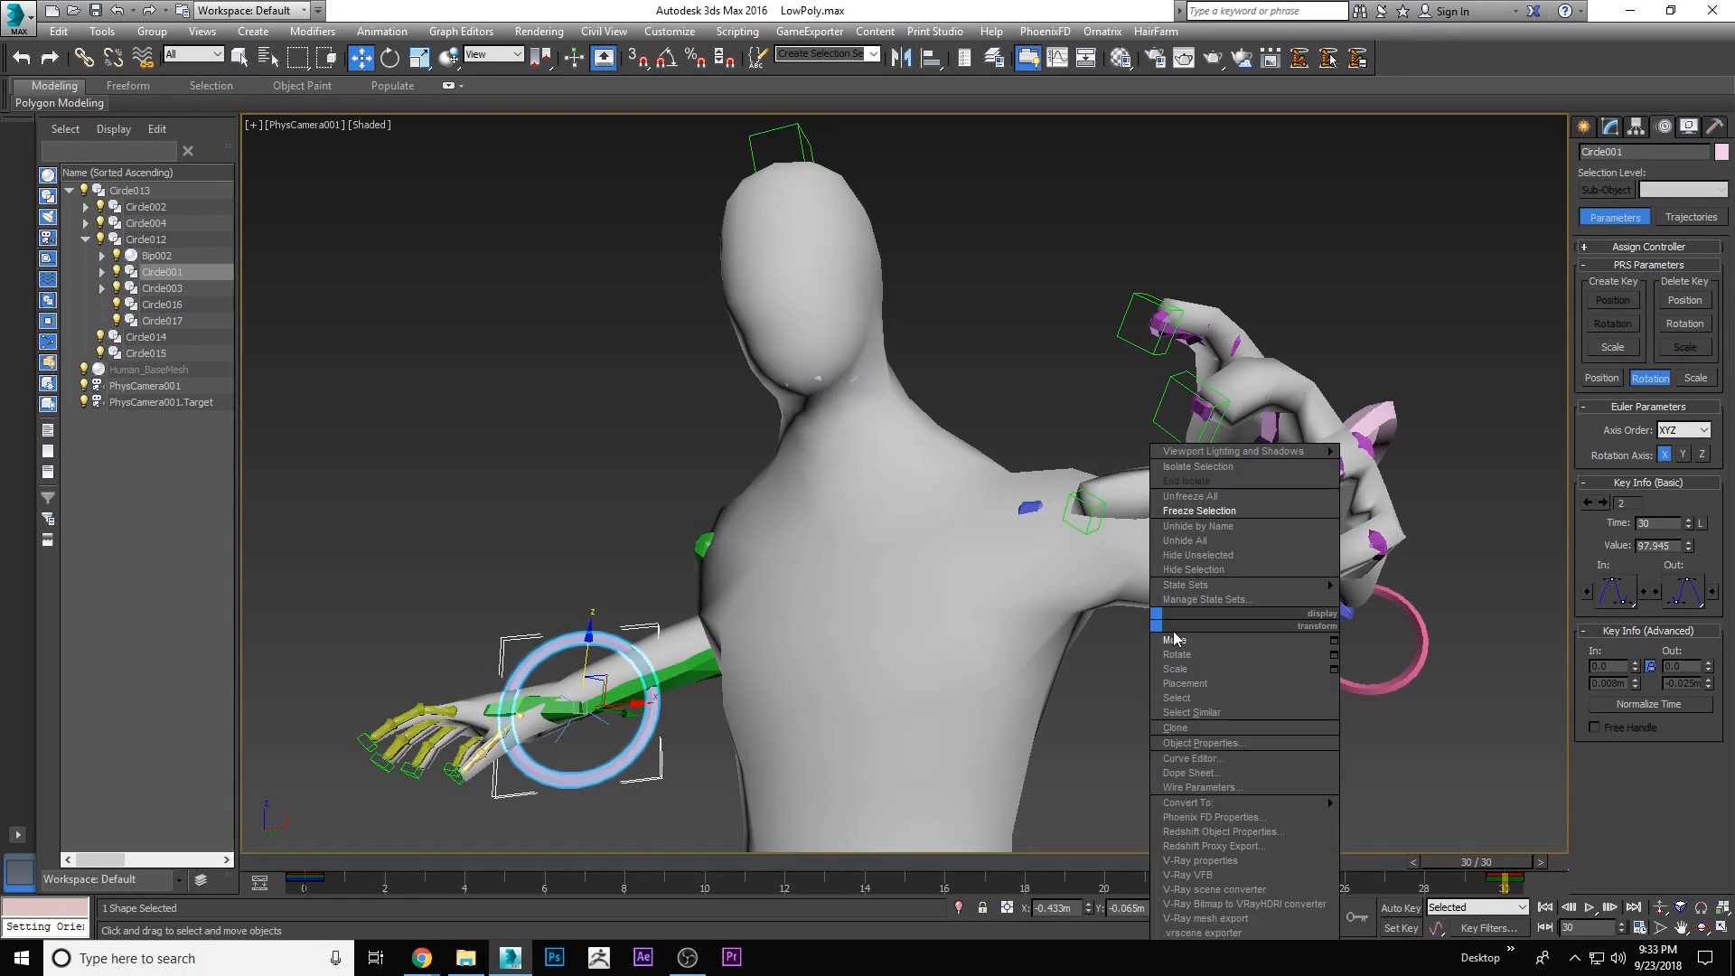
{"action": "left_click", "coordinate": [1189, 640]}
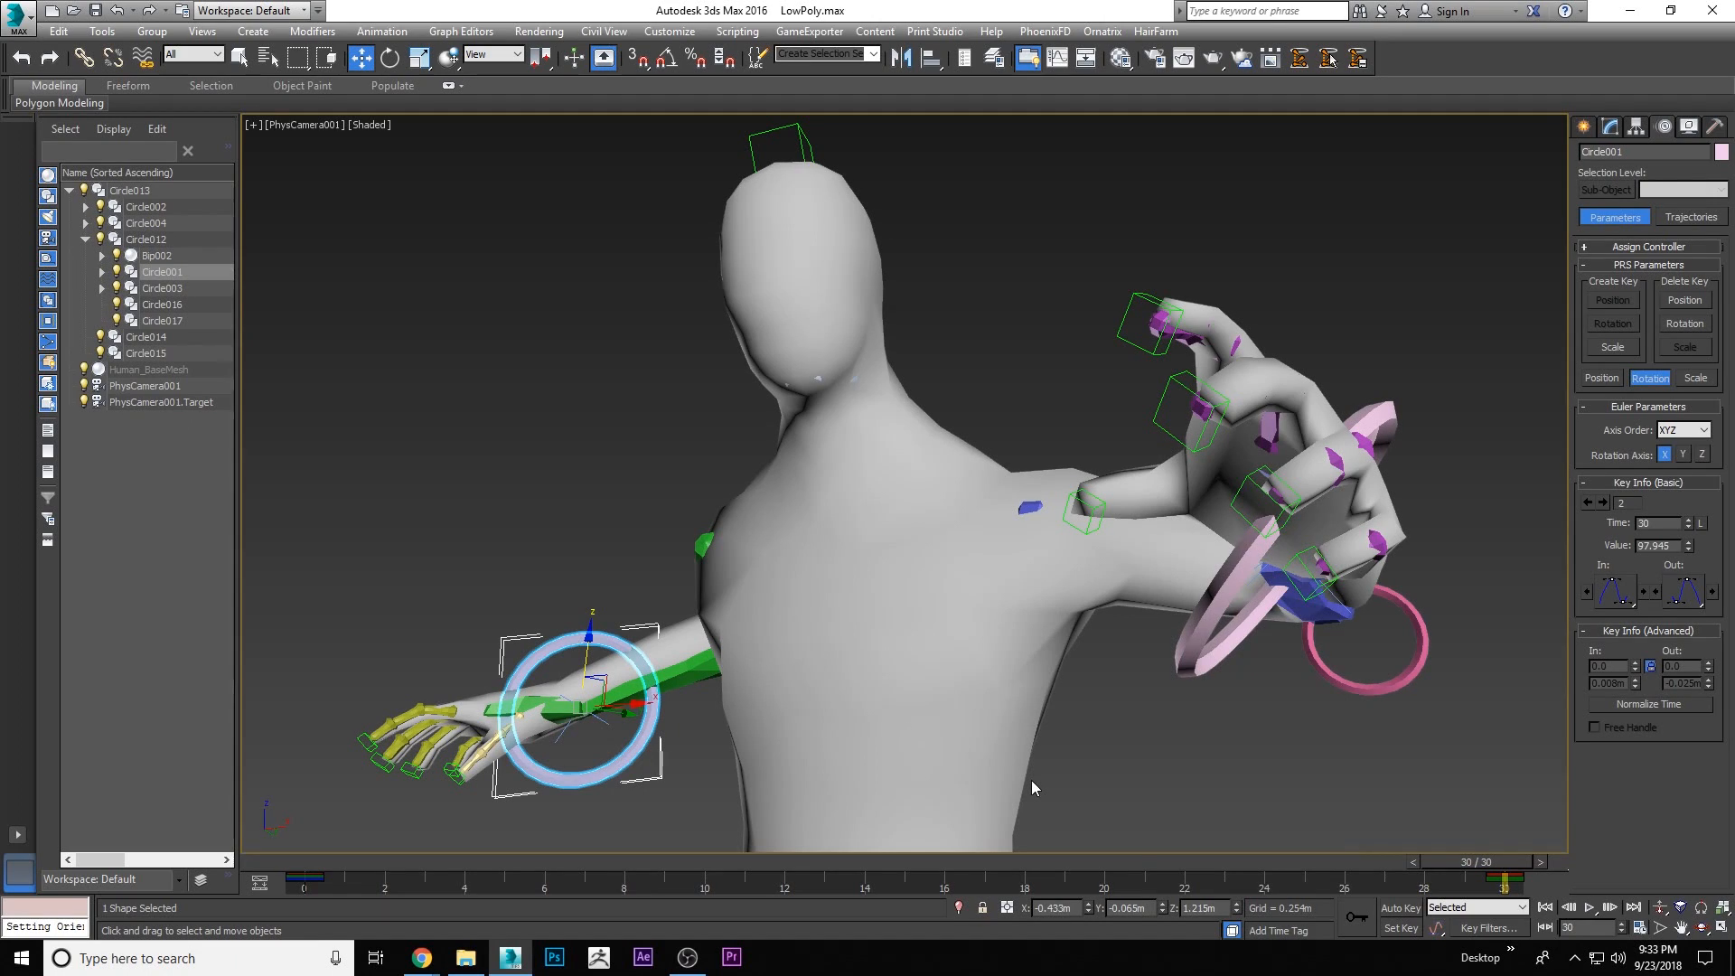
{"action": "left_click_drag", "start_coordinate": [1262, 865], "coordinate": [1395, 694]}
{"action": "left_click_drag", "start_coordinate": [1485, 864], "coordinate": [1488, 685]}
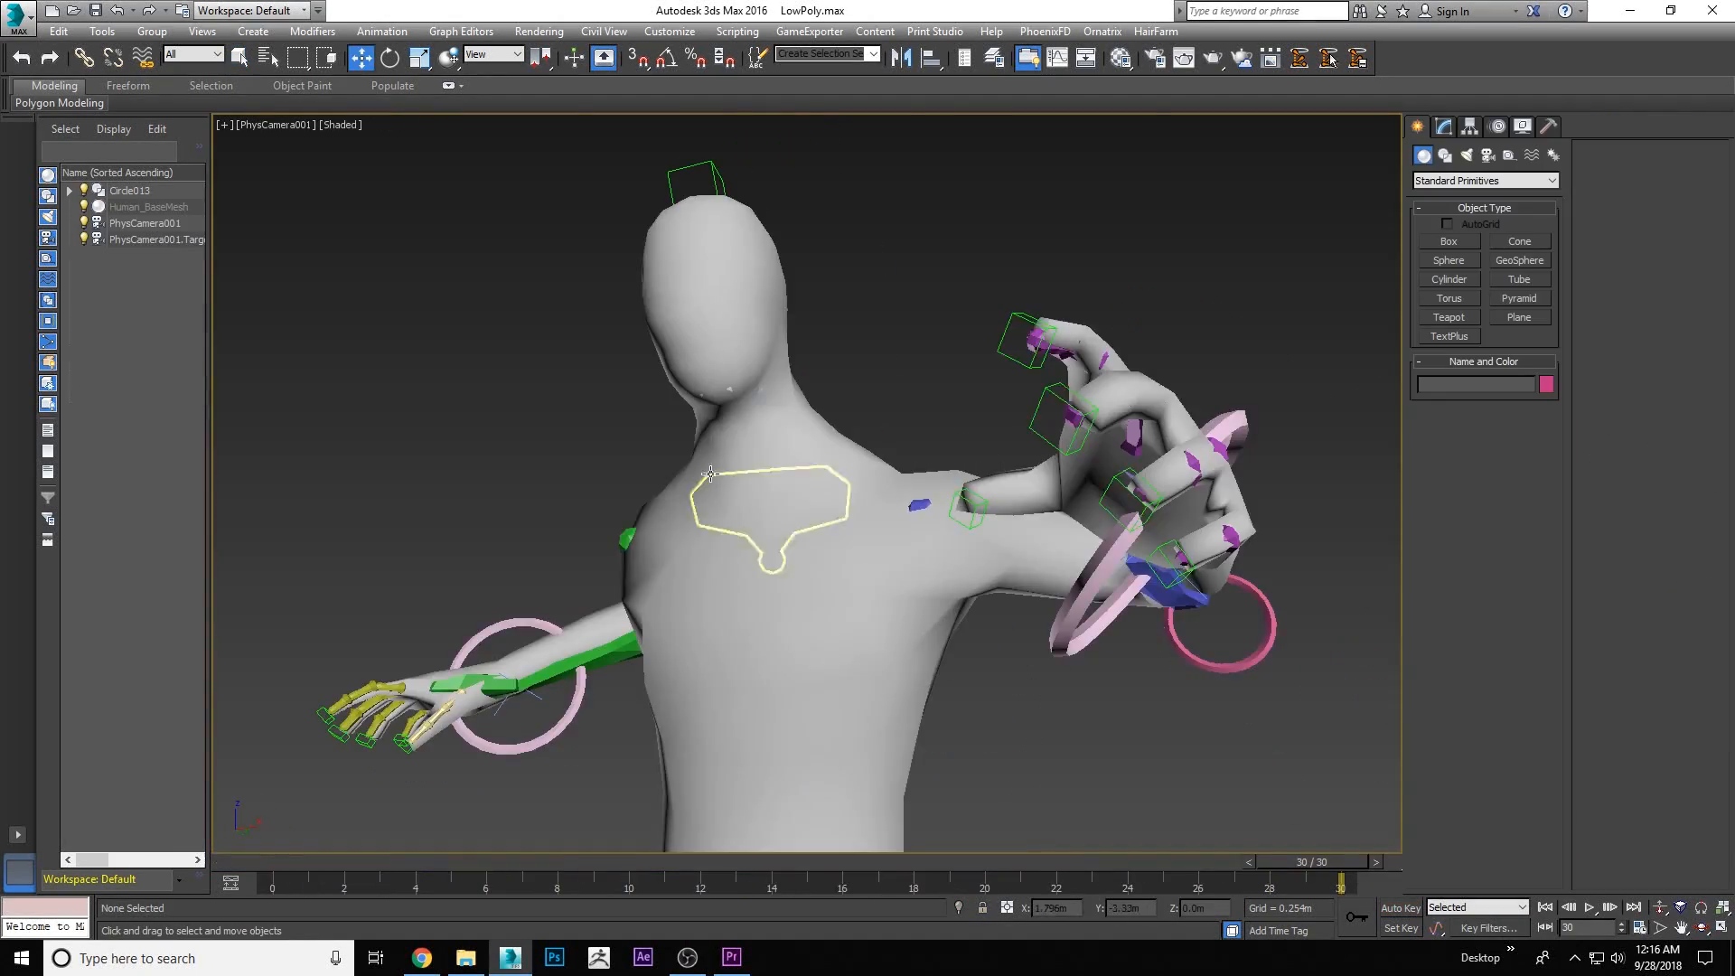
With Auto Key on, dolly the camera back, lower the hip circle and rotate the blue hand's circle at frame 30
{"action": "left_click", "coordinate": [1401, 908]}
{"action": "left_click", "coordinate": [1660, 908]}
{"action": "left_click_drag", "start_coordinate": [910, 434], "coordinate": [960, 491]}
{"action": "left_click_drag", "start_coordinate": [797, 470], "coordinate": [797, 528]}
{"action": "left_click", "coordinate": [947, 442]}
{"action": "left_click_drag", "start_coordinate": [1312, 862], "coordinate": [1348, 800]}
{"action": "key", "text": "e"}
{"action": "key", "text": "n"}
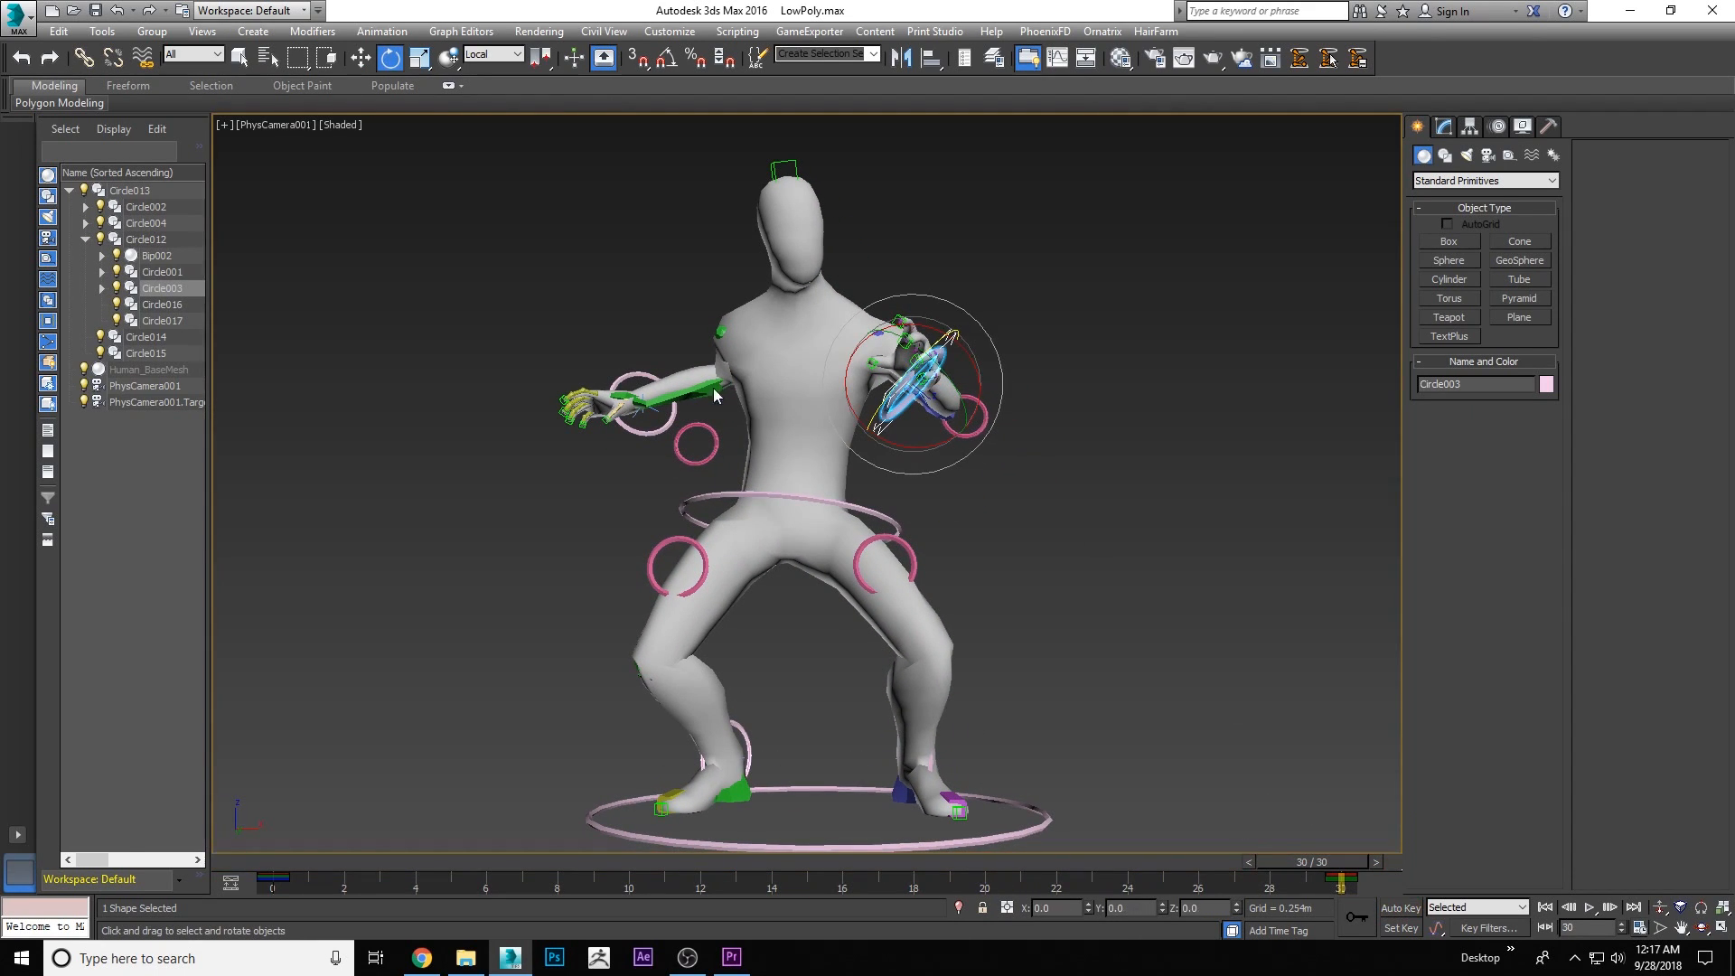
Reposition both elbow swivel circles at frame 30 with Auto Key on, and turn recording off
{"action": "mouse_move", "coordinate": [60, 103]}
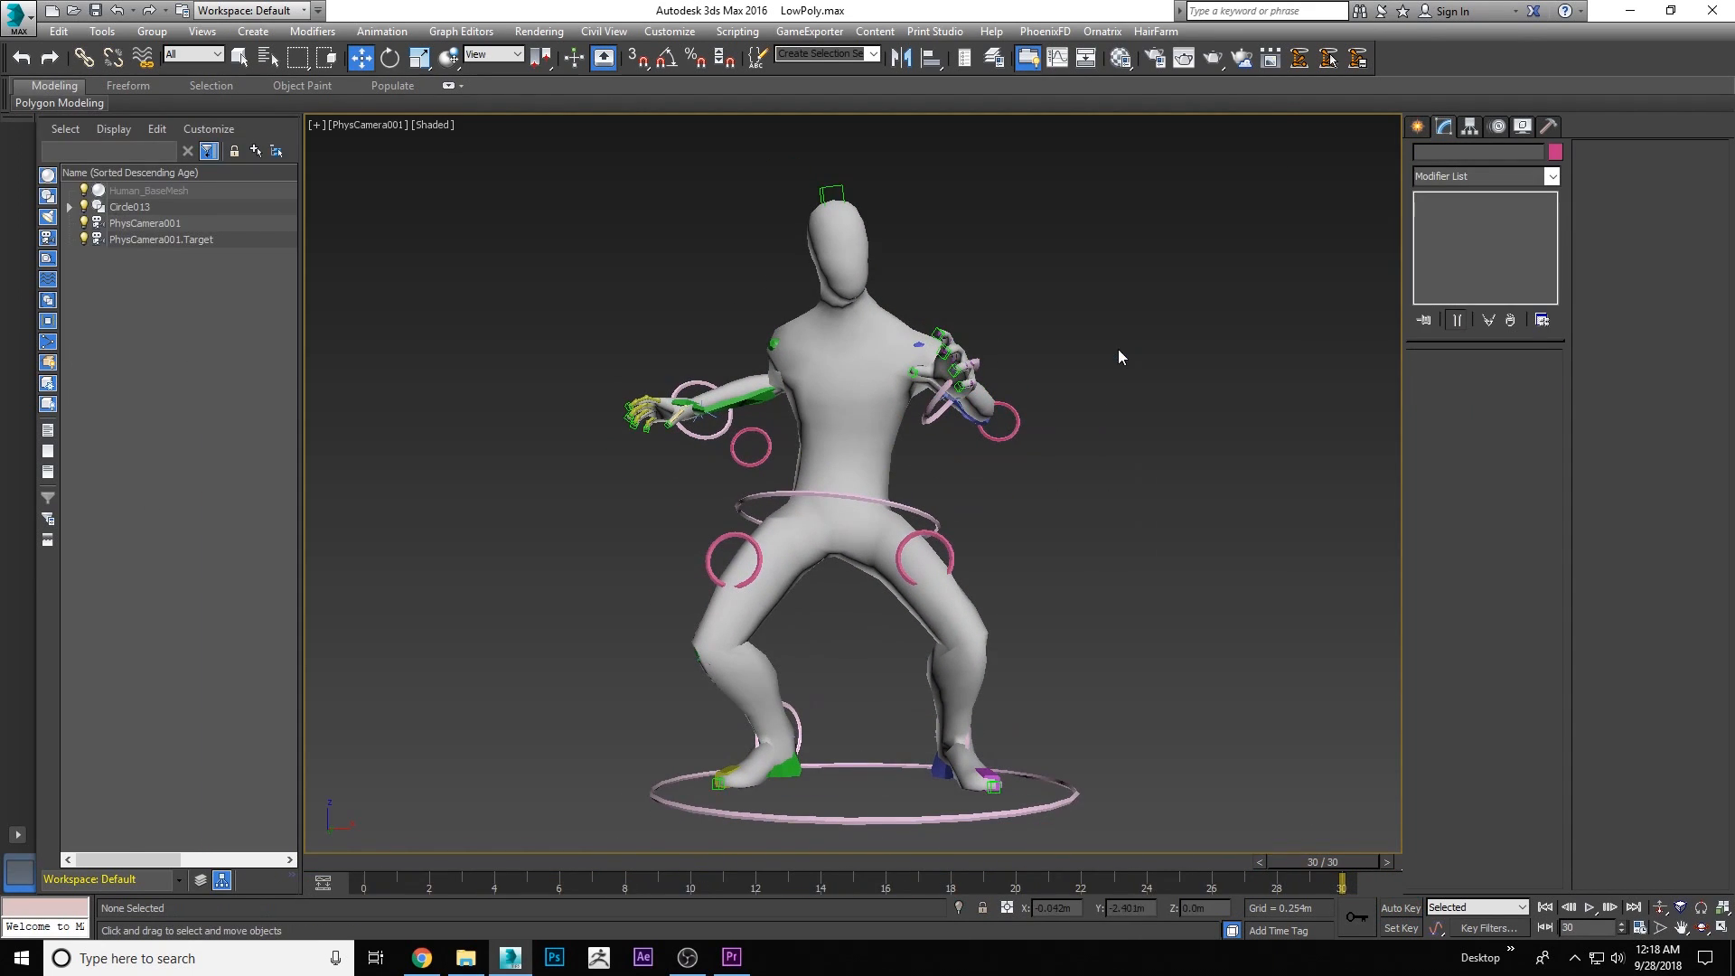
{"action": "mouse_move", "coordinate": [1022, 402]}
{"action": "left_mouse_down"}
{"action": "mouse_move", "coordinate": [981, 452]}
{"action": "mouse_move", "coordinate": [1010, 425]}
{"action": "left_mouse_up"}
{"action": "left_click_drag", "start_coordinate": [768, 450], "coordinate": [734, 424]}
{"action": "left_click_drag", "start_coordinate": [1323, 862], "coordinate": [1405, 774]}
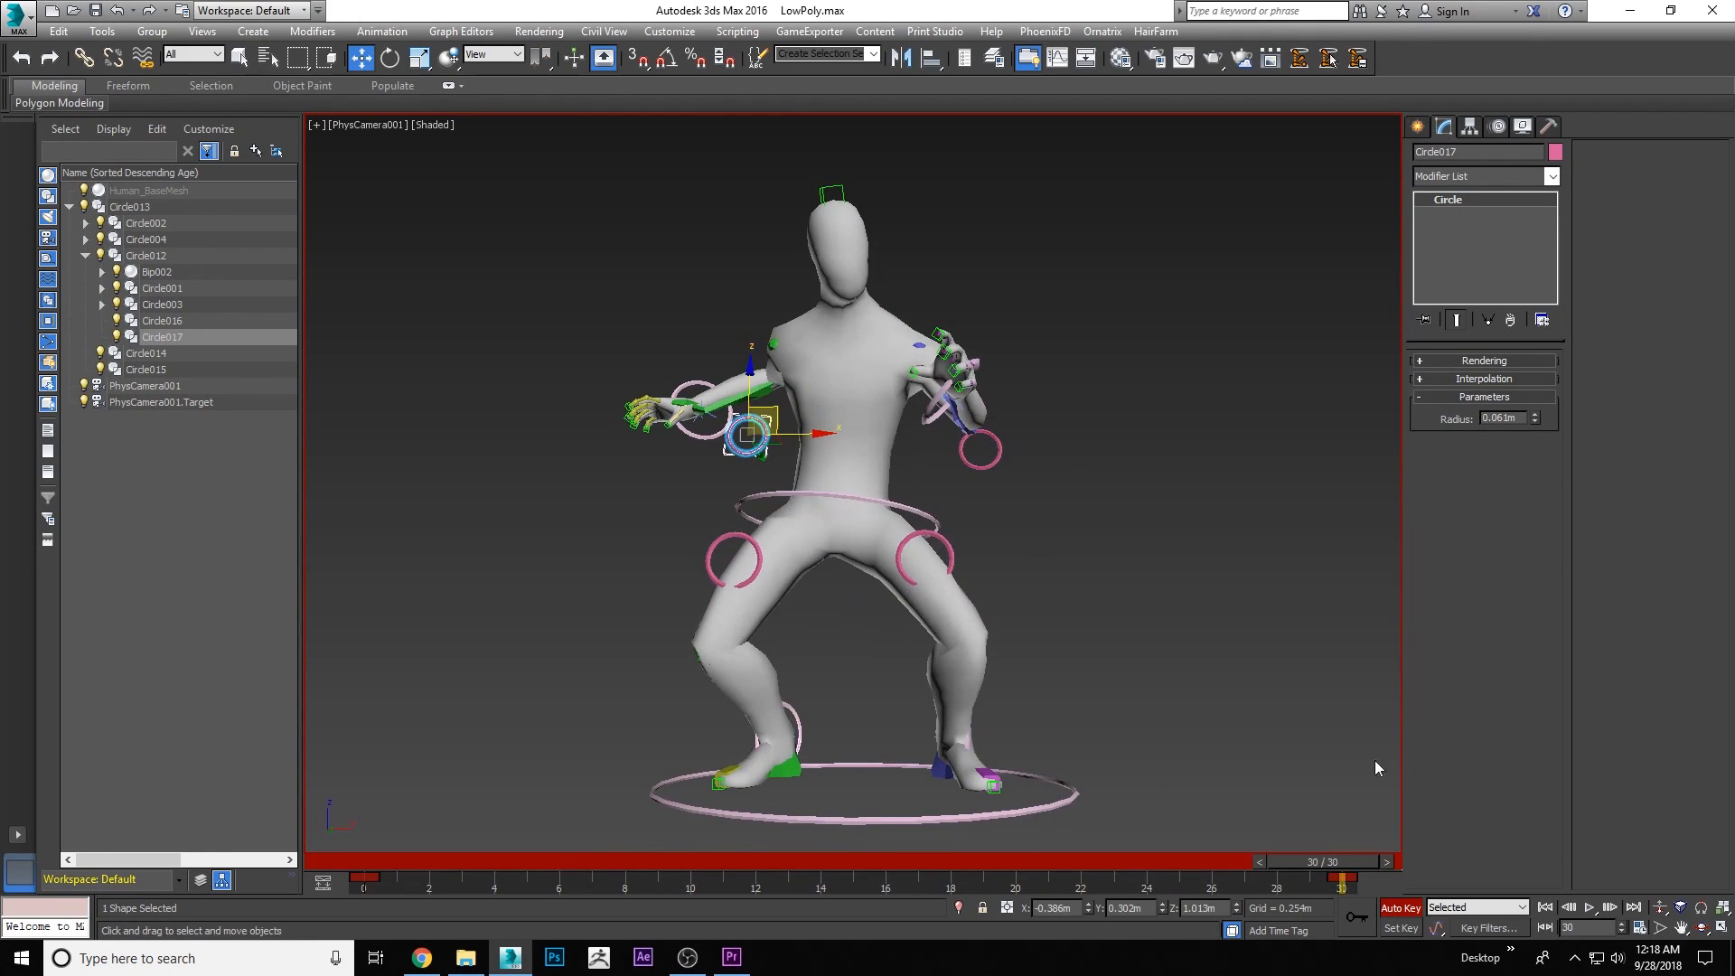
{"action": "right_click", "coordinate": [1114, 417]}
{"action": "left_click", "coordinate": [1126, 433]}
{"action": "key", "text": "n"}
Select the hip circle with the Move tool and switch from the camera to the front view
{"action": "right_click", "coordinate": [1011, 503]}
{"action": "left_click", "coordinate": [1038, 520]}
{"action": "left_click", "coordinate": [877, 500]}
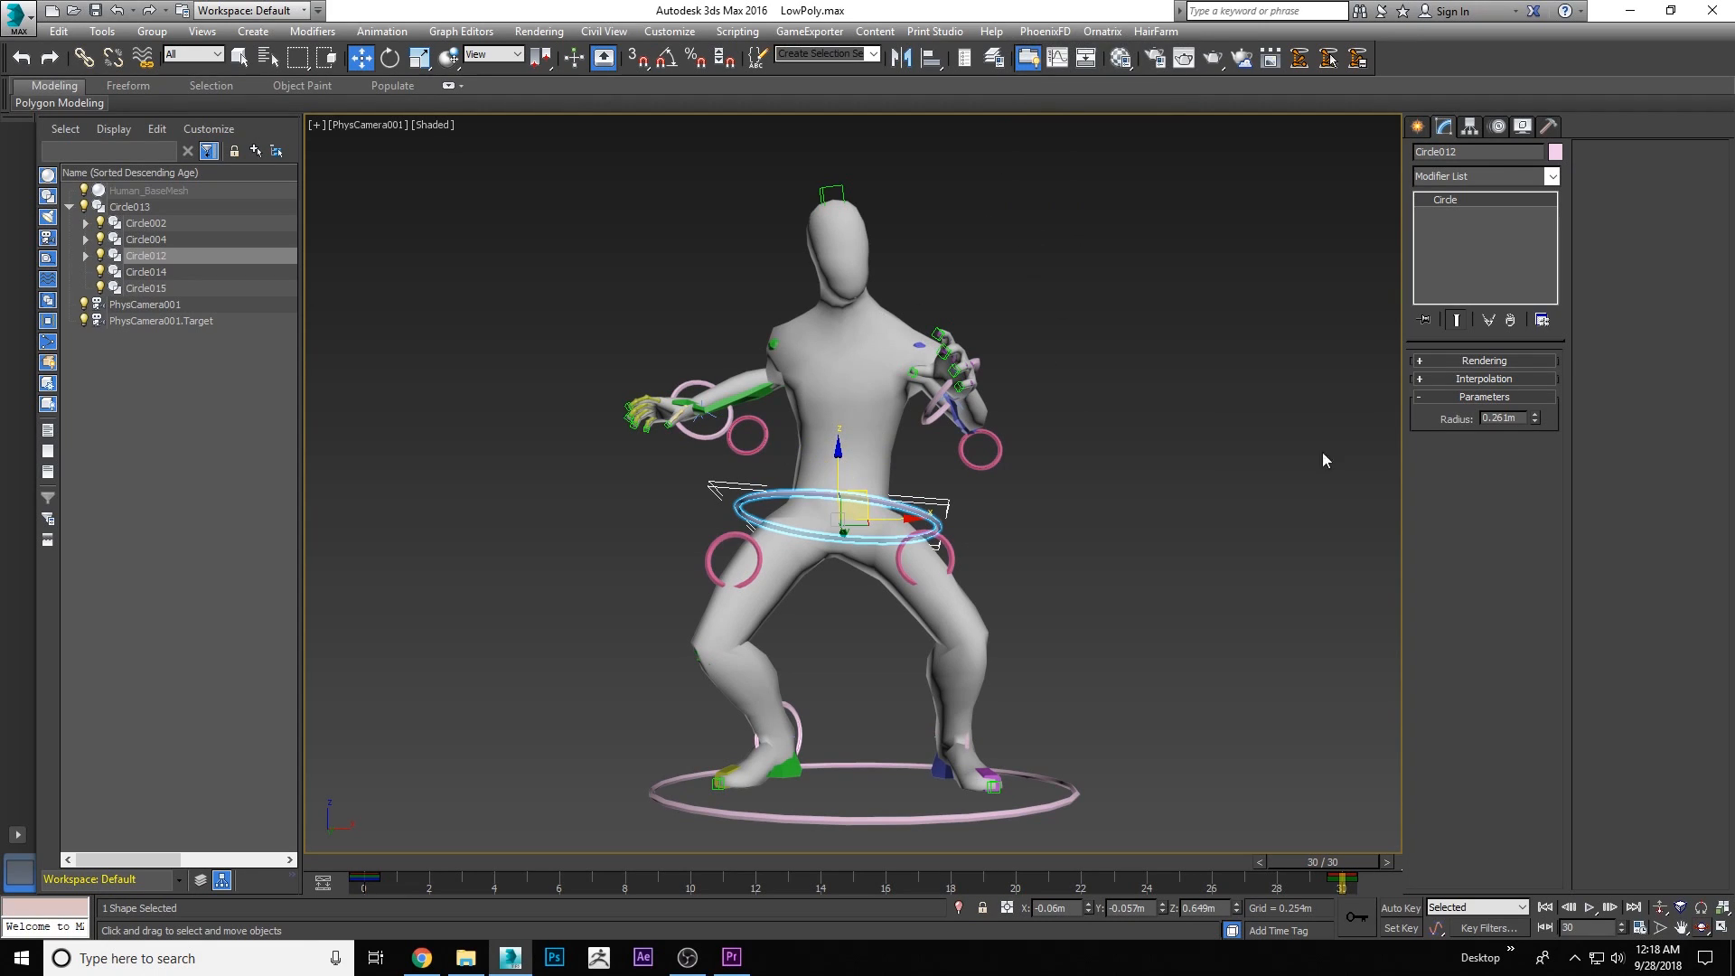
{"action": "right_click", "coordinate": [908, 229]}
{"action": "right_click", "coordinate": [985, 266]}
{"action": "left_click", "coordinate": [1003, 274]}
{"action": "key", "text": "f"}
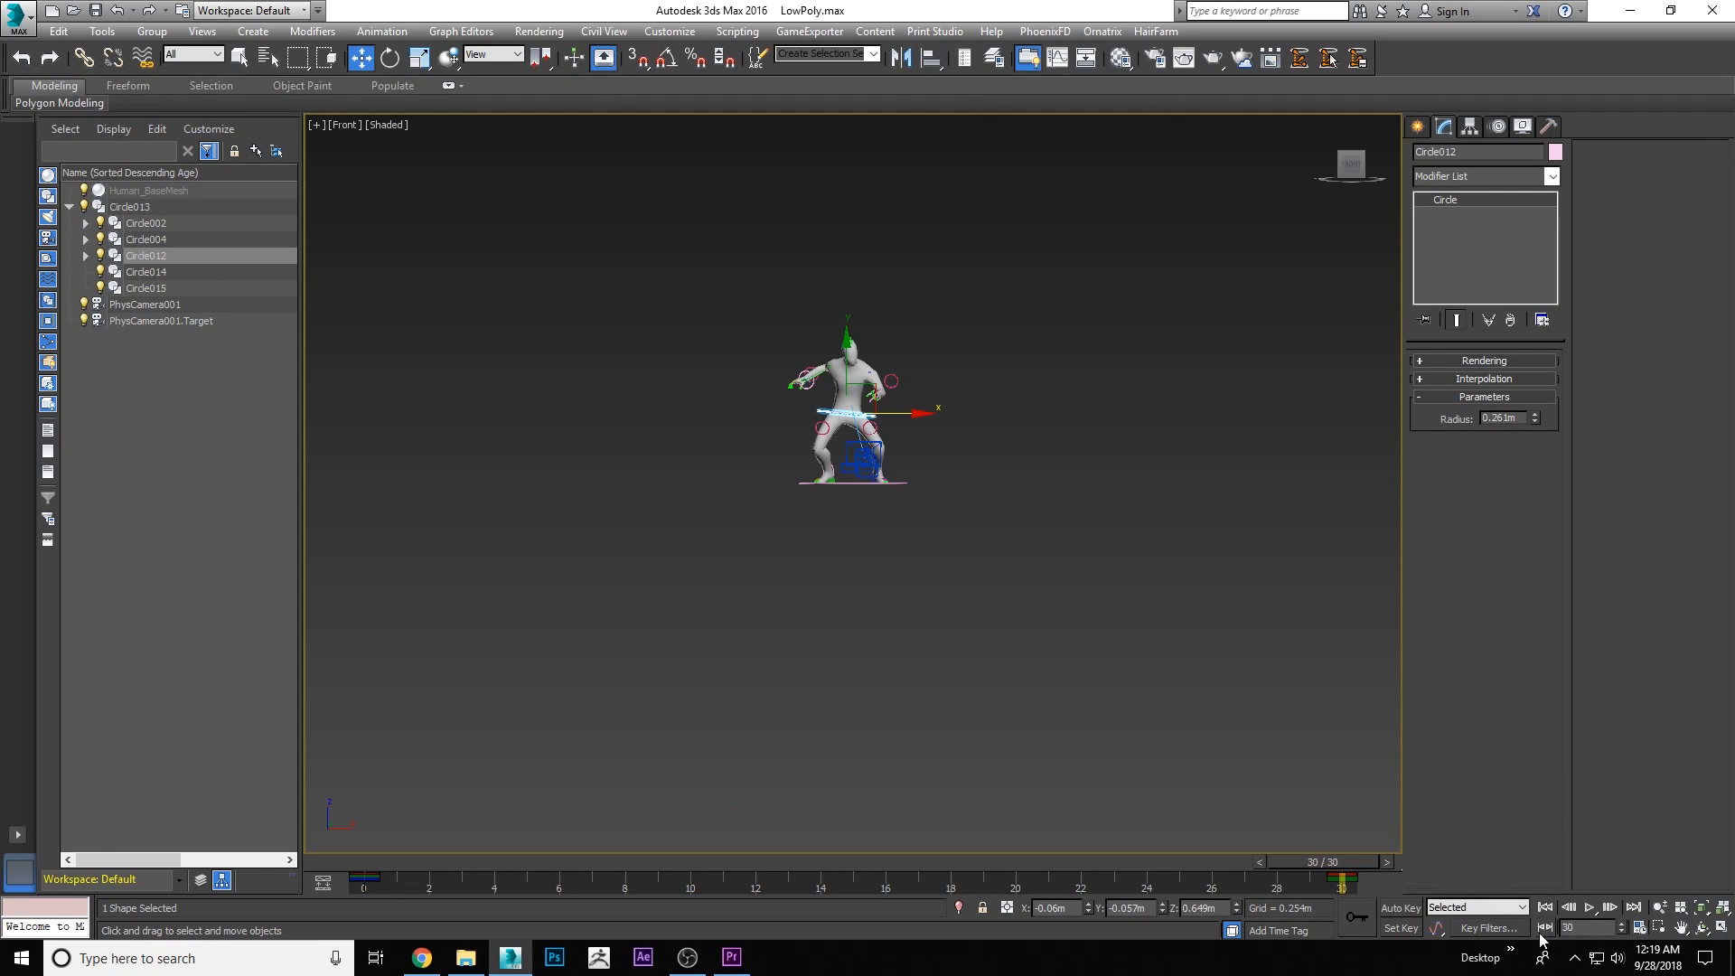
Examine the character from an orbited angle while scrubbing the animation to frame 30
{"action": "left_click", "coordinate": [1701, 907]}
{"action": "left_click", "coordinate": [1702, 928]}
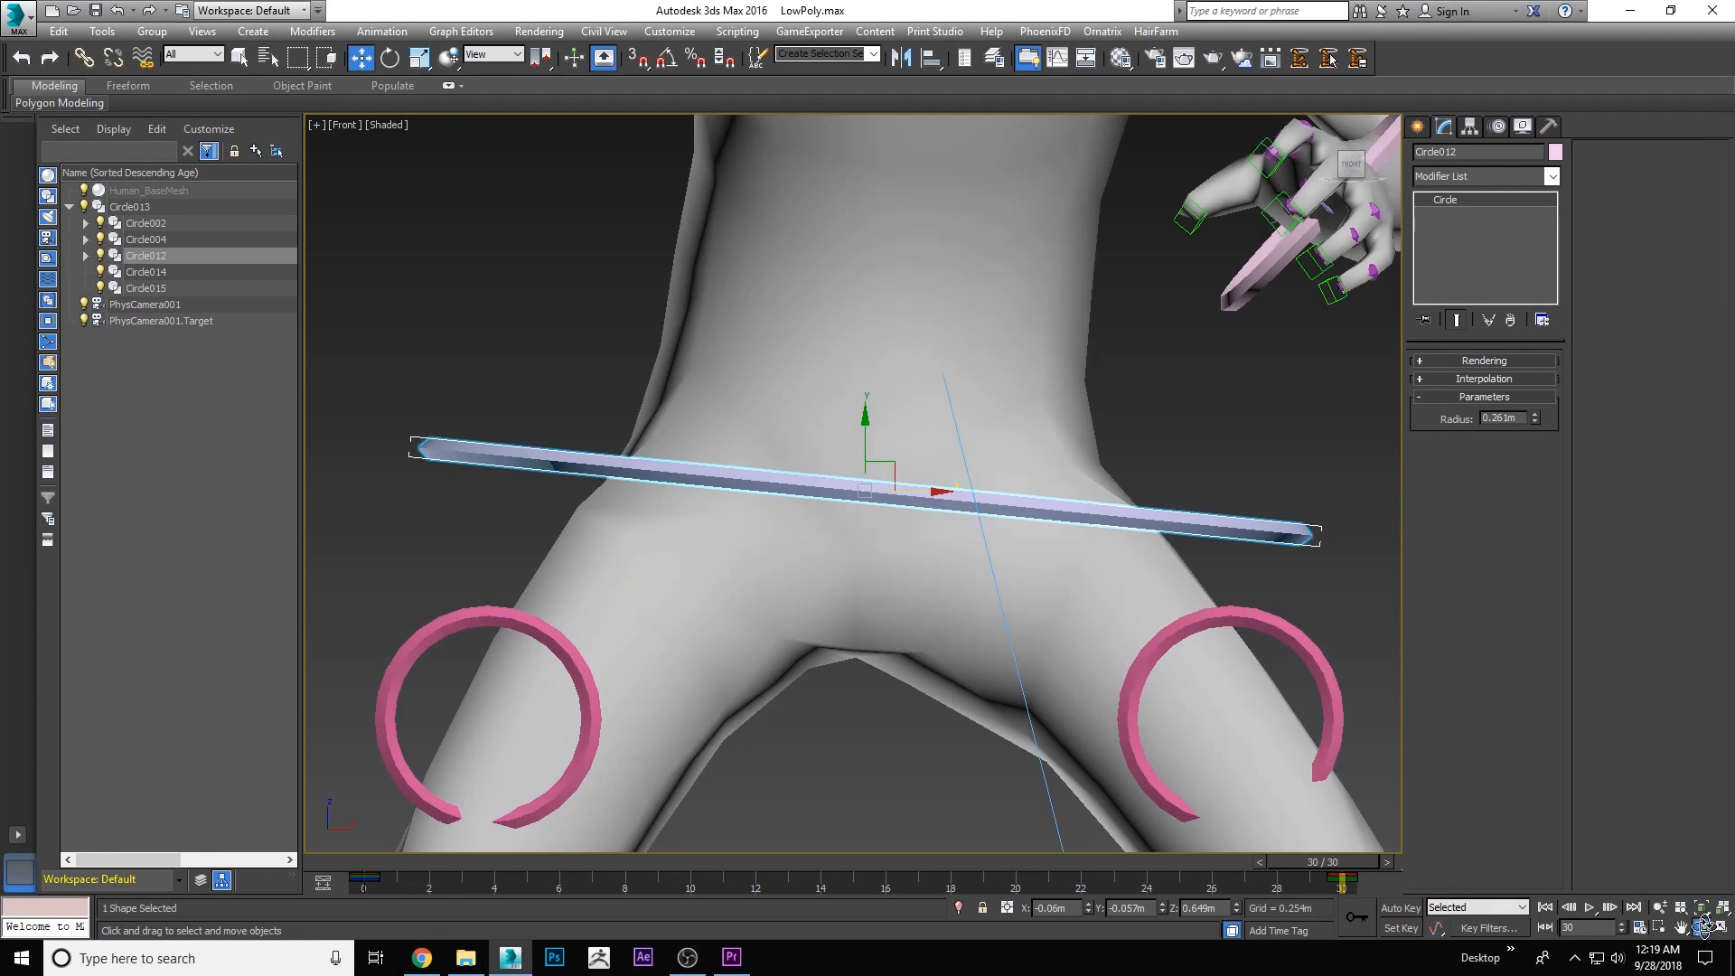
{"action": "left_click_drag", "start_coordinate": [838, 477], "coordinate": [899, 505]}
{"action": "scroll", "coordinate": [830, 440], "scroll_direction": "down", "scroll_amount": 5}
{"action": "middle_click_drag", "start_coordinate": [822, 439], "coordinate": [801, 410]}
{"action": "scroll", "coordinate": [801, 409], "scroll_direction": "down", "scroll_amount": 2}
{"action": "left_click_drag", "start_coordinate": [512, 862], "coordinate": [1246, 815]}
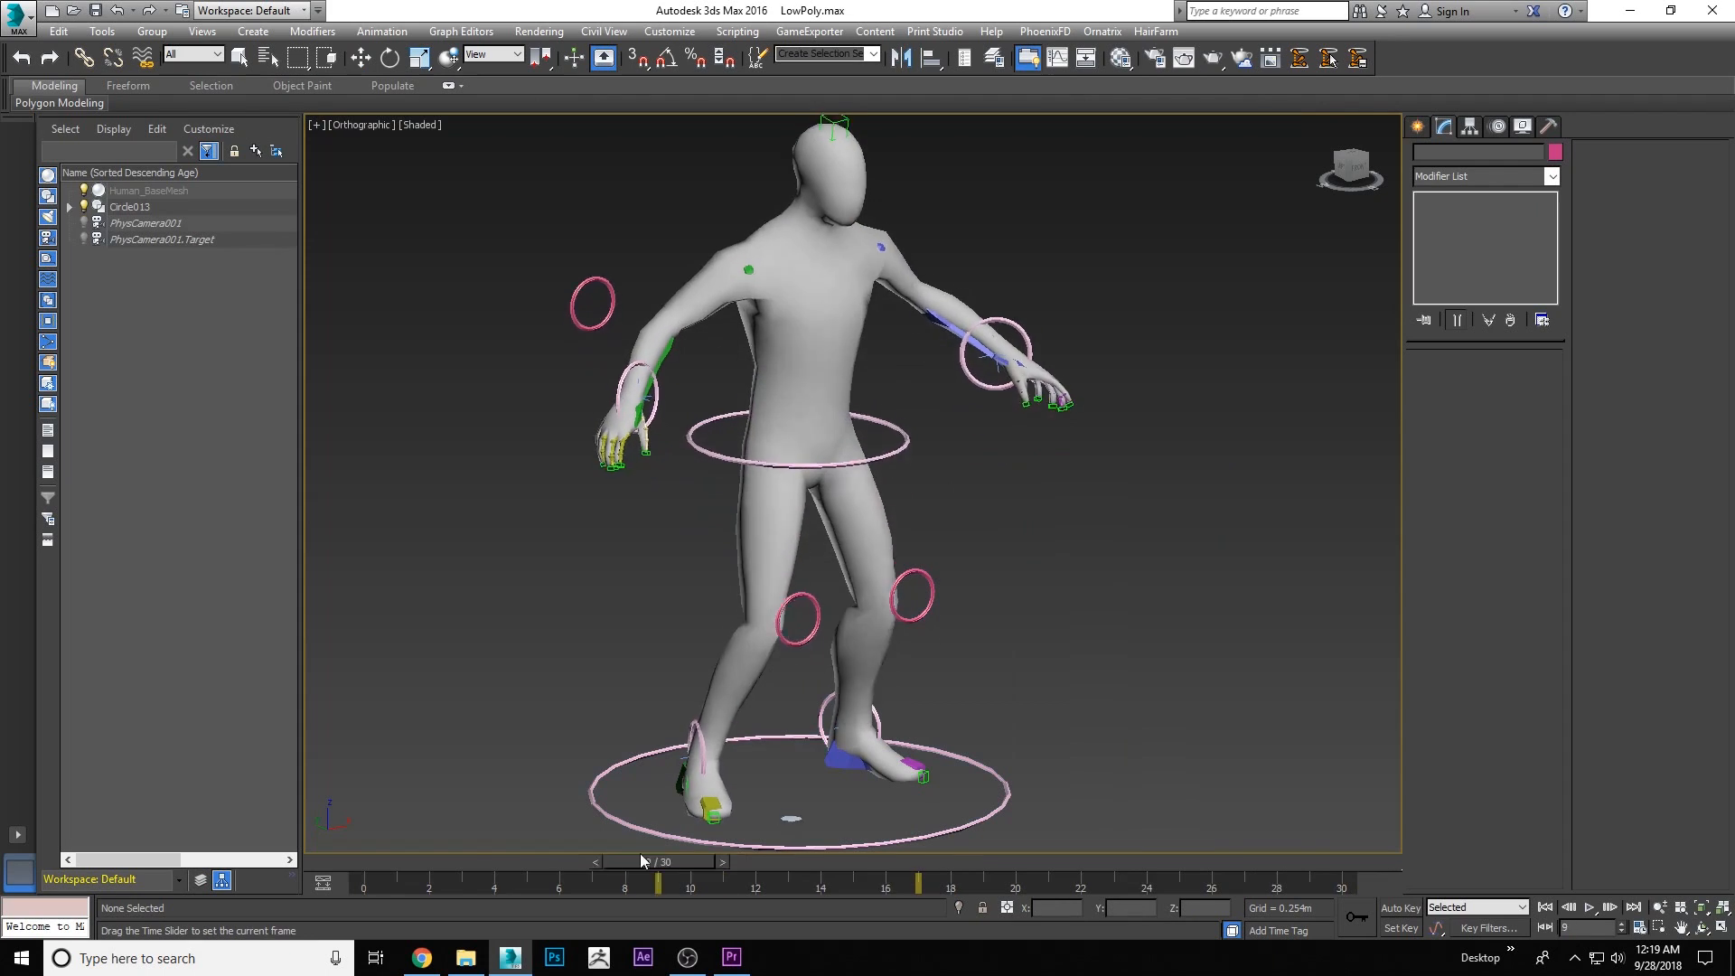
{"action": "left_click_drag", "start_coordinate": [640, 853], "coordinate": [1406, 774]}
Add a TurboSmooth modifier to the human base mesh
{"action": "key", "text": "w"}
{"action": "left_click", "coordinate": [840, 454]}
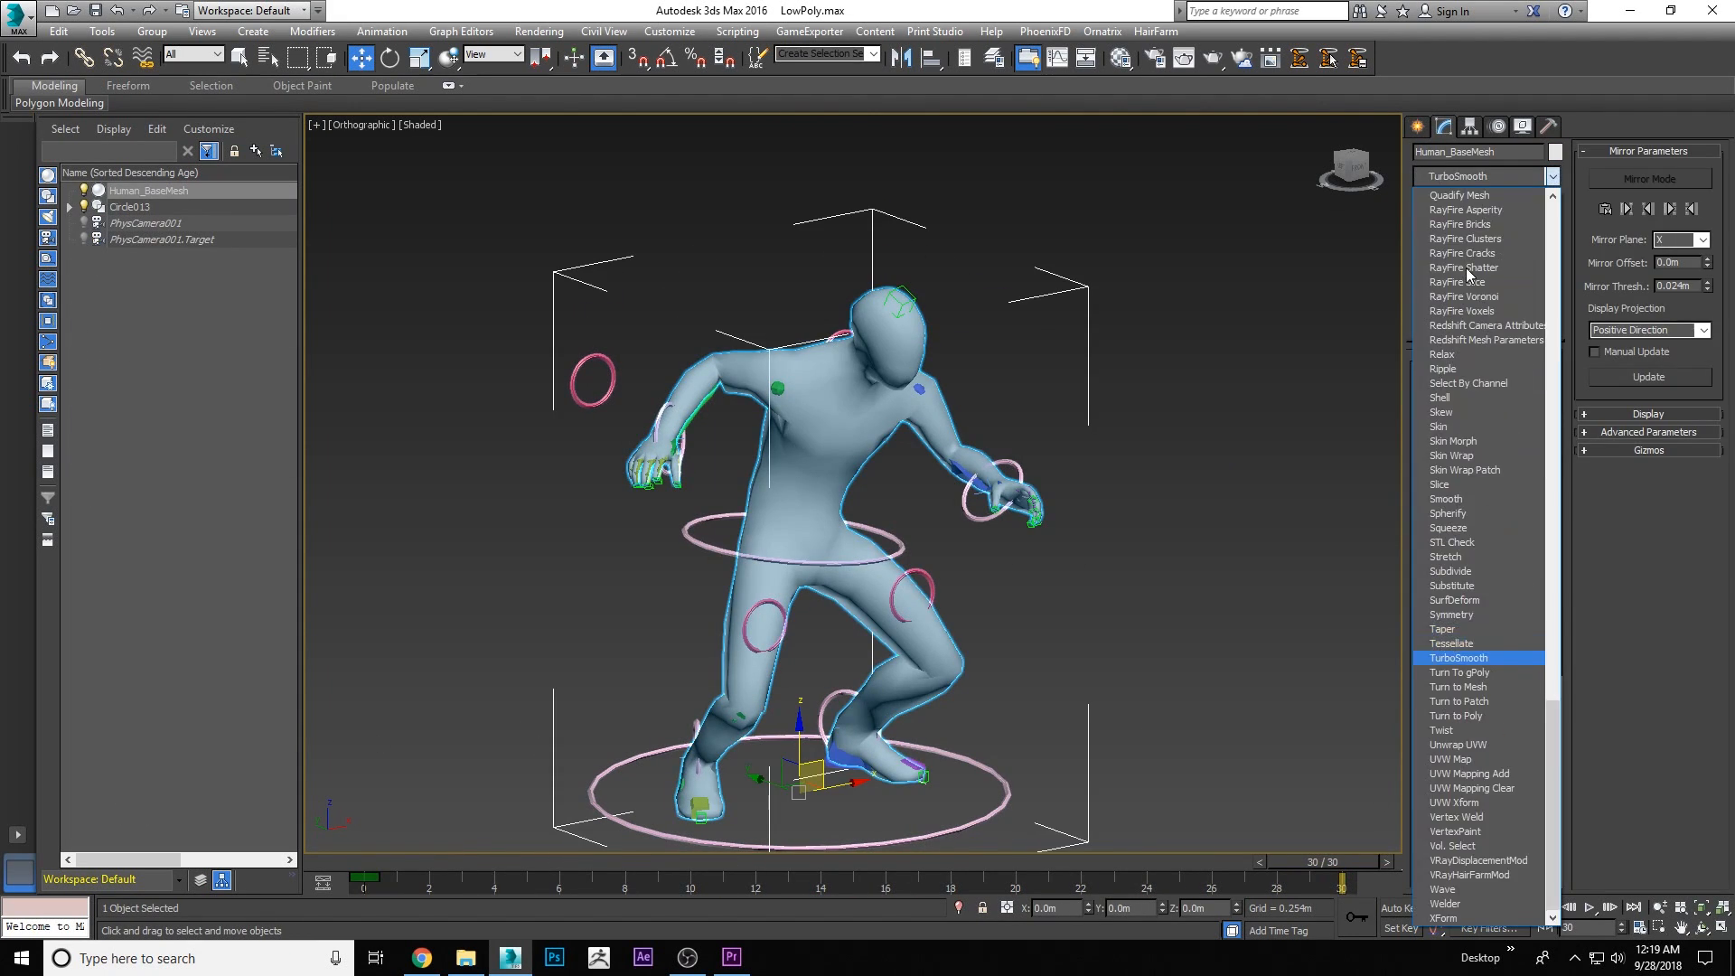
{"action": "left_click", "coordinate": [1315, 806]}
{"action": "key", "text": "f"}
Move the green leg's knee circle to about X -0.41 m, Y -0.55 m, Z 0.51 m at frame 30
{"action": "right_click", "coordinate": [1137, 555]}
{"action": "left_click", "coordinate": [1082, 519]}
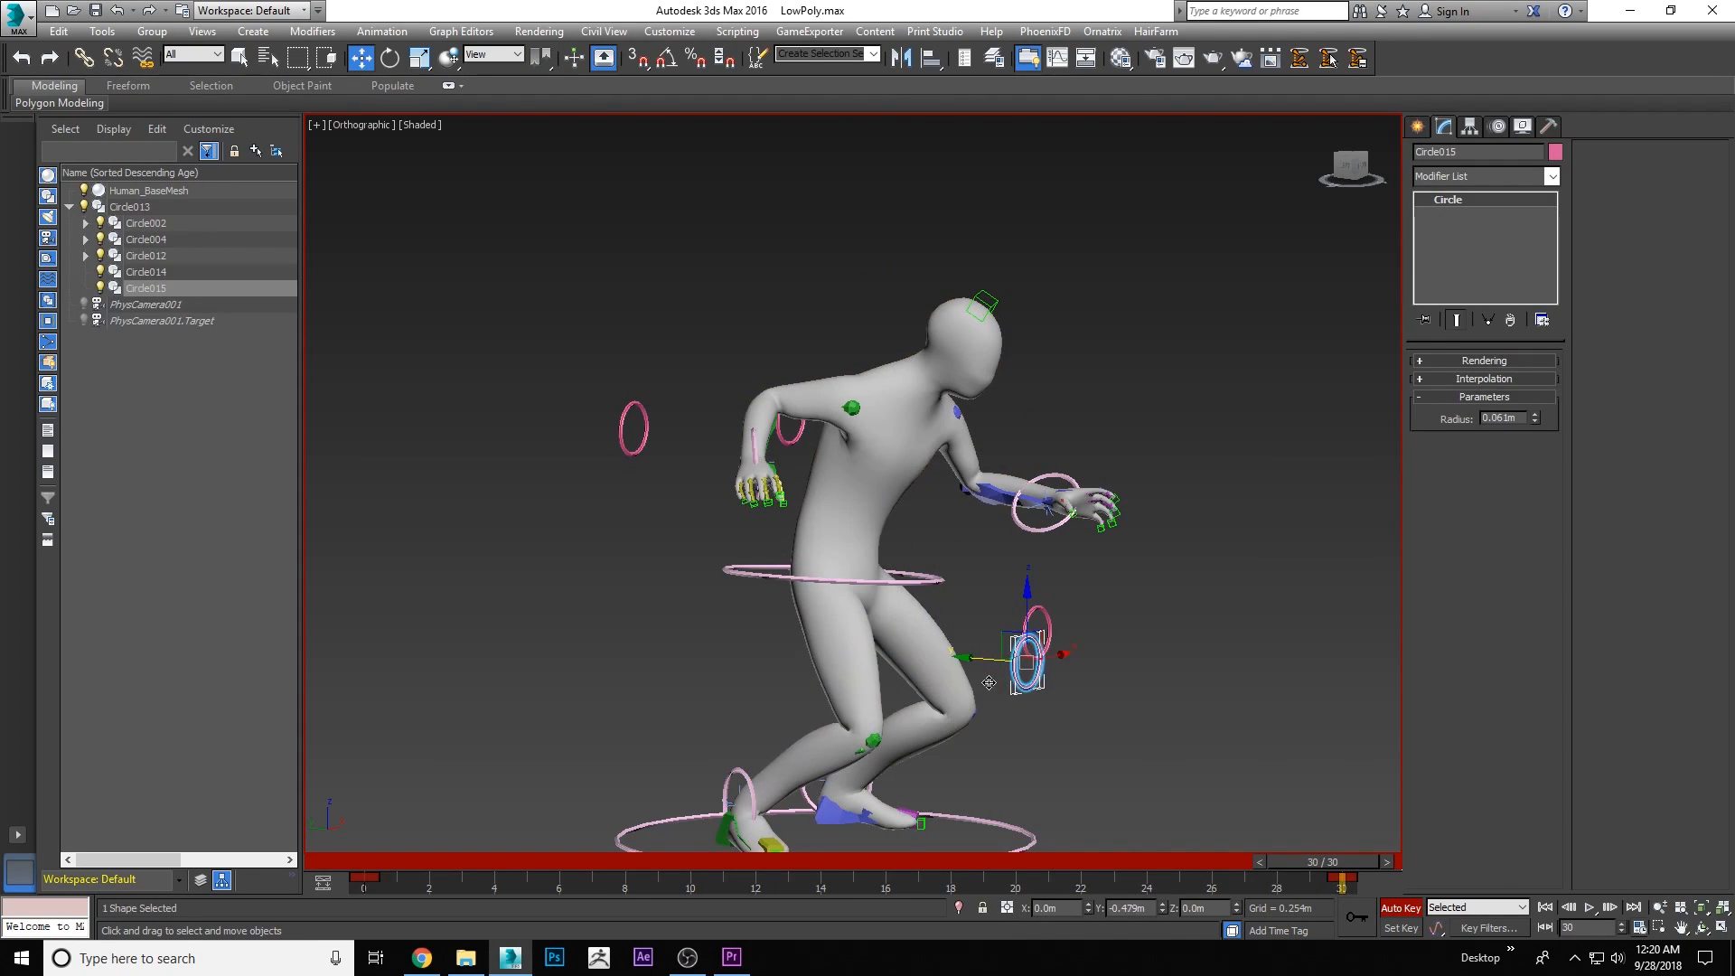
{"action": "left_click_drag", "start_coordinate": [988, 683], "coordinate": [961, 660]}
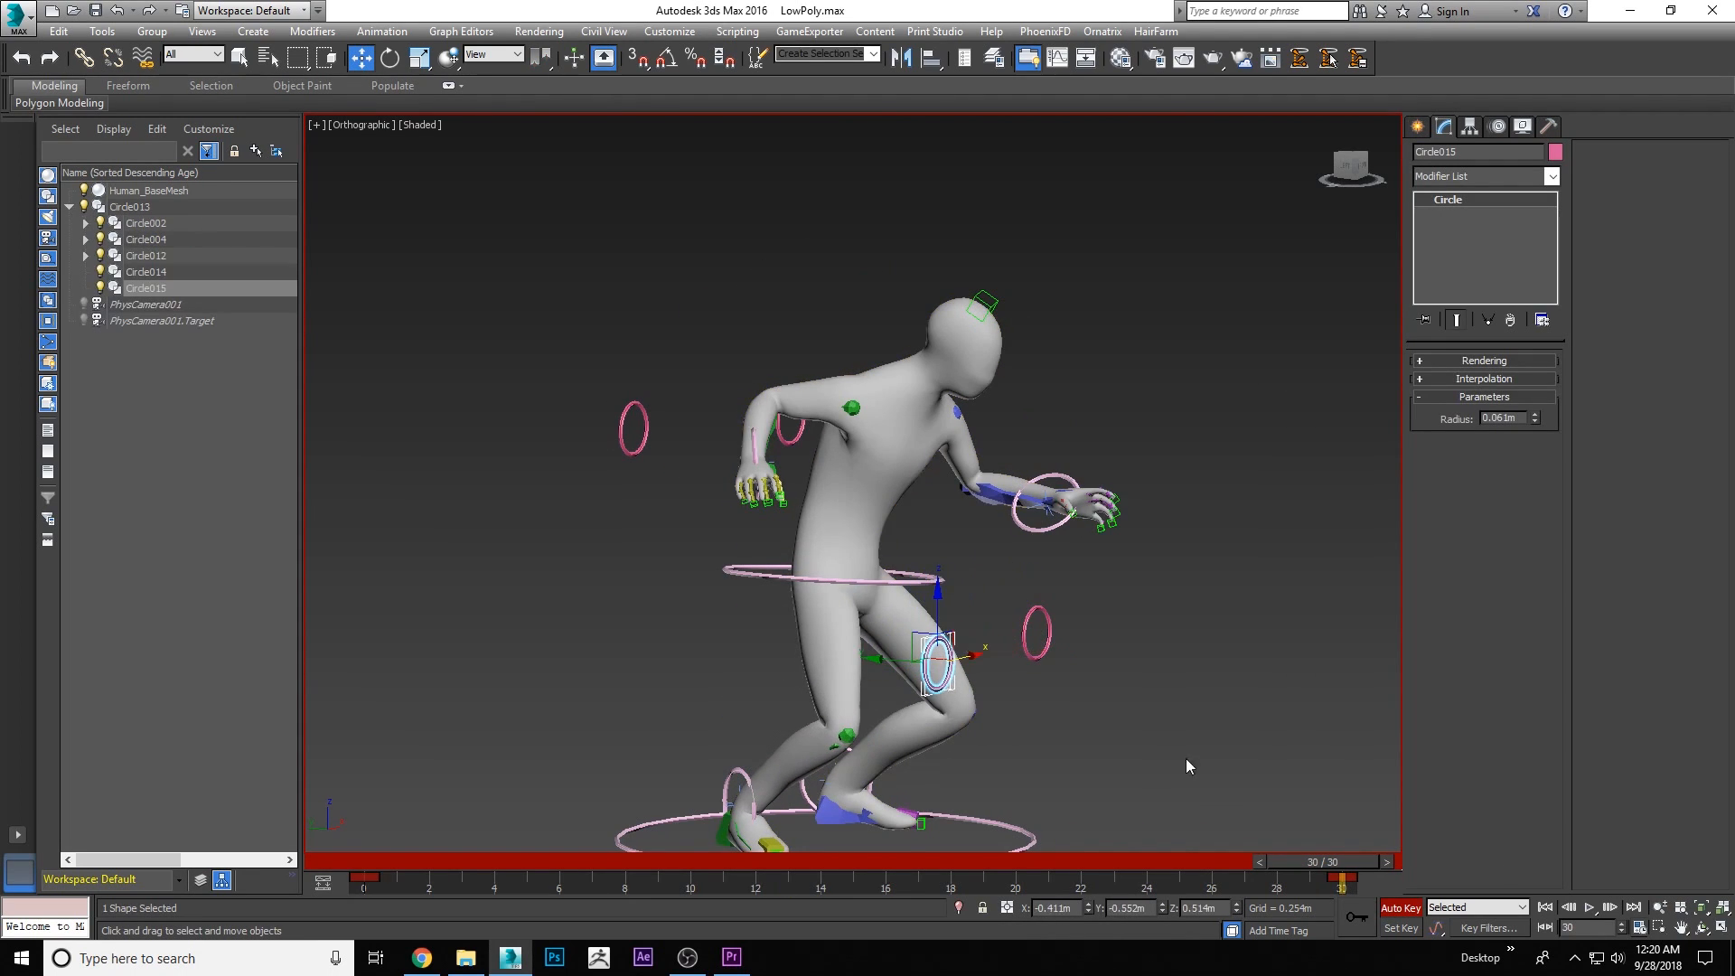
{"action": "left_click", "coordinate": [1699, 931]}
{"action": "left_click_drag", "start_coordinate": [868, 506], "coordinate": [880, 422]}
{"action": "right_click", "coordinate": [880, 422]}
{"action": "scroll", "coordinate": [927, 226], "scroll_direction": "up", "scroll_amount": 3}
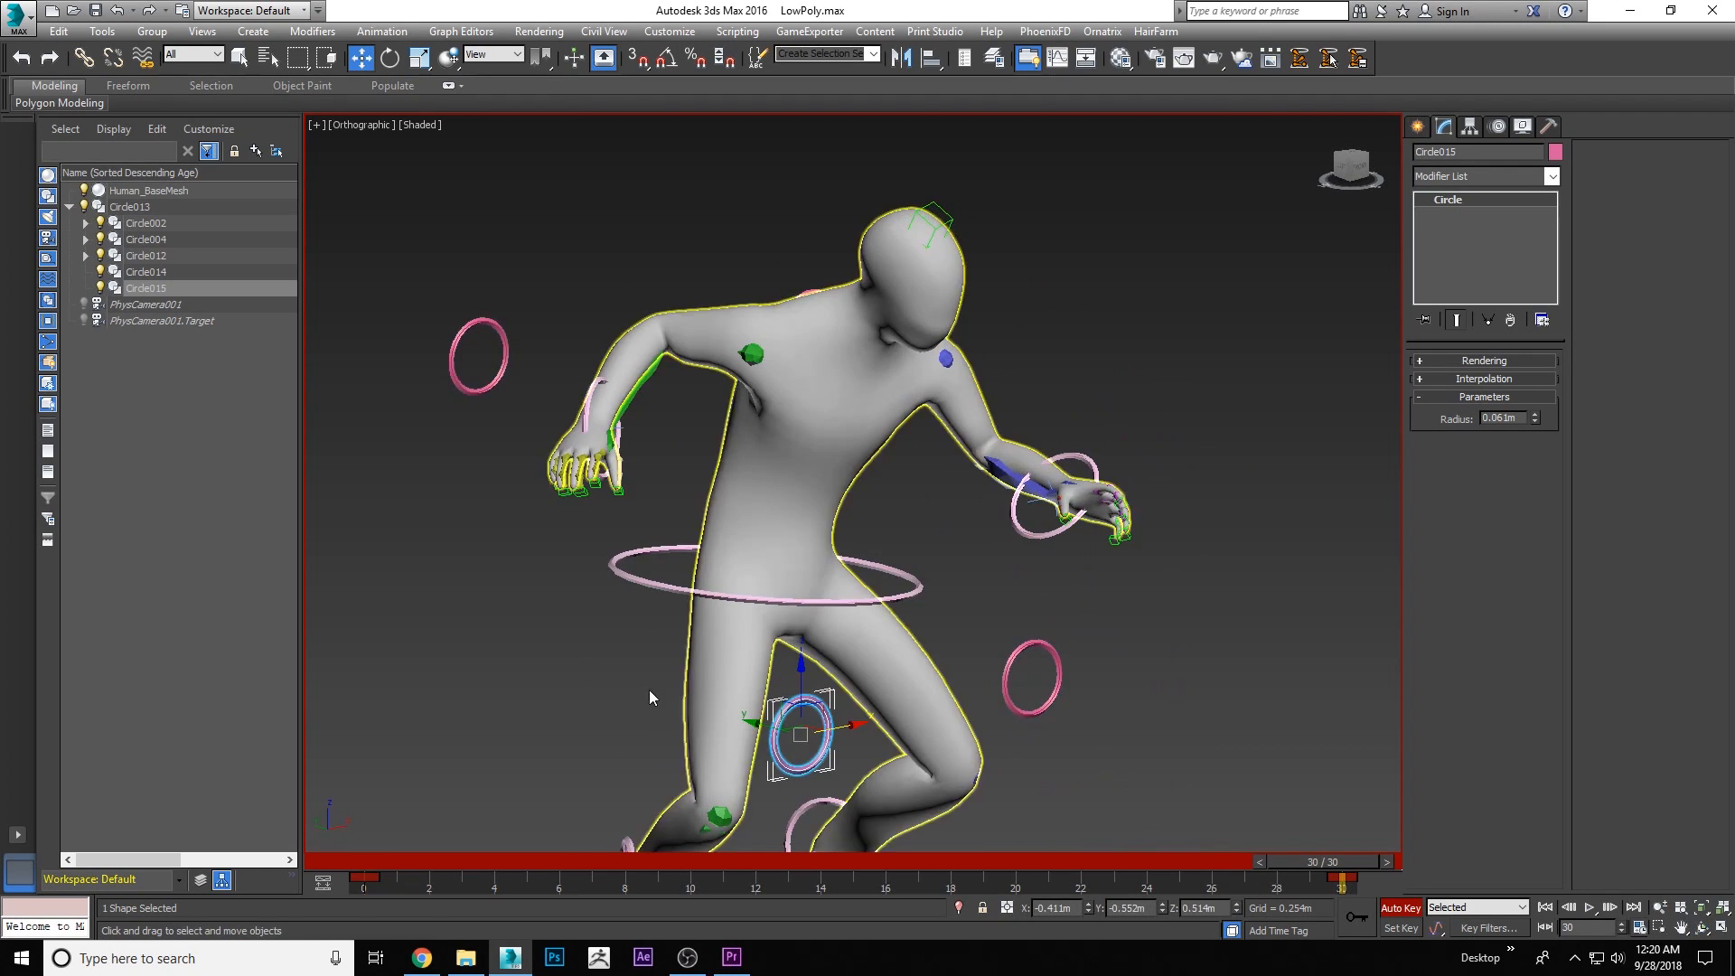
Shift the blue foot's circle slightly at frame 30 with the Move tool
{"action": "scroll", "coordinate": [926, 587], "scroll_direction": "down", "scroll_amount": 4}
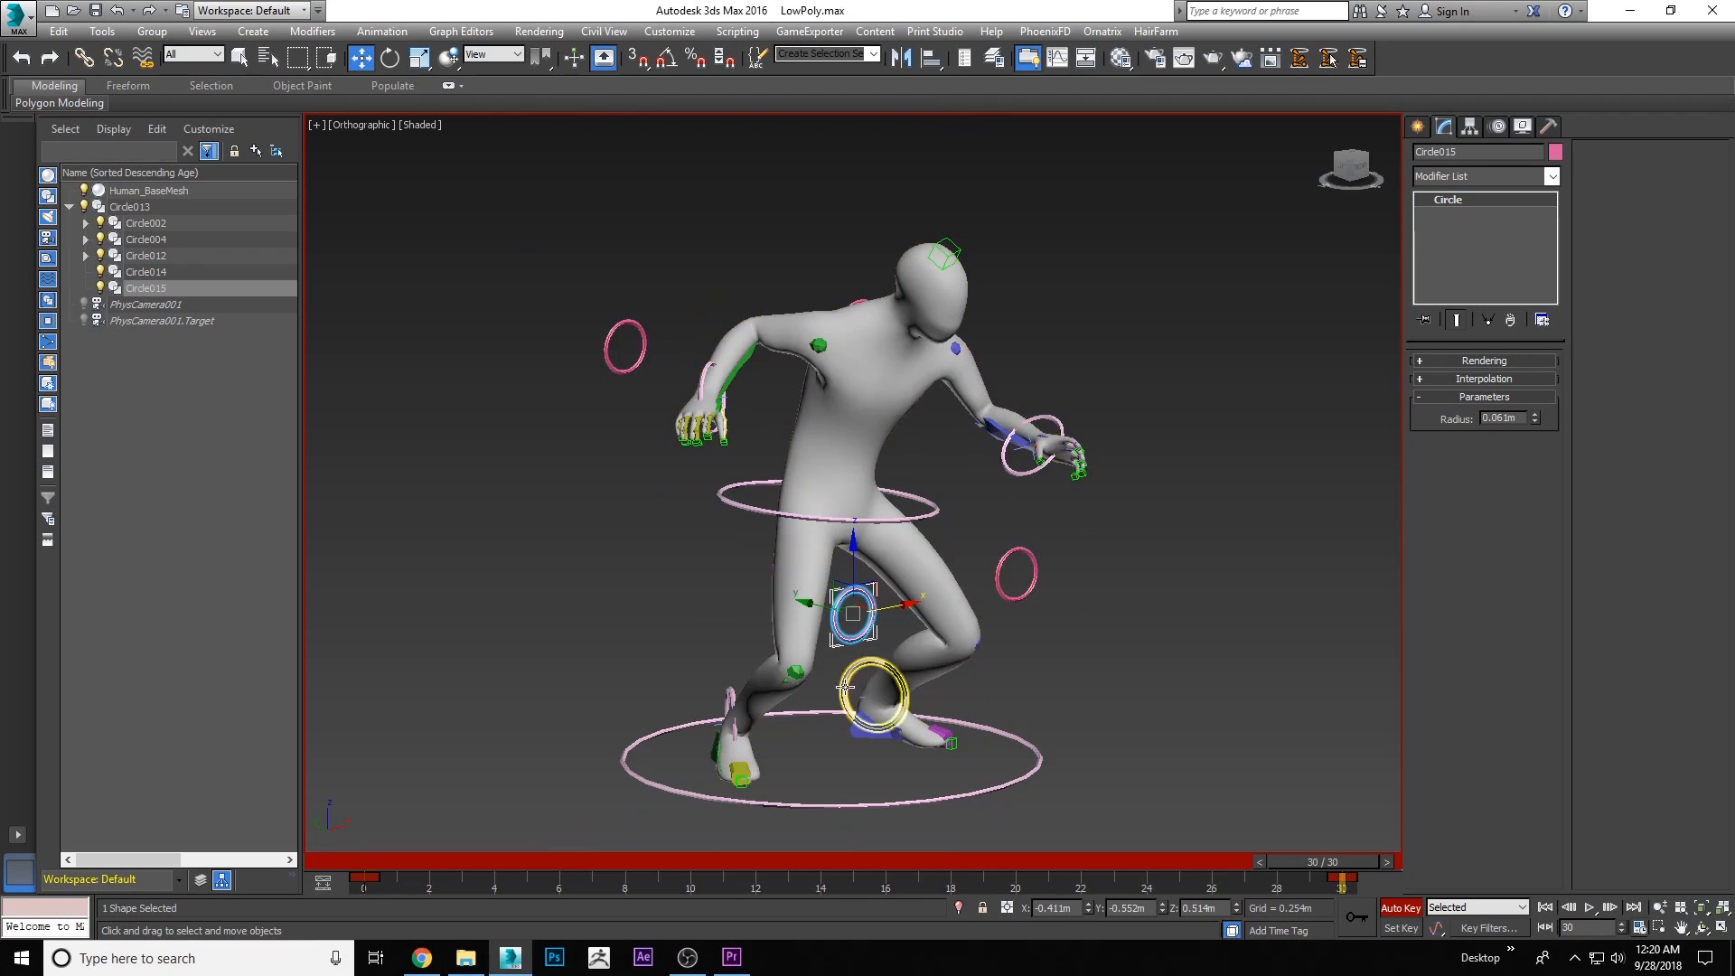
{"action": "scroll", "coordinate": [741, 425], "scroll_direction": "up", "scroll_amount": 5}
{"action": "scroll", "coordinate": [667, 506], "scroll_direction": "down", "scroll_amount": 5}
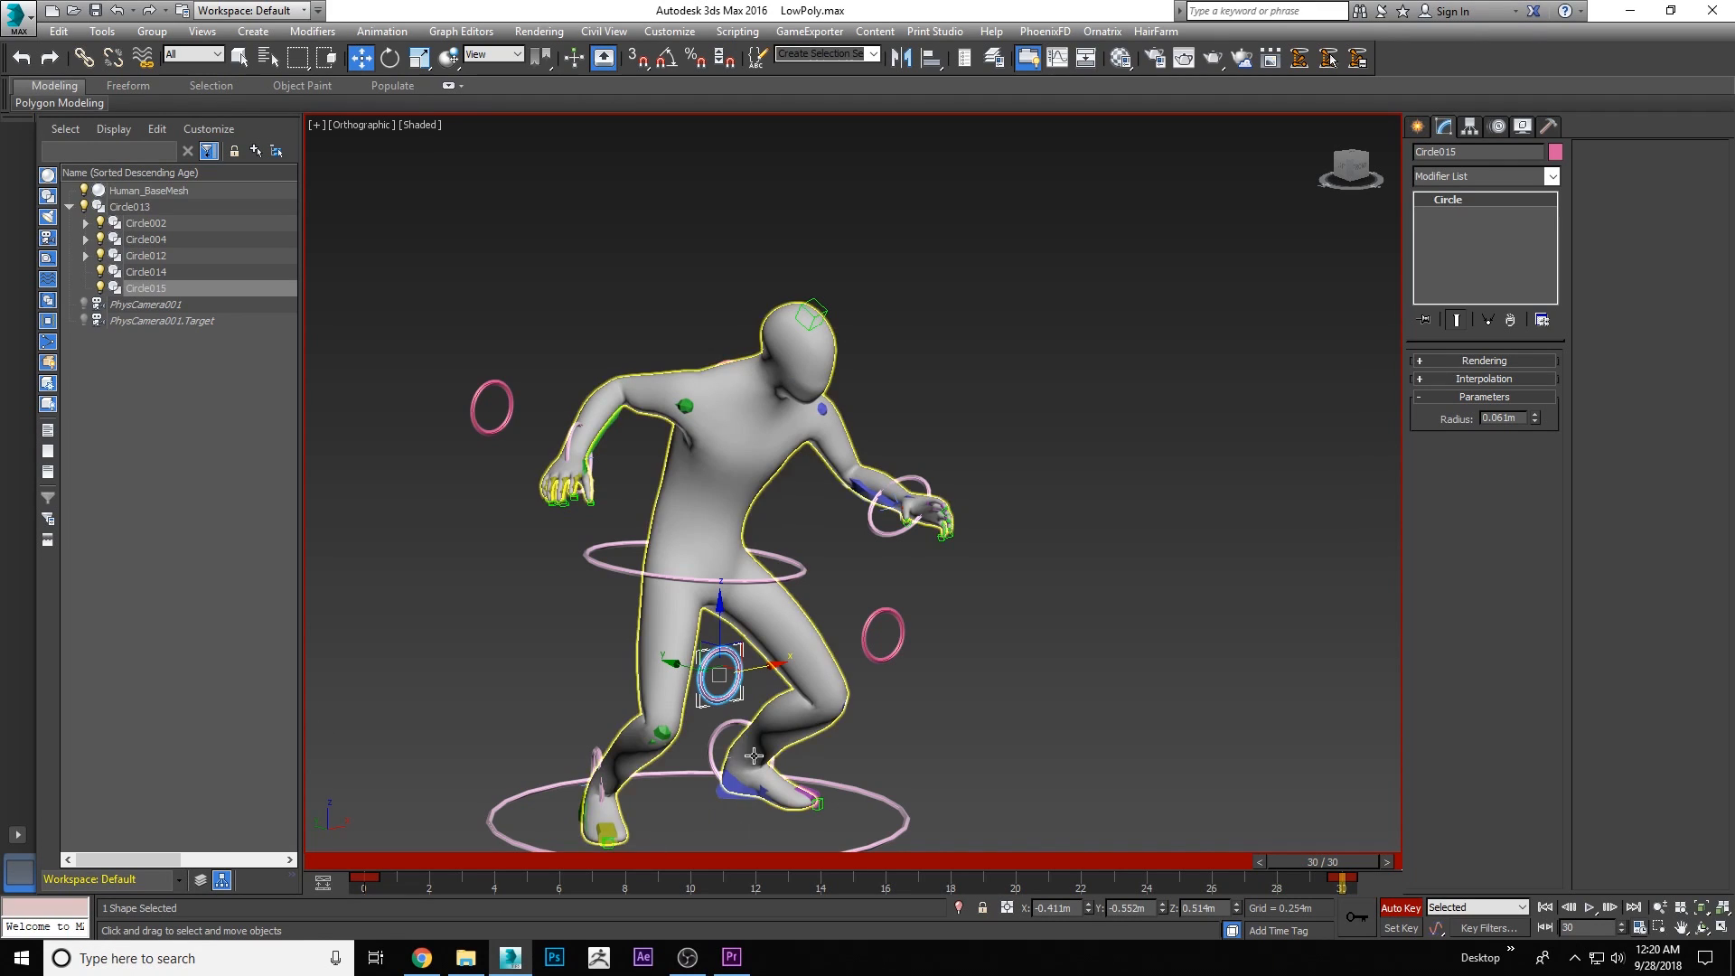
{"action": "right_click", "coordinate": [716, 747]}
{"action": "left_click", "coordinate": [736, 641]}
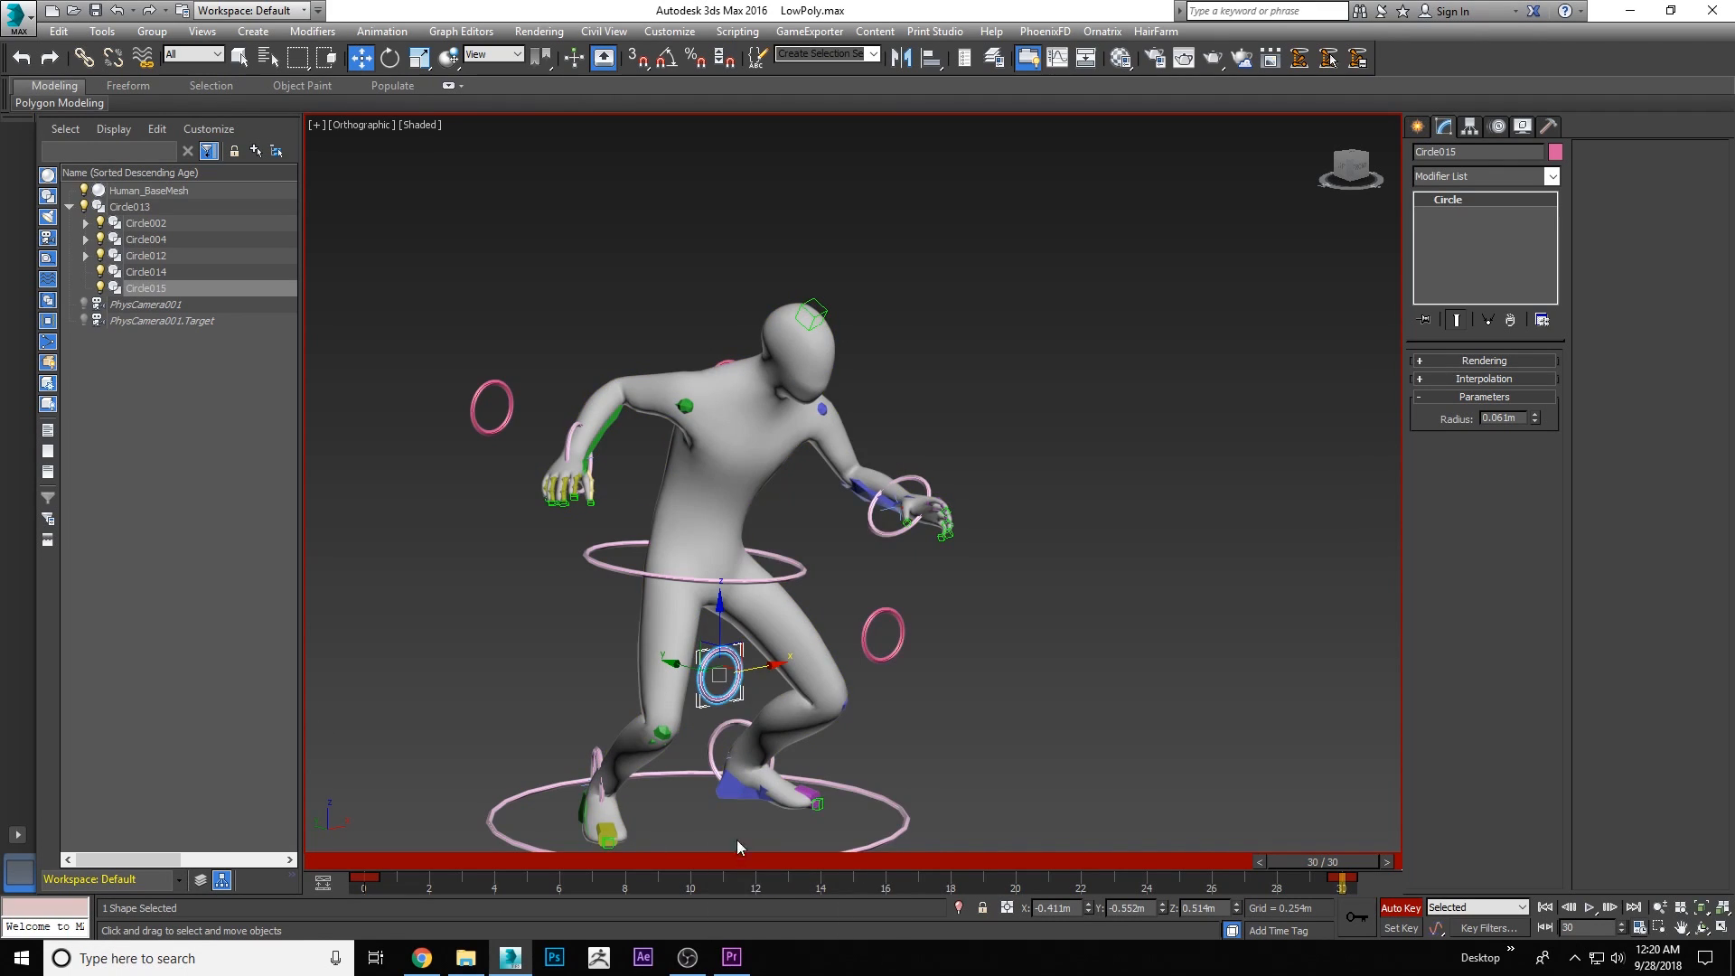
{"action": "left_click", "coordinate": [711, 747]}
{"action": "mouse_move", "coordinate": [713, 743]}
{"action": "left_mouse_down"}
{"action": "mouse_move", "coordinate": [824, 756]}
{"action": "mouse_move", "coordinate": [741, 734]}
{"action": "left_mouse_up"}
Scrub the timeline repeatedly to review how the full body moves into the crouched pose
{"action": "left_click_drag", "start_coordinate": [1324, 868], "coordinate": [1439, 876]}
{"action": "key", "text": "w"}
{"action": "middle_click_drag", "start_coordinate": [1119, 683], "coordinate": [1168, 682]}
{"action": "left_click_drag", "start_coordinate": [1341, 868], "coordinate": [1383, 881]}
{"action": "middle_click_drag", "start_coordinate": [1214, 664], "coordinate": [1252, 663]}
{"action": "left_click_drag", "start_coordinate": [1371, 858], "coordinate": [1596, 801]}
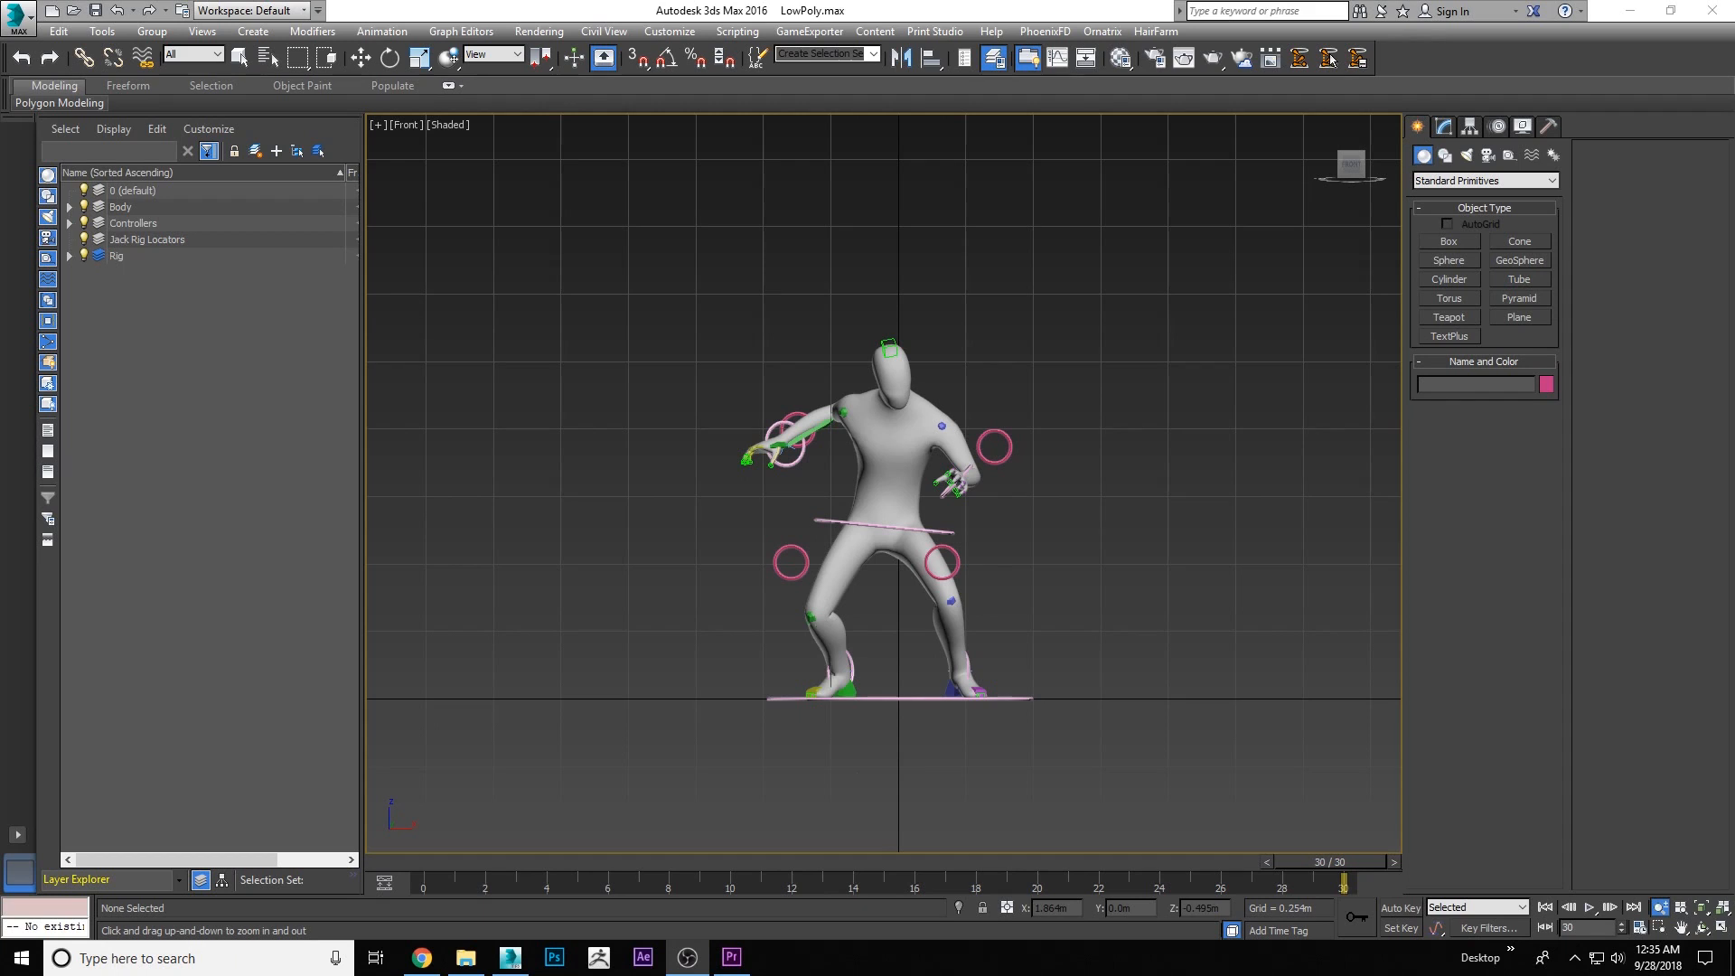
{"action": "left_click_drag", "start_coordinate": [883, 487], "coordinate": [870, 627]}
{"action": "key", "text": "w"}
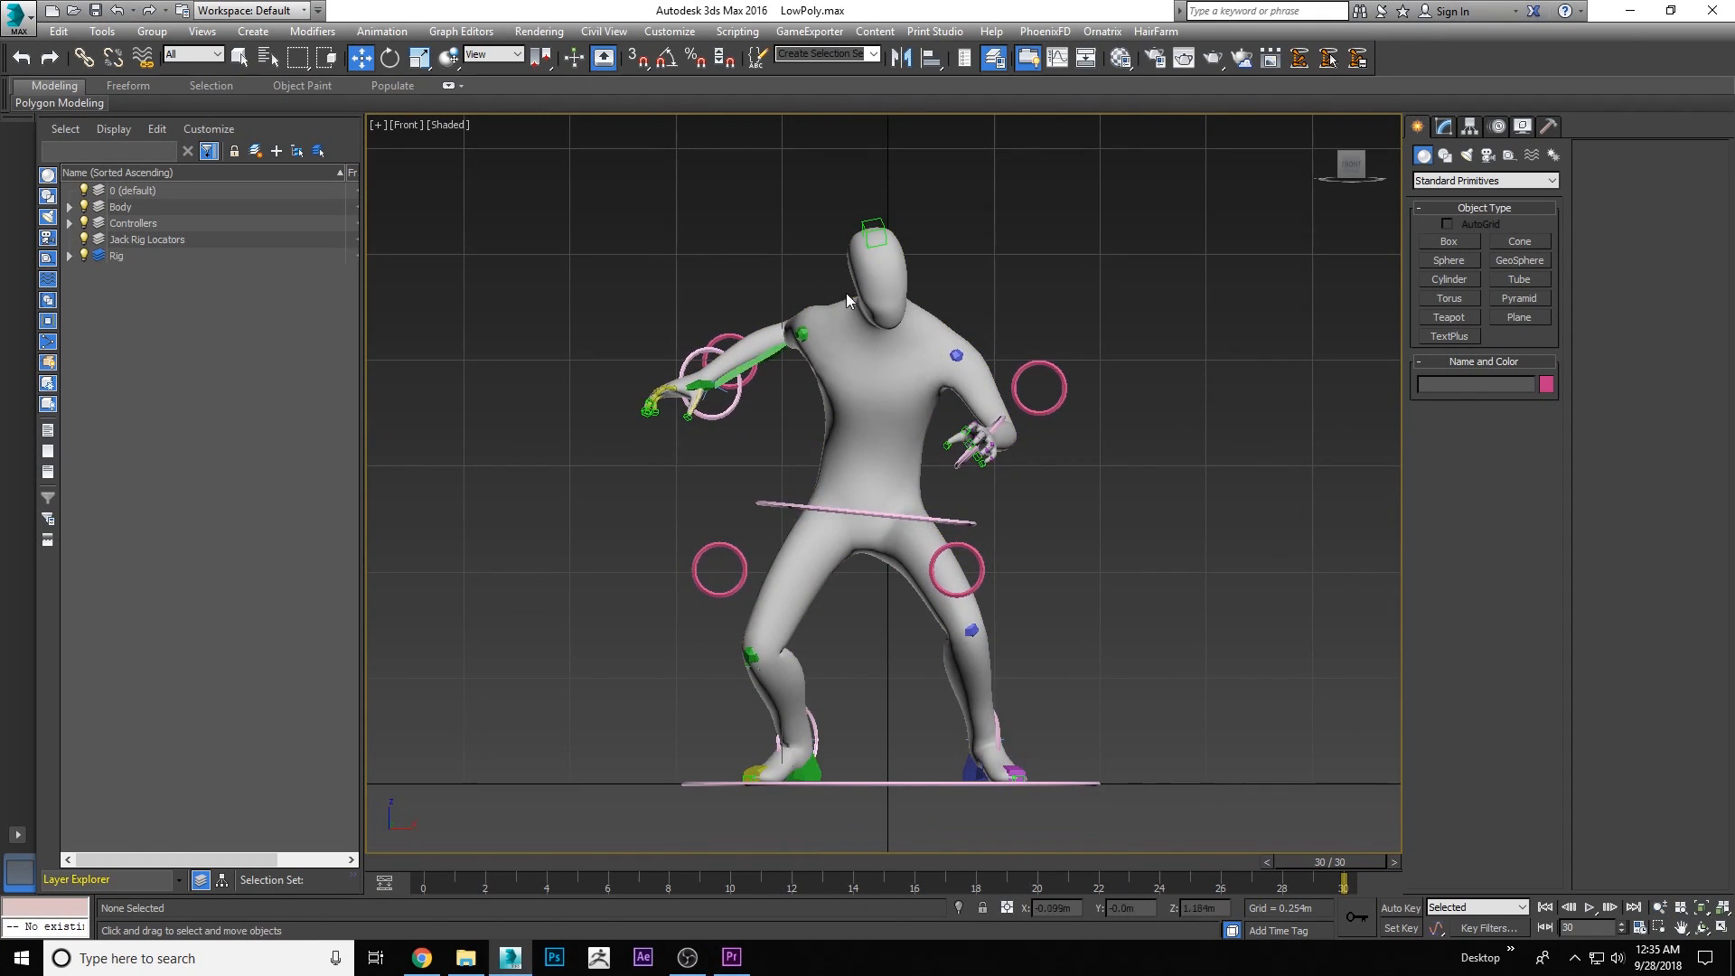
{"action": "scroll", "coordinate": [850, 316], "scroll_direction": "down", "scroll_amount": 4}
{"action": "scroll", "coordinate": [879, 378], "scroll_direction": "up", "scroll_amount": 4}
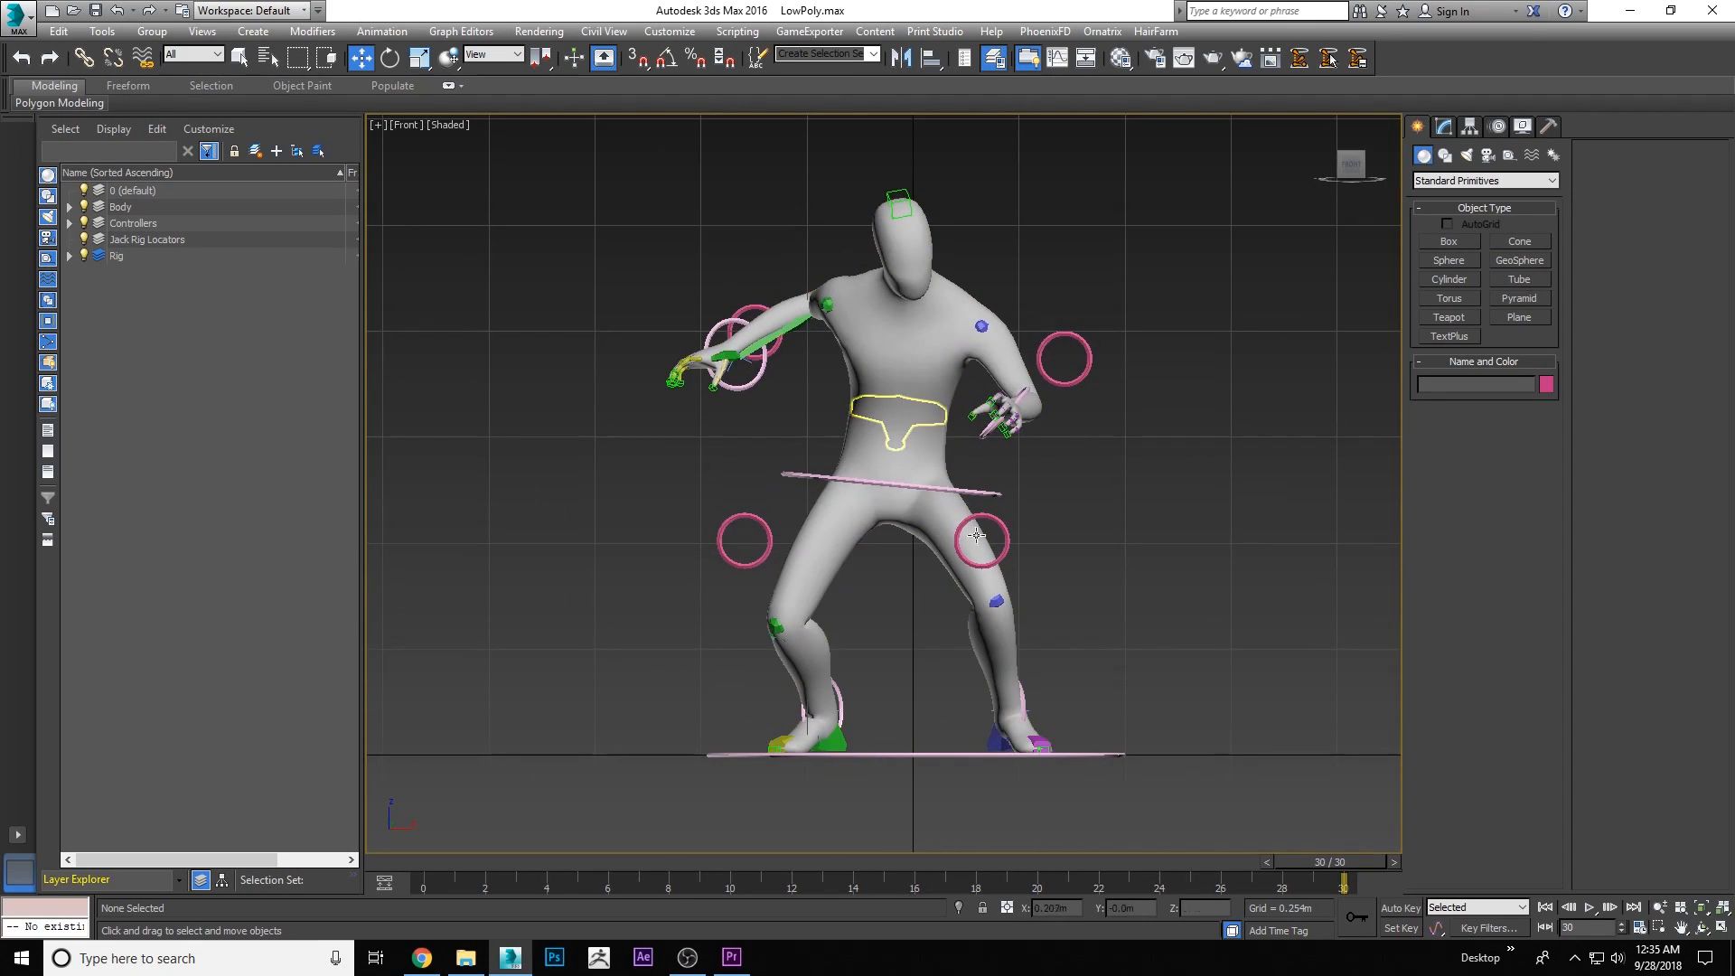
{"action": "right_click", "coordinate": [1000, 312]}
{"action": "scroll", "coordinate": [805, 382], "scroll_direction": "down", "scroll_amount": 4}
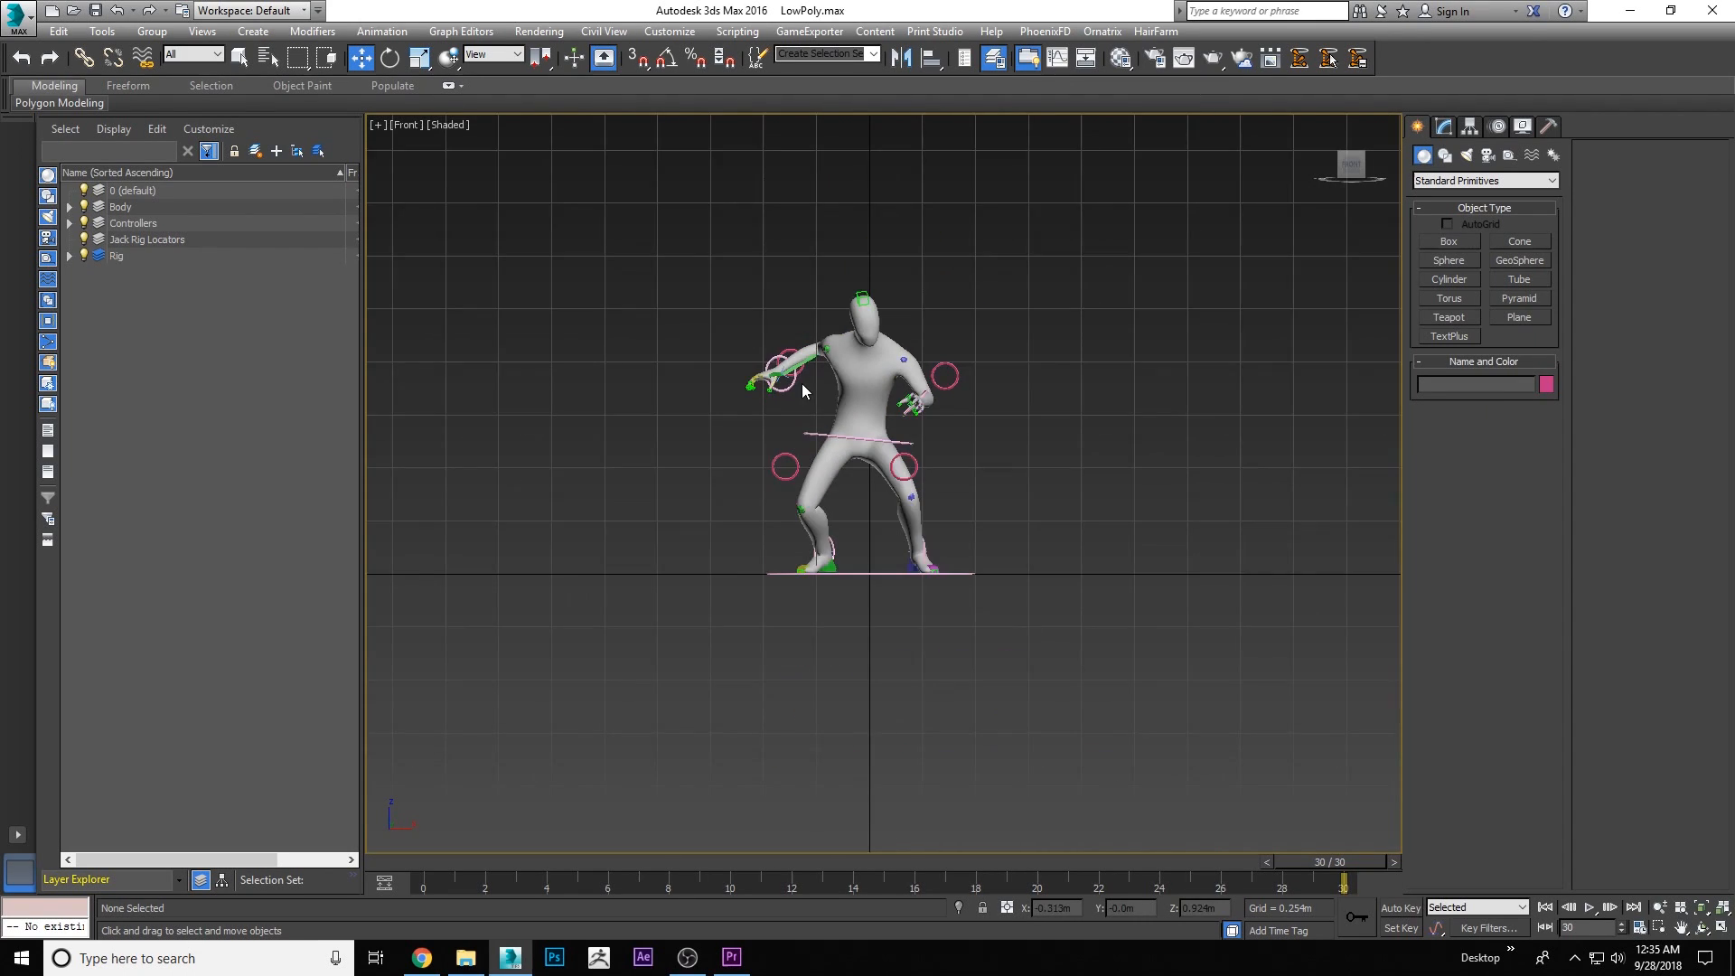
{"action": "scroll", "coordinate": [804, 409], "scroll_direction": "up", "scroll_amount": 2}
{"action": "middle_click_drag", "start_coordinate": [811, 284], "coordinate": [781, 322]}
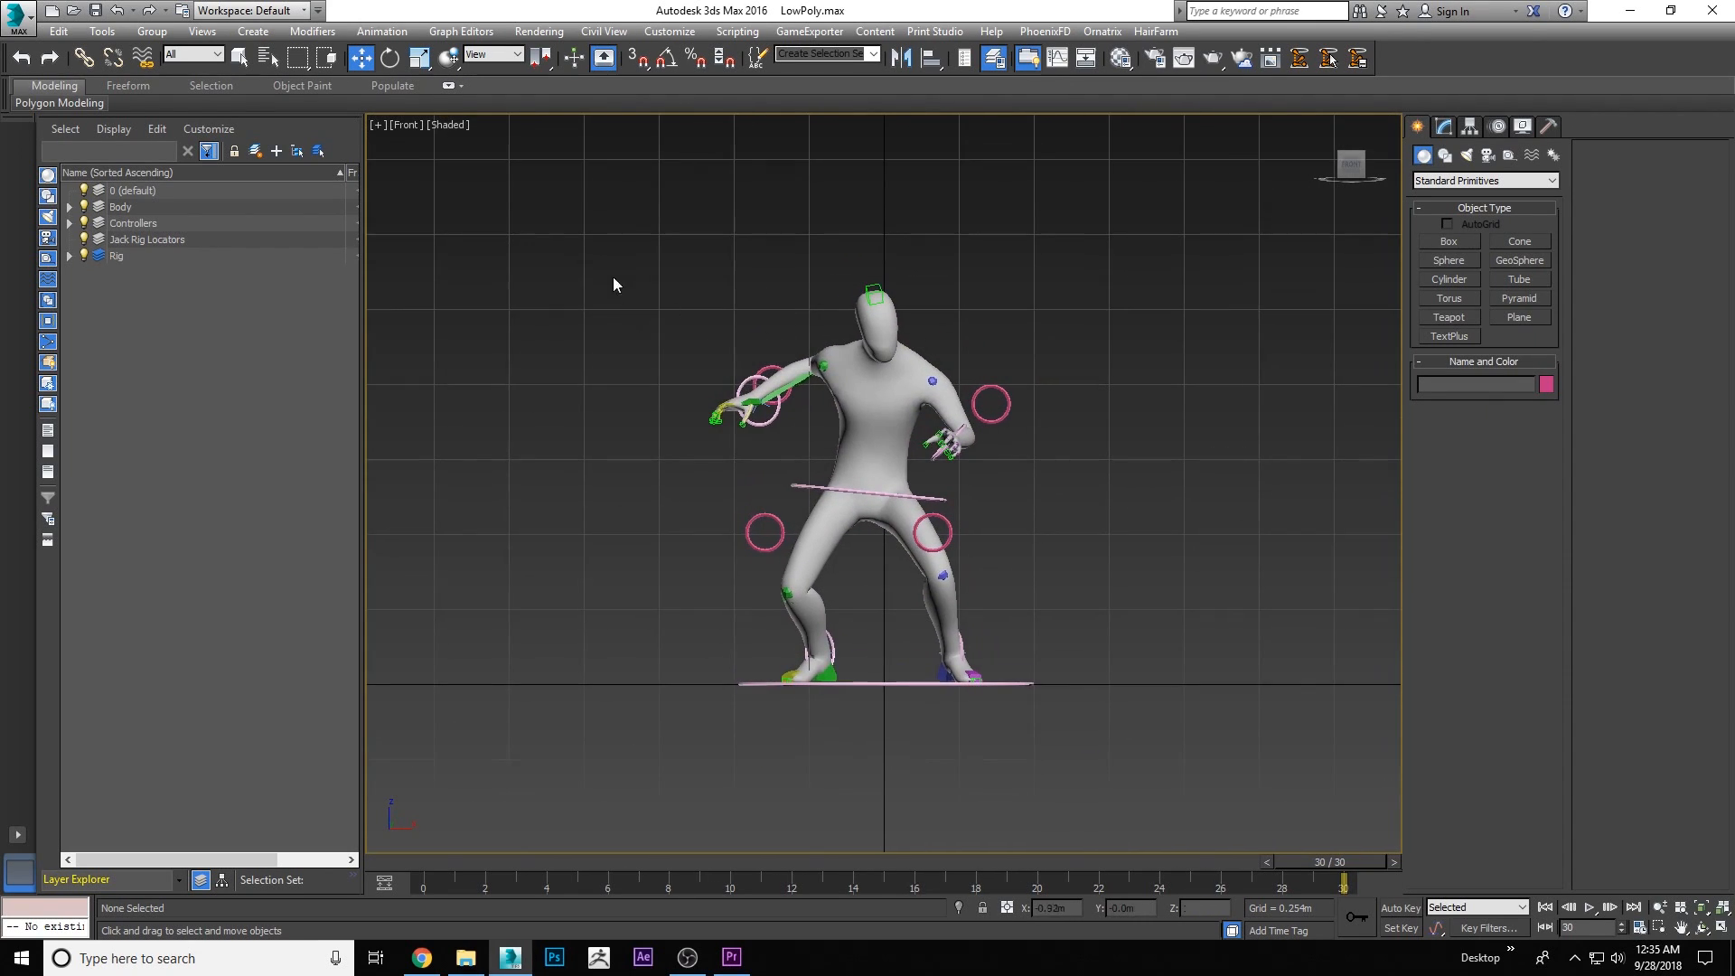
Select the whole character in the front view, including its mesh, controller circles and rig bones
{"action": "left_click_drag", "start_coordinate": [1093, 752], "coordinate": [1093, 752]}
{"action": "scroll", "coordinate": [993, 317], "scroll_direction": "down", "scroll_amount": 4}
{"action": "left_click_drag", "start_coordinate": [694, 224], "coordinate": [597, 417]}
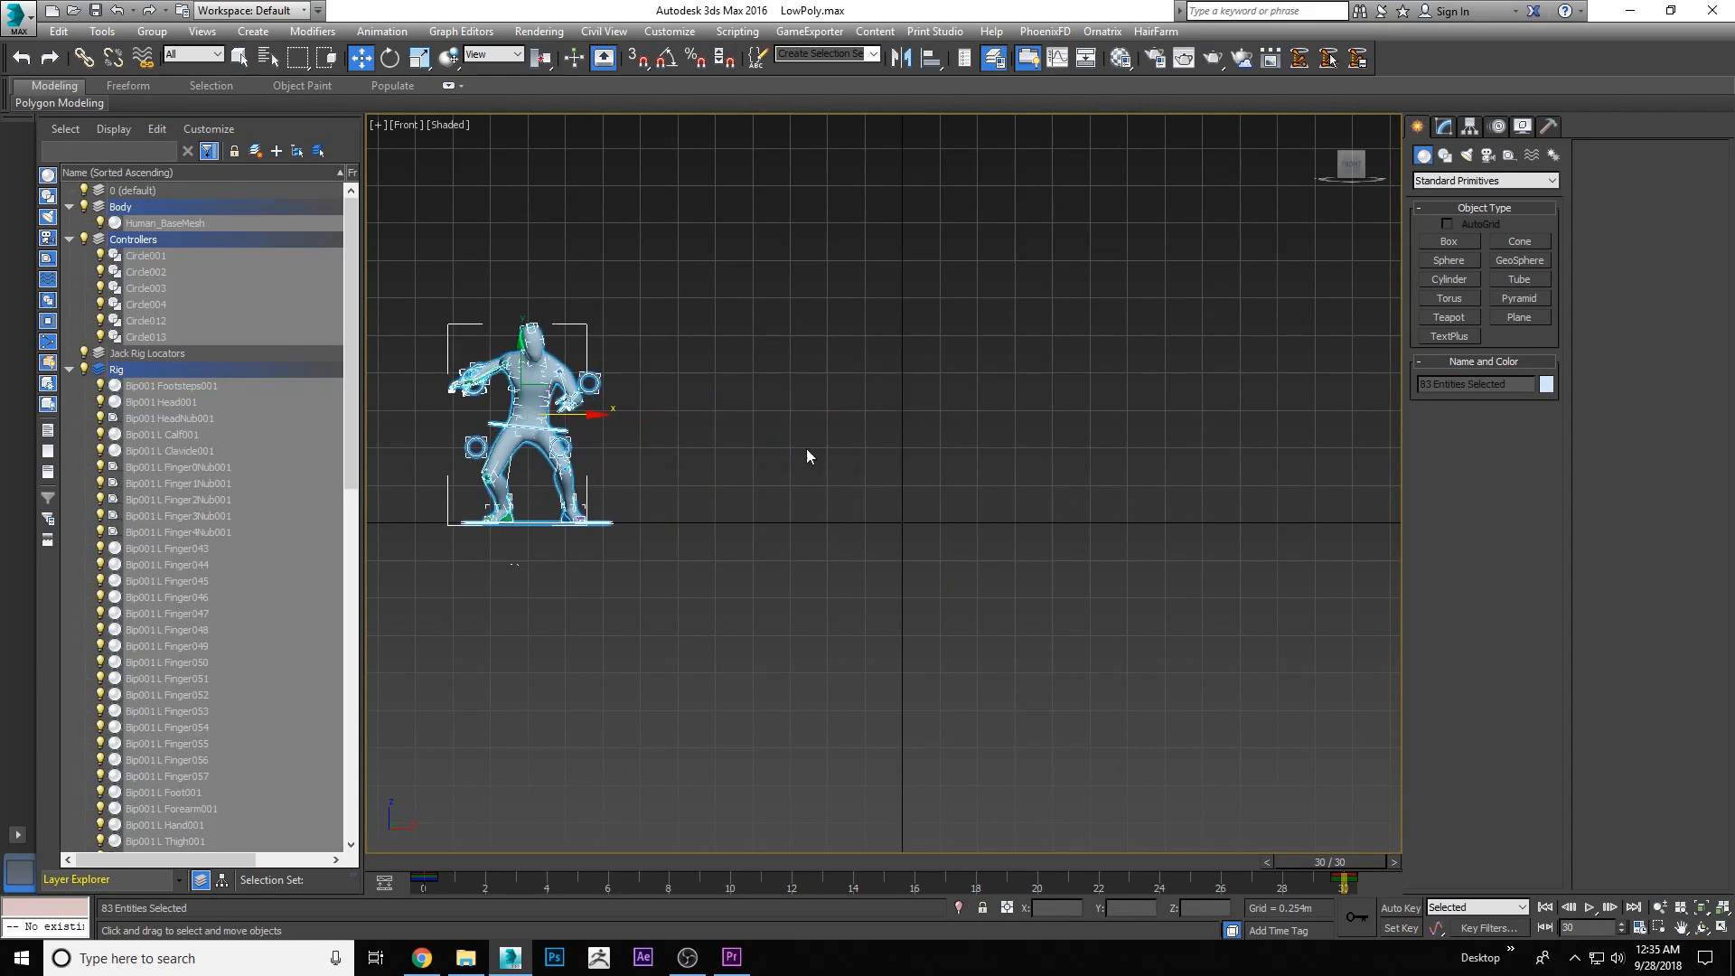
Deselect the character, switch to the Chrome browser and examine the Super Simple Rig page's description, download section and documentation index
{"action": "scroll", "coordinate": [724, 438], "scroll_direction": "up", "scroll_amount": 2}
{"action": "left_click", "coordinate": [1032, 463]}
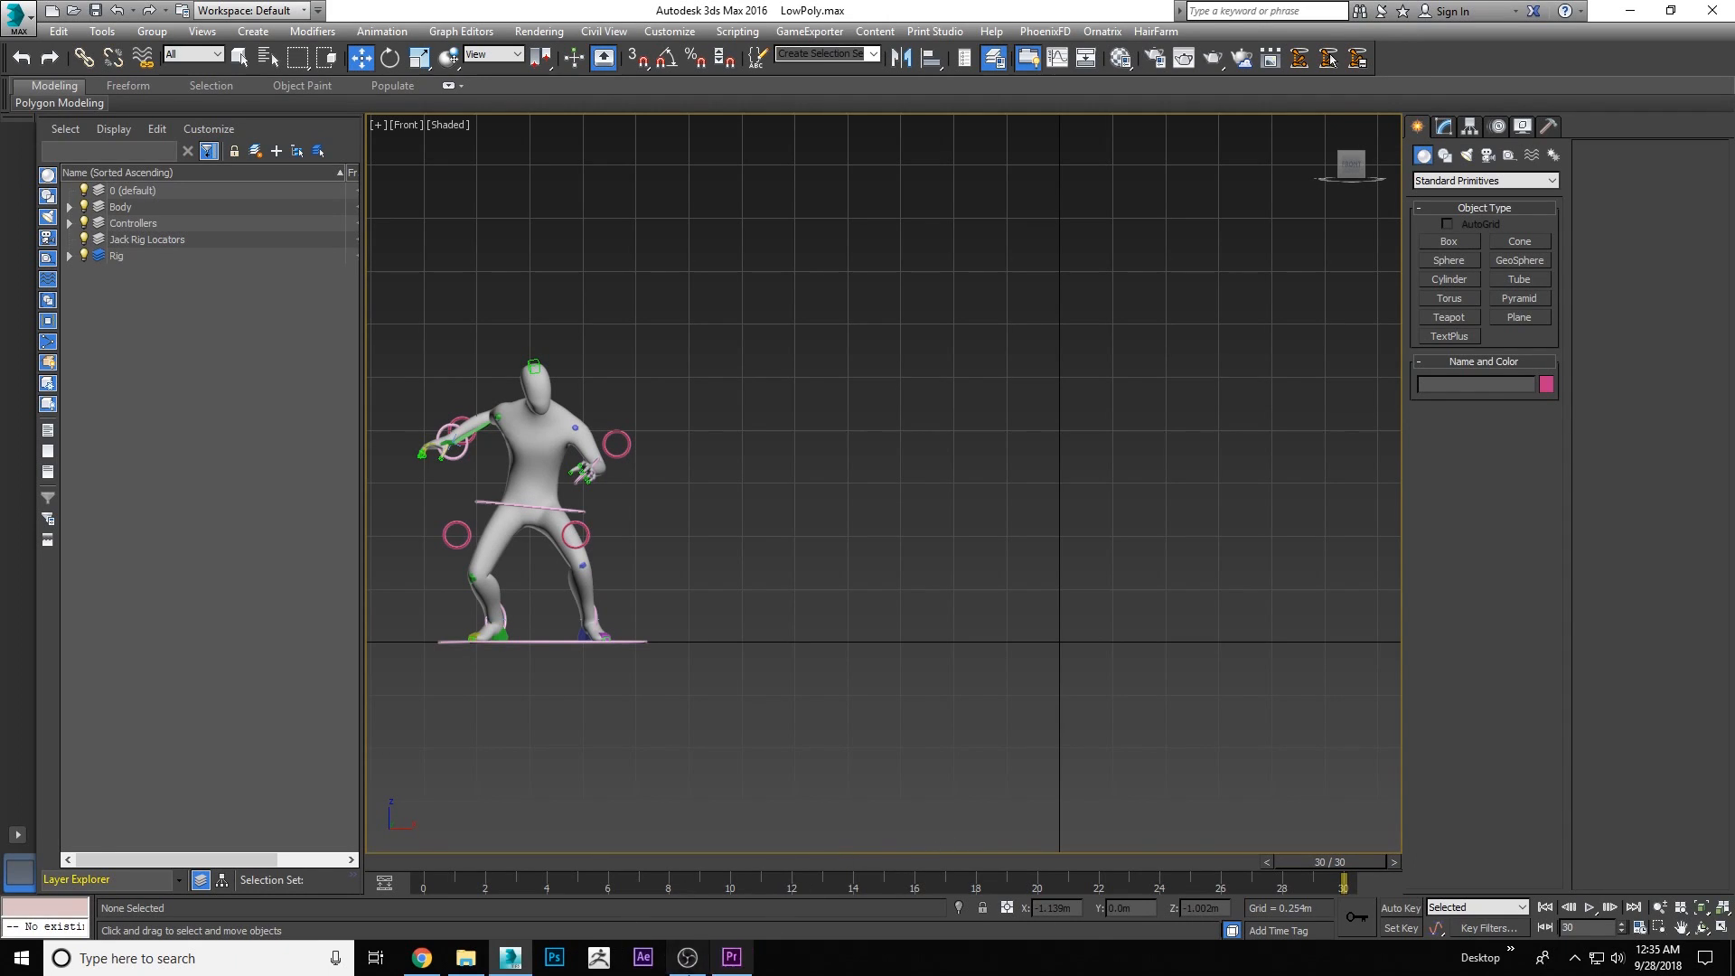
{"action": "left_click", "coordinate": [422, 961]}
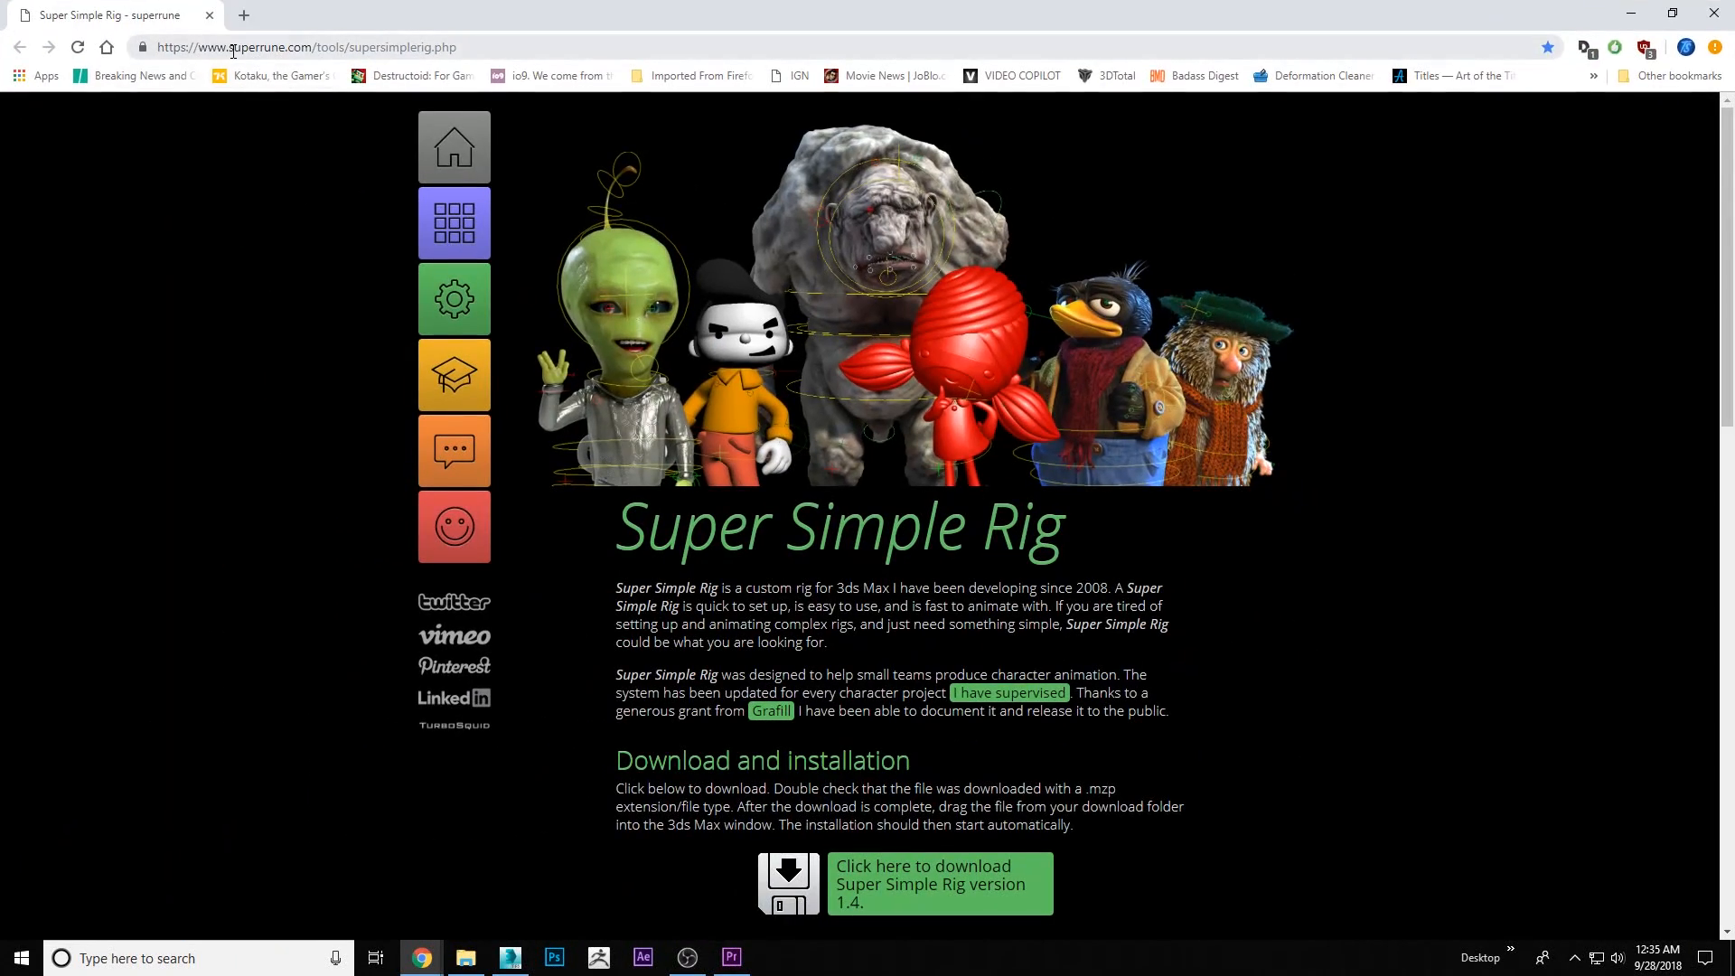
{"action": "scroll", "coordinate": [718, 601], "scroll_direction": "down", "scroll_amount": 12}
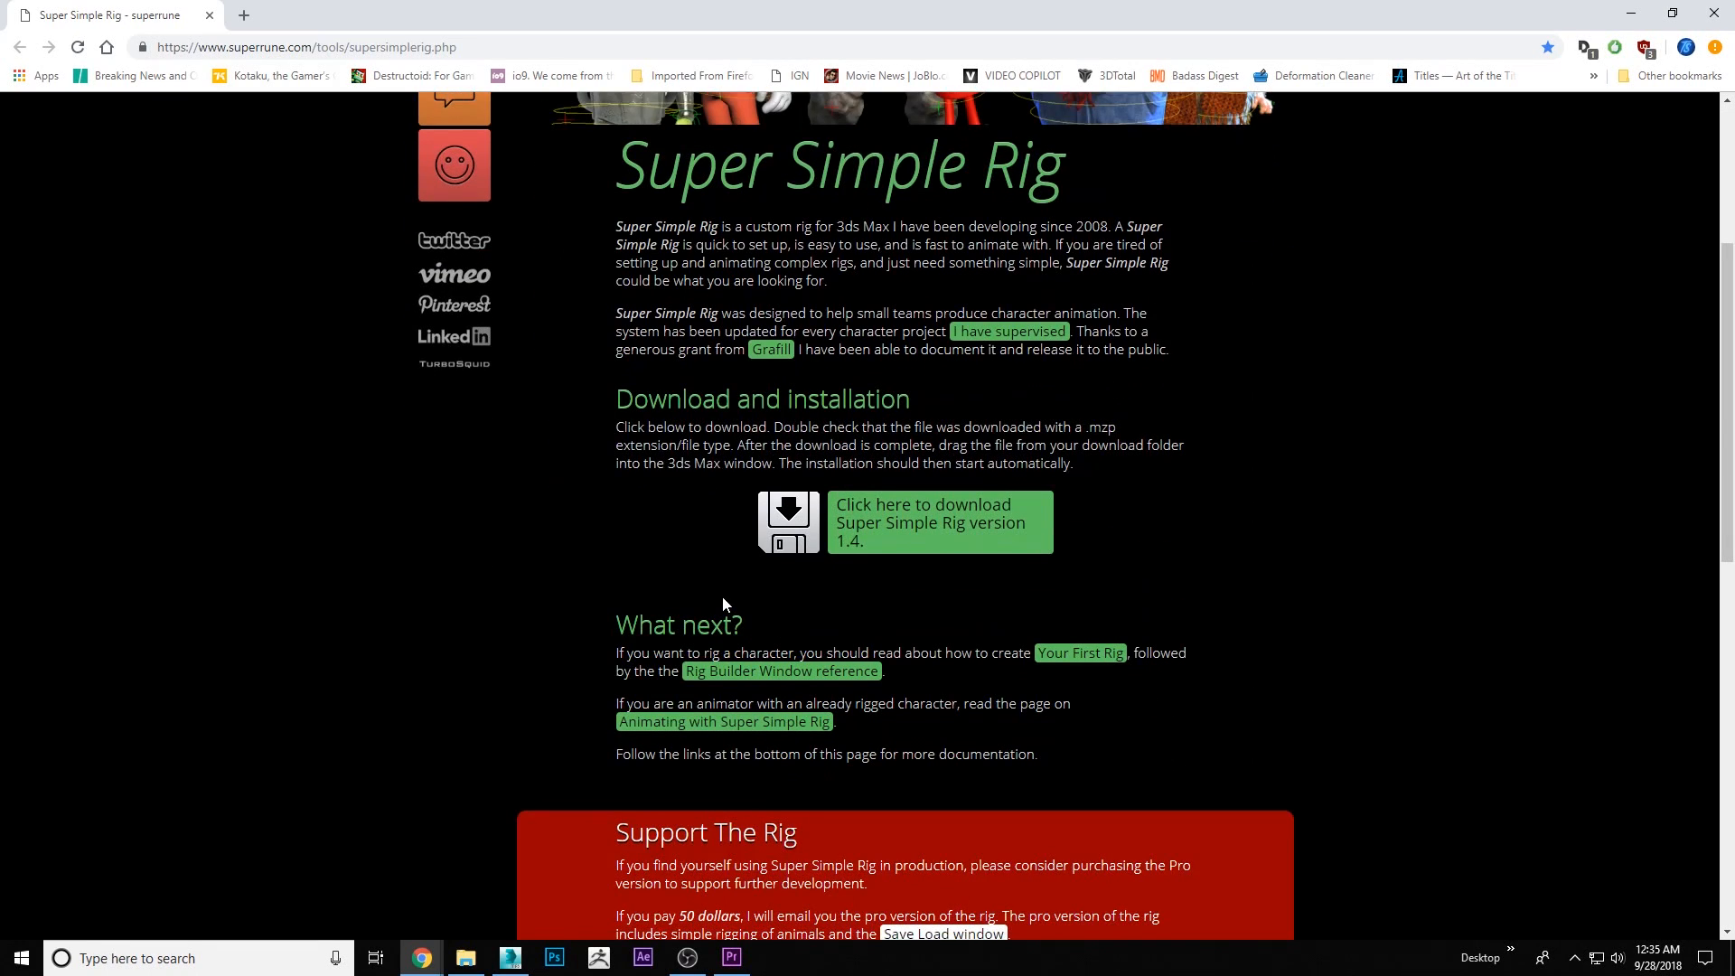
{"action": "scroll", "coordinate": [714, 602], "scroll_direction": "down", "scroll_amount": 3}
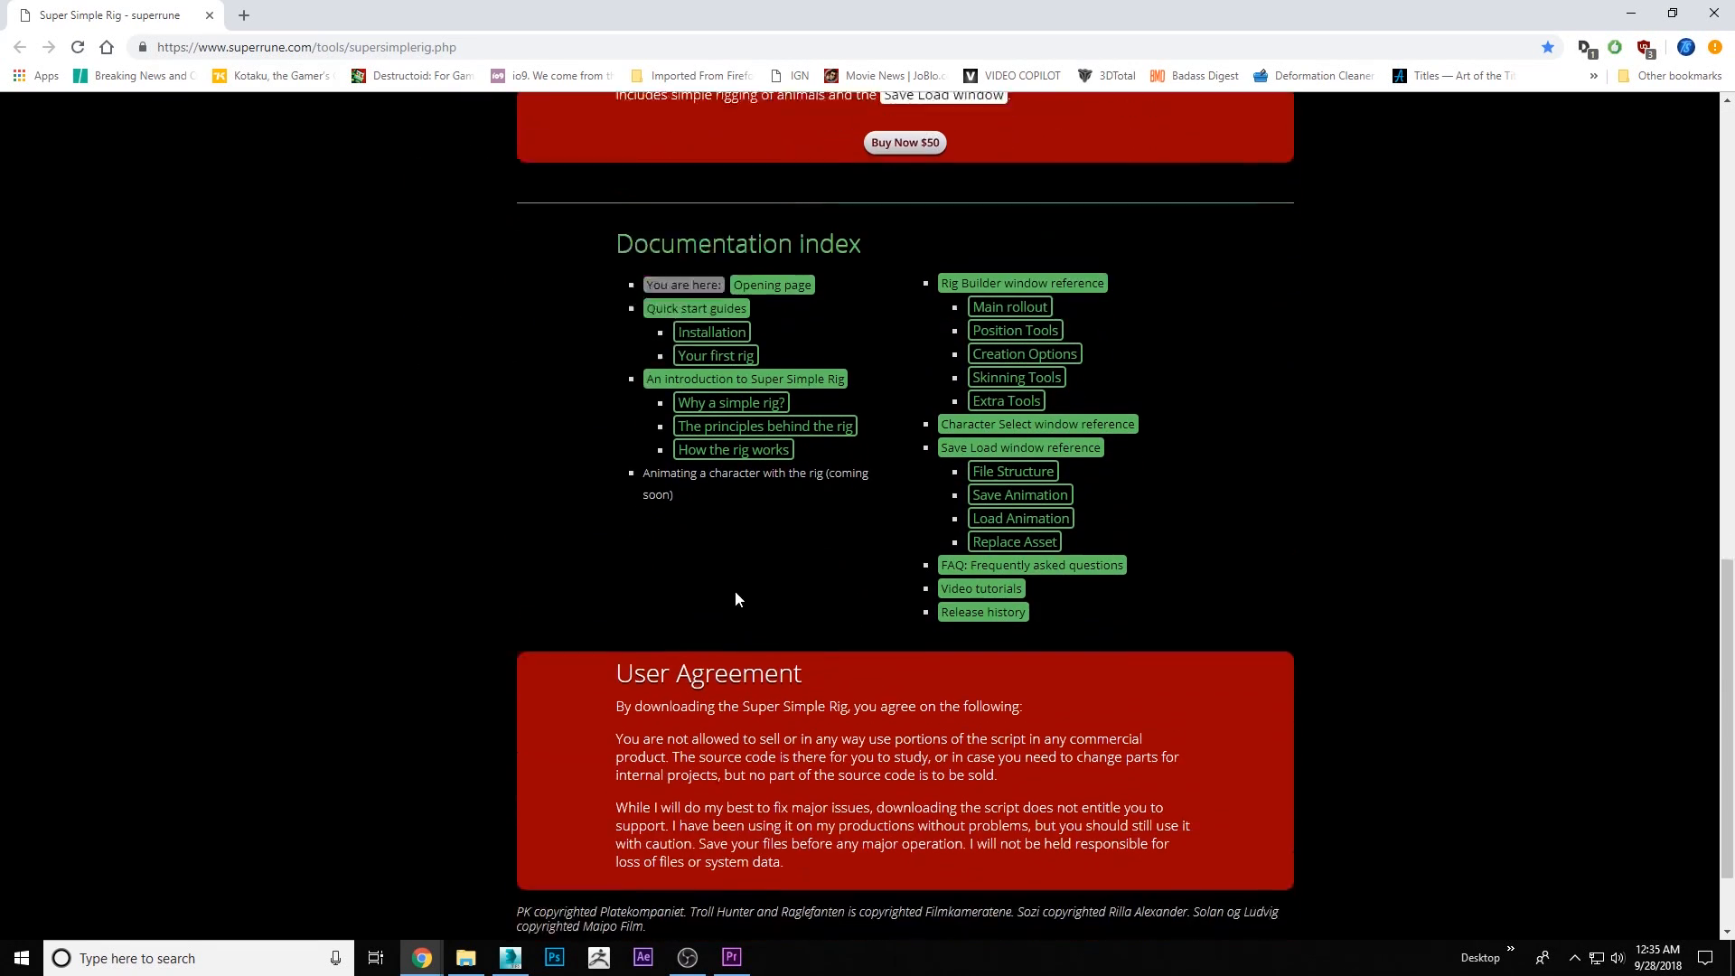
{"action": "scroll", "coordinate": [794, 698], "scroll_direction": "up", "scroll_amount": 6}
{"action": "scroll", "coordinate": [794, 698], "scroll_direction": "up", "scroll_amount": 8}
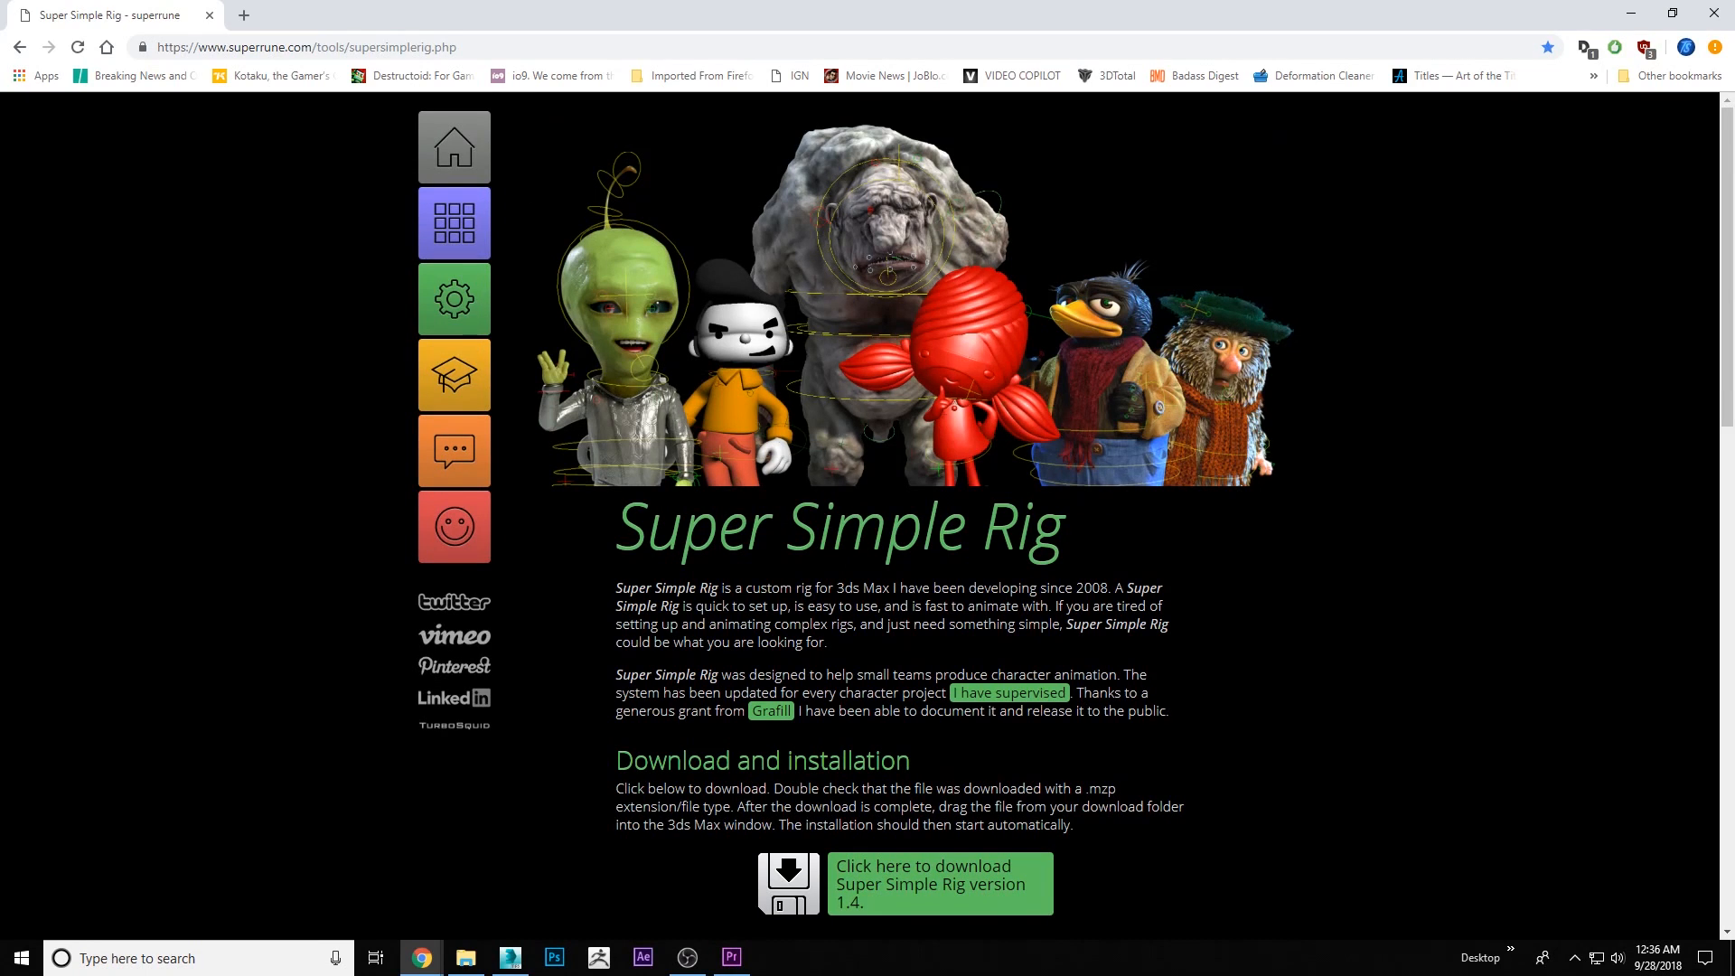
{"action": "scroll", "coordinate": [879, 480], "scroll_direction": "down", "scroll_amount": 5}
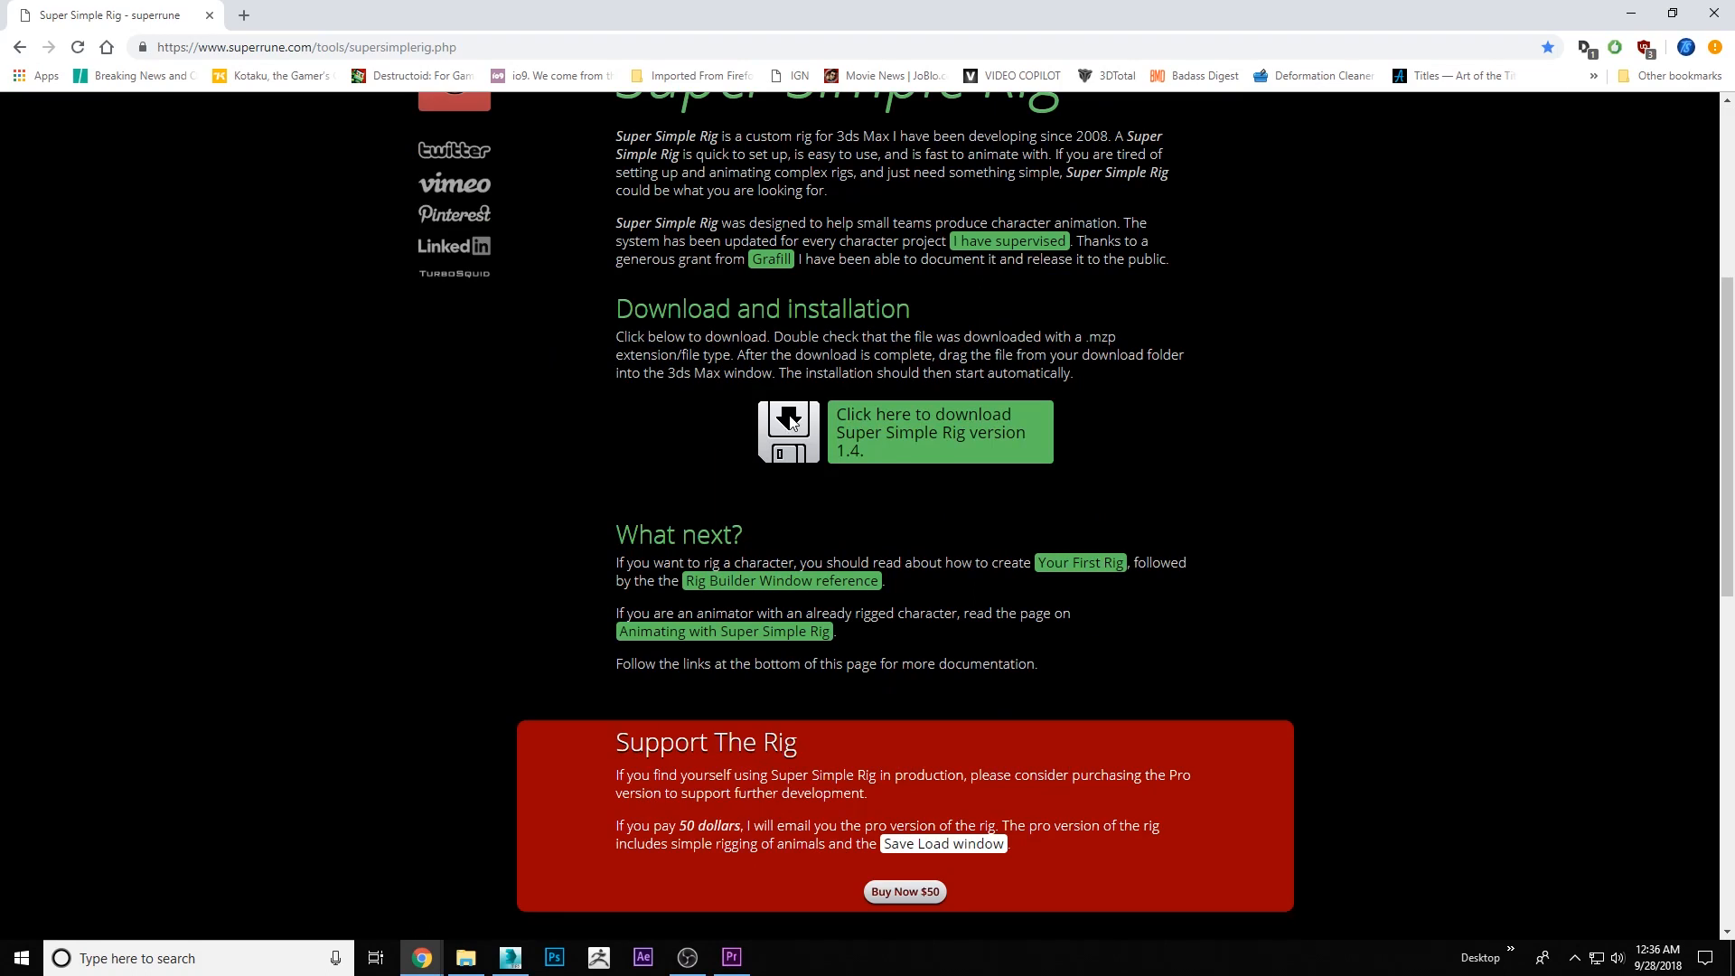
{"action": "scroll", "coordinate": [786, 419], "scroll_direction": "down", "scroll_amount": 3}
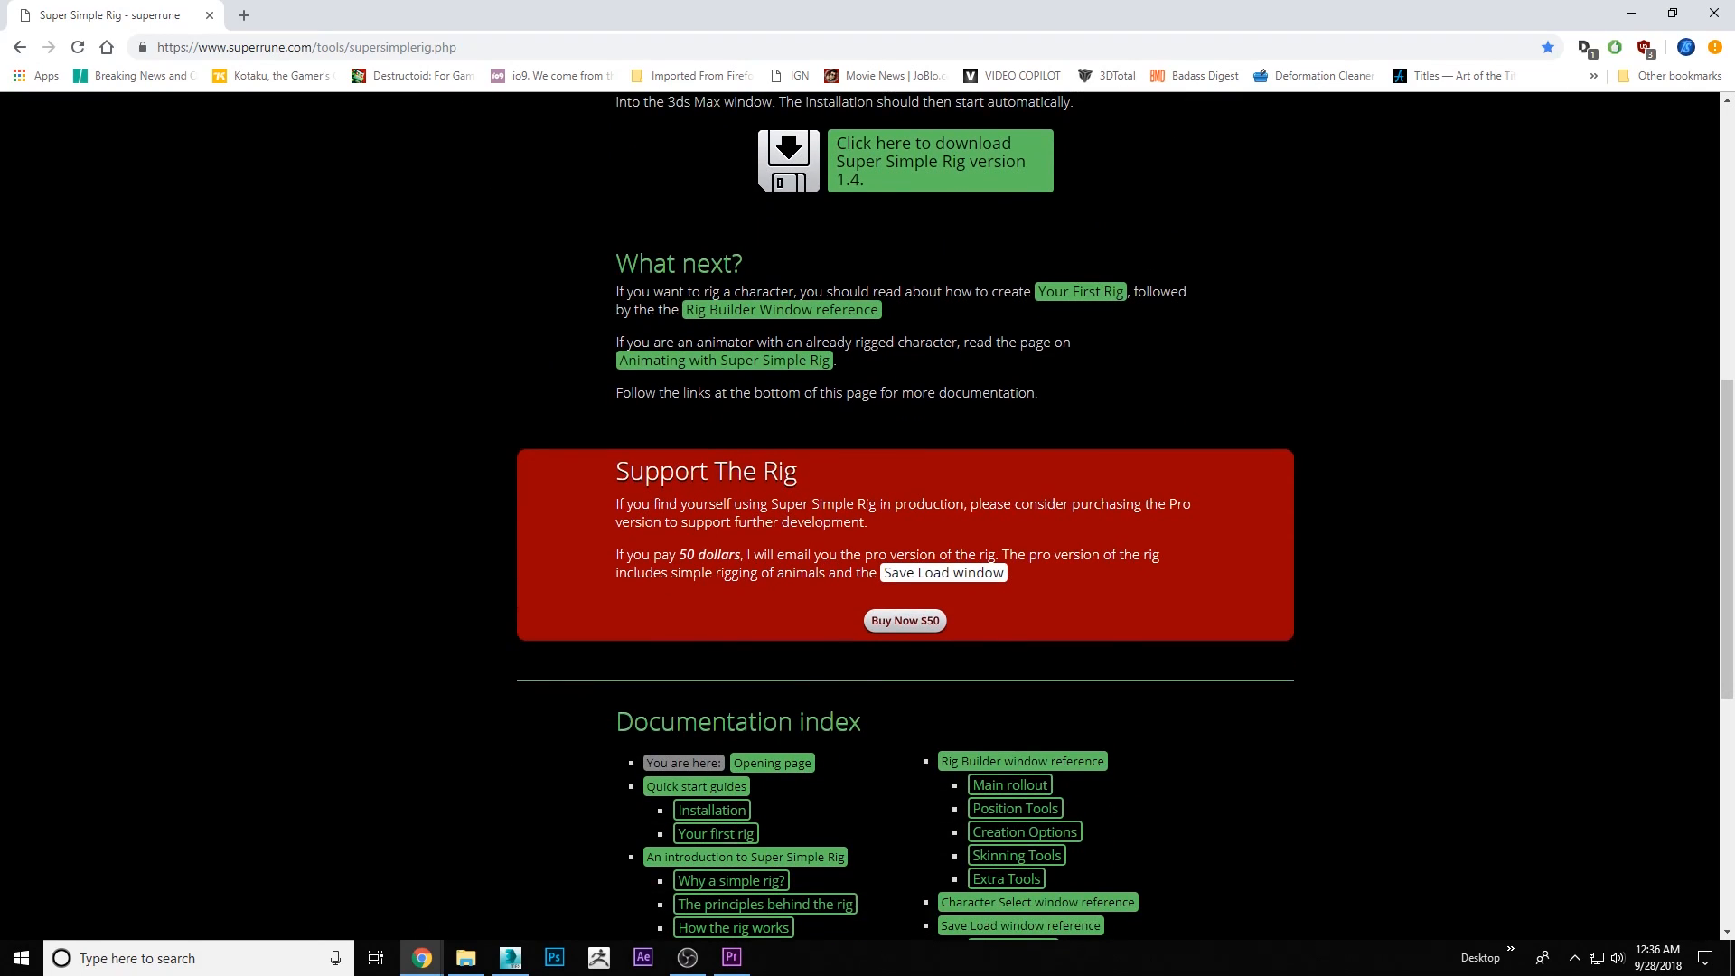
{"action": "scroll", "coordinate": [943, 253], "scroll_direction": "down", "scroll_amount": 6}
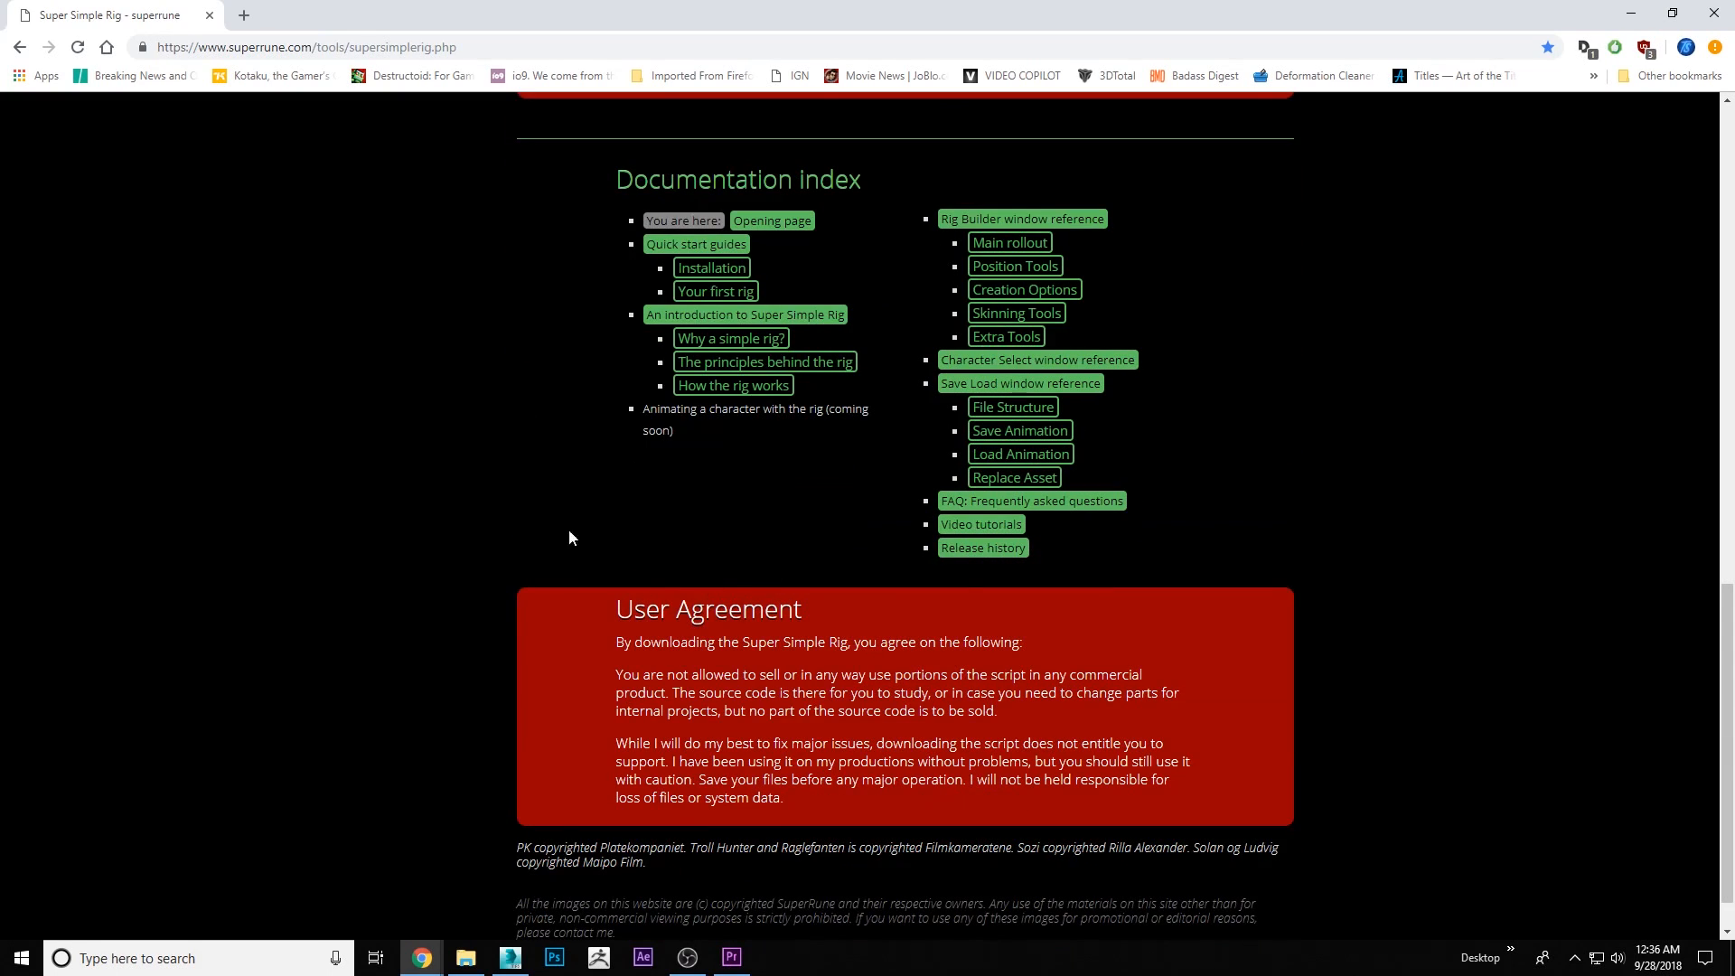
{"action": "scroll", "coordinate": [1190, 461], "scroll_direction": "up", "scroll_amount": 20}
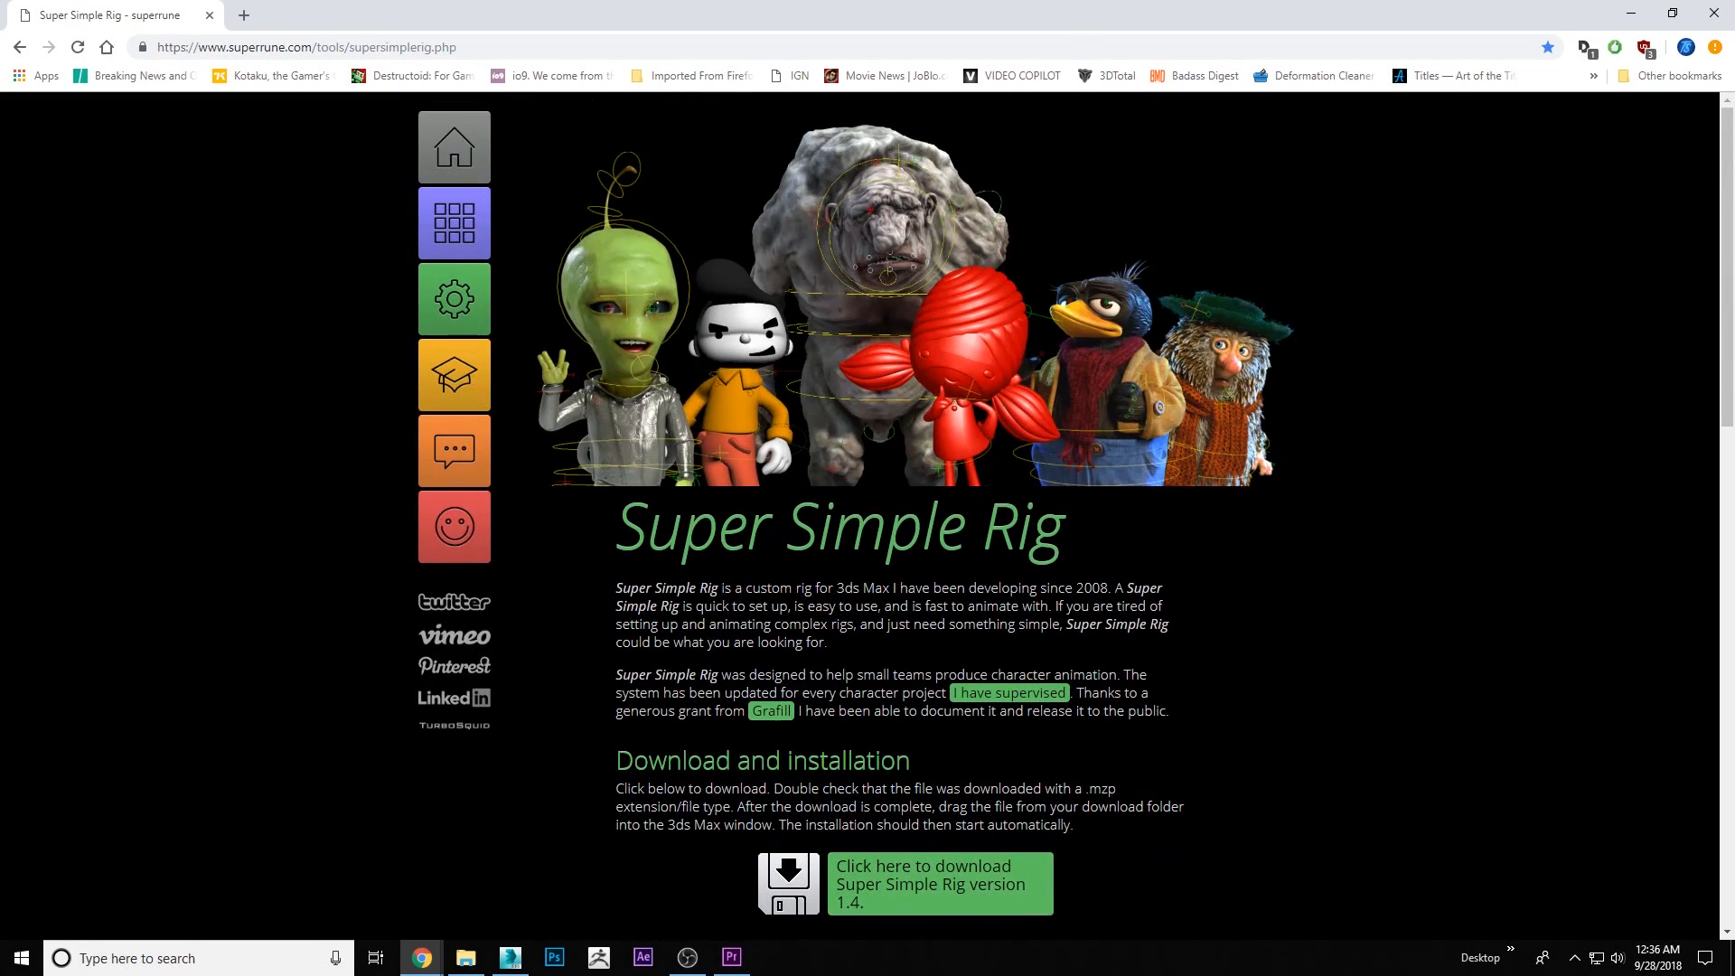
{"action": "left_click", "coordinate": [1632, 14]}
Clone the human base mesh as one independent copy, placed about 2 m along the X axis from the posed character
{"action": "right_click", "coordinate": [957, 354]}
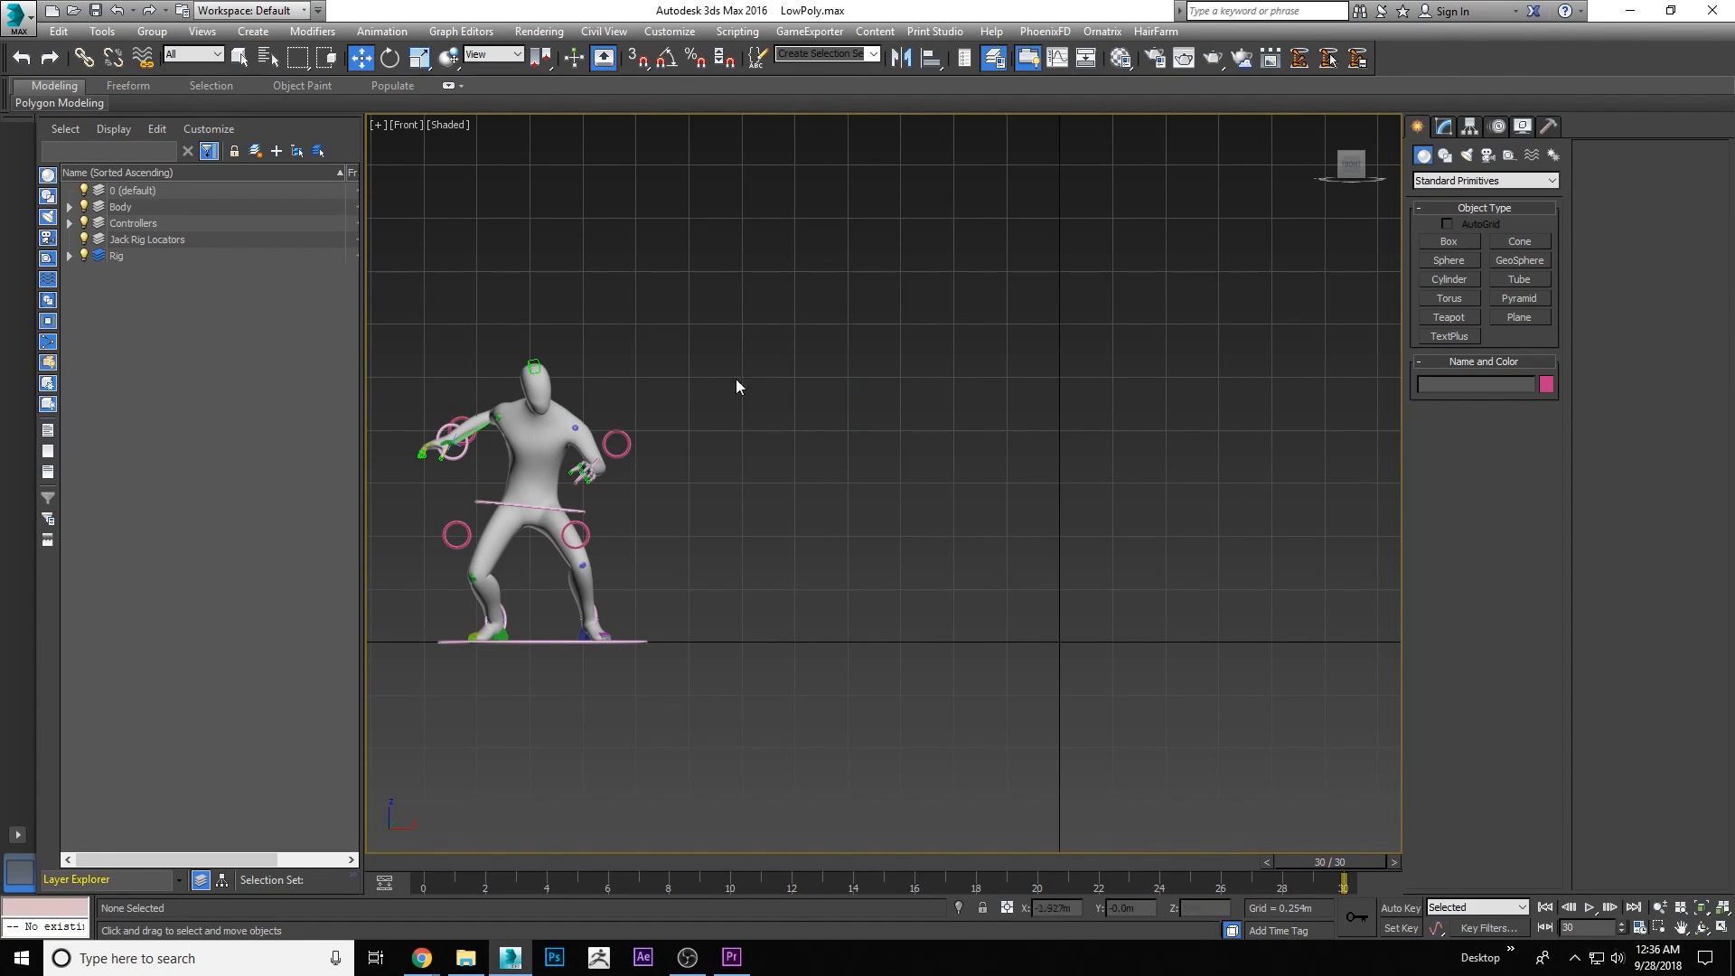
{"action": "right_click", "coordinate": [655, 378]}
{"action": "left_click", "coordinate": [697, 402]}
{"action": "left_click", "coordinate": [595, 470]}
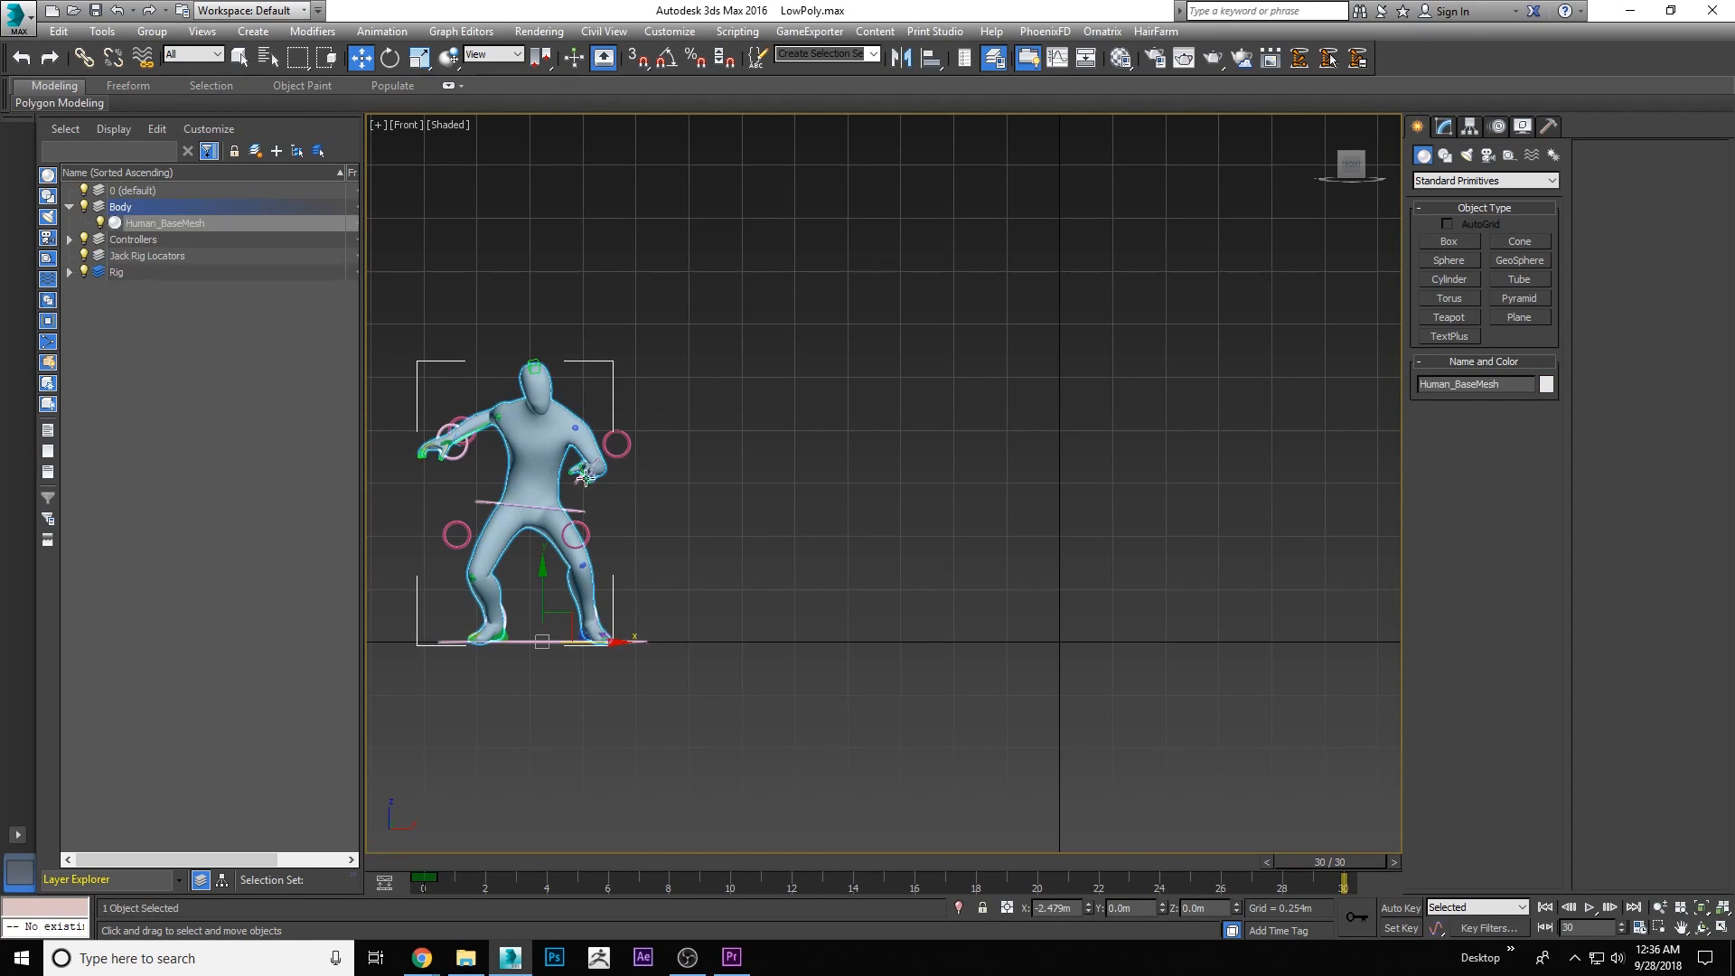
{"action": "left_click_drag", "start_coordinate": [595, 635], "coordinate": [1006, 635], "text": "shift"}
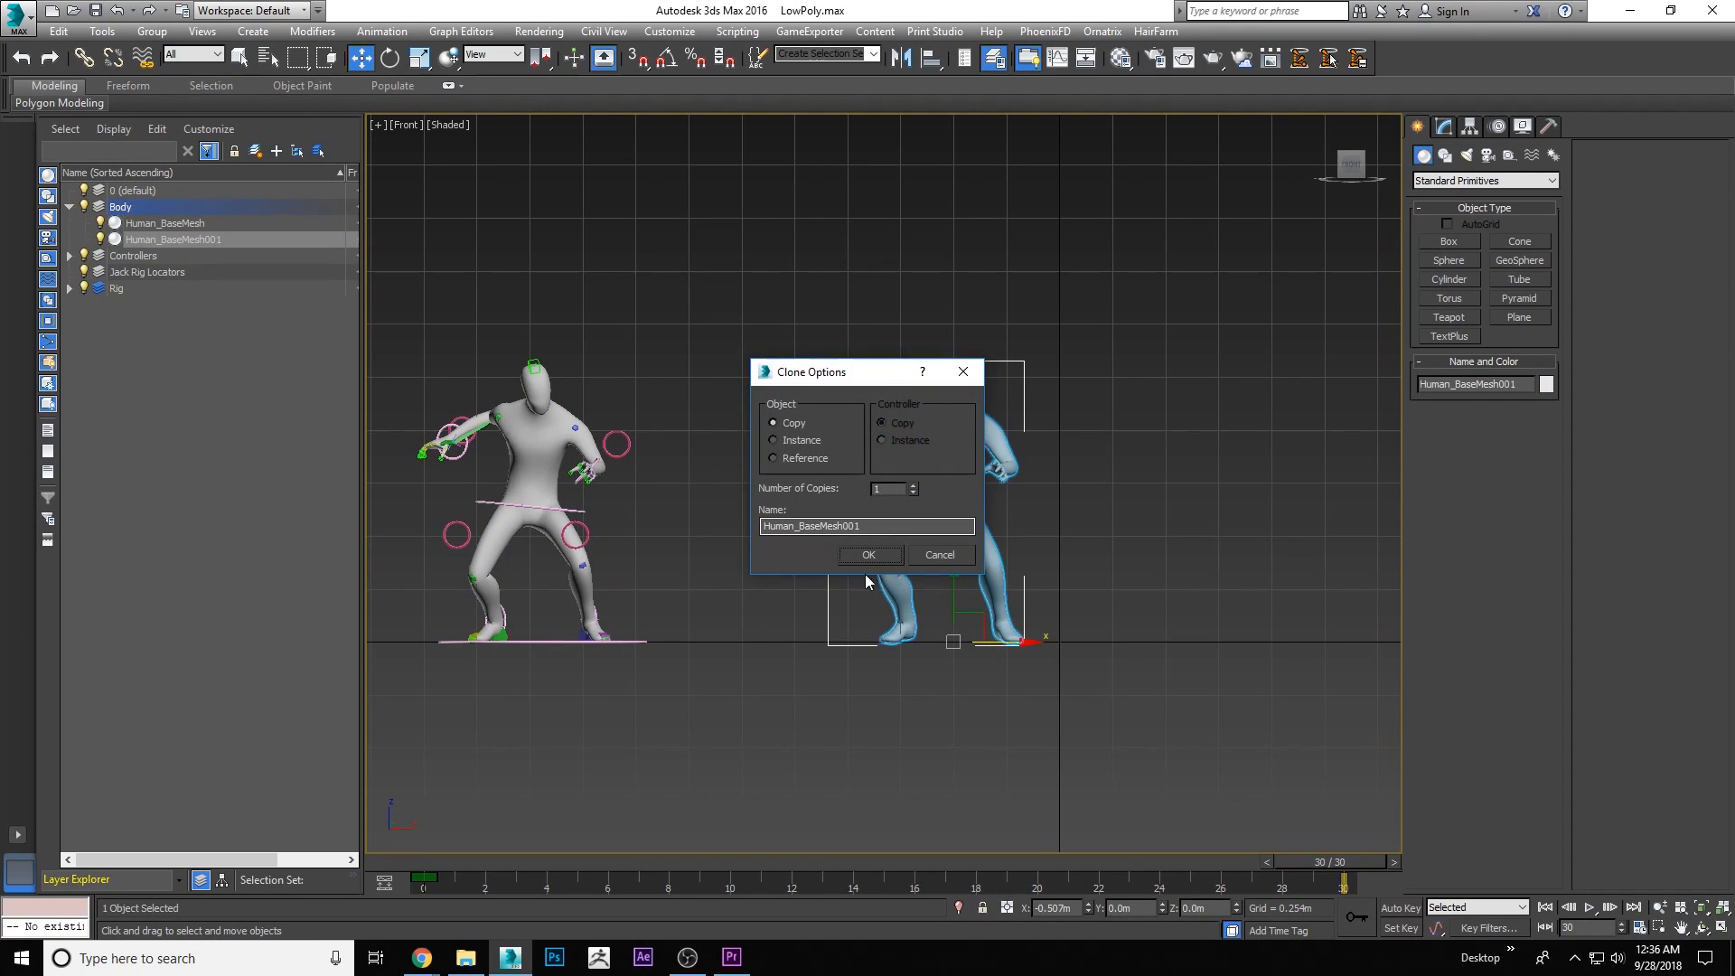
{"action": "left_click", "coordinate": [867, 551]}
Delete the TurboSmooth and Skin modifiers from the copied human mesh, leaving only its Editable Poly
{"action": "left_click", "coordinate": [1446, 127]}
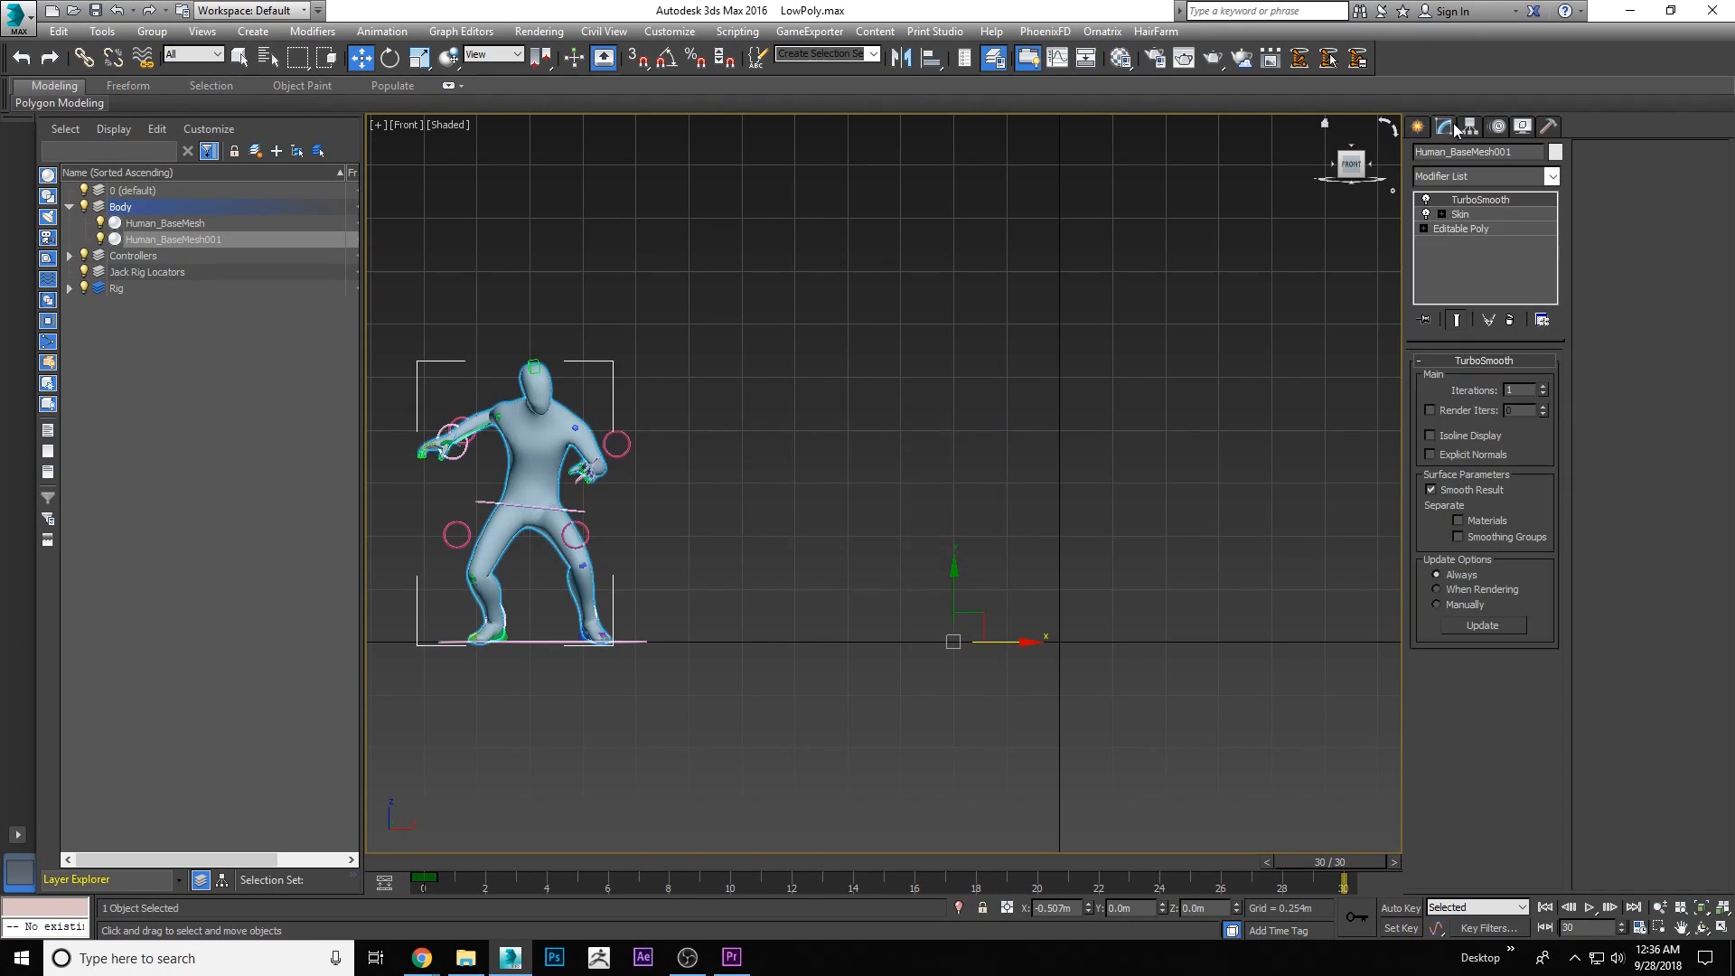
{"action": "right_click", "coordinate": [1479, 197]}
{"action": "left_click", "coordinate": [1487, 226]}
{"action": "right_click", "coordinate": [1470, 199]}
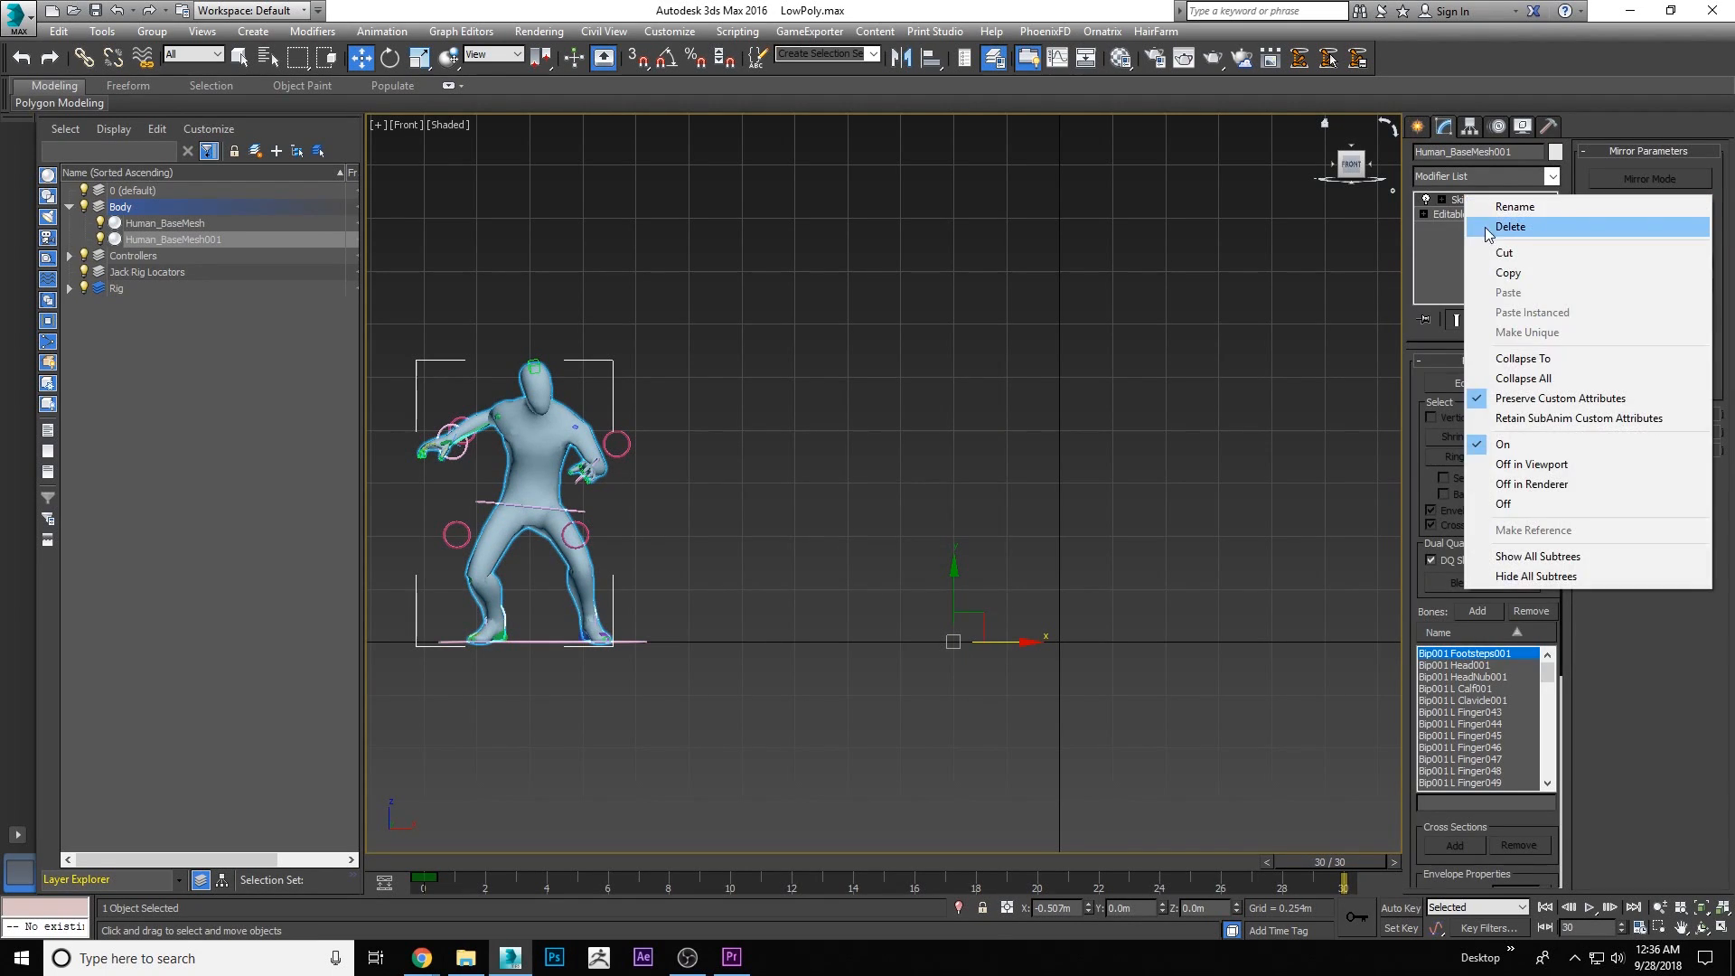
{"action": "left_click", "coordinate": [1497, 231]}
{"action": "right_click", "coordinate": [1111, 315]}
{"action": "left_click", "coordinate": [1126, 333]}
{"action": "left_click", "coordinate": [1109, 285]}
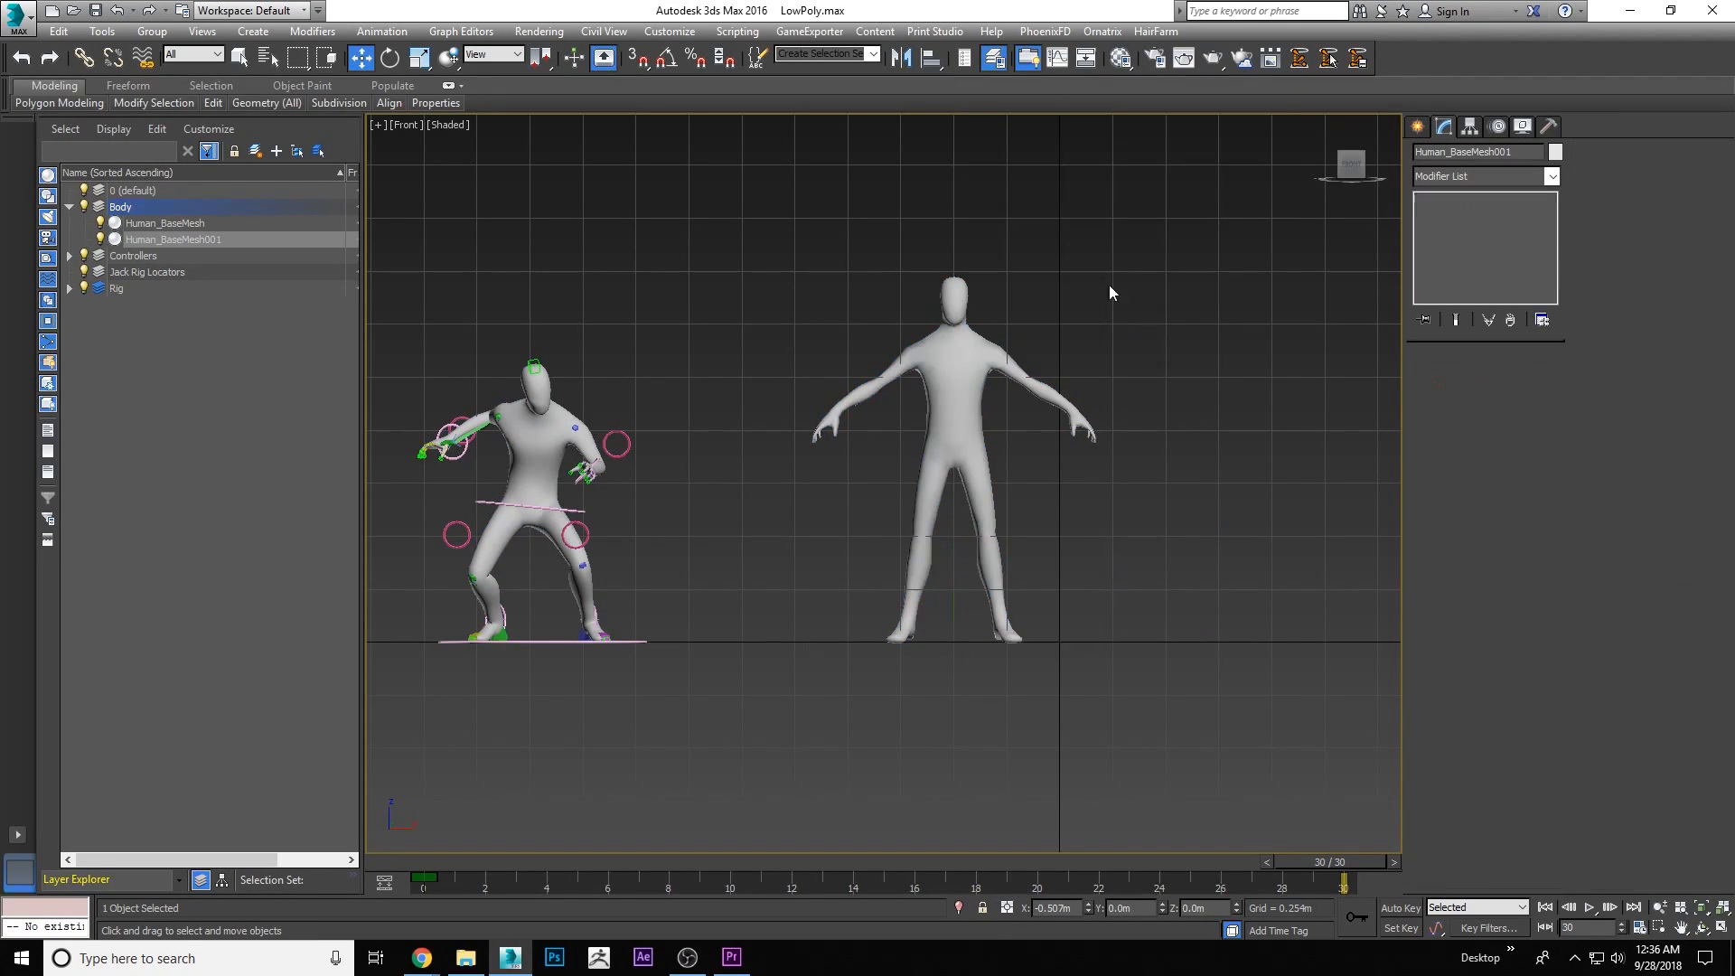
Move the copied mesh to about X 0 m in the front view and check its centring on the grid axis in wireframe
{"action": "left_click", "coordinate": [964, 394]}
{"action": "left_click_drag", "start_coordinate": [1011, 644], "coordinate": [1113, 624]}
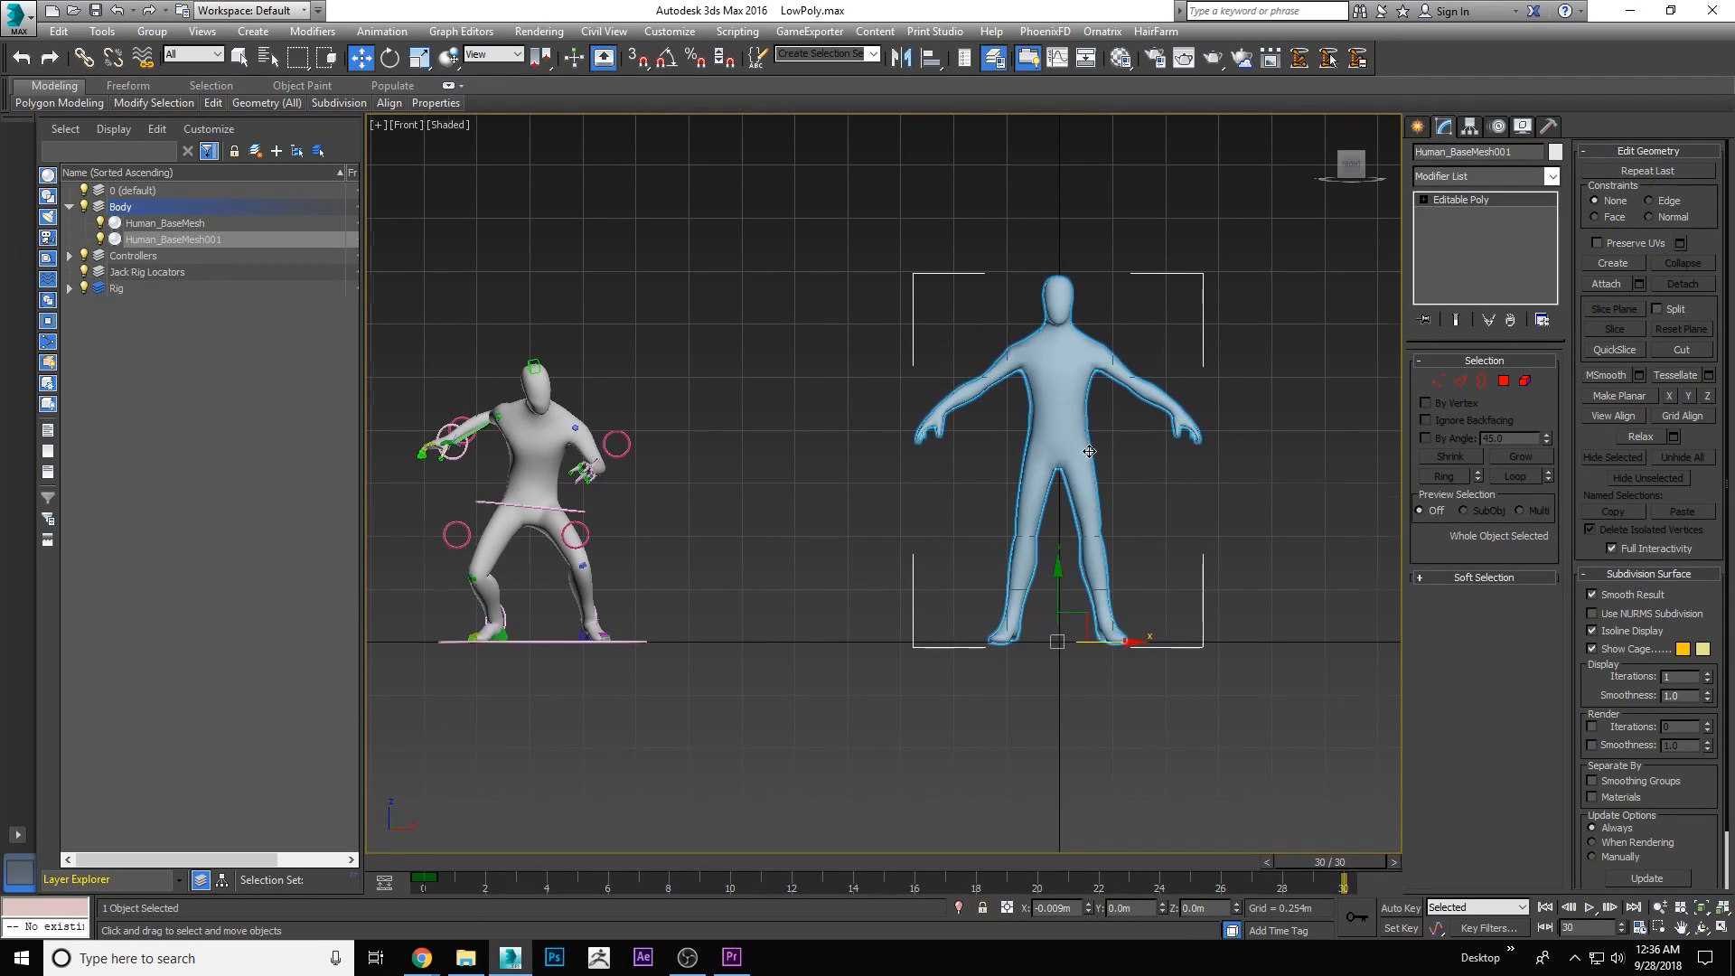
{"action": "scroll", "coordinate": [1090, 456], "scroll_direction": "up", "scroll_amount": 5}
{"action": "key", "text": "F3"}
{"action": "scroll", "coordinate": [926, 488], "scroll_direction": "up", "scroll_amount": 3}
{"action": "scroll", "coordinate": [926, 488], "scroll_direction": "down", "scroll_amount": 10}
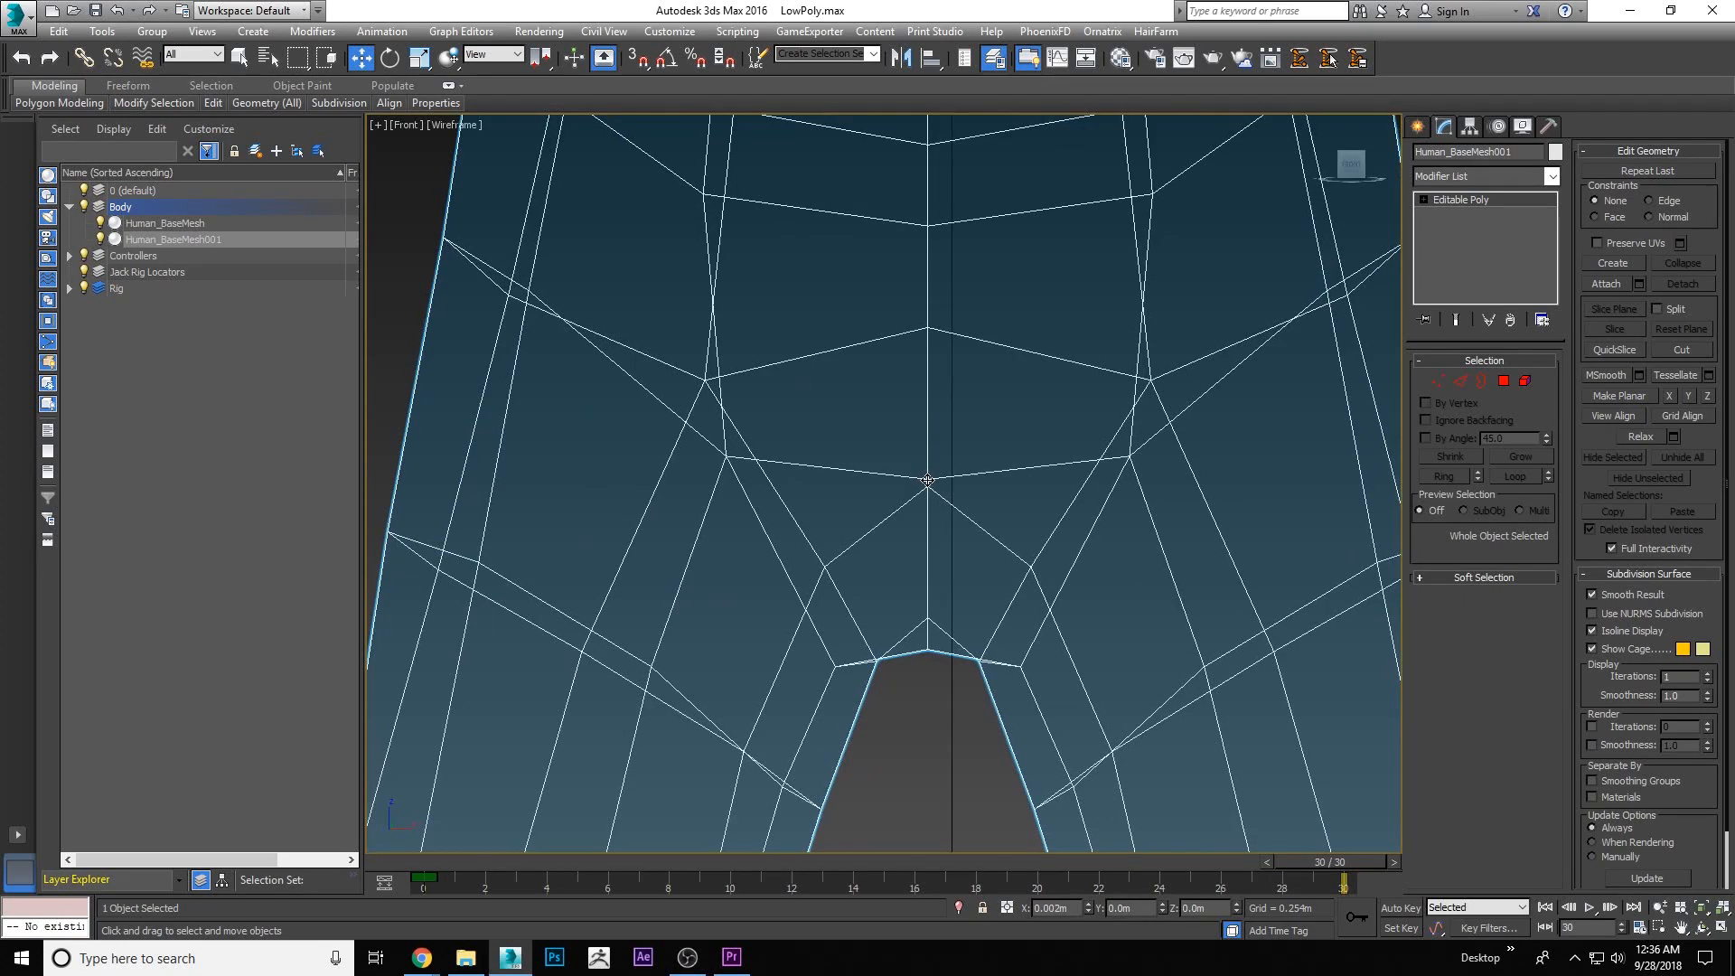
{"action": "right_click", "coordinate": [912, 474]}
{"action": "left_click", "coordinate": [967, 361]}
{"action": "scroll", "coordinate": [992, 298], "scroll_direction": "down", "scroll_amount": 5}
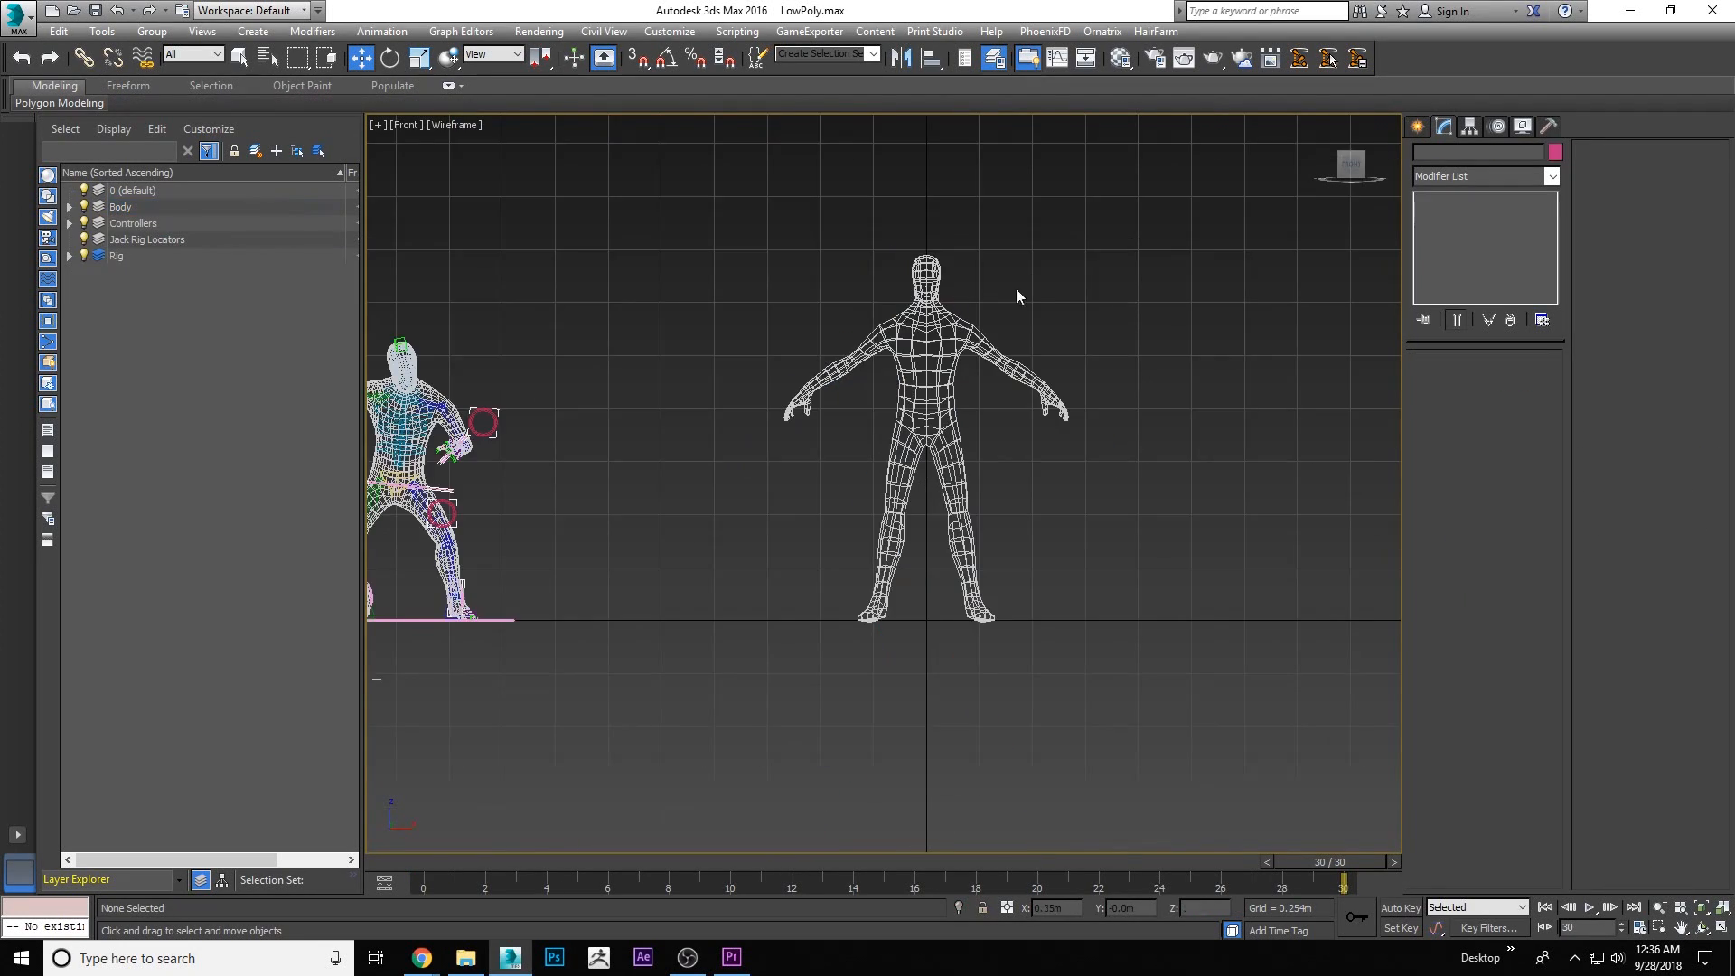
Open the Super Simple Rig builder, create its locators at a height of 1.8 m, and move the window clear of the scene list
{"action": "left_click", "coordinate": [632, 452]}
{"action": "right_click", "coordinate": [585, 397]}
{"action": "left_click", "coordinate": [647, 354]}
{"action": "scroll", "coordinate": [875, 344], "scroll_direction": "up", "scroll_amount": 5}
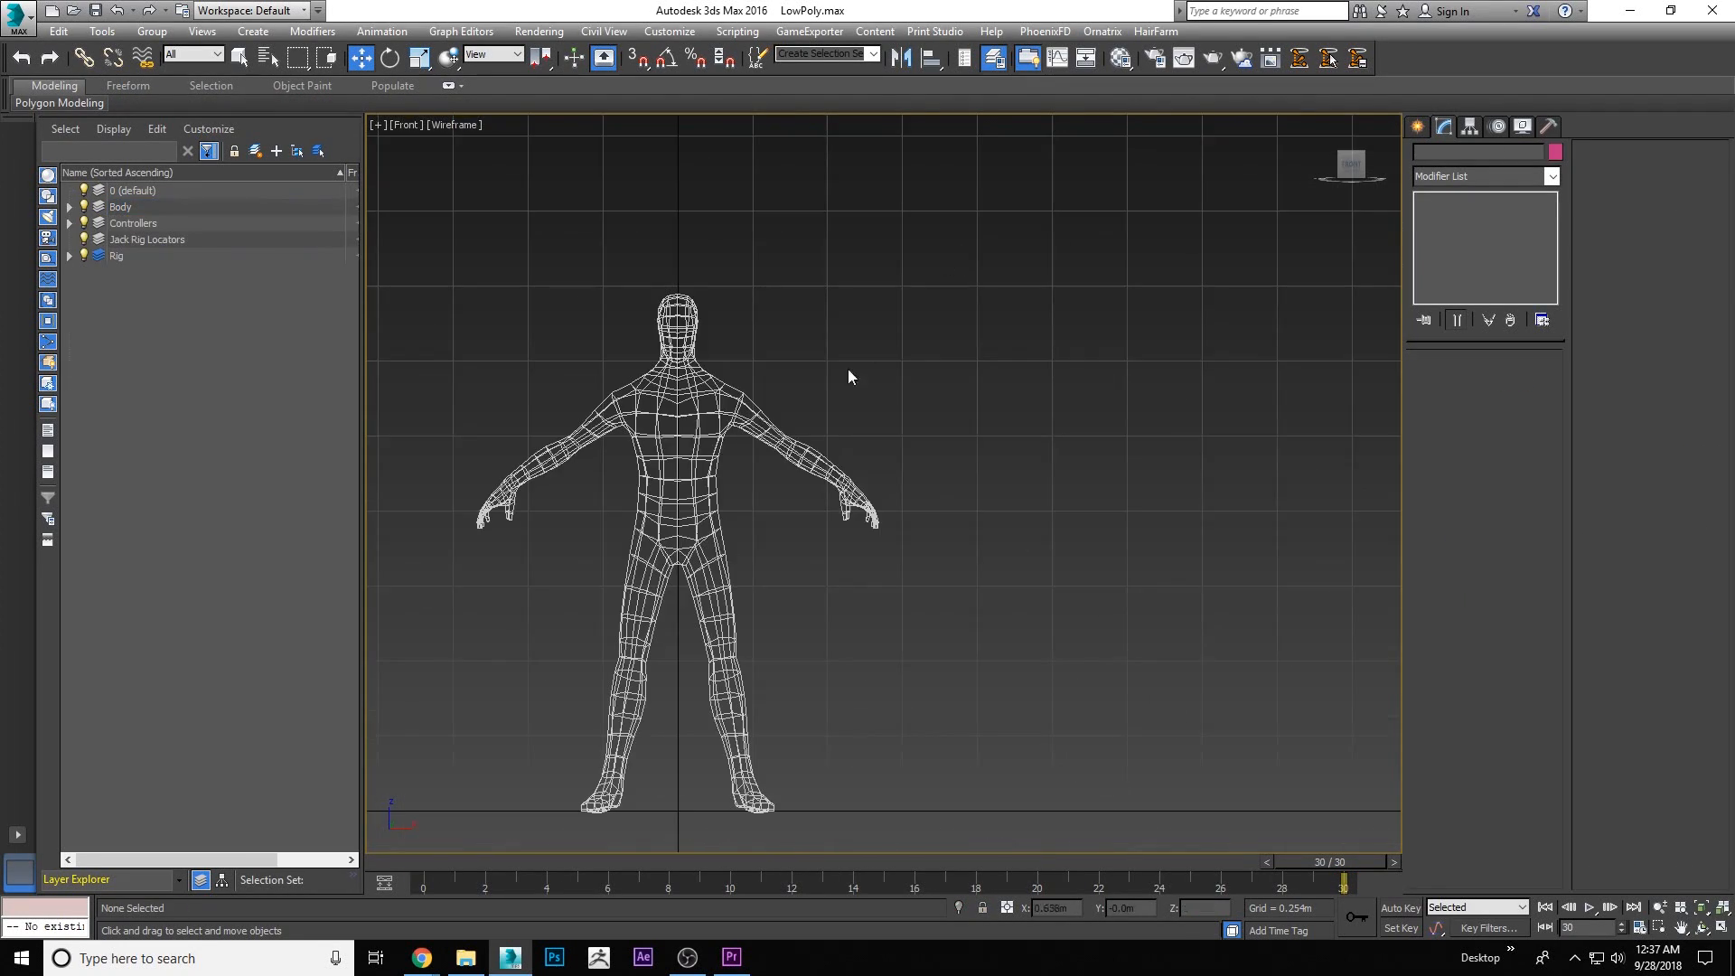
{"action": "left_click", "coordinate": [1303, 59]}
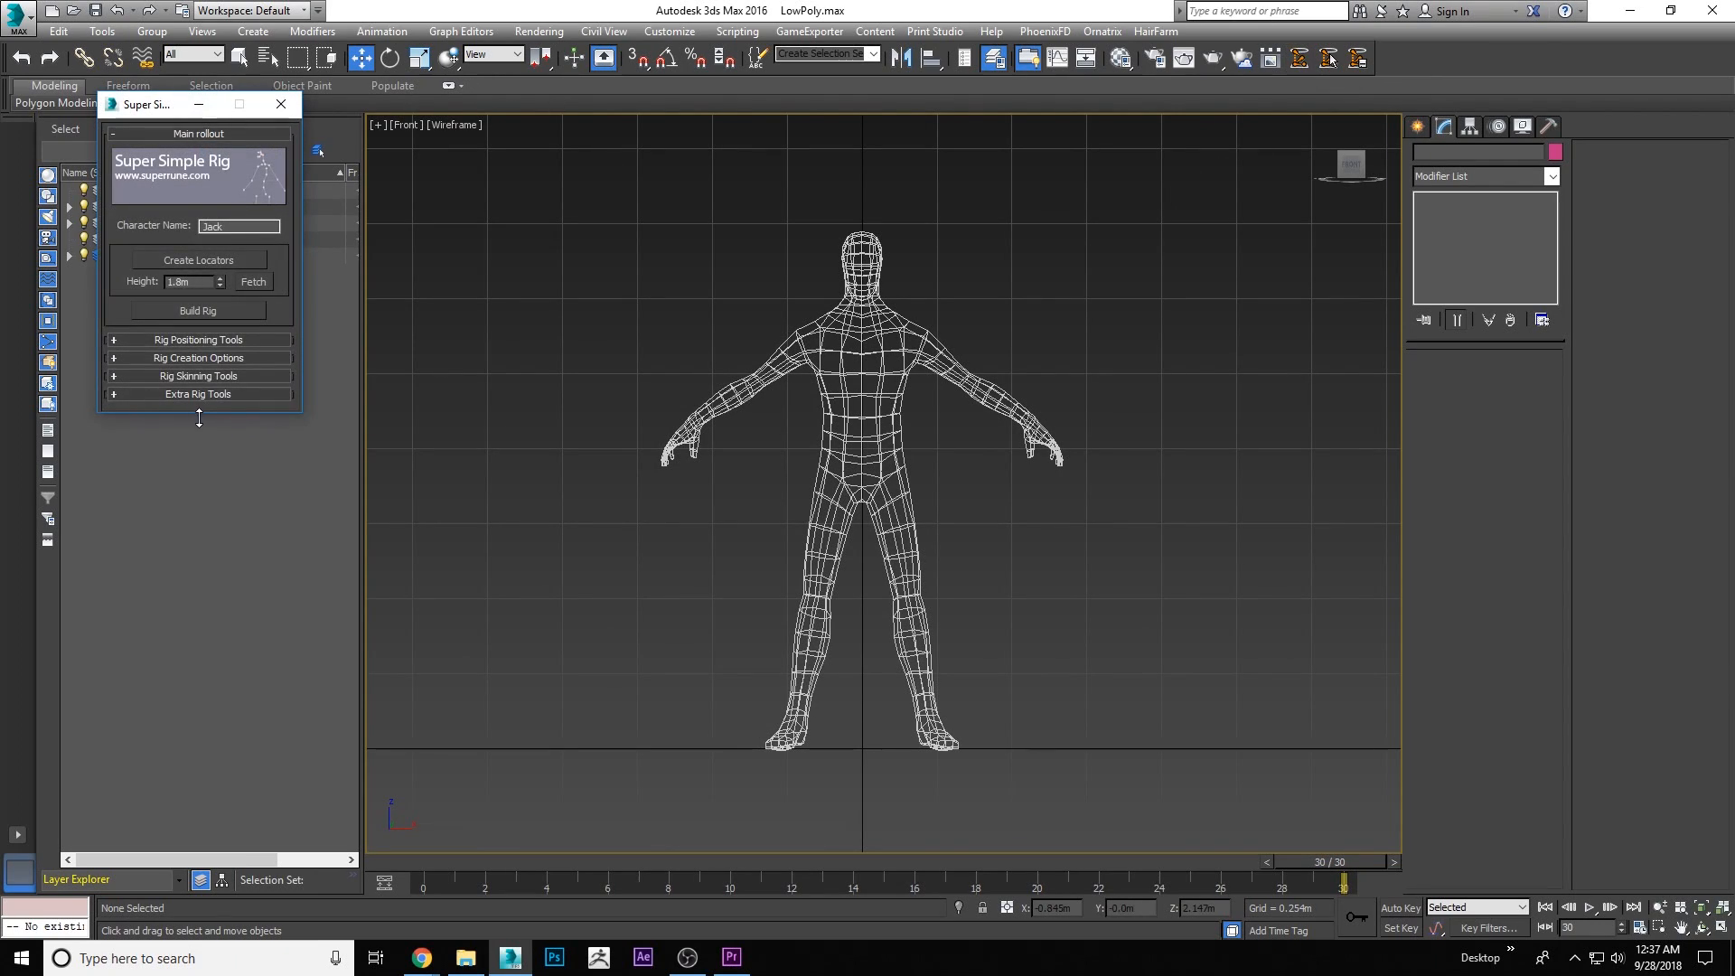
{"action": "left_click_drag", "start_coordinate": [199, 418], "coordinate": [199, 731]}
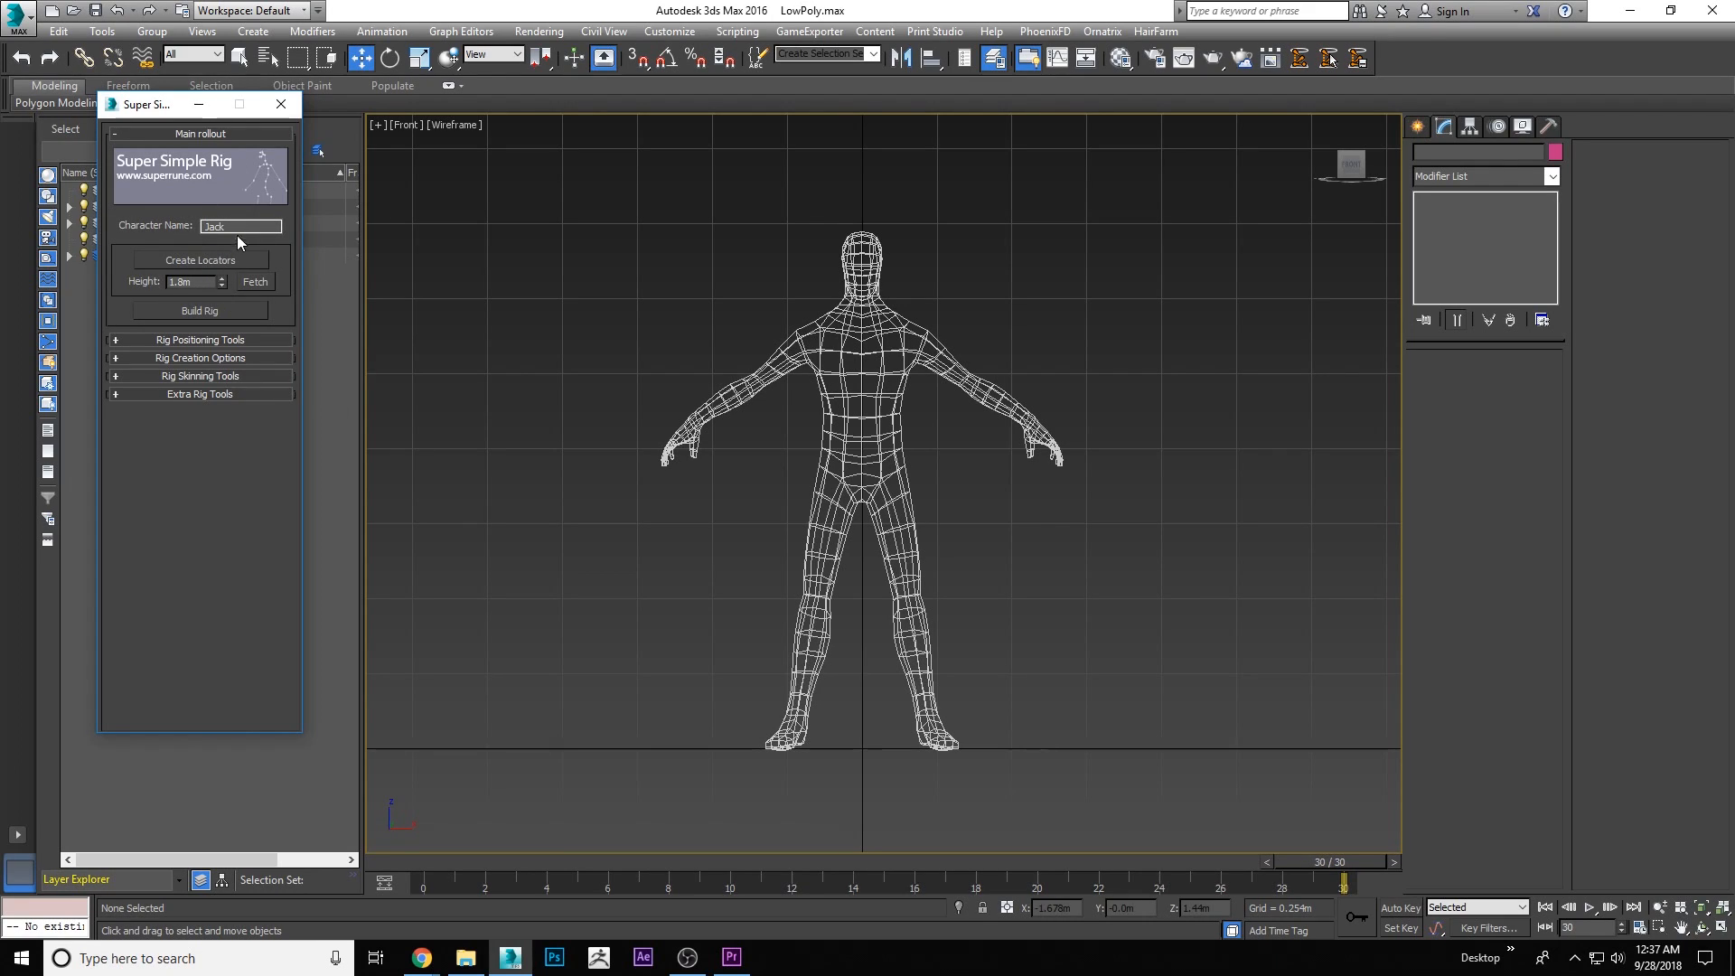
{"action": "left_click", "coordinate": [201, 260]}
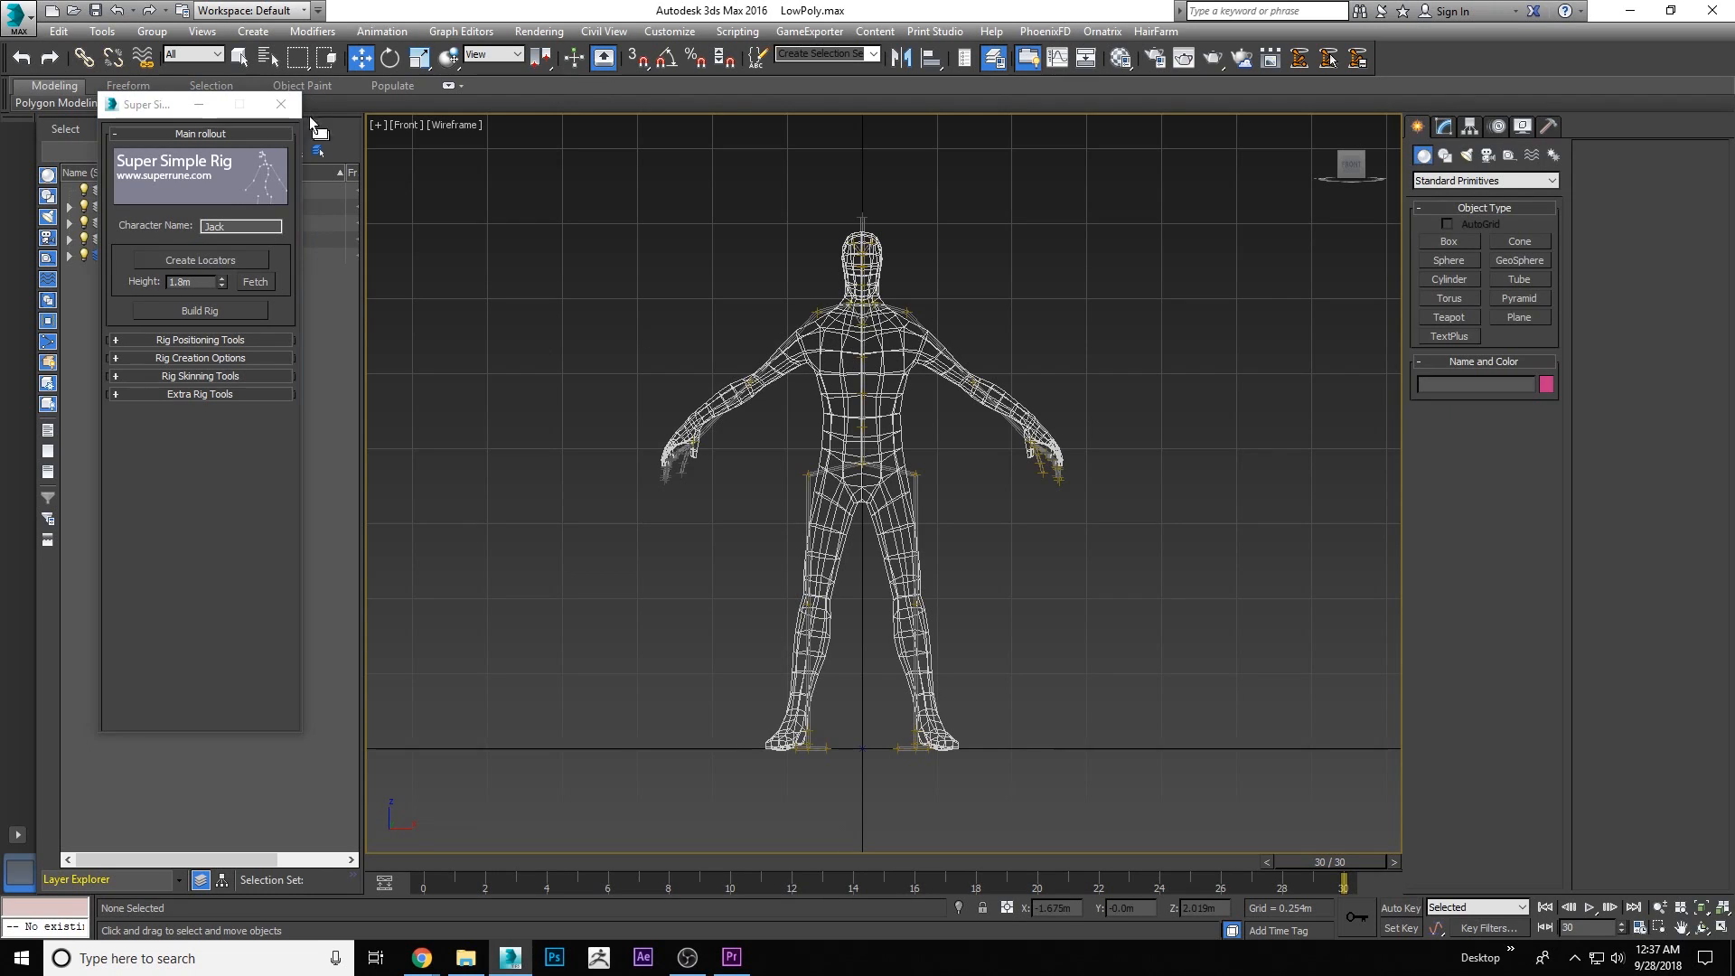
{"action": "left_click_drag", "start_coordinate": [188, 110], "coordinate": [1588, 153]}
Select both knee locators in the left view and move them together to fit the mesh's knees
{"action": "scroll", "coordinate": [854, 301], "scroll_direction": "up", "scroll_amount": 7}
{"action": "scroll", "coordinate": [596, 427], "scroll_direction": "down", "scroll_amount": 3}
{"action": "middle_click_drag", "start_coordinate": [697, 287], "coordinate": [768, 454]}
{"action": "scroll", "coordinate": [801, 317], "scroll_direction": "up", "scroll_amount": 3}
{"action": "key", "text": "F3"}
{"action": "key", "text": "F3"}
{"action": "scroll", "coordinate": [735, 325], "scroll_direction": "down", "scroll_amount": 2}
{"action": "key", "text": "l"}
{"action": "scroll", "coordinate": [756, 338], "scroll_direction": "down", "scroll_amount": 2}
{"action": "middle_click_drag", "start_coordinate": [867, 360], "coordinate": [891, 676]}
{"action": "scroll", "coordinate": [942, 351], "scroll_direction": "down", "scroll_amount": 1}
{"action": "scroll", "coordinate": [897, 361], "scroll_direction": "up", "scroll_amount": 3}
{"action": "left_click_drag", "start_coordinate": [832, 235], "coordinate": [951, 305]}
{"action": "left_click_drag", "start_coordinate": [929, 244], "coordinate": [1033, 284]}
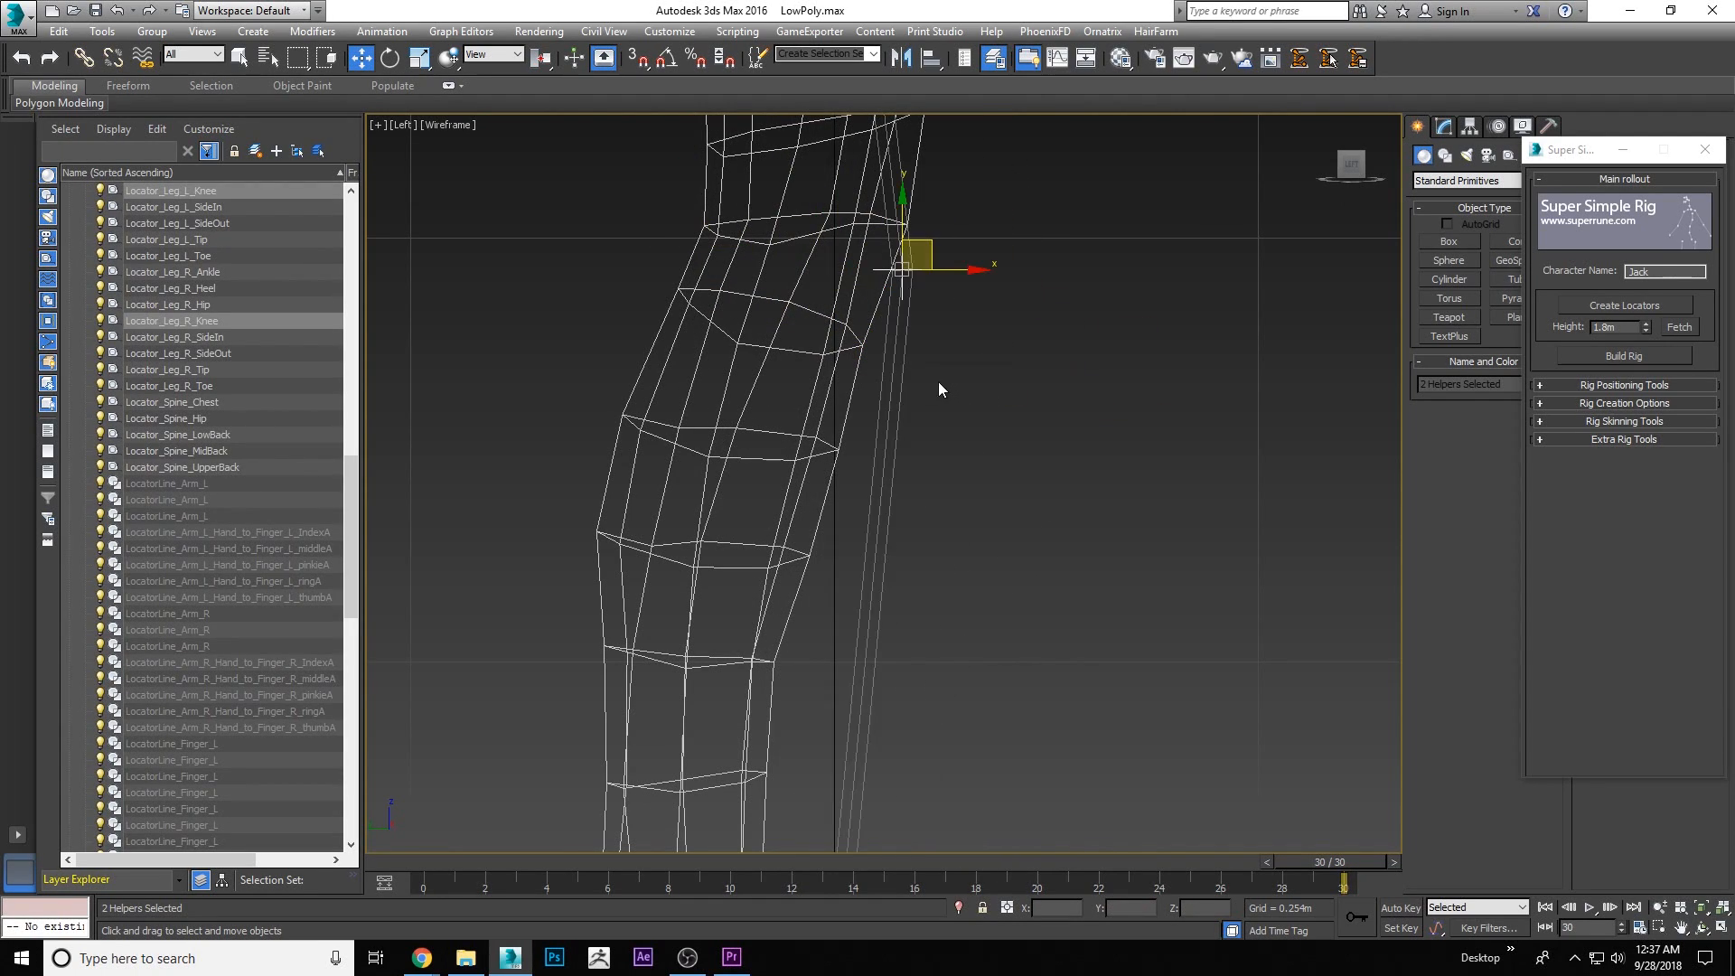
Align the right and left knee locators with the mesh's knees in the front view, placing the left one at about X 0.15 m, Z 0.52 m
{"action": "key", "text": "f"}
{"action": "scroll", "coordinate": [872, 406], "scroll_direction": "down", "scroll_amount": 4}
{"action": "scroll", "coordinate": [772, 510], "scroll_direction": "up", "scroll_amount": 5}
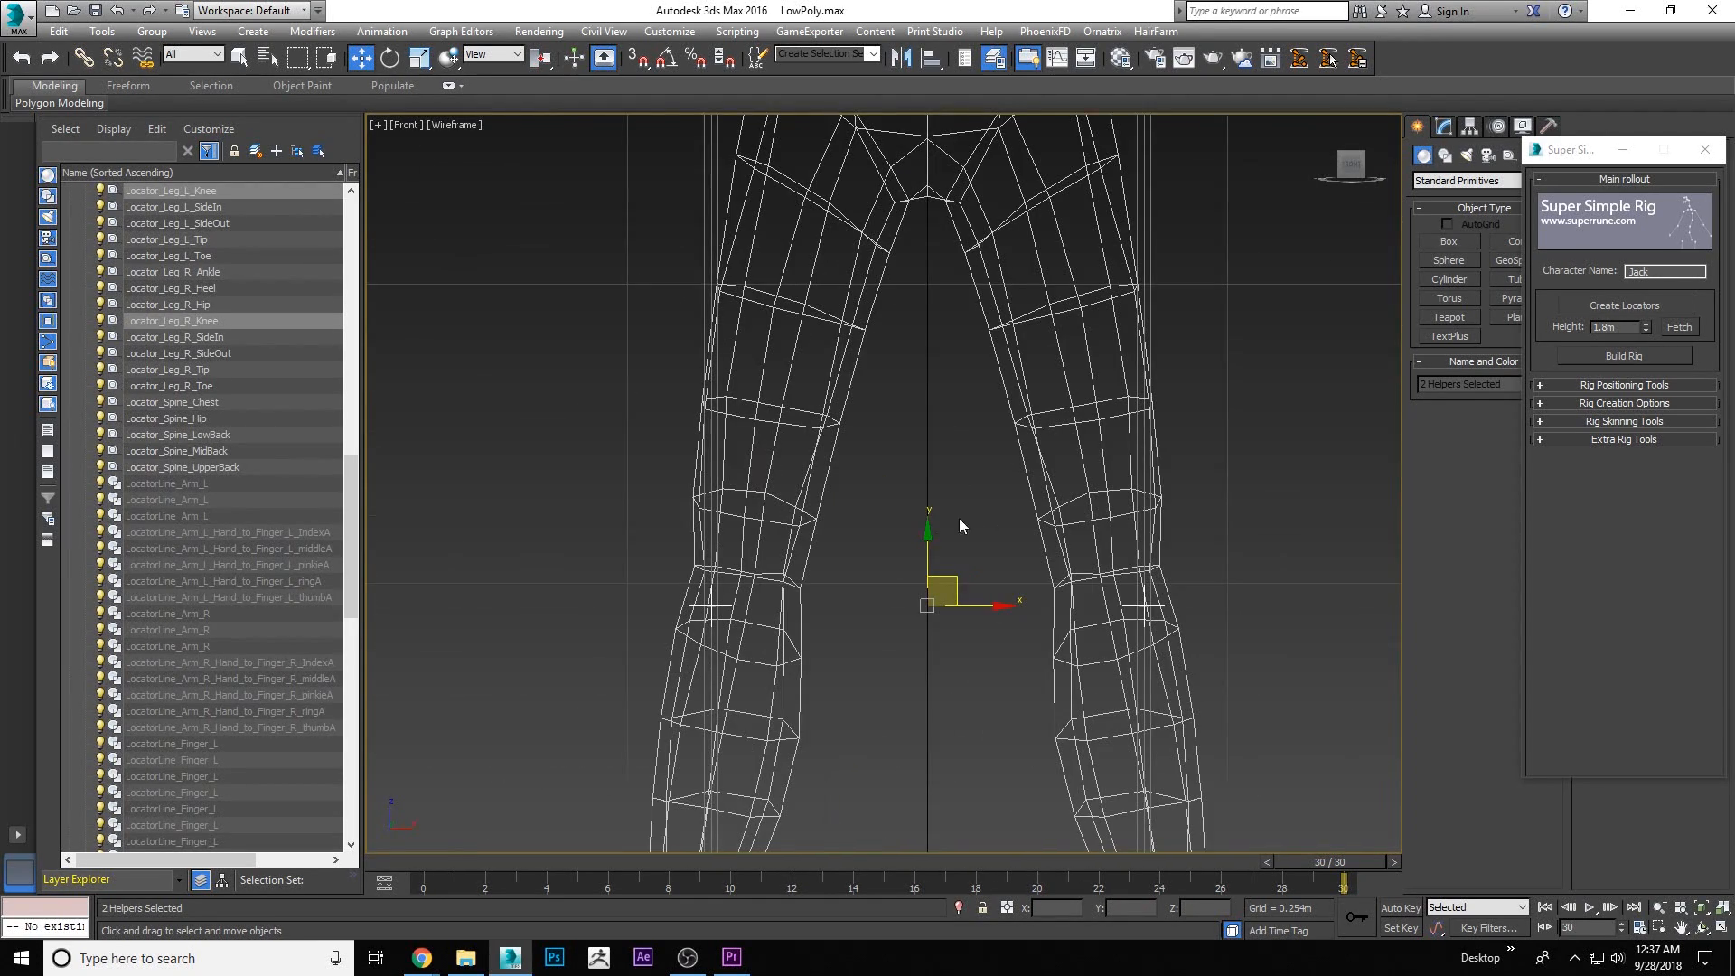
{"action": "left_click_drag", "start_coordinate": [959, 576], "coordinate": [977, 471]}
{"action": "key", "text": "ctrl+z"}
{"action": "scroll", "coordinate": [748, 530], "scroll_direction": "down", "scroll_amount": 3}
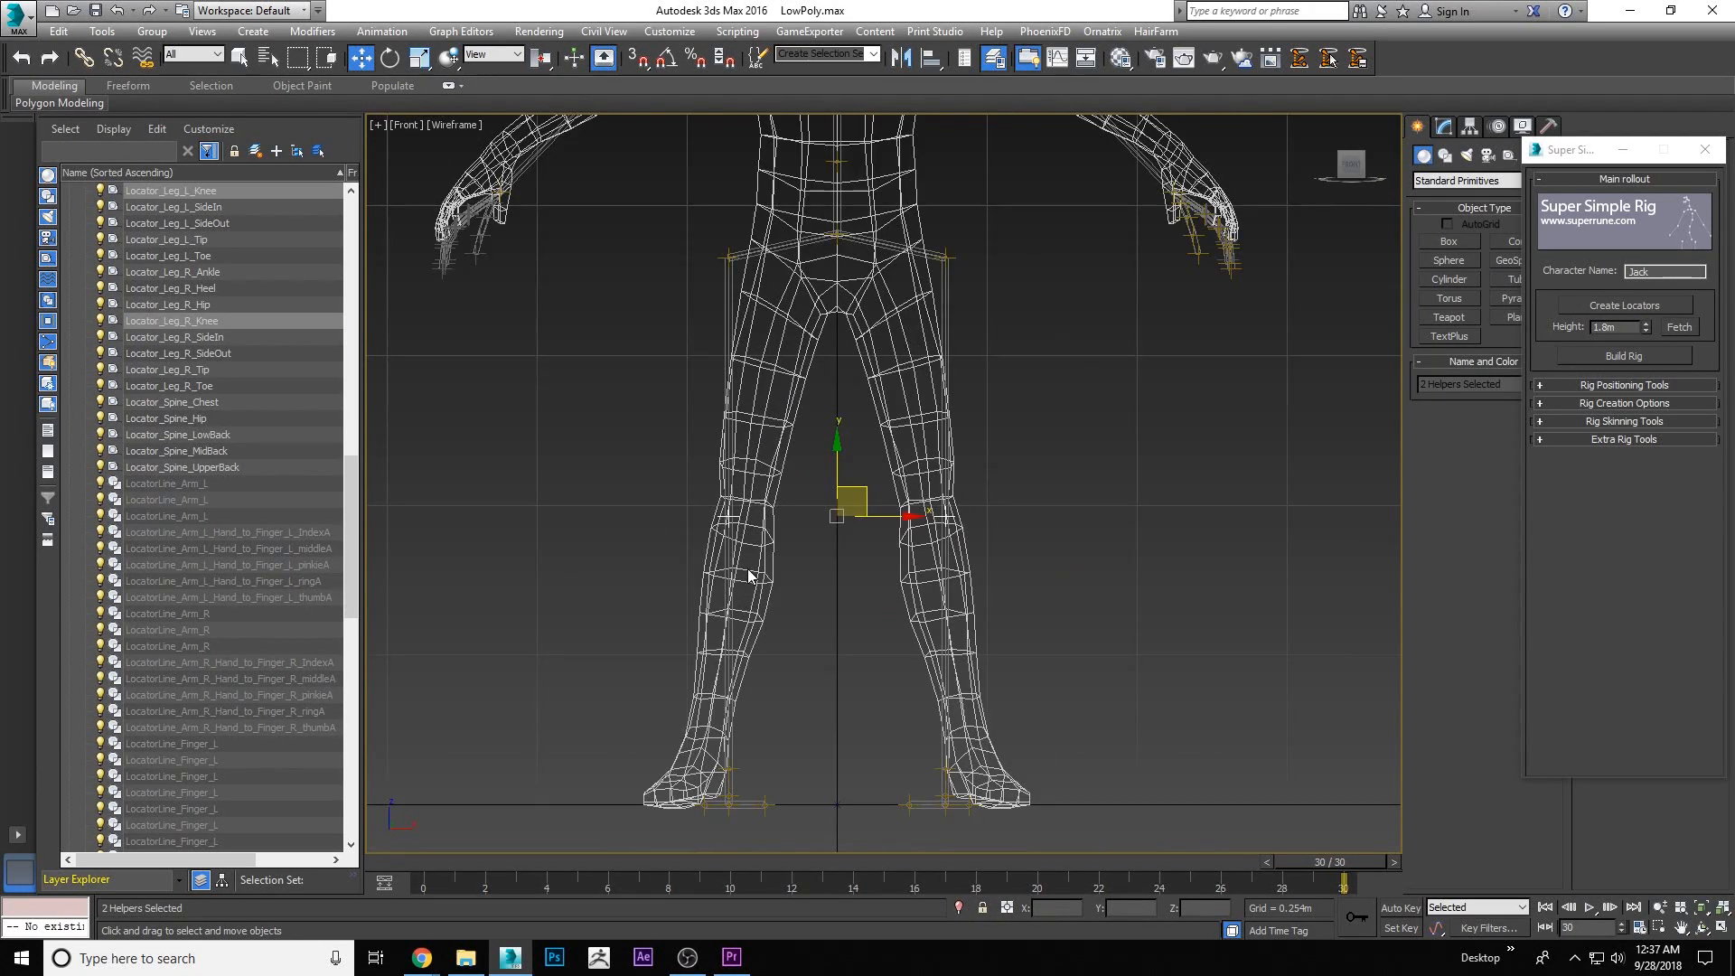
{"action": "scroll", "coordinate": [756, 531], "scroll_direction": "up", "scroll_amount": 4}
{"action": "left_click", "coordinate": [682, 502]}
{"action": "left_click_drag", "start_coordinate": [706, 480], "coordinate": [757, 438]}
{"action": "middle_click_drag", "start_coordinate": [824, 468], "coordinate": [634, 420]}
{"action": "left_click", "coordinate": [1104, 456]}
{"action": "left_click_drag", "start_coordinate": [1135, 429], "coordinate": [1039, 389]}
{"action": "scroll", "coordinate": [846, 634], "scroll_direction": "down", "scroll_amount": 5}
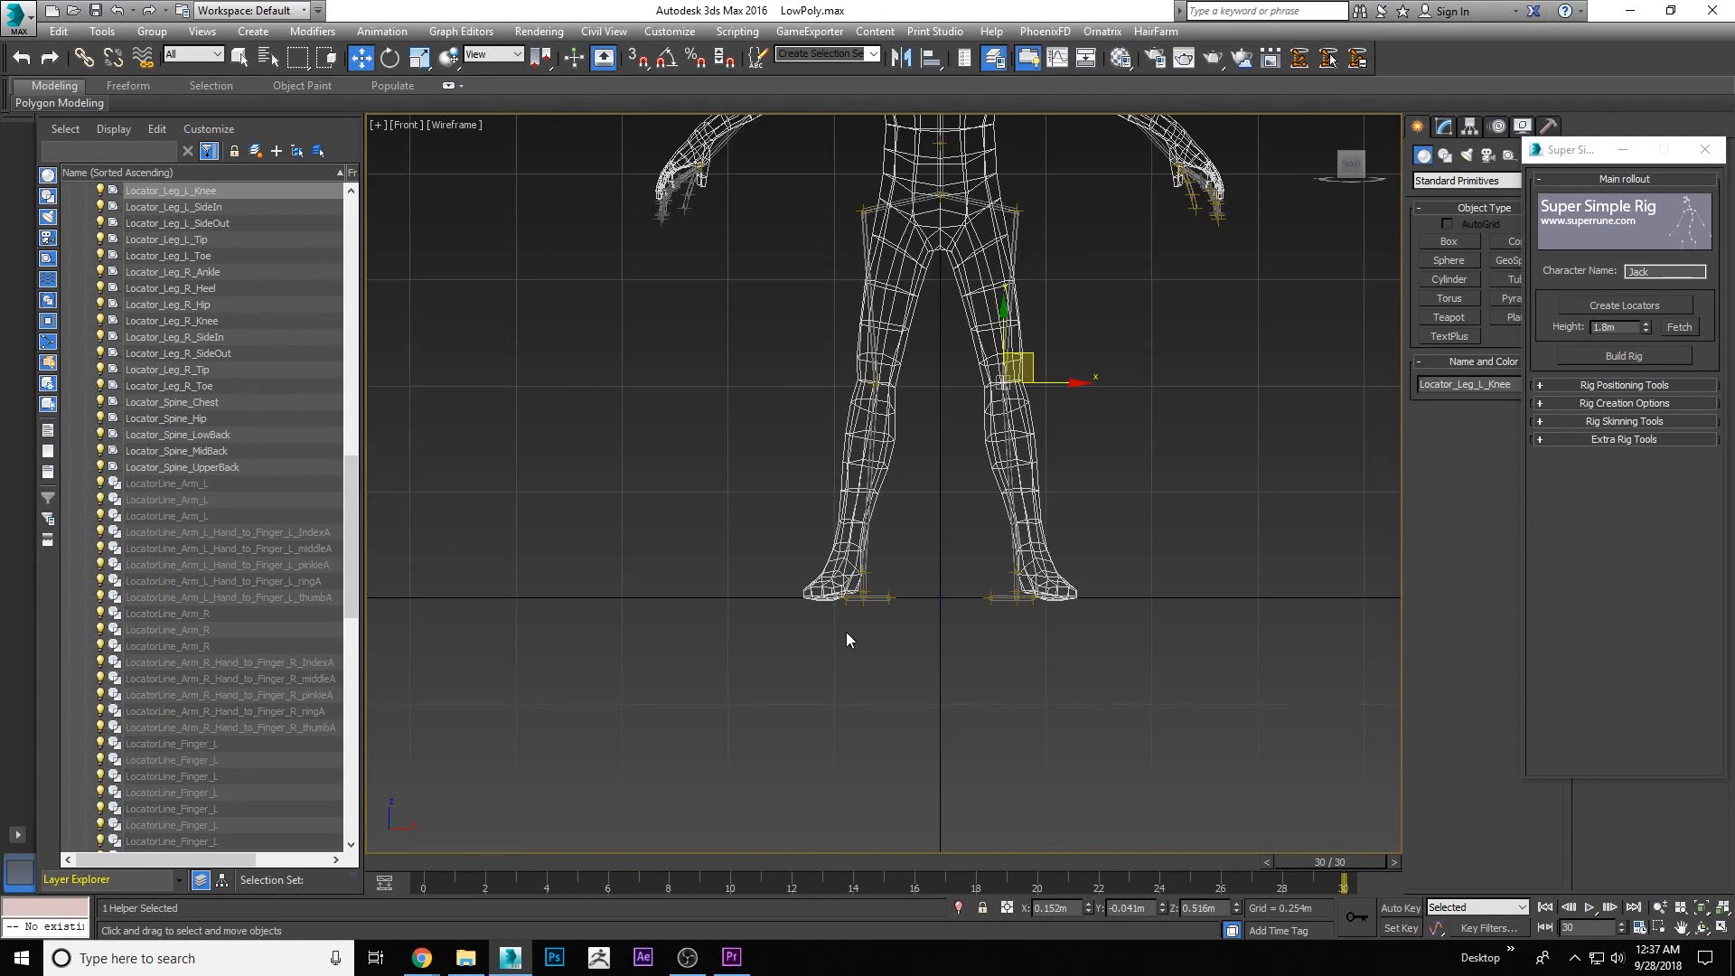
Select the six right ankle and foot locators and shift them outward along X onto the mesh's right foot
{"action": "scroll", "coordinate": [847, 583], "scroll_direction": "up", "scroll_amount": 4}
{"action": "left_click_drag", "start_coordinate": [1141, 648], "coordinate": [1137, 646]}
{"action": "left_click_drag", "start_coordinate": [992, 503], "coordinate": [909, 504]}
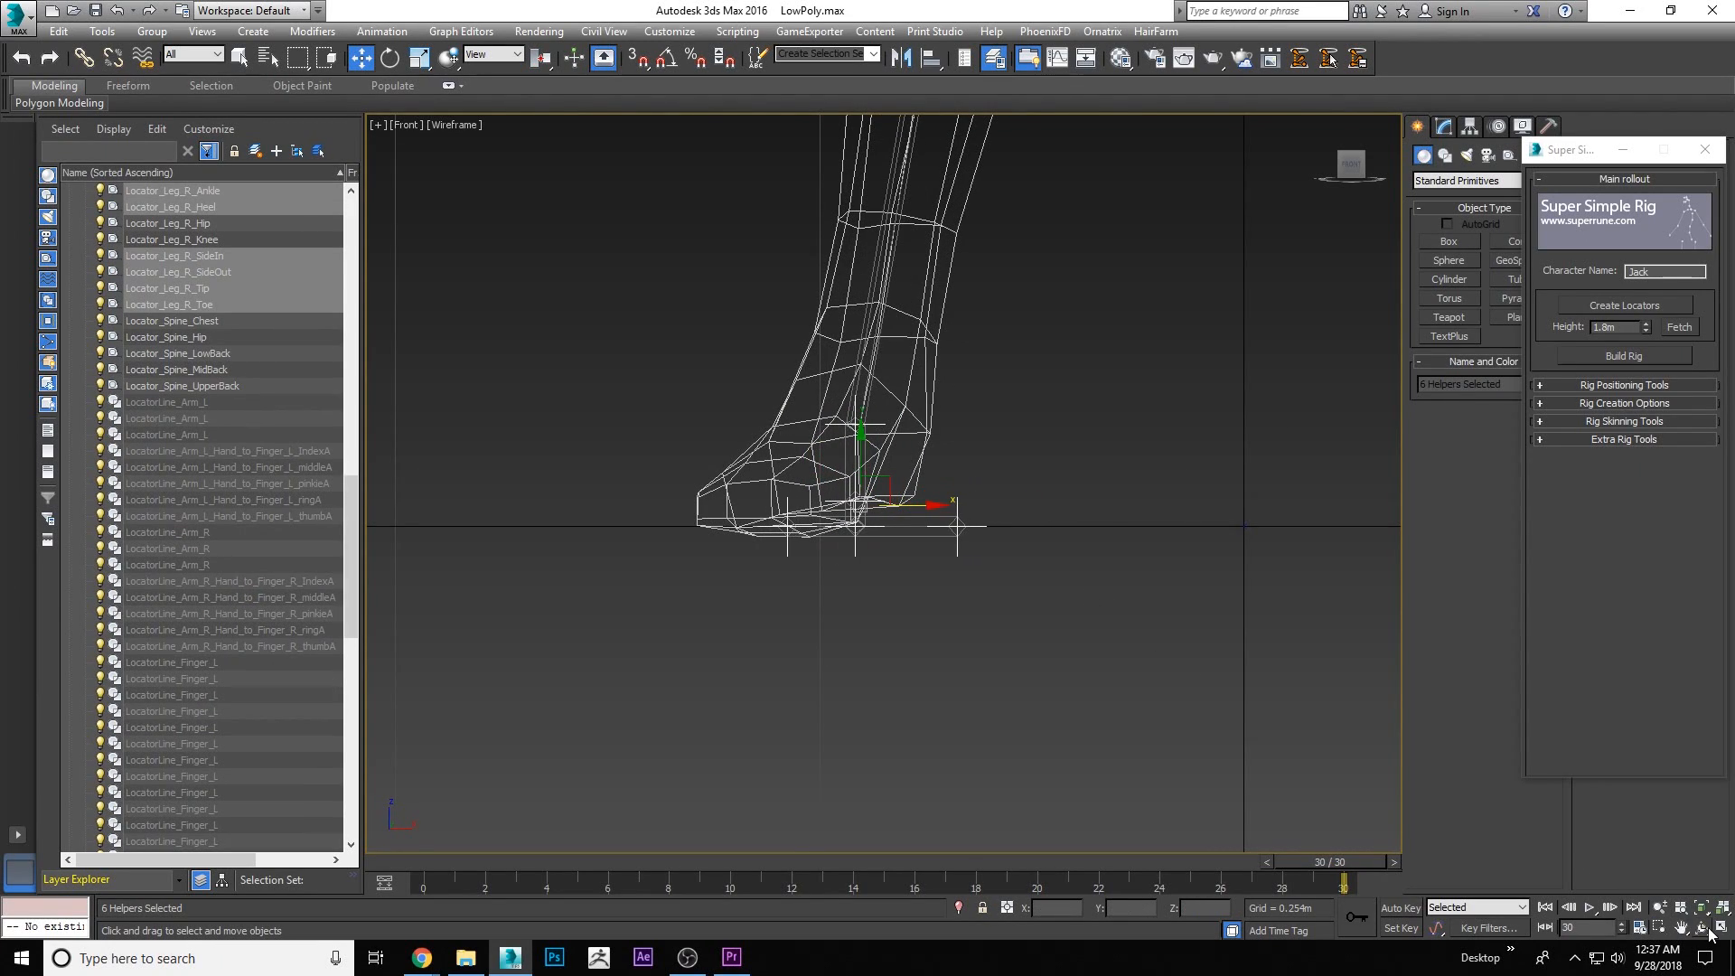
Align the head locators and both shoulder locators with the mesh's profile in the left view
{"action": "key", "text": "l"}
{"action": "scroll", "coordinate": [943, 535], "scroll_direction": "down", "scroll_amount": 5}
{"action": "scroll", "coordinate": [926, 249], "scroll_direction": "up", "scroll_amount": 6}
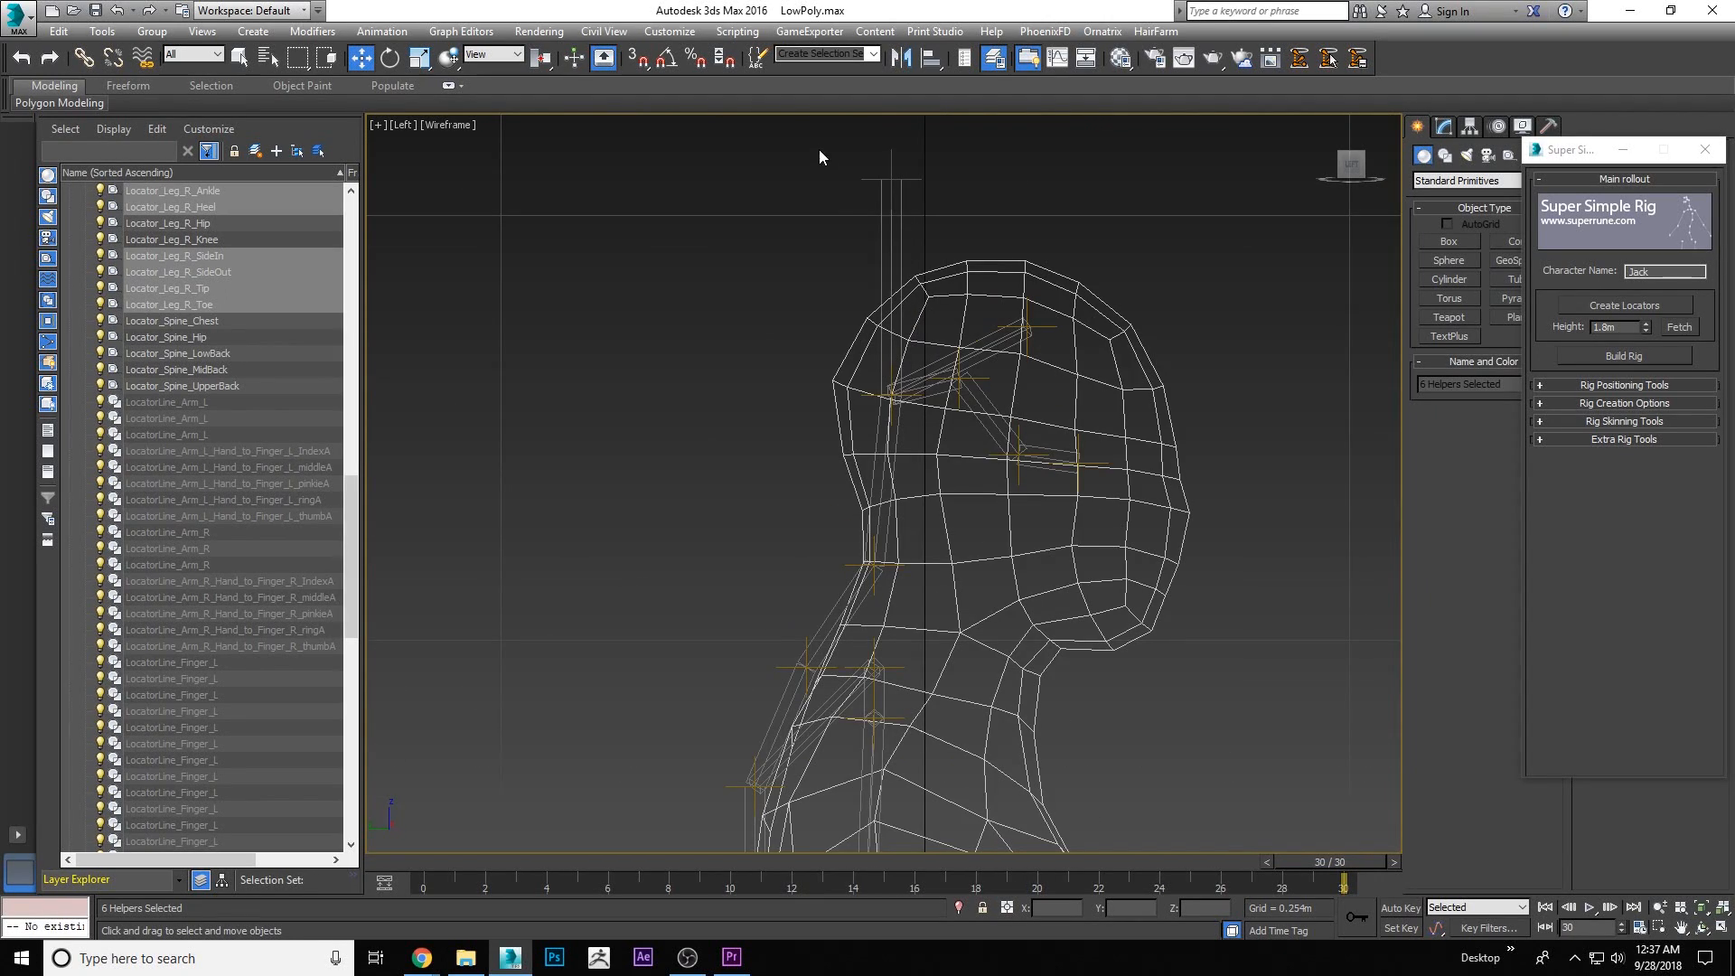
{"action": "left_click_drag", "start_coordinate": [1162, 508], "coordinate": [1165, 510]}
{"action": "left_click_drag", "start_coordinate": [1018, 342], "coordinate": [1121, 452]}
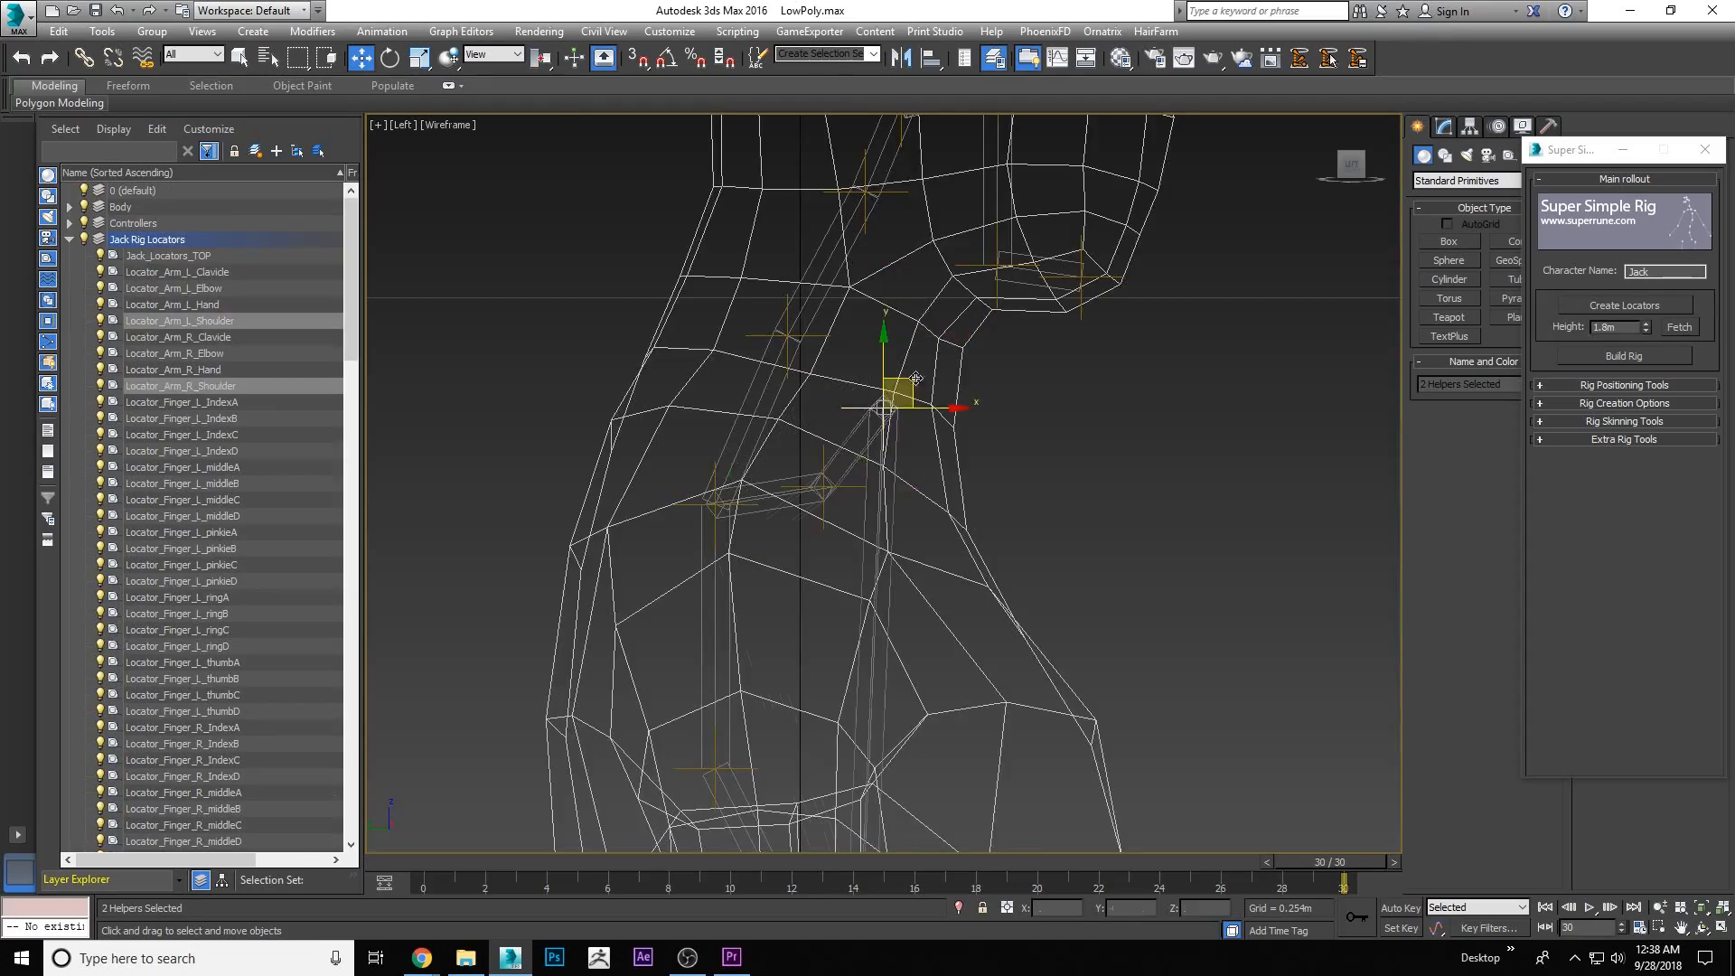
Expand the Rig Positioning Tools and adjust the right shoulder locator on the mesh's shoulder in the front view
{"action": "left_click", "coordinate": [1624, 385]}
{"action": "scroll", "coordinate": [926, 284], "scroll_direction": "down", "scroll_amount": 4}
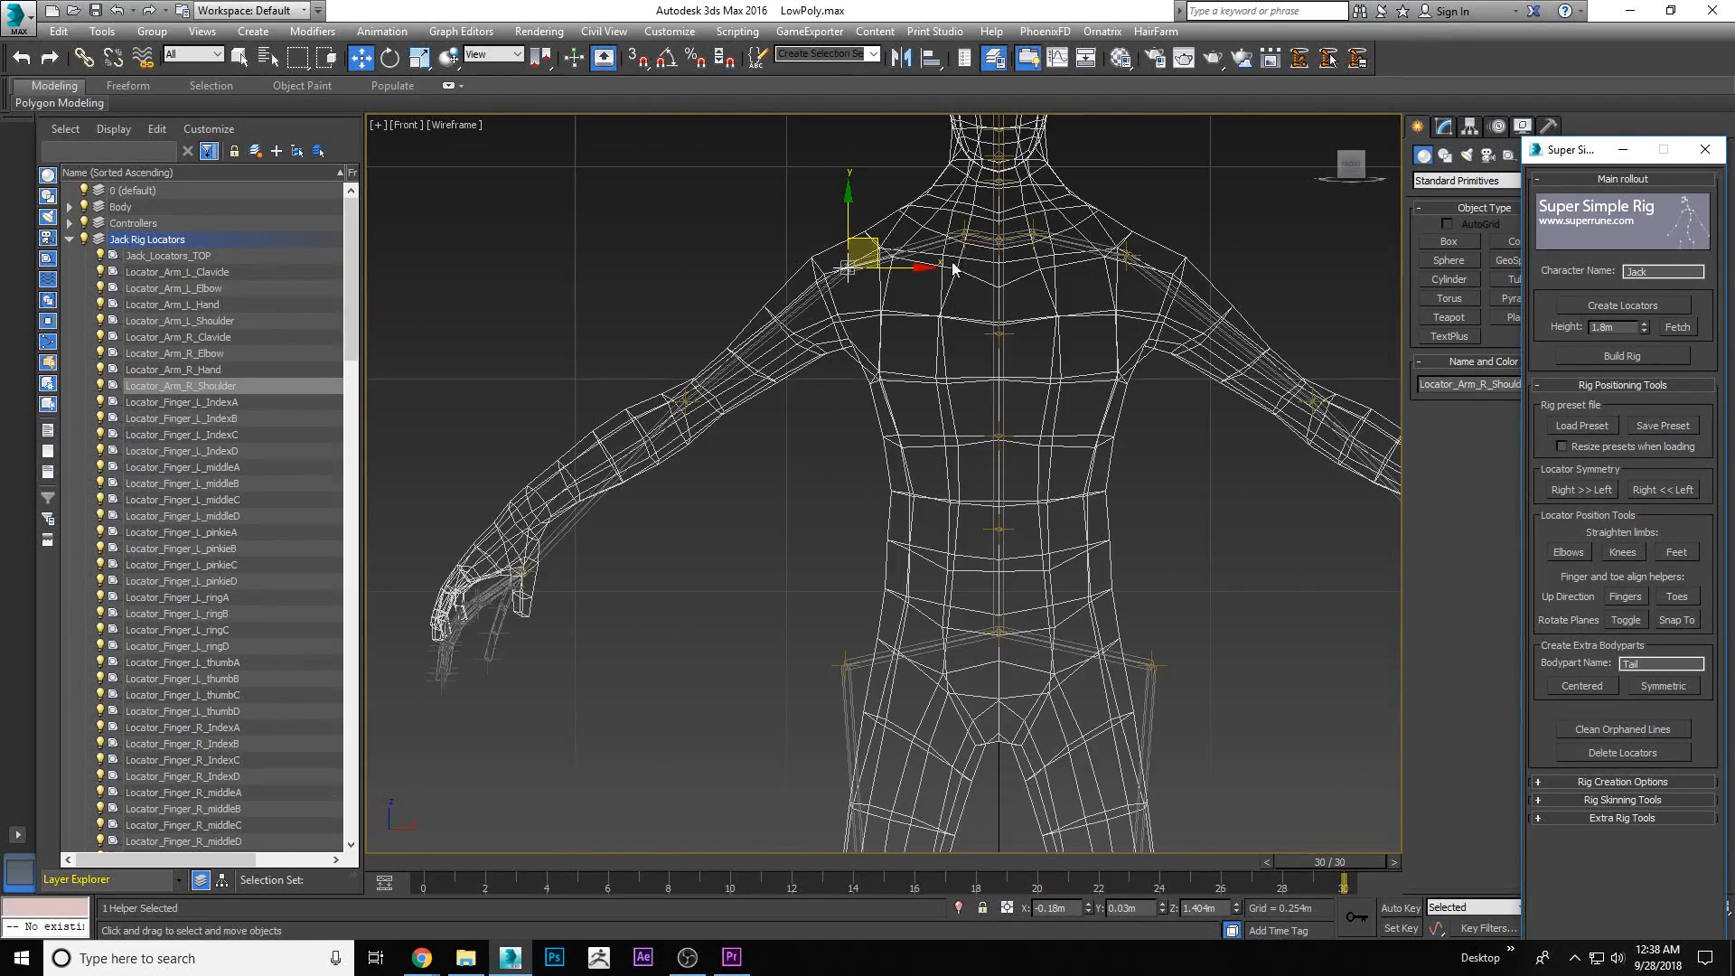
{"action": "scroll", "coordinate": [920, 318], "scroll_direction": "down", "scroll_amount": 3}
{"action": "left_click_drag", "start_coordinate": [875, 254], "coordinate": [866, 261]}
Move the right elbow locator onto the mesh's elbow at about X -0.35 m, Z 1.25 m
{"action": "scroll", "coordinate": [791, 361], "scroll_direction": "up", "scroll_amount": 5}
{"action": "left_click", "coordinate": [929, 333]}
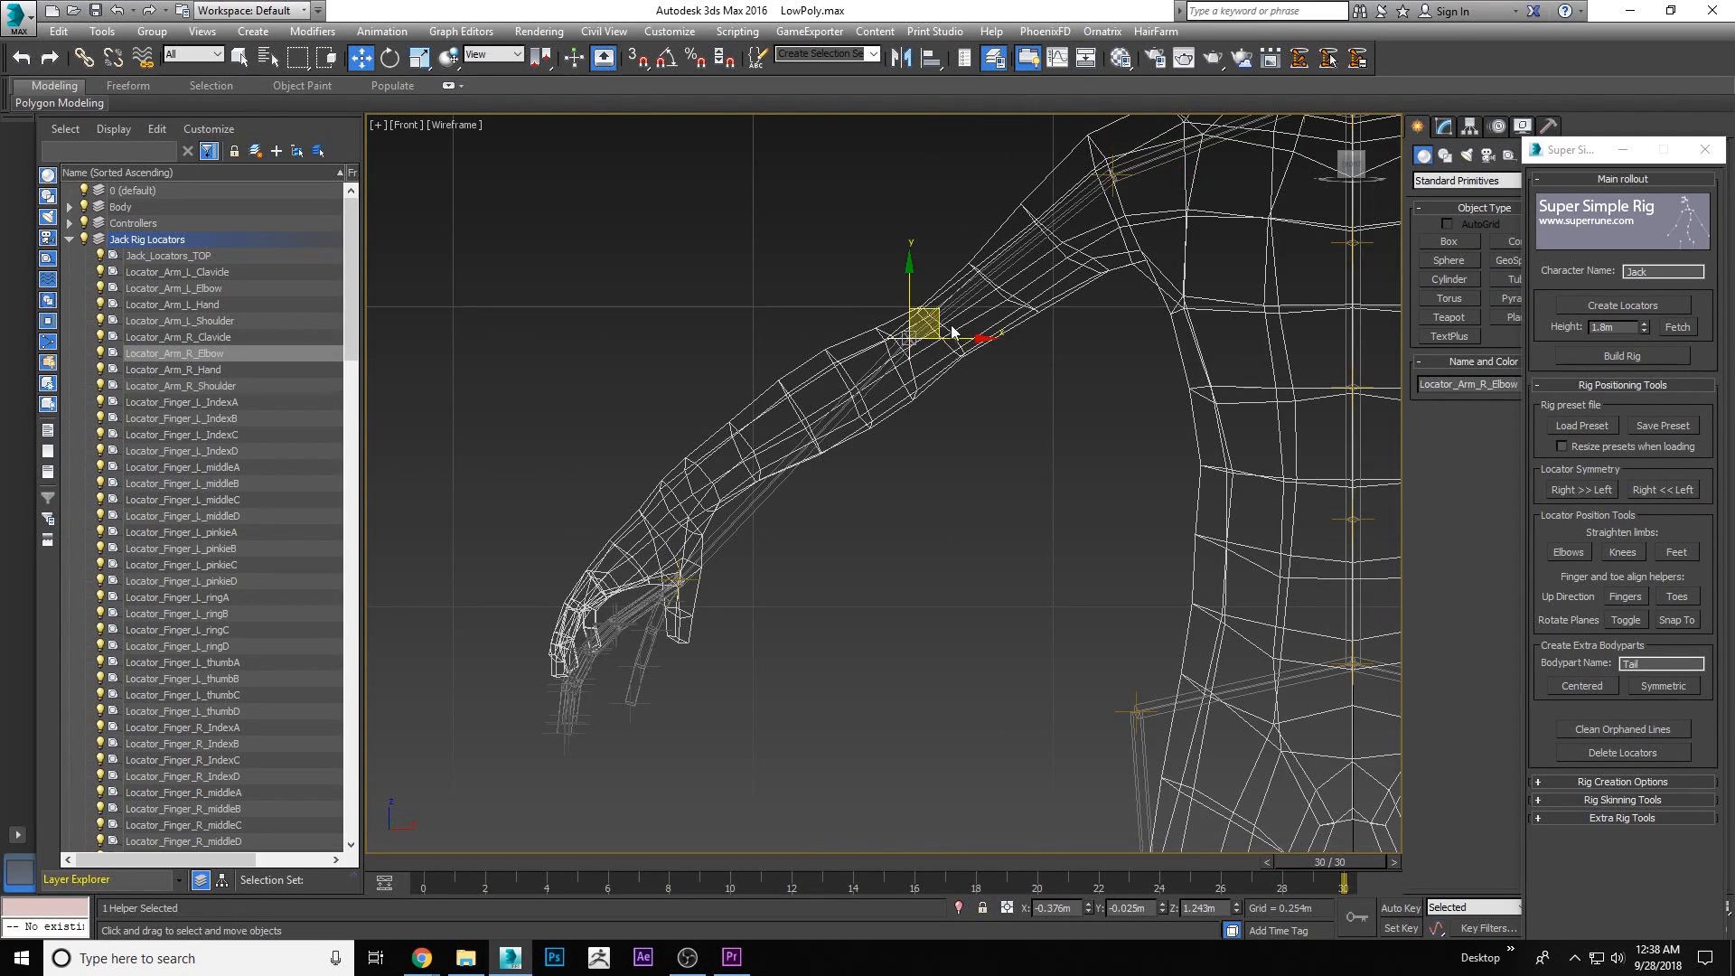
{"action": "left_click_drag", "start_coordinate": [940, 310], "coordinate": [958, 312]}
Select the right hand locator with all its finger locators and move them up onto the mesh's right hand
{"action": "scroll", "coordinate": [623, 488], "scroll_direction": "up", "scroll_amount": 4}
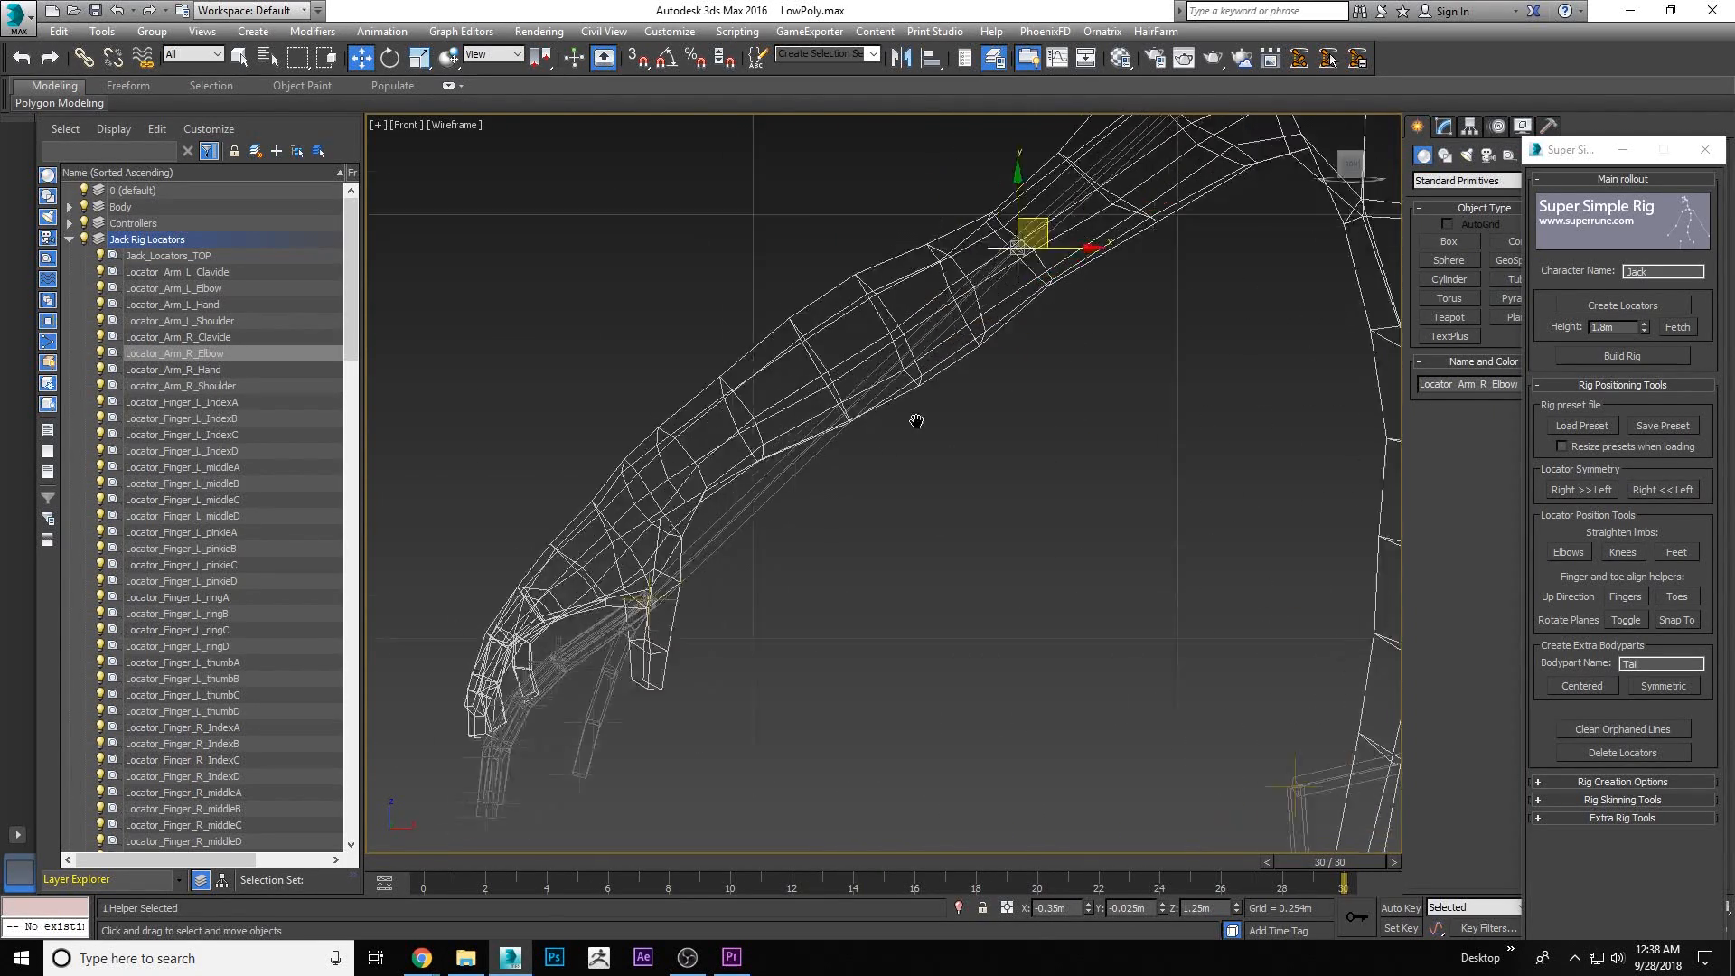
{"action": "left_click_drag", "start_coordinate": [890, 819], "coordinate": [890, 818]}
{"action": "left_click_drag", "start_coordinate": [678, 611], "coordinate": [678, 512]}
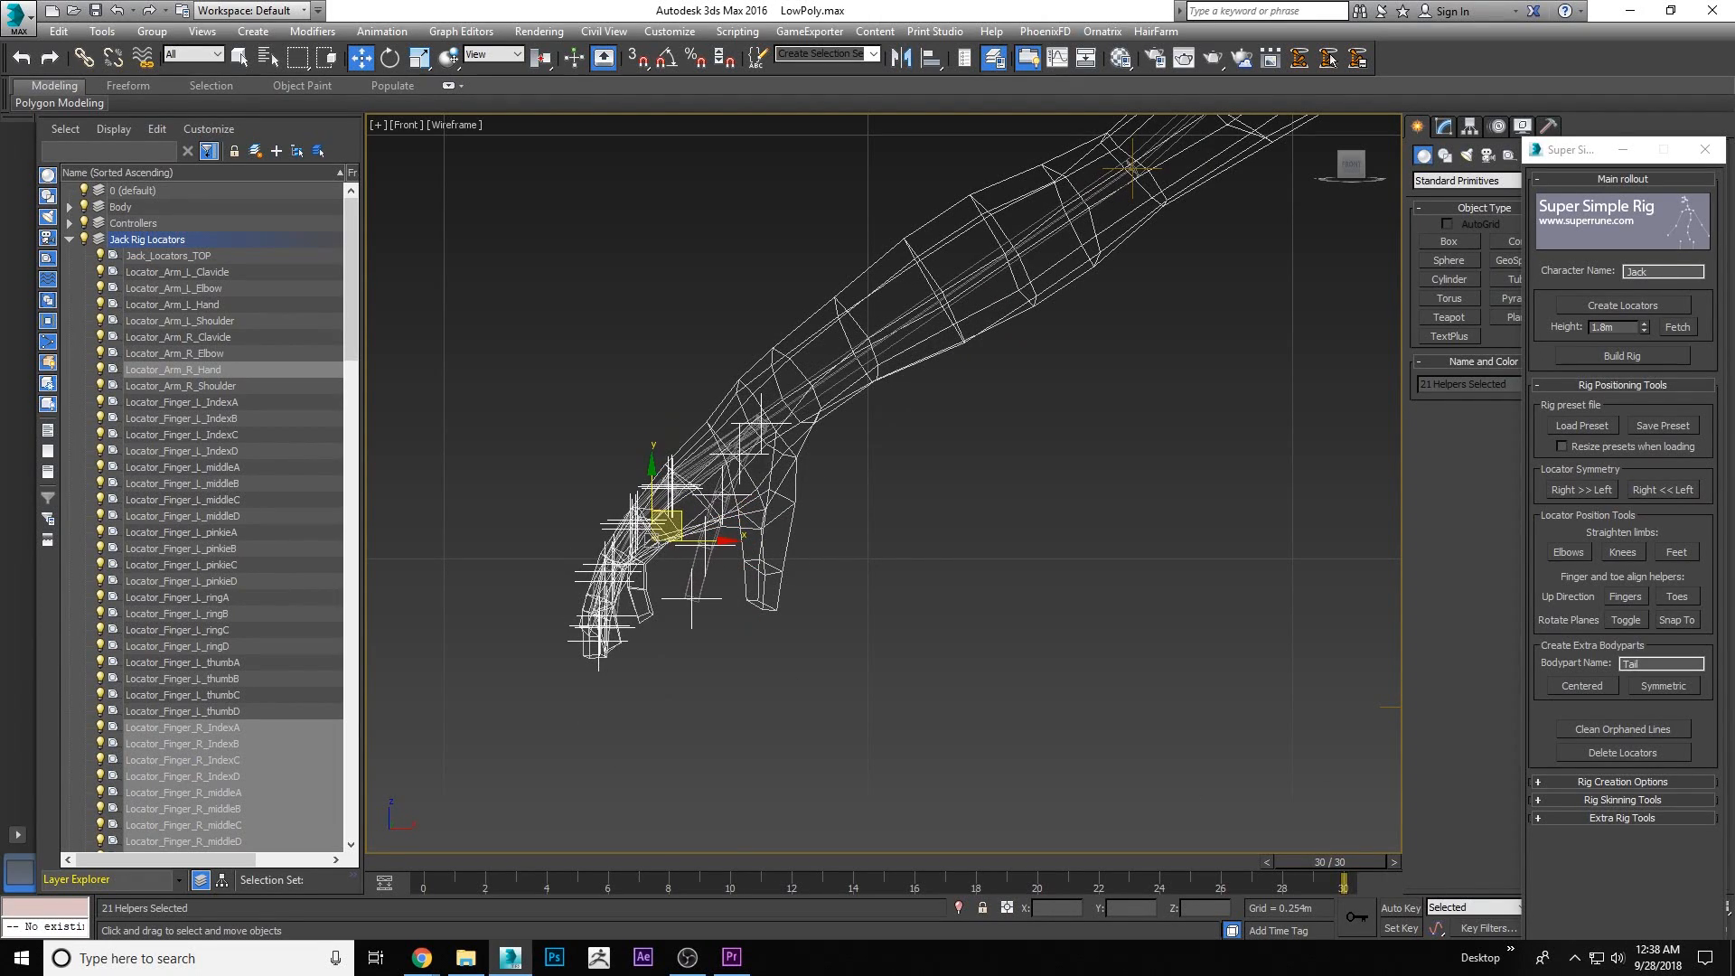
Shift the right hand locator with all its finger locators about -0.056 m along Y towards the mesh's wrist
{"action": "middle_click_drag", "start_coordinate": [1184, 628], "coordinate": [588, 349], "text": "alt"}
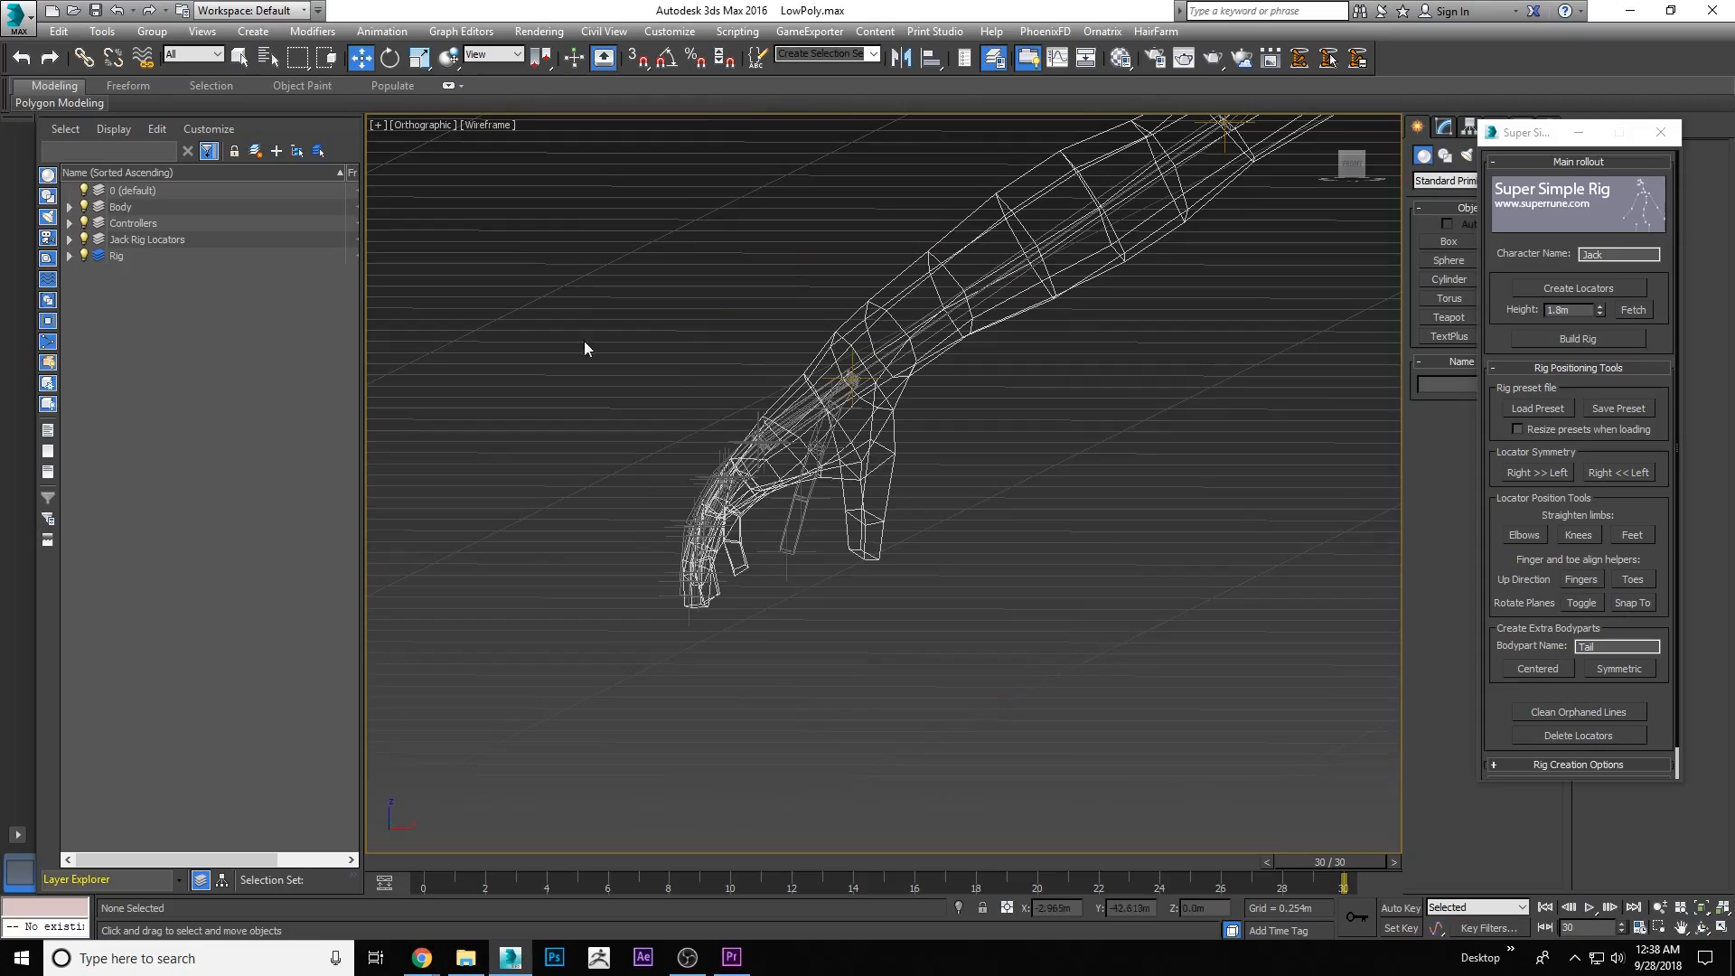
{"action": "left_click", "coordinate": [1703, 929]}
{"action": "left_click_drag", "start_coordinate": [880, 518], "coordinate": [759, 339]}
{"action": "right_click", "coordinate": [760, 339]}
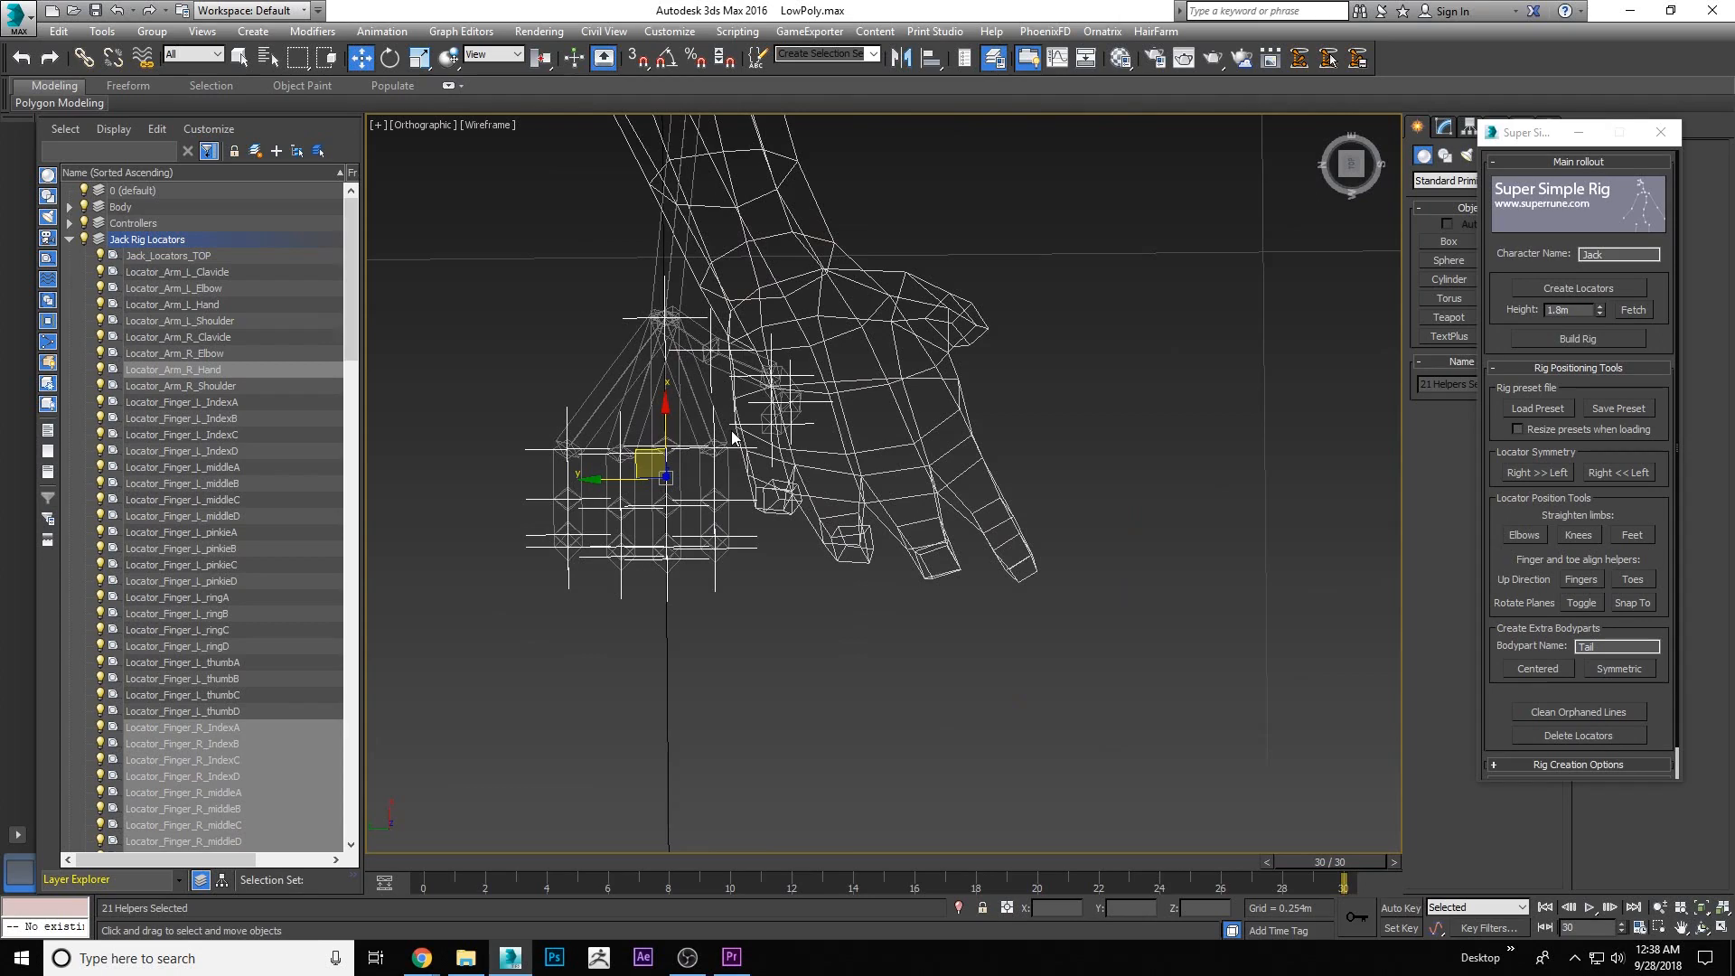
{"action": "left_click_drag", "start_coordinate": [631, 482], "coordinate": [763, 479]}
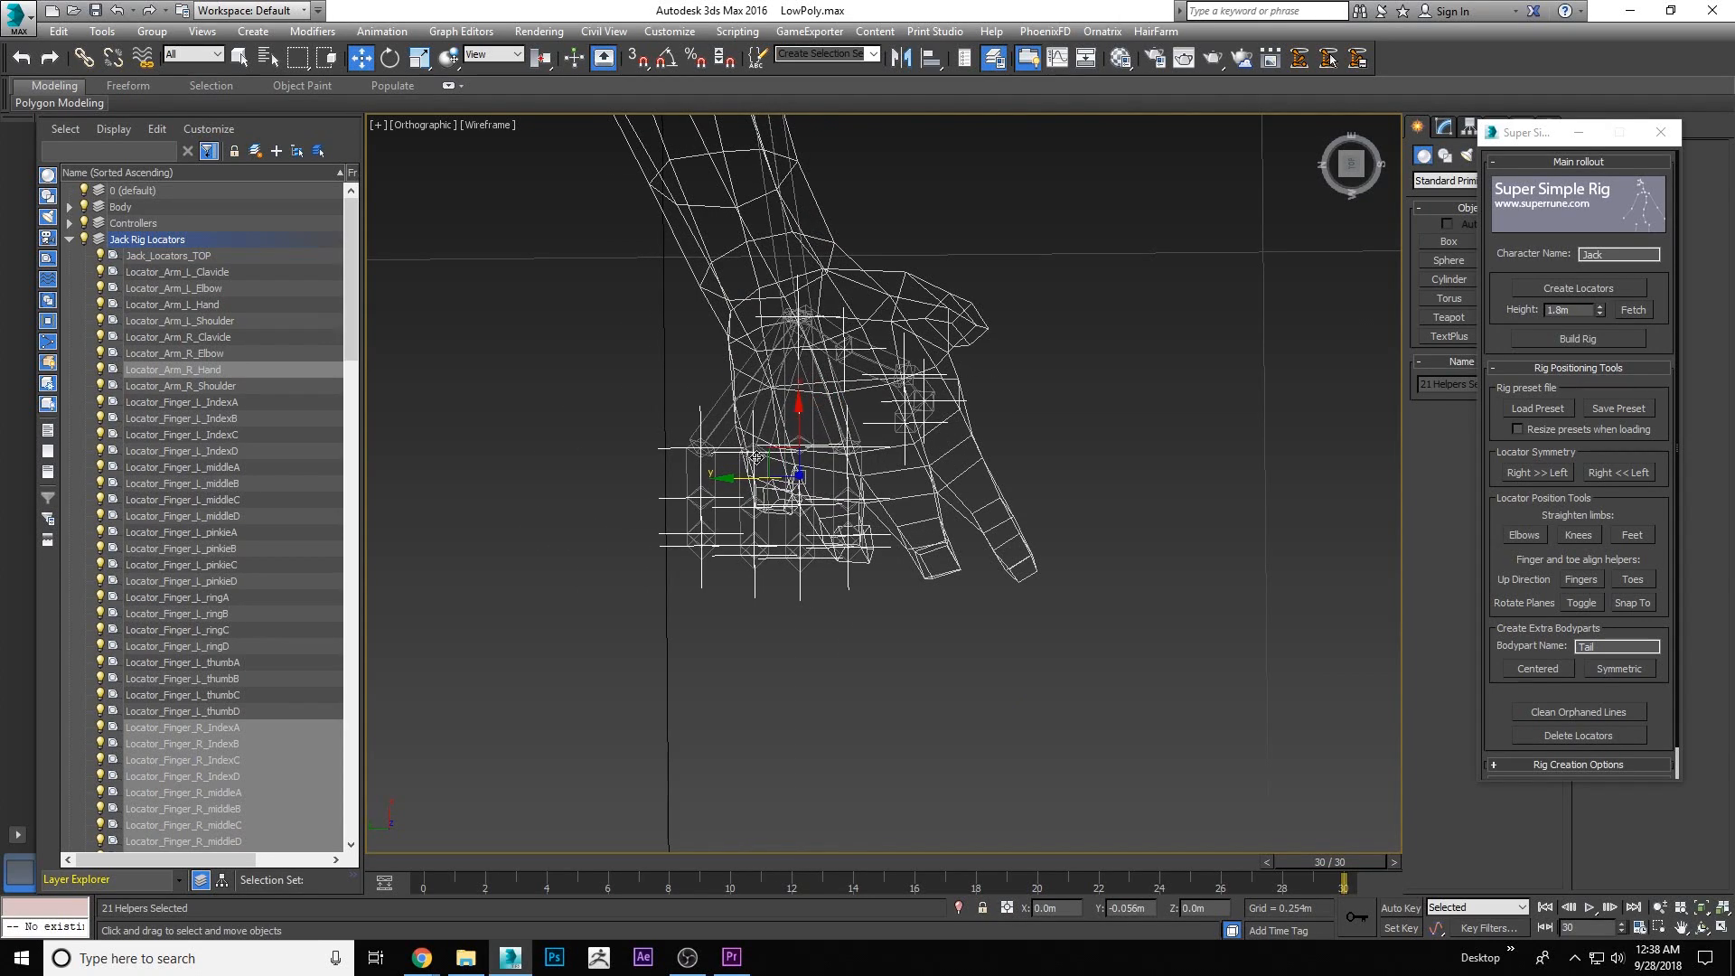
Fit the right thumb locators along the mesh's thumb in the front view, with thumbD at about X -0.571 m, Z 0.988 m
{"action": "left_click", "coordinate": [797, 342]}
{"action": "key", "text": "f"}
{"action": "scroll", "coordinate": [796, 348], "scroll_direction": "up", "scroll_amount": 3}
{"action": "left_click_drag", "start_coordinate": [718, 383], "coordinate": [743, 356]}
{"action": "middle_click_drag", "start_coordinate": [744, 356], "coordinate": [768, 249]}
{"action": "left_click_drag", "start_coordinate": [691, 430], "coordinate": [781, 433]}
{"action": "left_click", "coordinate": [671, 550]}
{"action": "left_click_drag", "start_coordinate": [657, 527], "coordinate": [774, 567]}
{"action": "left_click", "coordinate": [604, 658]}
{"action": "left_click_drag", "start_coordinate": [628, 636], "coordinate": [769, 651]}
{"action": "scroll", "coordinate": [573, 513], "scroll_direction": "down", "scroll_amount": 8}
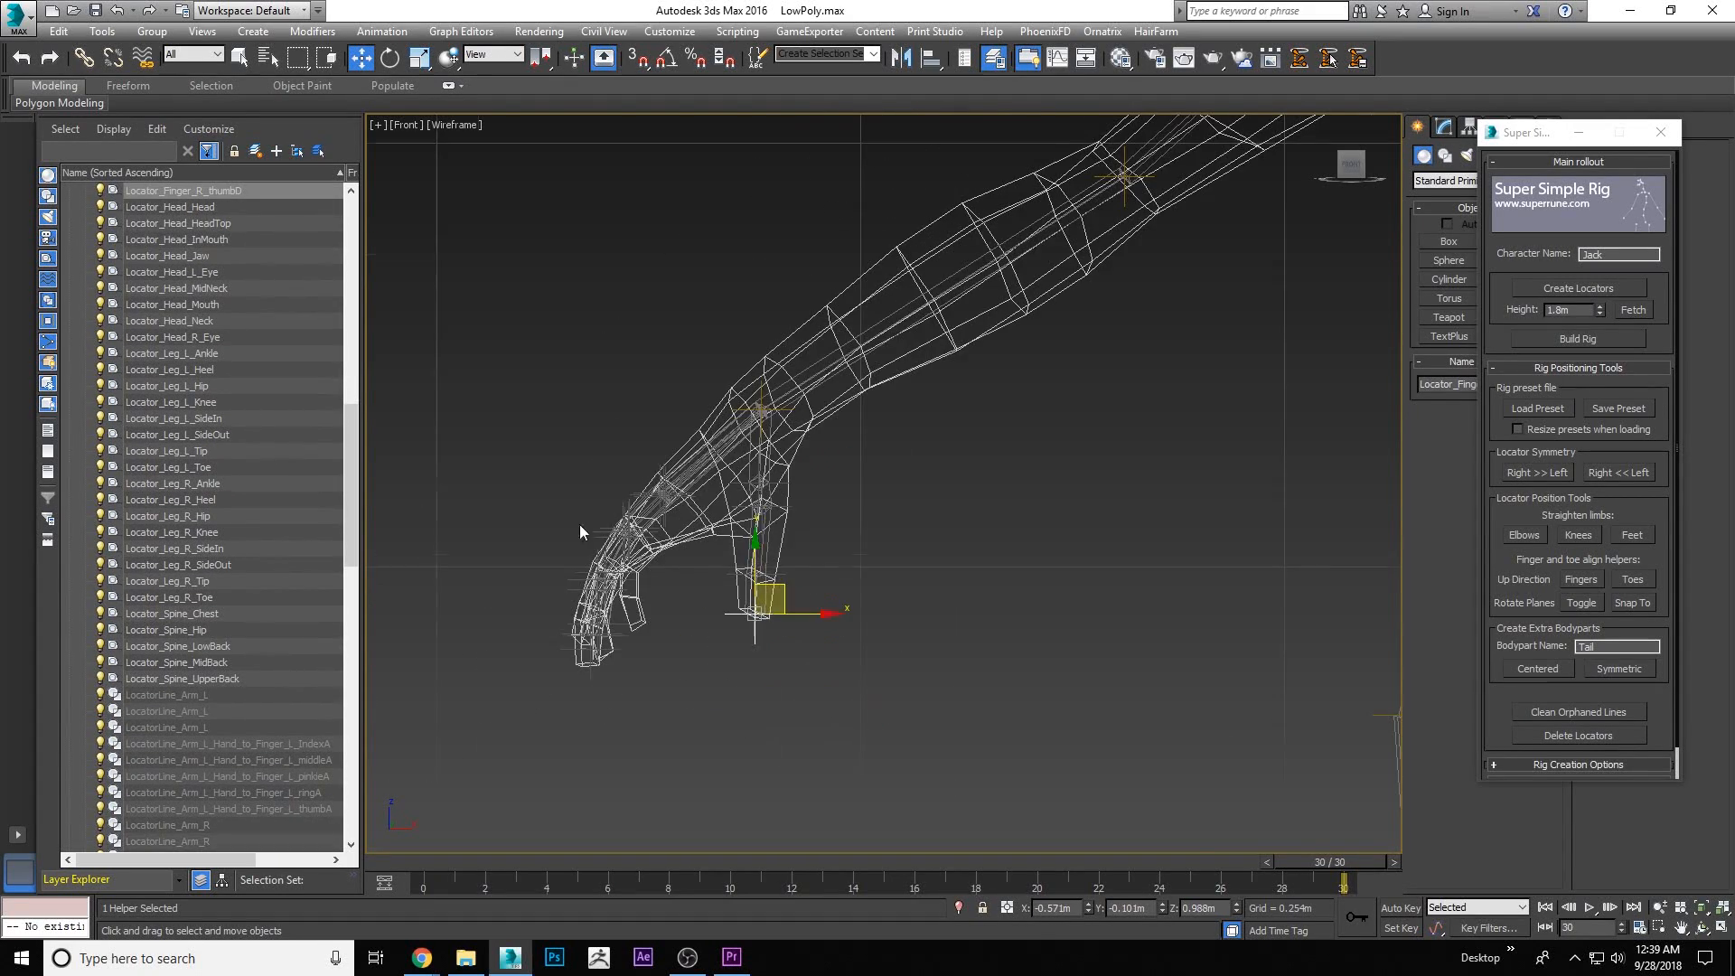
Select the right finger locators in the front view and adjust them to the mesh's curled fingers
{"action": "scroll", "coordinate": [642, 456], "scroll_direction": "up", "scroll_amount": 5}
{"action": "scroll", "coordinate": [745, 543], "scroll_direction": "up", "scroll_amount": 2}
{"action": "left_click_drag", "start_coordinate": [612, 492], "coordinate": [713, 591]}
{"action": "left_click_drag", "start_coordinate": [660, 519], "coordinate": [867, 527]}
{"action": "scroll", "coordinate": [784, 545], "scroll_direction": "down", "scroll_amount": 6}
Mirror the fitted right-side locators onto the character's left side
{"action": "scroll", "coordinate": [886, 398], "scroll_direction": "up", "scroll_amount": 5}
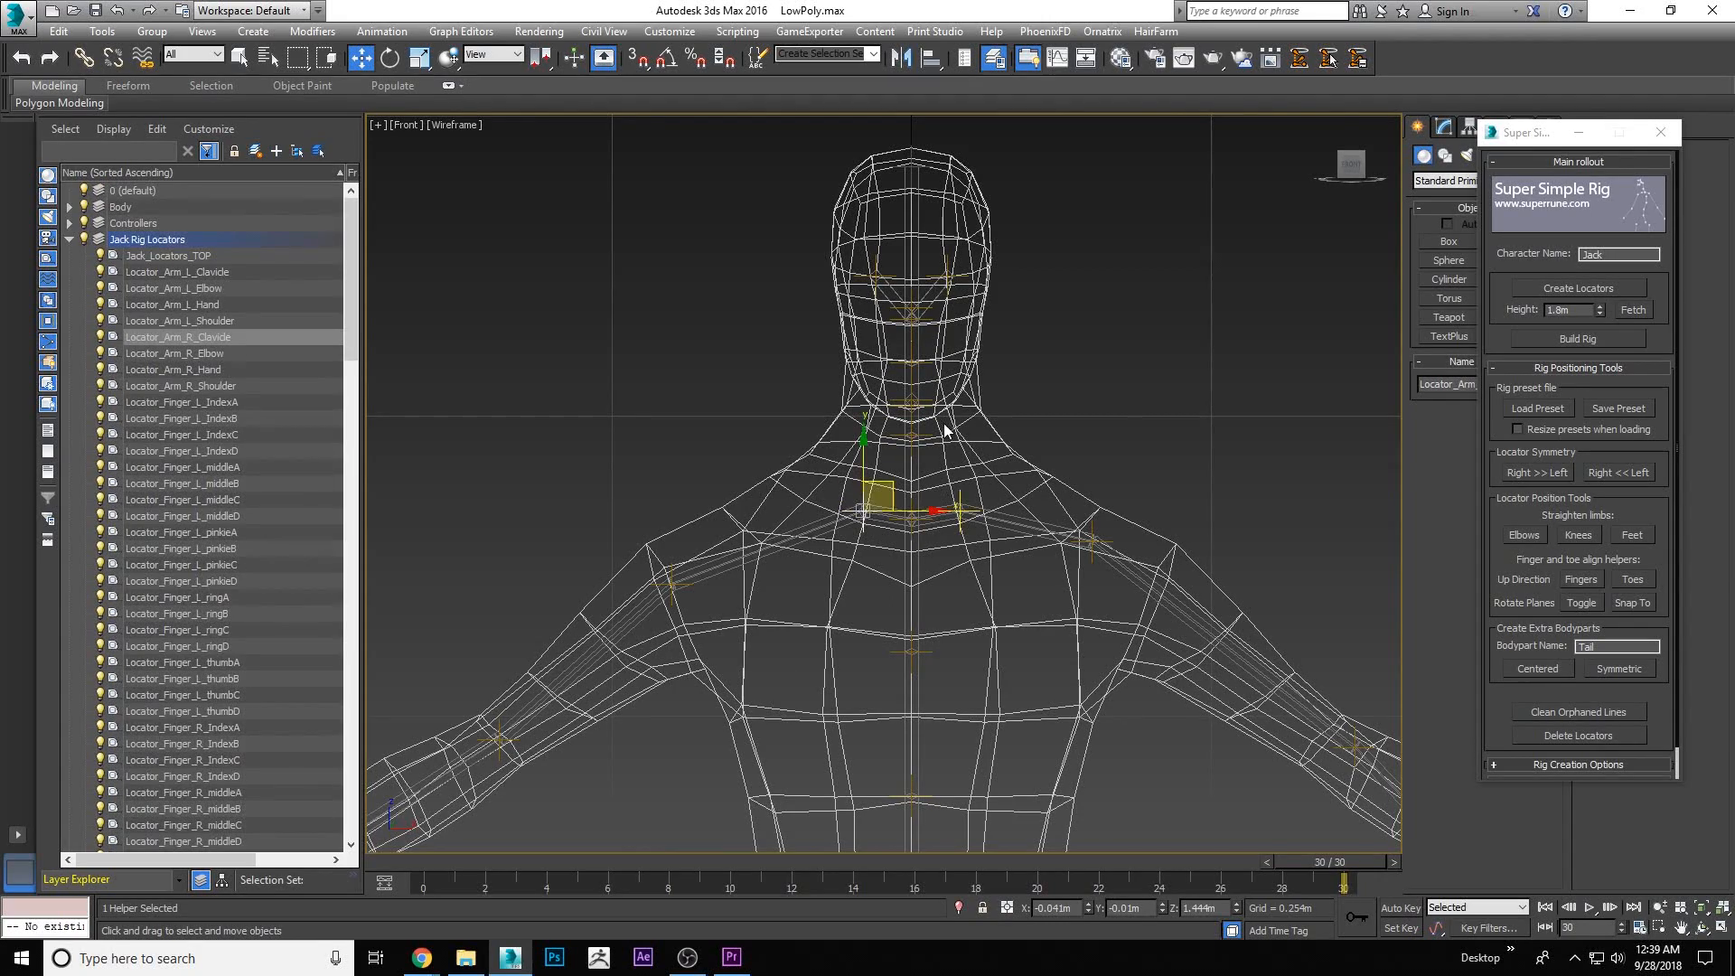
{"action": "scroll", "coordinate": [942, 398], "scroll_direction": "down", "scroll_amount": 4}
{"action": "left_click", "coordinate": [1542, 470]}
{"action": "scroll", "coordinate": [938, 353], "scroll_direction": "down", "scroll_amount": 5}
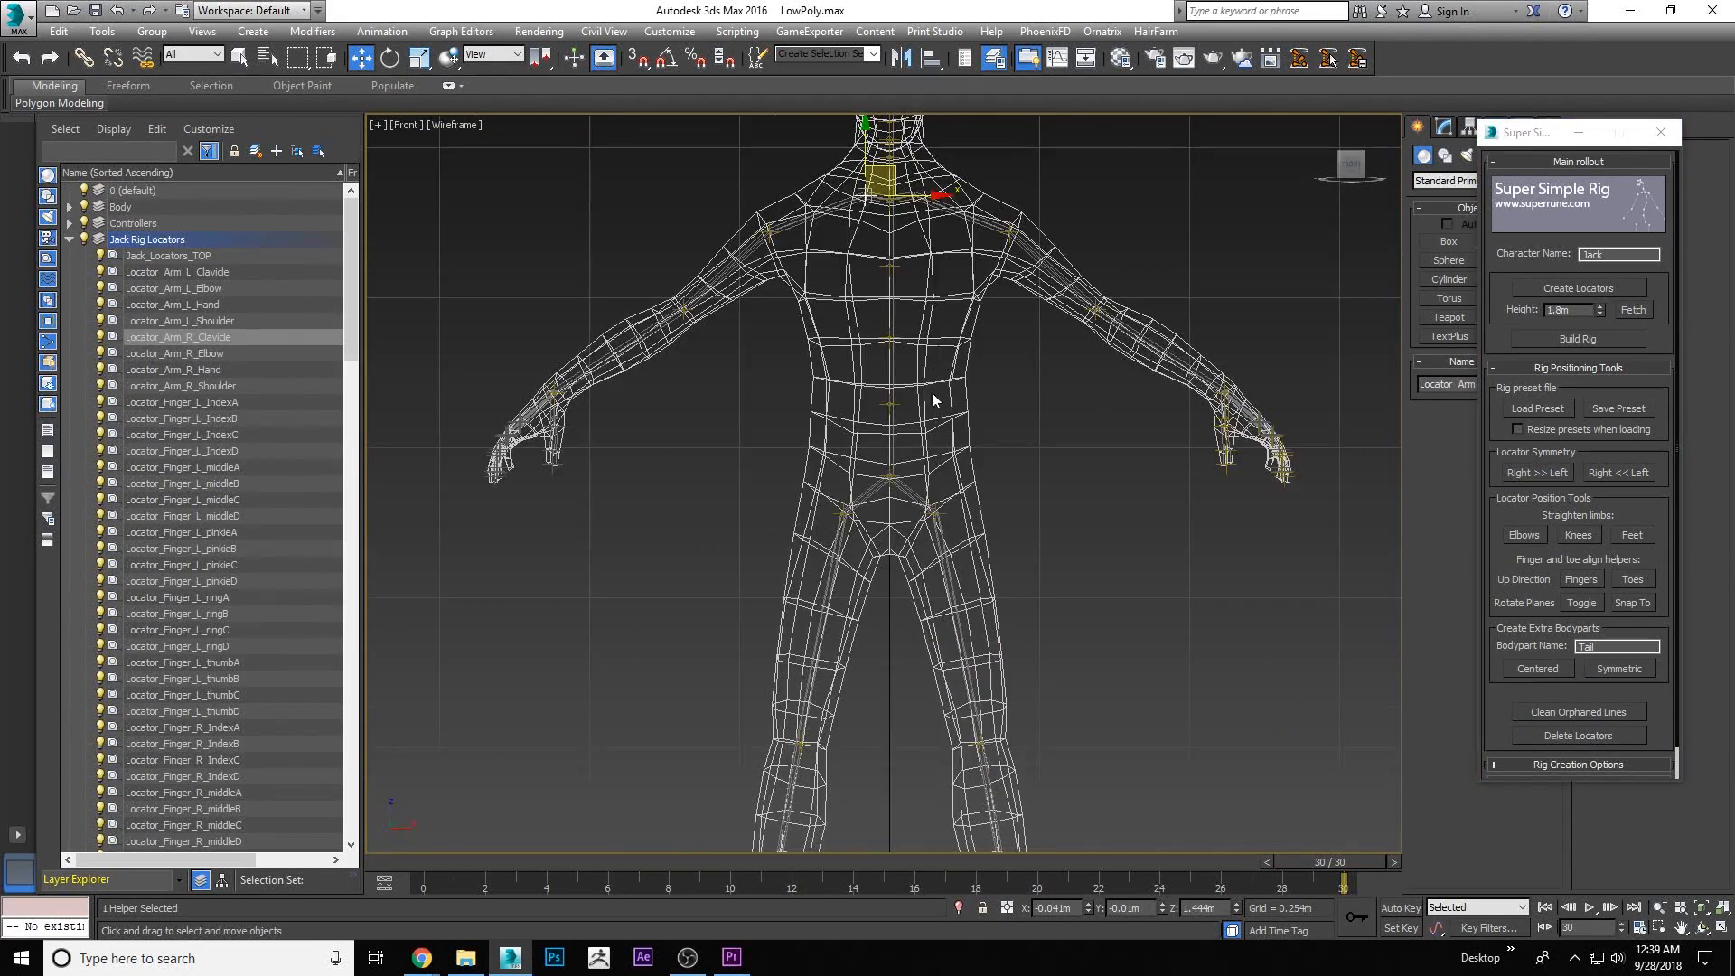
Rotate and move the right foot locators to follow the mesh's foot, with SideOut at about X -0.295 m, Y 0.079 m
{"action": "scroll", "coordinate": [882, 656], "scroll_direction": "up", "scroll_amount": 7}
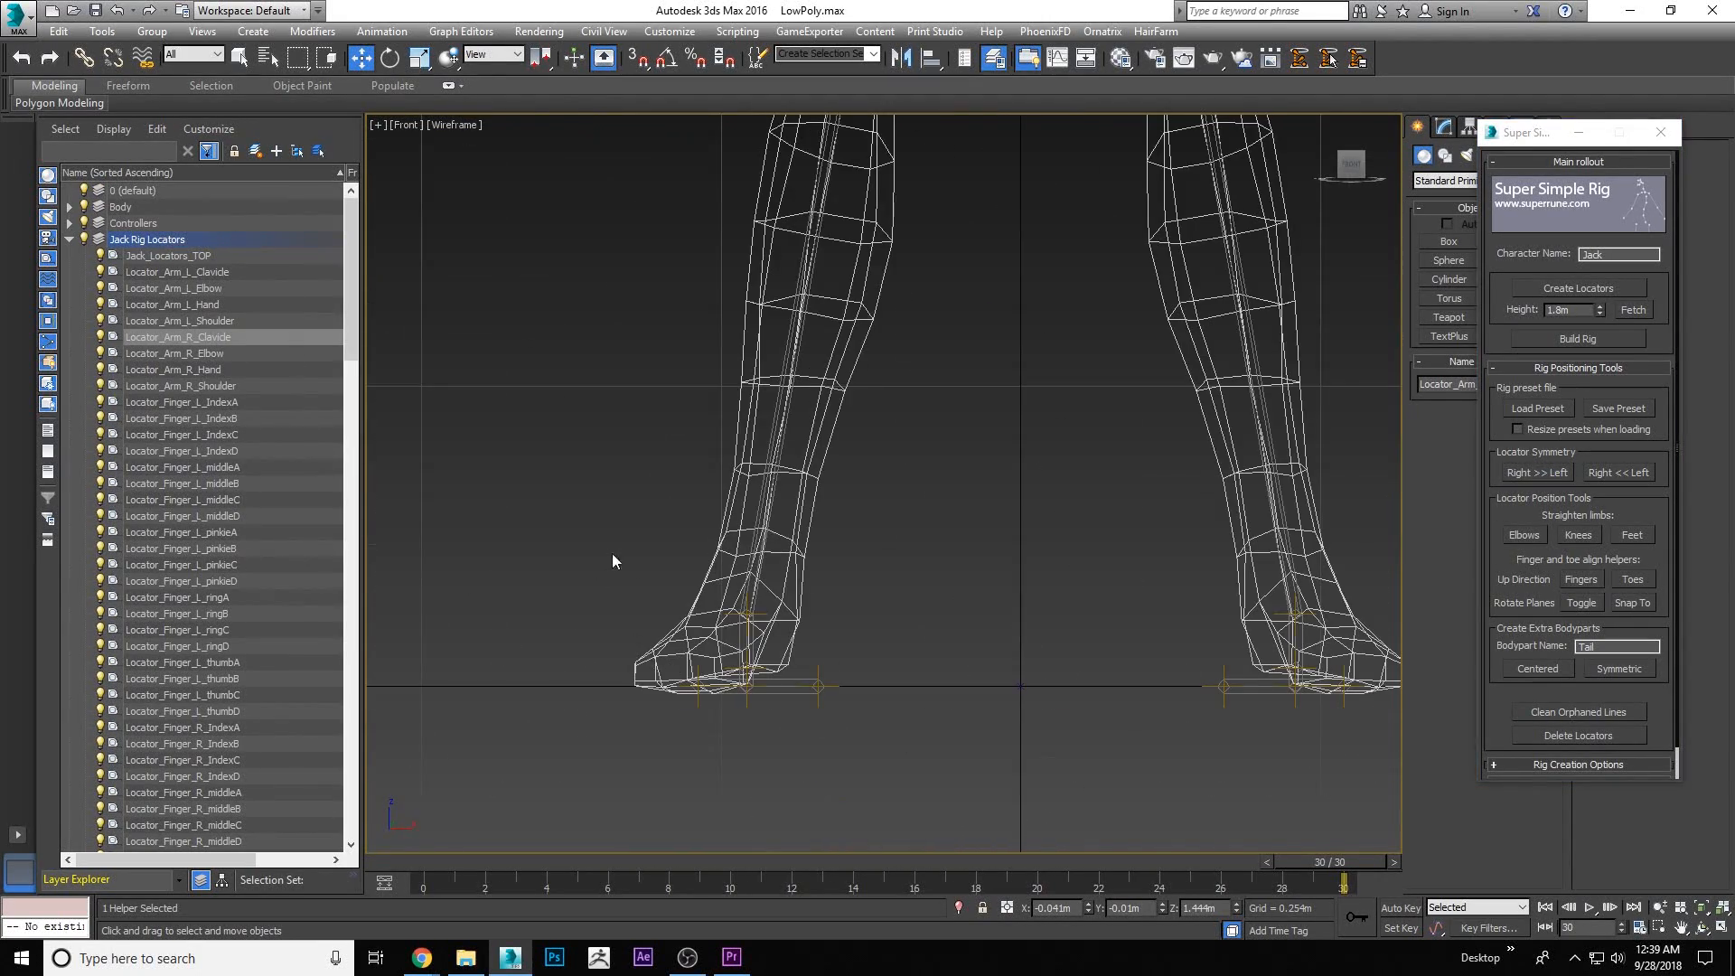
{"action": "left_click_drag", "start_coordinate": [608, 555], "coordinate": [949, 757]}
{"action": "left_click", "coordinate": [390, 58]}
{"action": "middle_click_drag", "start_coordinate": [886, 632], "coordinate": [895, 407], "text": "alt"}
{"action": "left_click", "coordinate": [361, 58]}
{"action": "left_click_drag", "start_coordinate": [756, 174], "coordinate": [1019, 569]}
{"action": "left_click_drag", "start_coordinate": [929, 459], "coordinate": [913, 533]}
{"action": "left_click", "coordinate": [390, 57]}
{"action": "left_click_drag", "start_coordinate": [972, 534], "coordinate": [962, 570]}
{"action": "middle_click_drag", "start_coordinate": [903, 434], "coordinate": [914, 589], "text": "alt"}
{"action": "key", "text": "f"}
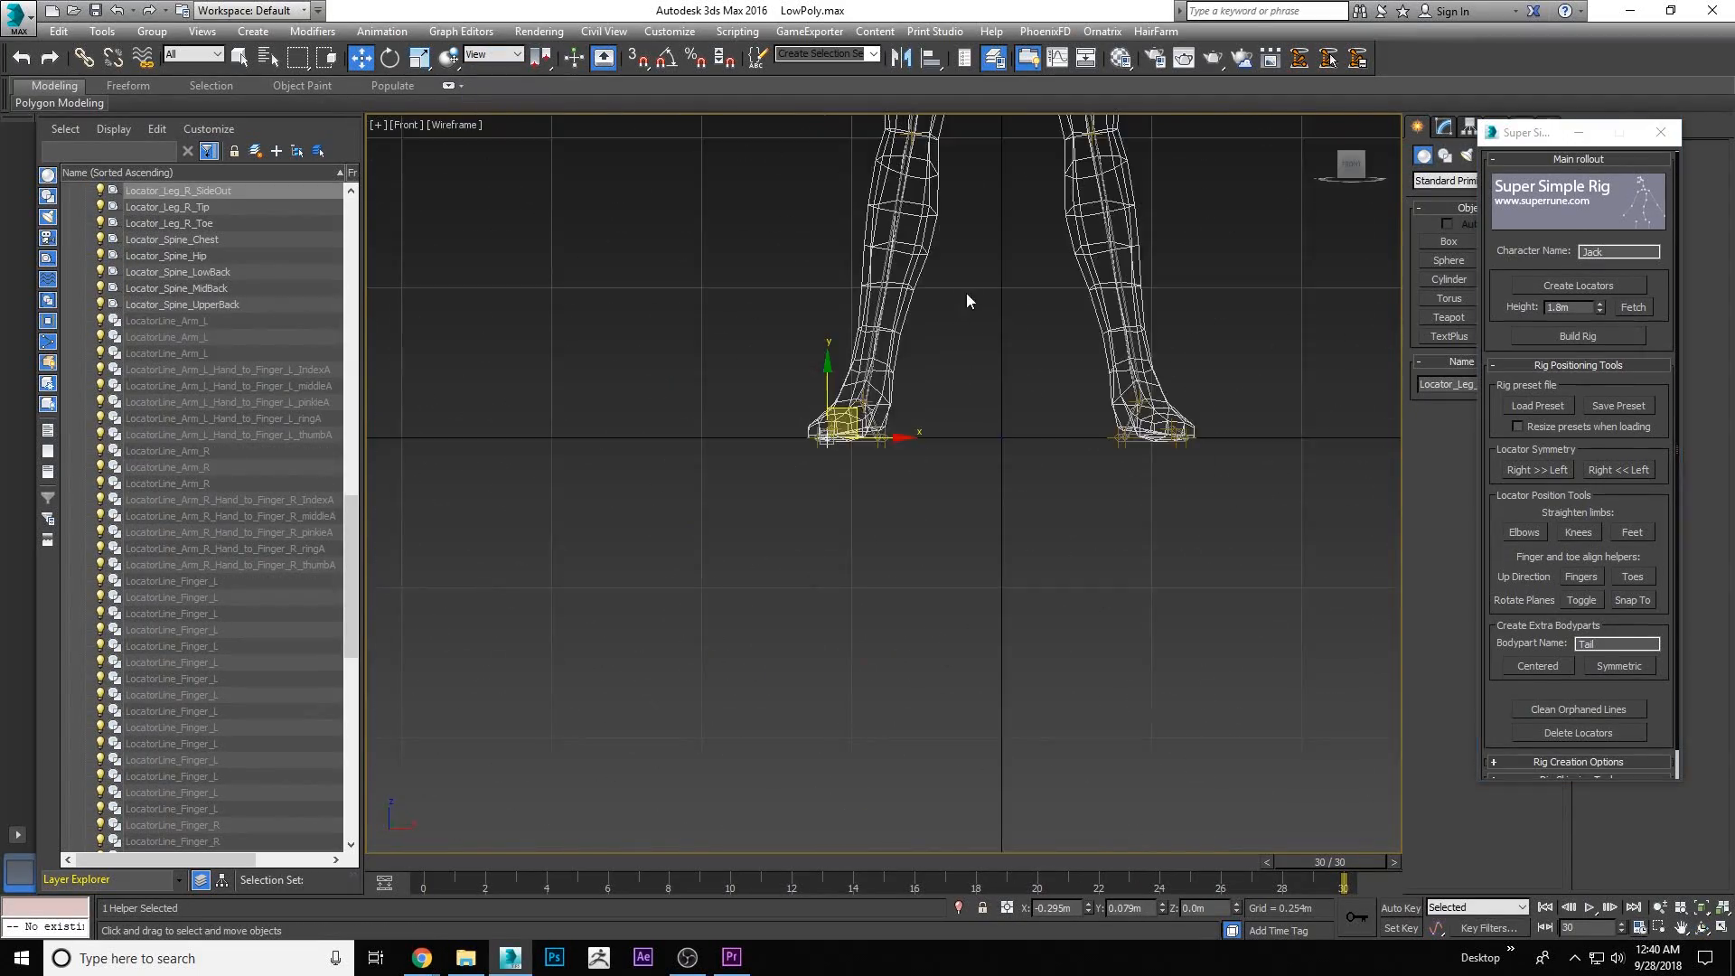
Move the right elbow locator to the centre of the mesh's elbow in the top view, at about X -0.374 m, Y 0.016 m
{"action": "middle_click_drag", "start_coordinate": [967, 291], "coordinate": [910, 578]}
{"action": "key", "text": "l"}
{"action": "scroll", "coordinate": [898, 461], "scroll_direction": "down", "scroll_amount": 6}
{"action": "scroll", "coordinate": [860, 529], "scroll_direction": "up", "scroll_amount": 4}
{"action": "scroll", "coordinate": [863, 506], "scroll_direction": "down", "scroll_amount": 4}
{"action": "scroll", "coordinate": [868, 479], "scroll_direction": "up", "scroll_amount": 6}
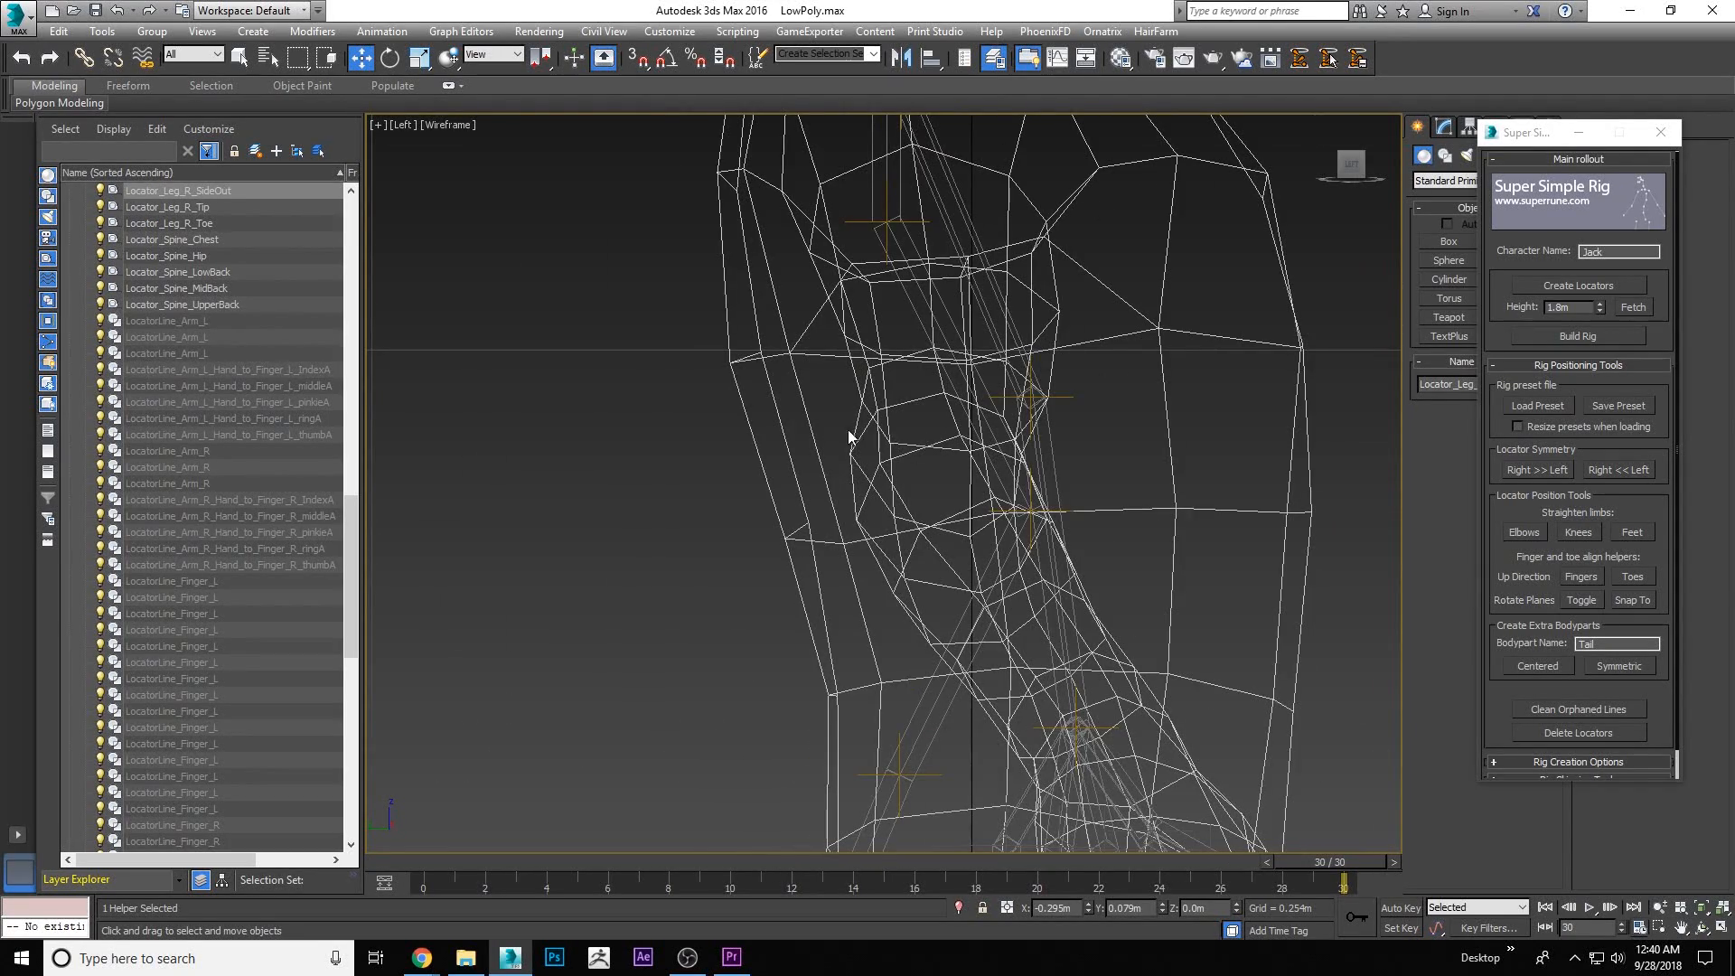
{"action": "key", "text": "t"}
{"action": "scroll", "coordinate": [595, 387], "scroll_direction": "up", "scroll_amount": 5}
{"action": "left_click", "coordinate": [698, 459]}
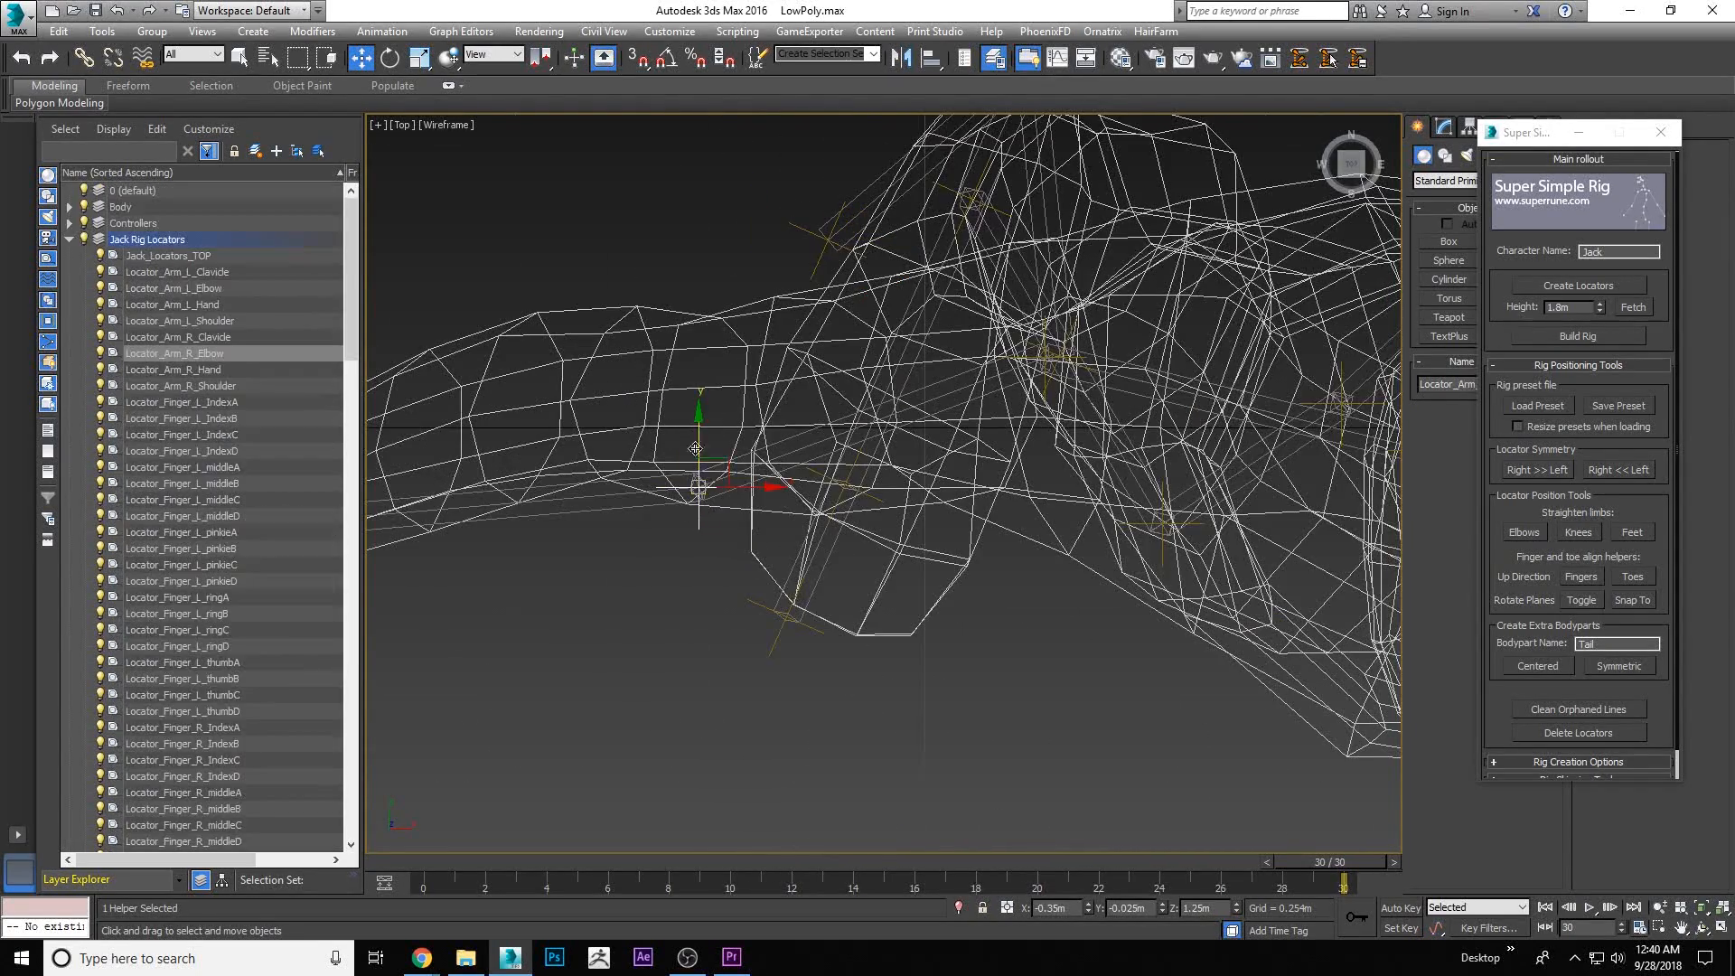
{"action": "left_click_drag", "start_coordinate": [727, 465], "coordinate": [670, 369]}
Select the right index, middle, ring and pinkie locators and rotate them to match the mesh's fingers in the top view
{"action": "scroll", "coordinate": [669, 369], "scroll_direction": "down", "scroll_amount": 4}
{"action": "scroll", "coordinate": [477, 432], "scroll_direction": "up", "scroll_amount": 3}
{"action": "scroll", "coordinate": [548, 411], "scroll_direction": "up", "scroll_amount": 2}
{"action": "middle_click_drag", "start_coordinate": [551, 411], "coordinate": [724, 396]}
{"action": "scroll", "coordinate": [579, 312], "scroll_direction": "down", "scroll_amount": 2}
{"action": "middle_click_drag", "start_coordinate": [552, 329], "coordinate": [701, 312]}
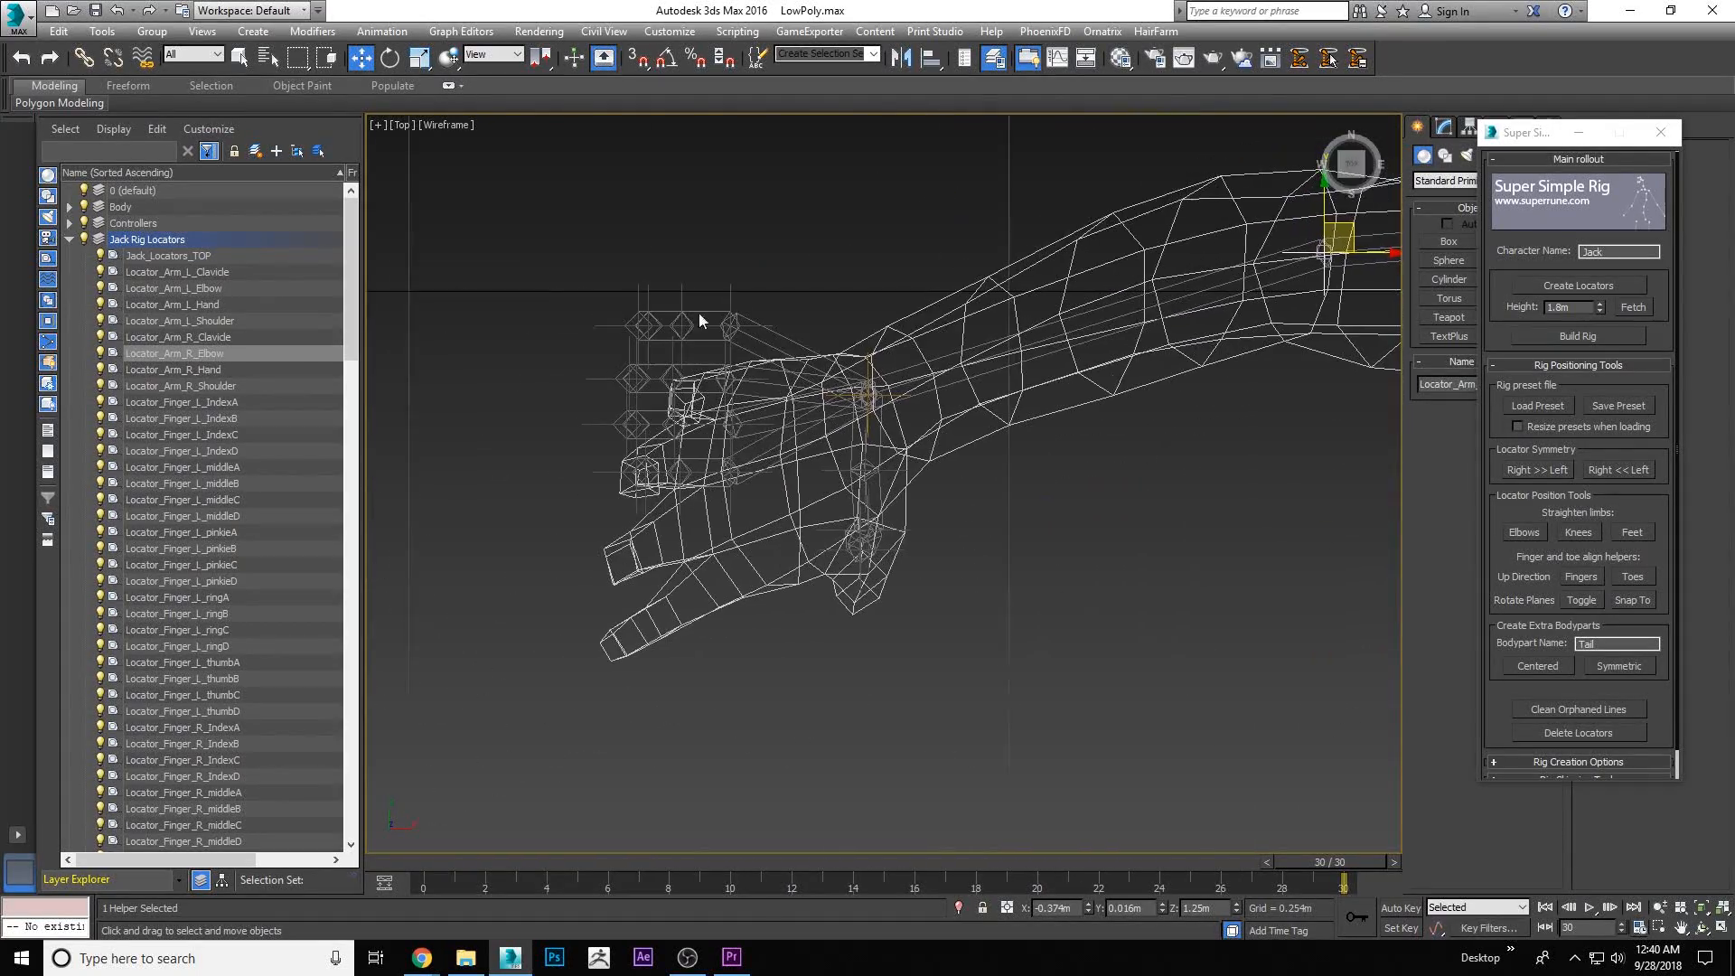
{"action": "left_click_drag", "start_coordinate": [789, 577], "coordinate": [786, 576]}
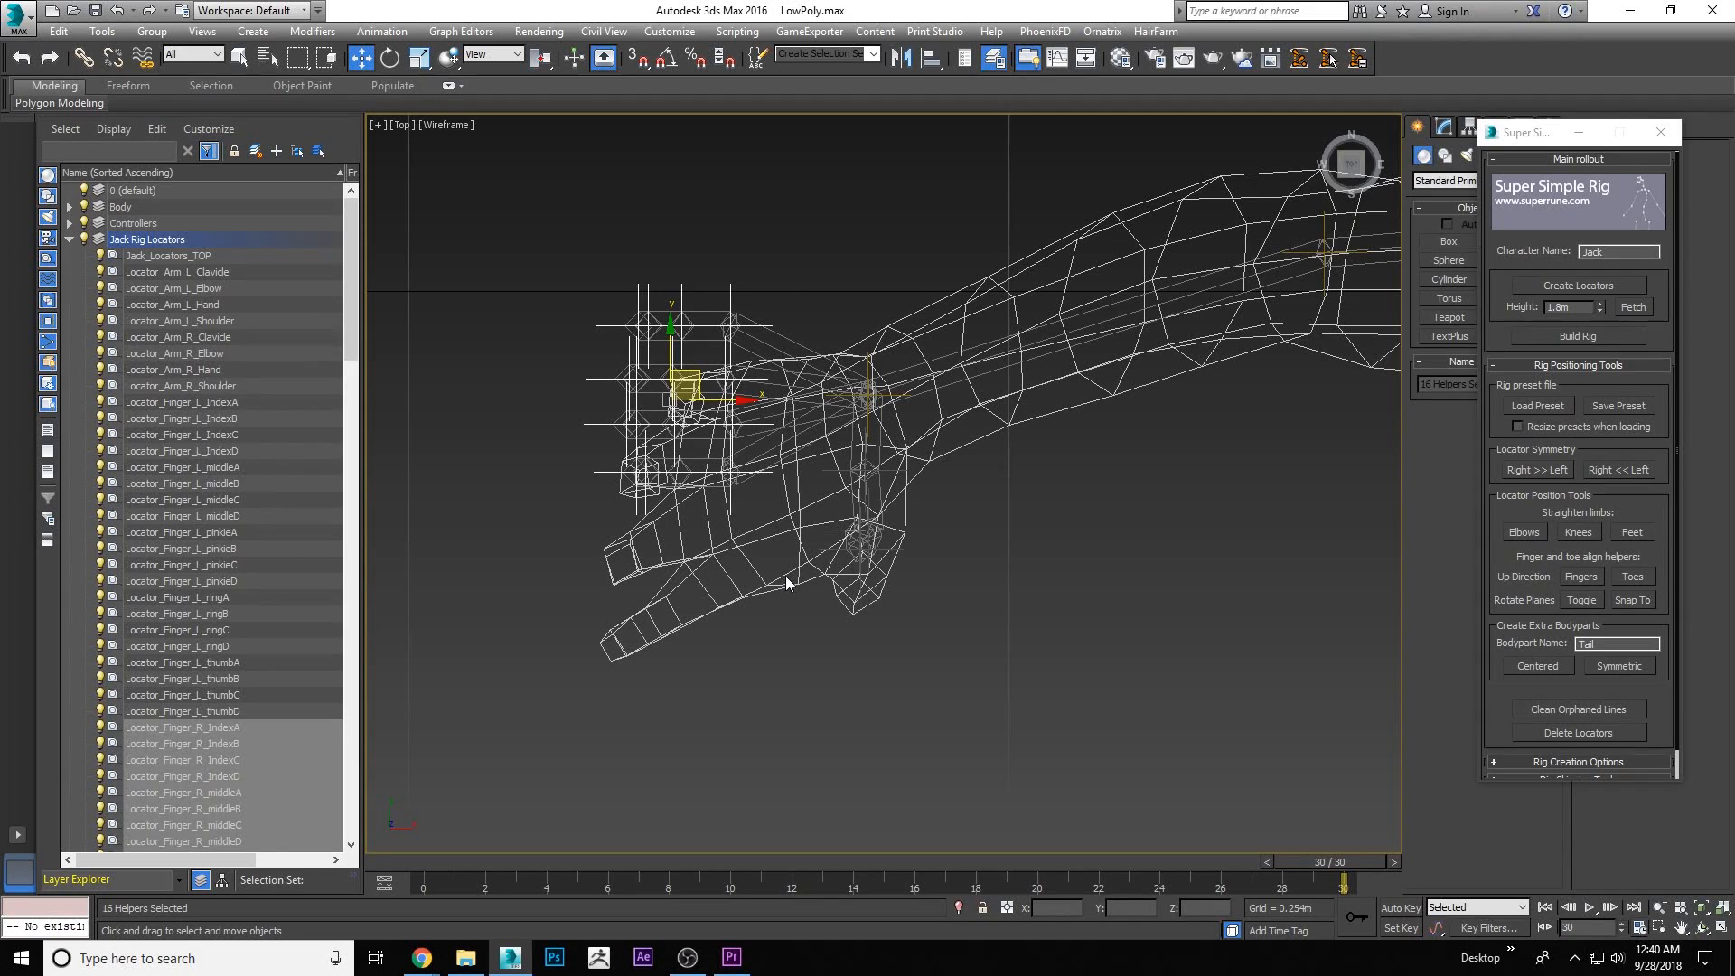
{"action": "left_click", "coordinate": [390, 58]}
{"action": "left_click_drag", "start_coordinate": [723, 354], "coordinate": [730, 463]}
{"action": "key", "text": "w"}
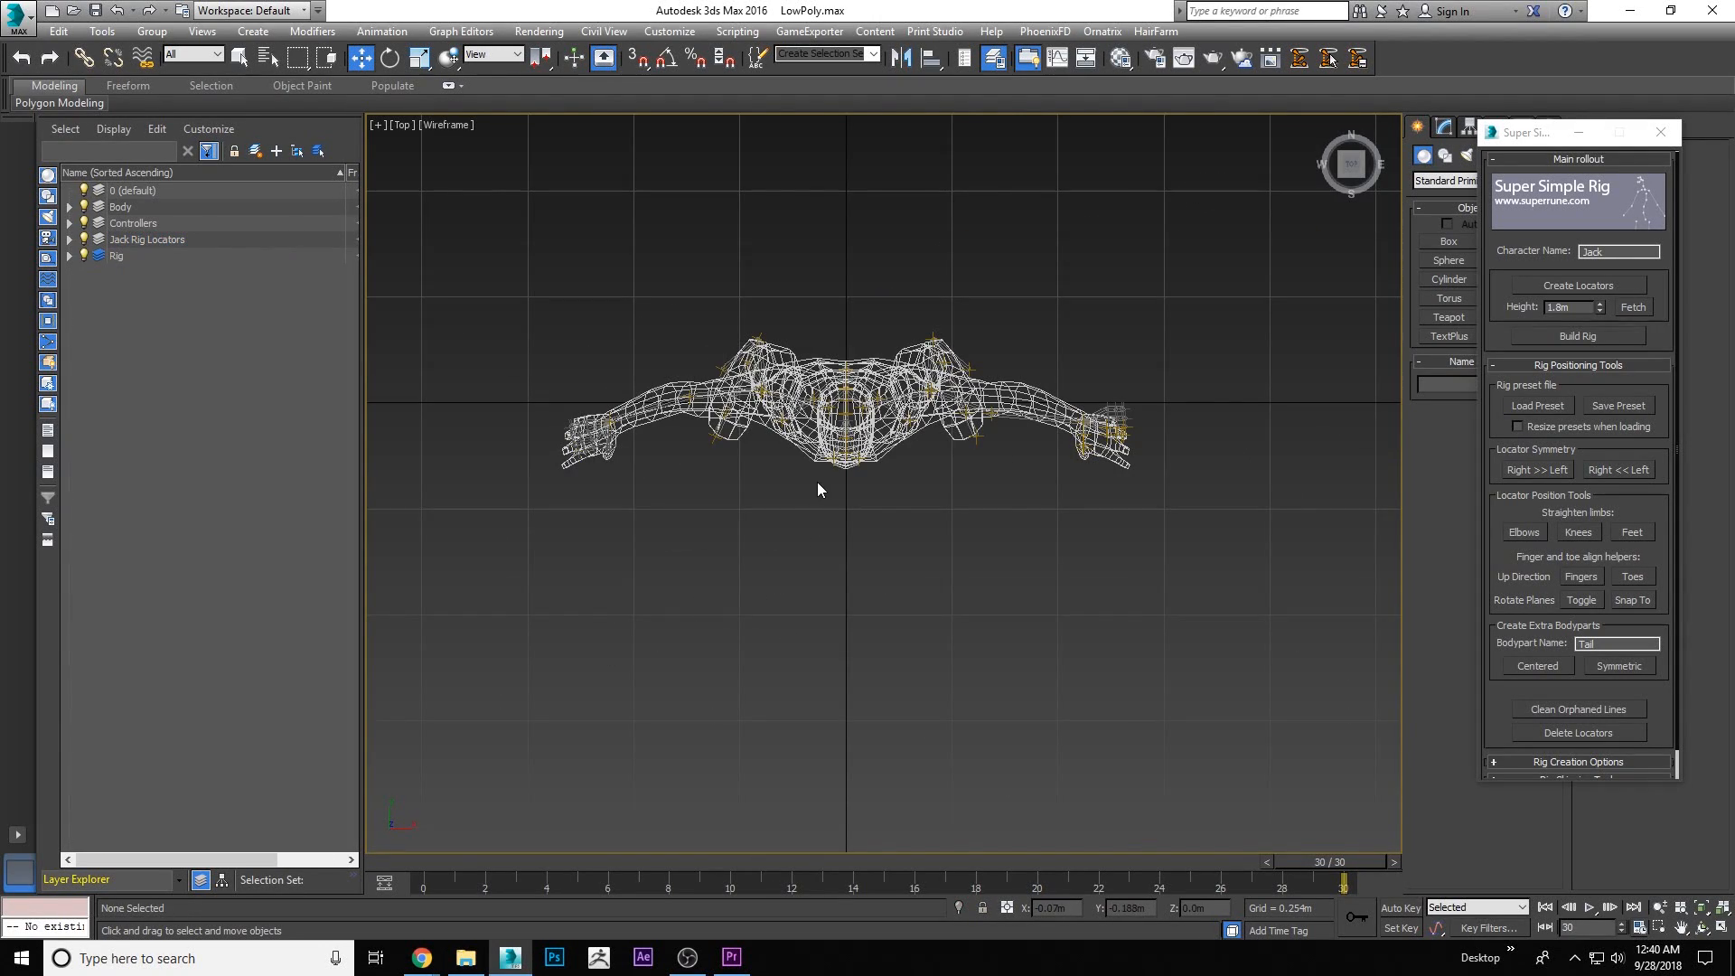
Switch the viewport to shaded display and examine the locators' fit on the whole mesh from an angled view
{"action": "key", "text": "f"}
{"action": "scroll", "coordinate": [824, 366], "scroll_direction": "down", "scroll_amount": 3}
{"action": "scroll", "coordinate": [851, 280], "scroll_direction": "up", "scroll_amount": 3}
{"action": "middle_click_drag", "start_coordinate": [852, 280], "coordinate": [857, 375]}
{"action": "middle_click_drag", "start_coordinate": [1105, 173], "coordinate": [1074, 284]}
{"action": "left_click", "coordinate": [1702, 928]}
{"action": "mouse_move", "coordinate": [871, 418]}
{"action": "left_mouse_down"}
{"action": "mouse_move", "coordinate": [932, 441]}
{"action": "mouse_move", "coordinate": [964, 387]}
{"action": "left_mouse_up"}
{"action": "key", "text": "F3"}
{"action": "key", "text": "F3"}
{"action": "key", "text": "w"}
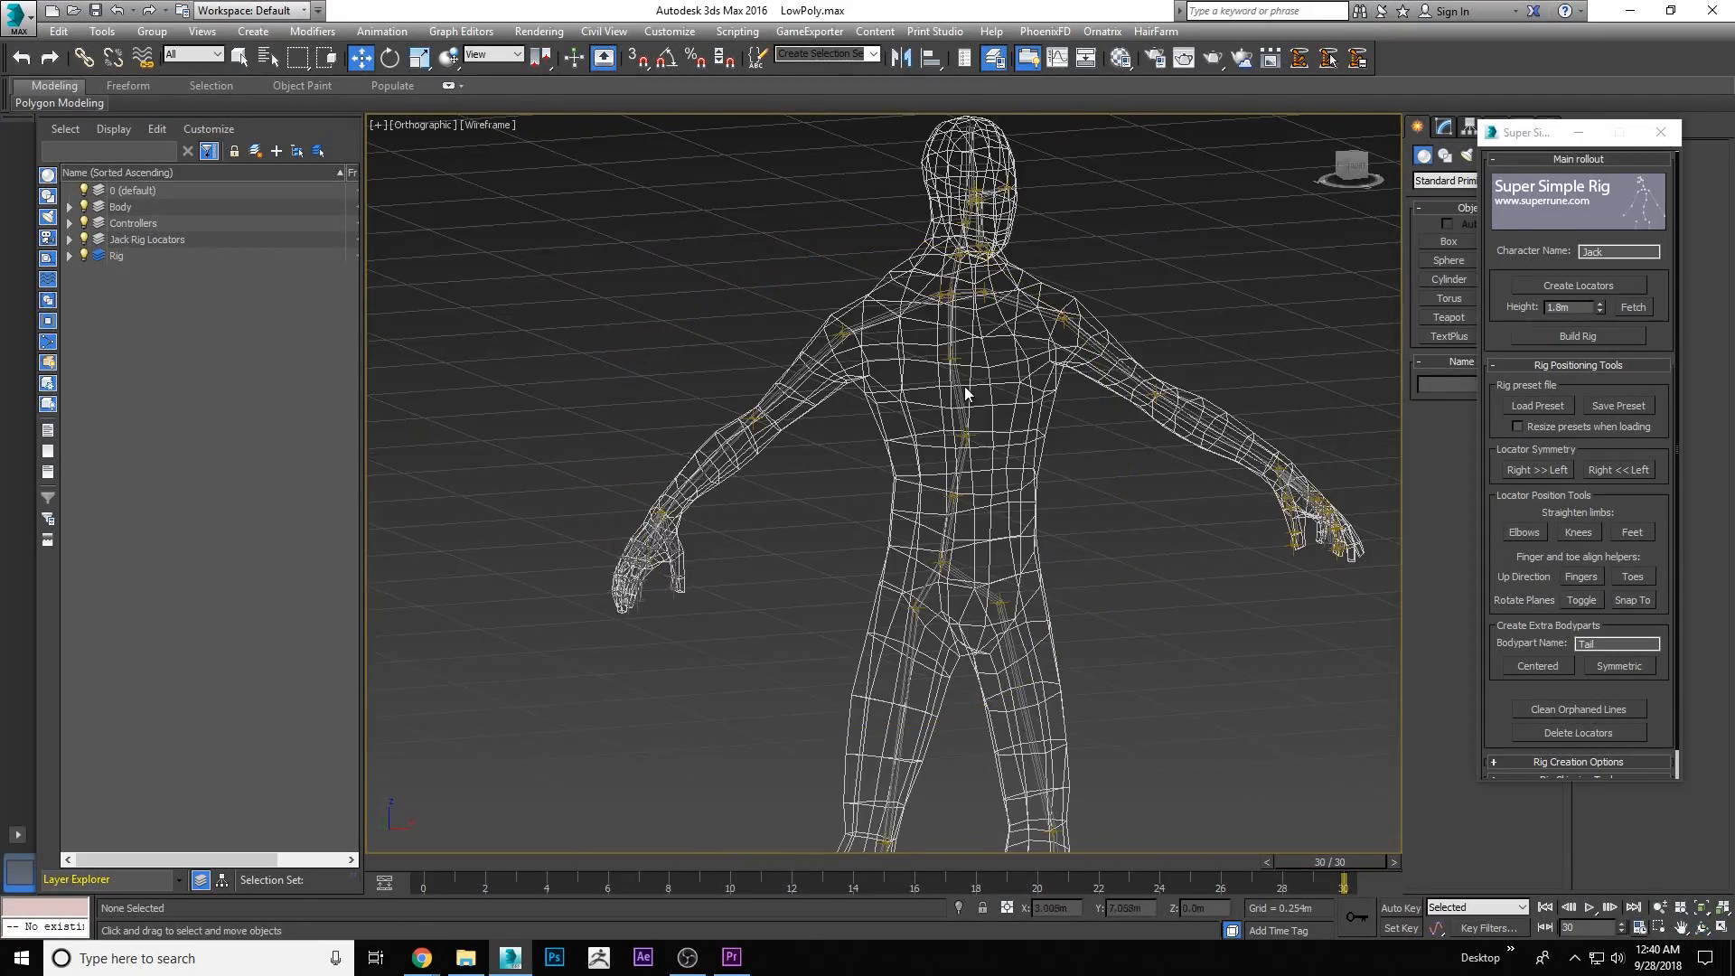
{"action": "key", "text": "F3"}
{"action": "scroll", "coordinate": [953, 449], "scroll_direction": "down", "scroll_amount": 2}
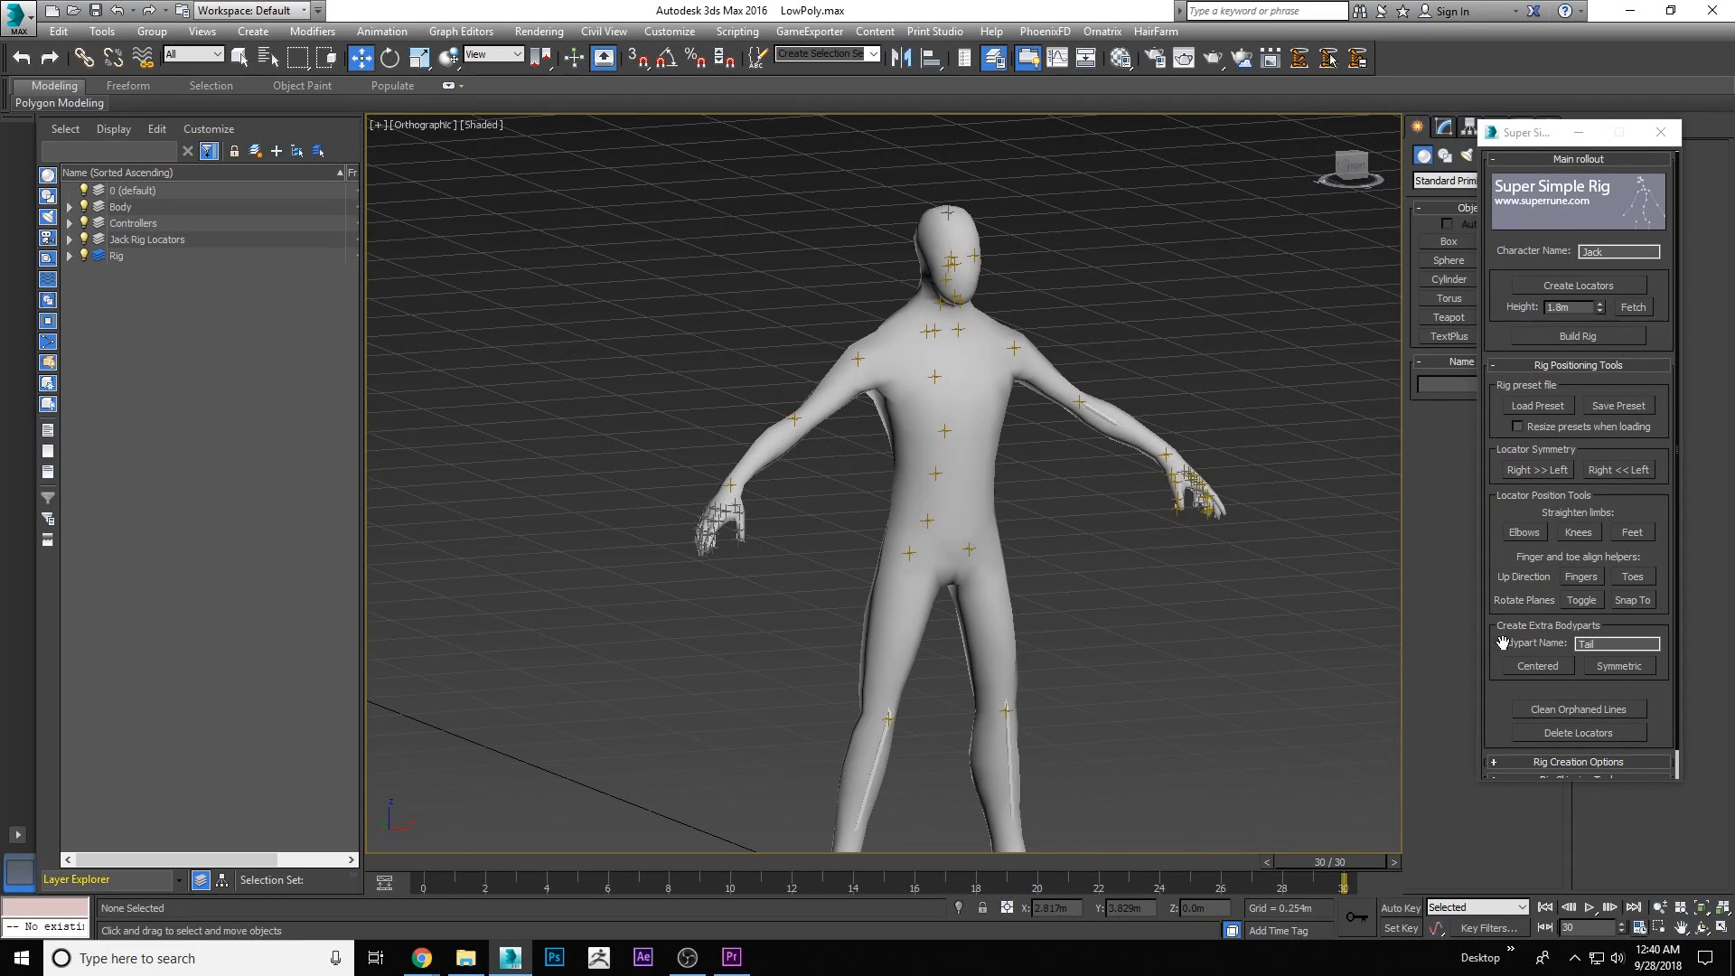
Build the Super Simple Rig for the Jack character from the fitted locators
{"action": "scroll", "coordinate": [1498, 702], "scroll_direction": "down", "scroll_amount": 2}
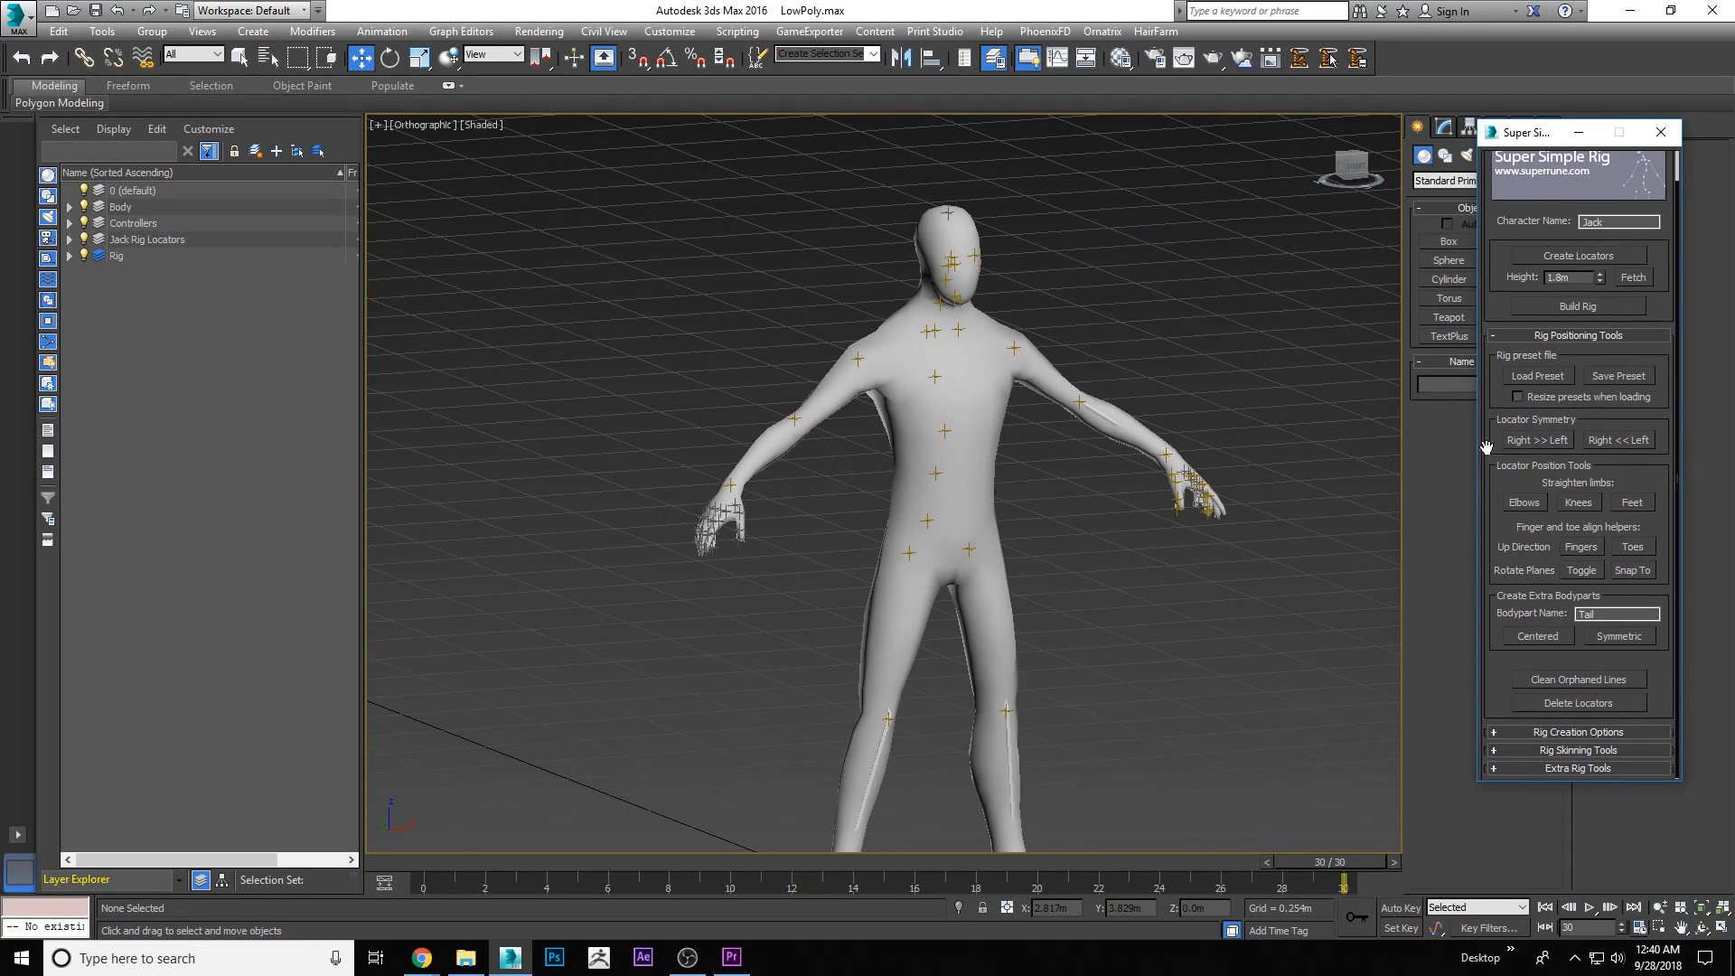
{"action": "left_click_drag", "start_coordinate": [1505, 300], "coordinate": [1487, 445]}
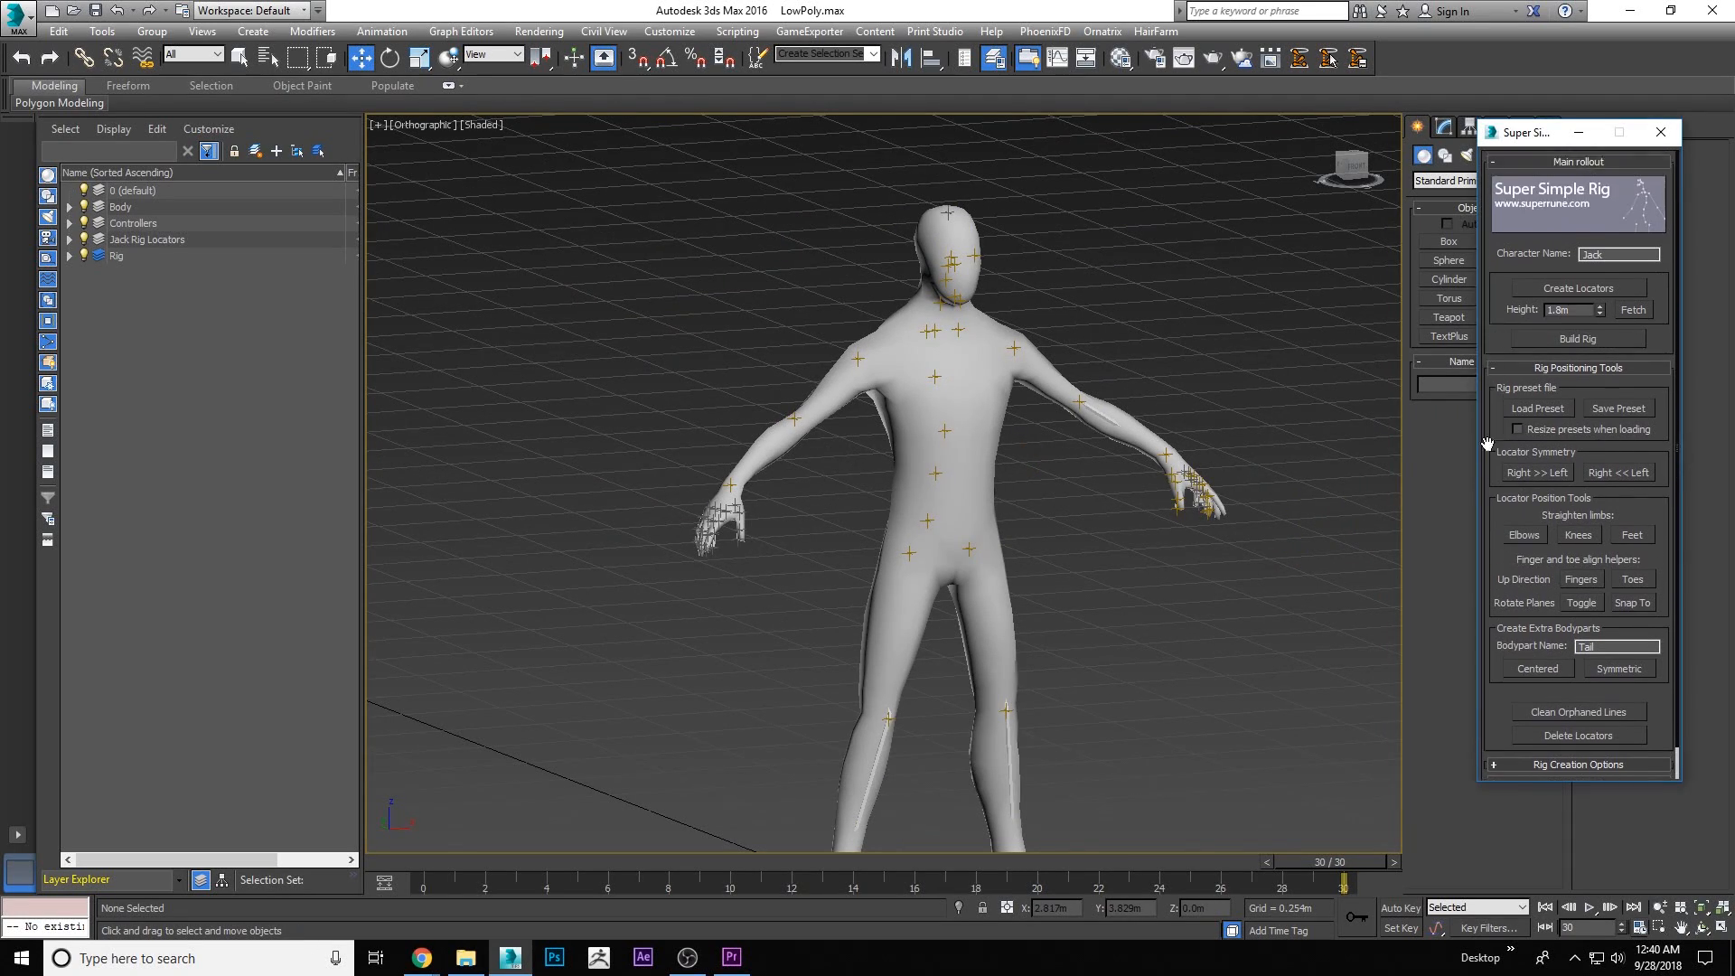
{"action": "left_click", "coordinate": [1559, 339]}
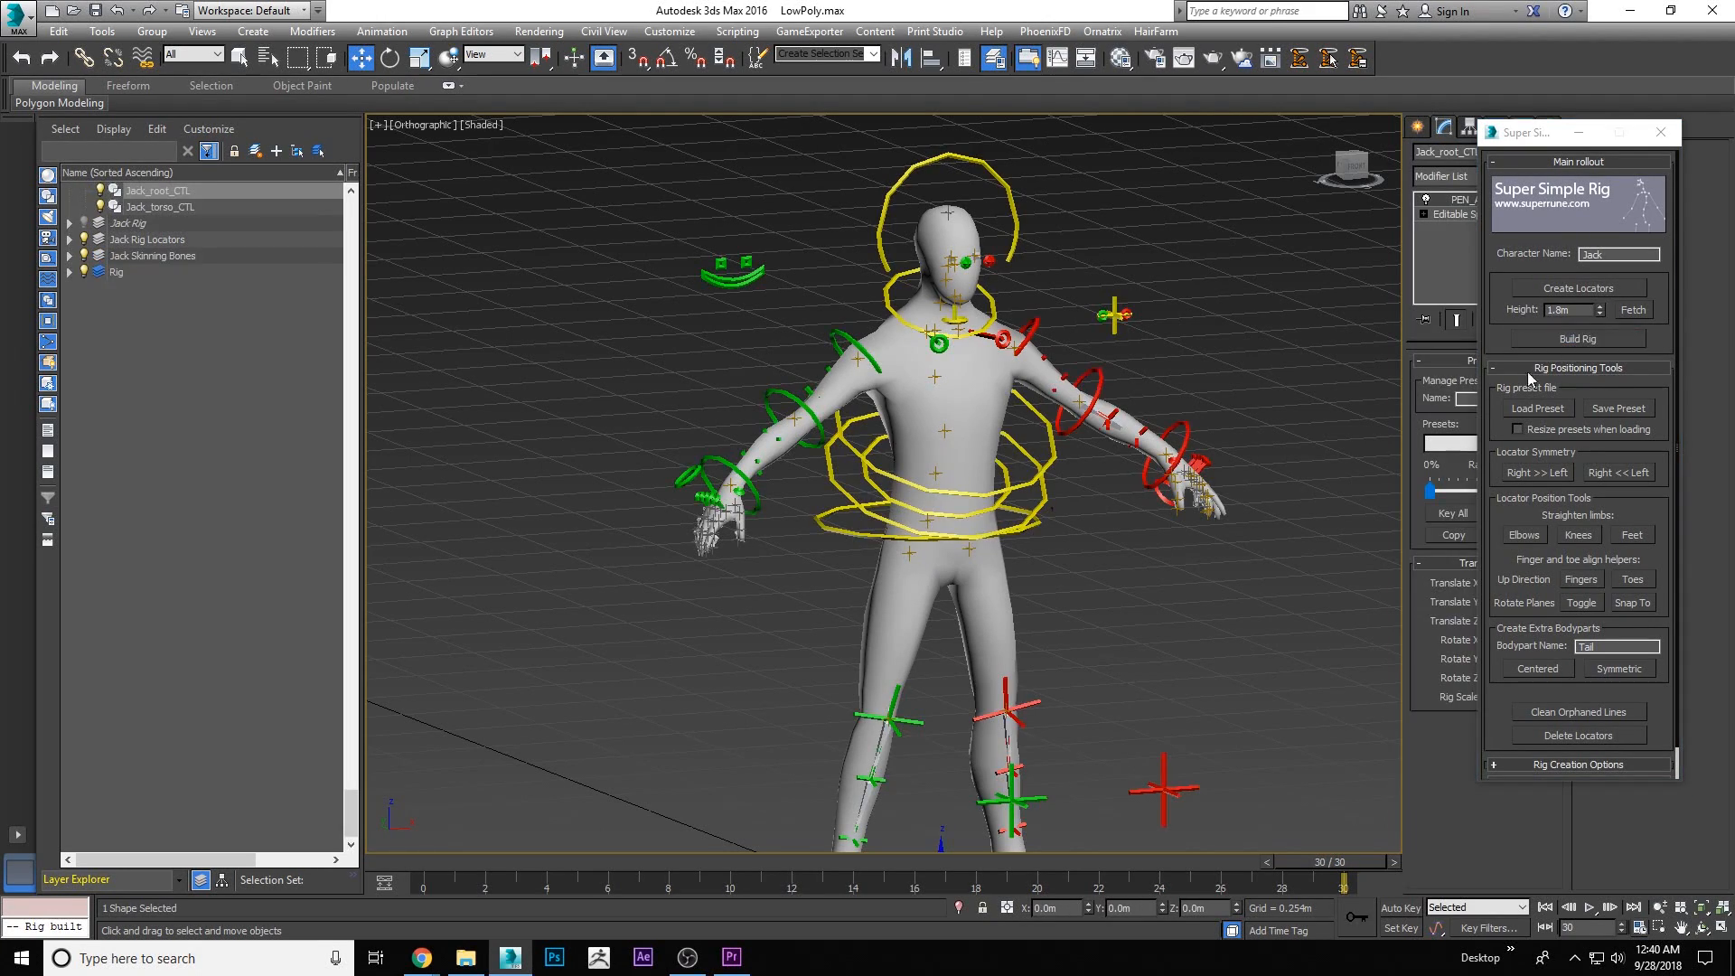
{"action": "right_click", "coordinate": [1077, 267]}
{"action": "left_click", "coordinate": [1093, 286]}
{"action": "scroll", "coordinate": [969, 263], "scroll_direction": "up", "scroll_amount": 6}
{"action": "scroll", "coordinate": [1166, 395], "scroll_direction": "down", "scroll_amount": 3}
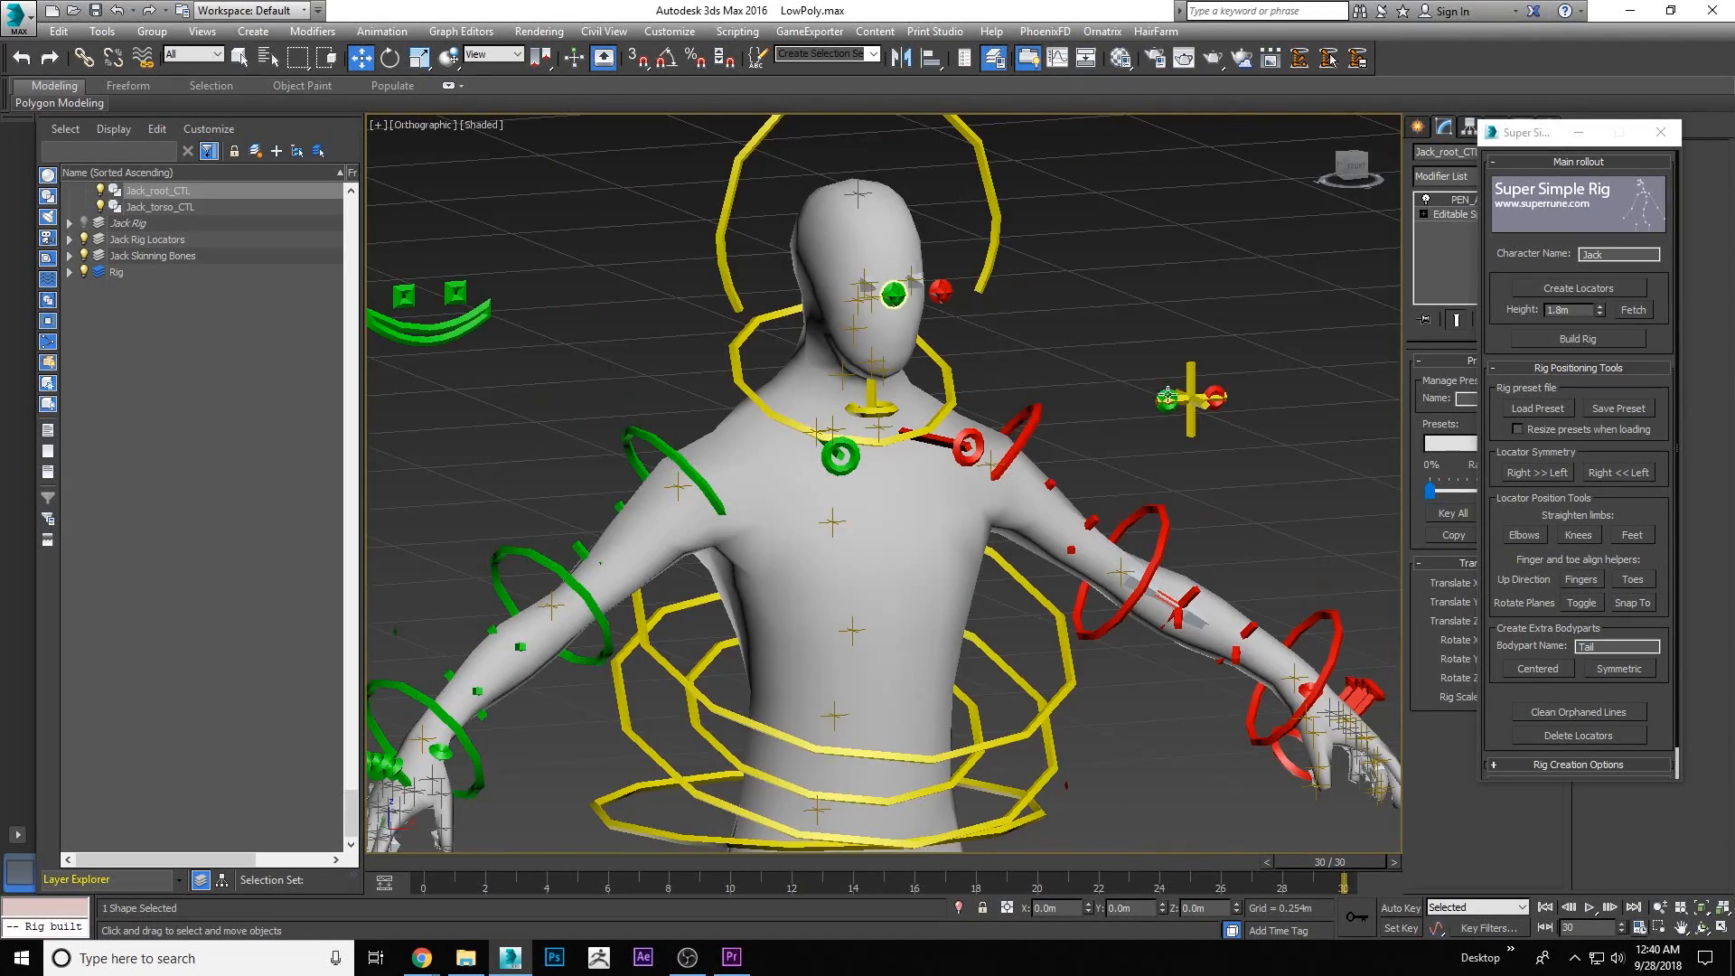
Test the new rig by moving the eye target controller and rotating the head controller
{"action": "left_click", "coordinate": [1166, 394]}
{"action": "left_click_drag", "start_coordinate": [1214, 373], "coordinate": [1037, 432]}
{"action": "right_click", "coordinate": [1037, 432]}
{"action": "left_click", "coordinate": [988, 247]}
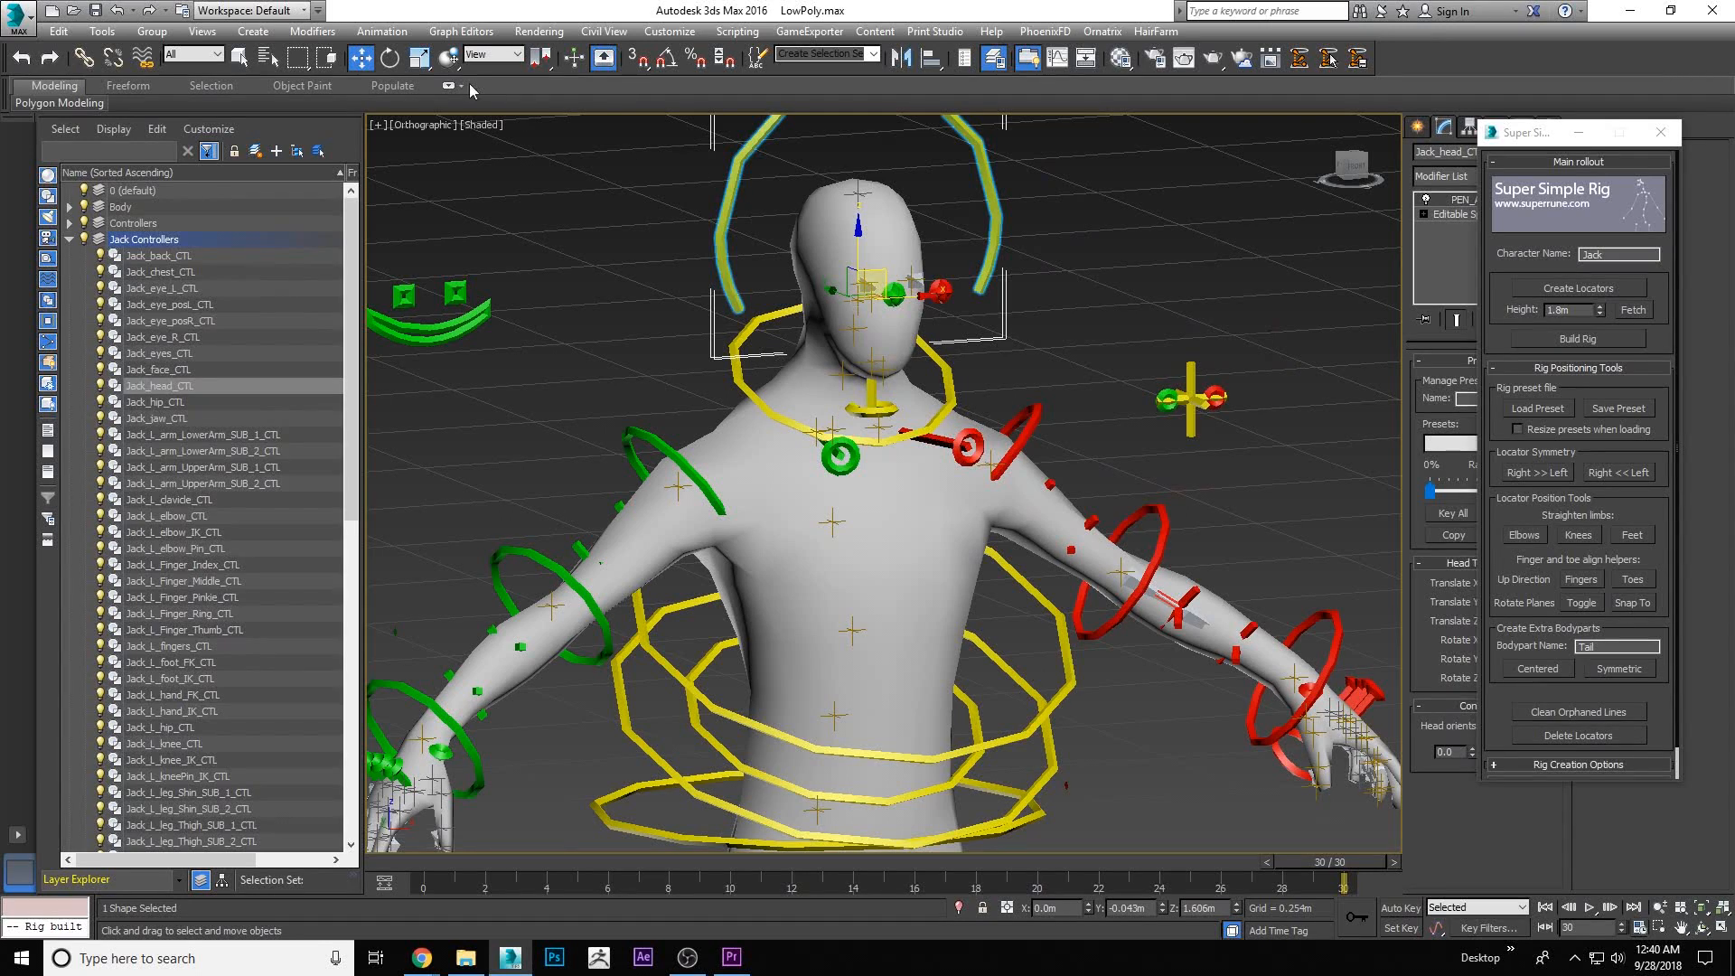
{"action": "left_click", "coordinate": [390, 58]}
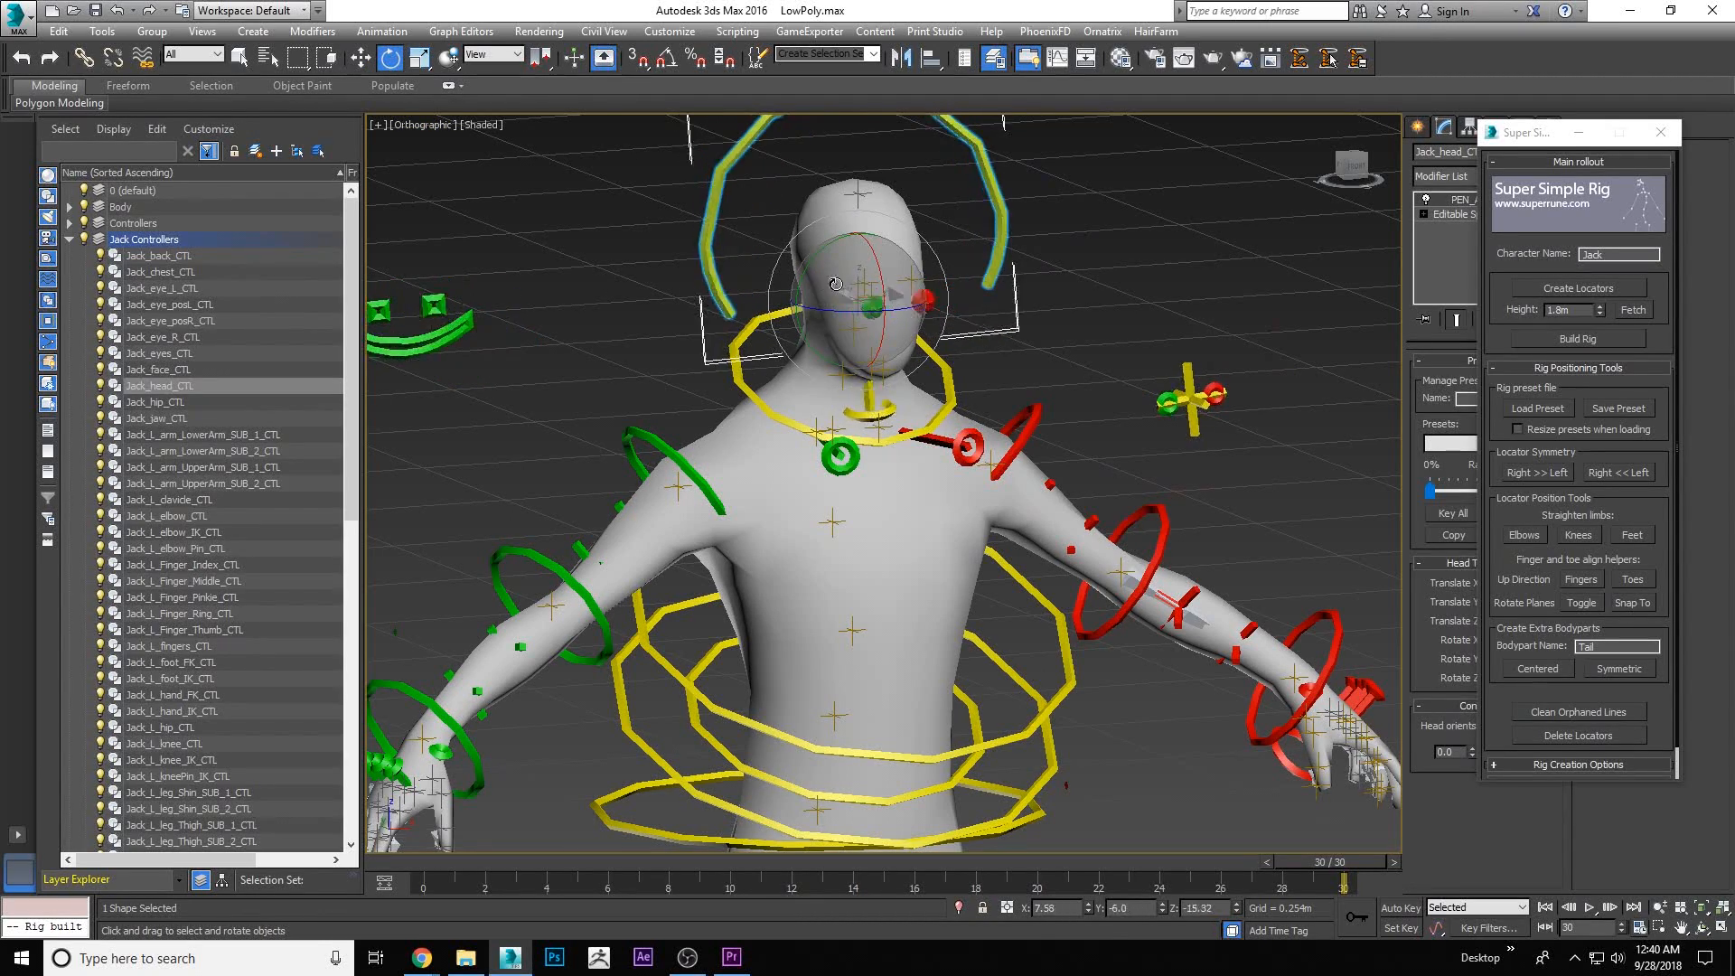
{"action": "key", "text": "w"}
{"action": "left_click", "coordinate": [1095, 332]}
Select the mesh copy Human_BaseMesh001 and minimize the Super Simple Rig window
{"action": "right_click", "coordinate": [1114, 427]}
{"action": "left_click", "coordinate": [1182, 312]}
{"action": "left_click", "coordinate": [901, 529]}
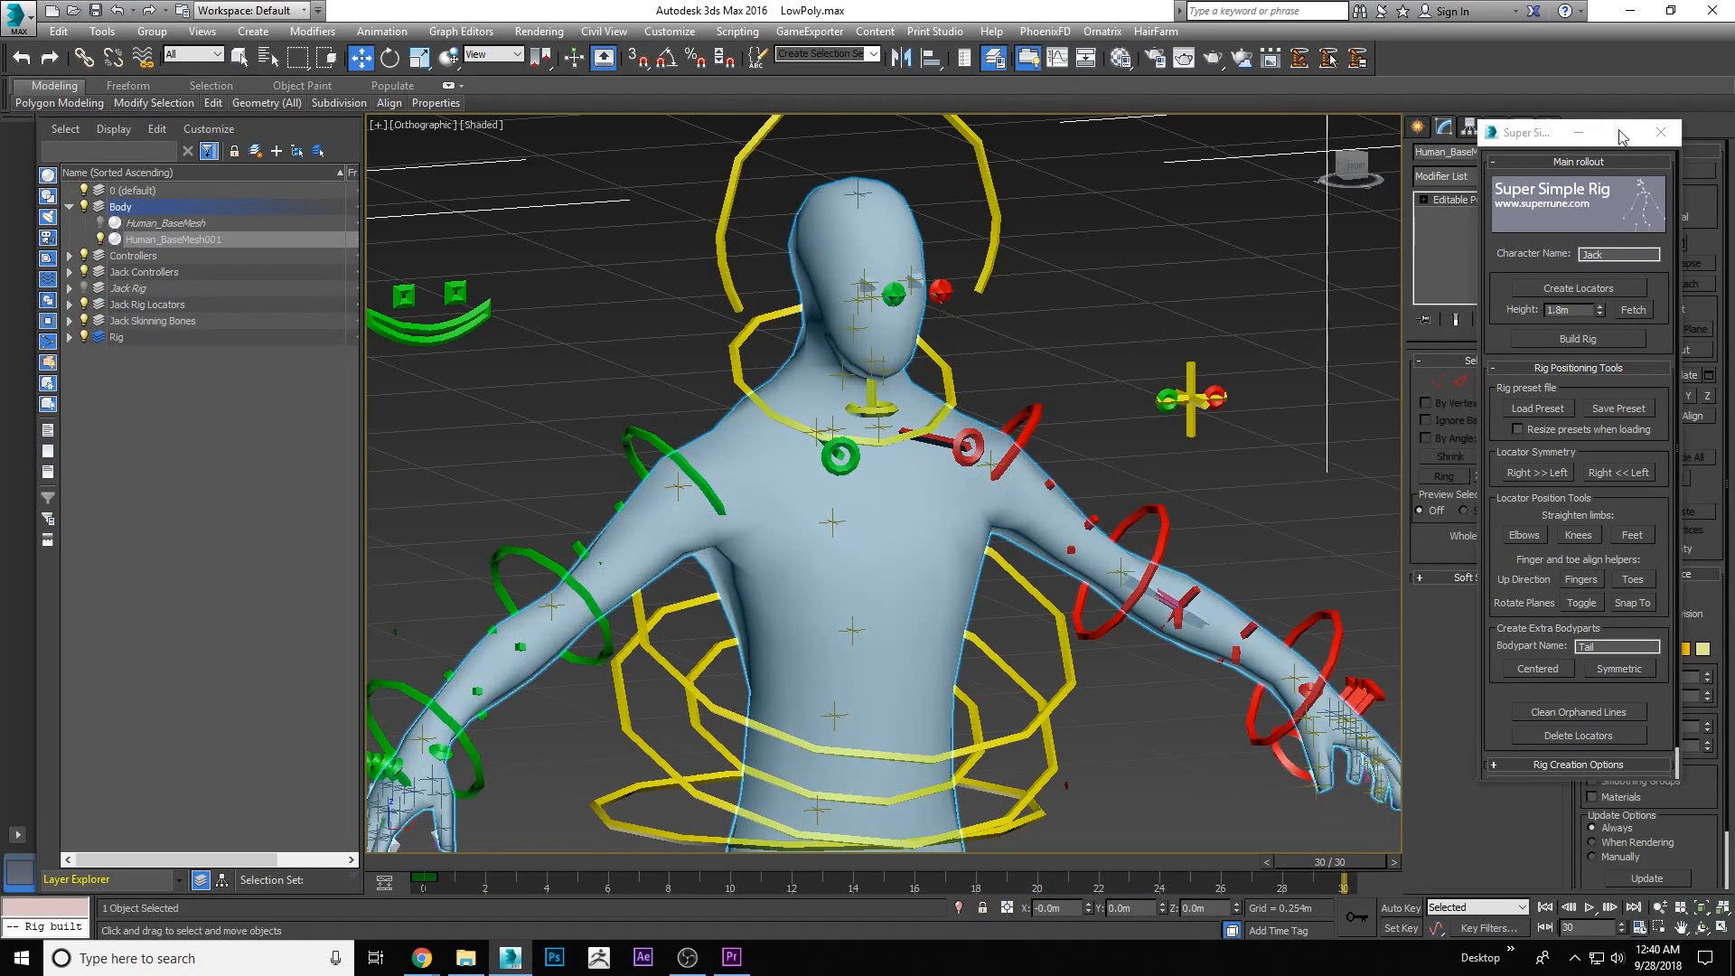
{"action": "left_click", "coordinate": [1579, 132]}
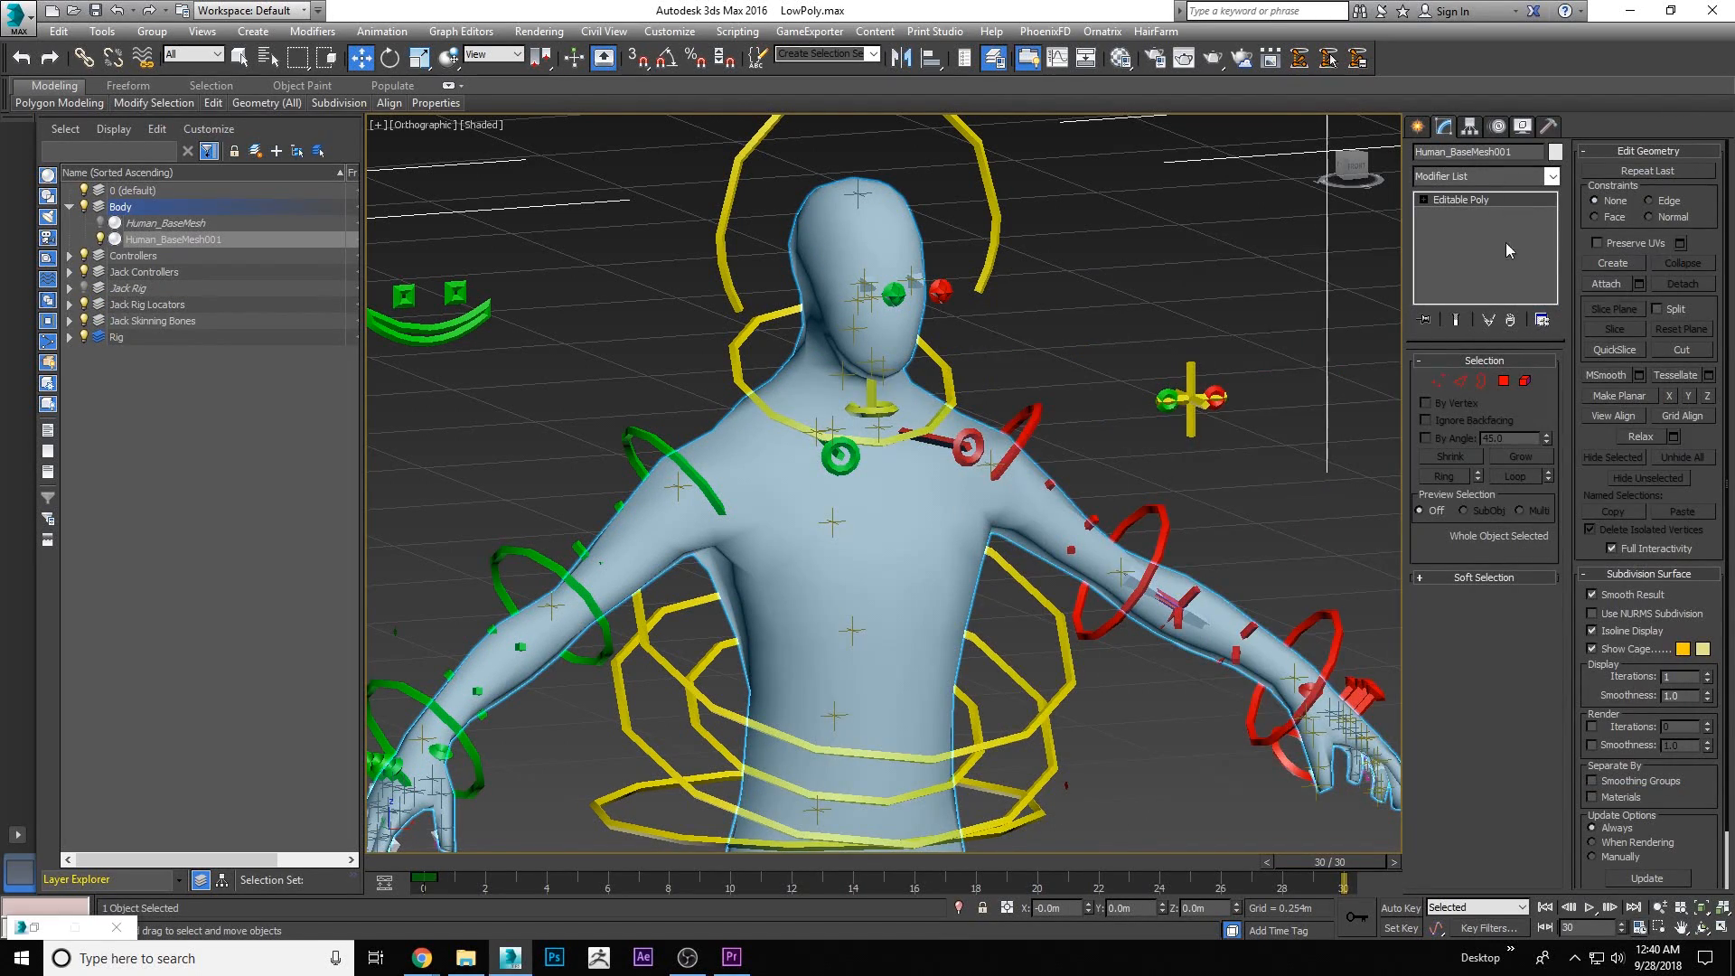
Add a Skin modifier to Human_BaseMesh001
{"action": "left_click", "coordinate": [1551, 176]}
{"action": "key", "text": "s"}
{"action": "key", "text": "s"}
{"action": "key", "text": "s"}
{"action": "key", "text": "s"}
{"action": "key", "text": "s"}
{"action": "key", "text": "s"}
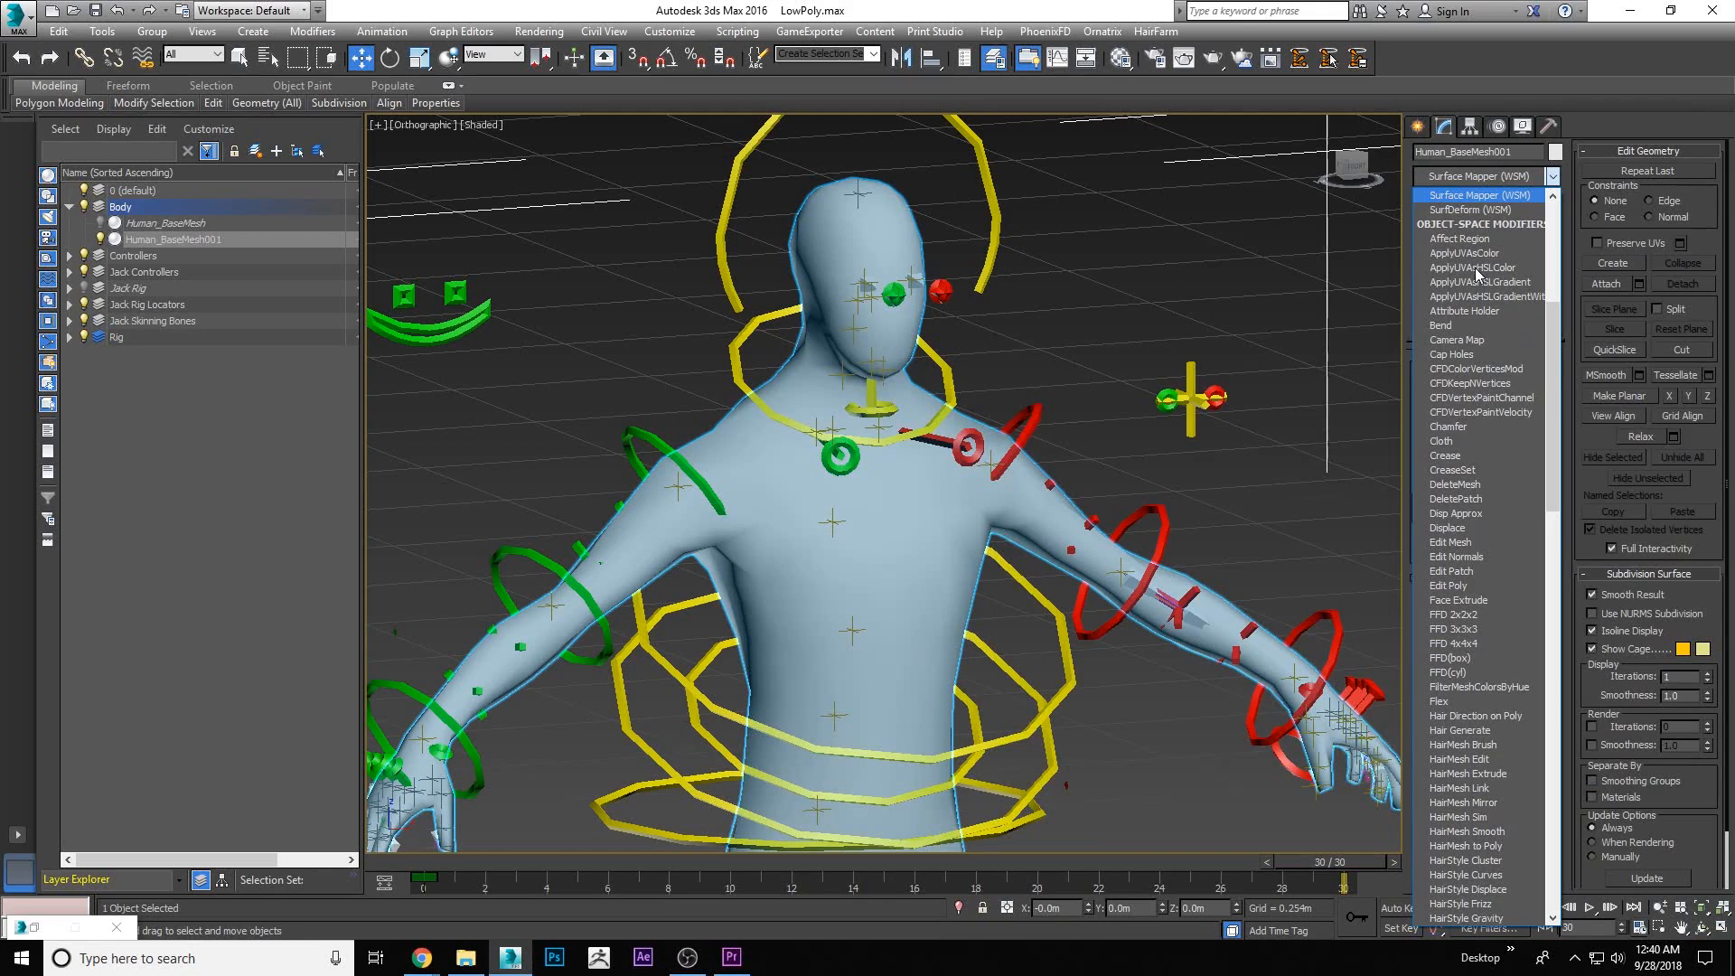
{"action": "key", "text": "s"}
{"action": "key", "text": "s"}
{"action": "key", "text": "Return"}
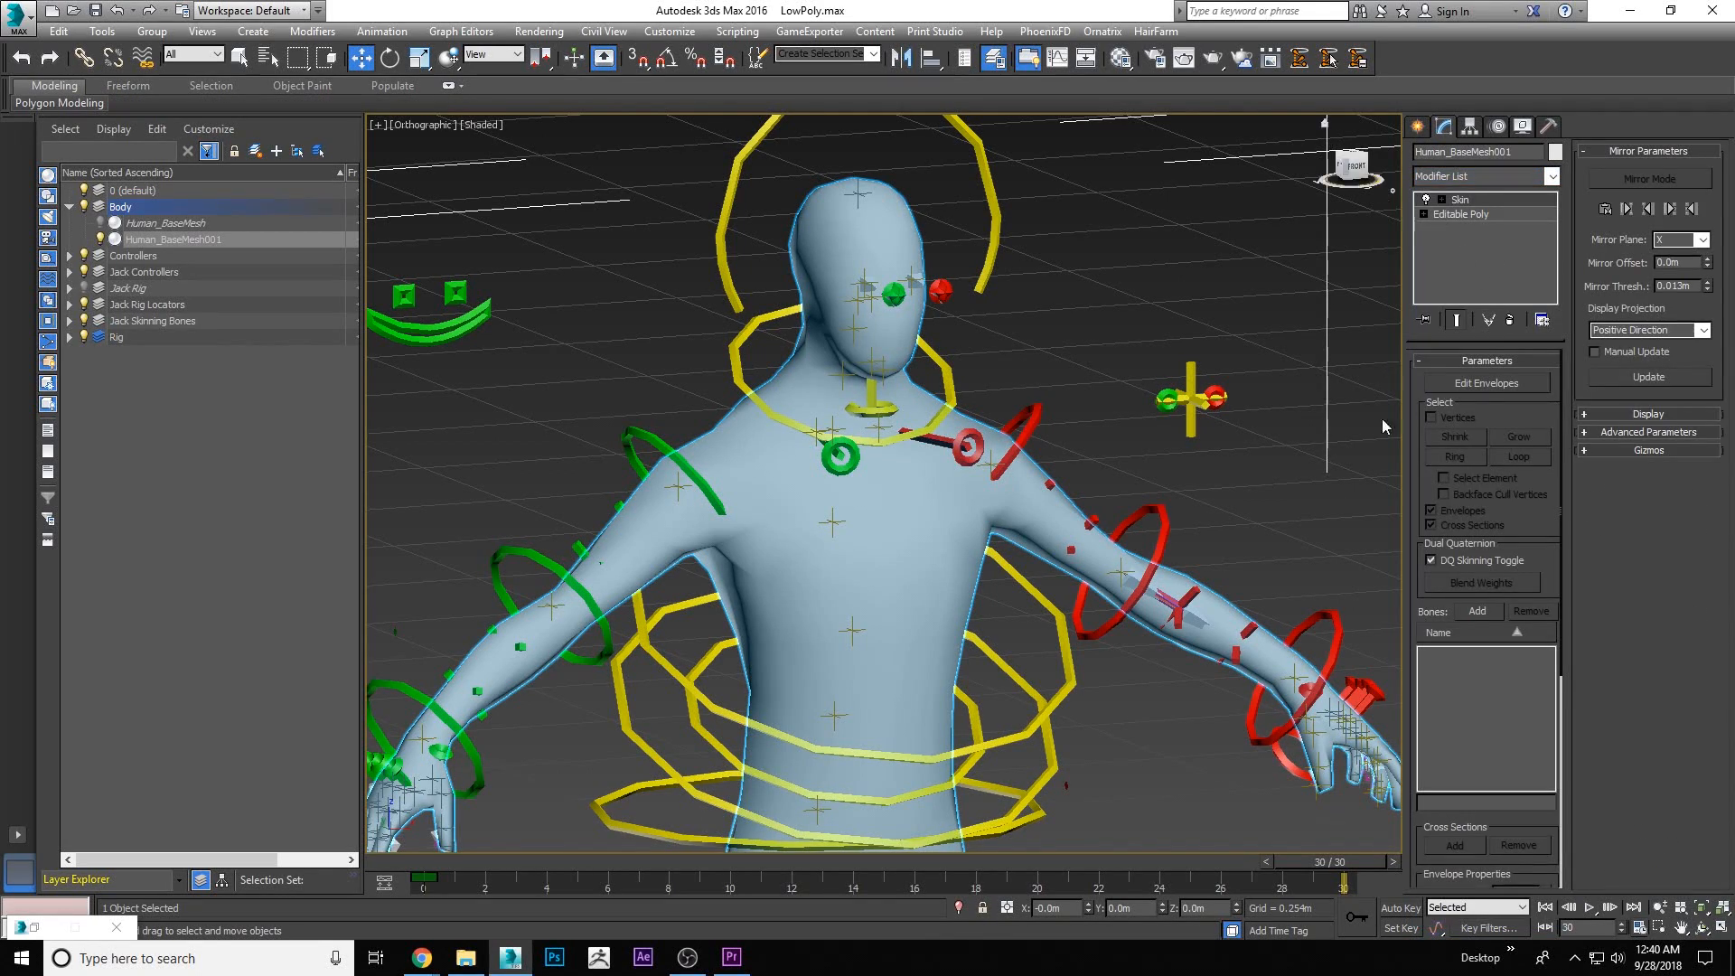
Start adding bones to the Skin modifier and look through the Jack Controllers and Jack Rig Locators layers for skinning bones
{"action": "left_click", "coordinate": [1479, 612]}
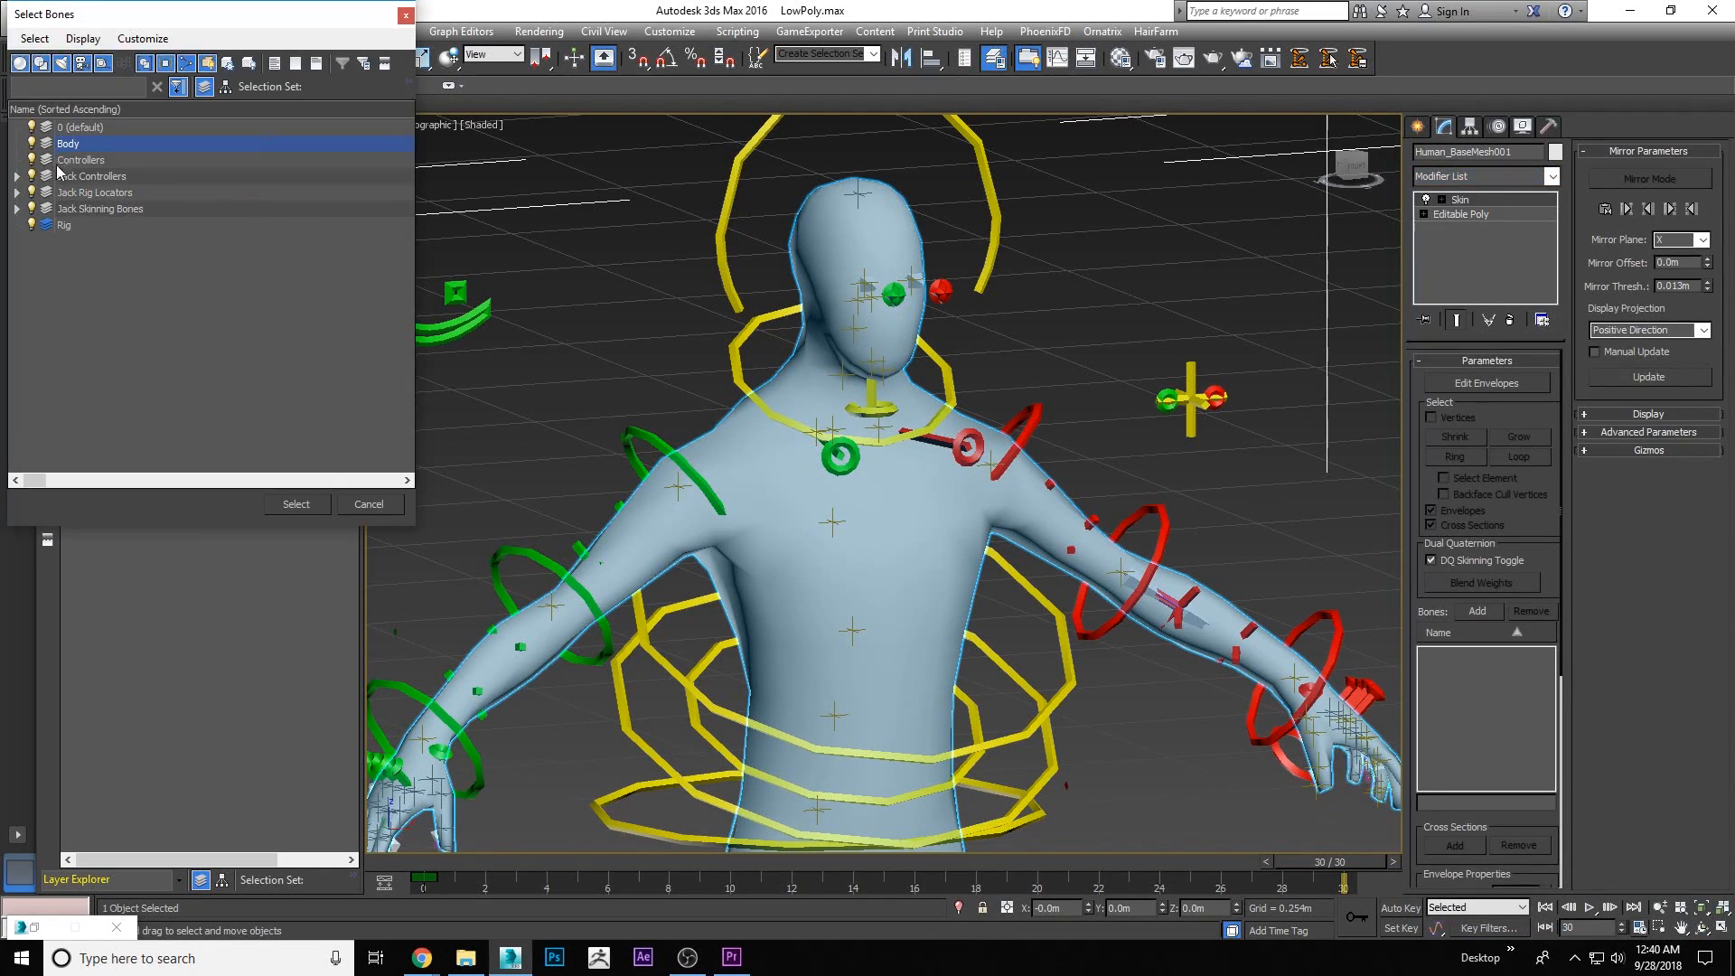
{"action": "left_click", "coordinate": [126, 65]}
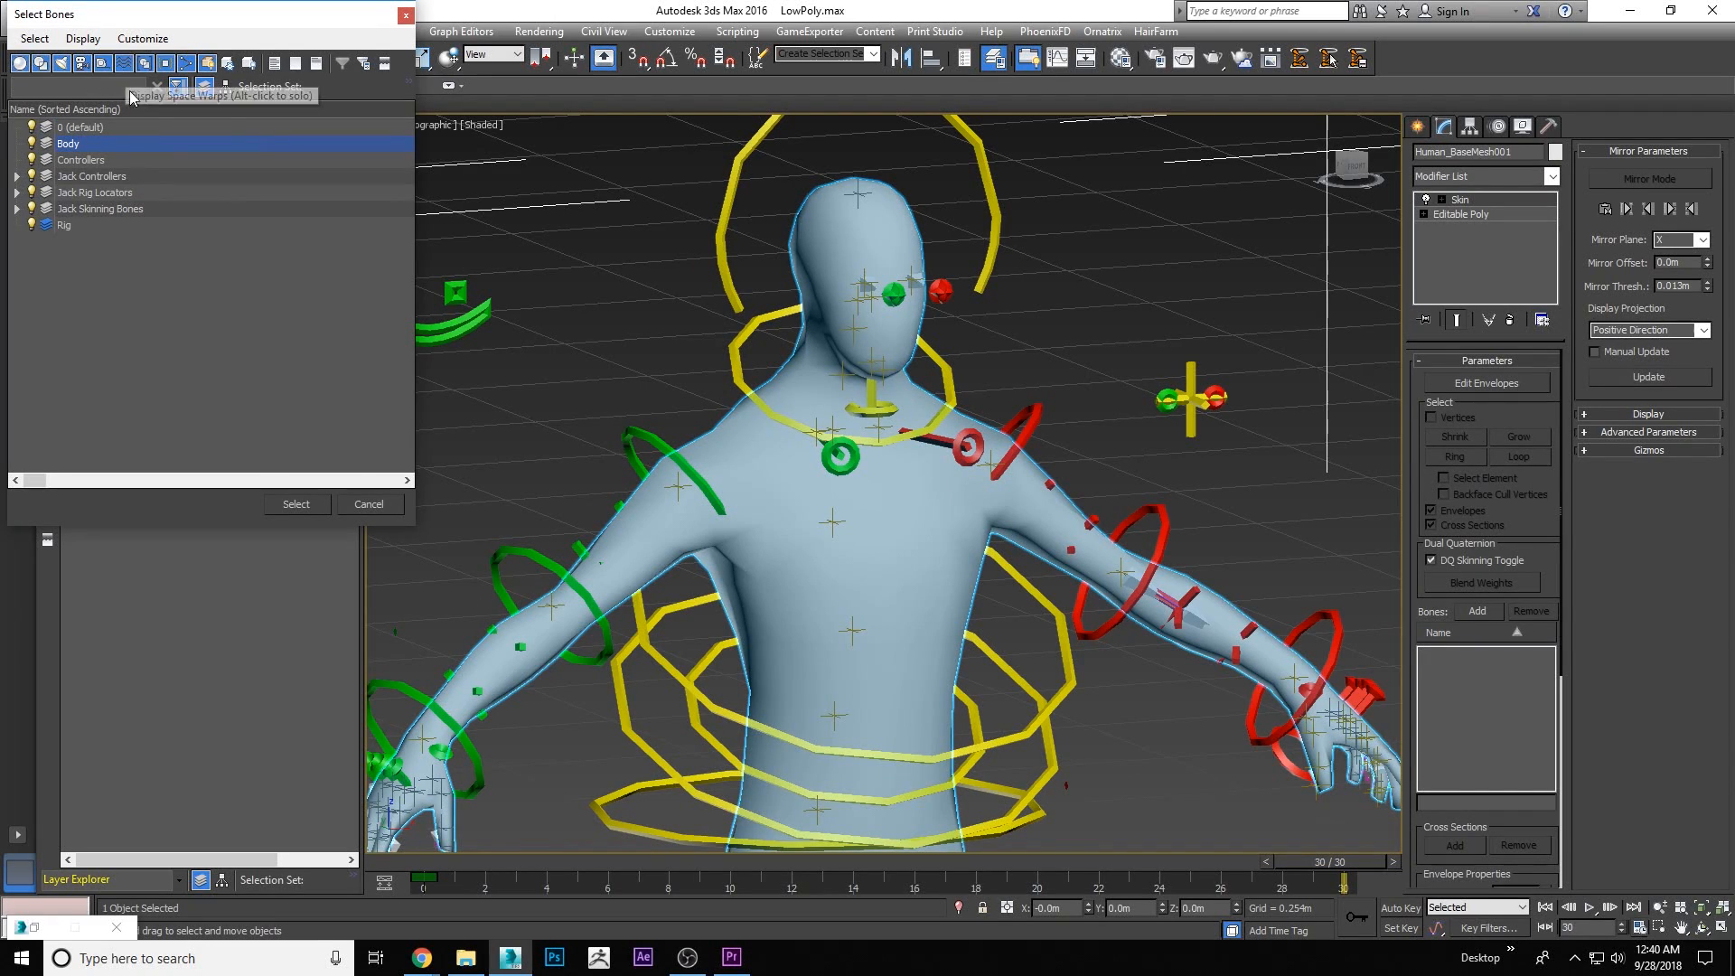
{"action": "left_click", "coordinate": [17, 178]}
{"action": "scroll", "coordinate": [132, 298], "scroll_direction": "down", "scroll_amount": 12}
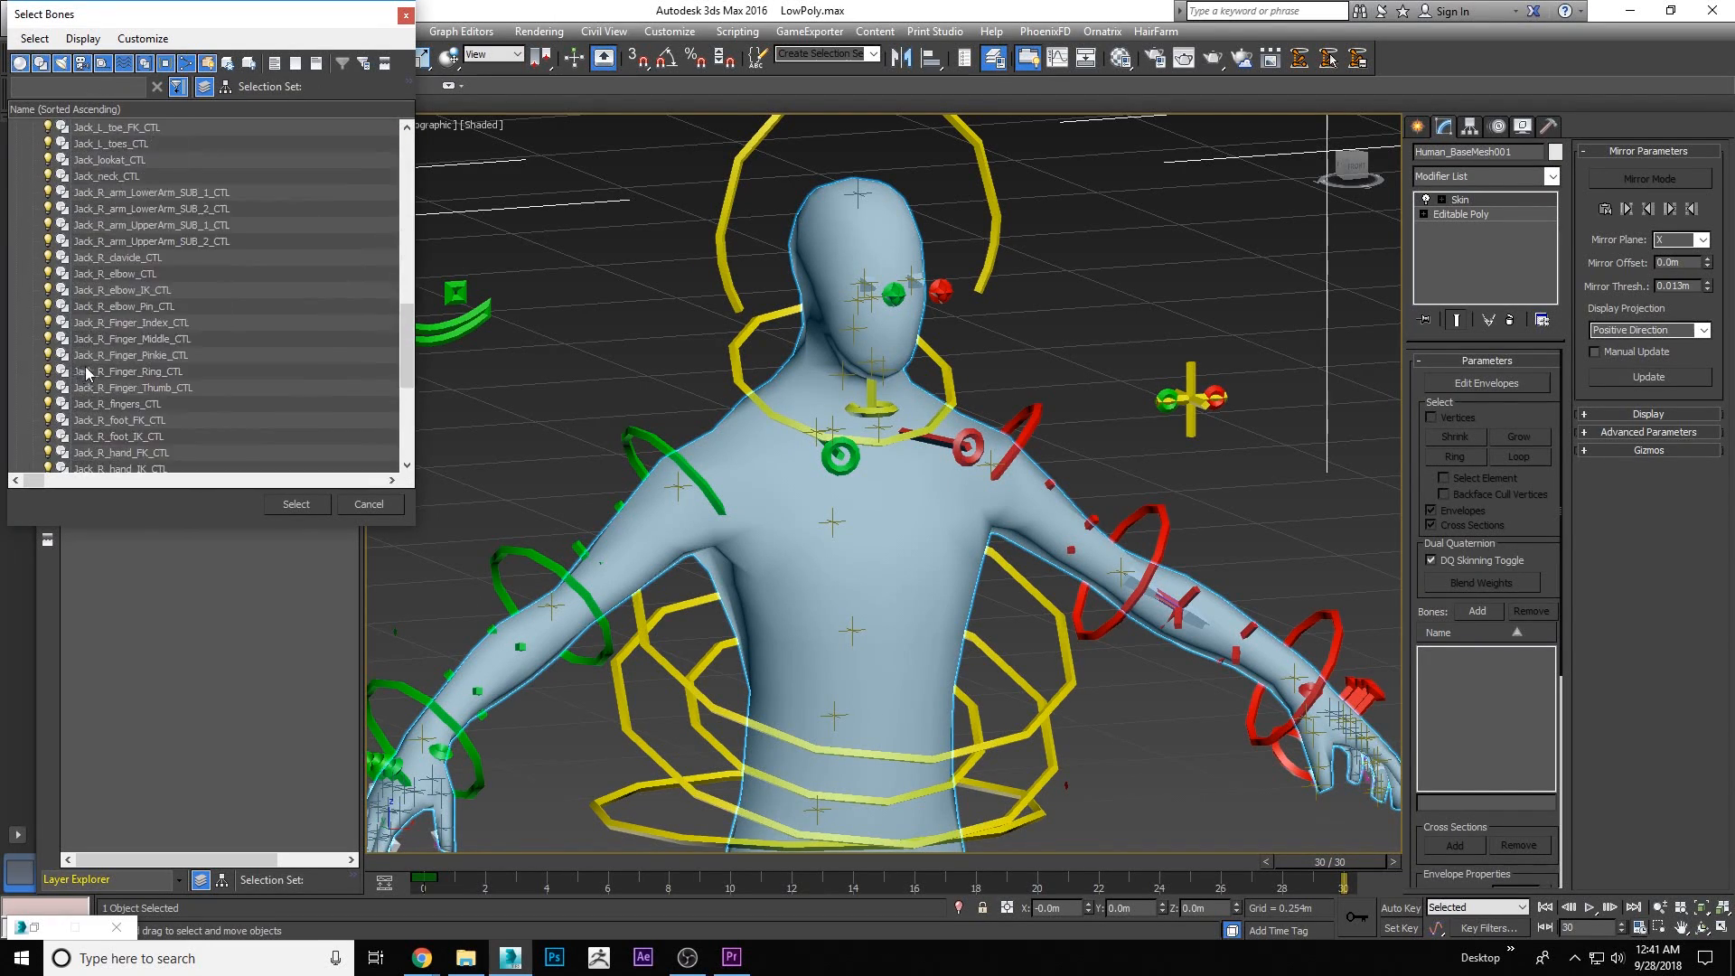
{"action": "left_click", "coordinate": [16, 420]}
{"action": "scroll", "coordinate": [156, 342], "scroll_direction": "down", "scroll_amount": 15}
{"action": "scroll", "coordinate": [149, 357], "scroll_direction": "down", "scroll_amount": 15}
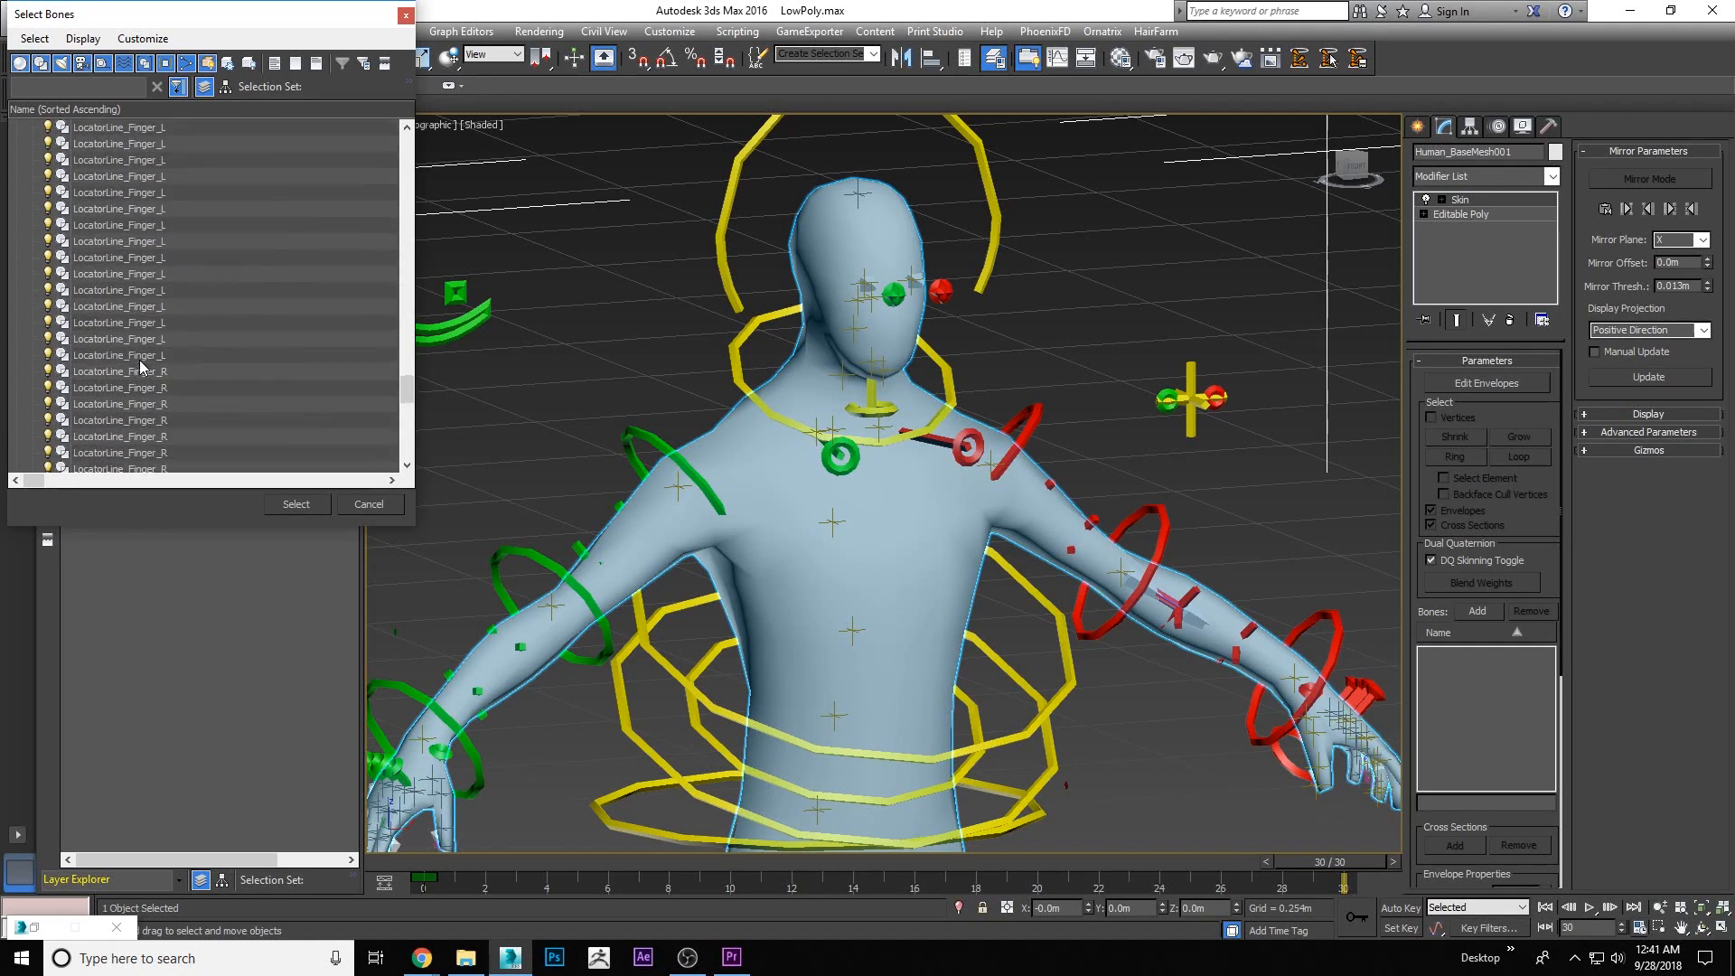
{"action": "scroll", "coordinate": [11, 442], "scroll_direction": "up", "scroll_amount": 1}
{"action": "left_click_drag", "start_coordinate": [409, 441], "coordinate": [426, 131]}
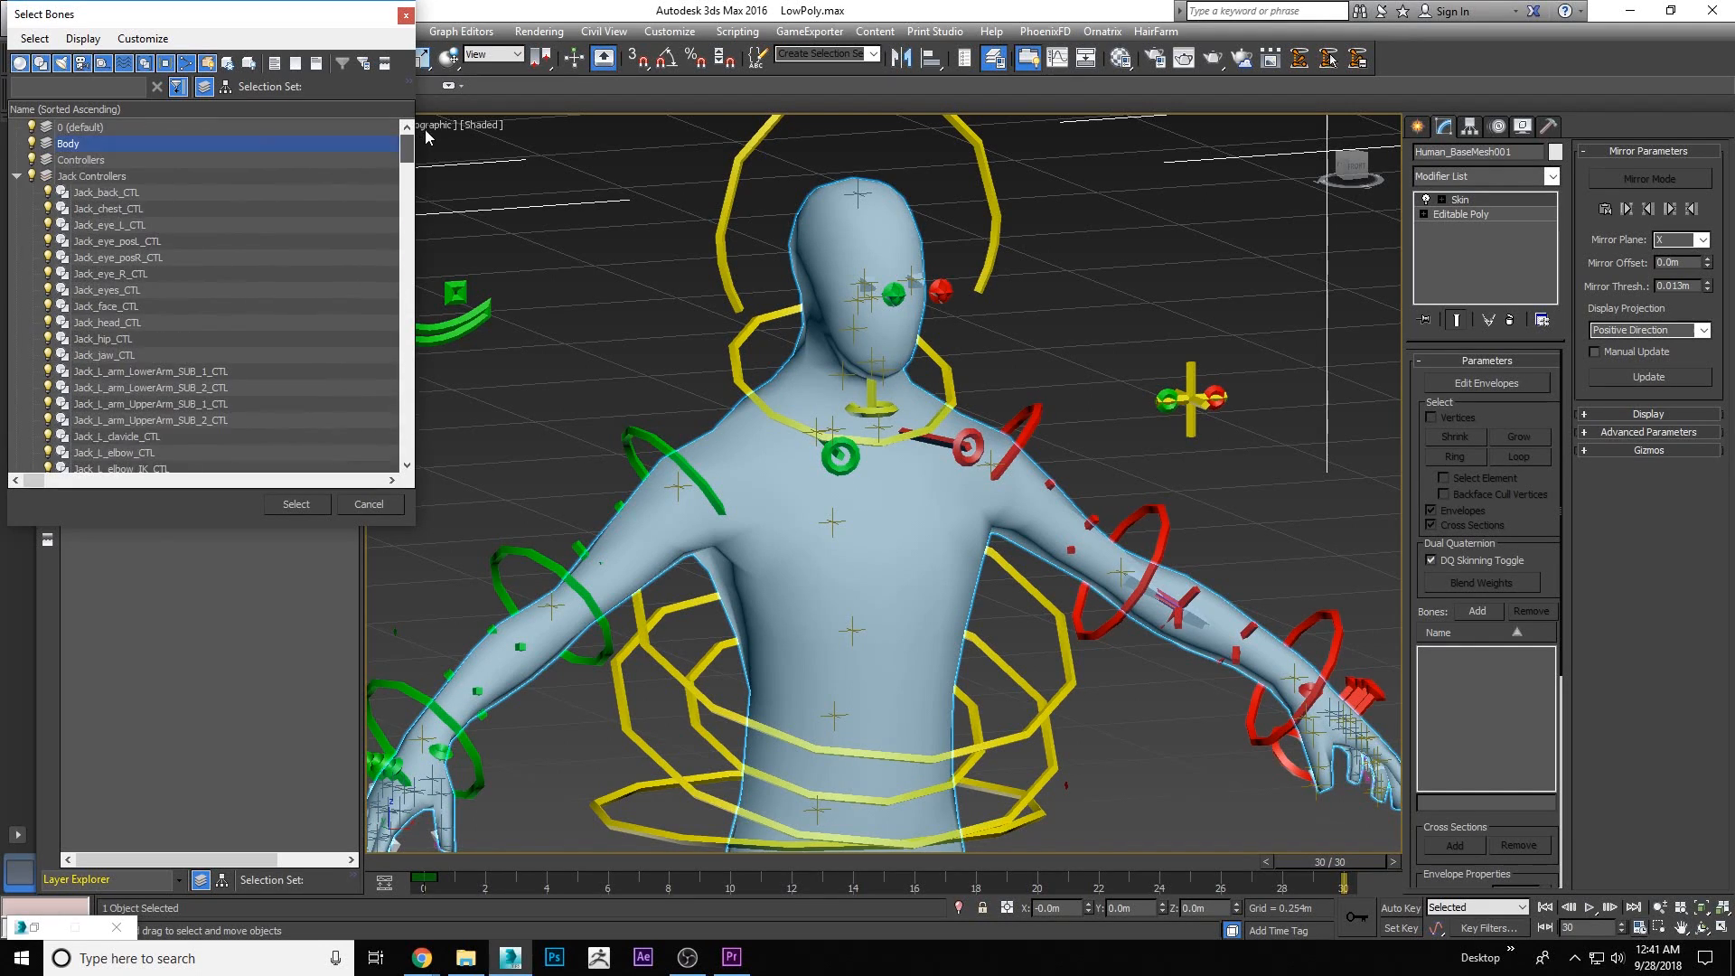
Add all bones of the Jack Skinning Bones layer, from Jack_head_skinBone_Head to Jack_spine_skinBone_UpperBack, to the Skin modifier
{"action": "left_click", "coordinate": [16, 176]}
{"action": "left_click", "coordinate": [18, 209]}
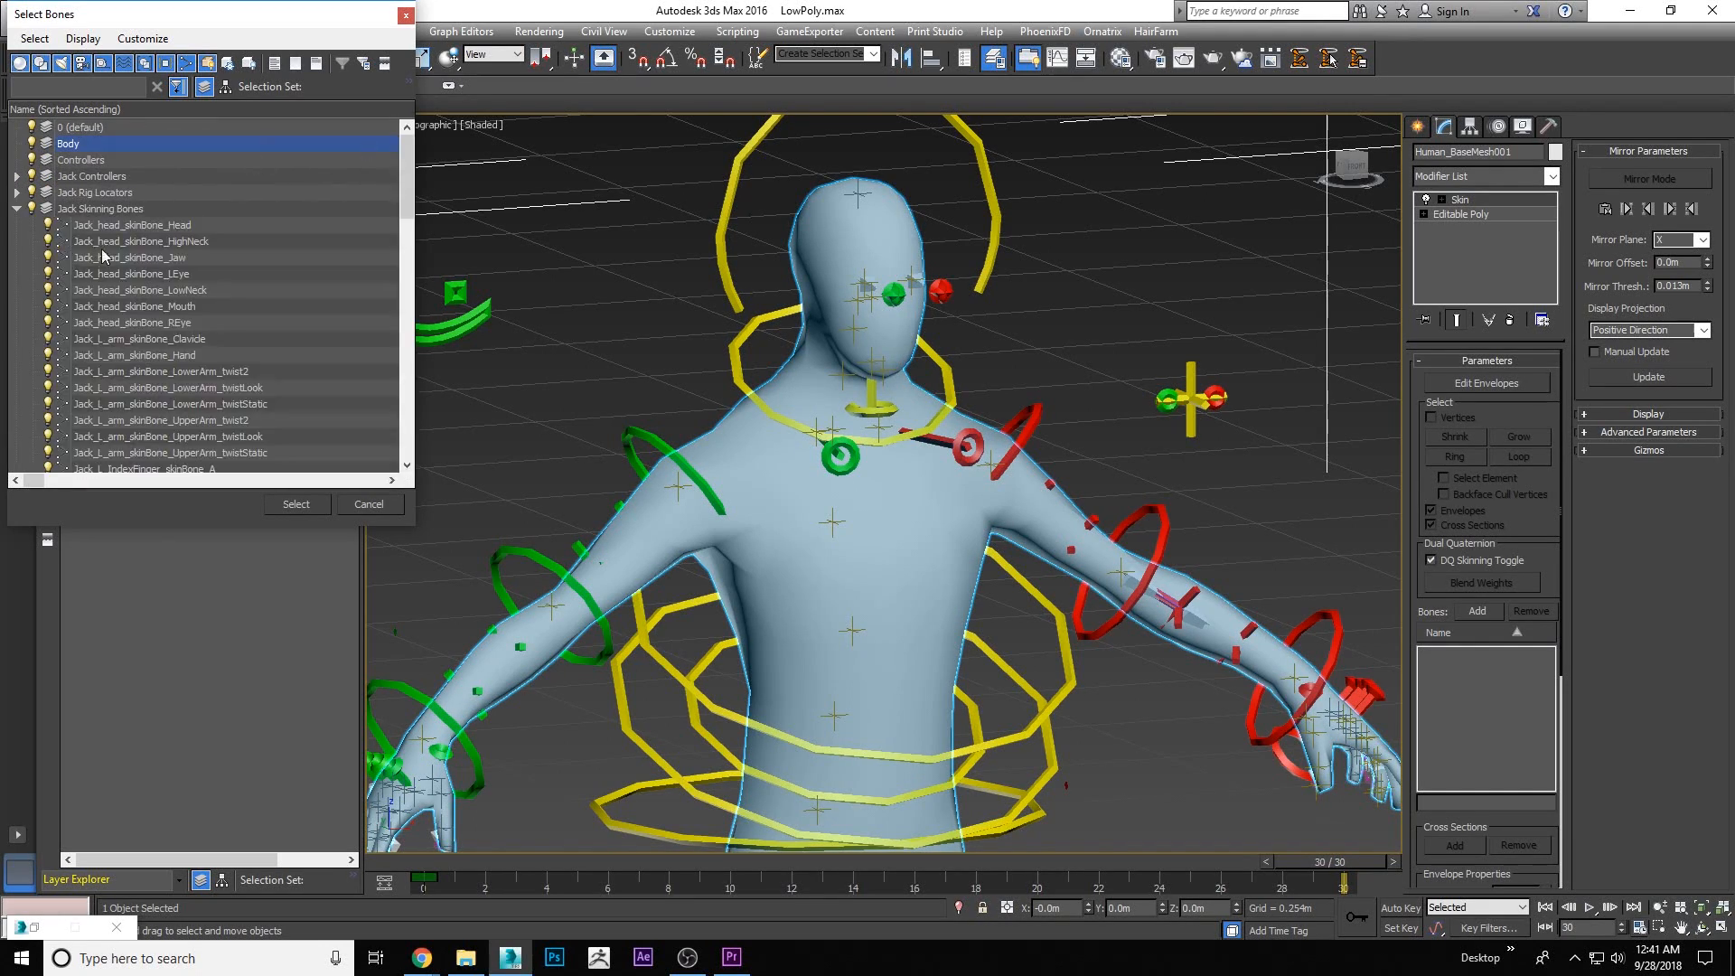
{"action": "scroll", "coordinate": [211, 328], "scroll_direction": "down", "scroll_amount": 10}
{"action": "scroll", "coordinate": [197, 354], "scroll_direction": "down", "scroll_amount": 2}
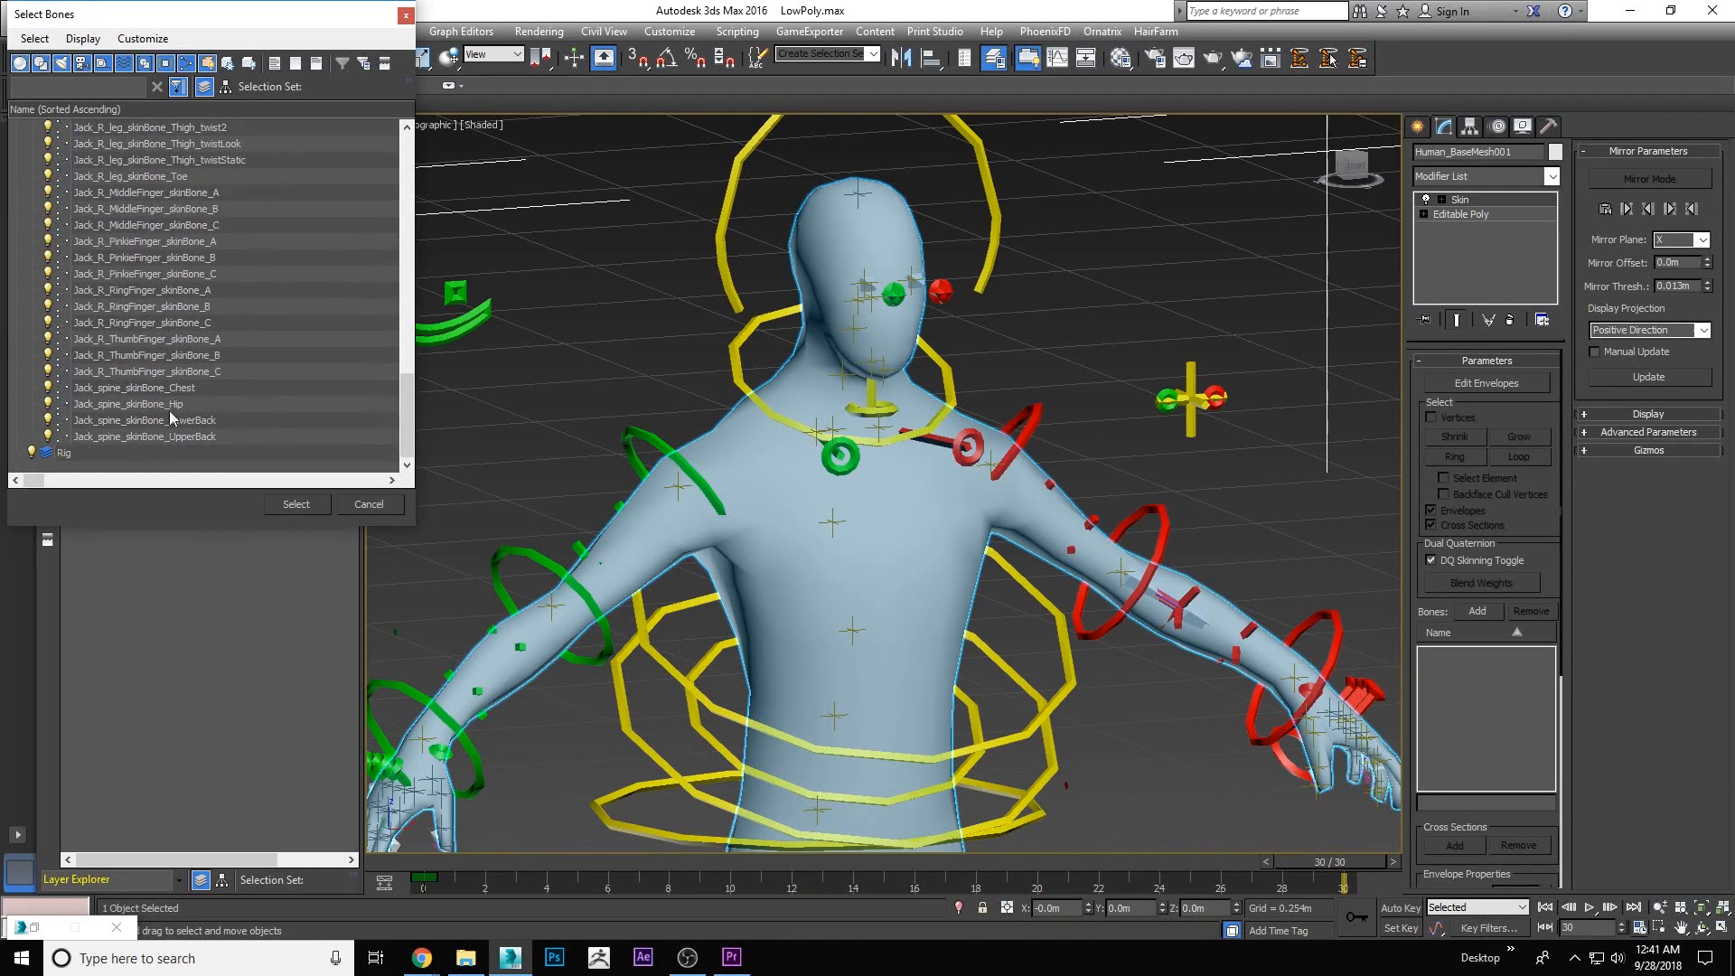
{"action": "left_click", "coordinate": [165, 439], "text": "shift"}
{"action": "left_click", "coordinate": [296, 505]}
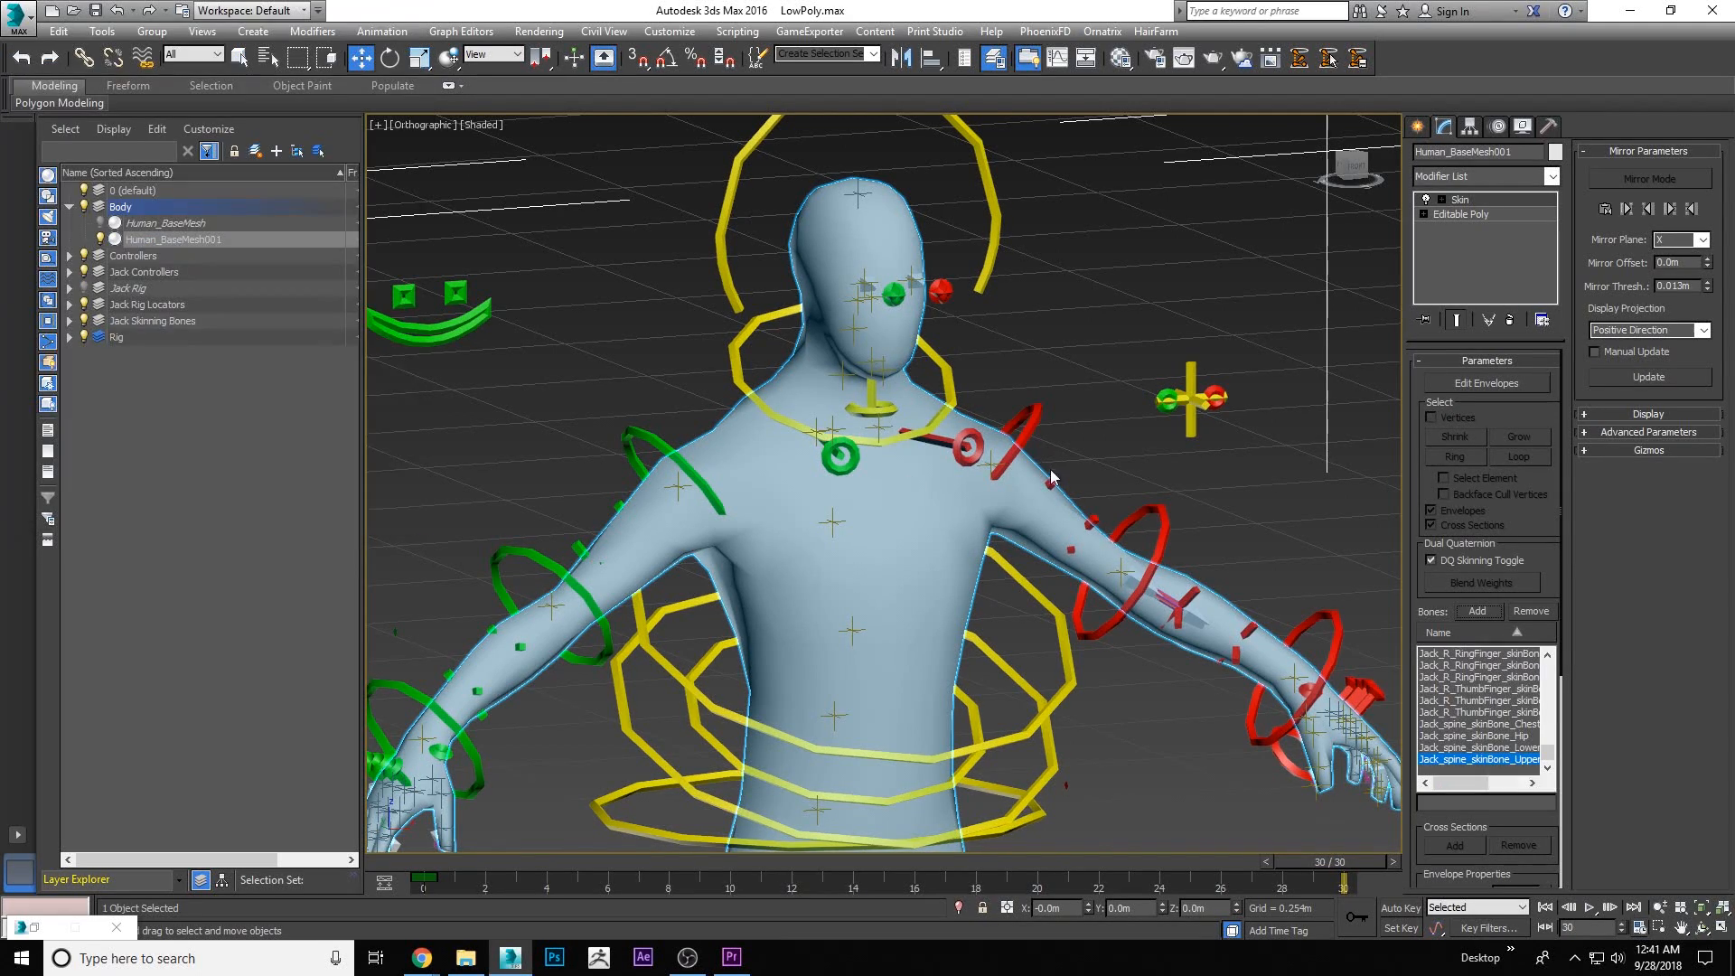
Apply the Geodesic Voxel weight solver to the Skin modifier with a max resolution of 1024 and close the solver dialog
{"action": "scroll", "coordinate": [1523, 534], "scroll_direction": "down", "scroll_amount": 5}
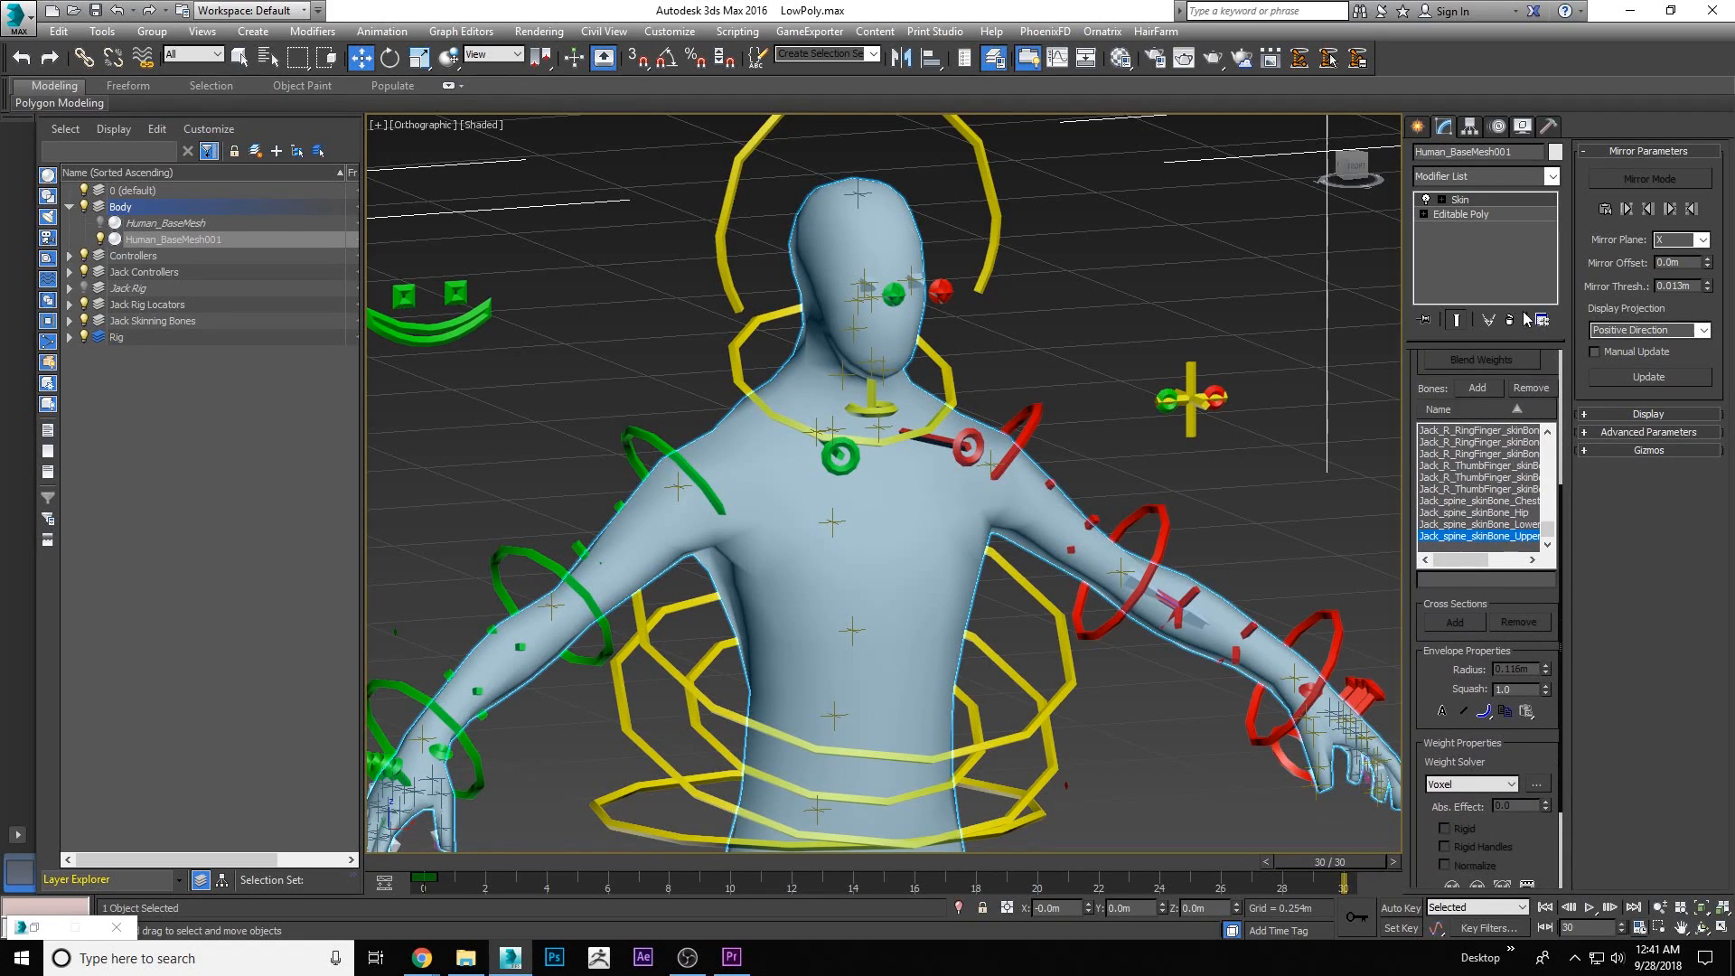
{"action": "scroll", "coordinate": [1432, 734], "scroll_direction": "down", "scroll_amount": 3}
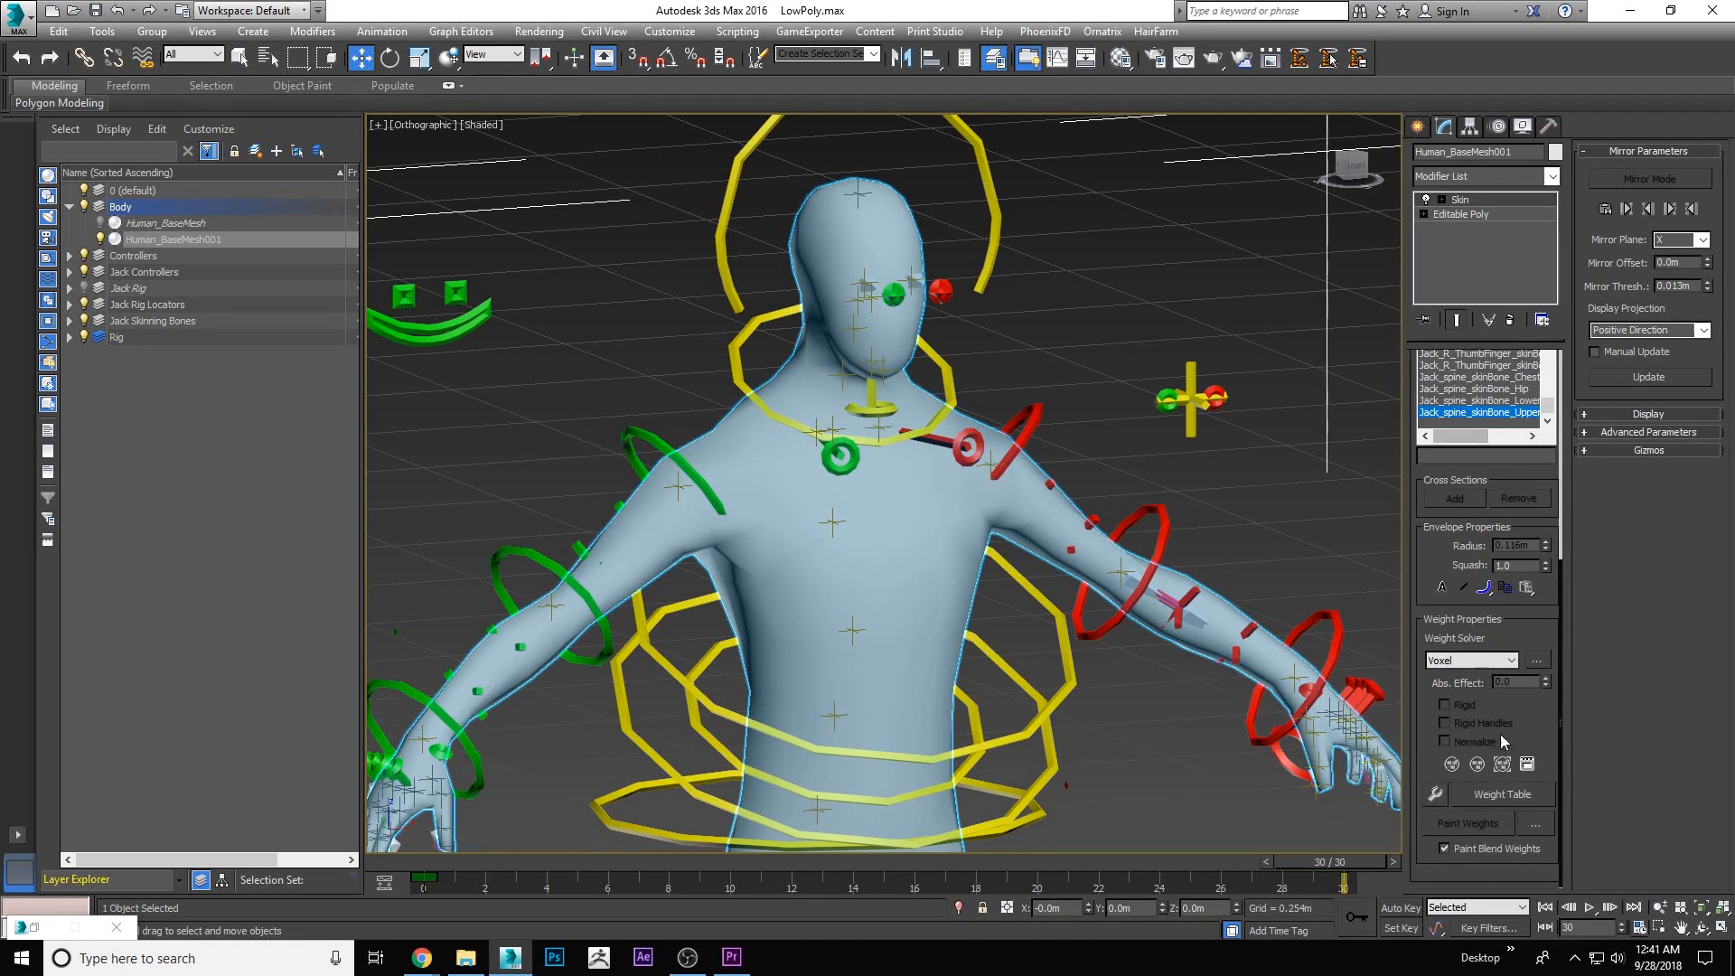
{"action": "left_click", "coordinate": [1539, 661]}
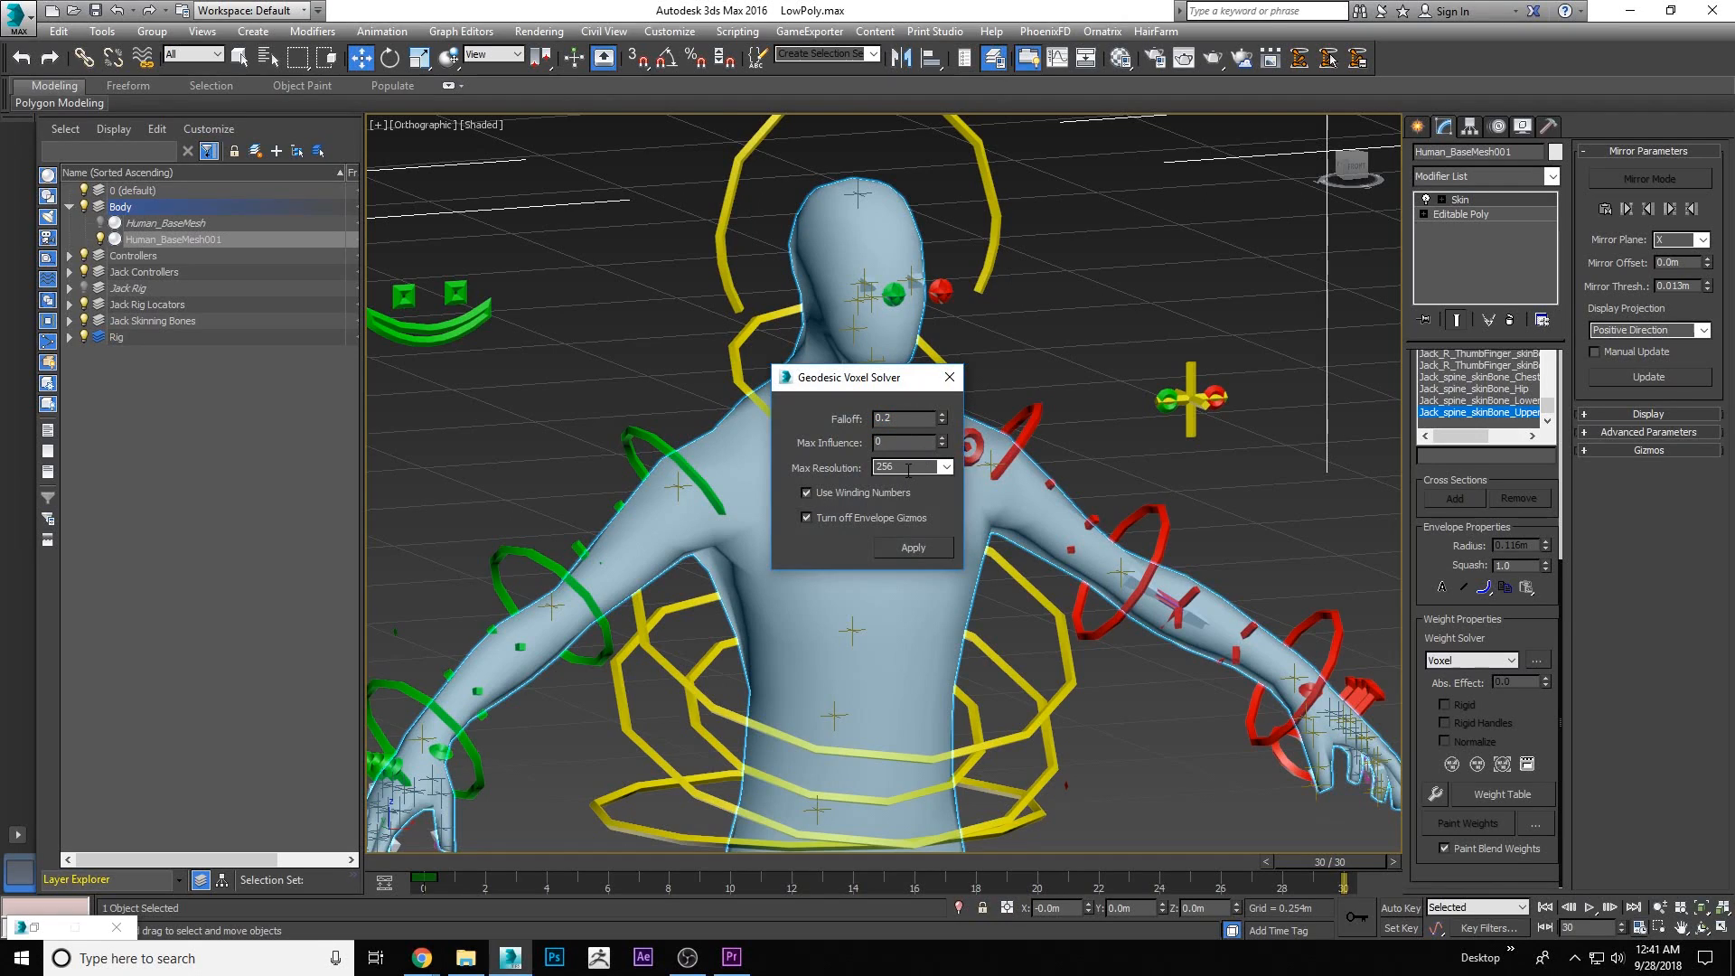
{"action": "left_click", "coordinate": [946, 468]}
{"action": "left_click", "coordinate": [900, 531]}
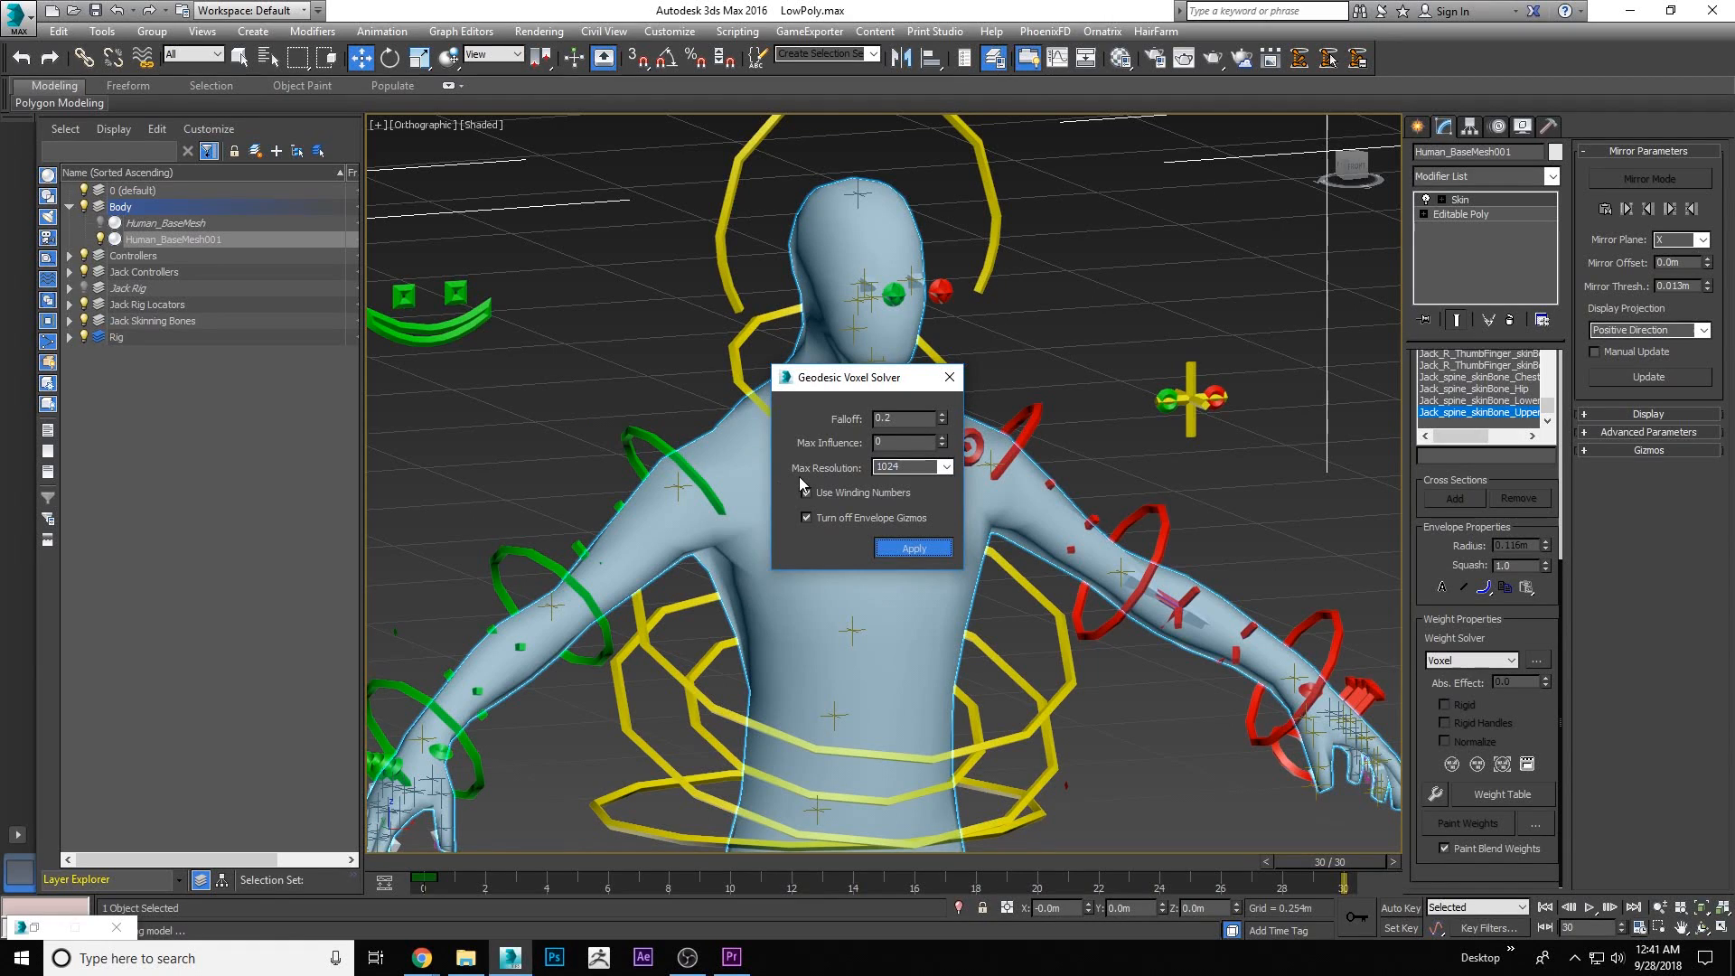
{"action": "left_click_drag", "start_coordinate": [828, 384], "coordinate": [748, 334]}
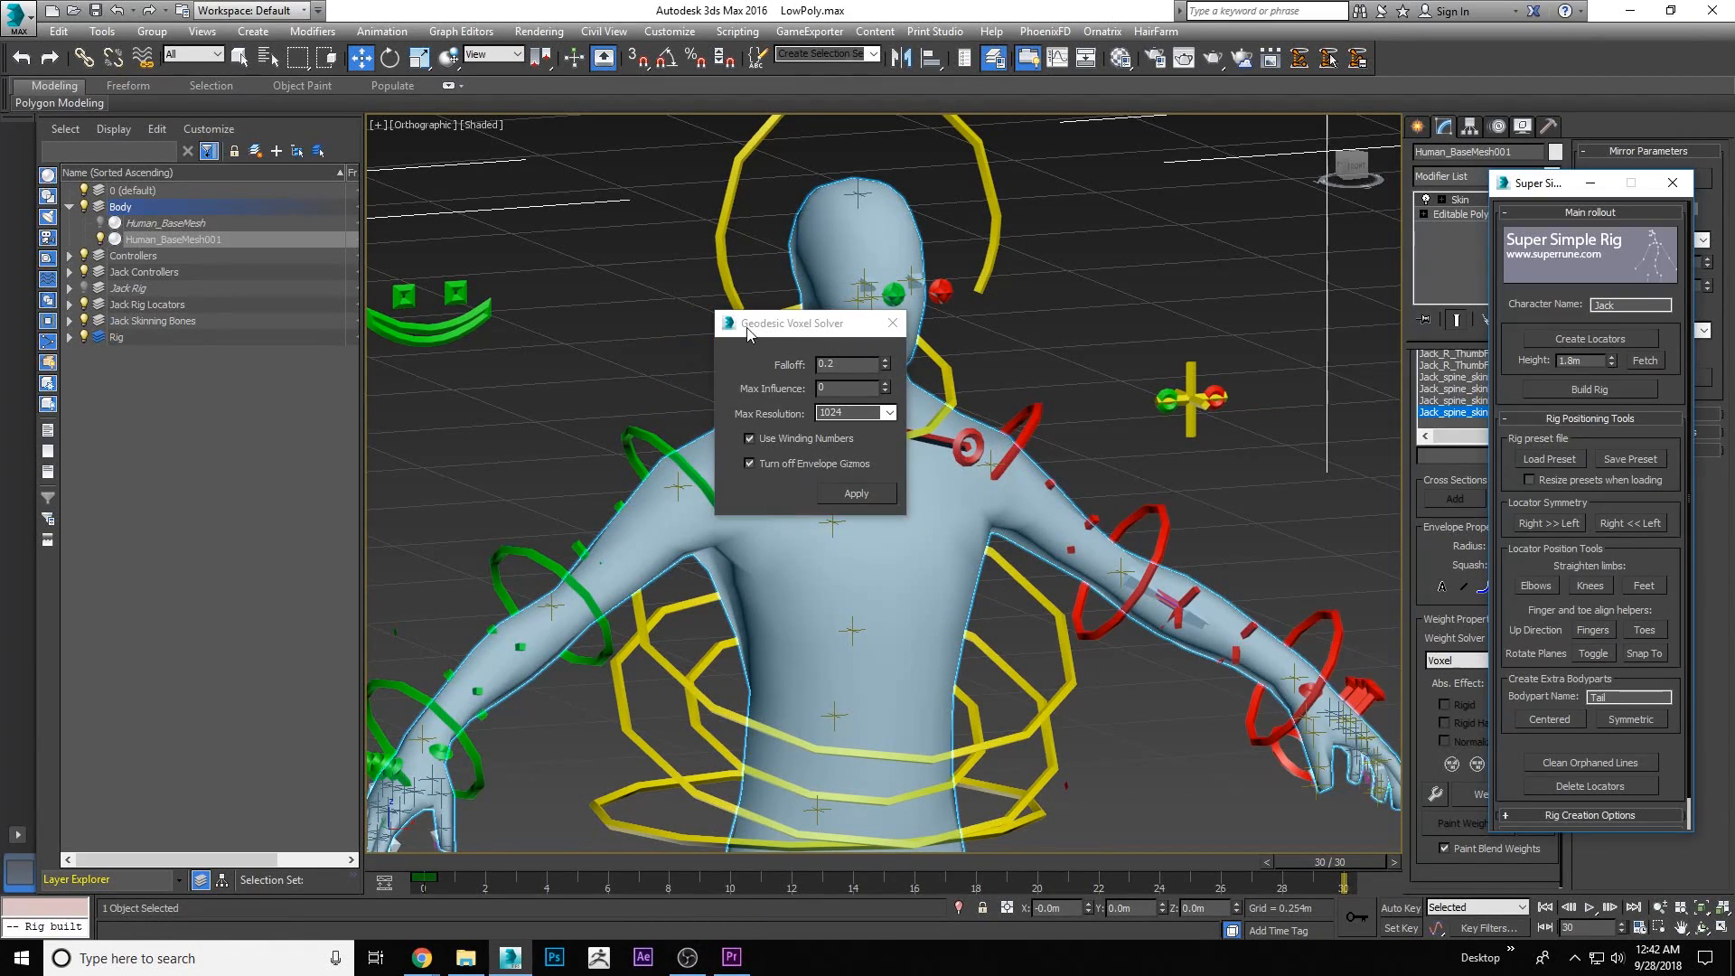
{"action": "left_click", "coordinate": [893, 323]}
Test the skinning by moving and rotating the Jack_torso_CTL controller, and undo both transforms
{"action": "scroll", "coordinate": [844, 464], "scroll_direction": "down", "scroll_amount": 5}
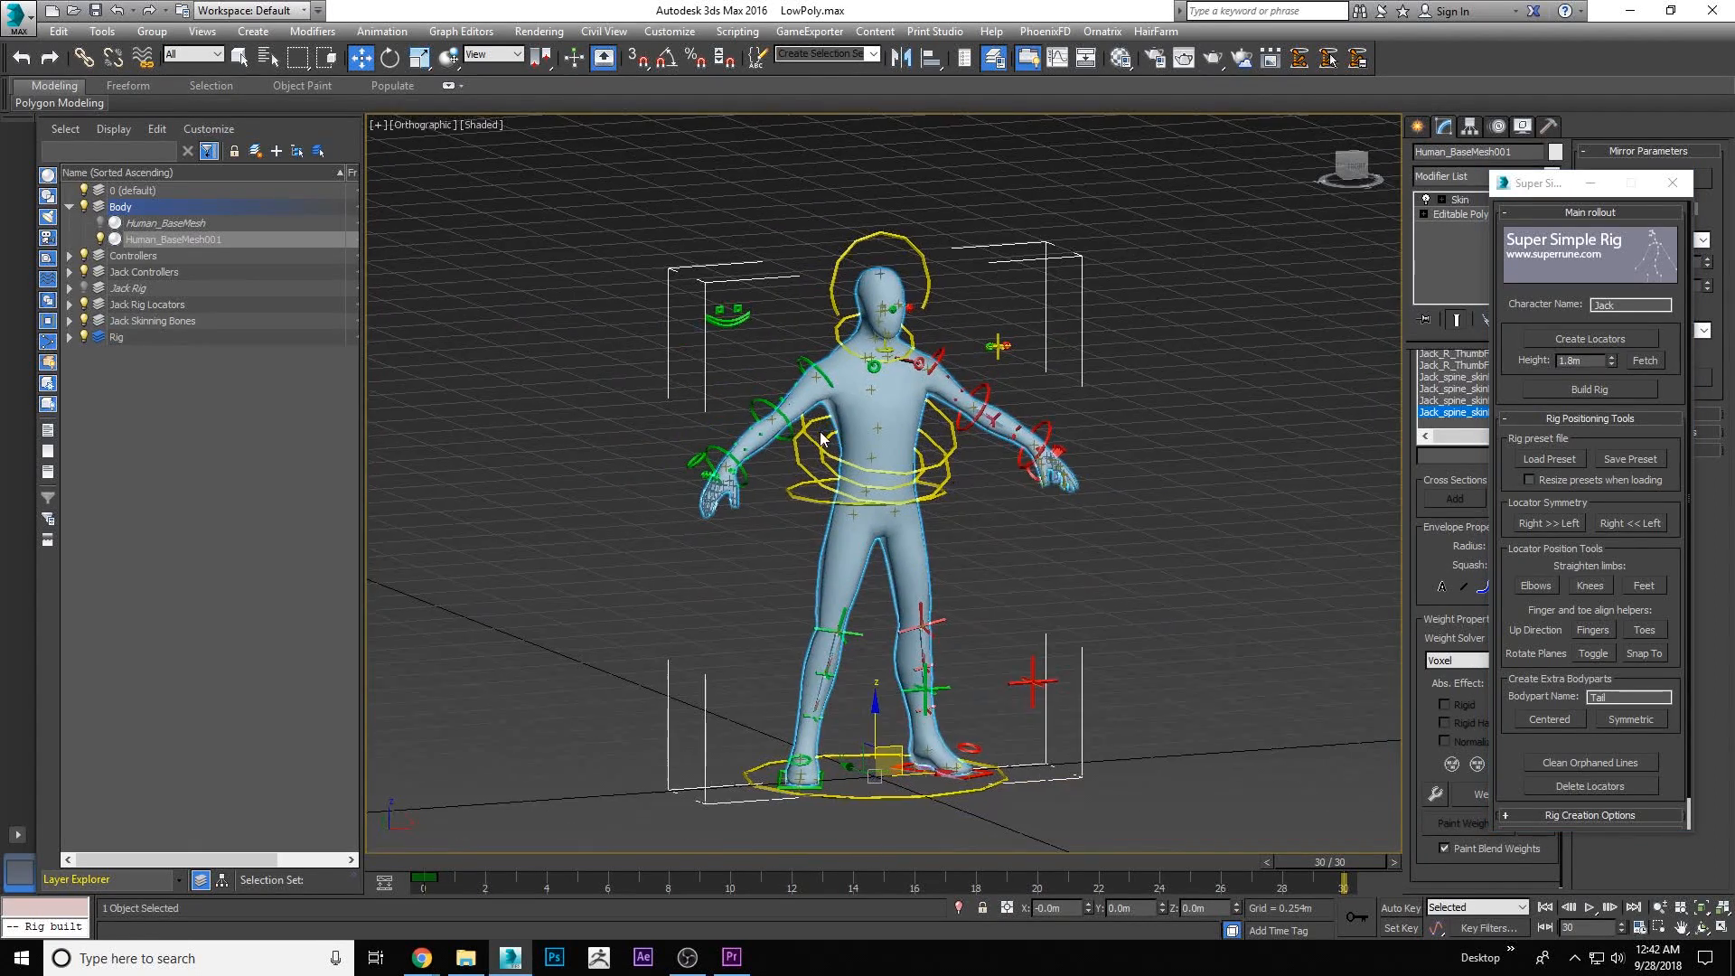
{"action": "scroll", "coordinate": [843, 464], "scroll_direction": "up", "scroll_amount": 3}
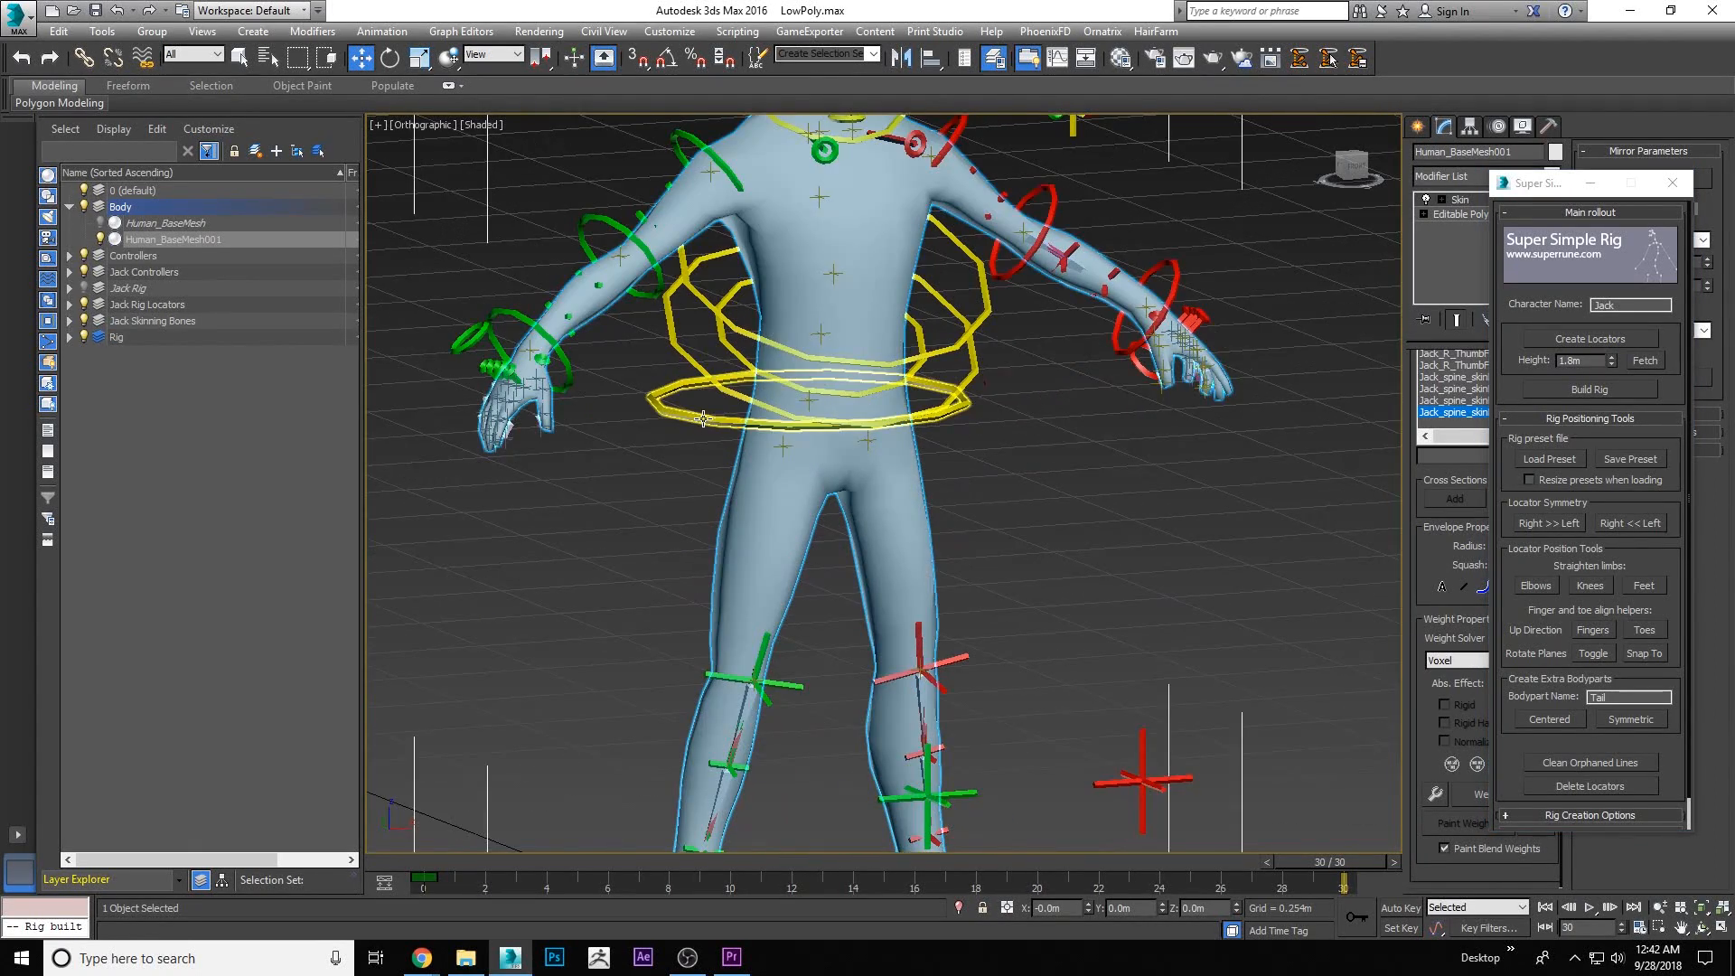
{"action": "left_click", "coordinate": [795, 426]}
{"action": "left_click_drag", "start_coordinate": [806, 353], "coordinate": [784, 316]}
{"action": "key", "text": "e"}
{"action": "left_click_drag", "start_coordinate": [763, 385], "coordinate": [805, 504]}
{"action": "key", "text": "ctrl+z"}
{"action": "key", "text": "w"}
{"action": "key", "text": "ctrl+z"}
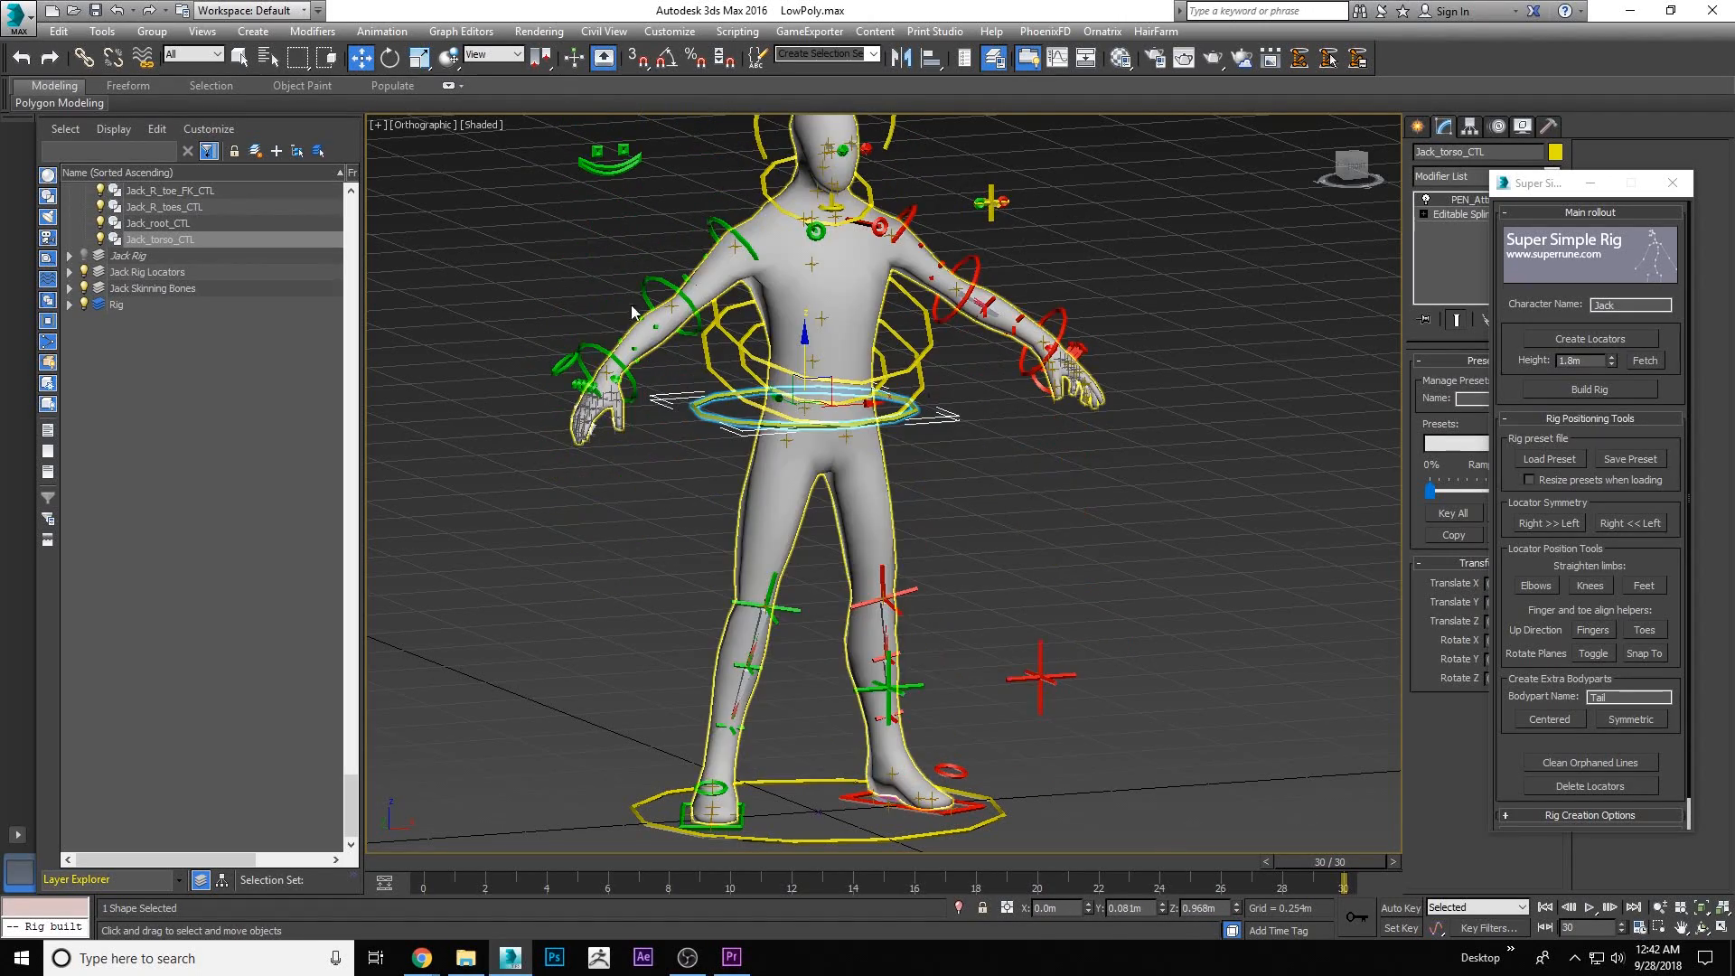
Try rotating the Jack_R_elbow_CTL controller to test how the forearm deforms
{"action": "left_click", "coordinate": [650, 277]}
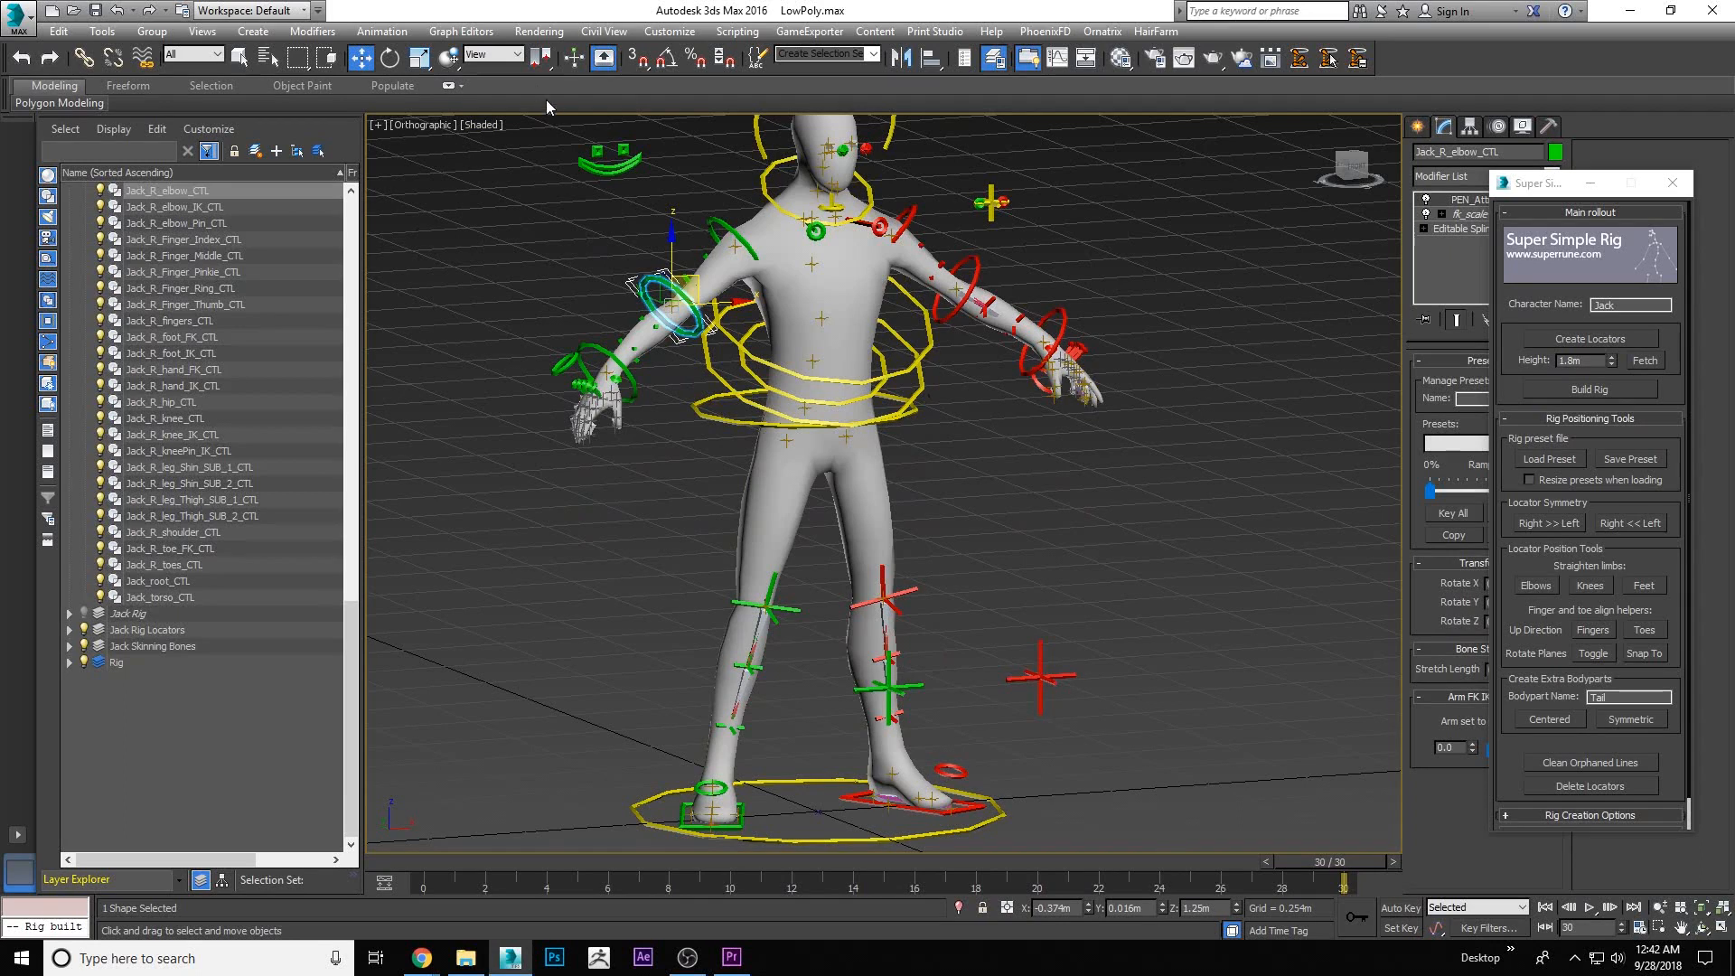
{"action": "left_click", "coordinate": [390, 59]}
{"action": "left_click_drag", "start_coordinate": [634, 288], "coordinate": [618, 372]}
Set the rotation reference coordinate system to Local and rotate the Jack_R_hand_FK_CTL controller to test the wrist
{"action": "left_click", "coordinate": [592, 349]}
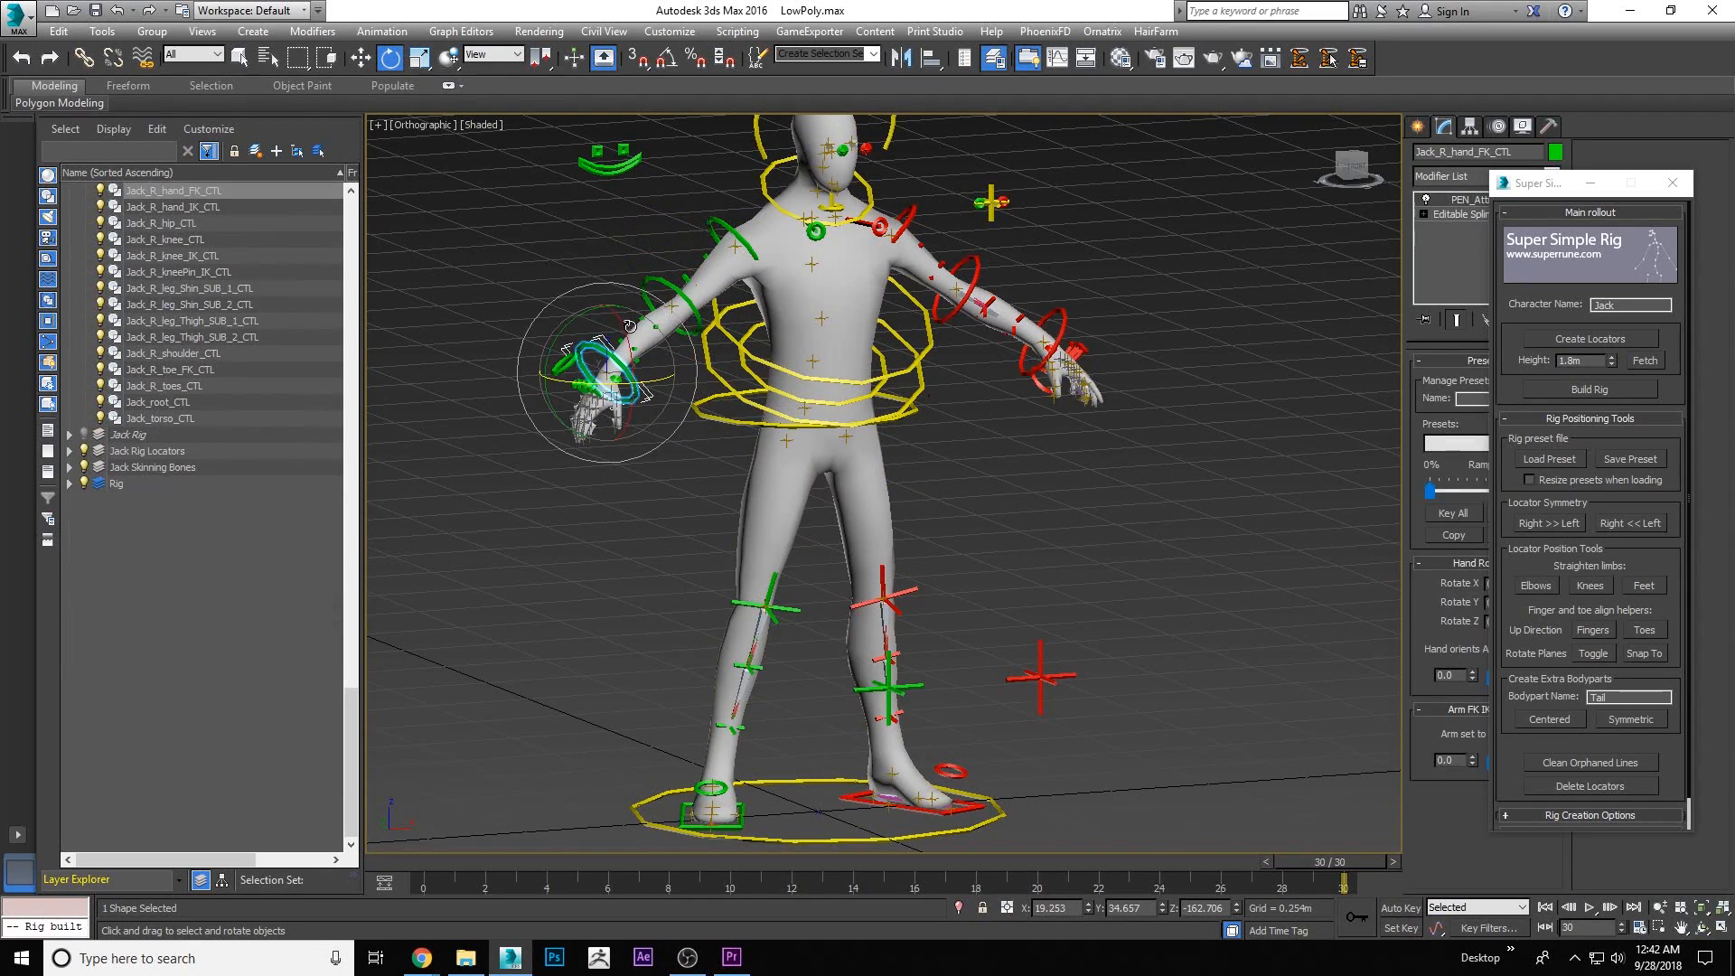
{"action": "left_click", "coordinate": [493, 54]}
{"action": "left_click", "coordinate": [488, 116]}
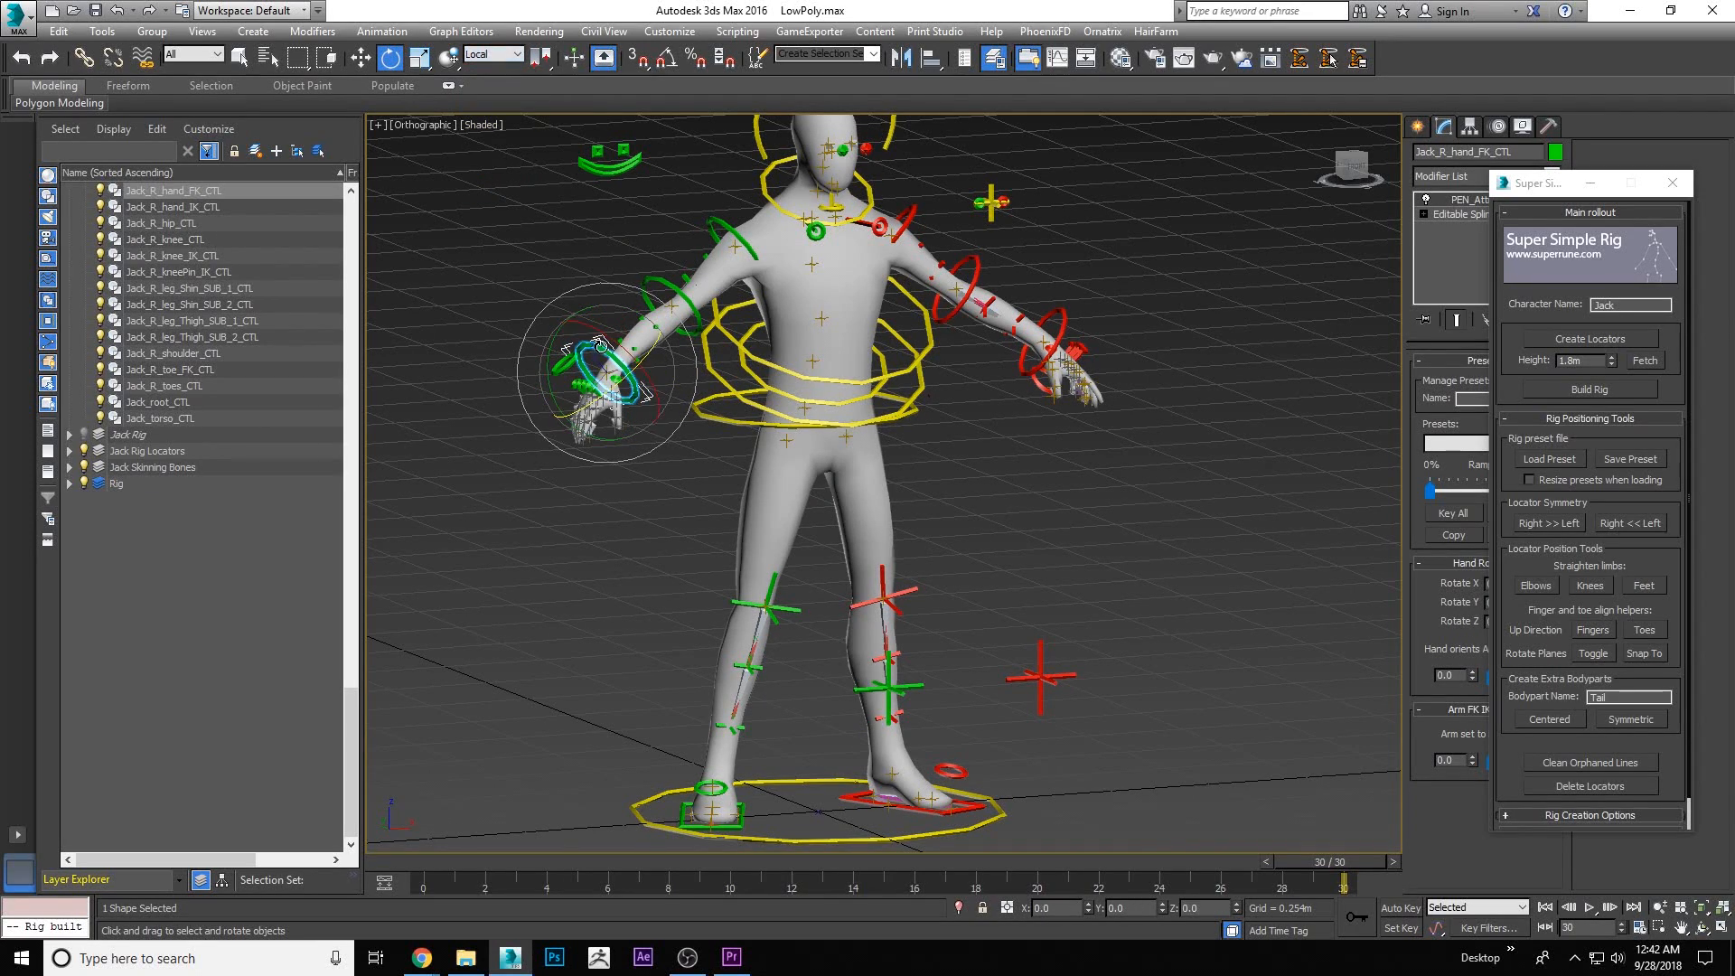
{"action": "left_click_drag", "start_coordinate": [655, 360], "coordinate": [611, 334]}
Return to the Move tool and examine the skinned character and its controllers from another angle
{"action": "right_click", "coordinate": [975, 426]}
{"action": "left_click", "coordinate": [989, 453]}
{"action": "right_click", "coordinate": [967, 438]}
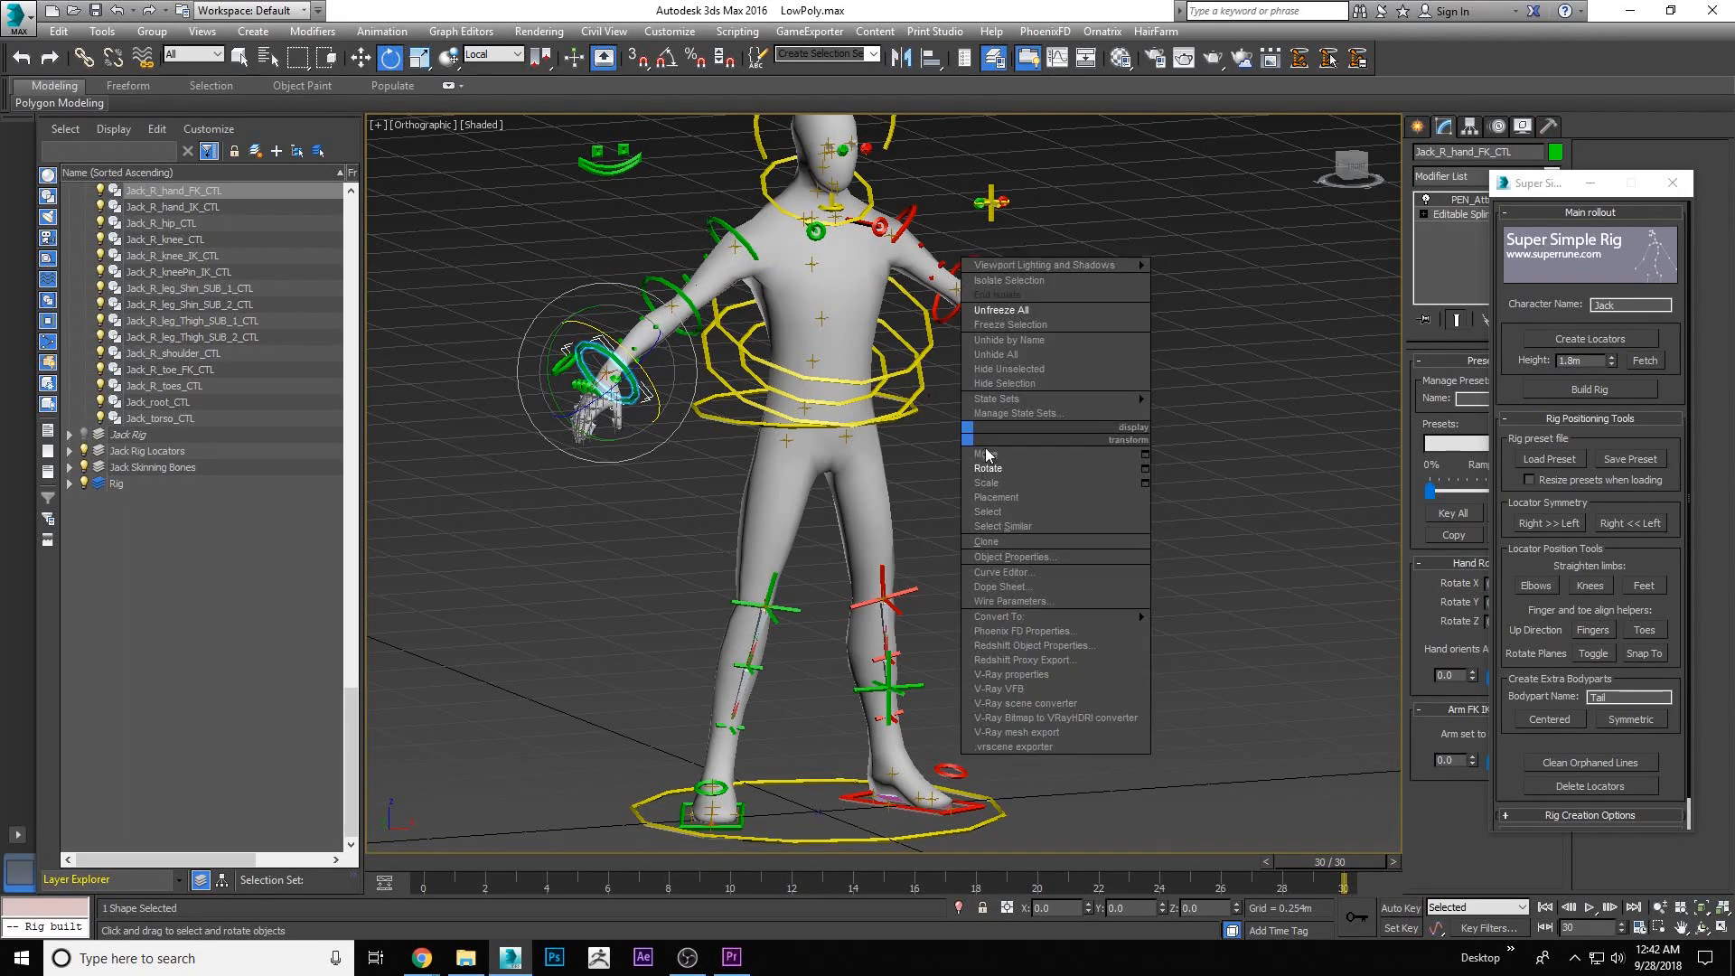
{"action": "left_click", "coordinate": [973, 458]}
{"action": "scroll", "coordinate": [970, 483], "scroll_direction": "down", "scroll_amount": 4}
{"action": "scroll", "coordinate": [935, 460], "scroll_direction": "up", "scroll_amount": 4}
{"action": "right_click", "coordinate": [837, 381]}
{"action": "left_click", "coordinate": [852, 395]}
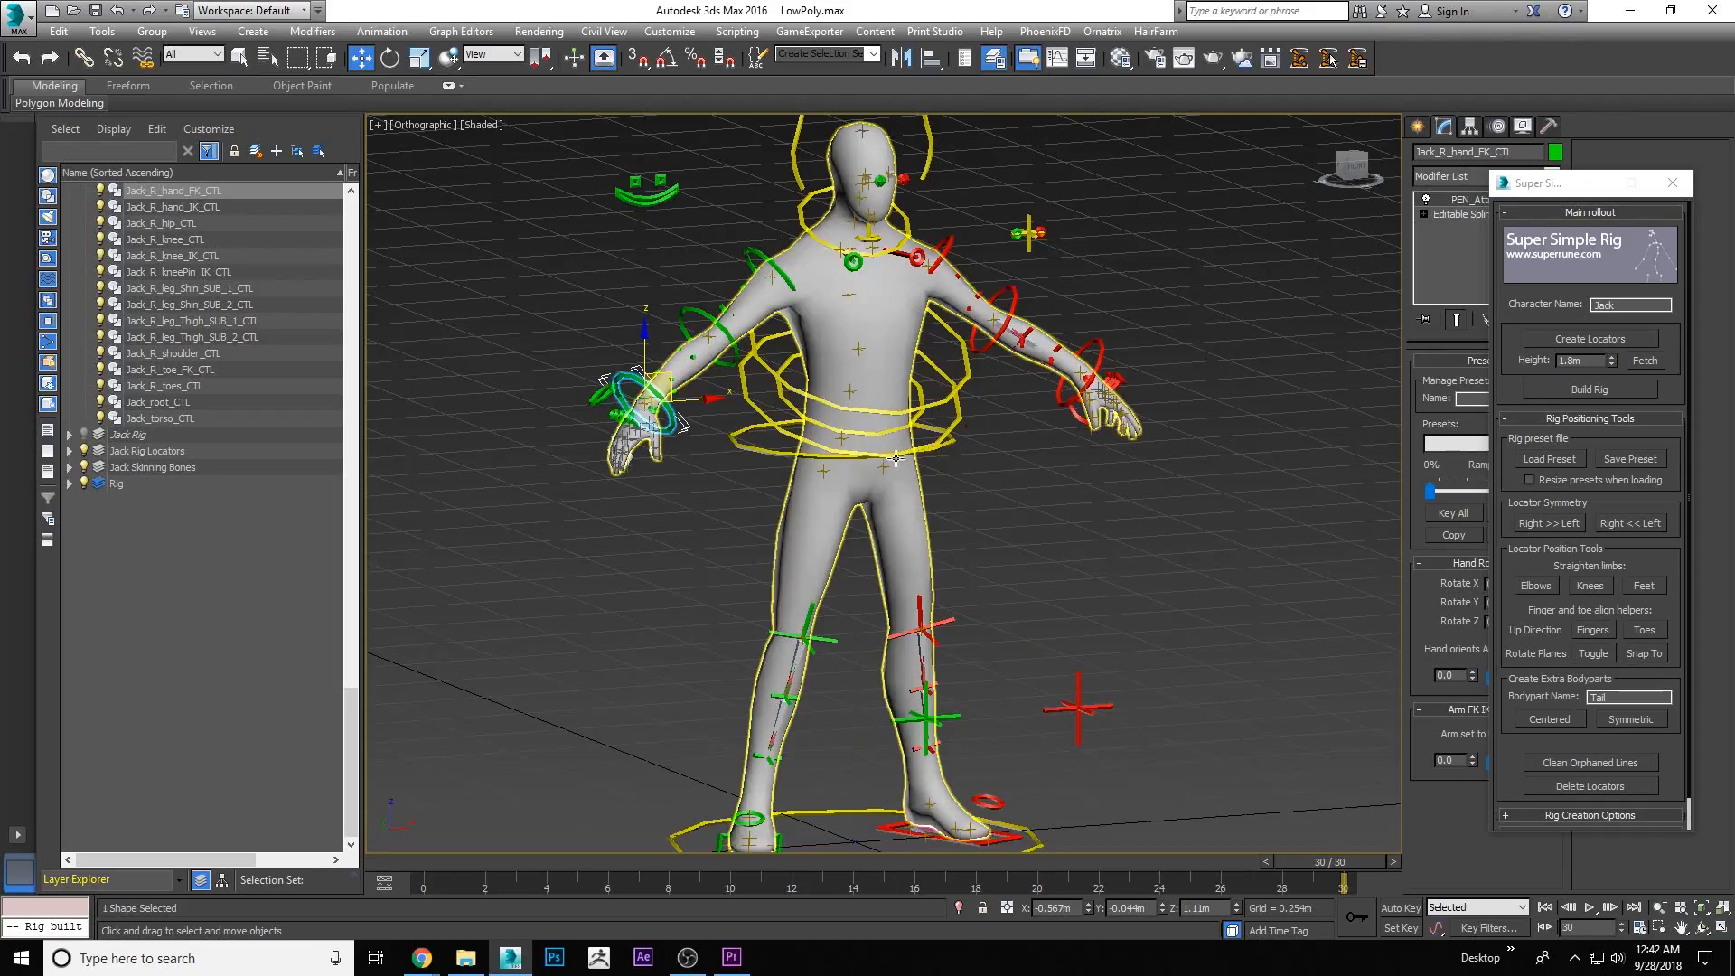
{"action": "left_click", "coordinate": [1701, 929]}
{"action": "left_click_drag", "start_coordinate": [913, 443], "coordinate": [828, 436]}
{"action": "scroll", "coordinate": [872, 426], "scroll_direction": "down", "scroll_amount": 2}
{"action": "key", "text": "w"}
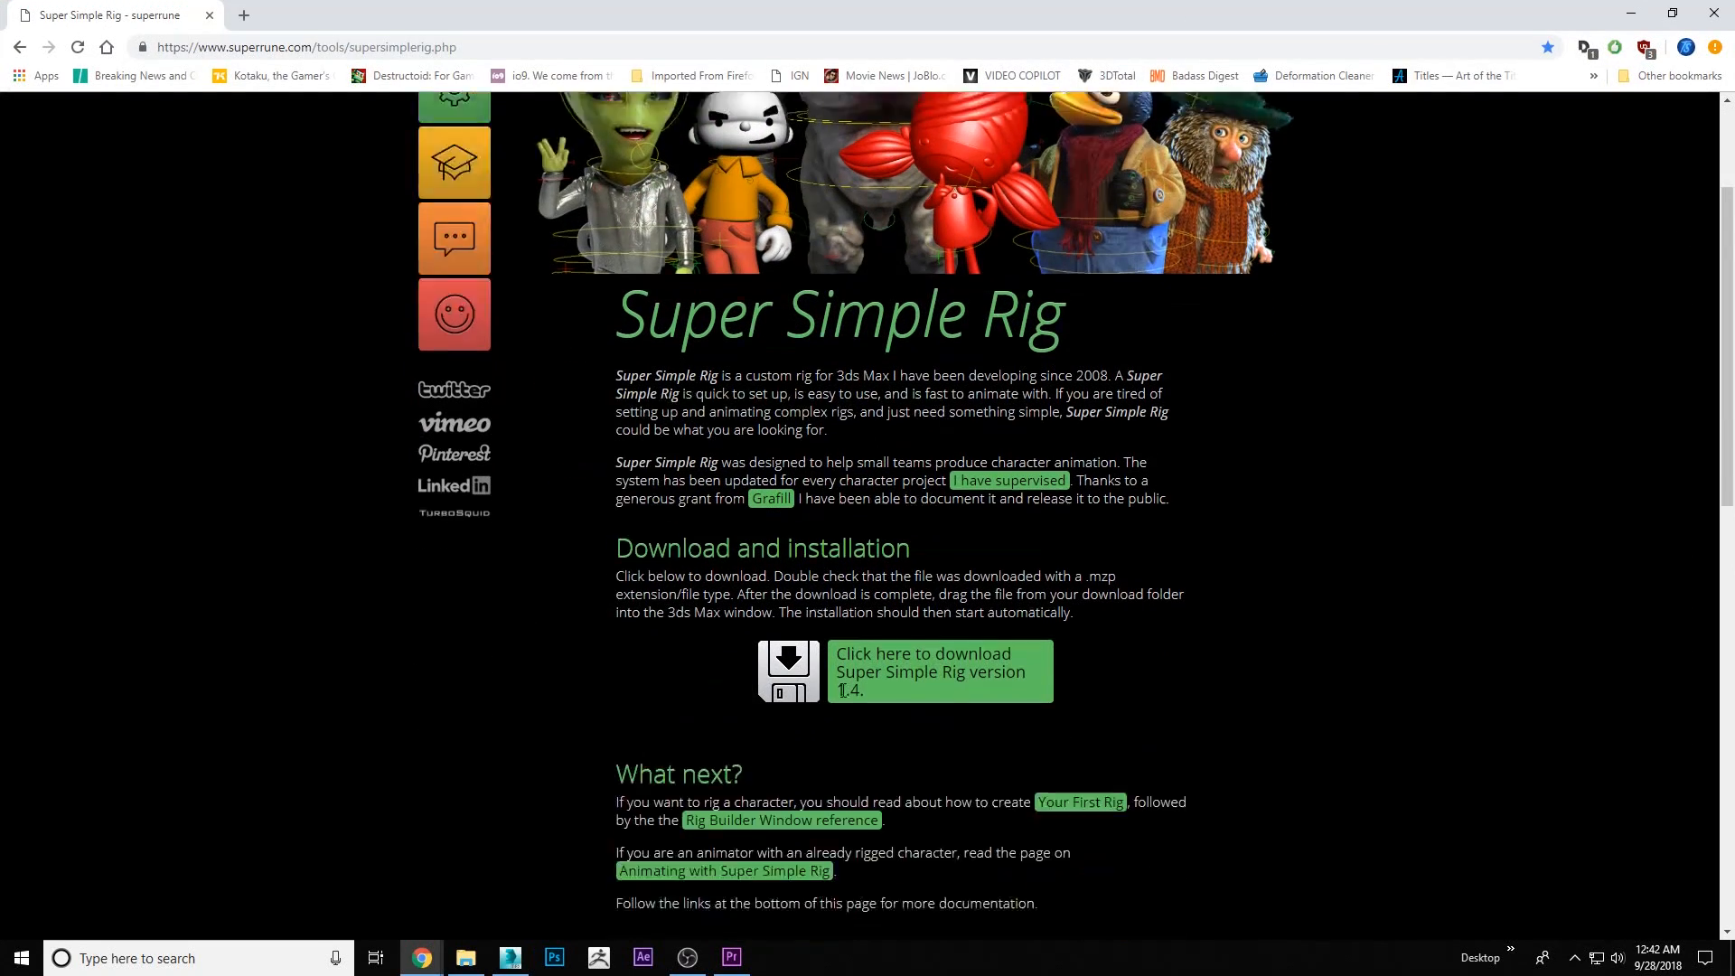
Switch to Chrome and review the Super Simple Rig page down to the Support The Rig section and documentation index
{"action": "scroll", "coordinate": [842, 691], "scroll_direction": "down", "scroll_amount": 8}
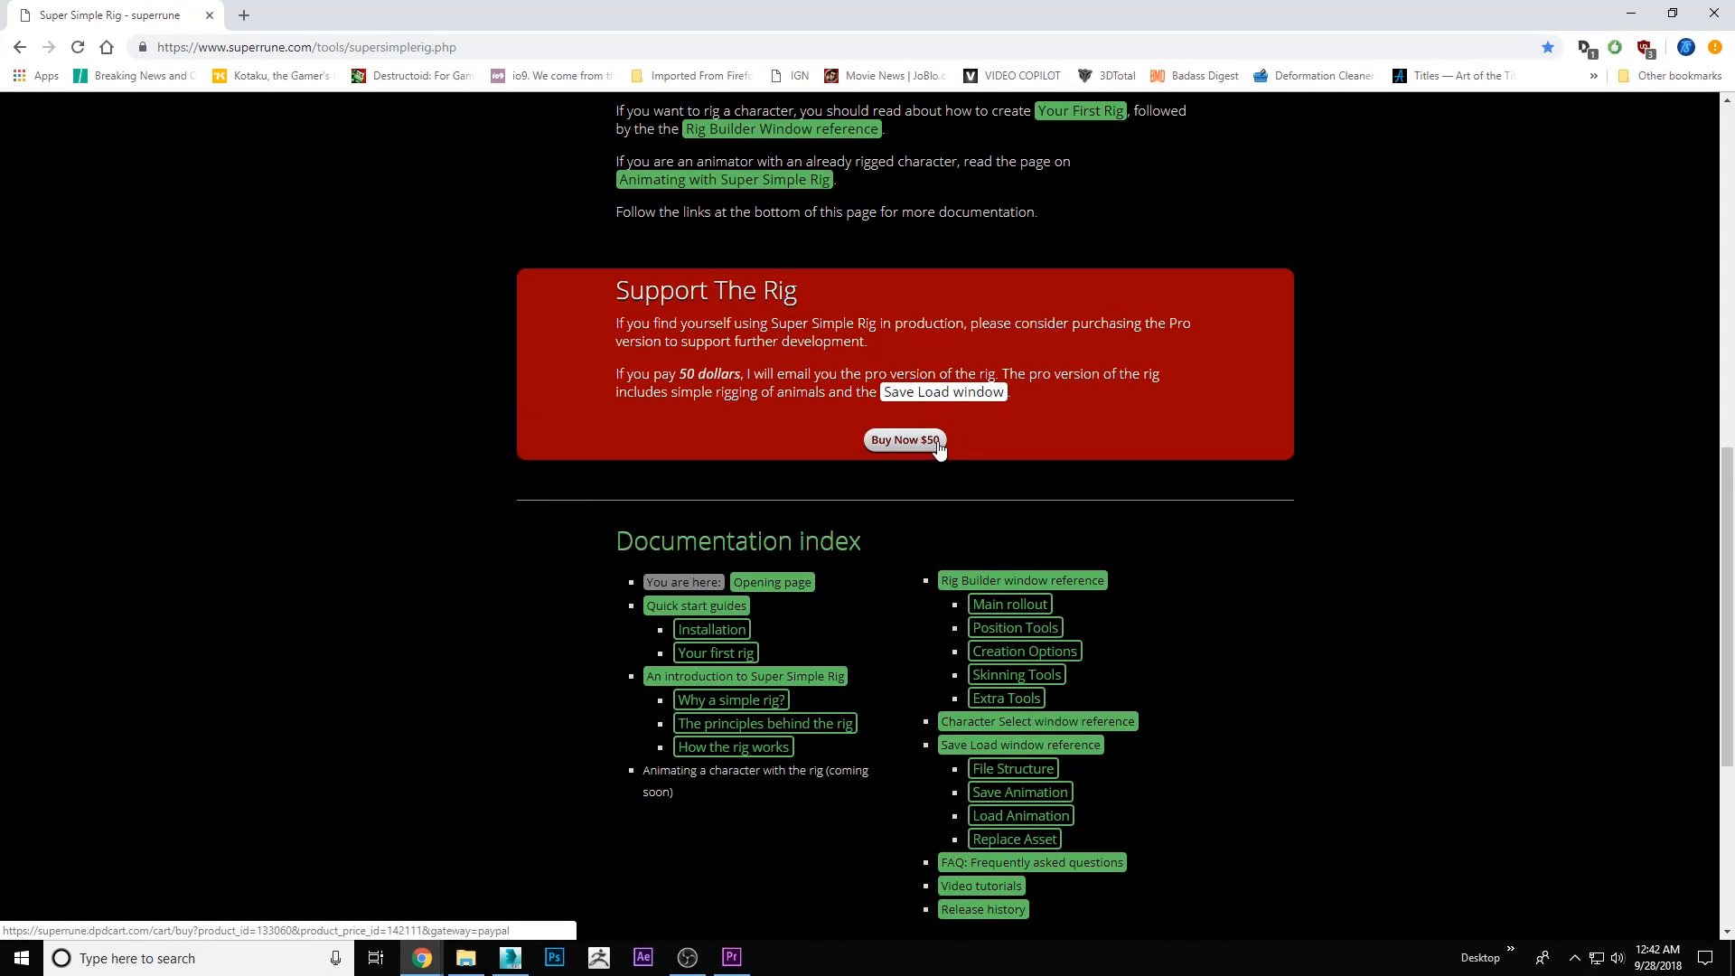